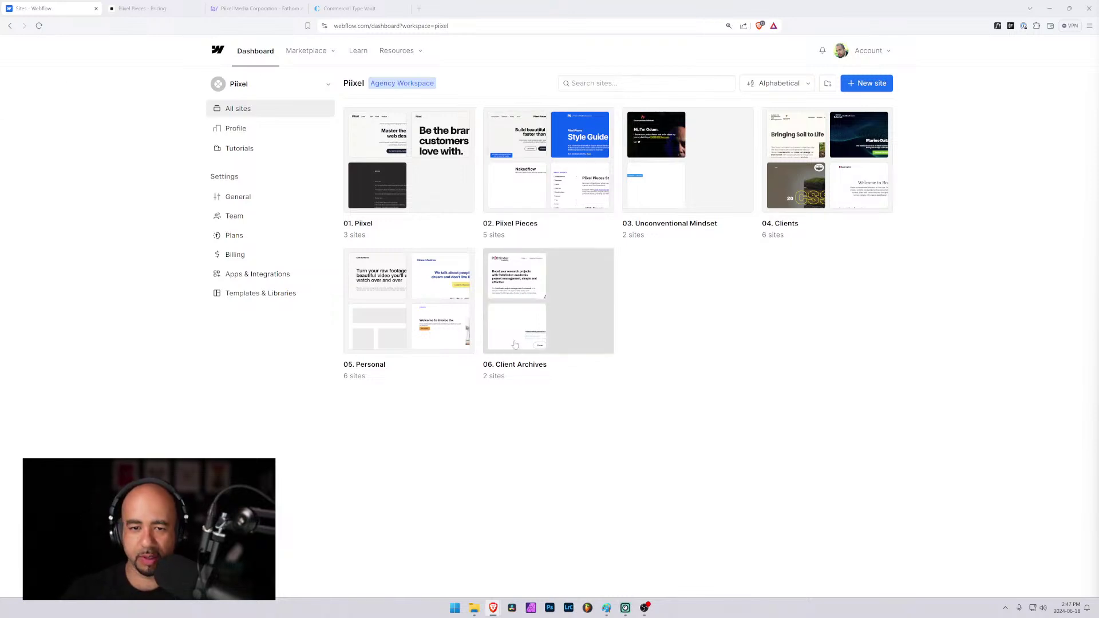
key("ctrl+plus")
key("ctrl+plus")
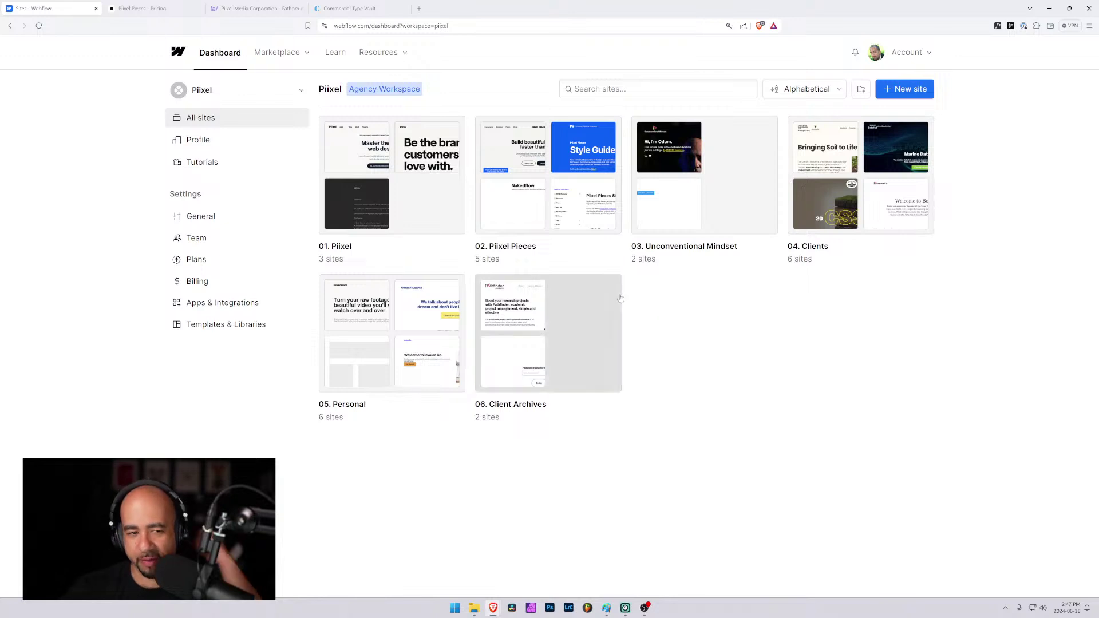
left_click(835, 94)
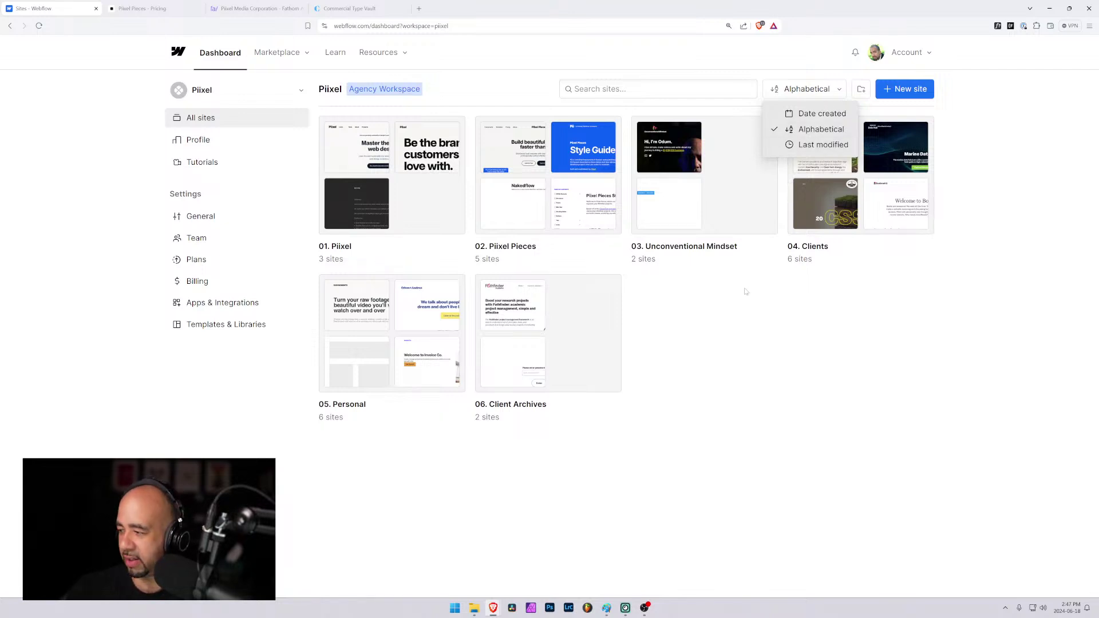
left_click(874, 356)
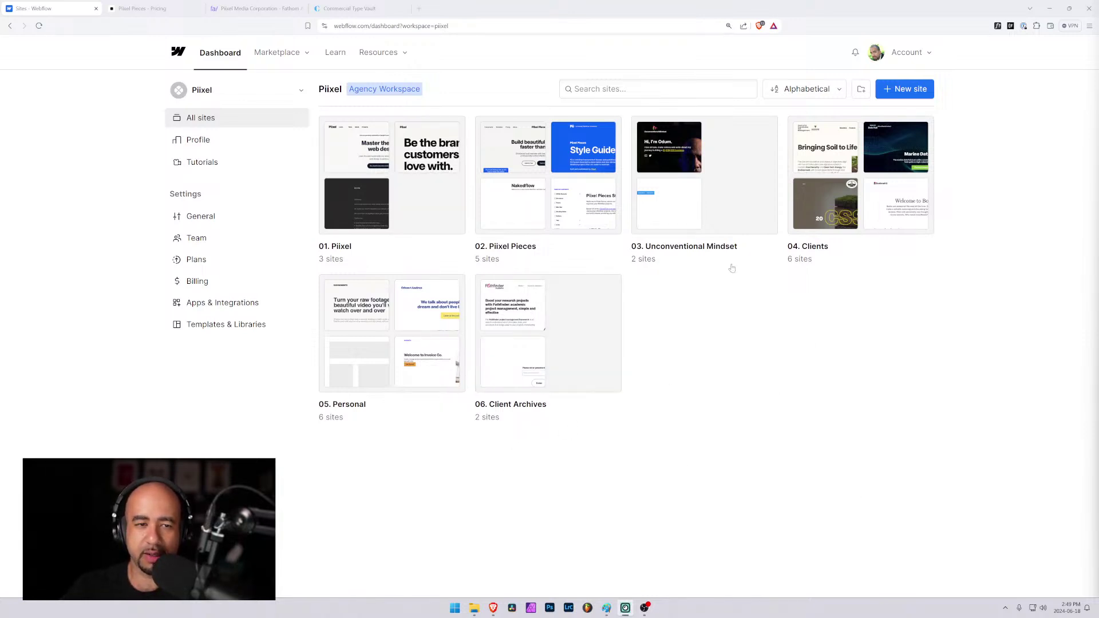
Open the Piixel CMS site from the 01. Piixel folder in the Designer.
left_click(399, 180)
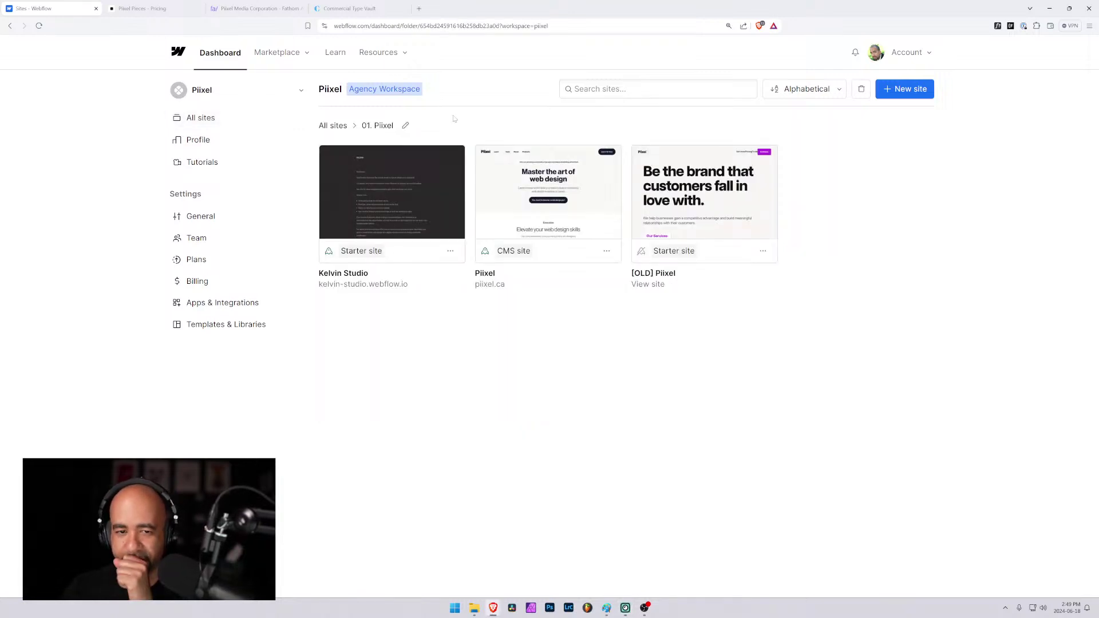
mouse_move(552, 205)
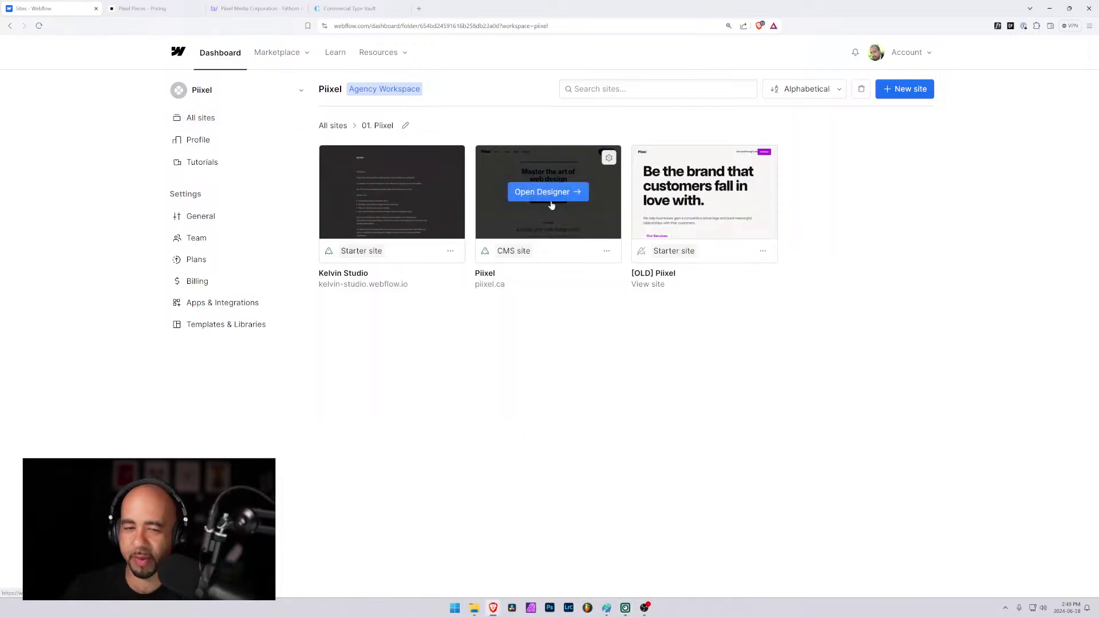
left_click(542, 192)
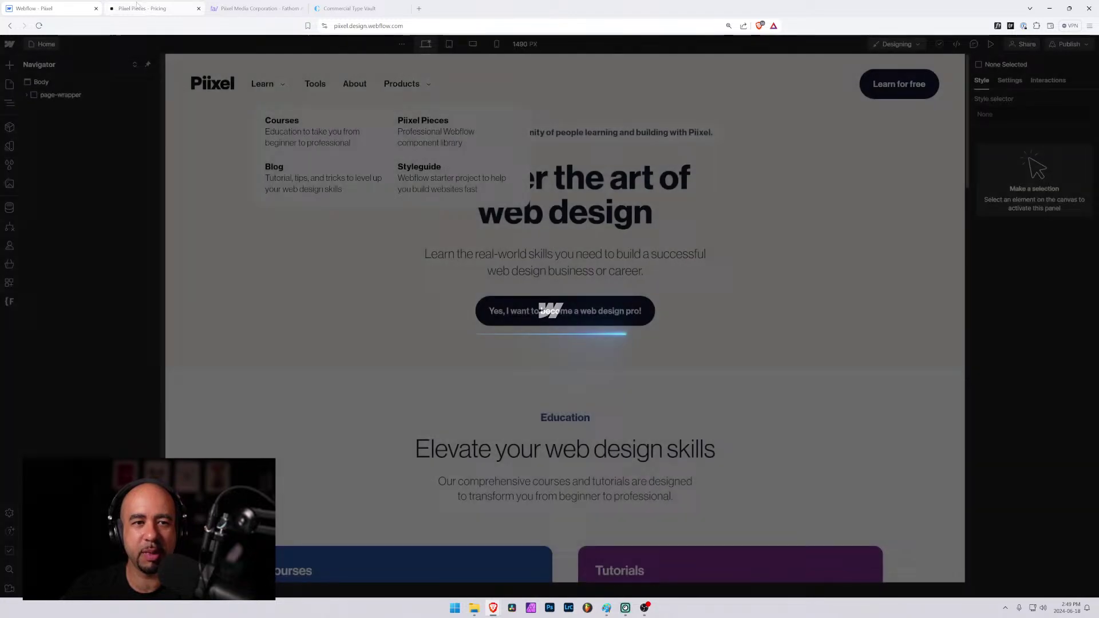
Switch to the Piixel Pieces site, open its home page and examine the header and section layout.
left_click(144, 8)
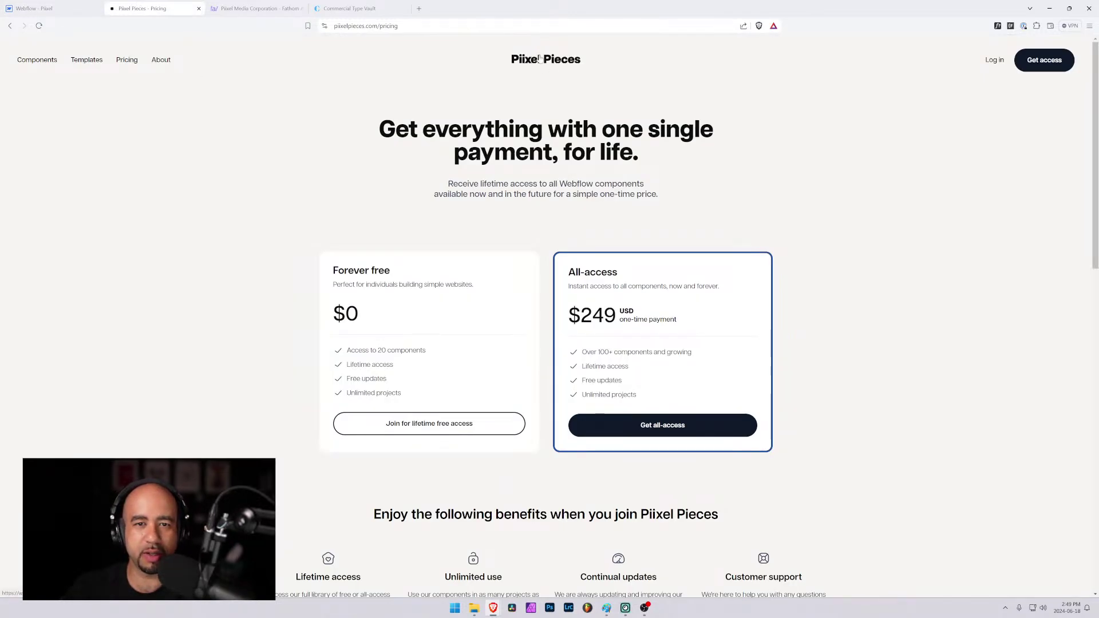
left_click(539, 60)
left_click(57, 8)
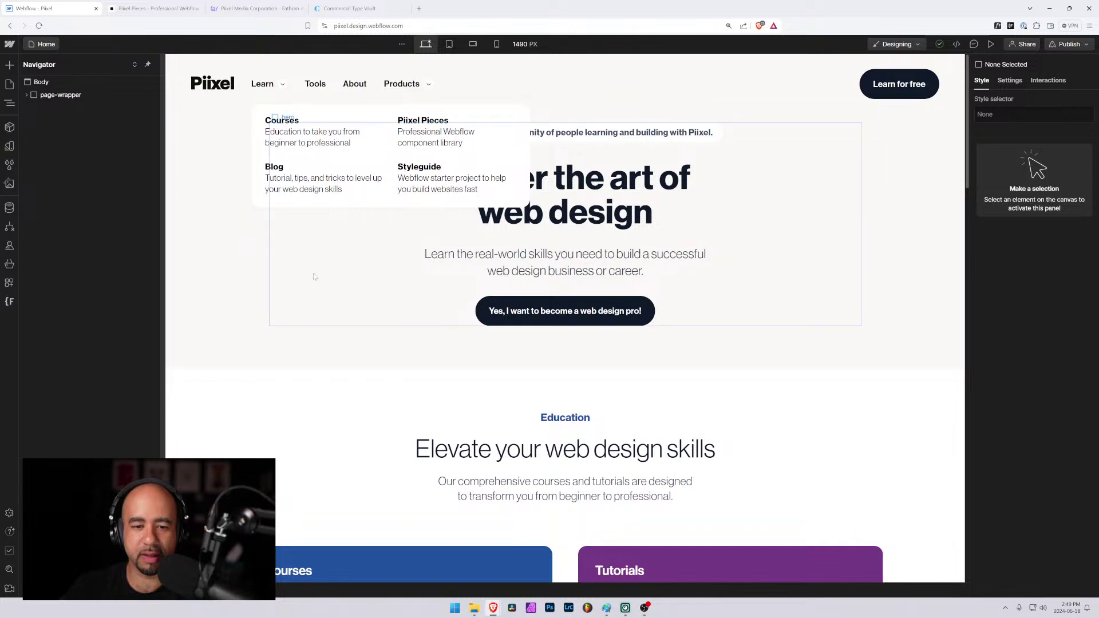
left_click(152, 8)
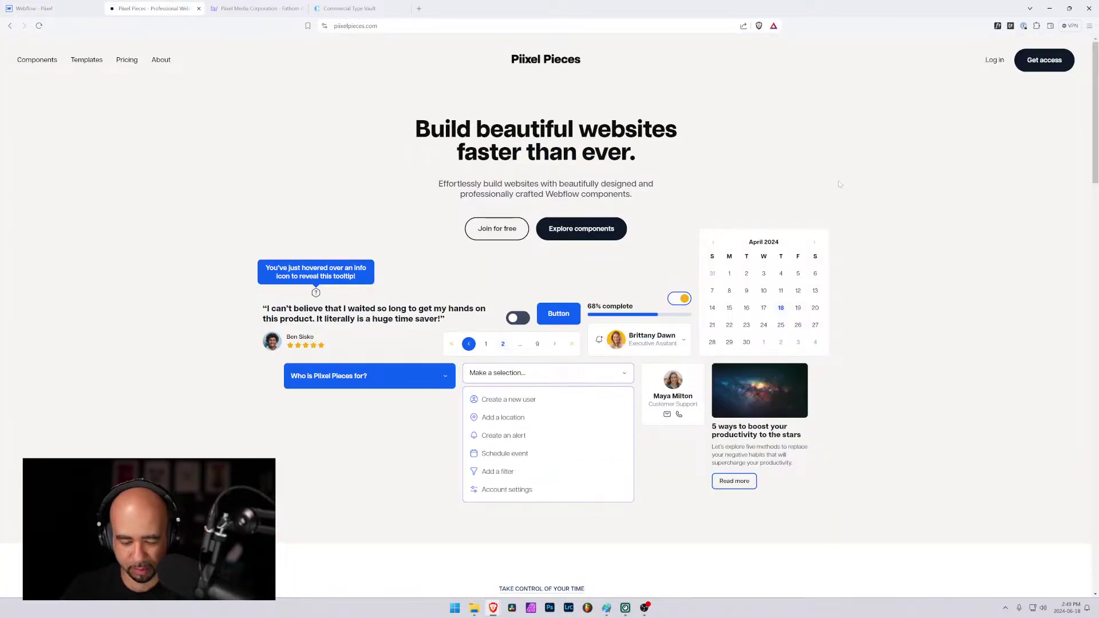
key("ctrl+plus")
key("ctrl+plus")
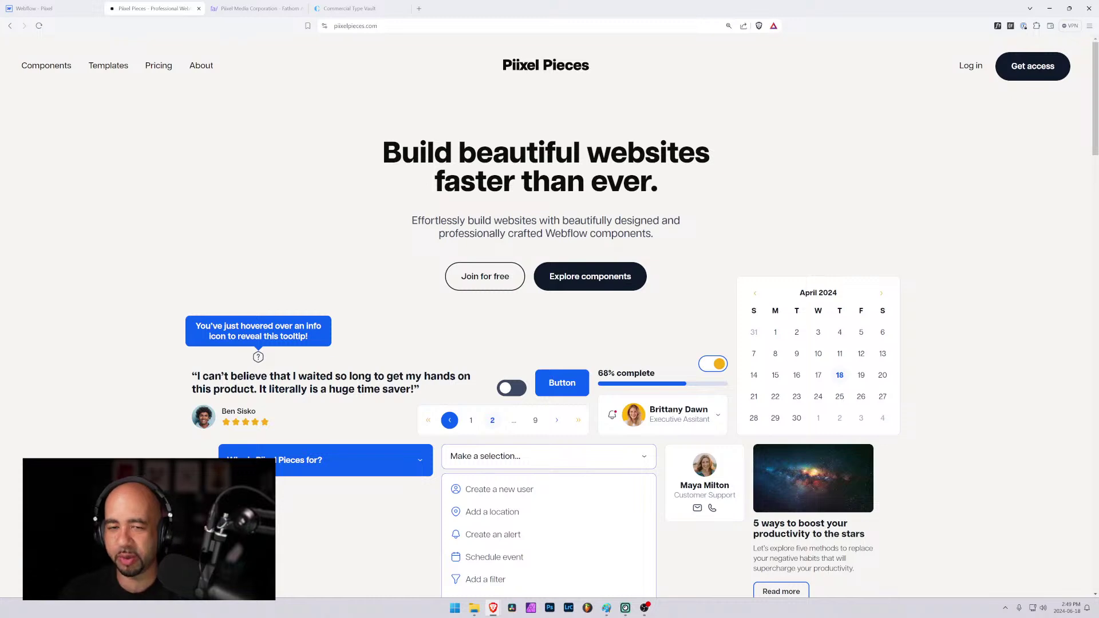
scroll(624, 240, "down", 6)
scroll(621, 257, "up", 7)
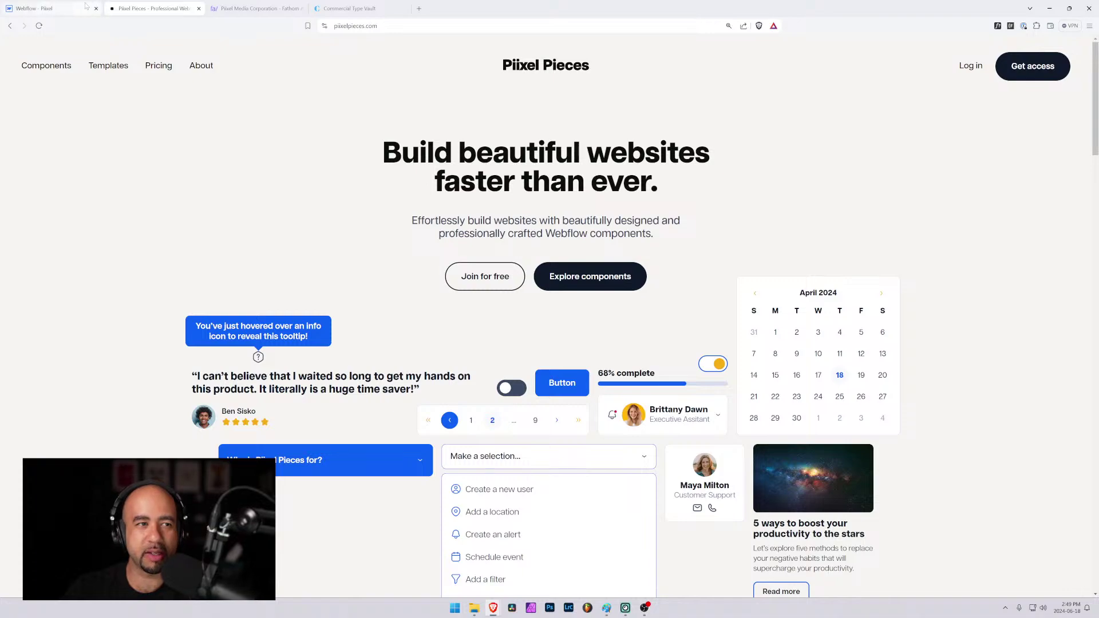
scroll(365, 222, "down", 10)
scroll(365, 222, "down", 3)
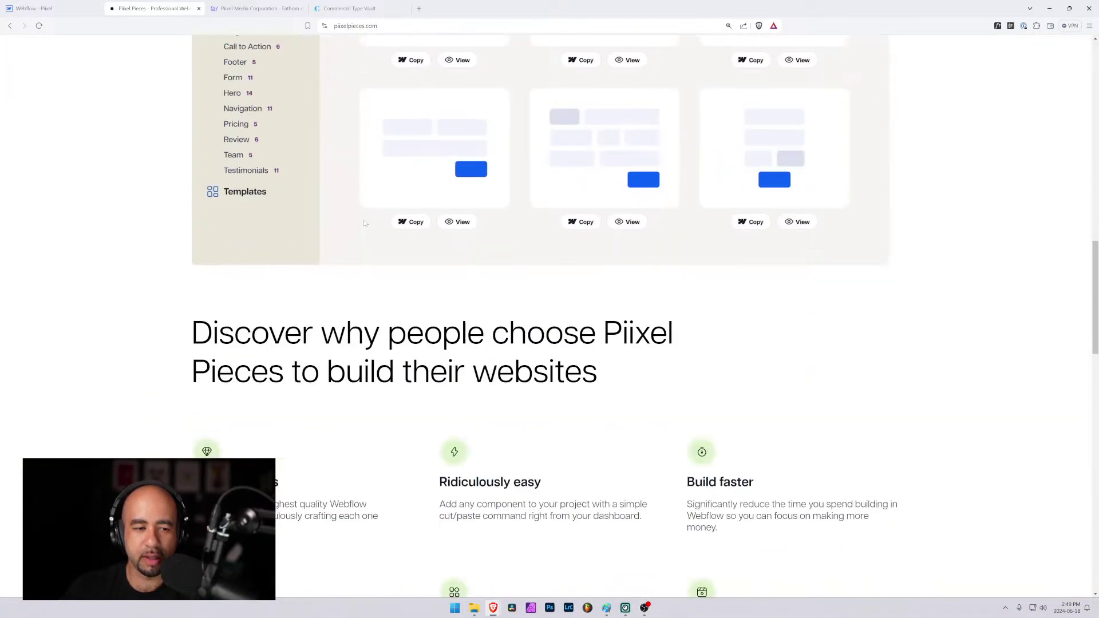
scroll(366, 222, "up", 10)
Return to the Piixel project and examine the Header component's styles and the Education section's container spacing.
left_click(56, 12)
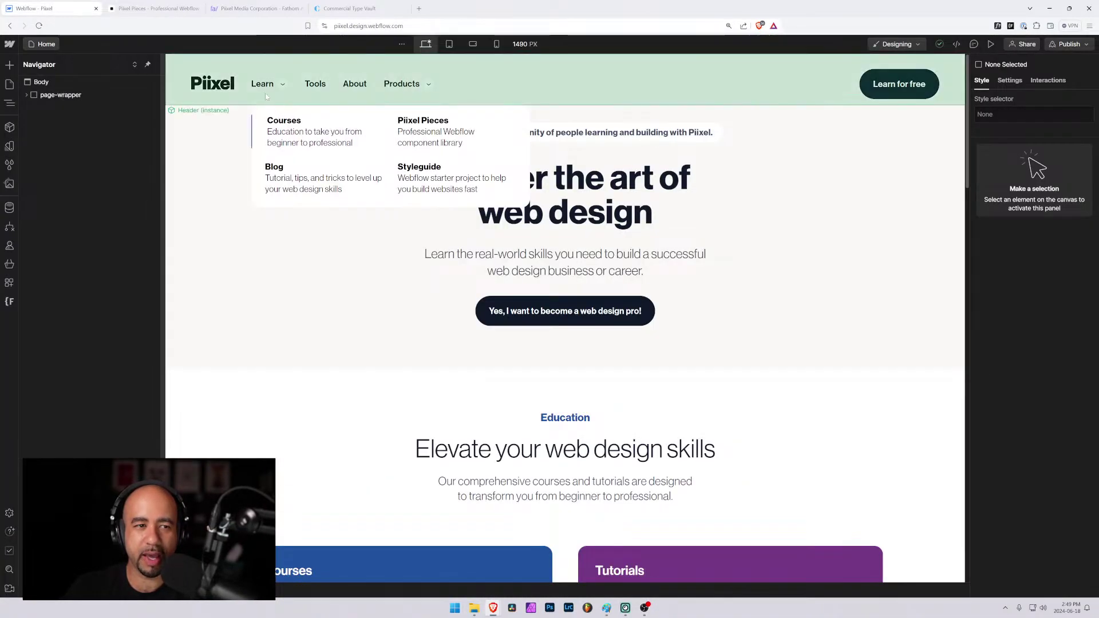
left_click(516, 89)
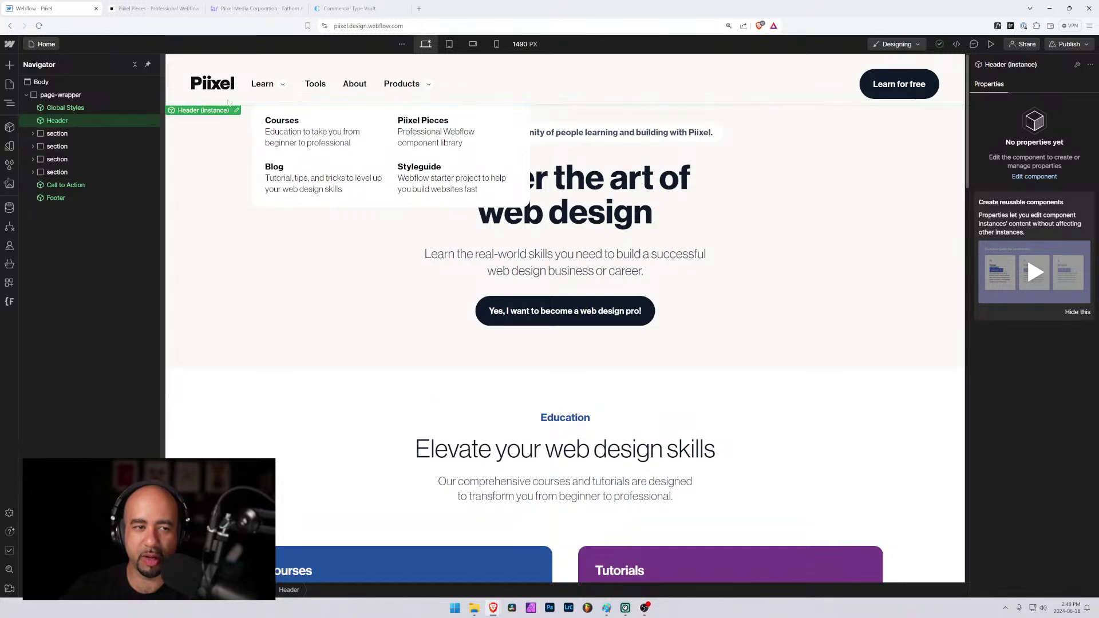
scroll(257, 416, "down", 3)
scroll(256, 416, "up", 3)
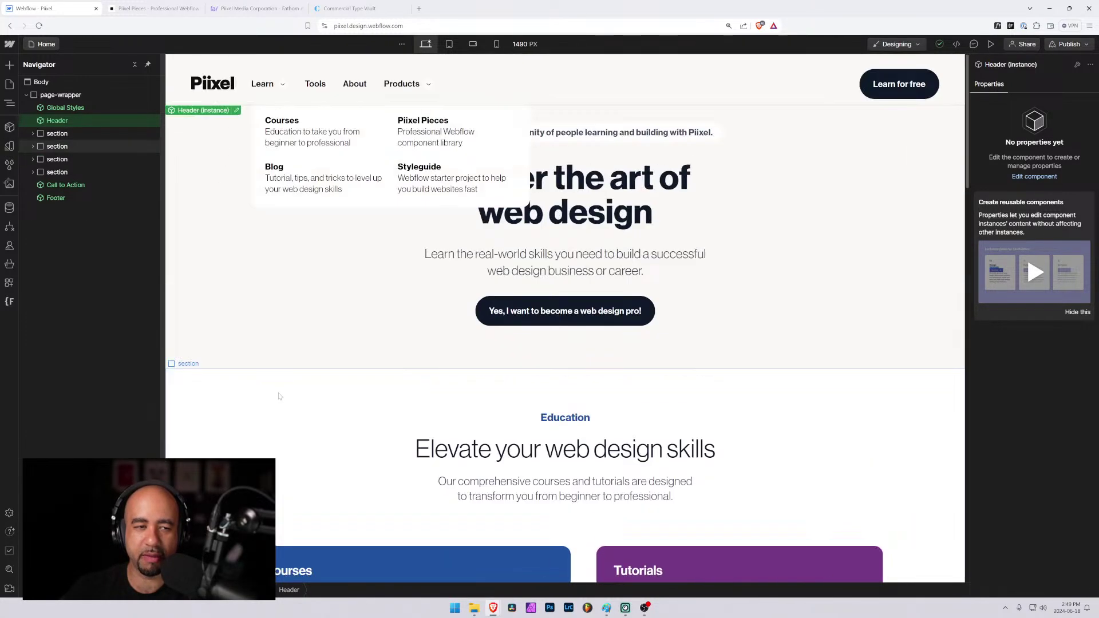
left_click(236, 111)
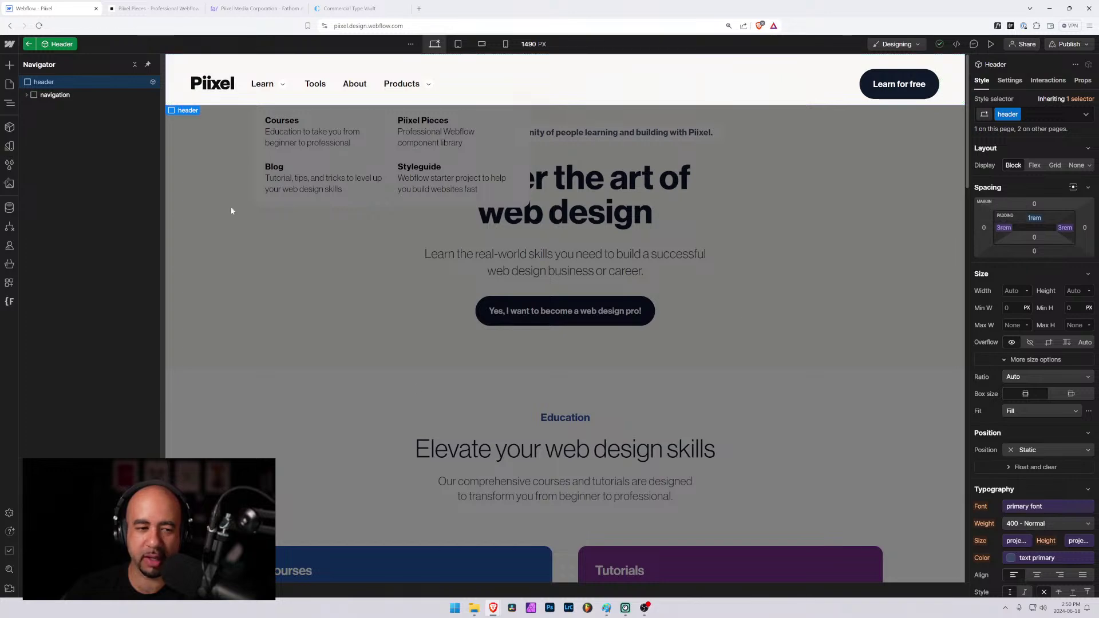
left_click(292, 243)
scroll(276, 403, "down", 3)
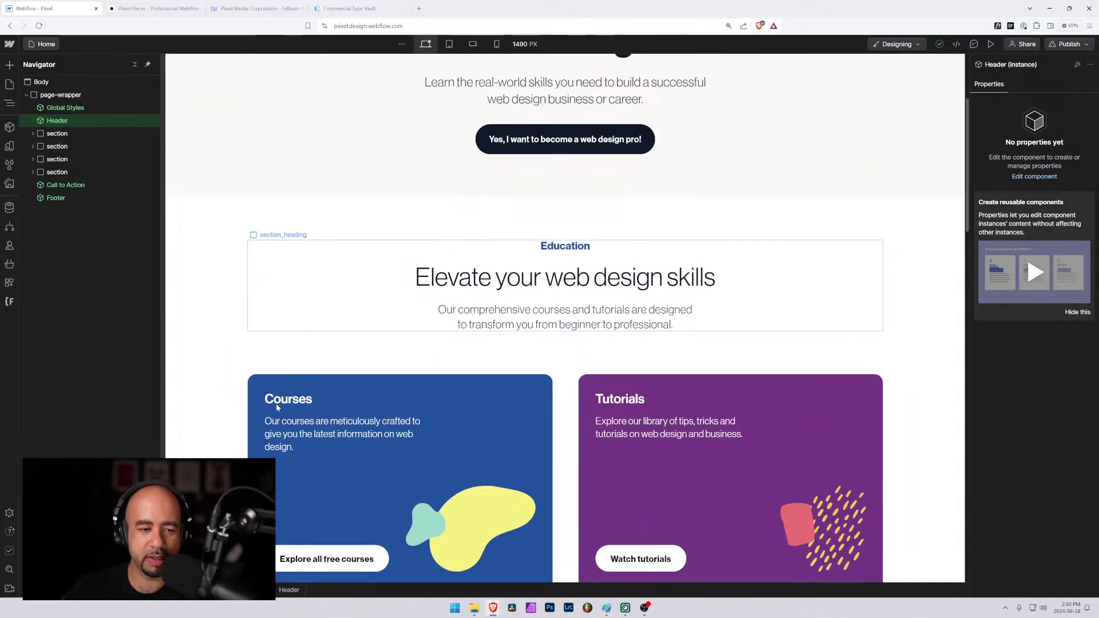
left_click(304, 341)
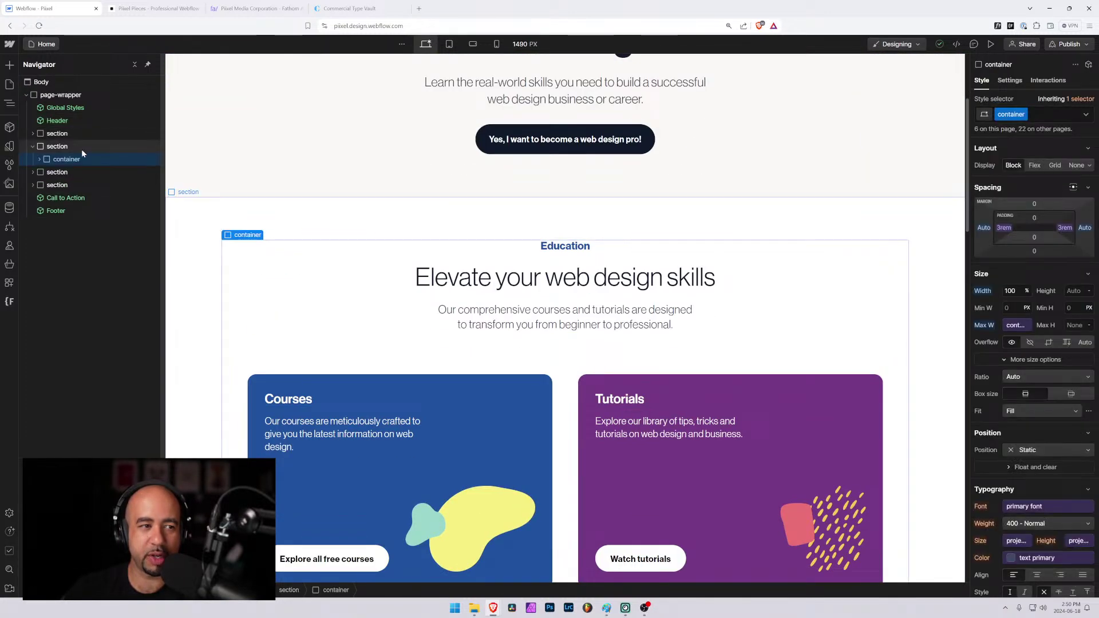
left_click(34, 146)
left_click(34, 147)
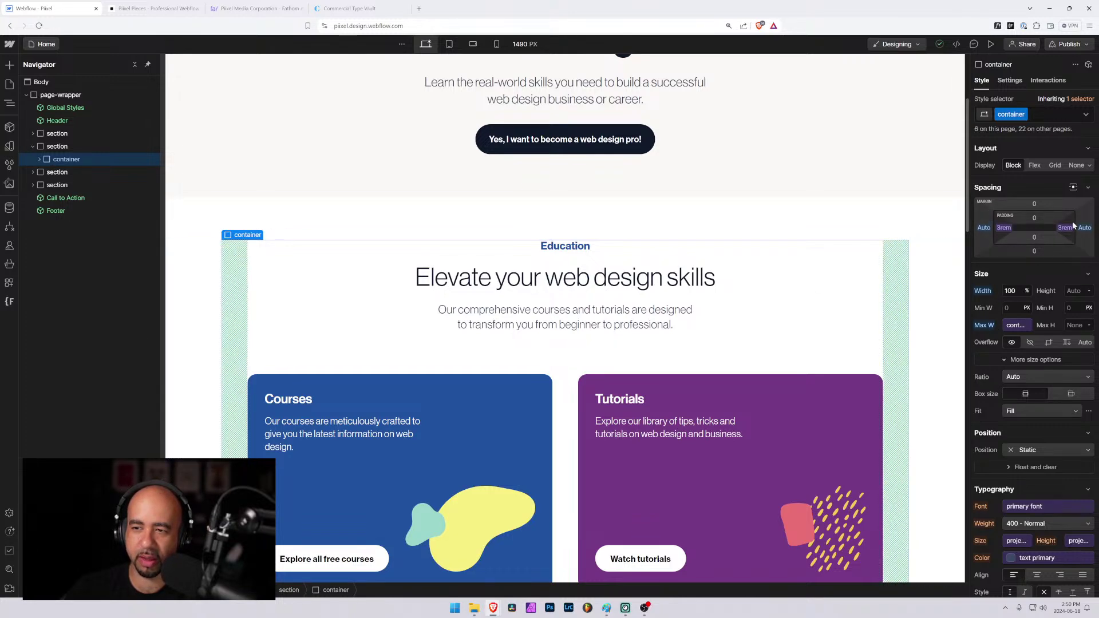
left_click(47, 44)
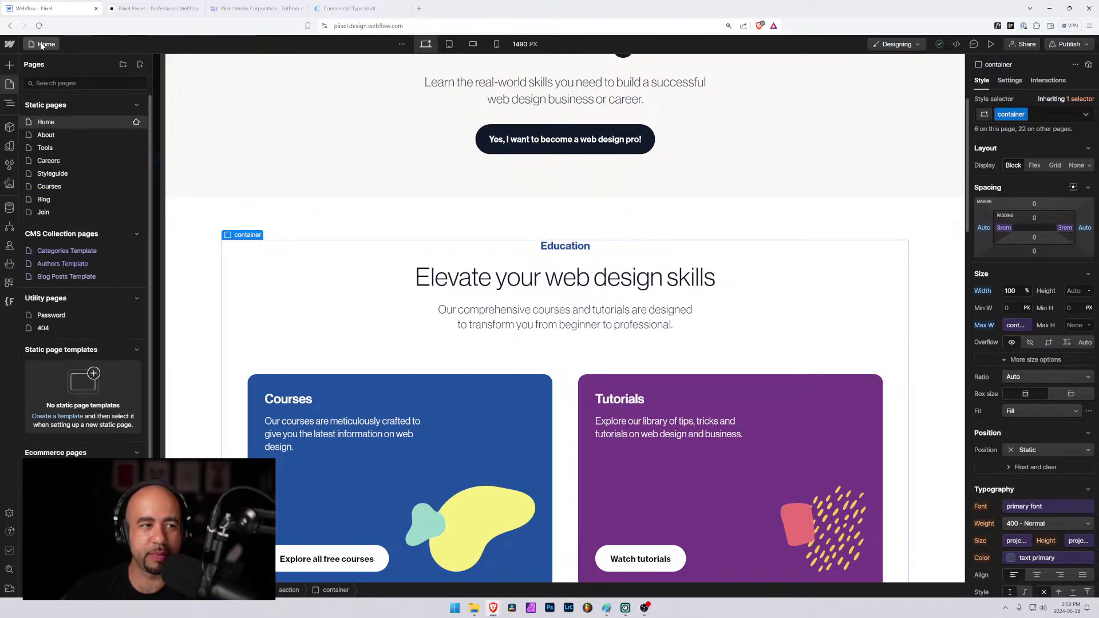
scroll(296, 172, "up", 2)
scroll(296, 172, "up", 2)
Open the Header component for editing and wrap its navigation element in a div block.
left_click(555, 91)
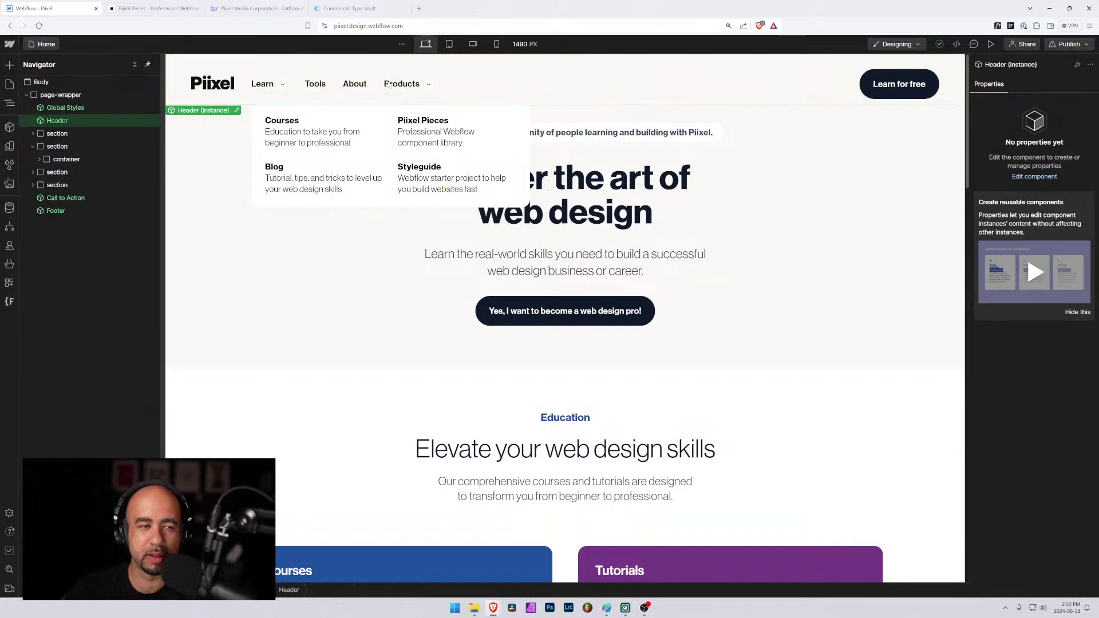
left_click(237, 110)
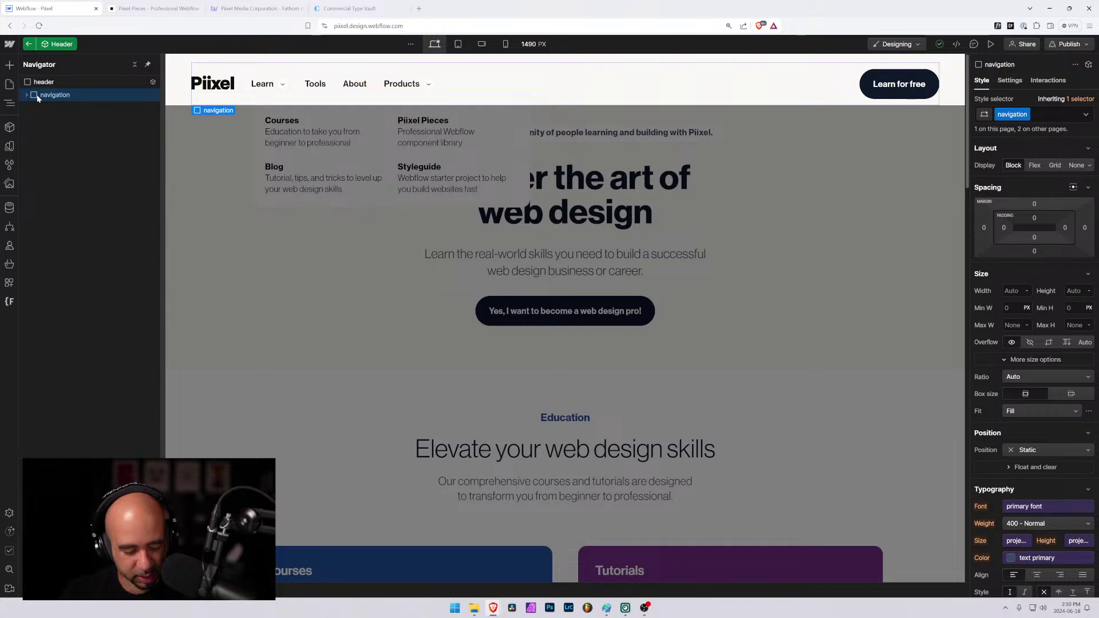
key("ctrl+alt+g")
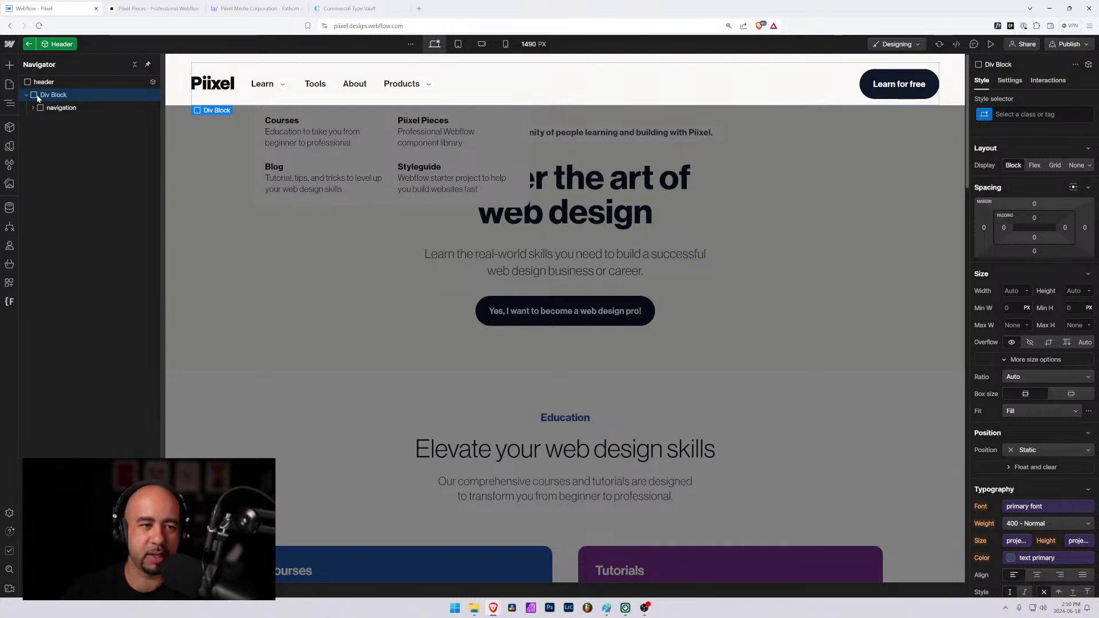
key("alt+Tab")
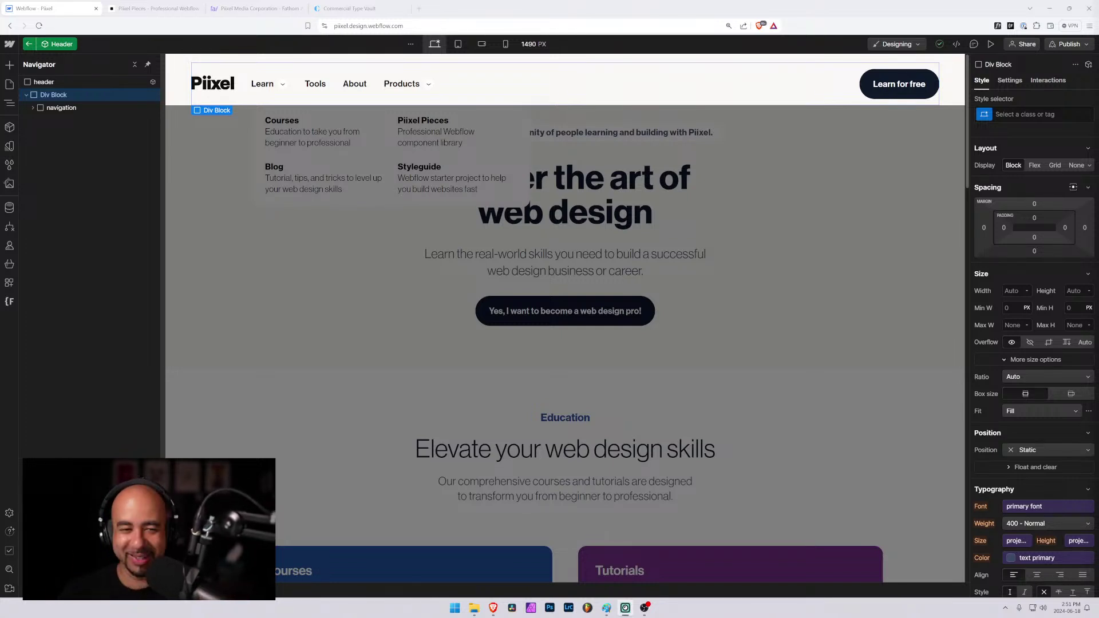
Replace the header class on the component's outermost element with the existing container class.
left_click(54, 83)
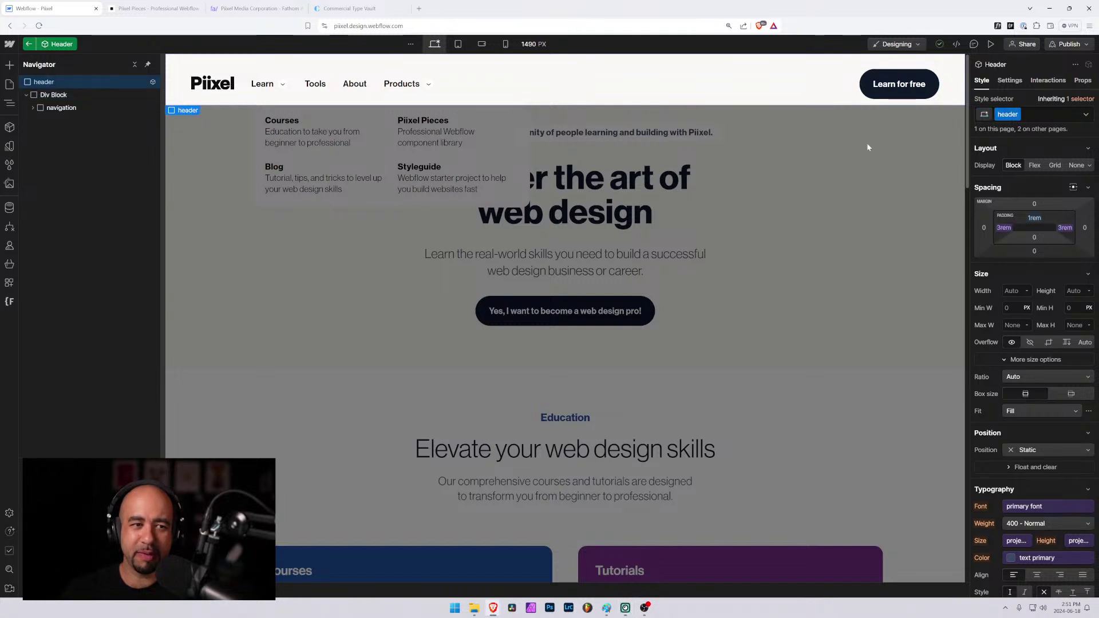
left_click(1025, 114)
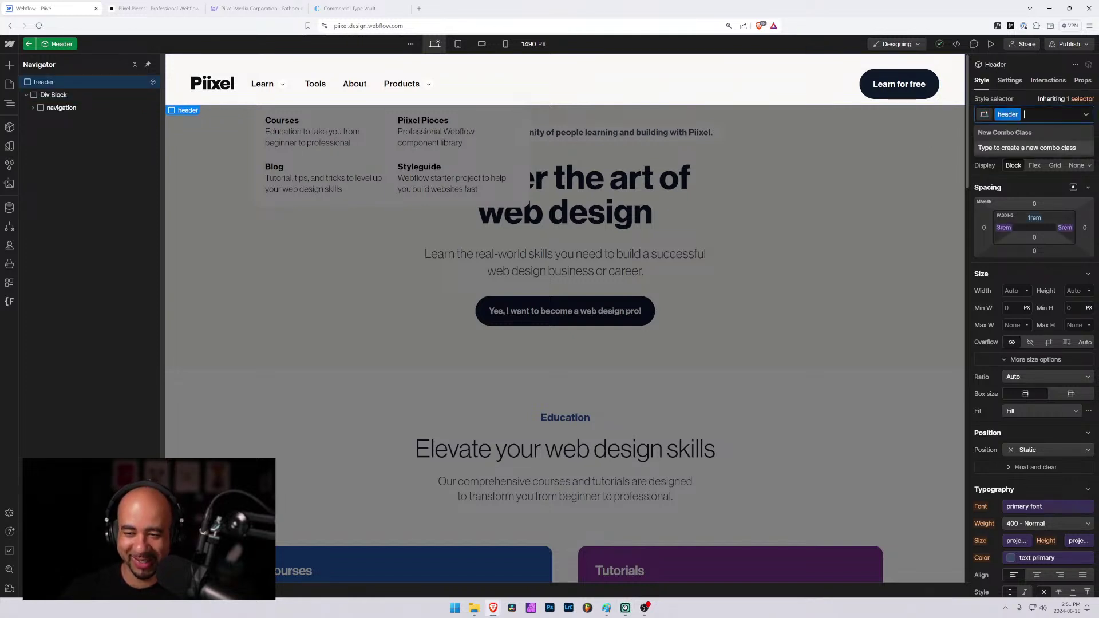
key("BackSpace")
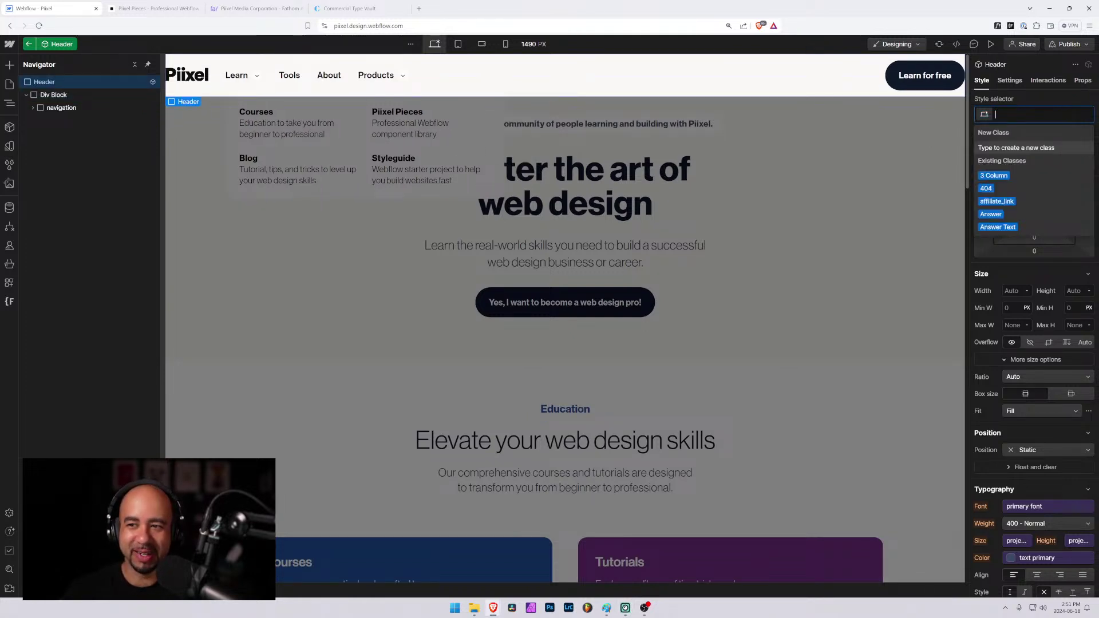
type("container")
key("Return")
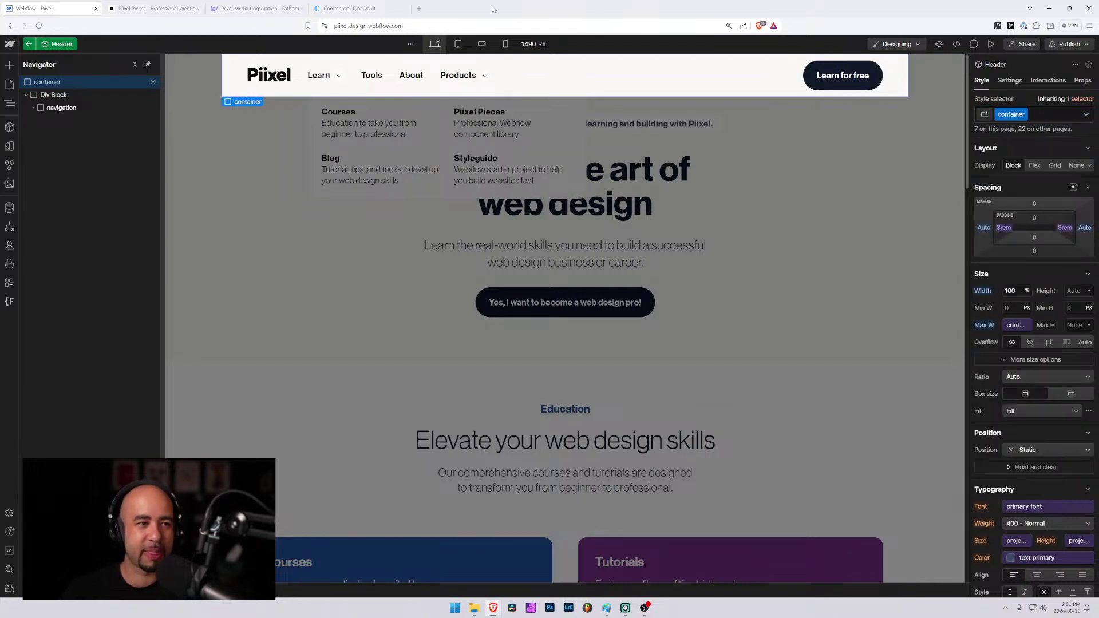
Assign the existing header class to the div block that wraps the navigation.
left_click(63, 95)
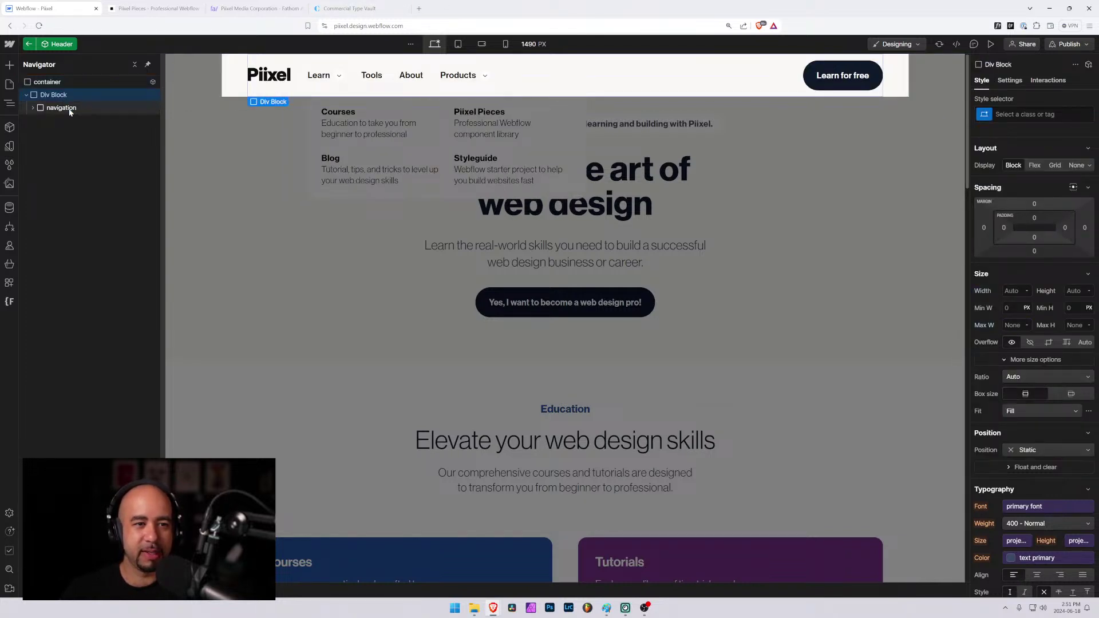
left_click(66, 108)
left_click(66, 98)
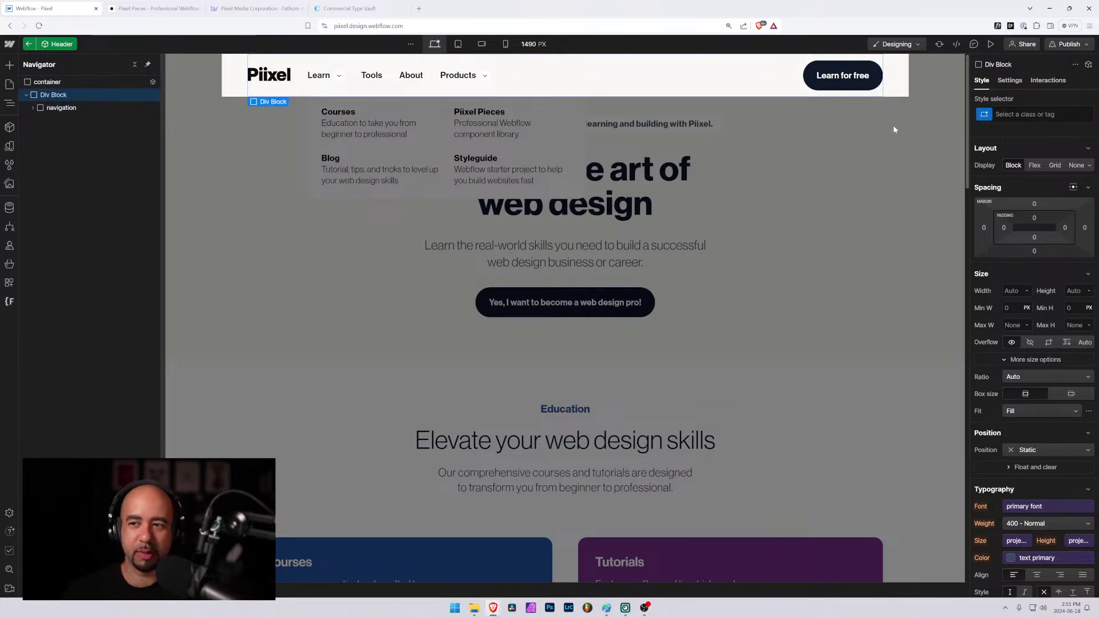
left_click(1025, 114)
type("header")
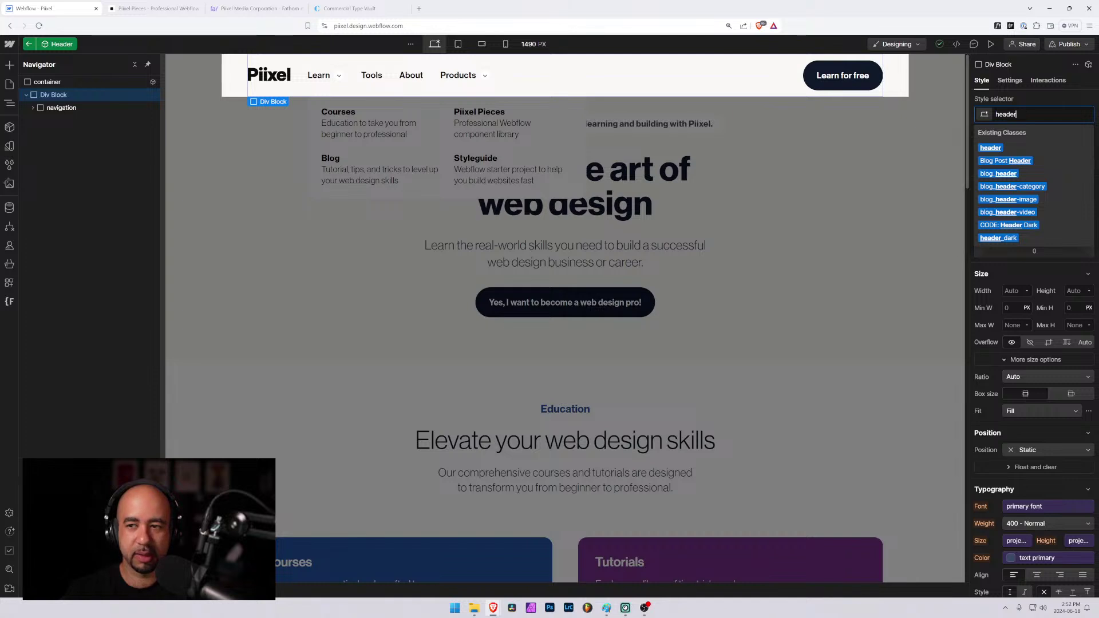
key("Return")
Reset the left, right and top padding of the header class.
mouse_move(1002, 231)
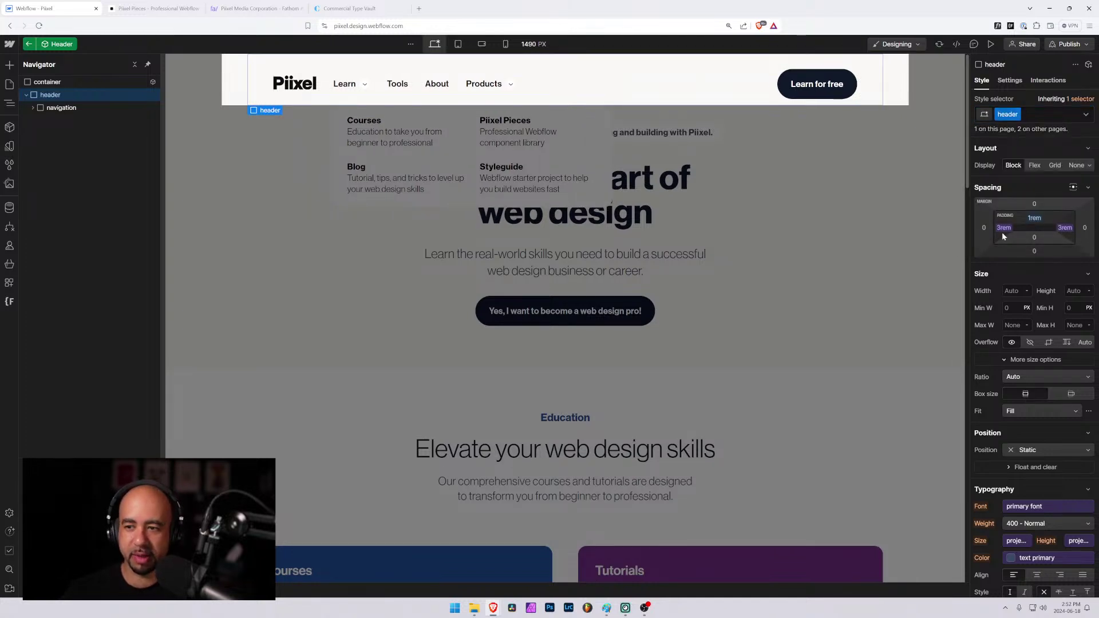
left_click(1002, 226, "alt")
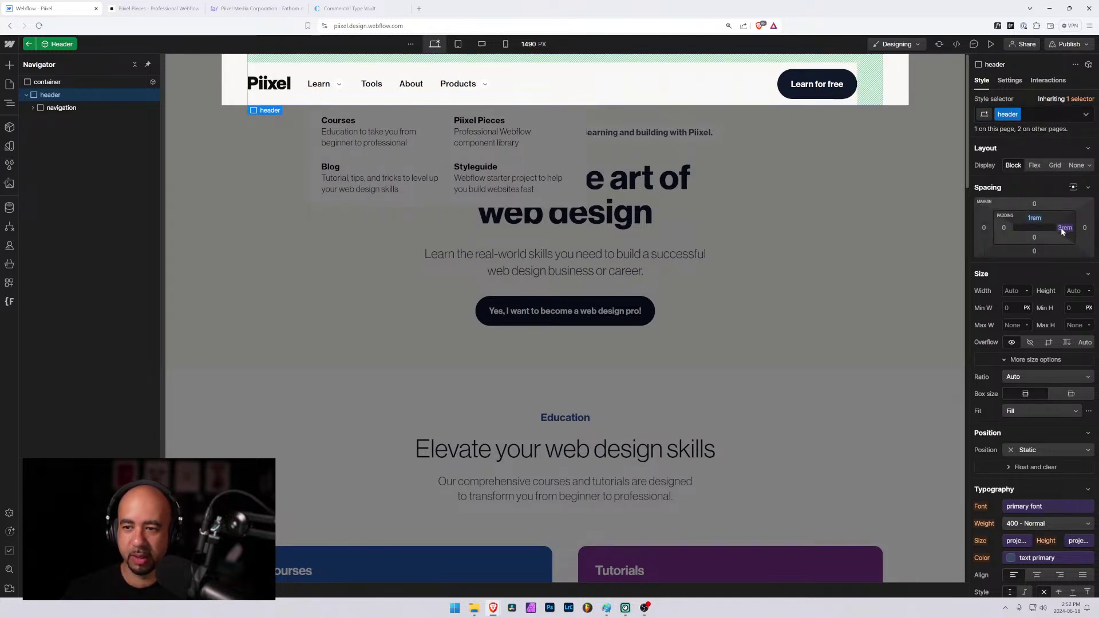
left_click(1065, 227, "alt")
left_click(1032, 220, "alt")
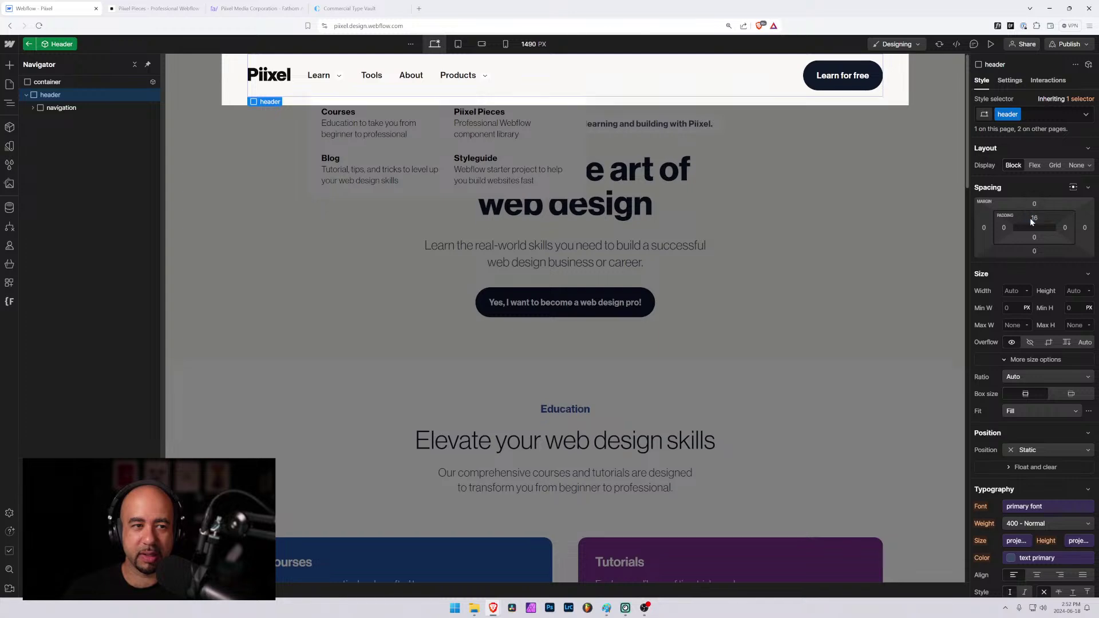
Check the Piixel Pieces site's header for comparison, and give the Webflow header class a 1rem top margin.
left_click(152, 8)
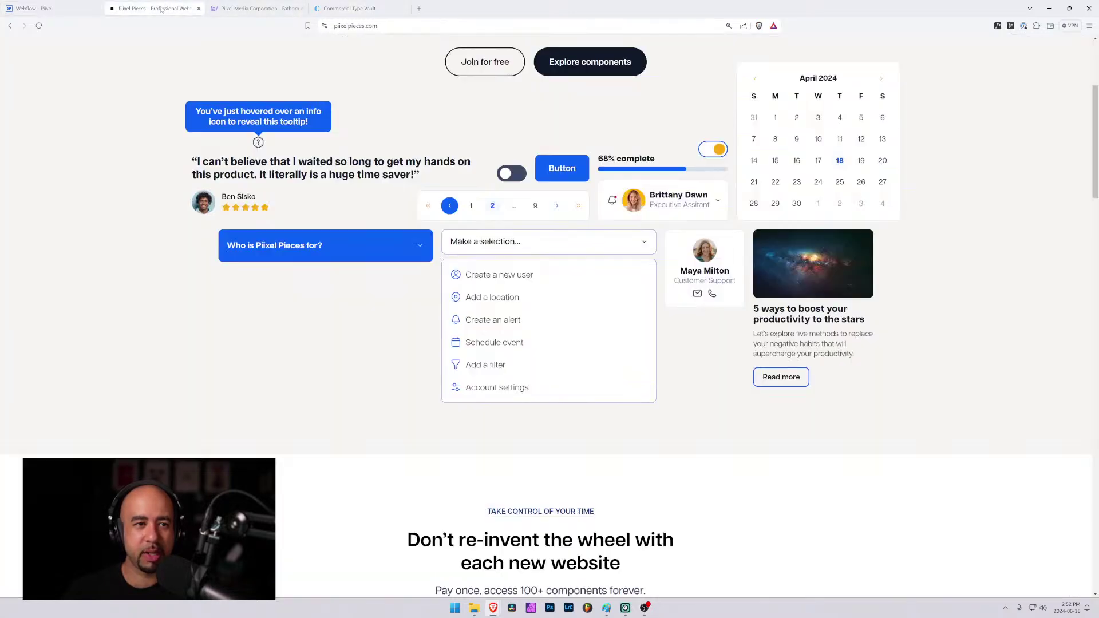
scroll(304, 204, "up", 4)
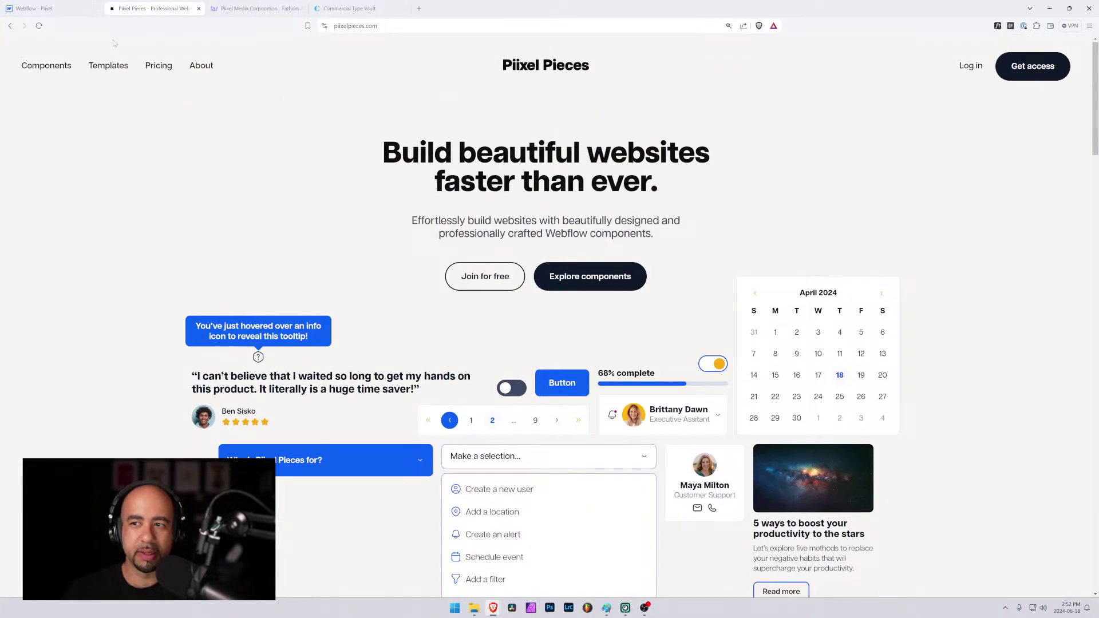
left_click(34, 8)
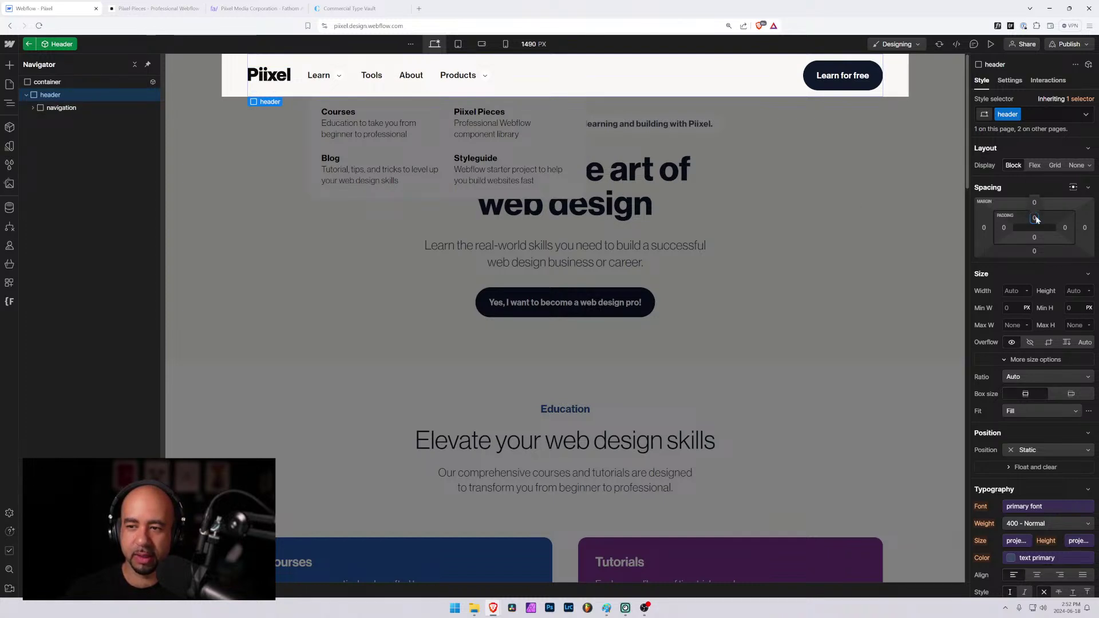
left_click(1036, 201)
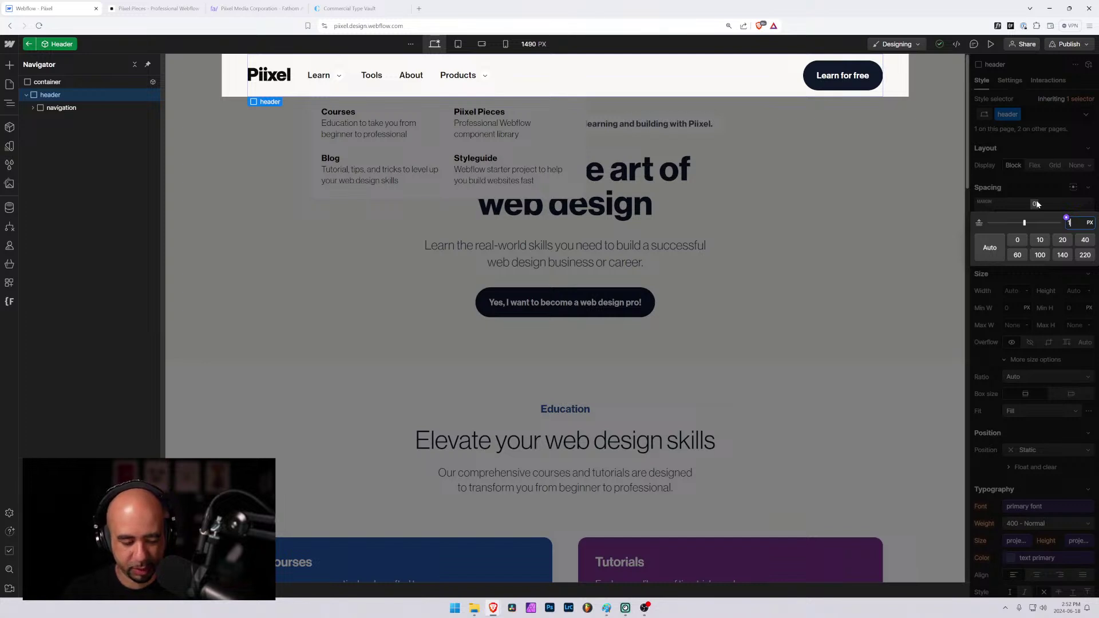
type("1rem")
key("Return")
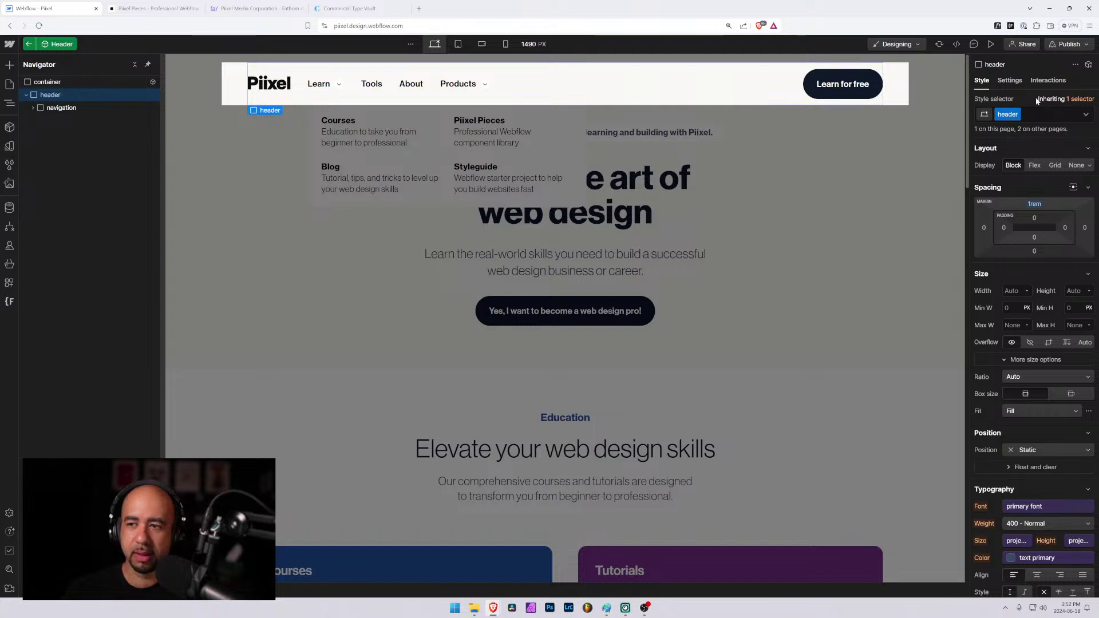
Set the HTML tag of the header div block to Header and leave the component's editing mode.
left_click(1010, 81)
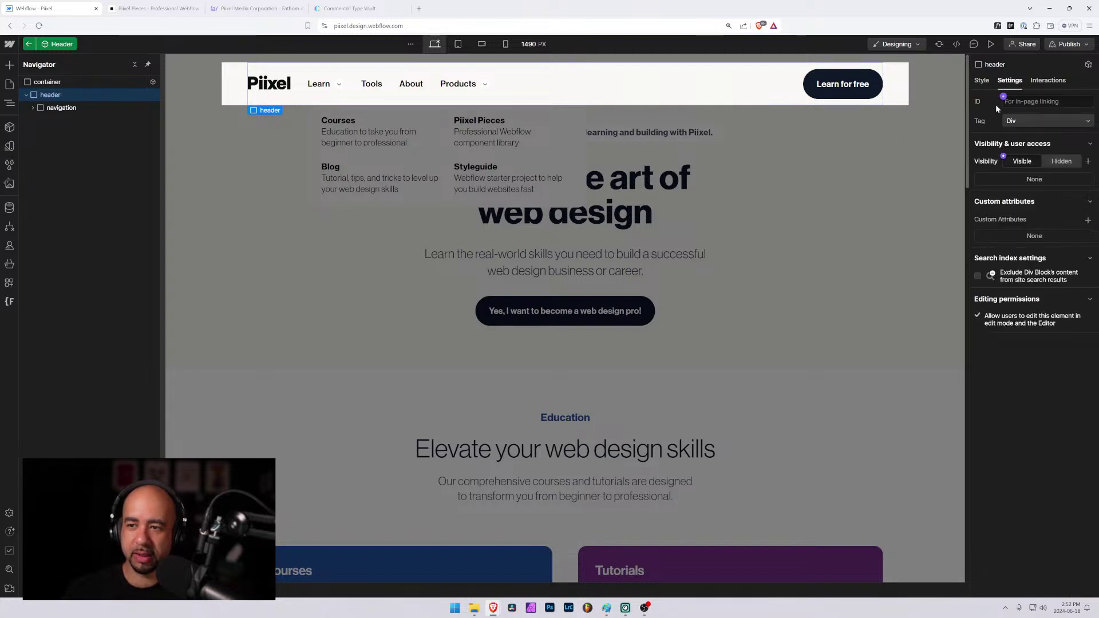
left_click(1019, 122)
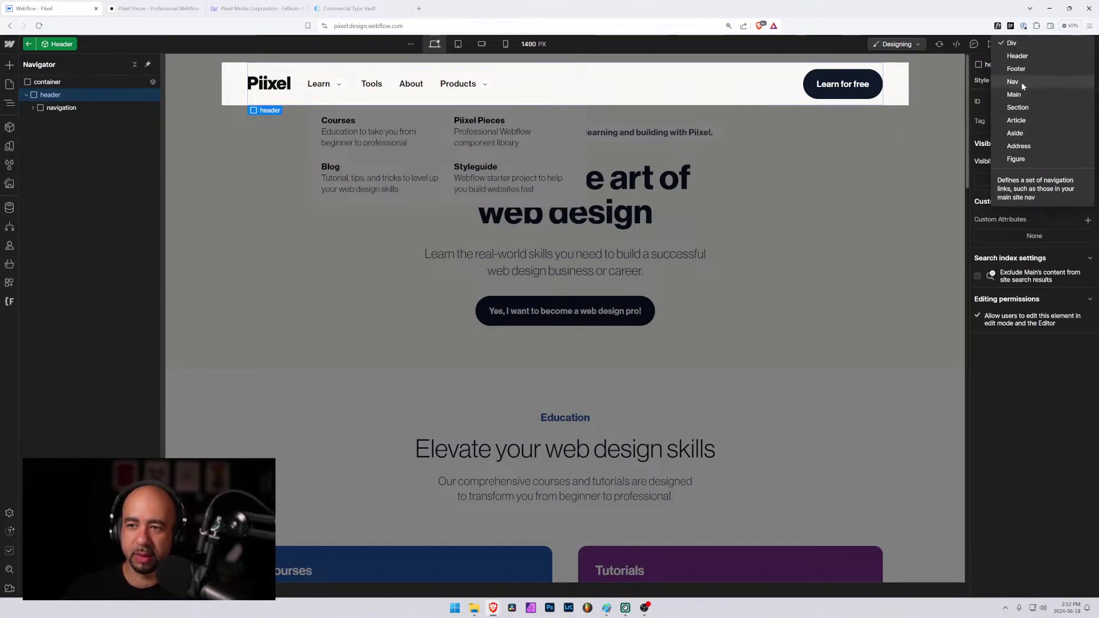
left_click(1020, 56)
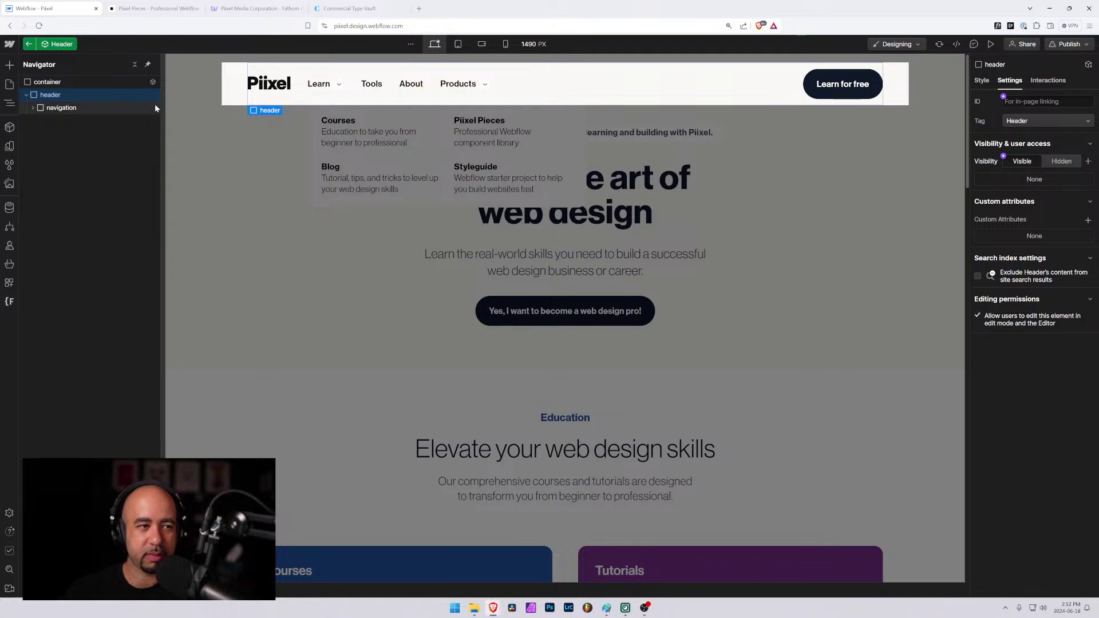
left_click(55, 110)
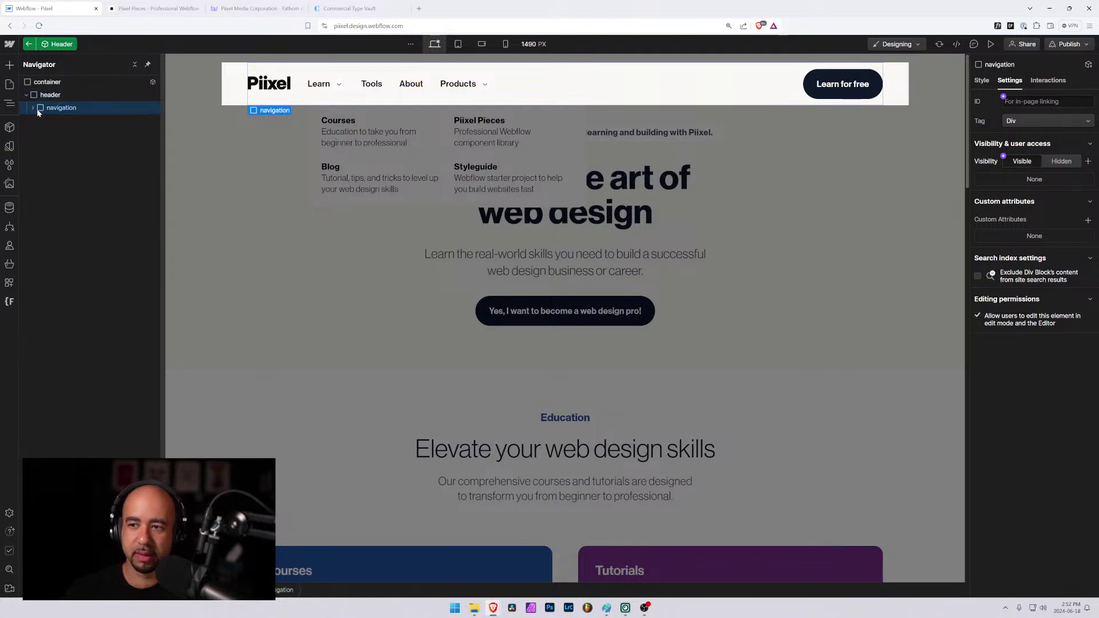
left_click(43, 98)
left_click(281, 206)
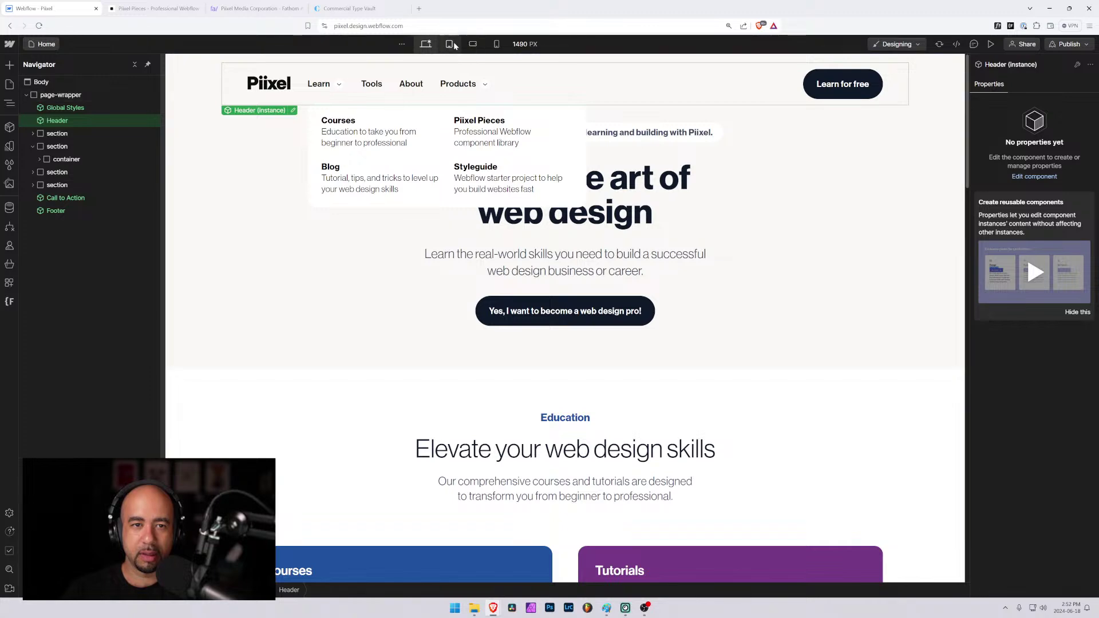
Preview the page header at the tablet, mobile landscape and mobile portrait breakpoints, and return to the desktop view.
left_click(471, 45)
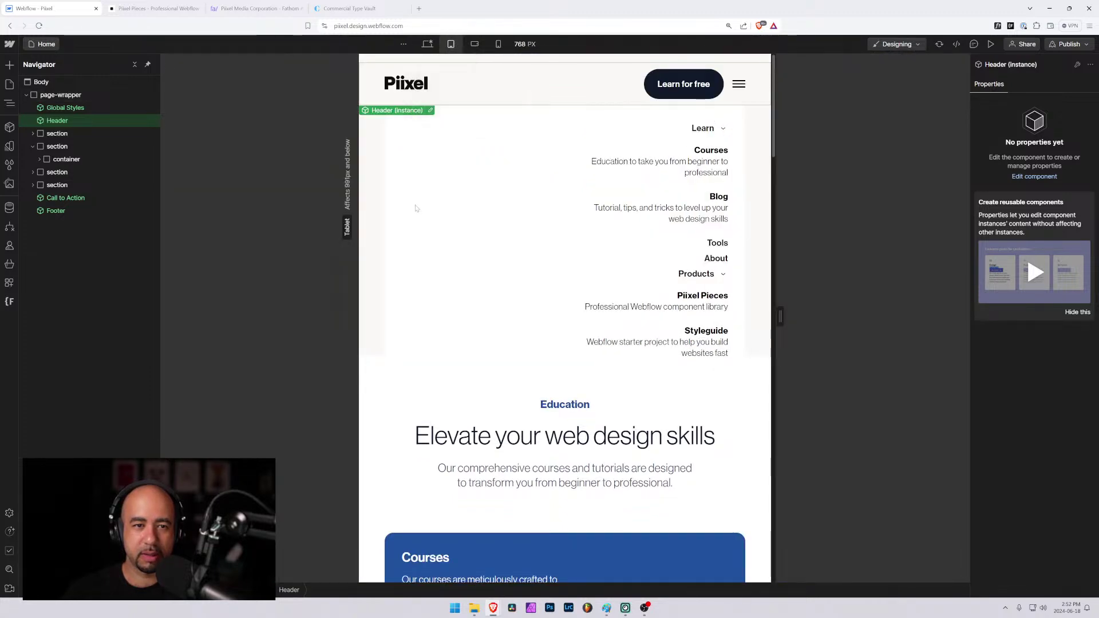
scroll(430, 206, "down", 1)
left_click(473, 44)
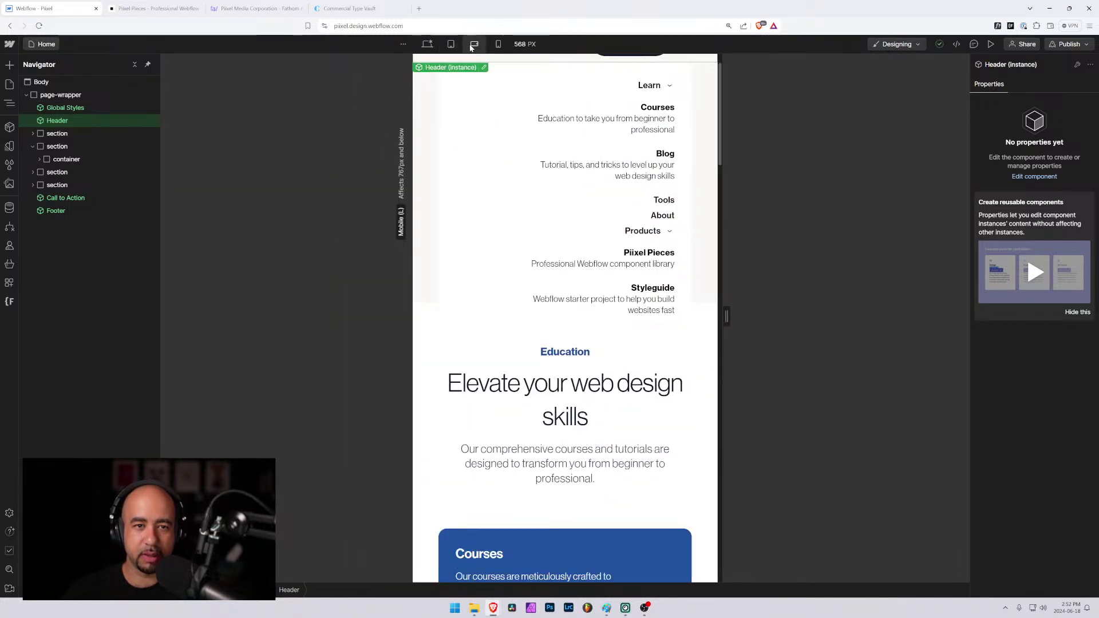
scroll(470, 148, "up", 1)
left_click(498, 44)
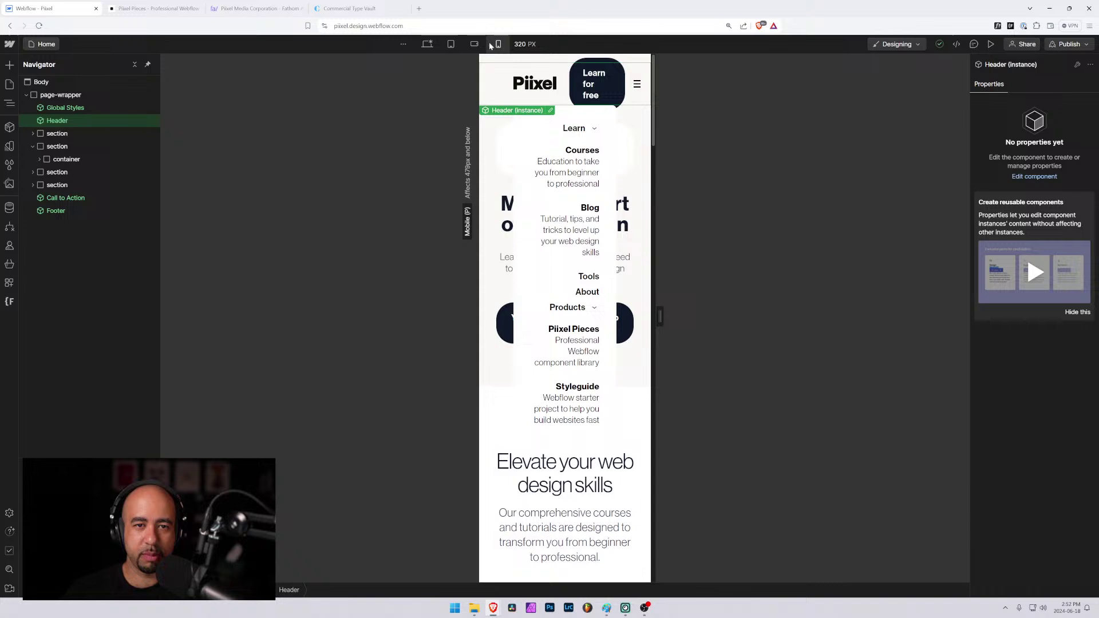
left_click(450, 44)
left_click(427, 44)
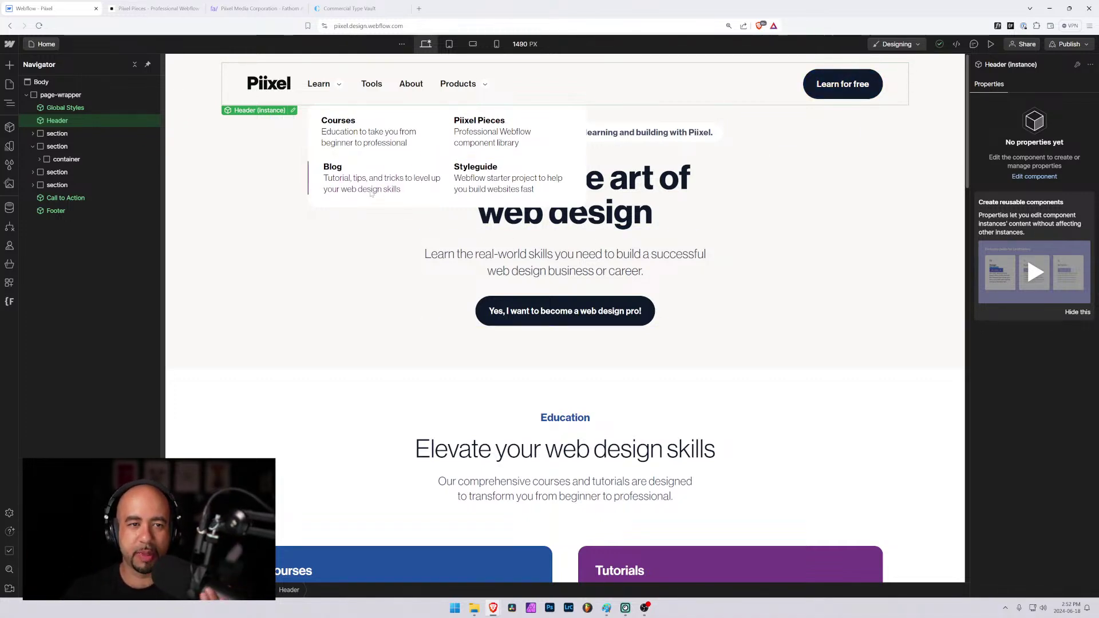
Load the live site piixel.ca in place of the Piixel Pieces site and examine its header and hero section.
left_click(150, 8)
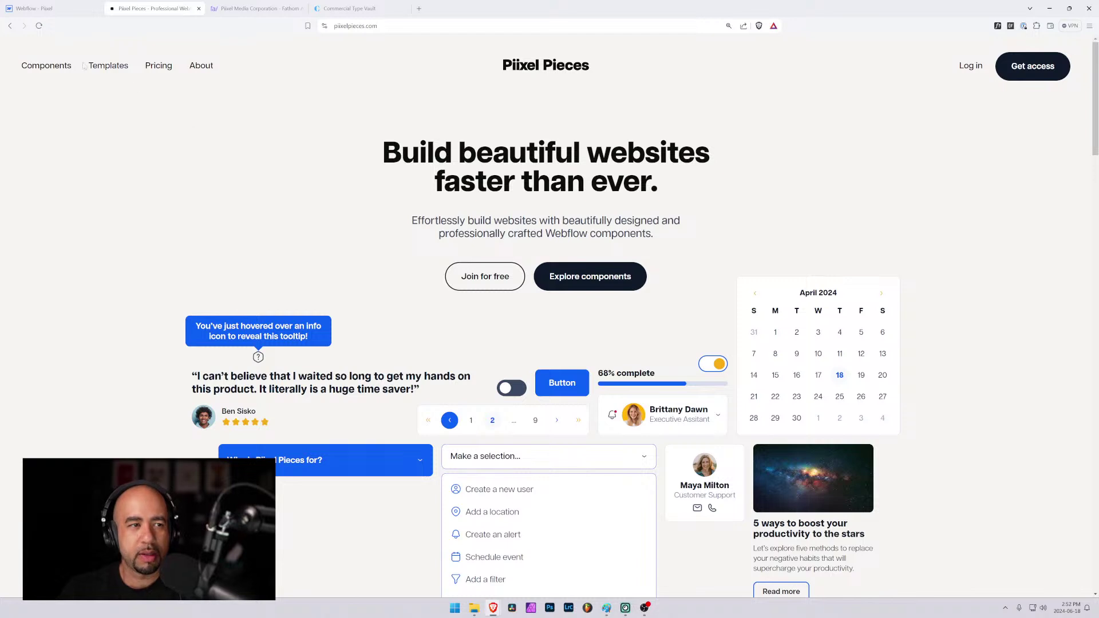
key("ctrl+l")
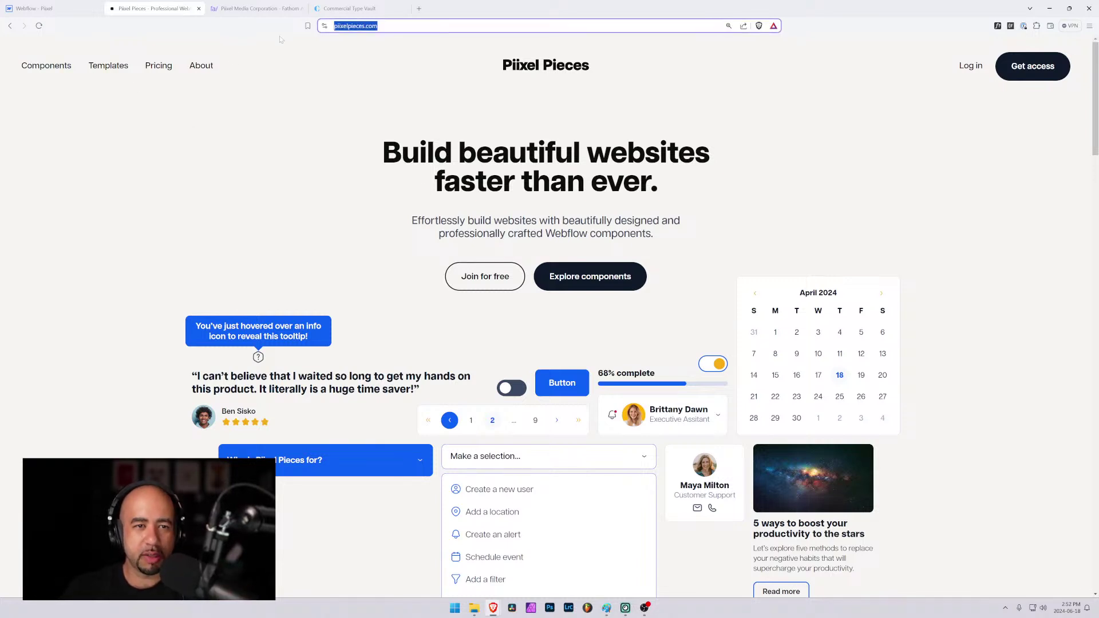
type("piixel.ca")
key("Return")
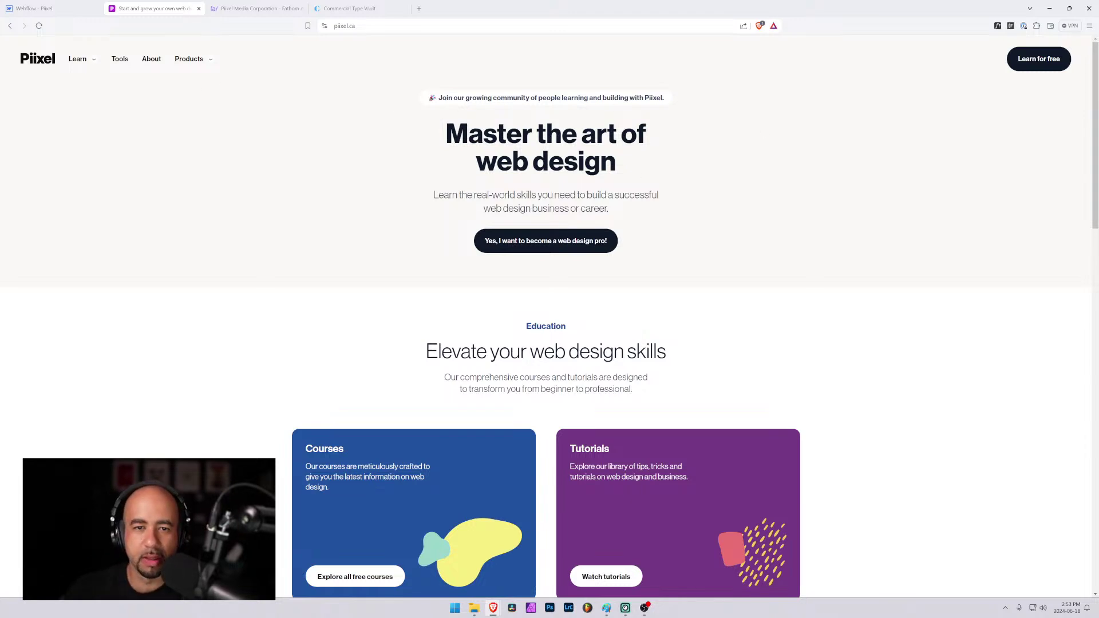
key("ctrl+plus")
key("ctrl+plus")
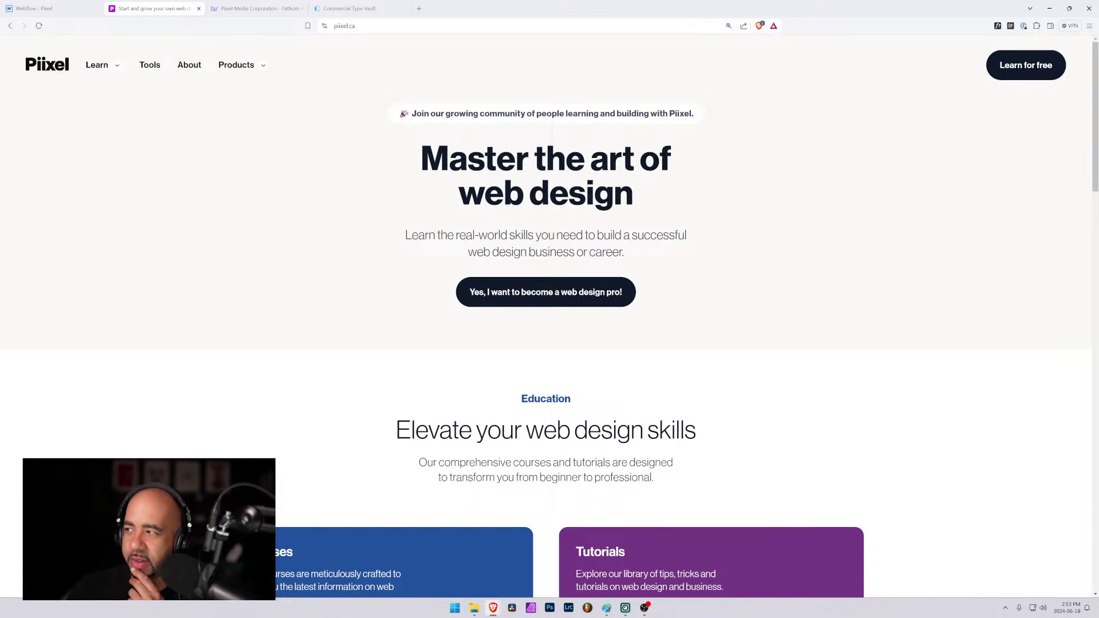
scroll(550, 233, "down", 1)
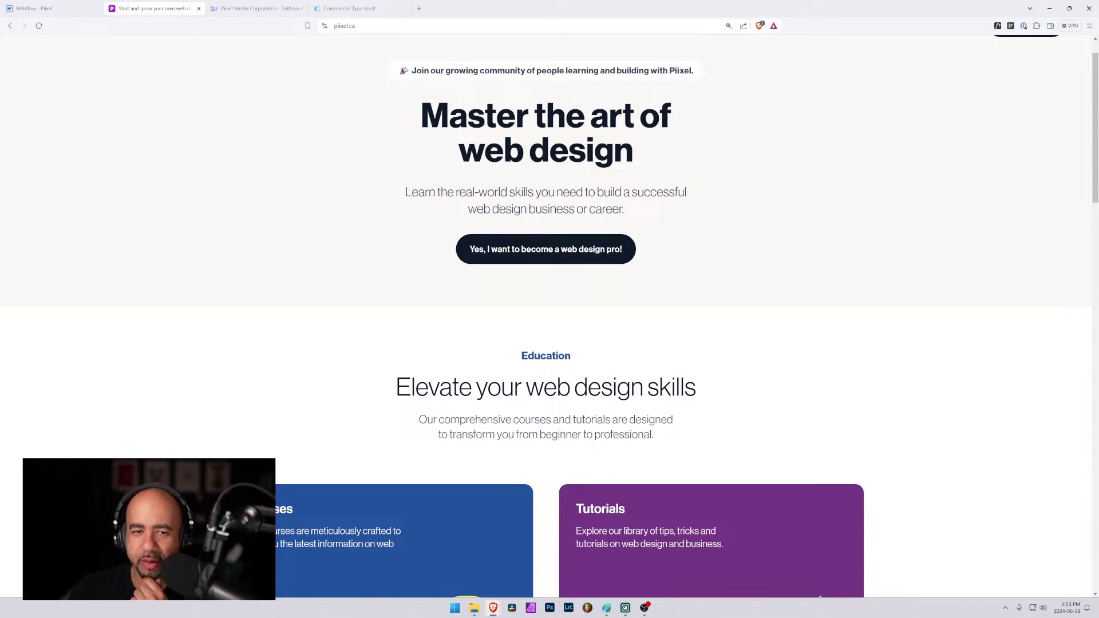
scroll(828, 601, "down", 1)
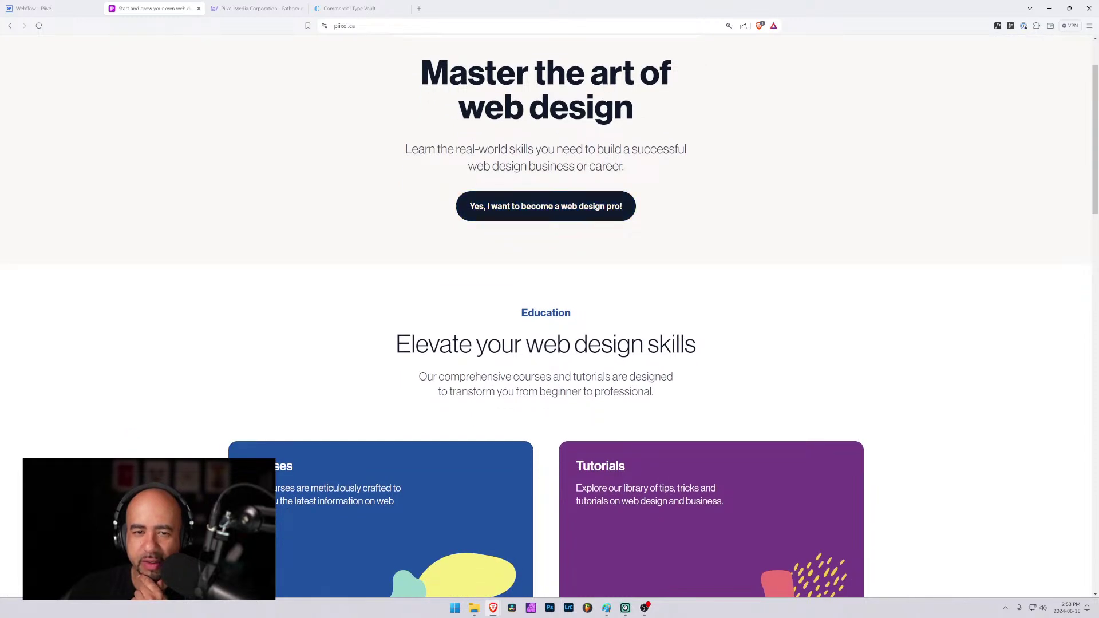
Follow the hero's "Yes, I want to become a web design pro!" link, look over that page and return to the home page.
left_click(552, 211)
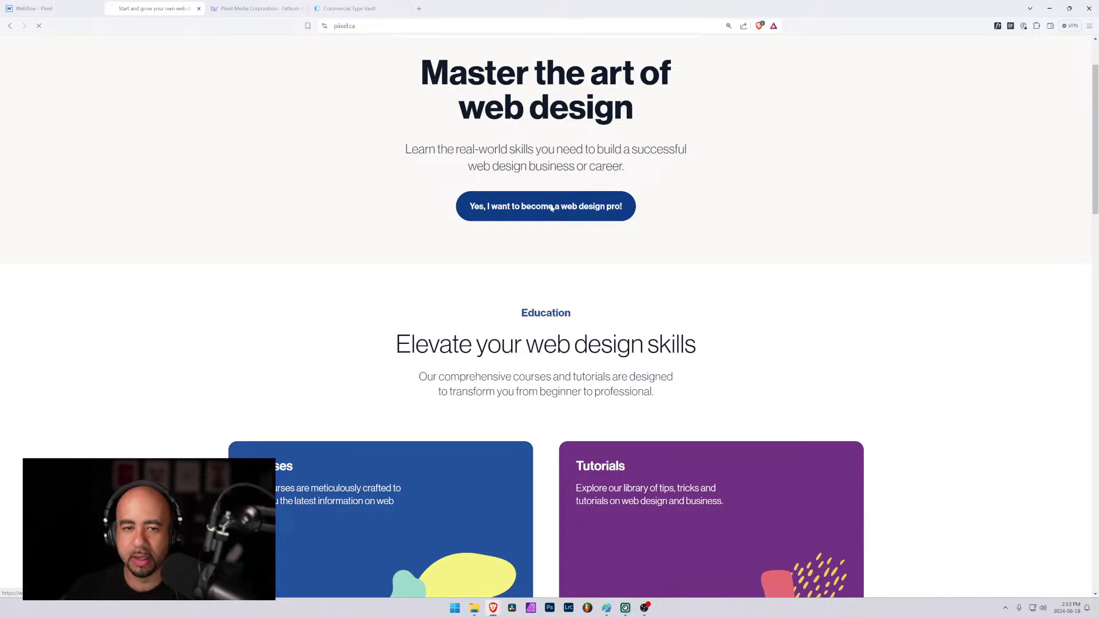
scroll(549, 309, "down", 2)
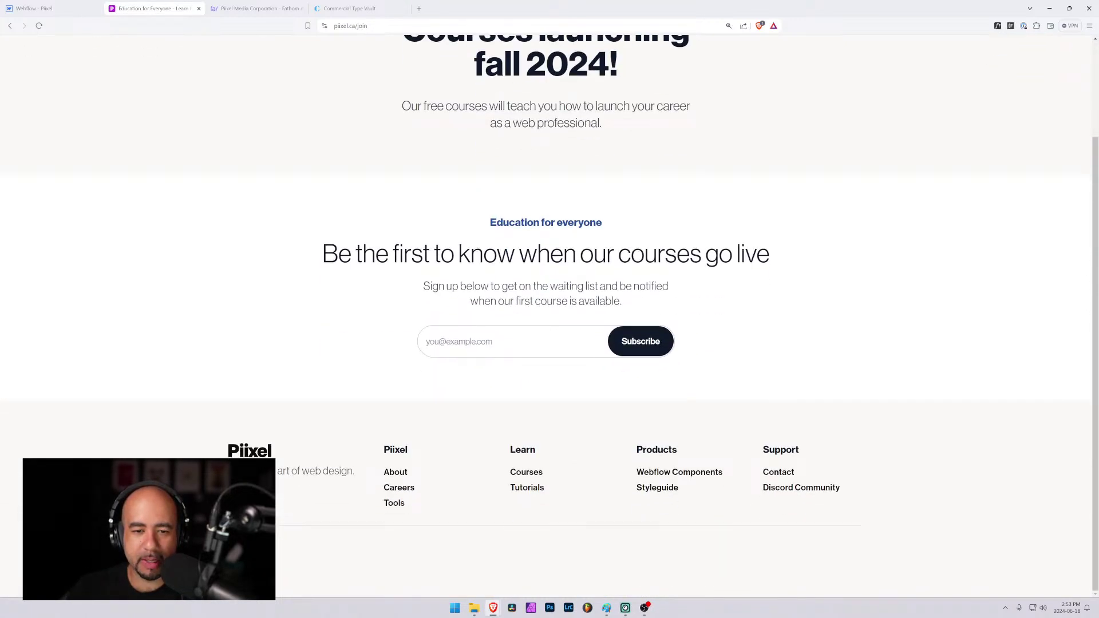
scroll(550, 310, "up", 2)
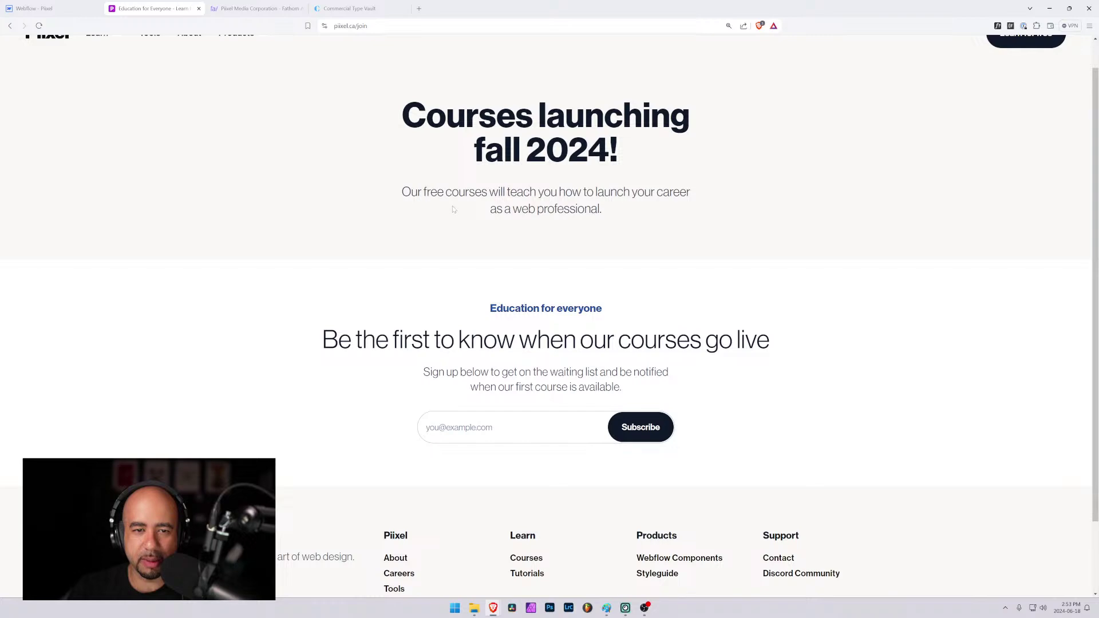
key("alt+Left")
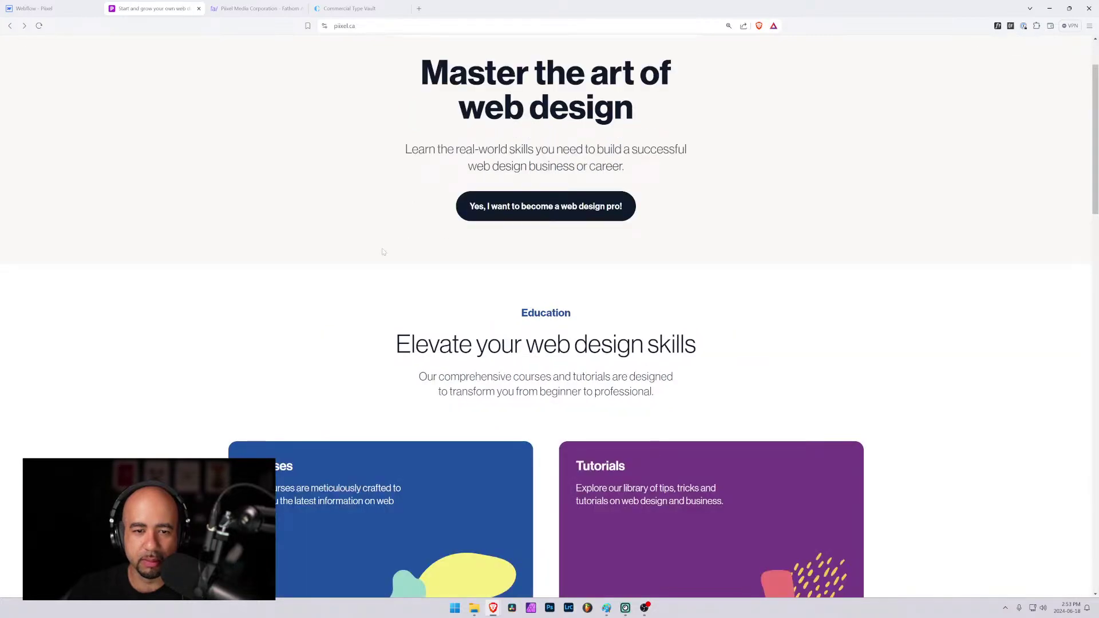
Review the live home page's sections from the education cards down to the Styleguide section.
scroll(385, 250, "down", 3)
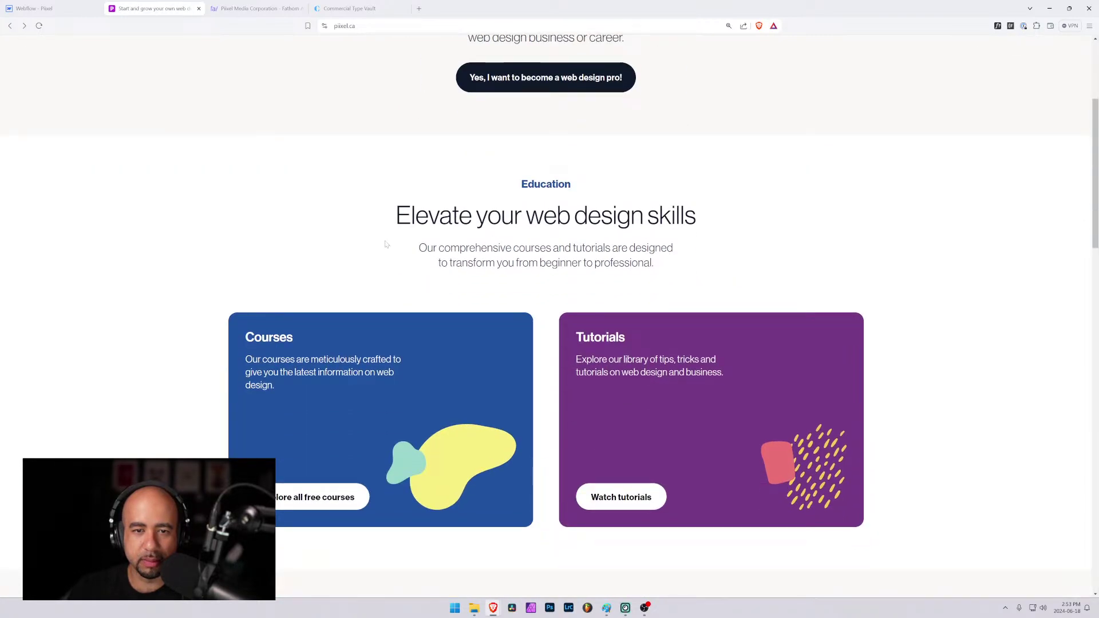
scroll(385, 245, "up", 4)
scroll(386, 245, "down", 3)
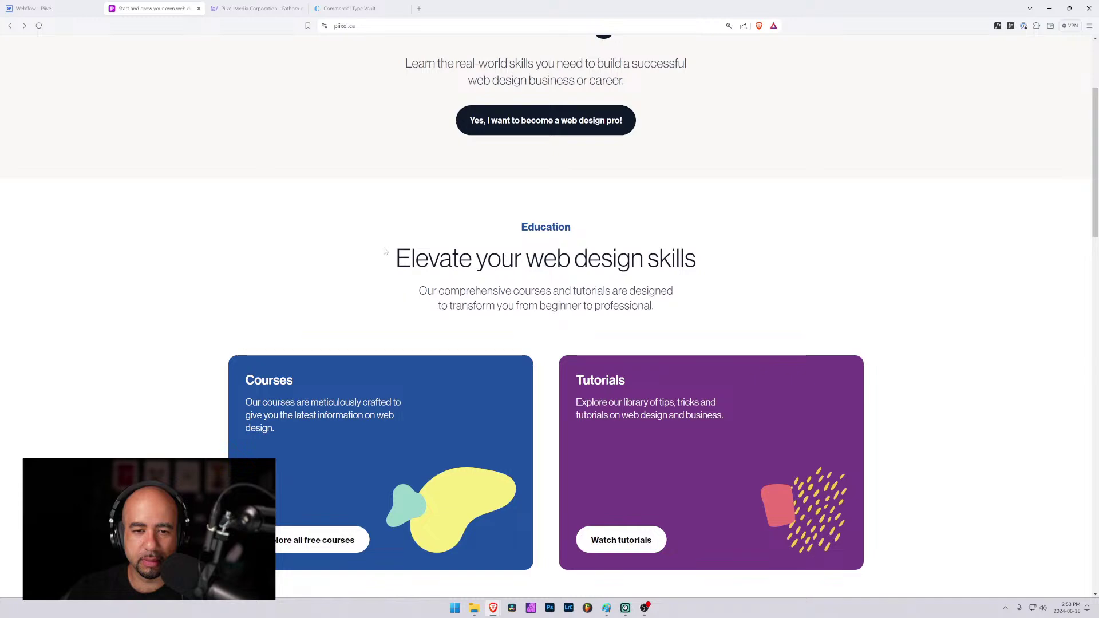
scroll(405, 263, "down", 3)
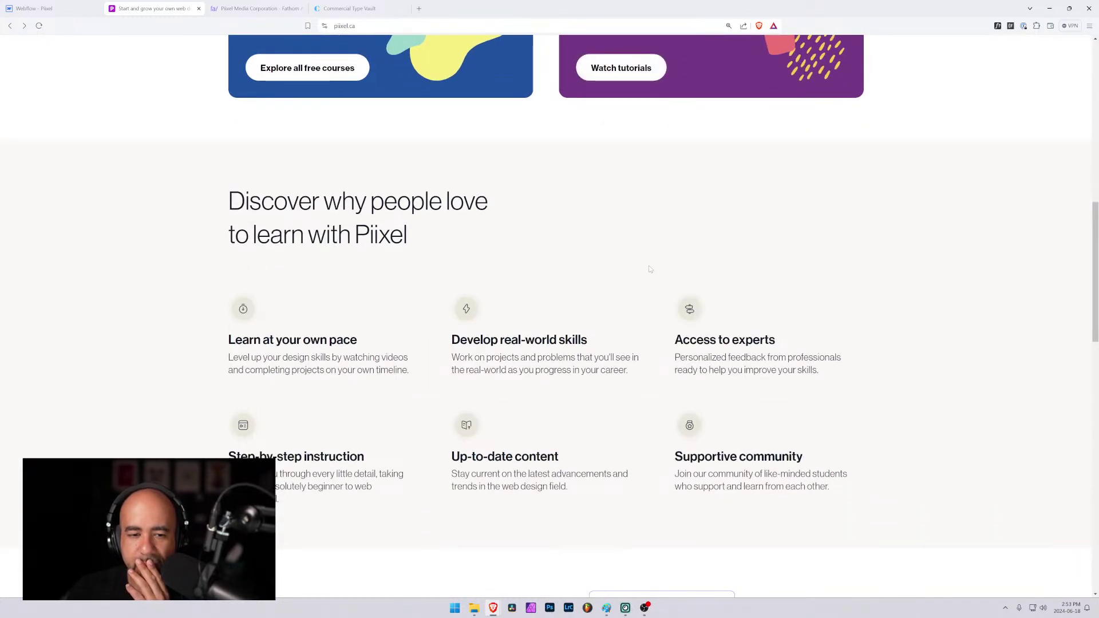
scroll(641, 269, "down", 4)
scroll(595, 277, "down", 2)
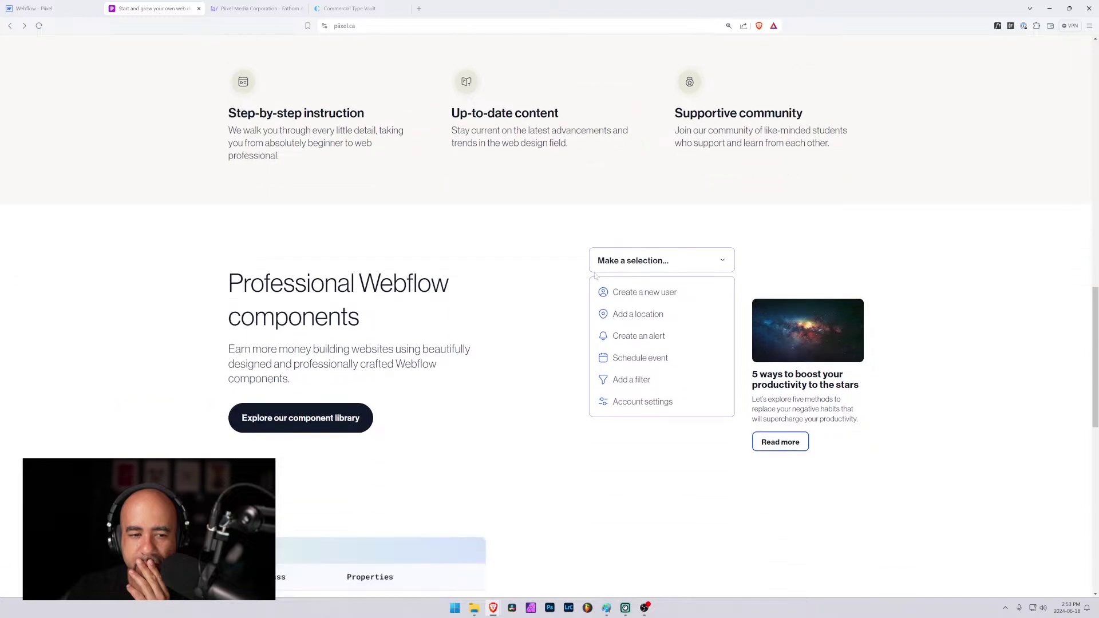
scroll(549, 315, "down", 7)
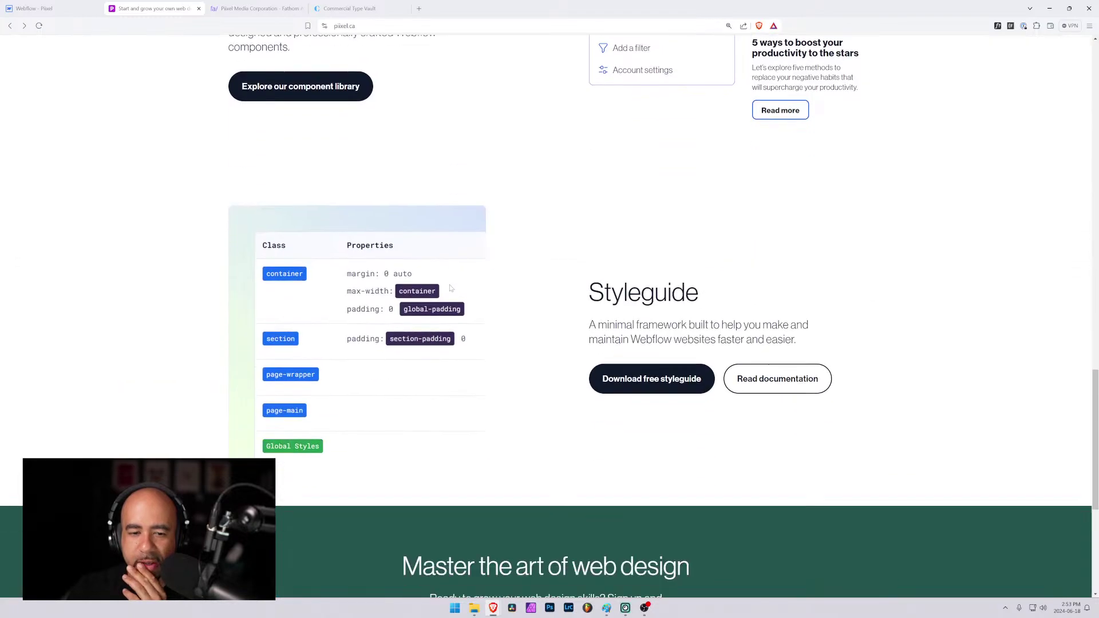
Switch back to the Webflow project and review the Home page's settings, including its SEO title tag and meta description.
left_click(7, 8)
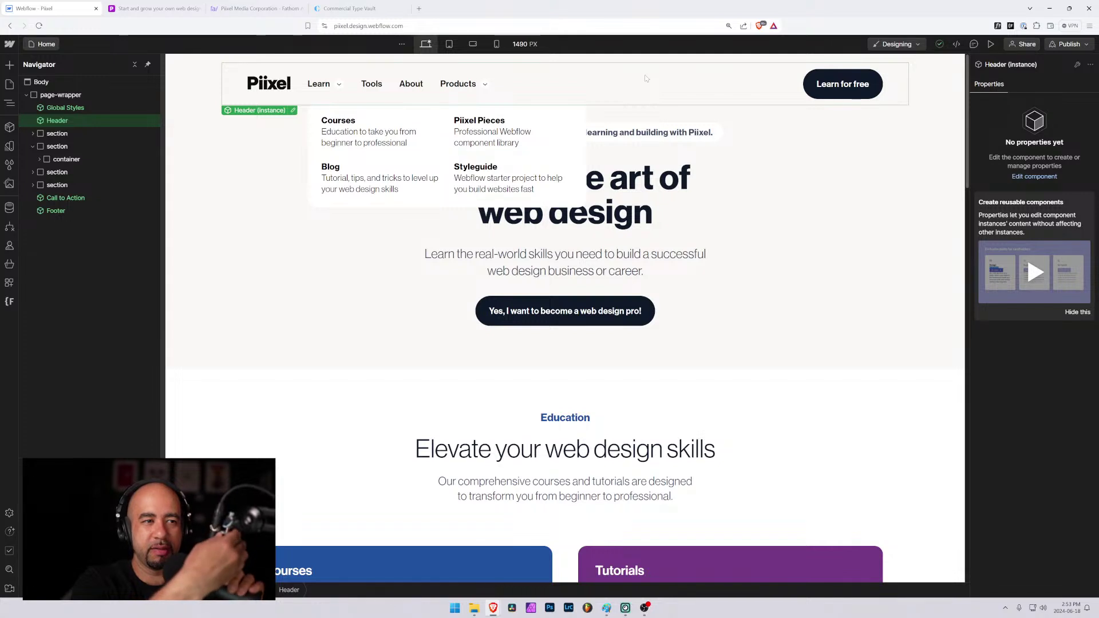
left_click(9, 302)
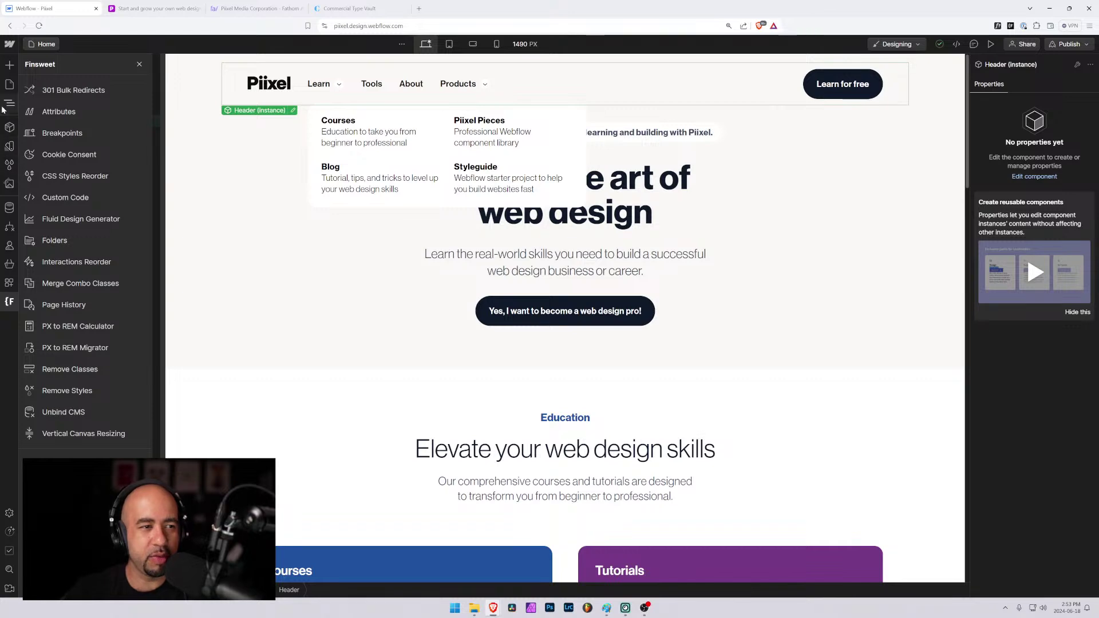
left_click(7, 86)
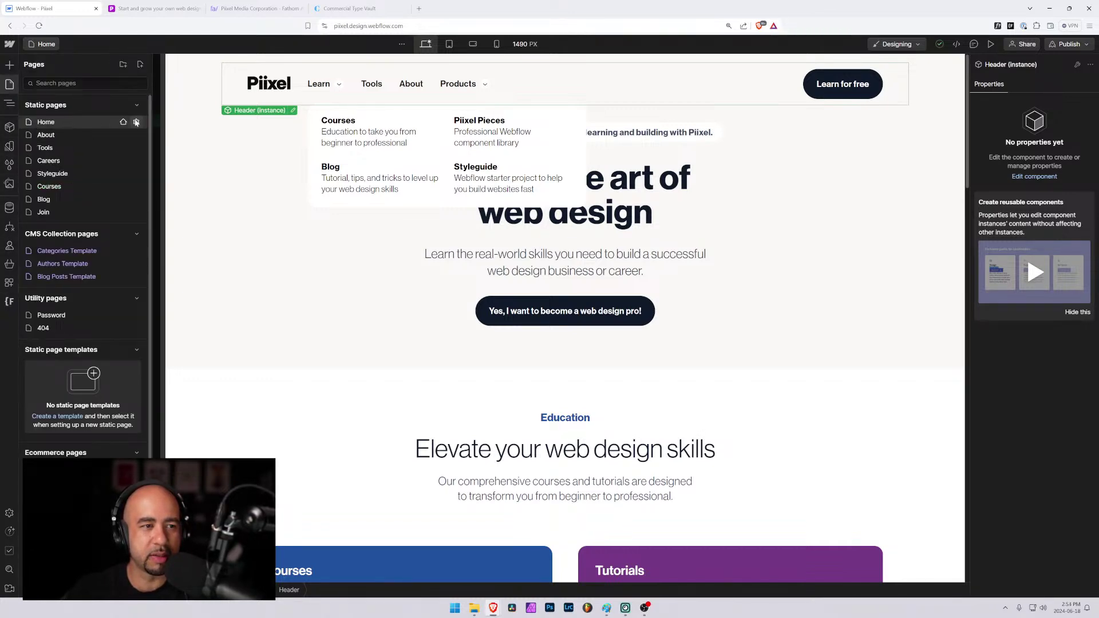
left_click(136, 122)
scroll(324, 286, "down", 5)
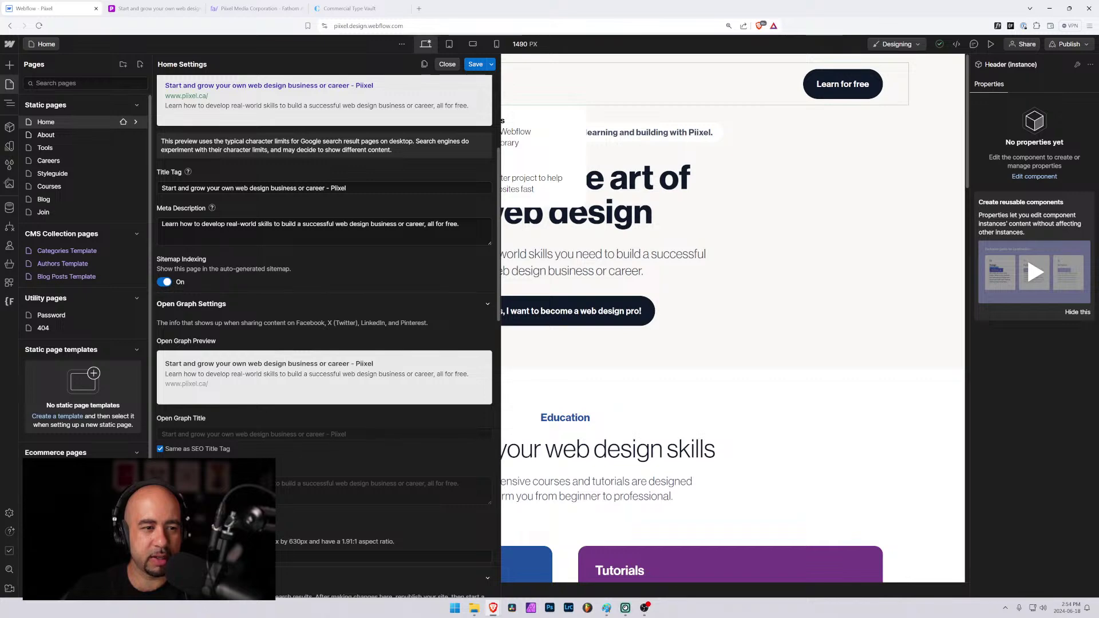
left_click_drag(351, 189, 137, 186)
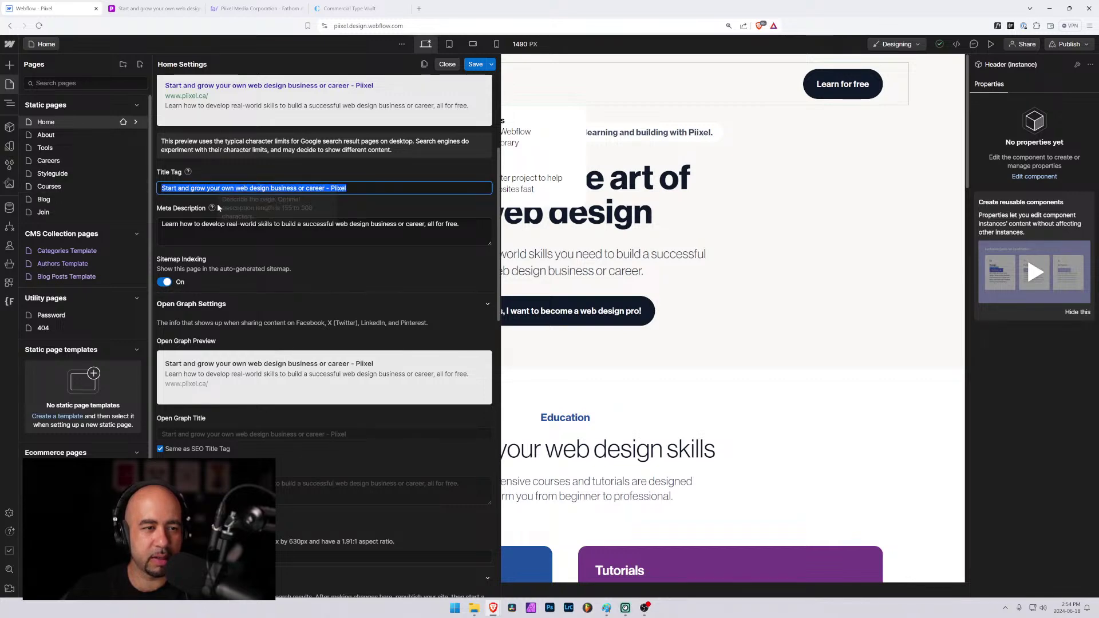
scroll(252, 252, "down", 4)
scroll(240, 297, "up", 8)
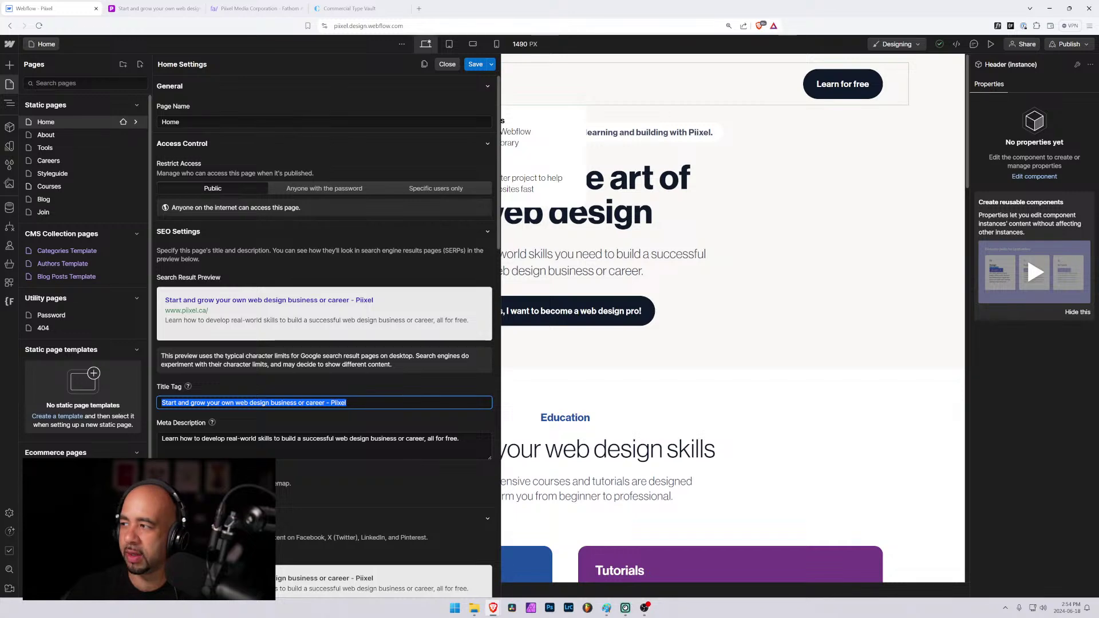
Open the Semflow login page at app.semflow.com in a new browser tab.
left_click(418, 9)
type("sem")
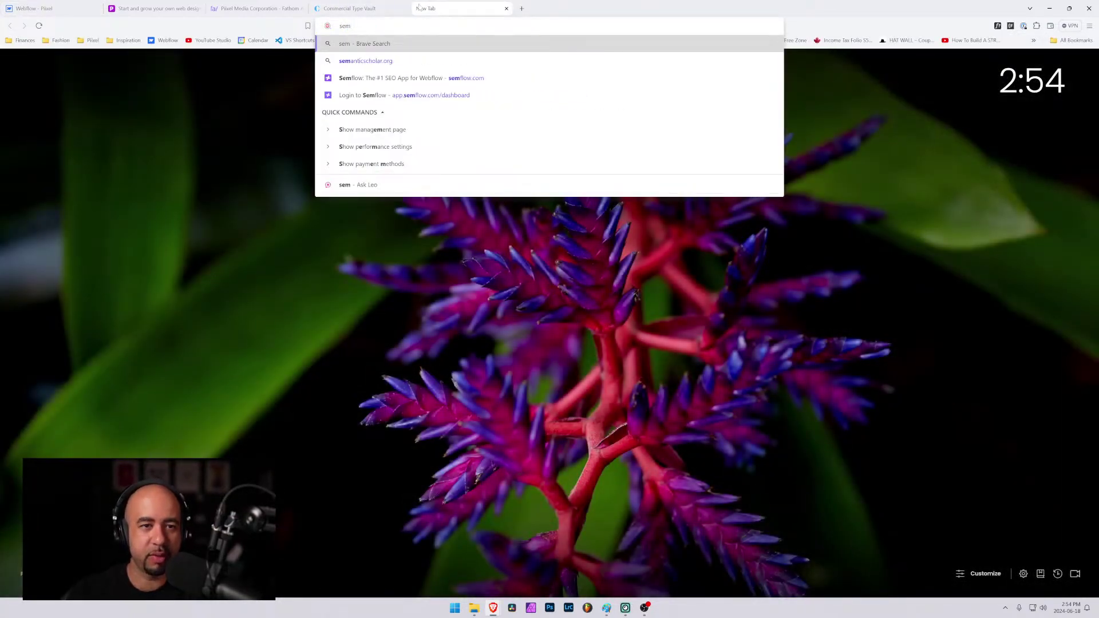
key("Down")
key("Down")
key("Down")
key("Return")
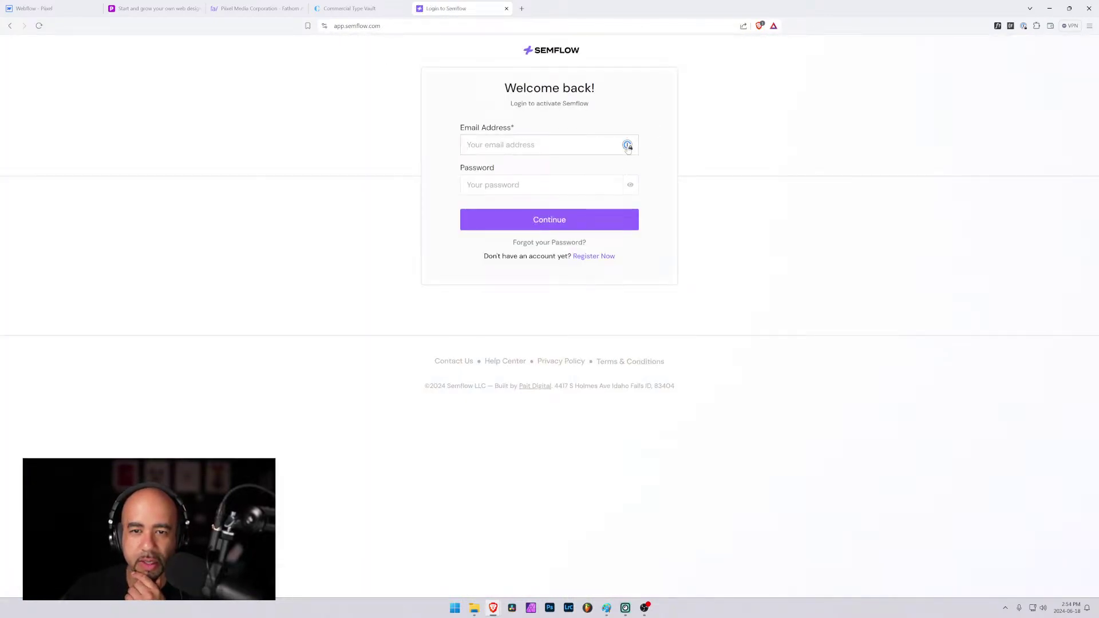
Open 1Password to unlock the saved logins, fill the Semflow email and password fields with the Semflow entry and log in.
left_click(628, 146)
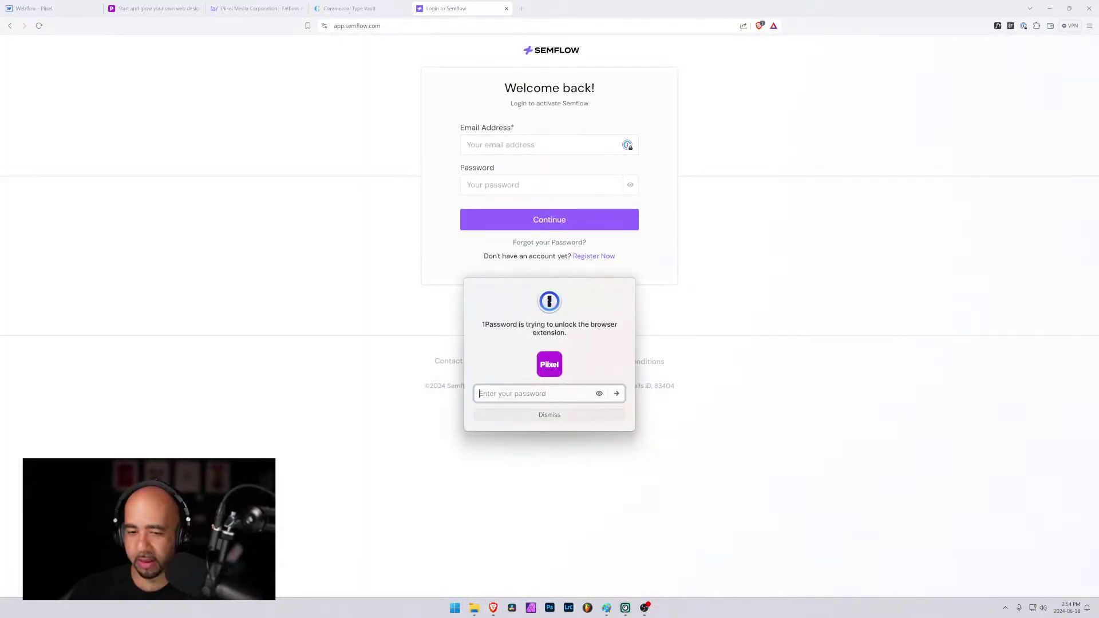
left_click(597, 418)
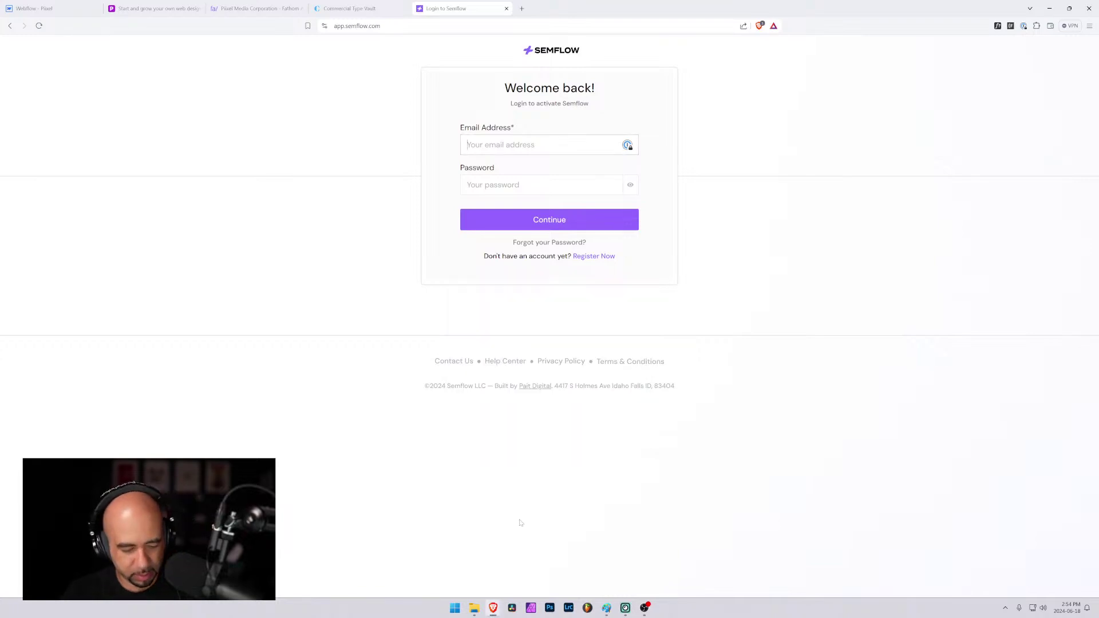
key("super")
type("1password")
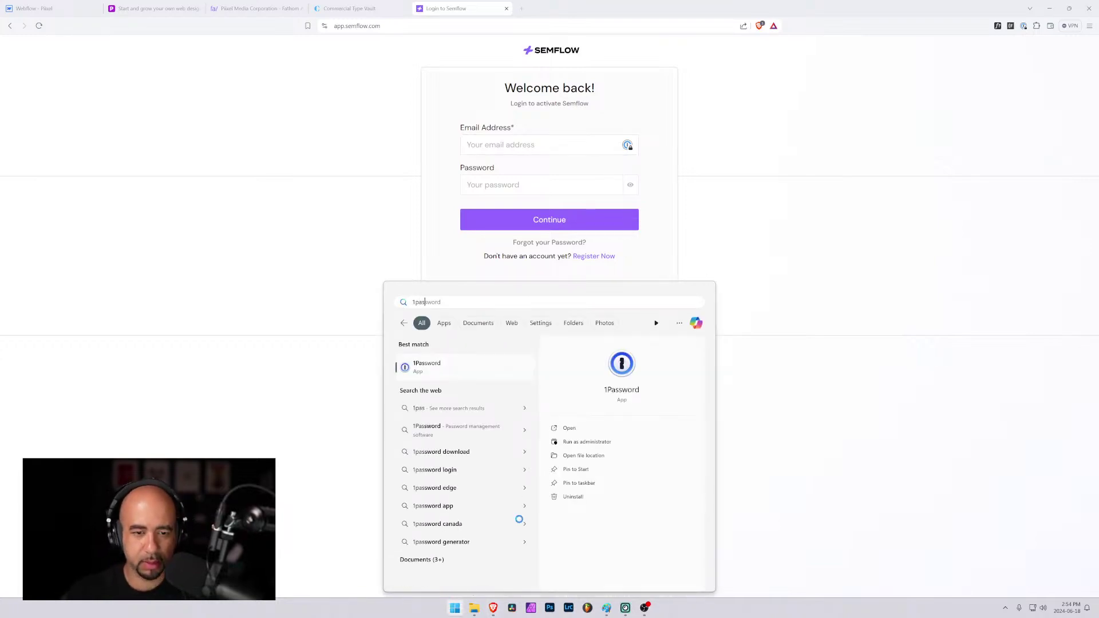
key("Return")
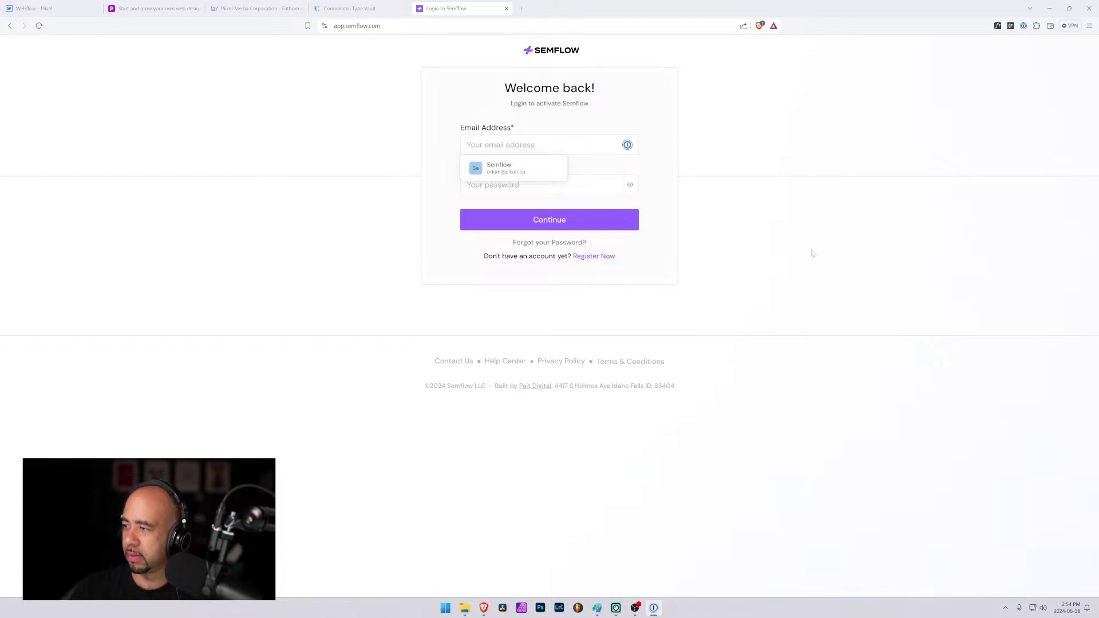
left_click(507, 168)
left_click(523, 223)
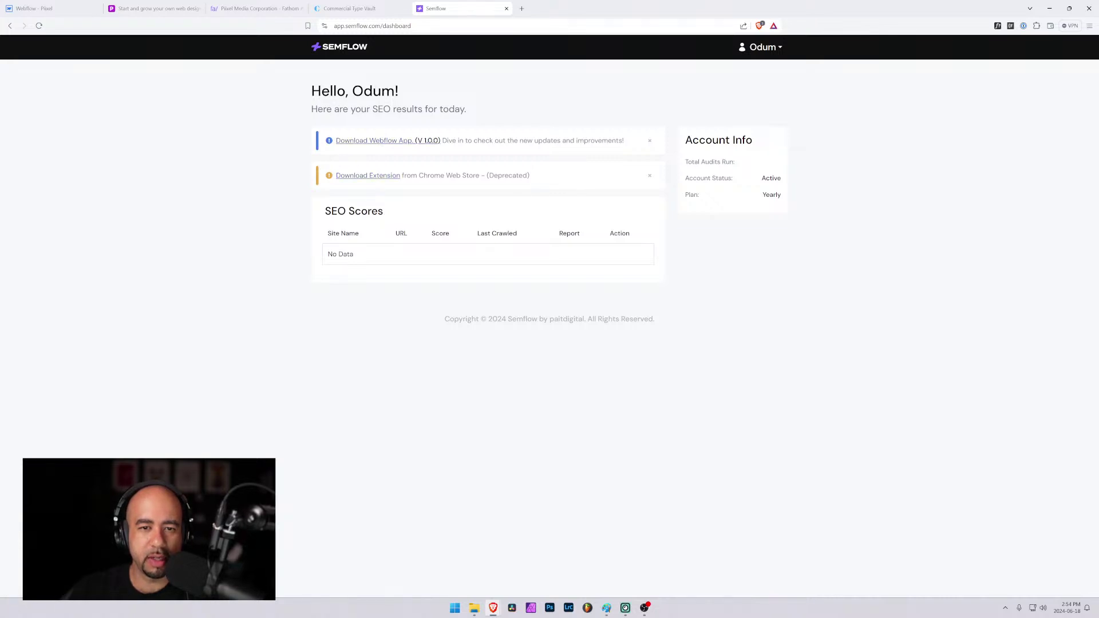
Install the Semflow app from the Webflow marketplace and authorize it for the Piixel site only.
left_click(365, 141)
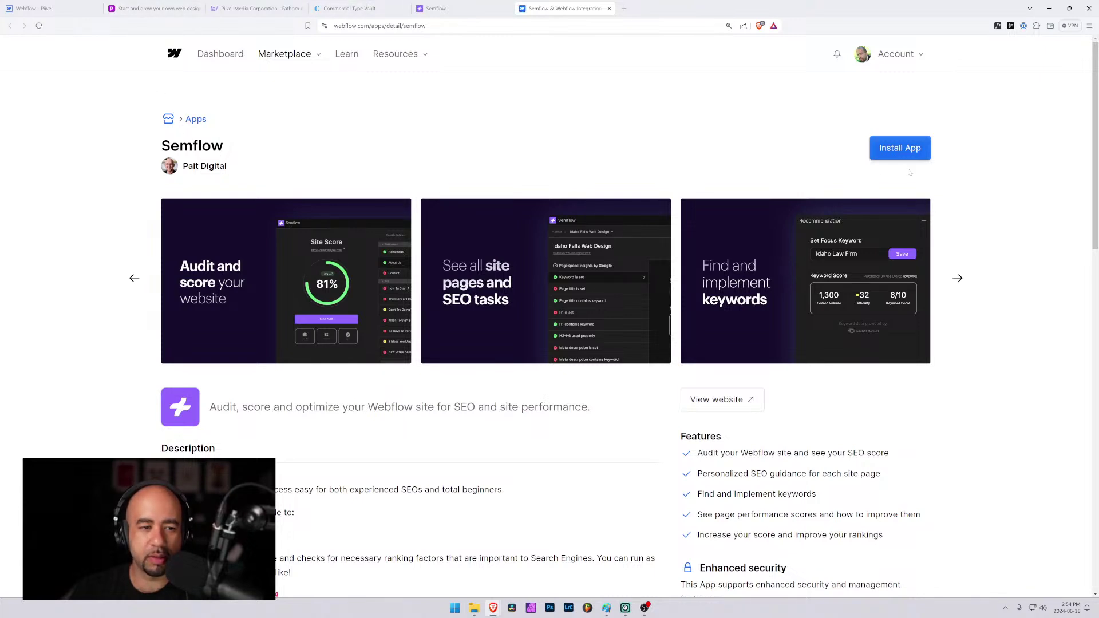
left_click(900, 150)
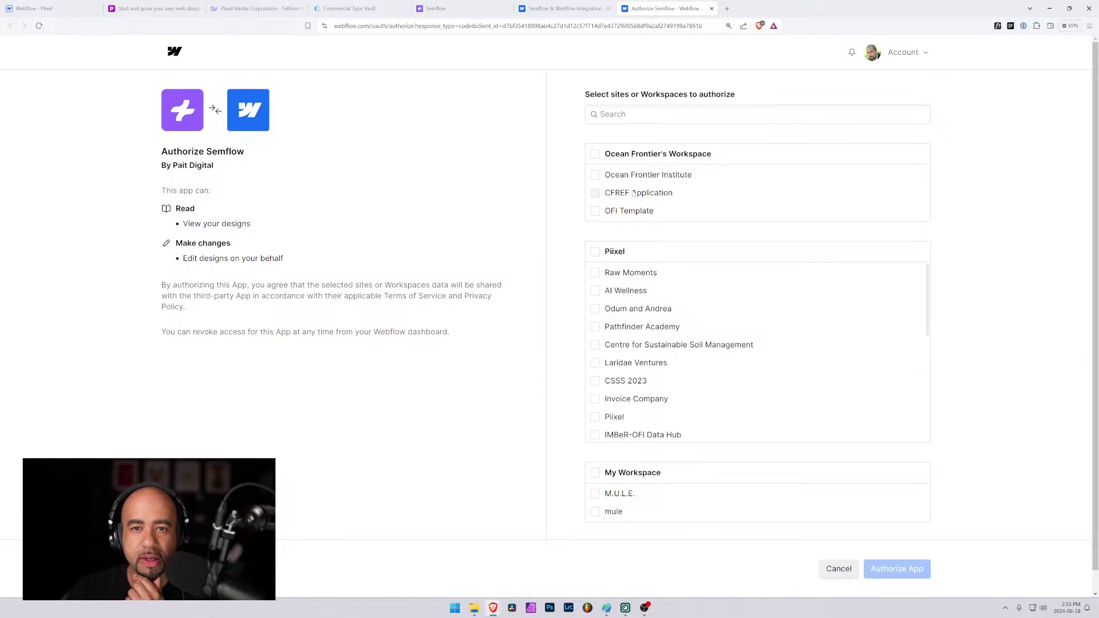
scroll(637, 194, "down", 1)
scroll(692, 248, "down", 2)
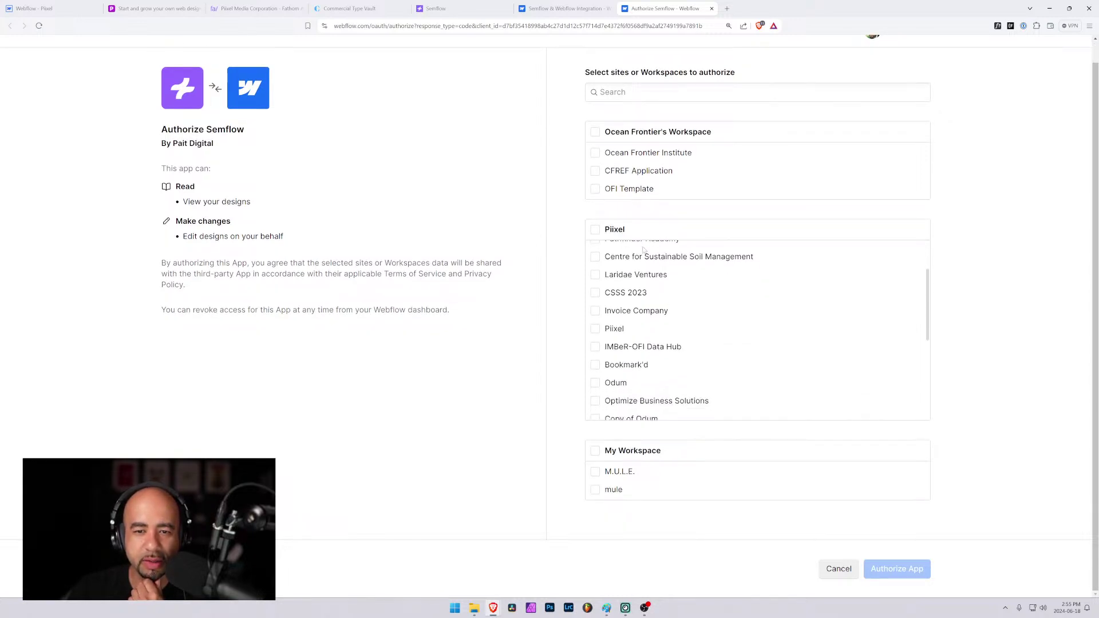
scroll(613, 247, "up", 2)
left_click(595, 395)
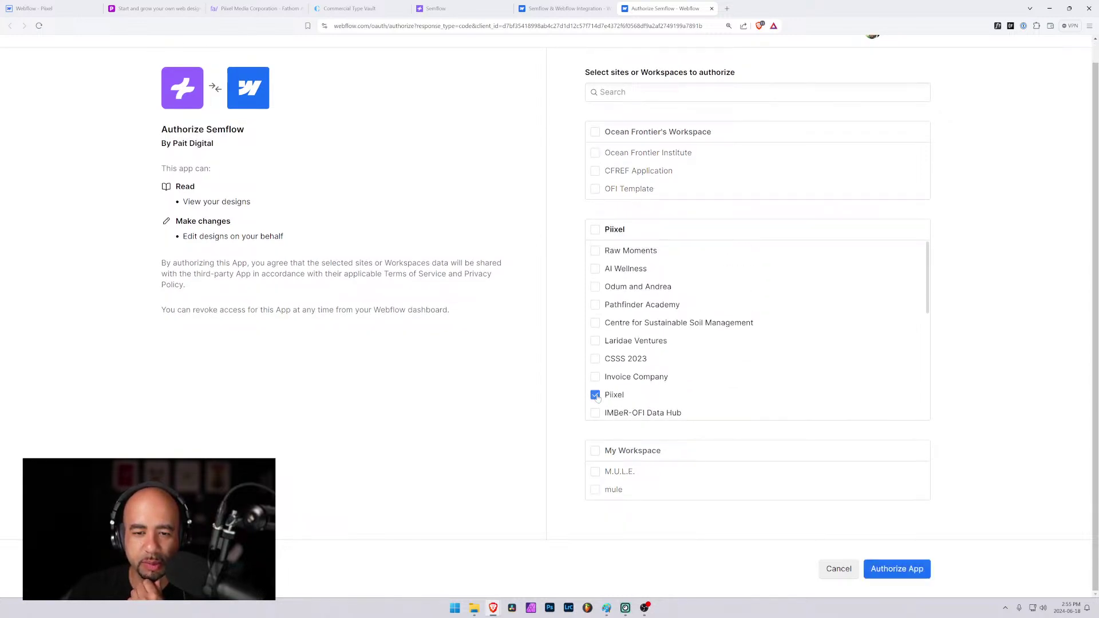
scroll(682, 359, "down", 3)
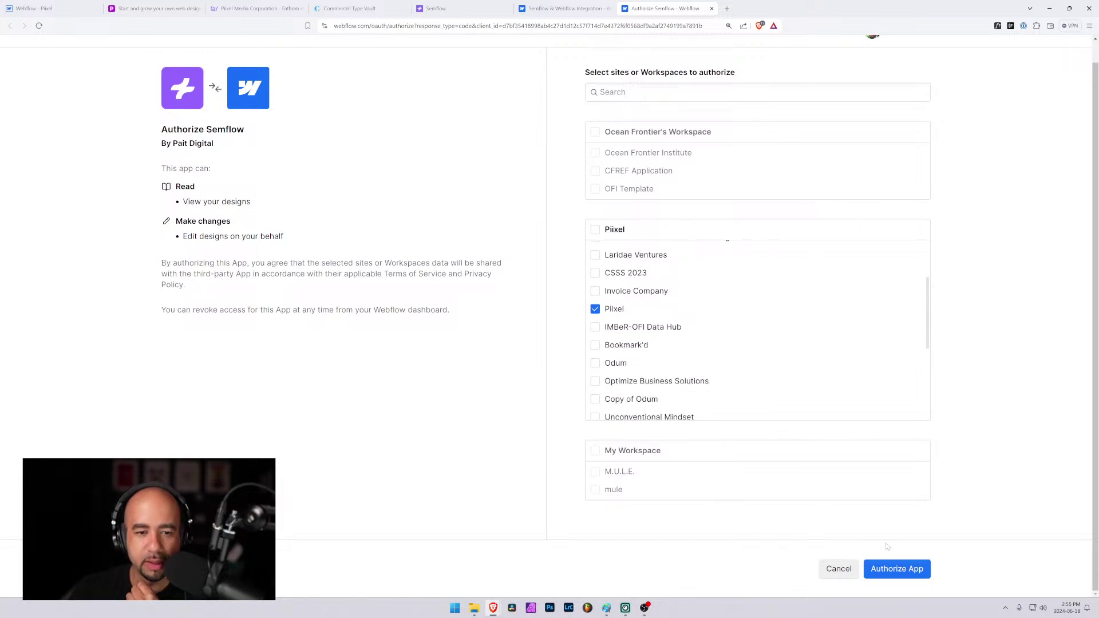
left_click(904, 574)
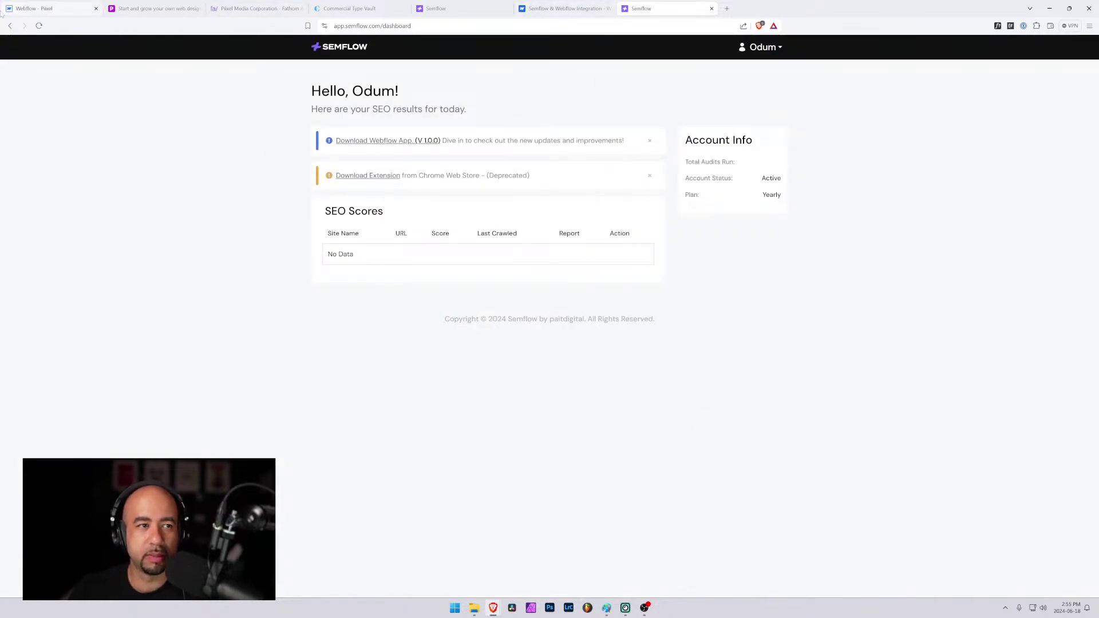
Return to the Piixel Webflow project, close the Home page settings, reload the project and launch the connected Semflow app.
left_click(564, 7)
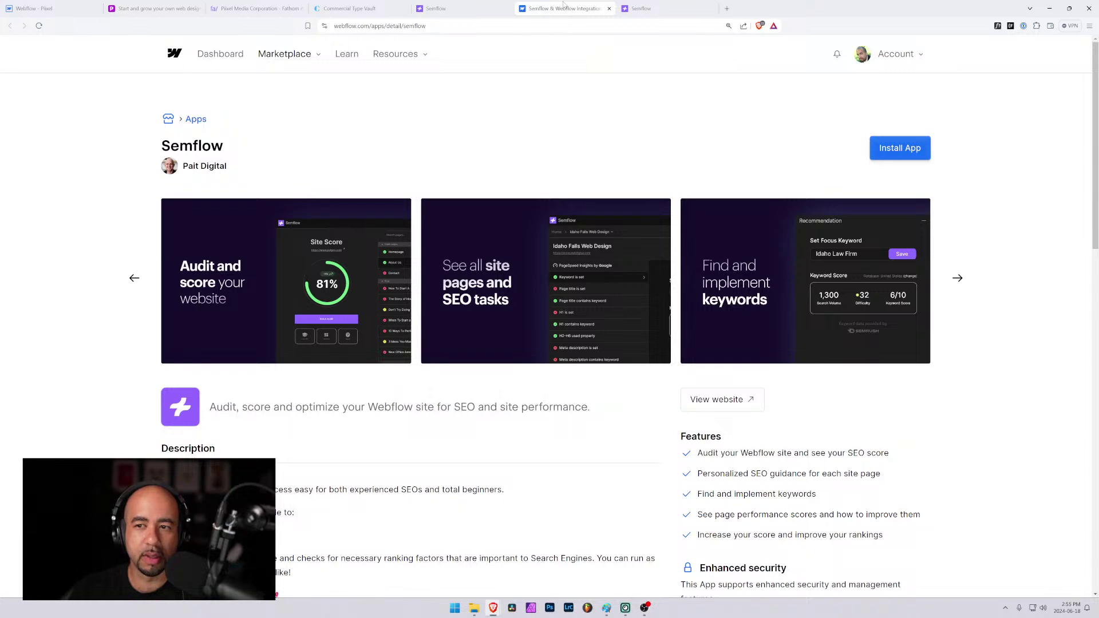
left_click(642, 8)
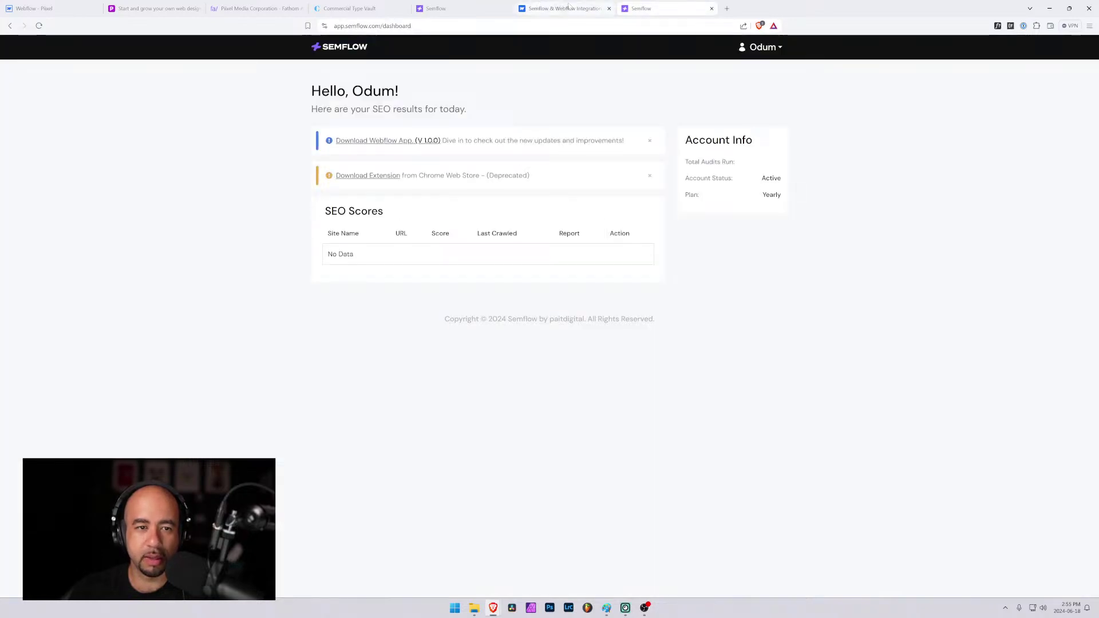
left_click(57, 3)
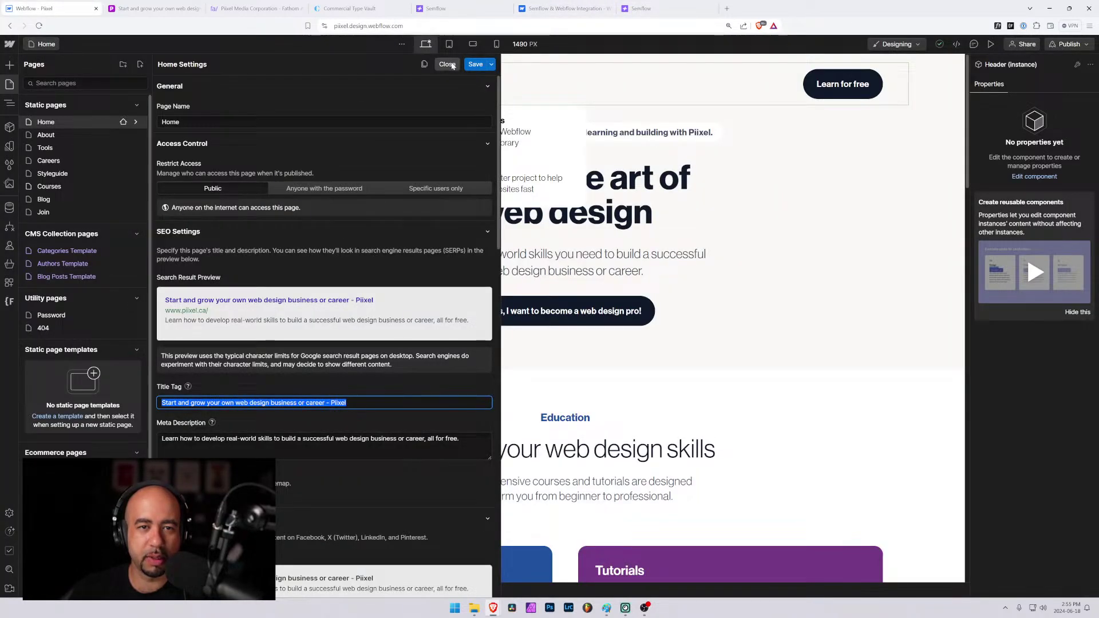
key("Escape")
left_click(39, 25)
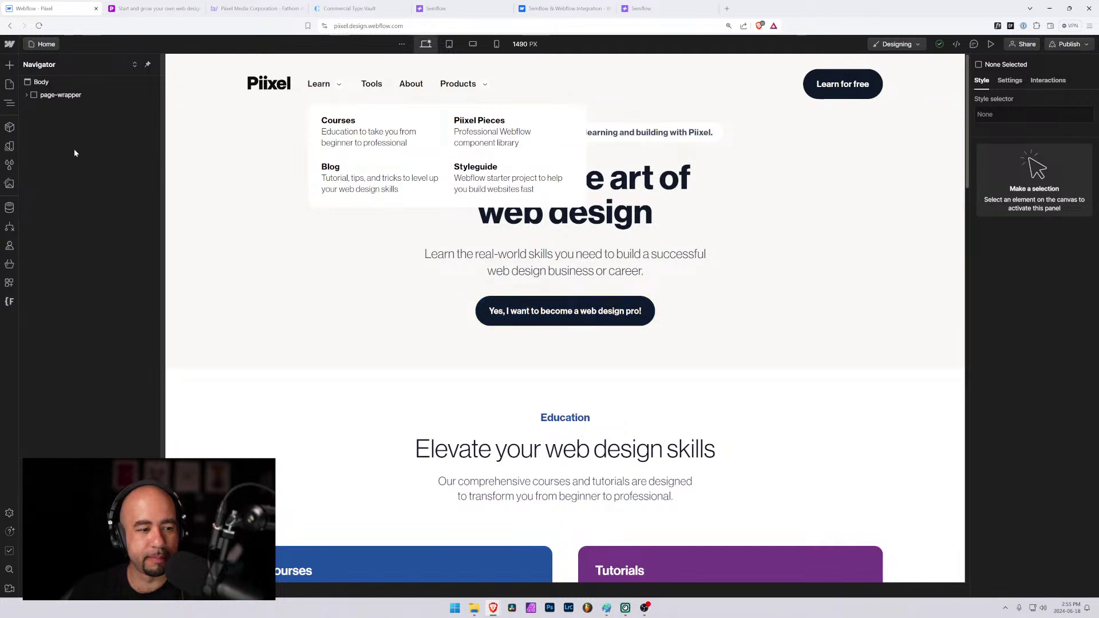
left_click(9, 67)
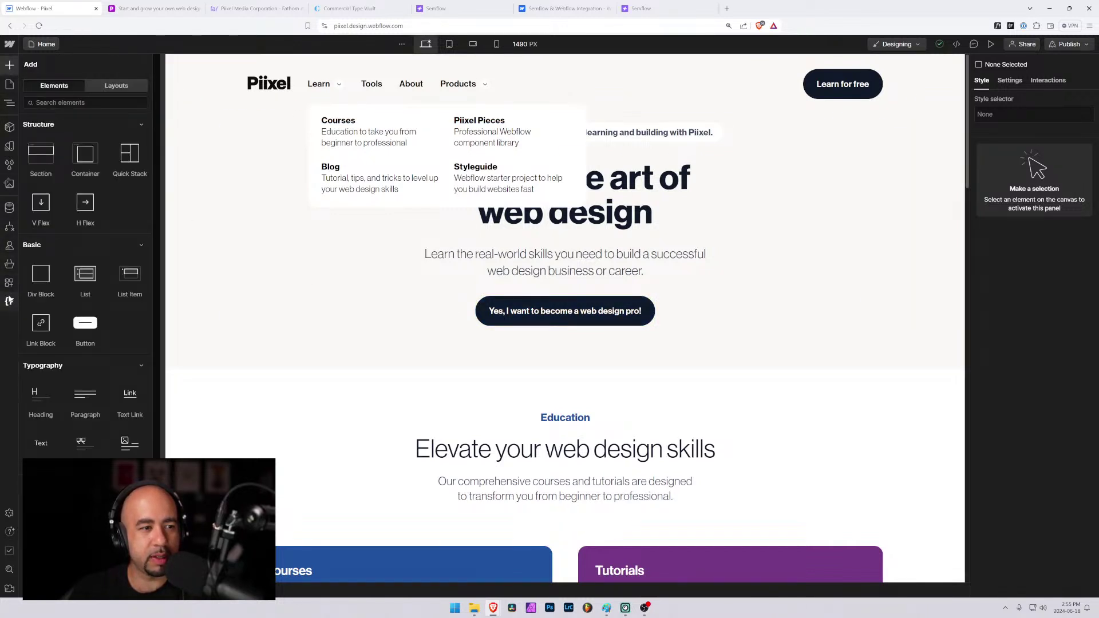
left_click(9, 283)
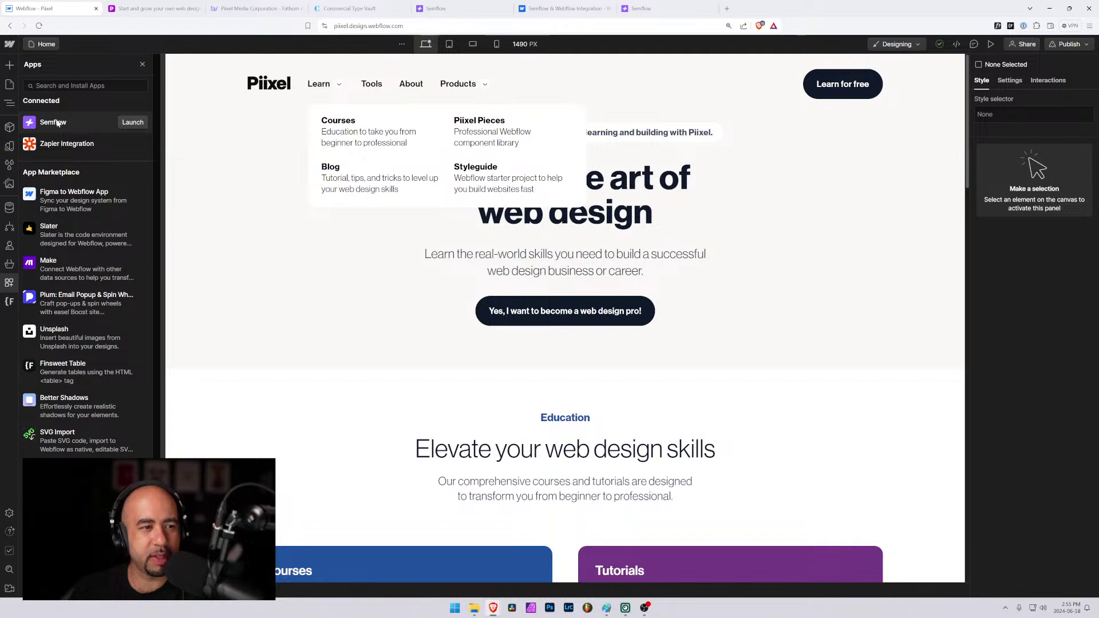
left_click(132, 122)
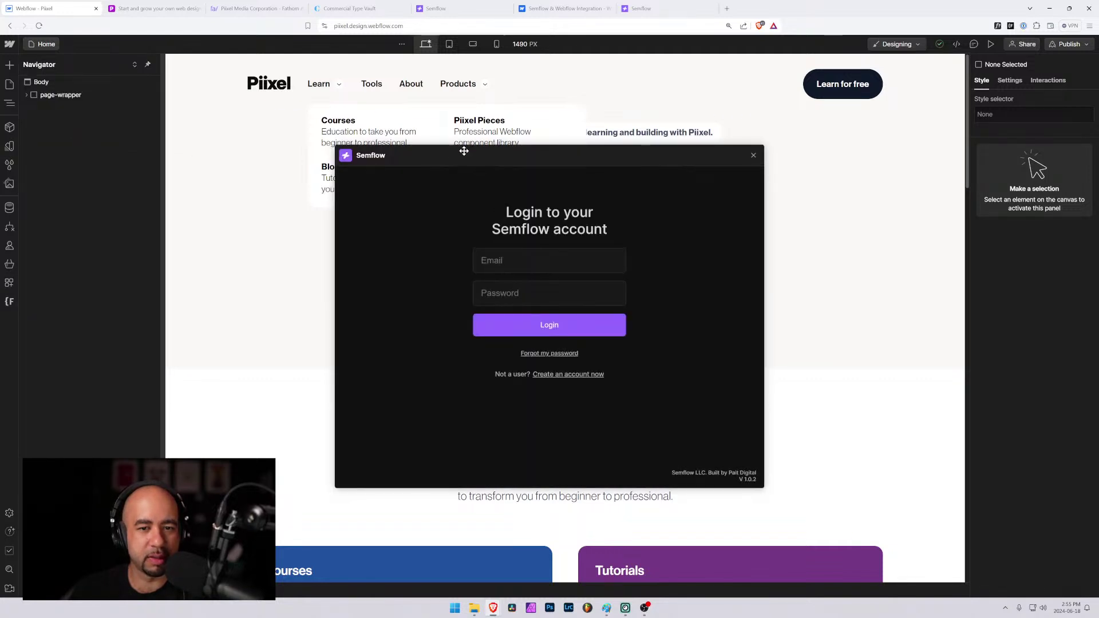
left_click(533, 261)
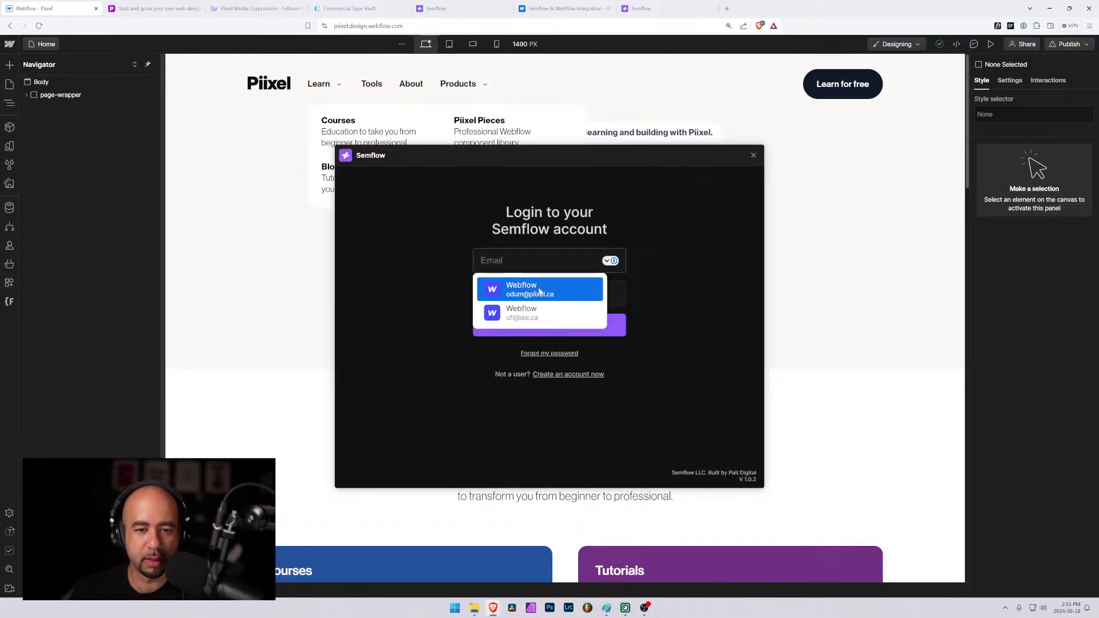
left_click(475, 234)
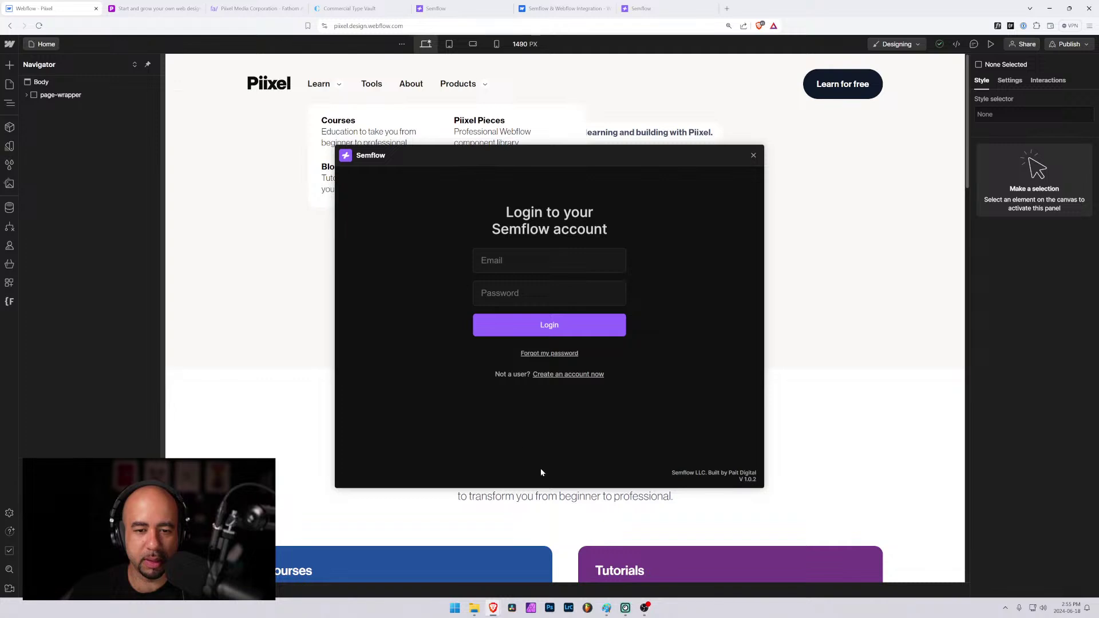
key("super")
type("1pas")
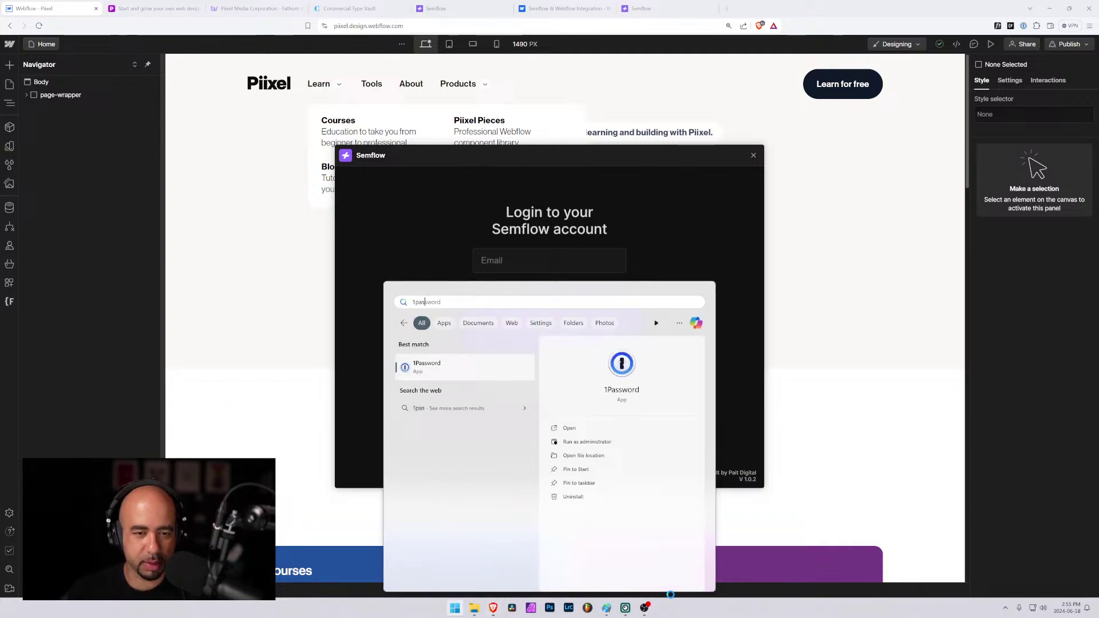
key("Return")
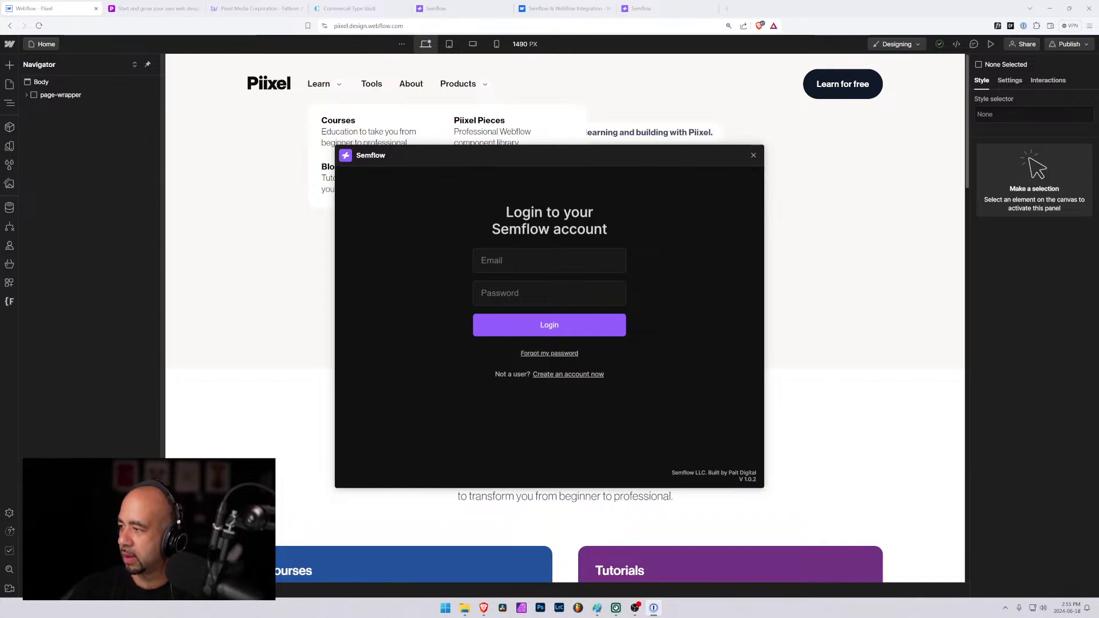
Log in to the Semflow app with the account email and password, and dismiss the offer to save the login.
left_click(549, 260)
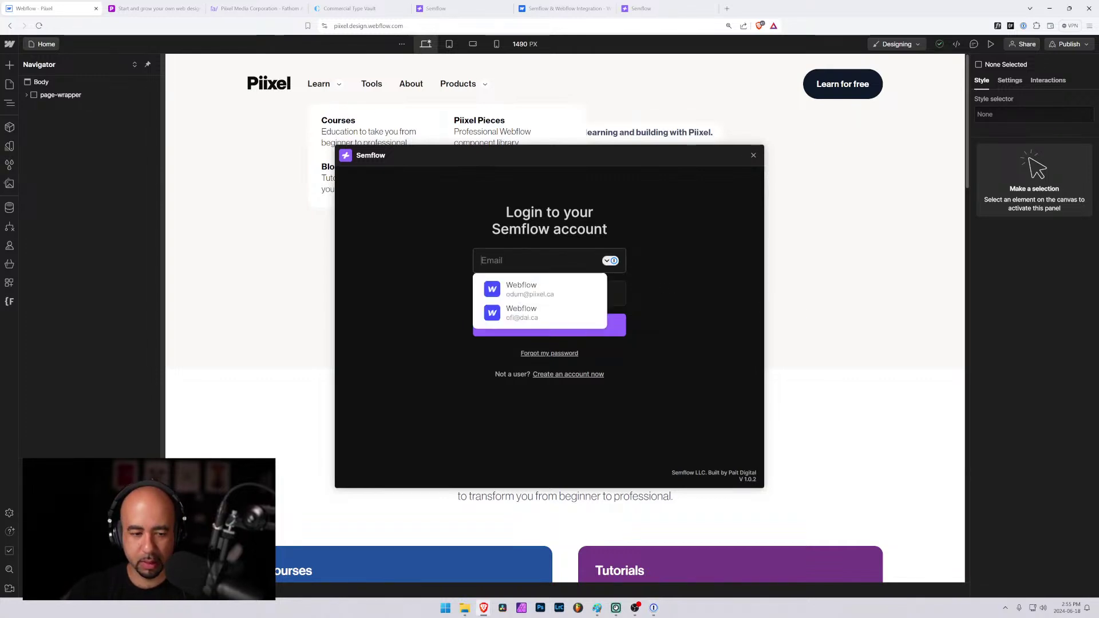
left_click(528, 286)
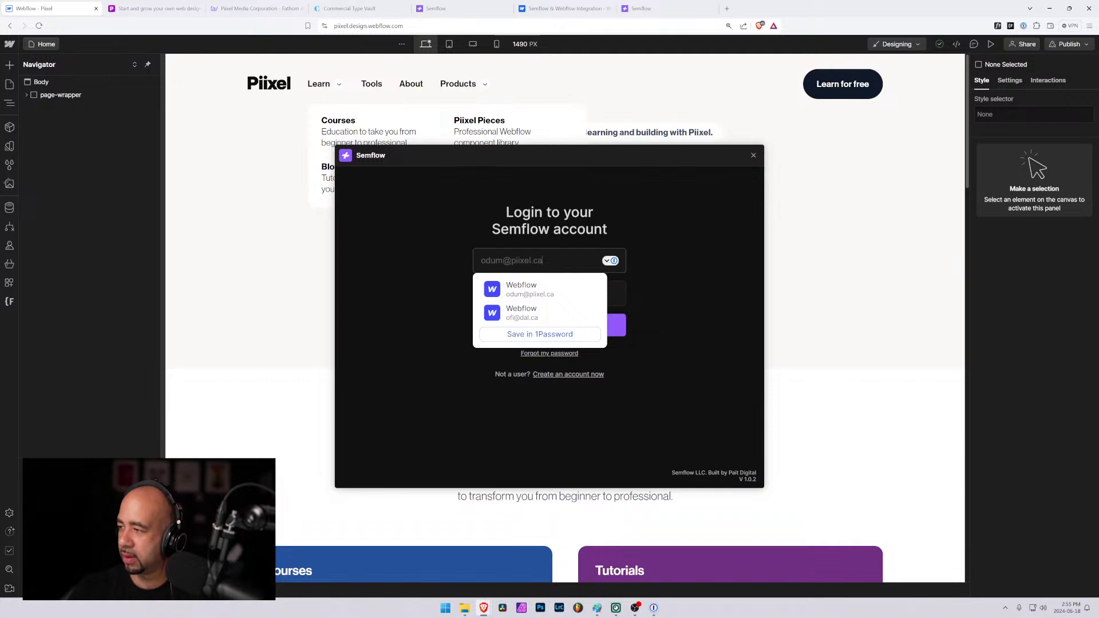
key("Tab")
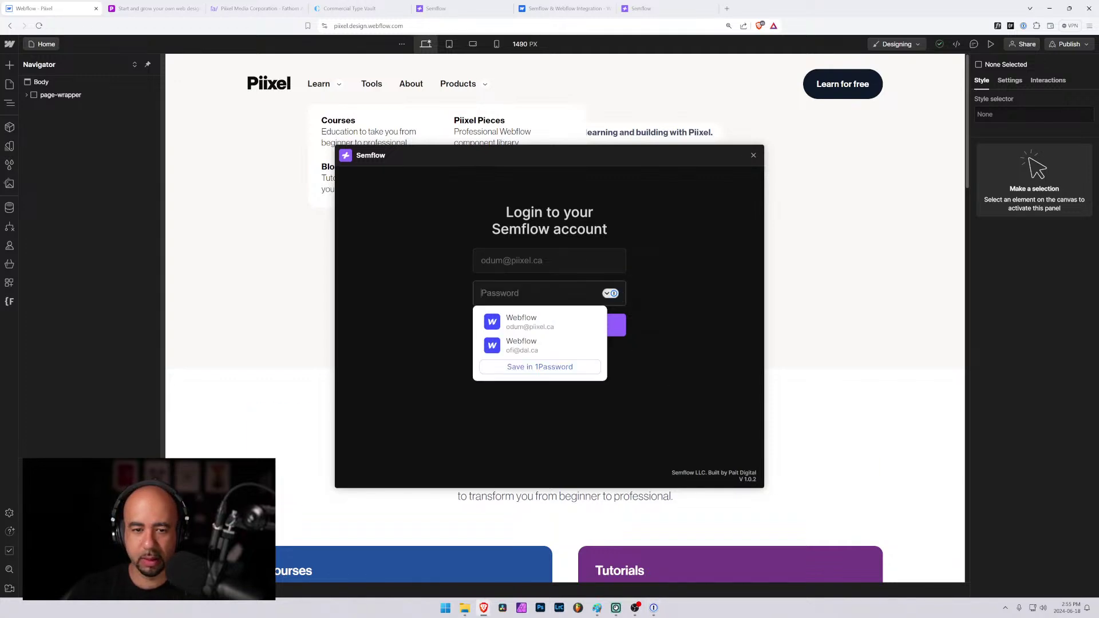
left_click(521, 345)
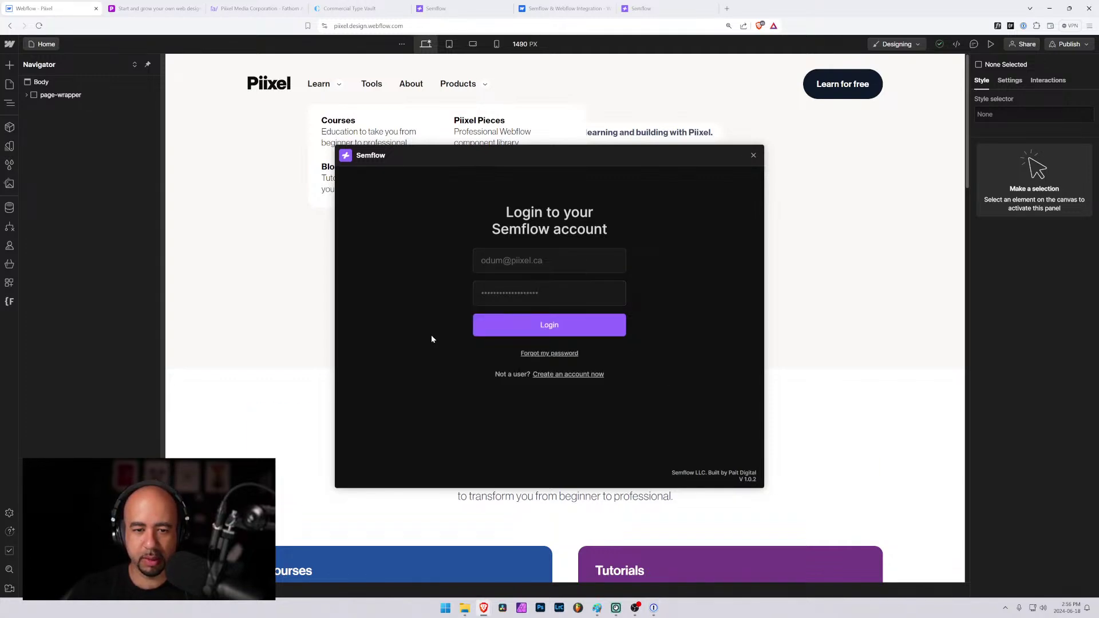
left_click(540, 330)
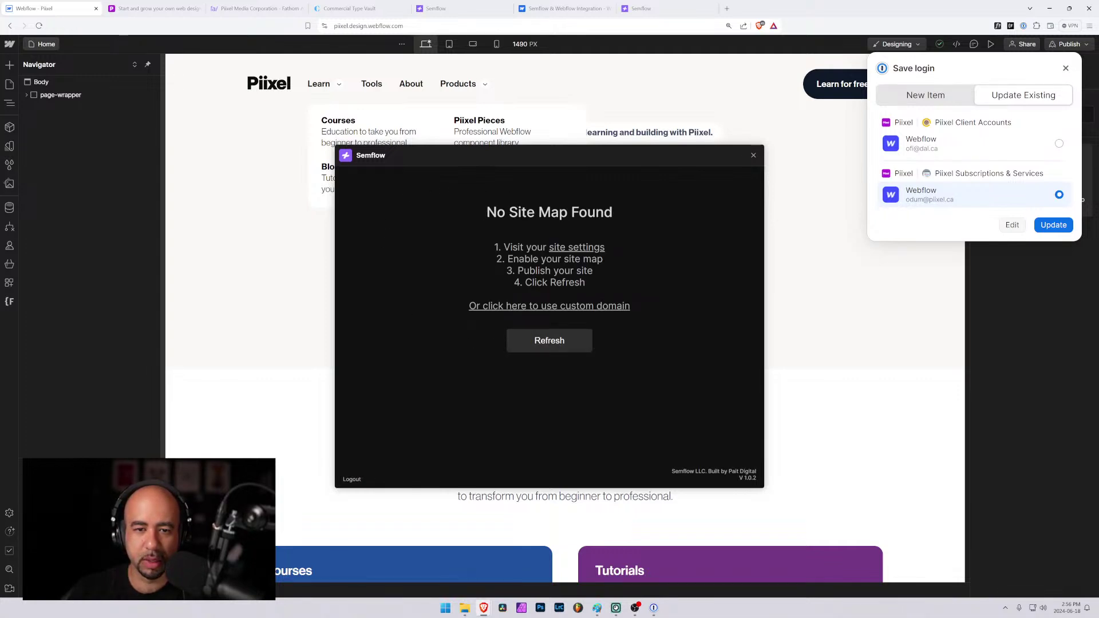
left_click(1066, 68)
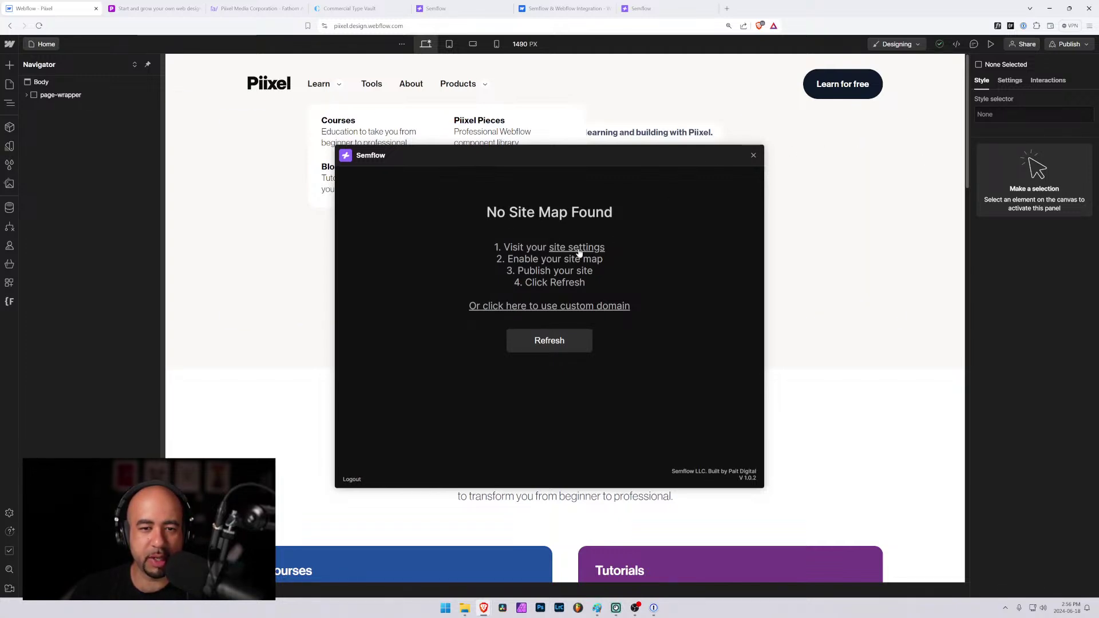
Open the Piixel site settings and review the Publishing section's staging and production domains.
left_click(9, 44)
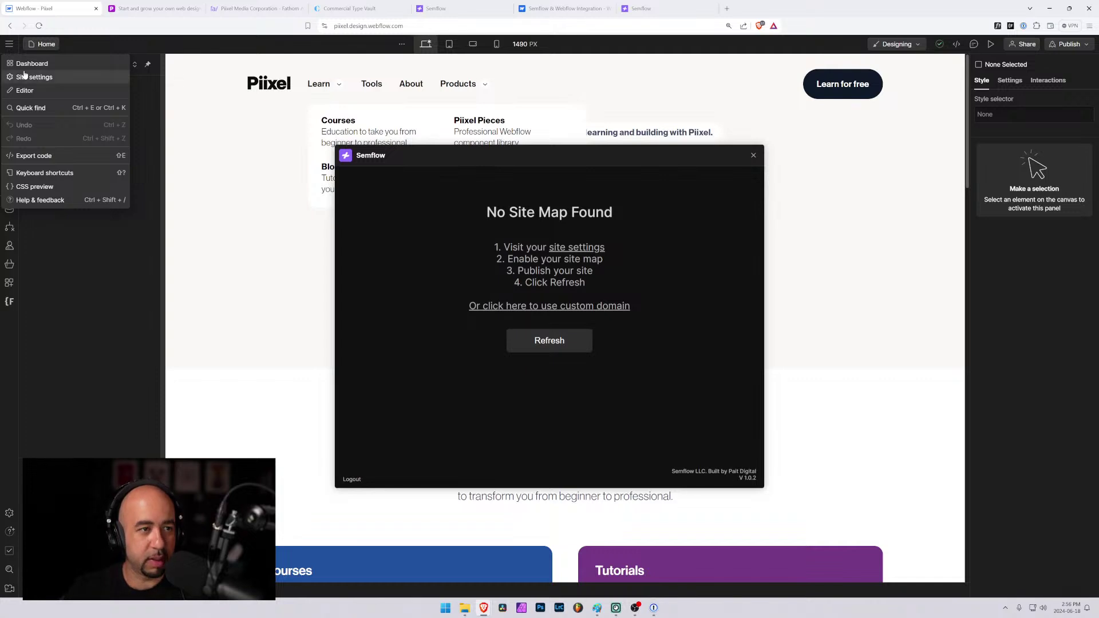
key("ctrl+v")
key("ctrl+v")
key("ctrl+v")
key("ctrl+v")
key("ctrl+v")
key("ctrl+v")
key("ctrl+v")
key("ctrl+v")
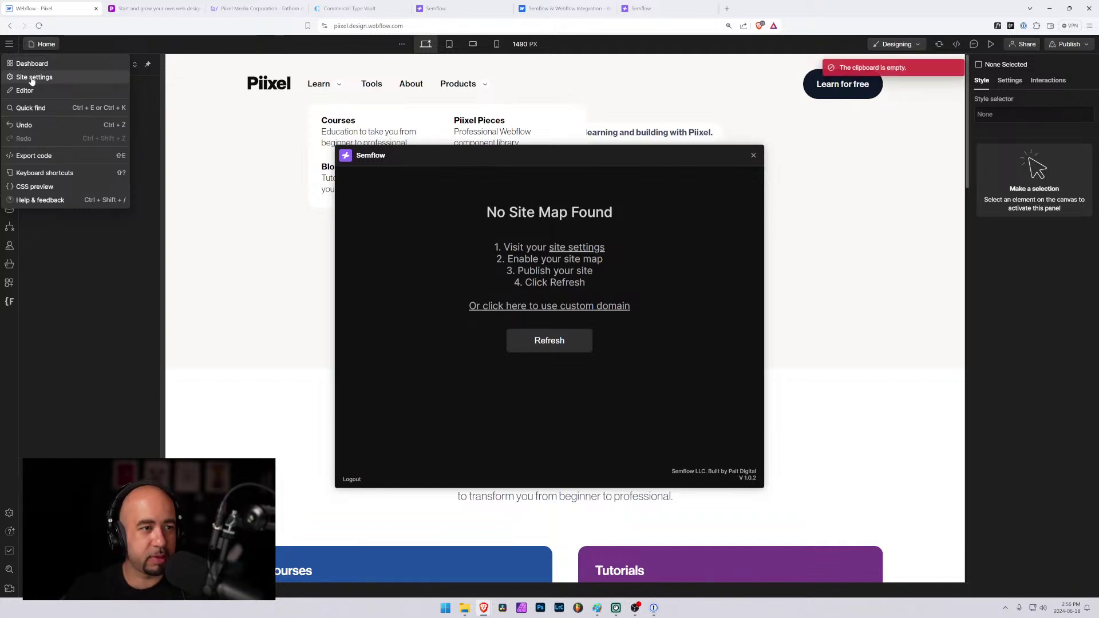
left_click(32, 78)
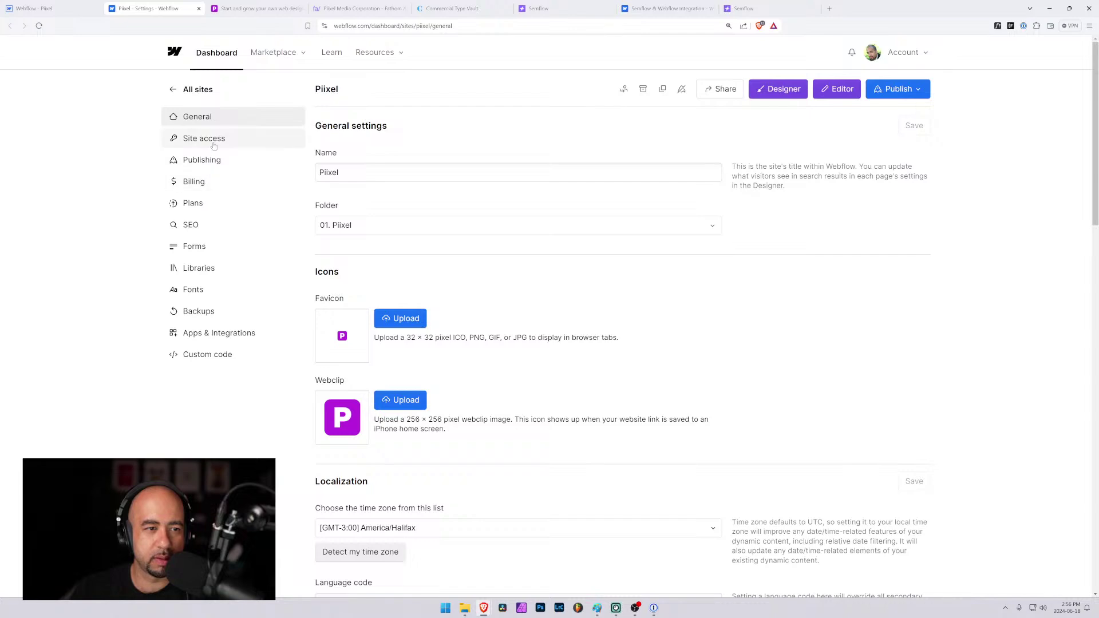
left_click(215, 166)
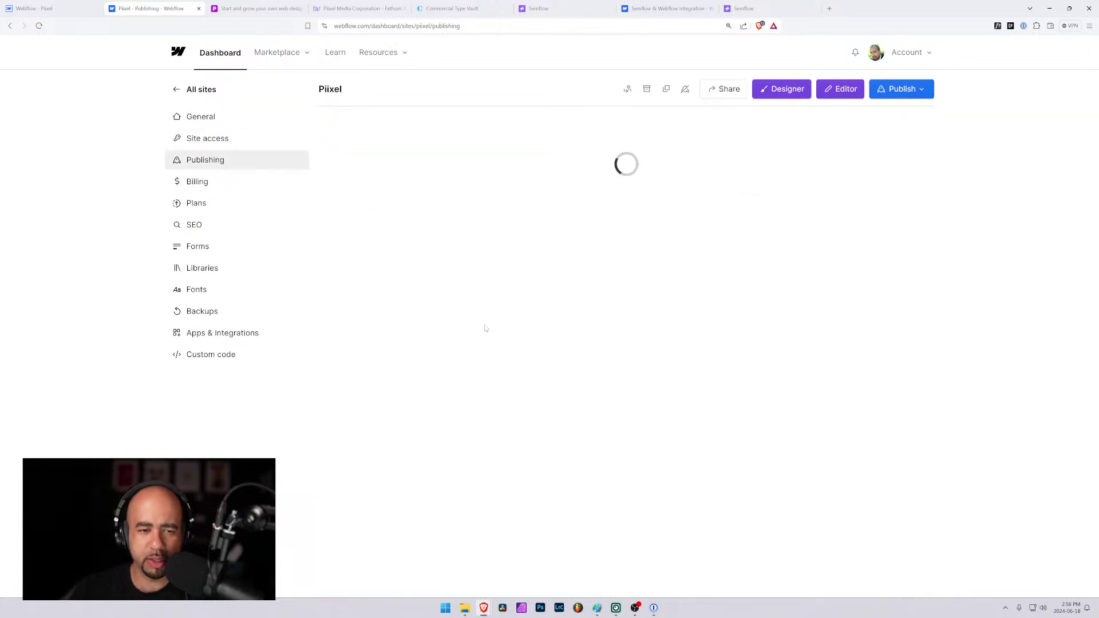
scroll(459, 313, "down", 7)
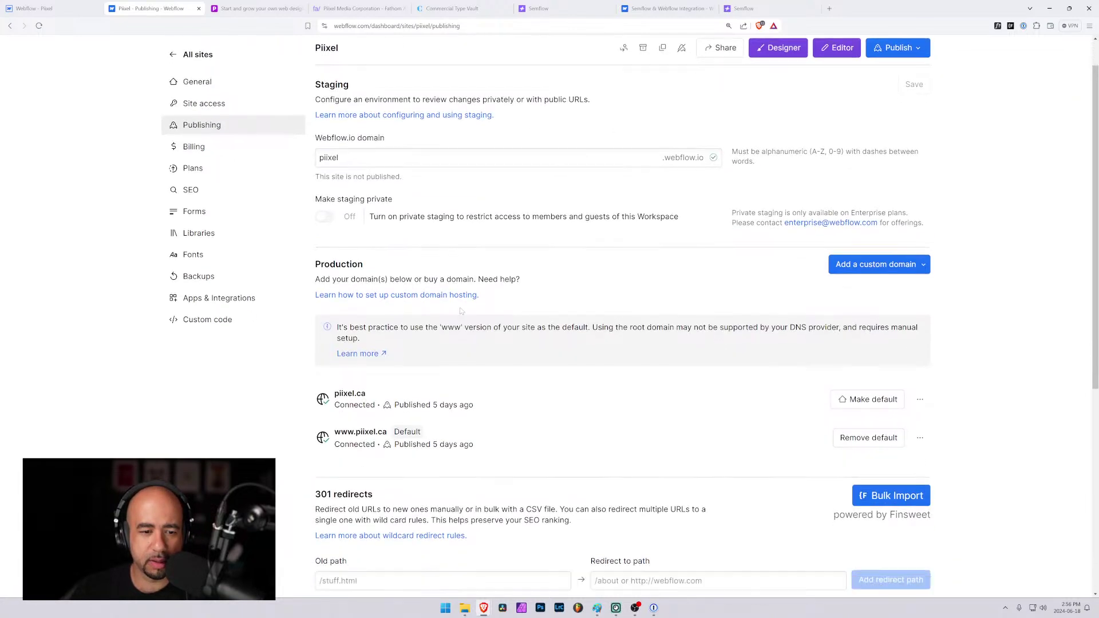
Review the rest of the Publishing settings and the Site access settings, including the editor branding section.
scroll(455, 313, "up", 5)
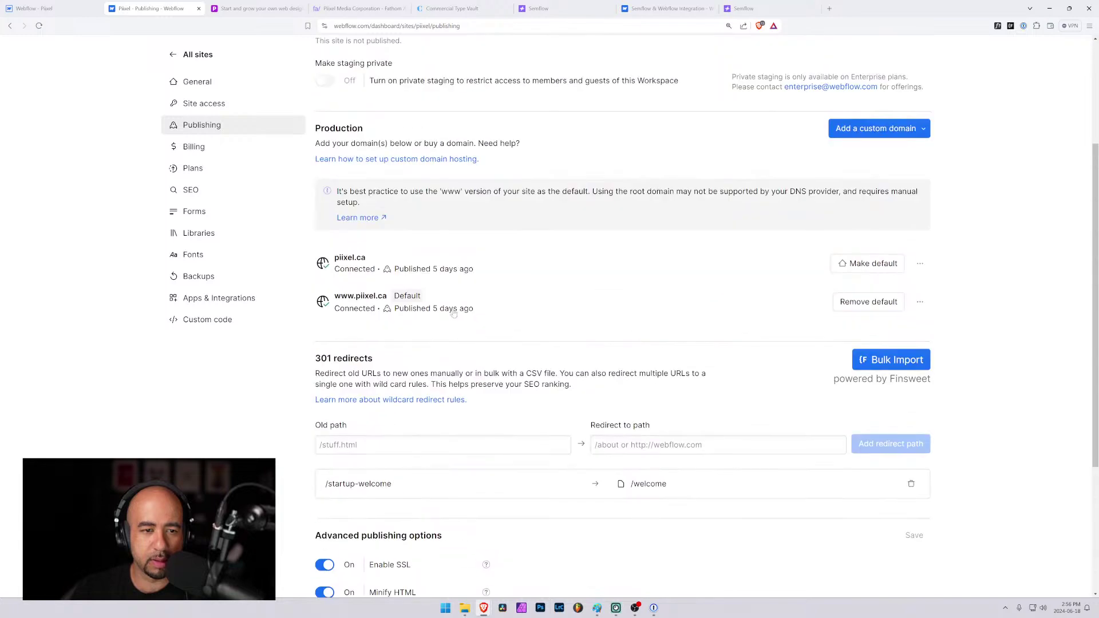
scroll(387, 299, "up", 3)
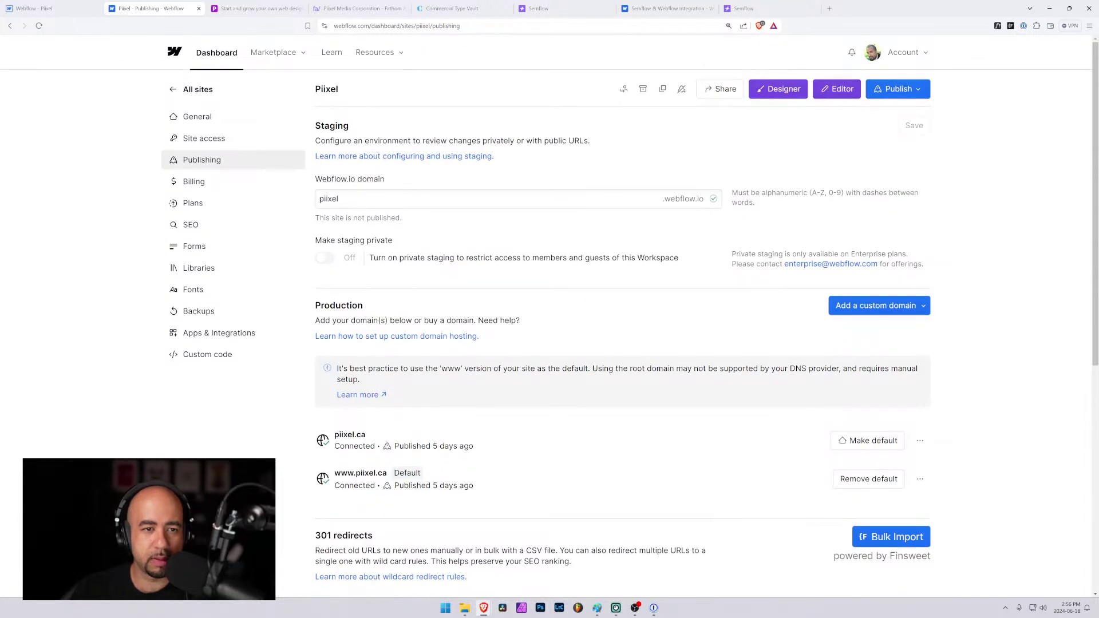
left_click(202, 143)
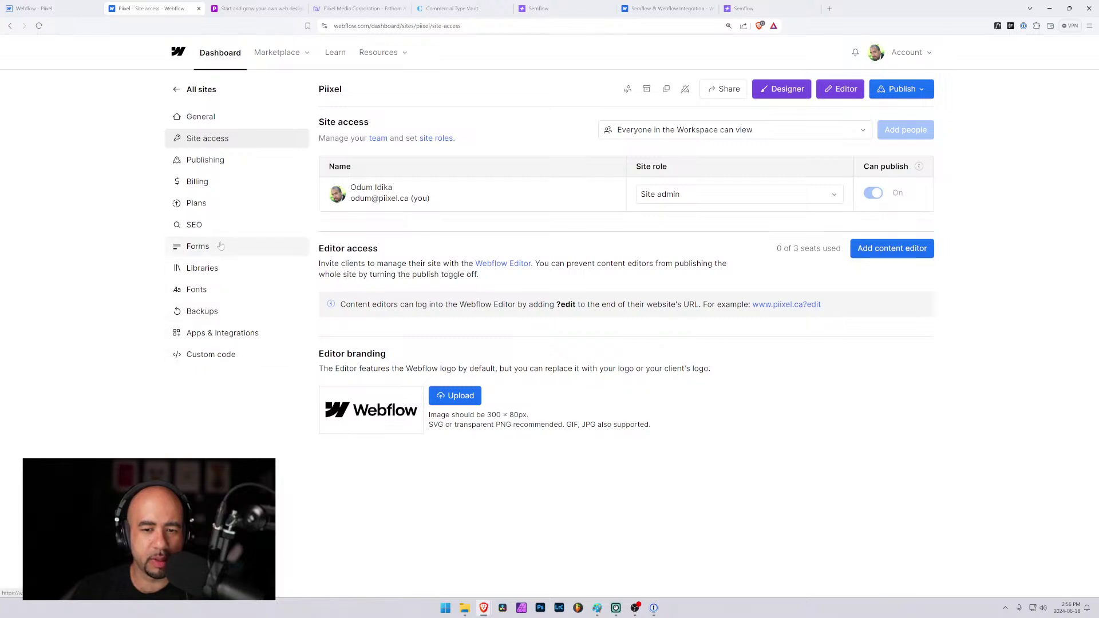
left_click_drag(319, 354, 400, 365)
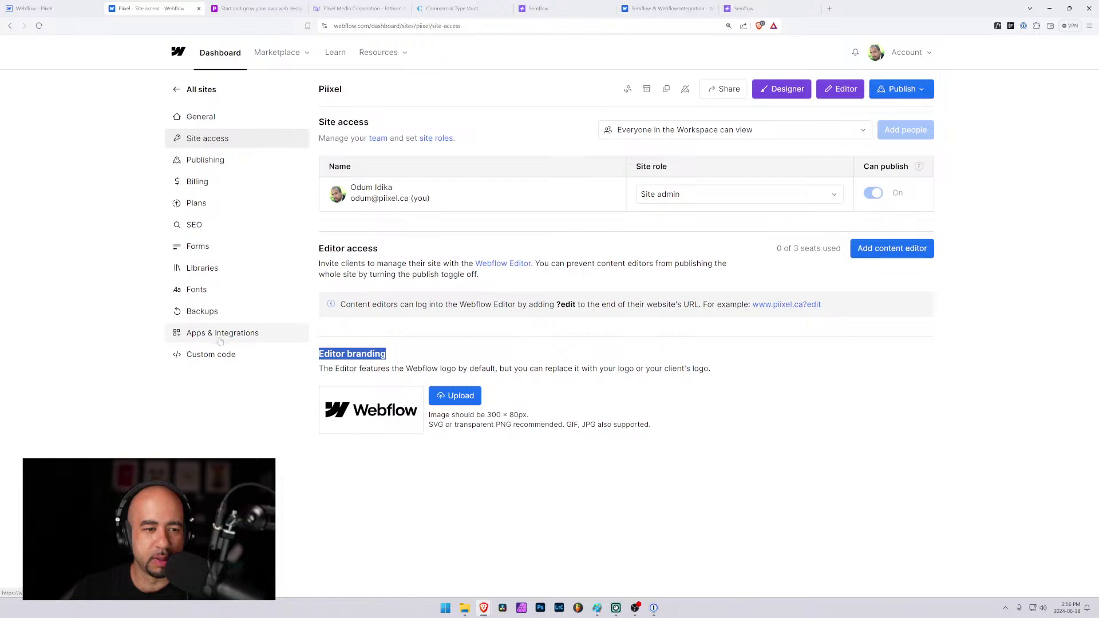
Check the site's SEO settings for the sitemap option and compare them with Semflow's sitemap instructions.
left_click(197, 225)
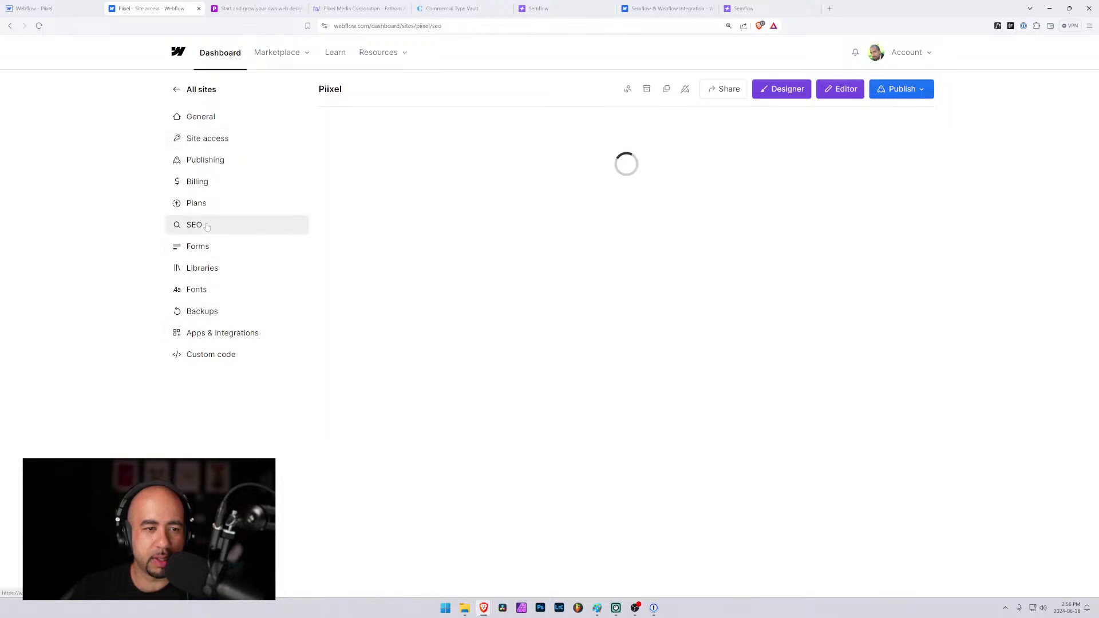
scroll(366, 292, "down", 3)
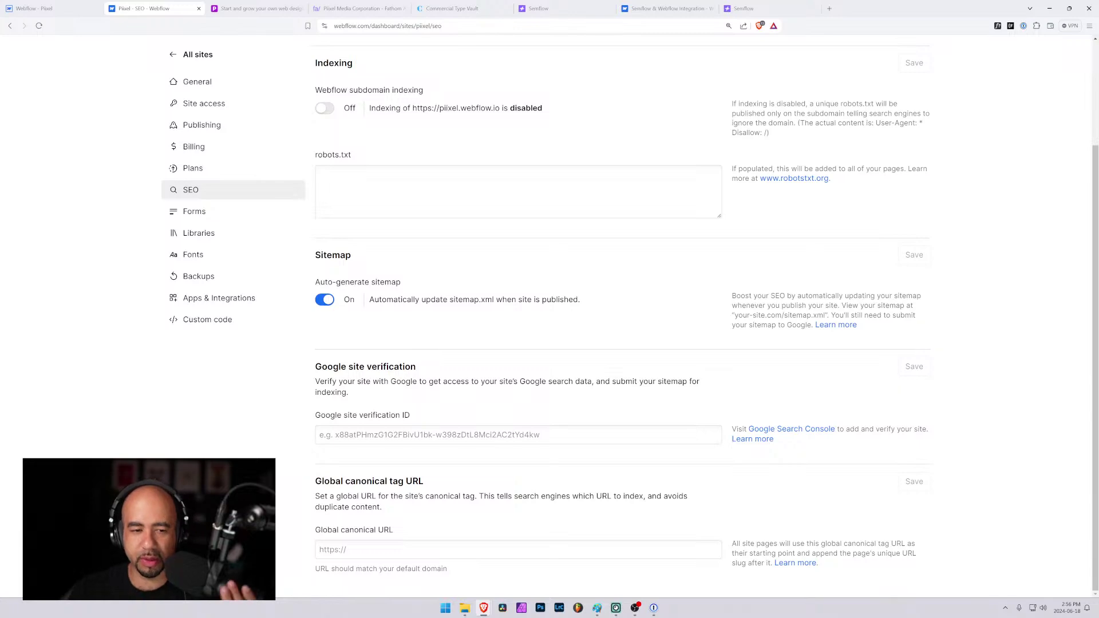
left_click(15, 8)
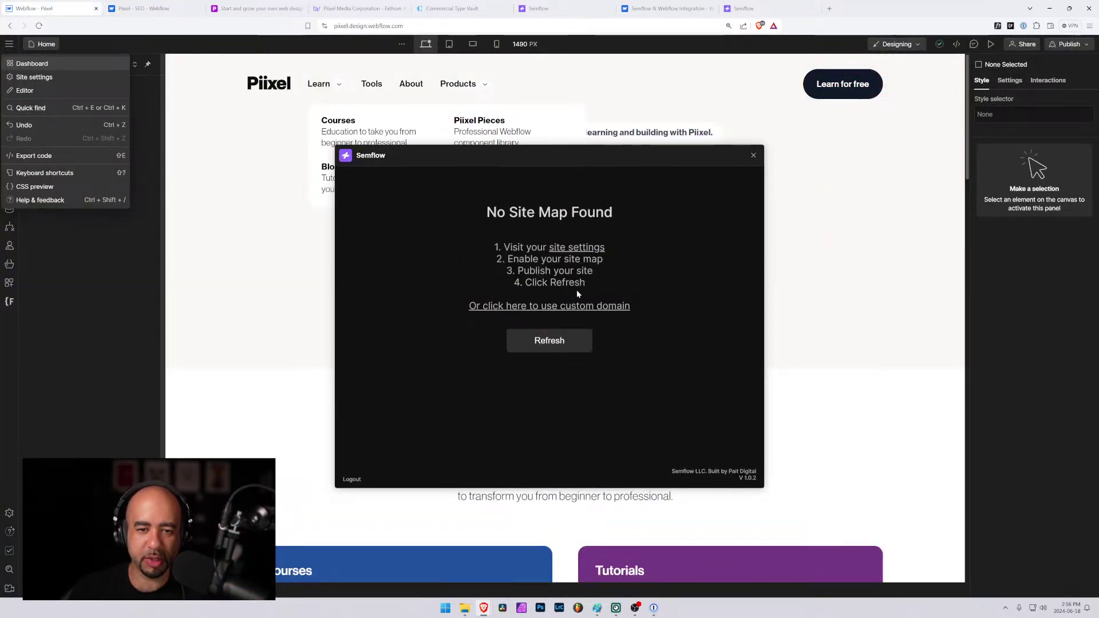
left_click(141, 8)
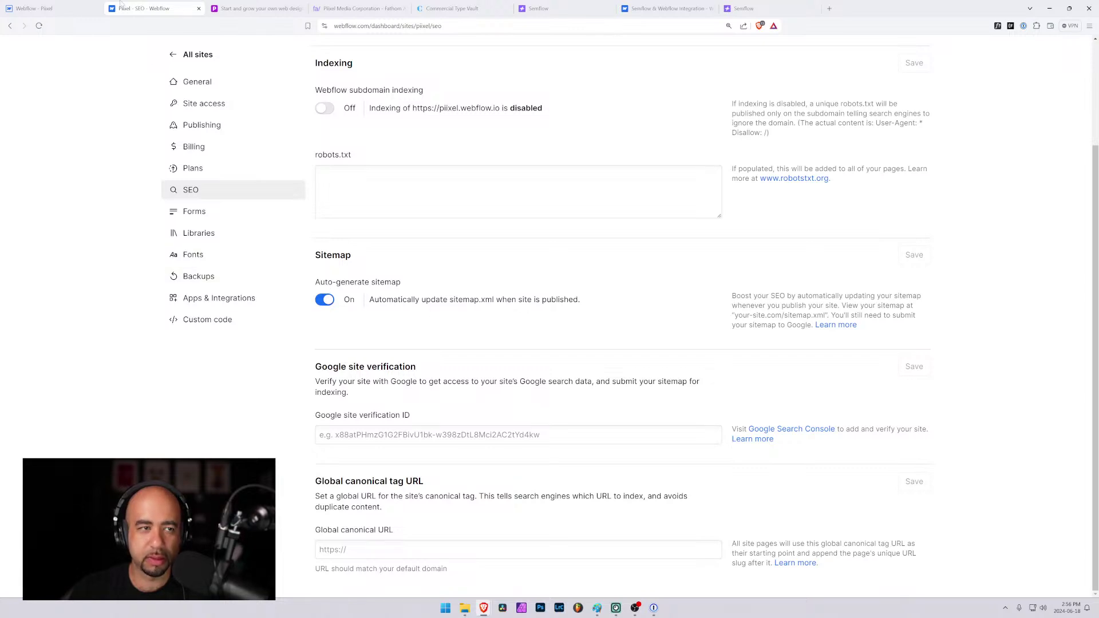
left_click(54, 8)
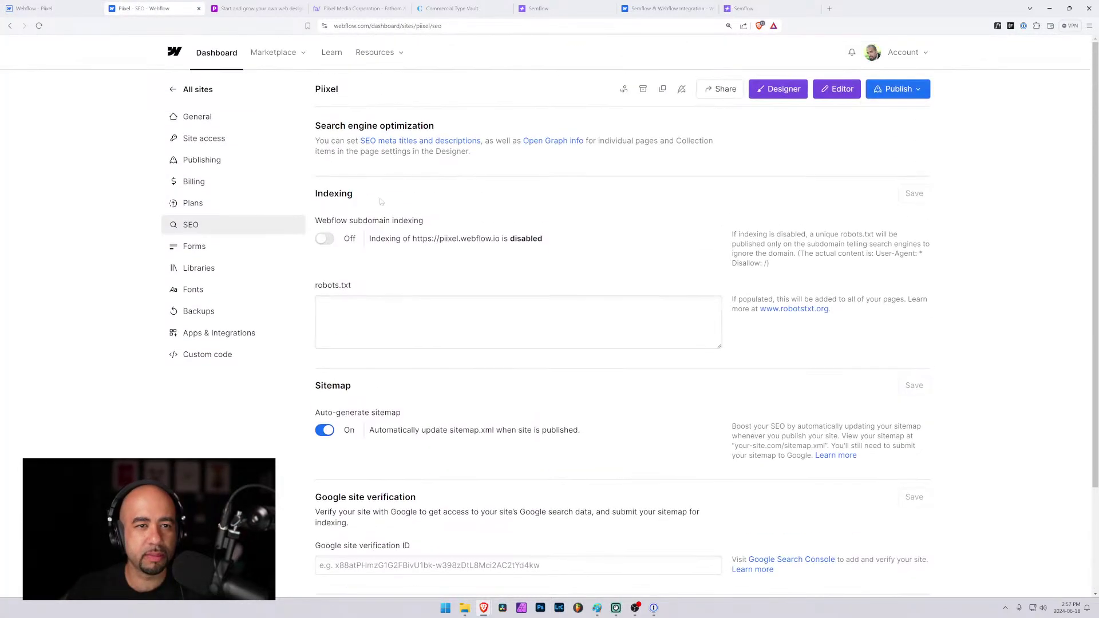
left_click(897, 89)
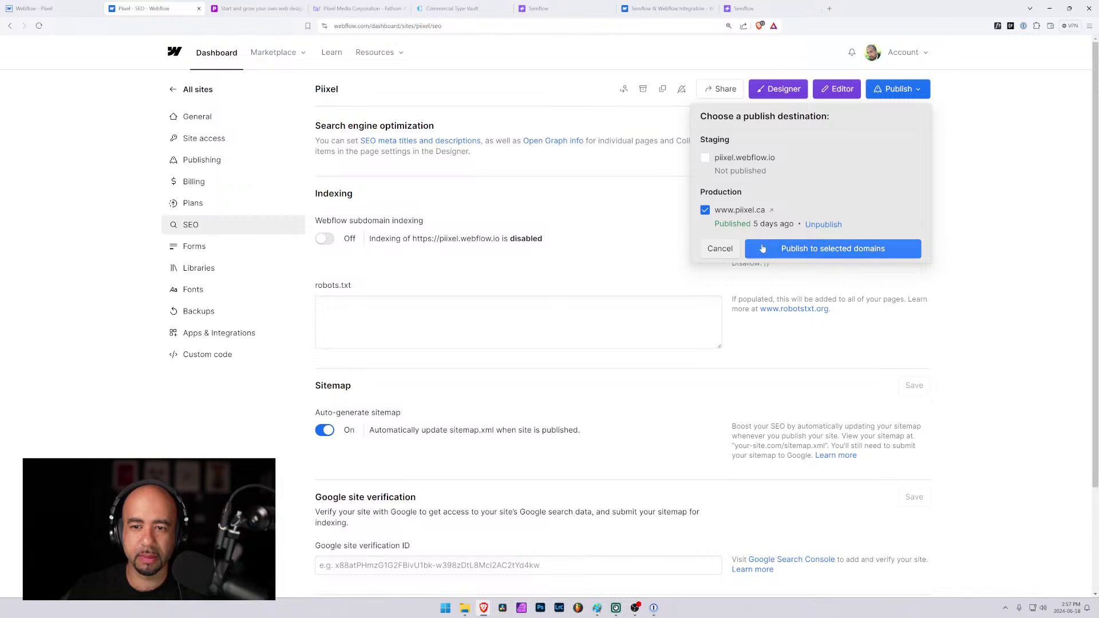
left_click(763, 248)
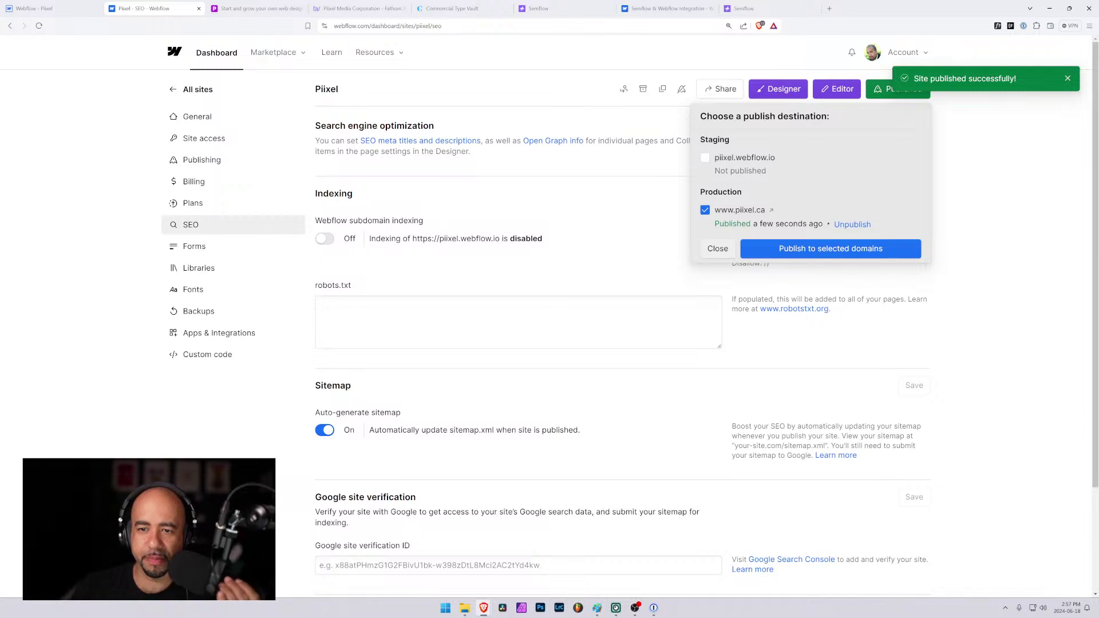
left_click(716, 250)
key("ctrl+shift+Tab")
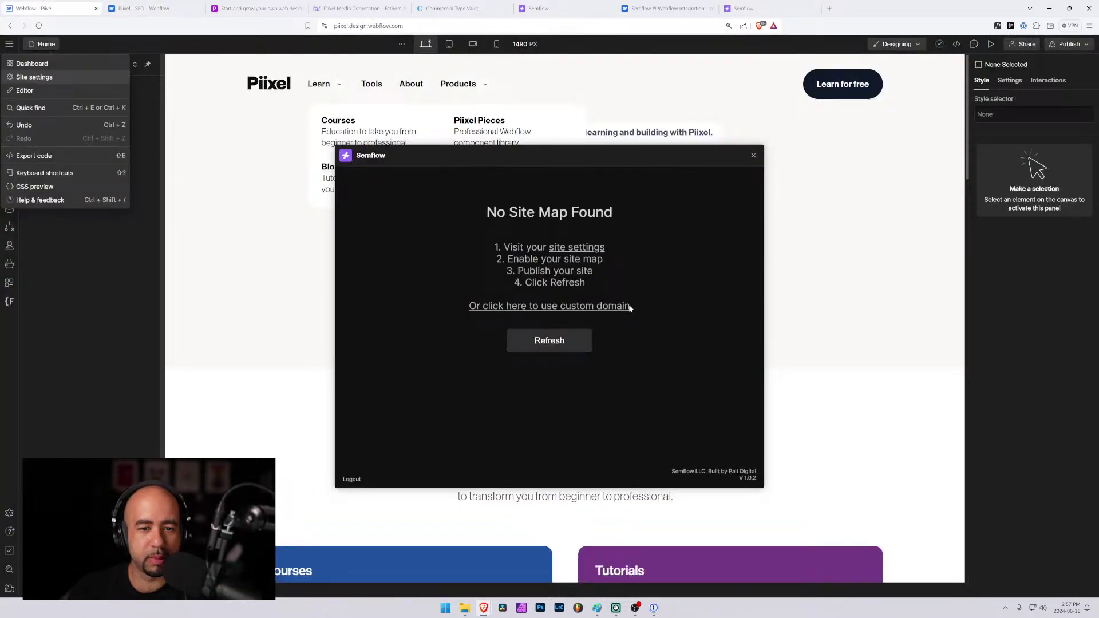
left_click(548, 341)
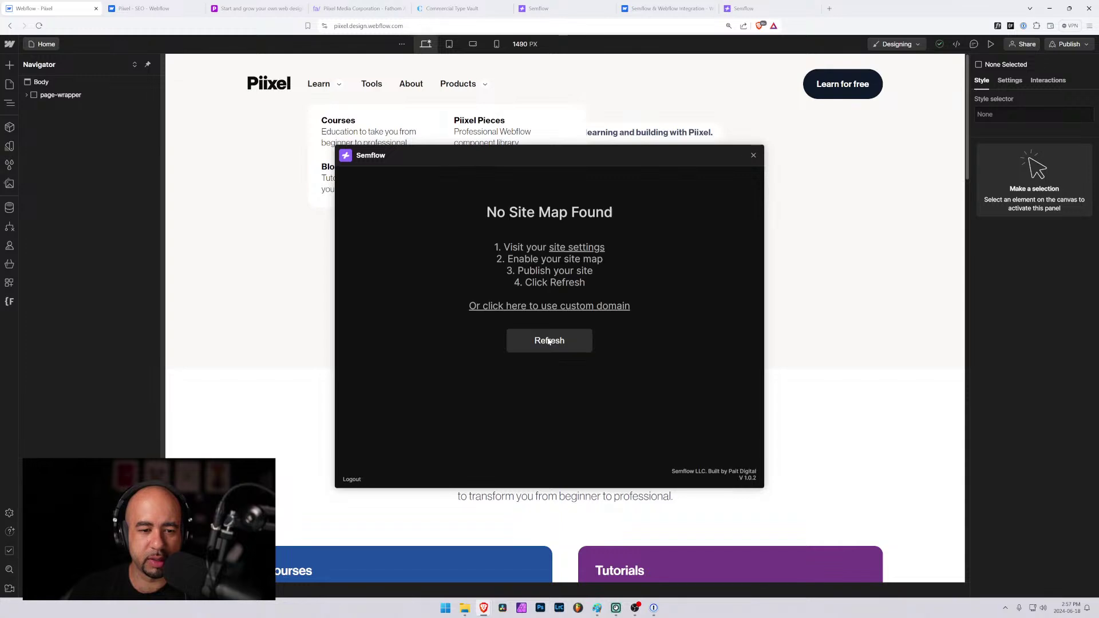
Open the site settings linked from Semflow, inspect the indexing and sitemap options, and reread Semflow's setup instructions.
left_click(567, 249)
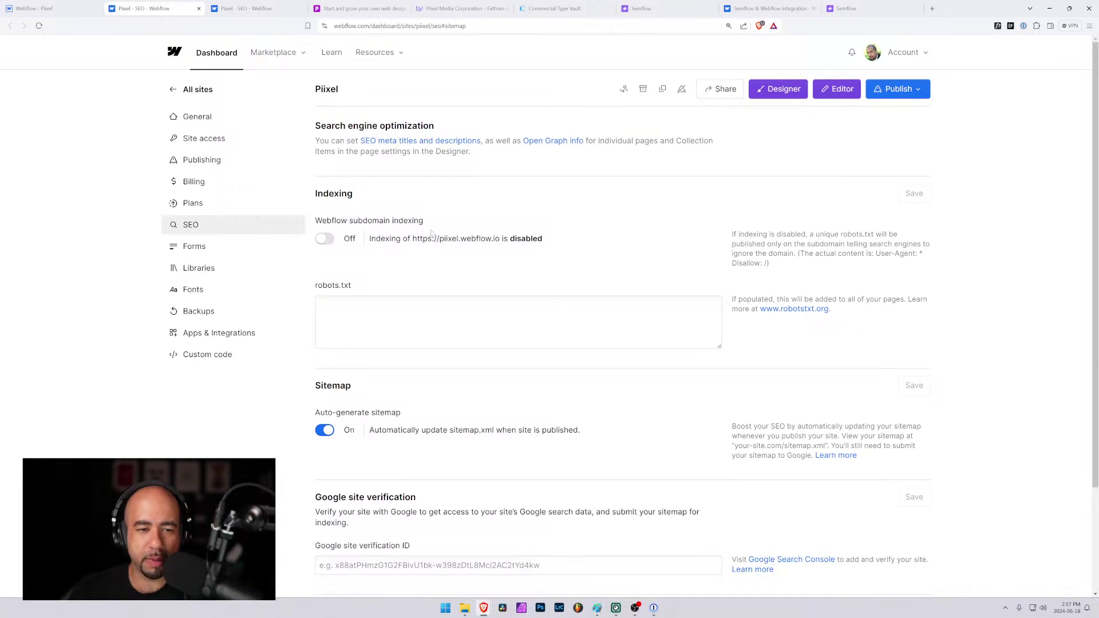
scroll(484, 185, "down", 3)
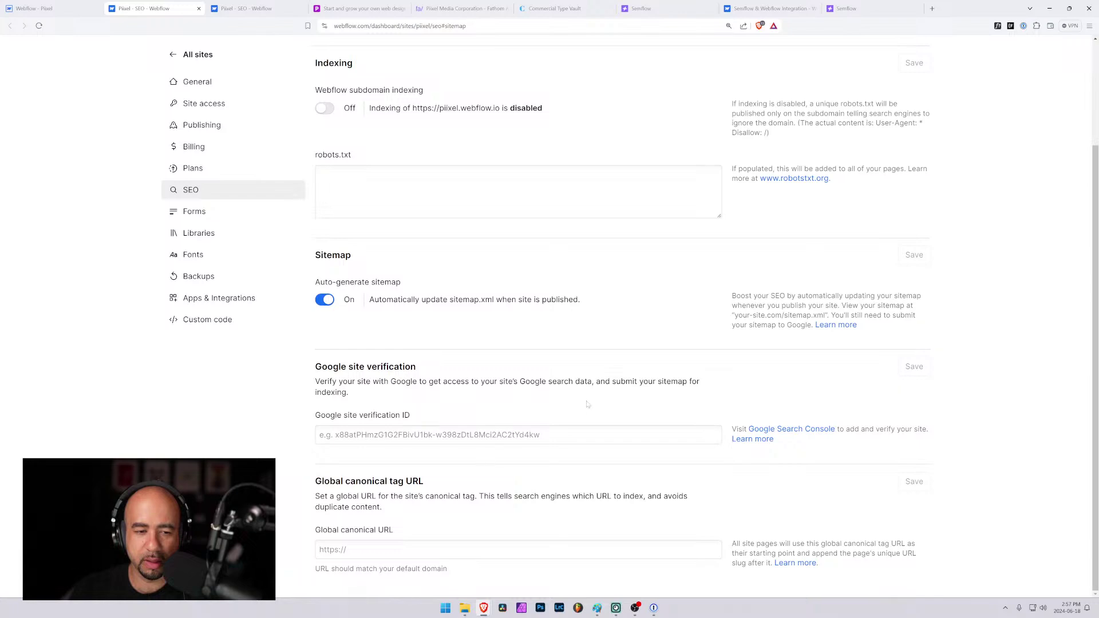
scroll(640, 484, "up", 3)
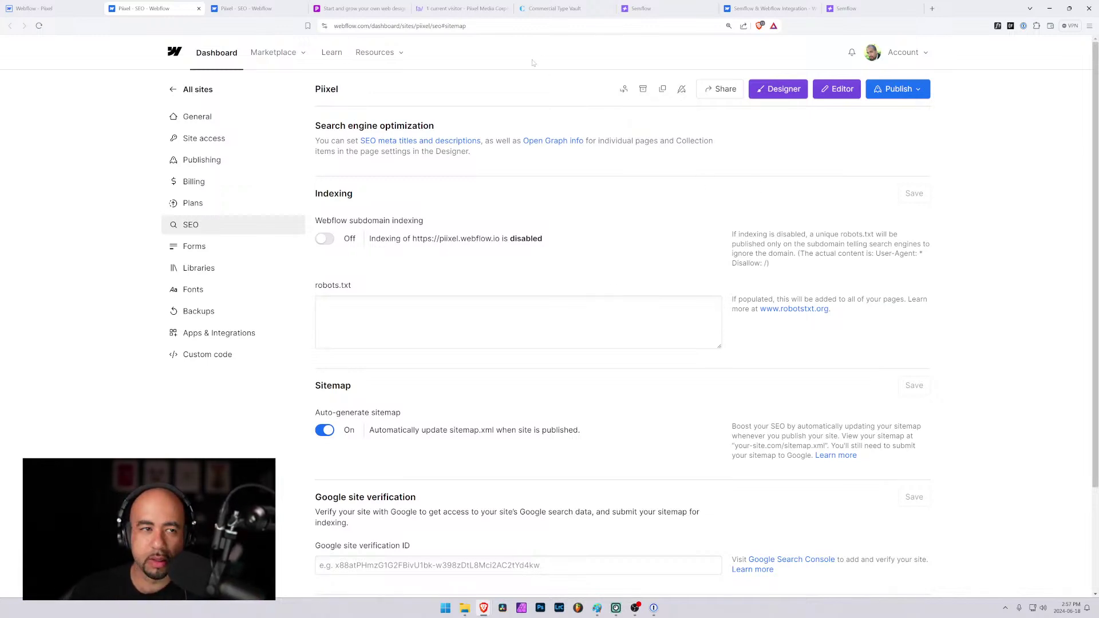
left_click(52, 8)
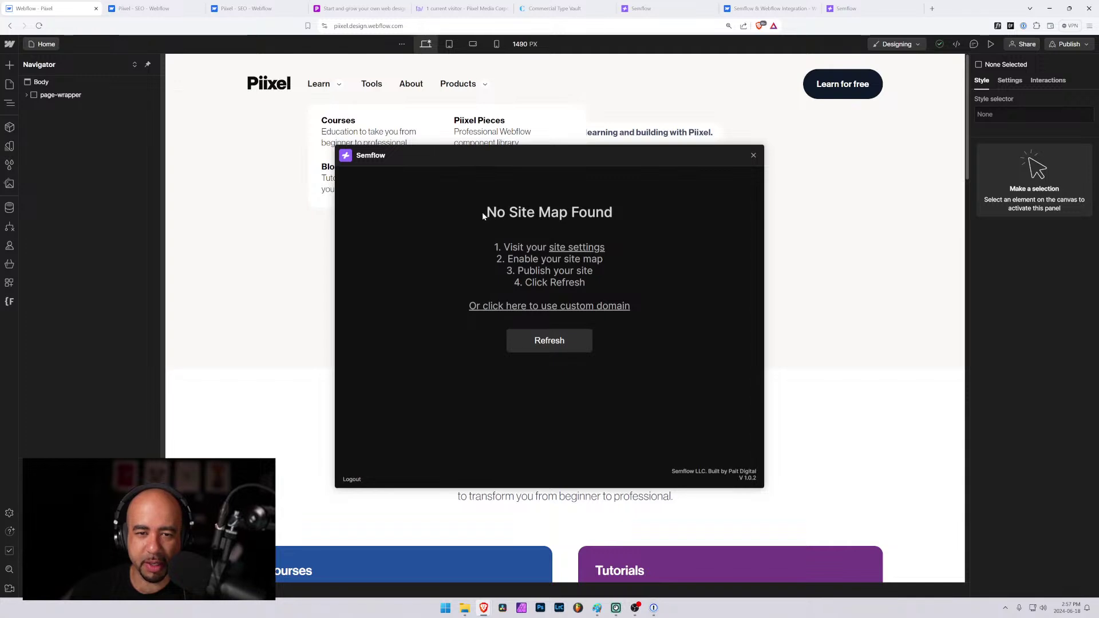
left_click_drag(482, 215, 623, 217)
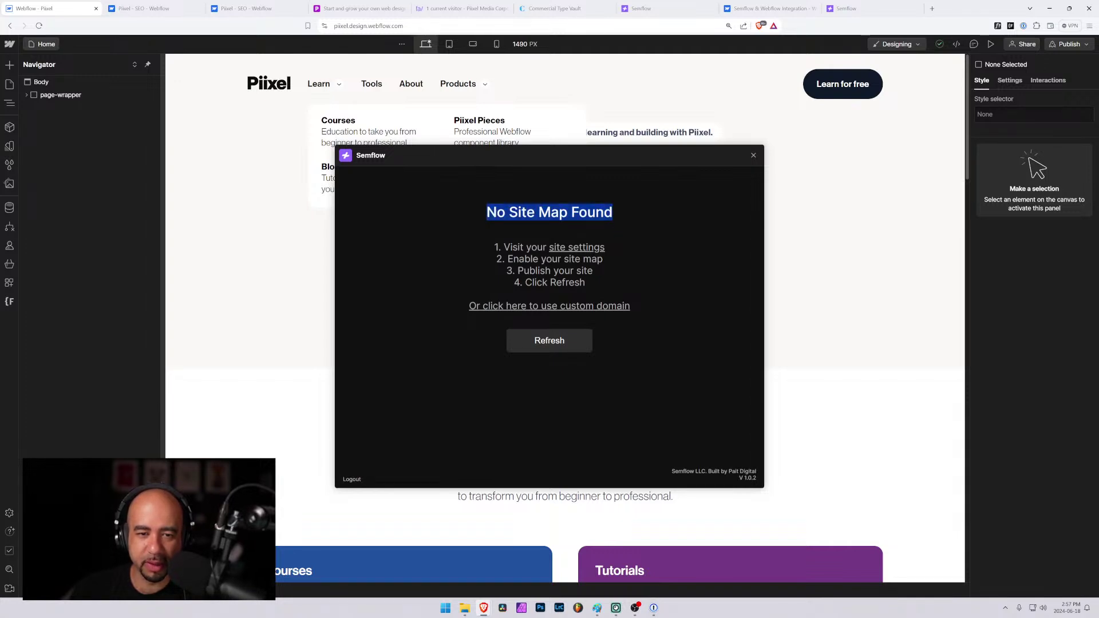
left_click_drag(502, 247, 532, 283)
left_click(610, 261)
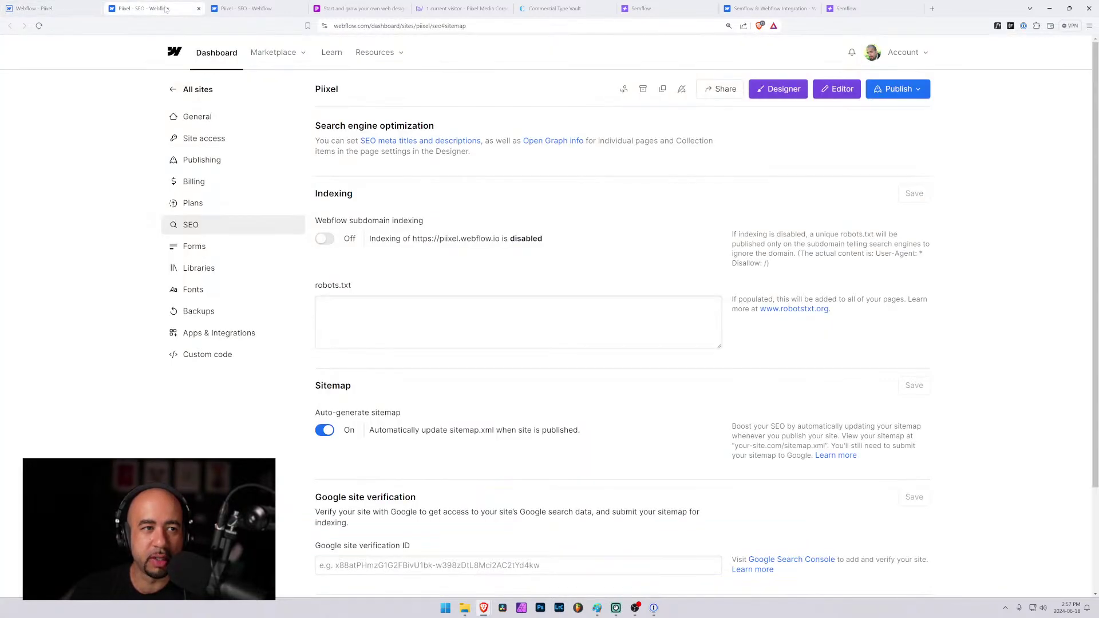
Review the Auto-generate sitemap setting and consult its linked Google documentation on building and submitting a sitemap.
key("ctrl+Tab")
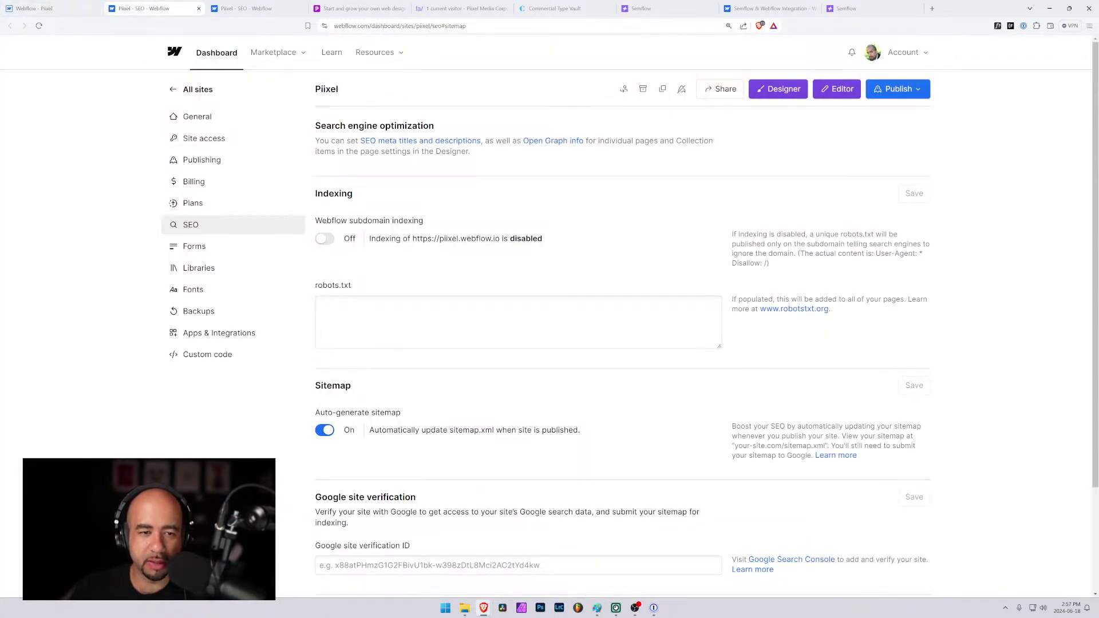
scroll(329, 292, "down", 2)
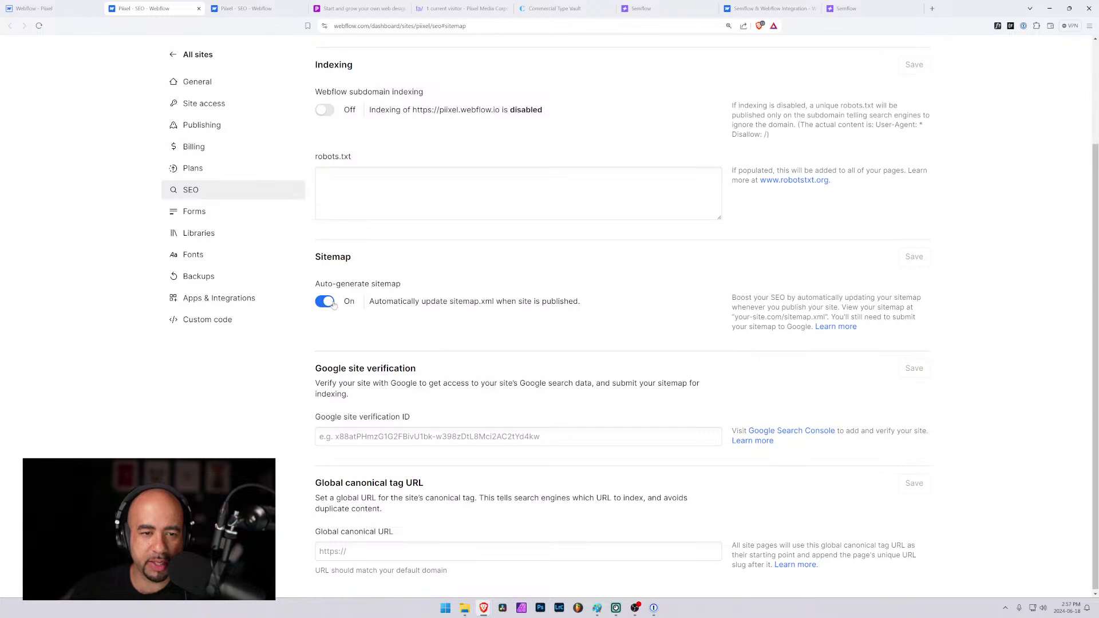
left_click_drag(382, 301, 551, 302)
left_click(832, 329)
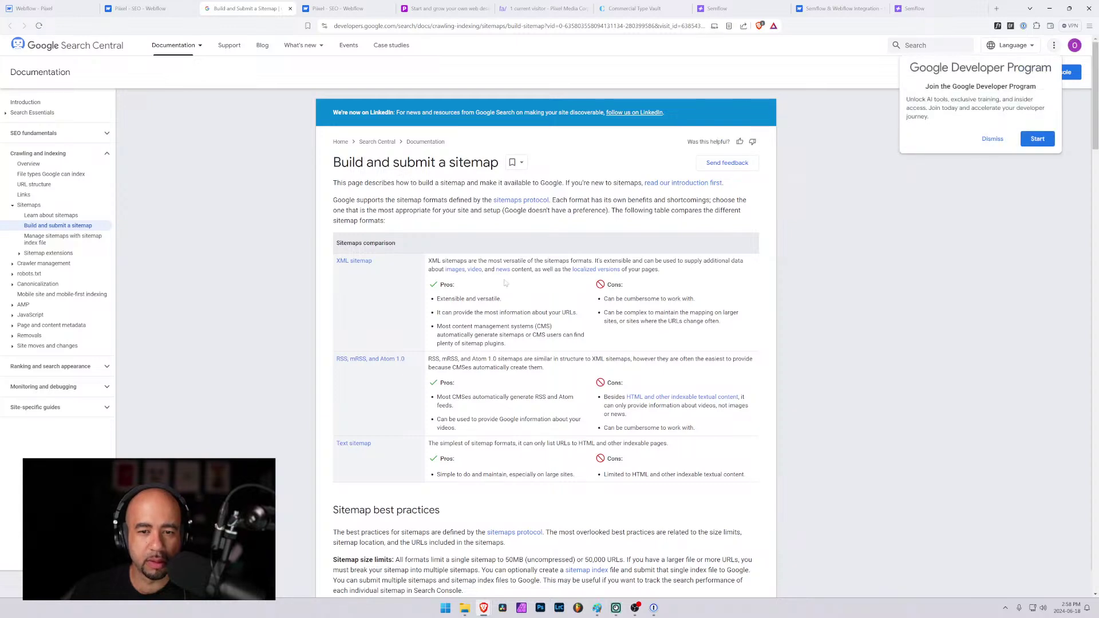
left_click(152, 8)
left_click(620, 334)
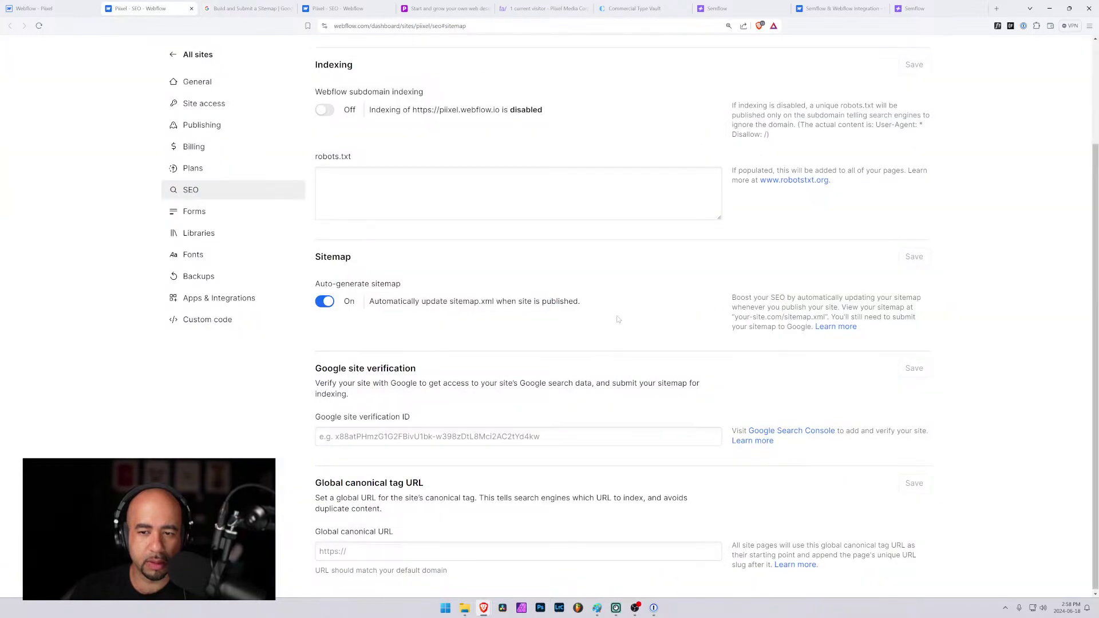
Copy the /sitemap.xml path from the Sitemap help text and open piixel.ca/sitemap.xml in the documentation's browser tab.
left_click_drag(826, 317, 783, 317)
key("ctrl+c")
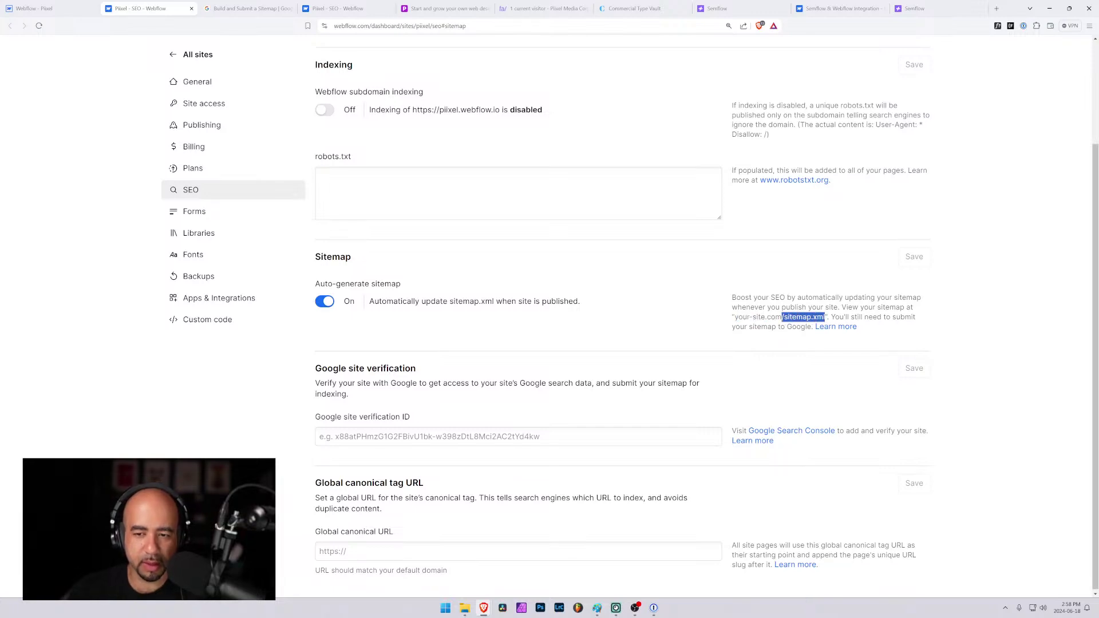
left_click(246, 8)
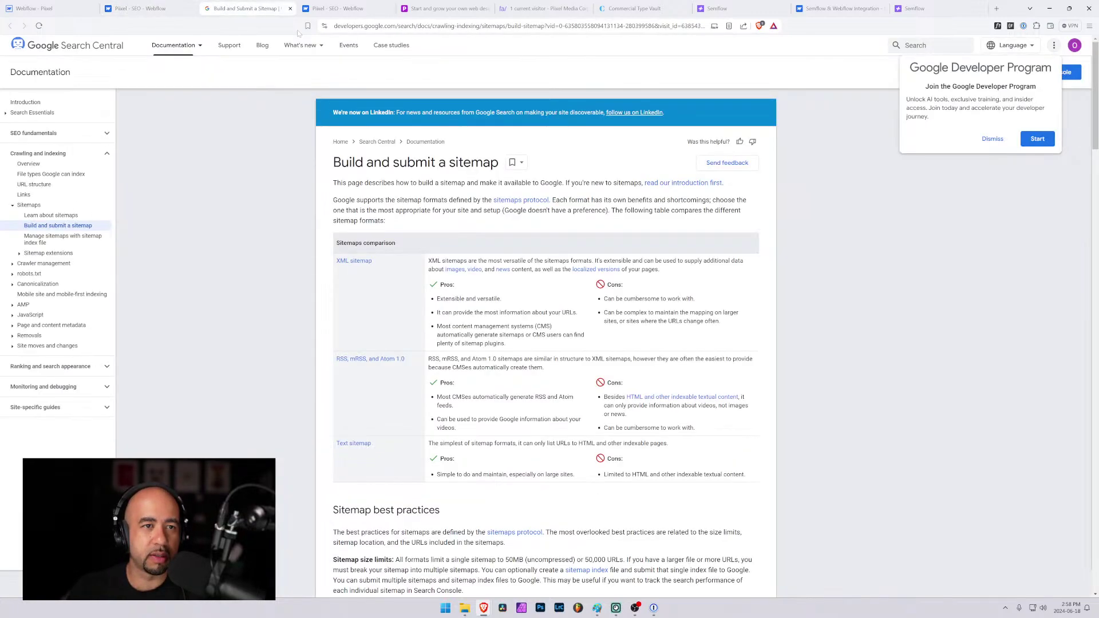
left_click(368, 26)
type("piixel.ca")
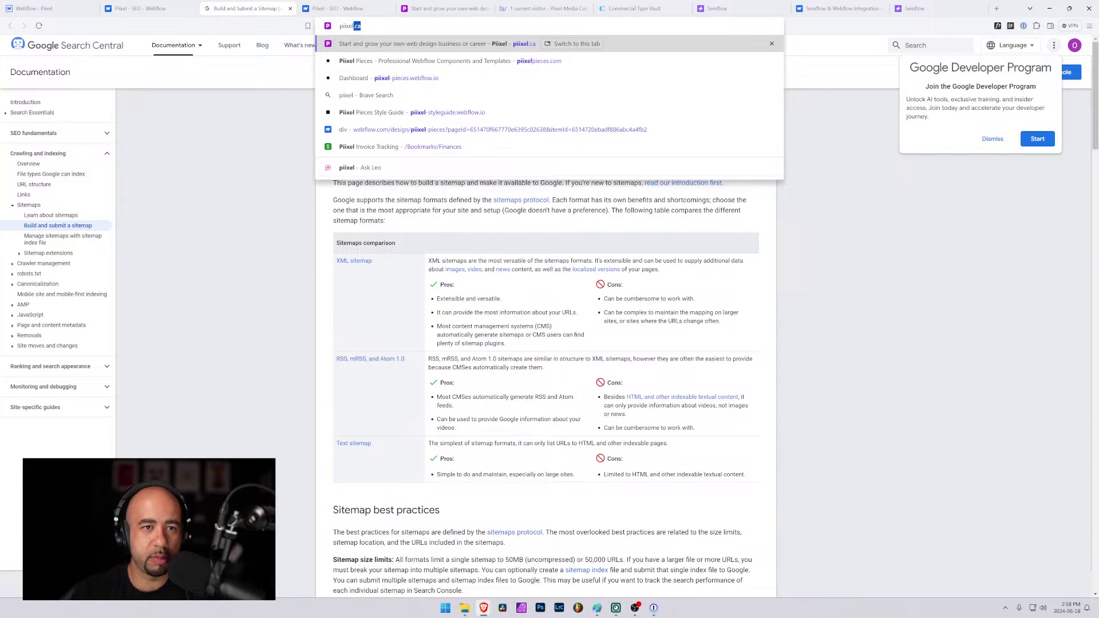
key("ctrl+v")
key("Return")
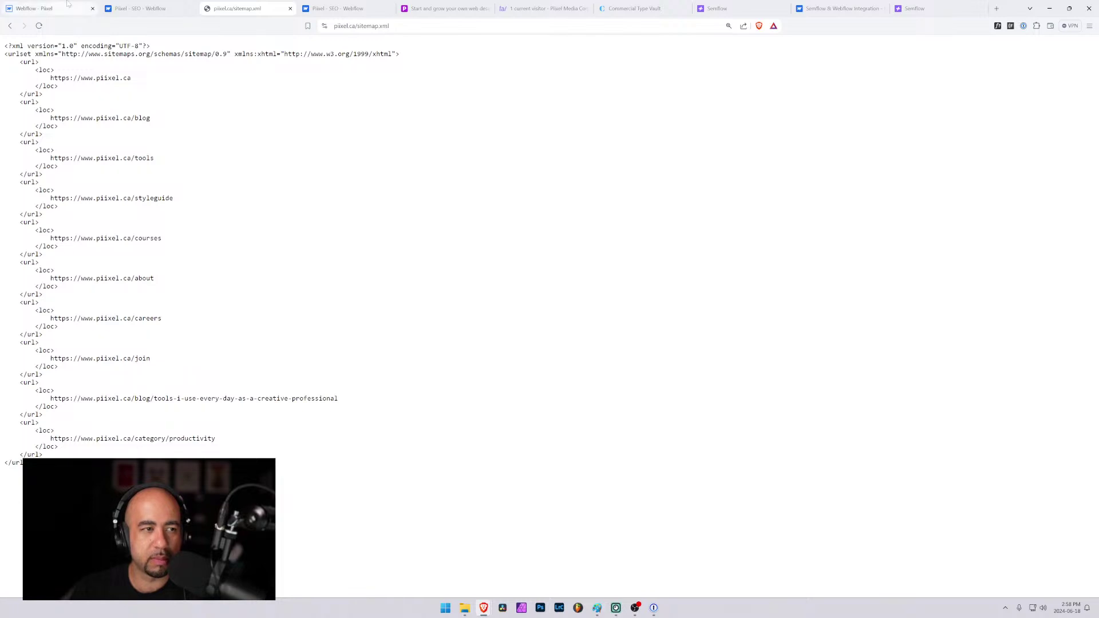
Return to the Piixel project in the Designer and refresh Semflow's sitemap check again.
left_click(143, 8)
left_click(40, 6)
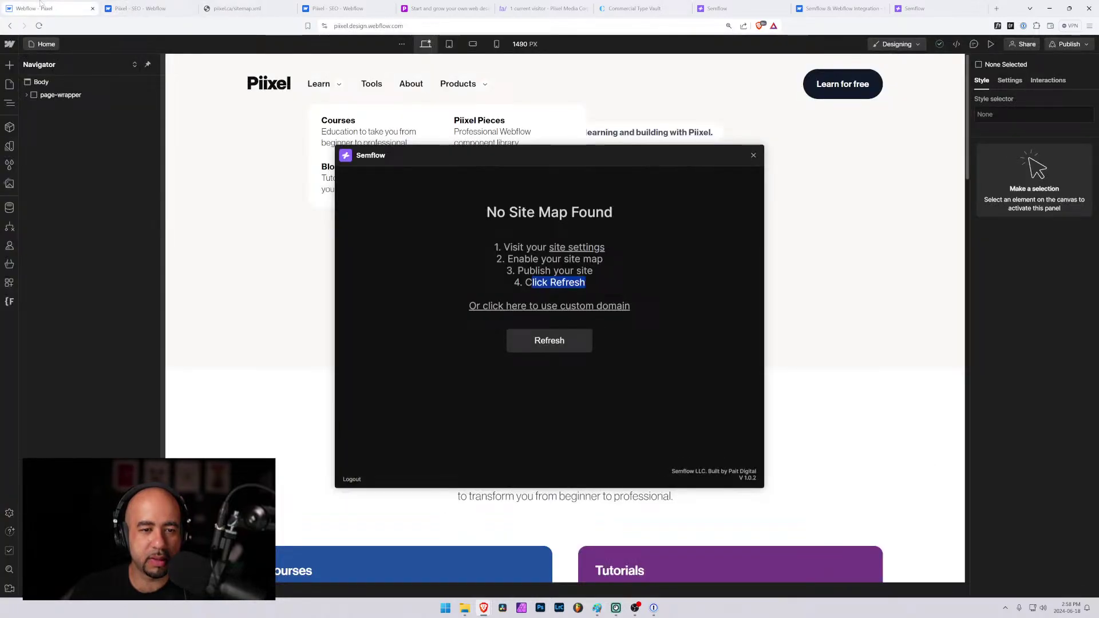
left_click(565, 346)
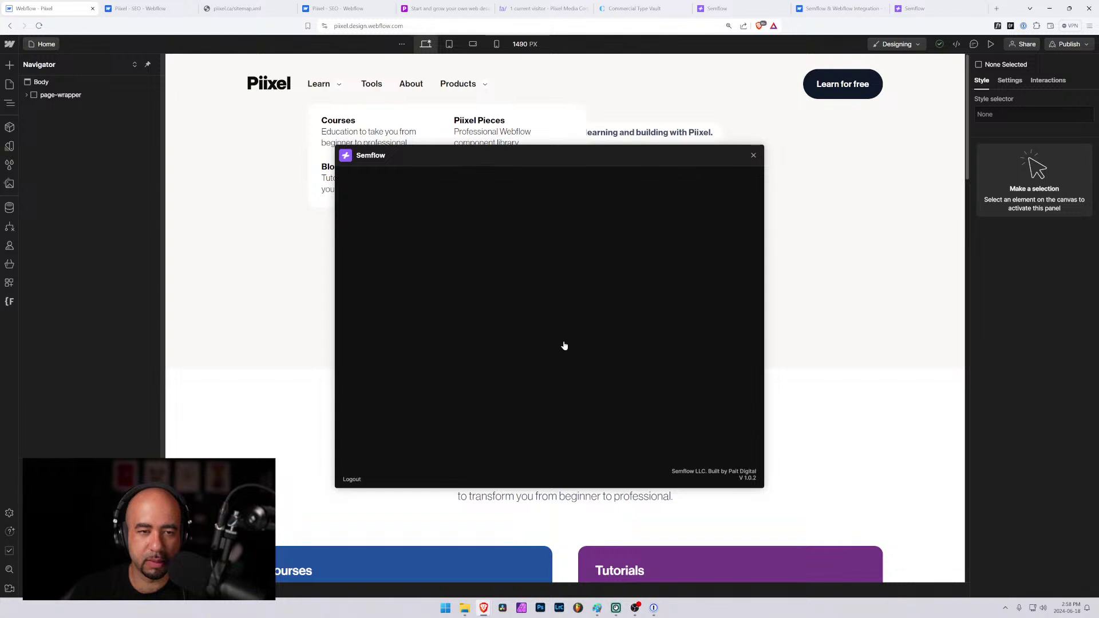
Try to verify piixel.ca as the custom domain in Semflow, submitting it repeatedly.
left_click(531, 307)
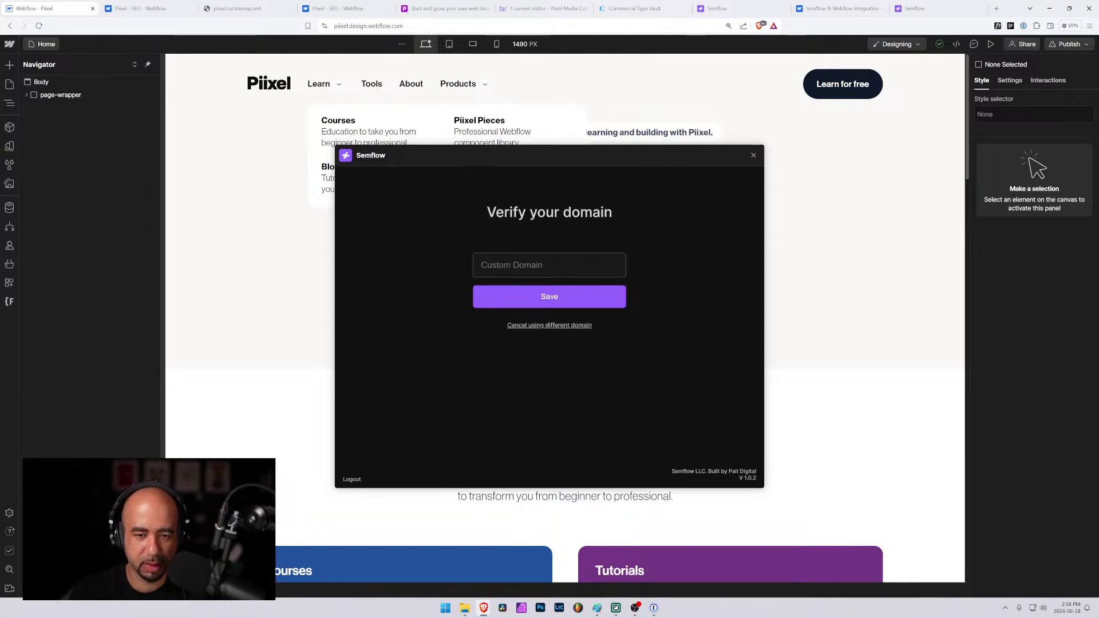
type("piixel.ca")
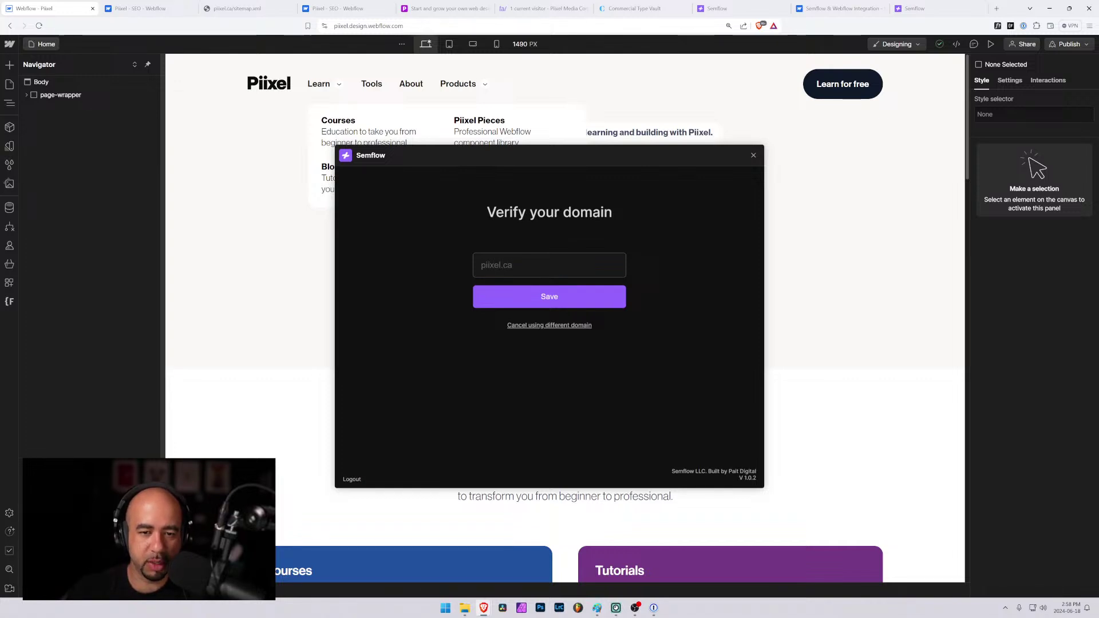
key("Return")
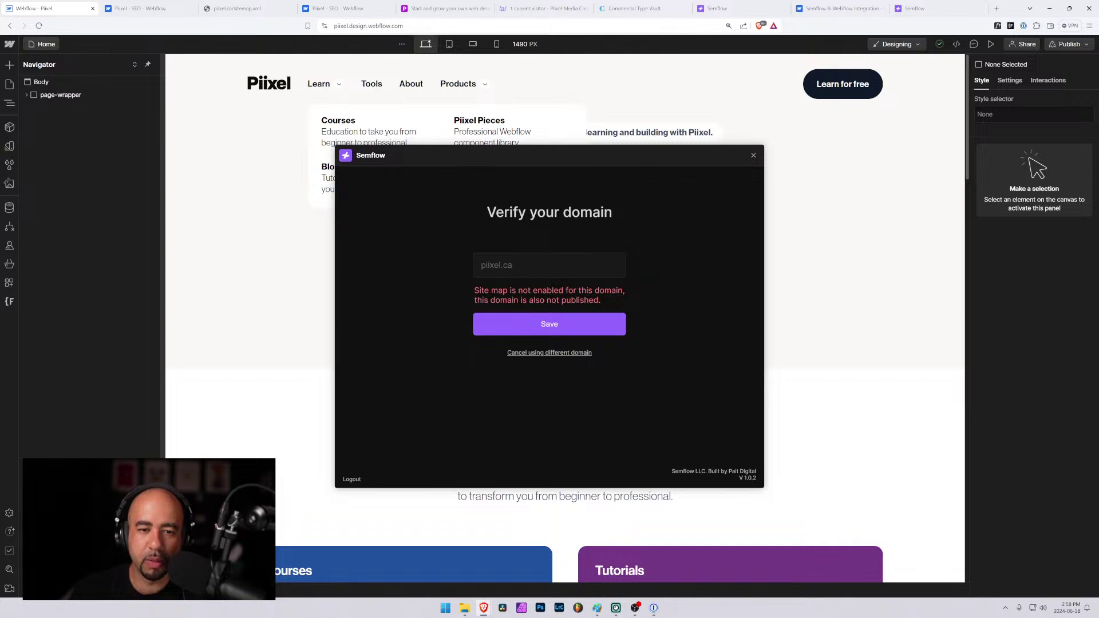
left_click(604, 268)
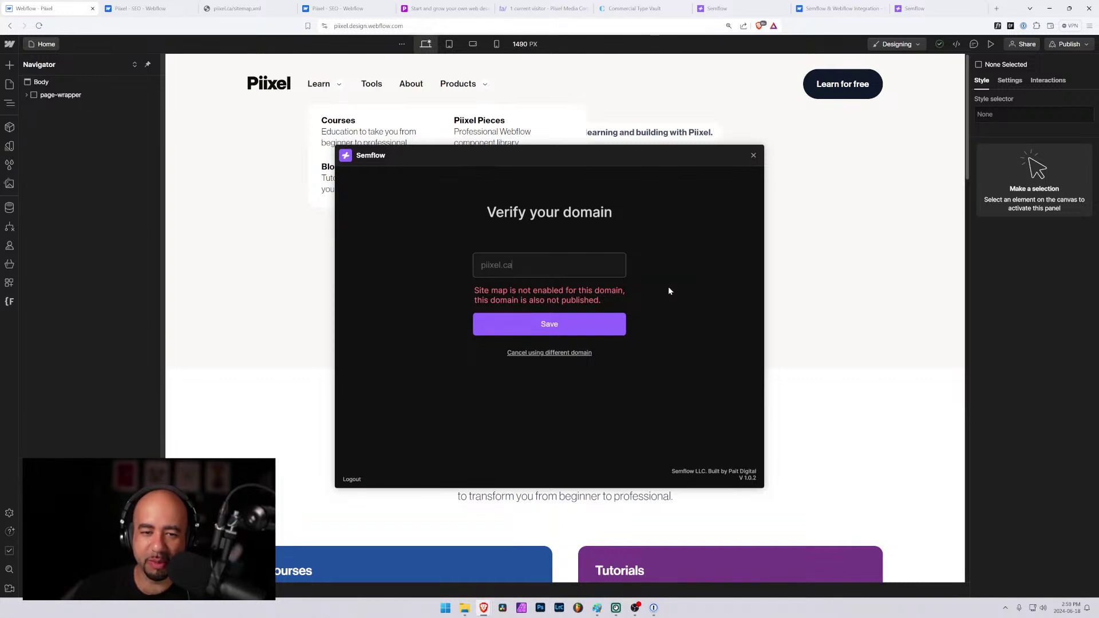
left_click(594, 323)
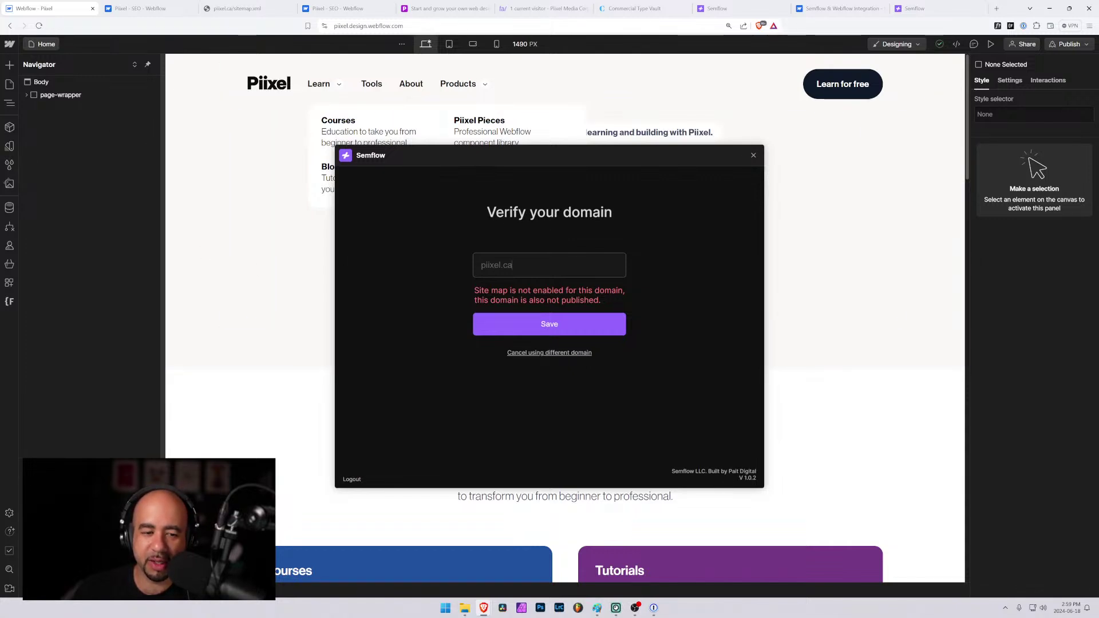
left_click(588, 323)
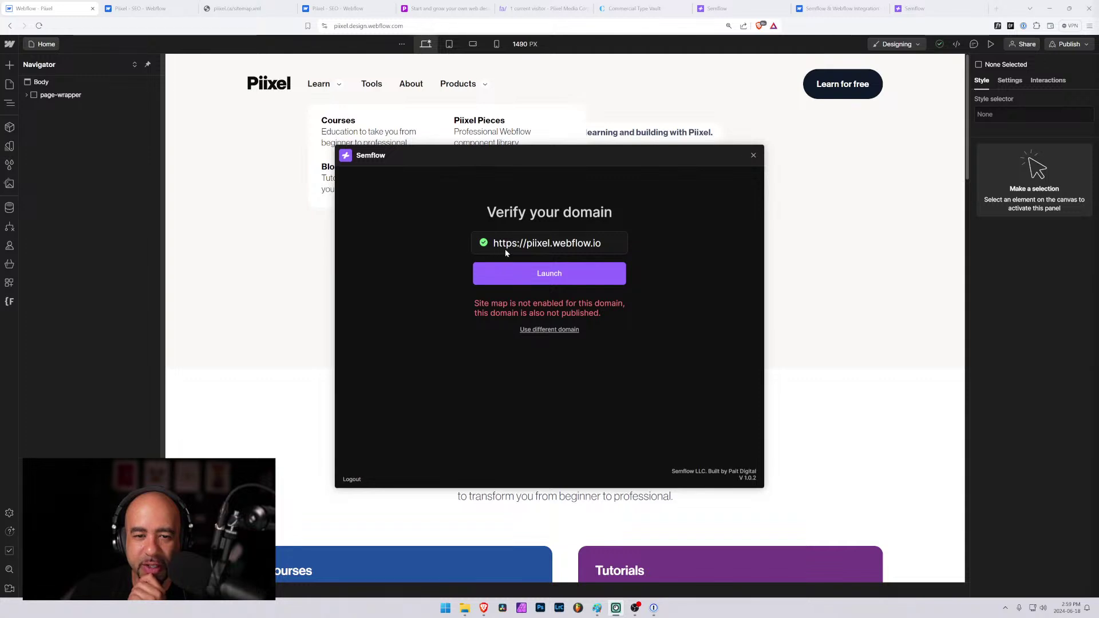
Check the available publish destinations and try launching Semflow's crawl for the piixel.webflow.io domain.
left_click(1082, 45)
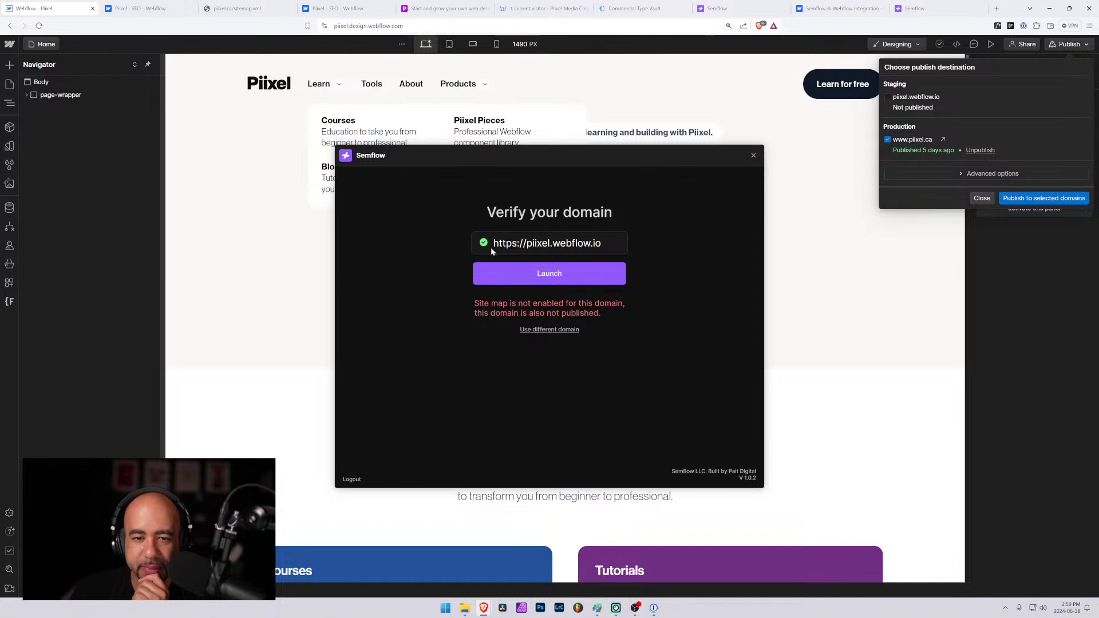
left_click(531, 273)
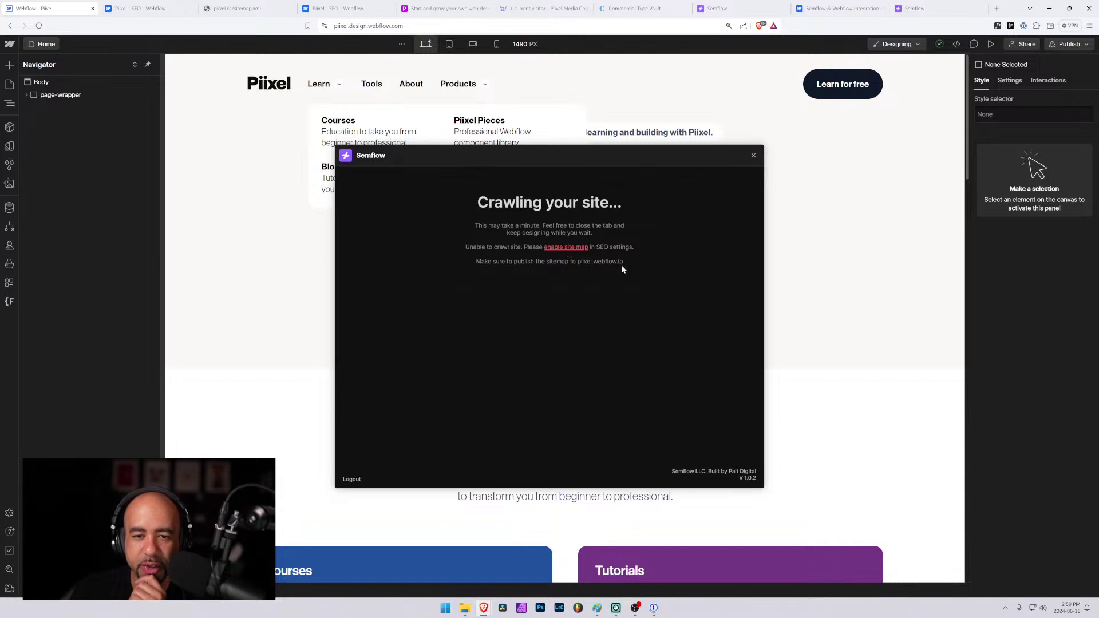
left_click_drag(623, 266, 465, 262)
left_click(465, 262)
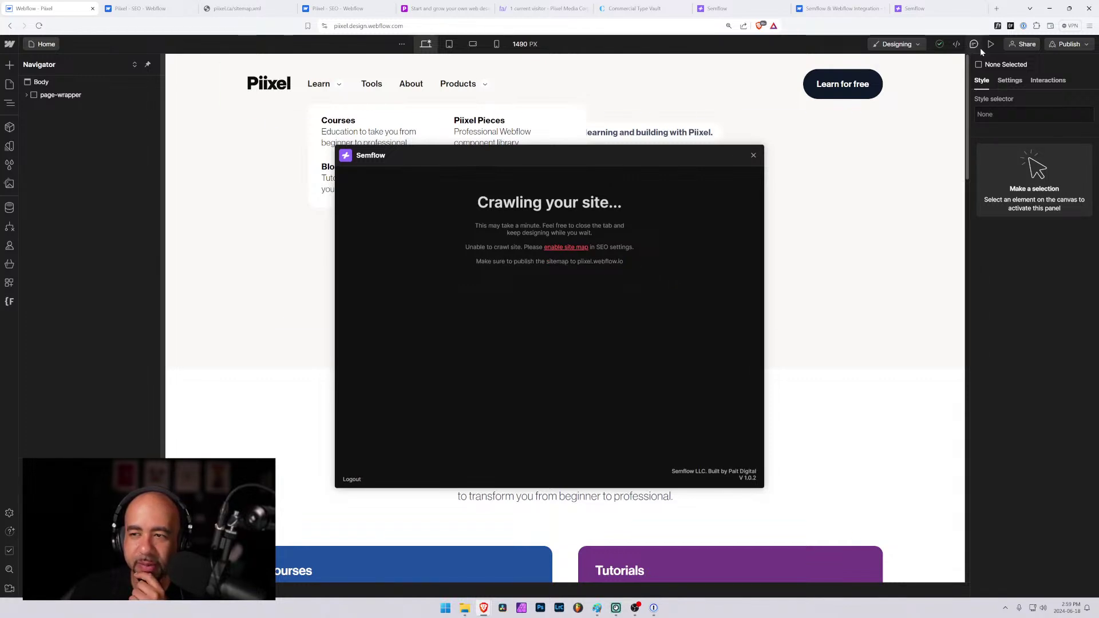
left_click(1068, 44)
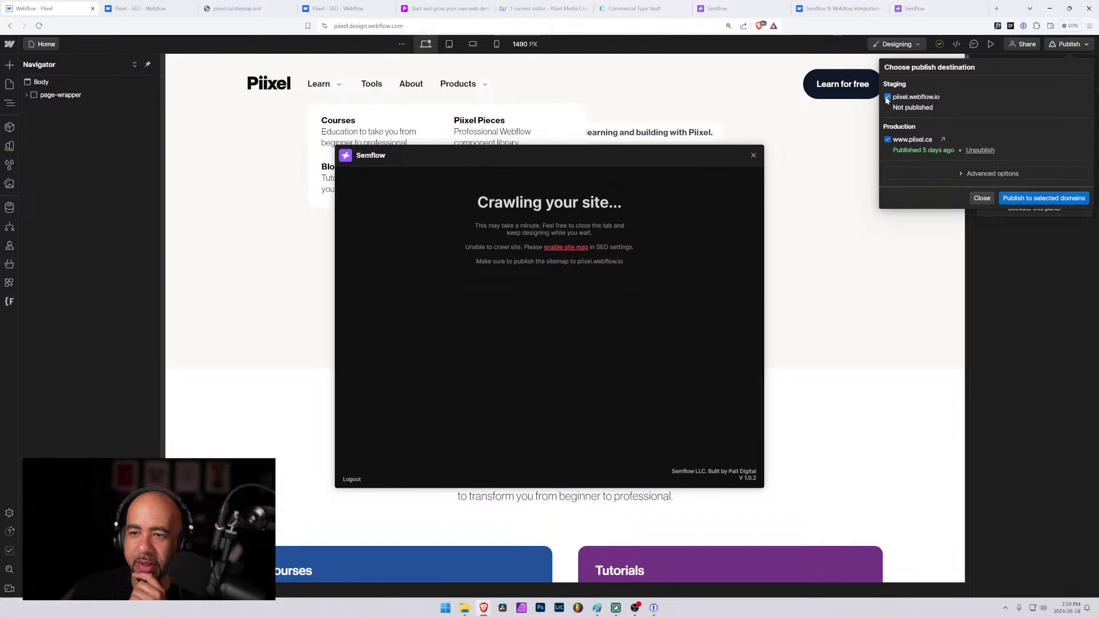
left_click(1044, 198)
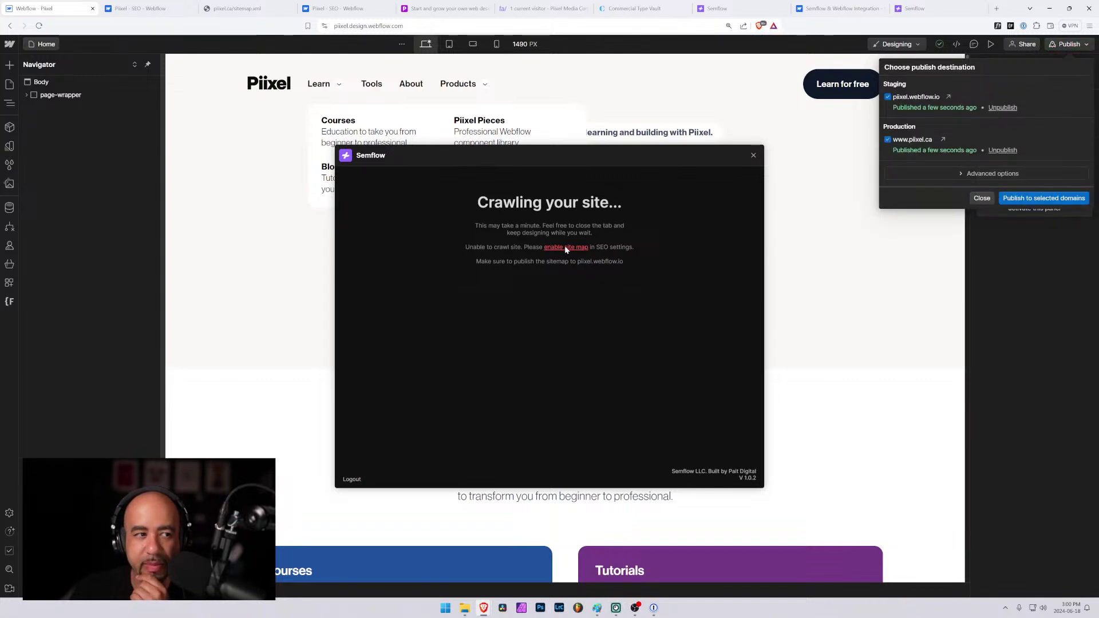
left_click(983, 198)
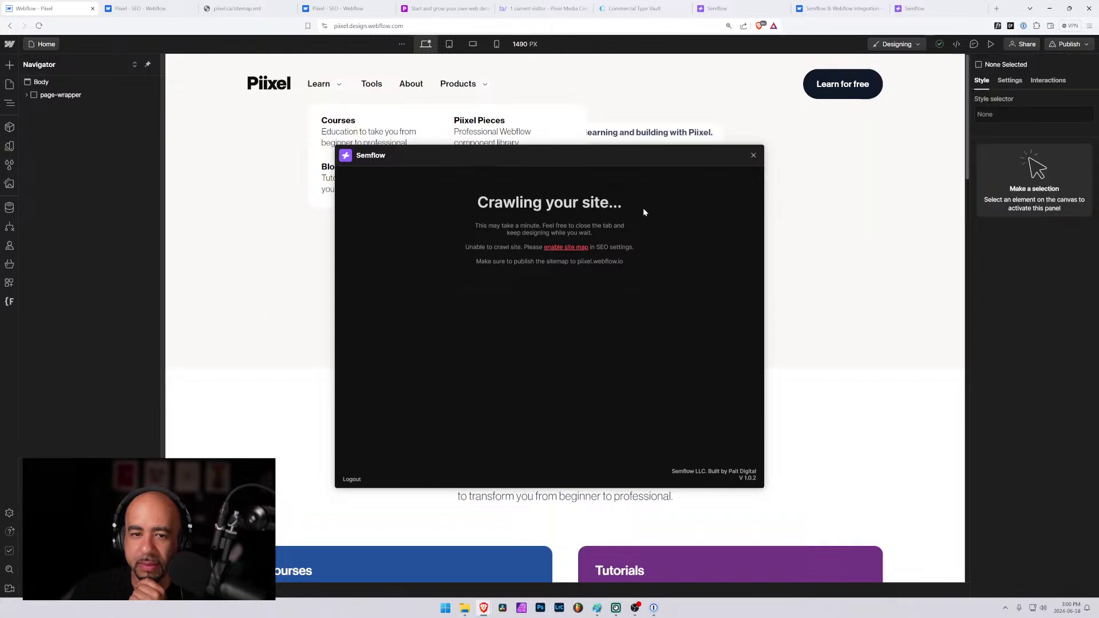
Follow Semflow's link for enabling the sitemap, check the indexing and sitemap options in the SEO settings, and return to the Designer.
left_click(576, 247)
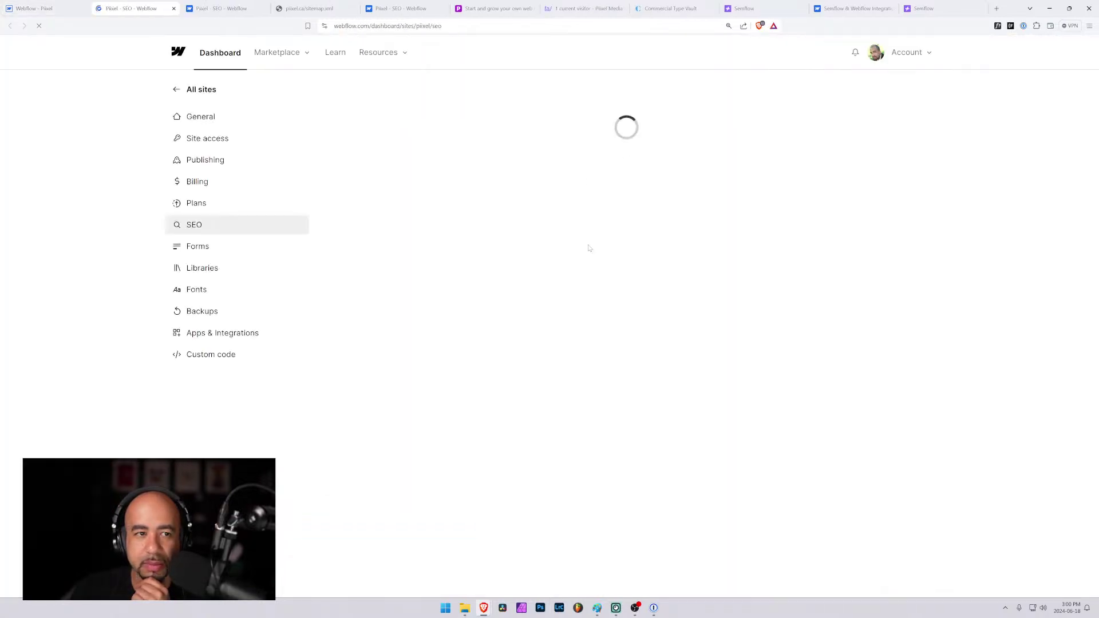
scroll(406, 274, "down", 2)
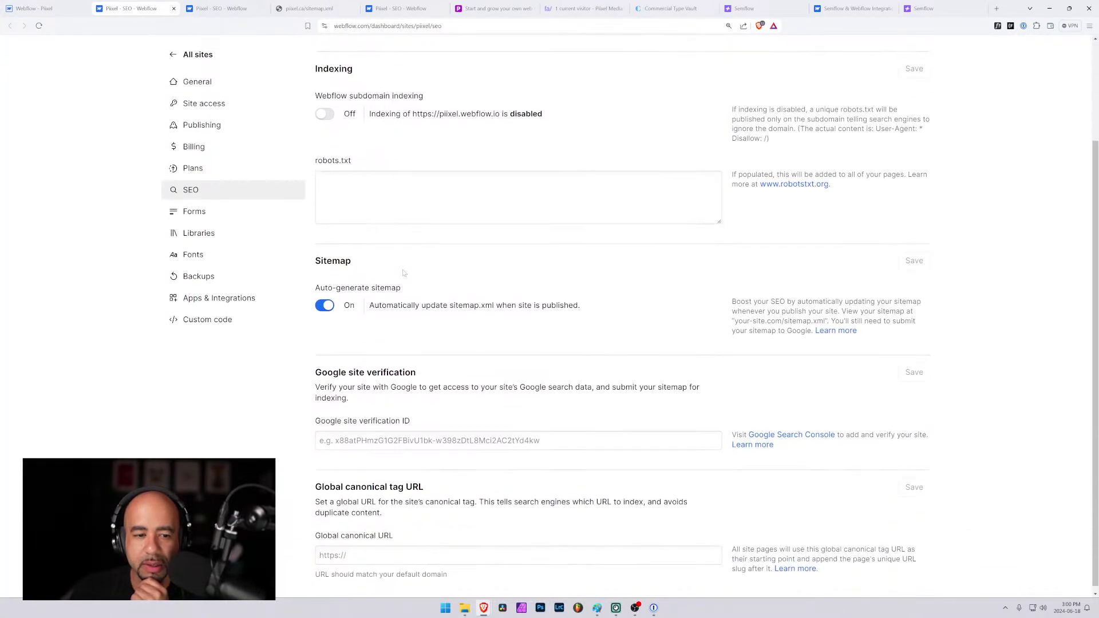
scroll(405, 273, "up", 2)
left_click(173, 8)
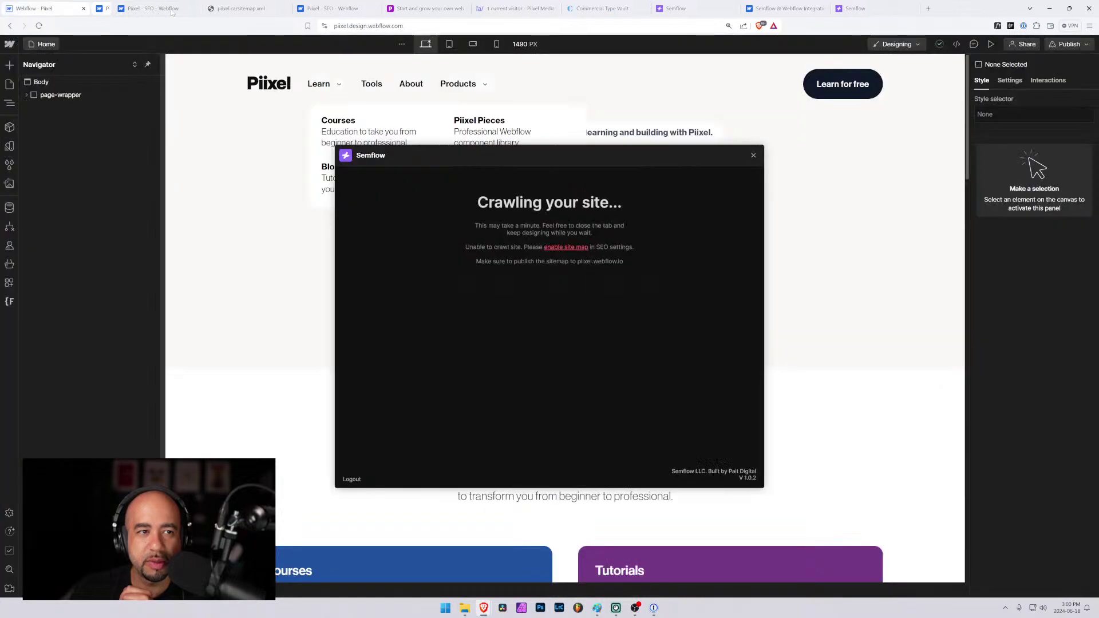
left_click(150, 11)
left_click(33, 7)
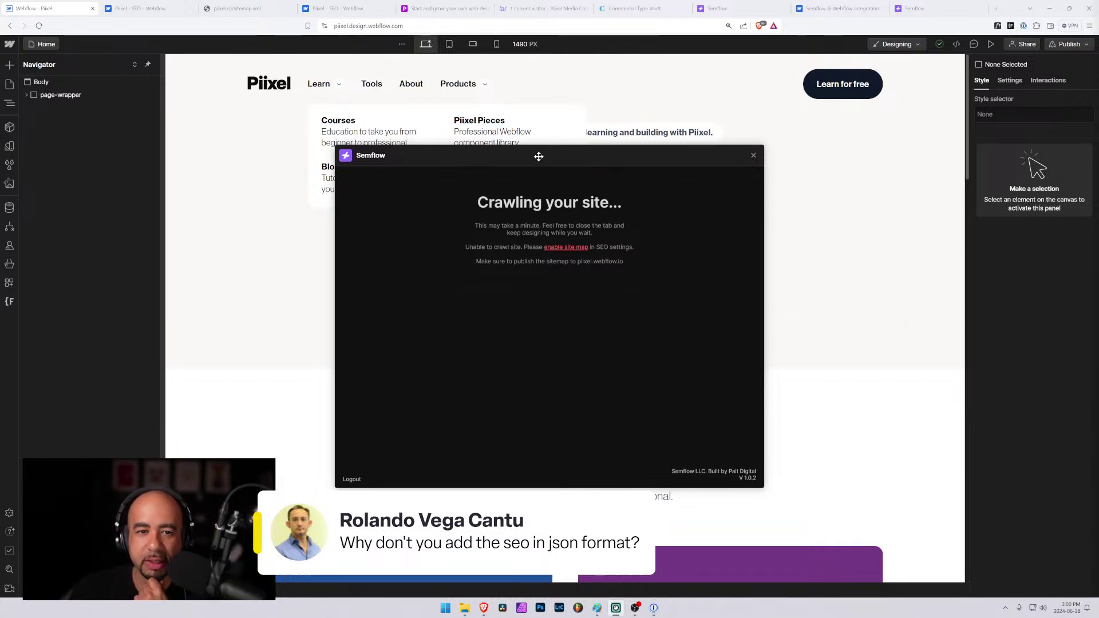
mouse_move(538, 156)
left_mouse_down()
mouse_move(662, 192)
mouse_move(464, 142)
mouse_move(546, 171)
left_mouse_up()
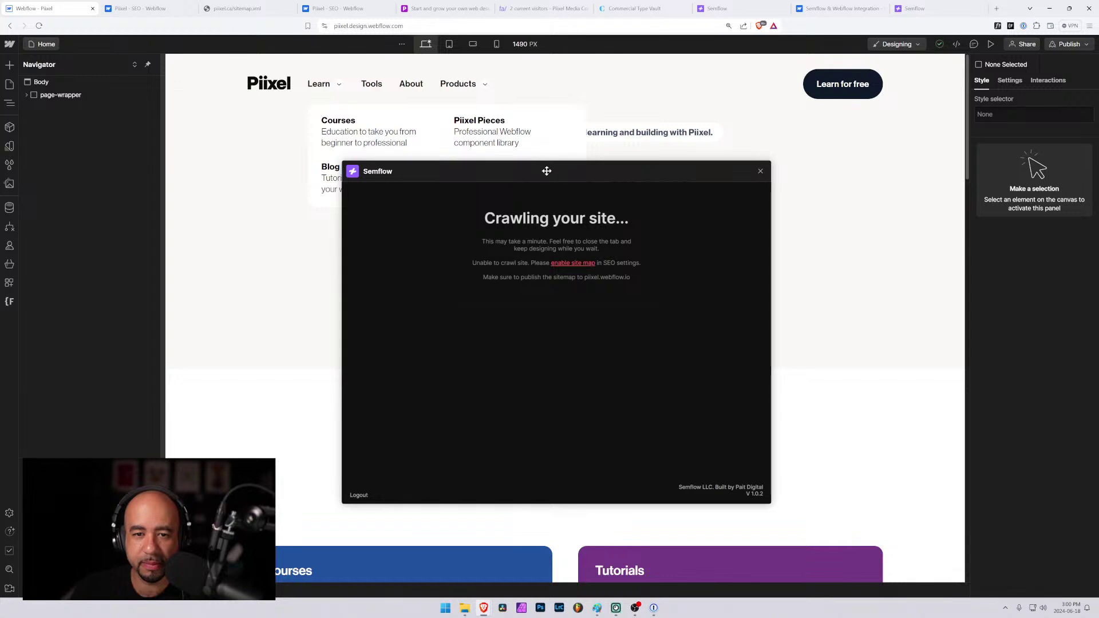
left_click_drag(545, 169, 580, 171)
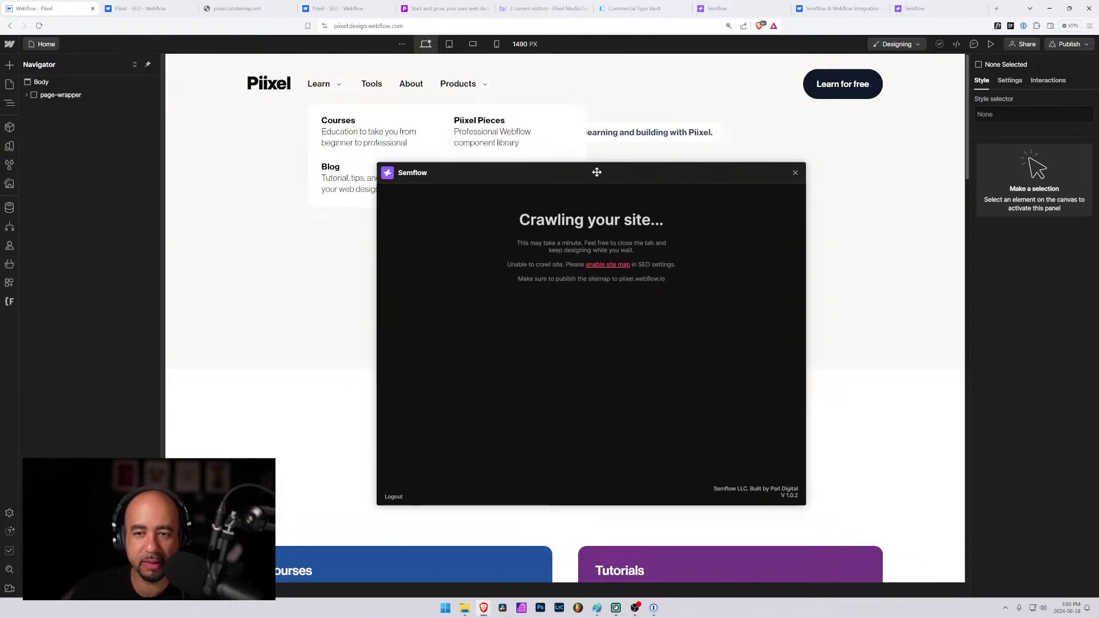
left_click(795, 172)
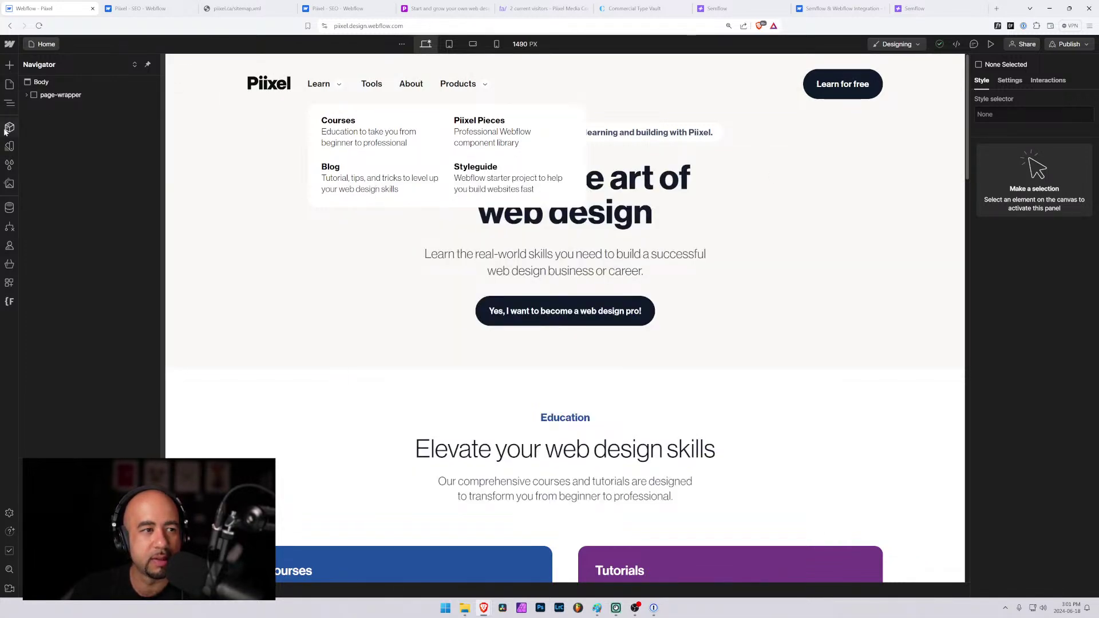
left_click(10, 282)
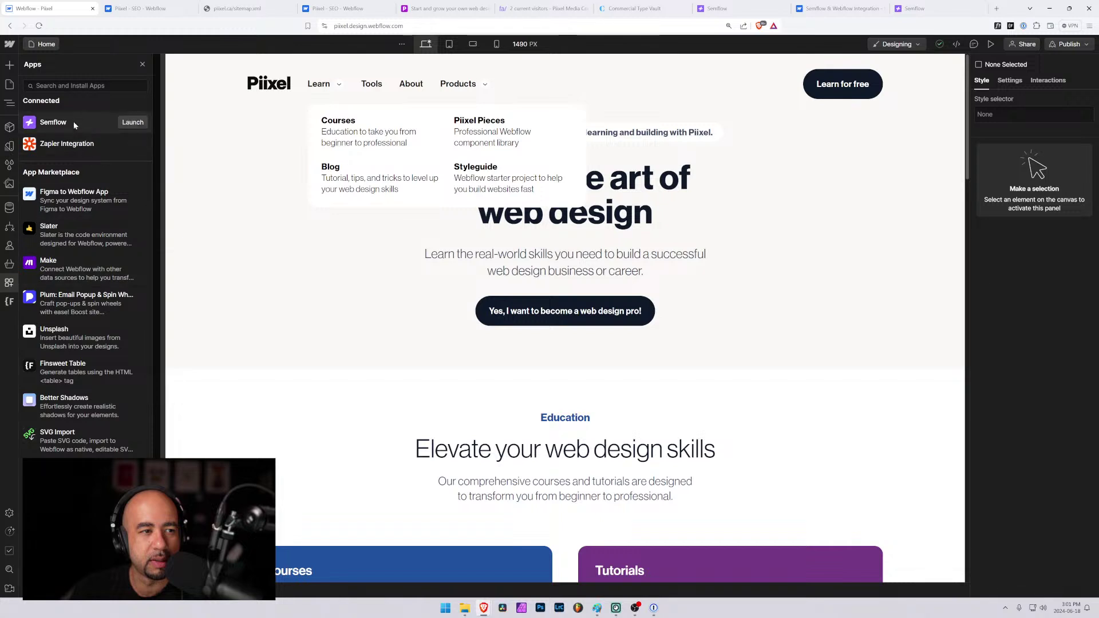
left_click(132, 123)
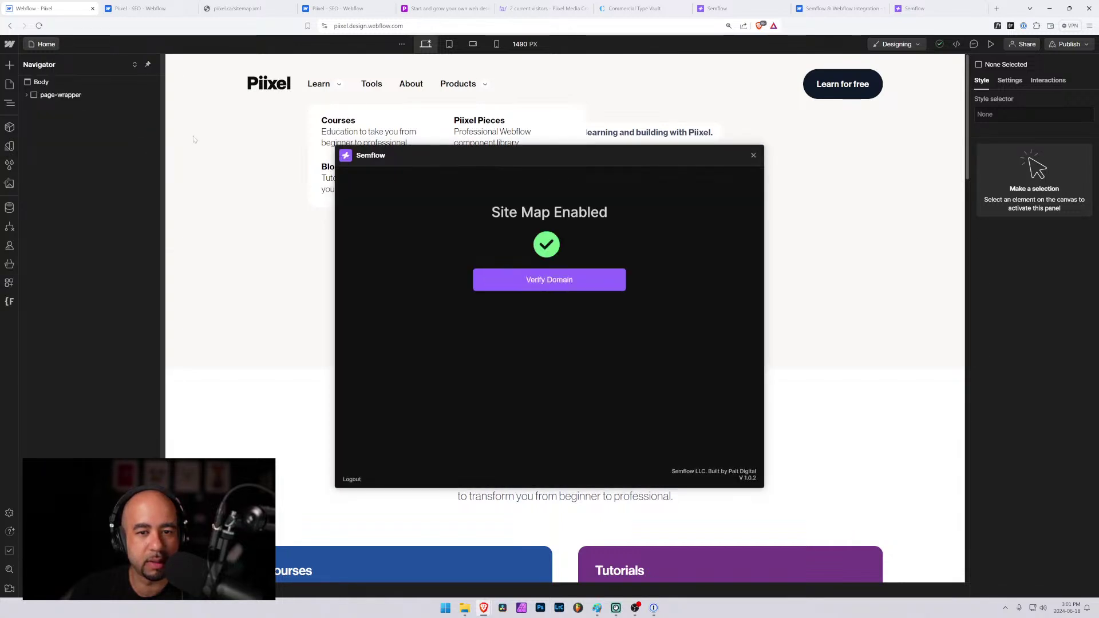
left_click(536, 283)
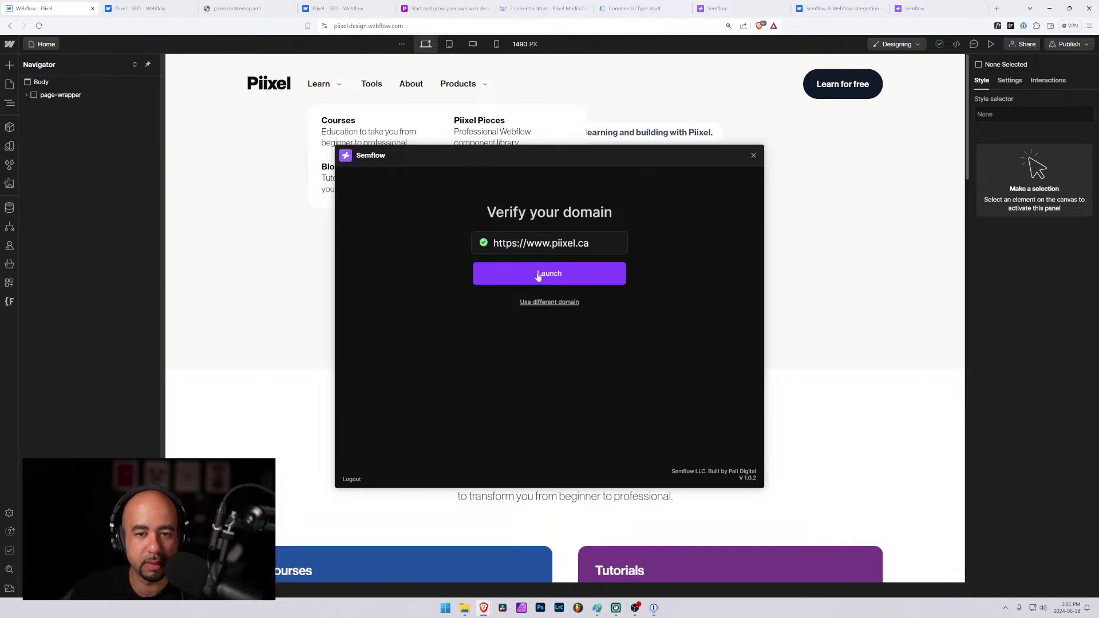
left_click(537, 276)
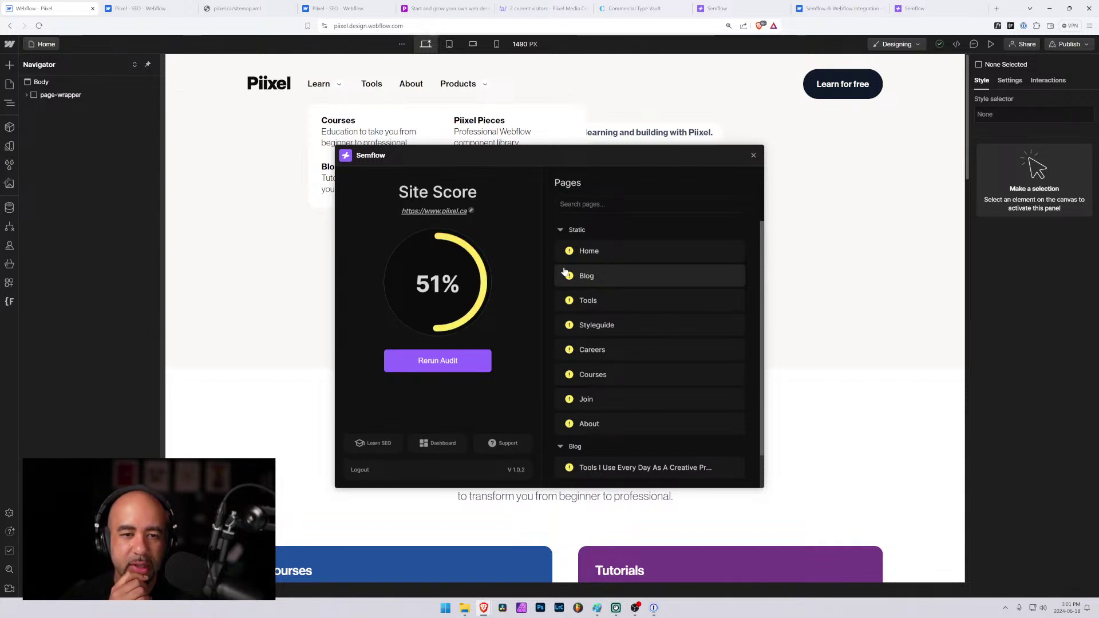
Move the Semflow window higher over the canvas and look through its list of audited pages.
left_click_drag(636, 159, 617, 102)
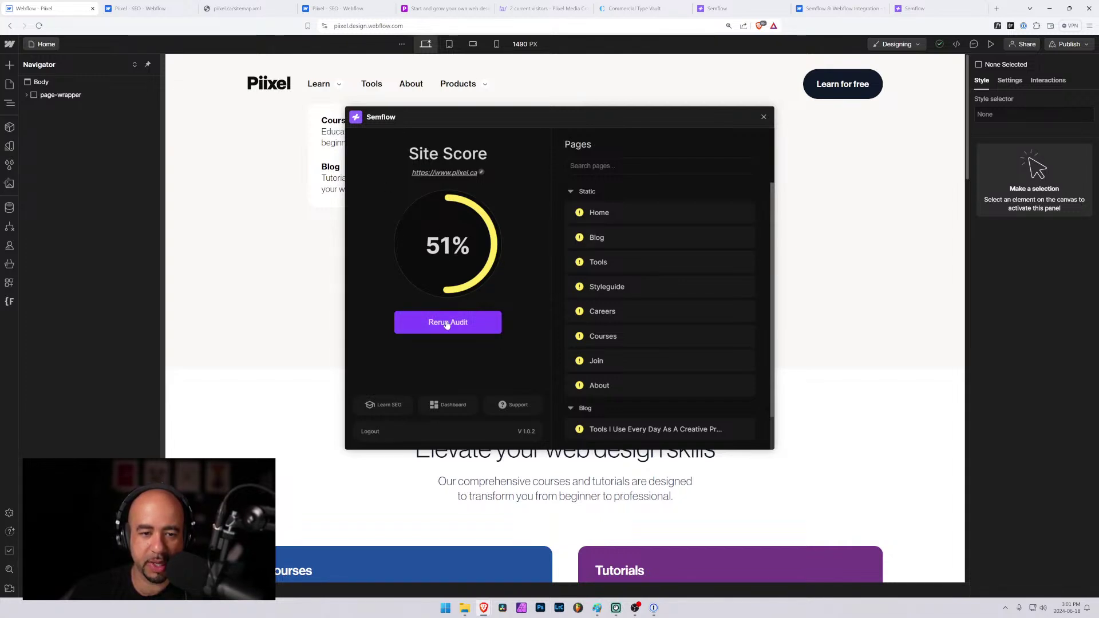
scroll(649, 374, "down", 1)
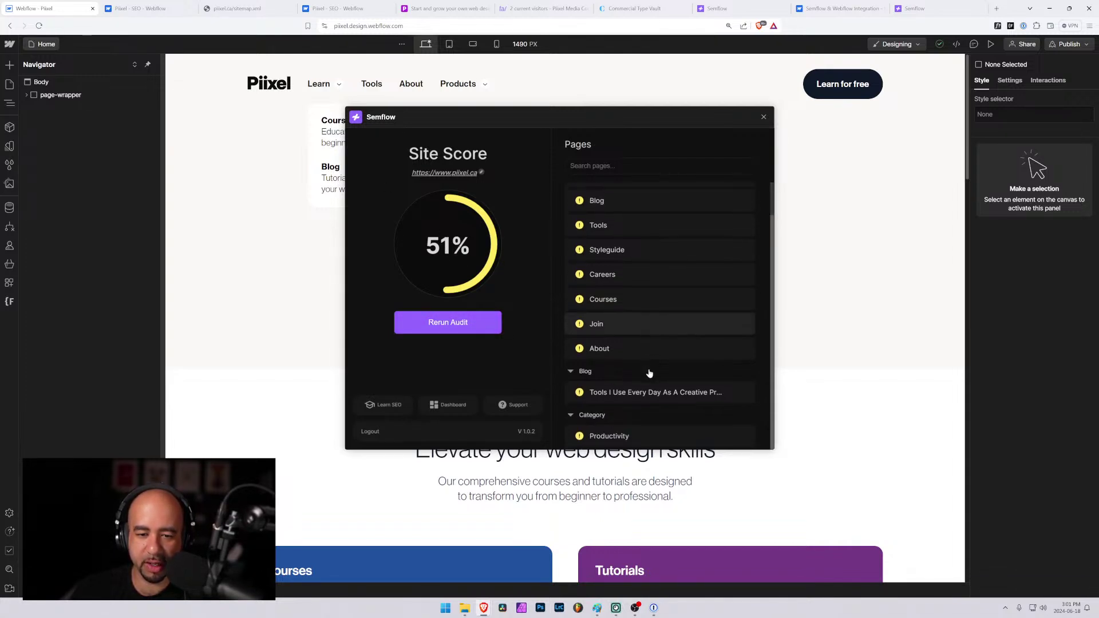
scroll(649, 374, "up", 1)
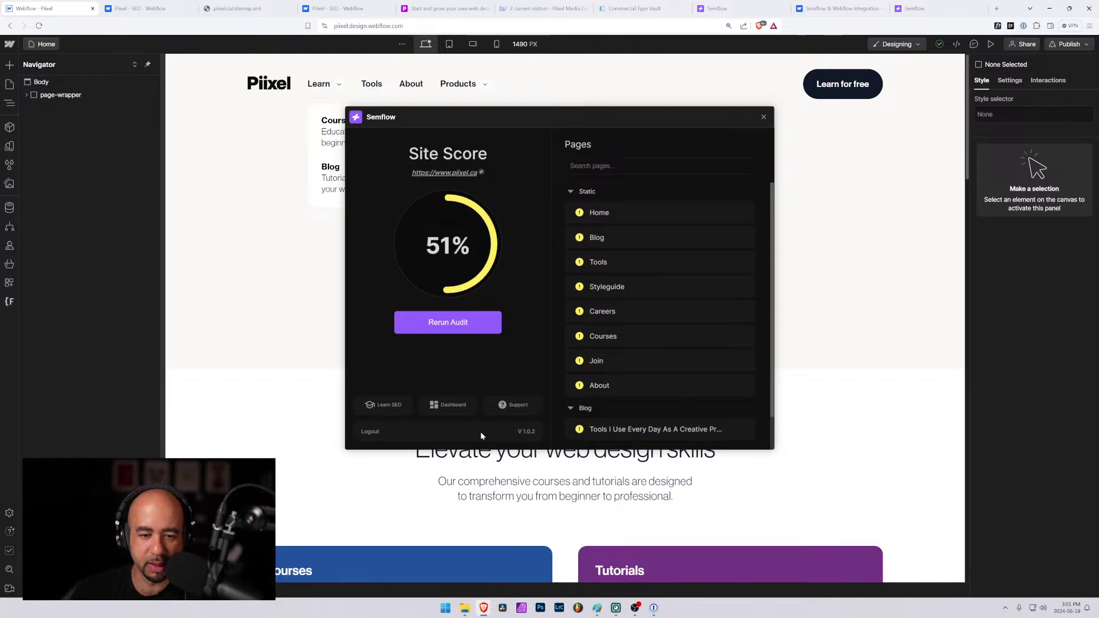
left_click(439, 406)
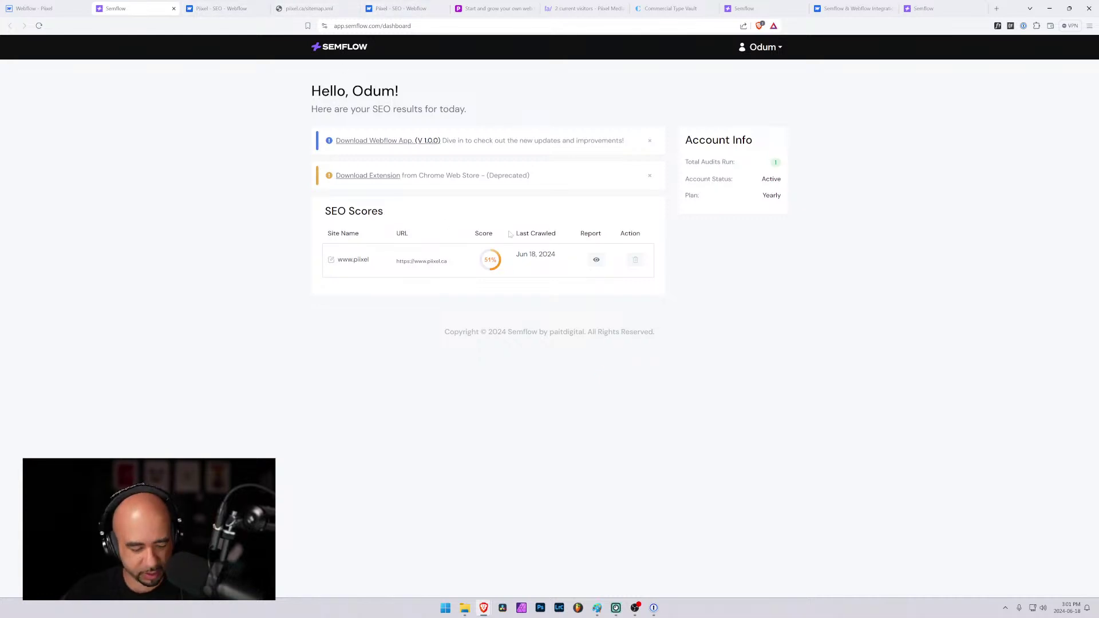
scroll(509, 234, "up", 3)
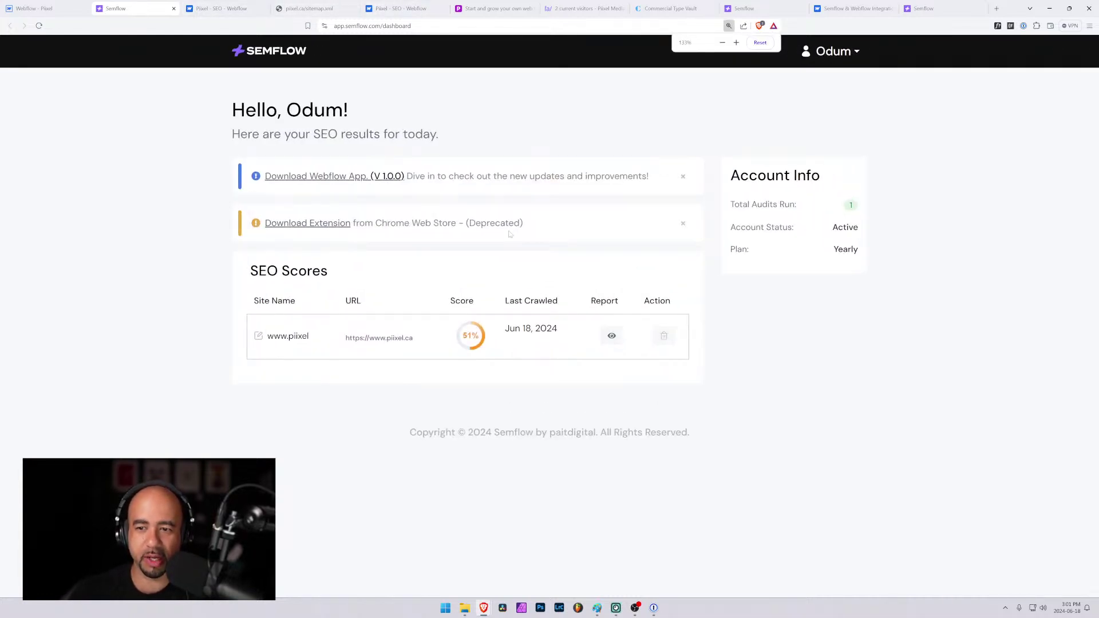
left_click(611, 339)
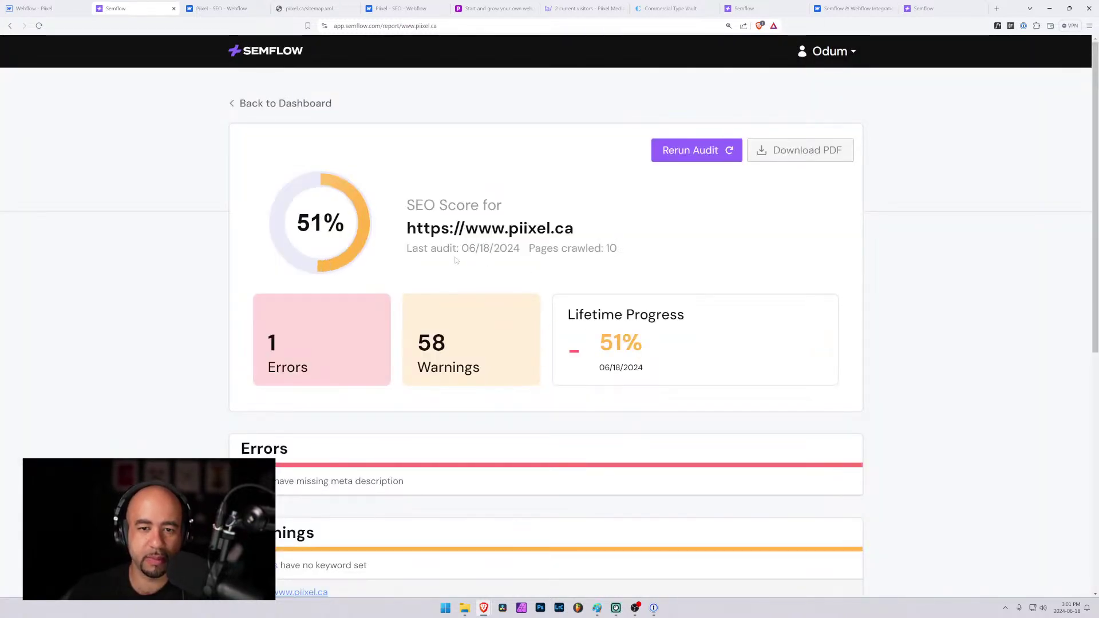
Review the report's errors and warnings, and expand the missing meta description error to identify the affected page.
scroll(456, 260, "down", 2)
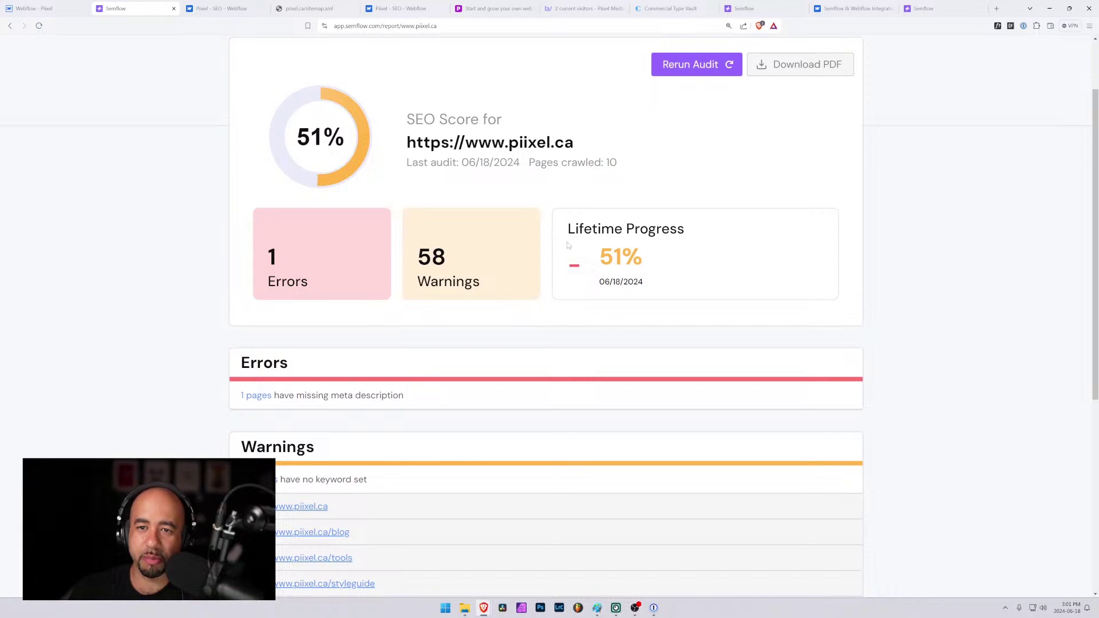
scroll(569, 246, "up", 2)
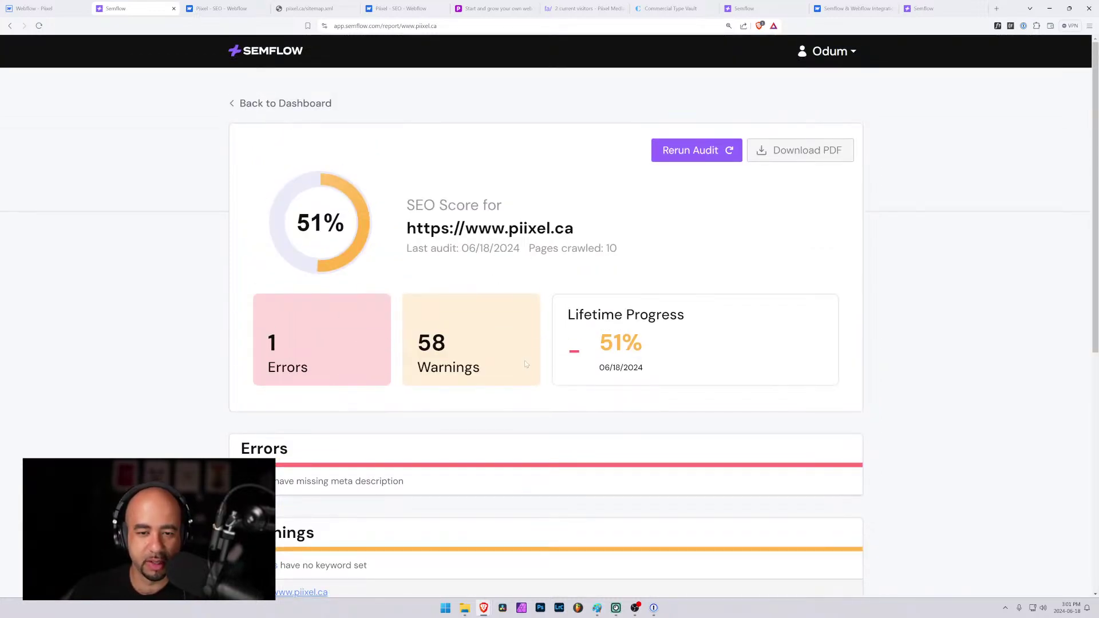
scroll(400, 382, "down", 3)
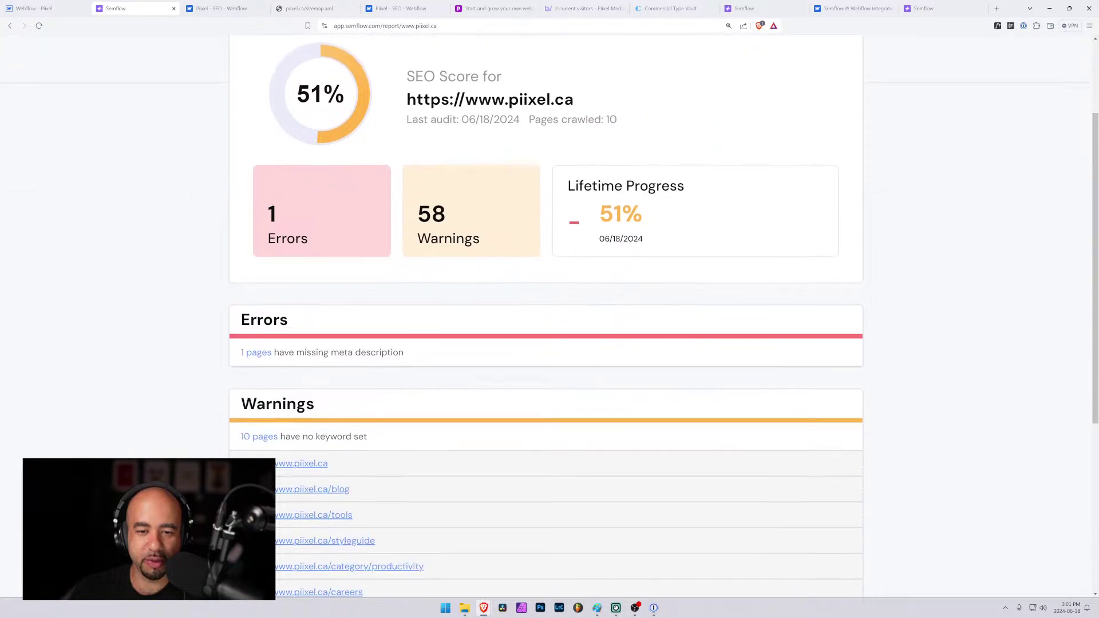
scroll(481, 319, "down", 3)
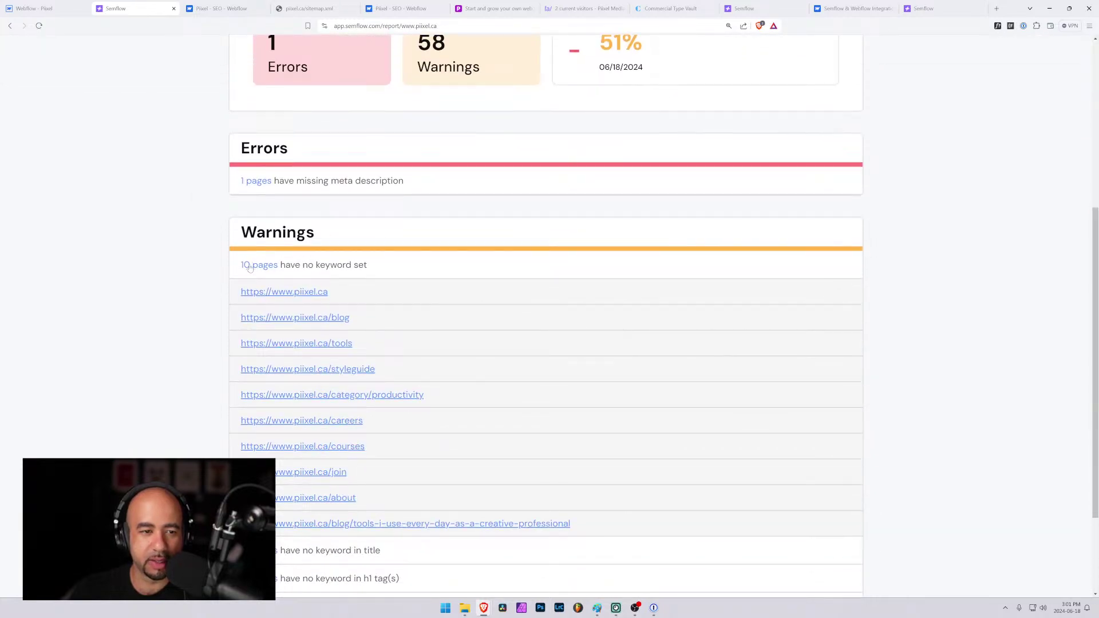
scroll(295, 272, "down", 3)
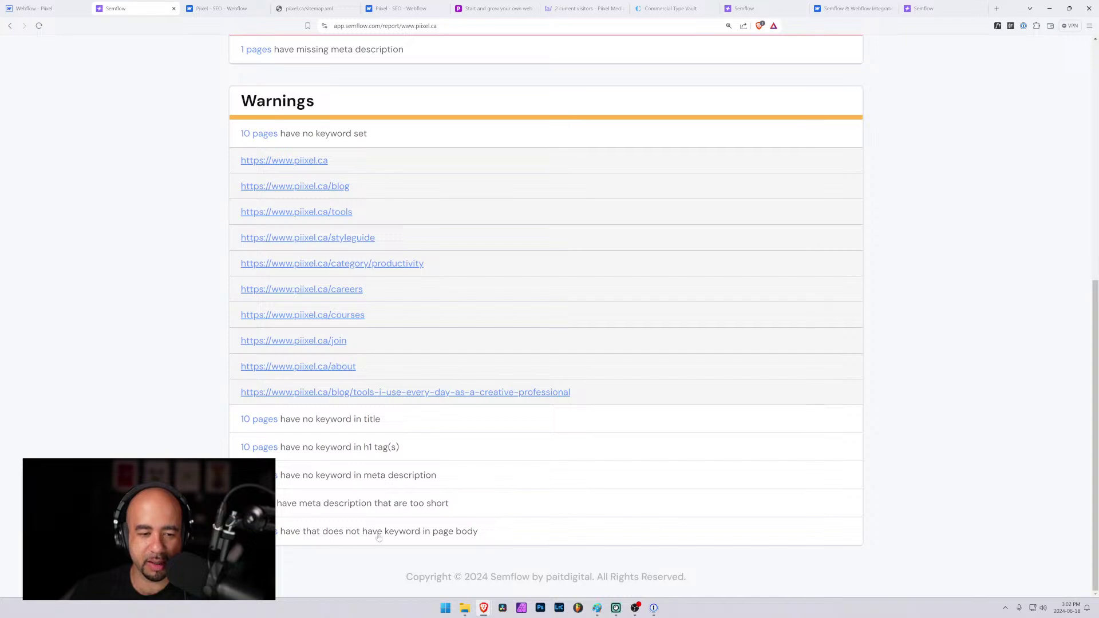
scroll(378, 538, "up", 8)
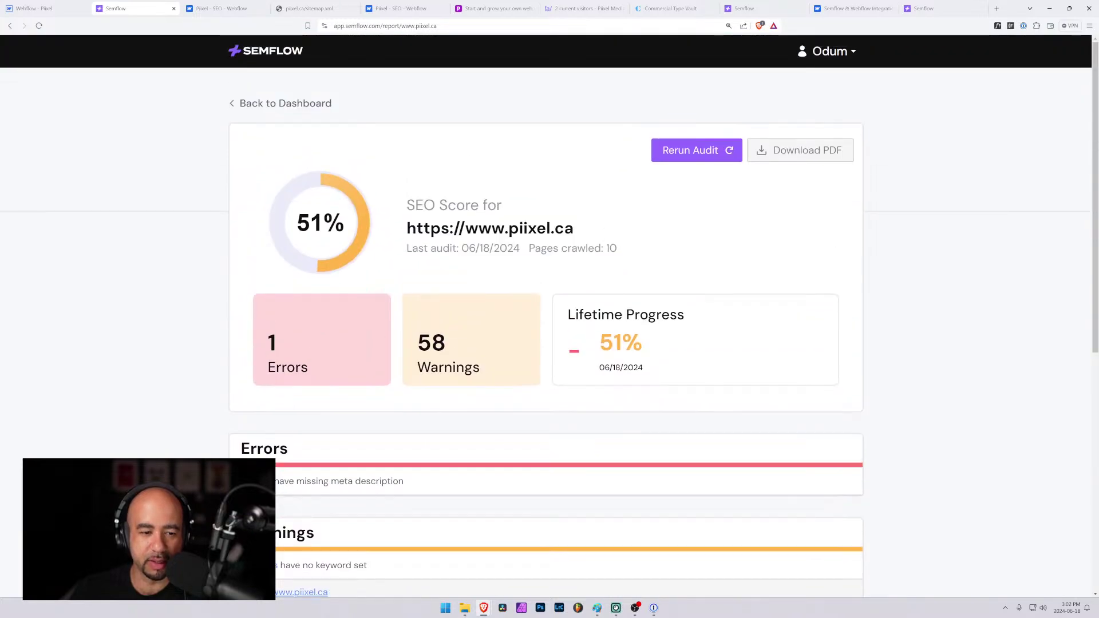
scroll(380, 447, "down", 3)
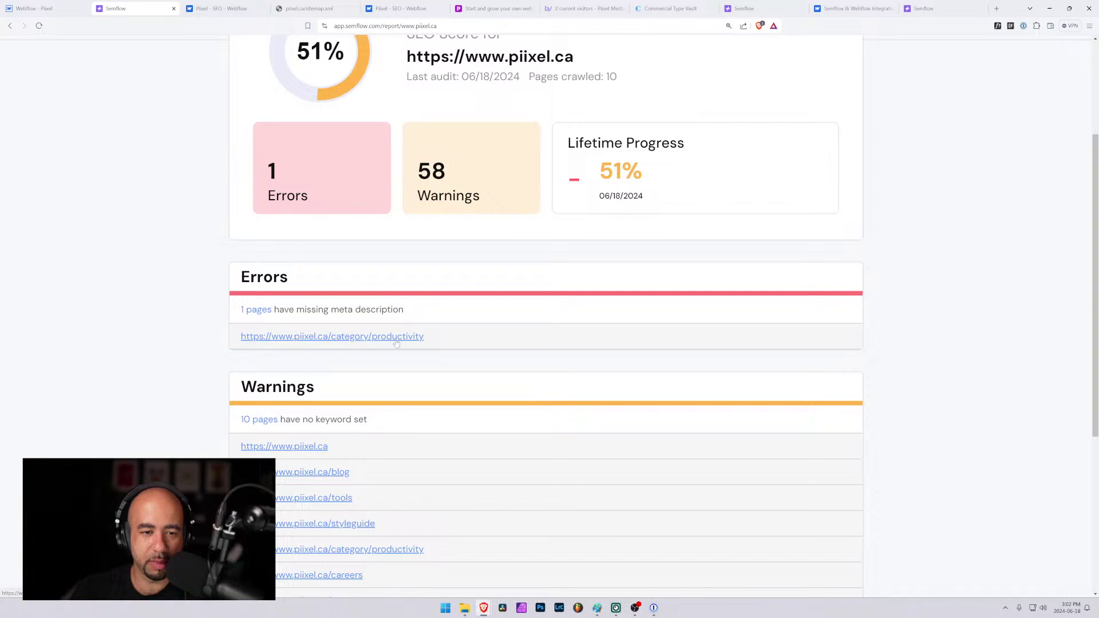
Return to the Designer, check the Blog Posts Template settings, and open the Categories Template's settings at its SEO fields.
left_click(31, 8)
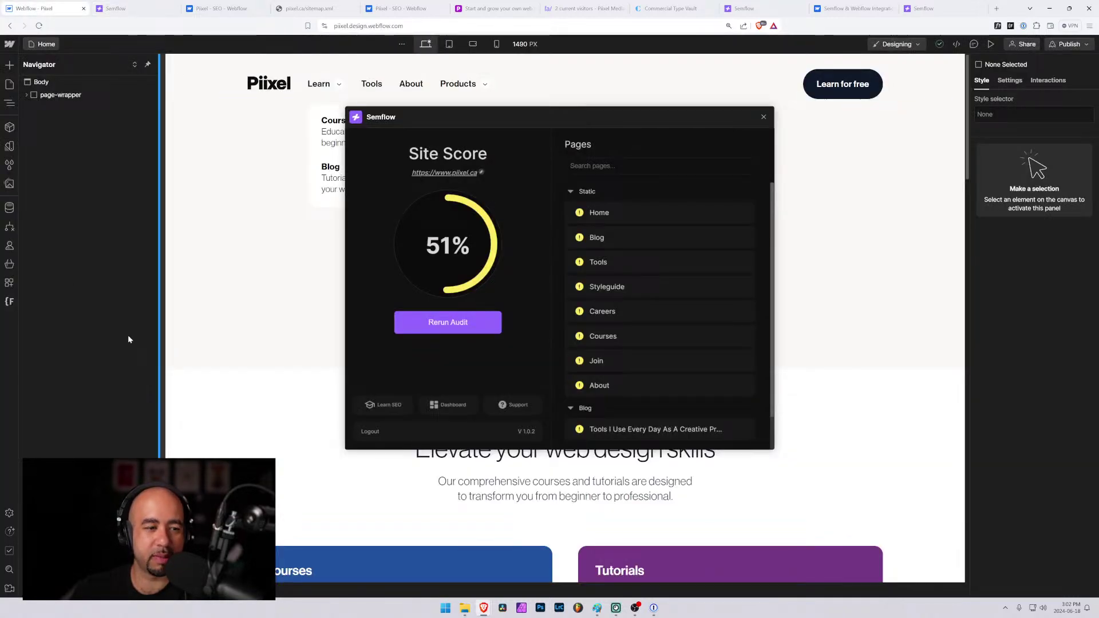
left_click(8, 210)
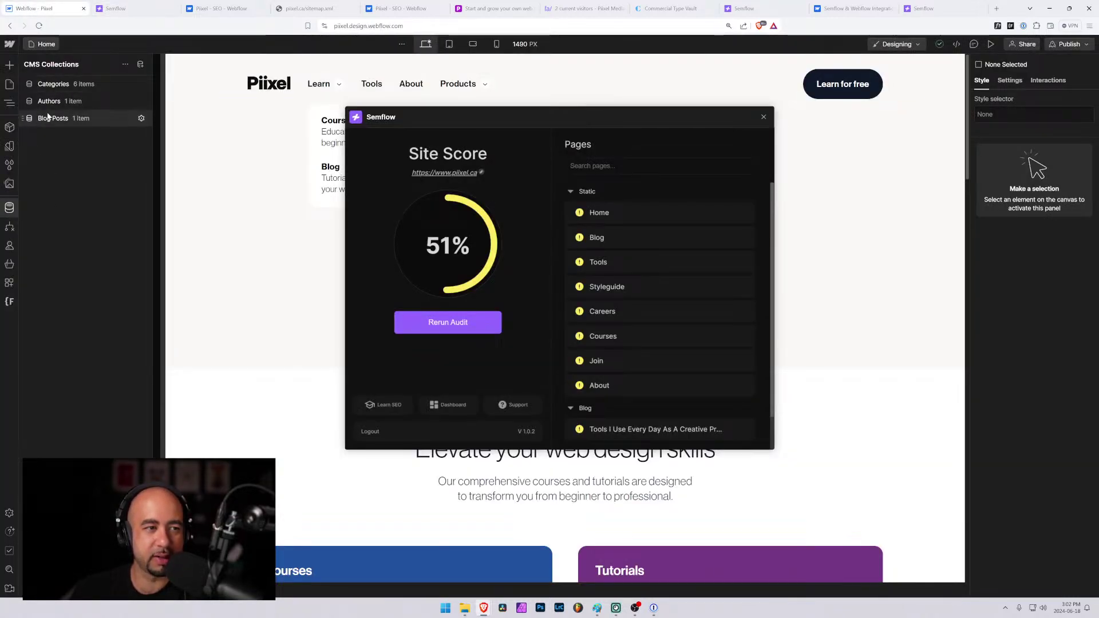
left_click(10, 84)
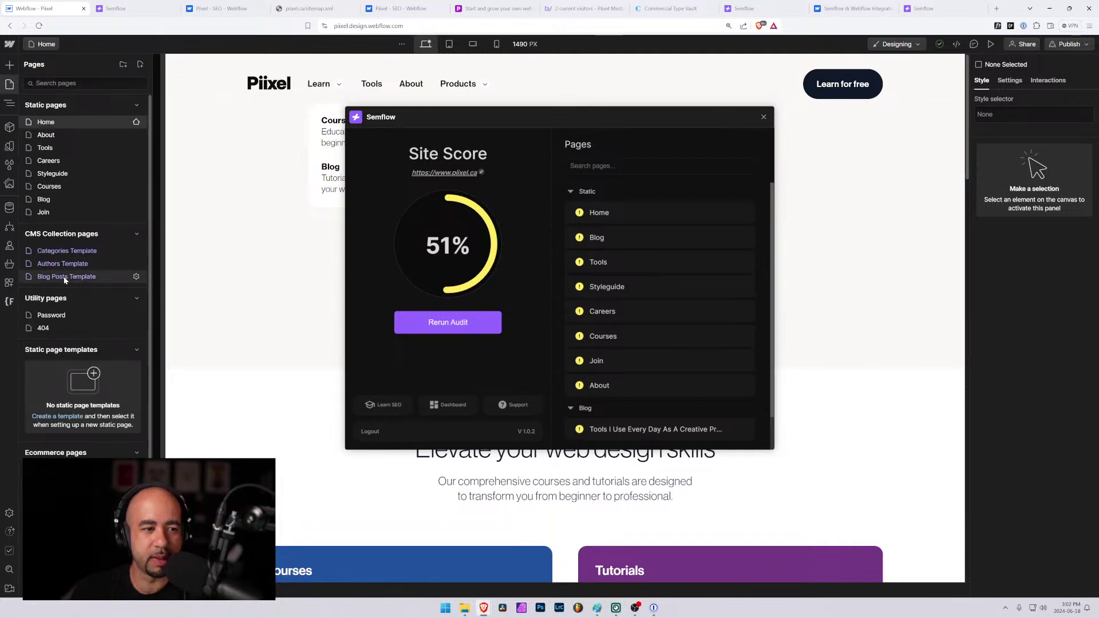
left_click(138, 278)
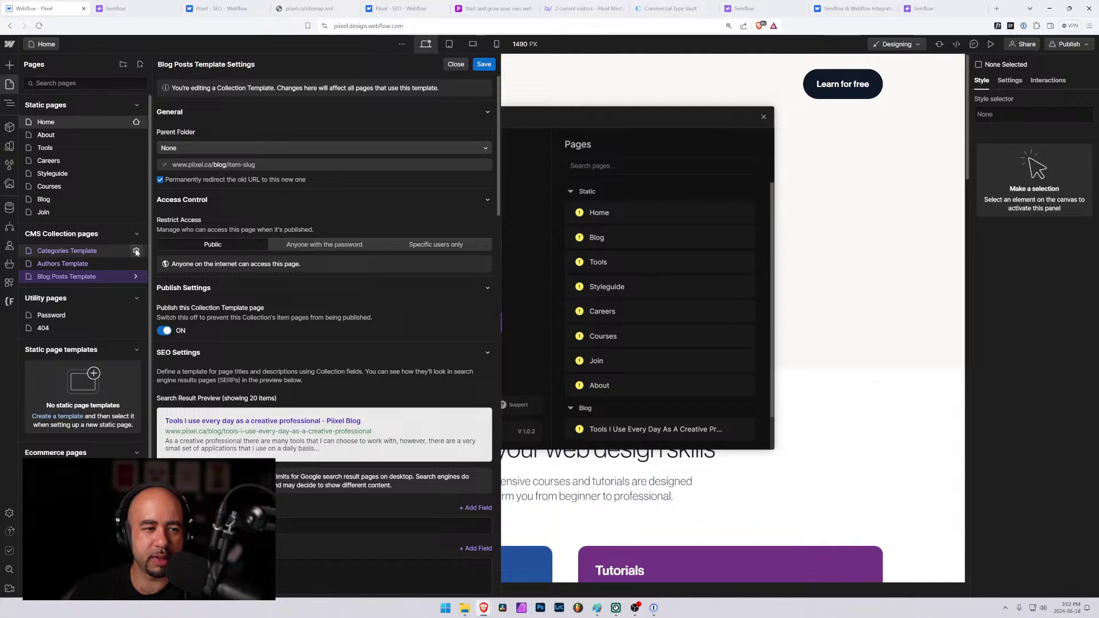
left_click(137, 252)
scroll(295, 320, "down", 3)
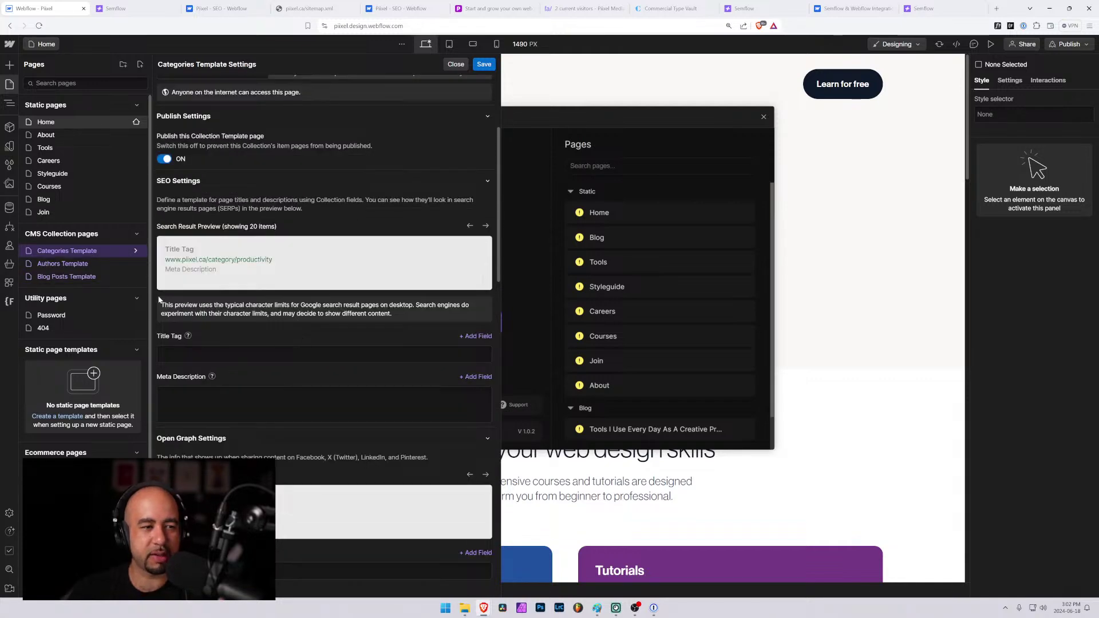
Build the Categories Template's title tag as "Blog Category:" followed by the Name field and "- Piixel".
scroll(225, 271, "up", 3)
scroll(214, 286, "down", 5)
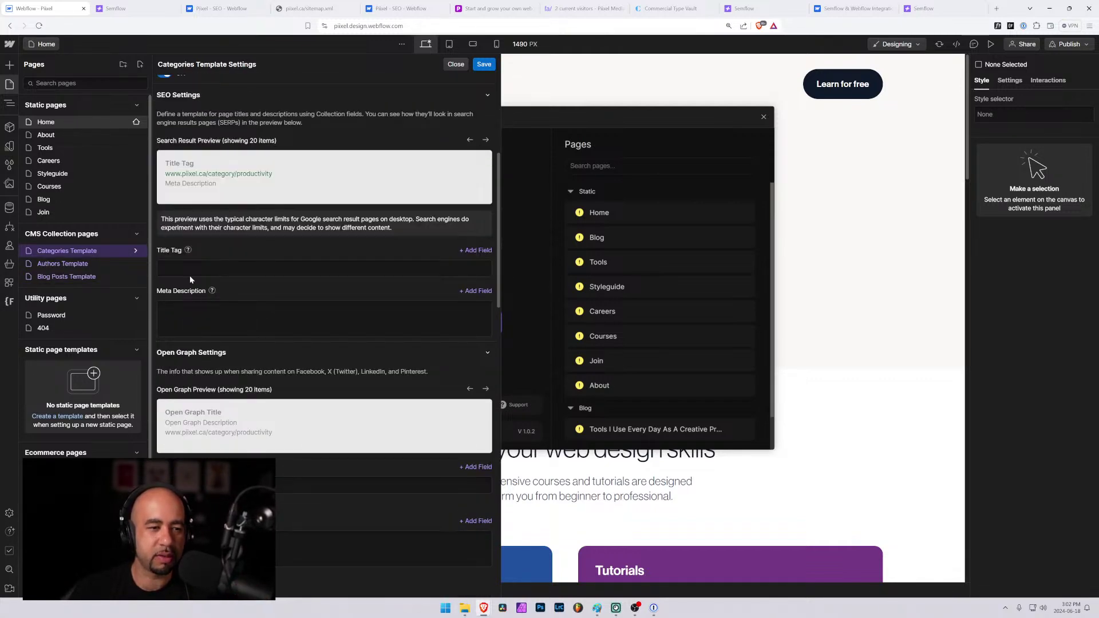
left_click(190, 269)
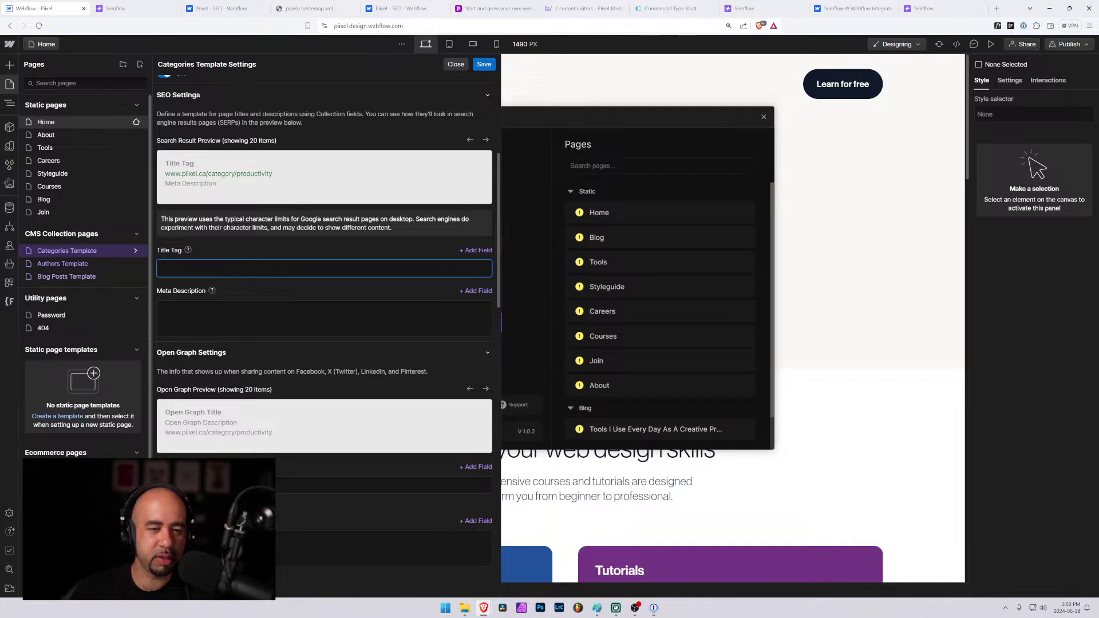
left_click(480, 252)
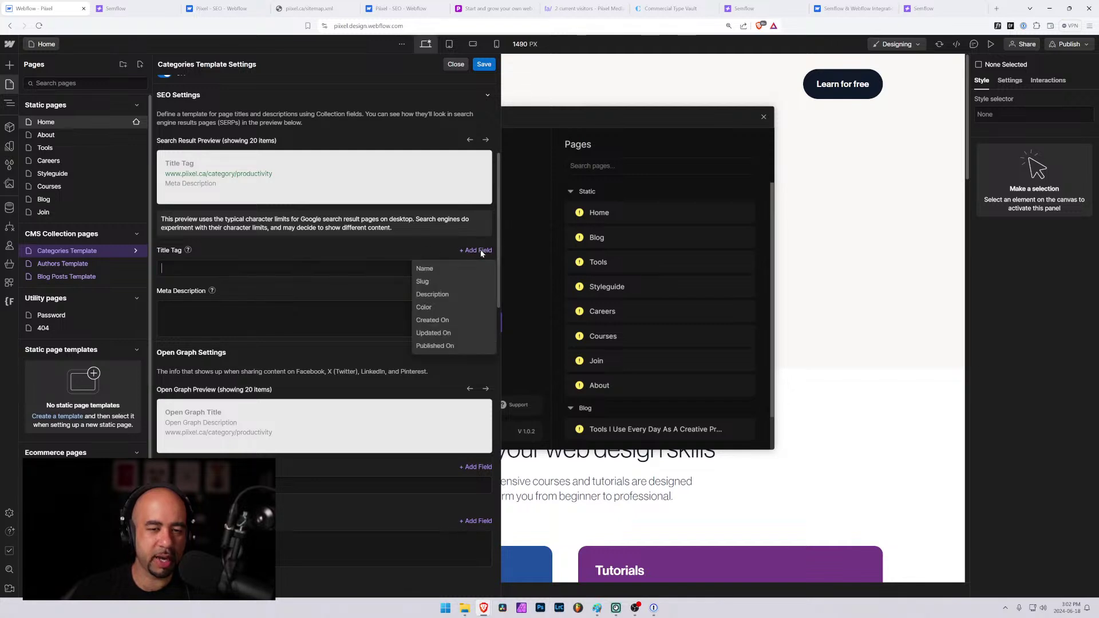
left_click(439, 271)
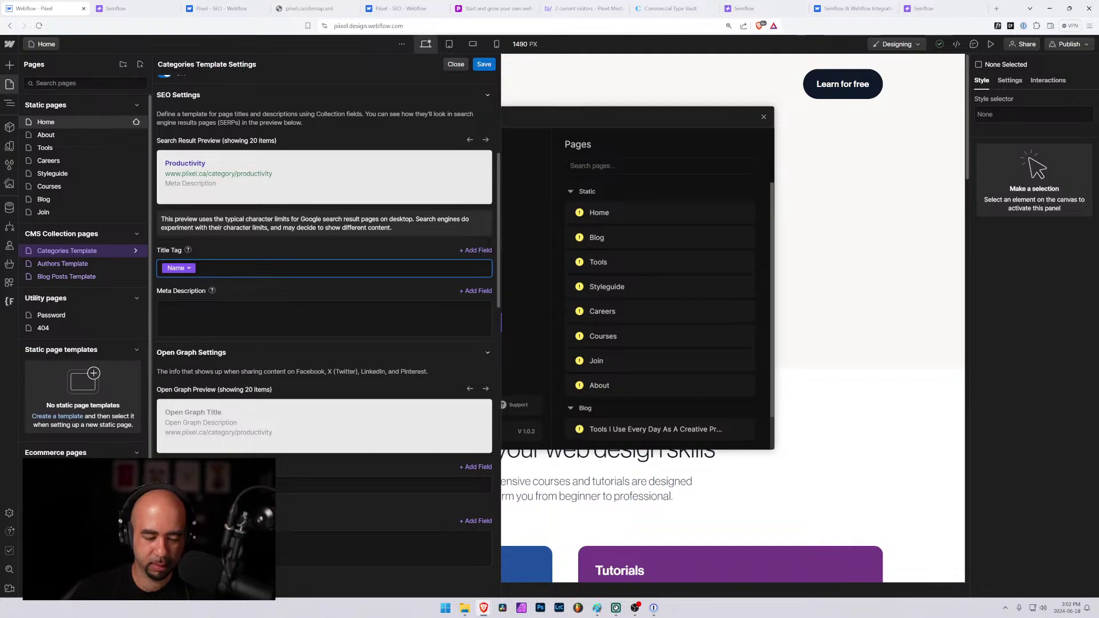
type("Blog Category:")
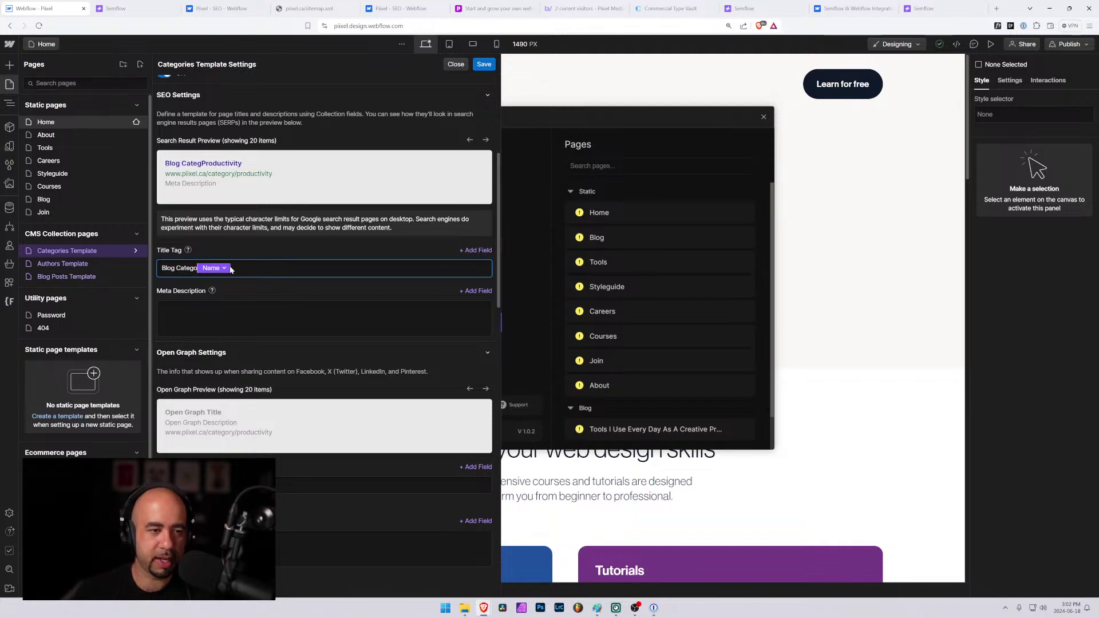
type(" Name")
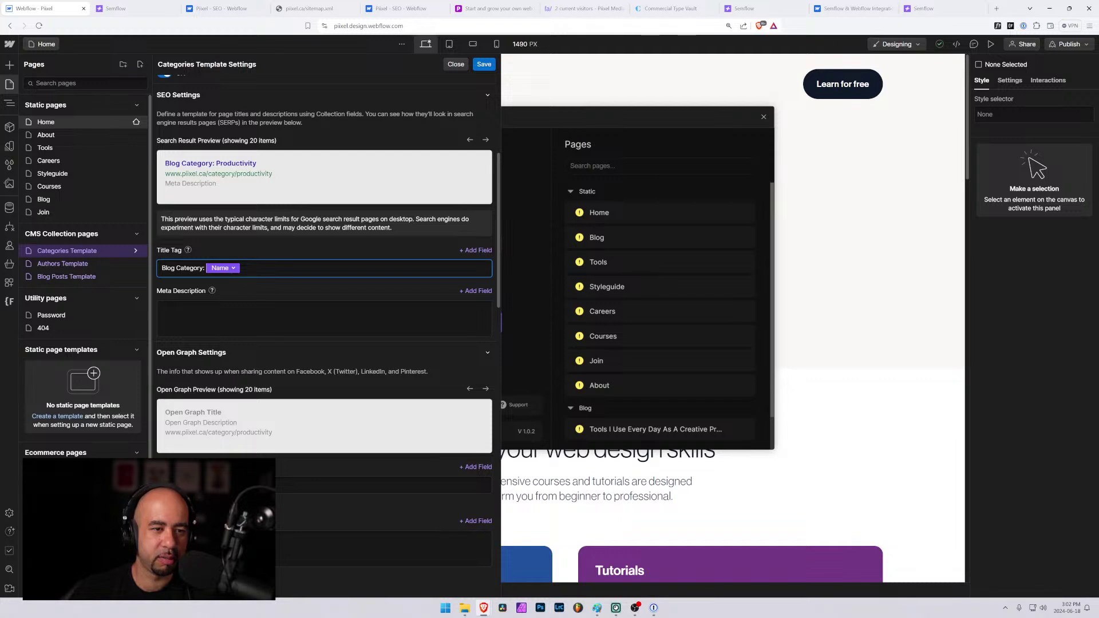
type(" - Piixel")
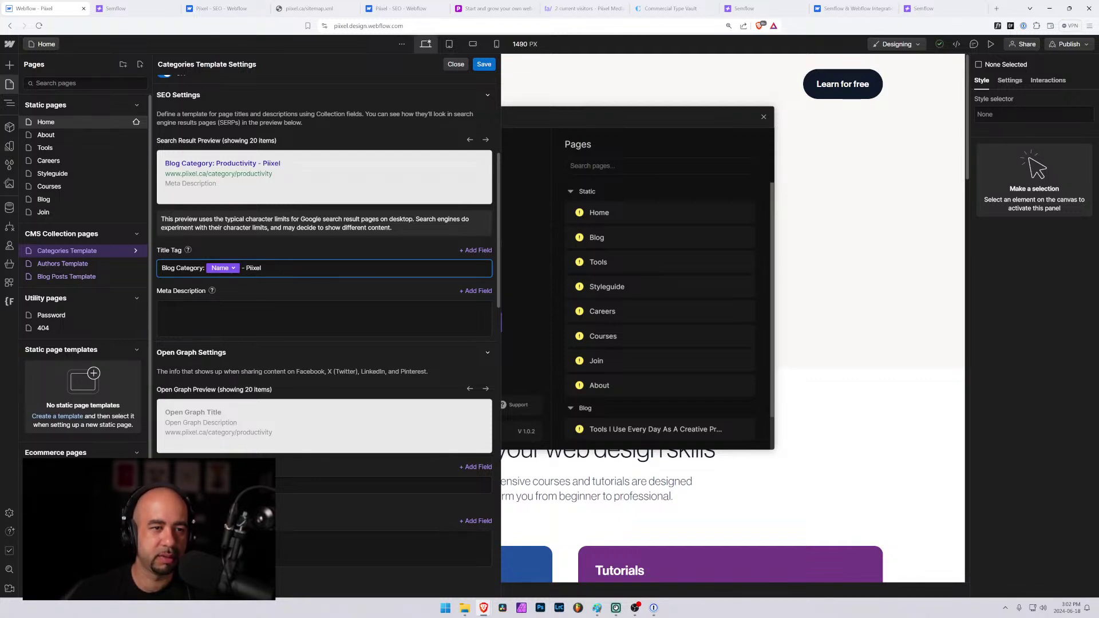
Remove the "- Piixel" suffix from the title tag and replace the colon after "Blog Category" with a dash.
key("ctrl+shift+Left")
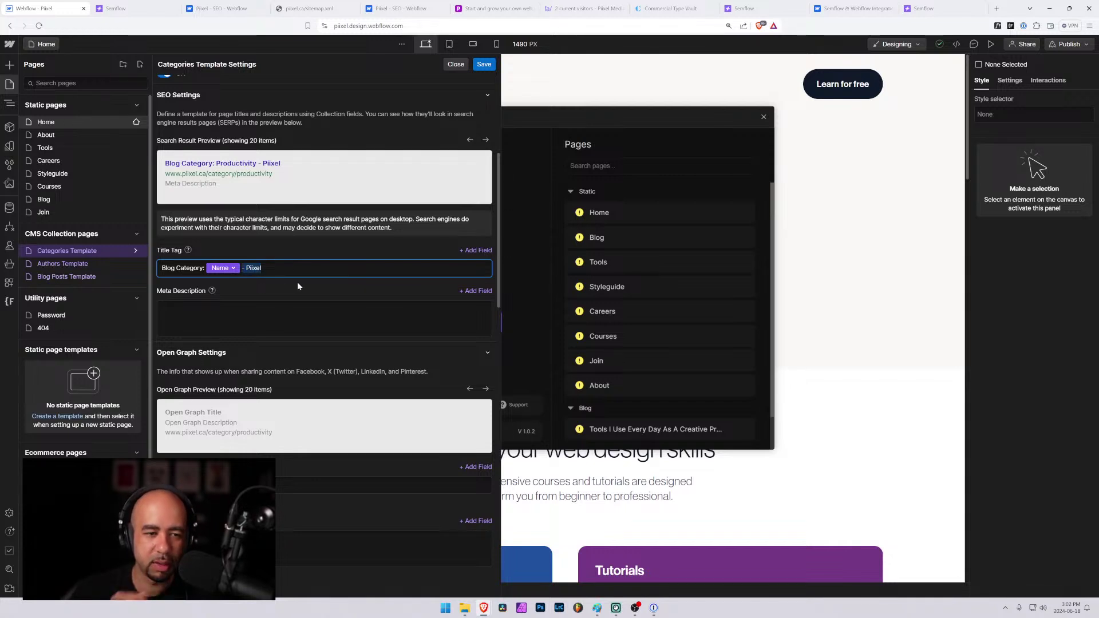
key("BackSpace")
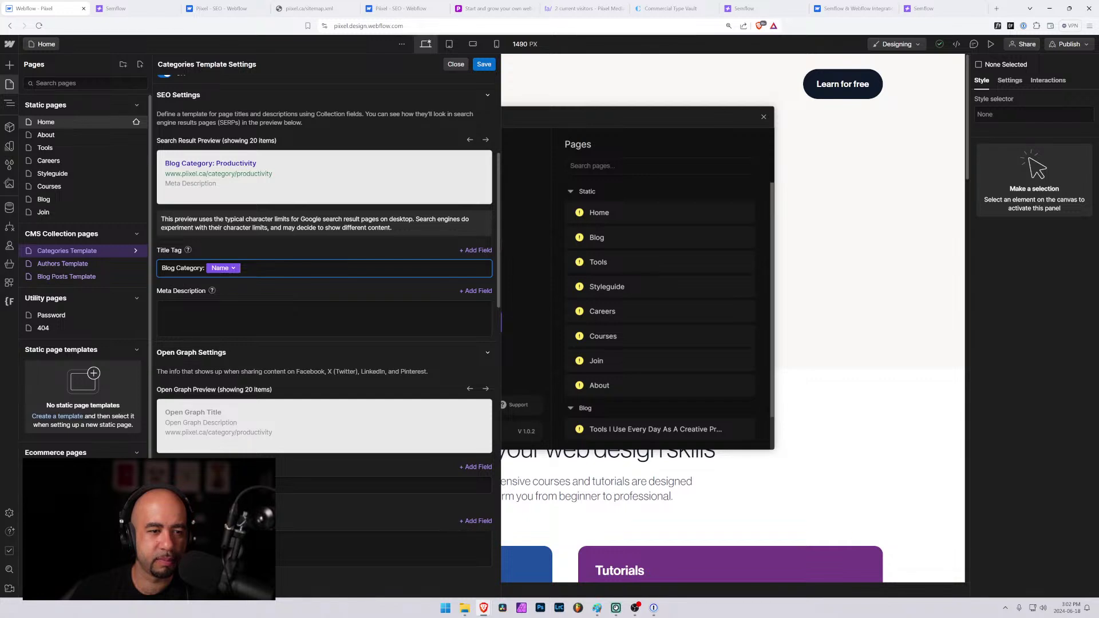
left_click(208, 271)
key("BackSpace")
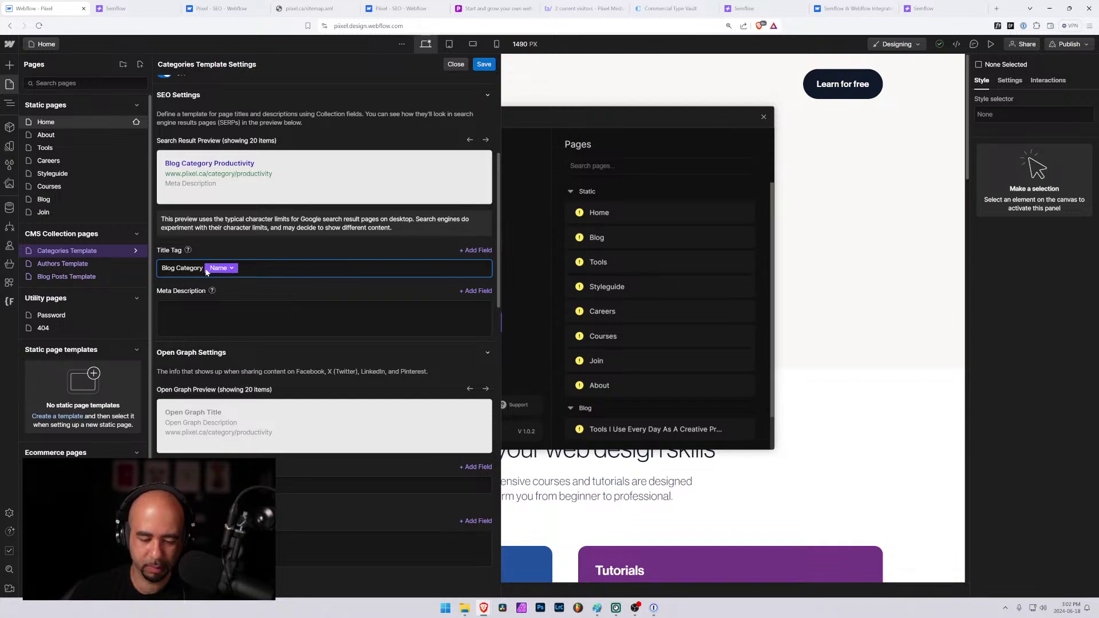
type("-")
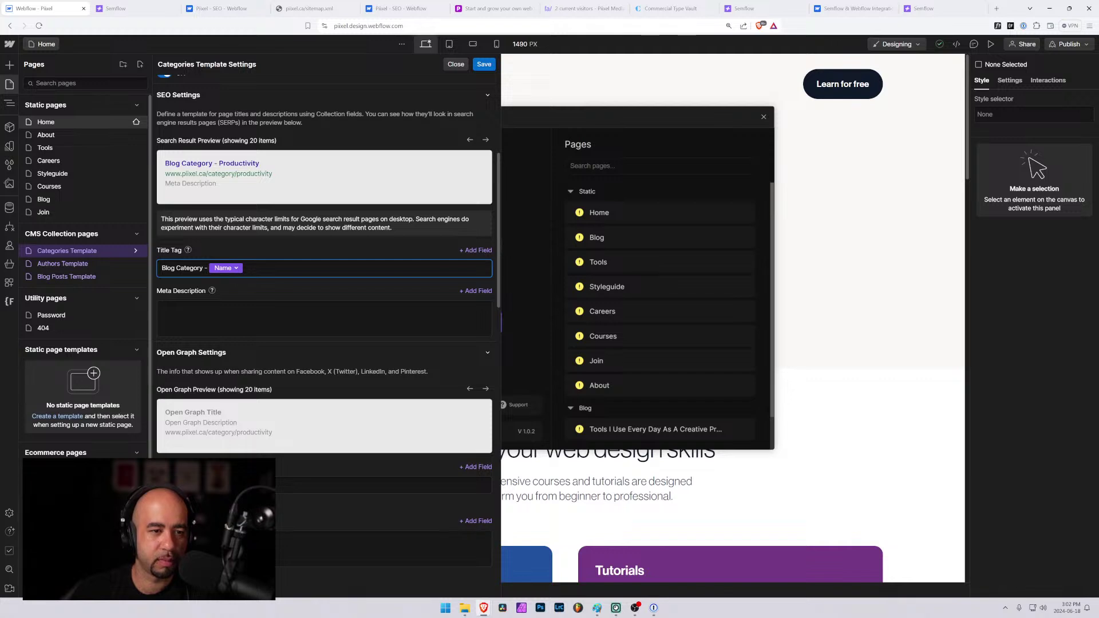
Fill the Categories Template's meta description with the collection's Description field.
left_click(235, 308)
mouse_move(212, 292)
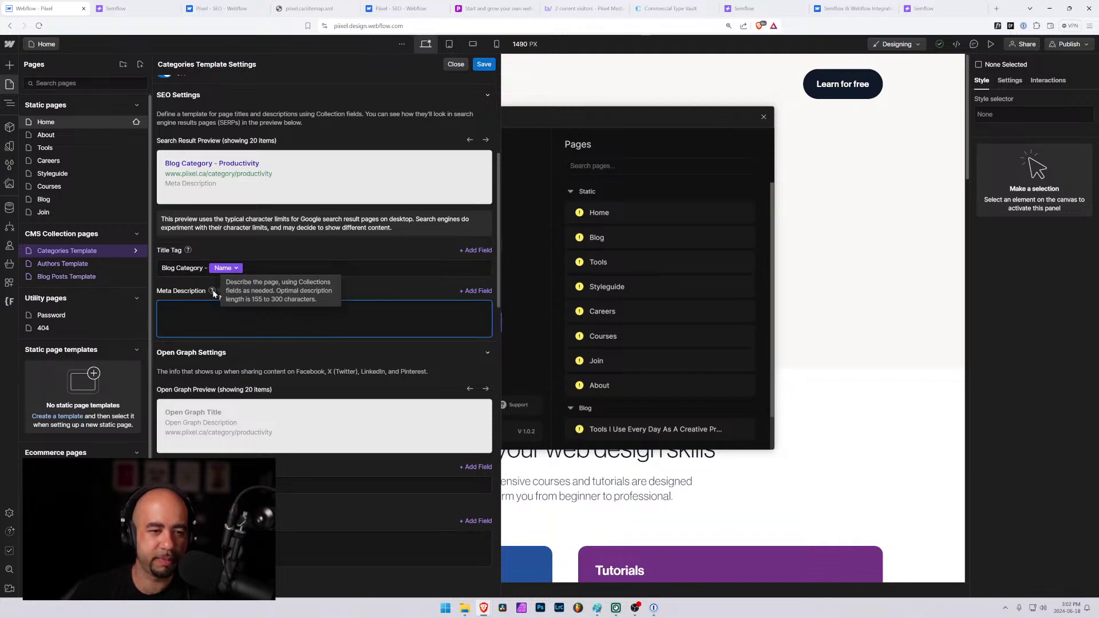
left_click(476, 292)
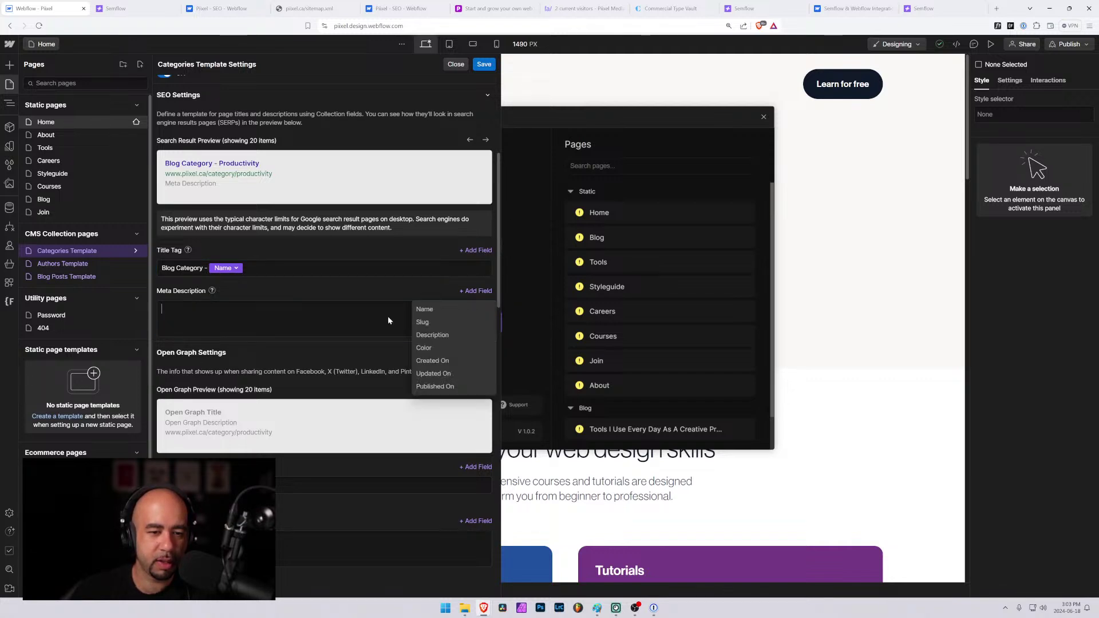
left_click(441, 335)
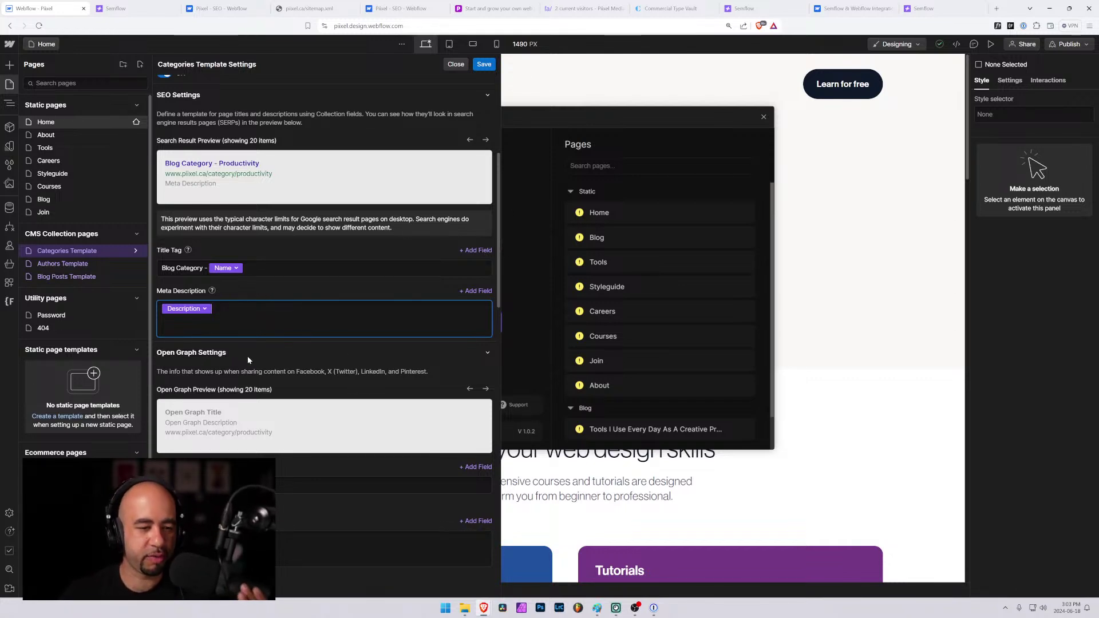
Make the Open Graph title and description match the SEO title tag and meta description, and save the template settings.
scroll(248, 356, "down", 3)
left_click(161, 374)
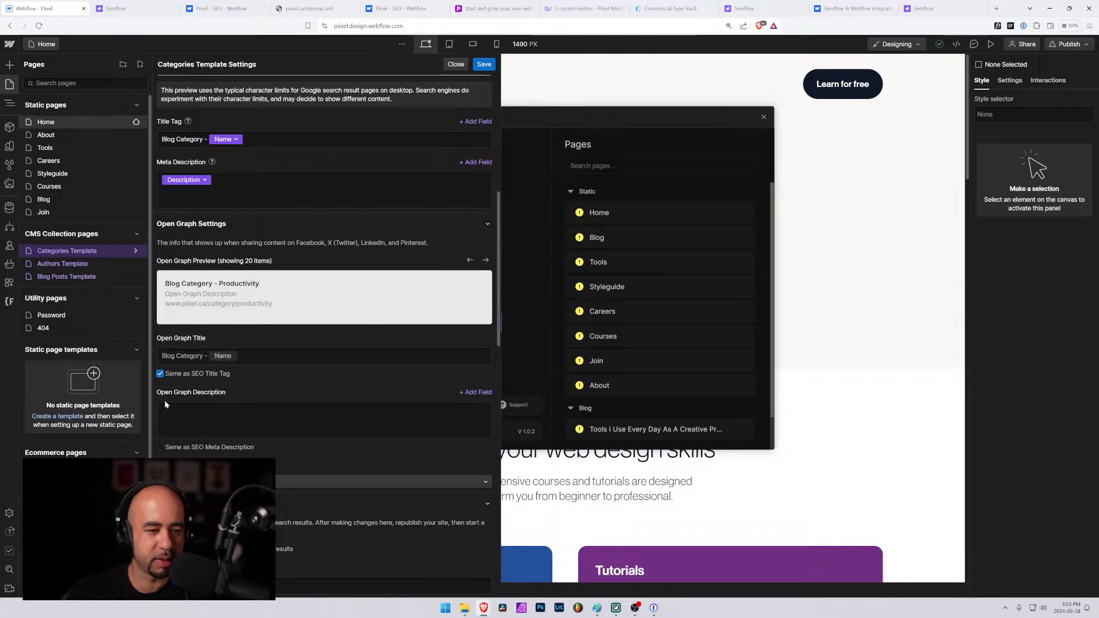
left_click(160, 447)
scroll(275, 420, "down", 4)
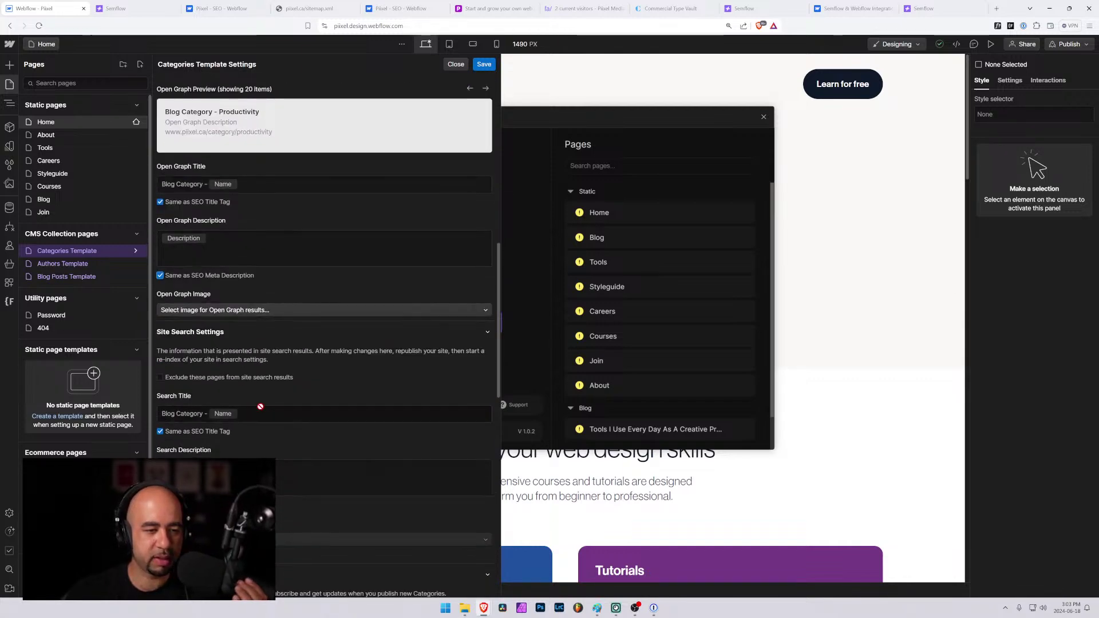
scroll(377, 135, "up", 5)
left_click(484, 64)
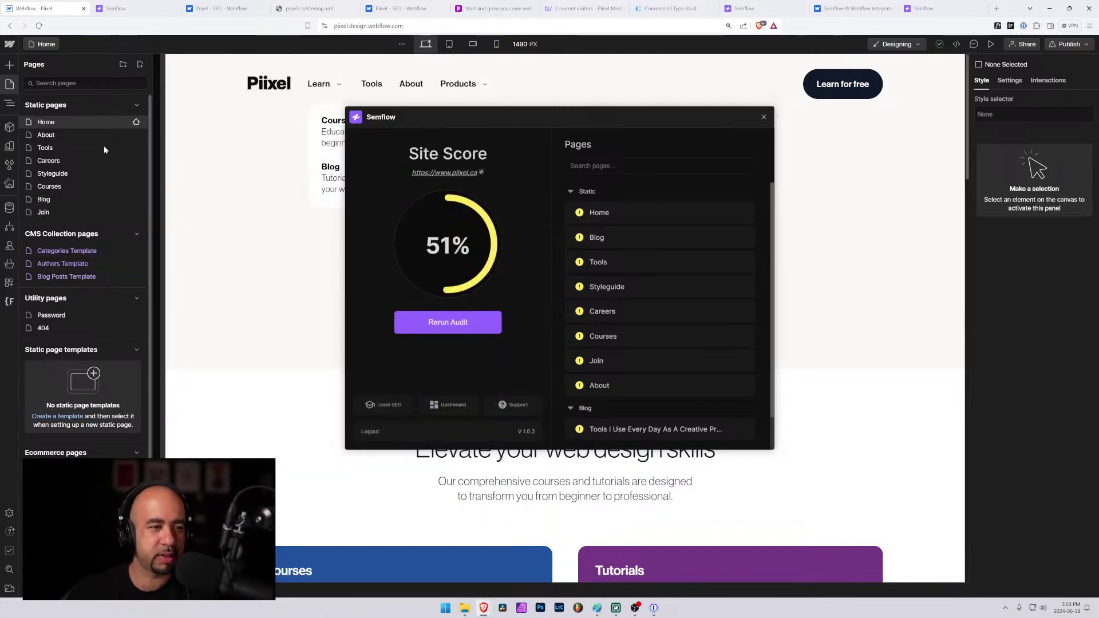
Open the Productivity item in the Categories CMS collection.
left_click(9, 208)
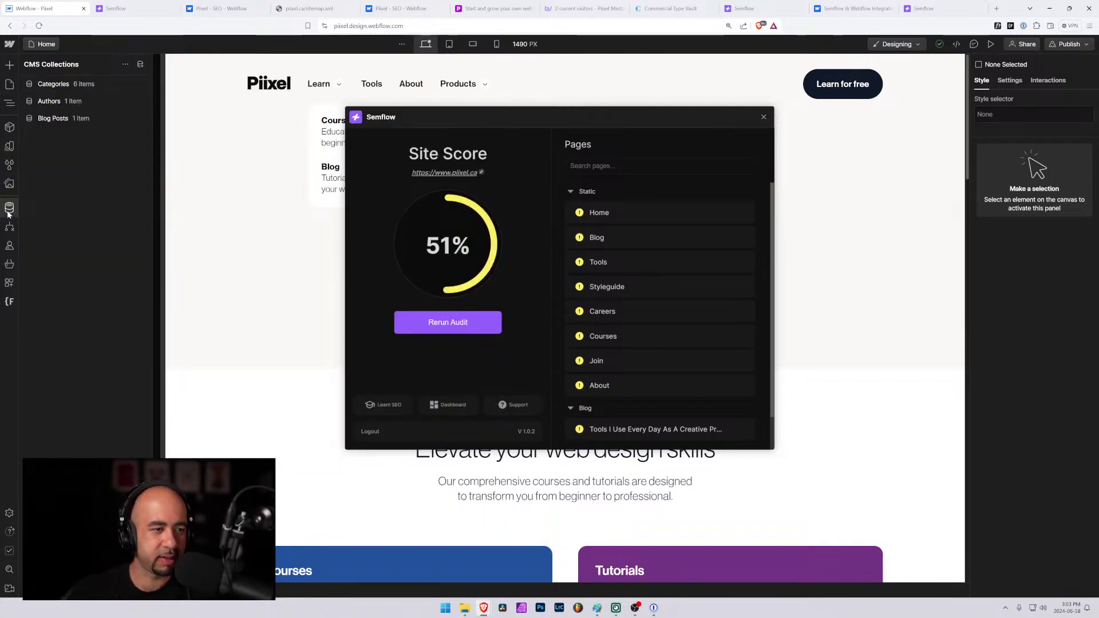
left_click(52, 84)
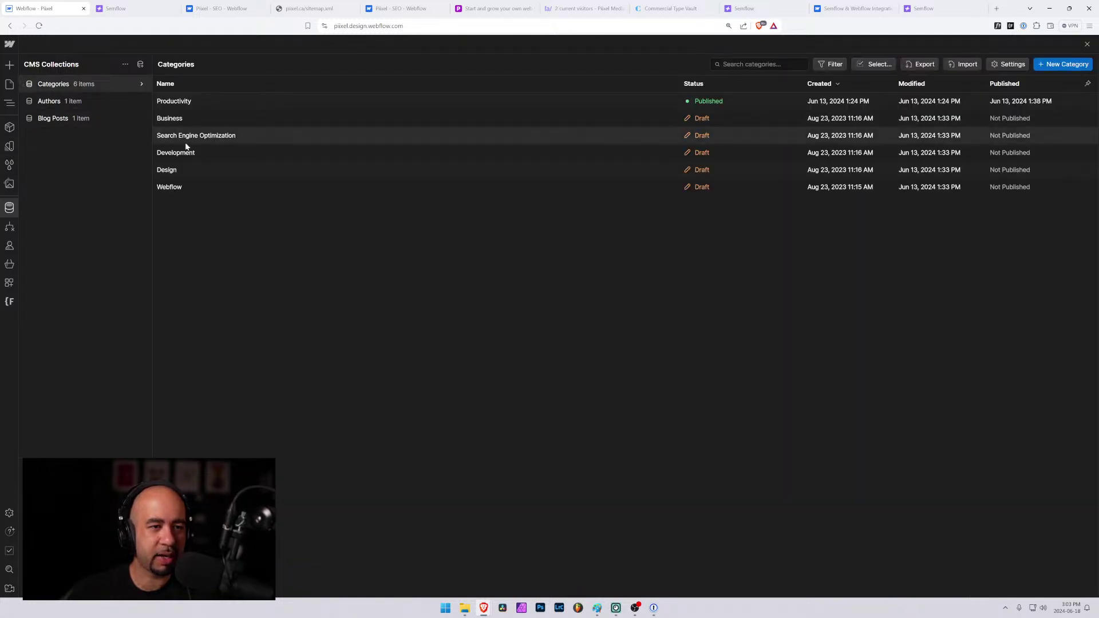
left_click(225, 99)
Enter "Blog posts relating to increasing productivity when working in Webflow, building" as the Productivity category's description.
left_click(401, 243)
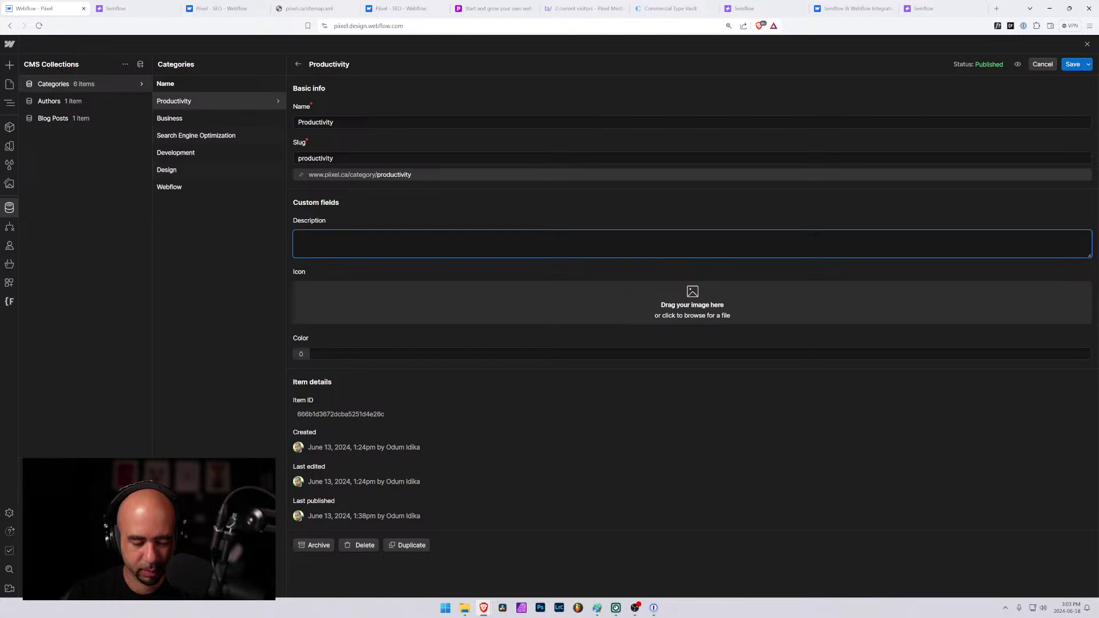
type("s ")
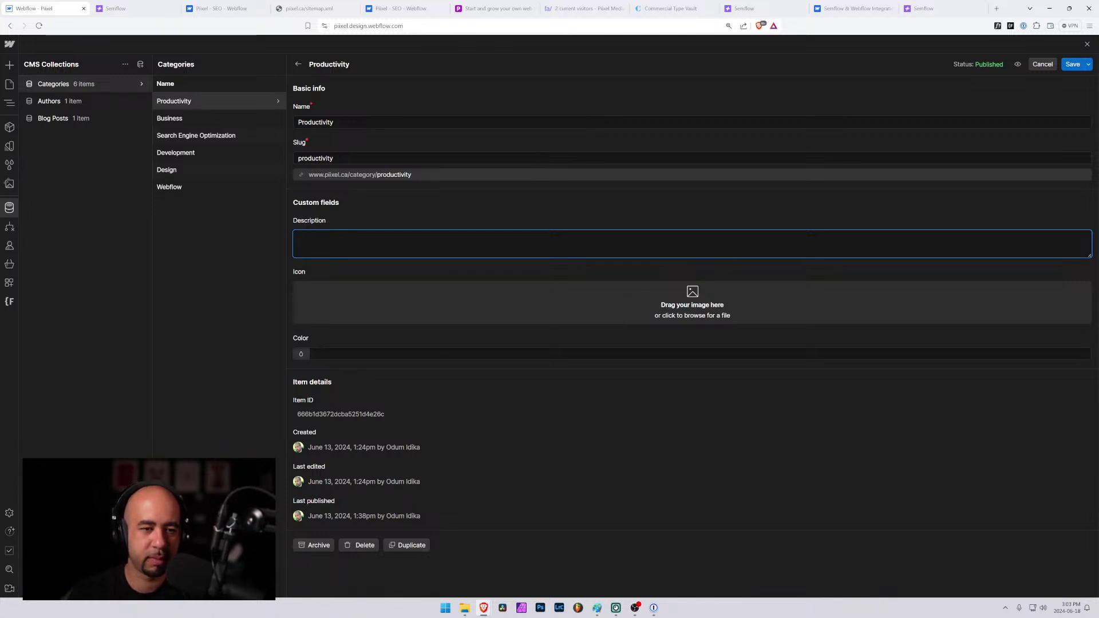
type("Bl")
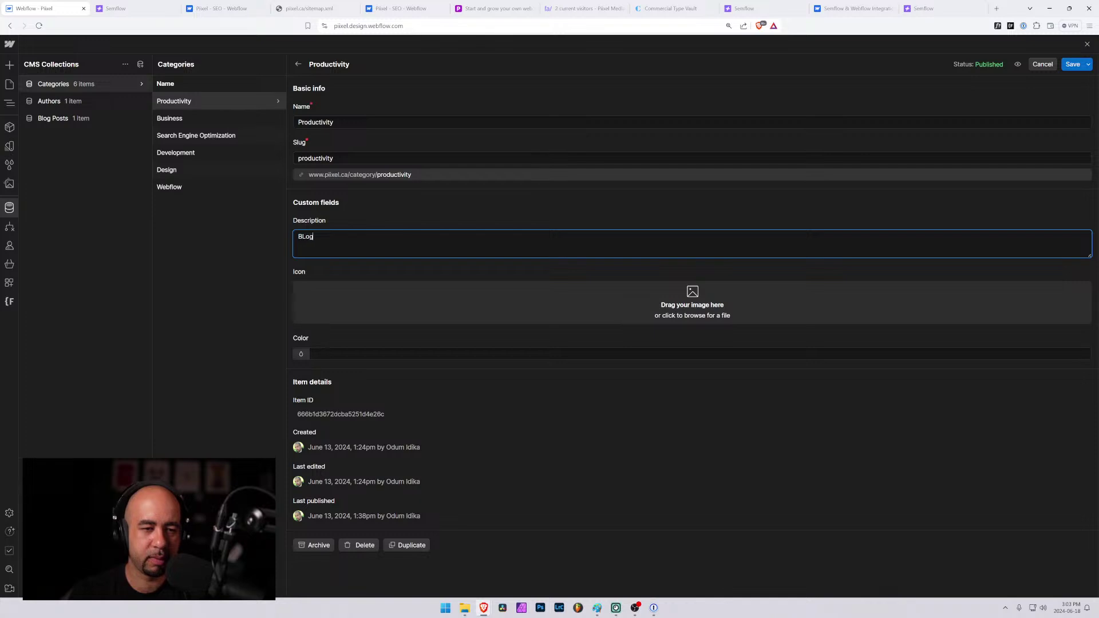
type("log posts relating to")
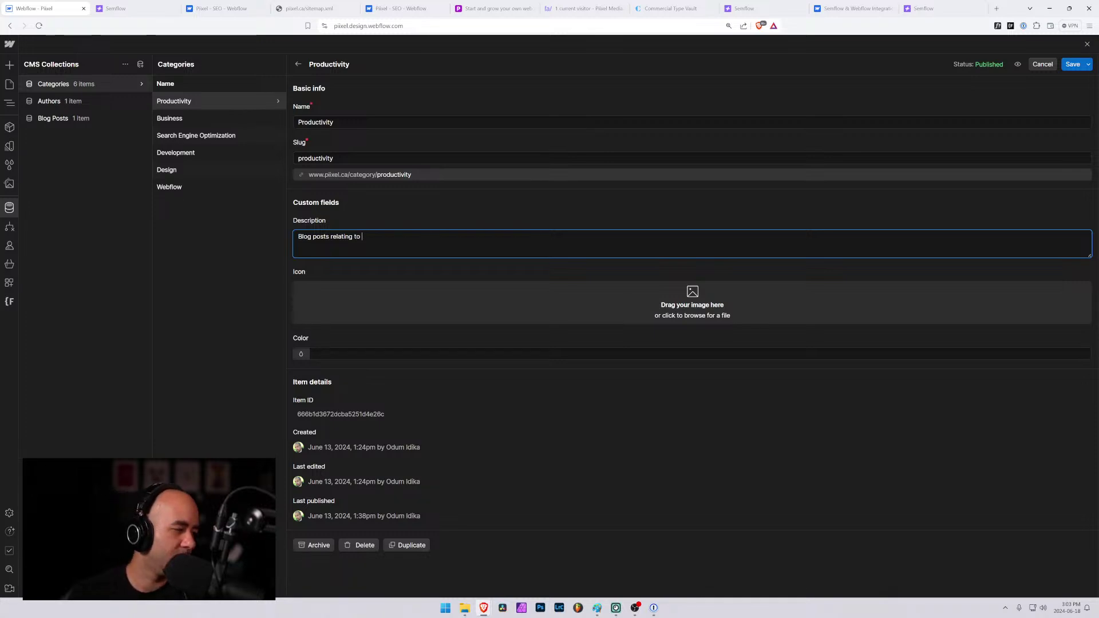
type("incre")
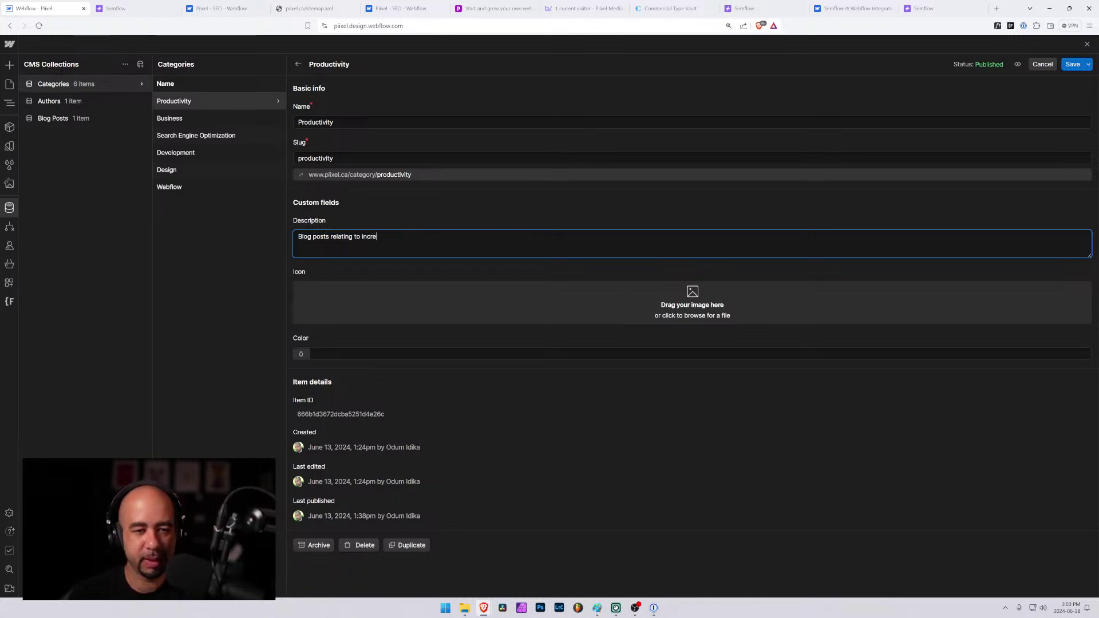
type("asing produc")
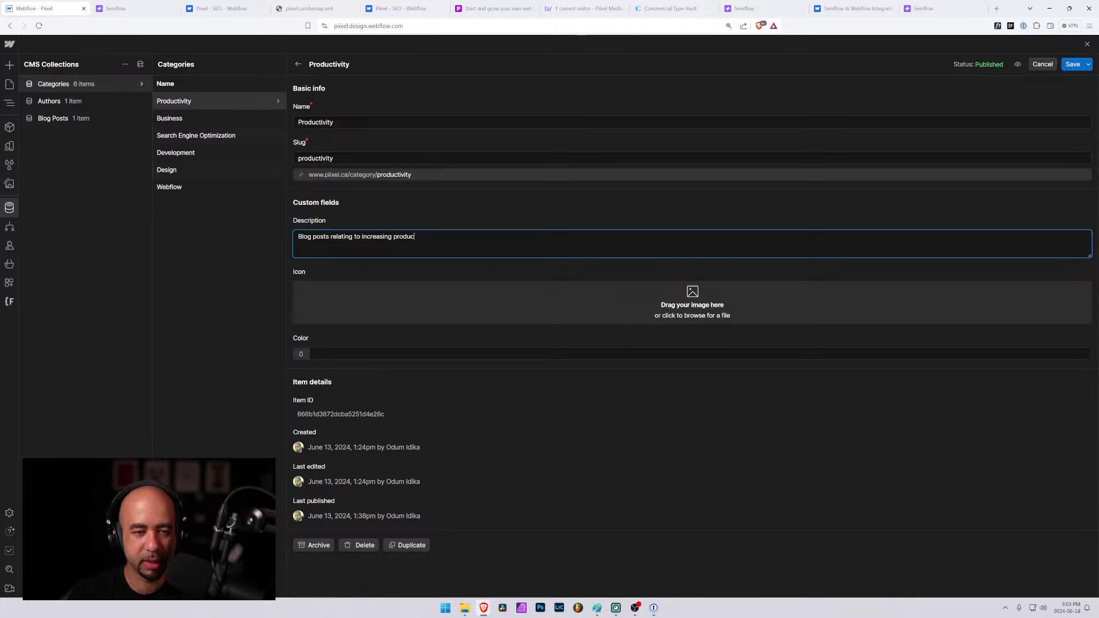
type("tivity ")
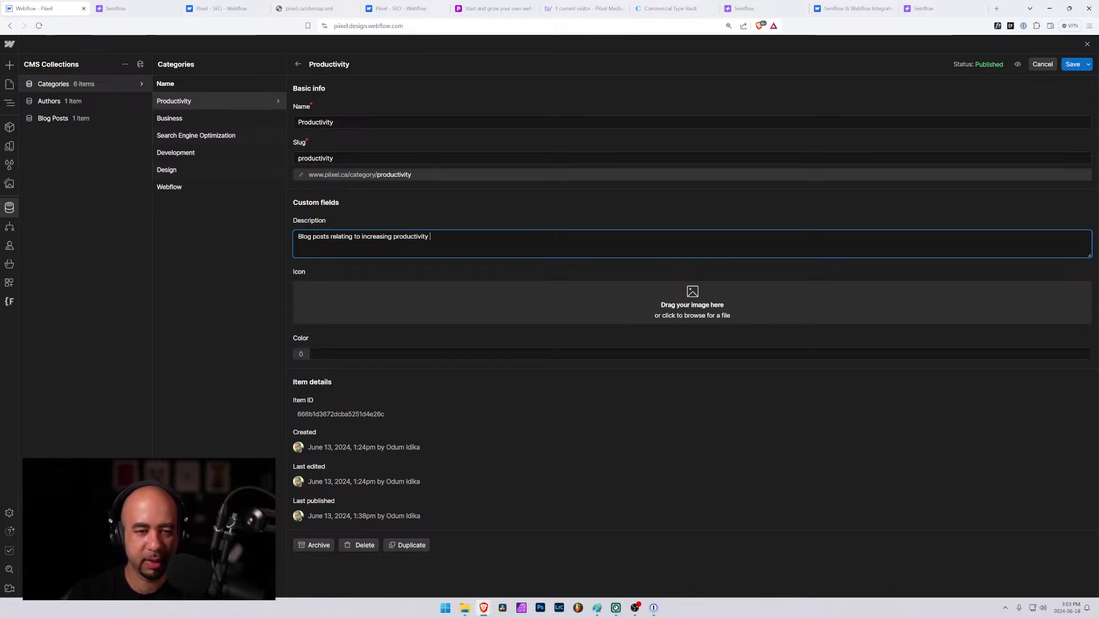
type("whe")
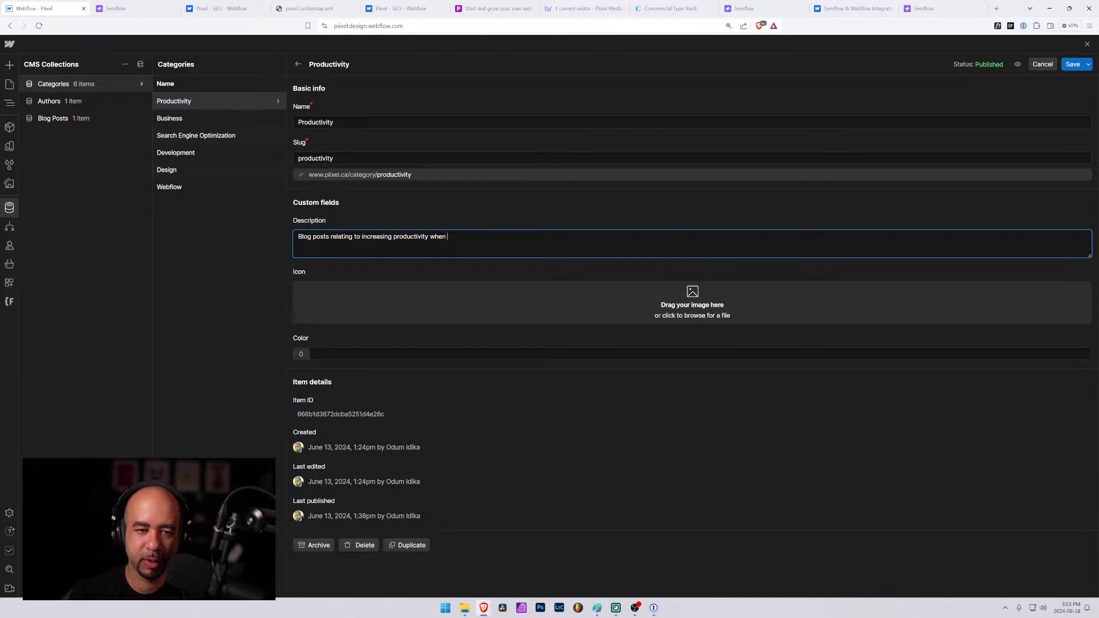
type("n working")
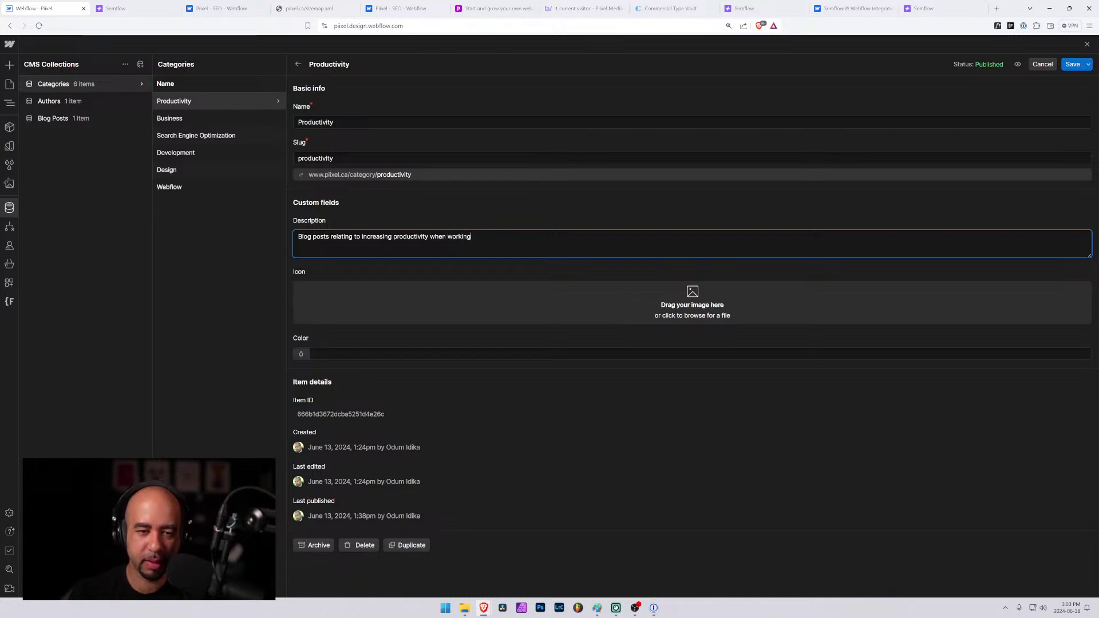
type(" in")
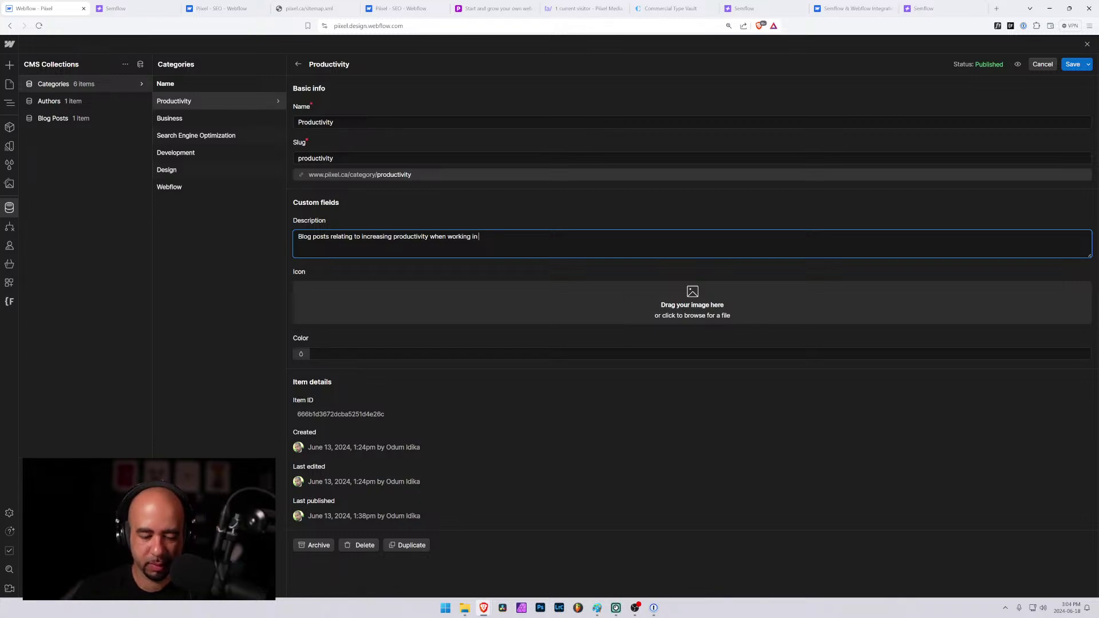
type("Webflow, ")
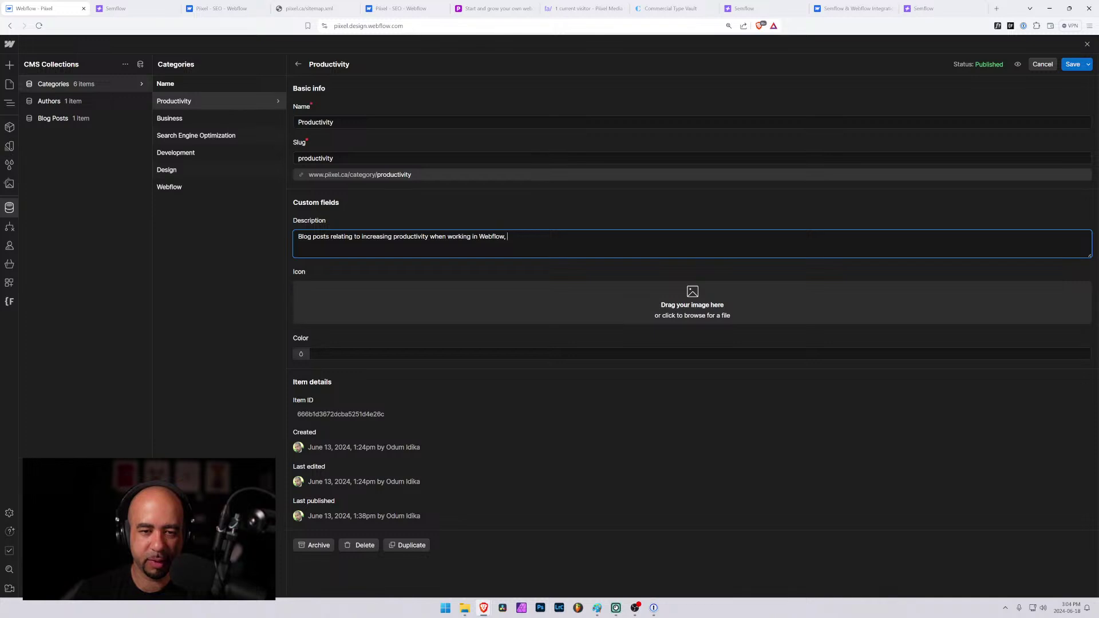
type("webdib")
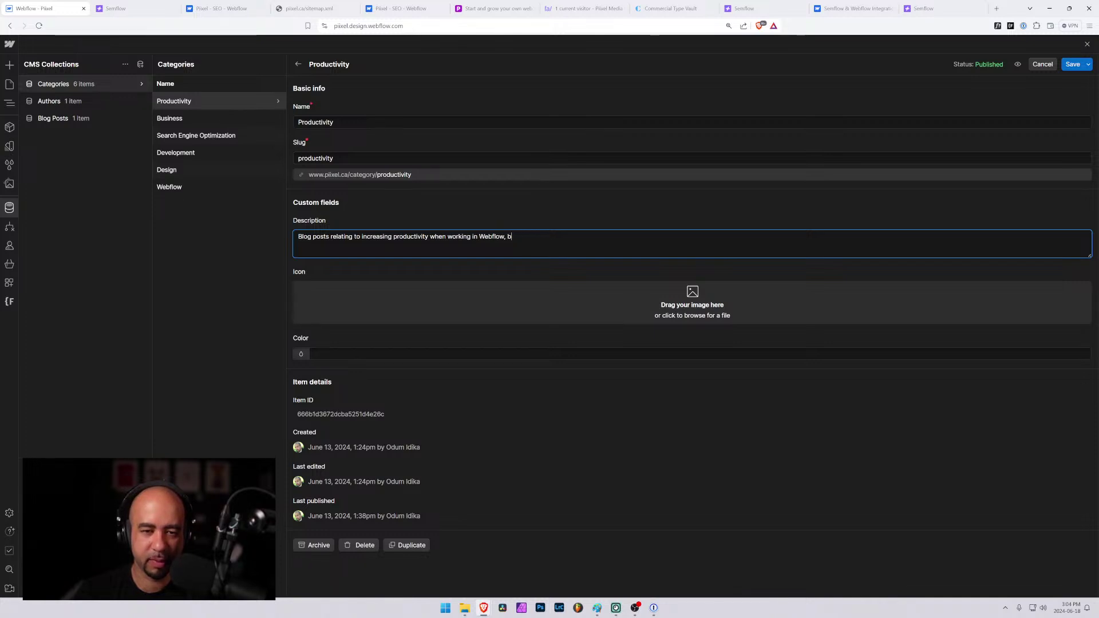
type("ilding")
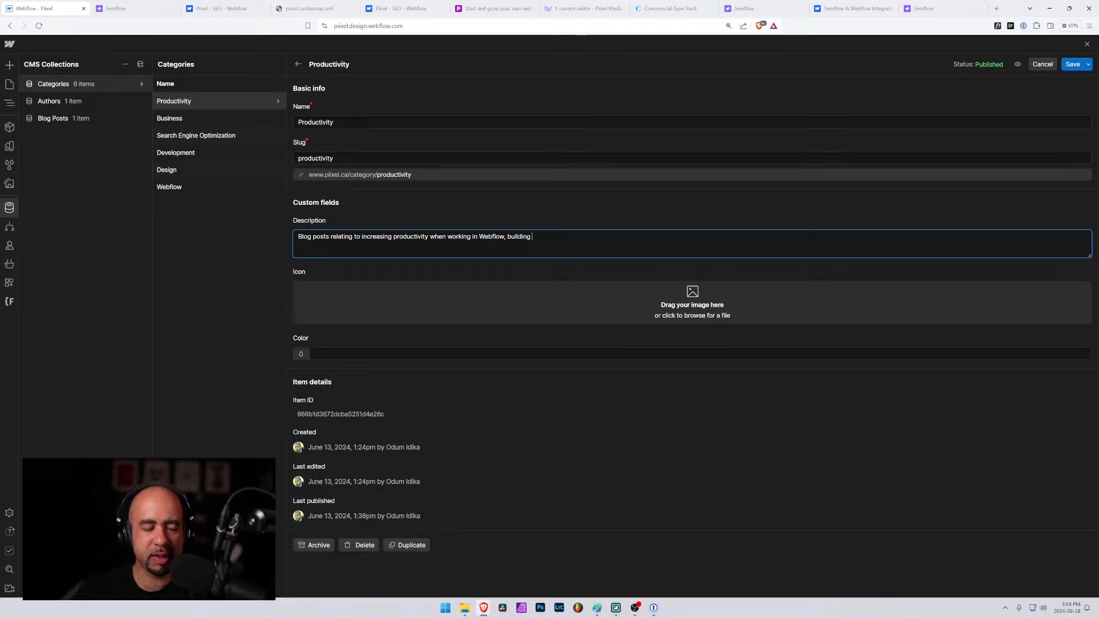
left_click_drag(531, 237, 249, 239)
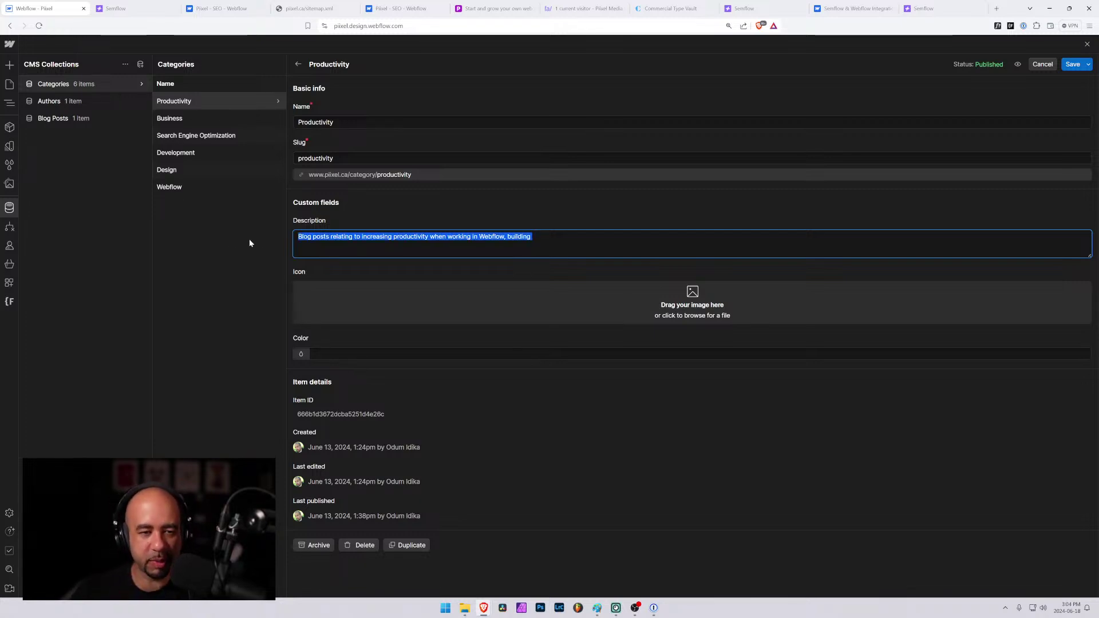
key("Left")
type("Tips and")
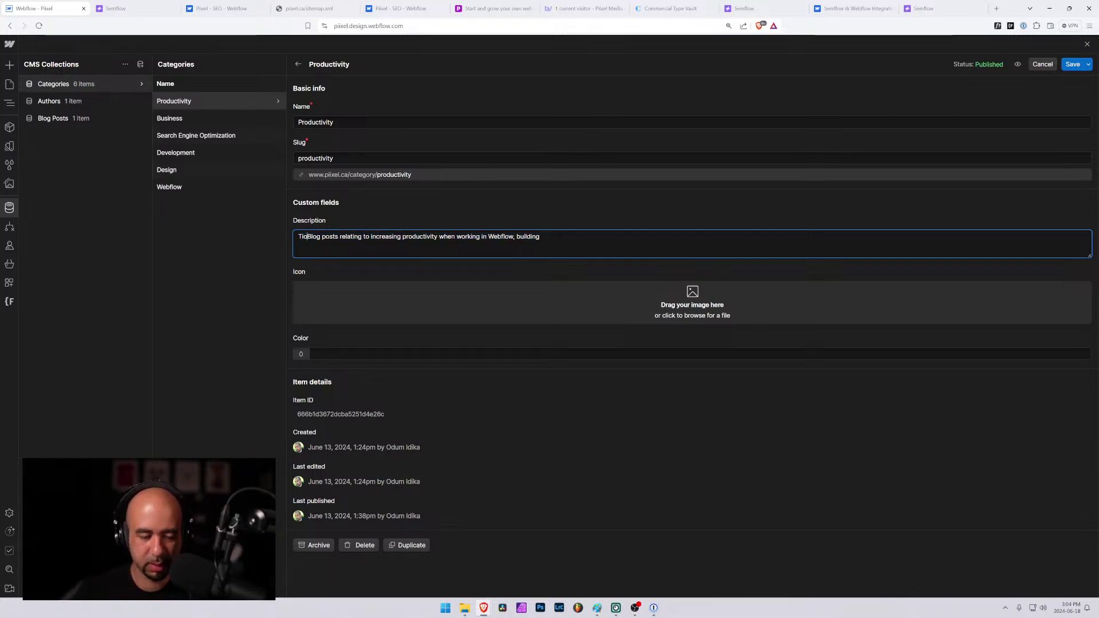
type(" tr")
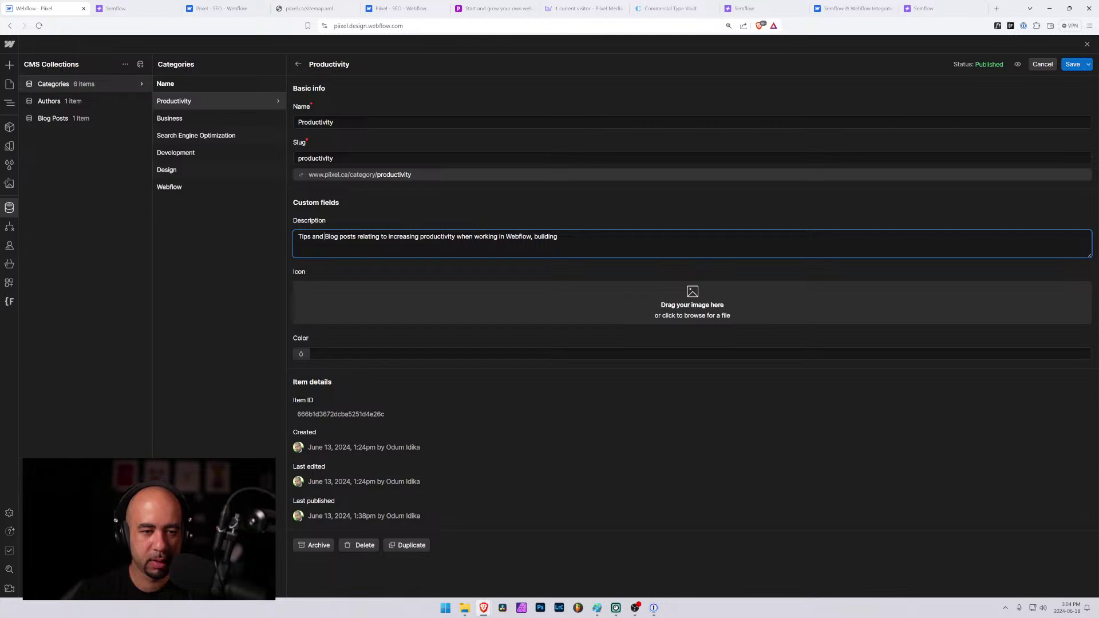
type("i")
key("BackSpace")
key("BackSpace")
key("BackSpace")
key("BackSpace")
key("BackSpace")
key("BackSpace")
key("BackSpace")
key("BackSpace")
key("BackSpace")
key("BackSpace")
key("BackSpace")
key("BackSpace")
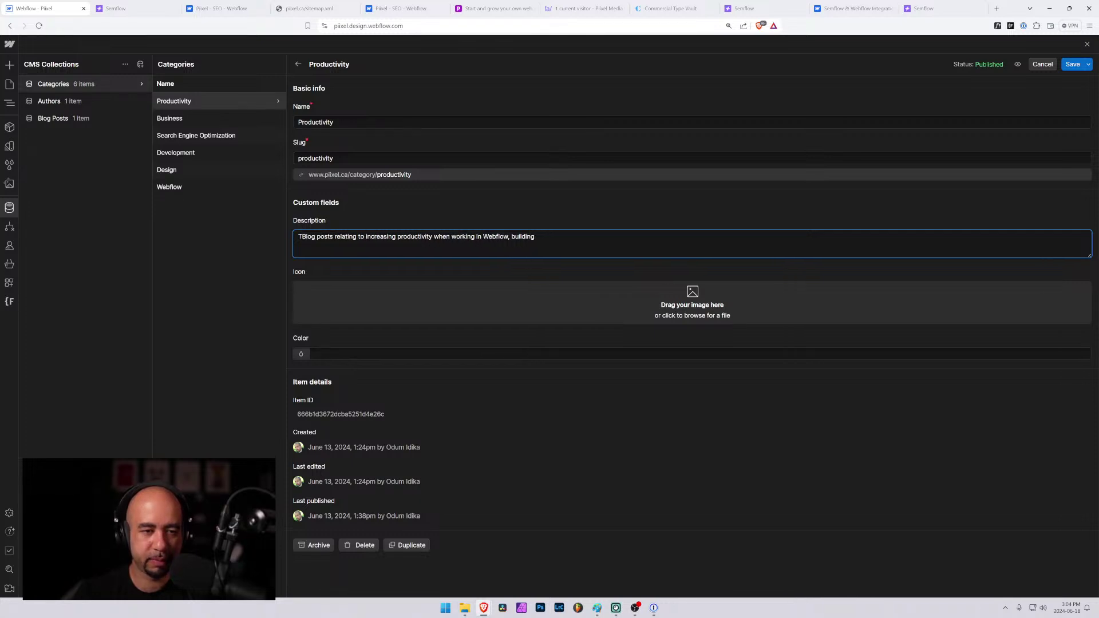
Start the Productivity category's description with "Productivity tips, tricks, and hacks when", ahead of the existing text.
type("Productivity ")
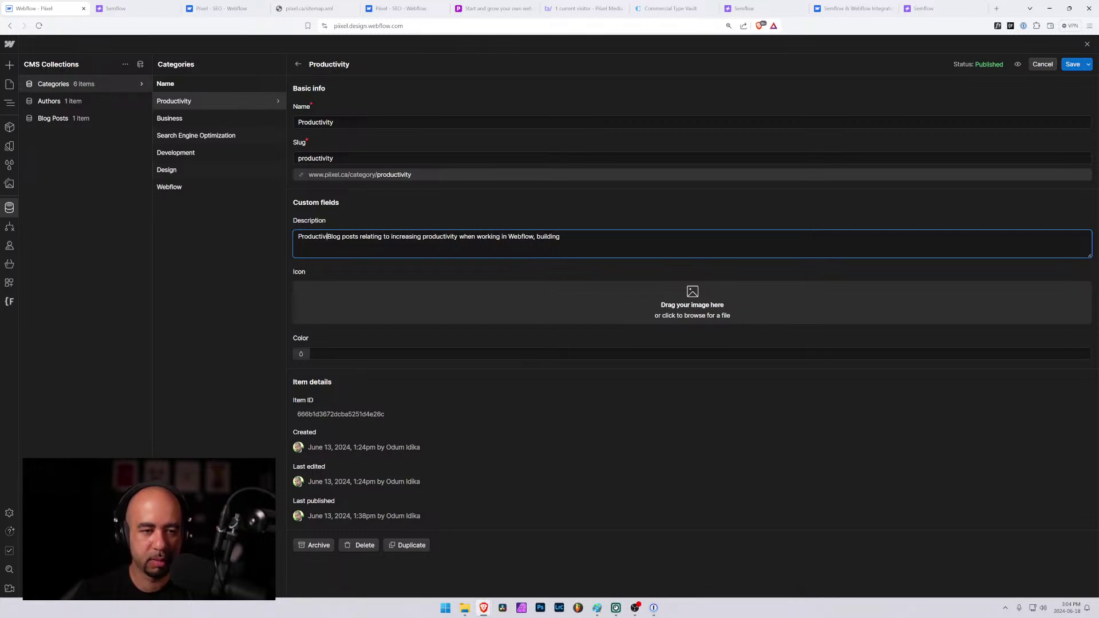
type("tips, tricks")
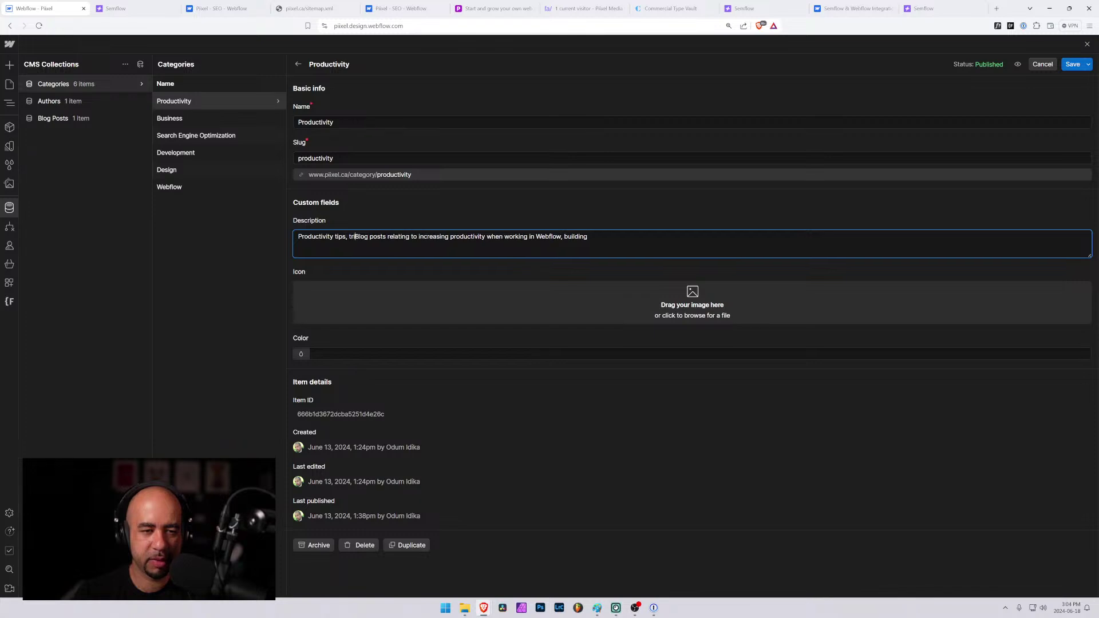
type(", and hac")
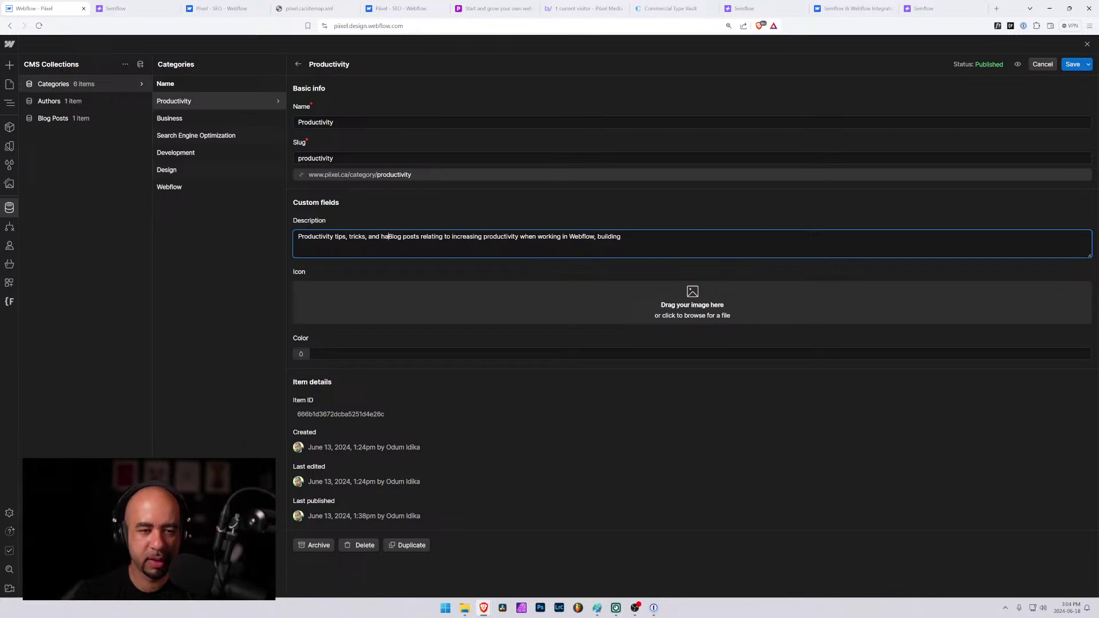
type("ks ")
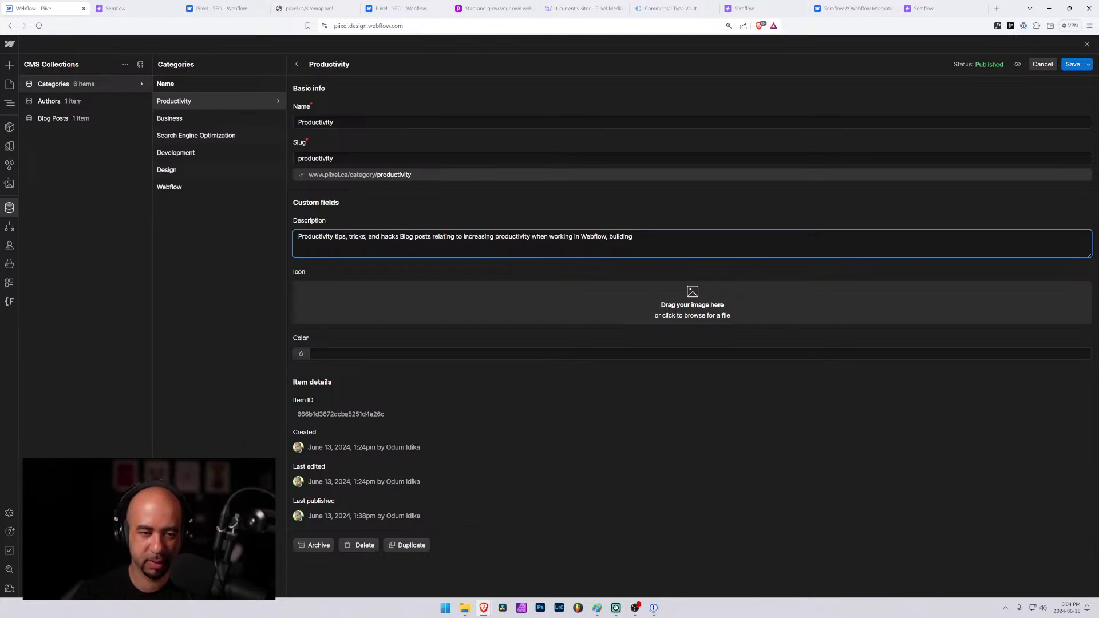
type("when ")
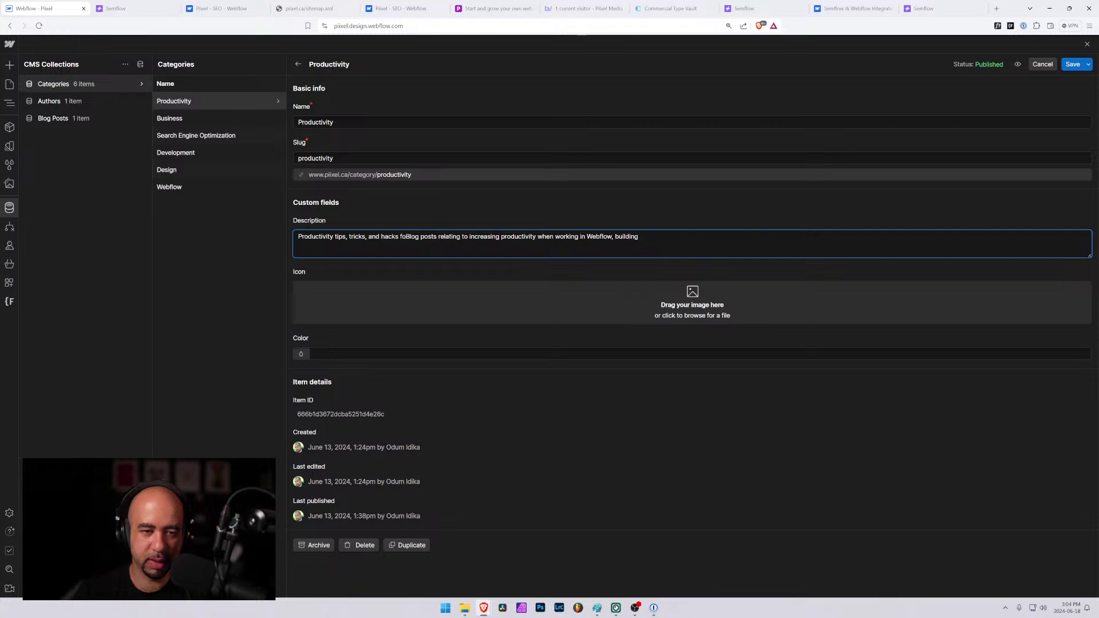
type("building")
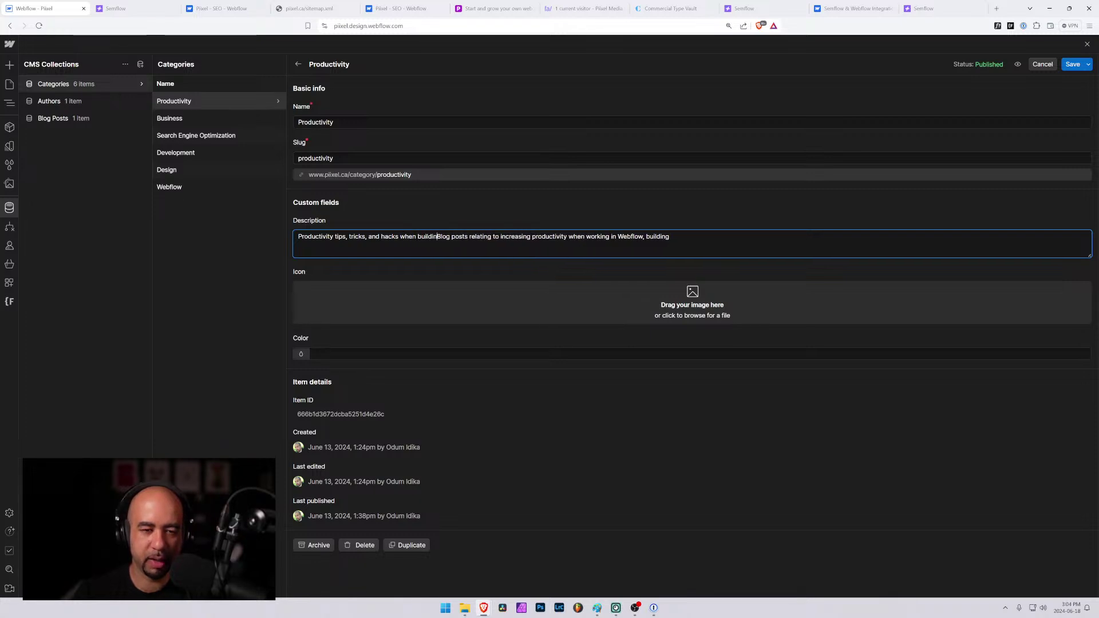
key("BackSpace")
key("BackSpace")
key("BackSpace")
key("BackSpace")
key("BackSpace")
key("BackSpace")
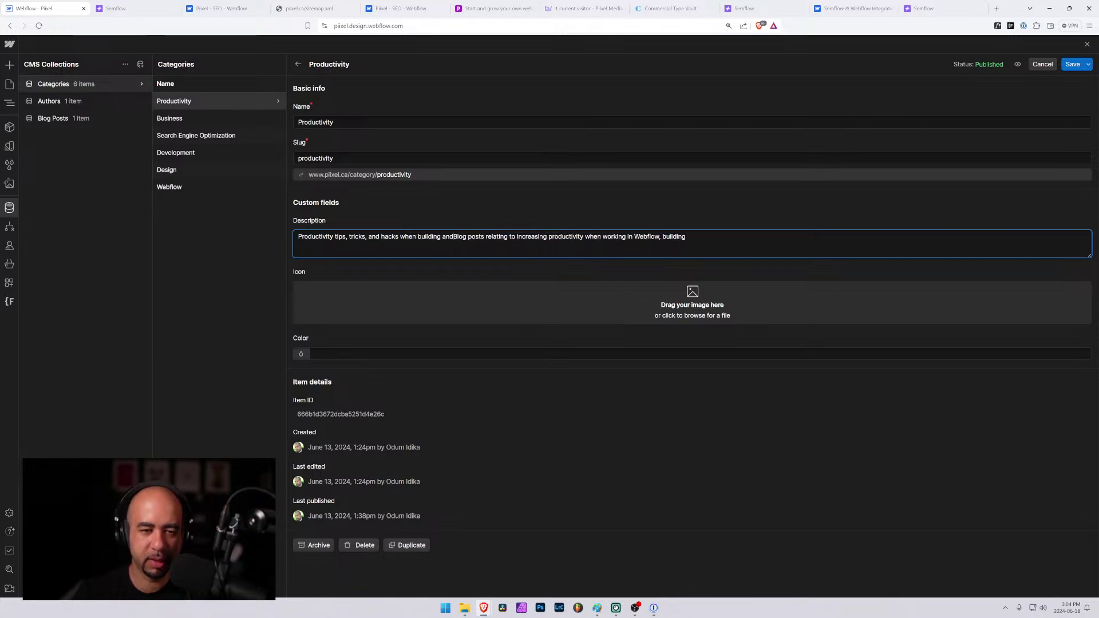
key("BackSpace")
key("BackSpace")
key("BackSpace")
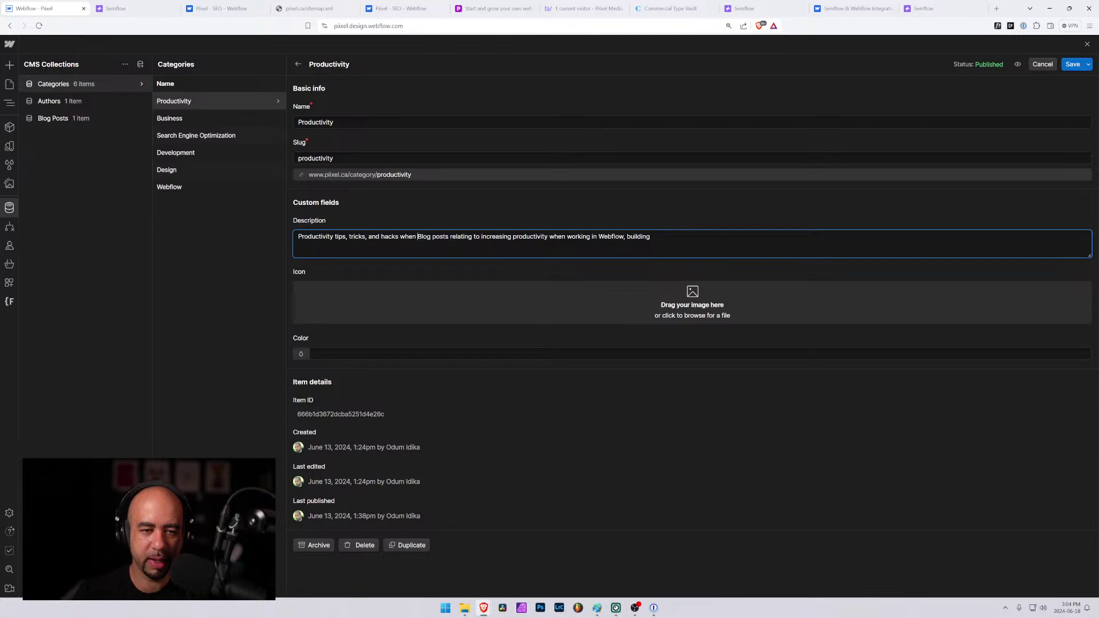
Continue the new wording of the description with "designing and building websites".
type("designing and ")
type("building ")
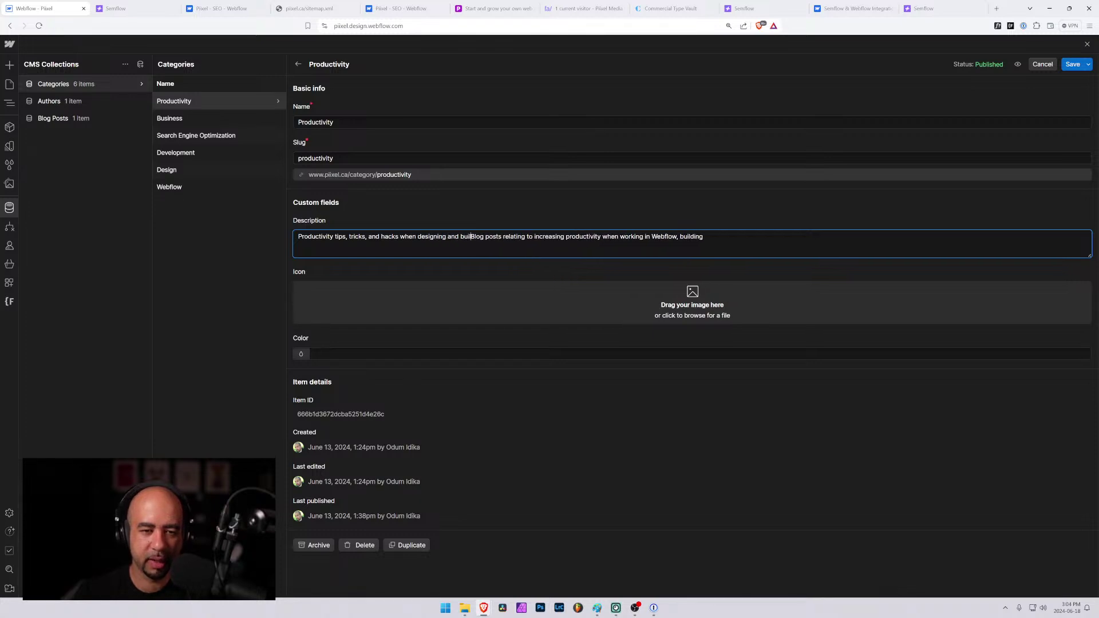
type("websites ")
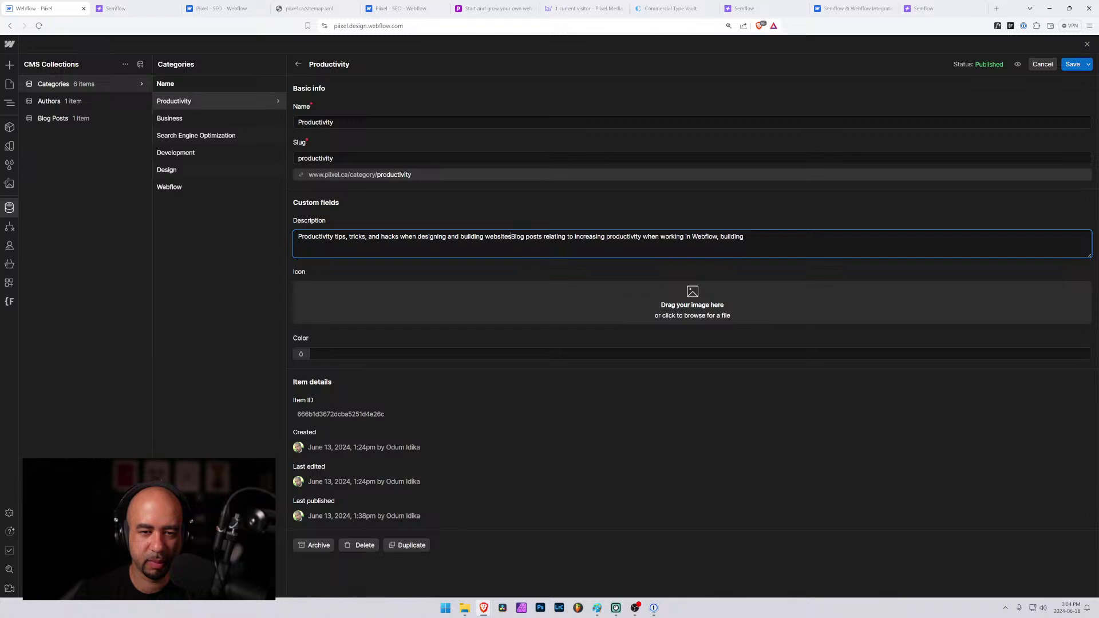
type("in Webflow,")
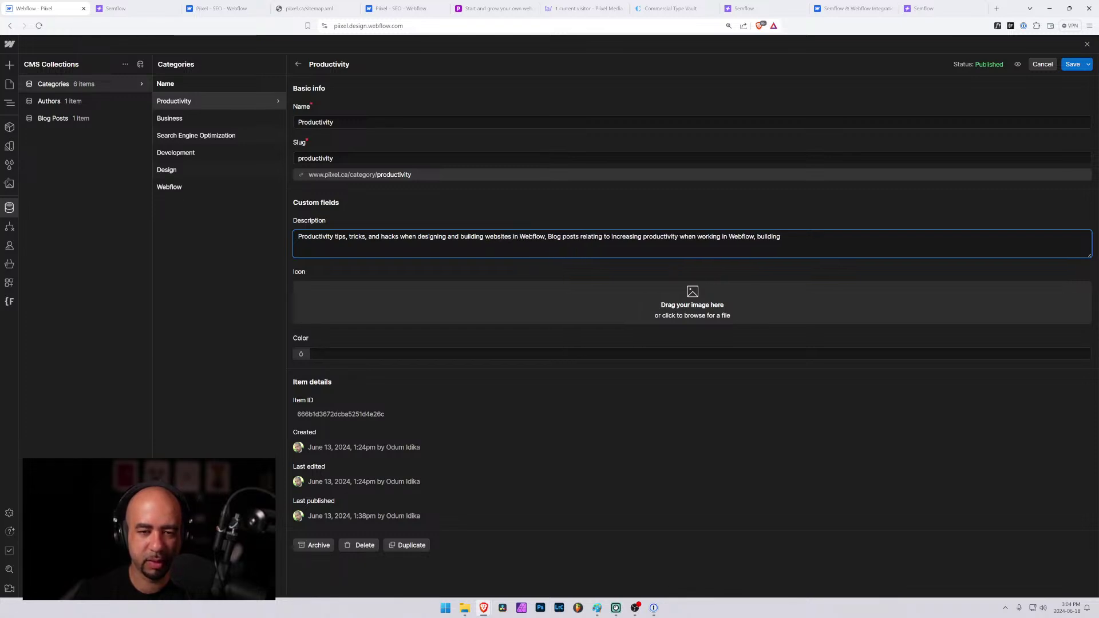
key("BackSpace")
key("BackSpace")
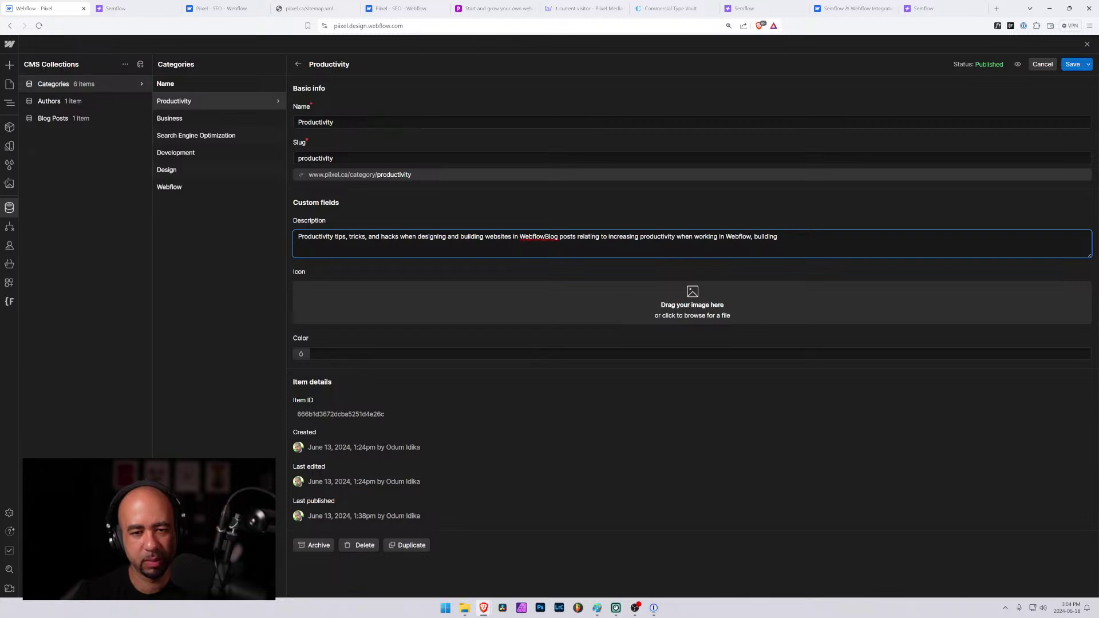
key("BackSpace")
key("BackSpace")
key("BackSpace")
key("BackSpace")
key("BackSpace")
key("BackSpace")
key("BackSpace")
key("BackSpace")
key("BackSpace")
key("BackSpace")
key("BackSpace")
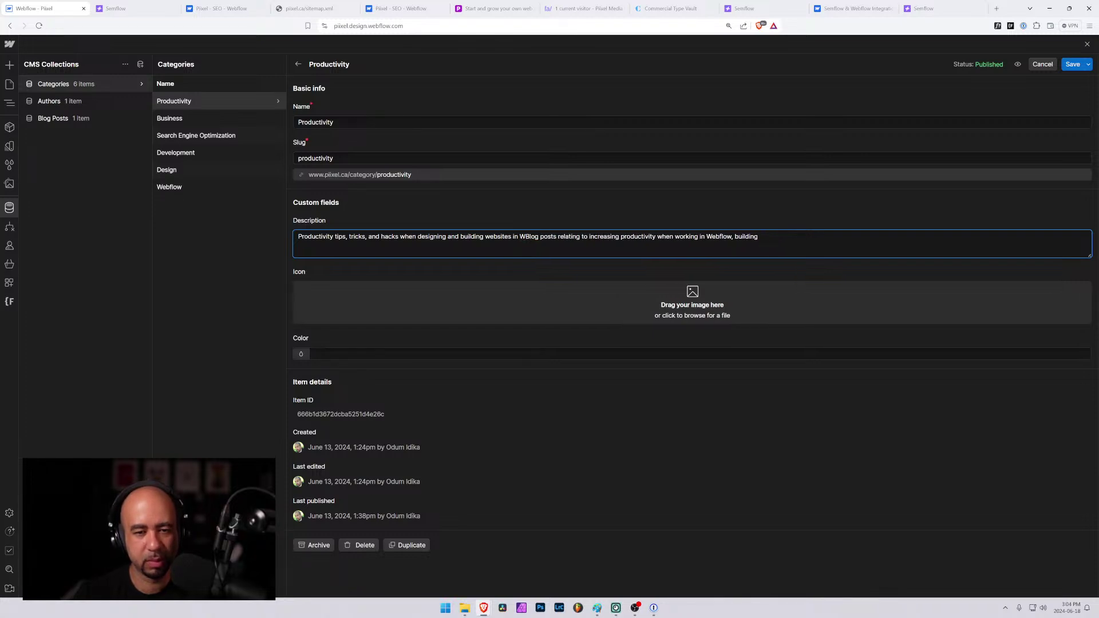
End the description with a period after "websites", delete the leftover original text behind it, and save the Productivity item.
type(".")
key("shift+End")
key("BackSpace")
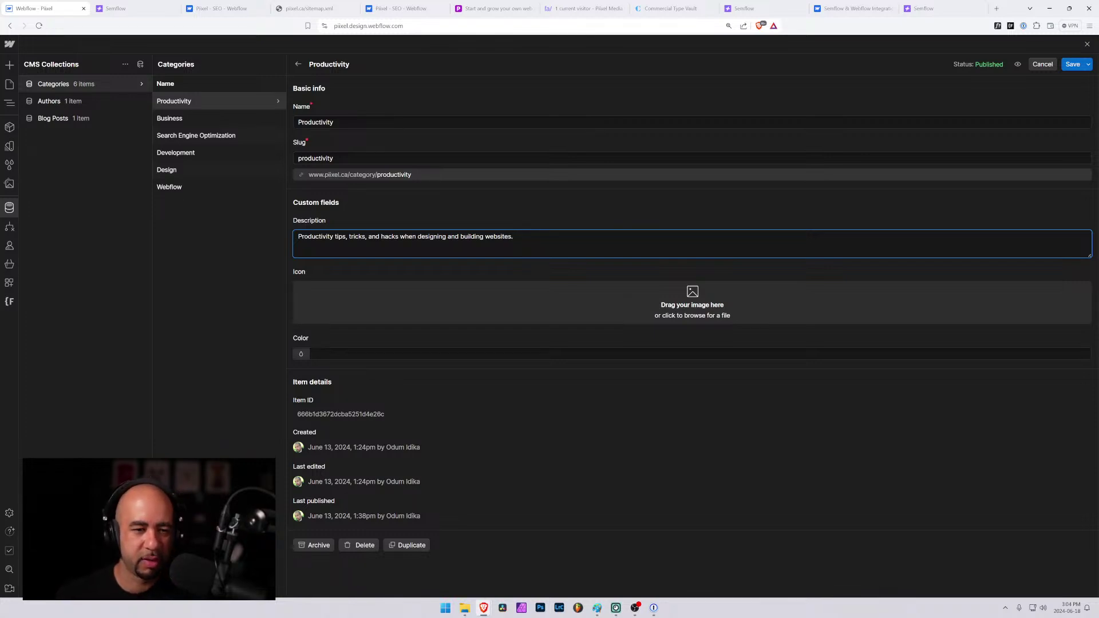
left_click(1074, 64)
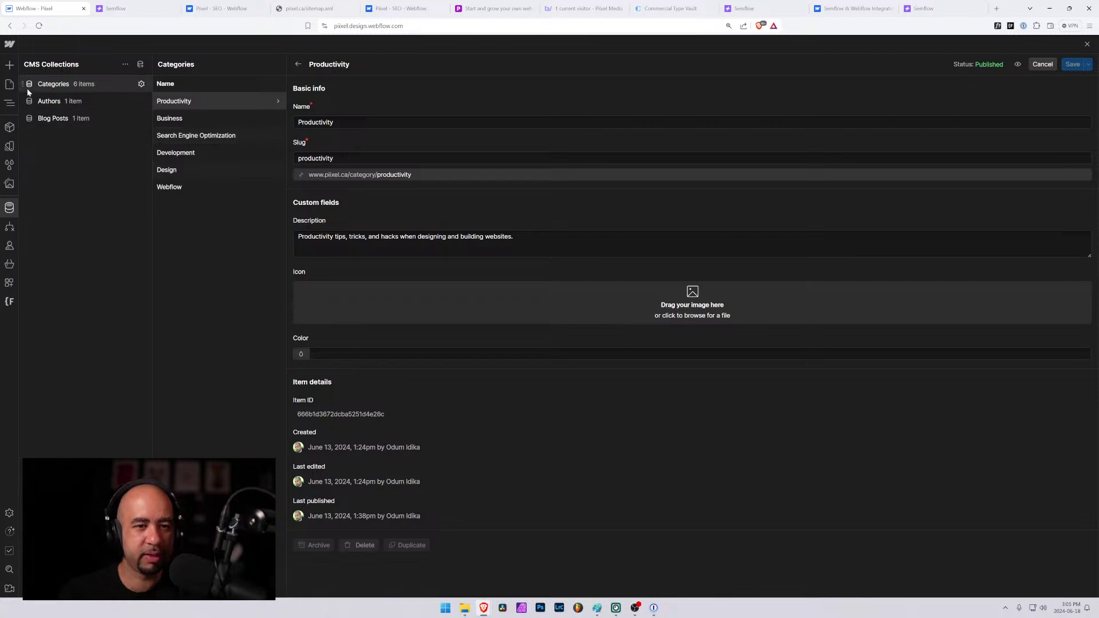
Switch to the Semflow report and review the list of pages with no keyword set, including the linked homepage.
left_click(147, 5)
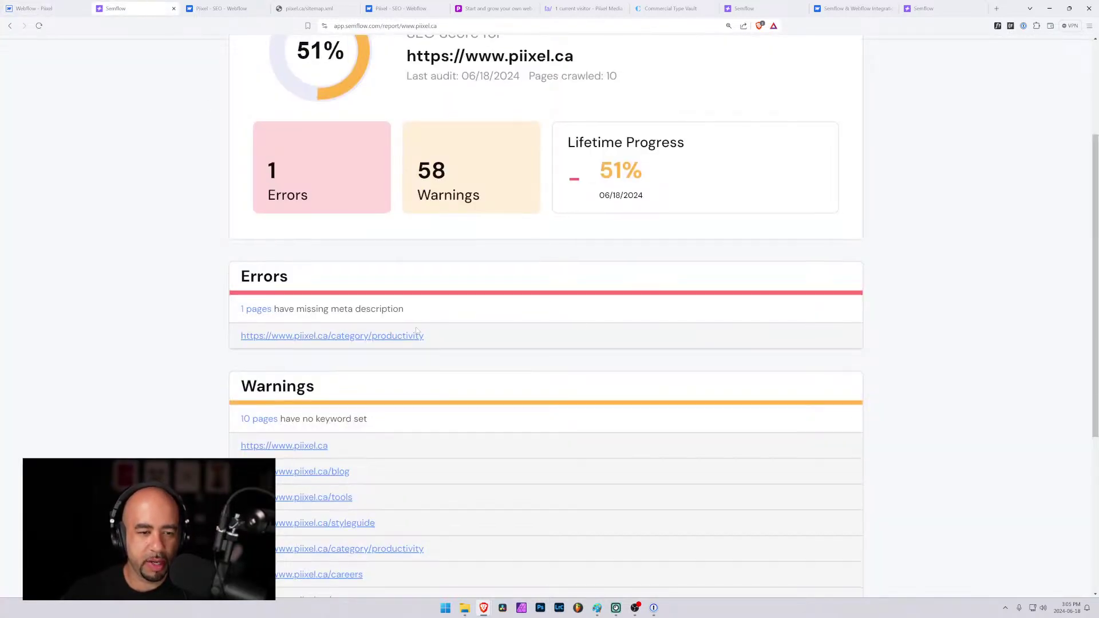
scroll(417, 331, "down", 3)
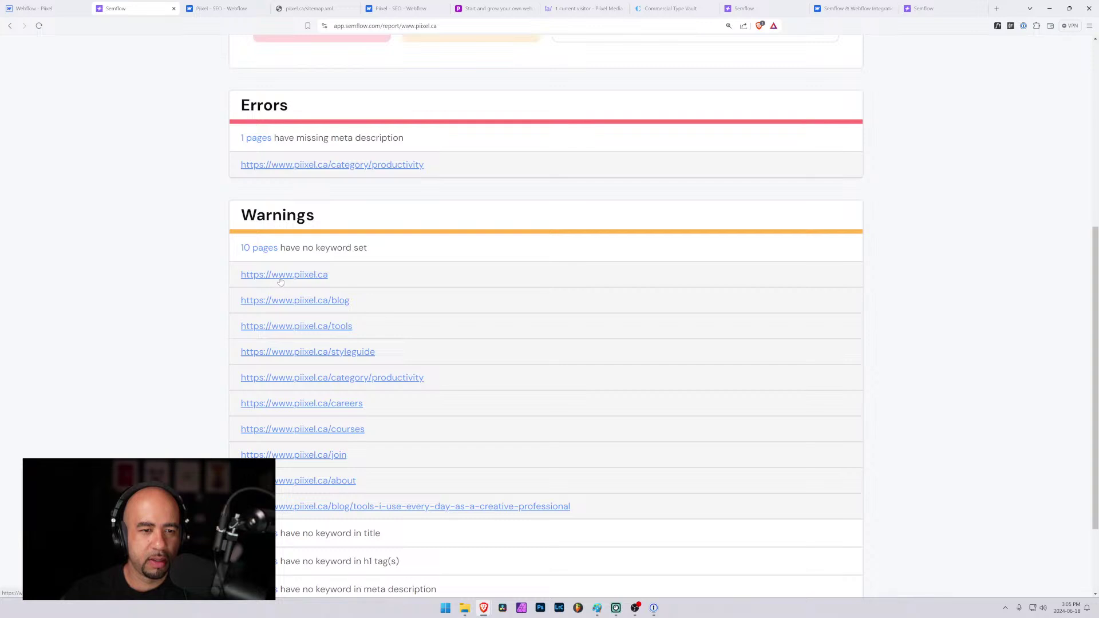
left_click(260, 248)
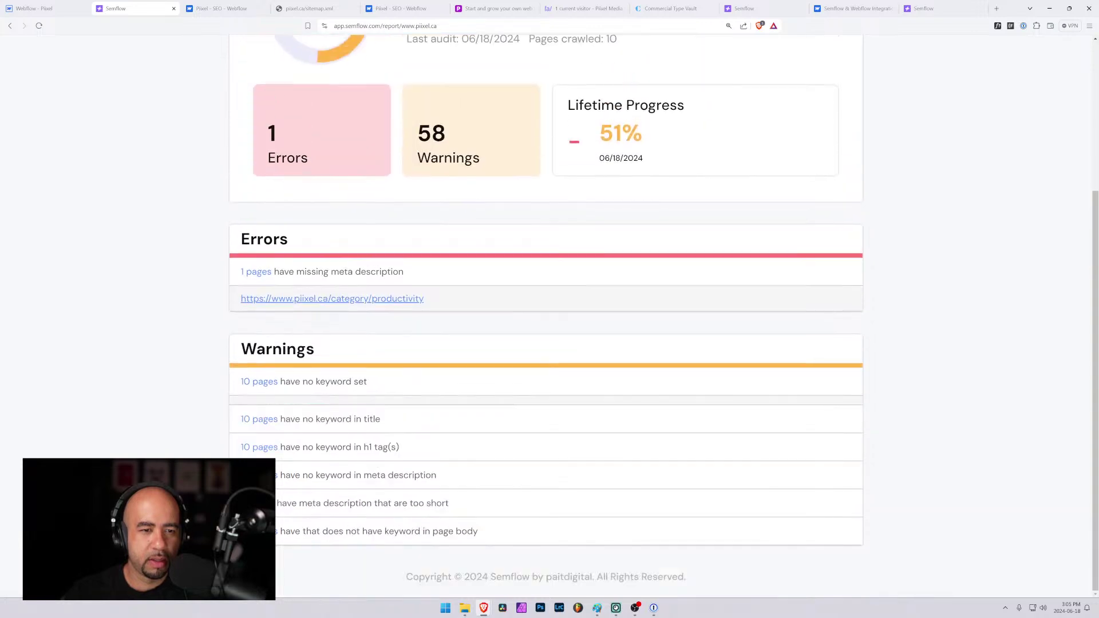
left_click(263, 382)
scroll(286, 309, "down", 3)
left_click(304, 233)
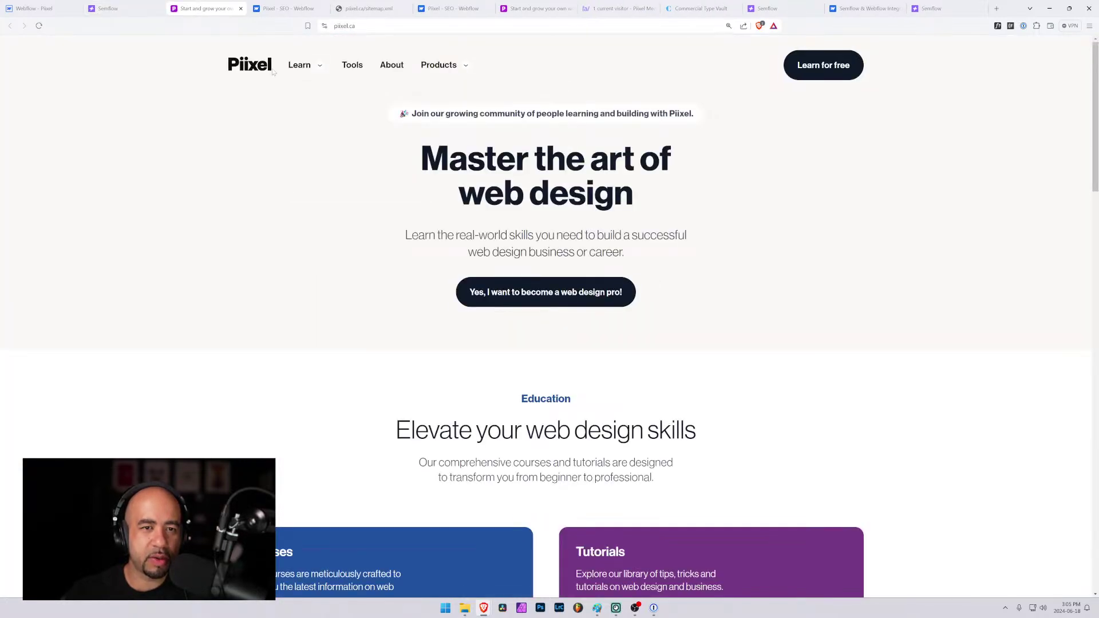
left_click(241, 8)
left_click(43, 5)
left_click(106, 8)
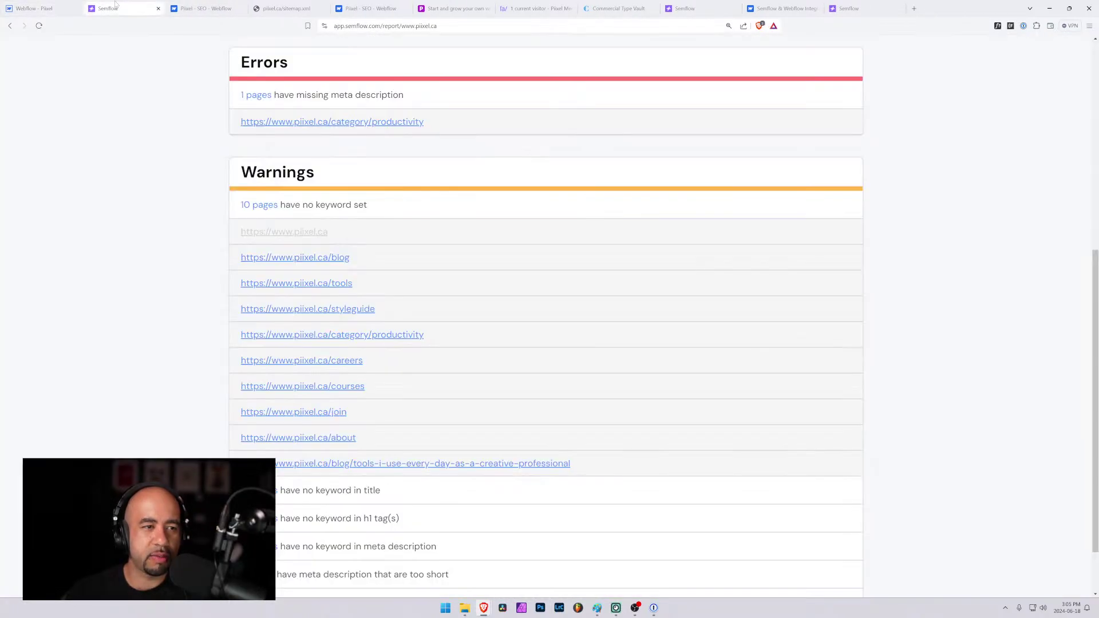
Return to the Webflow Designer and open the Home page's focus keyword settings in the Semflow app.
left_click(49, 6)
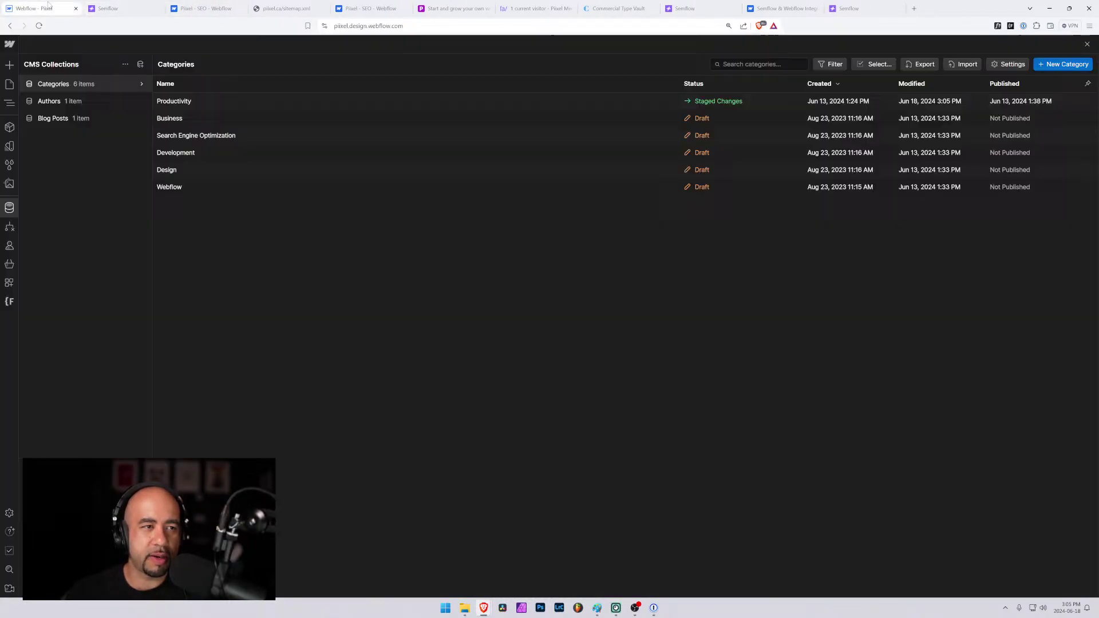
left_click(9, 84)
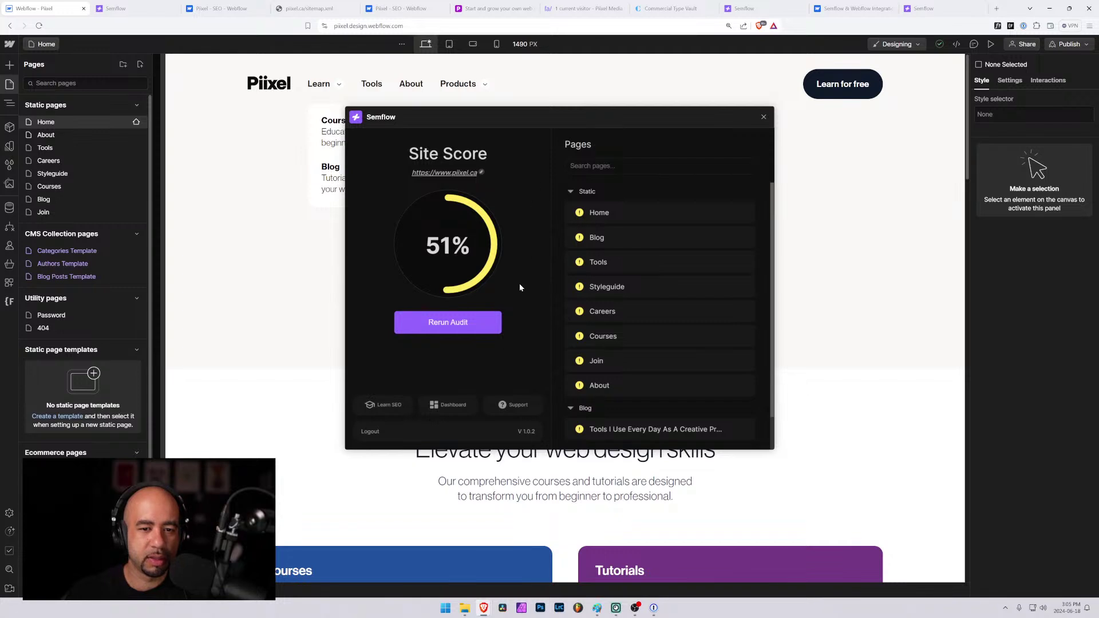
left_click(602, 215)
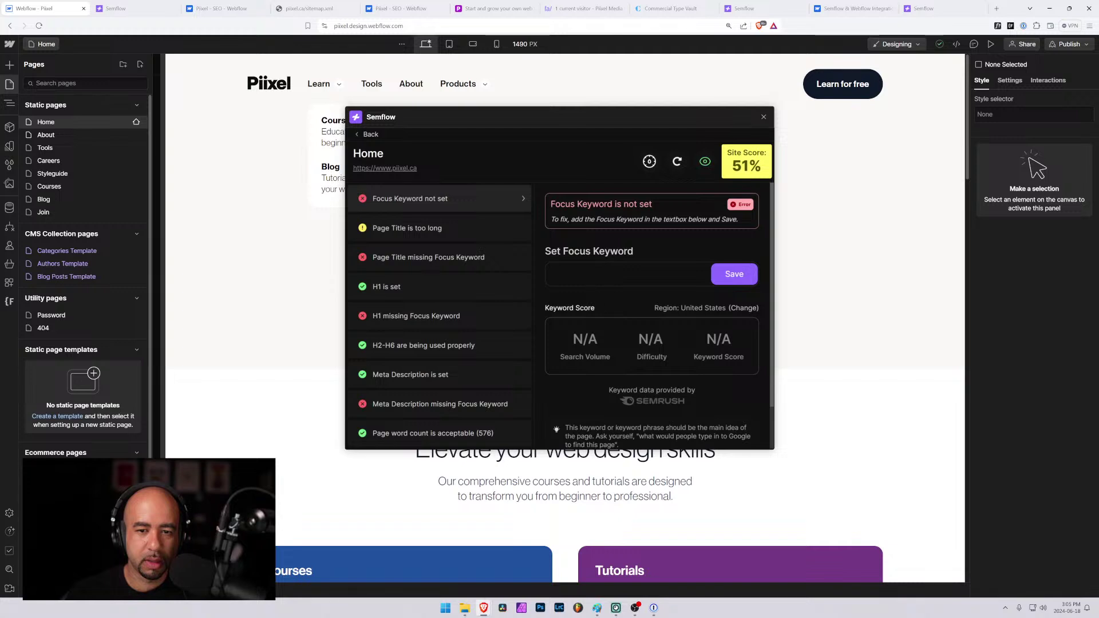
left_click(595, 274)
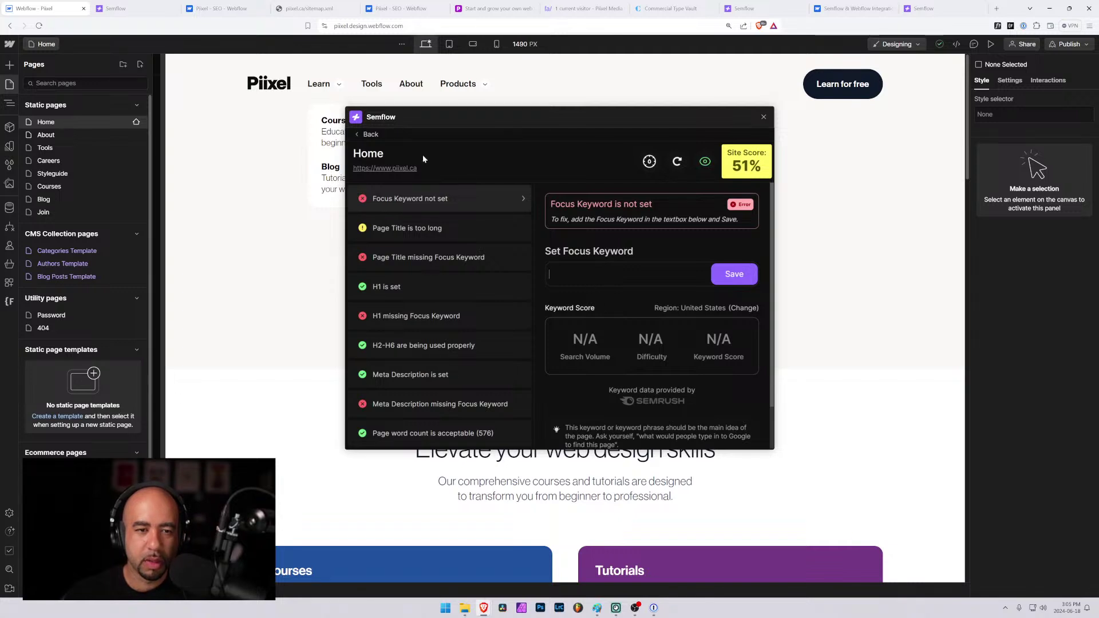
scroll(642, 297, "down", 1)
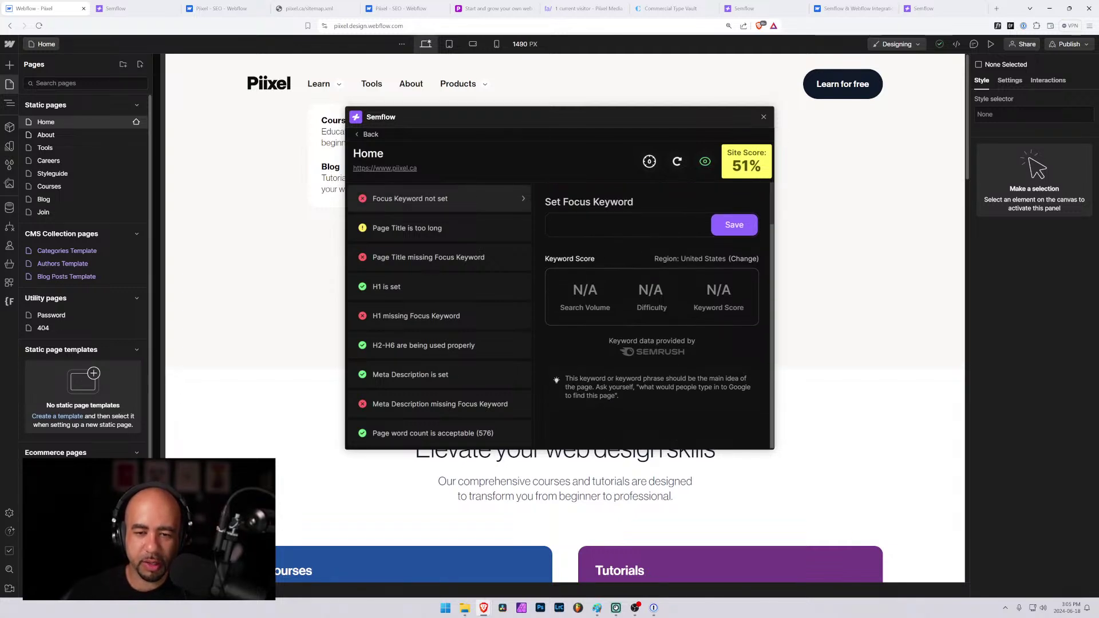
left_click(699, 353)
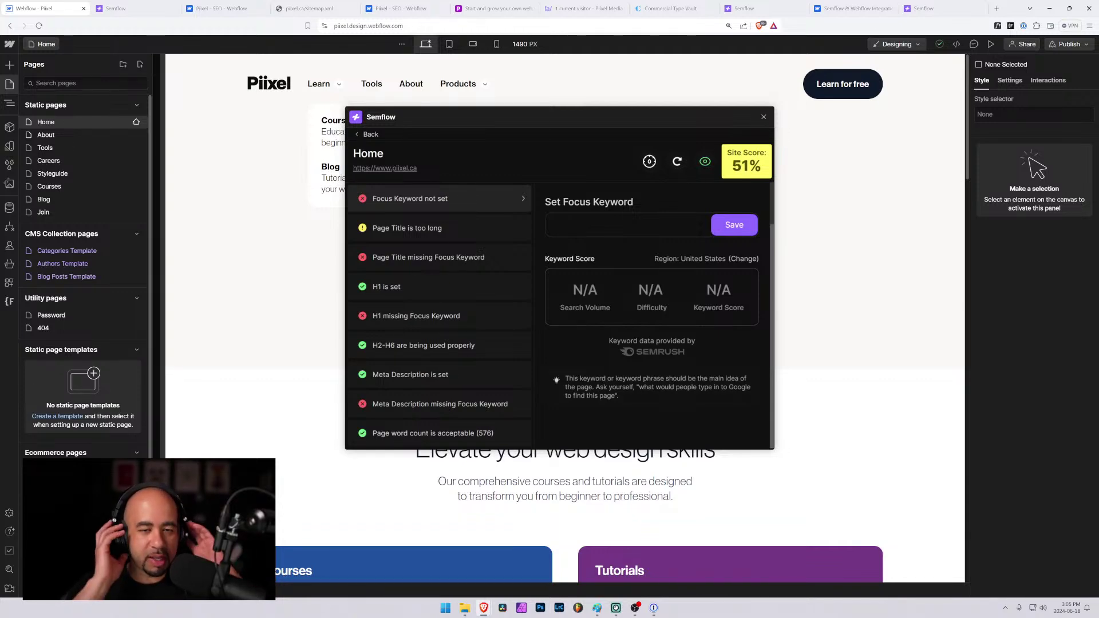
Search the web for "semrush keyword" in a new tab, open Semrush's Keyword Magic Tool, and return to Webflow.
left_click(997, 9)
type("semruc")
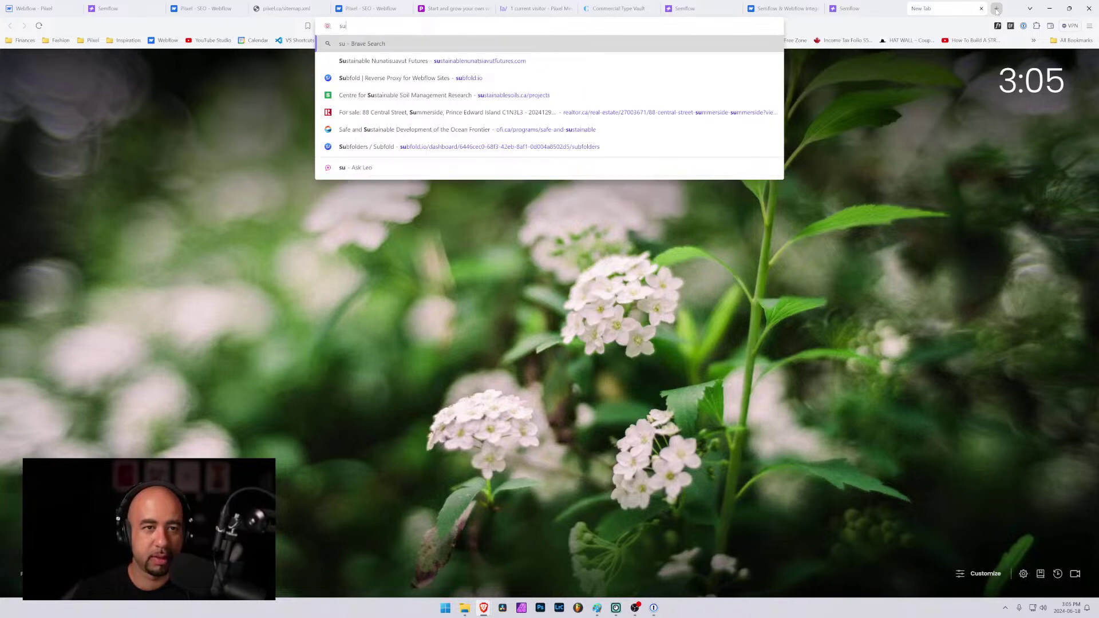
key("BackSpace")
type("sh keywords")
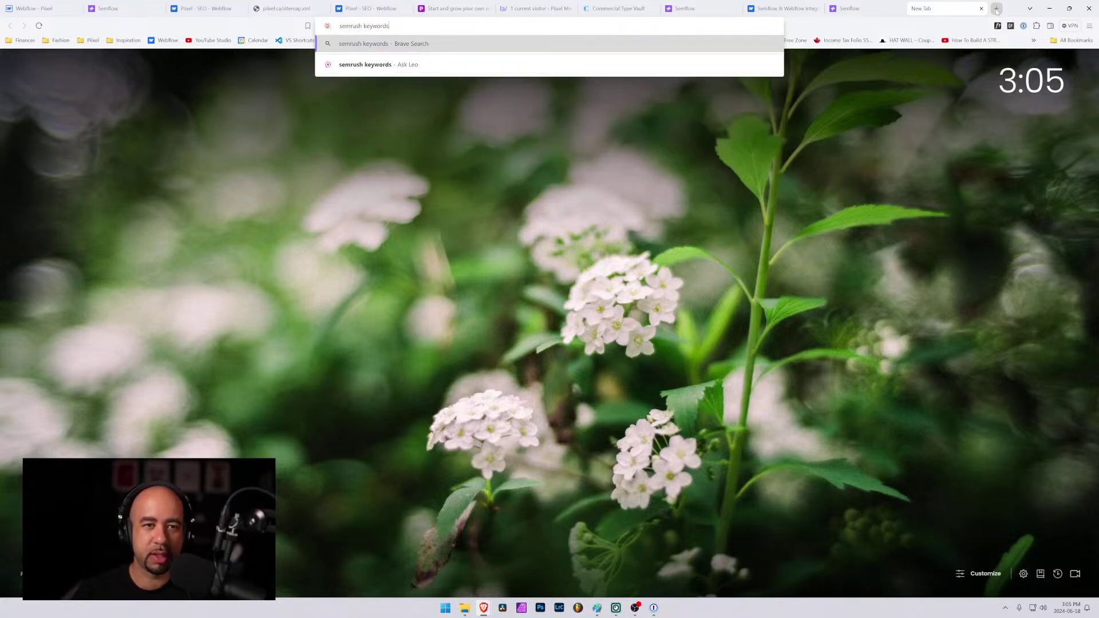
key("Return")
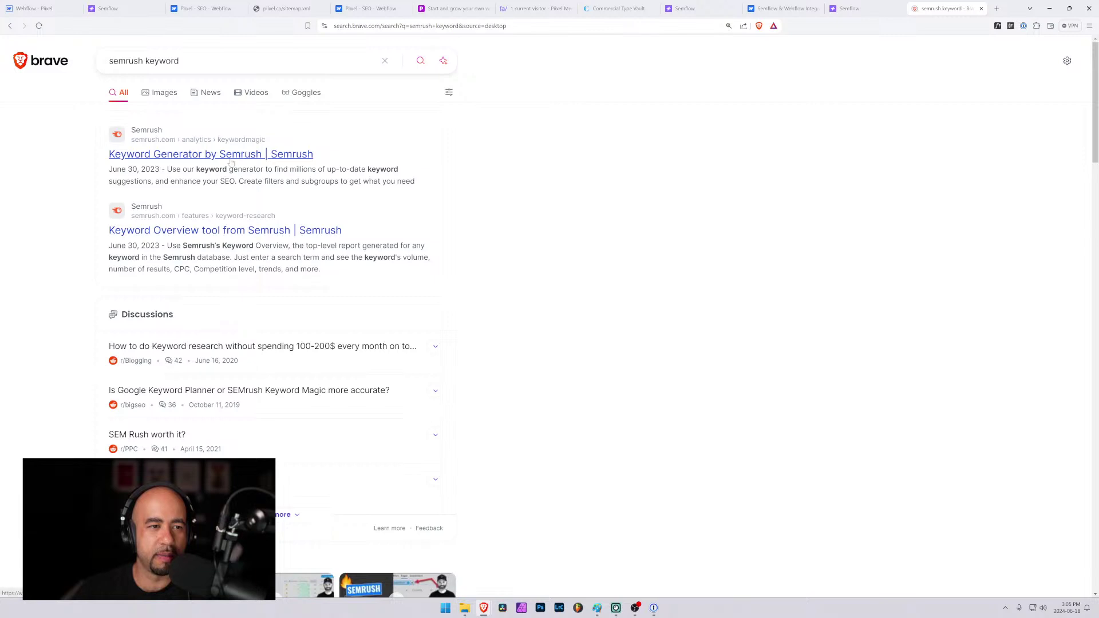
left_click(232, 156)
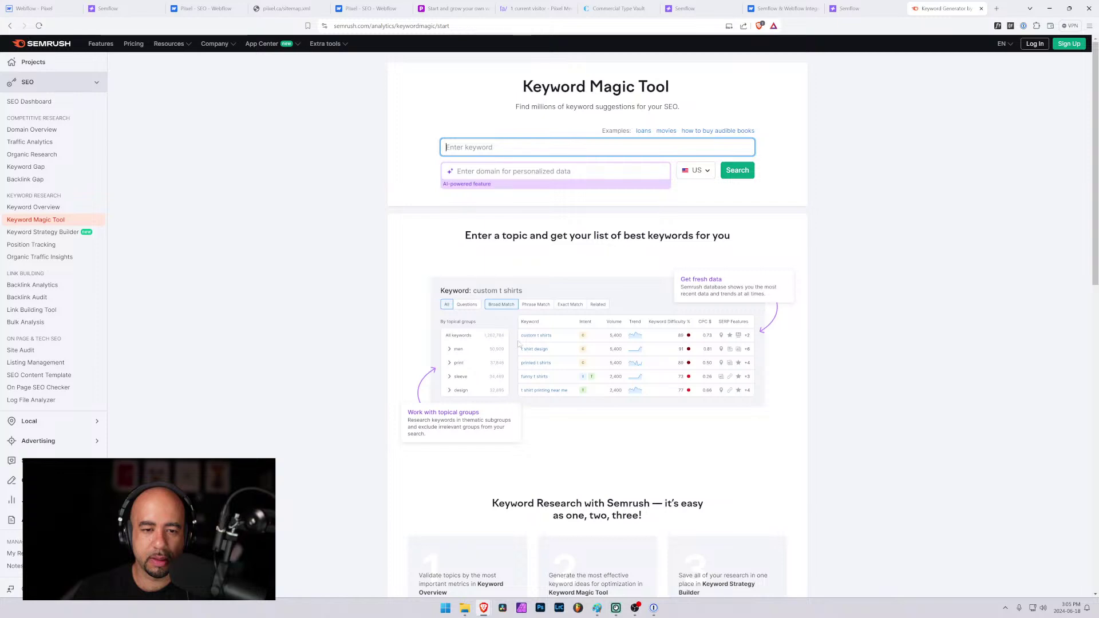
left_click(23, 7)
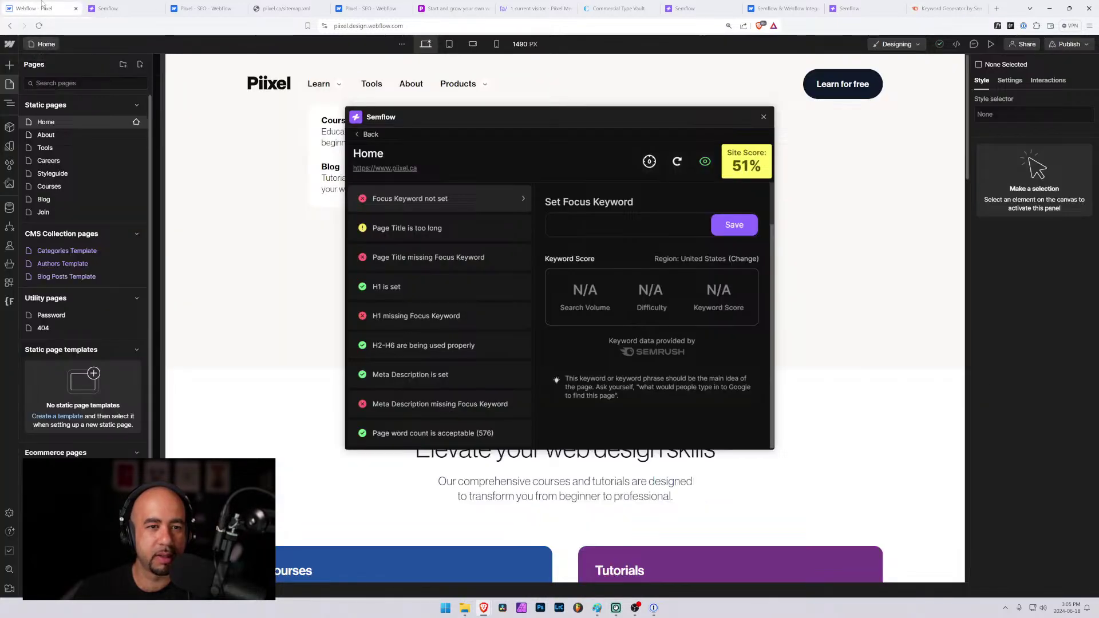
Switch to Semrush's Keyword Magic Tool, enlarge the page for reading, and return to the Webflow Designer.
left_click(946, 8)
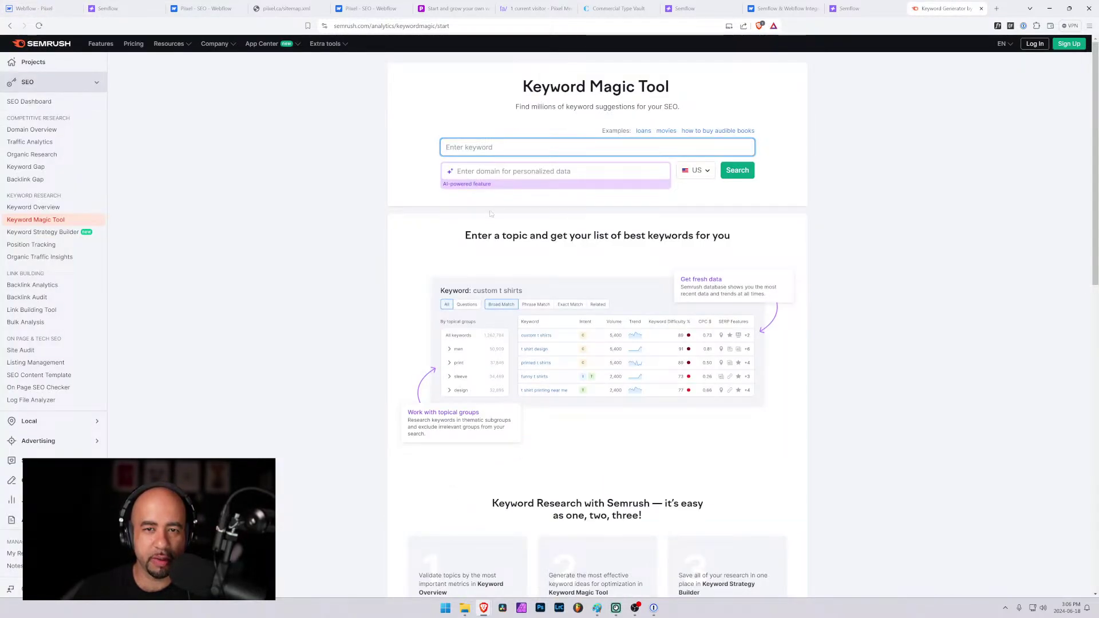
key("ctrl+plus")
key("ctrl+plus")
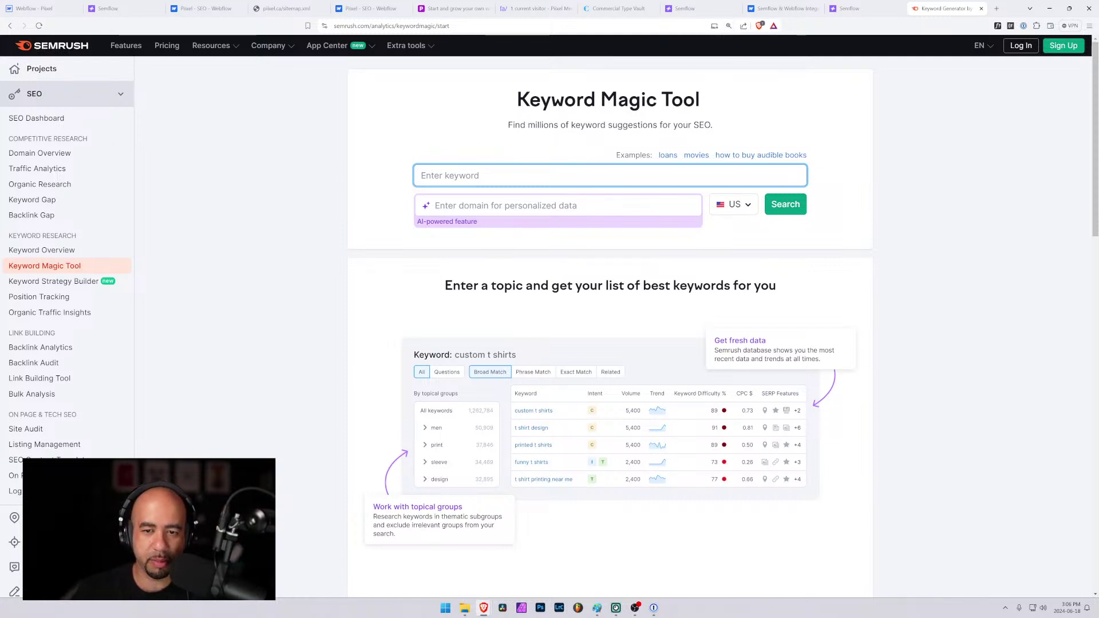
left_click(48, 8)
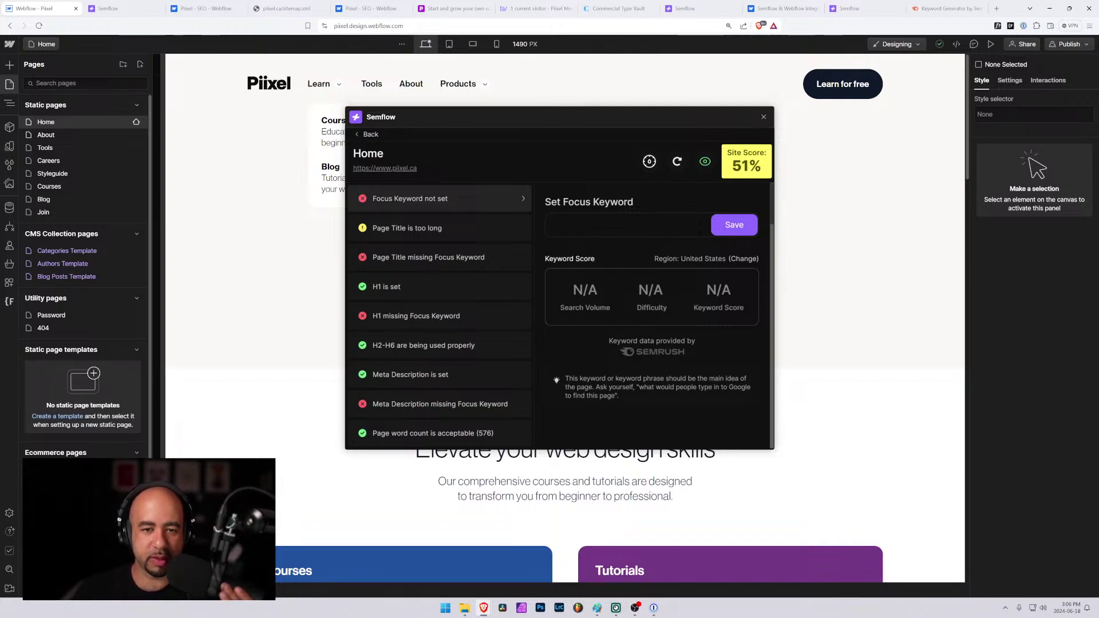
Move the Semflow window lower, save "learn how to do web design" as the Home page's focus keyword, and check its search volume.
left_click_drag(554, 117, 722, 265)
left_click_drag(746, 370, 551, 153)
left_click(567, 262)
type("web design")
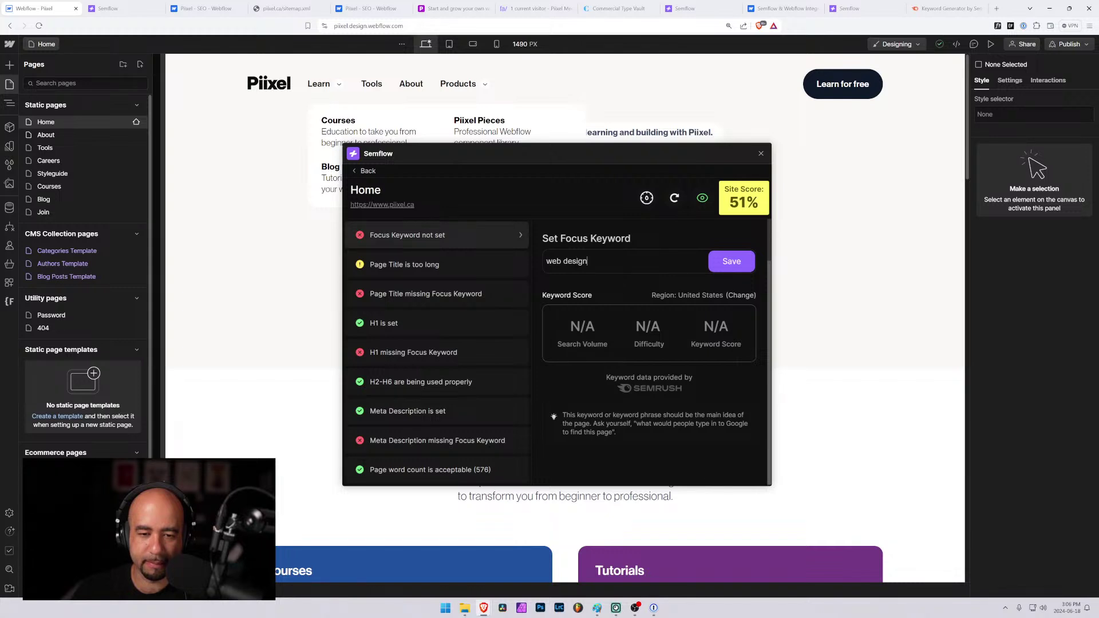
key("Home")
type("learn how ")
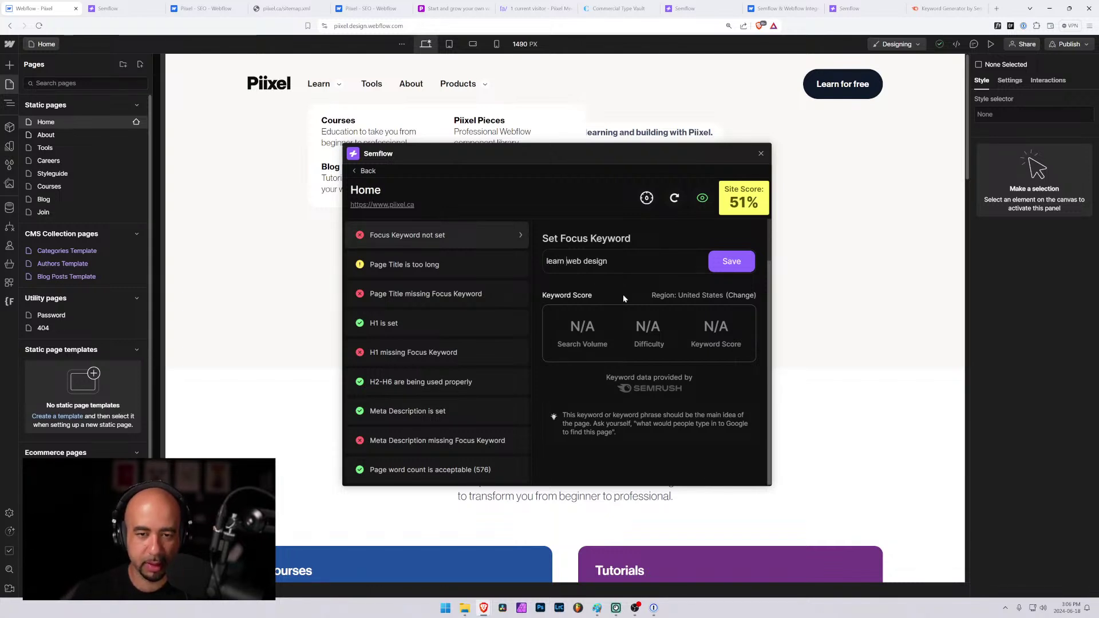
type("to do")
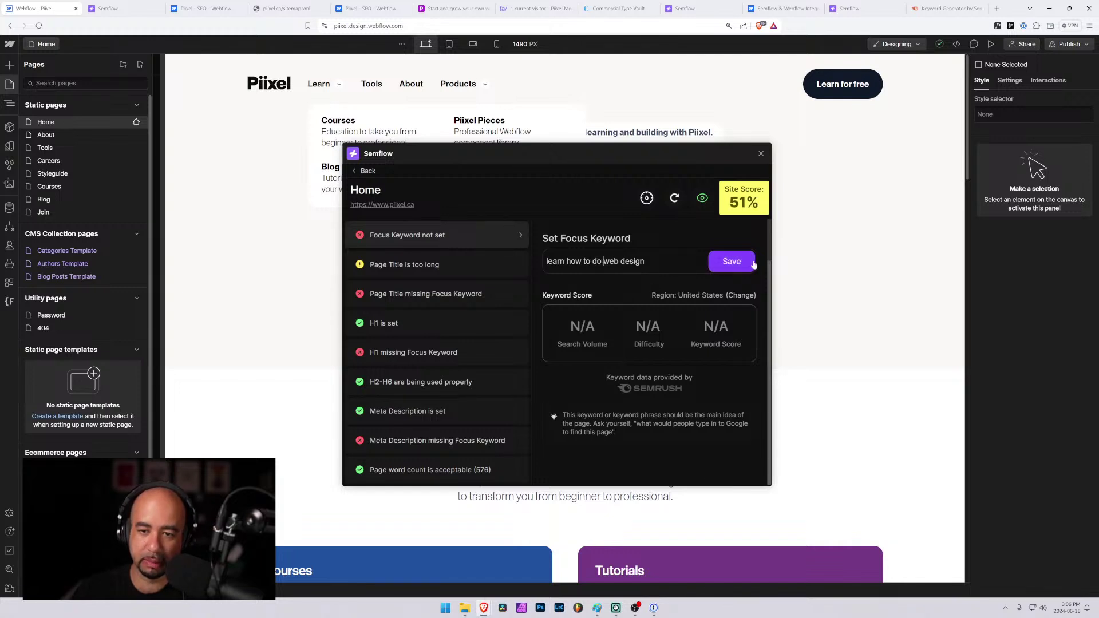
left_click(728, 262)
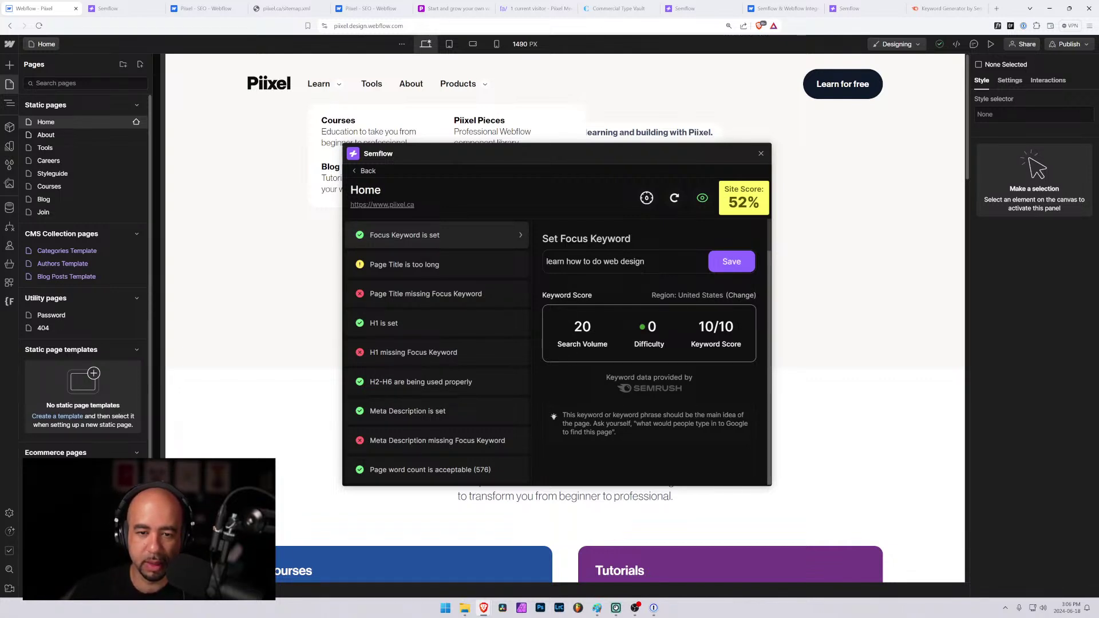
left_click_drag(573, 331, 603, 331)
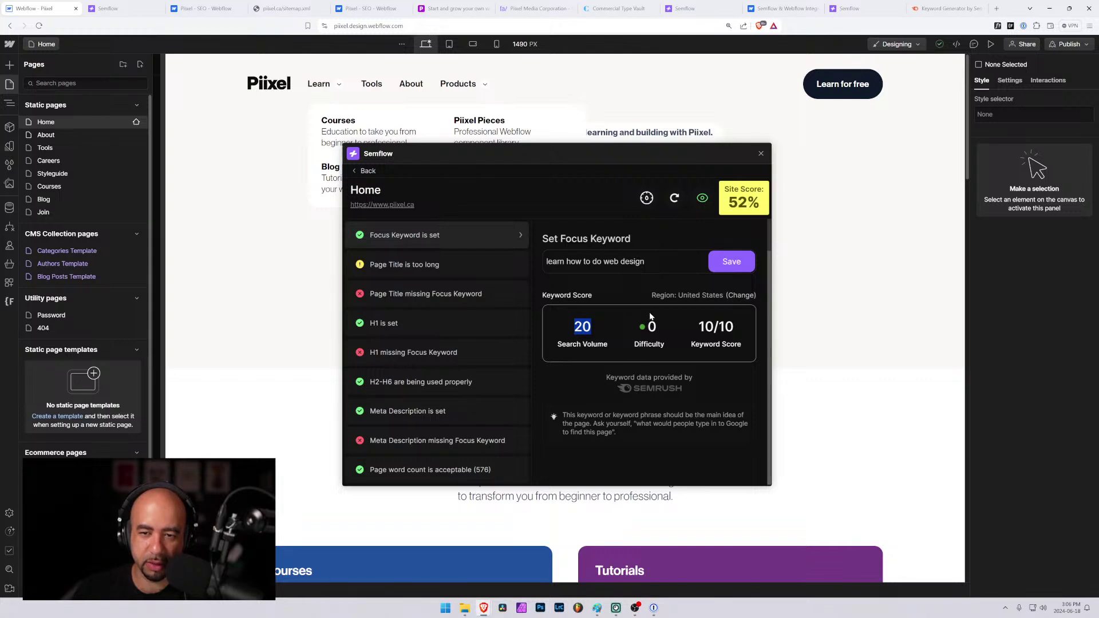
left_click(621, 323)
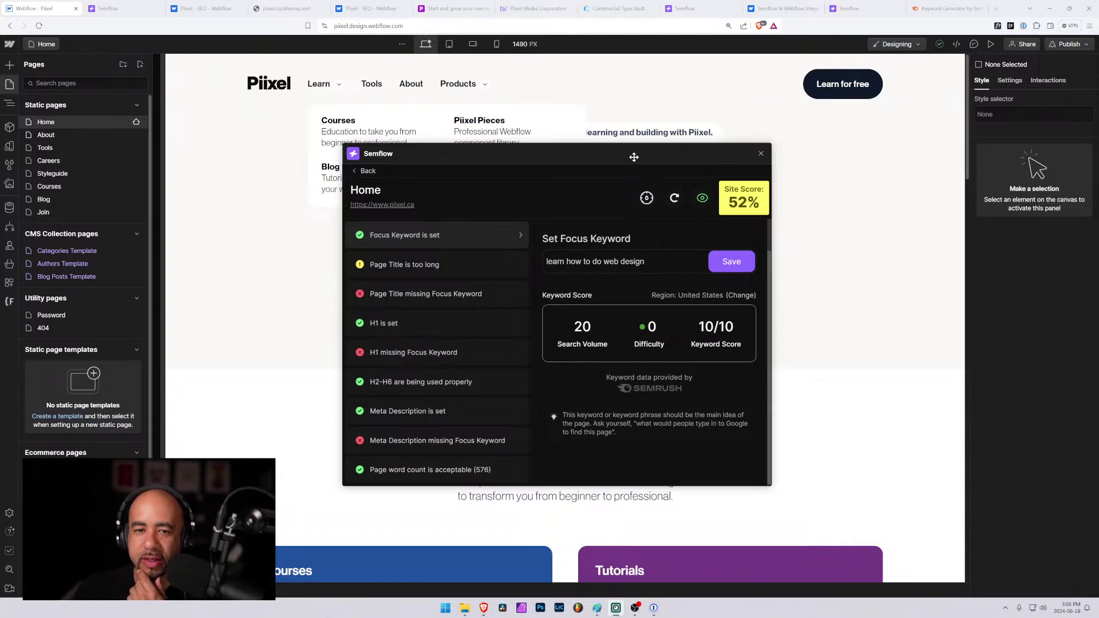
Find the live piixel.ca homepage among the open tabs and examine its main heading and the introductory text beneath it.
left_click(106, 8)
left_click(194, 8)
left_click(274, 6)
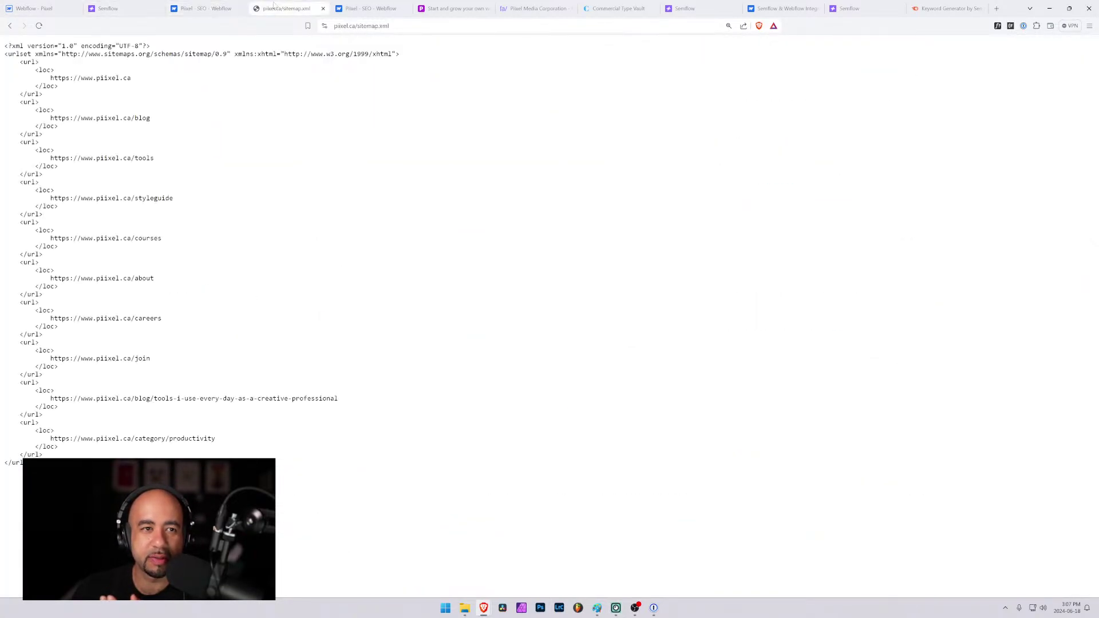
left_click(350, 7)
left_click(458, 12)
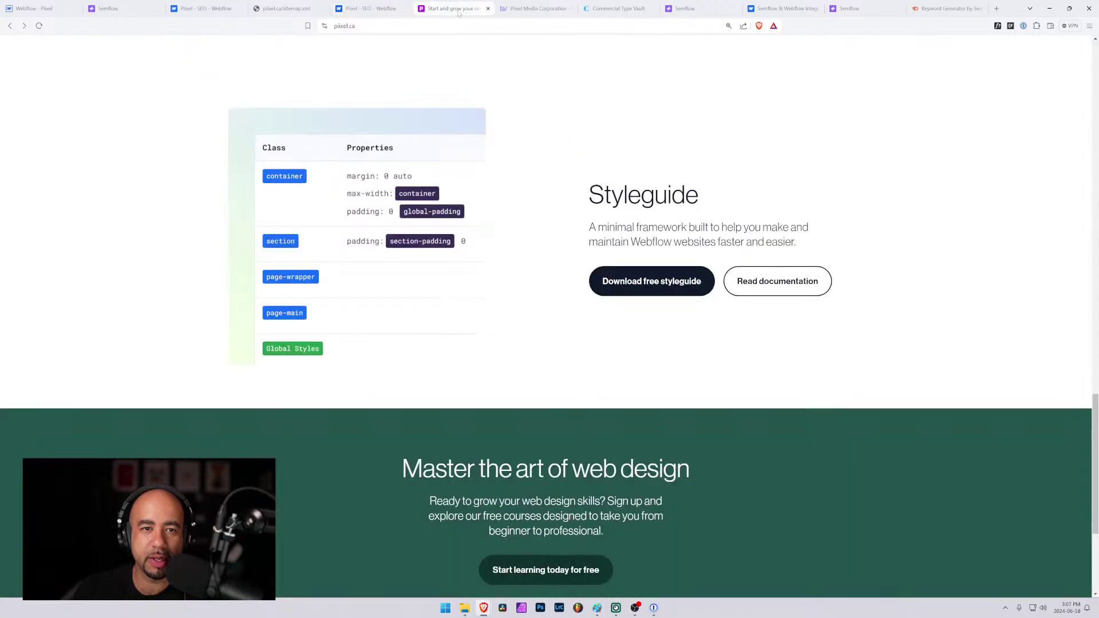
key("Home")
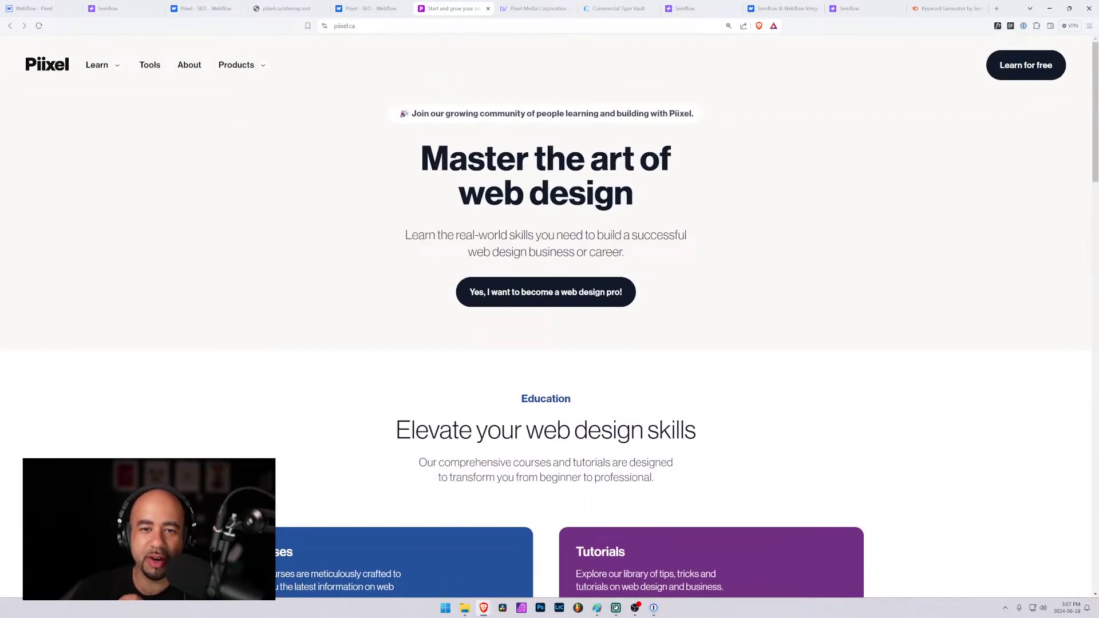
left_click_drag(634, 196, 420, 161)
left_click_drag(438, 236, 620, 252)
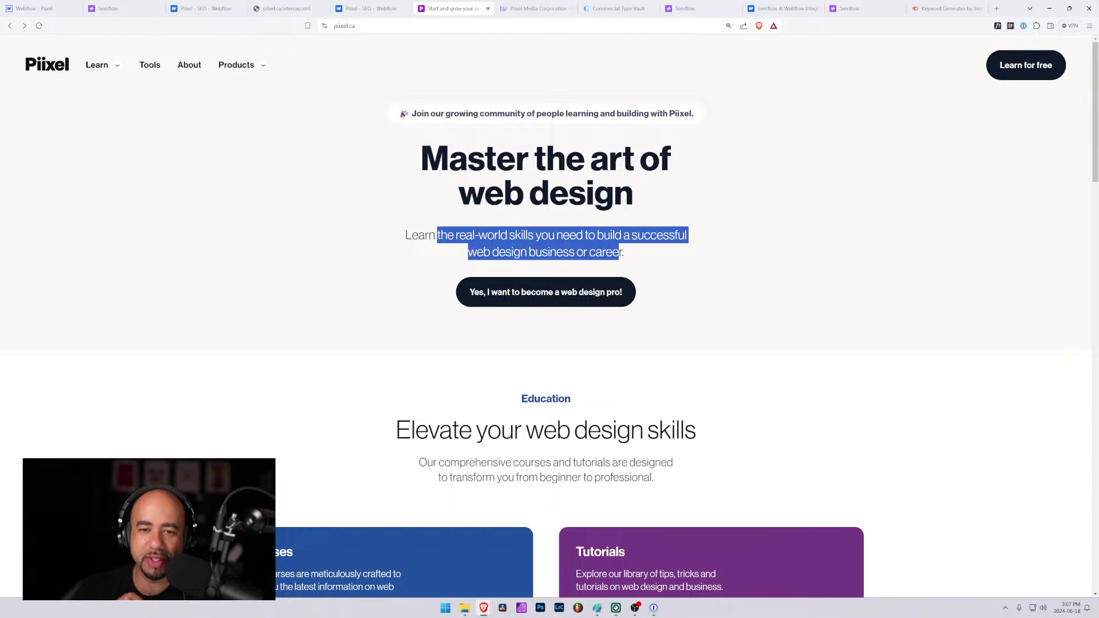
Review the live homepage's education, benefits and Webflow components sections for keyword ideas, ending at the page's start.
scroll(630, 261, "down", 3)
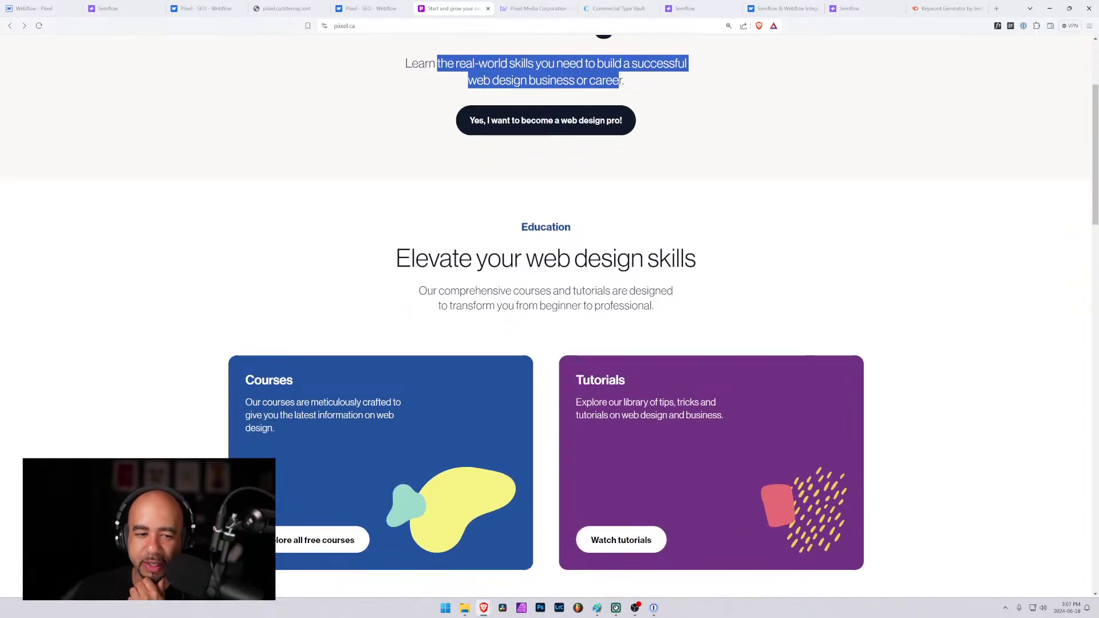
scroll(631, 261, "down", 5)
scroll(630, 261, "down", 4)
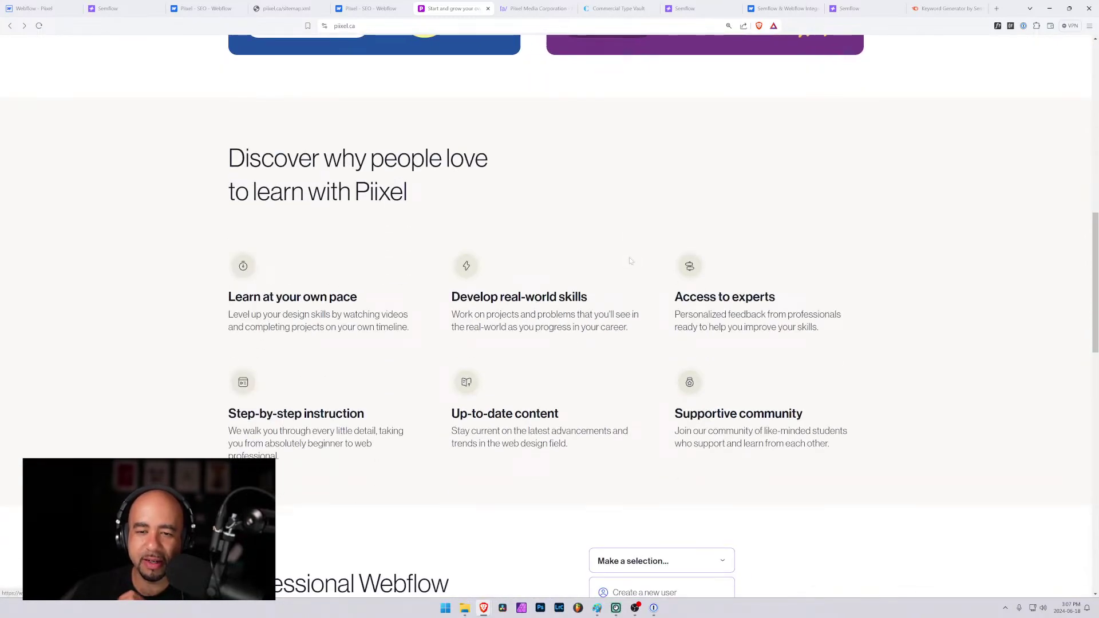
scroll(630, 257, "down", 4)
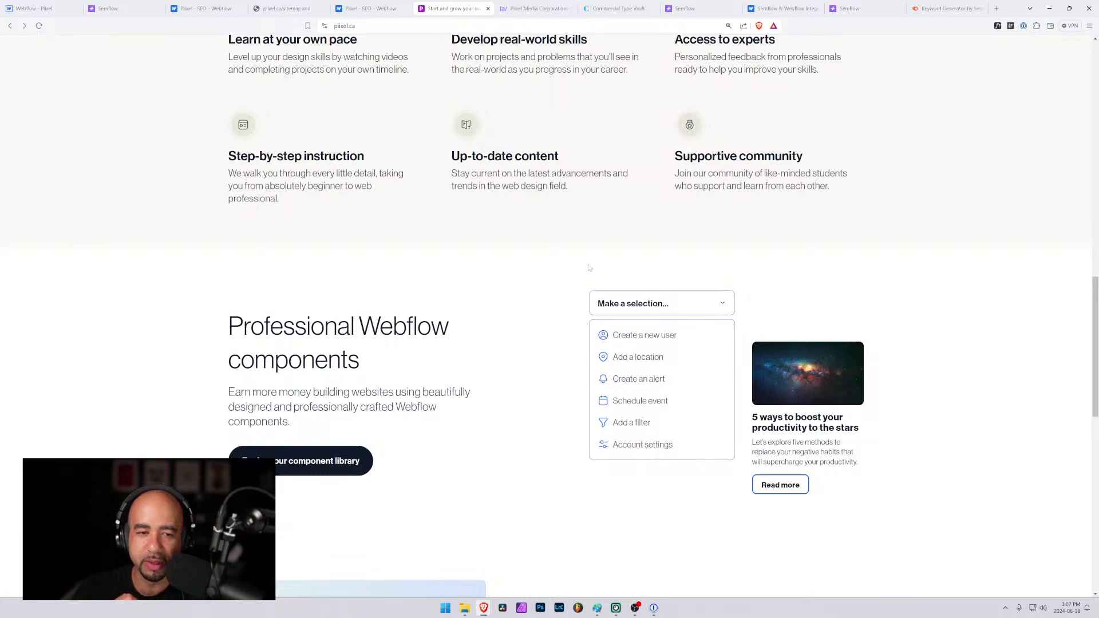
scroll(589, 268, "up", 12)
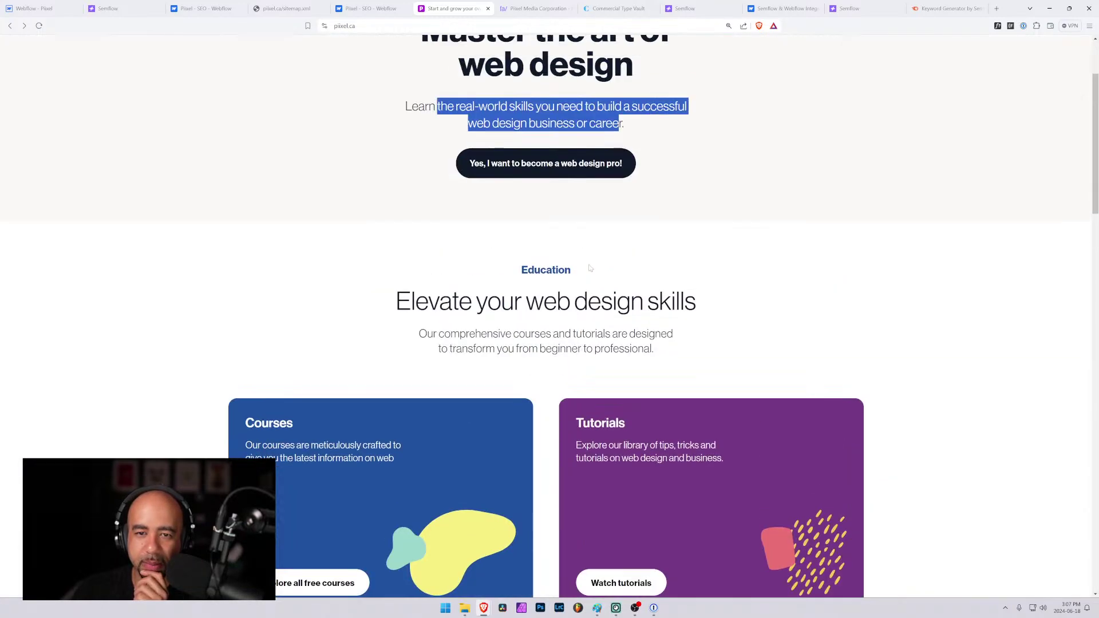
scroll(589, 268, "down", 3)
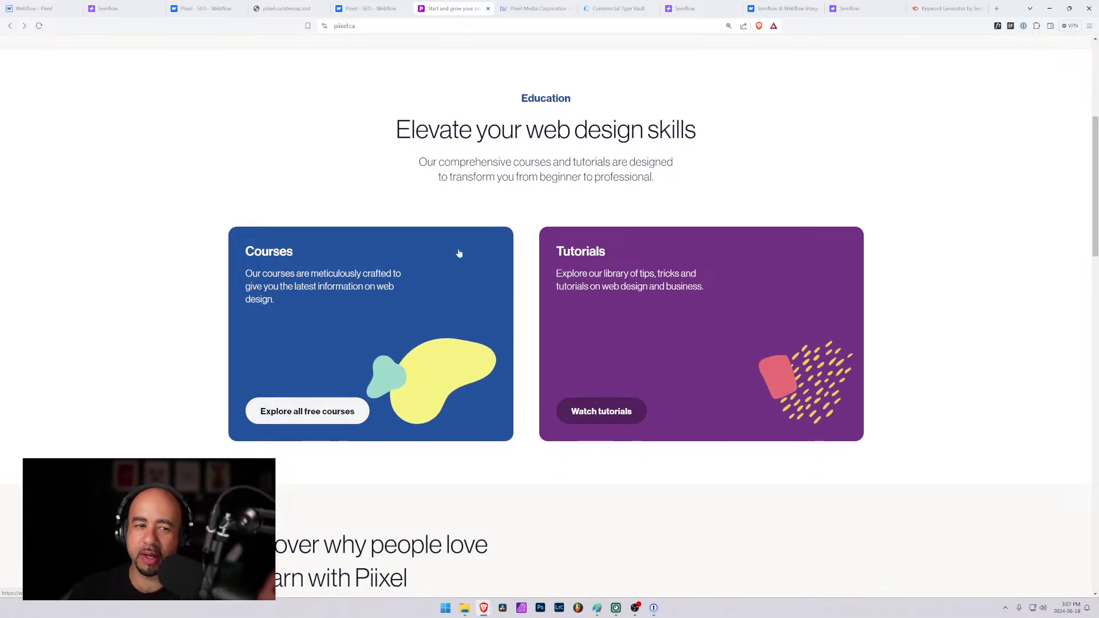
scroll(459, 253, "up", 1)
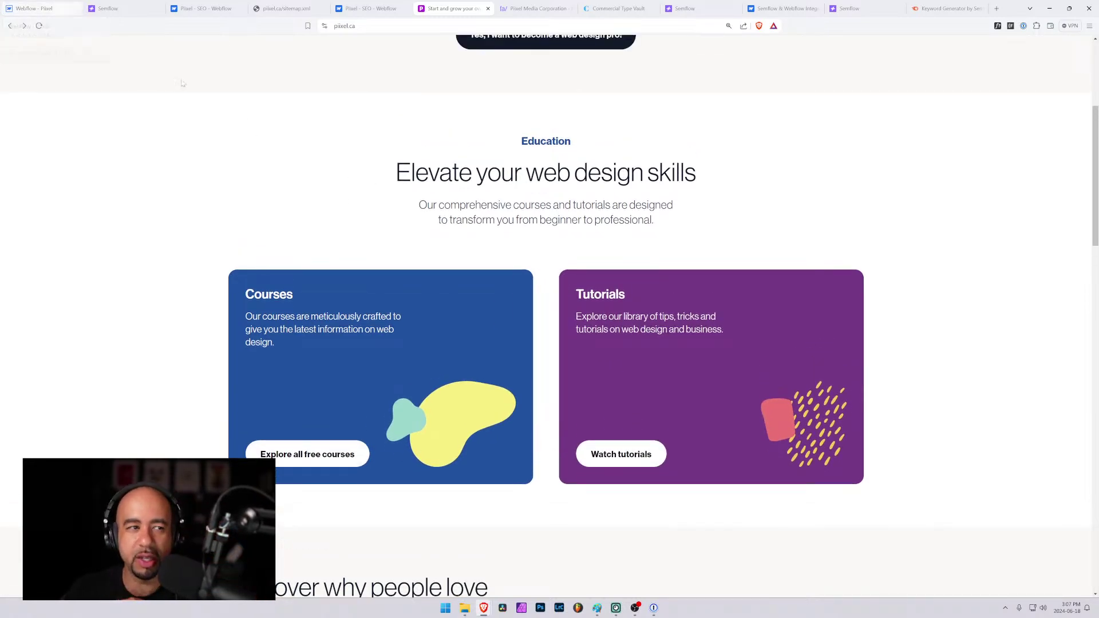
scroll(703, 275, "up", 5)
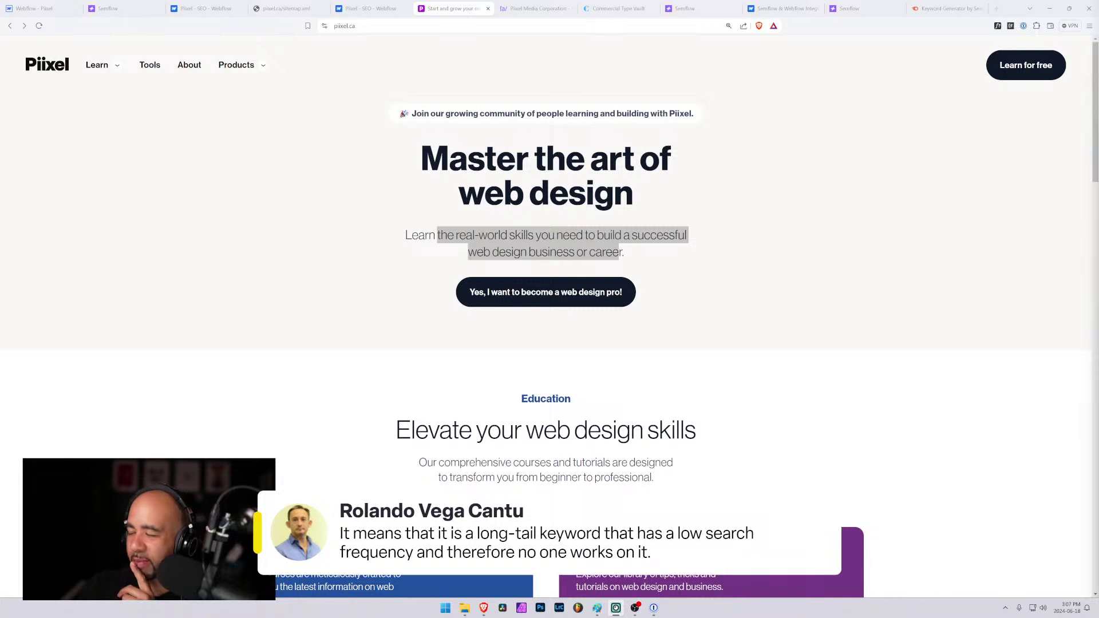
Return to the Webflow Designer, save "web design" as the Home page's focus keyword, and check its search volume and keyword score.
key("ctrl+2")
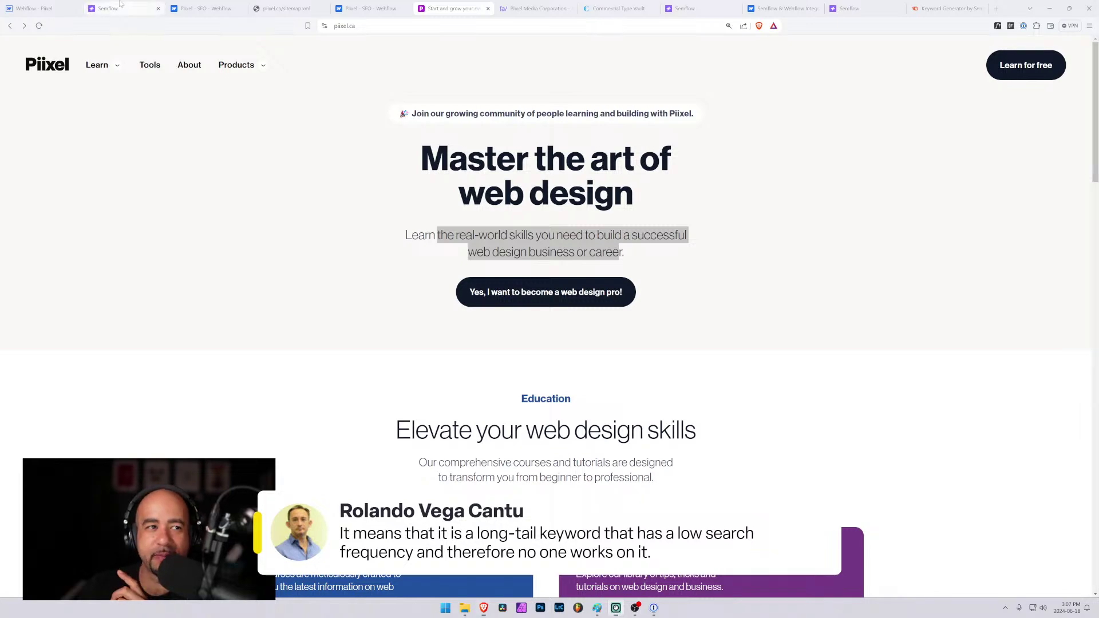
key("ctrl+1")
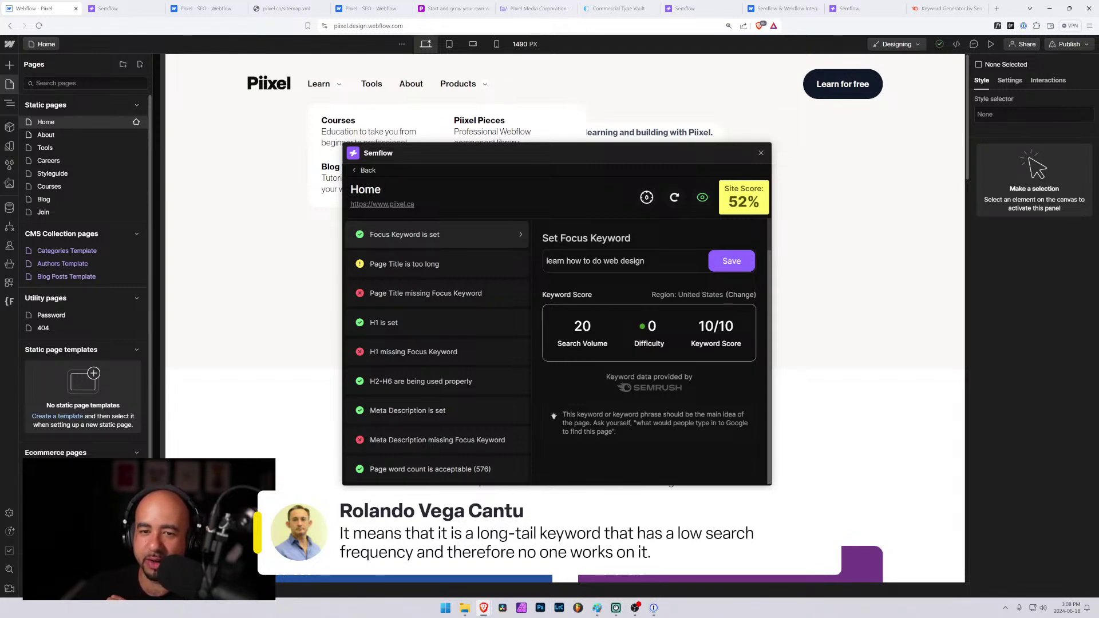
key("ctrl+a")
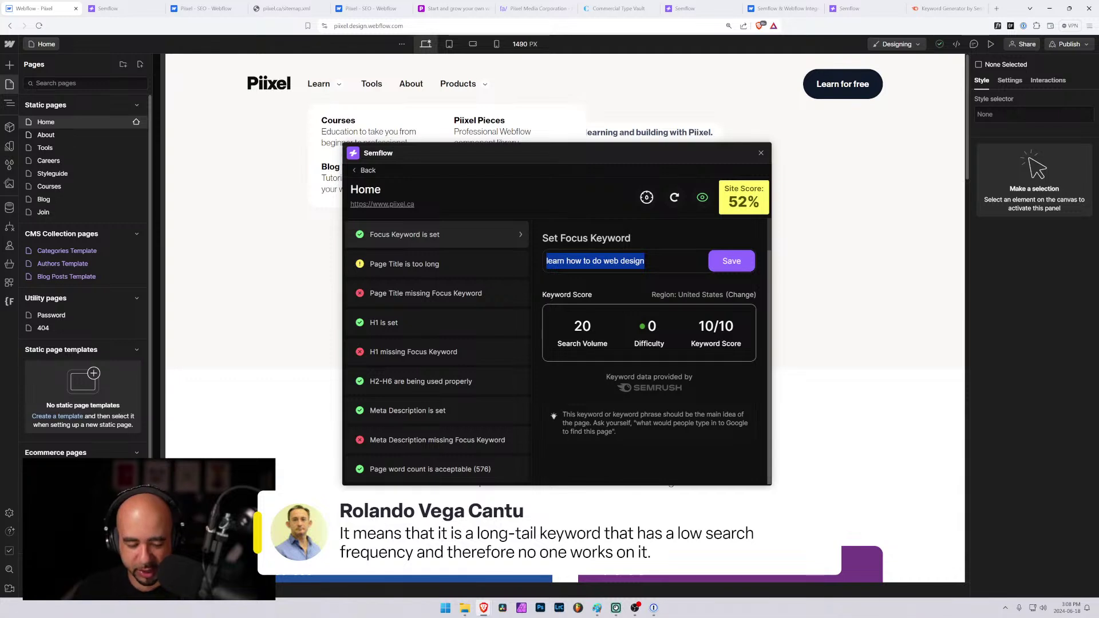
type("web design")
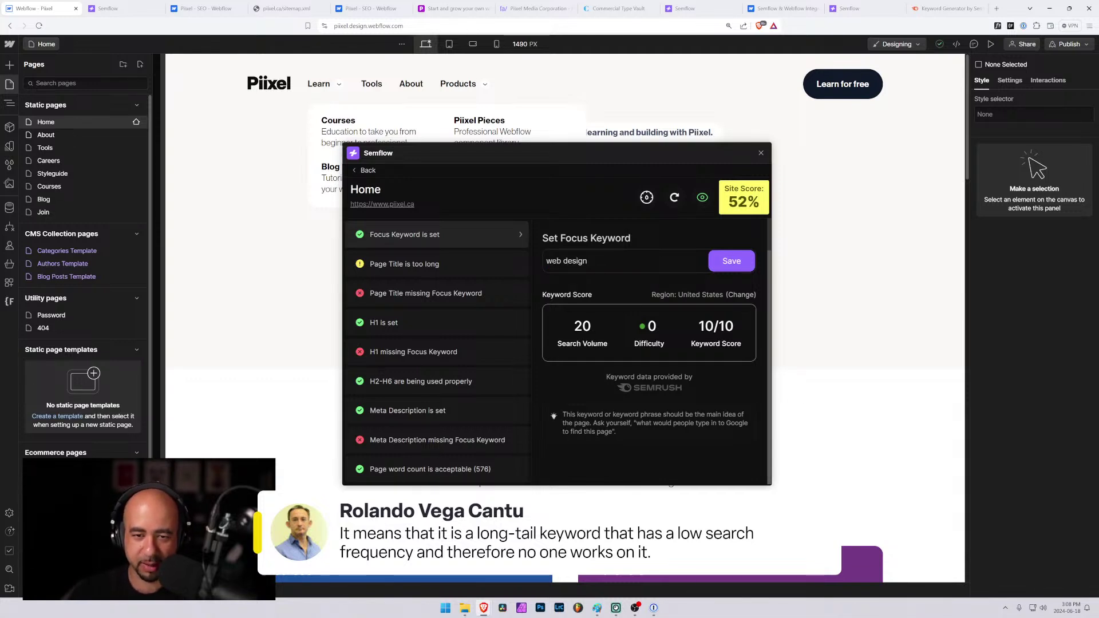
left_click(712, 260)
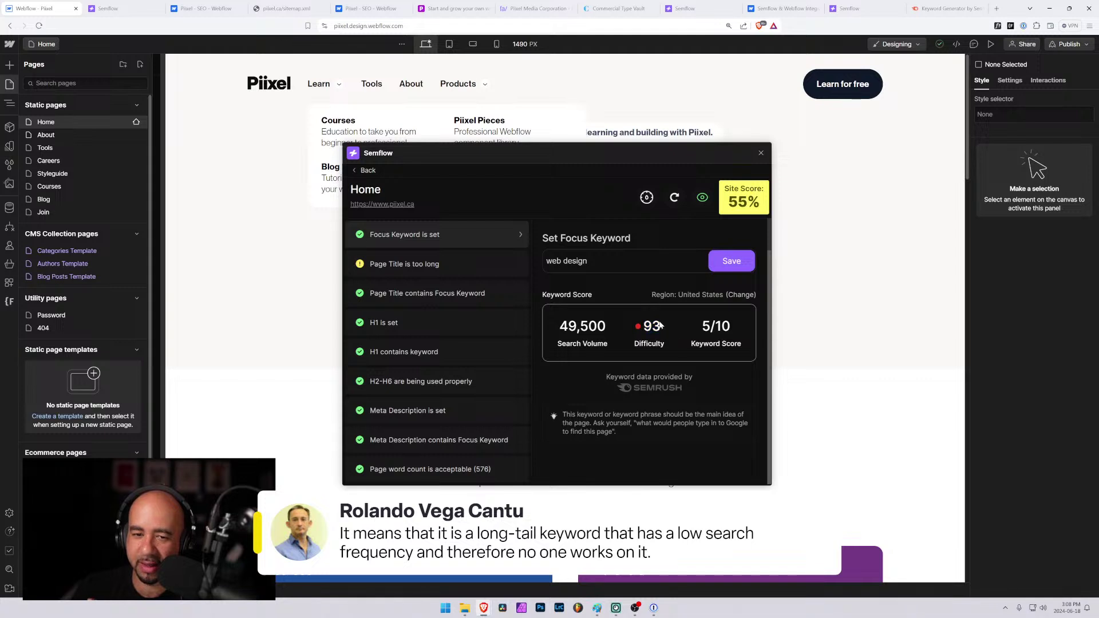
left_click_drag(608, 331, 559, 328)
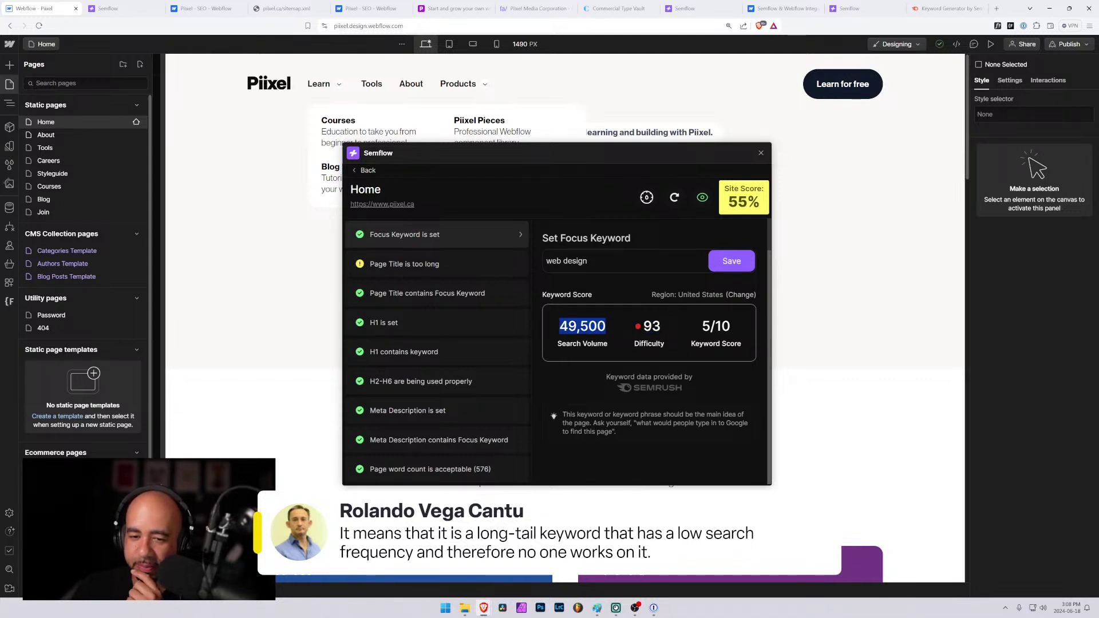
left_click(694, 441)
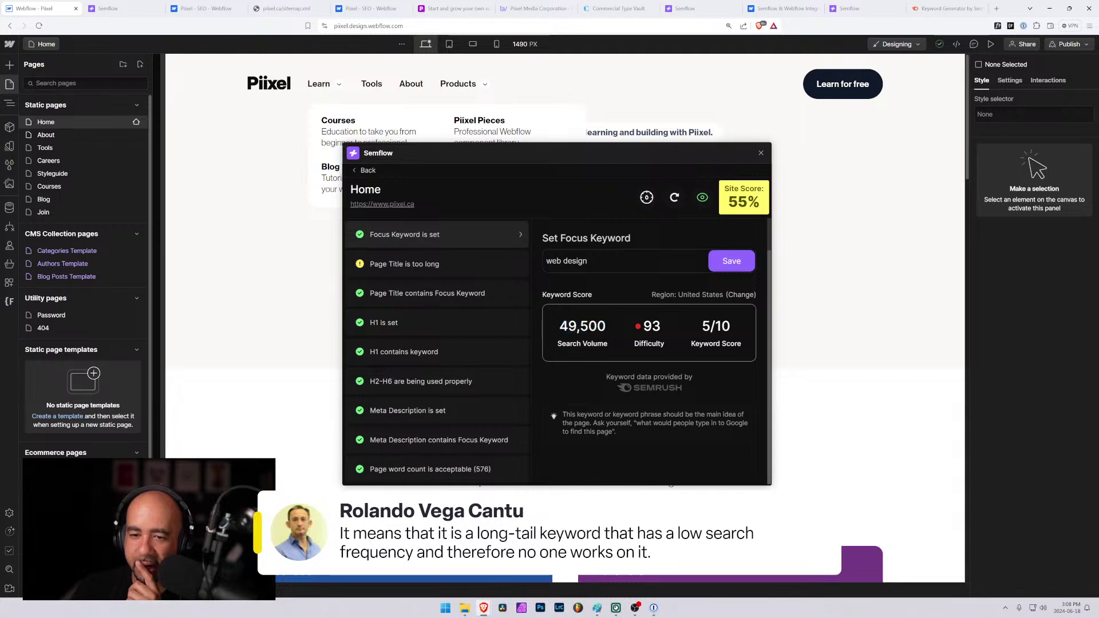
left_click(724, 348)
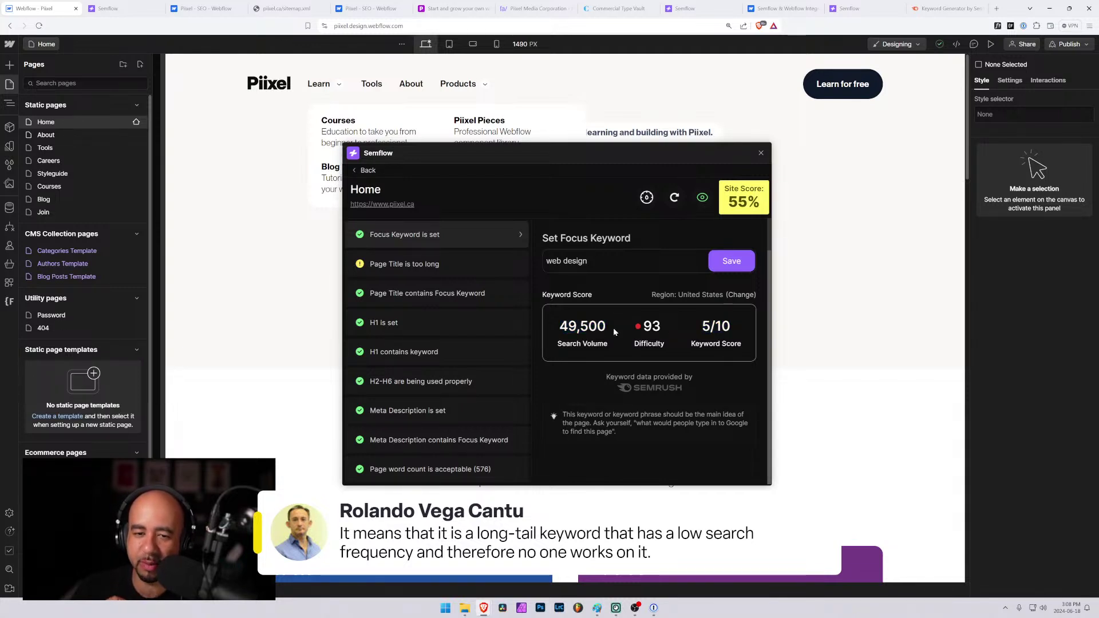
left_click_drag(614, 332, 576, 327)
Extend the Home page's focus keyword to "learn web design" and save it.
left_click(546, 261)
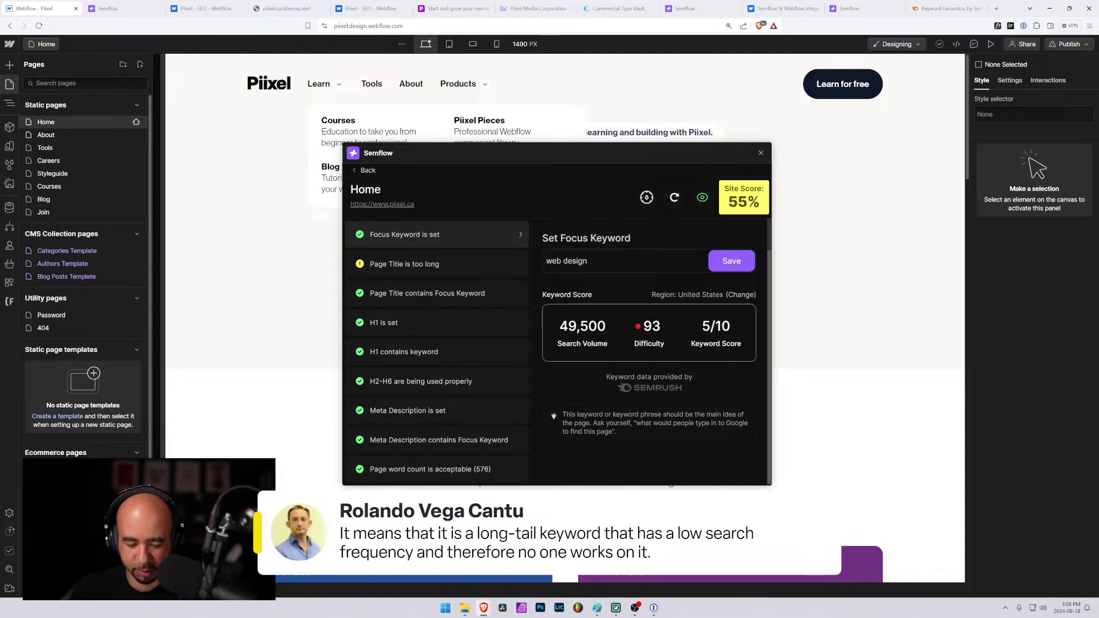
type("learn")
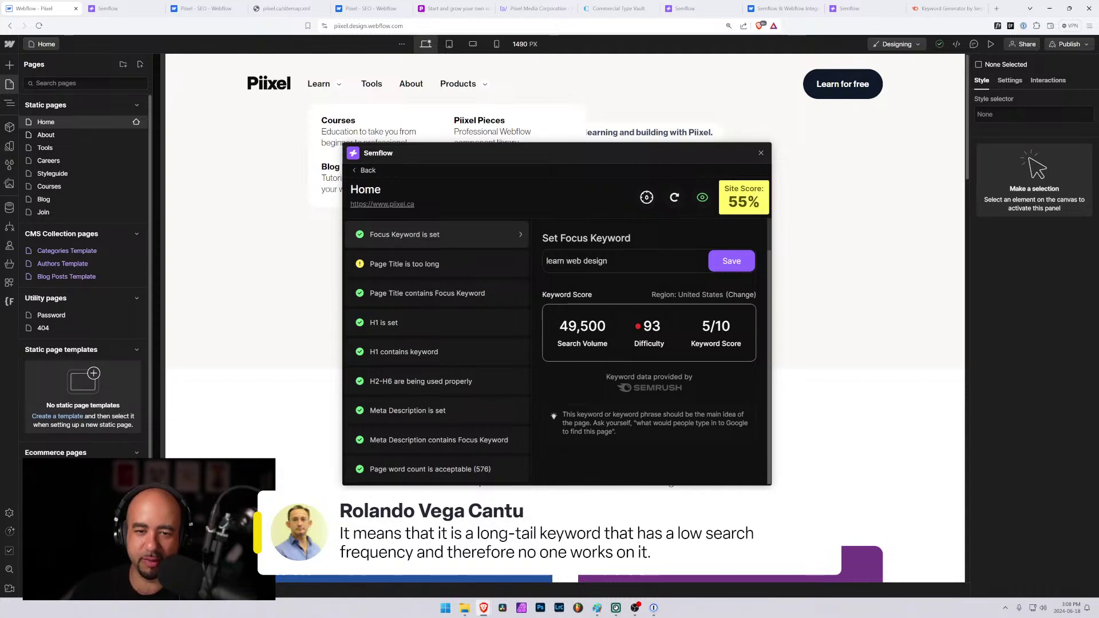
left_click(732, 261)
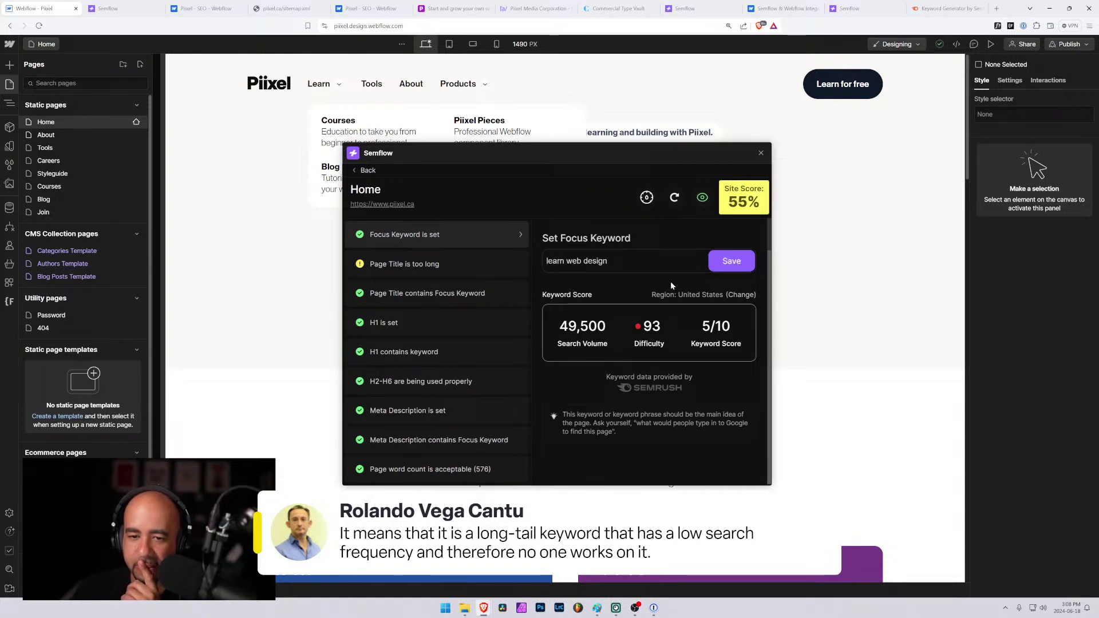
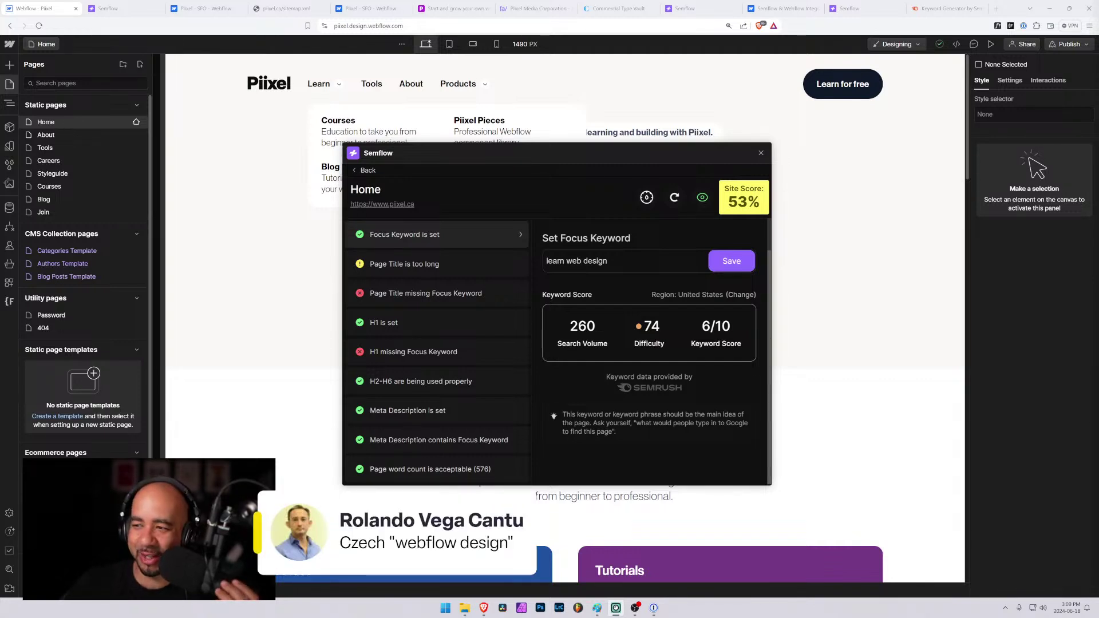
Save "webflow design" as the Home page's focus keyword and check its search volume.
key("ctrl+a")
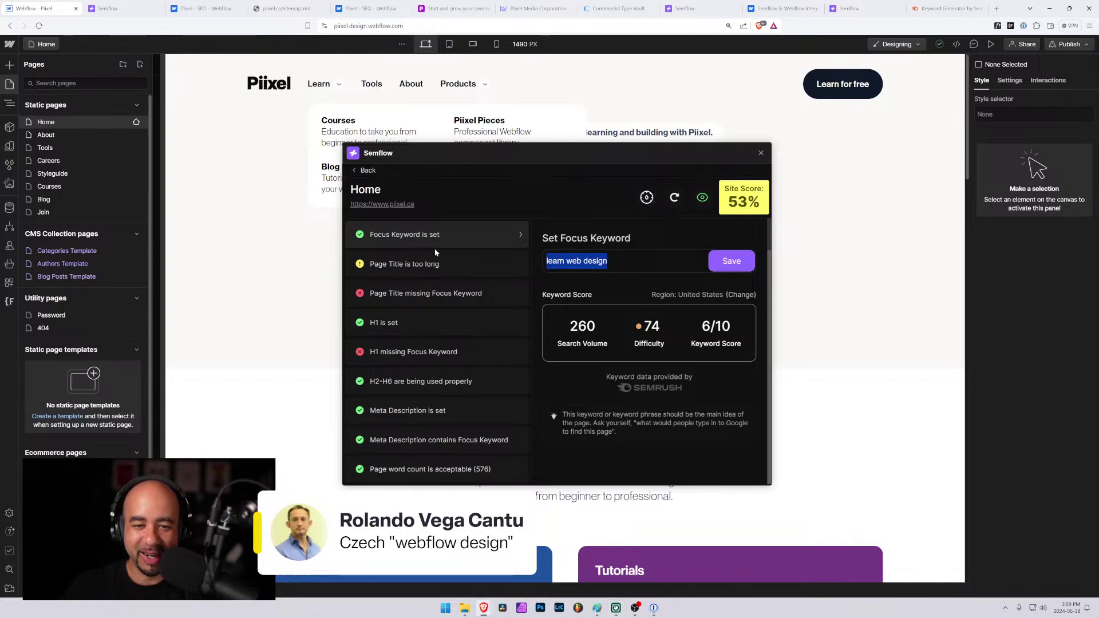
type("weblflow ")
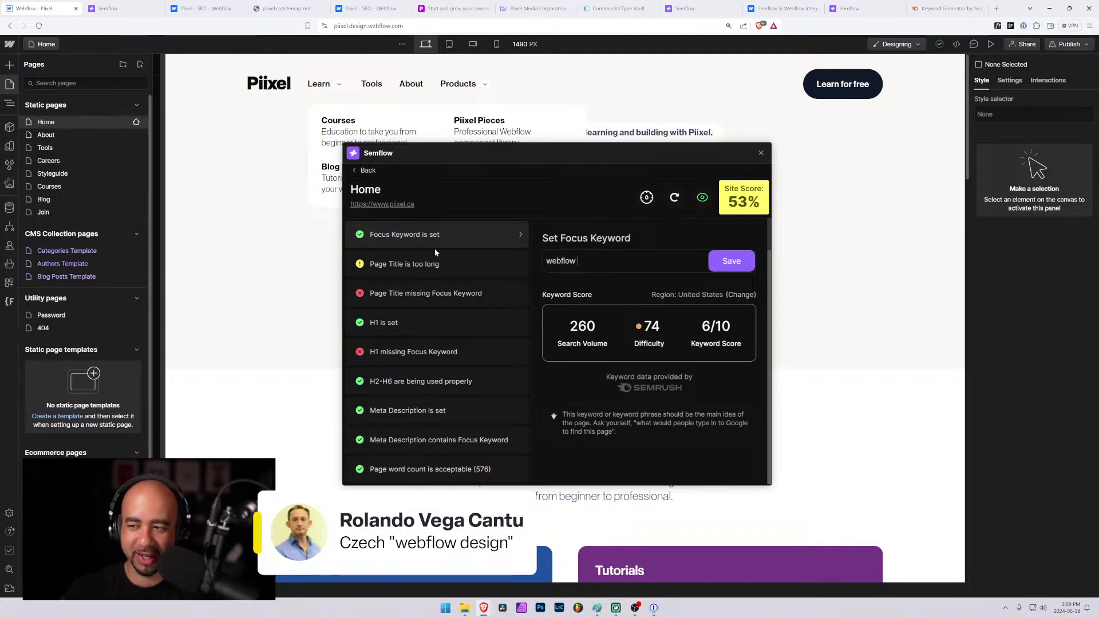
type("design")
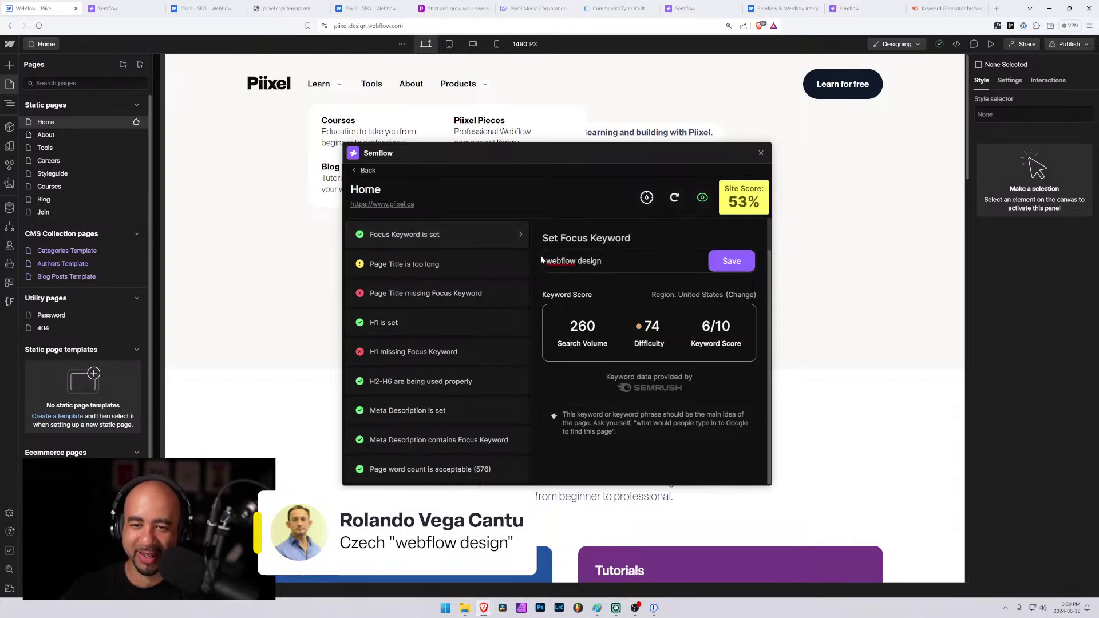
left_click(732, 262)
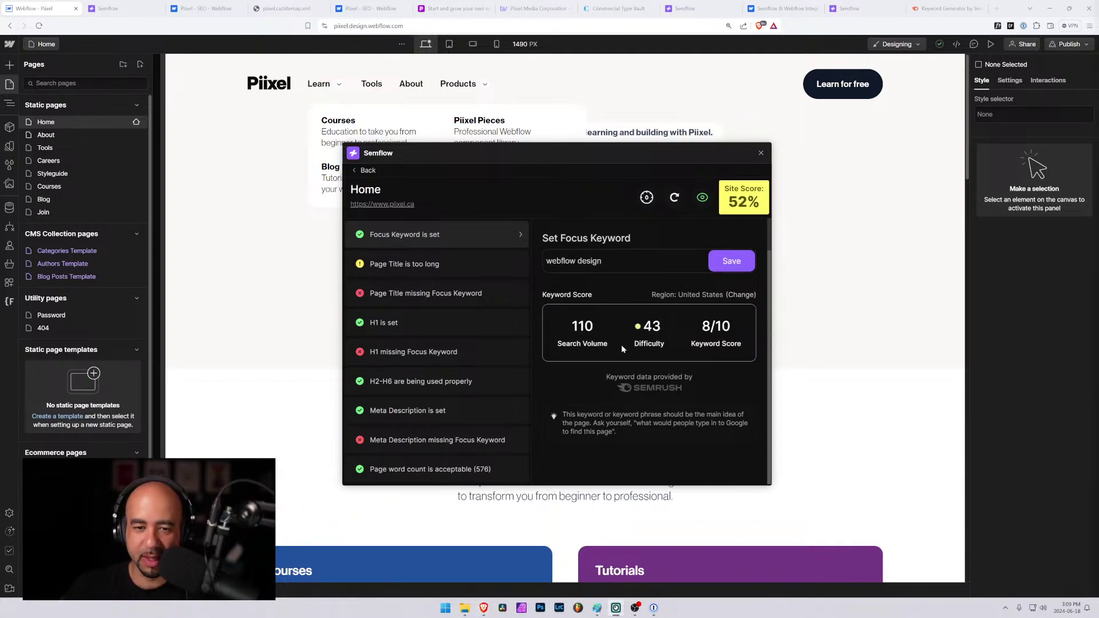
triple_click(611, 265)
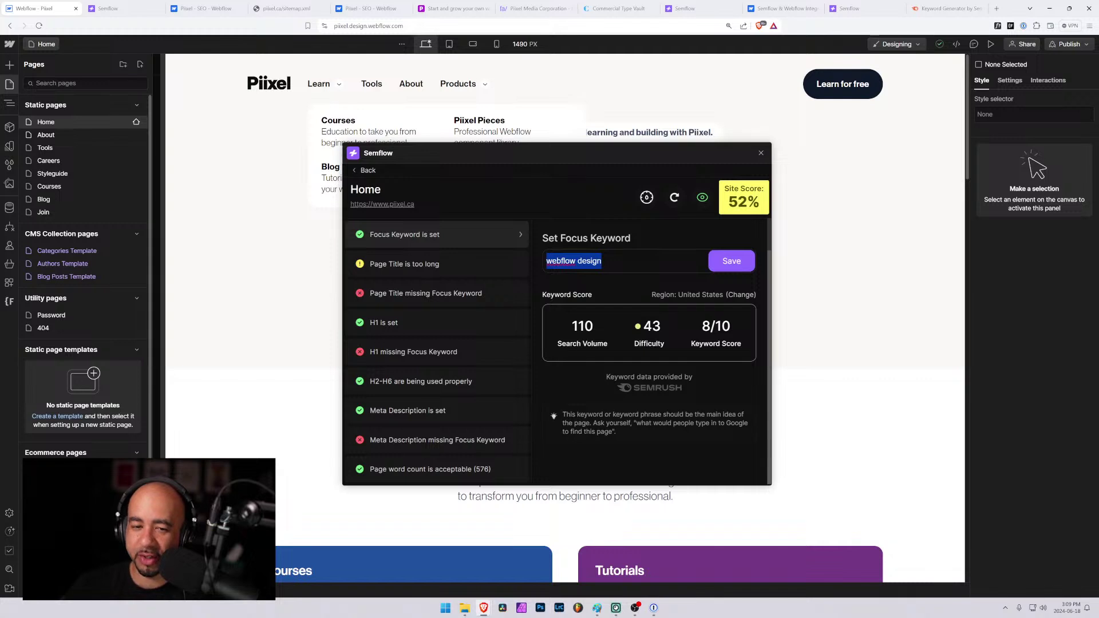
left_click_drag(571, 327, 603, 325)
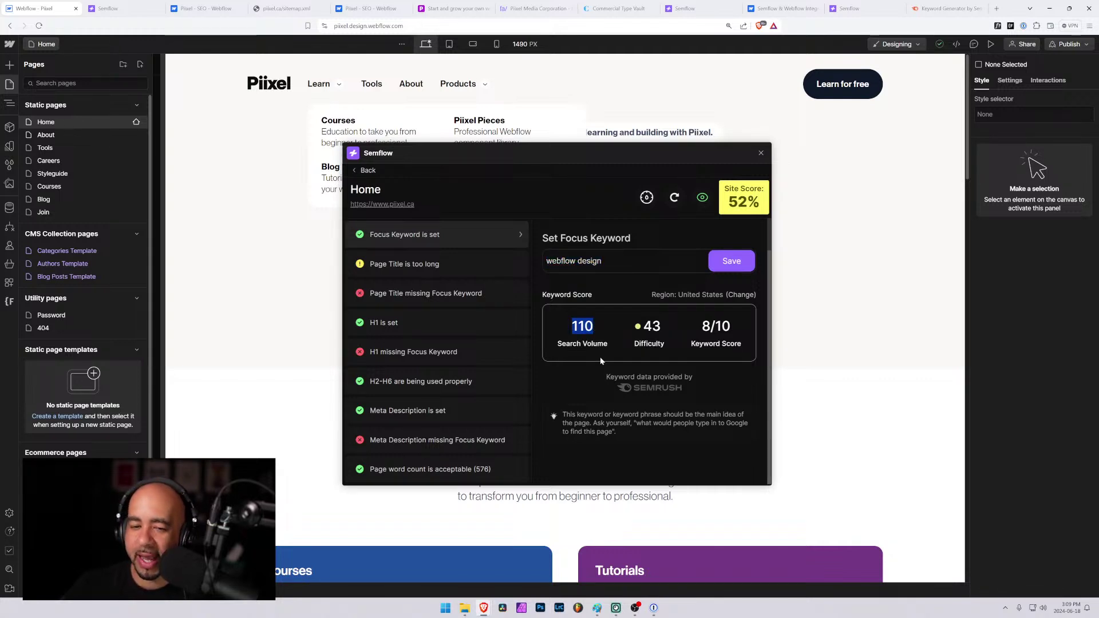
Try to look up "webflow design" in Semrush's Keyword Magic Tool, dismiss the login dialog, and return to the Webflow Designer.
left_click(944, 8)
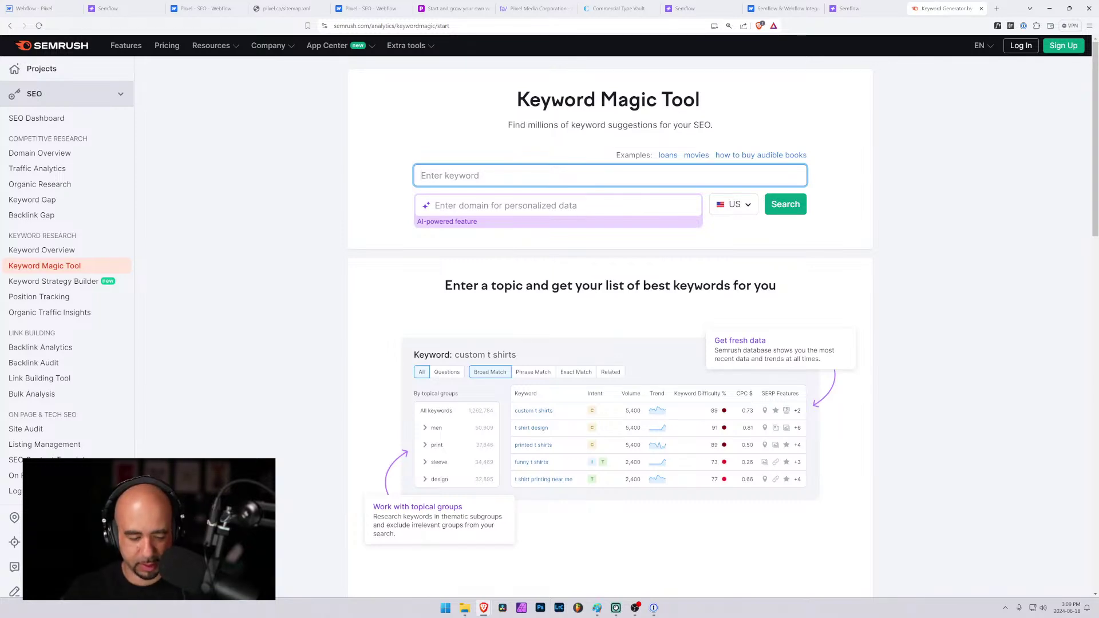
type("webflow design")
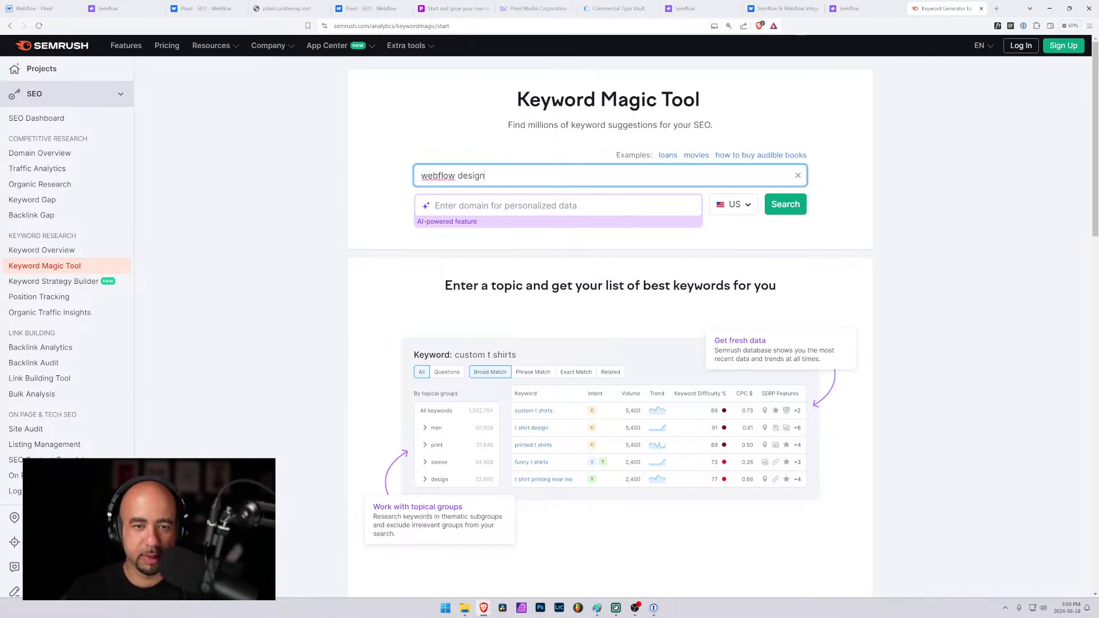
key("Return")
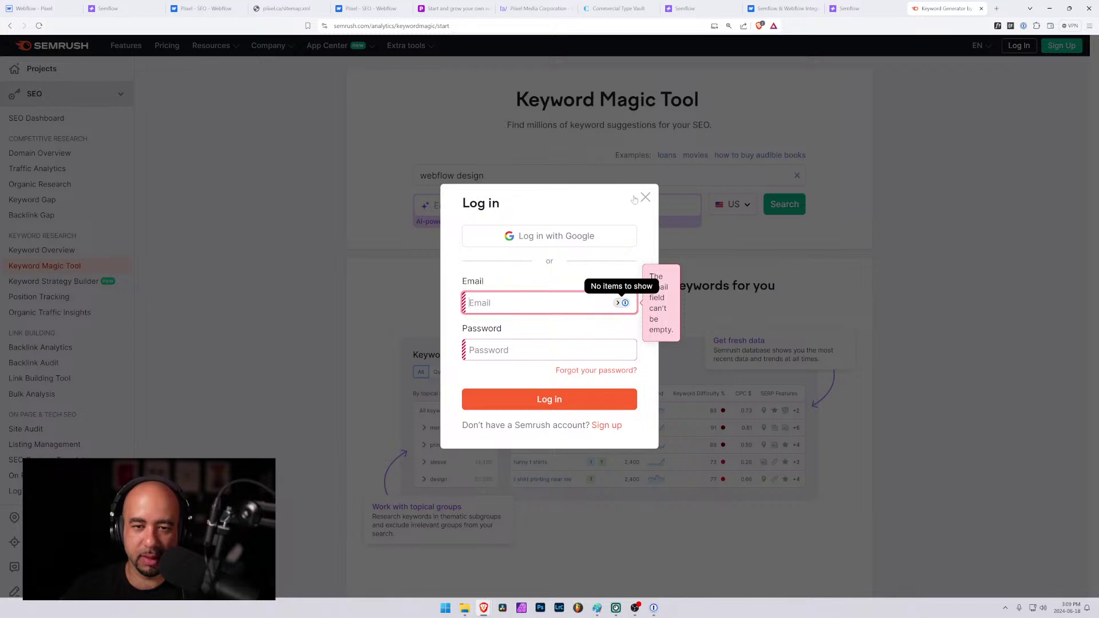
left_click(633, 198)
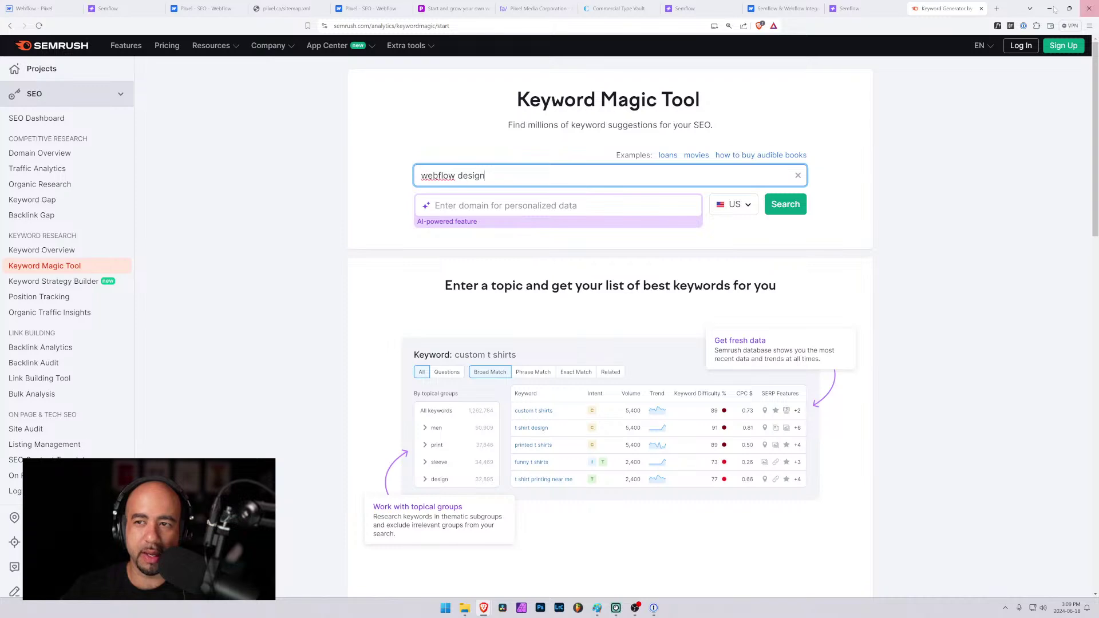
left_click(108, 8)
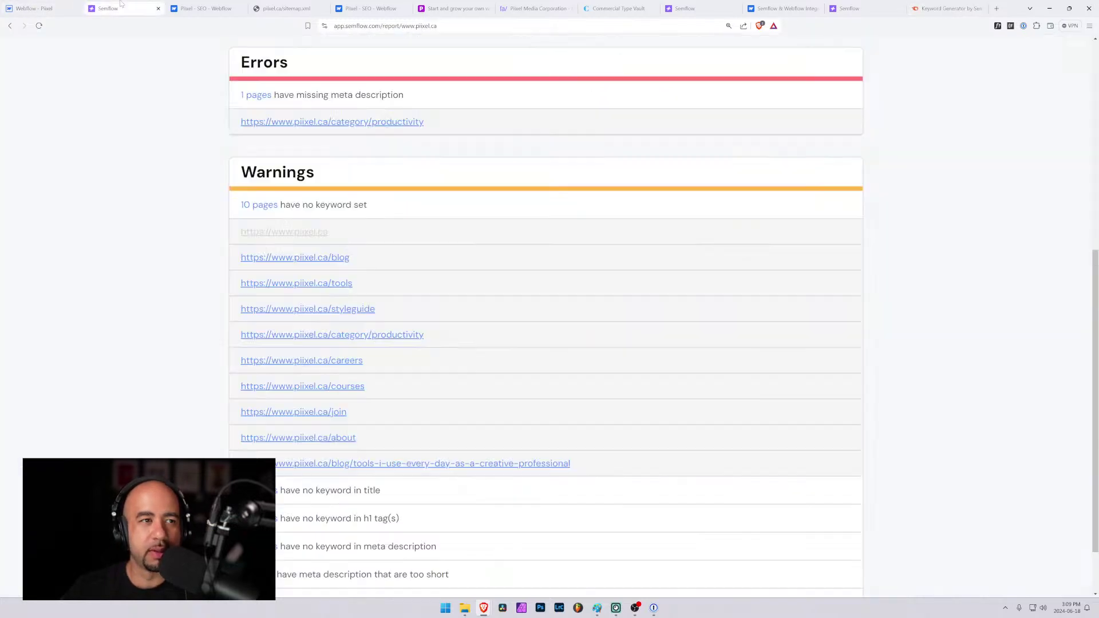
left_click(35, 8)
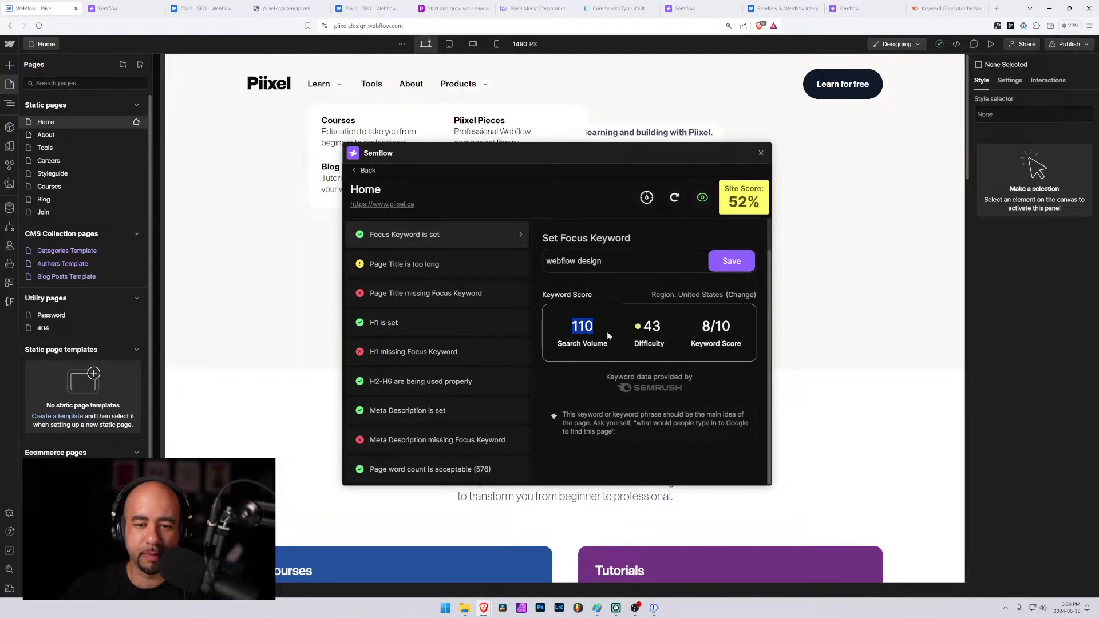
left_click(961, 6)
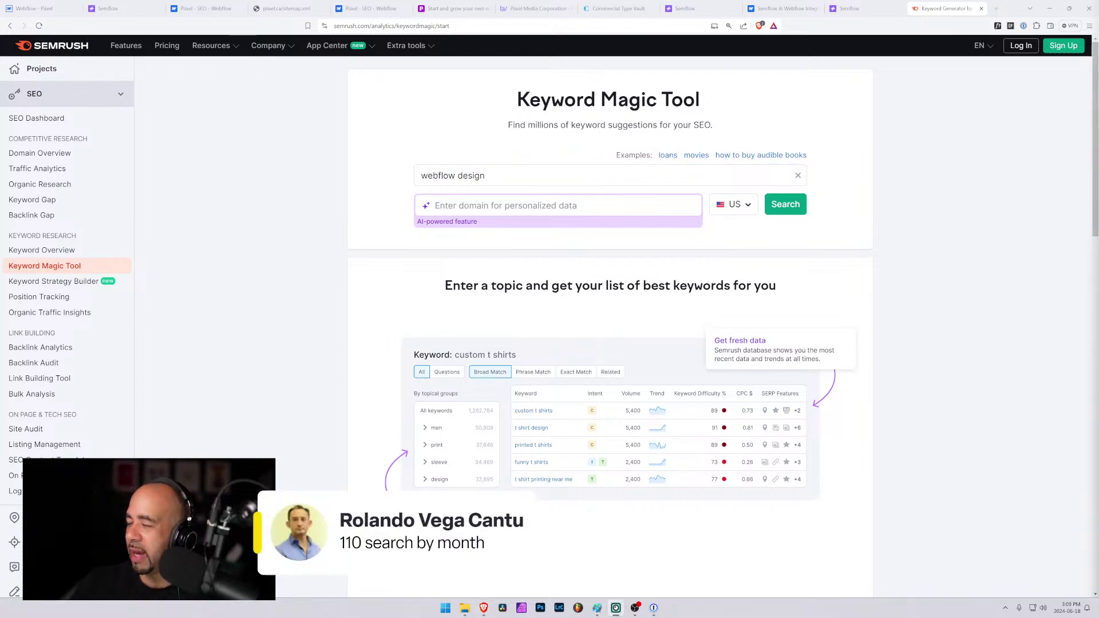
key("ctrl+Tab")
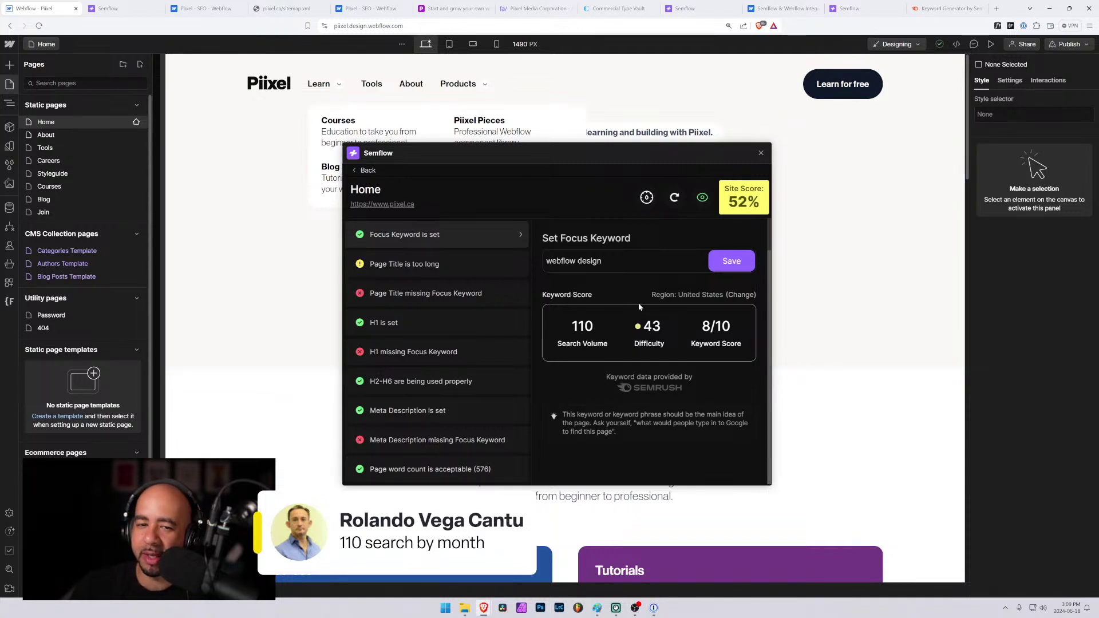
Shorten the Home page's focus keyword to "webflow", save it, and check its search volume.
double_click(590, 262)
key("BackSpace")
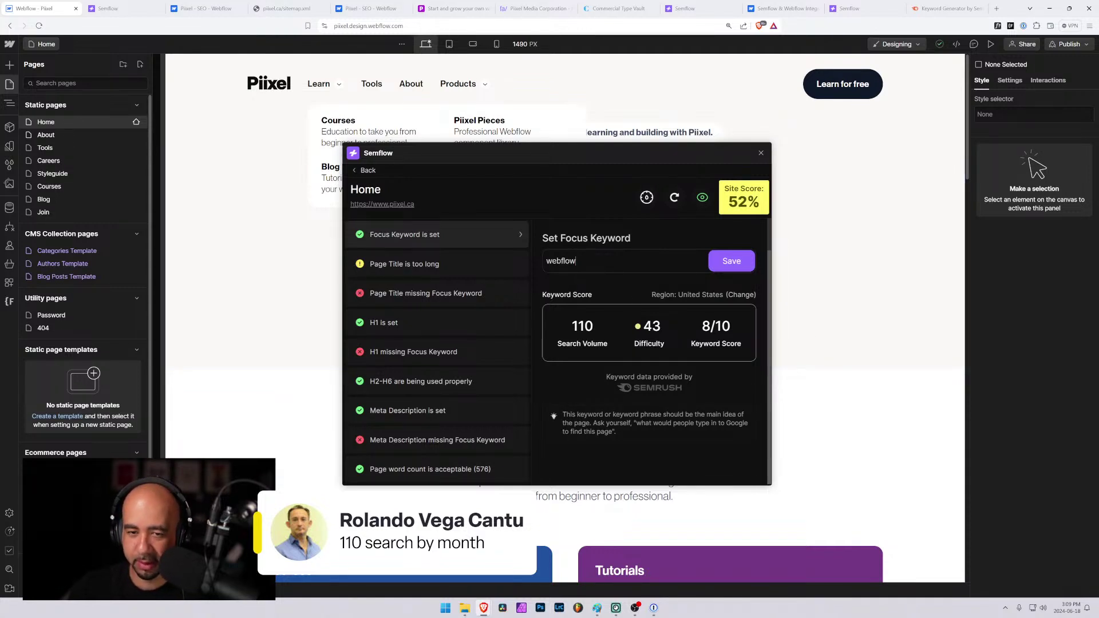
left_click(752, 264)
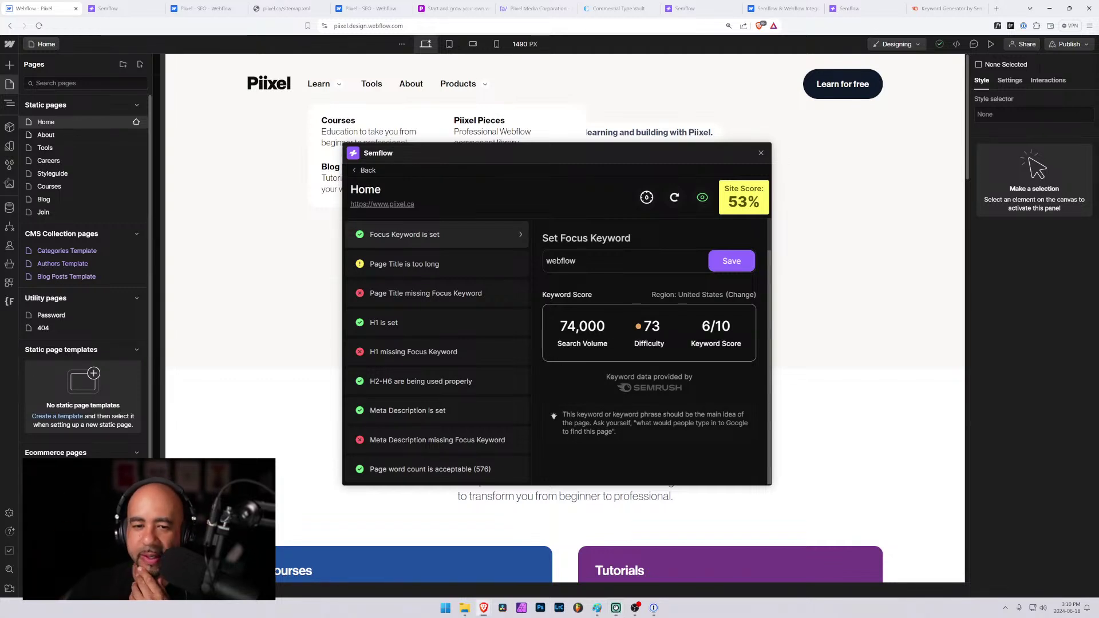
left_click_drag(558, 327, 606, 326)
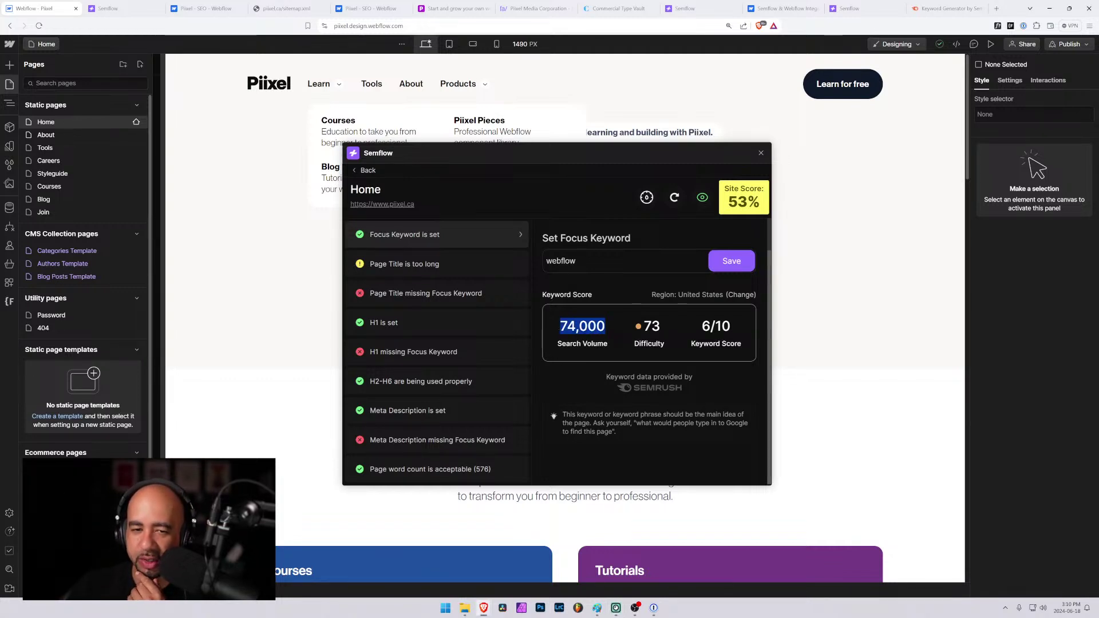
Extend the Home page's focus keyword to "learn webflow" and save it.
left_click(576, 262)
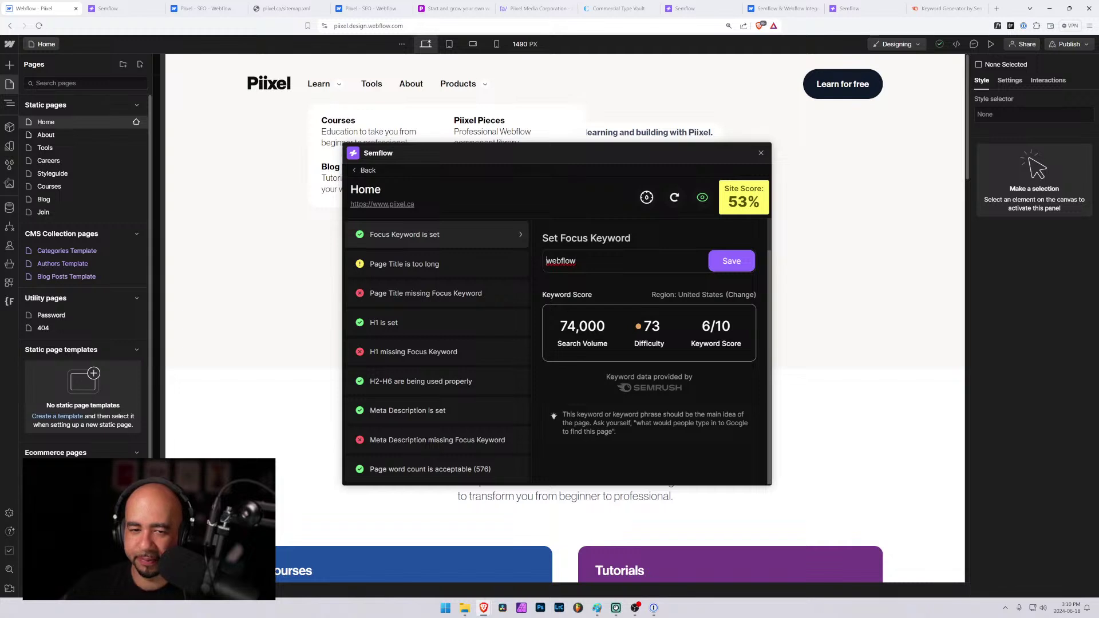
key("Home")
type("learn")
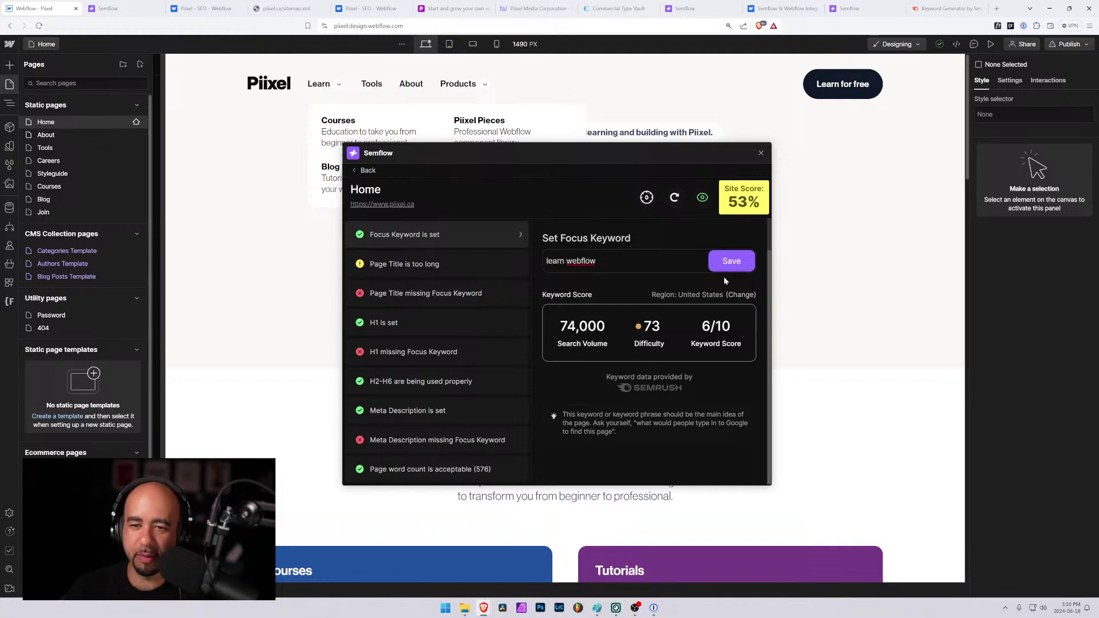
left_click(732, 261)
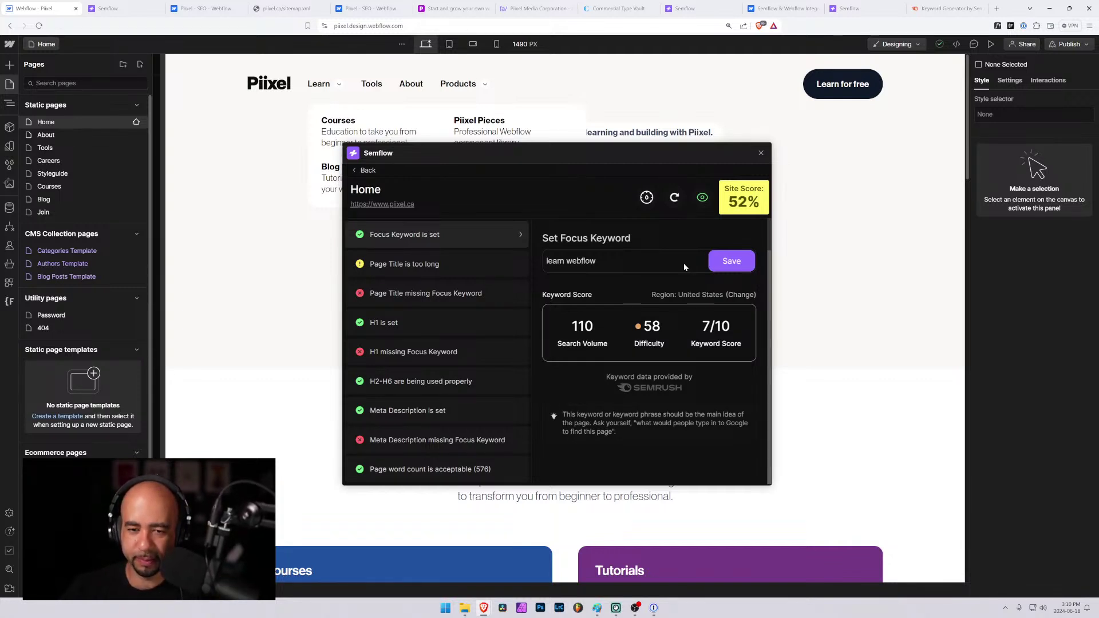
Change the Home page's focus keyword back to "learn web design" and save it.
key("ctrl+a")
key("End")
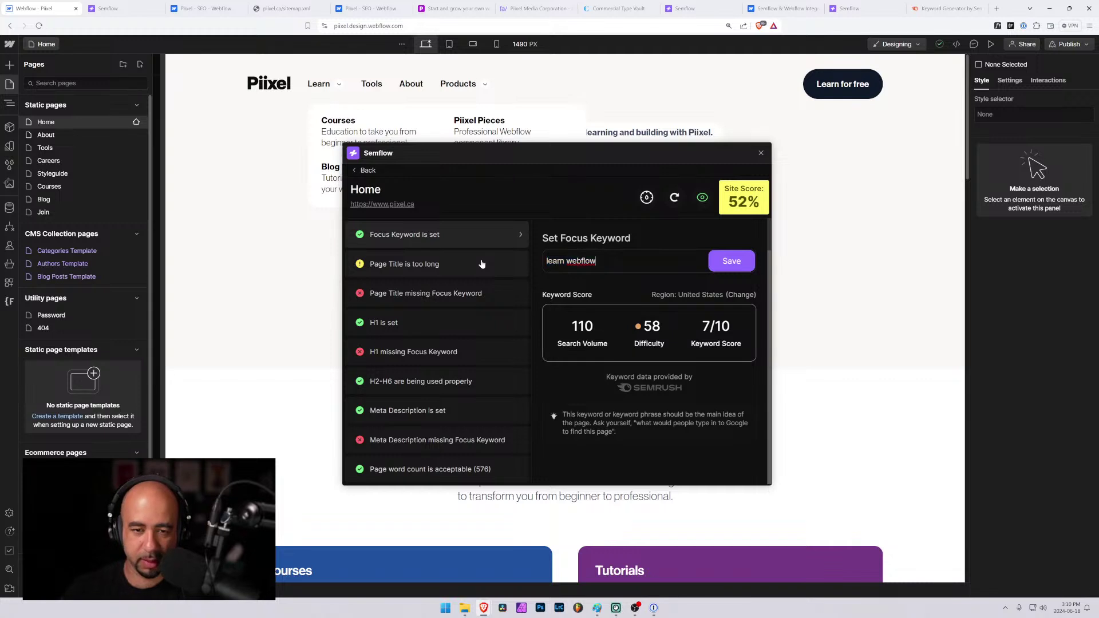
key("ctrl+shift+Left")
type("web design")
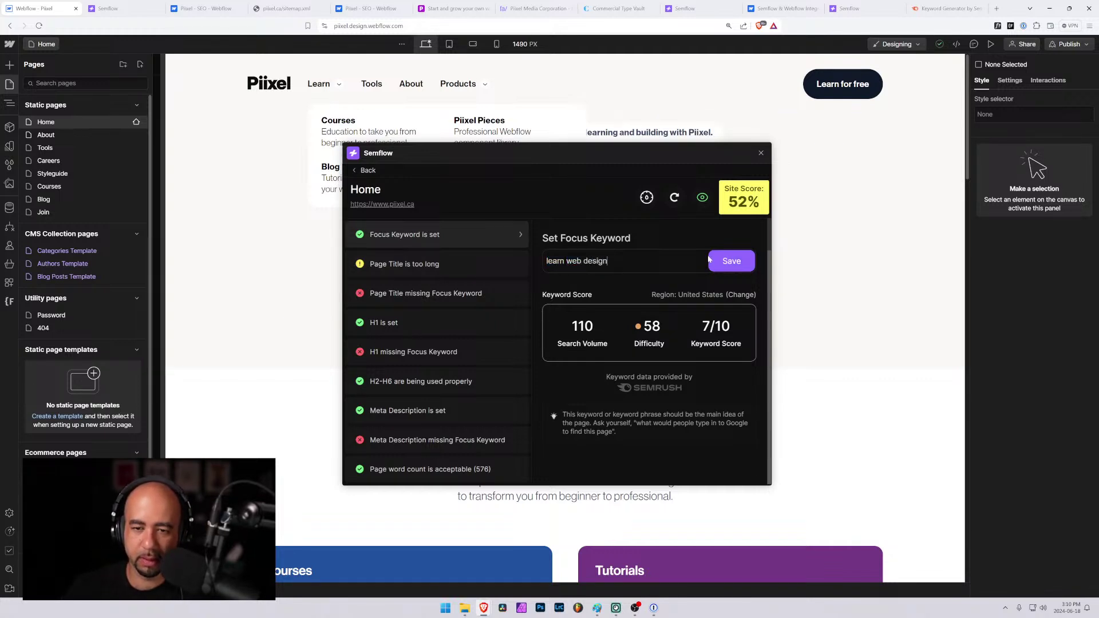
left_click(739, 262)
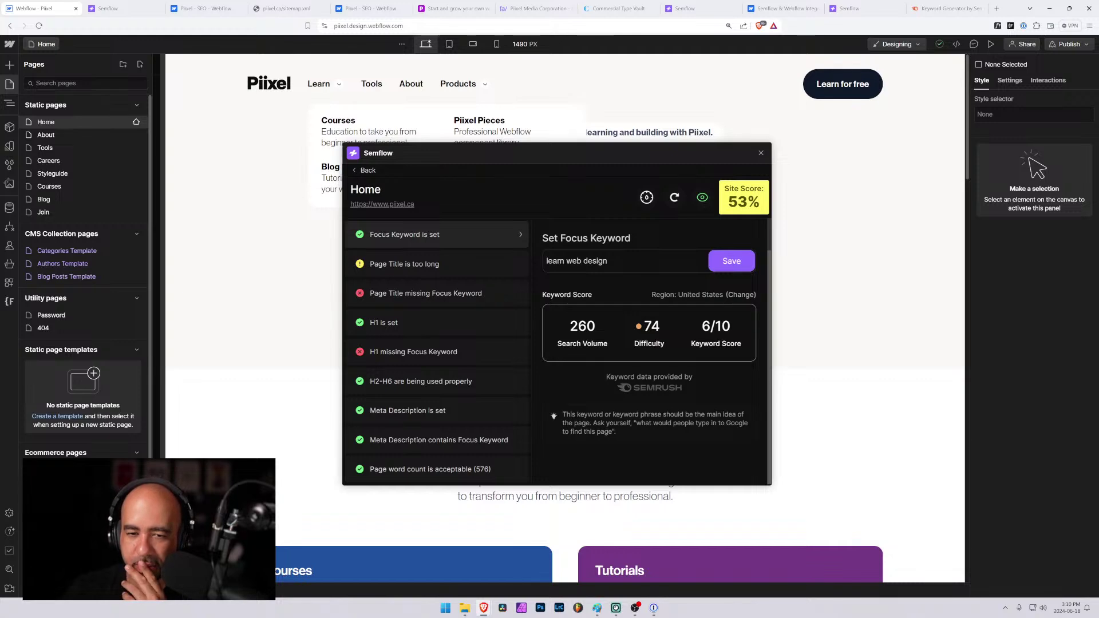
Move the Semflow window to view the canvas heading, and examine the page title length issue with the current Home page title.
left_click_drag(554, 202, 798, 315)
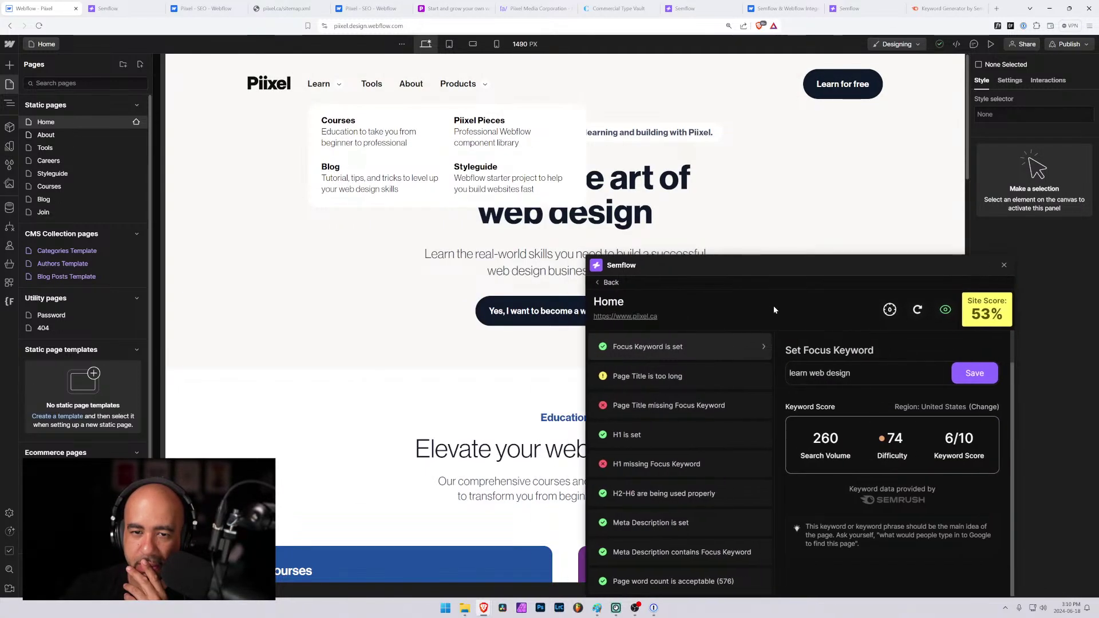
left_click_drag(774, 265, 623, 172)
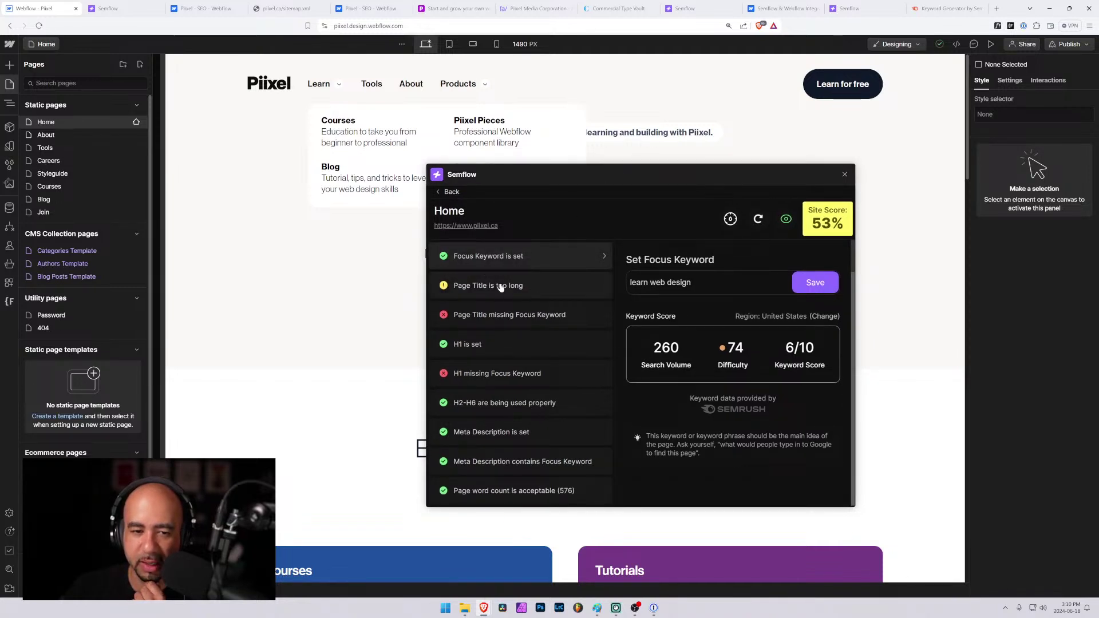
left_click(500, 287)
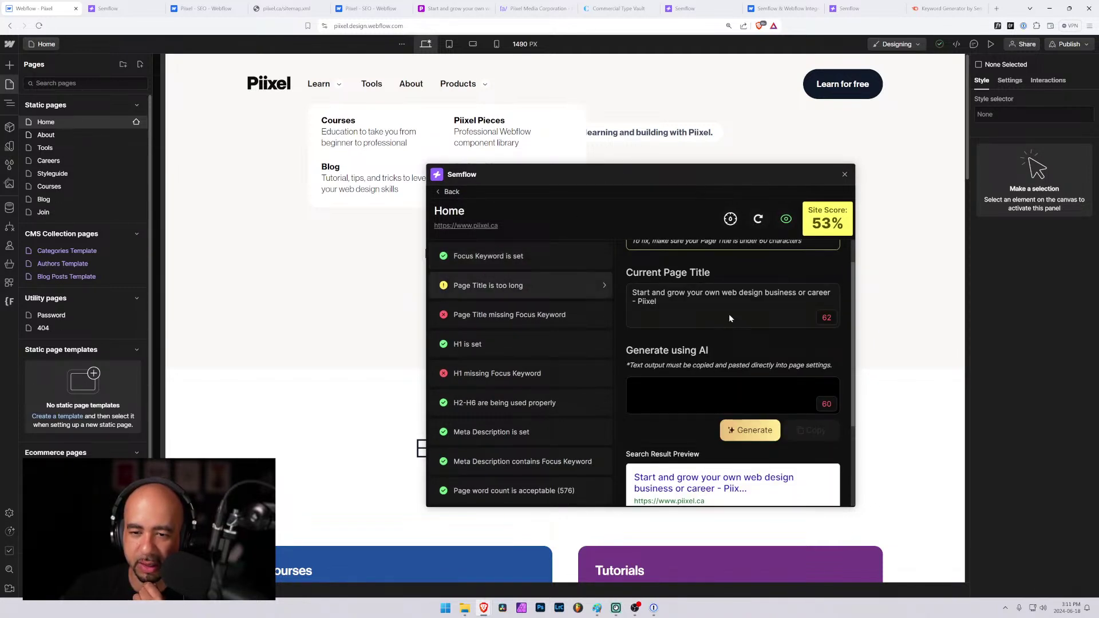
scroll(729, 314, "up", 1)
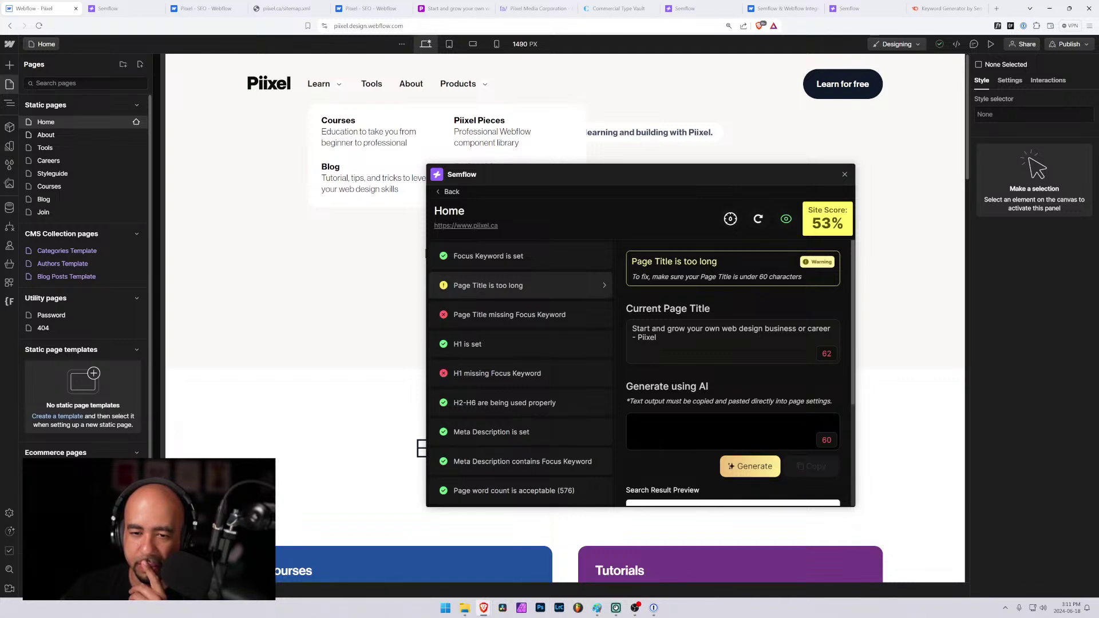
left_click_drag(632, 329, 818, 330)
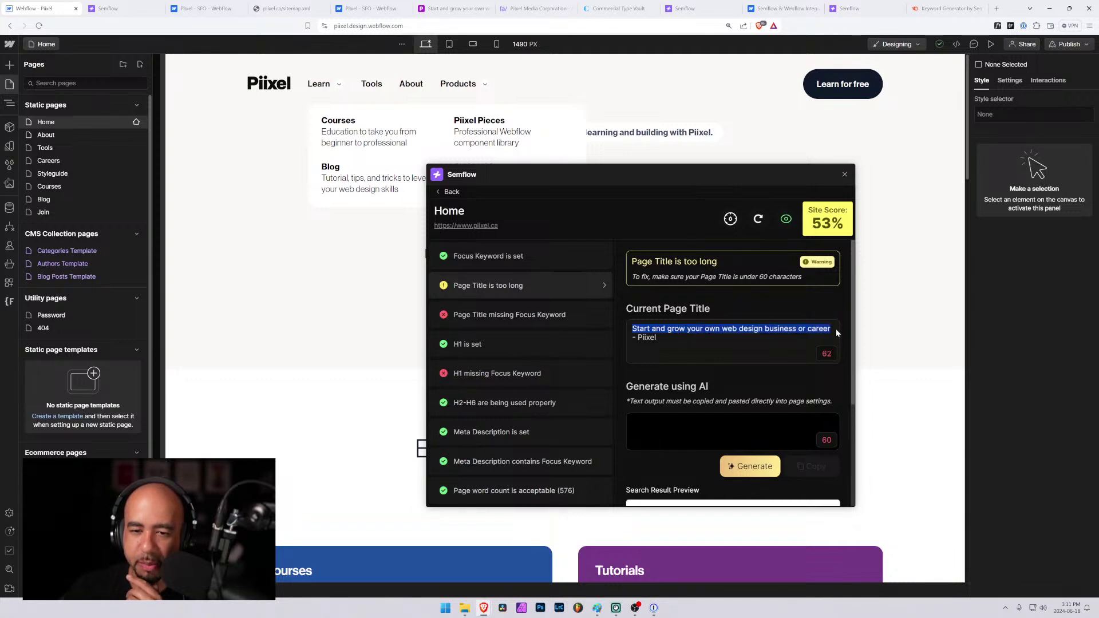
left_click_drag(836, 329, 660, 339)
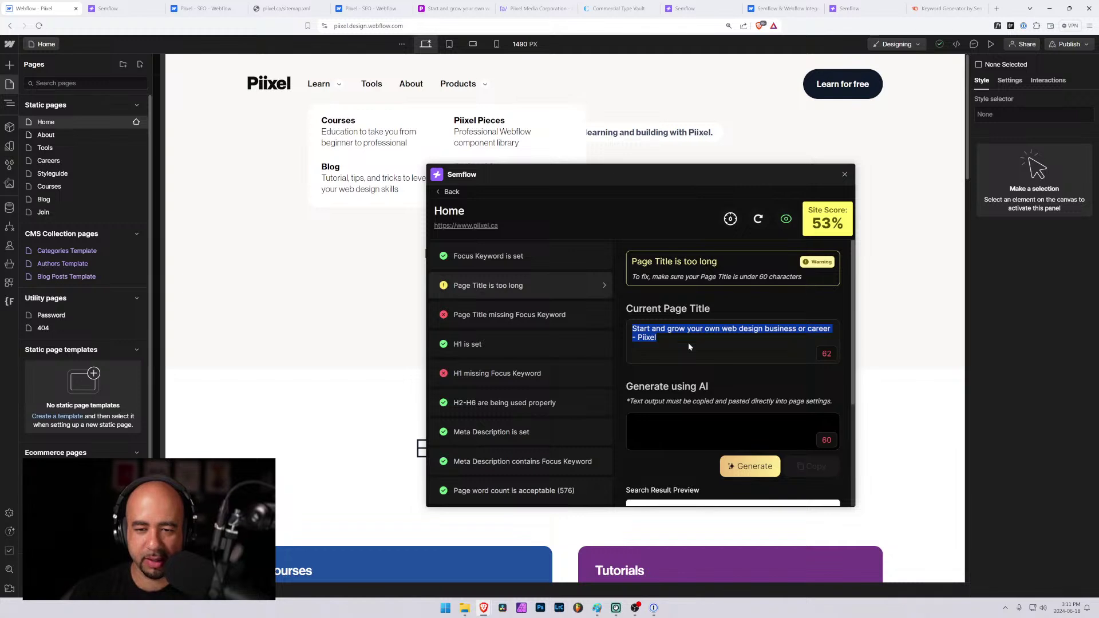
left_click(688, 342)
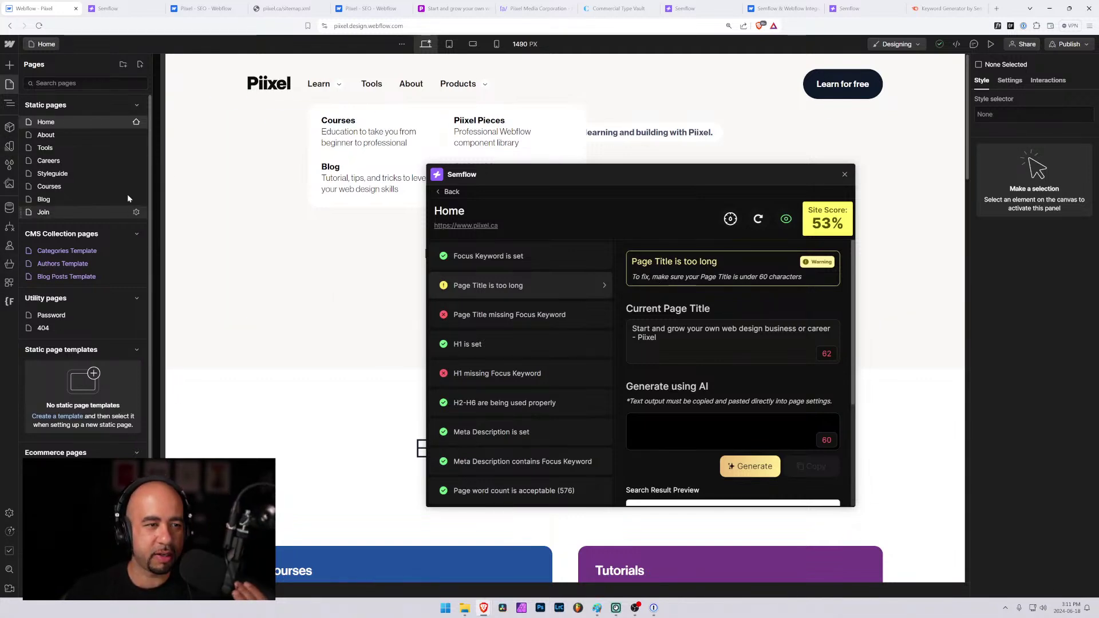
Open the Home page's settings and replace its title tag with "Learn web design and start your own".
left_click(136, 122)
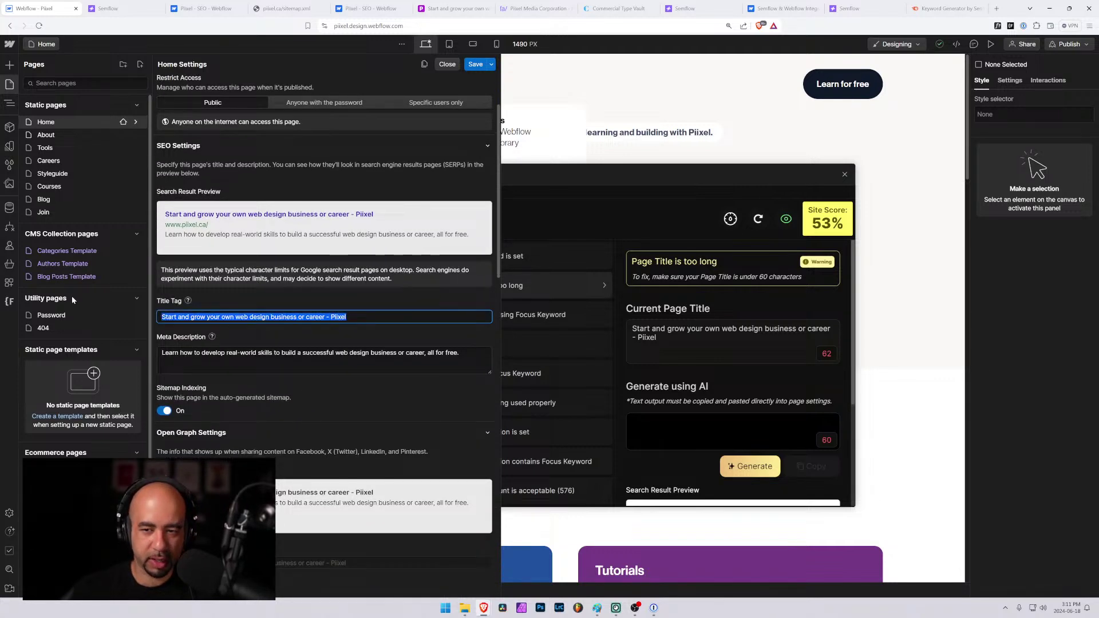
type("Learn web ")
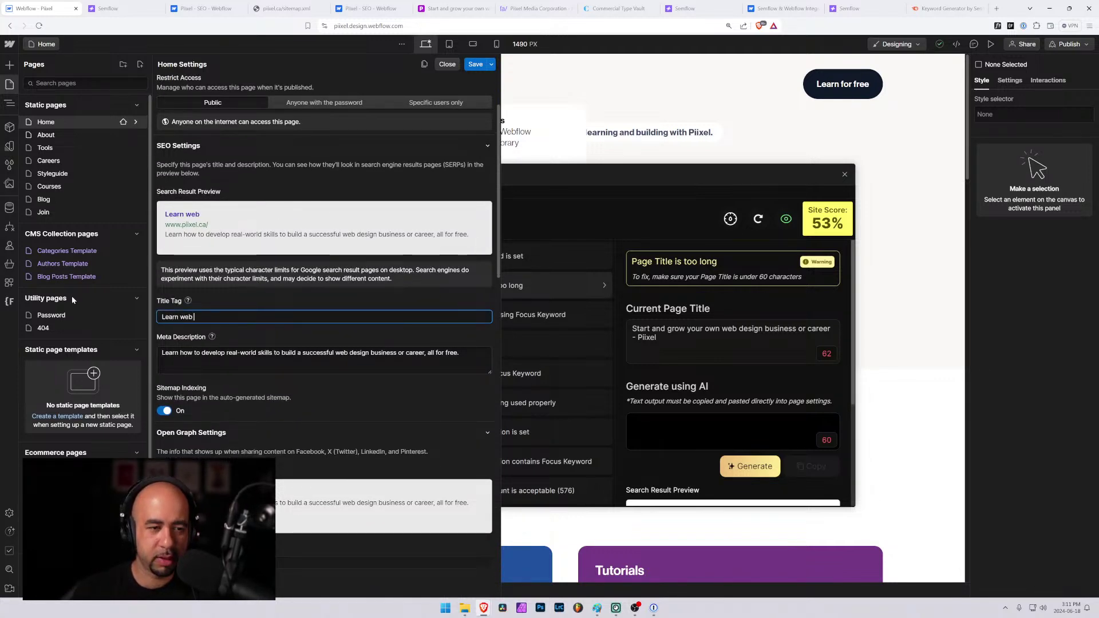
type("dei")
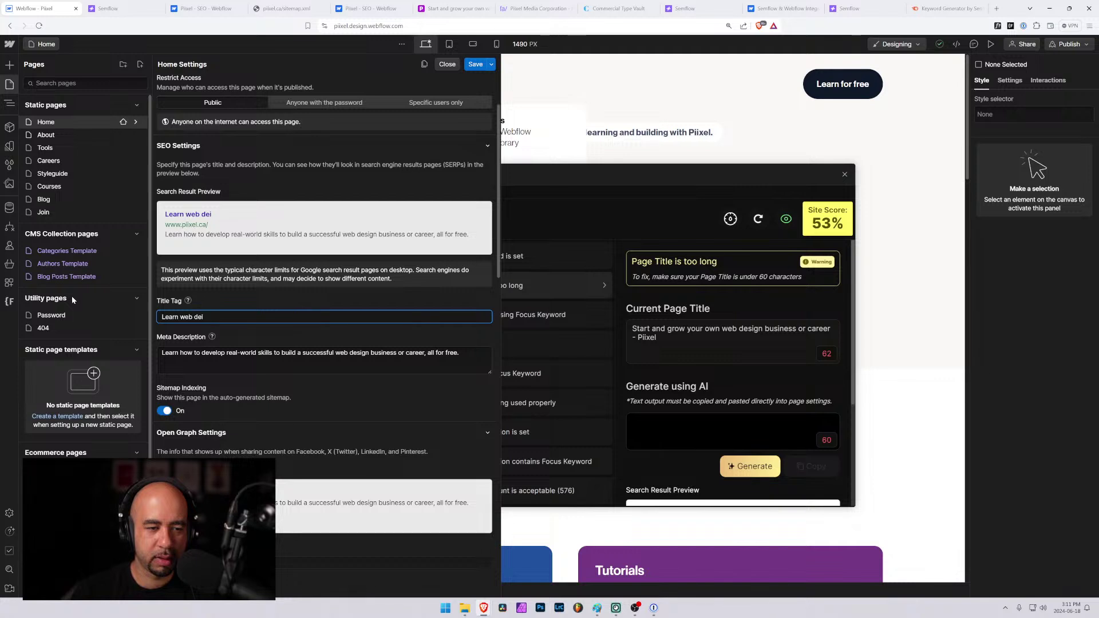
key("BackSpace")
type("sign an")
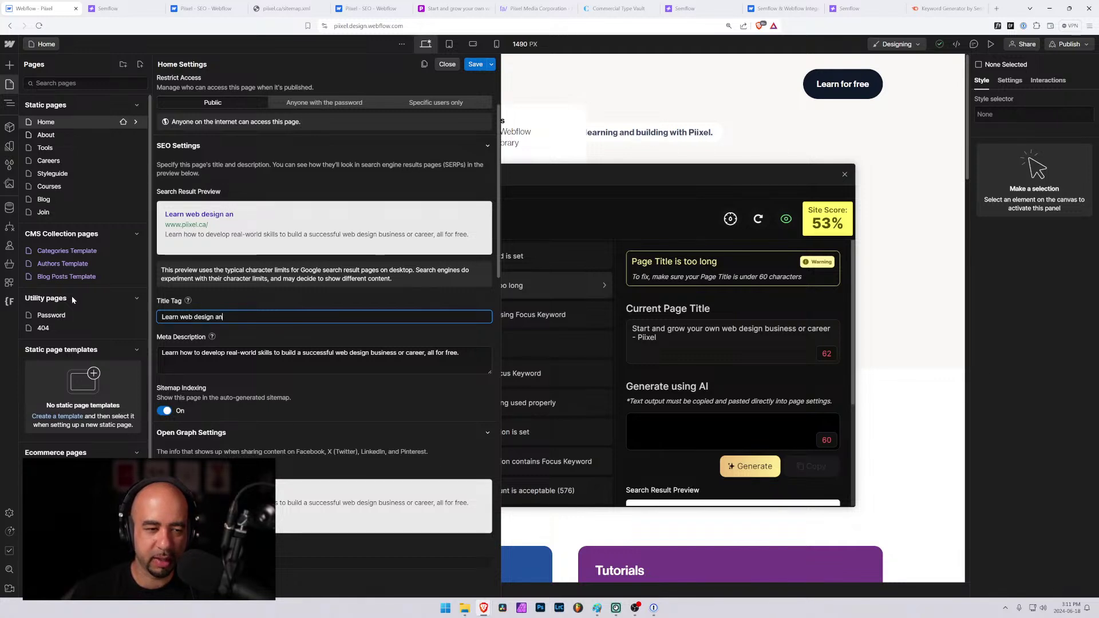
type("d start your own ")
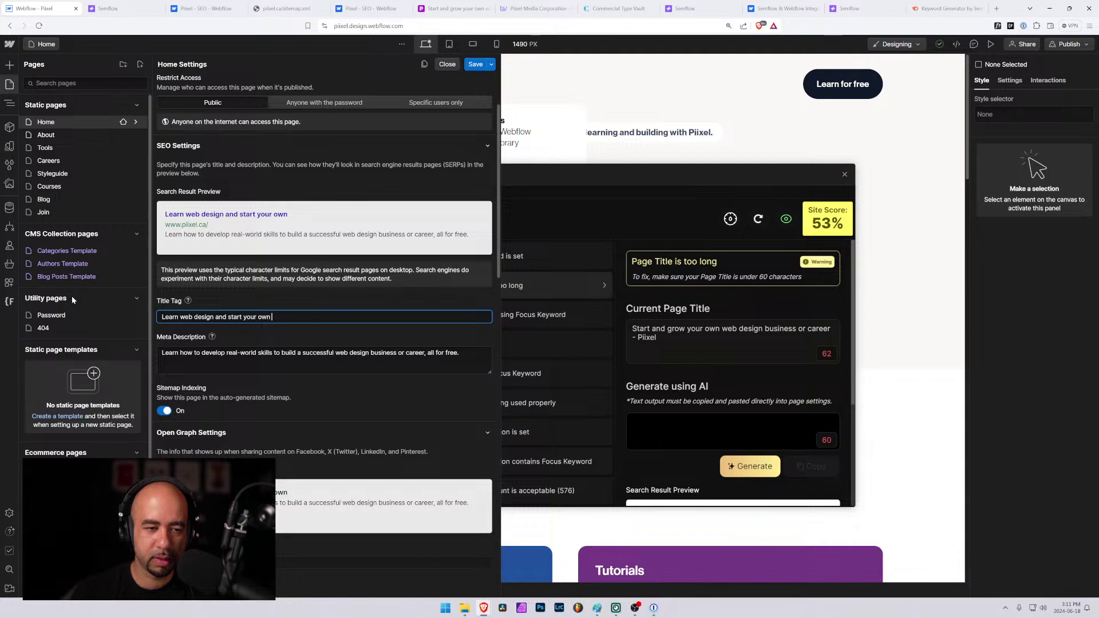
type("bu")
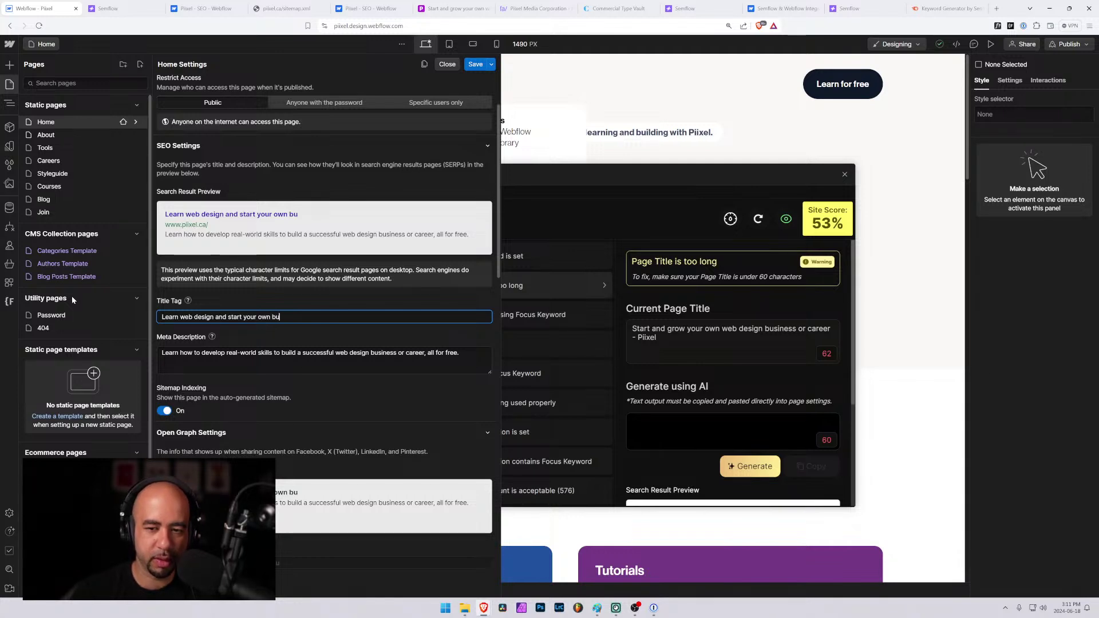
key("BackSpace")
key("BackSpace")
type("web")
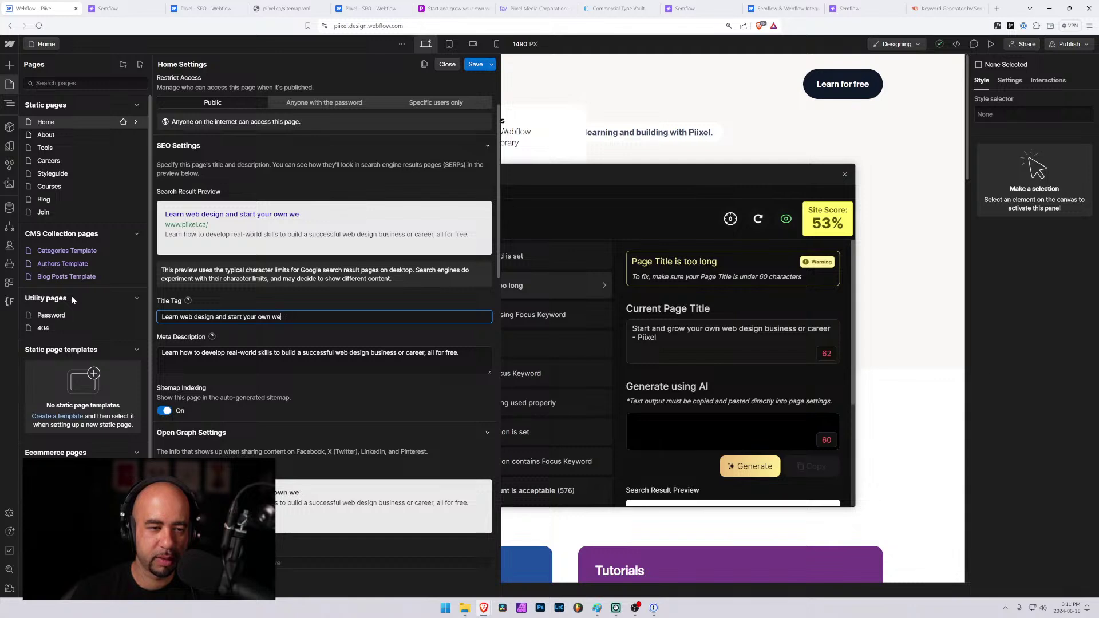
key("BackSpace")
key("BackSpace")
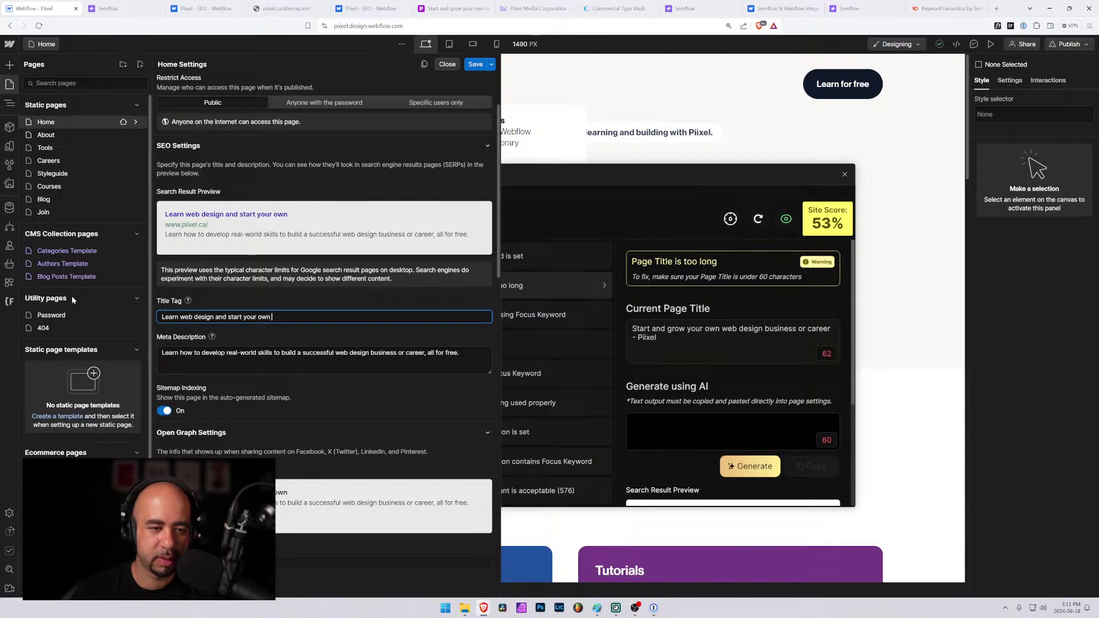
type("de")
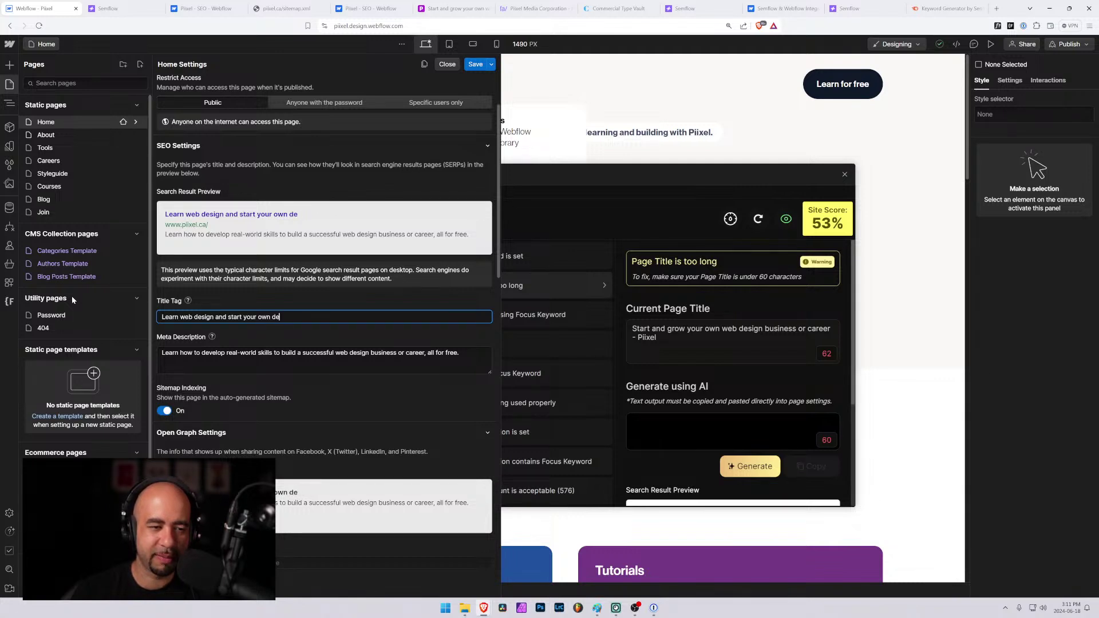
key("BackSpace")
key("BackSpace")
Complete the Home page's title tag with "business or career" and save the page settings.
type("business o")
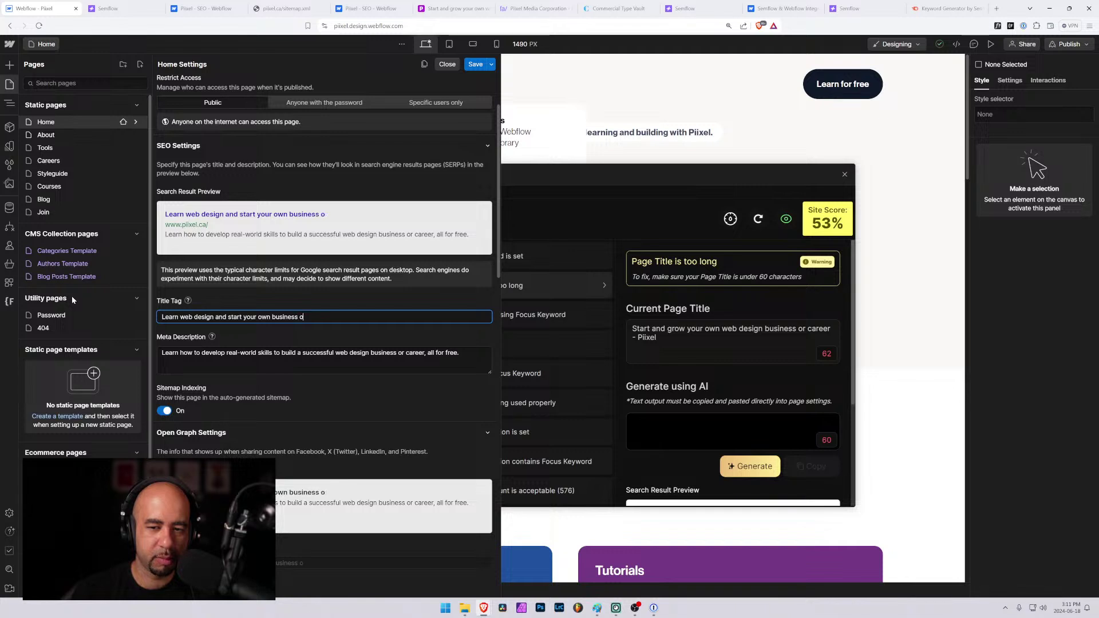
type("r caree")
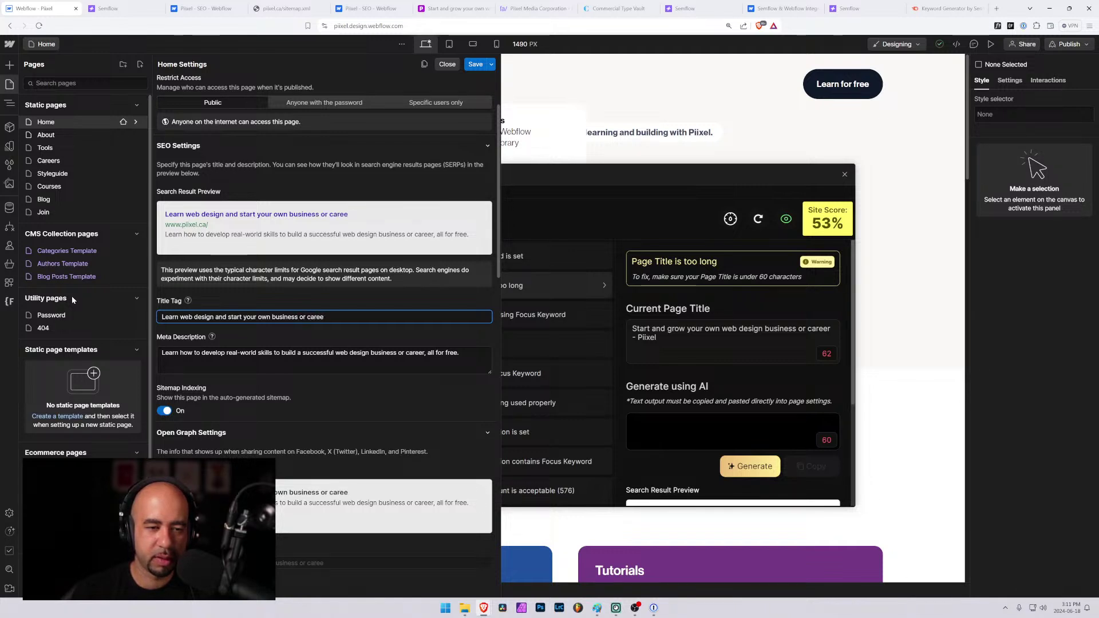
type("r")
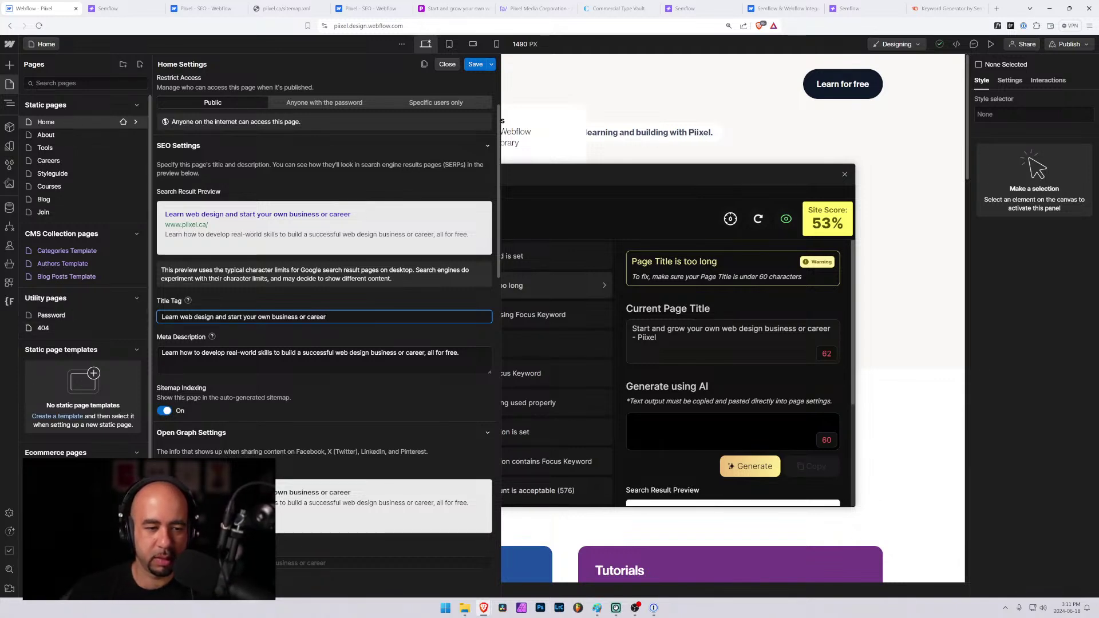
left_click(467, 65)
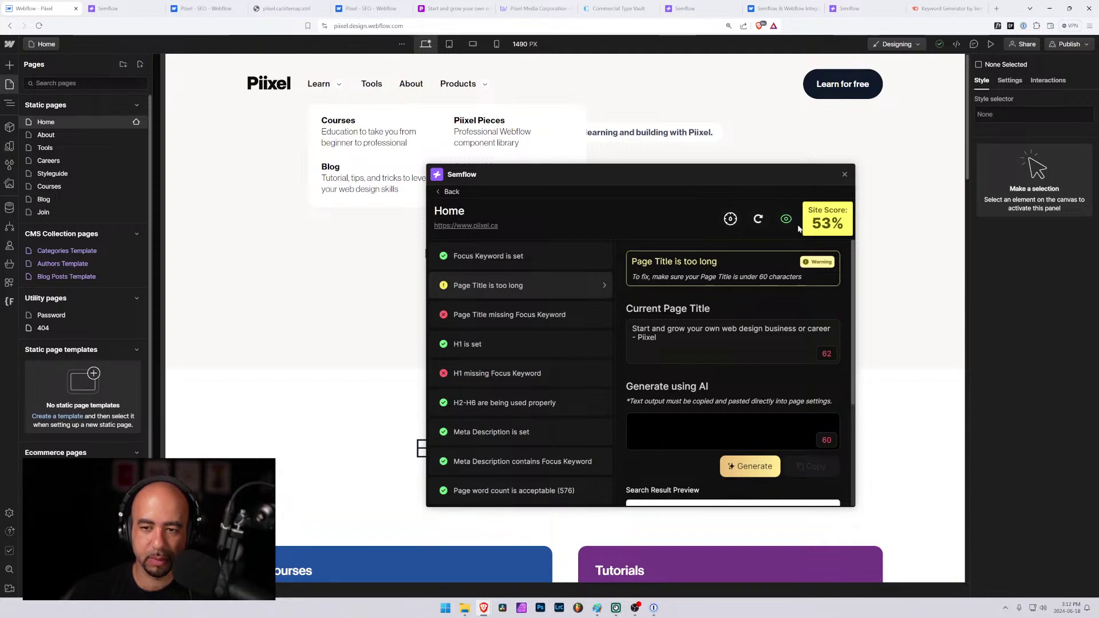
Refresh Semflow's scan of the Home page and recheck the focus keyword and page title length items.
left_click(758, 219)
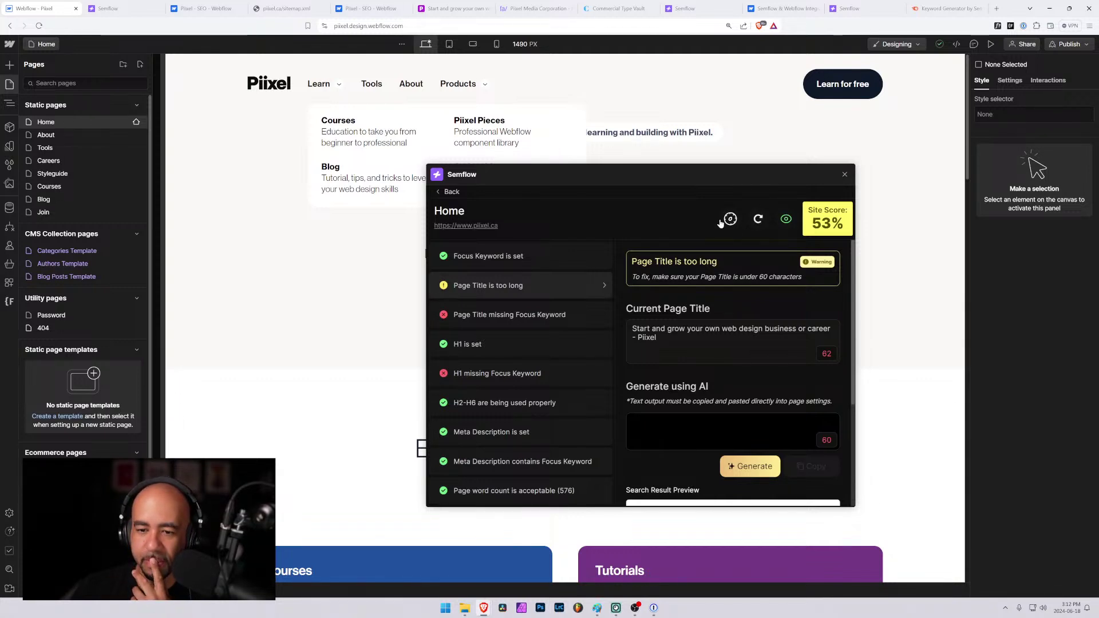
left_click(538, 262)
left_click(532, 287)
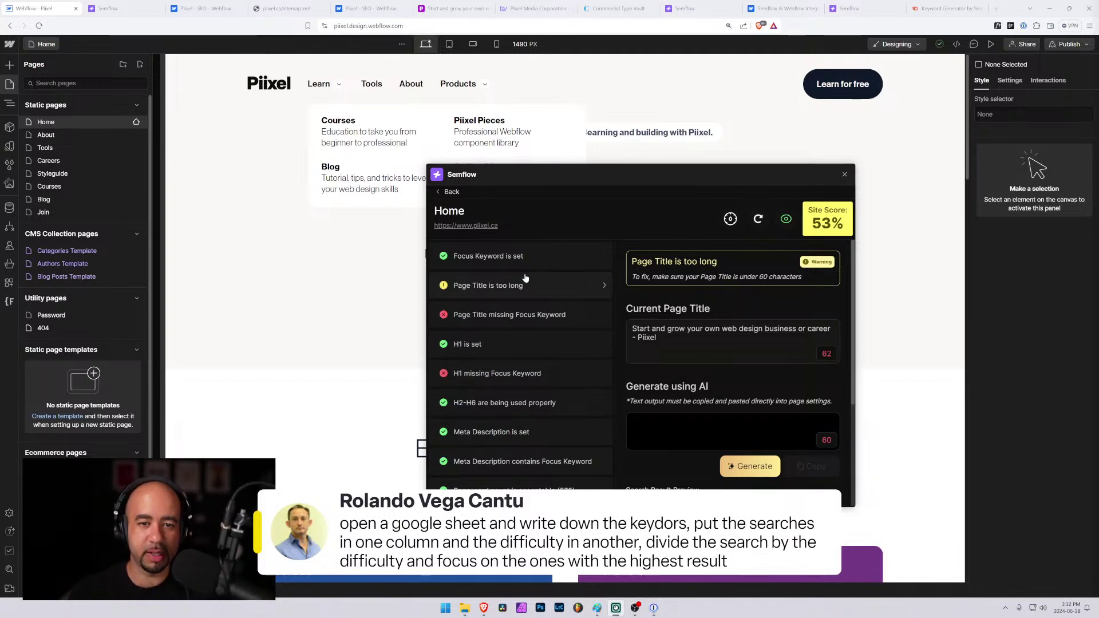
Open Excel with a blank workbook, and move and narrow its window so the Webflow canvas stays partly visible.
key("super")
type("excel")
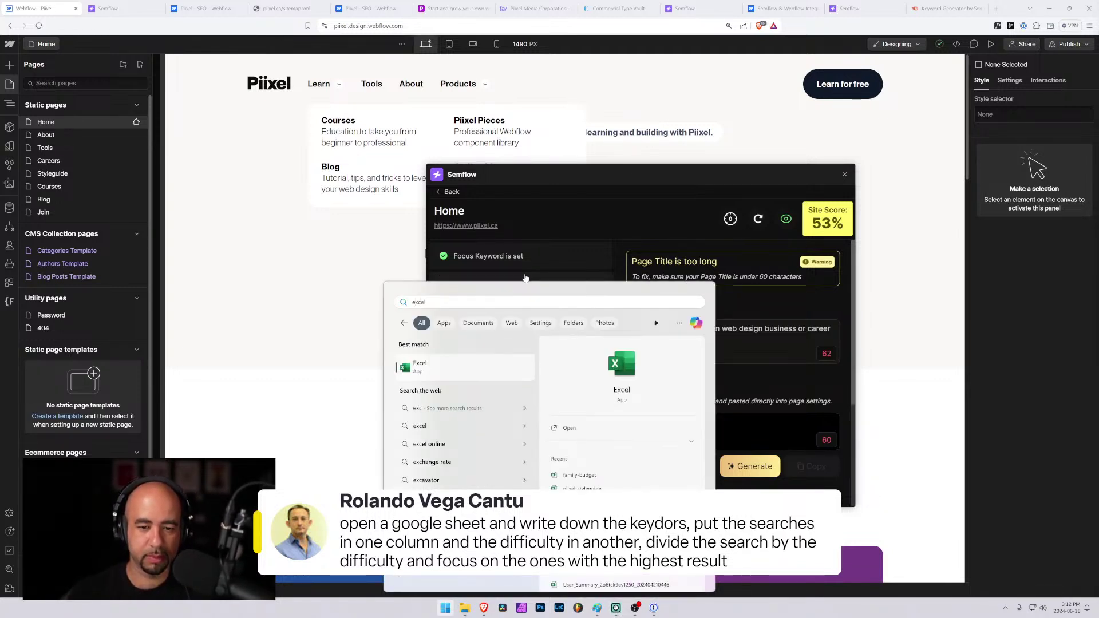
key("Return")
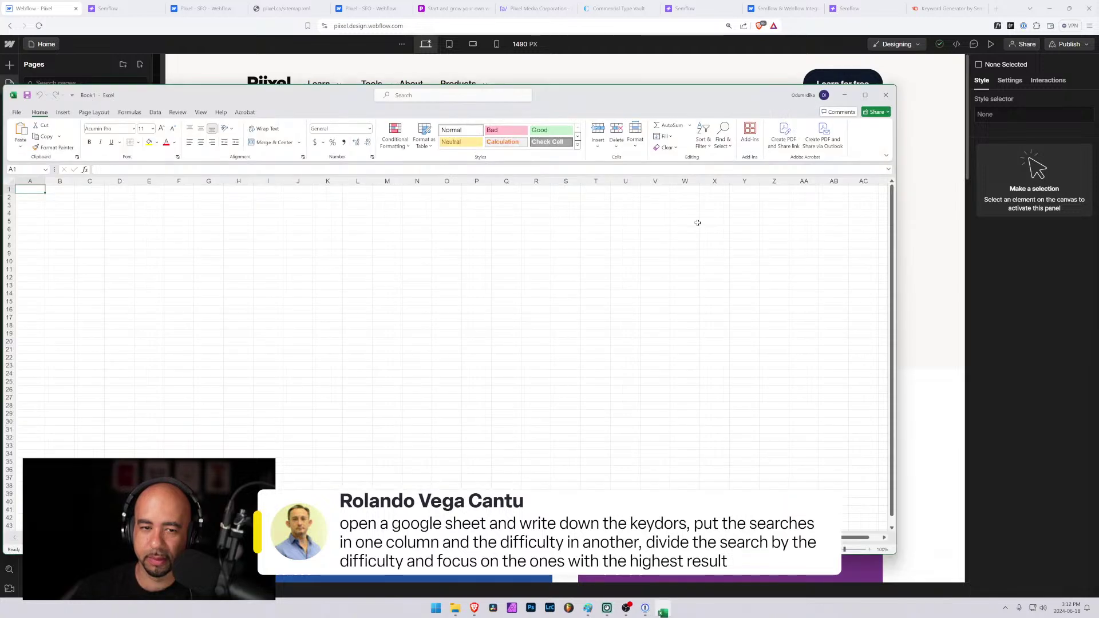
left_click_drag(286, 97, 433, 93)
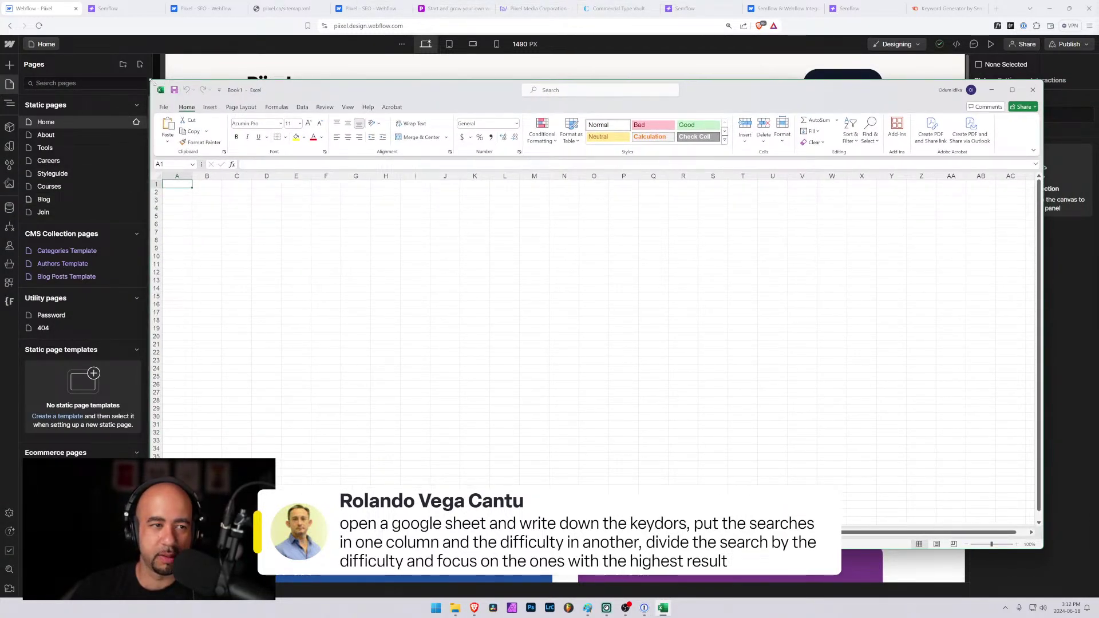
left_click_drag(153, 82, 508, 56)
Enter "keyword" as the column heading in cell A1.
left_click(533, 165)
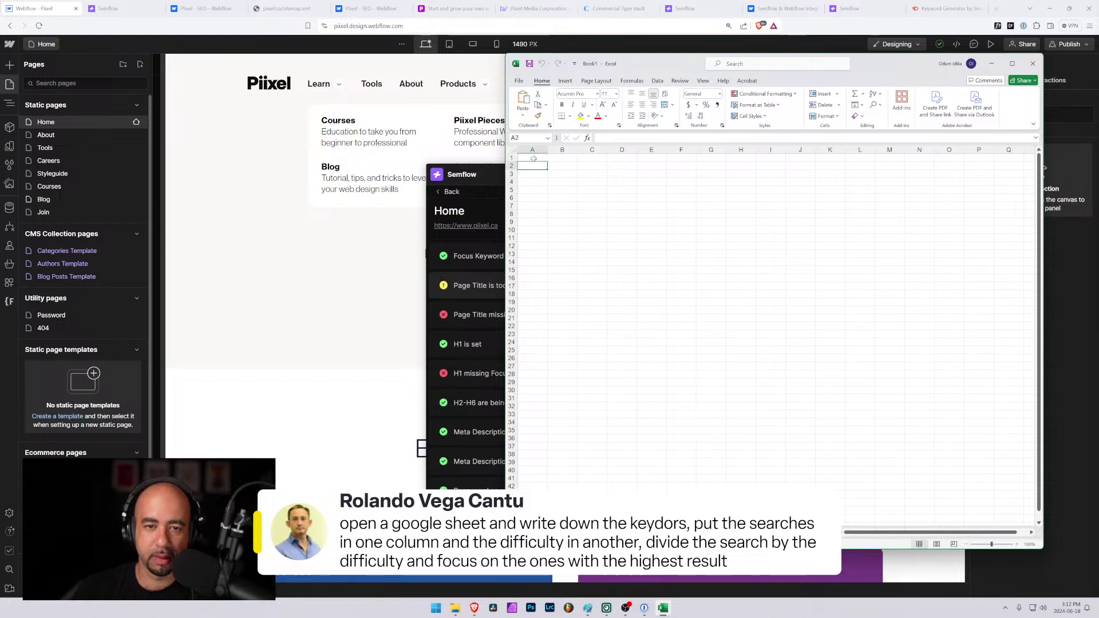
left_click(533, 158)
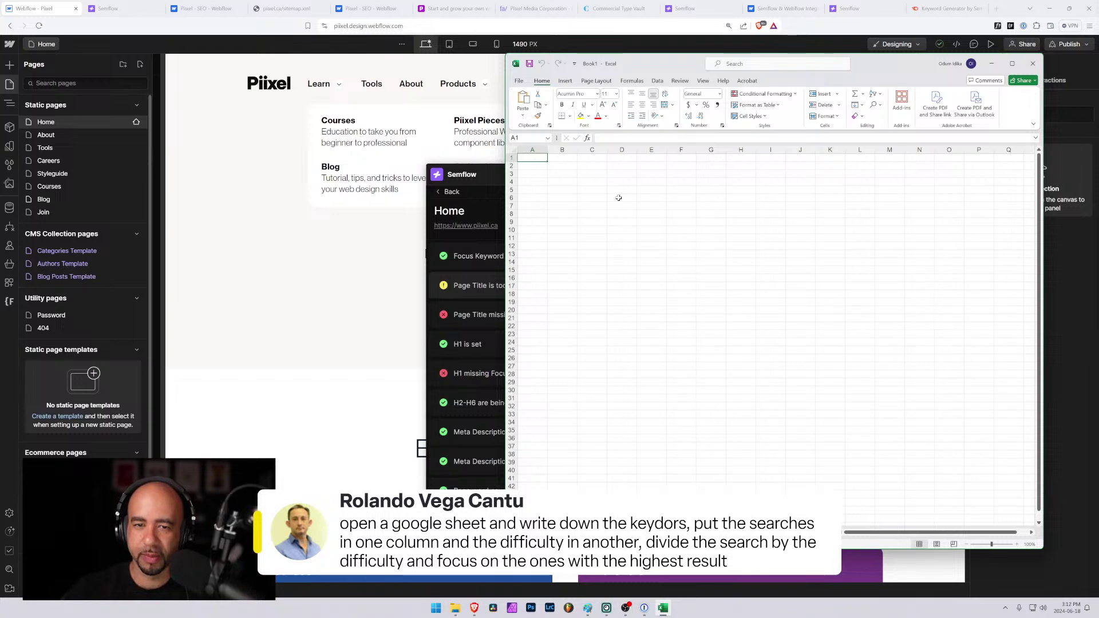
left_click(529, 166)
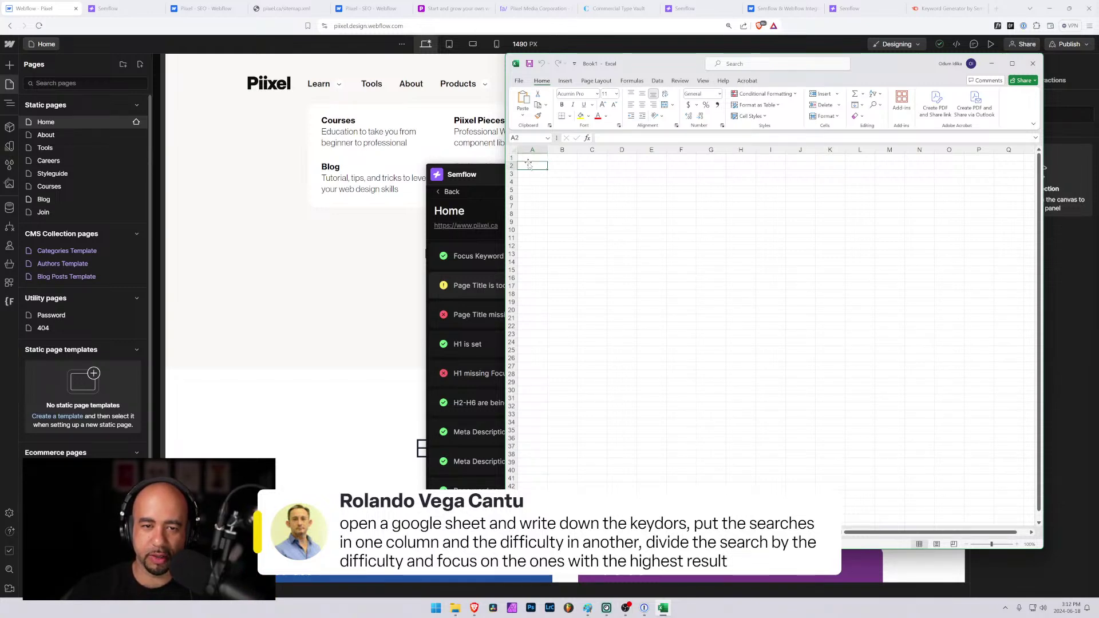
left_click(529, 158)
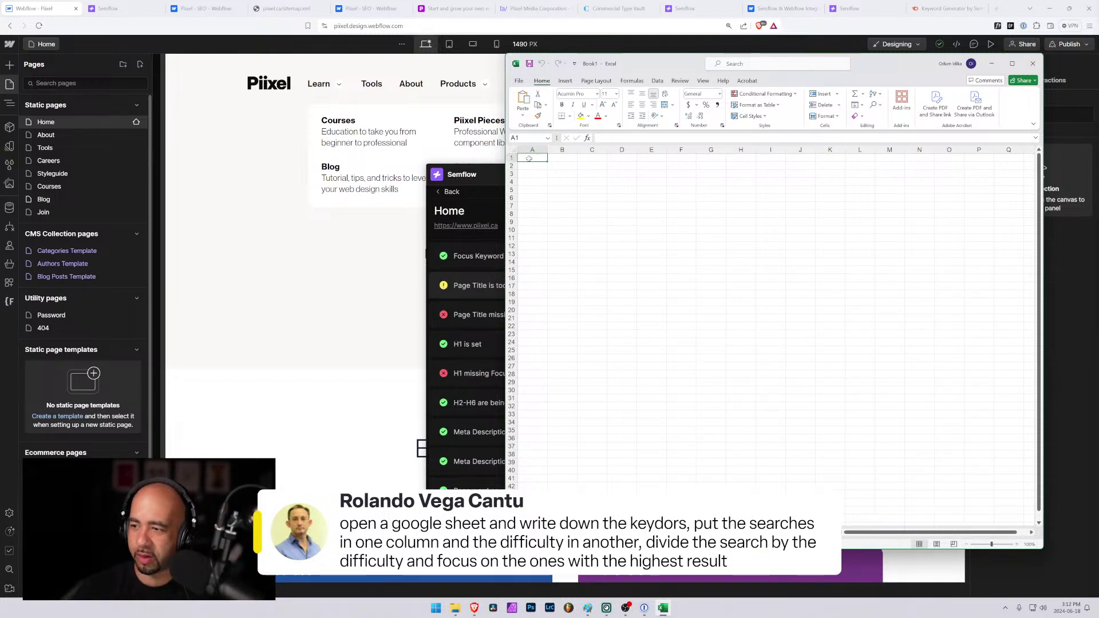
type("keyword")
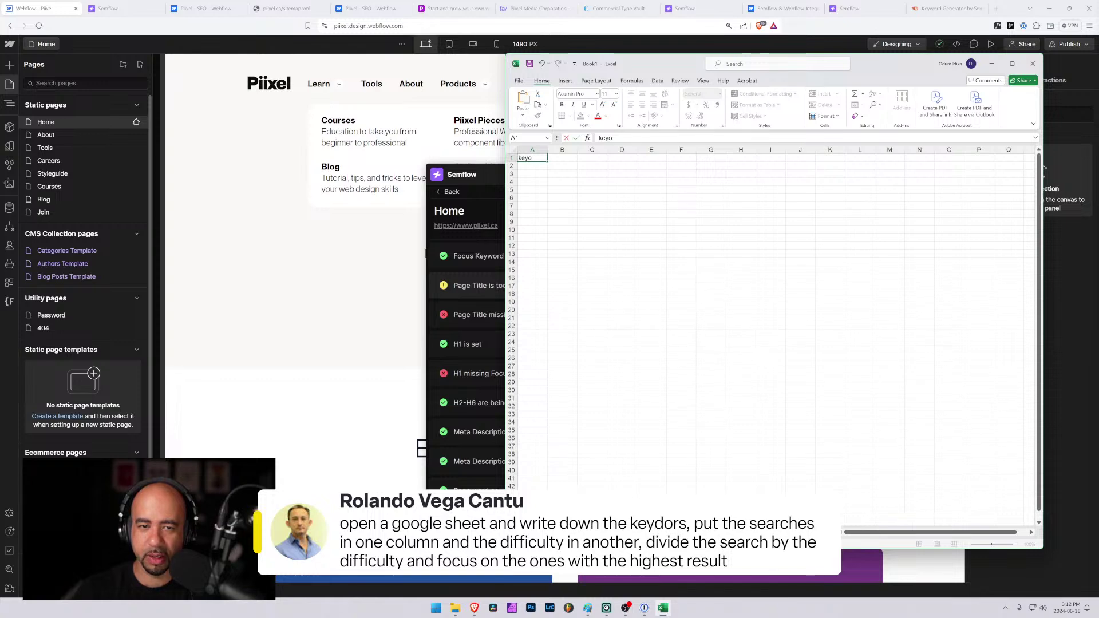
key("Tab")
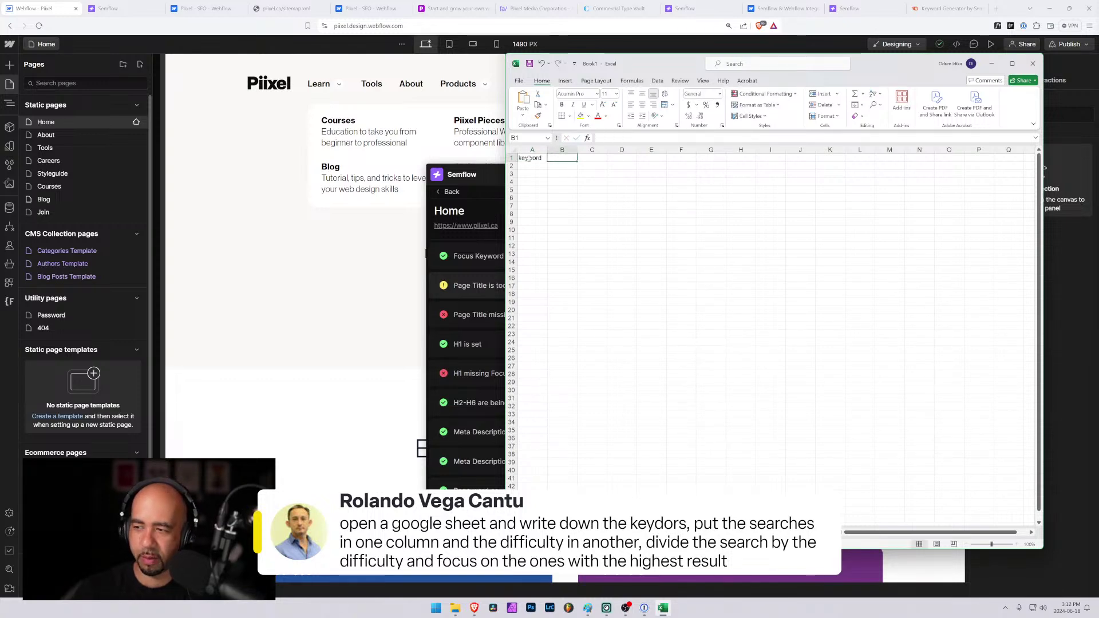
Enter "difficulty" as the column heading in cell B1.
type("dif")
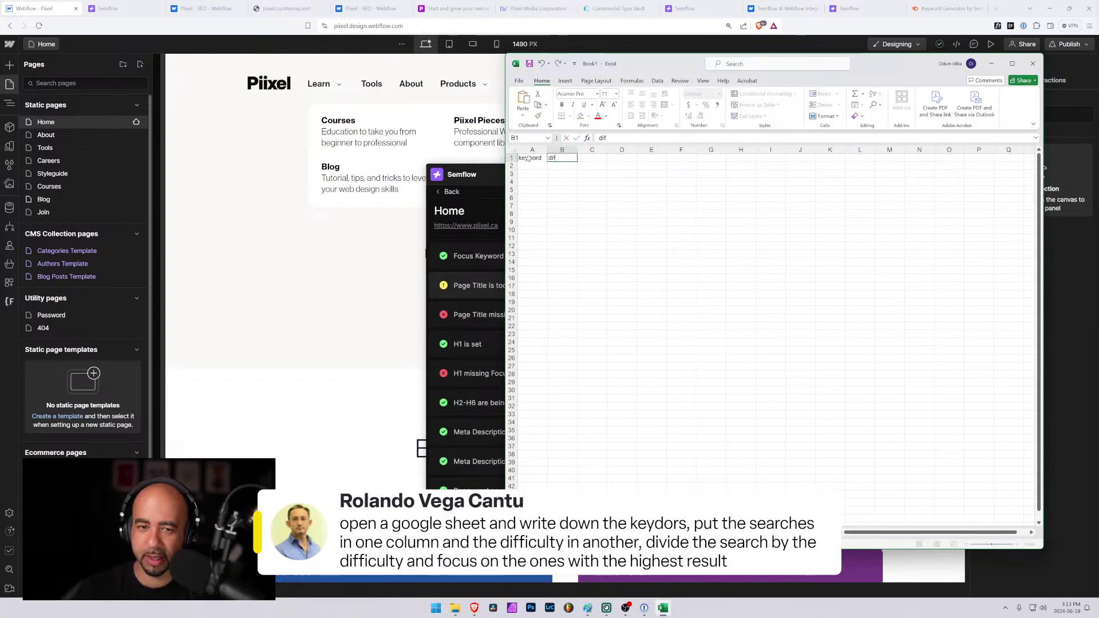
type("ficult")
key("Return")
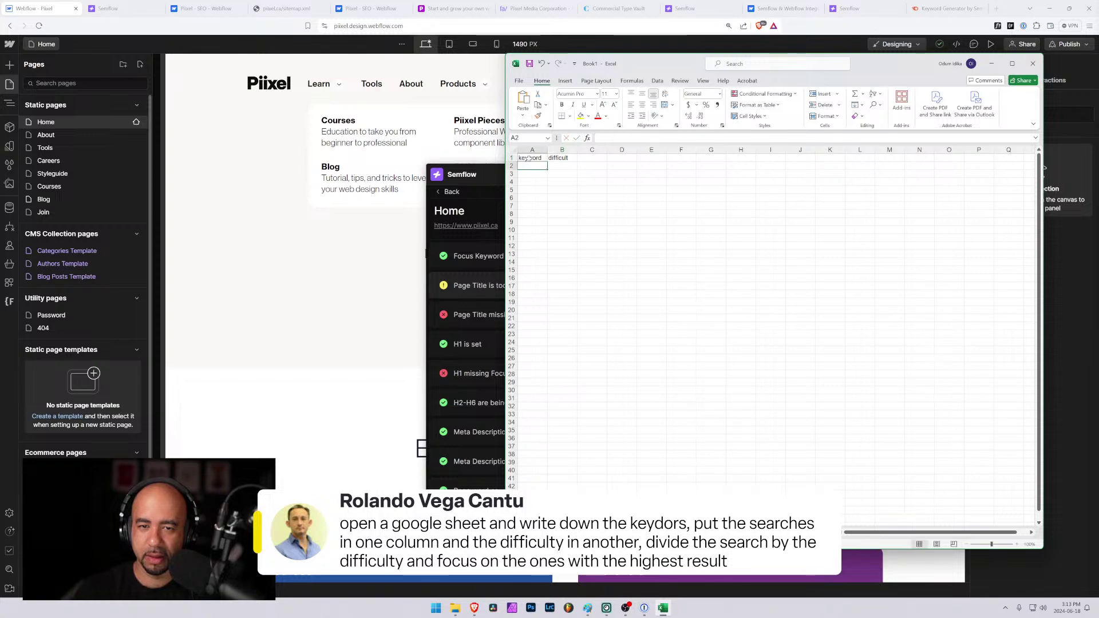
key("Up")
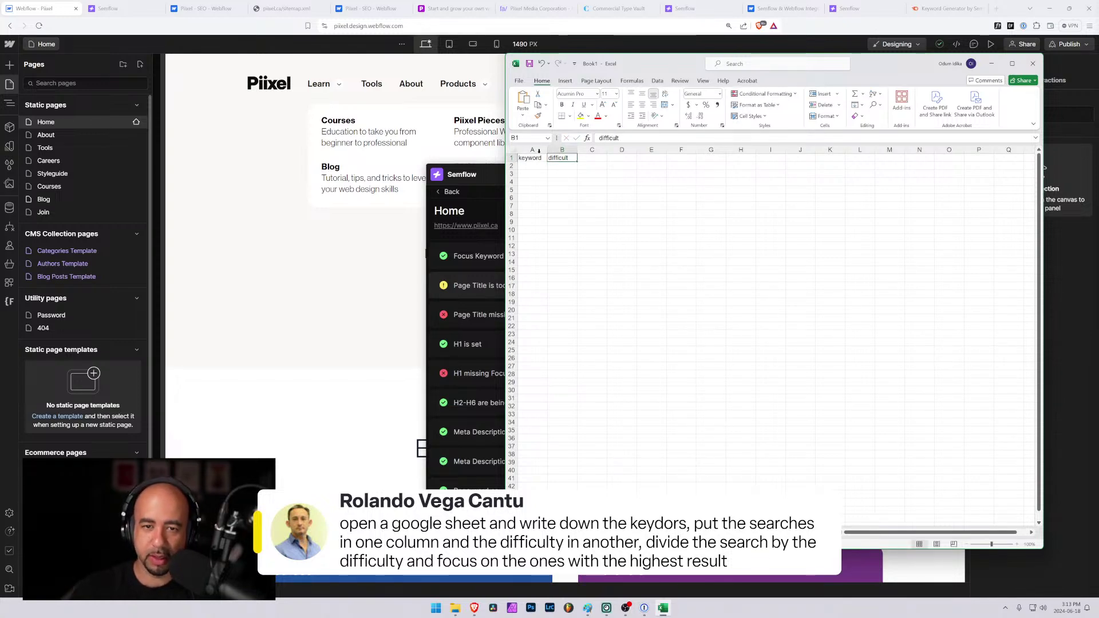
key("F2")
type("y")
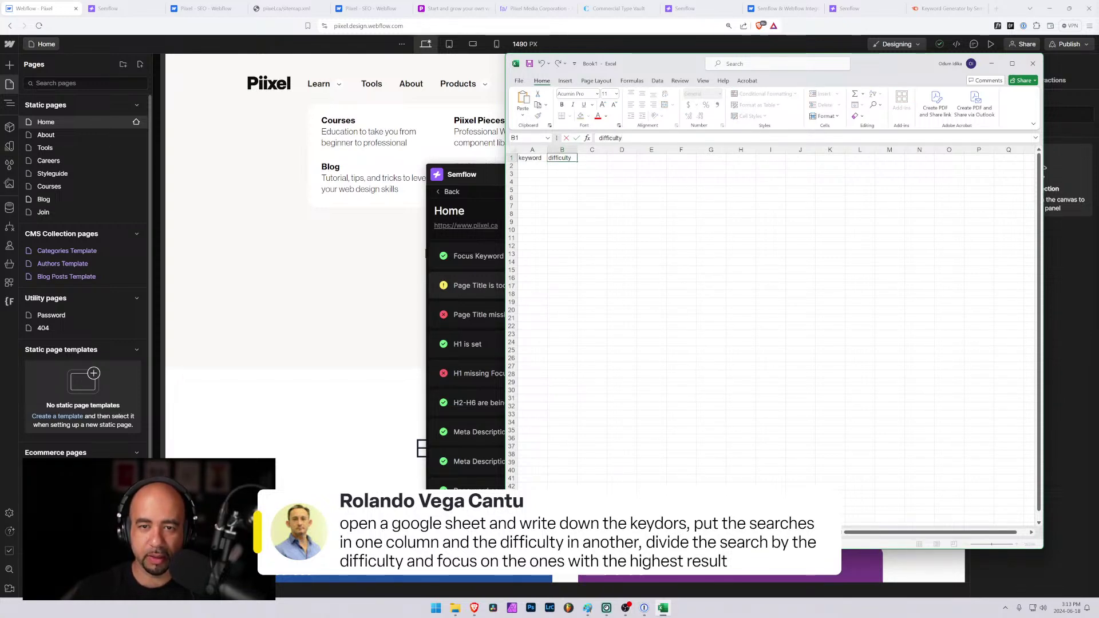
key("Return")
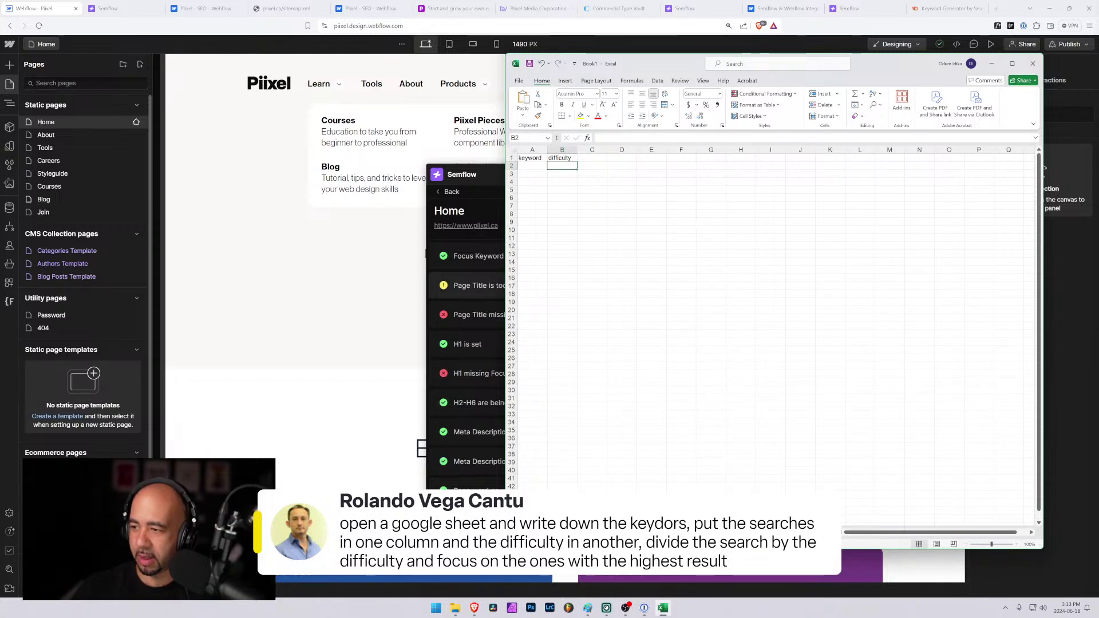
Enter "Score" as the column heading in cell C1.
left_click(592, 159)
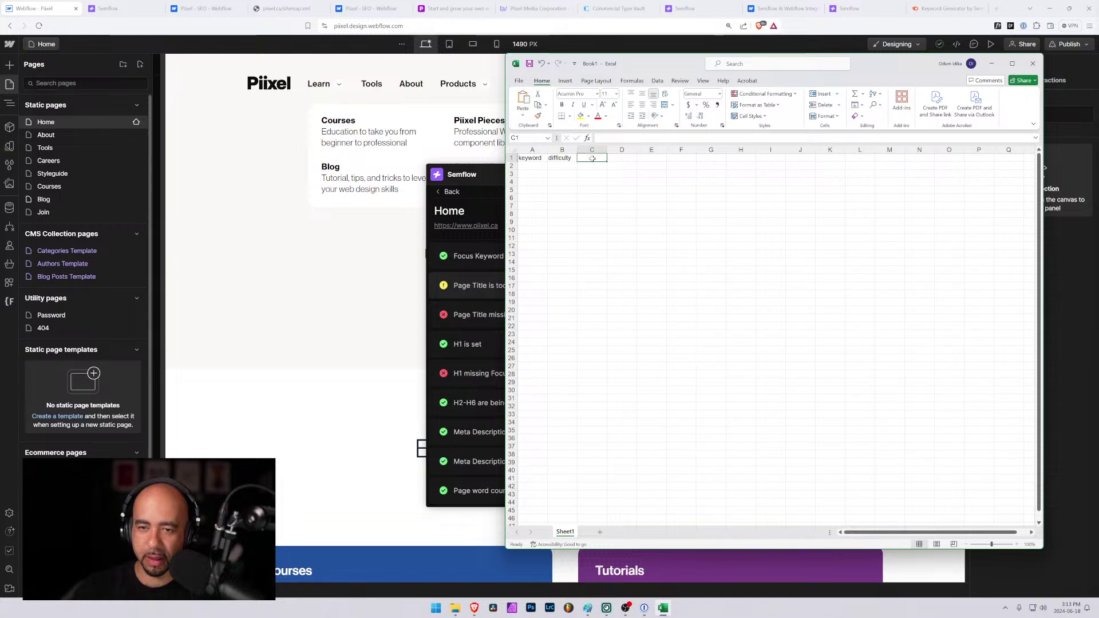
type("S")
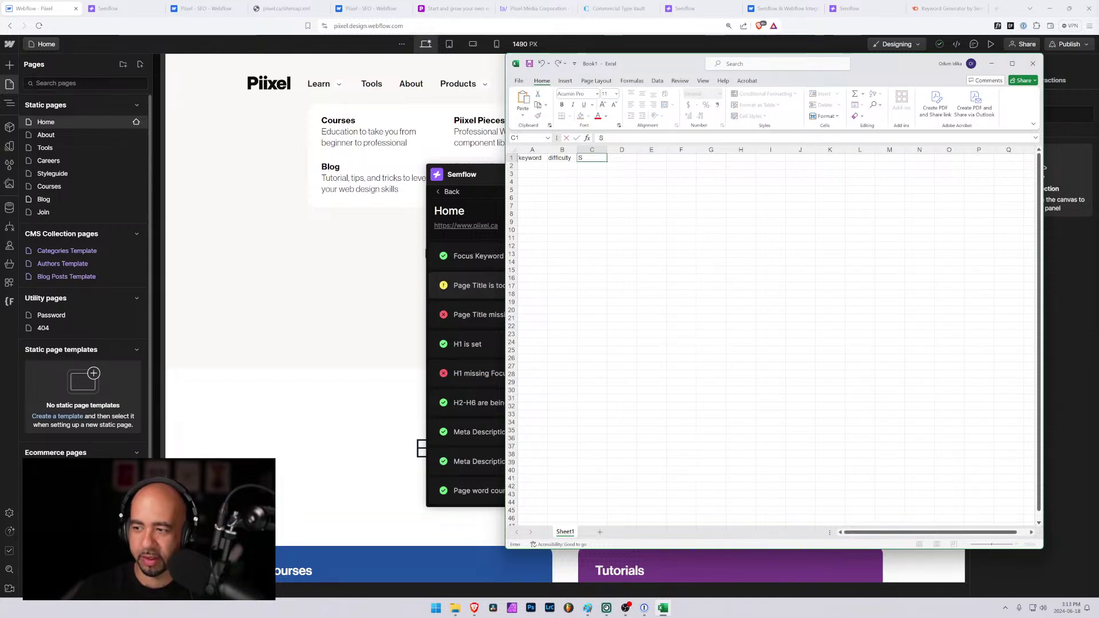
type("cor")
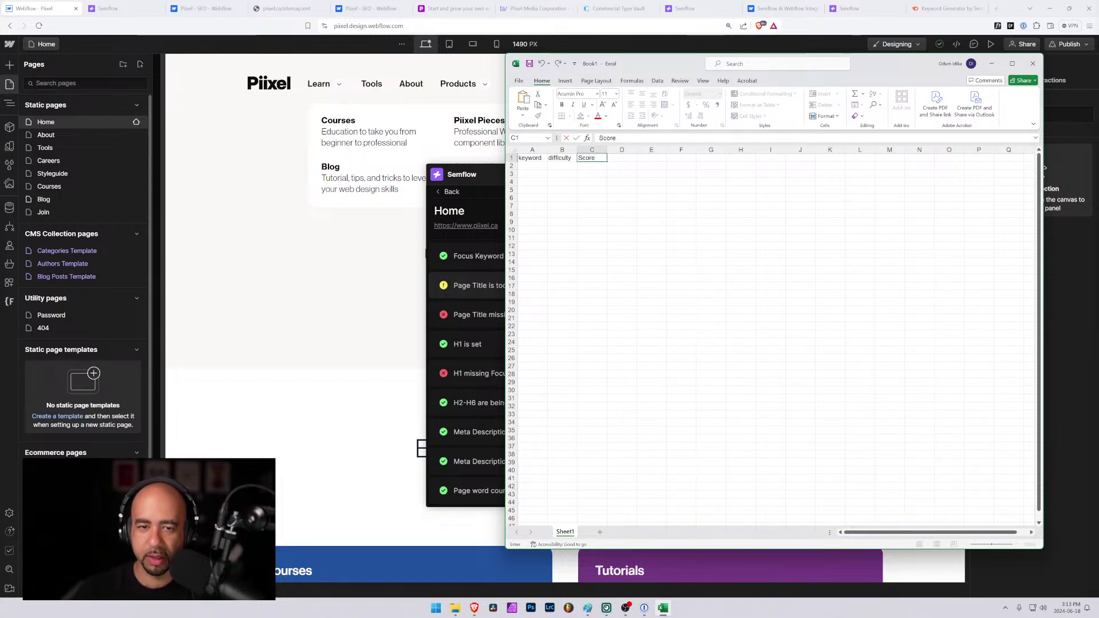
type("e")
key("Return")
Capitalize the first two column headings so they read "Difficulty" in B1 and "Keyword" in A1.
key("Up")
key("Left")
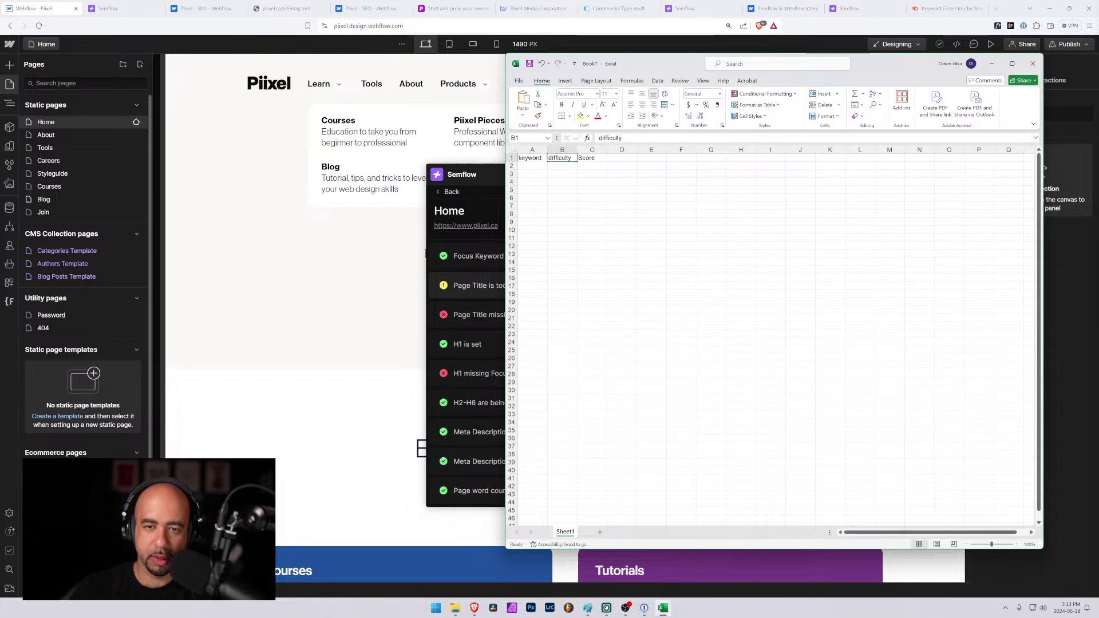
type("Difficulty")
key("Left")
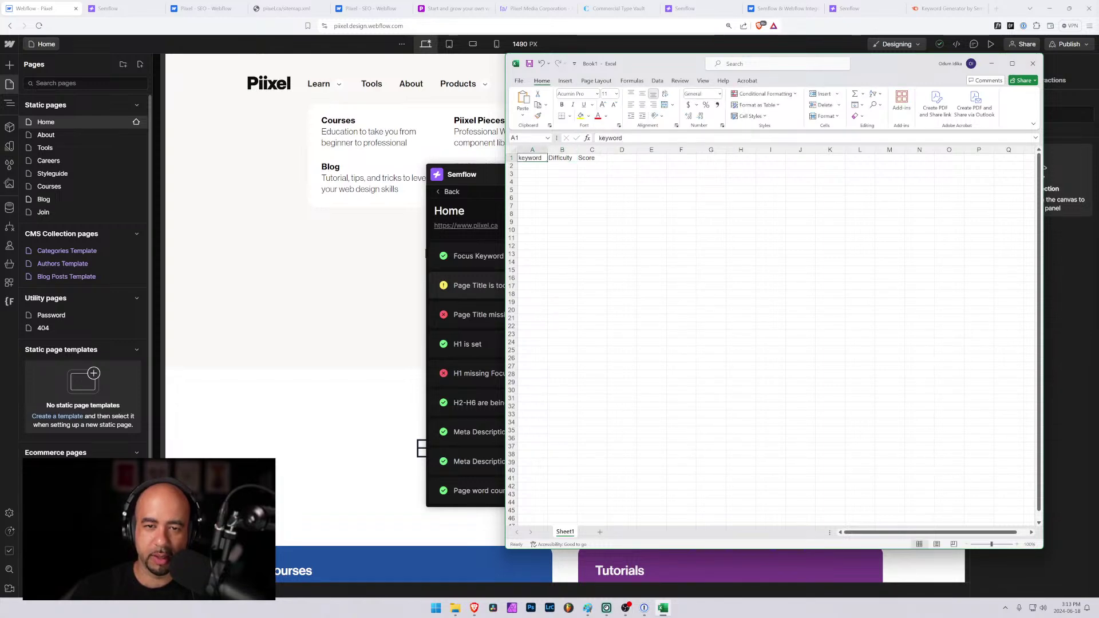
type("Keyword")
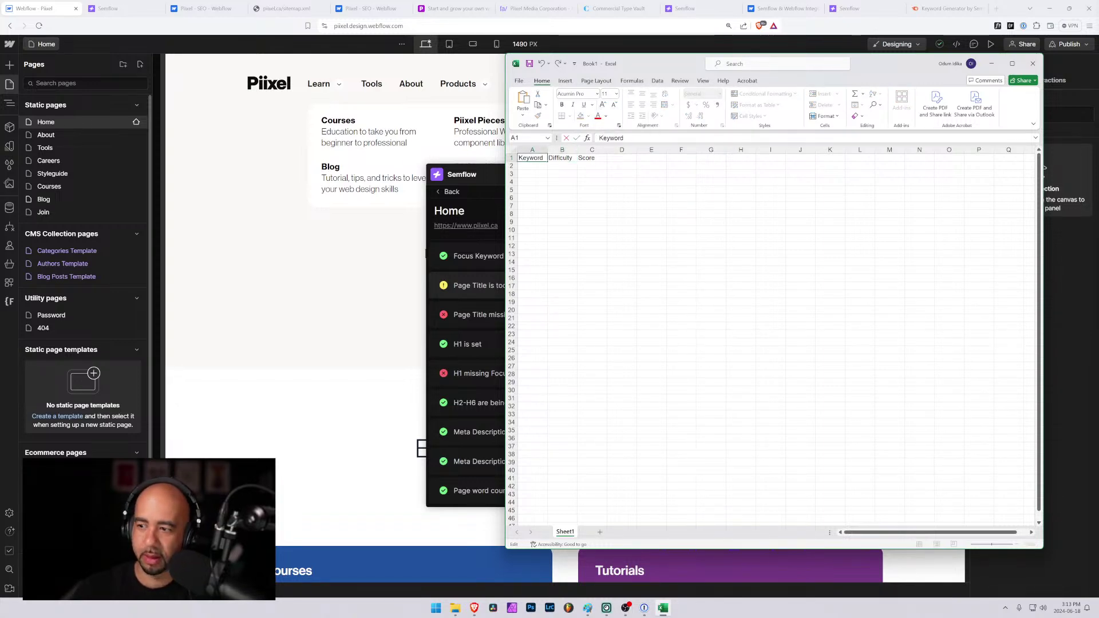
Set the font size of the entire sheet to 16 and widen columns A to C to fit their headings.
key("Tab")
key("Tab")
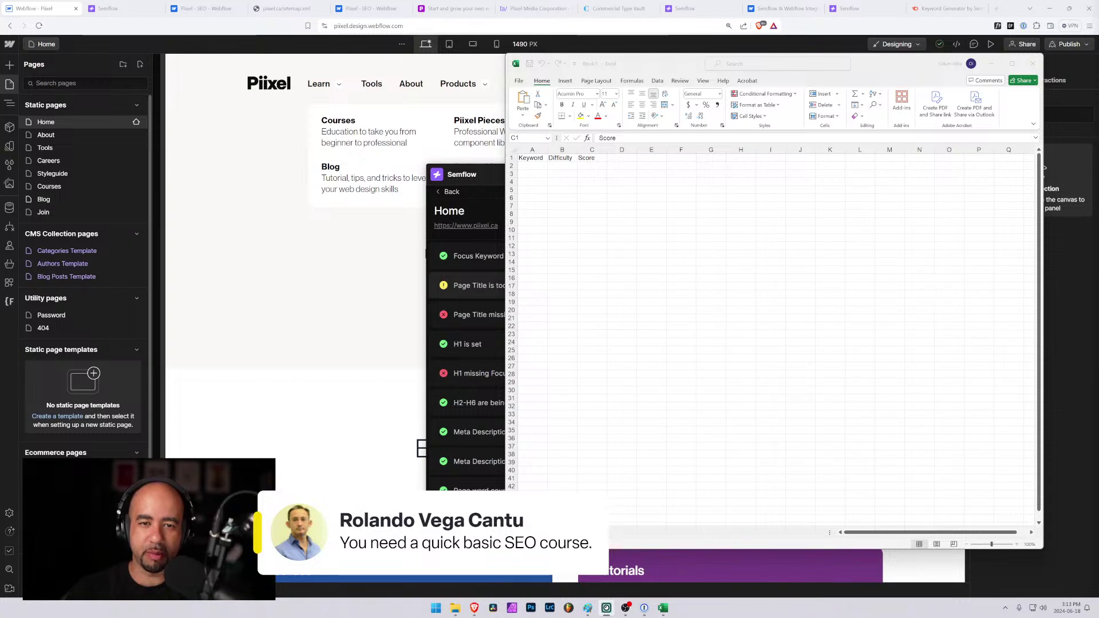
left_click(513, 149)
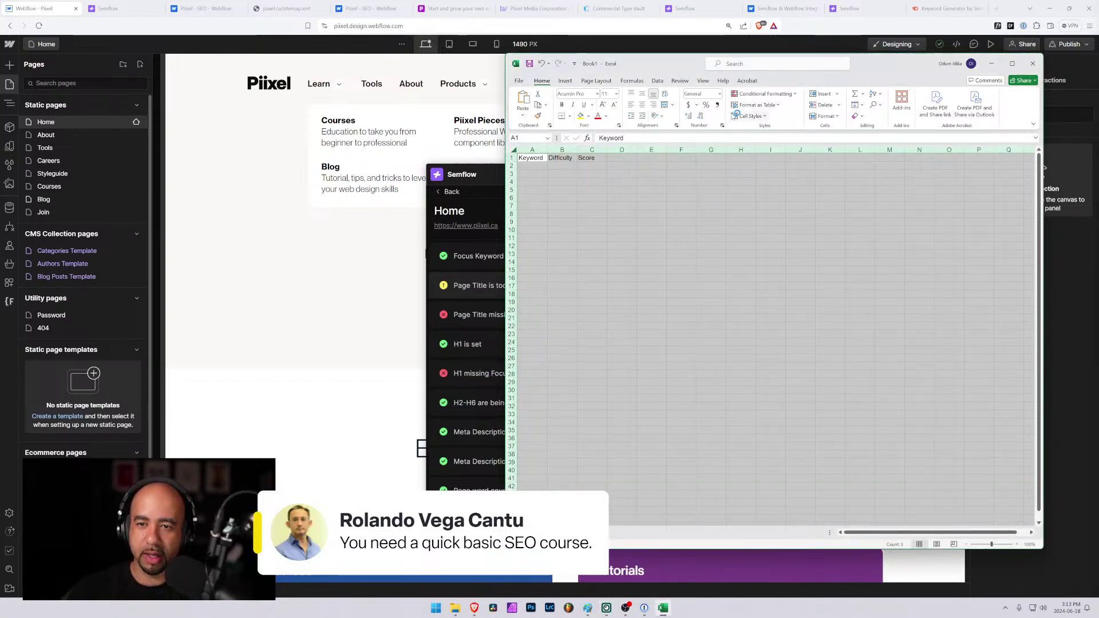
left_click(616, 93)
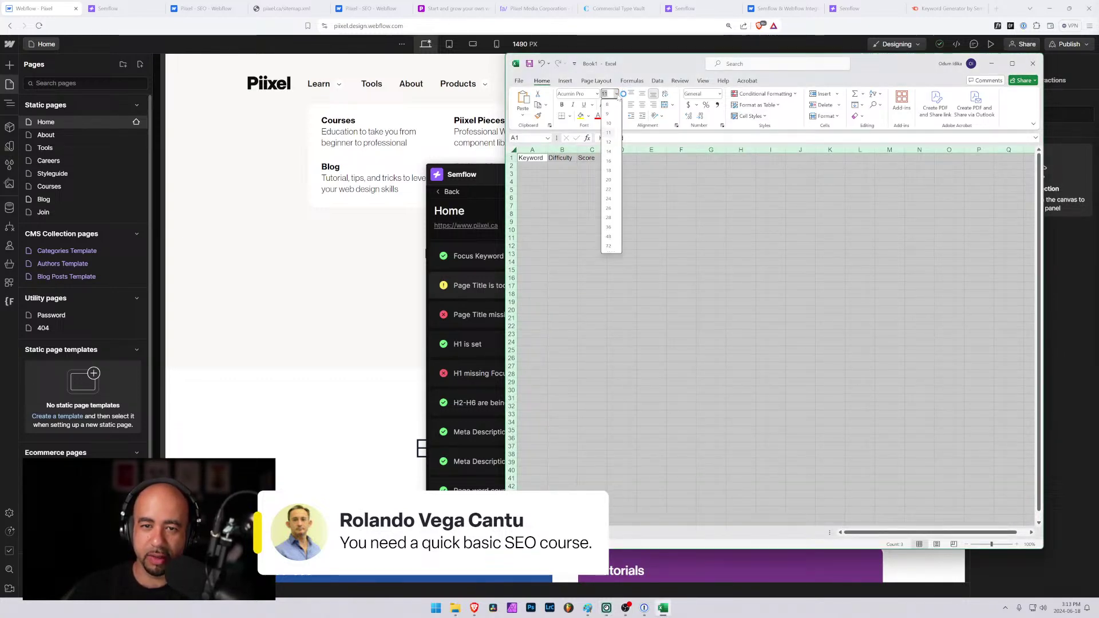
left_click(609, 160)
left_click(562, 182)
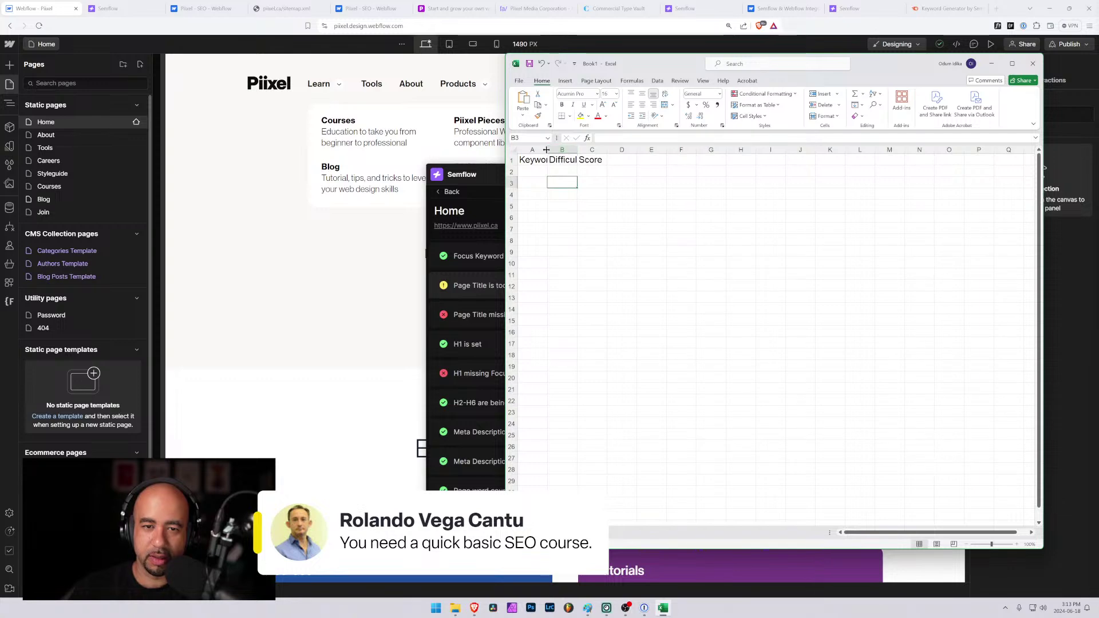
left_click_drag(546, 150, 600, 150)
left_click(635, 172)
Enter "learn web design" as the first keyword in cell A2.
left_click(547, 172)
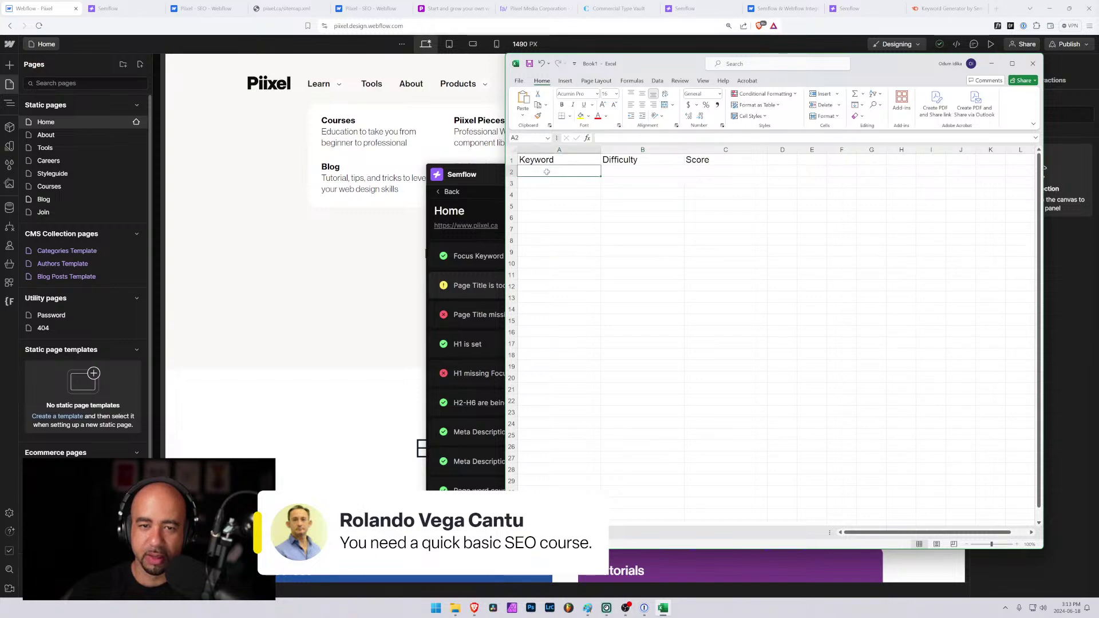
left_click_drag(691, 62, 435, 83)
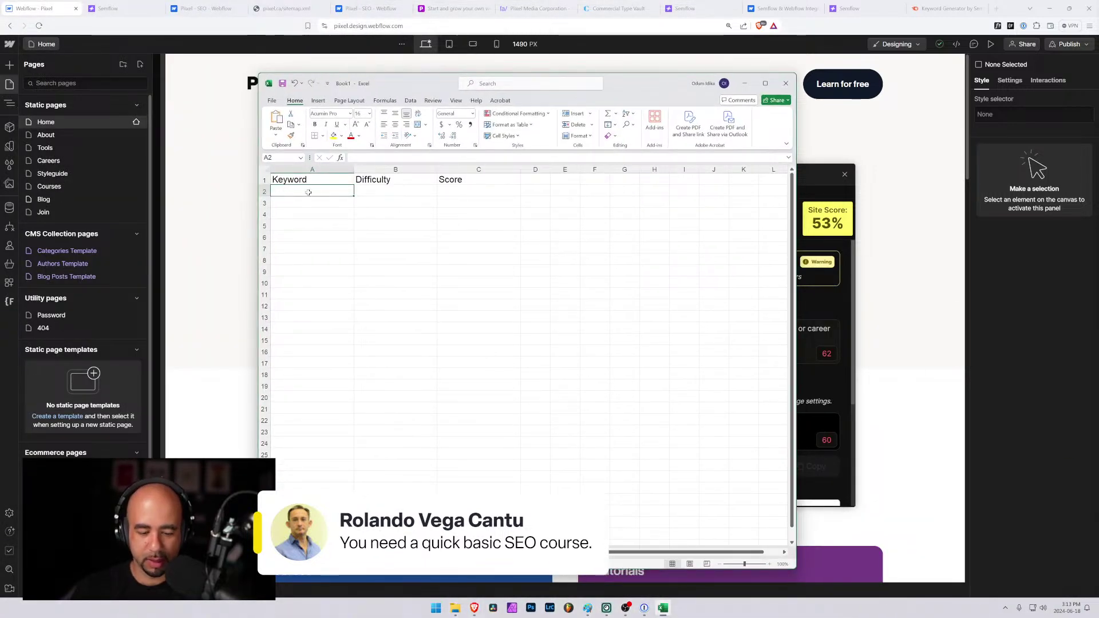
type("learn web design")
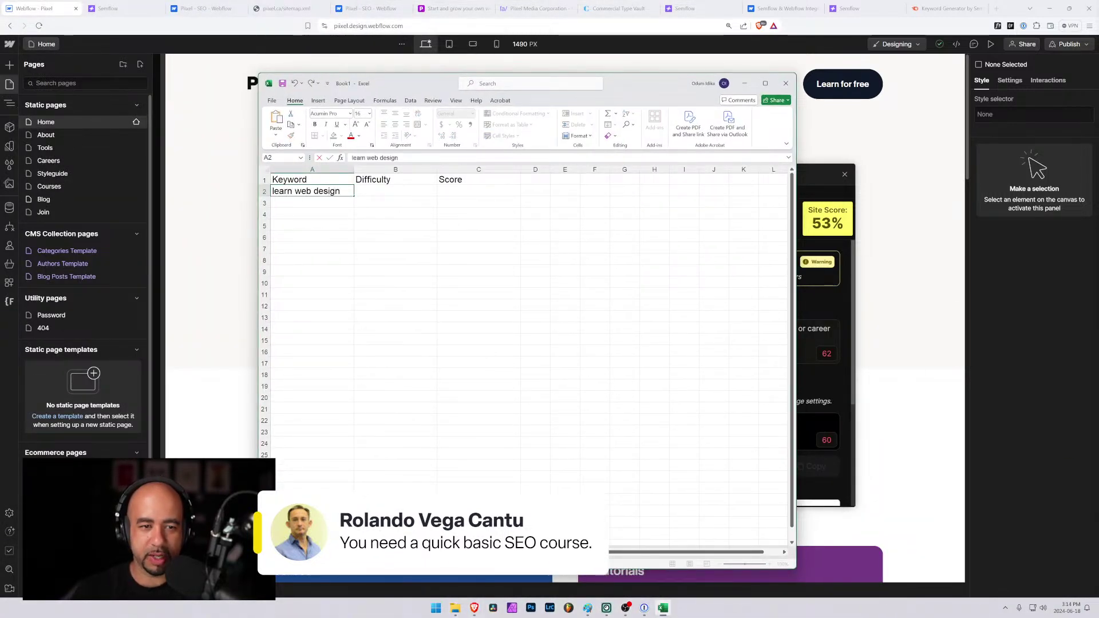
key("Return")
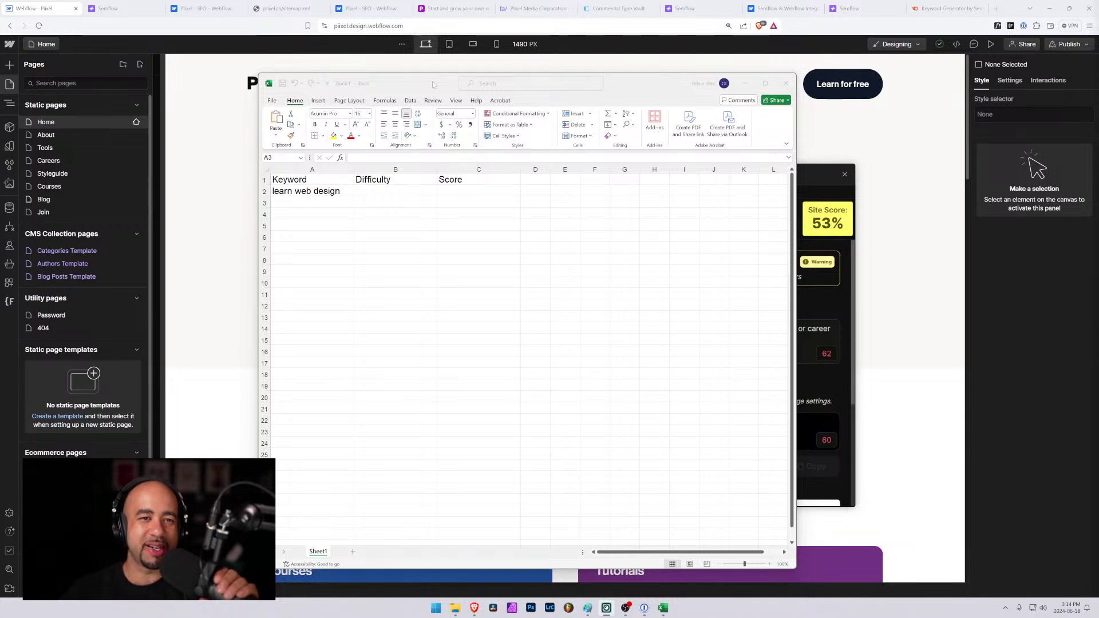
Open the Home page's Focus Keyword details in Semflow and place the Excel sheet beside its keyword metrics.
left_click(384, 192)
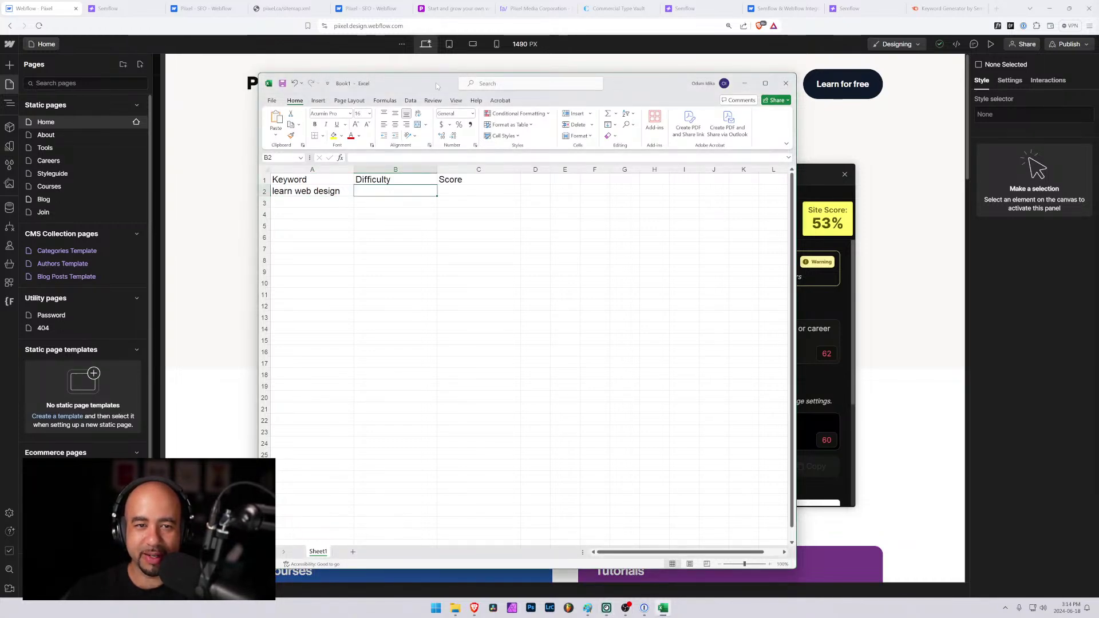
left_click_drag(437, 86, 1098, 150)
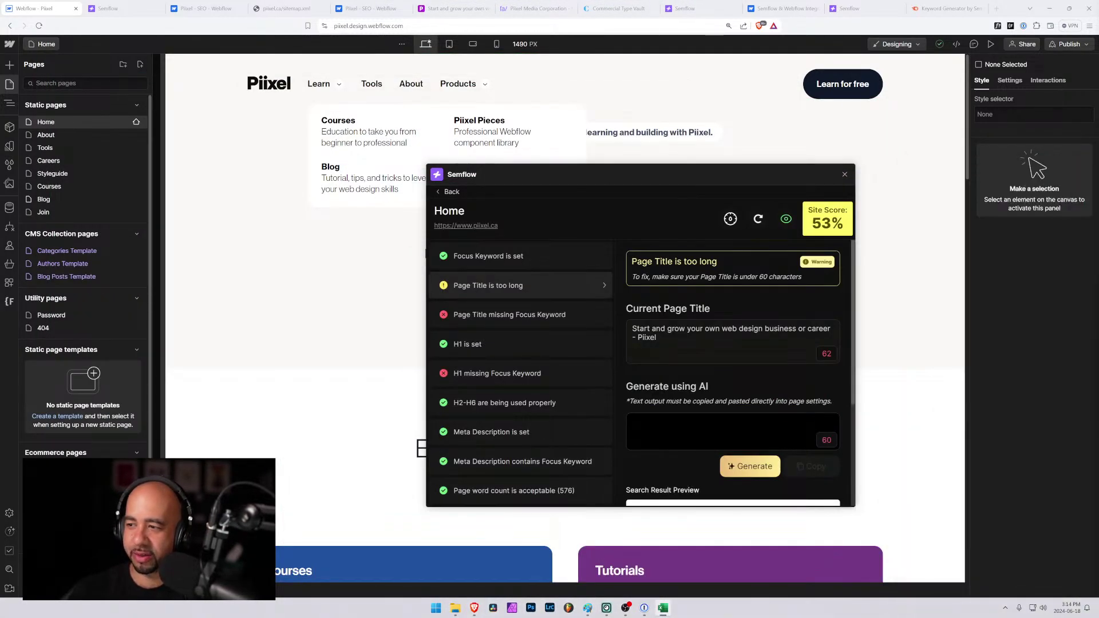
left_click(541, 258)
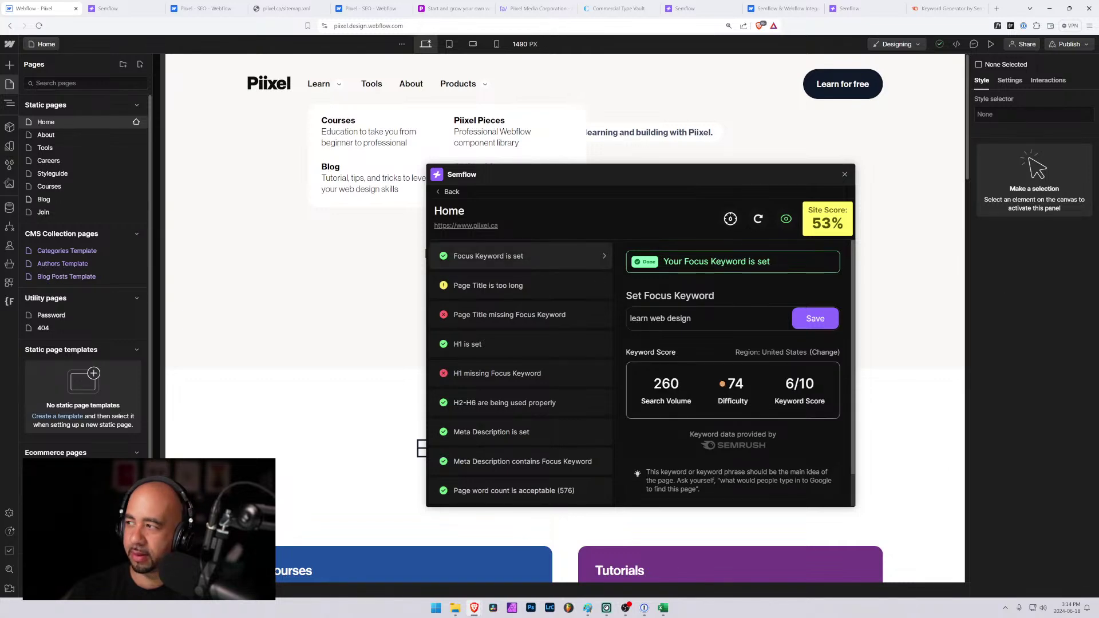
left_click(663, 608)
left_click_drag(625, 120, 408, 101)
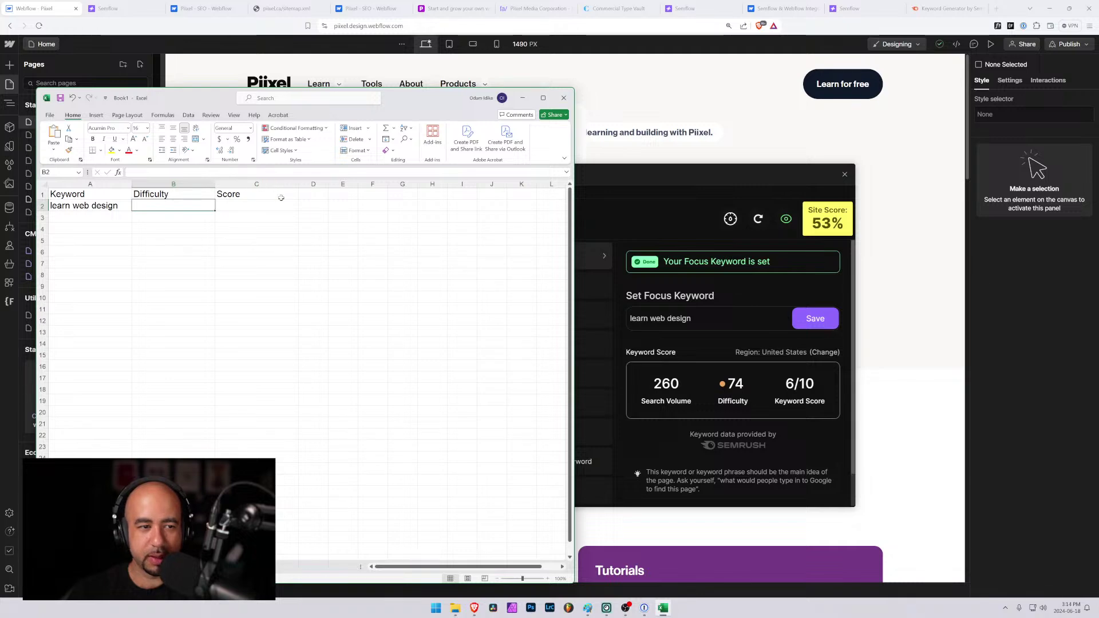
Move the "Score" heading from C1 to D1 and enter "Volume" as the heading in C1.
left_click(310, 191)
left_click(243, 193)
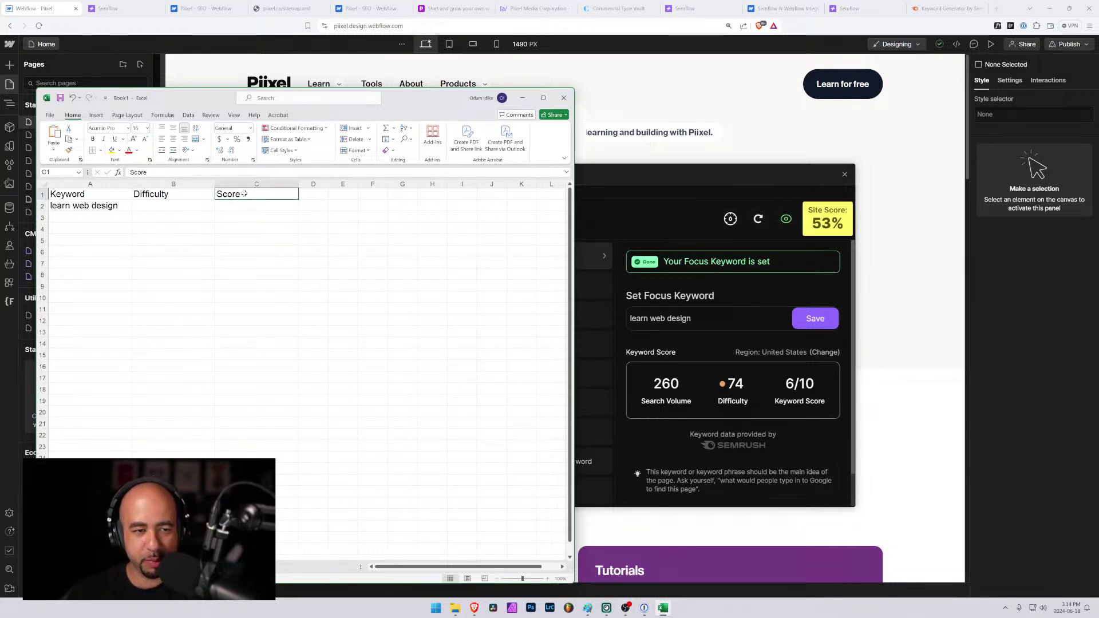
left_click_drag(244, 193, 313, 193)
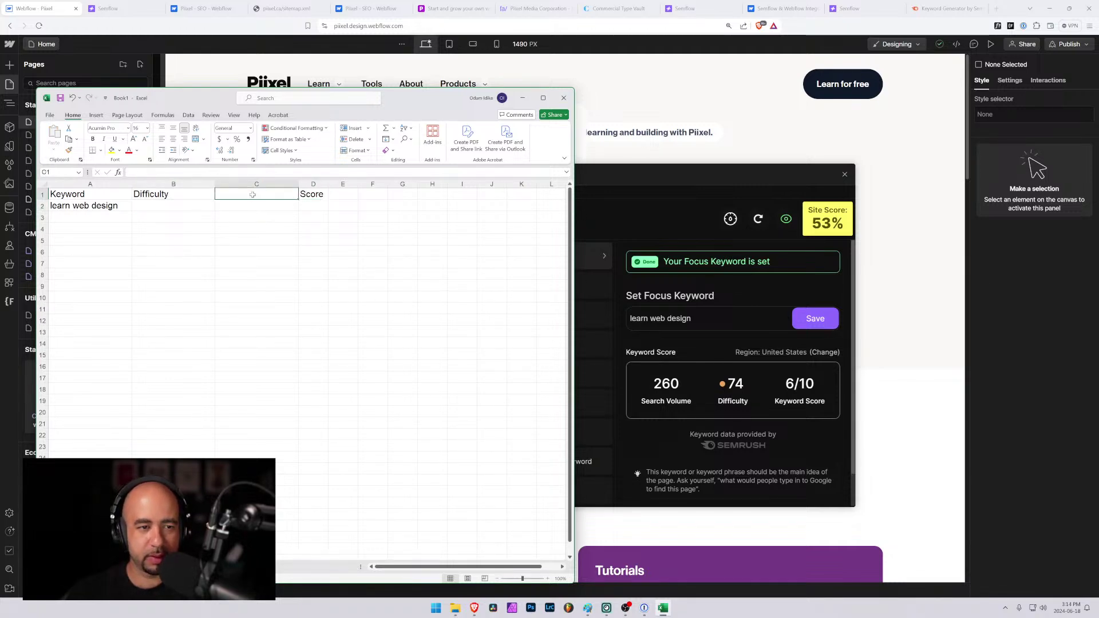
type("Volu")
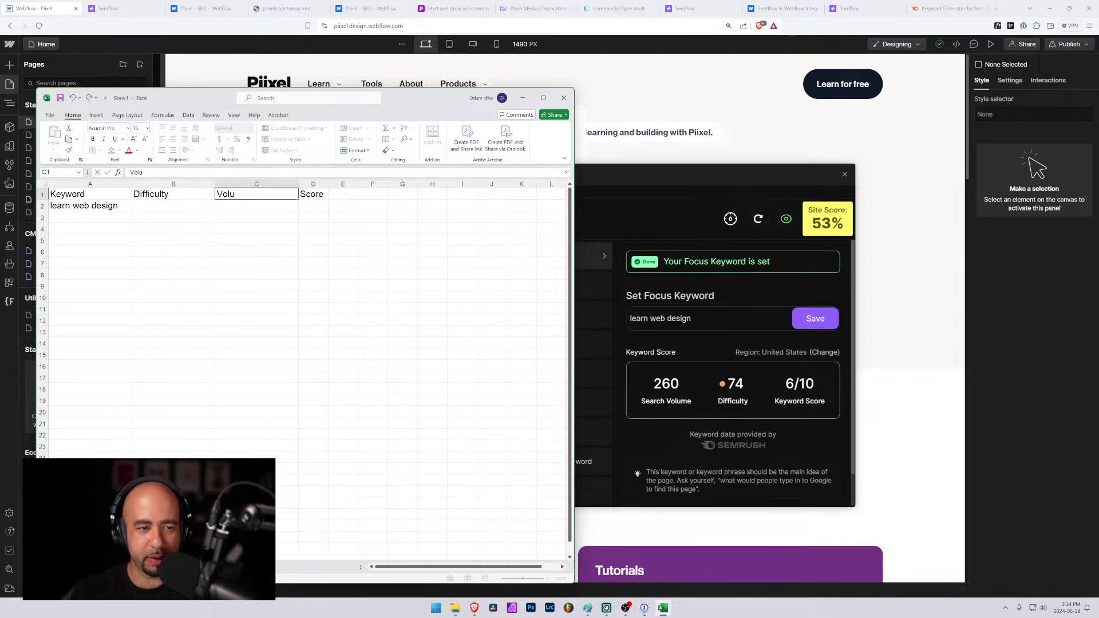
type("eme")
key("BackSpace")
key("BackSpace")
key("BackSpace")
type("me")
key("Return")
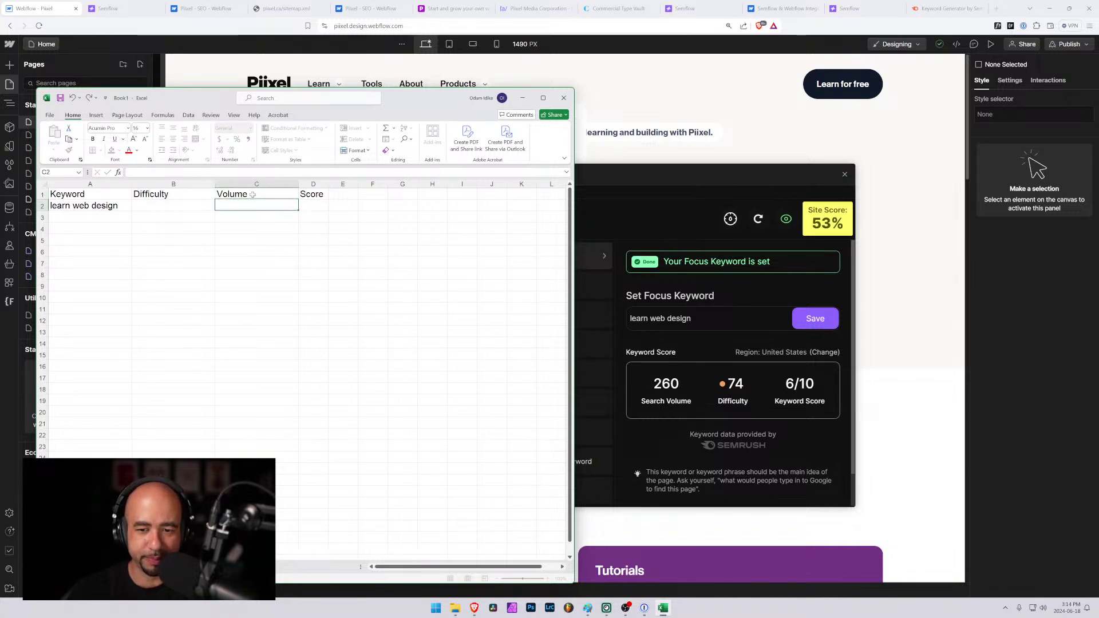
Enter the keyword's search volume of 260 in C2 and its difficulty of 74 in B2.
type("260")
key("Left")
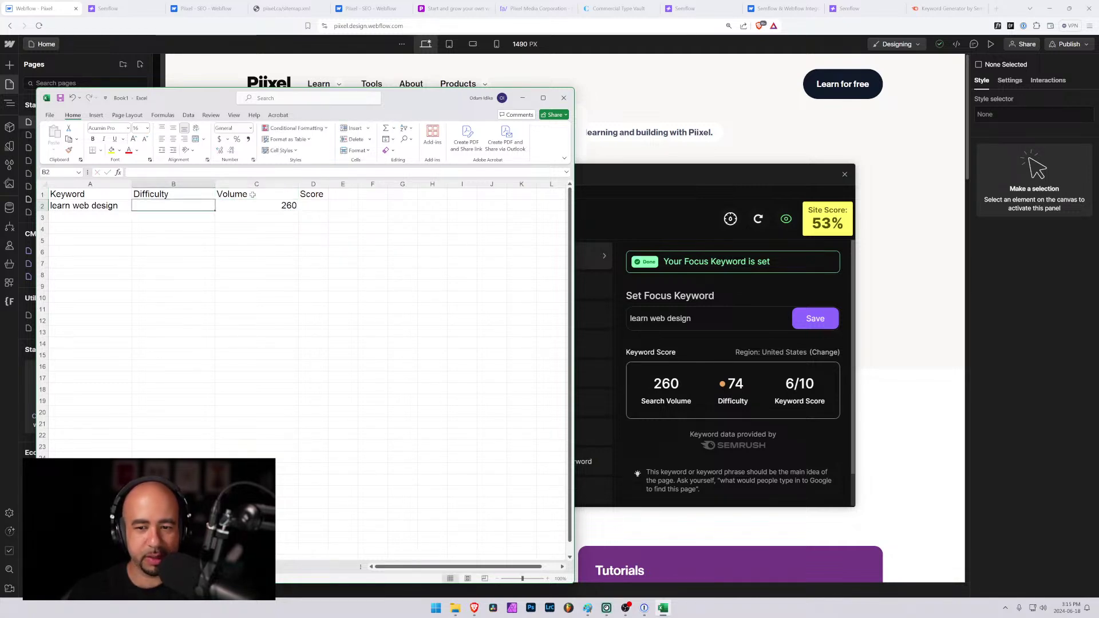
type("74")
key("Left")
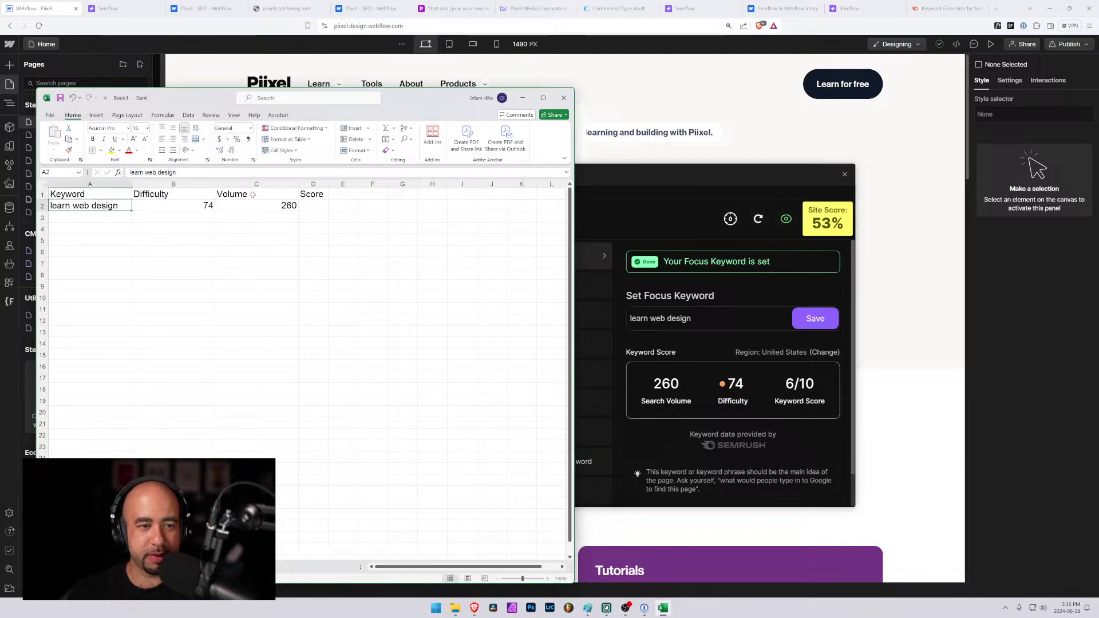
key("Right")
key("Right")
key("Right")
key("Left")
key("Left")
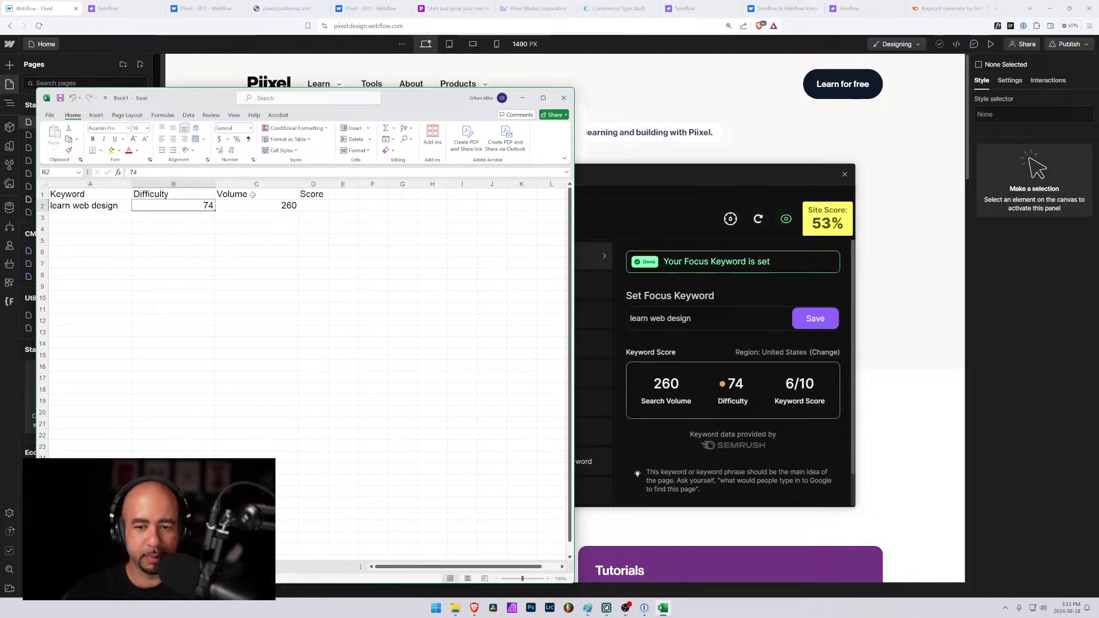
key("Right")
key("Right")
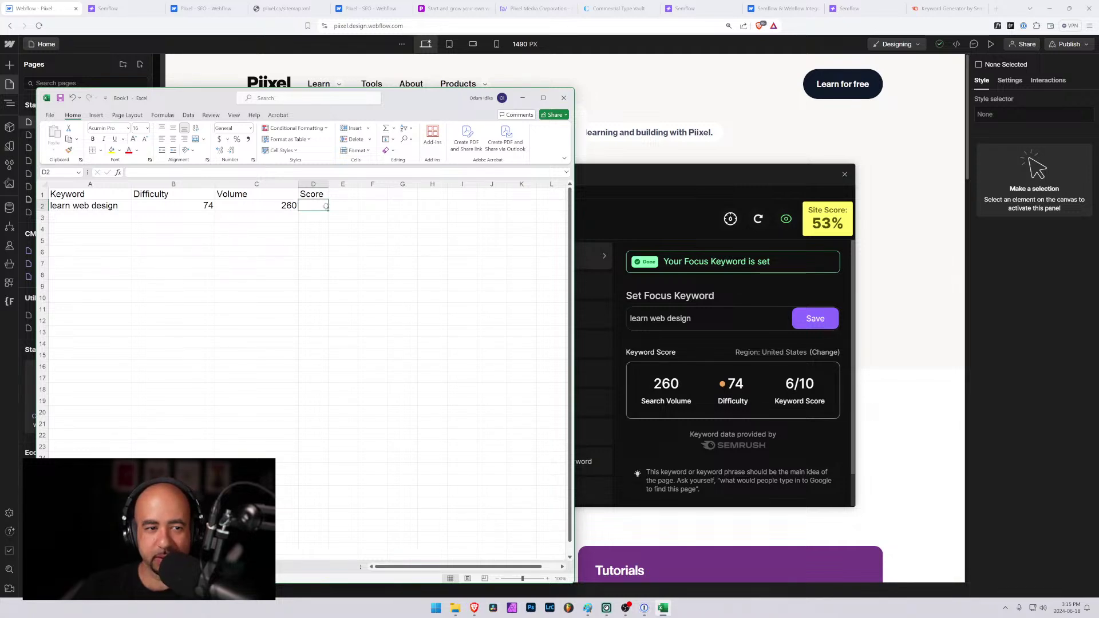
Change the "Volume" heading in C1 to "Search Volume".
left_click(259, 194)
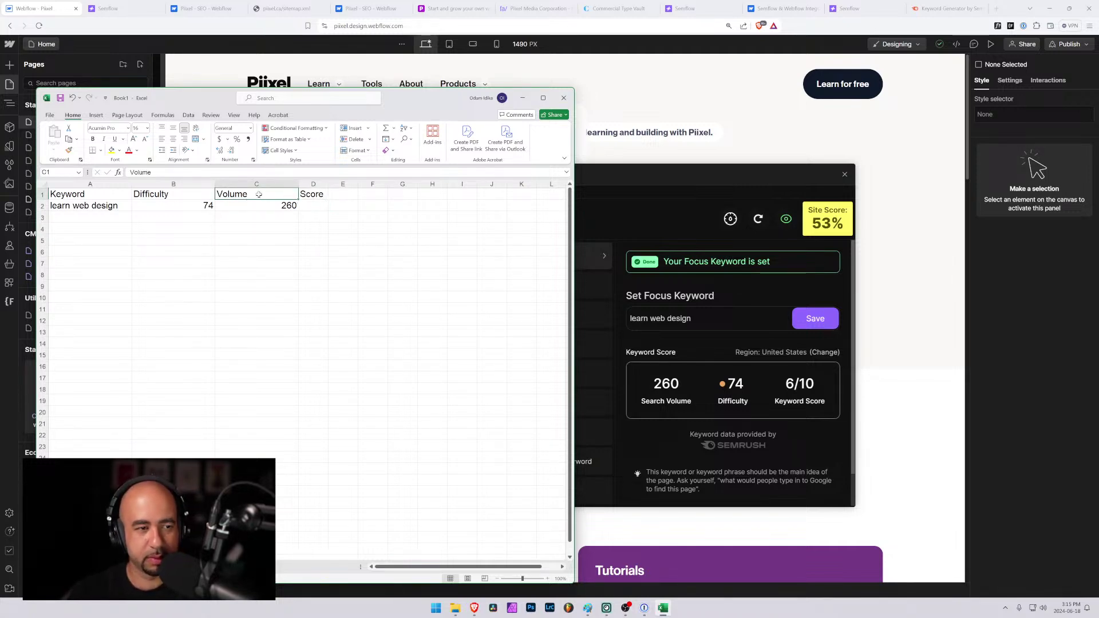
double_click(216, 194)
type("Sear")
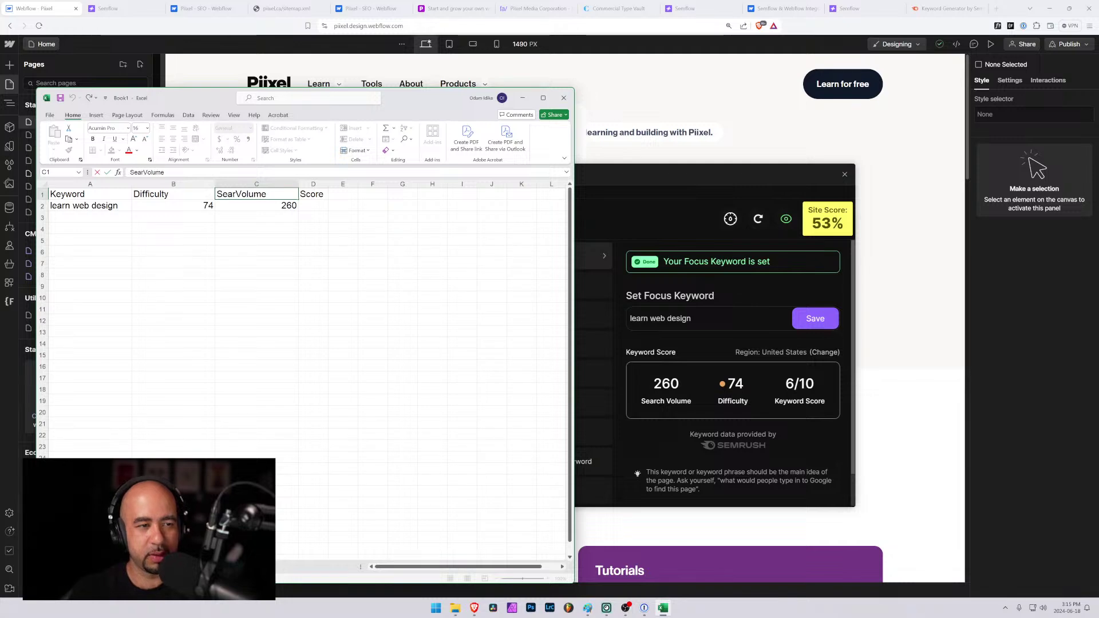
type("ch")
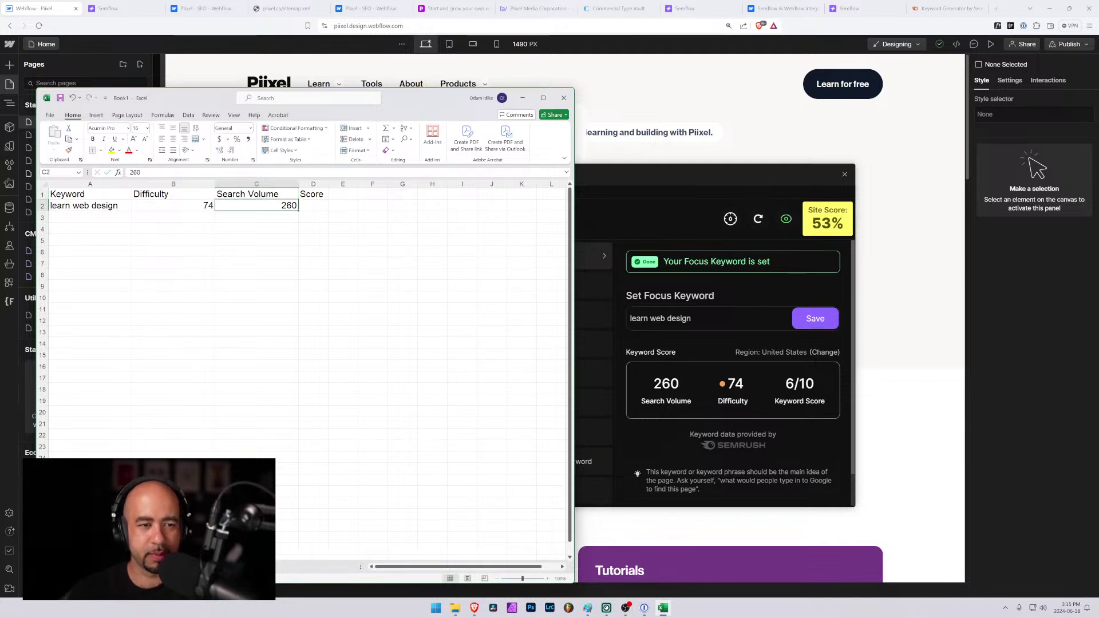
key("Return")
Start a score formula in D2 that divides the search volume in C2, entering =C2/.
key("Right")
type("=")
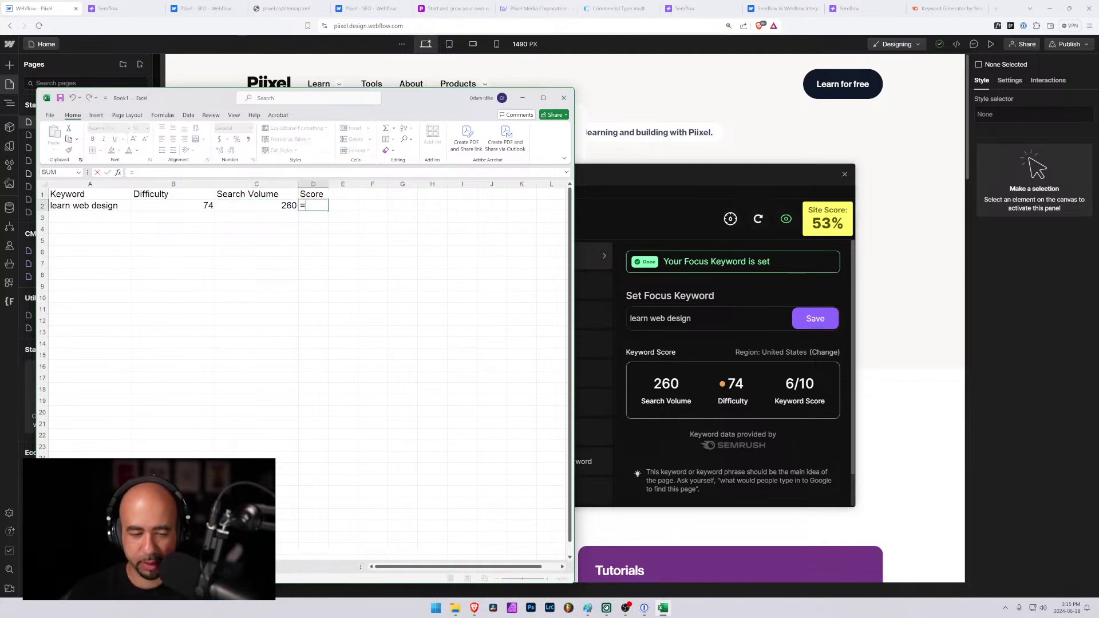
left_click(268, 205)
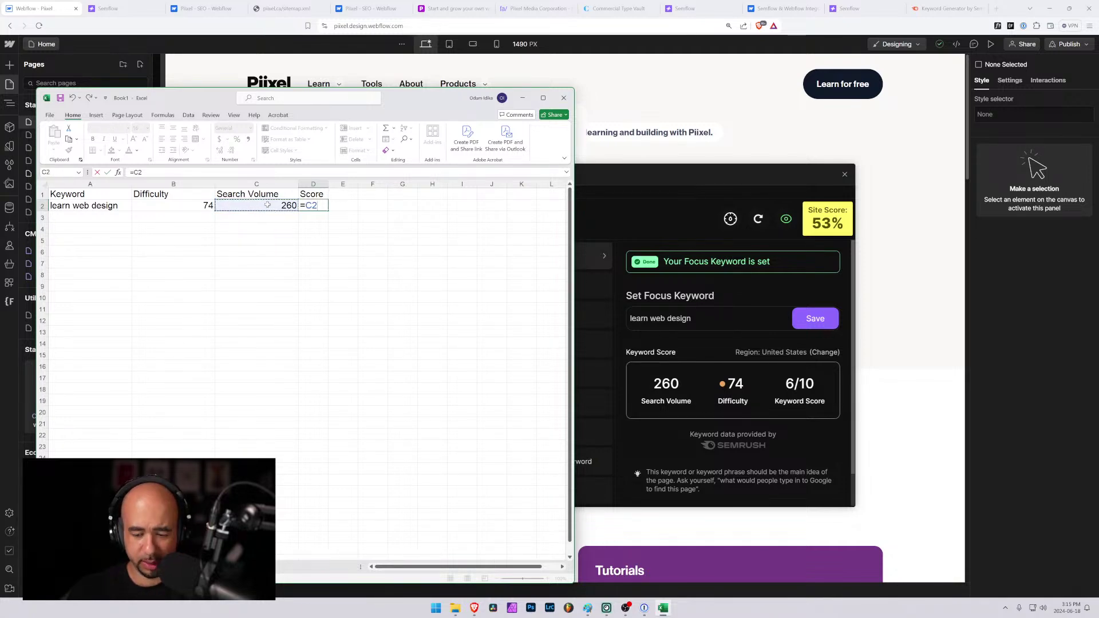
type("/")
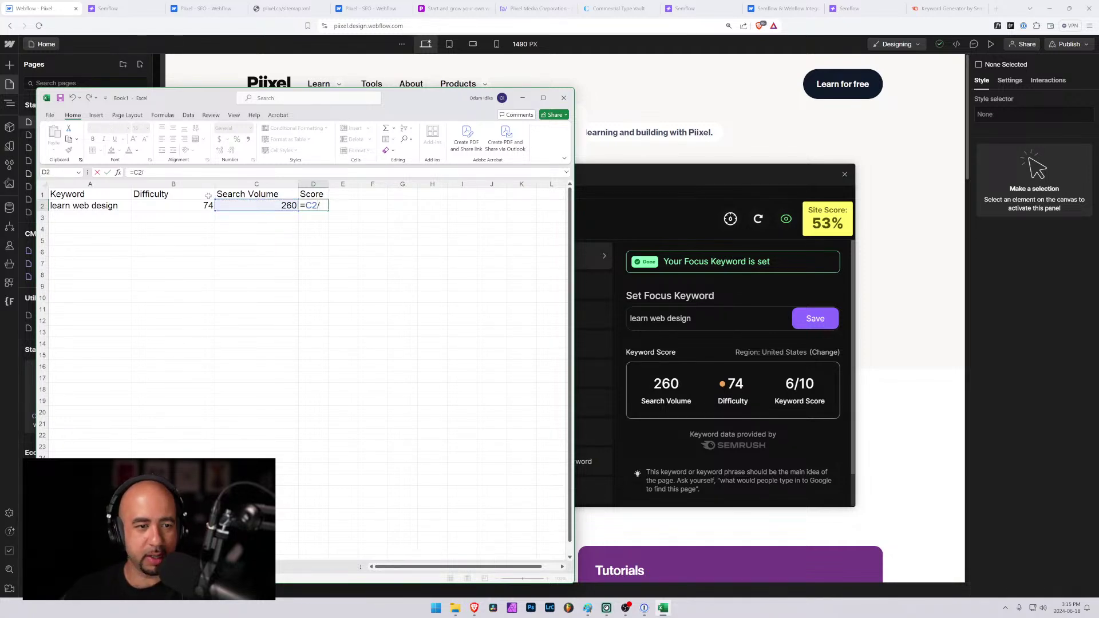
Complete the Score formula in D2 as =C2/B2 and widen column D.
left_click(195, 203)
key("Return")
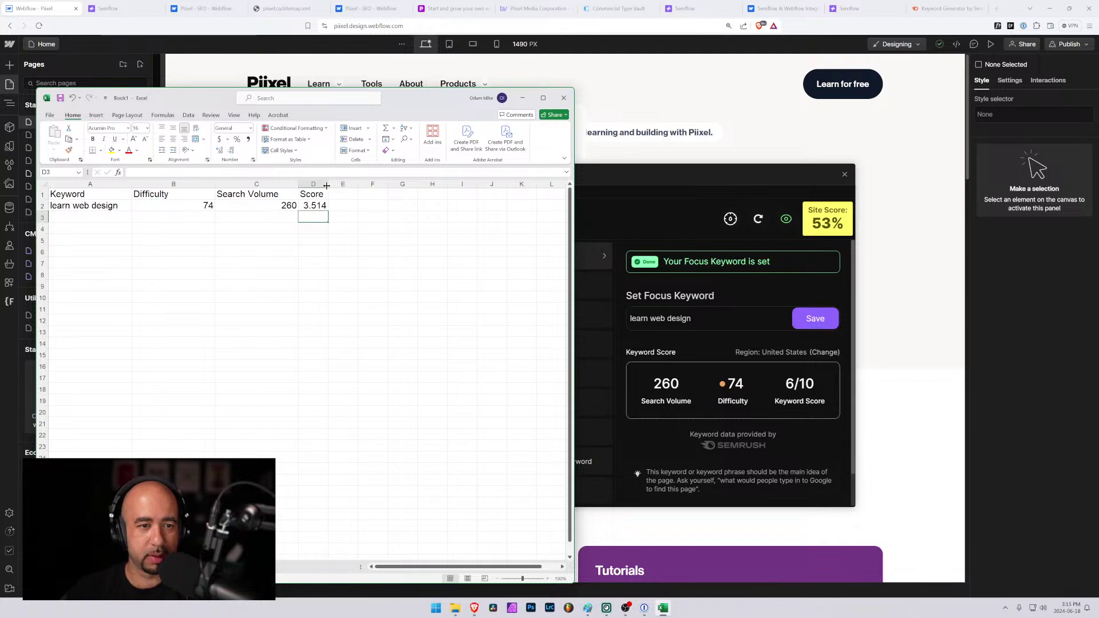
left_click_drag(329, 184, 386, 183)
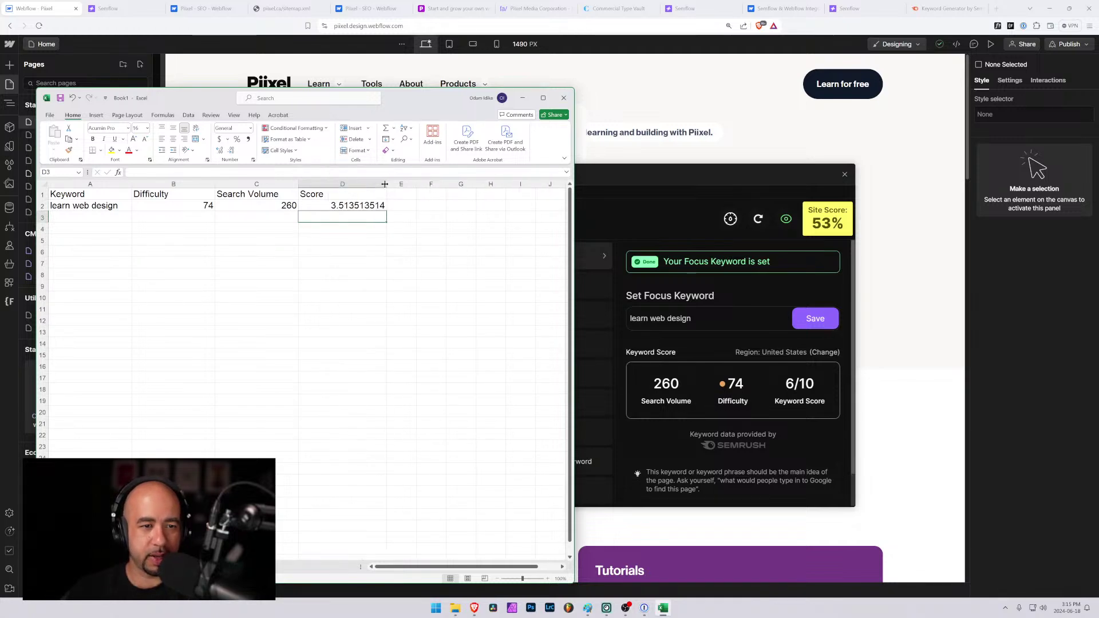
Format the score in D2 to display two decimal places.
left_click(323, 205)
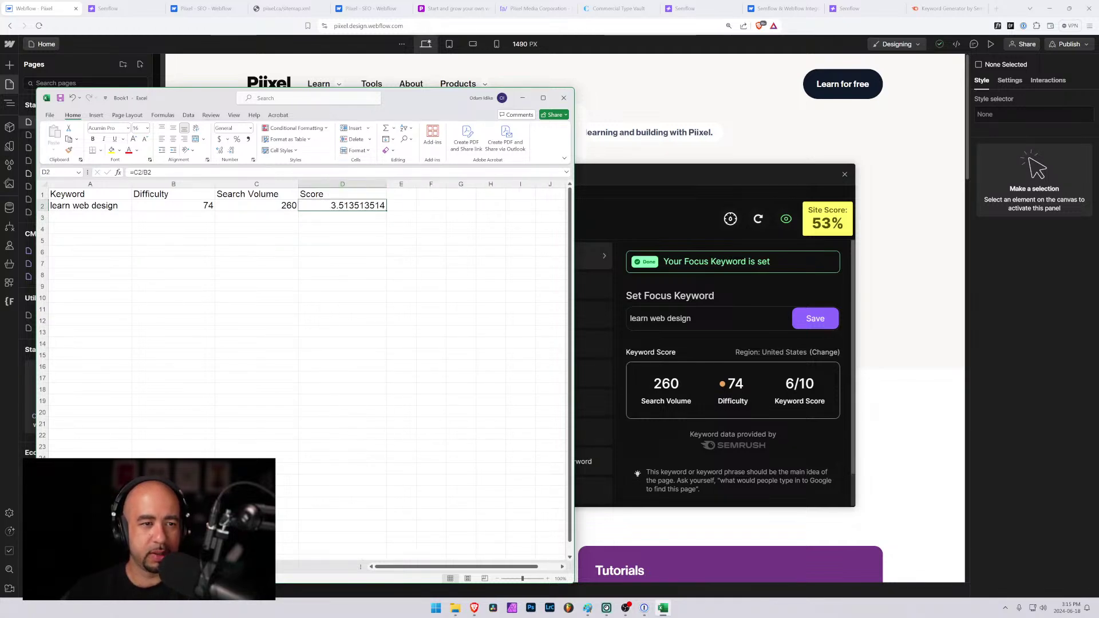
double_click(219, 151)
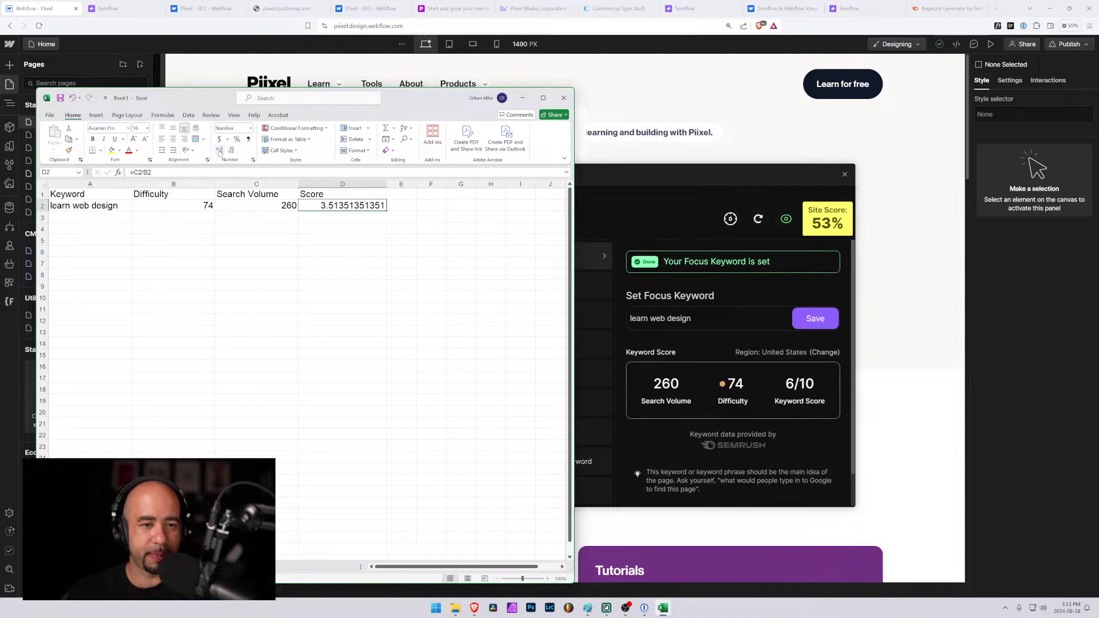
triple_click(231, 151)
triple_click(232, 151)
triple_click(232, 150)
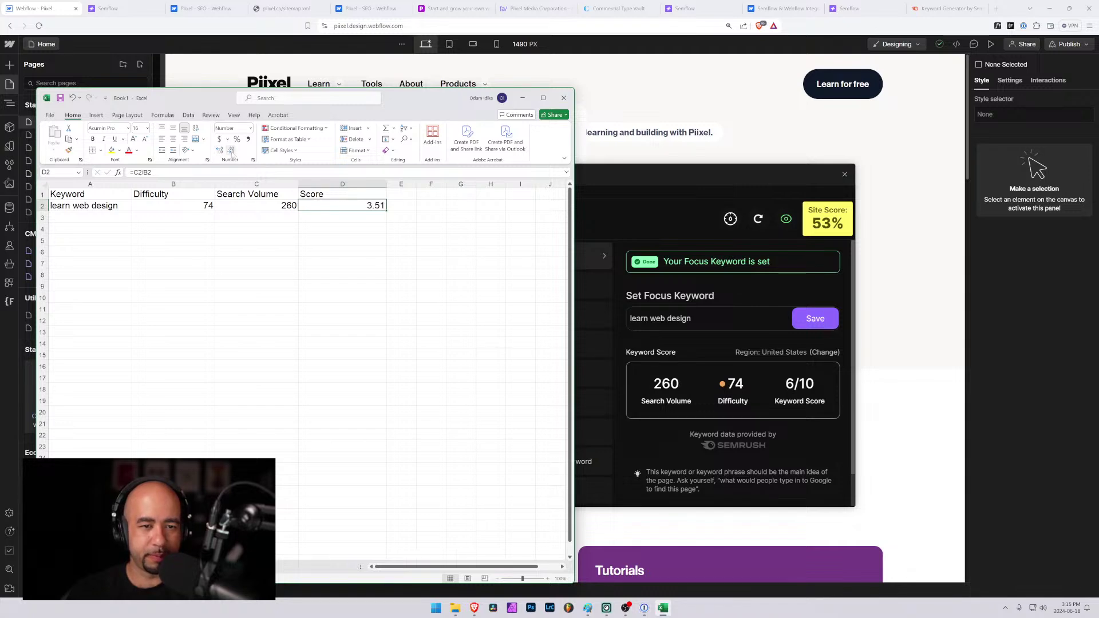
Enter the keyword "web design" in cell A3.
left_click(100, 216)
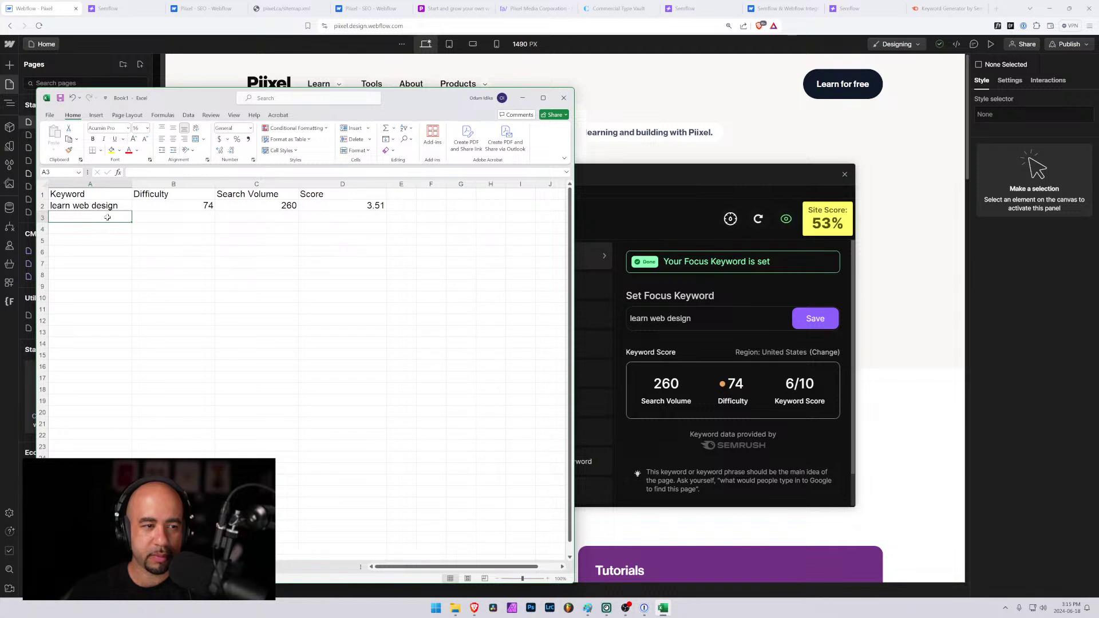
type("web")
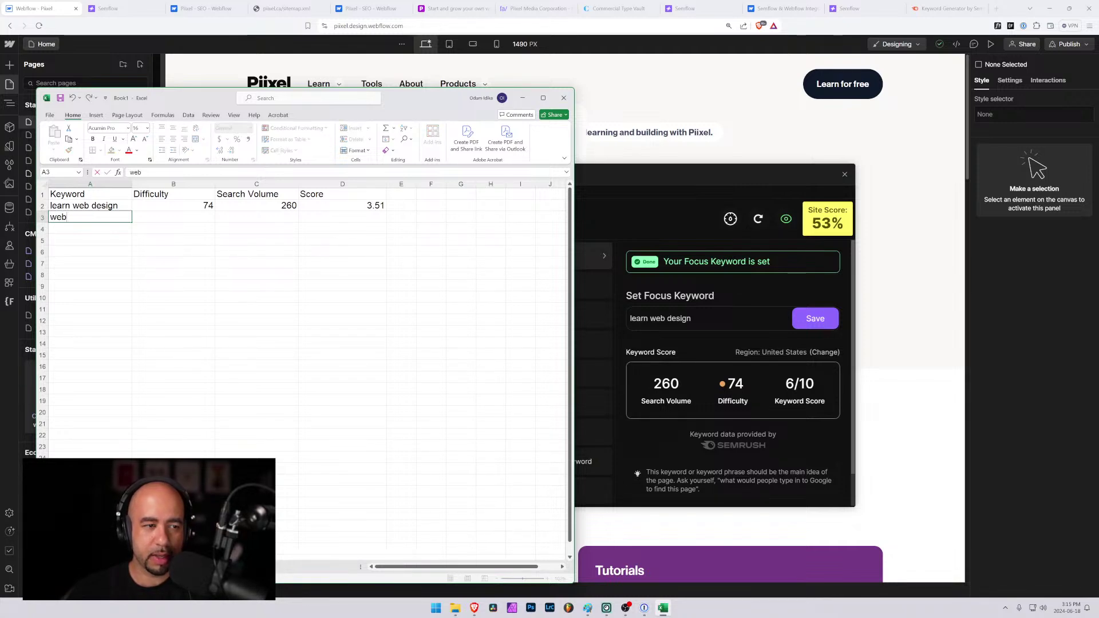
type(" design")
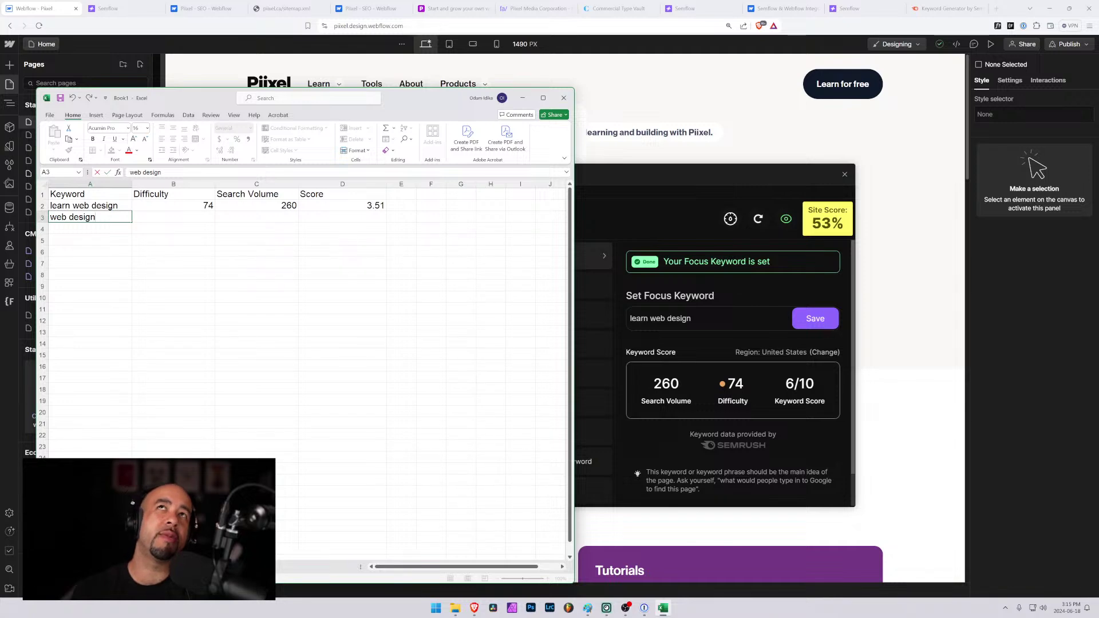
key("BackSpace")
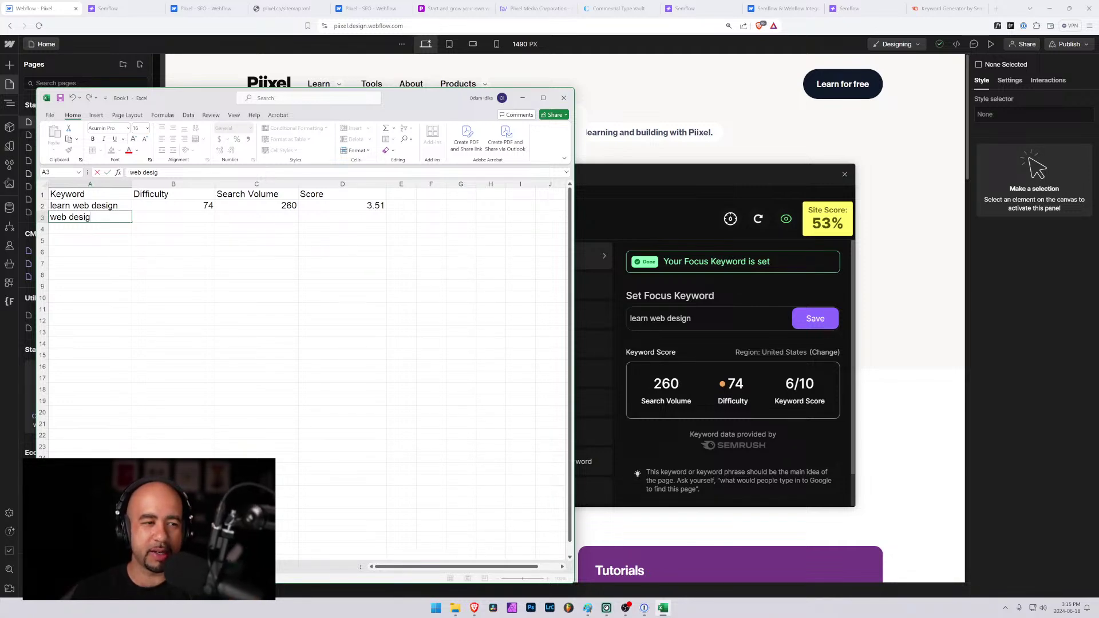
key("BackSpace")
key("BackSpace")
key("BackSpace")
key("BackSpace")
key("BackSpace")
key("BackSpace")
key("BackSpace")
key("BackSpace")
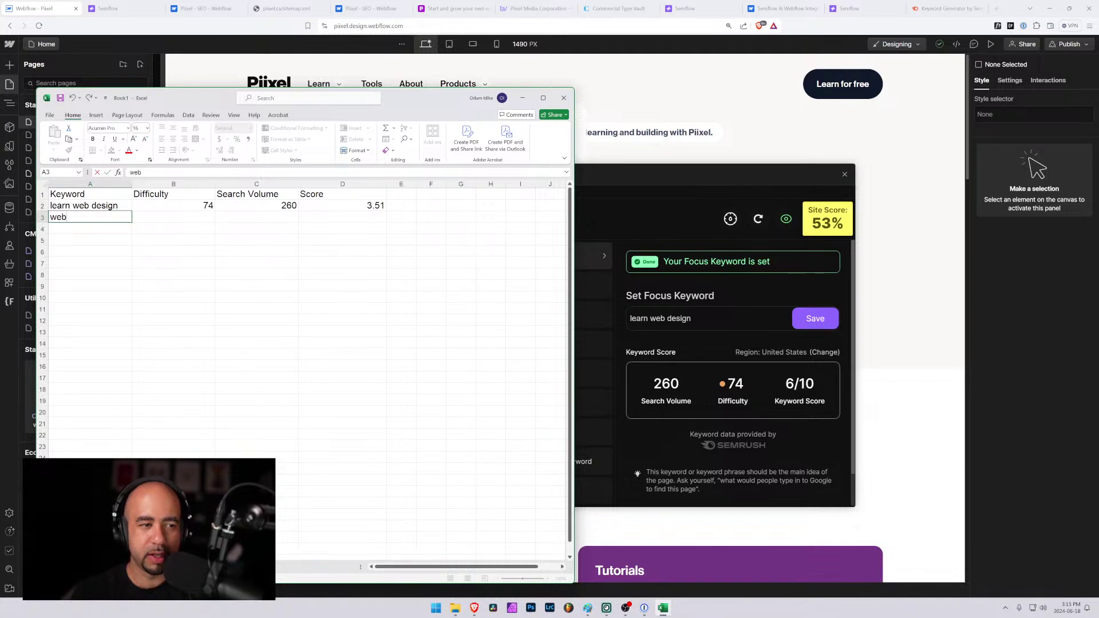
type("web des")
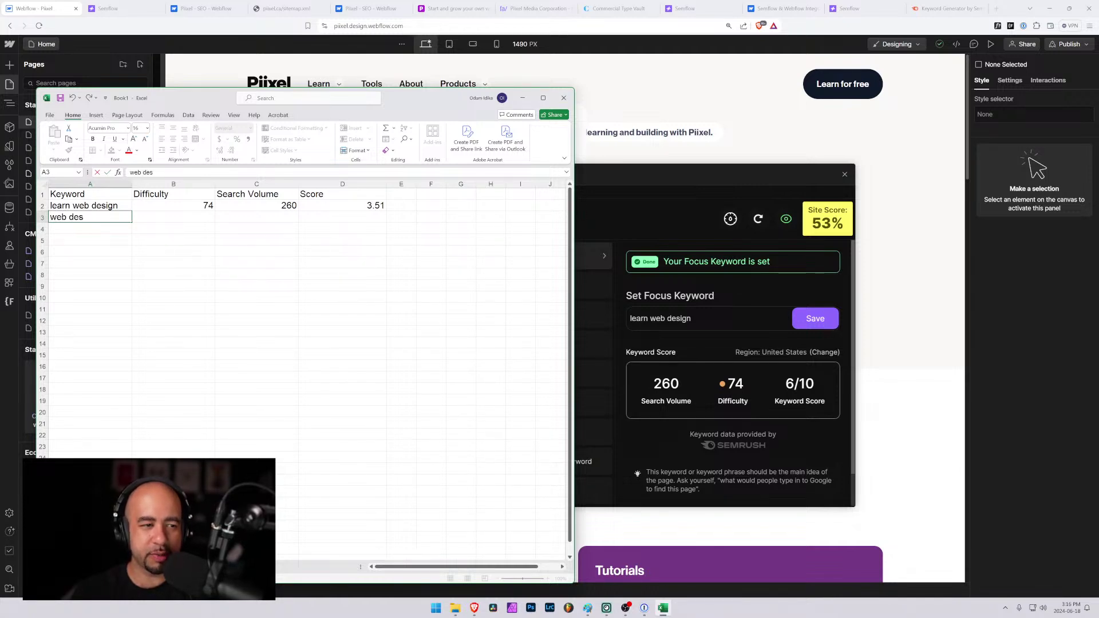
type("ign")
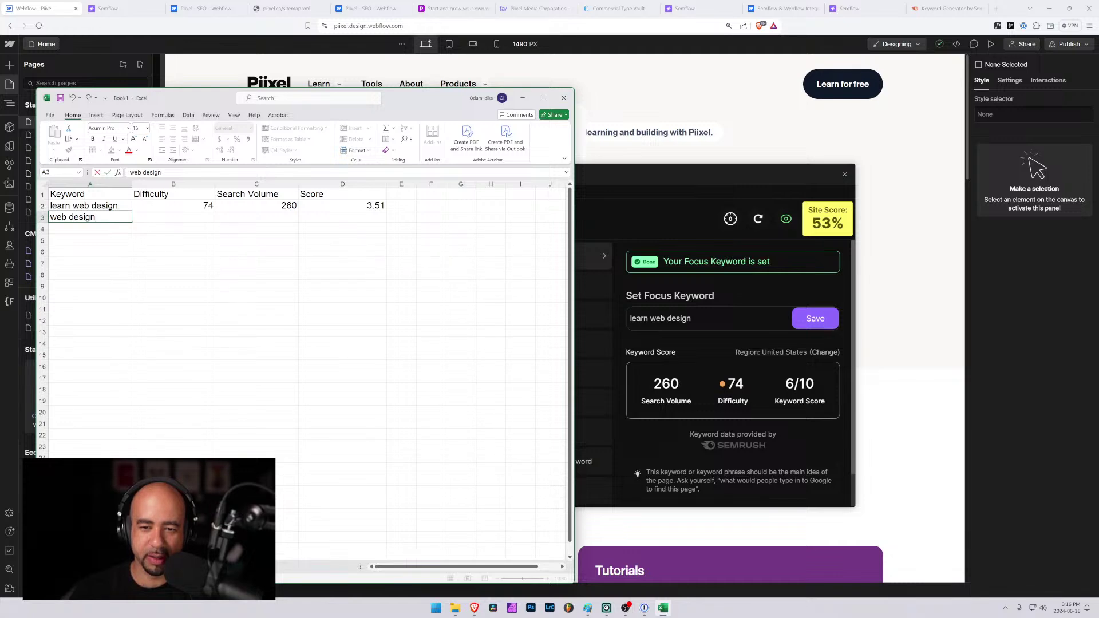
Switch to the Semflow window in Webflow and save "web design" as the Home page's focus keyword.
double_click(637, 318)
key("BackSpace")
left_click(809, 322)
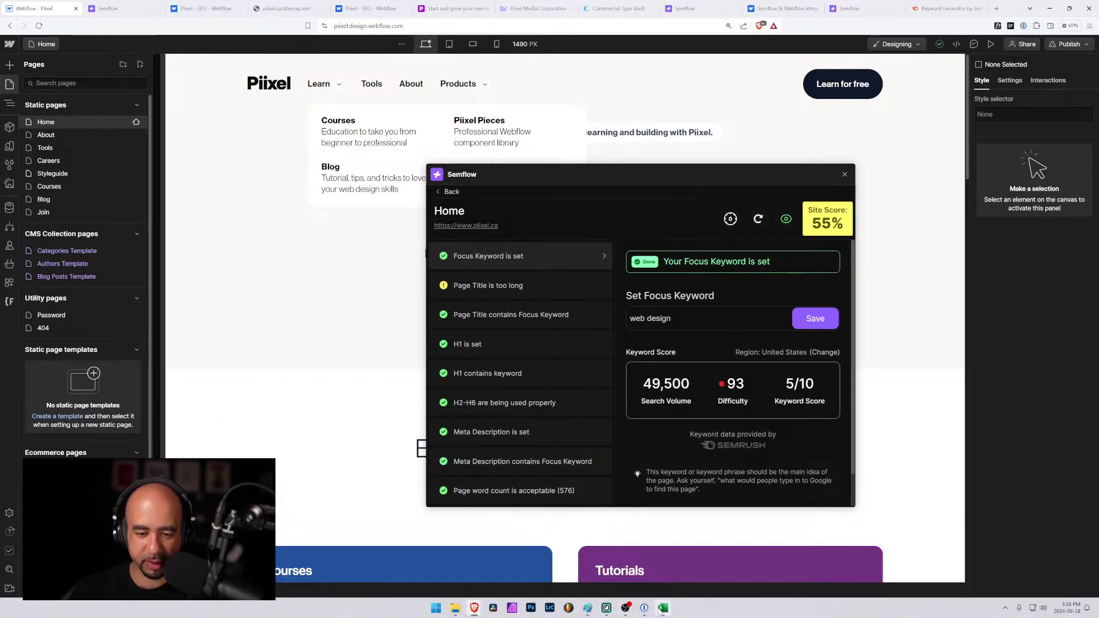
Return to the Excel sheet and enter a difficulty of 93 and a search volume of 49500 for web design.
key("alt+Tab")
left_click(181, 215)
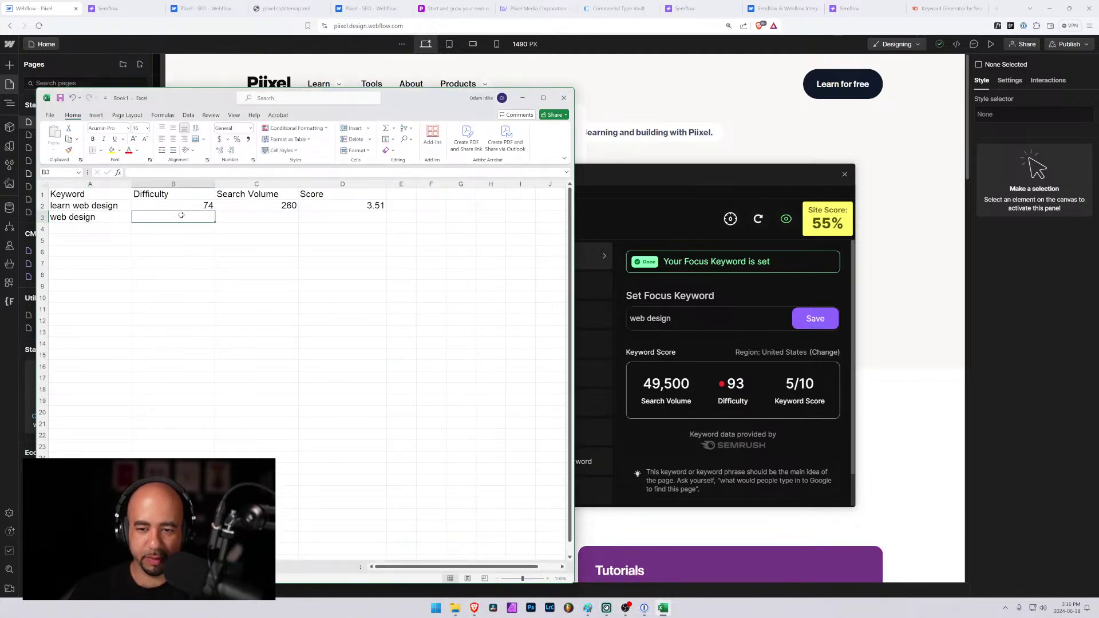
type("9.5")
key("BackSpace")
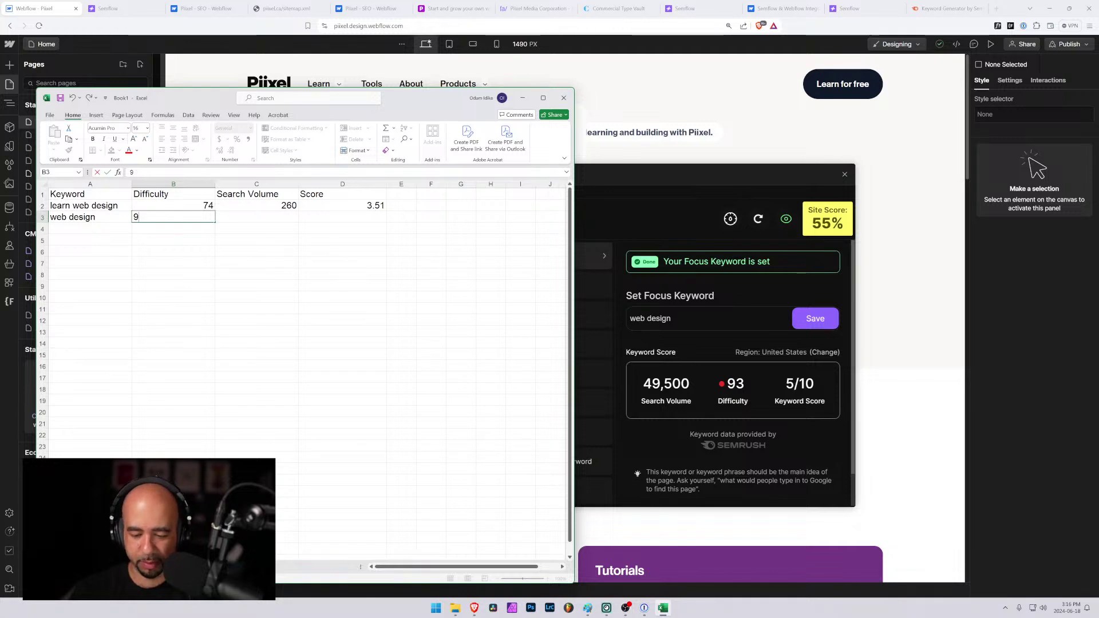
key("ctrl+Return")
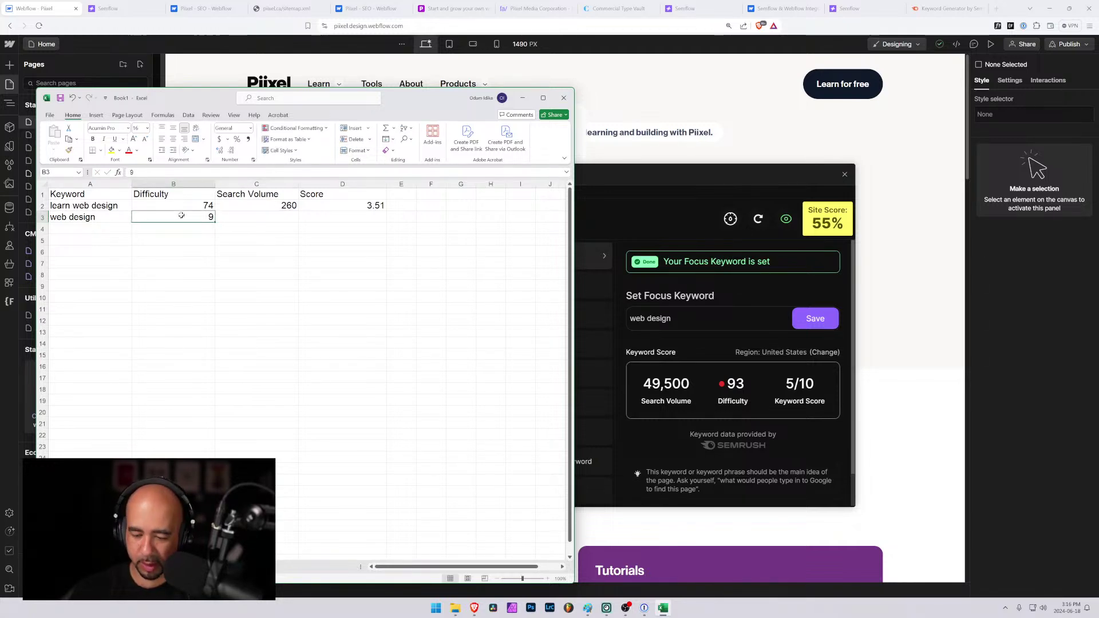
type("93")
key("Tab")
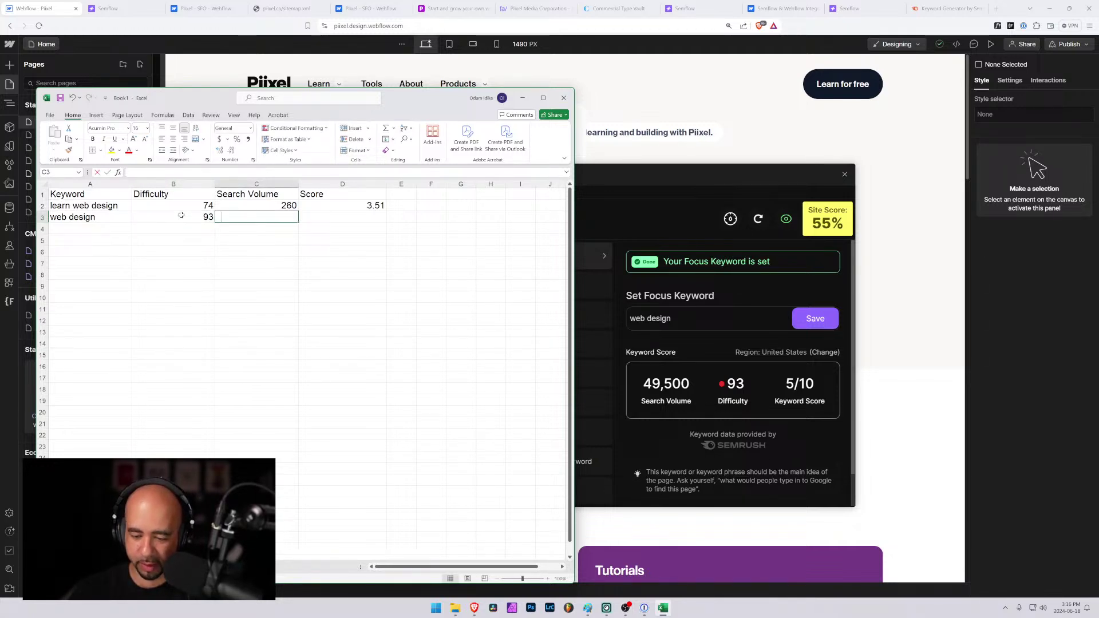
type("49500")
key("Tab")
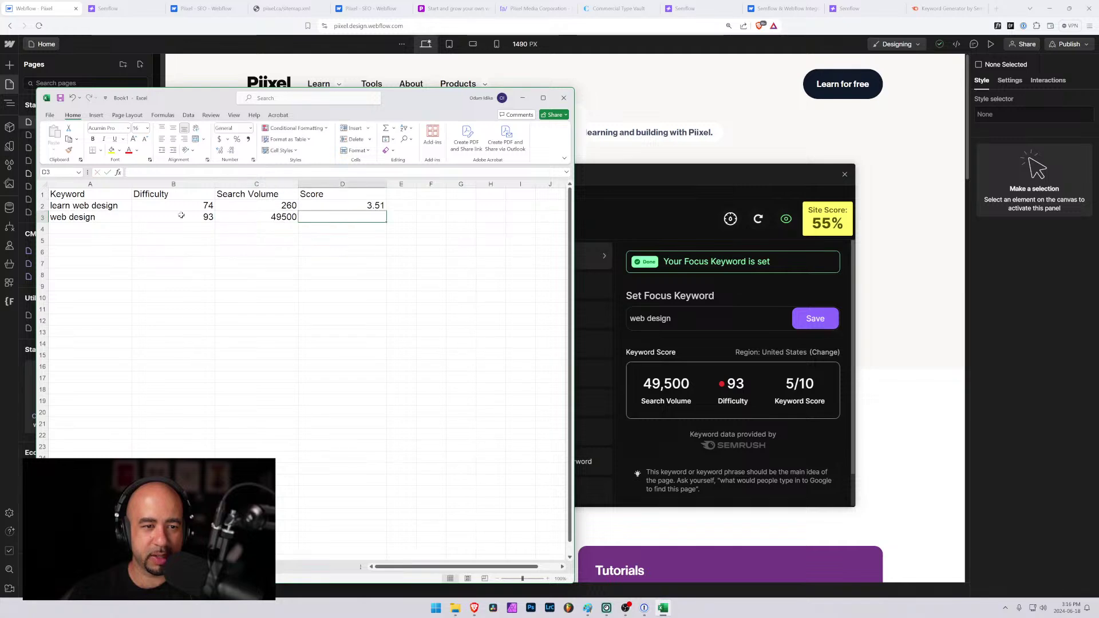
Fill the score formula from D2 down into D3.
key("Up")
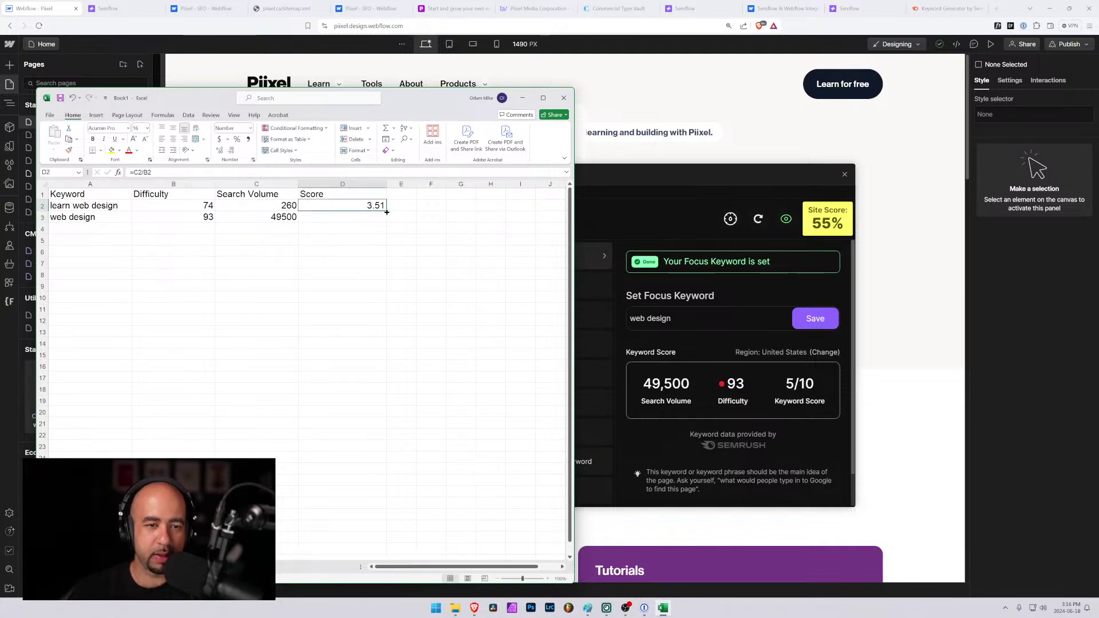
left_click_drag(387, 212, 384, 220)
left_click(345, 215)
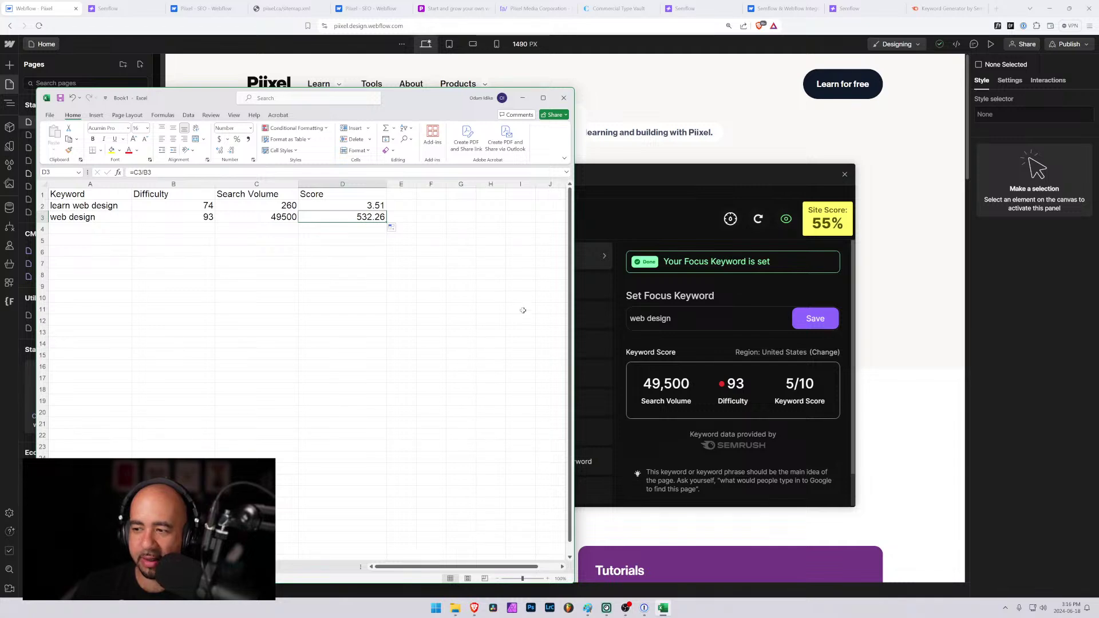
Compare the difficulty, search volume and score of web design with those of learn web design.
left_click(232, 217)
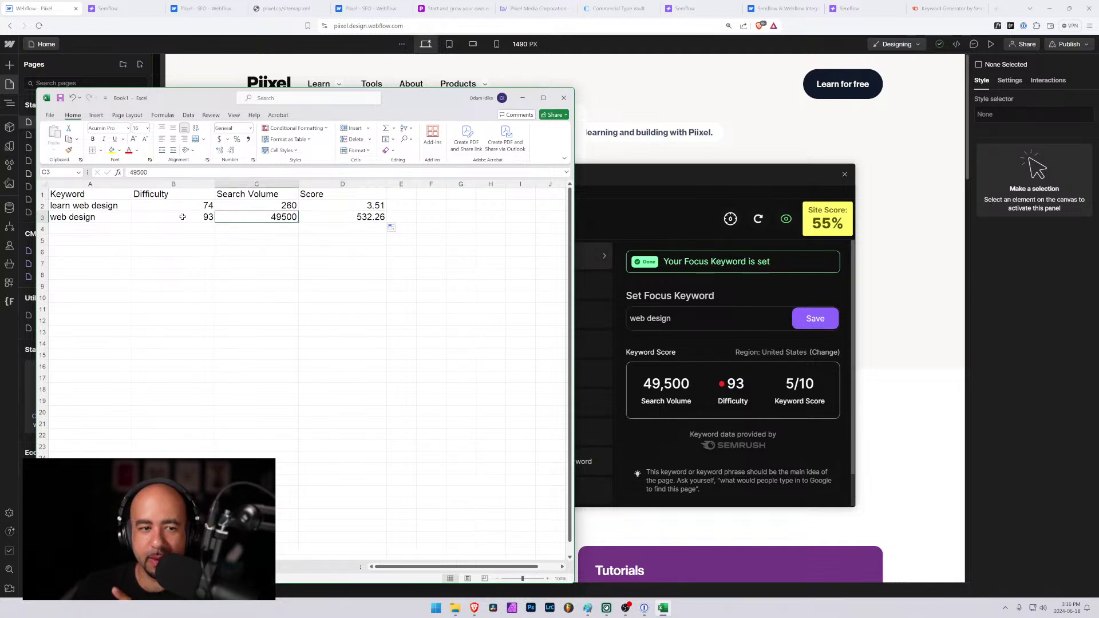
left_click(182, 216)
left_click(341, 220)
left_click(65, 218)
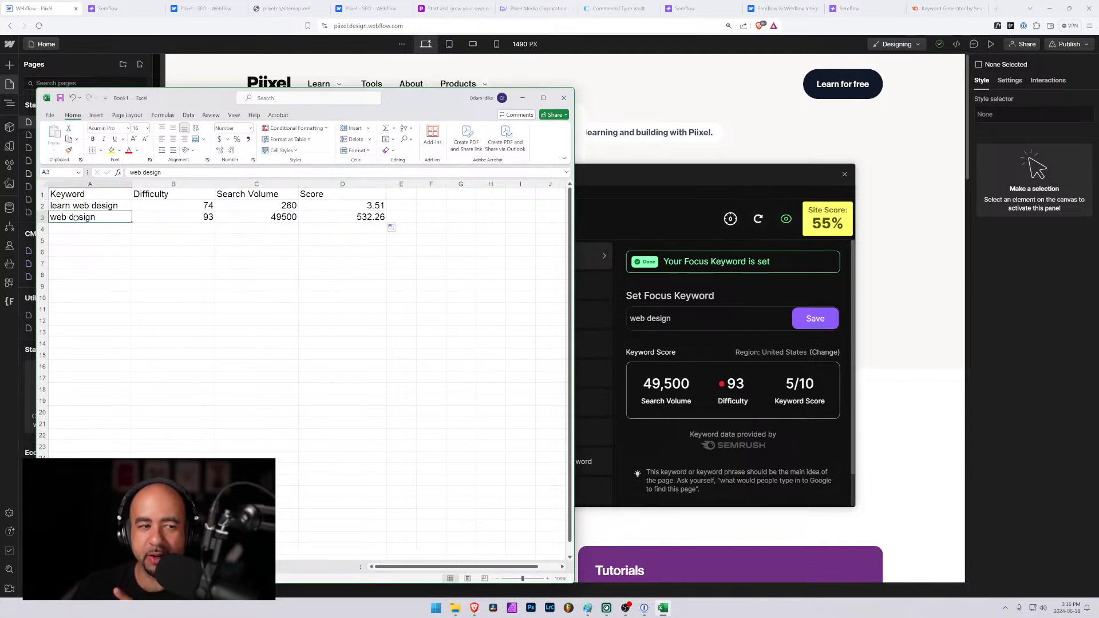
key("Down")
key("Up")
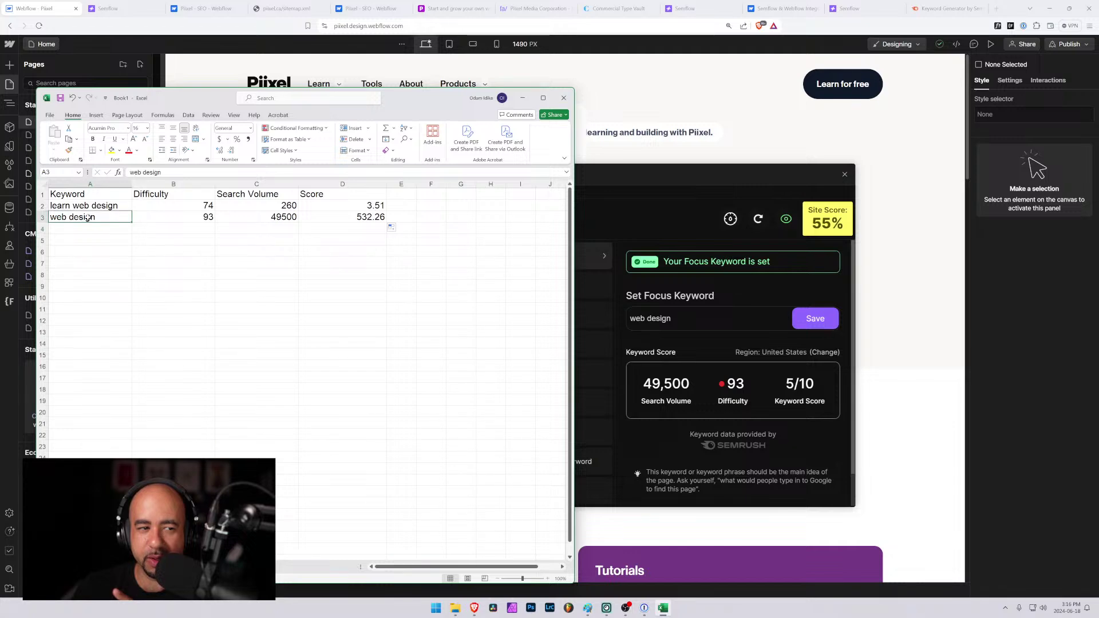
key("Up")
left_click(329, 218)
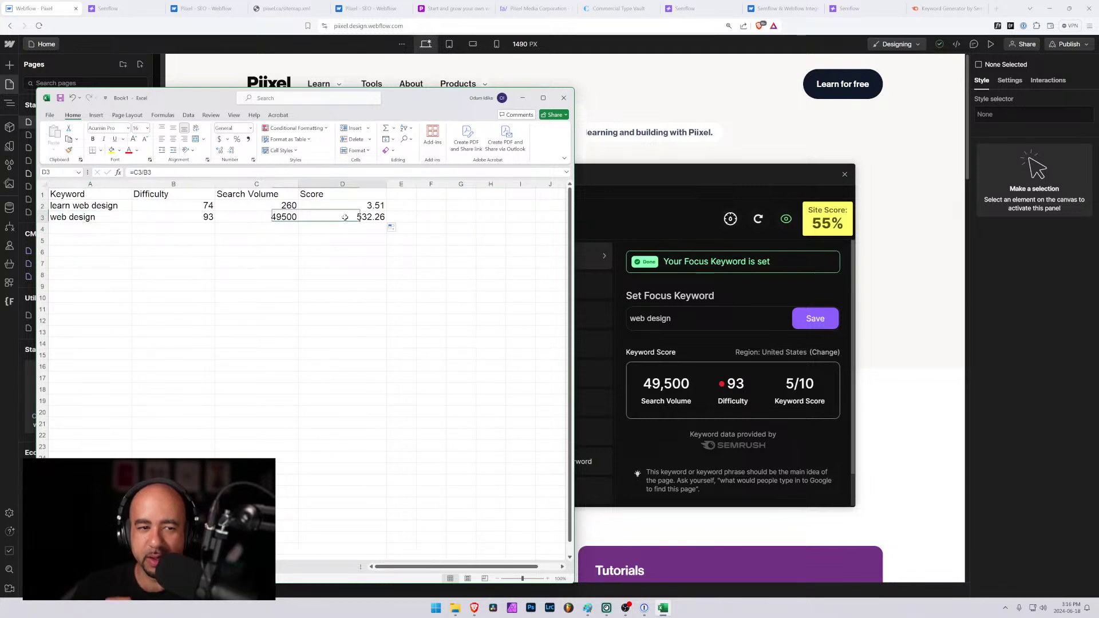
left_click(353, 205)
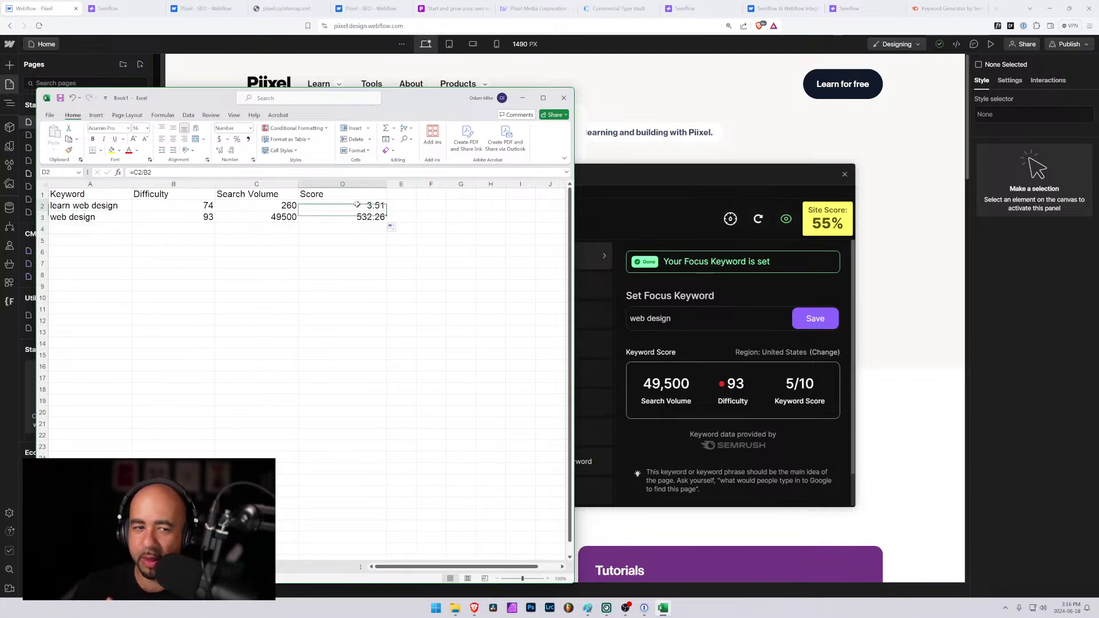
left_click(96, 221)
left_click(97, 207)
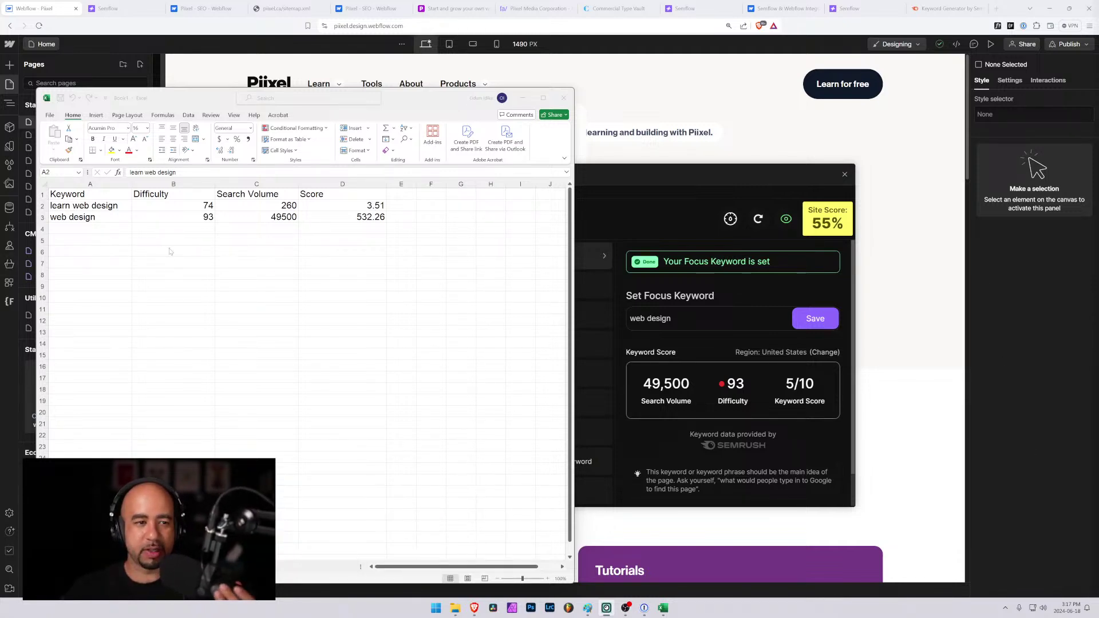
Set the difficulty of web design in B3 to 1.
left_click(203, 218)
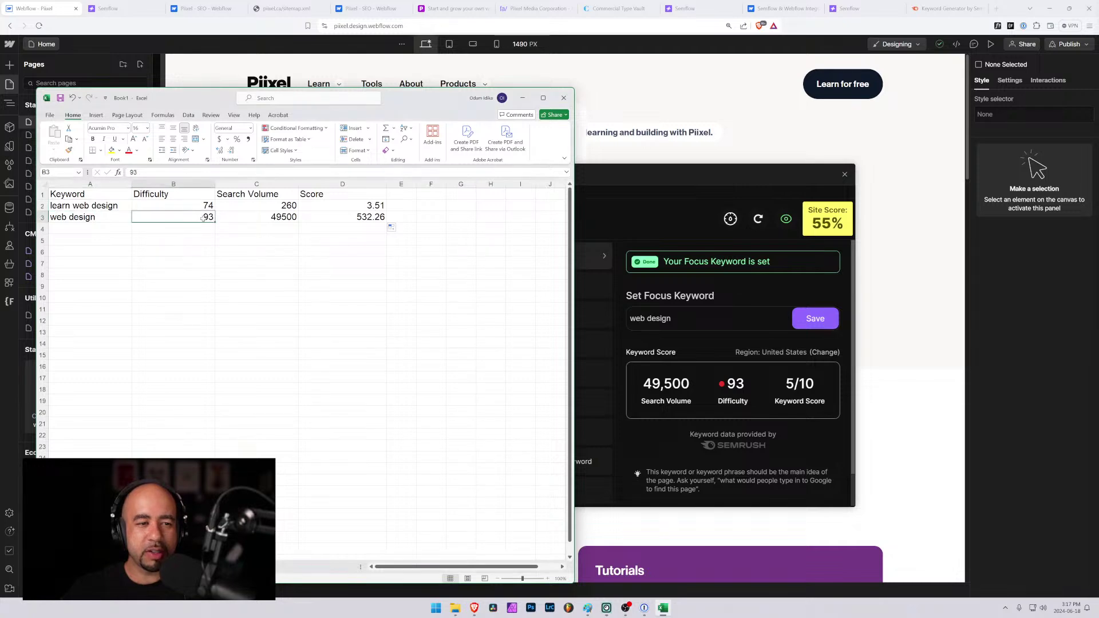
type("1")
key("Return")
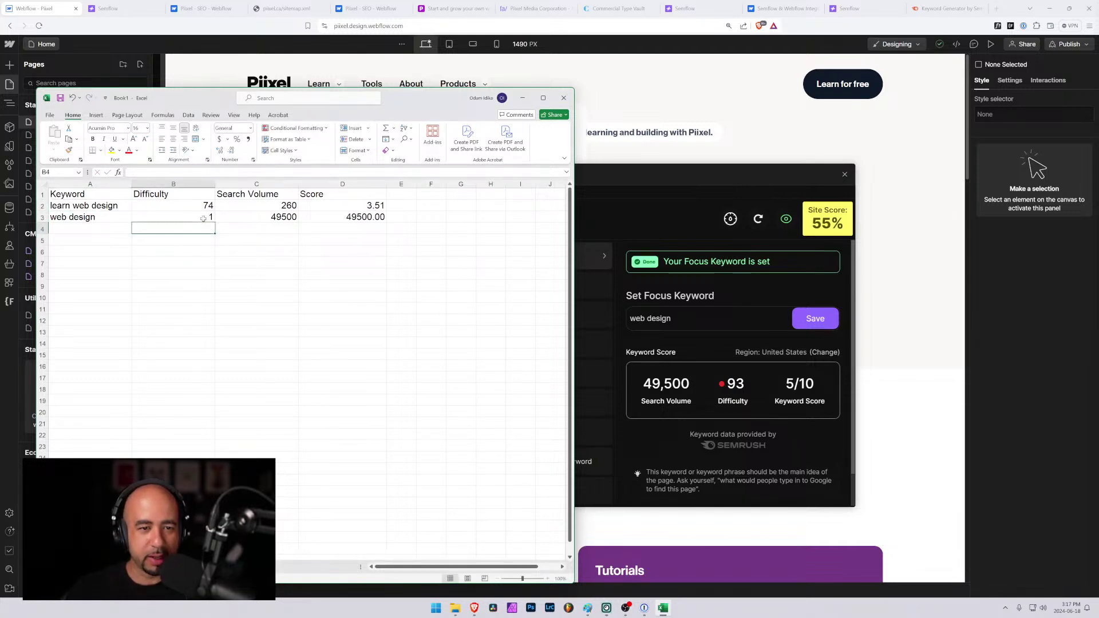
Examine how the changed difficulty and the search volume affect the score in the web design row.
left_click(350, 218)
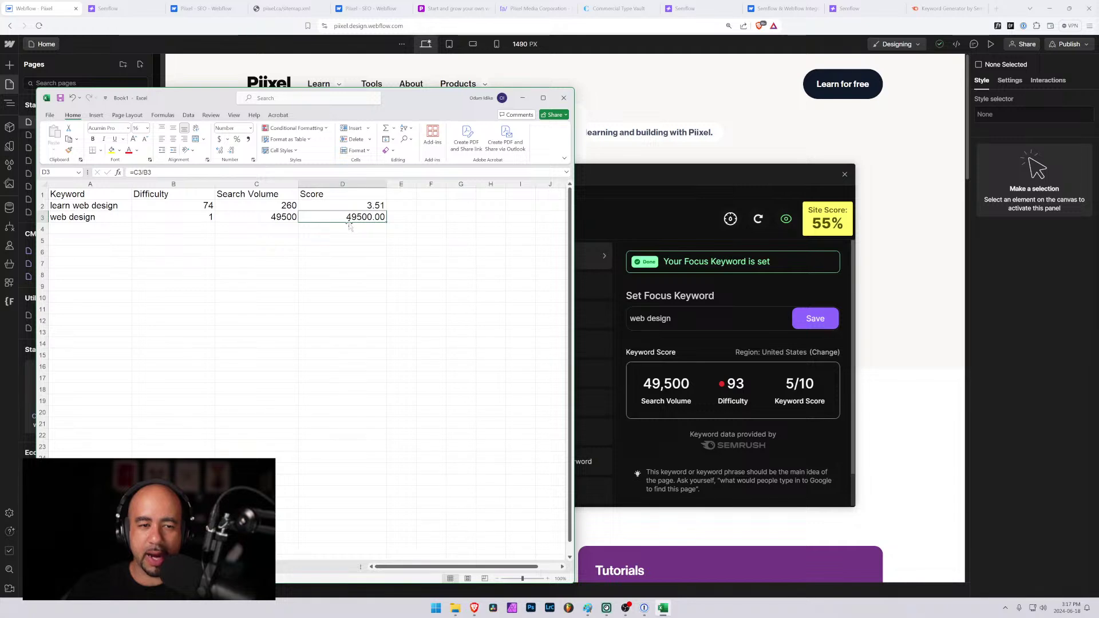
left_click_drag(248, 215, 89, 218)
left_click(88, 218)
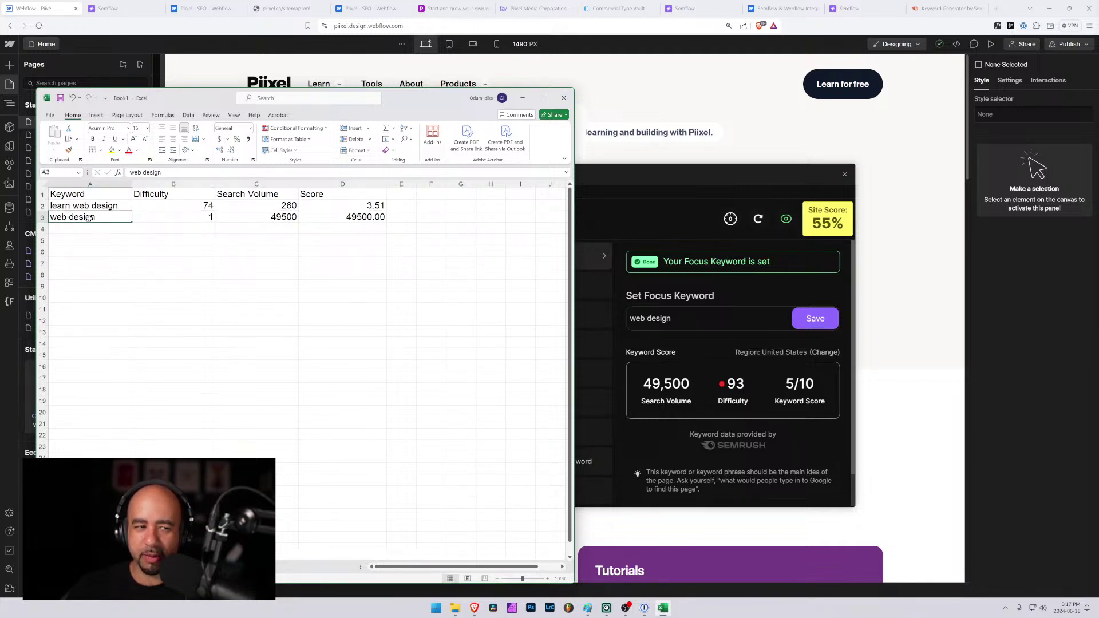
left_click(193, 222)
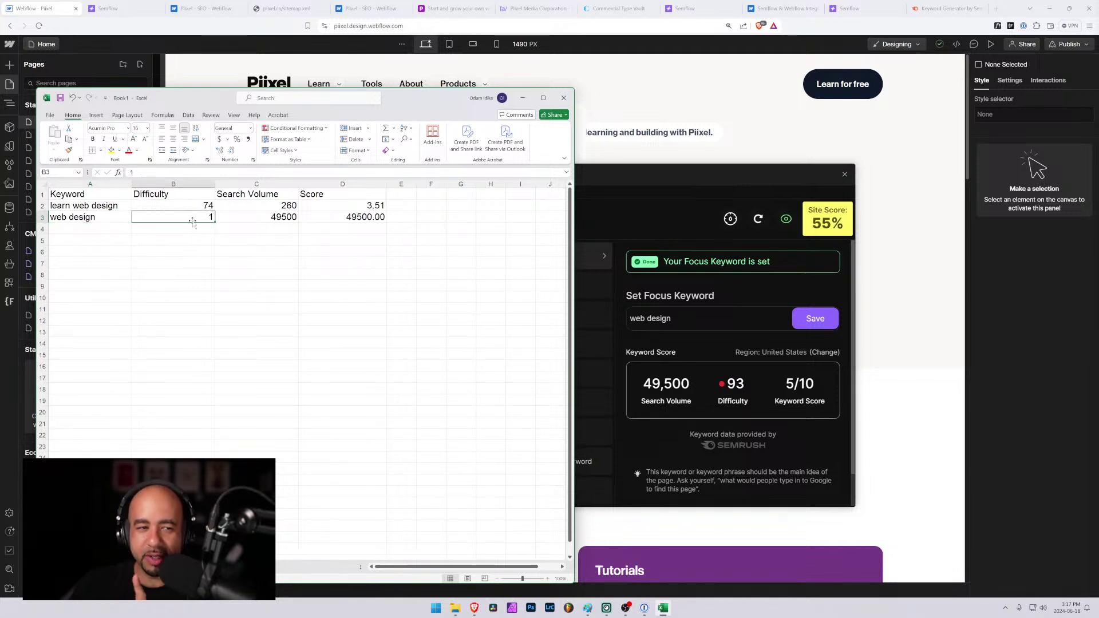
left_click(271, 216)
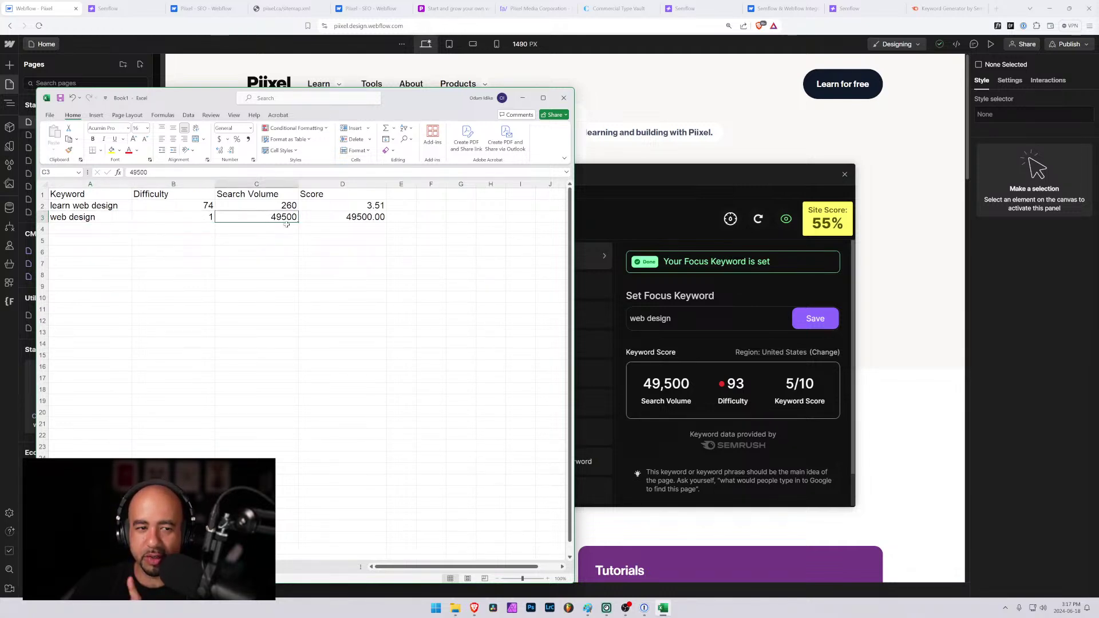
left_click(335, 218)
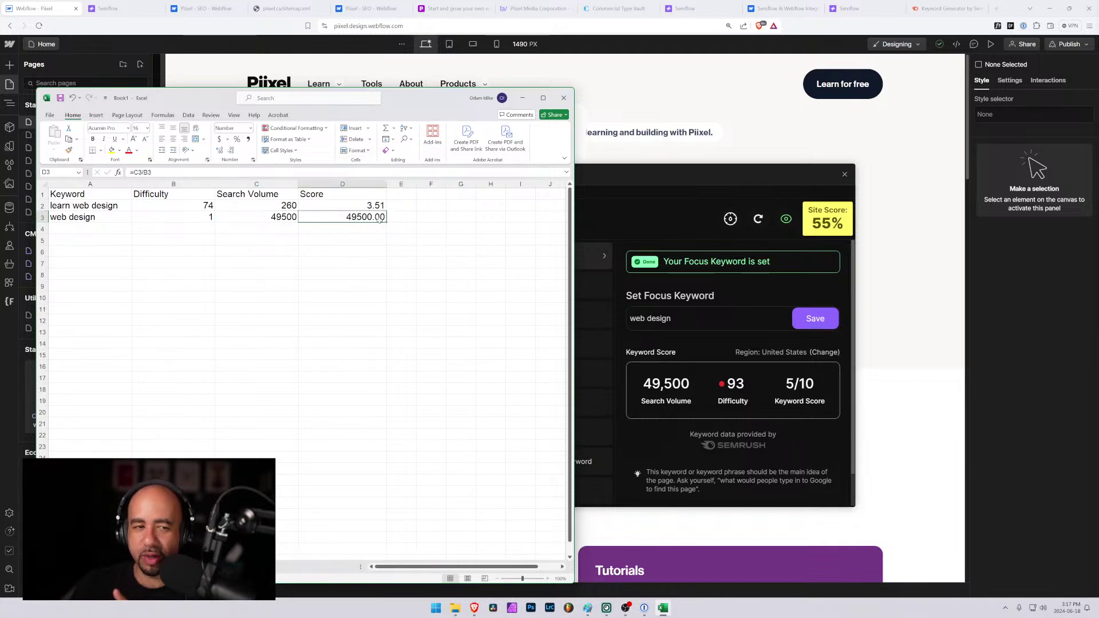
left_click(181, 218)
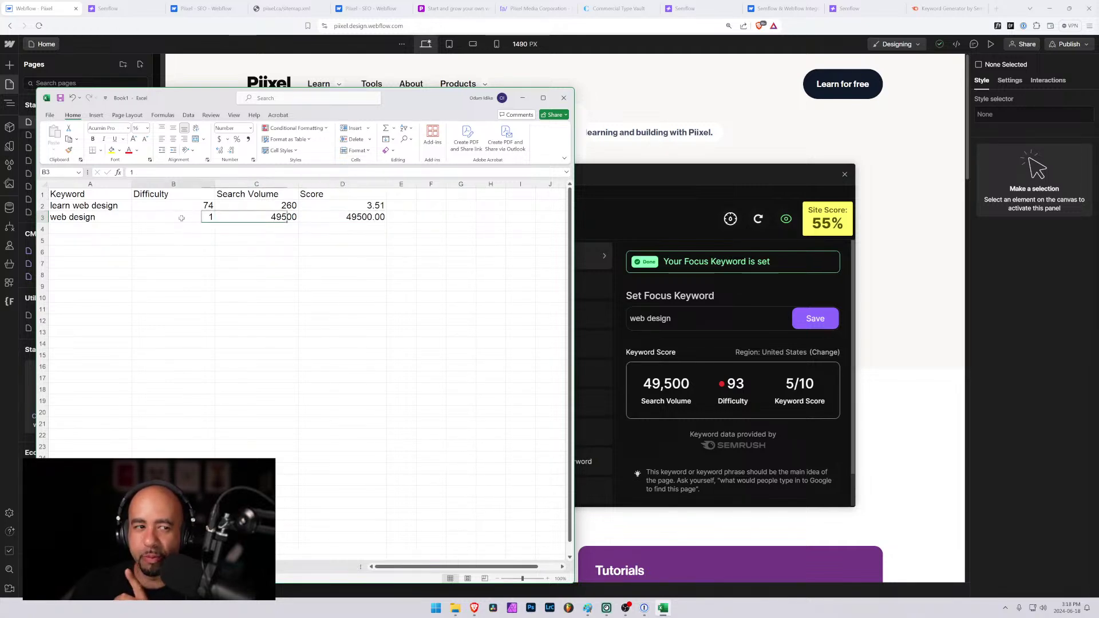
left_click(124, 217)
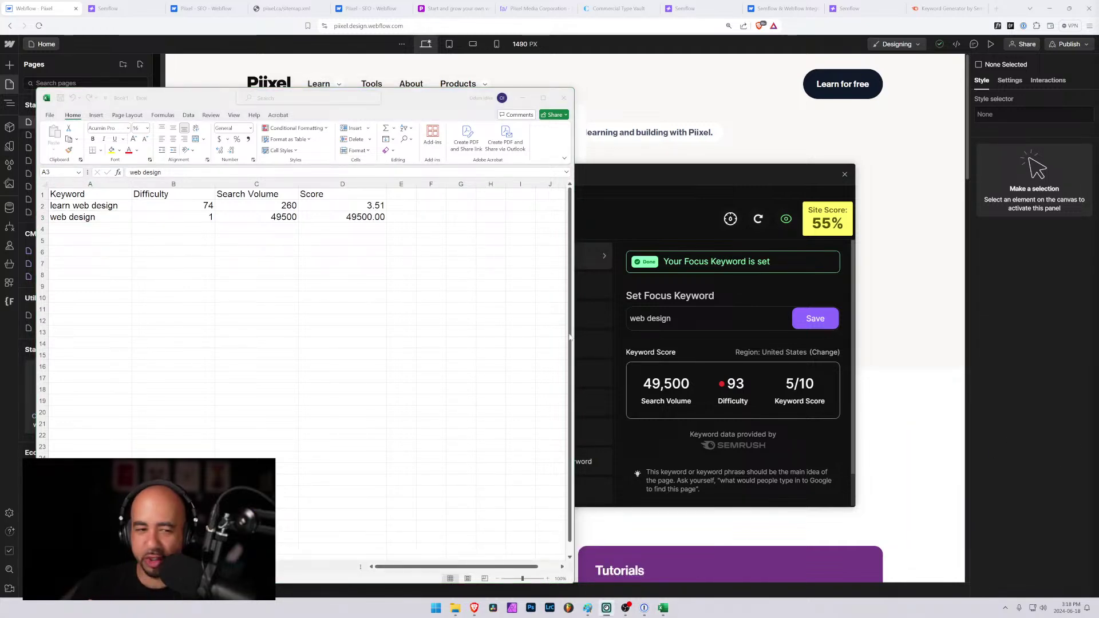
Set the difficulty of web design in B3 to 93.
left_click(180, 215)
type("93")
key("Return")
left_click(233, 247)
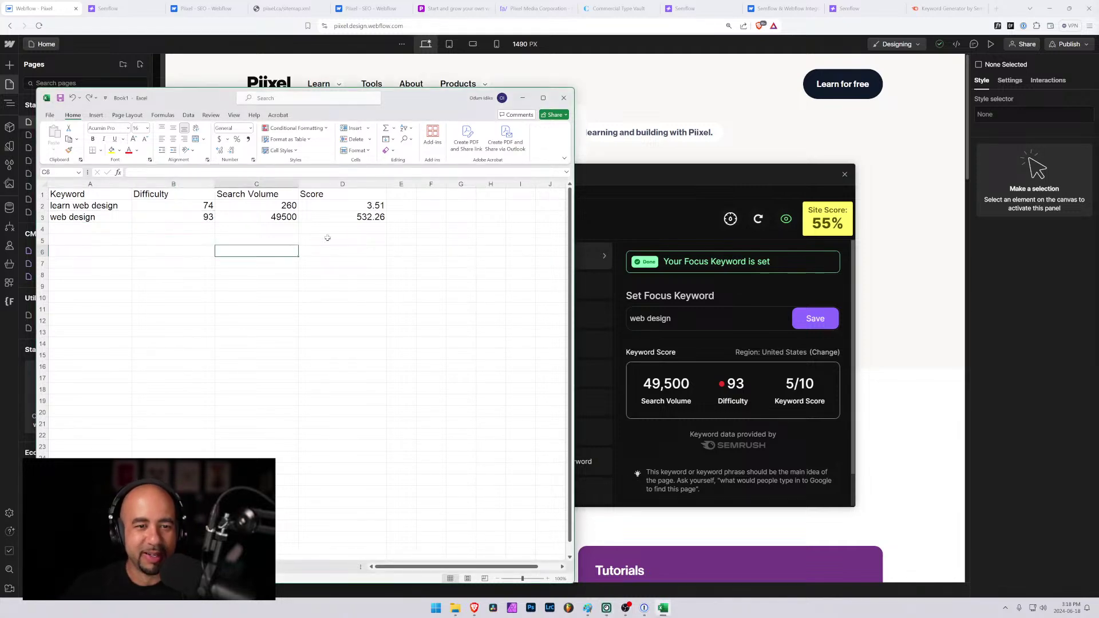
Minimize the spreadsheet and move the Semflow window higher over the Webflow canvas.
left_click(522, 98)
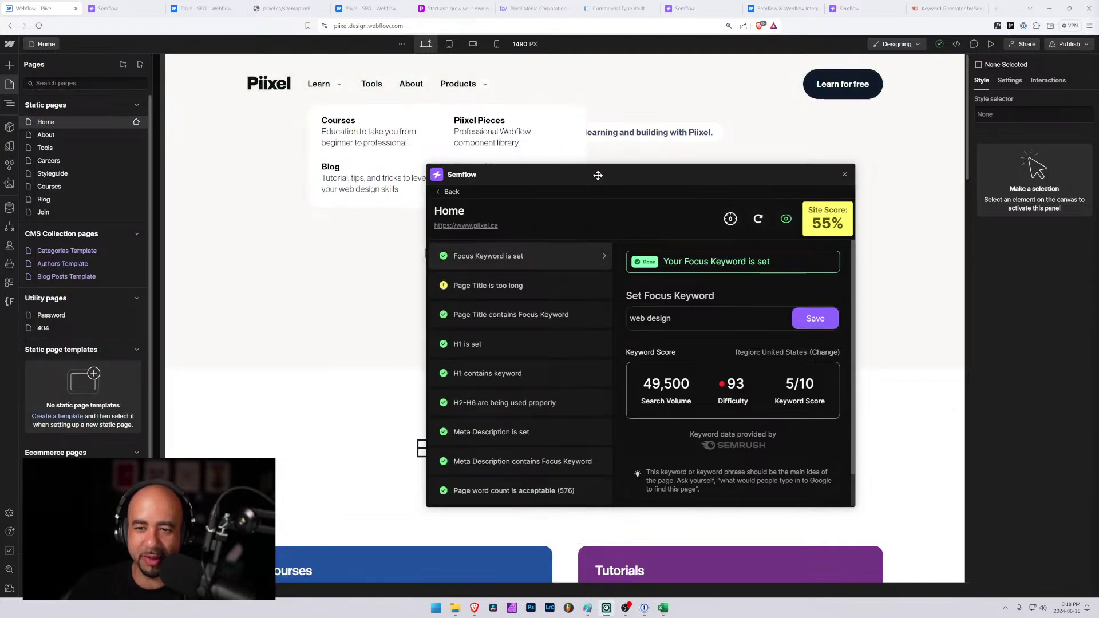
left_click_drag(598, 175, 549, 109)
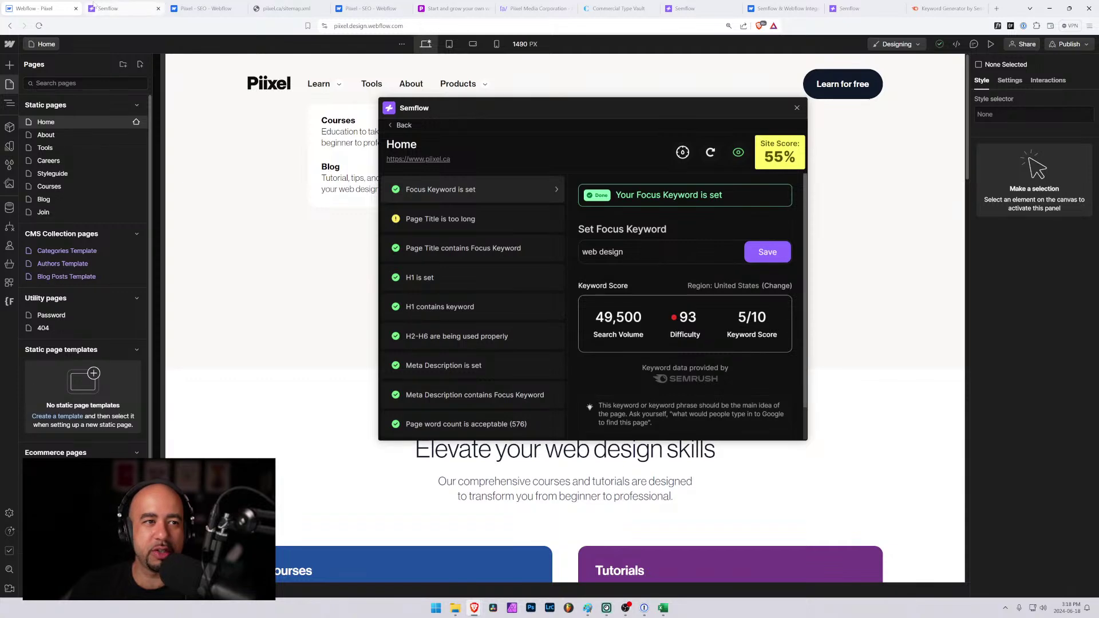
Switch to the Semflow web report for piixel.ca and return to the dashboard with the SEO scores.
left_click(119, 7)
scroll(278, 215, "down", 1)
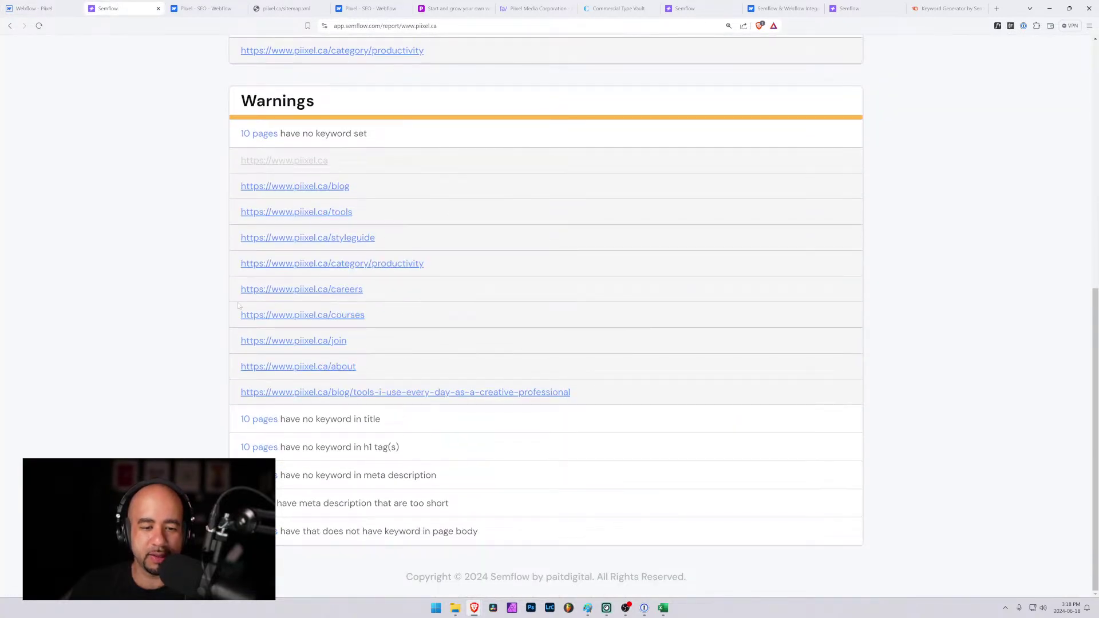
scroll(239, 306, "up", 7)
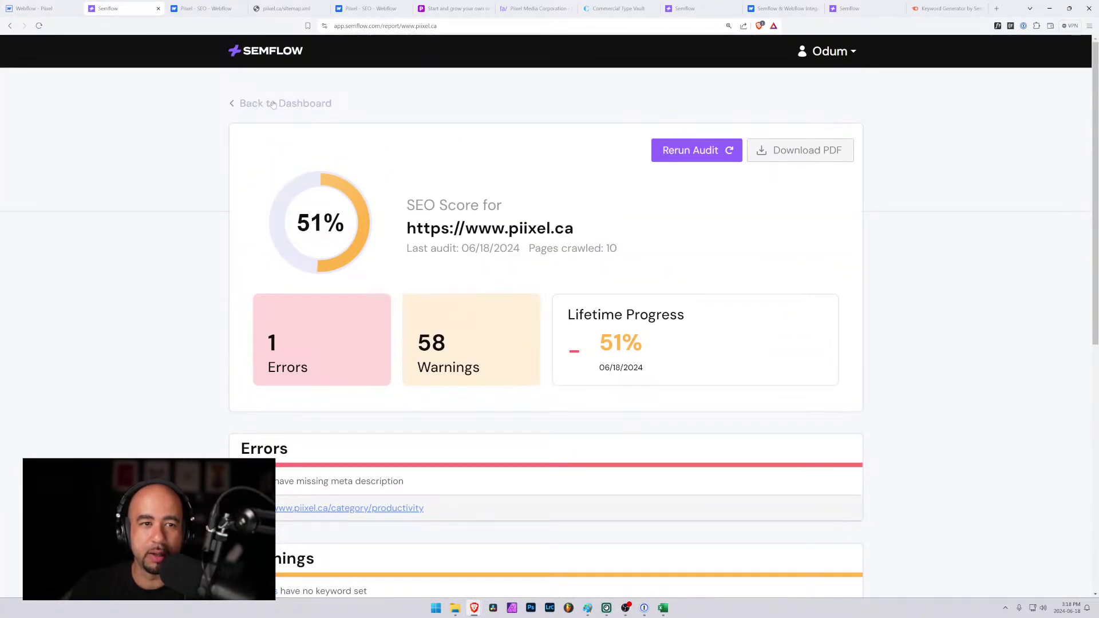
left_click(273, 103)
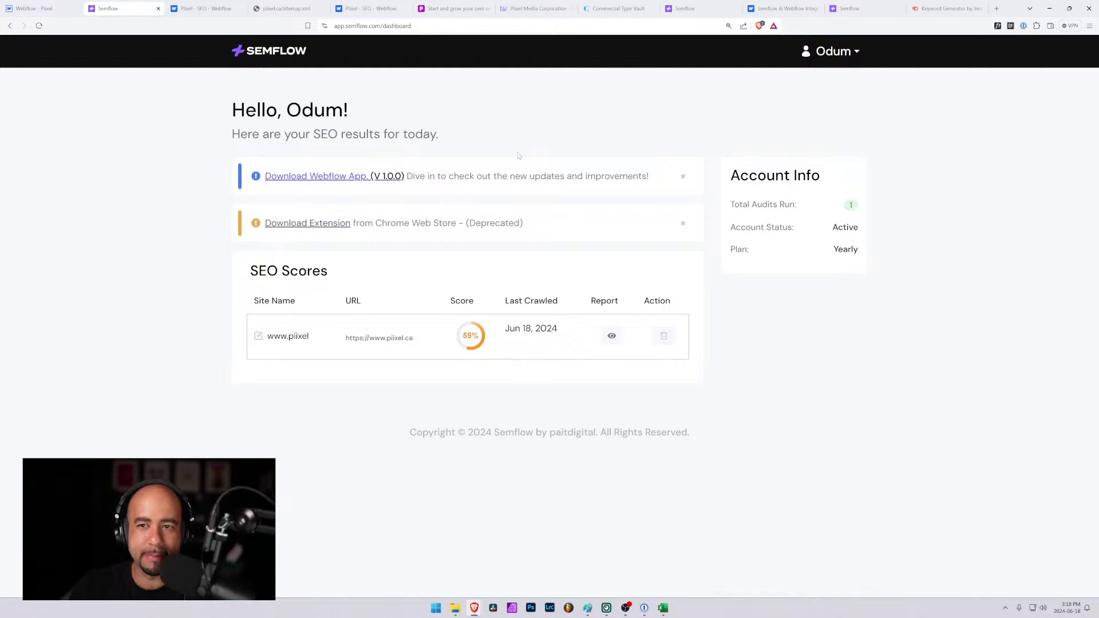
Open Semflow's Getting Started page, review its four steps and return to the Semflow dashboard from step 4.
left_click(844, 53)
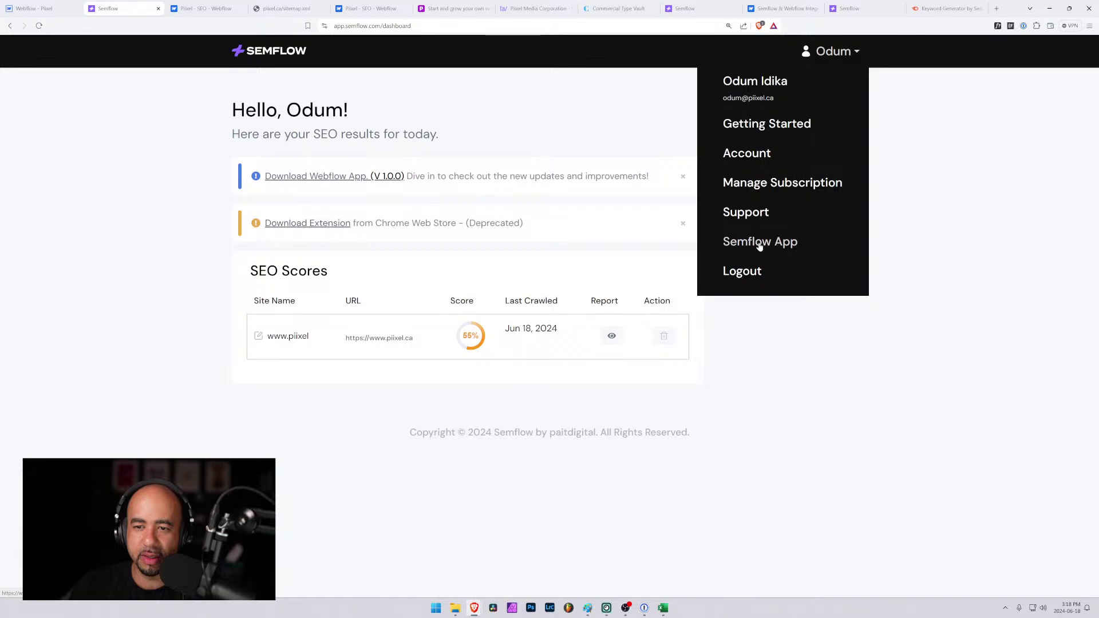
left_click(755, 125)
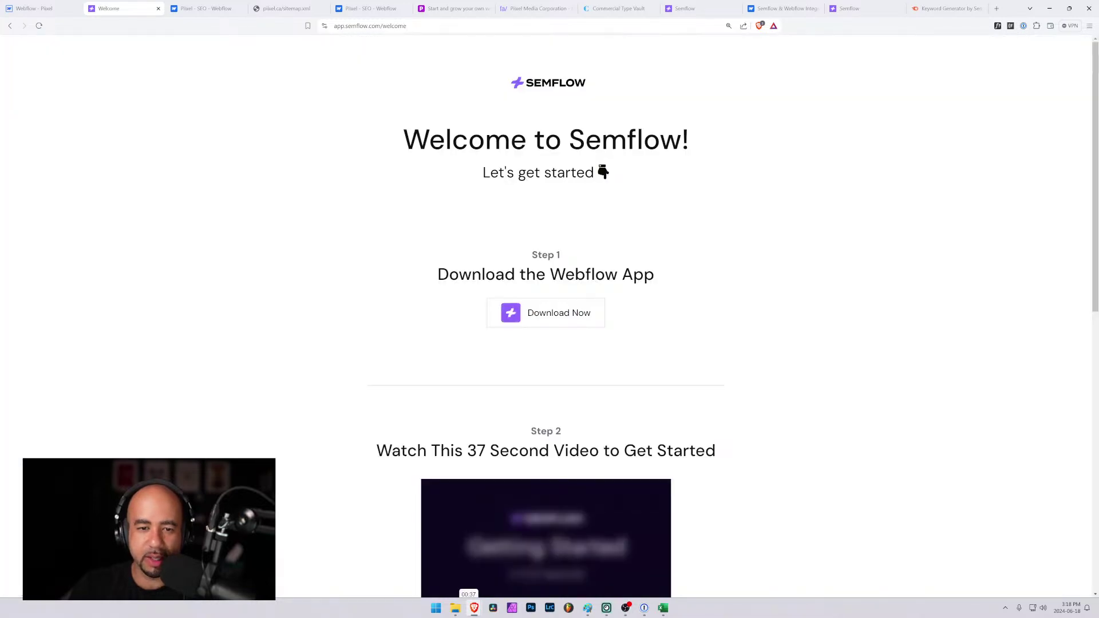
scroll(344, 257, "down", 10)
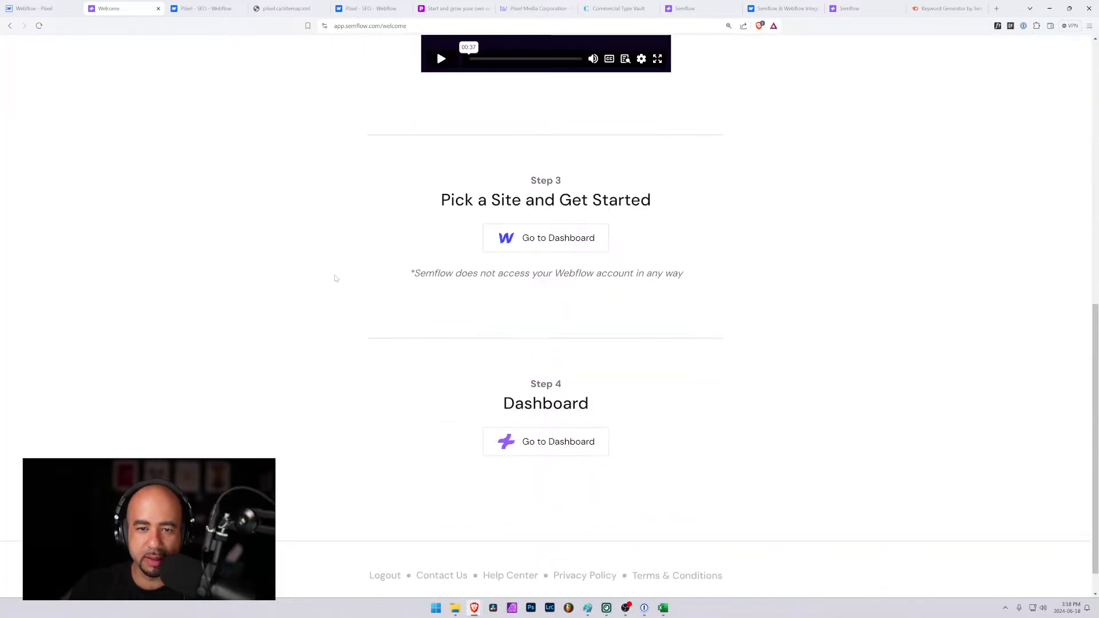
scroll(336, 278, "down", 2)
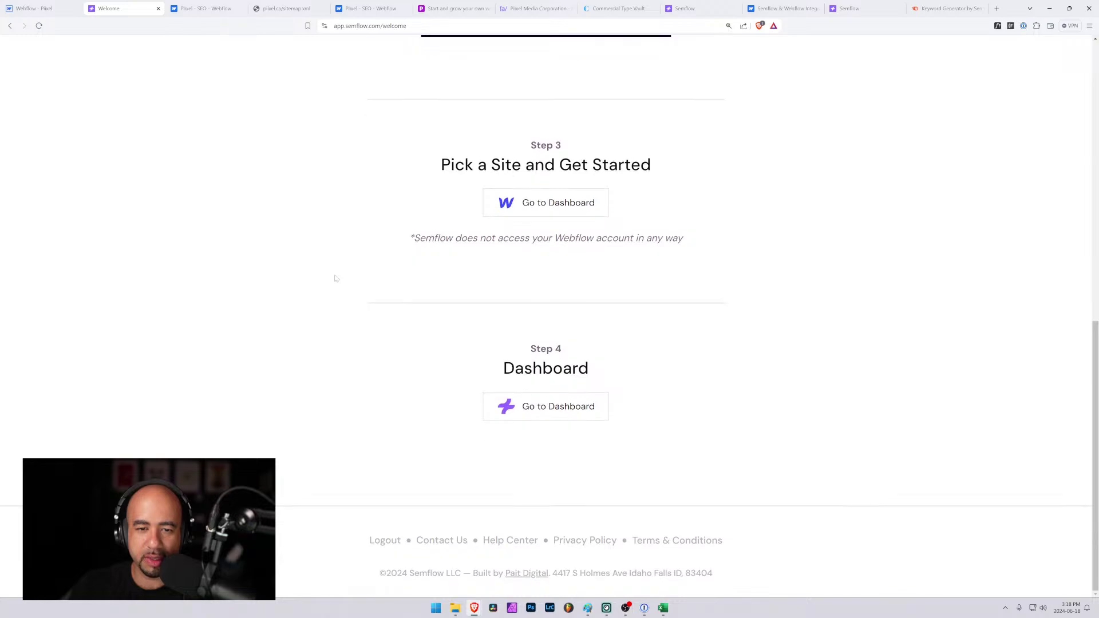
scroll(336, 279, "up", 10)
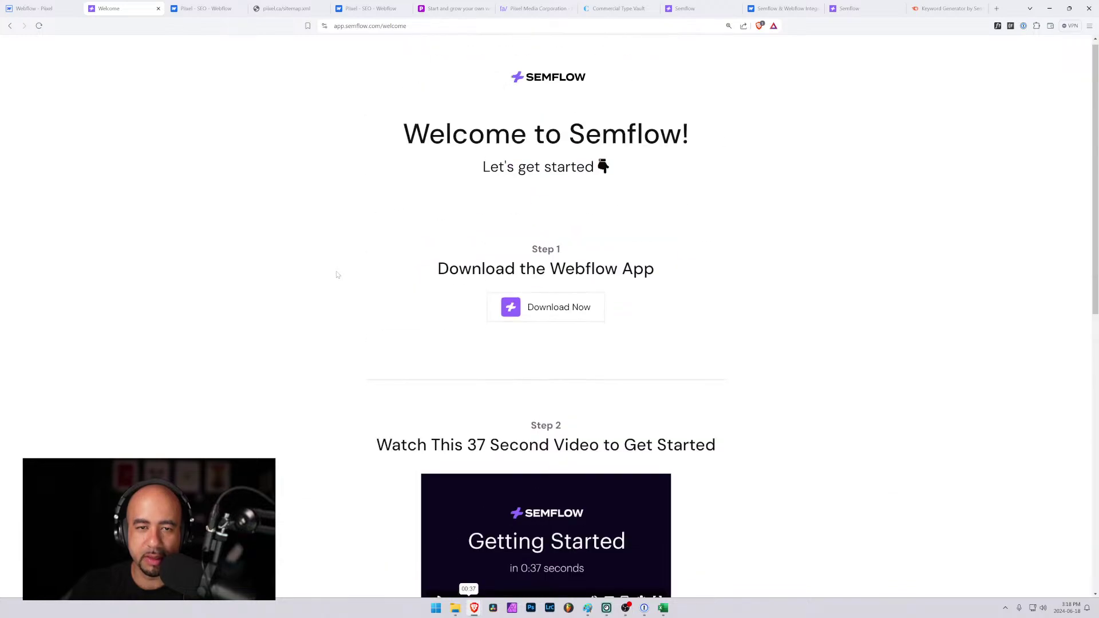
scroll(336, 276, "down", 10)
left_click(547, 430)
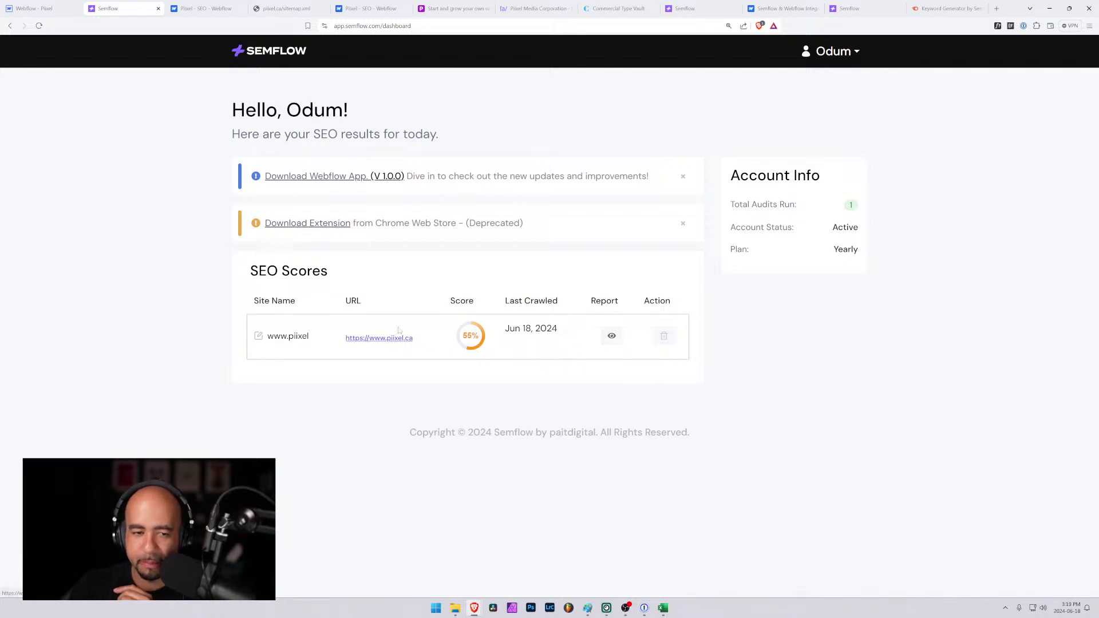
left_click(612, 337)
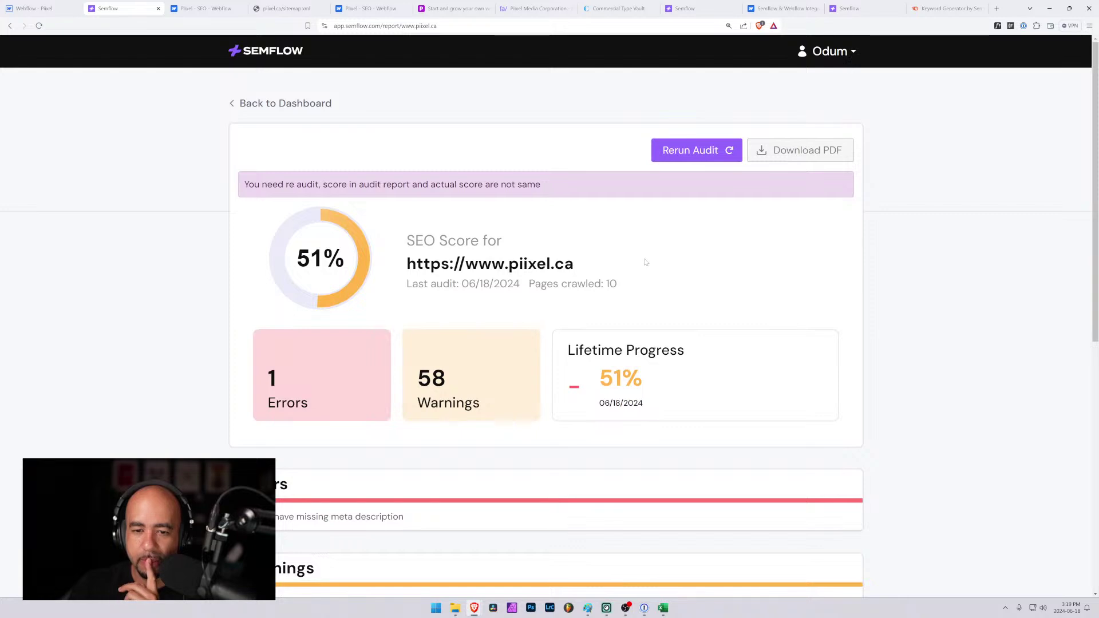
scroll(645, 262, "down", 8)
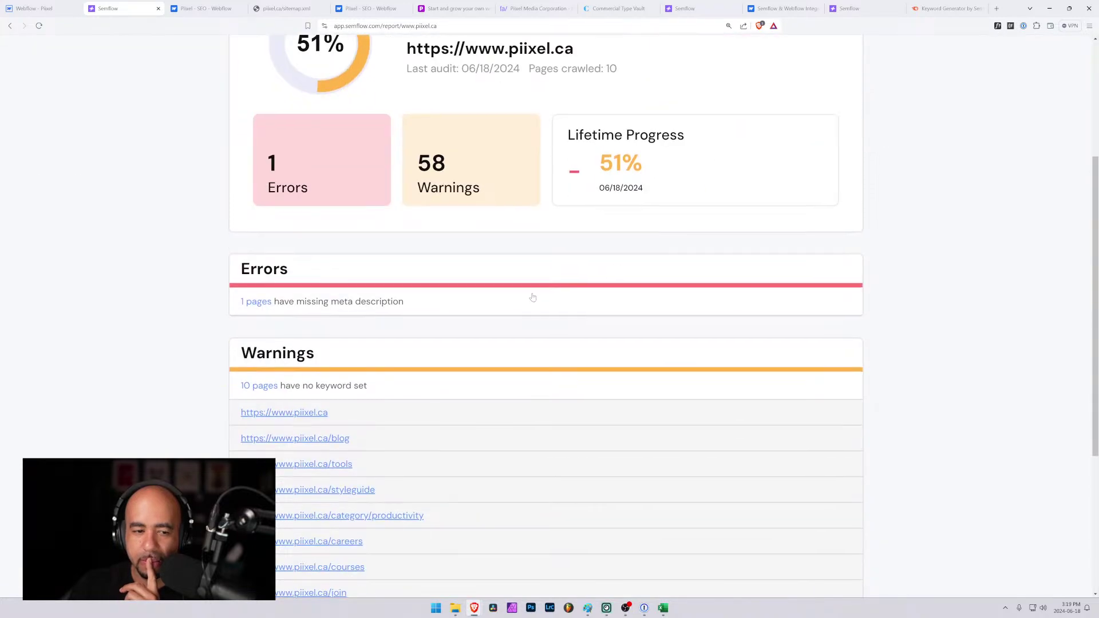
scroll(525, 304, "up", 9)
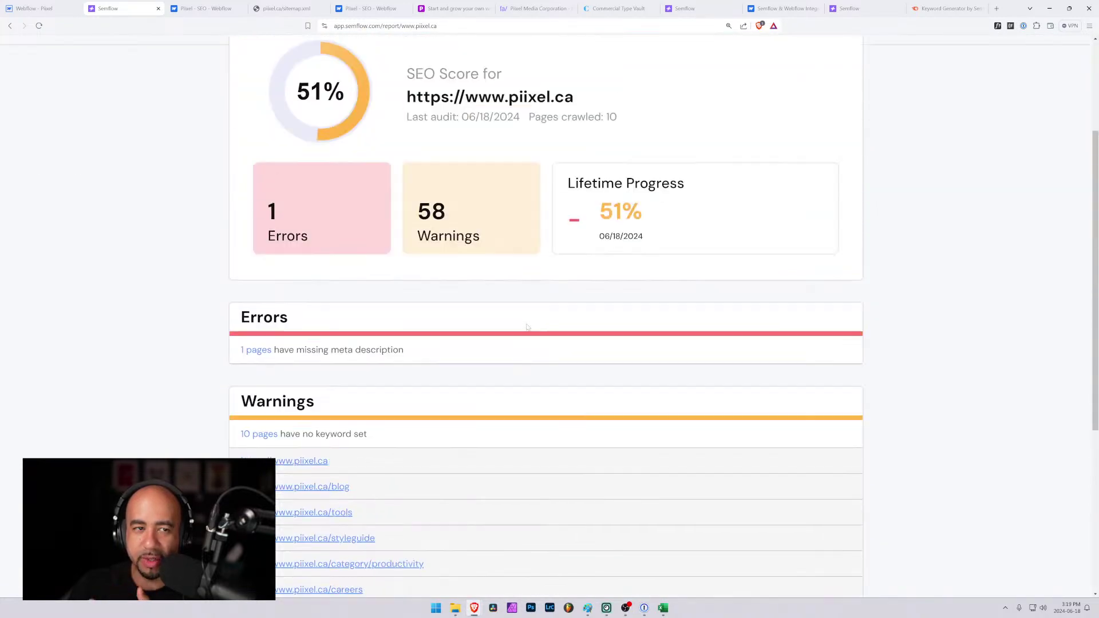
Open the semflow.com website in a new browser tab.
left_click(997, 8)
type("sem")
key("Return")
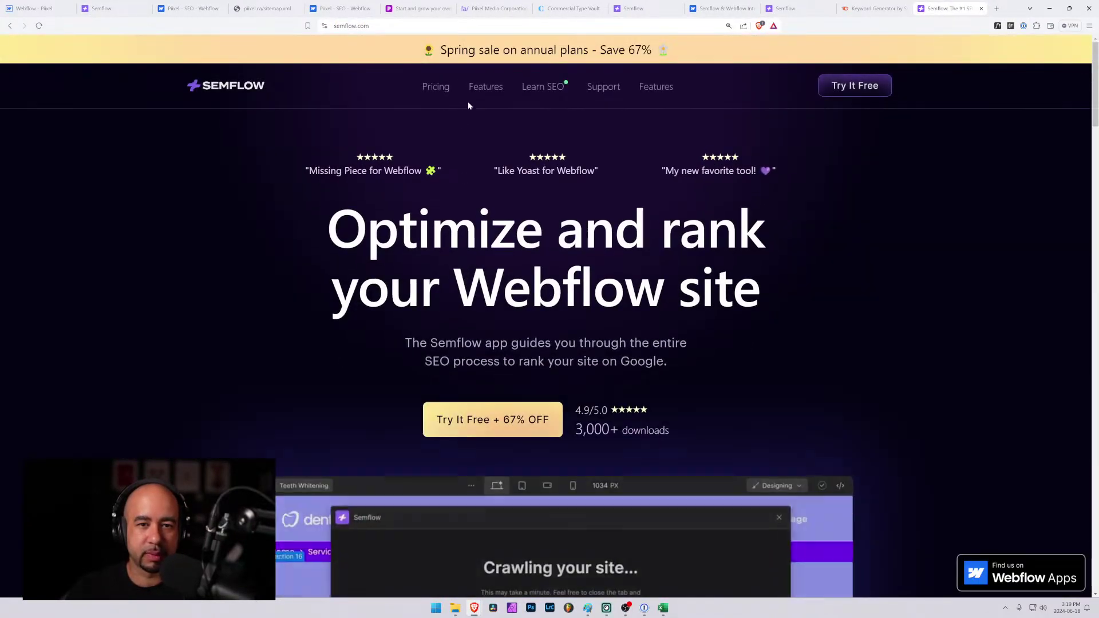
Review Semflow's features, highlighting the sentence about using Semrush's keyword database, and examine the page performance and detailed SEO report features.
left_click(483, 90)
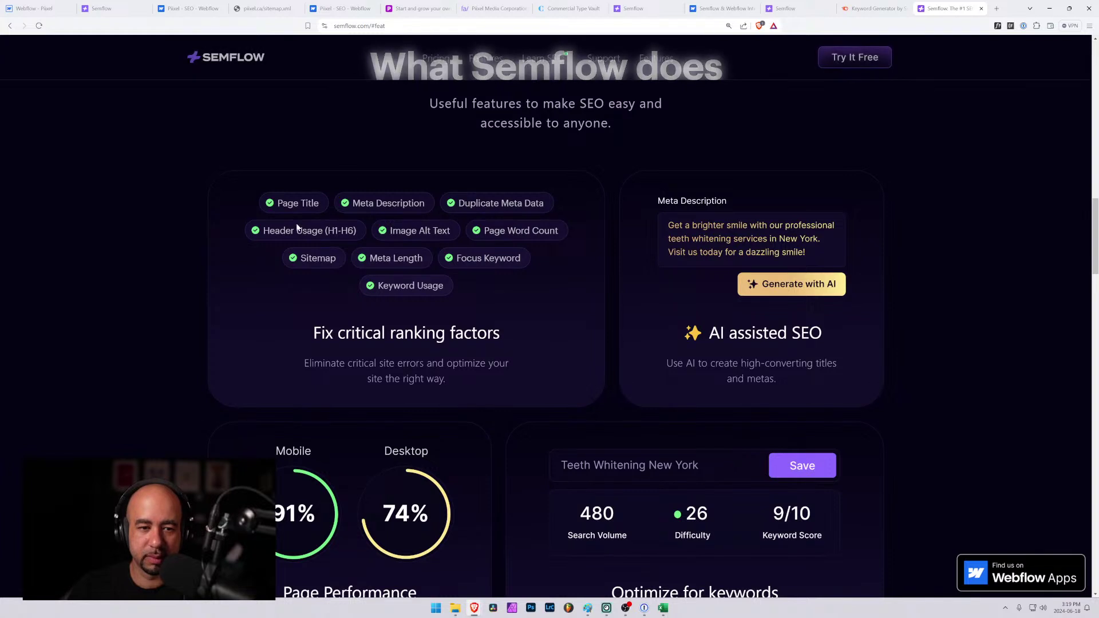
scroll(405, 345, "down", 3)
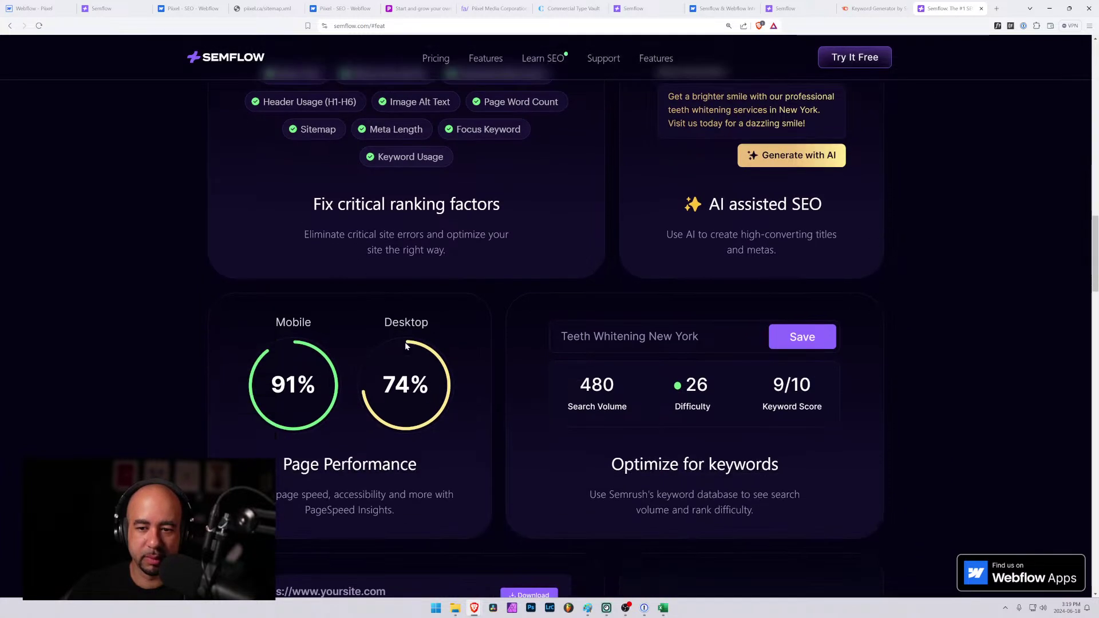
scroll(405, 345, "down", 2)
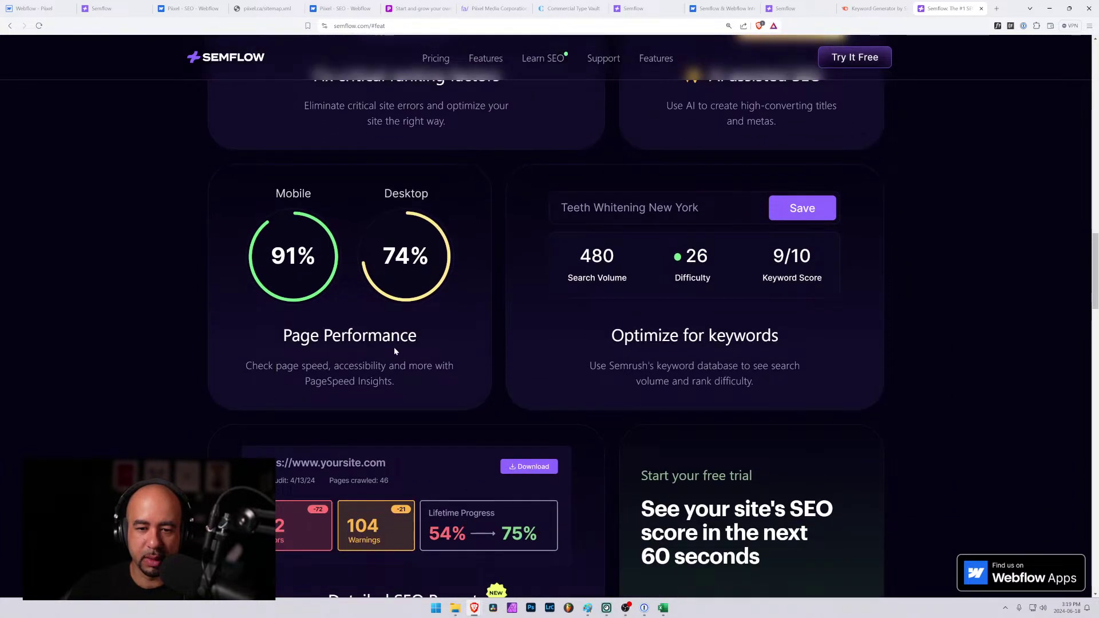
left_click_drag(756, 382, 580, 368)
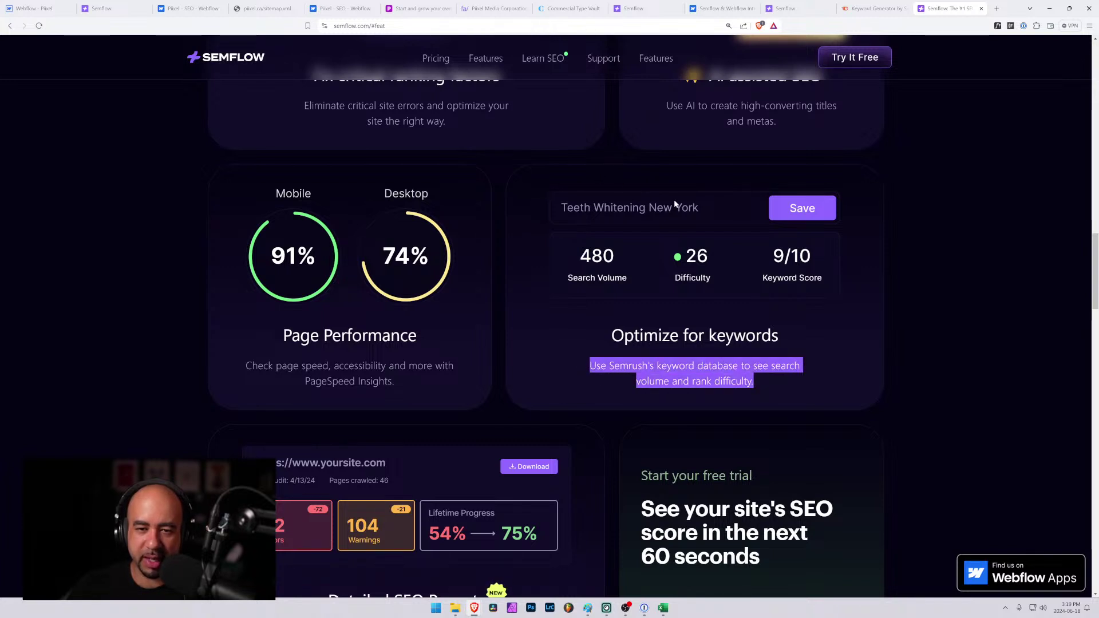
scroll(820, 124, "down", 1)
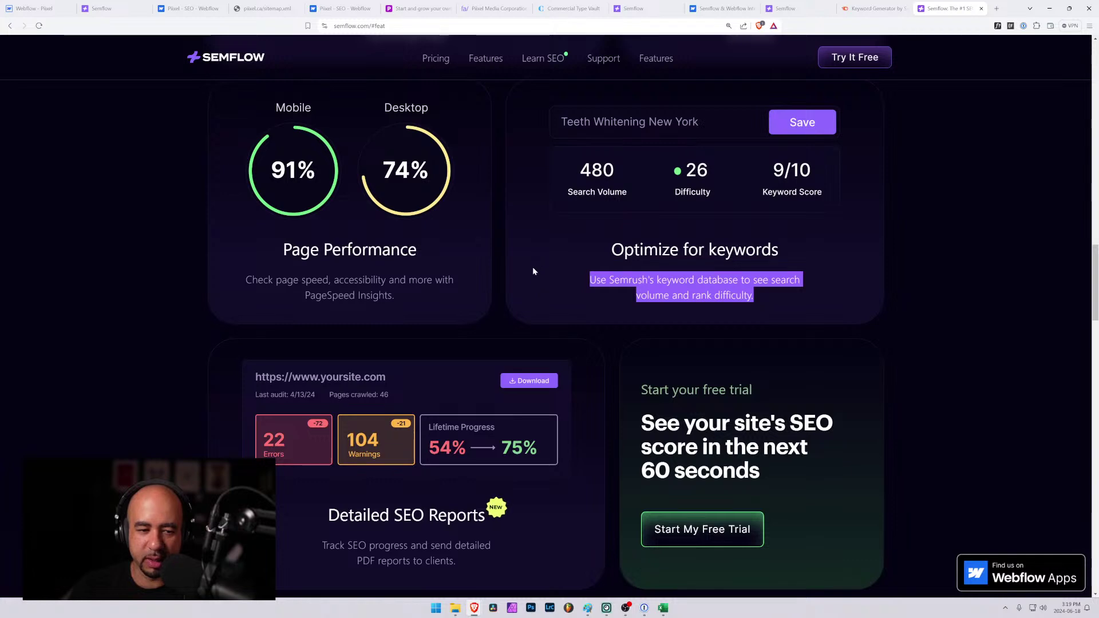
scroll(528, 277, "down", 2)
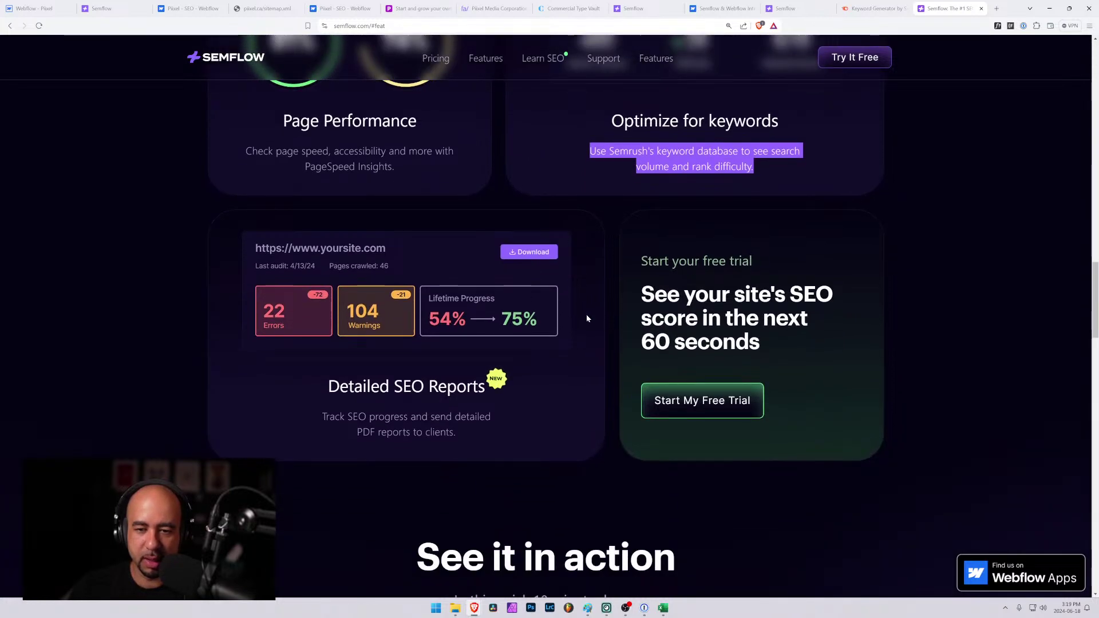
Find the FAQ on the Semflow site and check the answers on how many sites and audits are allowed.
scroll(660, 322, "down", 5)
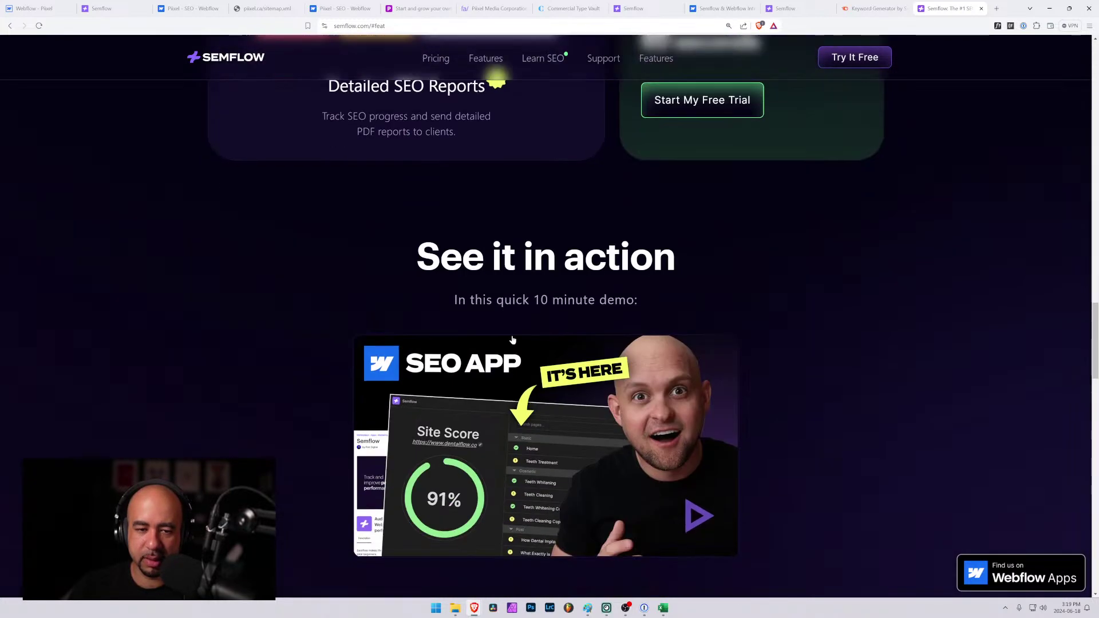
scroll(458, 335, "down", 13)
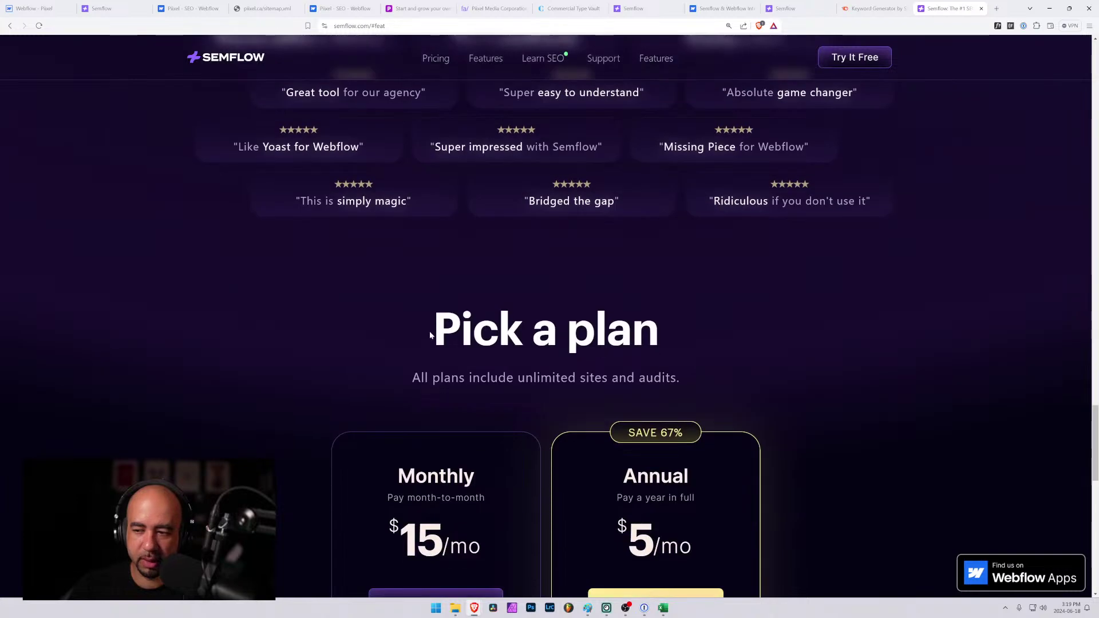
scroll(430, 335, "down", 6)
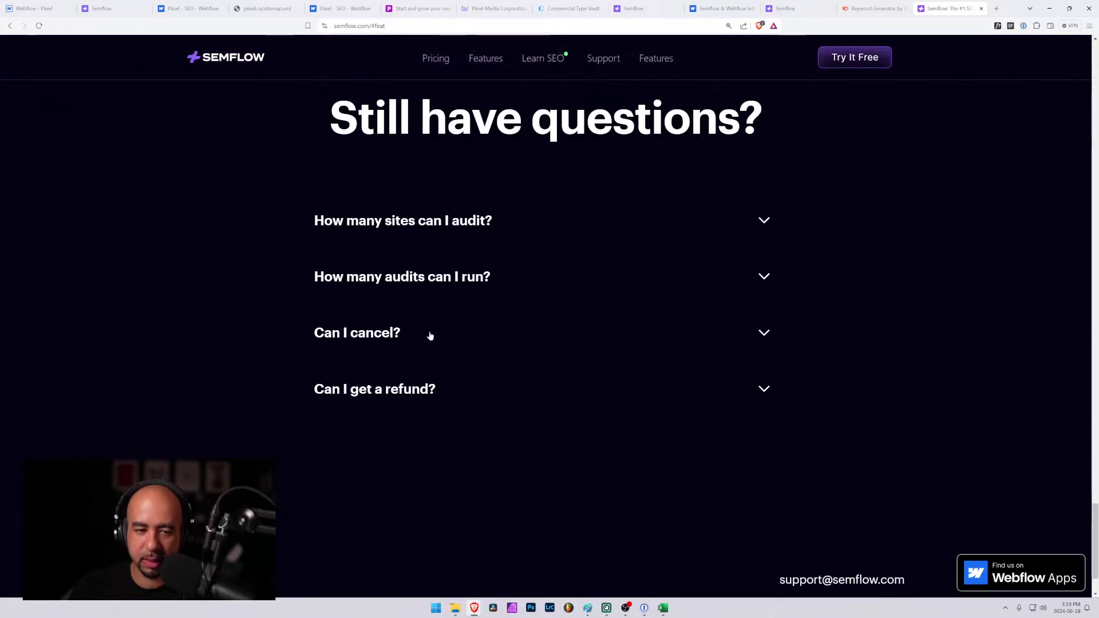
left_click(454, 231)
left_click(452, 221)
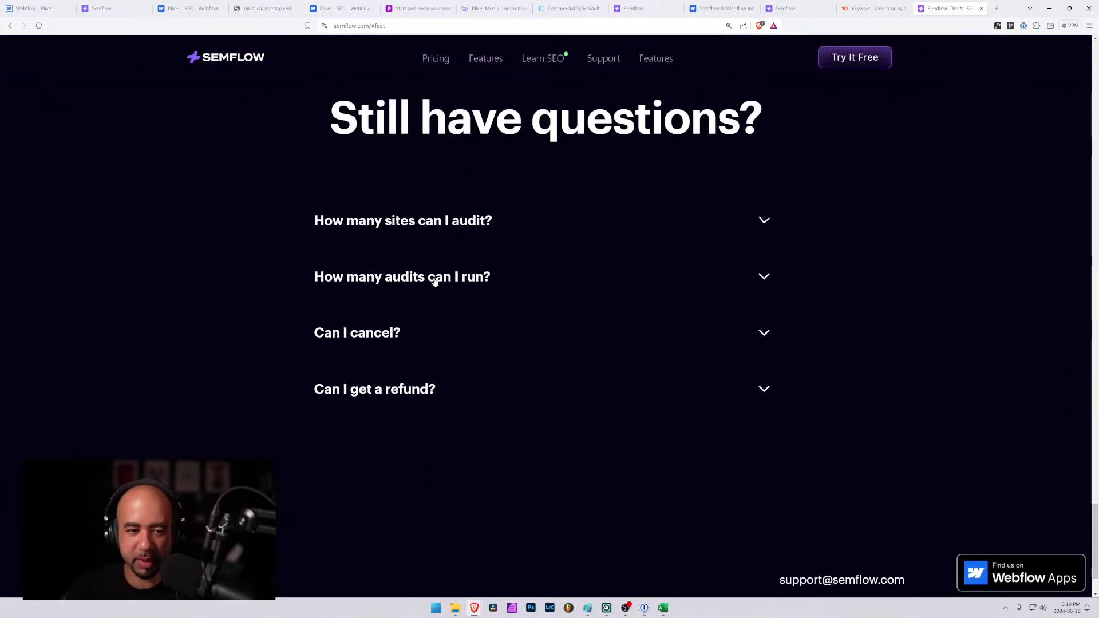
left_click(433, 278)
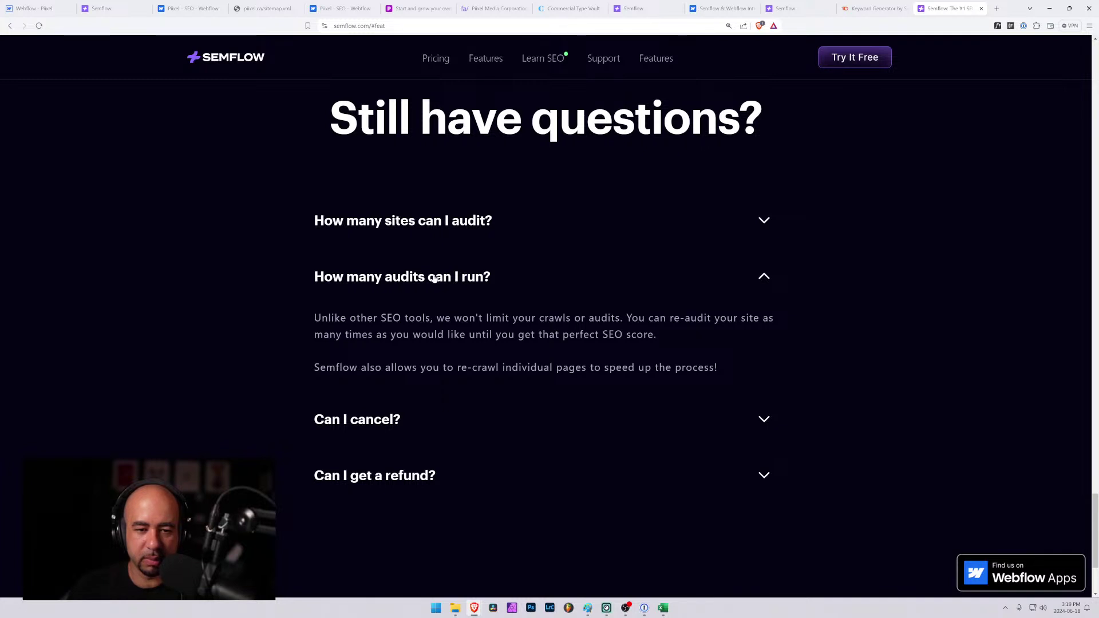
left_click(434, 279)
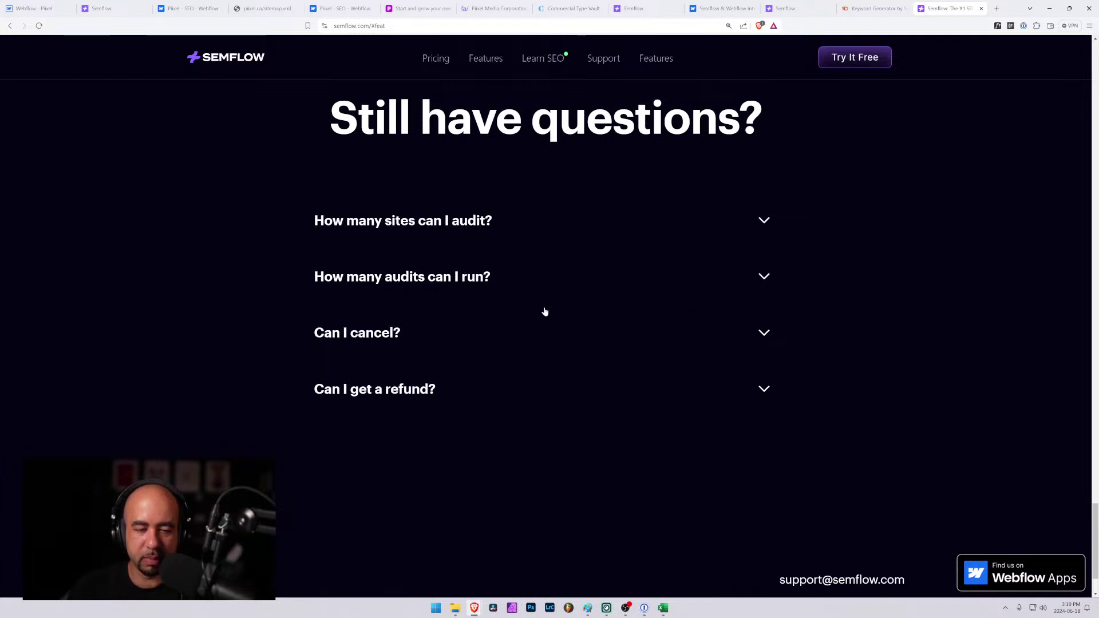
Review the Monthly and Annual Semflow plans and the user reviews above them.
scroll(590, 284, "up", 10)
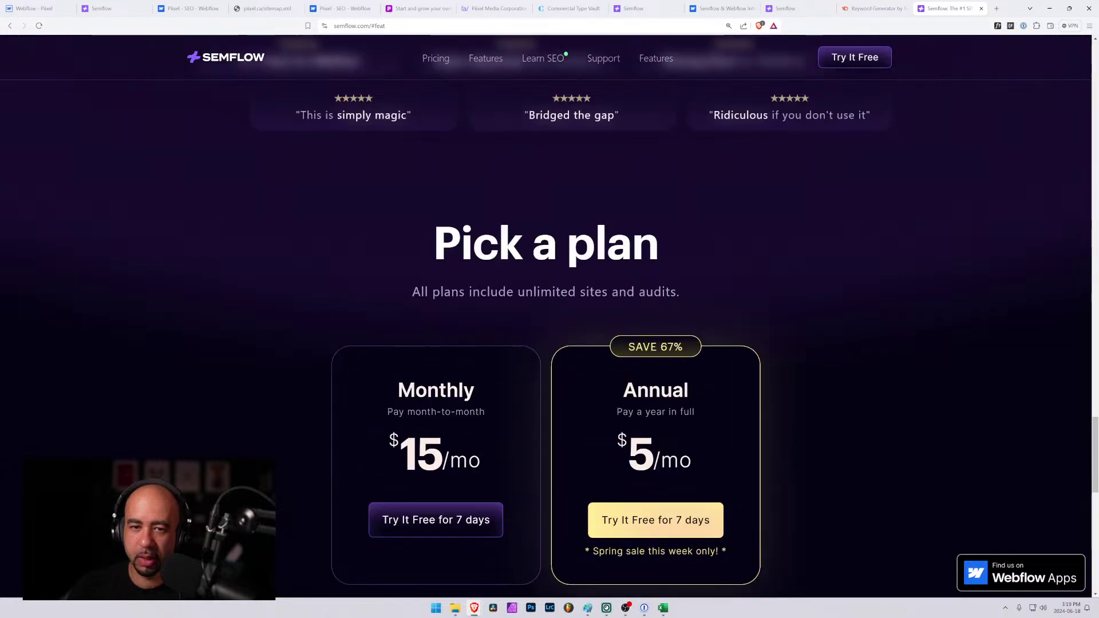
scroll(418, 296, "up", 3)
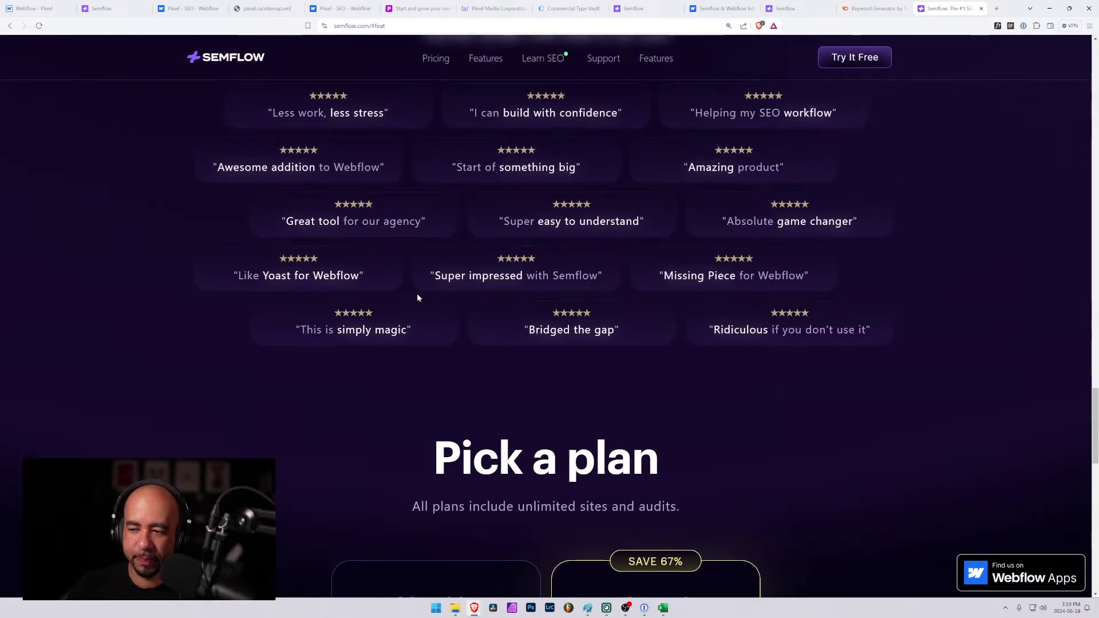
scroll(417, 293, "up", 6)
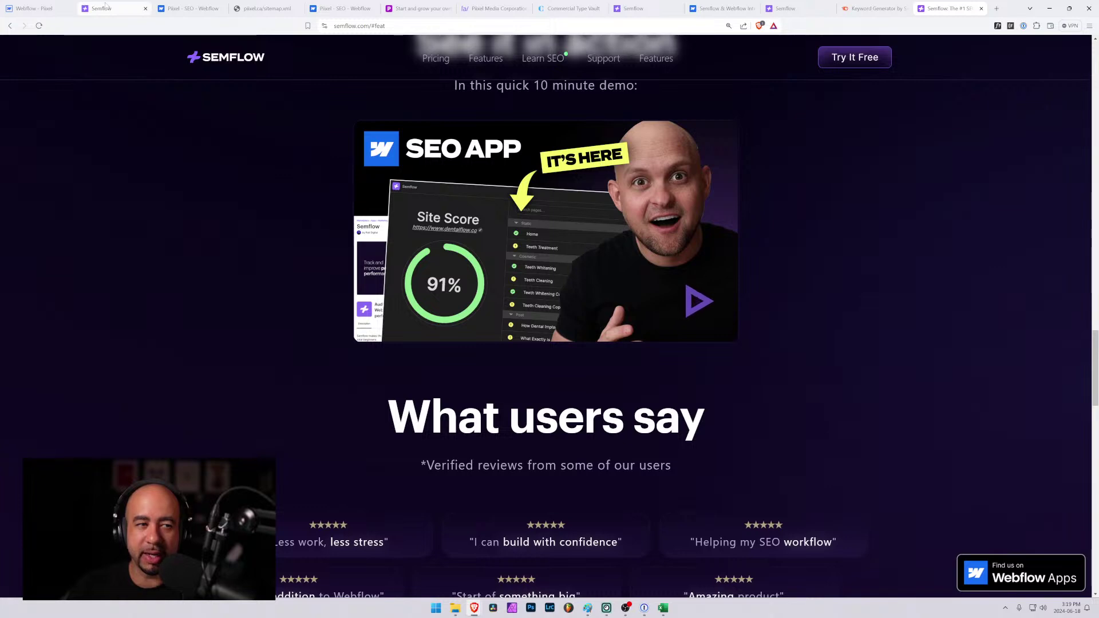
scroll(802, 179, "up", 4)
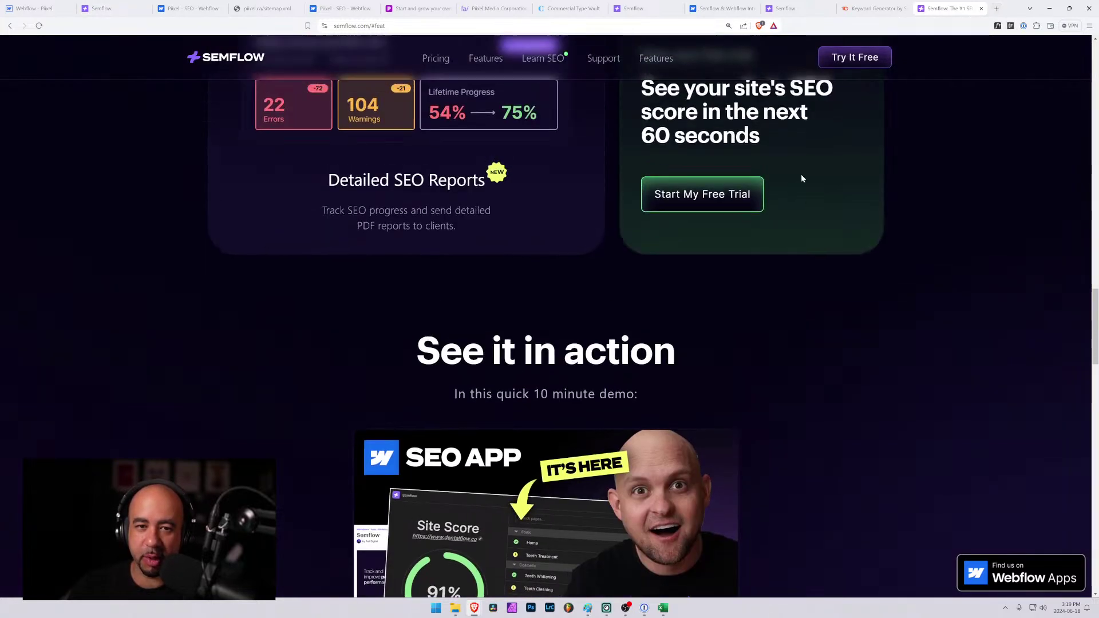
scroll(802, 178, "up", 2)
Switch to the Semrush site and open its plans and pricing for comparison with Semflow.
left_click(871, 8)
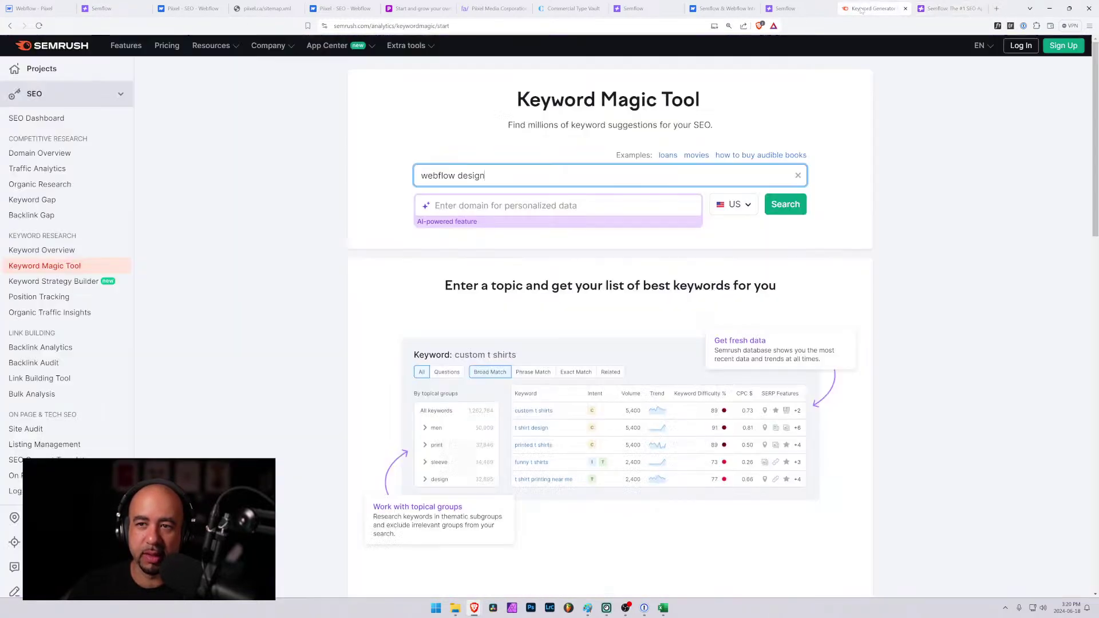
left_click(168, 46)
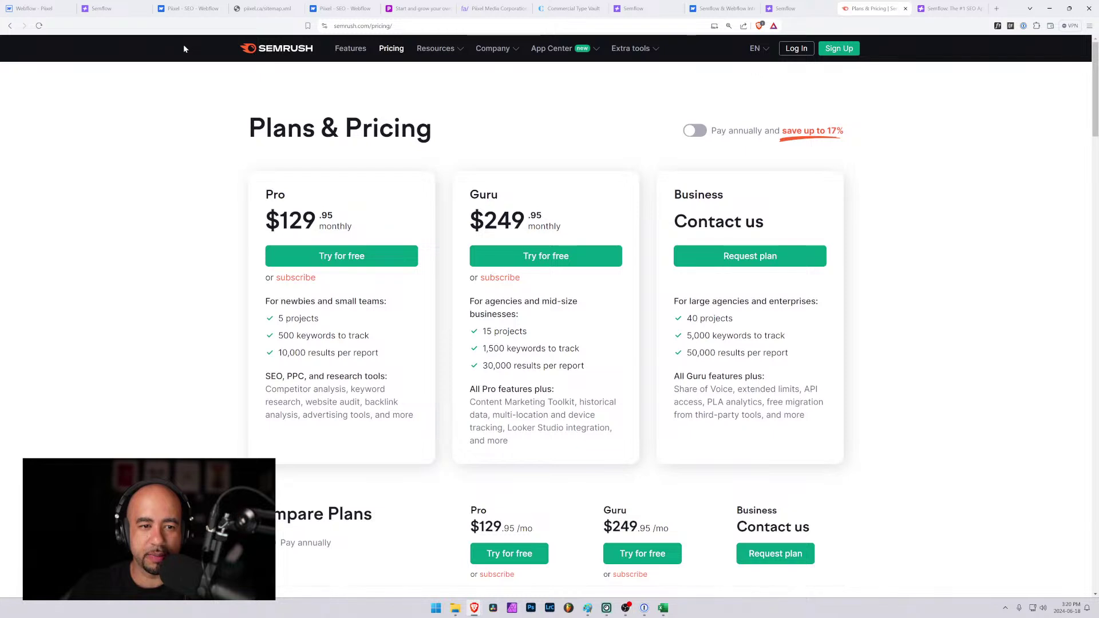
Open the Ahrefs website in a new browser tab and bring up its plans and pricing.
left_click(996, 9)
type("ahre")
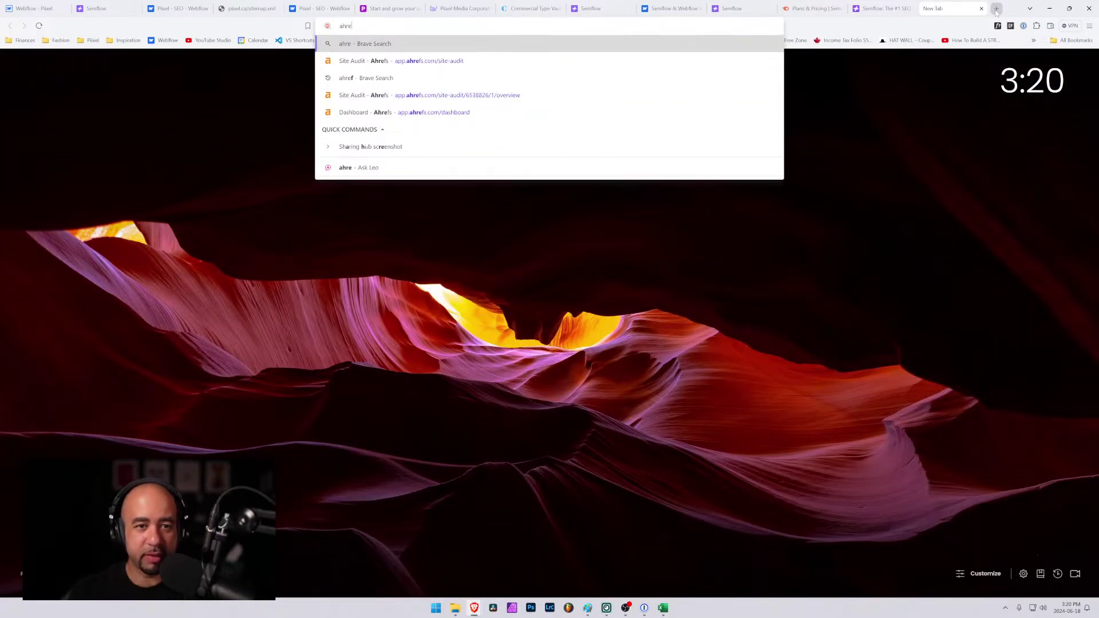
key("Down")
key("Return")
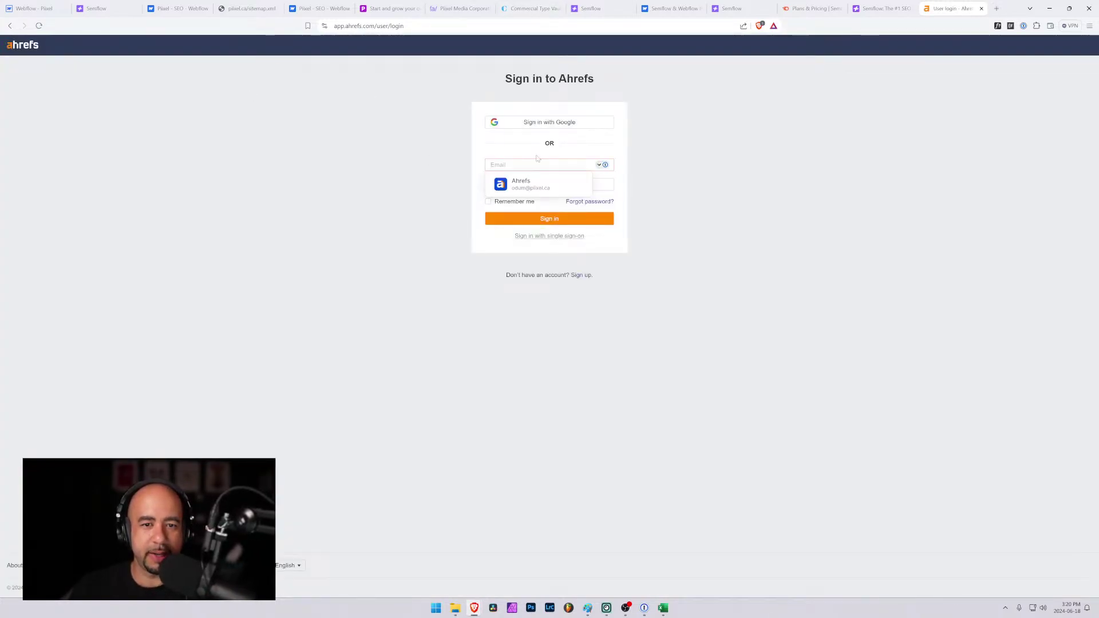
left_click(23, 45)
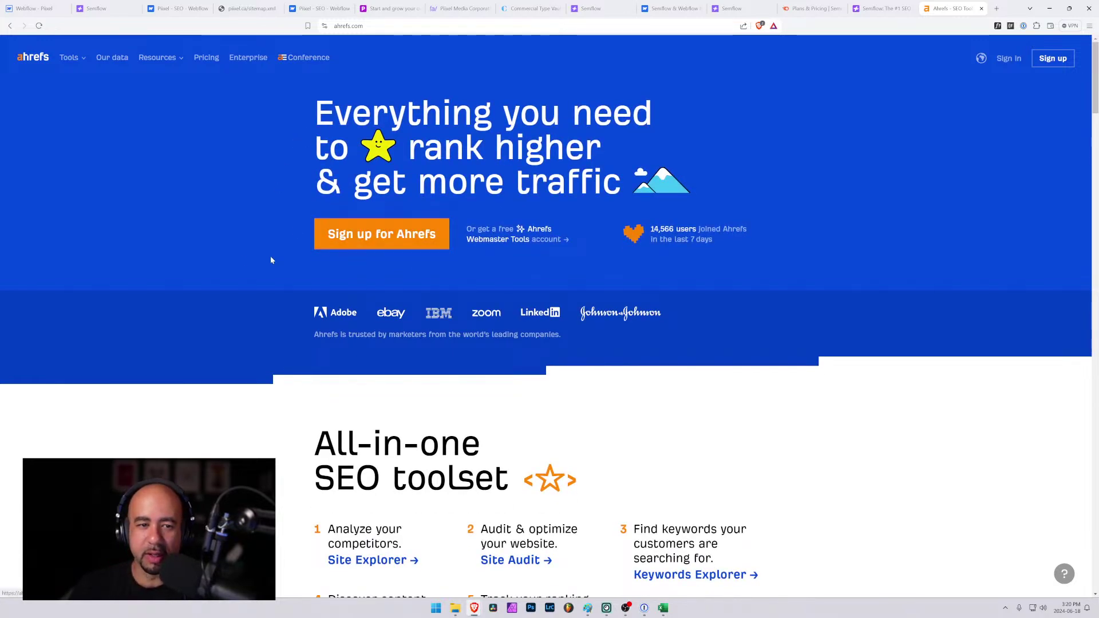
left_click(207, 58)
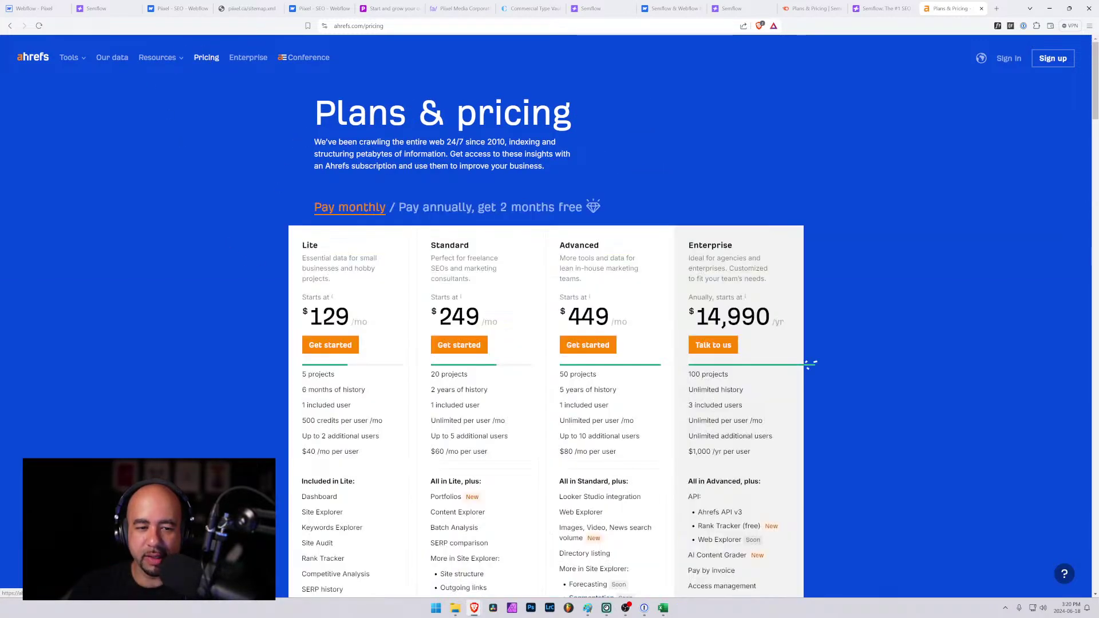
Review the Ahrefs plans, highlighting the Lite plan's monthly price, and examine the Compare plans & features table.
scroll(338, 369, "down", 1)
scroll(338, 369, "down", 1)
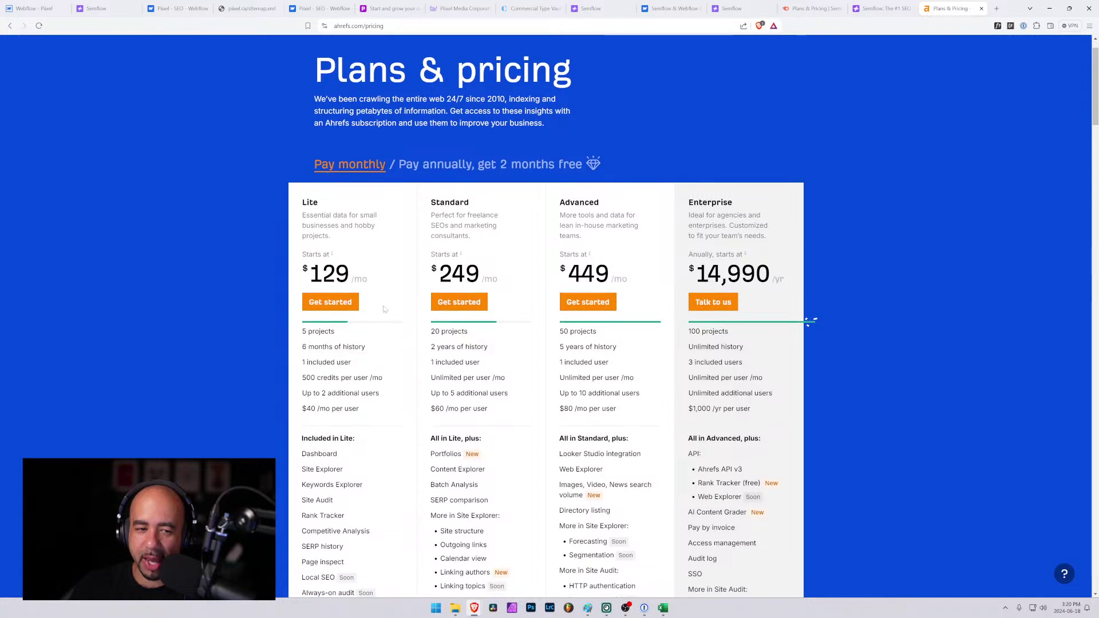
left_click_drag(387, 285, 279, 277)
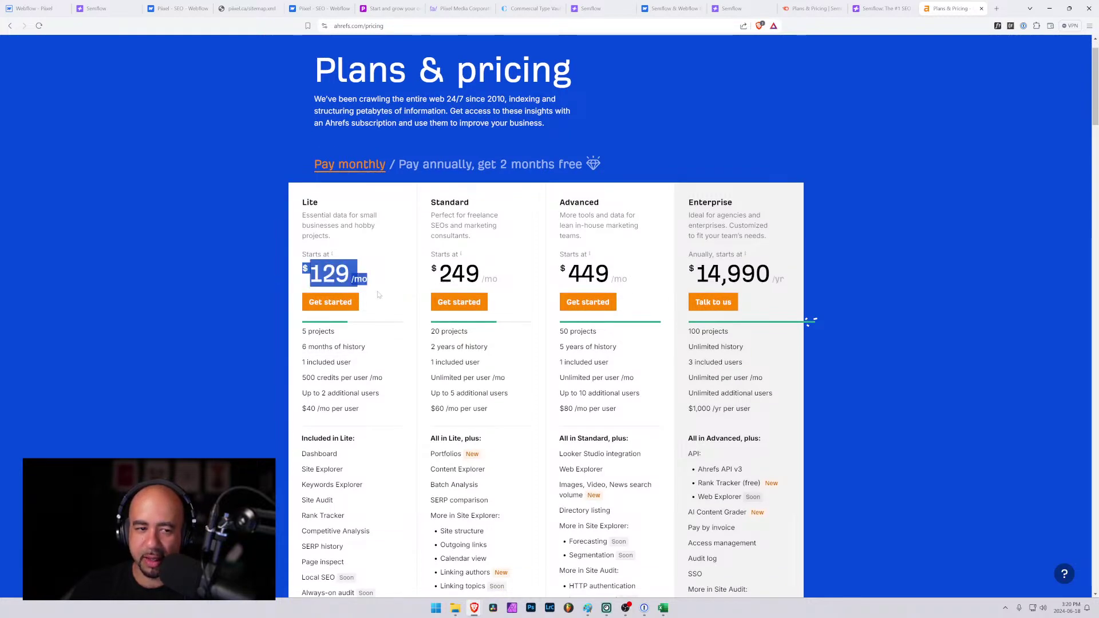
scroll(495, 401, "down", 3)
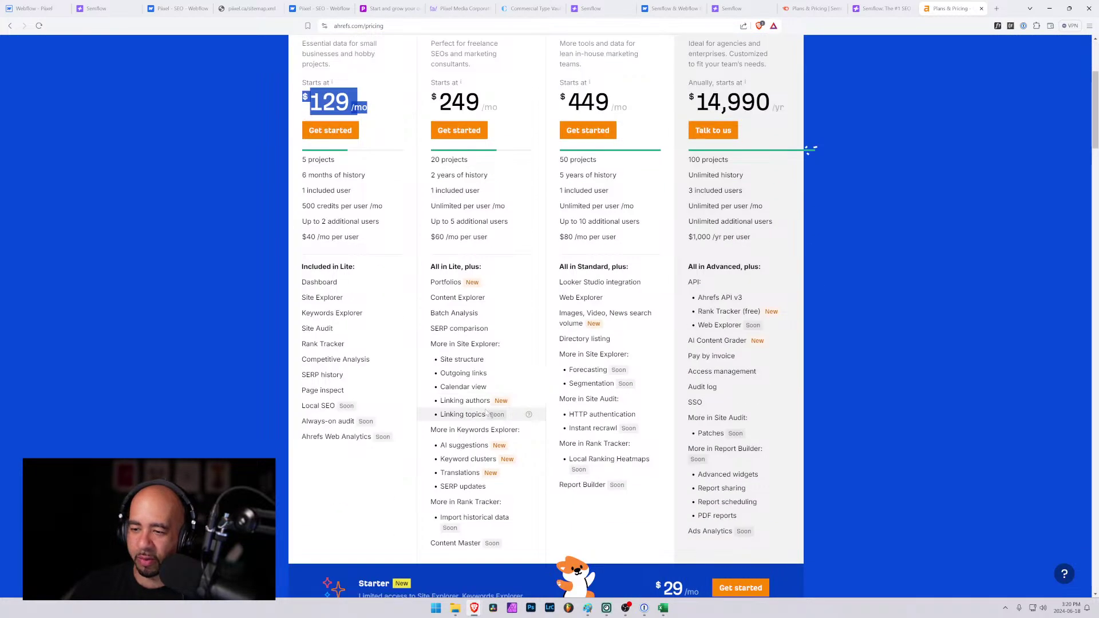
scroll(495, 401, "down", 3)
scroll(352, 351, "down", 2)
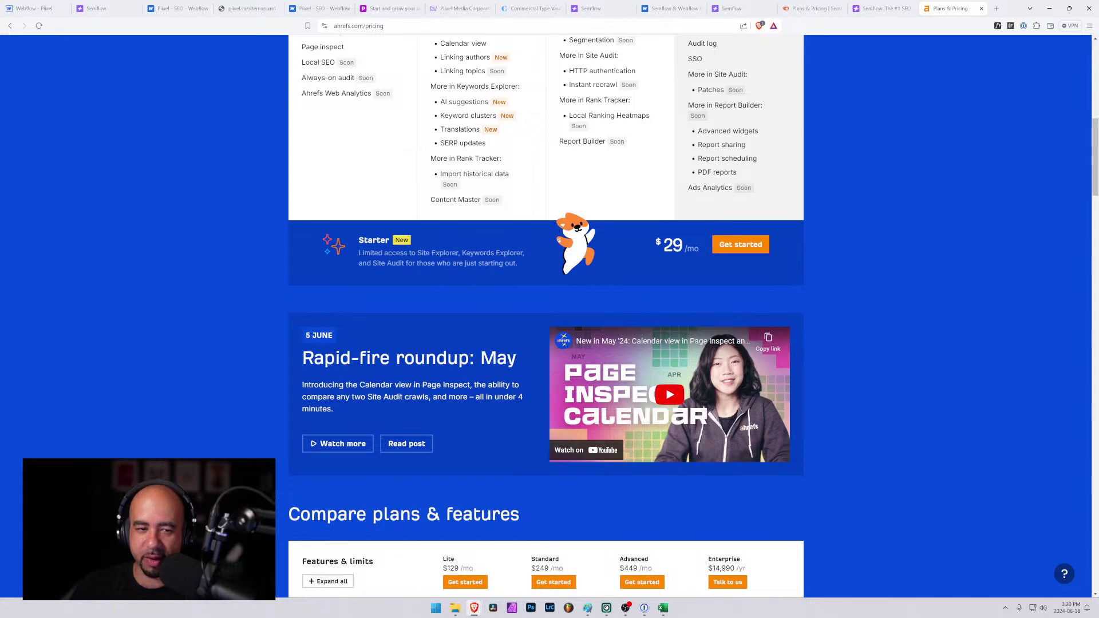
scroll(321, 362, "down", 3)
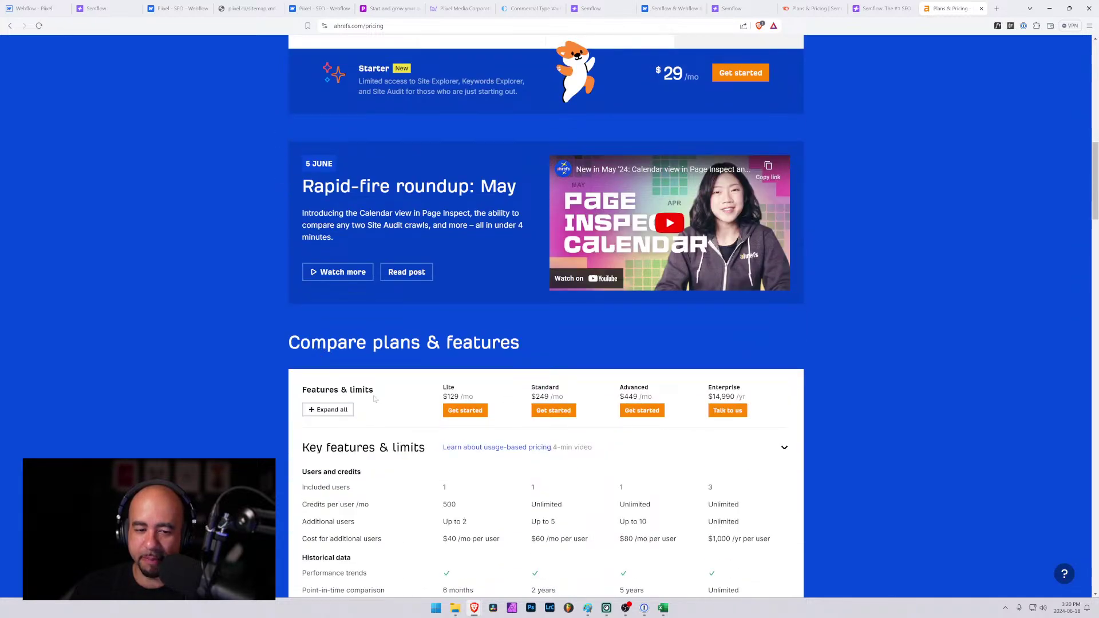
scroll(375, 399, "down", 4)
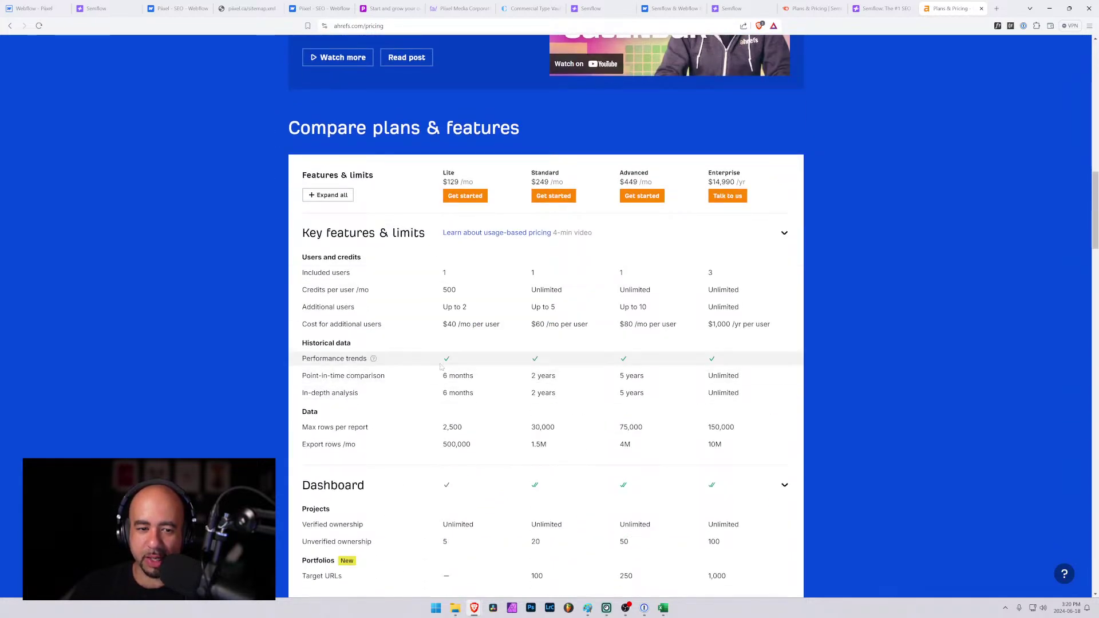
scroll(441, 367, "down", 3)
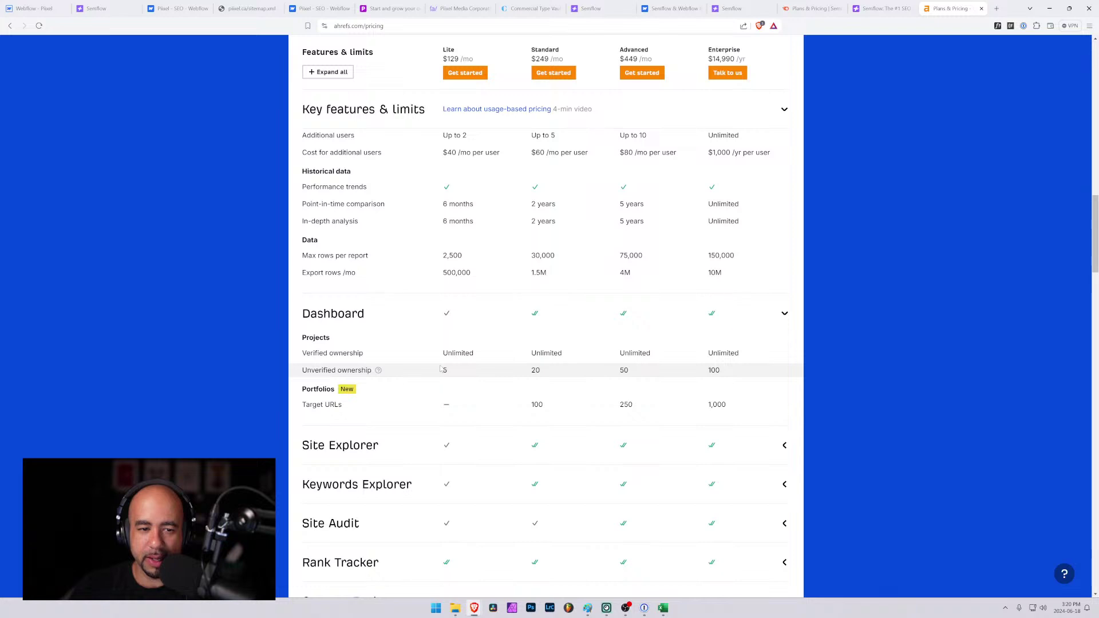
scroll(439, 412, "down", 3)
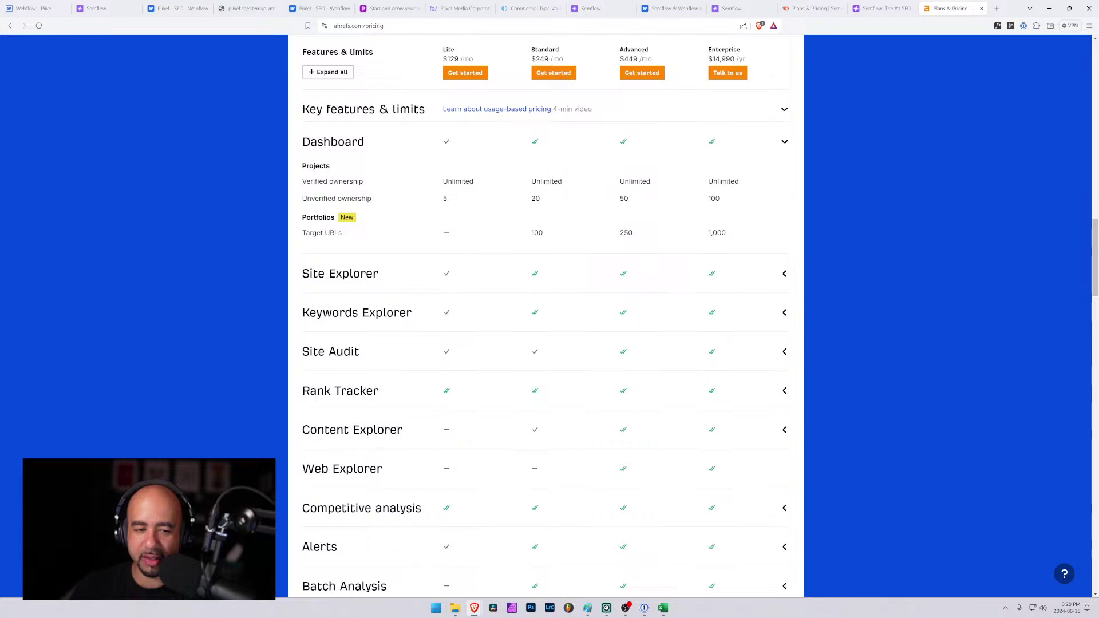
scroll(483, 422, "up", 20)
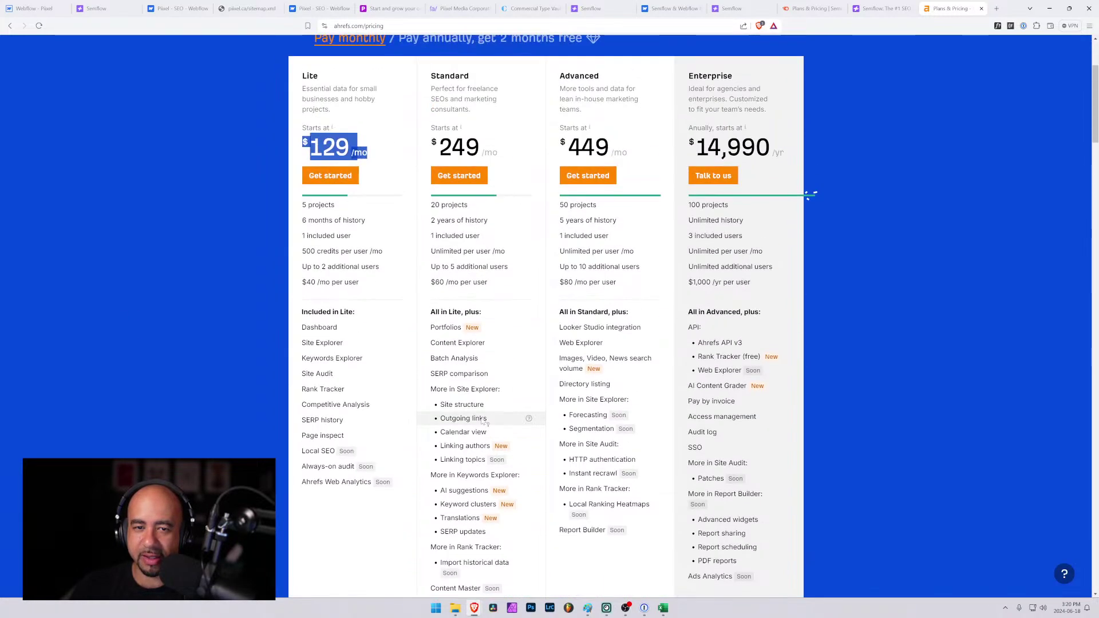
scroll(484, 422, "up", 4)
Recheck the Monthly and Annual plans and reviews on the Semflow site, and return to the site's Semflow audit report.
left_click(97, 8)
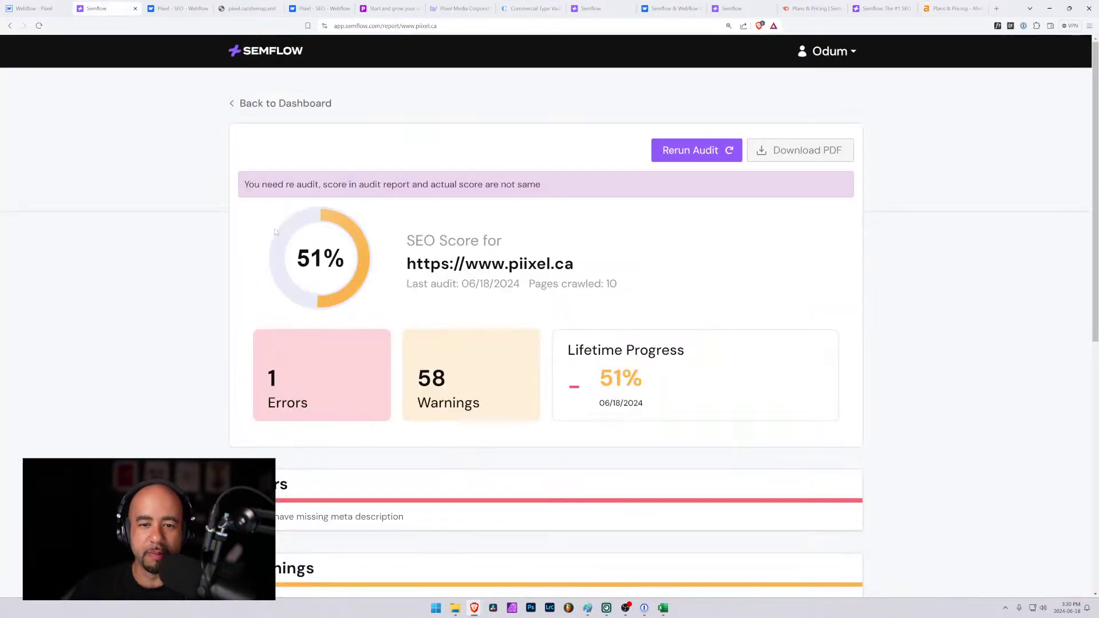
left_click(876, 8)
scroll(693, 421, "down", 8)
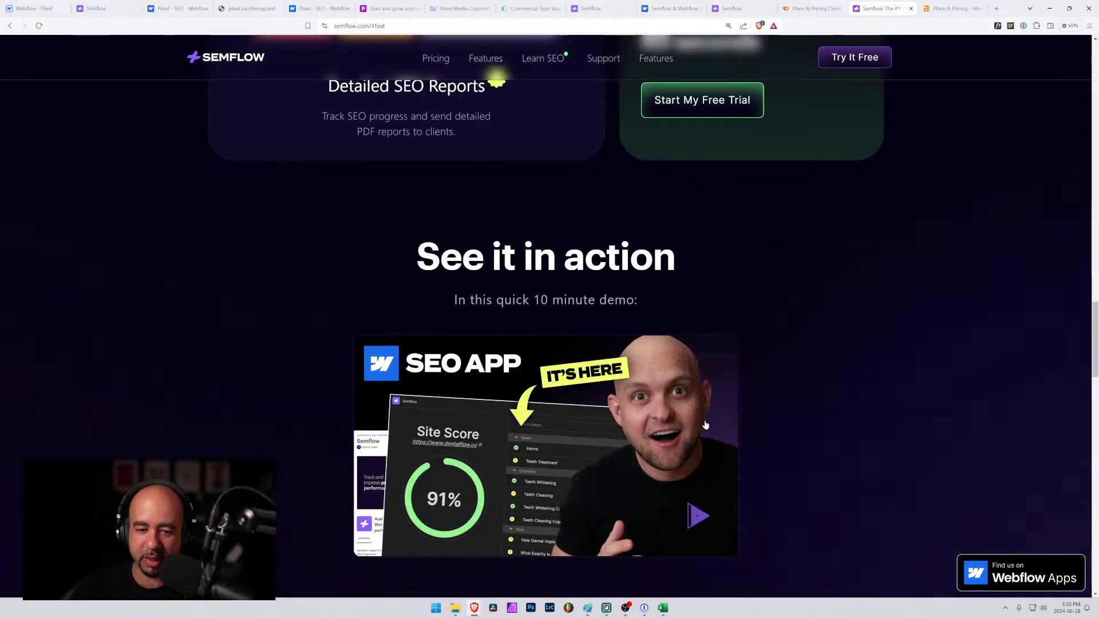
scroll(705, 430, "down", 10)
scroll(676, 247, "up", 4)
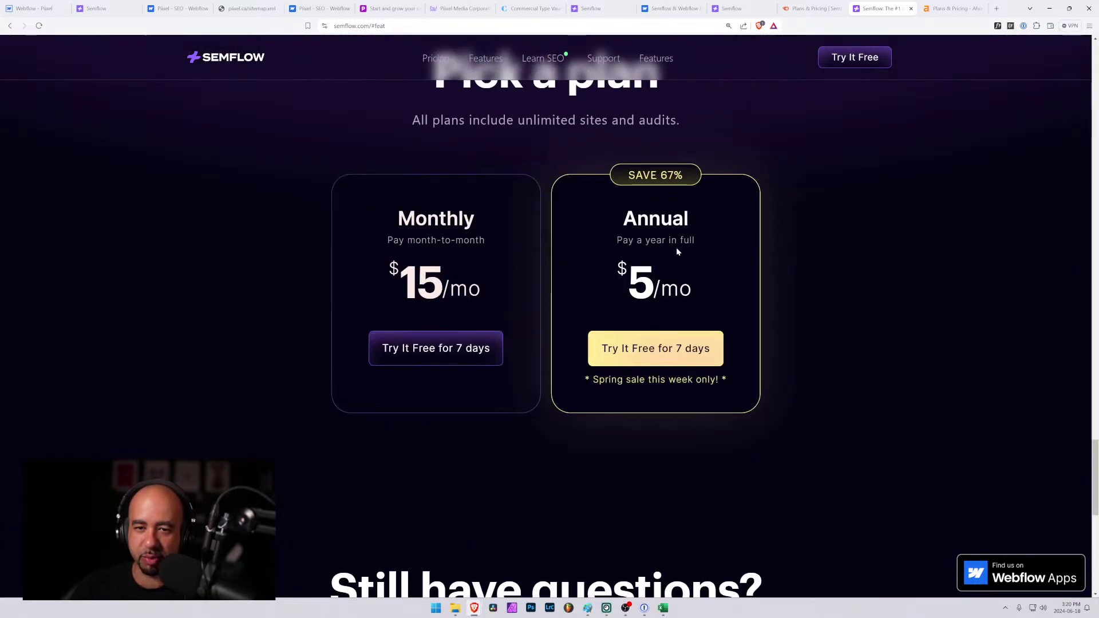
scroll(884, 340, "up", 5)
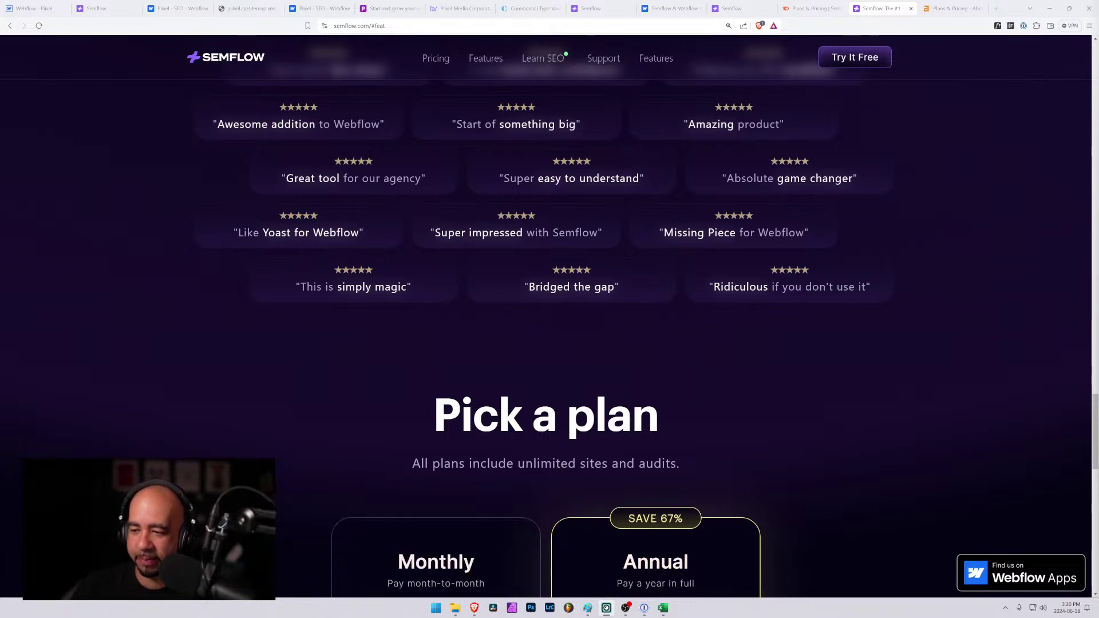
left_click(106, 7)
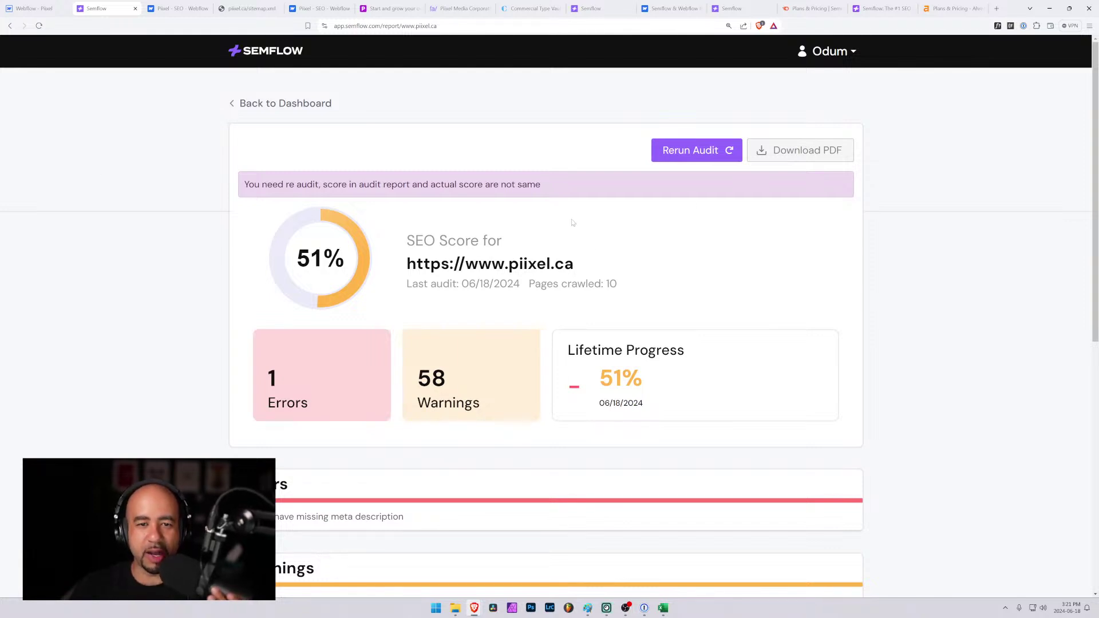
Return to the Webflow project and save "web design course" as the Home page's focus keyword in Semflow.
left_click(35, 8)
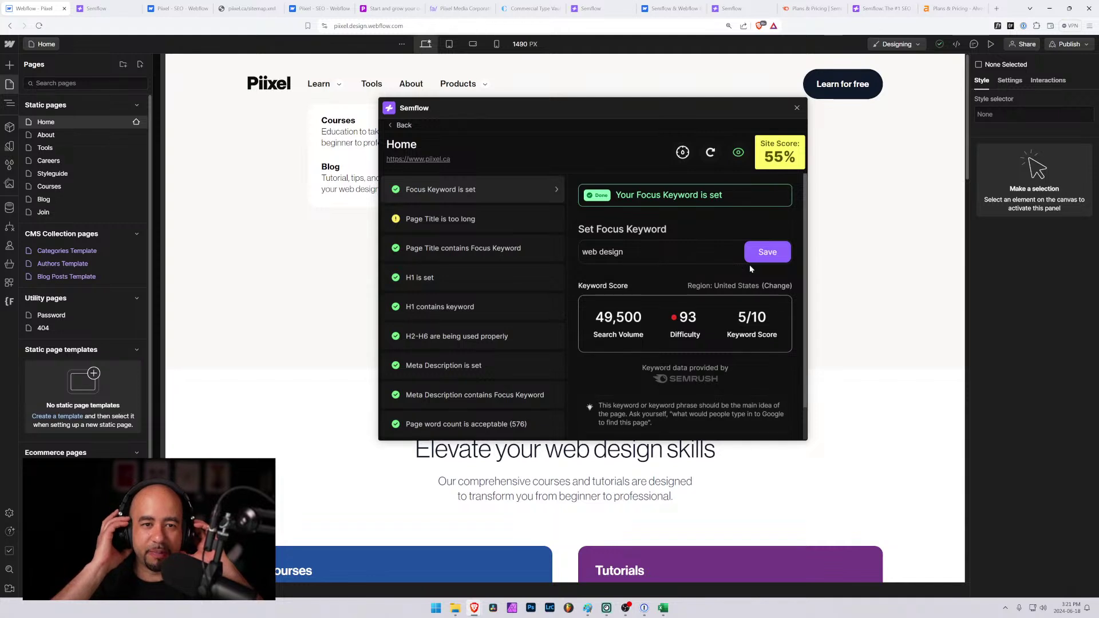
double_click(616, 252)
left_click_drag(570, 260, 562, 261)
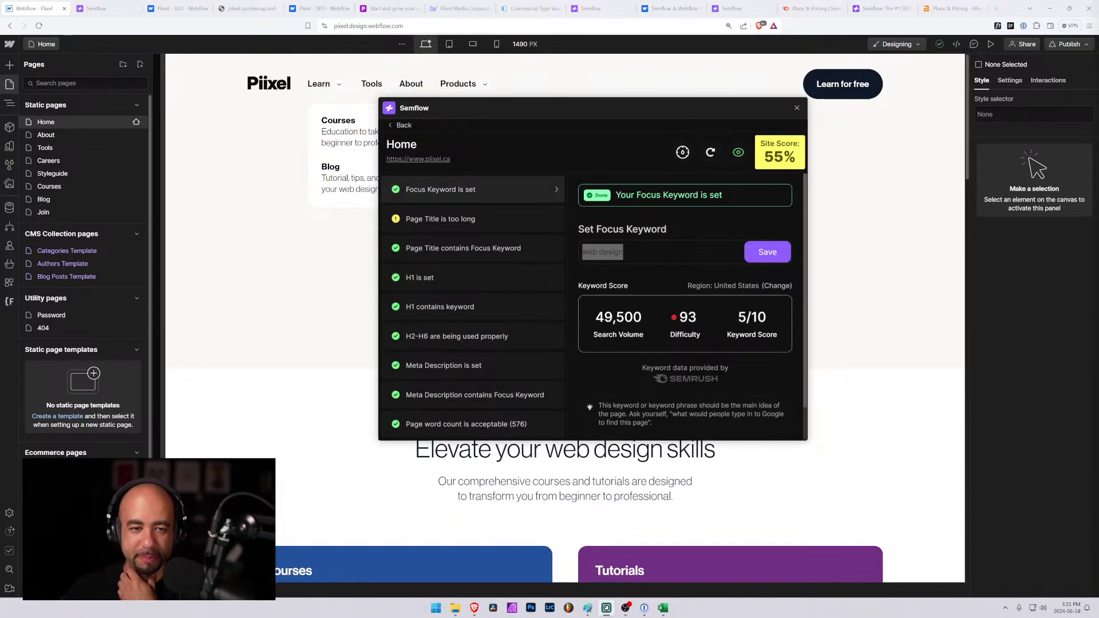
double_click(611, 252)
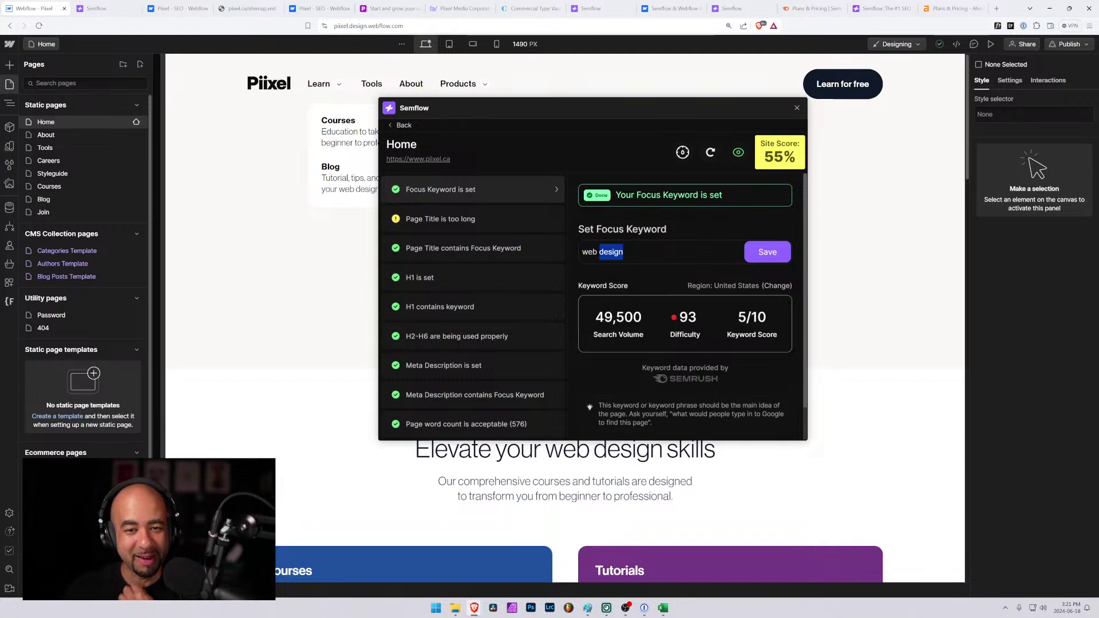
left_click_drag(611, 252, 571, 253)
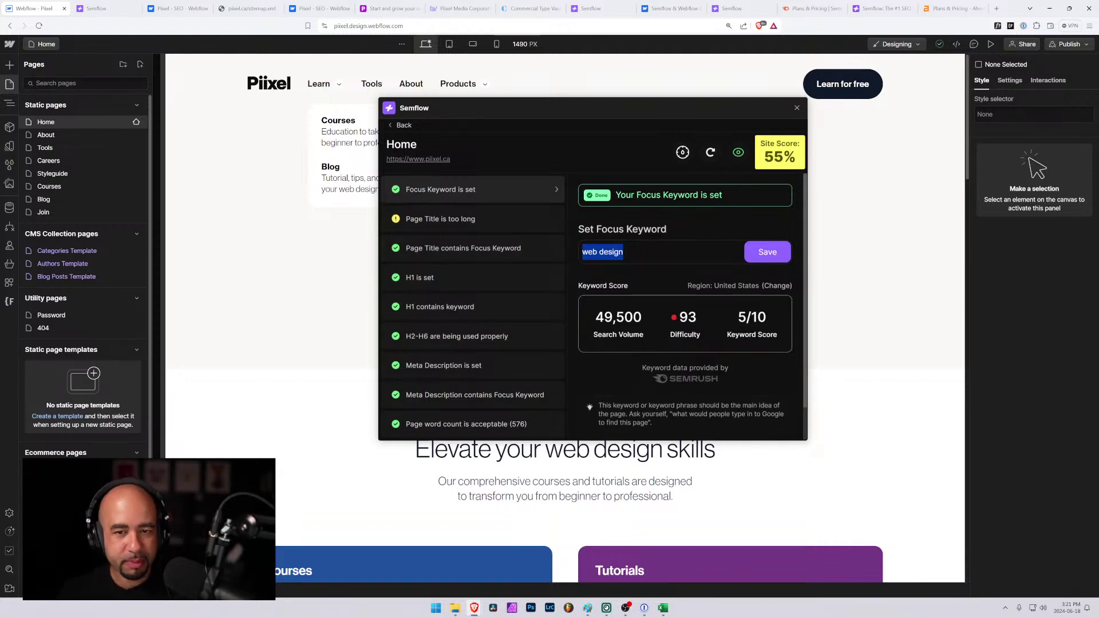
left_click_drag(624, 252, 552, 255)
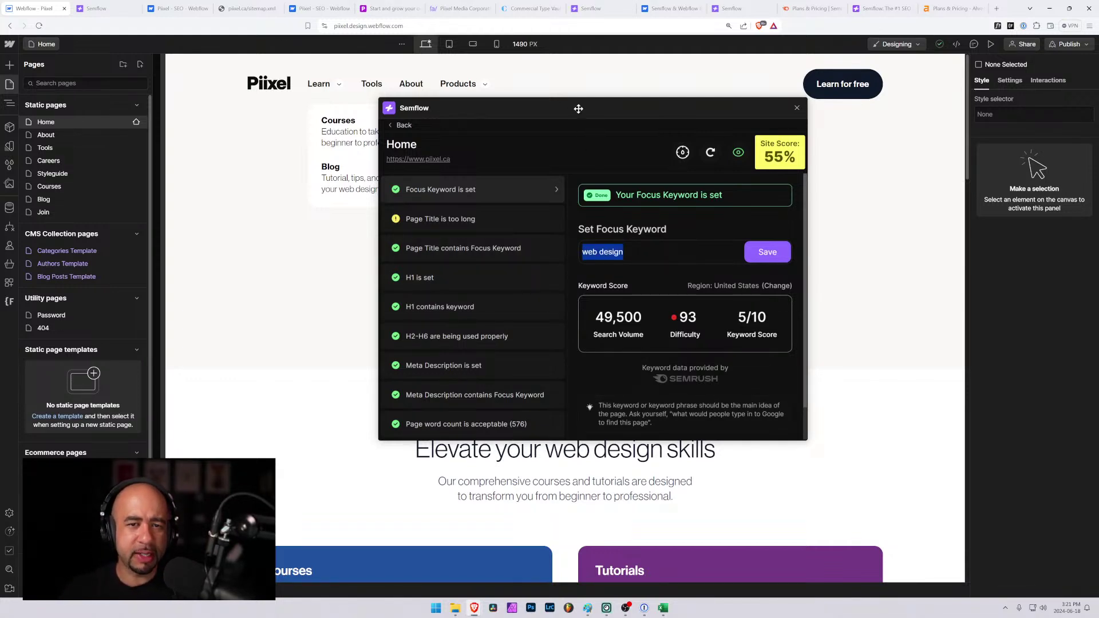
type("web design")
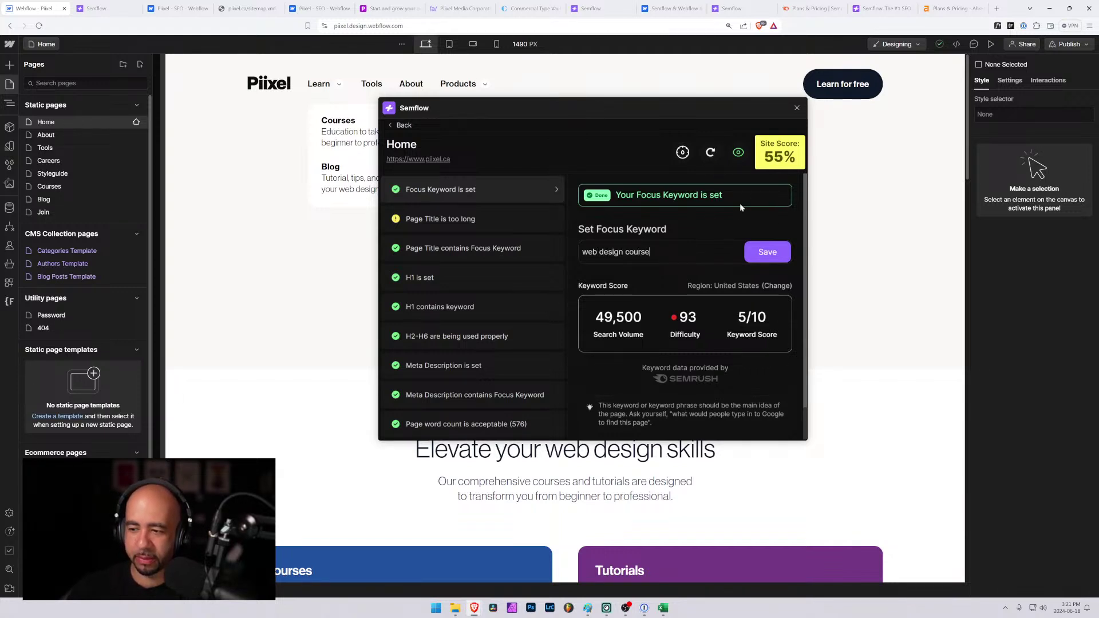
left_click(760, 244)
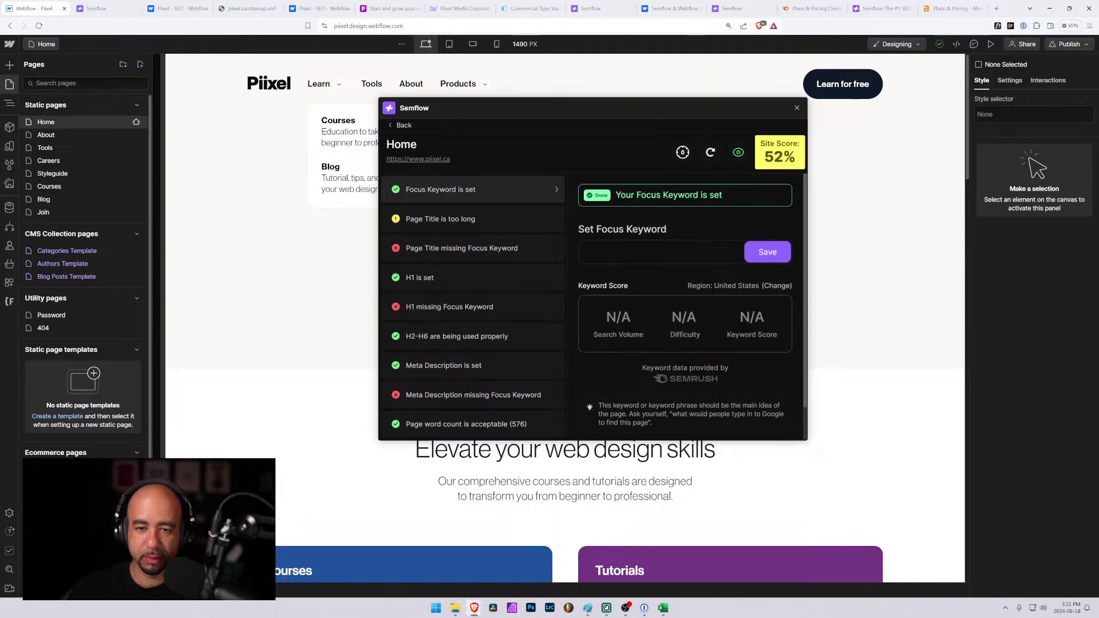
Move the Semflow window aside, switch to the Excel keyword sheet and add "web design course" with difficulty 76 and search volume 1900.
left_click_drag(642, 111, 745, 111)
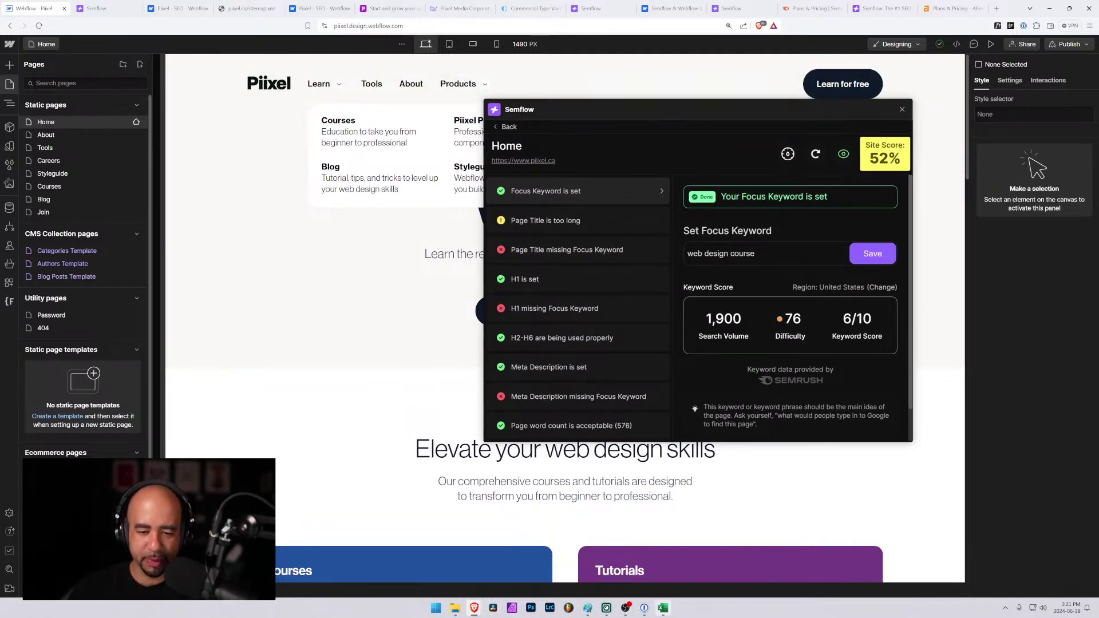
mouse_move(606, 608)
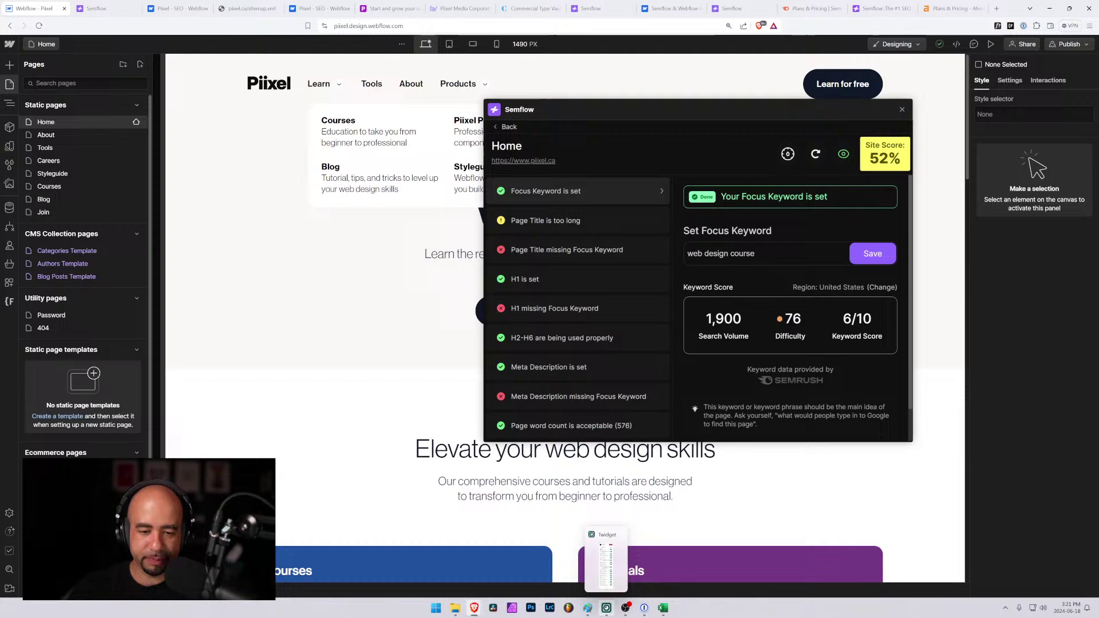
left_click(663, 608)
left_click(108, 230)
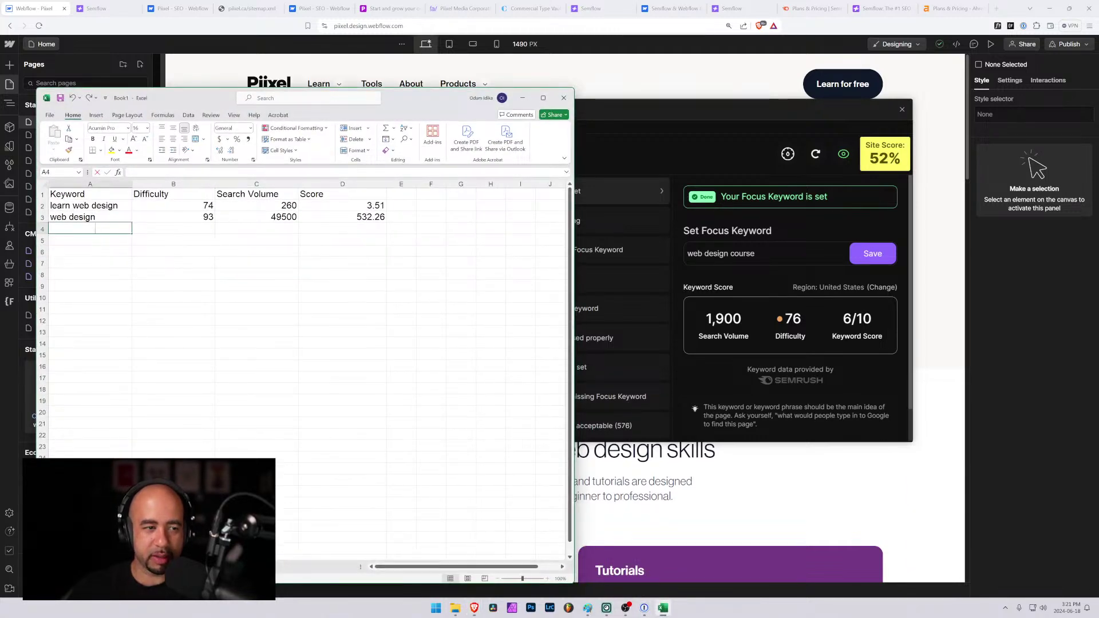
type("web design course")
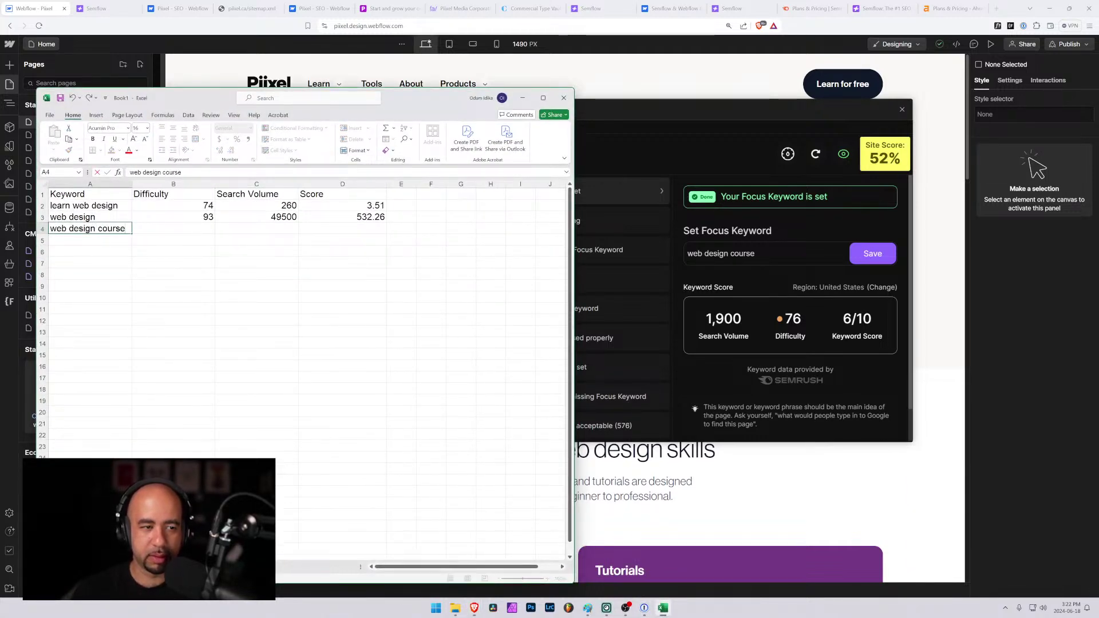
key("Tab")
type("76")
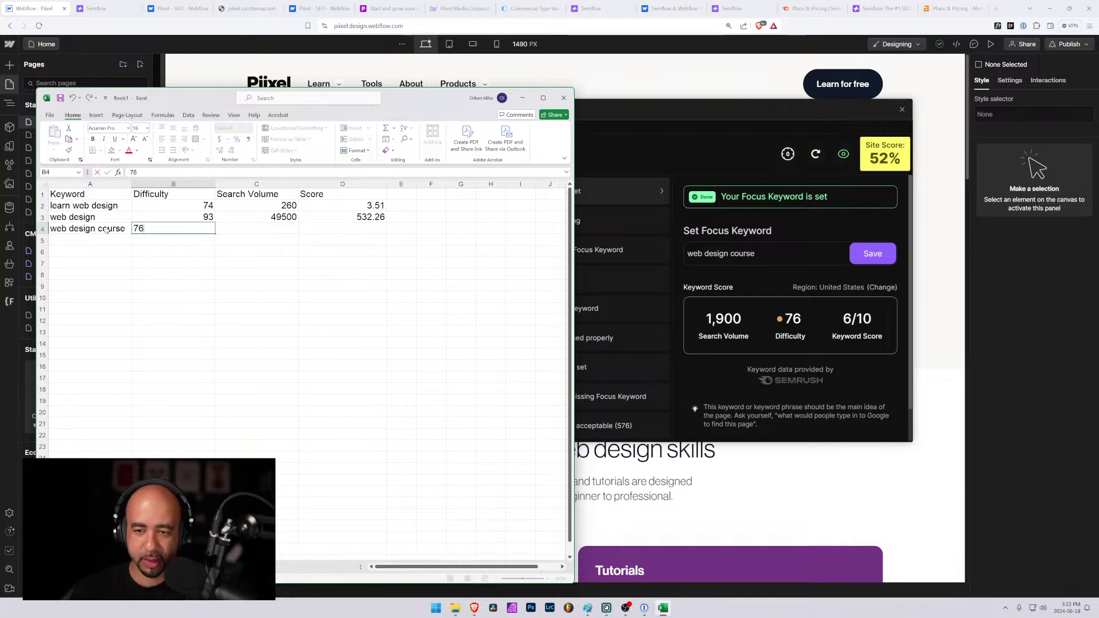
key("Tab")
type("1900")
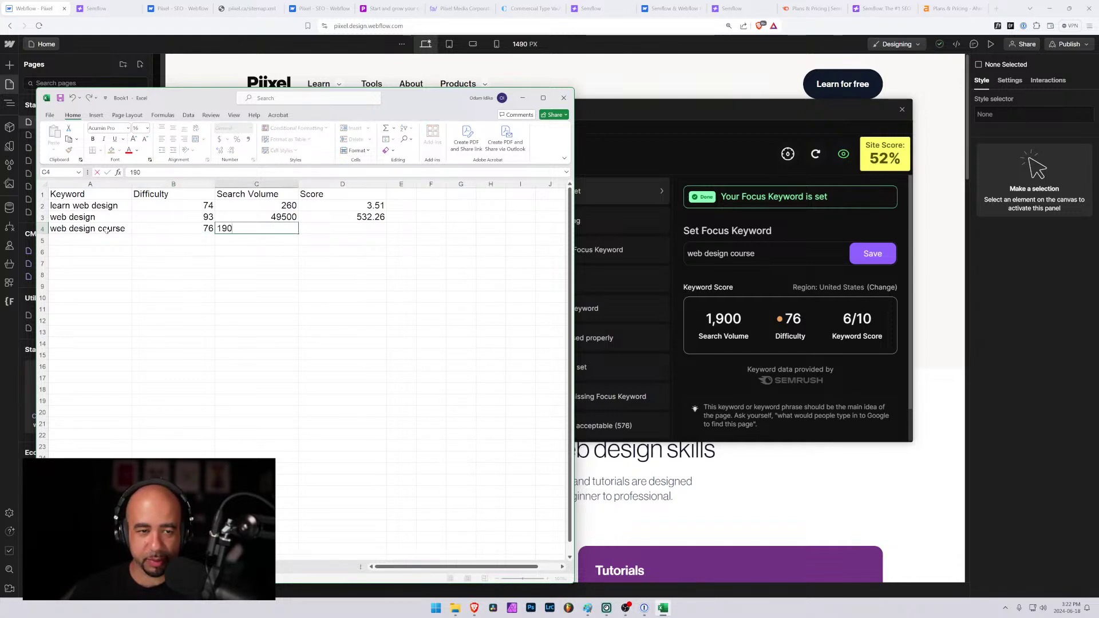
key("Tab")
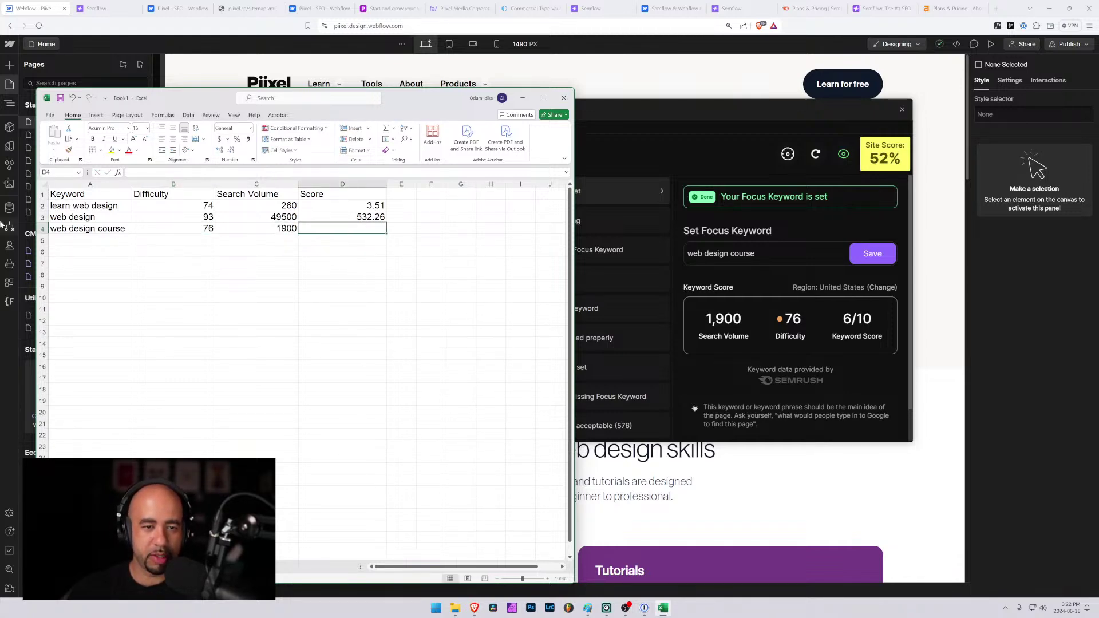
Fill the score formula from the "web design" row down to the "web design course" row.
left_click(372, 221)
left_click_drag(386, 223, 386, 235)
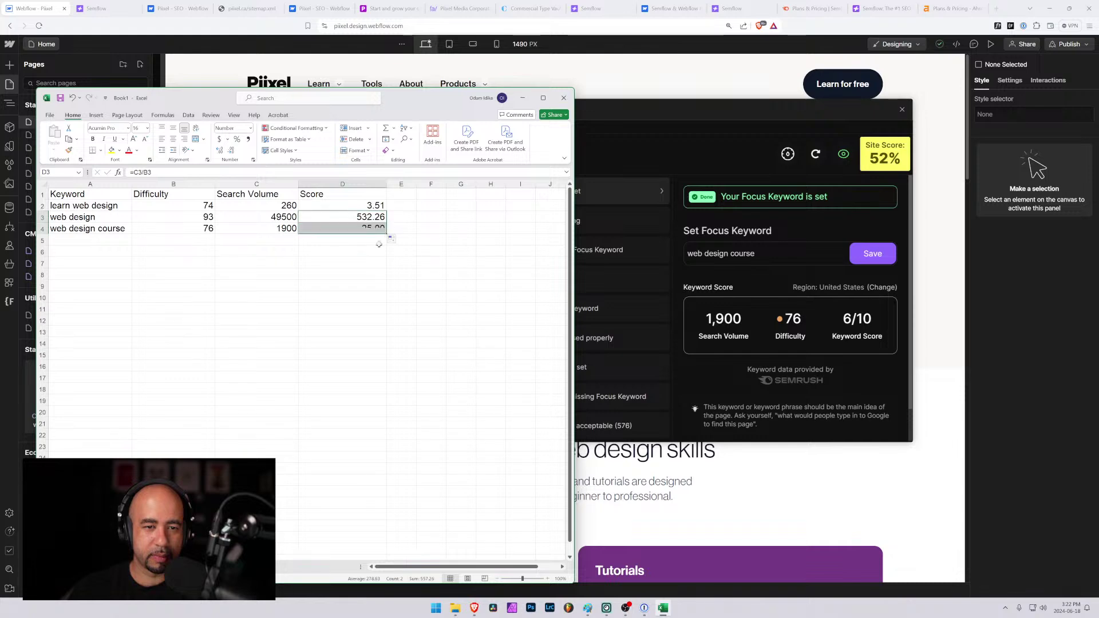
left_click(154, 241)
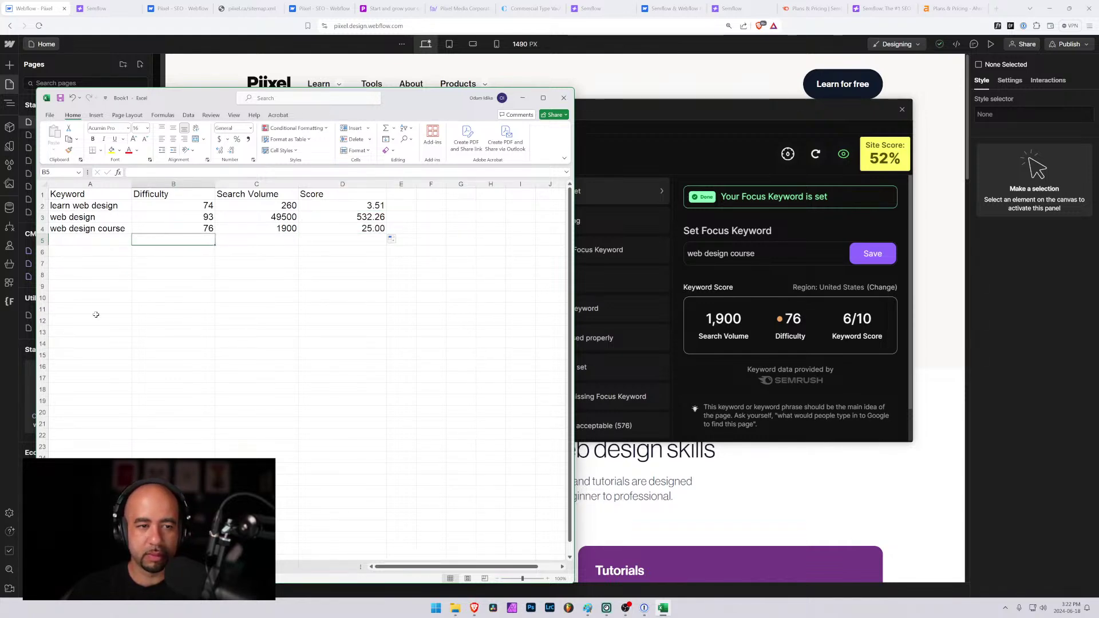
left_click(79, 243)
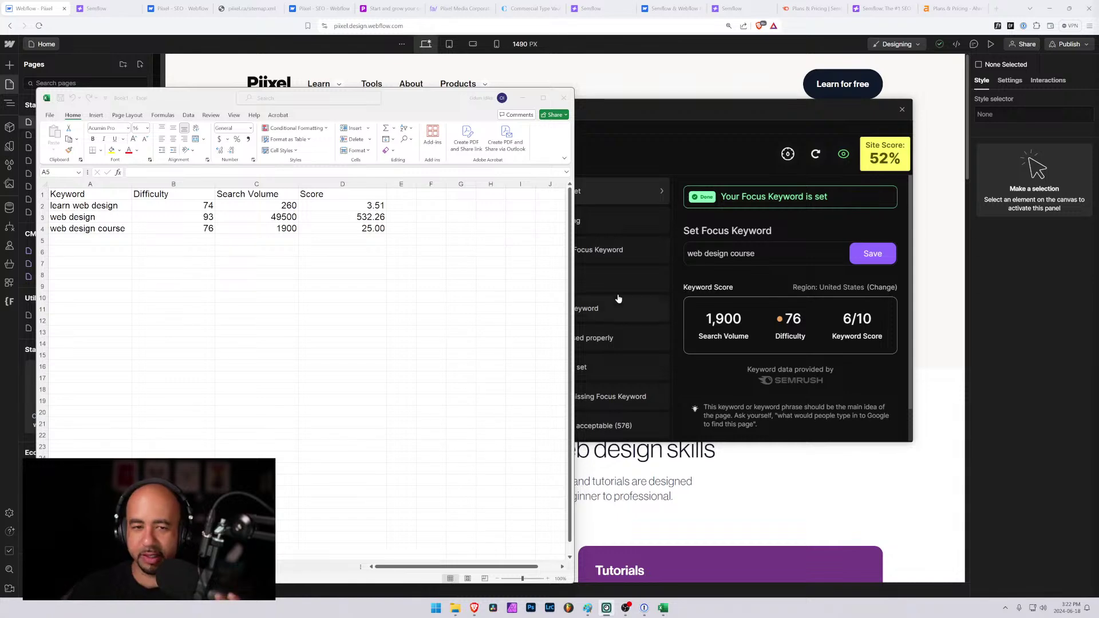
Move the Excel keyword sheet aside, return to Semflow and review the Home page's page title and H1 checks.
left_click_drag(171, 104, 157, 72)
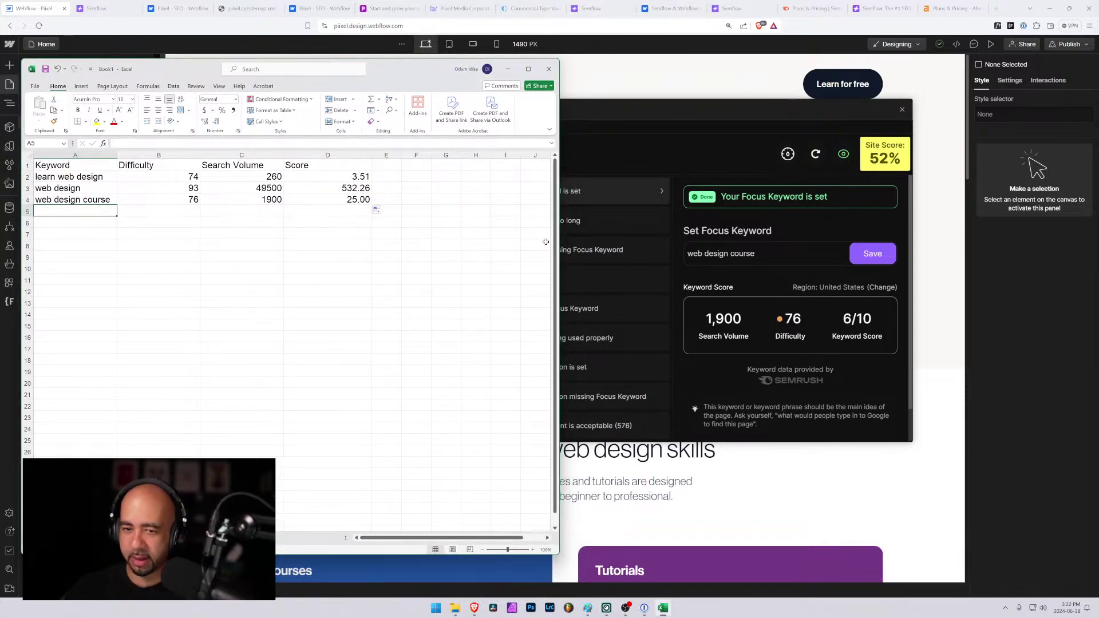
left_click(670, 109)
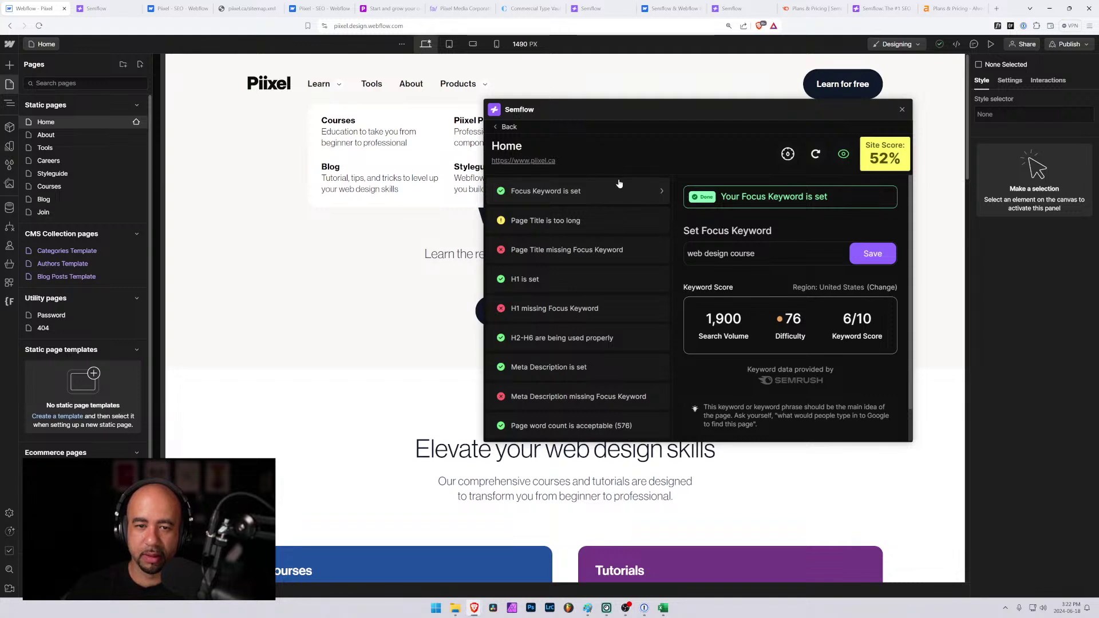
left_click(576, 222)
left_click(580, 251)
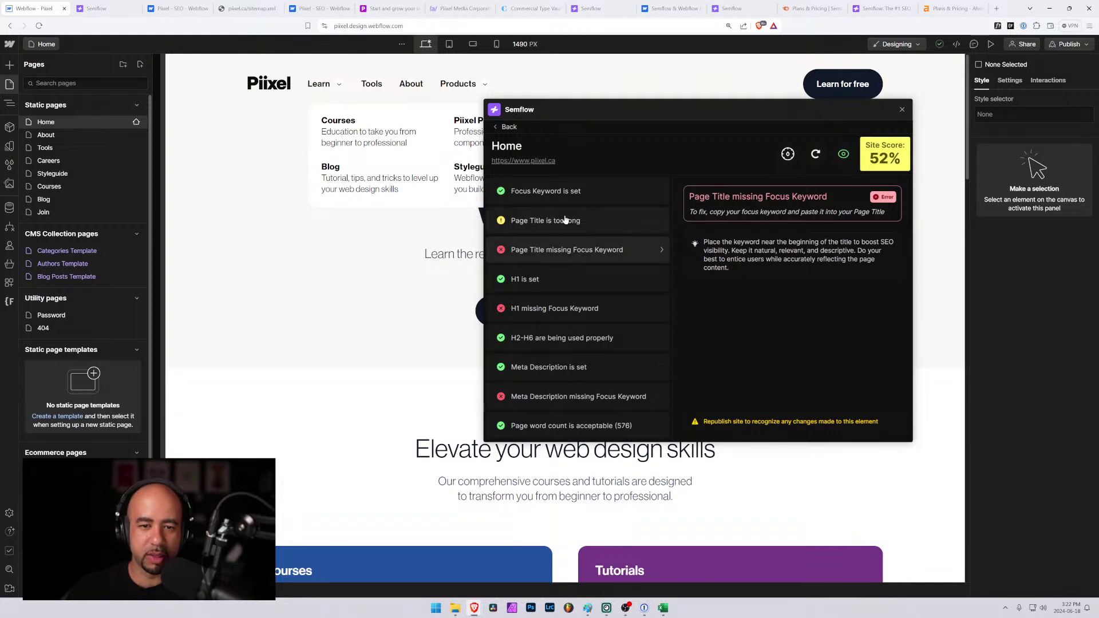
left_click(556, 277)
left_click(561, 255)
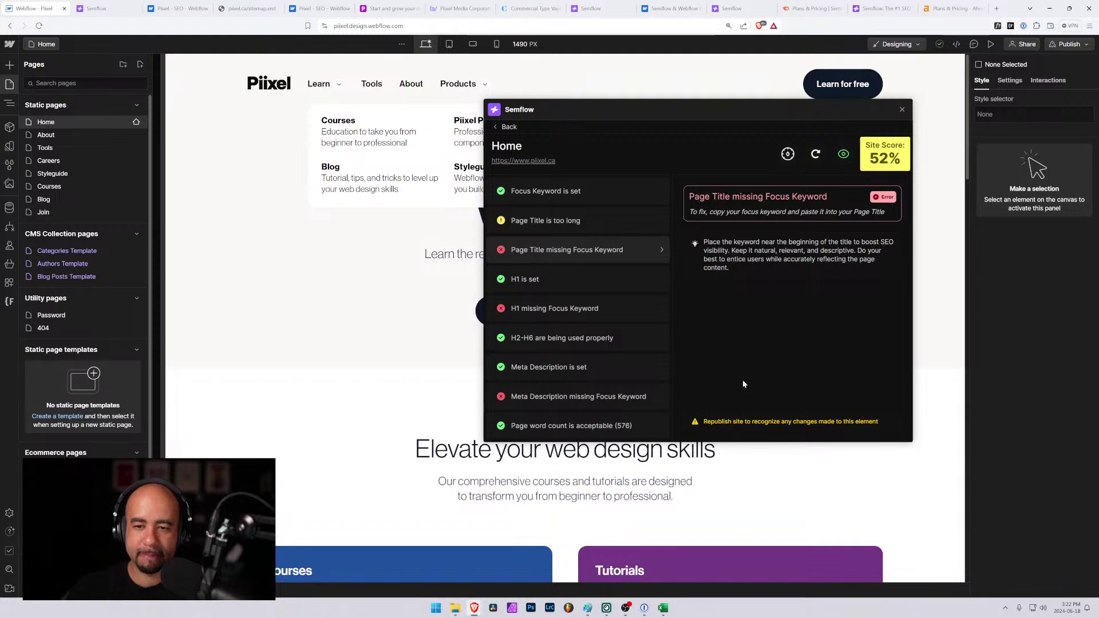
Reposition the Semflow window to view the Home page's main heading alongside the missing focus keyword check.
left_click_drag(698, 114, 827, 242)
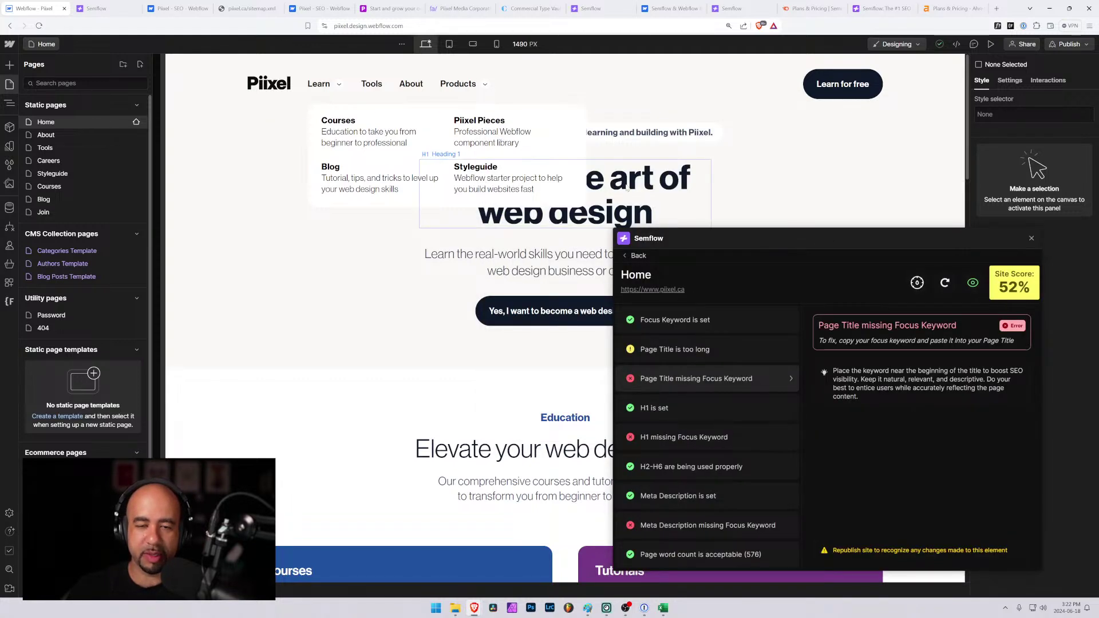
left_click_drag(768, 242, 773, 158)
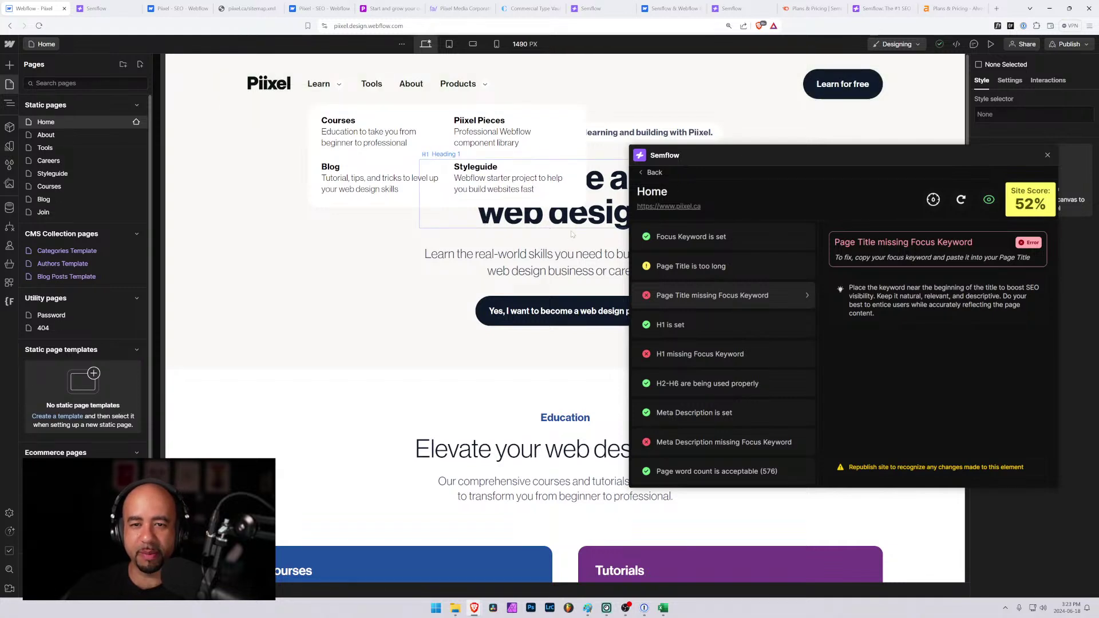
left_click_drag(731, 154, 573, 123)
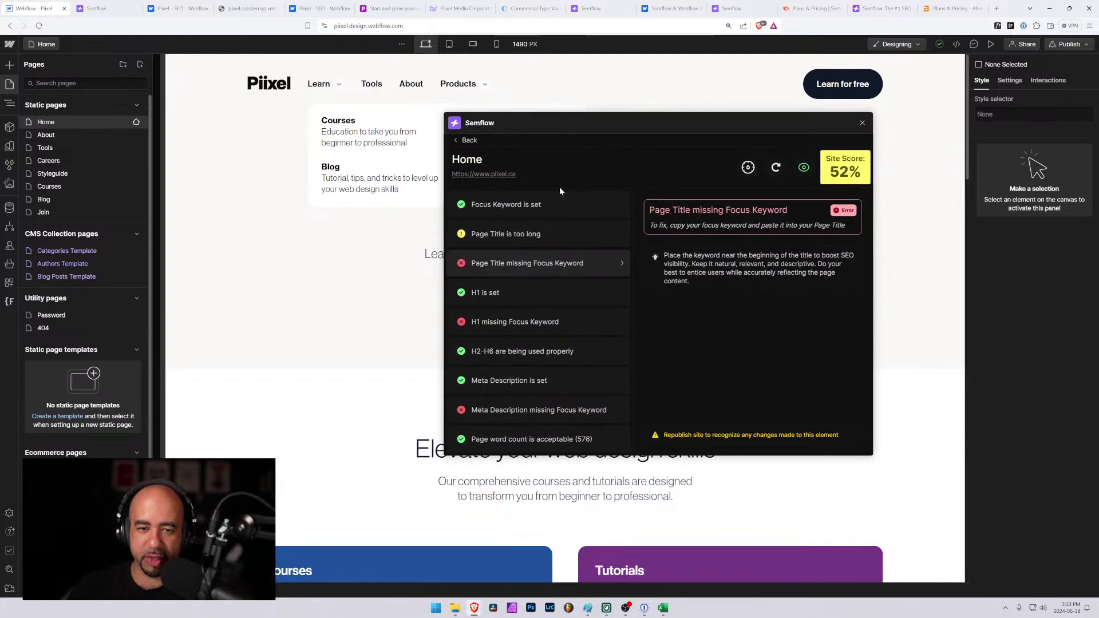
left_click(543, 234)
left_click(547, 208)
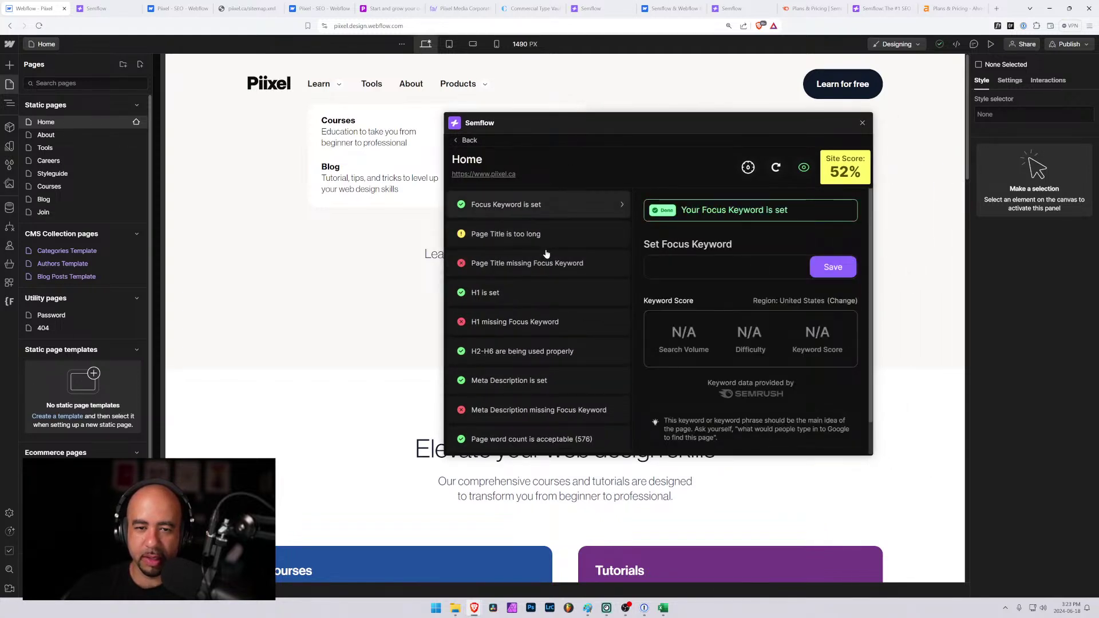
left_click(1070, 44)
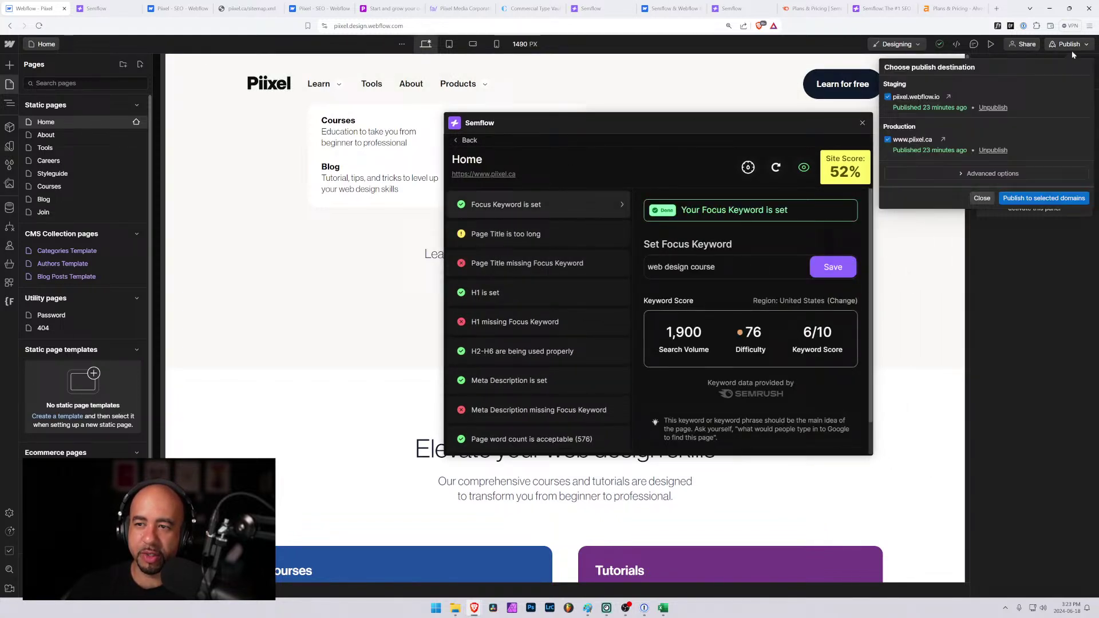
left_click(1039, 198)
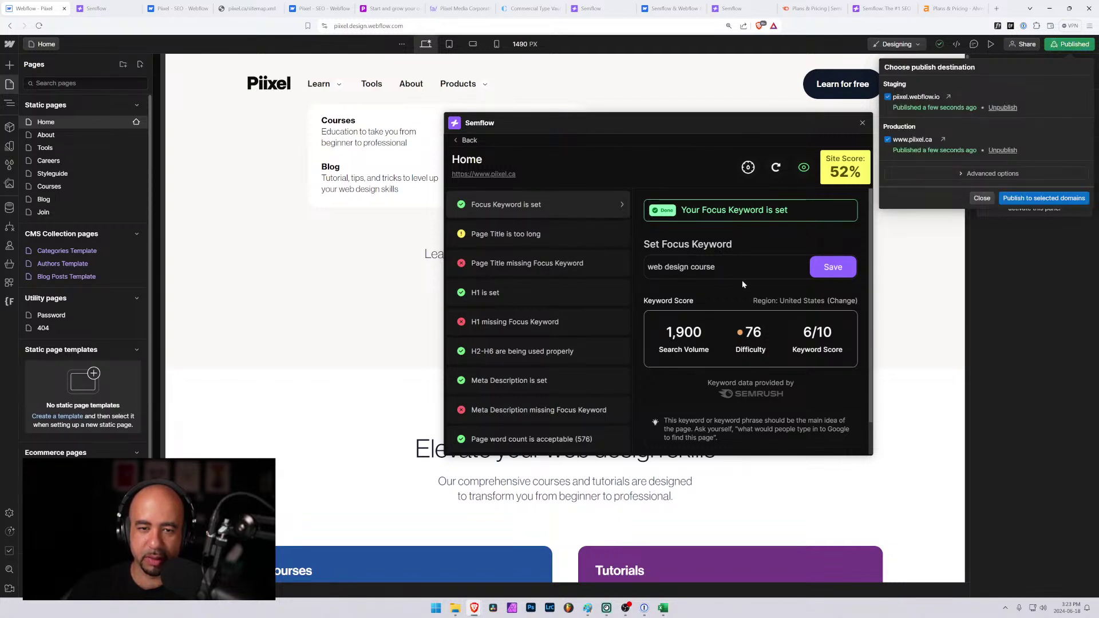
Change the Home page's focus keyword in Semflow to "learn web design" and save it.
left_click(703, 269)
left_click_drag(715, 268, 691, 268)
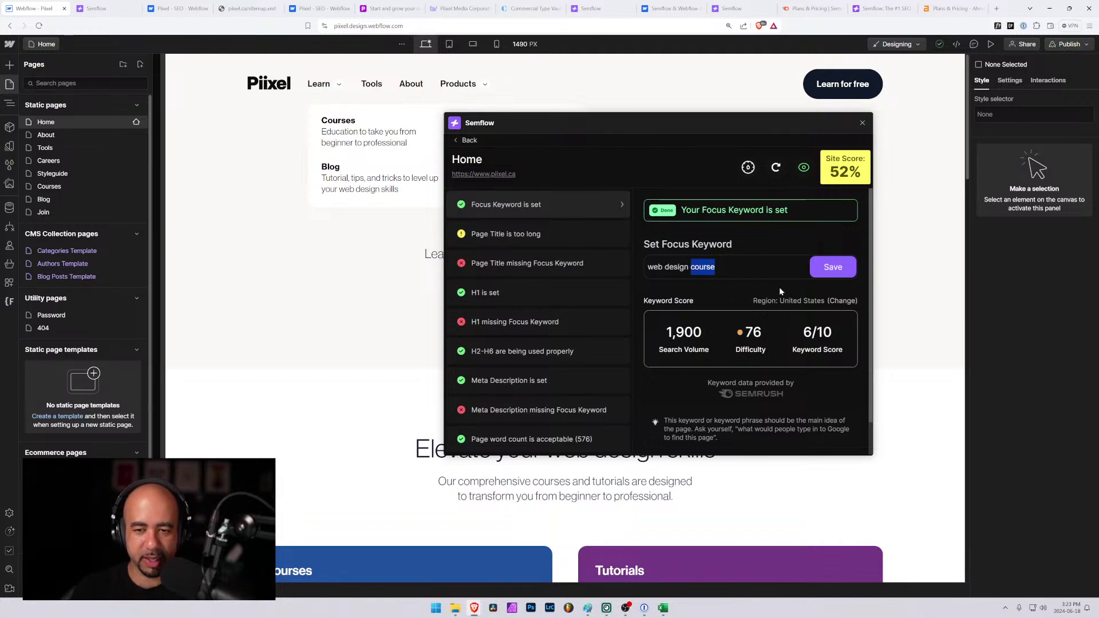
key("BackSpace")
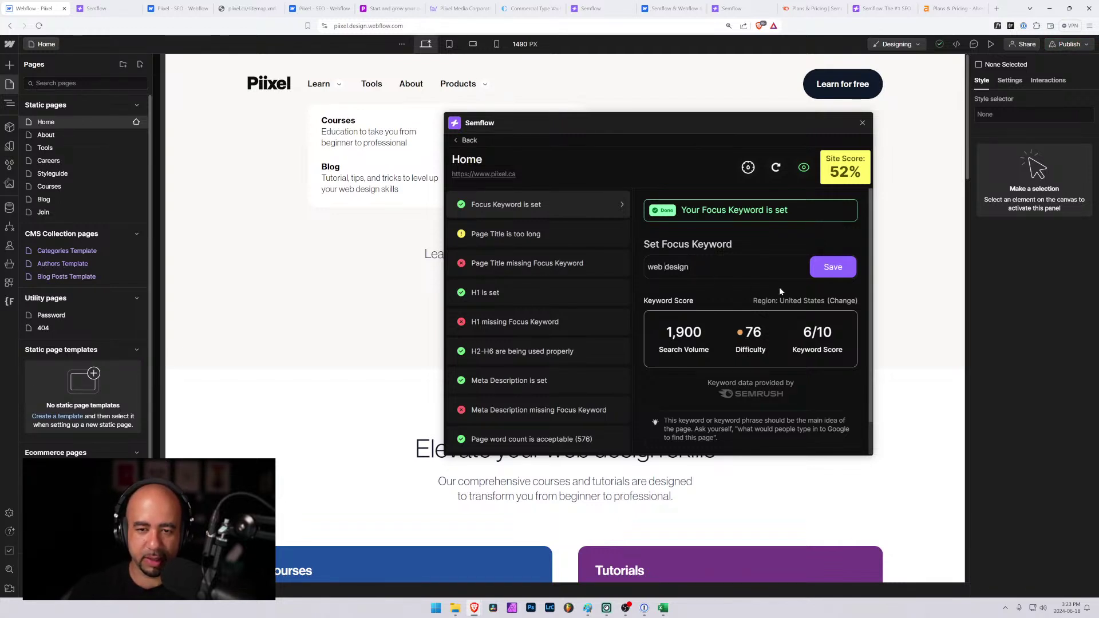
type("learn")
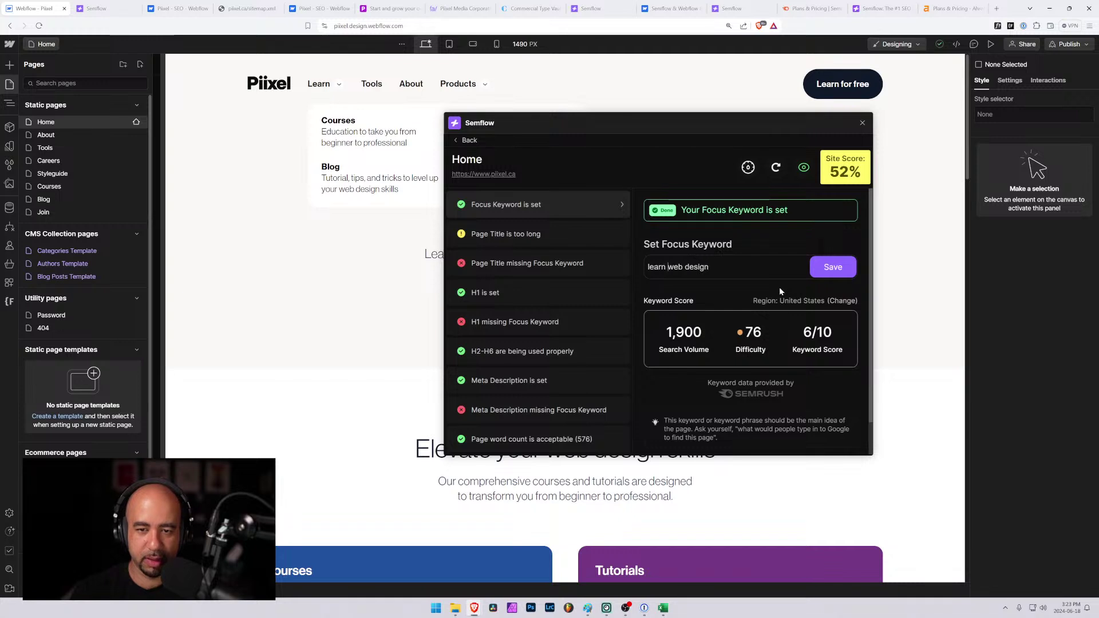
left_click(832, 267)
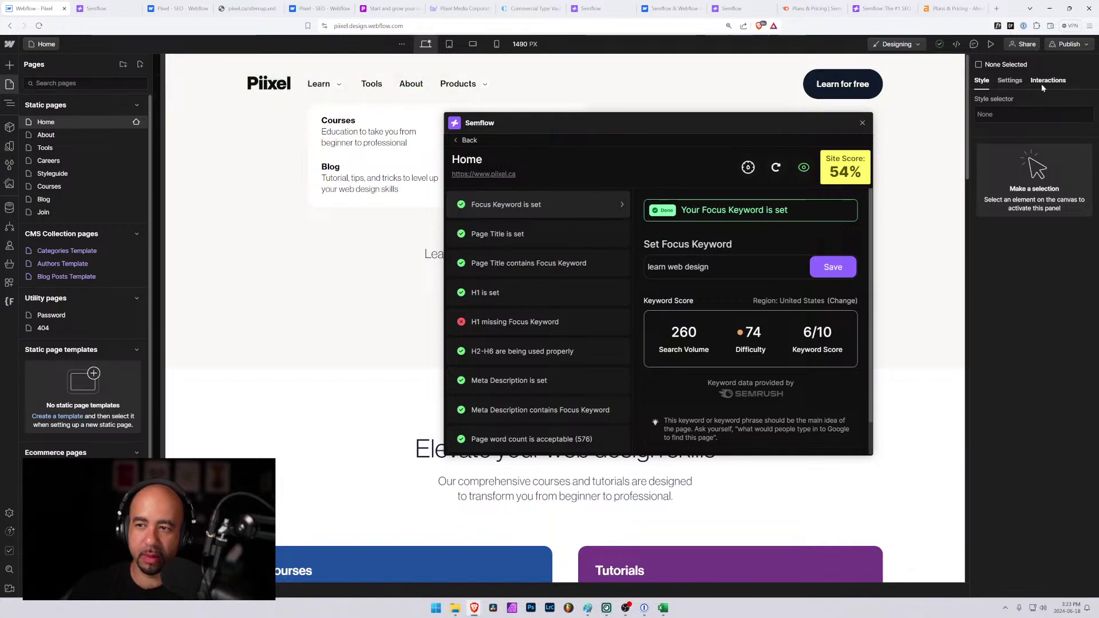
Publish the site again to both the staging and production domains and close the publishing options.
left_click(1069, 44)
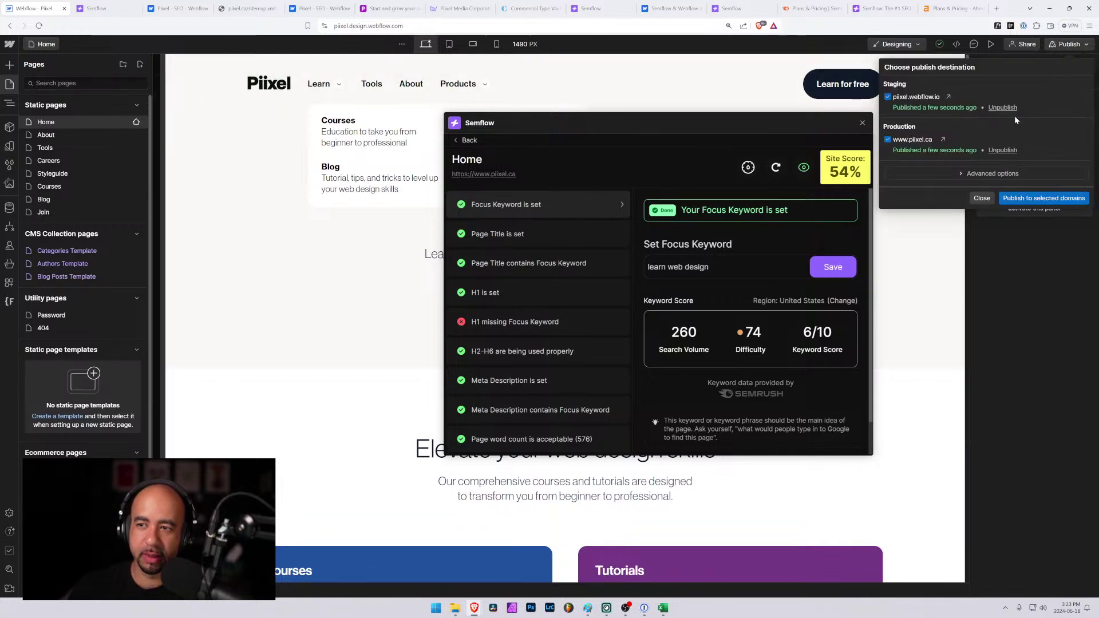
left_click(1059, 198)
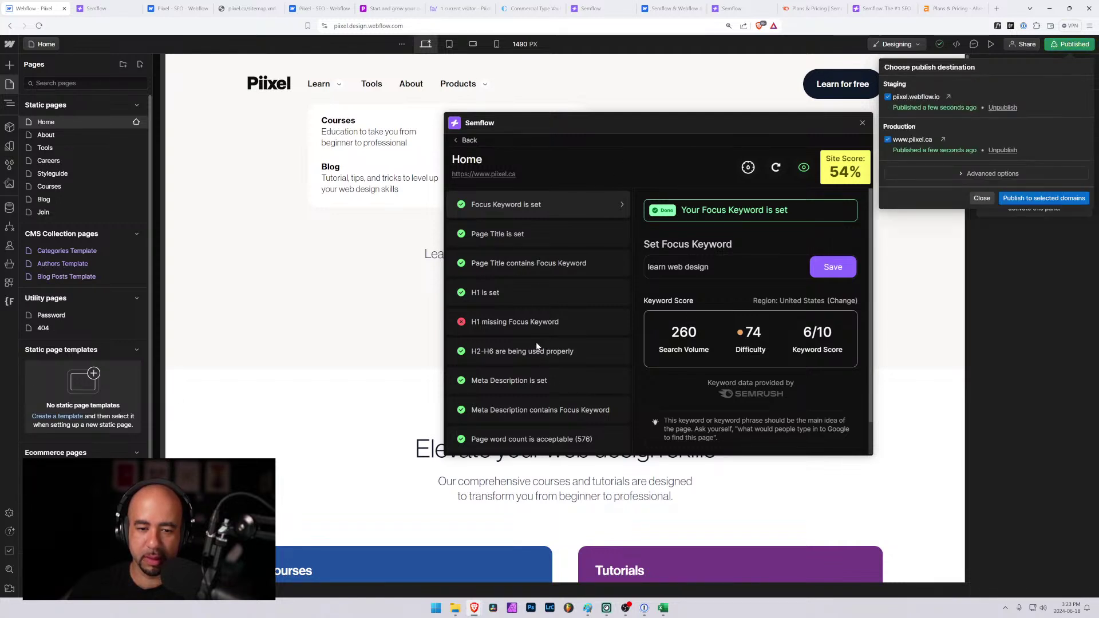
left_click(982, 199)
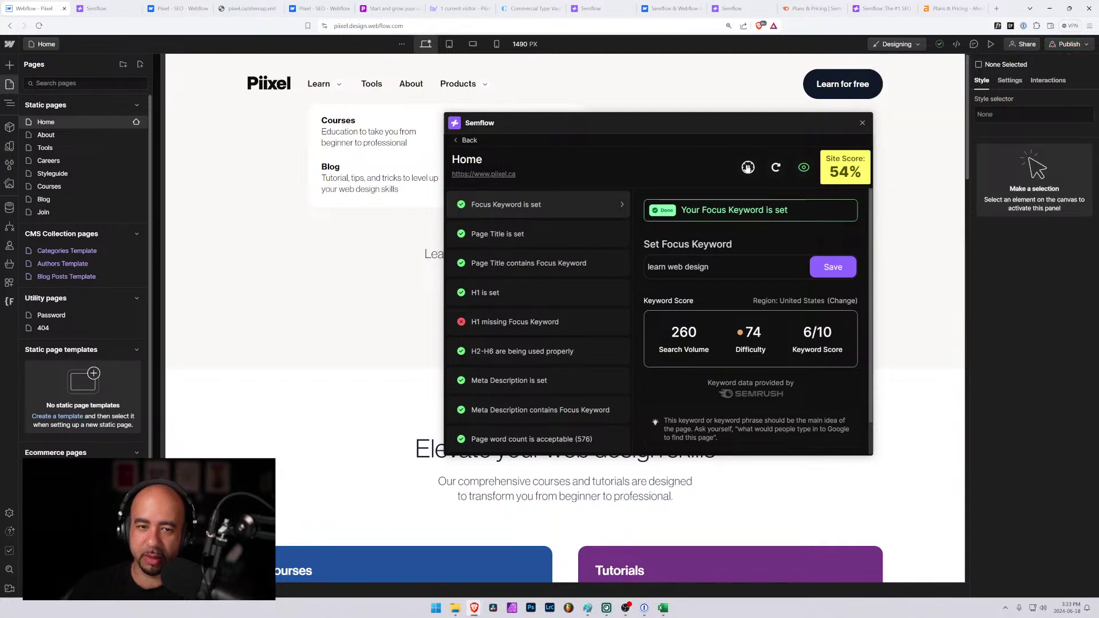
Look at Semflow's PageSpeed Insights option, refresh the Home page's checks and open the H1 missing Focus Keyword check.
left_click(748, 168)
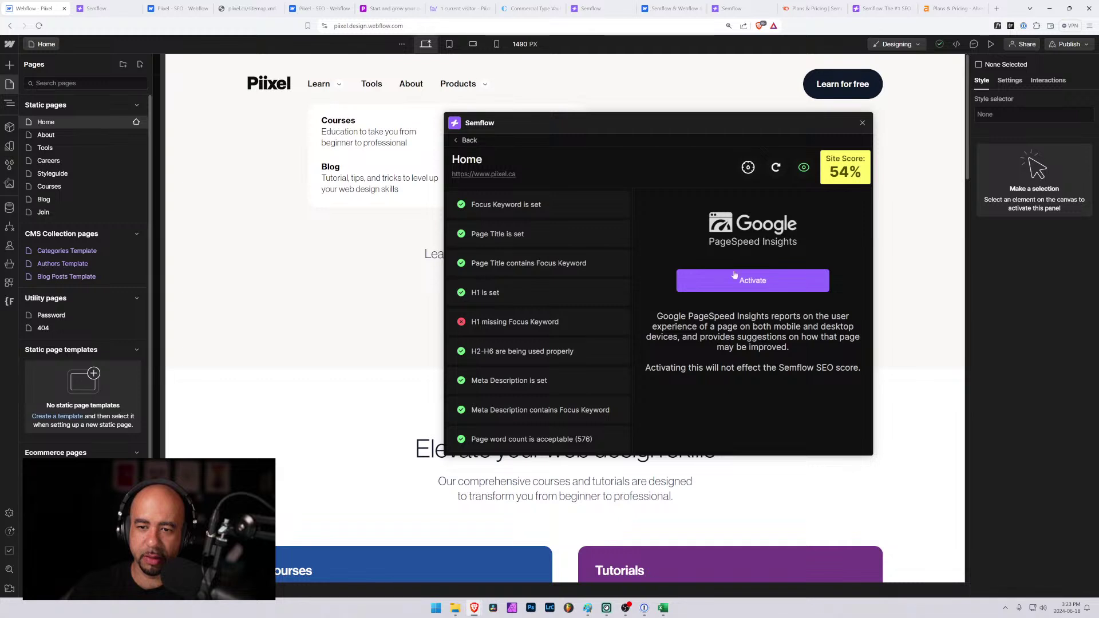
left_click(775, 167)
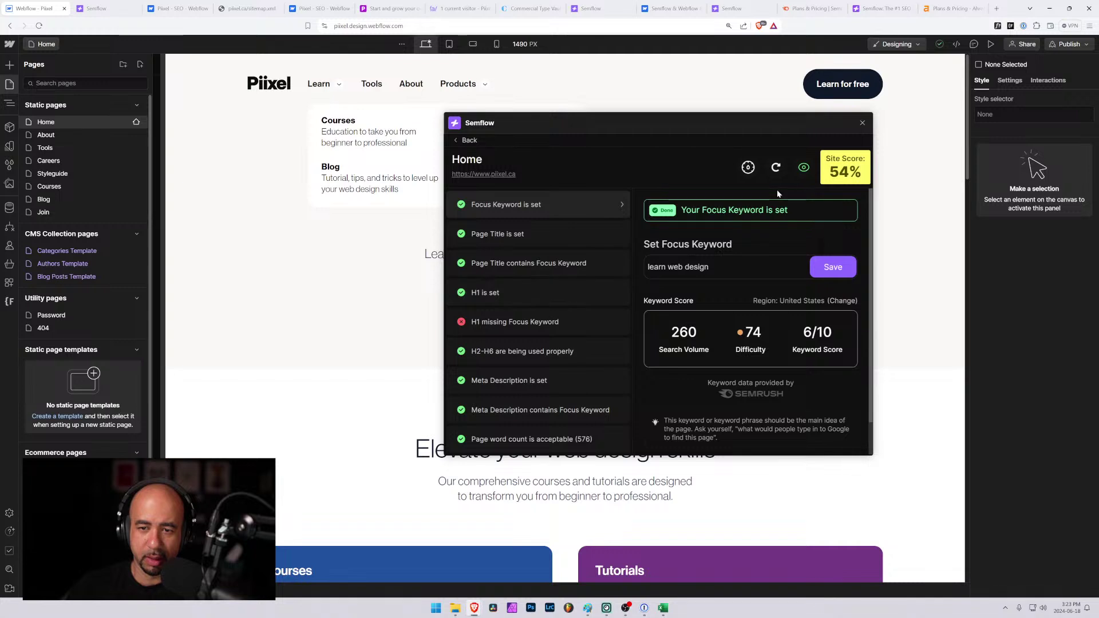
left_click(541, 326)
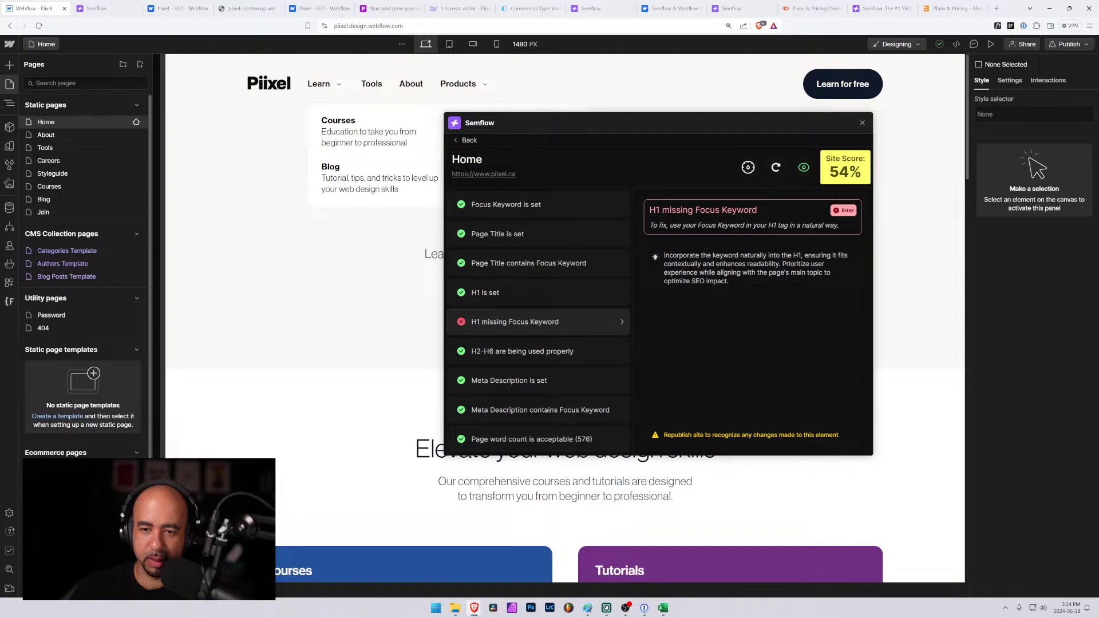
Show the page's element tree, select the hero's Heading 1 and move the Semflow window clear of it.
key("z")
left_click(430, 254)
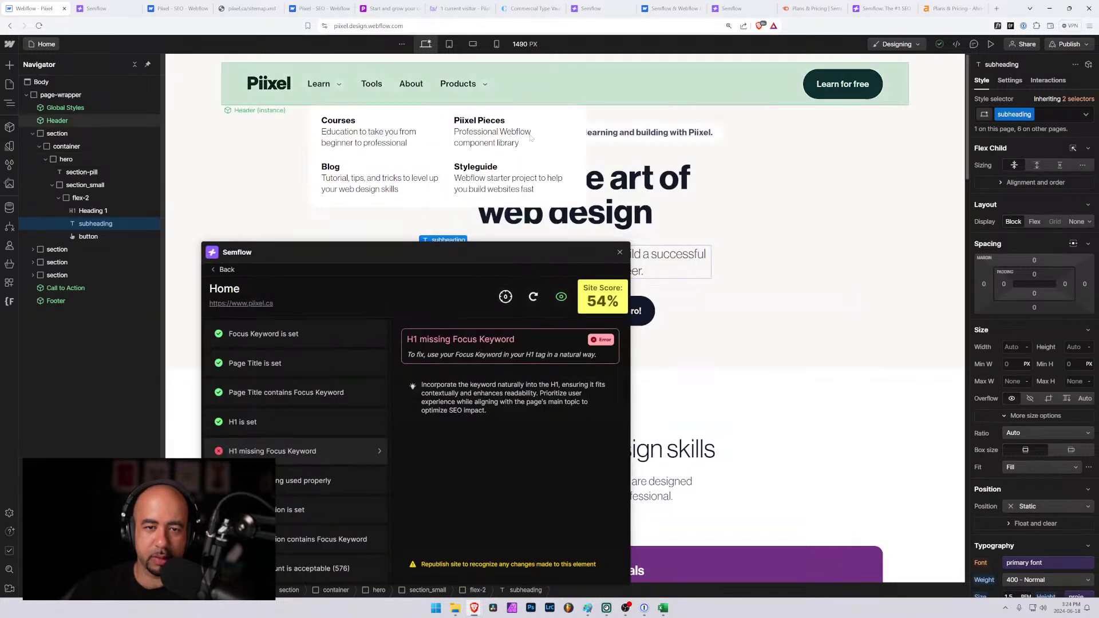
left_click(520, 217)
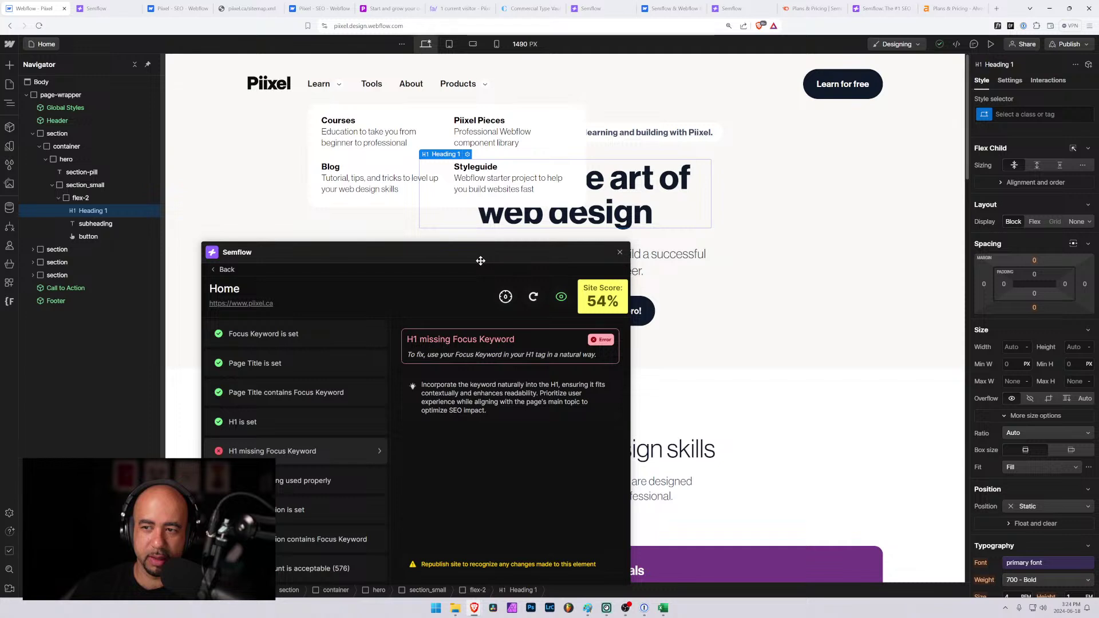
left_click_drag(454, 254, 410, 201)
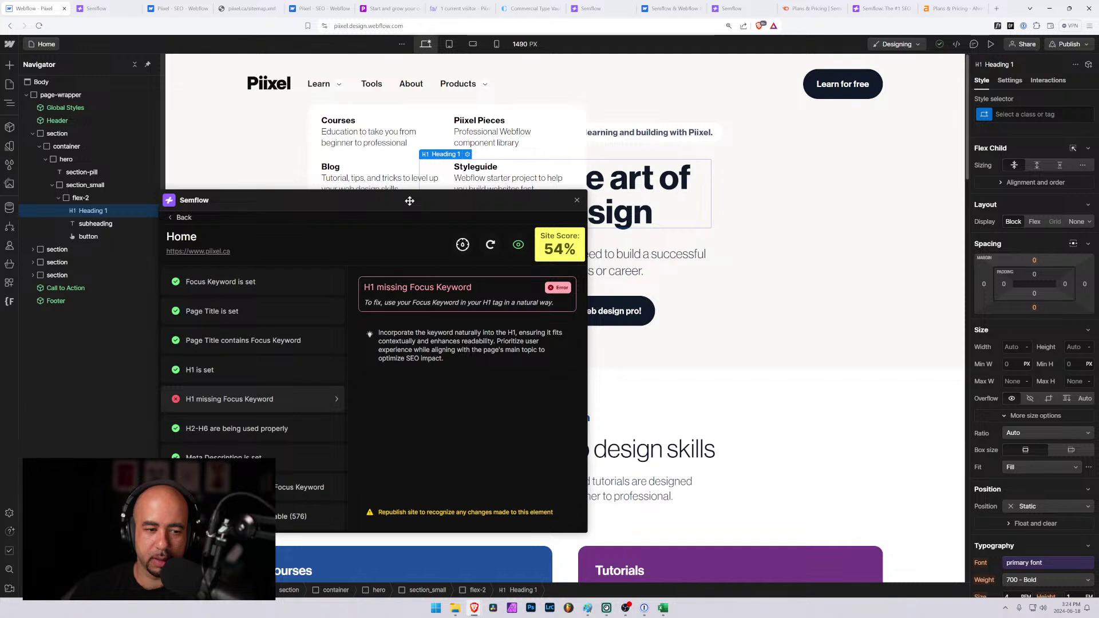
left_click_drag(410, 201, 470, 169)
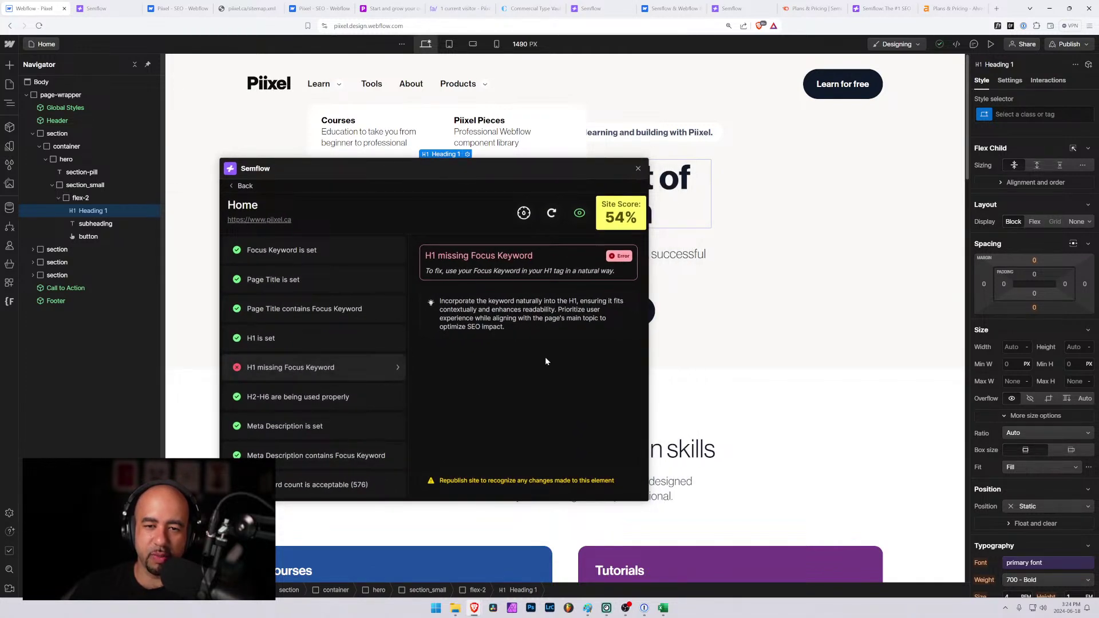
left_click_drag(508, 176, 384, 272)
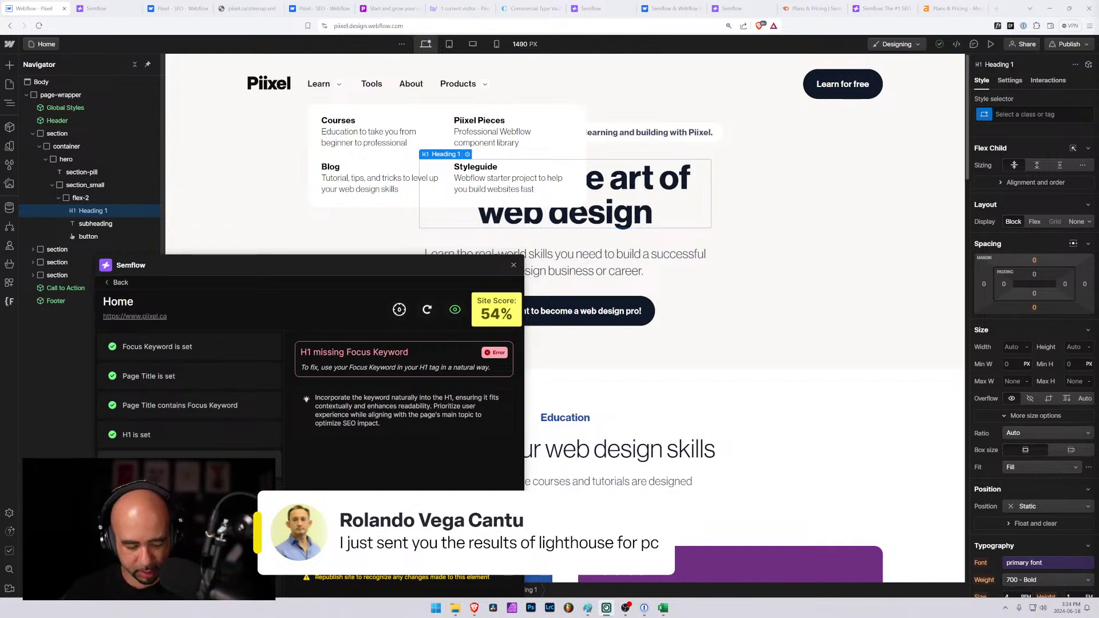
Open the screenshot "Captura de pantalla 2024-06-18 a la(s) 12.23.31 p.m." from the Downloads folder and examine its Lighthouse scores enlarged.
key("alt+space")
type("h")
key("Return")
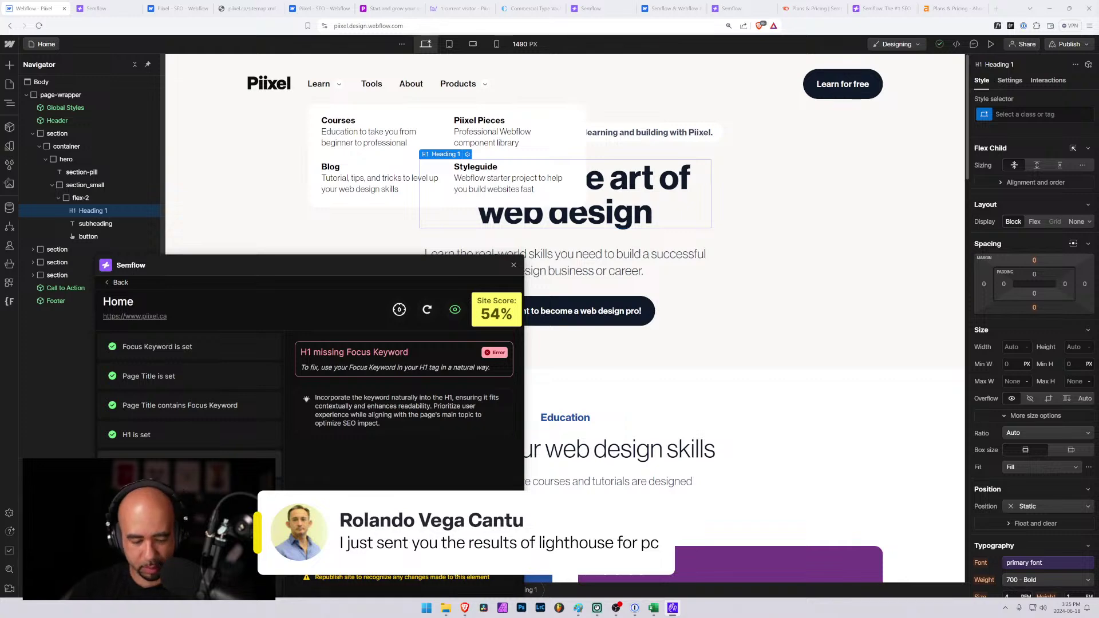
key("super+e")
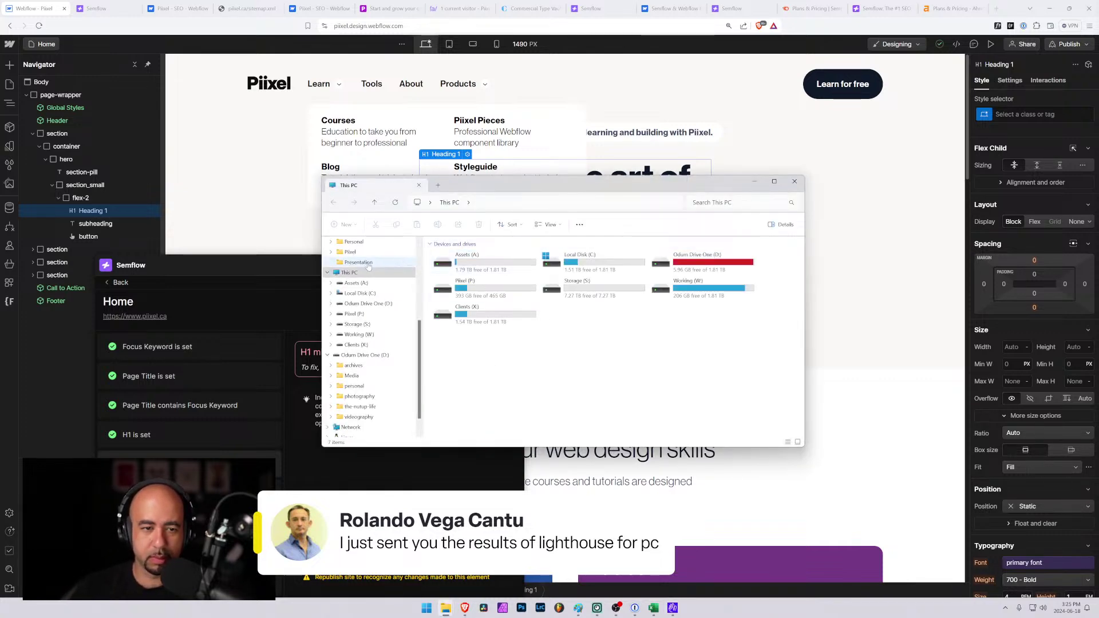
left_click(354, 285)
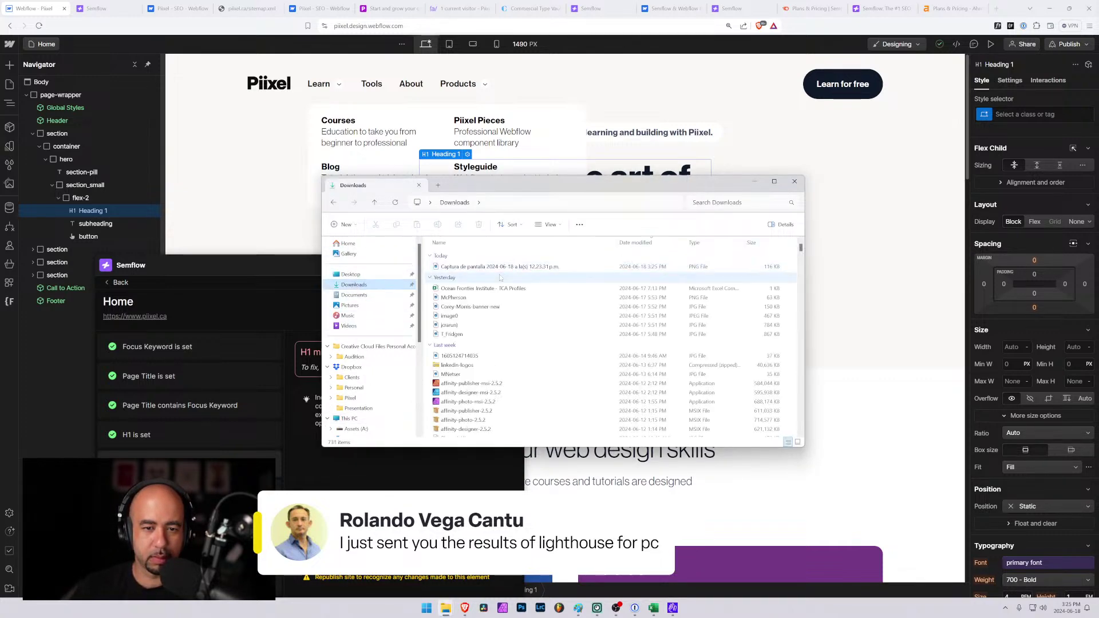
left_click(480, 268)
double_click(479, 268)
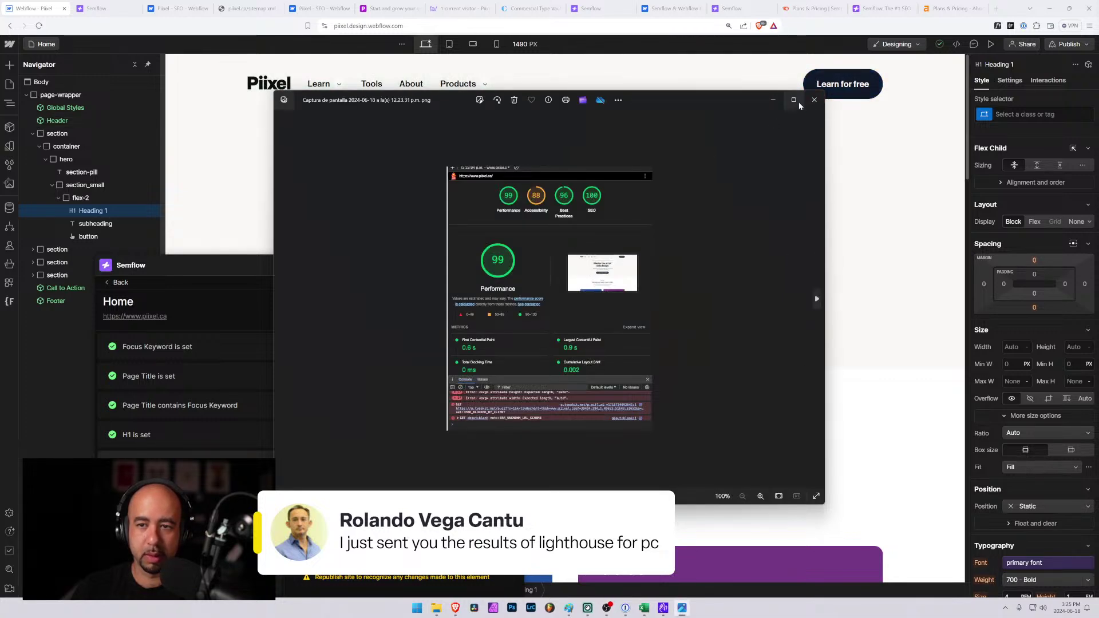
left_click(794, 100)
scroll(590, 297, "up", 4)
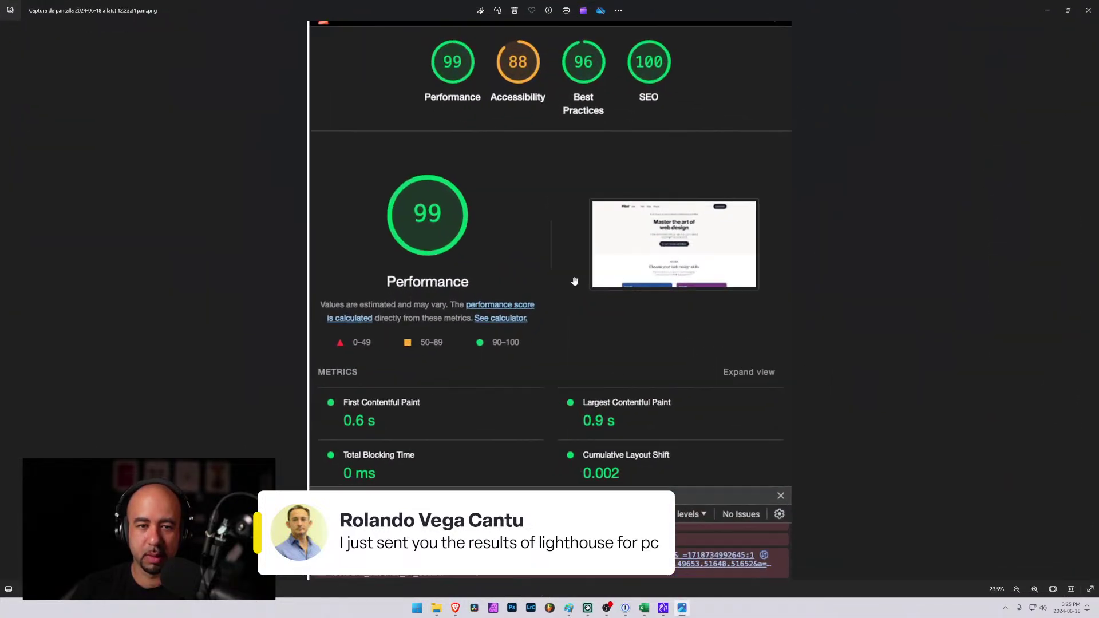
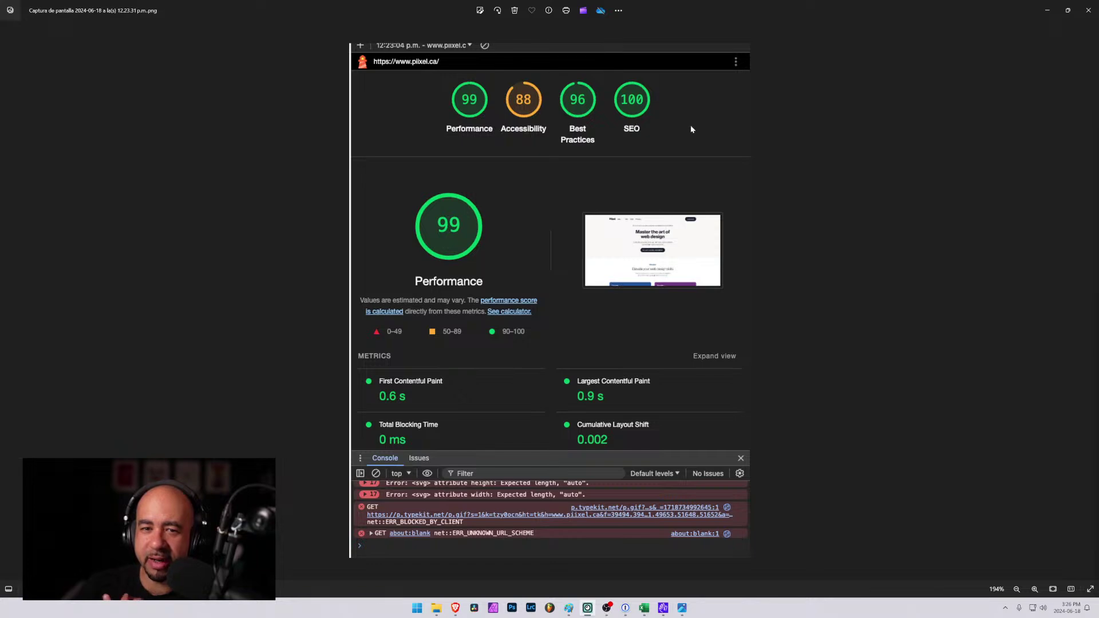
left_click(1048, 10)
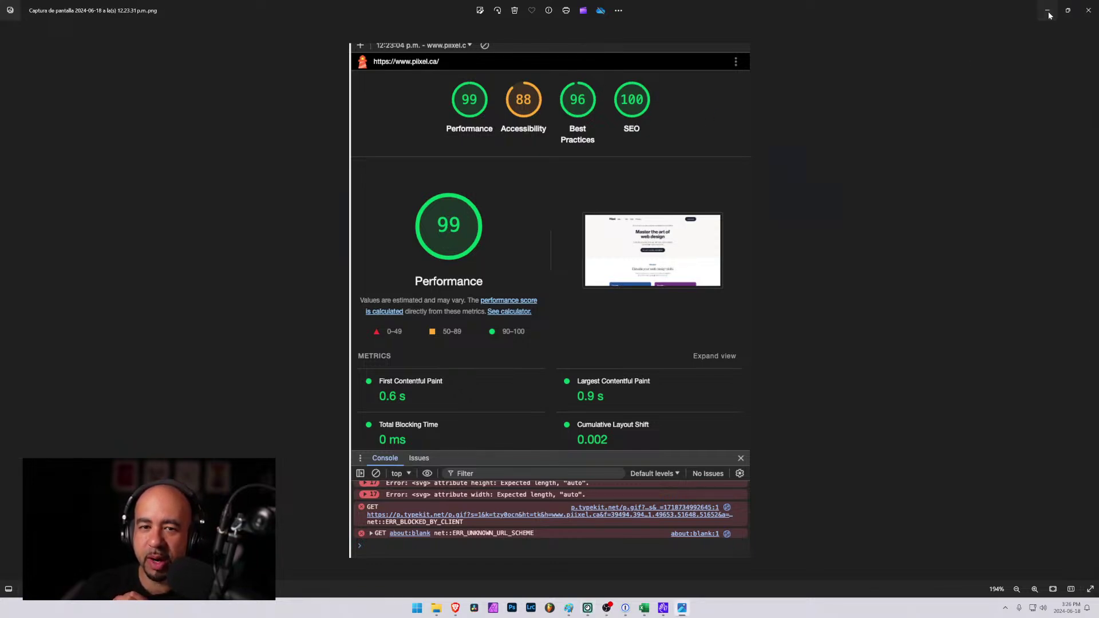
left_click_drag(226, 258, 306, 204)
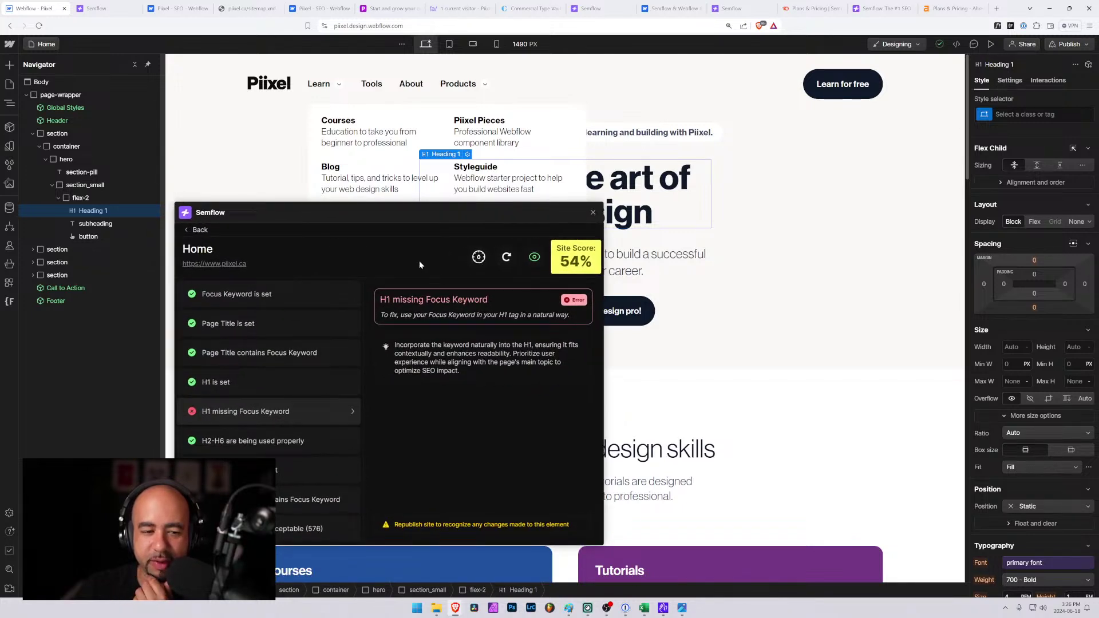
left_click(96, 8)
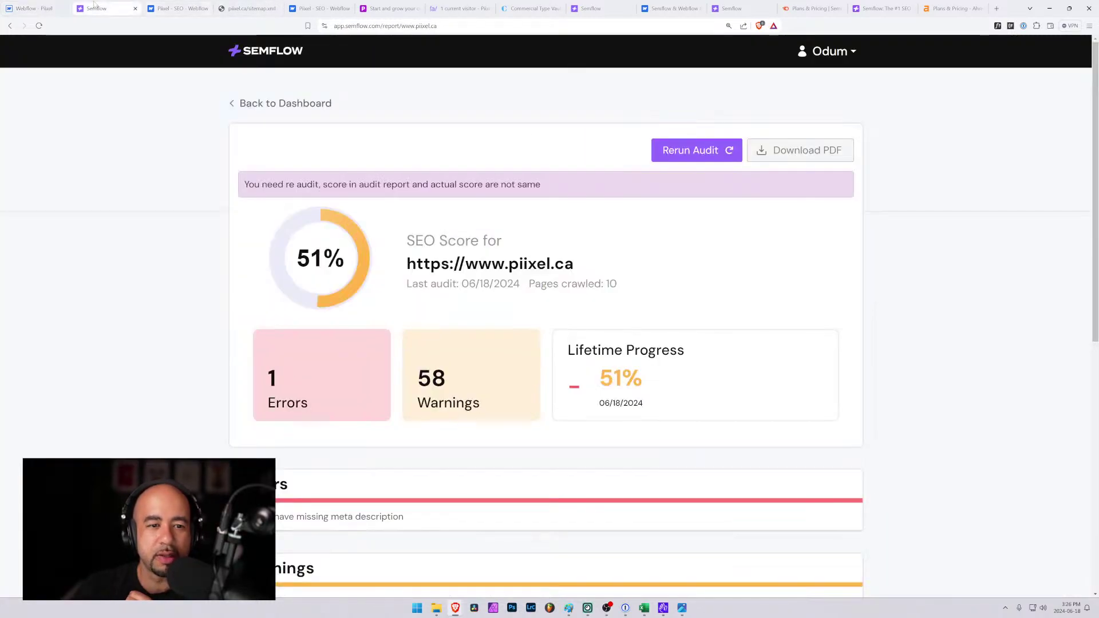
left_click(695, 151)
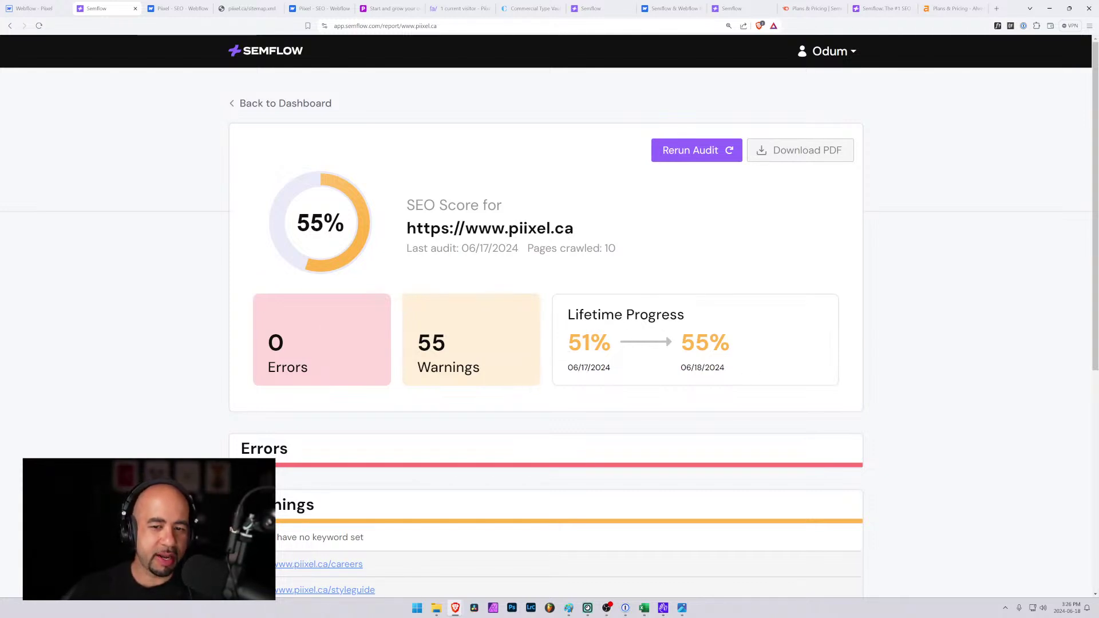
scroll(356, 321, "down", 2)
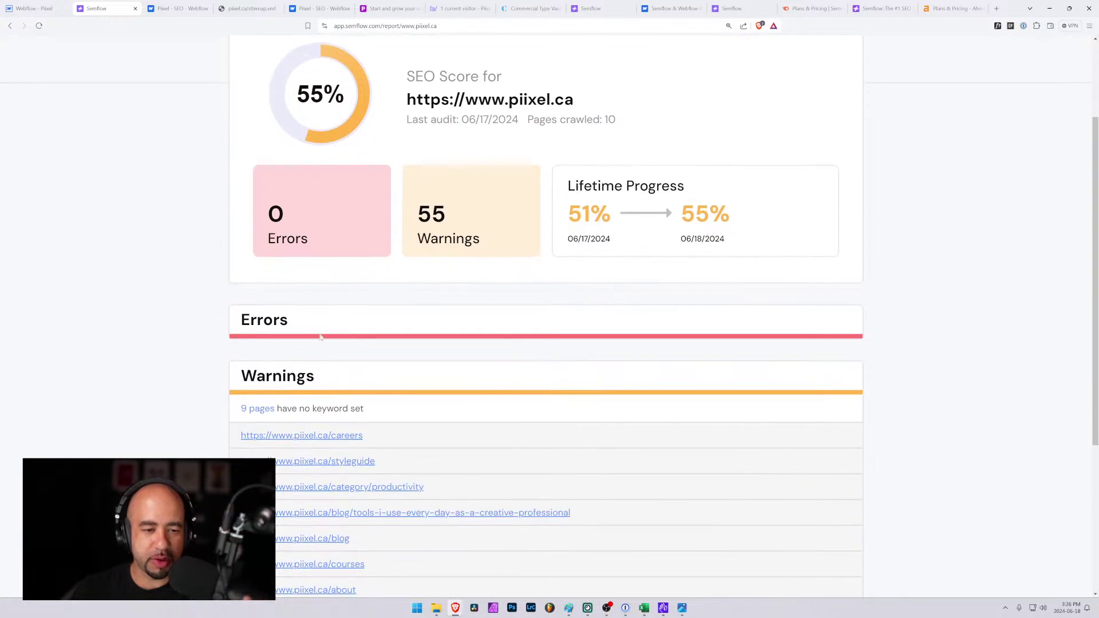
scroll(496, 382, "down", 3)
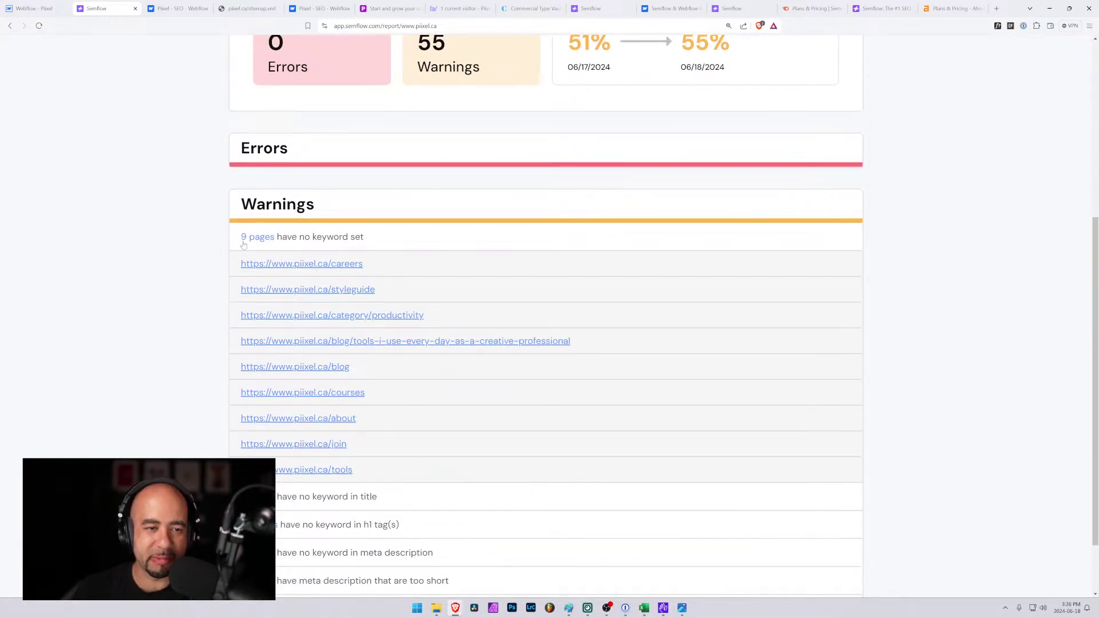
scroll(252, 241, "up", 2)
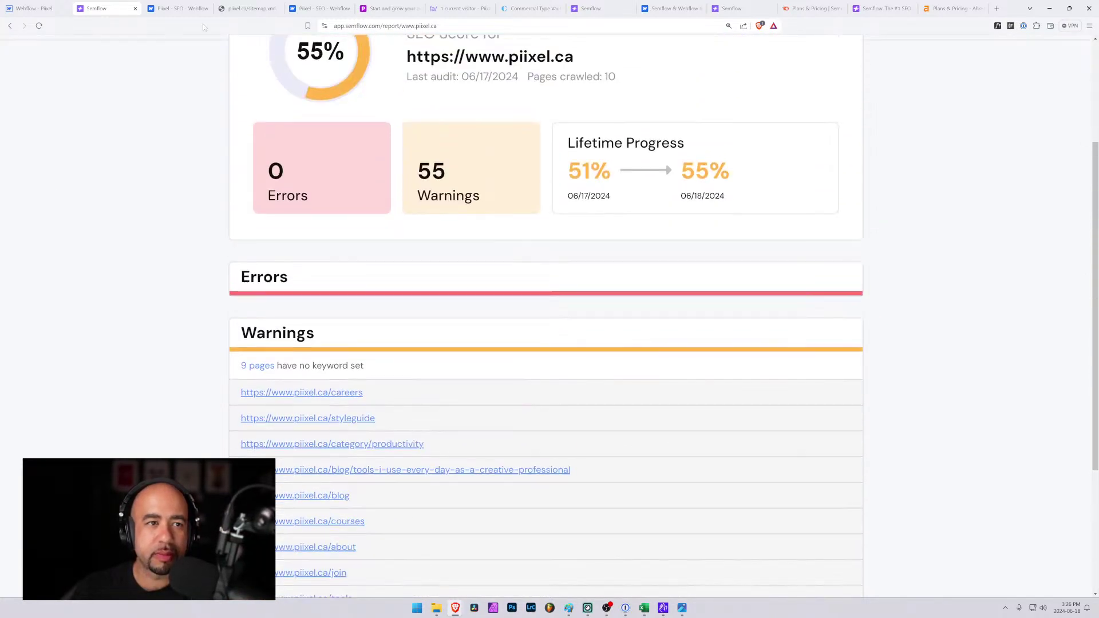
left_click(248, 8)
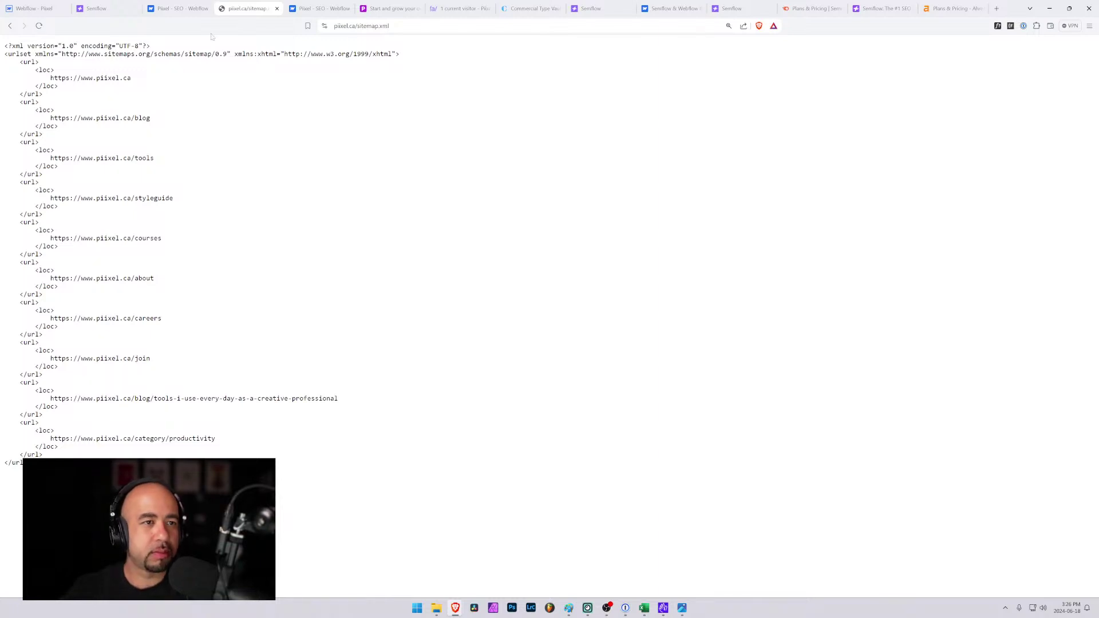
left_click(191, 8)
left_click(96, 8)
scroll(533, 367, "up", 2)
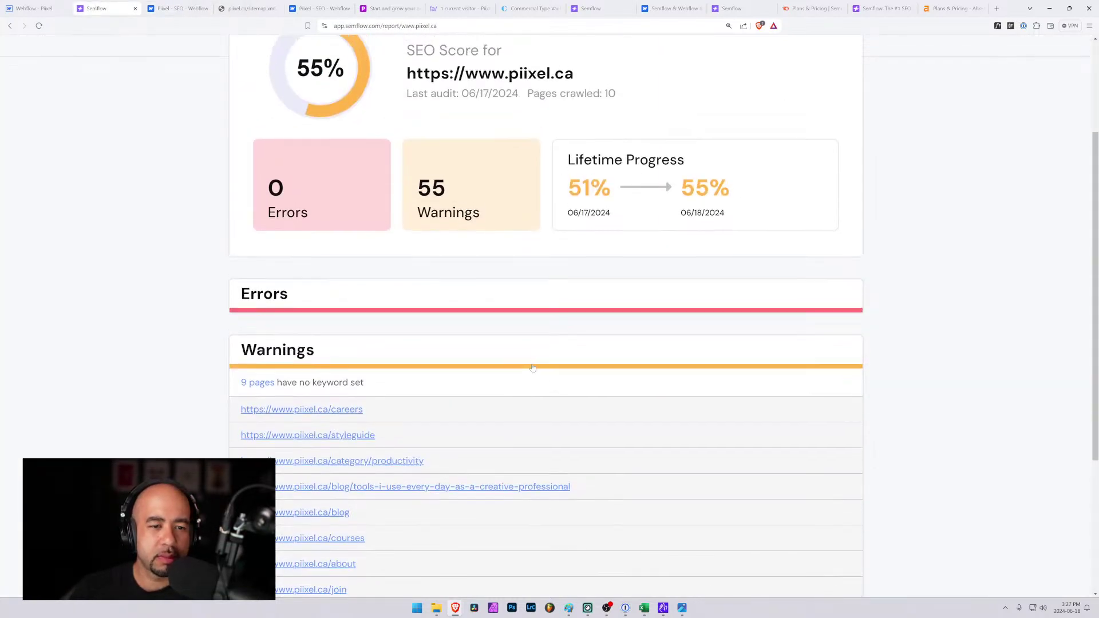
scroll(441, 371, "down", 3)
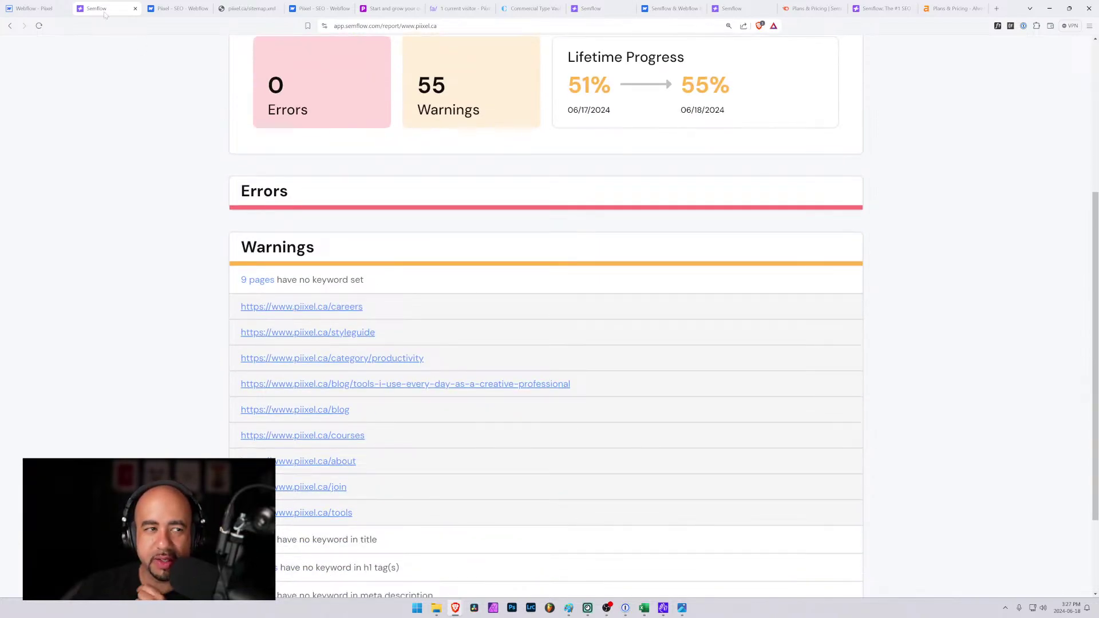
Switch back to the Webflow designer and open the Blog page's checks from Semflow's list of pages.
left_click(35, 8)
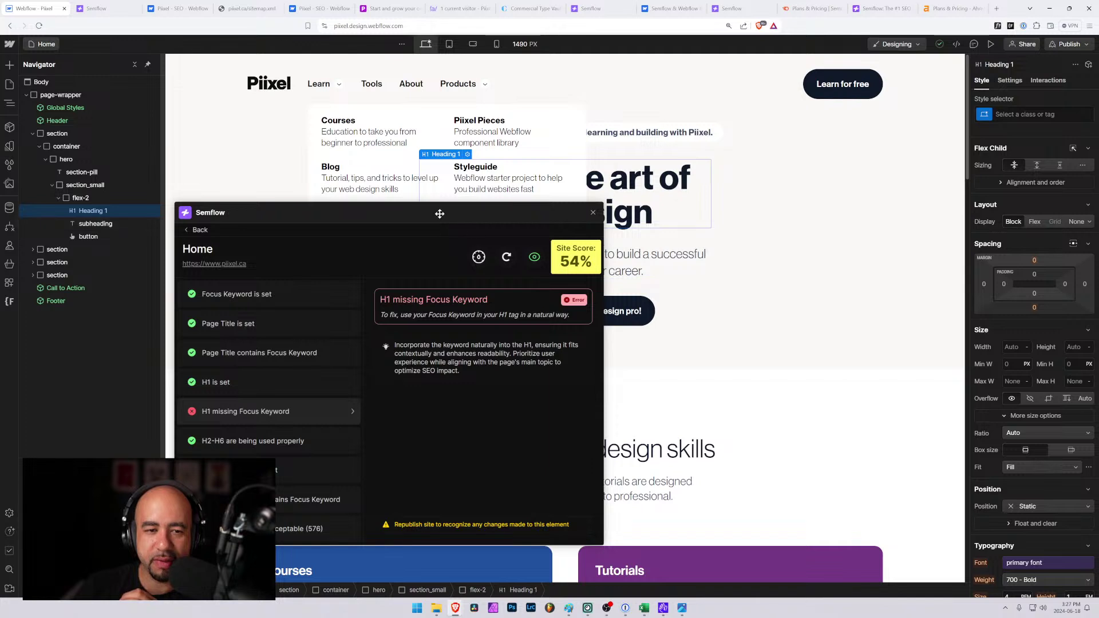
left_click_drag(439, 213, 614, 130)
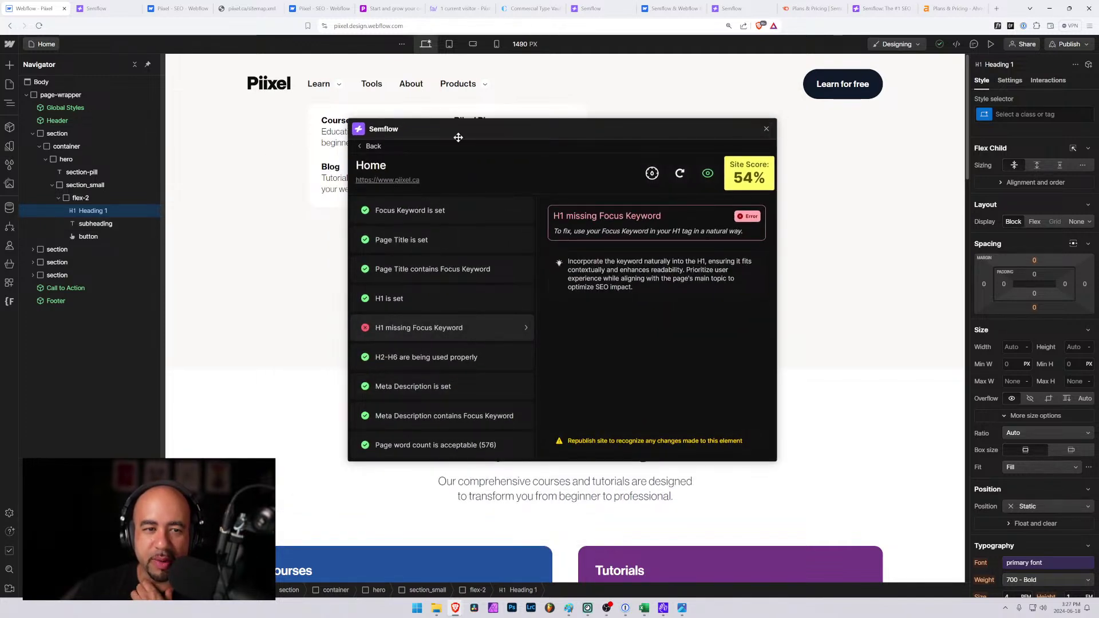
left_click(363, 147)
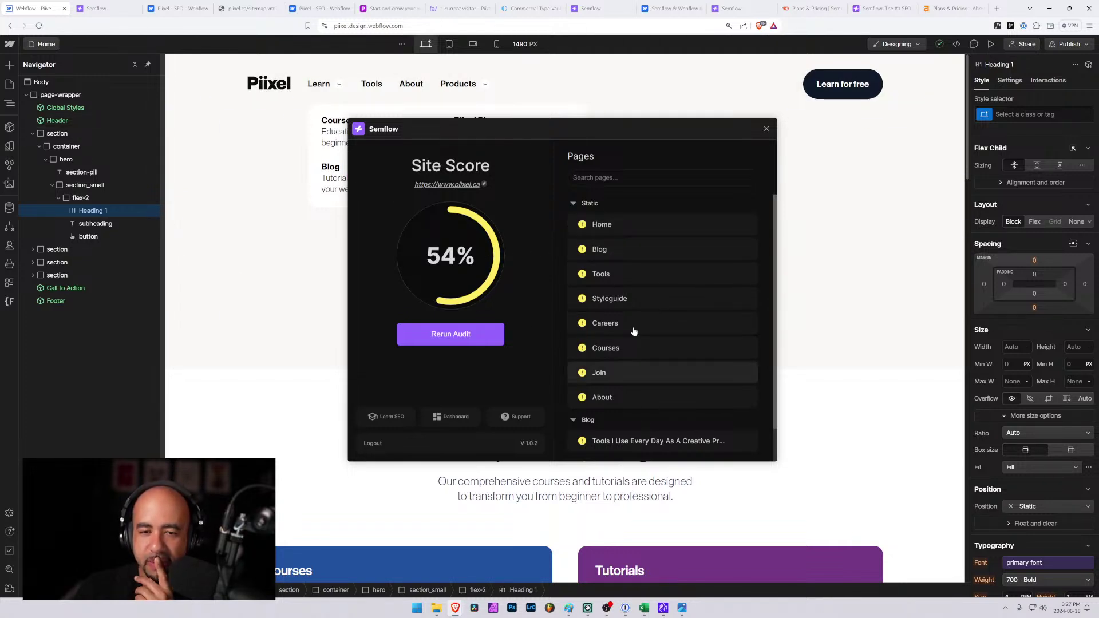
left_click(609, 250)
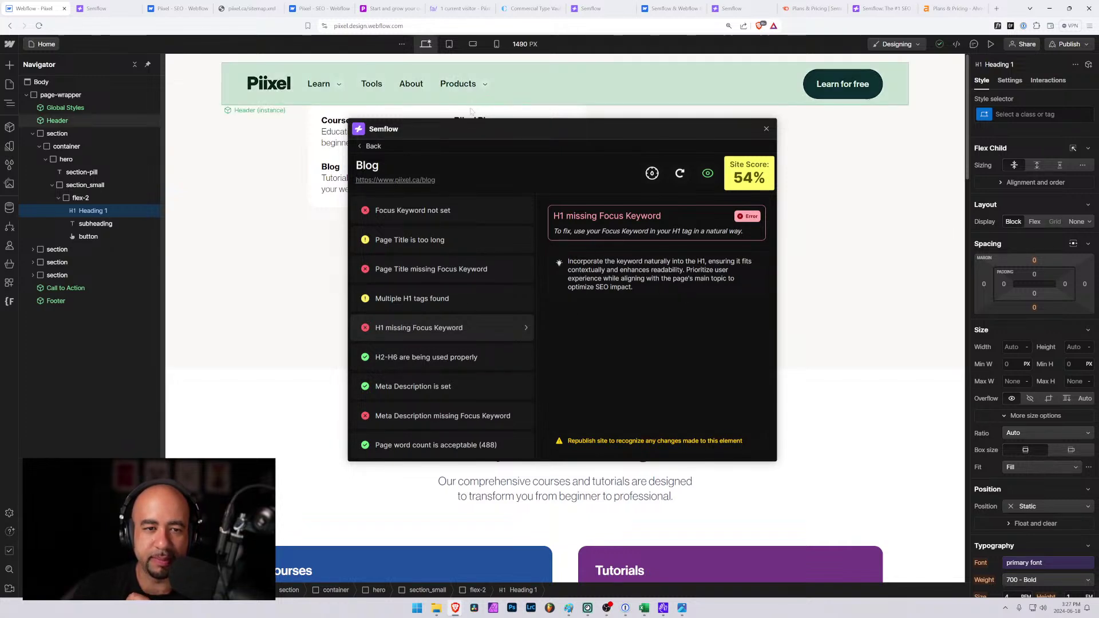
Open the Blog page in the designer and place the Semflow window over its canvas.
left_click_drag(542, 127, 696, 104)
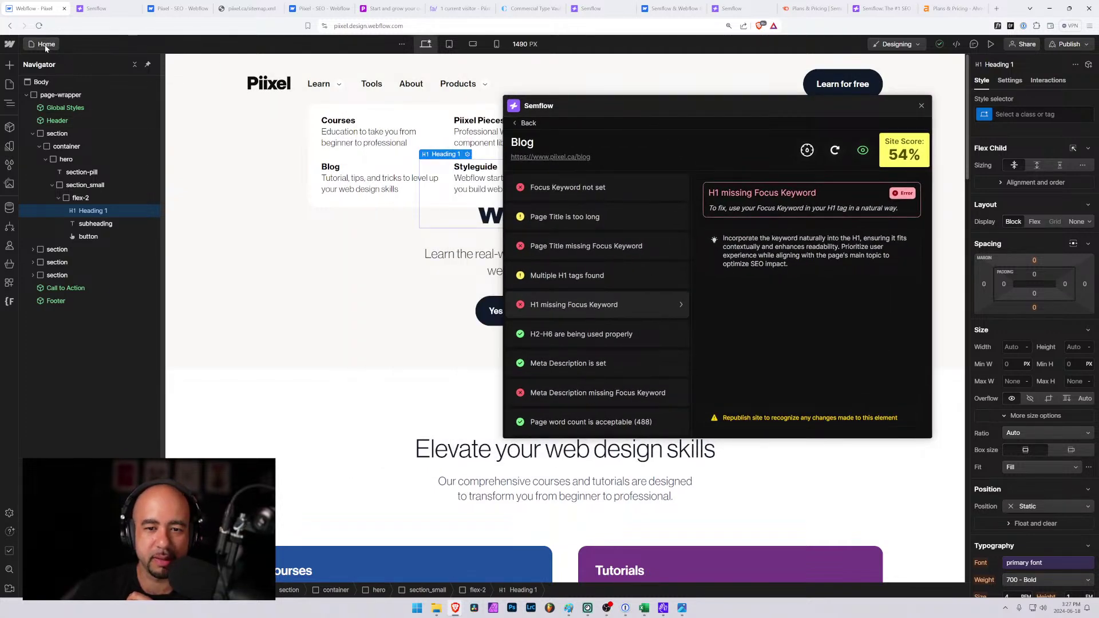
left_click(42, 44)
left_click(46, 201)
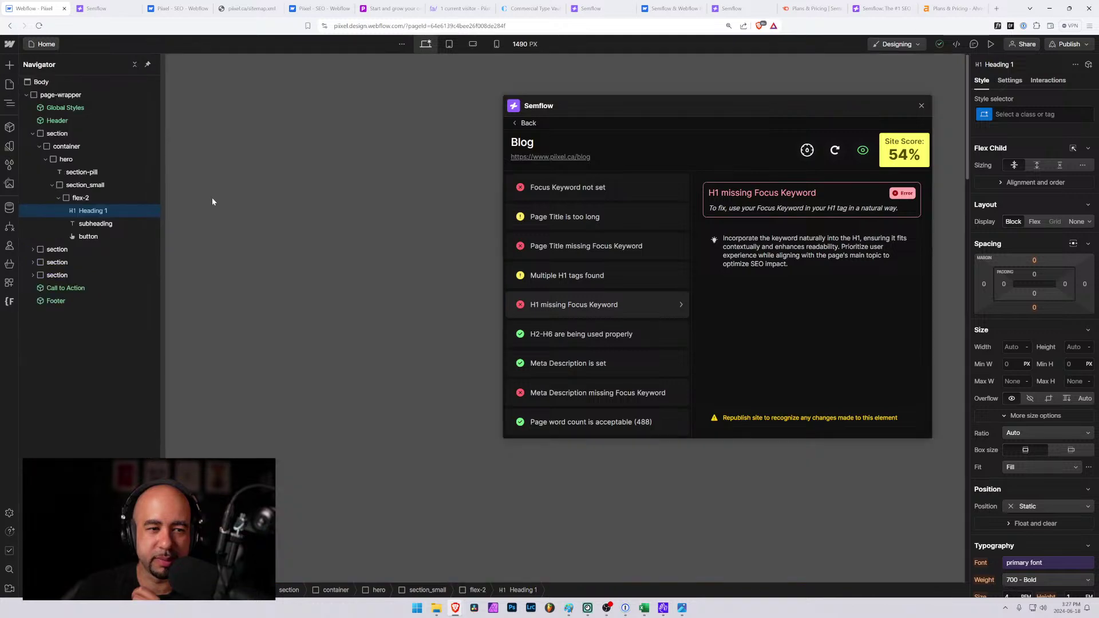
left_click_drag(695, 121, 613, 133)
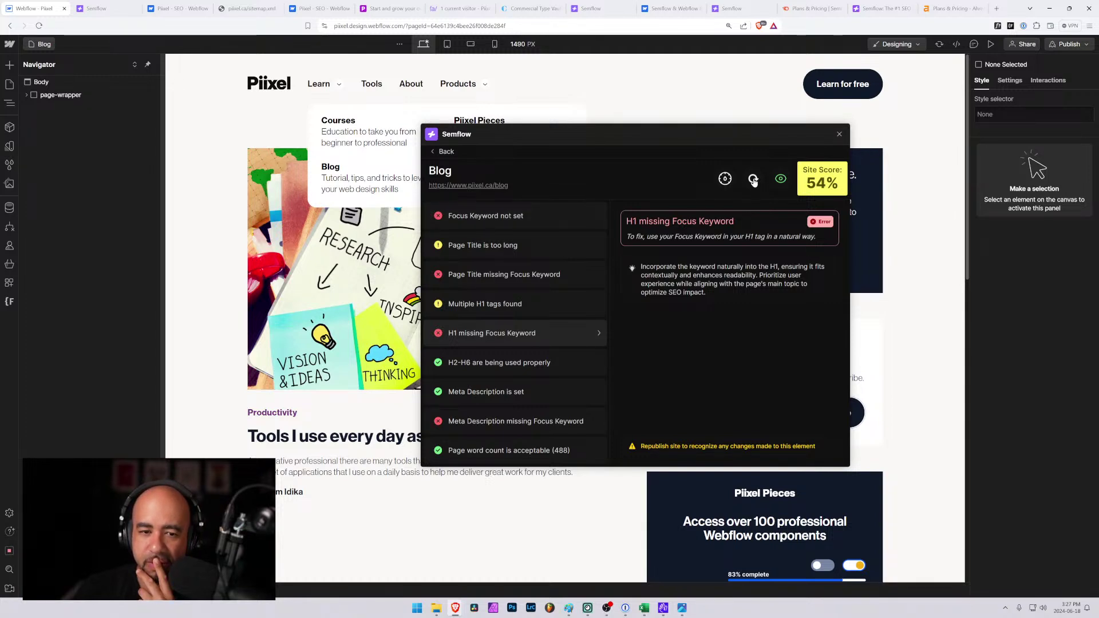
Set the Blog page's focus keyword to "web design blog", save it and copy the keyword.
left_click(471, 213)
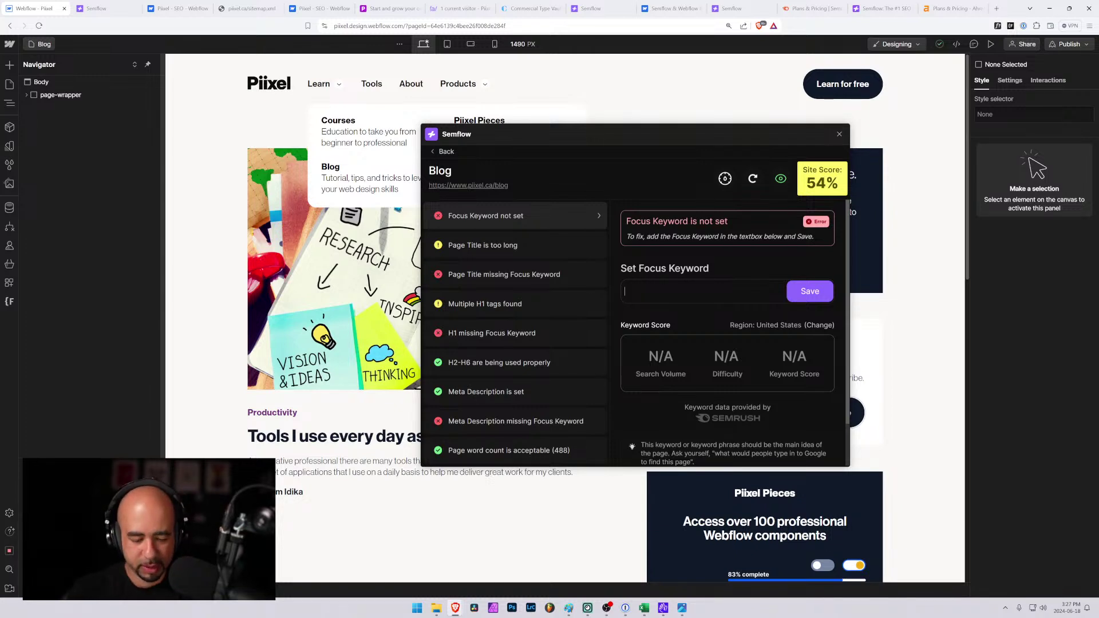
type("web design")
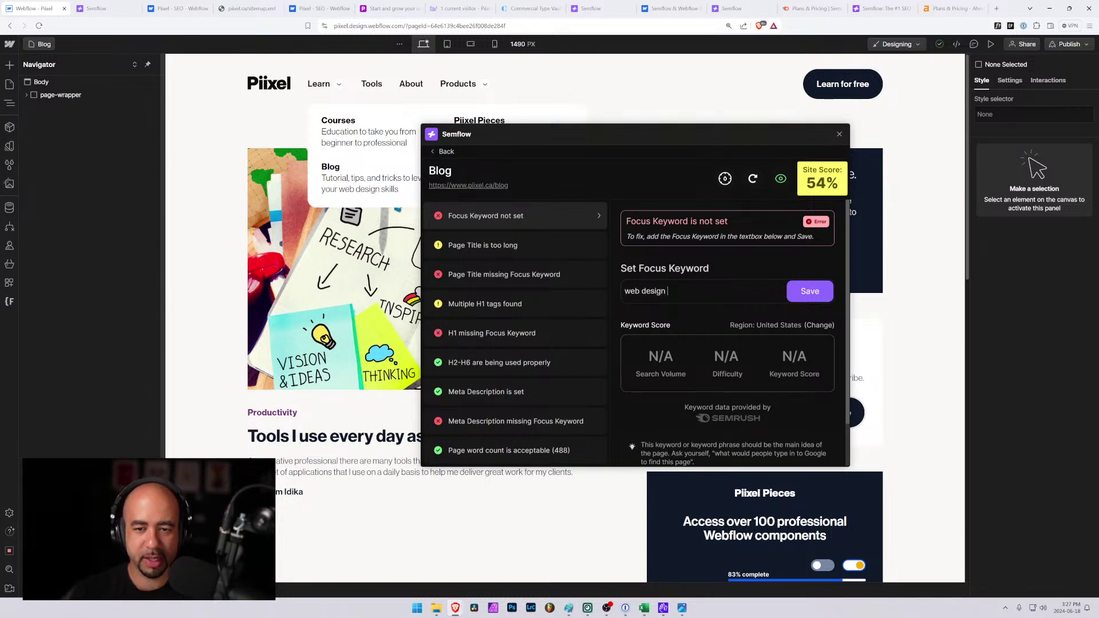
type(" blog")
left_click(810, 290)
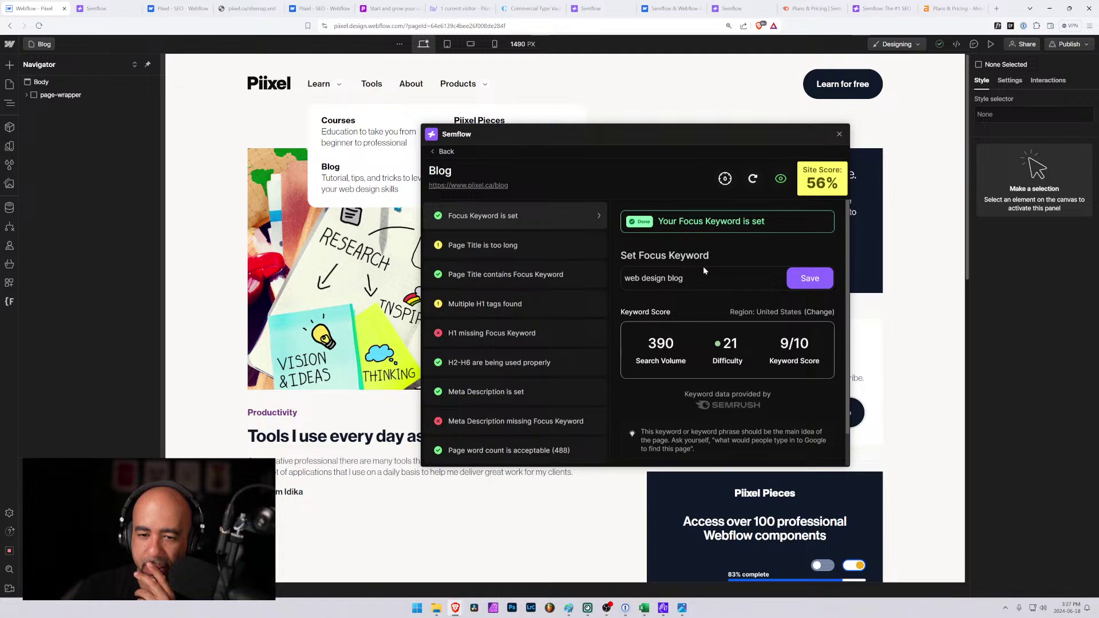
left_click_drag(673, 133, 630, 63)
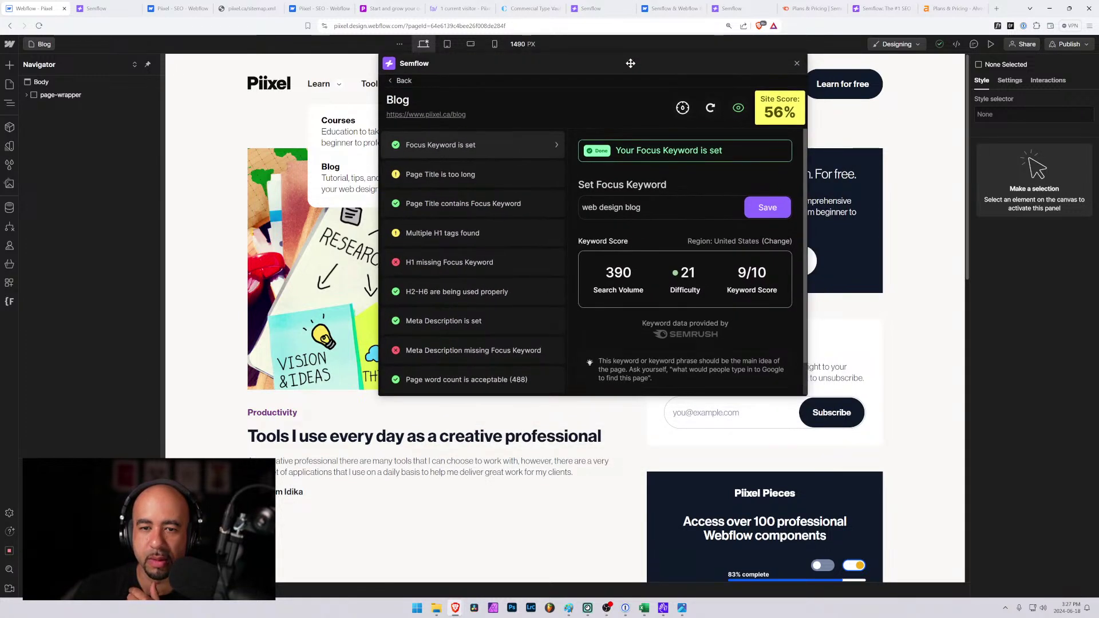
left_click_drag(645, 208, 530, 210)
key("ctrl+c")
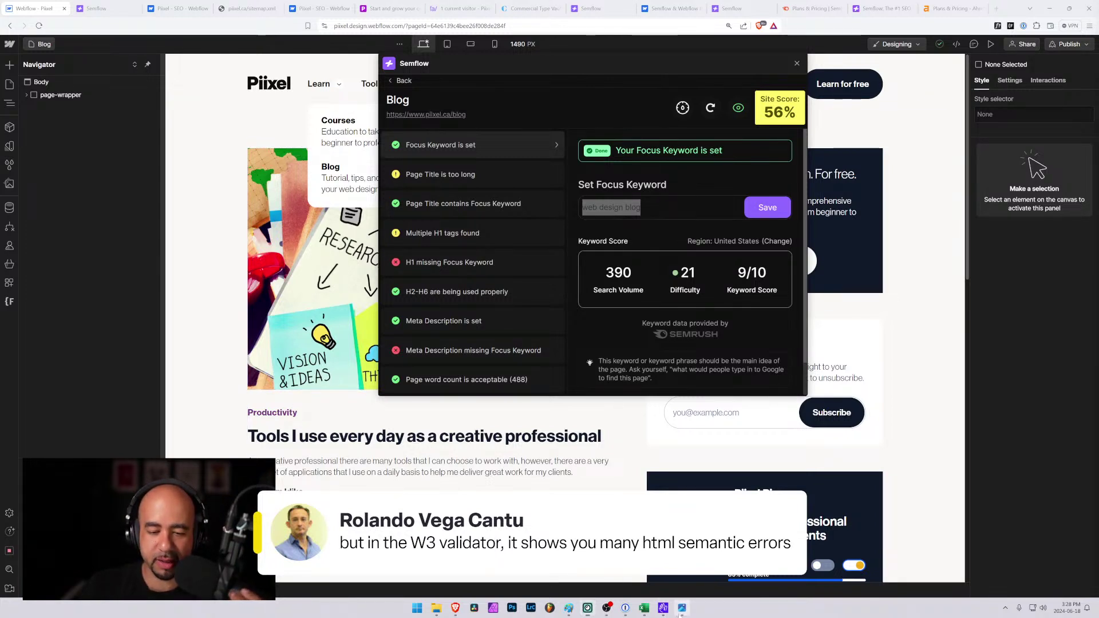
Look at the Lighthouse results screenshot again and put it away.
left_click(682, 608)
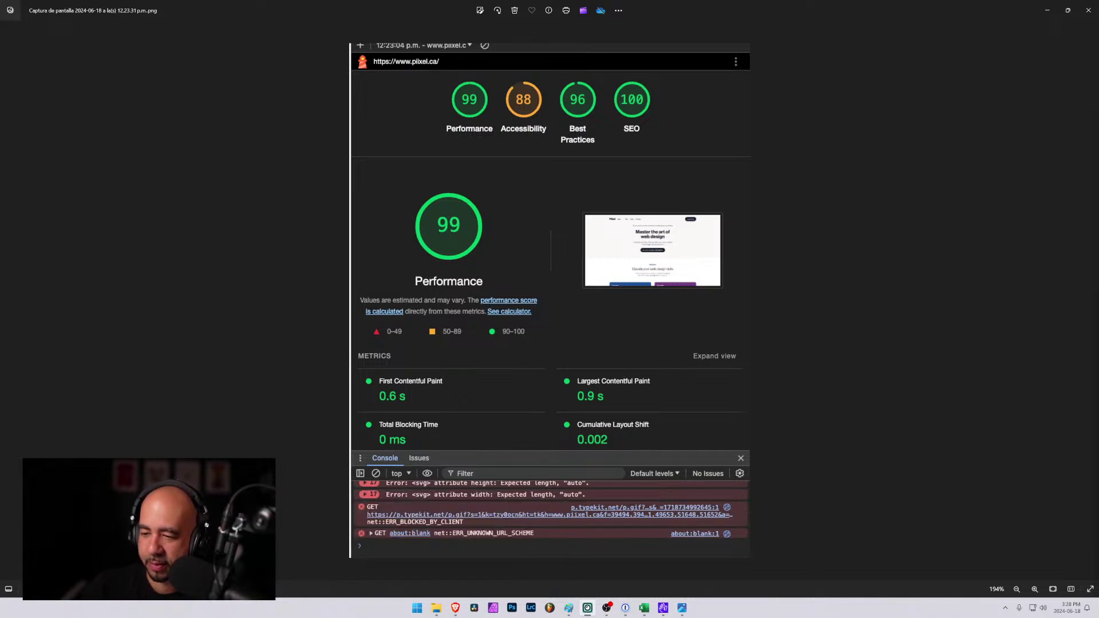
left_click(1043, 10)
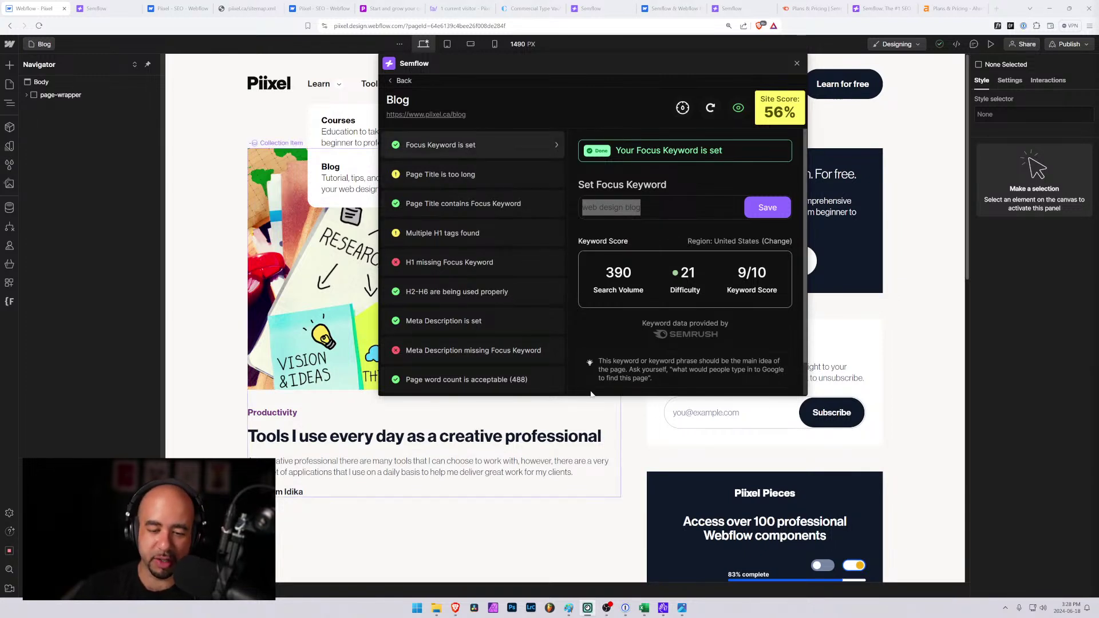
Record the copied keyword "web design blog" in row 6 of the Excel keyword sheet with difficulty 21 and search volume 390.
left_click_drag(588, 207, 641, 207)
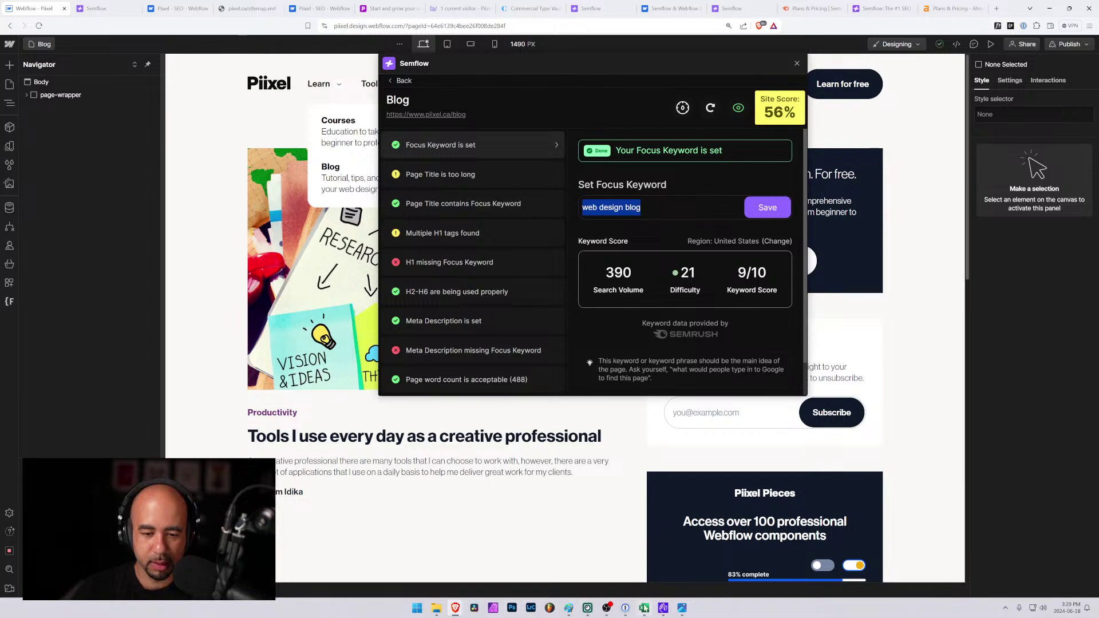
left_click(644, 608)
key("ctrl+v")
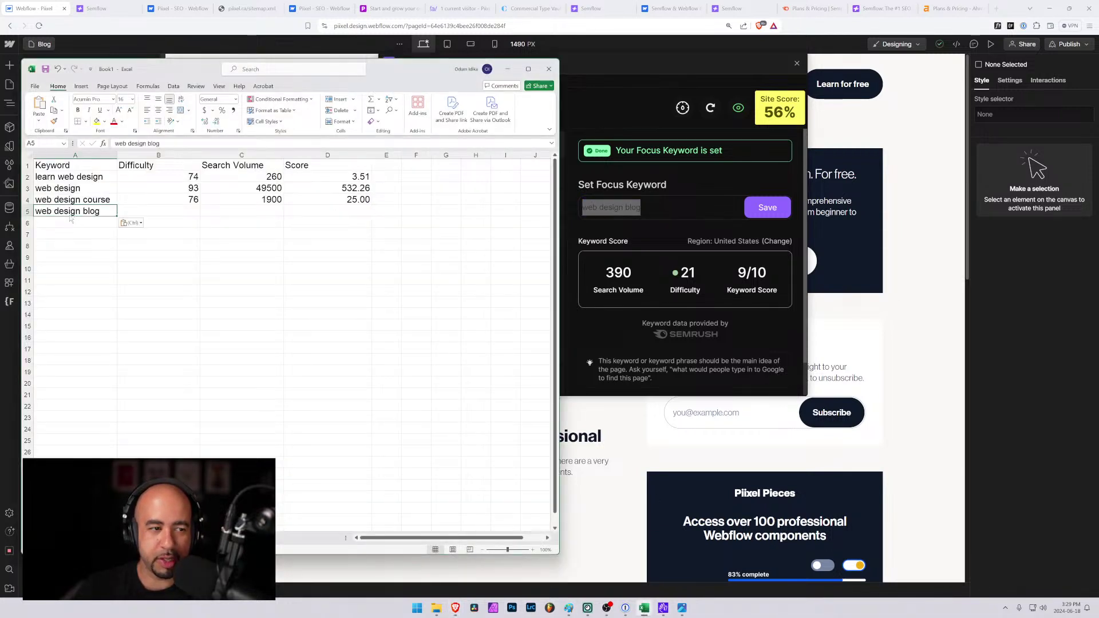
left_click_drag(61, 216, 62, 221)
left_click(187, 225)
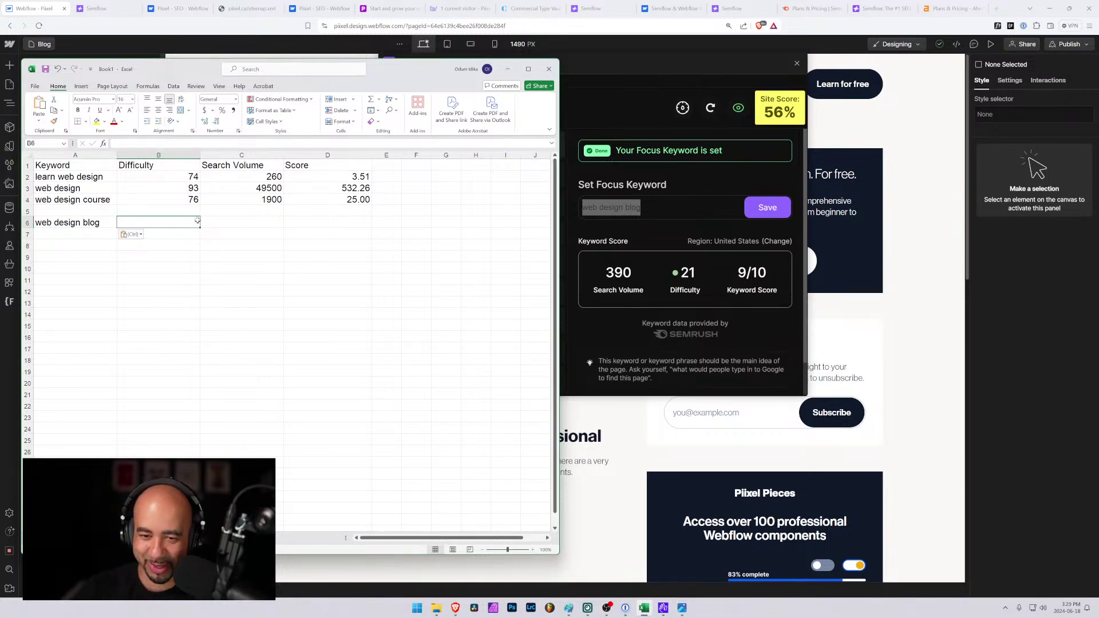
type("21")
key("Tab")
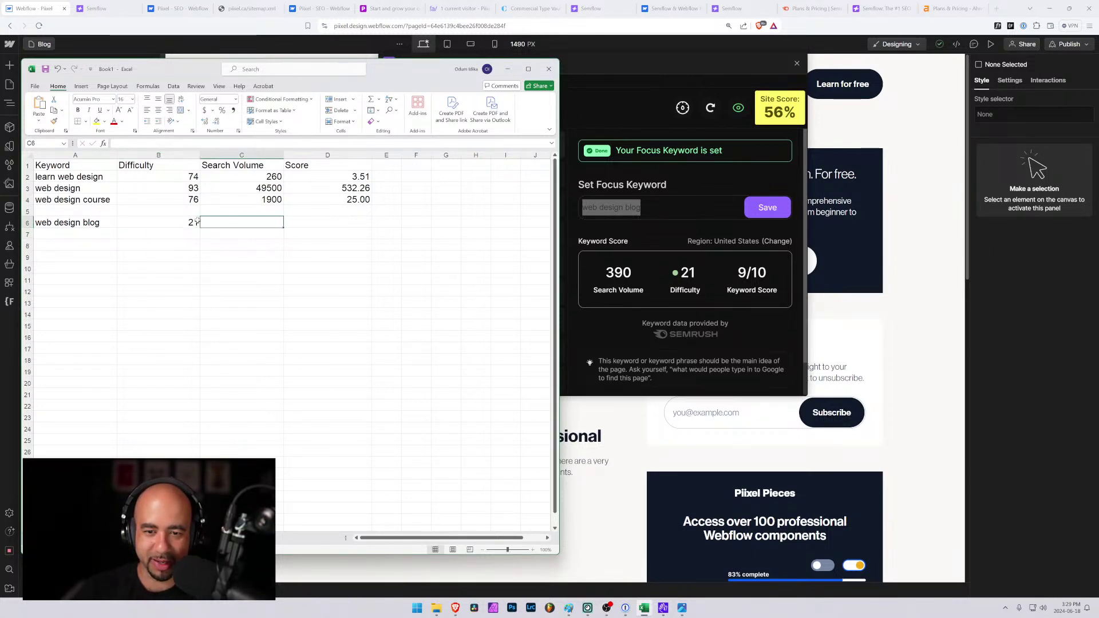
type("390")
key("Tab")
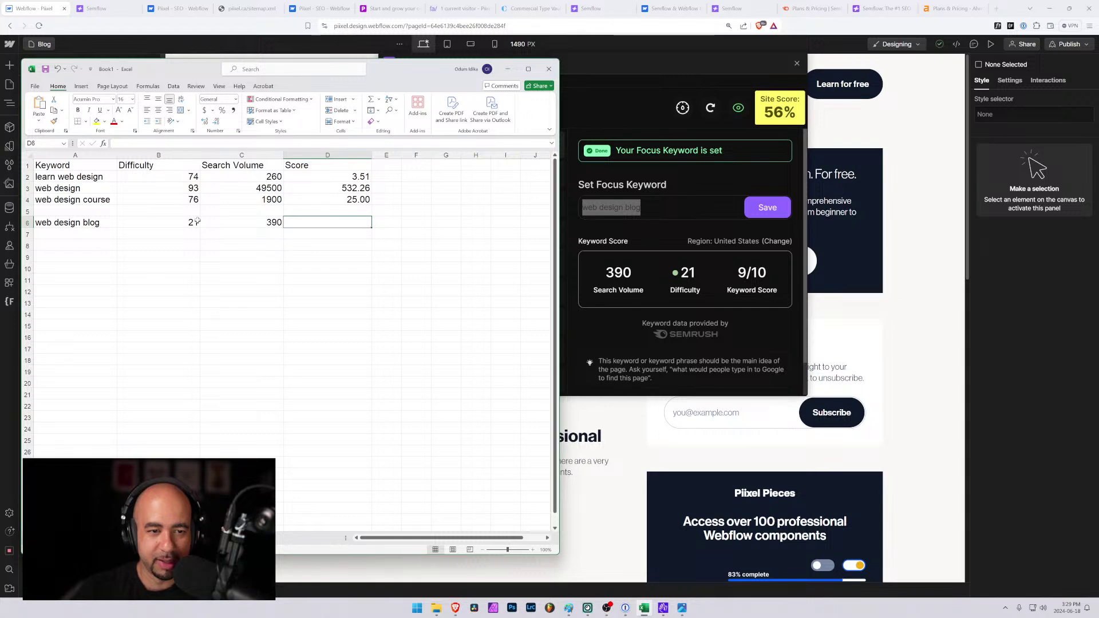
Extend the Score formula from D4 down to D6, clear D5 and reposition the Excel window.
left_click(366, 203)
left_click_drag(373, 205, 371, 228)
left_click(351, 210)
key("Delete")
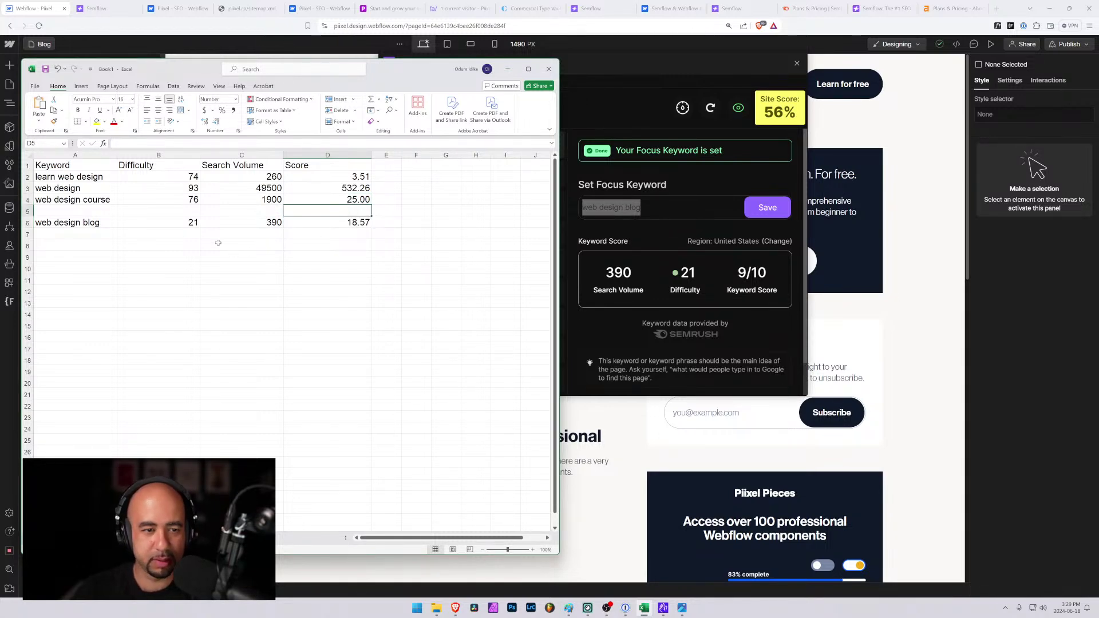
left_click(218, 234)
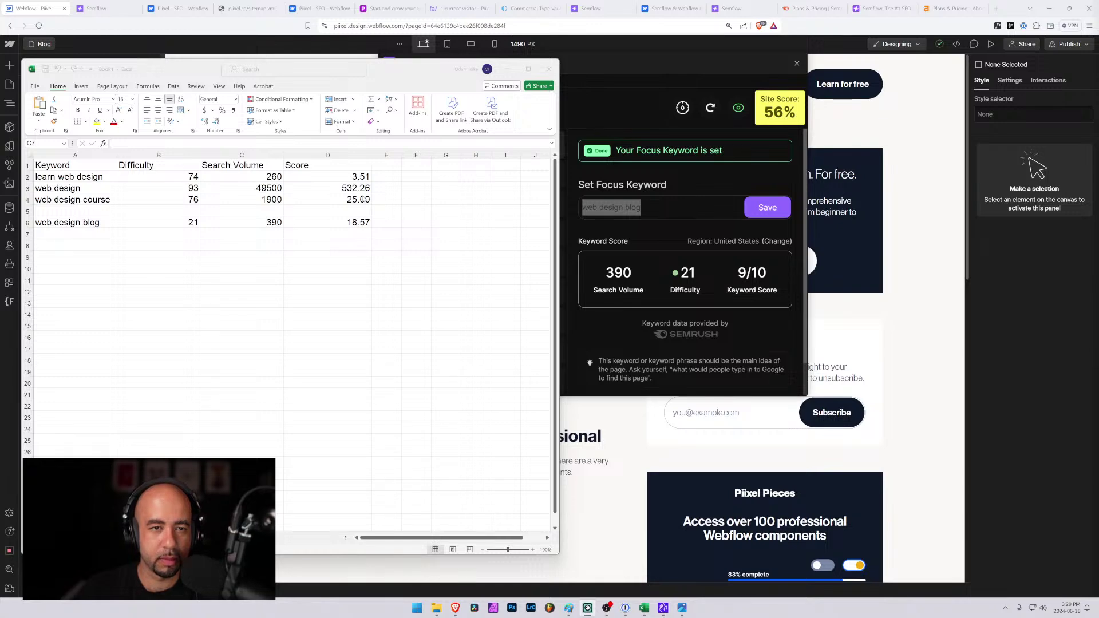
left_click_drag(397, 68, 443, 67)
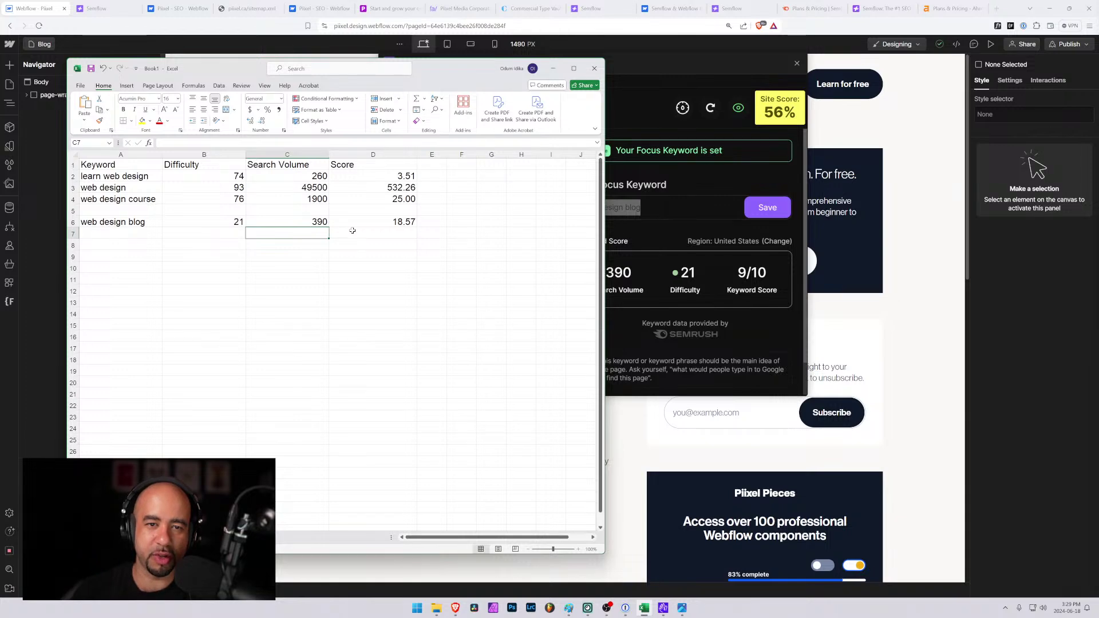
mouse_move(448, 67)
left_mouse_down()
mouse_move(416, 75)
mouse_move(438, 70)
left_mouse_up()
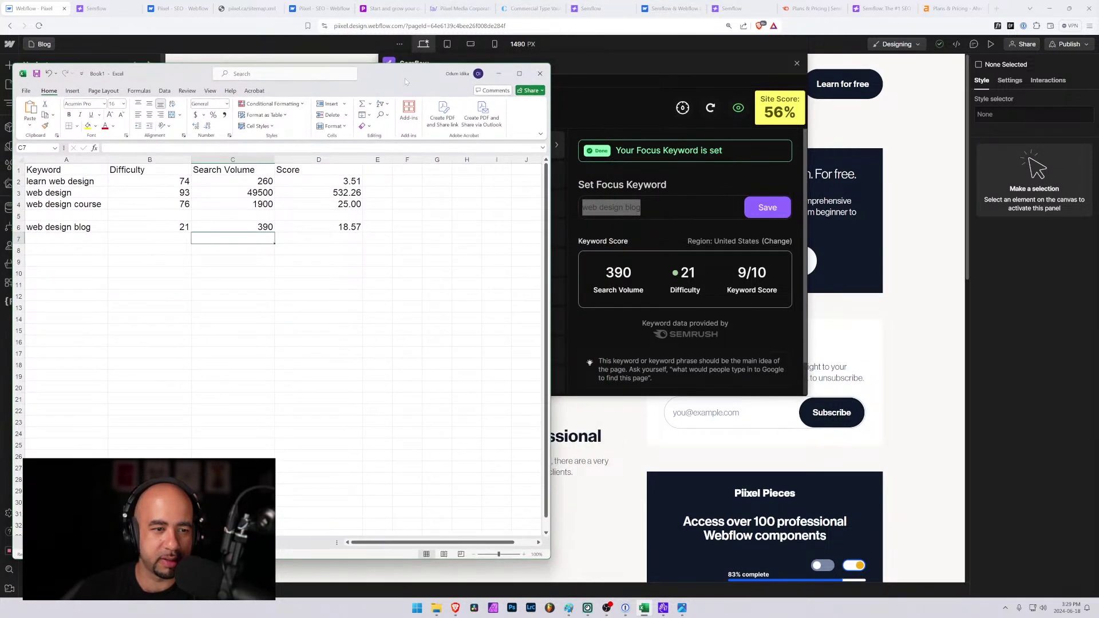
Return to Semflow, replace the Blog page's focus keyword with "web design tips" and save it.
left_click(573, 67)
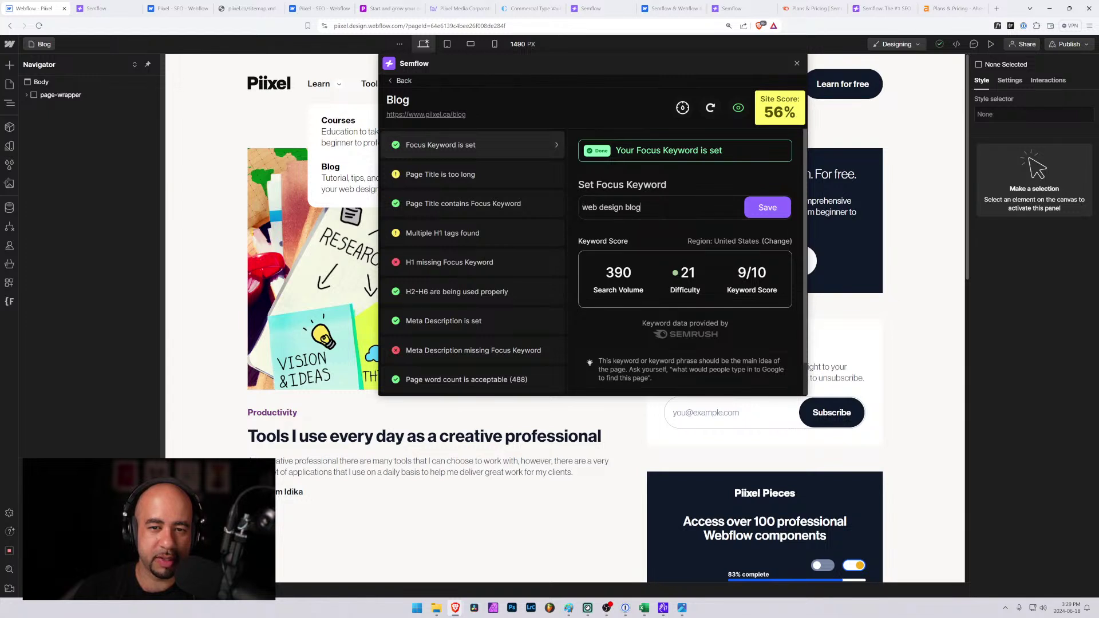
double_click(633, 208)
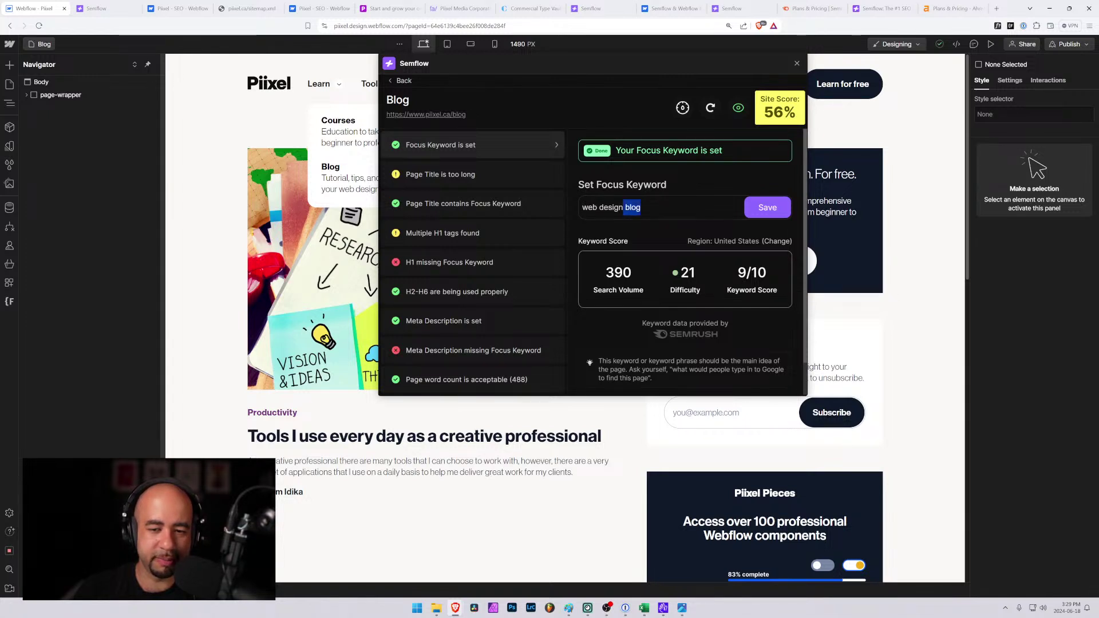
left_click_drag(641, 207, 574, 208)
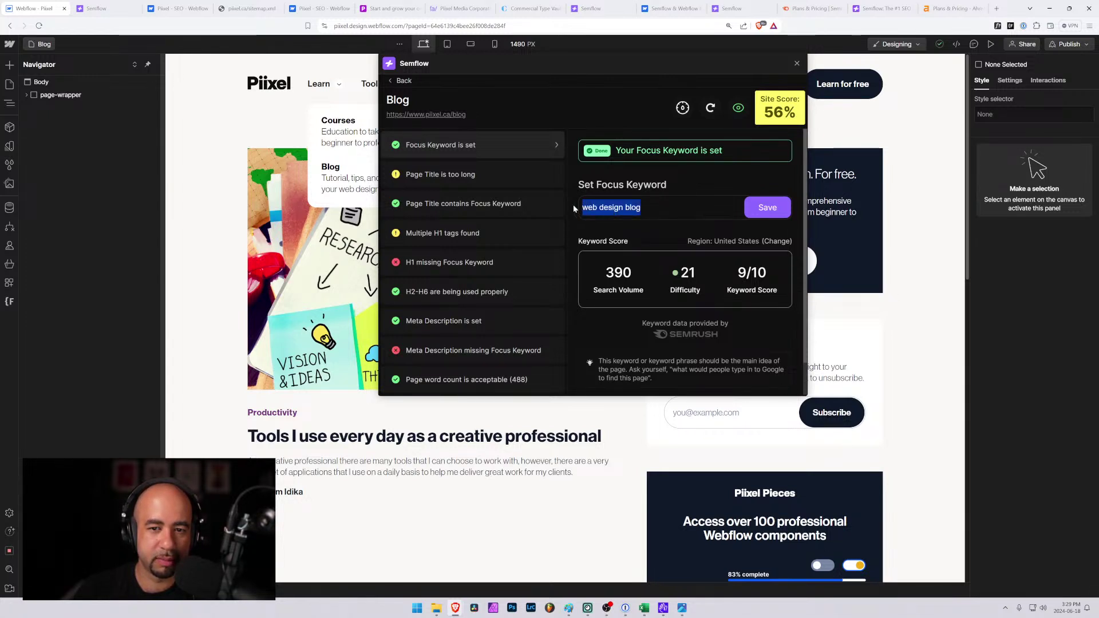
type("web d")
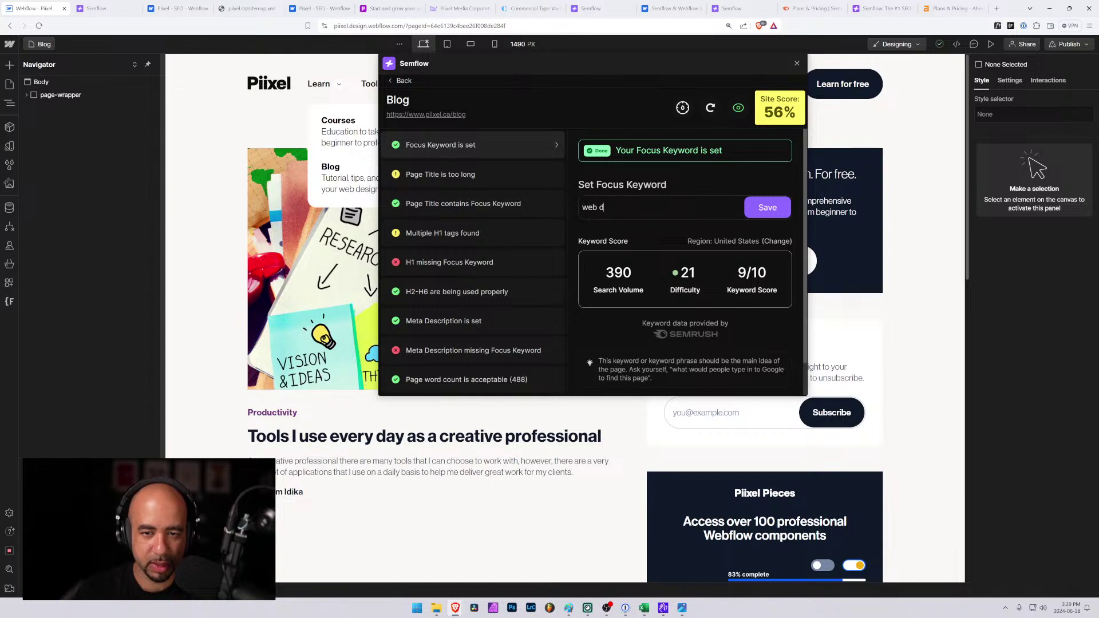
type("elsgnign tips")
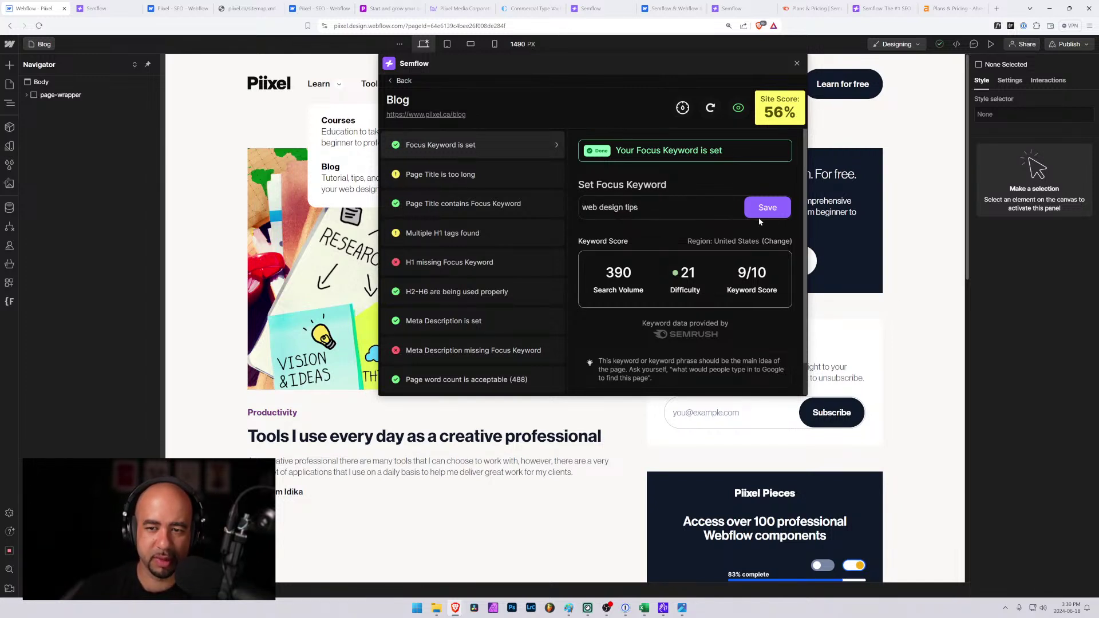
left_click(761, 209)
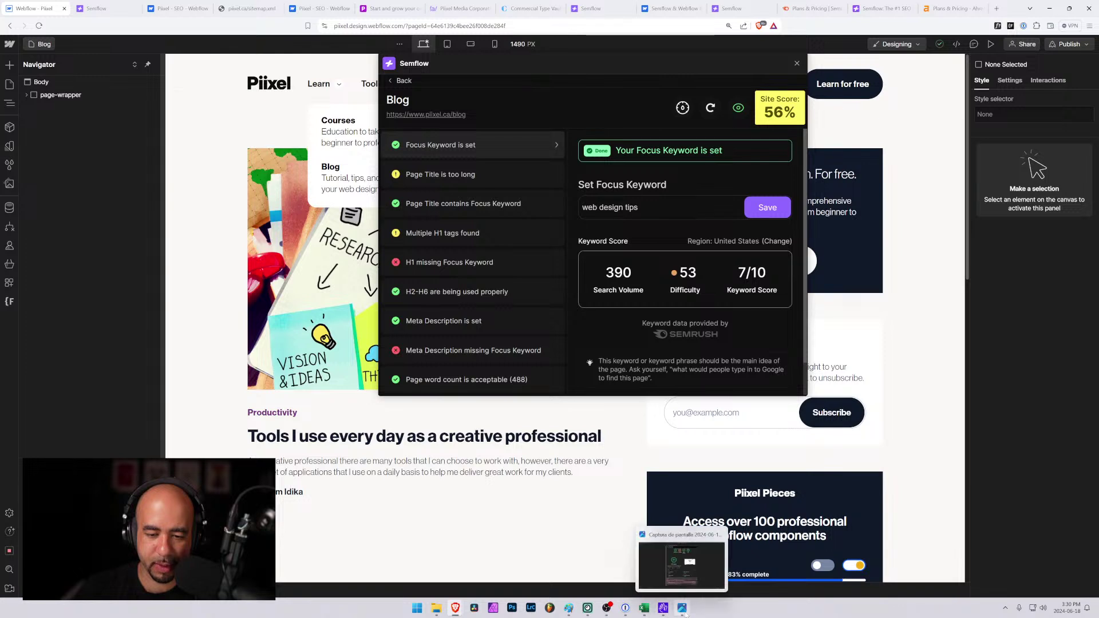
Switch to the Excel keyword sheet and record "web design tips" in row 7 with difficulty 53 and search volume 390.
left_click(647, 584)
left_click(70, 238)
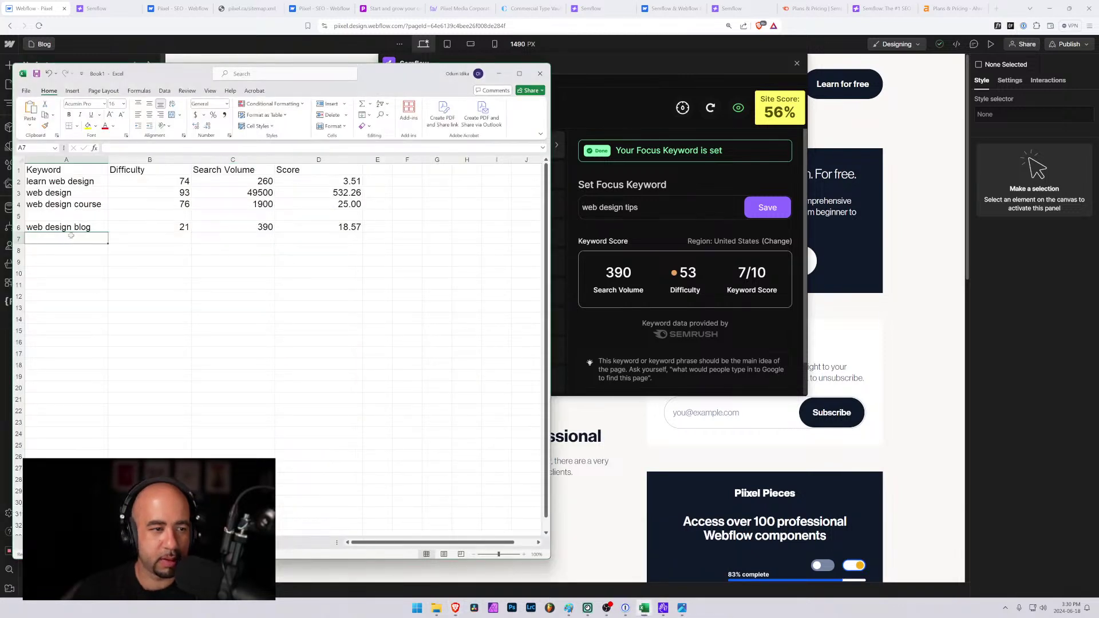
type("web design tips")
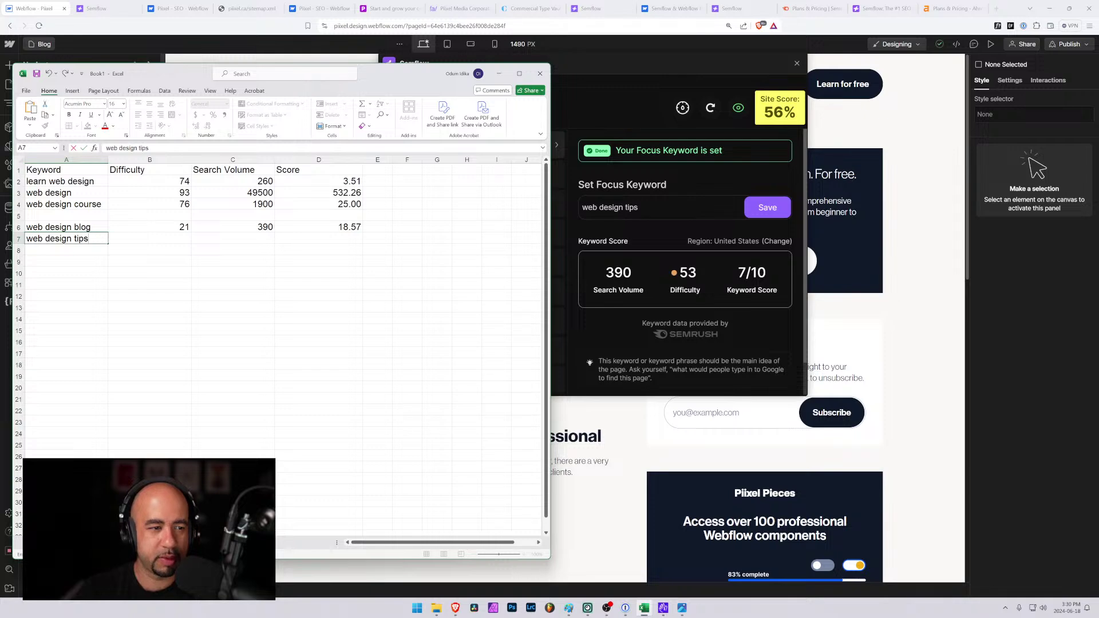
key("BackSpace")
key("BackSpace")
type("s")
key("Tab")
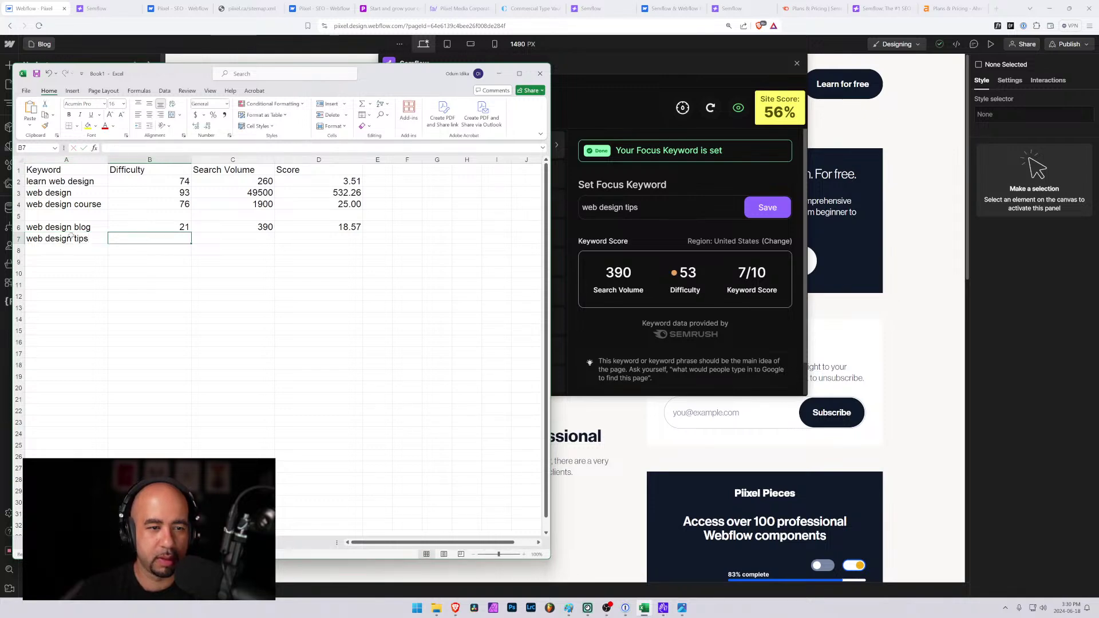
type("53")
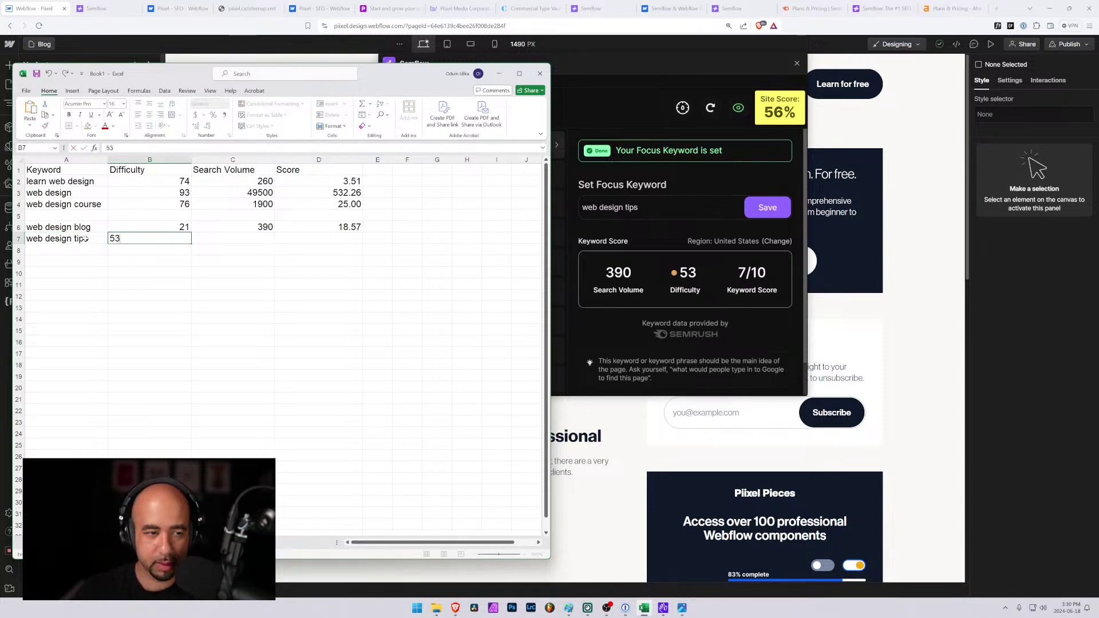
key("Tab")
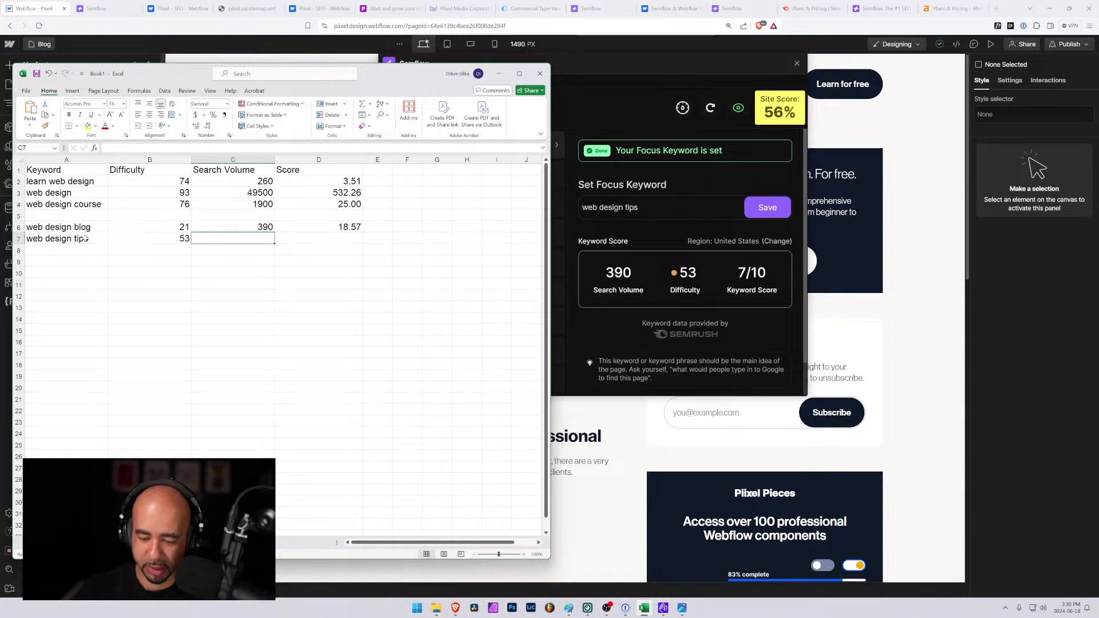
type("390")
key("Tab")
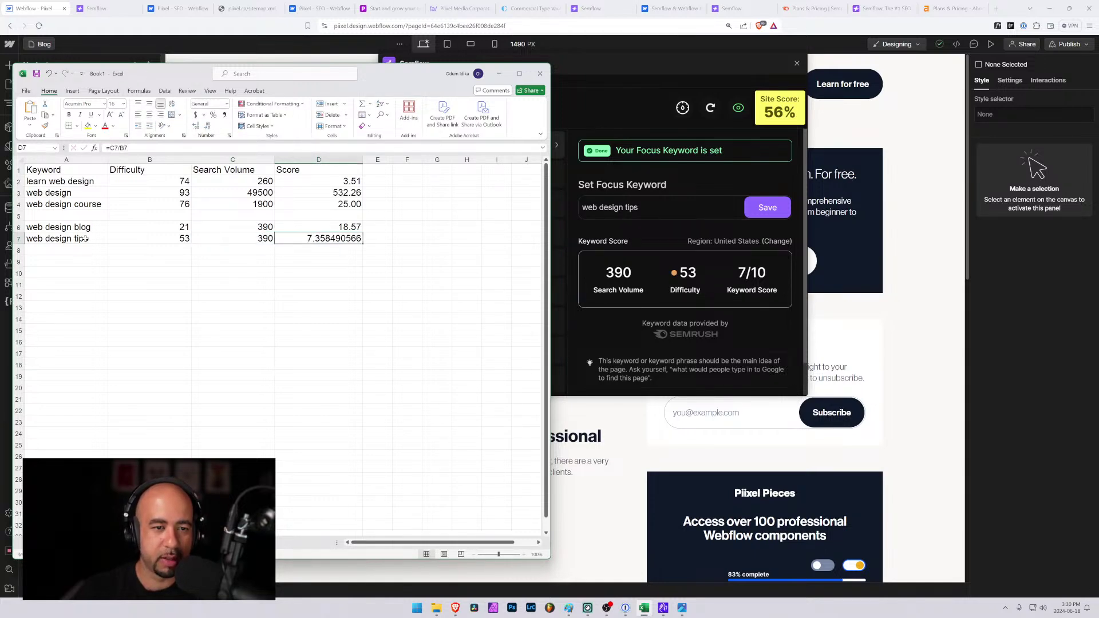
Compare the difficulty, search volume and score of "web design blog" and "web design tips" in rows 6 and 7.
key("Left")
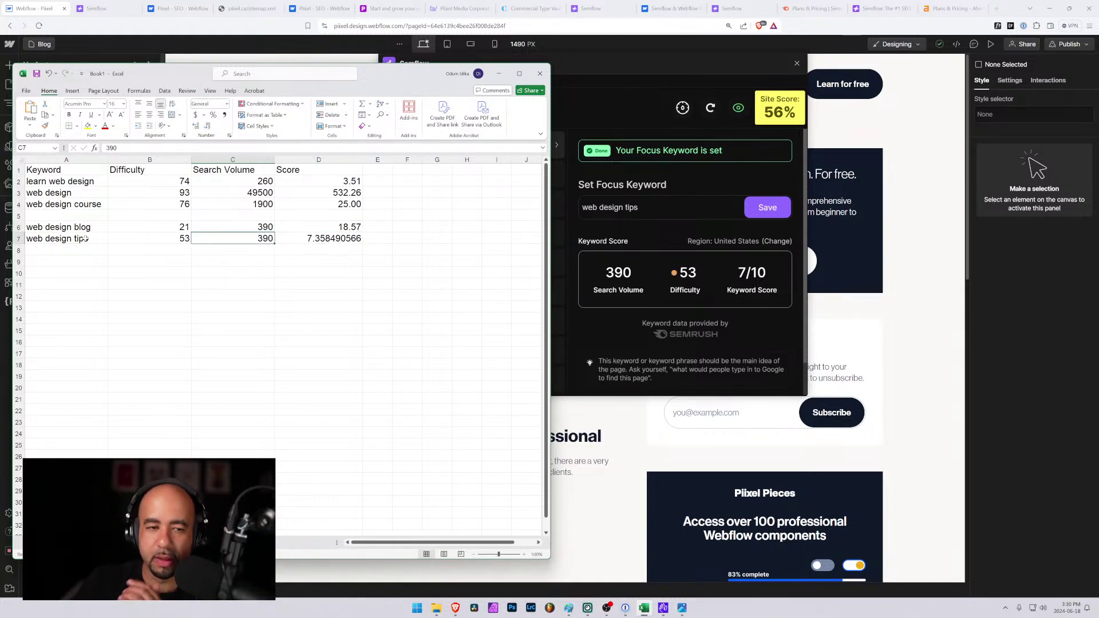
key("Right")
key("Up")
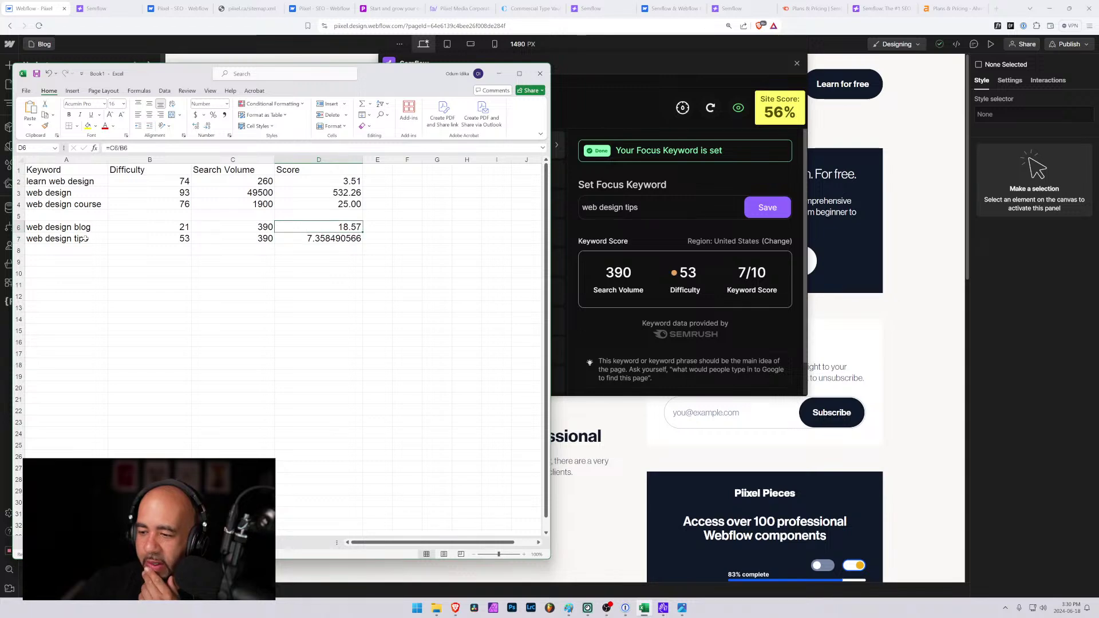
key("Down")
key("Left")
key("Left")
key("Up")
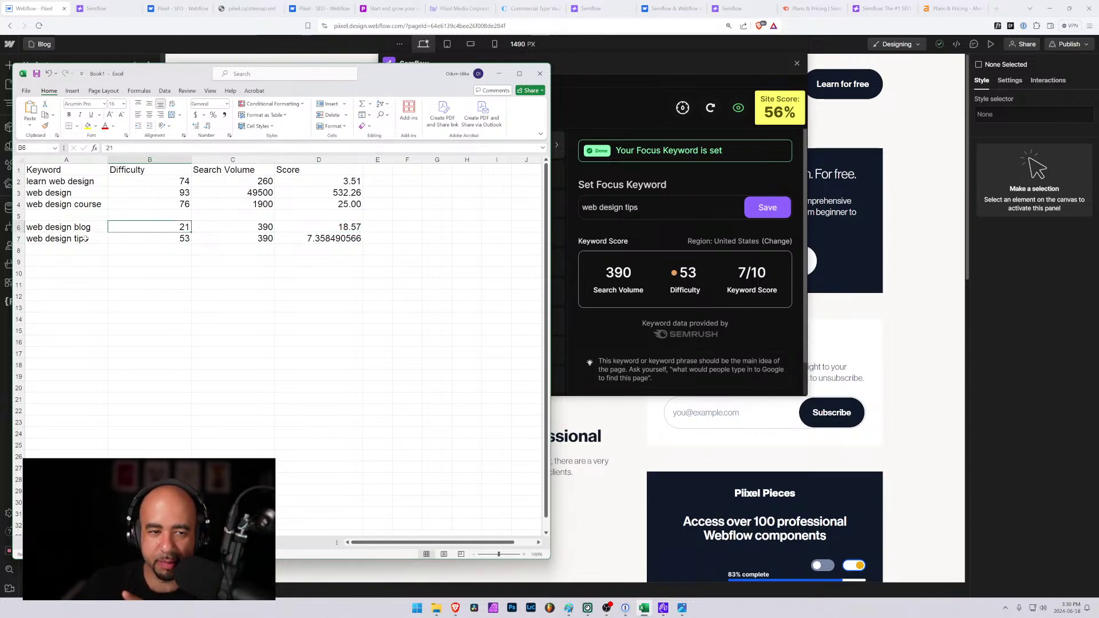
key("Right")
key("Down")
key("Left")
key("Left")
key("Up")
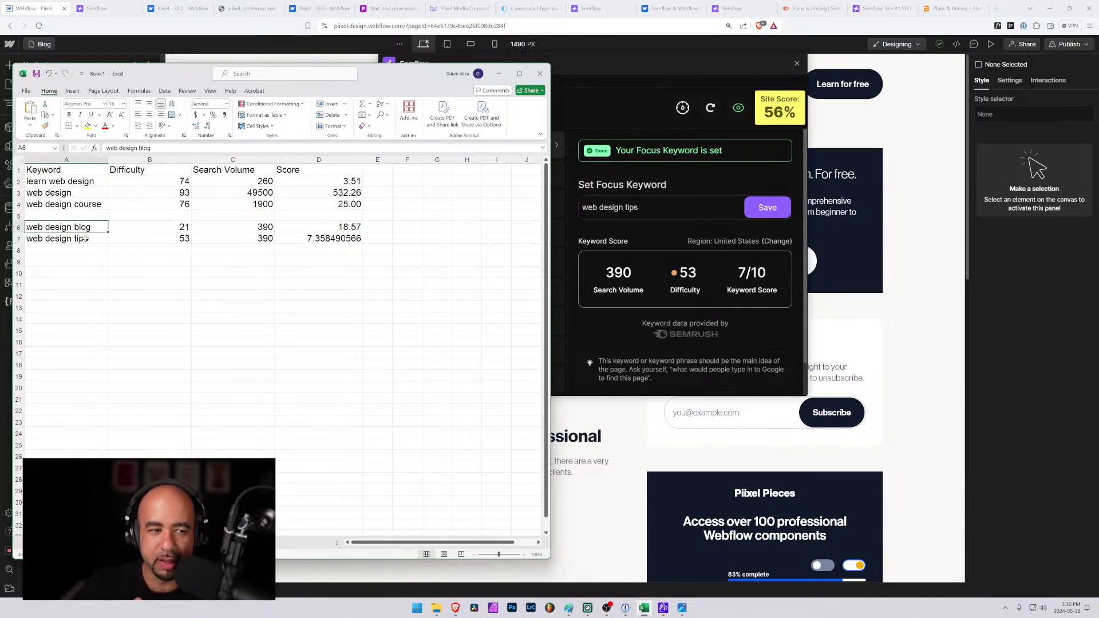
key("Down")
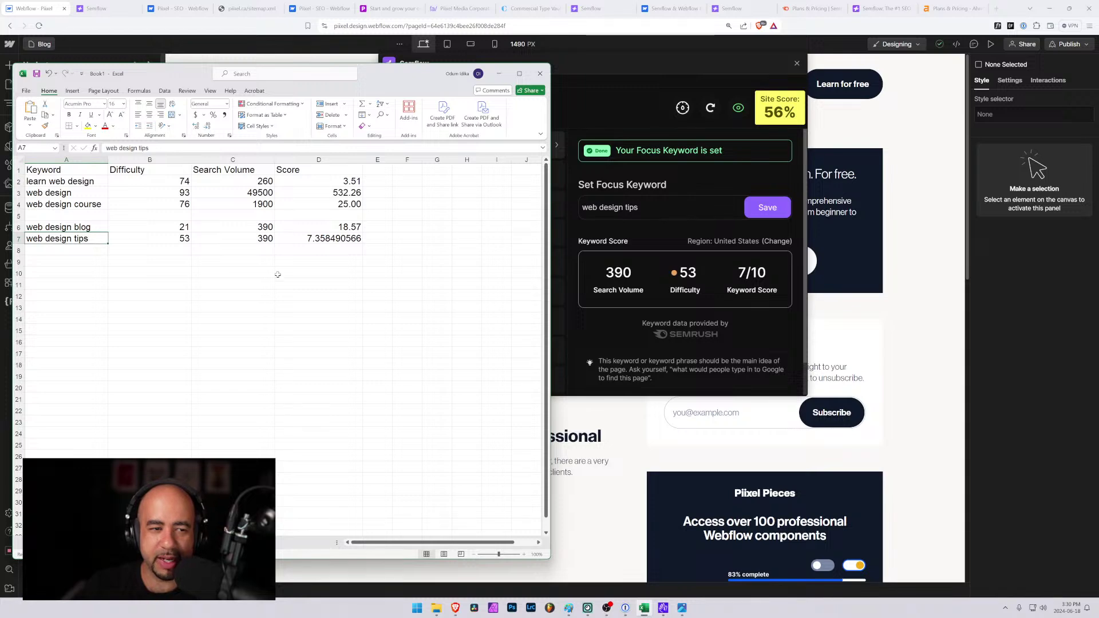
left_click_drag(253, 226, 252, 240)
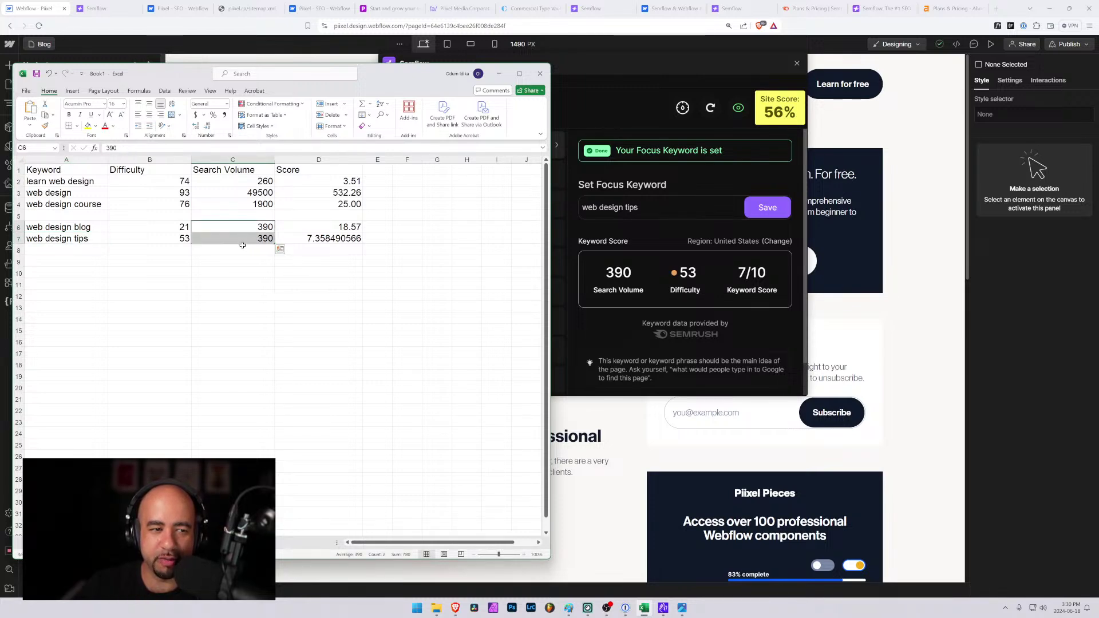
left_click(168, 237)
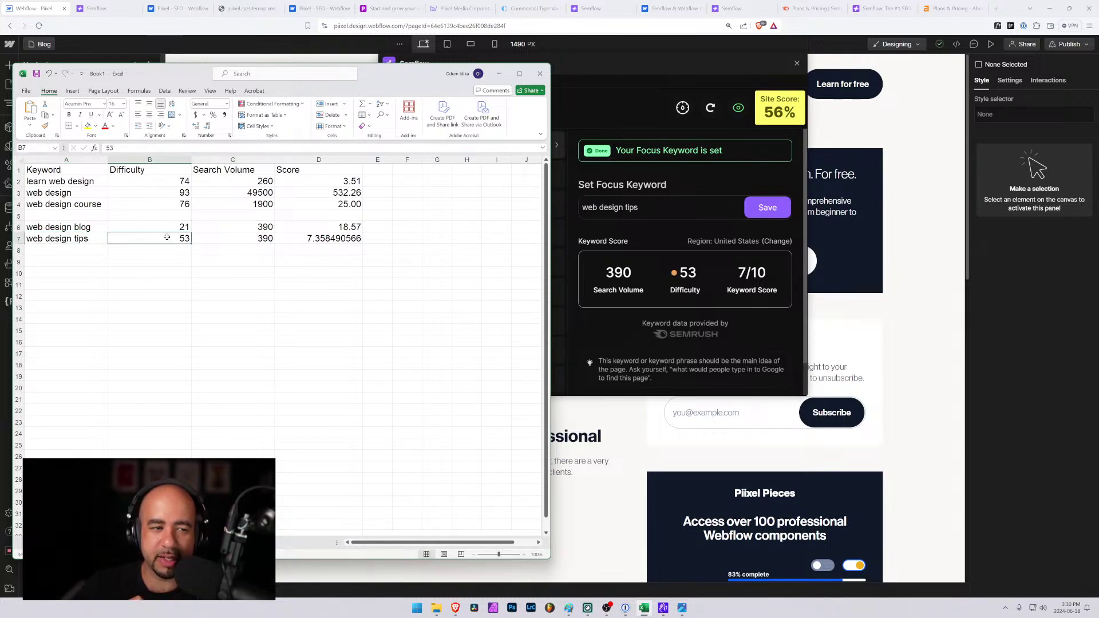
left_click(321, 239)
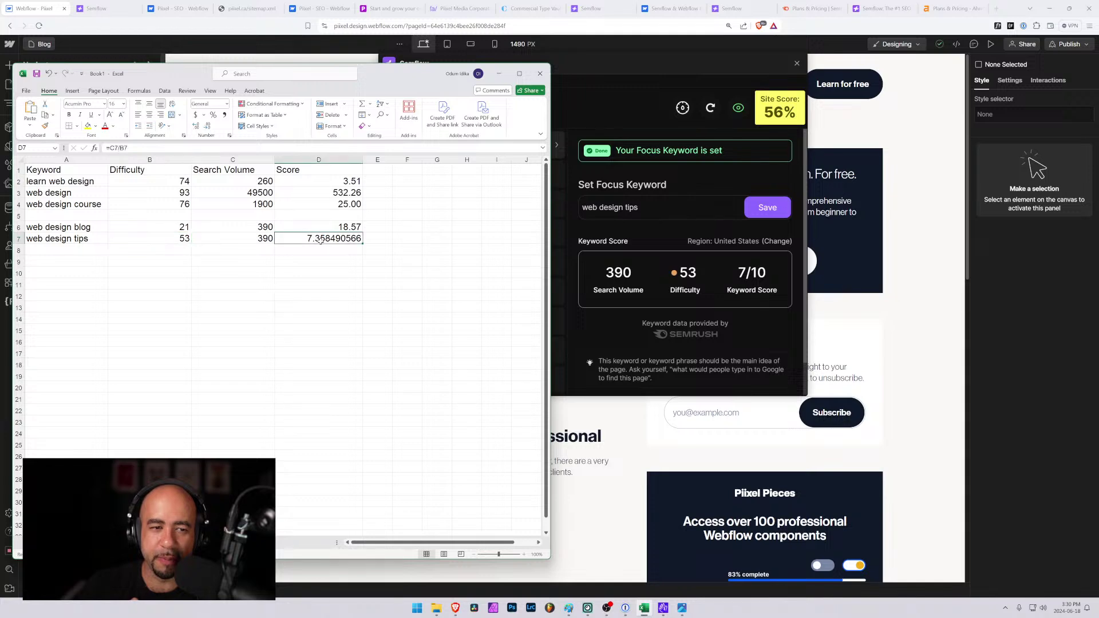
left_click(324, 251)
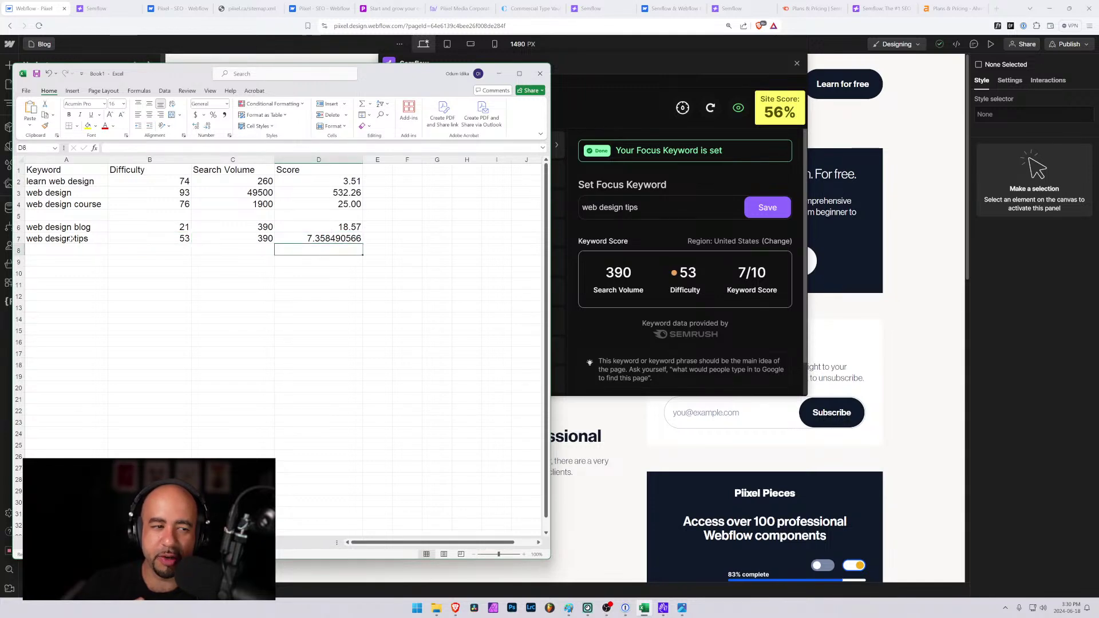
left_click_drag(70, 240, 343, 240)
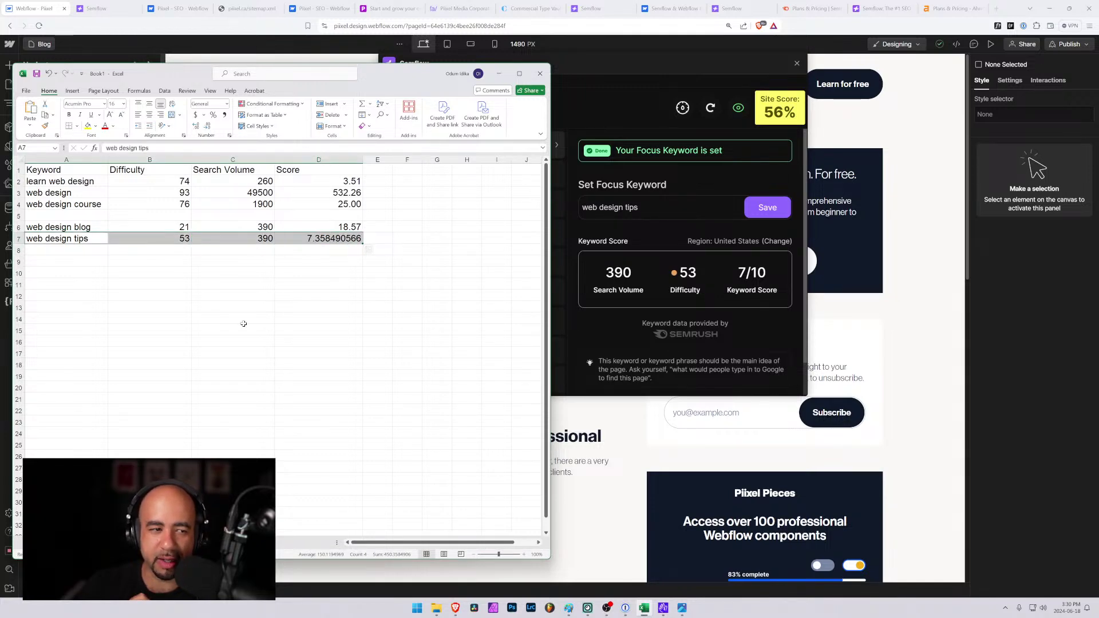
left_click(78, 239)
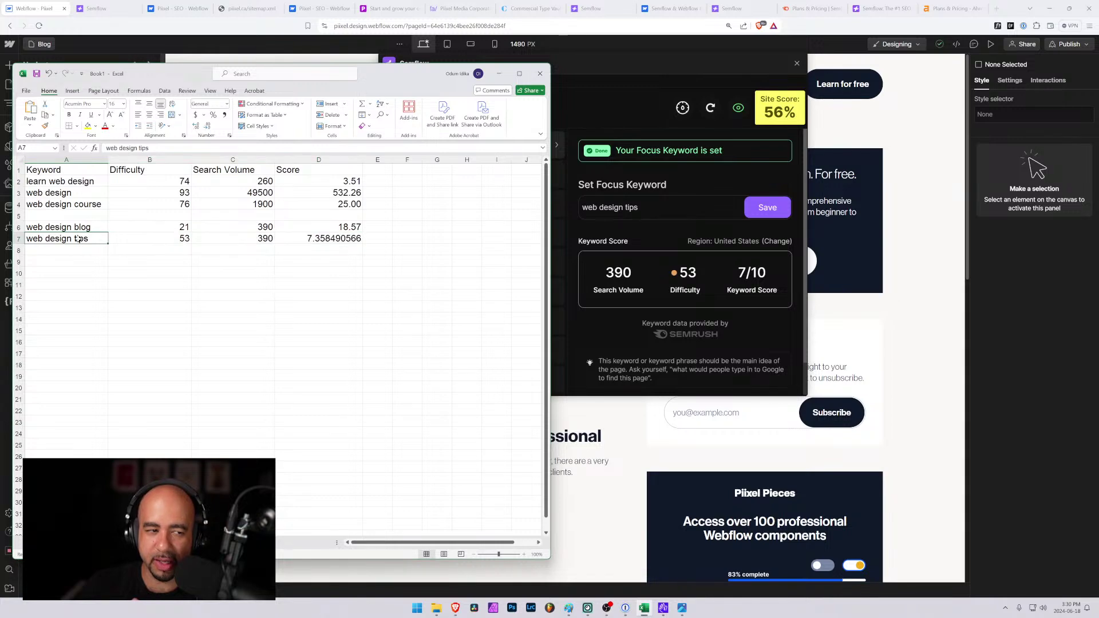
left_click(66, 228)
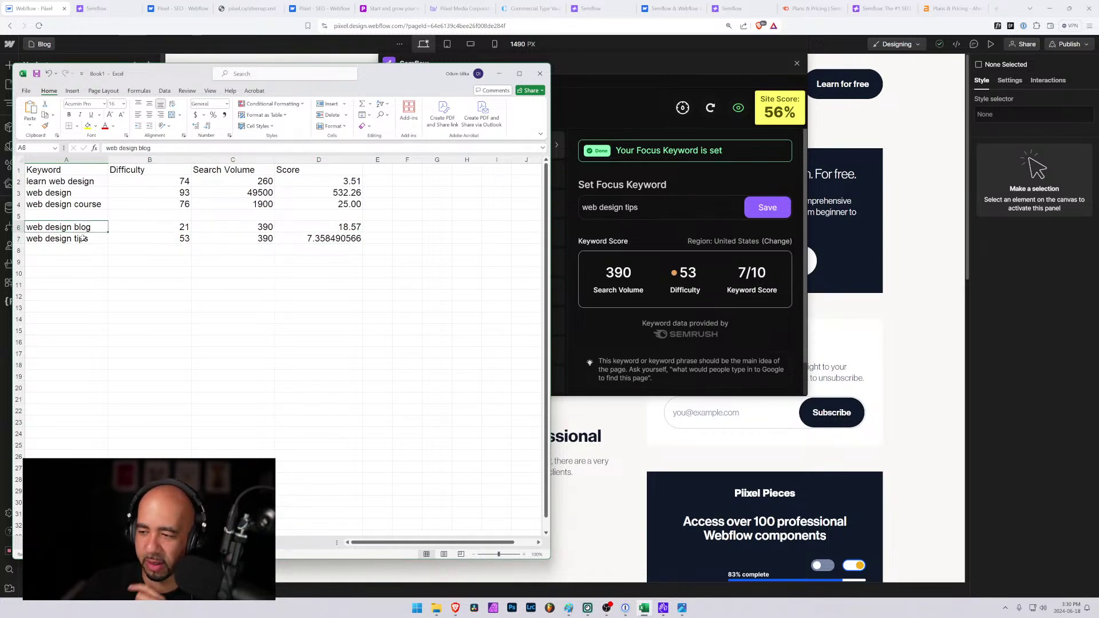
left_click(331, 237)
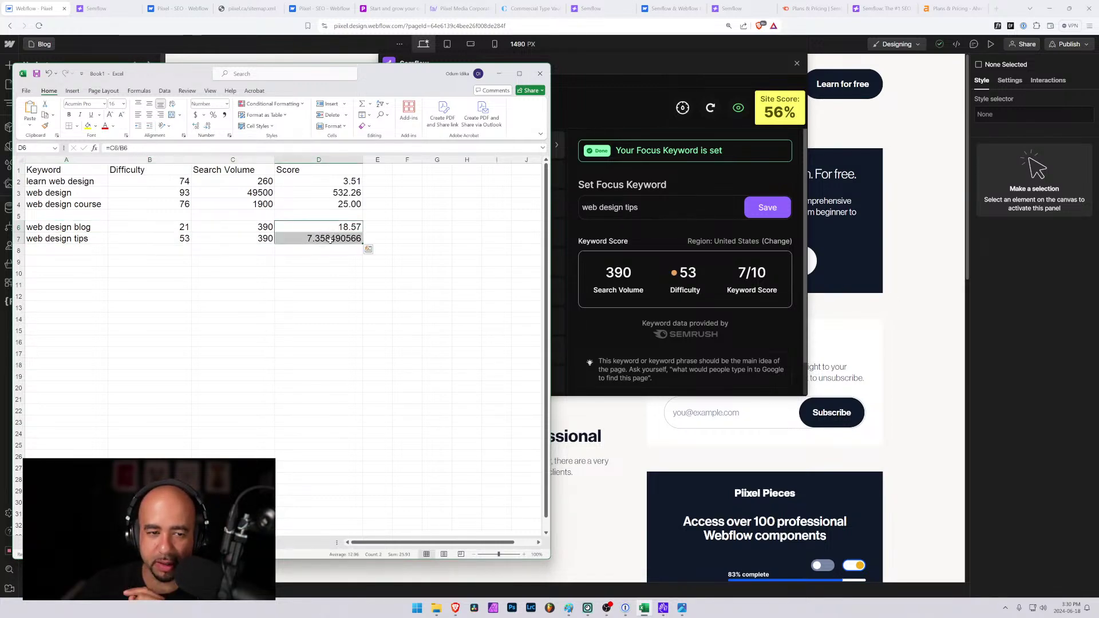
Return to Semflow, replace the Blog page's focus keyword with "web design tutorials" and save it.
left_click(575, 44)
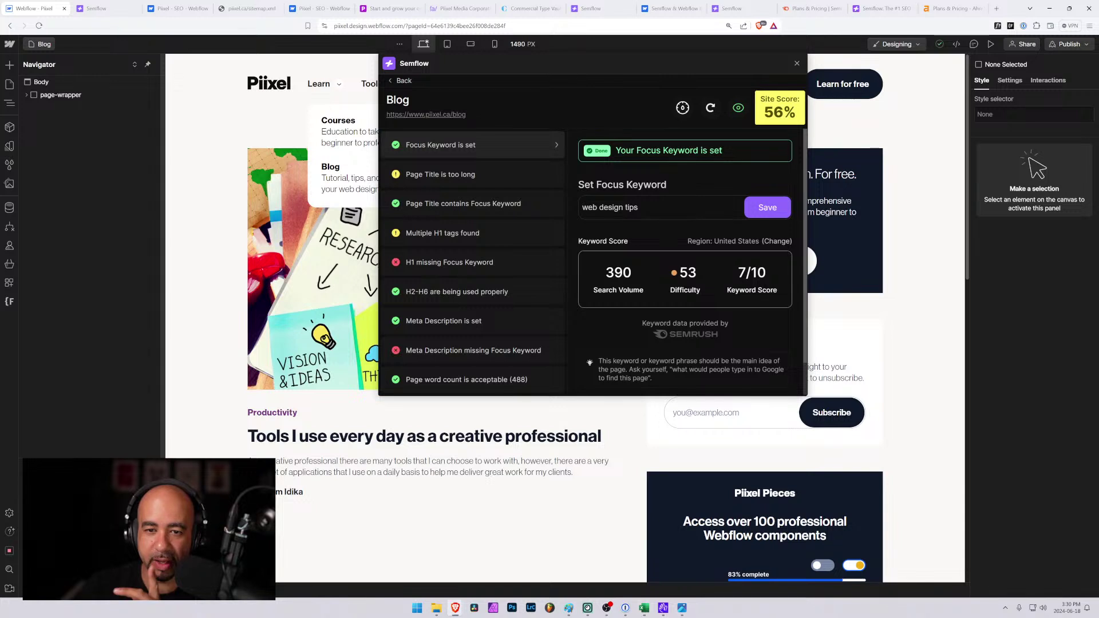
left_click_drag(647, 208, 549, 213)
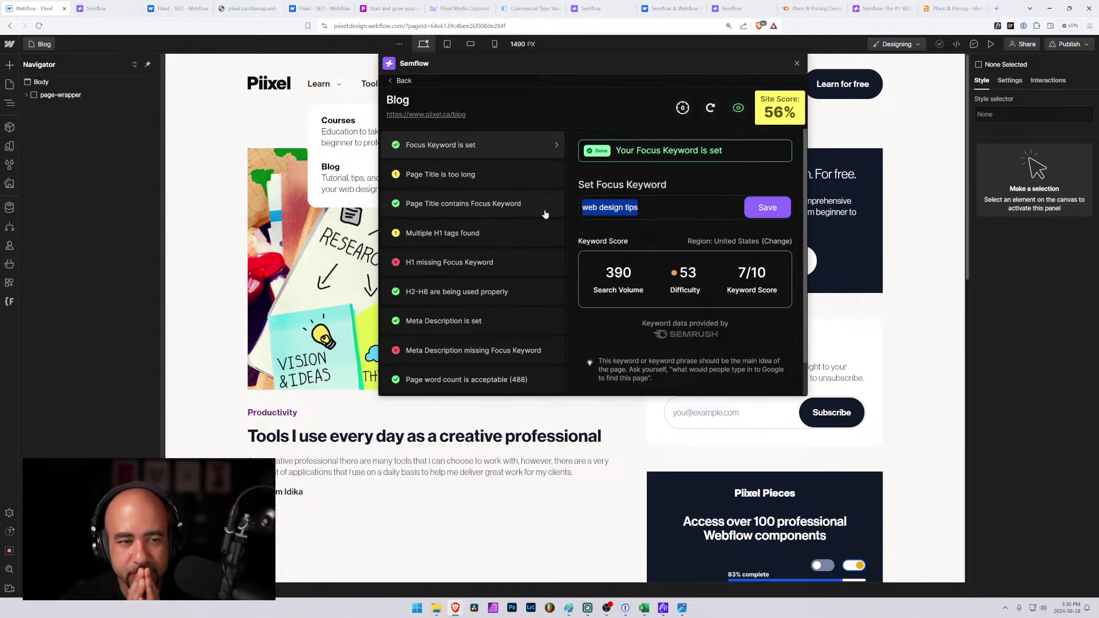
type("web de")
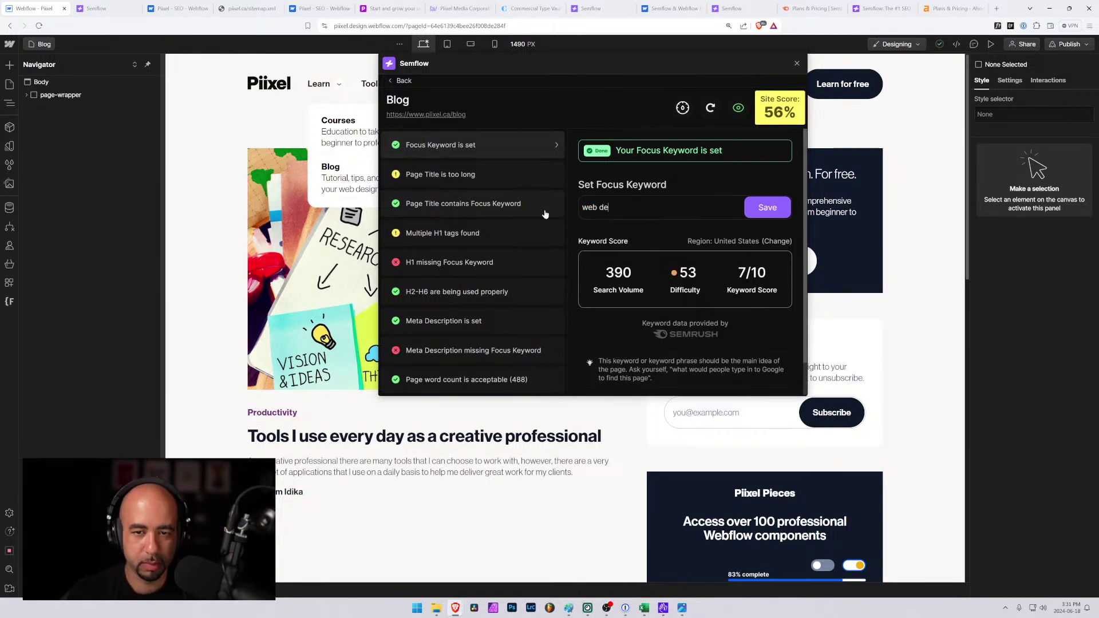
type("sign tutorials")
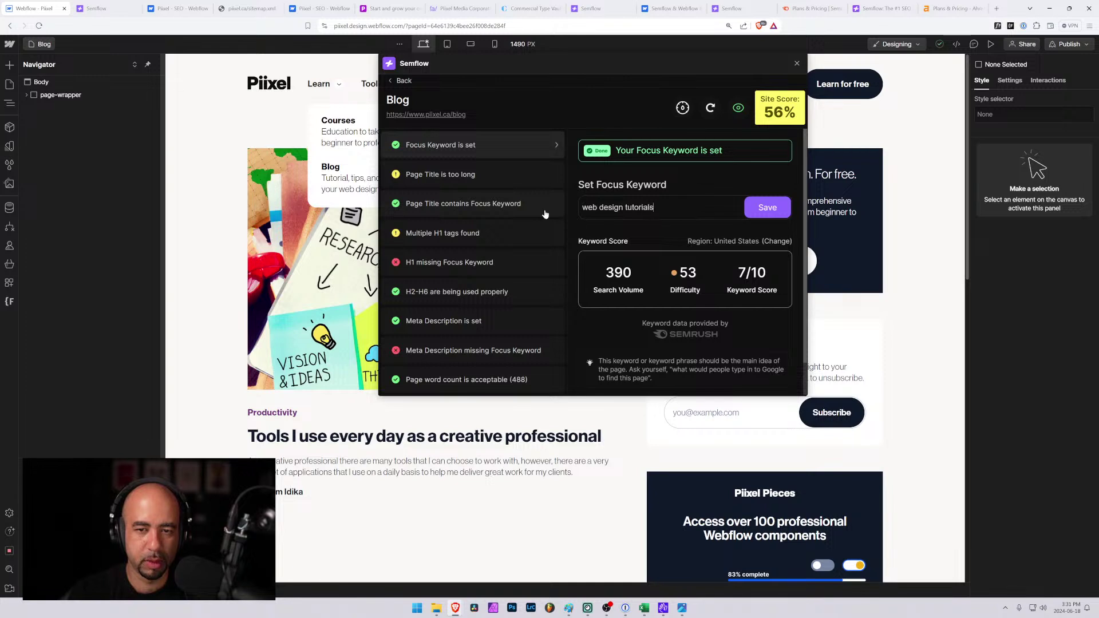
left_click(764, 207)
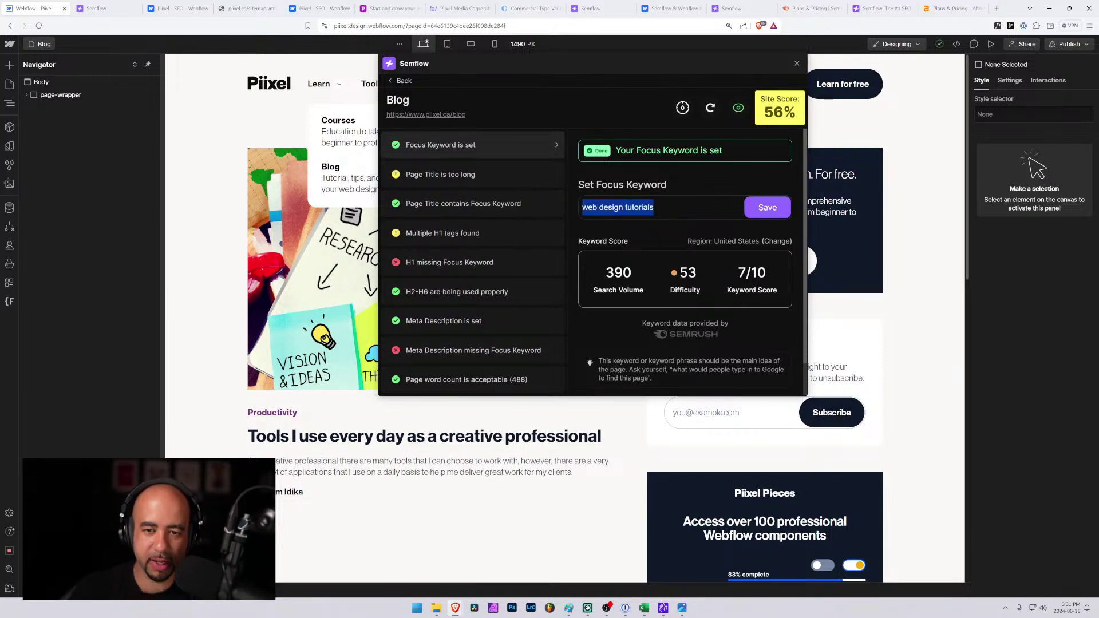
left_click(780, 212)
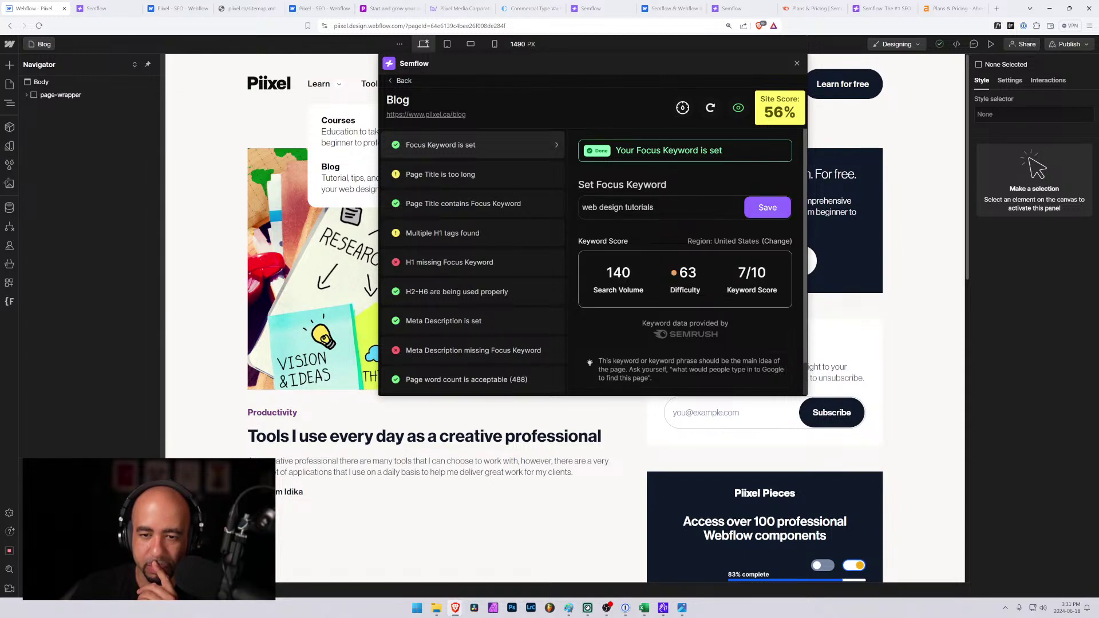
Copy the keyword "web design tutorials" into row 8 of the Excel keyword sheet with difficulty 63 and search volume 140.
left_click_drag(655, 208, 549, 209)
key("ctrl+c")
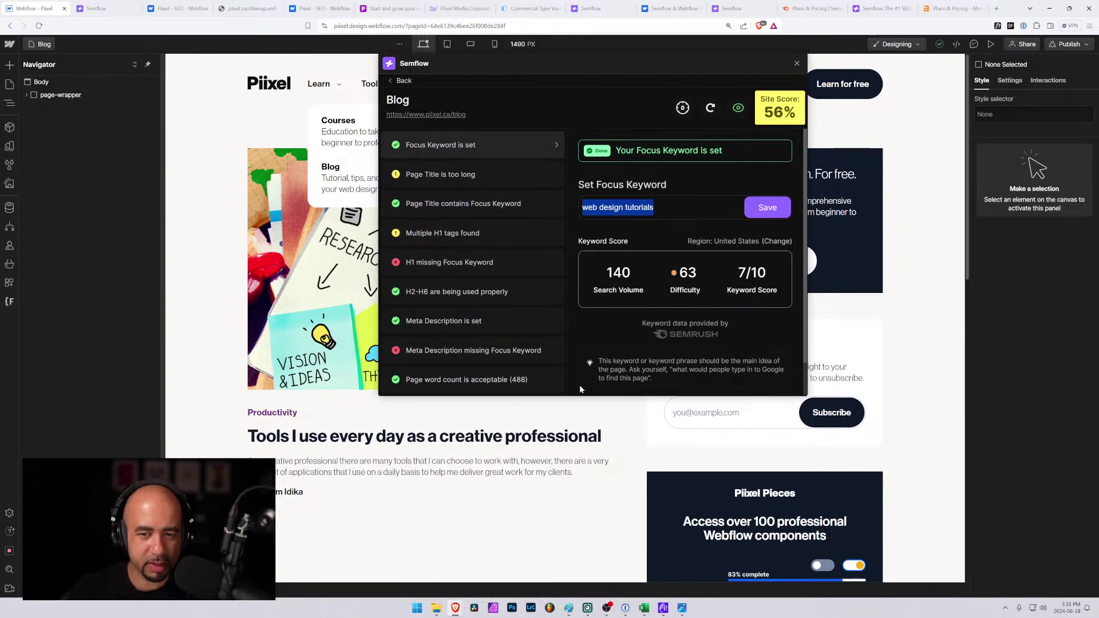
key("alt+Tab")
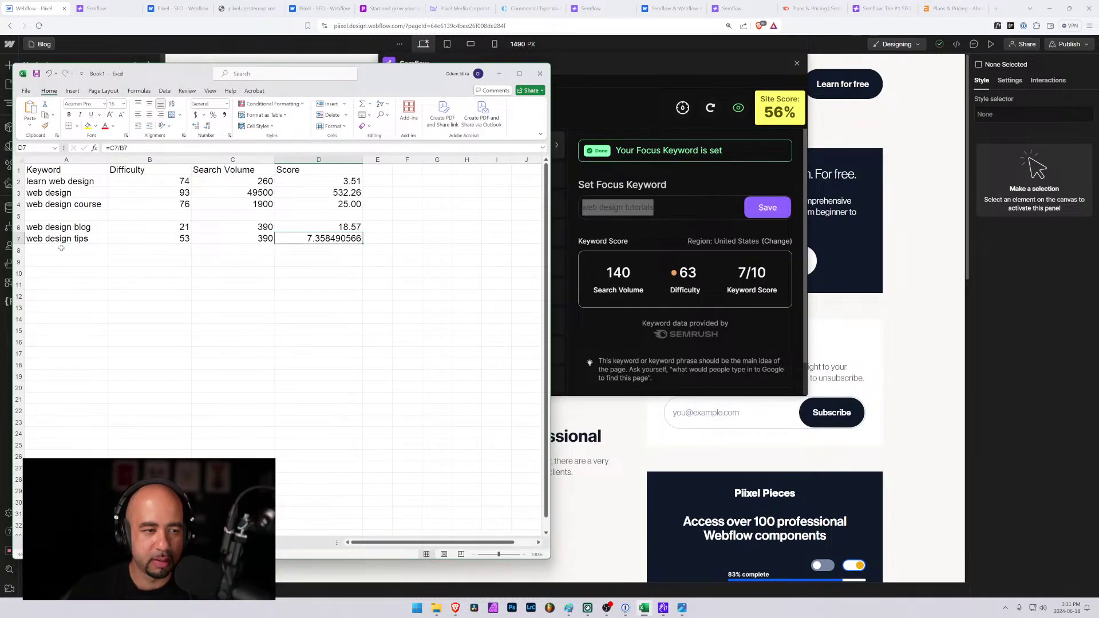
left_click(86, 250)
key("ctrl+v")
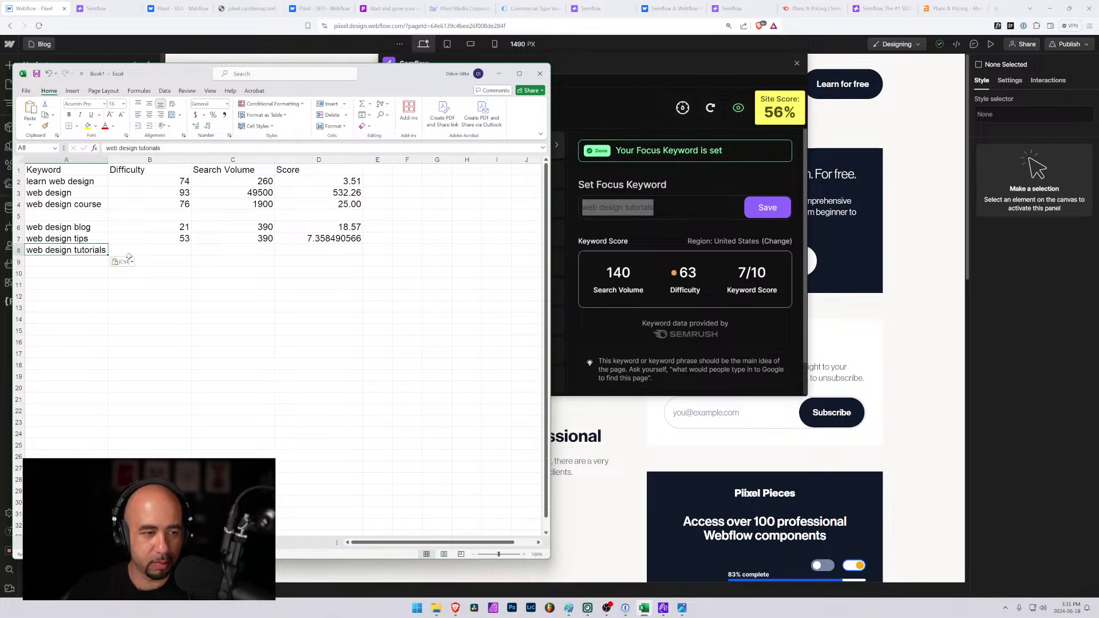
left_click(170, 252)
type("63")
key("Tab")
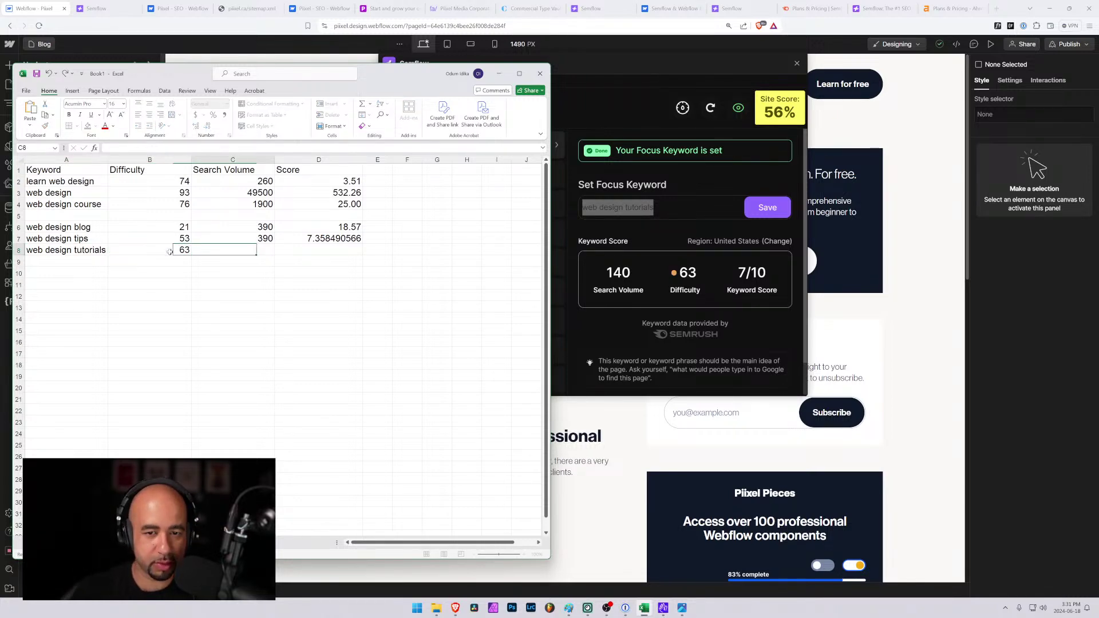
type("145")
key("BackSpace")
type("0")
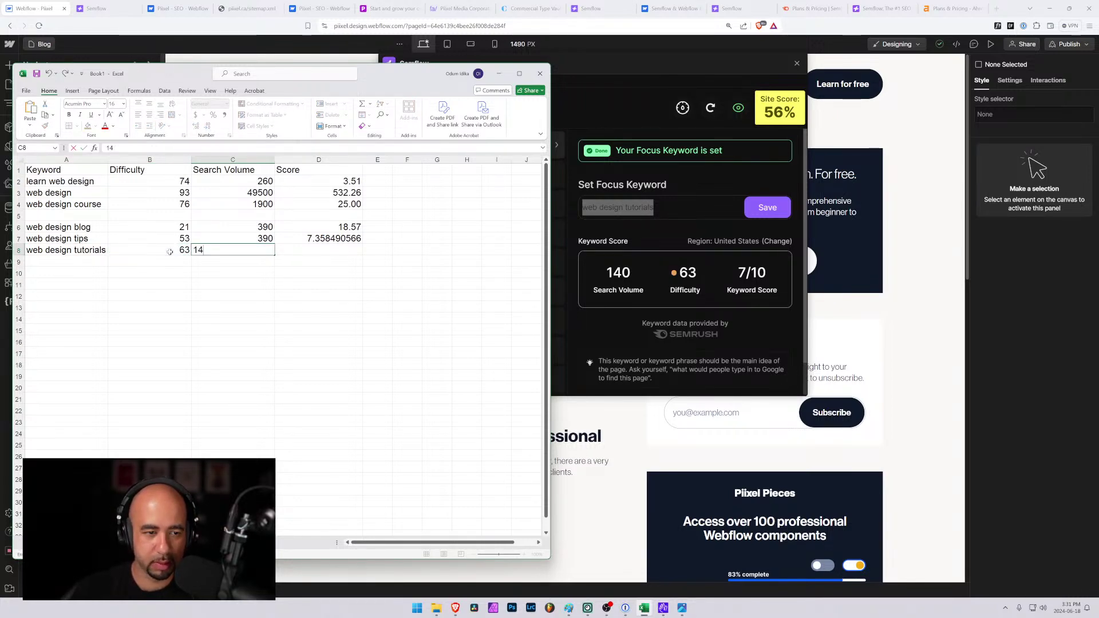
Fill the Score formula down into D8 for "web design tutorials" and move to the empty cell A9.
key("Tab")
key("ctrl+d")
key("Up")
key("Down")
key("Down")
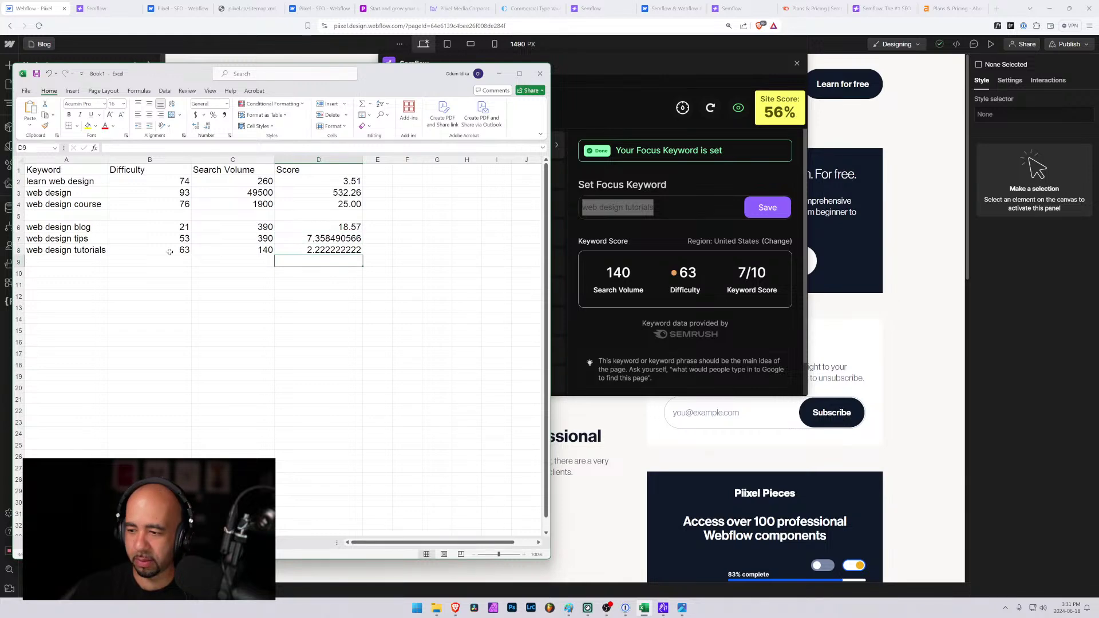
key("Left")
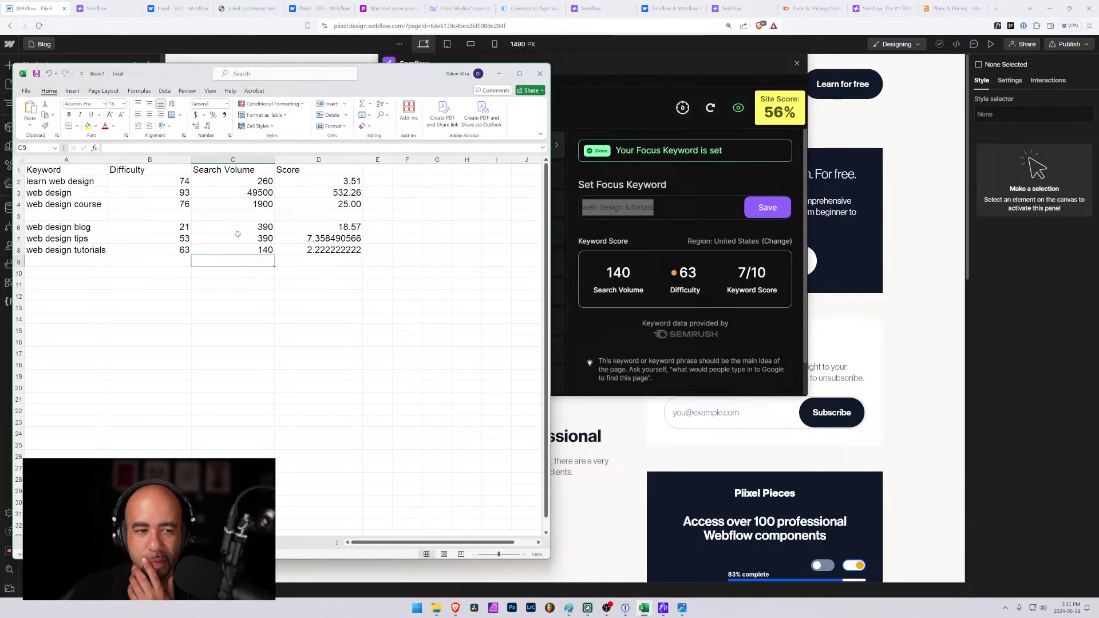
left_click(161, 265)
left_click(83, 261)
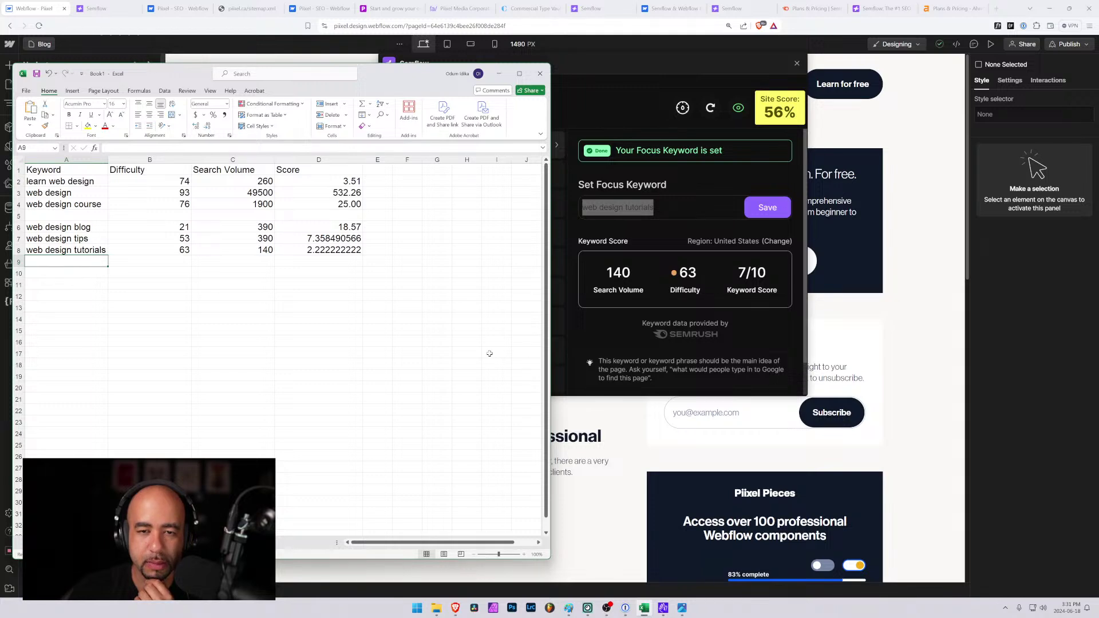
Return to Semflow, replace the Blog page's focus keyword with "web design tips" and save it.
key("alt+Tab")
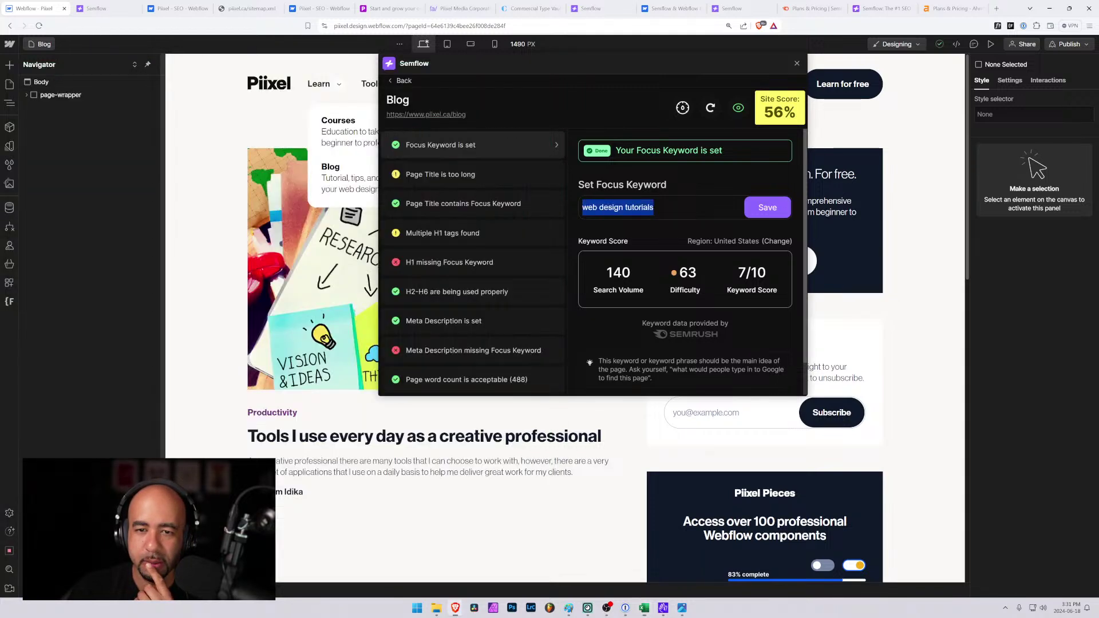
left_click_drag(653, 207, 626, 208)
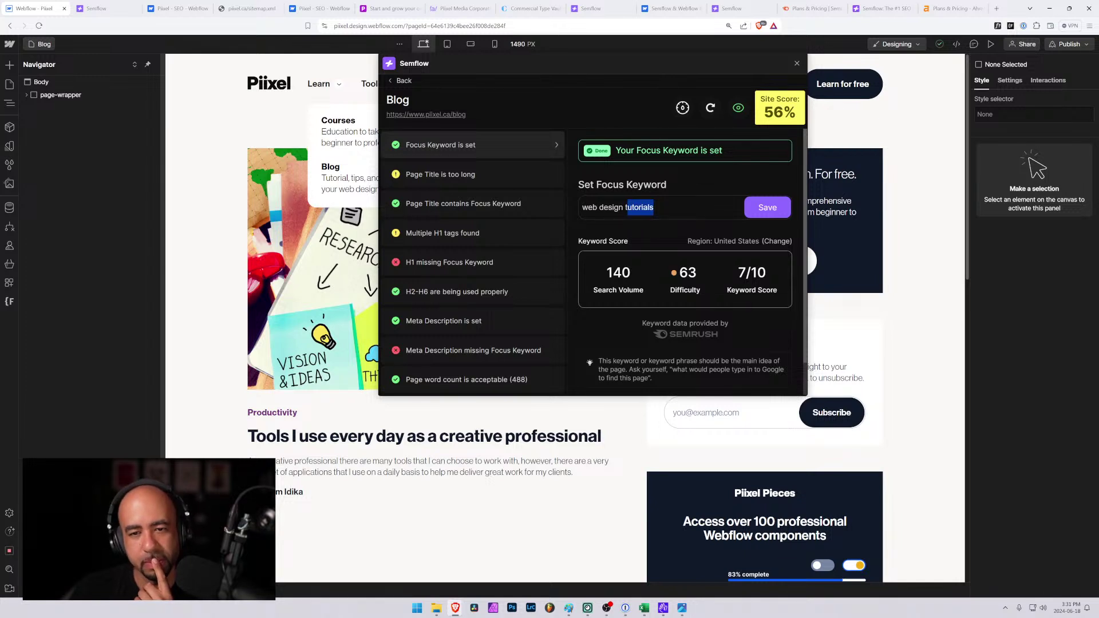
left_click(654, 207)
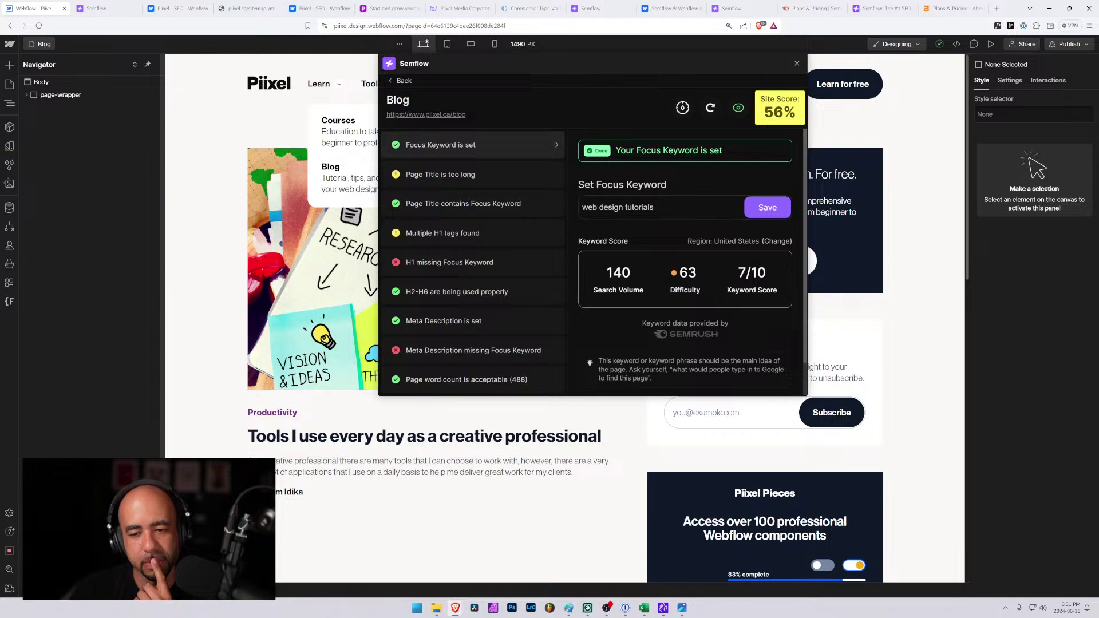
left_click_drag(641, 59, 691, 71)
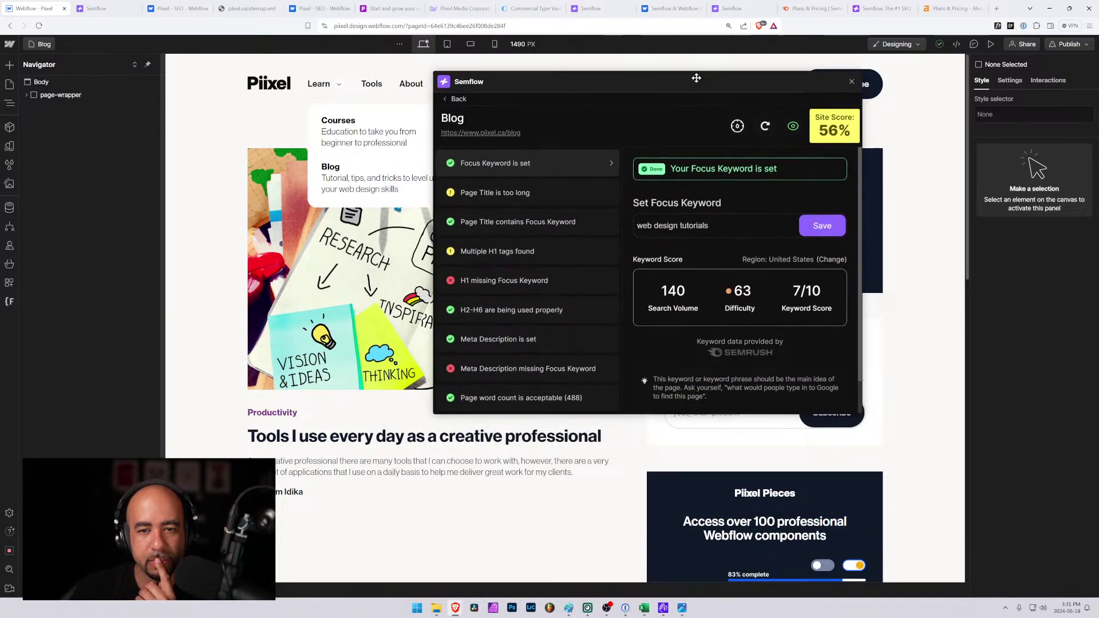
left_click_drag(712, 225, 610, 222)
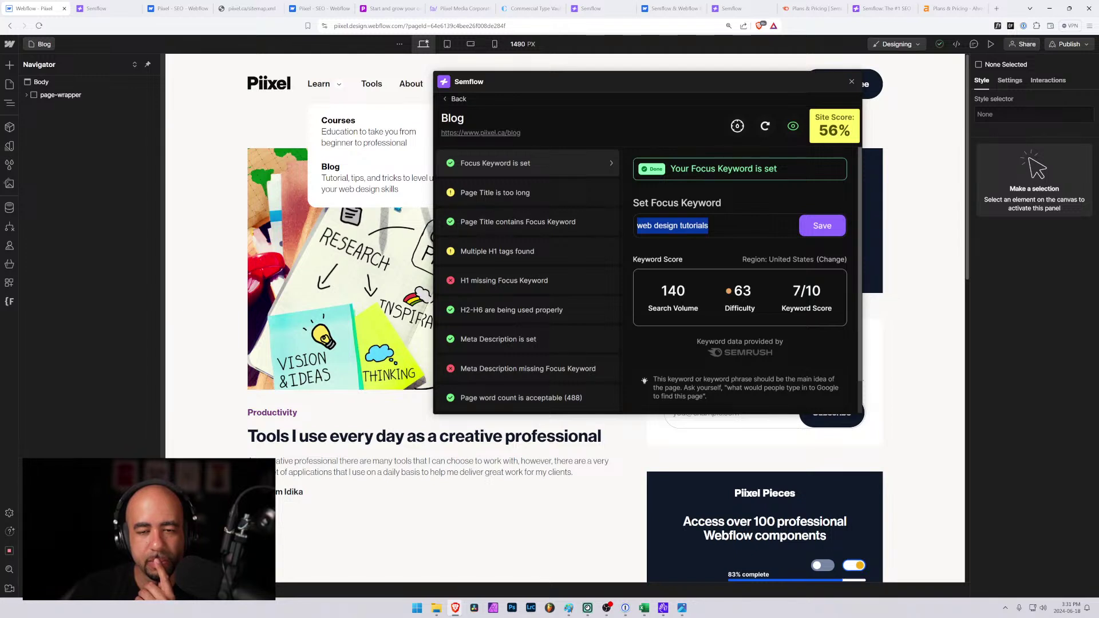
left_click(713, 225)
left_click_drag(712, 226, 624, 225)
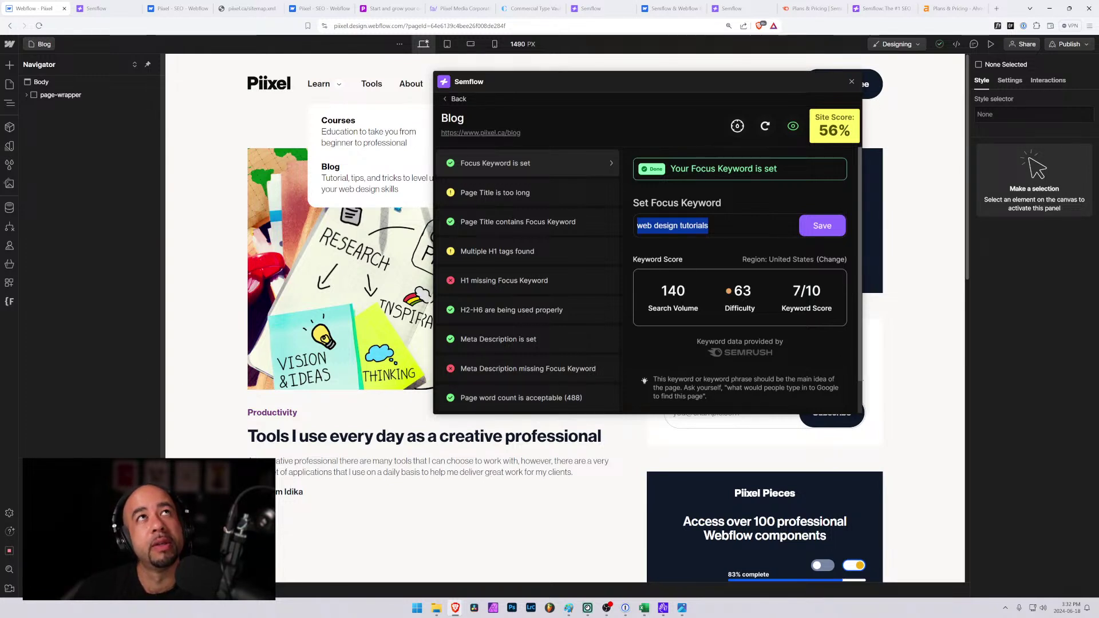
left_click(709, 225)
left_click_drag(709, 226, 682, 226)
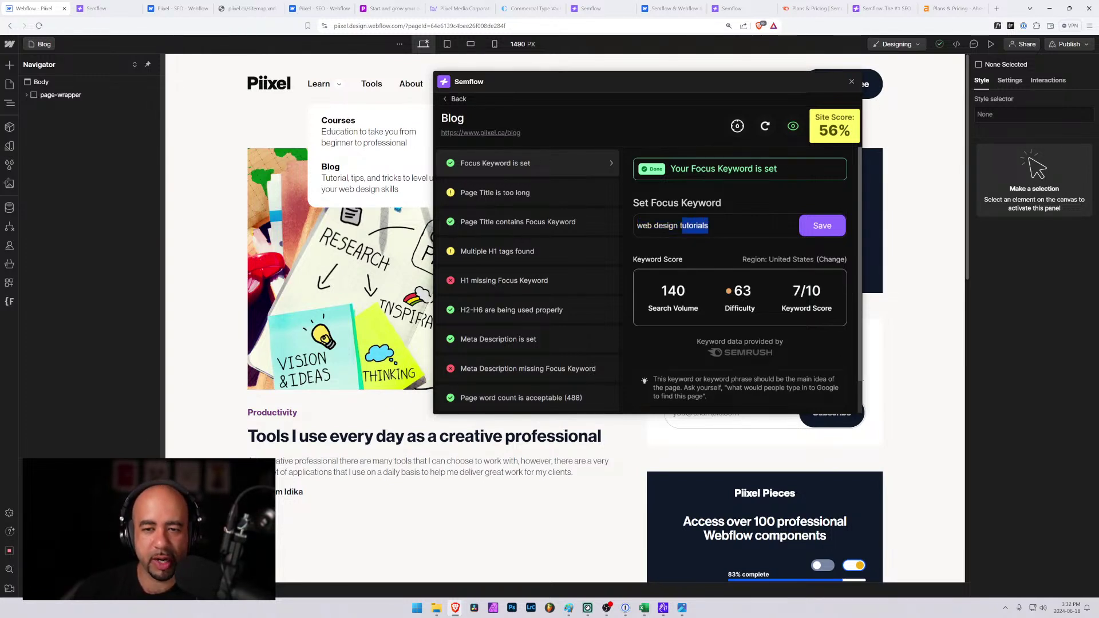
type("tio")
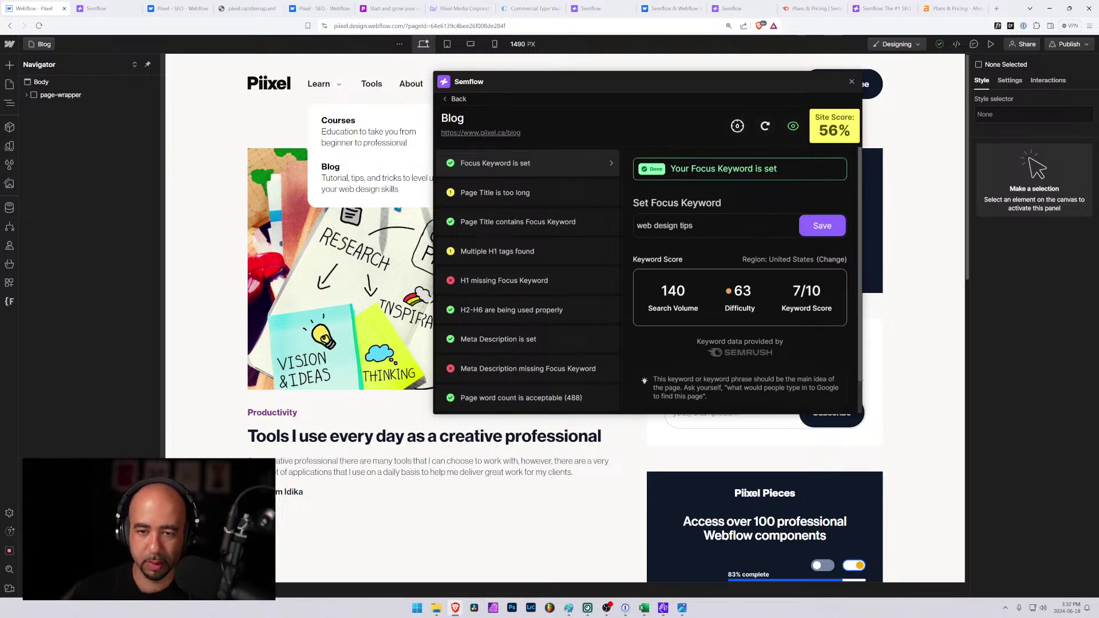
left_click(822, 225)
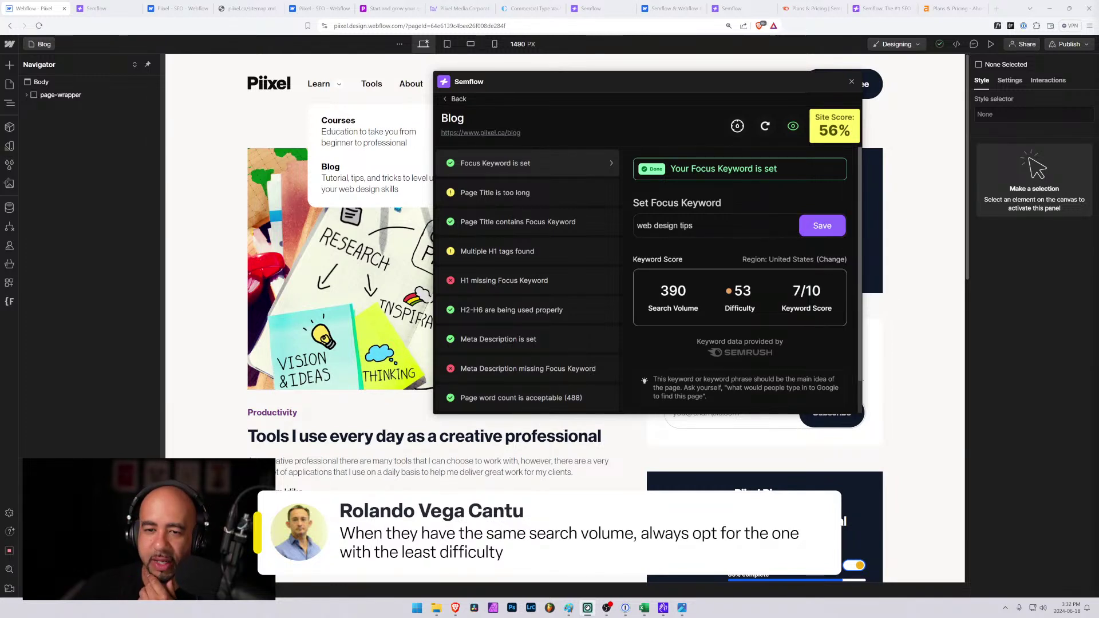
Compare the difficulty, search volume and score of the three blog keywords in rows 6 to 8 of the Excel sheet.
key("ctrl+shift+Left")
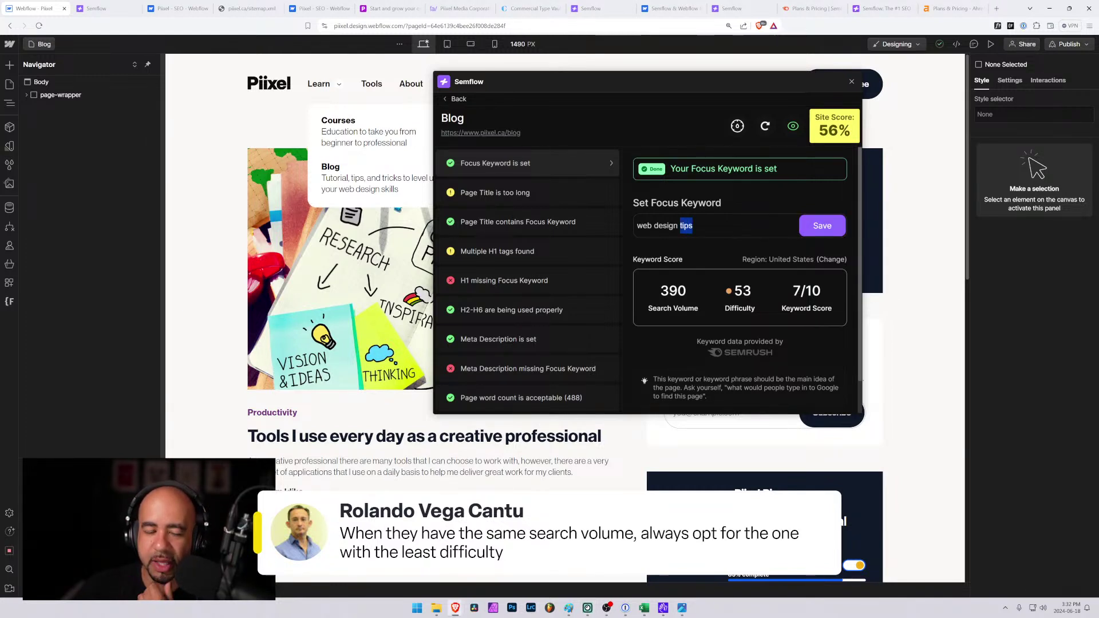
left_click(681, 611)
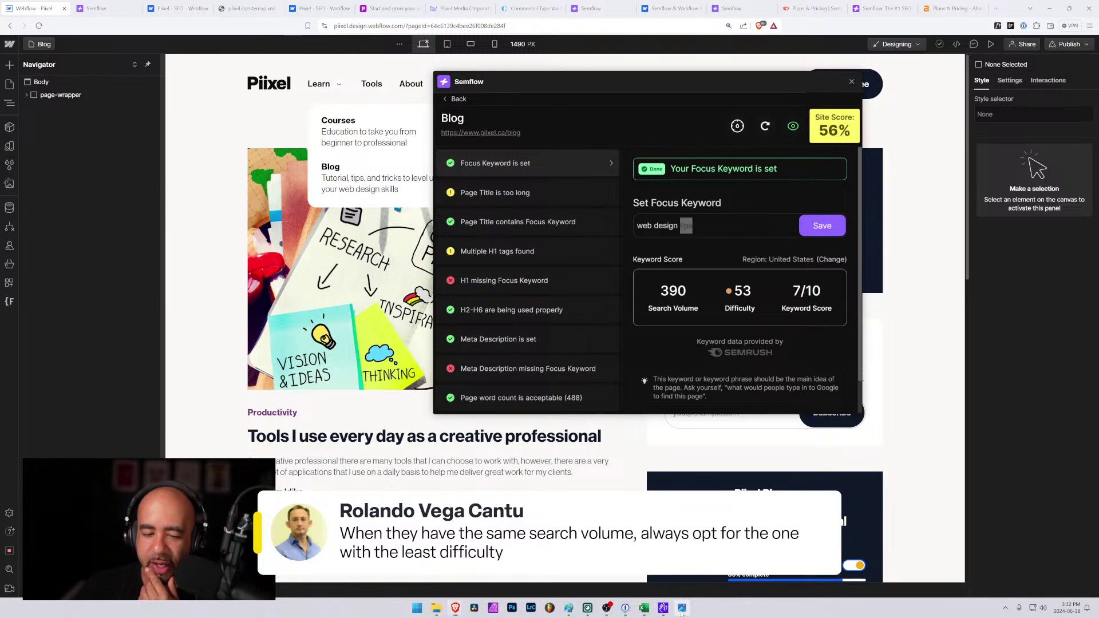
left_click(643, 609)
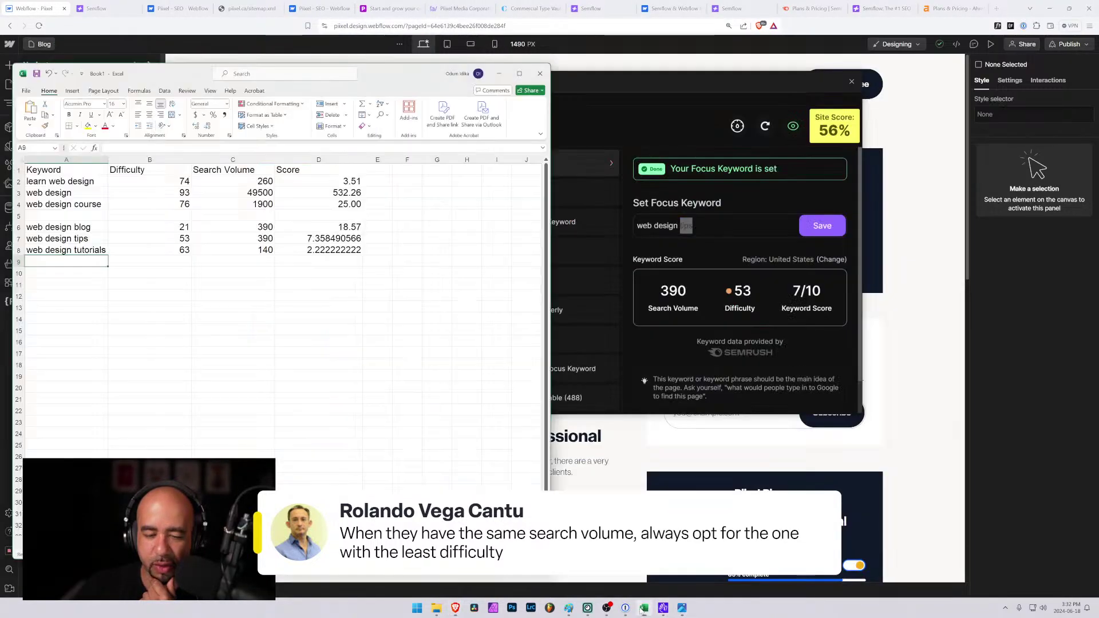
left_click_drag(308, 251, 309, 240)
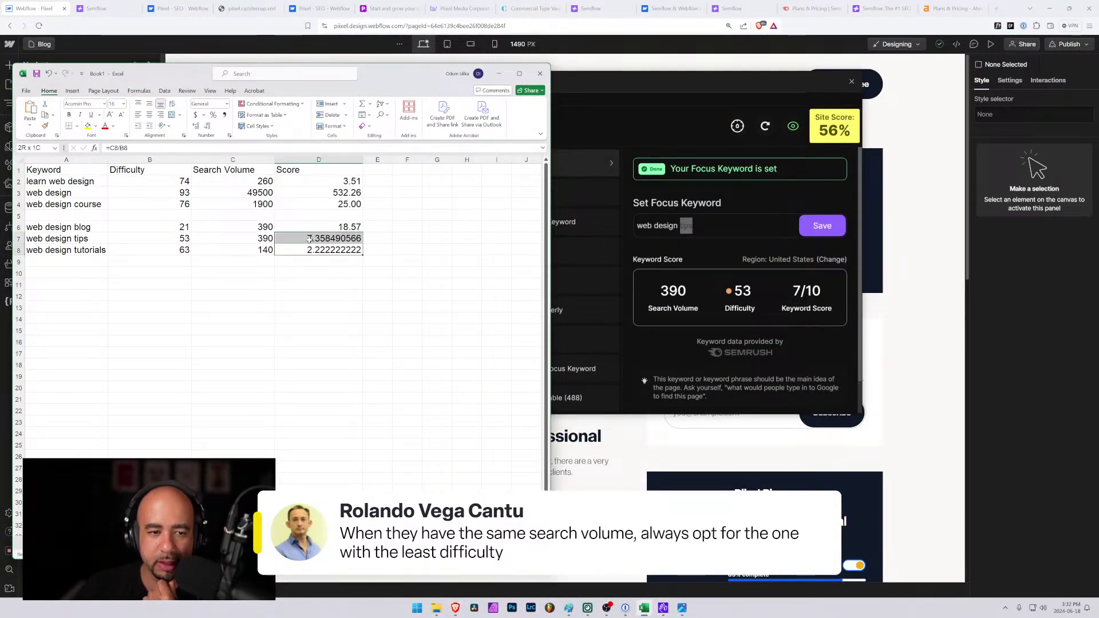
left_click_drag(213, 227, 209, 237)
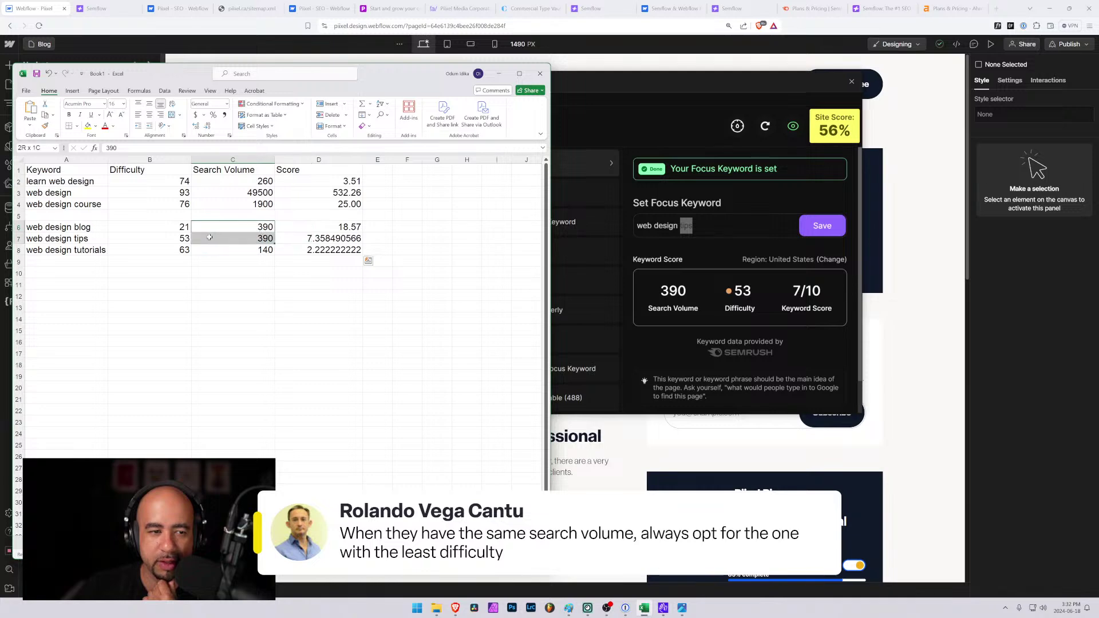
left_click(323, 239)
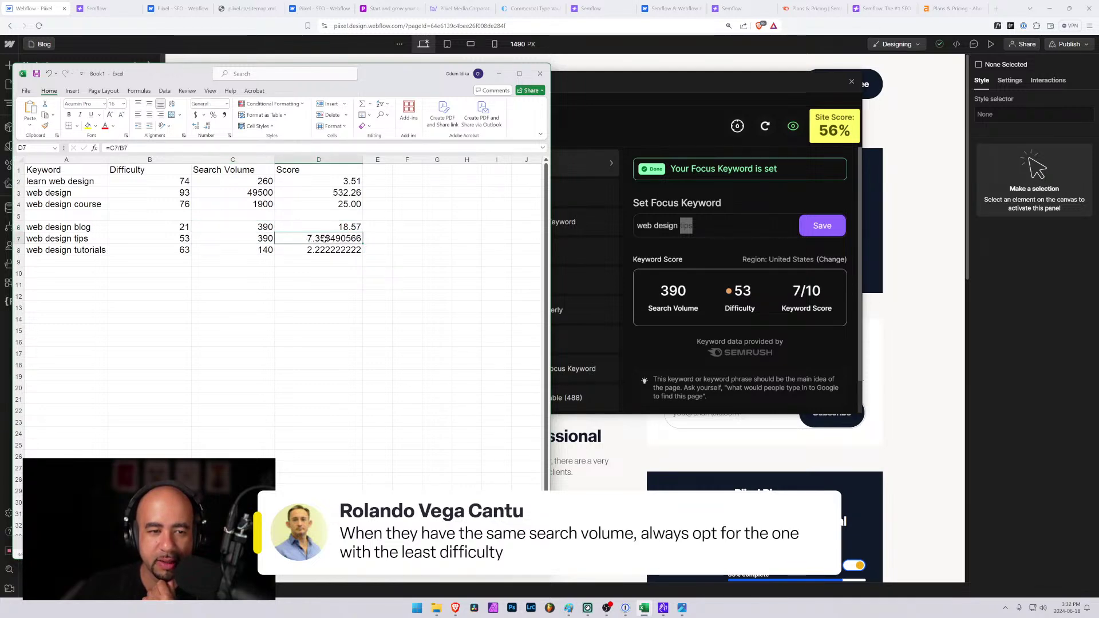
key("shift+Left")
key("shift+Left")
key("shift+Left")
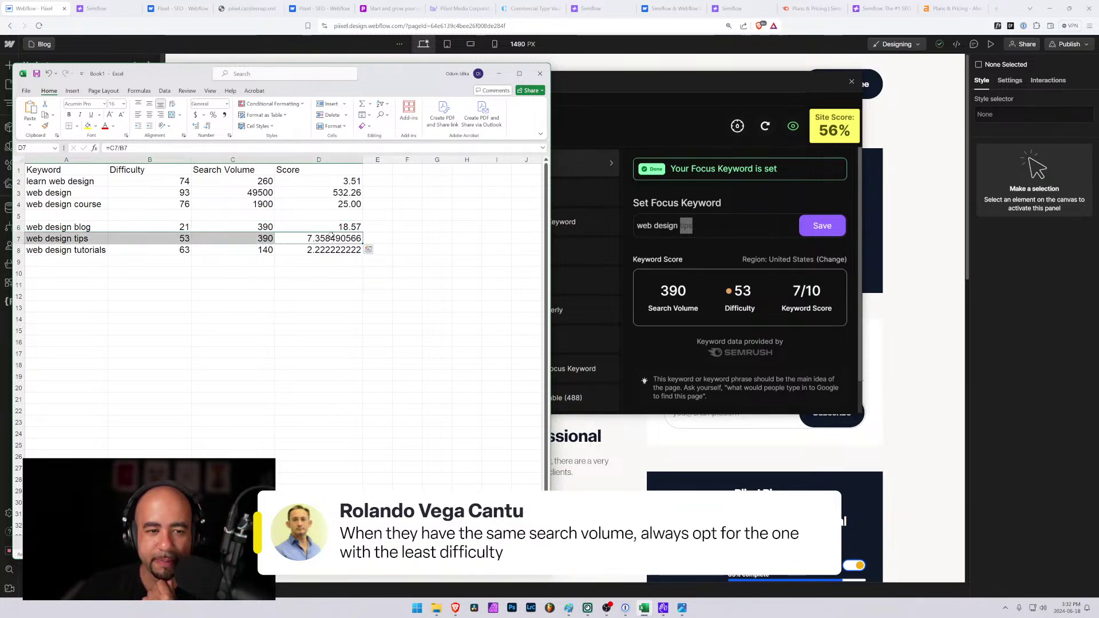
left_click_drag(336, 228, 170, 229)
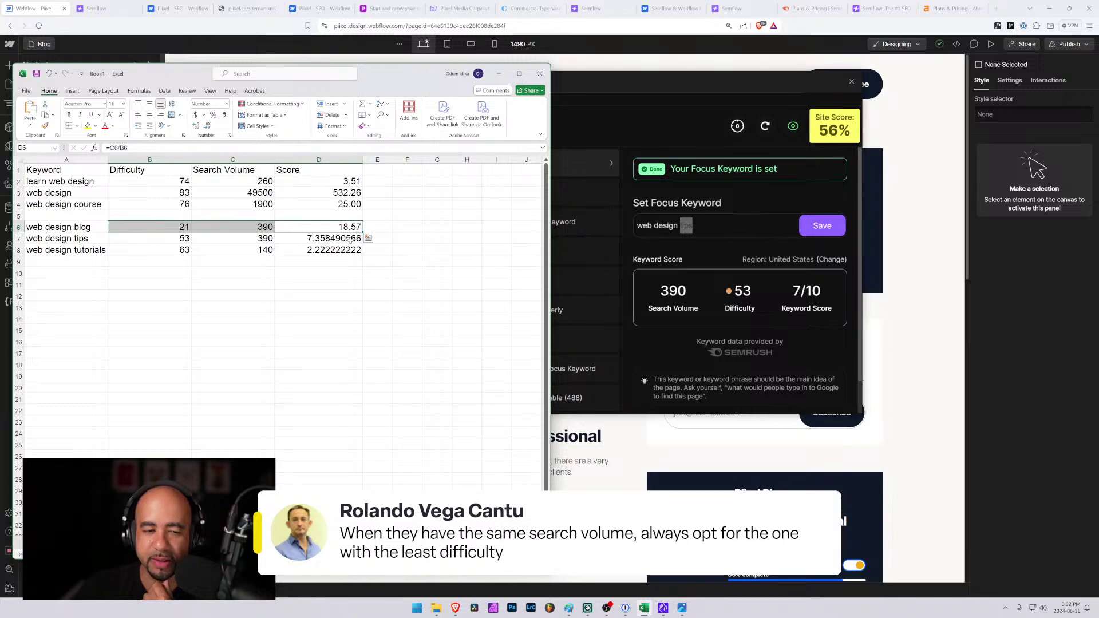
left_click_drag(348, 239, 305, 238)
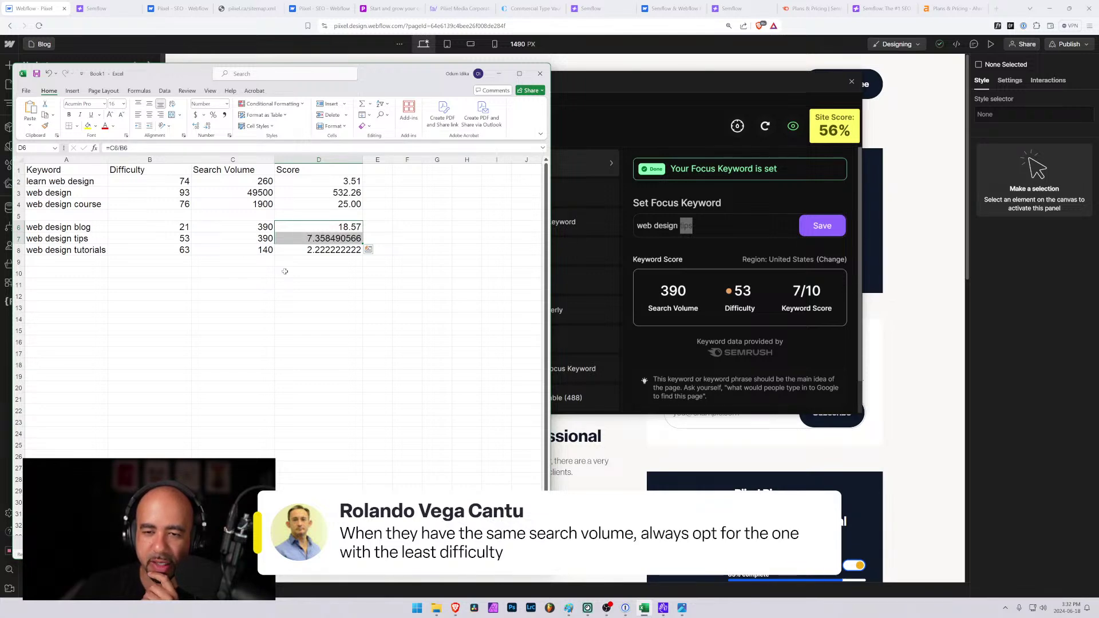
Back in Semflow, set the Blog page's focus keyword to "web design blog" and save it.
left_click(703, 292)
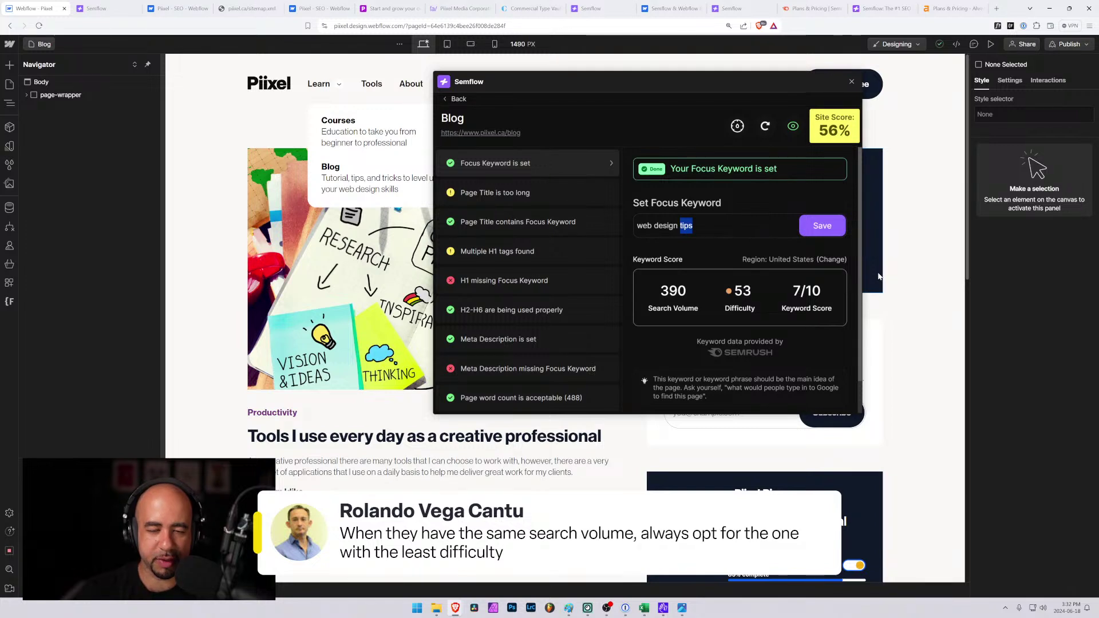
type("blog")
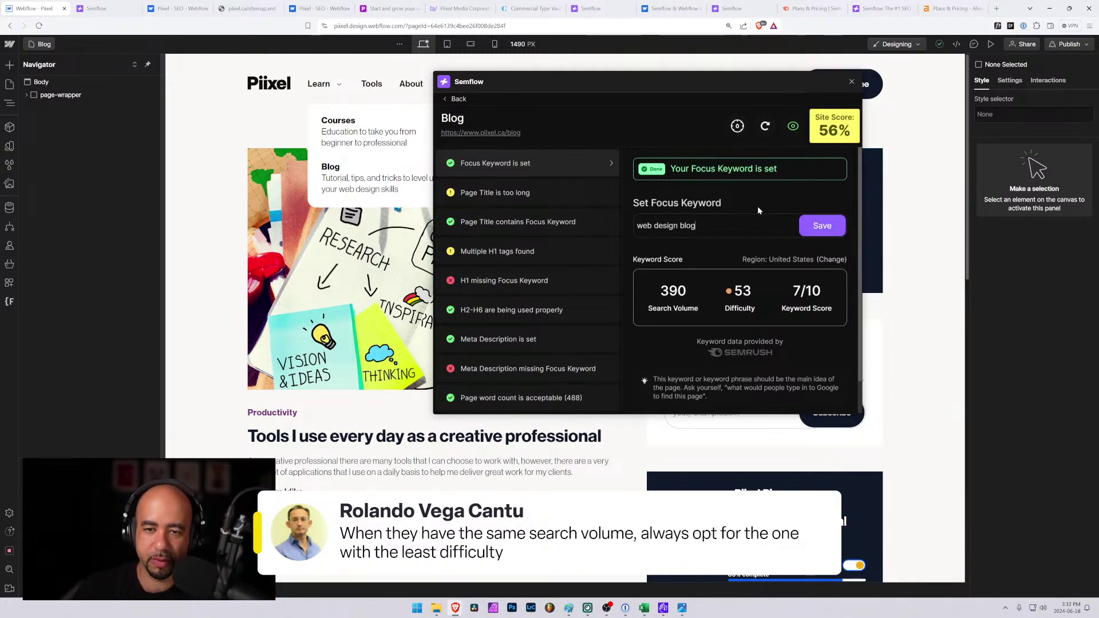
left_click(833, 221)
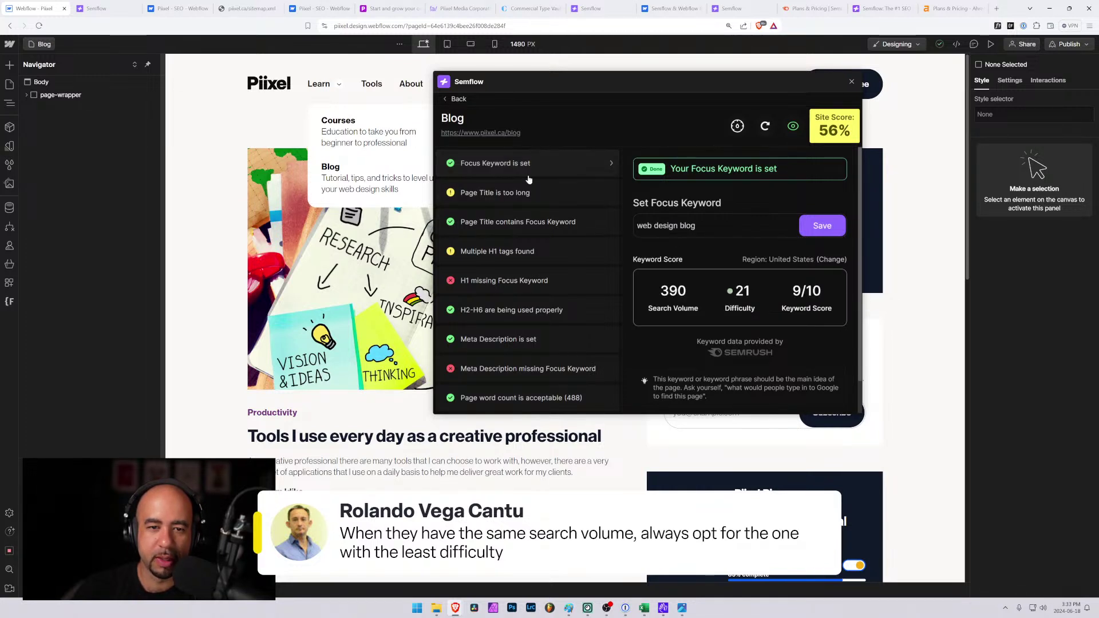
Show Semflow's "Page Title is too long" check and open the Blog page's SEO settings in Webflow beside it.
left_click(548, 197)
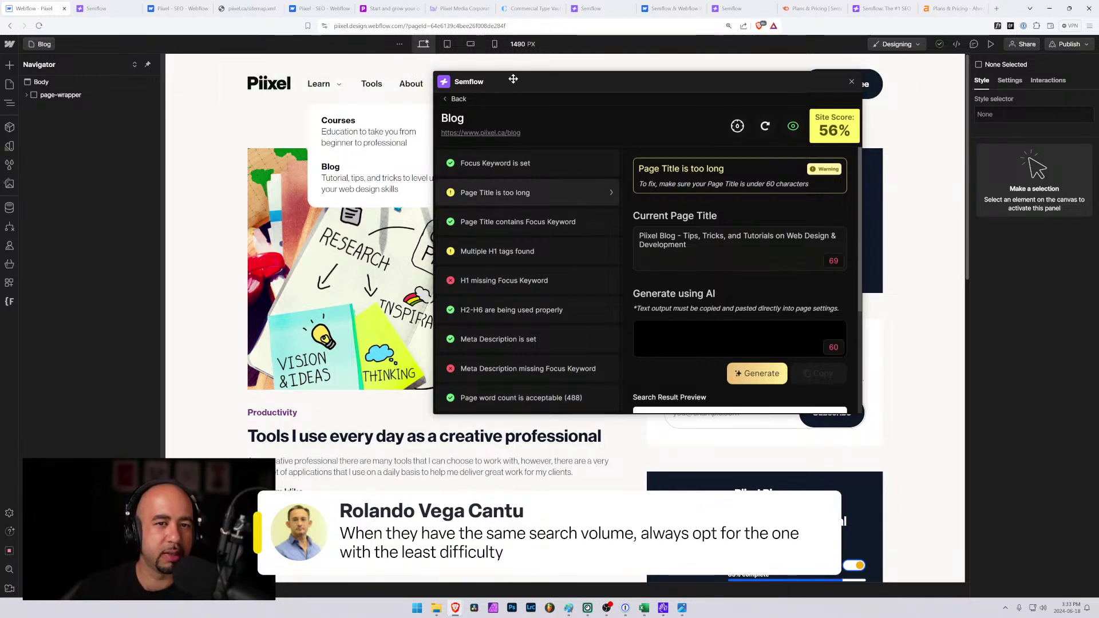
left_click_drag(518, 86, 585, 90)
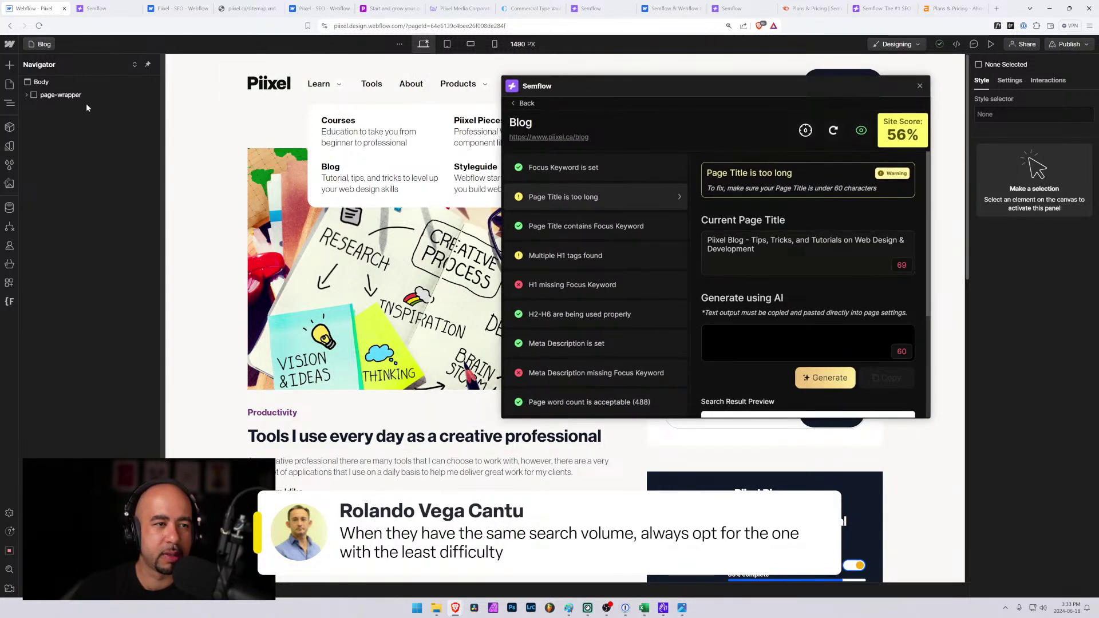
left_click(9, 207)
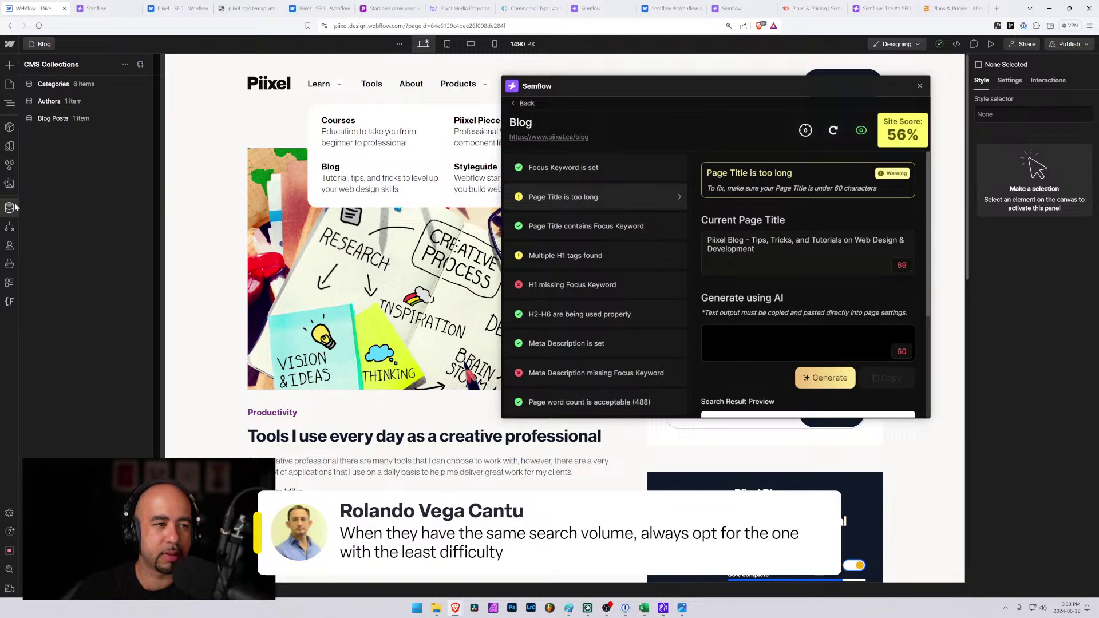
left_click(9, 84)
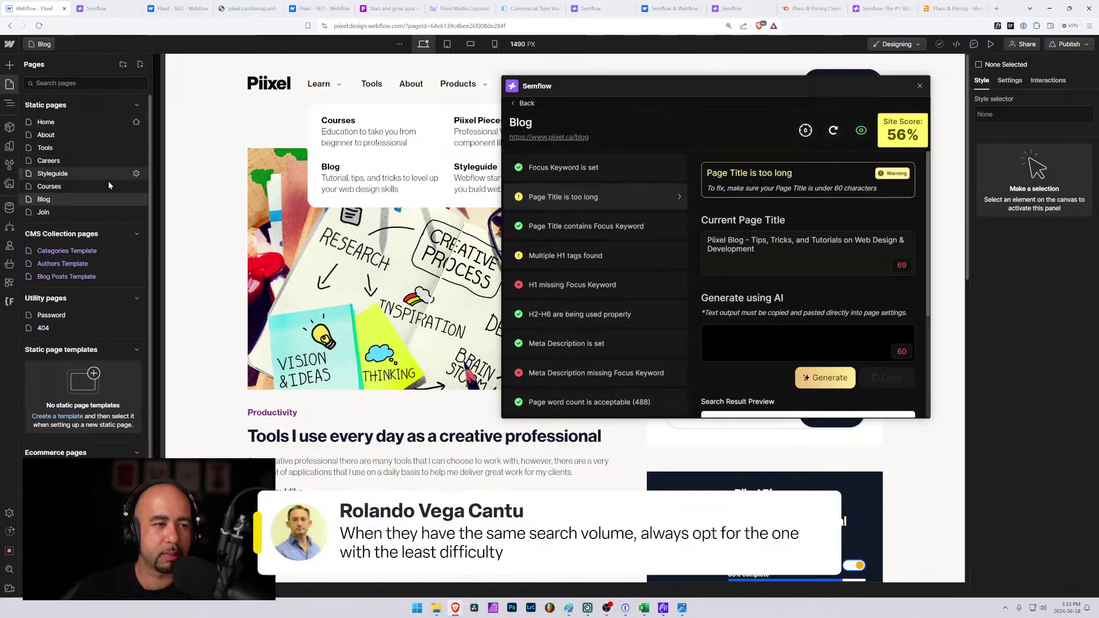
left_click(136, 200)
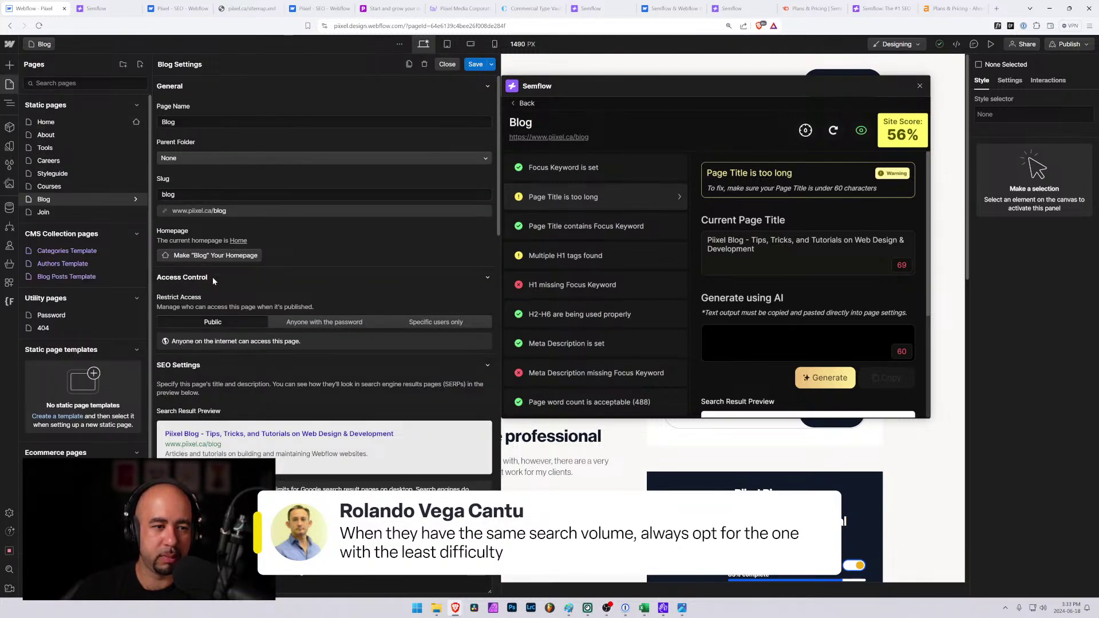
scroll(235, 394, "down", 3)
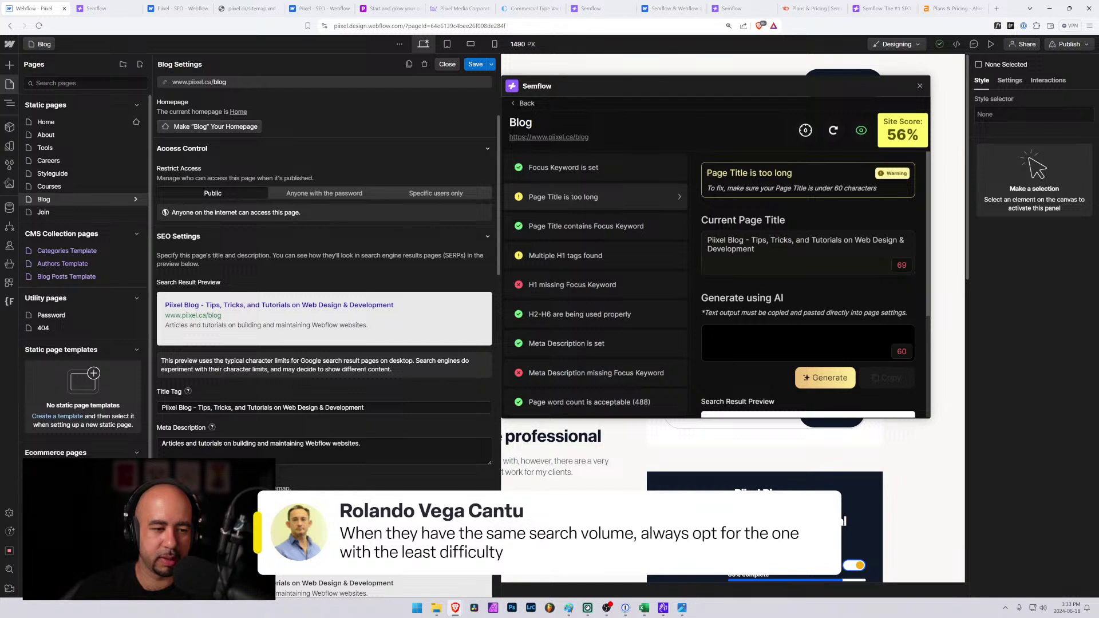
Replace "Piixel" with "Web Design" at the start of the Blog page's title tag.
double_click(170, 408)
type("W")
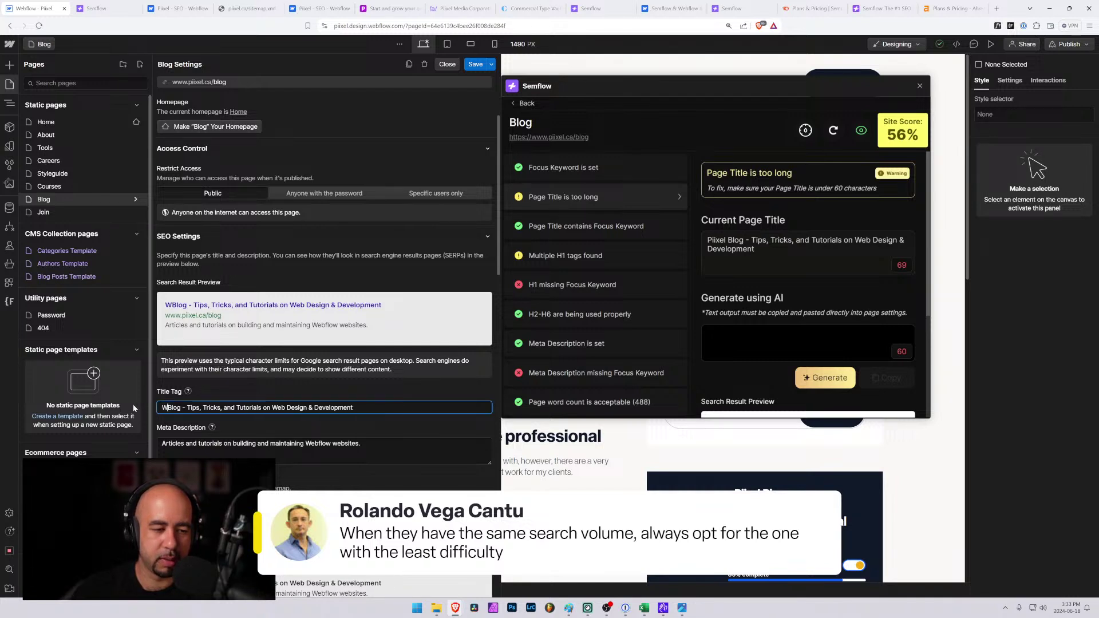
type("eb Design")
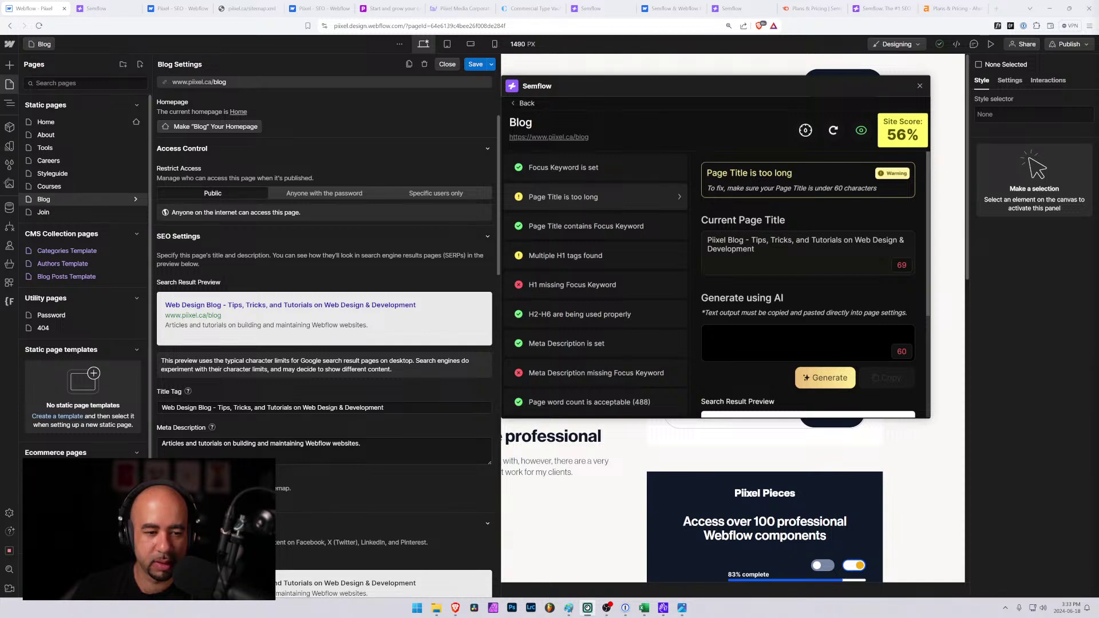
Delete the "Web Design" wording from the title tag and undo the edits back to the original "Piixel Blog" title.
left_click(266, 408)
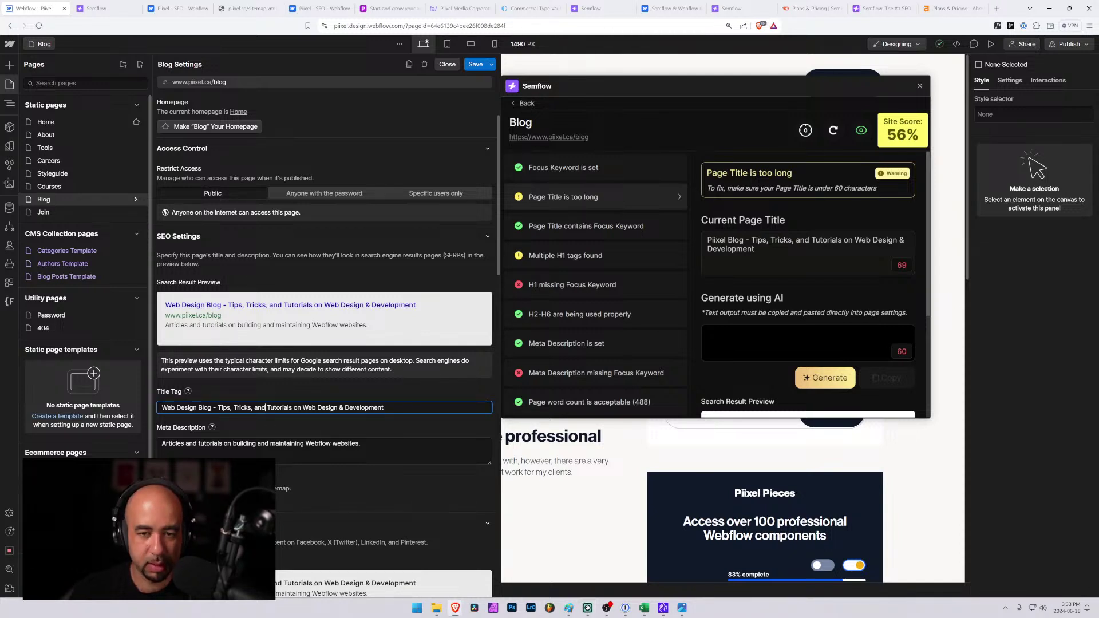
left_click(197, 408)
key("BackSpace")
key("BackSpace")
key("BackSpace")
key("BackSpace")
key("BackSpace")
key("BackSpace")
key("BackSpace")
key("BackSpace")
key("BackSpace")
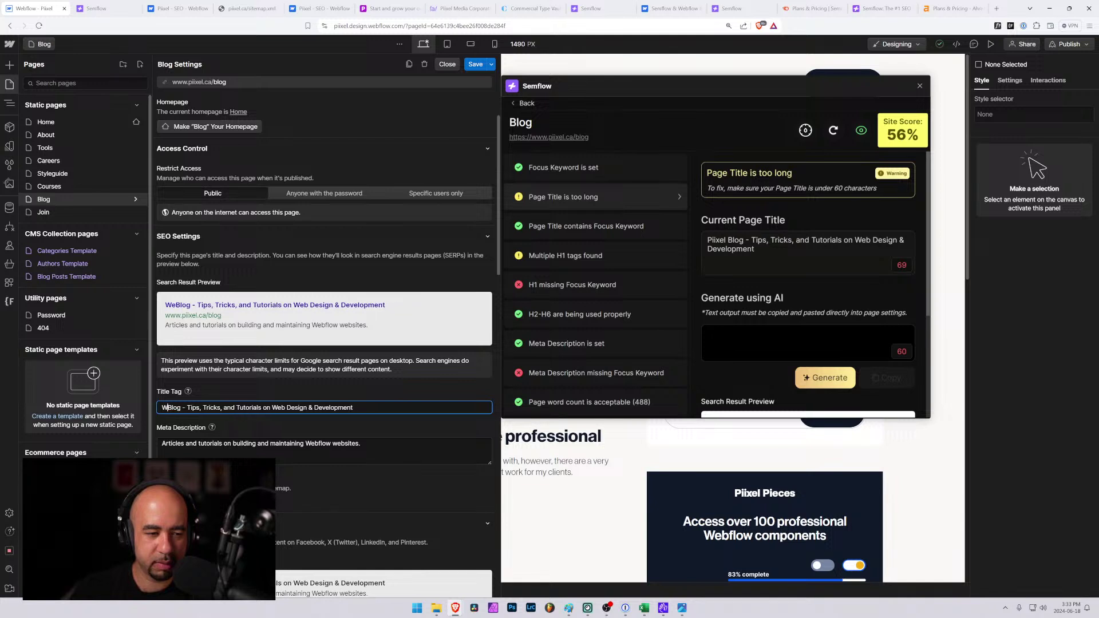
key("ctrl+z")
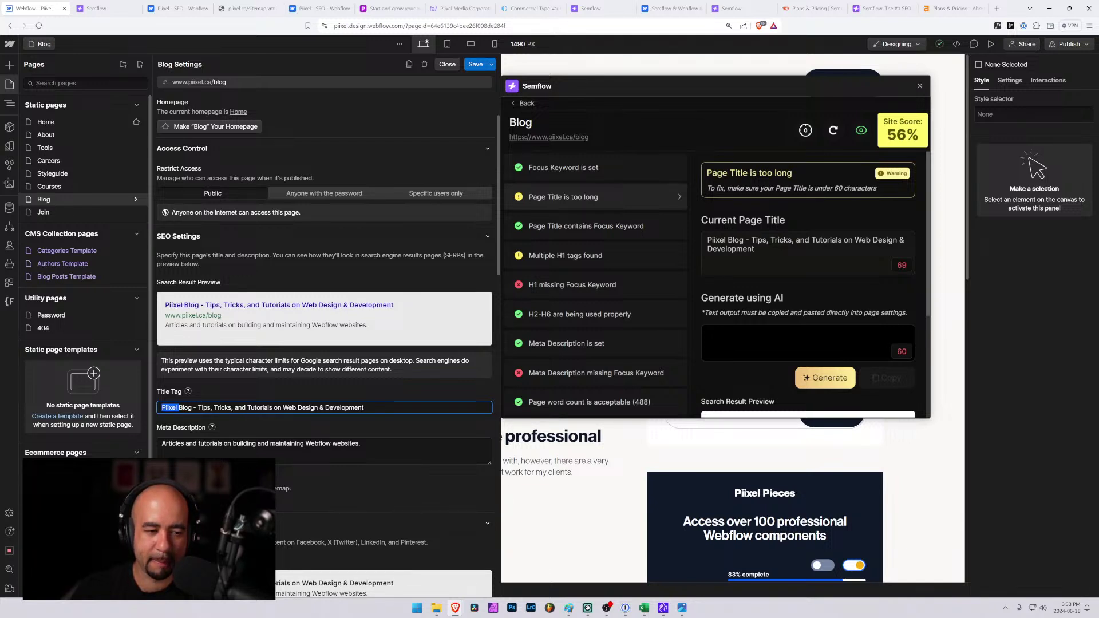
Change the title tag to "Web Design Blog - Tips, Tricks, and Tutorials on Web Design & Development".
type("Web Design")
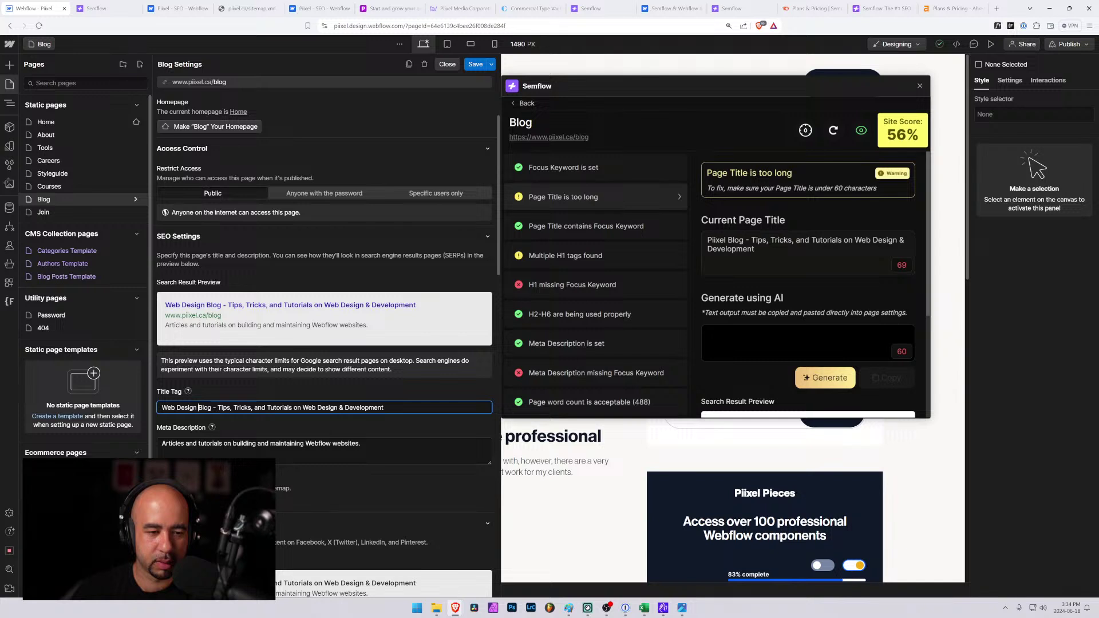
left_click_drag(292, 407, 231, 408)
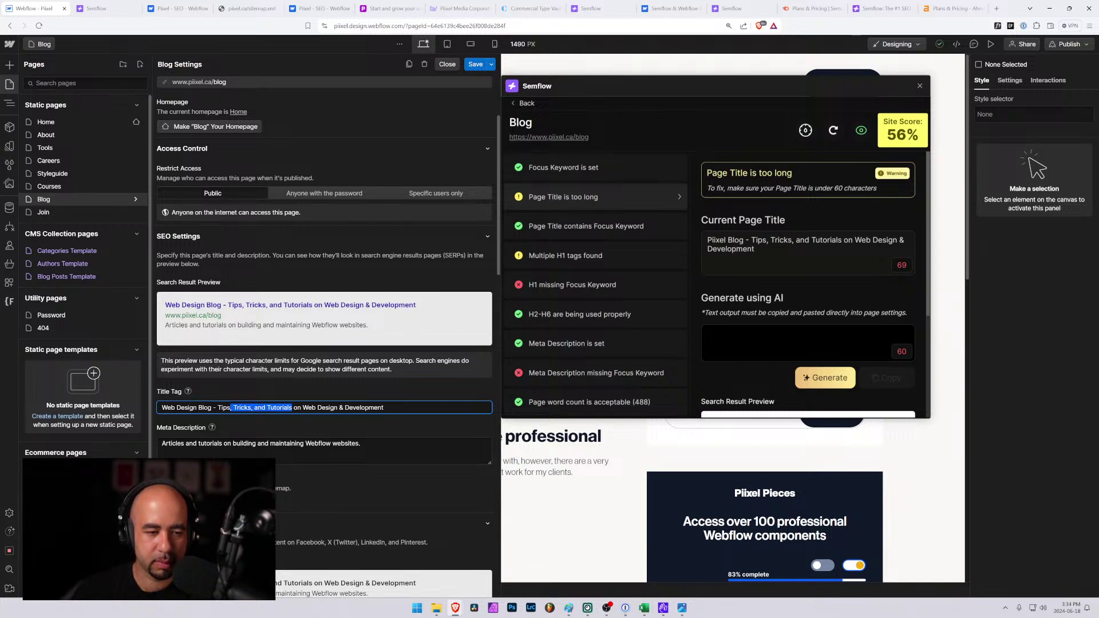
left_click(232, 408)
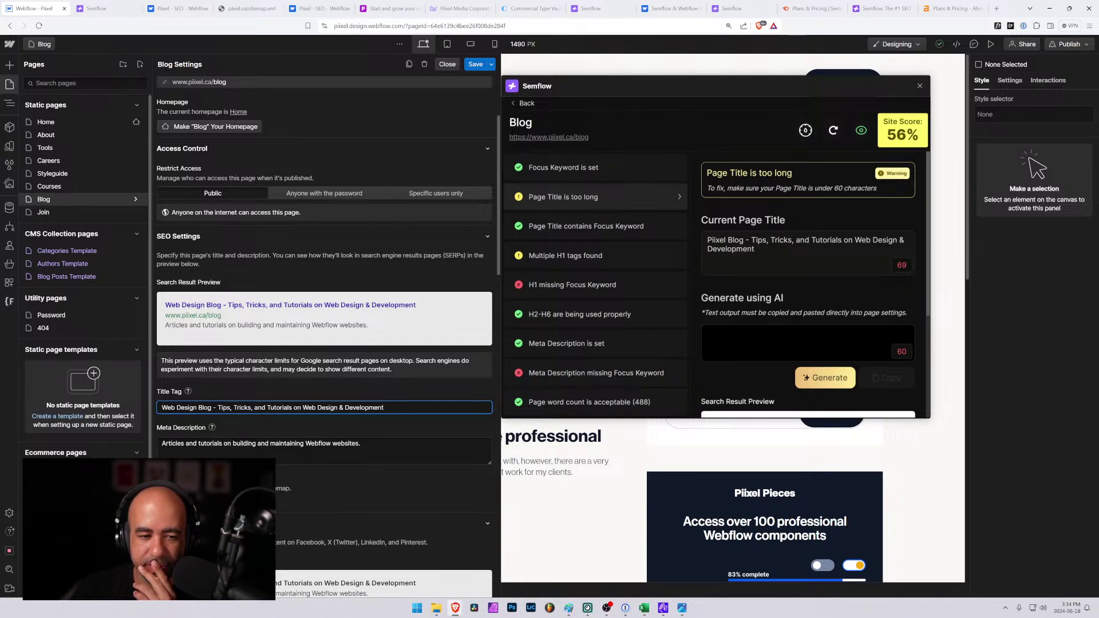
Shorten the Blog page's title tag to "Web Design Blog - Tips, Tricks, and Tutorials on Web Design".
key("ctrl+shift+Left")
key("ctrl+shift+Left")
key("BackSpace")
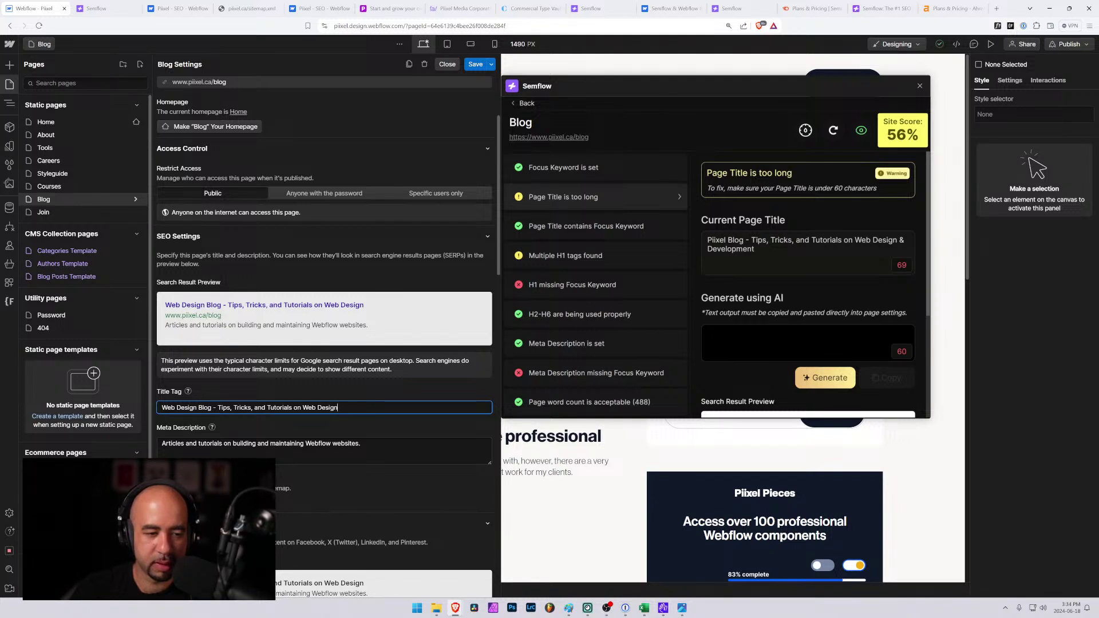
left_click(184, 443)
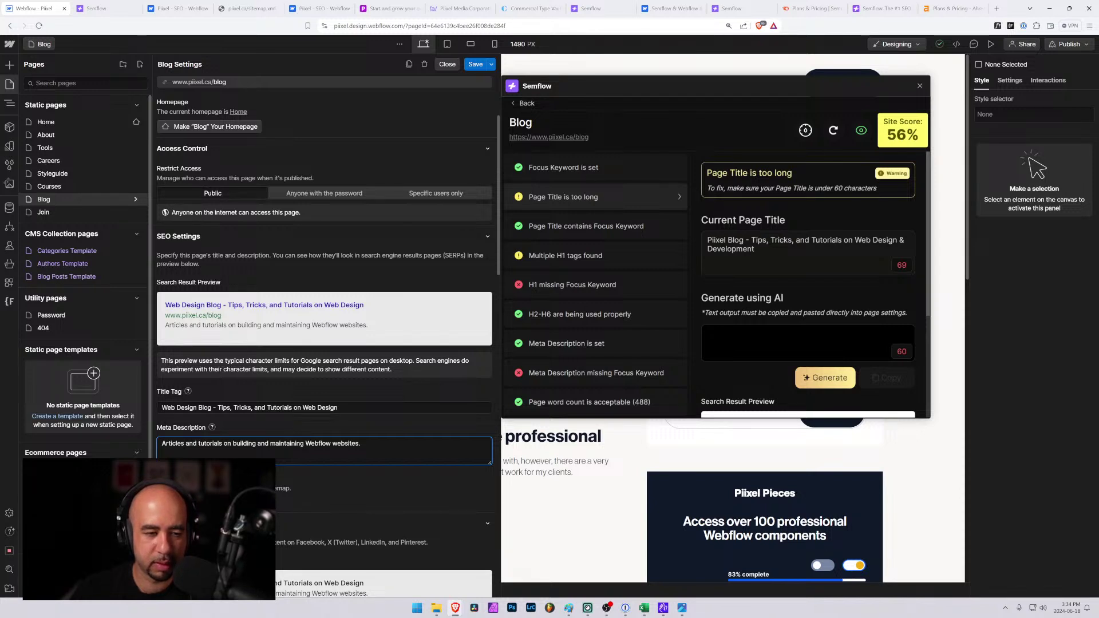
left_click(360, 444)
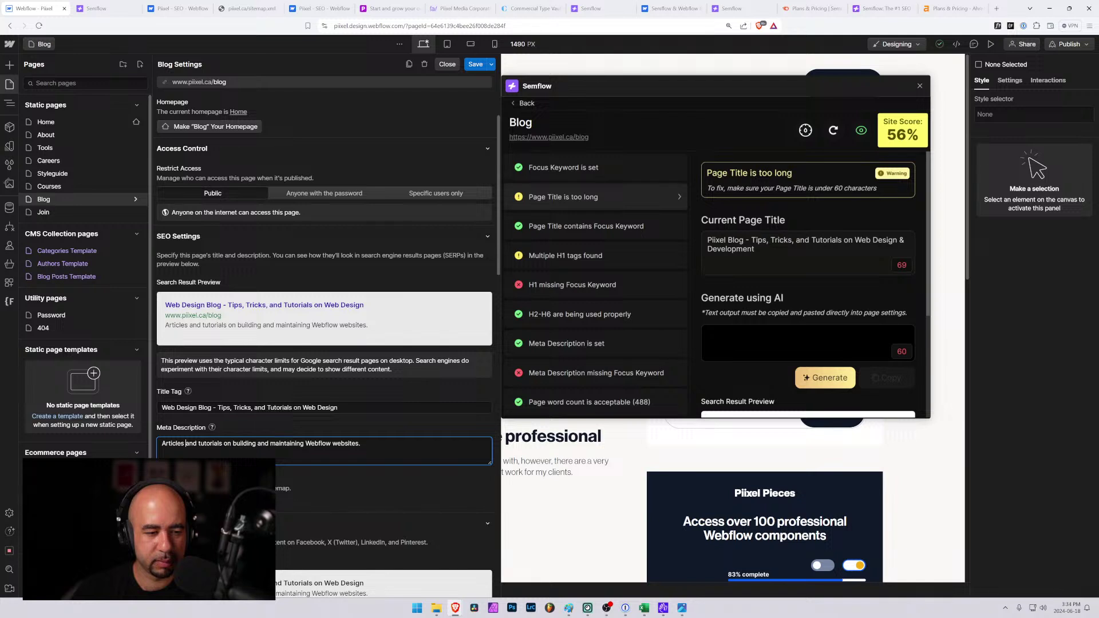
left_click_drag(186, 444, 198, 444)
key("BackSpace")
key("BackSpace")
key("BackSpace")
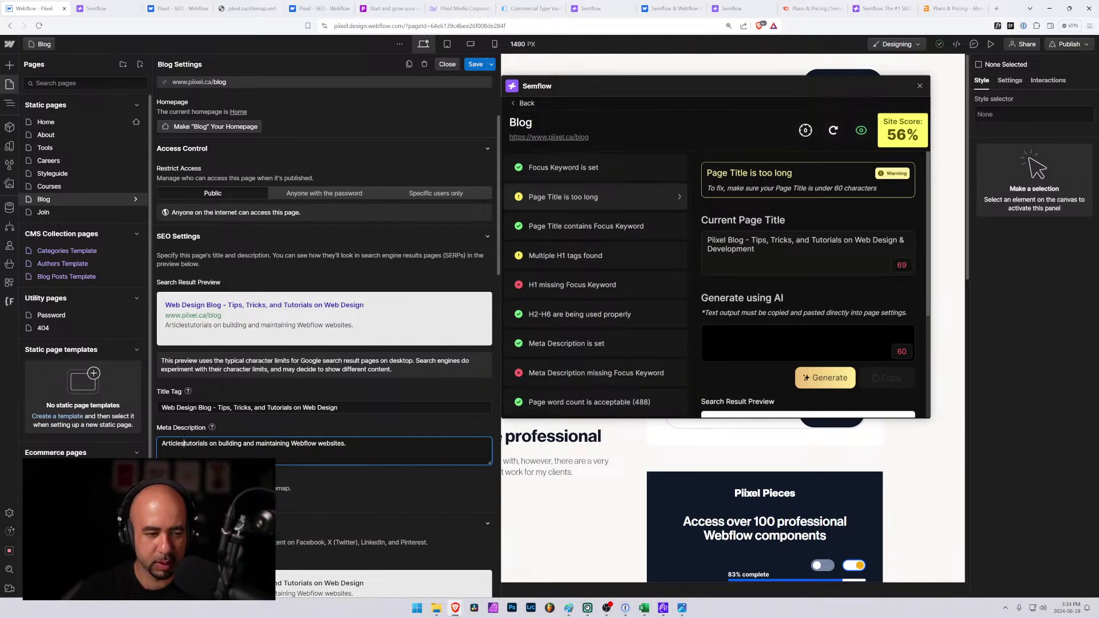
type(",")
key("BackSpace")
type("and")
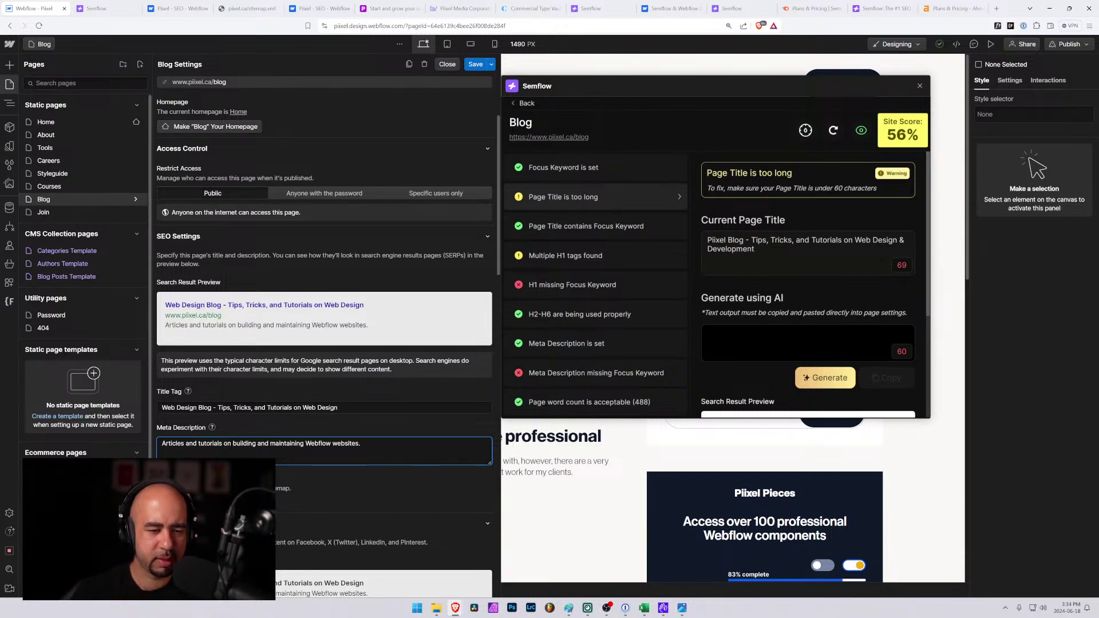
Insert "web design, web development, and" before "building" in the Blog page's meta description.
type("web design, ")
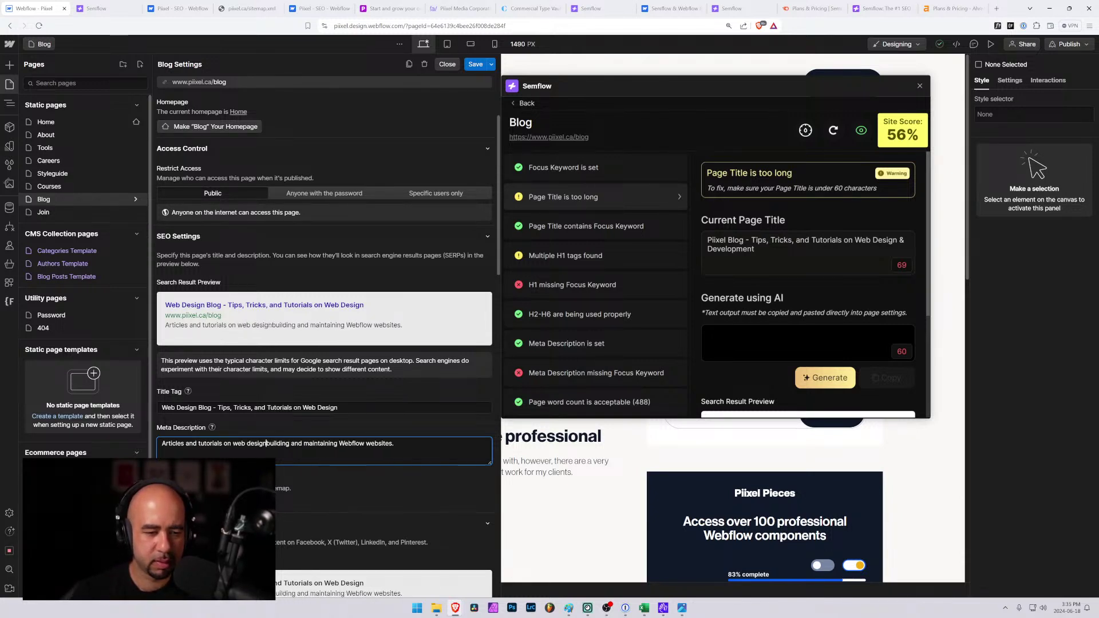
type("web deve")
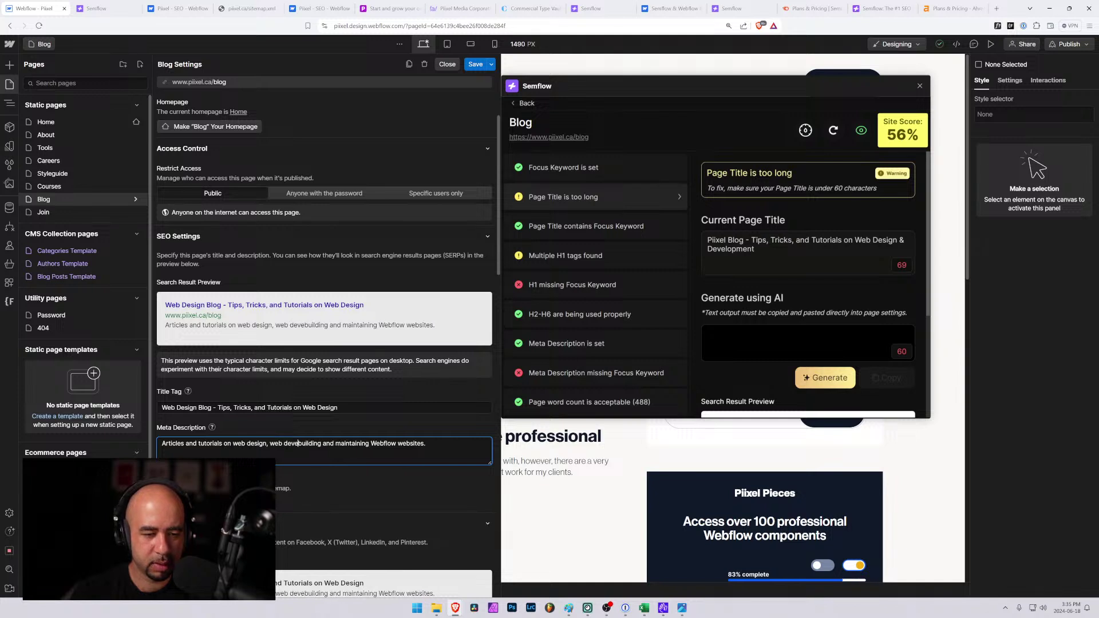
type("lopment")
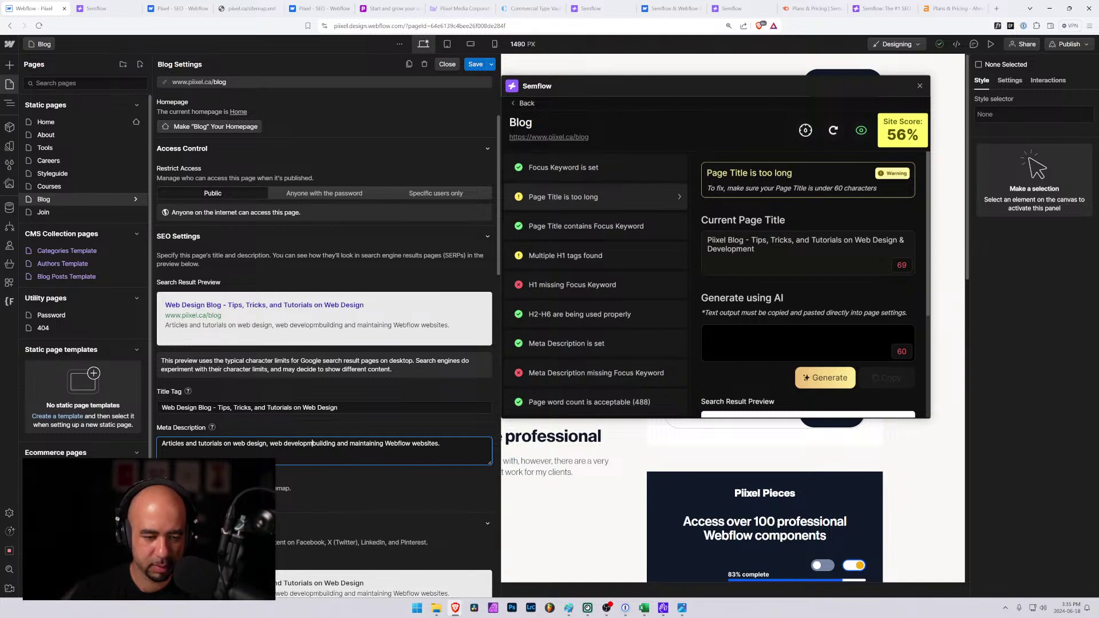
type(", and")
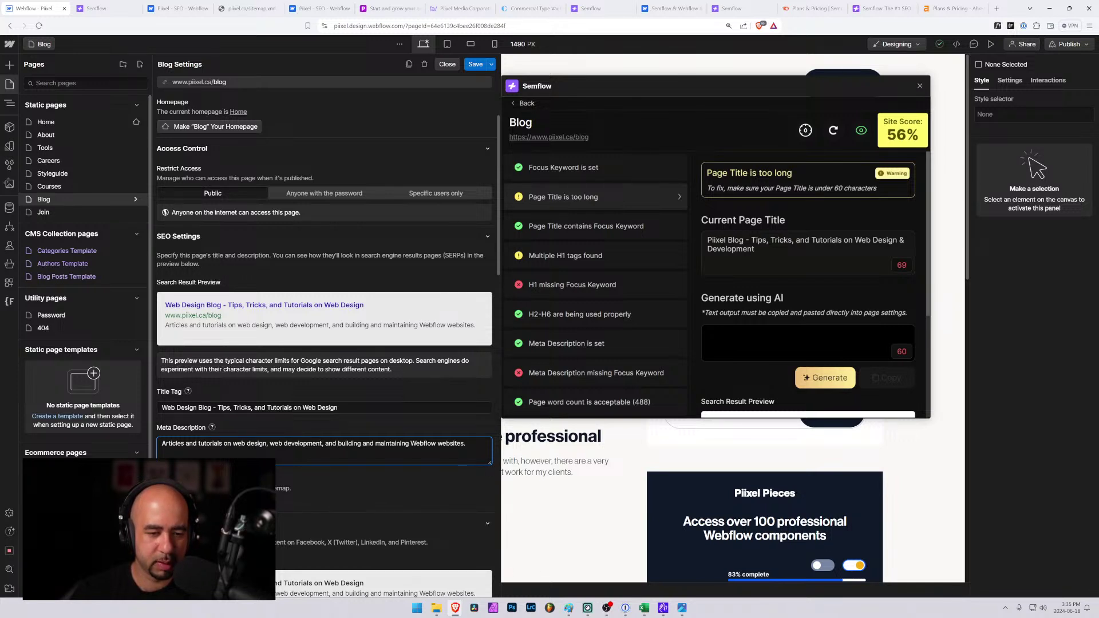
Replace the "and" between "building" and "maintaining" in the meta description with "&" and save the page settings.
double_click(368, 444)
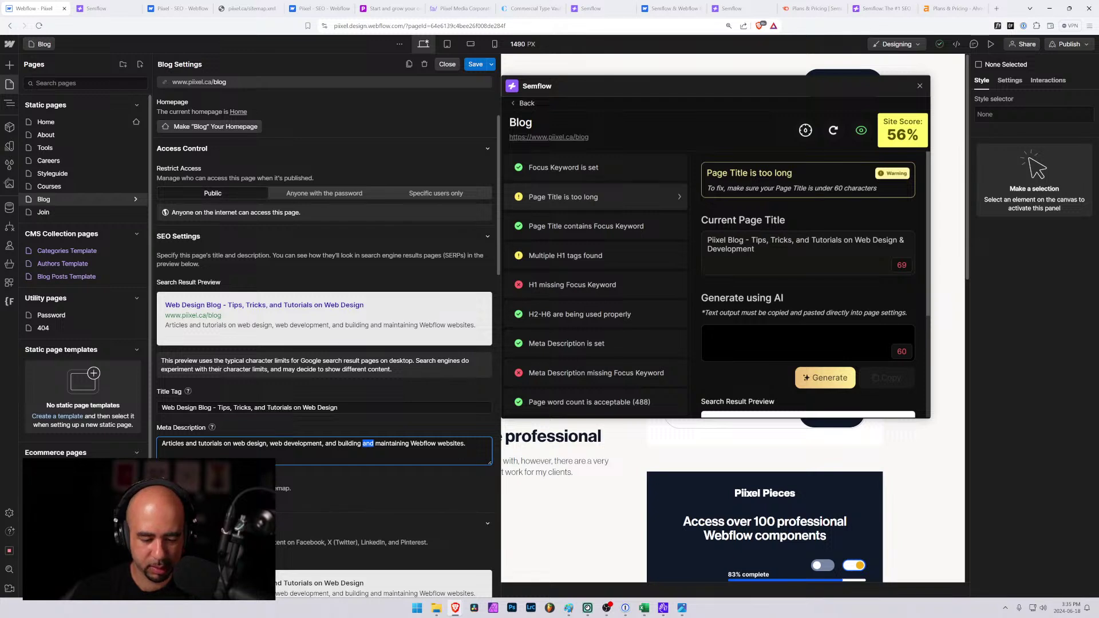
type("&")
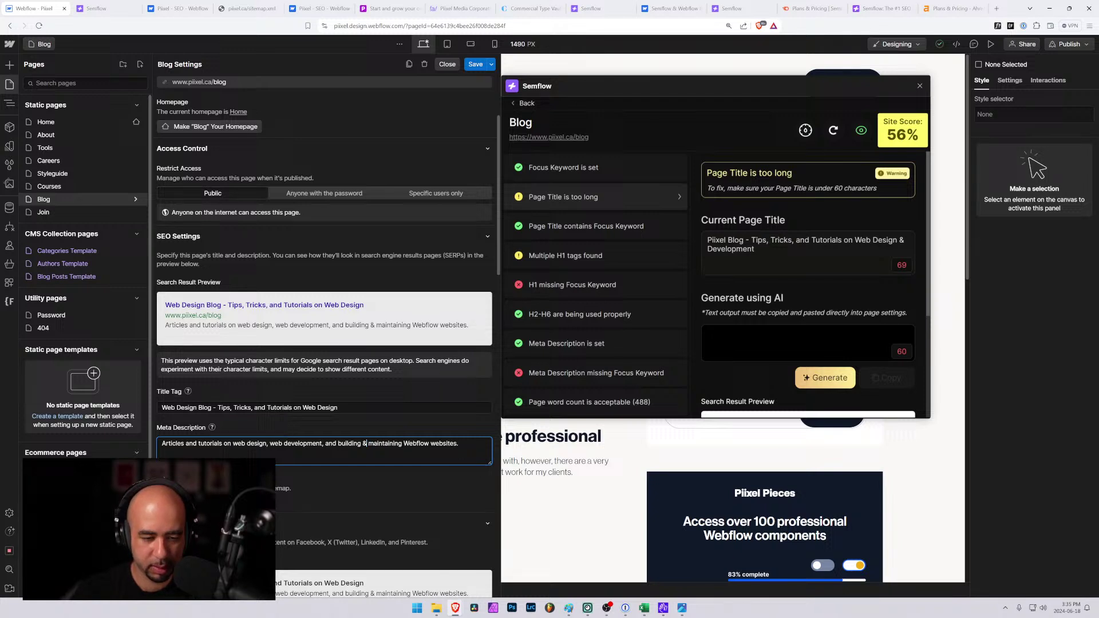
left_click(444, 429)
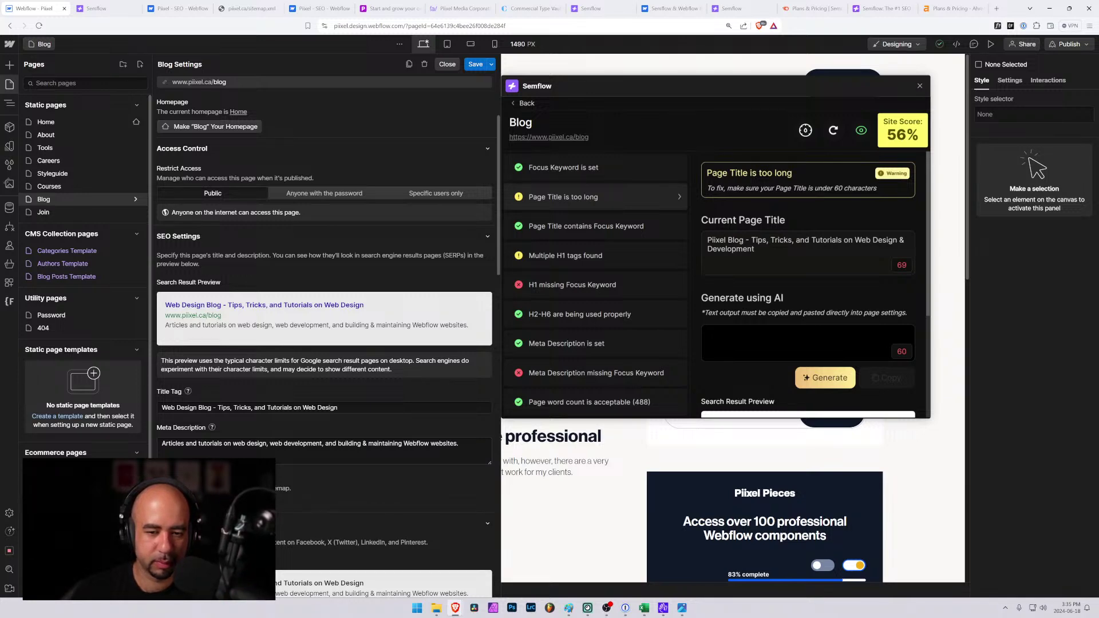
left_click(458, 444)
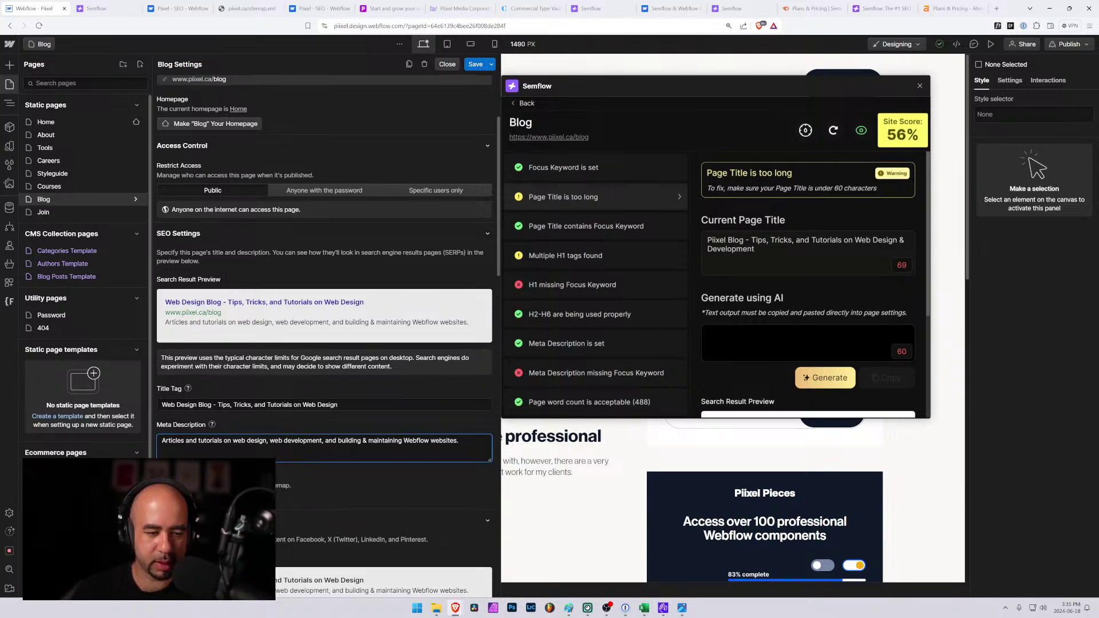
scroll(459, 443, "down", 3)
scroll(266, 458, "up", 3)
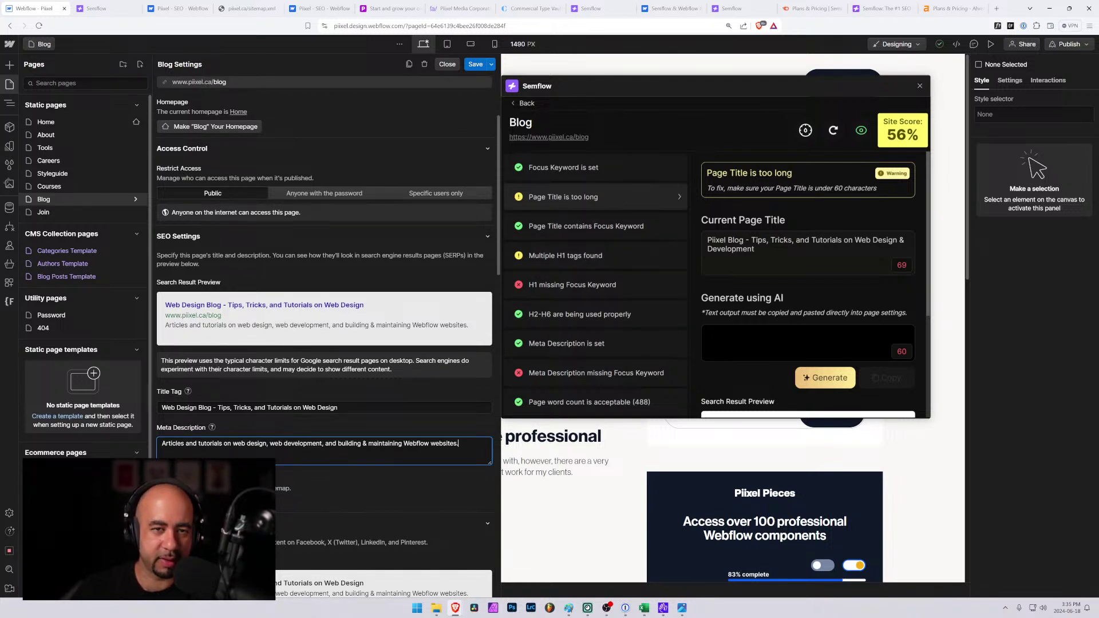
key("ctrl+s")
Open Semflow's "Multiple H1 tags found" check and inspect the heading tag of the featured post's title on the Blog page.
left_click(589, 263)
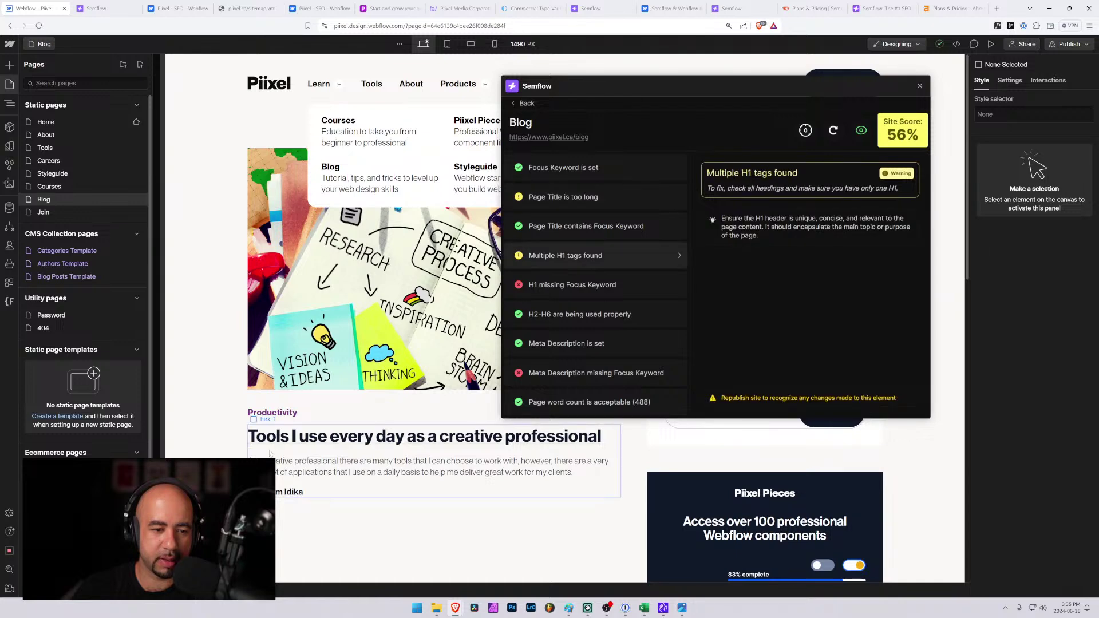
left_click(290, 441)
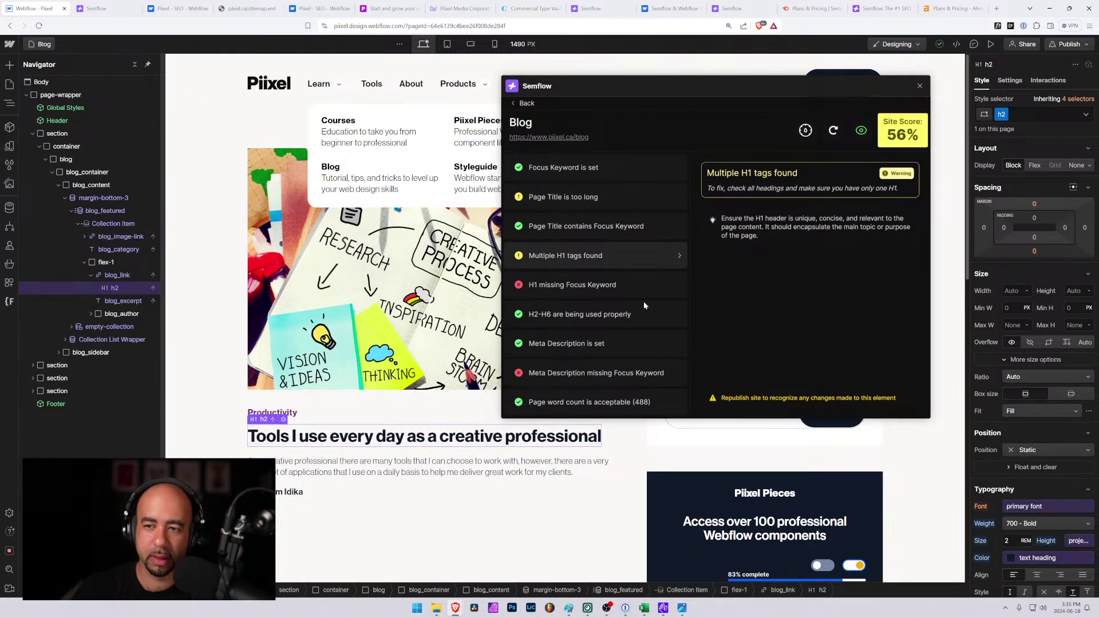
left_click_drag(800, 86, 768, 190)
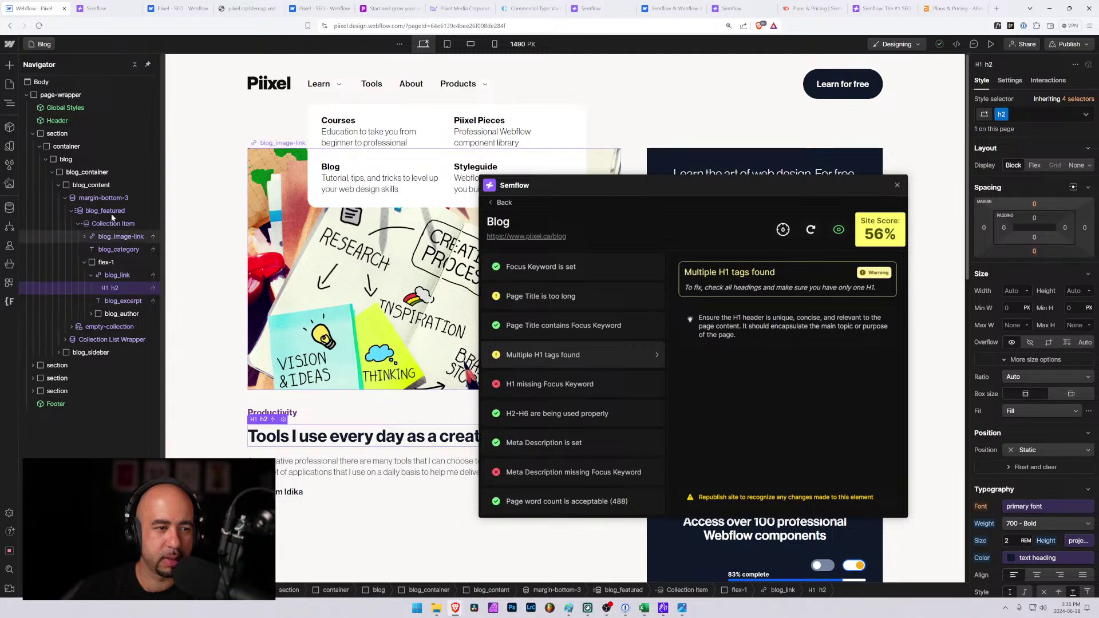
scroll(391, 267, "down", 6)
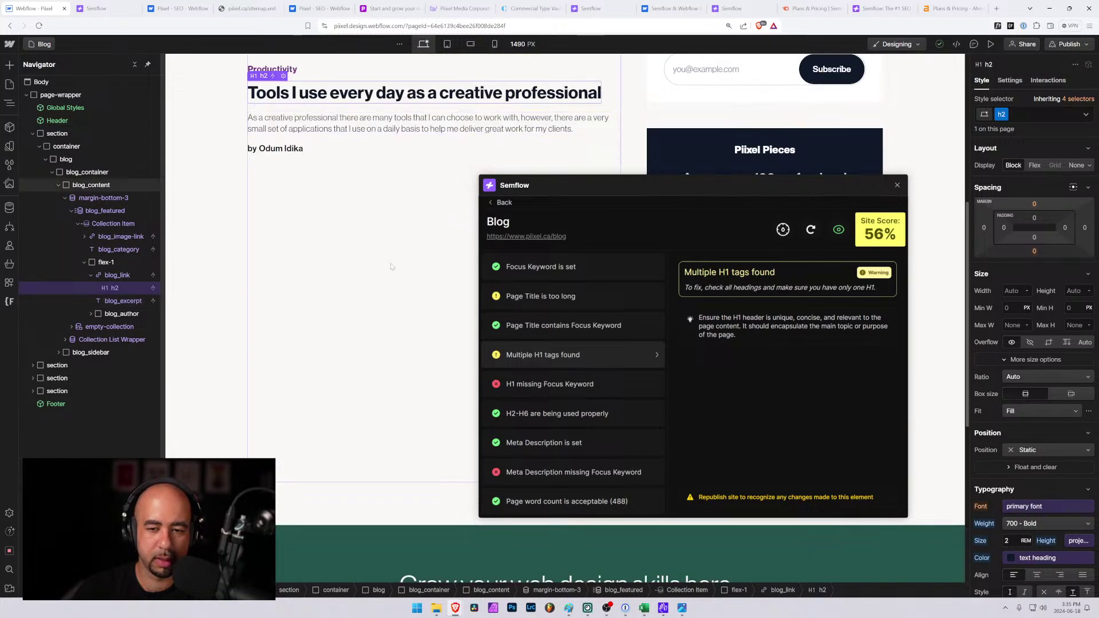
left_click_drag(650, 188, 549, 158)
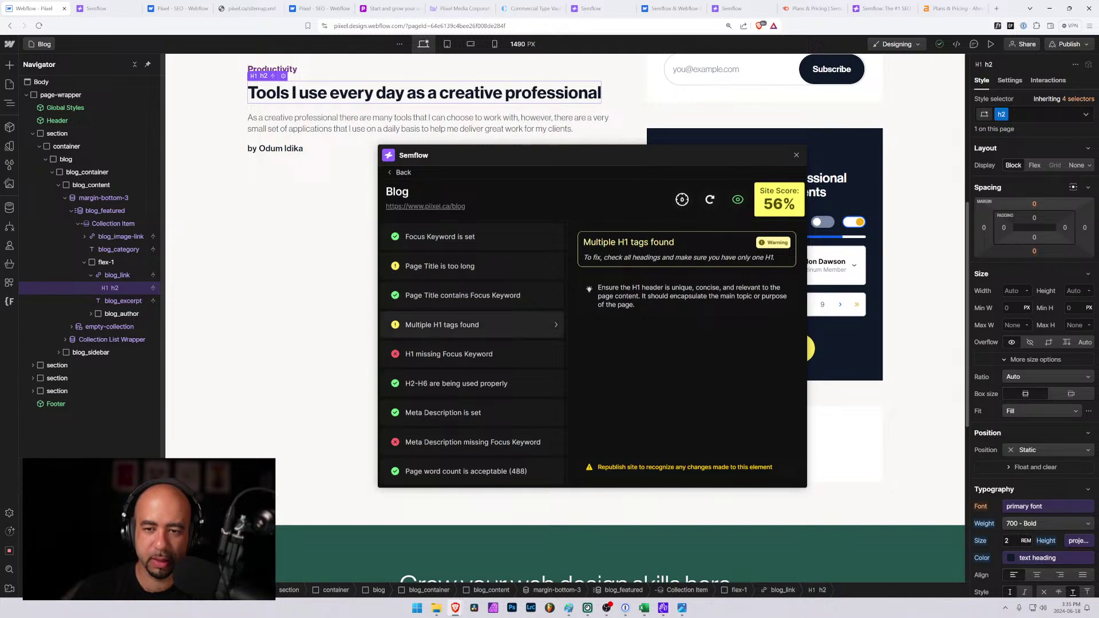
left_click(320, 195)
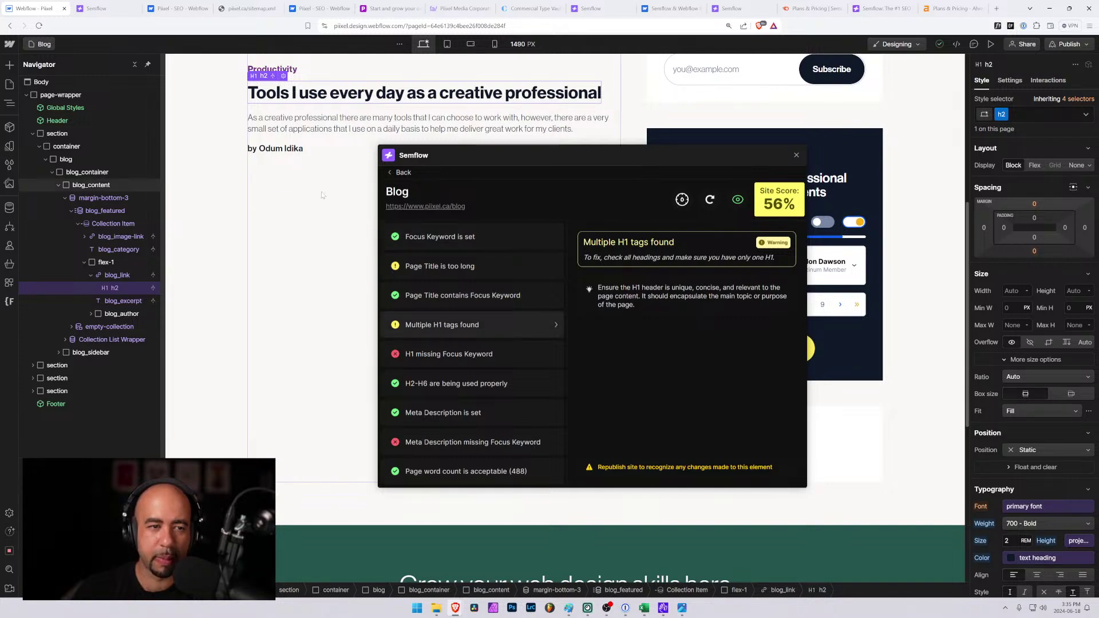
left_click(277, 93)
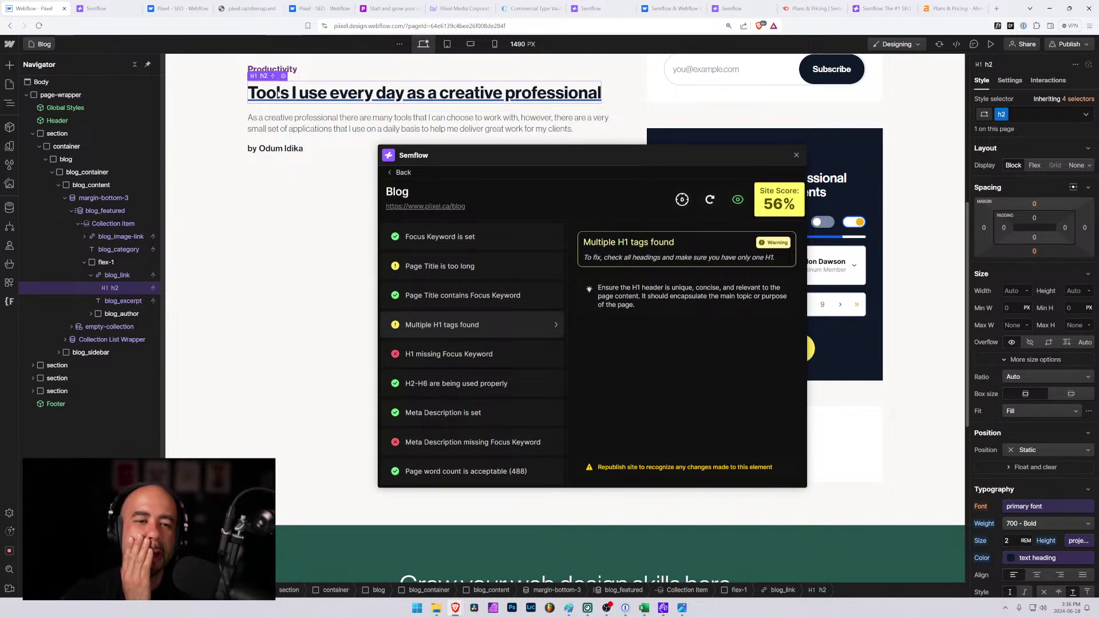
scroll(286, 131, "up", 3)
scroll(286, 130, "up", 4)
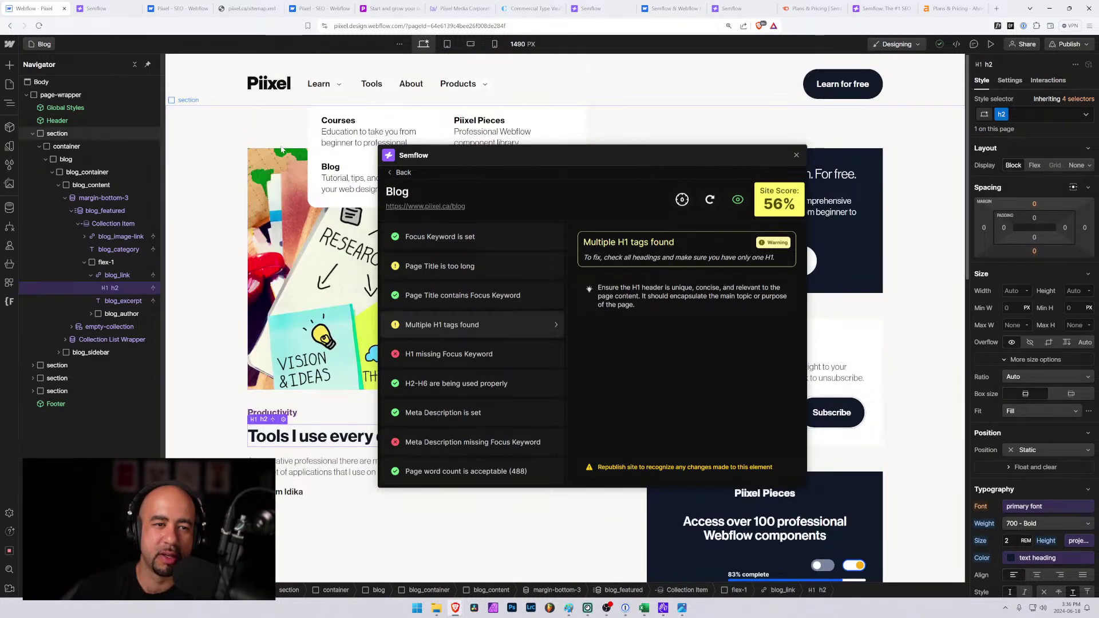
scroll(274, 172, "down", 3)
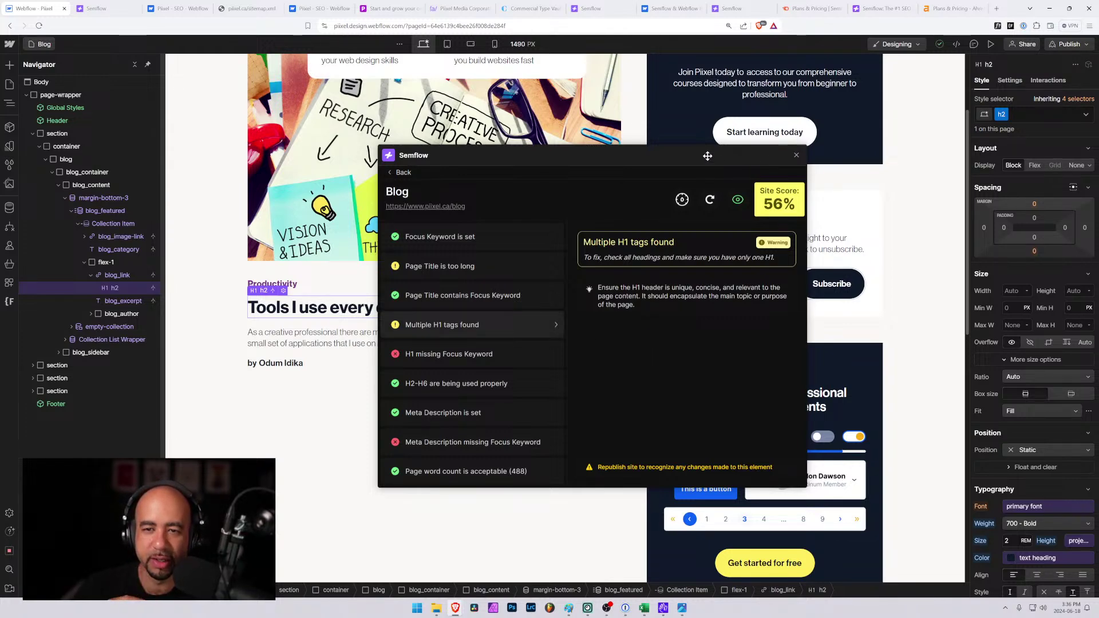
Close Semflow and change the featured post's title "Tools I use every day as a creative professional" to heading level 2.
left_click_drag(707, 156, 808, 176)
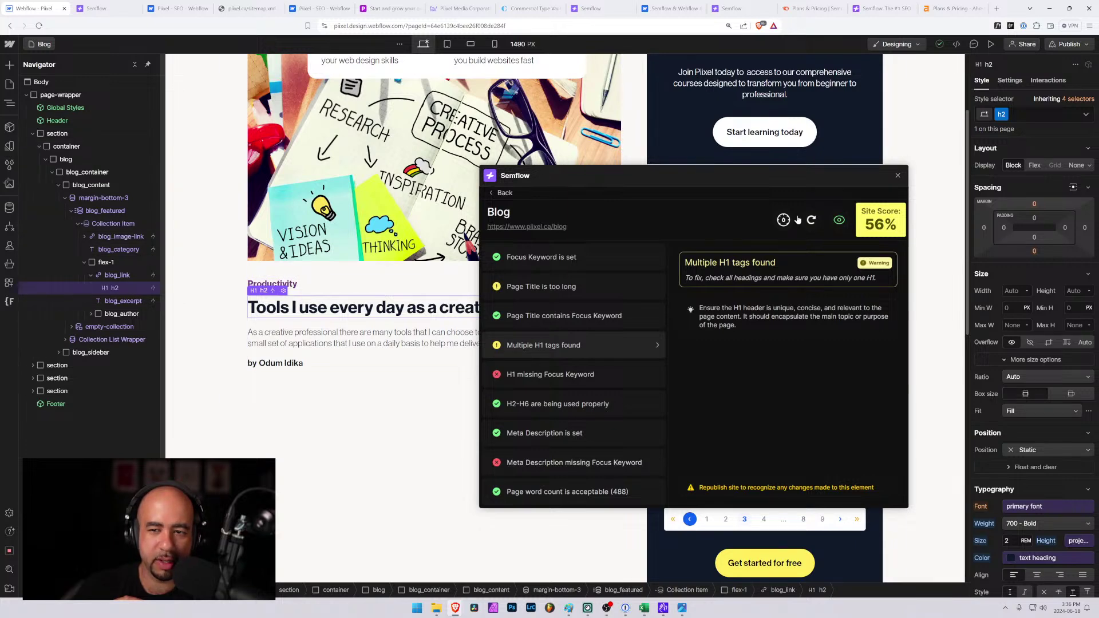
left_click(898, 175)
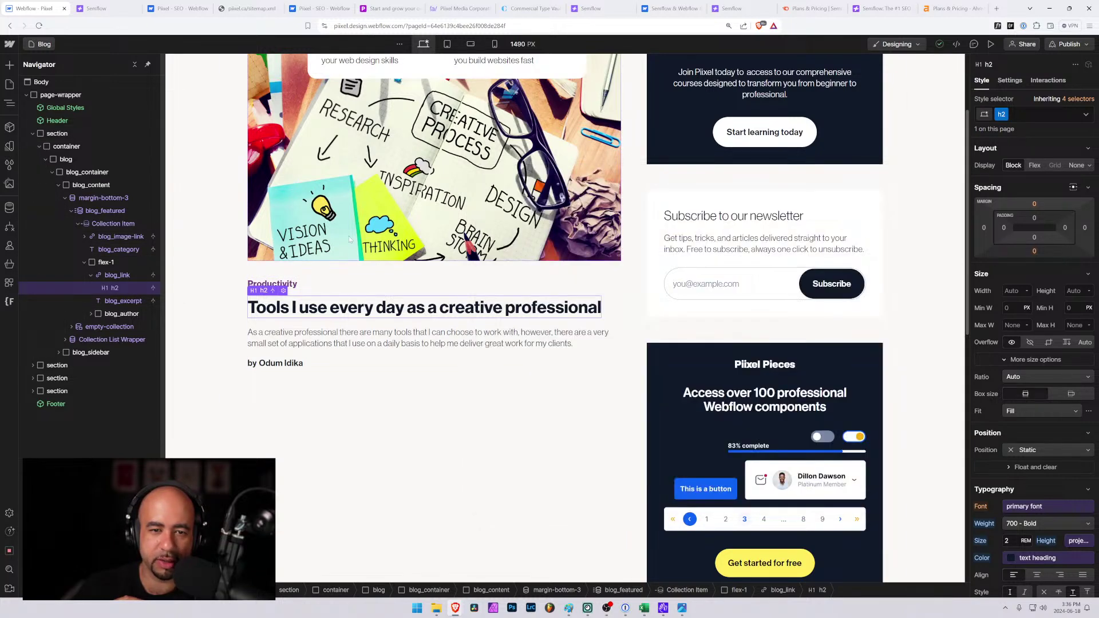
left_click(283, 291)
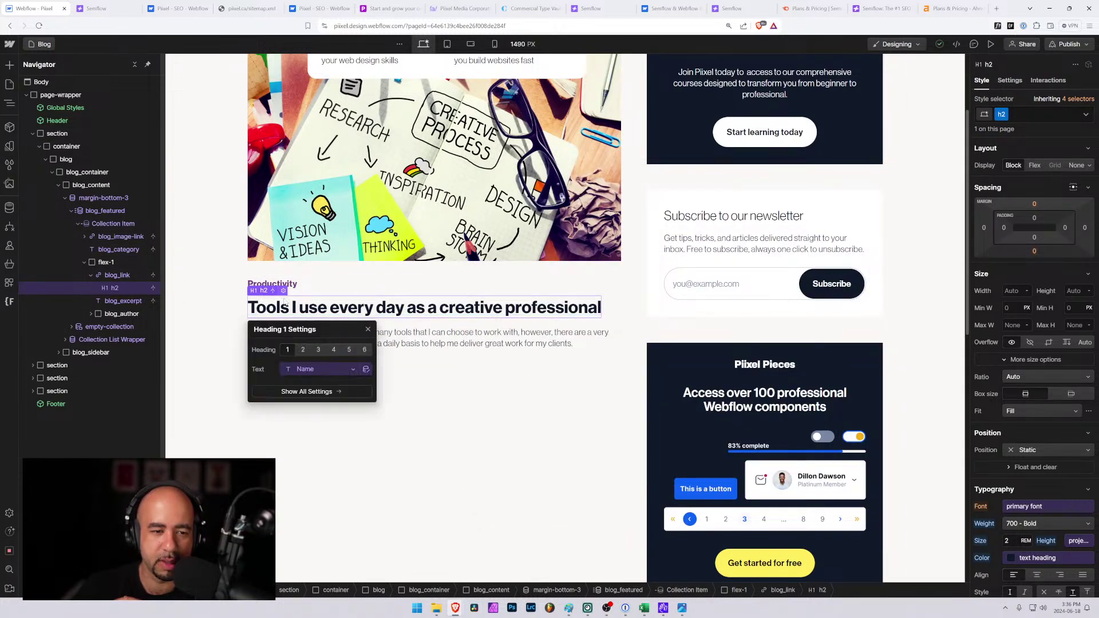
left_click(302, 350)
left_click(466, 385)
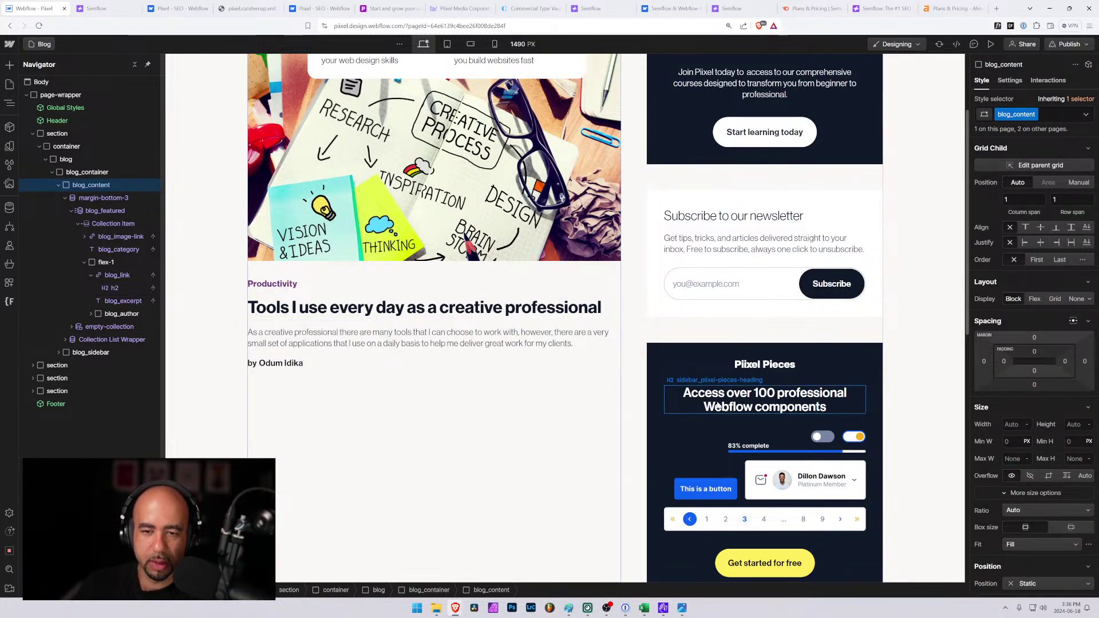
Check the heading levels of the sidebar's "Learn the art of web design. For free." heading and the featured post's title.
scroll(718, 406, "up", 2)
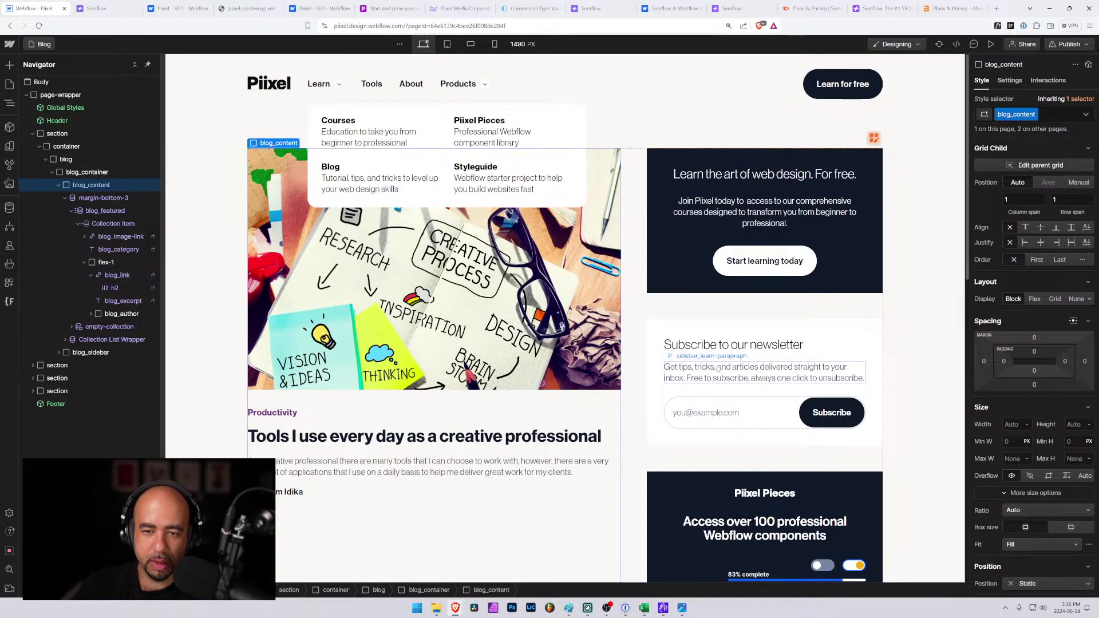
left_click(714, 179)
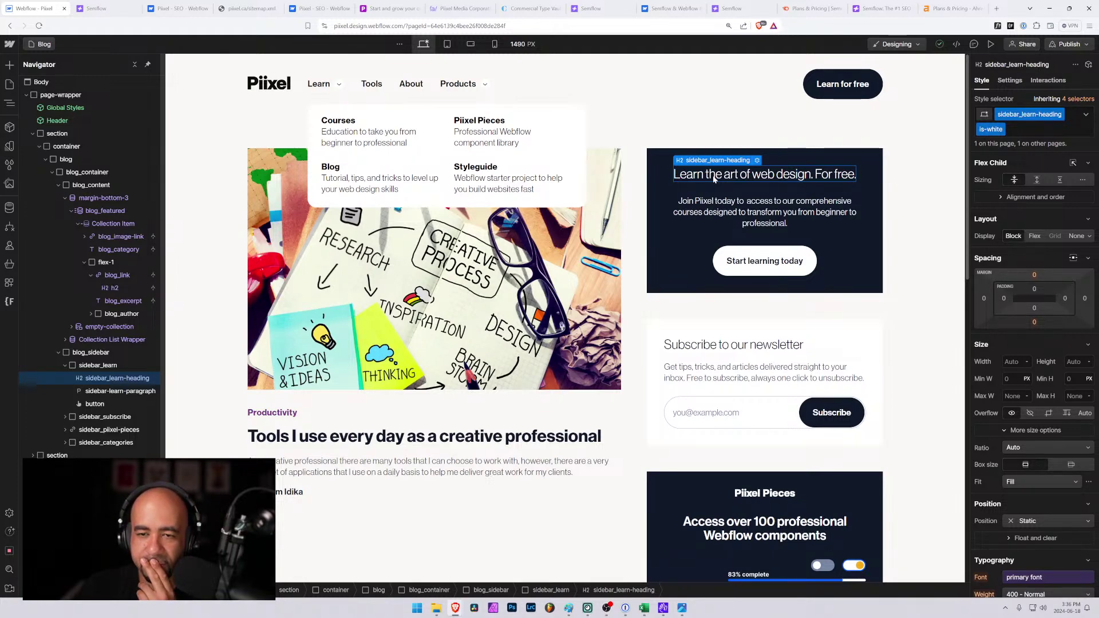
scroll(693, 342, "down", 3)
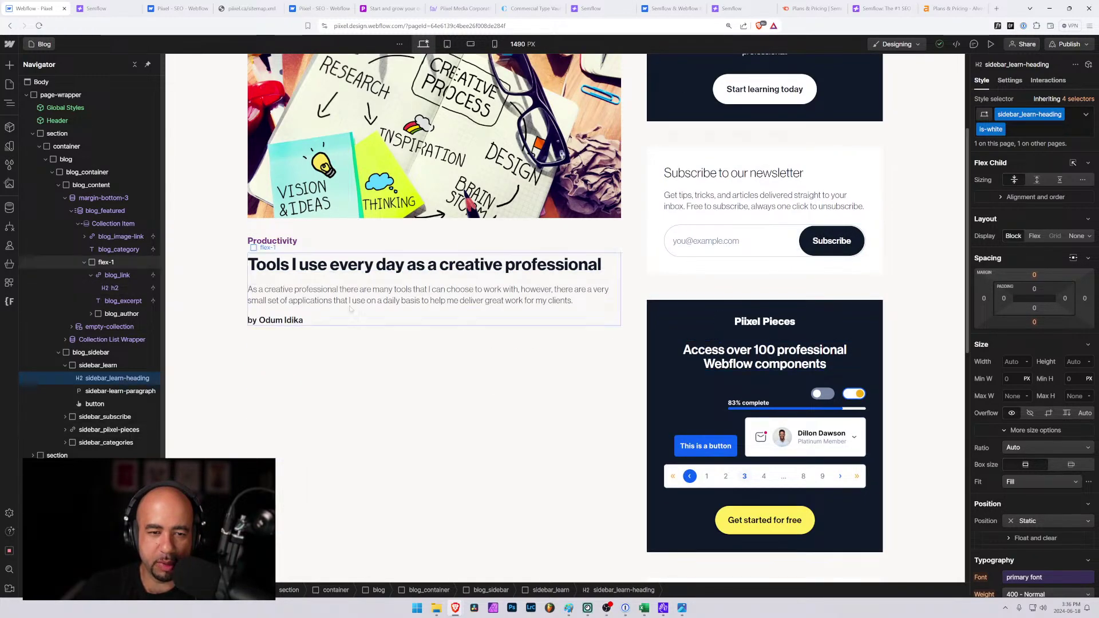
scroll(342, 277, "up", 3)
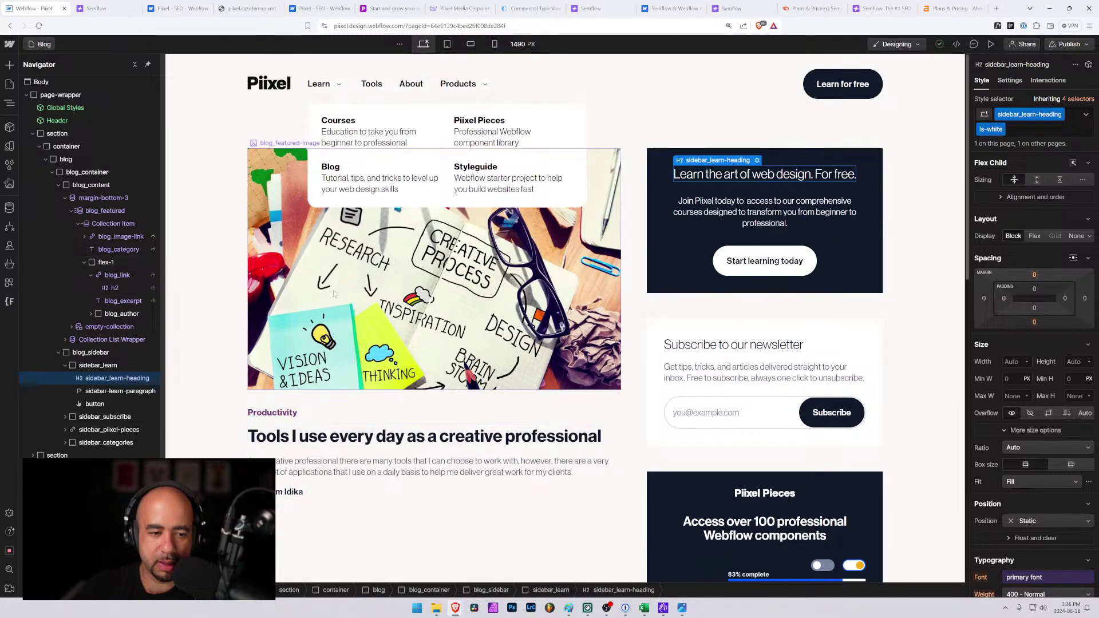
left_click(306, 441)
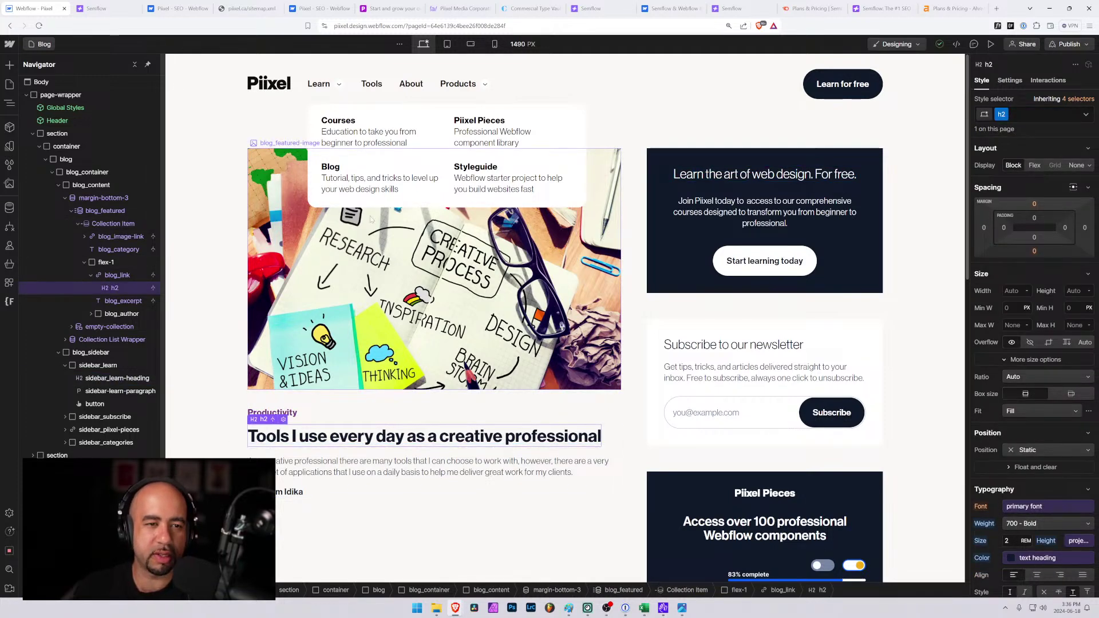
Collapse blog_content in the element tree and add an H1 heading inside the blog block, placed above blog_container.
left_click(75, 172)
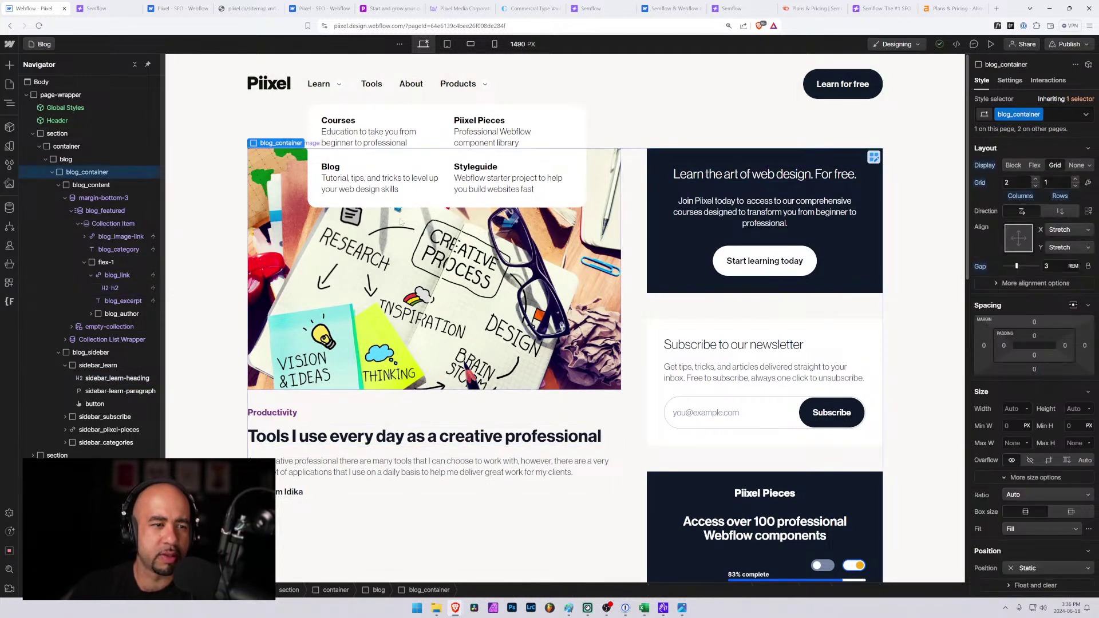
left_click(57, 185)
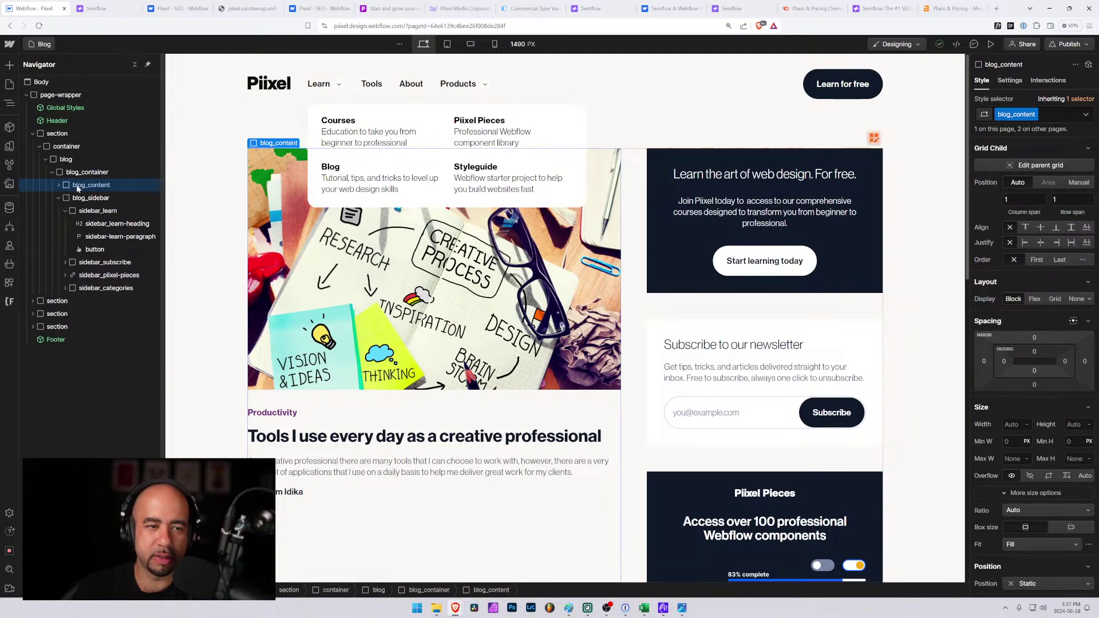
left_click(80, 173)
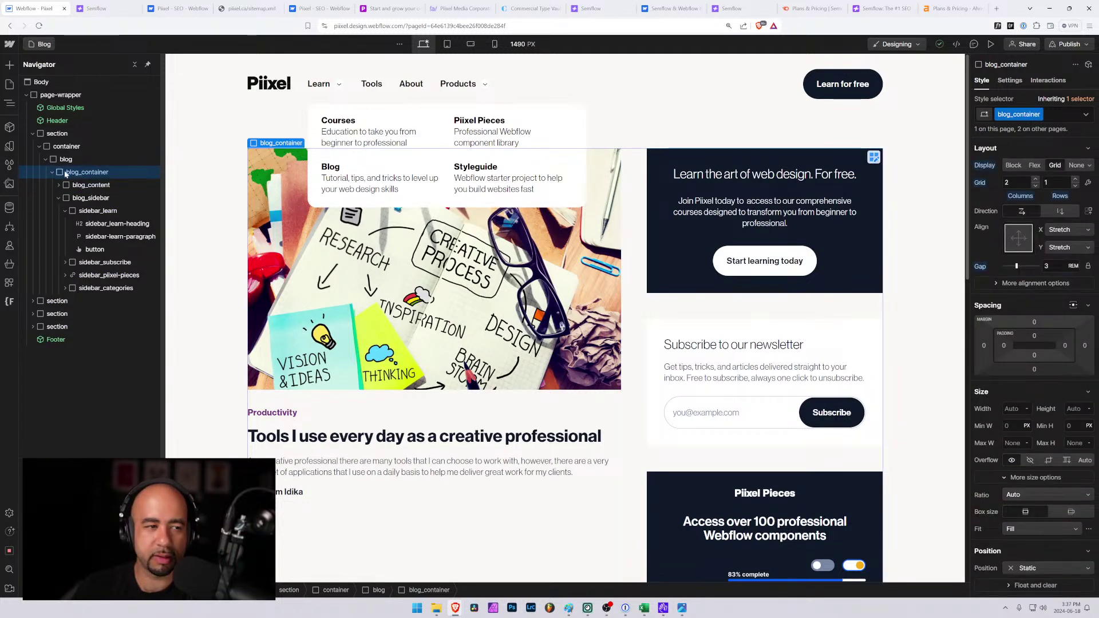
left_click(41, 159)
left_click(45, 159)
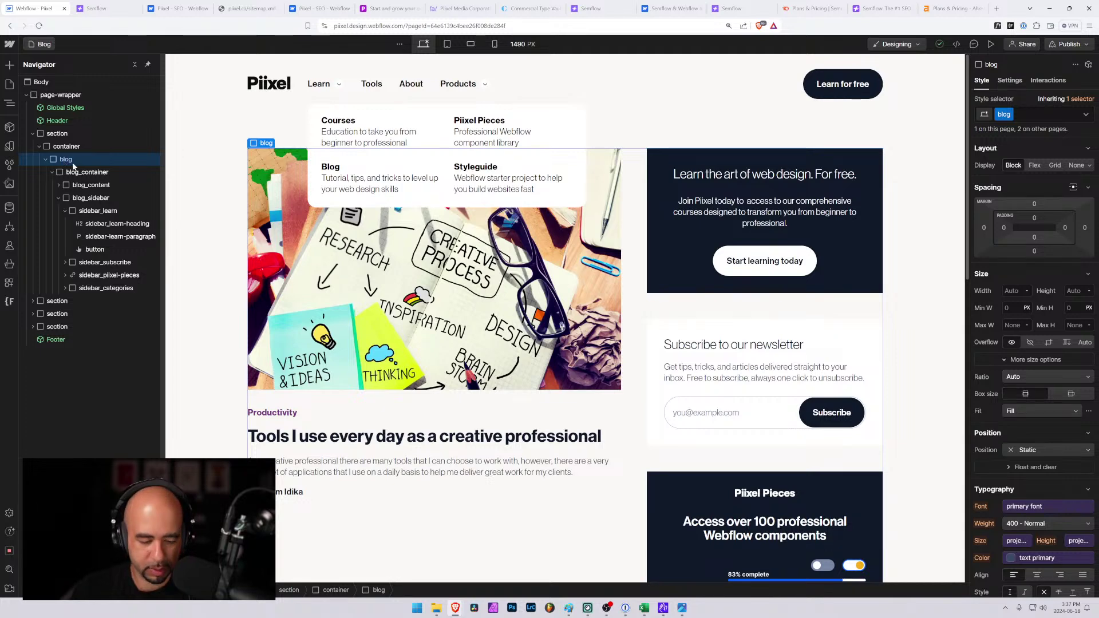
key("ctrl+k")
type("head")
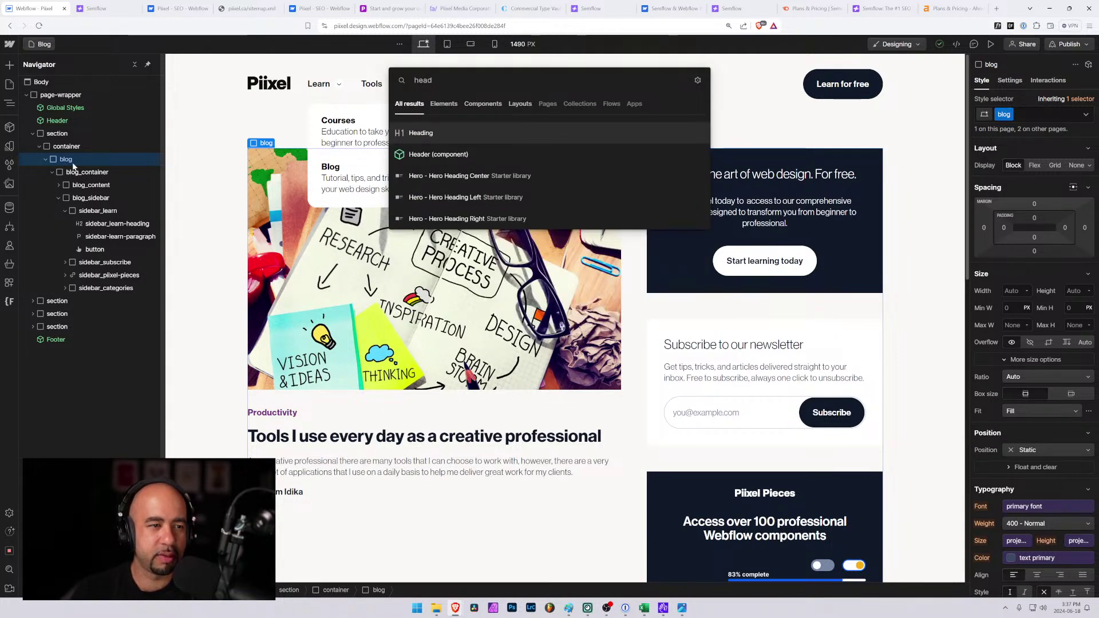
key("Return")
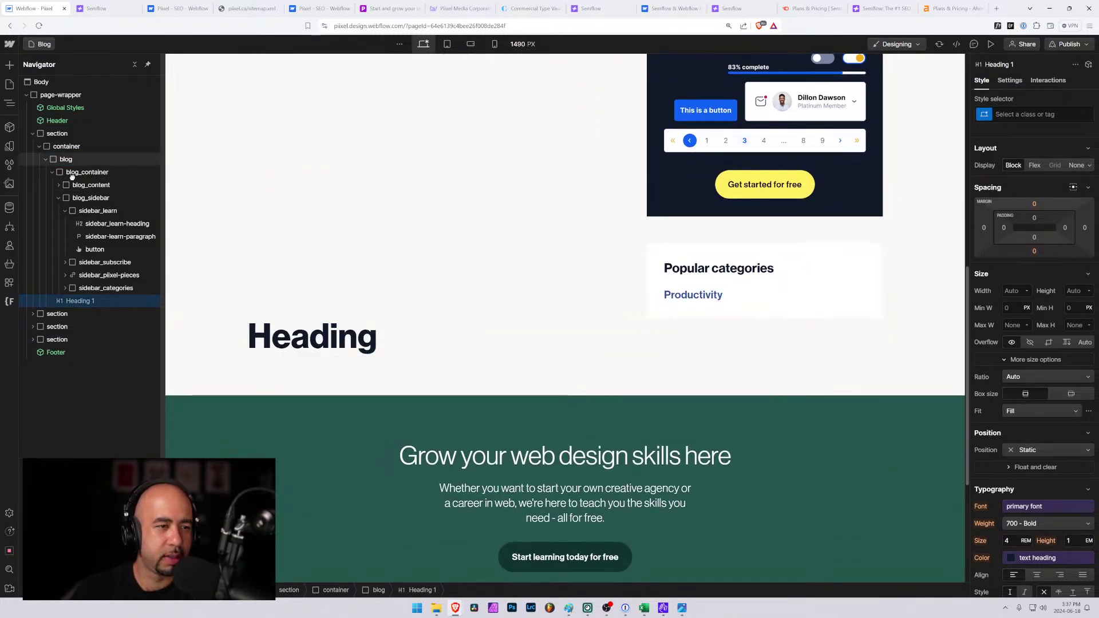
left_click_drag(72, 176, 70, 168)
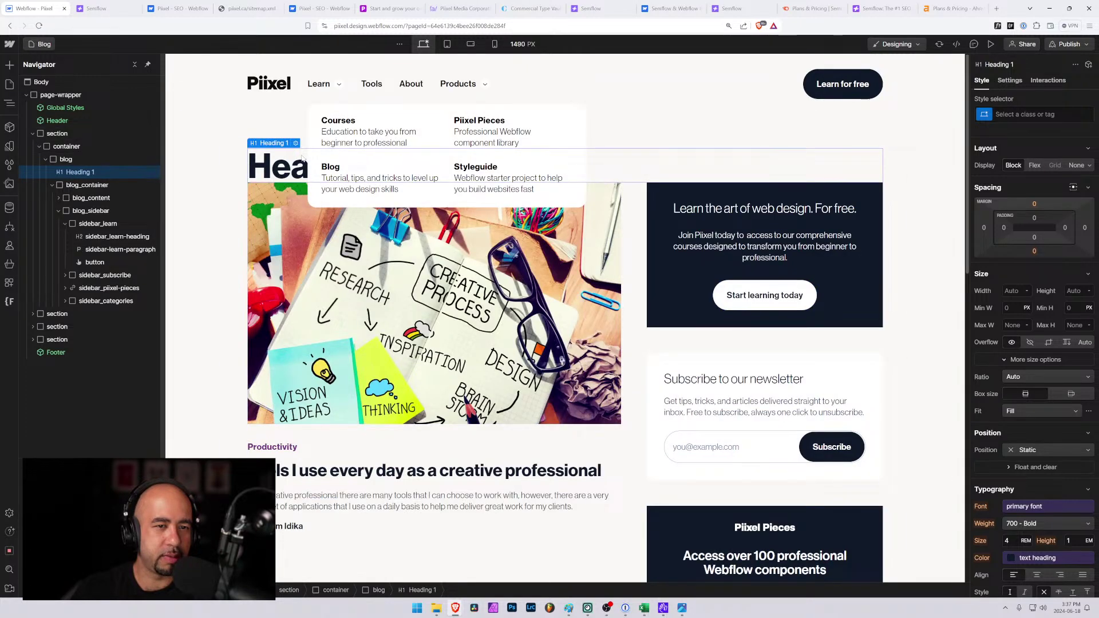
Replace the new H1 heading's placeholder text with a Piixel title and reselect the heading.
double_click(259, 170)
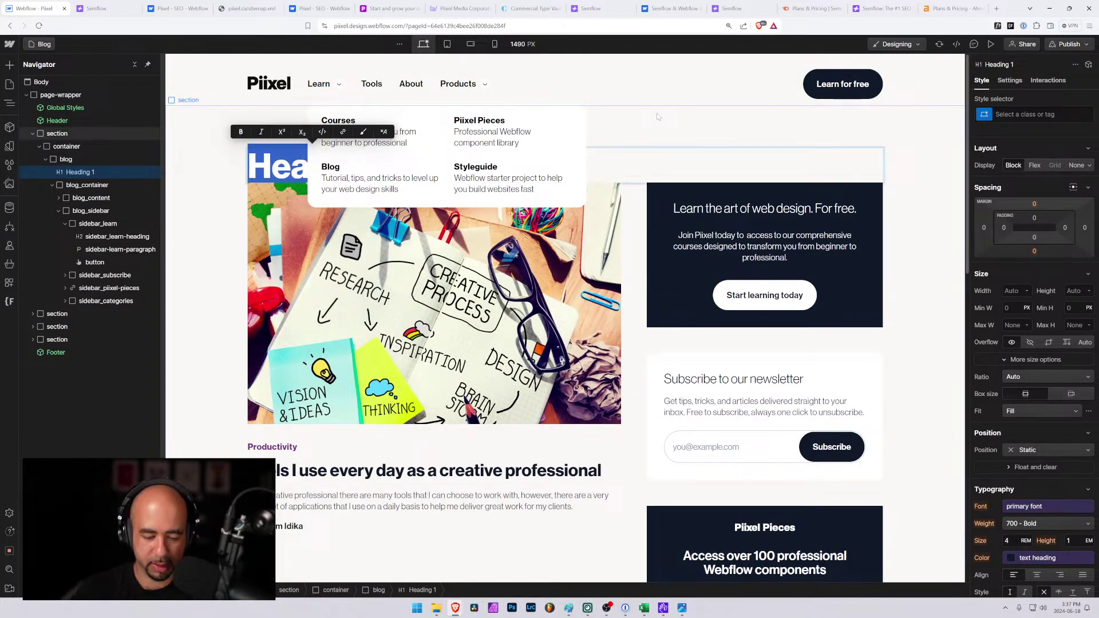
type("Piixe")
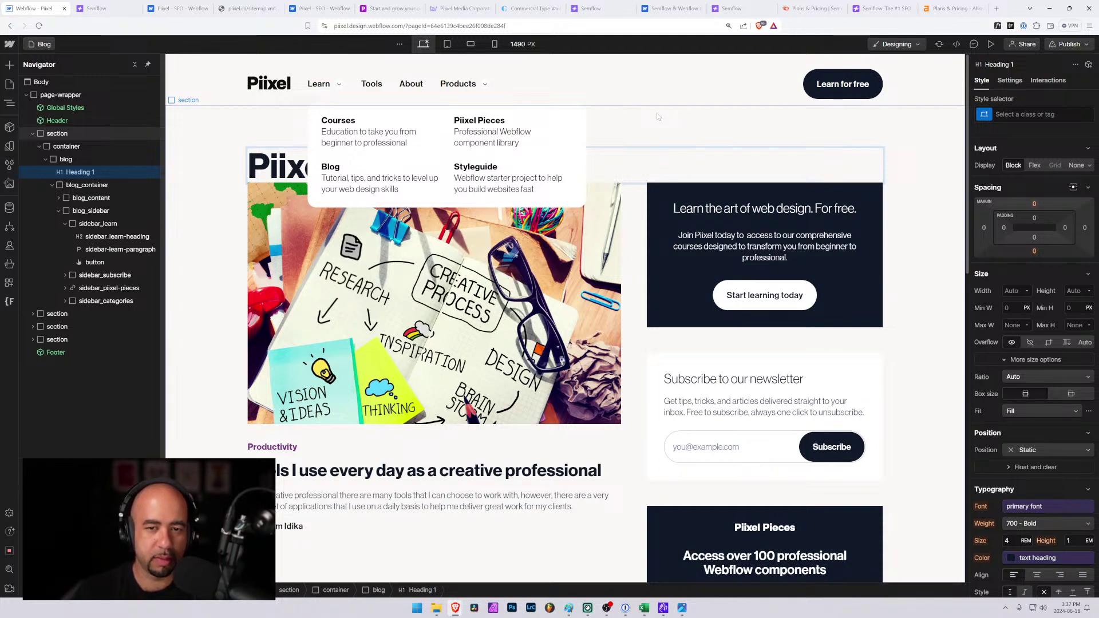
left_click(280, 131)
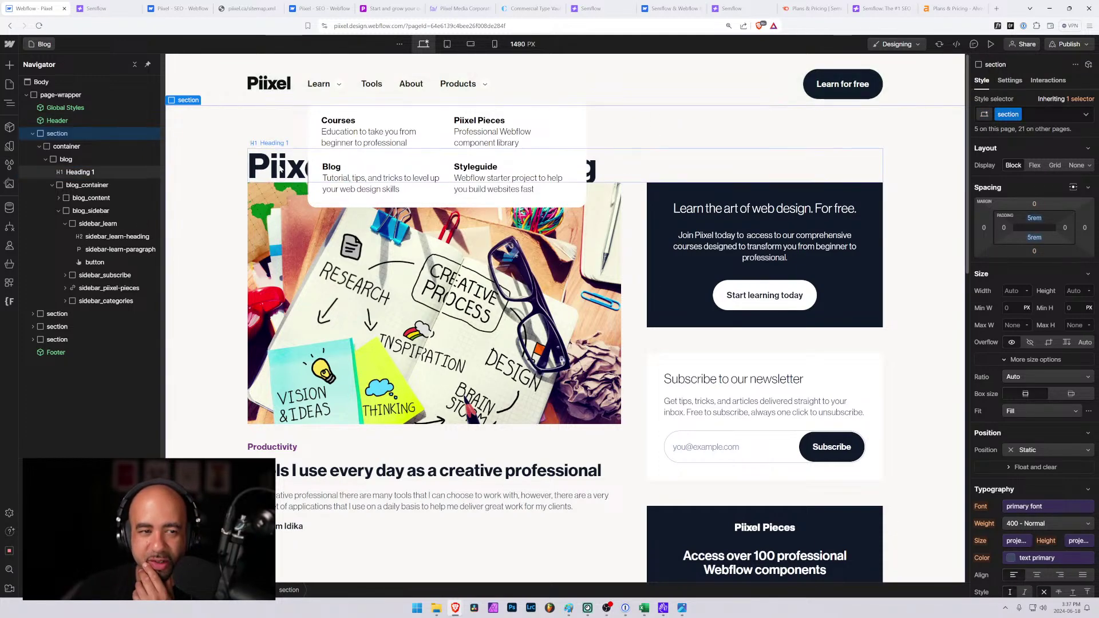
left_click(281, 171)
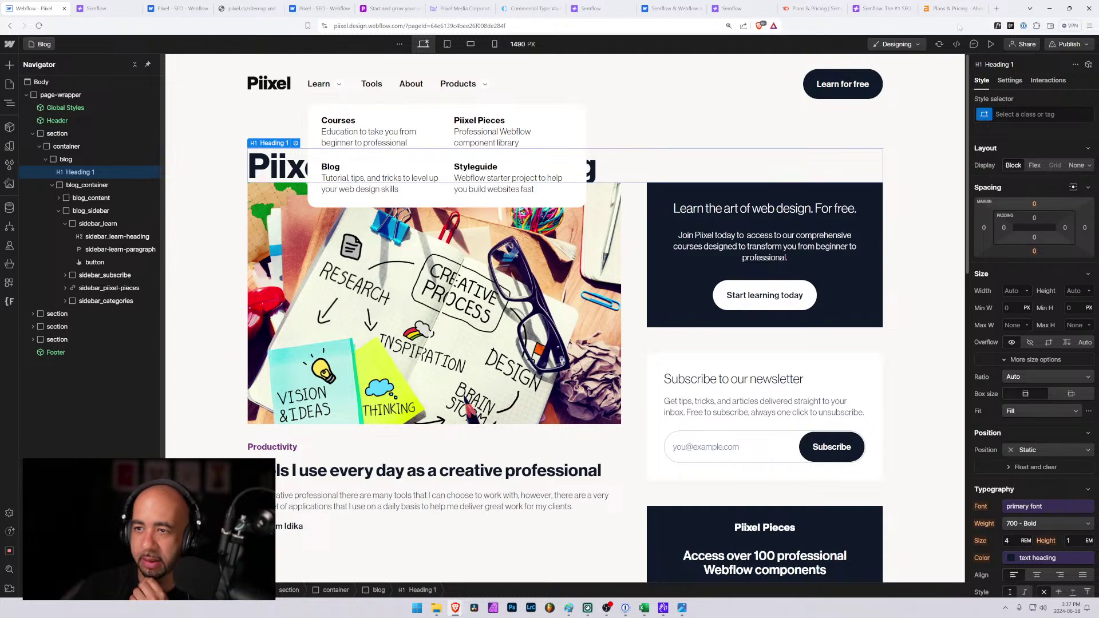
Open neilpatel.com/blog/ in a new browser tab and look over how the blog's landing page is laid out.
left_click(998, 11)
type("neilpatel.com/blog/")
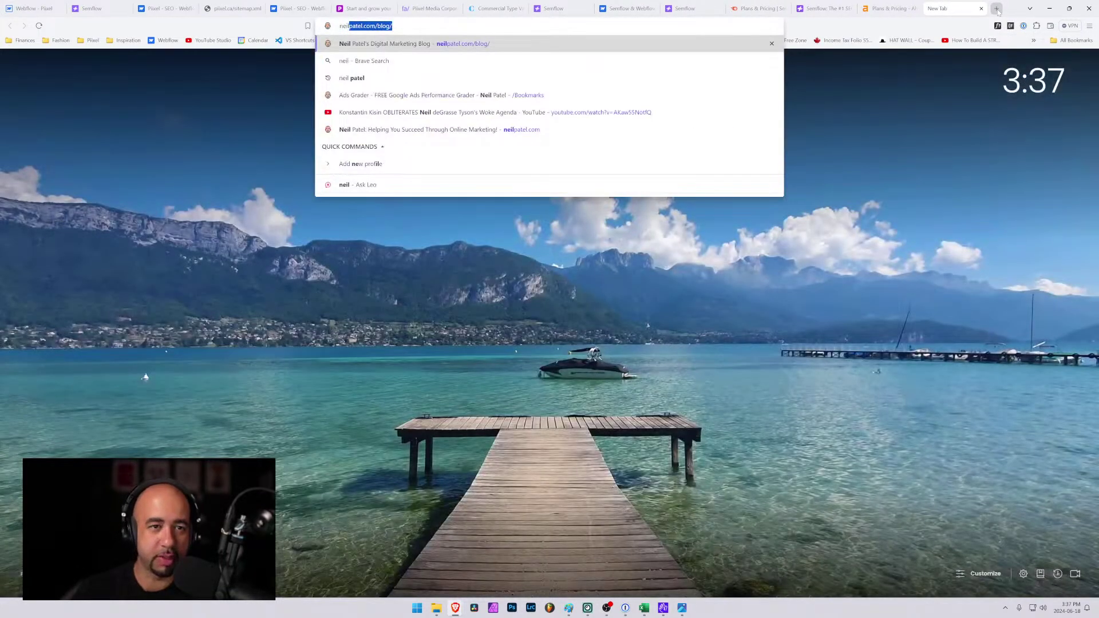
key("Return")
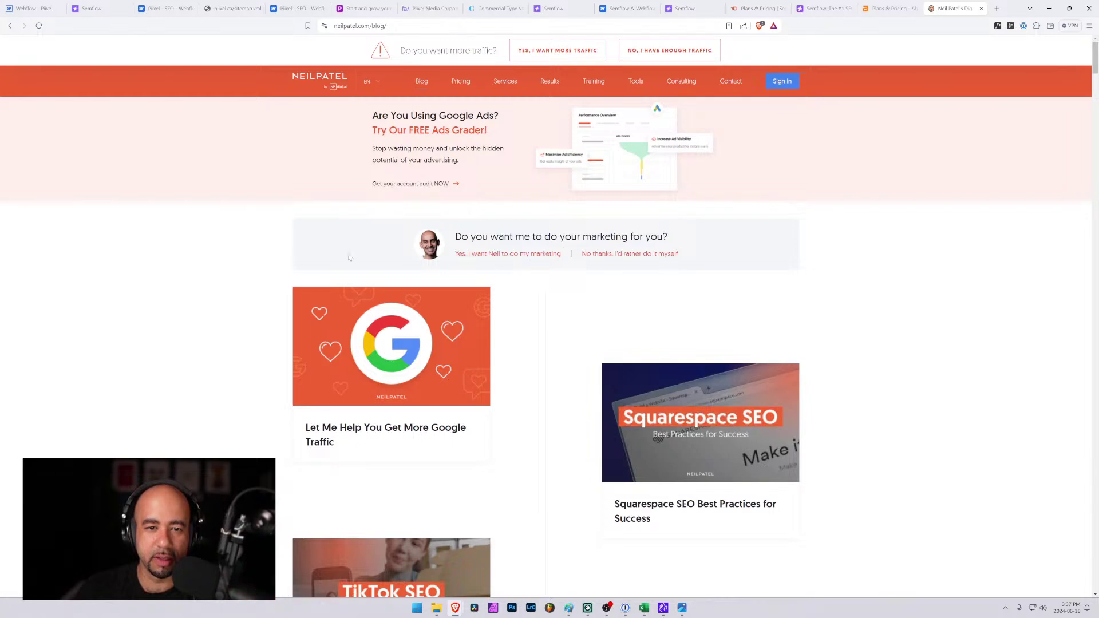
scroll(315, 265, "down", 4)
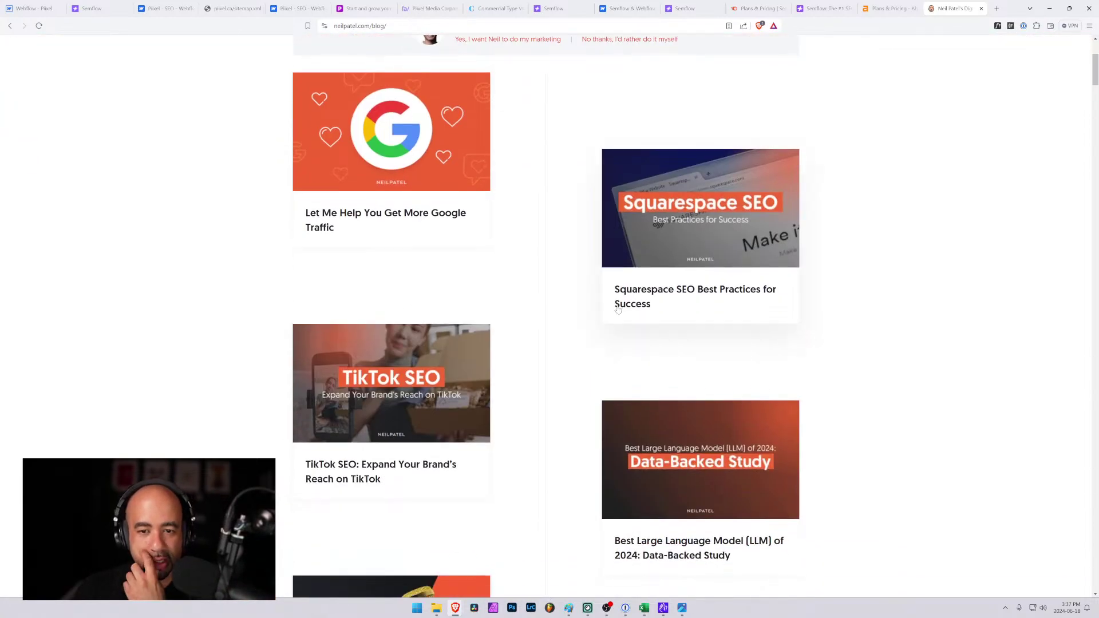
scroll(529, 295, "up", 4)
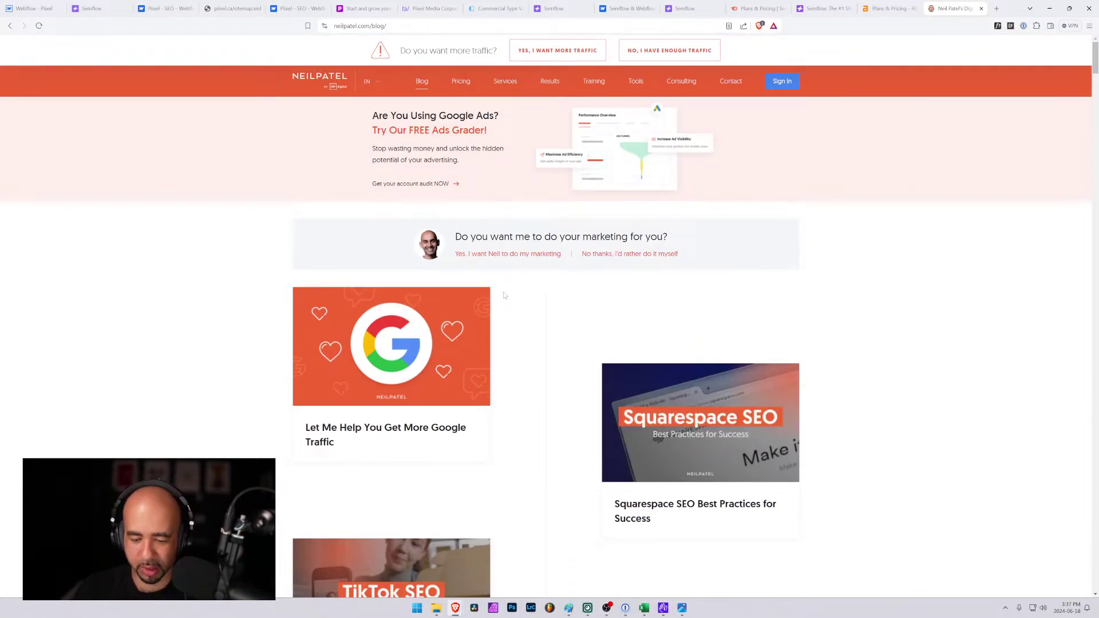
Open the developer tools on the Neil Patel blog, dismiss the SEO traffic popup and inspect the first post's image.
key("ctrl+shift+i")
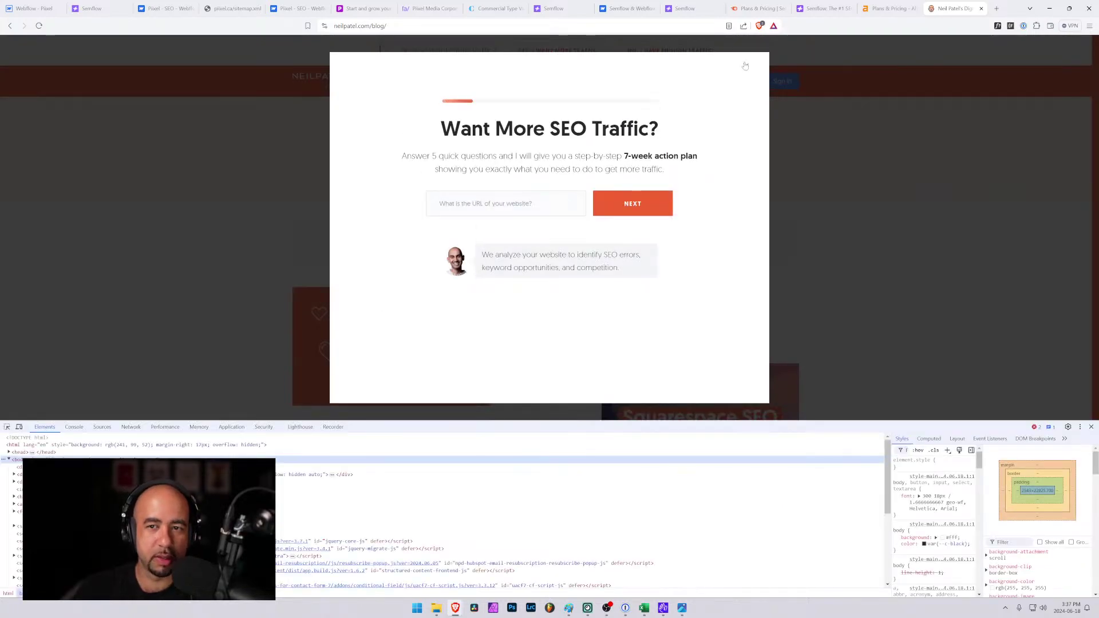
left_click(745, 66)
left_click(19, 426)
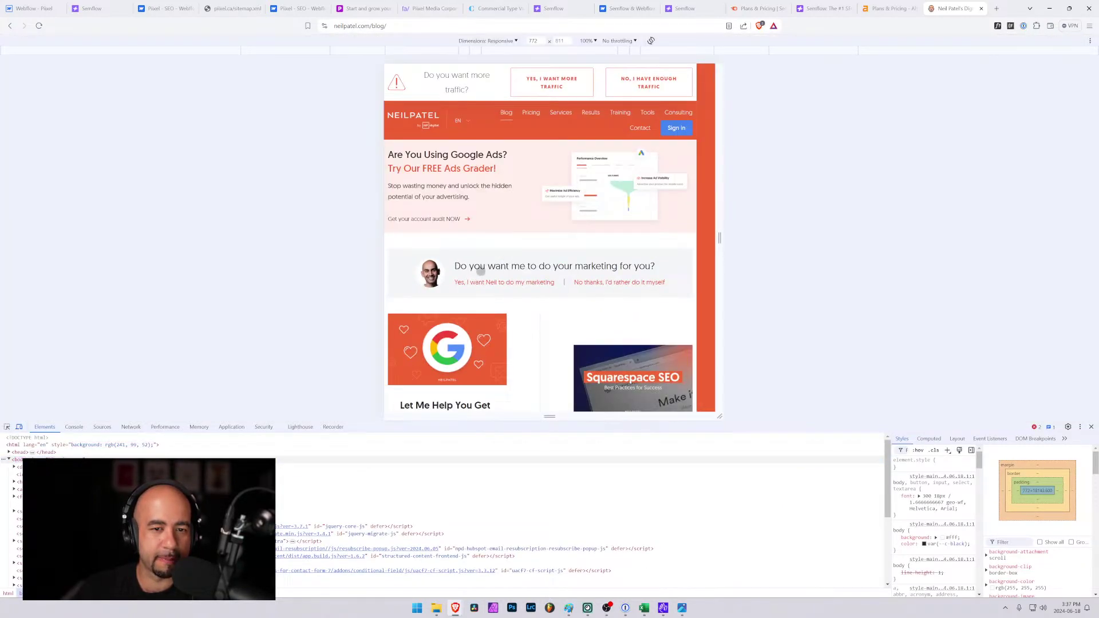
left_click(19, 426)
left_click(7, 426)
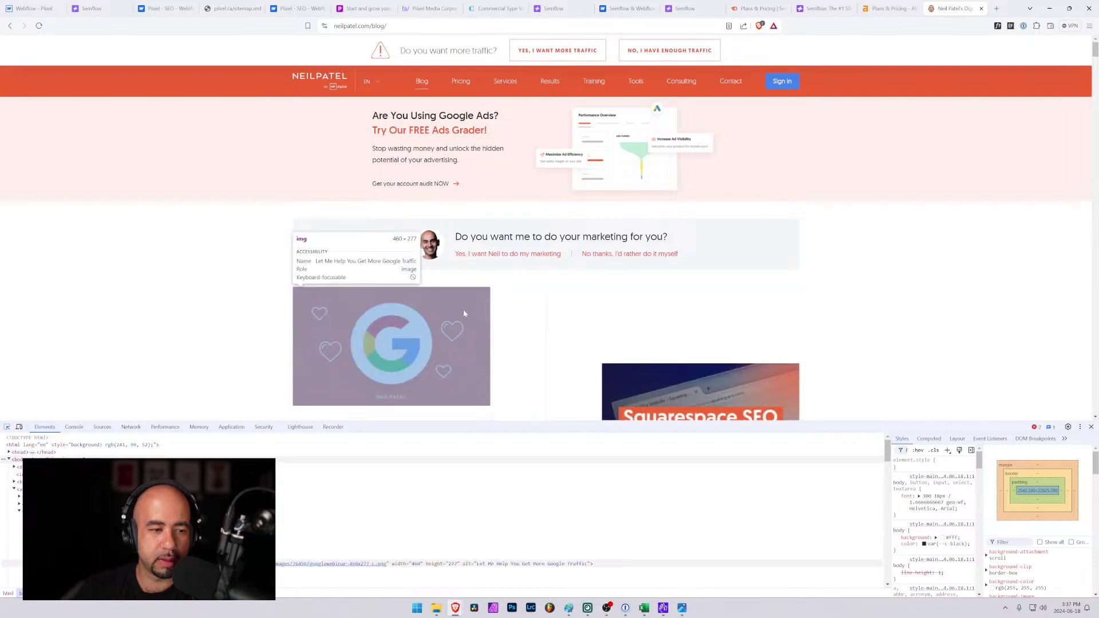
left_click(465, 314)
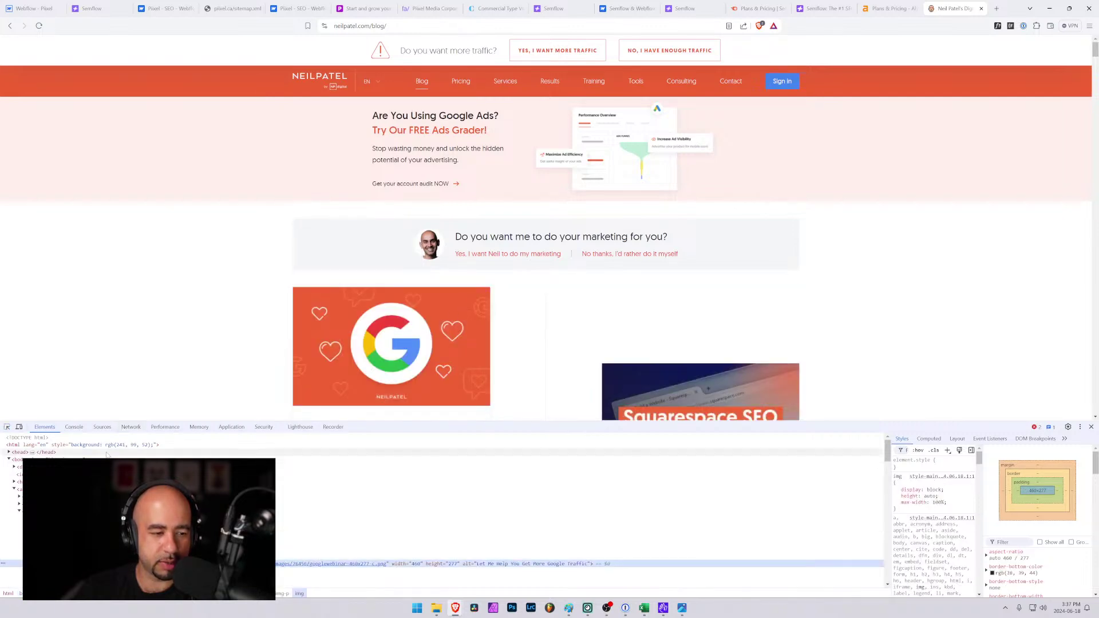
Examine the blog page's markup for heading tags in the post list, the marketing banner and the site header.
left_click(172, 578)
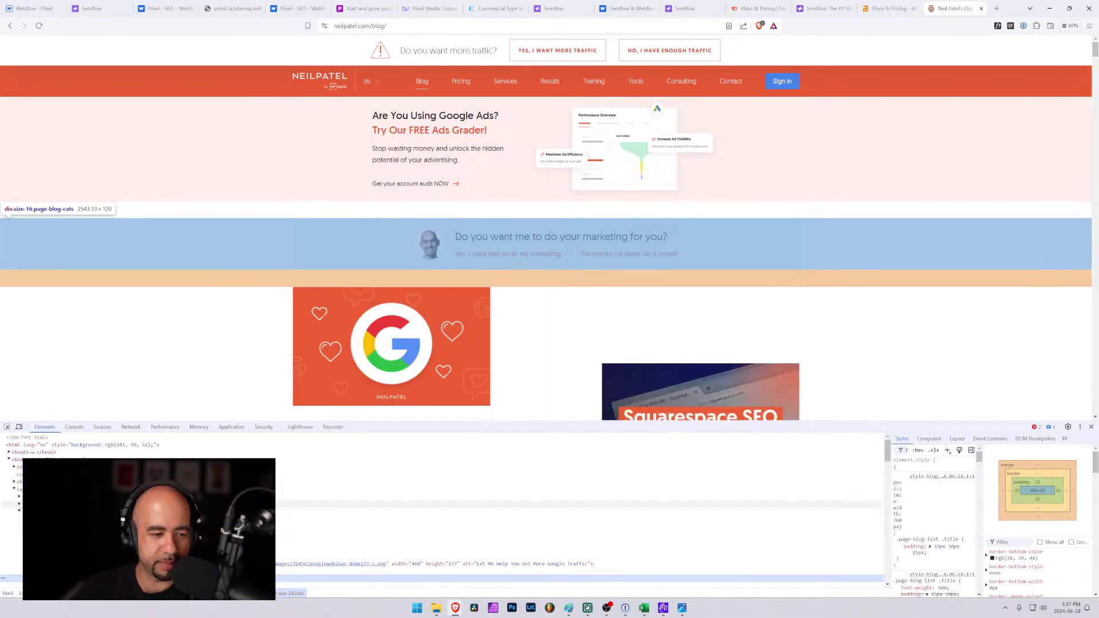
left_click(21, 503)
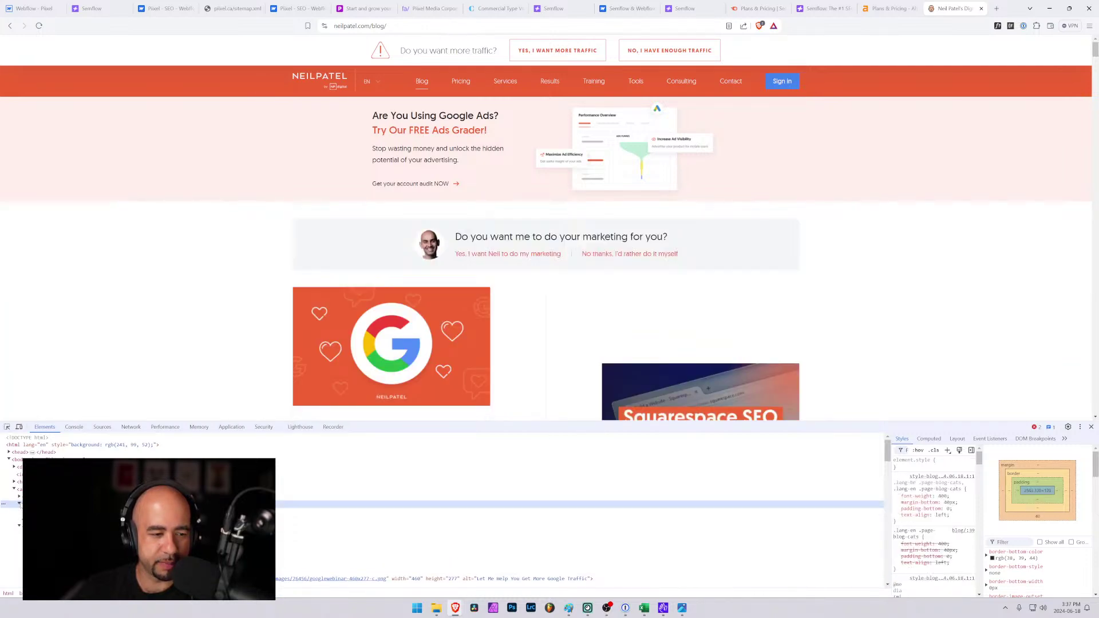
left_click(22, 526)
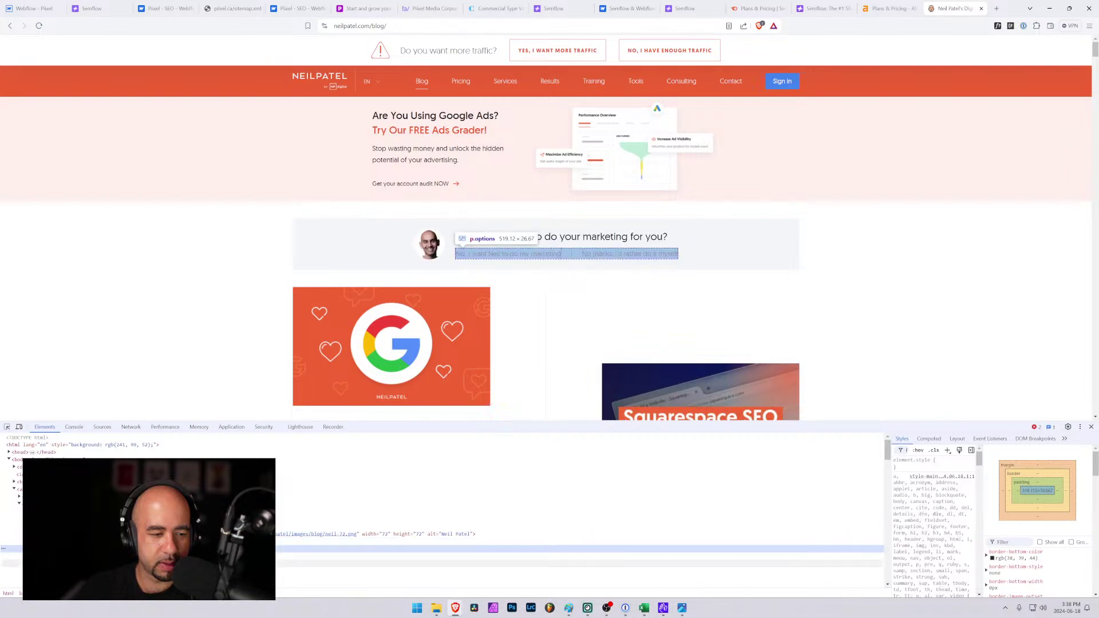
left_click(21, 549)
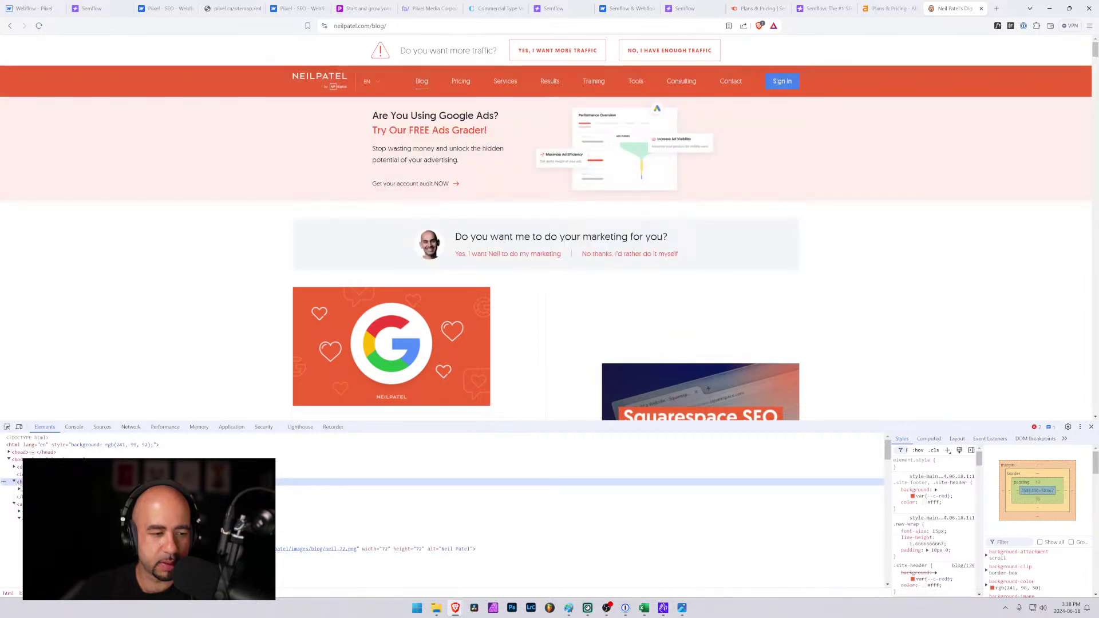
left_click(19, 490)
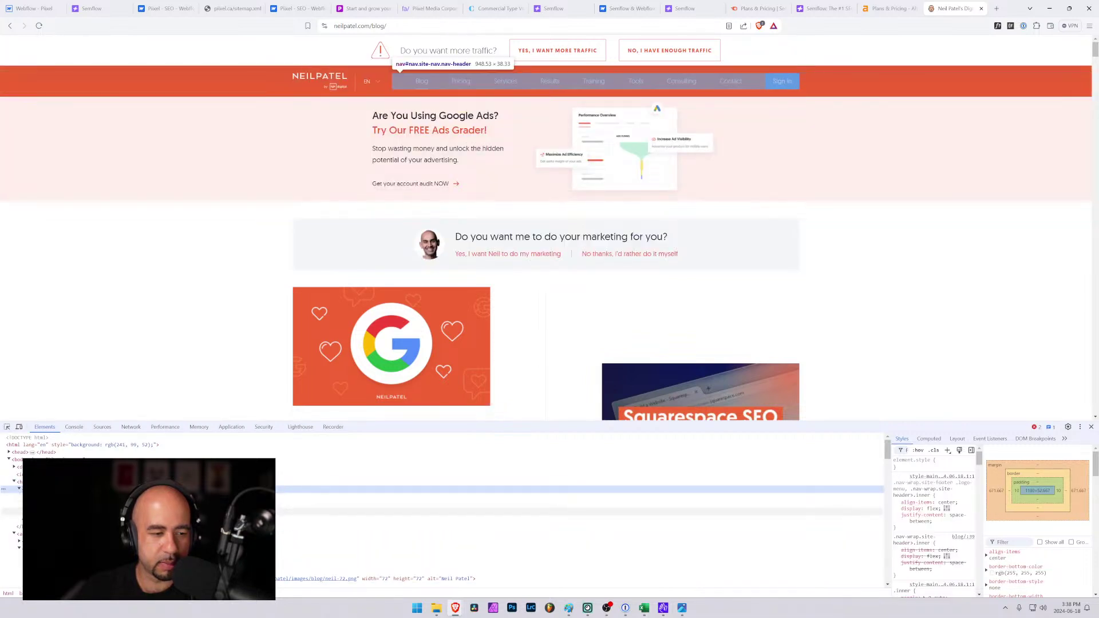
left_click(20, 512)
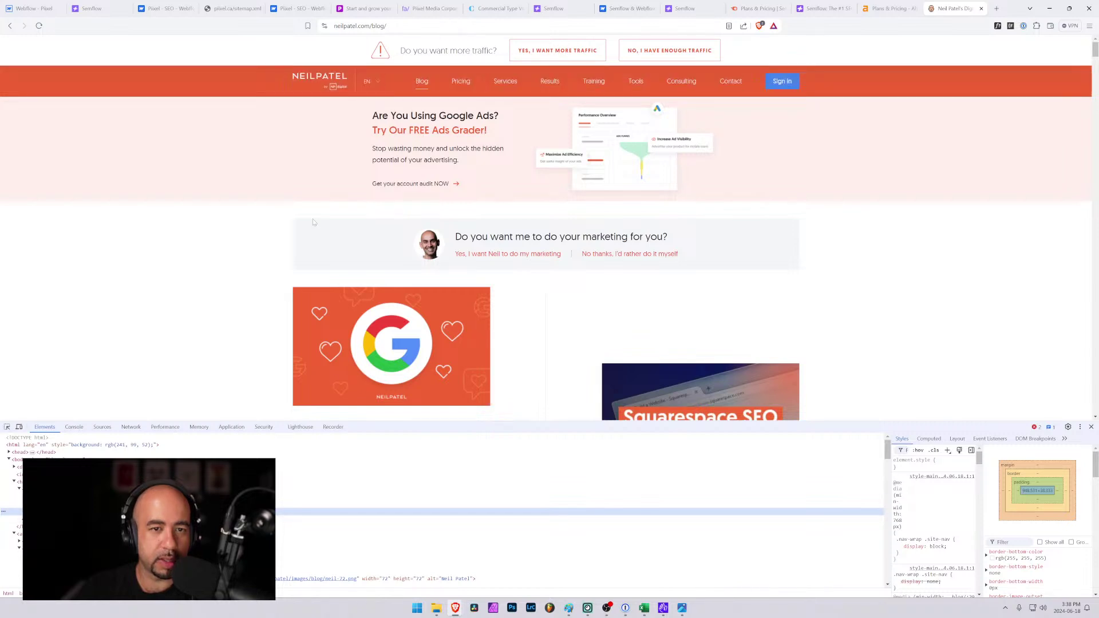
scroll(532, 244, "down", 3)
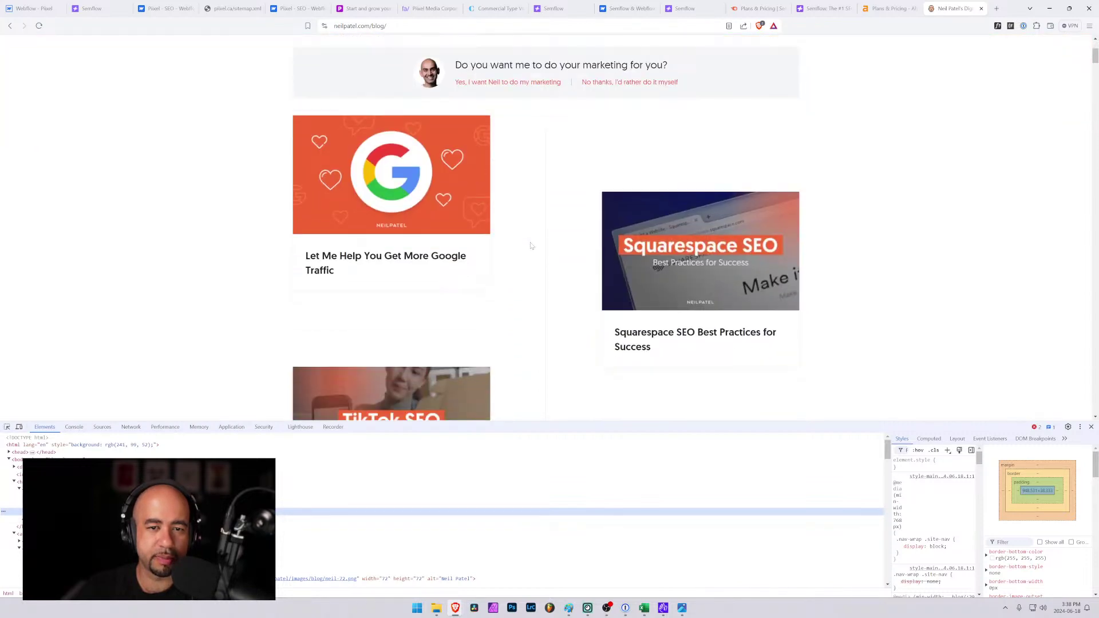
Switch back to the Webflow Designer and delete the added H1 heading above blog_container.
left_click(92, 9)
left_click(39, 8)
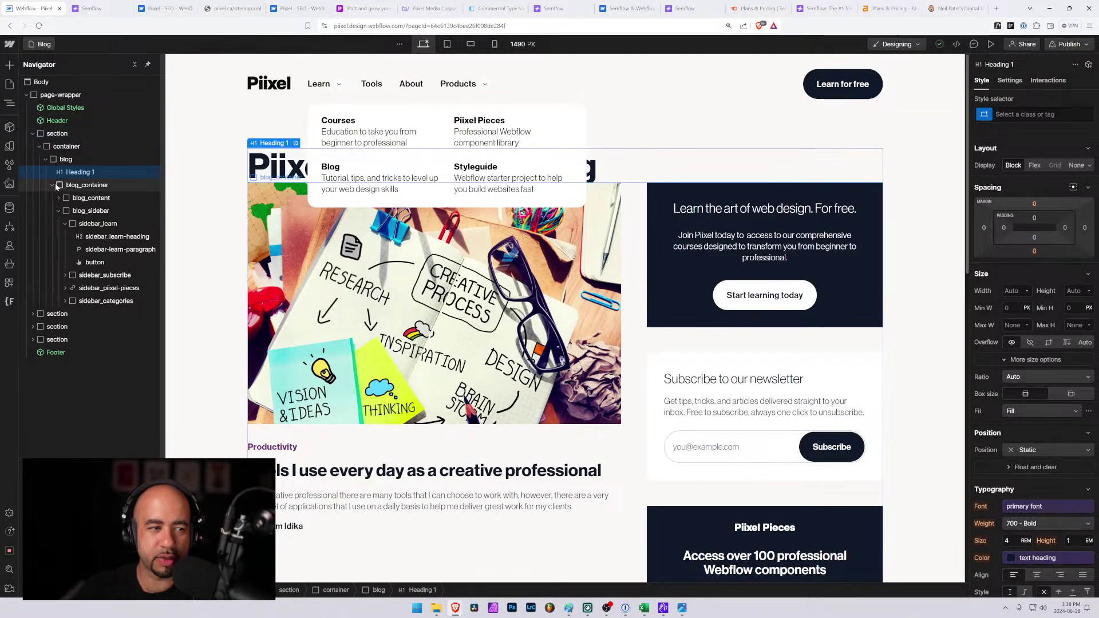
key("Delete")
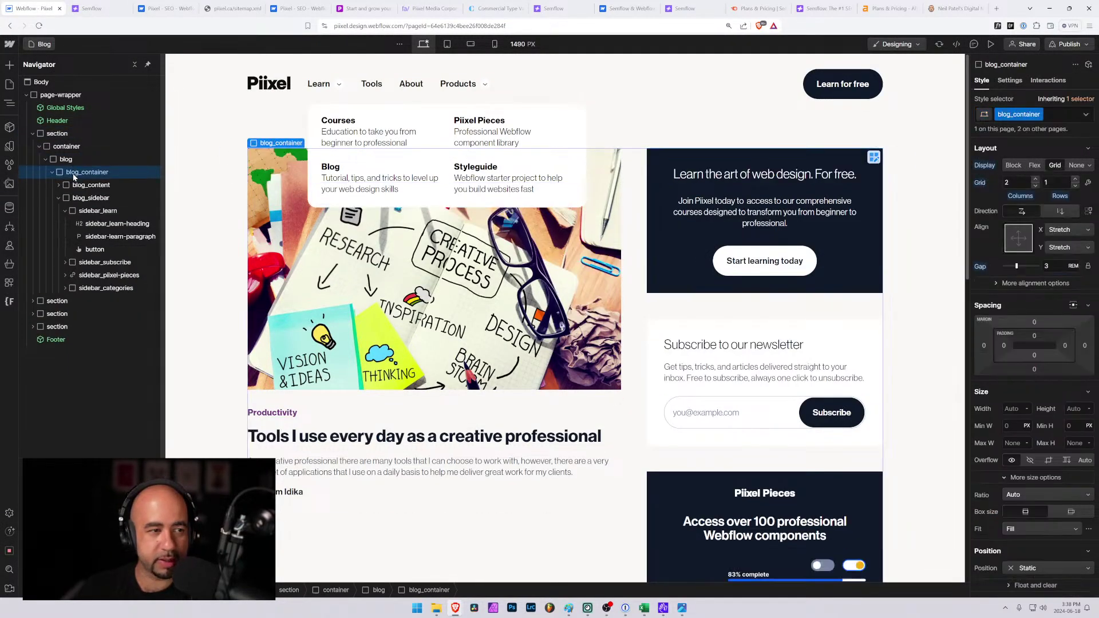
Launch Semflow again and review the Blog page's checks for H1 tags, H1 focus keyword, H2-H6 usage and meta description.
left_click(11, 285)
left_click(61, 125)
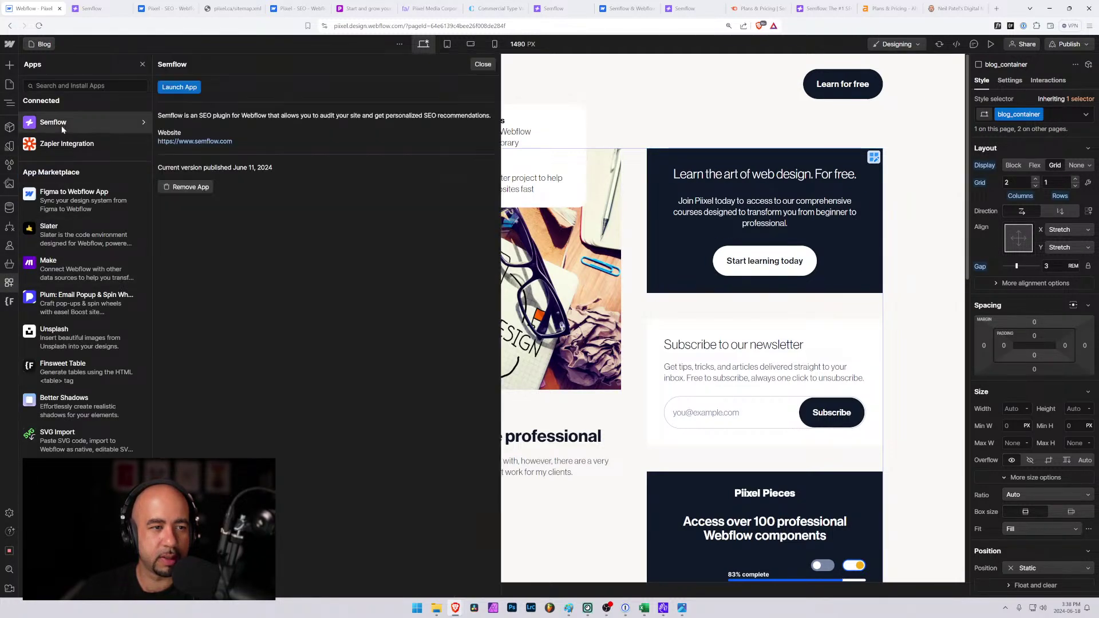
left_click(180, 87)
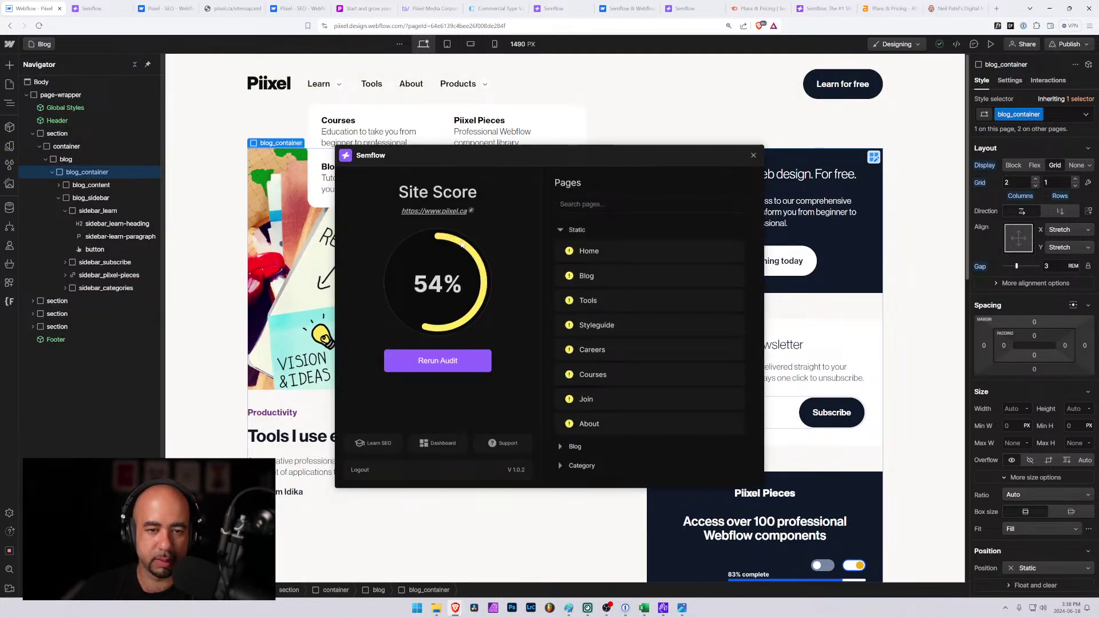
left_click(586, 275)
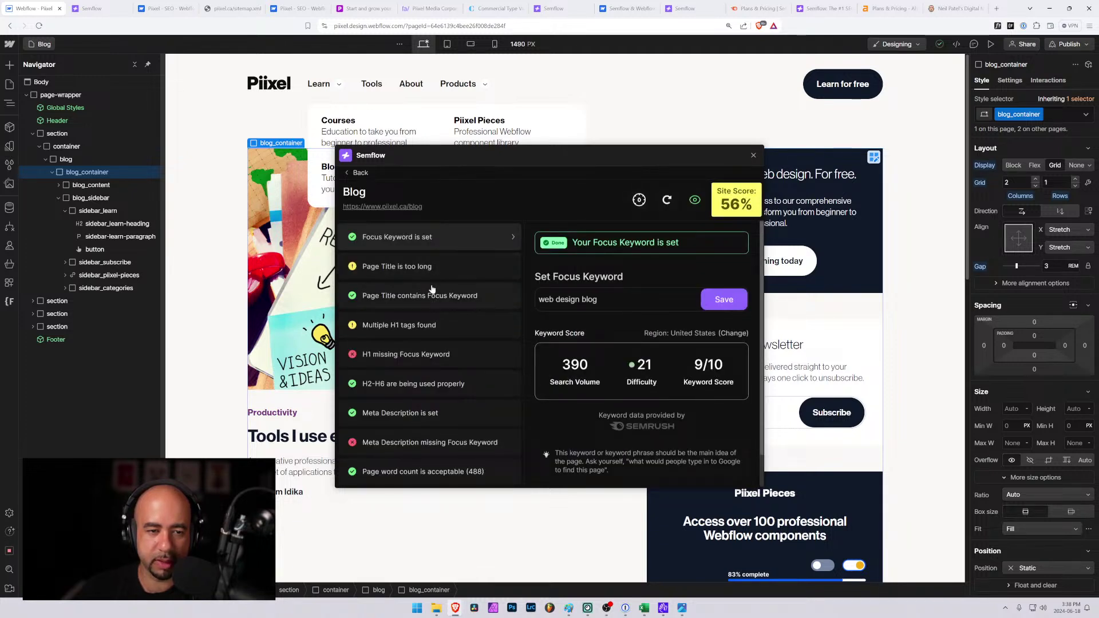
left_click(421, 326)
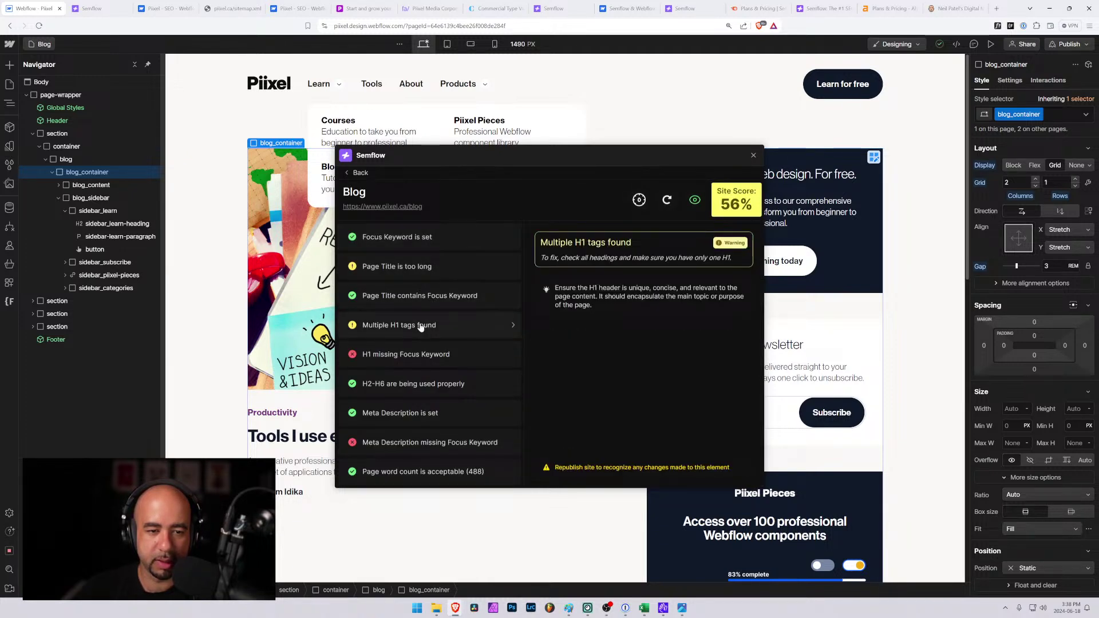
left_click(454, 364)
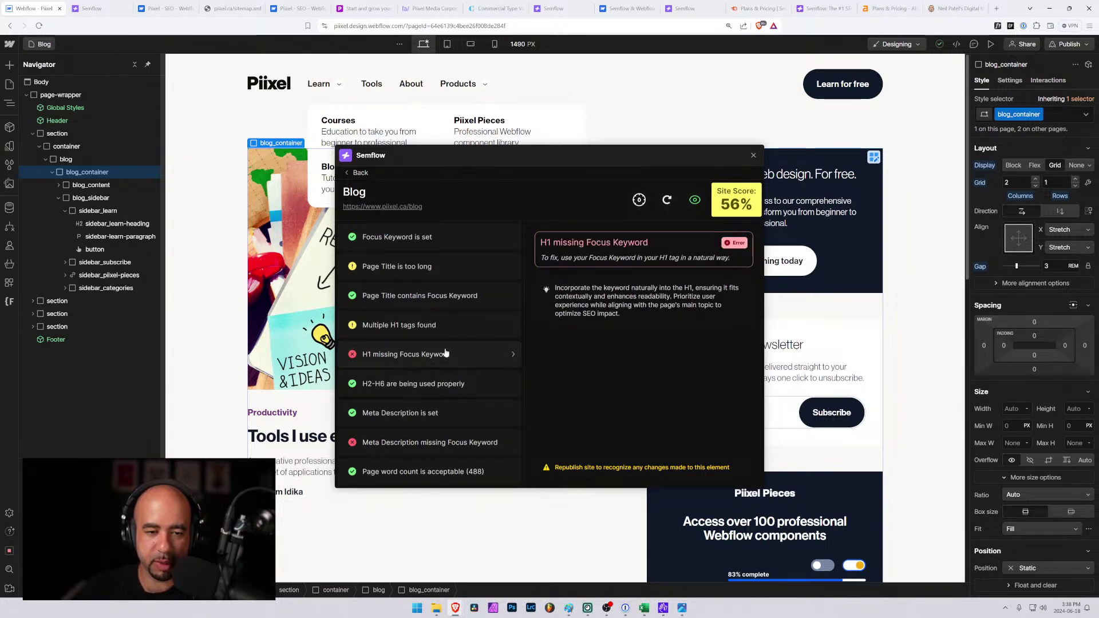
left_click(470, 391)
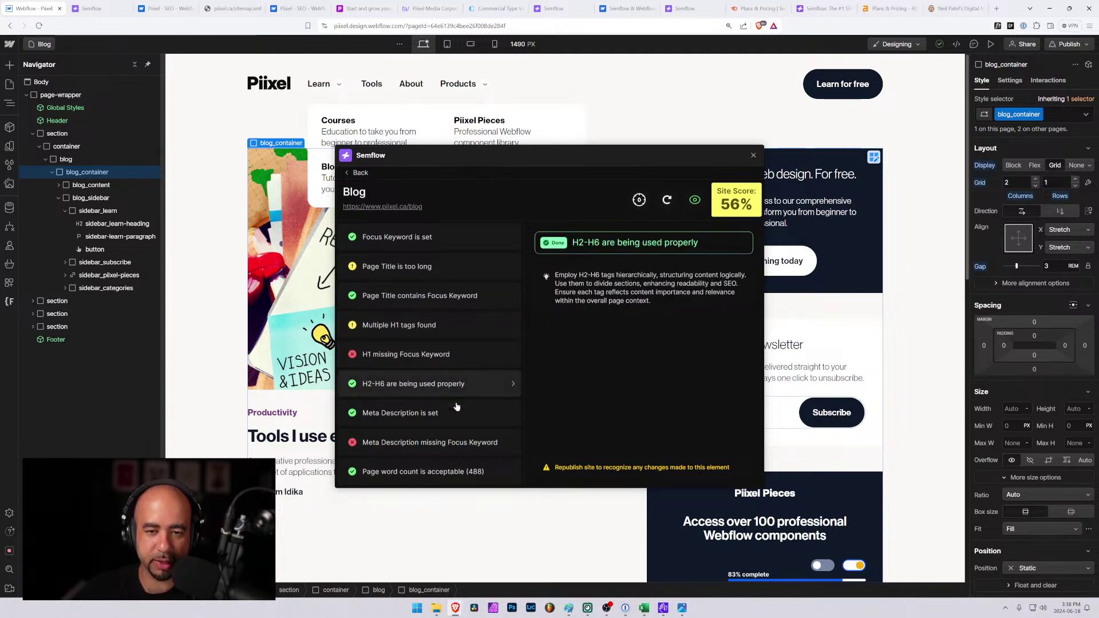
left_click(455, 414)
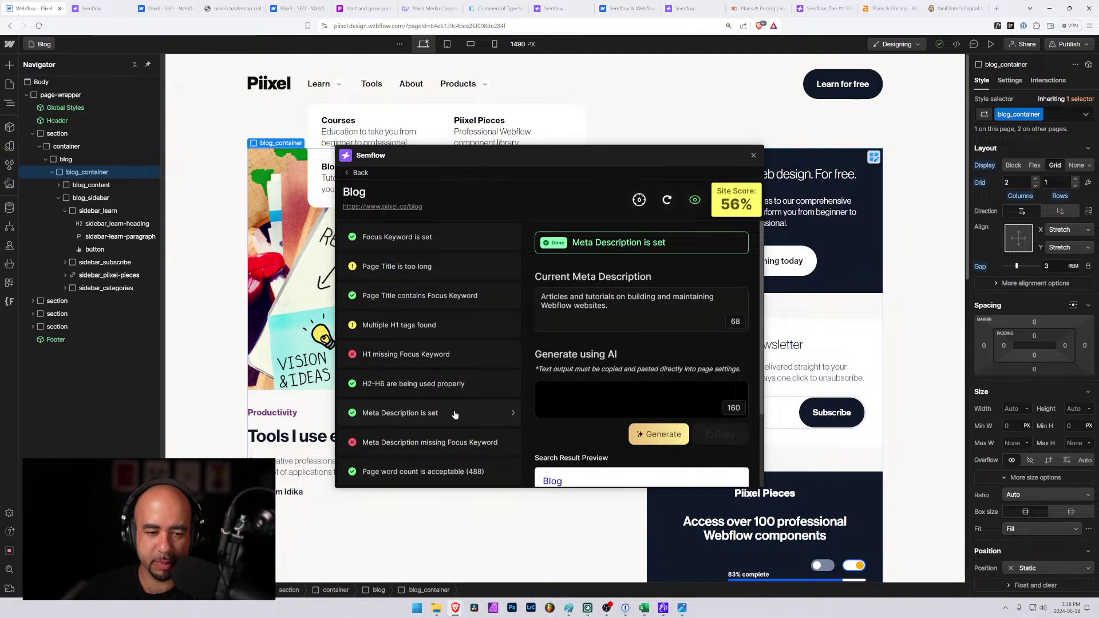
Review Semflow's focus keyword check for the meta description against the meta description in the Blog page's SEO settings.
left_click(459, 442)
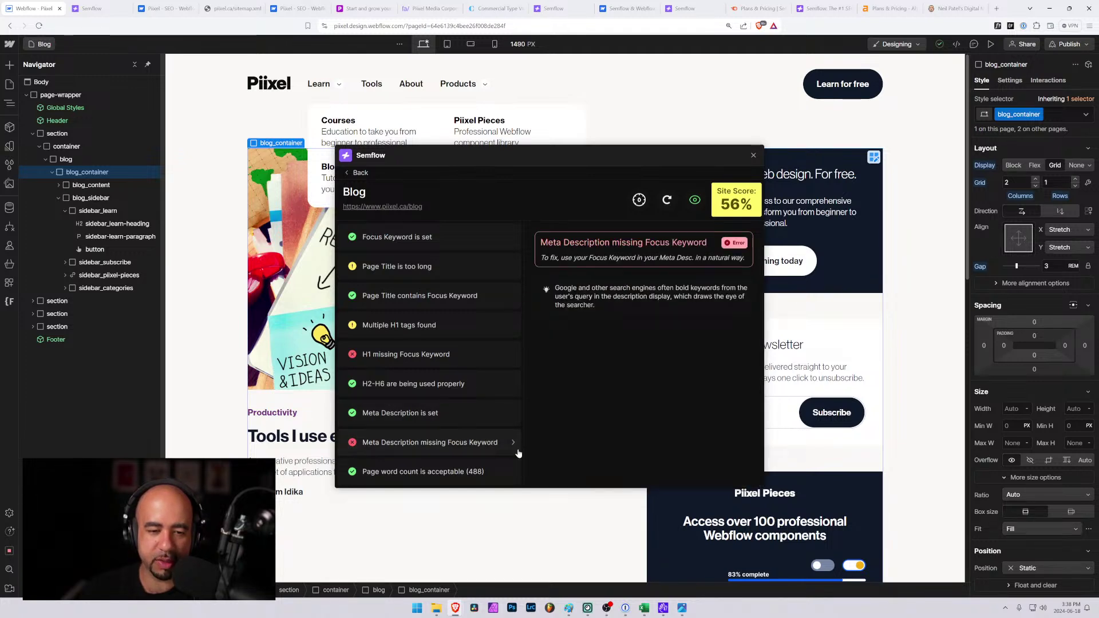
left_click(10, 85)
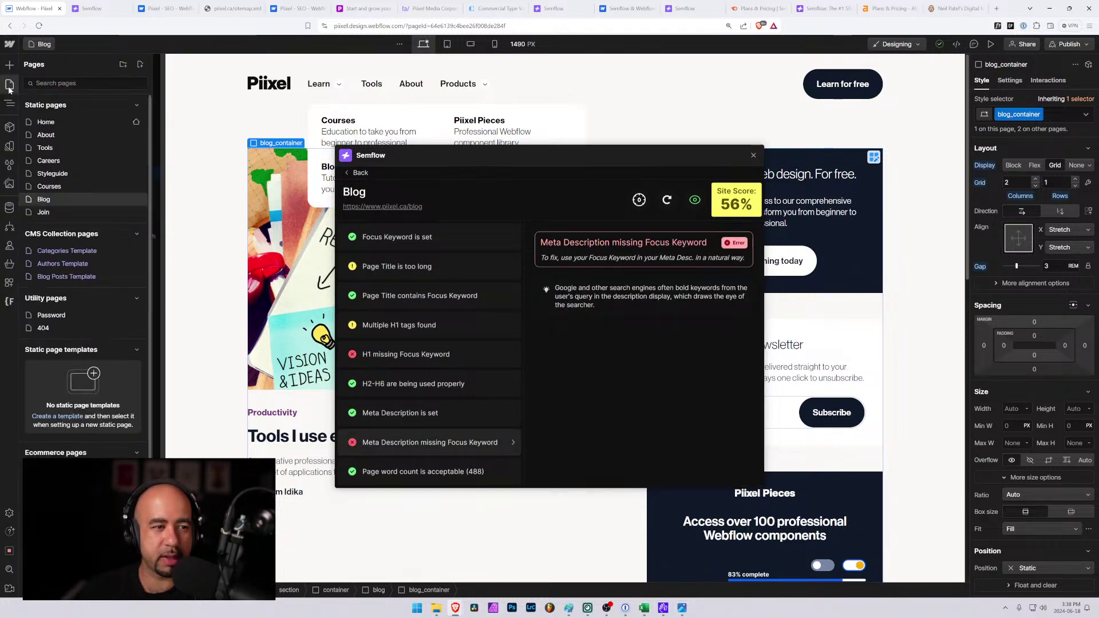
left_click(135, 199)
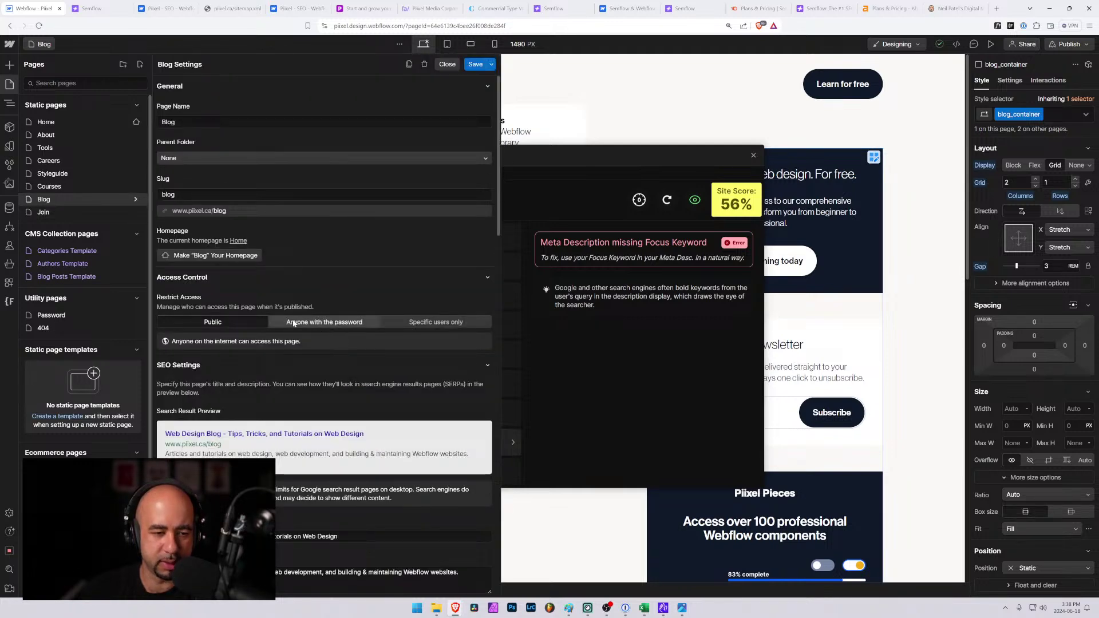
scroll(277, 352, "down", 5)
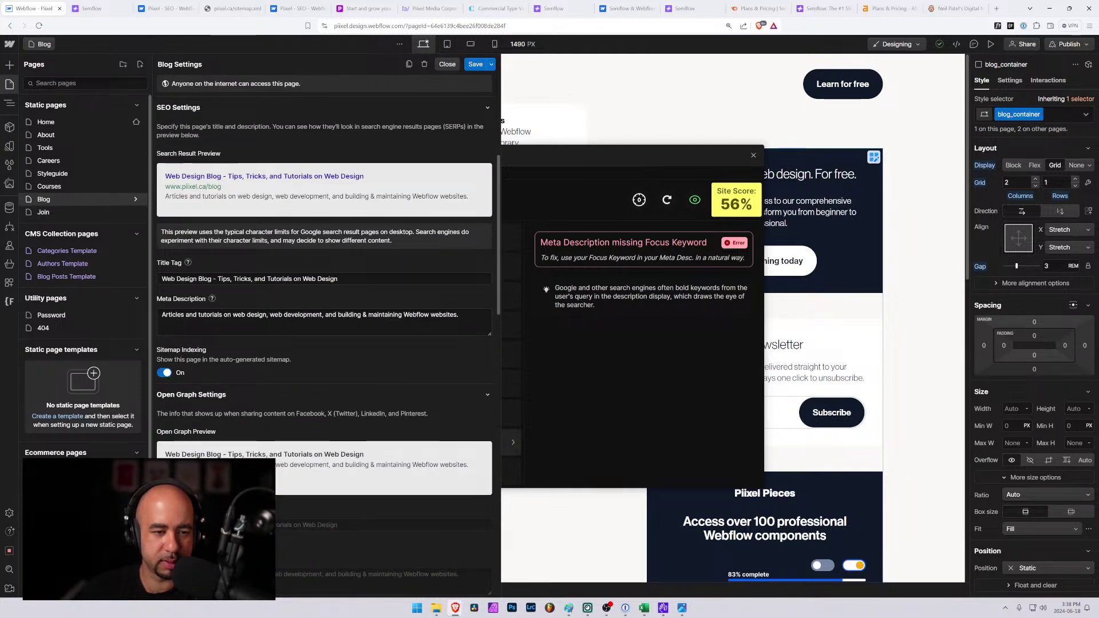
double_click(256, 315)
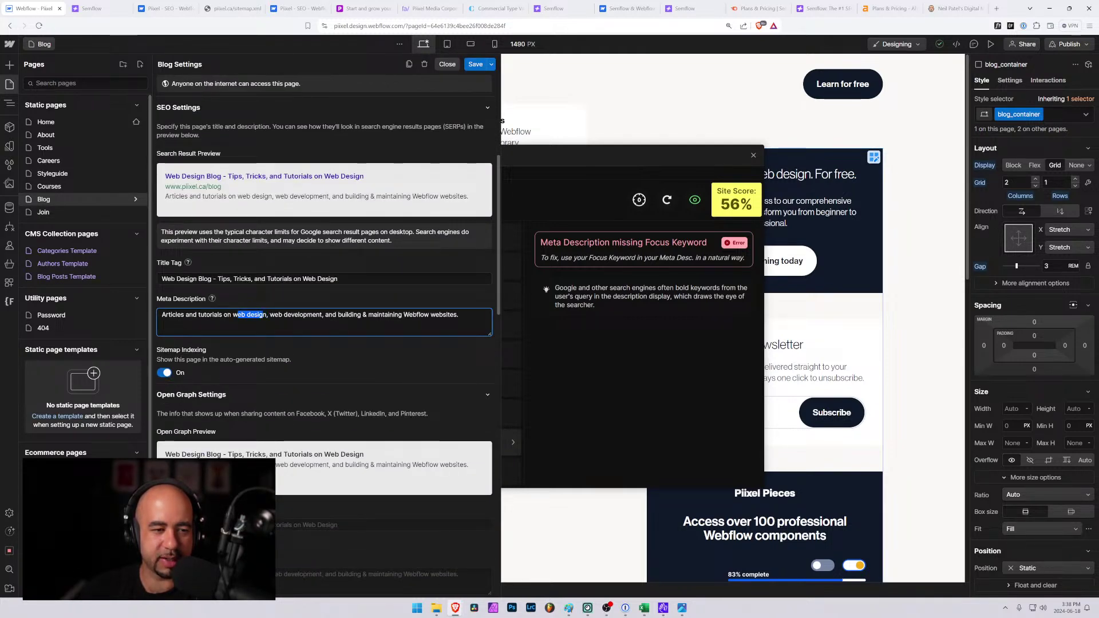
left_click(592, 325)
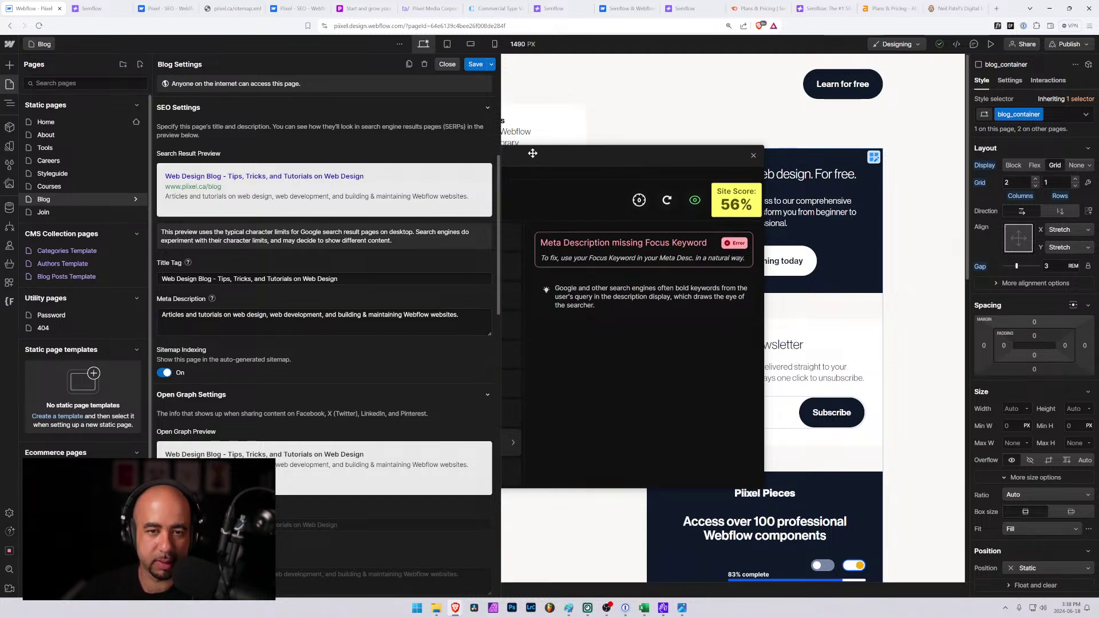
left_click_drag(555, 147, 750, 124)
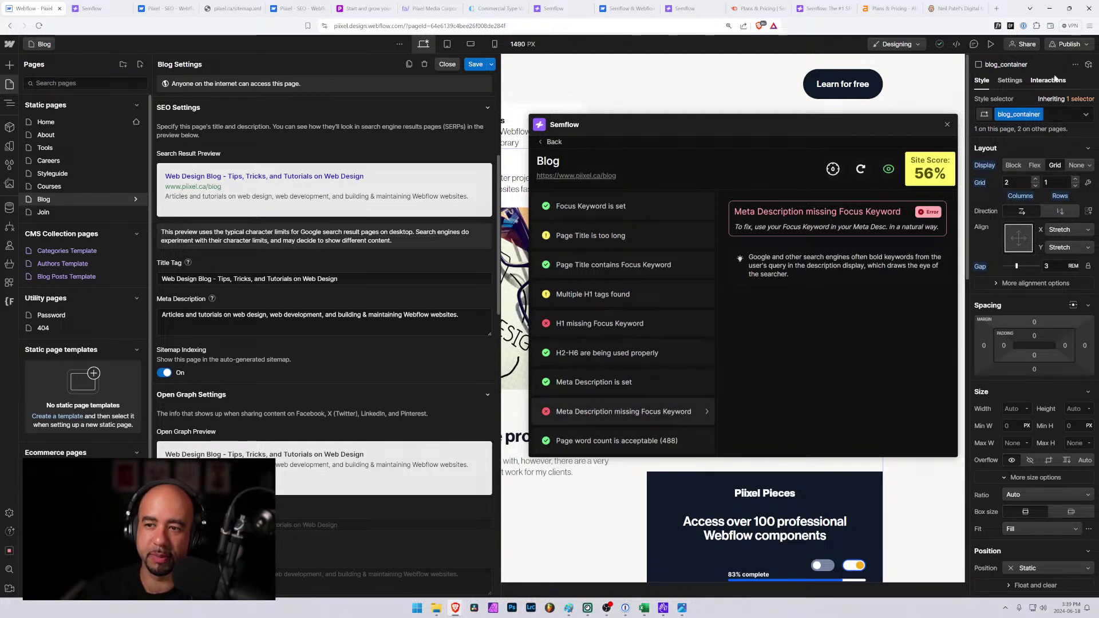
left_click(1086, 44)
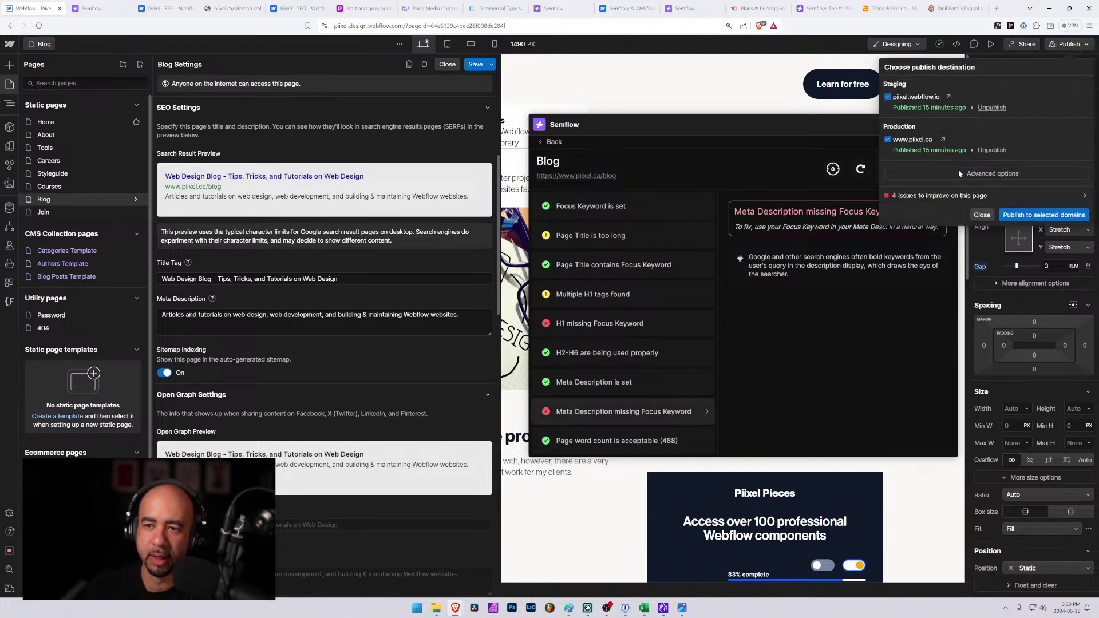
left_click(1022, 216)
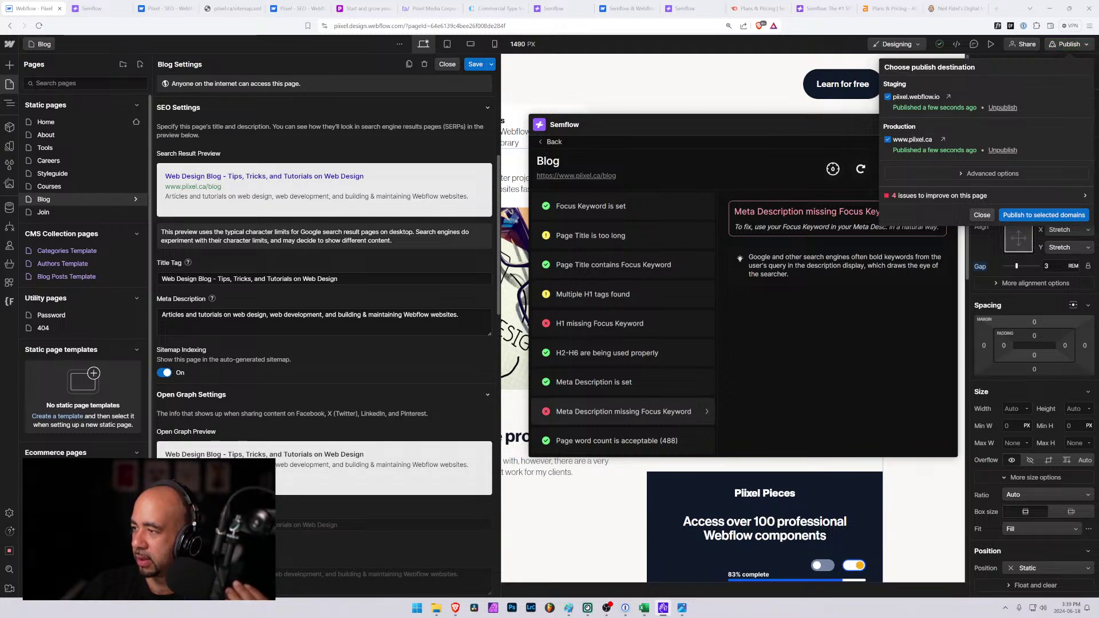
left_click(320, 101)
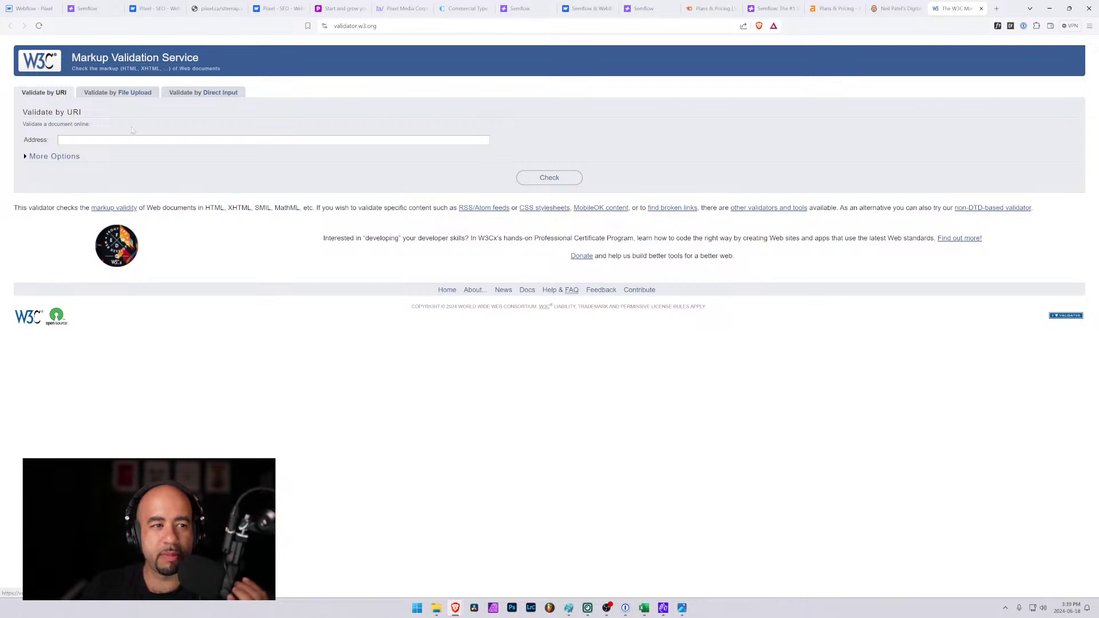
left_click(240, 139)
type("h")
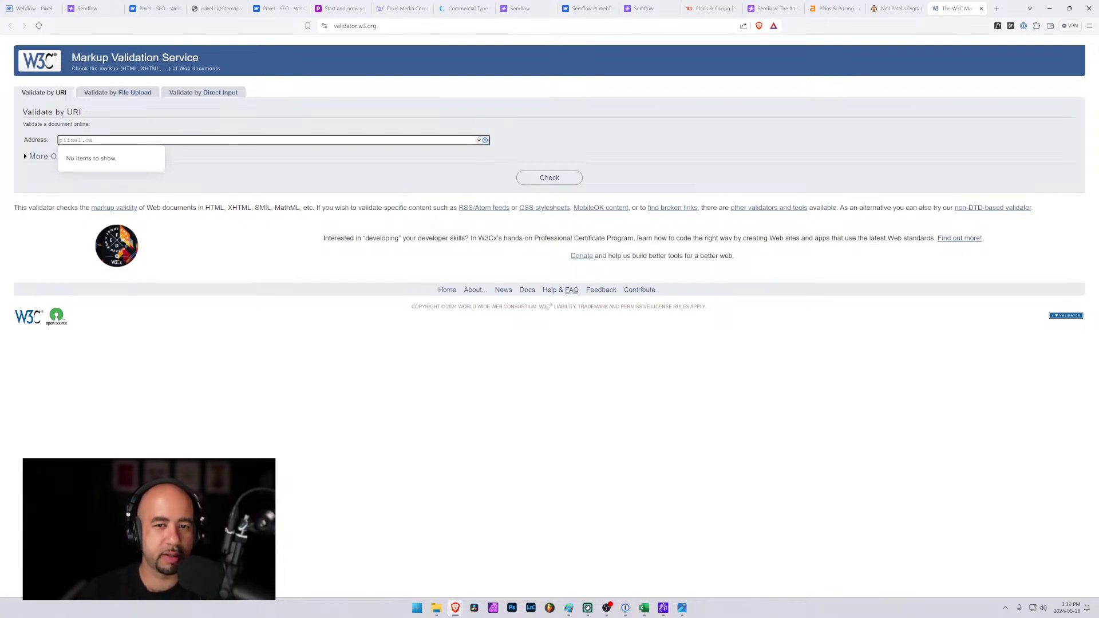
left_click(549, 178)
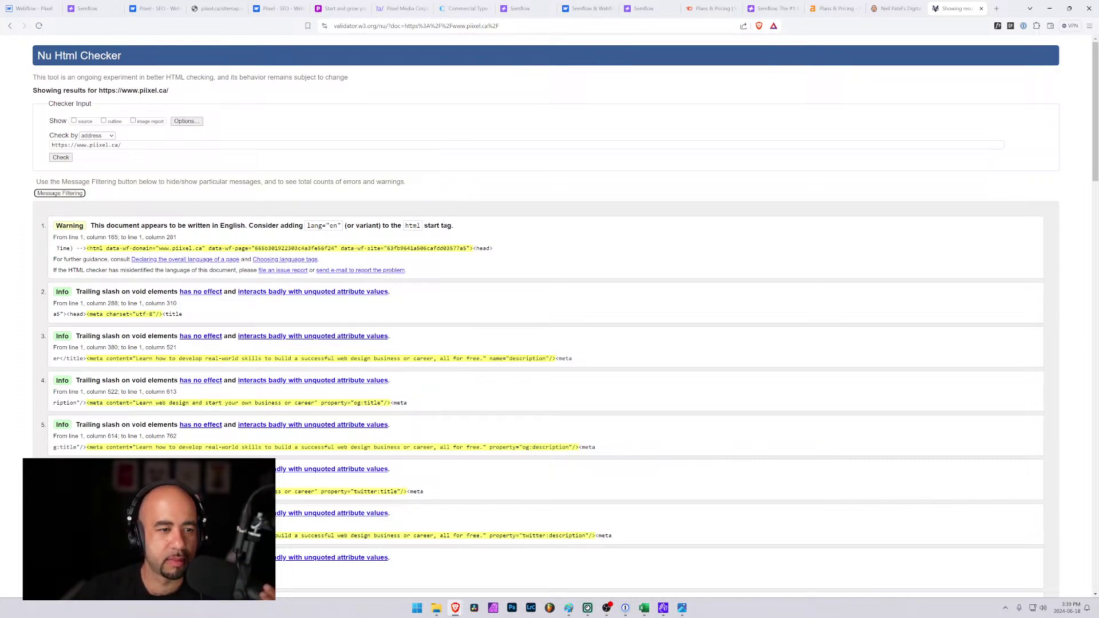
Examine the validator's html lang warning and the trailing slash notices on the homepage's meta tags.
left_click_drag(87, 248, 447, 250)
left_click(518, 251)
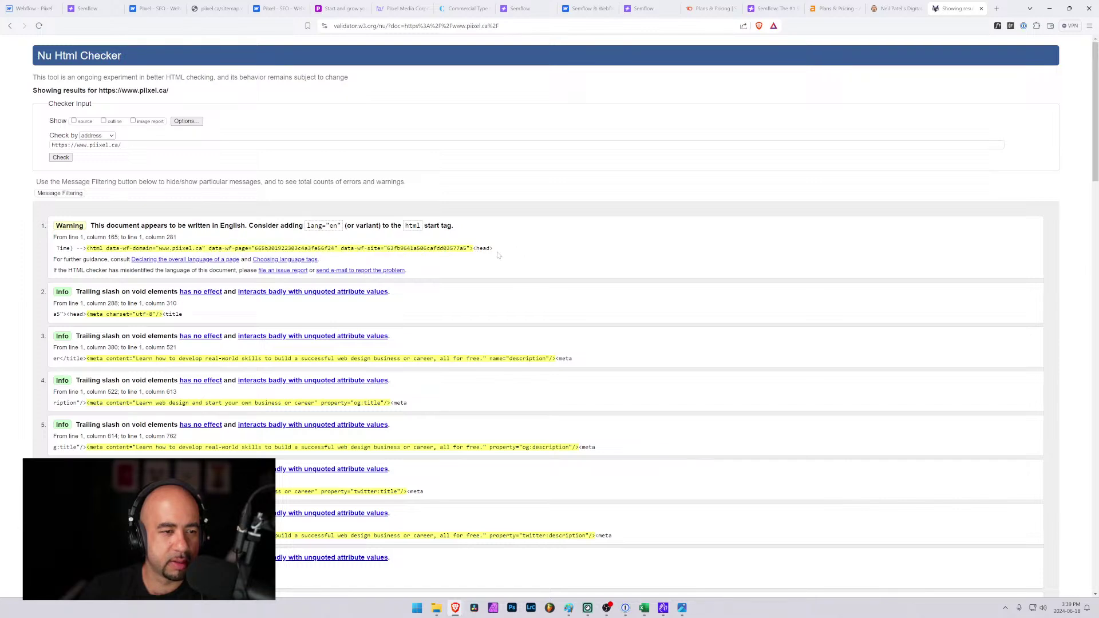
scroll(170, 309, "down", 3)
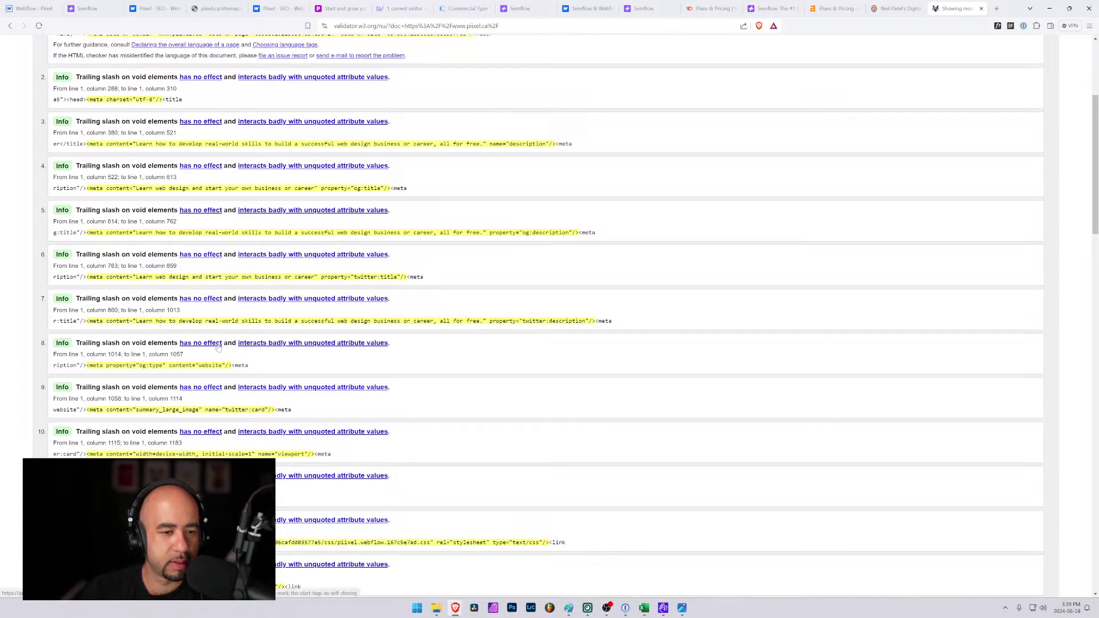
scroll(189, 371, "down", 8)
scroll(189, 371, "up", 4)
scroll(188, 370, "up", 7)
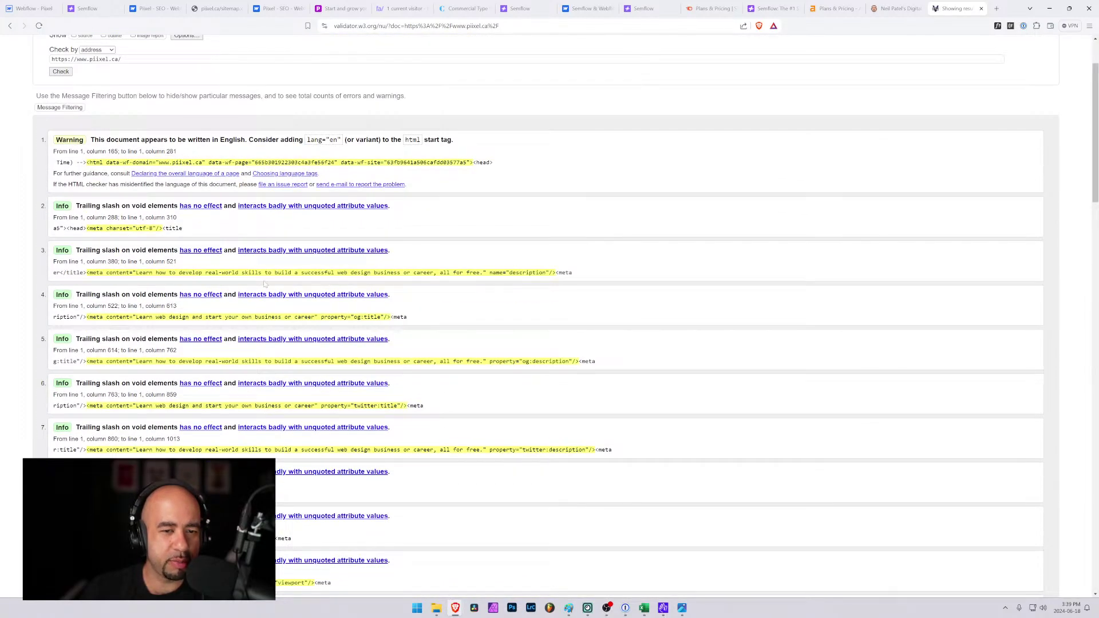
left_click_drag(567, 273, 86, 273)
scroll(86, 272, "down", 3)
scroll(550, 315, "down", 8)
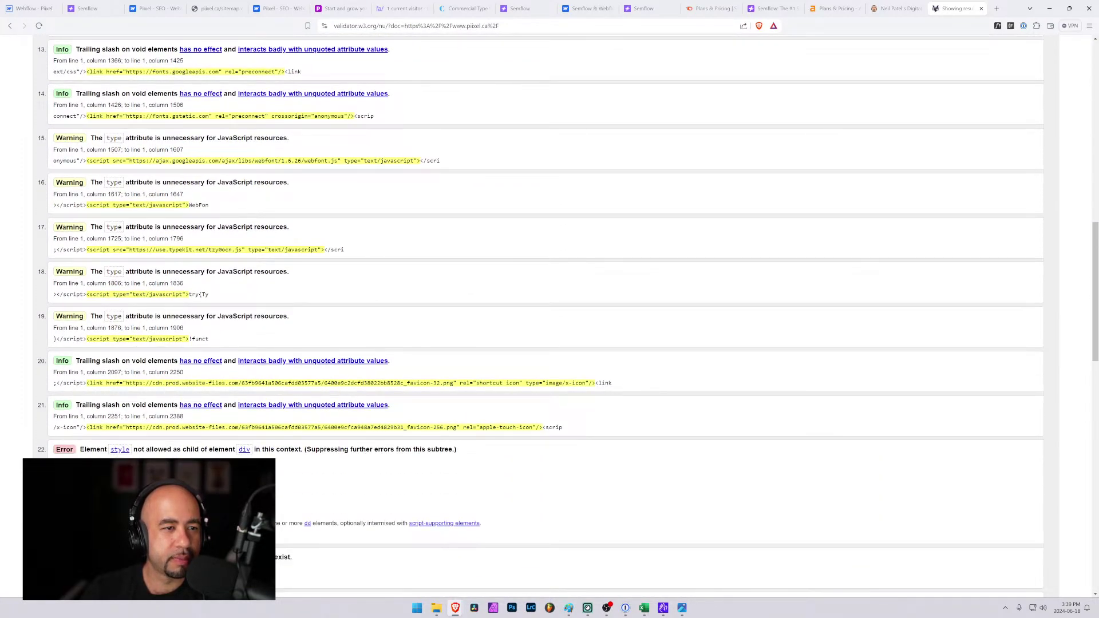
Examine the script type warnings, the favicon link notice, and the style element and CSS errors further down the results.
left_click_drag(92, 151, 185, 161)
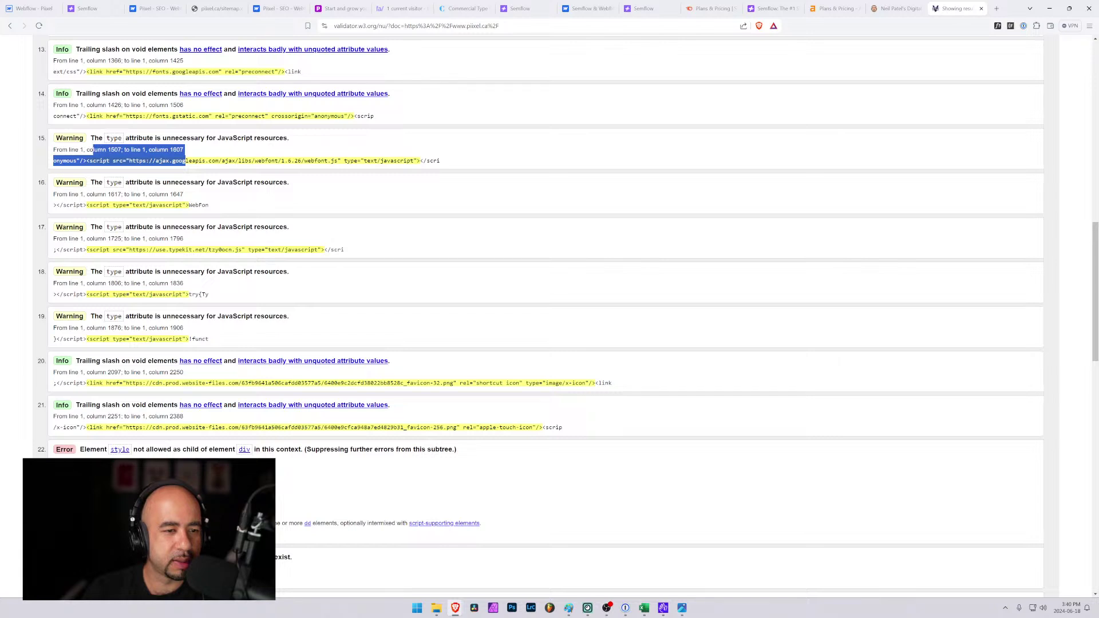
left_click_drag(83, 295, 179, 294)
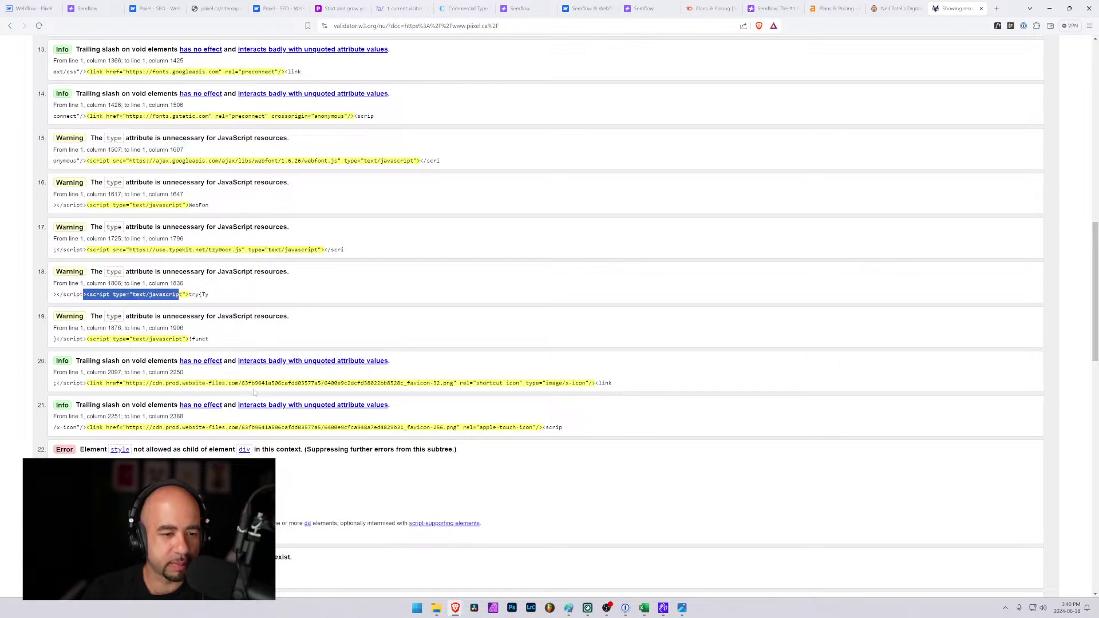
left_click_drag(182, 383, 53, 383)
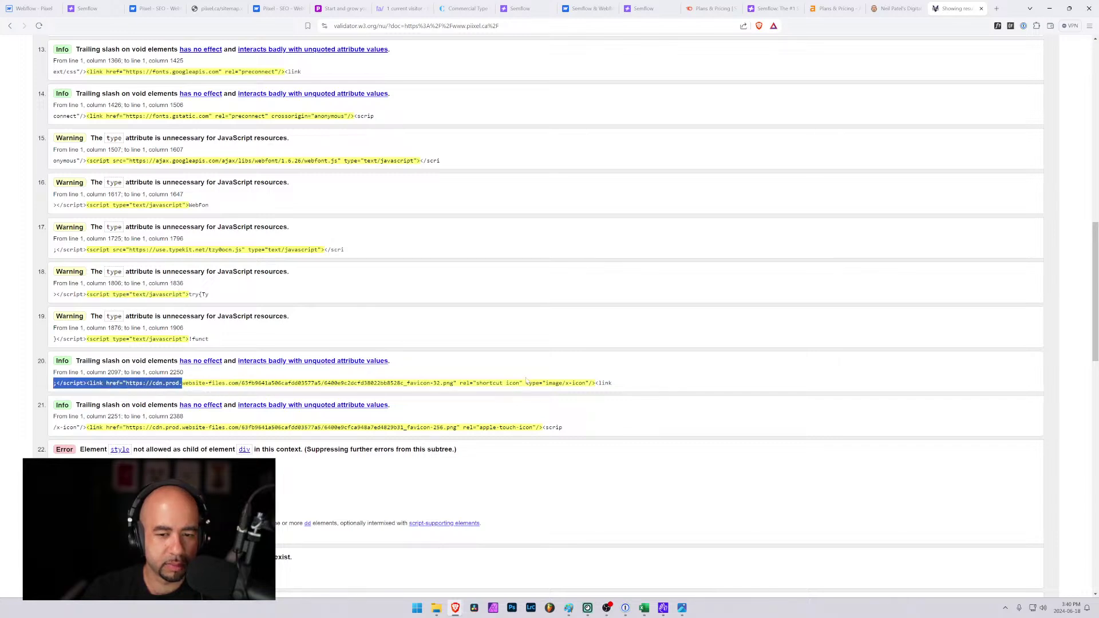
left_click_drag(528, 380, 532, 383)
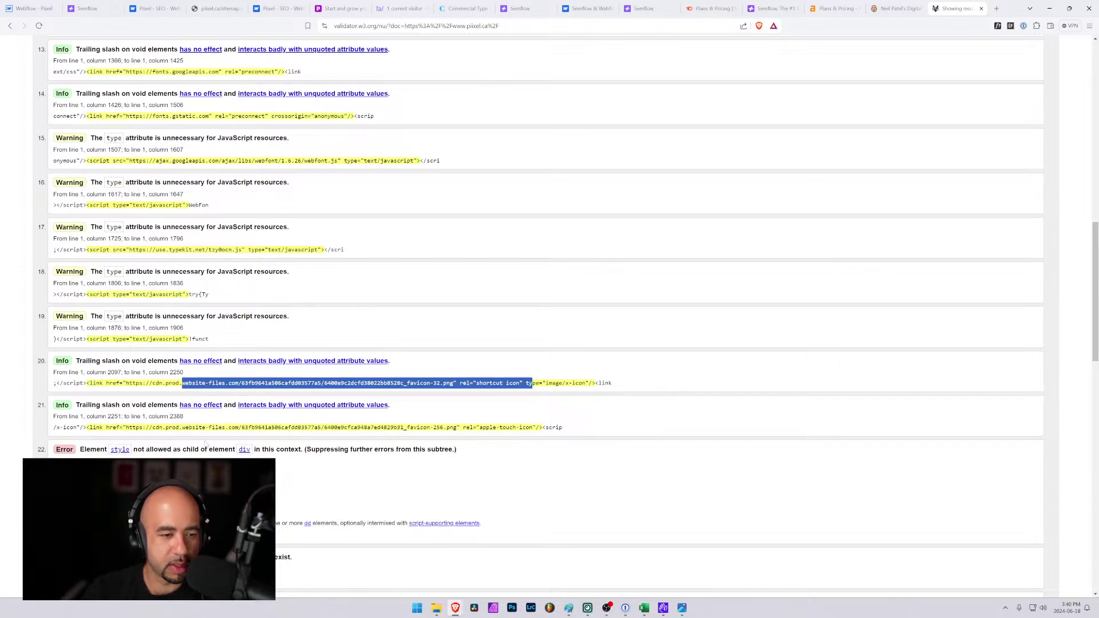
scroll(229, 307, "down", 4)
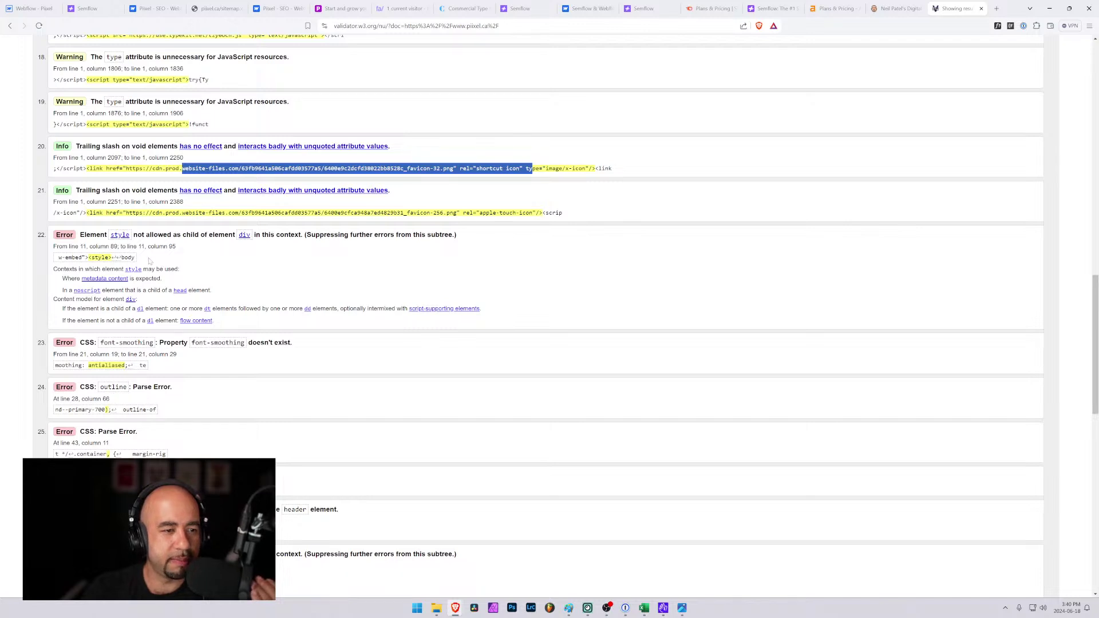
left_click_drag(55, 255, 170, 269)
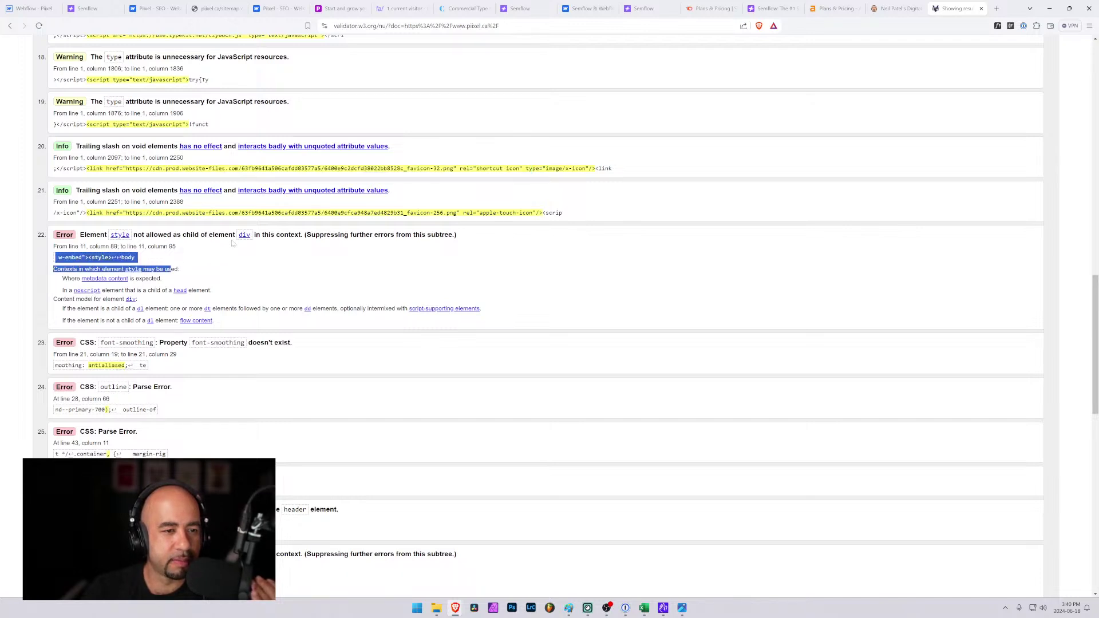
left_click(114, 242)
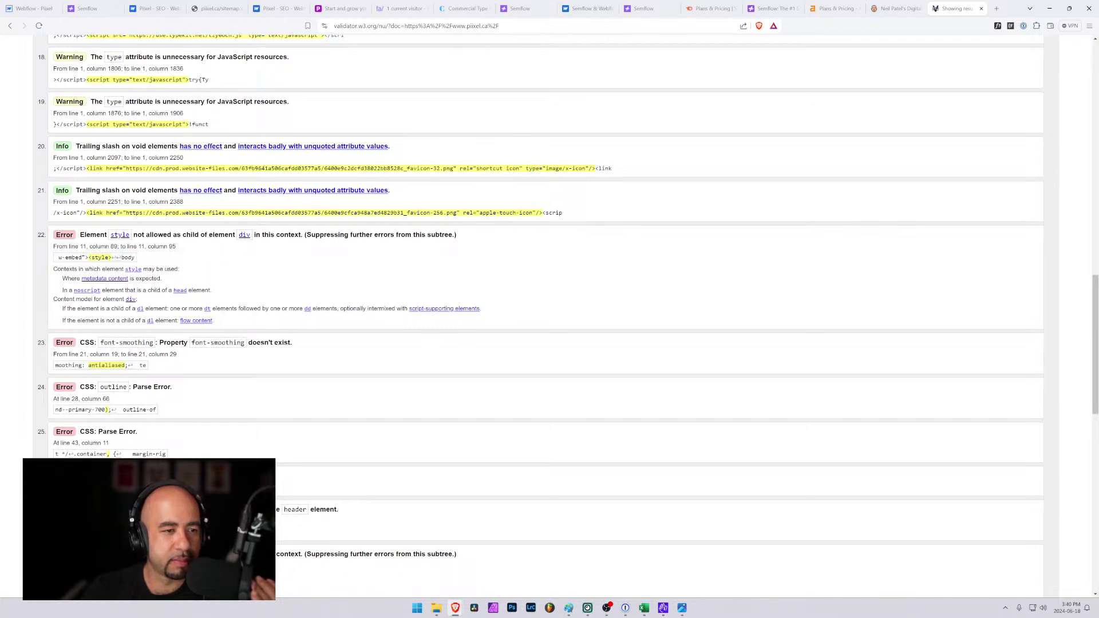
left_click_drag(88, 258, 120, 257)
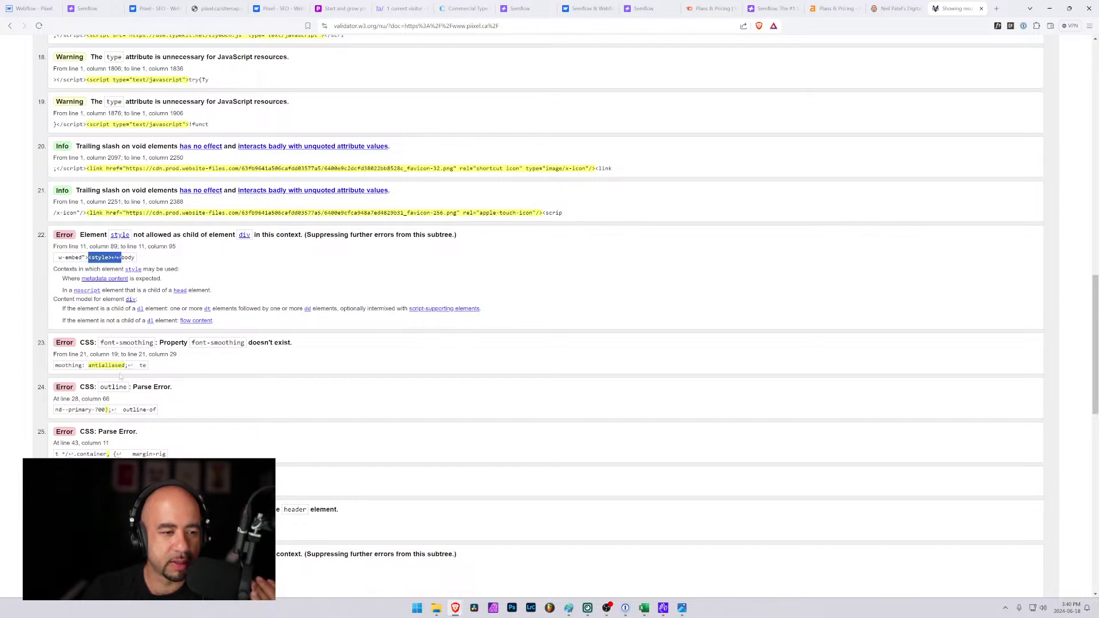
scroll(104, 418, "down", 2)
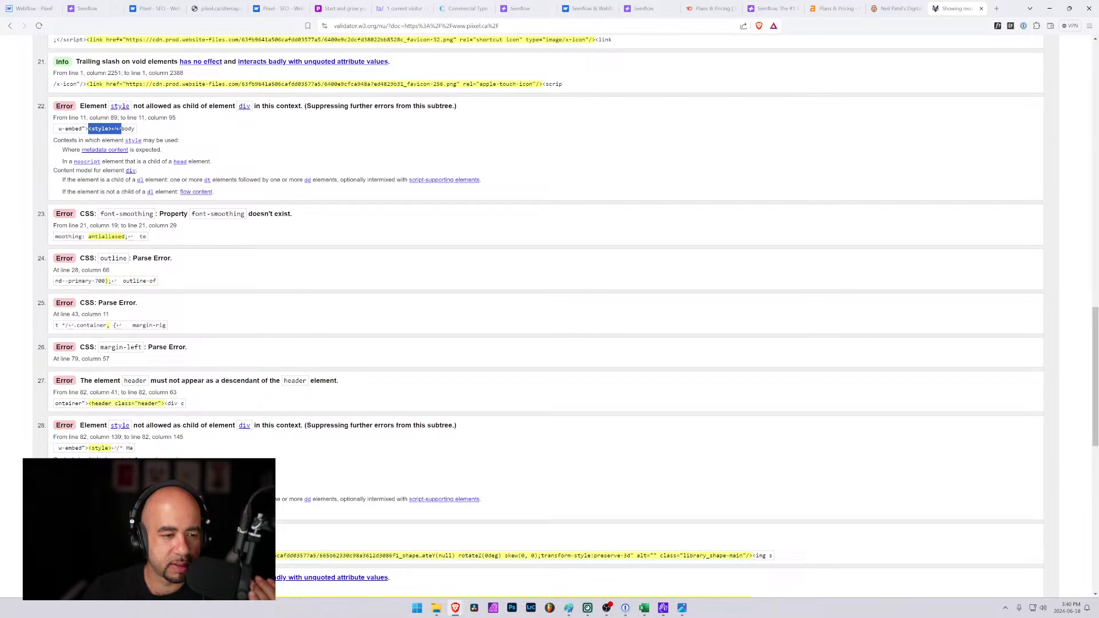
scroll(197, 376, "down", 3)
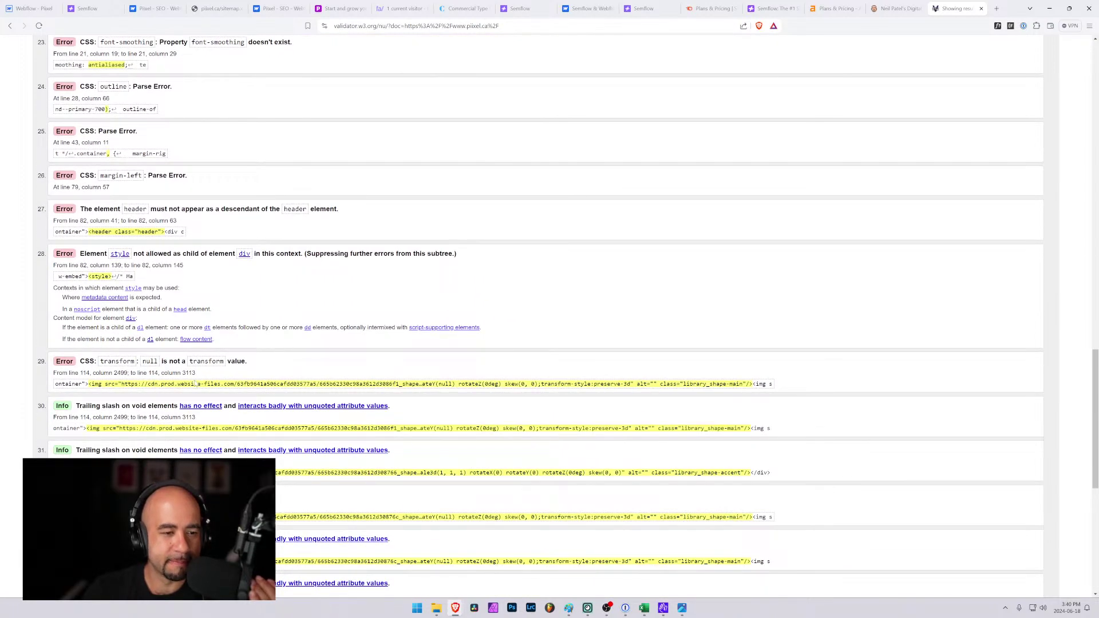
scroll(550, 309, "down", 7)
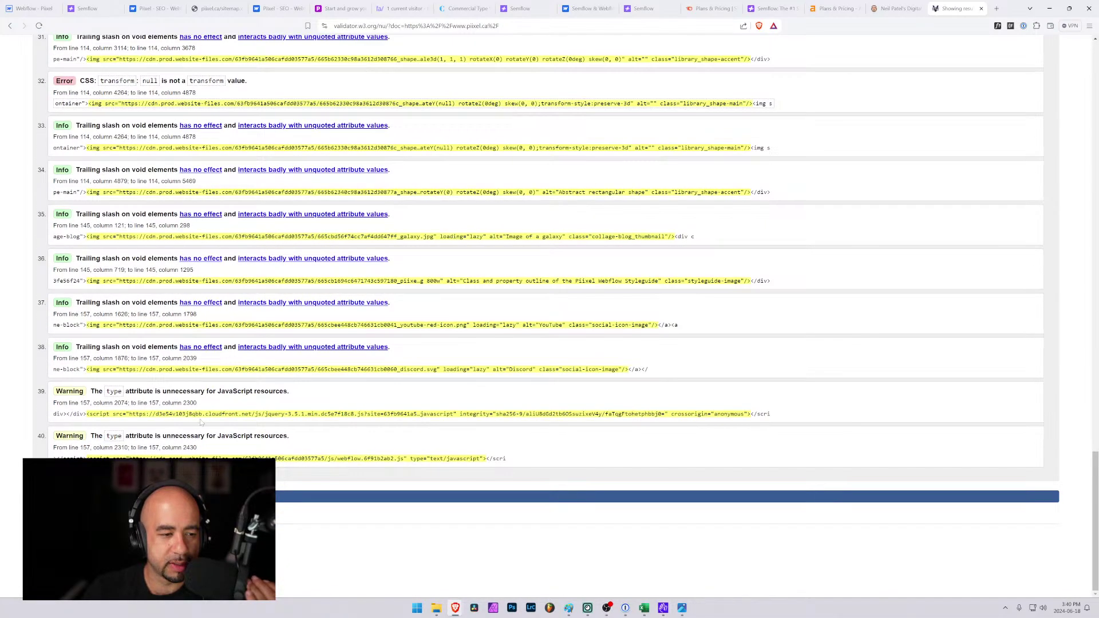
Go back through the full list of validation results and examine the font-smoothing CSS error.
scroll(201, 422, "up", 20)
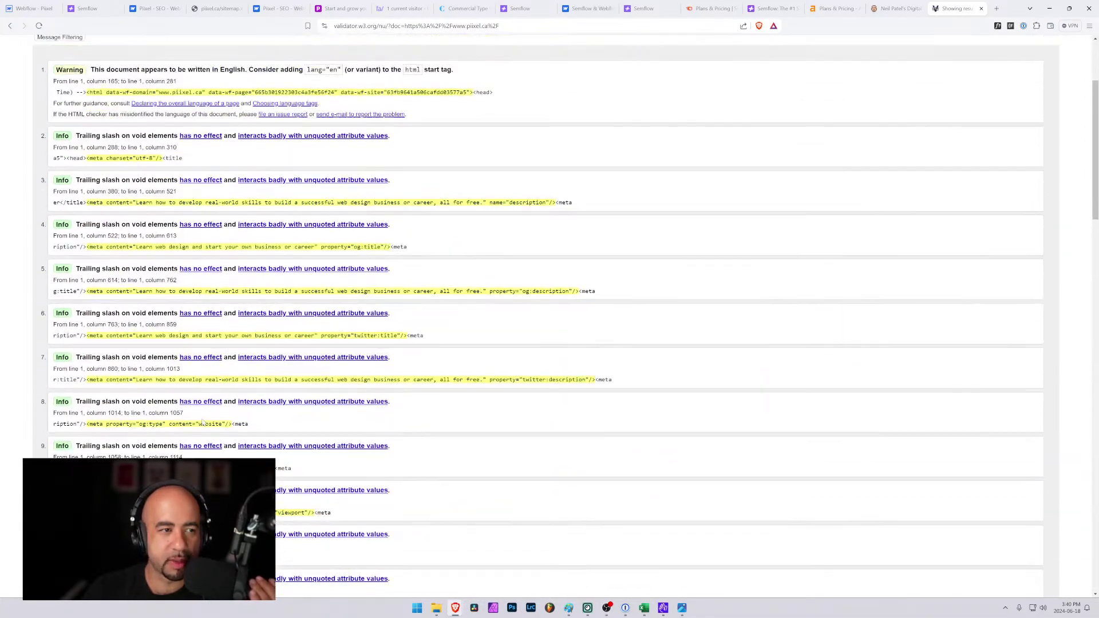
scroll(202, 422, "up", 4)
scroll(198, 441, "down", 15)
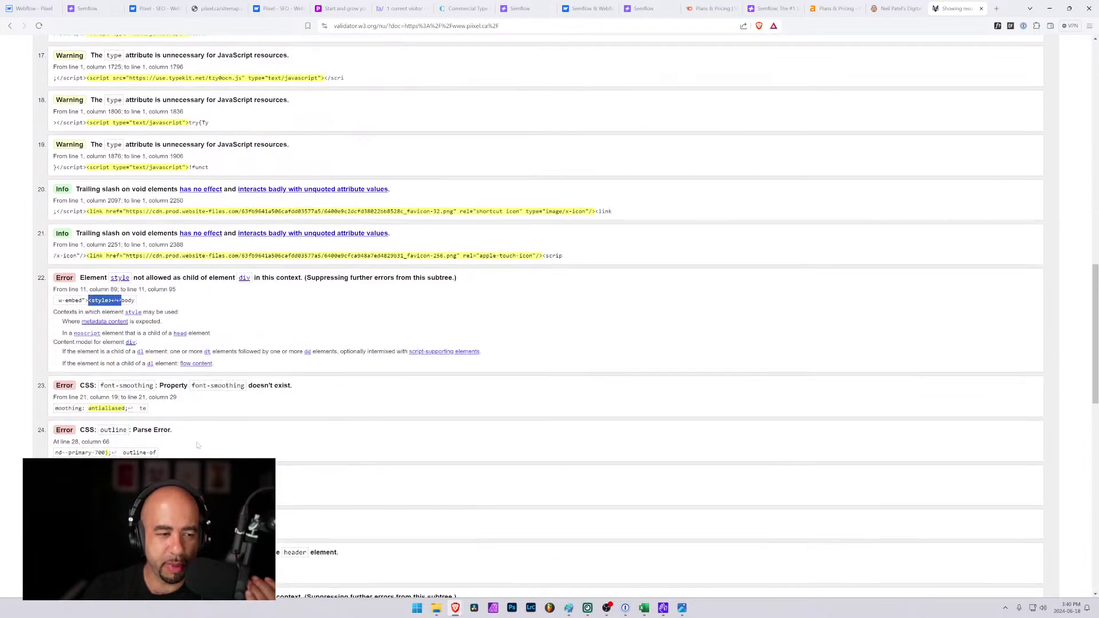
scroll(198, 445, "down", 3)
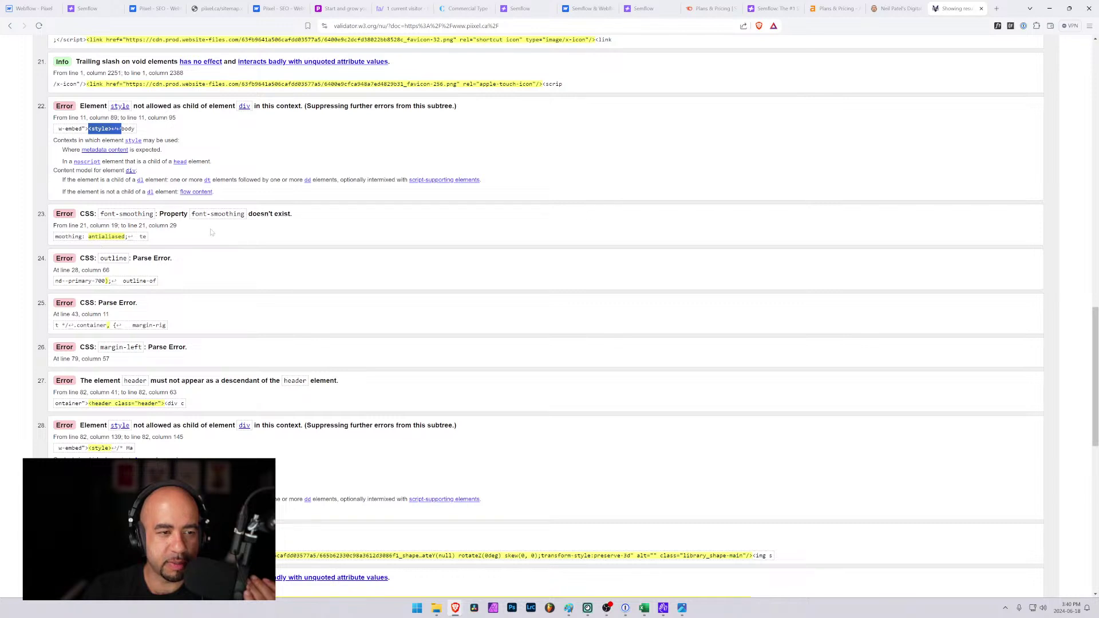
left_click_drag(245, 214, 89, 247)
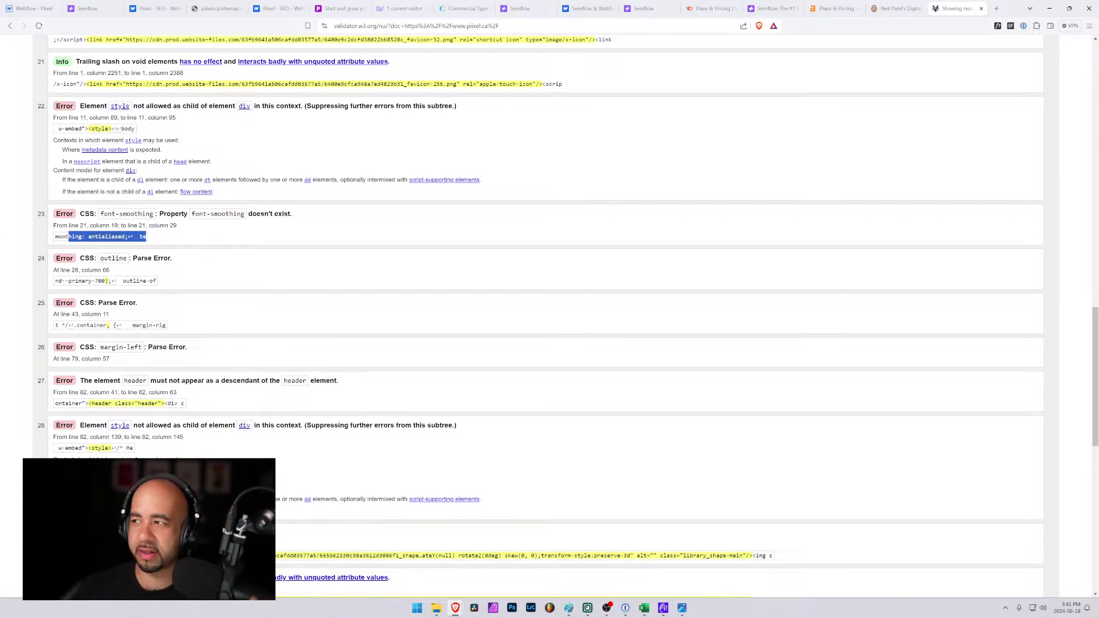
Compare the validator's warnings and errors with its info-level trailing slash notices across the results.
key("alt+Tab")
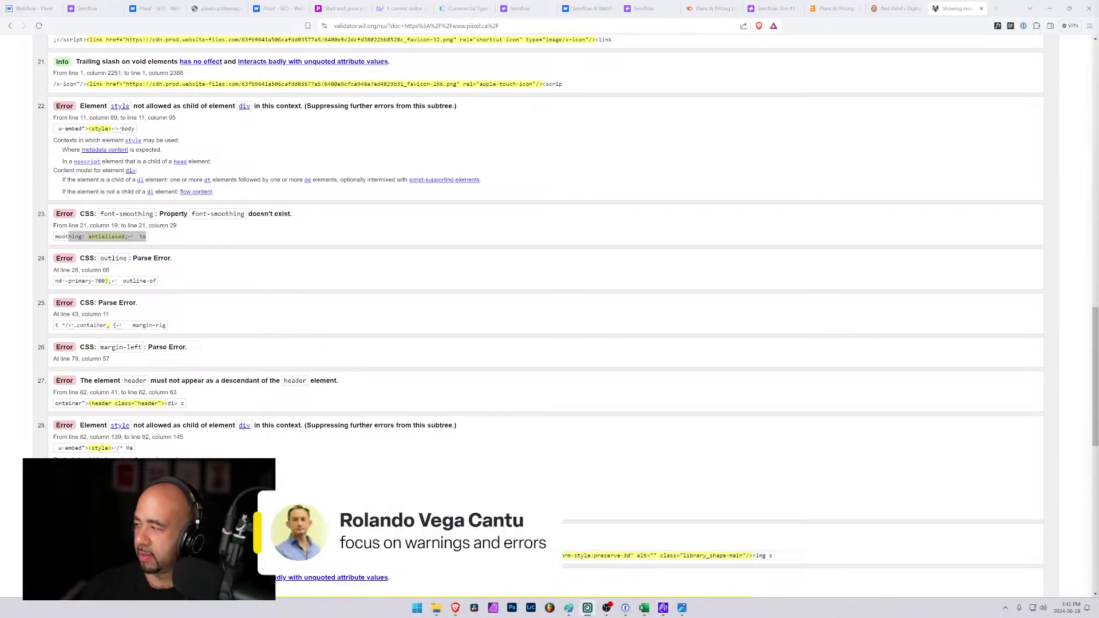
scroll(361, 260, "up", 5)
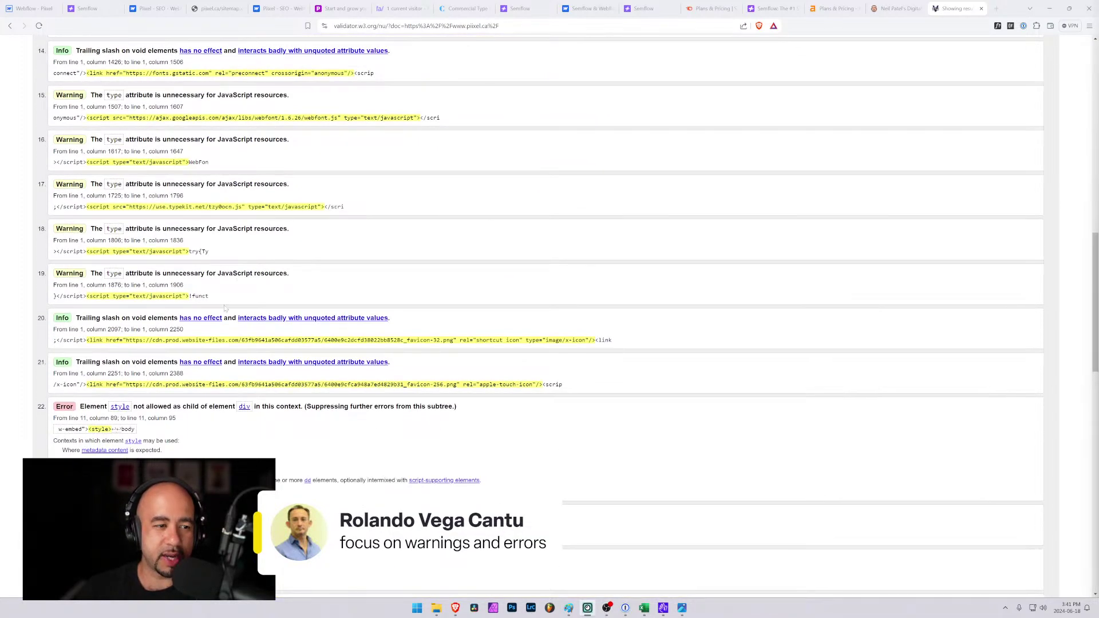
scroll(220, 309, "down", 6)
scroll(188, 301, "down", 5)
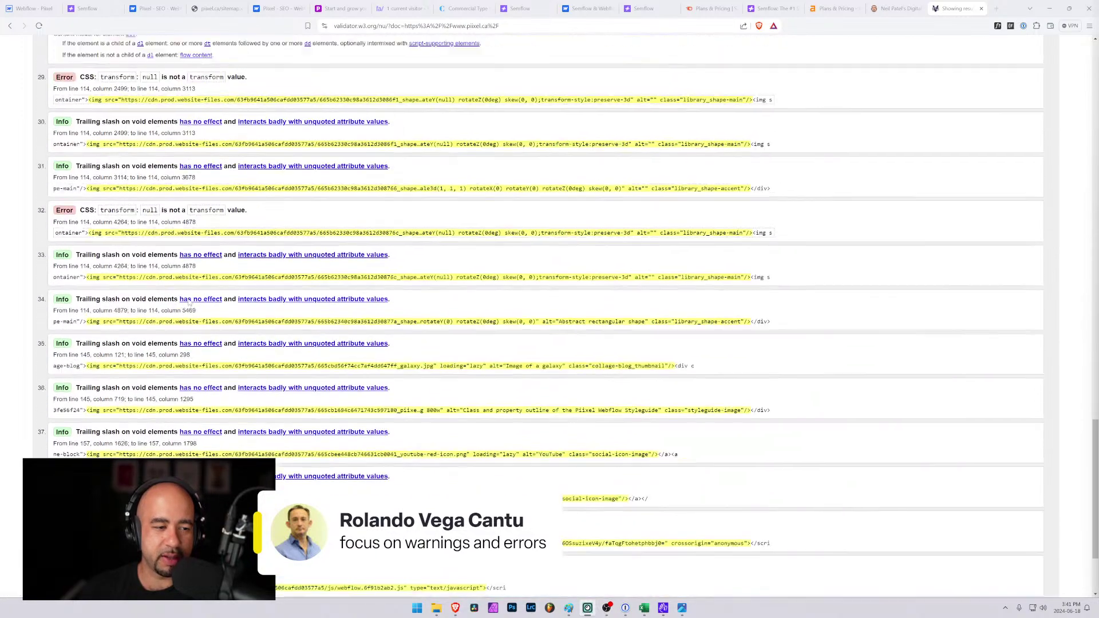
scroll(189, 303, "up", 1)
left_click_drag(52, 327, 88, 320)
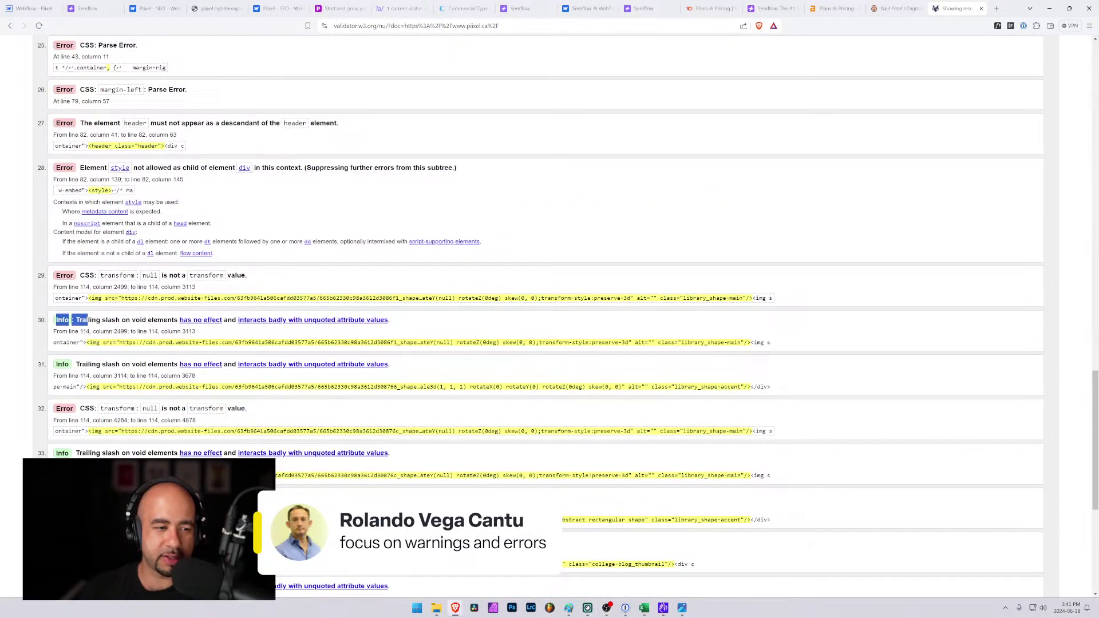
Examine the validator error about a style element inside a div and highlight its code excerpt.
left_click(151, 331)
scroll(182, 337, "up", 7)
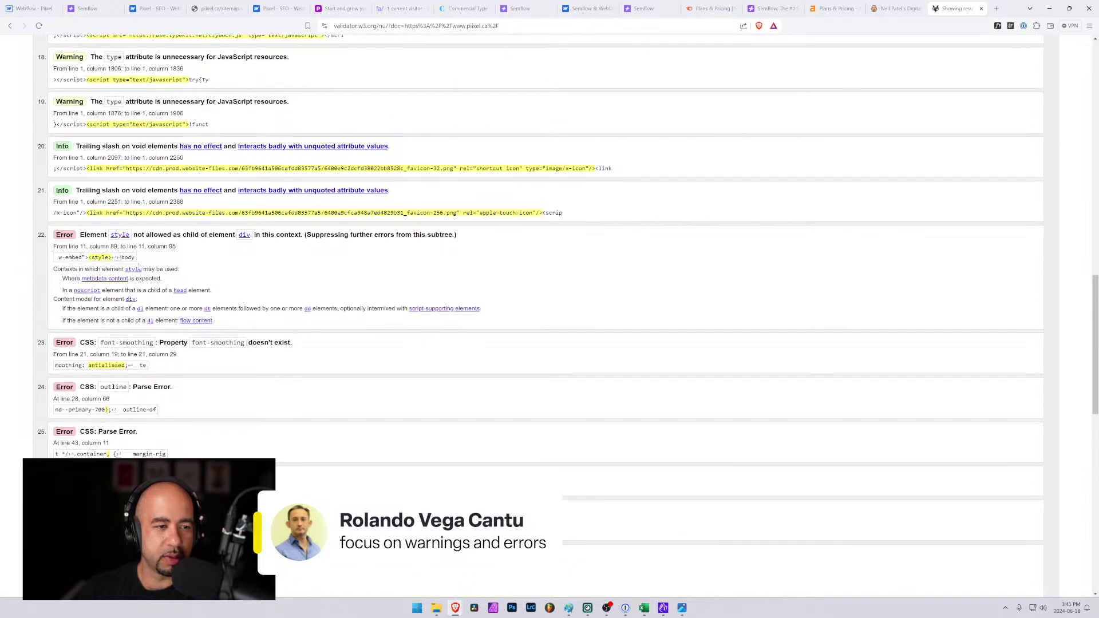
left_click_drag(142, 258, 53, 260)
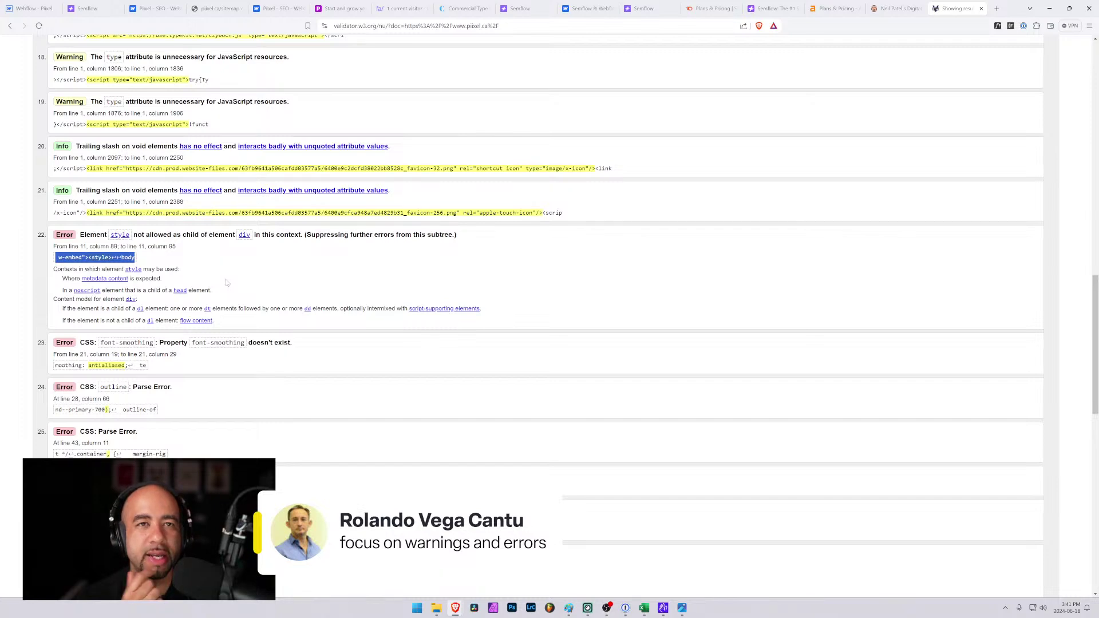
Switch to the Webflow Designer, dismiss the publish options and close the Blog page settings.
left_click(31, 8)
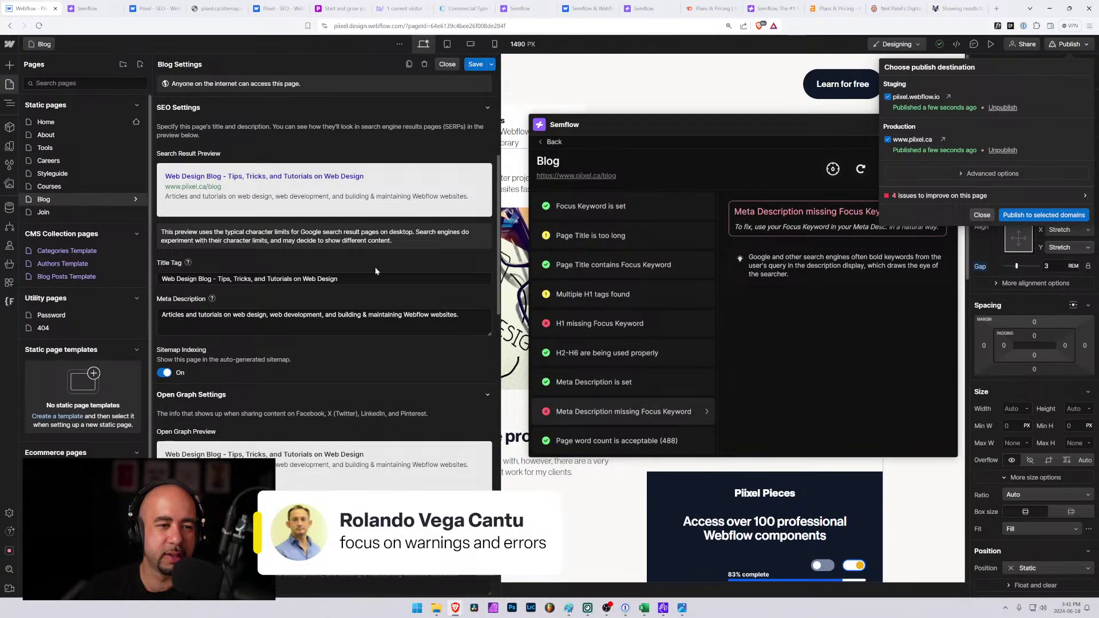
left_click(519, 116)
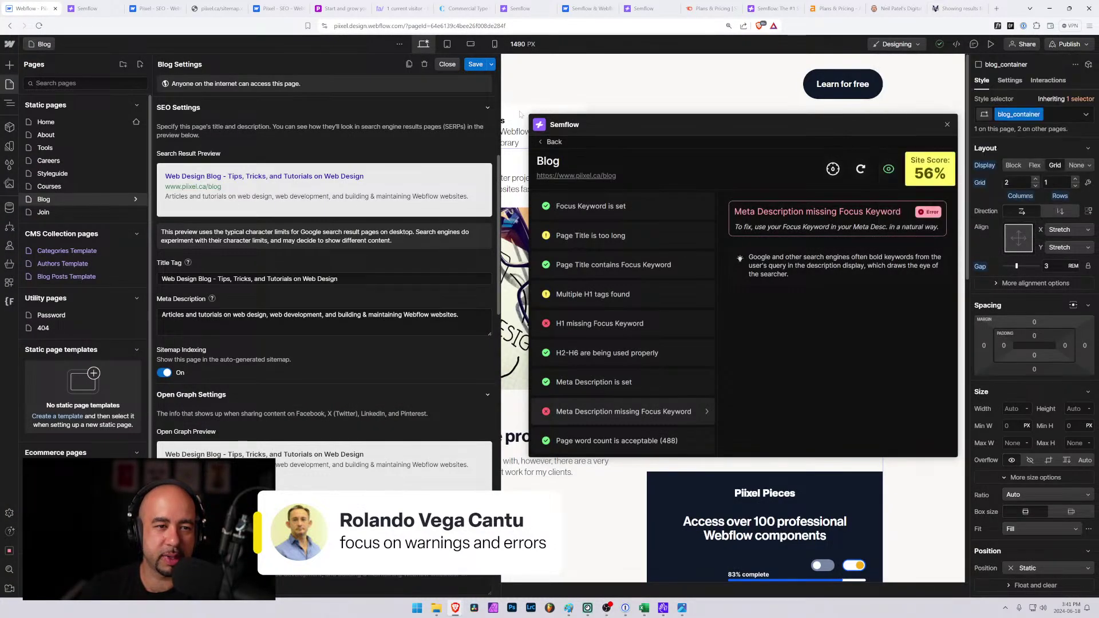
left_click(475, 65)
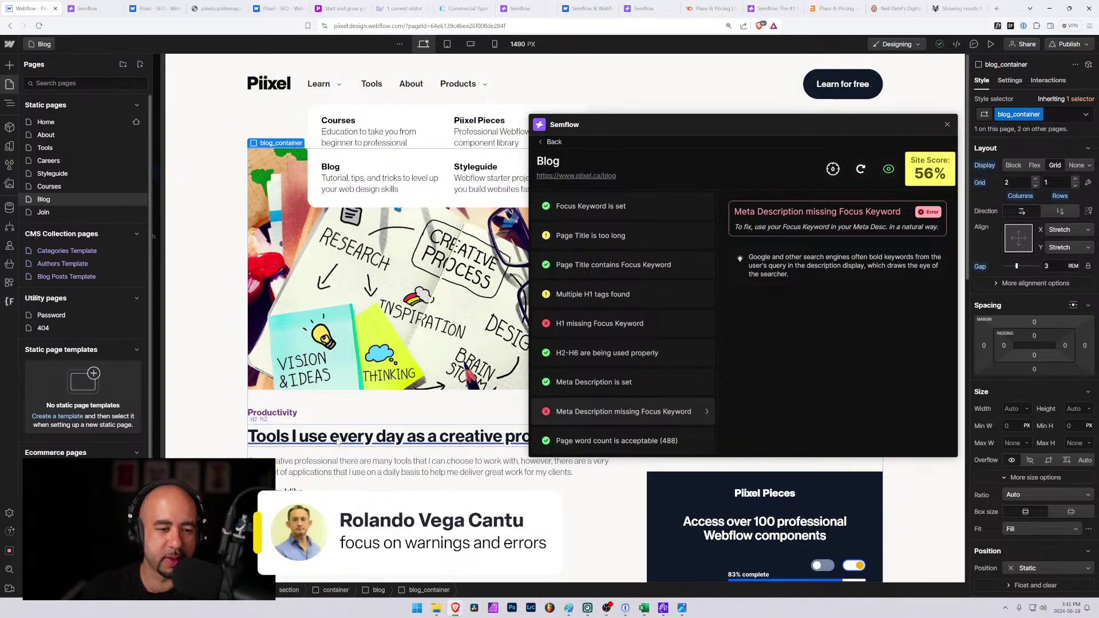
Open the custom code embed inside the Blog page's Global Styles component.
left_click(9, 103)
left_click(57, 133)
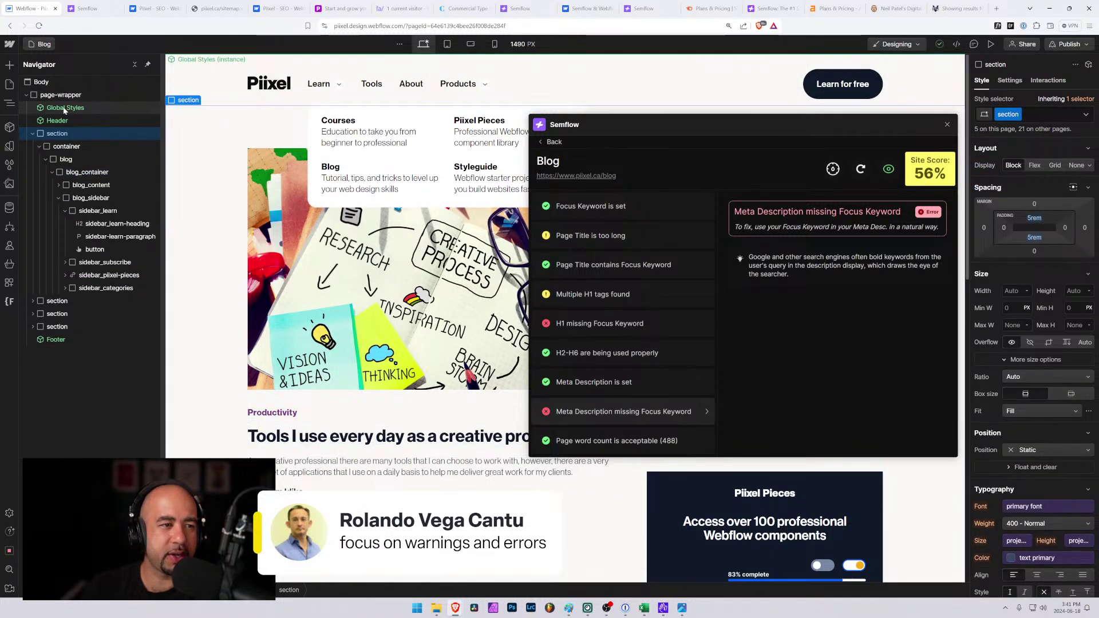
double_click(64, 108)
left_click(243, 60)
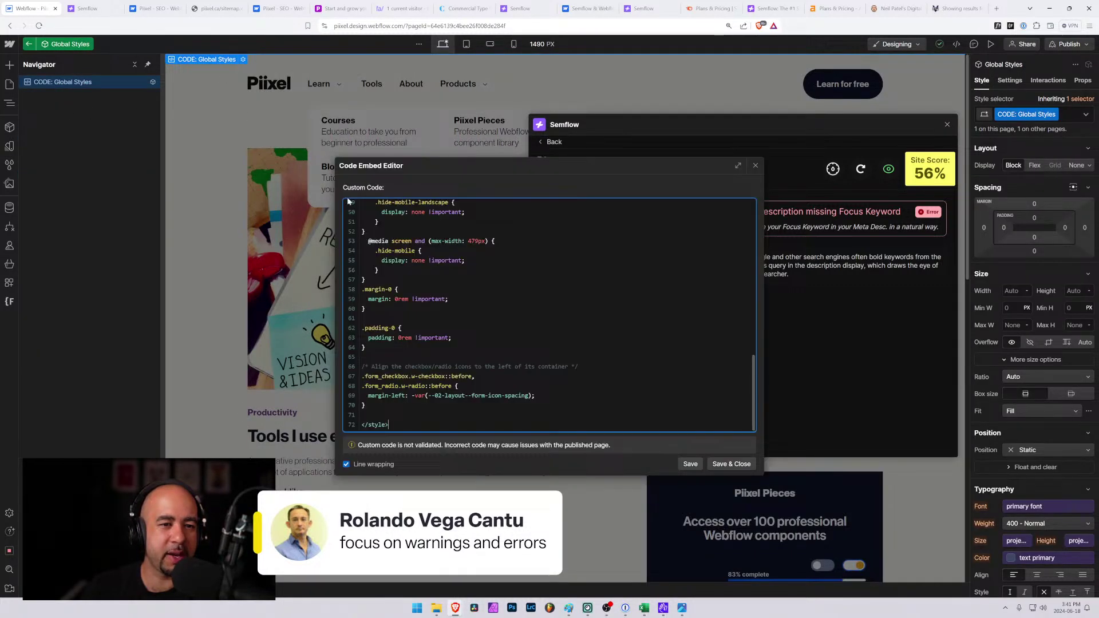
Examine the opening style tag and CSS rules in the Global Styles embed, and exit the component without editing.
scroll(550, 315, "up", 10)
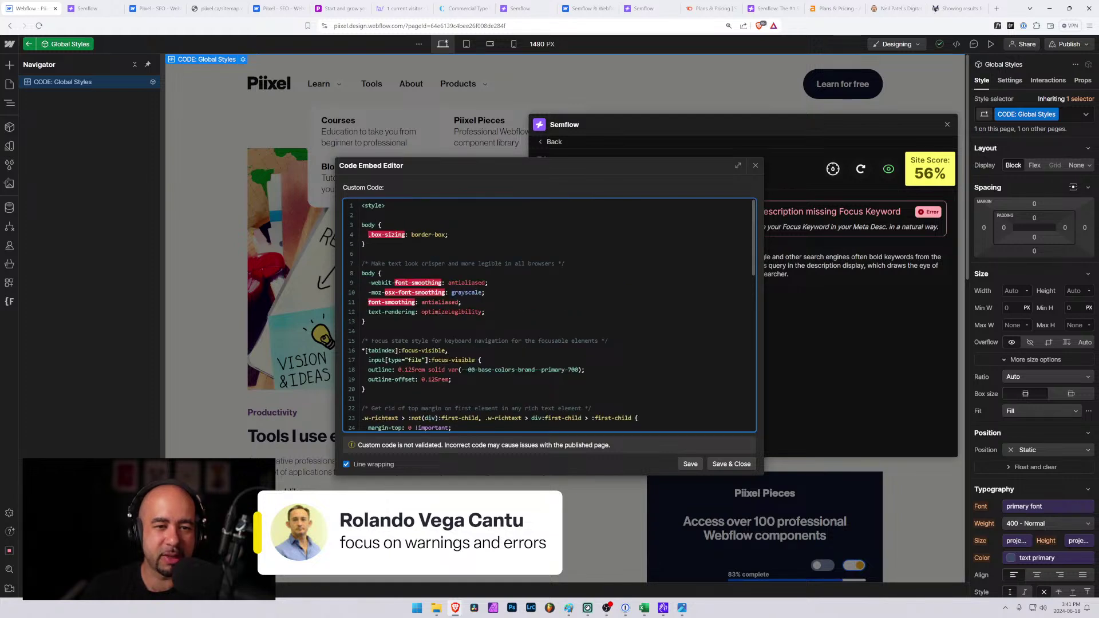
left_click_drag(385, 206, 348, 210)
left_click(387, 206)
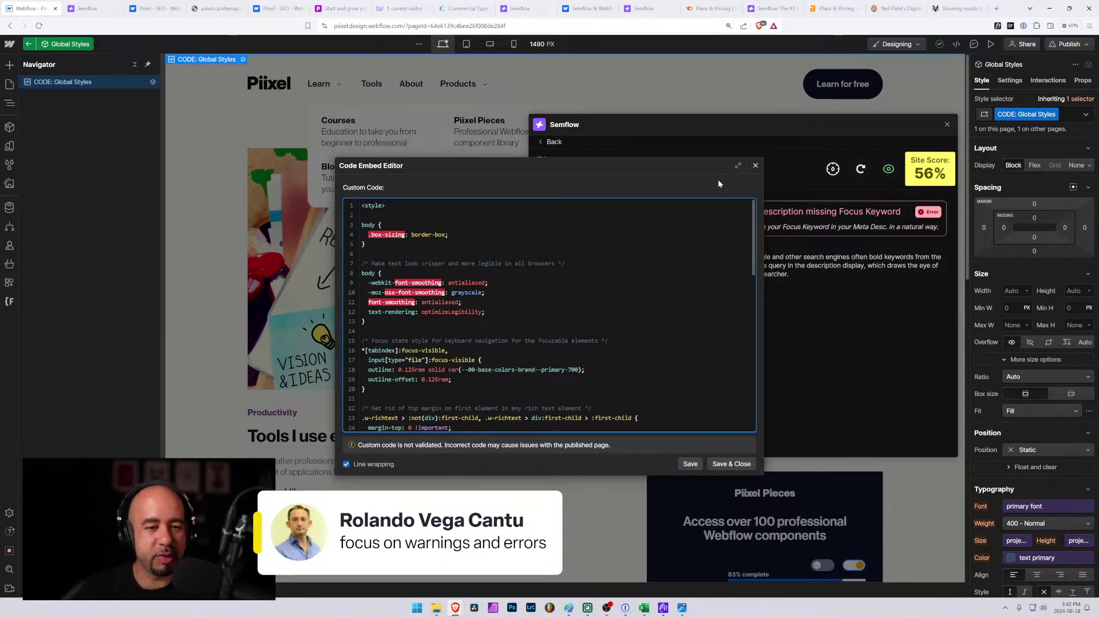
scroll(550, 314, "down", 3)
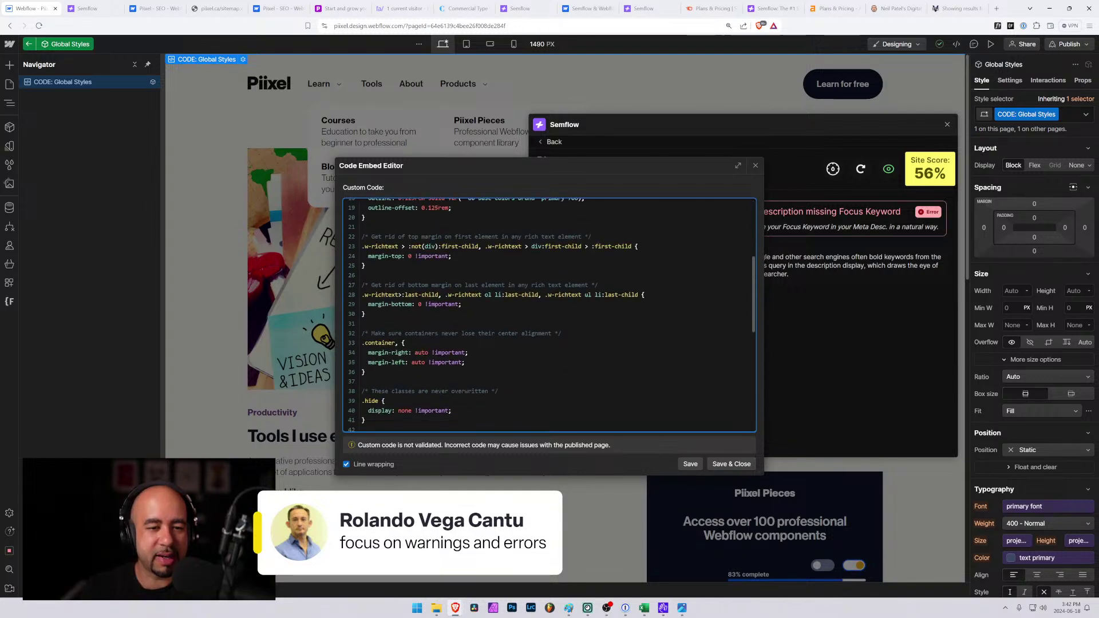
scroll(550, 315, "up", 2)
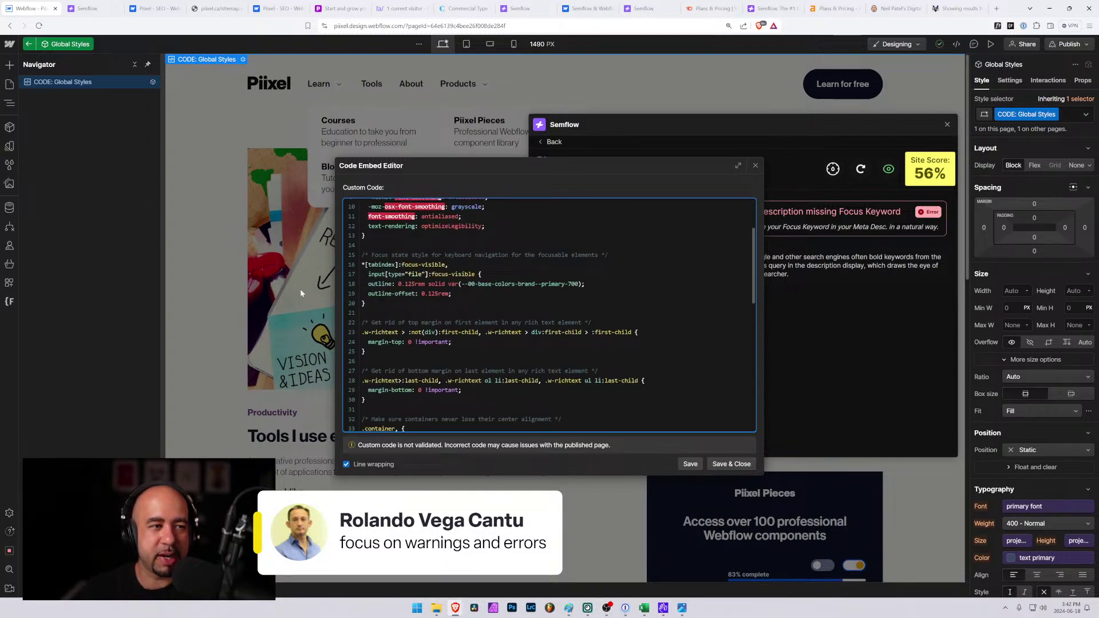
left_click(756, 166)
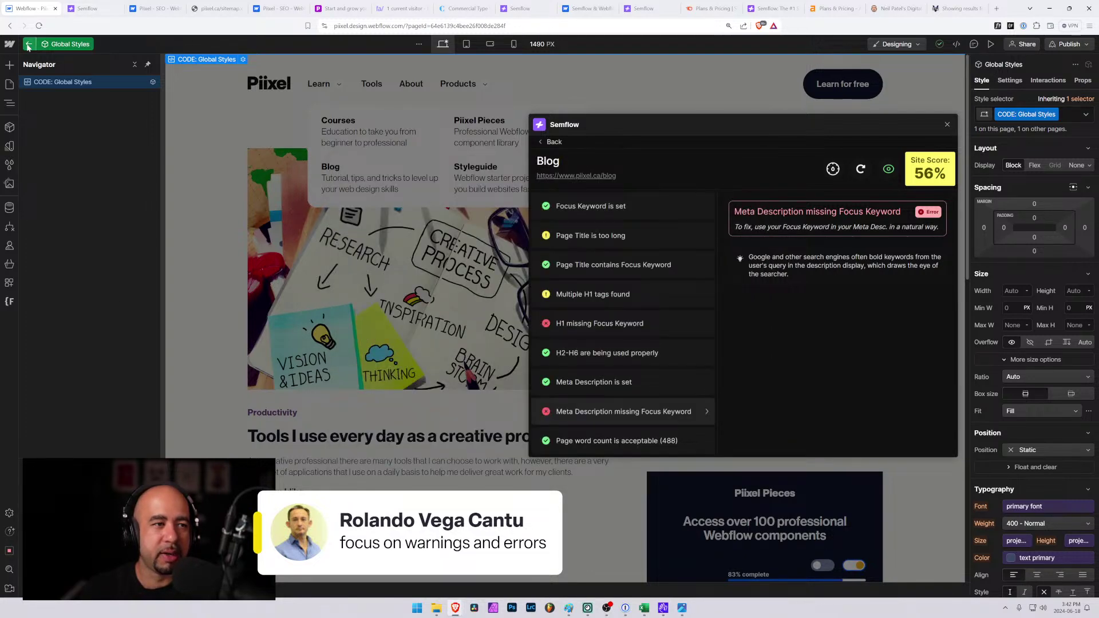
left_click(28, 43)
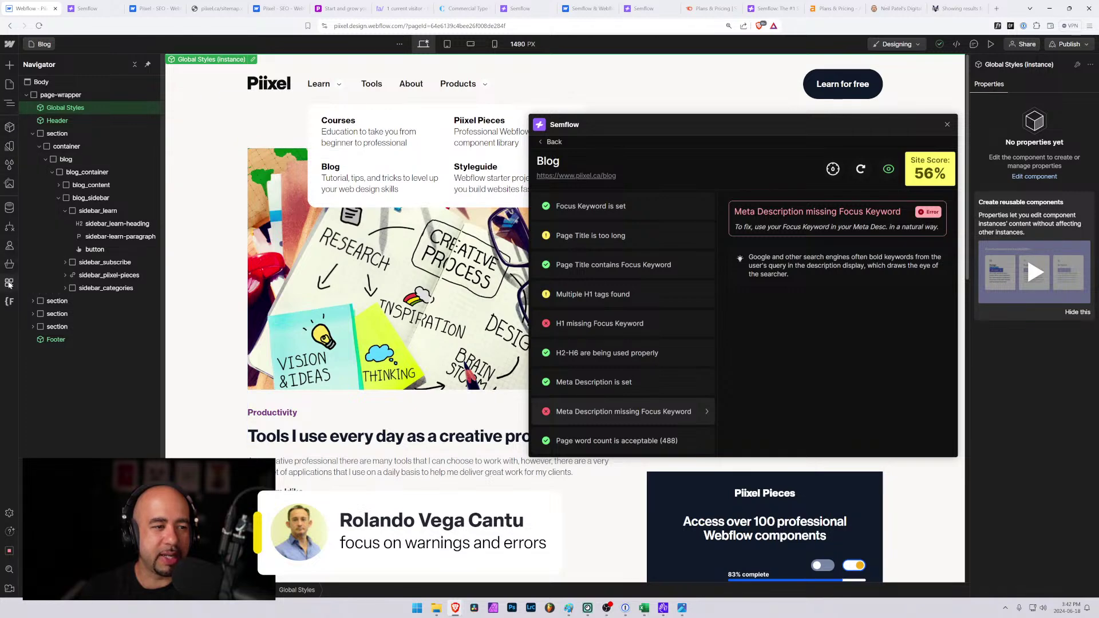
Examine the custom code area for the head tag in the Blog page's settings and close the settings.
left_click(10, 84)
scroll(76, 401, "down", 2)
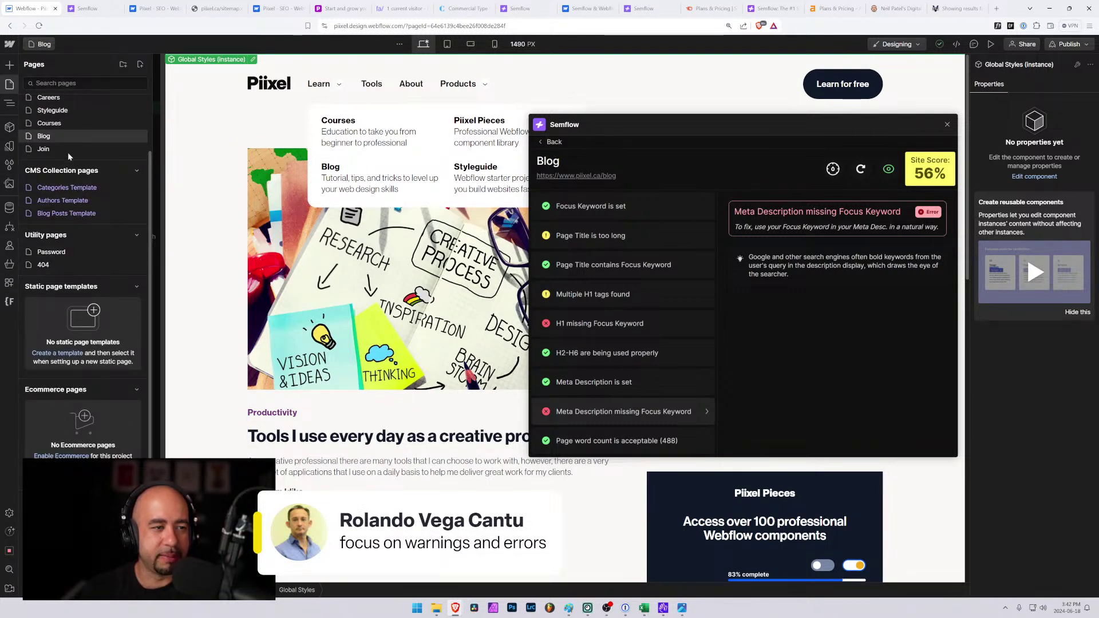
scroll(80, 155, "up", 2)
left_click(137, 178)
scroll(207, 390, "down", 10)
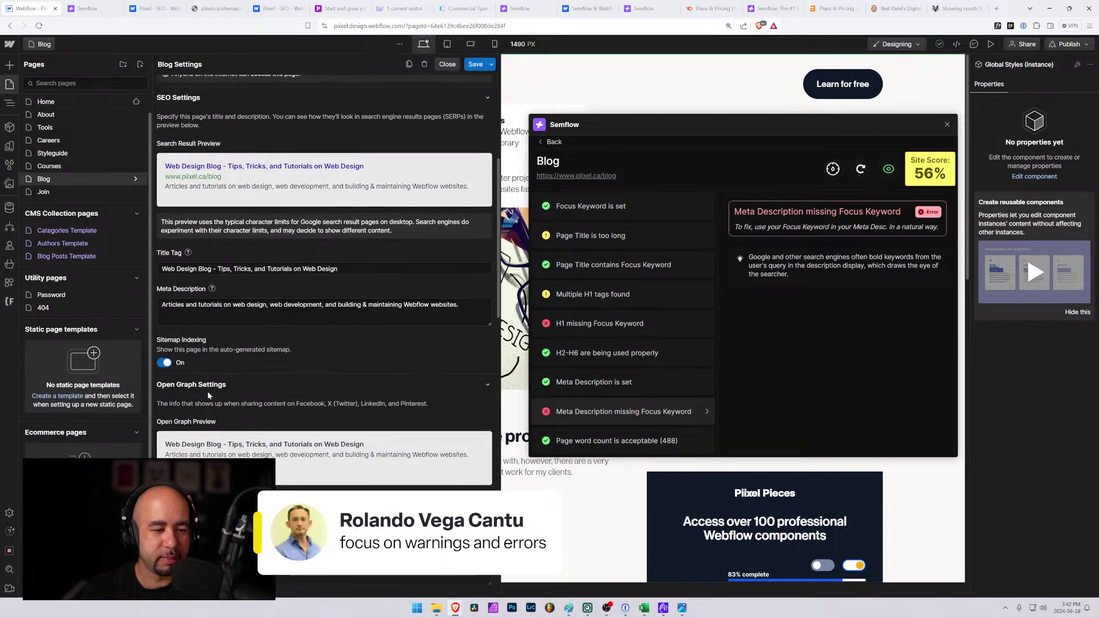
scroll(170, 148, "down", 5)
left_click(204, 156)
scroll(204, 157, "up", 3)
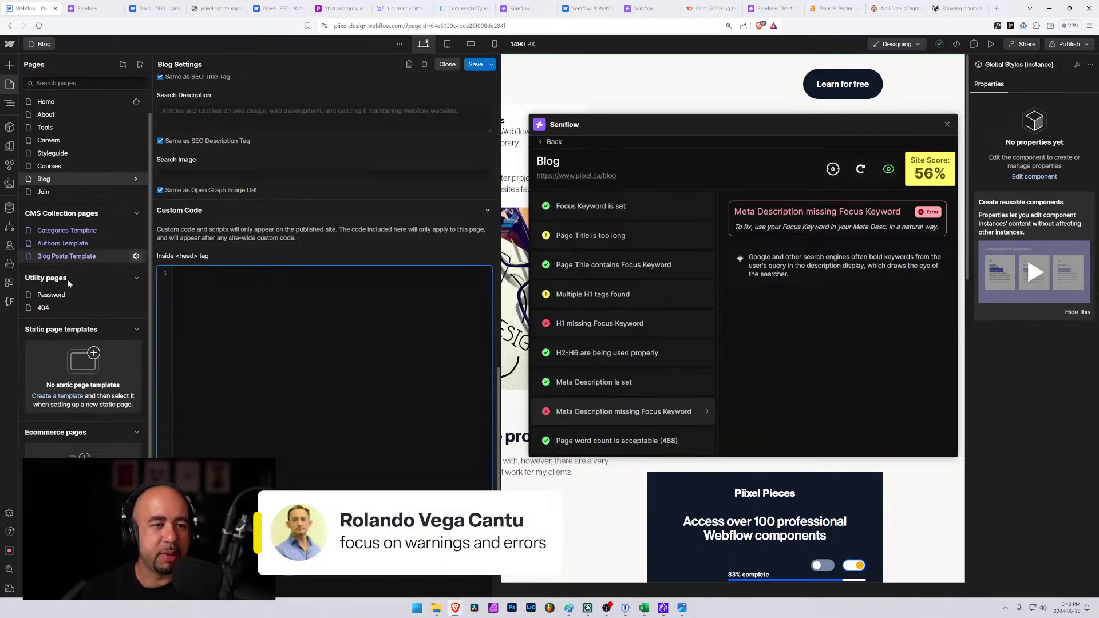
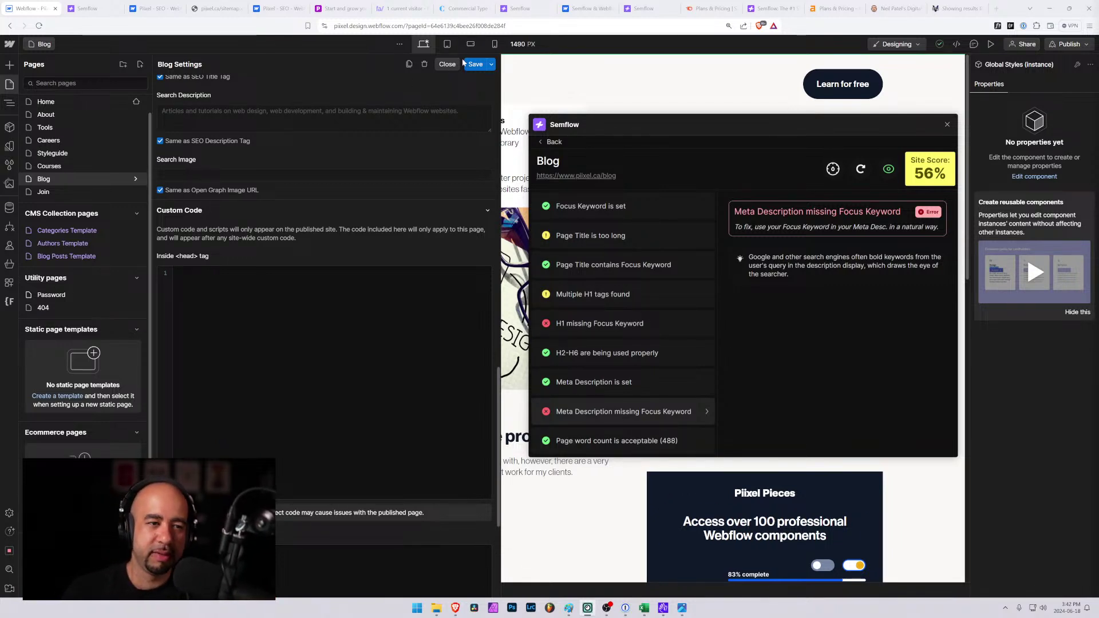
left_click(137, 179)
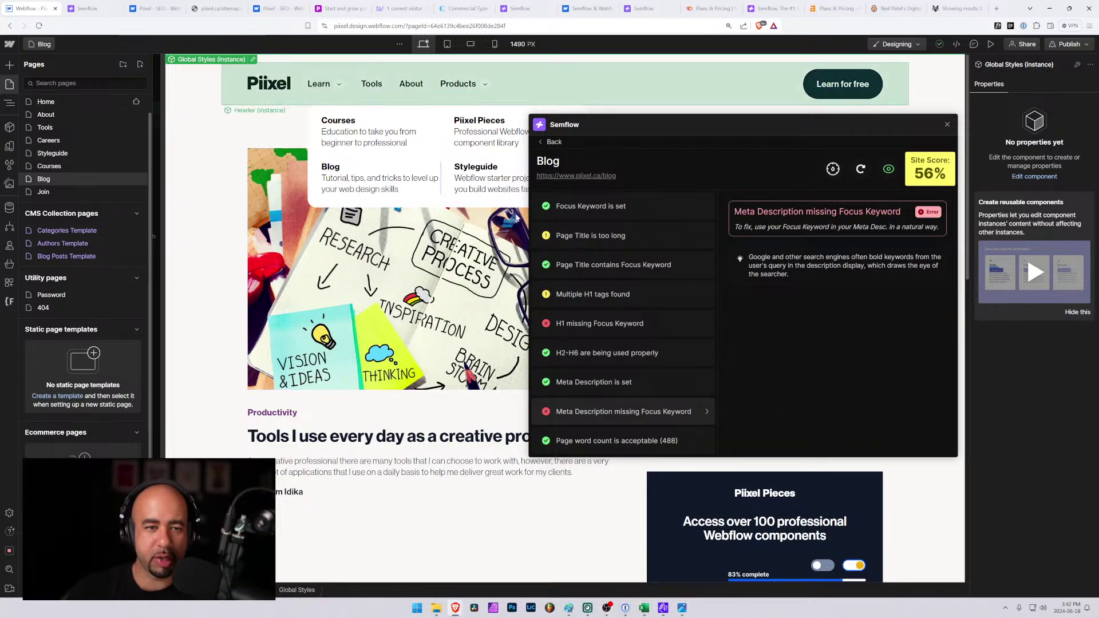
Return to the W3C validator results and go back up through the script type warnings.
left_click(956, 8)
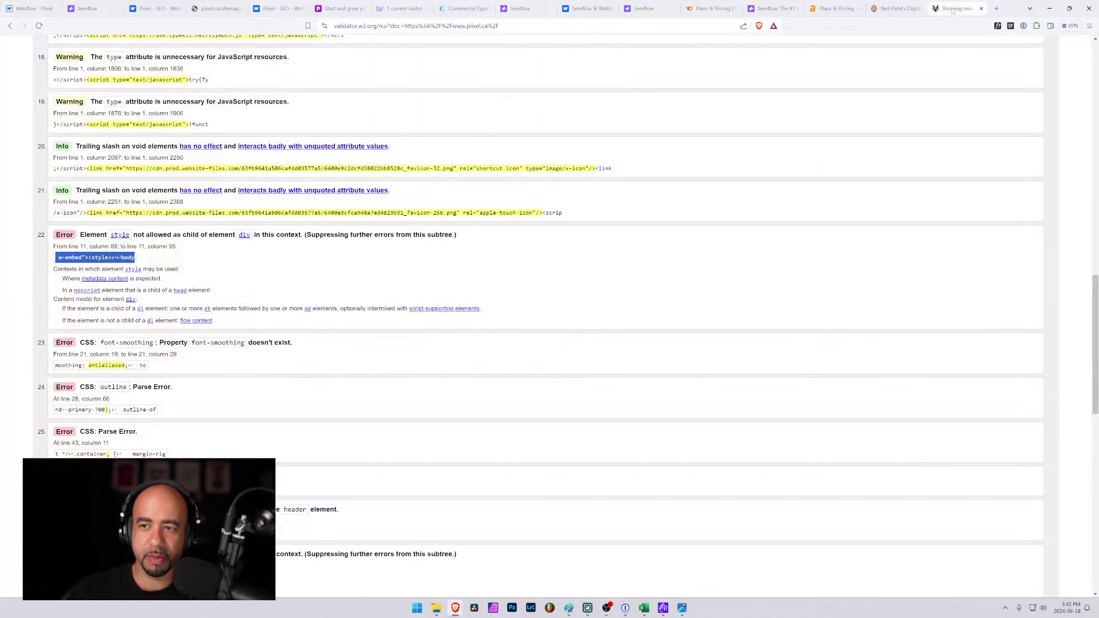
scroll(197, 334, "up", 20)
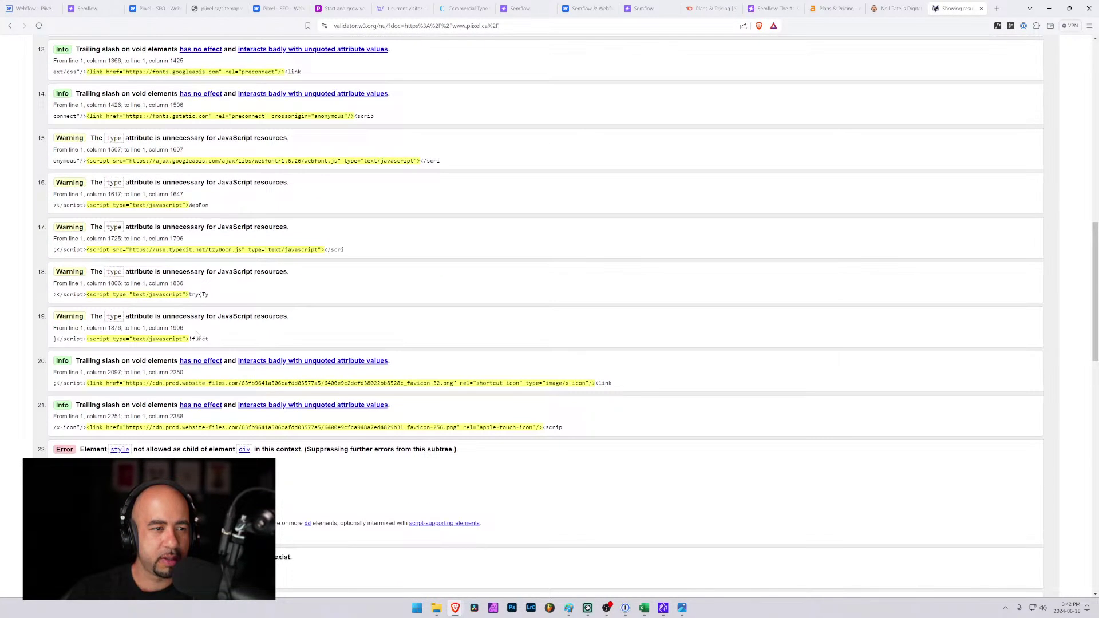
scroll(550, 313, "up", 1)
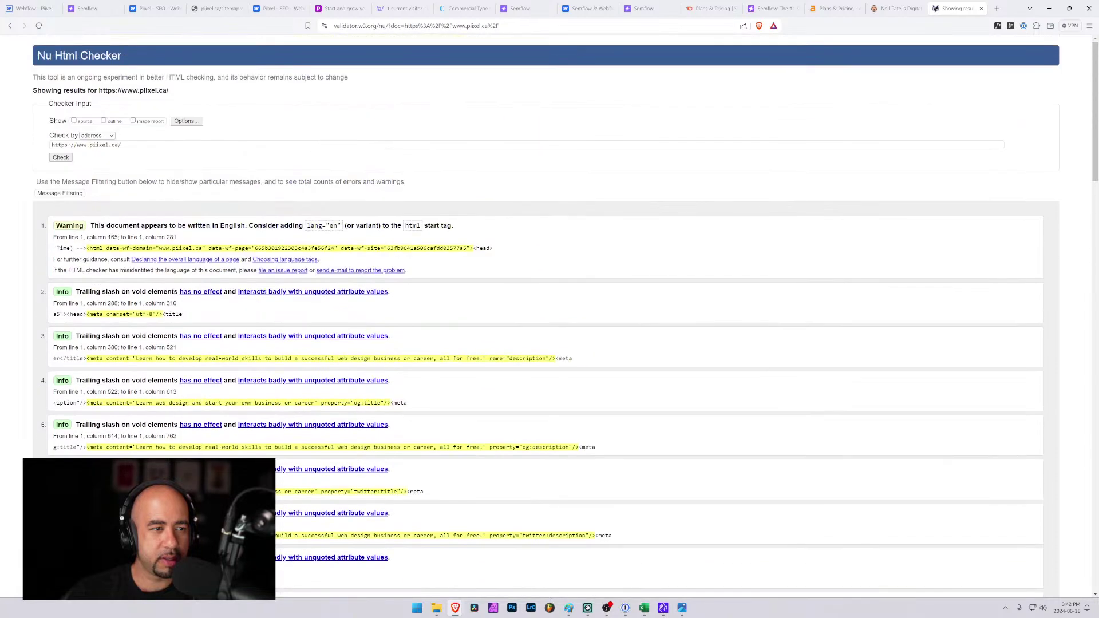
left_click(123, 145)
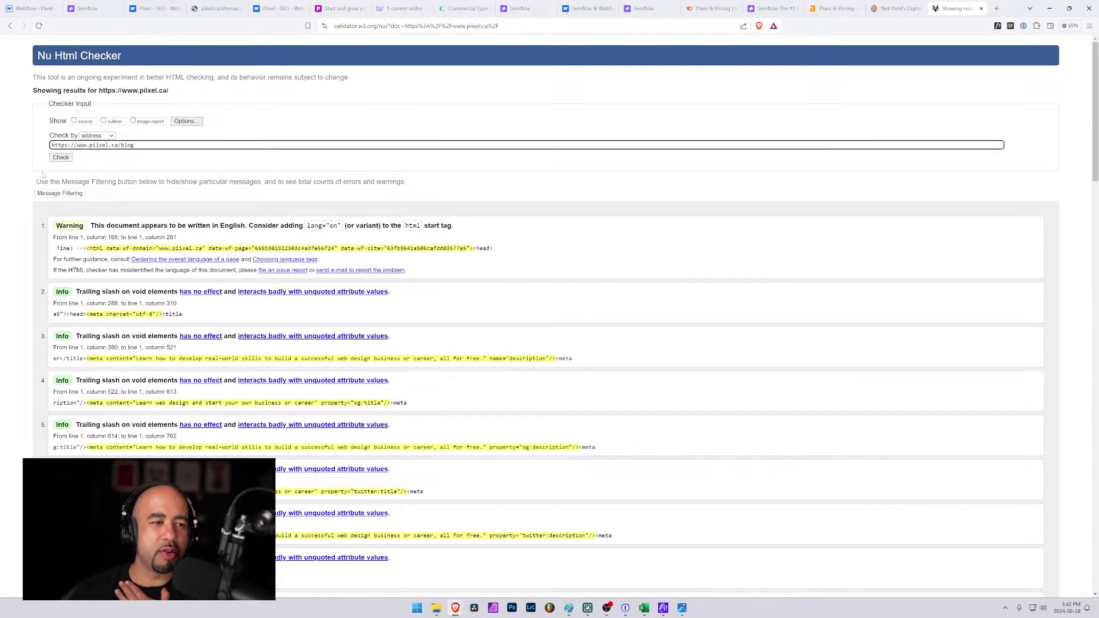
left_click(62, 158)
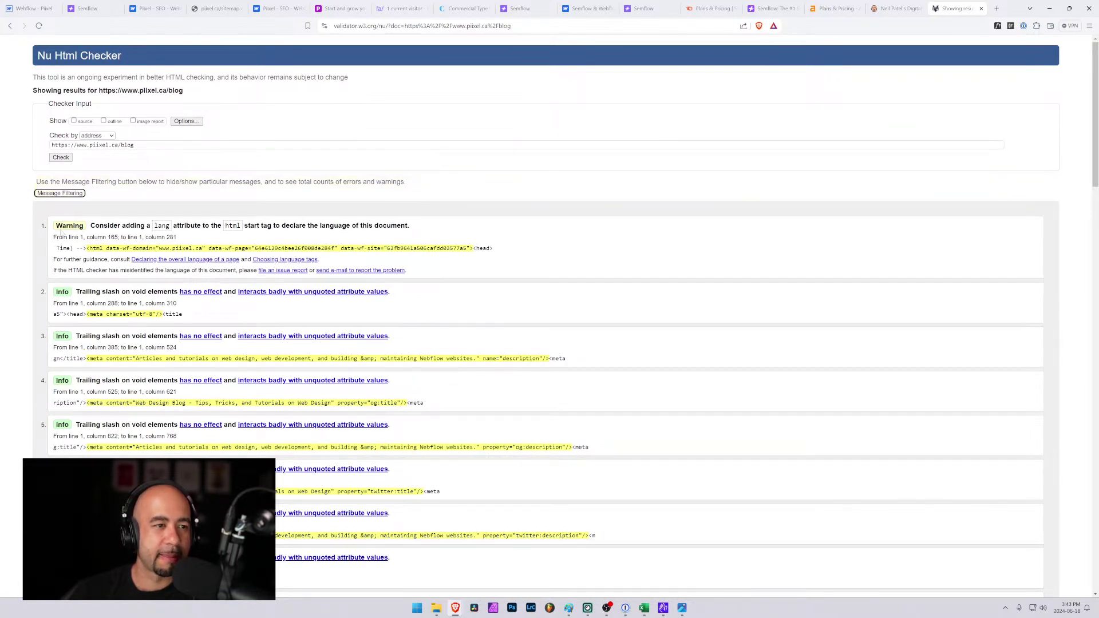
Examine the blog page's validation report, focusing on the style, font-smoothing, CSS parse and header element errors.
scroll(88, 234, "down", 12)
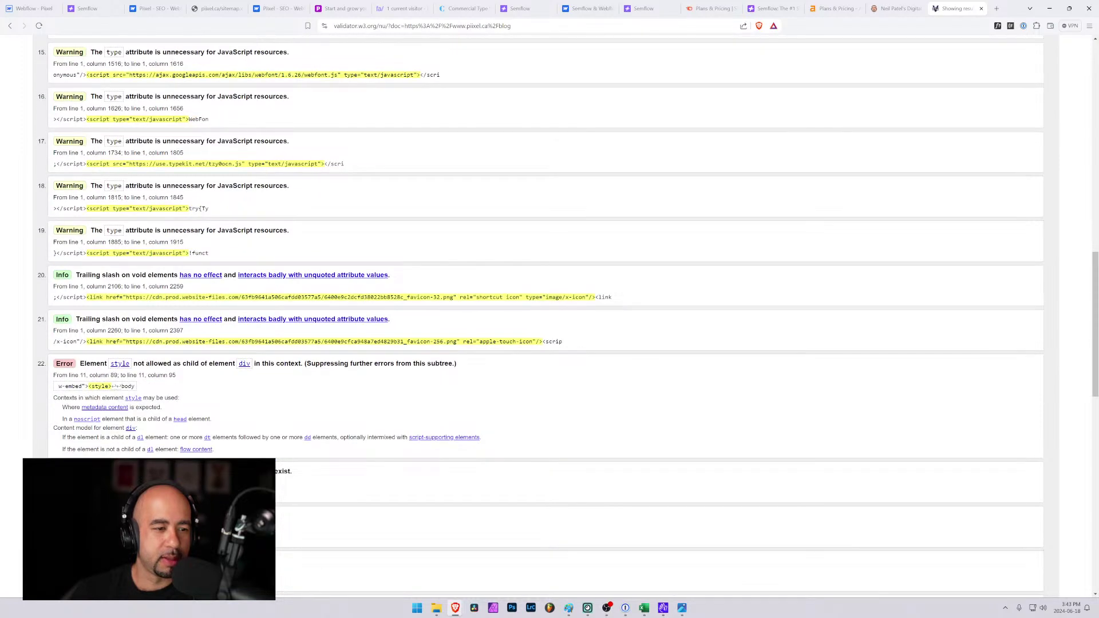
scroll(544, 315, "down", 2)
scroll(544, 315, "down", 3)
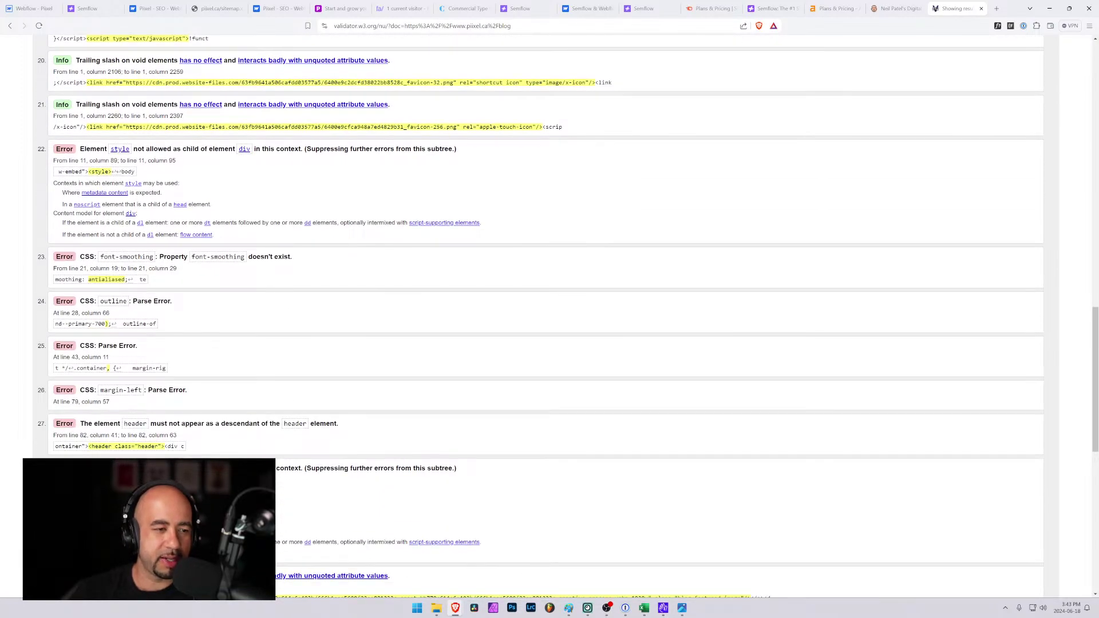
scroll(544, 315, "down", 1)
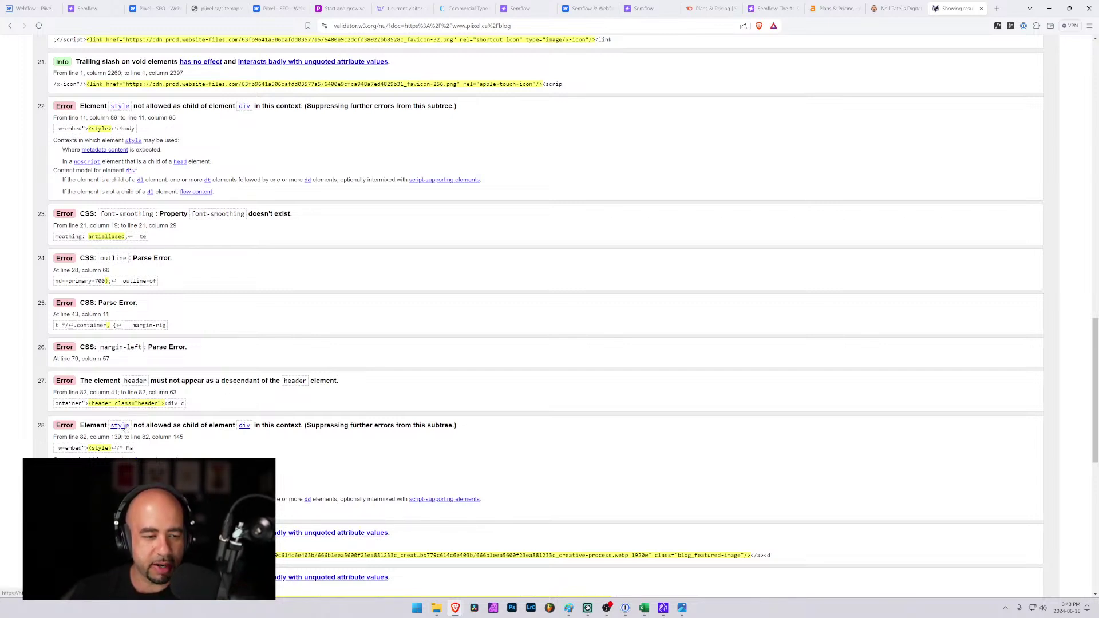
scroll(125, 428, "down", 8)
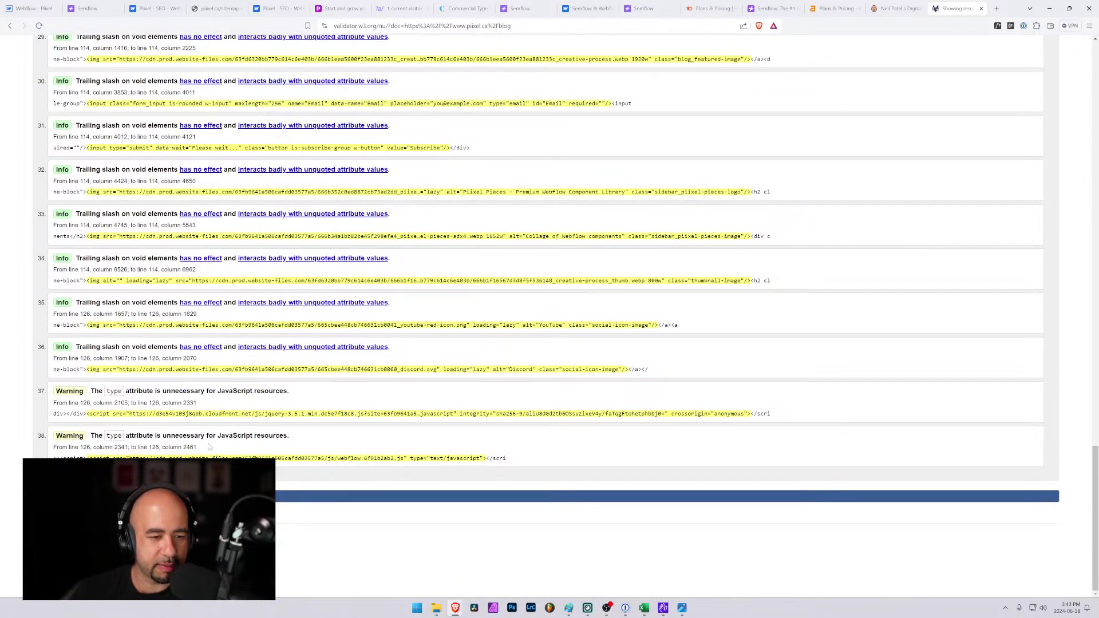
scroll(547, 258, "up", 5)
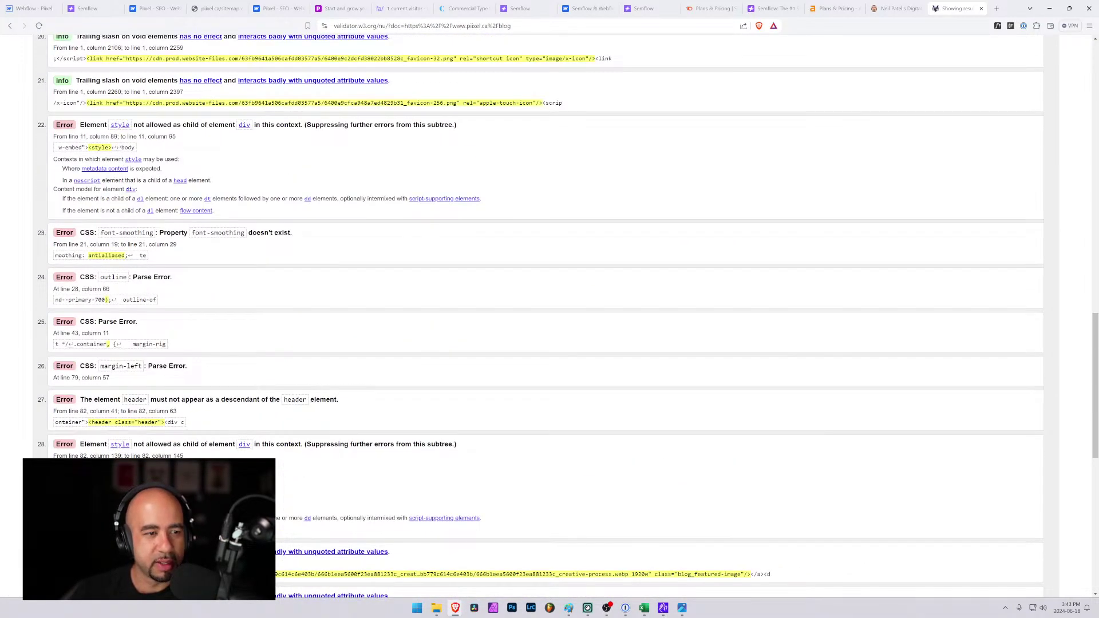
scroll(249, 312, "up", 2)
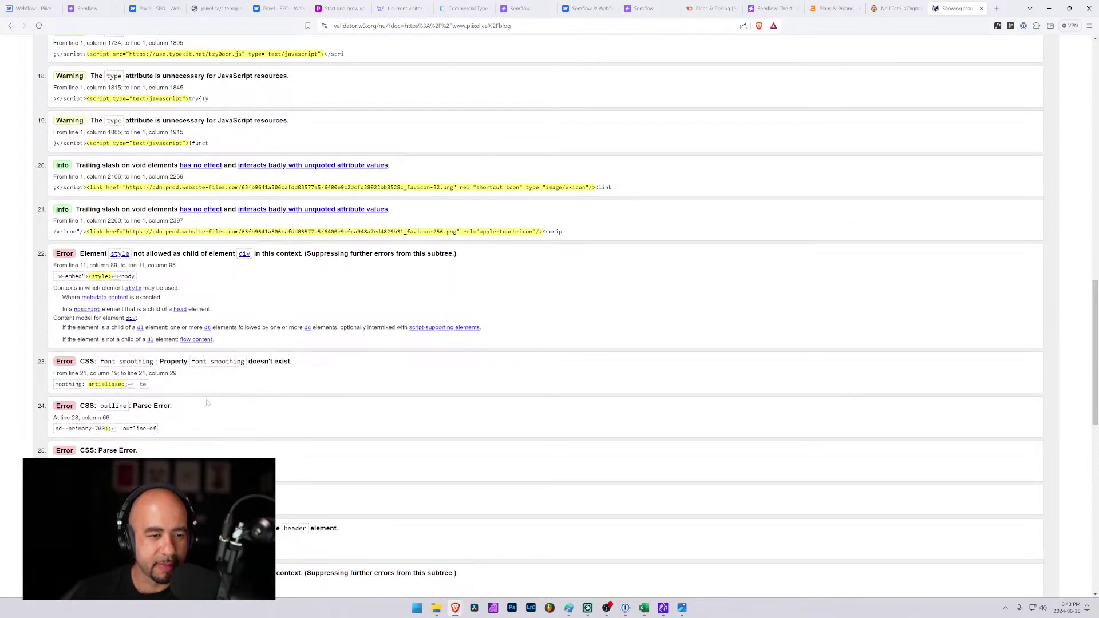
left_click_drag(195, 362, 229, 362)
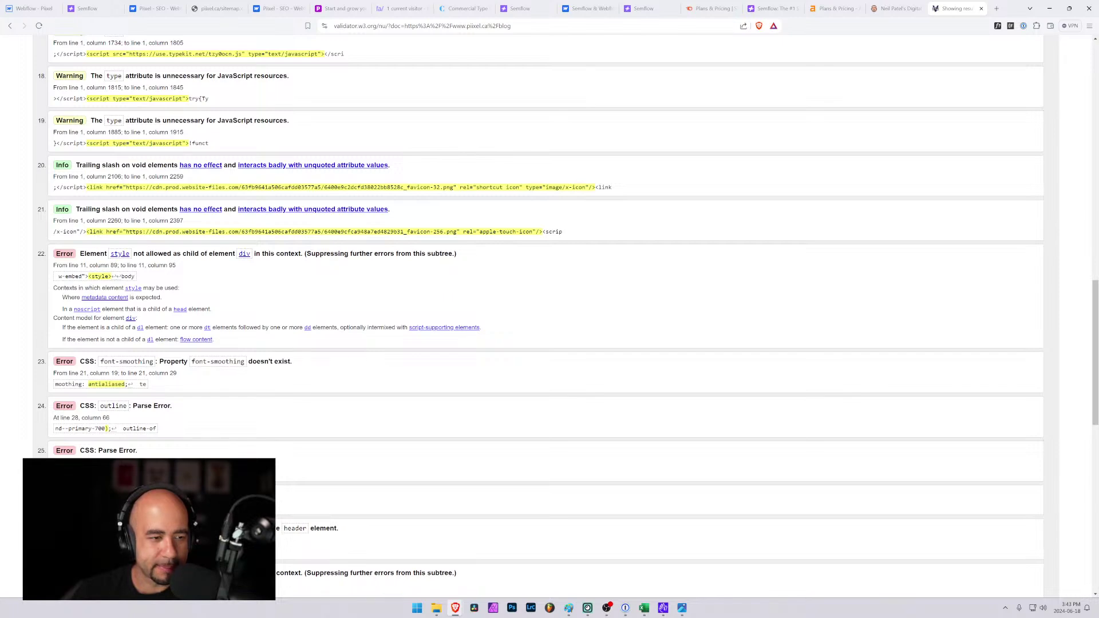
scroll(550, 315, "down", 3)
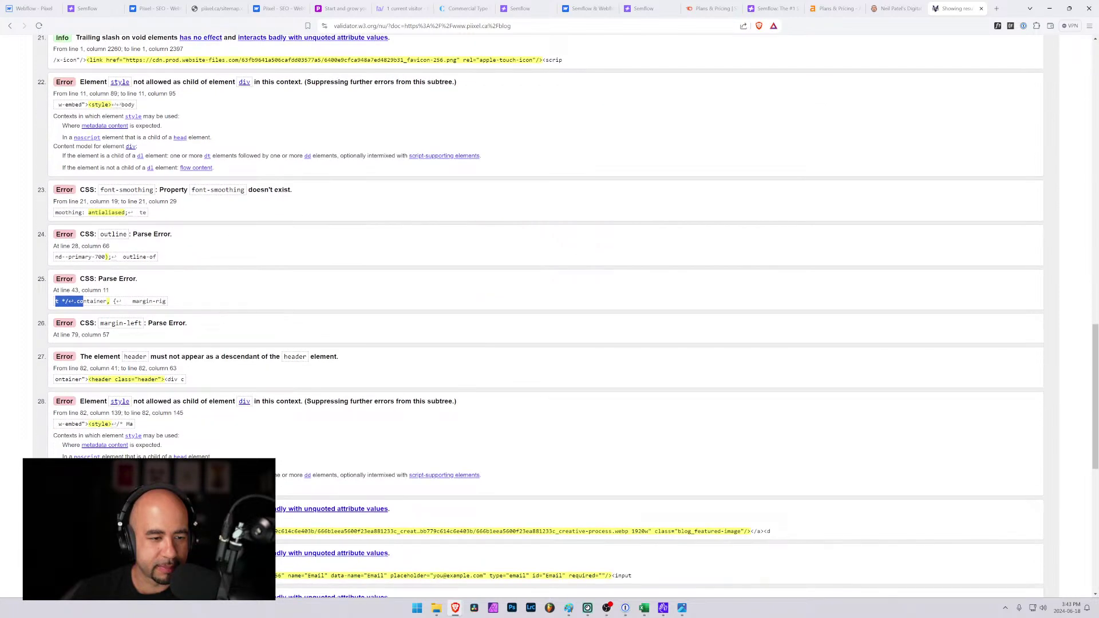
Consult the HTML specification for the style element referenced in error 22, and return to the checker results.
scroll(550, 315, "up", 10)
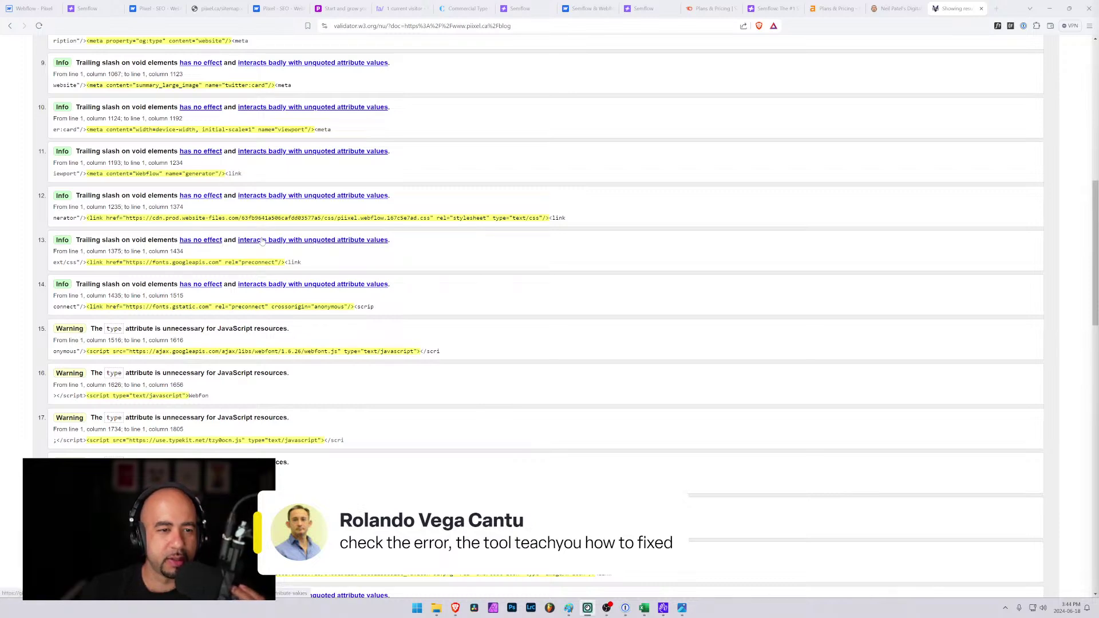
scroll(262, 241, "down", 4)
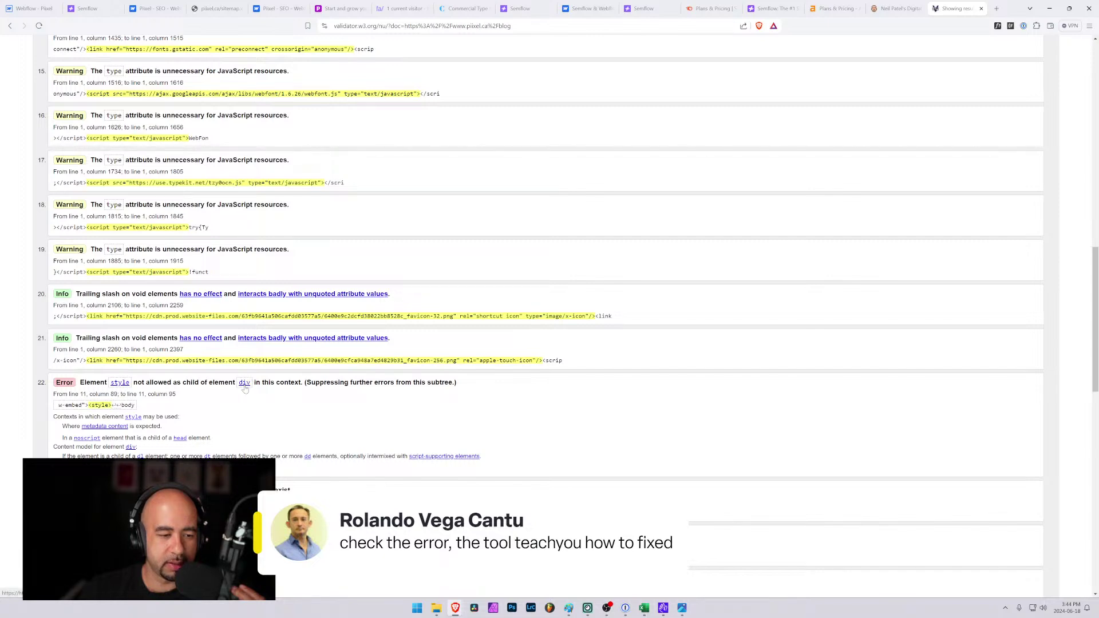
left_click(119, 383)
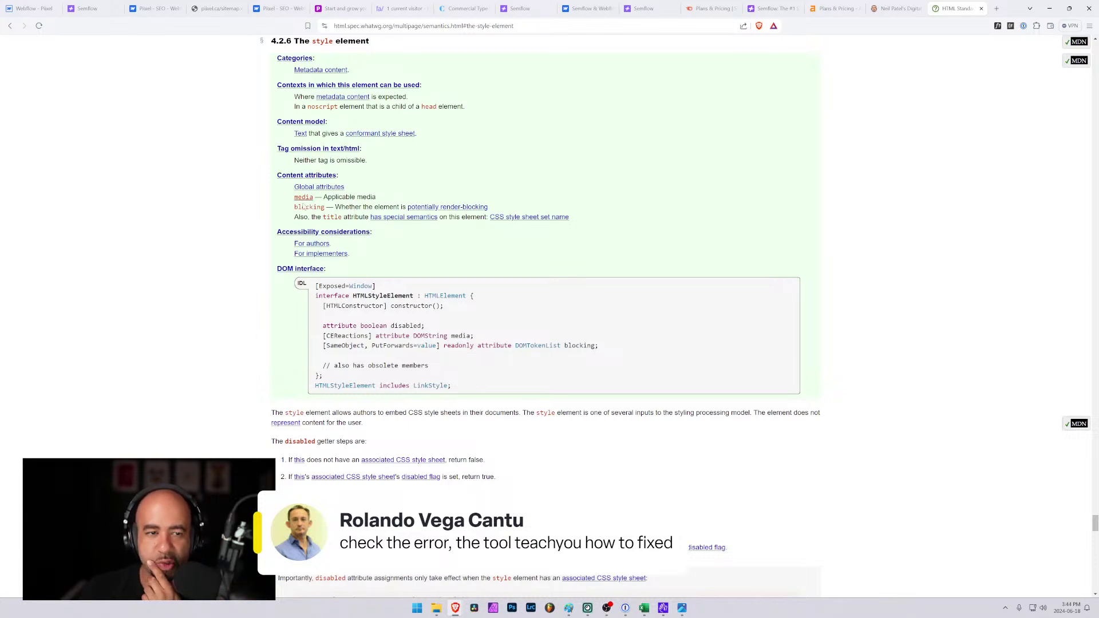
key("alt+Left")
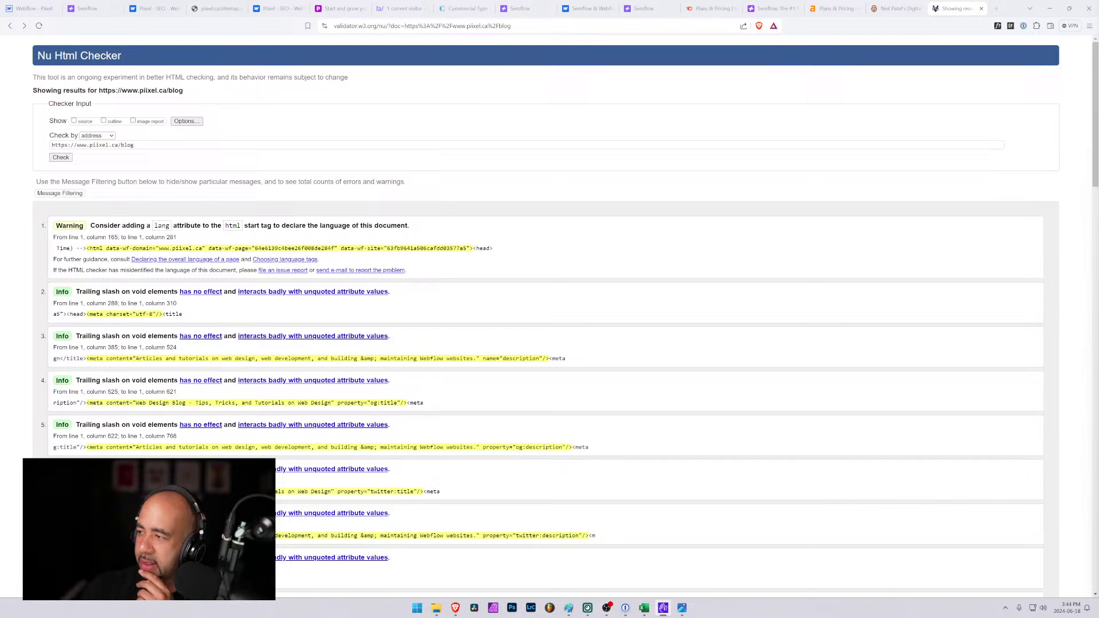
left_click(86, 8)
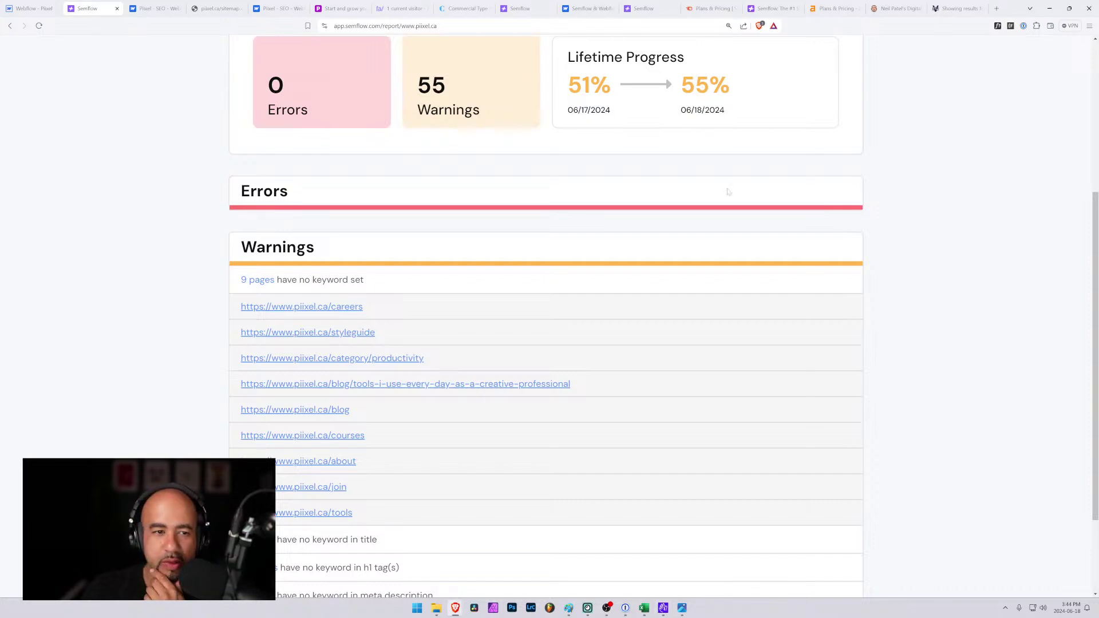
left_click(31, 8)
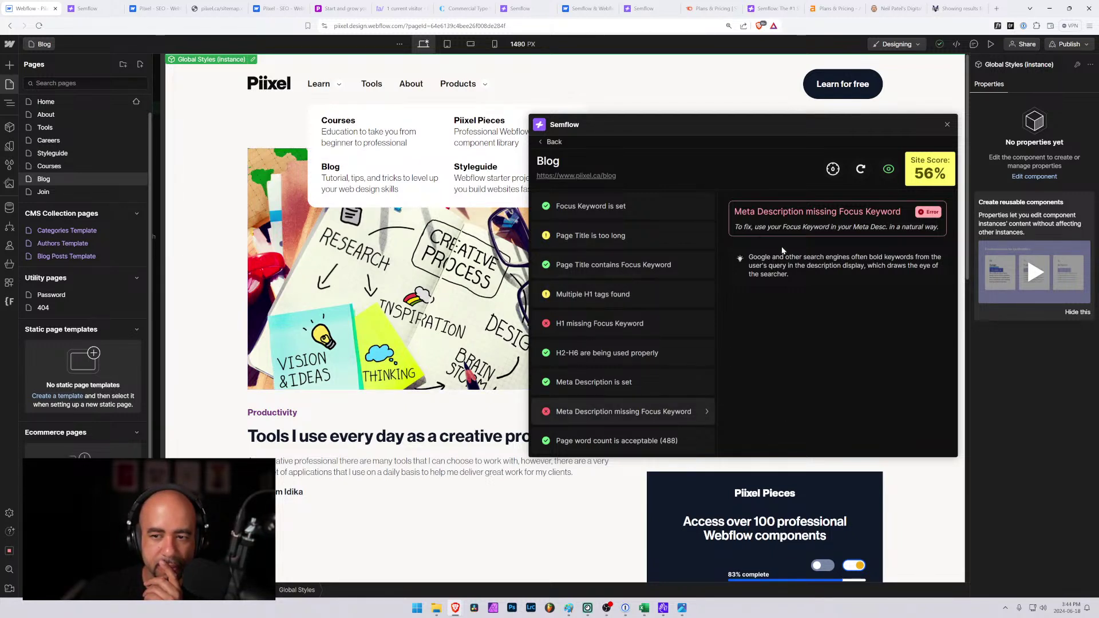
left_click(1069, 44)
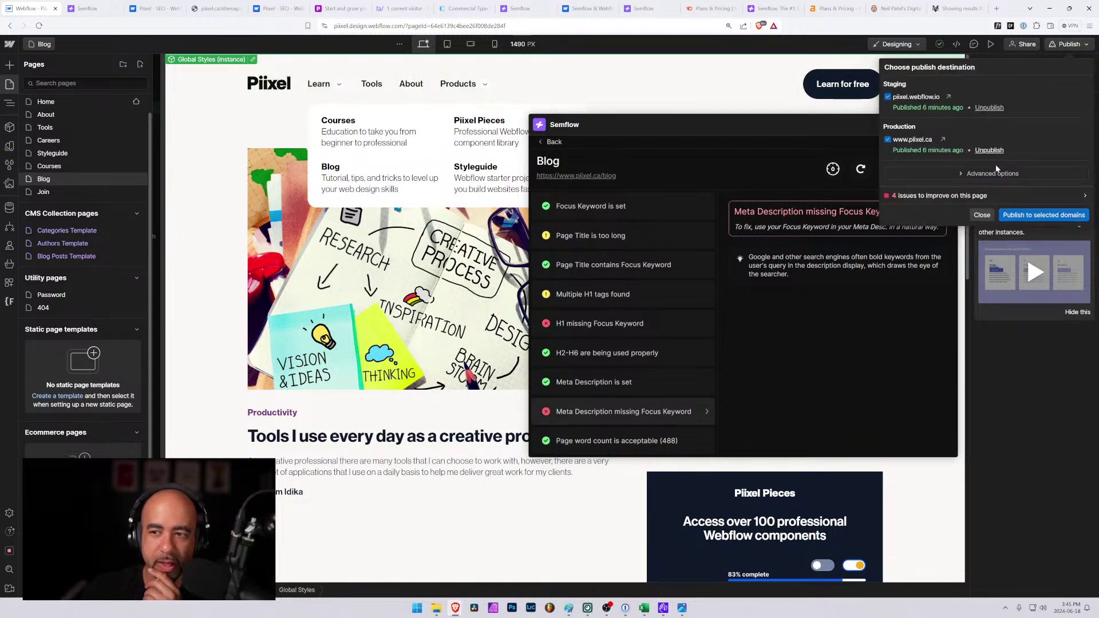
left_click(1043, 216)
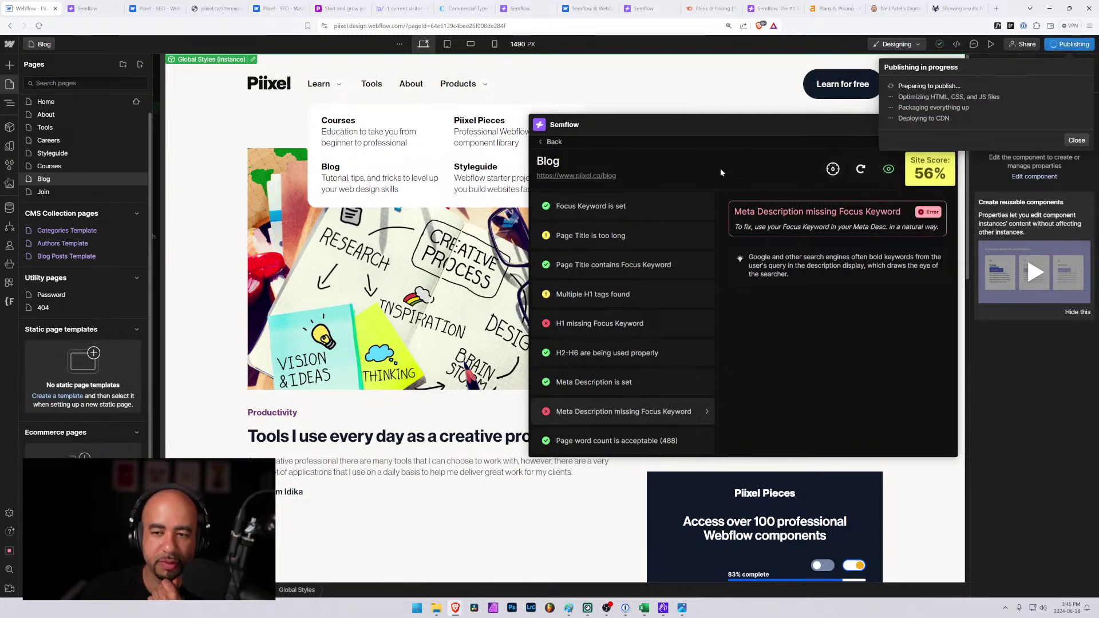
left_click(613, 210)
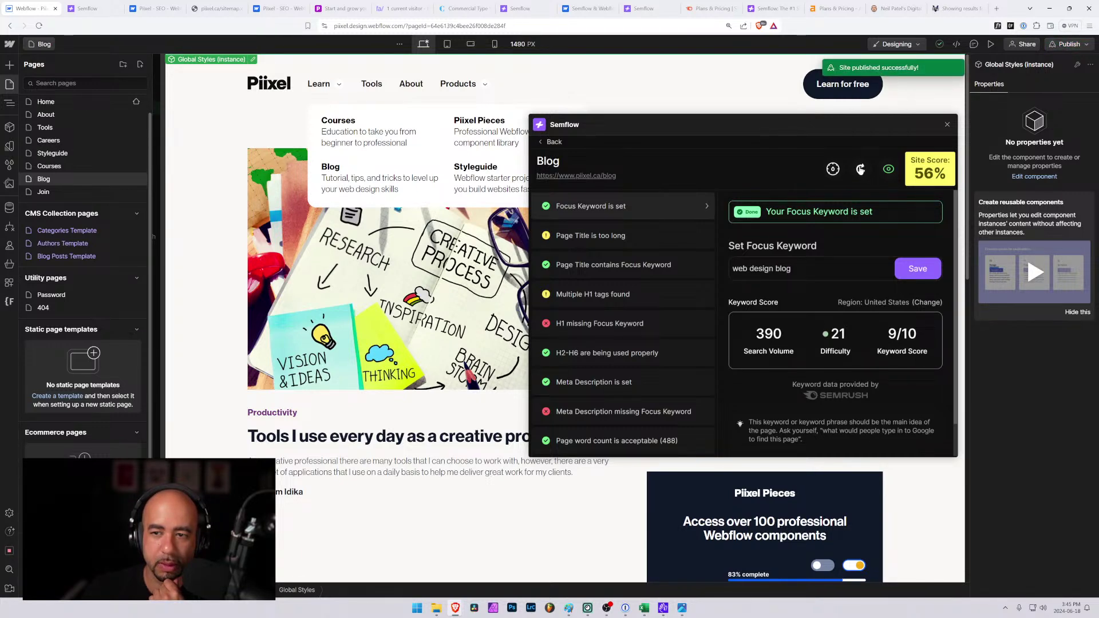
left_click(861, 170)
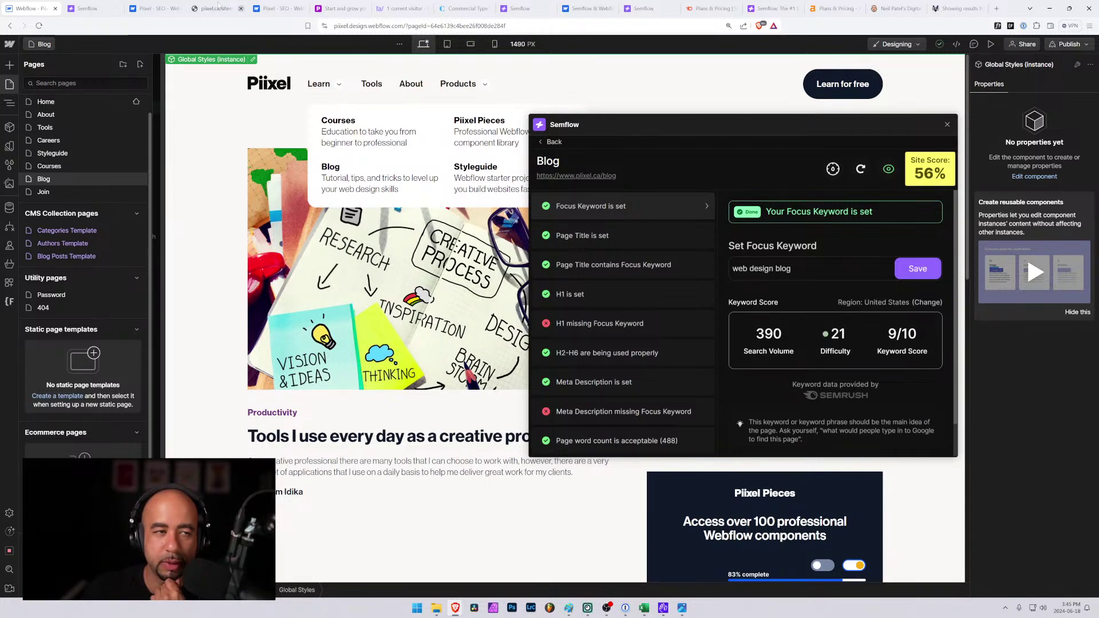
left_click(87, 8)
scroll(250, 131, "up", 4)
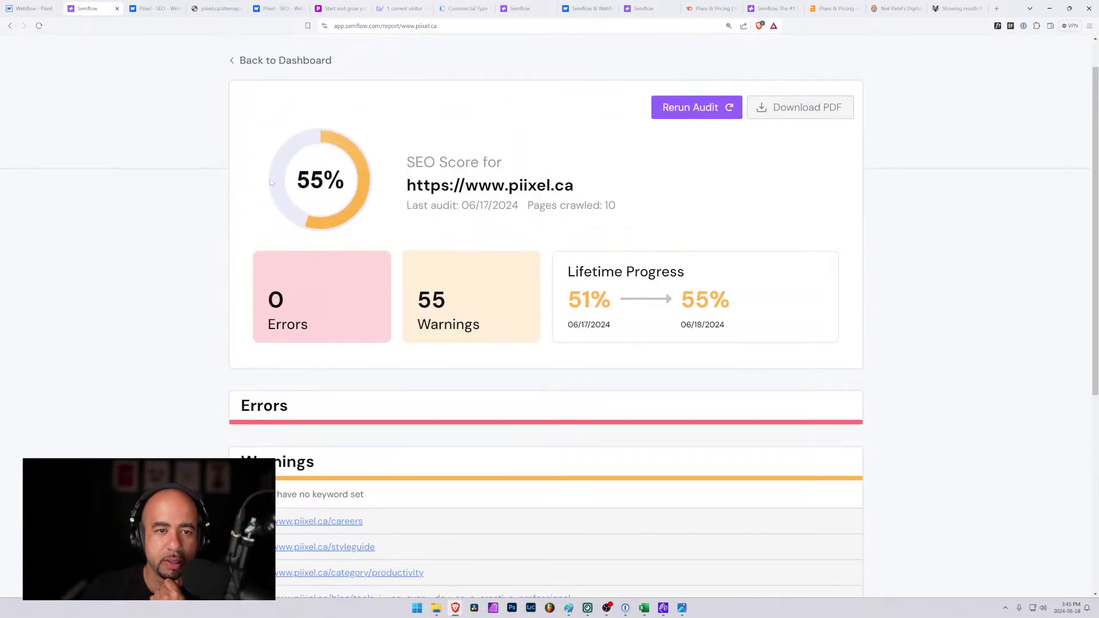
left_click(682, 114)
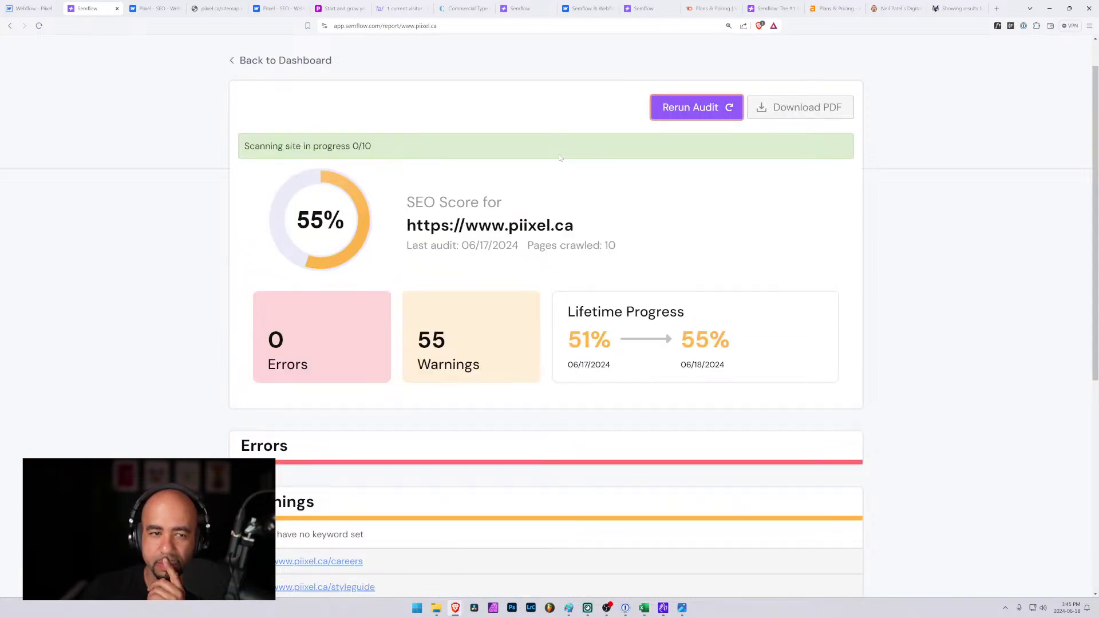
scroll(492, 291, "down", 3)
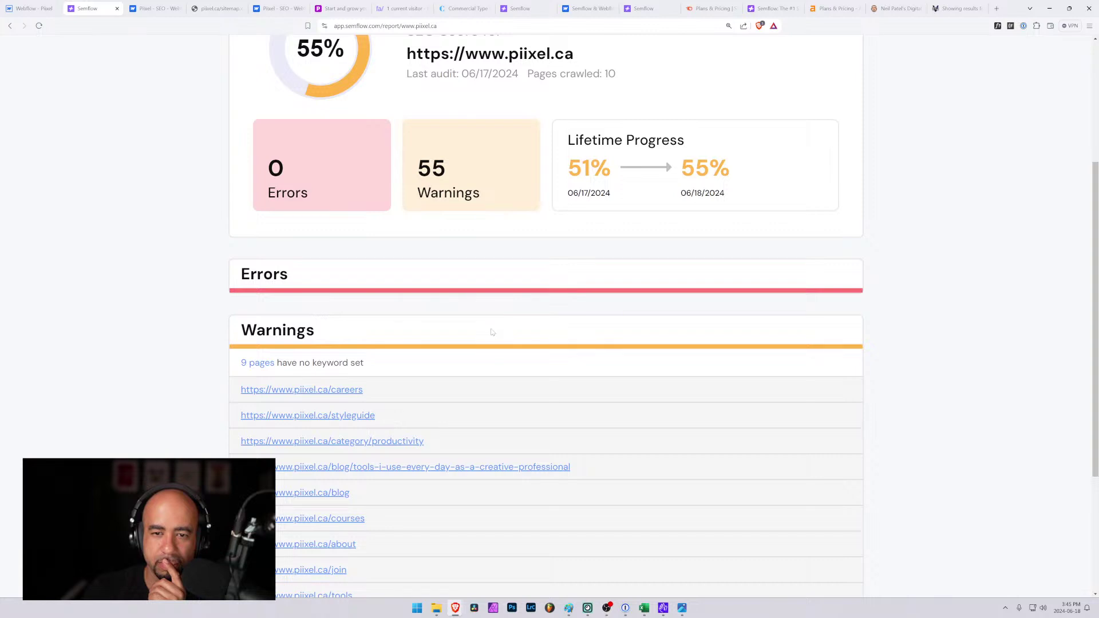
scroll(493, 332, "up", 2)
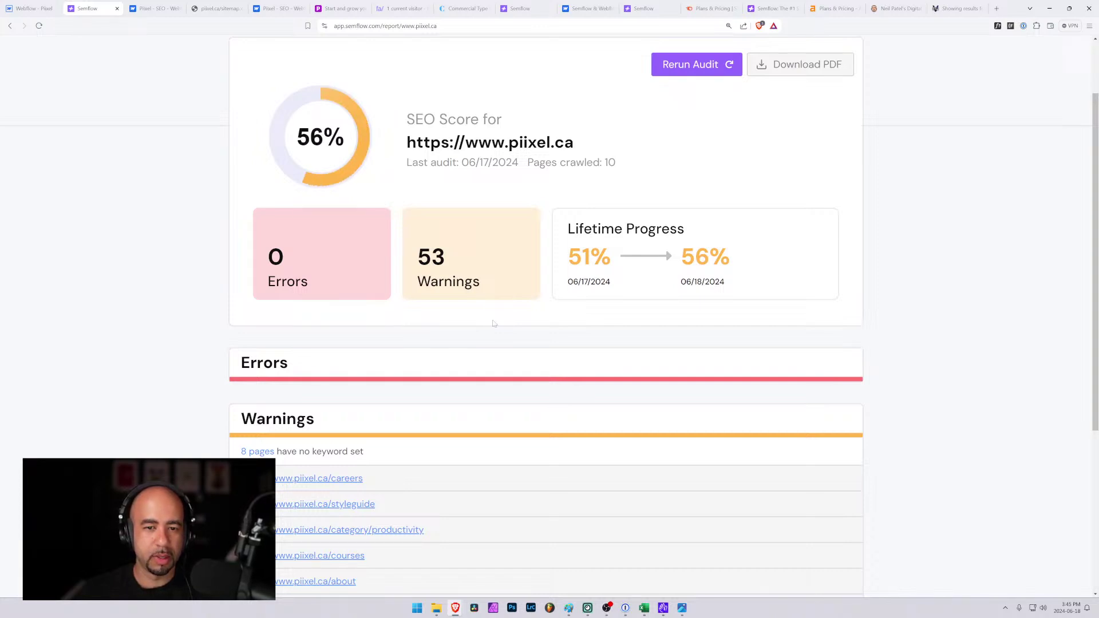
Review which pages the audit warnings list for missing title keywords, missing h1 keywords and too-short meta descriptions.
scroll(492, 324, "down", 3)
scroll(417, 324, "down", 2)
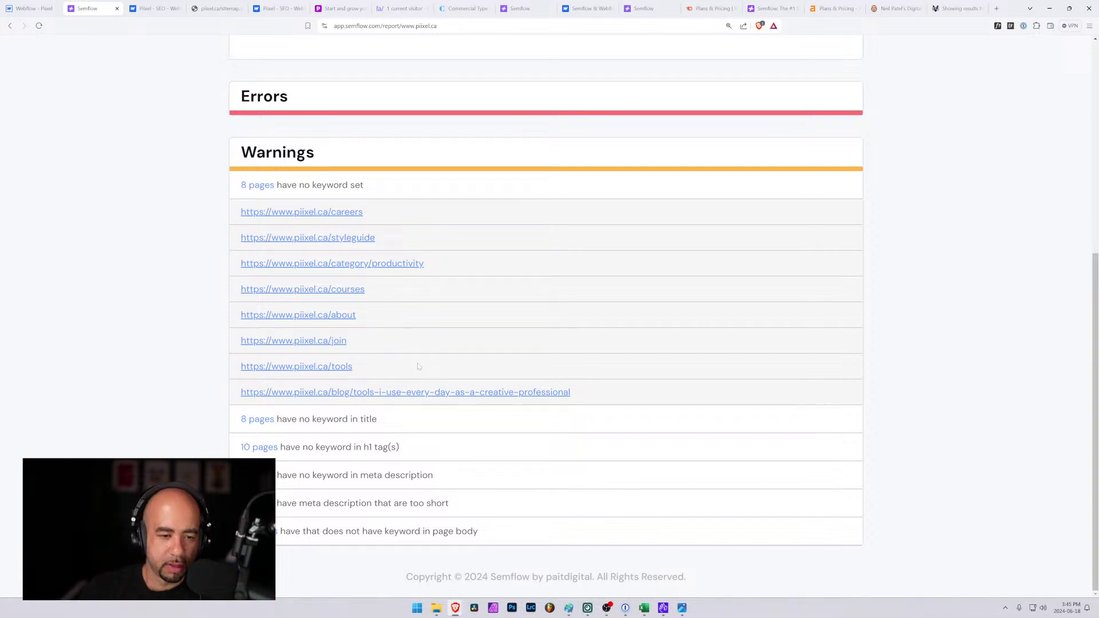
left_click(259, 422)
left_click(252, 215)
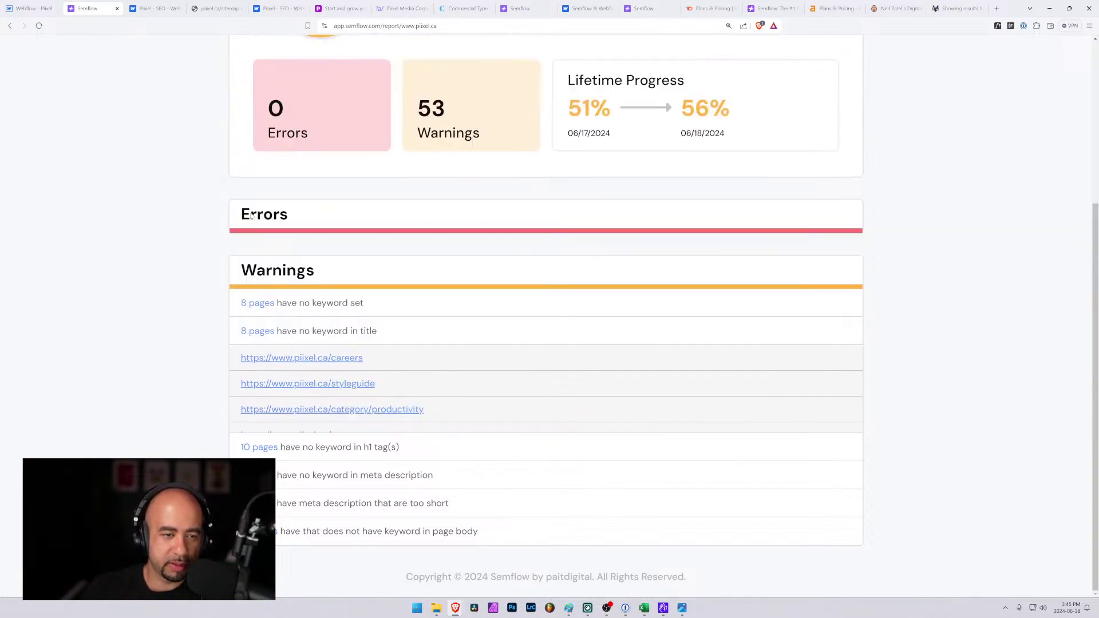
left_click(258, 449)
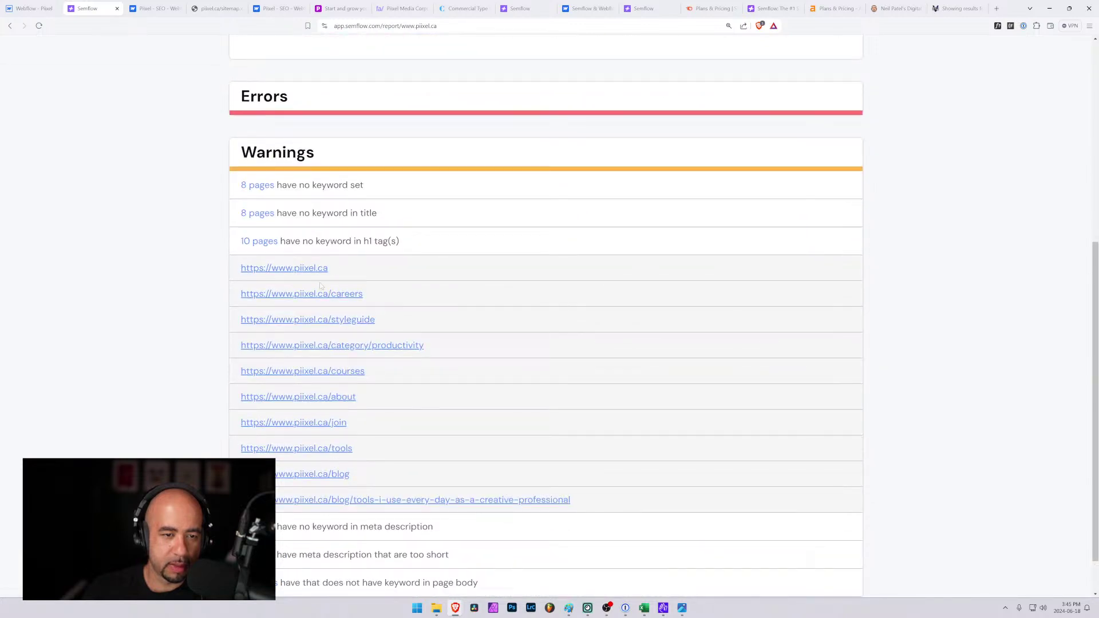
left_click(252, 243)
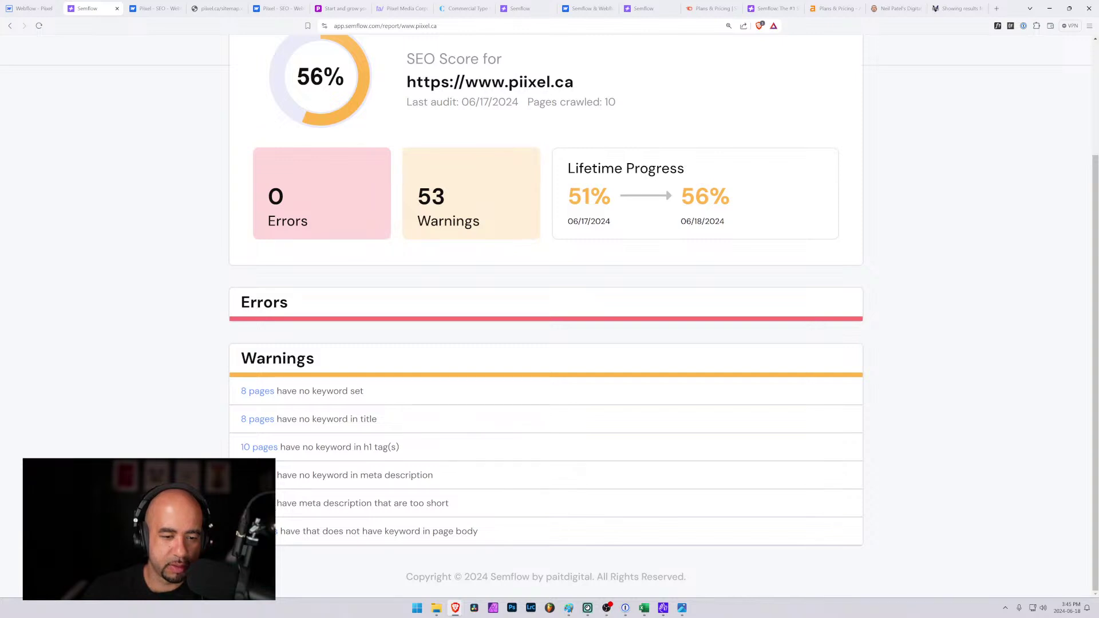
left_click(252, 503)
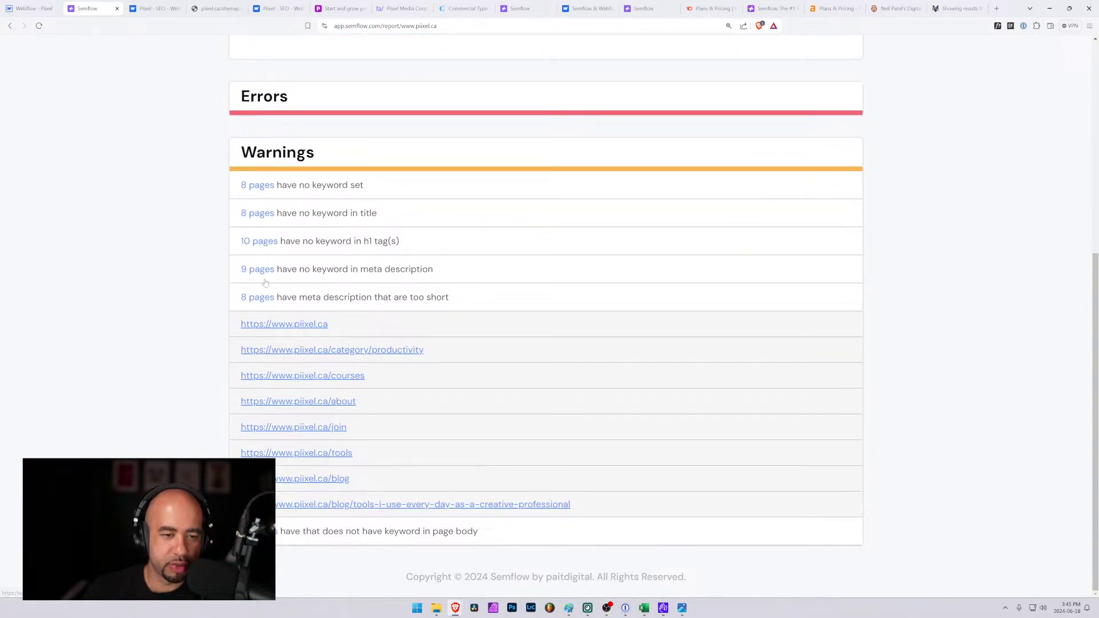
left_click(253, 298)
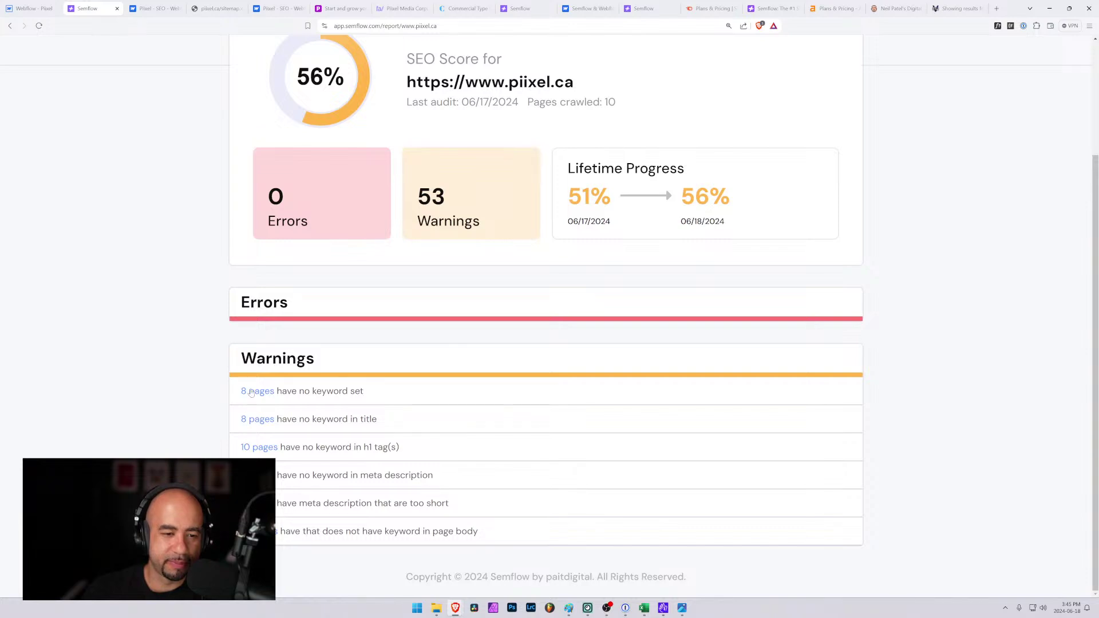
Return to the Webflow Designer and examine the Tools page's SEO checks in the Semflow app.
left_click(33, 8)
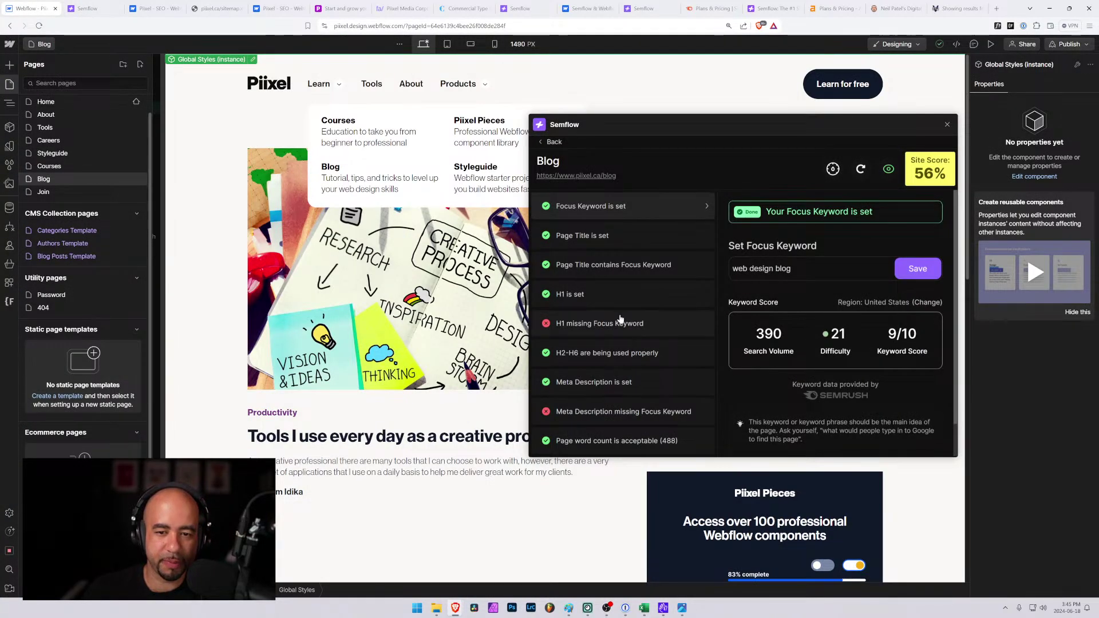
left_click(545, 143)
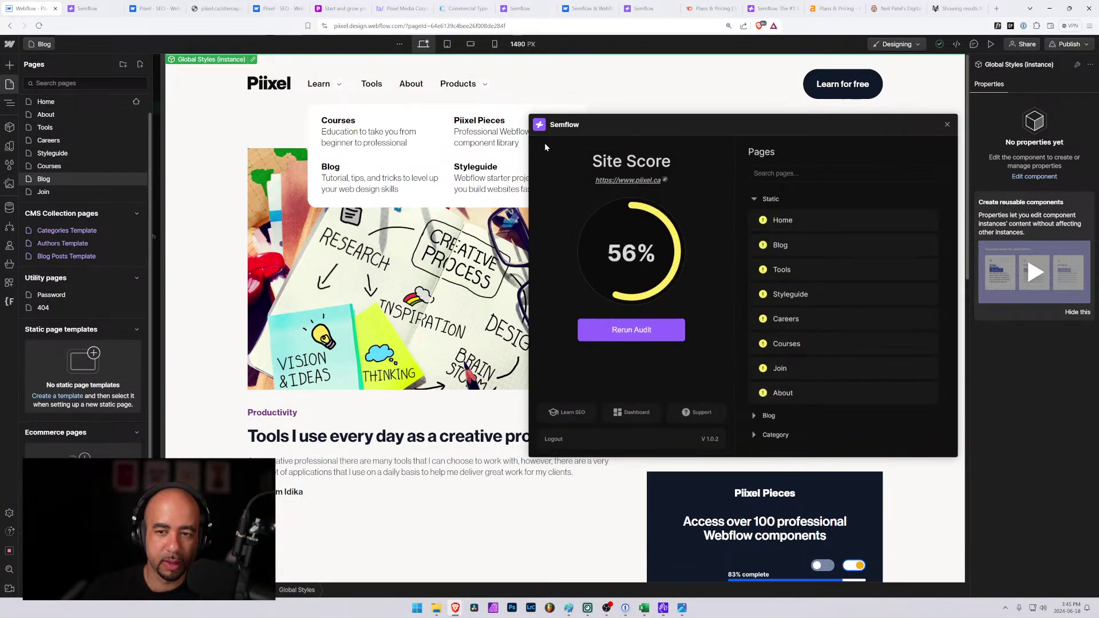
left_click(782, 274)
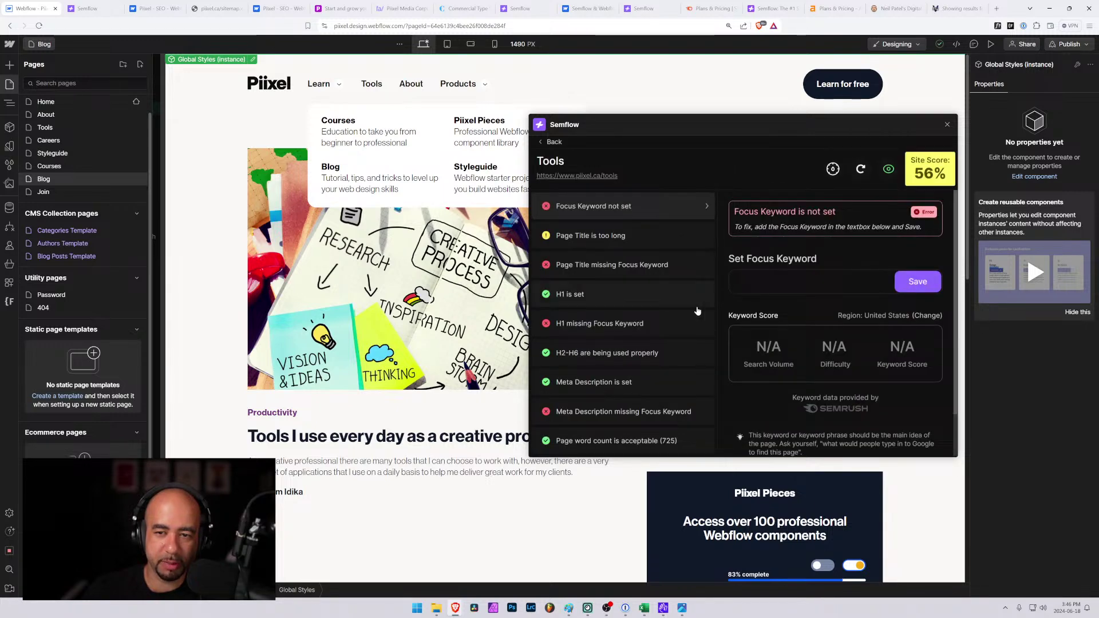
scroll(750, 308, "down", 1)
scroll(750, 308, "up", 1)
mouse_move(130, 128)
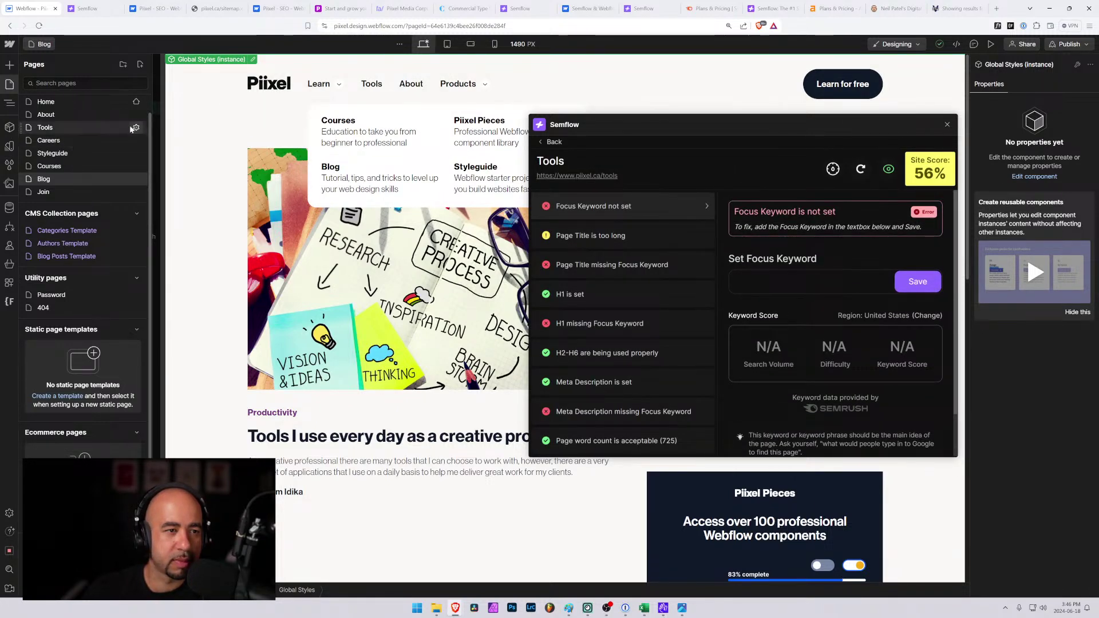
Open the Tools page in the Designer and select its H1 heading.
left_click(66, 127)
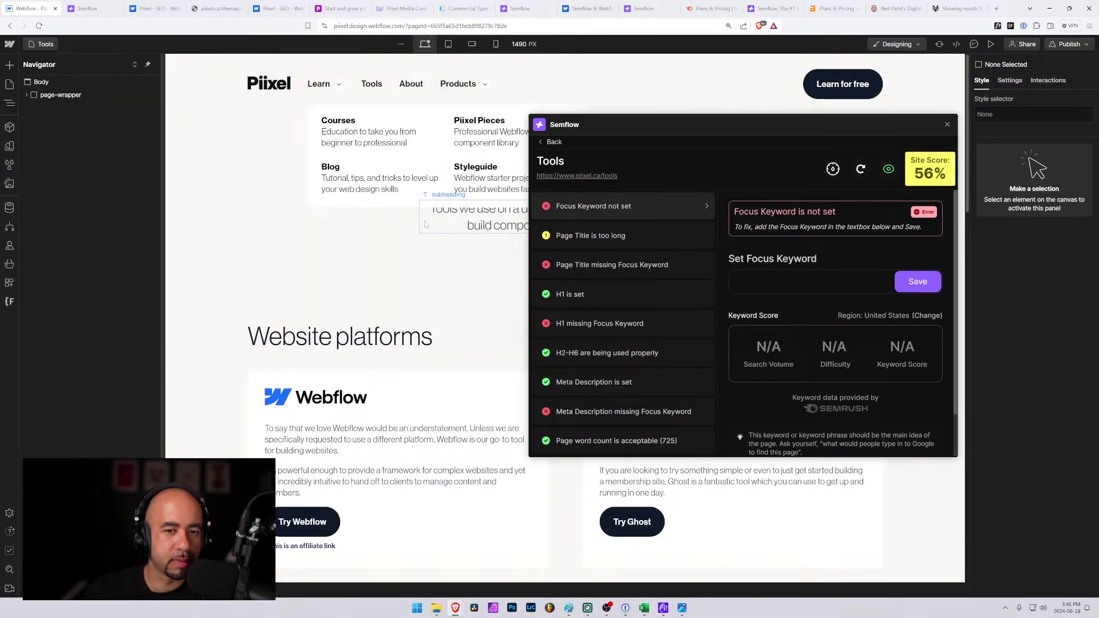
left_click(474, 215)
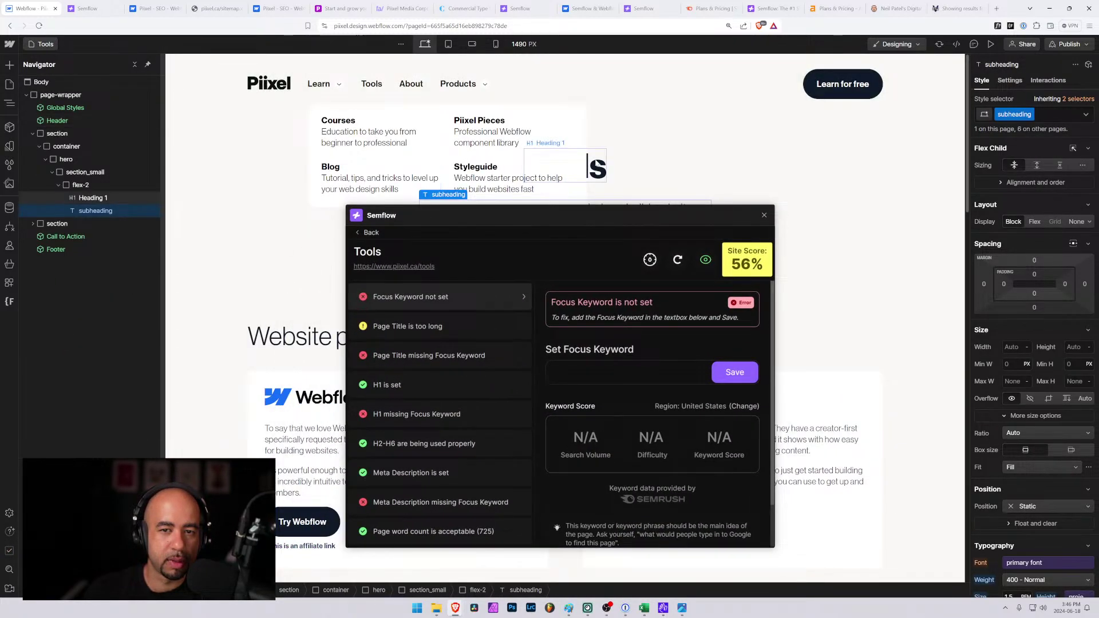
left_click(598, 175)
Set the Tools page's Semflow focus keyword to "web design tools" and save it.
left_click_drag(612, 216, 632, 168)
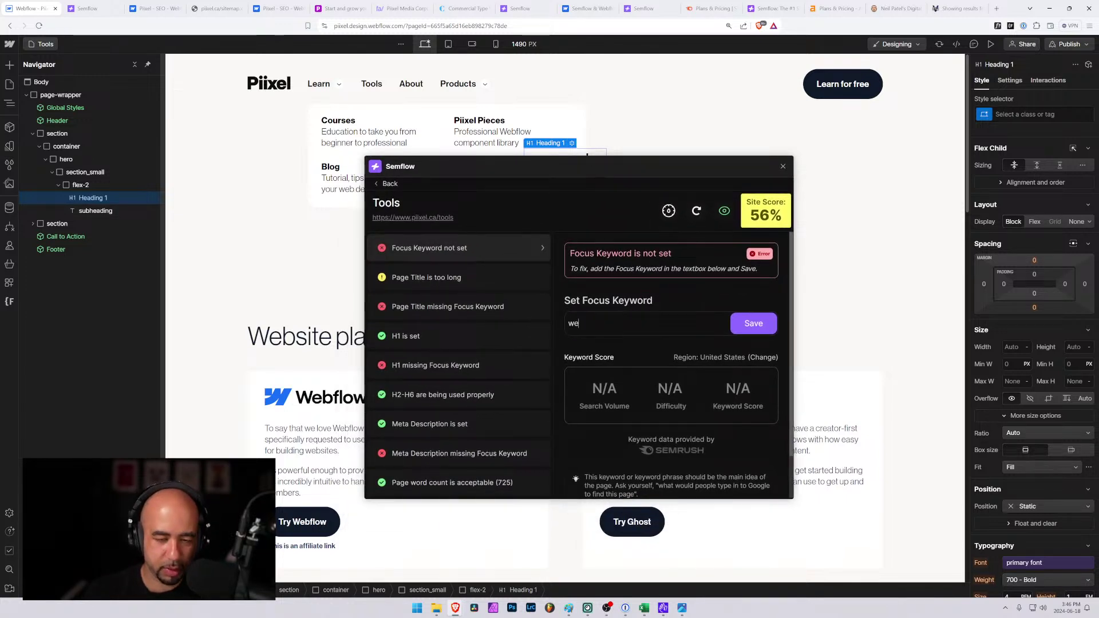
type("web design tools")
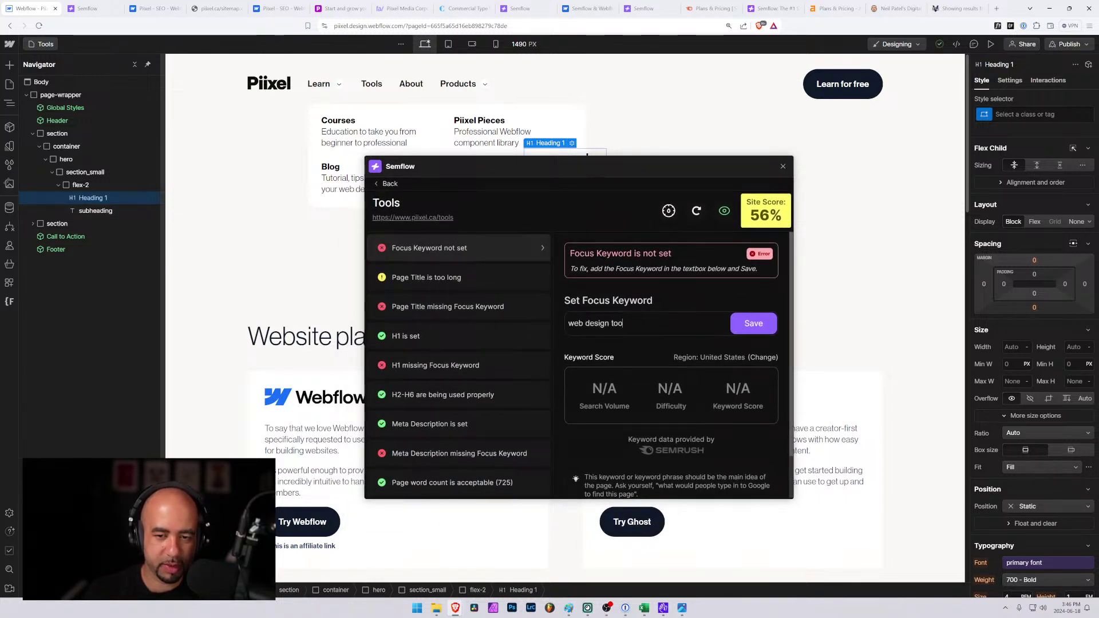
key("Return")
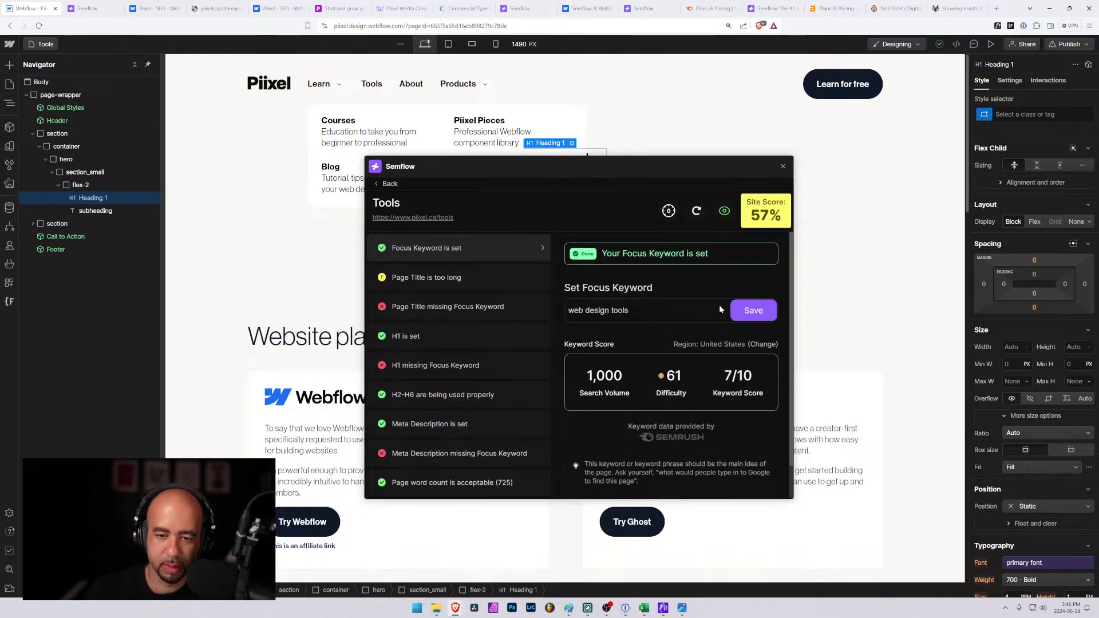
left_click_drag(594, 167, 823, 119)
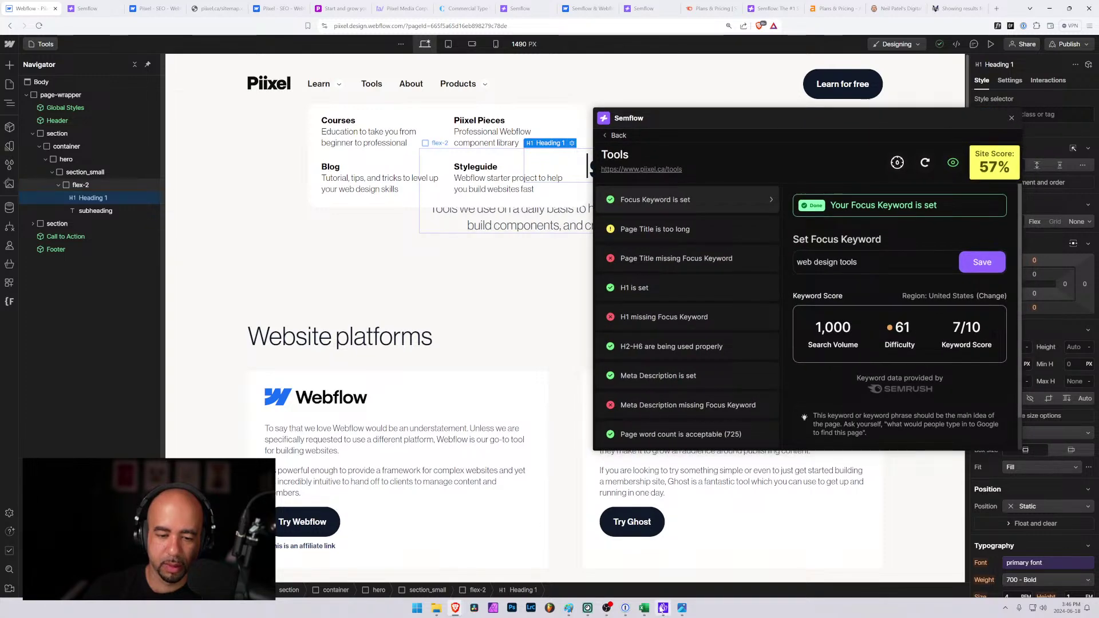
Switch to the Excel keyword sheet and fill row 10 with "web design tool", difficulty 61 and search volume 1000.
left_click(683, 613)
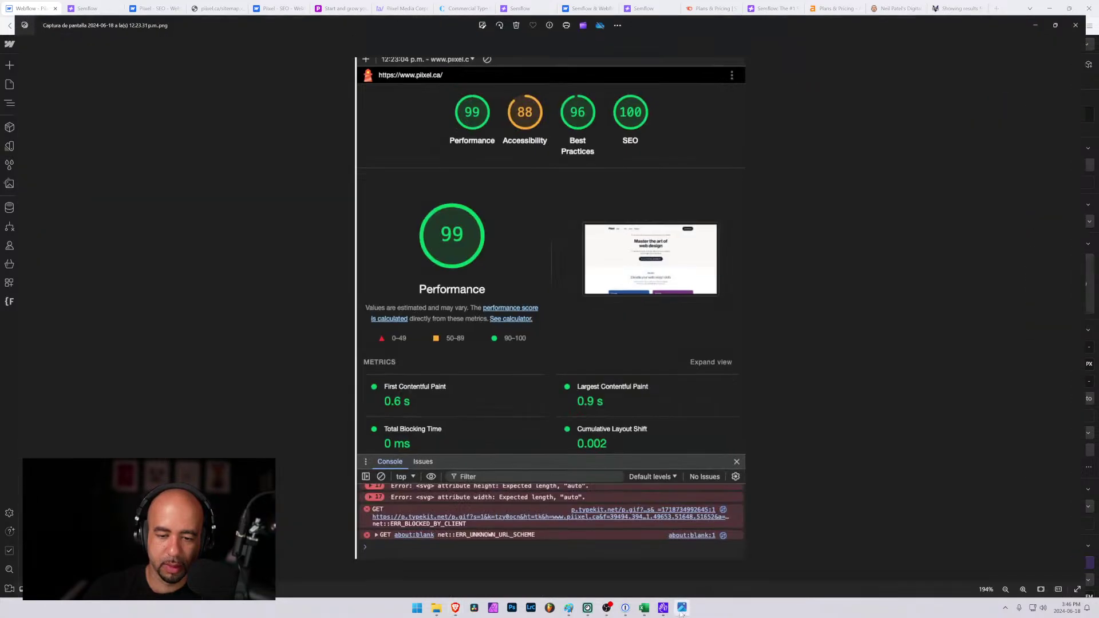
left_click(683, 613)
left_click(644, 608)
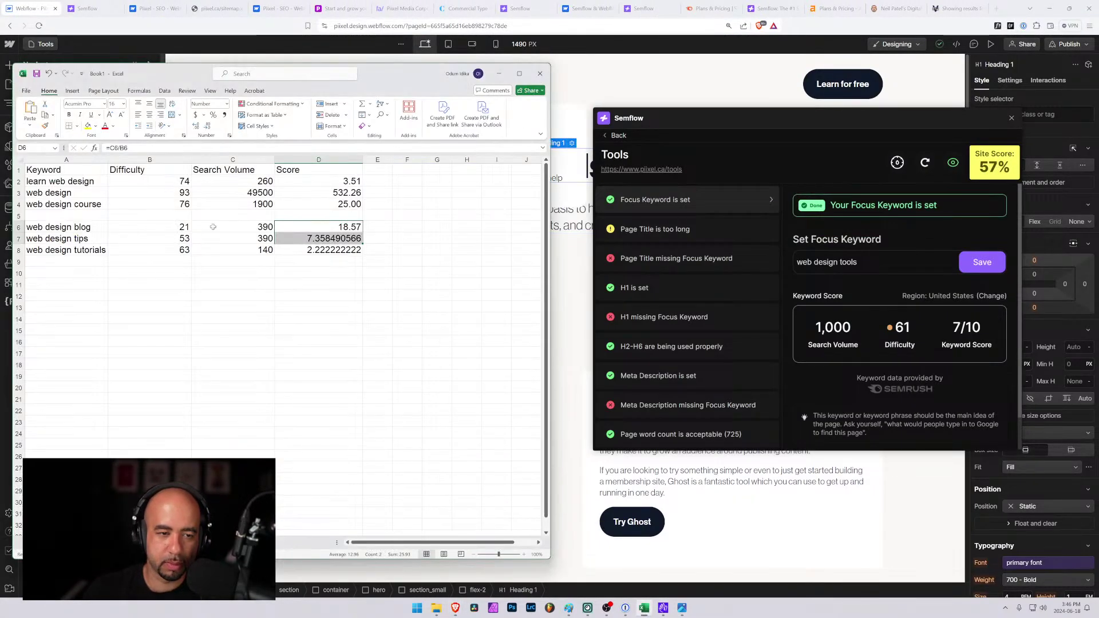
left_click(52, 276)
type("web de")
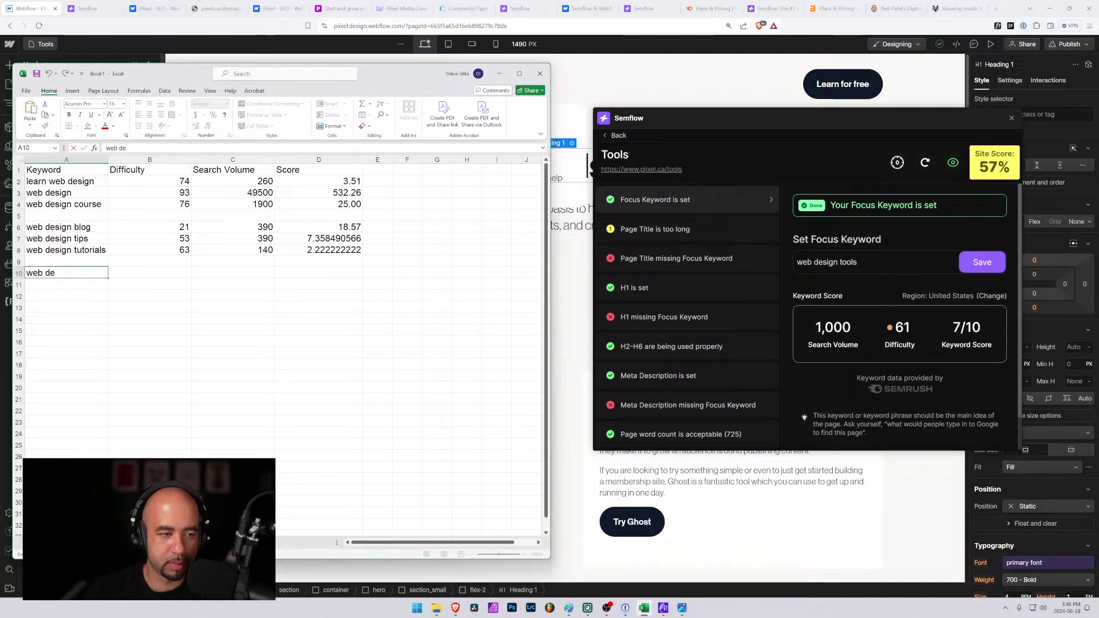
type("sign tool")
key("Tab")
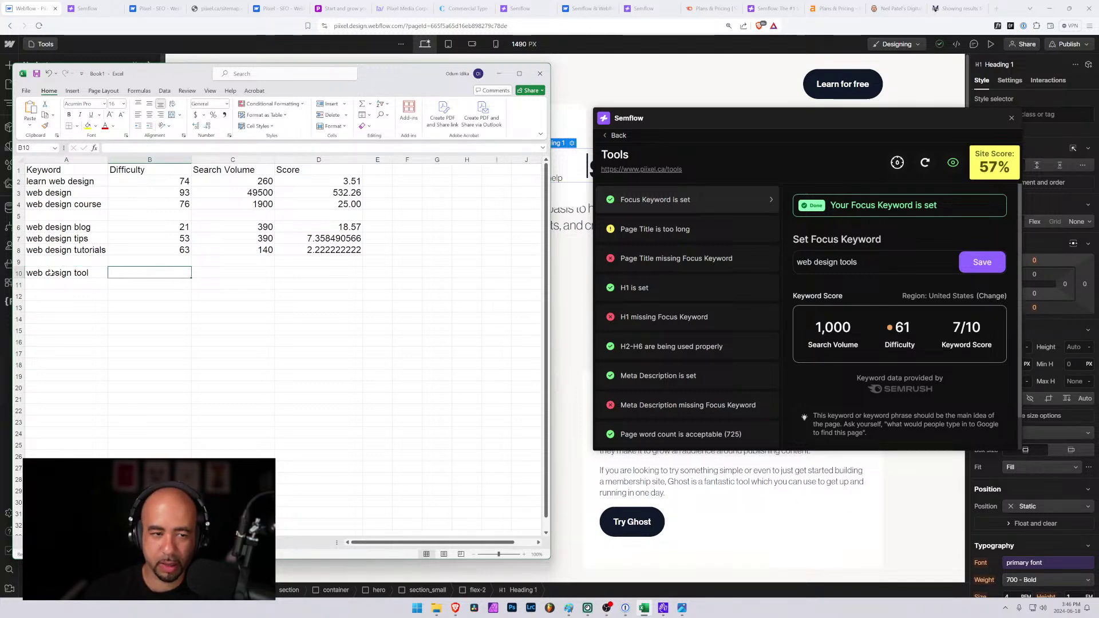
type("31")
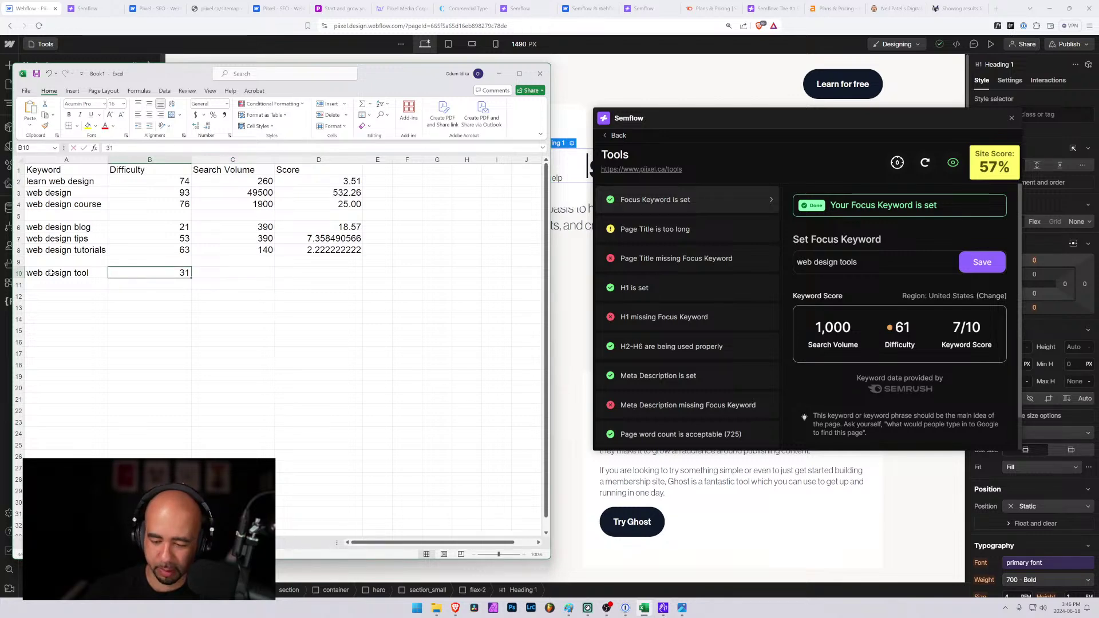
key("Tab")
type("1000")
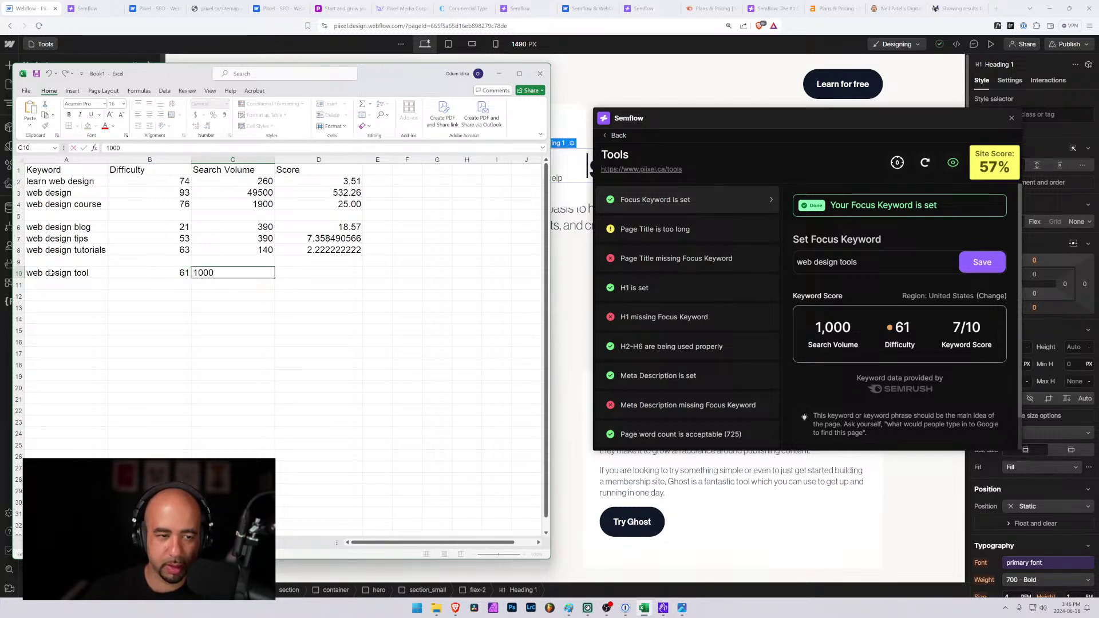
key("Tab")
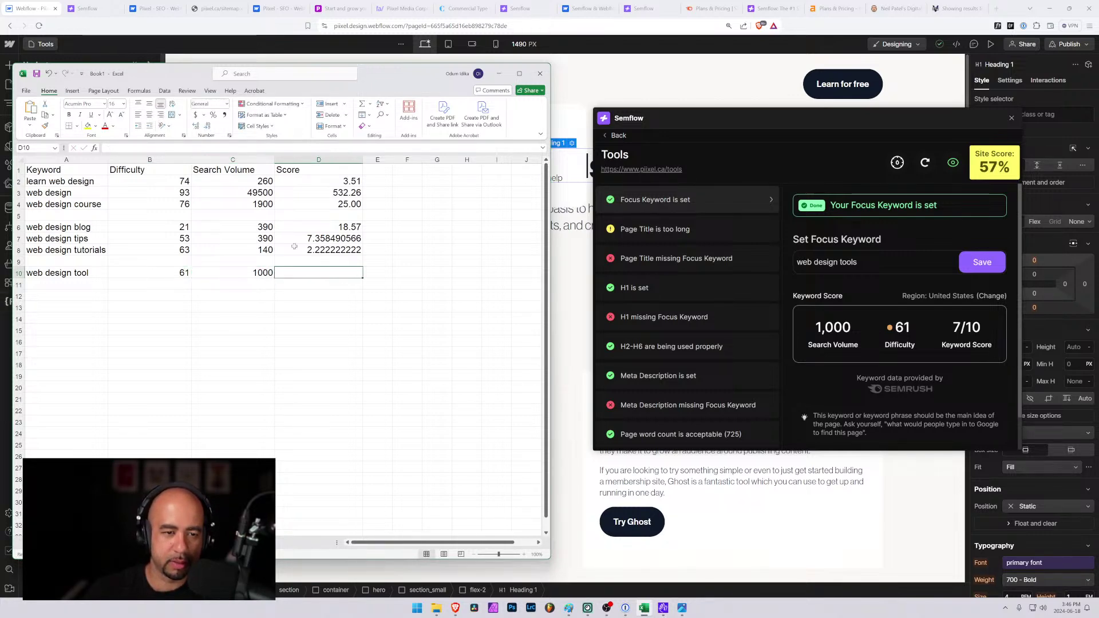
Extend the score formula from D8 down to D10 and clear the blank row's cell D9.
left_click_drag(294, 248, 359, 275)
left_click(319, 261)
key("Delete")
Correct the keyword in A10 to "web design tools".
left_click(72, 284)
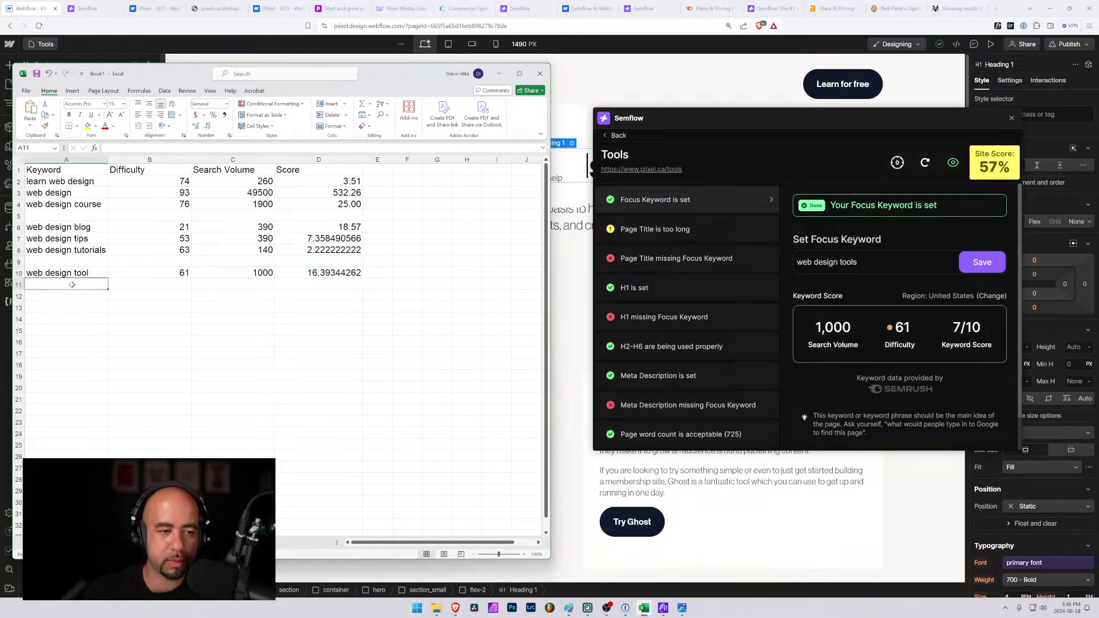
double_click(86, 273)
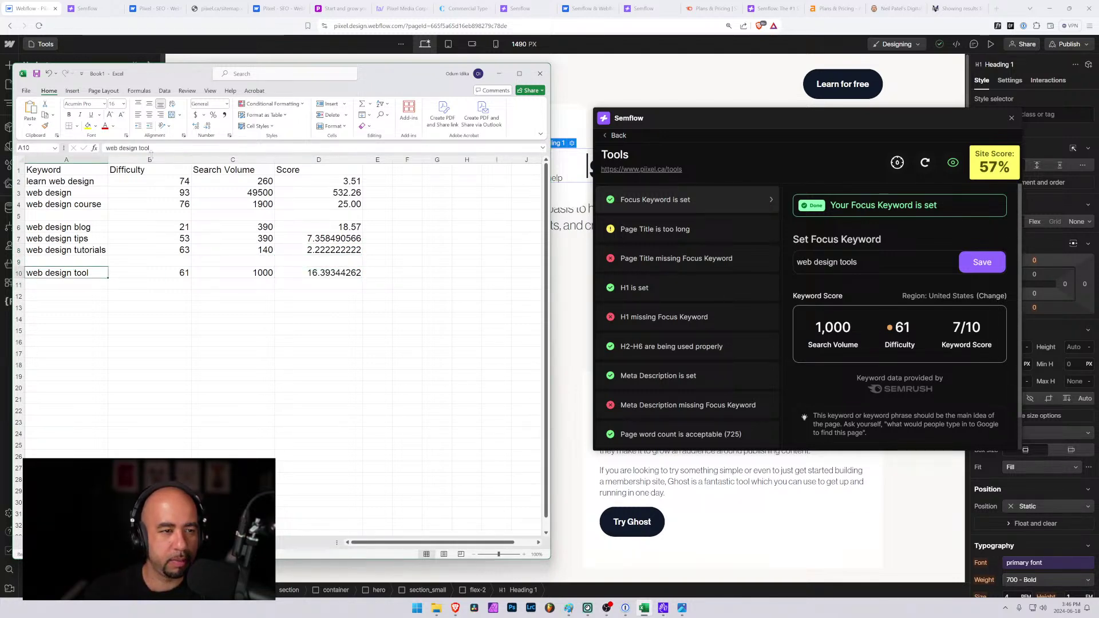
type("s")
Return to the Webflow Designer and change the Tools page's H1 text to "Web design tools", checking it in the heading's settings.
left_click(683, 116)
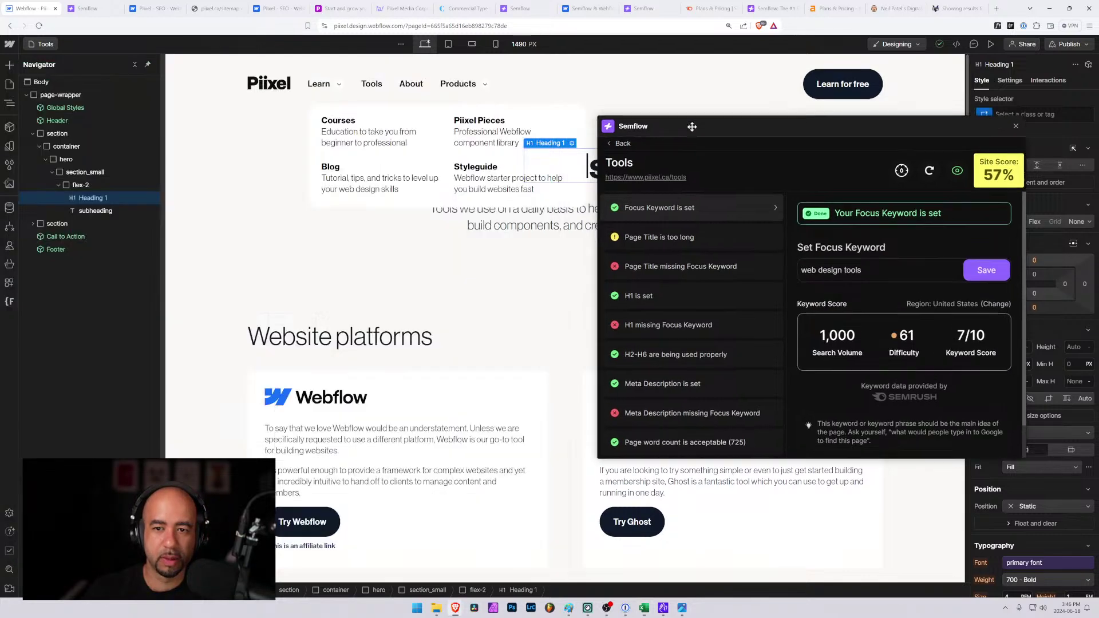
left_click_drag(683, 115, 728, 145)
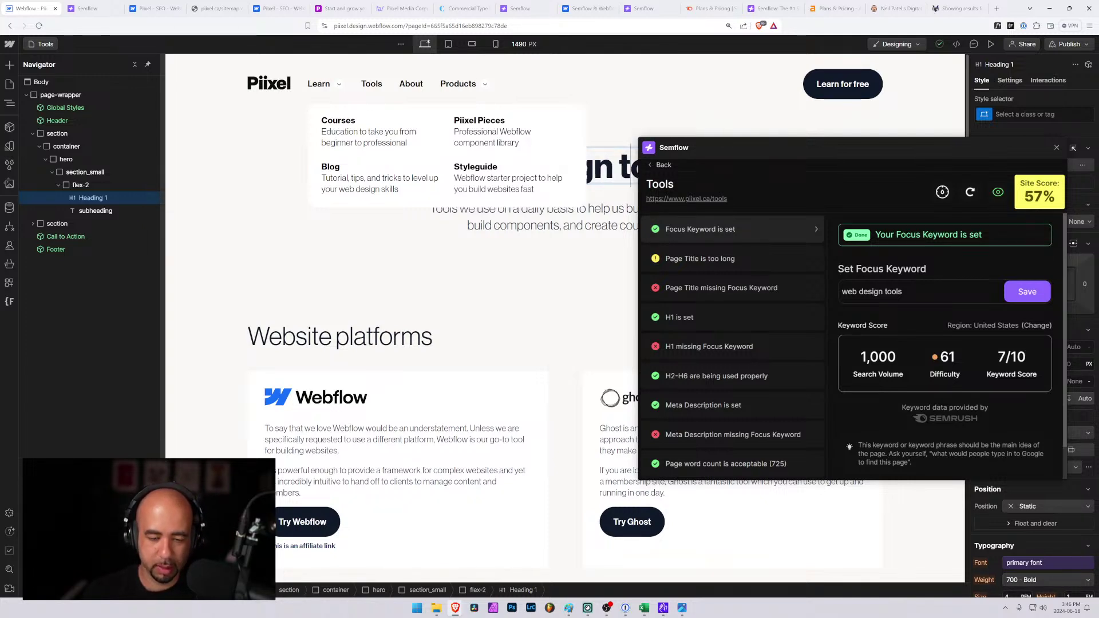
left_click_drag(664, 153, 644, 179)
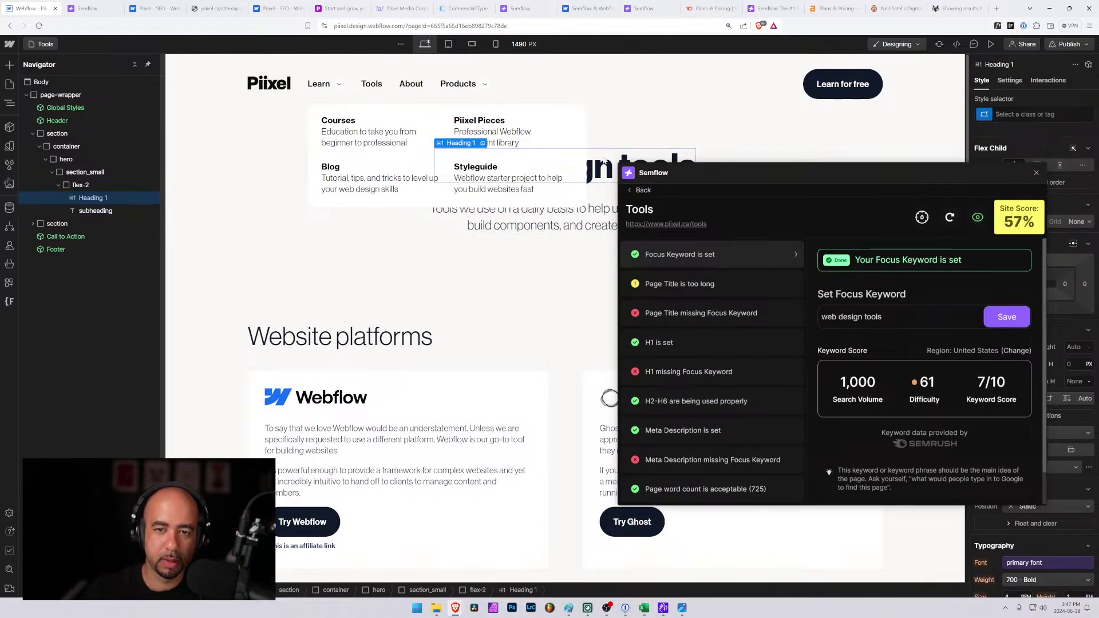
left_click_drag(866, 181, 597, 173)
left_click(1010, 80)
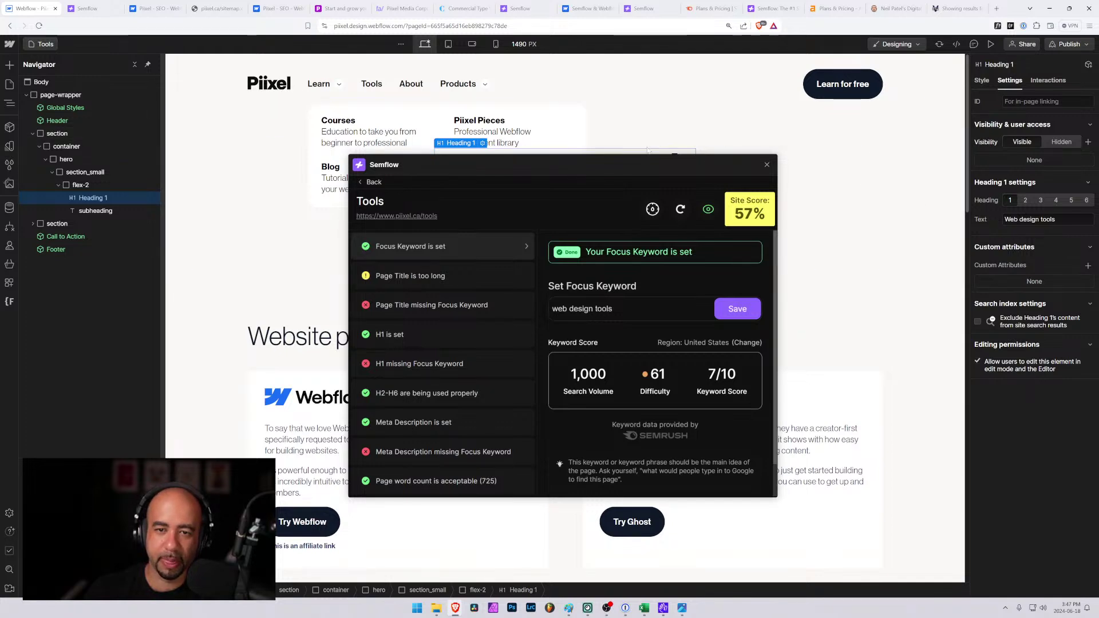
left_click_drag(622, 165, 769, 146)
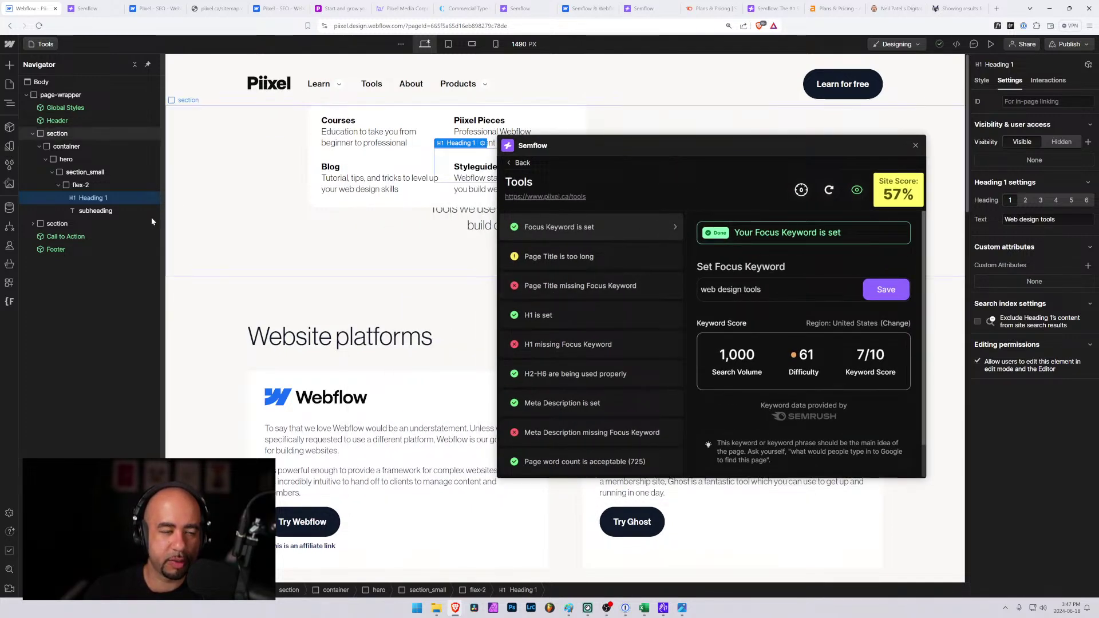
Open the Tools page's settings and insert "Web design tools - " at the start of its title tag.
left_click(8, 184)
left_click(10, 84)
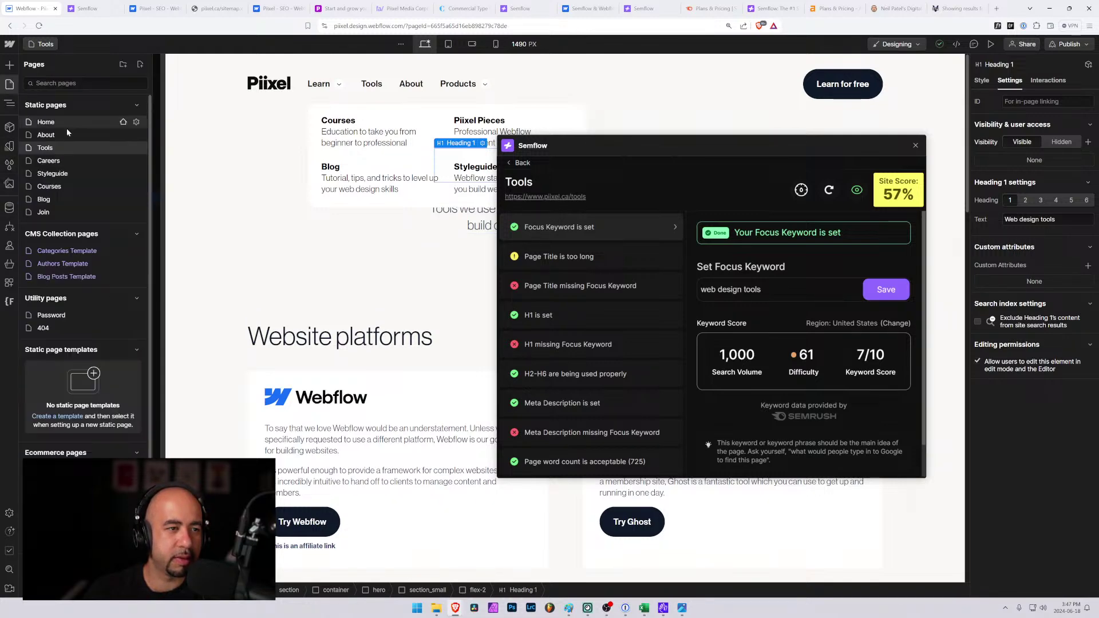
left_click(137, 148)
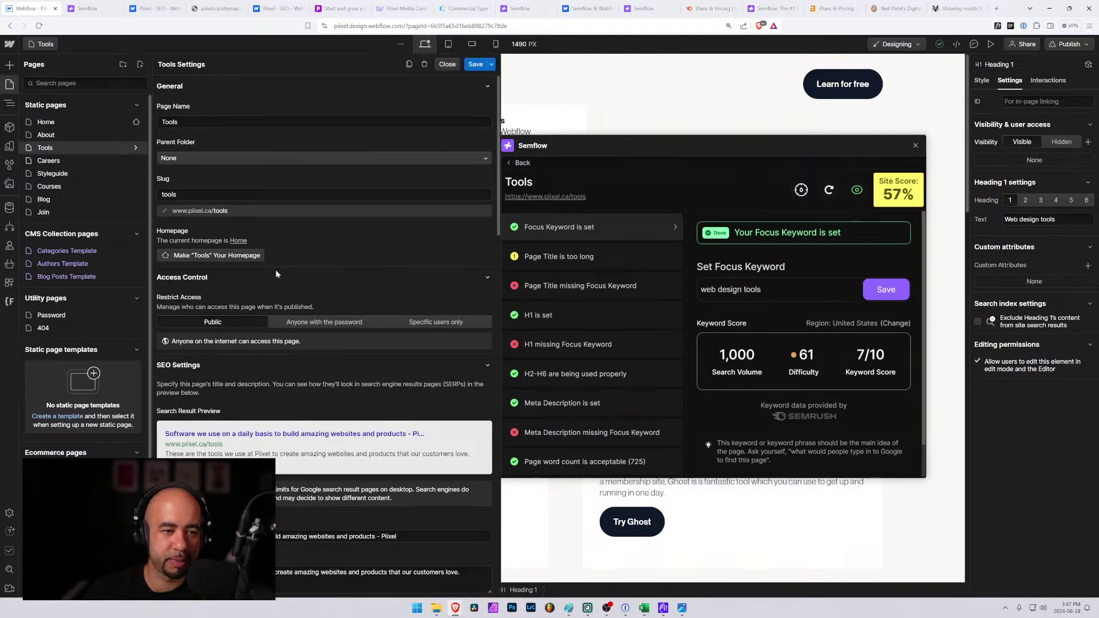
scroll(269, 286, "down", 3)
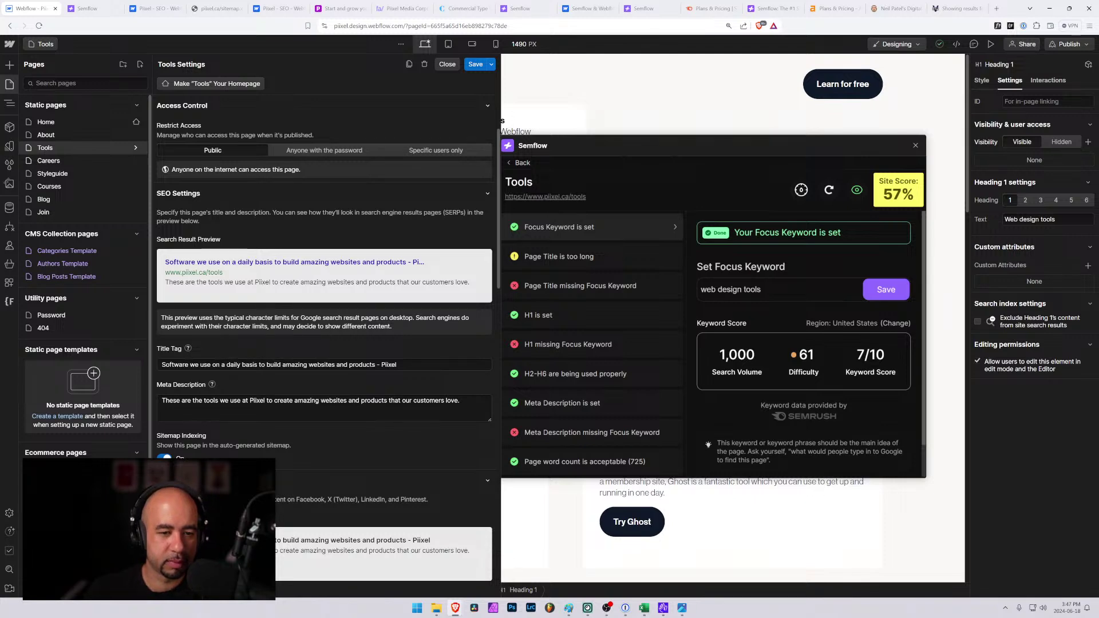
left_click(161, 365)
type("Web d")
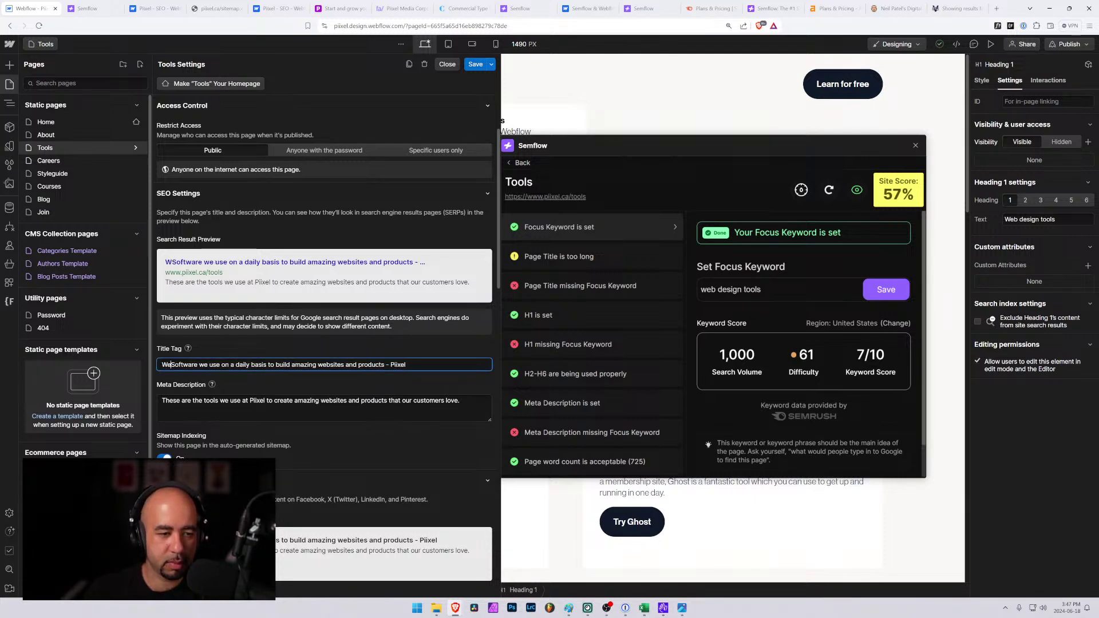
type("esign tool")
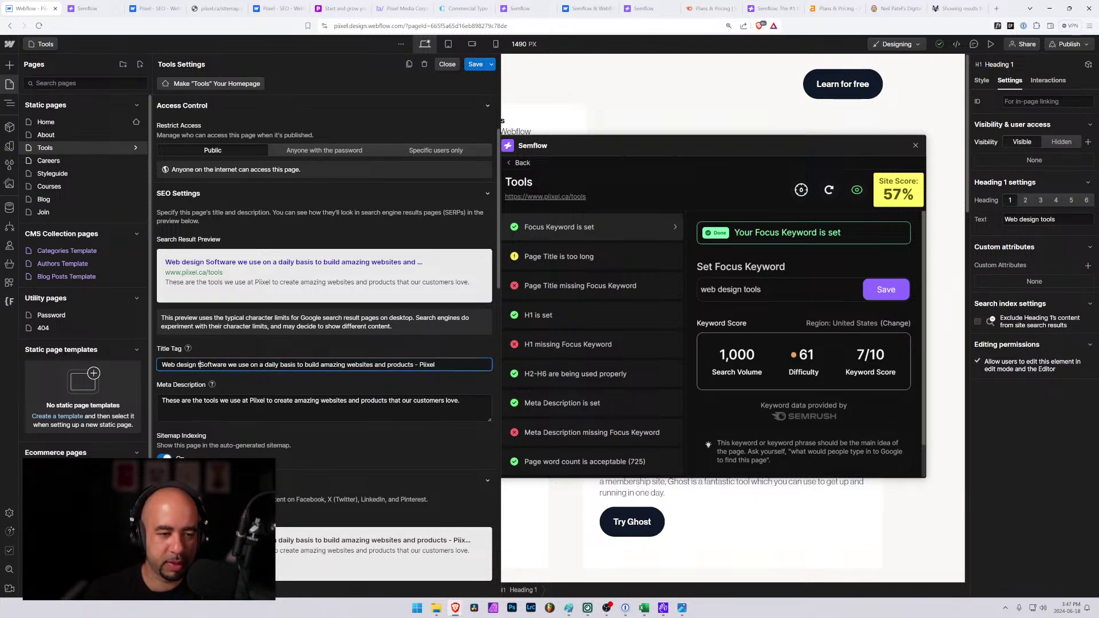
key("BackSpace")
type("s -")
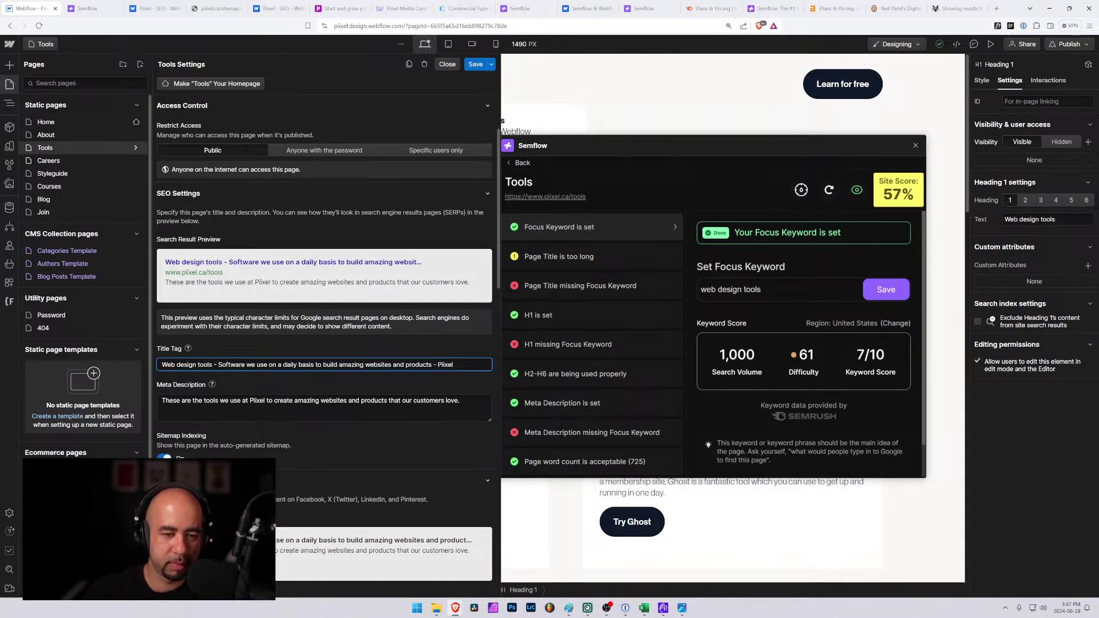
Replace "Software we use on a daily basis" in the title tag with "software".
key("ctrl+shift+Right")
key("ctrl+shift+Right")
key("ctrl+shift+Right")
key("ctrl+shift+Right")
key("ctrl+shift+Right")
key("ctrl+shift+Right")
key("ctrl+shift+Right")
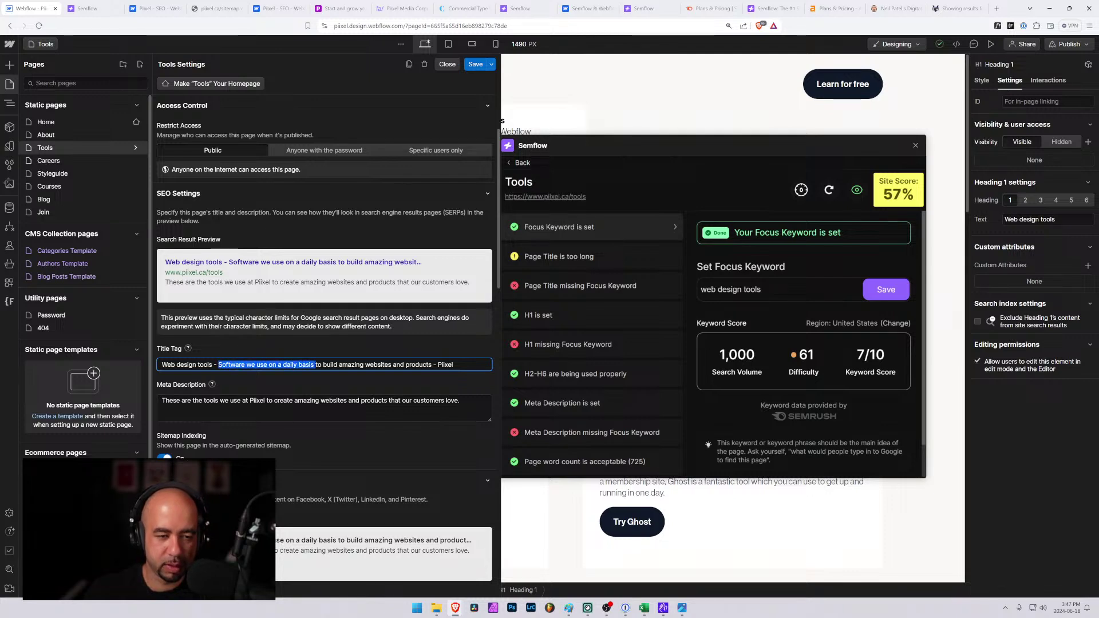
key("BackSpace")
key("ctrl+Right")
key("ctrl+Right")
key("ctrl+Right")
key("ctrl+Right")
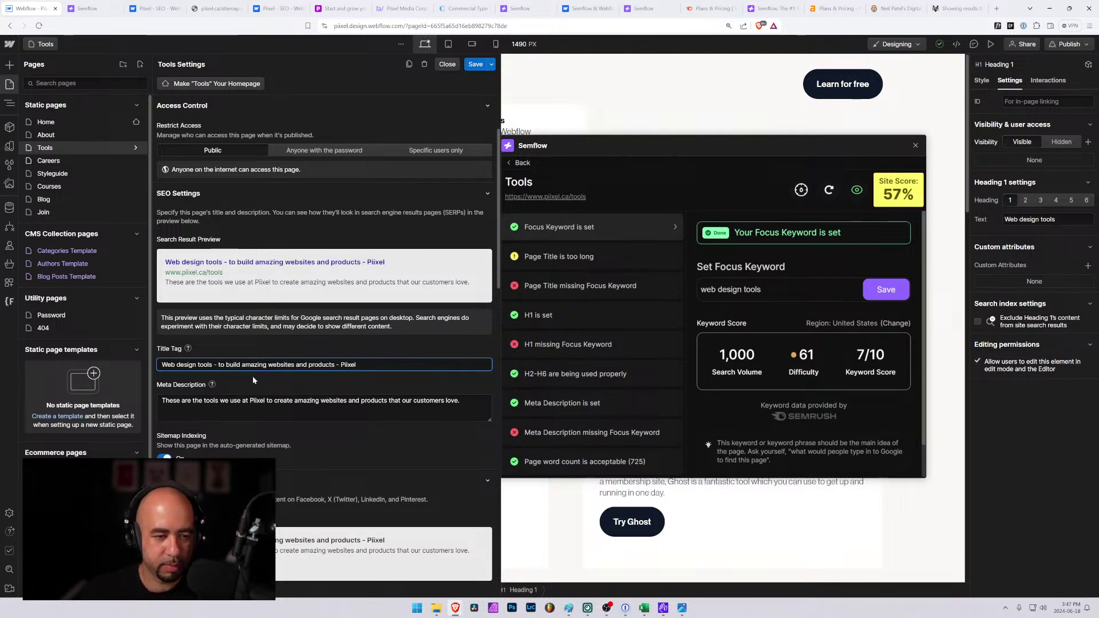
type("software")
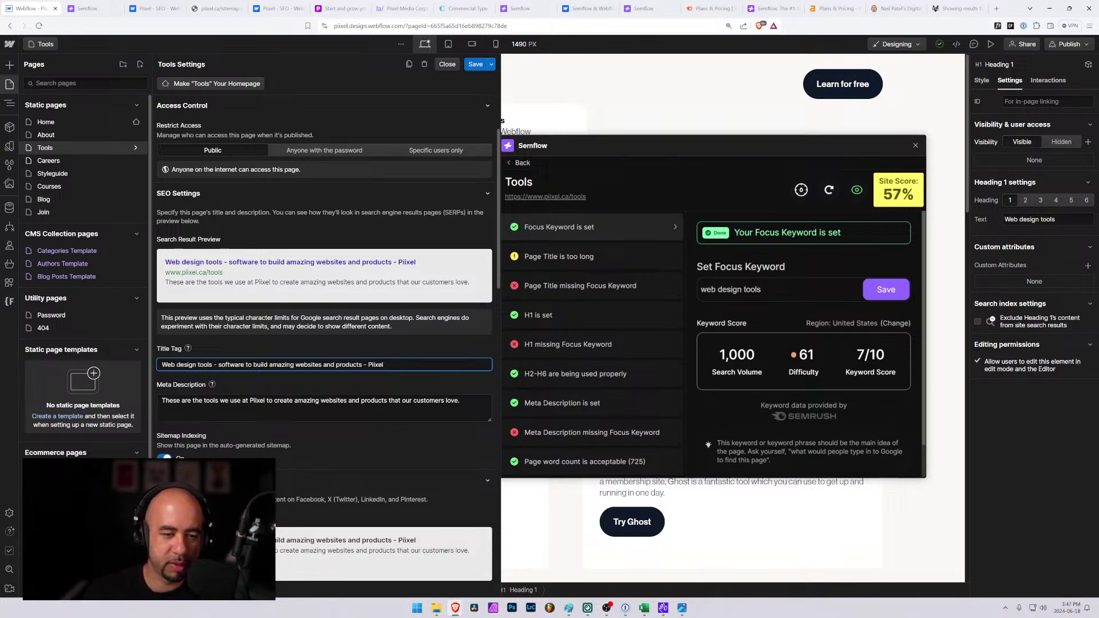
Remove the " - Piixel" ending so the title tag reads "Web design tools - software to build amazing websites and products".
key("End")
key("ctrl+shift+Left")
key("ctrl+shift+Left")
key("ctrl+shift+Left")
key("ctrl+shift+Left")
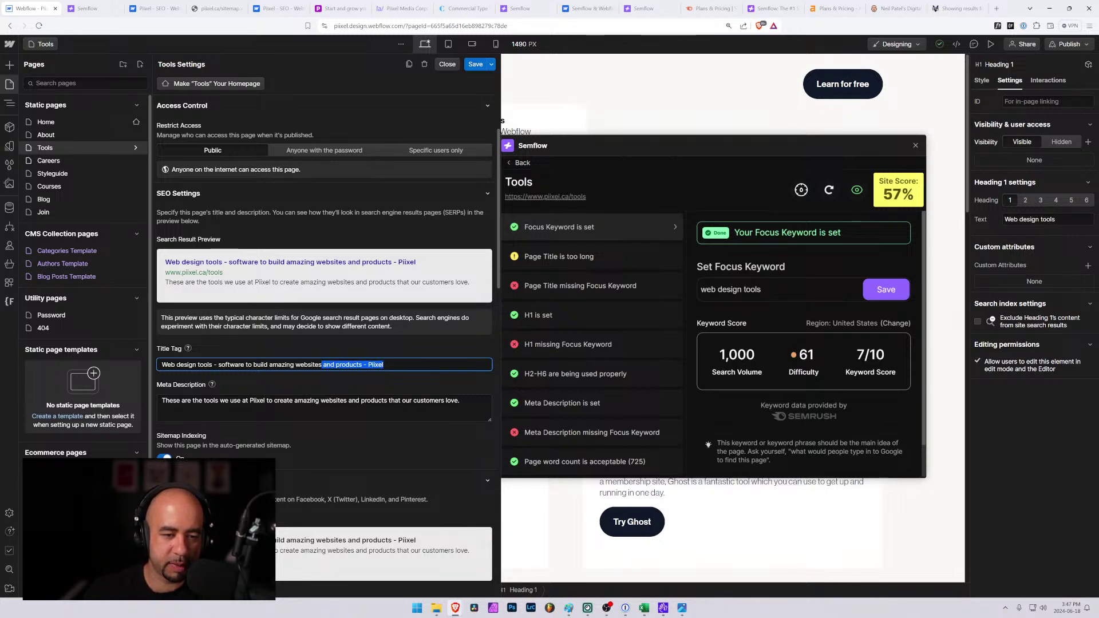
key("ctrl+shift+Right")
key("ctrl+shift+Right")
key("BackSpace")
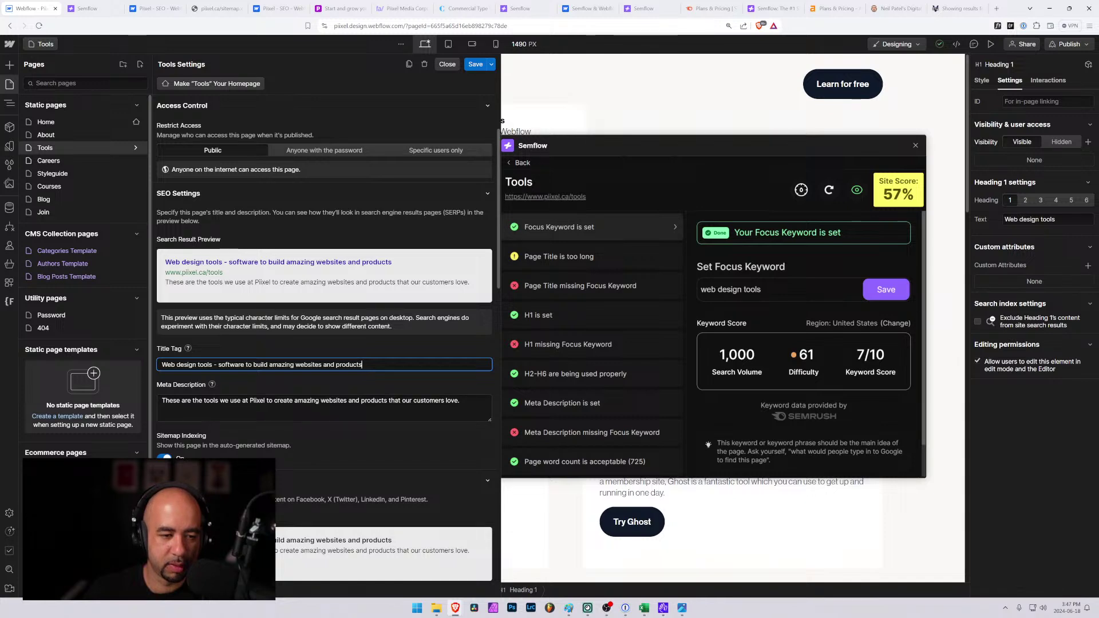
Insert "web design" before "tools" in the Tools page's meta description.
left_click(204, 401)
type("web des")
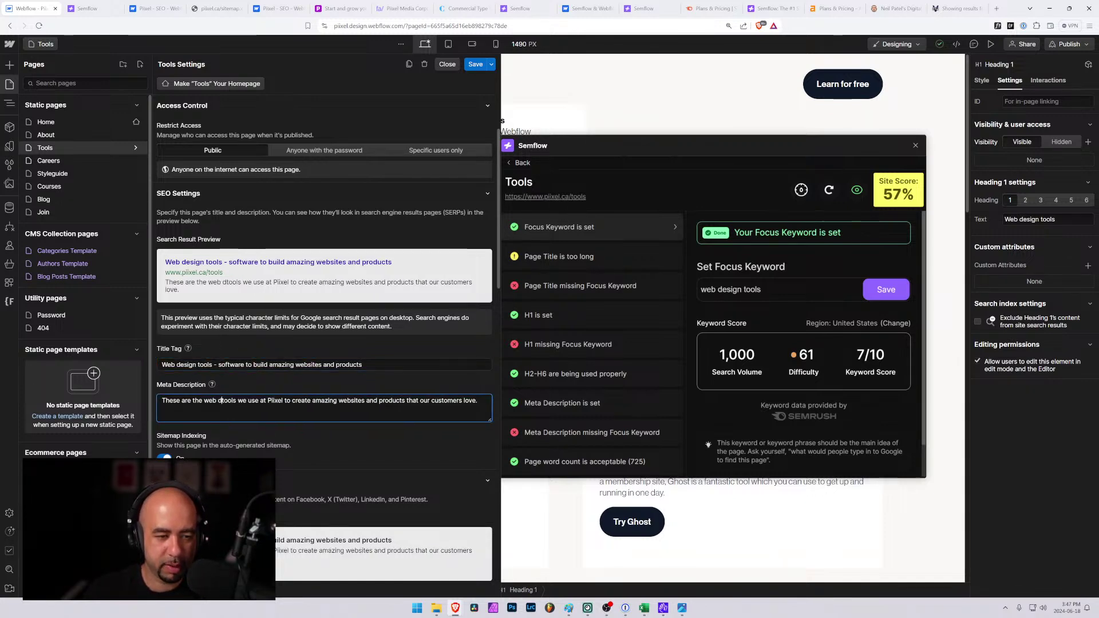
type("ign")
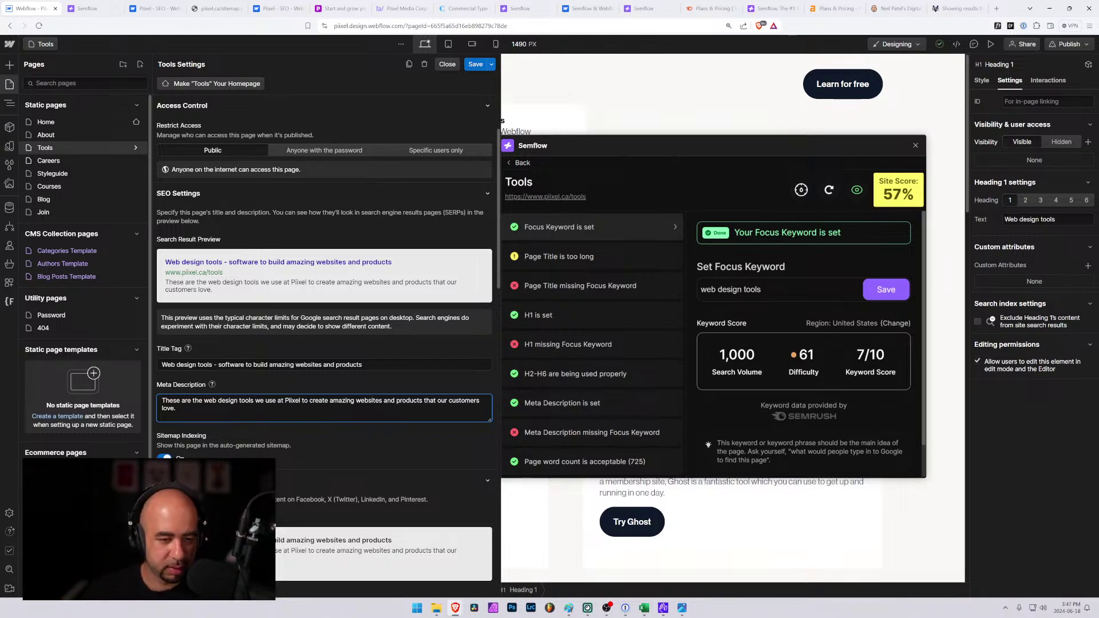
key("ctrl+Right")
type("every day")
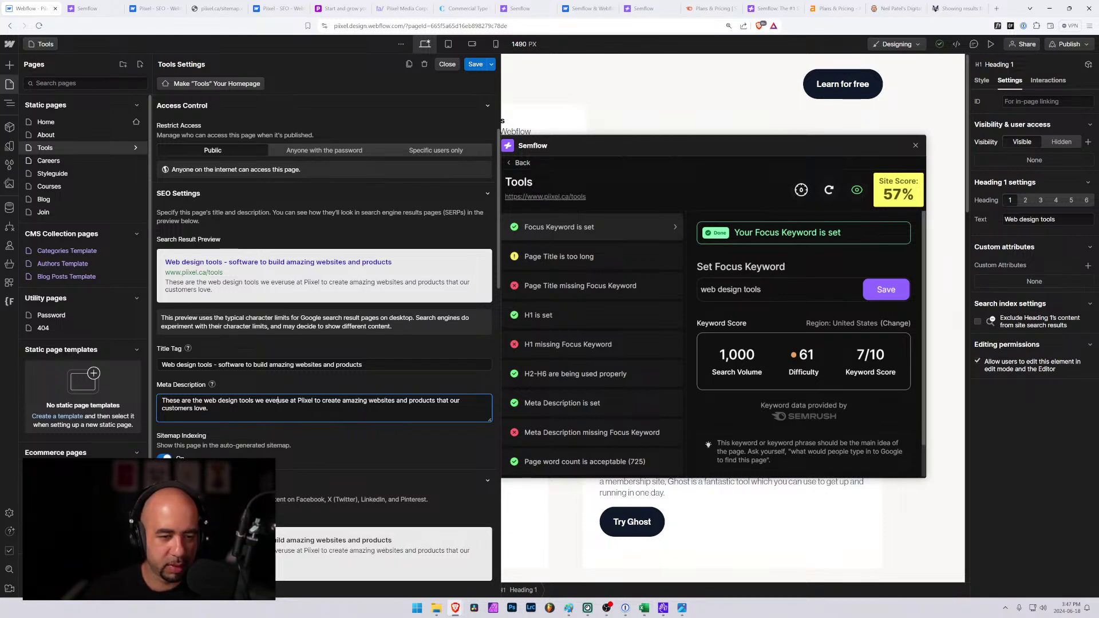
key("BackSpace")
key("BackSpace")
key("BackSpace")
key("BackSpace")
key("BackSpace")
key("BackSpace")
key("BackSpace")
key("BackSpace")
key("BackSpace")
key("BackSpace")
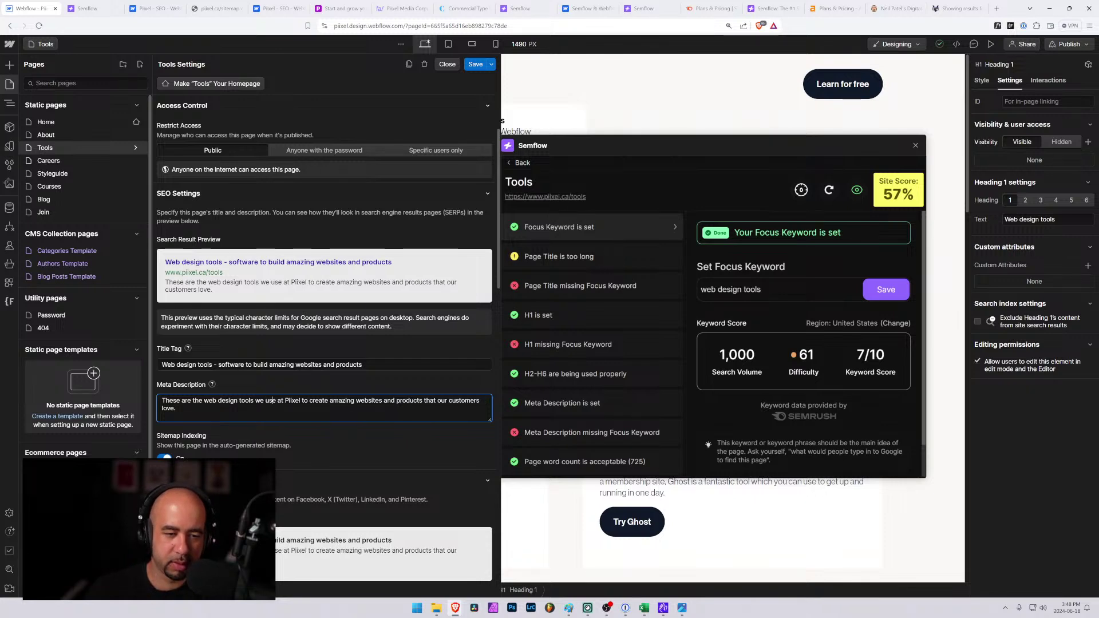
Insert "every day" after "use" in the Tools page's meta description and check the search result and Open Graph previews.
key("Right")
key("Right")
key("Right")
type("every day")
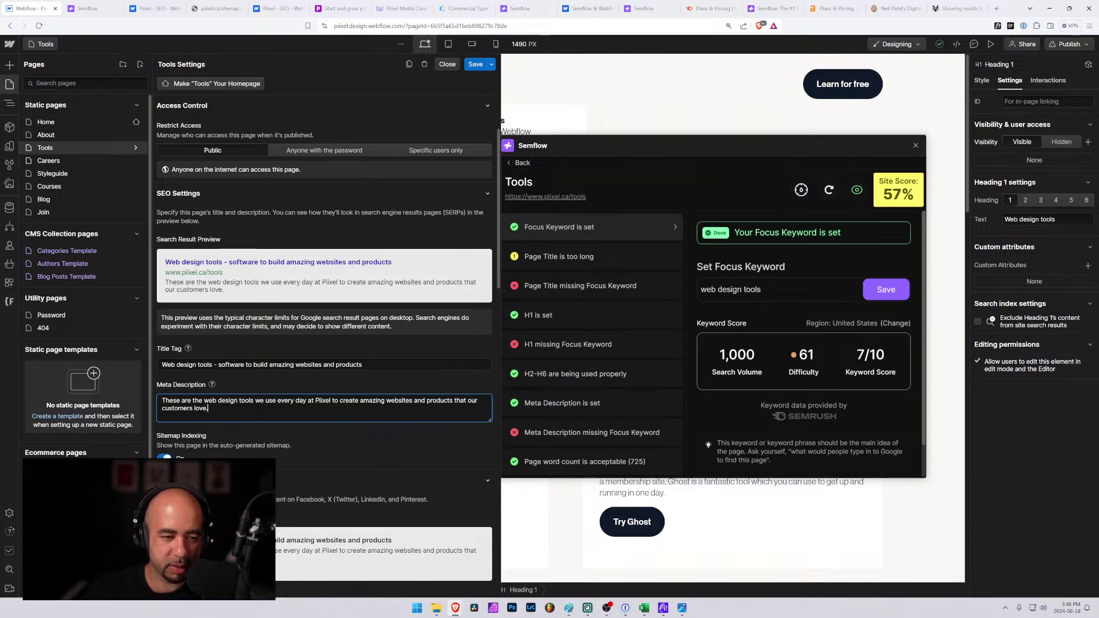
left_click(394, 373)
scroll(287, 387, "down", 5)
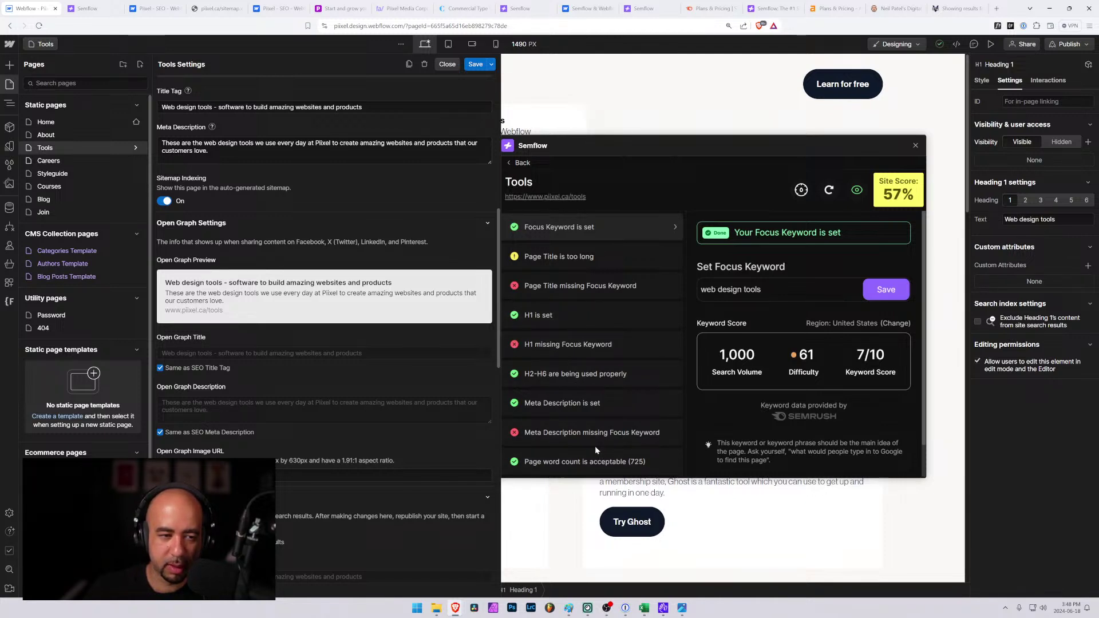
scroll(376, 266, "up", 2)
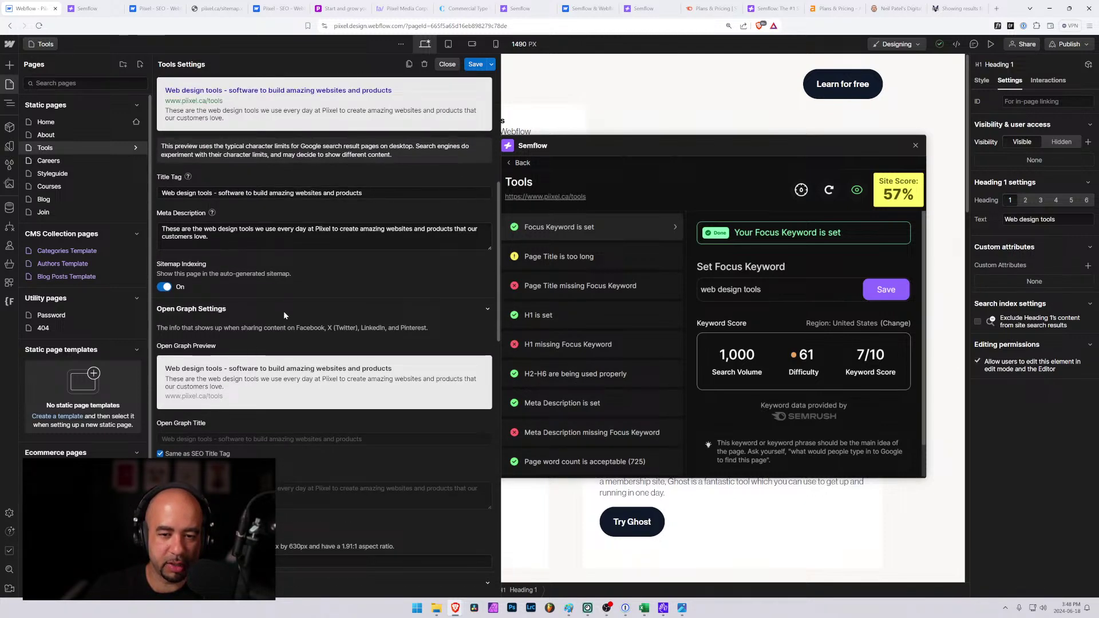
scroll(485, 347, "up", 5)
scroll(399, 350, "up", 1)
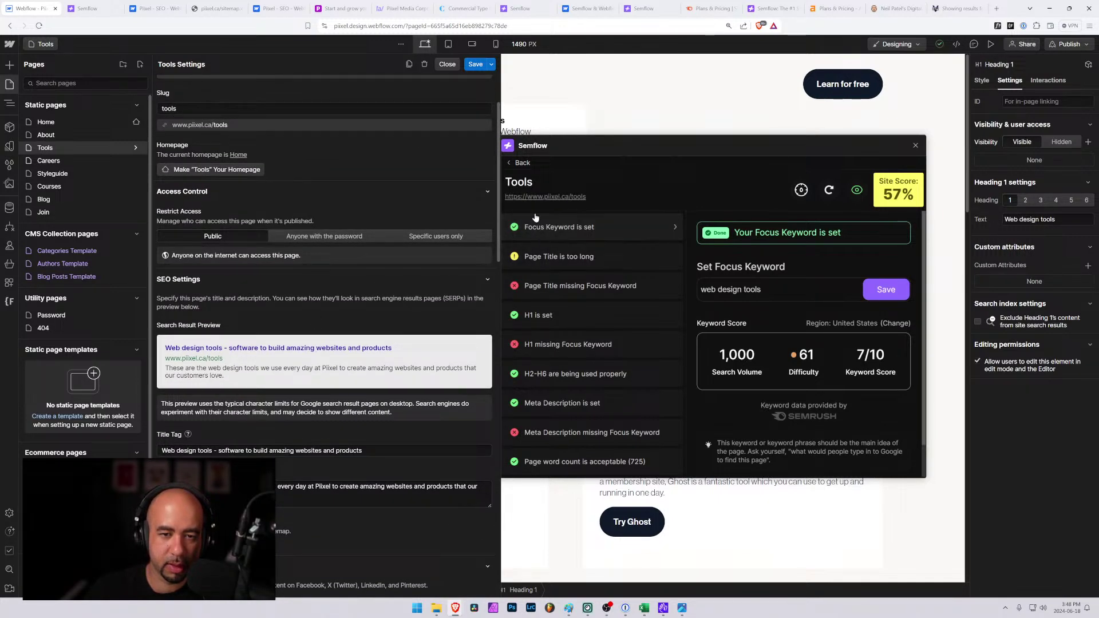
Save the changed Tools page settings and open the Styleguide page both in the Semflow audit and on the canvas.
left_click(519, 164)
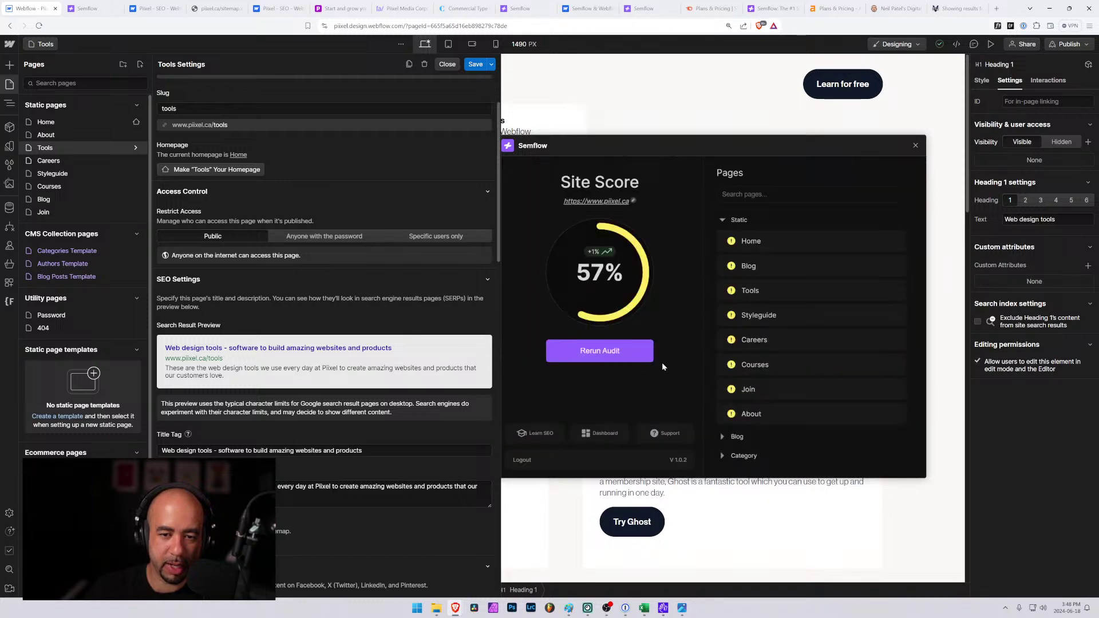
left_click(759, 316)
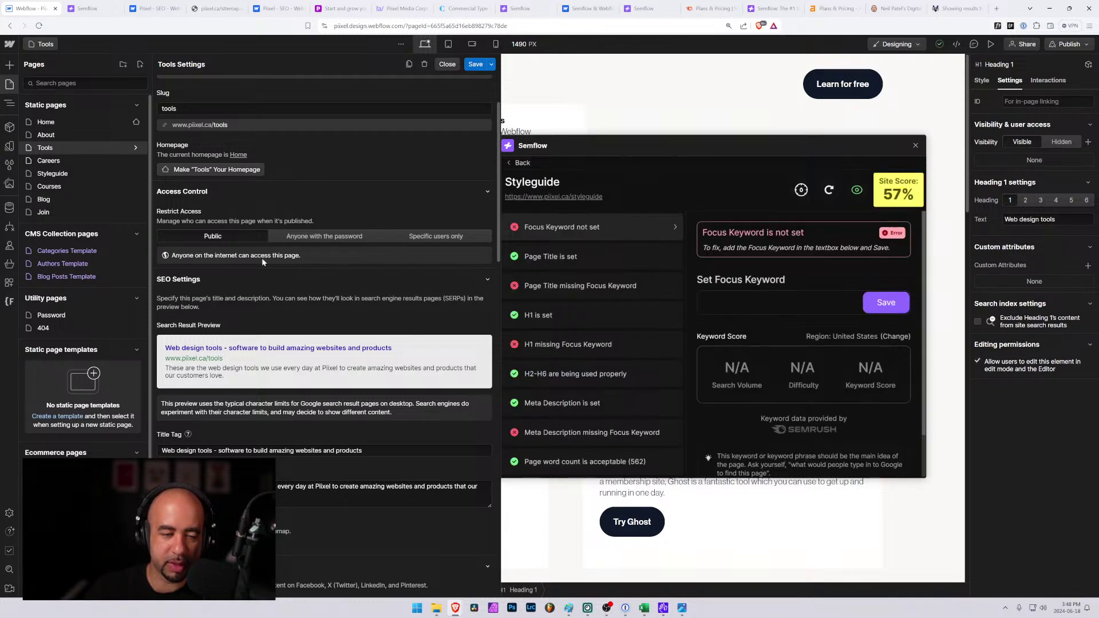
left_click(132, 180)
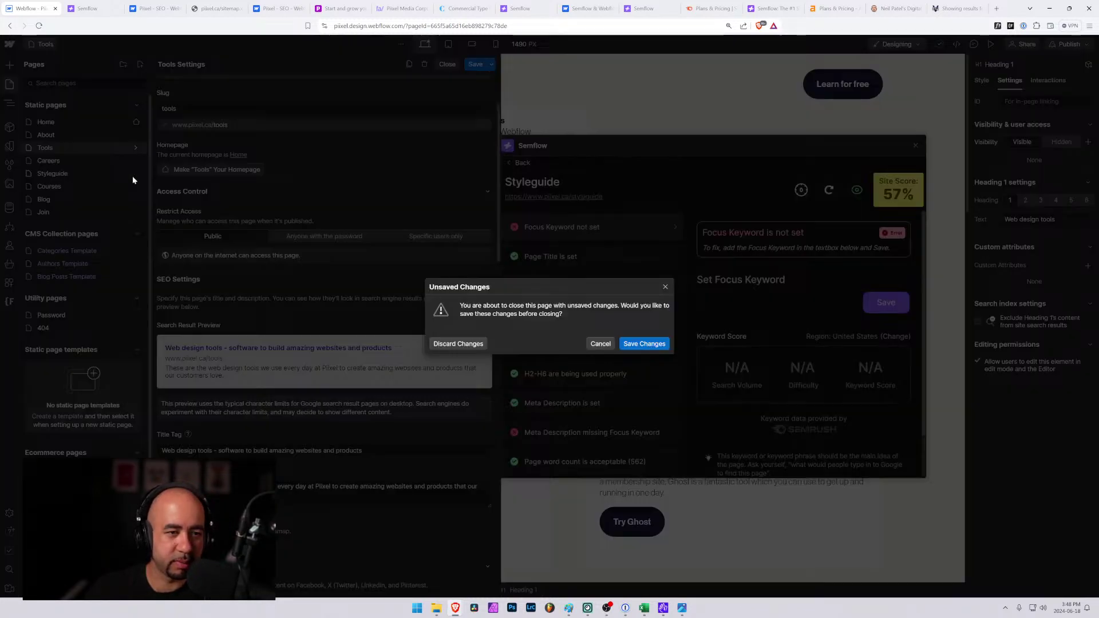
left_click(643, 344)
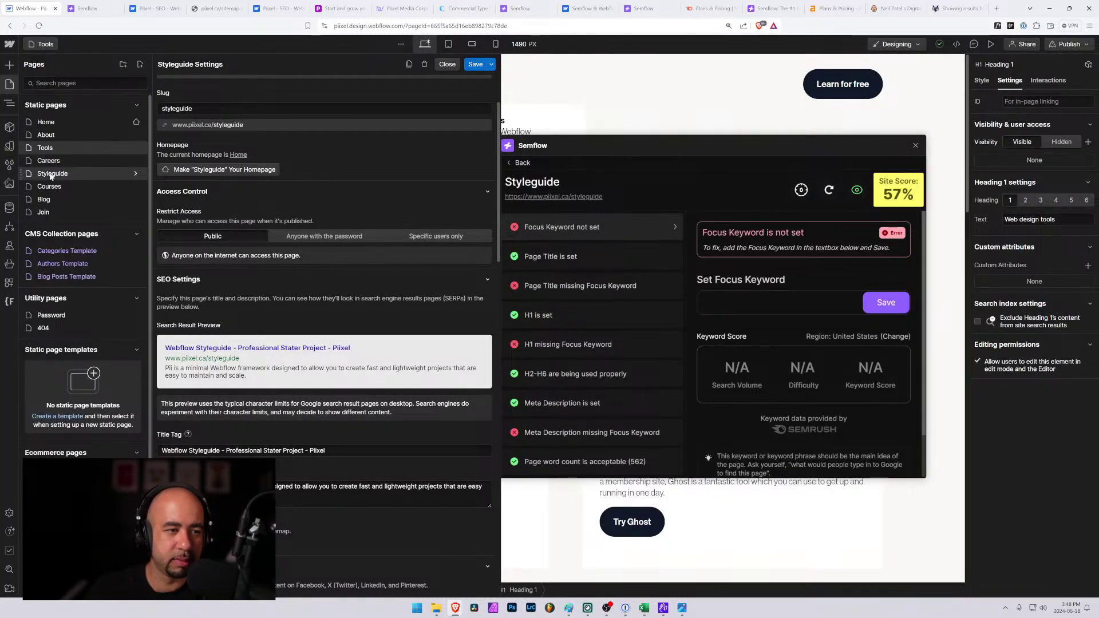
key("Escape")
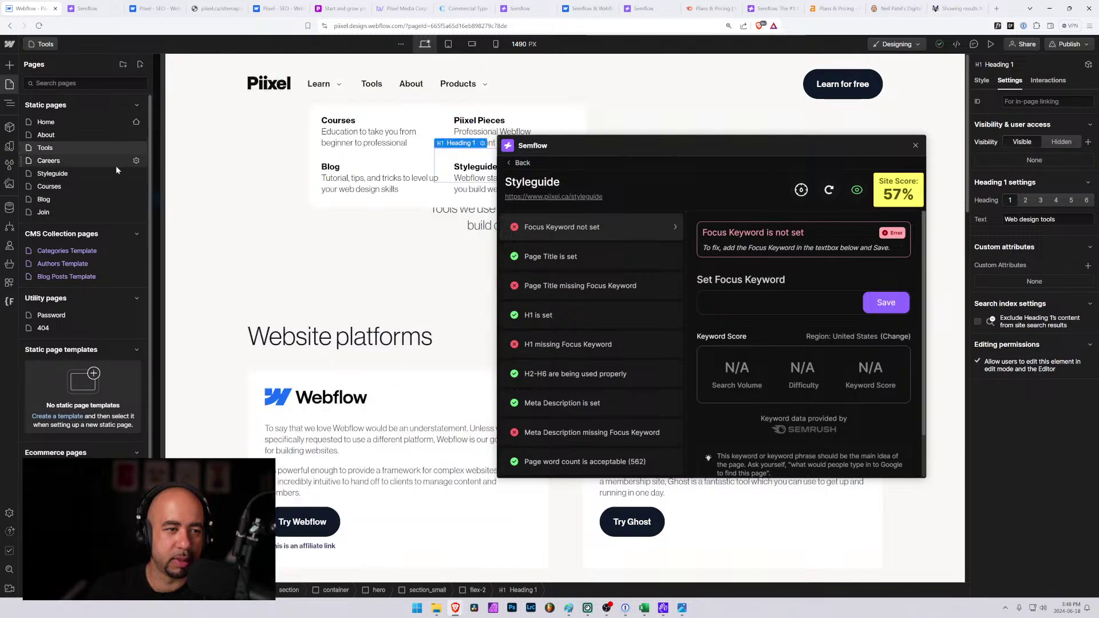
left_click(71, 173)
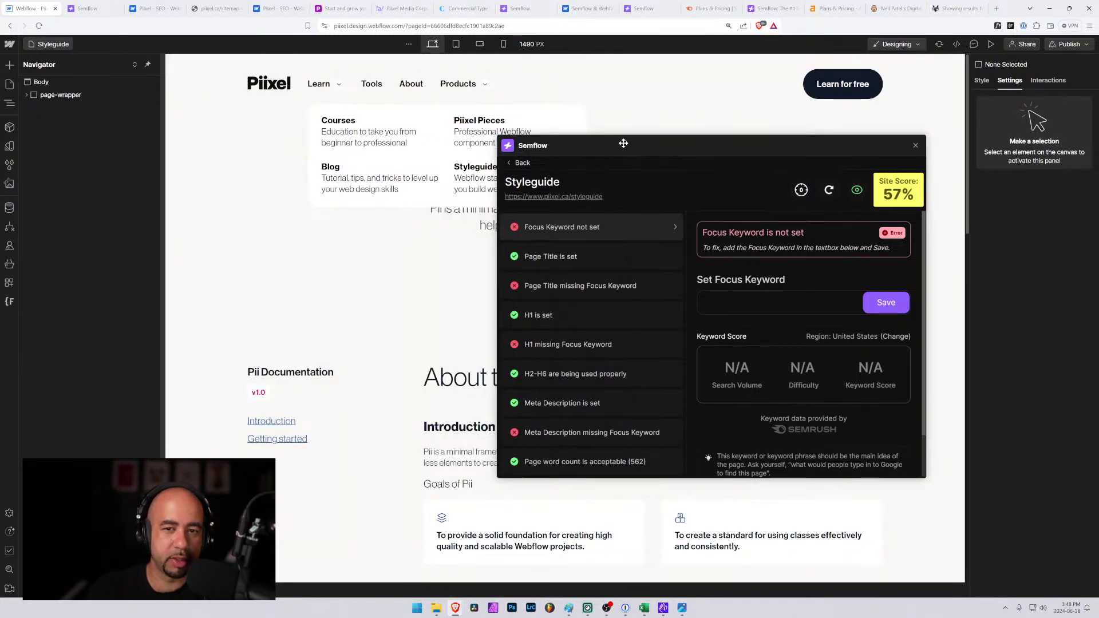
Set the Styleguide page's focus keyword to "webflow styleguide" in Semflow and save it.
left_click_drag(623, 143, 362, 132)
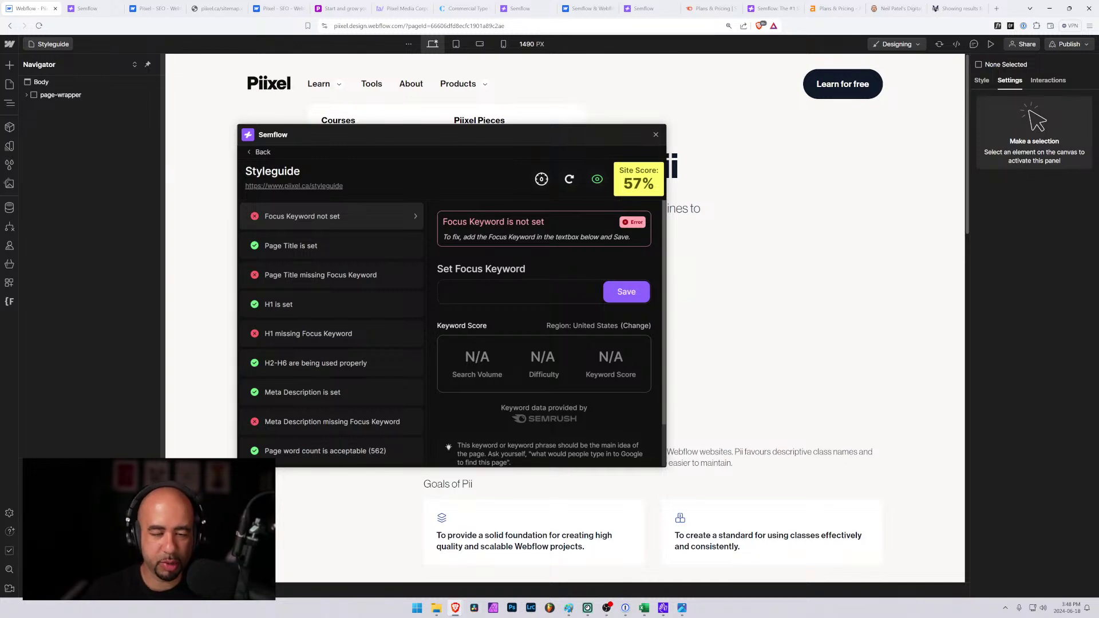
type("webflow st")
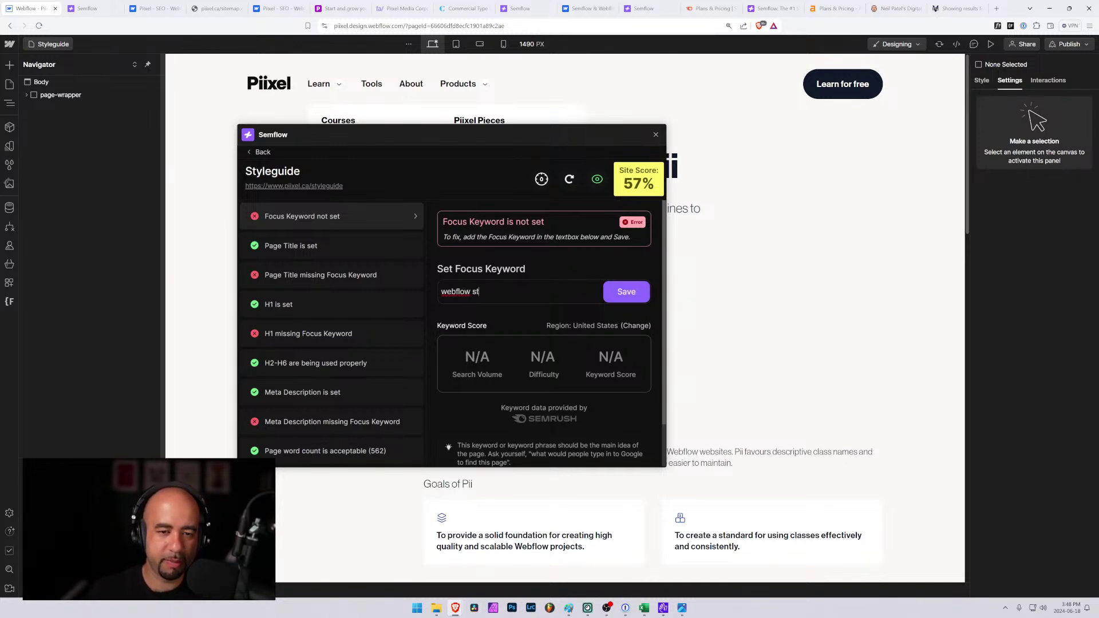
type("yleguide")
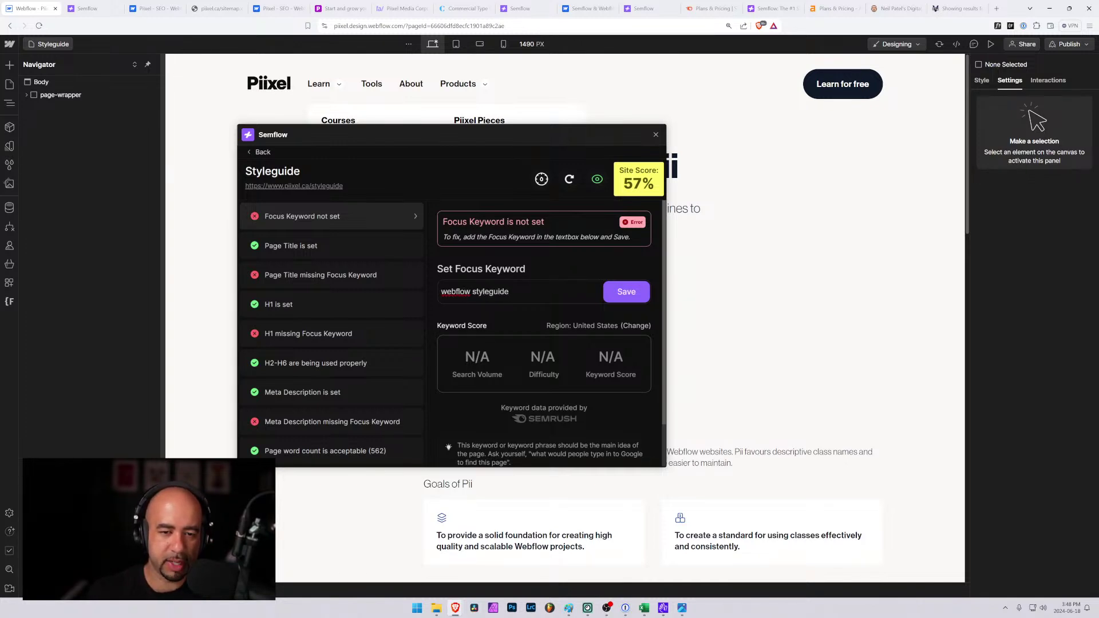
left_click(626, 291)
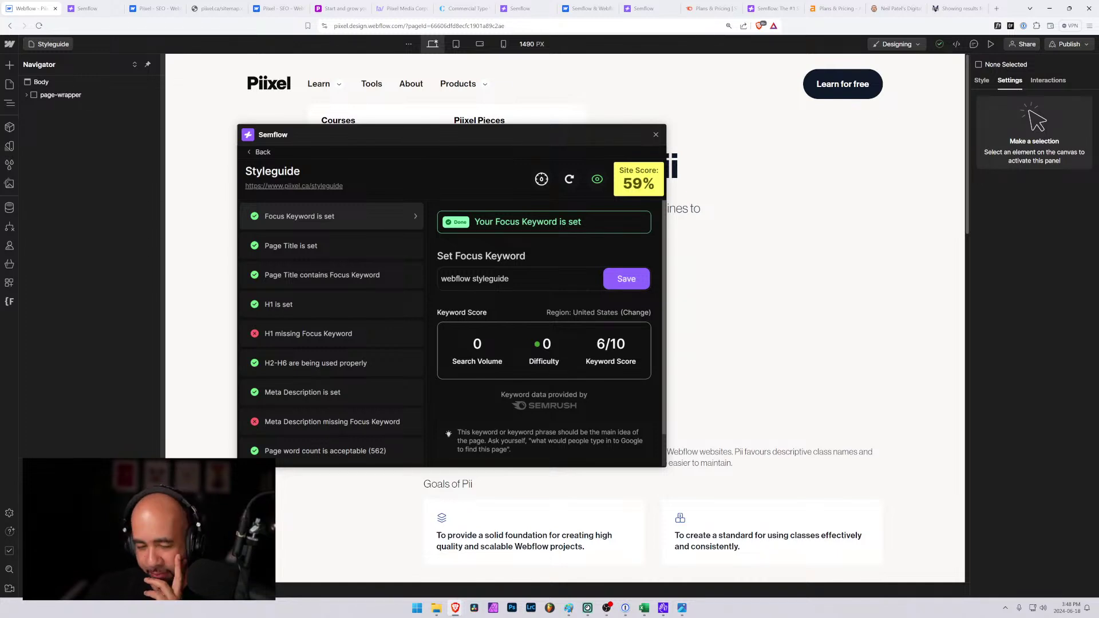
Copy the Styleguide page's focus keyword and search Google for "webflow styleguide" in a new browser tab.
left_click_drag(509, 279, 473, 279)
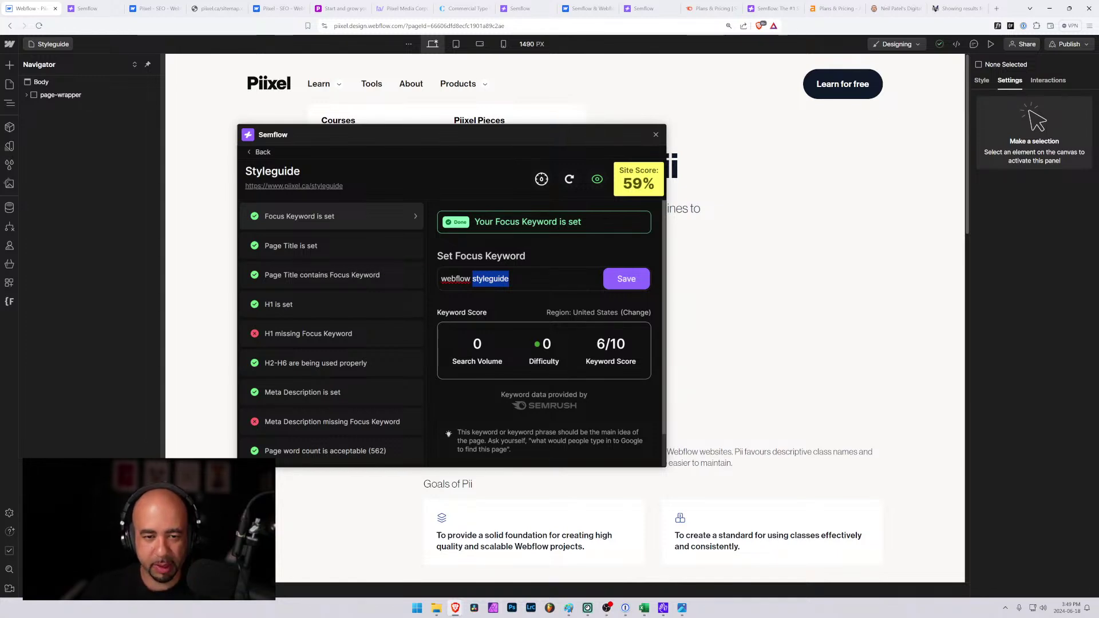
left_click_drag(509, 278, 410, 280)
key("ctrl+c")
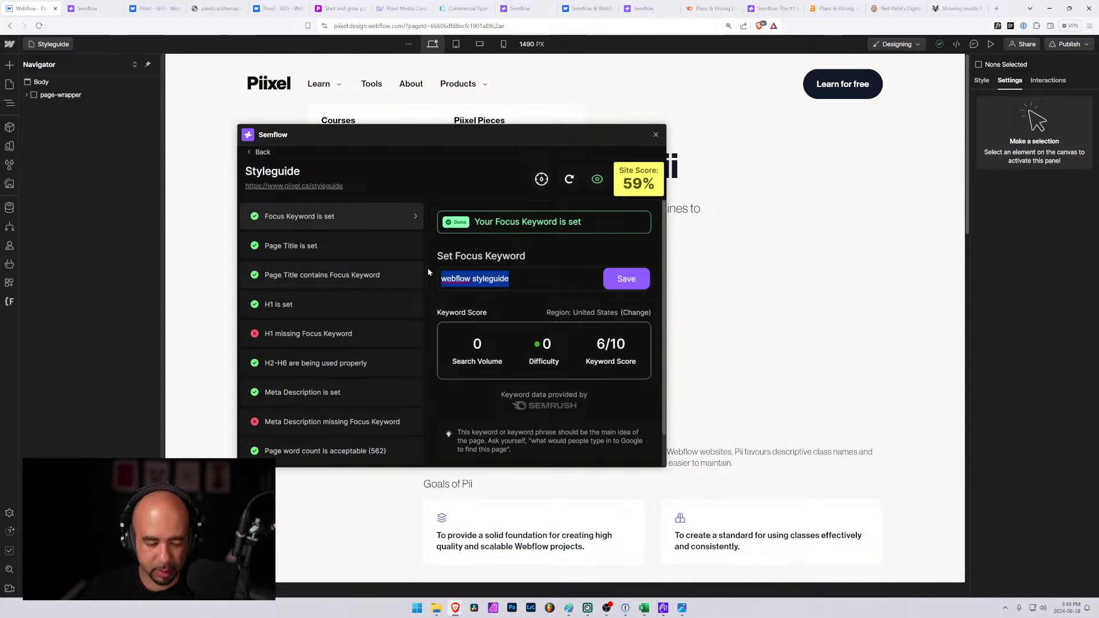
left_click(996, 8)
type("go")
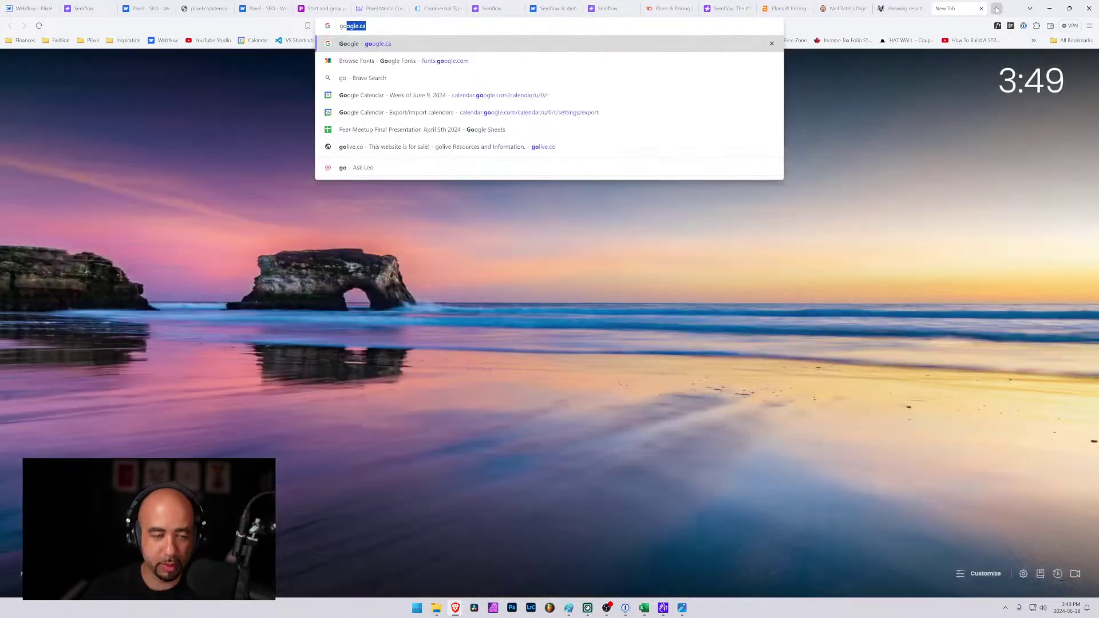
type("og")
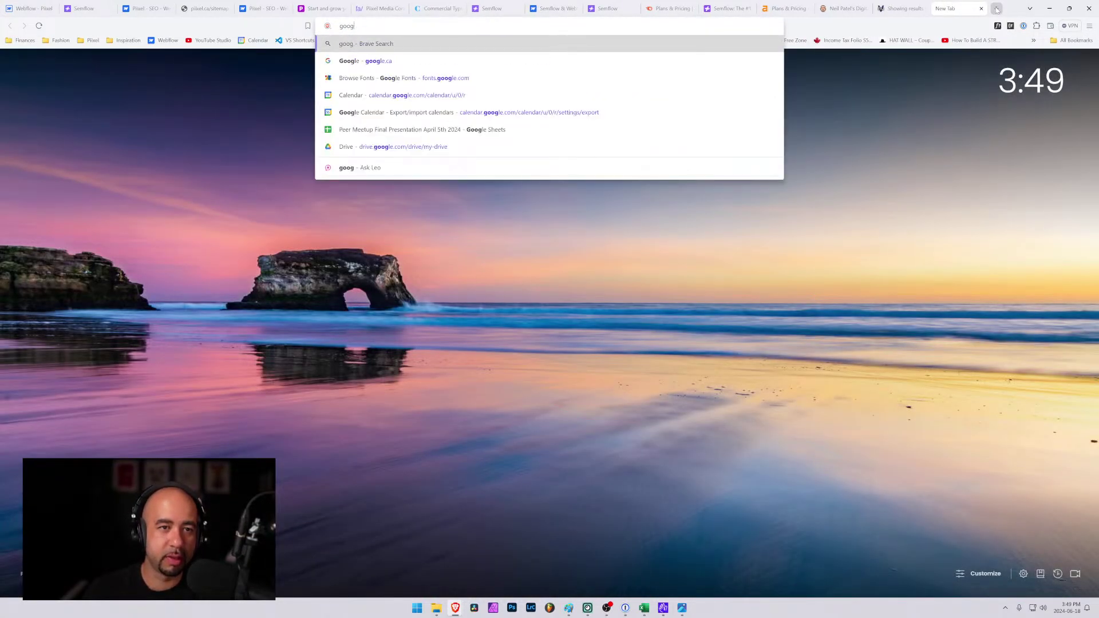
type("le")
key("Return")
key("ctrl+v")
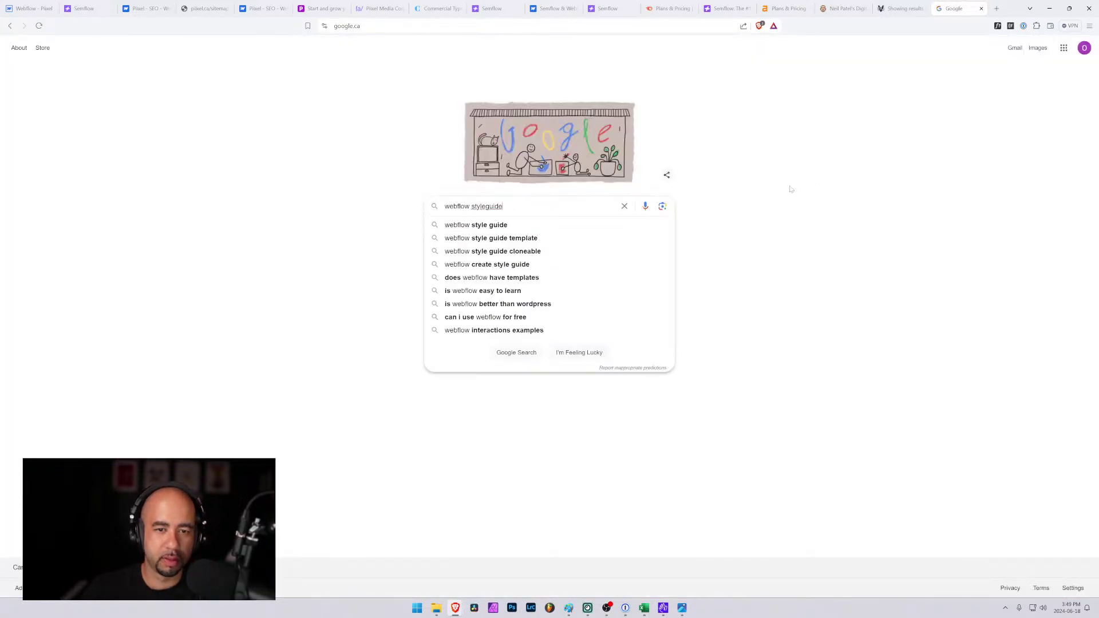
key("Return")
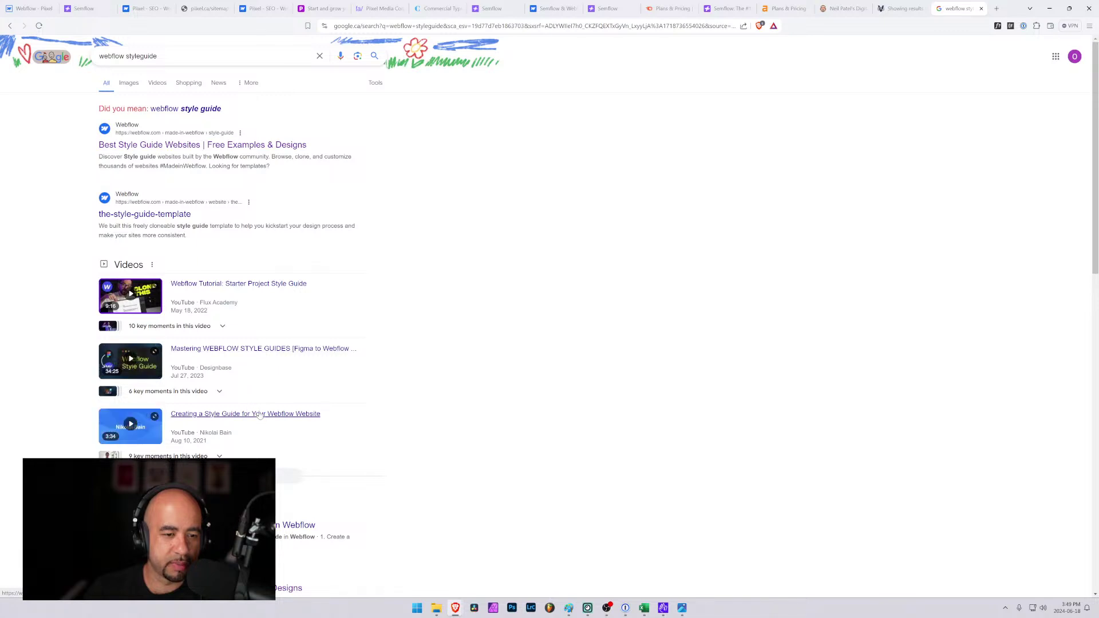
Return to the Webflow Designer and save "webflow starter project" as the Styleguide page's focus keyword.
left_click(29, 8)
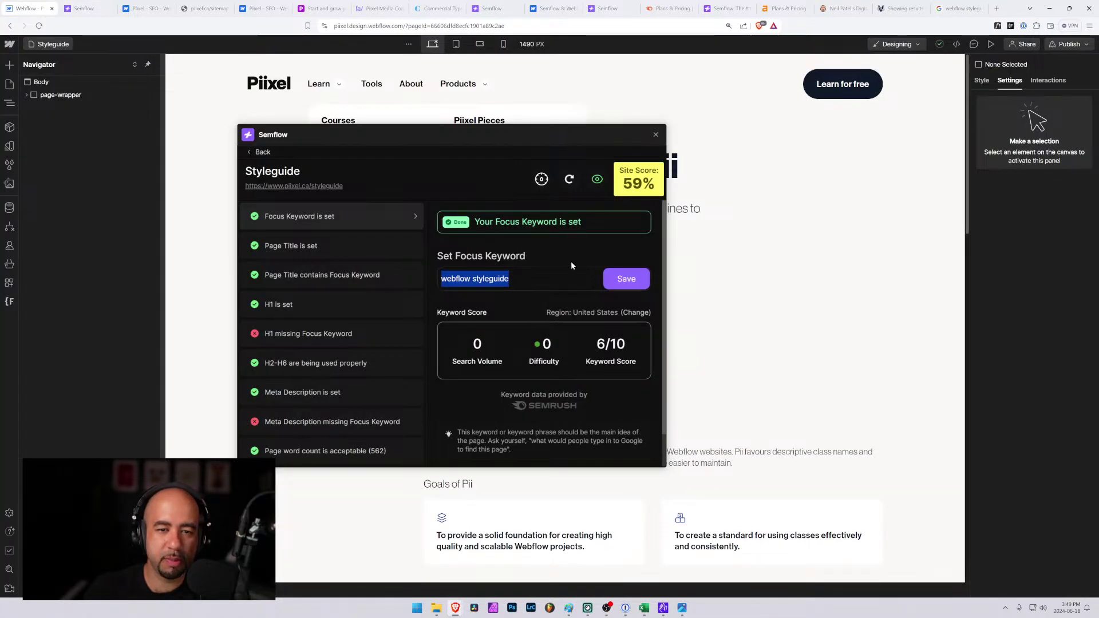
key("End")
key("shift+Left")
key("shift+Left")
key("shift+Left")
key("shift+Left")
key("shift+Left")
key("shift+Left")
key("shift+Left")
key("shift+Left")
key("BackSpace")
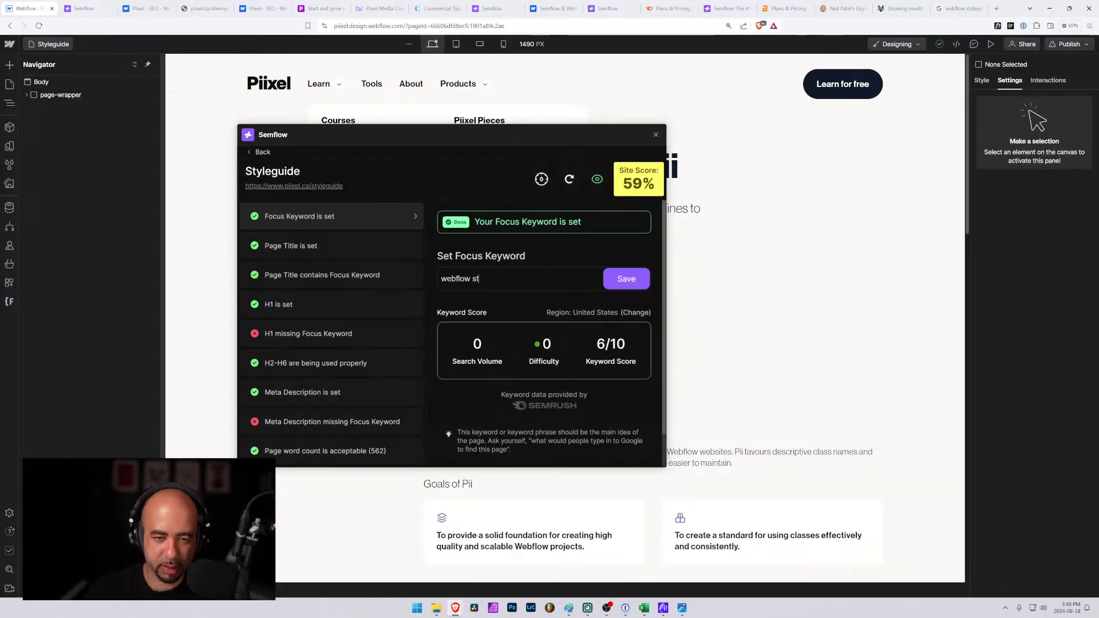
type("arter project")
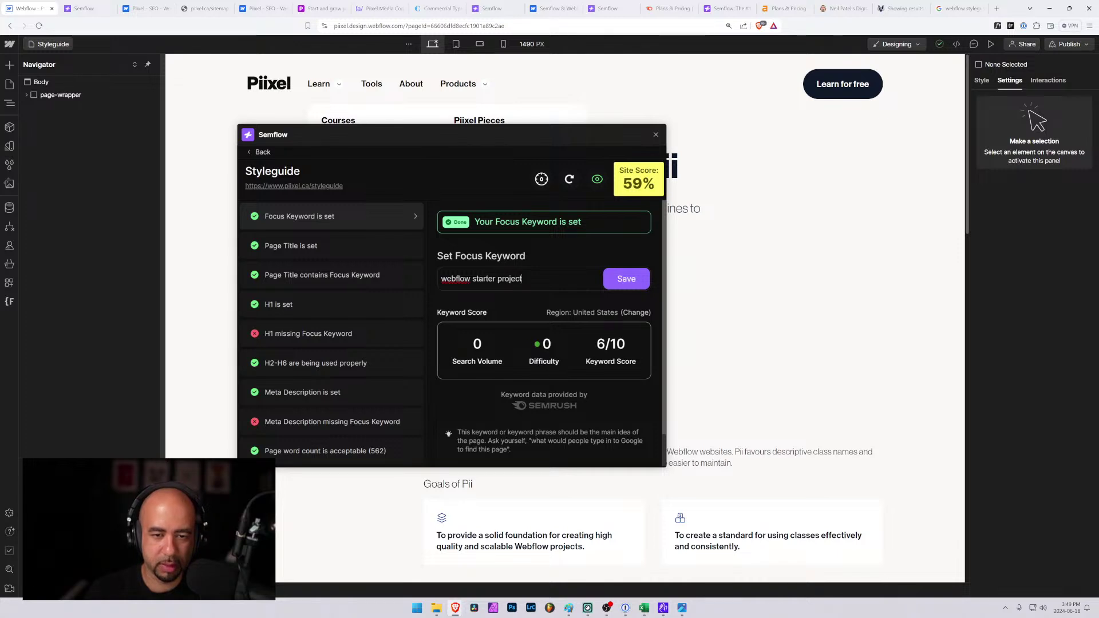
left_click(625, 277)
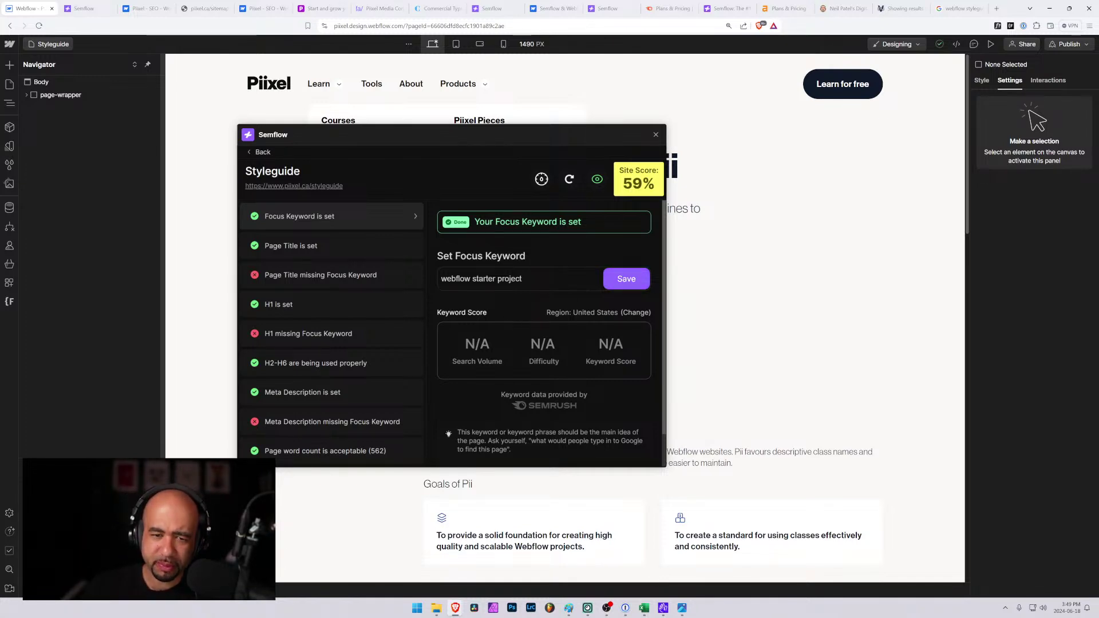
Change the Styleguide page's focus keyword to "webflow style guide" and save it to load its keyword score.
left_click_drag(522, 279, 473, 278)
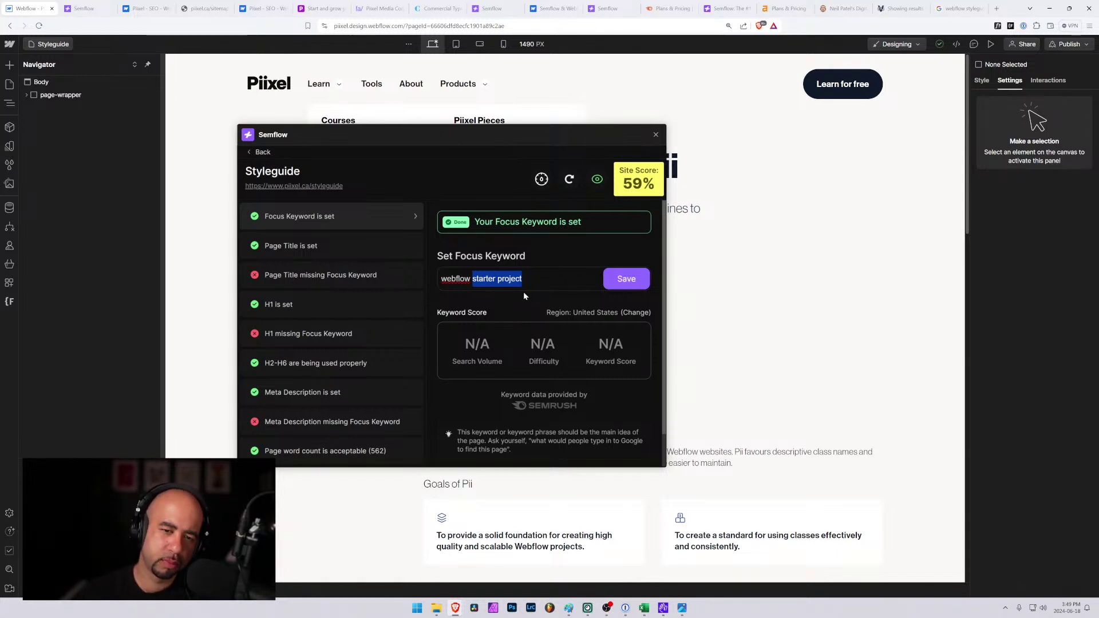
type("styl")
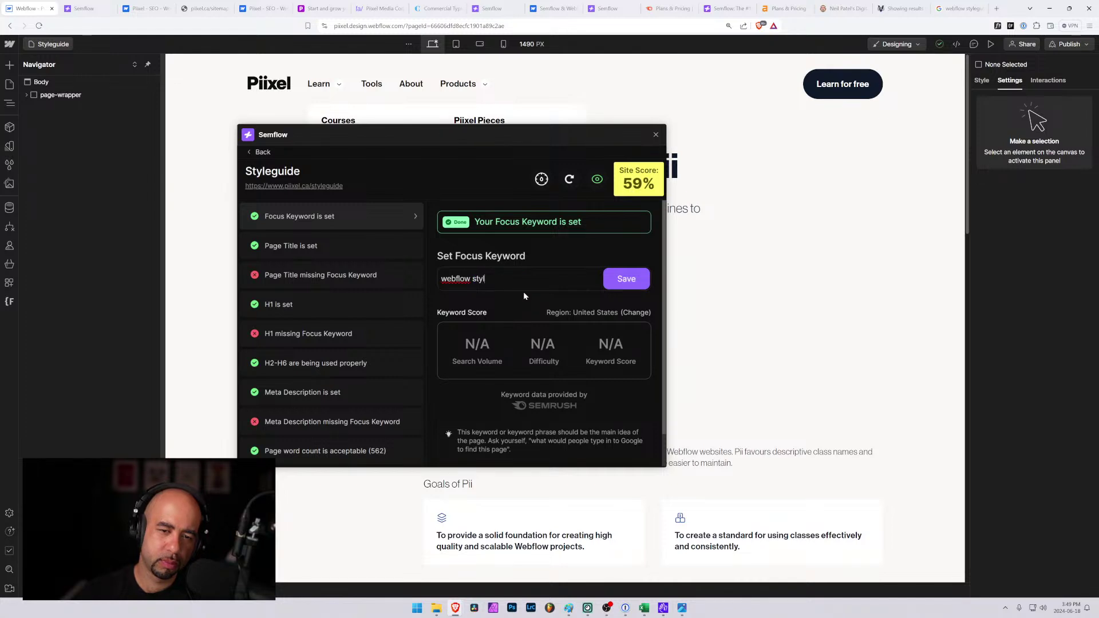
type("e guide")
left_click(626, 281)
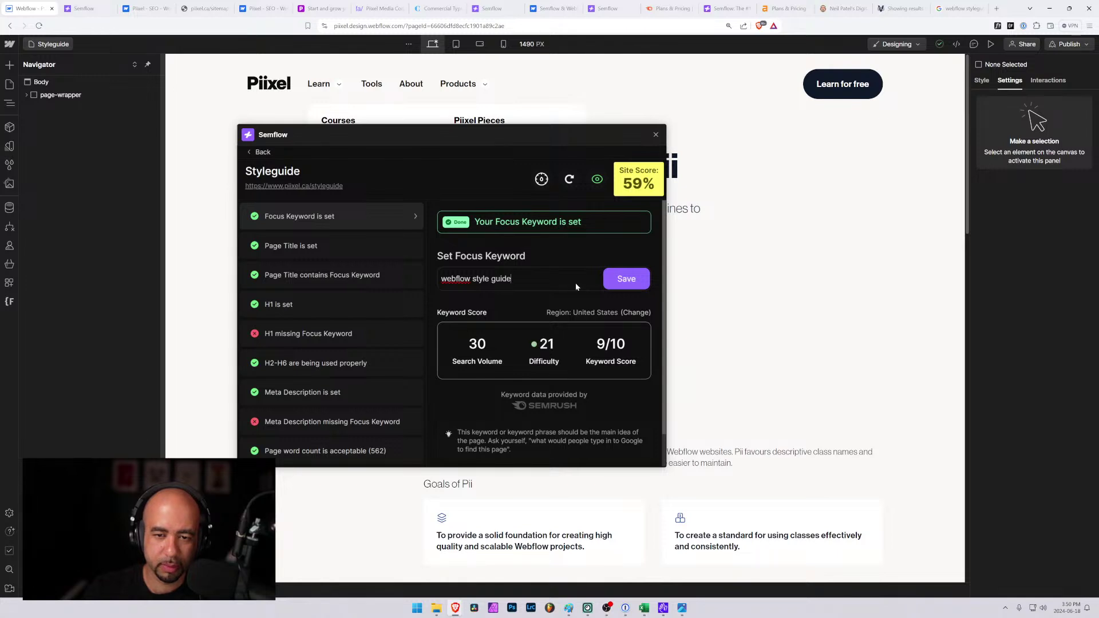
left_click(618, 284)
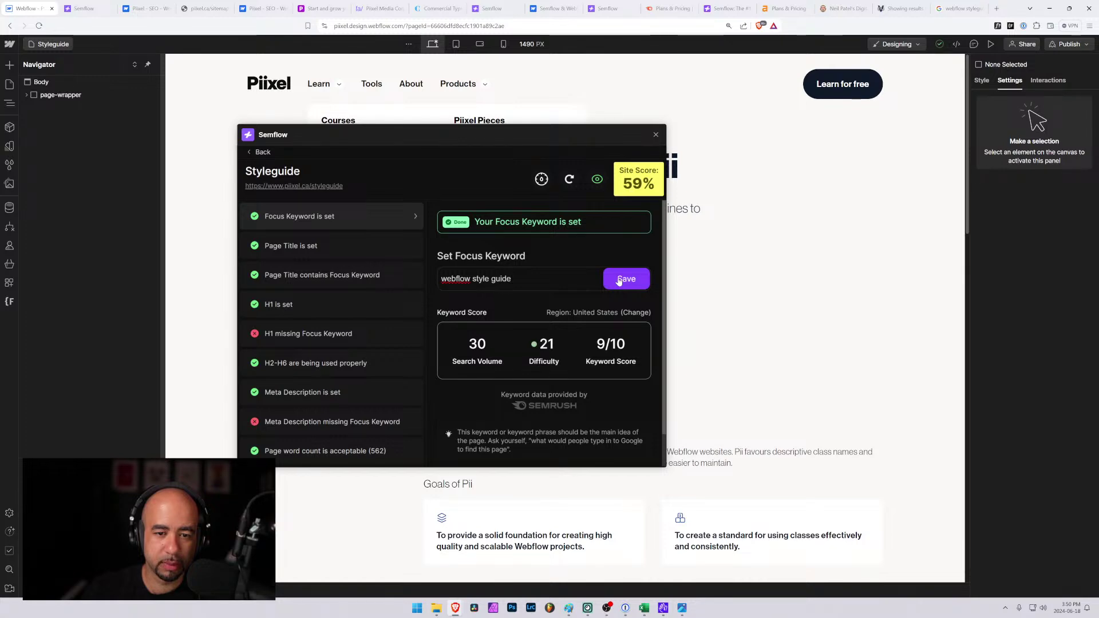
Uncover the Styleguide page's H1 and replace its text with "Pii: A Webflow style guide".
left_click_drag(379, 138, 784, 193)
double_click(607, 163)
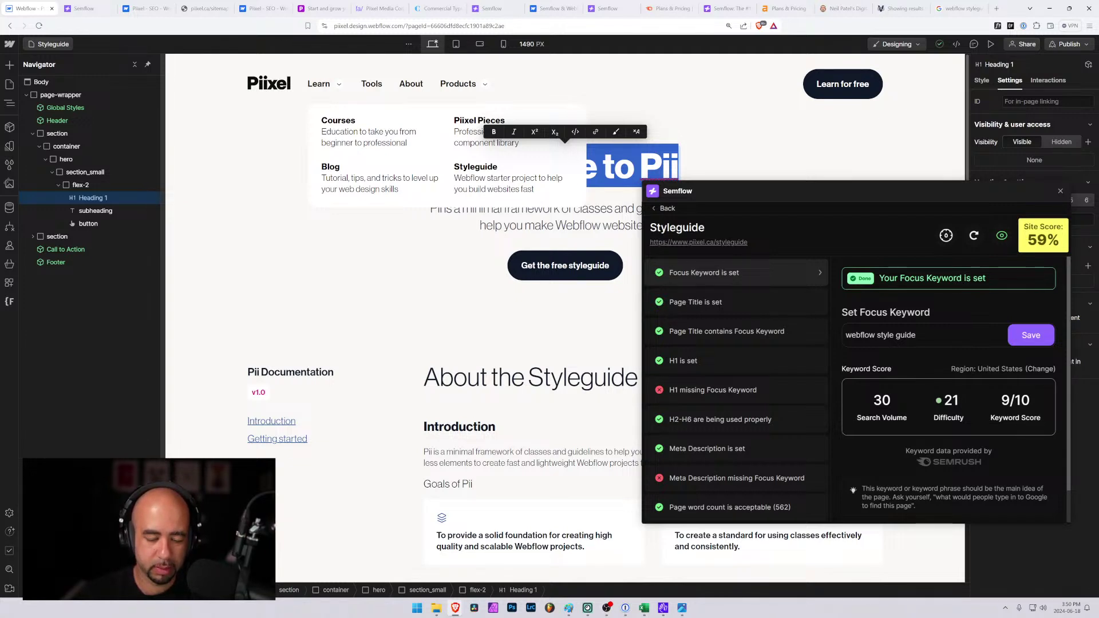
key("BackSpace")
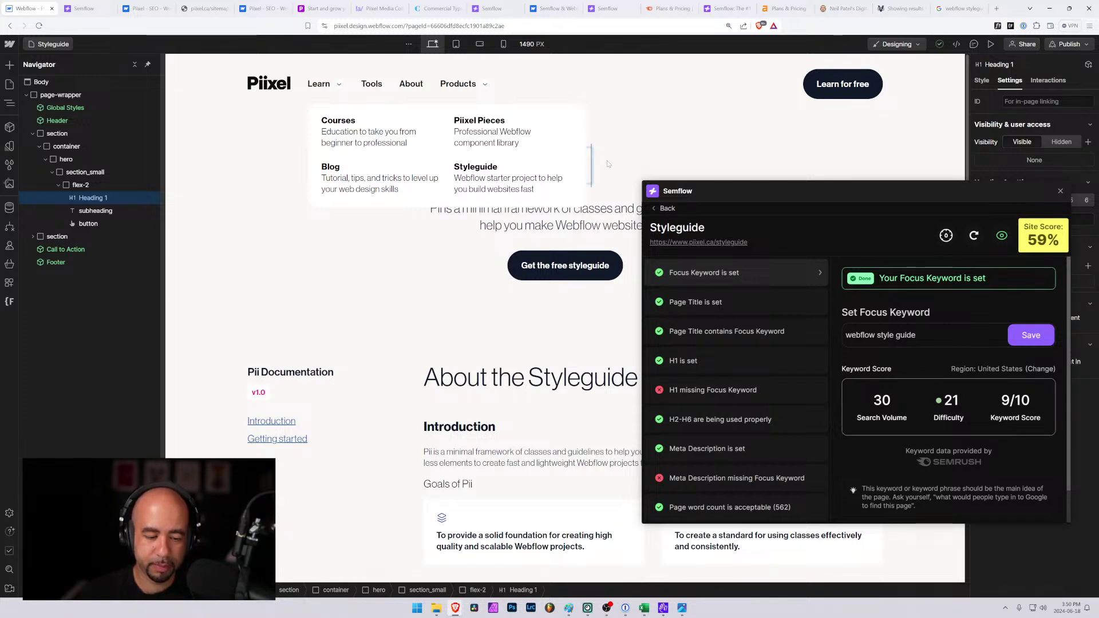
type("Web")
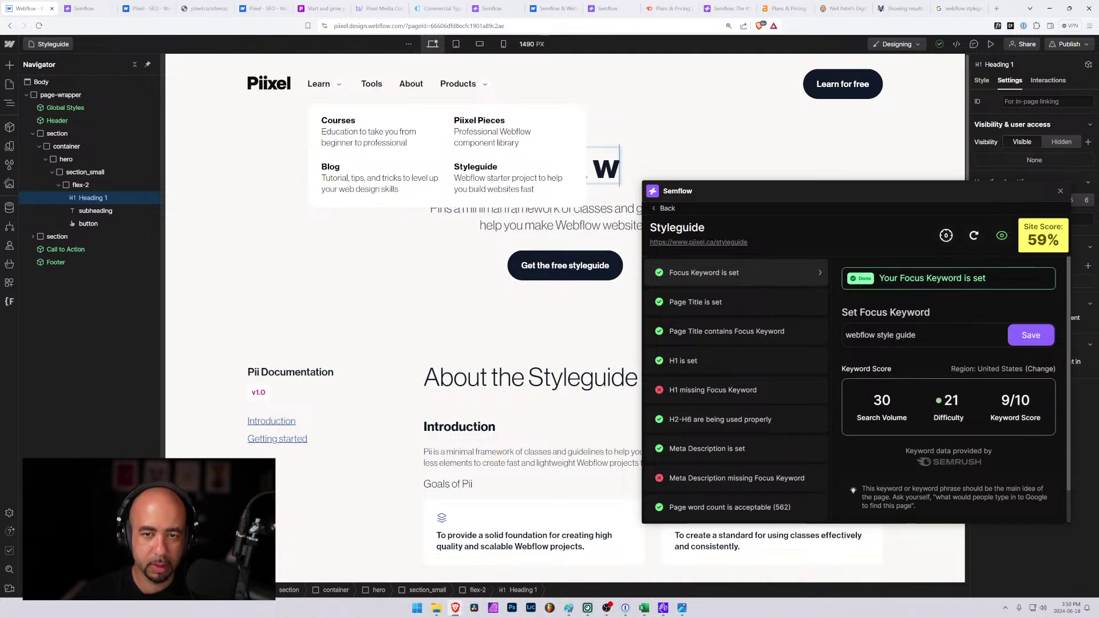
type("flow sty")
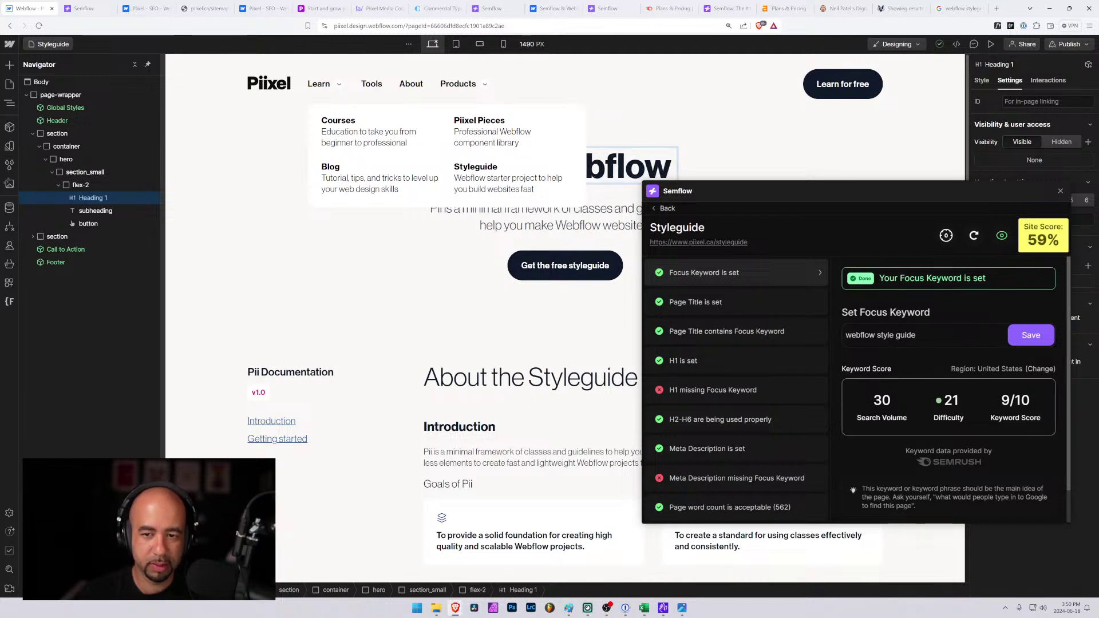
type("le guide")
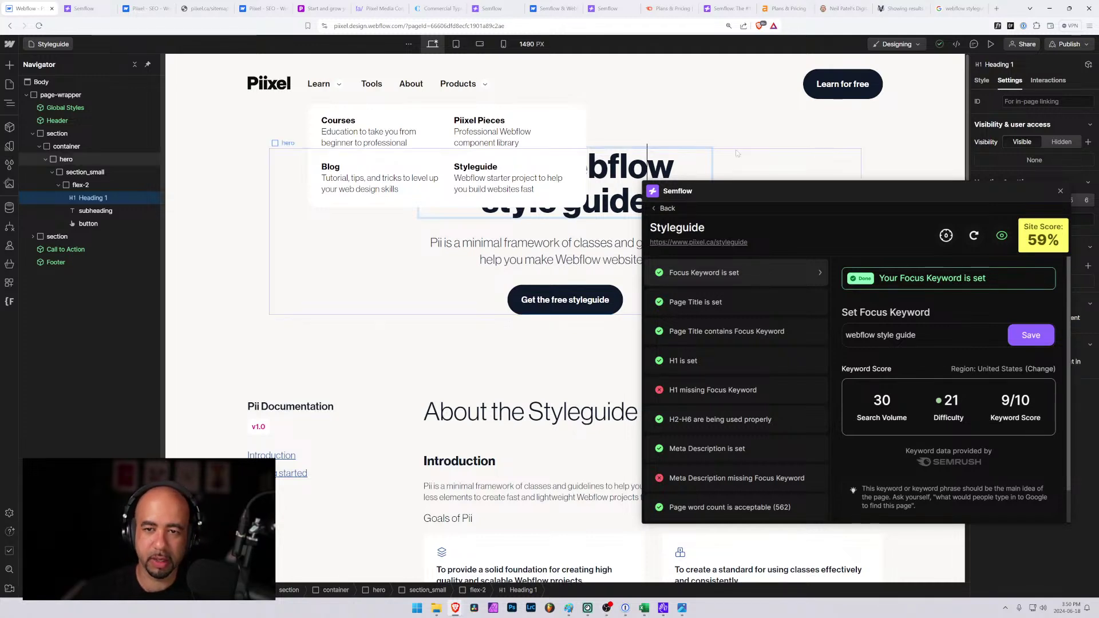
Insert "minimal" before "Webflow" in the Styleguide page's H1 text so it reads "Pii: A minimal Webflow style guide".
left_click_drag(872, 202, 358, 232)
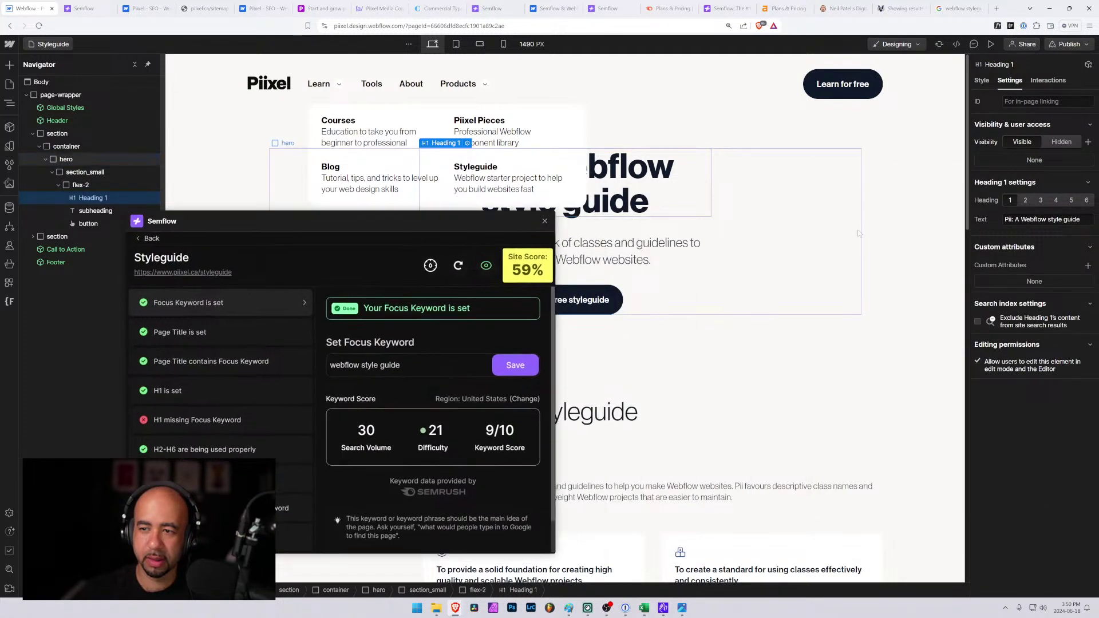
left_click(1018, 220)
type("minimal")
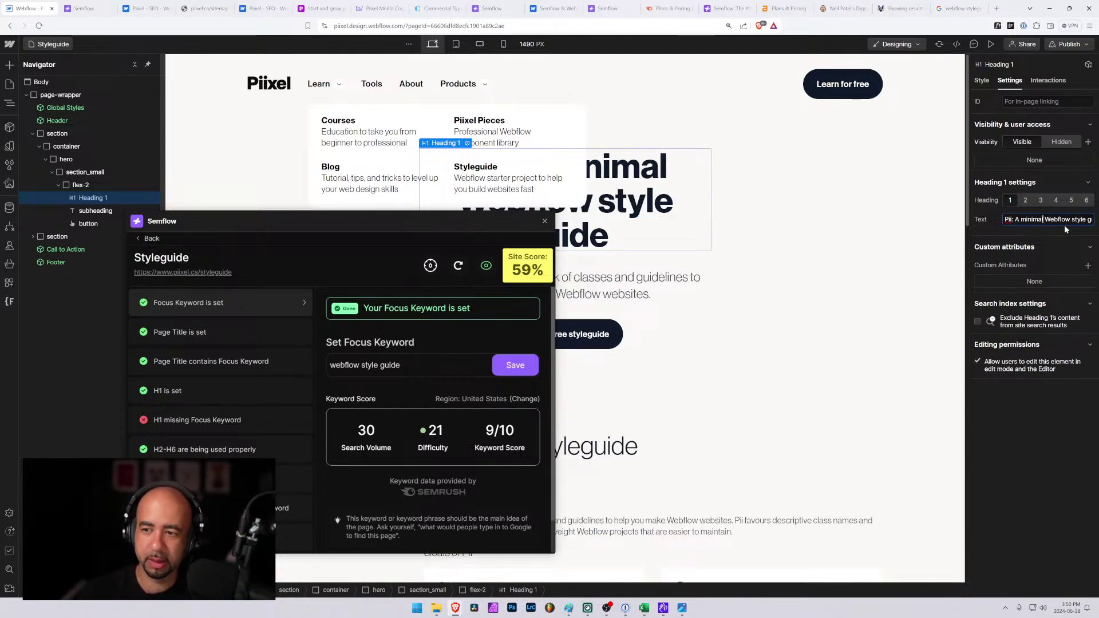
Move the Semflow window clear of the Styleguide hero and check how the H1 text wraps.
left_click(685, 209)
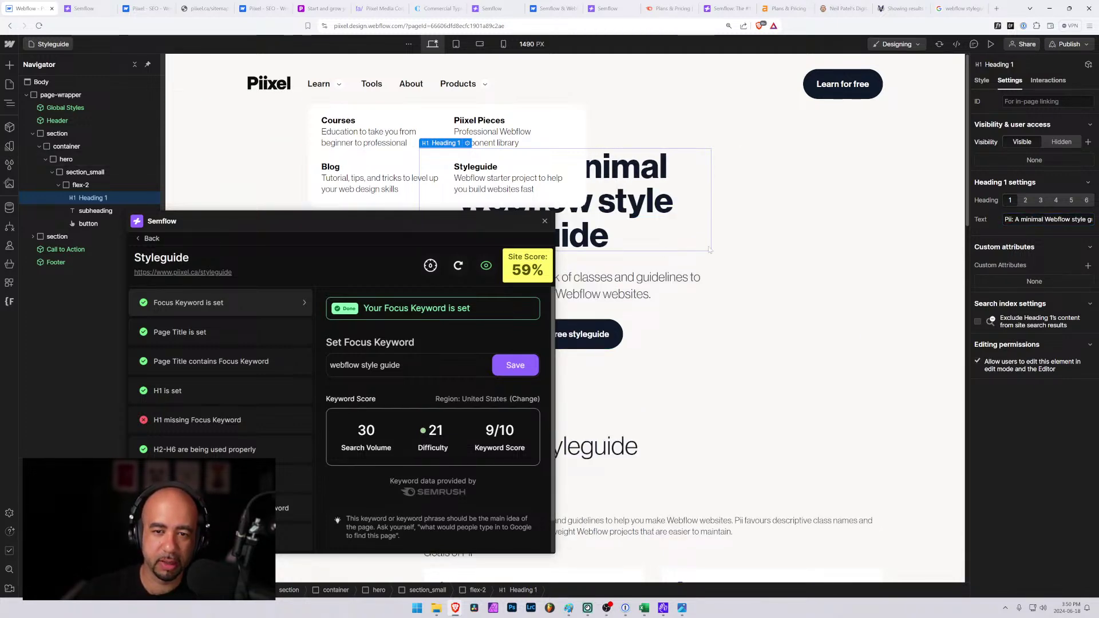
left_click(676, 282)
left_click(630, 234)
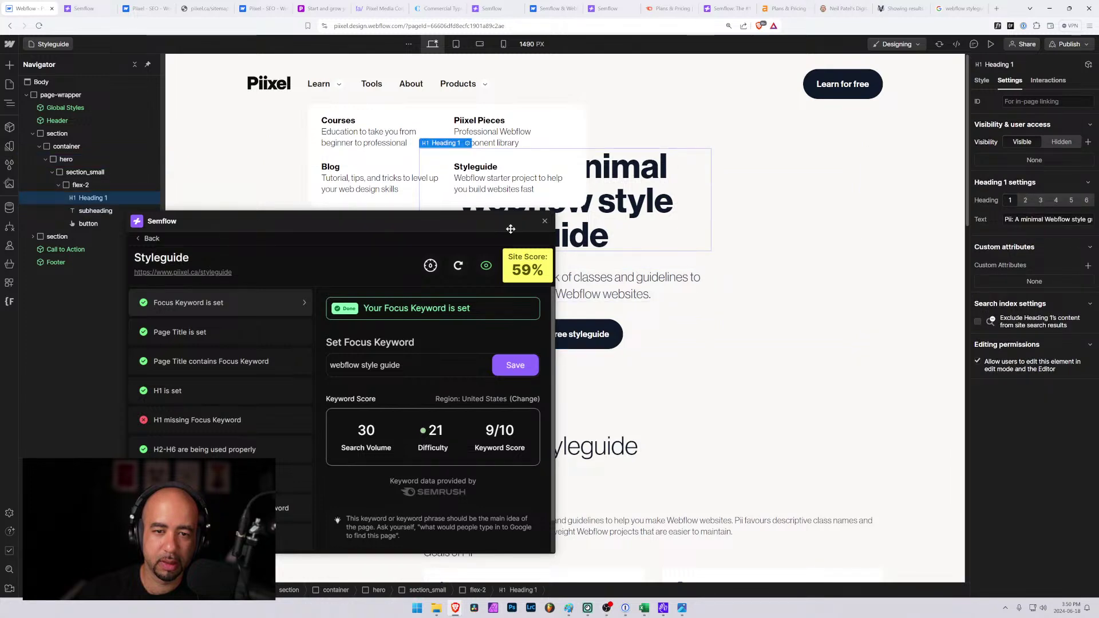
left_click_drag(496, 225, 449, 269)
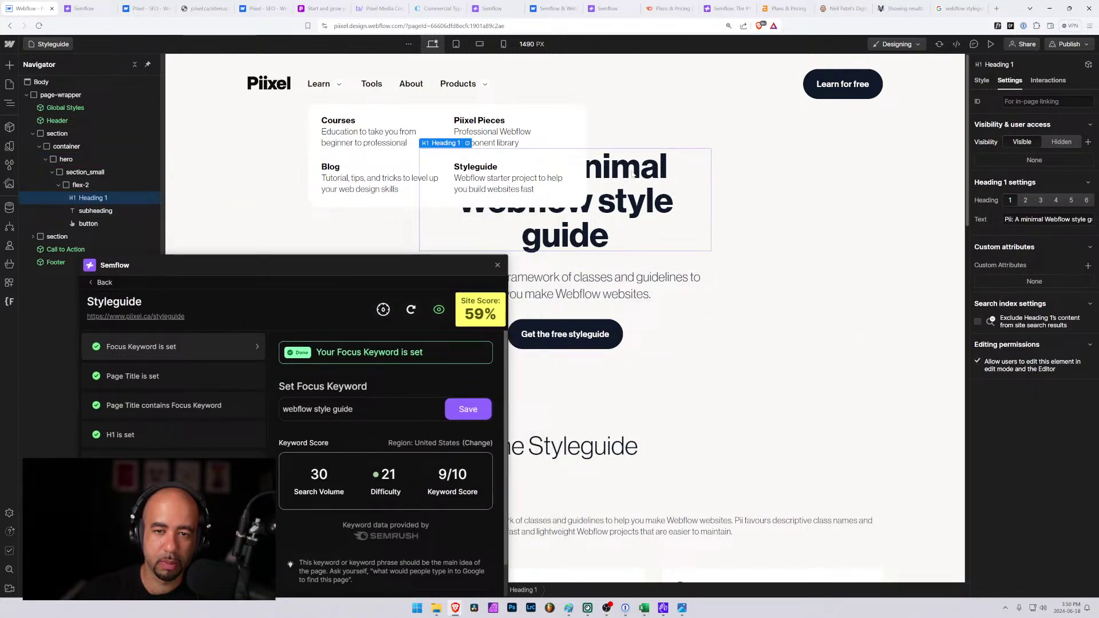
double_click(631, 177)
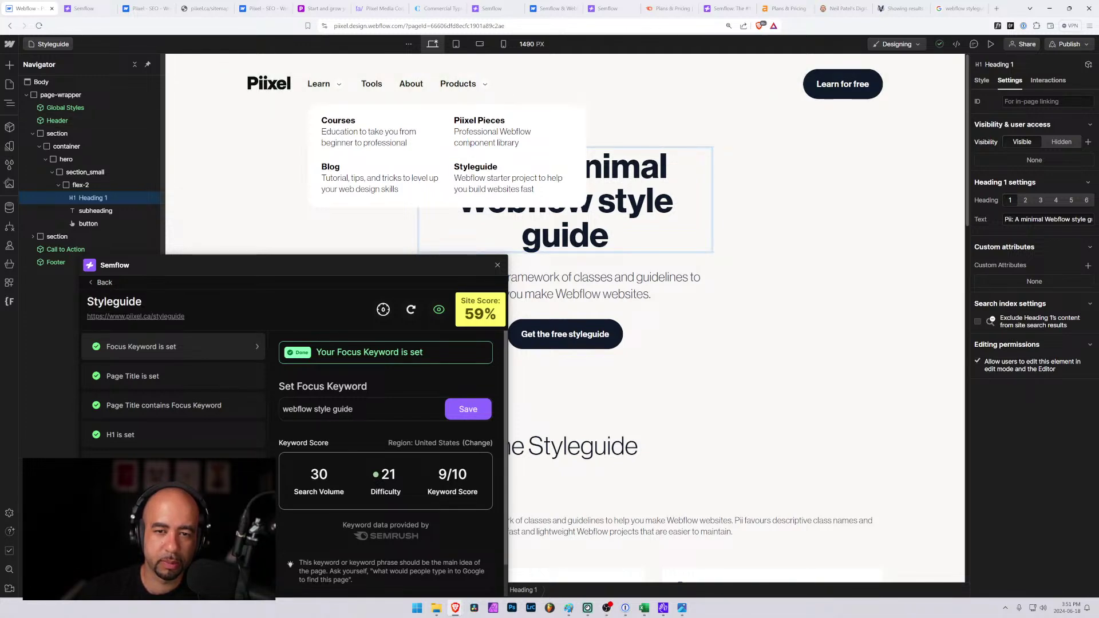
left_click(611, 166)
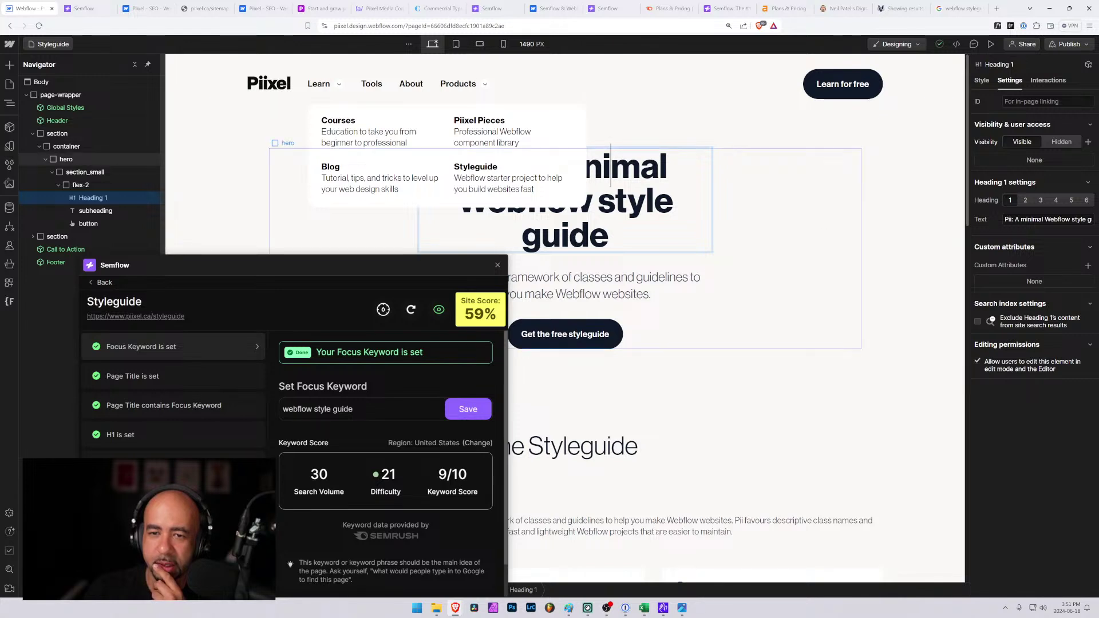
key("Escape")
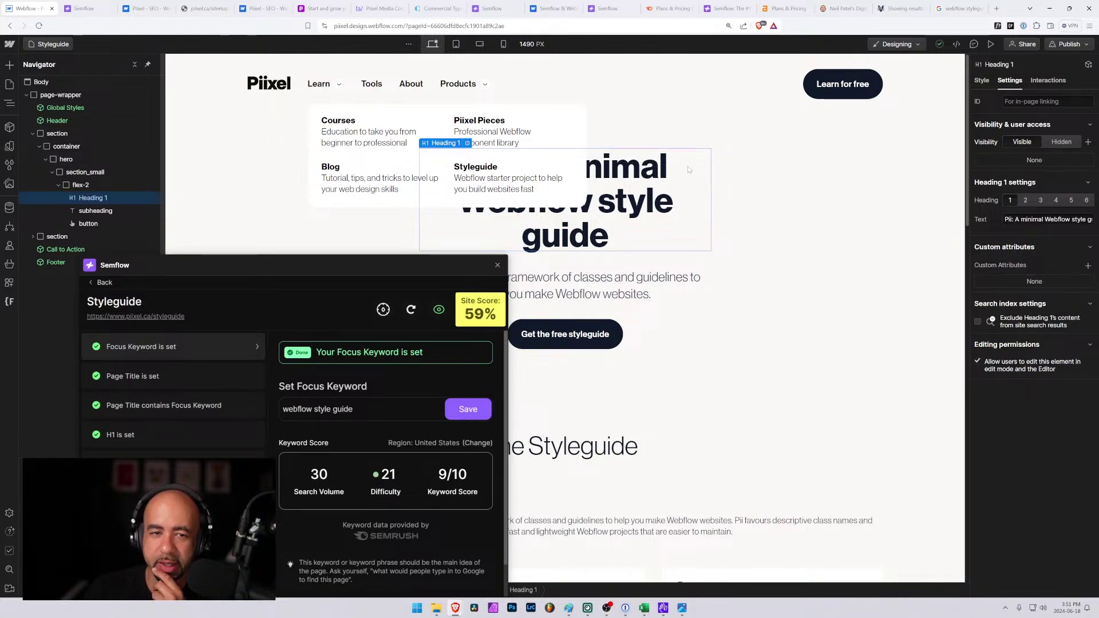
Set the maximum width of the hero's section_small block to 36 REM.
left_click(982, 80)
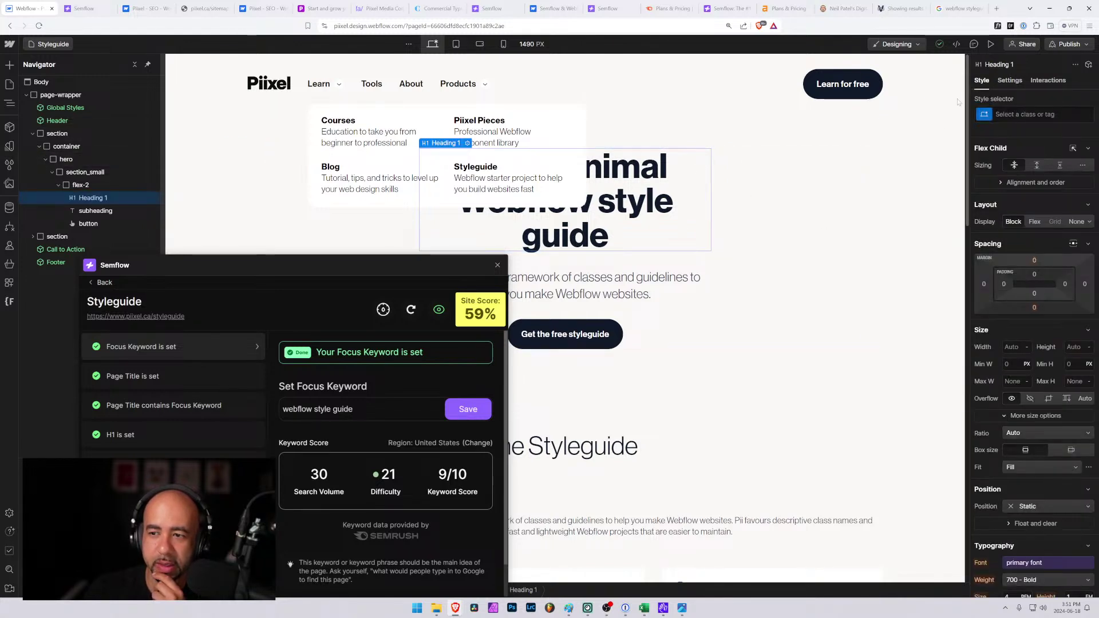
left_click(79, 185)
left_click(85, 172)
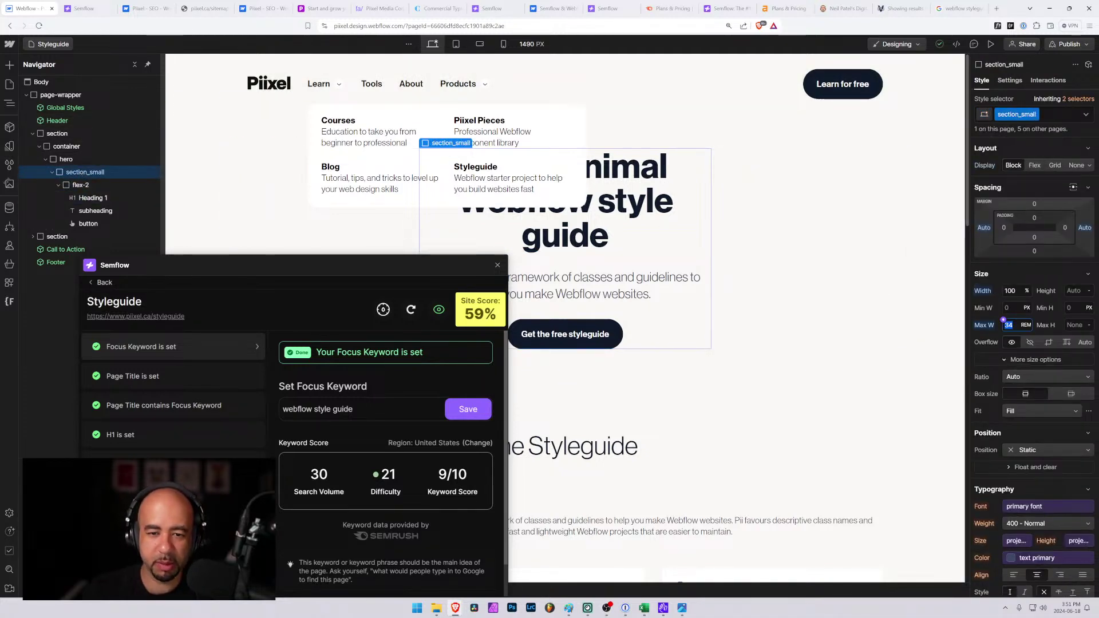
left_click_drag(1007, 325, 1013, 325)
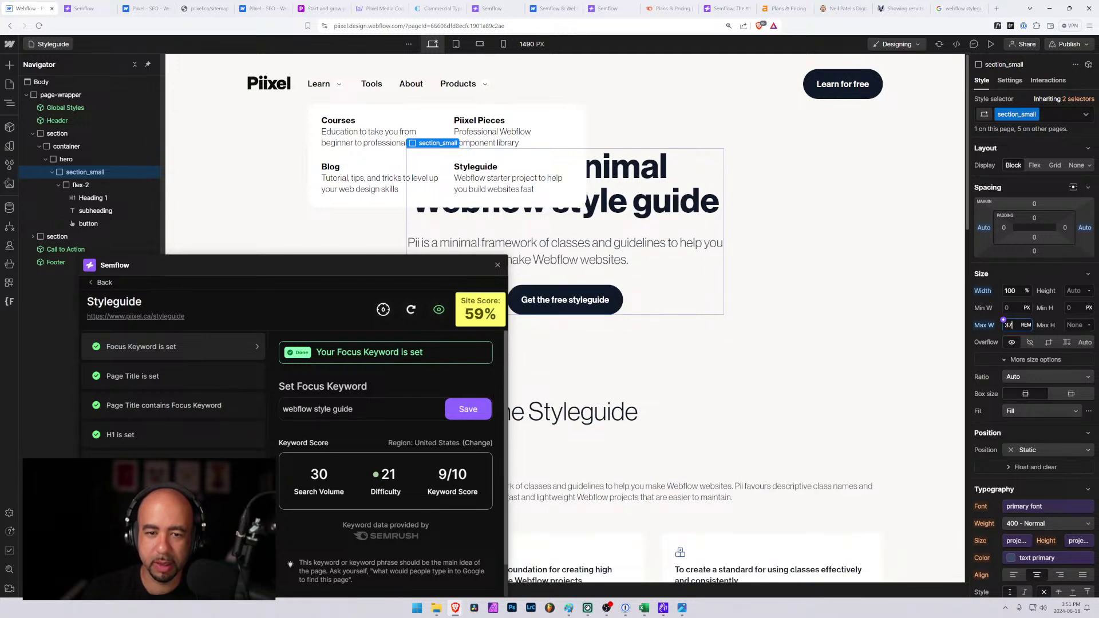
key("Down")
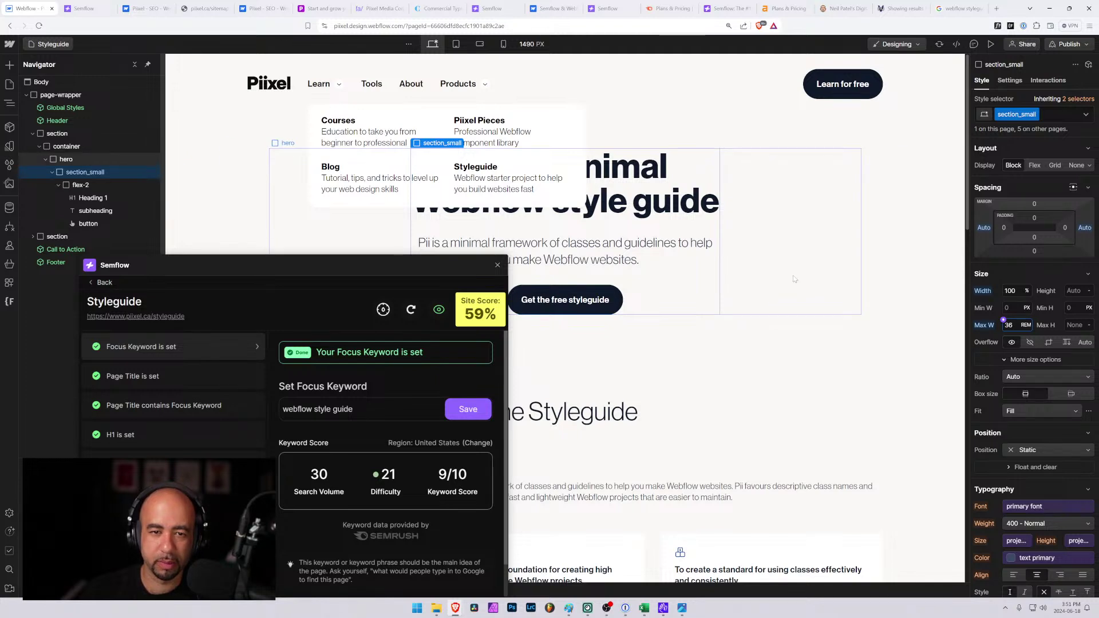
Move the Semflow window aside and open the Styleguide page's settings at the SEO section.
left_click_drag(398, 265, 536, 184)
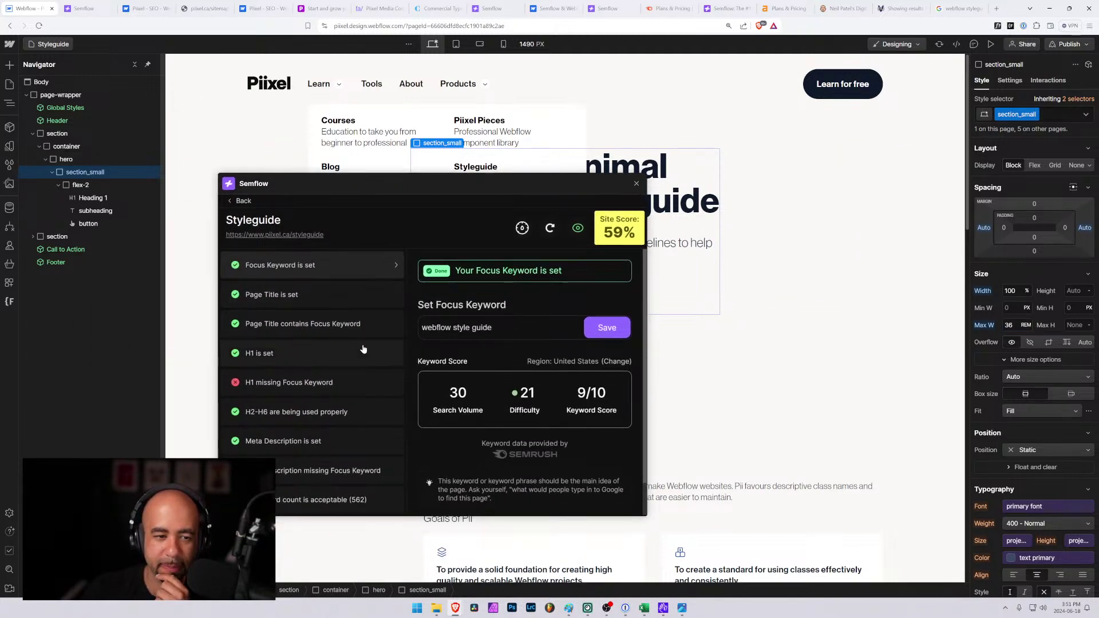
left_click_drag(384, 183, 709, 161)
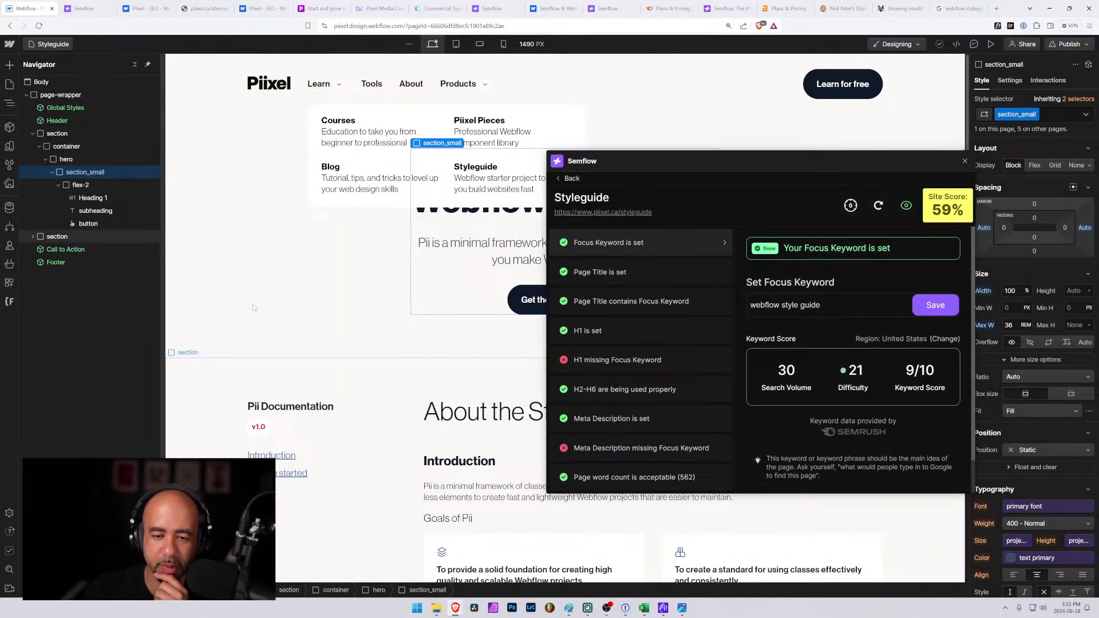
left_click(57, 46)
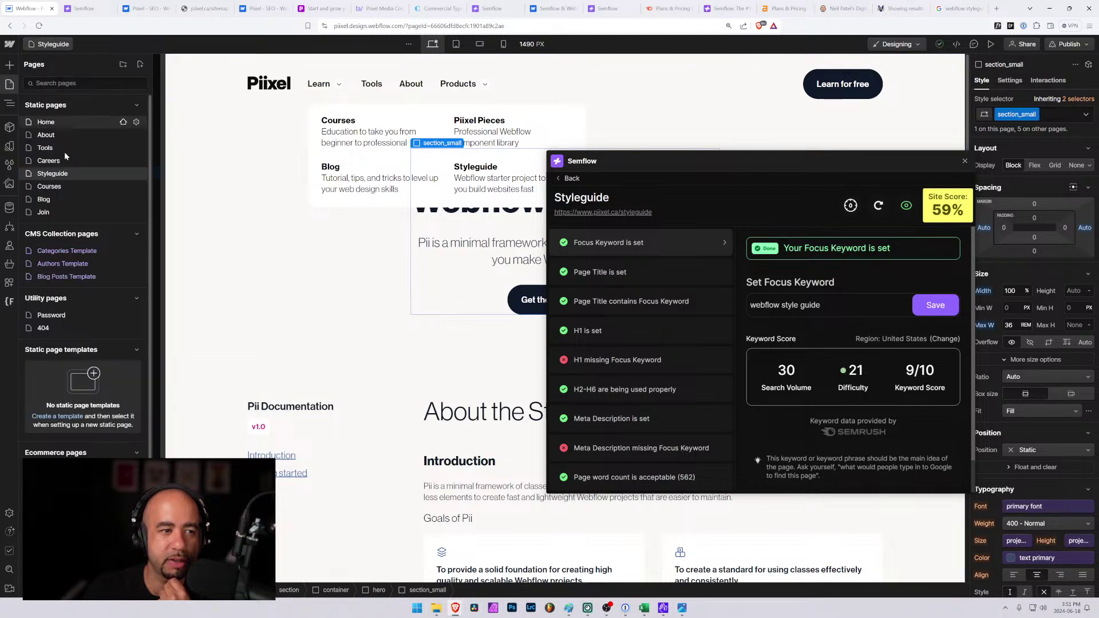
left_click(134, 174)
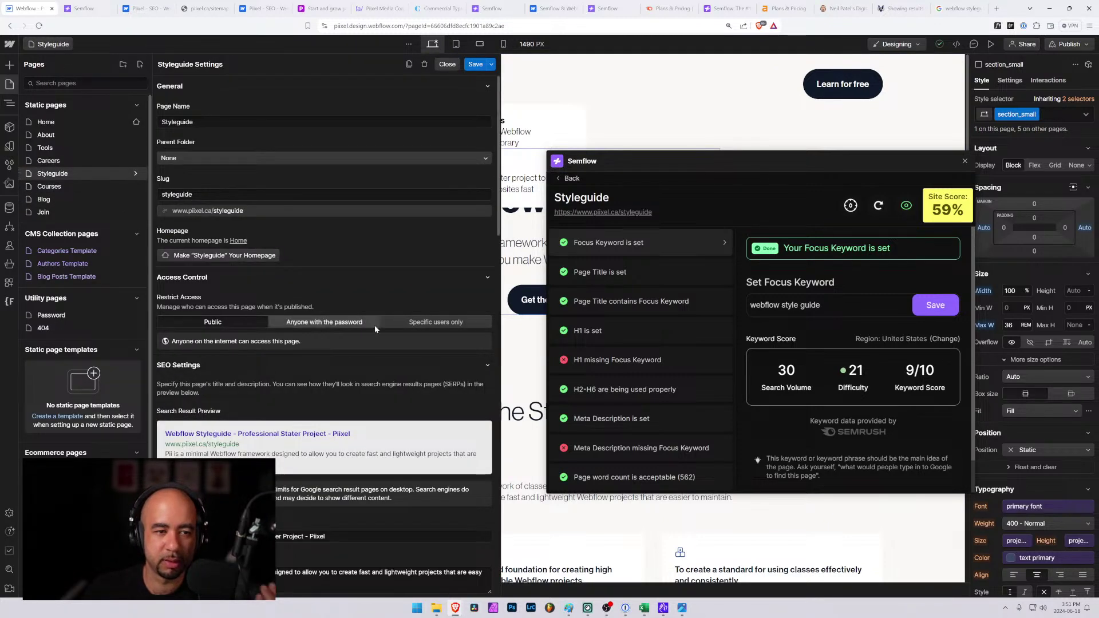
scroll(232, 291, "down", 5)
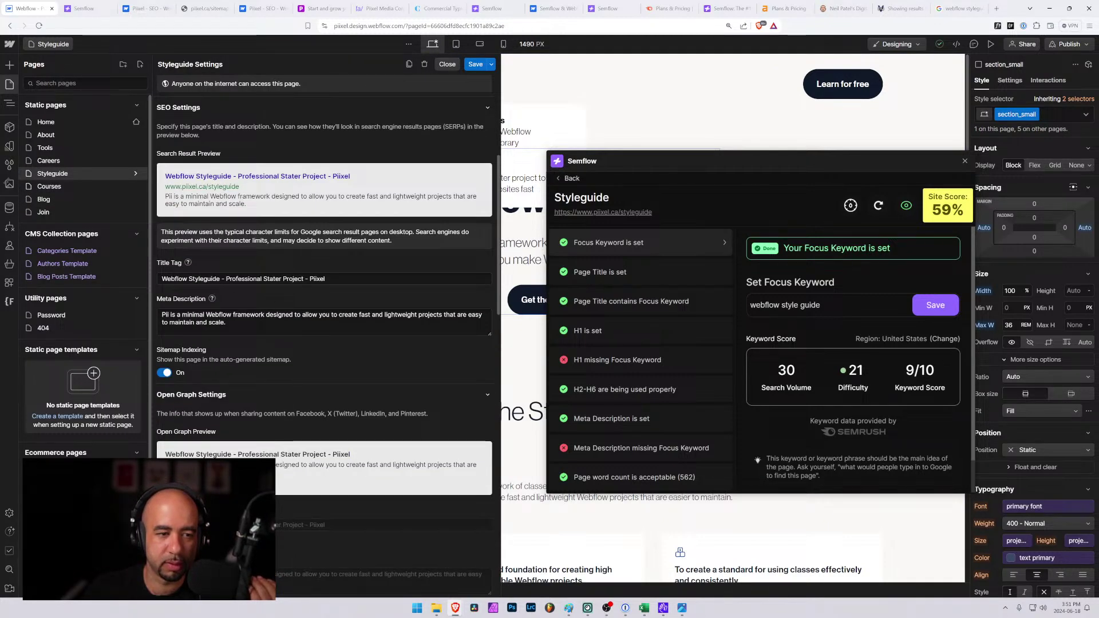
Change the Styleguide page's title tag to "Pii: A Minimal Webflow Style Guide - Professional Stater Project".
left_click(204, 279)
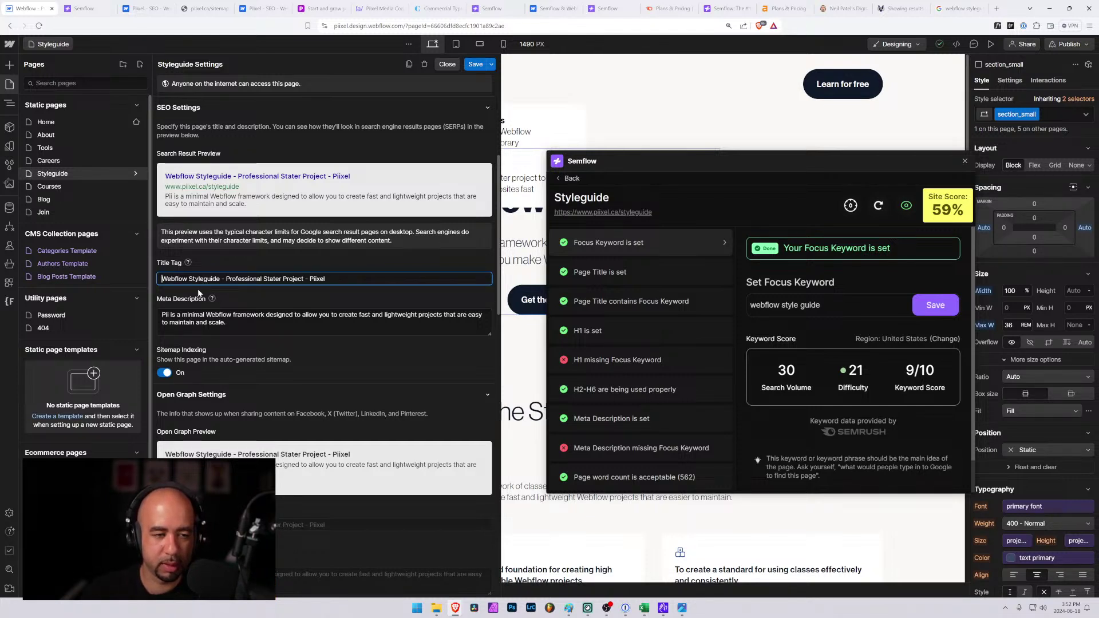
type("Pii")
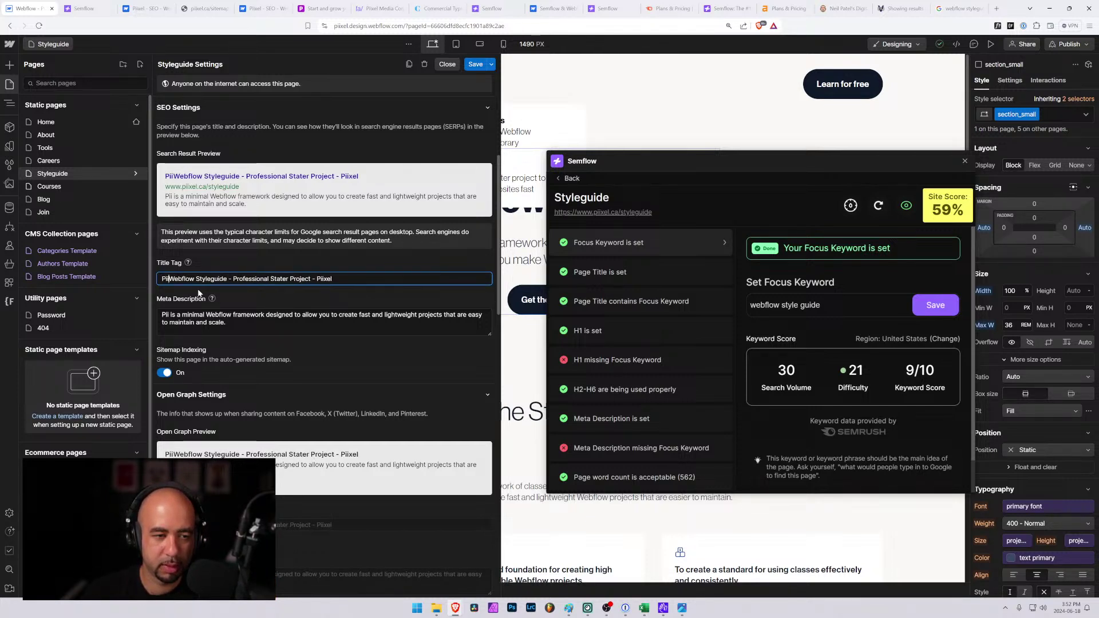
key("BackSpace")
type(": A ")
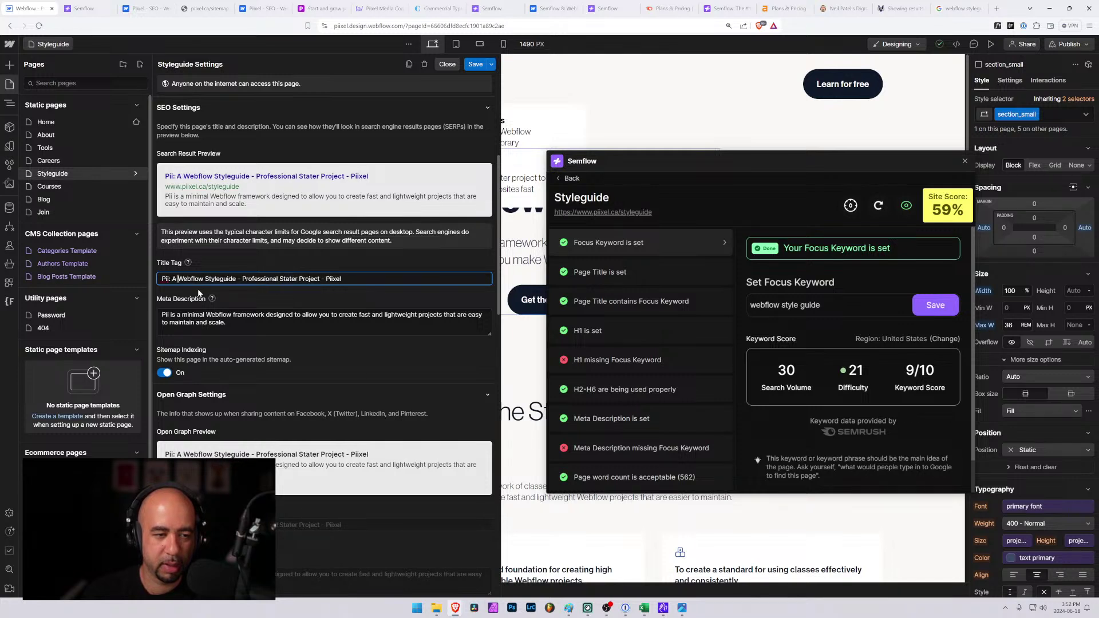
type("Minimal")
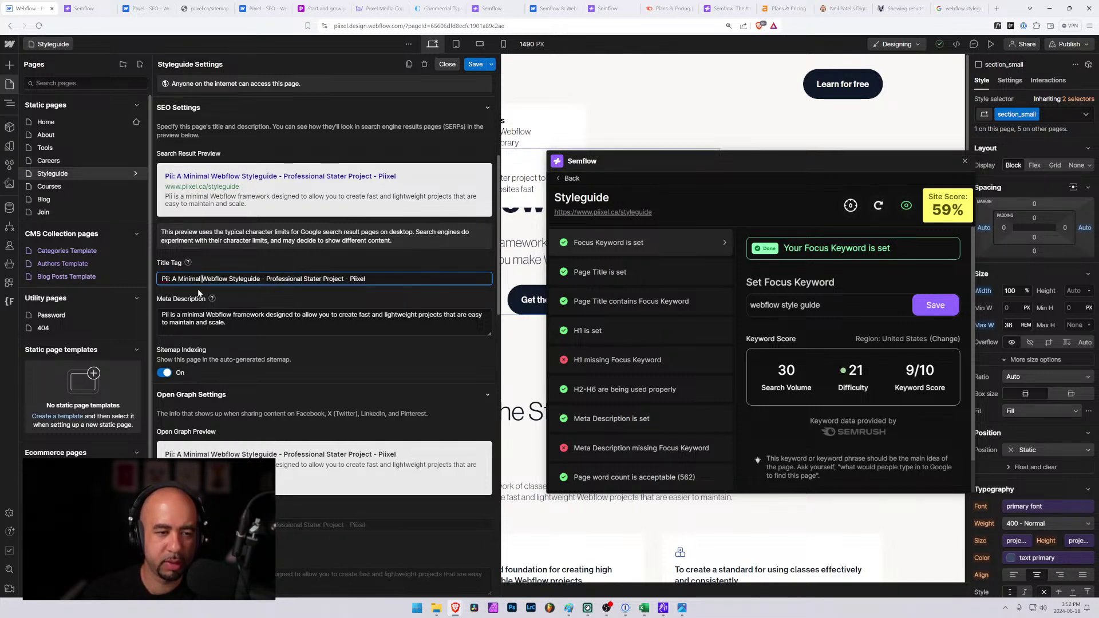
key("ctrl+Right")
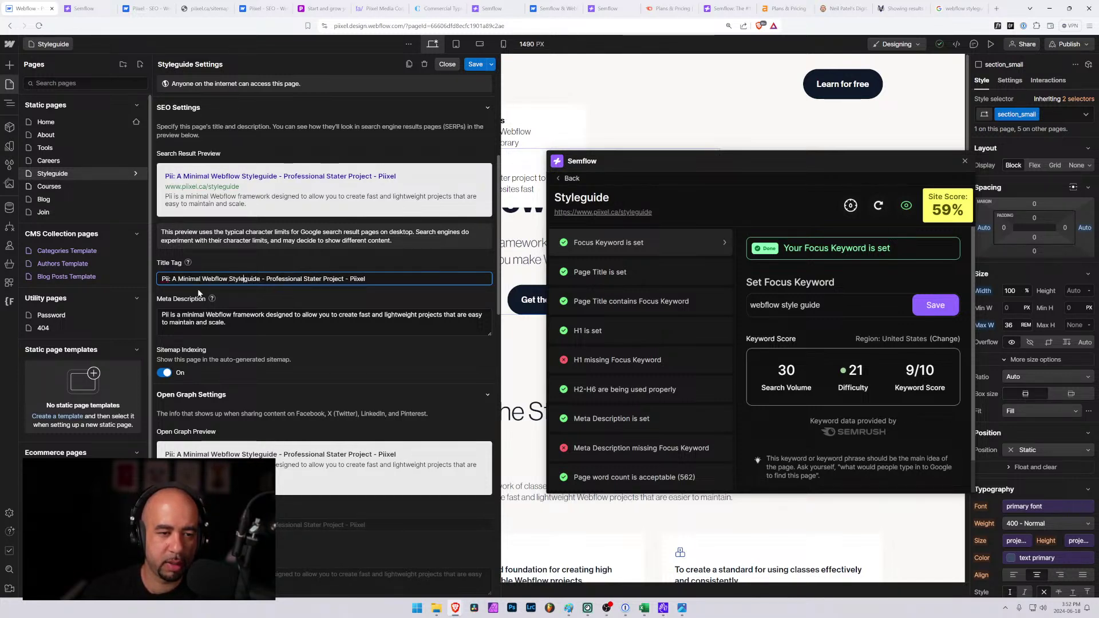
key("Delete")
type("G")
key("ctrl+Right")
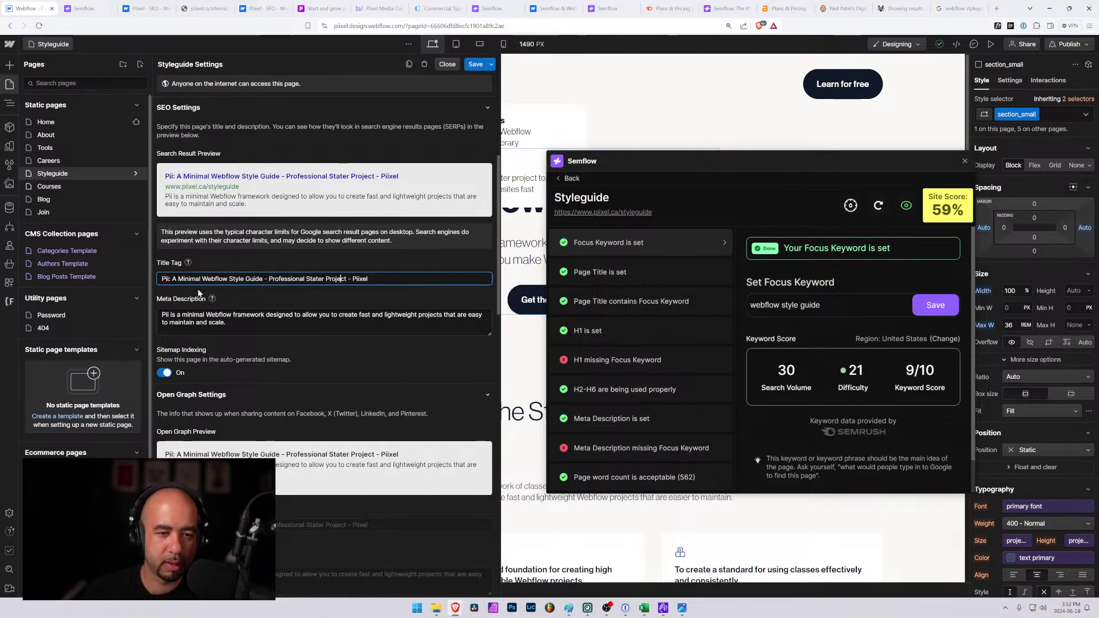
key("shift+End")
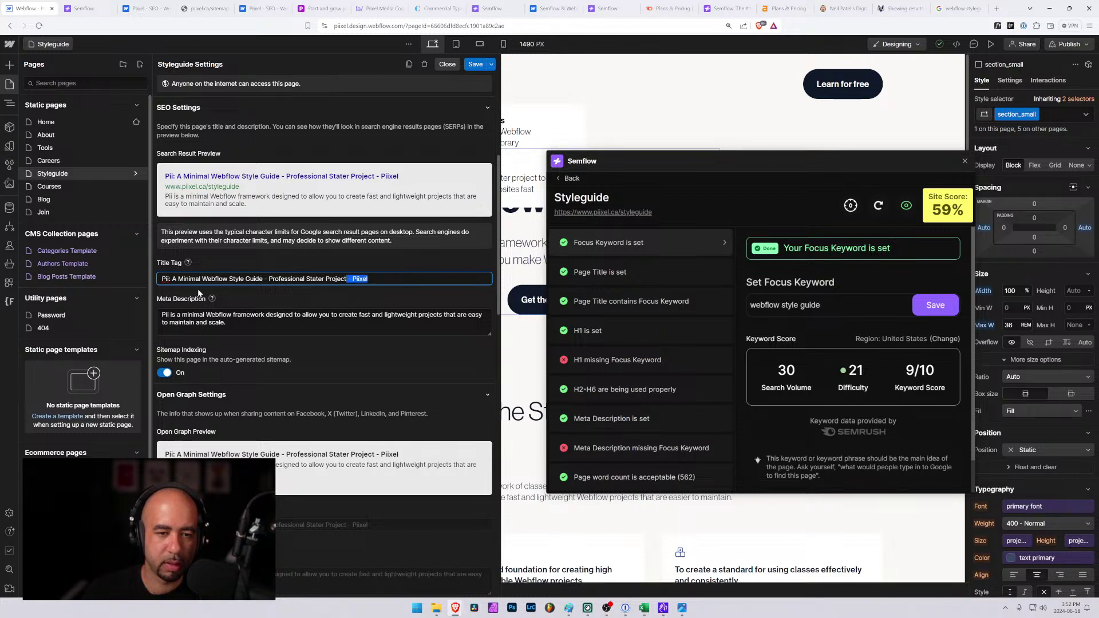
key("BackSpace")
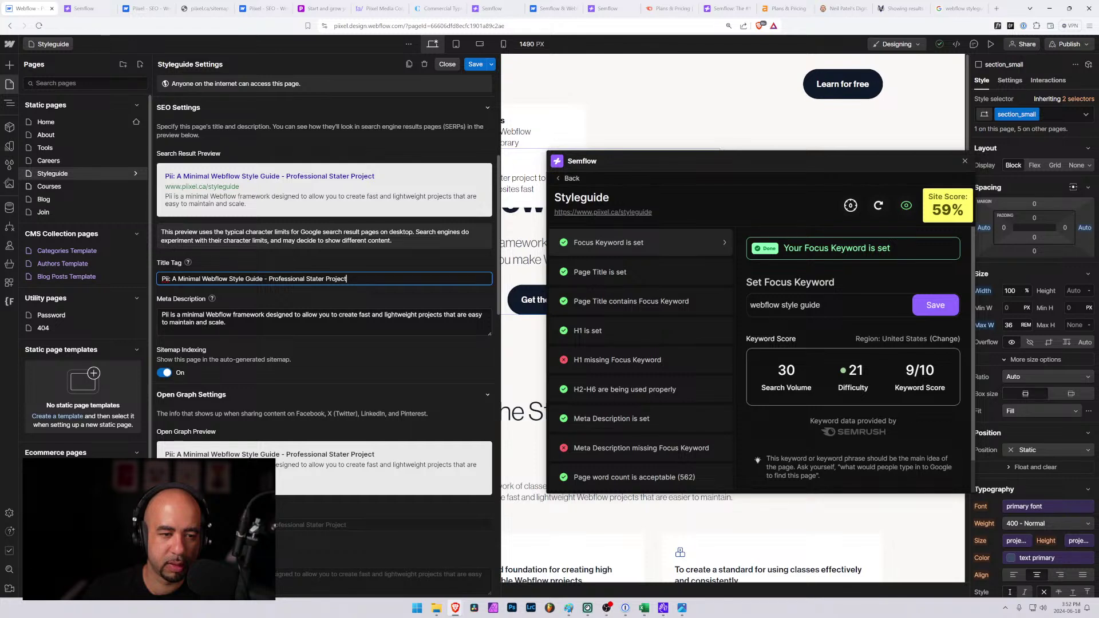
Insert "style guide that gives you a" before "framework" in the Styleguide page's meta description.
left_click(232, 315)
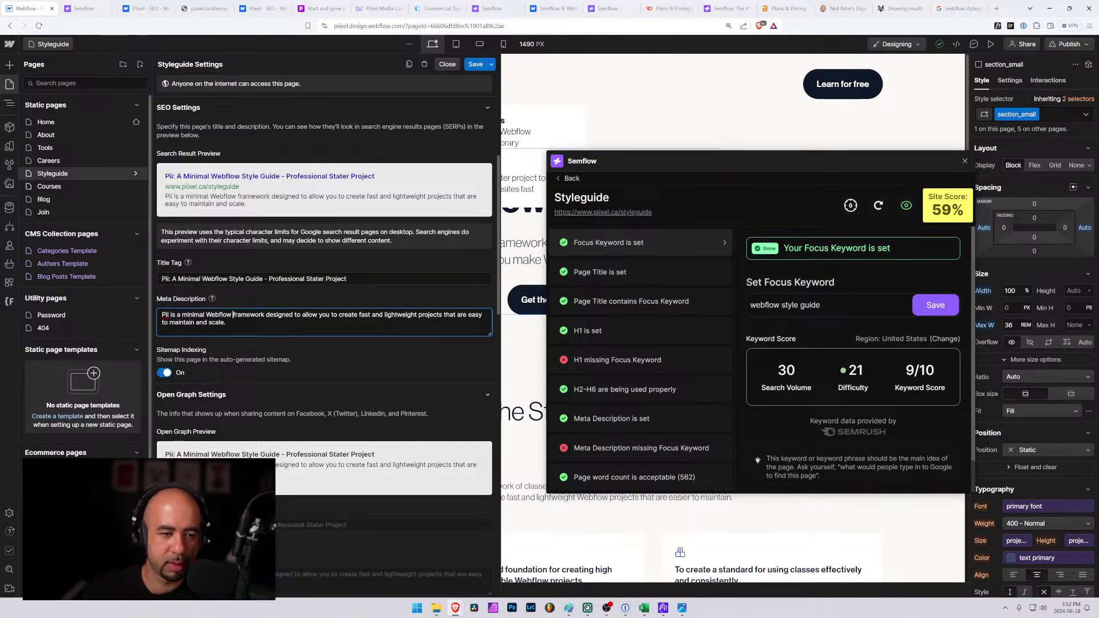
type("styleguide ")
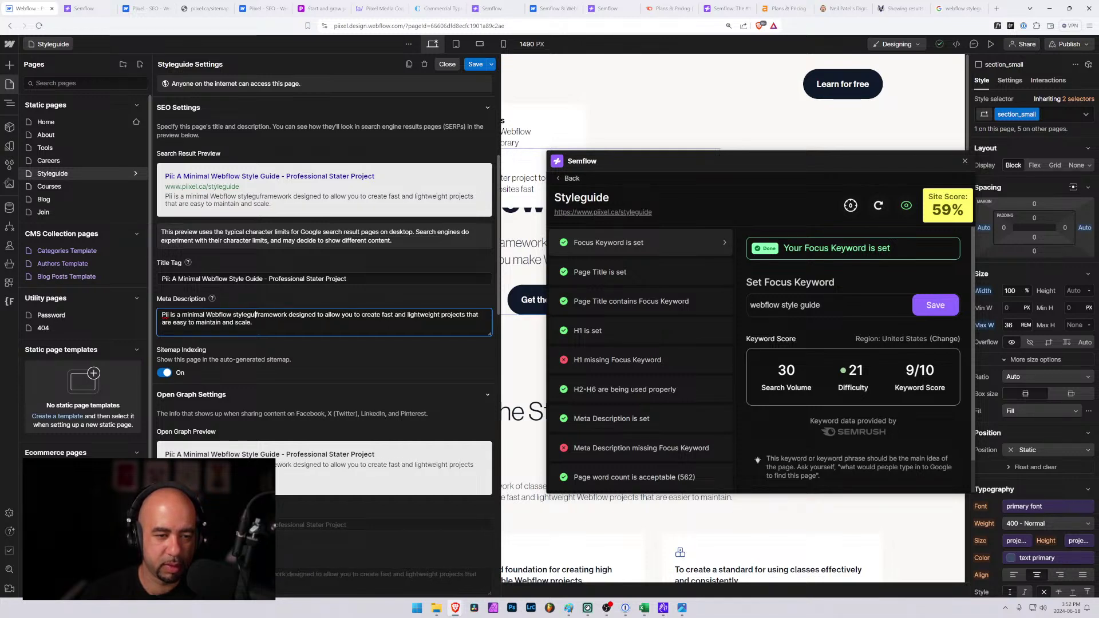
type("that gives")
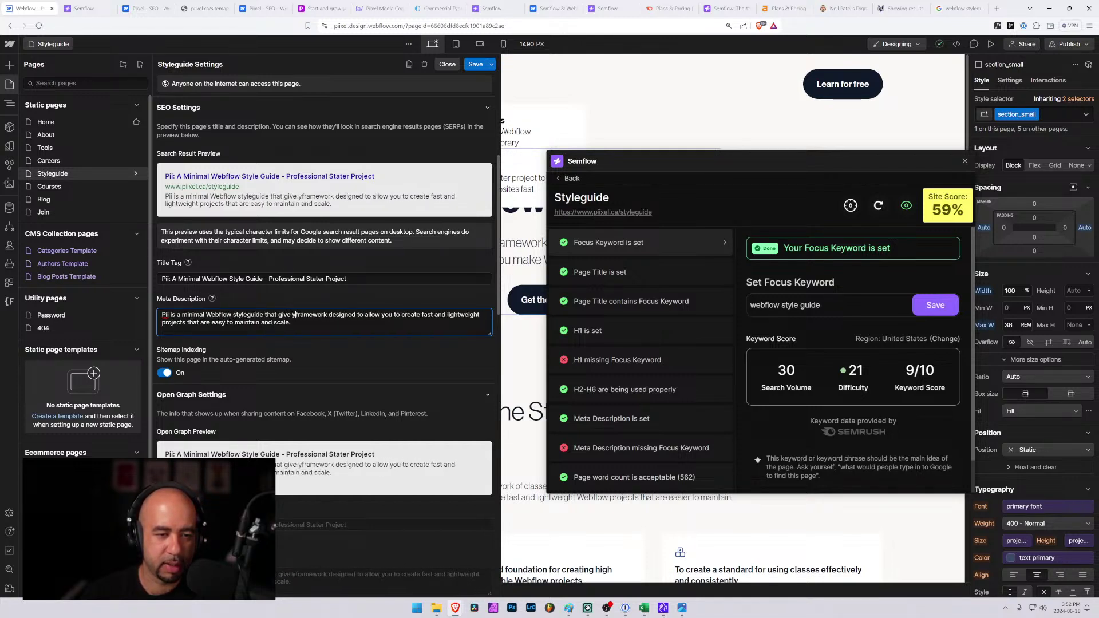
type(" you ")
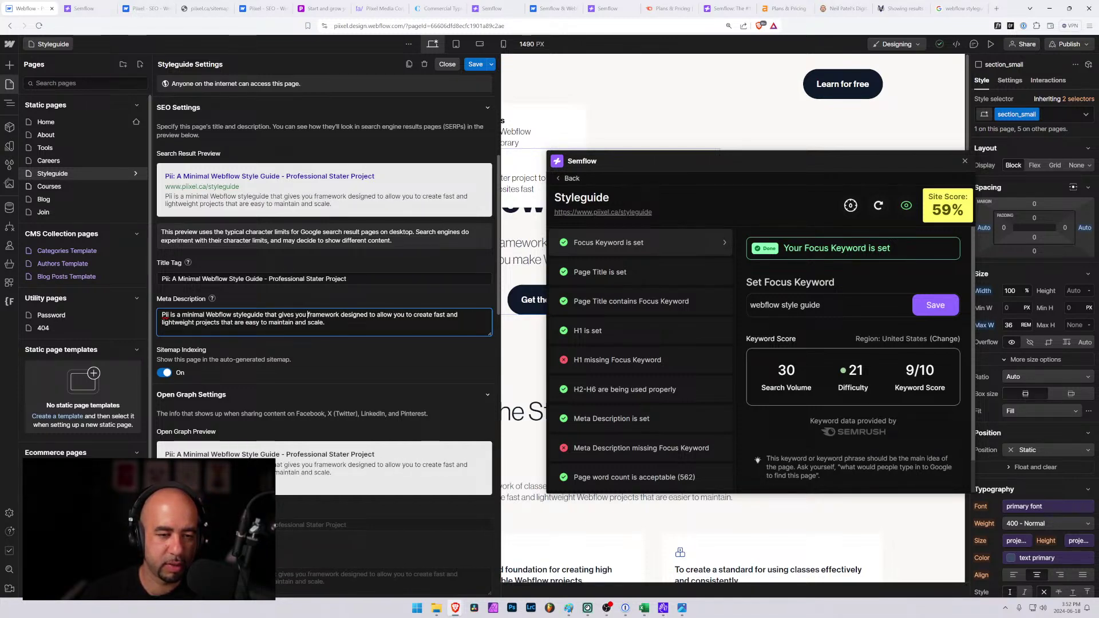
type("a")
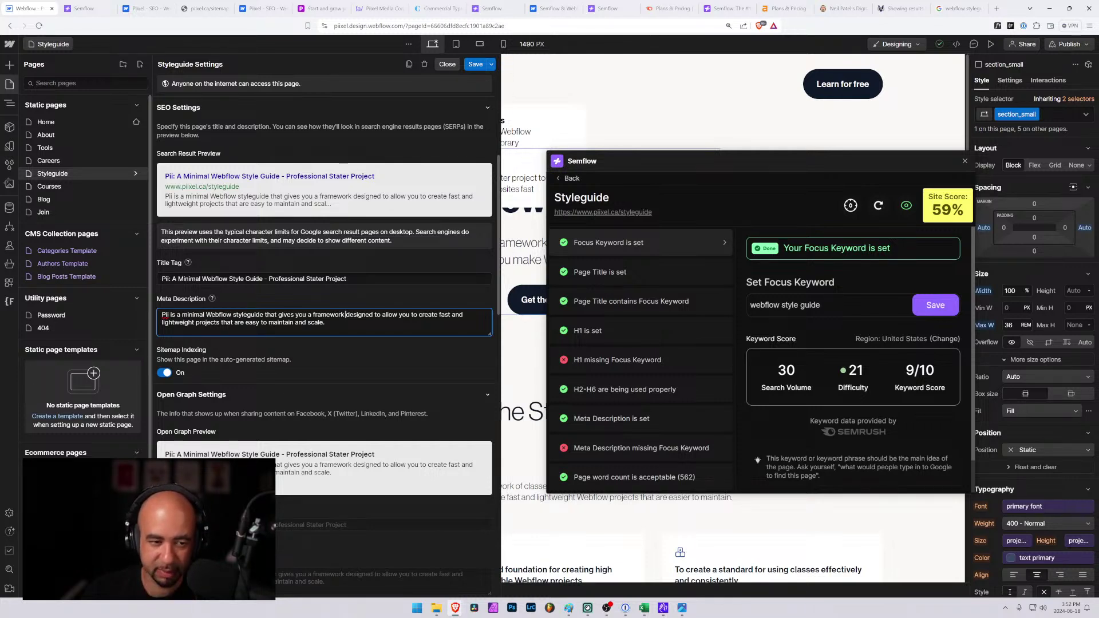
left_click(247, 315)
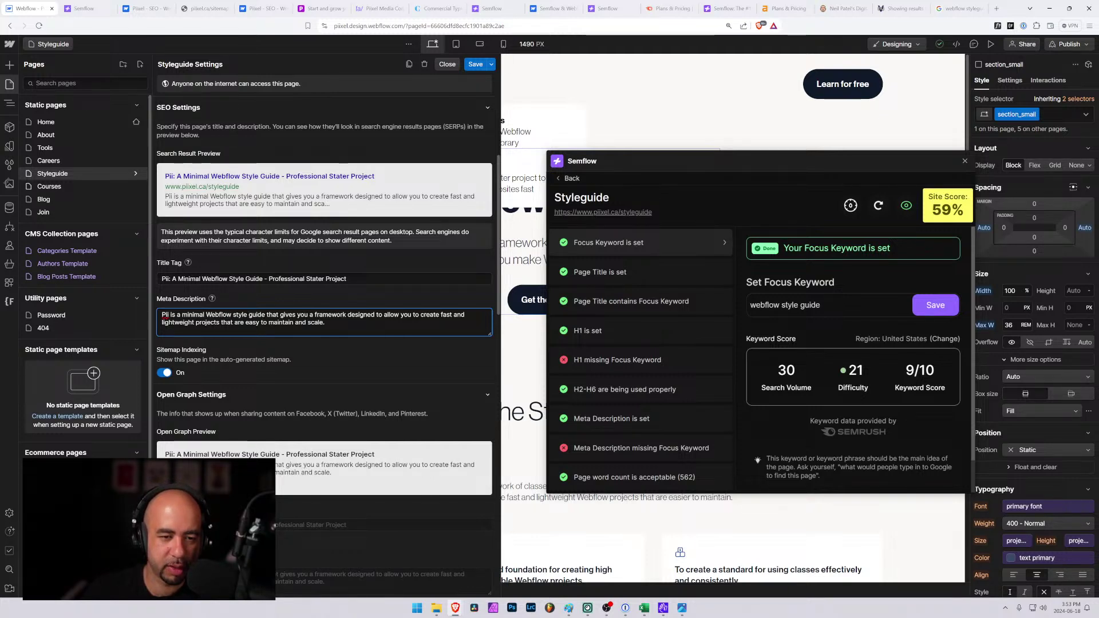
Replace "designed to allow" with "that allows" in the Styleguide page's meta description.
left_click_drag(347, 315, 383, 315)
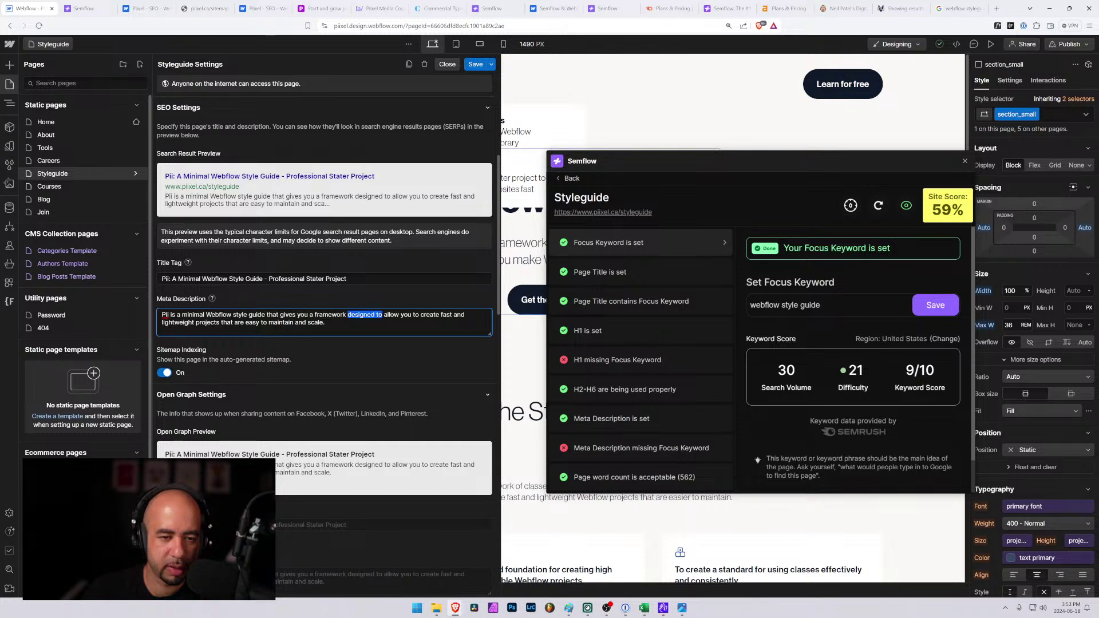
type("that")
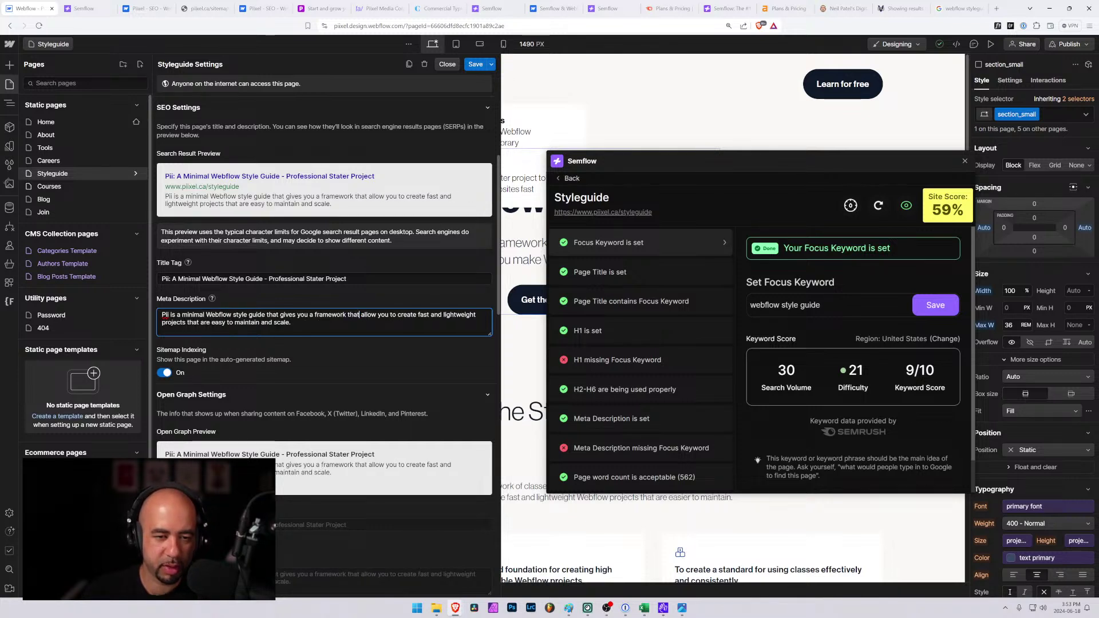
key("Right")
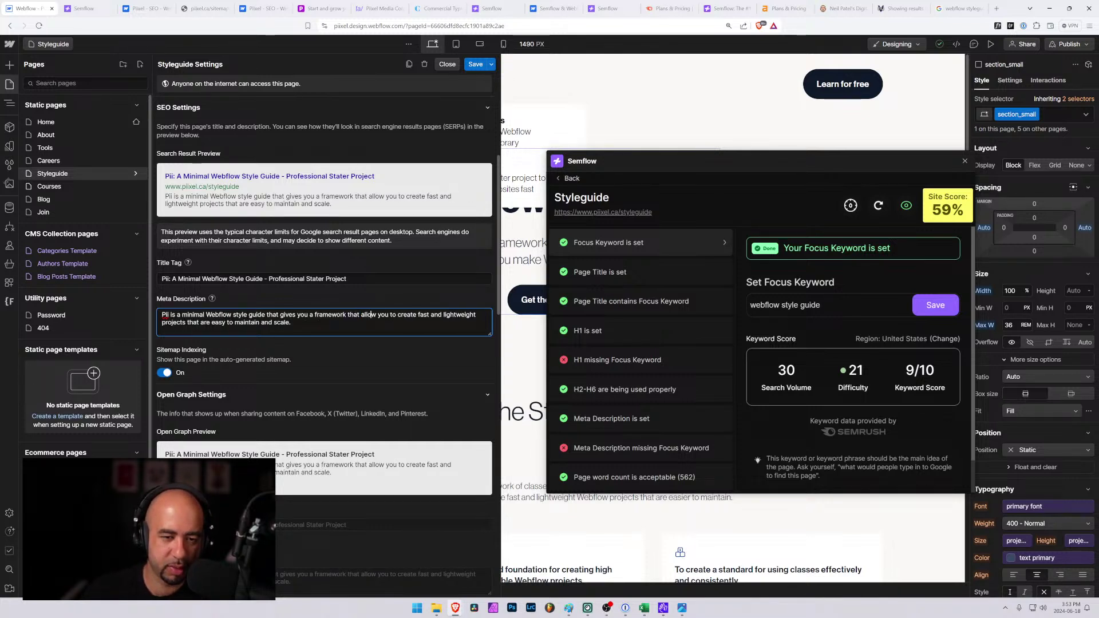
key("Right")
type("s")
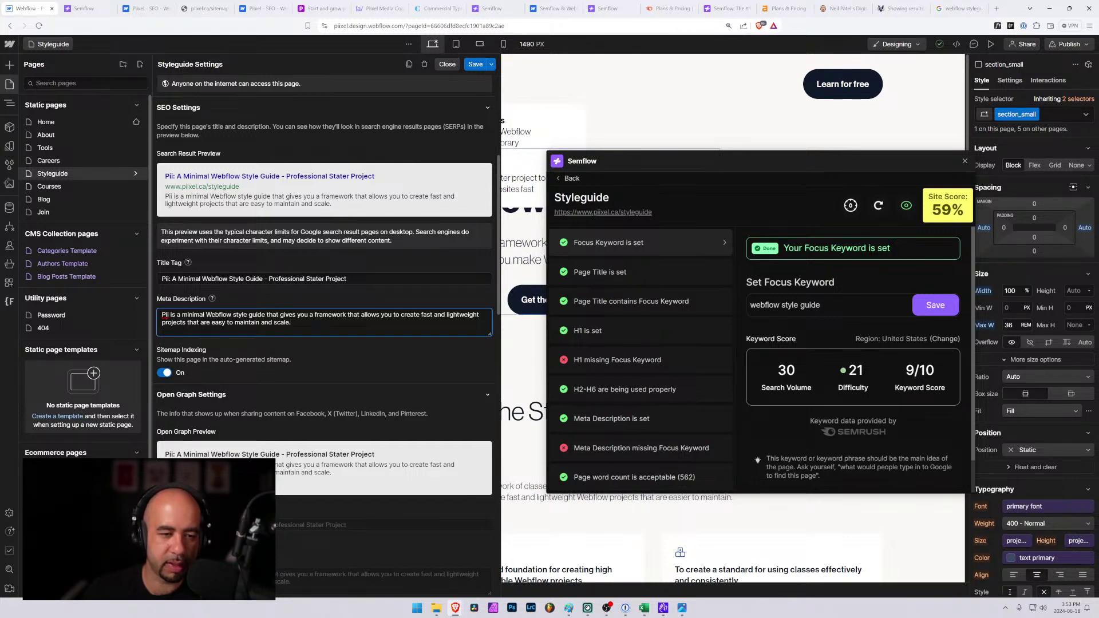
Save the Styleguide page's settings and reposition the Semflow window over the canvas.
scroll(338, 381, "up", 2)
left_click(476, 64)
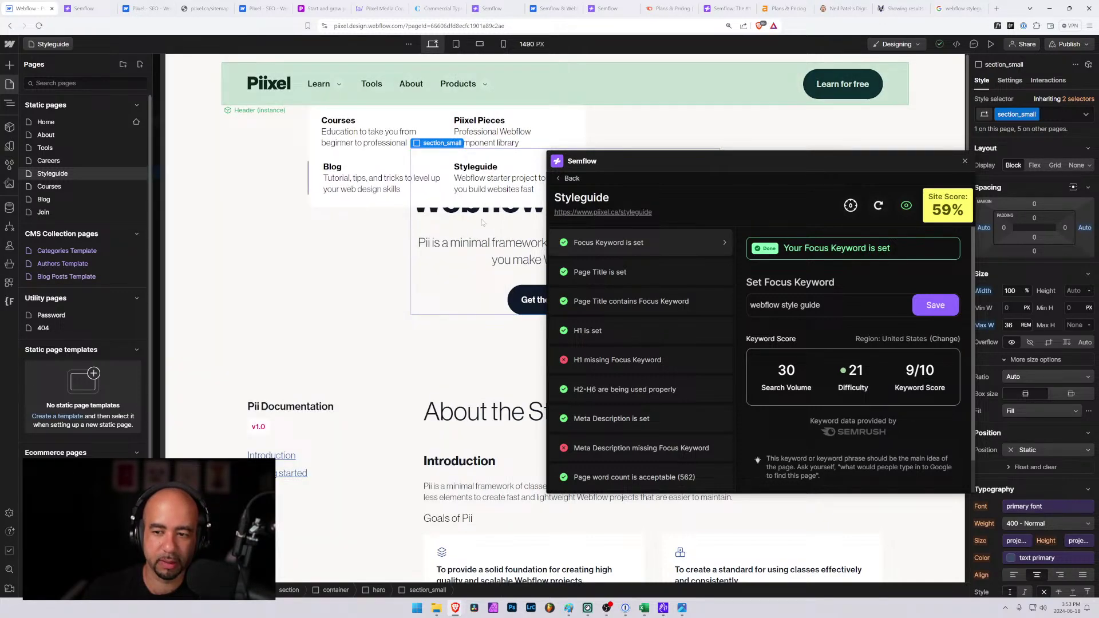
left_click_drag(758, 160, 606, 154)
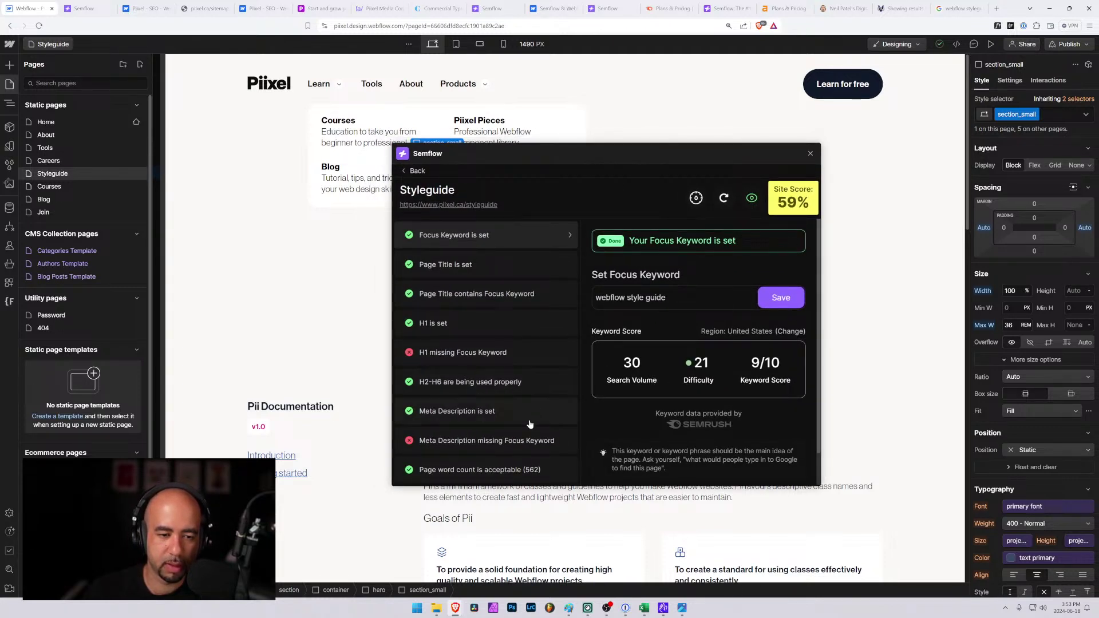
Return to Semflow's page list and open the audit of the Careers page.
left_click_drag(677, 152, 812, 127)
scroll(504, 507, "down", 5)
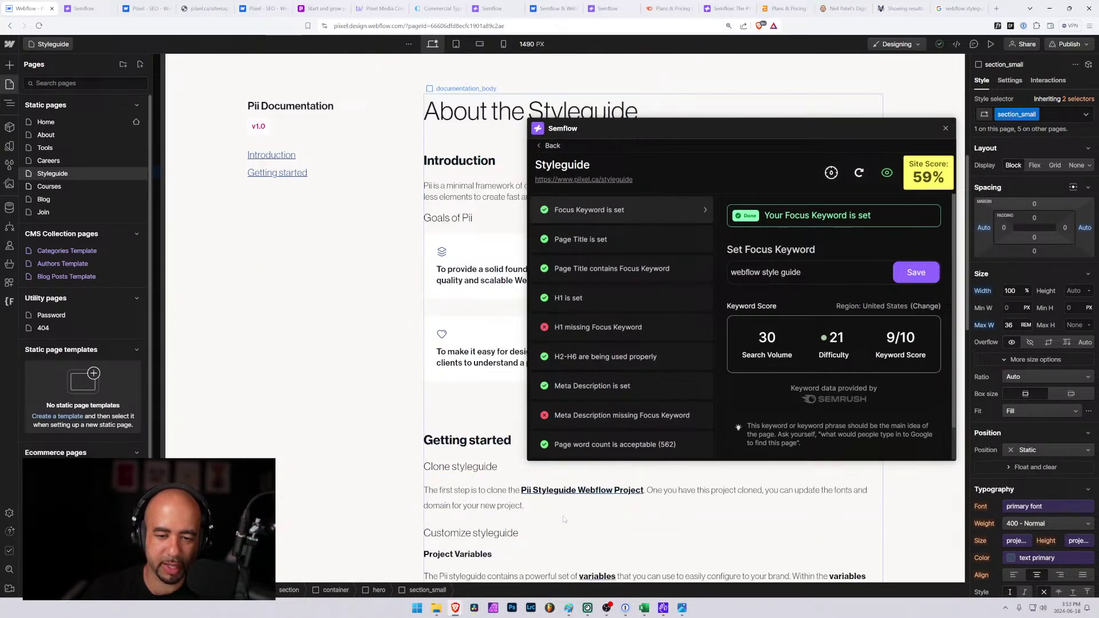
scroll(560, 538, "up", 3)
left_click_drag(718, 130, 539, 121)
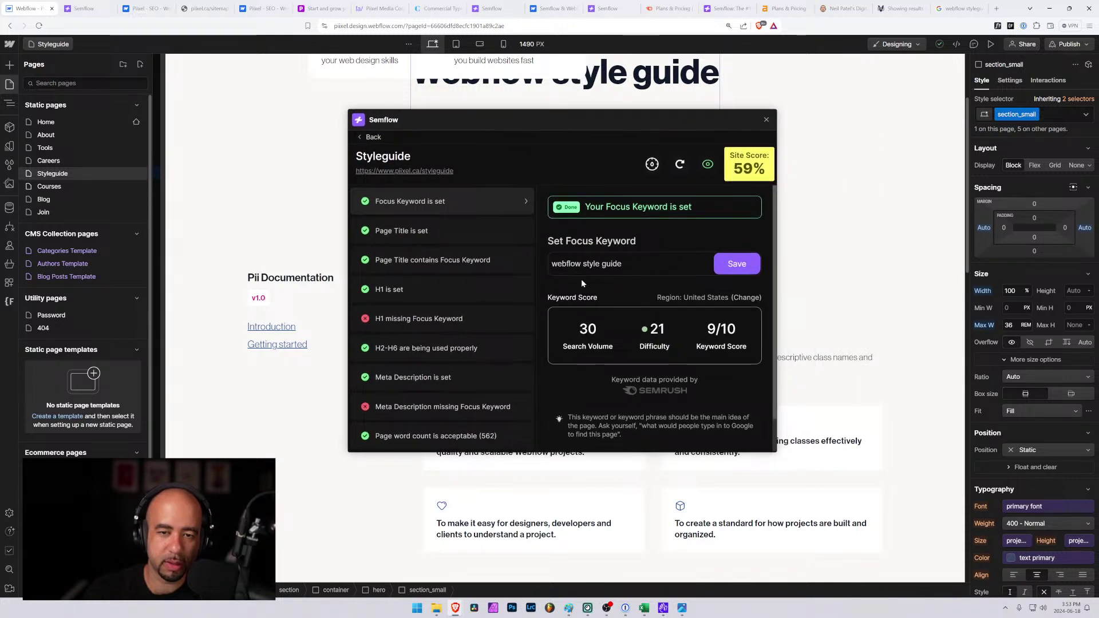
left_click(364, 139)
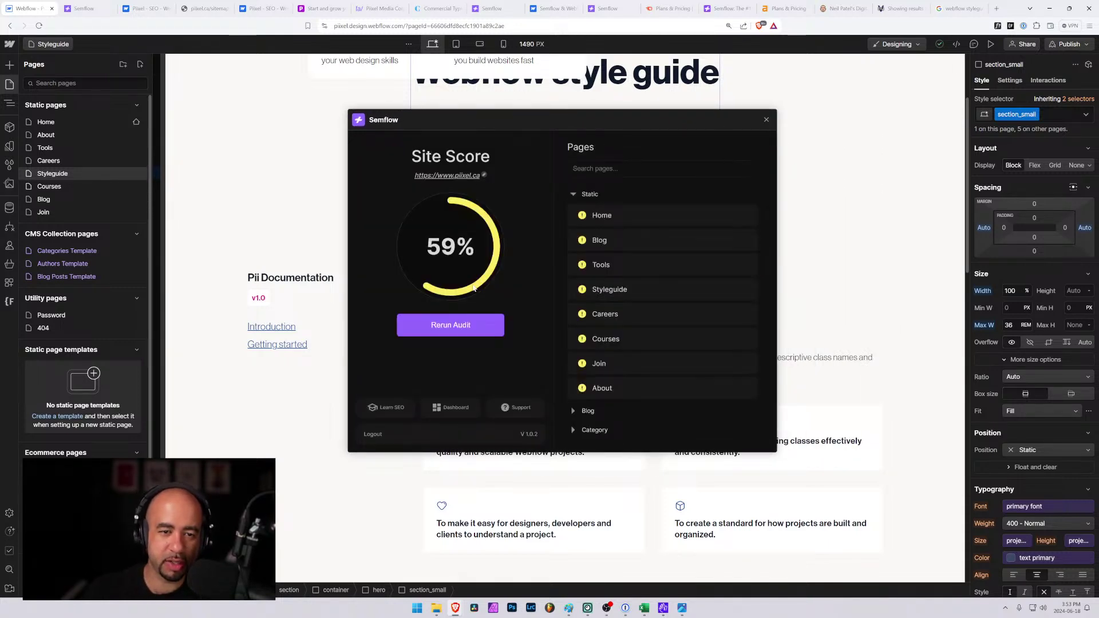
left_click(608, 314)
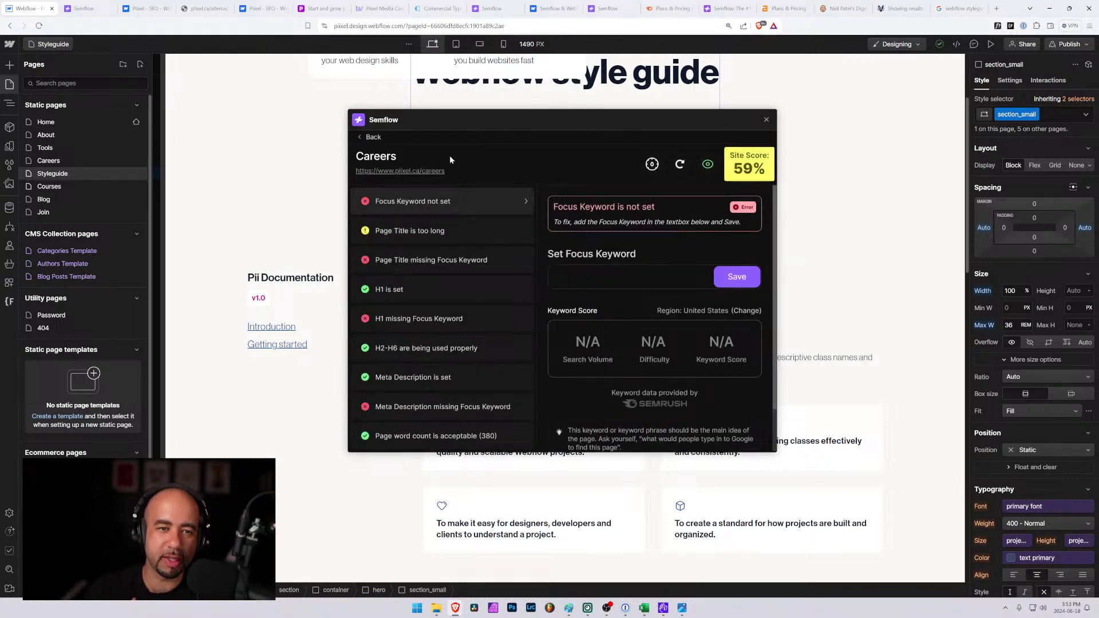
left_click_drag(444, 119, 486, 158)
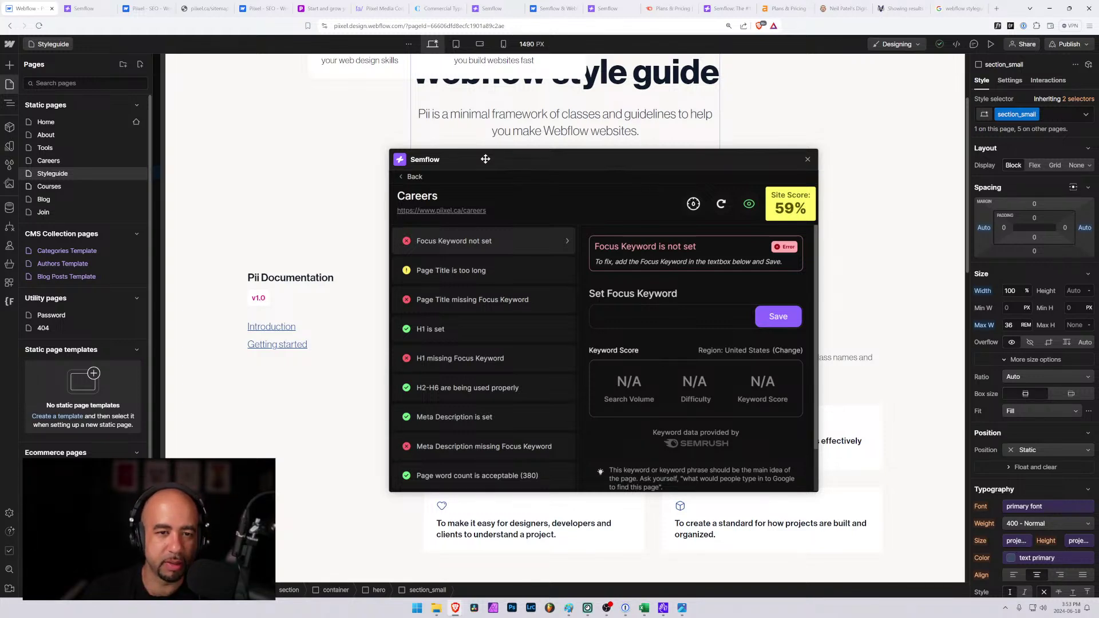
left_click_drag(485, 158, 437, 133)
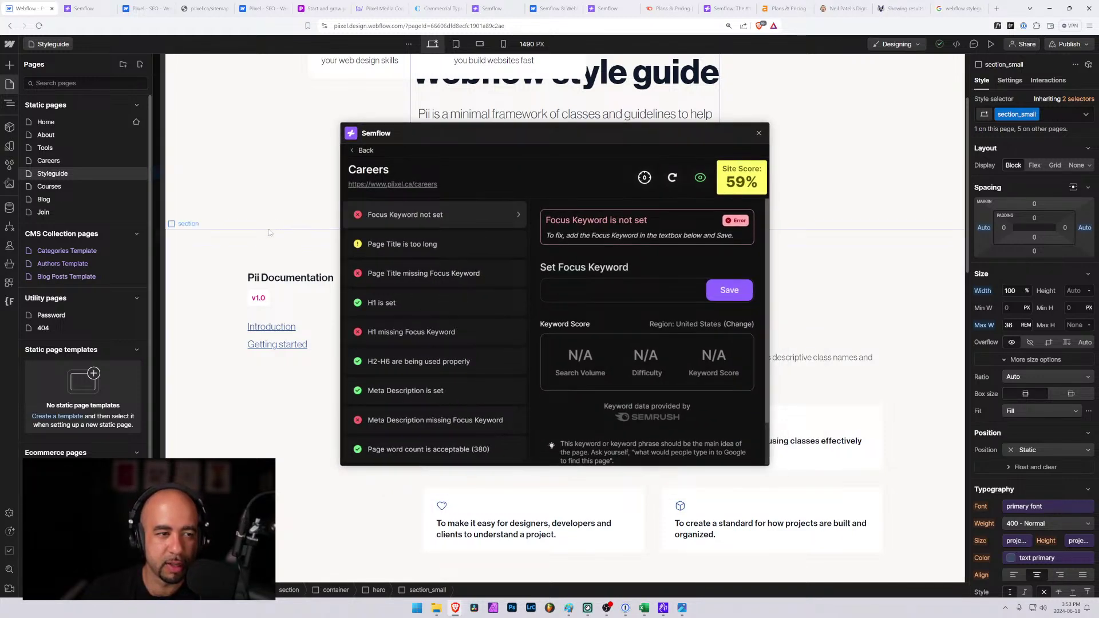
Open the Careers page in the Designer and move the Semflow window down off the hero heading.
left_click(77, 159)
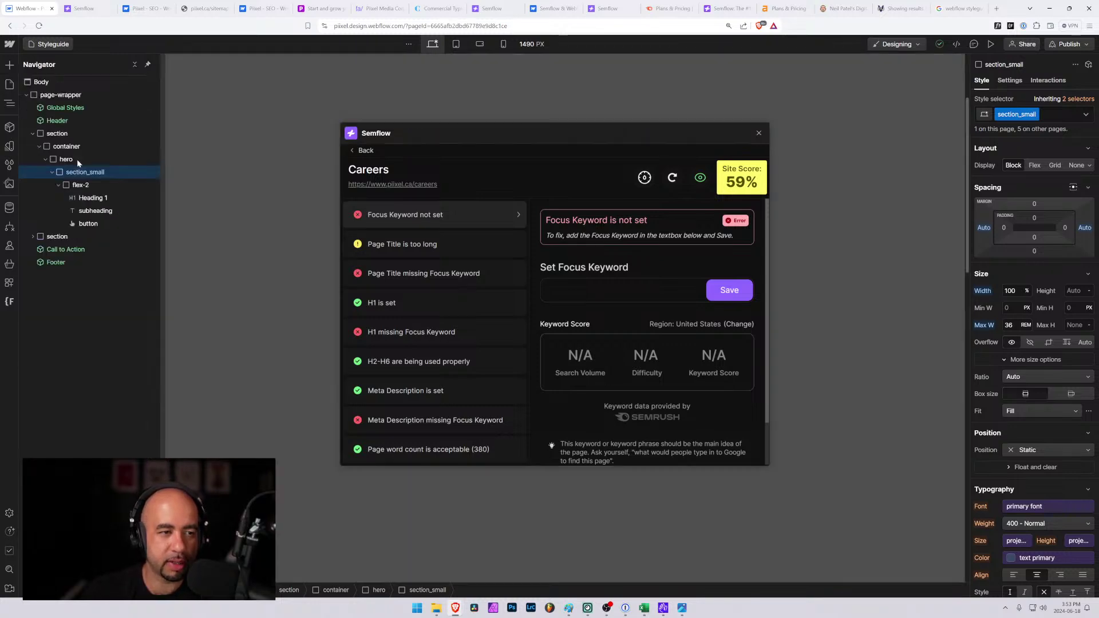
left_click_drag(463, 133, 620, 239)
left_click(578, 293)
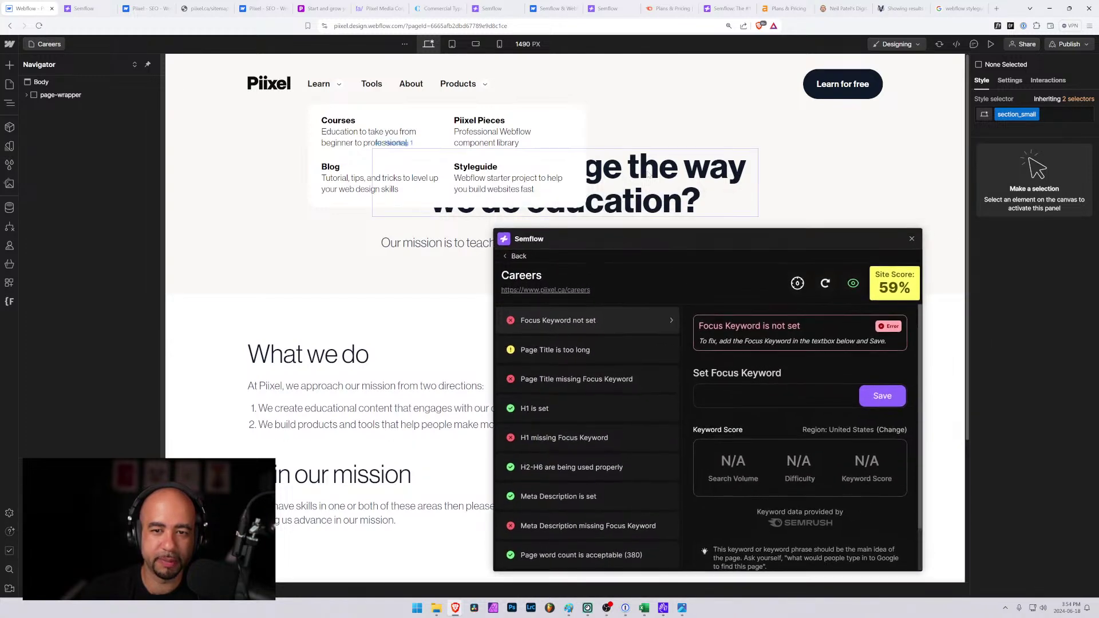
Select the Careers page's H1 heading and examine its text in the element settings.
left_click(647, 179)
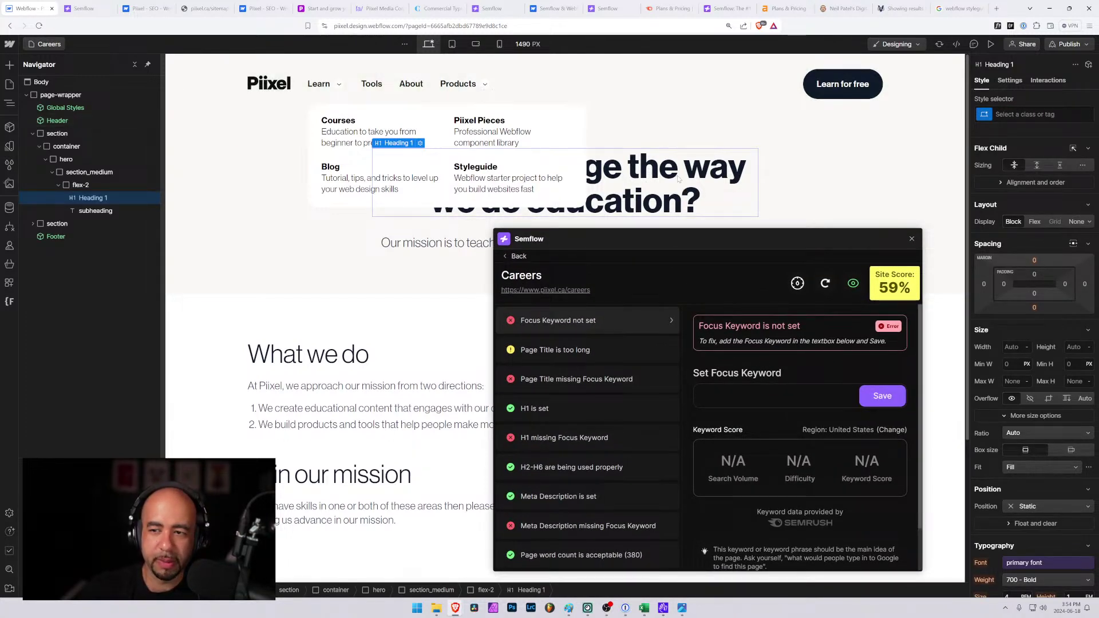
left_click(1010, 80)
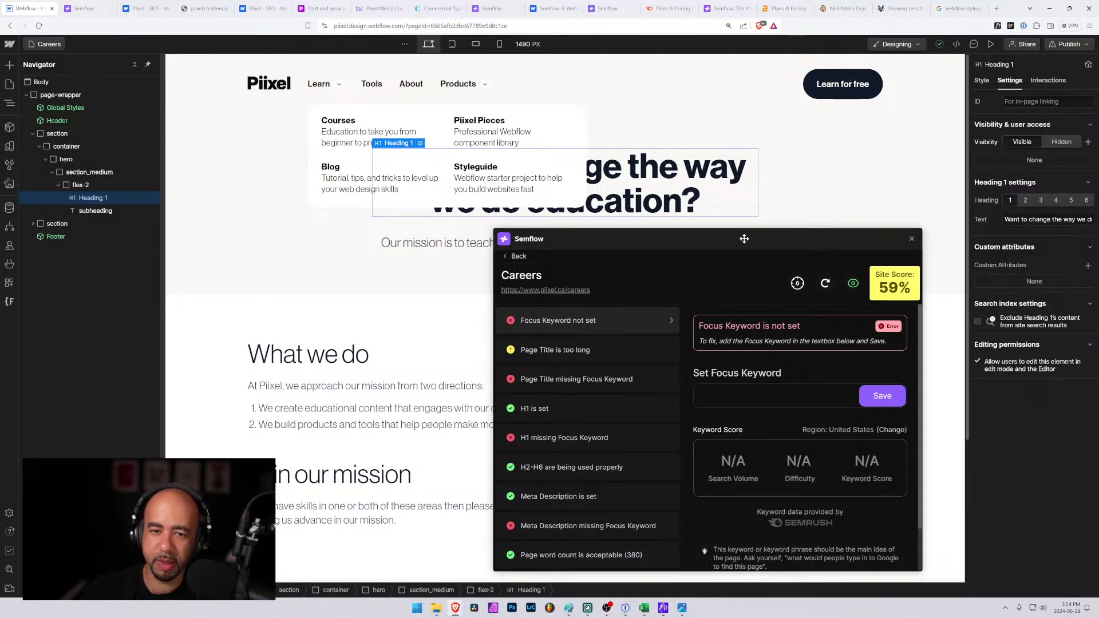
left_click_drag(1046, 219, 1093, 219)
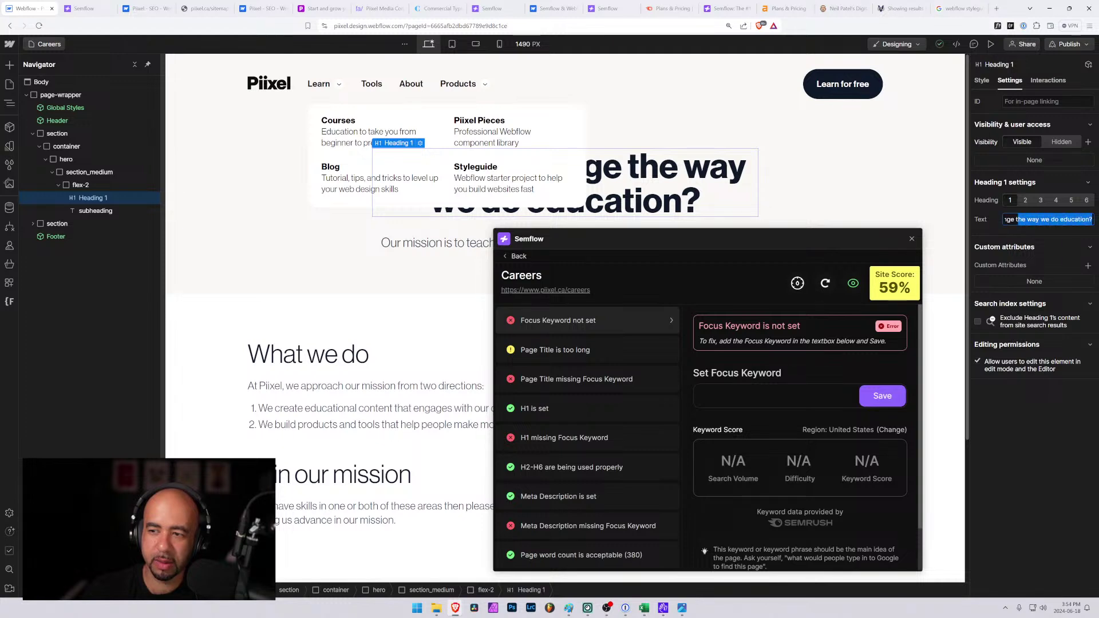
Set the Careers page's focus keyword to "career in web design" in Semflow and save it.
left_click_drag(716, 236, 662, 170)
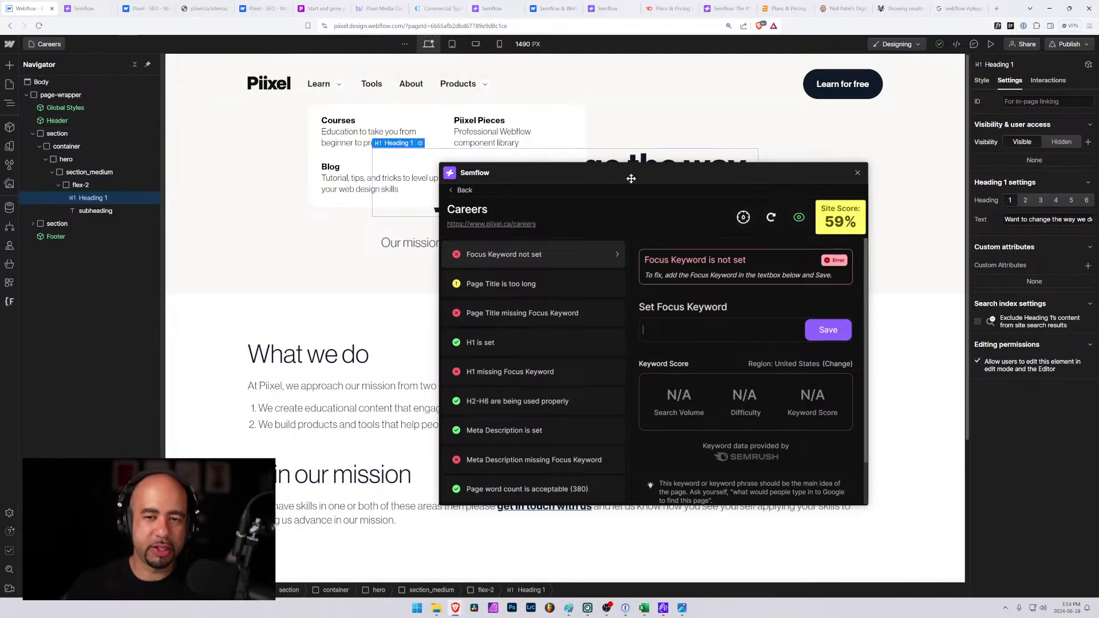
left_click_drag(628, 174, 555, 121)
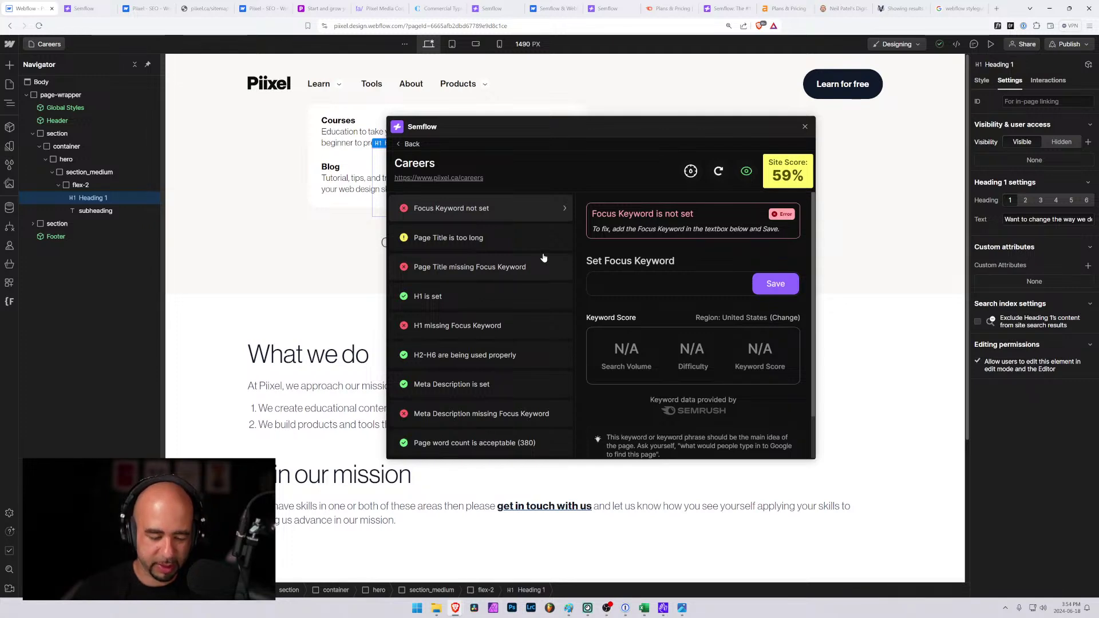
type("reer ")
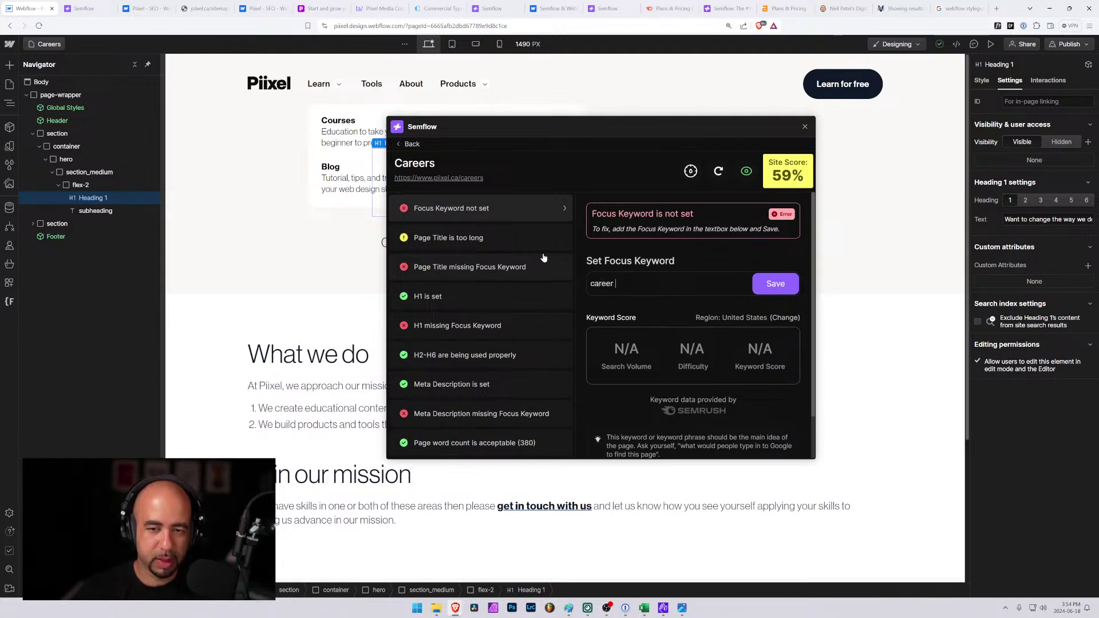
type("in web design")
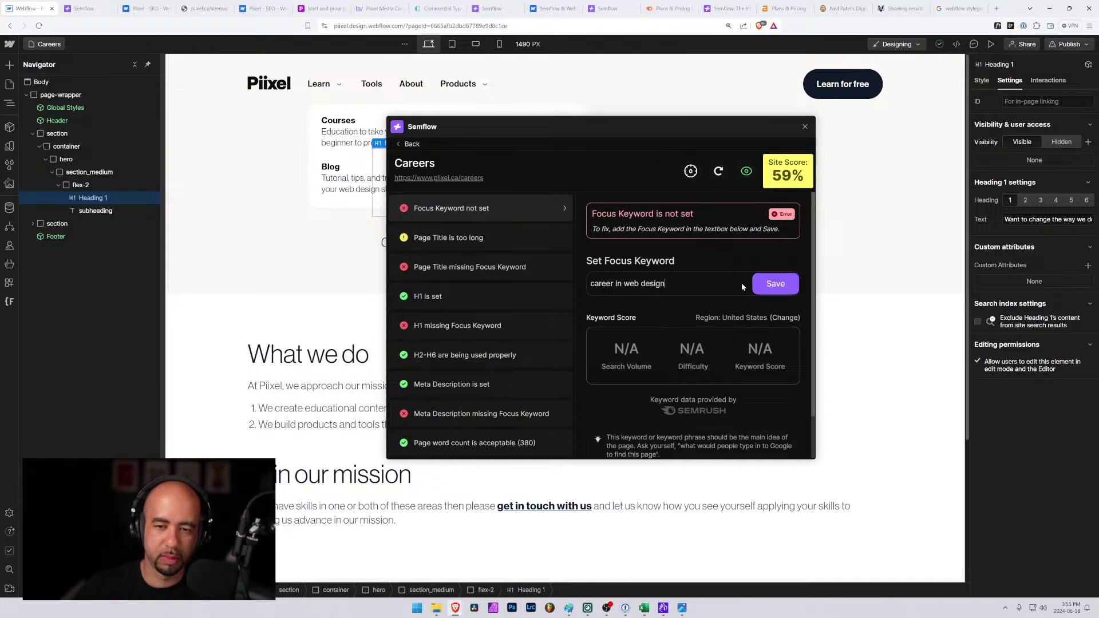
left_click(776, 283)
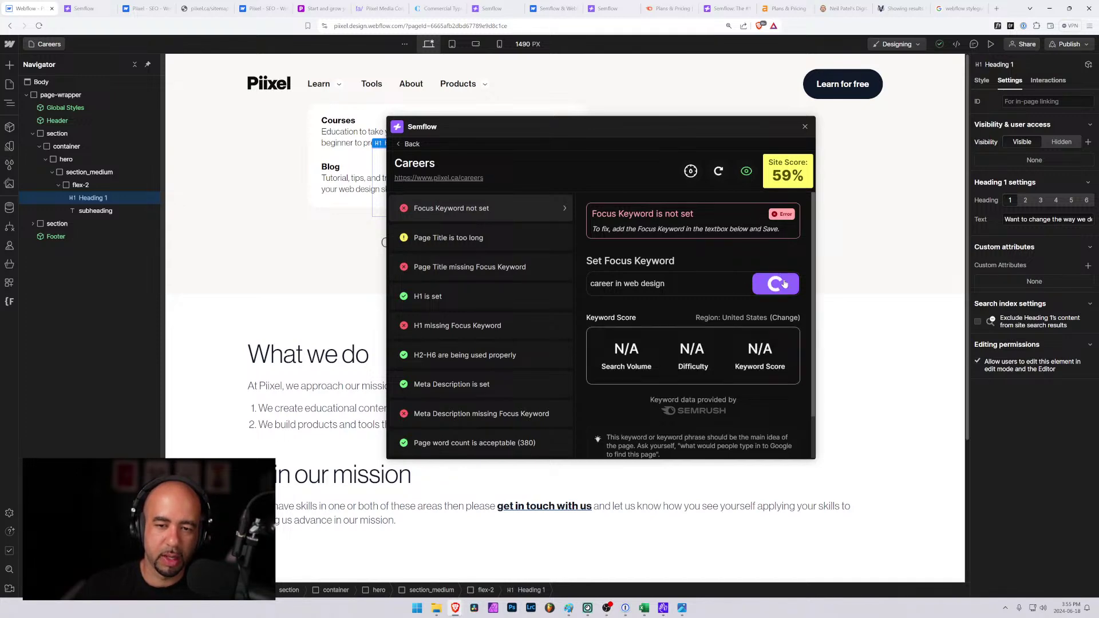
left_click_drag(608, 126, 684, 77)
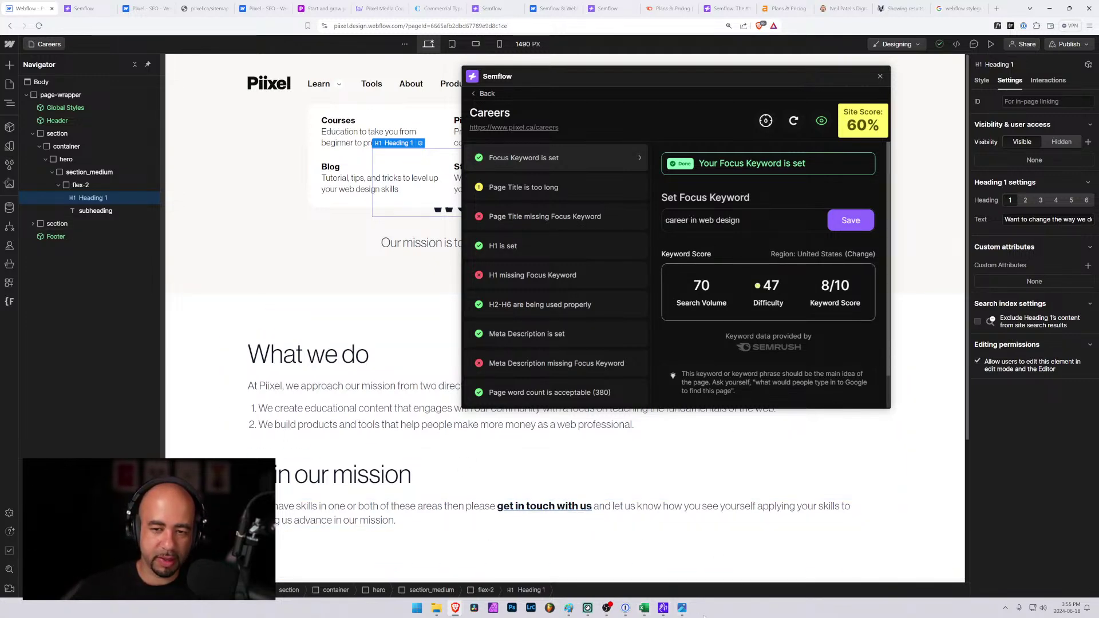
Switch to the Excel keyword sheet and add the keyword "career in web design" in cell A12.
left_click(682, 608)
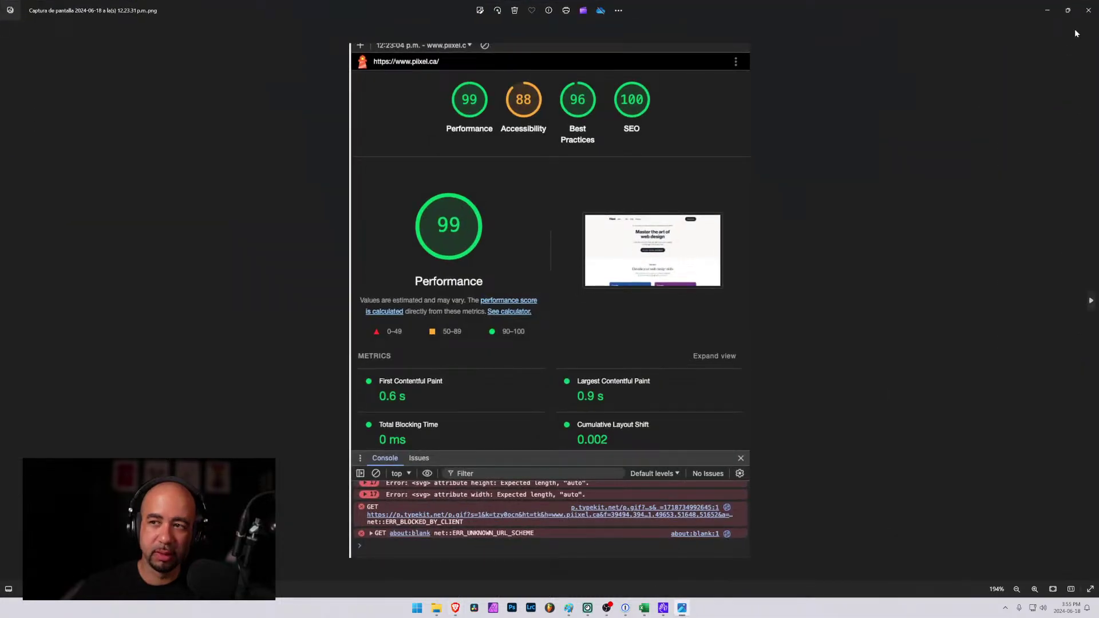
left_click(1088, 11)
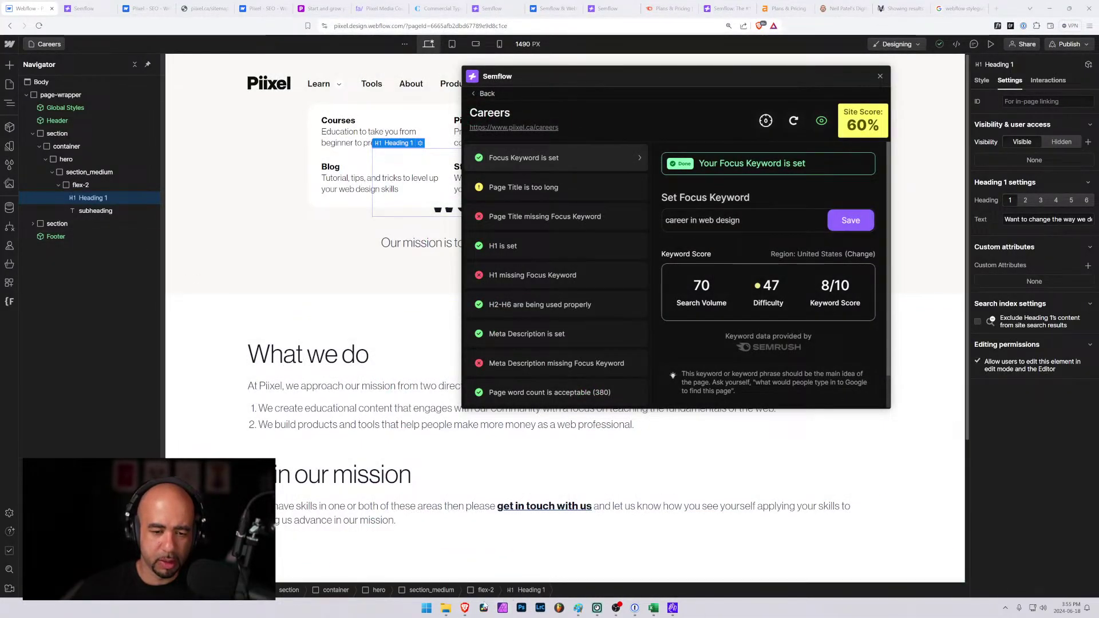
left_click(598, 522)
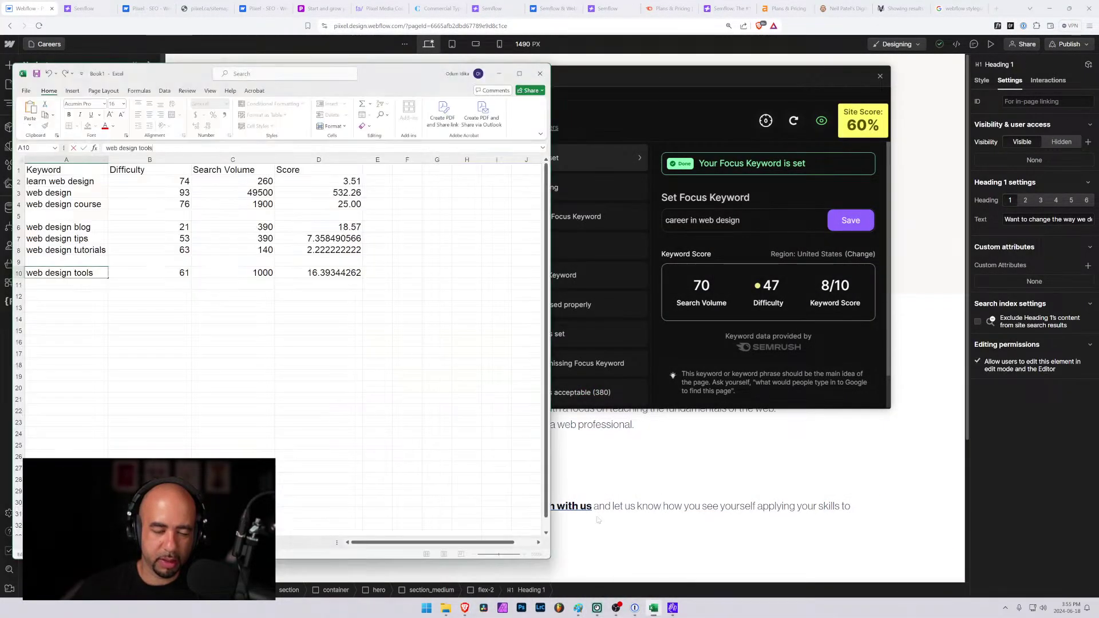
left_click(63, 295)
type("web")
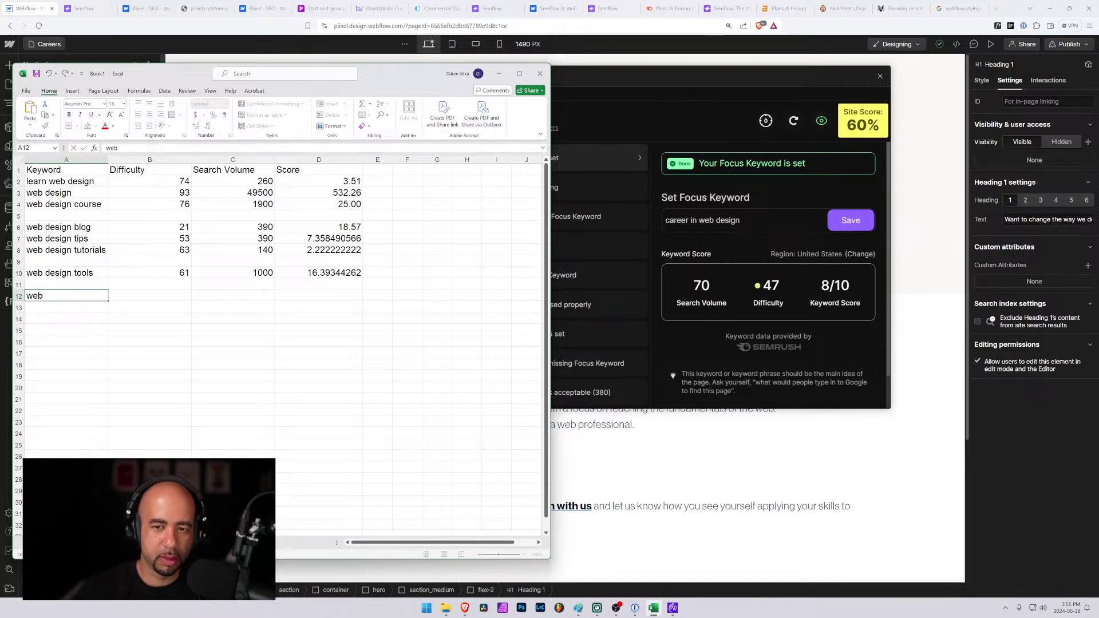
key("BackSpace")
key("BackSpace")
key("BackSpace")
type("career in web design")
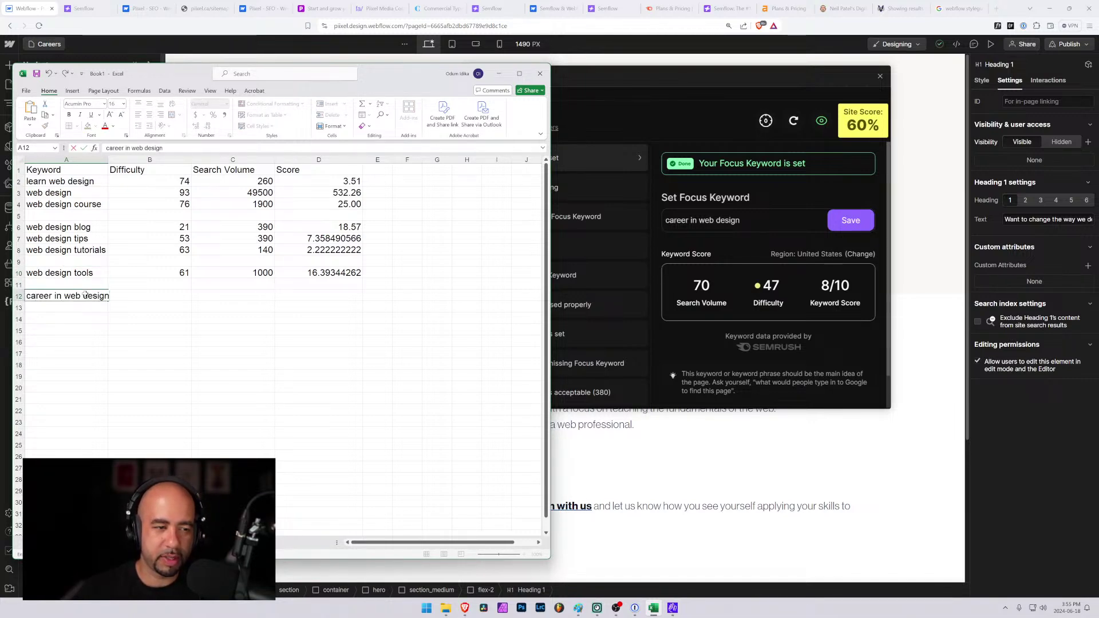
key("Tab")
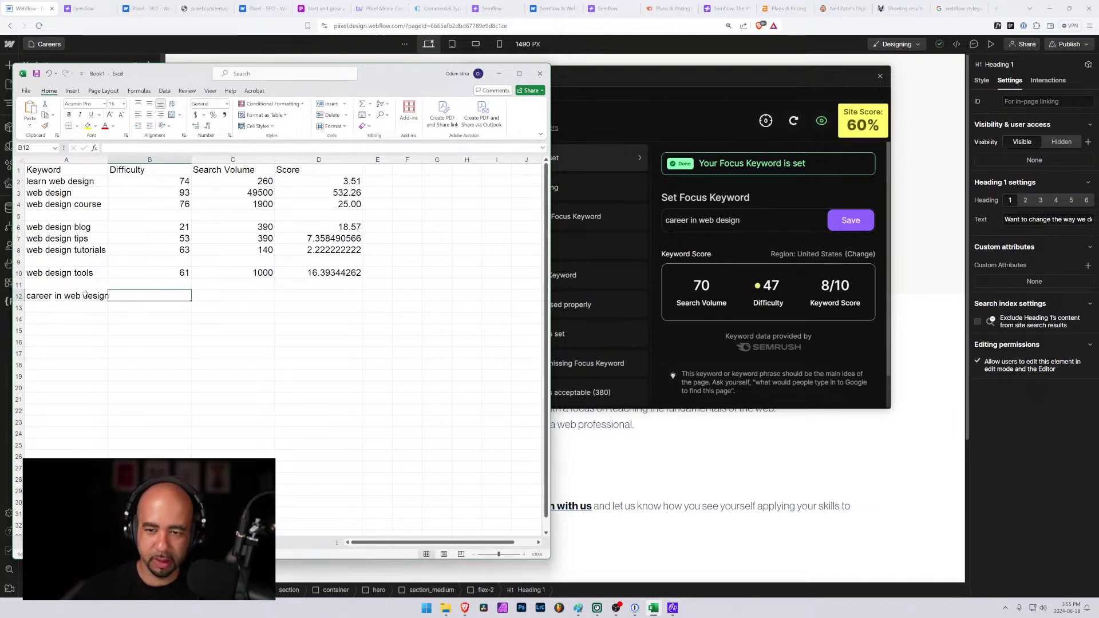
Enter difficulty 47 and search volume 70 for "career in web design" in row 12.
type("47")
key("Tab")
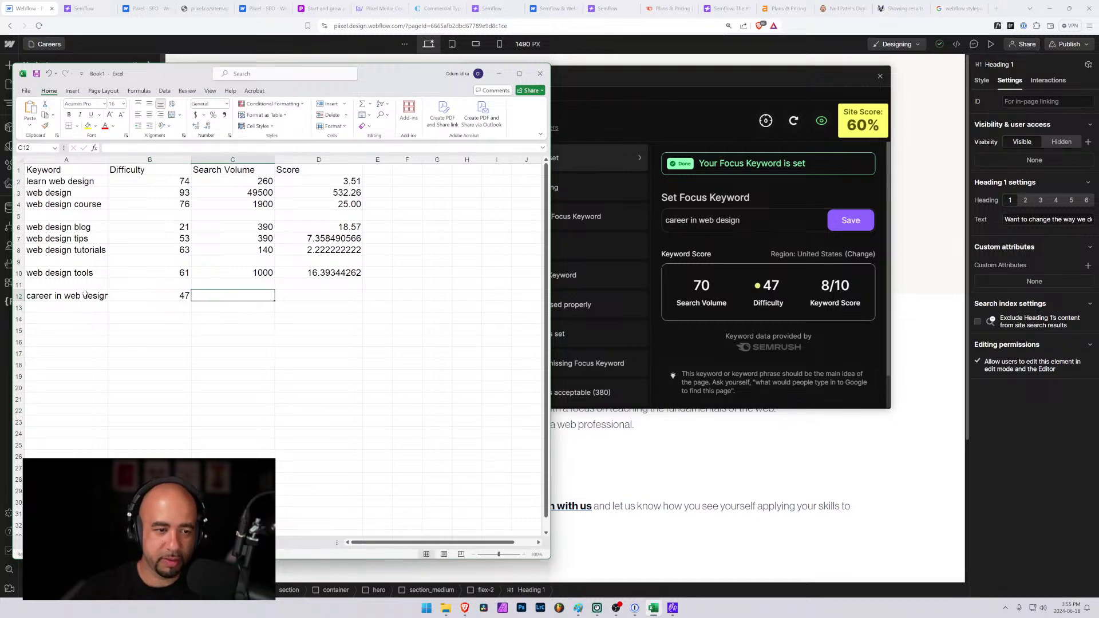
type("70")
key("Return")
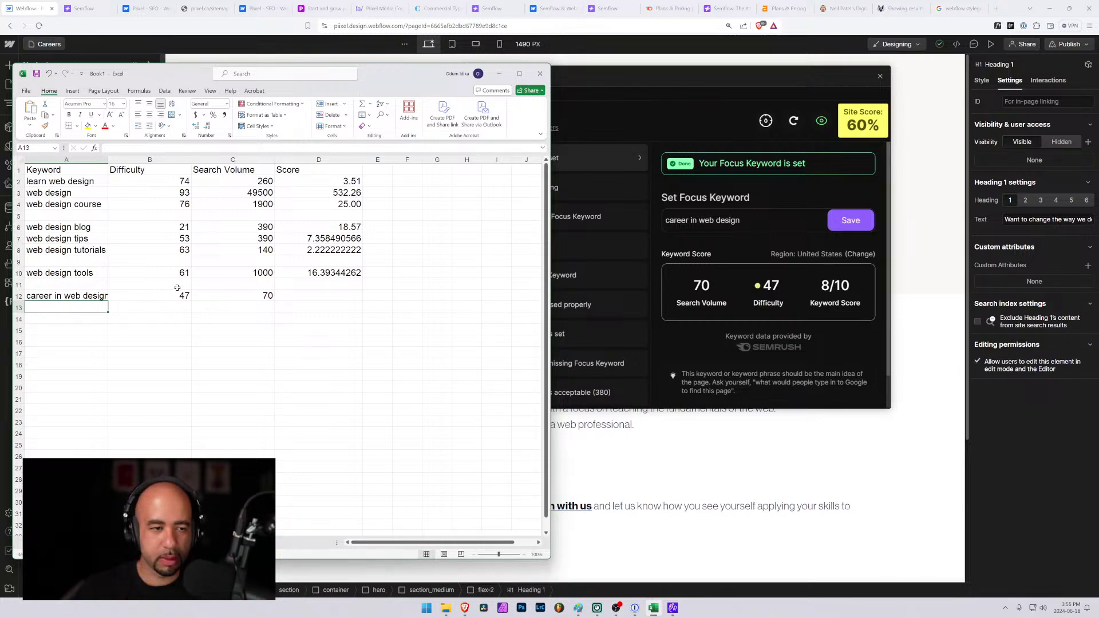
Return to Semflow, change the Careers page's focus keyword to "jobs in web design" and save it.
left_click(745, 220)
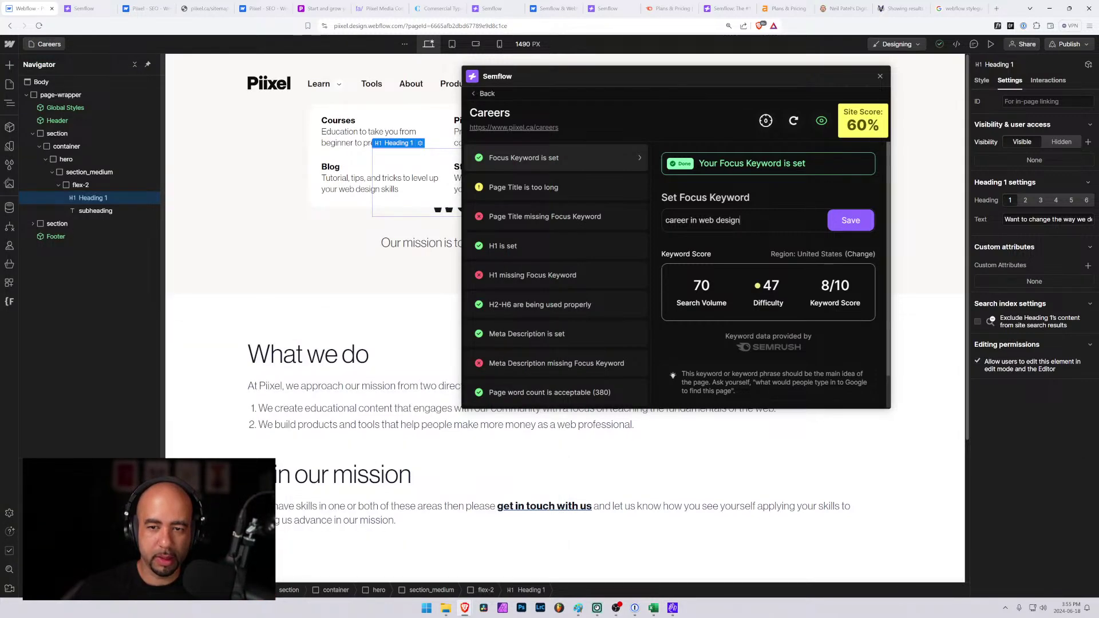
left_click_drag(744, 220, 623, 226)
type("jobs in web desig")
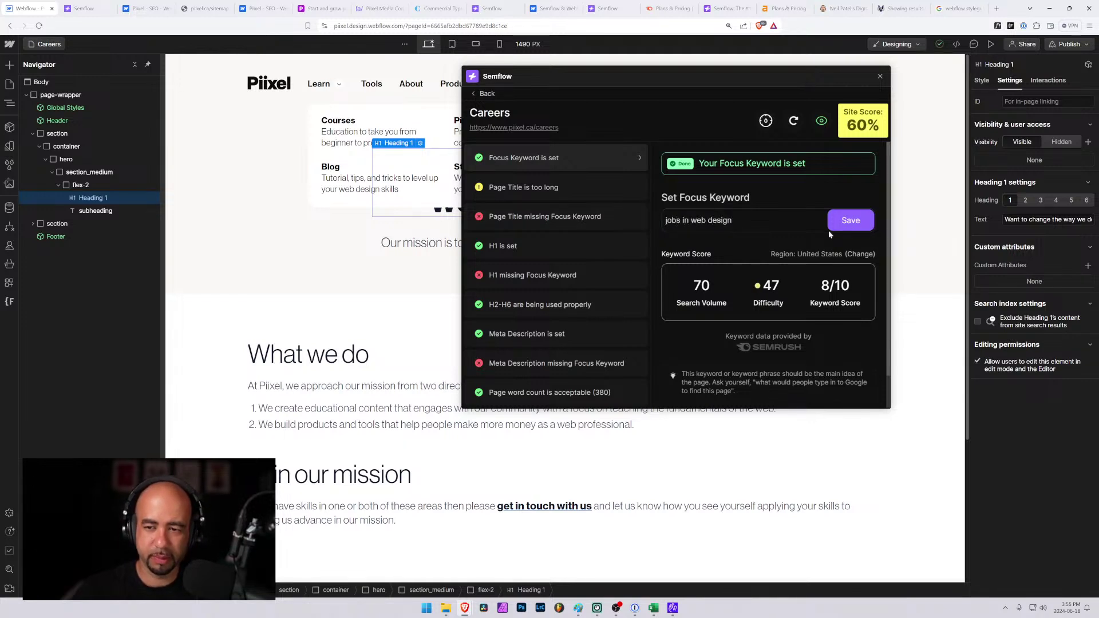
left_click(850, 221)
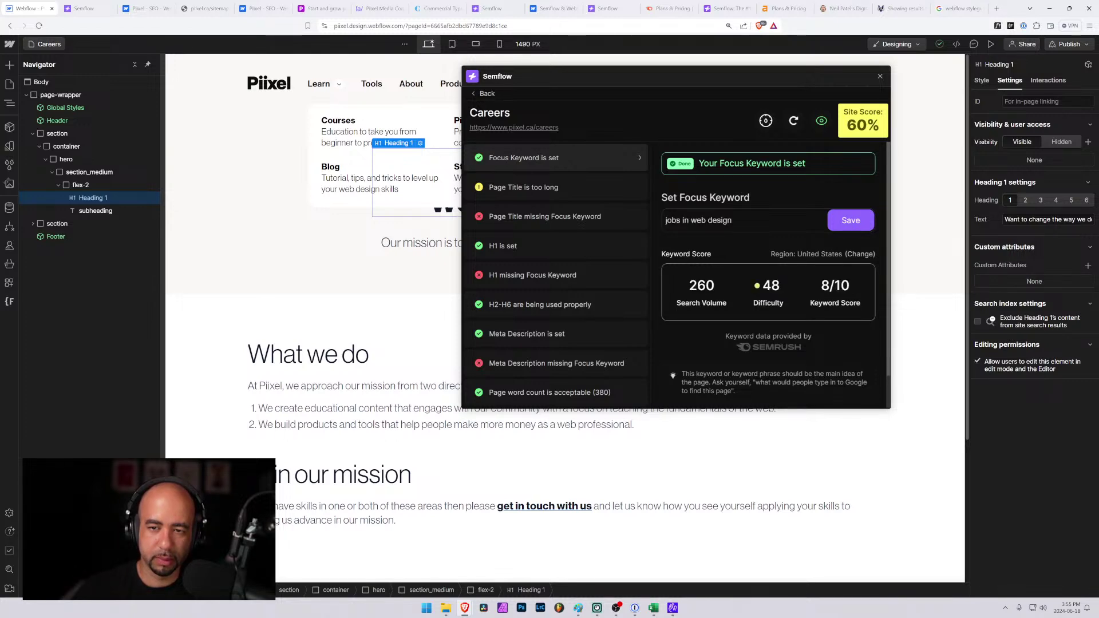
Switch to the Excel keyword sheet and add the keyword "jobs in web design" in cell A13.
key("alt+Tab")
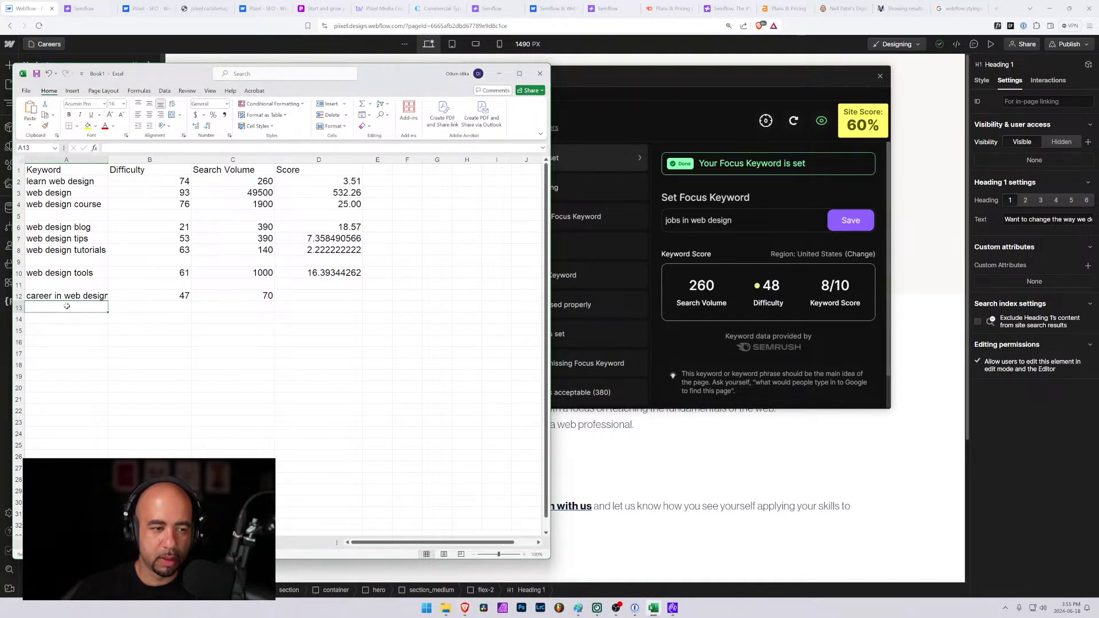
type("jobs in web d")
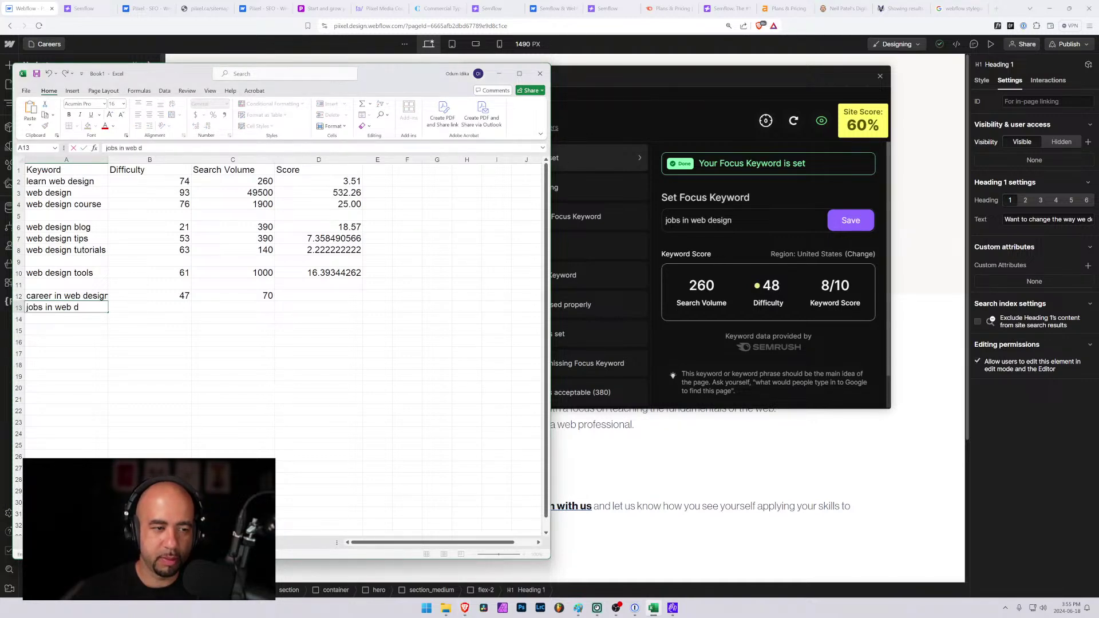
type("esign")
key("Tab")
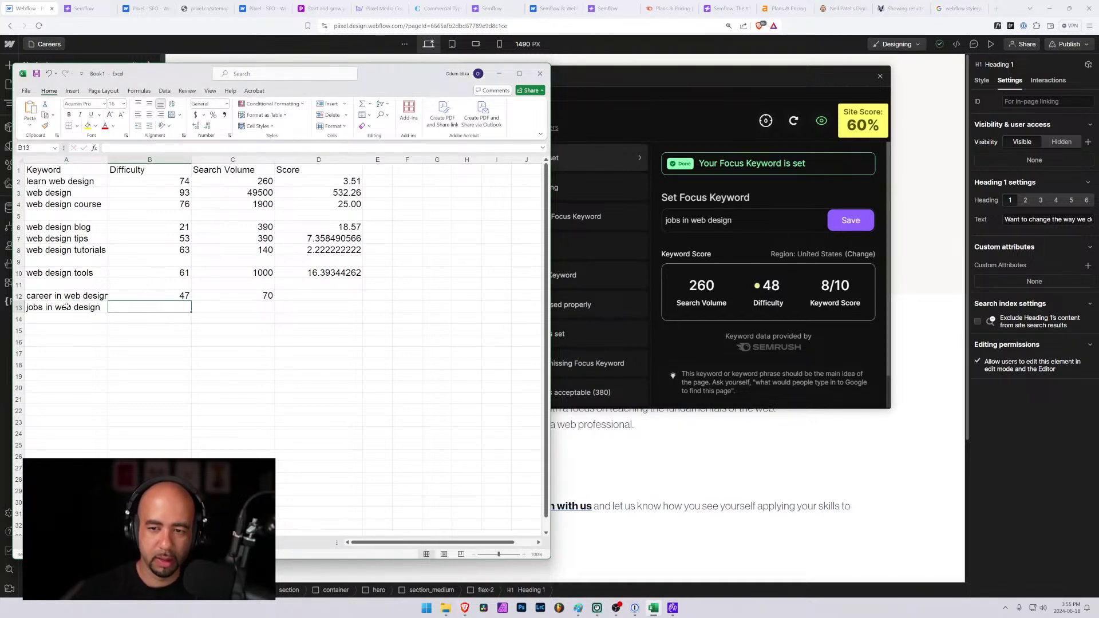
Enter difficulty 48 and search volume 480 for "jobs in web design" in row 13 and minimize the spreadsheet.
type("48")
key("Tab")
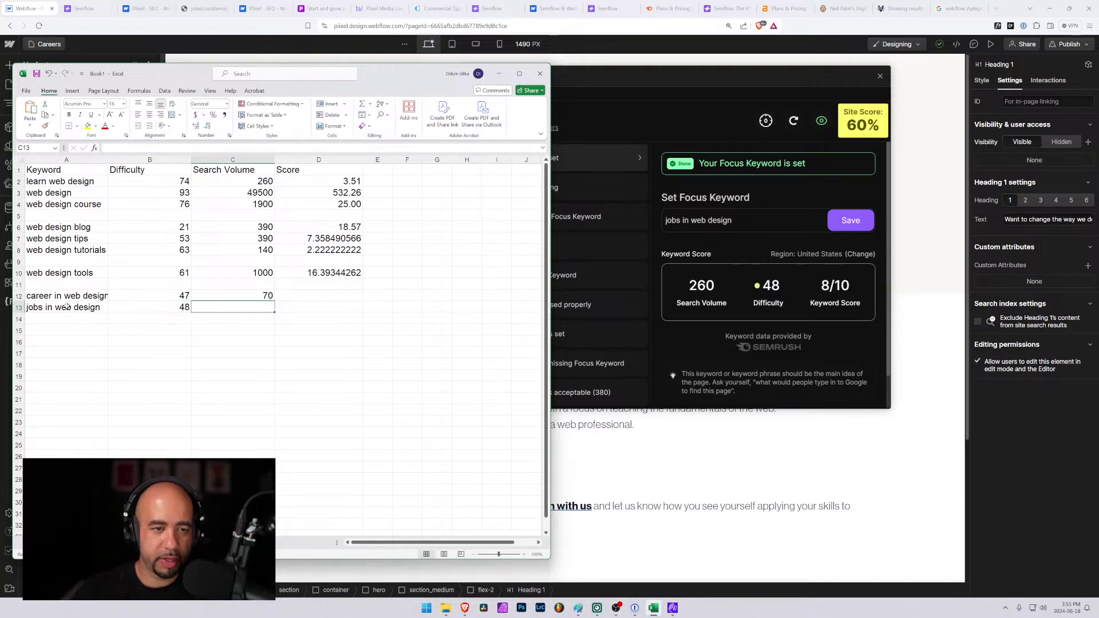
type("480")
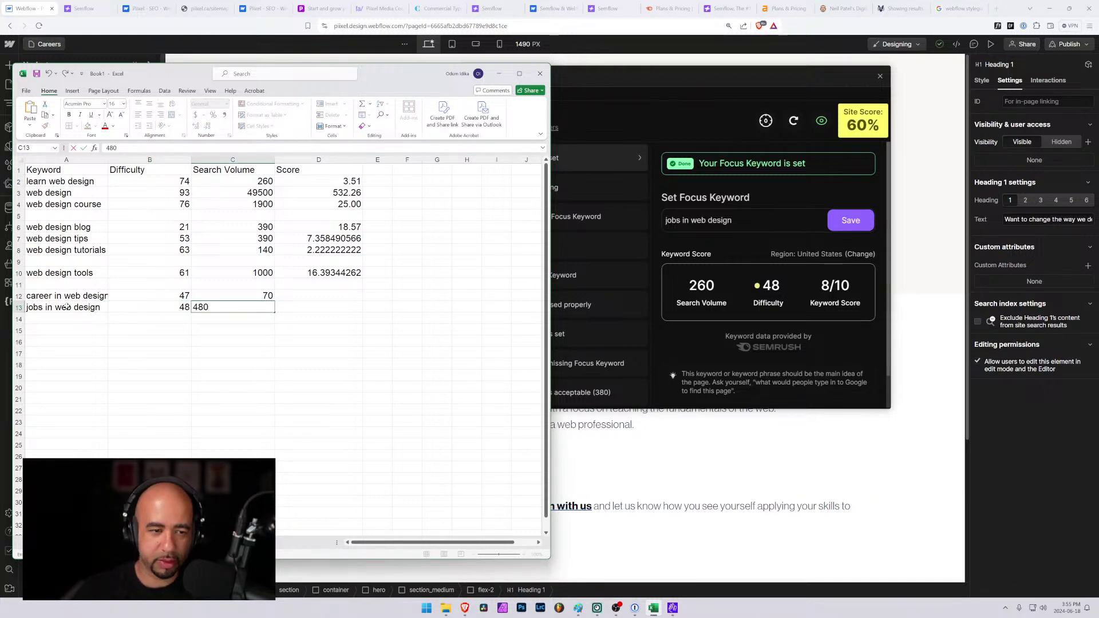
key("Tab")
key("Down")
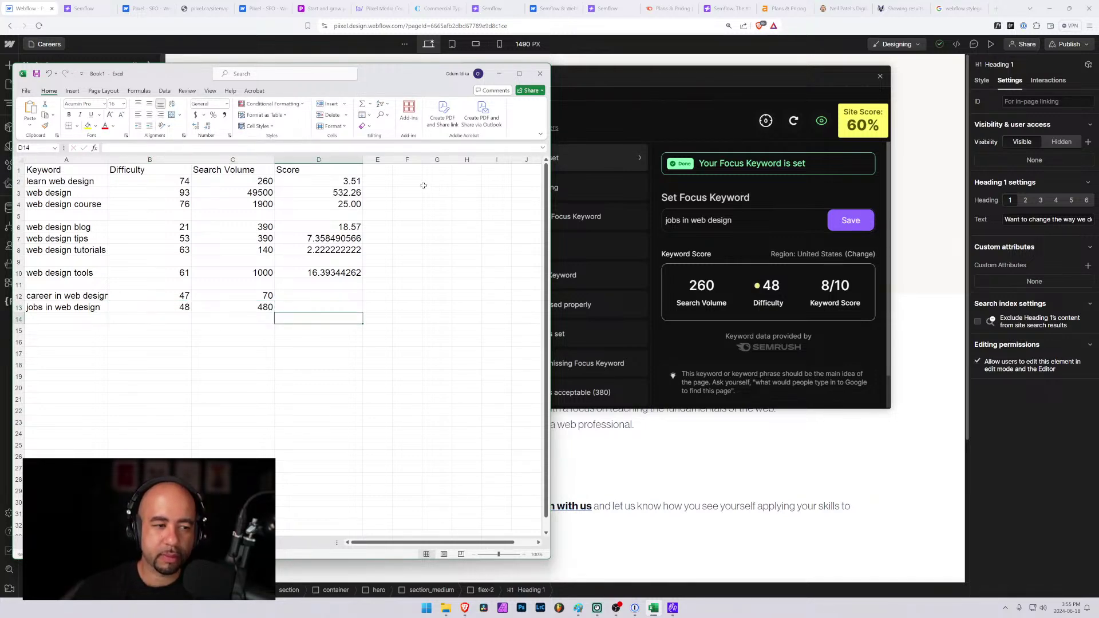
left_click(499, 73)
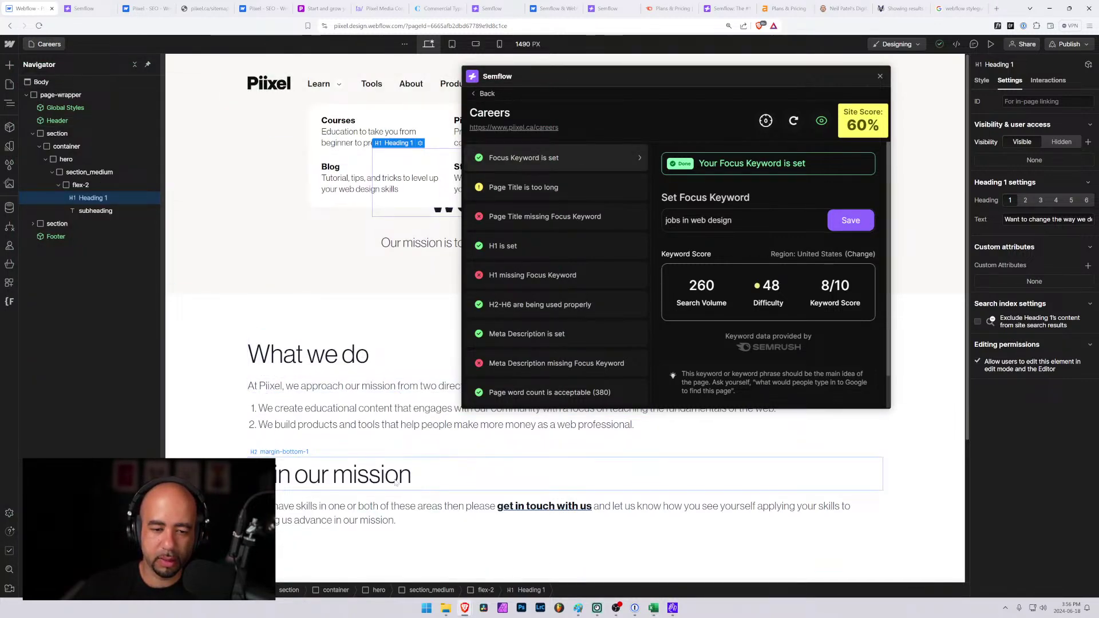
In the Careers page settings, change the title tag to "Careers and Jobs in Web Design at Piixel - Building the Future of Web Education".
left_click_drag(560, 75, 618, 86)
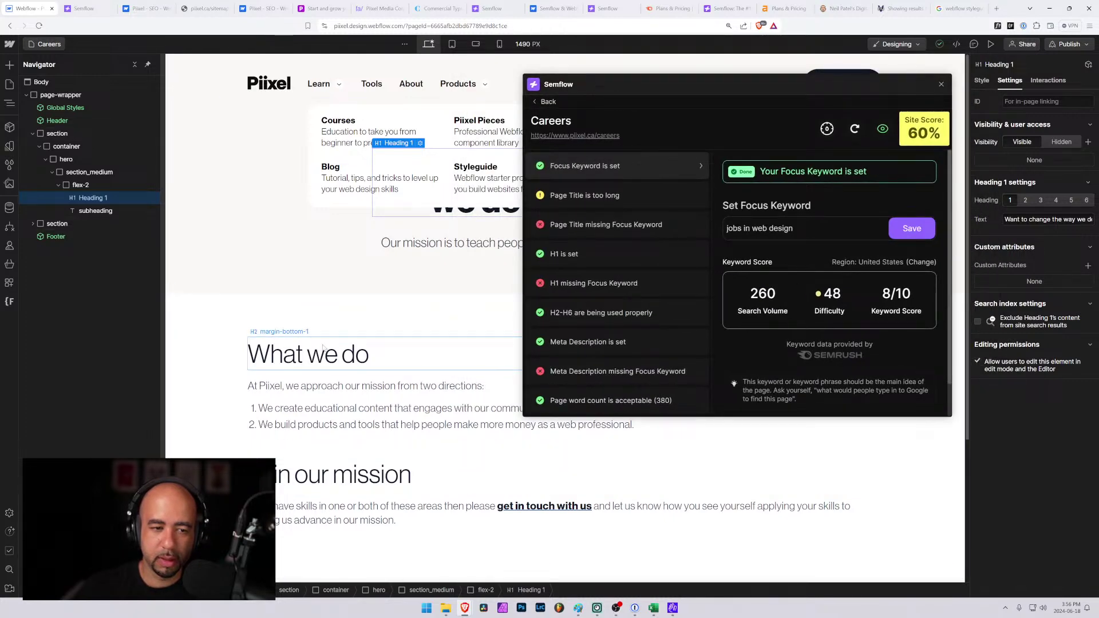
left_click(45, 44)
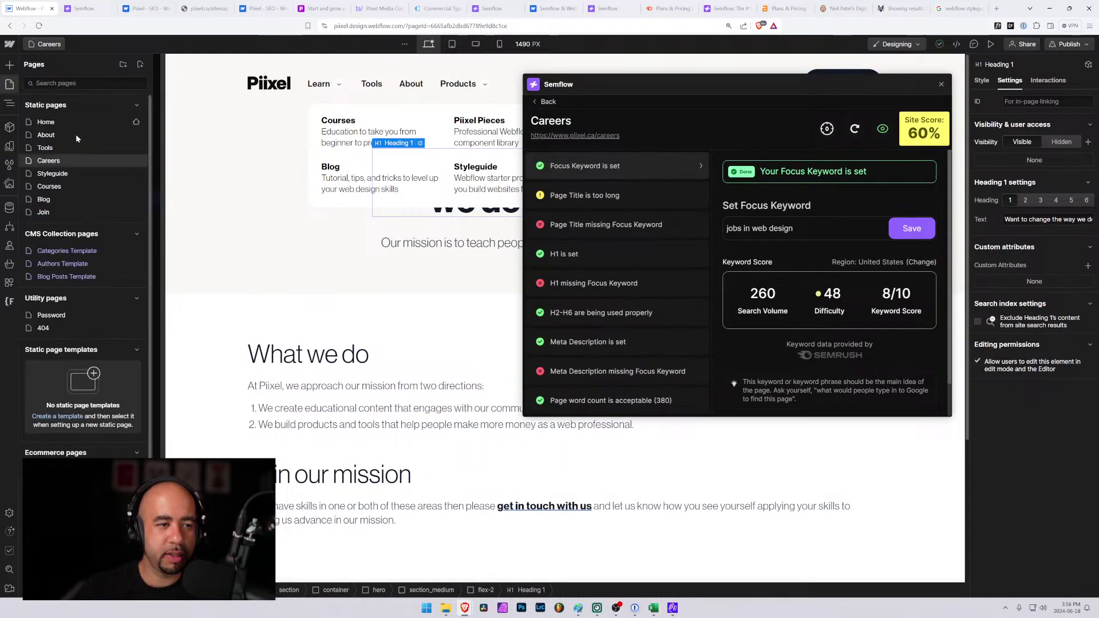
left_click(136, 160)
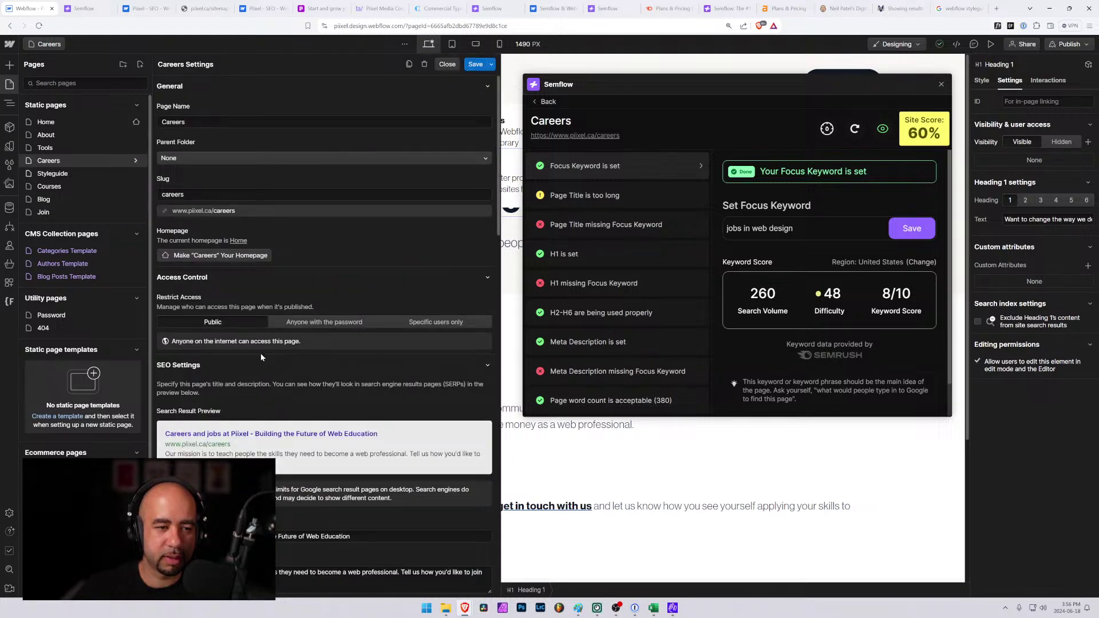
scroll(250, 371, "down", 3)
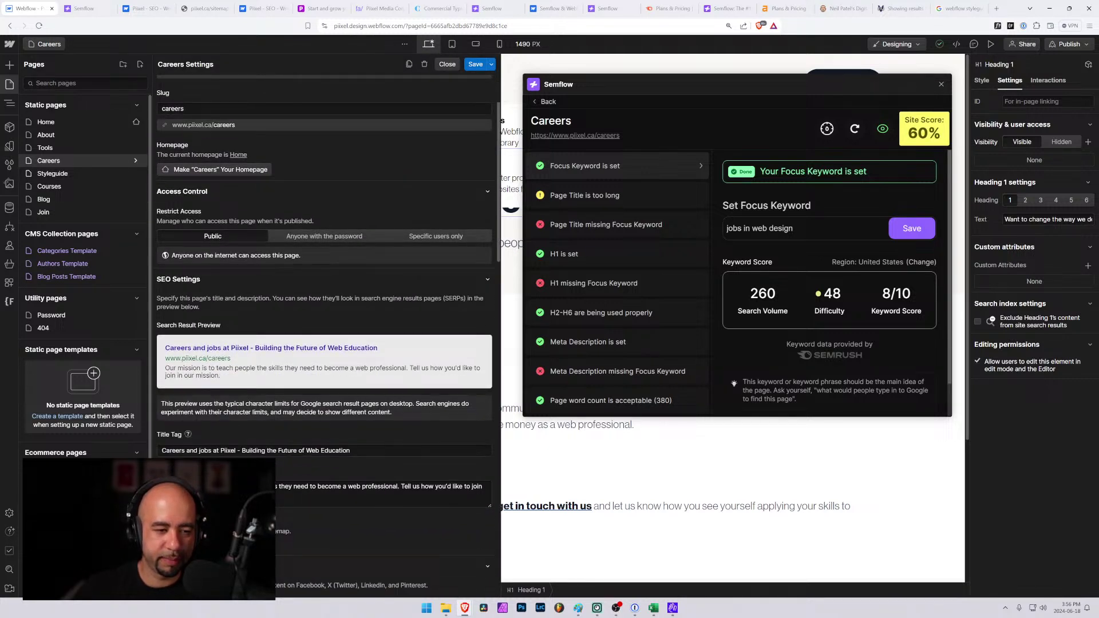
left_click_drag(205, 450, 211, 451)
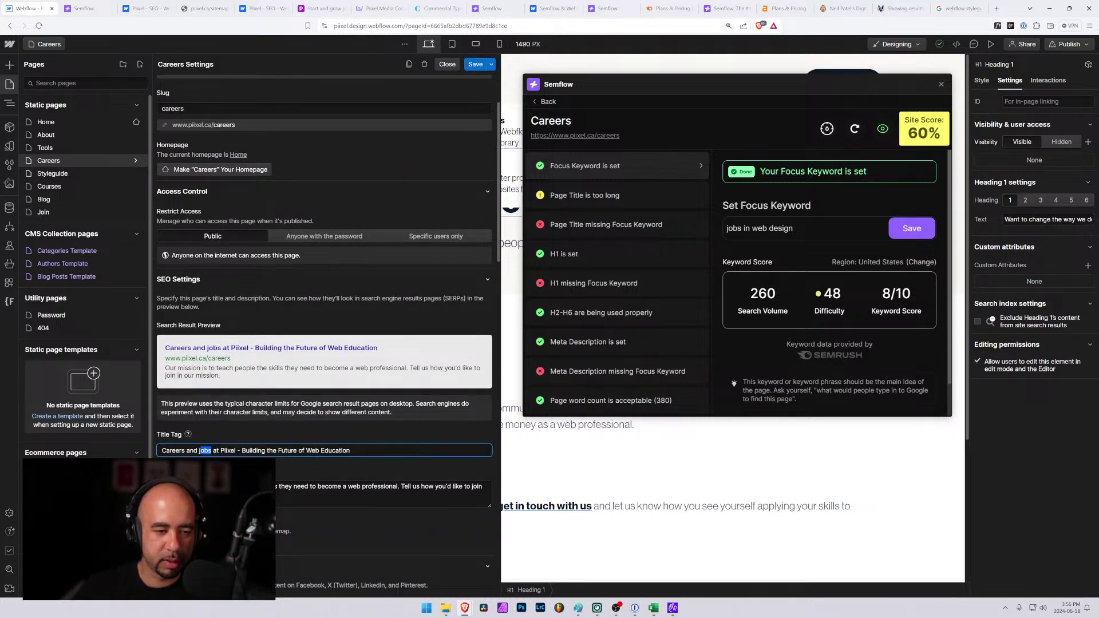
type("Jobs")
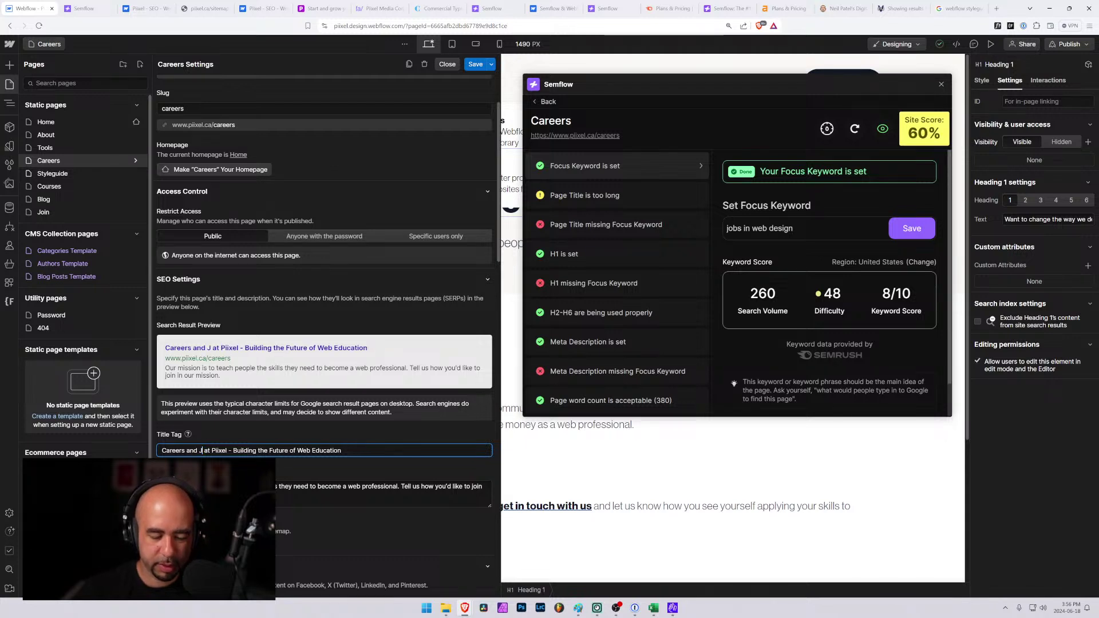
type(" in Web Desi")
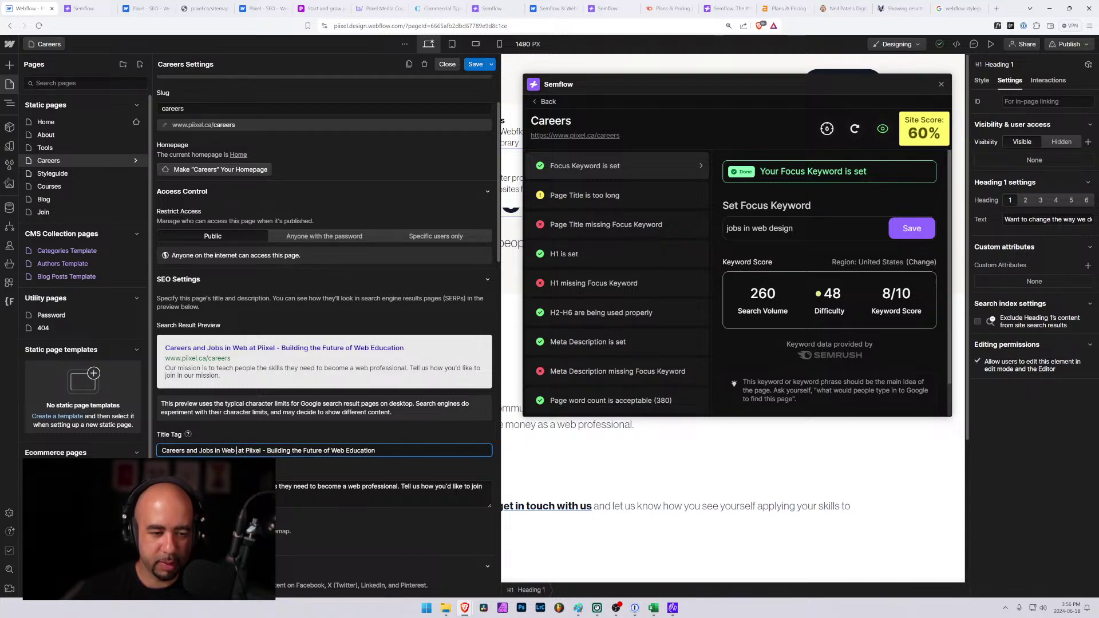
type("gn")
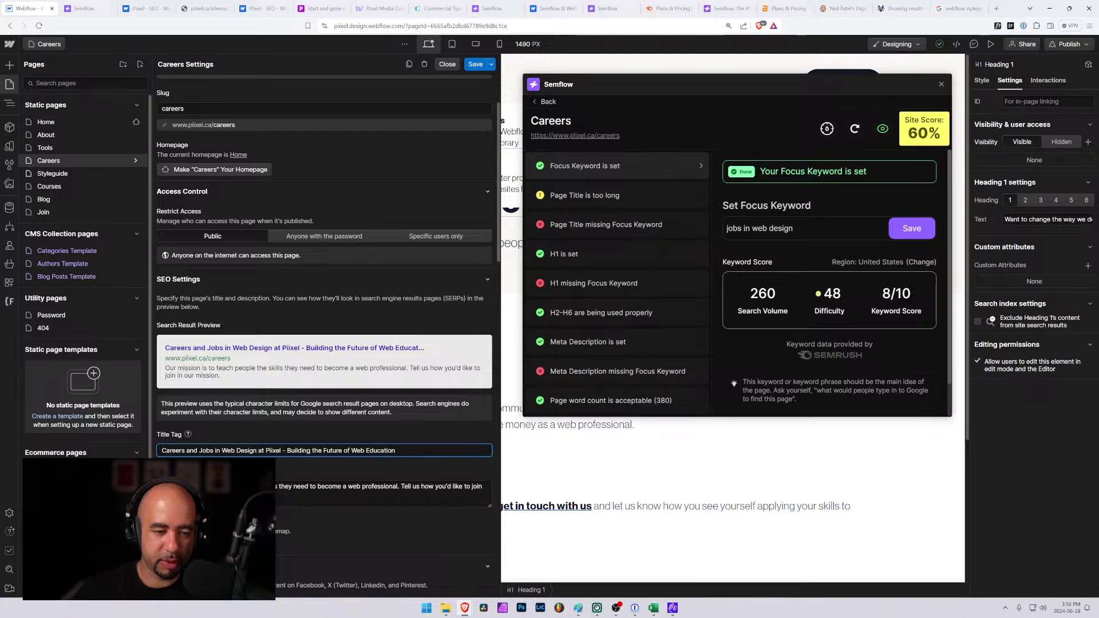
Add "and get jobs in web design" after "web professional" in the Careers meta description and save the page settings.
left_click(383, 494)
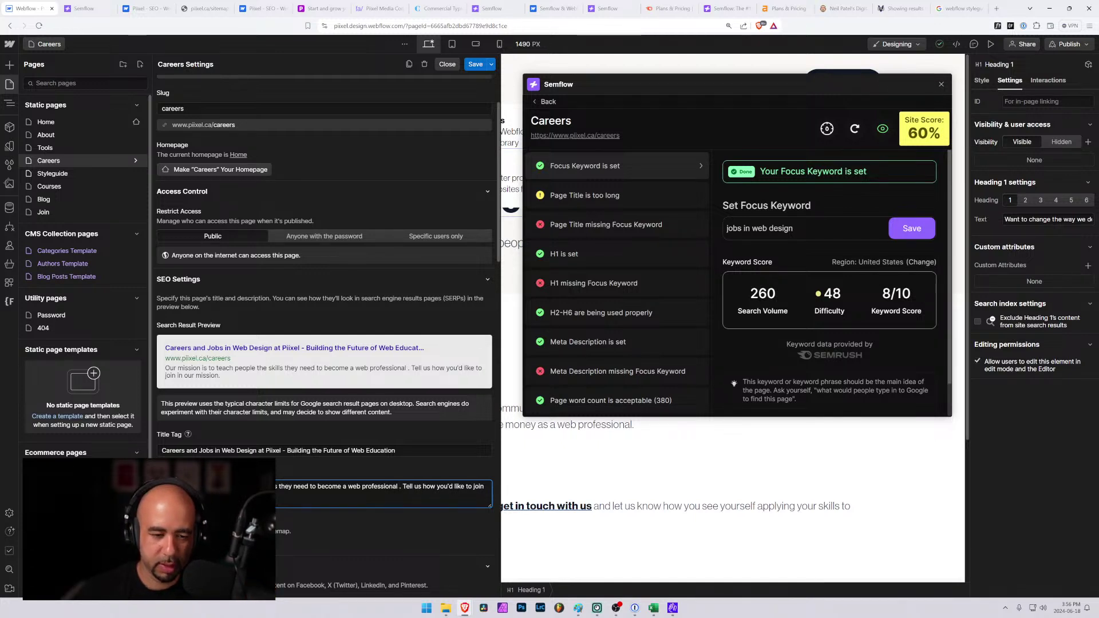
key("BackSpace")
type("and get ")
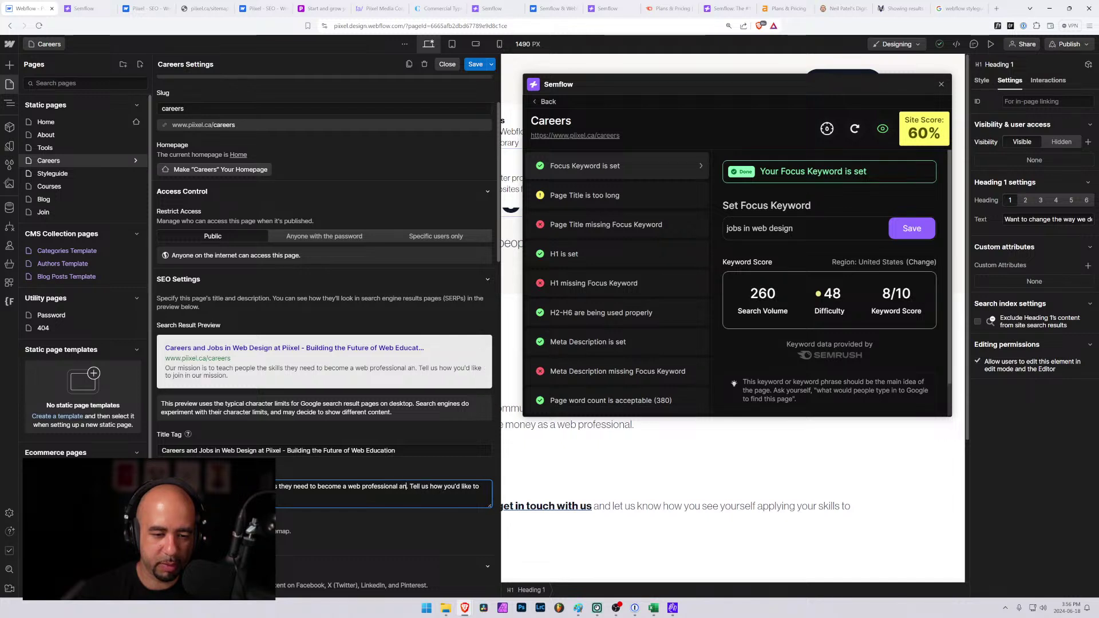
type("jobs in web dies")
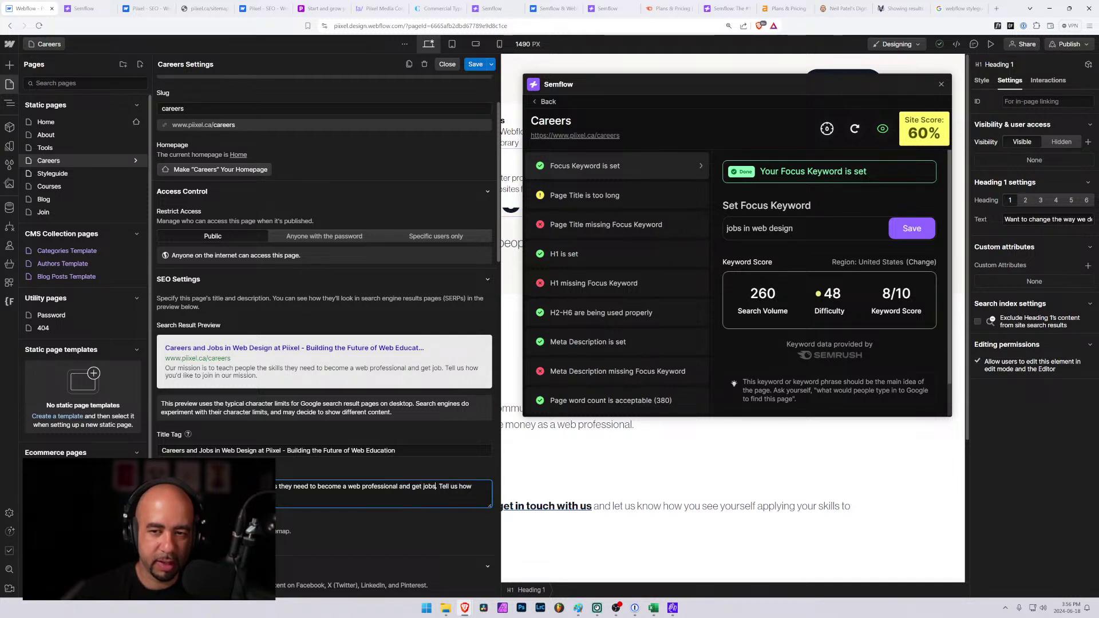
key("BackSpace")
key("BackSpace")
key("BackSpace")
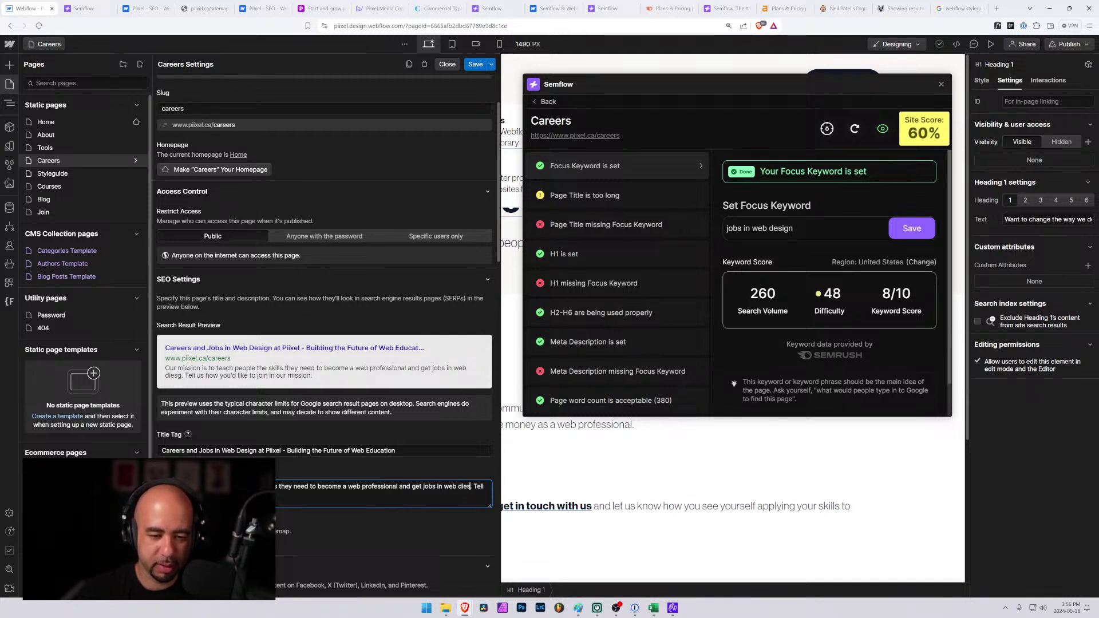
type("esign")
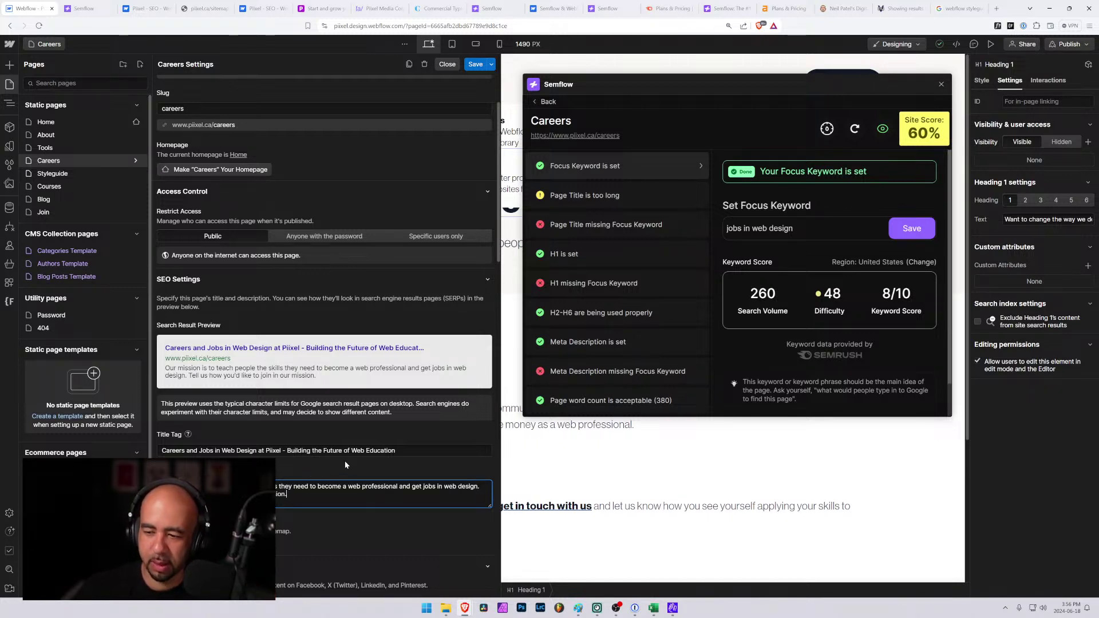
scroll(355, 314, "down", 2)
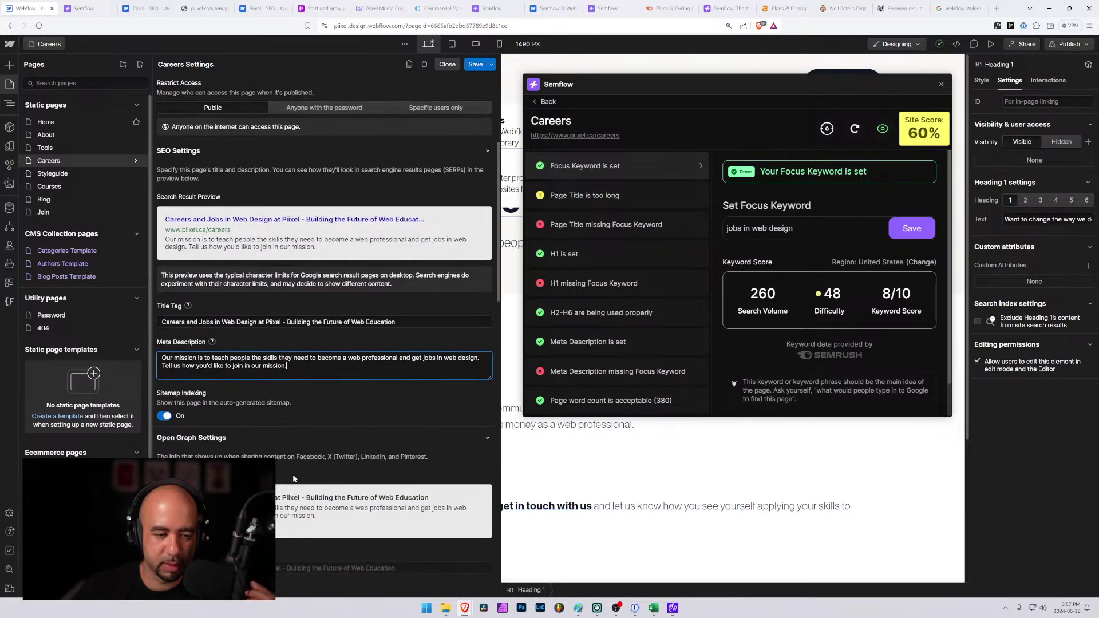
scroll(414, 143, "up", 2)
left_click(475, 64)
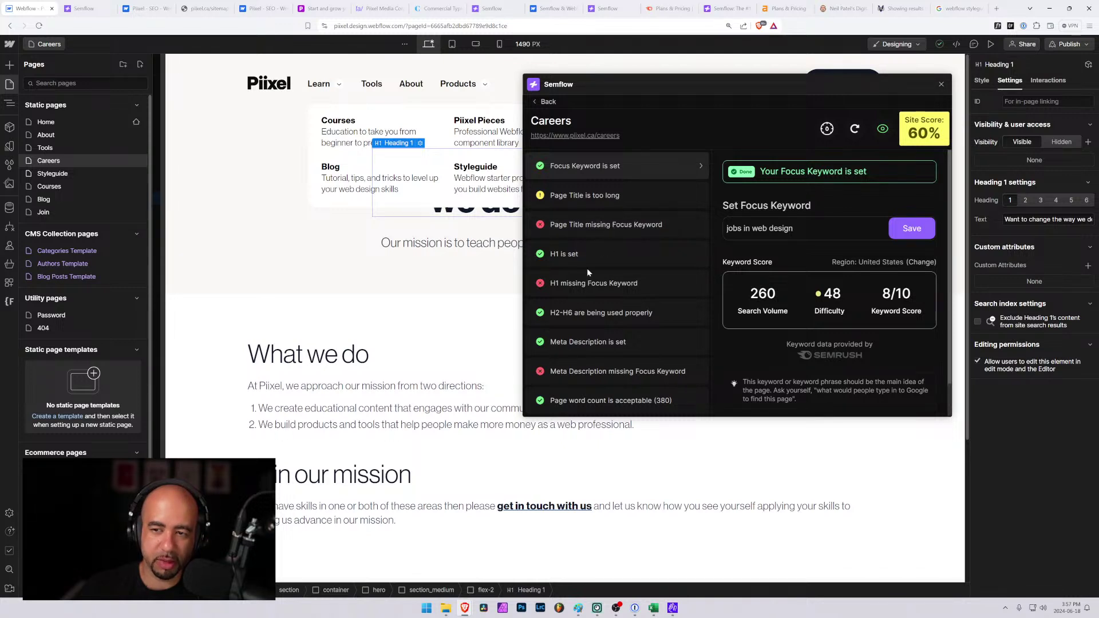
Open the Courses page's audit in Semflow and load the Courses page in the designer.
left_click(546, 103)
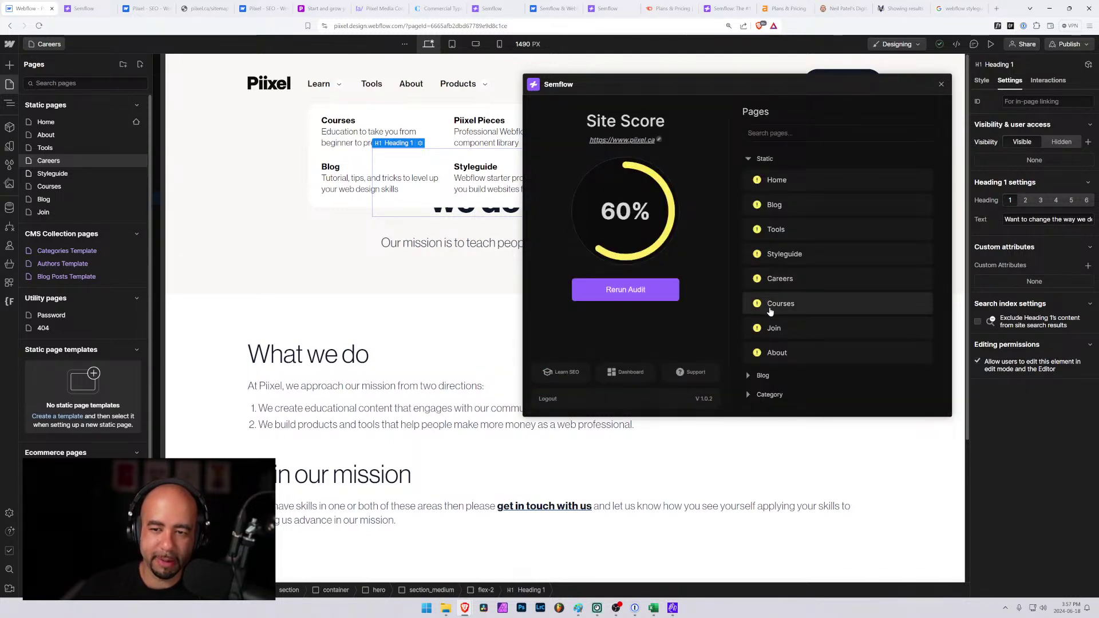
left_click(802, 307)
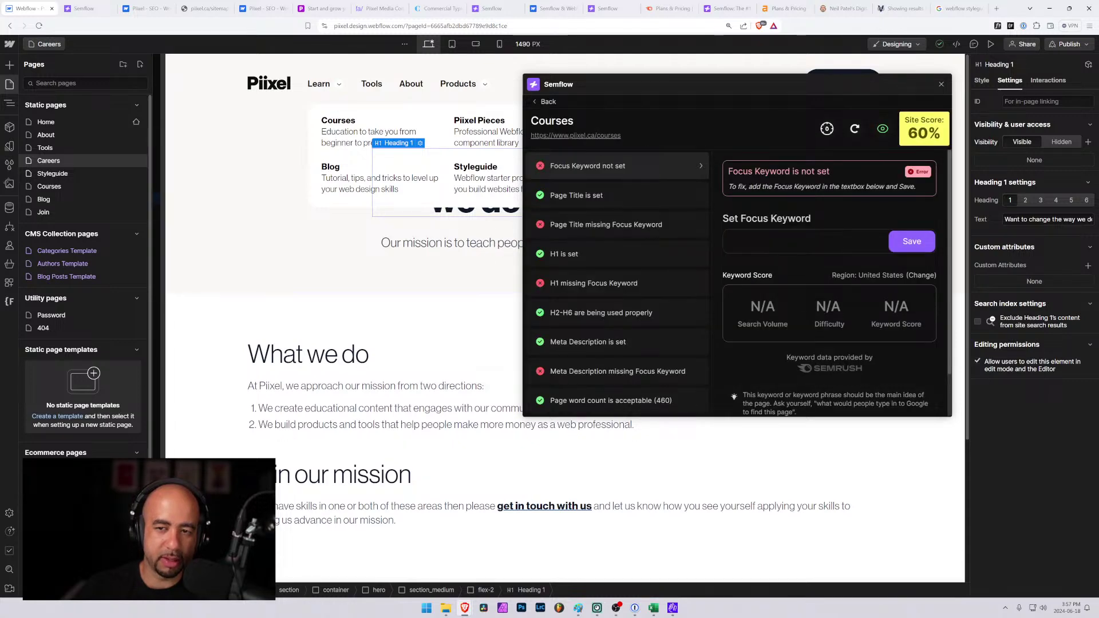
left_click(62, 188)
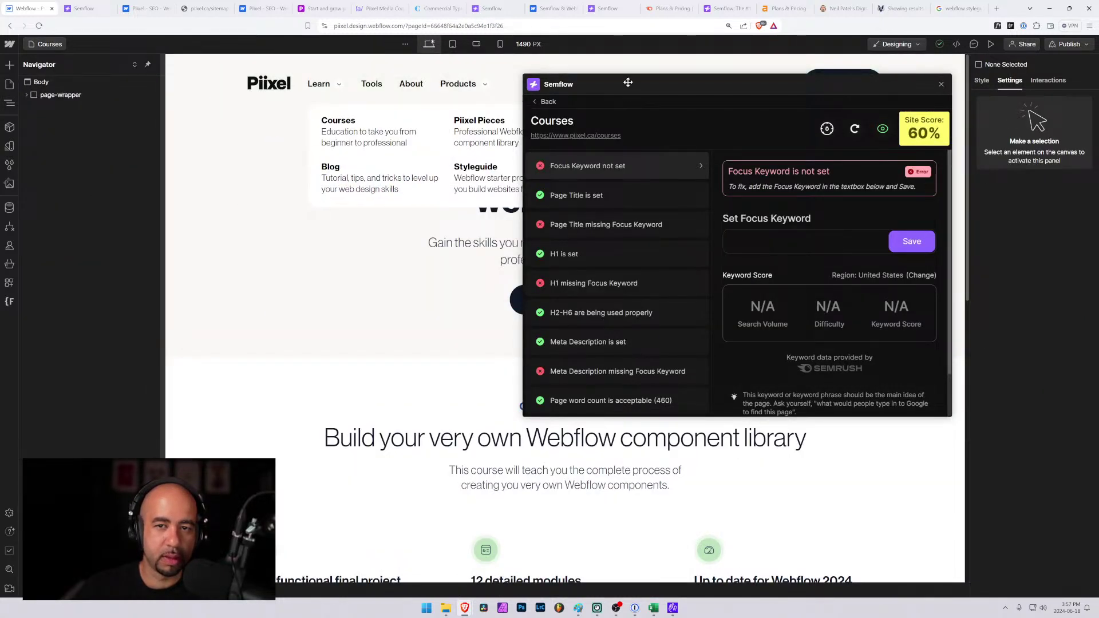
Uncover and select the Courses page's H1 heading, and open the Courses page settings.
left_click_drag(628, 82, 640, 225)
left_click(635, 213)
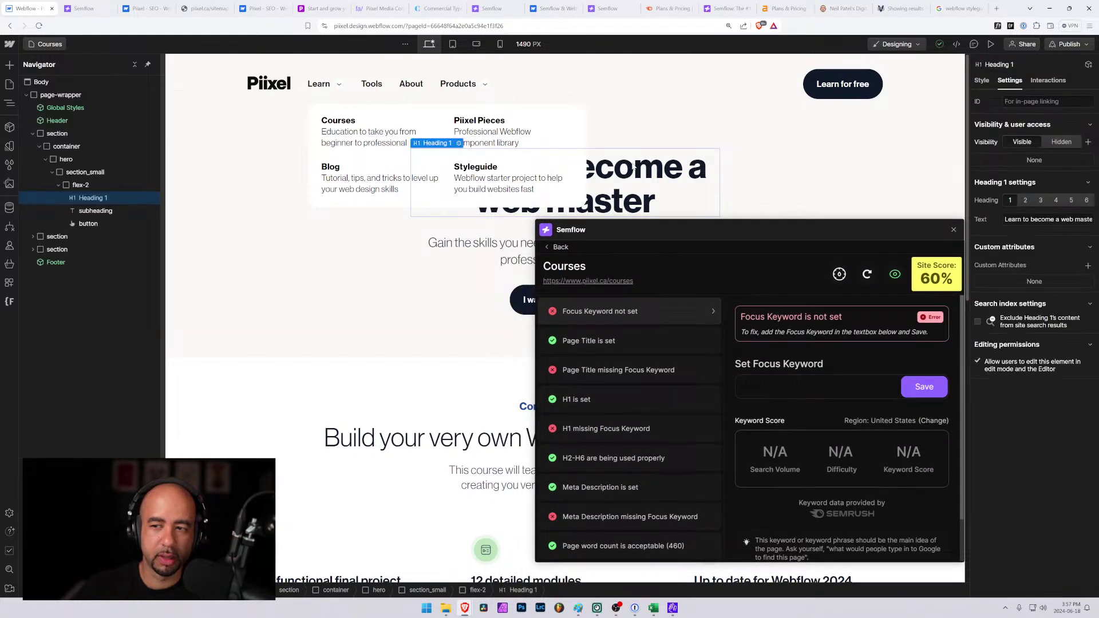
left_click_drag(729, 229, 654, 190)
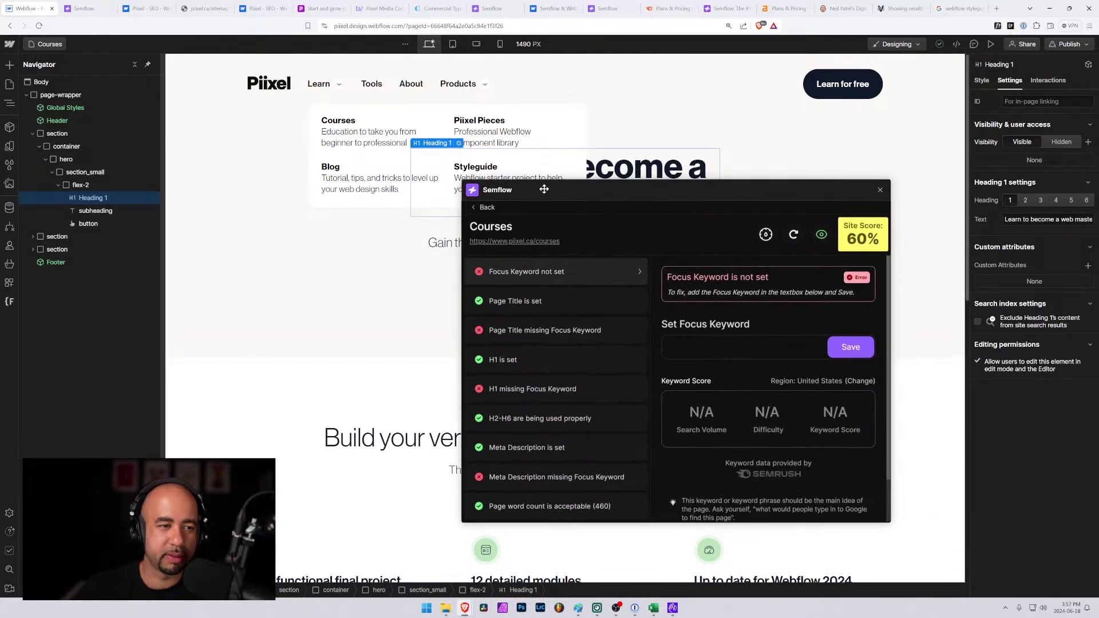
left_click(51, 44)
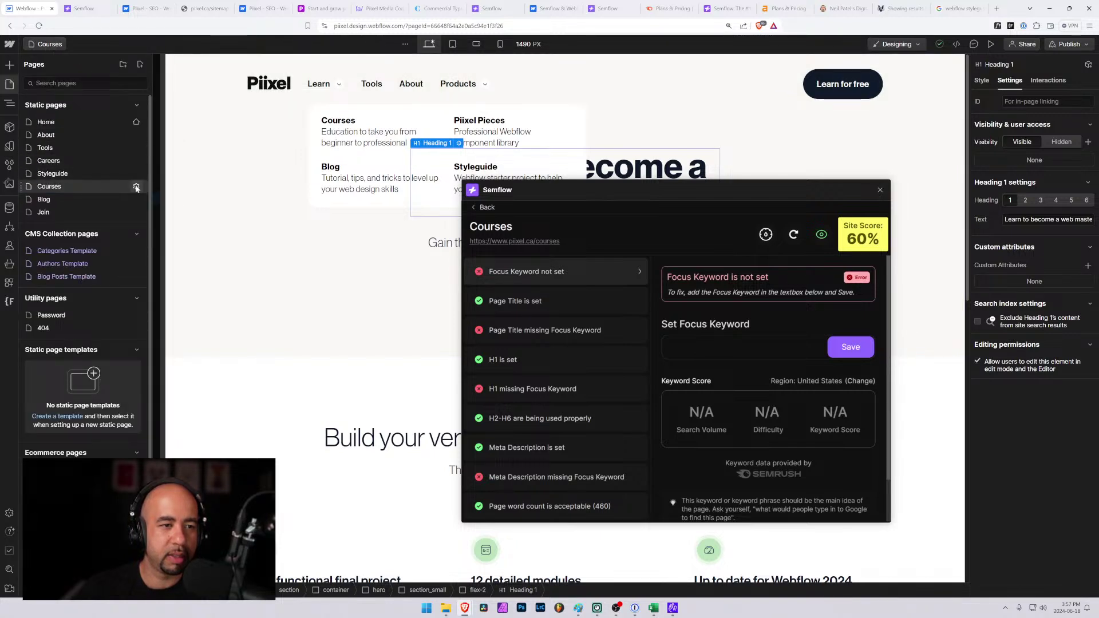
left_click(136, 186)
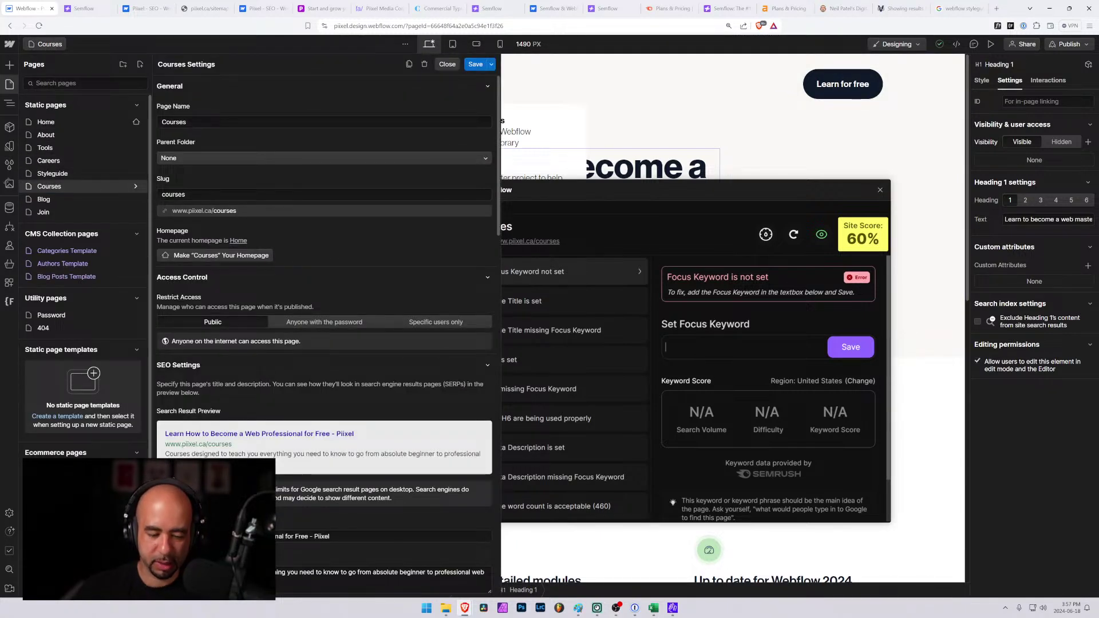
Save "master web design" as the Courses page's focus keyword and move the Semflow window clear of the page settings.
type("maste w")
type(" web")
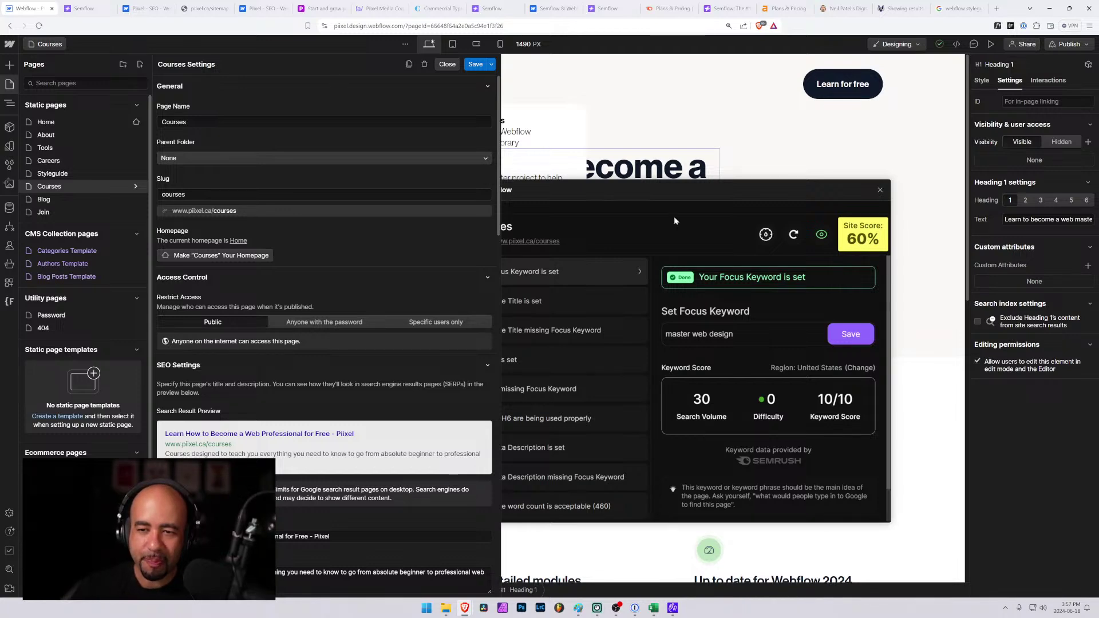
left_click_drag(633, 183, 682, 135)
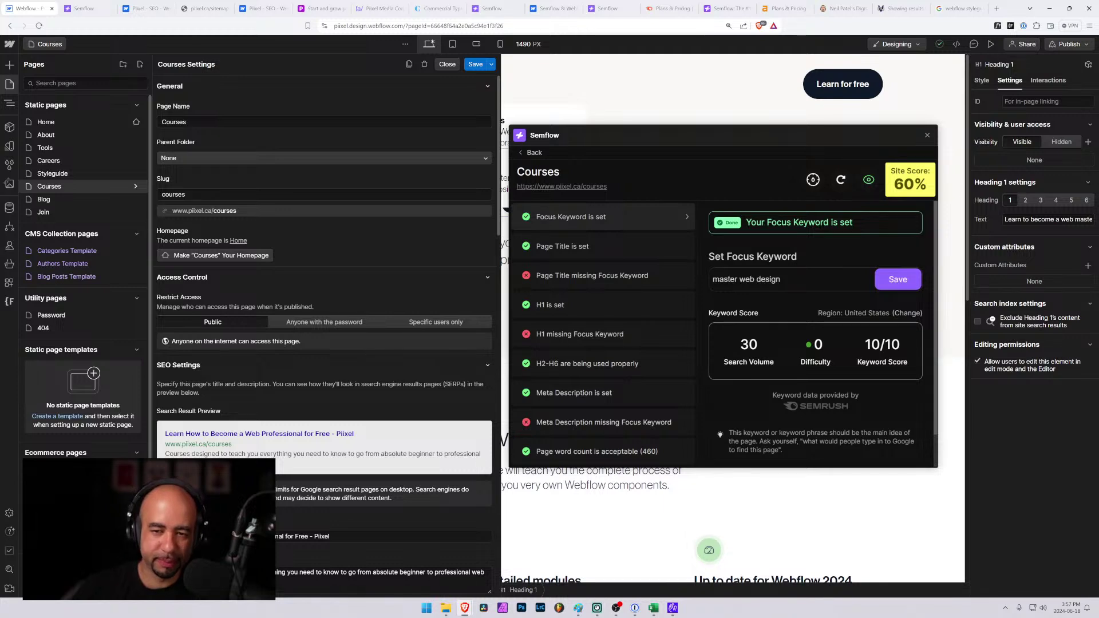
Change the Courses page's focus keyword to "web design pro" and save it.
key("BackSpace")
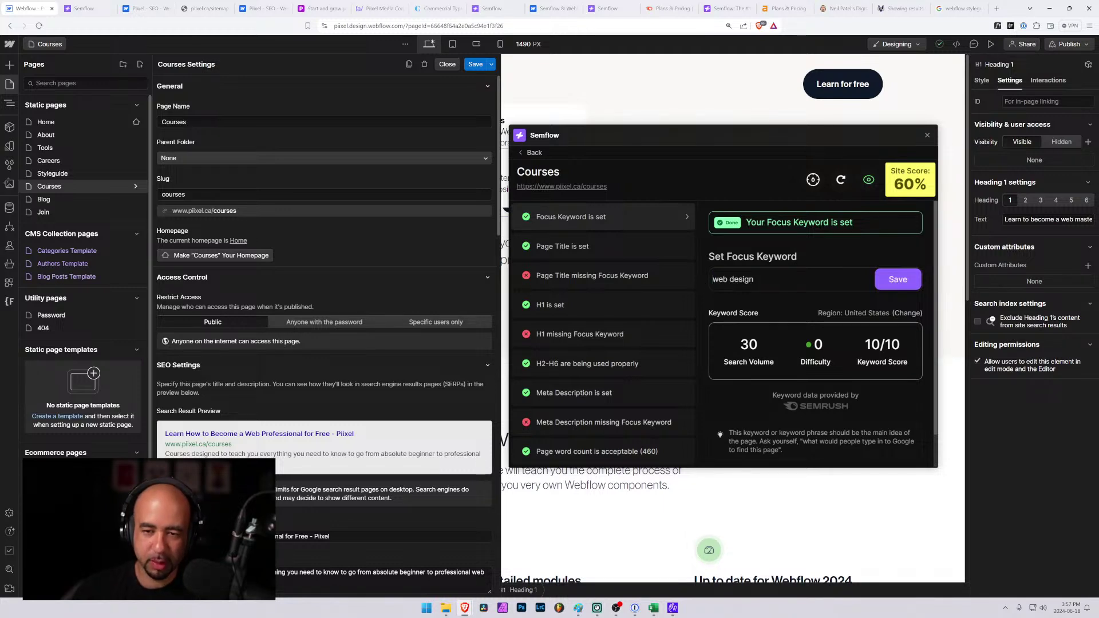
type("pro")
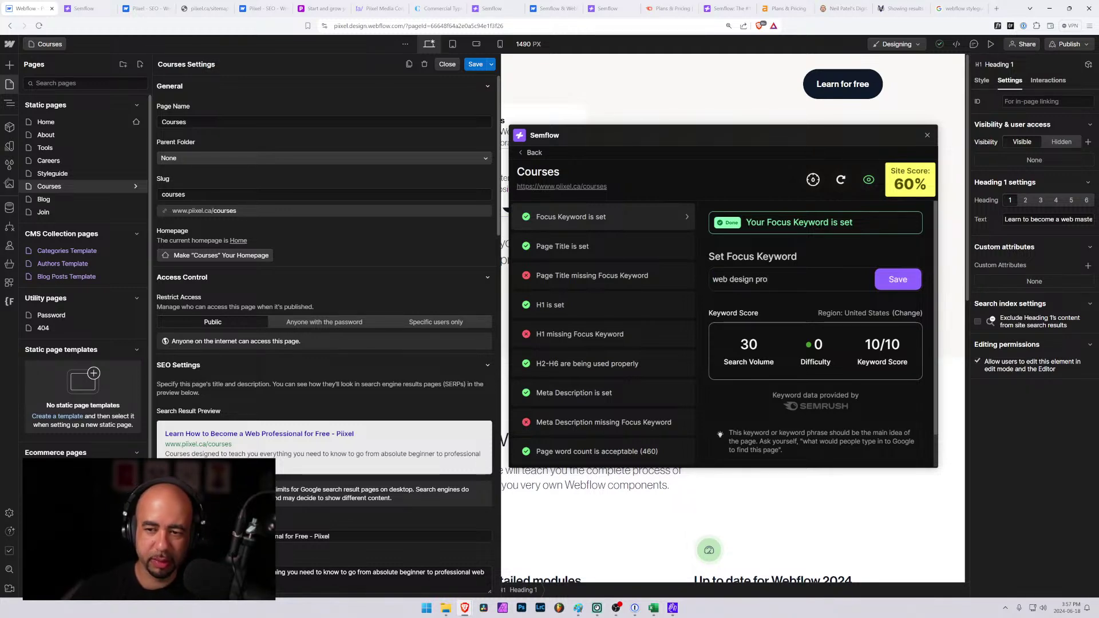
left_click(895, 279)
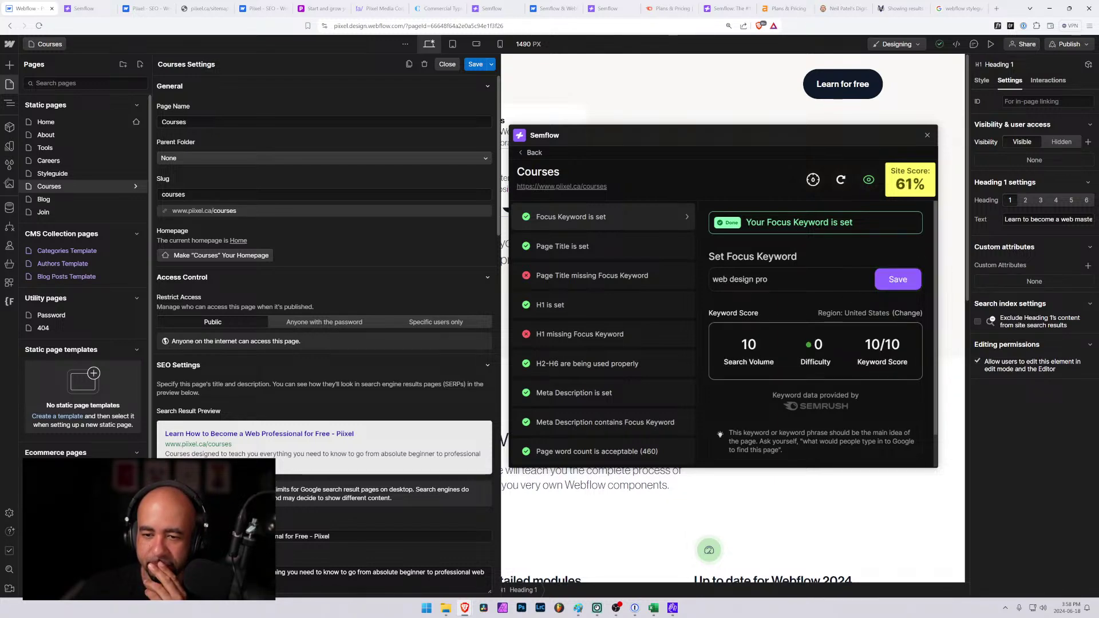
Replace the Courses page's focus keyword with "web design course" and save it.
left_click_drag(770, 279, 691, 284)
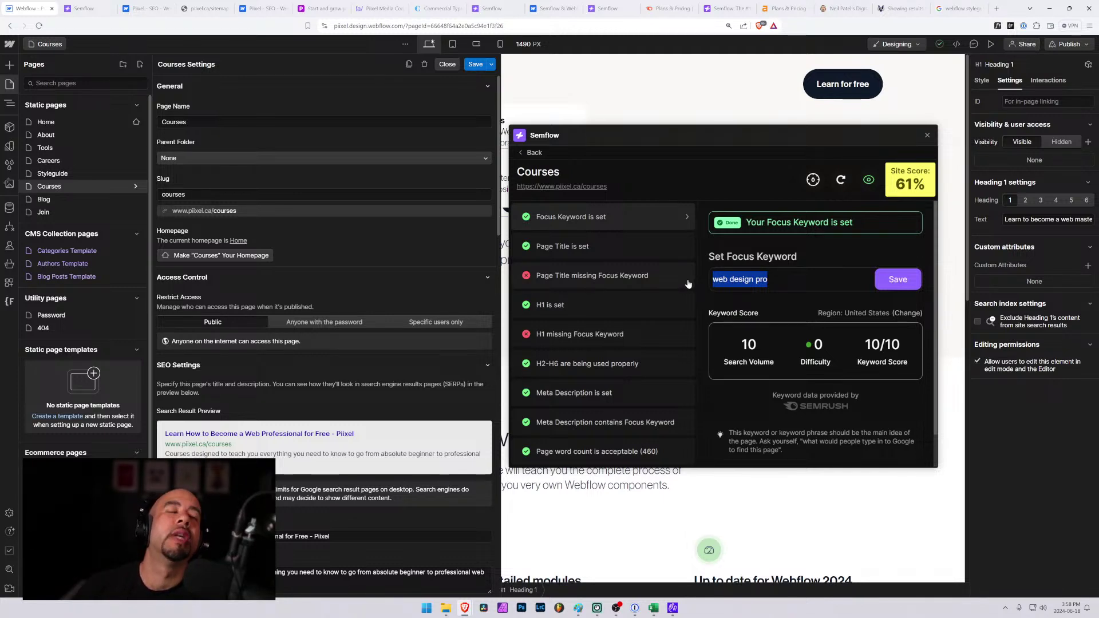
type("web ")
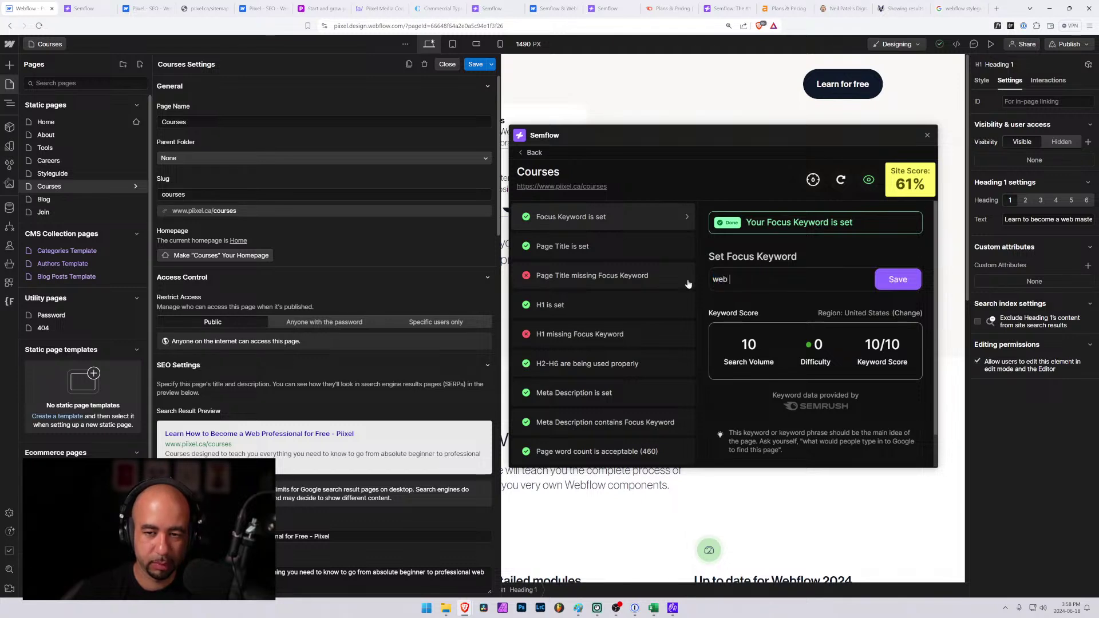
type("design cour")
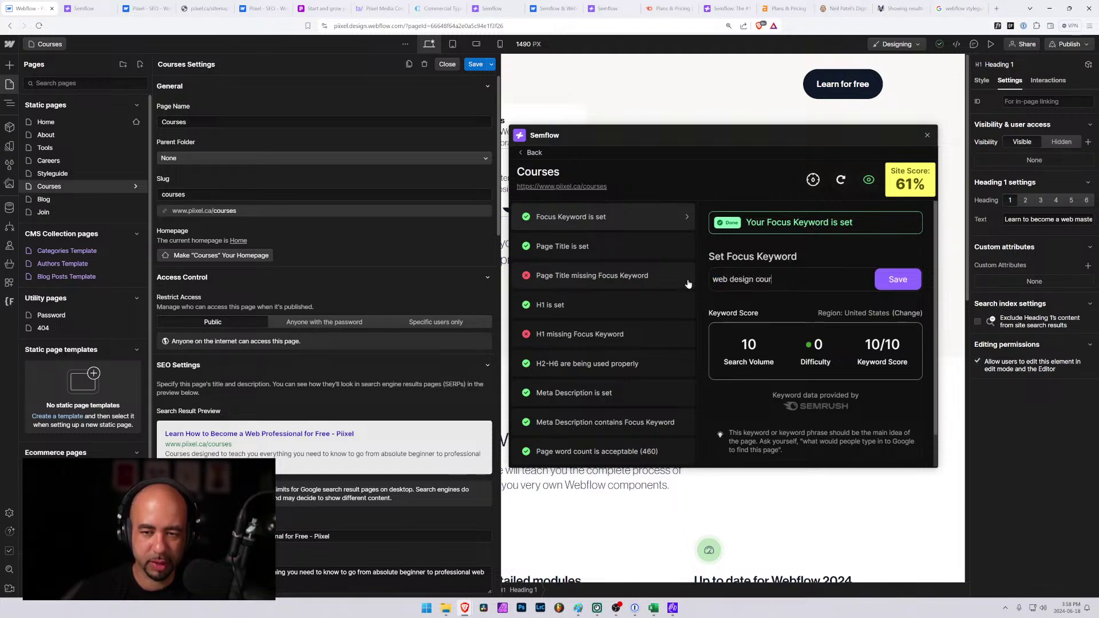
type("se")
left_click(901, 279)
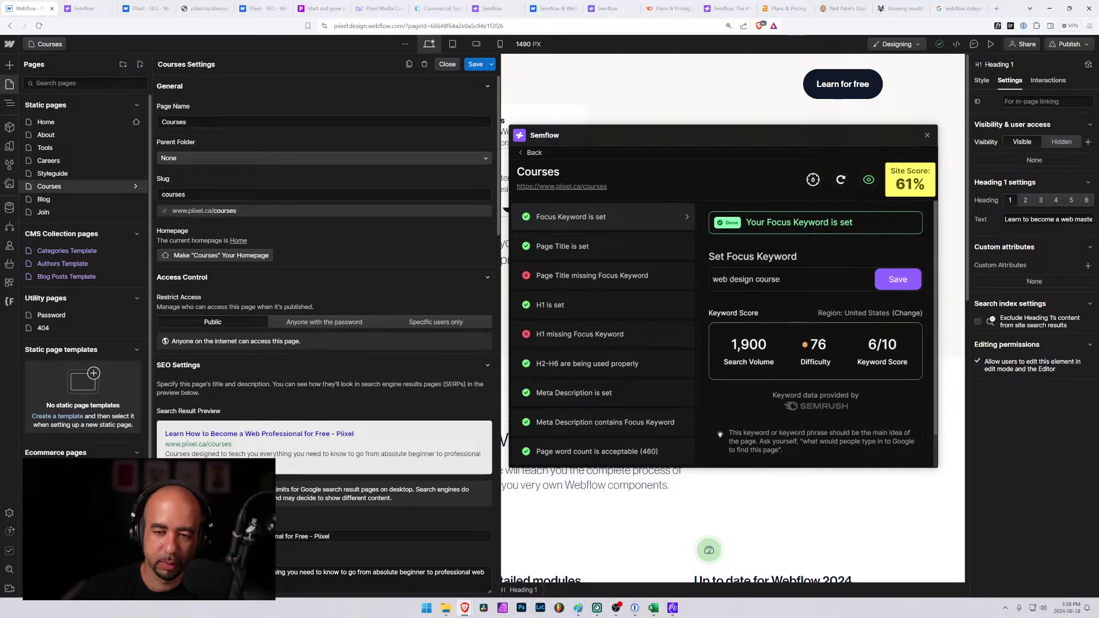
Switch to the Excel keyword sheet and copy the "web design course" entry from row 4, including its figures, into row 15.
left_click(654, 609)
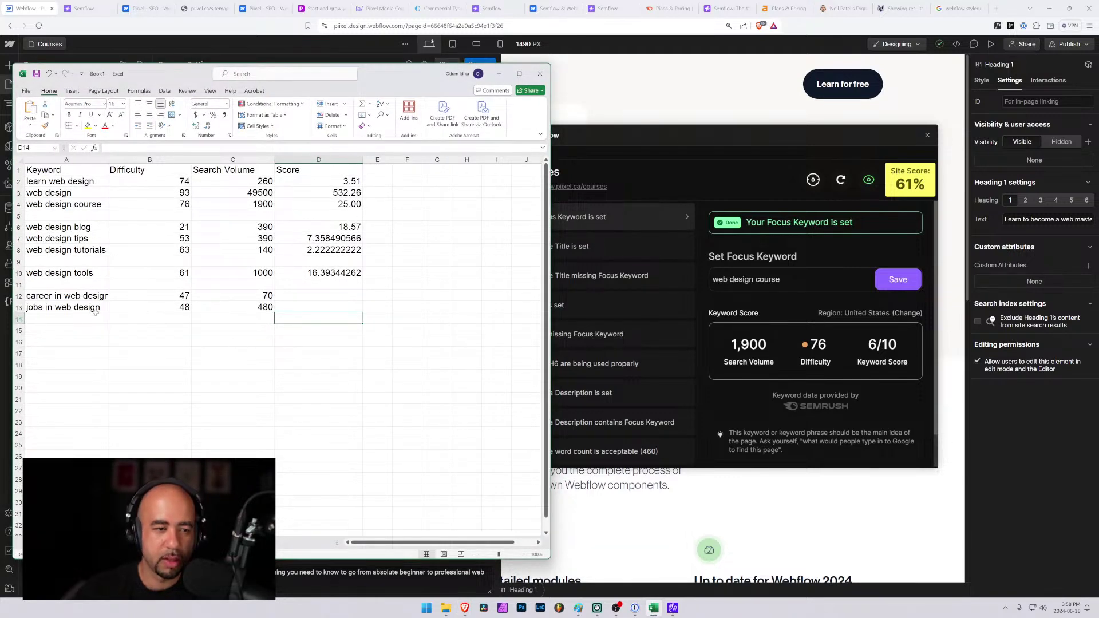
left_click(75, 319)
key("Down")
type("web")
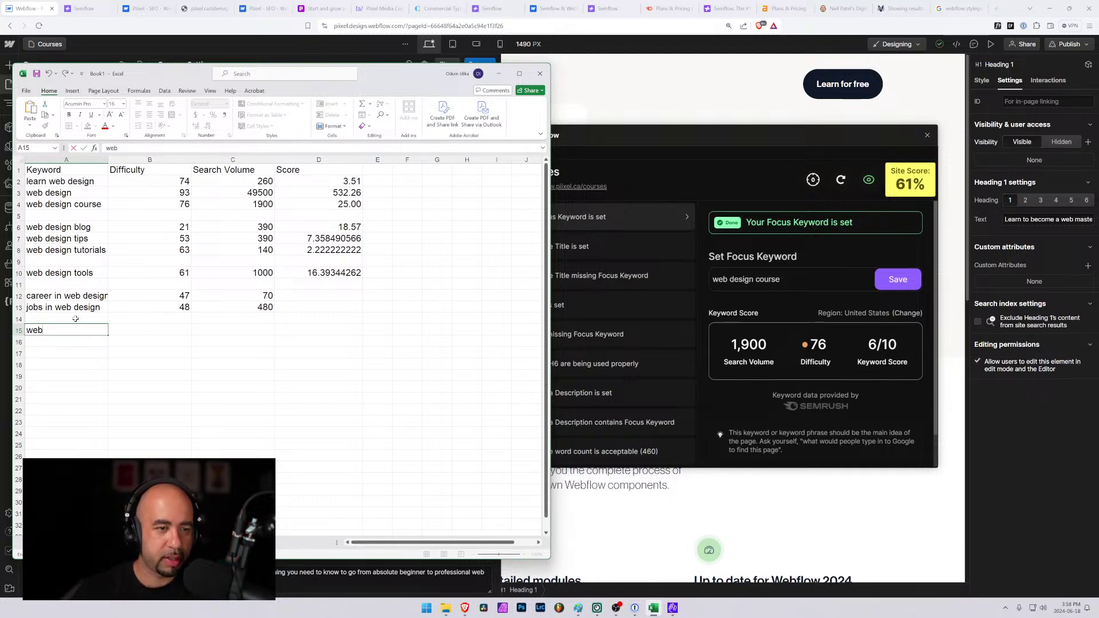
left_click_drag(332, 201, 63, 204)
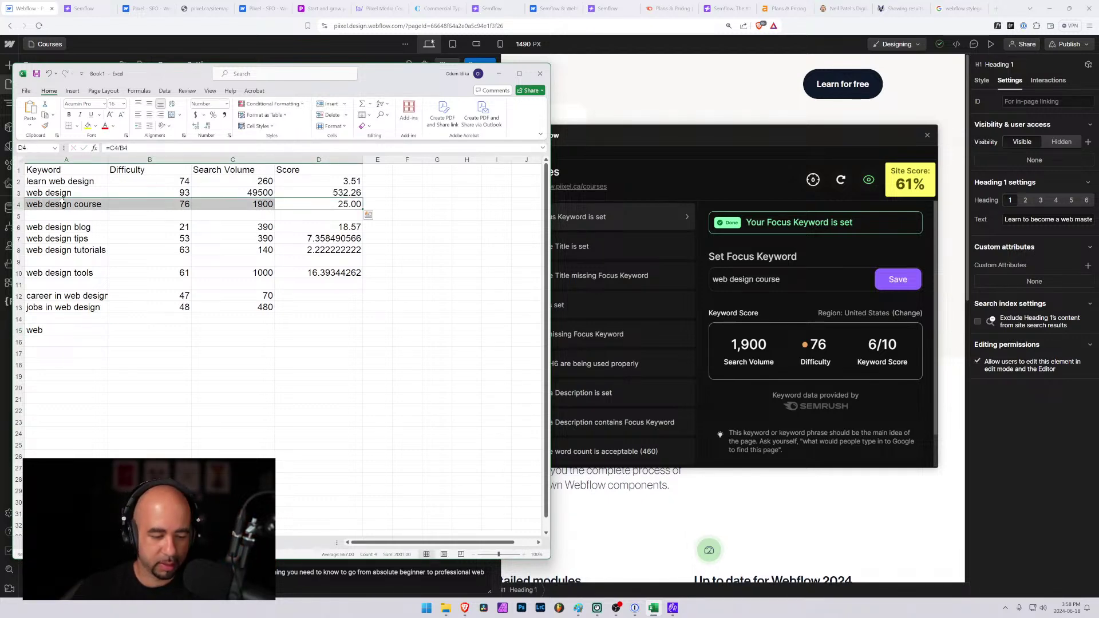
key("ctrl+c")
left_click(61, 331)
key("ctrl+v")
key("Down")
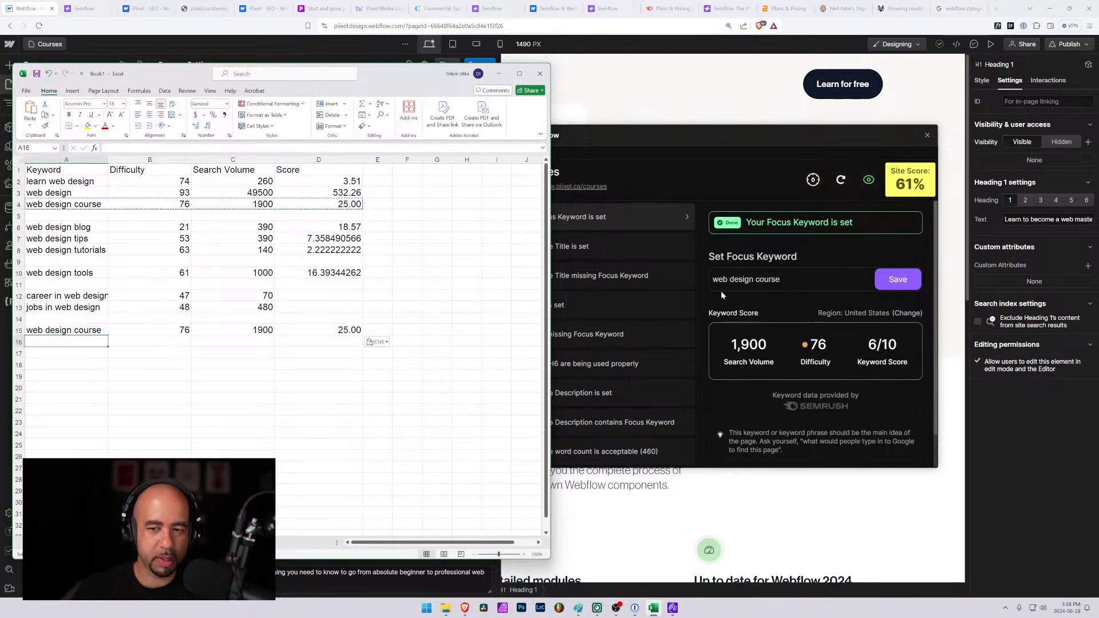
Switch back to the browser, change the Courses page's focus keyword to "free web design course" and save it.
key("alt+Tab")
type("free")
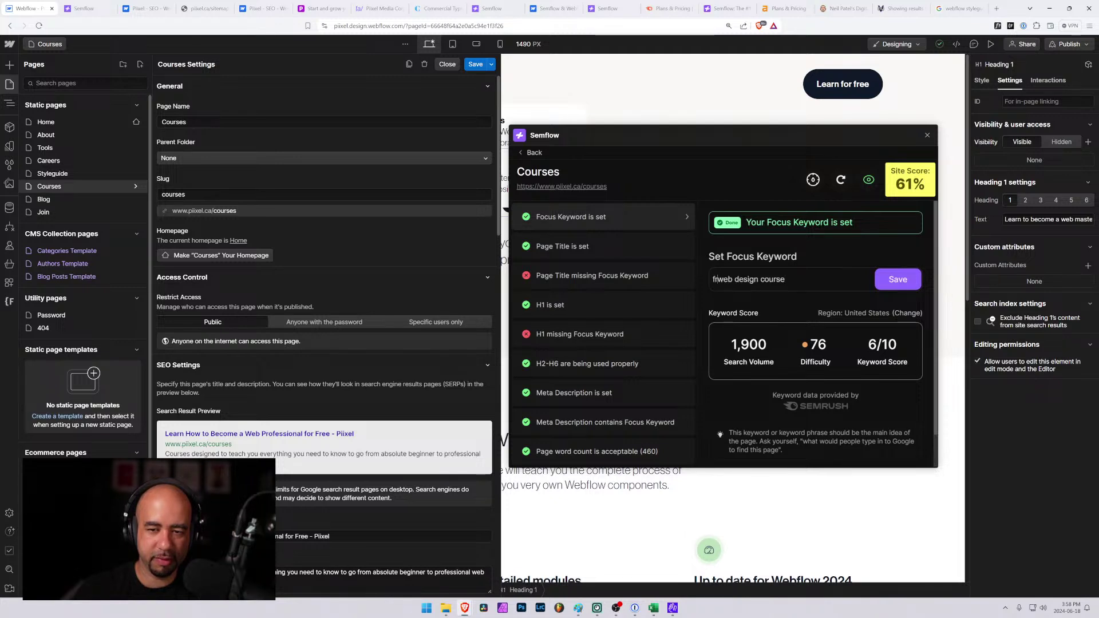
left_click(897, 282)
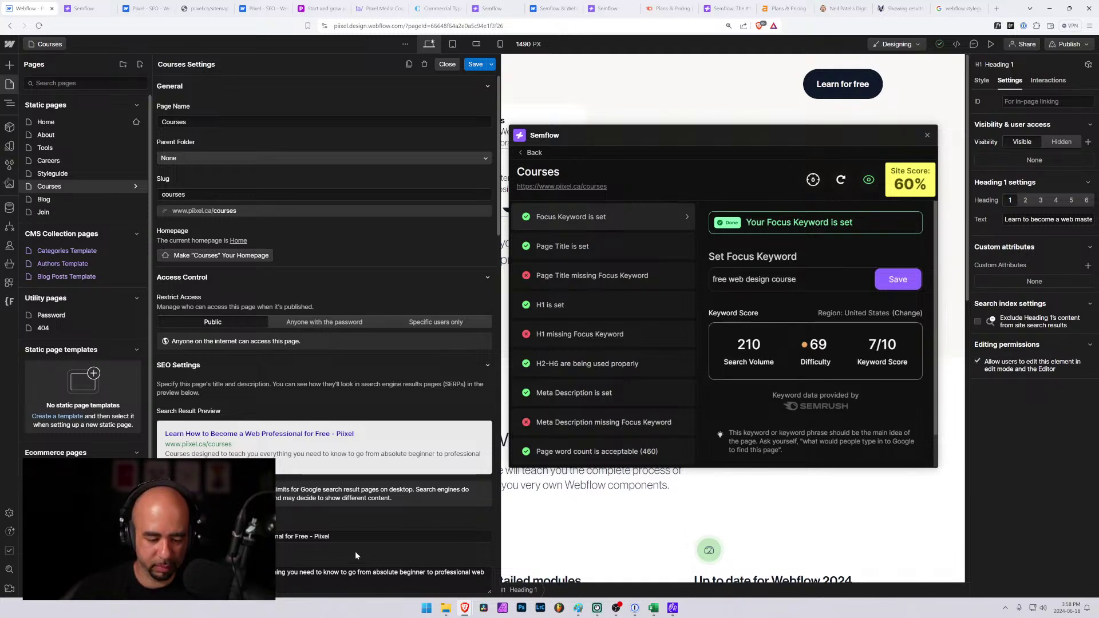
Switch to the Excel keyword sheet and record "free web design course" in row 16 with difficulty 69 and search volume 210.
left_click(654, 608)
type("f")
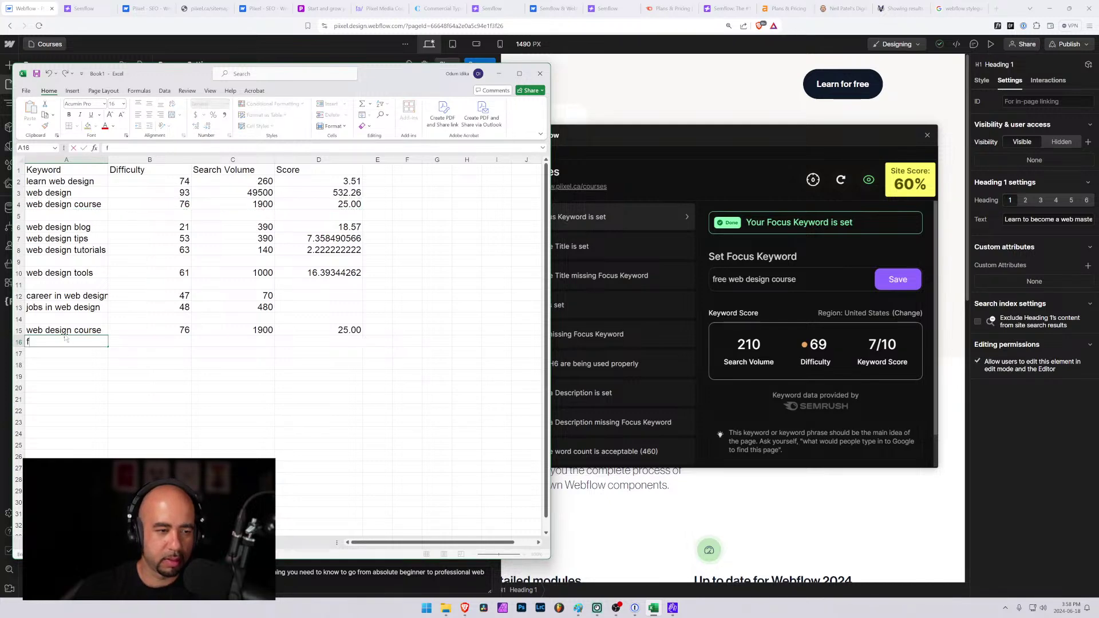
type("ree web design course")
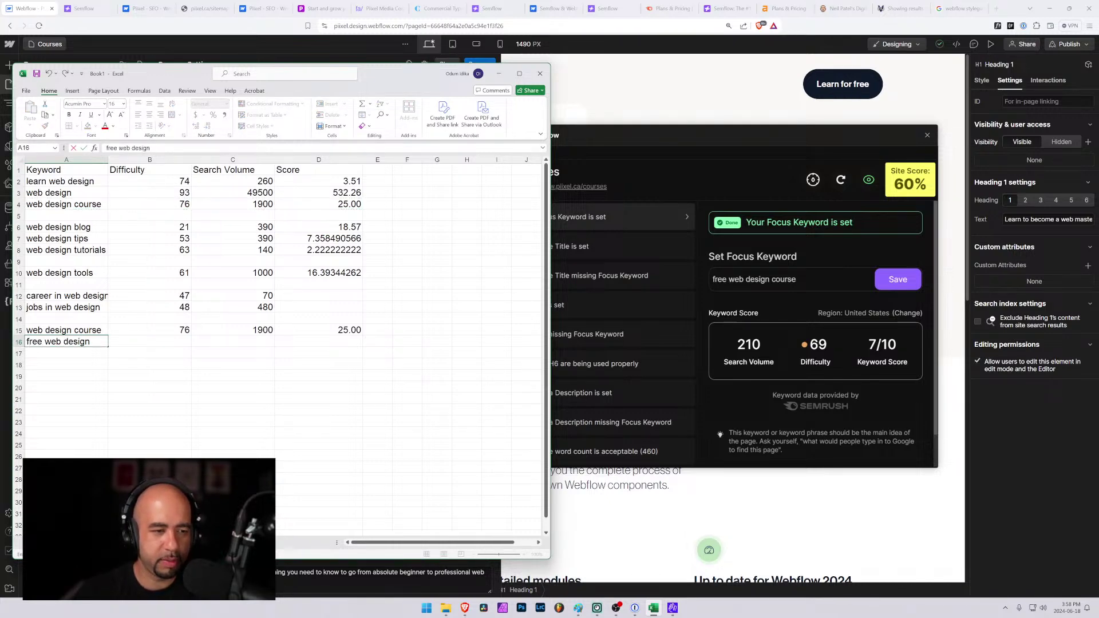
key("Tab")
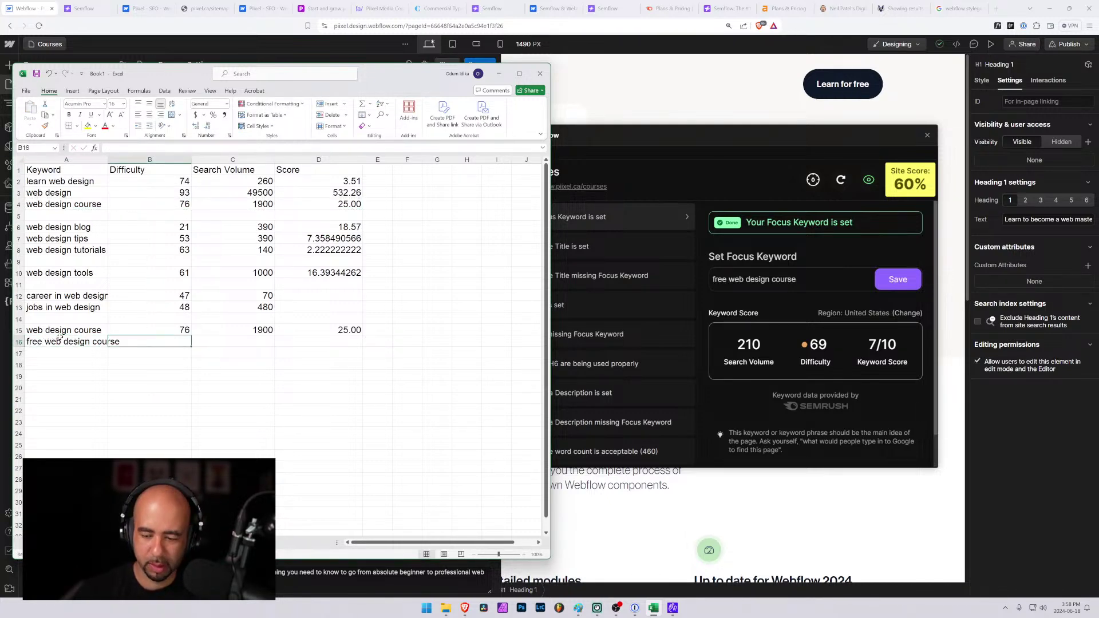
type("69")
key("Tab")
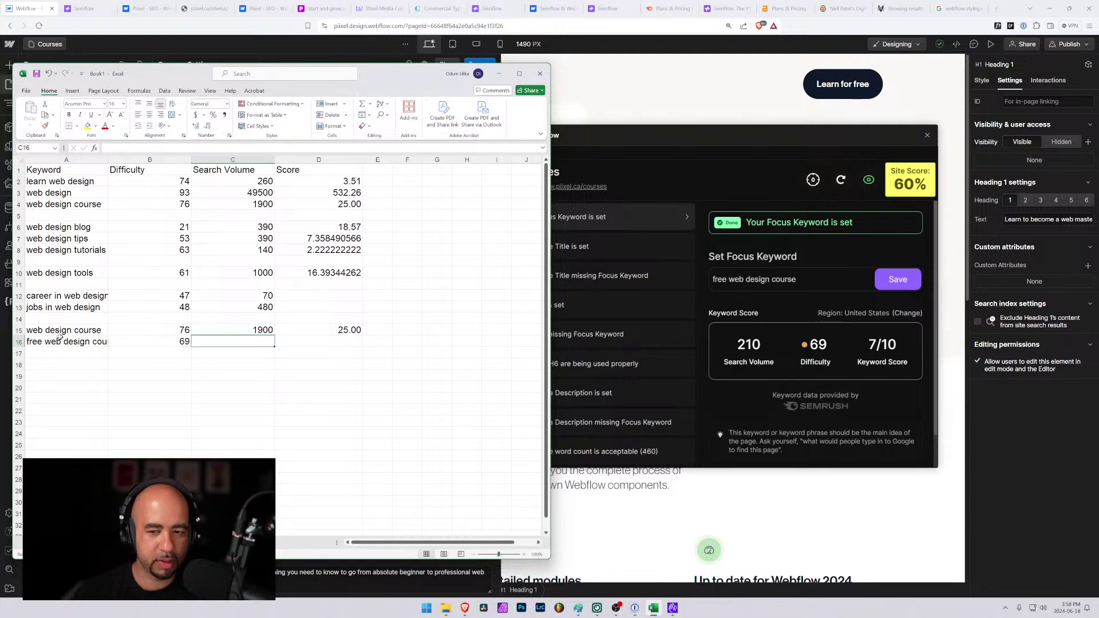
type("210")
key("Tab")
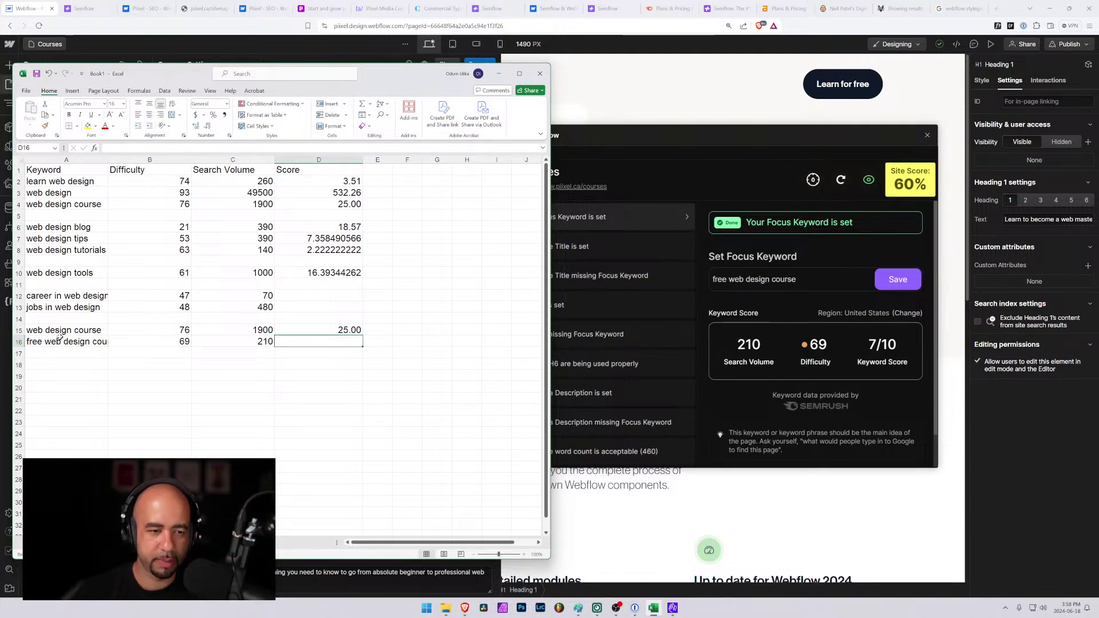
Copy the score formula from D15 down to D16 for "free web design course".
left_click(328, 331)
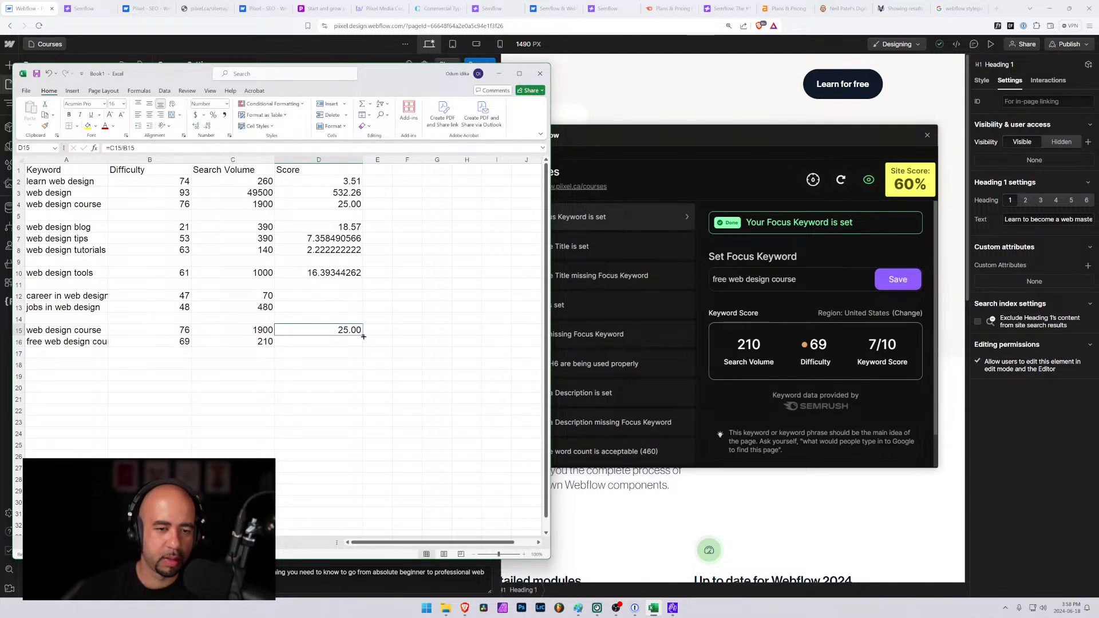
left_click_drag(363, 337, 364, 347)
left_click(119, 353)
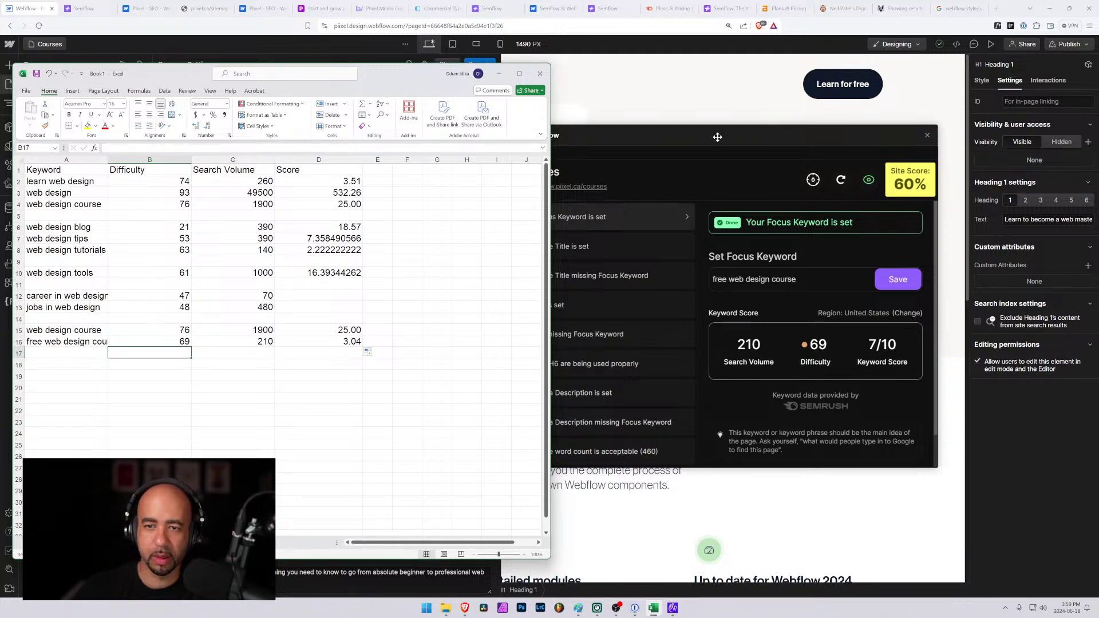
Return to Semflow, move its window lower, and save "web design course" as the Courses page's focus keyword again.
mouse_move(717, 138)
left_mouse_down()
mouse_move(809, 128)
mouse_move(718, 126)
left_mouse_up()
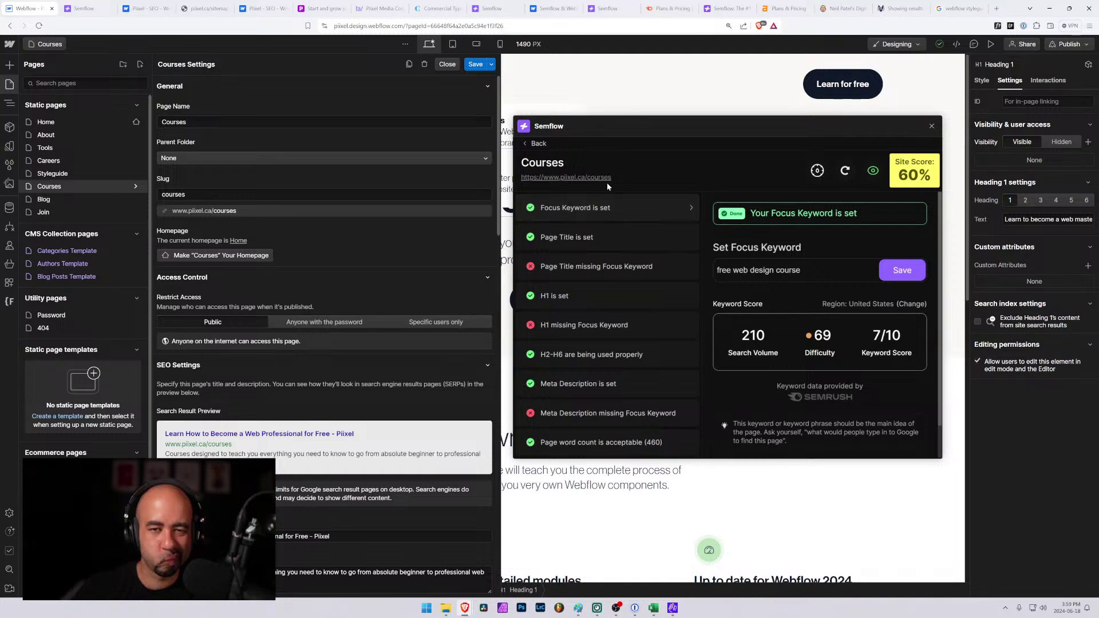
left_click_drag(601, 128, 626, 194)
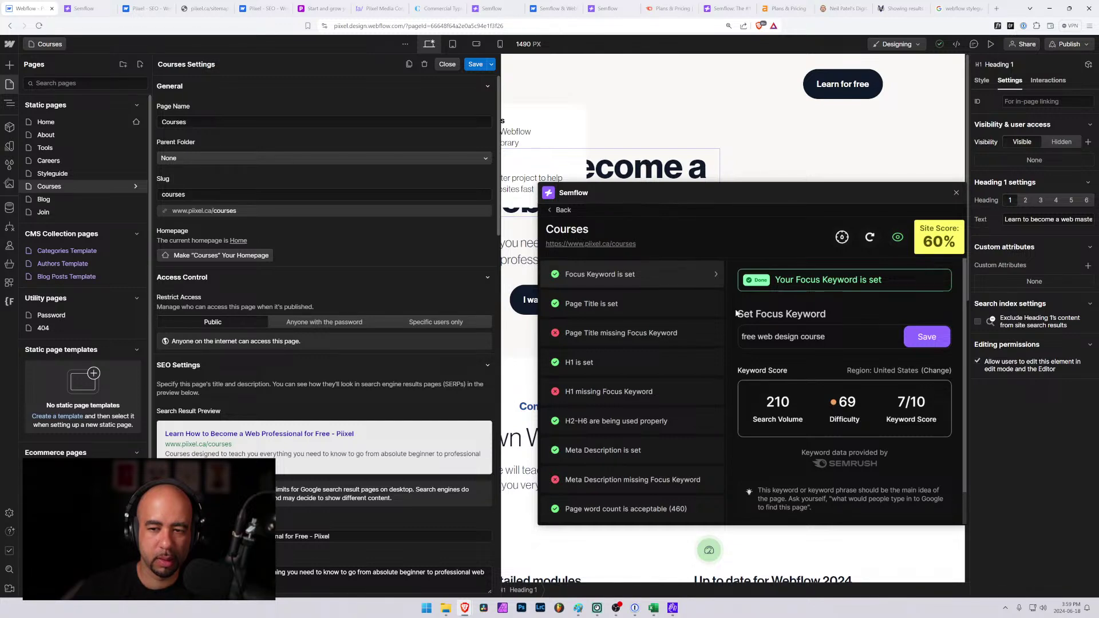
key("BackSpace")
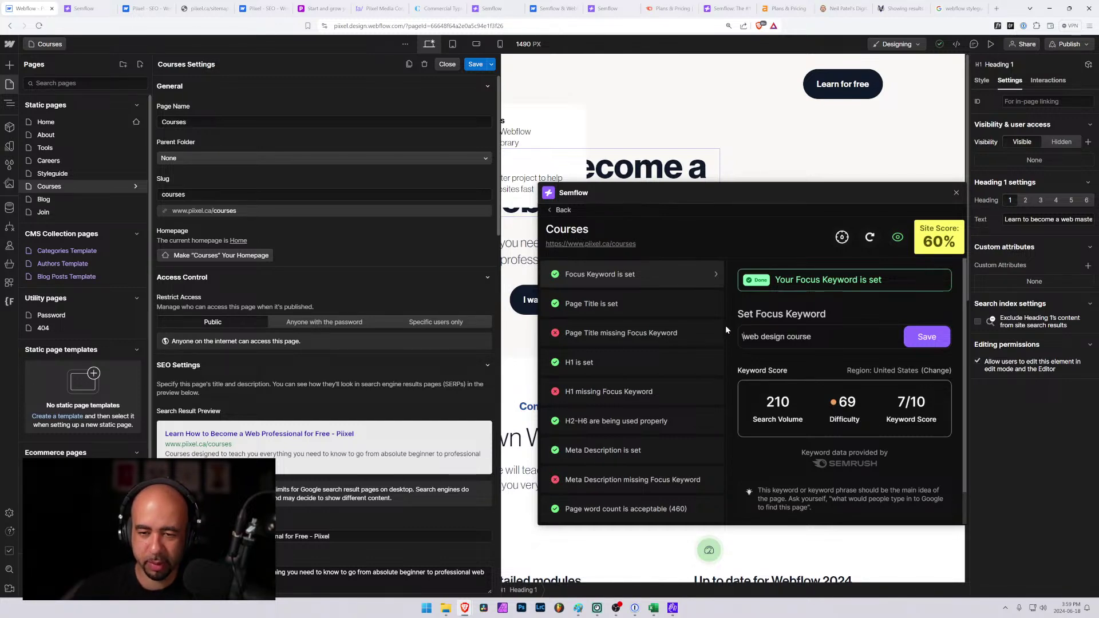
key("Delete")
left_click(917, 339)
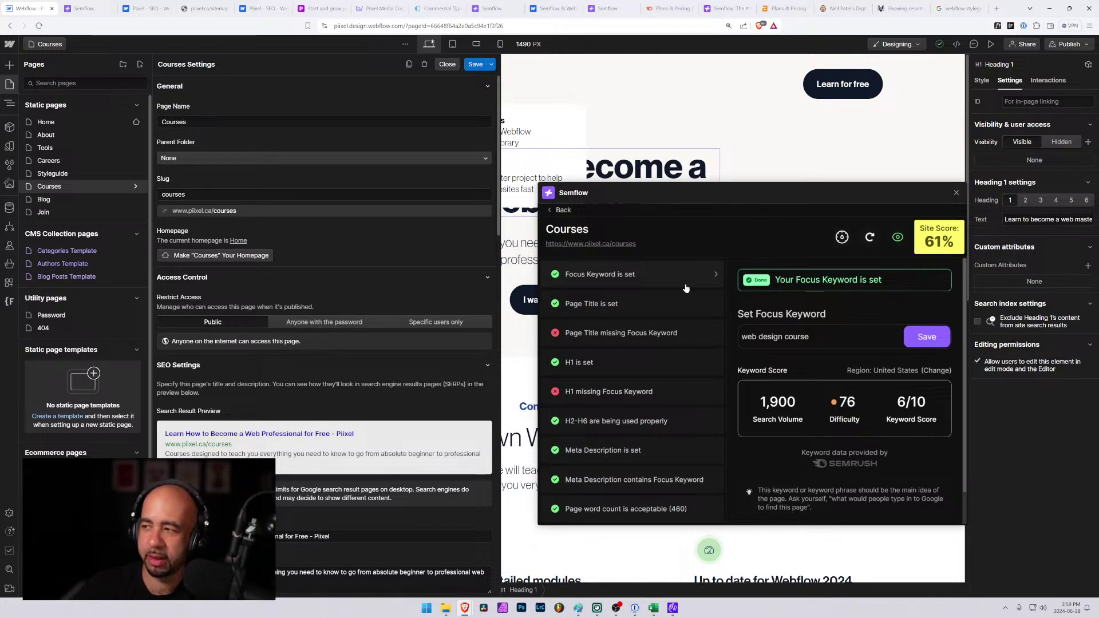
Reposition the Semflow window around the hero and select the flex-2 block on the canvas, closing the page settings.
left_click_drag(797, 192, 756, 185)
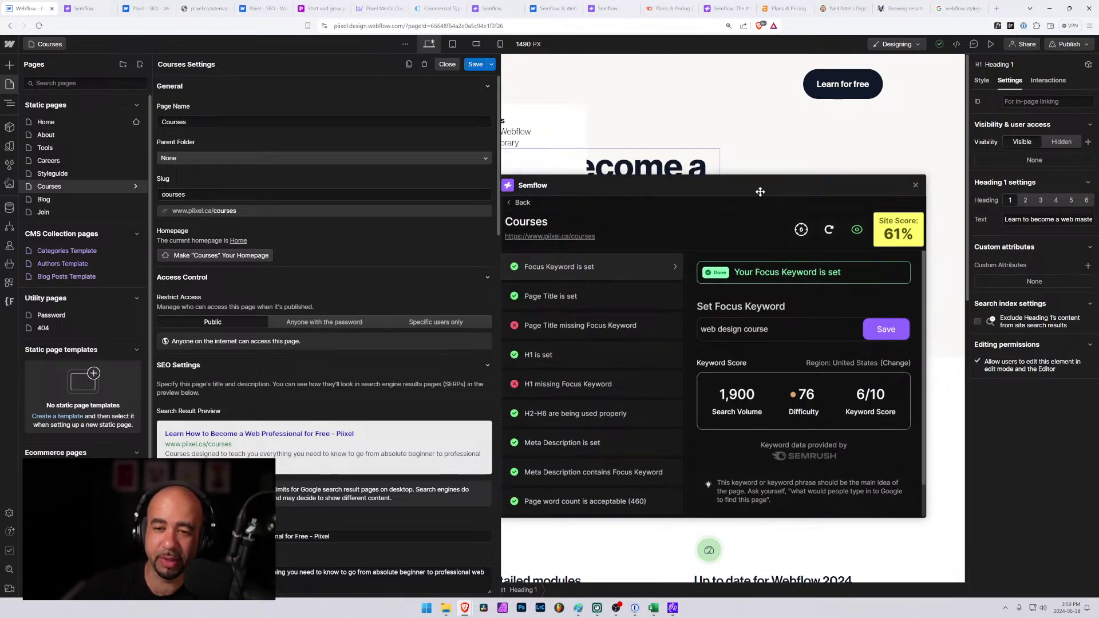
left_click_drag(758, 187, 822, 194)
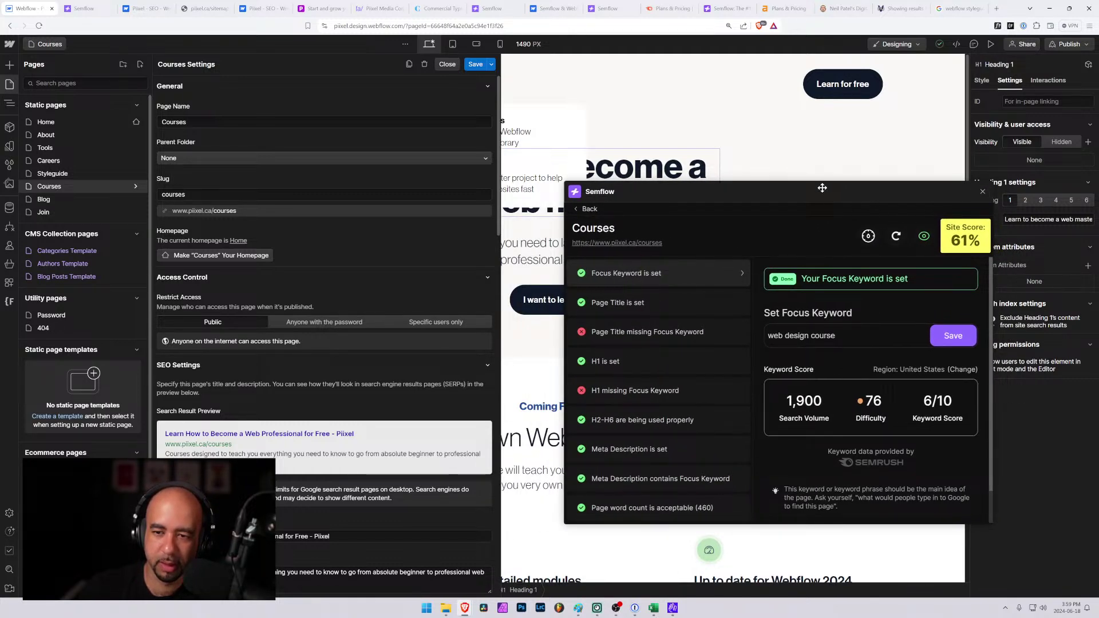
left_click_drag(820, 188, 888, 185)
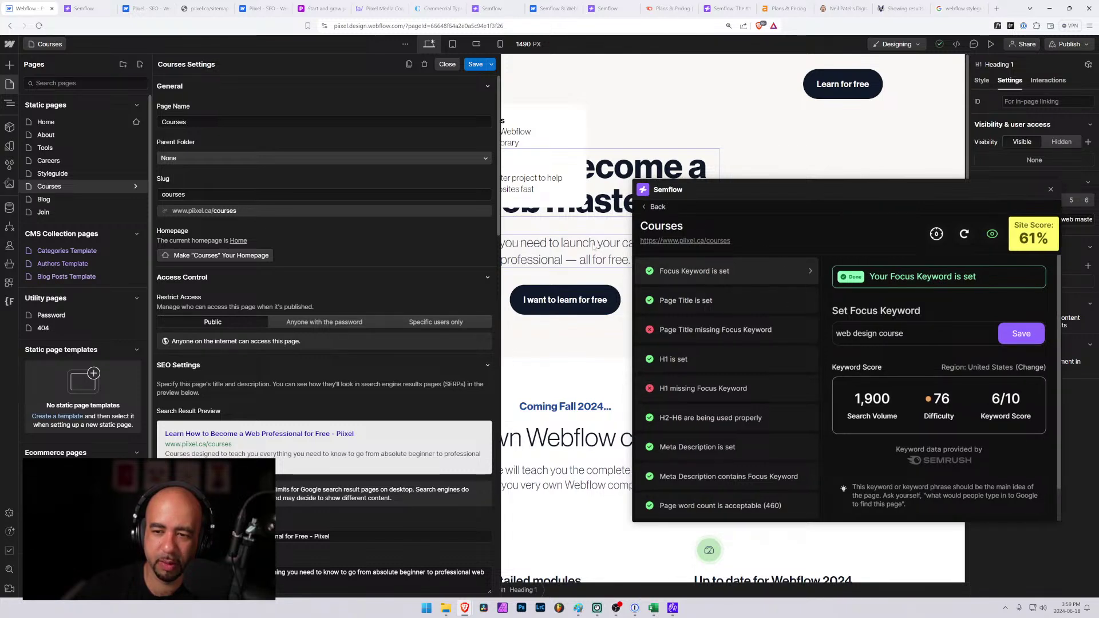
left_click(595, 225)
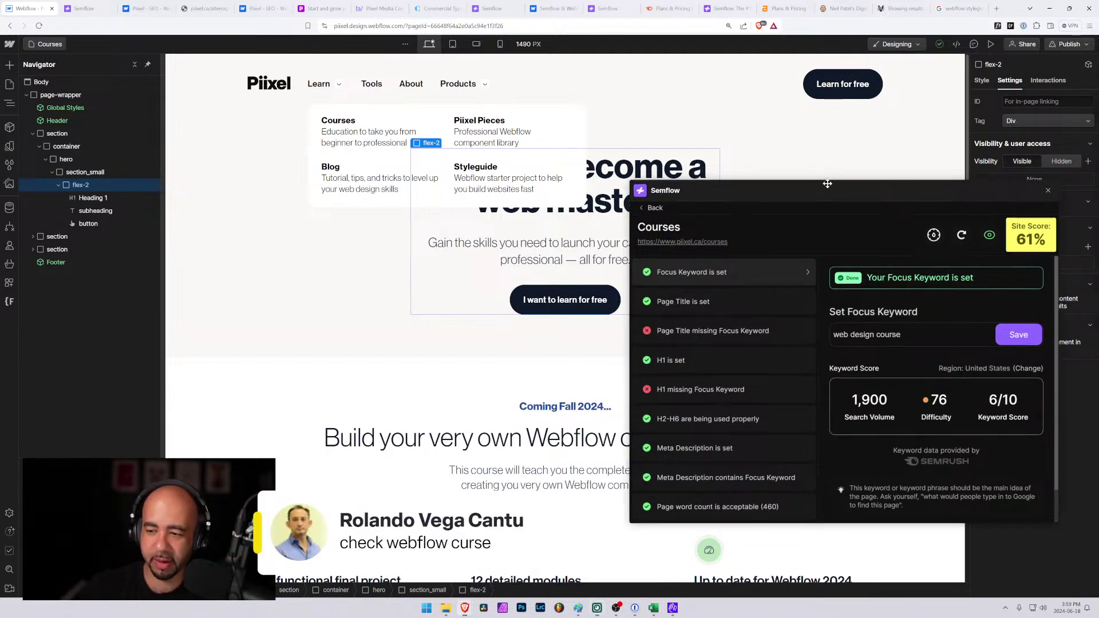
left_click_drag(899, 178, 662, 130)
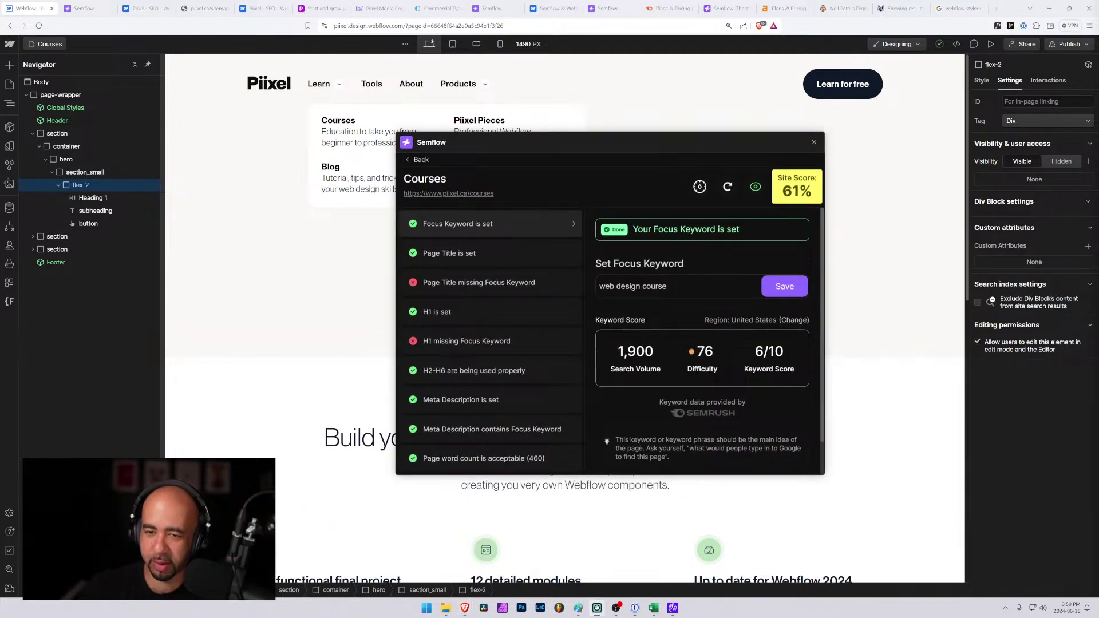
Save "webflow course" as the Courses page's focus keyword and move the Semflow window off the component library section.
key("ctrl+a")
type("webf")
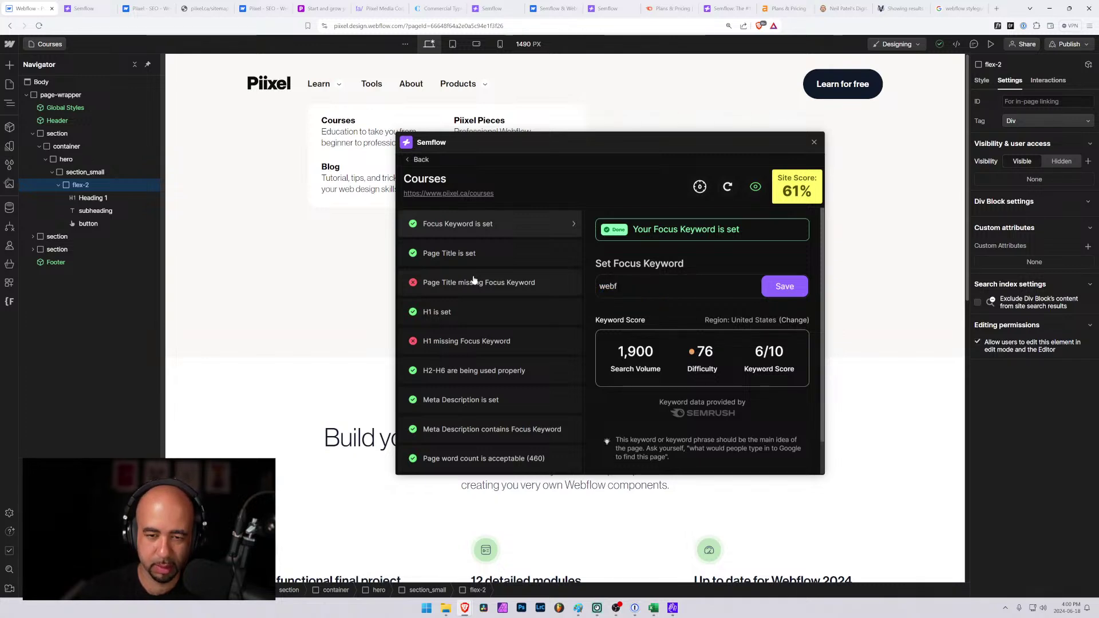
type("low cou")
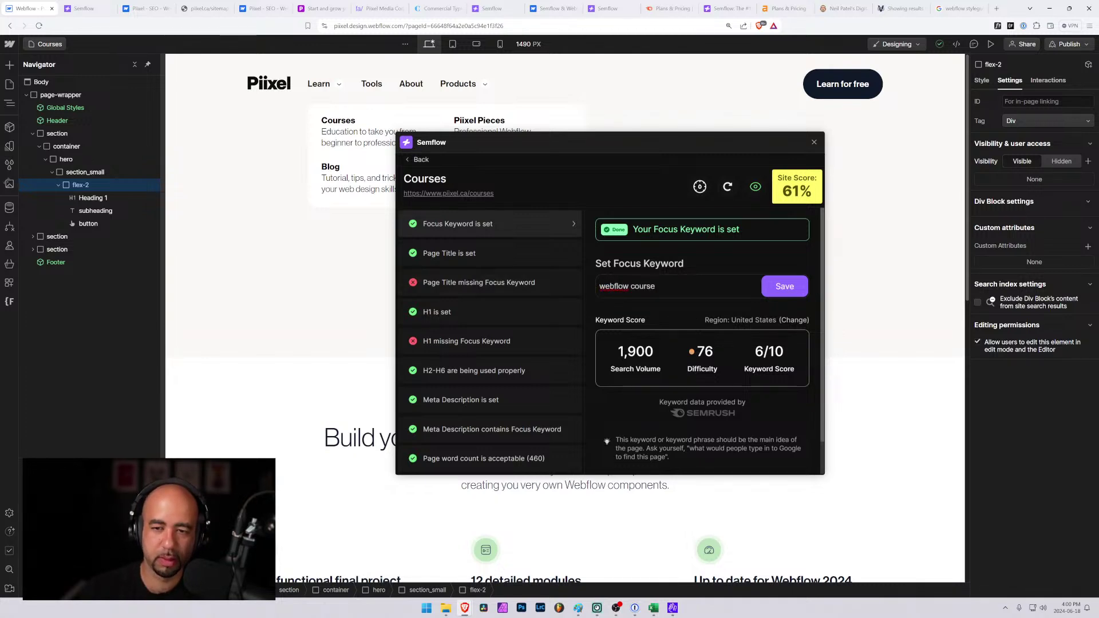
type("rse")
key("Return")
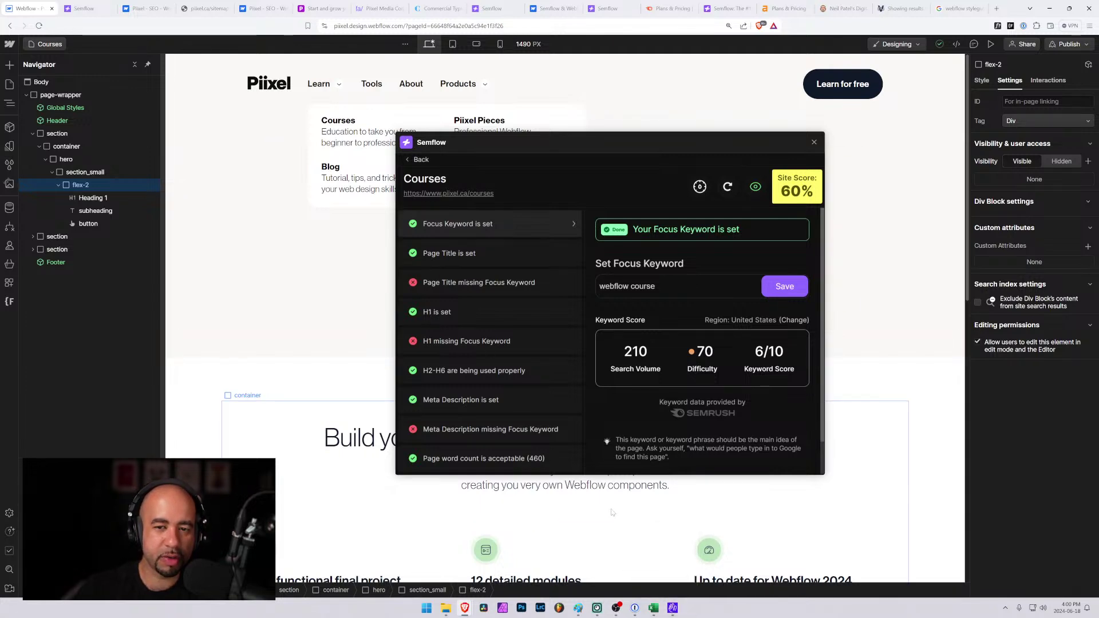
mouse_move(673, 608)
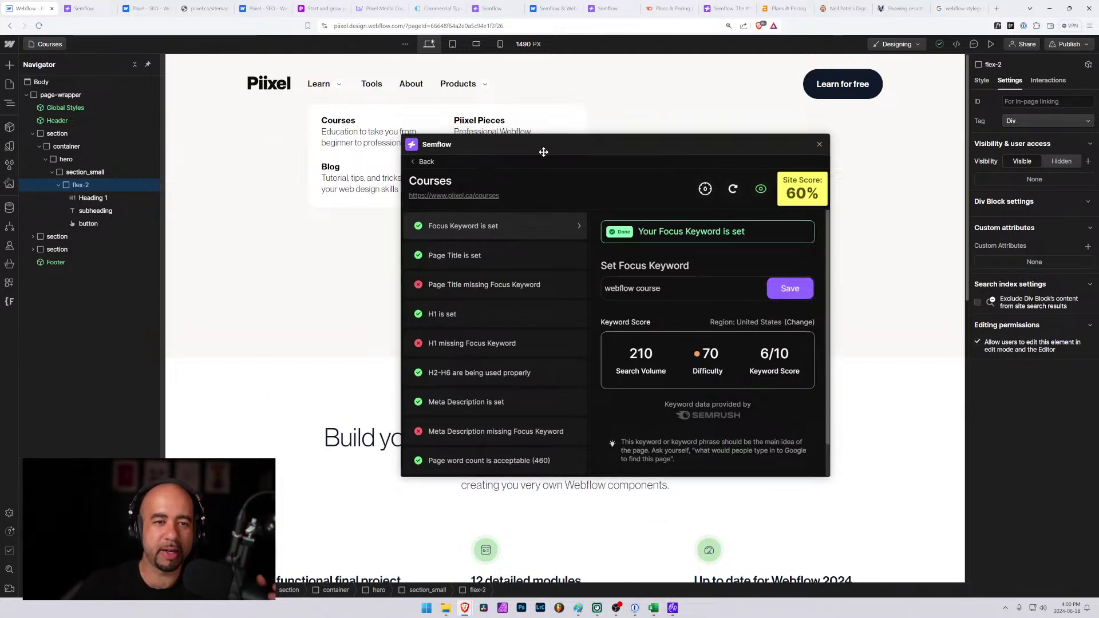
left_click_drag(542, 150, 708, 105)
scroll(434, 404, "down", 3)
scroll(433, 404, "up", 3)
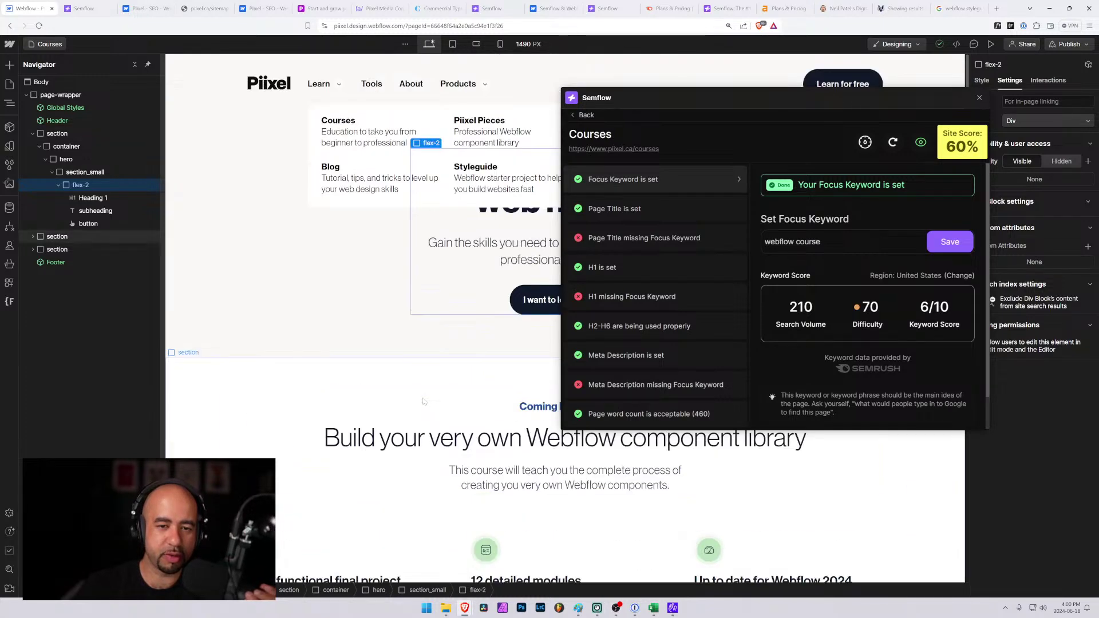
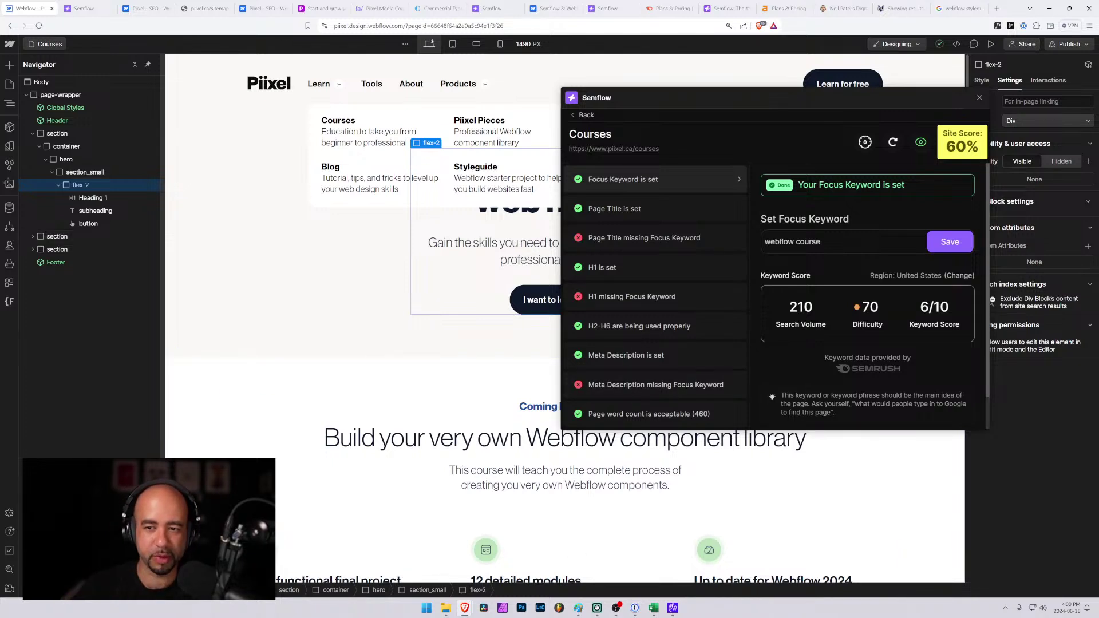
Copy "webflow course" into row 17 of the Excel keyword sheet and enter difficulty 70 and search volume 210.
left_click_drag(820, 242, 743, 245)
key("ctrl+c")
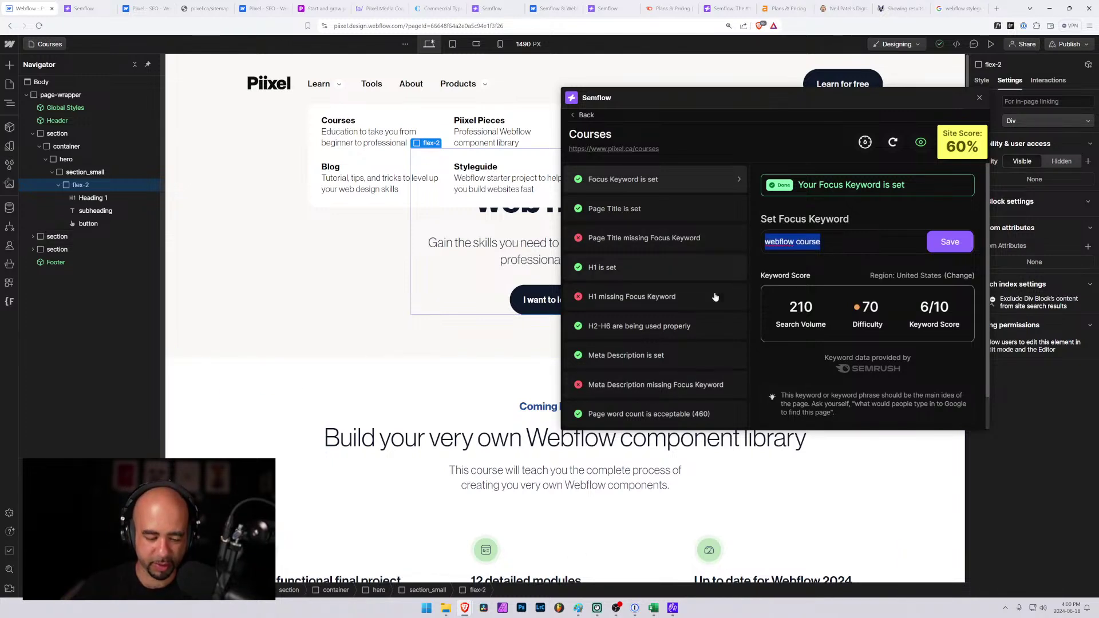
mouse_move(673, 614)
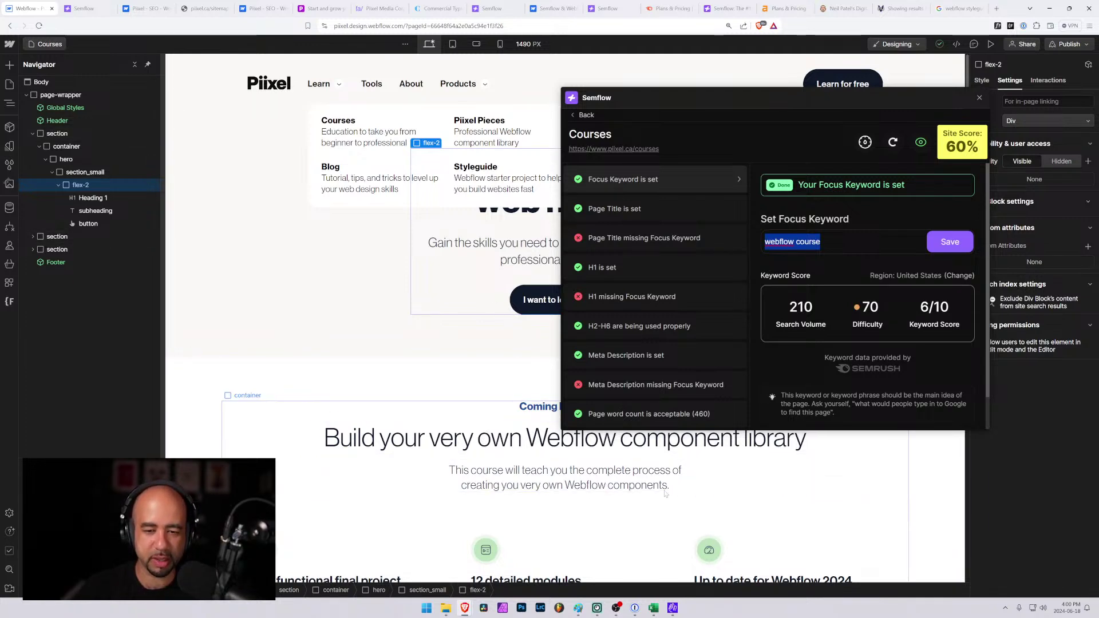
left_click(653, 608)
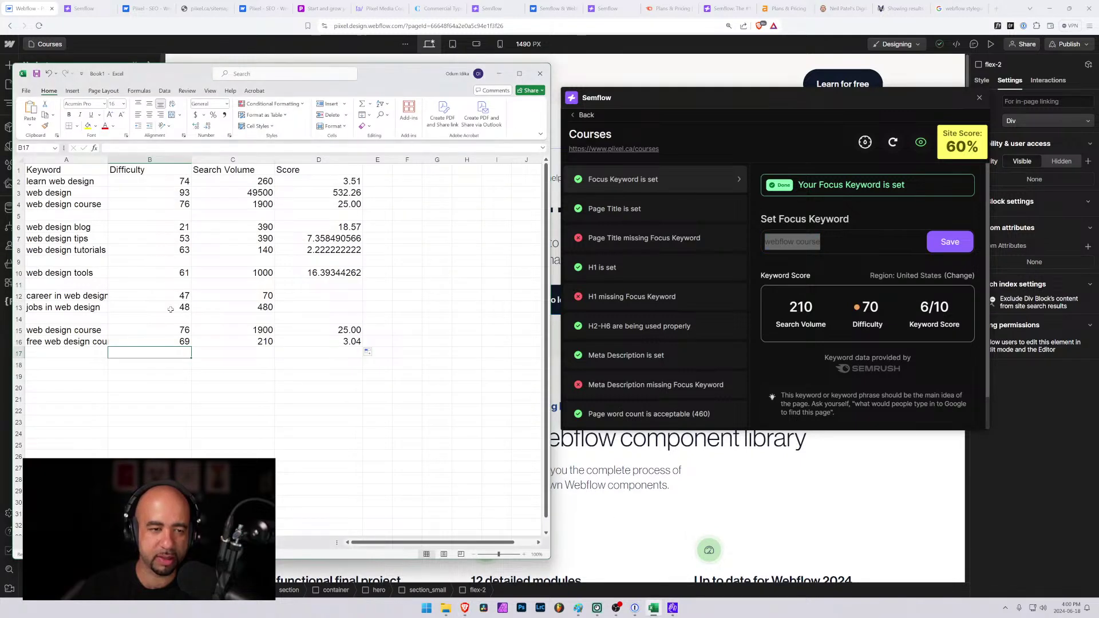
left_click(69, 352)
key("ctrl+v")
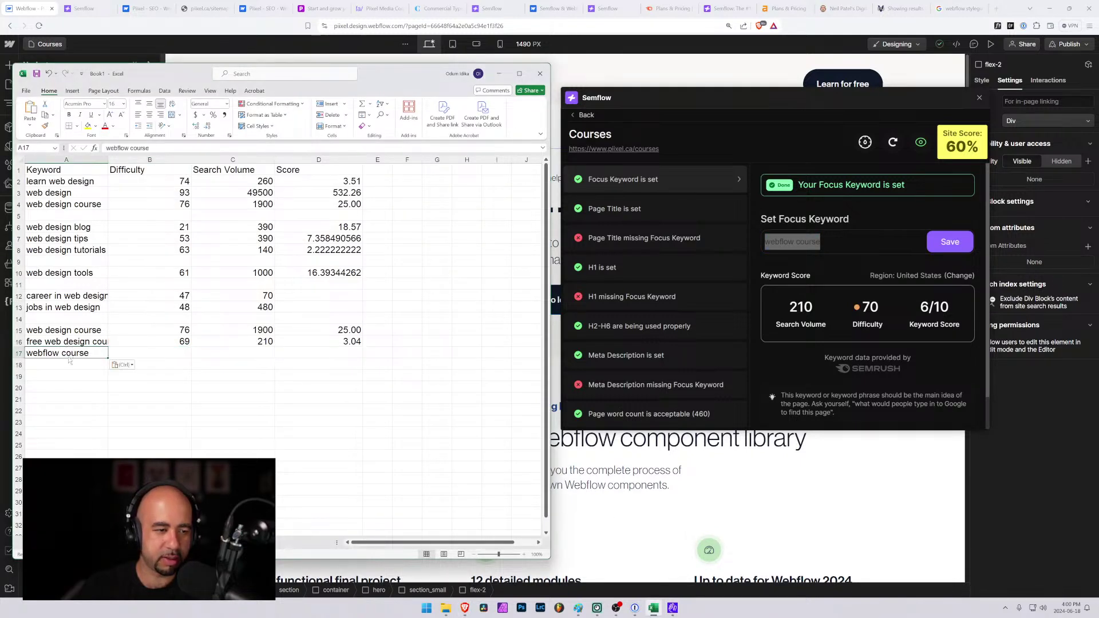
left_click(179, 353)
type("70")
key("Tab")
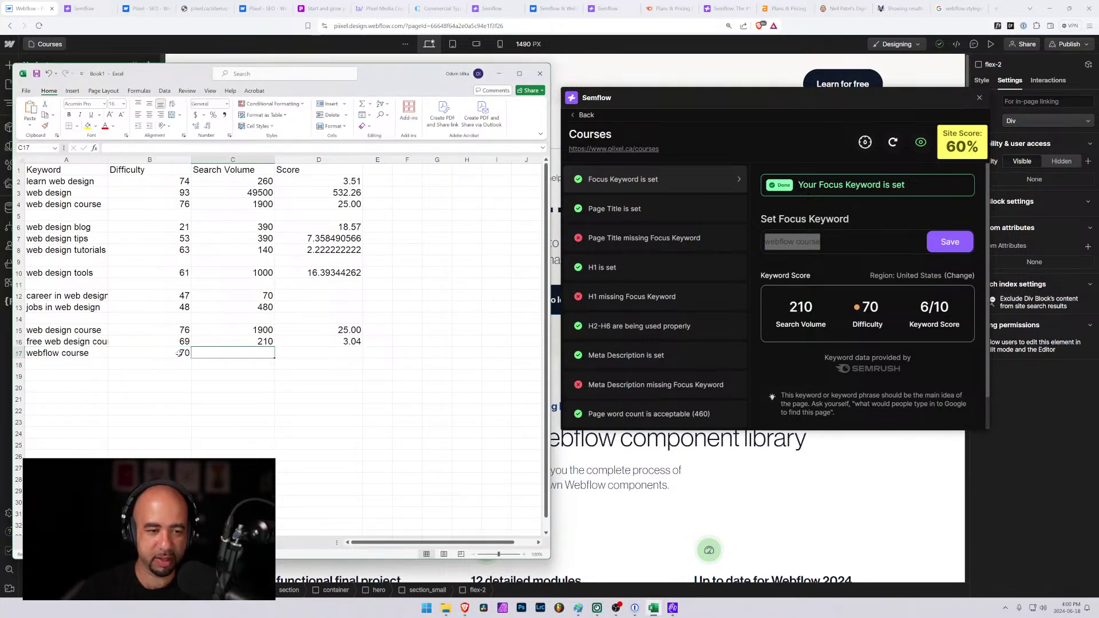
type("210")
key("Tab")
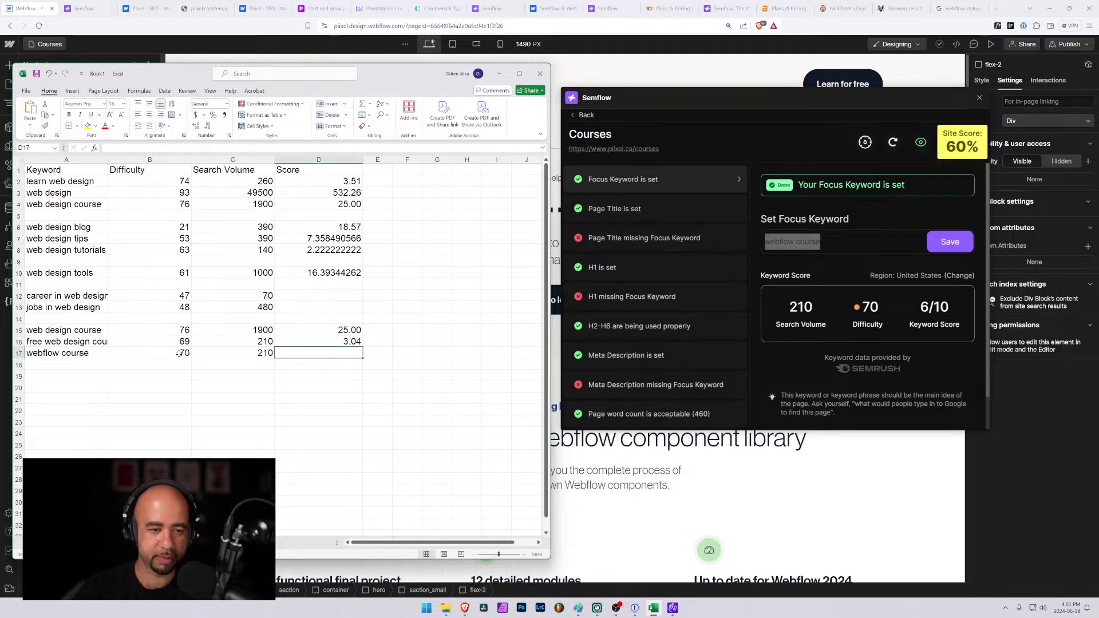
Switch back to the browser, change the Courses page's focus keyword to "webflow components" and save it.
key("alt+Tab")
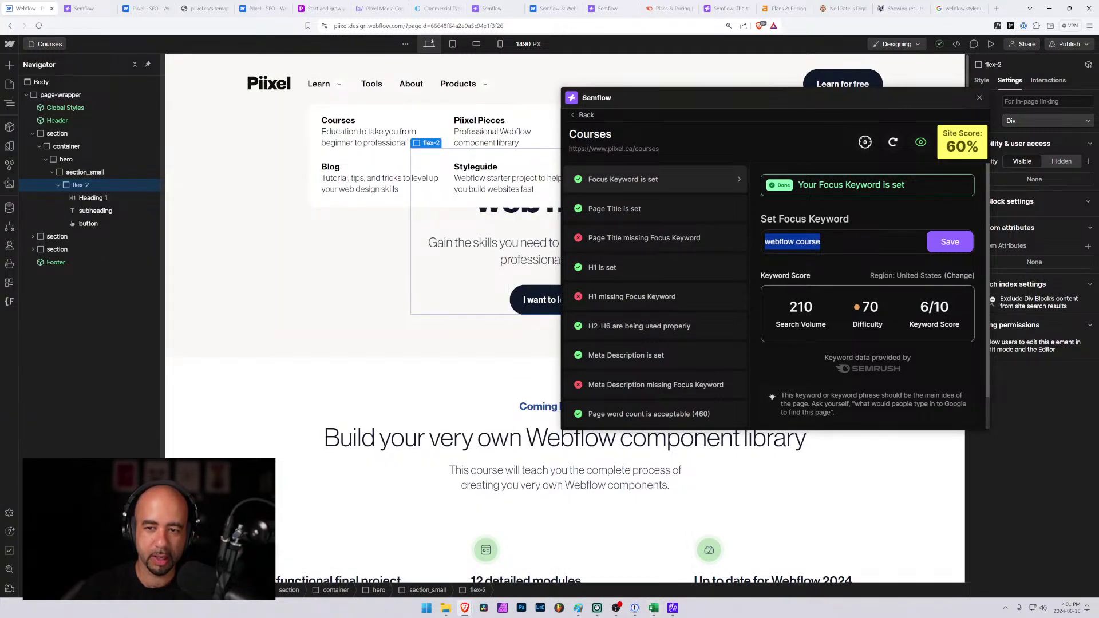
left_click_drag(796, 242, 821, 242)
type("components")
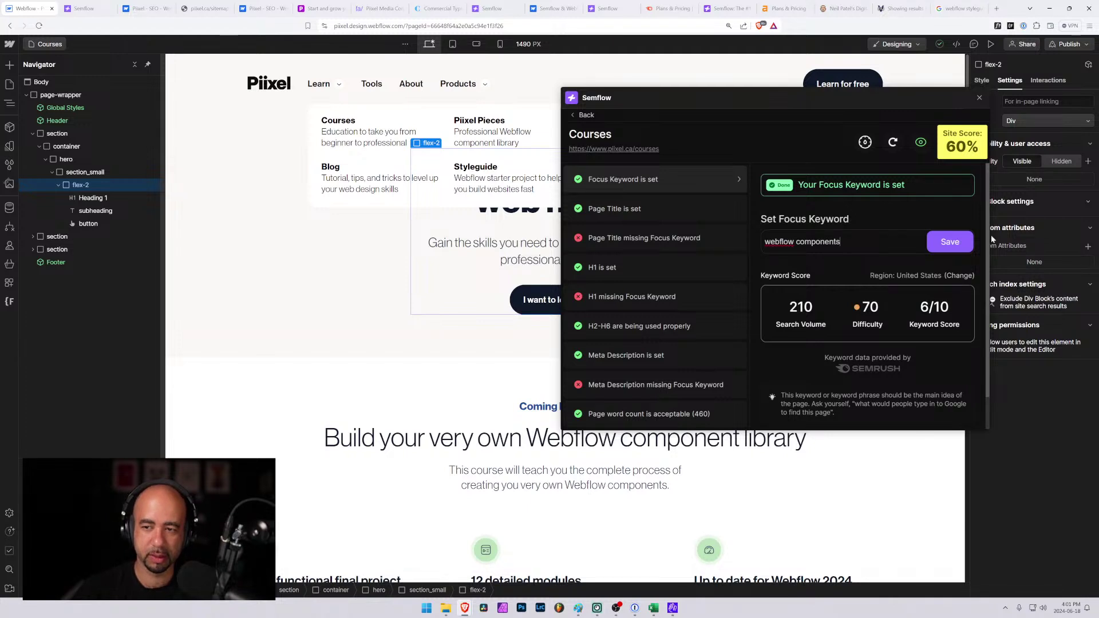
left_click(950, 241)
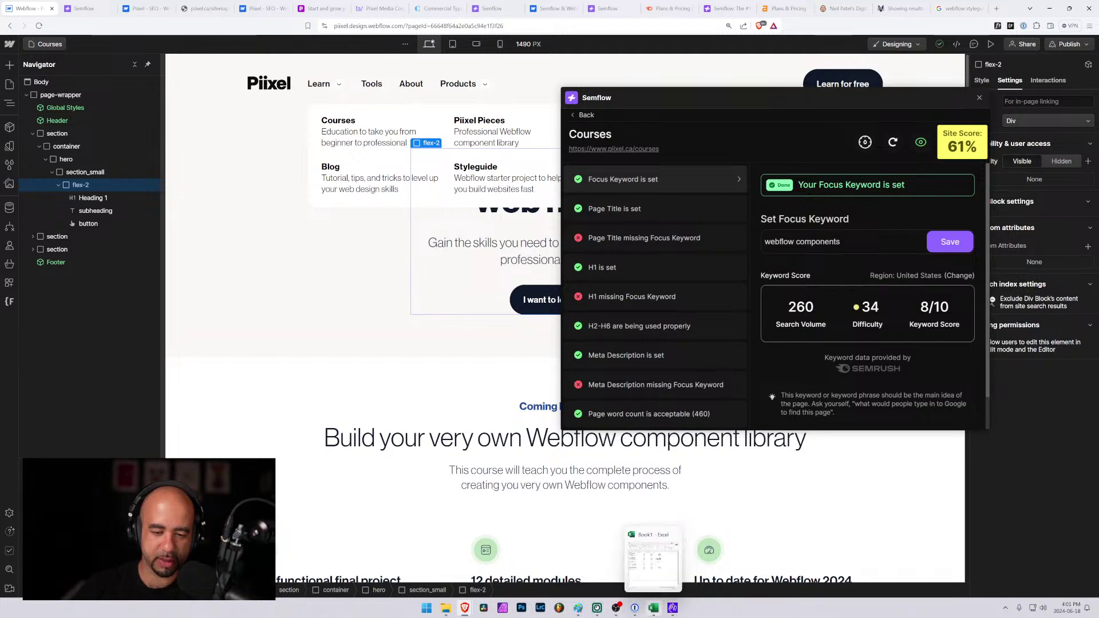
Switch to the Excel keyword sheet and enter "webflow components" as the keyword in row 18.
left_click(654, 608)
type("we")
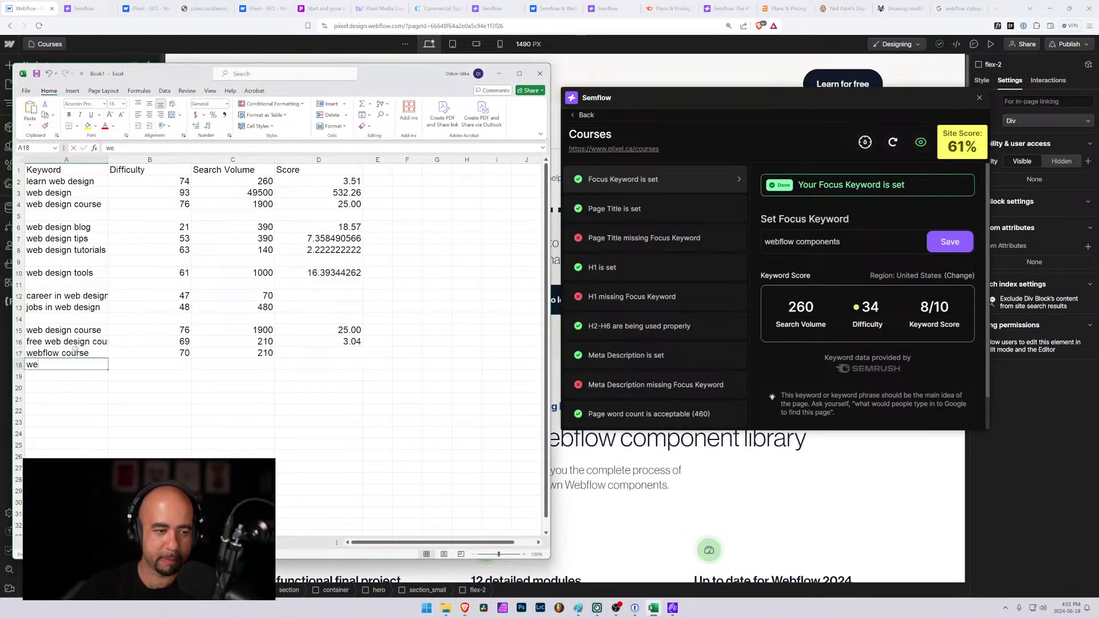
type("bflow como")
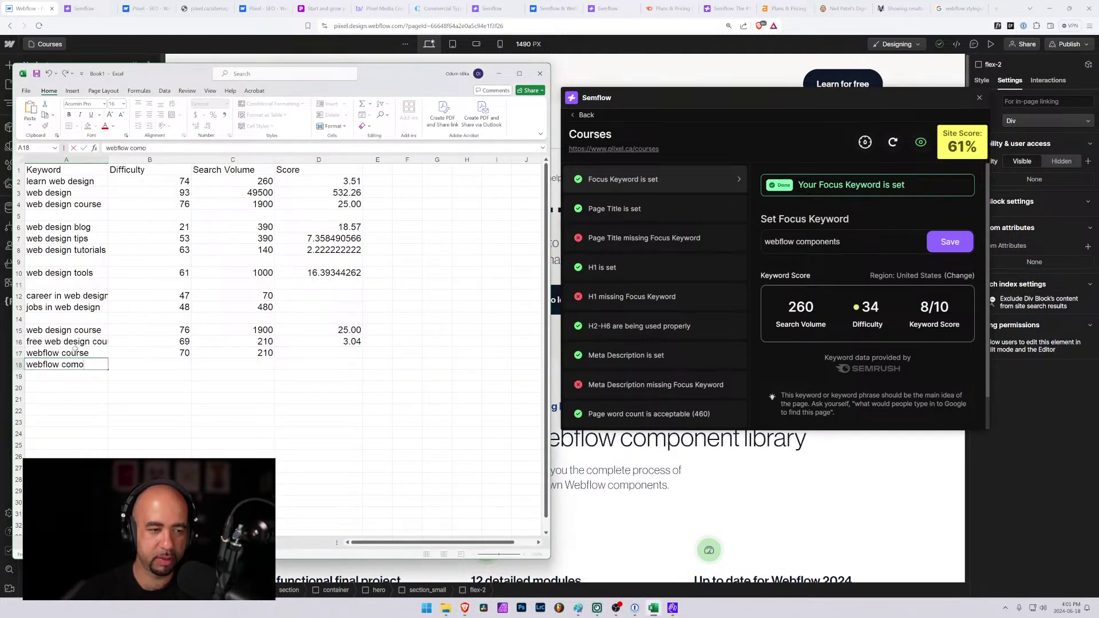
type("p[")
type("on")
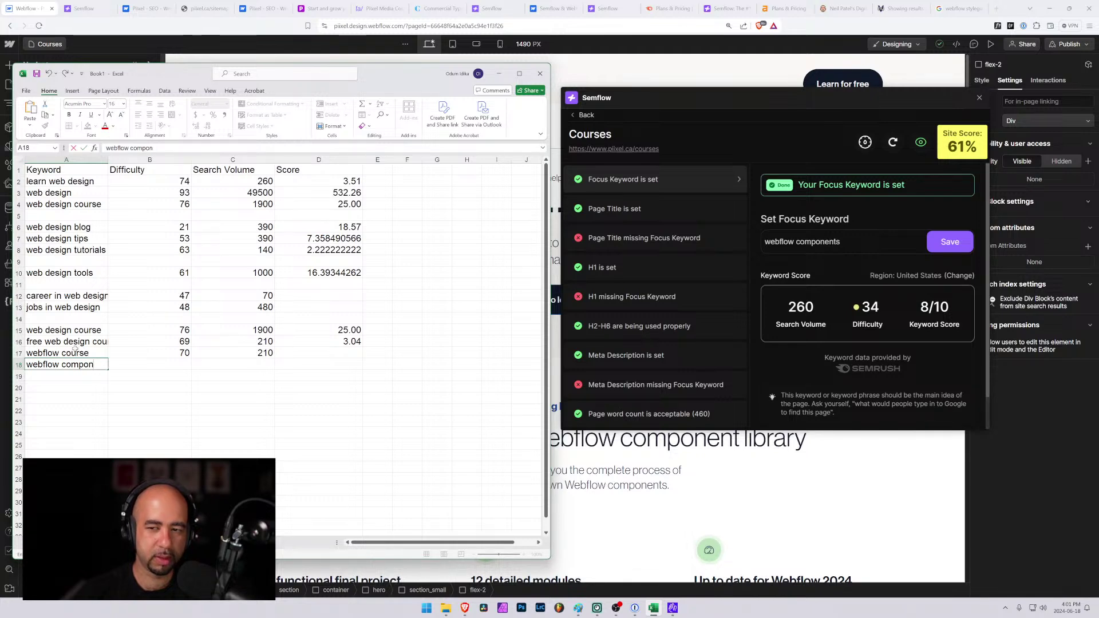
type("ents")
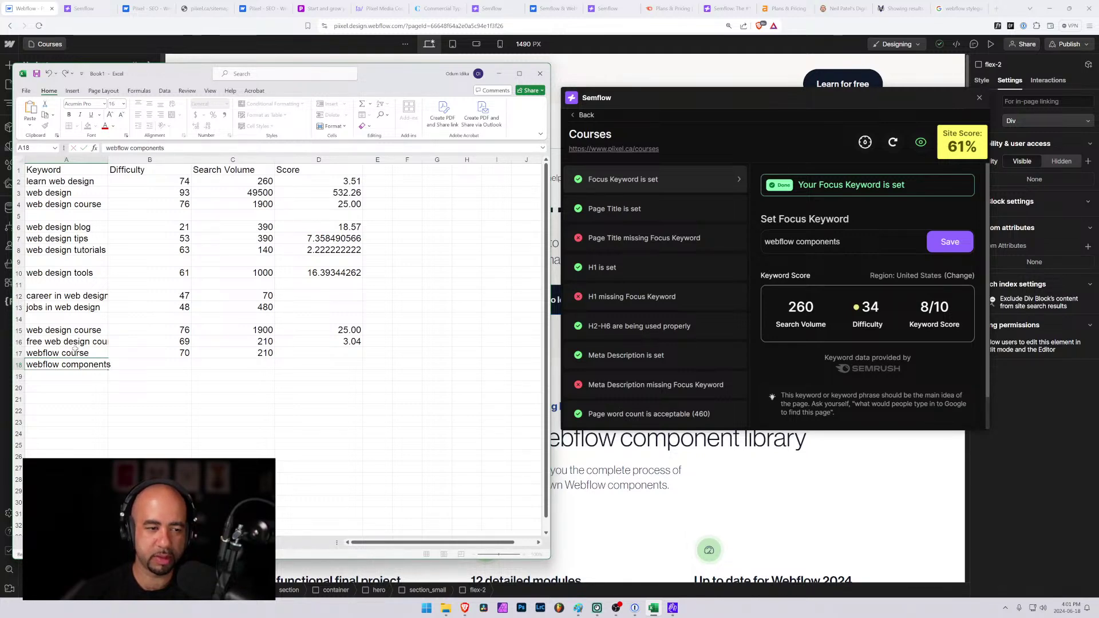
Enter difficulty 34 and search volume 260 for the "webflow components" keyword in row 18.
key("Tab")
type("34")
key("Tab")
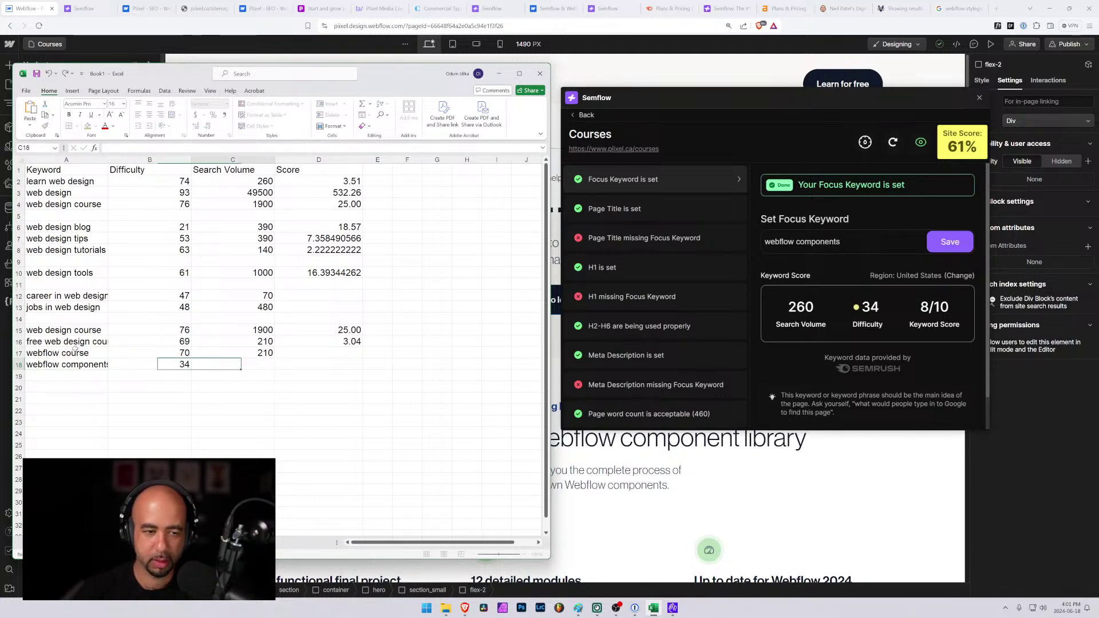
type("26")
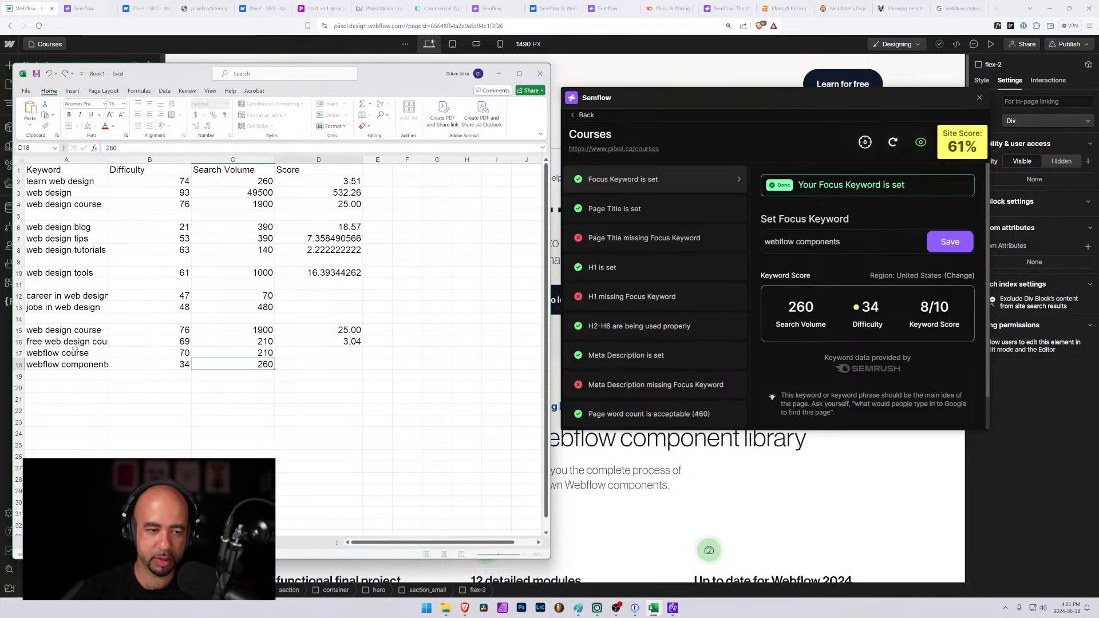
type("0")
key("Return")
key("Left")
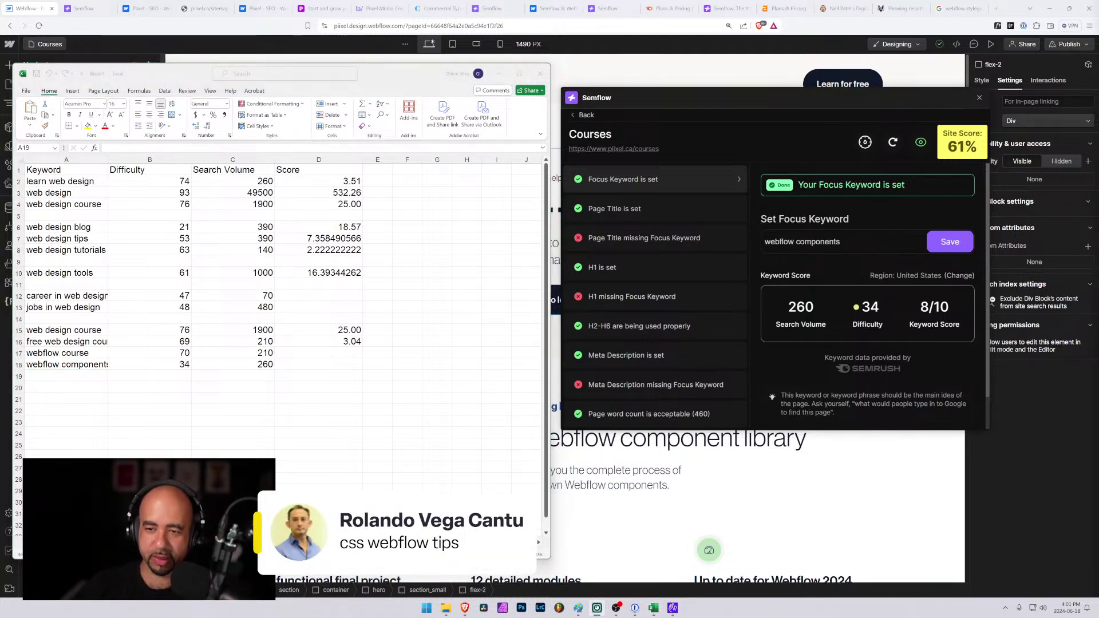
Switch back to the browser and save "css webflow tricks" as the Courses page's focus keyword in Semflow.
left_click(742, 252)
type("css webf")
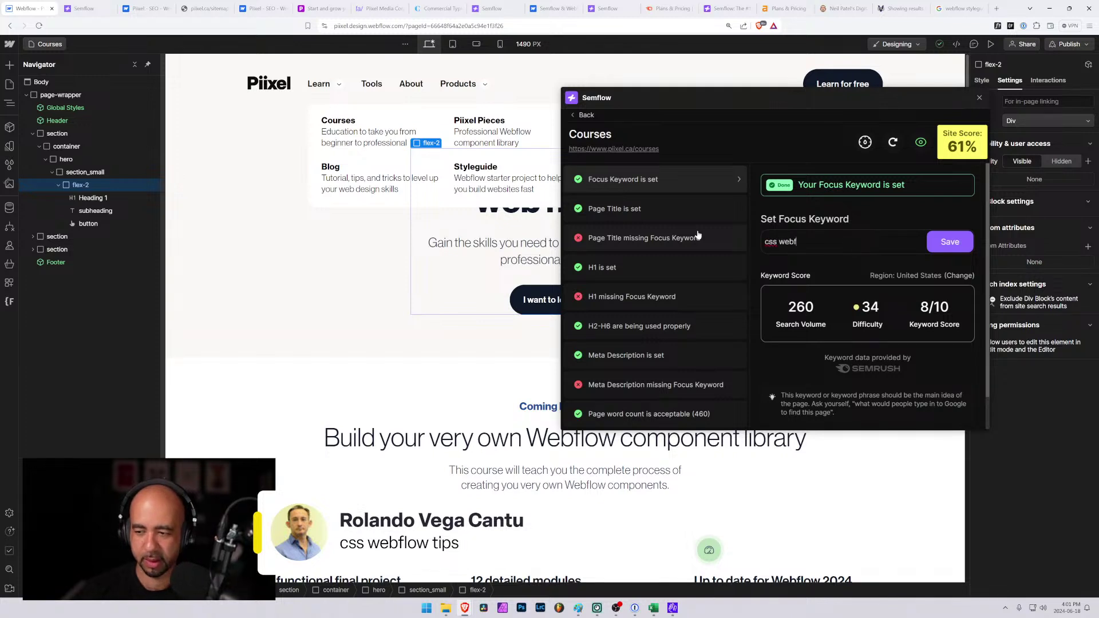
type("low tricks")
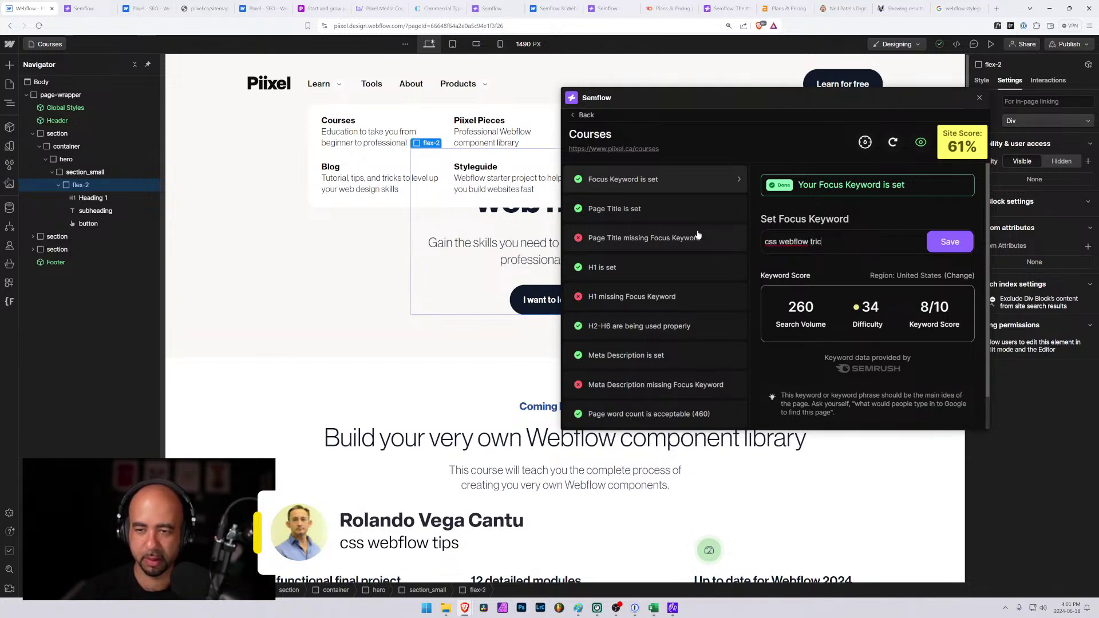
left_click(956, 243)
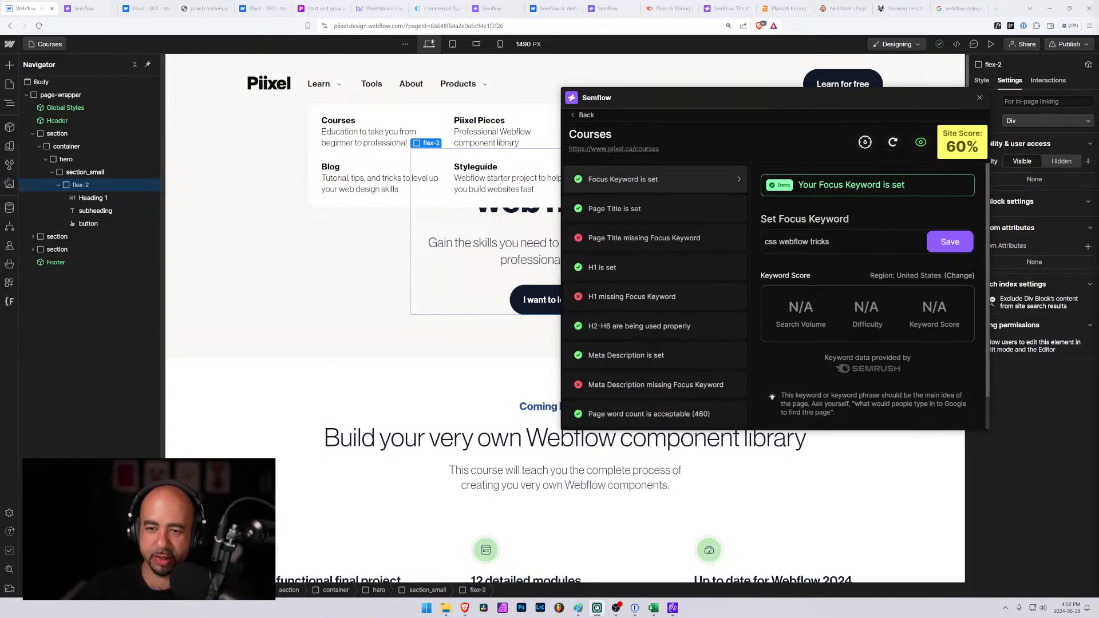
Change the Courses page's focus keyword back to "webflow components" and save it.
double_click(770, 242)
key("BackSpace")
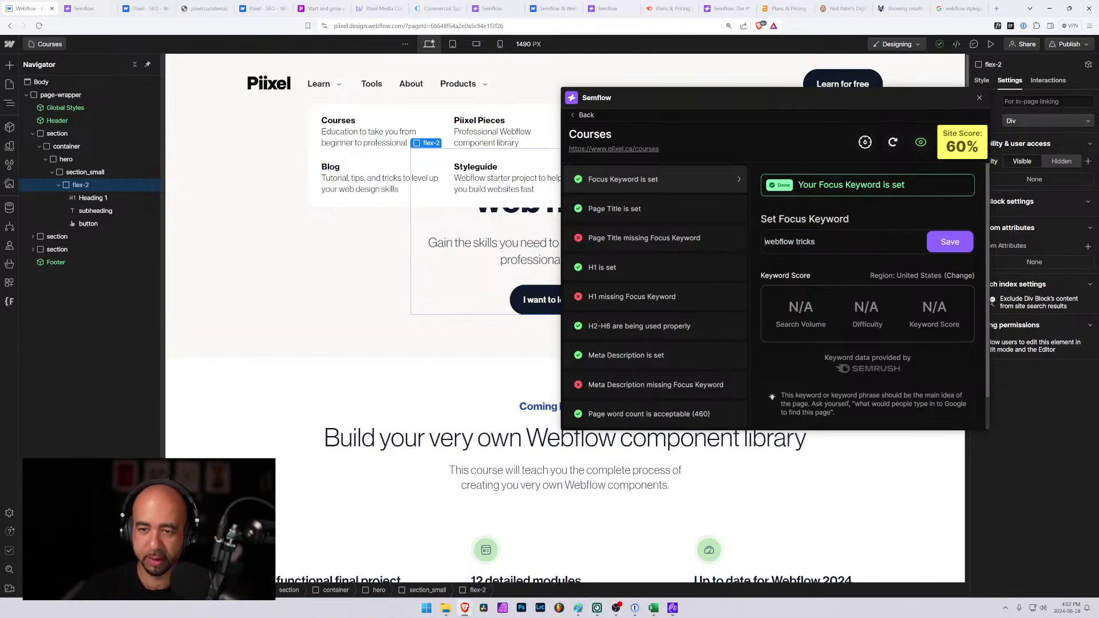
double_click(806, 241)
type("comp")
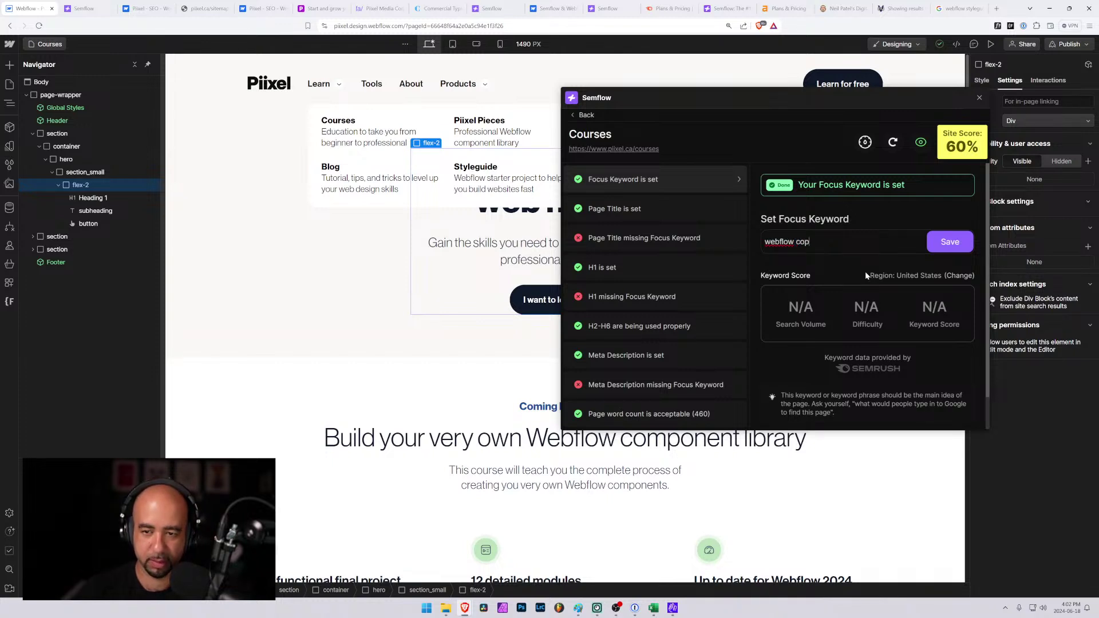
type("onents")
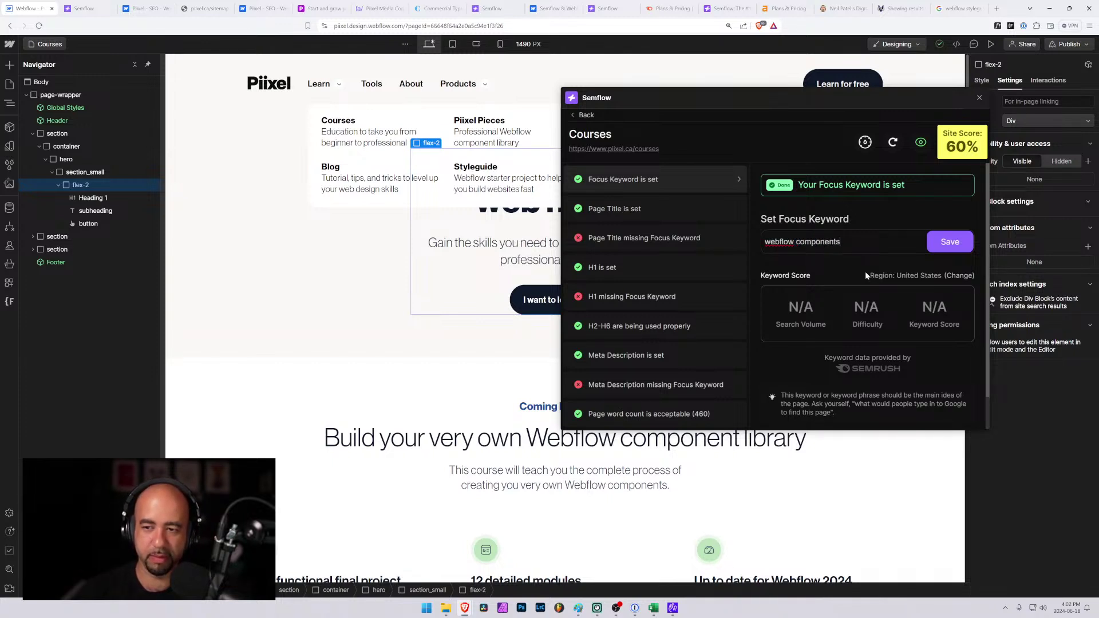
left_click(945, 242)
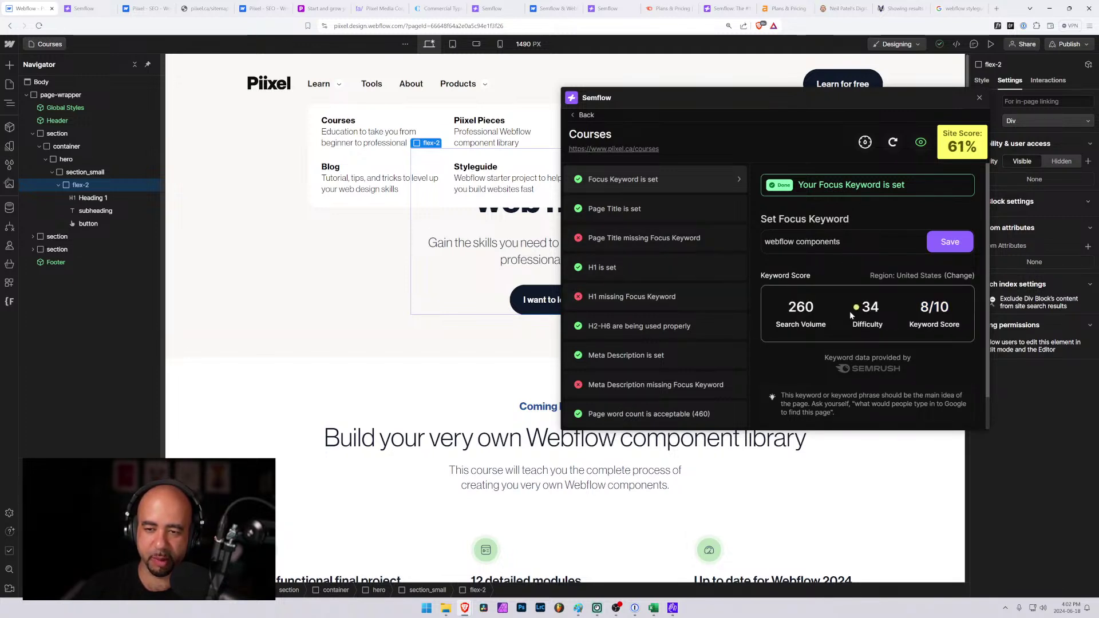
Select the hero's Heading 1 on the canvas and move the Semflow window clear of the component library section.
left_click_drag(722, 95, 840, 232)
left_click(640, 170)
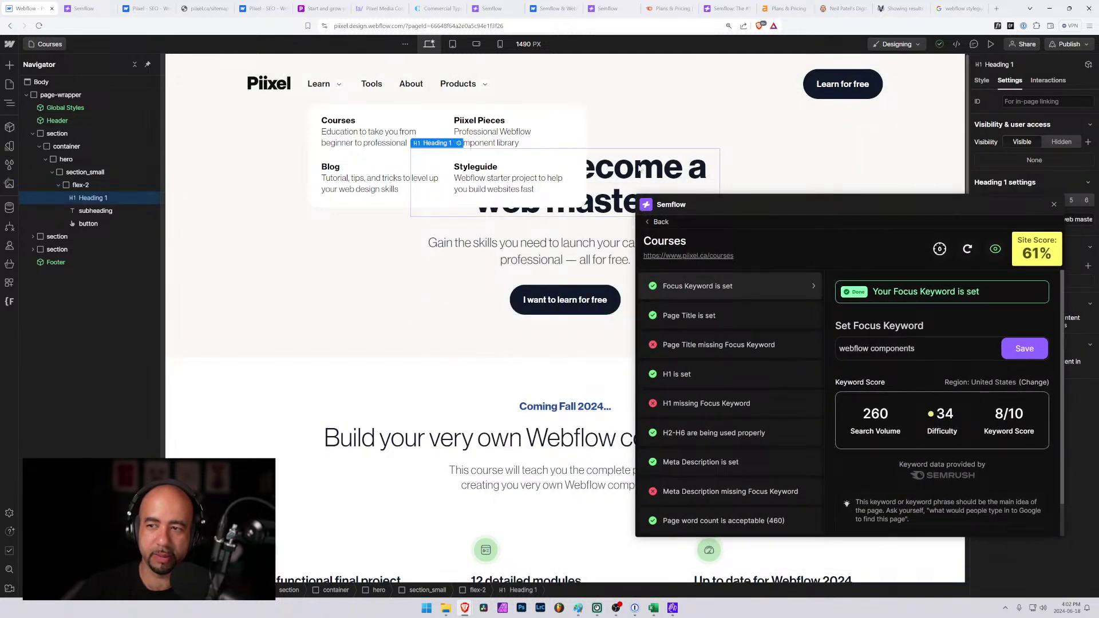
left_click_drag(777, 205, 170, 135)
scroll(585, 360, "down", 2)
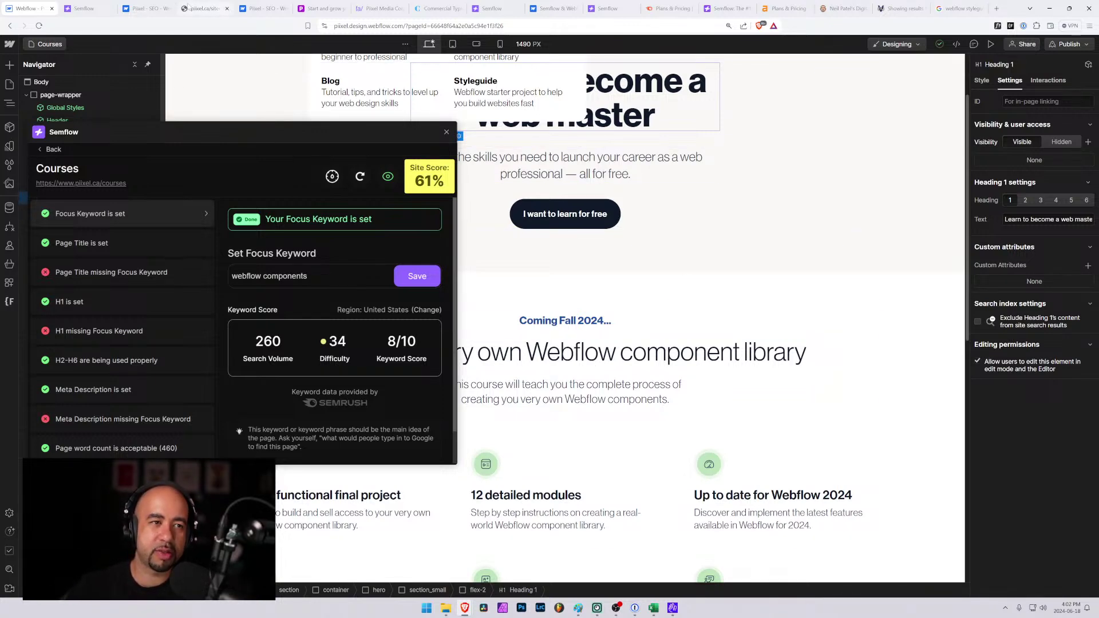
Switch to the live Piixel site and open its Courses page.
left_click(206, 8)
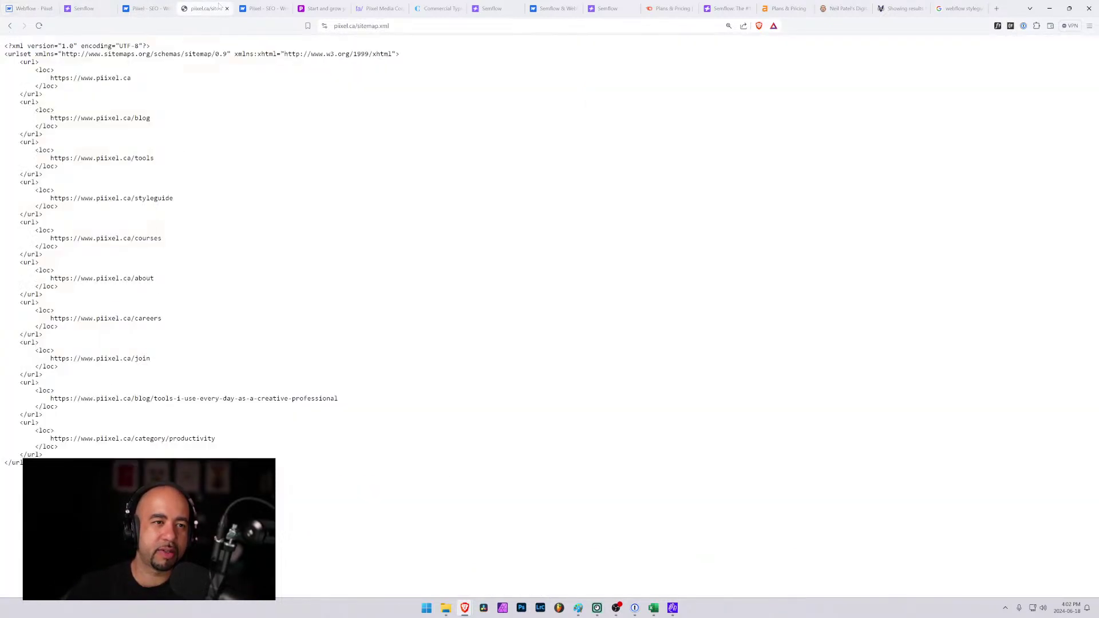
left_click(148, 8)
left_click(309, 9)
left_click(388, 138)
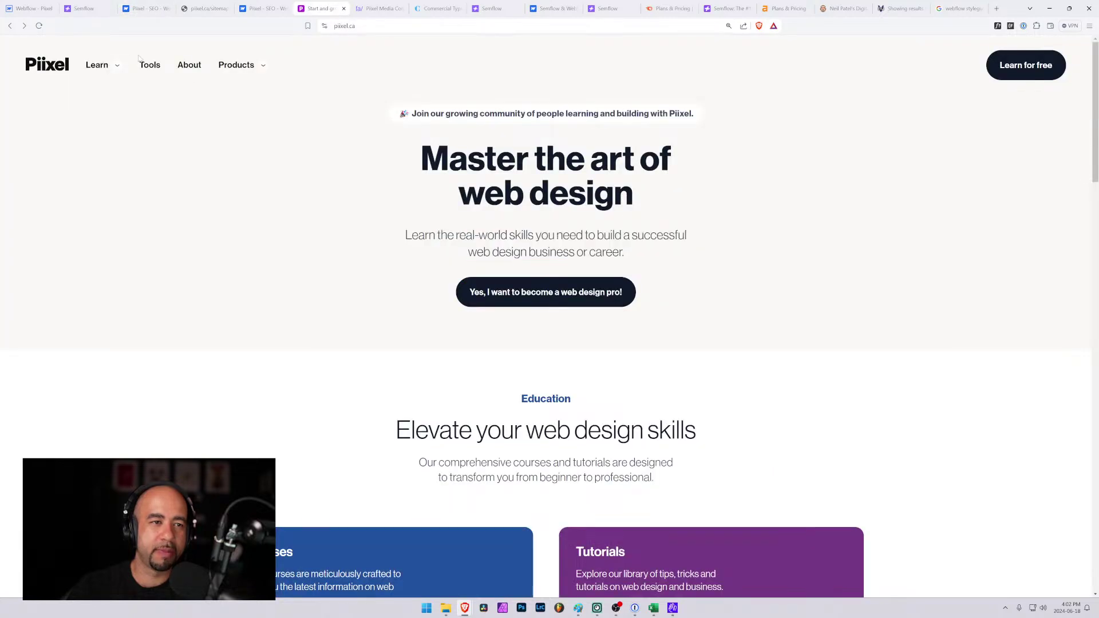
mouse_move(97, 64)
left_click(154, 119)
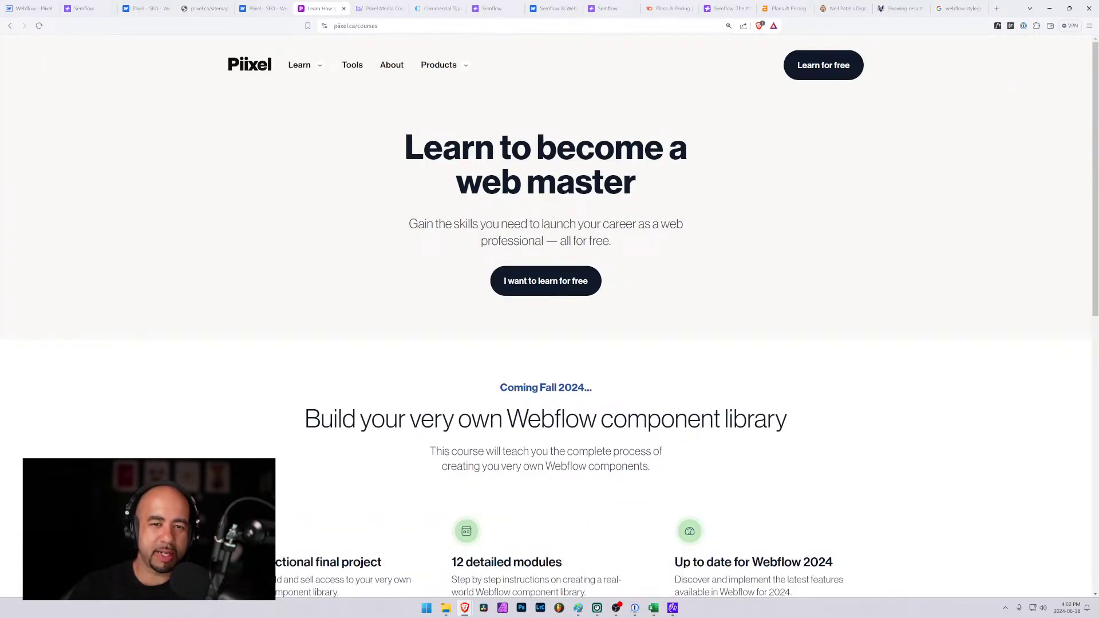
Review the live Courses page's hero heading, hero subheading and component library section heading.
left_click_drag(406, 148, 637, 182)
left_click_drag(446, 225, 611, 241)
left_click(611, 241)
scroll(550, 315, "down", 3)
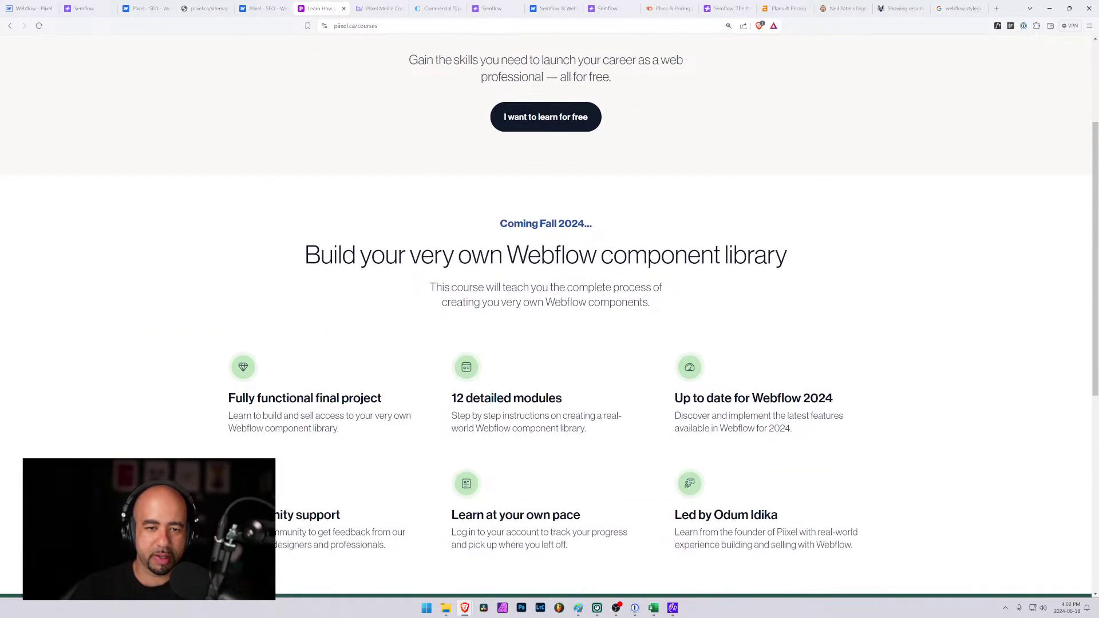
scroll(550, 315, "down", 2)
left_click_drag(305, 161, 812, 181)
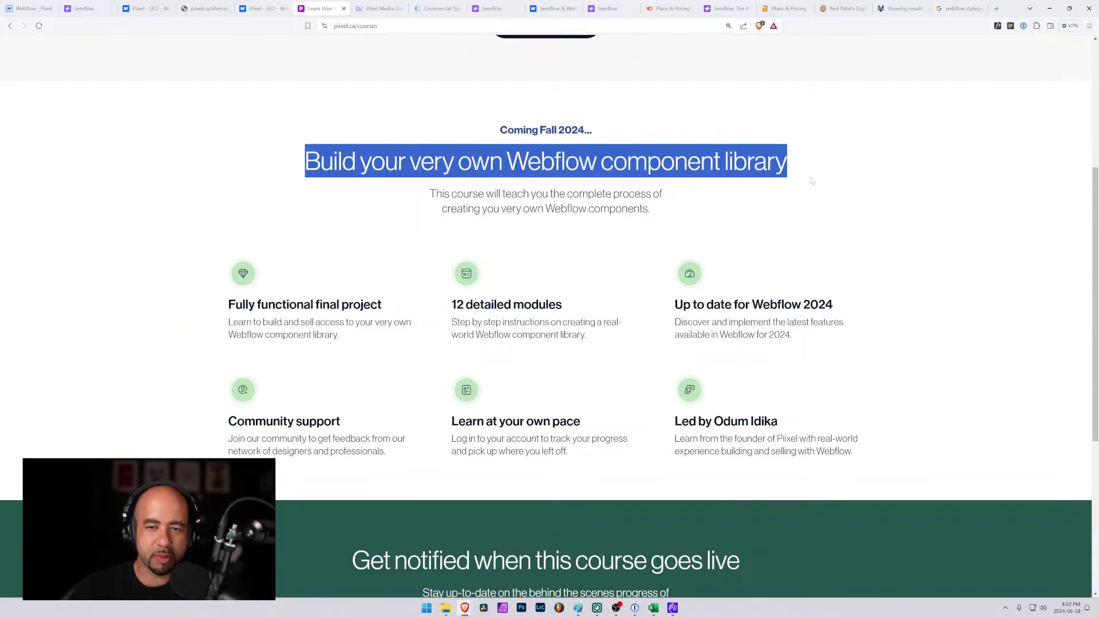
Locate the mentions of Webflow components in the course section's heading, intro and feature descriptions.
left_click(507, 162)
left_click_drag(507, 161, 722, 166)
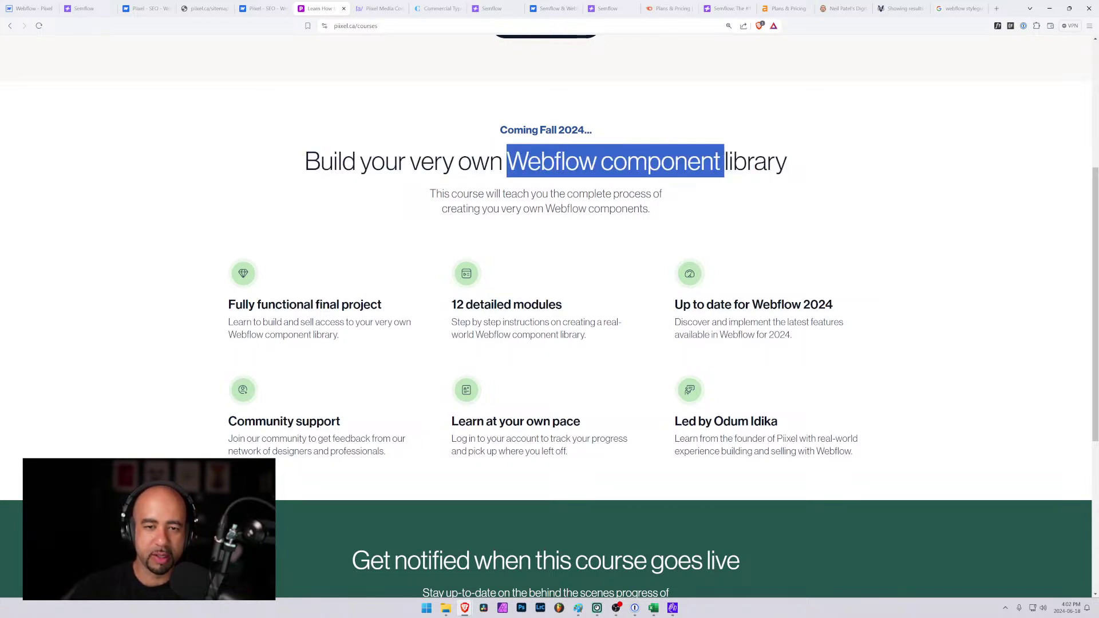
left_click_drag(546, 209, 648, 210)
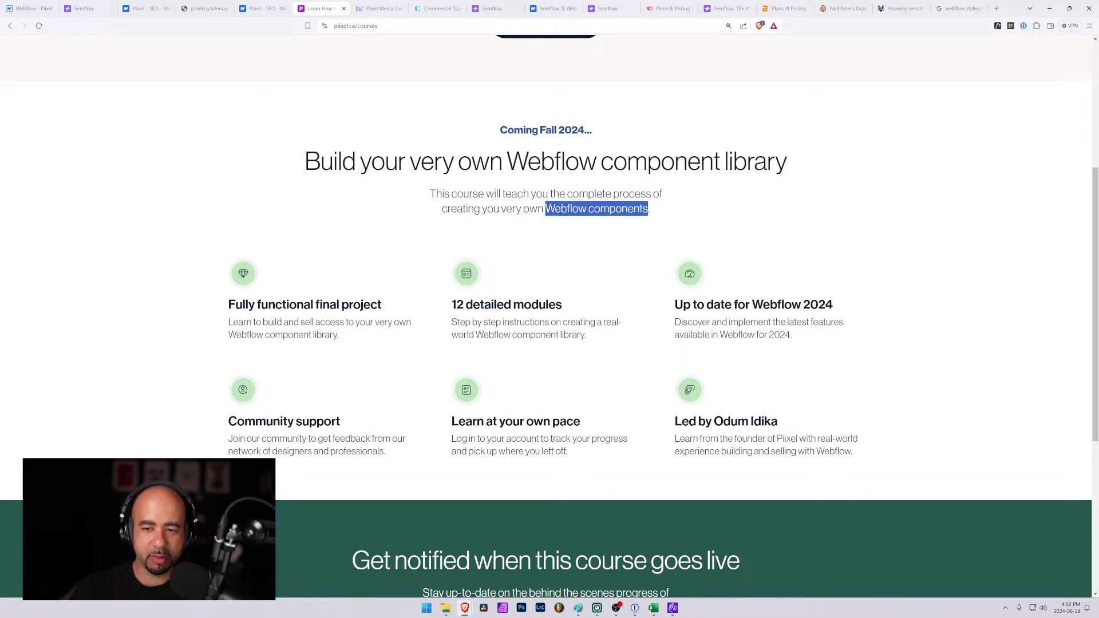
left_click_drag(475, 334, 572, 335)
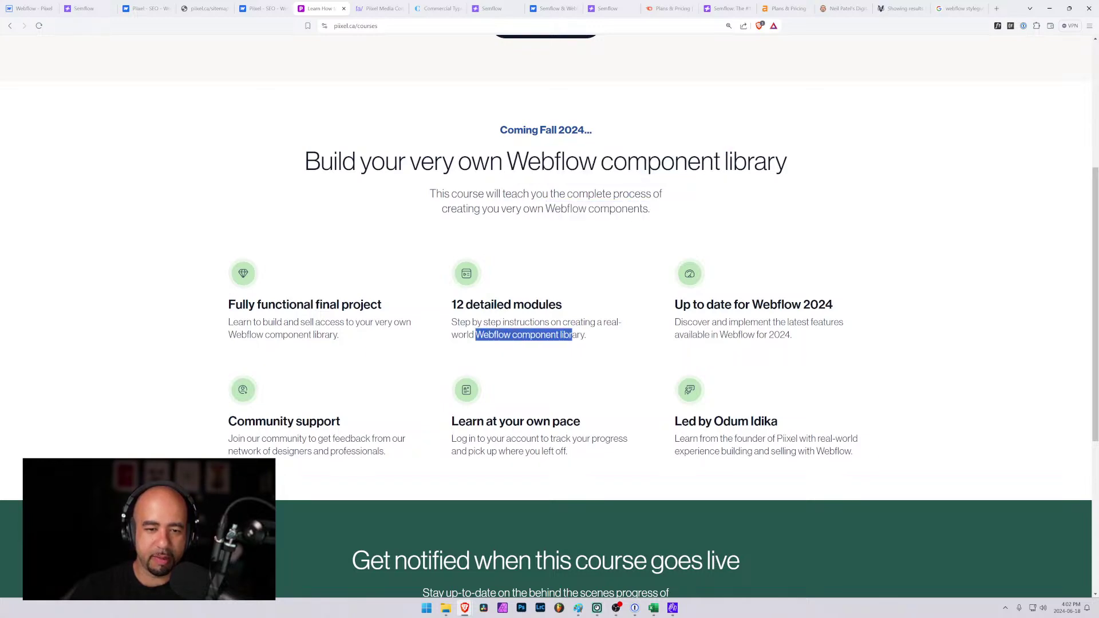
left_click_drag(325, 335, 236, 335)
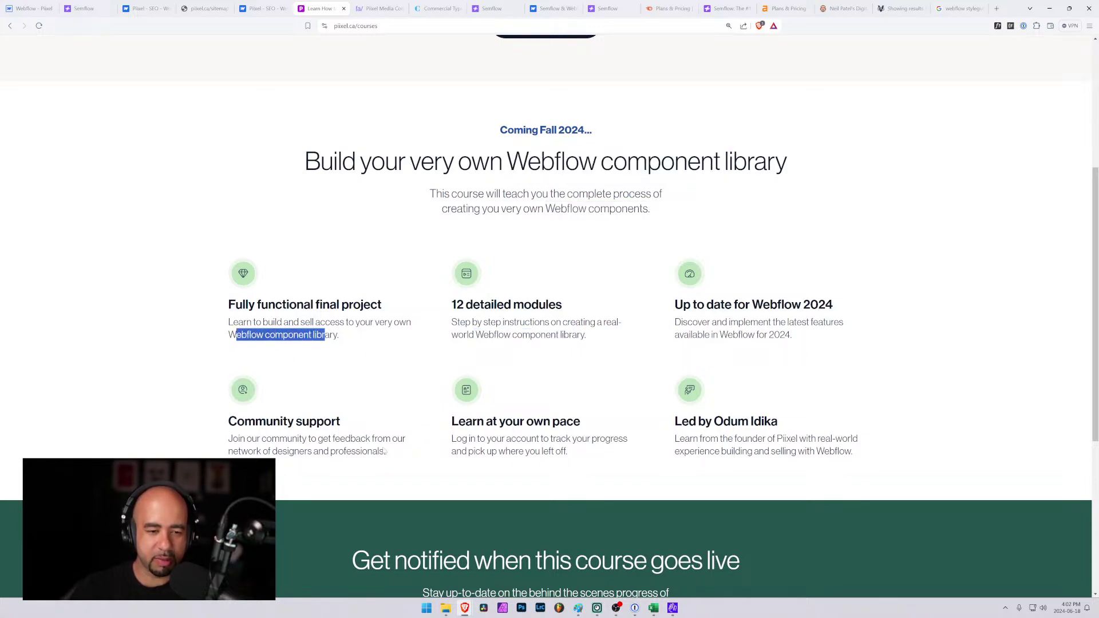
Skim the rest of the live Courses page and re-examine its "Learn to become a web master" heading.
scroll(562, 469, "down", 4)
scroll(561, 469, "up", 8)
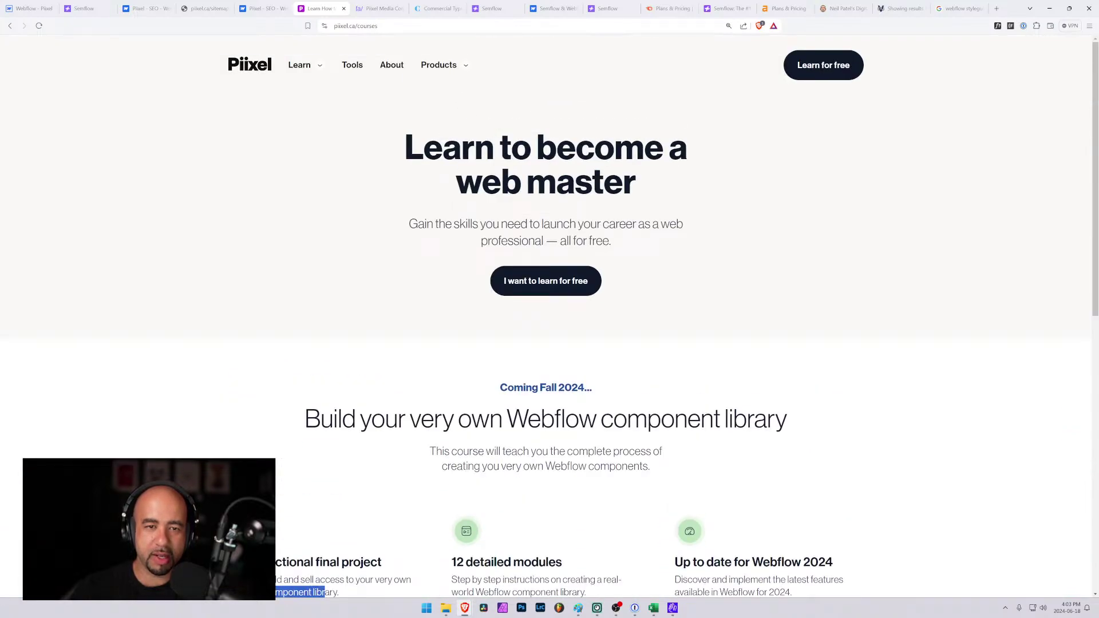
left_click_drag(424, 147, 640, 192)
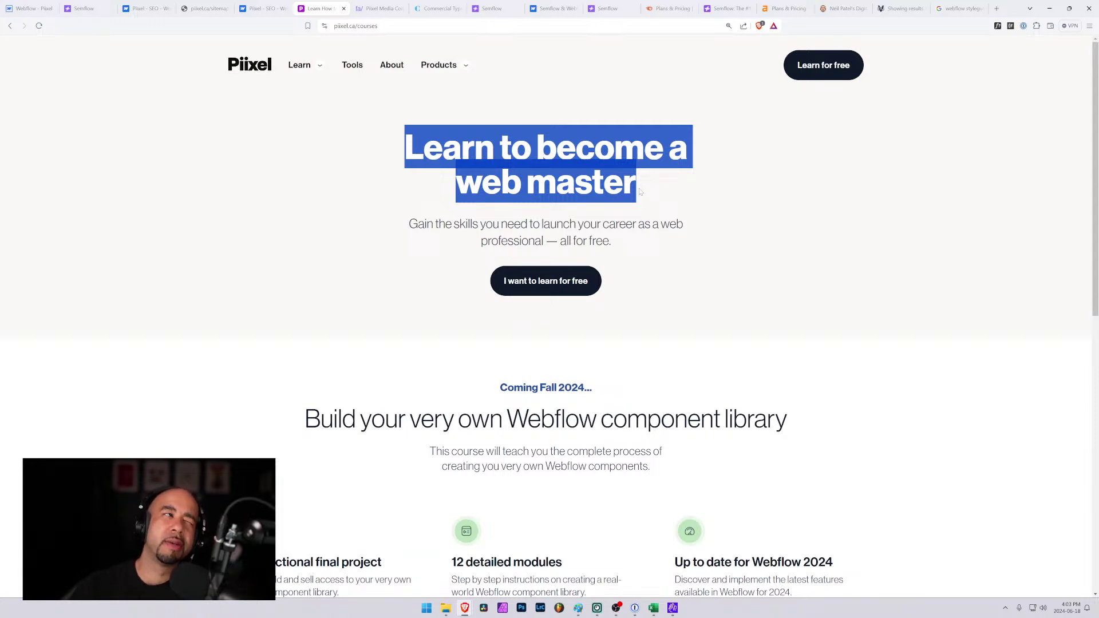
left_click(640, 191)
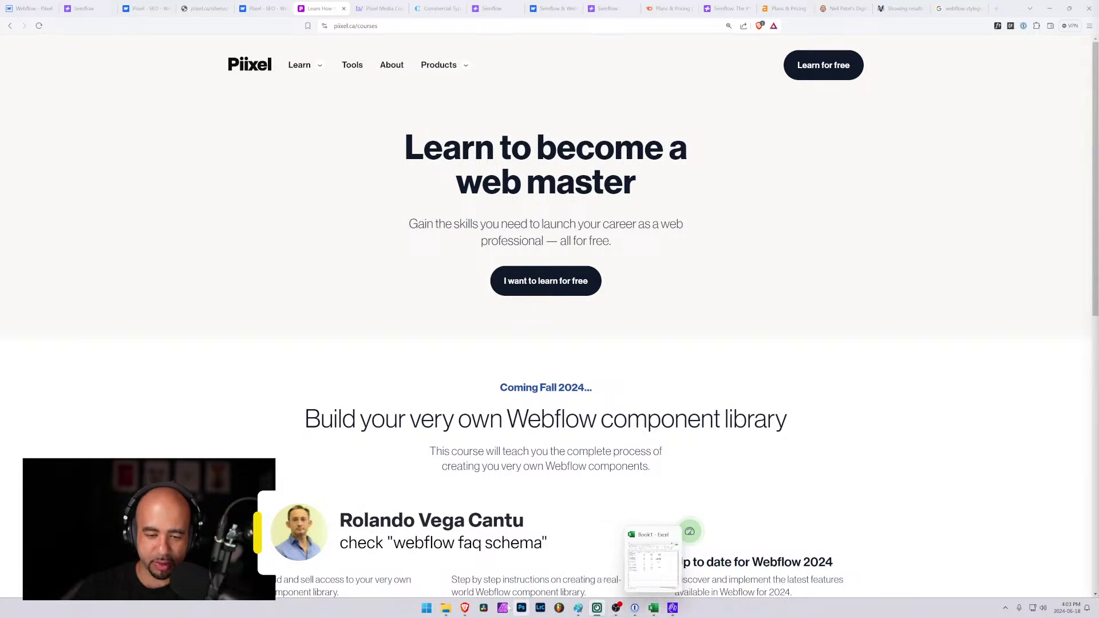
Return to the Webflow Designer, save "webflow faq schema" as the Courses page's focus keyword and move the Semflow window off the Navigator.
left_click(30, 8)
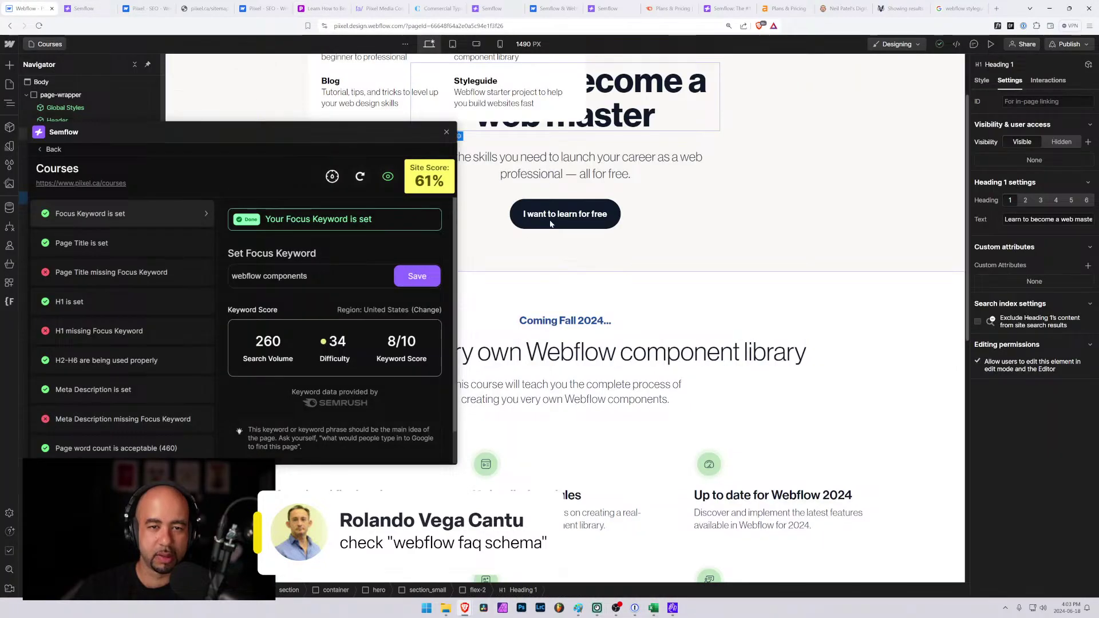
left_click_drag(309, 276, 262, 276)
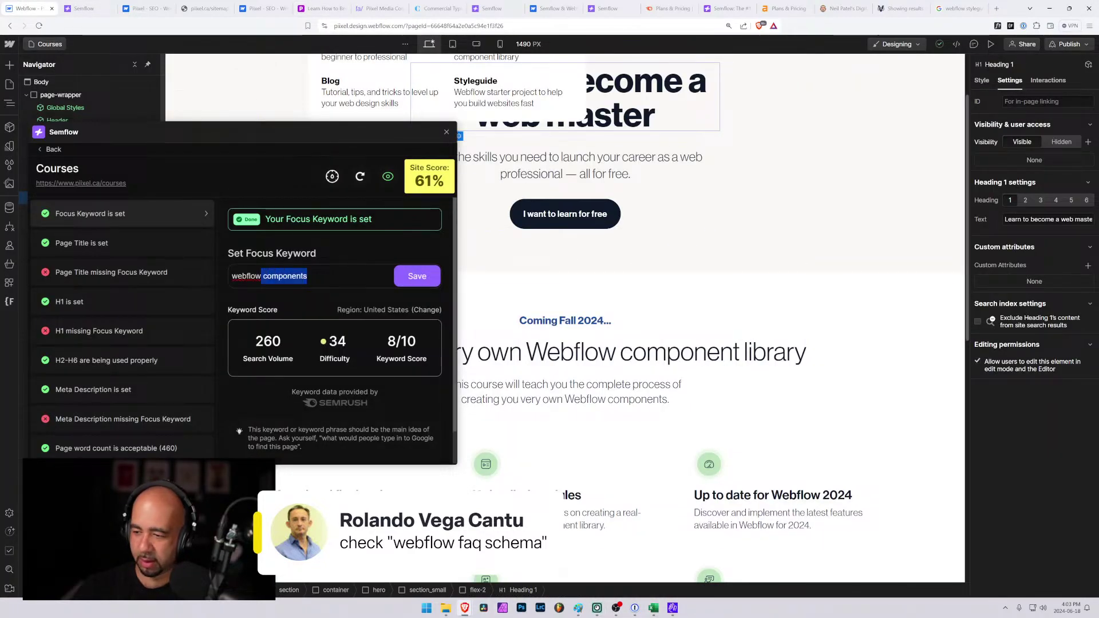
type("fa")
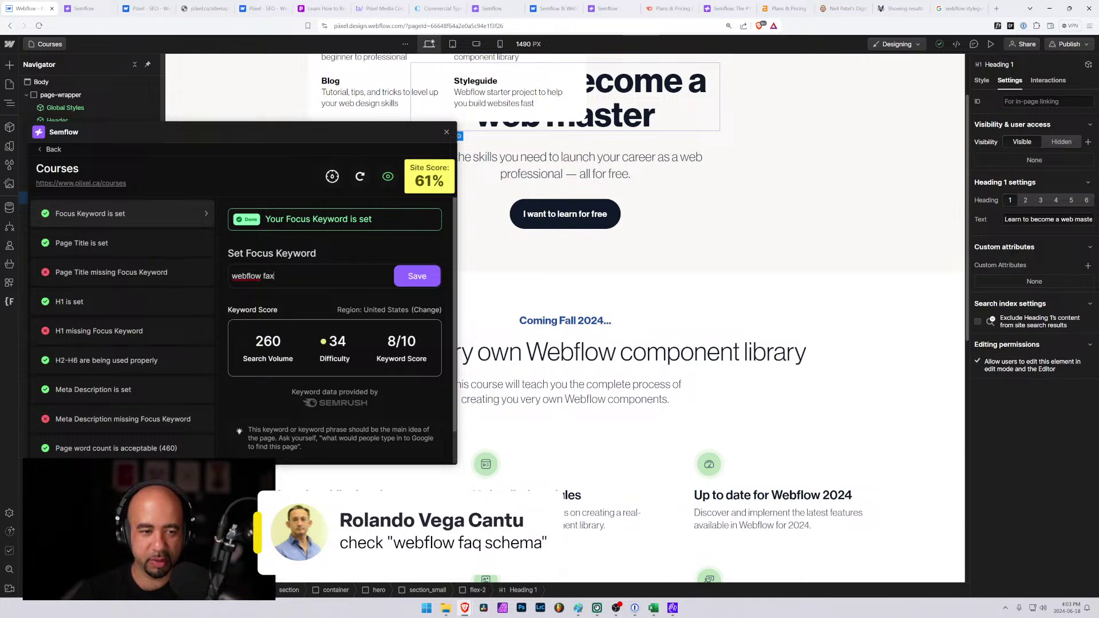
type("q schema")
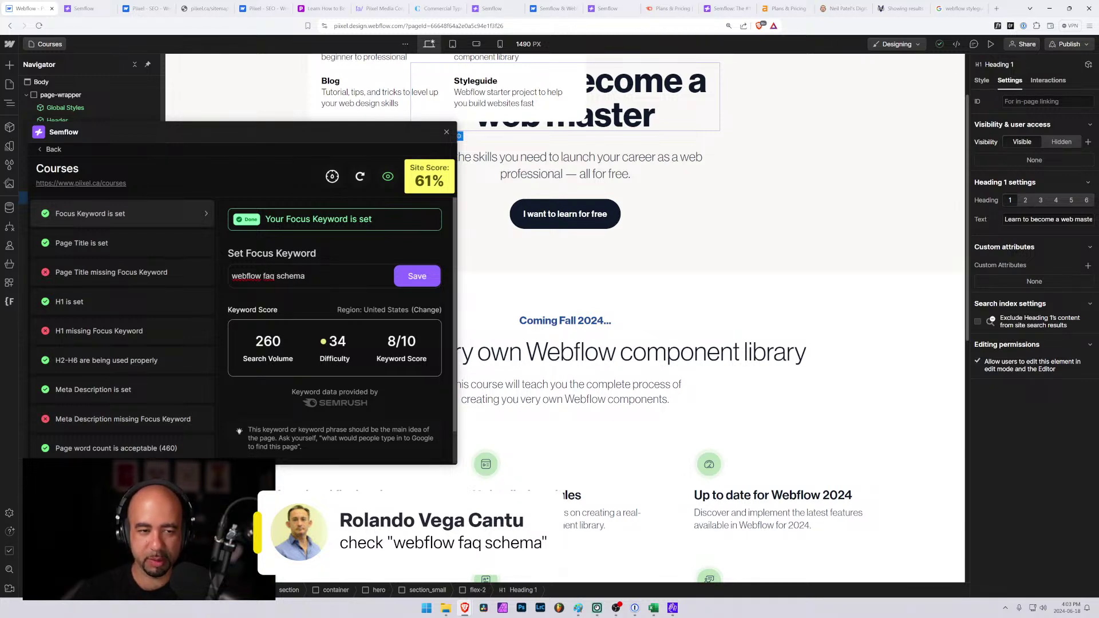
left_click(422, 286)
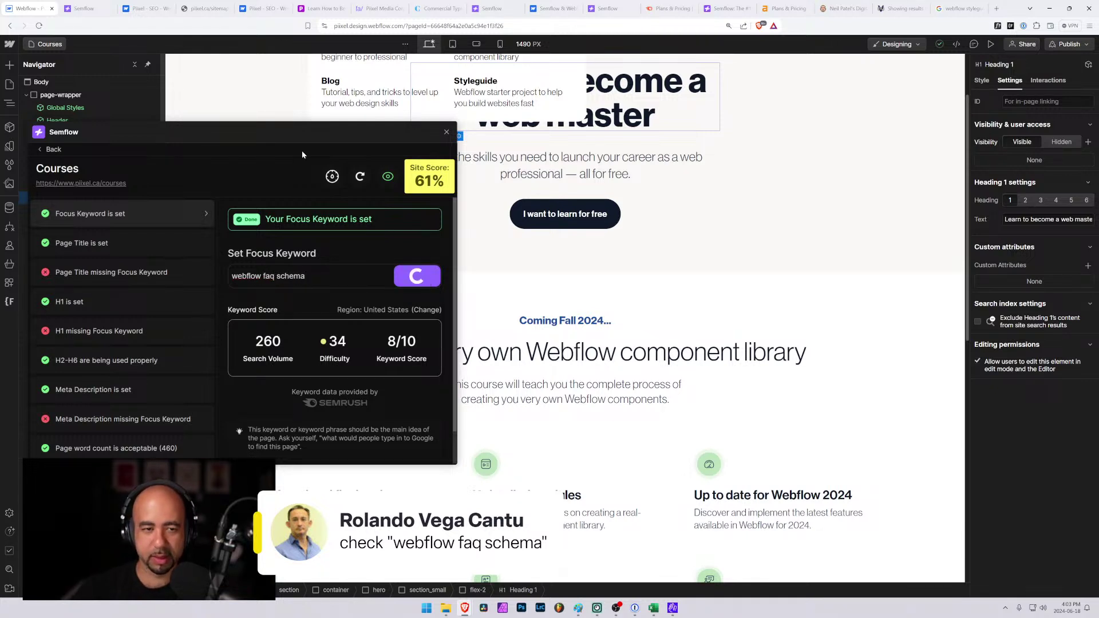
left_click_drag(293, 132, 736, 120)
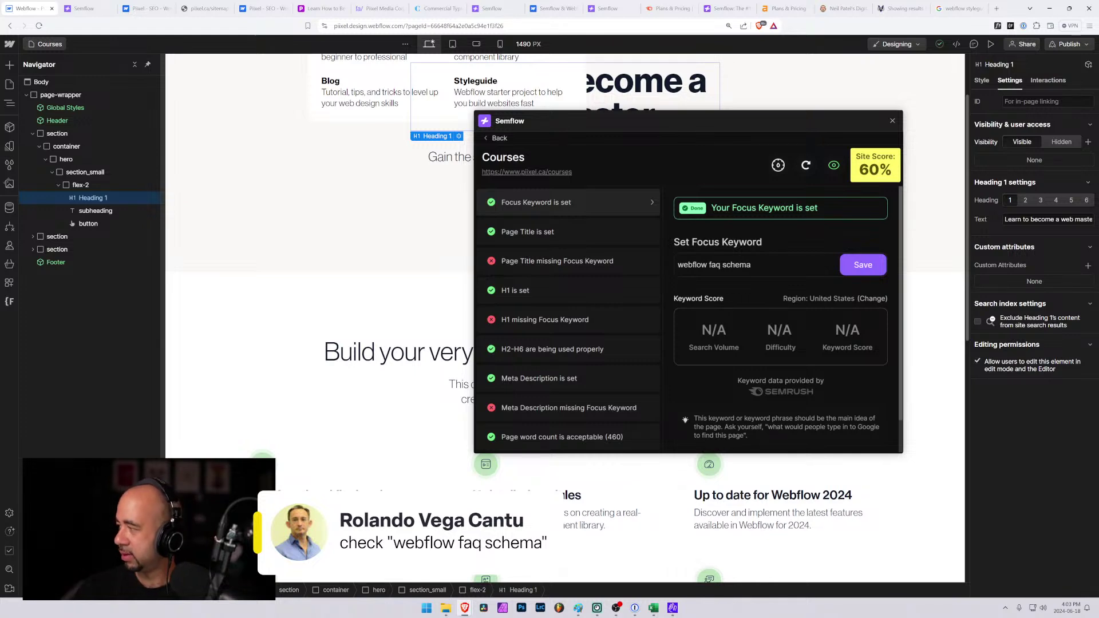
Replace "faq schema" with "components" in the Courses page's focus keyword and save it as "webflow components".
key("ctrl+shift+Left")
key("ctrl+shift+Left")
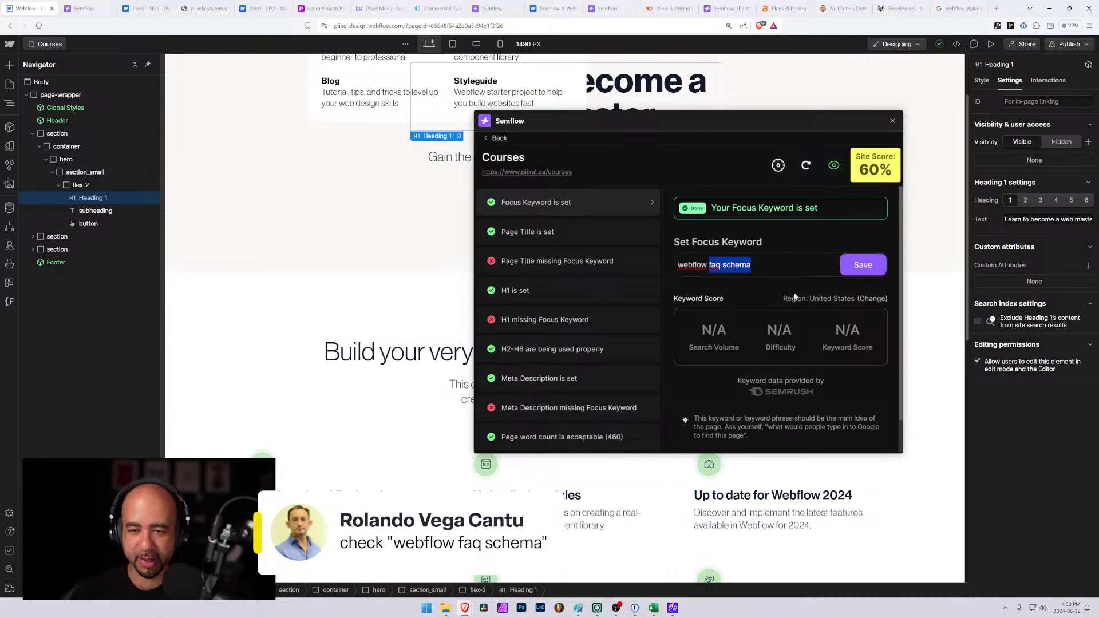
key("BackSpace")
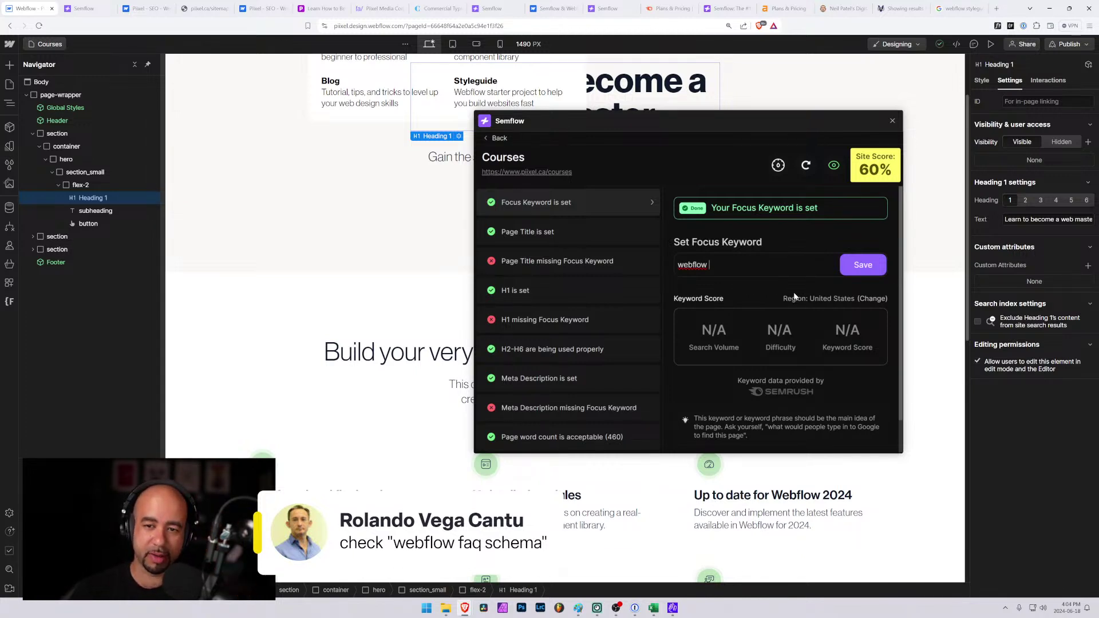
type("components")
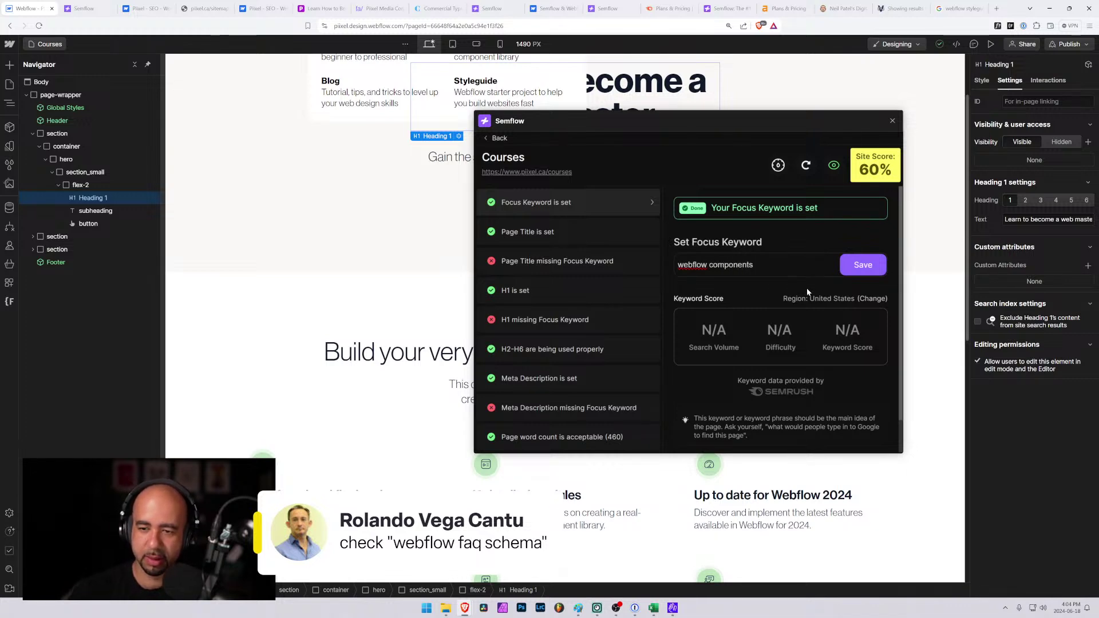
key("Return")
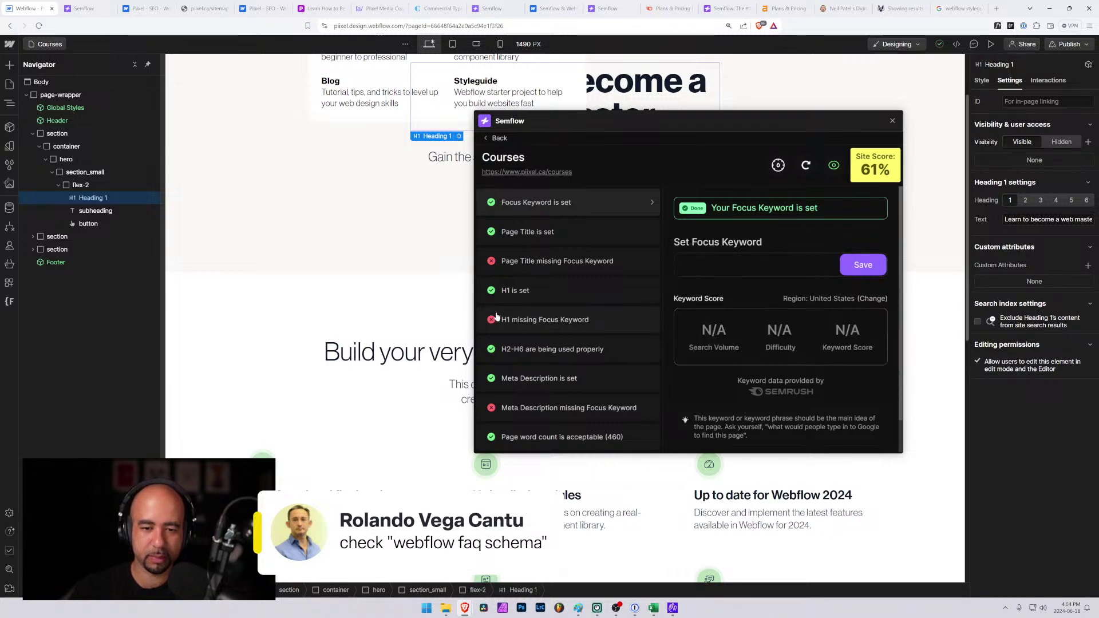
Append "Our first course will teach you how to create your own Webflow components." to the Courses page's meta description.
left_click(49, 44)
left_click(136, 187)
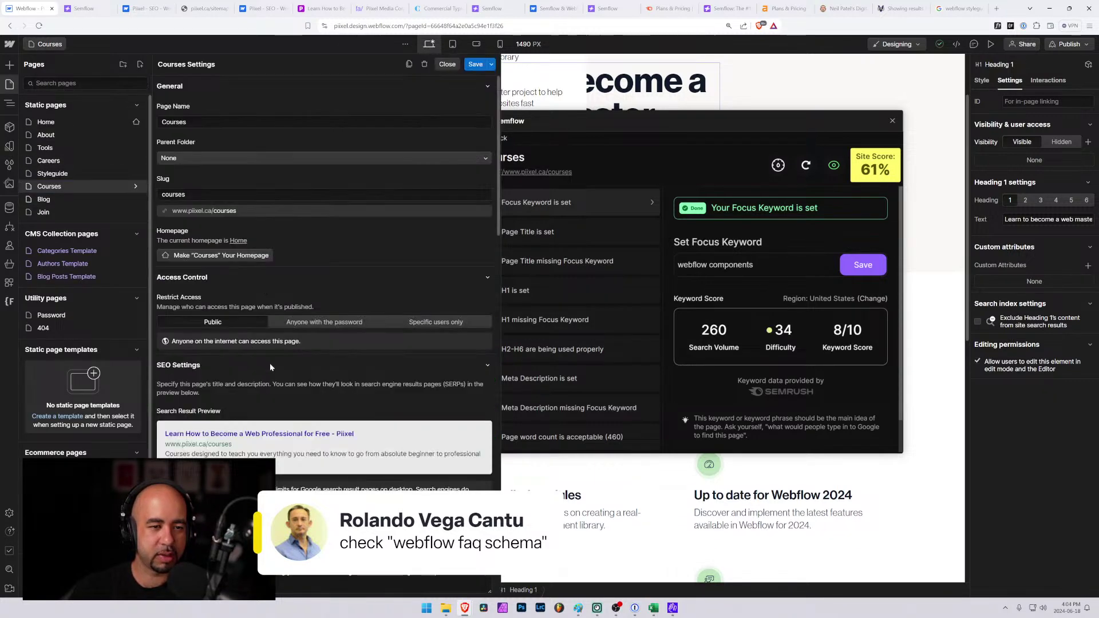
scroll(270, 366, "down", 5)
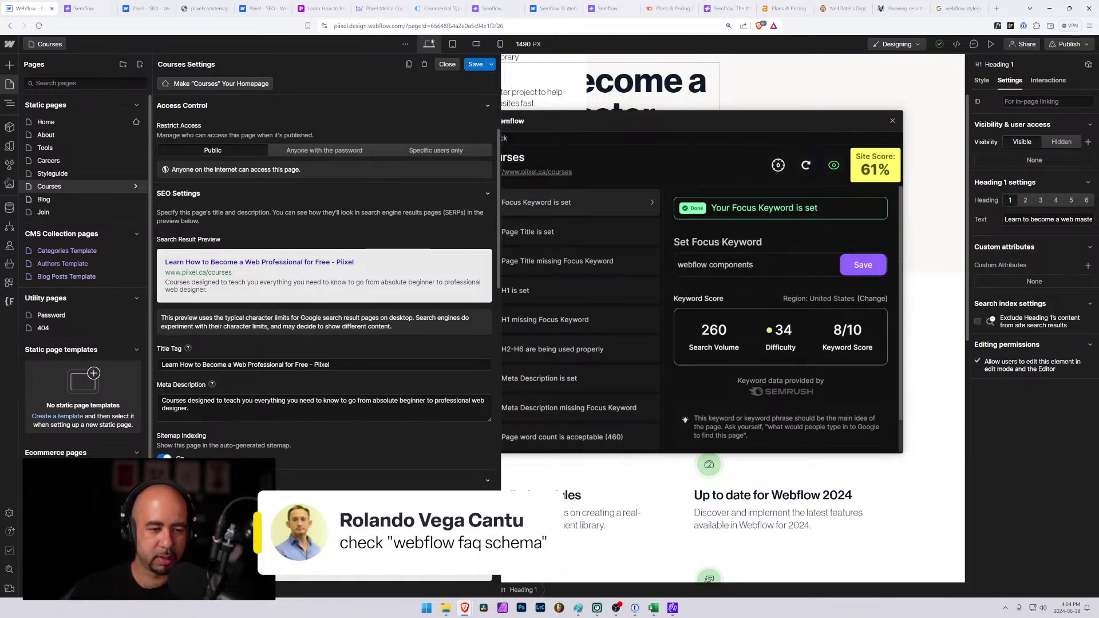
left_click(188, 408)
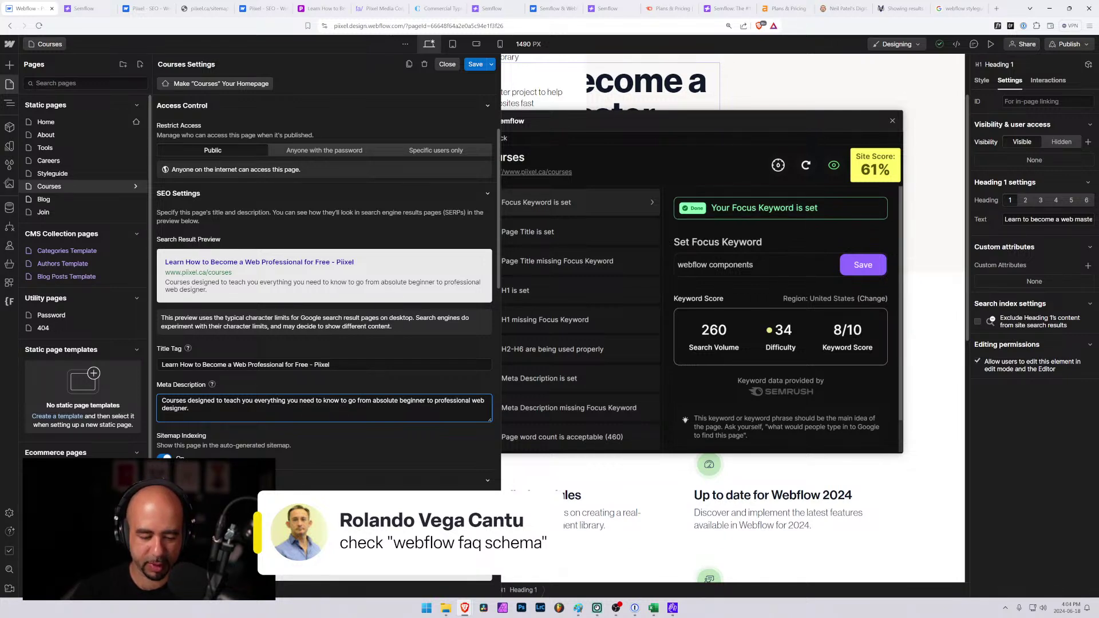
type("Our ")
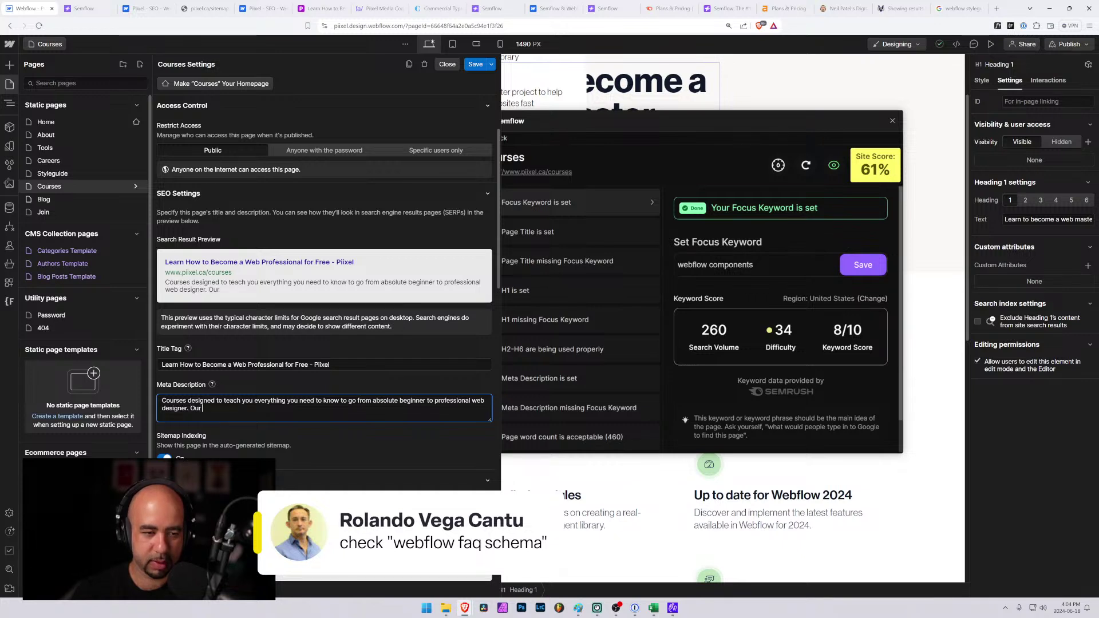
type("first course")
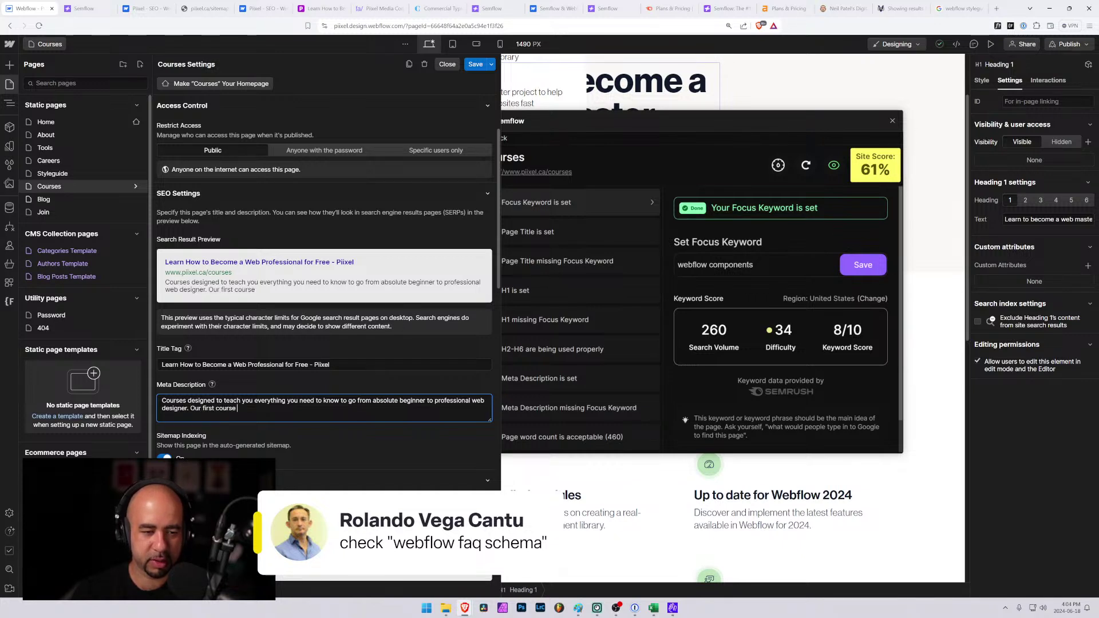
type(" will teah")
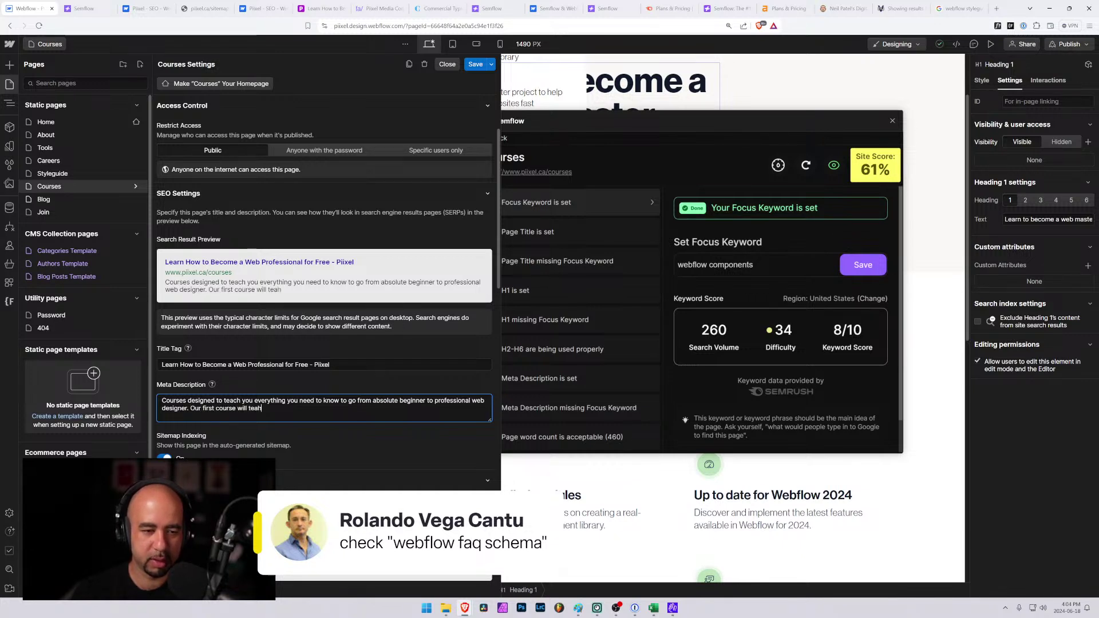
key("BackSpace")
type("ch you how to rc")
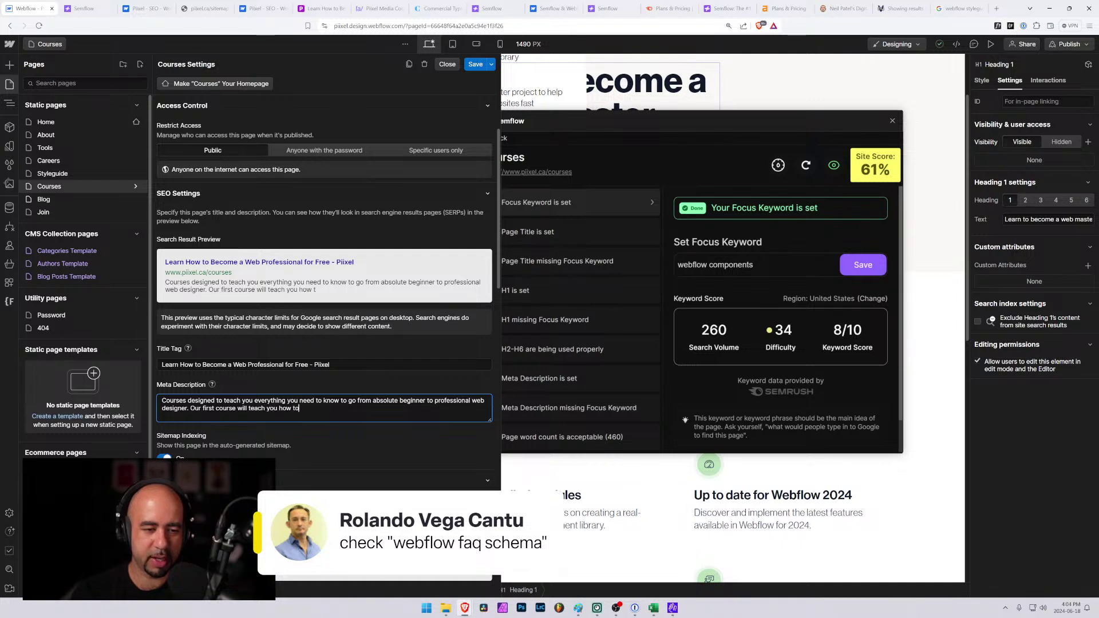
key("BackSpace")
key("BackSpace")
type("craet")
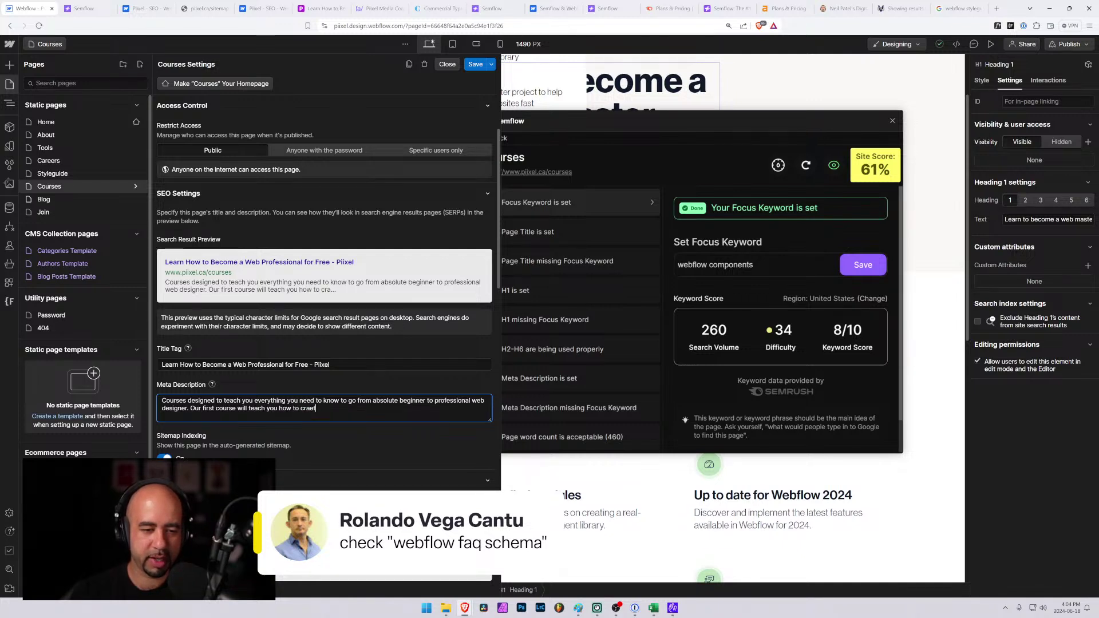
type("te your won")
key("BackSpace")
key("BackSpace")
key("BackSpace")
type("our v")
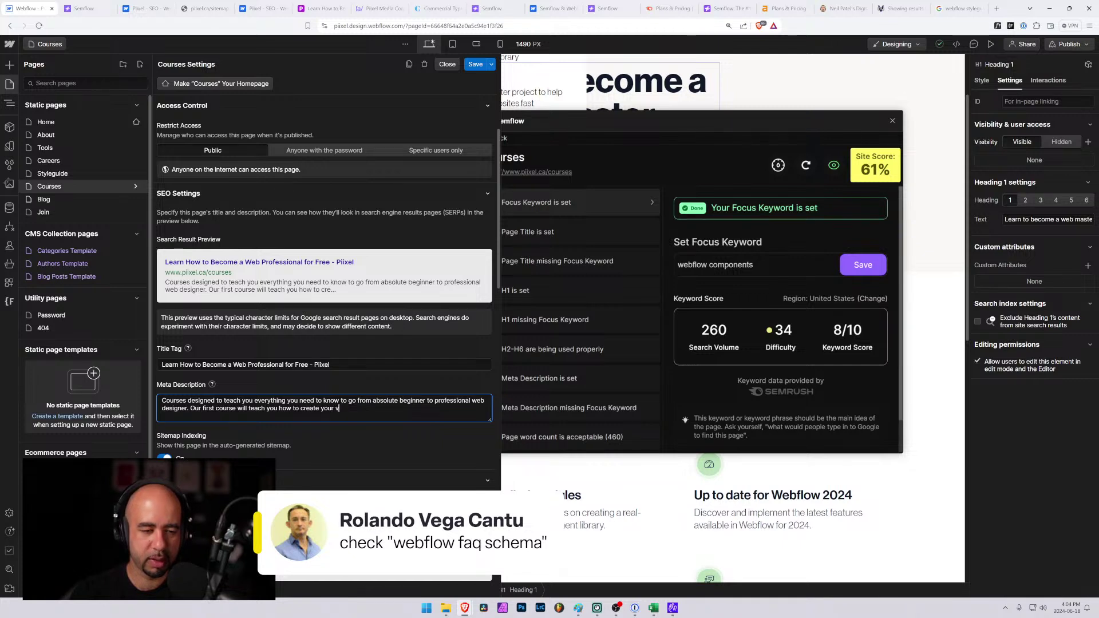
type("ery own We")
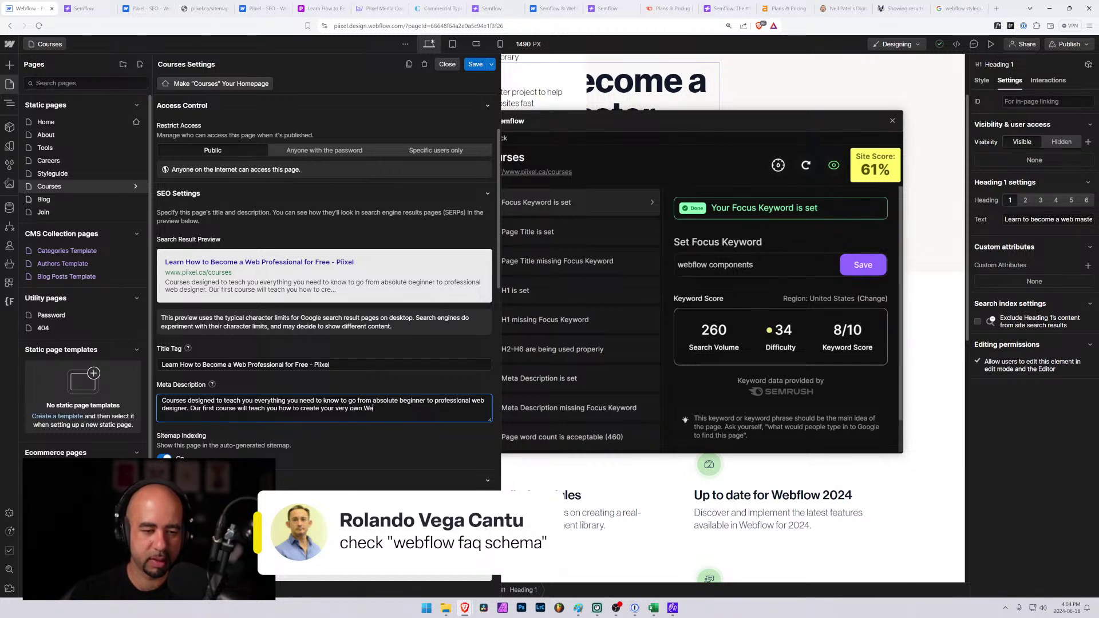
key("BackSpace")
key("BackSpace")
key("BackSpace")
key("BackSpace")
key("BackSpace")
key("BackSpace")
key("BackSpace")
key("BackSpace")
key("BackSpace")
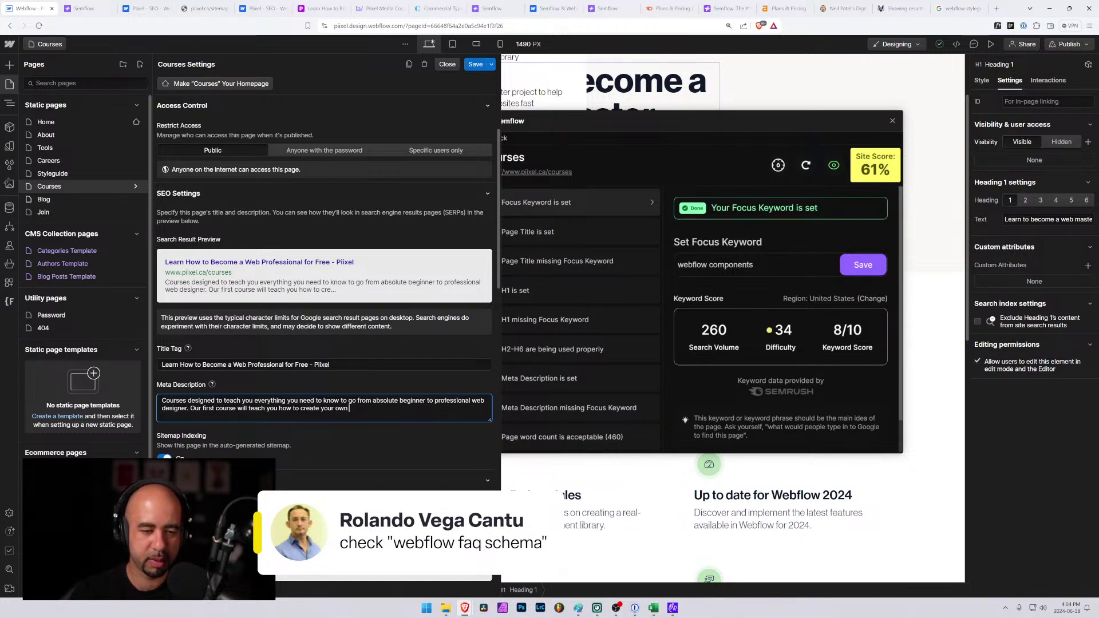
type("flow components.")
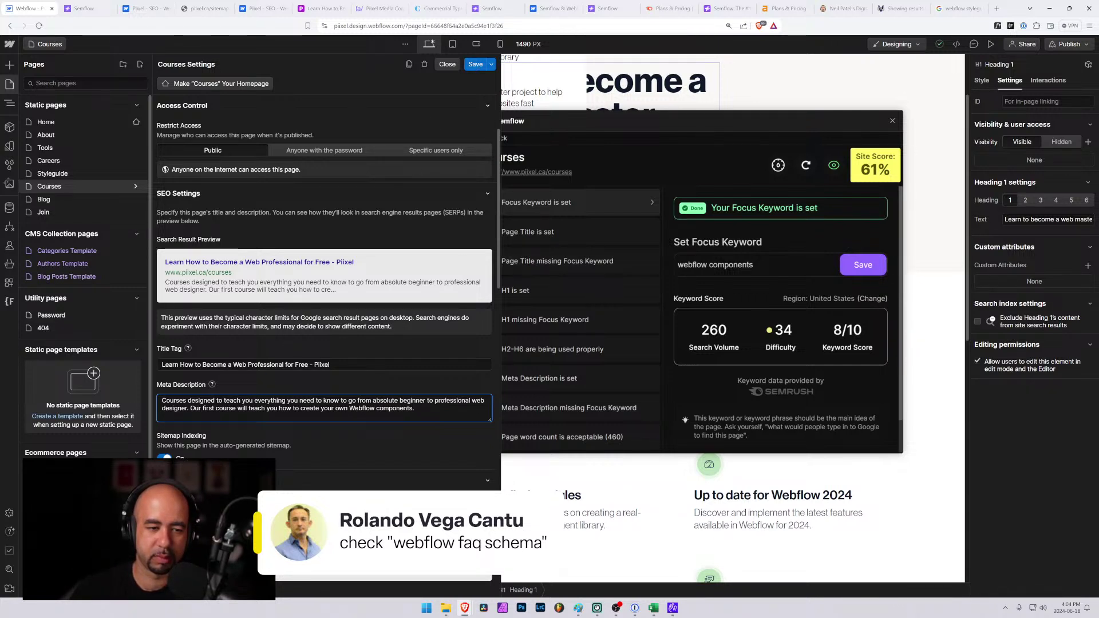
Insert "launching in 2024" after "Our first course" in the meta description and save the Courses page settings.
type("launching ")
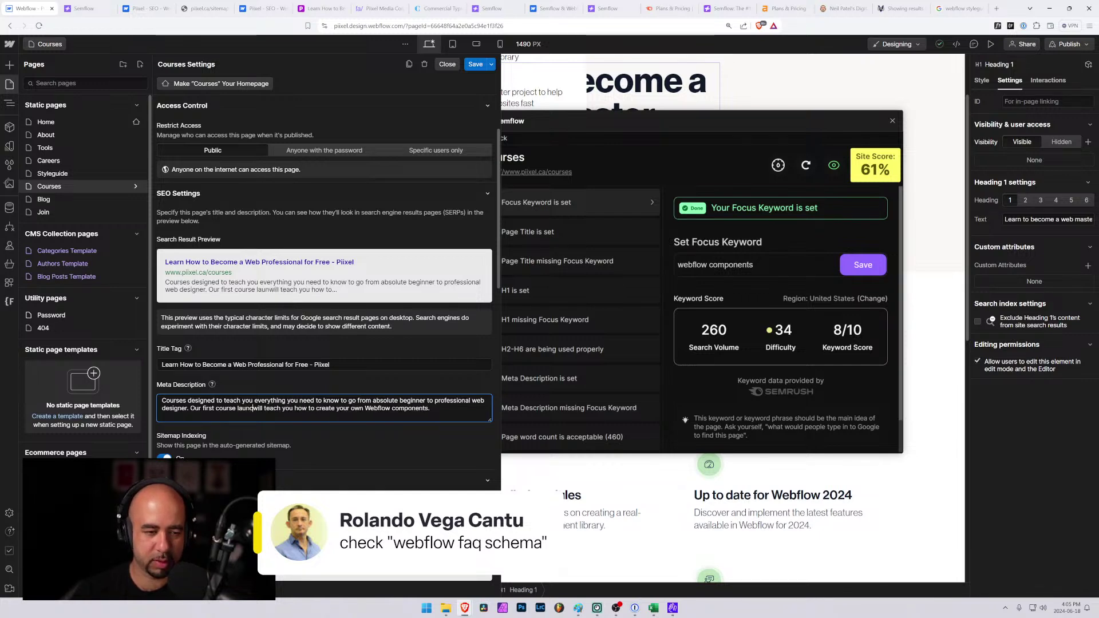
type("in ")
type("2024")
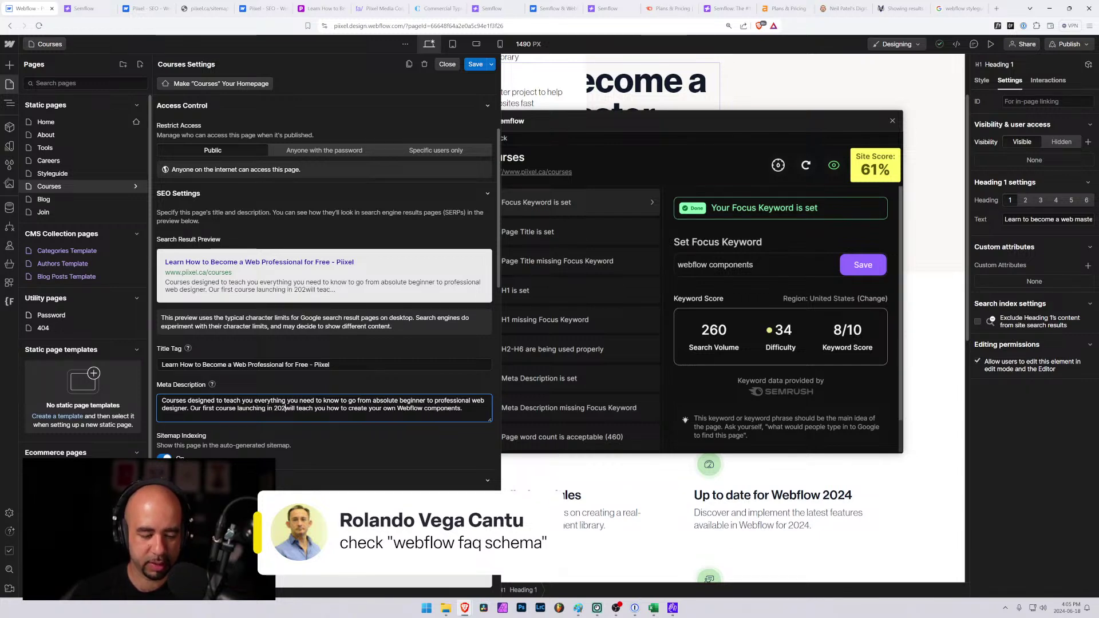
left_click(469, 408)
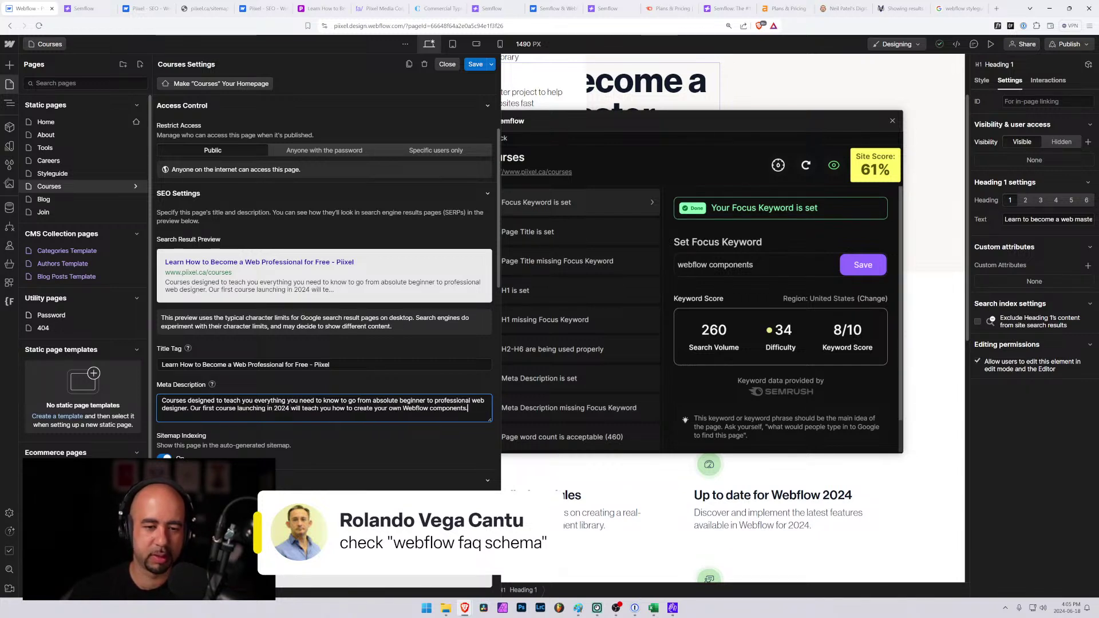
left_click(475, 64)
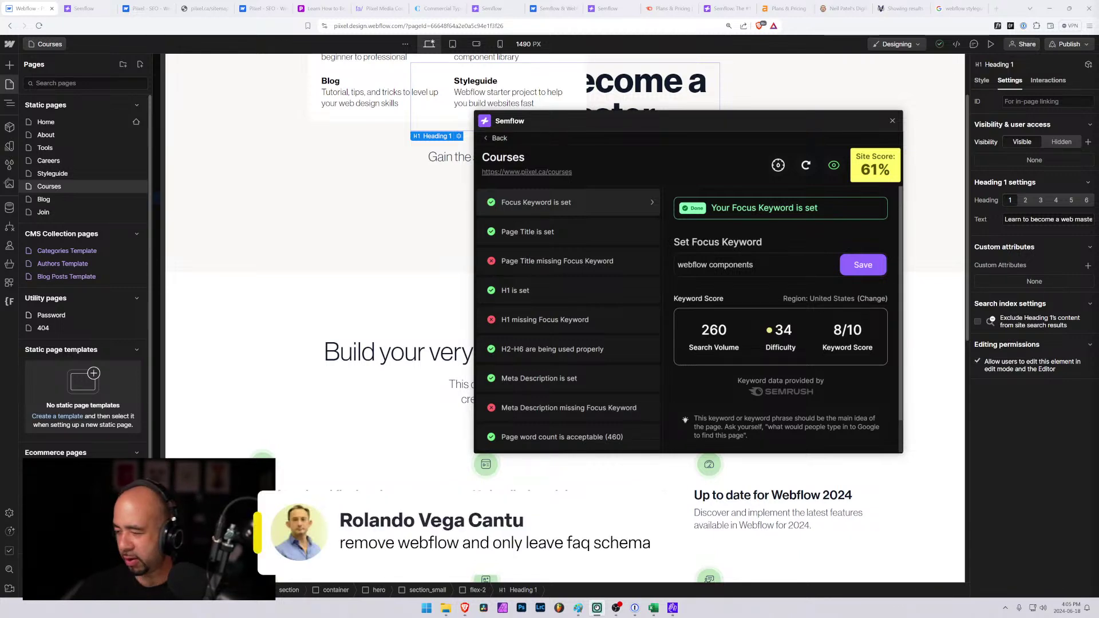
Copy the current focus keyword, save "faq schema" in its place for the Courses page and check its search volume.
left_click_drag(762, 265, 604, 260)
key("ctrl+c")
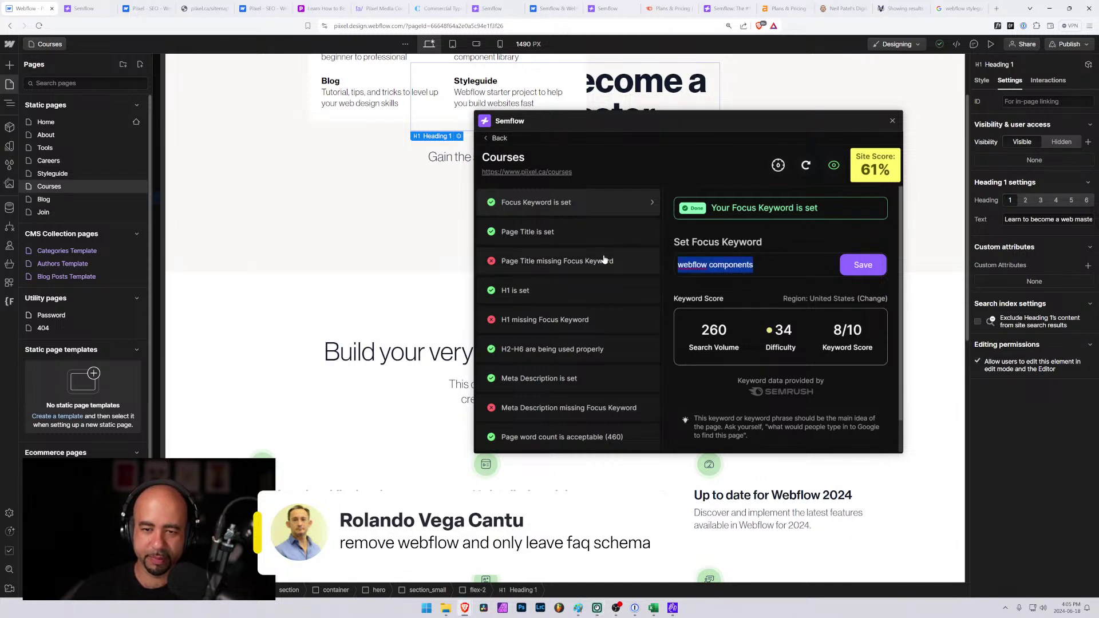
type("faq scheu")
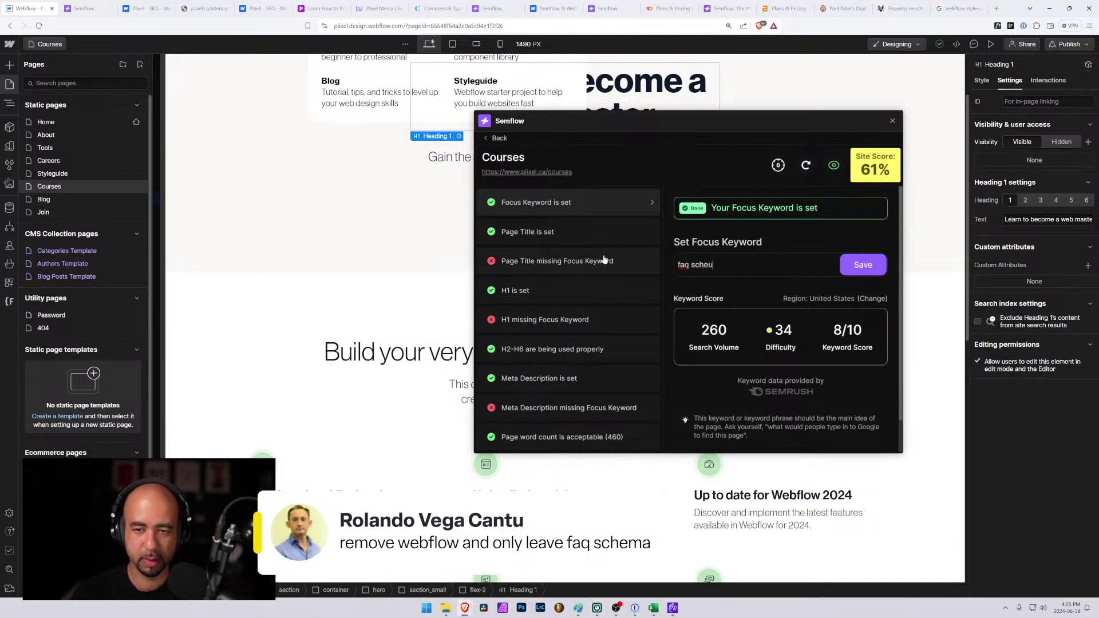
key("BackSpace")
type("ma")
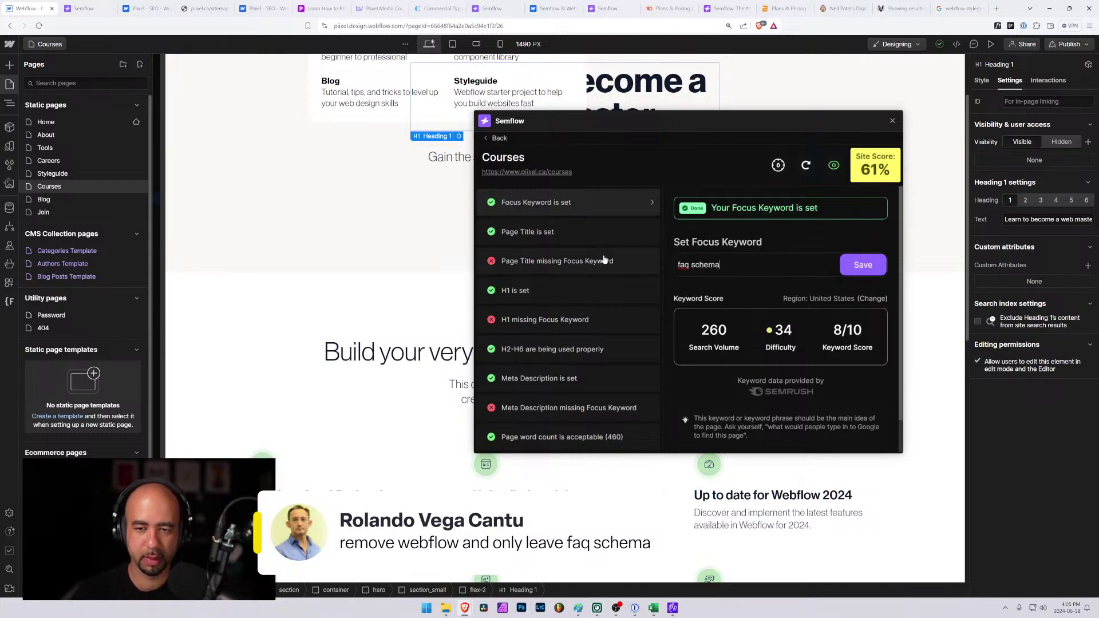
left_click(859, 263)
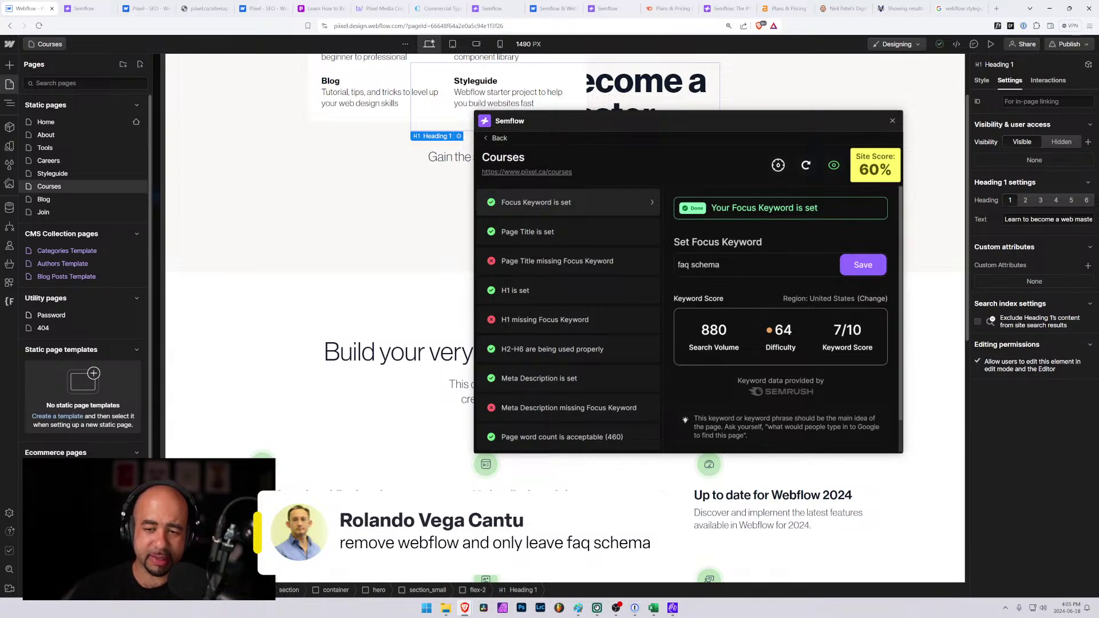
double_click(714, 330)
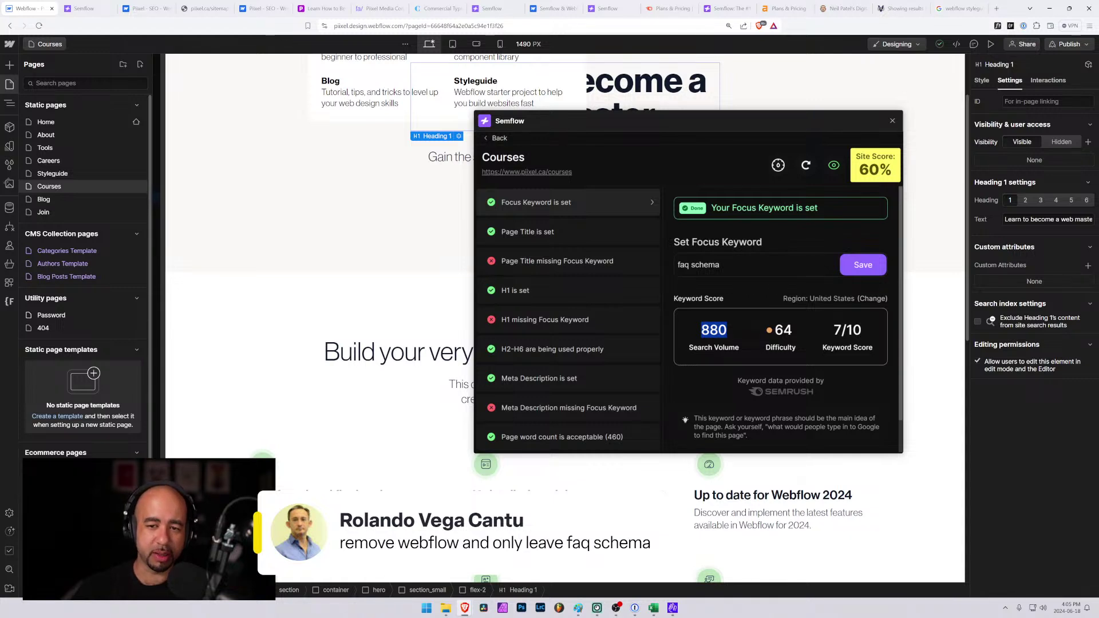
Paste "webflow components" back in as the Courses page's focus keyword and save it.
left_click(722, 265)
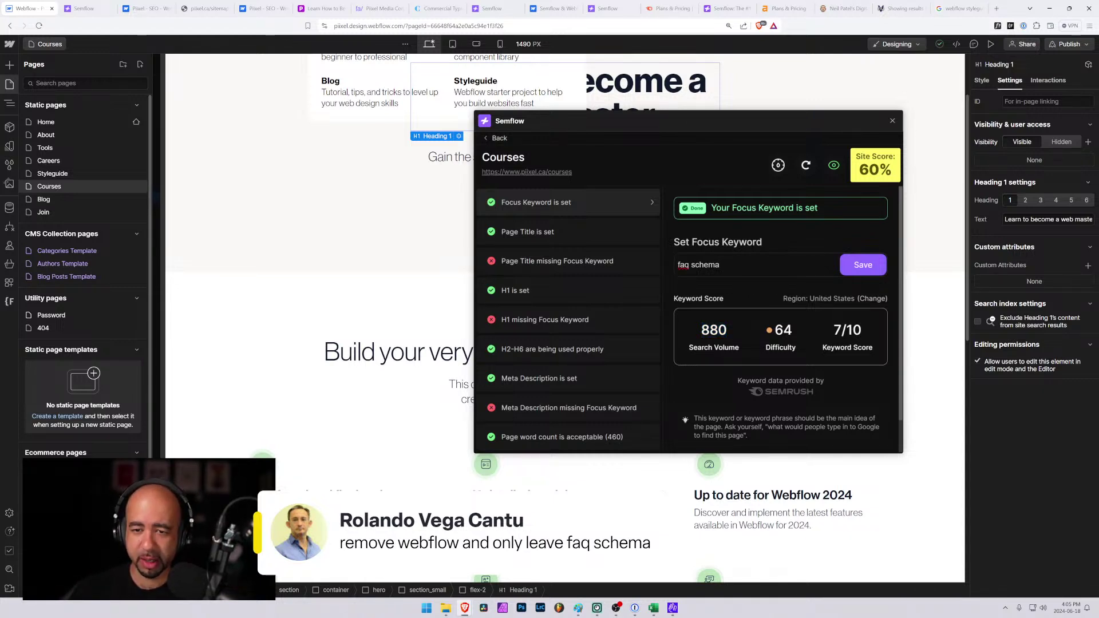
left_click_drag(723, 265, 647, 267)
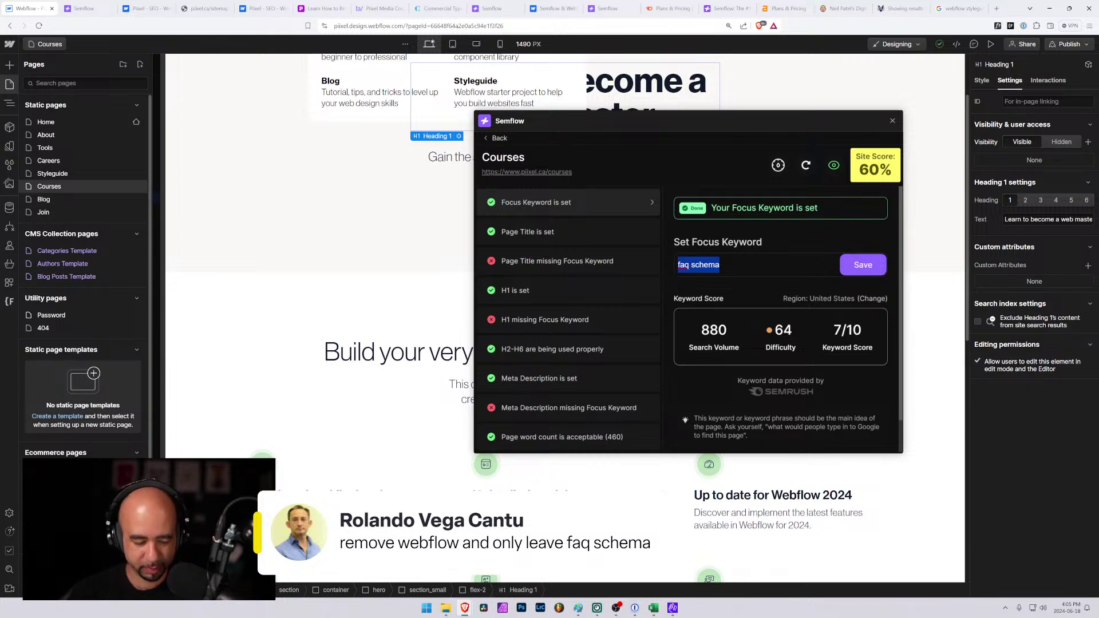
key("ctrl+v")
left_click(845, 265)
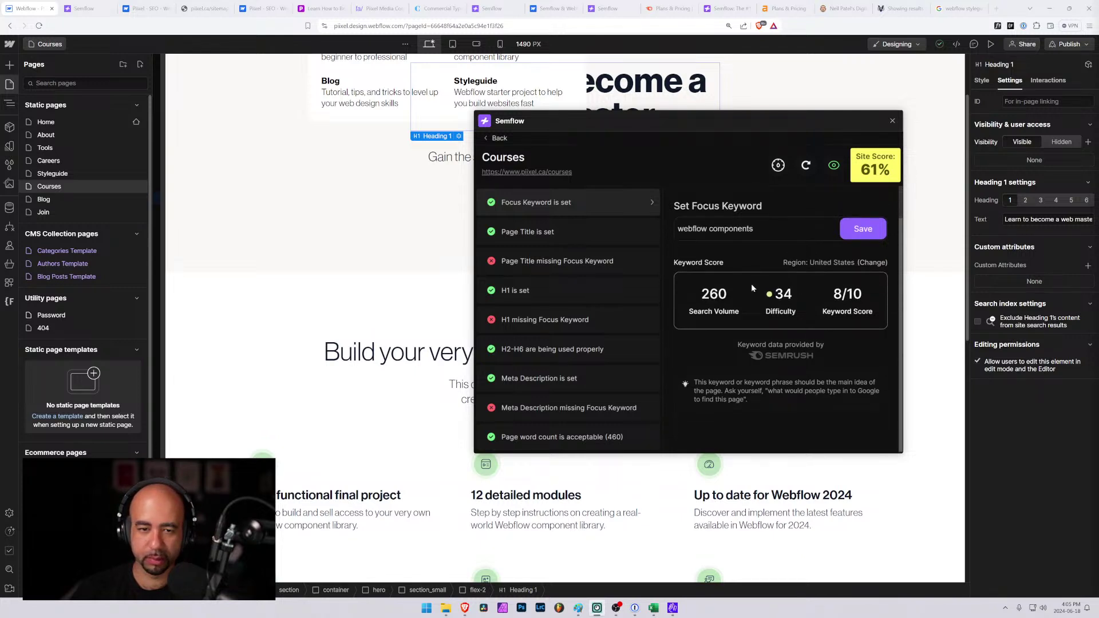
Open the Join page's Semflow audit and the Join page in the Designer, with the Semflow window moved off the hero heading.
left_click(499, 139)
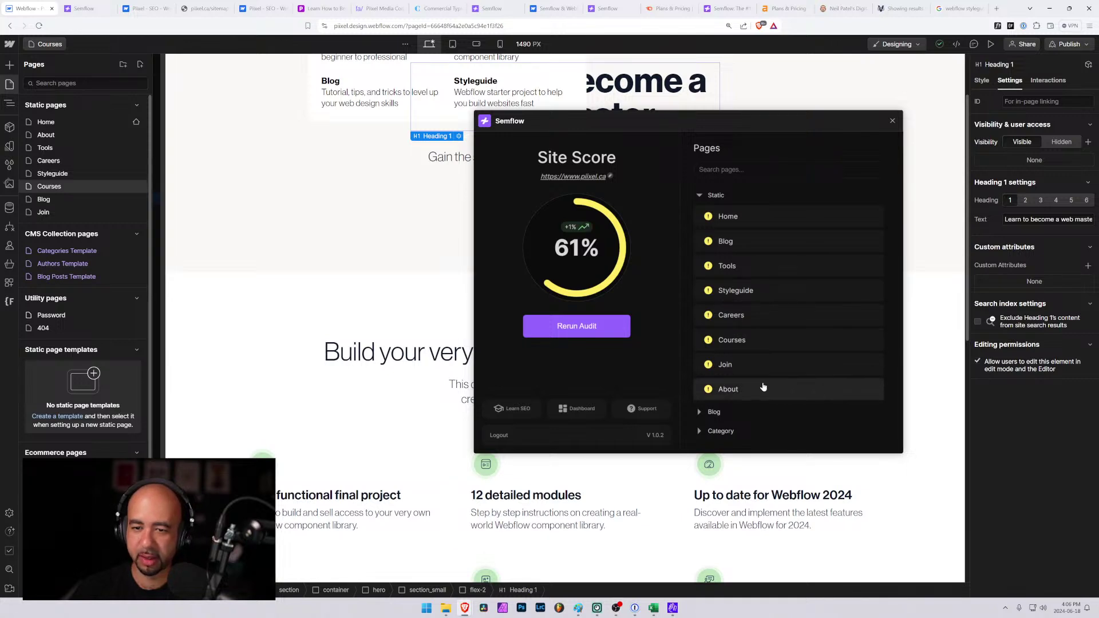
left_click(721, 365)
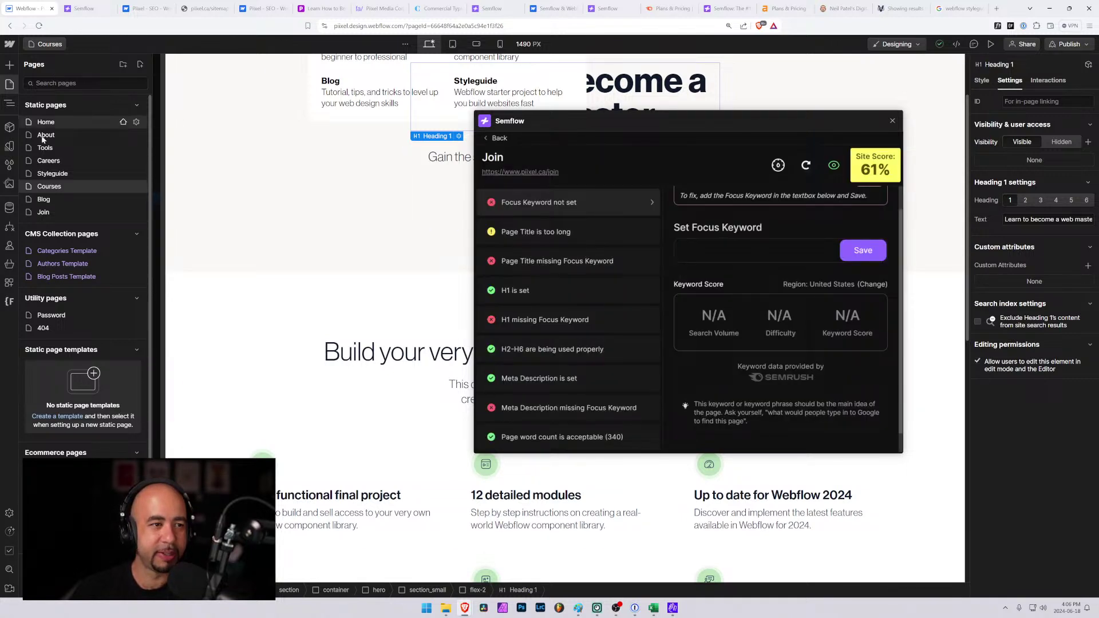
left_click(43, 213)
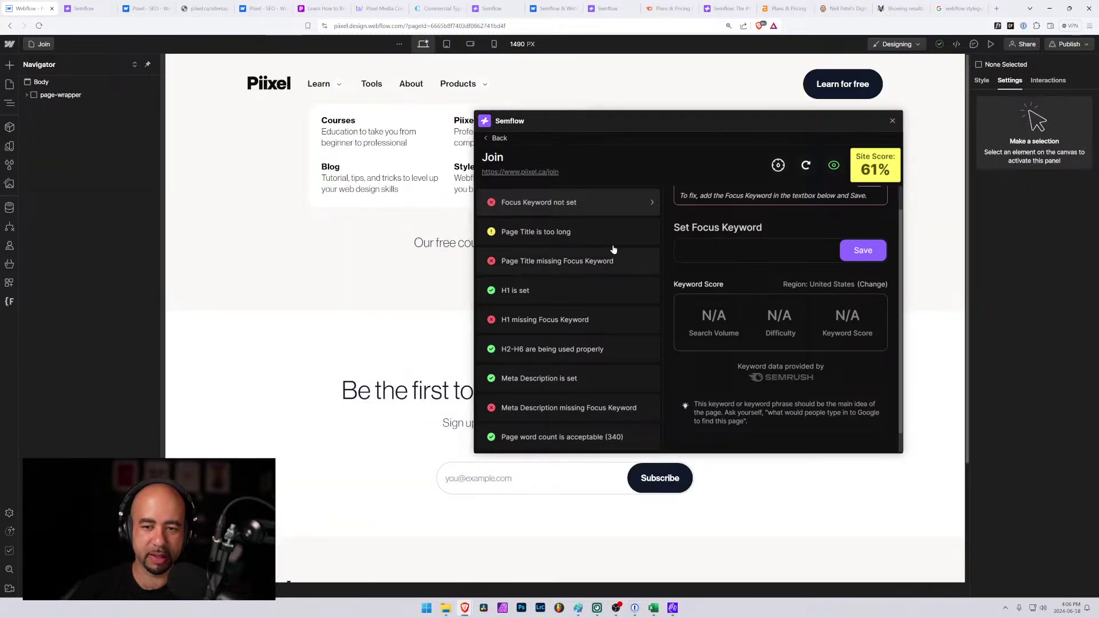
left_click_drag(639, 116, 629, 190)
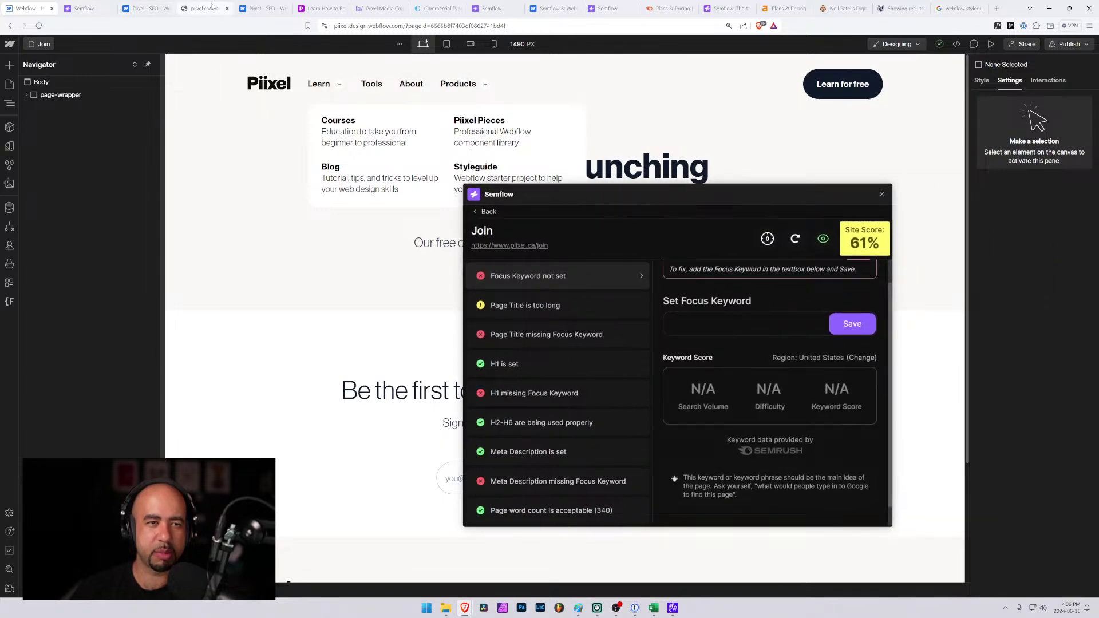
Review the live Join page through the site's "Learn for free" link and return to the Webflow Designer.
left_click(321, 8)
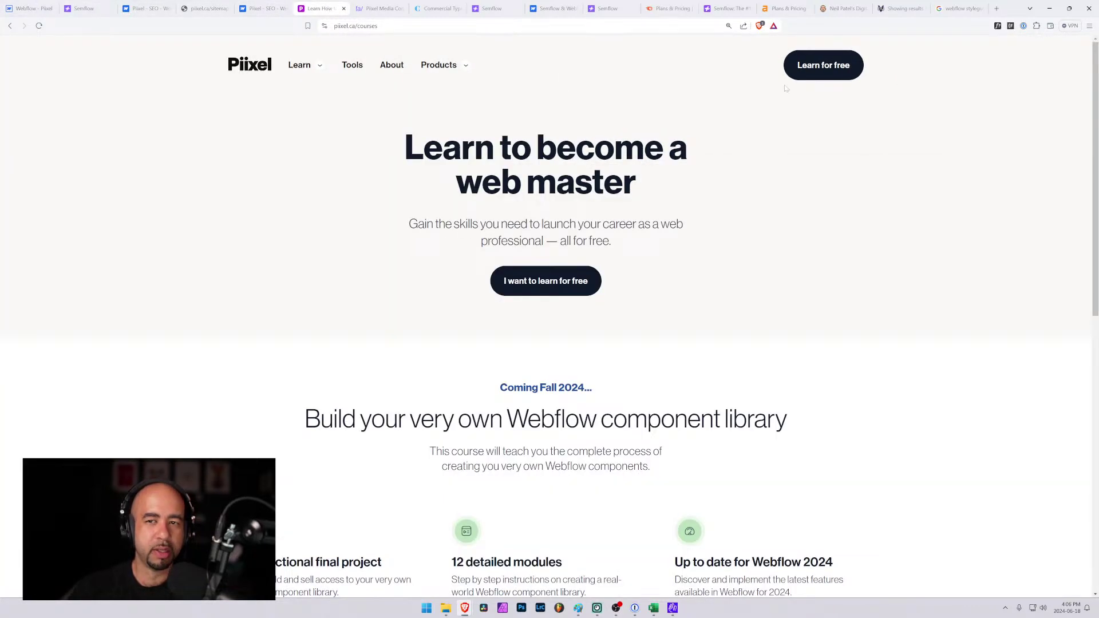
left_click(819, 65)
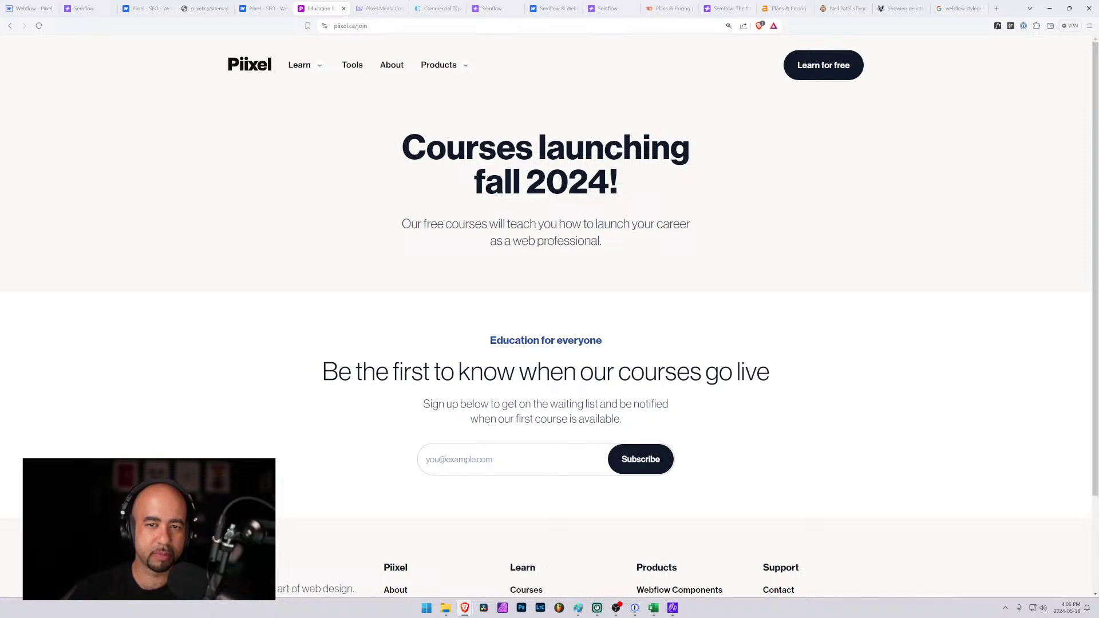
left_click(28, 8)
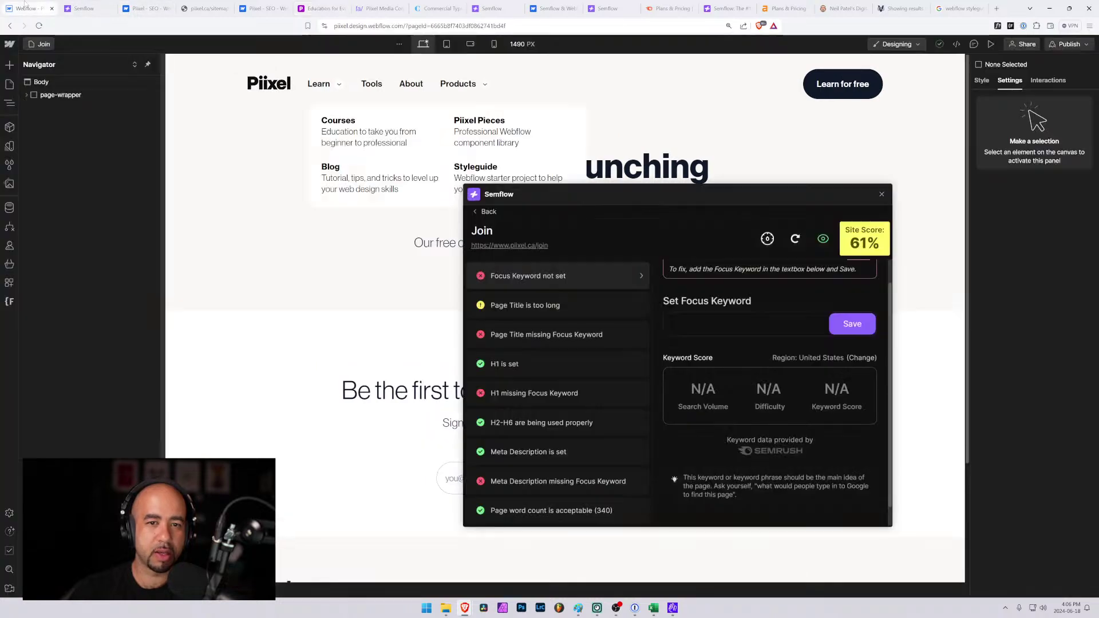
Check the Courses page's focus keyword in its Semflow audit and return to the Join page's audit.
scroll(715, 282, "up", 1)
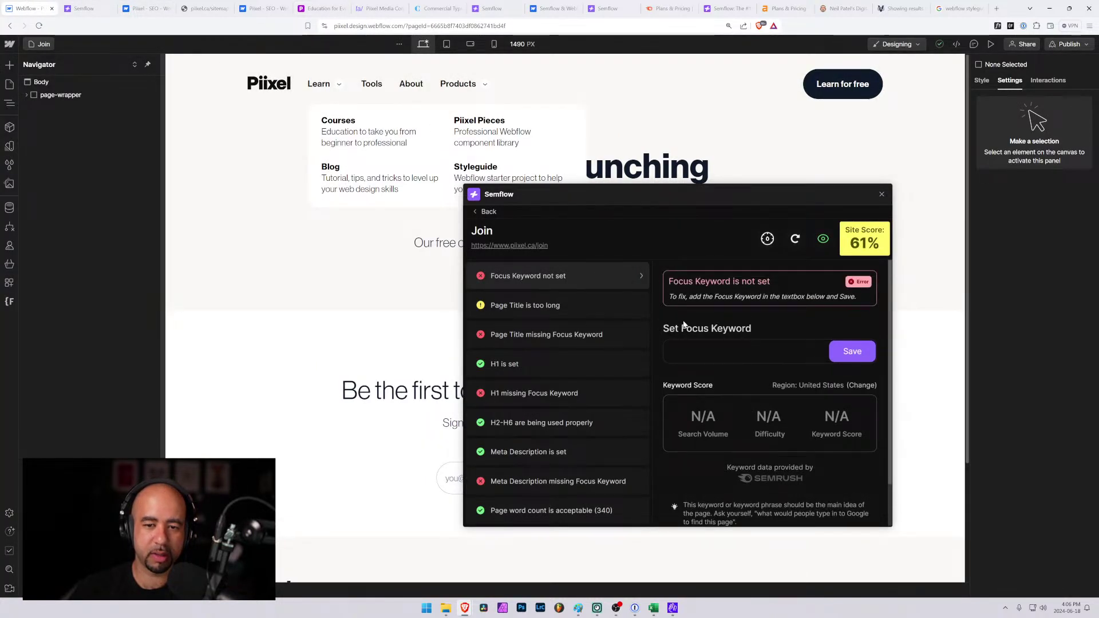
left_click(487, 212)
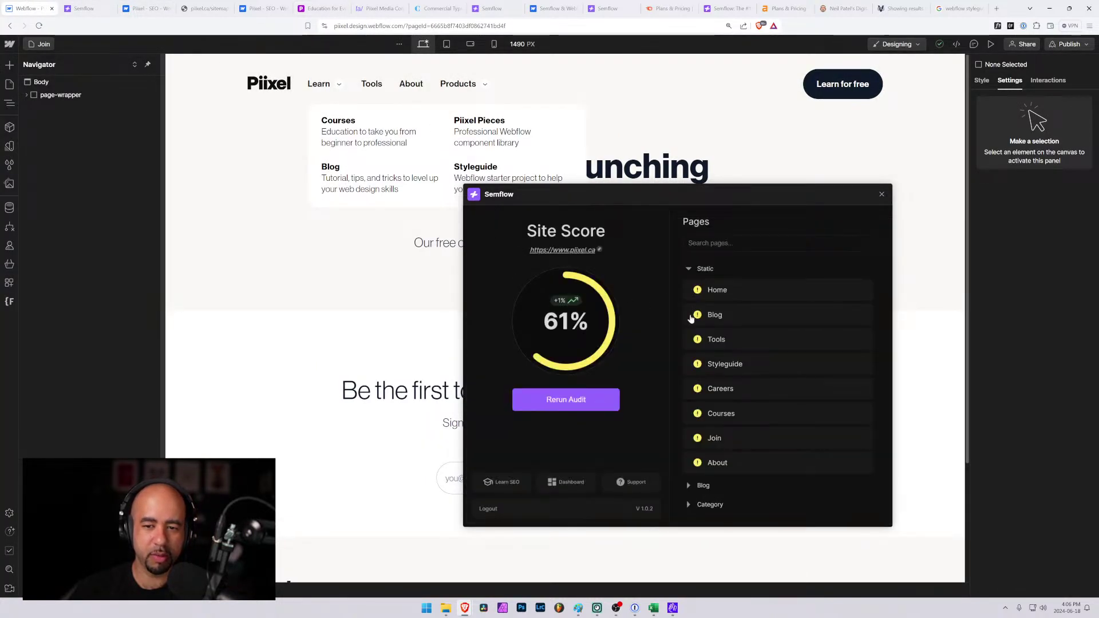
left_click(725, 413)
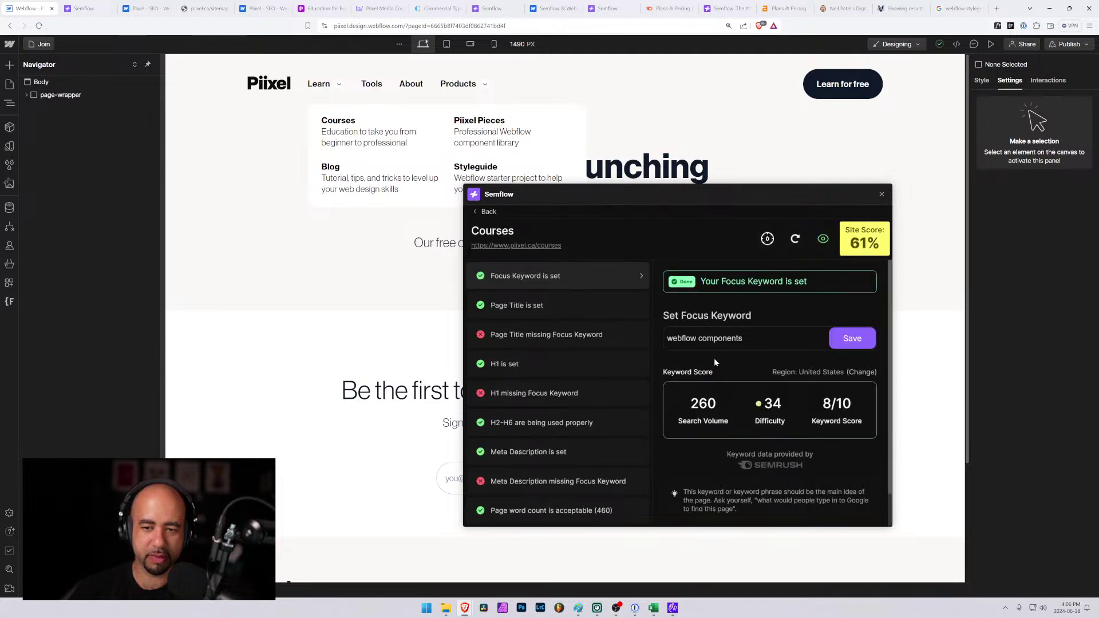
left_click(485, 212)
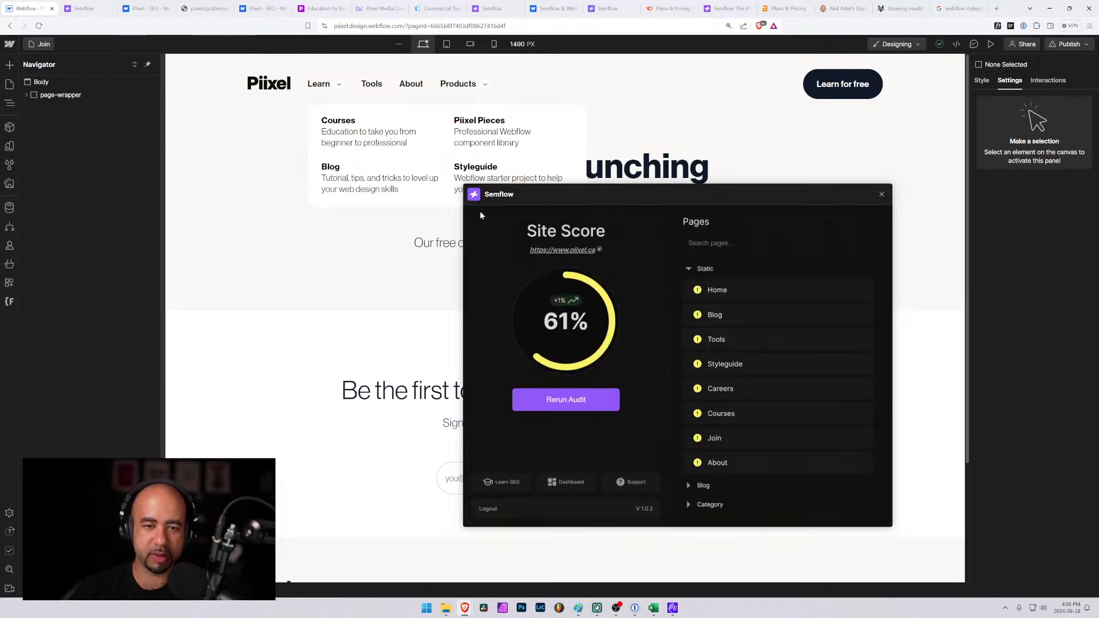
left_click(716, 438)
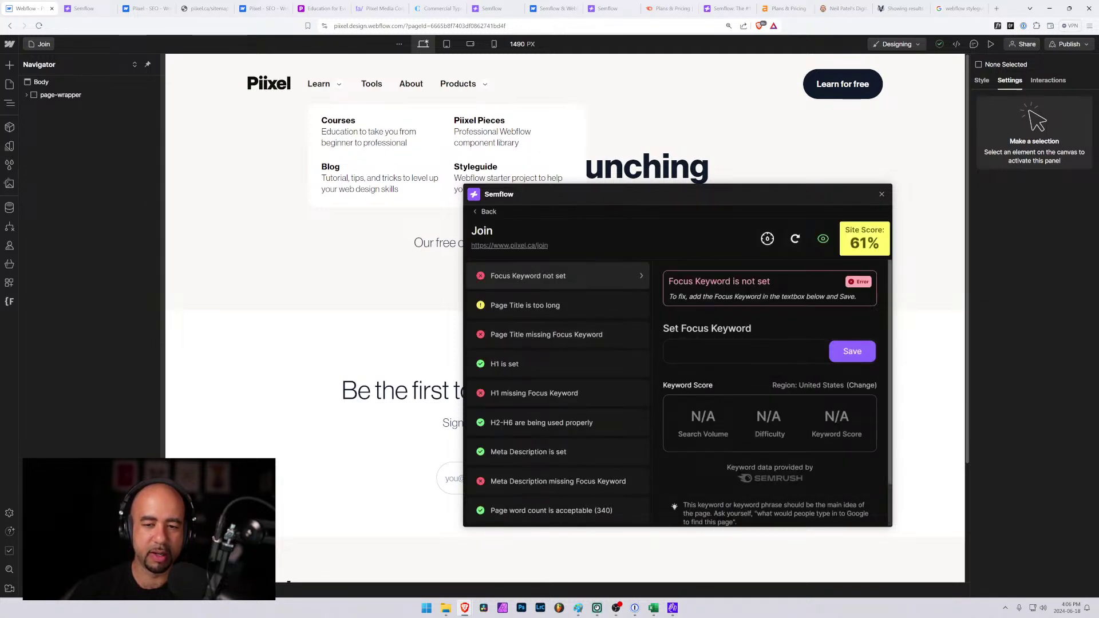
Set the Join page's focus keyword to "web design course" and save it.
type("web deisgn")
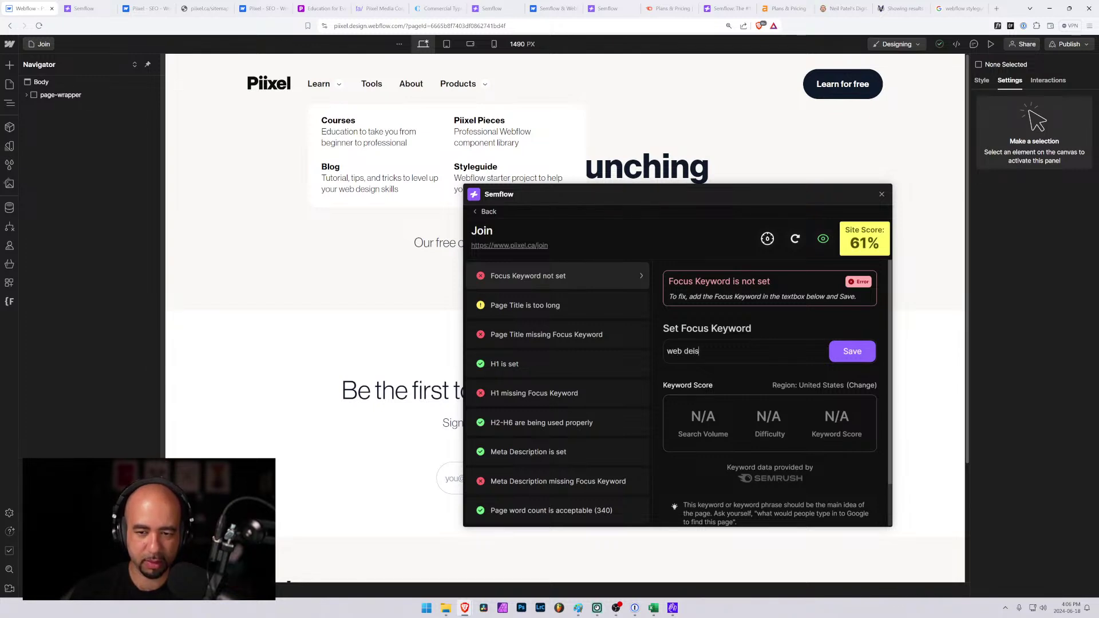
key("BackSpace")
key("BackSpace")
key("BackSpace")
key("BackSpace")
type("sign course")
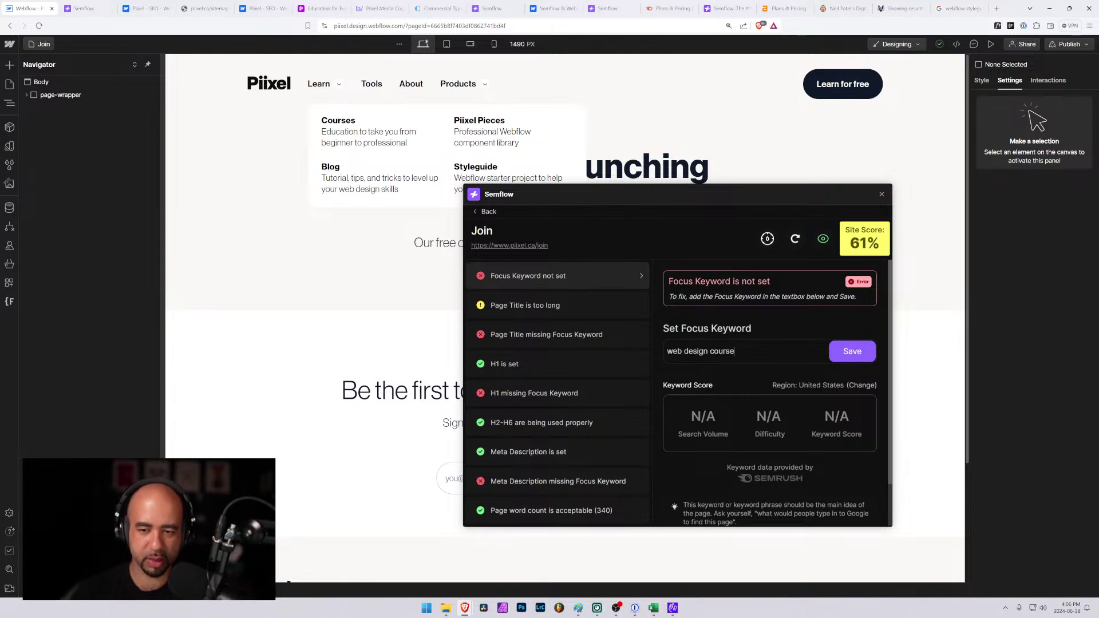
left_click(858, 352)
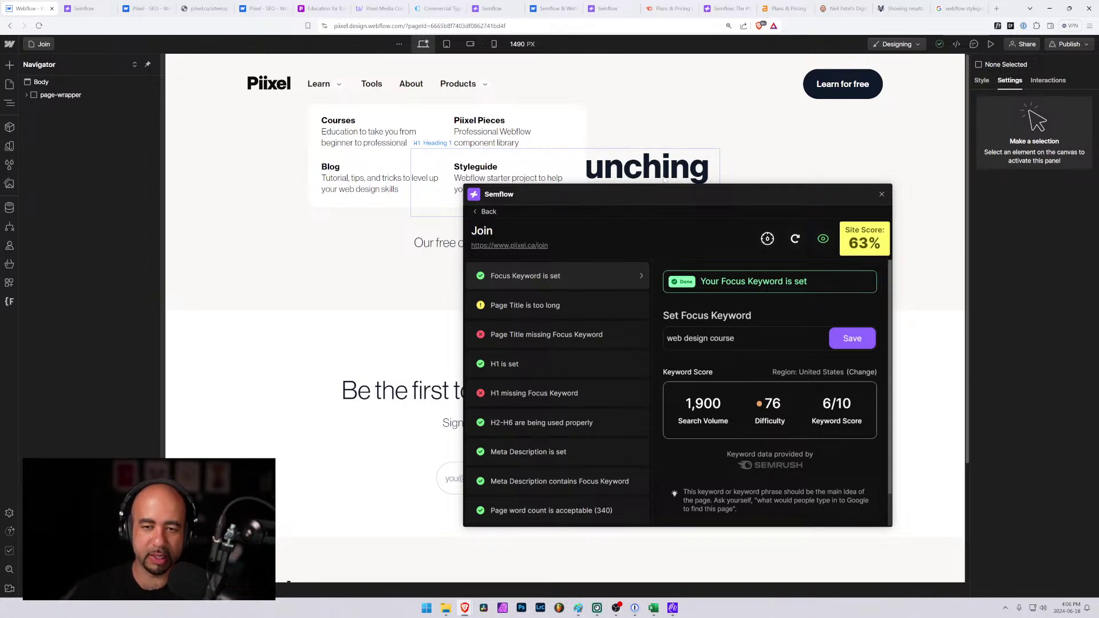
Change the Join page's hero H1 to "Web design courses launching fall 2024!" and view the heading clear of the Semflow window.
left_click(660, 170)
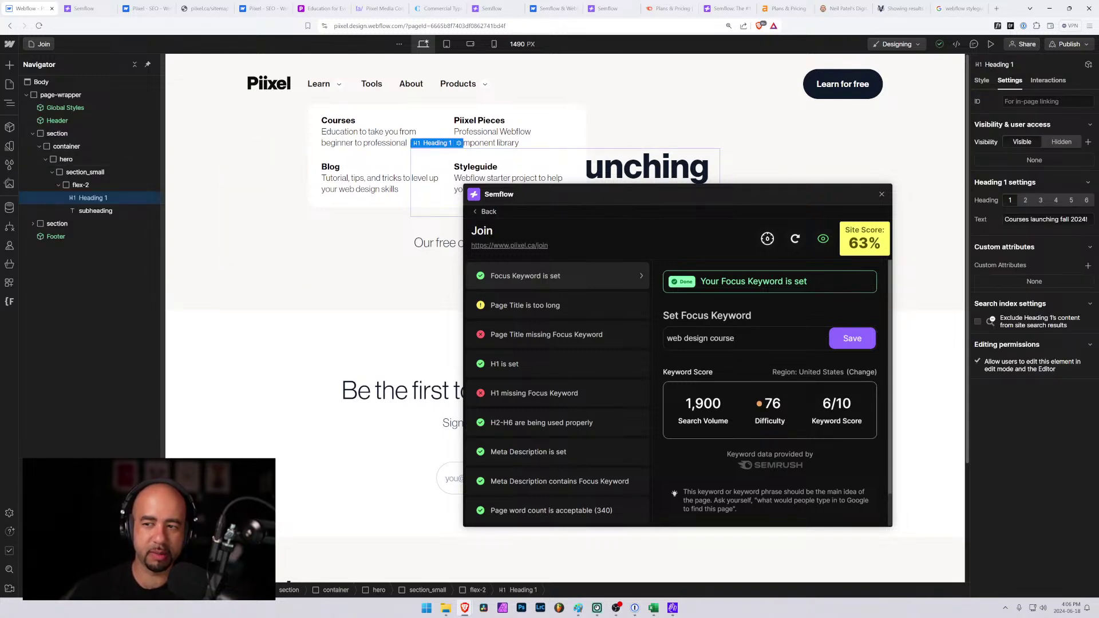
left_click(1005, 220)
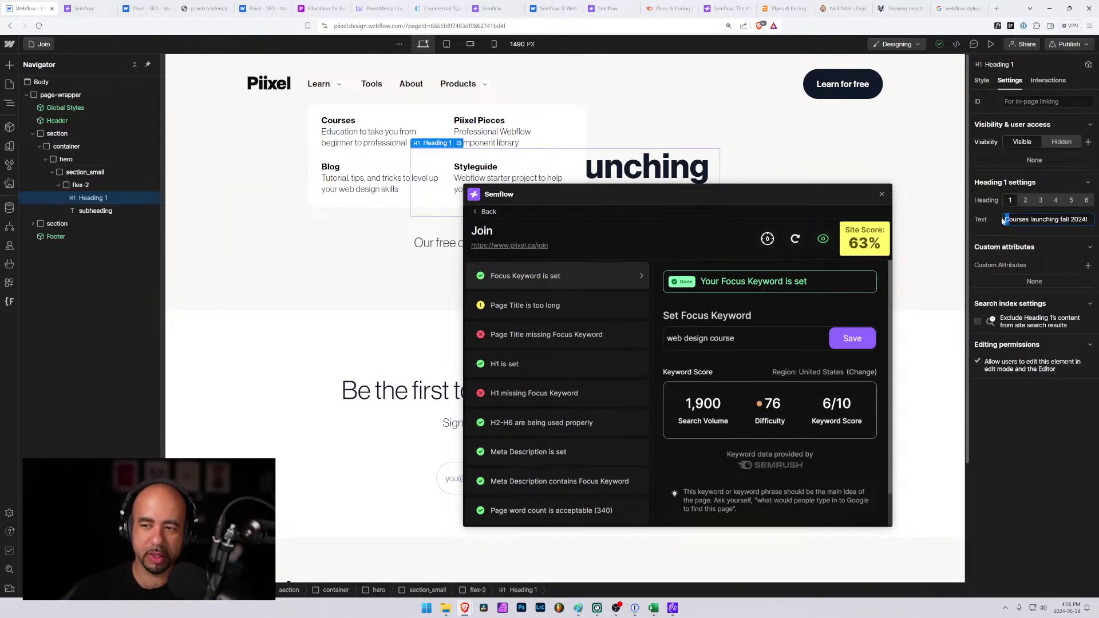
type("Web design c")
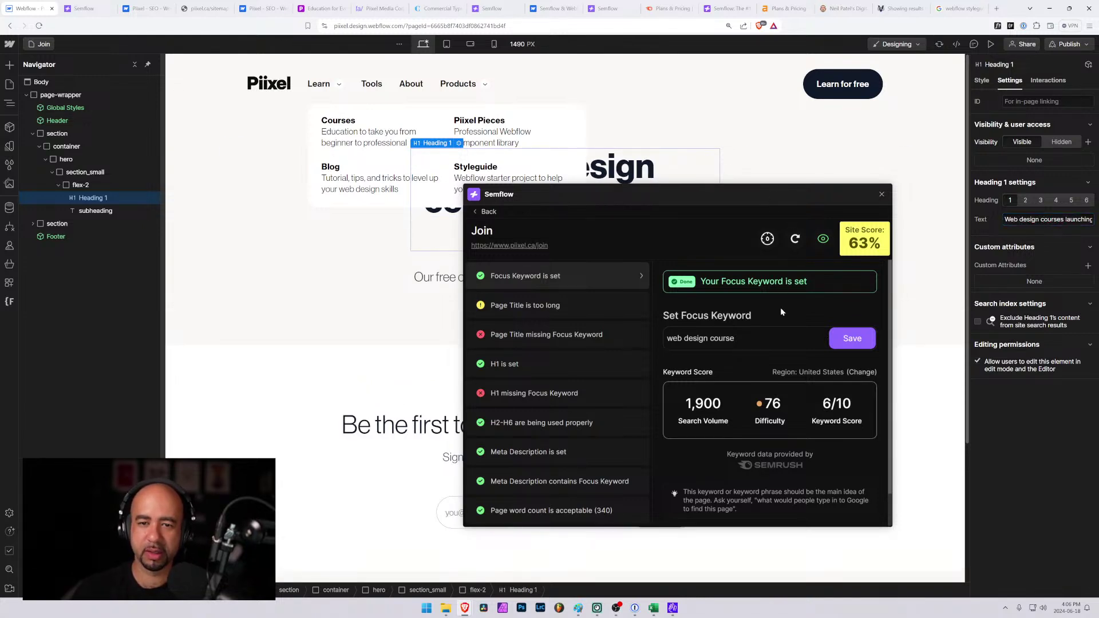
left_click_drag(770, 226, 503, 233)
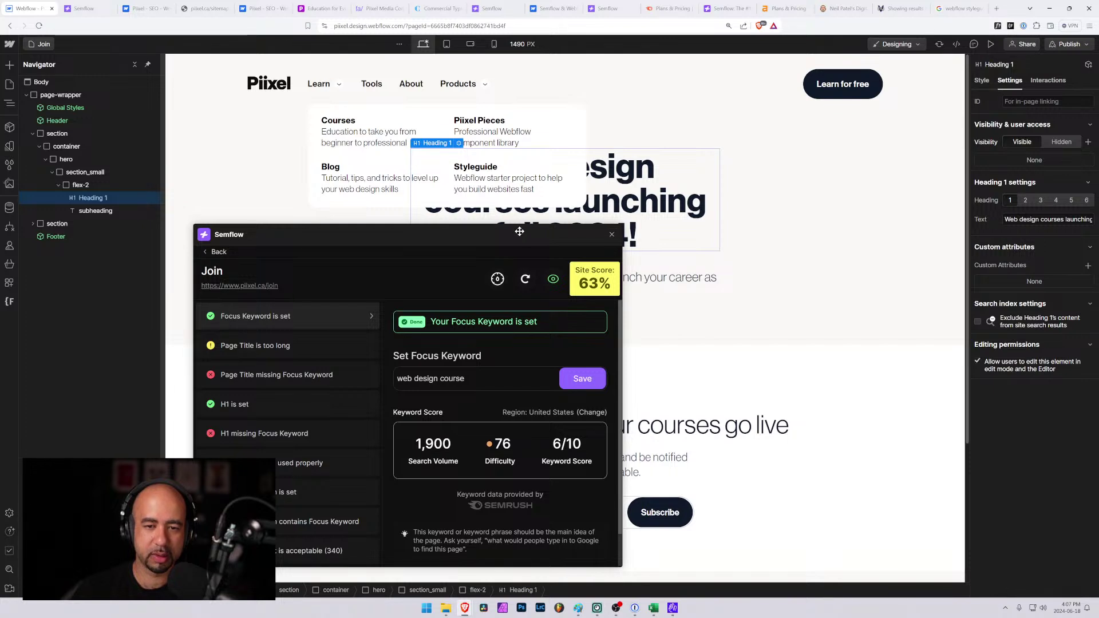
left_click_drag(521, 236, 663, 99)
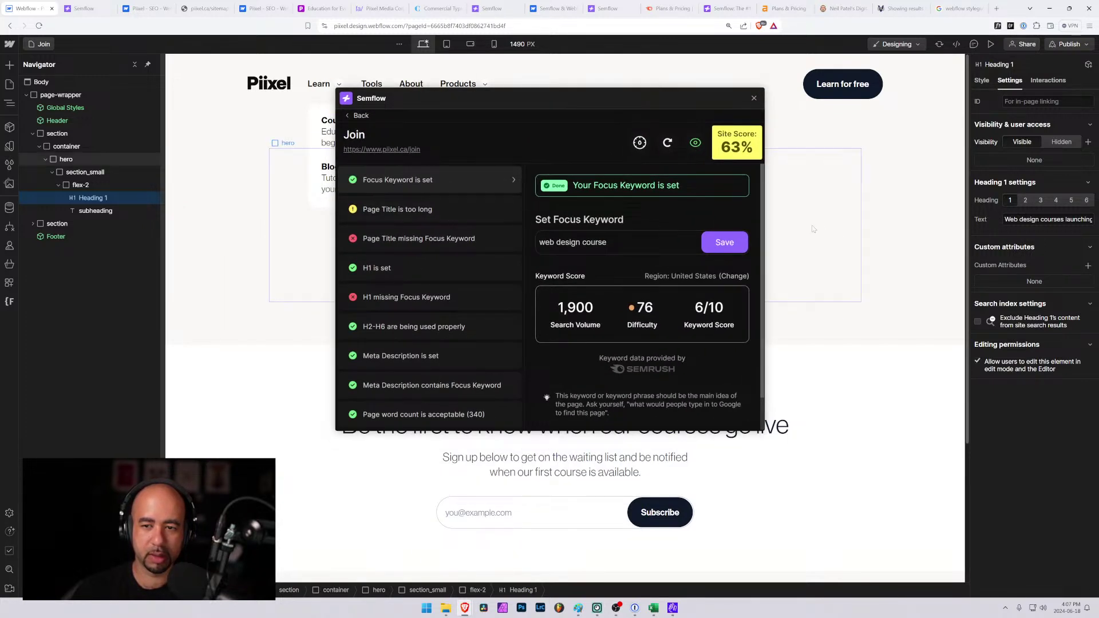
In the Join page's SEO settings, replace "Learn how to Lanuch Your" in the title tag with "Web Design Courses".
left_click(427, 211)
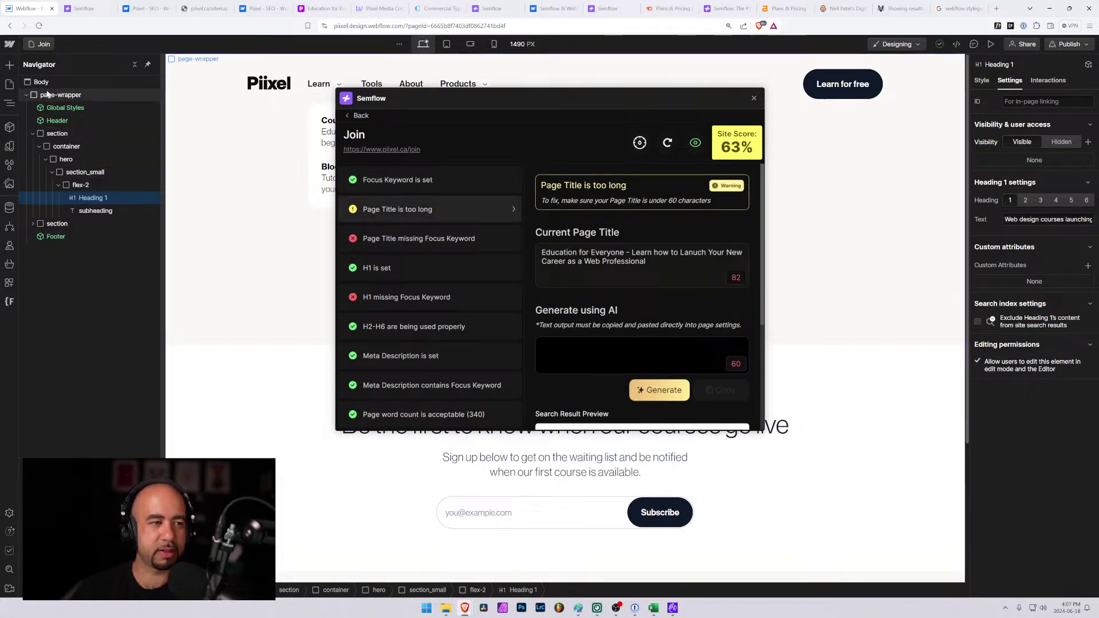
left_click(38, 44)
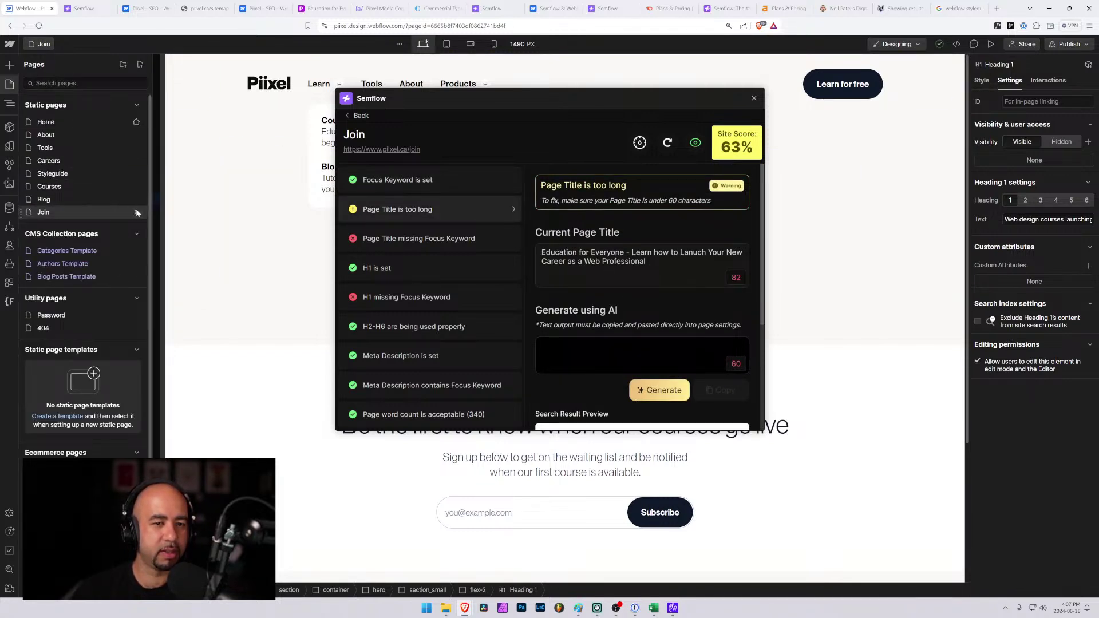
left_click(136, 212)
scroll(164, 264, "down", 4)
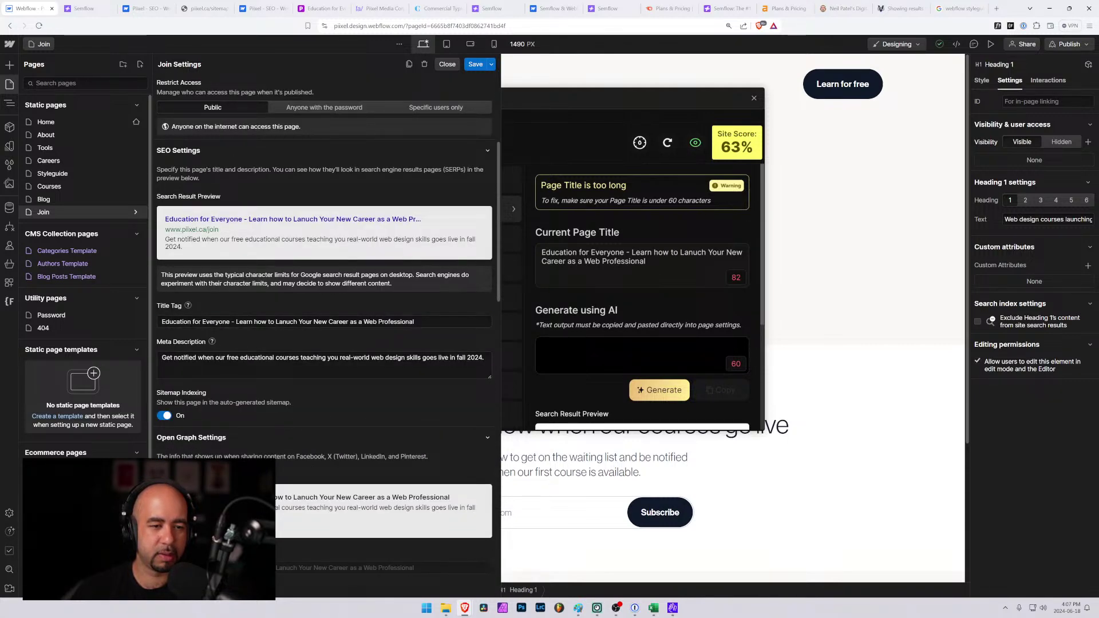
left_click_drag(236, 322, 315, 334)
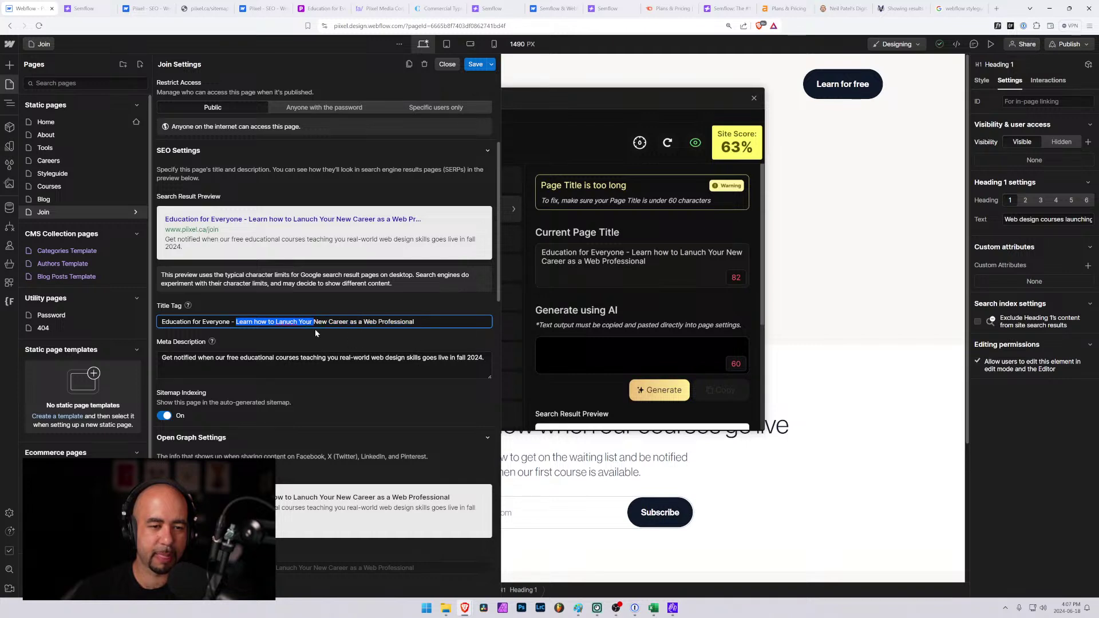
type("Web Desig")
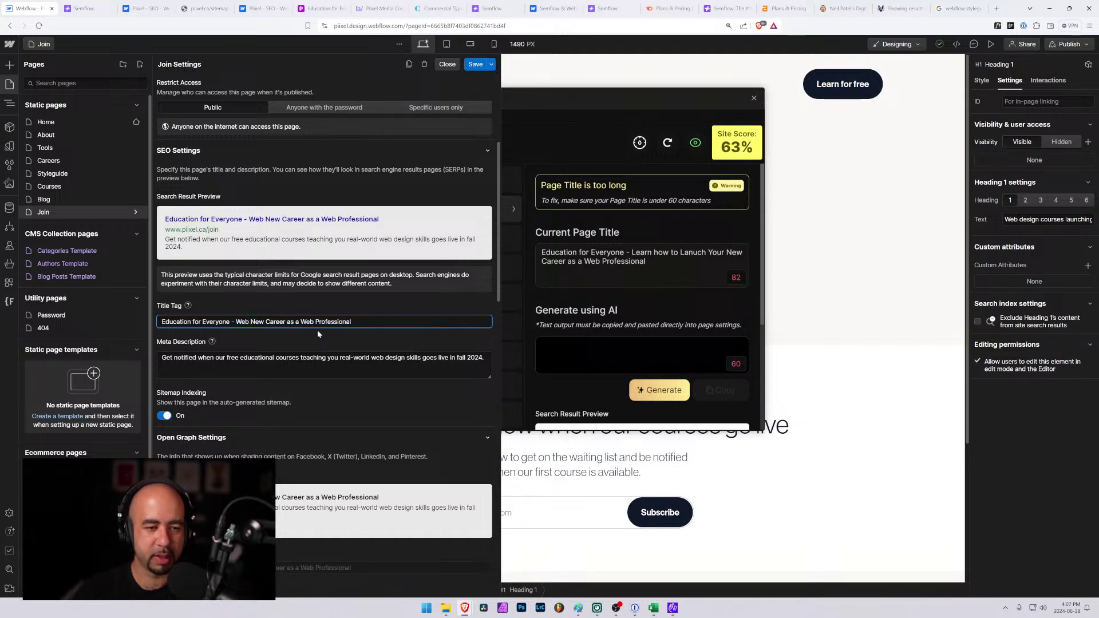
type("n Courses")
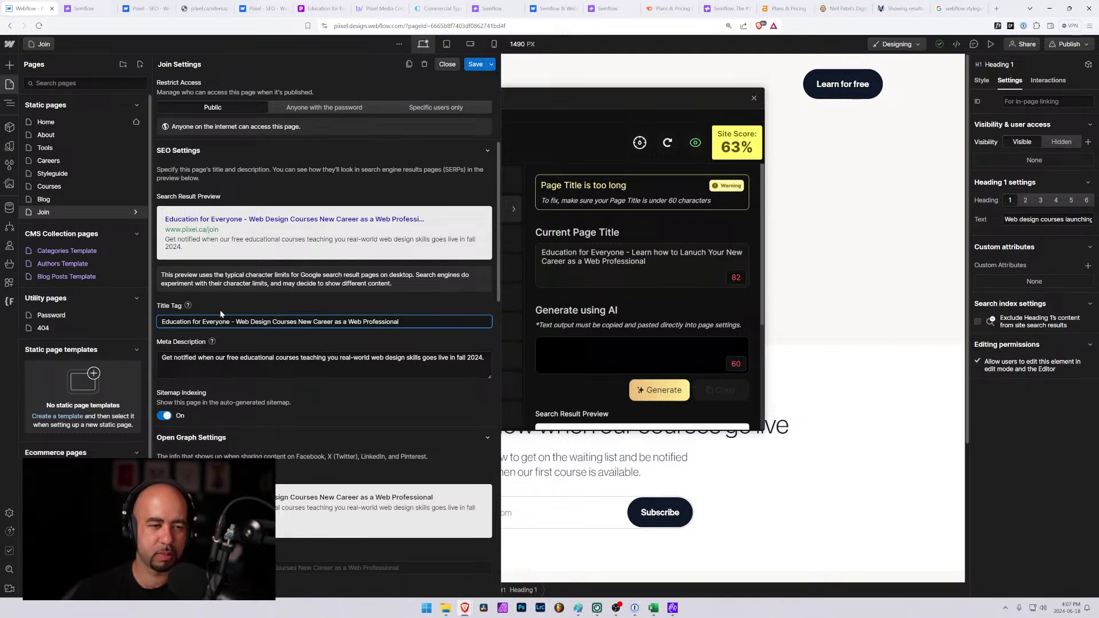
Shorten and reword the Join page's title tag to "Web Design Courses to Launch a Career as a Web Professional".
left_click_drag(162, 322, 234, 321)
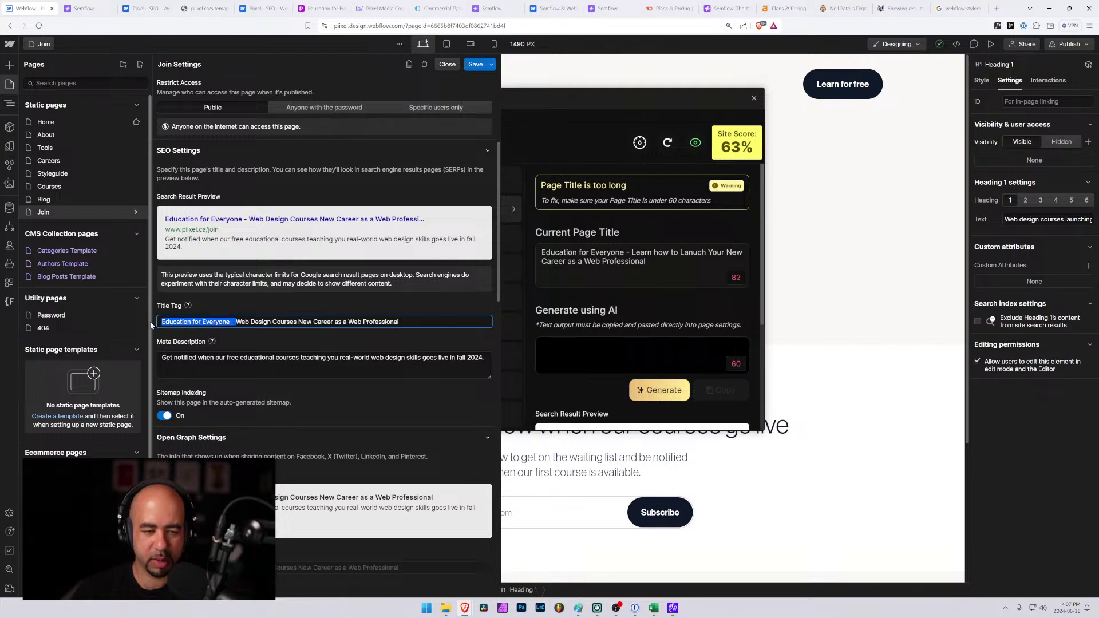
key("BackSpace")
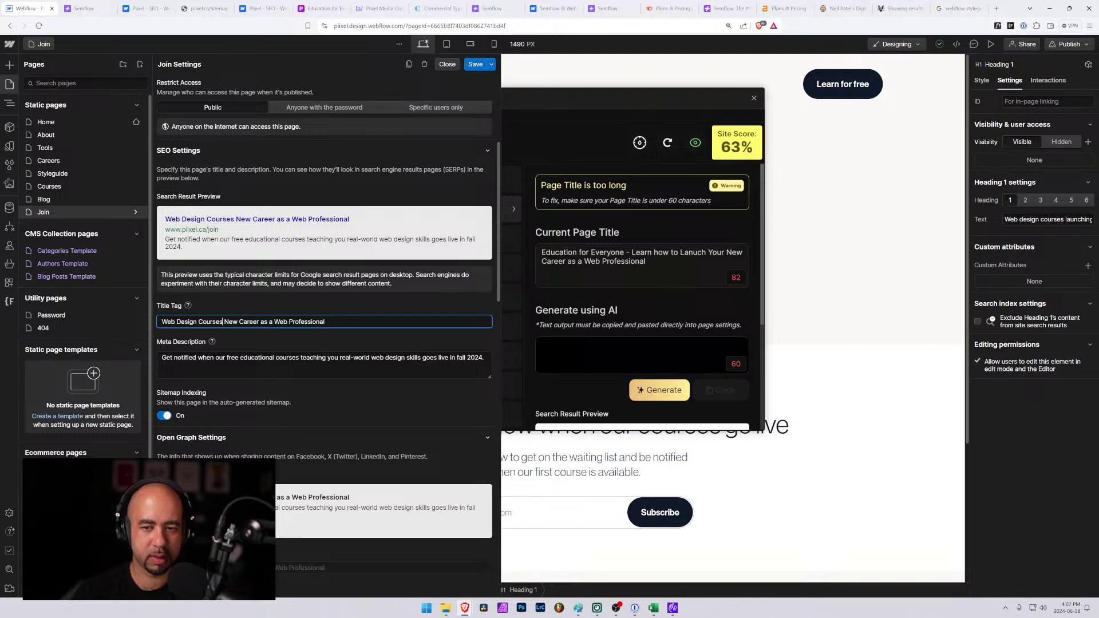
type("to Lanuch")
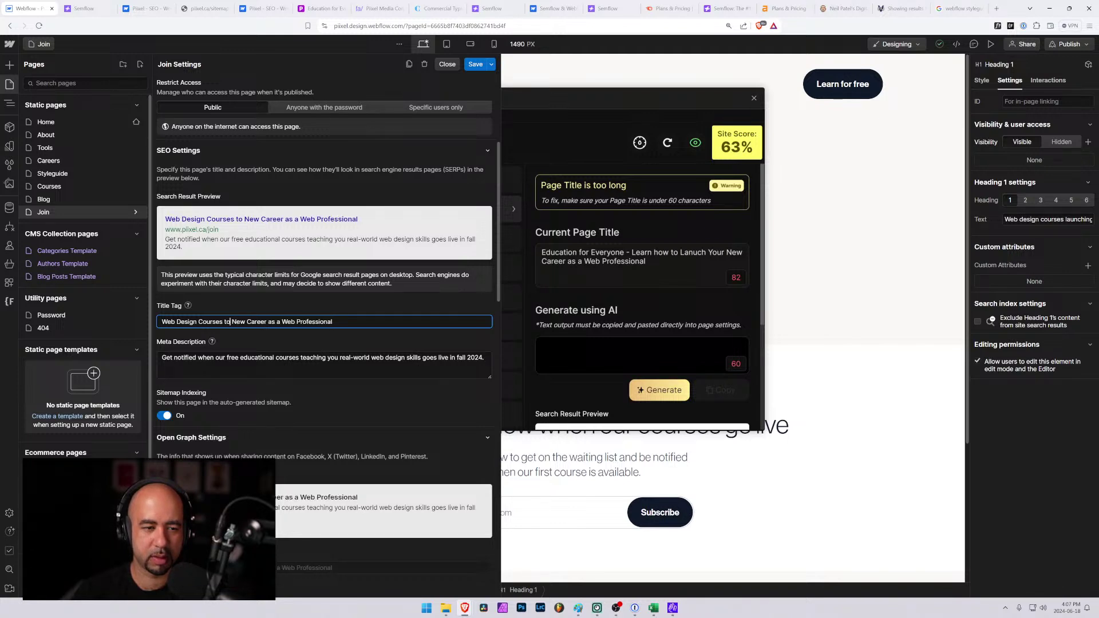
key("BackSpace")
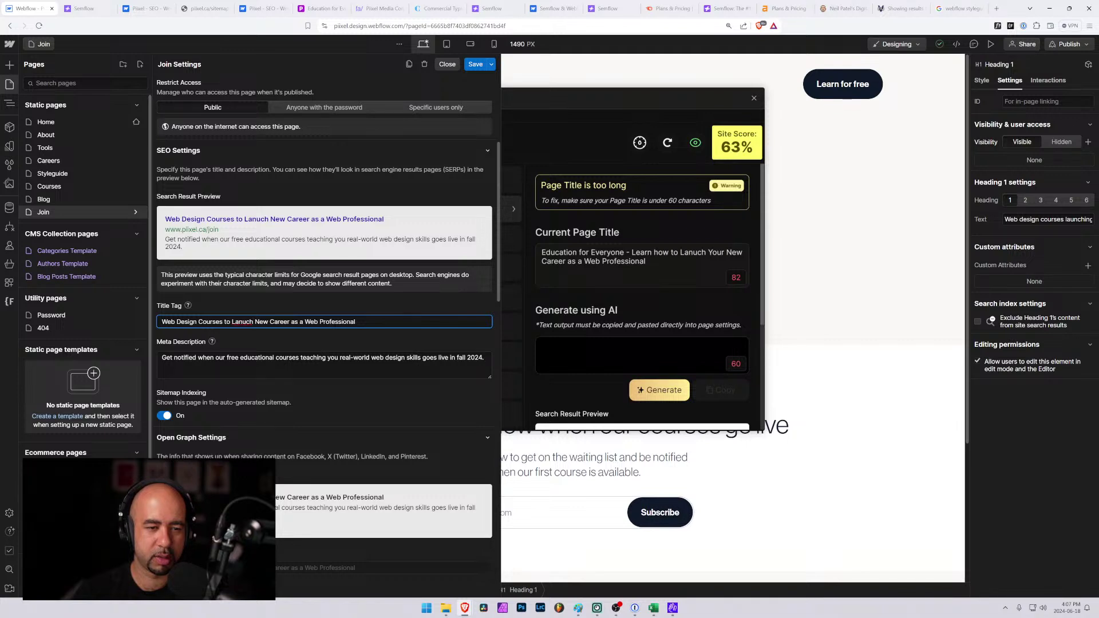
key("BackSpace")
key("BackSpace")
key("BackSpace")
key("BackSpace")
type("unch")
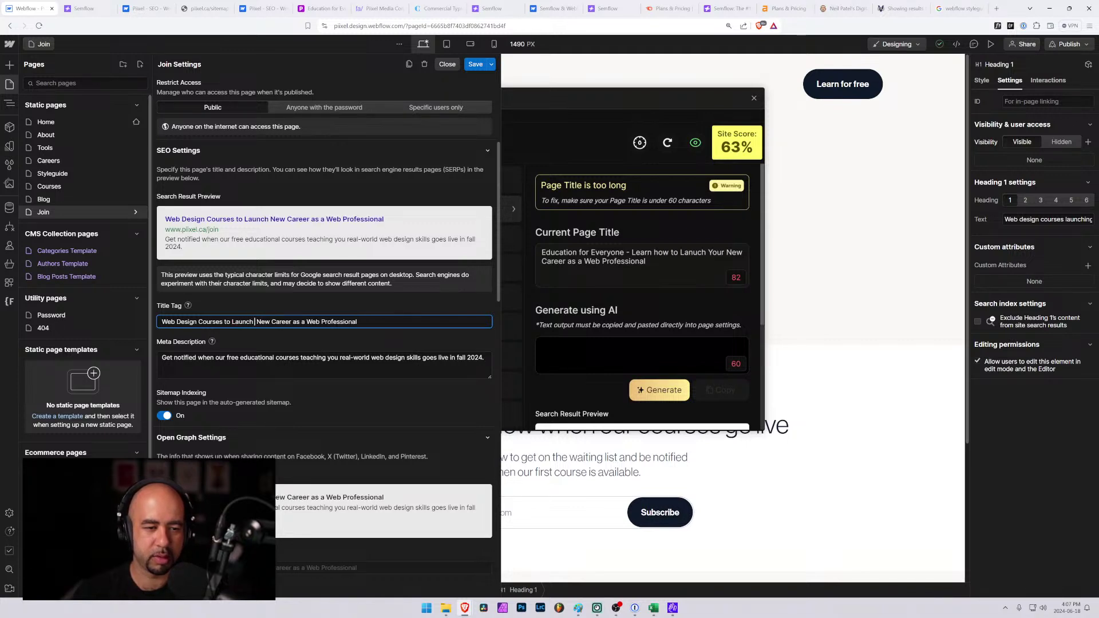
type(" a")
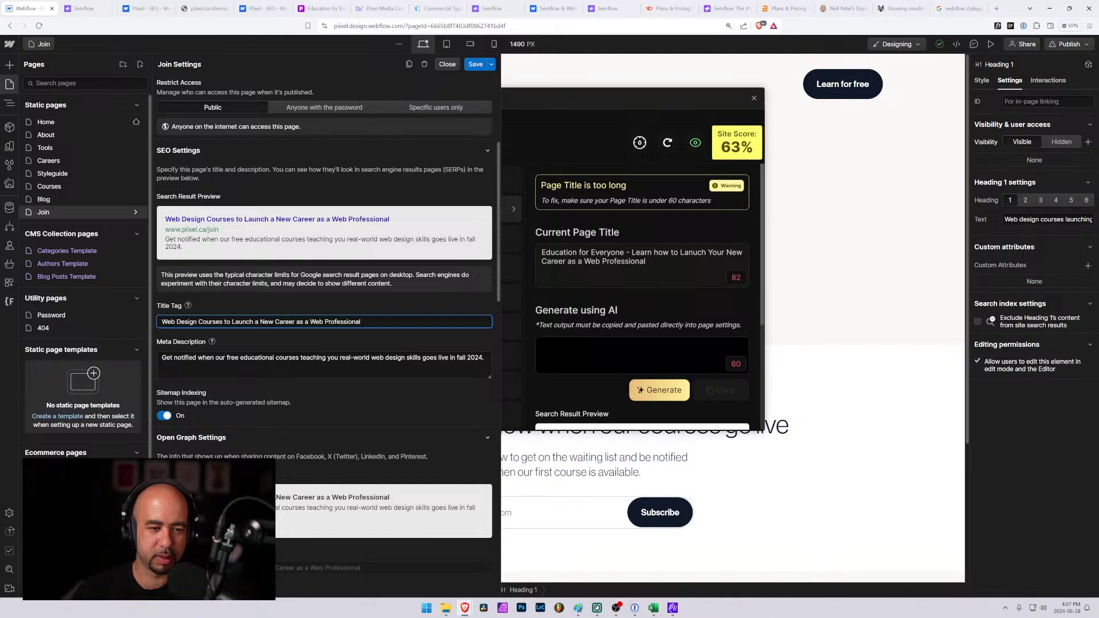
left_click_drag(265, 322, 274, 322)
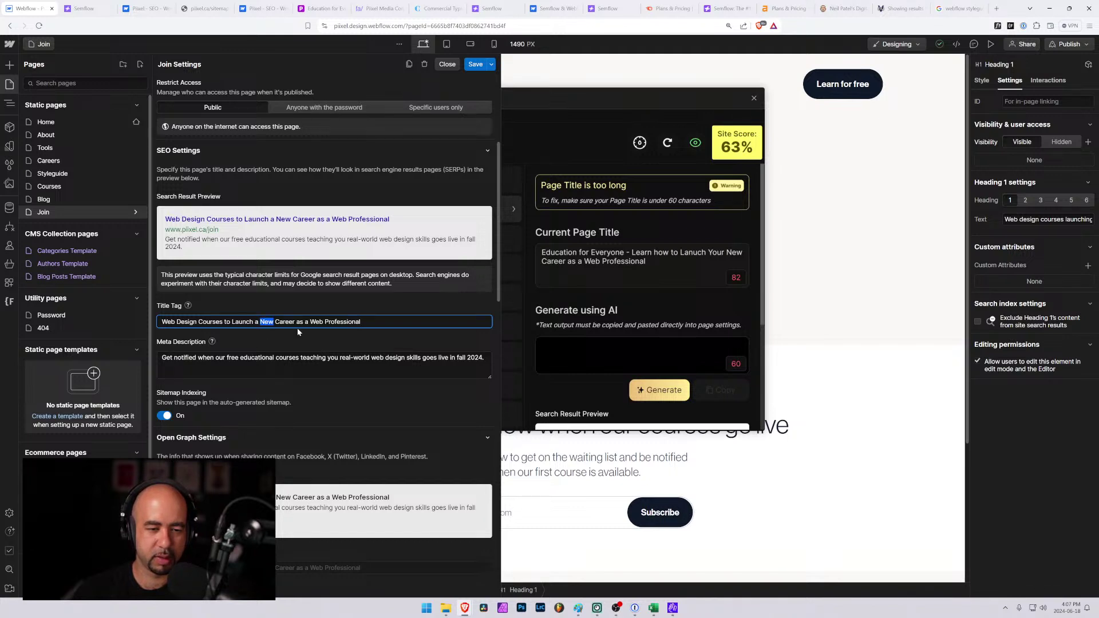
key("BackSpace")
key("BackSpace")
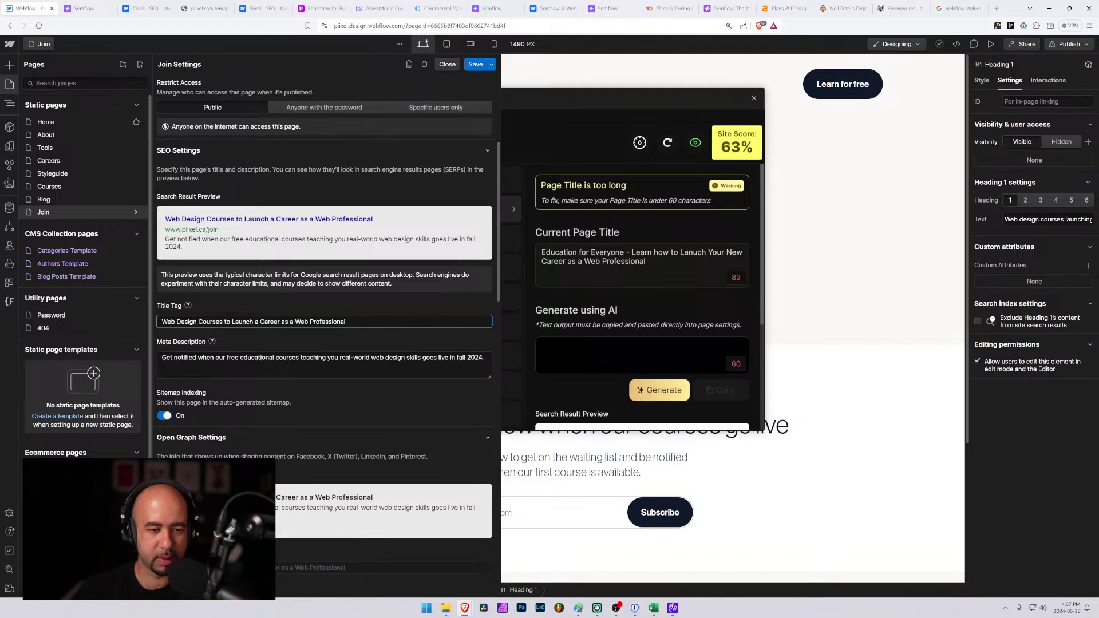
In the Join meta description, insert "web design" before "courses" and remove it before "skills".
left_click(276, 358)
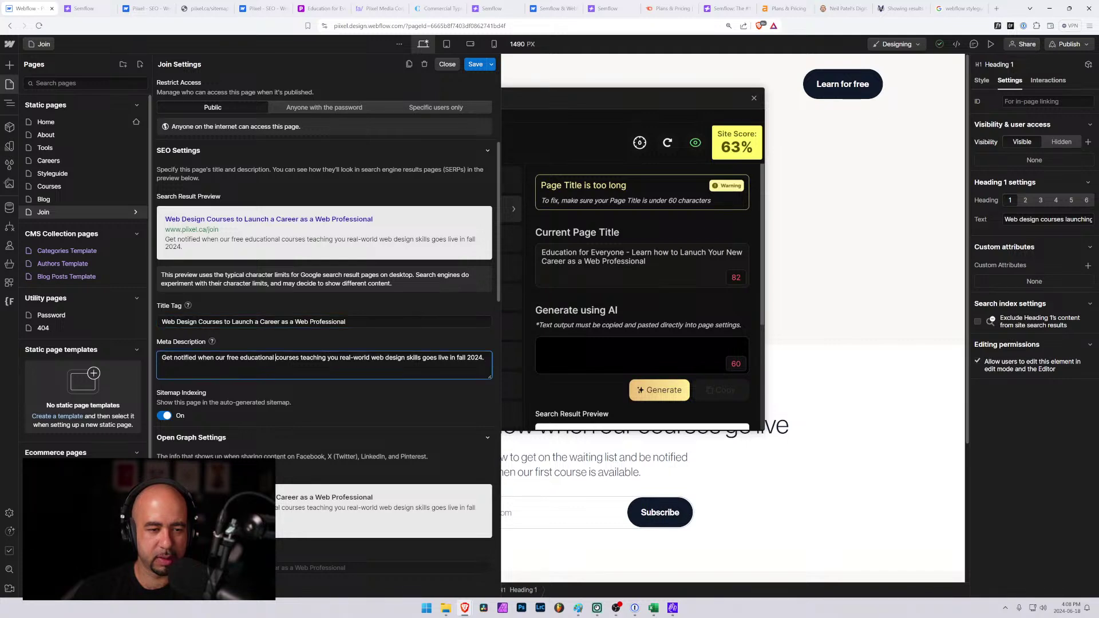
type("web")
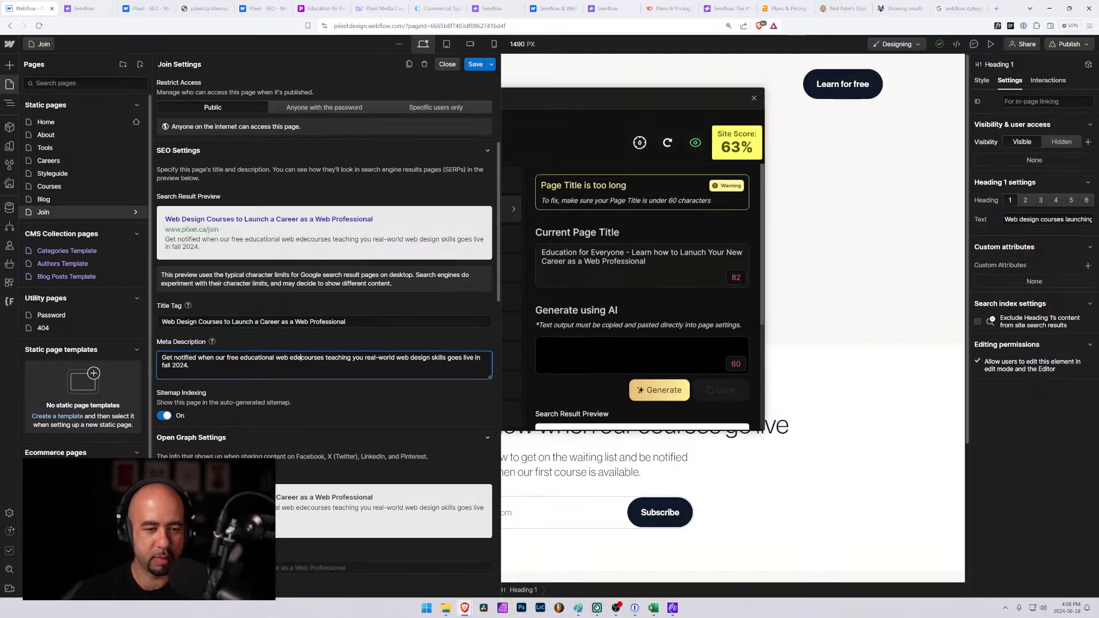
type(" design")
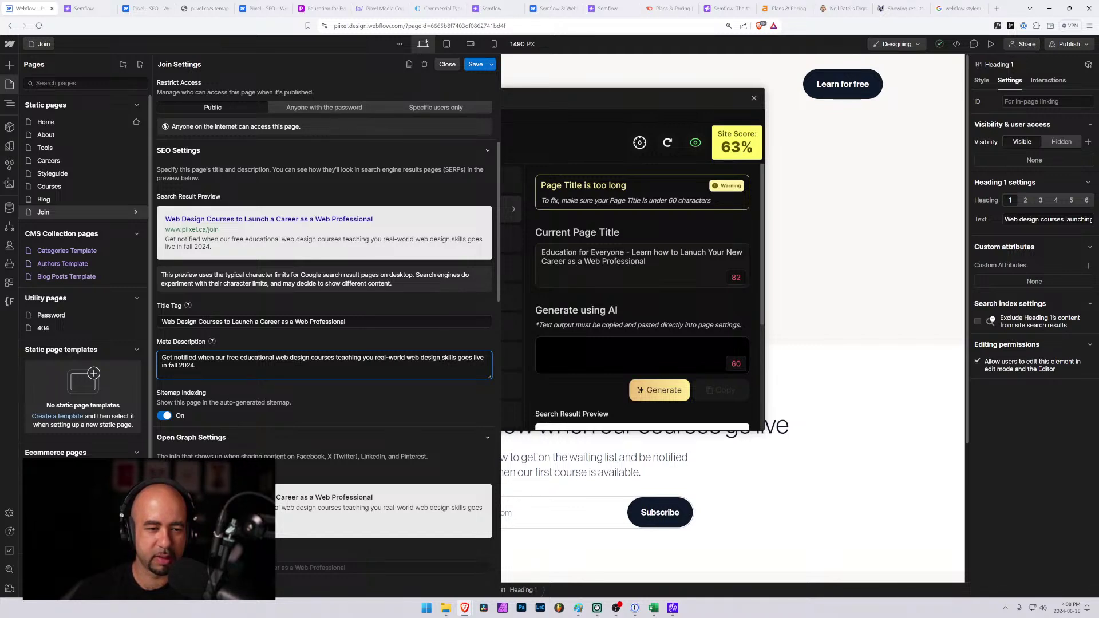
left_click_drag(406, 358, 443, 358)
key("BackSpace")
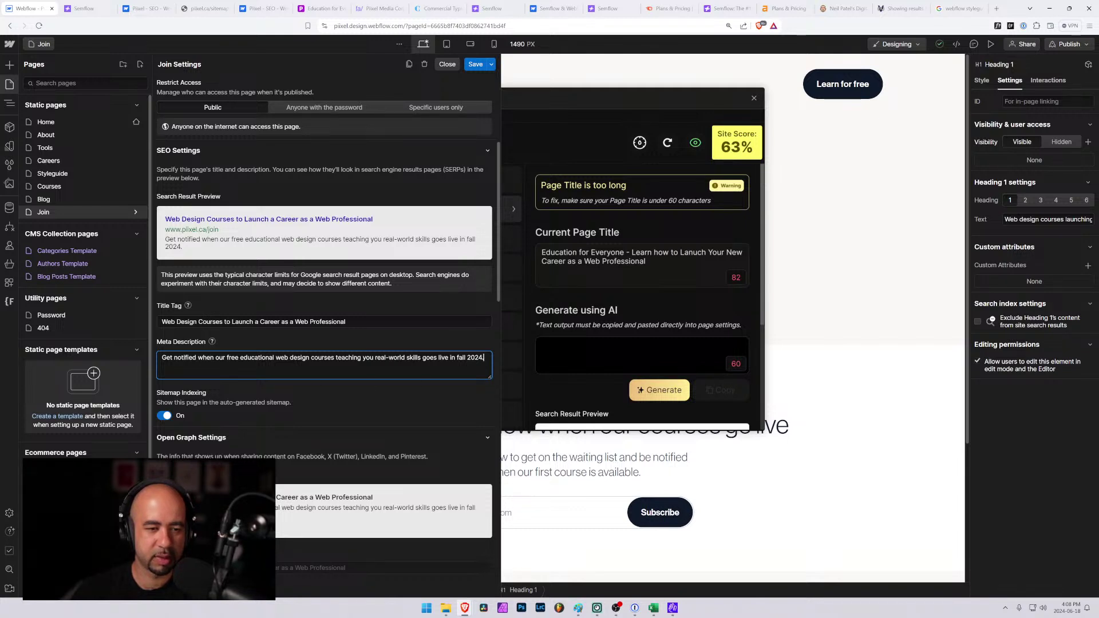
double_click(232, 357)
key("BackSpace")
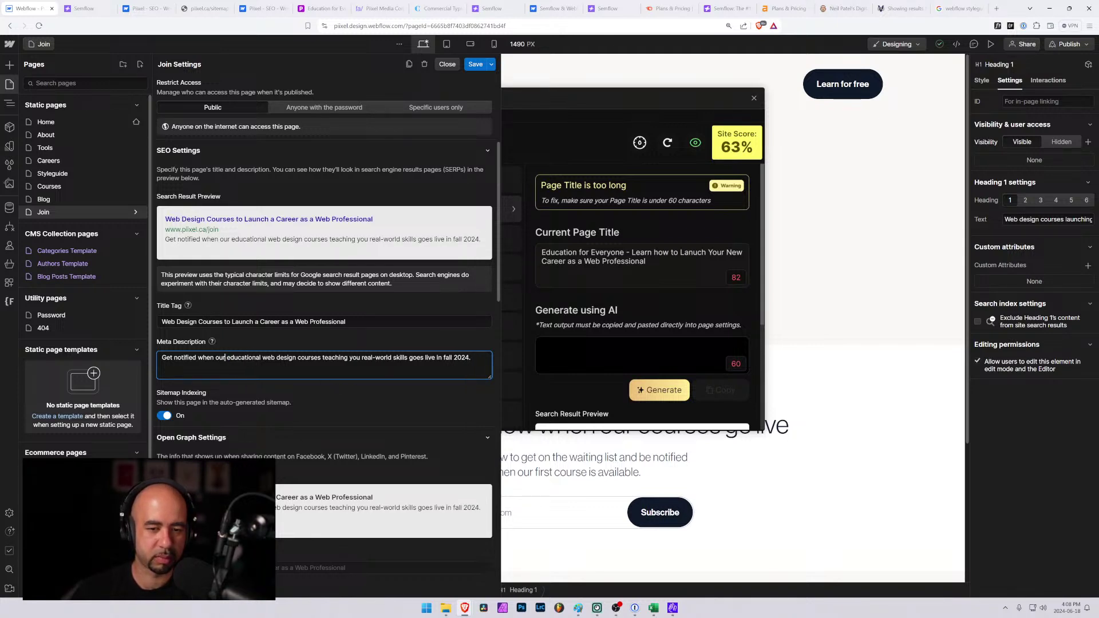
type("free")
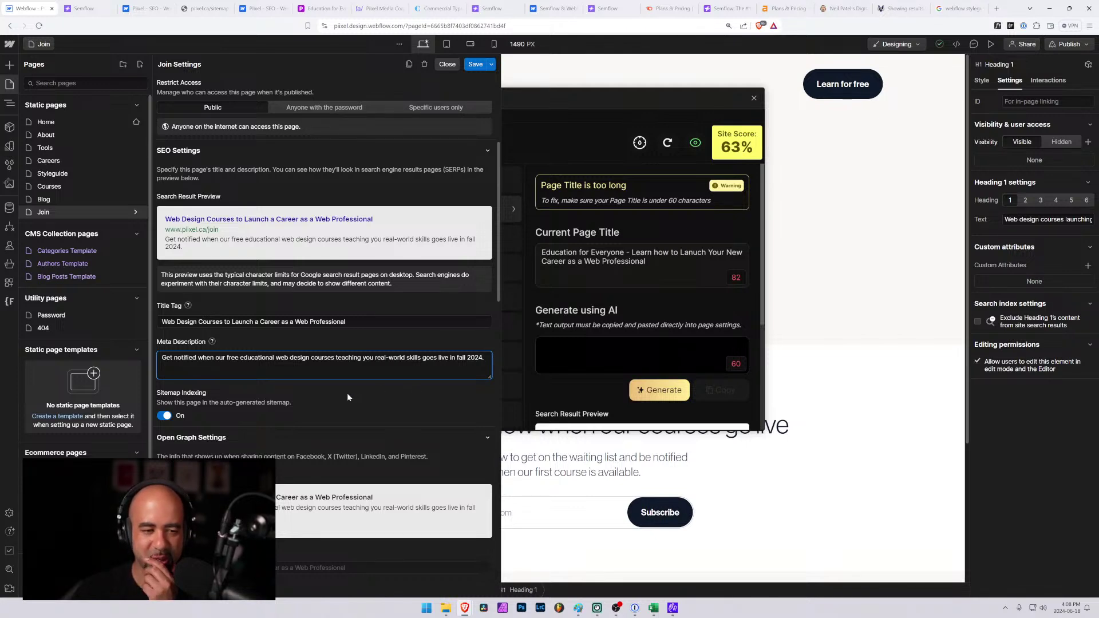
Save the Join page settings and move the Semflow window off the hero heading.
left_click(475, 64)
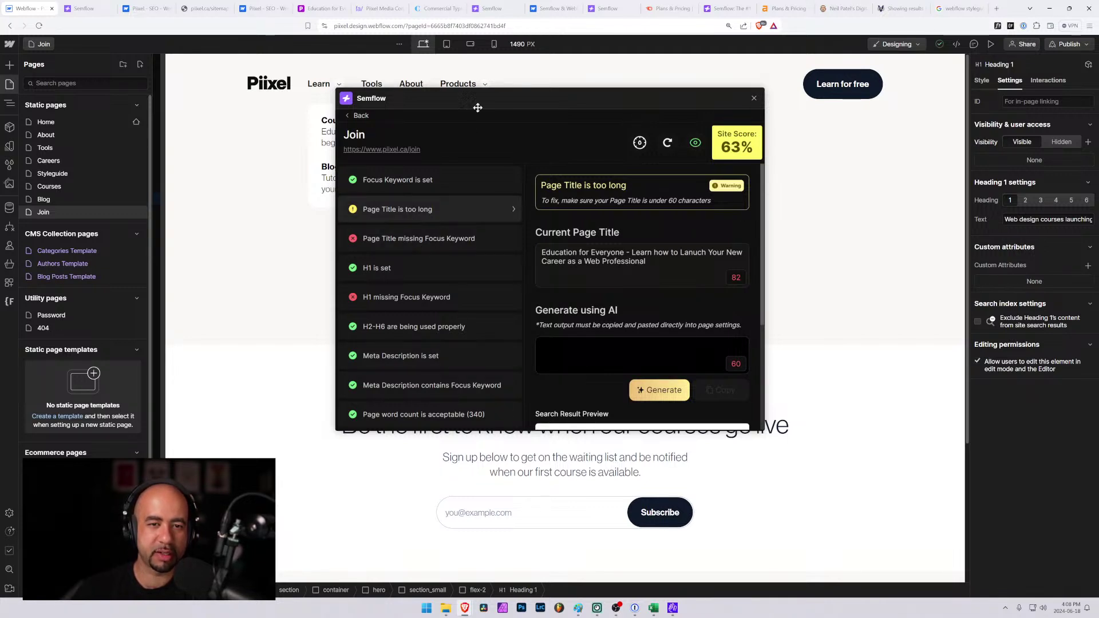
left_click_drag(482, 99, 533, 266)
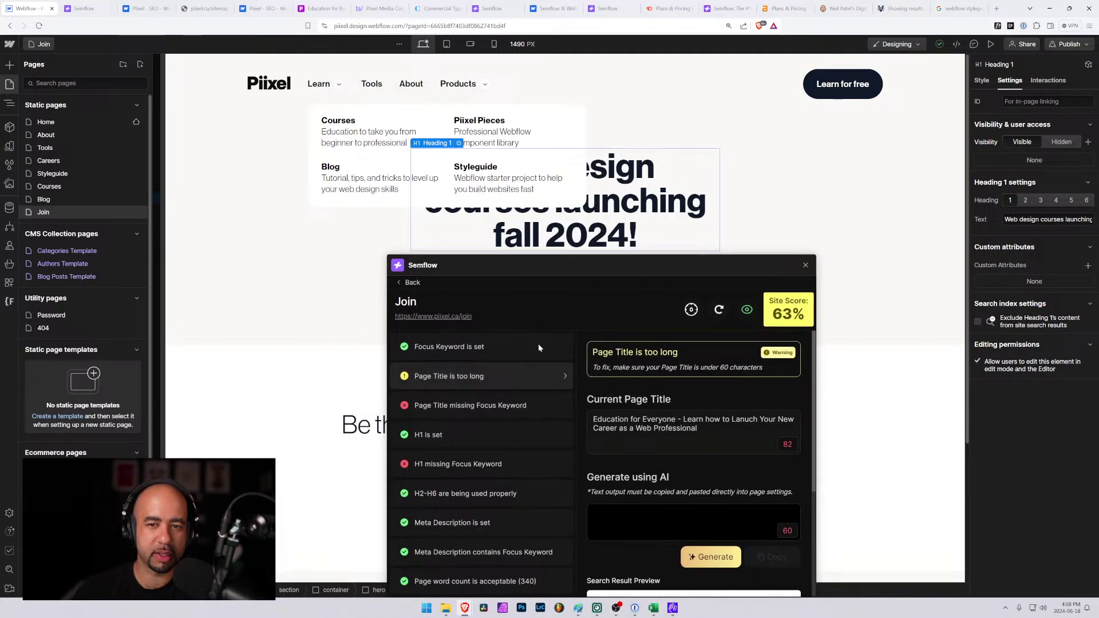
Review the Join page's missing-title-keyword issue in Semflow and compare it with the title tag in the Join page settings.
left_click_drag(538, 348, 532, 137)
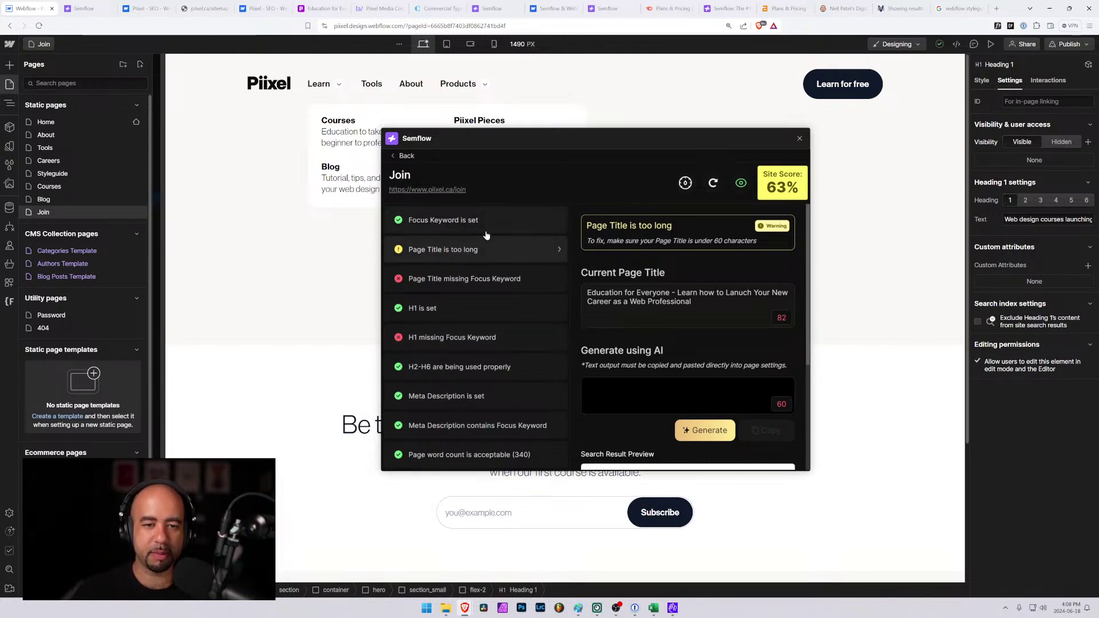
left_click(484, 280)
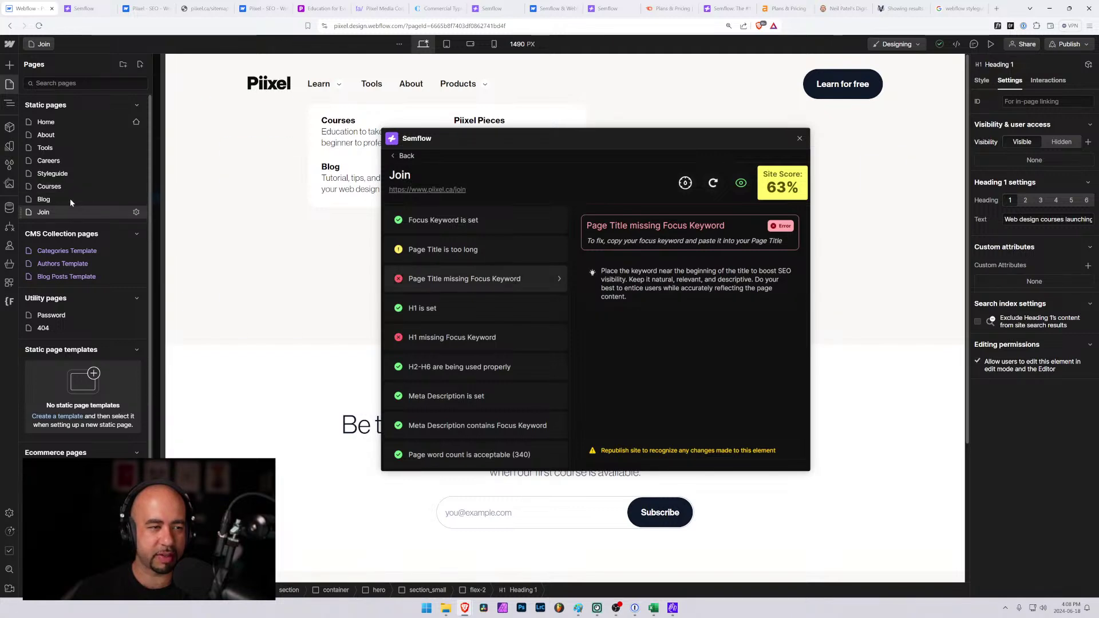
left_click(137, 213)
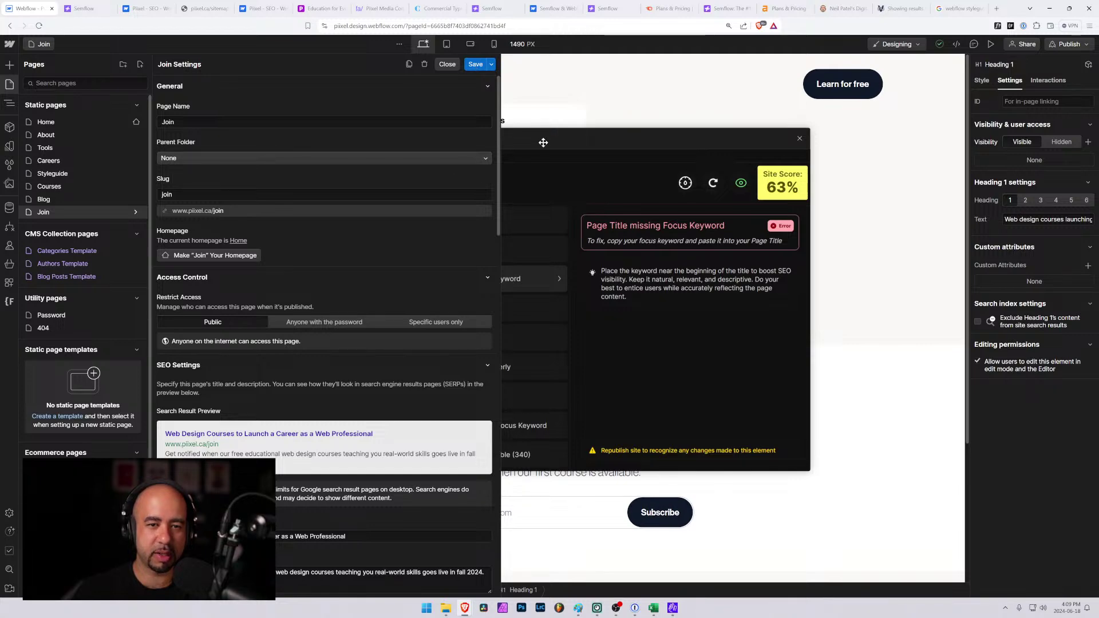
left_click_drag(544, 143, 612, 150)
Return to Semflow's list of audited pages and open the About page's audit.
left_click_drag(556, 127, 612, 138)
left_click(558, 159)
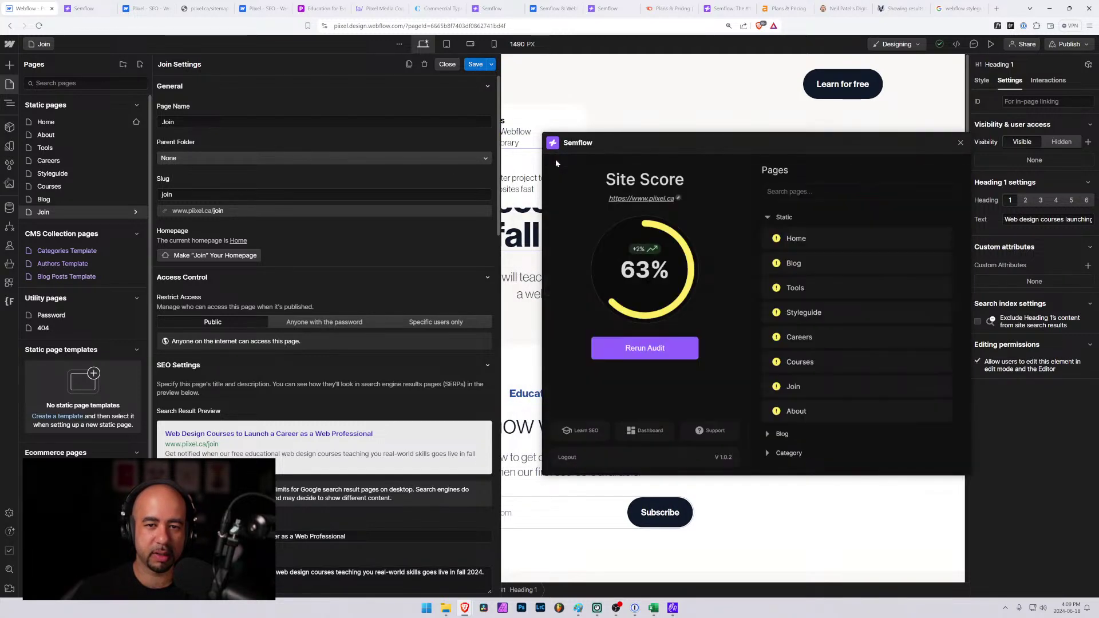
left_click_drag(675, 151, 607, 143)
left_click(727, 402)
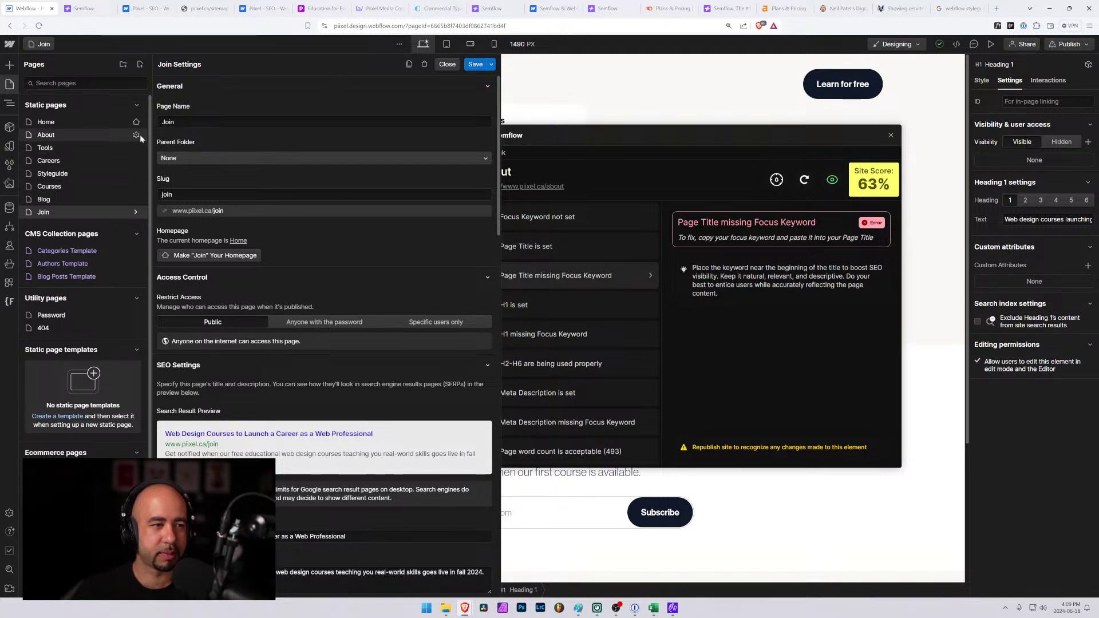
Open the About page's settings and examine its SEO title tag and meta description.
left_click(136, 137)
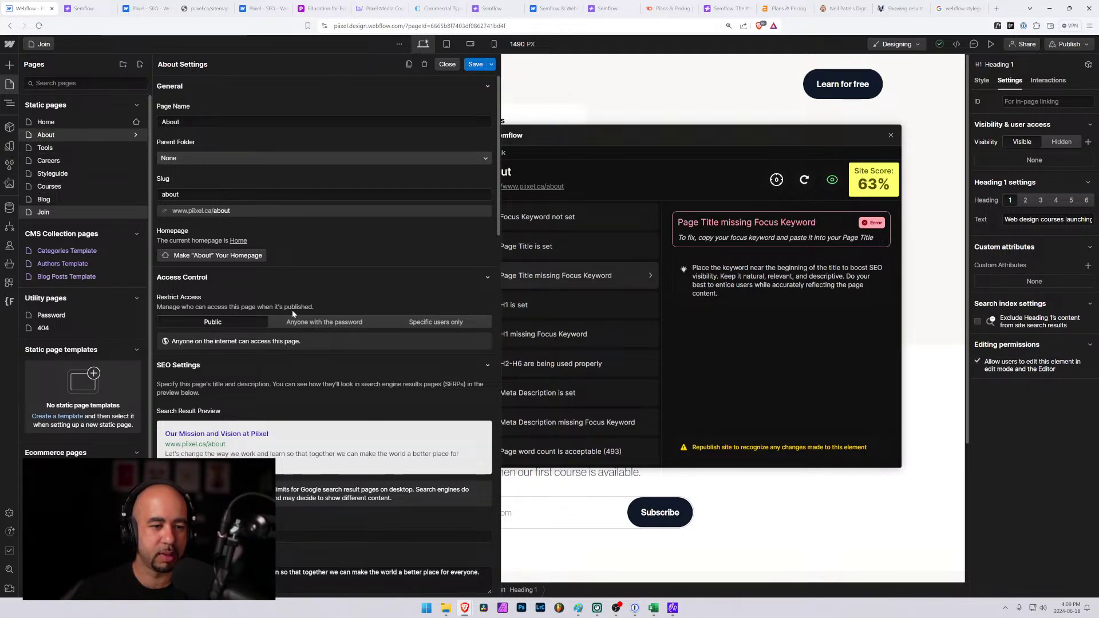
scroll(292, 310, "down", 1)
scroll(293, 312, "down", 2)
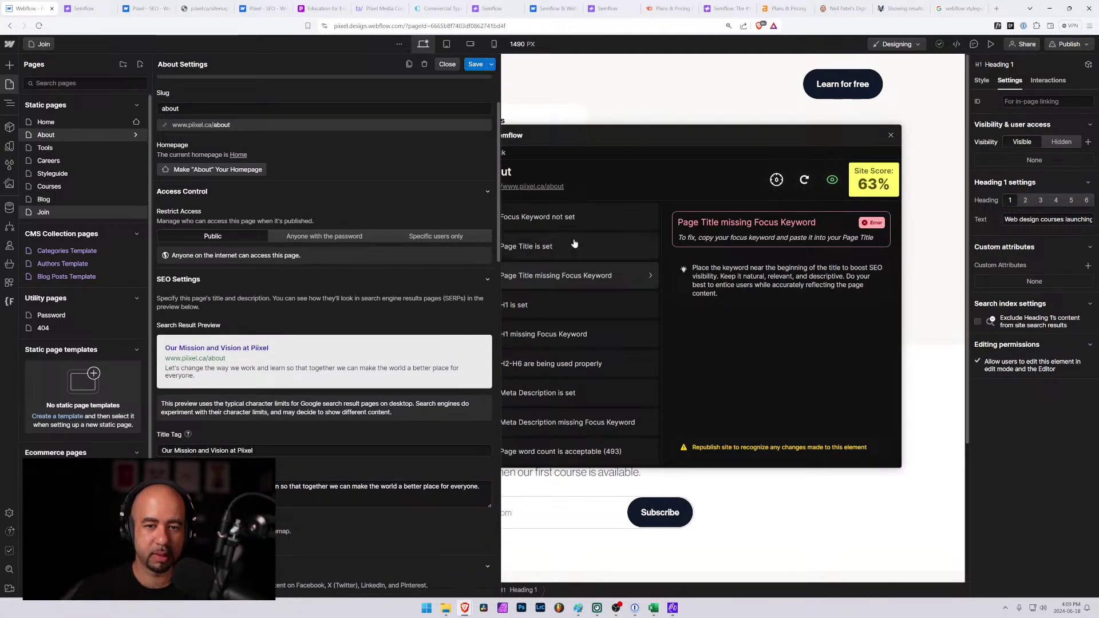
Set the About page's focus keyword to "piixel" in Semflow and save it.
left_click_drag(595, 139, 616, 139)
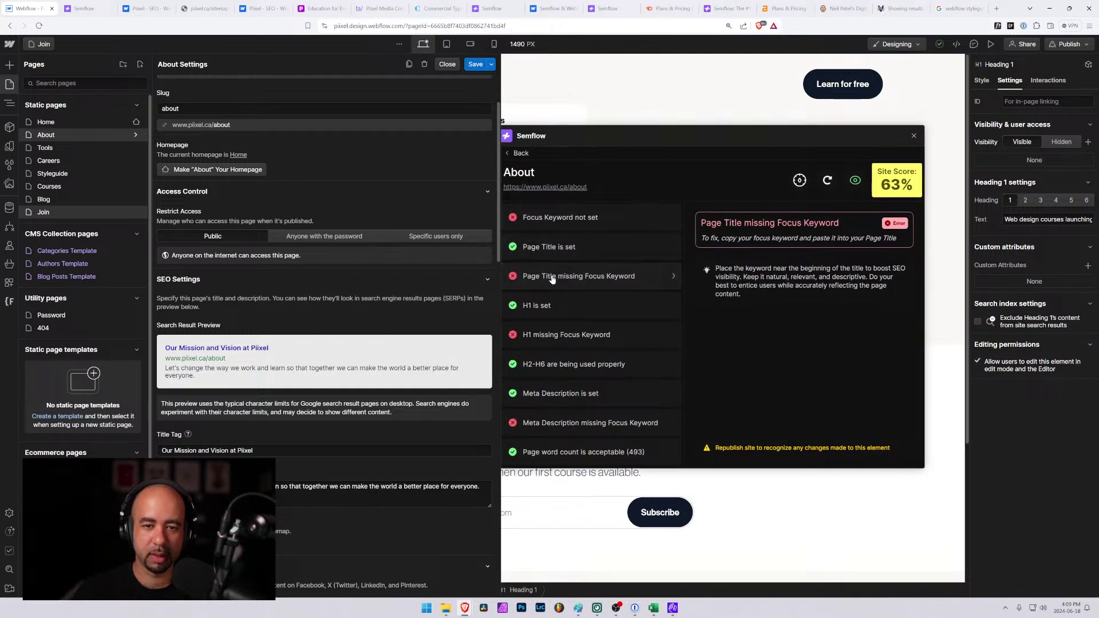
left_click(581, 221)
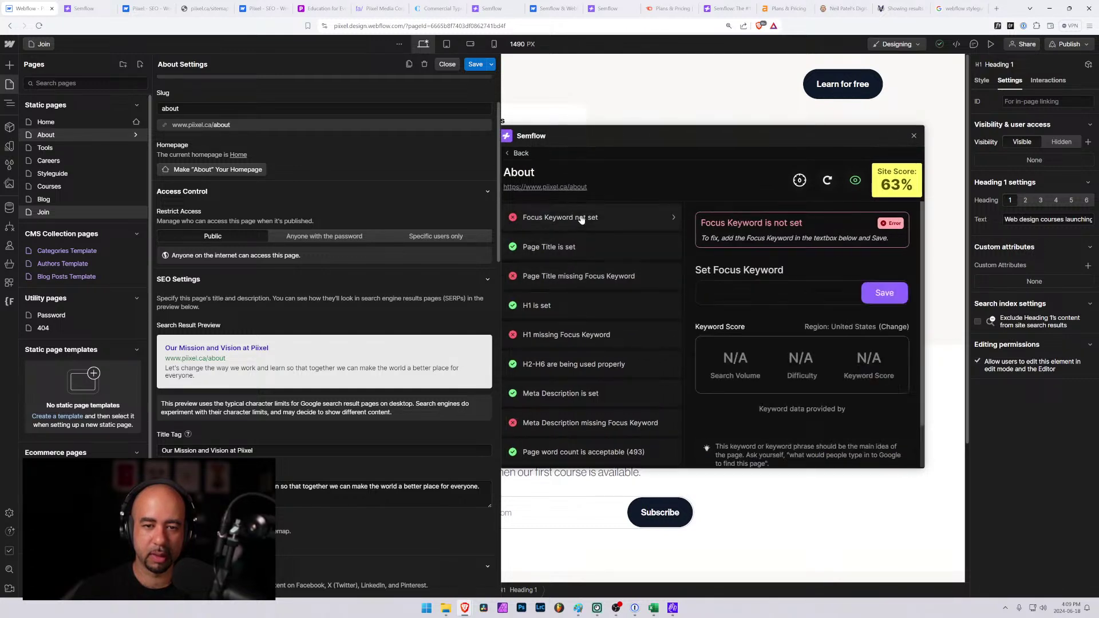
left_click(699, 292)
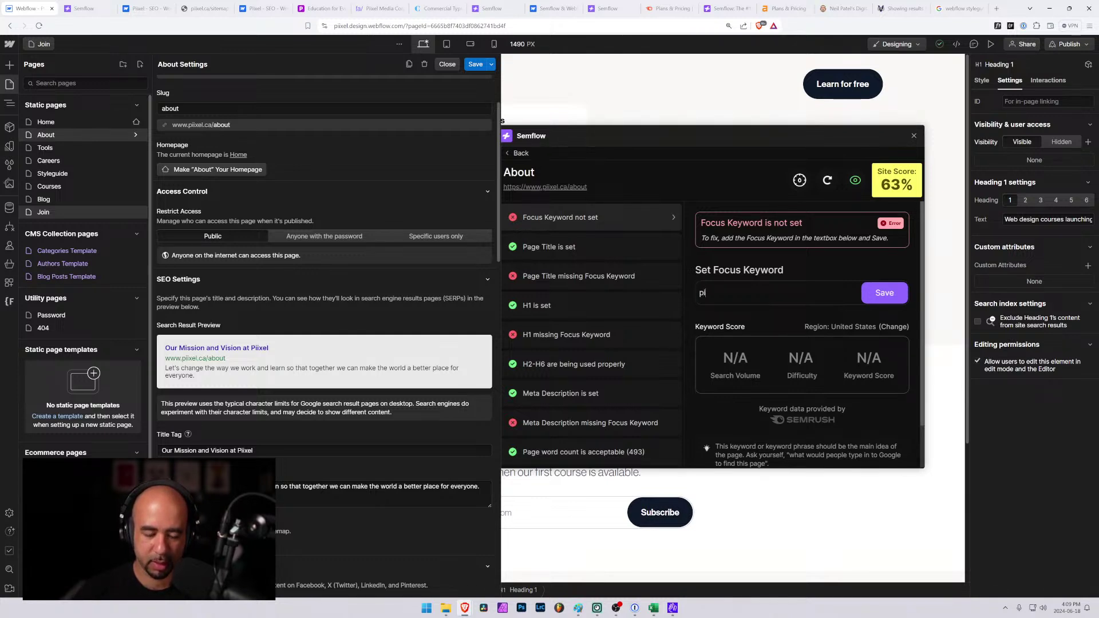
type("pixel")
left_click(884, 294)
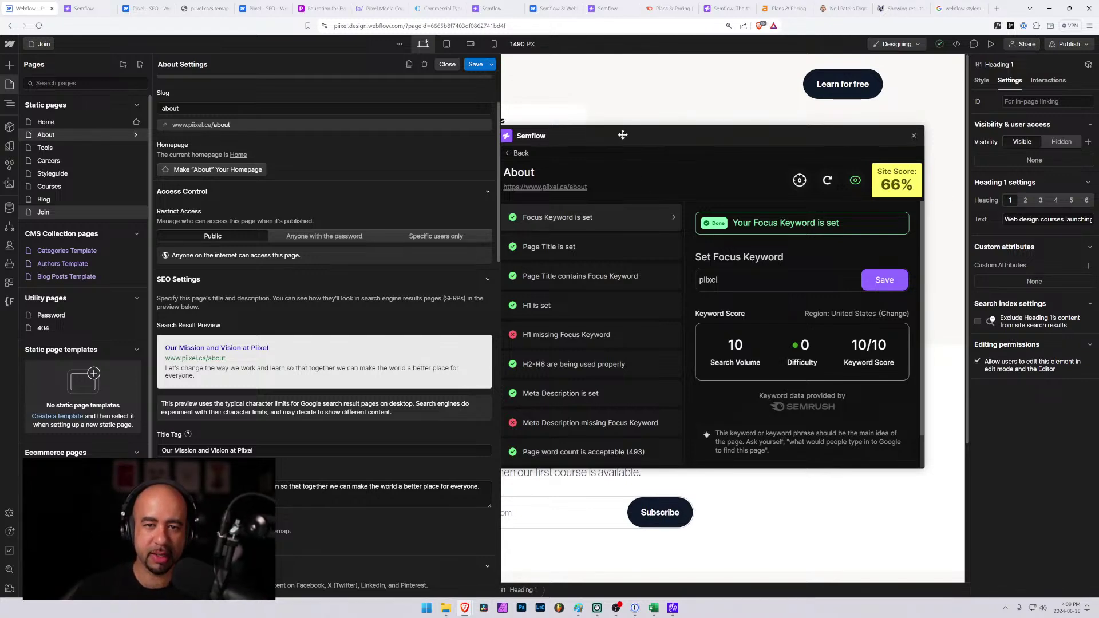
Move the Semflow window aside and open the About page on the design canvas.
left_click_drag(621, 132, 572, 166)
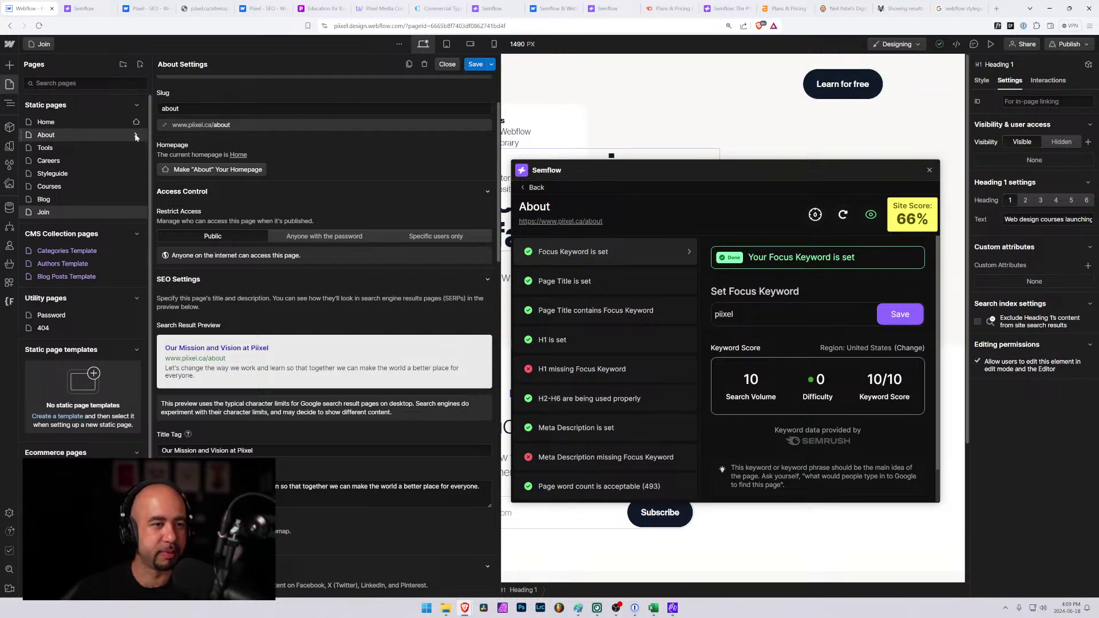
left_click(129, 147)
key("p")
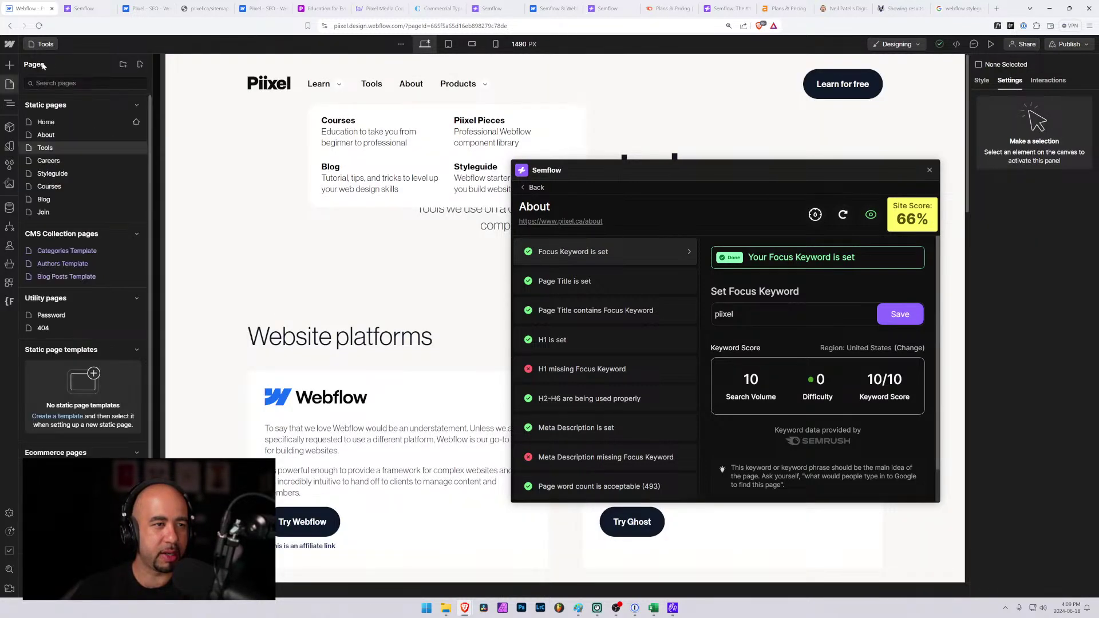
left_click(137, 136)
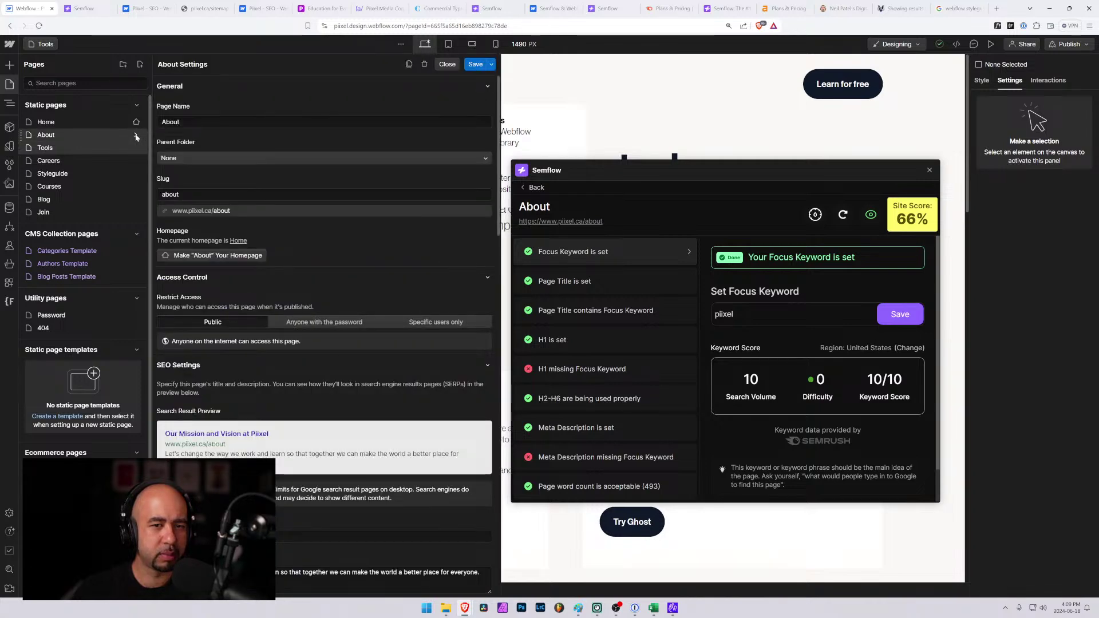
left_click(46, 148)
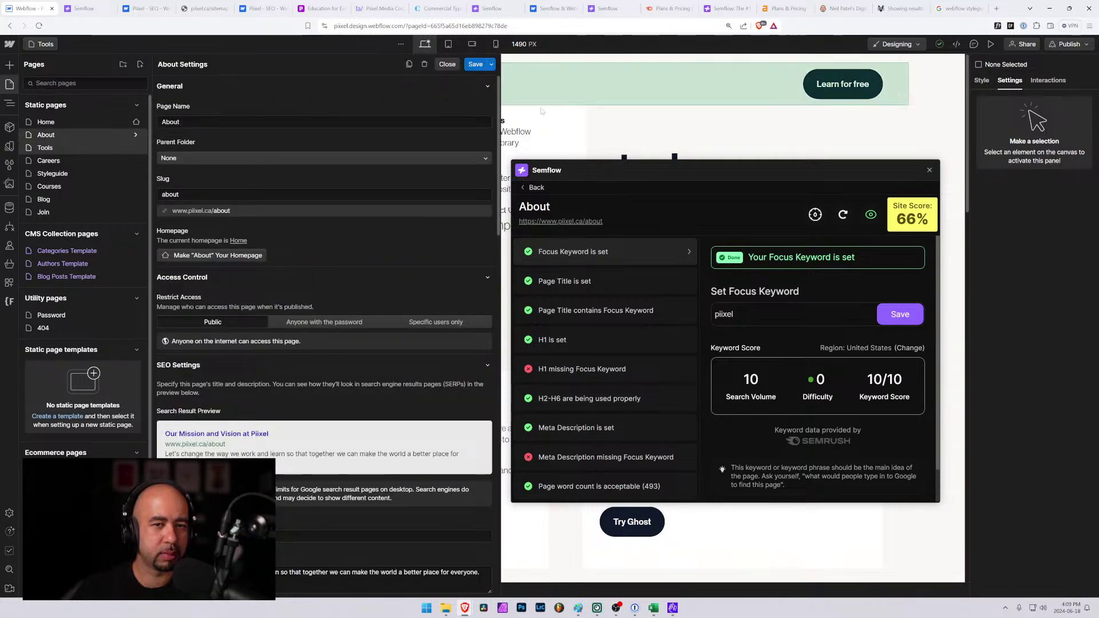
key("p")
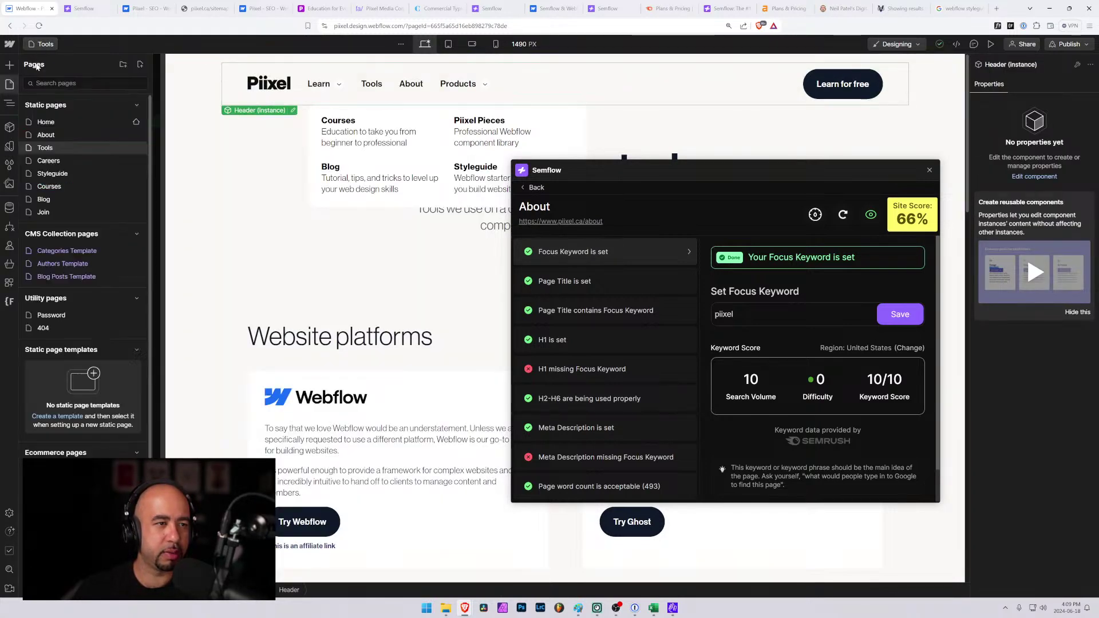
left_click(46, 135)
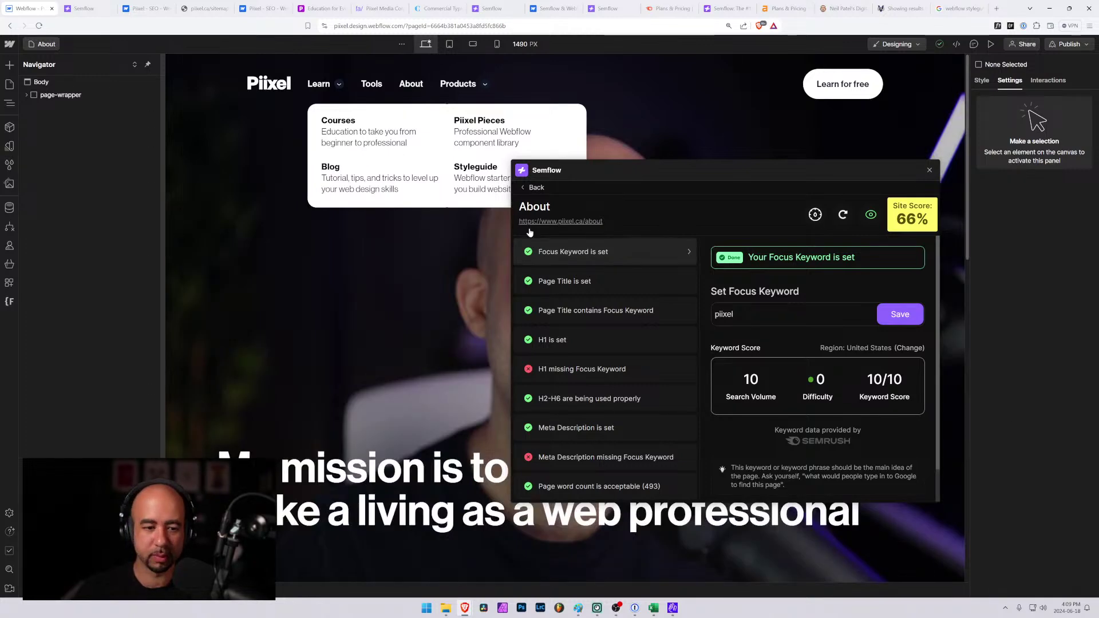
Examine the About page's hero heading alongside the Semflow checks for the current focus keyword.
scroll(392, 219, "down", 2)
scroll(411, 229, "down", 8)
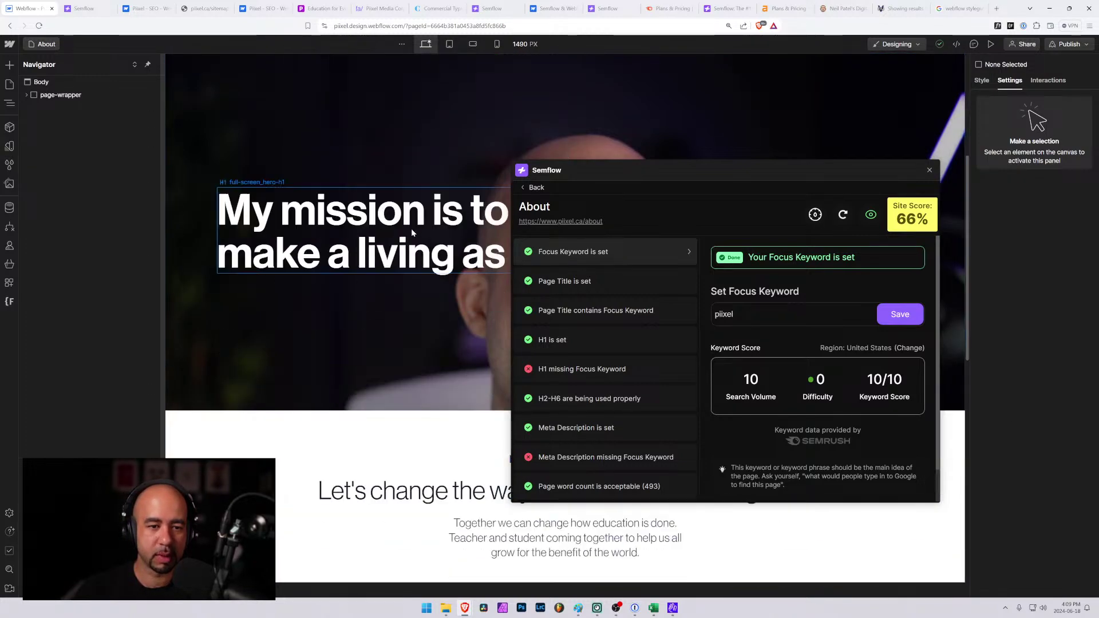
left_click_drag(644, 170, 612, 209)
scroll(564, 183, "up", 2)
scroll(564, 182, "up", 1)
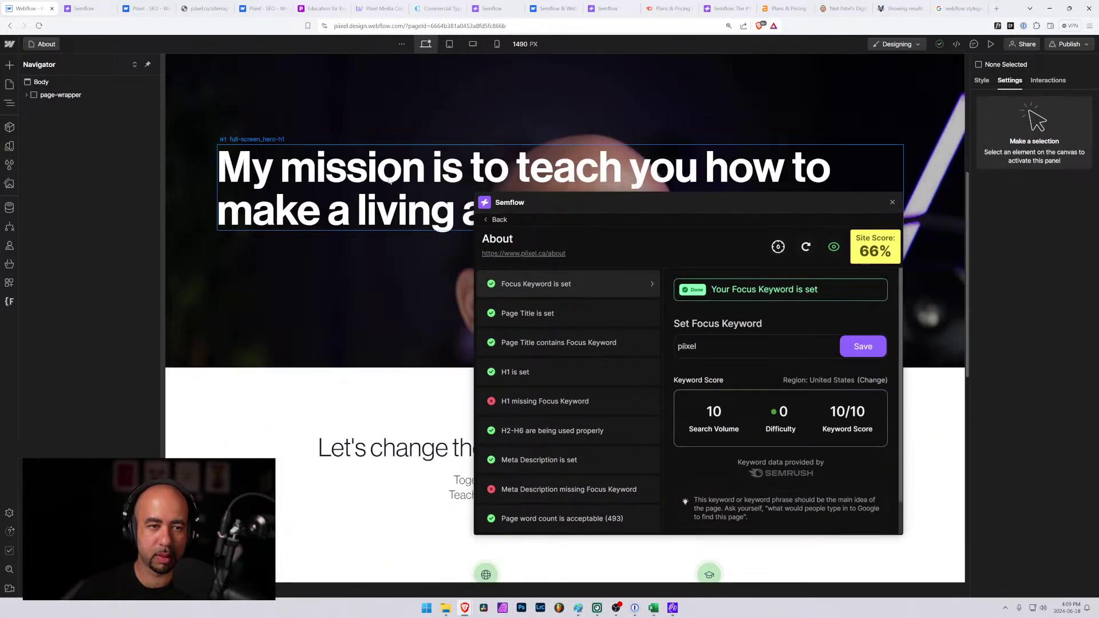
scroll(519, 183, "down", 2)
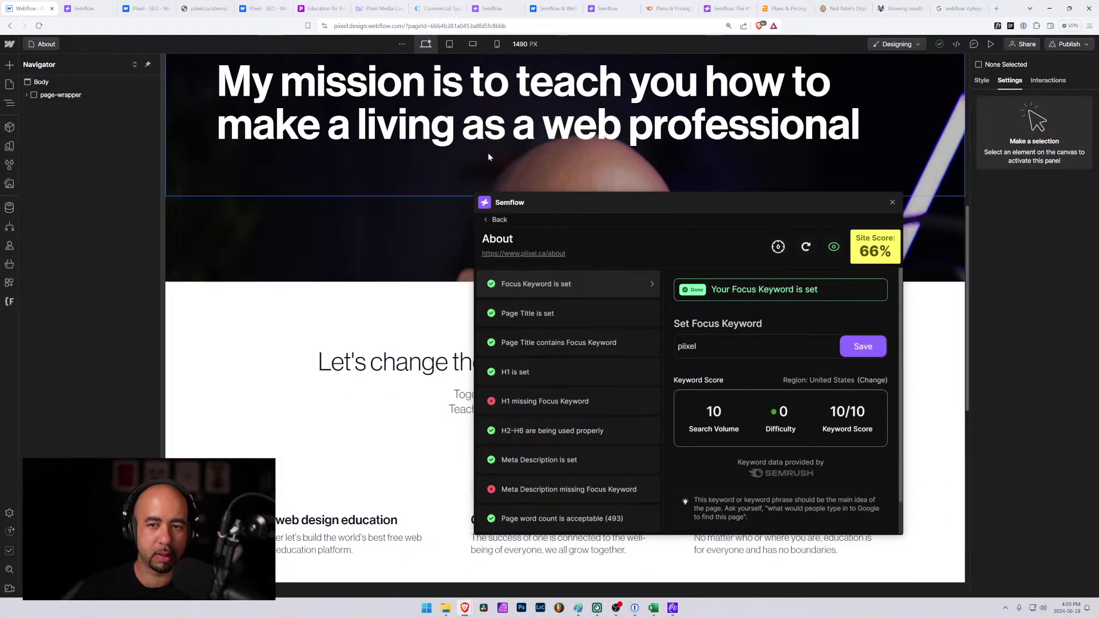
scroll(506, 125, "up", 1)
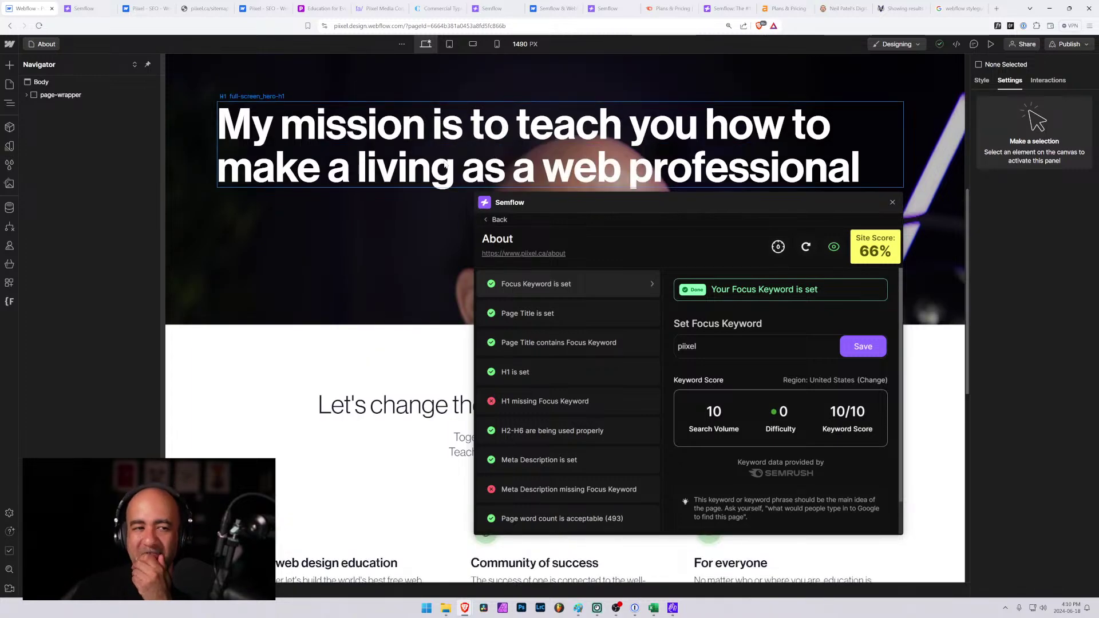
scroll(445, 165, "up", 8)
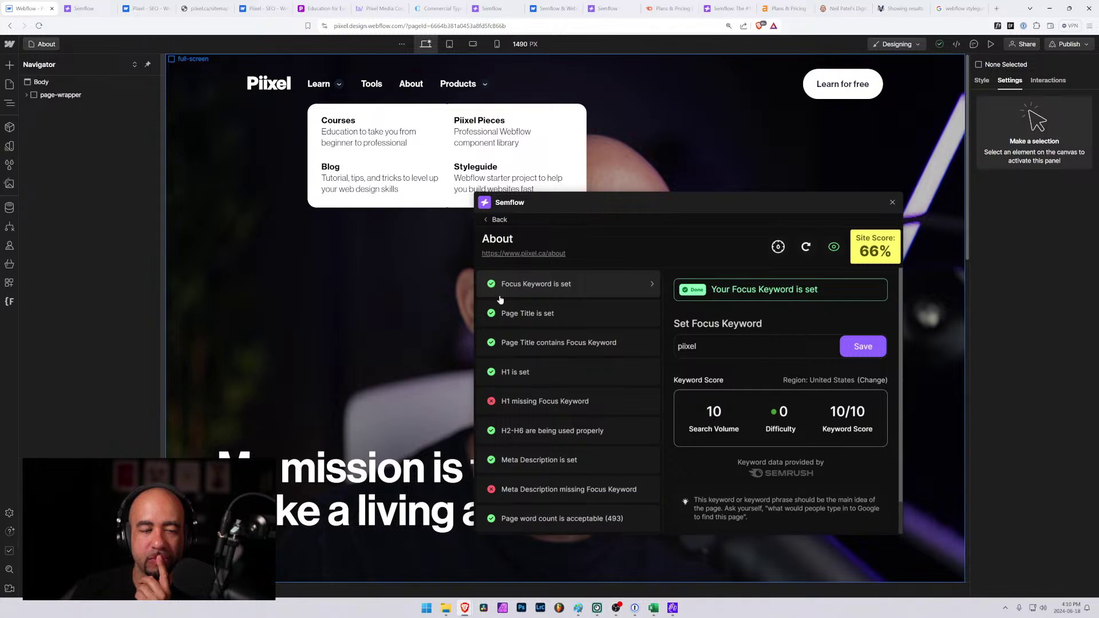
scroll(696, 336, "down", 1)
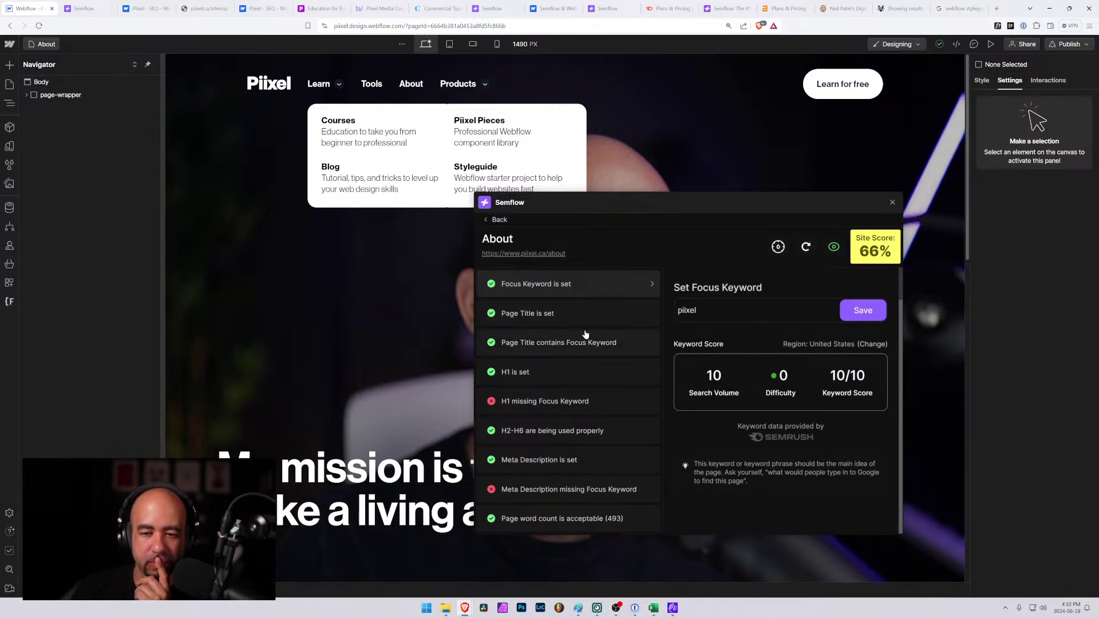
Review the About page's content below the hero, from the education section down to the footer, for keyword ideas.
scroll(407, 317, "down", 10)
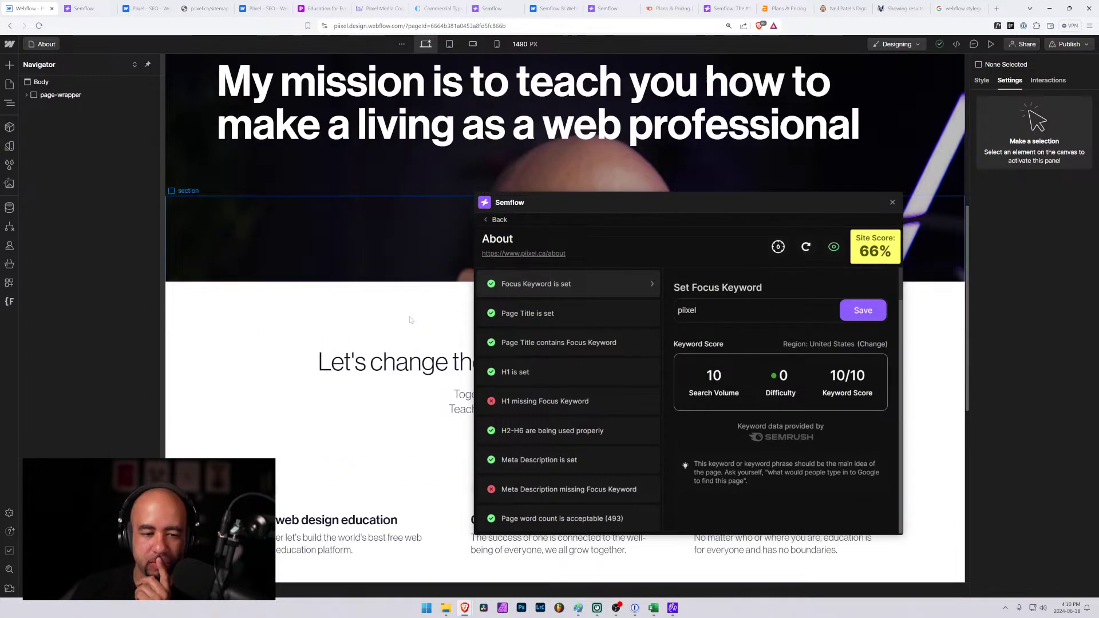
scroll(416, 312, "down", 2)
scroll(416, 308, "up", 1)
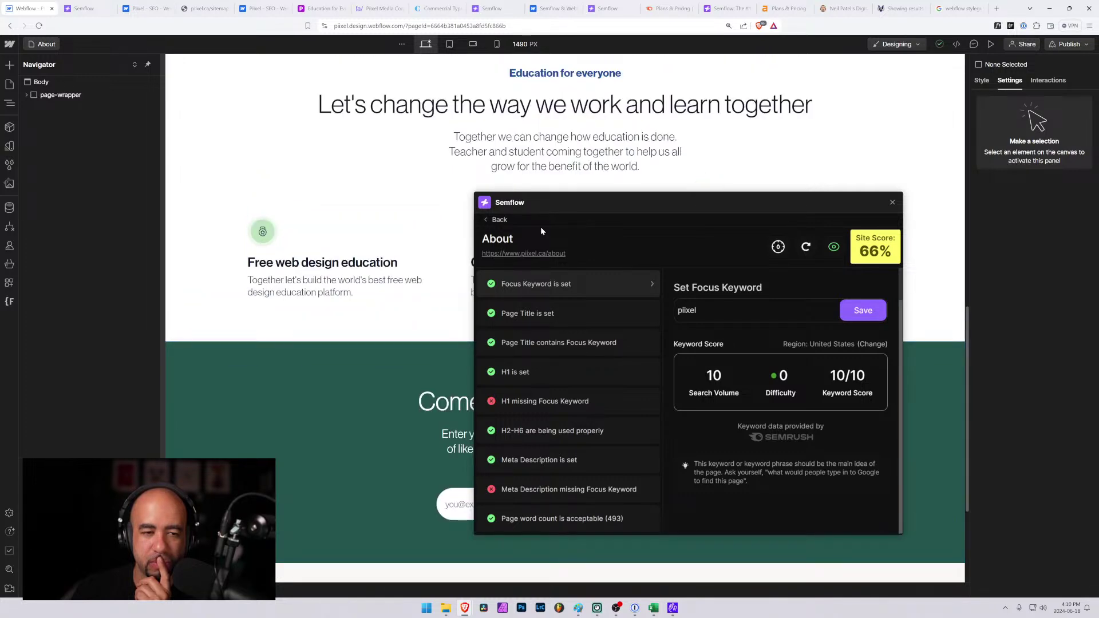
left_click_drag(570, 204, 532, 134)
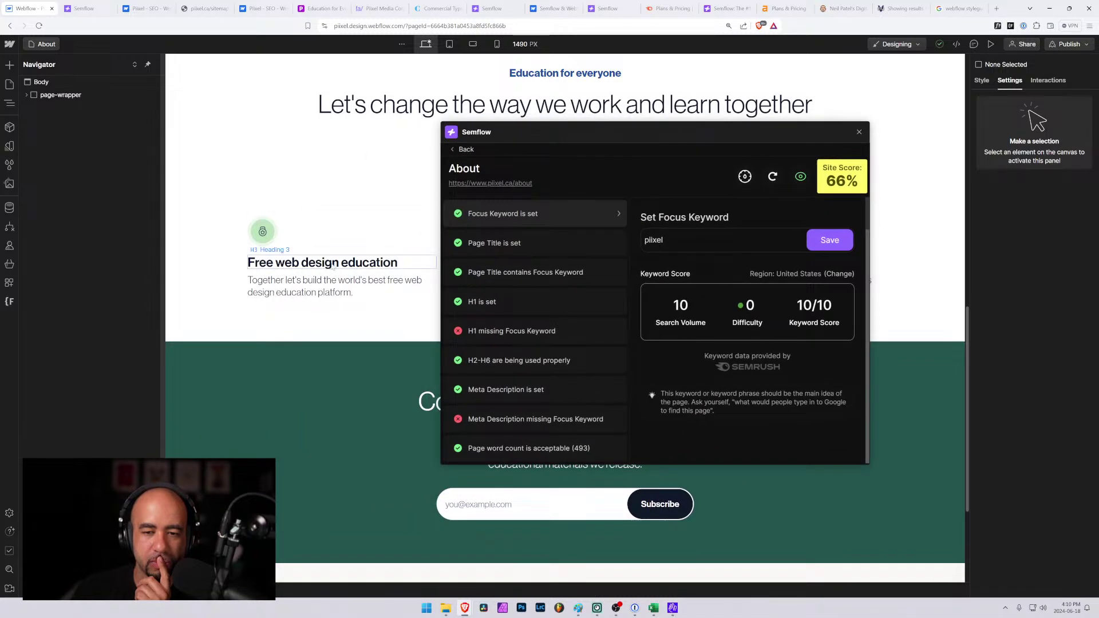
scroll(351, 265, "down", 4)
left_click_drag(596, 132, 580, 197)
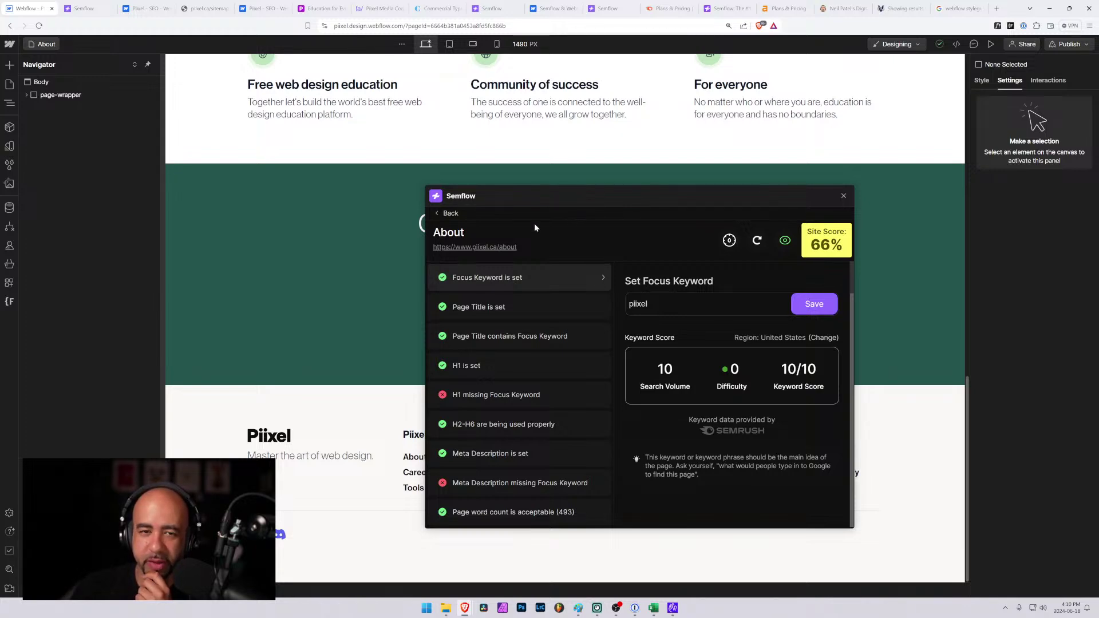
Compare the hero heading and the education section again to find a better focus keyword for the About page.
scroll(561, 160, "up", 8)
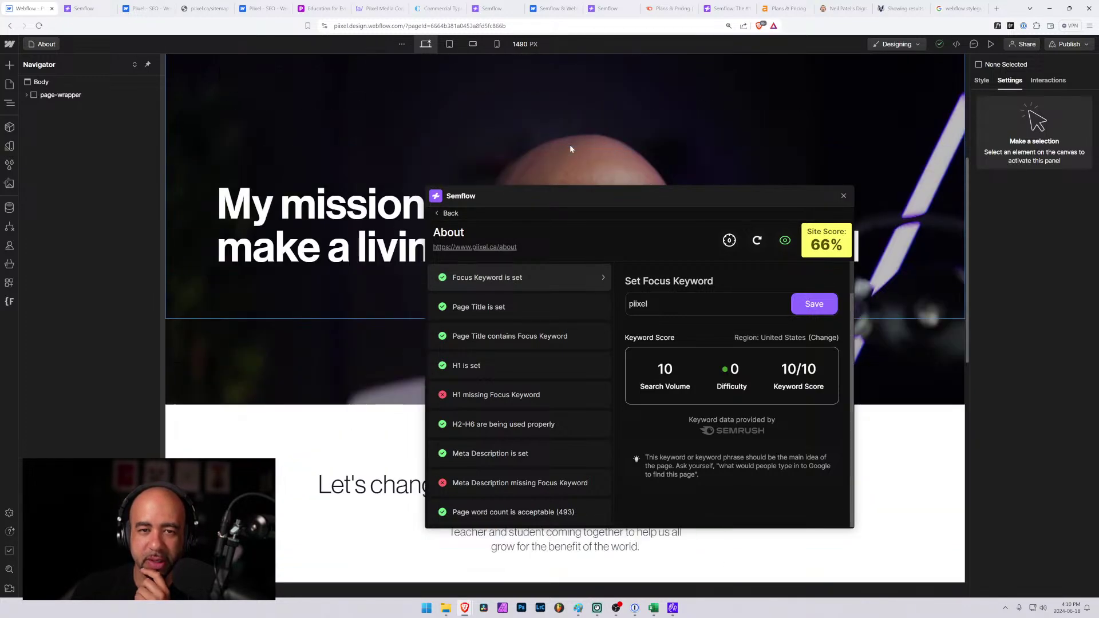
scroll(569, 145, "down", 3)
scroll(528, 164, "up", 3)
scroll(529, 168, "down", 1)
scroll(528, 169, "up", 6)
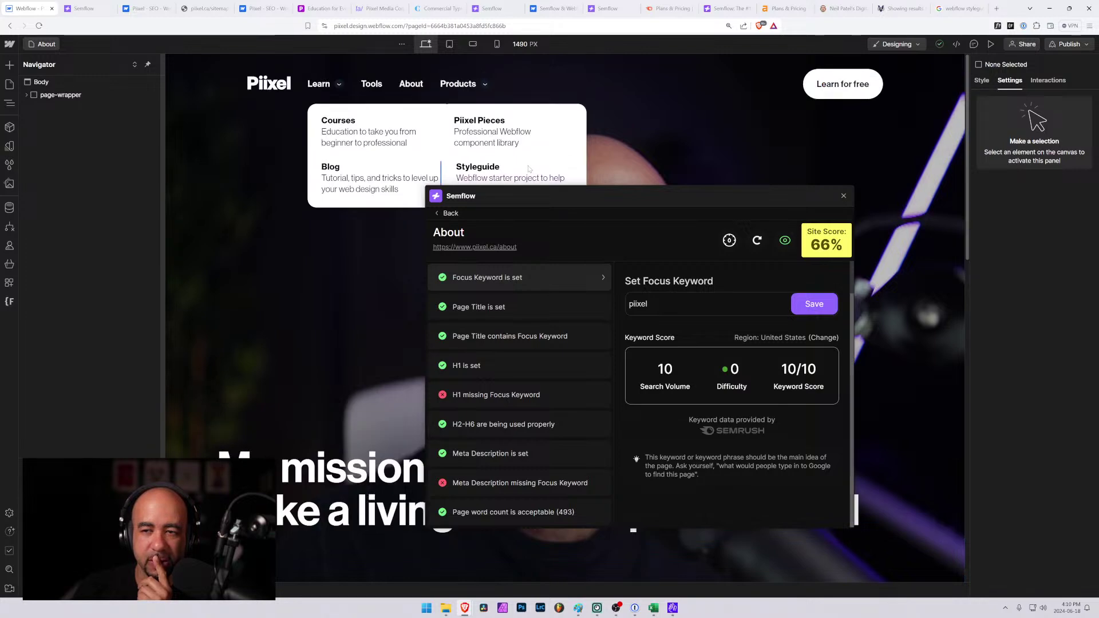
scroll(529, 169, "down", 6)
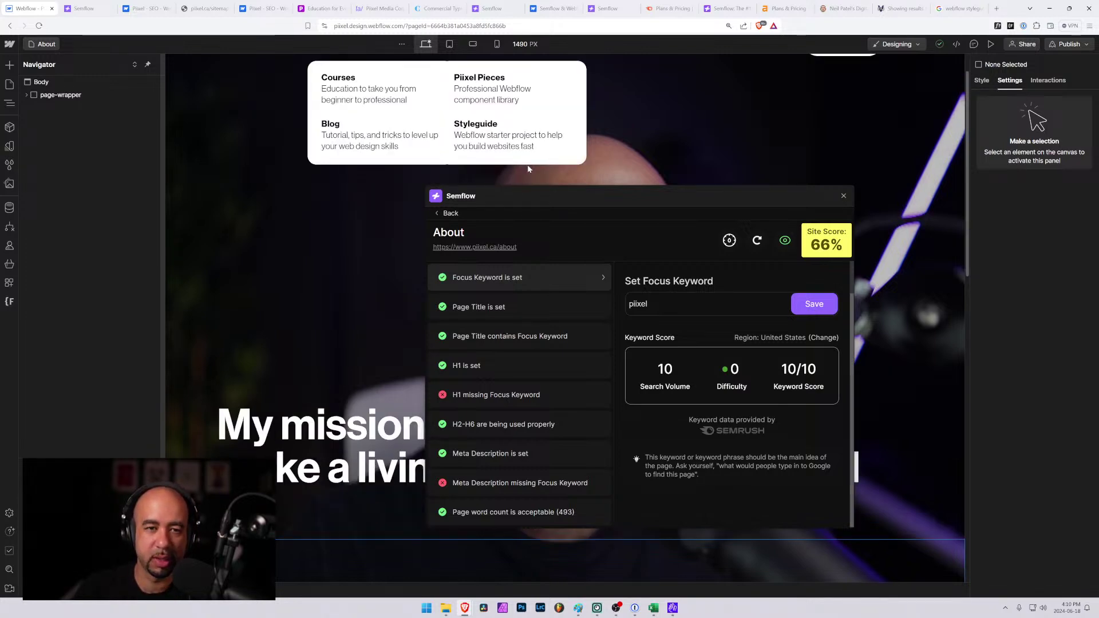
scroll(528, 165, "down", 2)
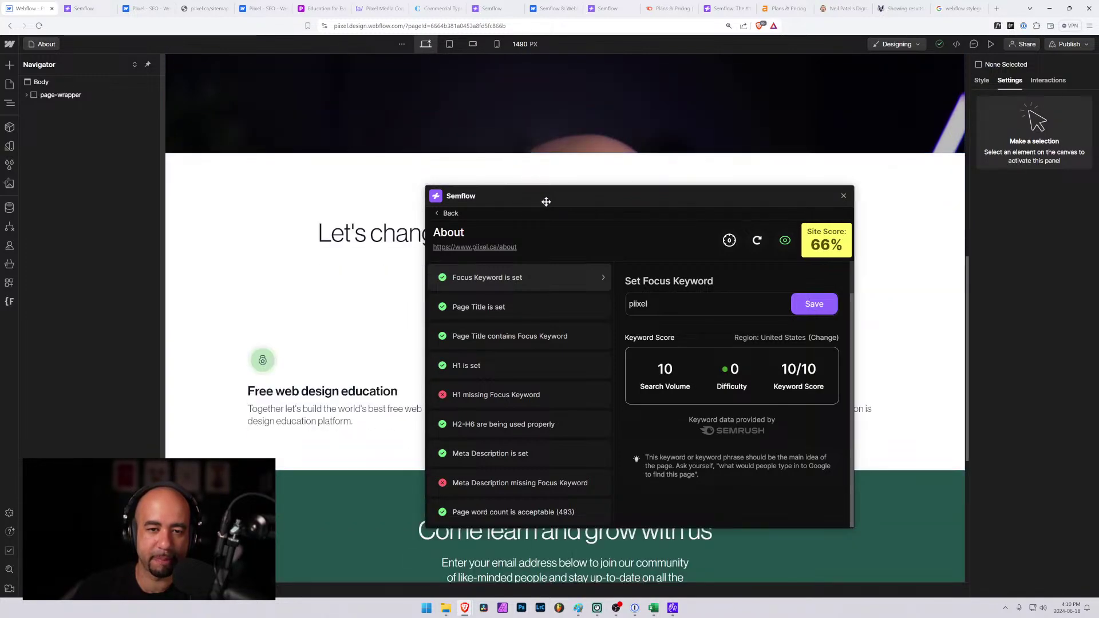
left_click_drag(544, 201, 510, 216)
scroll(496, 178, "up", 2)
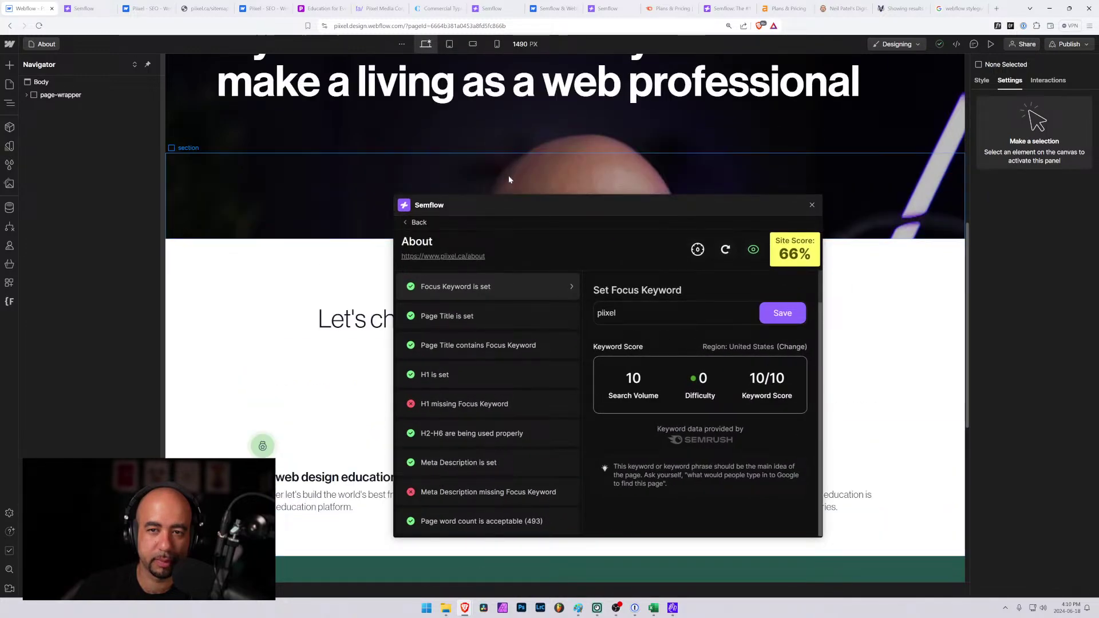
scroll(515, 189, "up", 2)
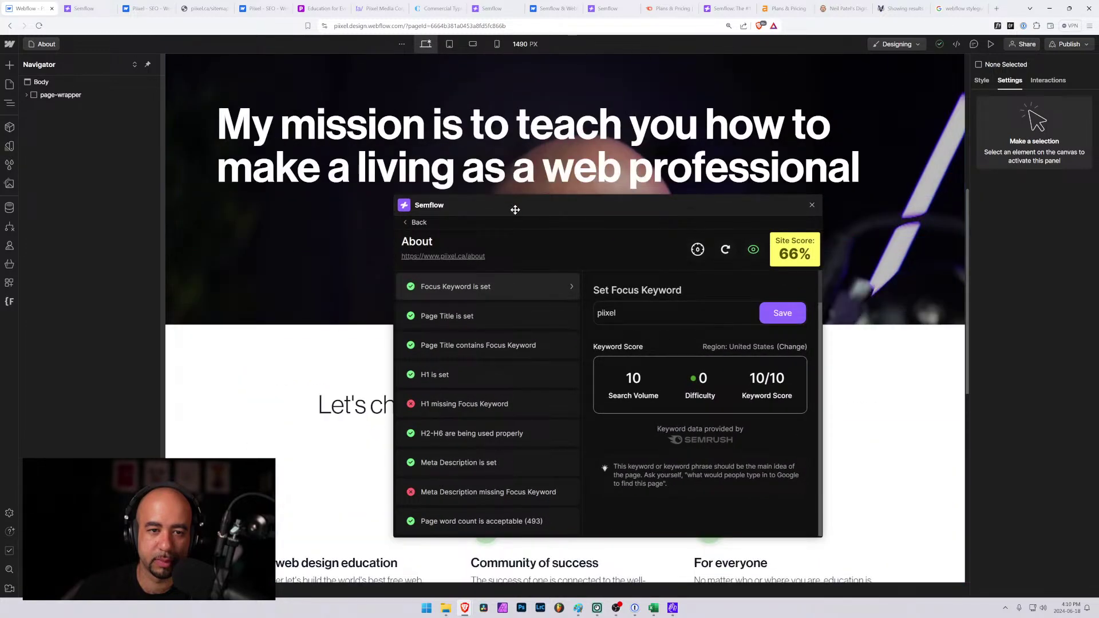
Set the About page's focus keyword to "web design education" and save it to check its keyword score.
left_click_drag(515, 210, 547, 184)
scroll(383, 291, "down", 1)
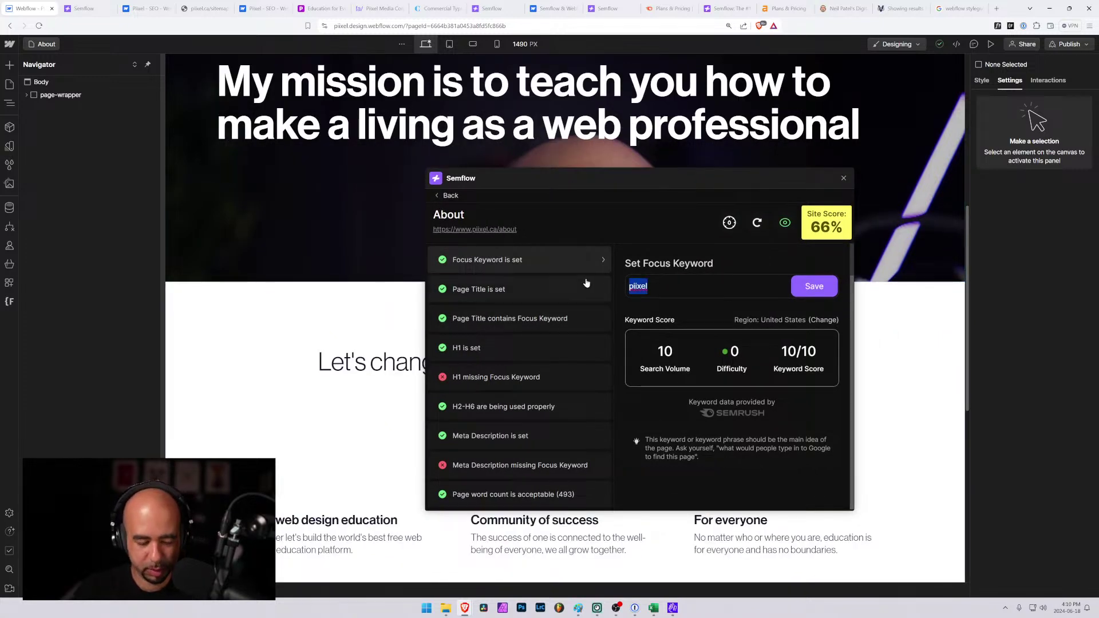
type("web design ed")
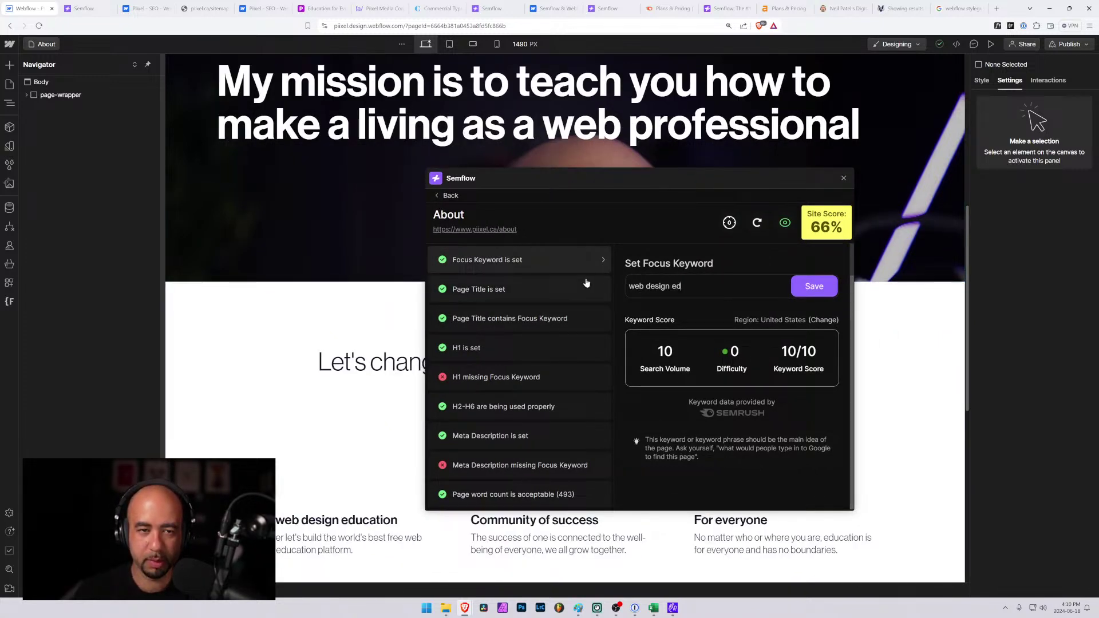
type("ucation")
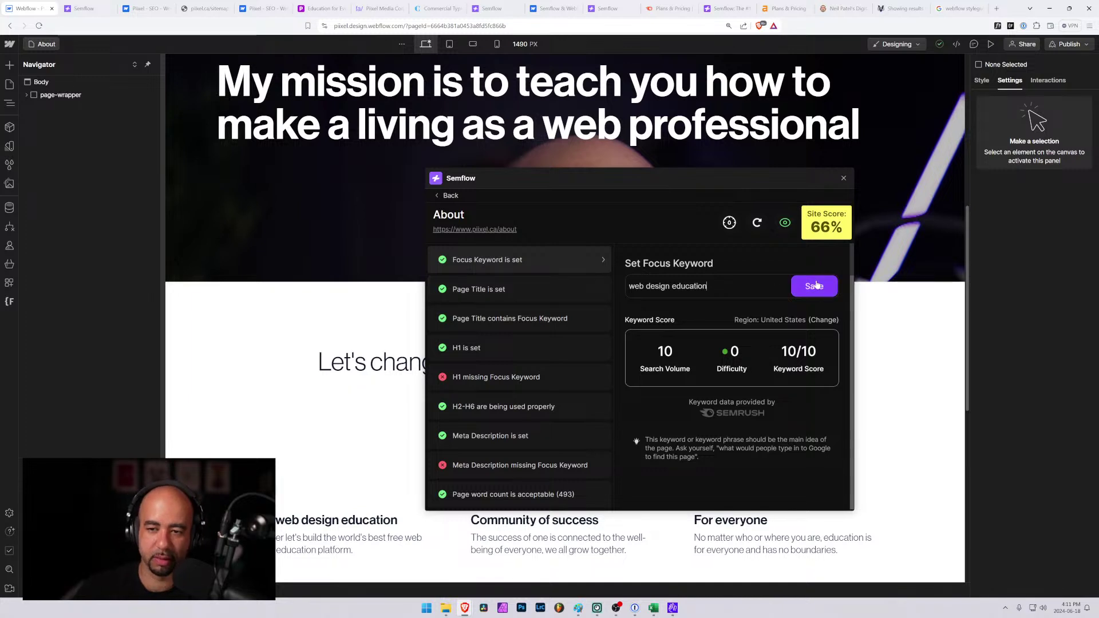
left_click(816, 285)
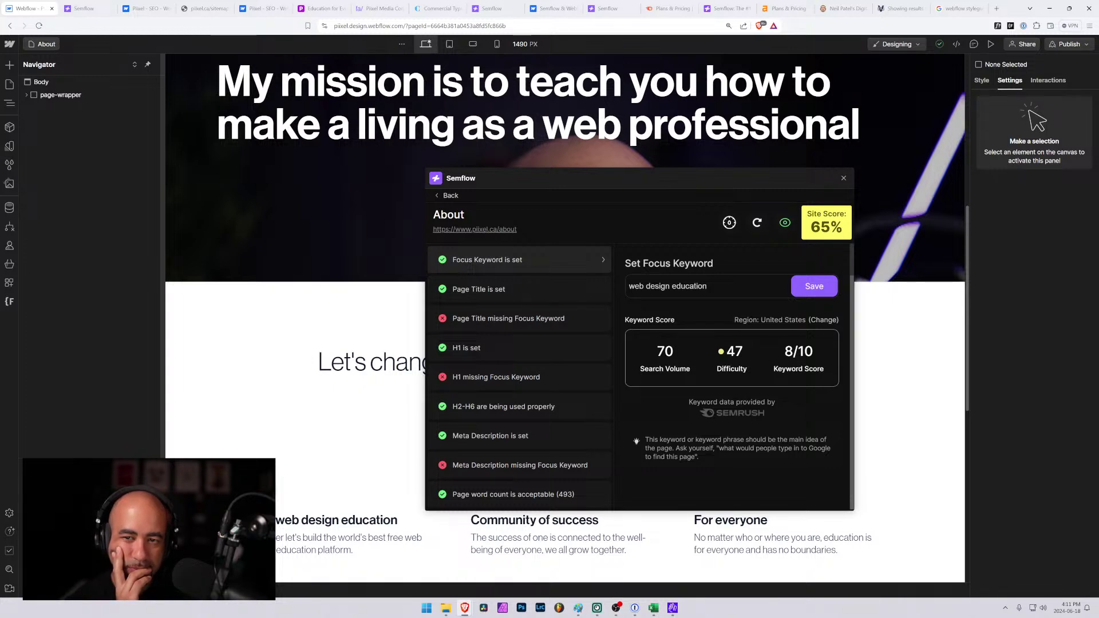
Change the About page's focus keyword to "web professional" and save it.
key("ctrl+shift+Left")
key("shift+Left")
key("shift+Left")
key("shift+Left")
key("shift+Left")
key("shift+Left")
key("shift+Left")
key("shift+Left")
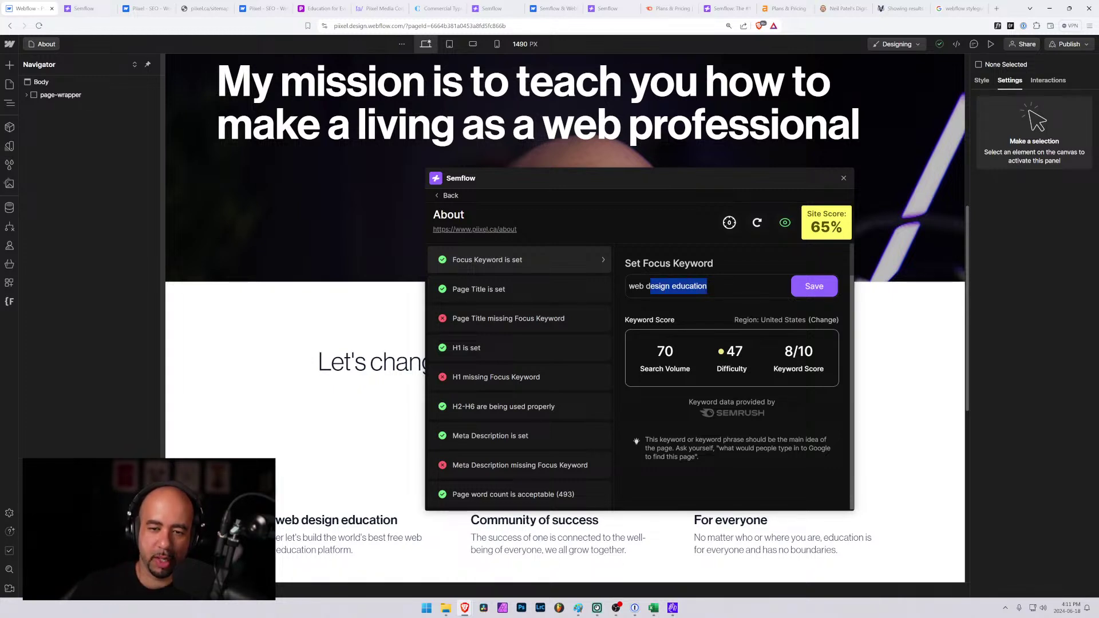
type("professional")
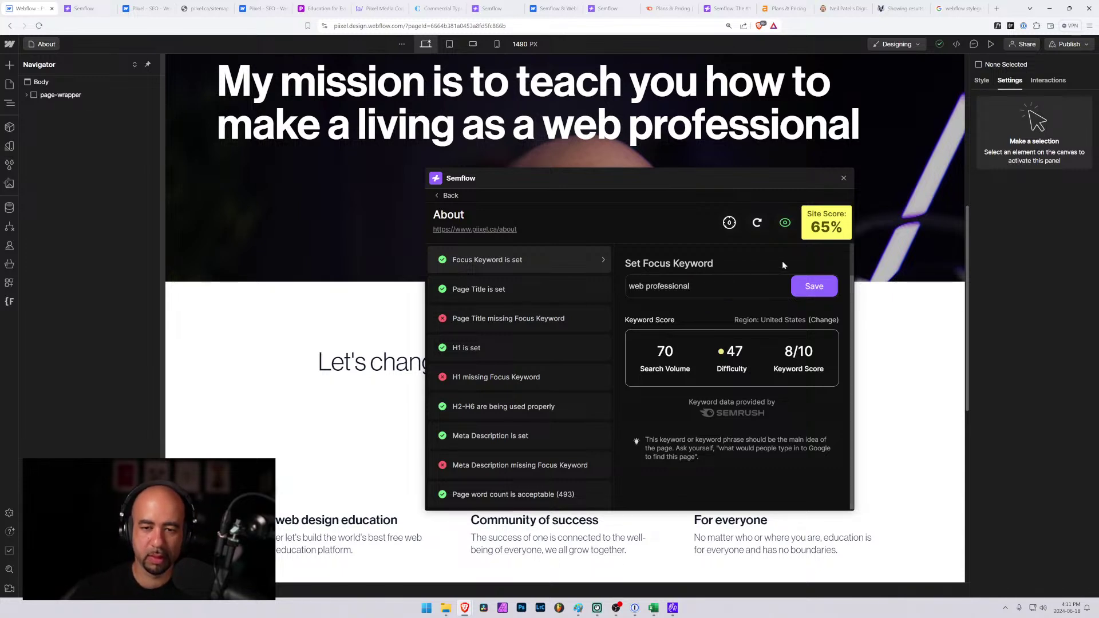
left_click(815, 286)
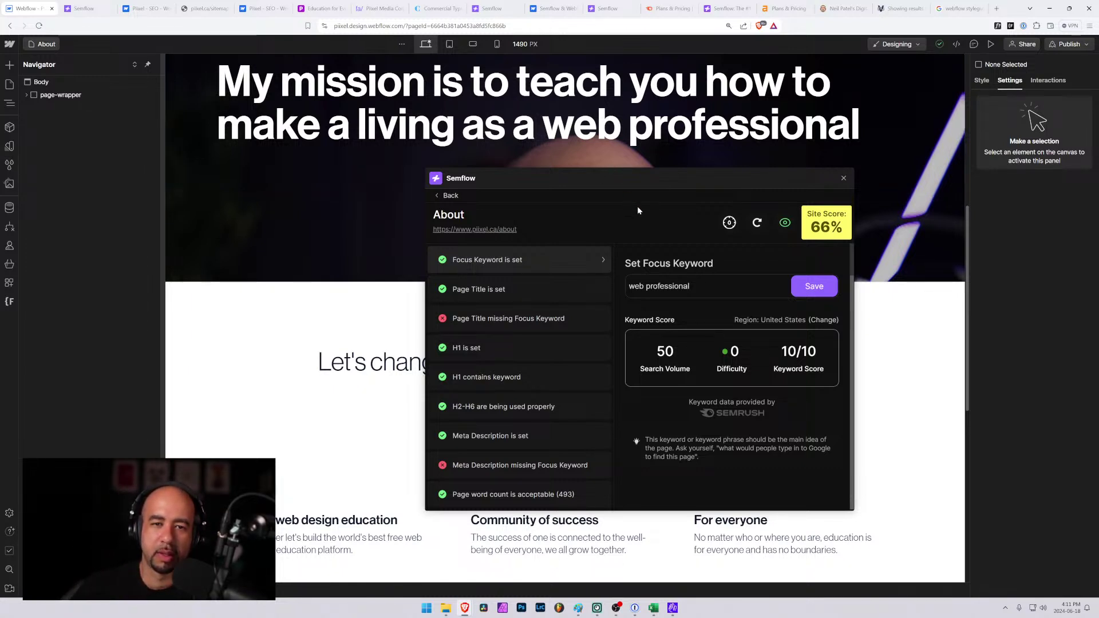
Try replacing "professional" with "designer" in the hero heading, undo the edit, and save the focus keyword "web professional" again.
double_click(653, 126)
double_click(653, 126)
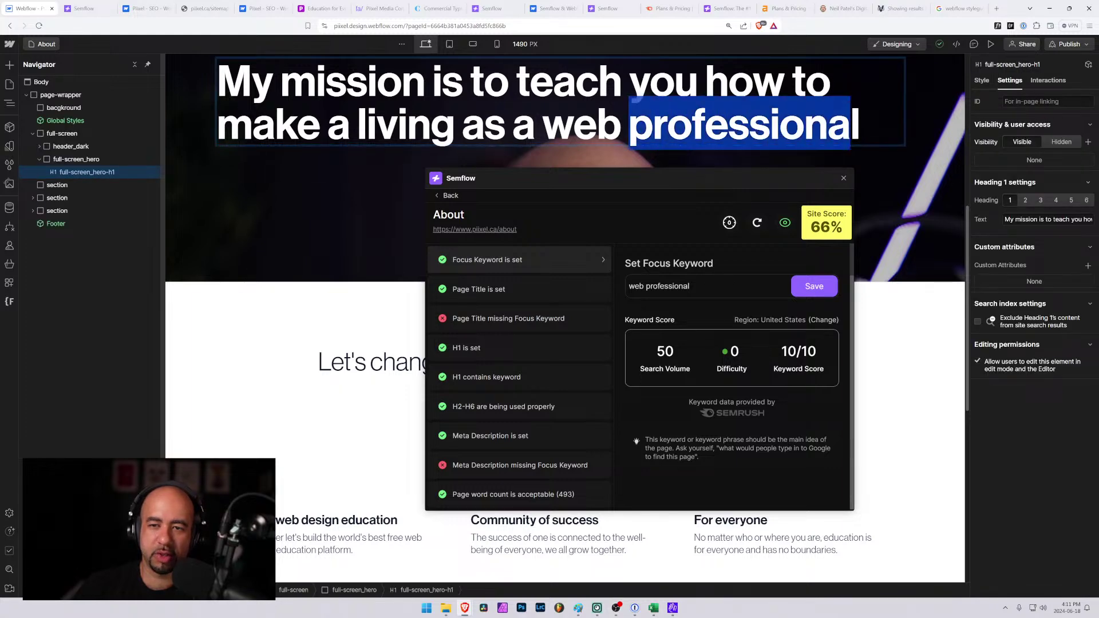
type("design")
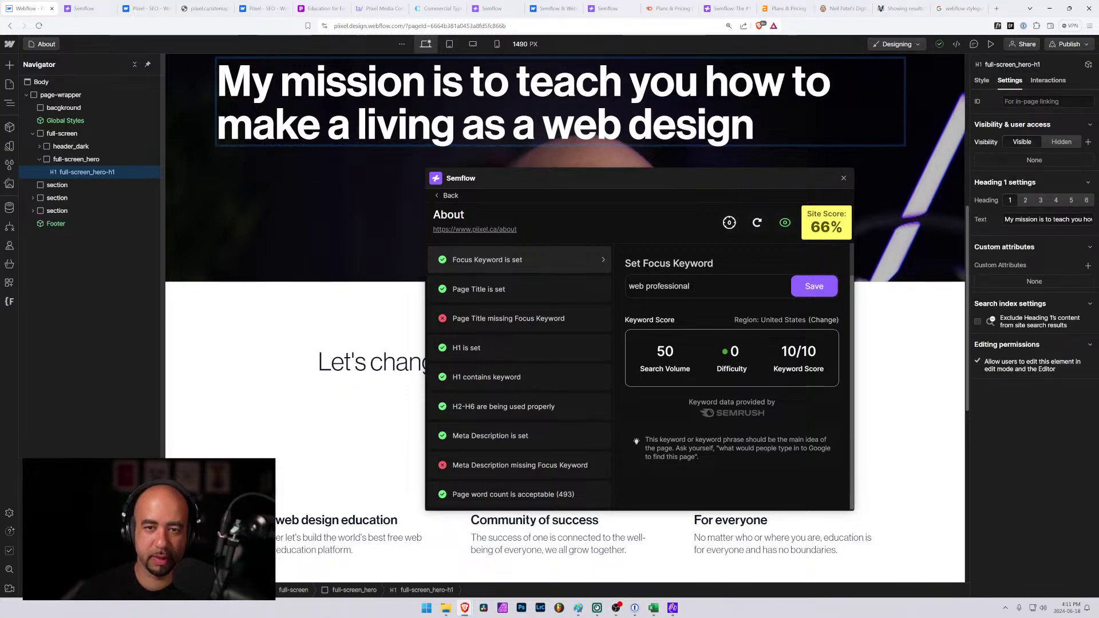
type("er")
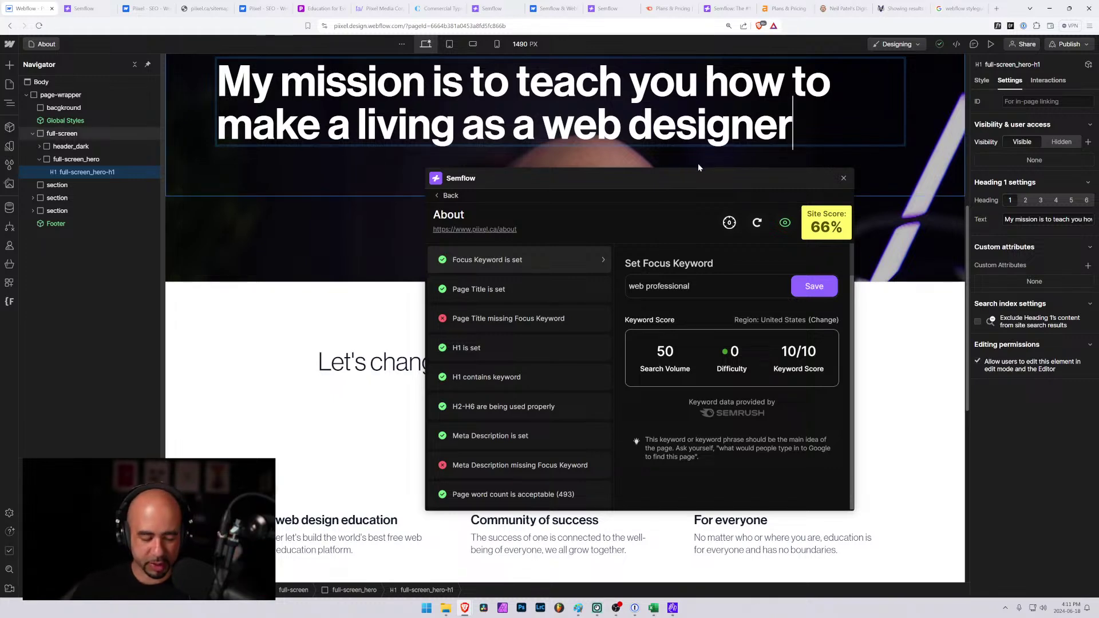
key("ctrl+z")
key("ctrl+z")
key("ctrl+z")
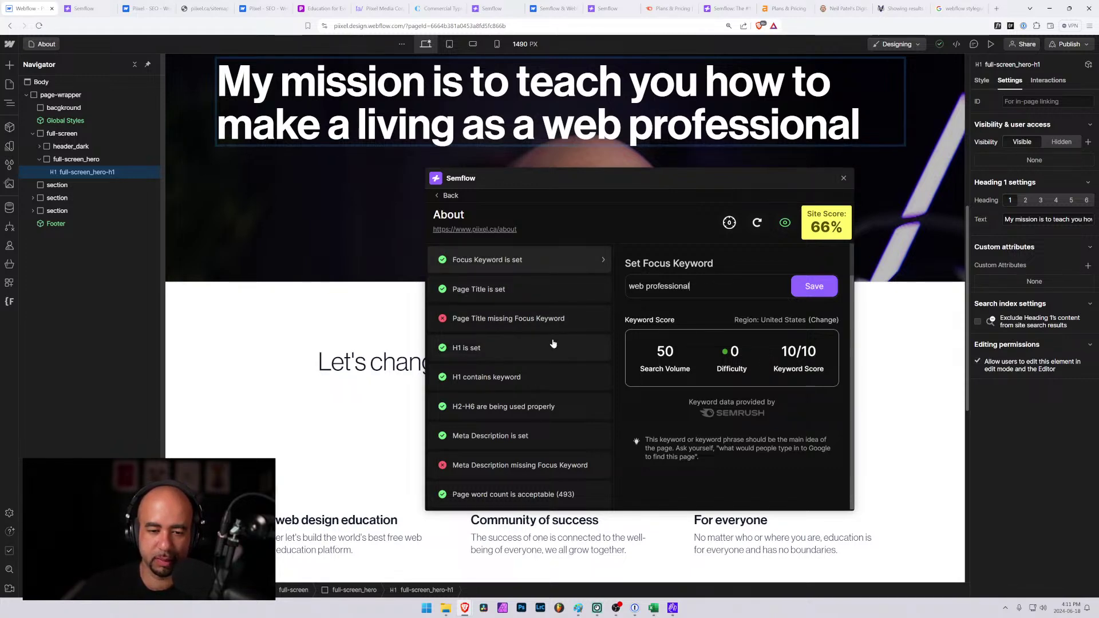
left_click(817, 289)
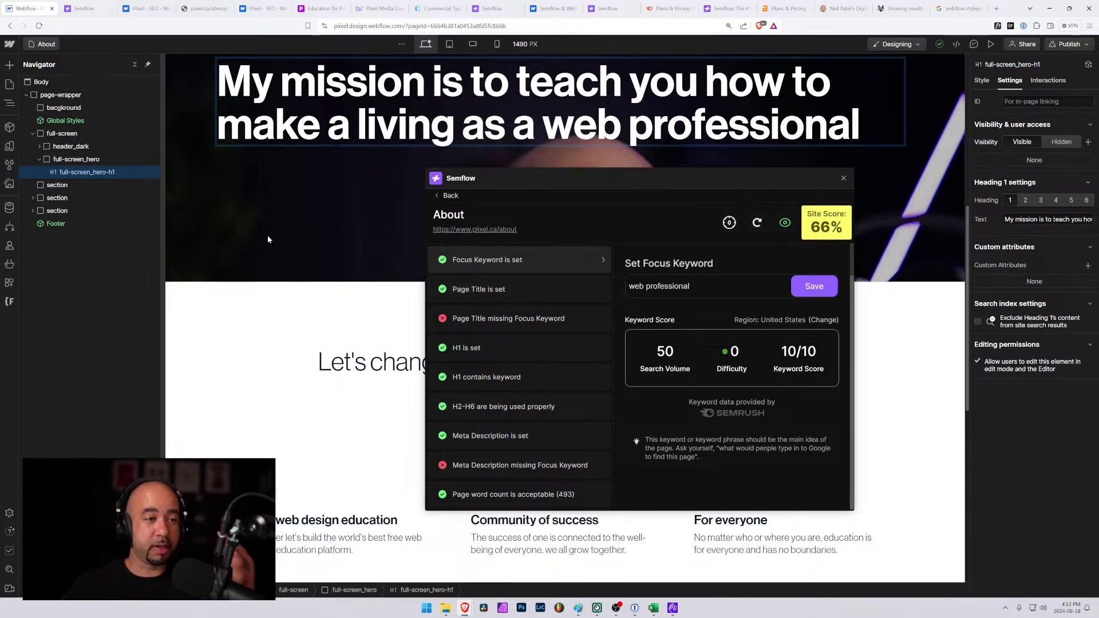
In the About page's settings, set the title tag to "Our Mission is to Teach you how to Become a Web Professional - Piixel".
left_click(9, 210)
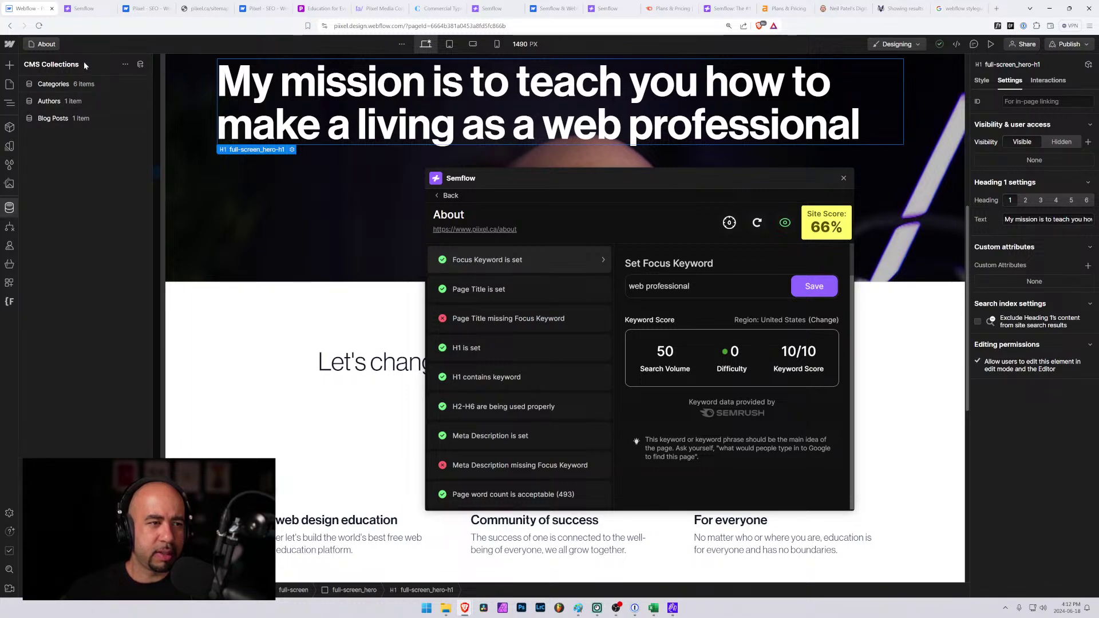
left_click(47, 47)
left_click(136, 135)
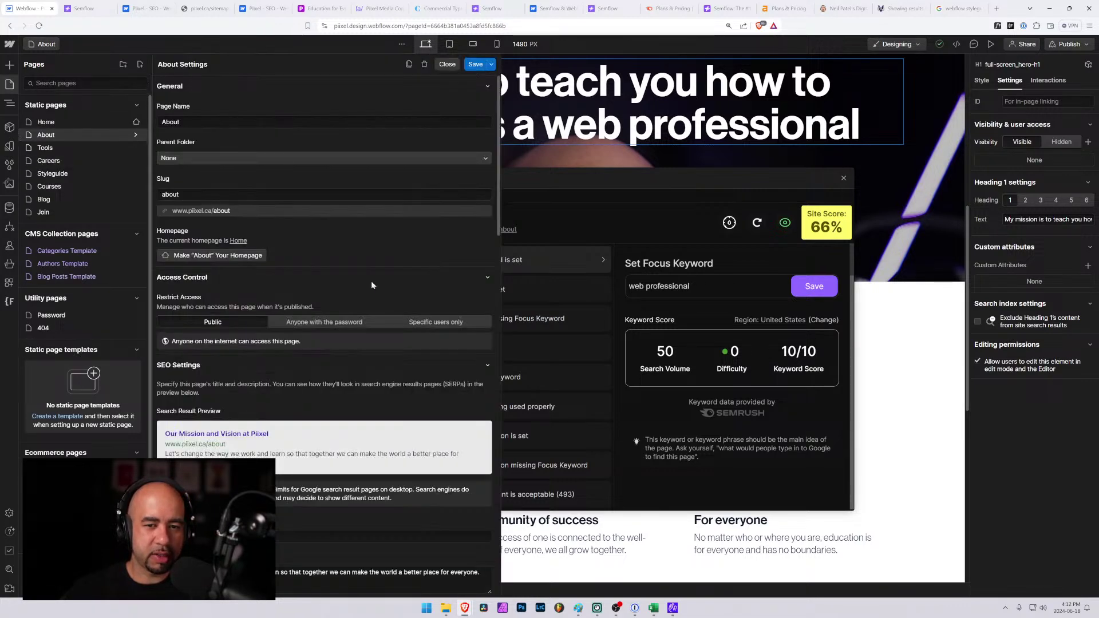
scroll(285, 334, "down", 3)
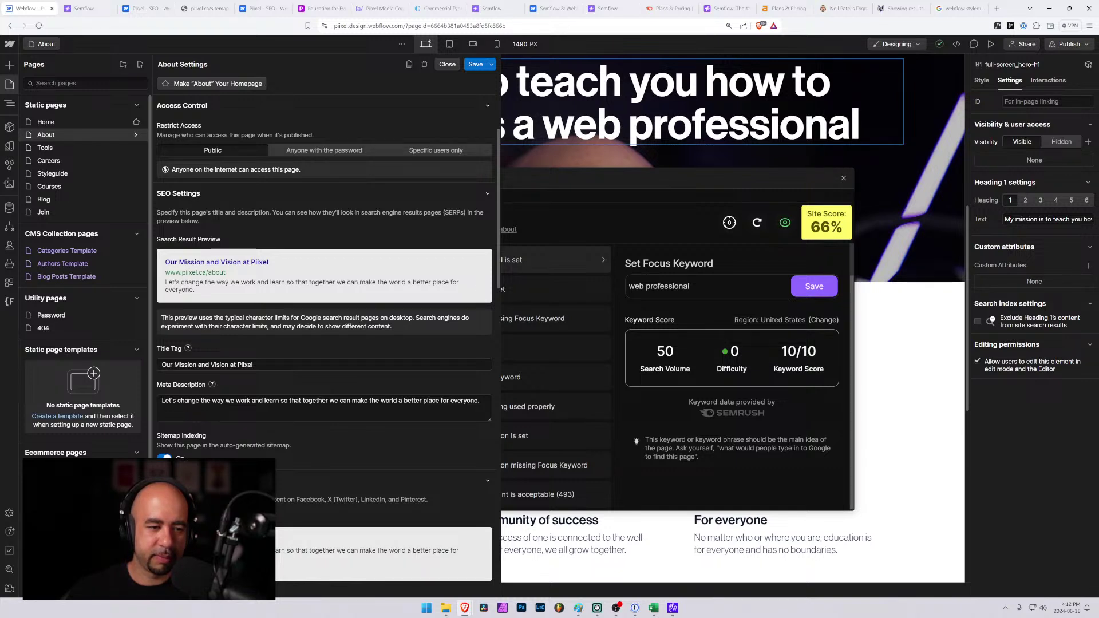
left_click_drag(253, 364, 205, 364)
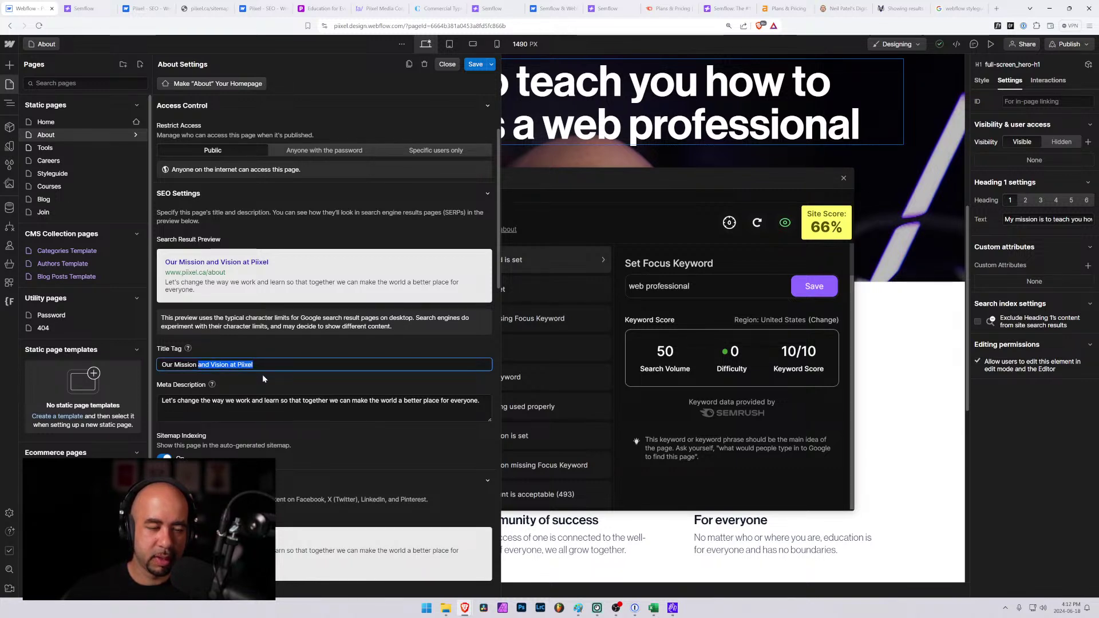
type("is to ")
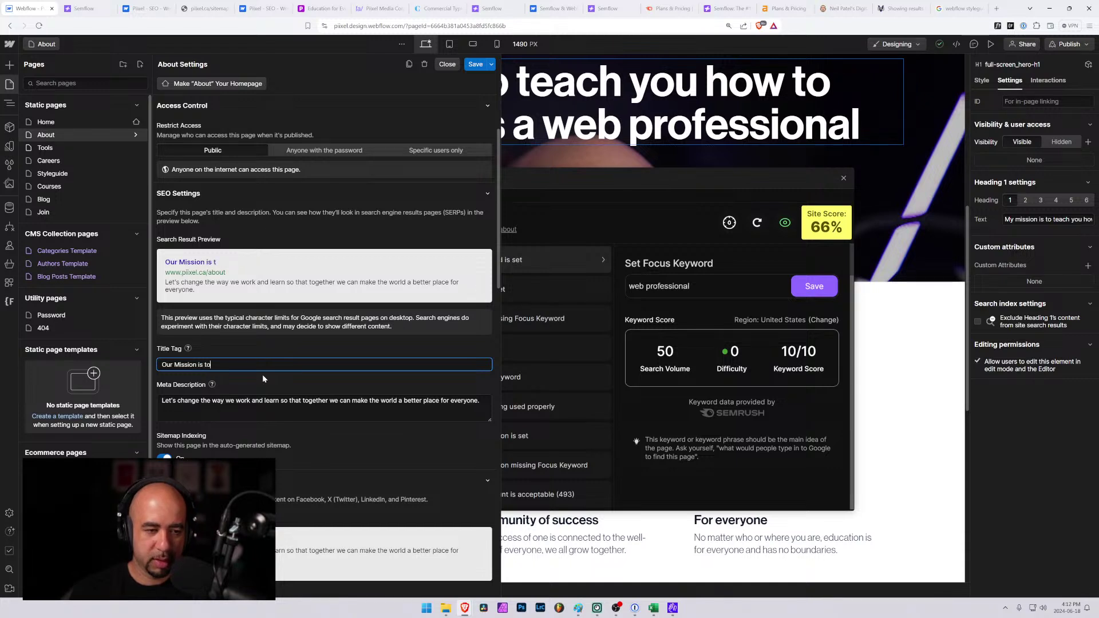
type("Teach you how")
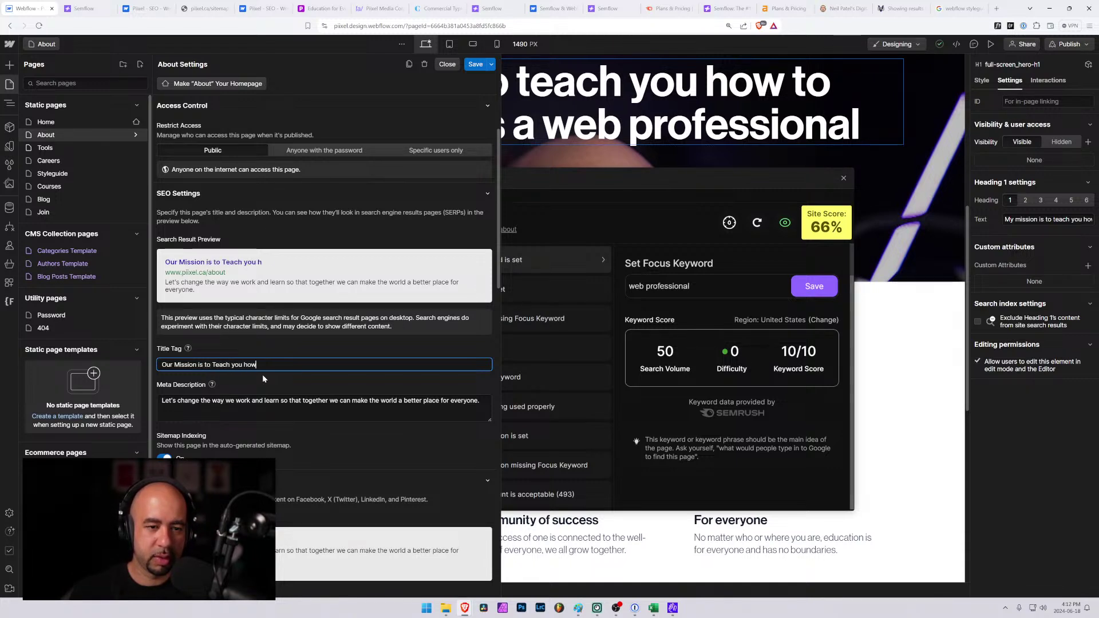
type(" to Become a Web")
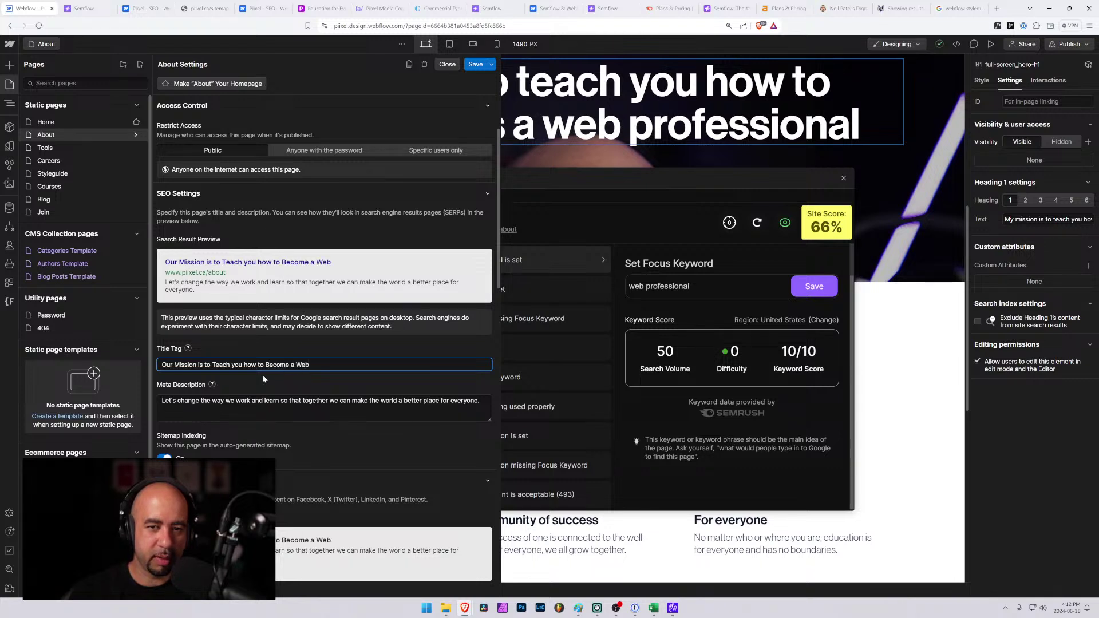
type(" Professional")
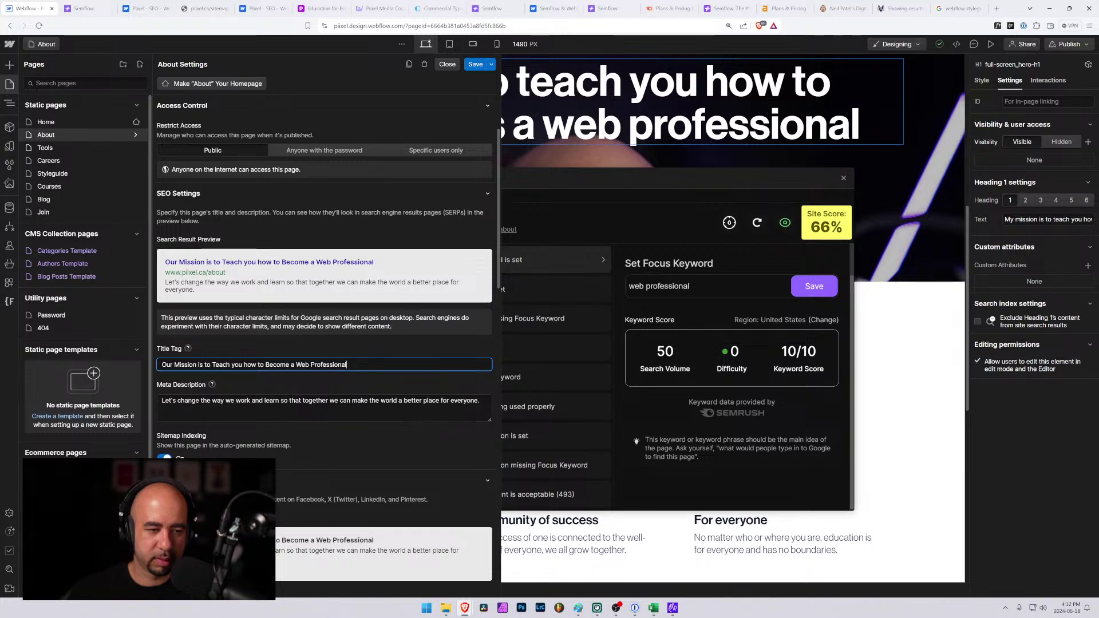
type(" - Piixel")
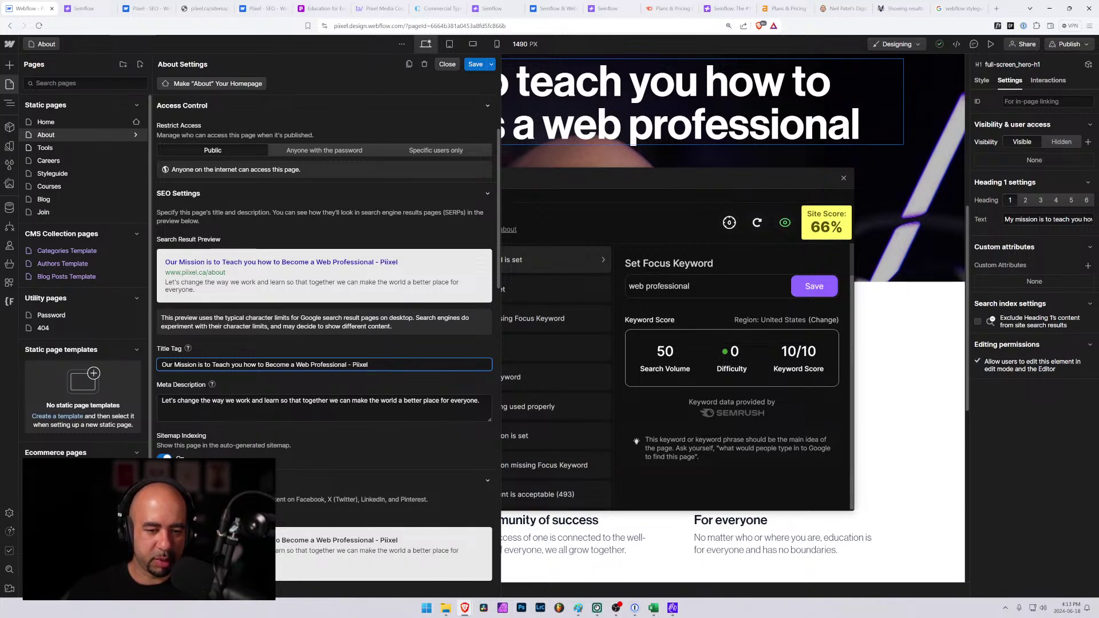
Insert "We believe that education is for everyone, " at the start of the About page's meta description.
left_click(324, 407)
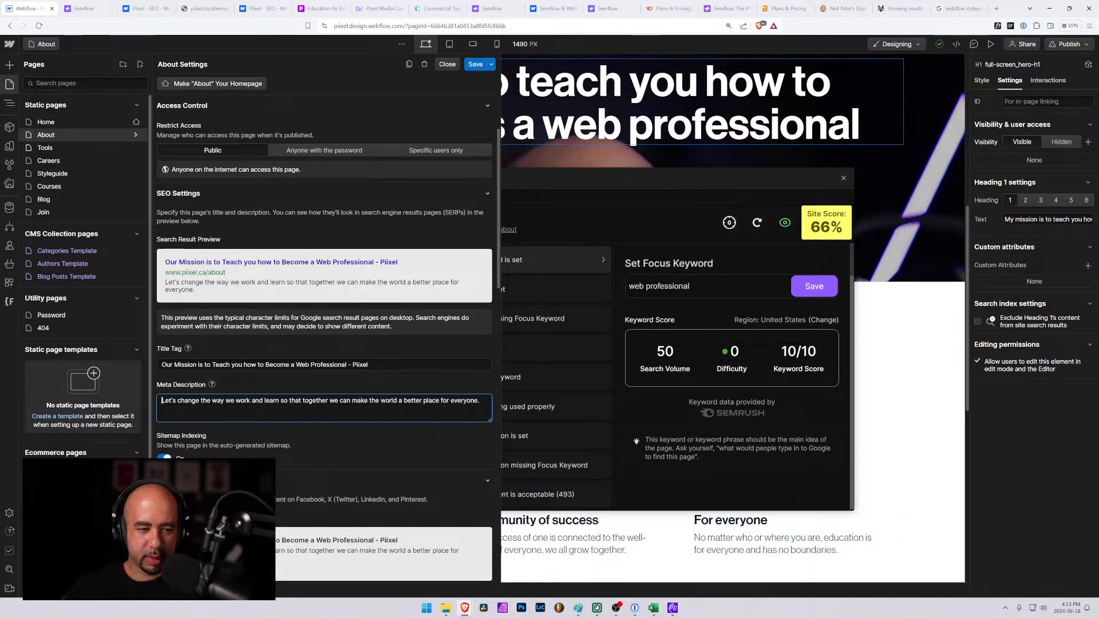
left_click(162, 400)
type("We bel")
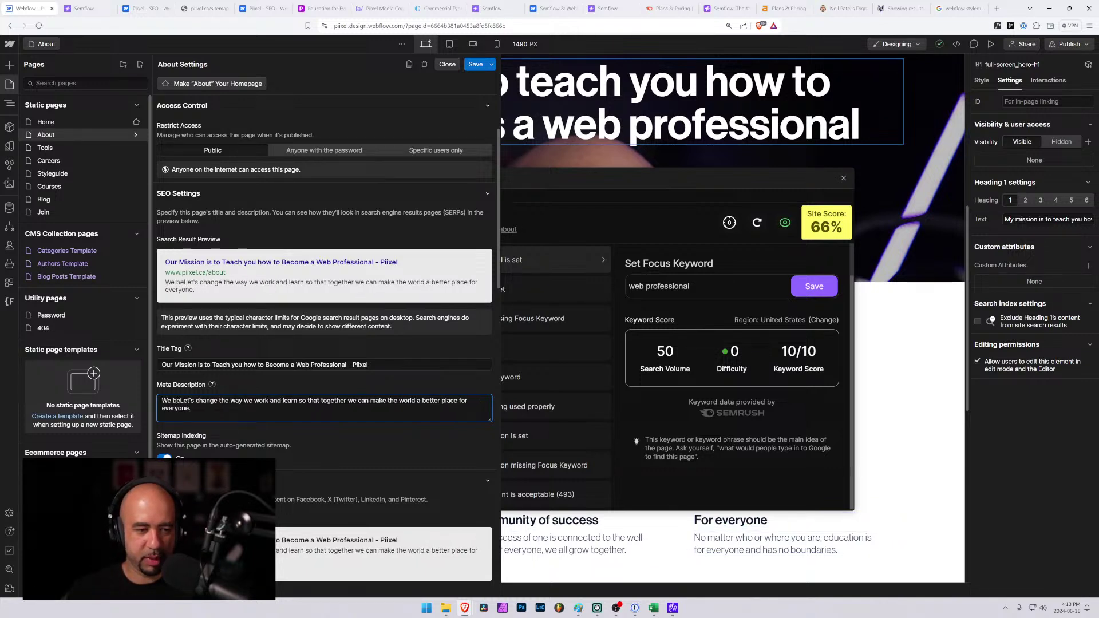
type("ieve that education ")
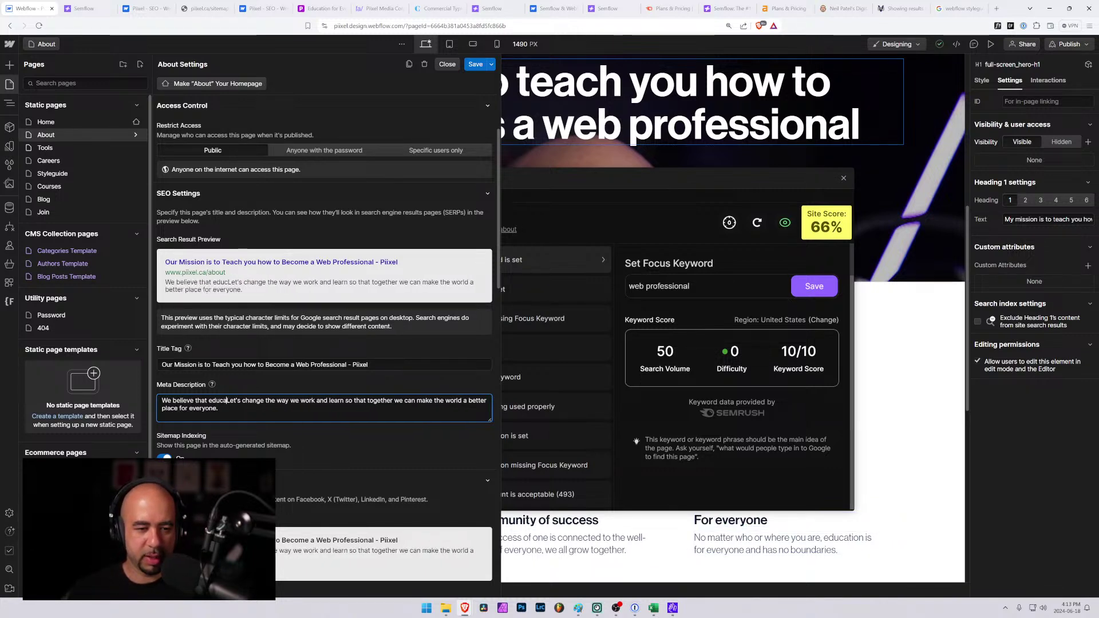
type("is for everyone")
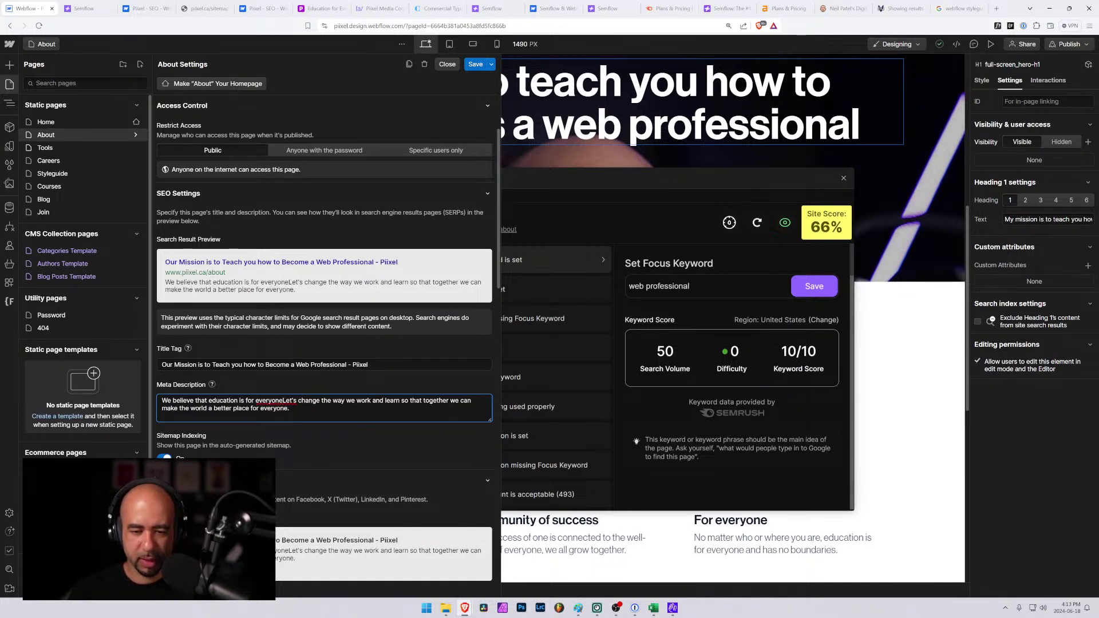
key("BackSpace")
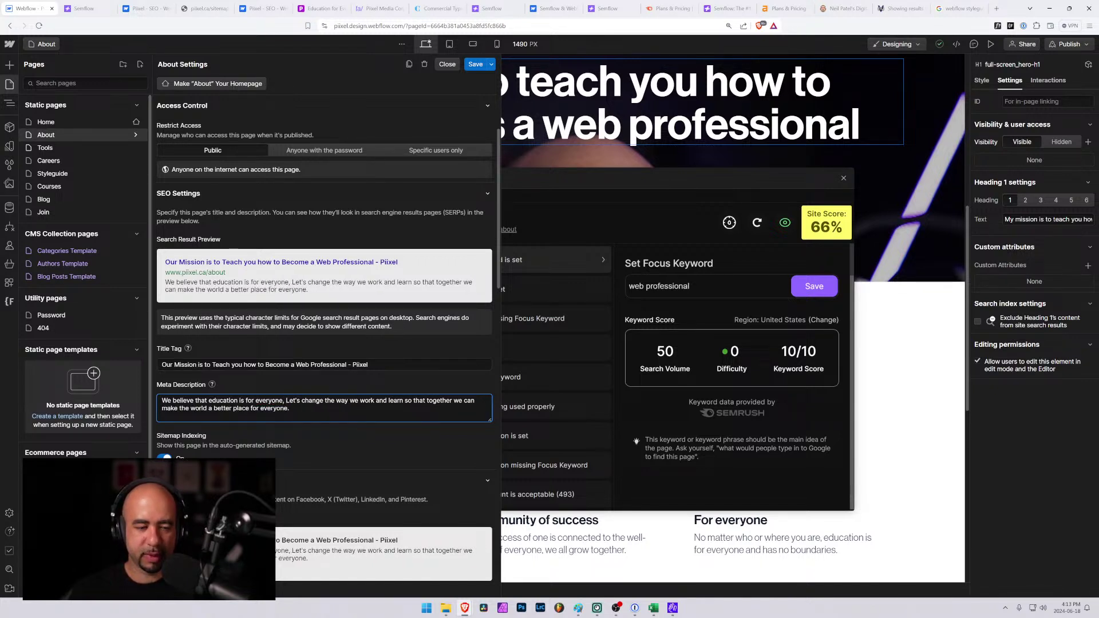
key("BackSpace")
key("BackSpace")
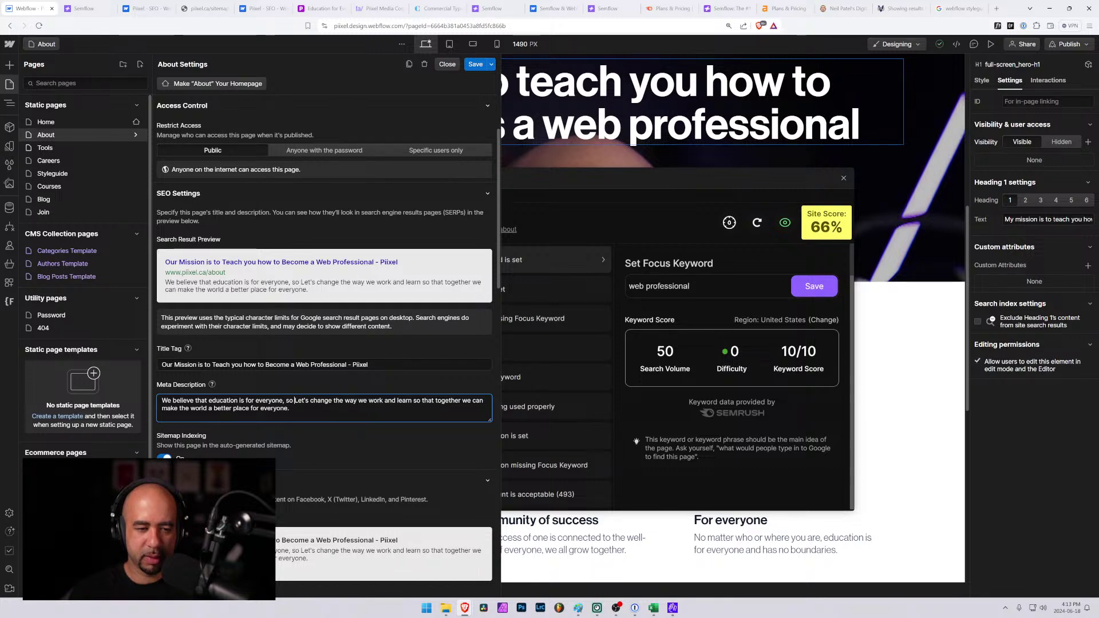
type(", ")
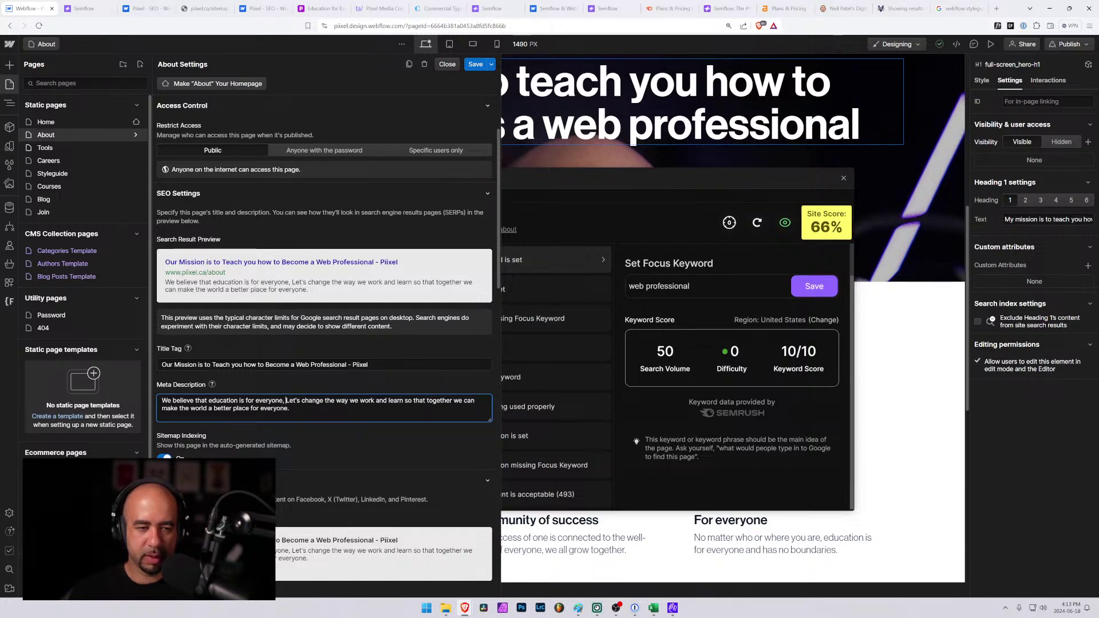
Continue the meta description's new opening sentence with "so we are creating a community of web professionals that", before "Let's change".
type("so we are creating")
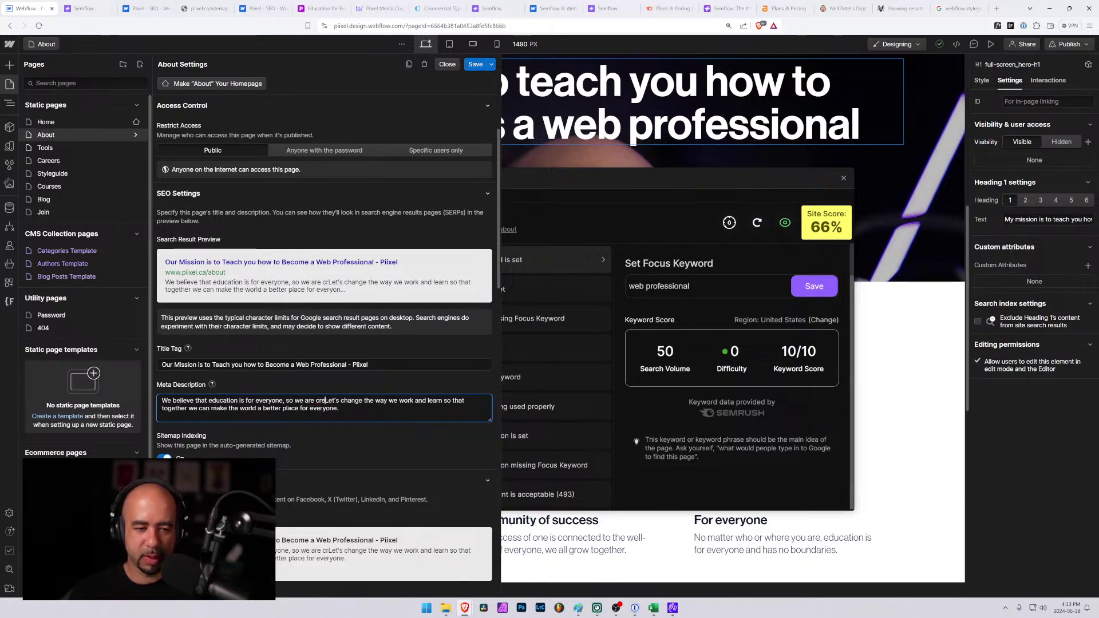
key("BackSpace")
key("Up")
key("Left")
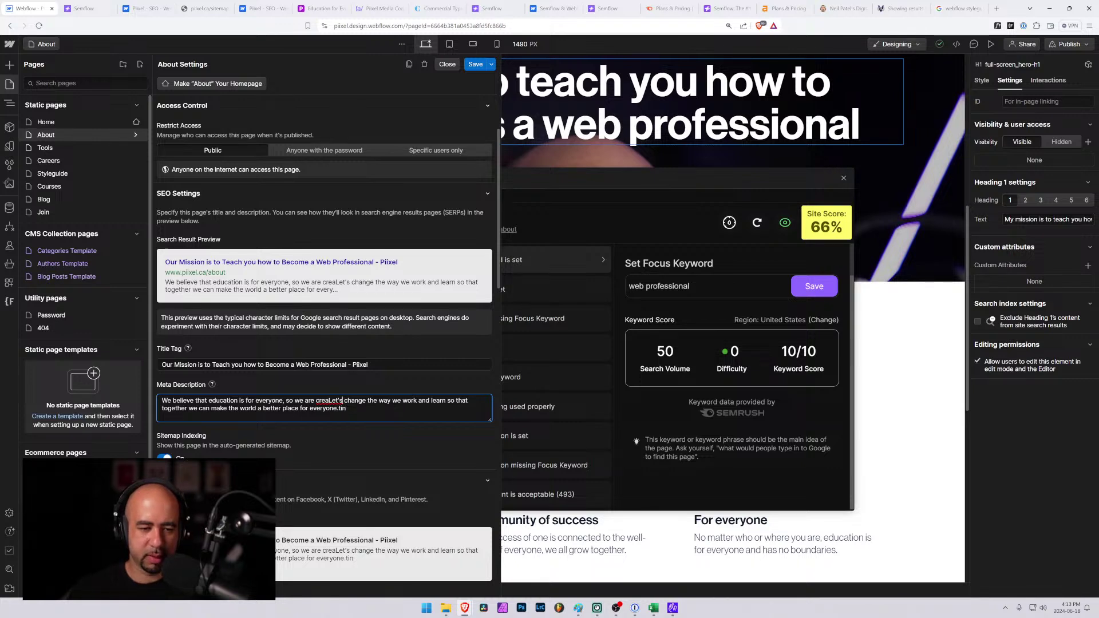
type("ting a communi")
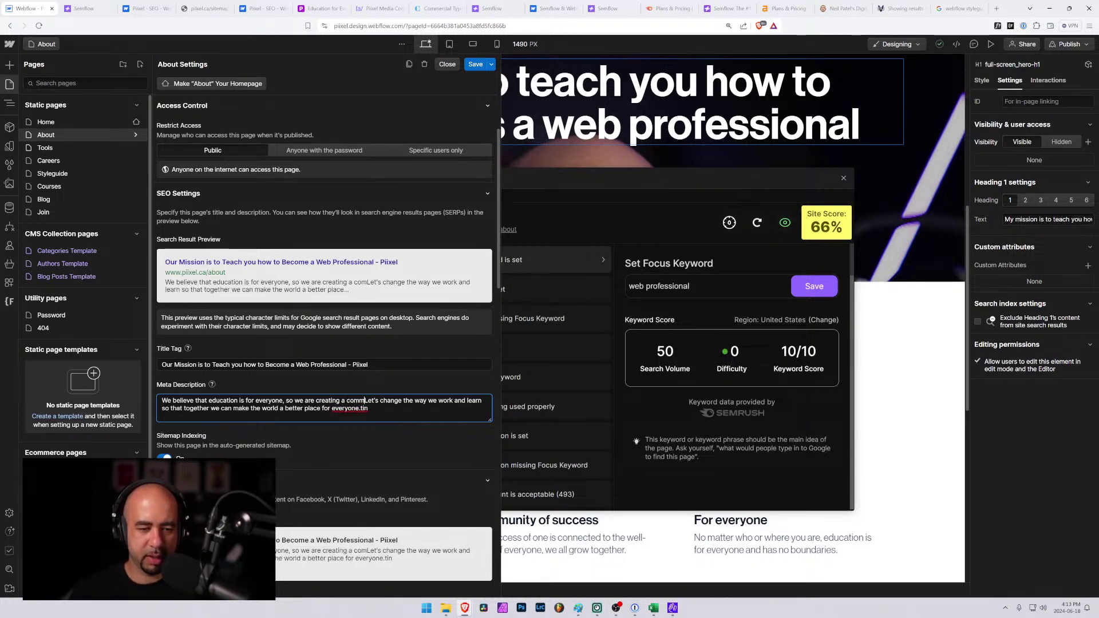
type("ty of web pro")
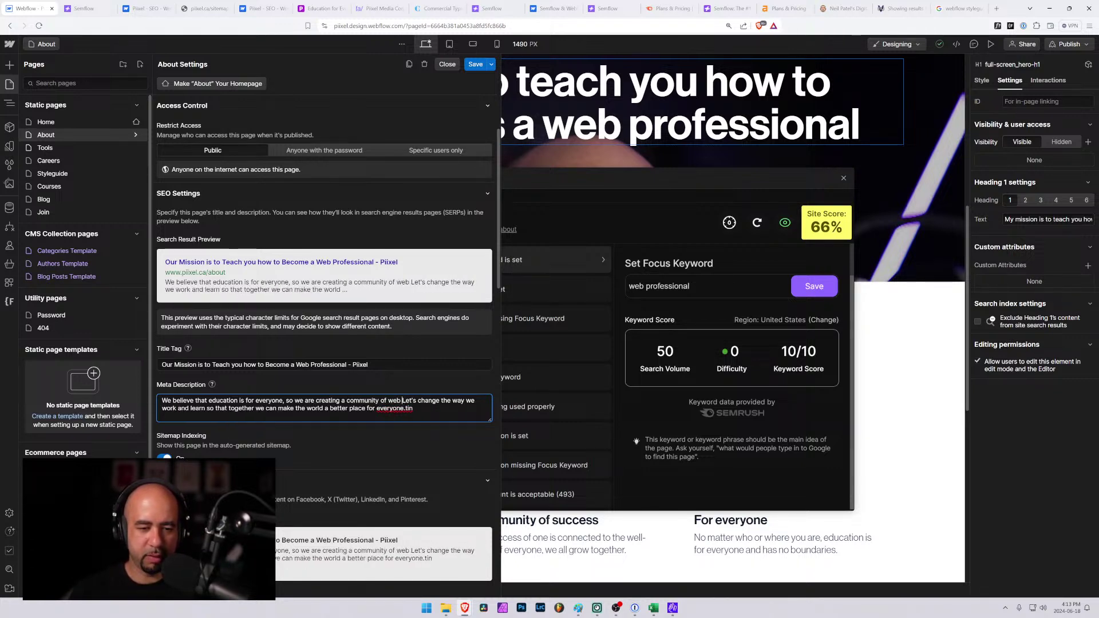
type("fessionals that ")
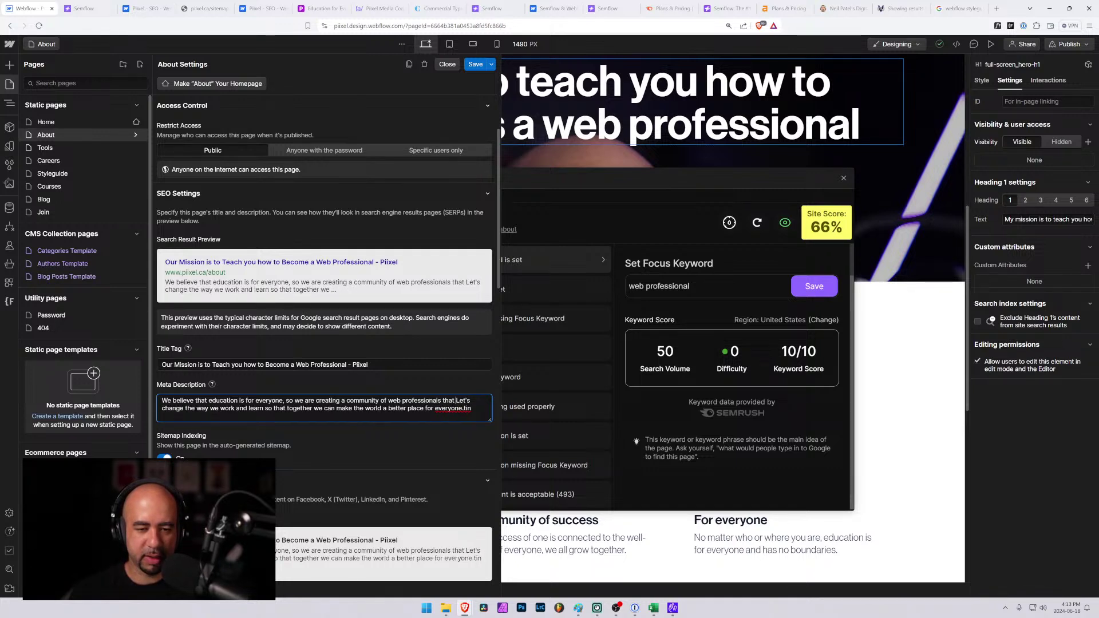
Extend the new meta description sentence with "teach and learn" after "web professionals that".
type("learn")
key("BackSpace")
key("BackSpace")
key("BackSpace")
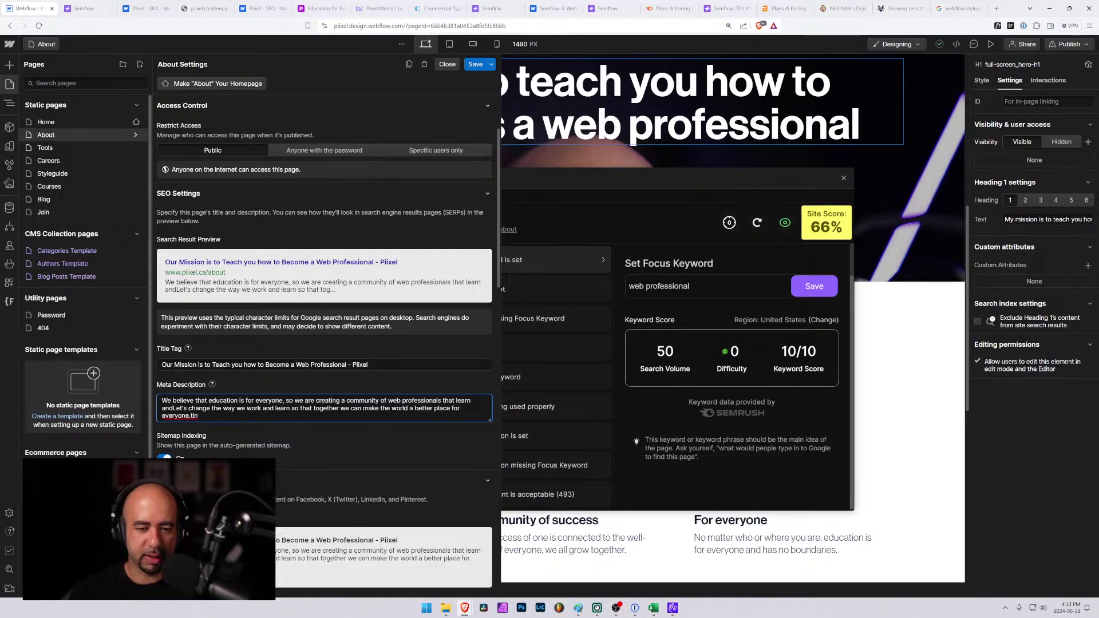
key("BackSpace")
key("BackSpace")
type("teach and ")
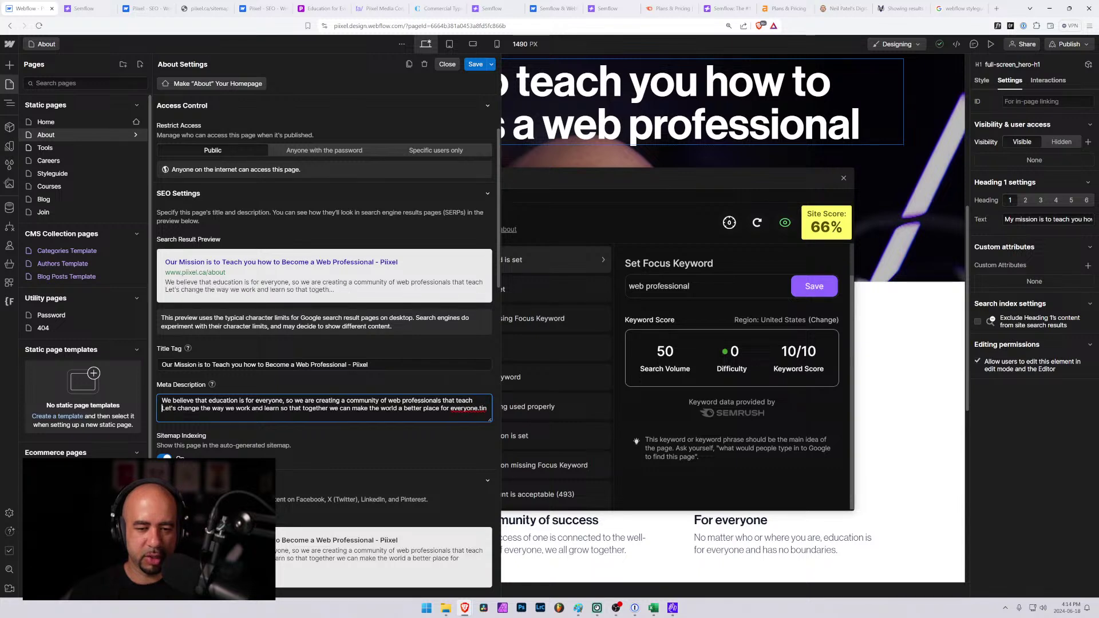
type("learn")
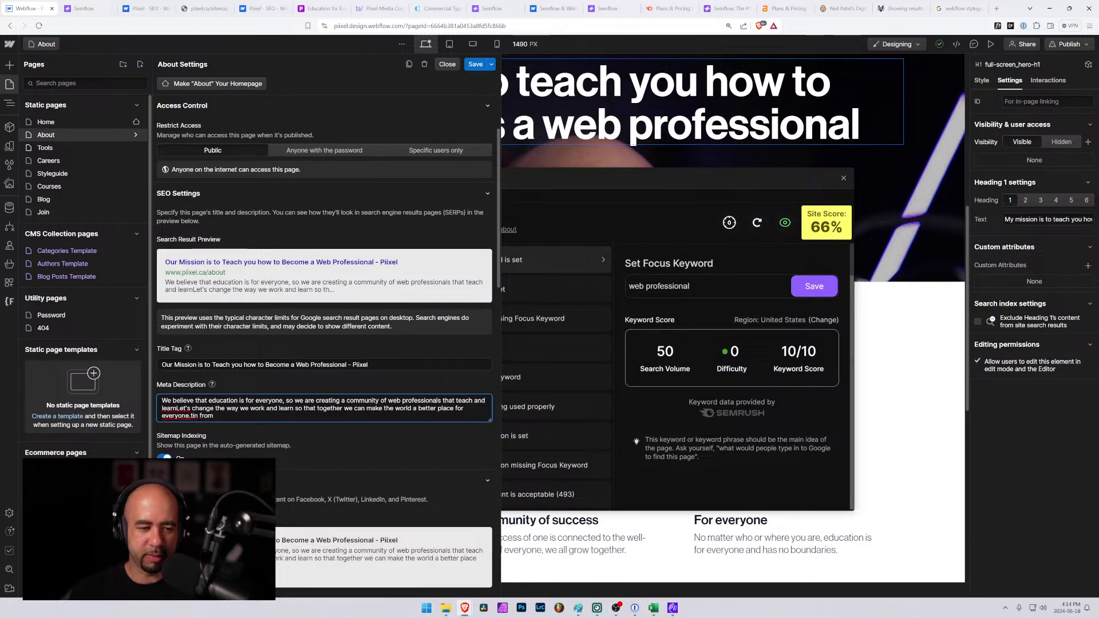
Try replacing the old "Let's change the way we work" sentence in the meta description with "from one another.".
key("ctrl+a")
key("ctrl+shift+Right")
key("ctrl+shift+Right")
key("ctrl+shift+Right")
key("ctrl+shift+Right")
key("ctrl+shift+Right")
key("ctrl+shift+Right")
key("ctrl+shift+Right")
key("ctrl+shift+Right")
key("ctrl+shift+Right")
key("ctrl+shift+Right")
key("ctrl+shift+Right")
key("ctrl+shift+Right")
key("ctrl+shift+Right")
key("ctrl+shift+Right")
key("ctrl+shift+Right")
key("ctrl+shift+Right")
key("ctrl+shift+Right")
key("ctrl+shift+Right")
key("ctrl+shift+Right")
key("ctrl+c")
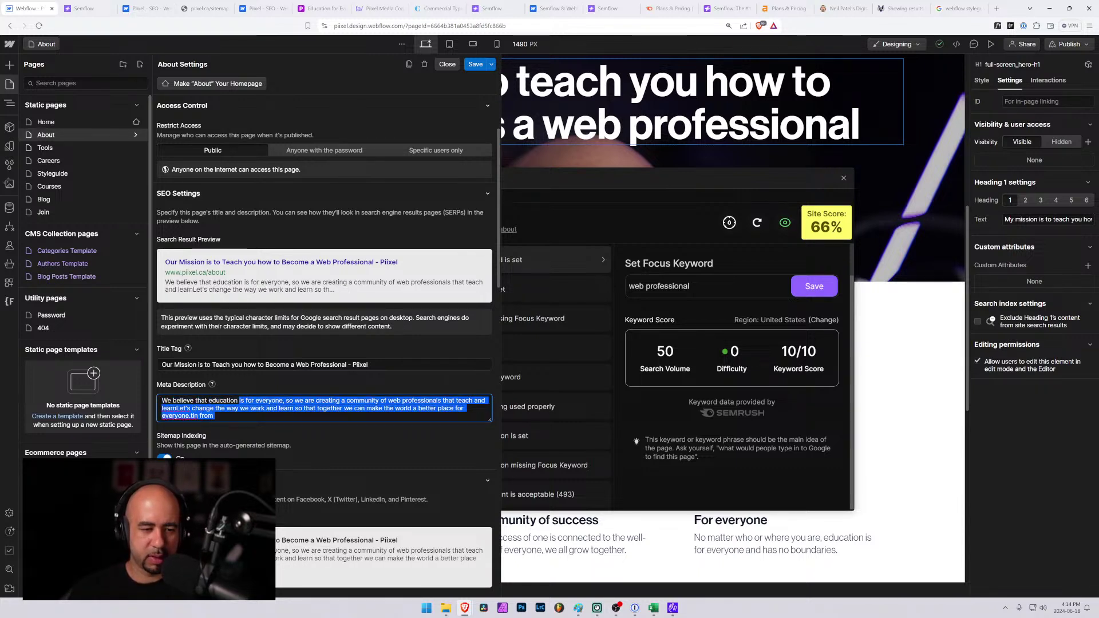
key("ctrl+shift+Right")
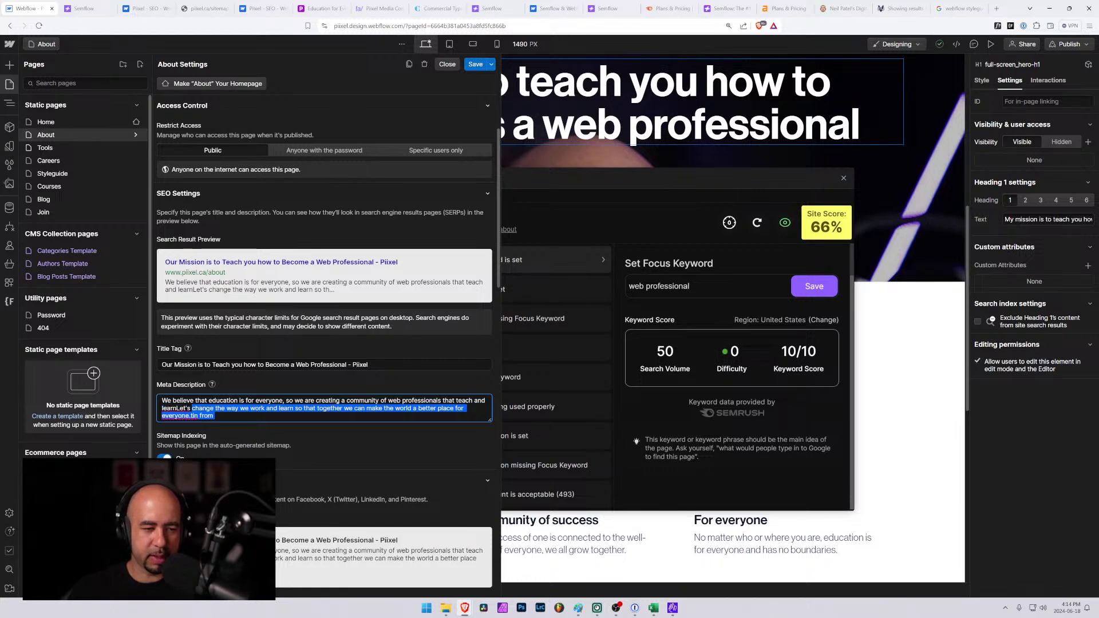
key("BackSpace")
type("from ")
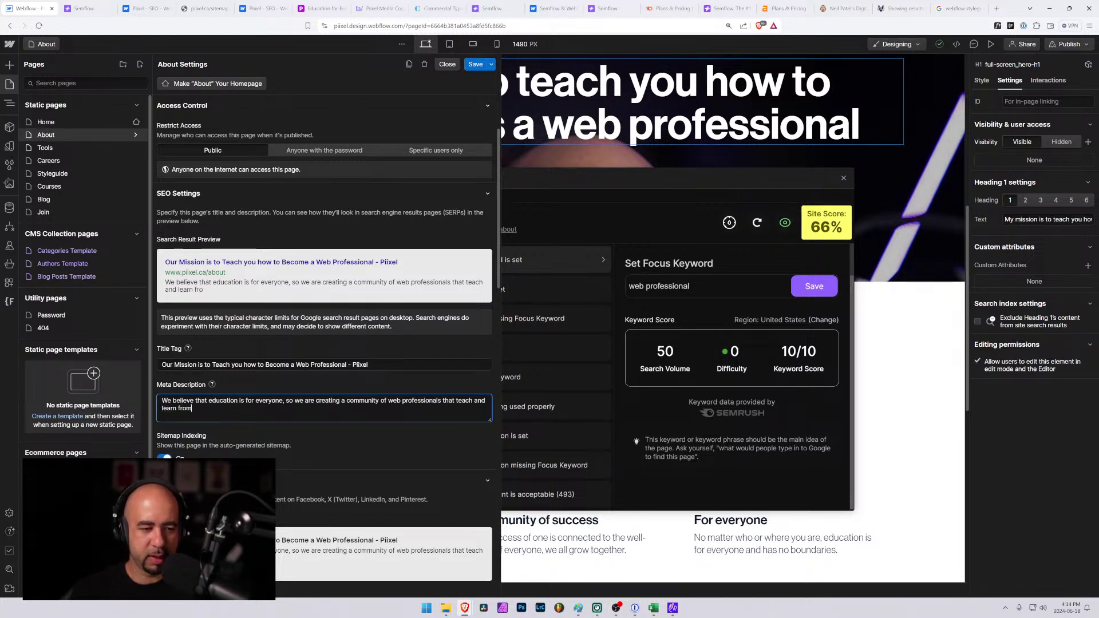
type("one another.")
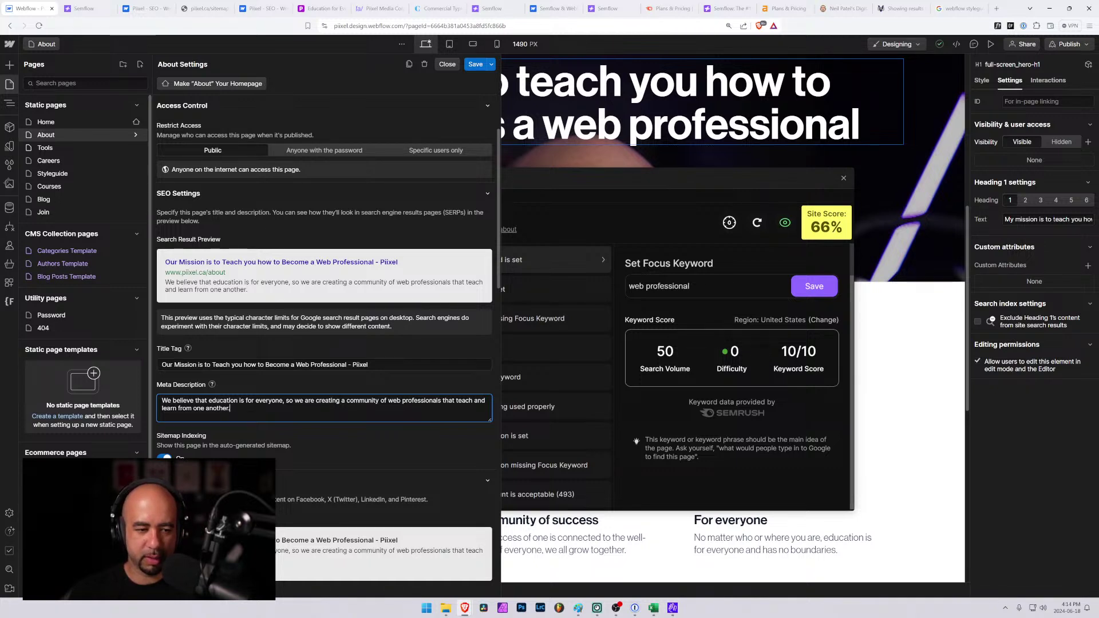
Remove the "one another." ending and restore the old "Let's change the way we work" sentence in the meta description.
key("BackSpace")
key("BackSpace")
key("BackSpace")
key("BackSpace")
key("BackSpace")
key("BackSpace")
key("BackSpace")
type("o")
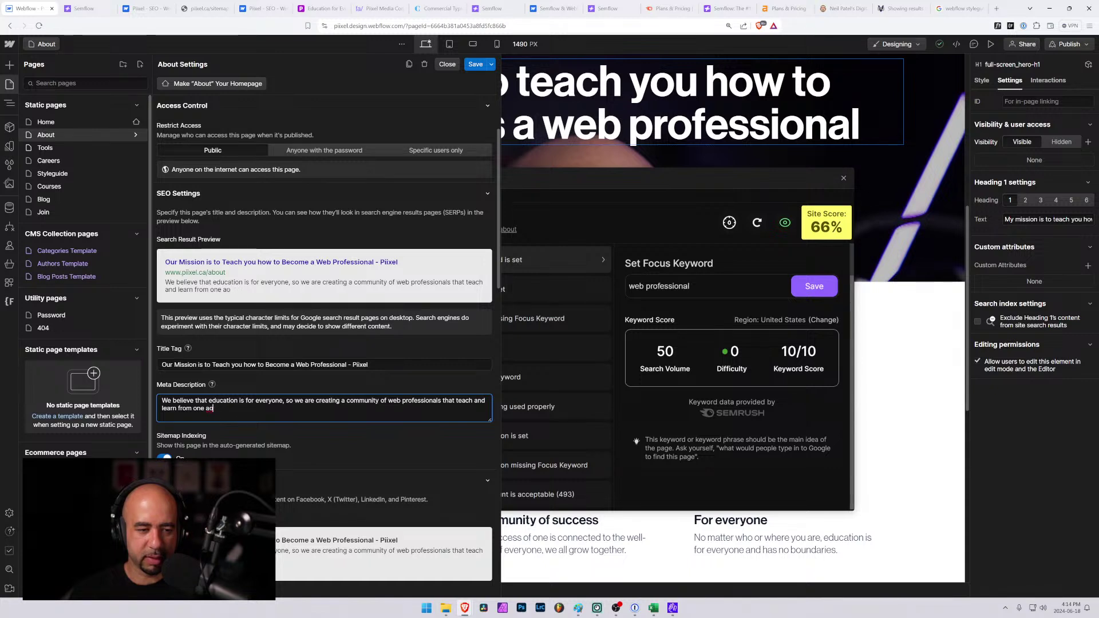
key("BackSpace")
key("BackSpace")
key("BackSpace")
key("BackSpace")
key("BackSpace")
key("BackSpace")
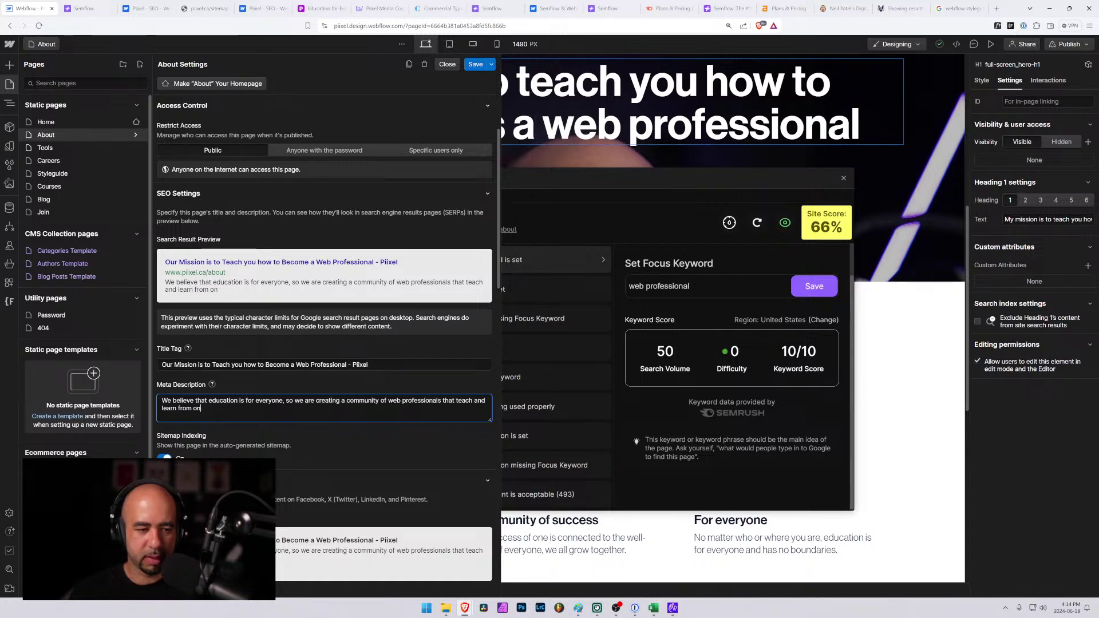
key("BackSpace")
key("BackSpace")
type("Let's")
key("ctrl+v")
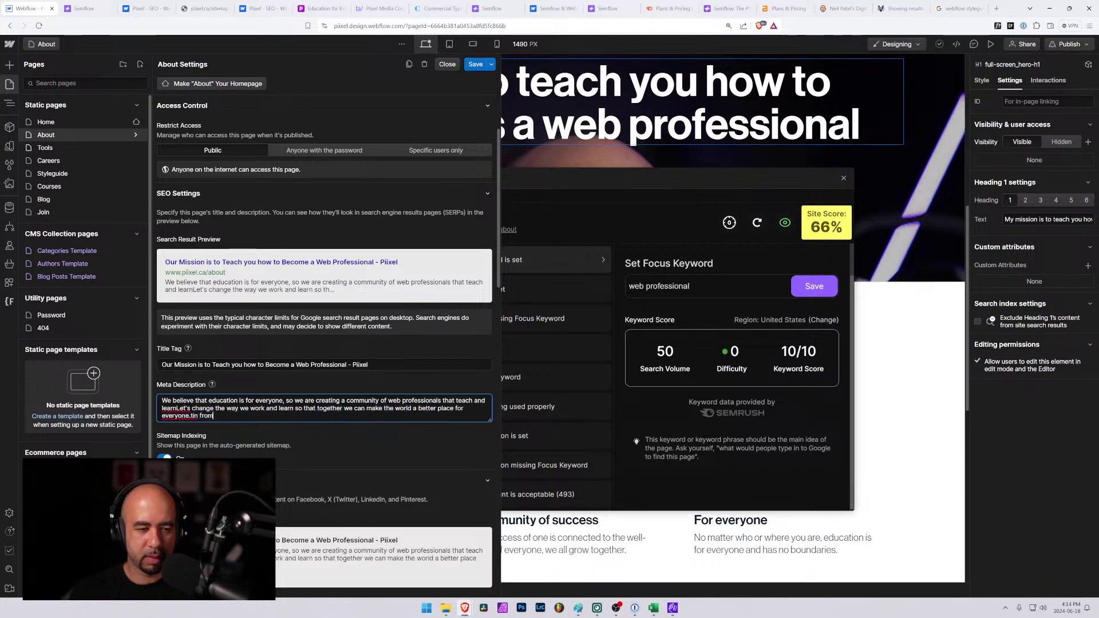
Insert "from one another." between "learn" and "Let's" in the meta description to end the new first sentence.
left_click(180, 409)
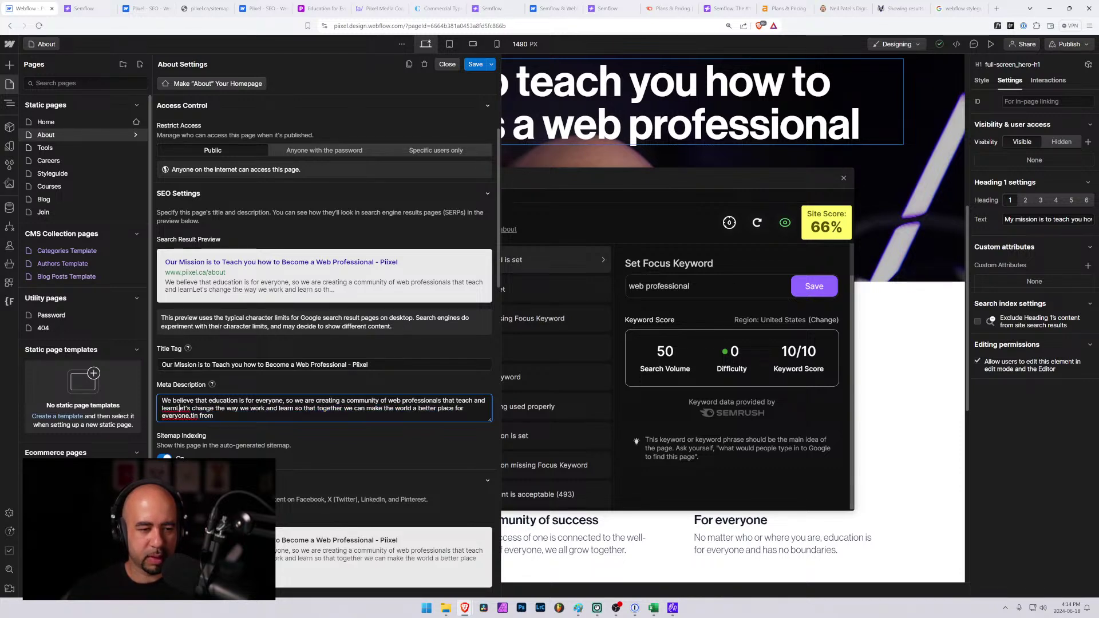
type("from one ")
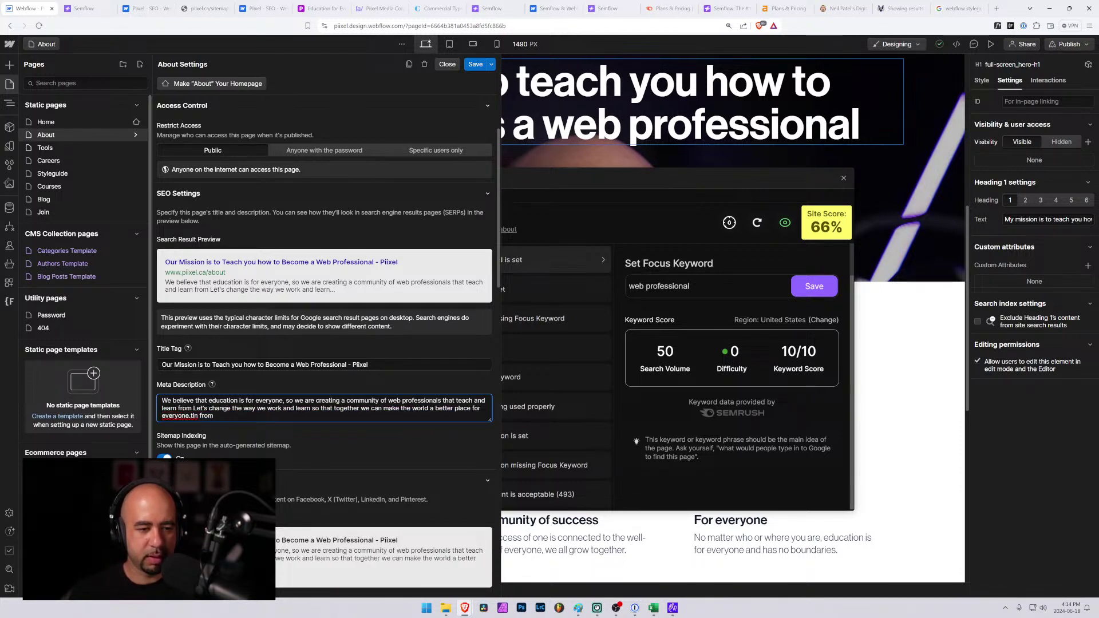
type("another")
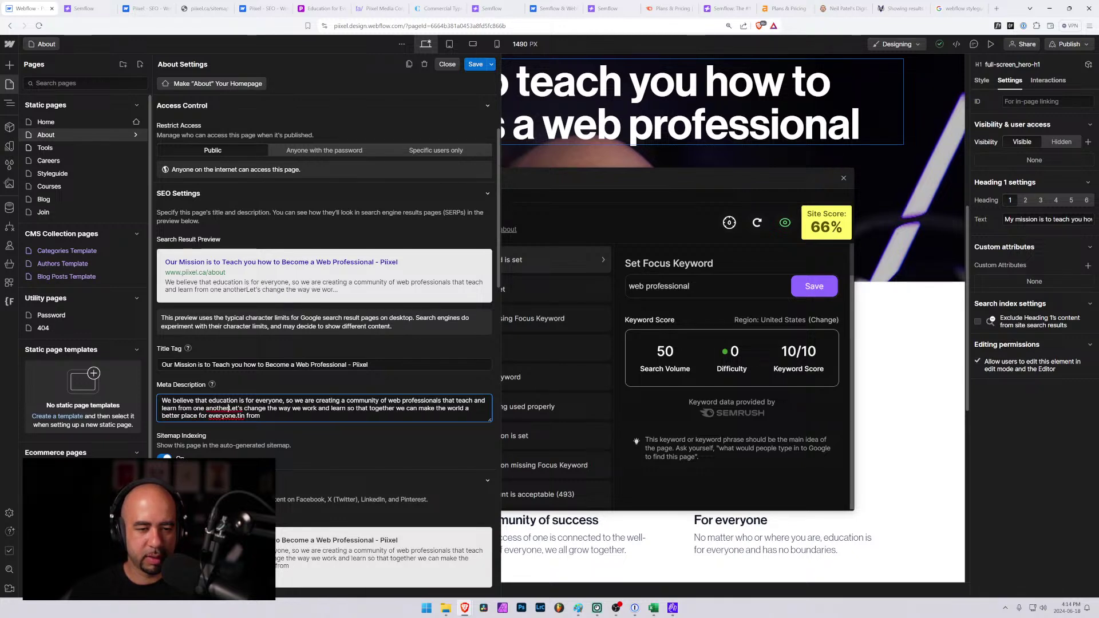
type(".")
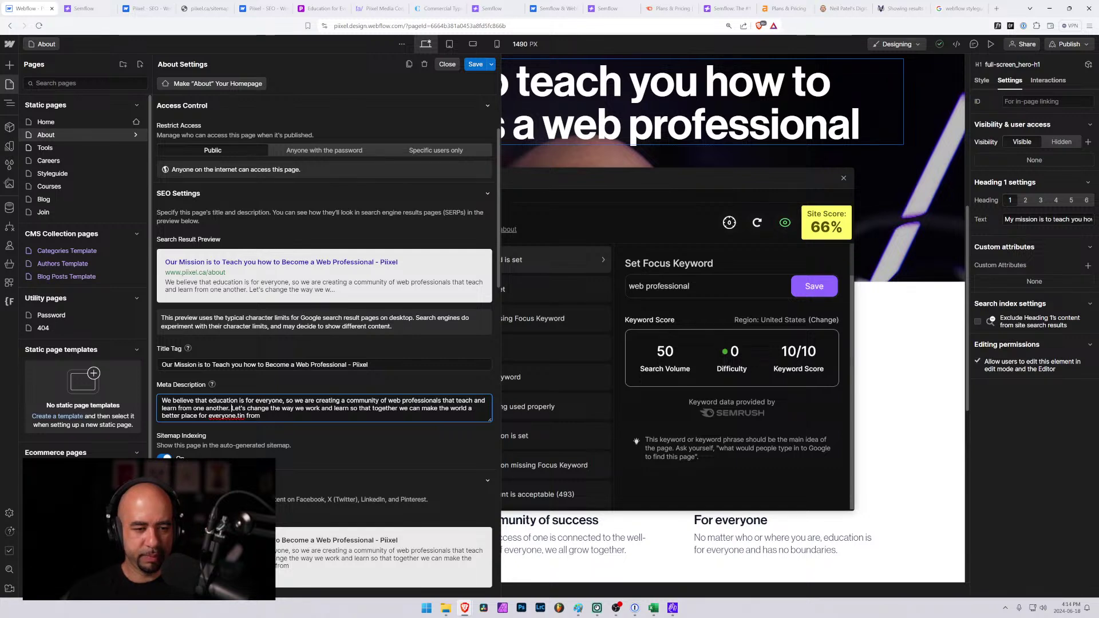
Remove the space before "Let's" in the meta description and change "everyone, so we" to "everyone. We" to split the opening sentence.
key("BackSpace")
key("BackSpace")
type(".")
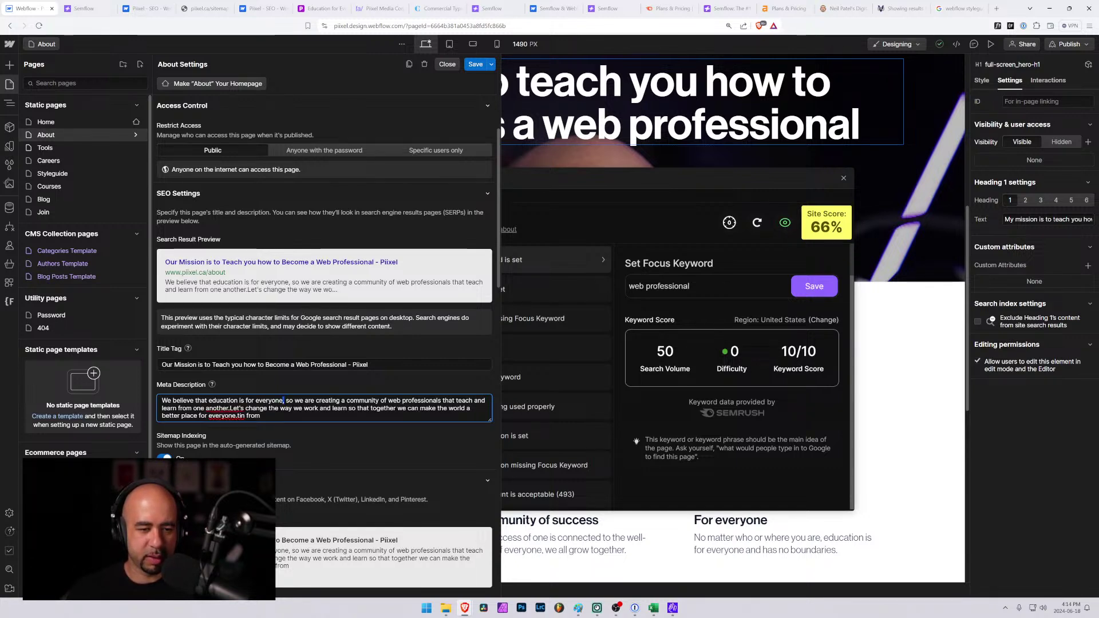
left_click(283, 400)
key("Delete")
type(".")
key("Right")
key("shift+Right")
key("shift+Right")
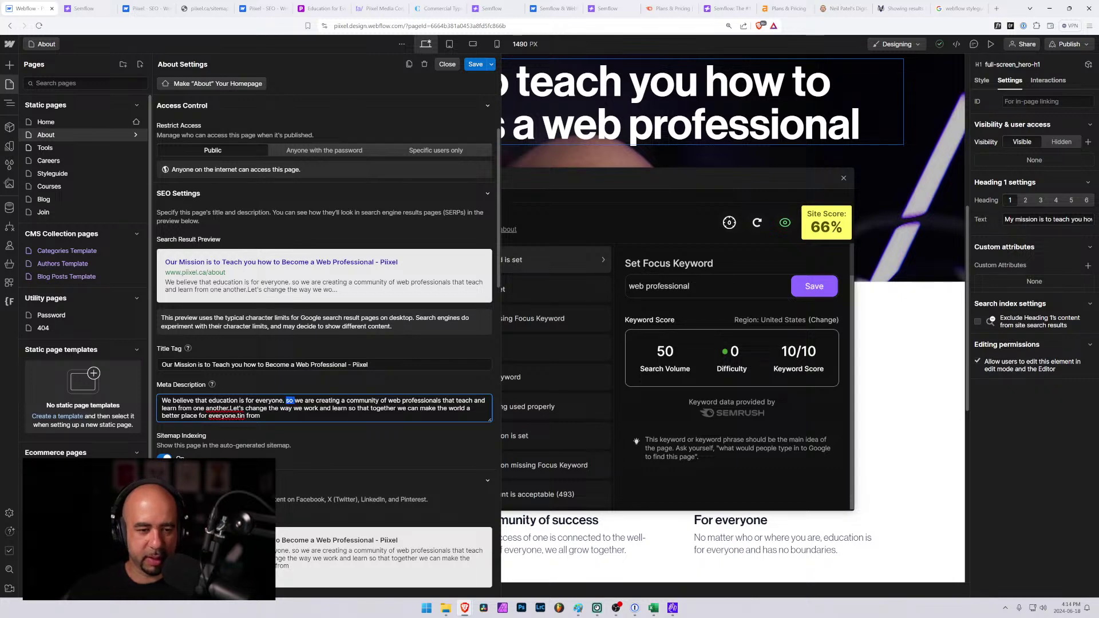
type("W")
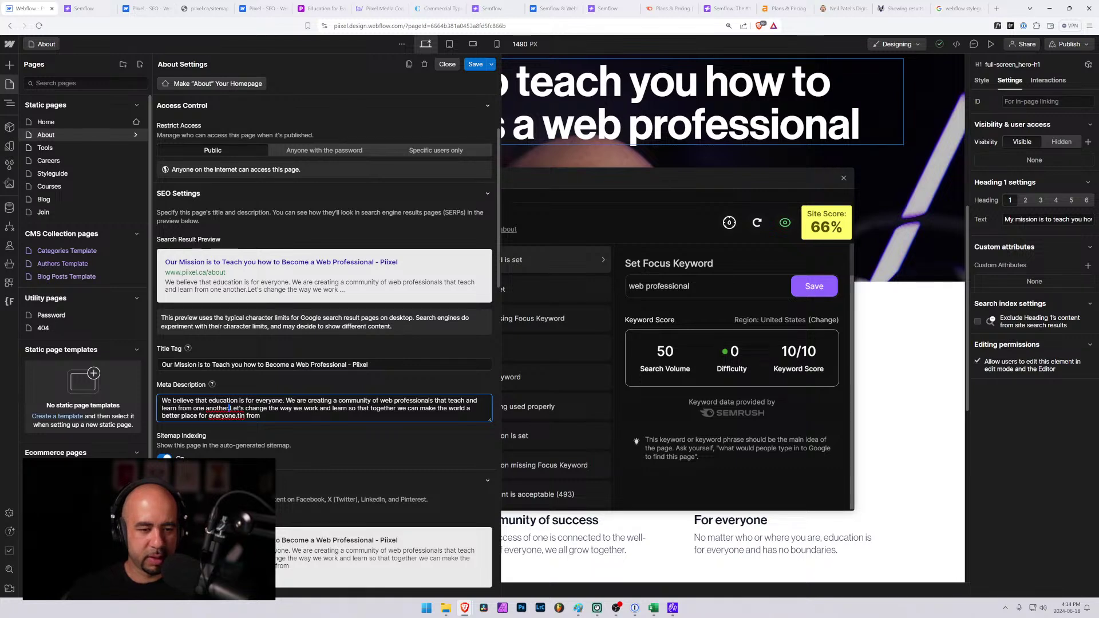
Delete ".Let's change the way we work and learn" from the meta description so "one another" runs straight into "so that together".
key("shift+Right")
key("shift+Right")
key("shift+Right")
key("shift+Right")
key("shift+Right")
key("shift+Right")
key("shift+Right")
key("shift+Right")
key("shift+Right")
key("shift+Right")
key("shift+Right")
key("shift+Right")
key("shift+Right")
key("shift+Right")
key("shift+Right")
key("shift+Right")
key("shift+Right")
key("shift+Right")
key("shift+Right")
key("shift+Right")
key("shift+Right")
key("shift+Right")
key("shift+Right")
key("shift+Right")
key("shift+Right")
key("shift+Right")
key("shift+Right")
key("shift+Right")
key("shift+Right")
key("shift+Right")
key("shift+Right")
key("shift+Right")
key("shift+Right")
key("shift+Right")
key("shift+Right")
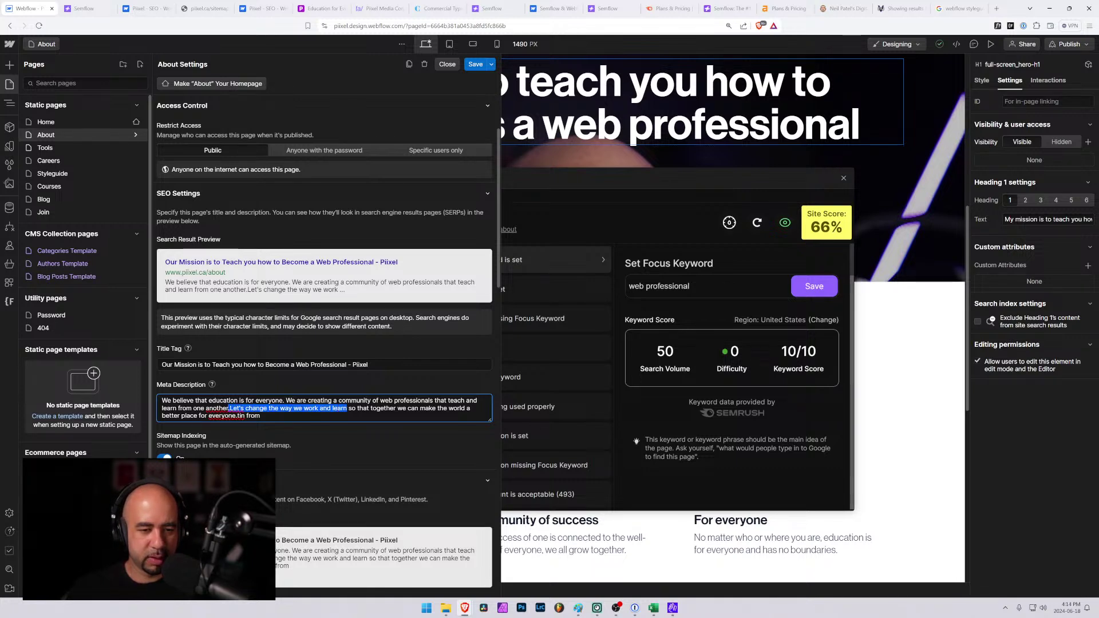
key("BackSpace")
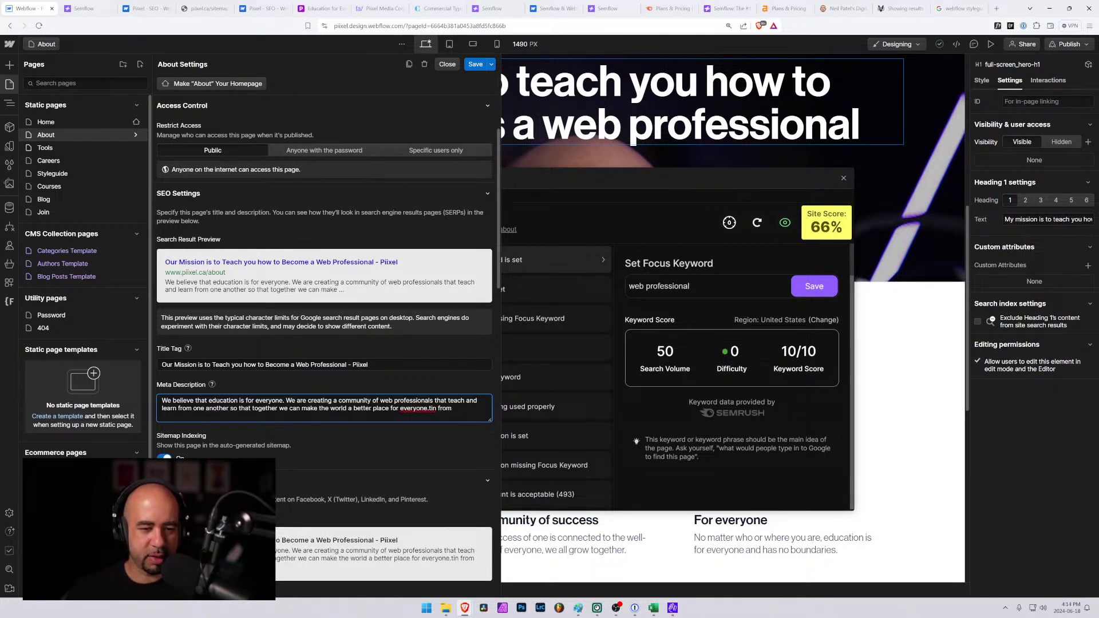
Delete the leftover "tin from" at the end of the meta description and save the About page settings.
key("shift+Left")
key("shift+Left")
key("shift+Left")
key("shift+Left")
key("shift+Left")
key("shift+Left")
key("shift+Left")
key("shift+Left")
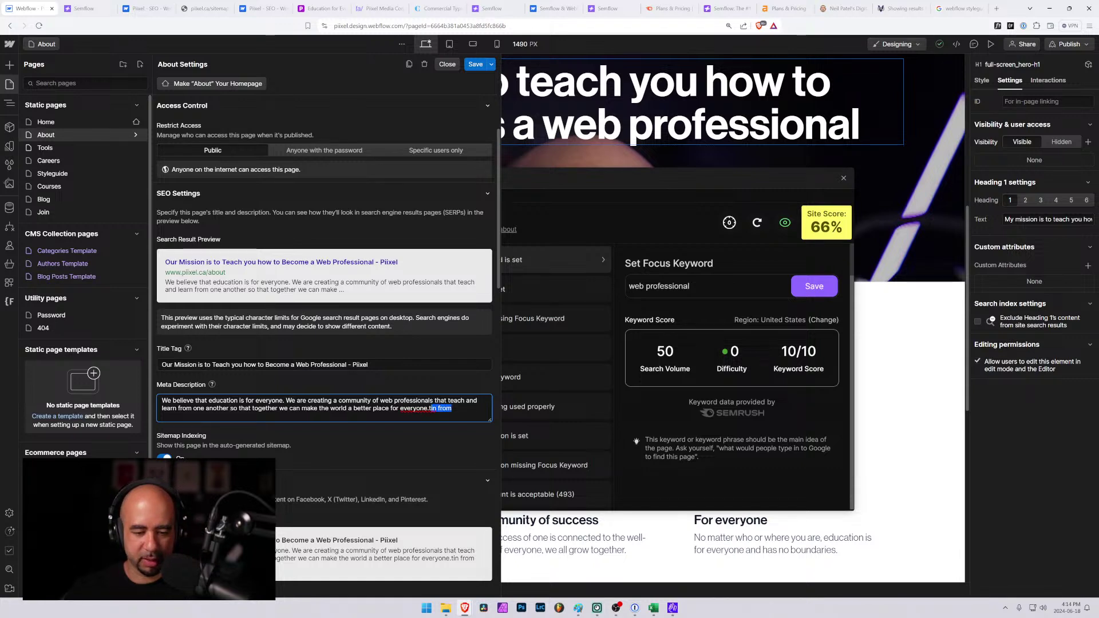
key("BackSpace")
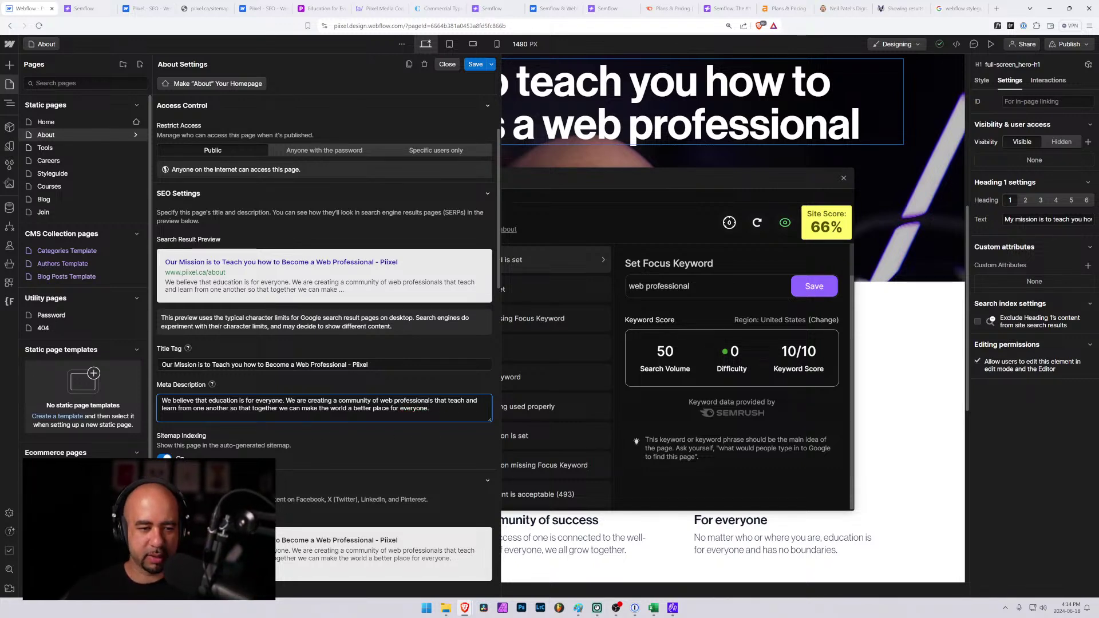
left_click(476, 64)
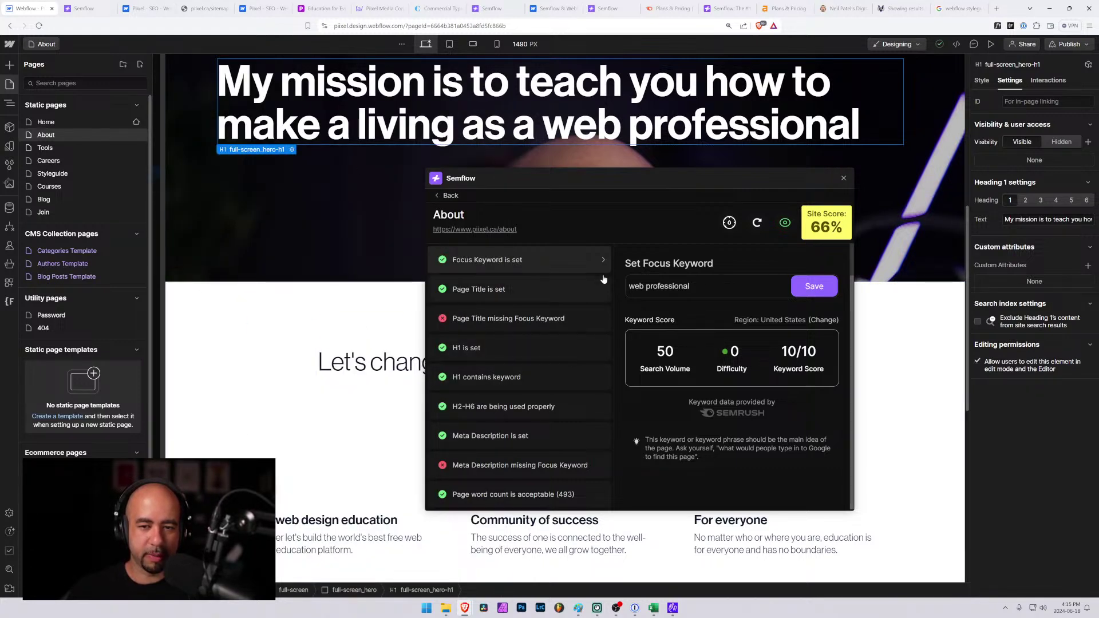
Leave the About audit, expand the Blog and Category page groups, and open the audit of the "Tools I Use Every Day" post.
left_click(451, 196)
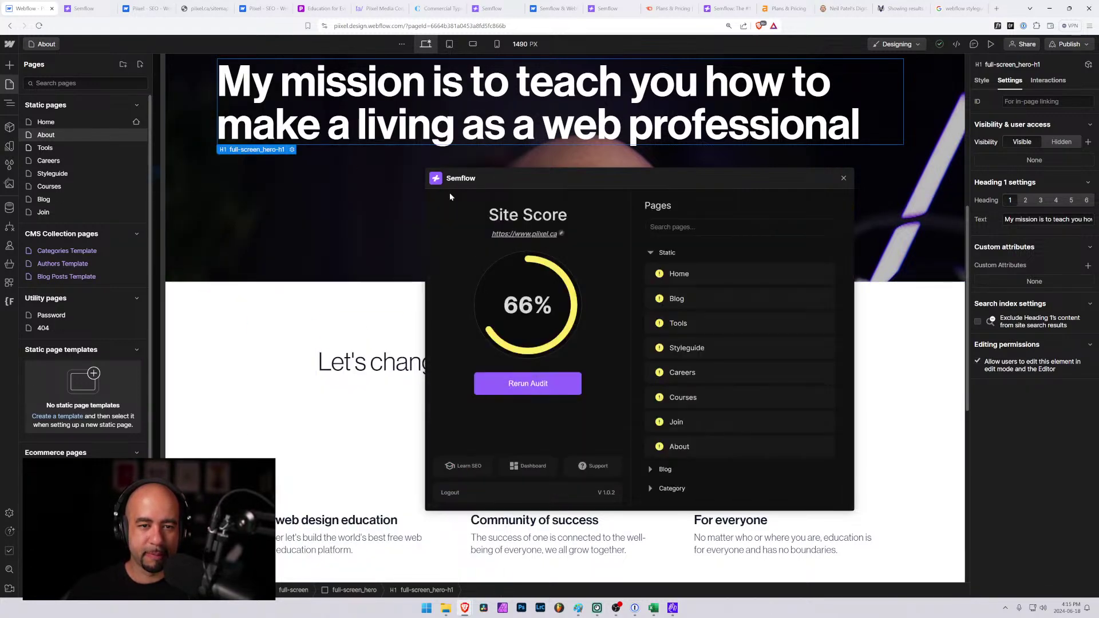
left_click(651, 470)
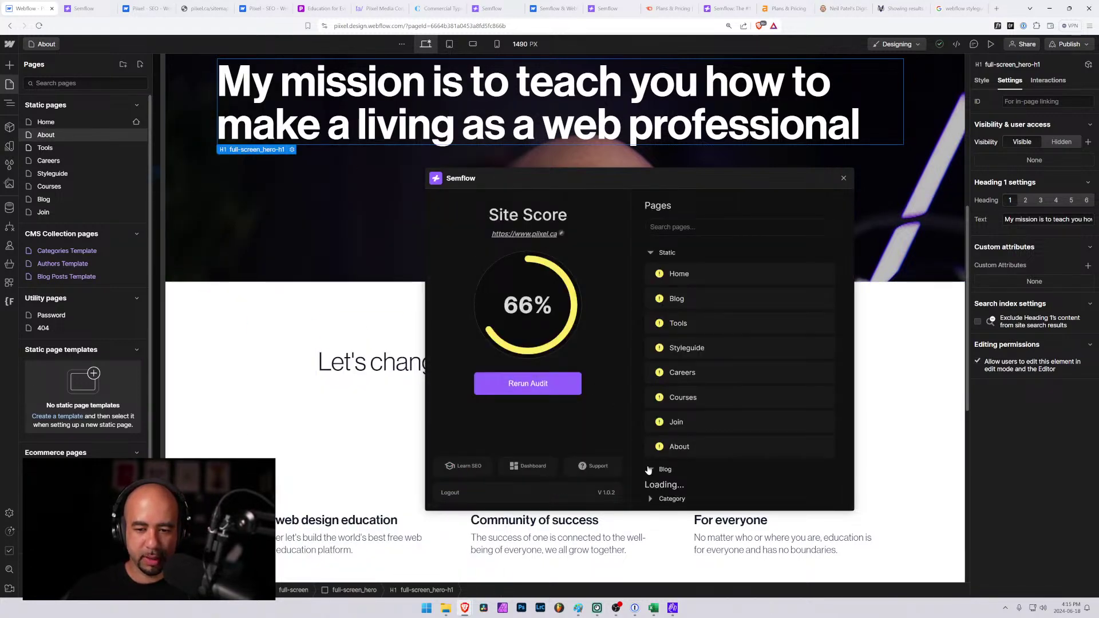
left_click(652, 501)
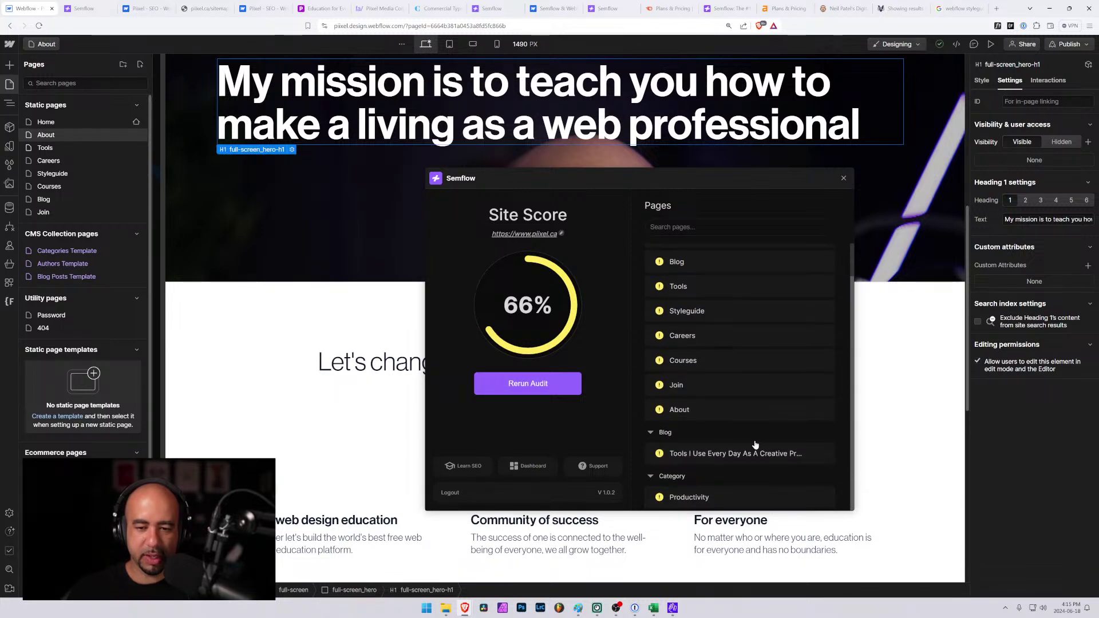
left_click(782, 453)
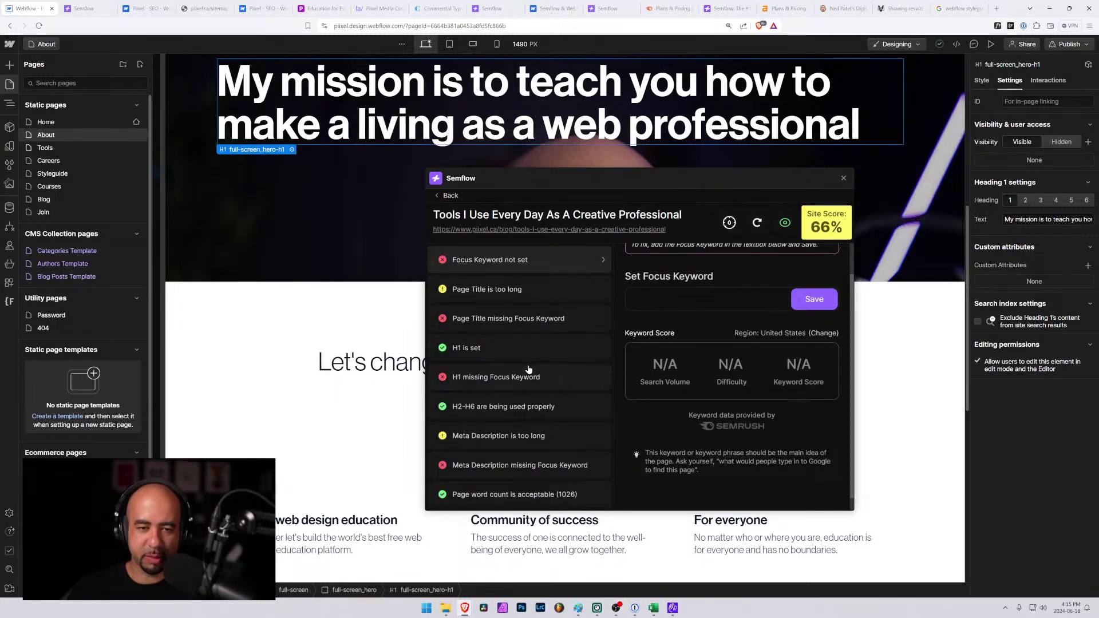
Set the blog post's focus keyword to "Creative tools" and save it.
scroll(658, 286, "up", 1)
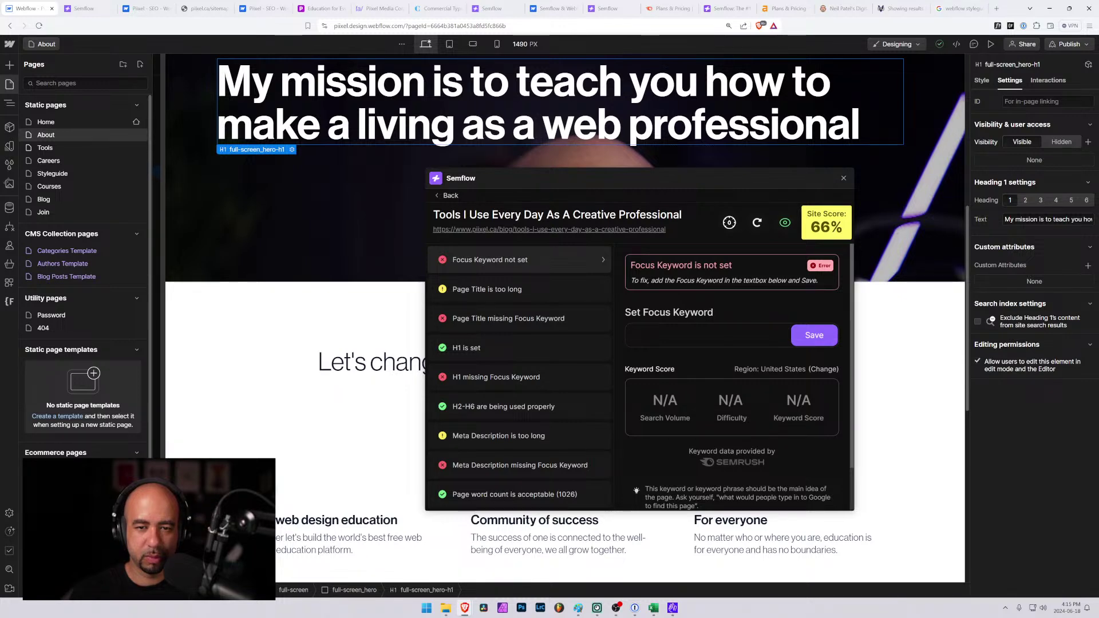
type("Creative too")
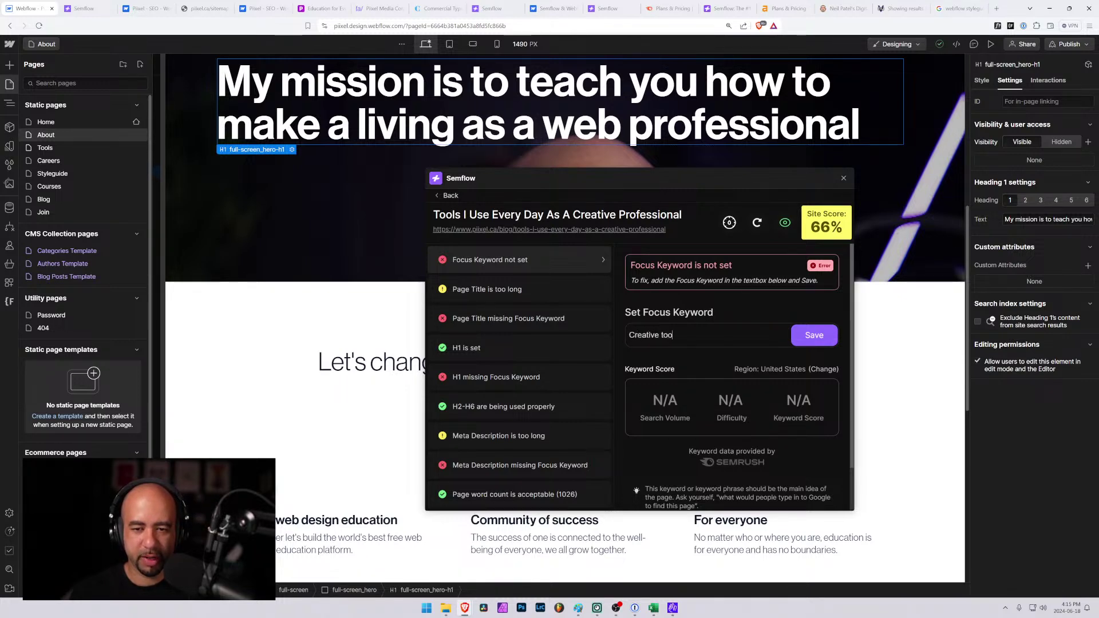
type("ls")
left_click(812, 339)
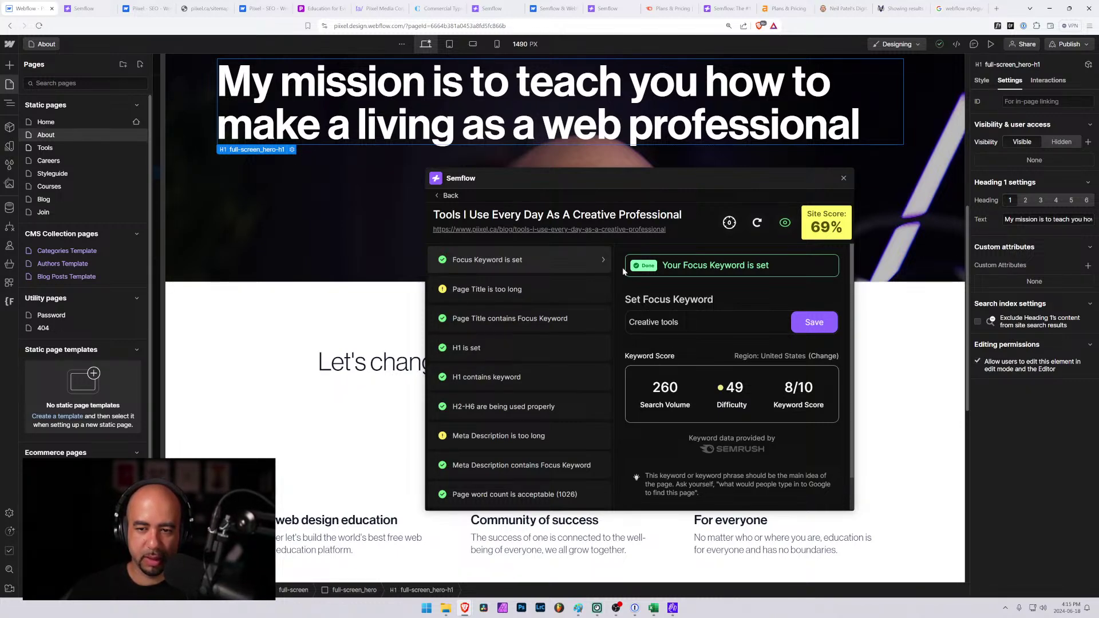
Review the blog post's page title length check, and open the Blog Posts Template settings for editing the title tag.
left_click(523, 291)
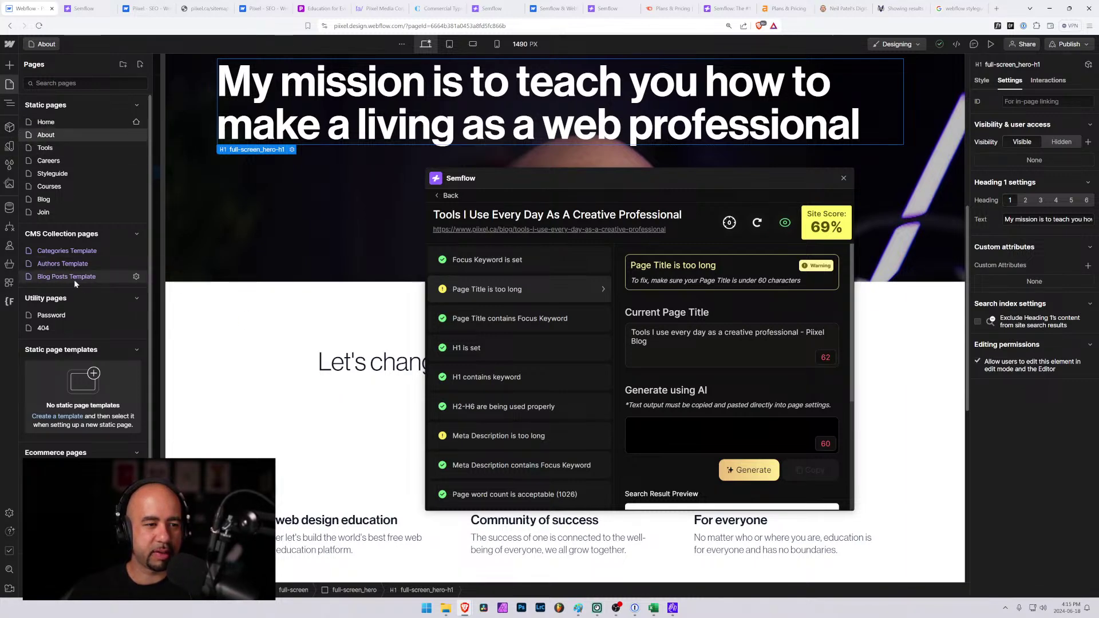
left_click(135, 277)
scroll(229, 515, "down", 5)
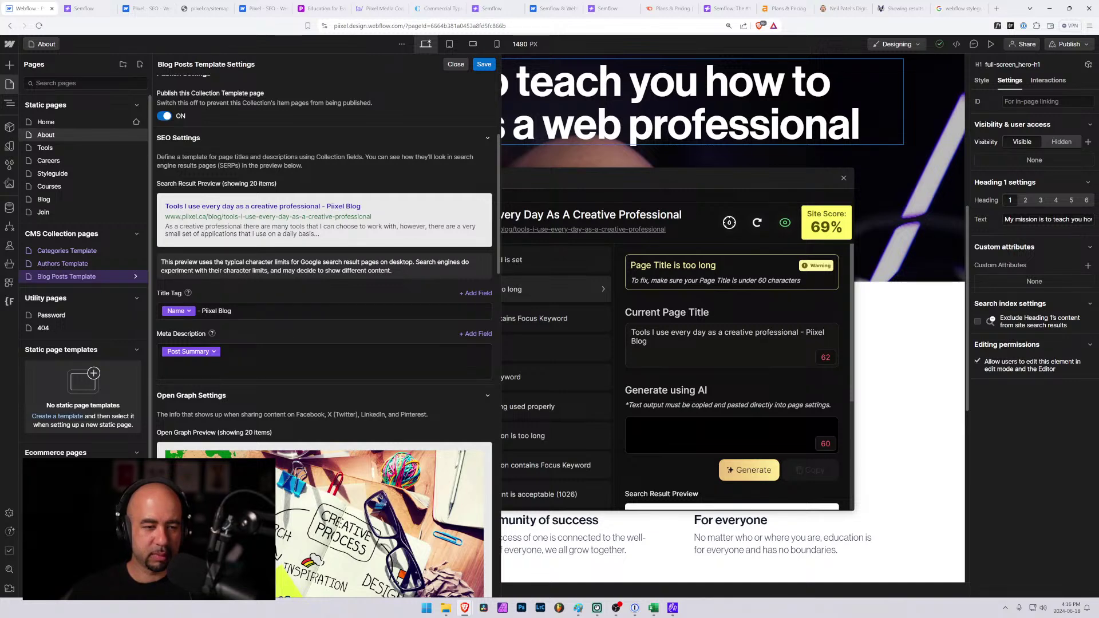
left_click(231, 311)
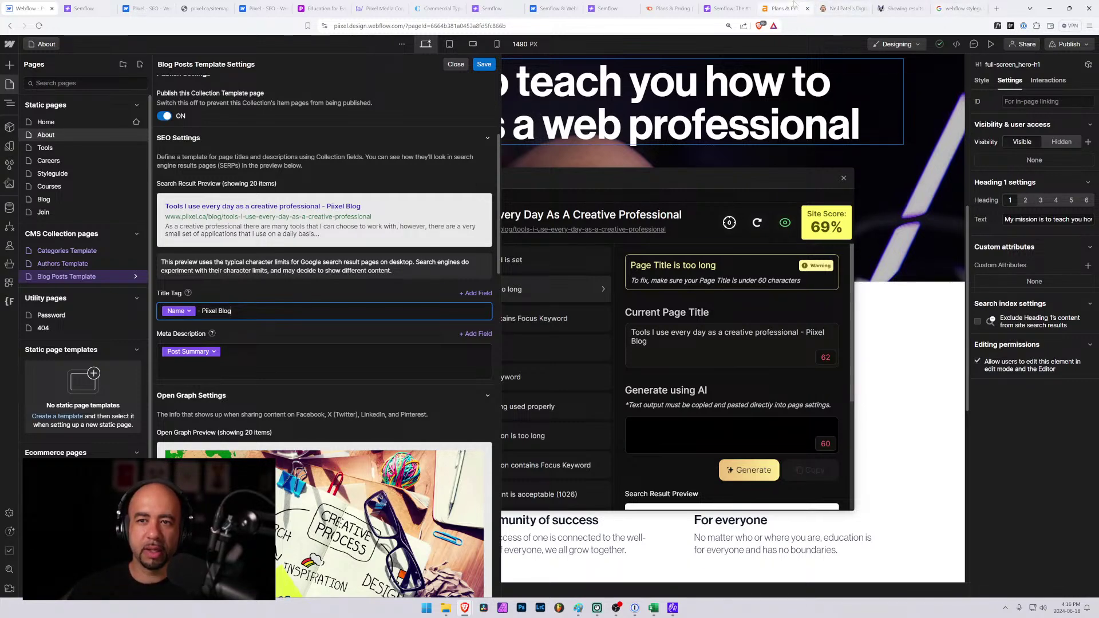
Look at post titles on the Neil Patel blog, open the Squarespace SEO article, and return to the Webflow project.
left_click(842, 8)
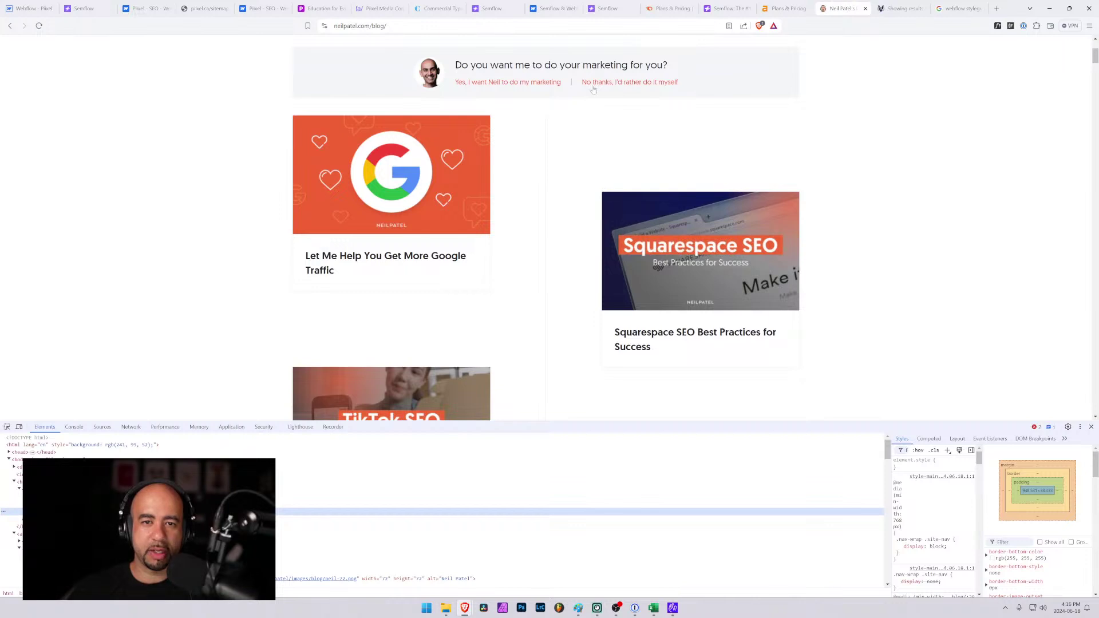
left_click(372, 248)
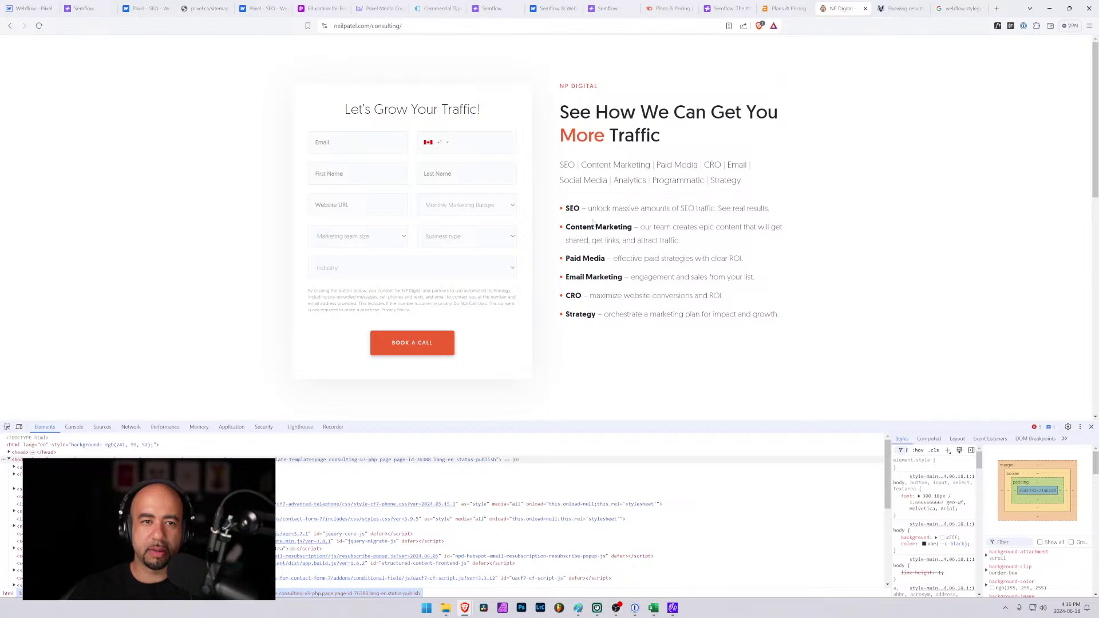
scroll(593, 222, "down", 3)
scroll(593, 222, "up", 3)
key("alt+Left")
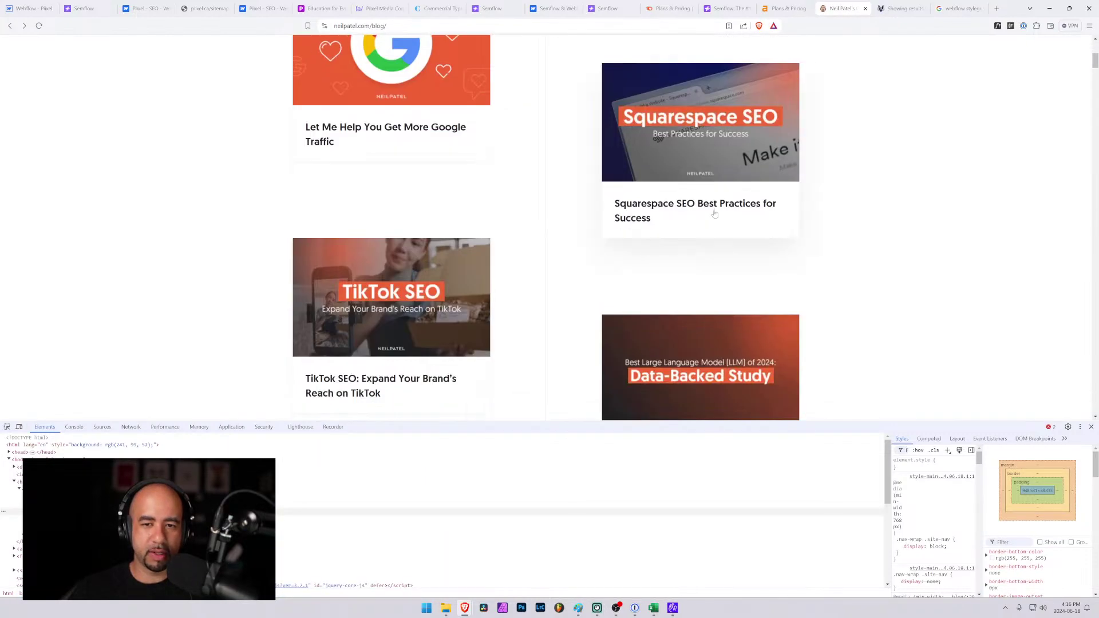
left_click(713, 213)
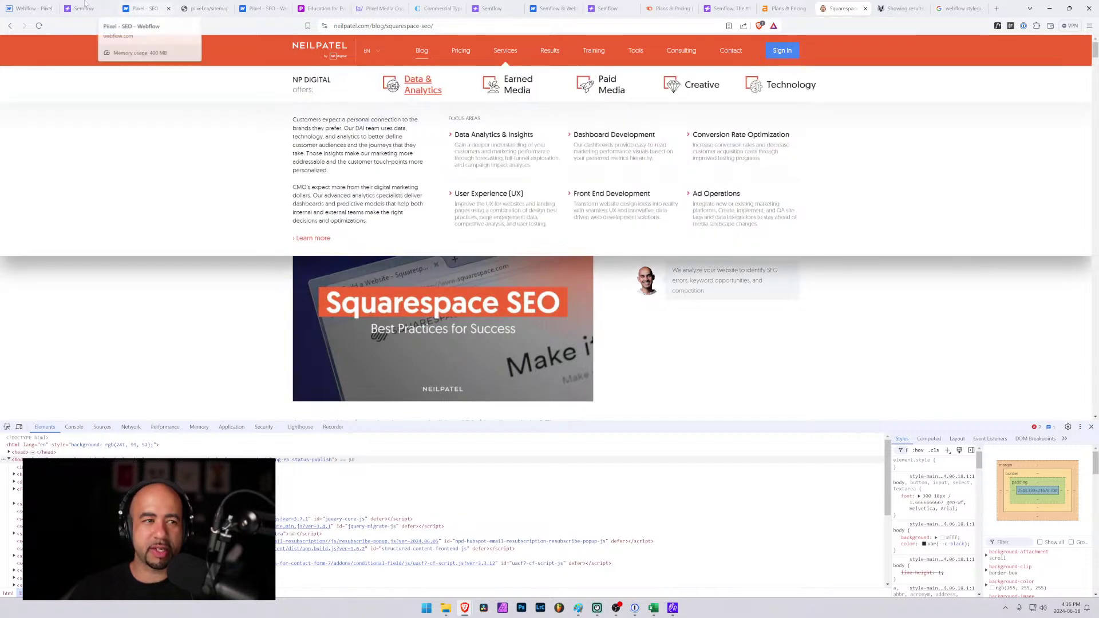
left_click(31, 8)
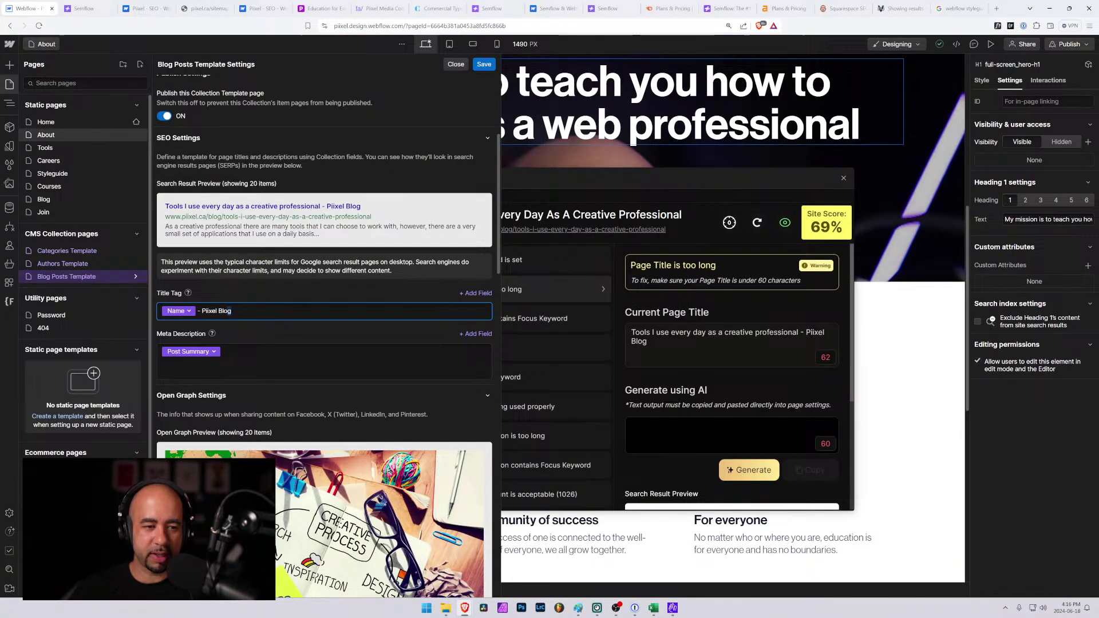
Remove the "- Piixel Blog" suffix from the Blog Posts Template title tag, keeping only the Name field, and save the settings.
left_click_drag(231, 311, 198, 312)
key("BackSpace")
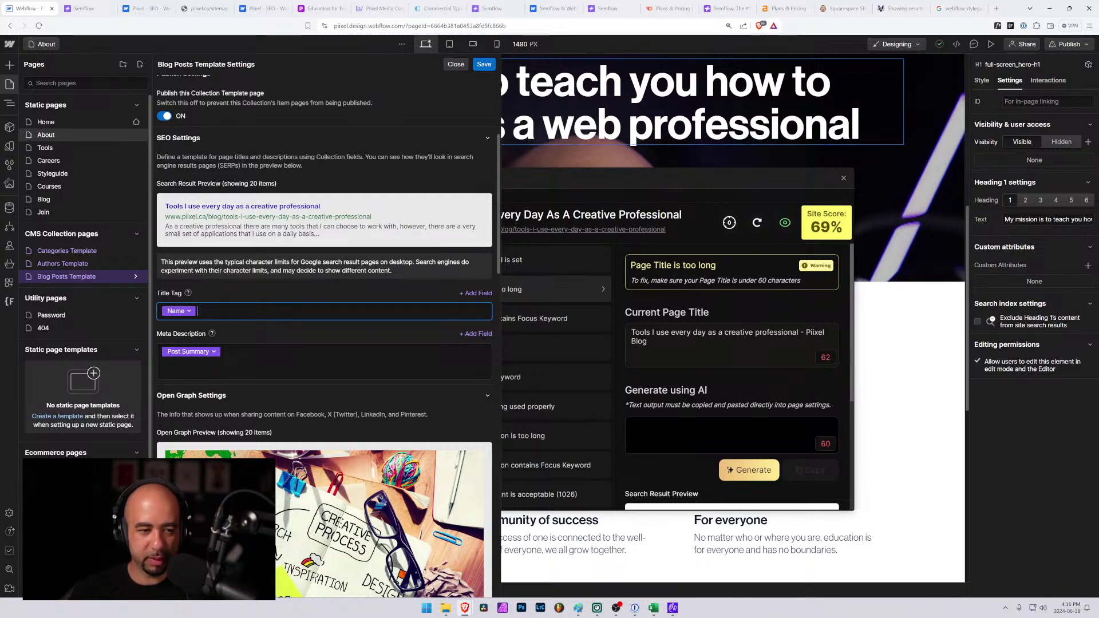
left_click(483, 68)
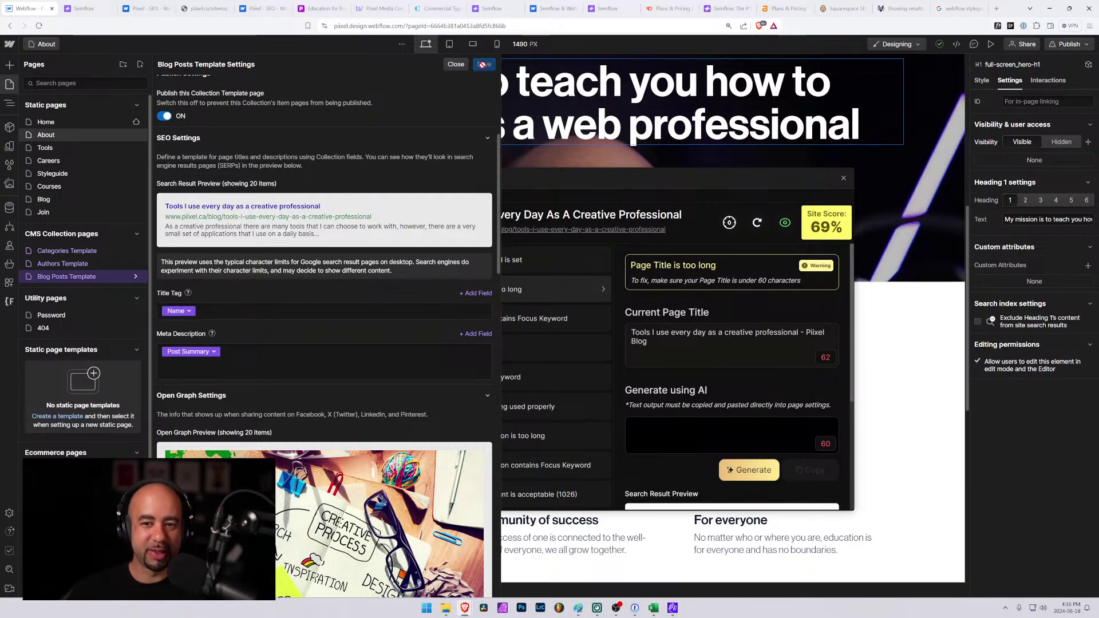
View and dismiss the site's publish destinations, and open the audit of the Productivity category page.
left_click(1069, 44)
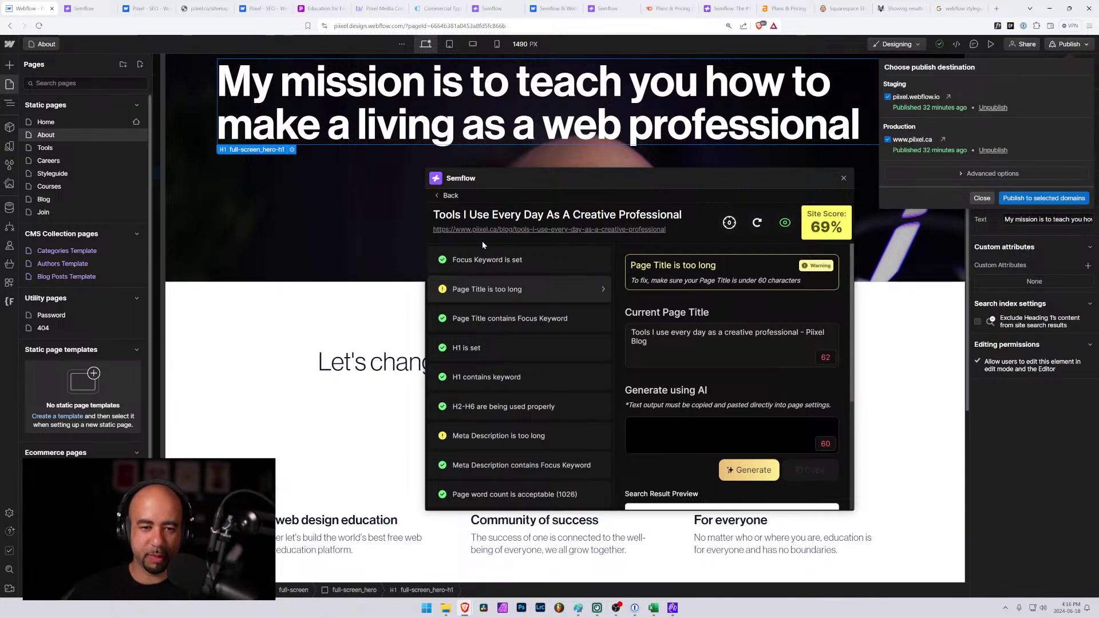
left_click(448, 198)
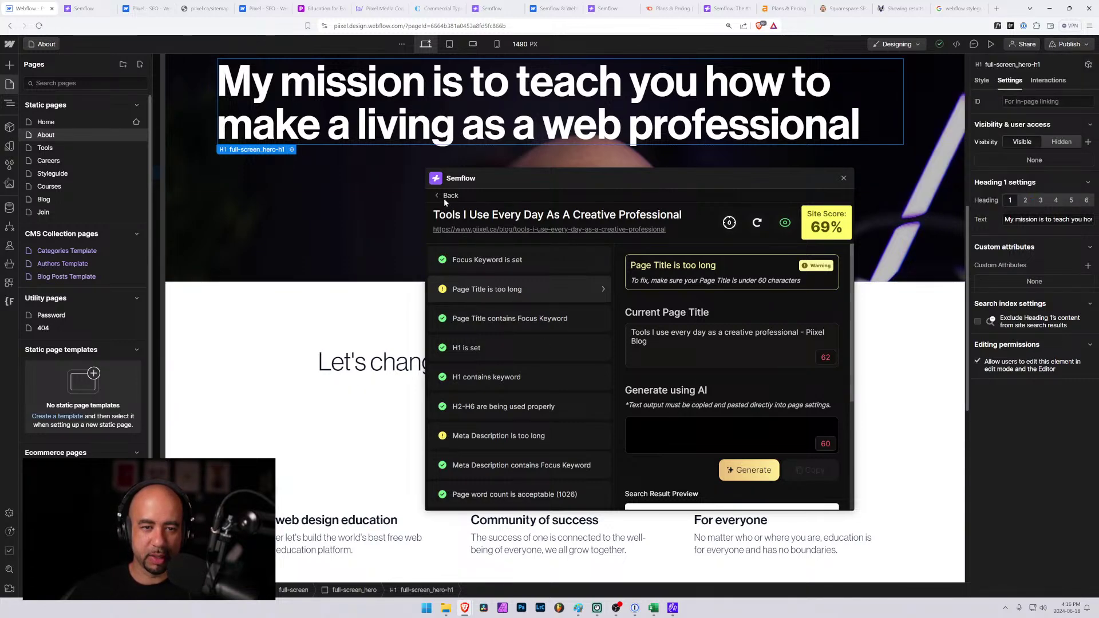
left_click(445, 196)
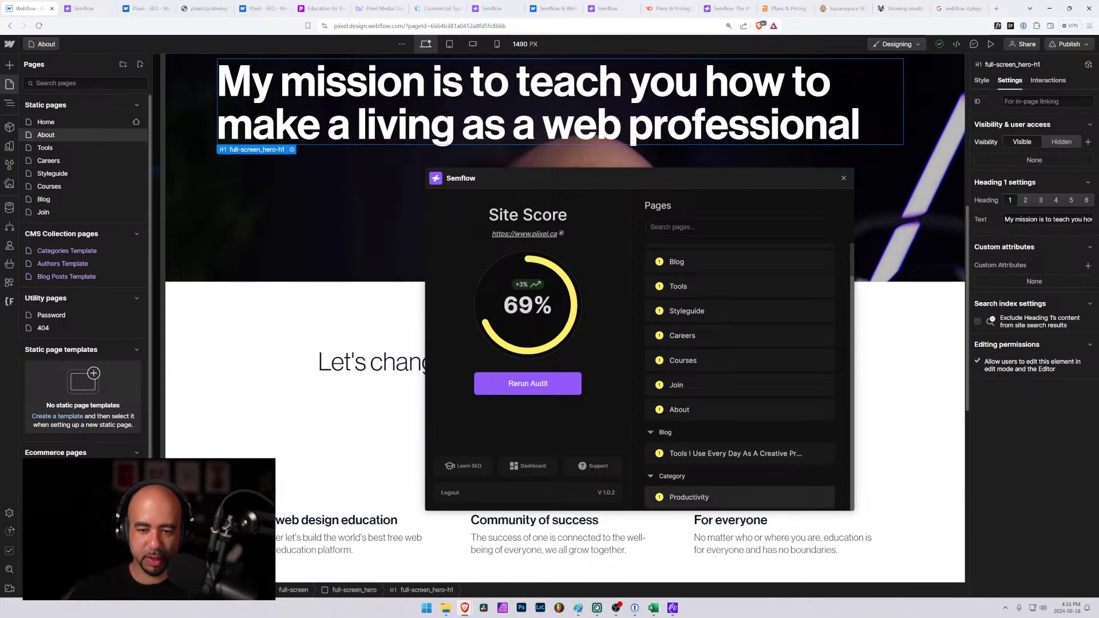
left_click(693, 496)
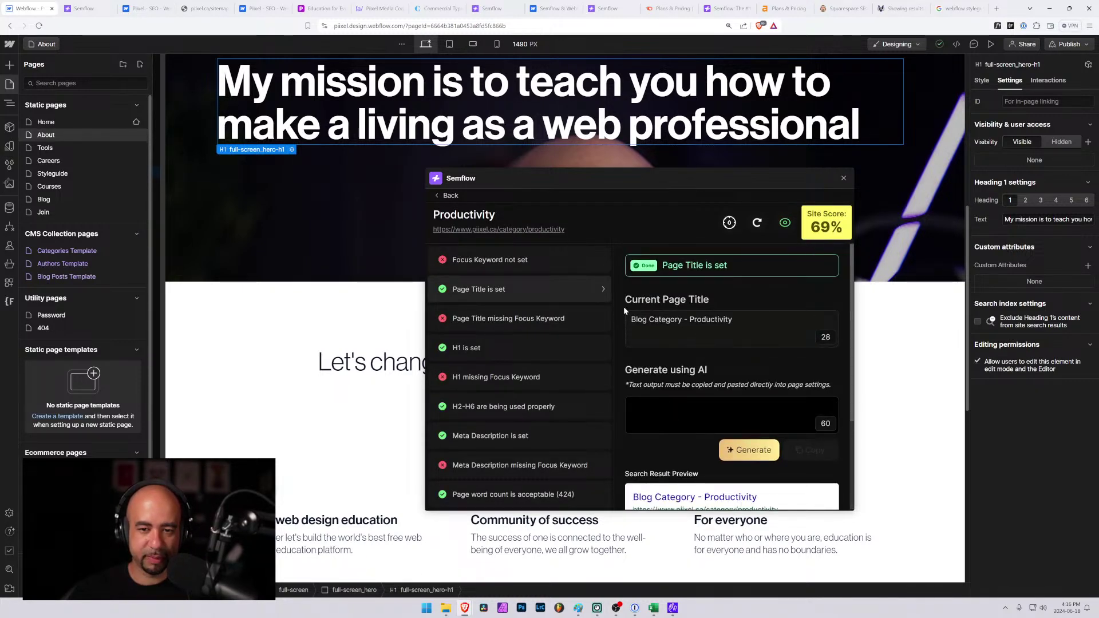
Try "Web design productivity" as the Productivity category page's focus keyword and save it.
left_click(510, 263)
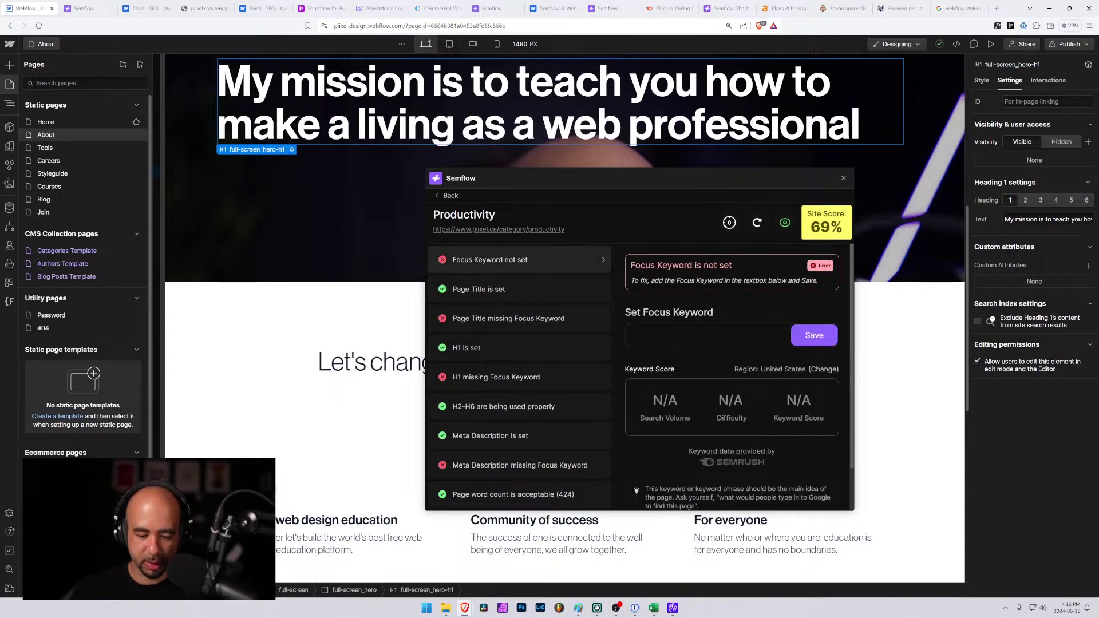
type("Pr")
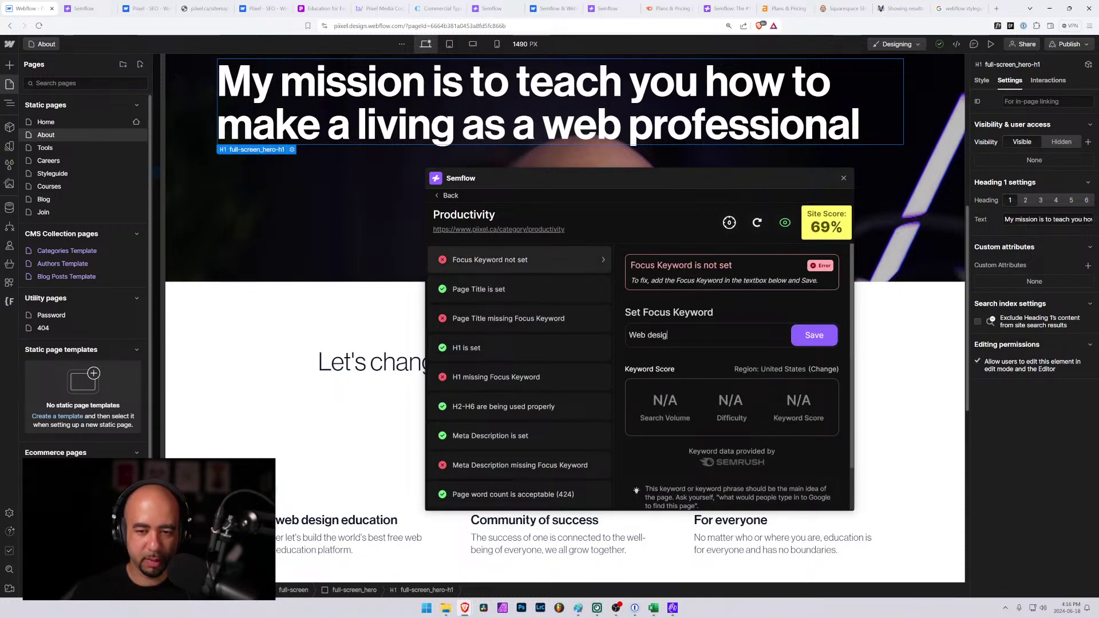
type("oductivity")
left_click(819, 339)
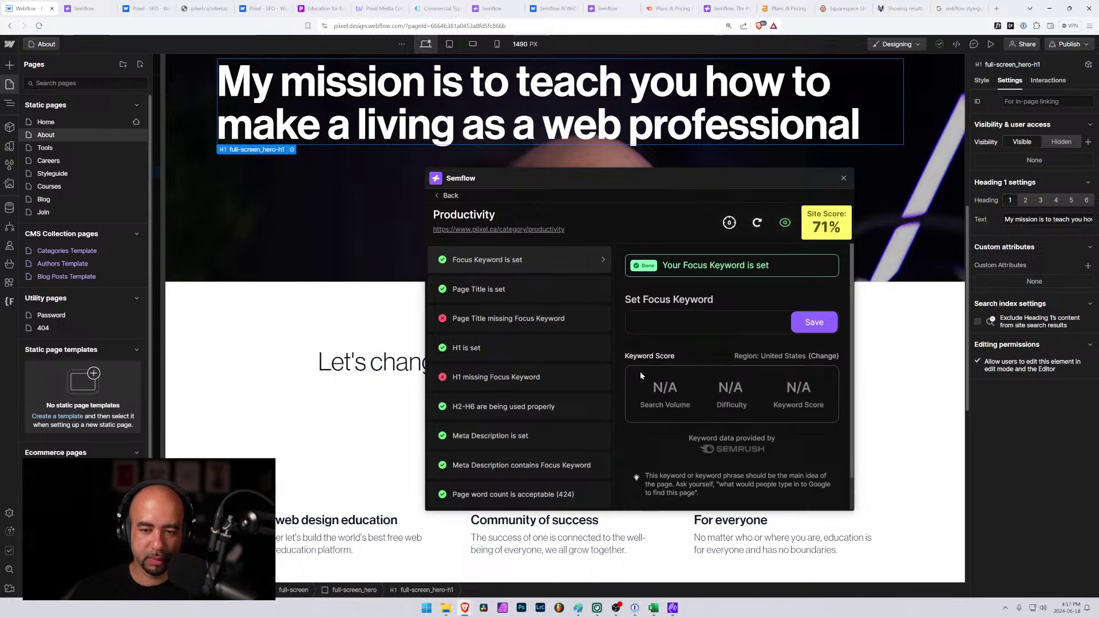
Shorten the Productivity category page's focus keyword to "productivity" and save it.
left_click_drag(676, 322, 601, 323)
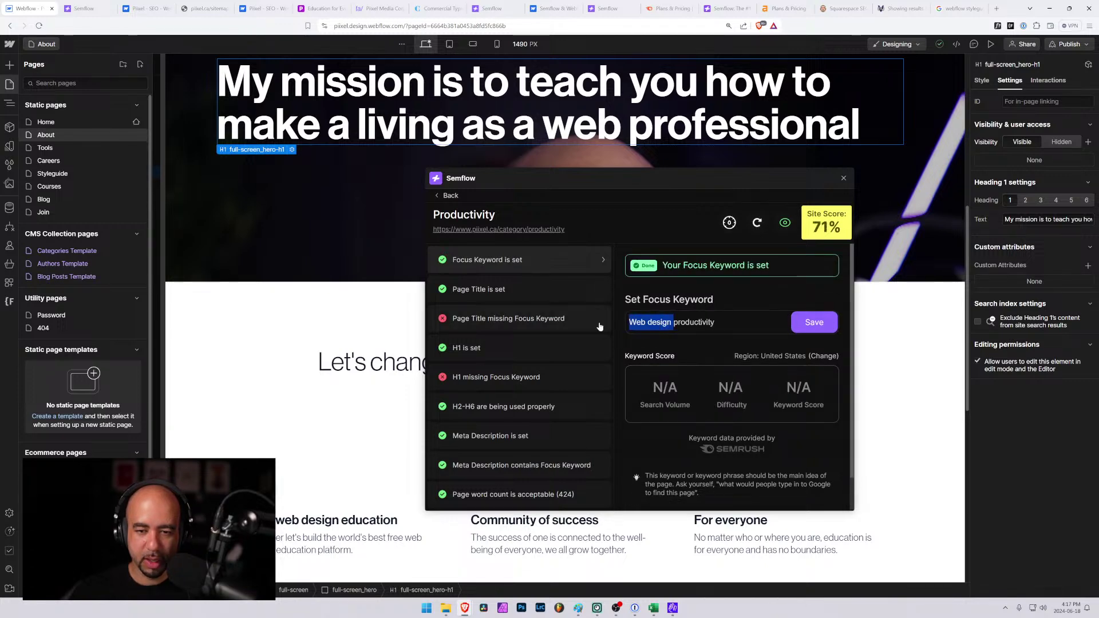
key("BackSpace")
left_click(825, 331)
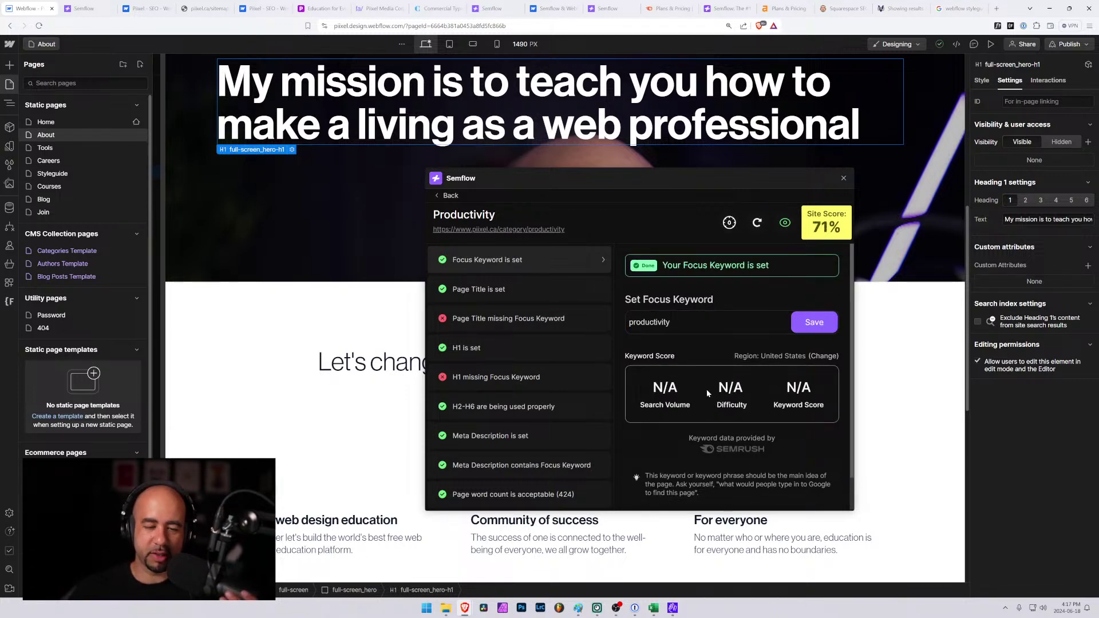
left_click(819, 318)
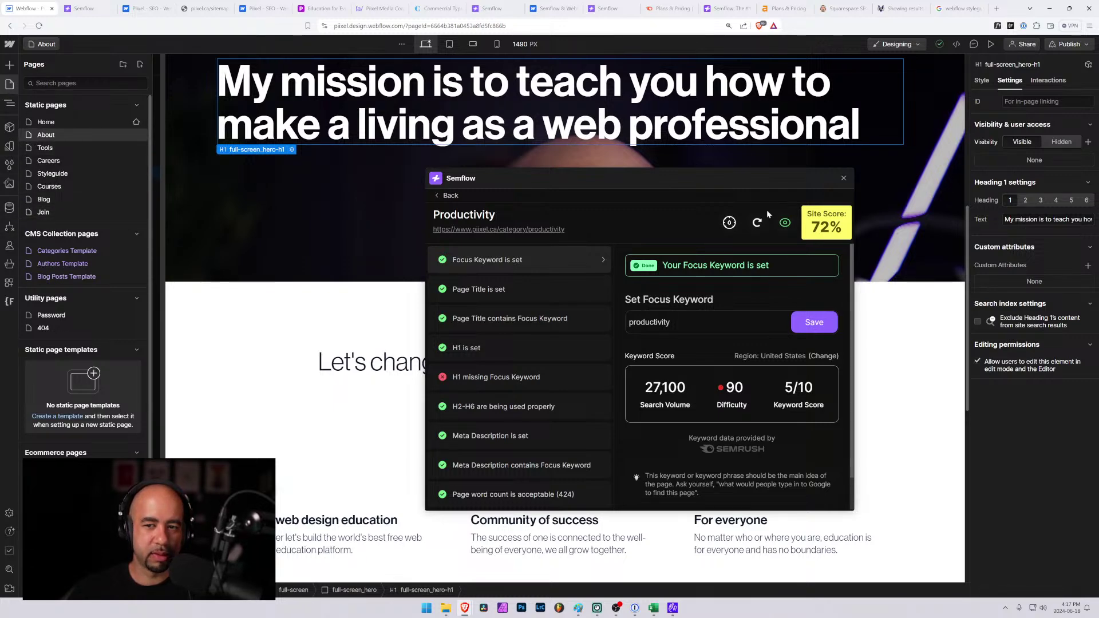
Open the Categories Template and preview it with the Productivity category item.
left_click_drag(711, 179, 797, 155)
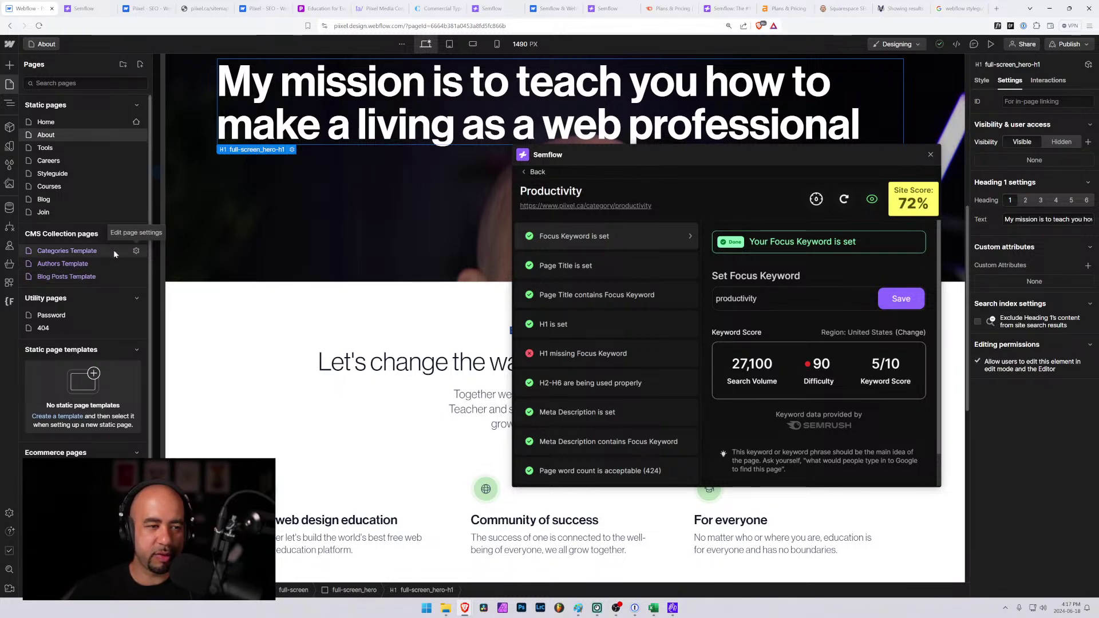
left_click(74, 252)
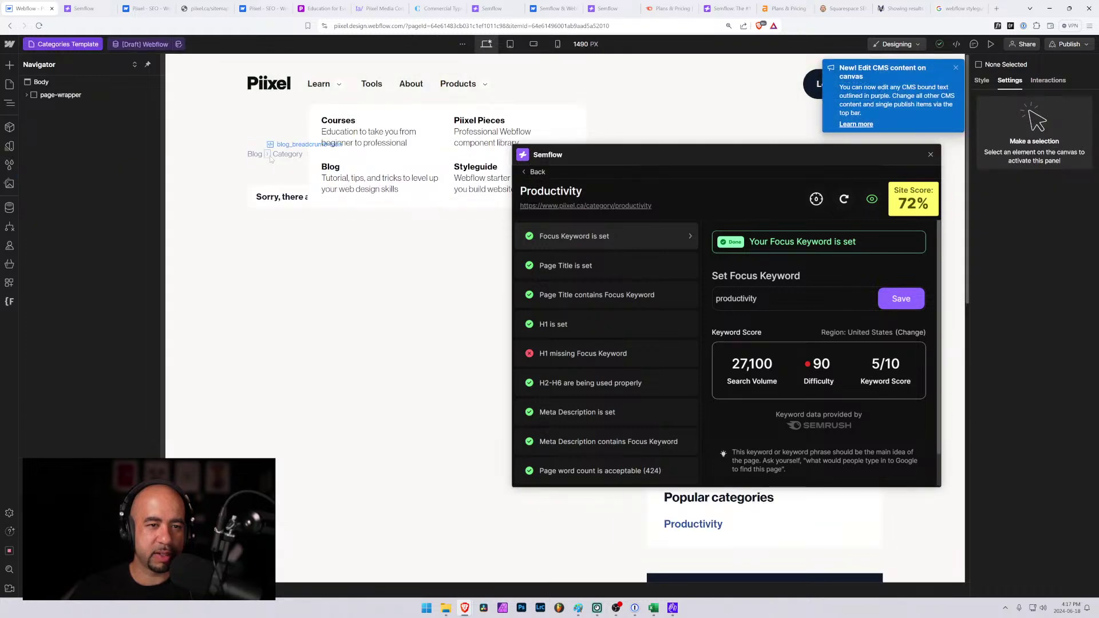
left_click(254, 189)
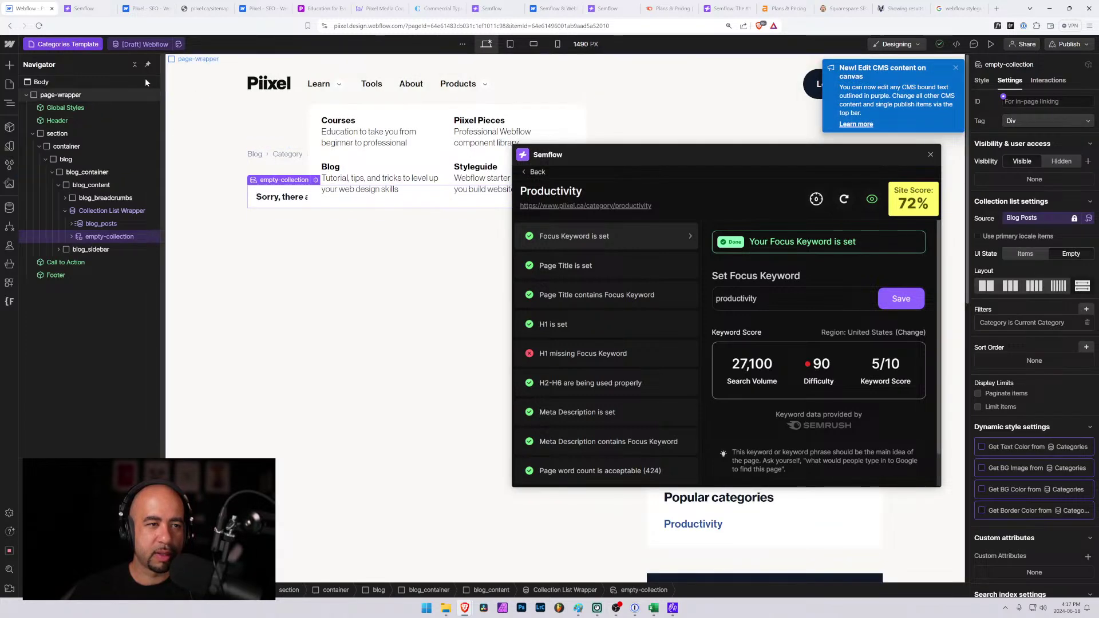
left_click(143, 44)
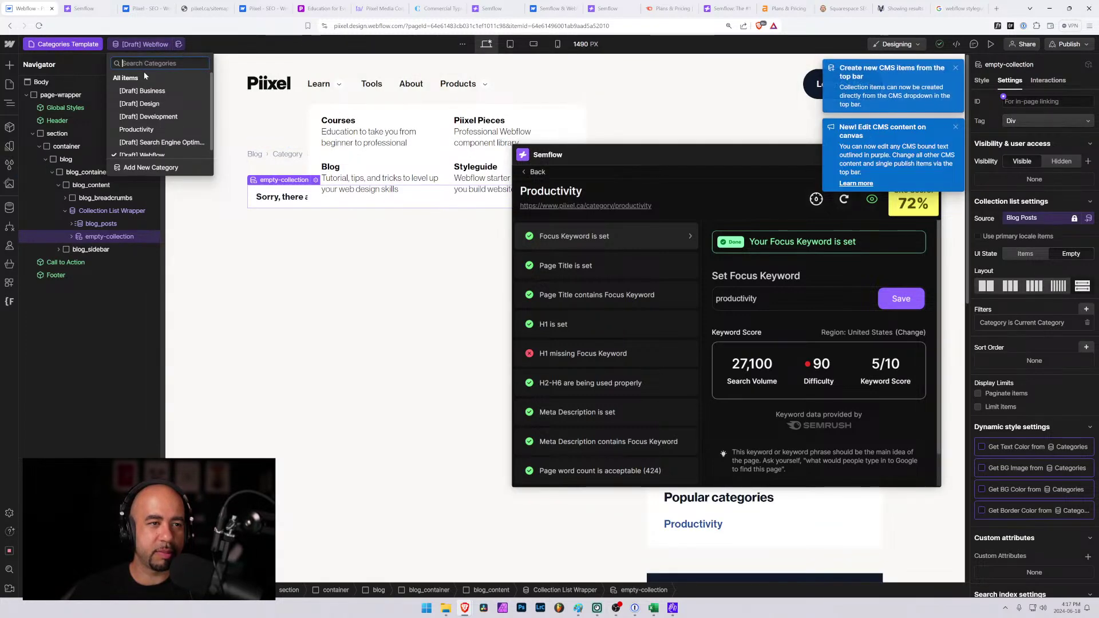
left_click(137, 129)
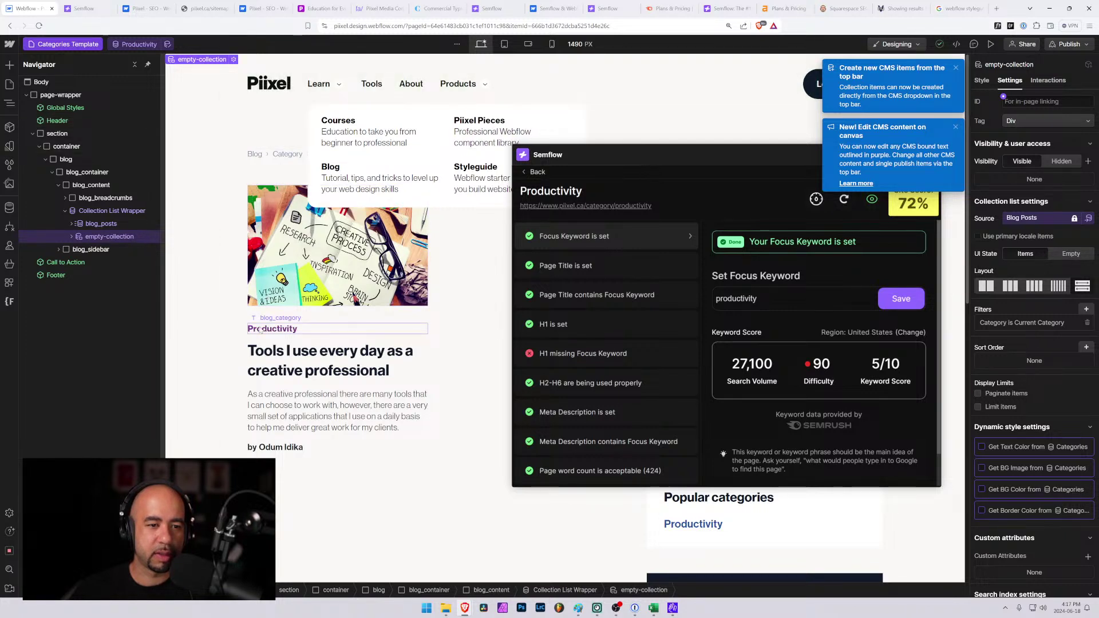
Inspect the Blog and Category breadcrumb text and the separator icon above the category's post list.
left_click_drag(611, 158, 596, 218)
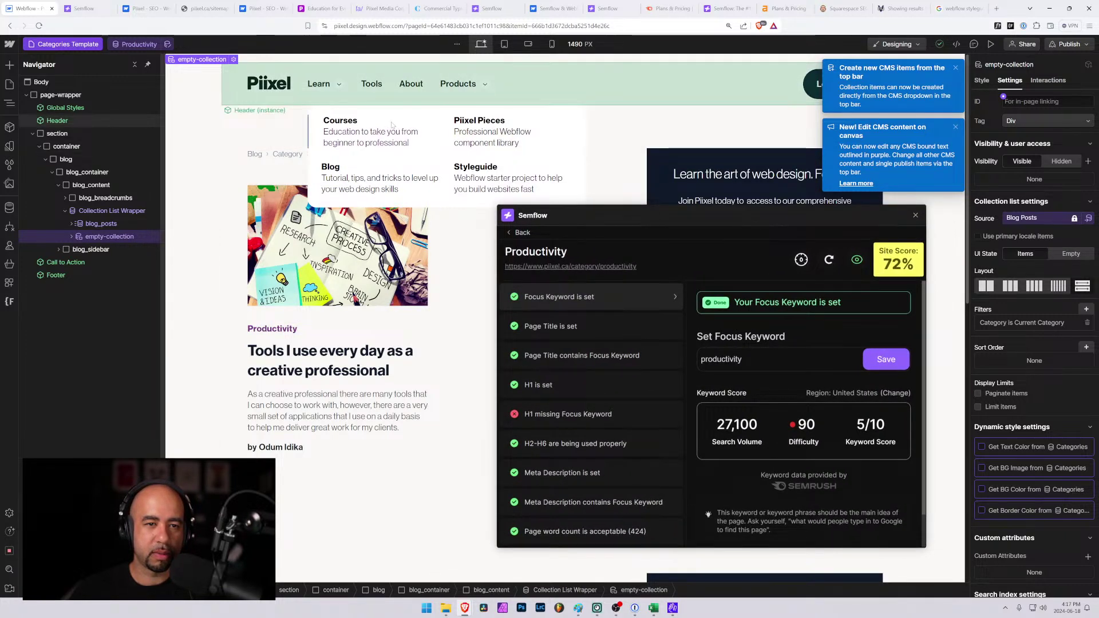
left_click(255, 154)
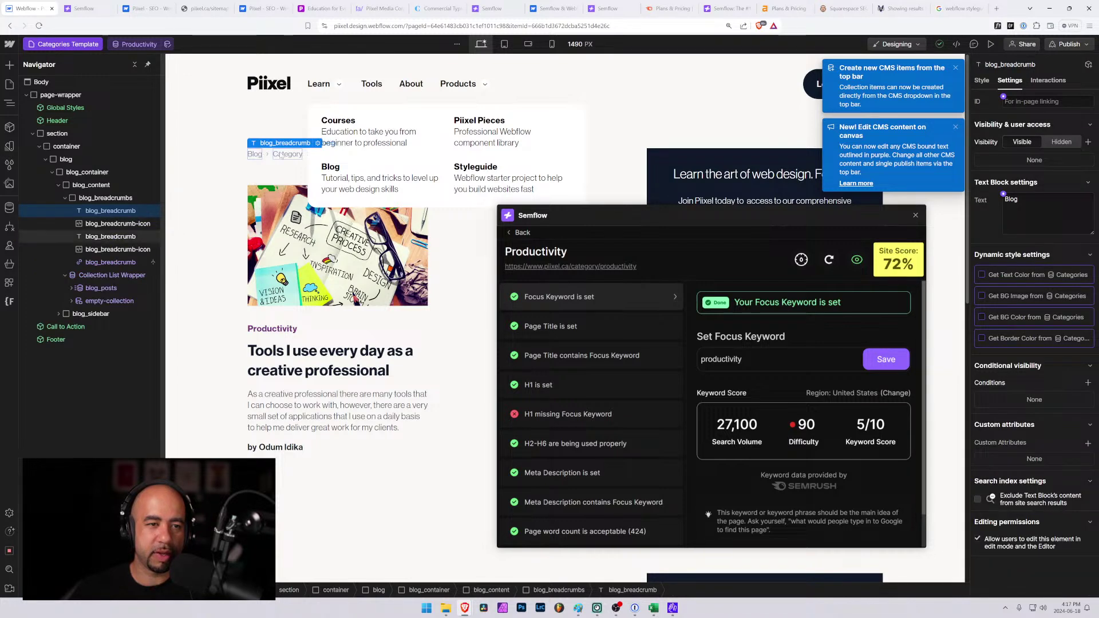
left_click(233, 150)
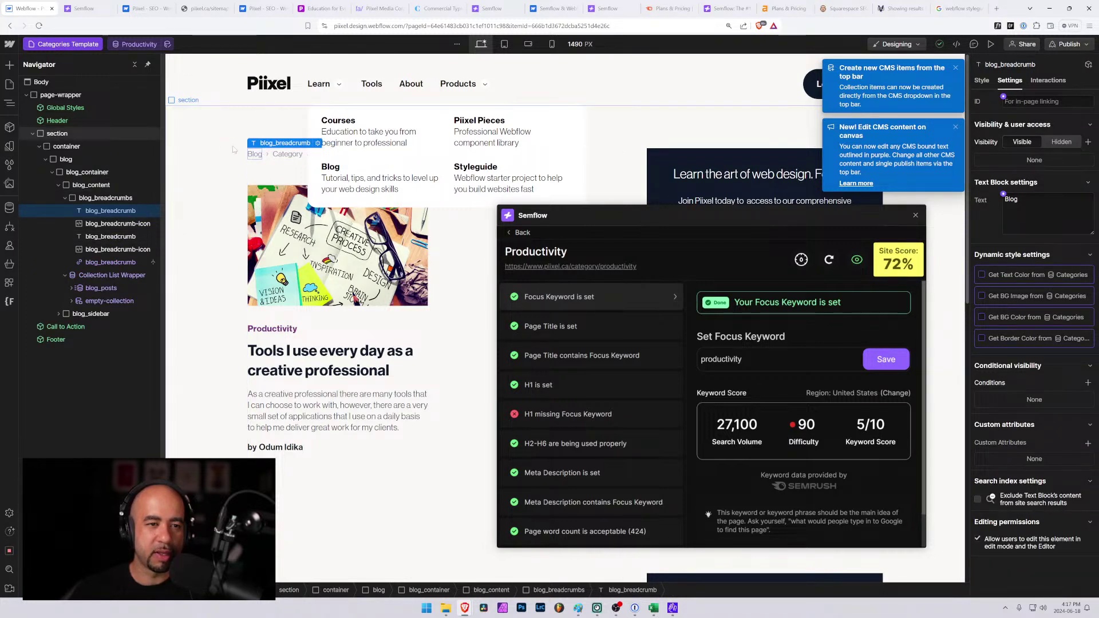
left_click(282, 158)
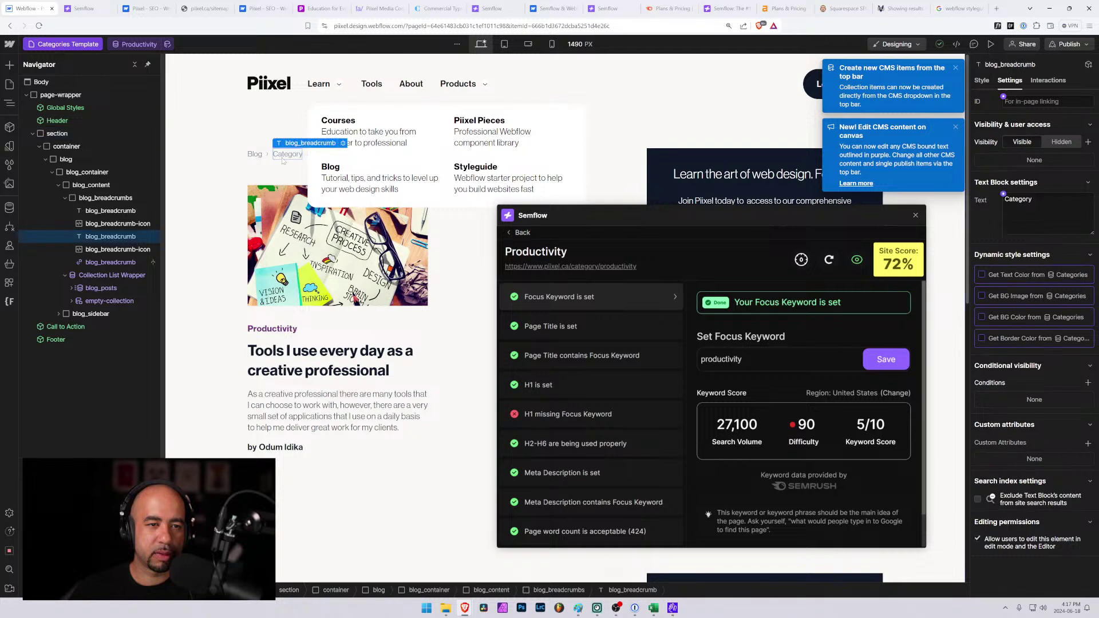
left_click(118, 250)
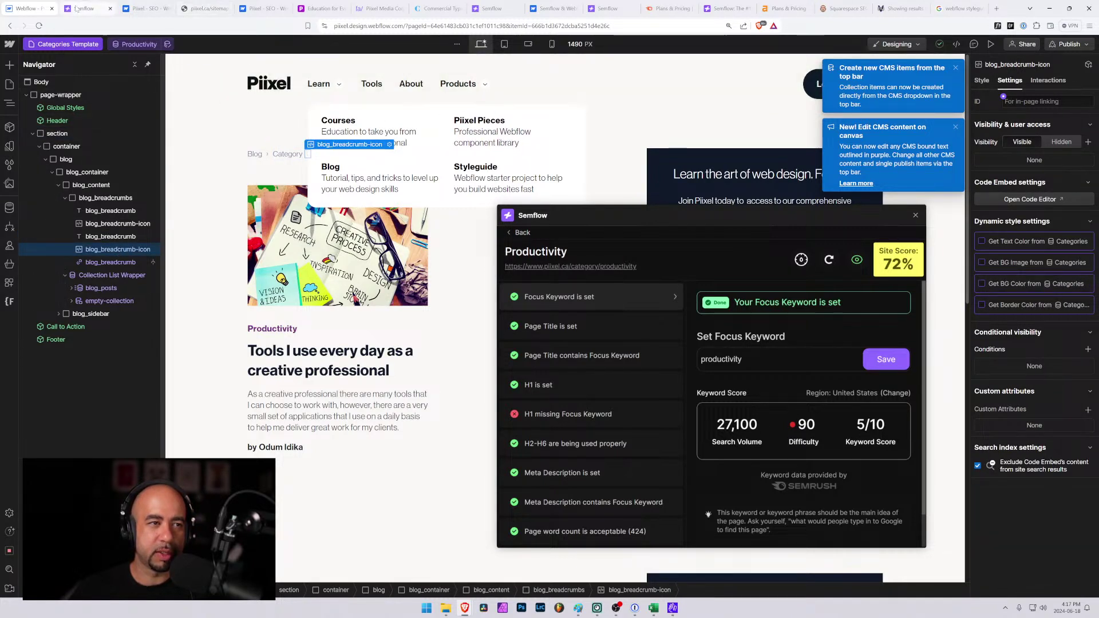
Switch to the live Piixel site and go through its blog to the Productivity category page.
left_click(205, 8)
left_click(319, 7)
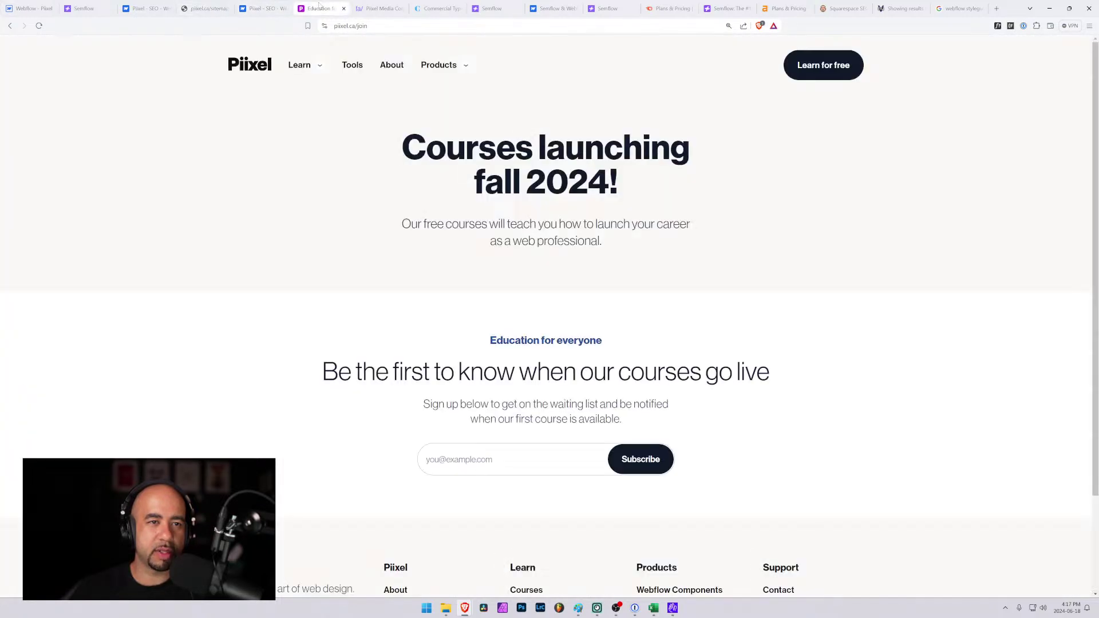
left_click(312, 68)
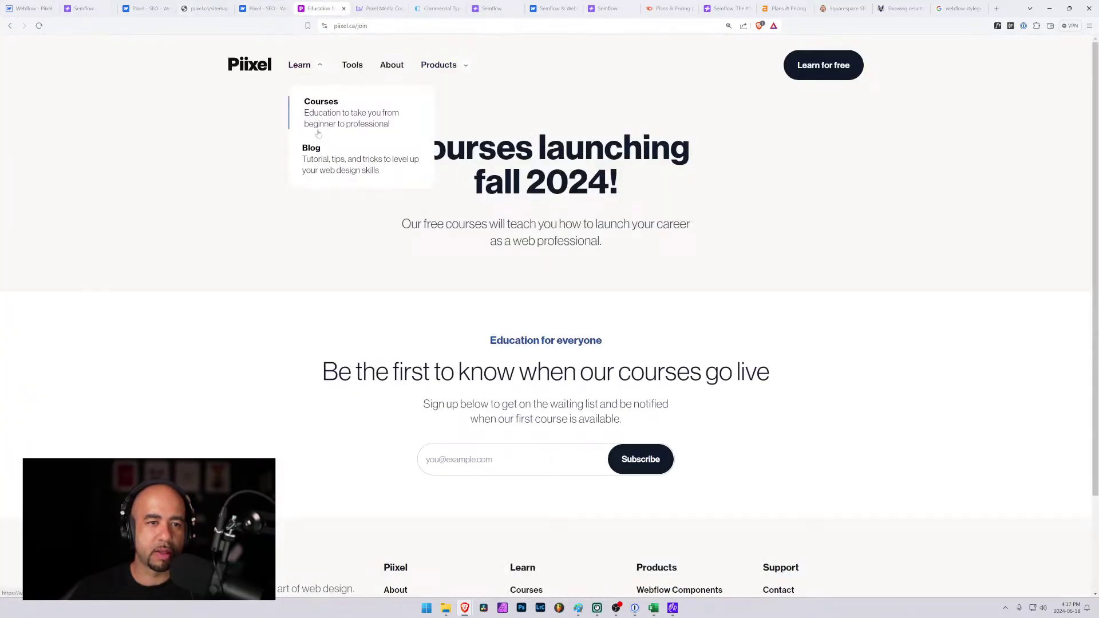
left_click(320, 153)
scroll(690, 577, "down", 4)
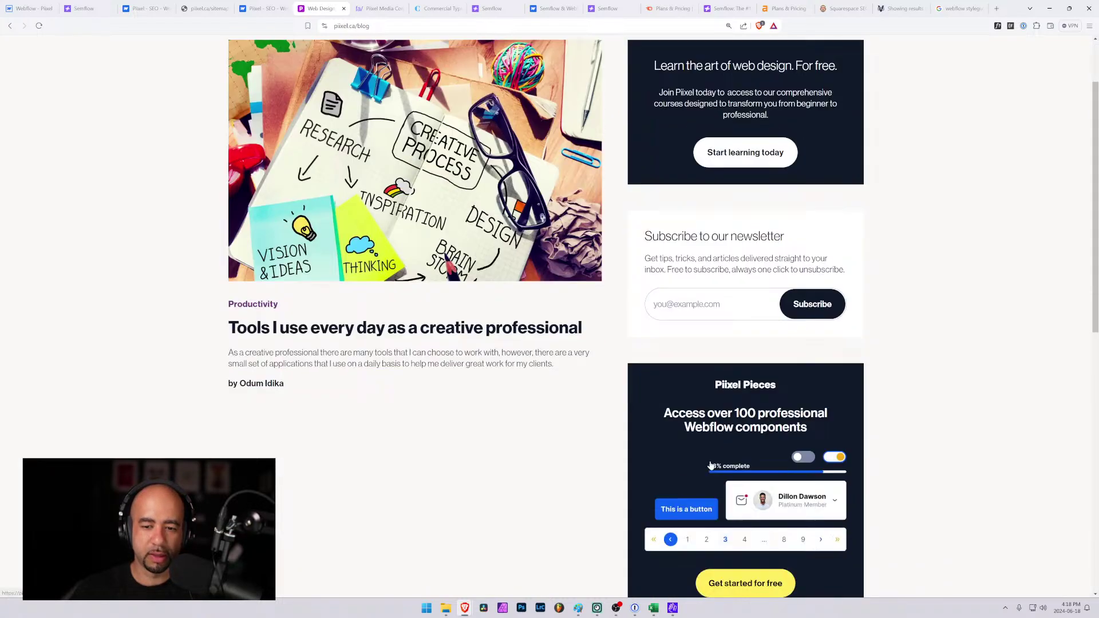
left_click(690, 570)
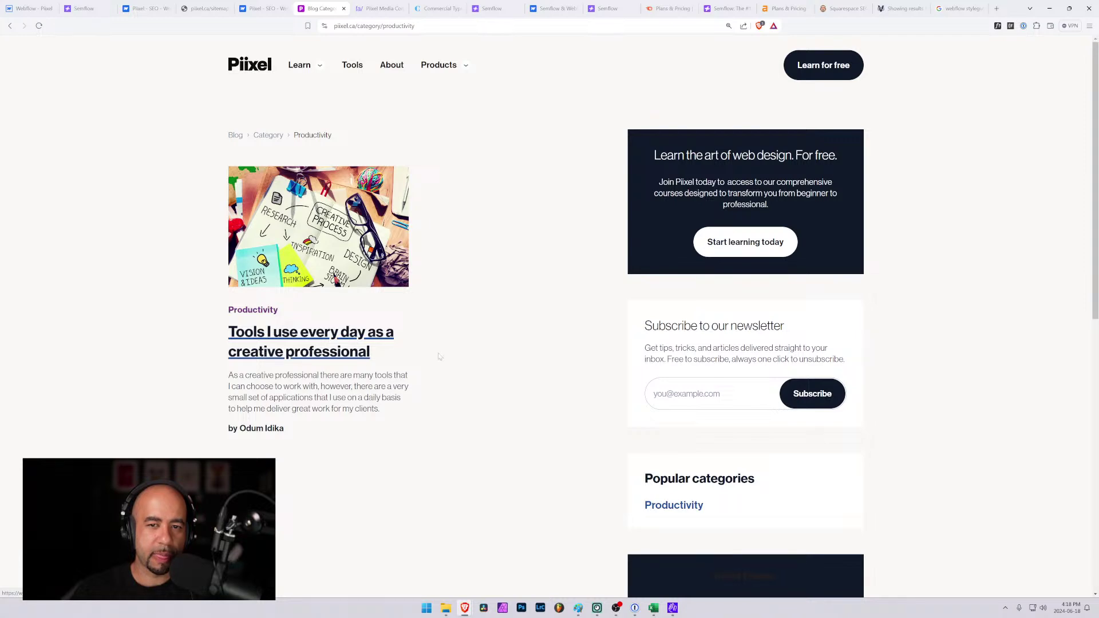
Return to the Webflow Designer and check the site's publish destinations, dismissing them without publishing.
left_click(36, 9)
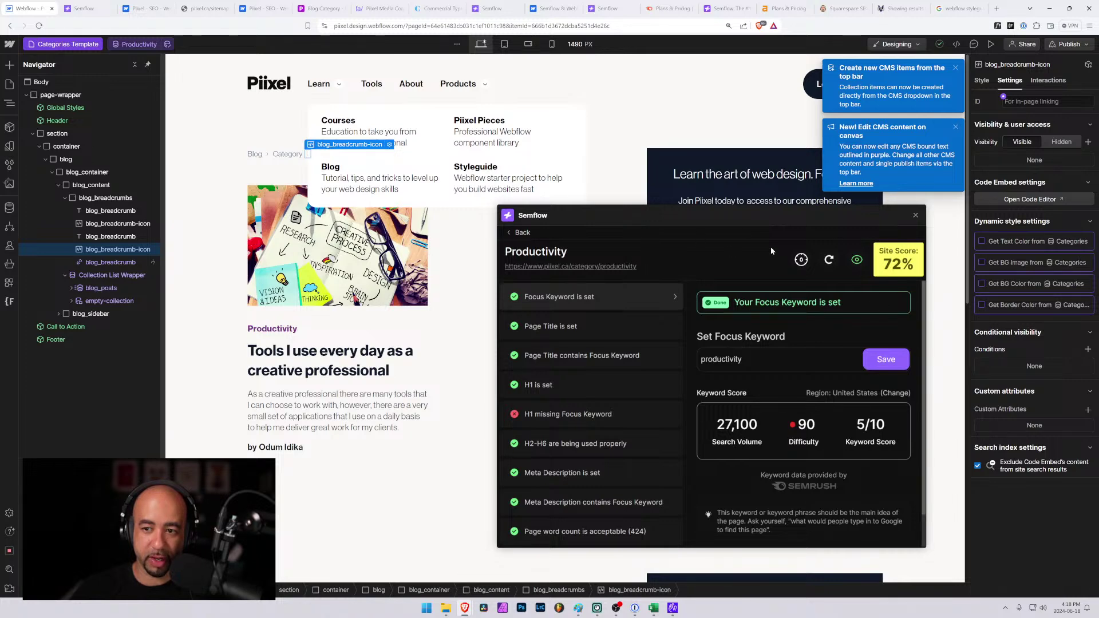
left_click_drag(610, 212, 428, 173)
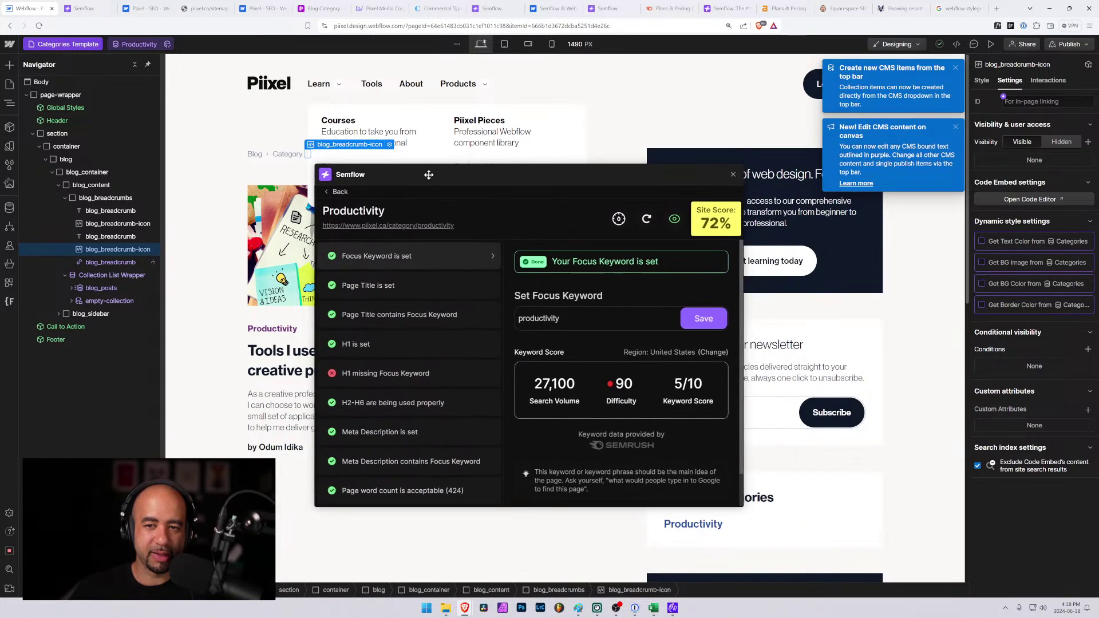
left_click(1078, 46)
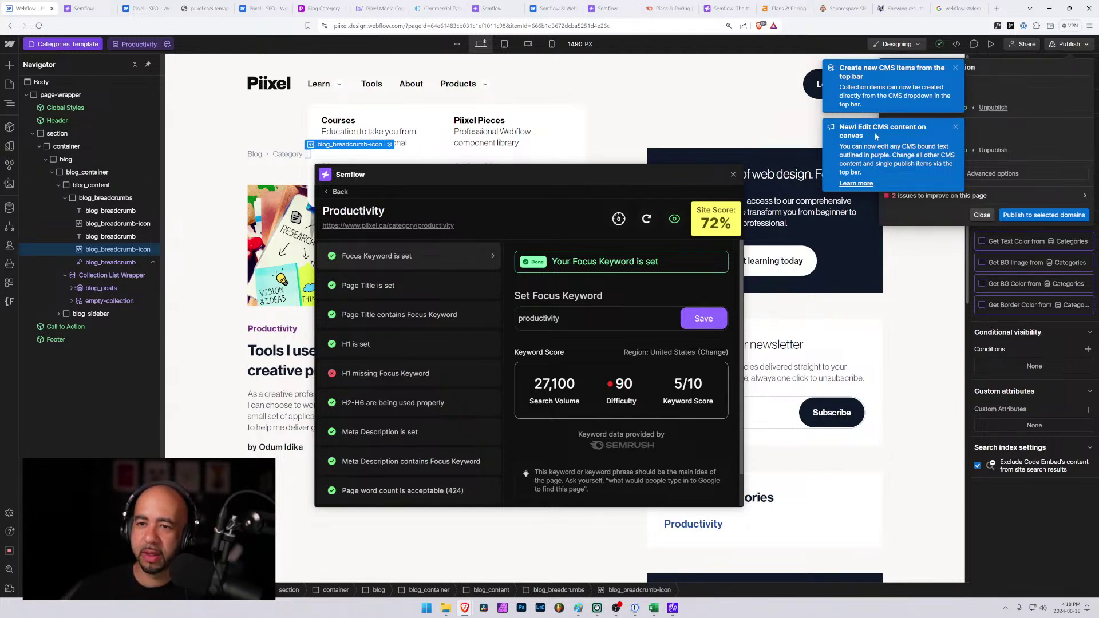
left_click_drag(840, 146, 935, 163)
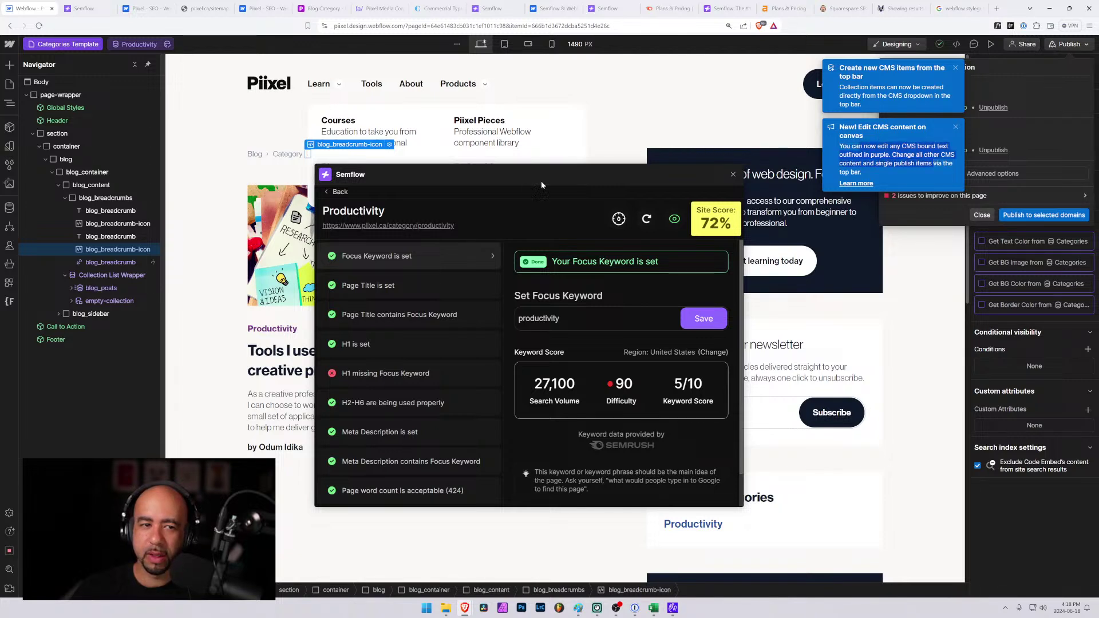
left_click(240, 377)
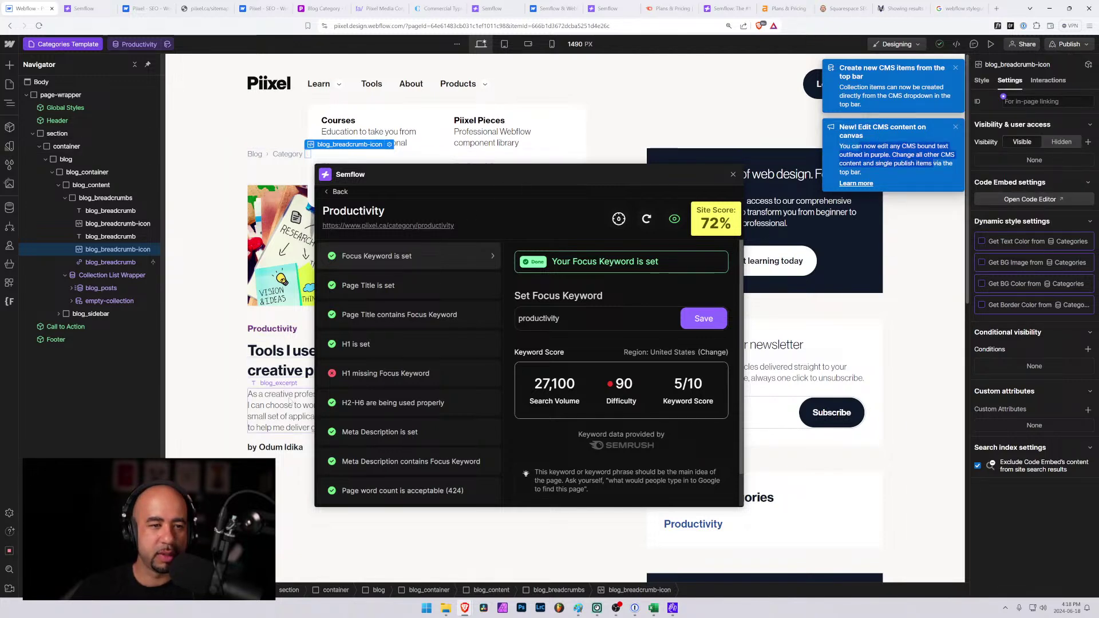
Open the Blog Posts Template and close the Semflow app window.
left_click(62, 44)
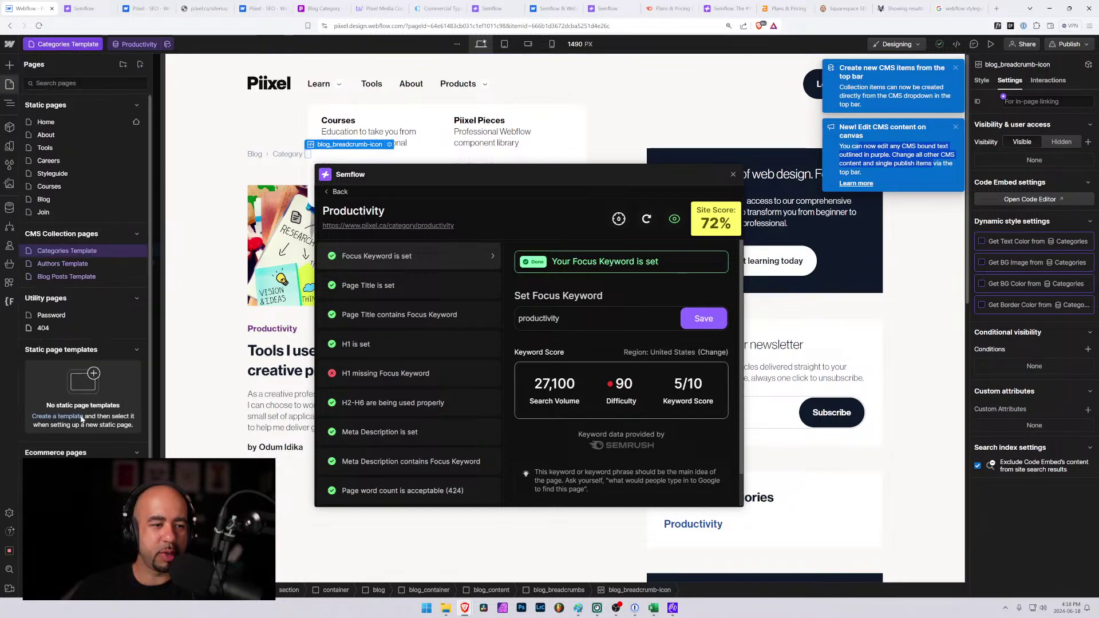
left_click(81, 277)
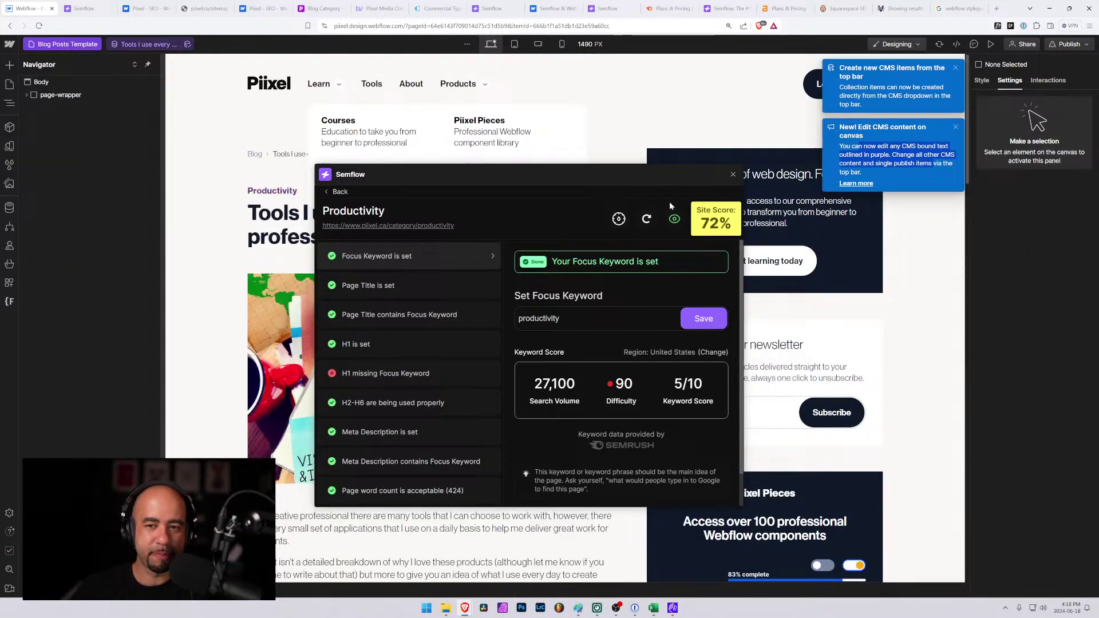
left_click(733, 174)
Examine the blog post's heading, main image and editable rich-text introduction on the canvas.
scroll(450, 371, "down", 3)
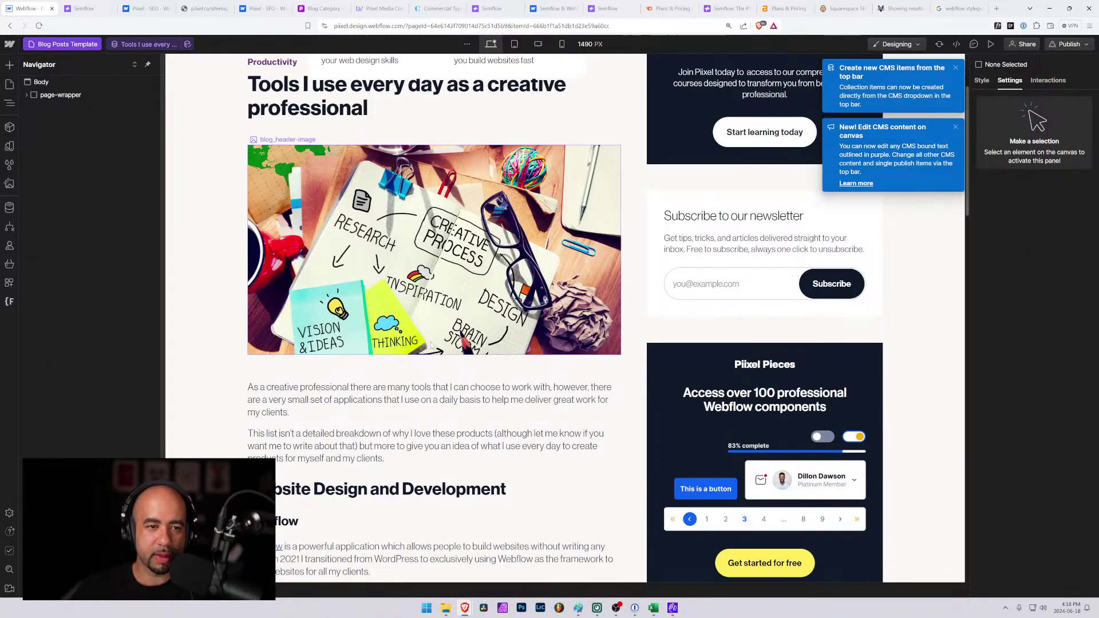
left_click(336, 355)
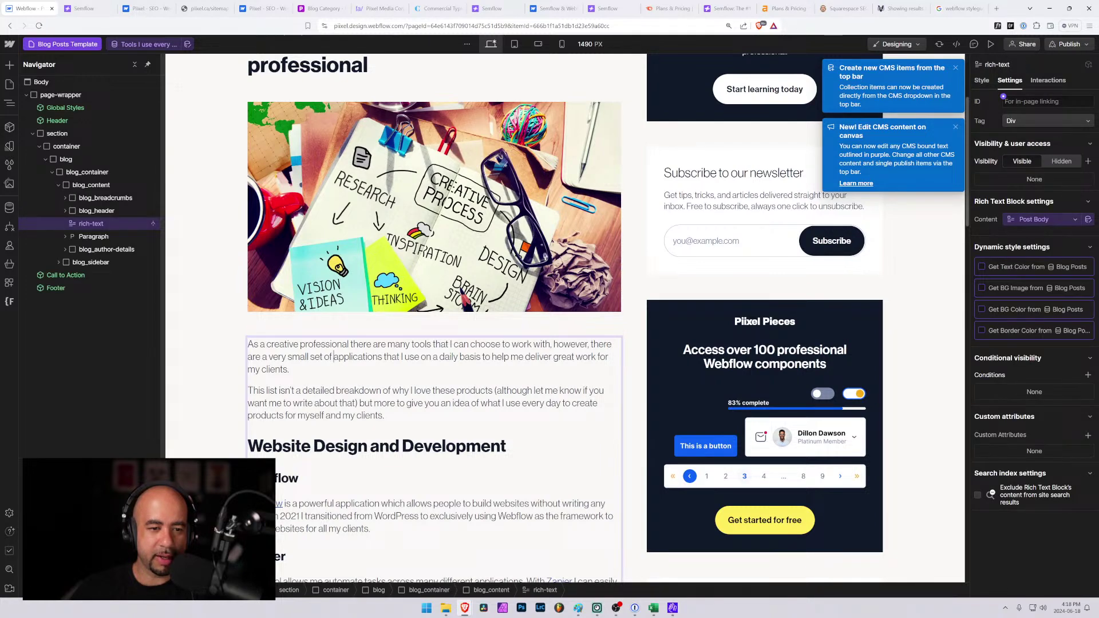
double_click(355, 357)
left_click(392, 357)
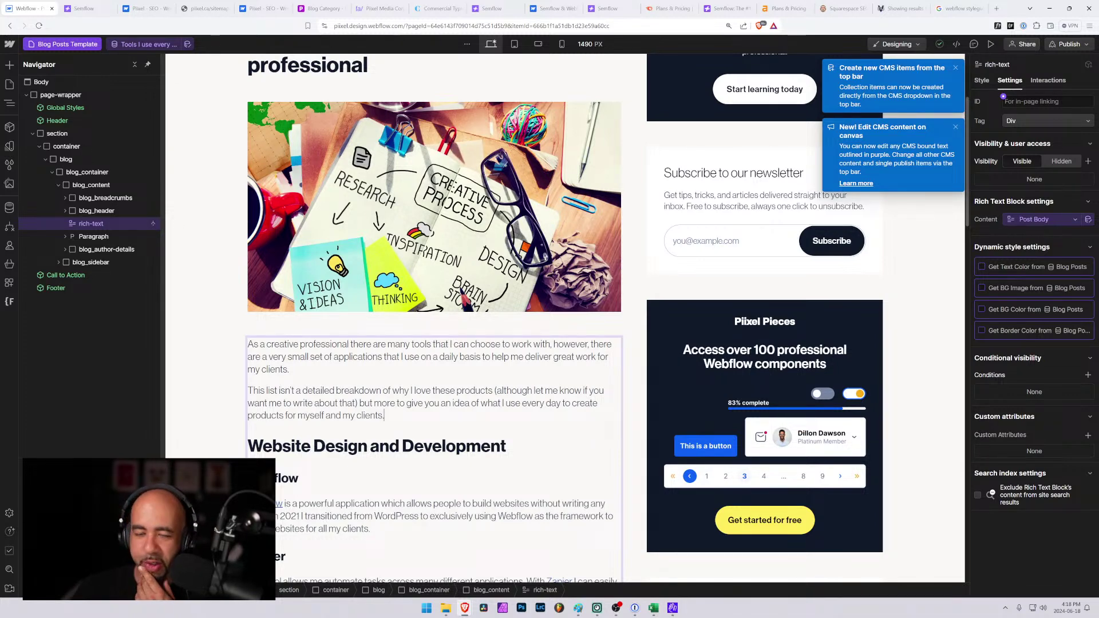
scroll(541, 330, "up", 1)
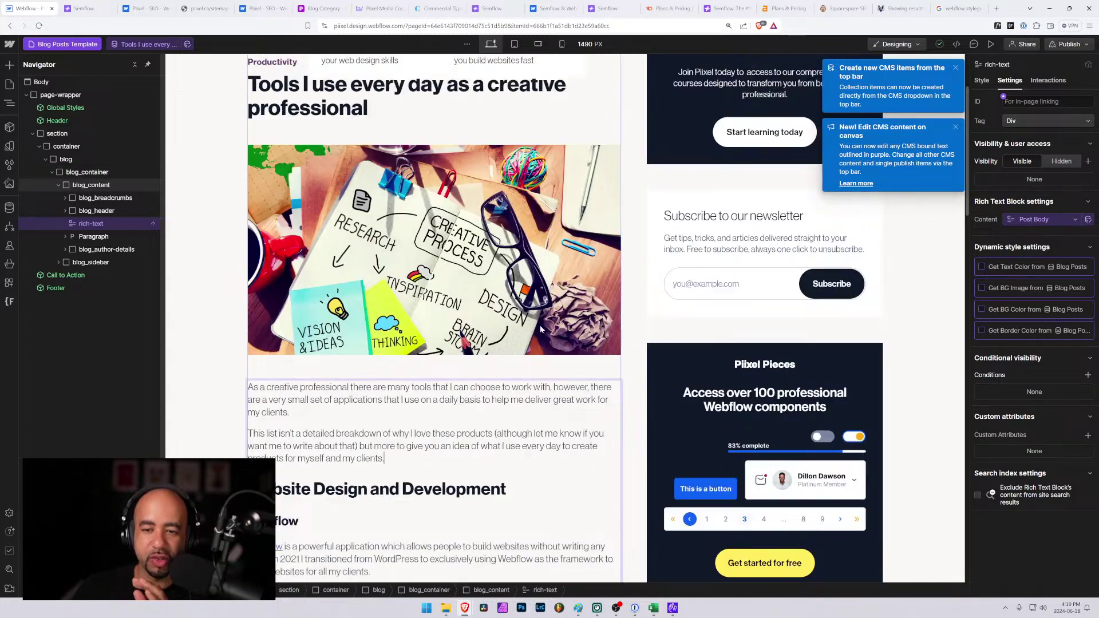
scroll(541, 330, "up", 3)
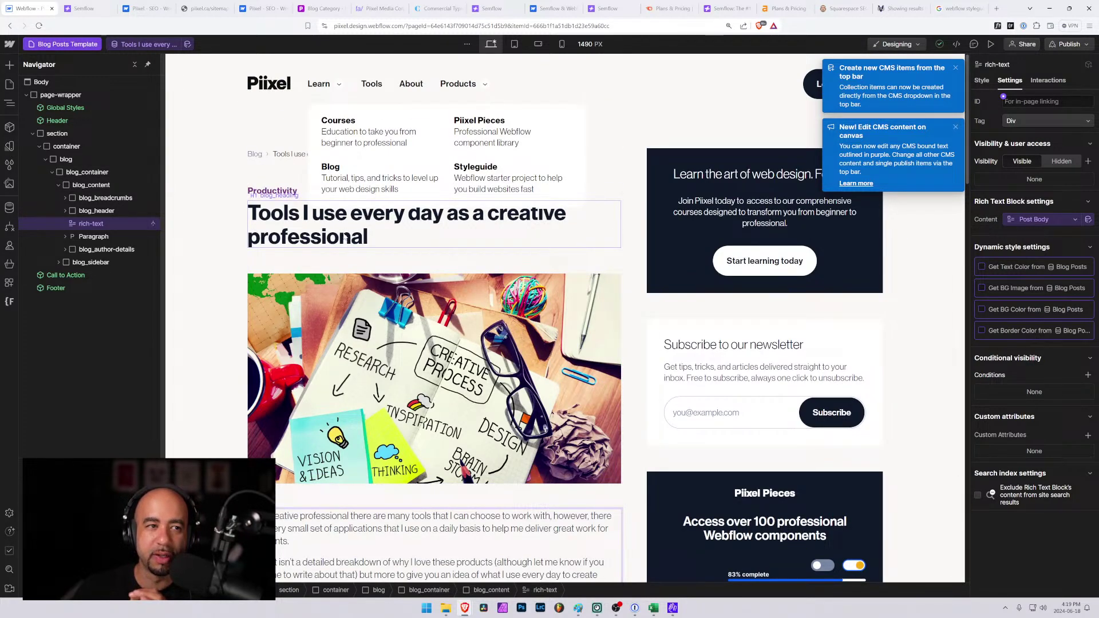
Review the CMS fields of the "Tools I use every day as a creative professional" post and close its editor.
left_click(189, 45)
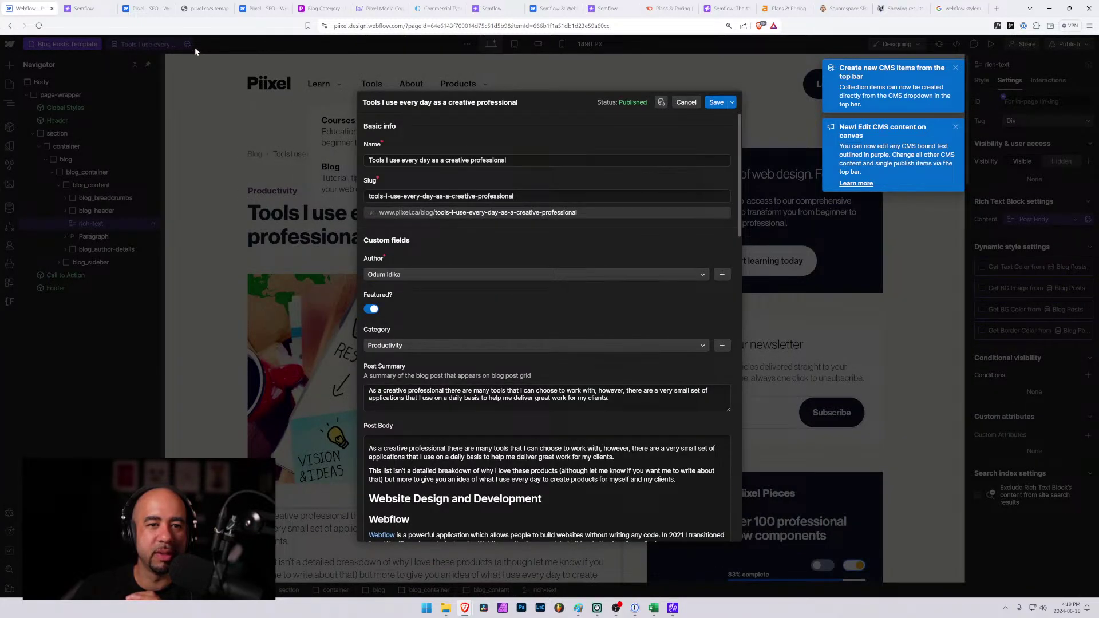
scroll(522, 334, "down", 15)
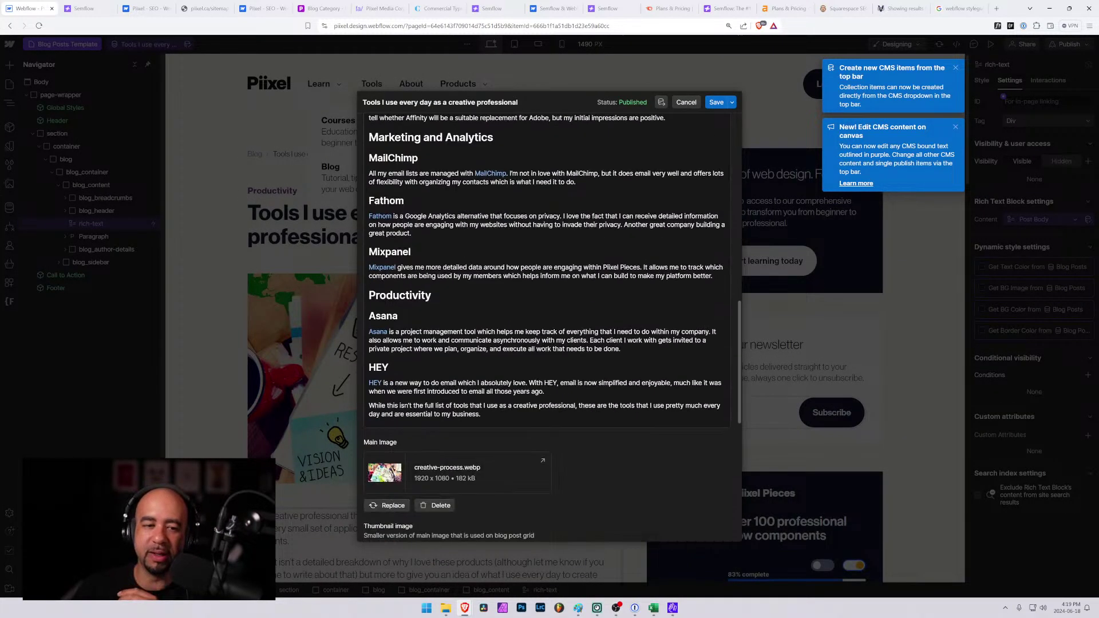
scroll(503, 352, "down", 7)
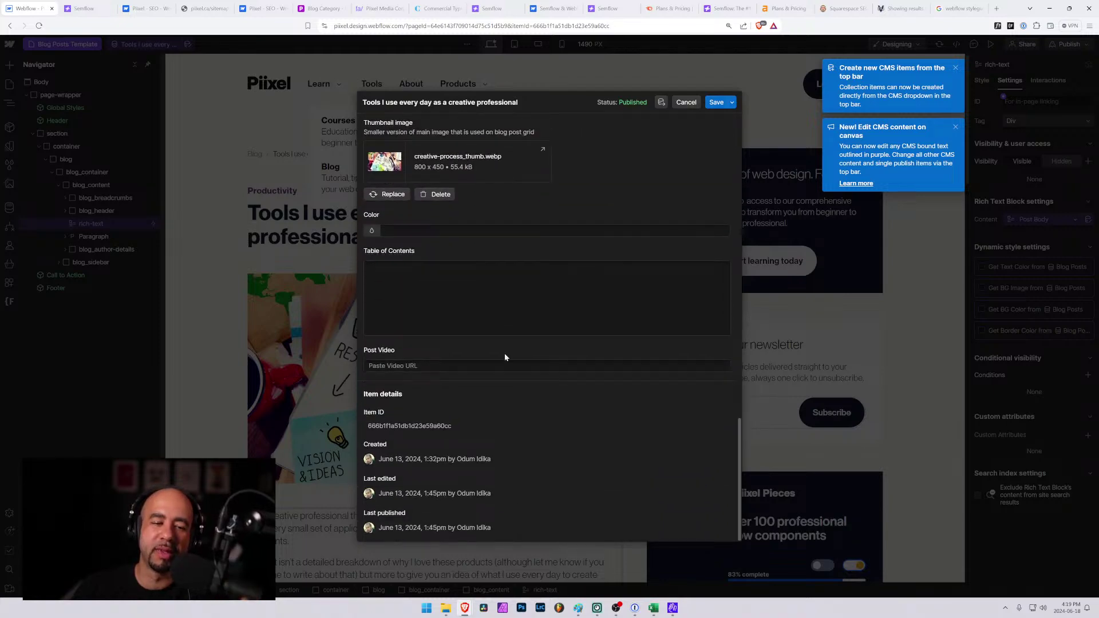
scroll(504, 352, "up", 9)
scroll(507, 371, "up", 15)
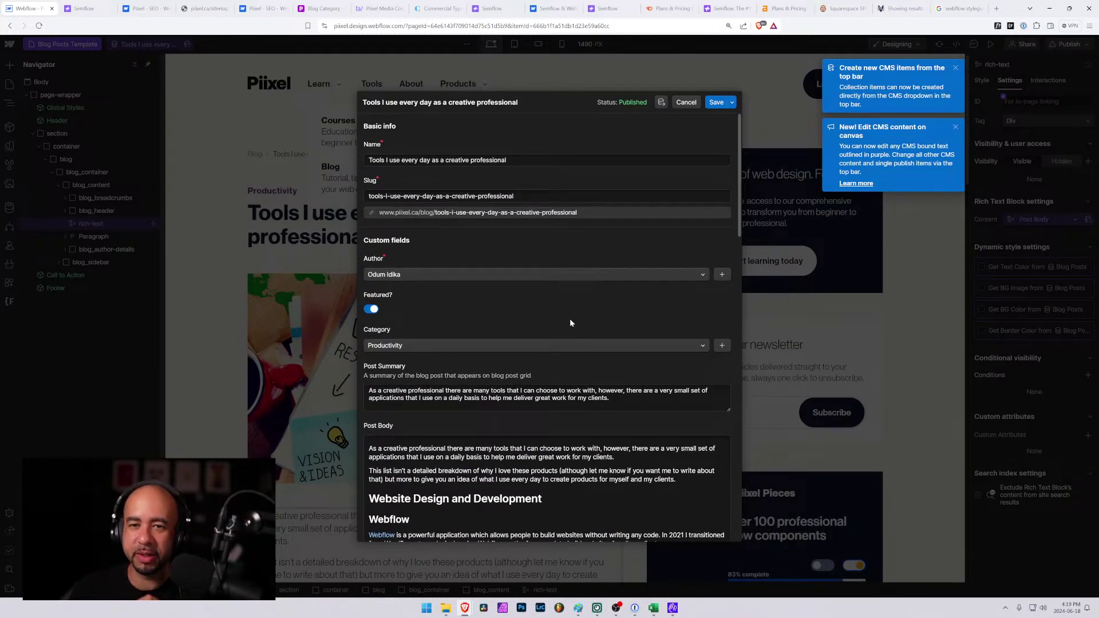
key("Escape")
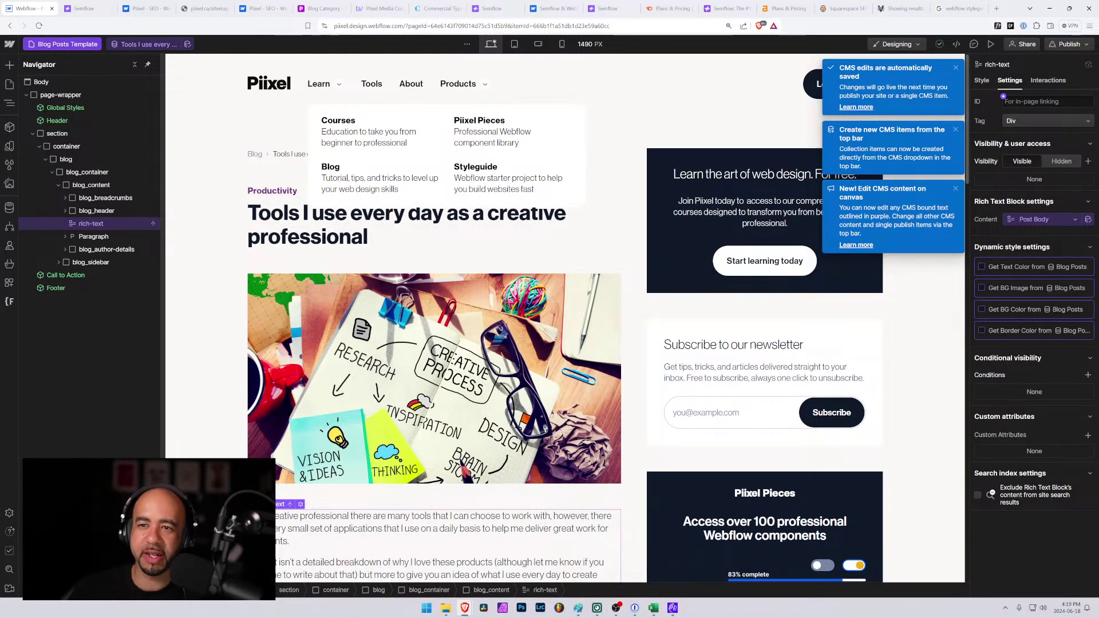
left_click(956, 68)
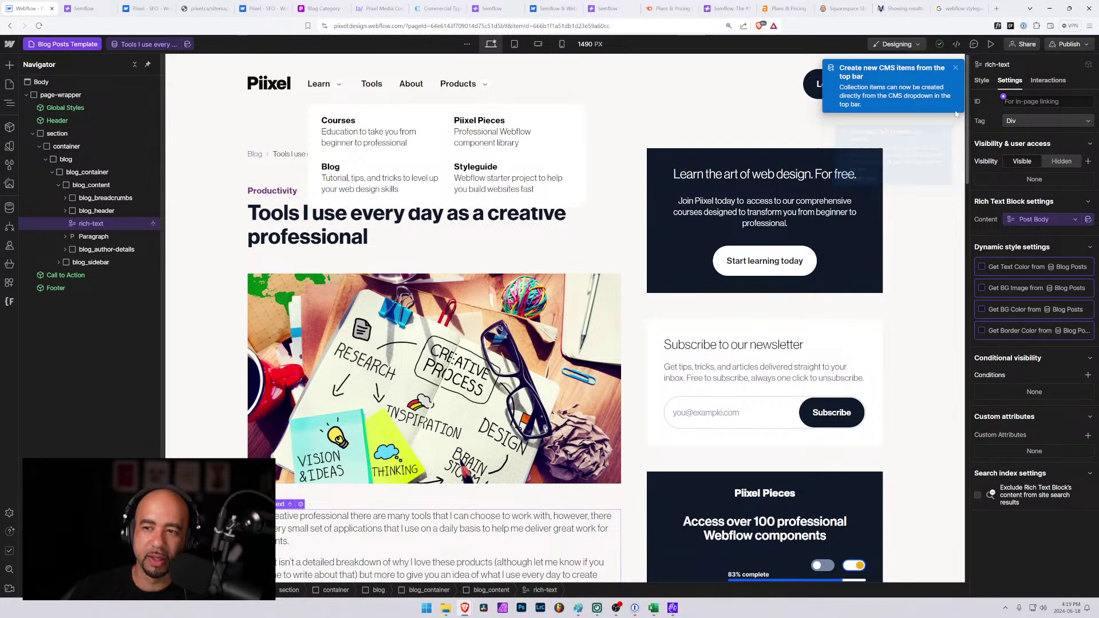
left_click(955, 68)
left_click(1084, 44)
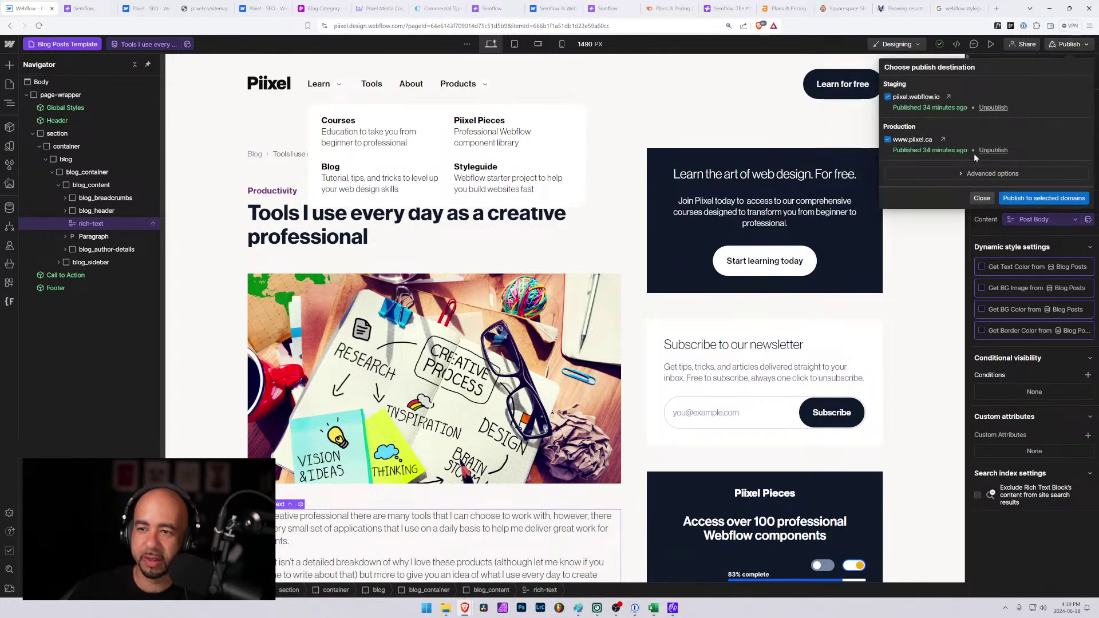
left_click(1044, 198)
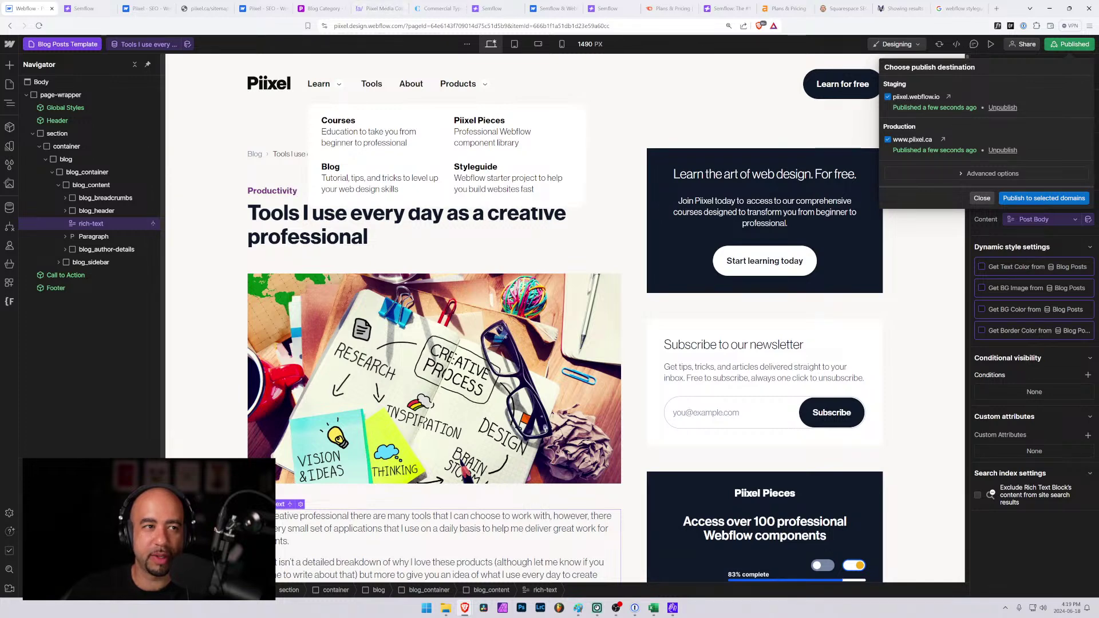
left_click(89, 8)
scroll(393, 159, "up", 3)
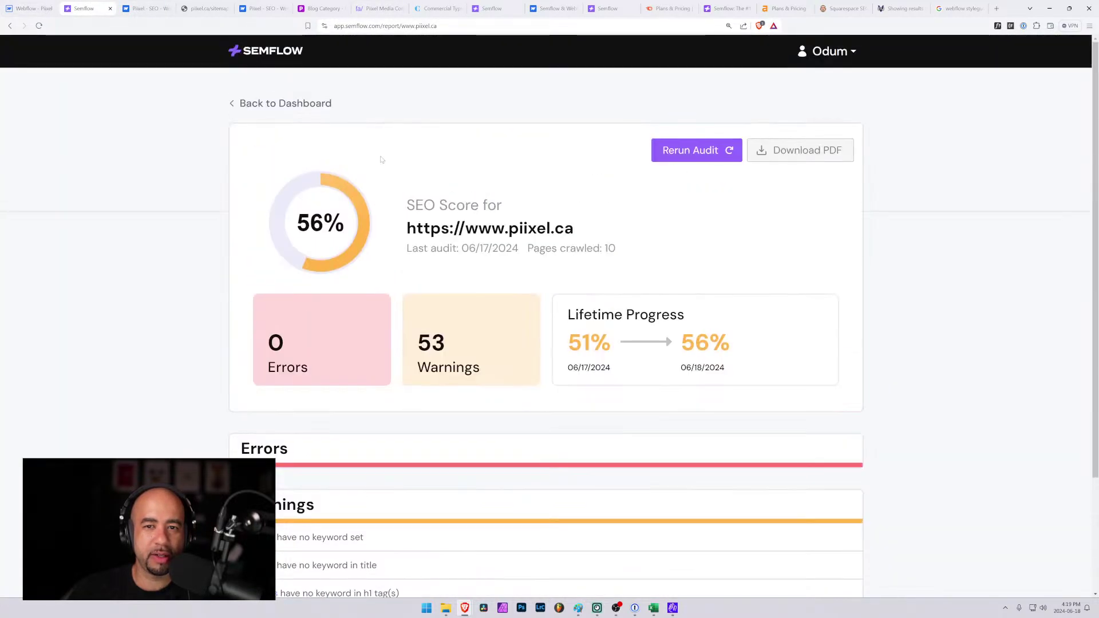
left_click(699, 152)
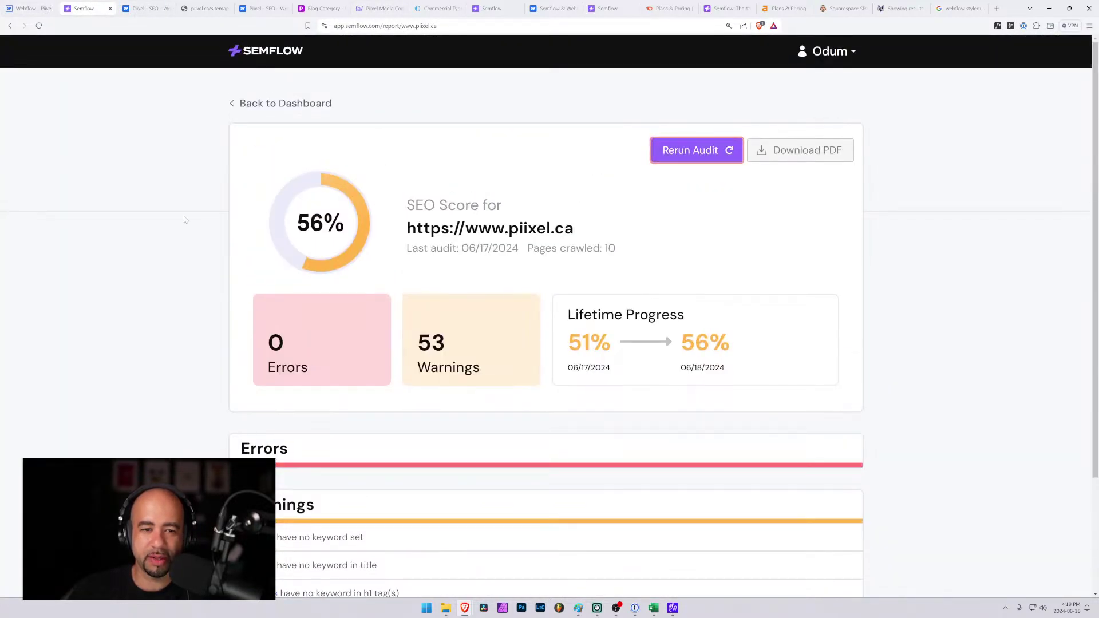
scroll(171, 248, "down", 3)
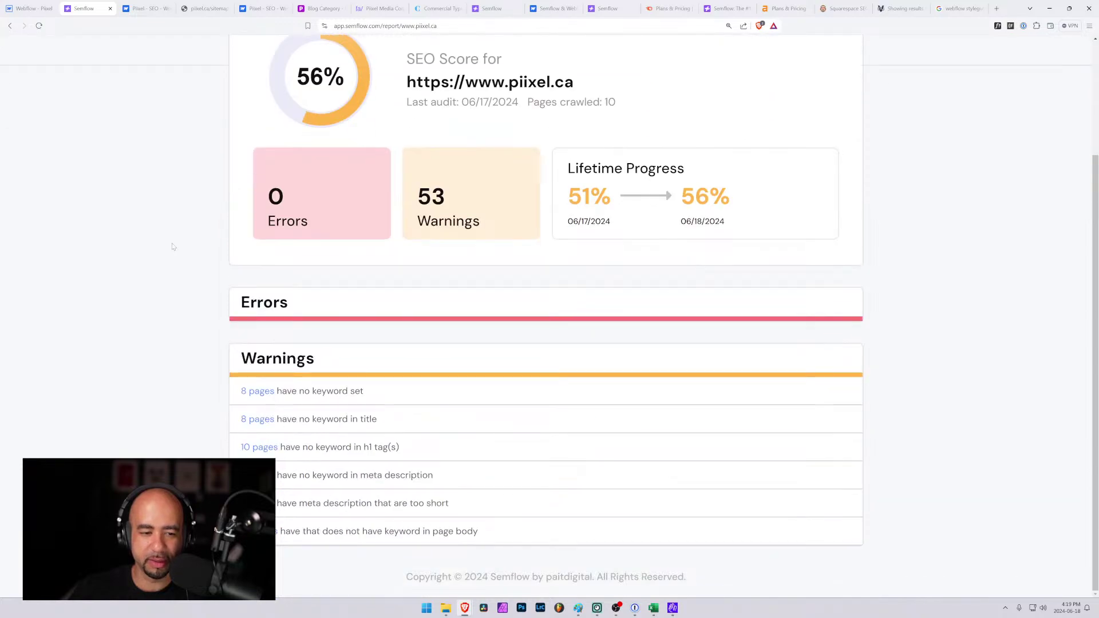
scroll(172, 247, "up", 3)
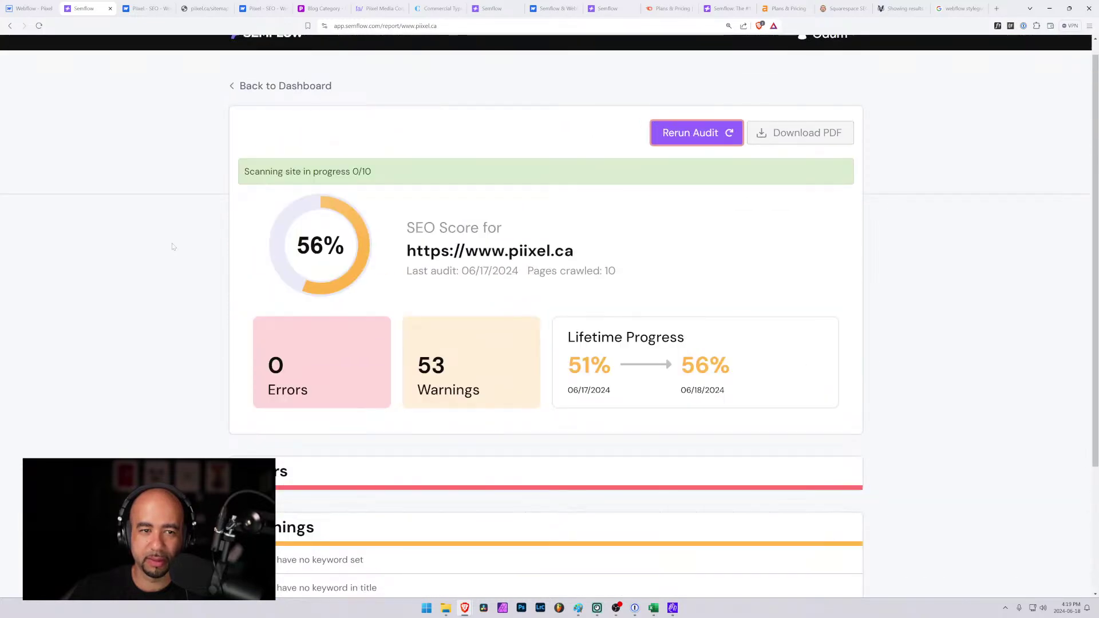
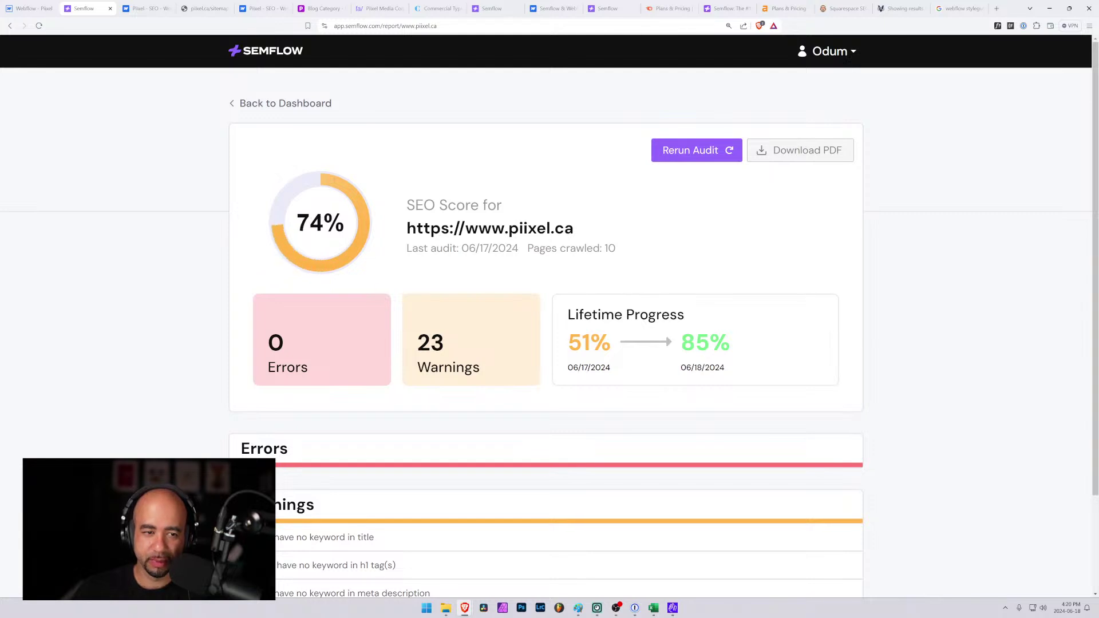
Examine which pages are listed under the audit warnings for title, H1 and page-body keywords and short meta descriptions.
scroll(649, 260, "down", 2)
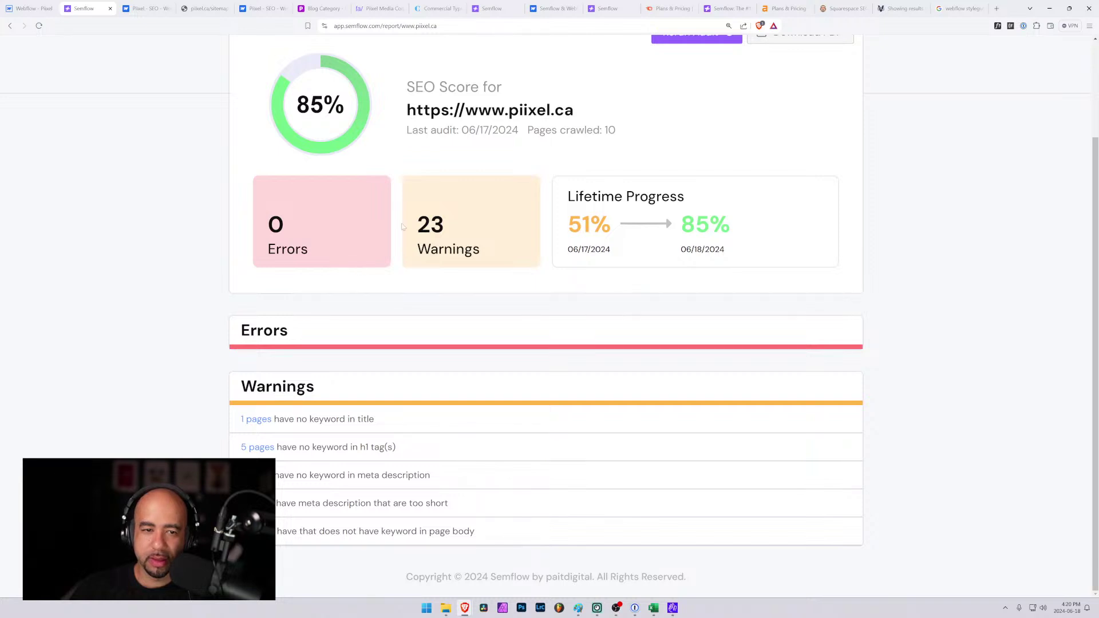
left_click(254, 422)
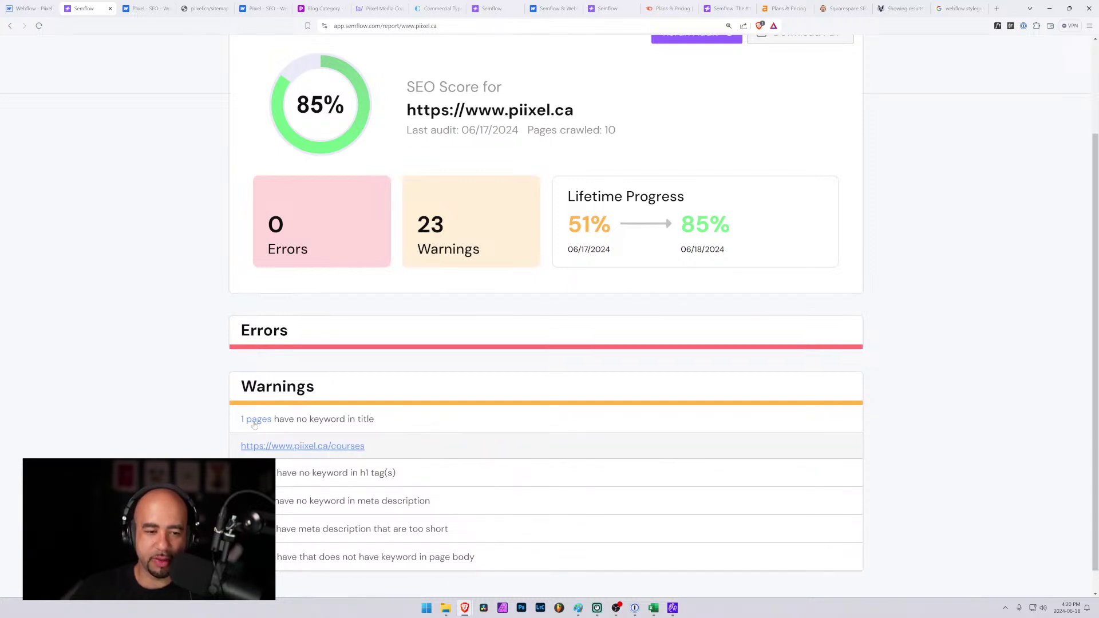
left_click(254, 422)
left_click(250, 449)
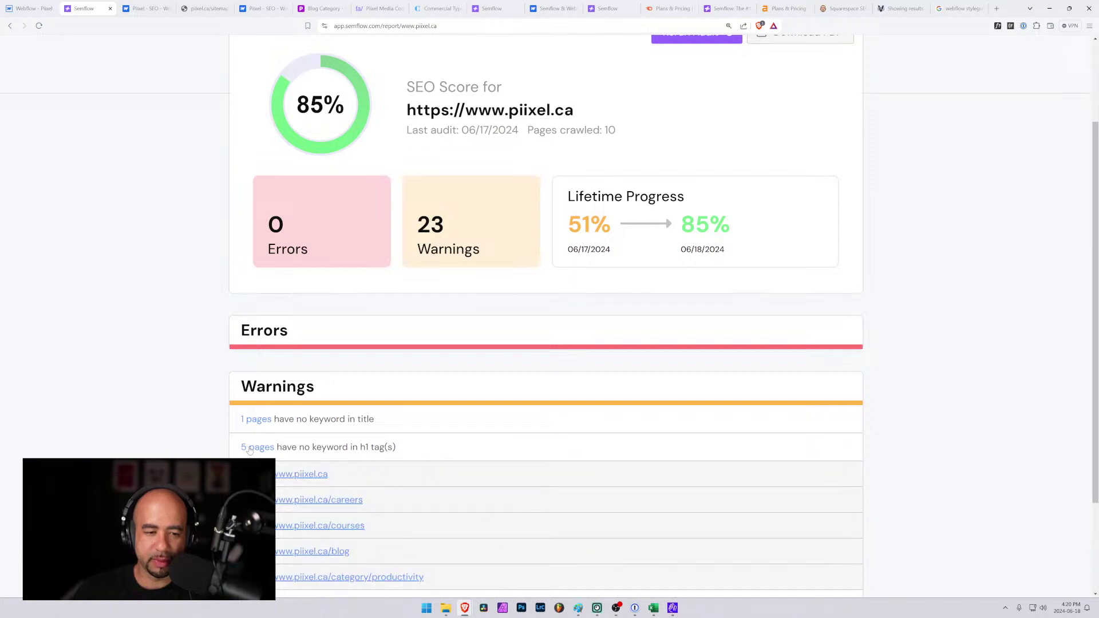
scroll(287, 452, "down", 3)
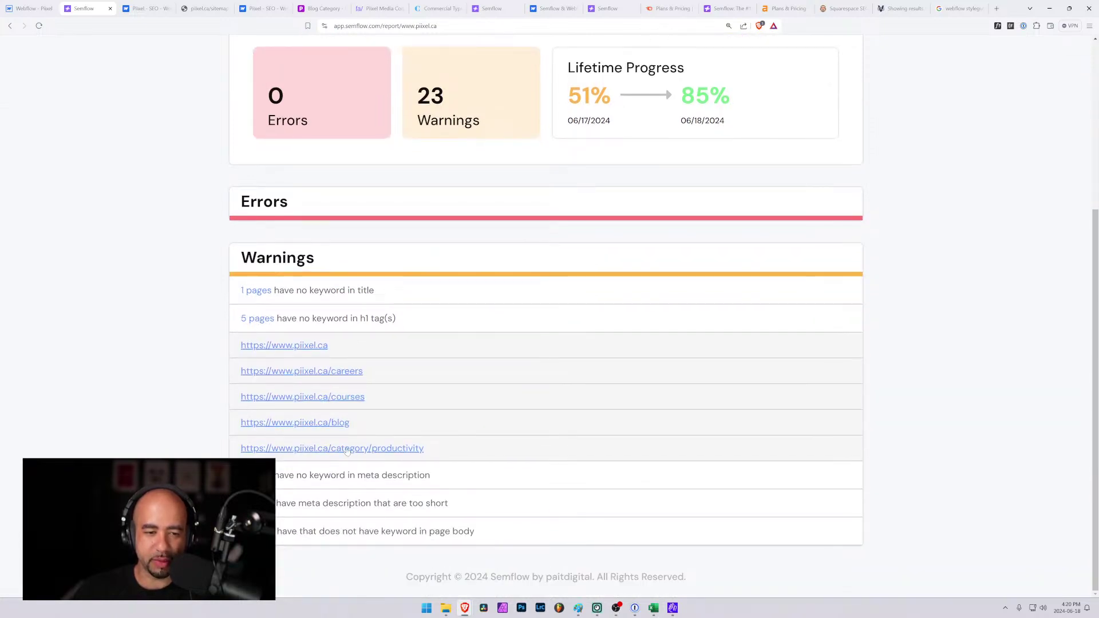
left_click(250, 318)
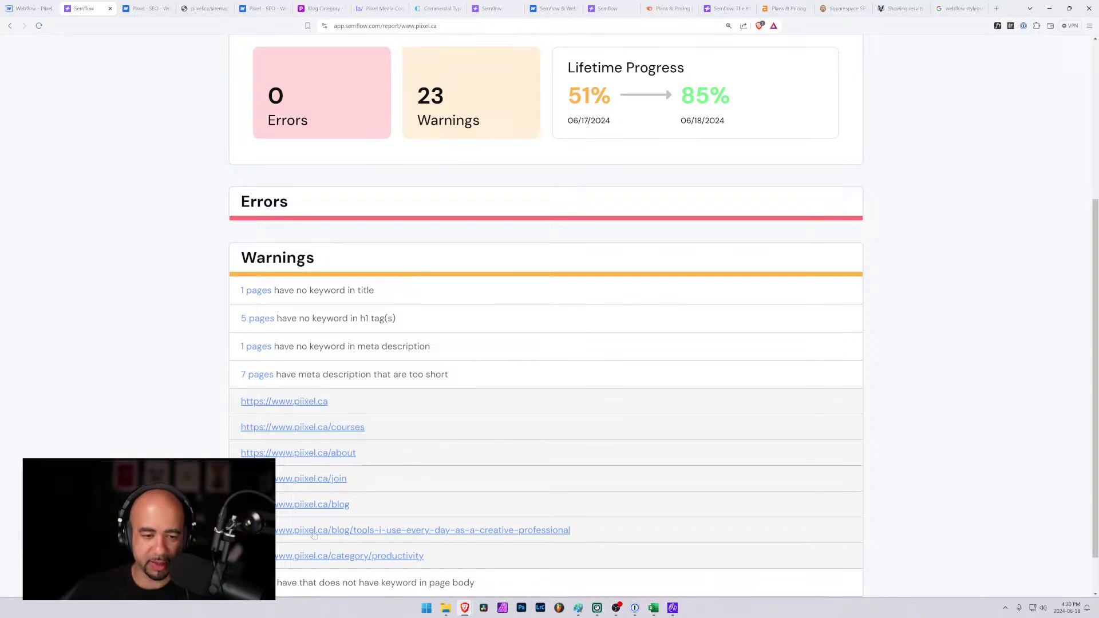
scroll(314, 535, "down", 1)
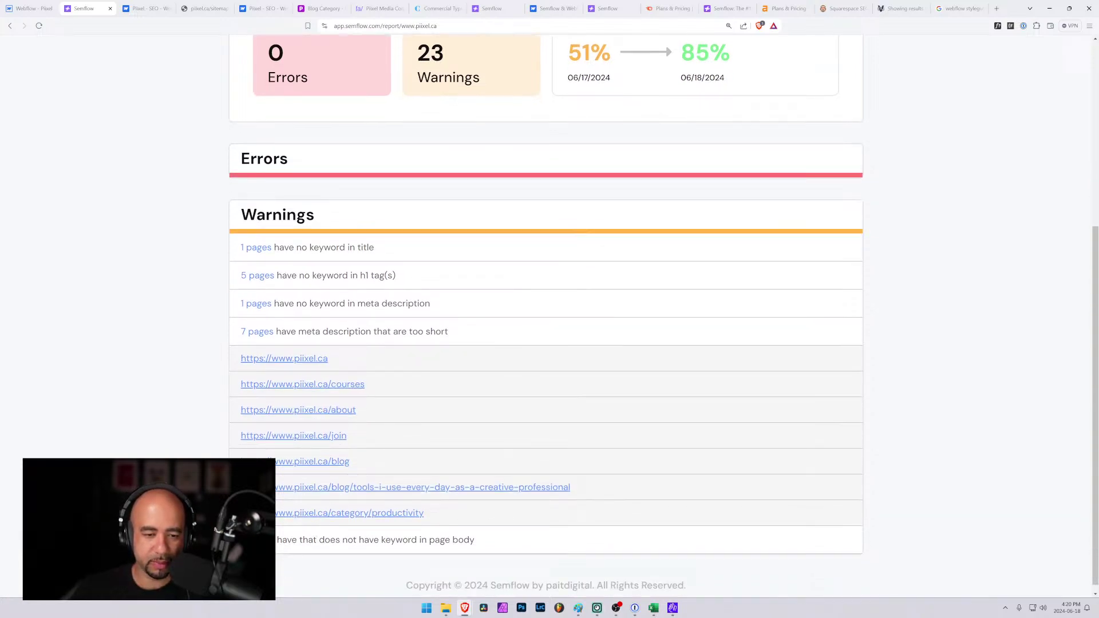
left_click(257, 540)
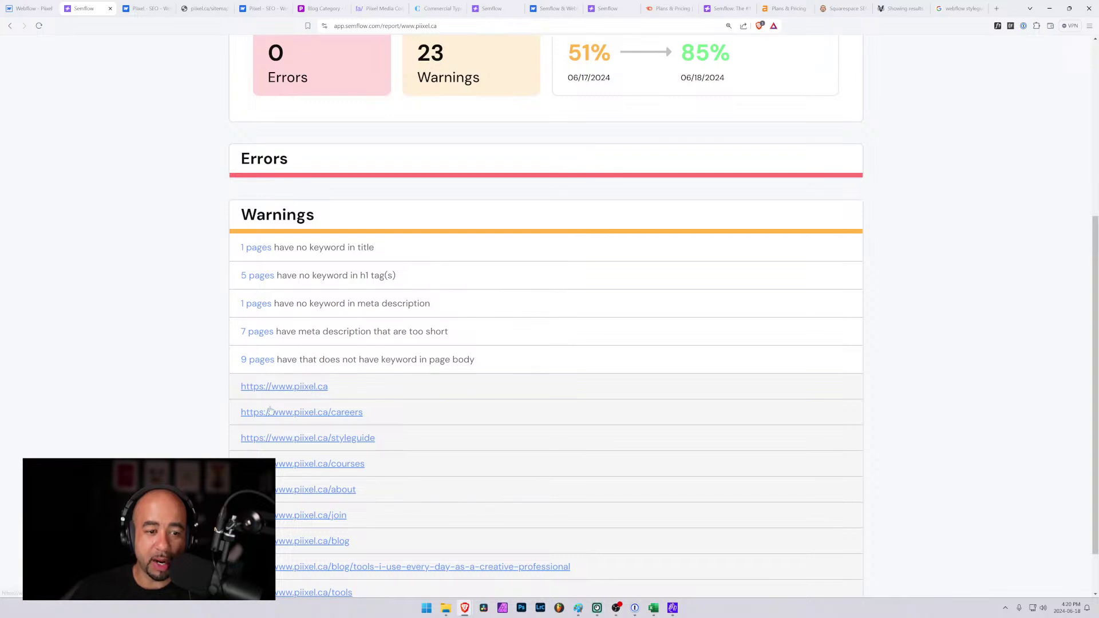
scroll(275, 413, "down", 2)
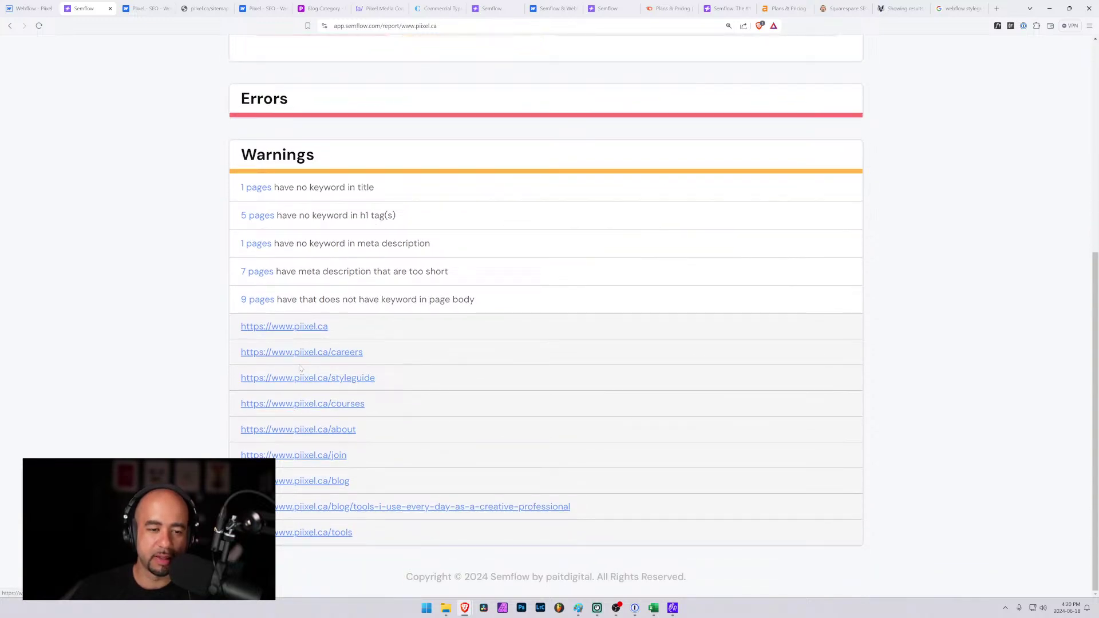
scroll(300, 366, "up", 2)
scroll(302, 363, "down", 2)
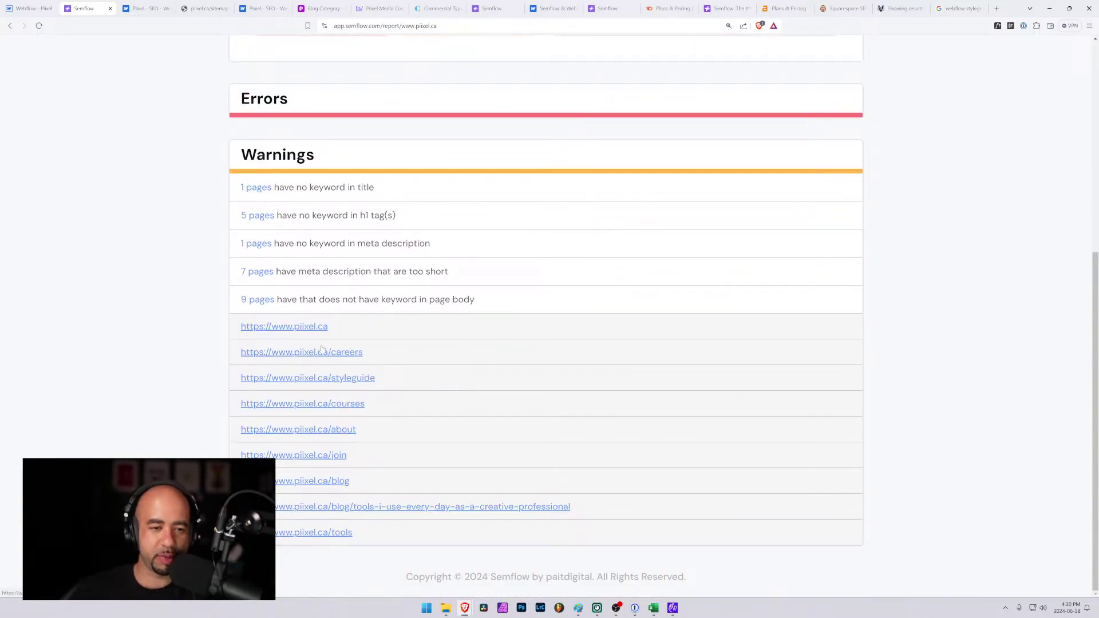
Switch back to the Webflow Designer and open the static Home page.
left_click(26, 8)
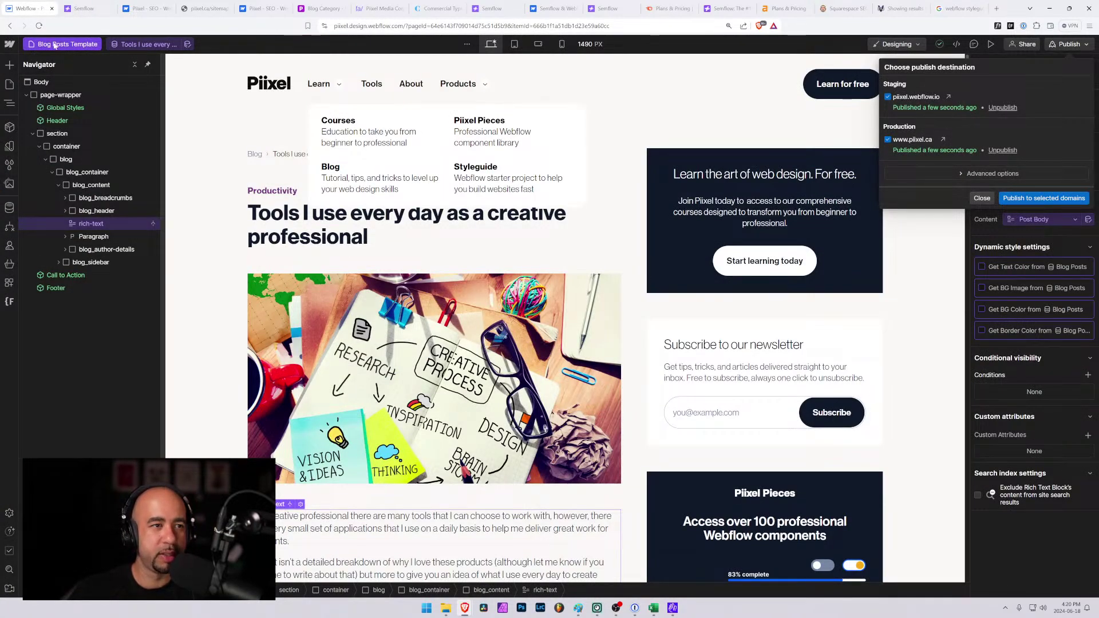
left_click(10, 49)
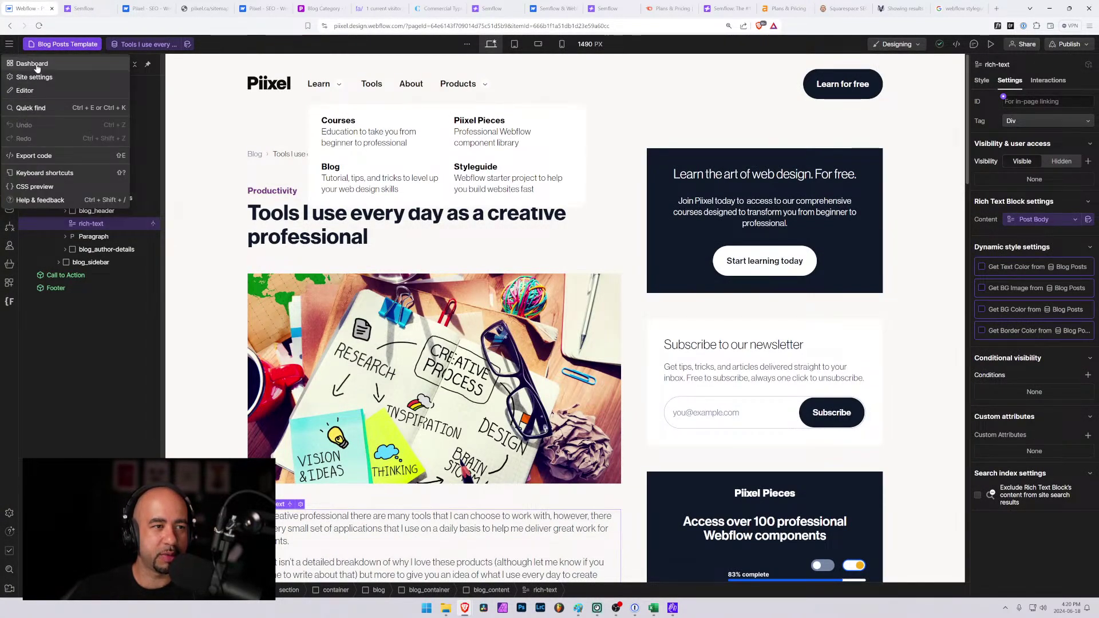
left_click(31, 77)
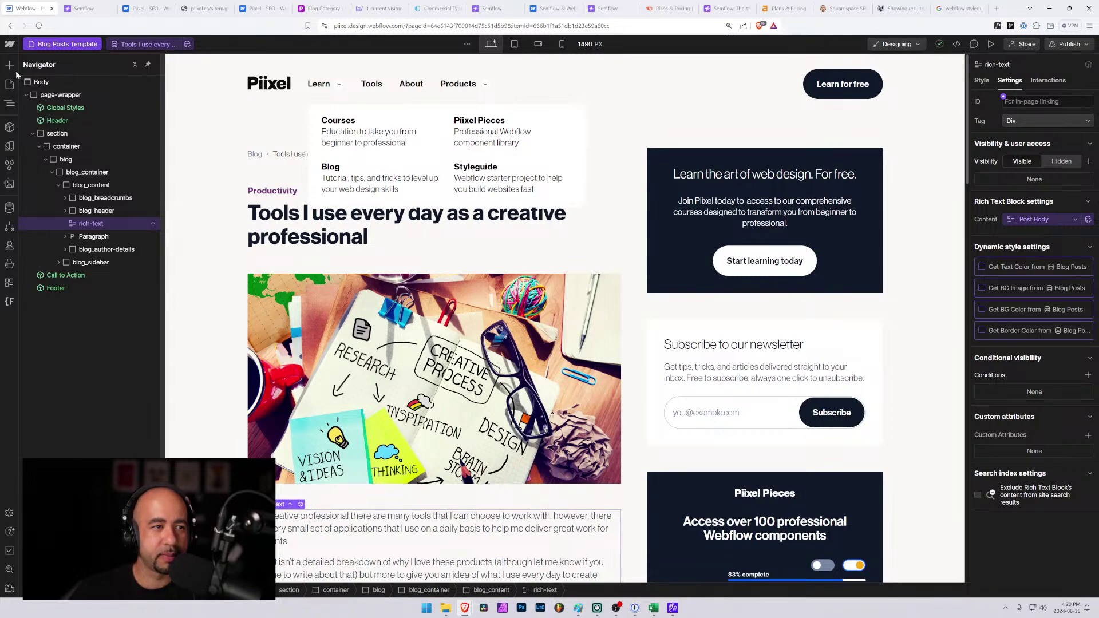
left_click(9, 84)
left_click(50, 121)
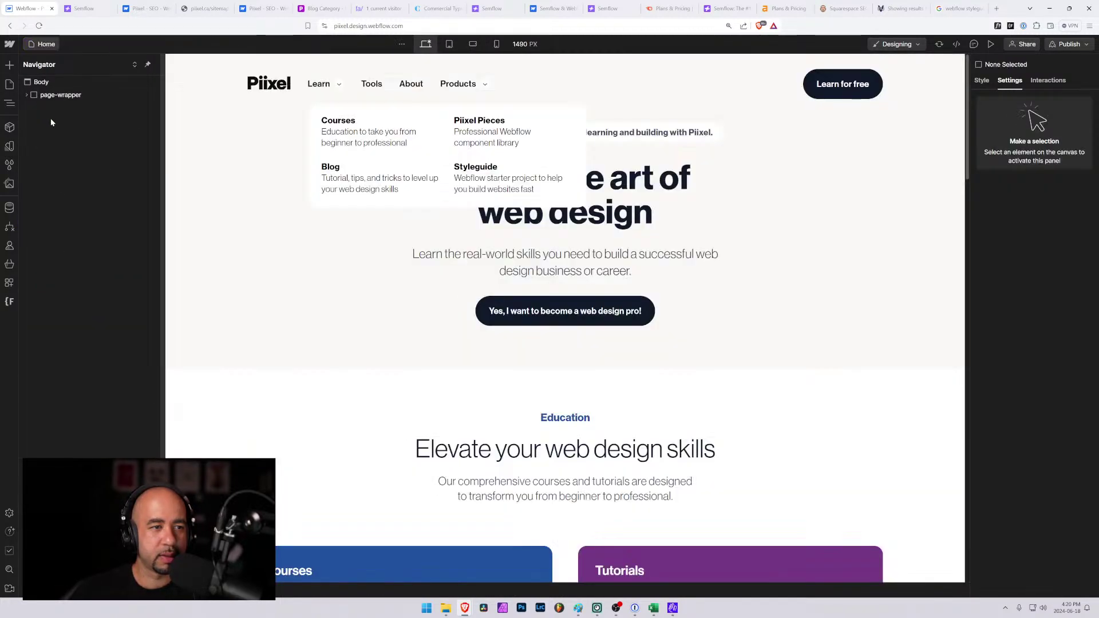
Launch the Semflow app, review the Home page's SEO checks and close the app window.
left_click(10, 84)
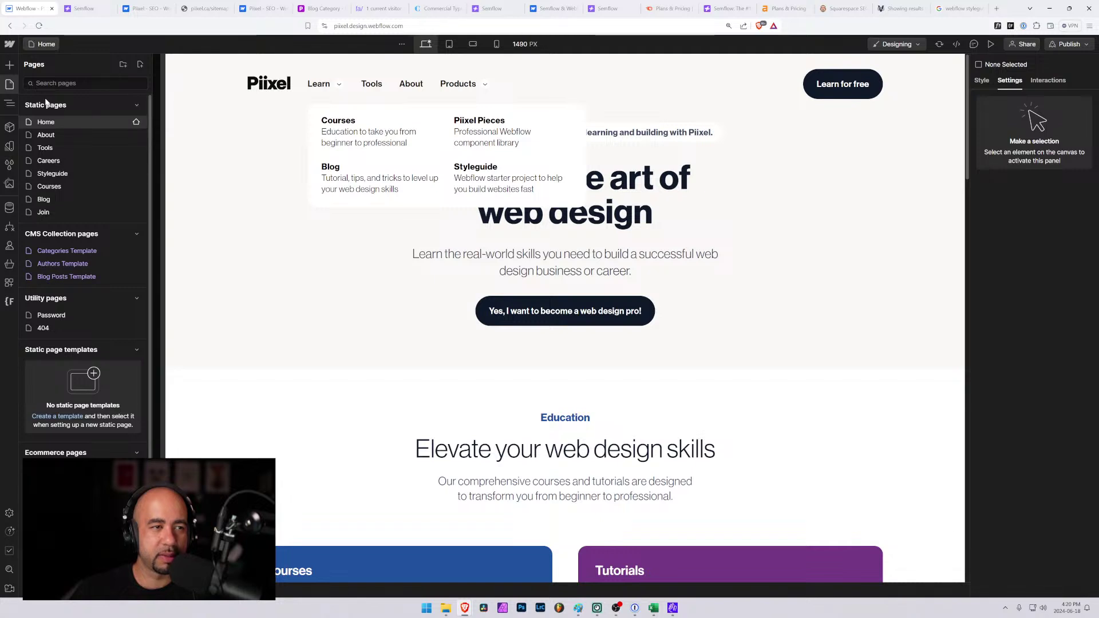
left_click(9, 283)
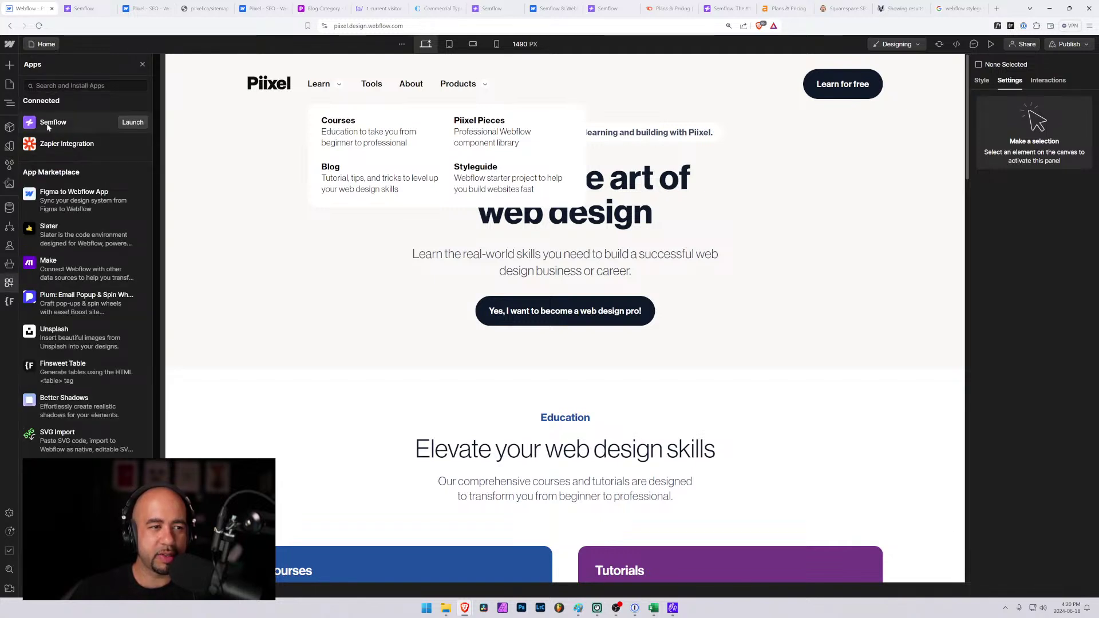
left_click(133, 122)
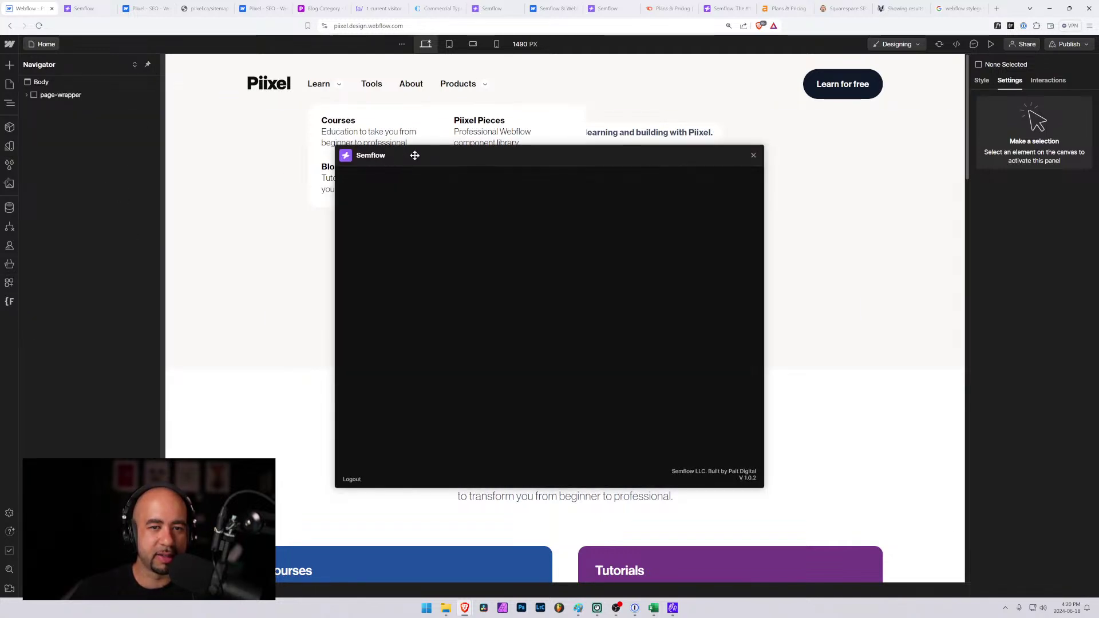
mouse_move(414, 156)
left_mouse_down()
mouse_move(1, 192)
mouse_move(114, 215)
mouse_move(853, 189)
mouse_move(870, 172)
mouse_move(588, 164)
mouse_move(327, 126)
mouse_move(326, 153)
mouse_move(417, 162)
mouse_move(404, 163)
left_mouse_up()
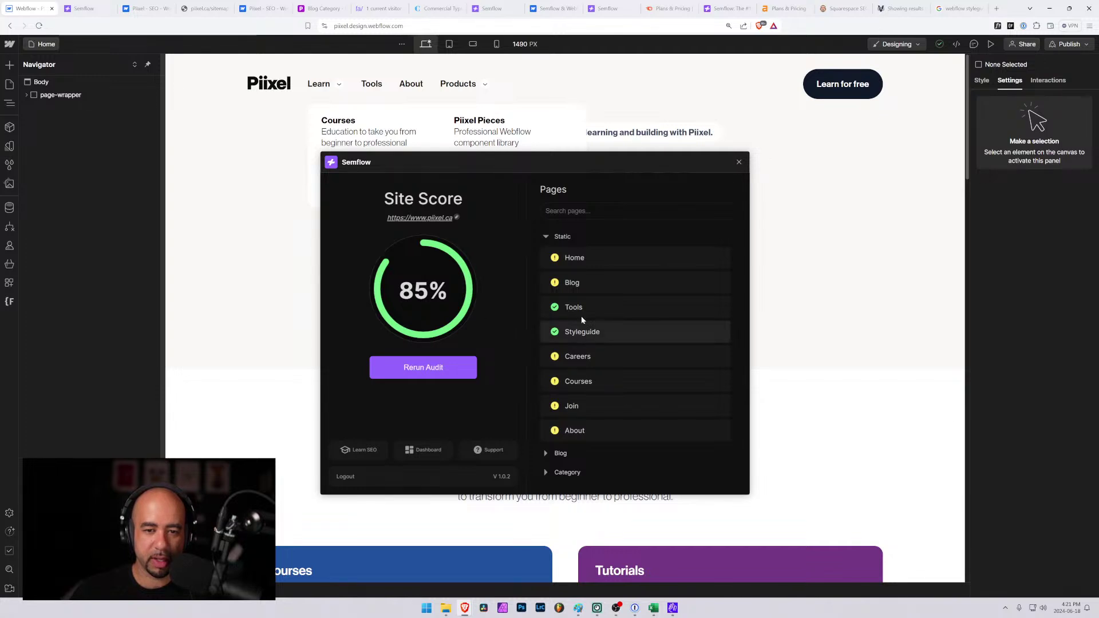
left_click(575, 258)
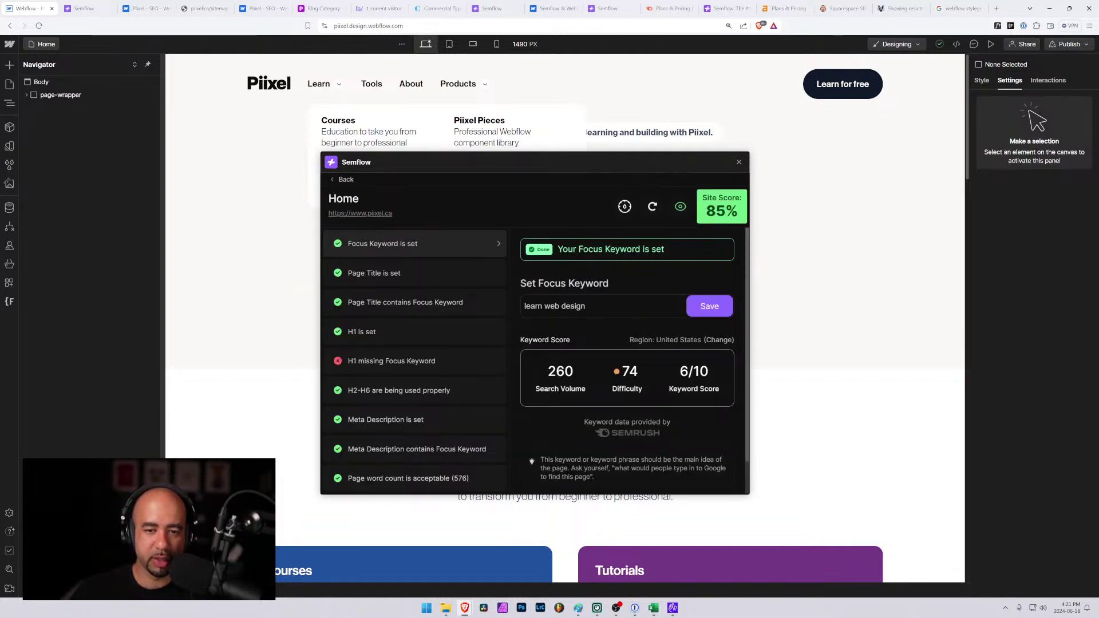
left_click(739, 163)
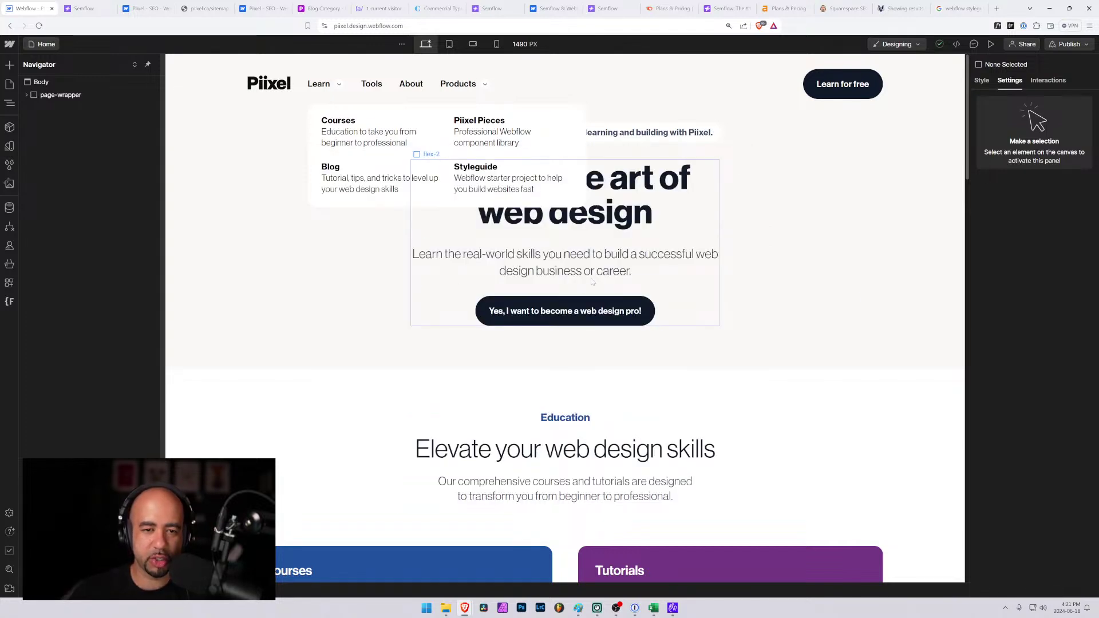
Examine the Home page's hero subheading, Education subtitle and lower sections for places where the focus keyword could fit in the copy.
left_click(578, 266)
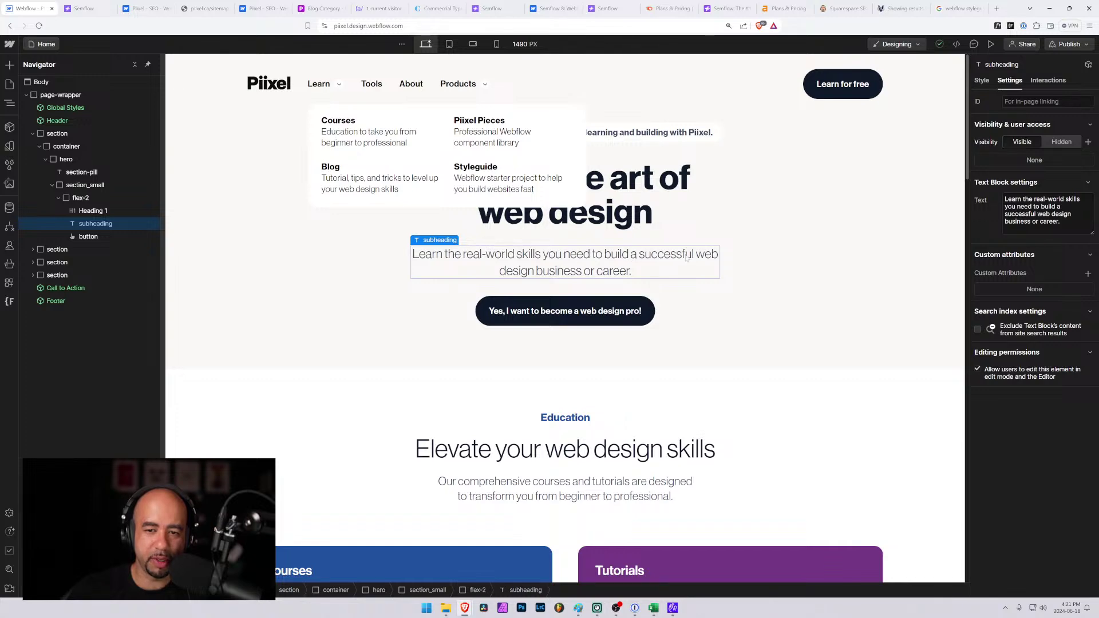
scroll(573, 292, "down", 3)
scroll(544, 304, "up", 3)
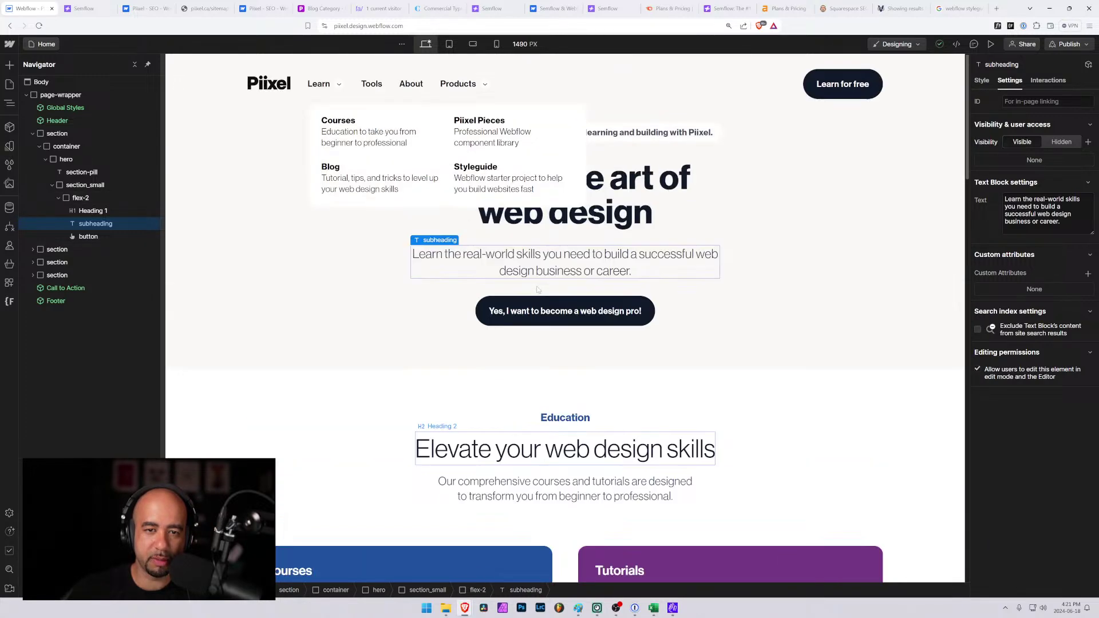
scroll(544, 317, "down", 2)
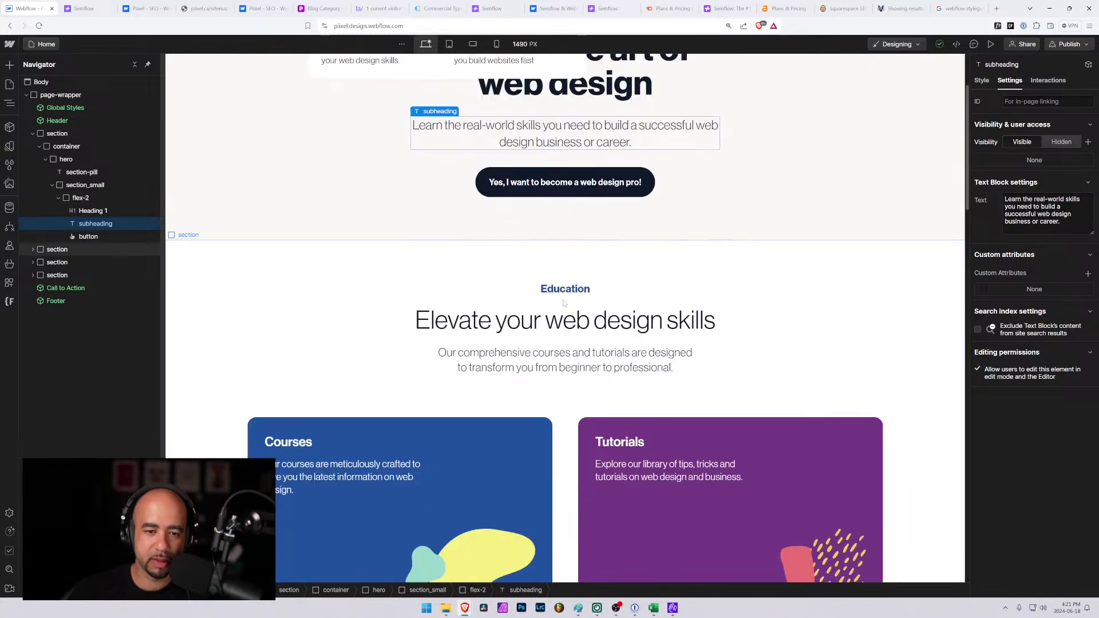
left_click(547, 366)
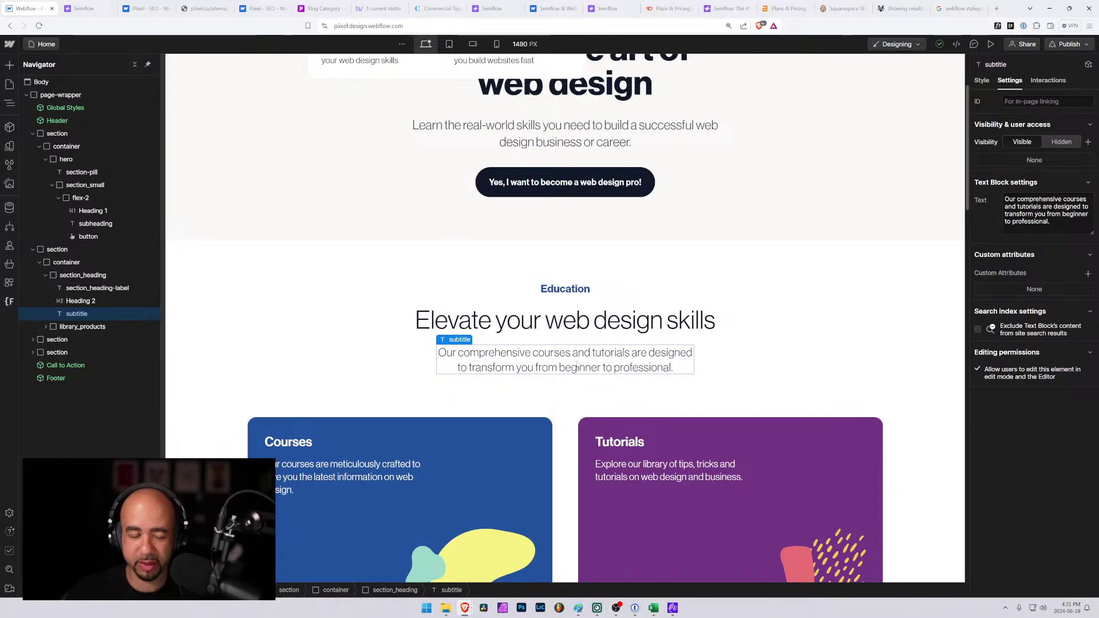
scroll(544, 369, "down", 2)
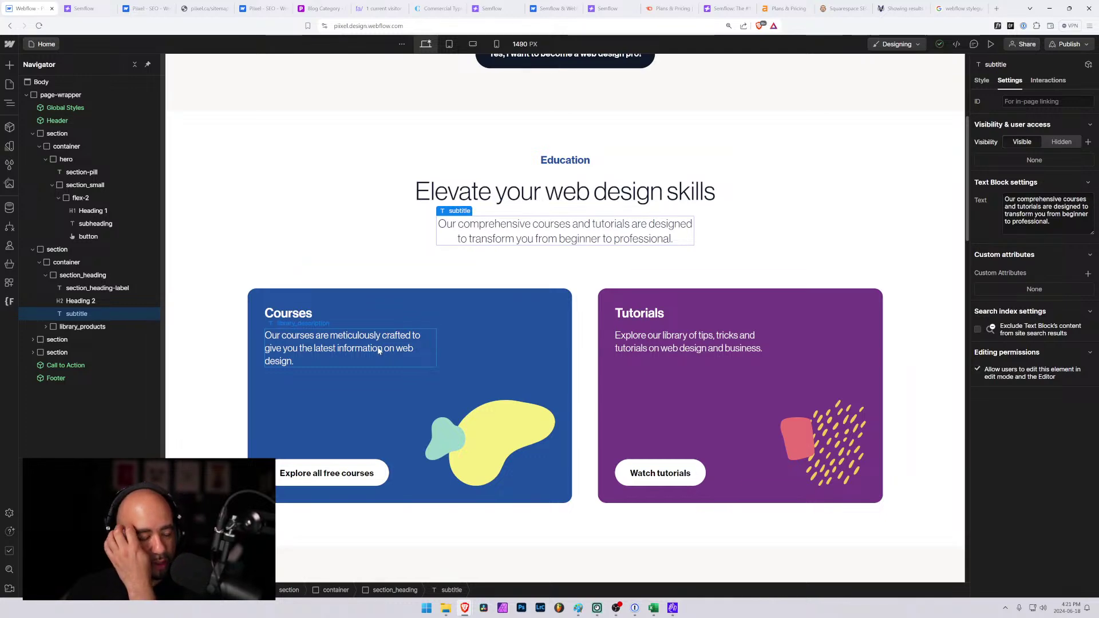
scroll(379, 348, "down", 7)
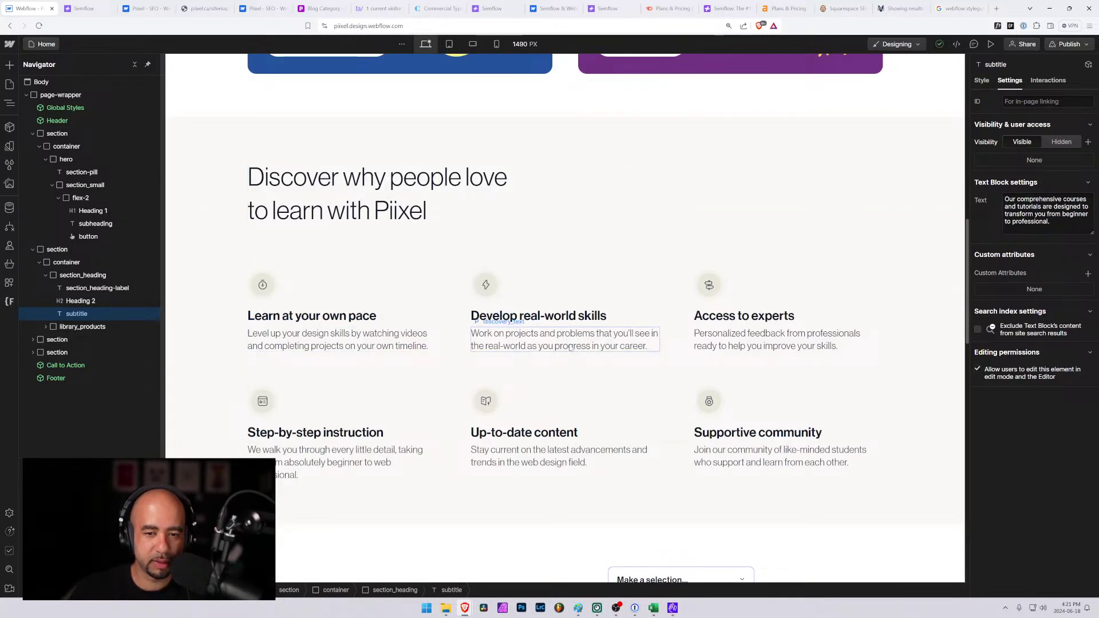
scroll(474, 345, "down", 4)
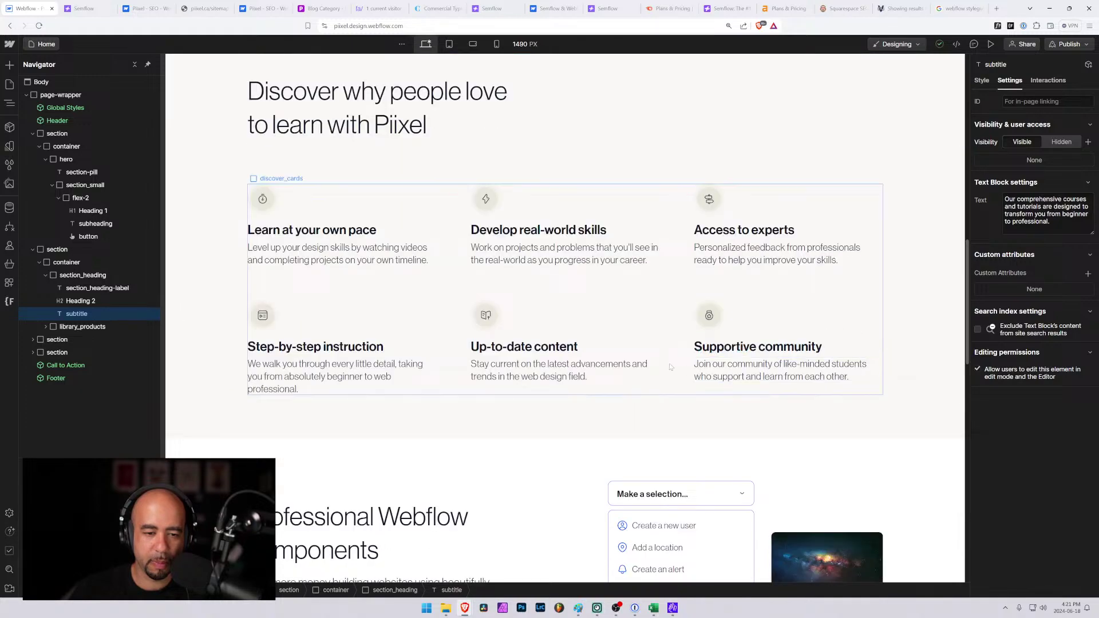
scroll(474, 345, "down", 6)
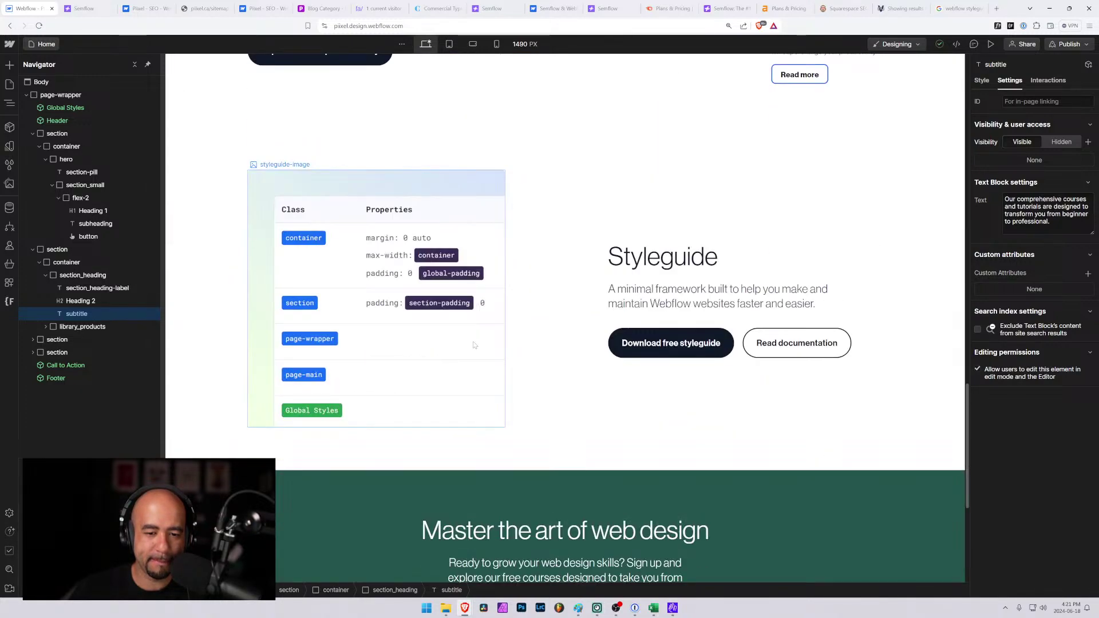
scroll(474, 348, "up", 10)
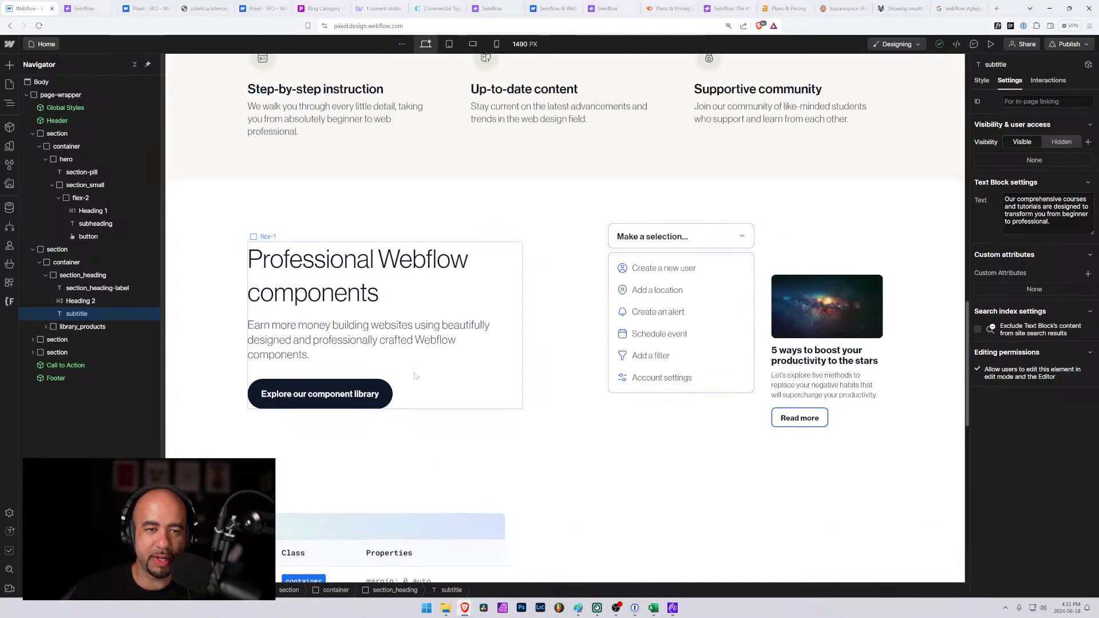
scroll(414, 373, "up", 1)
scroll(415, 373, "down", 2)
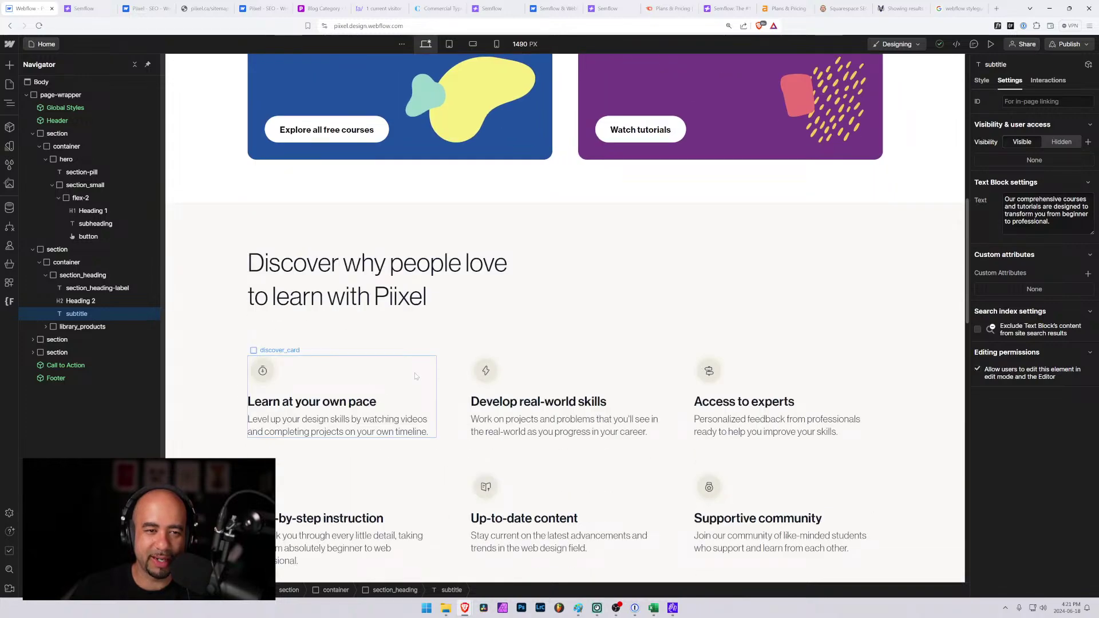
scroll(415, 372, "up", 3)
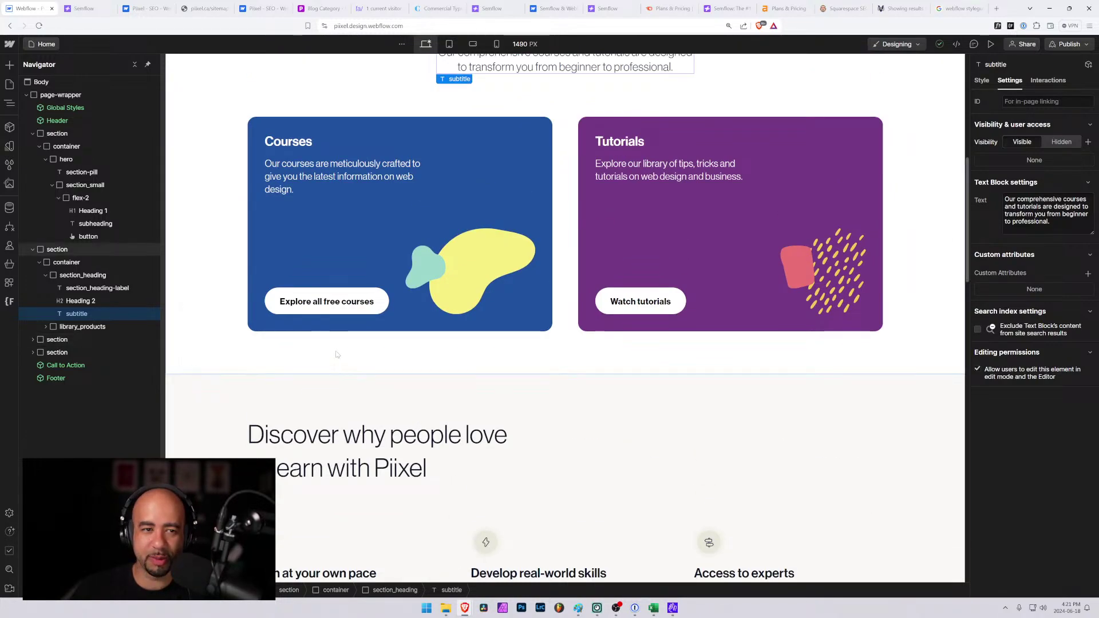
Insert "Learn web design with" at the start of the Courses card's description.
scroll(338, 354, "up", 3)
scroll(338, 353, "up", 3)
scroll(338, 353, "down", 2)
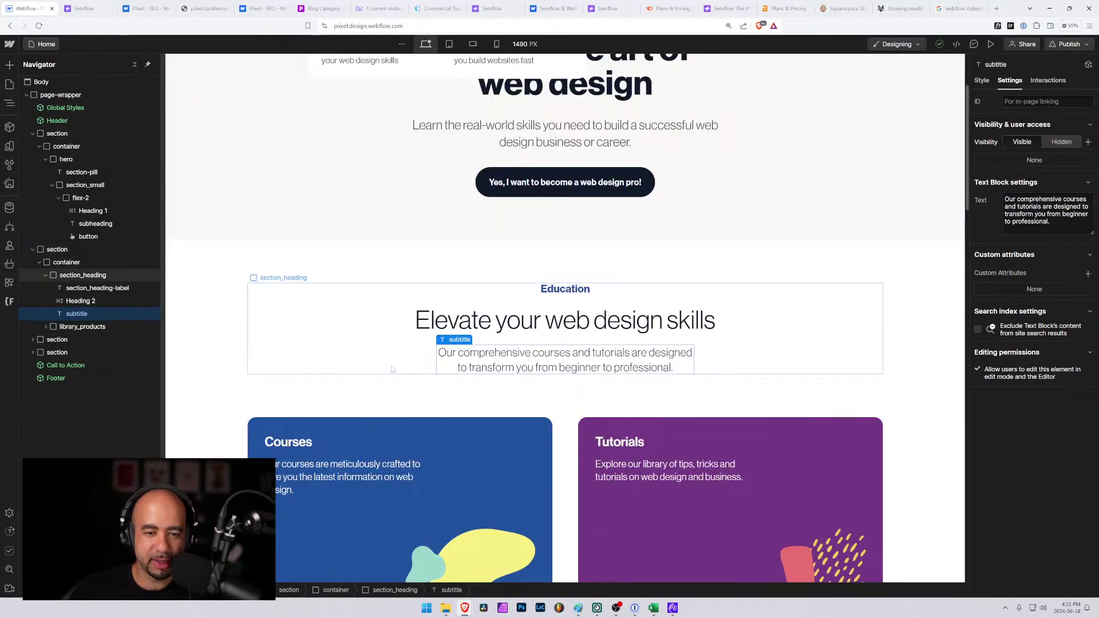
scroll(486, 371, "down", 3)
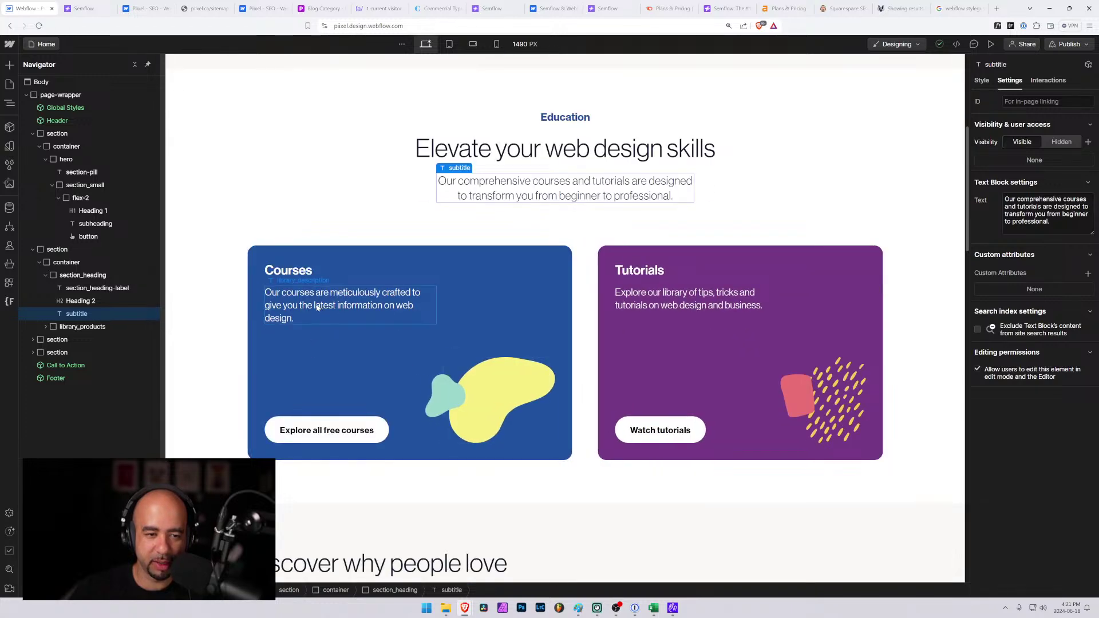
left_click(271, 296)
left_click(271, 296)
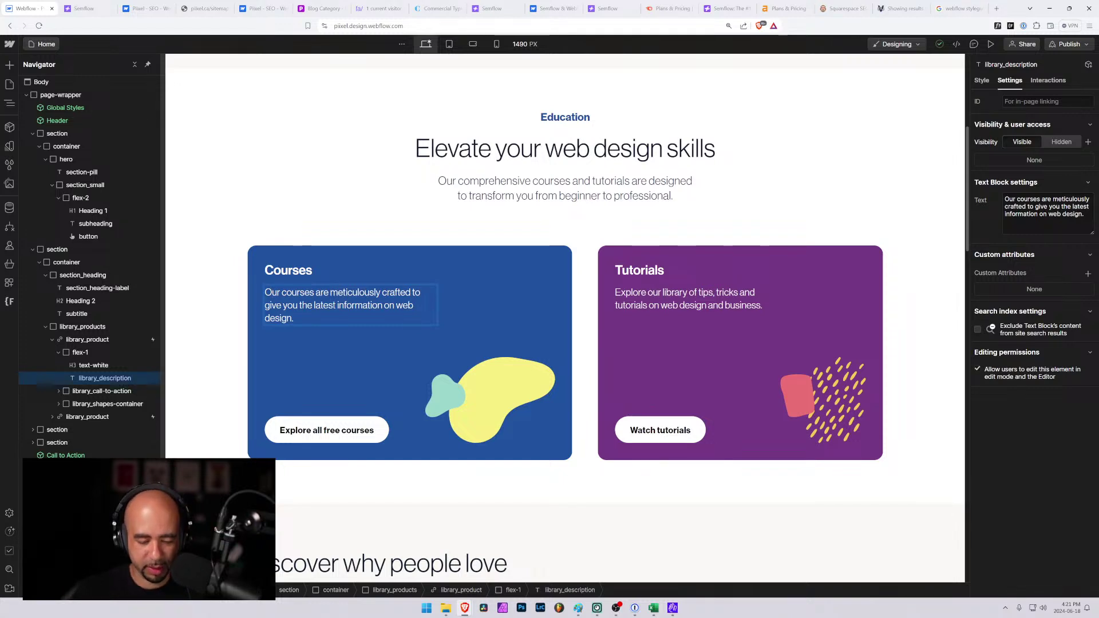
type("Learn web")
type(" design wit")
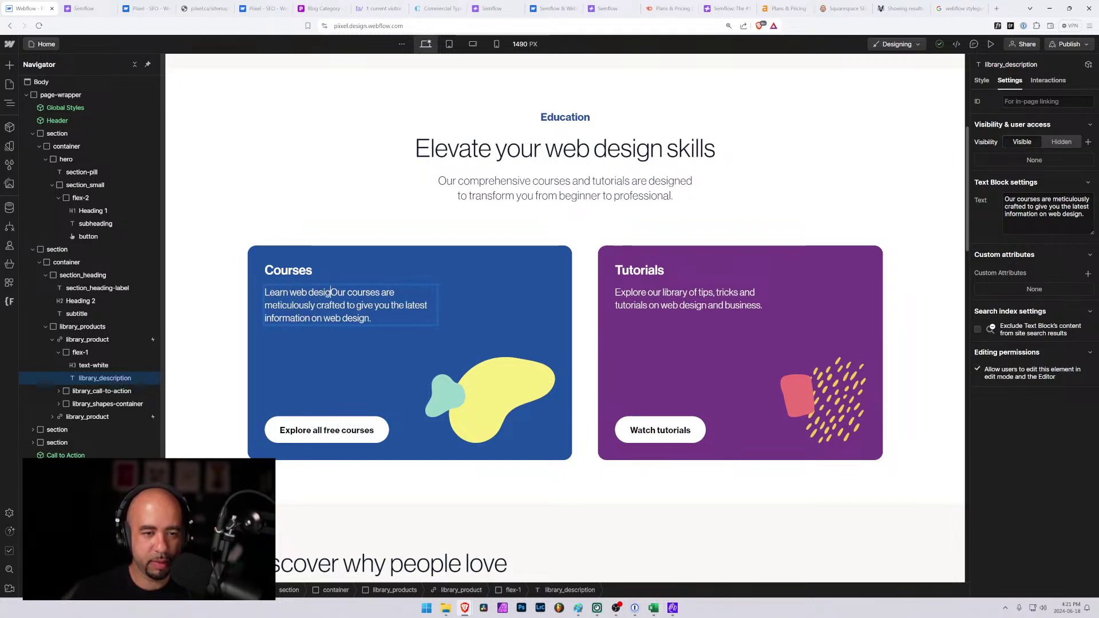
type("h")
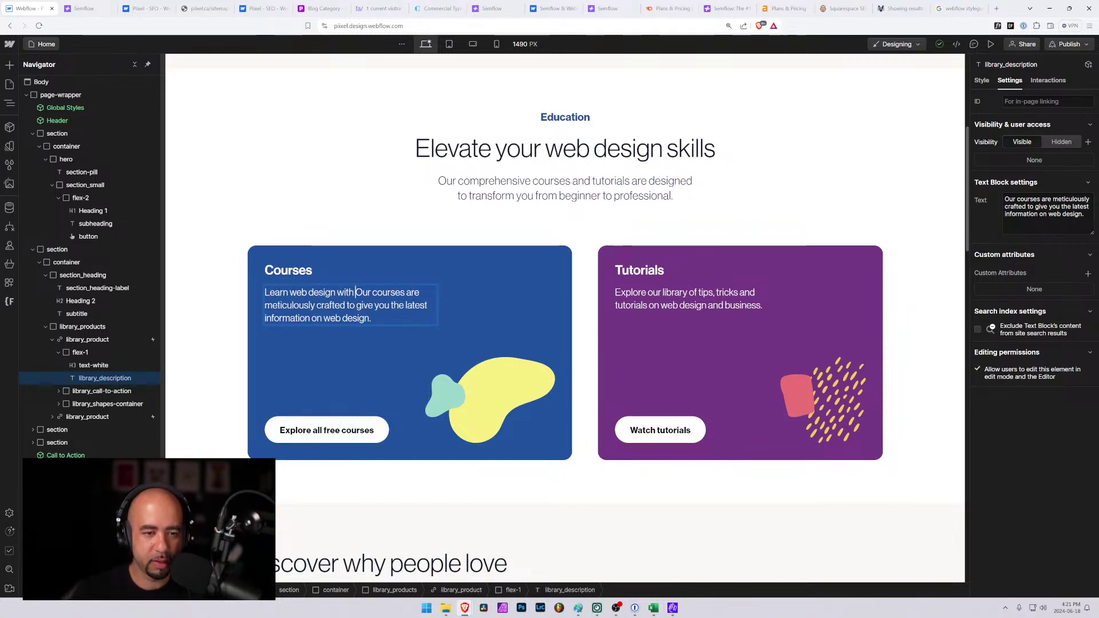
In the Courses description, replace "with" by "from our" and remove the words "Our courses are" before "meticulously".
key("BackSpace")
key("BackSpace")
key("BackSpace")
key("BackSpace")
key("BackSpace")
type("frop")
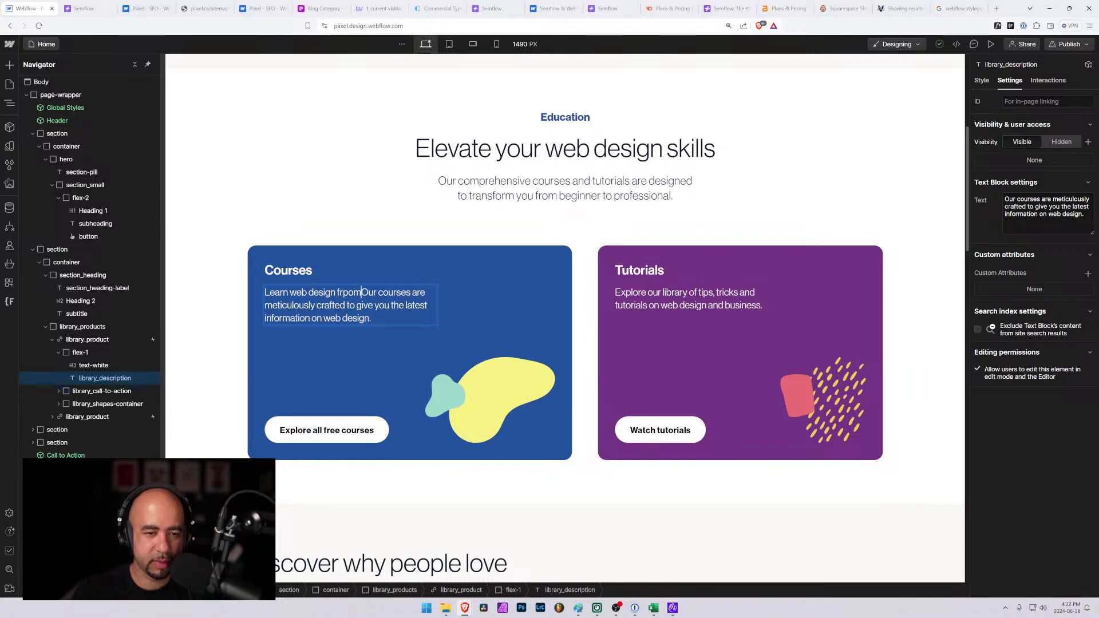
key("BackSpace")
type("m our")
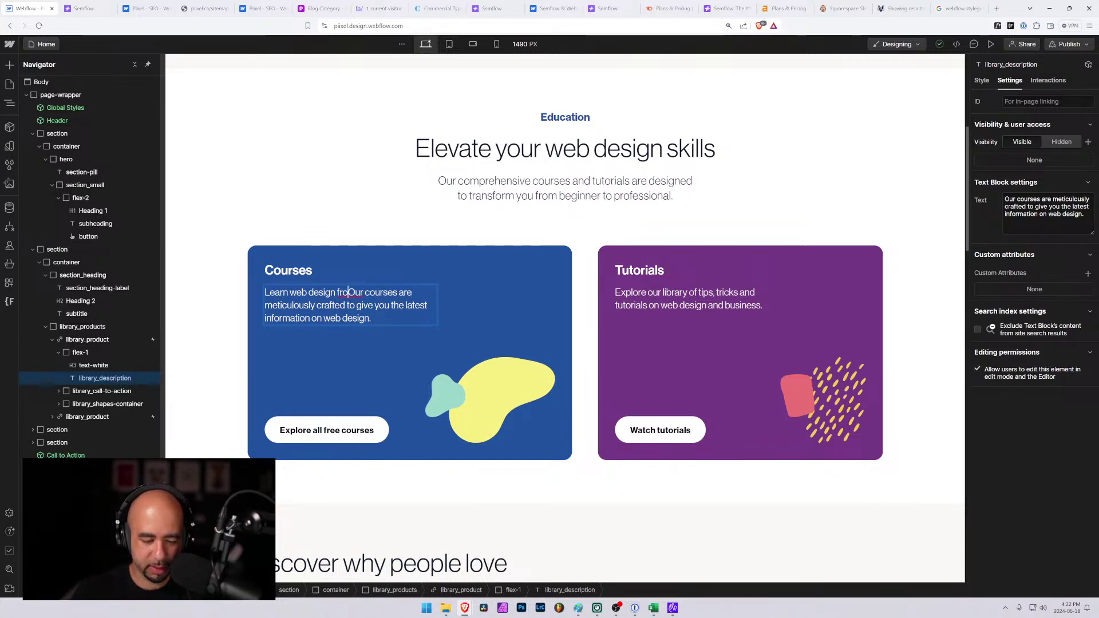
key("ctrl+shift+Right")
key("ctrl+shift+Right")
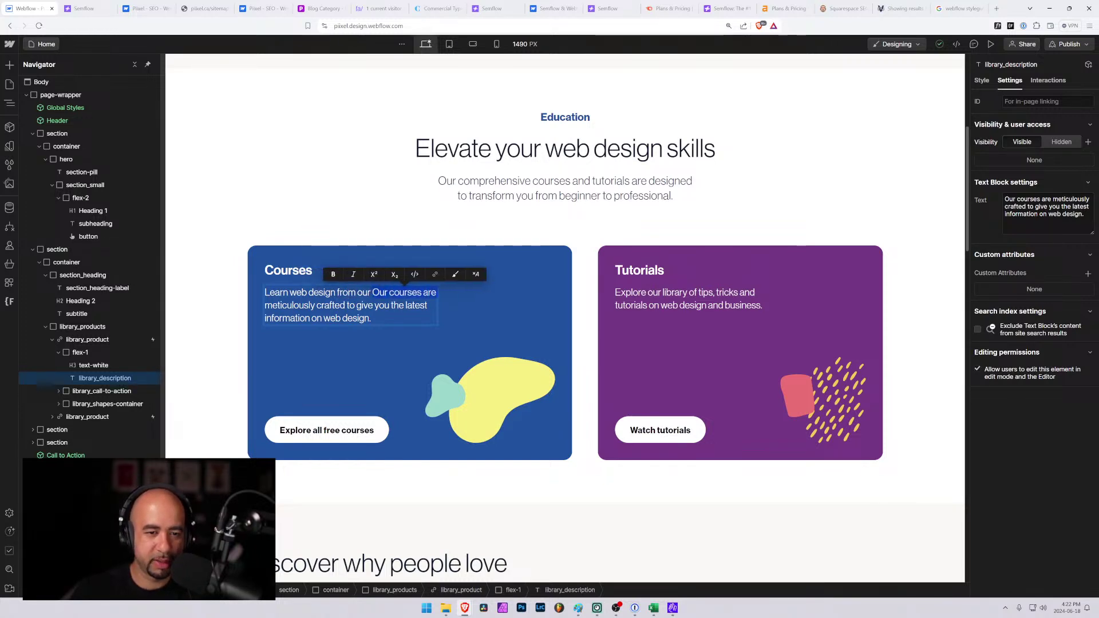
key("BackSpace")
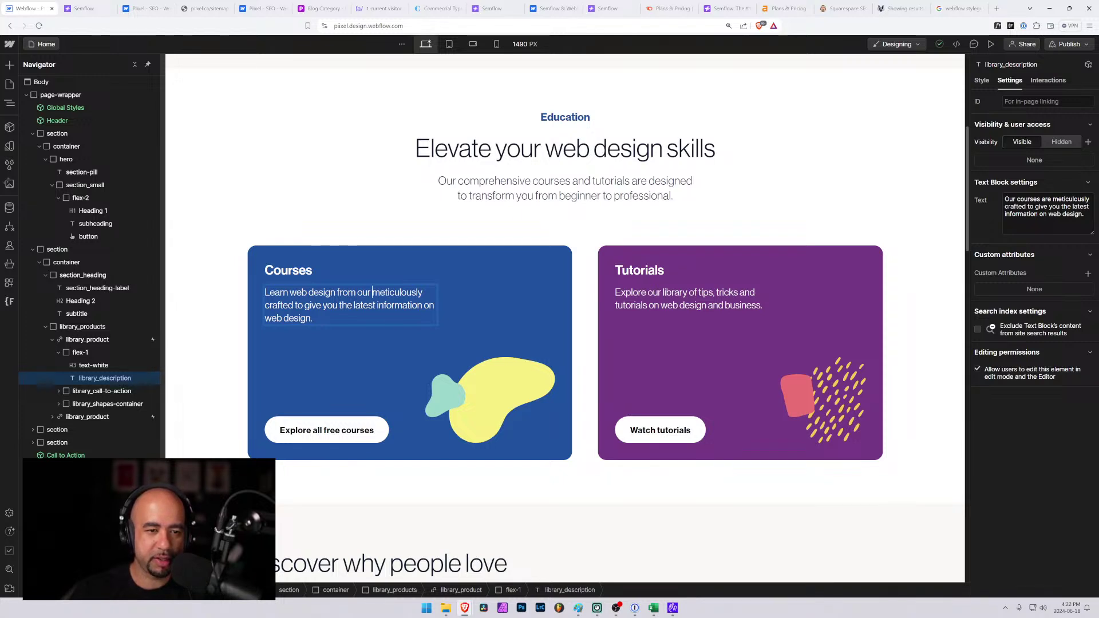
Insert the word "courses" after "meticulously crafted" in the Courses card's description.
key("Down")
key("Left")
key("Left")
key("Left")
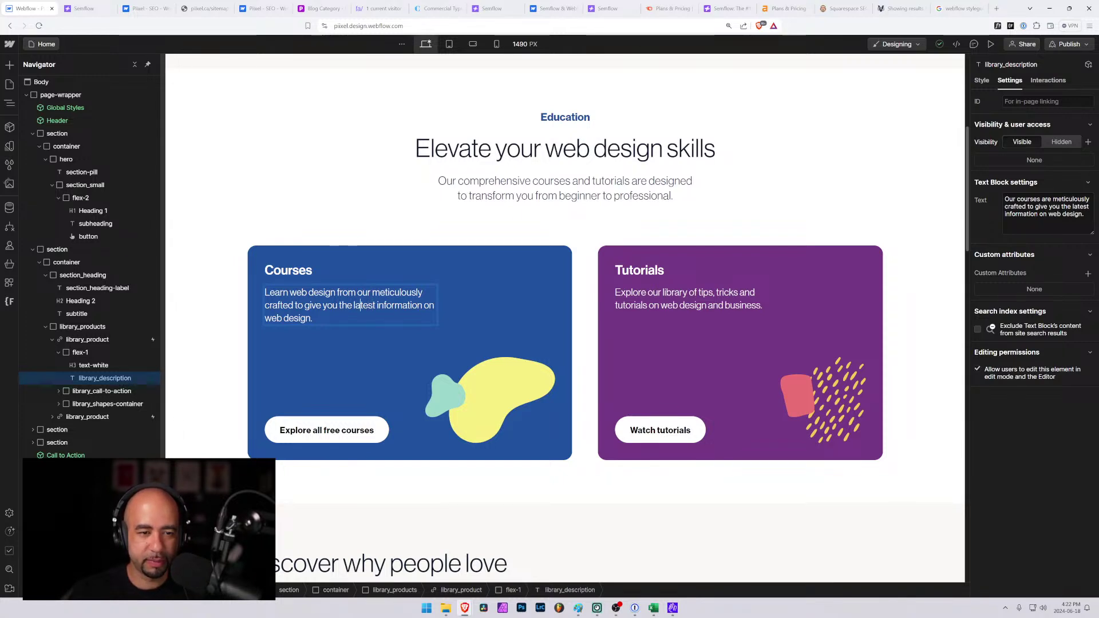
type("course")
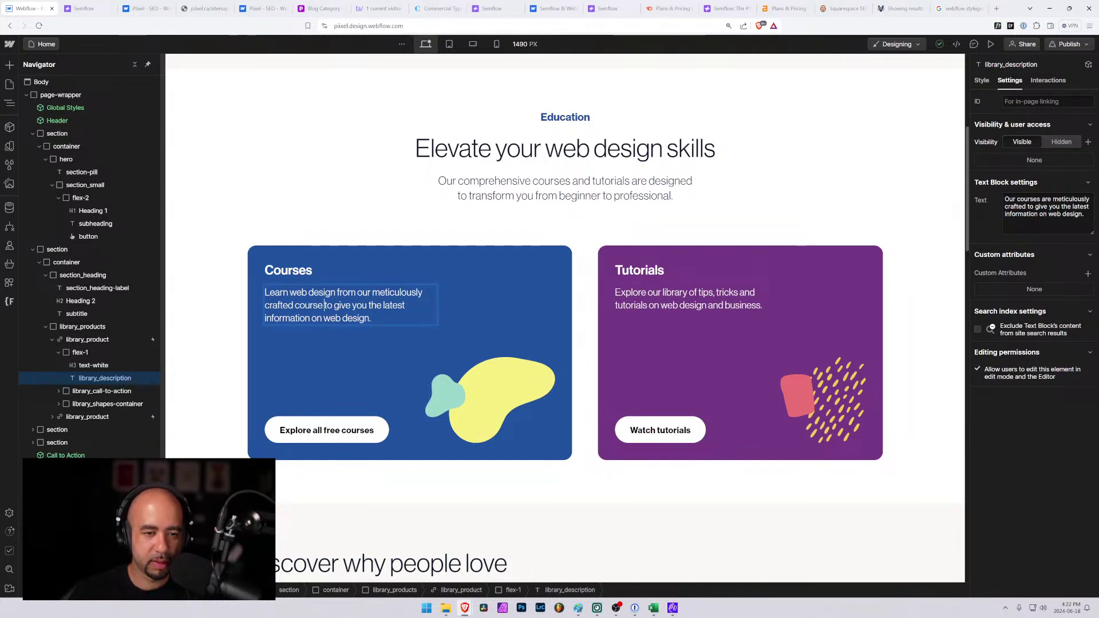
left_click_drag(373, 293, 293, 305)
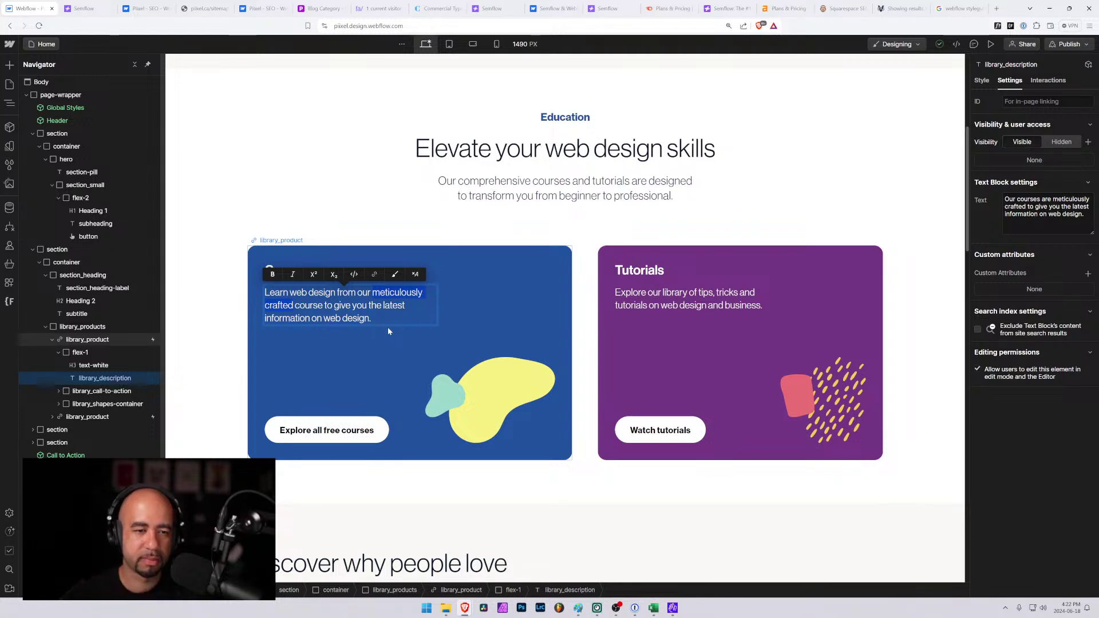
left_click(325, 306)
type("s")
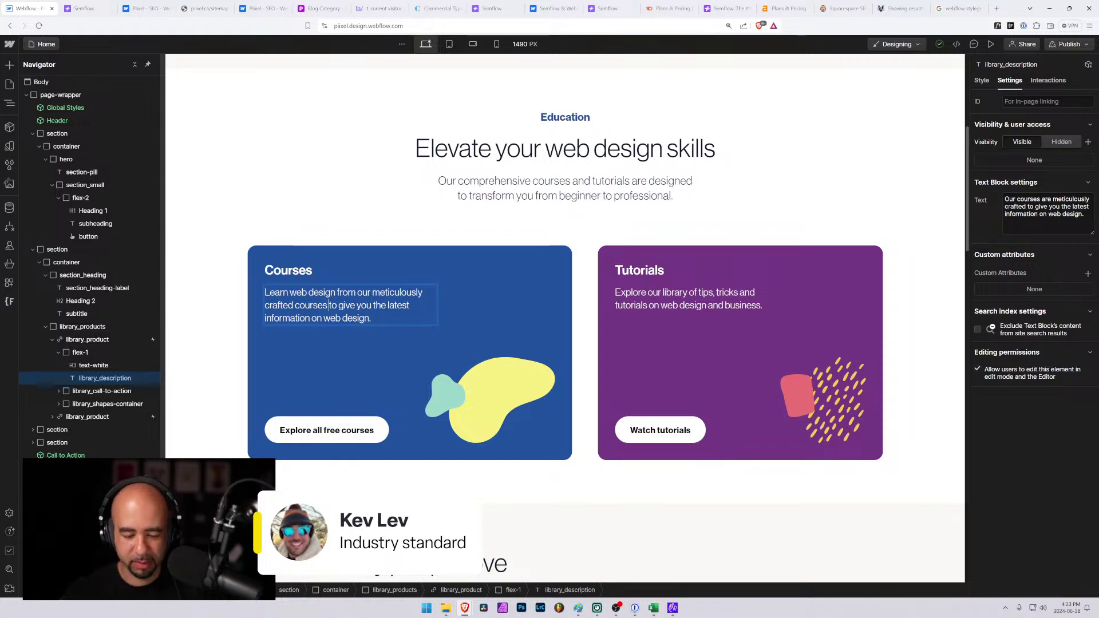
Add ", fit to industry standards." after "crafted courses" in the Courses description and finish editing the text.
type(",")
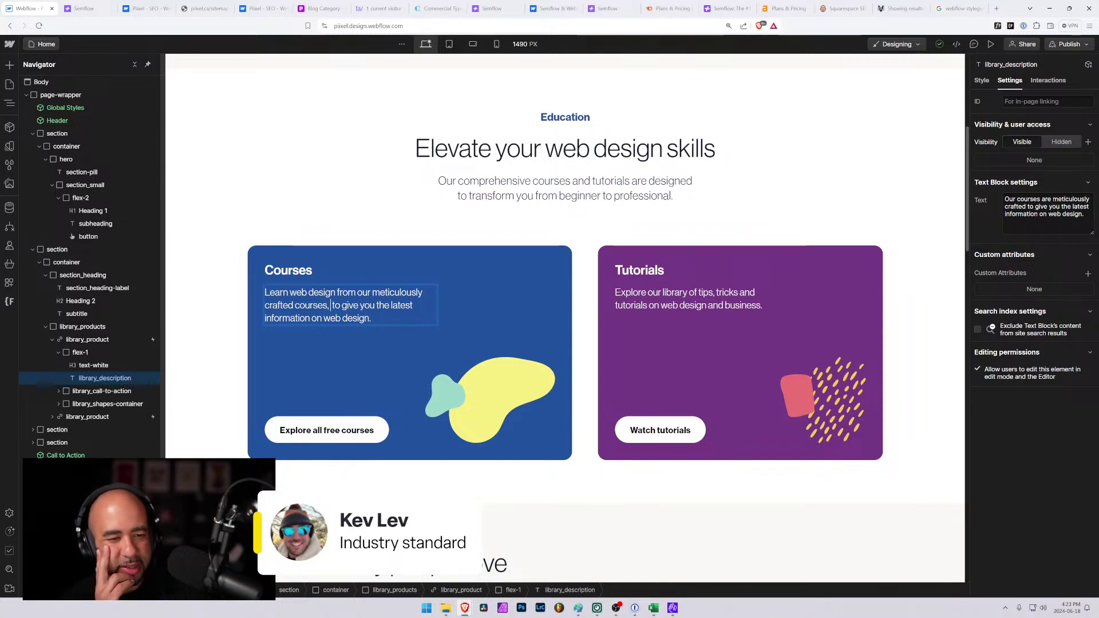
type(" fit to")
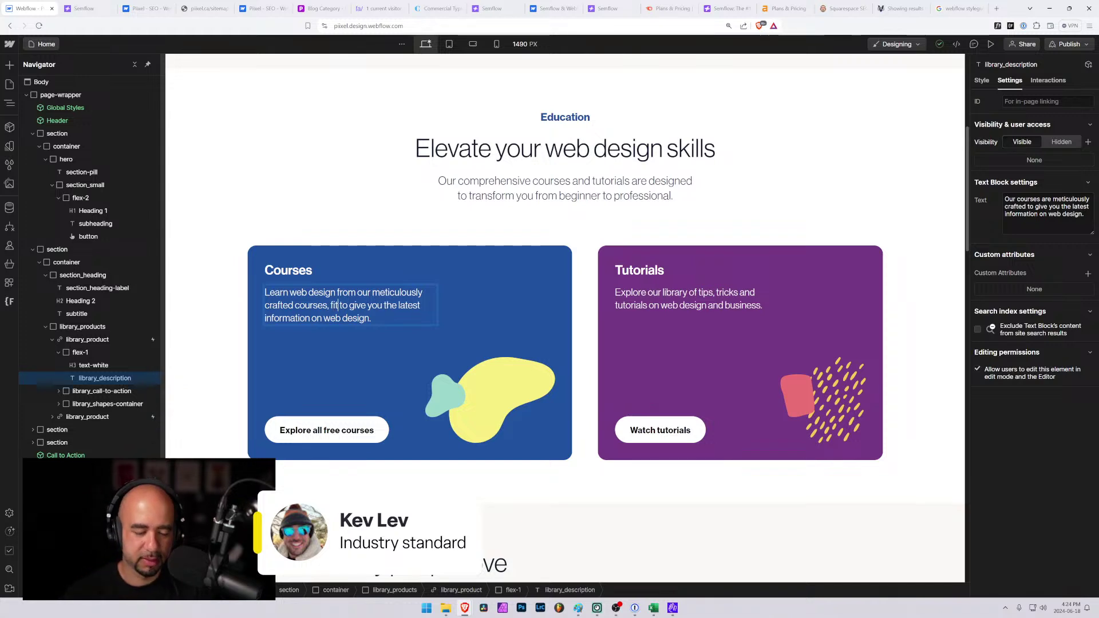
type(" industry st")
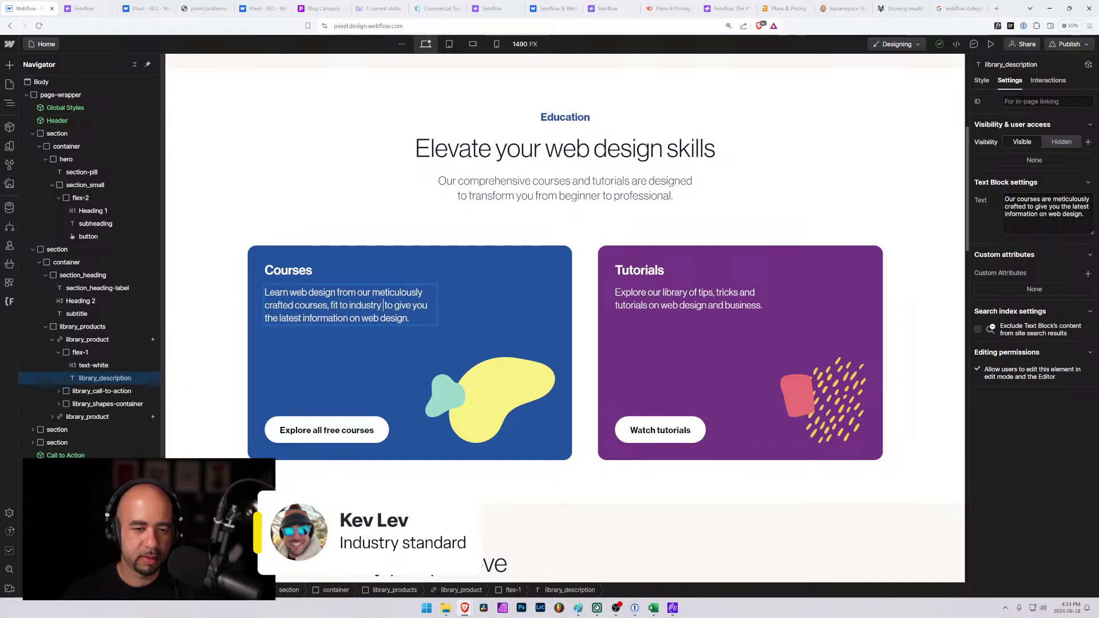
type("andards.")
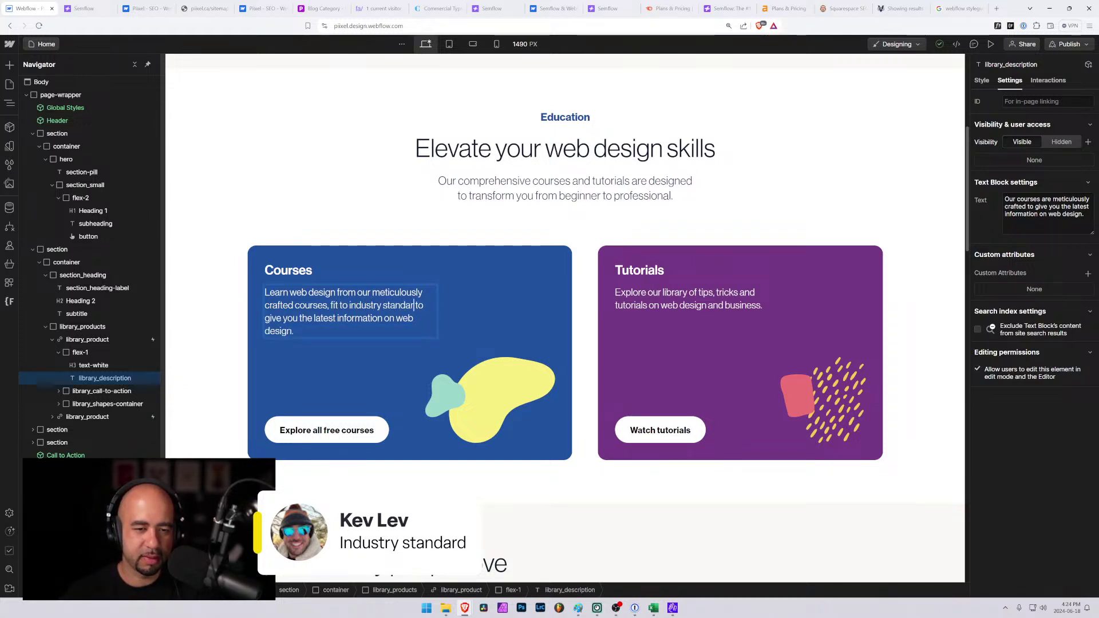
key("ctrl+a")
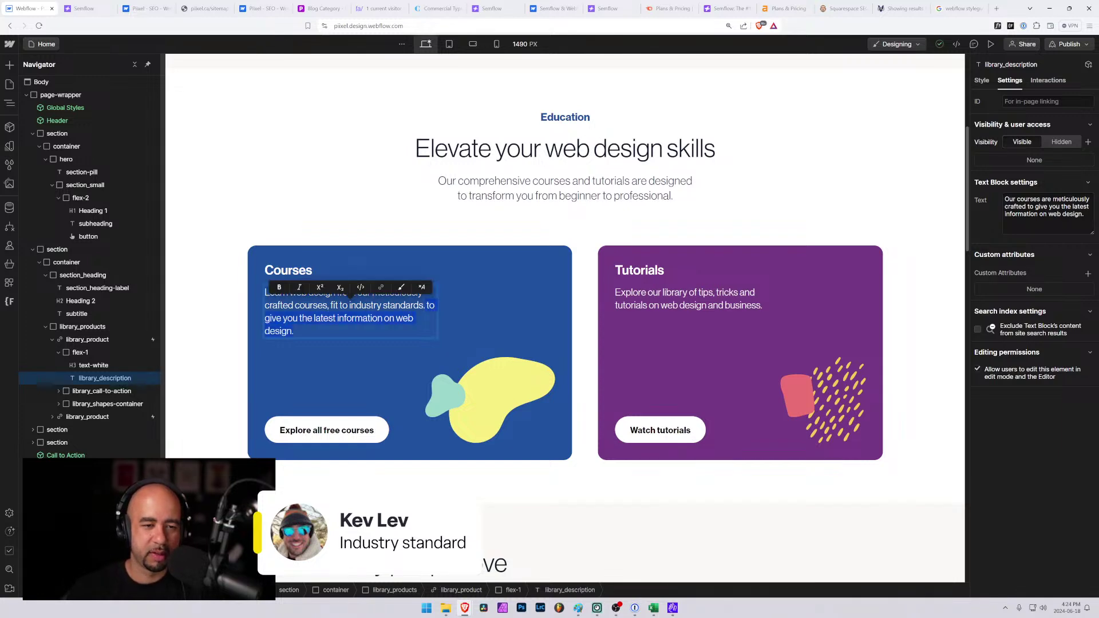
key("Left")
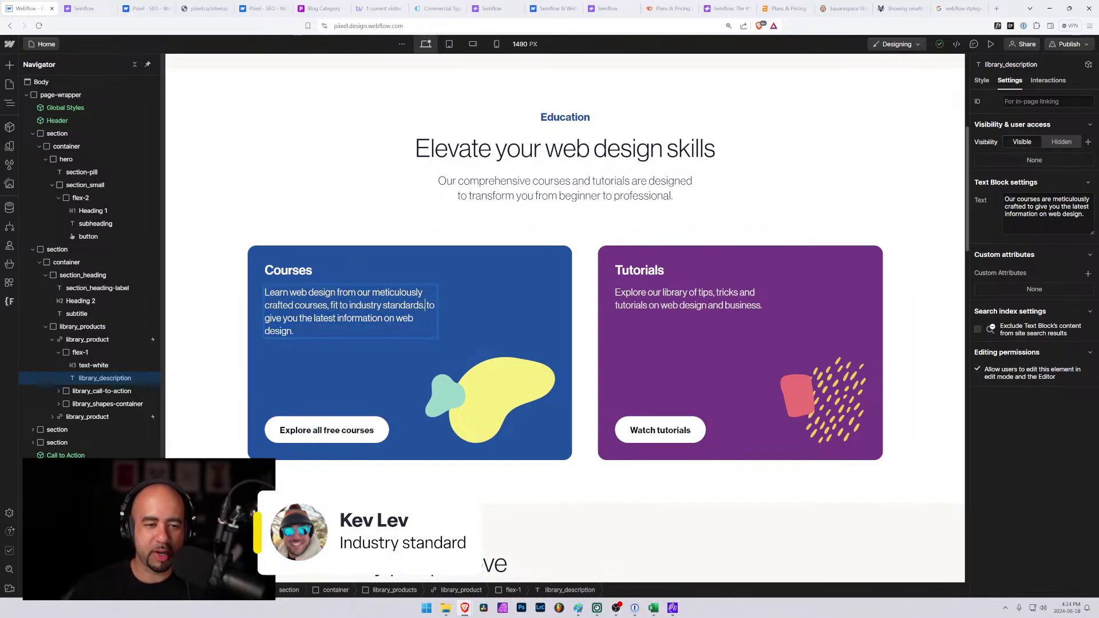
key("ctrl+shift+Left")
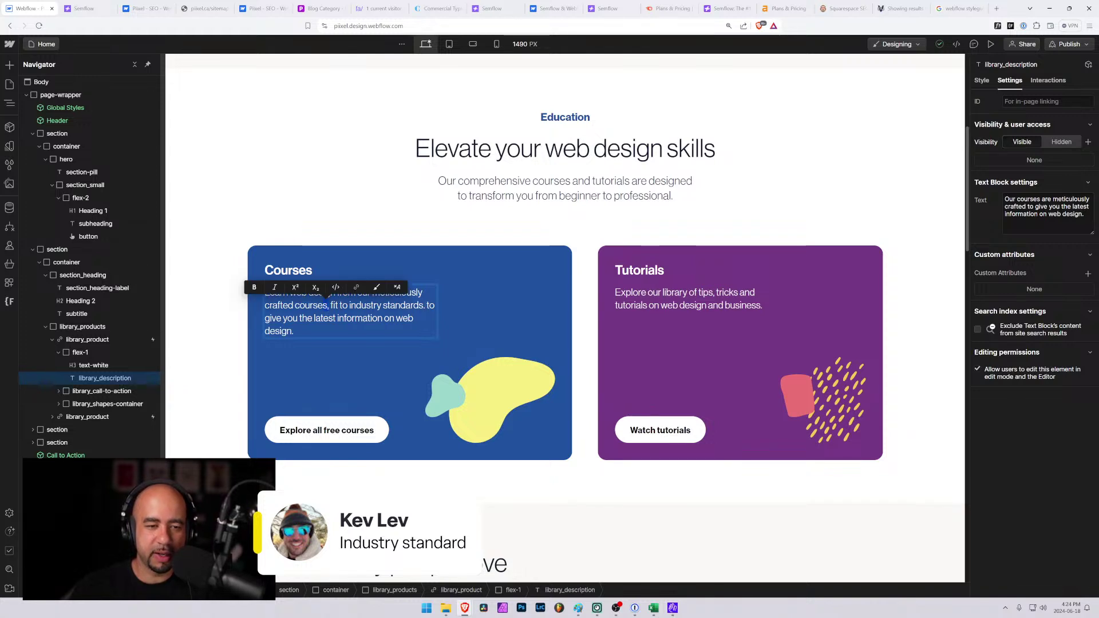
left_click(413, 348)
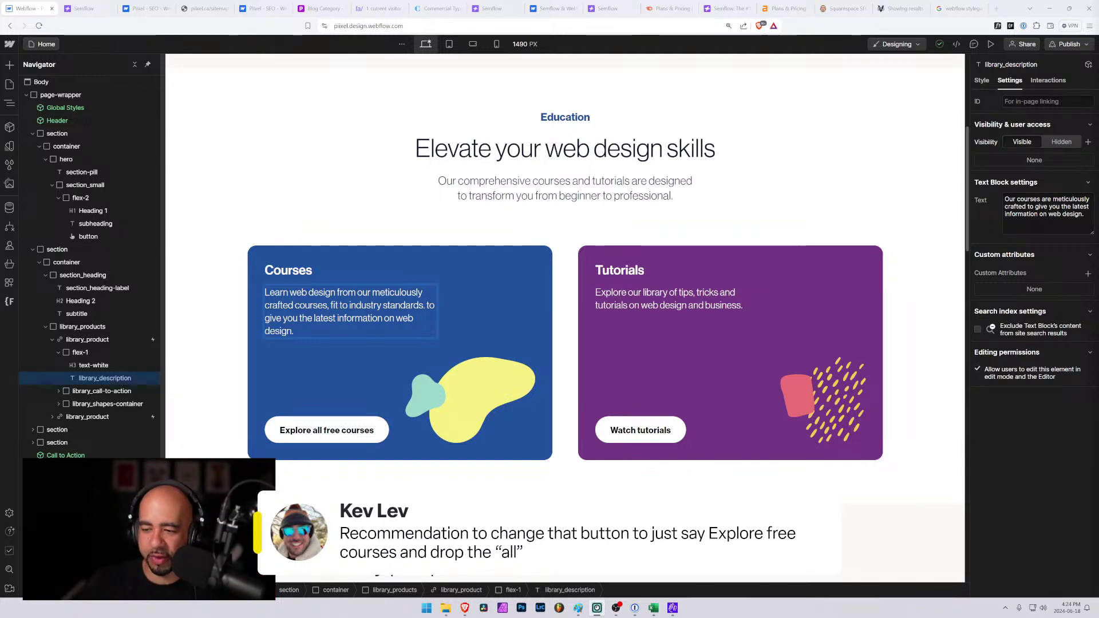
Shorten the Courses card's button label to "Explore free courses".
left_click(318, 435)
double_click(318, 430)
left_click_drag(313, 430, 320, 430)
key("BackSpace")
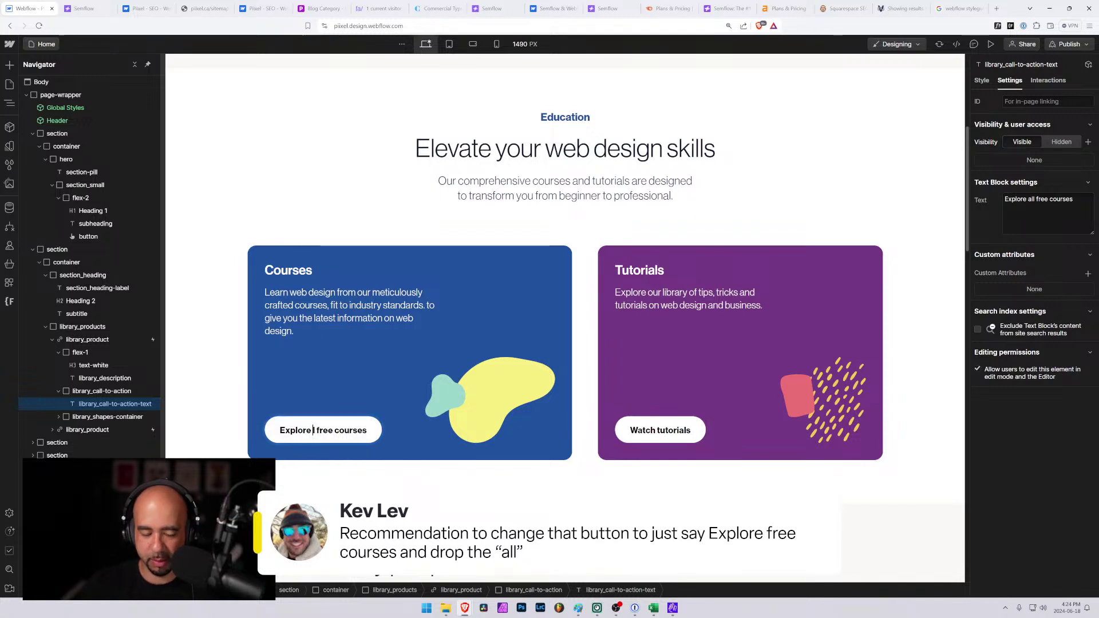
key("Delete")
key("Delete")
key("Escape")
left_click(383, 396)
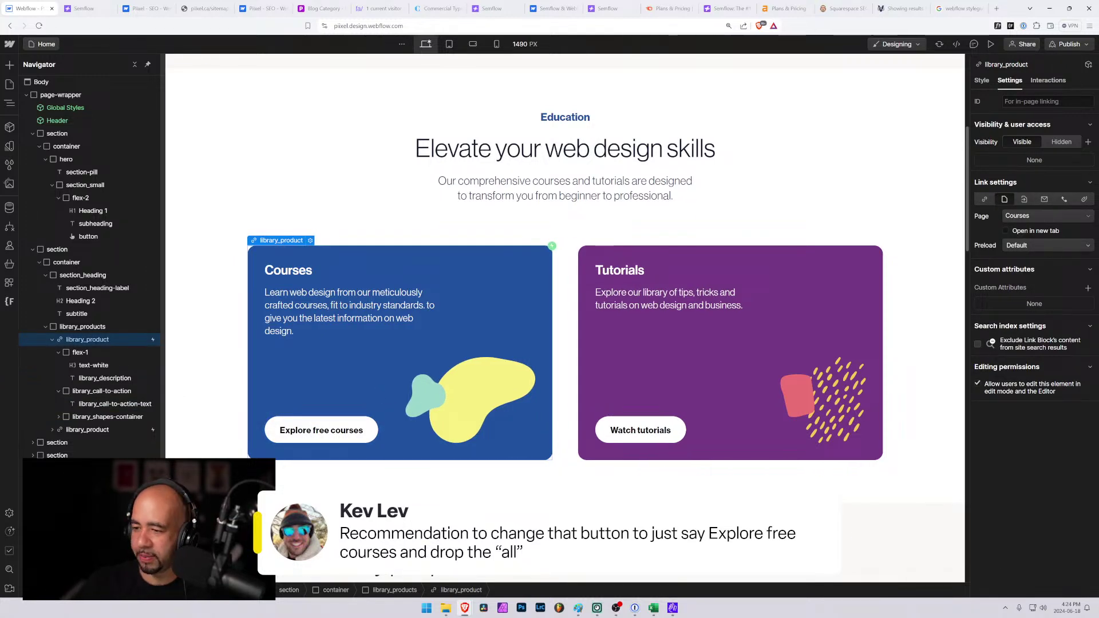
Copy the first sentence of the Courses description, without its final period, and open ChatGPT in a new browser tab.
left_click(322, 313)
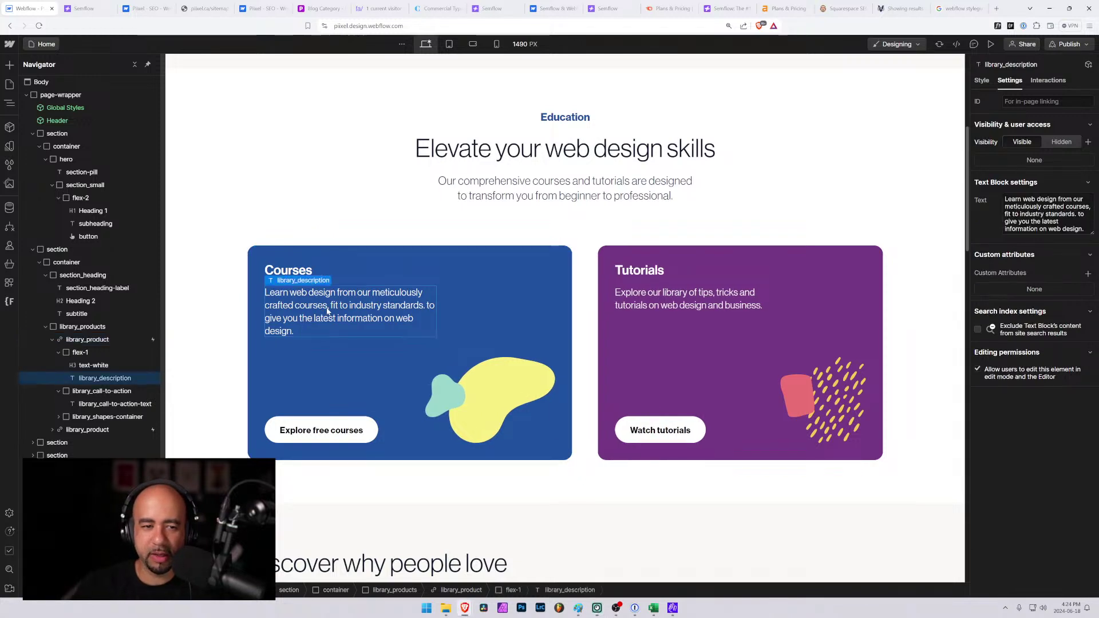
double_click(374, 294)
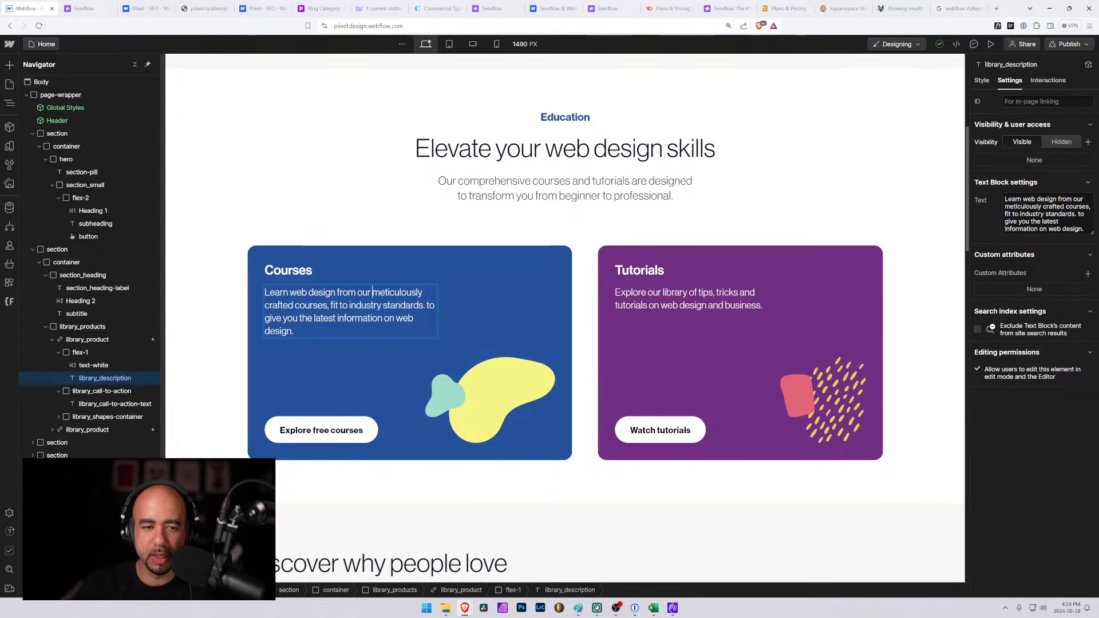
left_click_drag(330, 306, 348, 305)
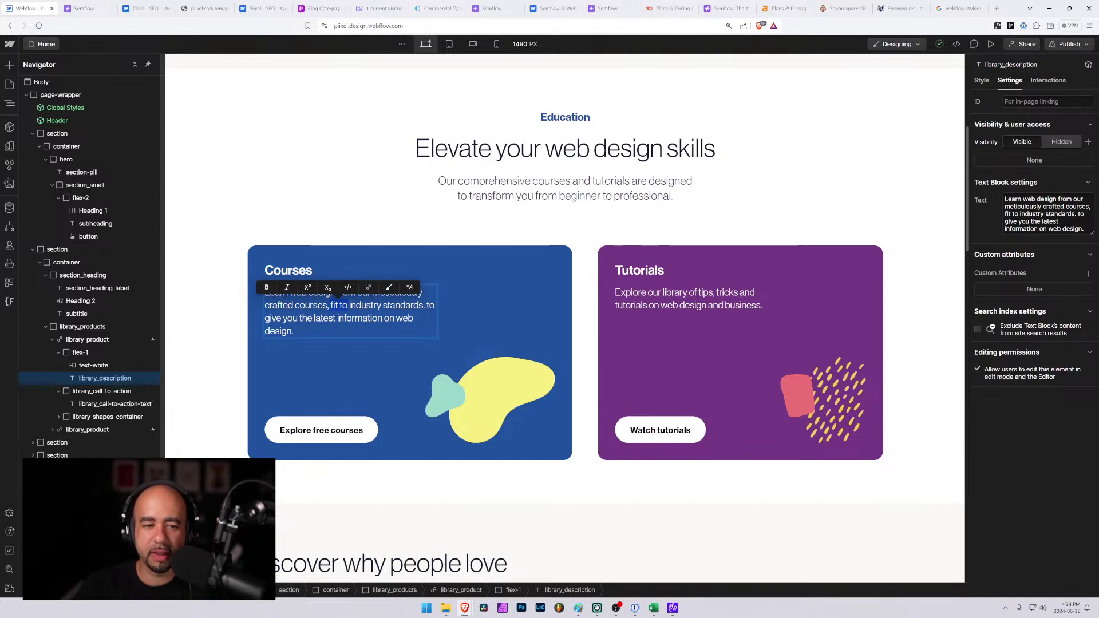
key("ctrl+a")
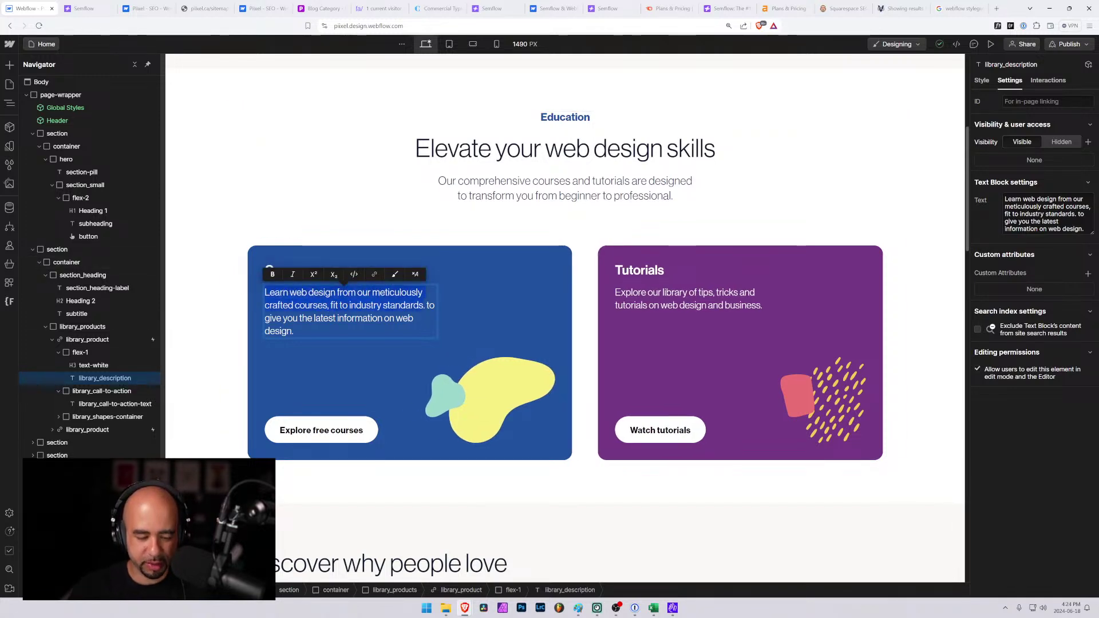
left_click(996, 9)
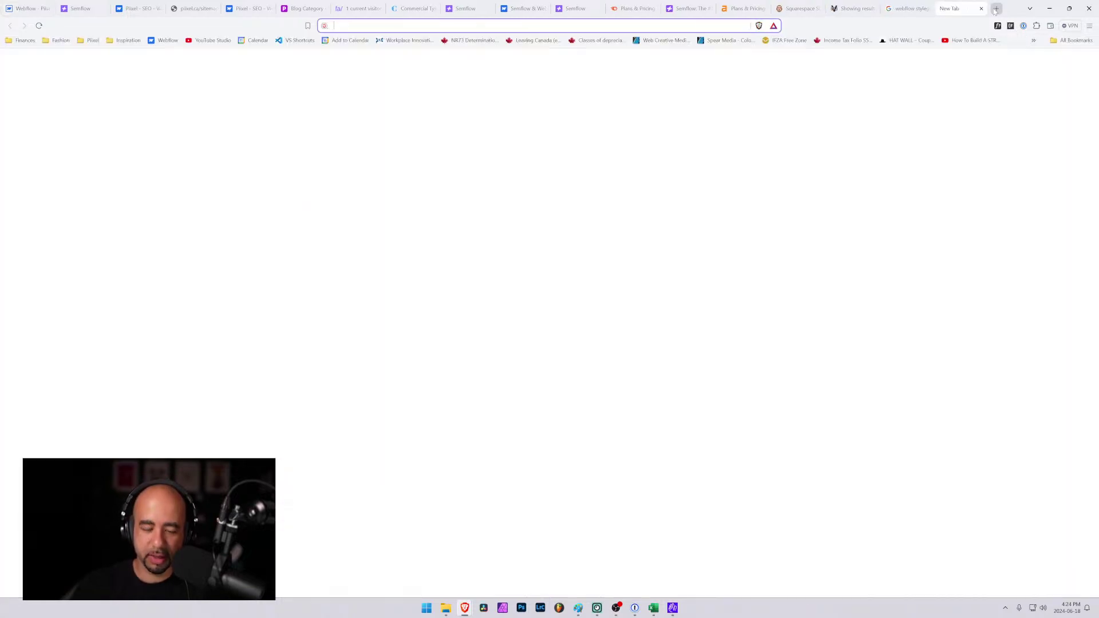
type("chat")
key("Return")
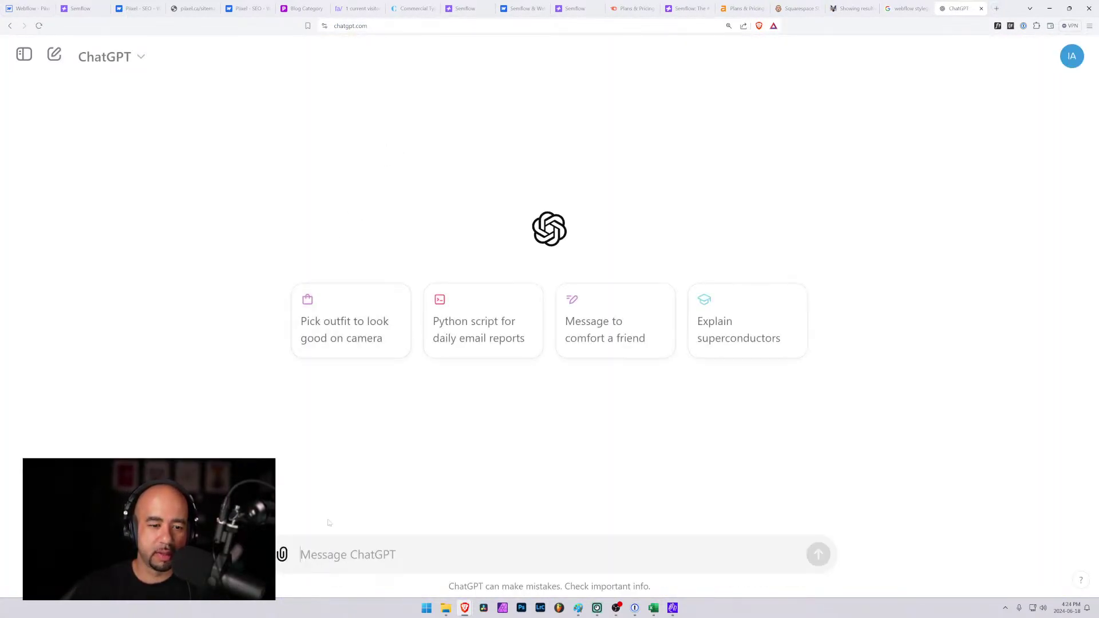
Ask ChatGPT "Can you rewrite this without saying "fit to" please:" followed by the copied Courses sentence.
type("Can yo")
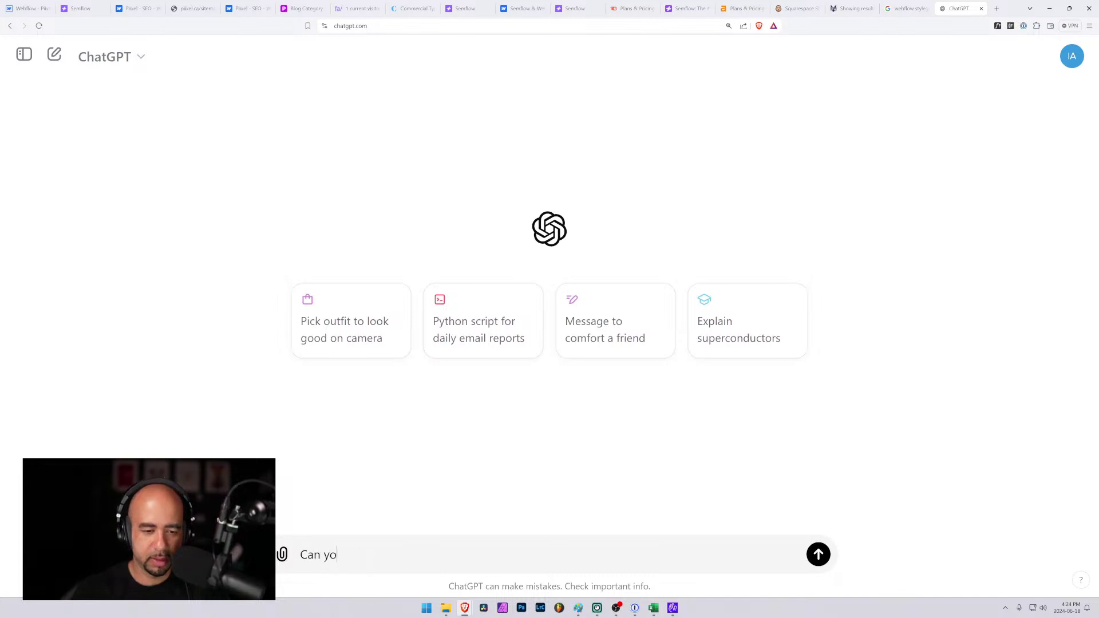
type("u re")
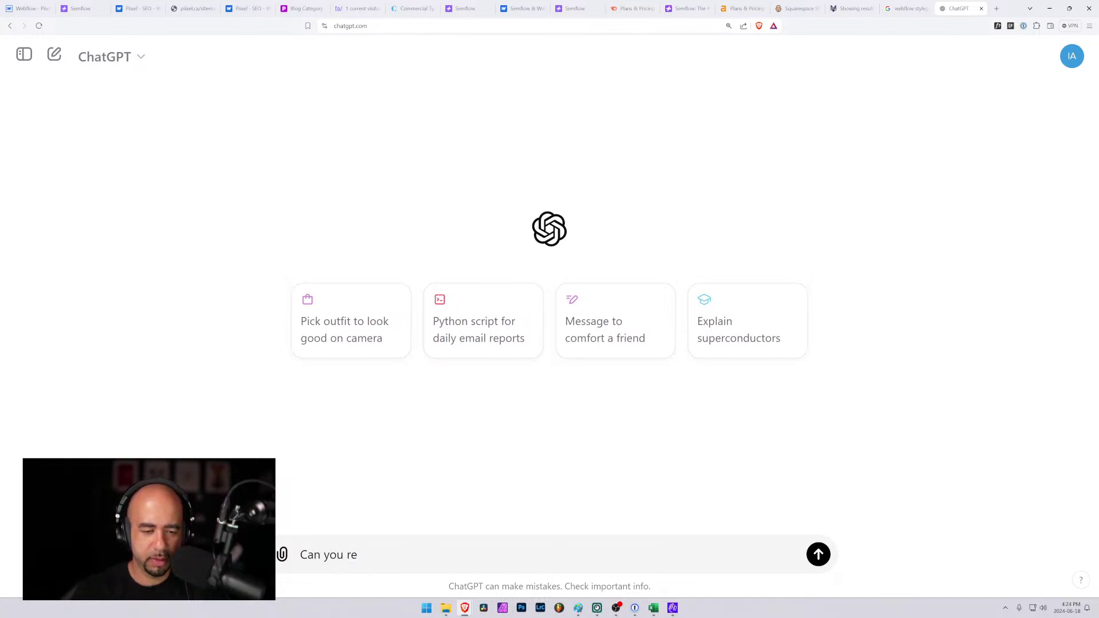
type("write w")
key("BackSpace")
type("this")
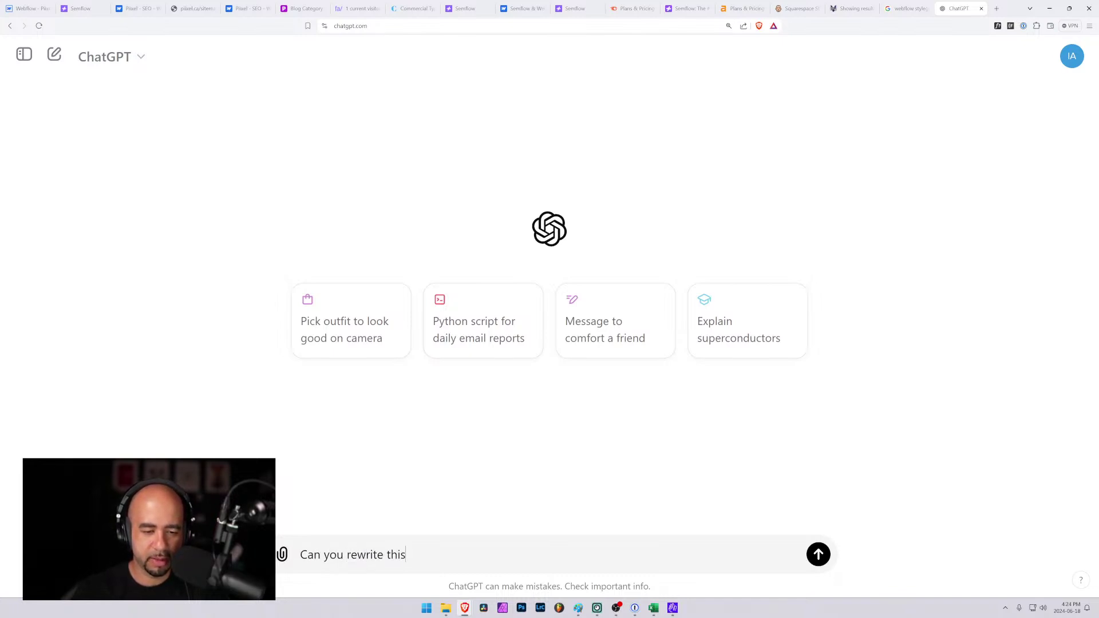
type(" without saiying \"Fit")
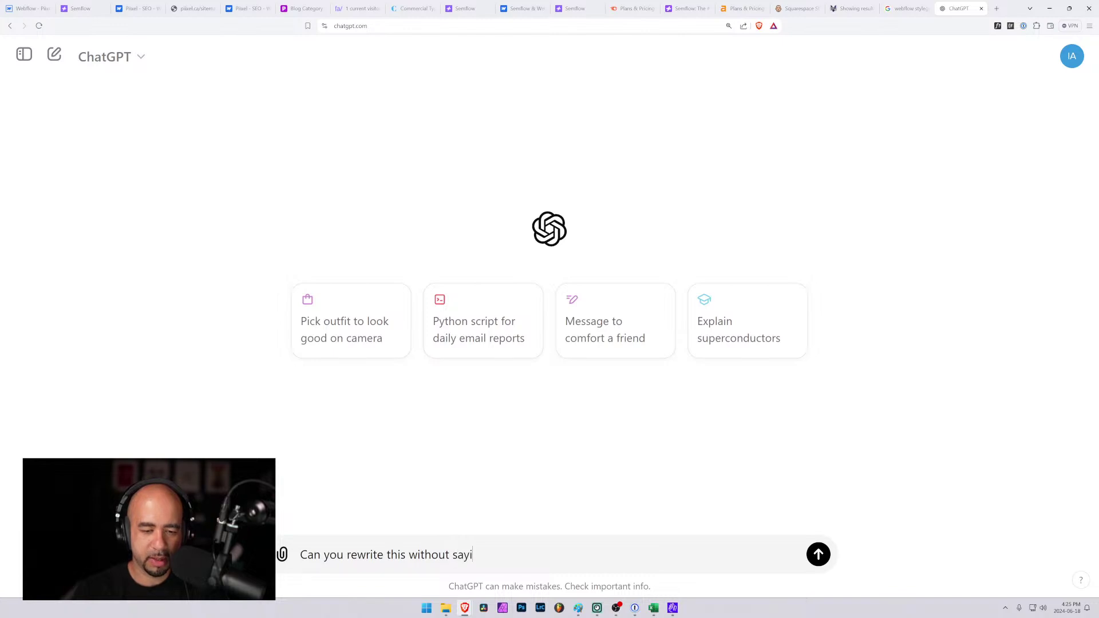
key("BackSpace")
key("BackSpace")
key("BackSpace")
key("BackSpace")
type("fit to\" please:")
type("Learn web design from our meticulously crafted courses, fit to industry standards")
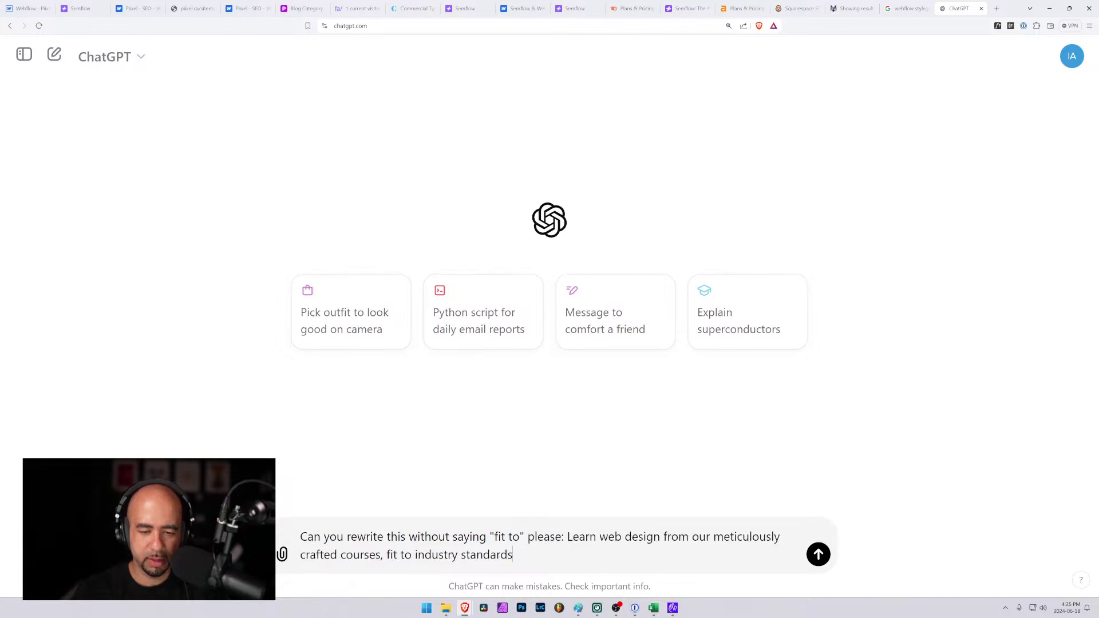
key("Return")
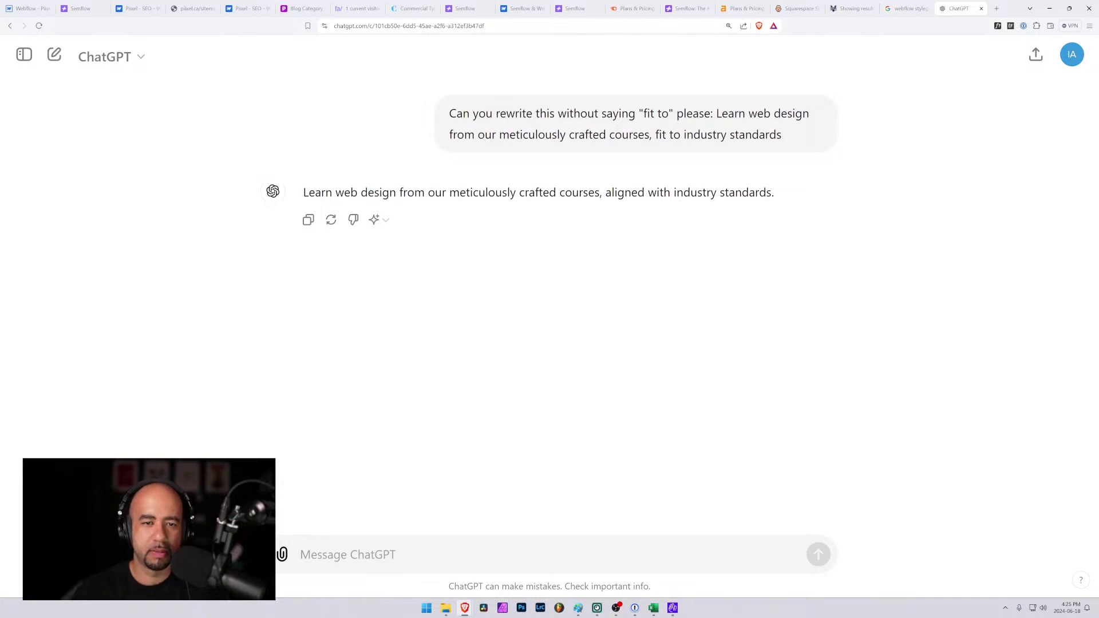
Ask ChatGPT "Do you have any other options?" and follow up with "more?" to get further rewrites of the Courses sentence.
type("I")
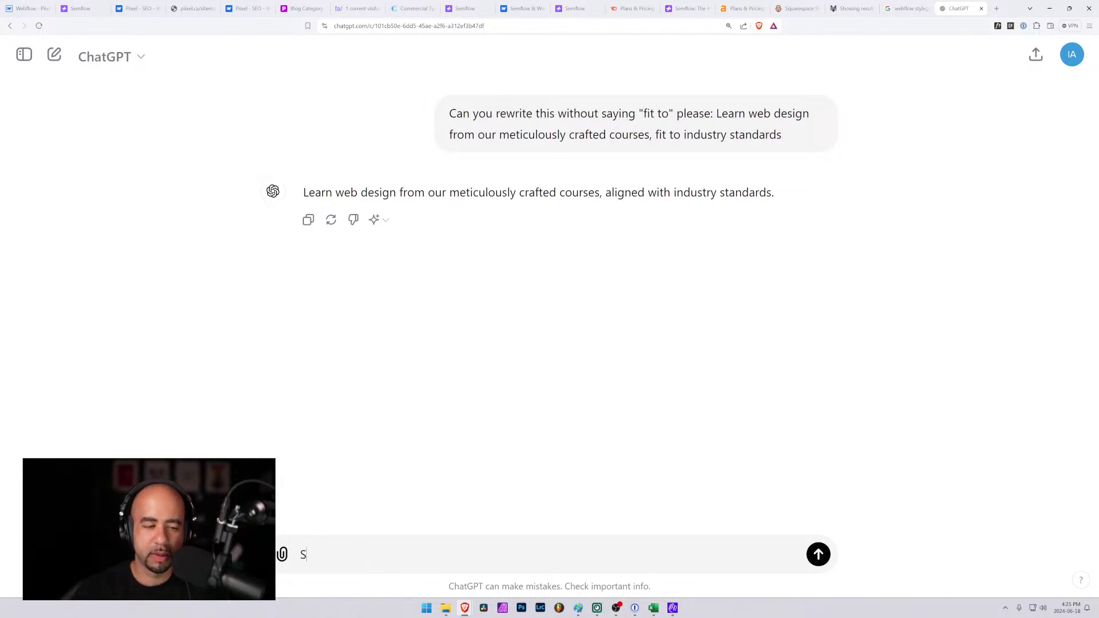
key("BackSpace")
type("Is there")
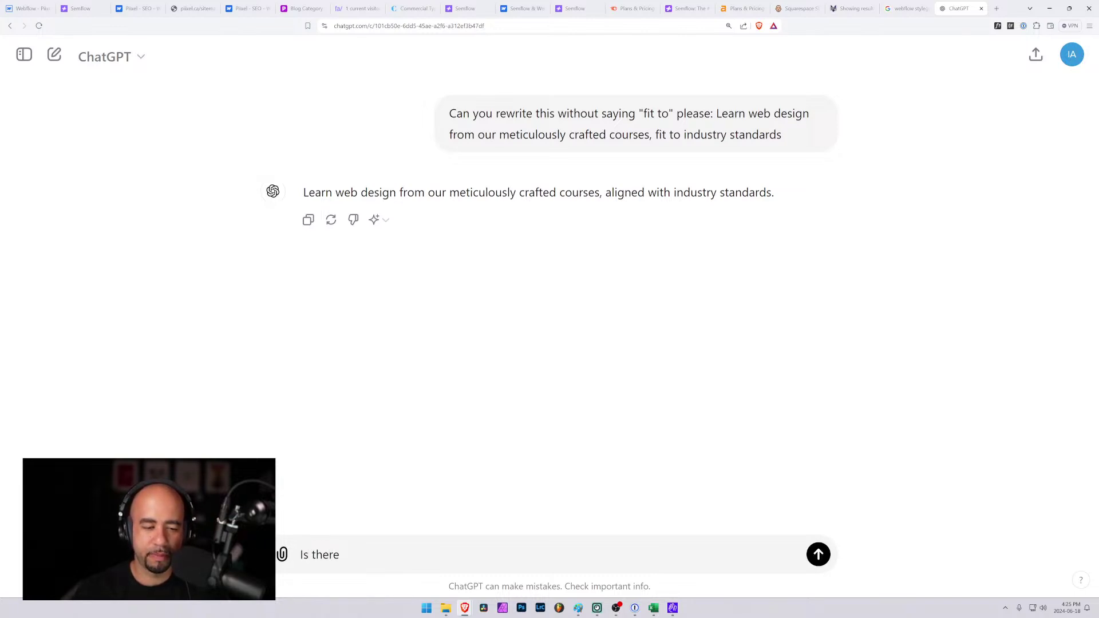
key("BackSpace")
key("BackSpace")
key("BackSpace")
key("BackSpace")
key("BackSpace")
key("BackSpace")
key("BackSpace")
key("BackSpace")
key("BackSpace")
type("Do you have an")
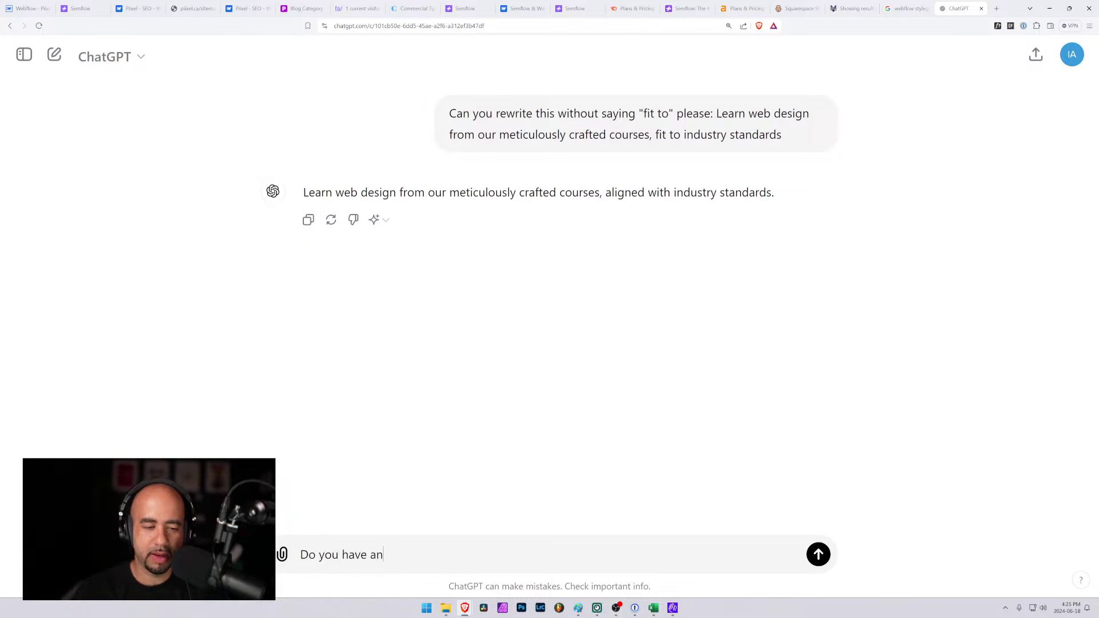
type("y other options?")
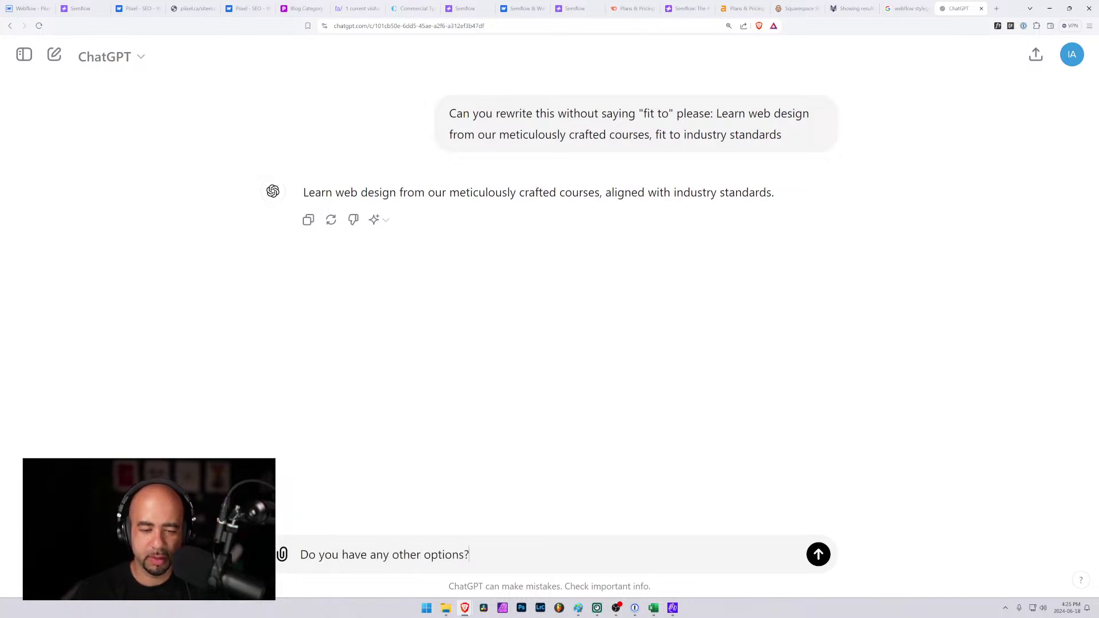
key("Return")
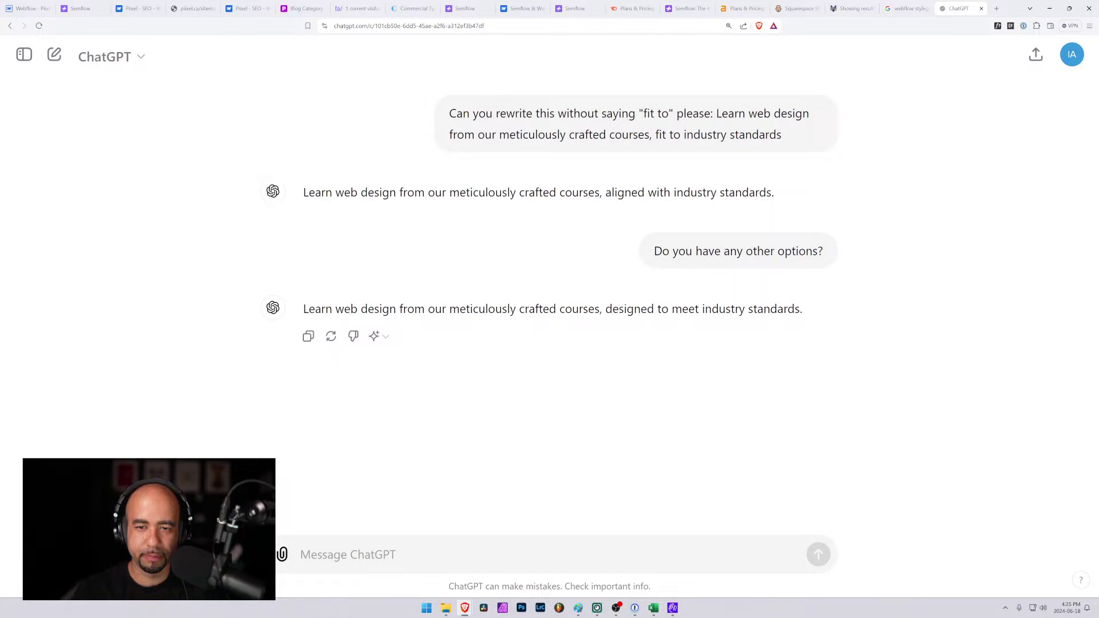
type("more?")
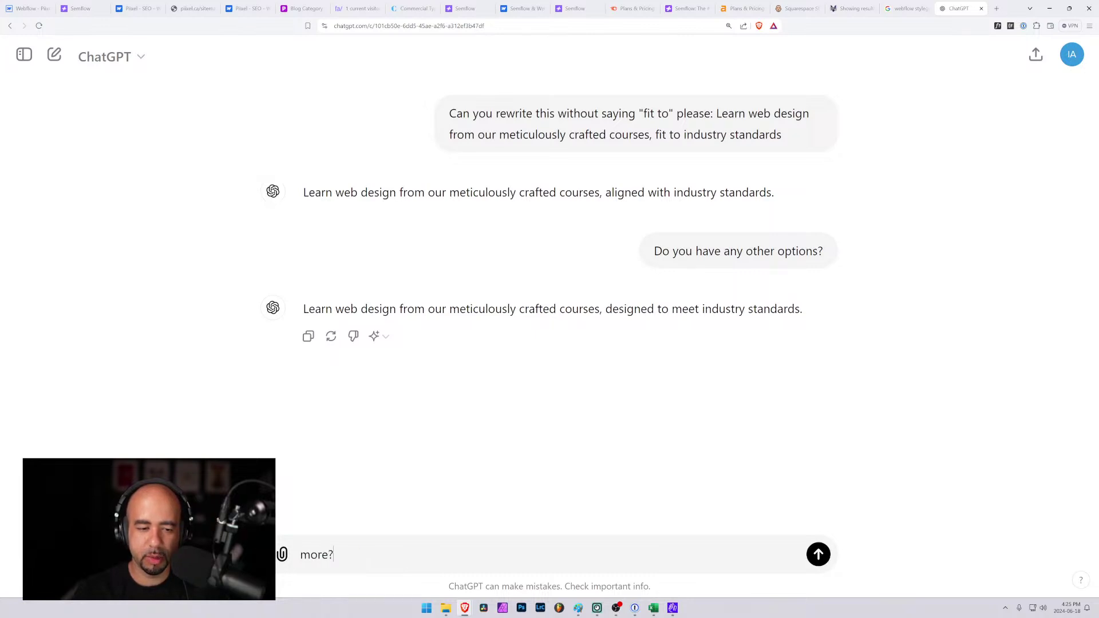
key("Return")
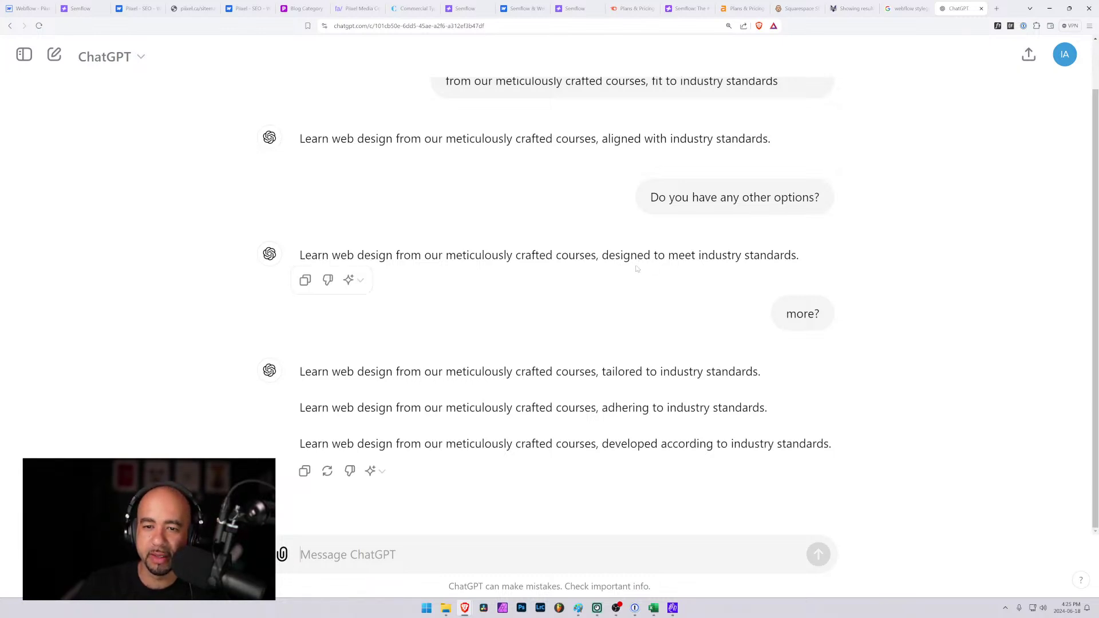
Copy ", tailored to industry standards." from ChatGPT's latest suggestions and switch back to the Webflow Designer.
left_click_drag(609, 256, 796, 256)
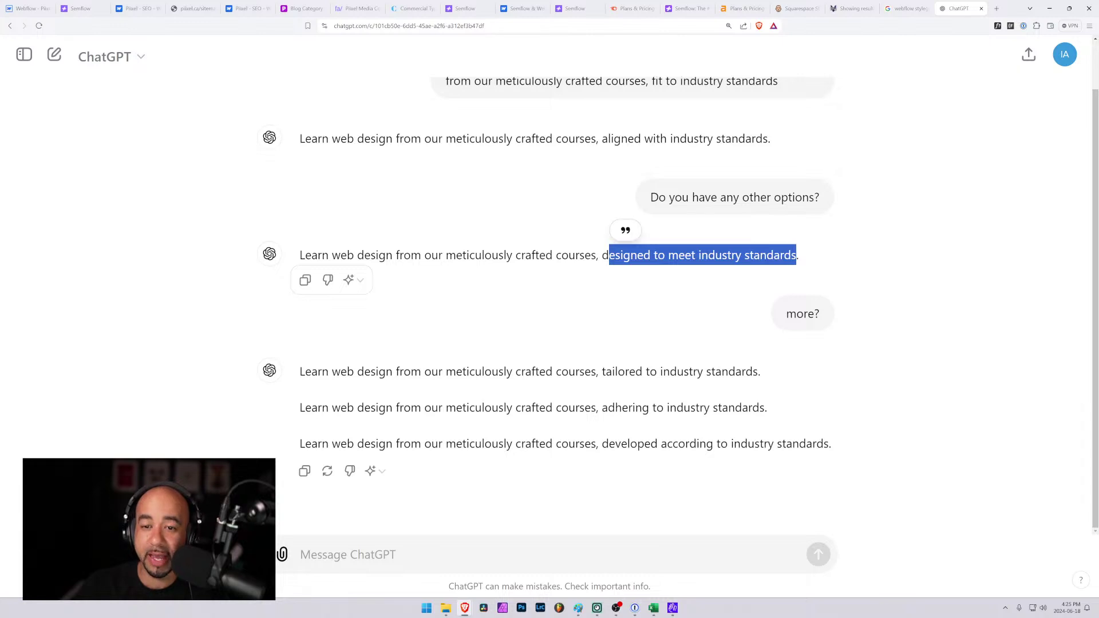
left_click(796, 256)
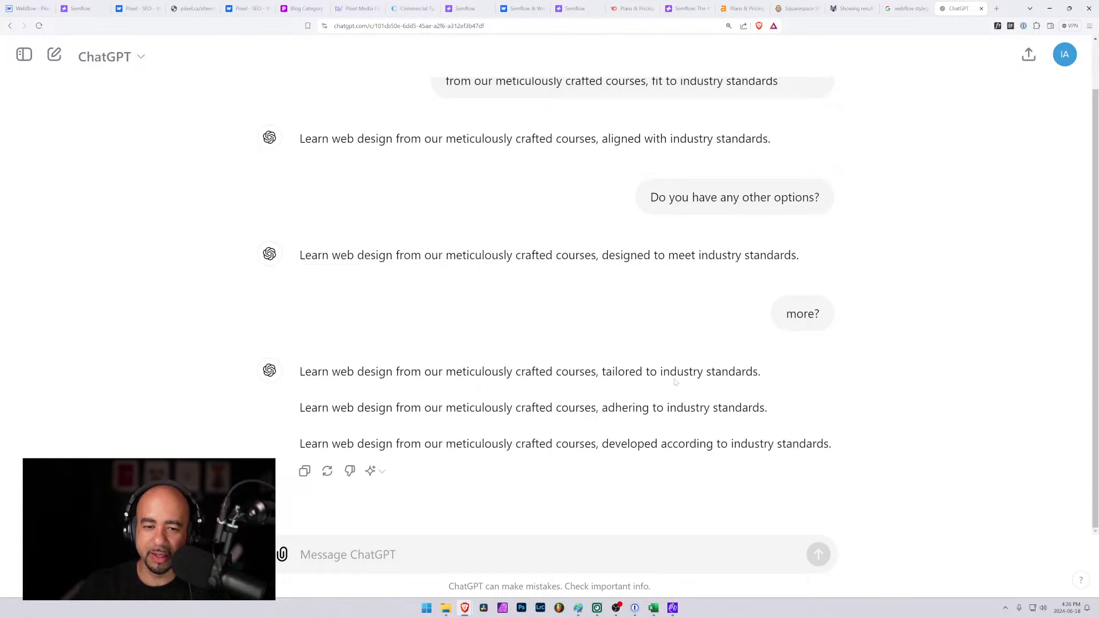
left_click_drag(707, 372, 643, 371)
left_click(643, 372)
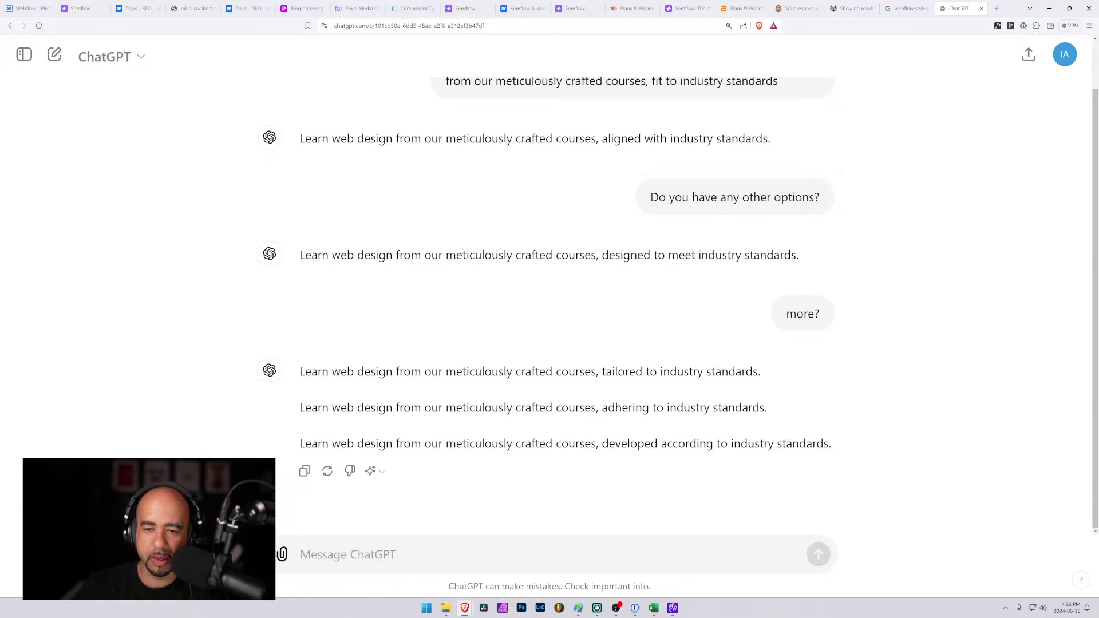
left_click_drag(760, 371, 596, 371)
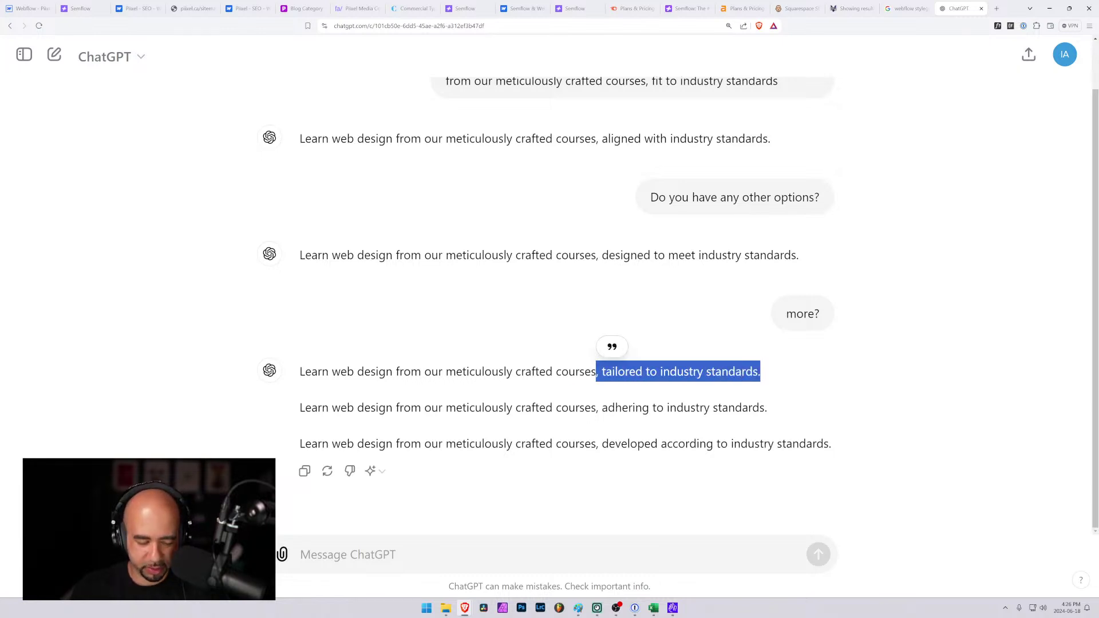
key("ctrl+1")
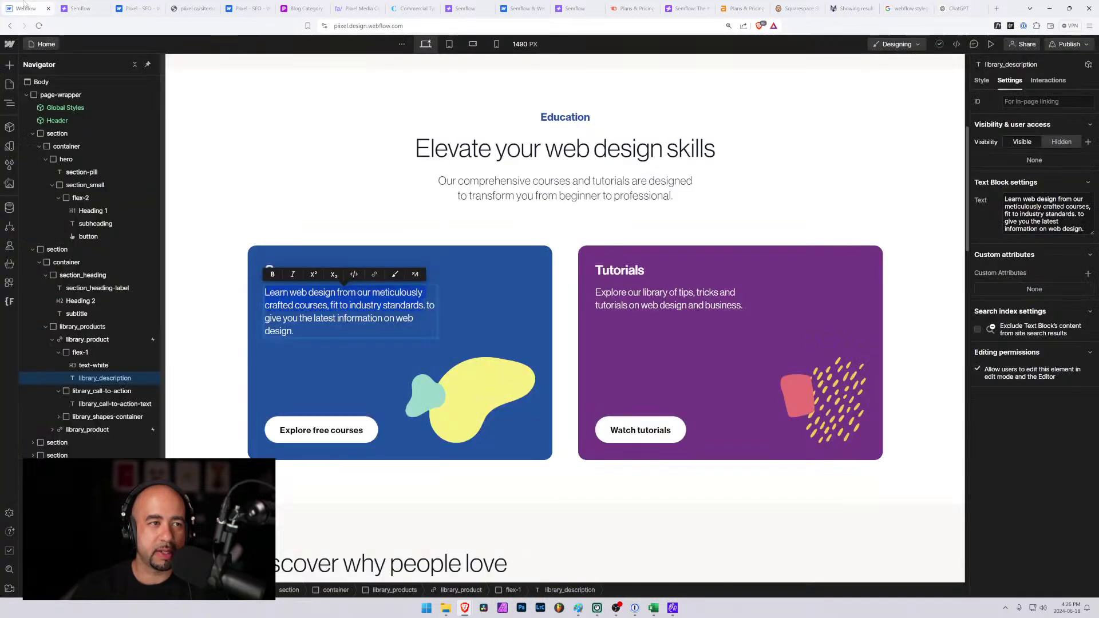
Replace "fit to" with "tailored to" in the Courses description and delete everything after "industry standards.".
left_click(367, 317)
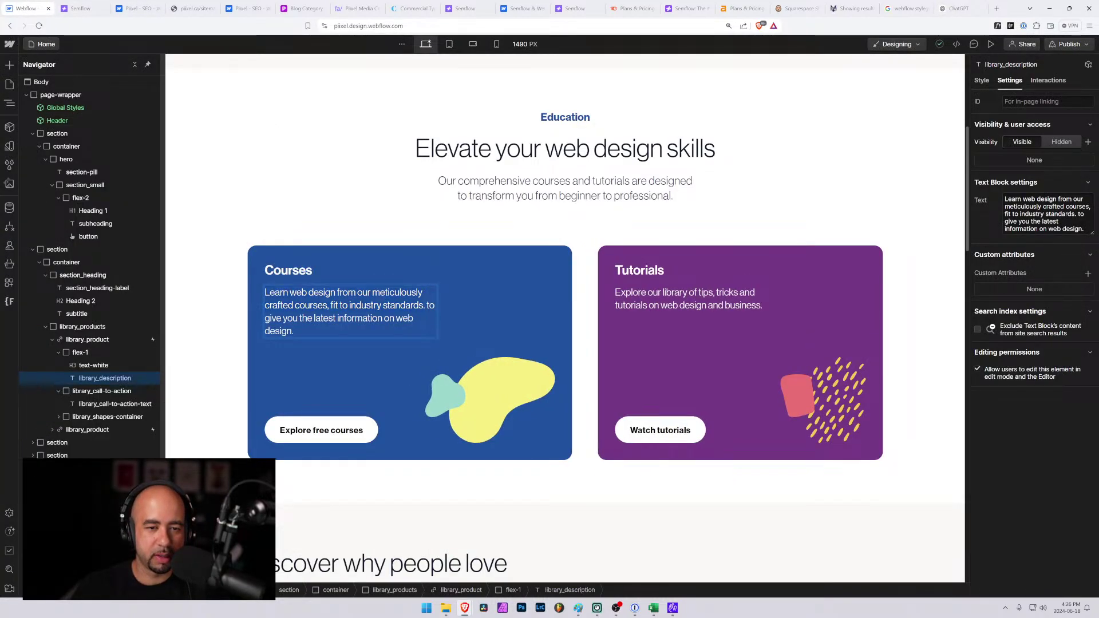
double_click(338, 305)
type(", tailored")
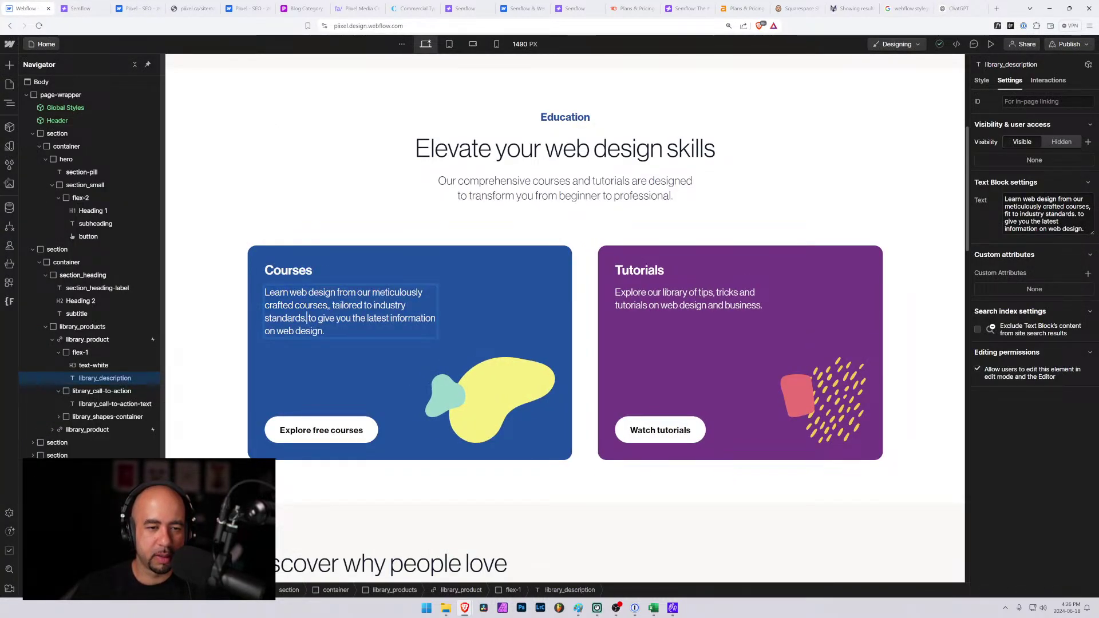
key("BackSpace")
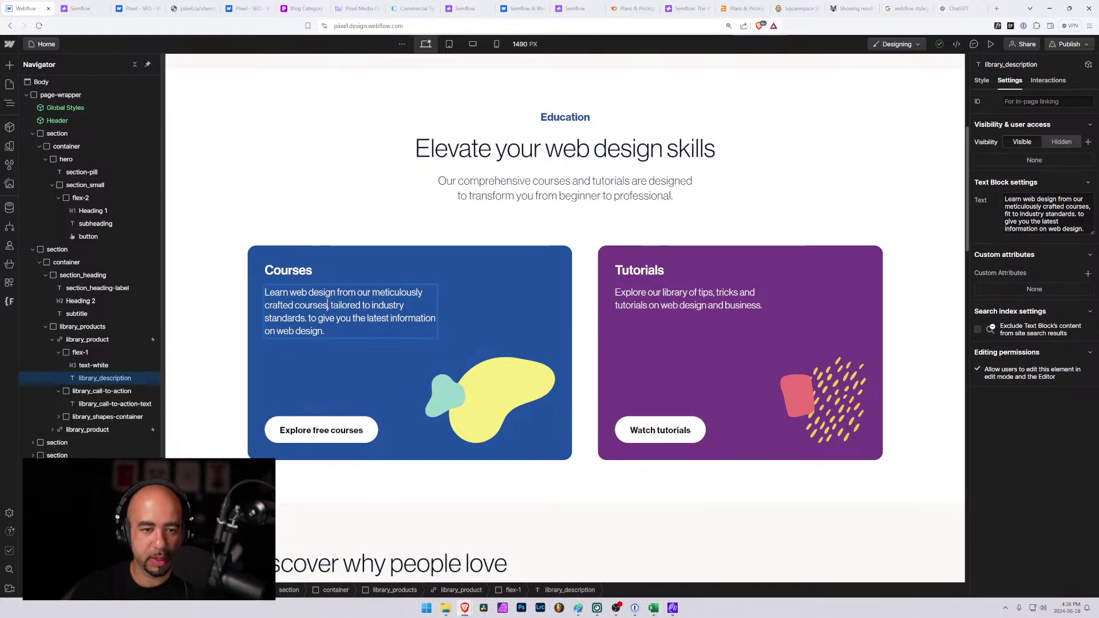
left_click_drag(307, 319, 361, 334)
key("BackSpace")
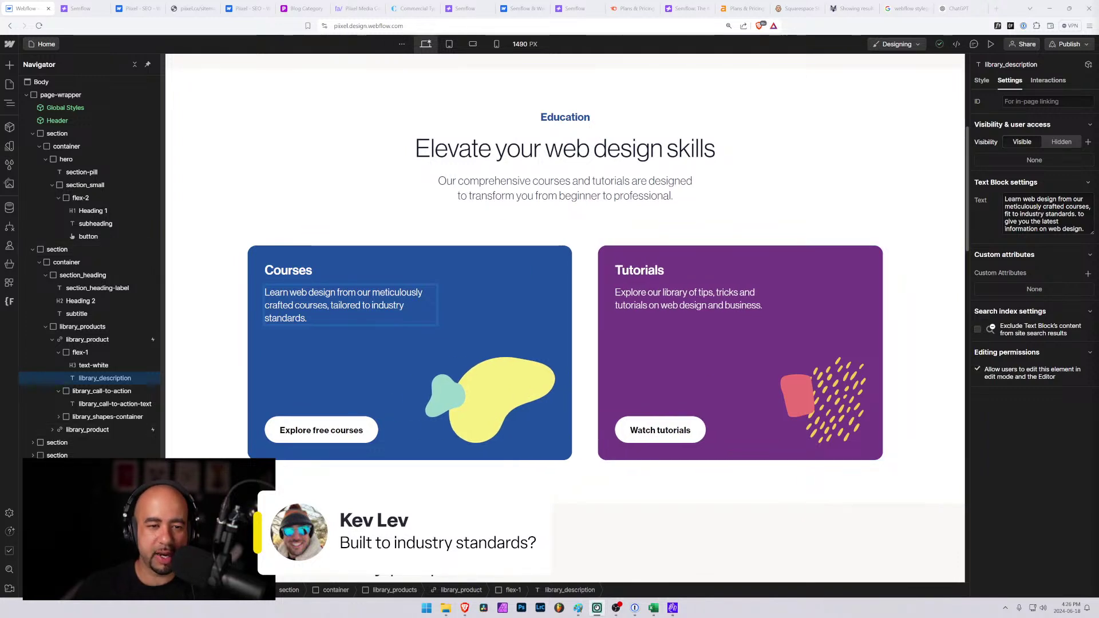
Replace "tailored" with "built" in the Courses description and finish editing the text.
double_click(346, 306)
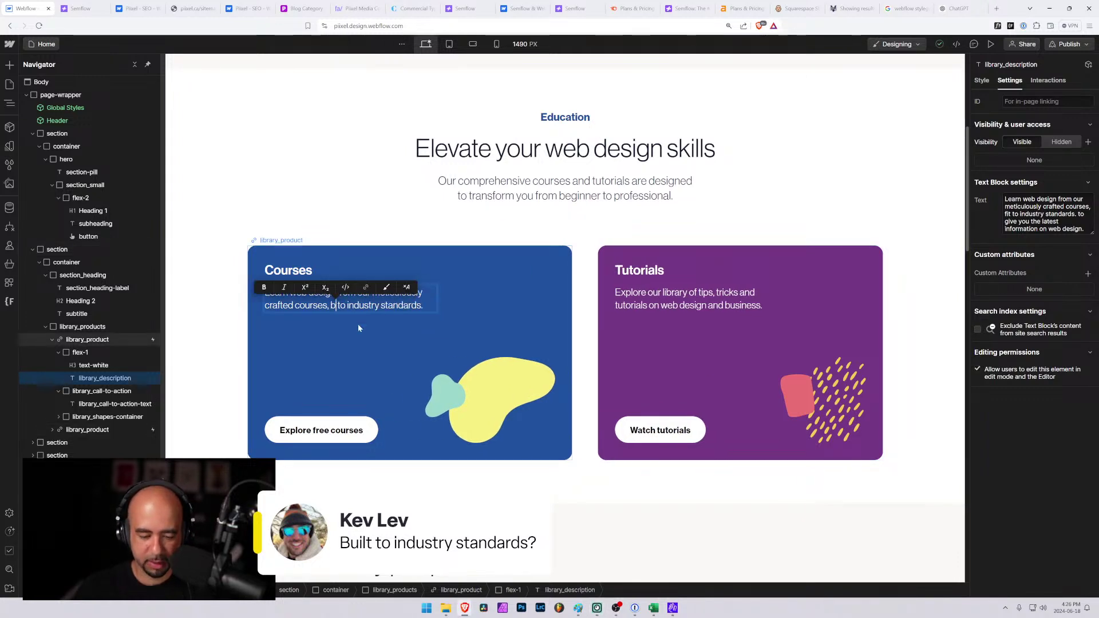
type("built")
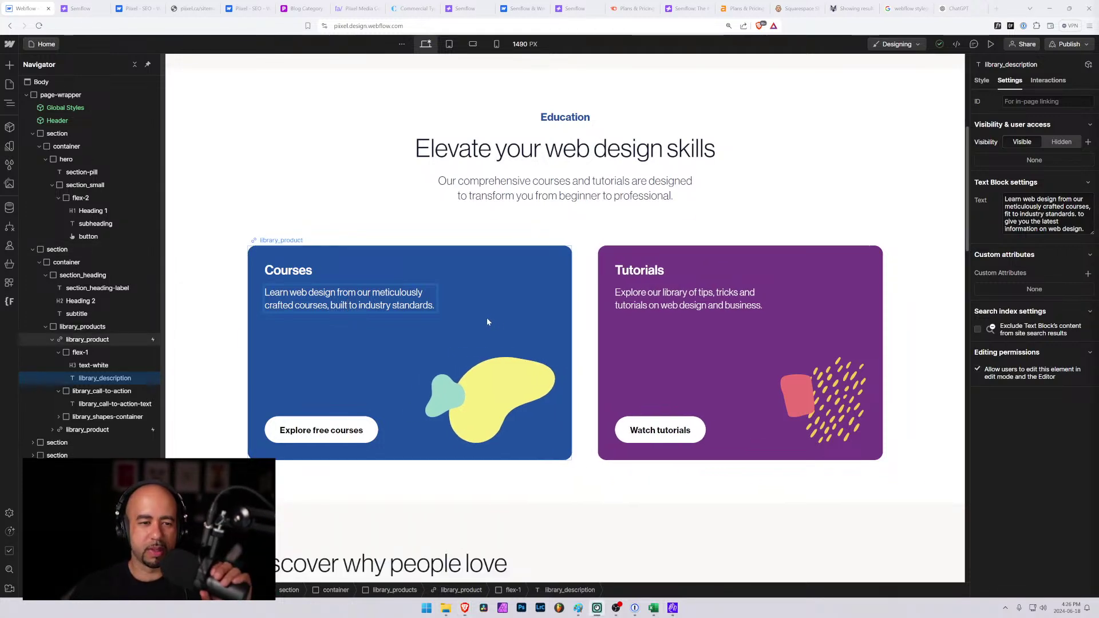
left_click(355, 321)
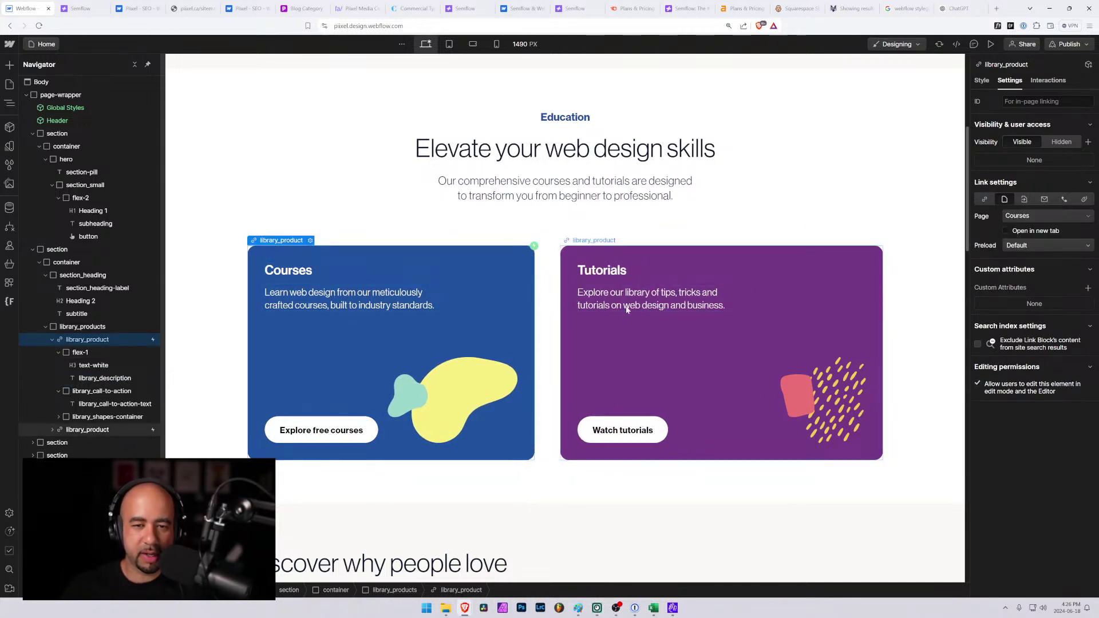
Replace "Elevate your" with "Learn" in the Education section's Heading 2 and finish editing it.
scroll(597, 219, "up", 3)
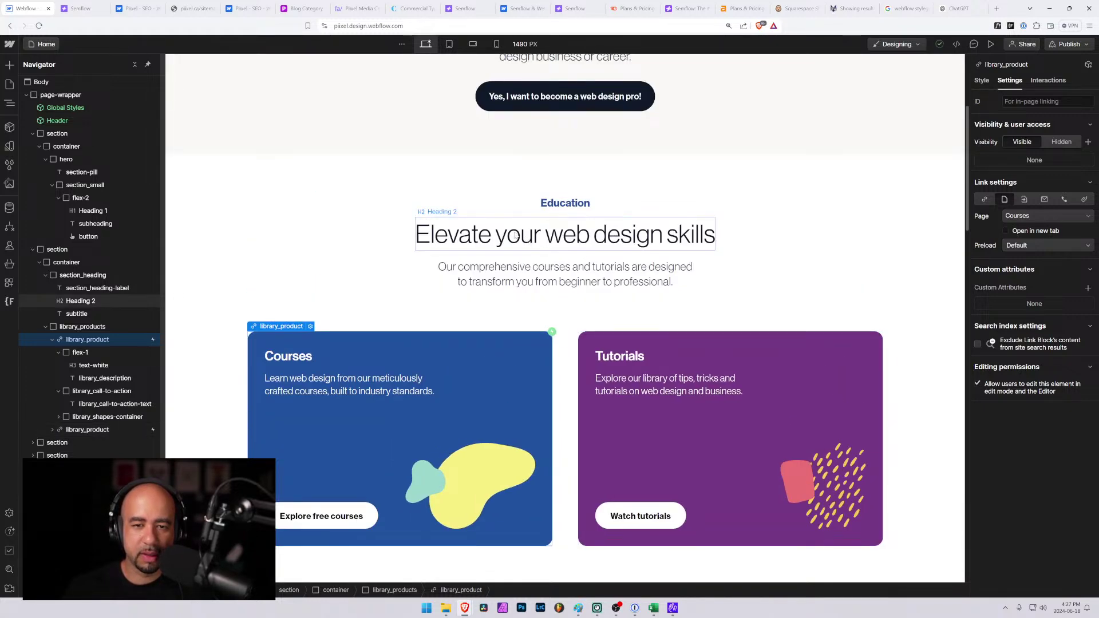
double_click(518, 235)
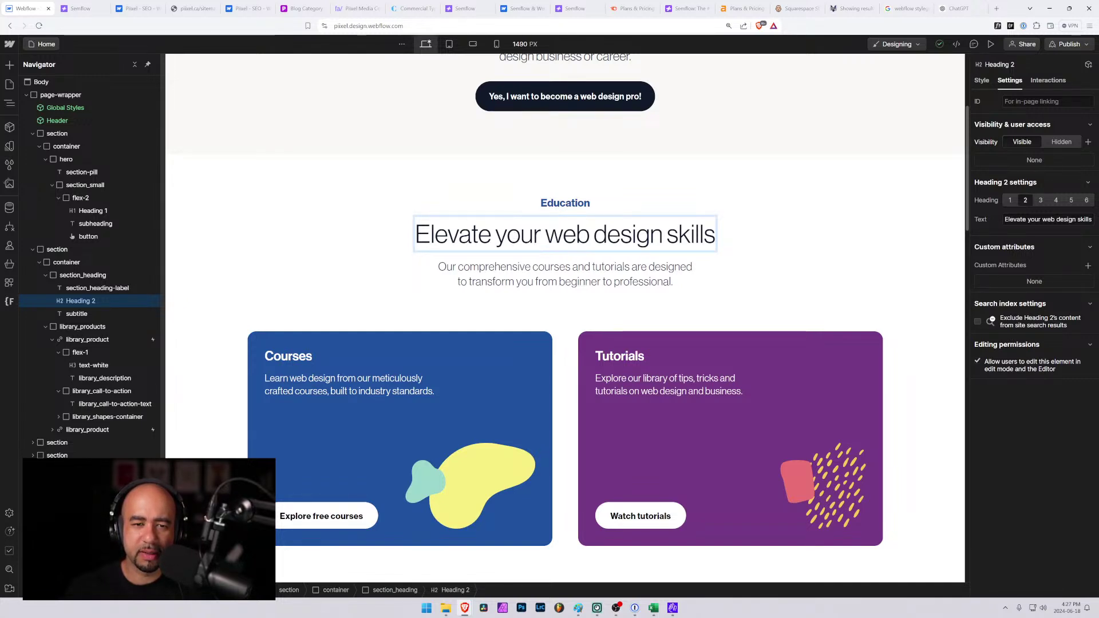
key("shift+Home")
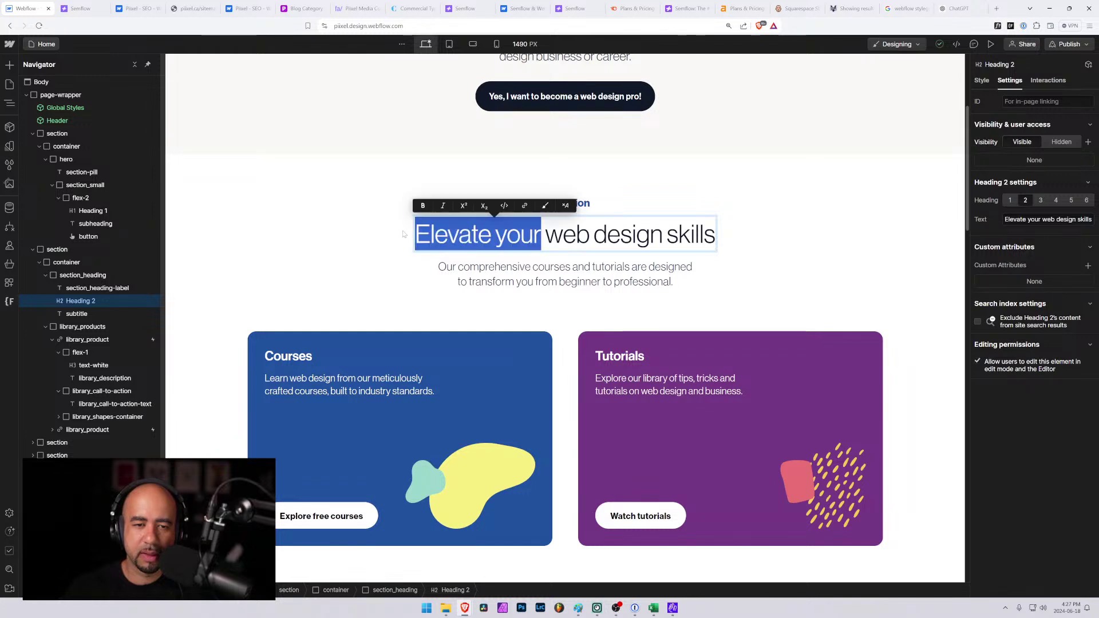
type("Learn")
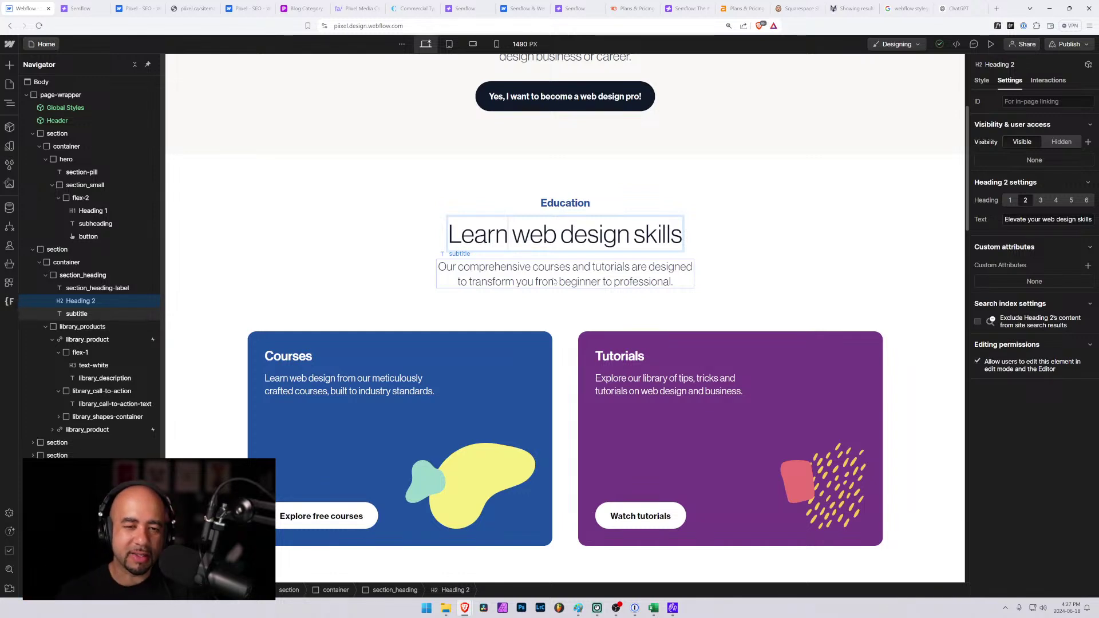
key("shift+Home")
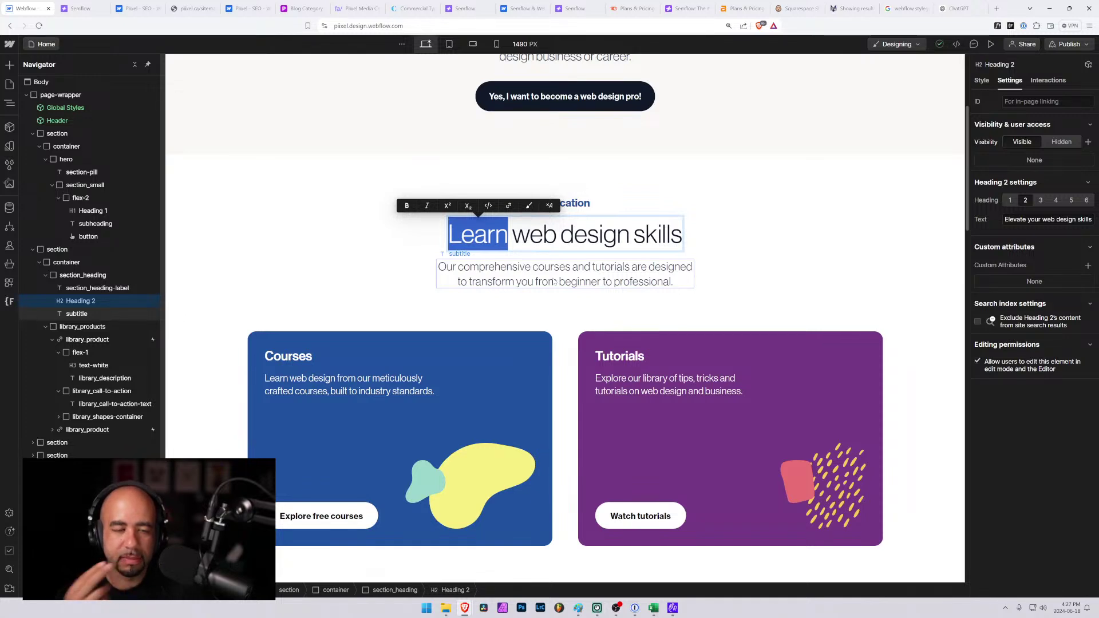
left_click(555, 254)
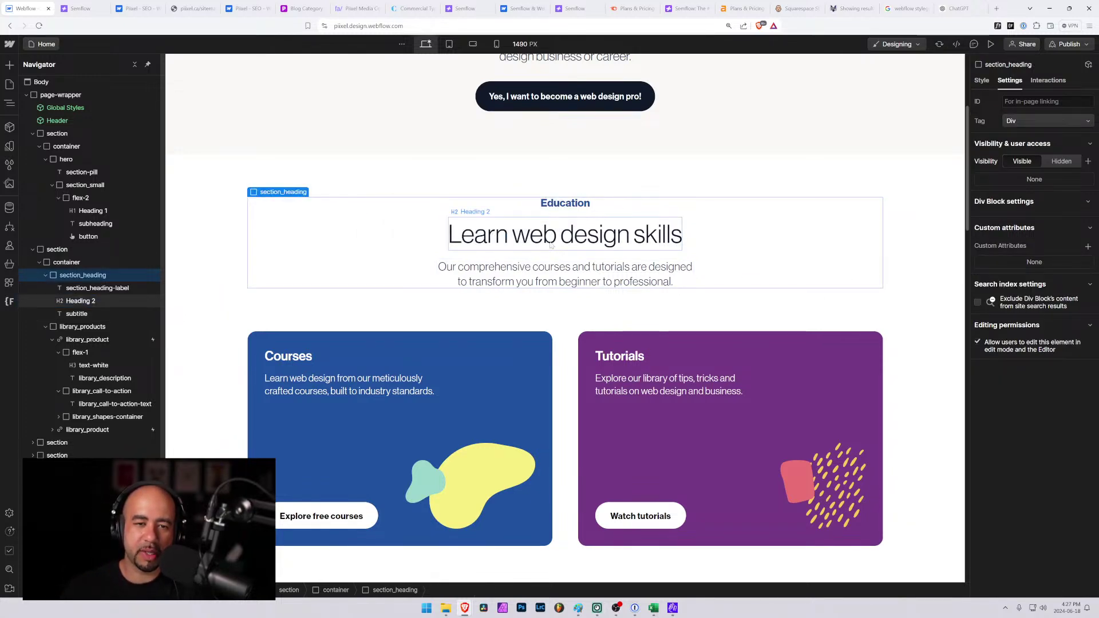
Examine the Home page copy from the hero subheading through the section on learning with Piixel.
scroll(533, 234, "up", 2)
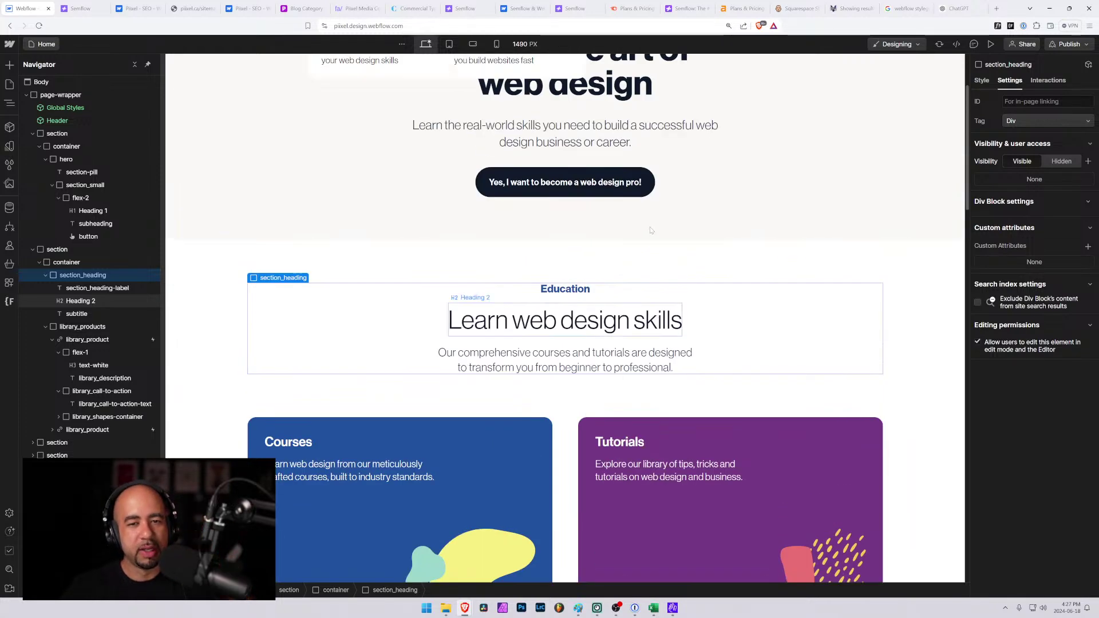
scroll(533, 233, "up", 2)
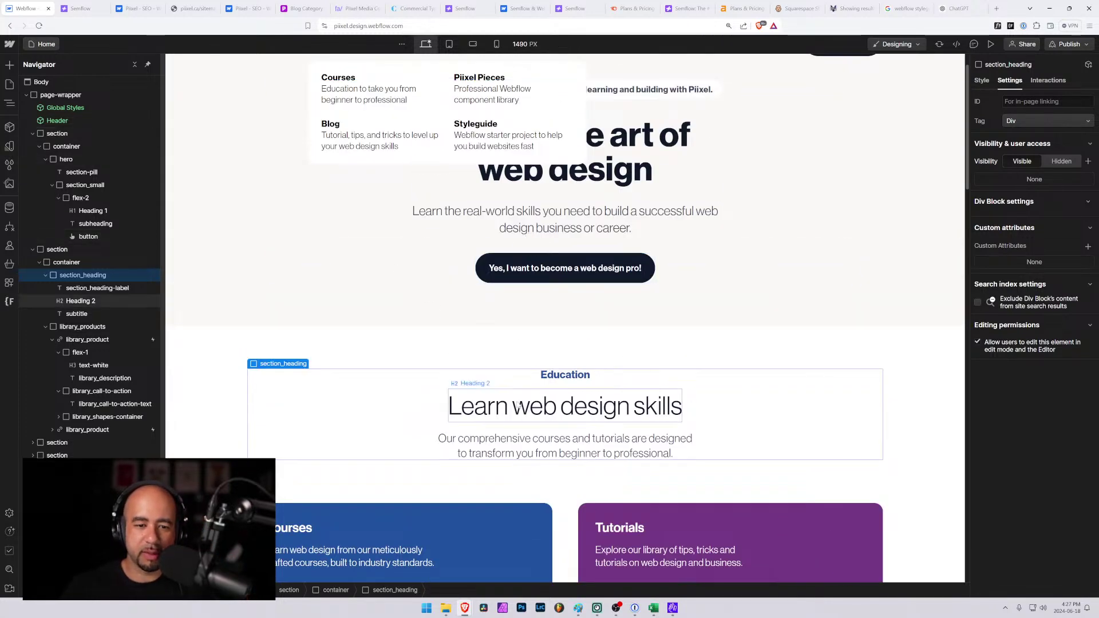
scroll(441, 248, "up", 1)
left_click(442, 253)
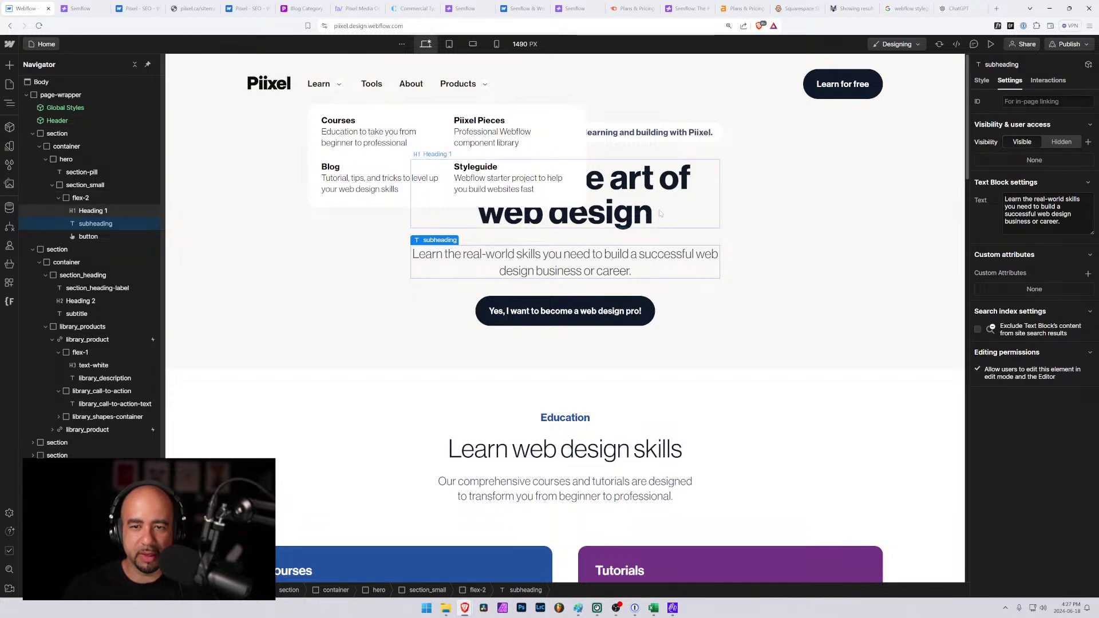
scroll(596, 283, "down", 4)
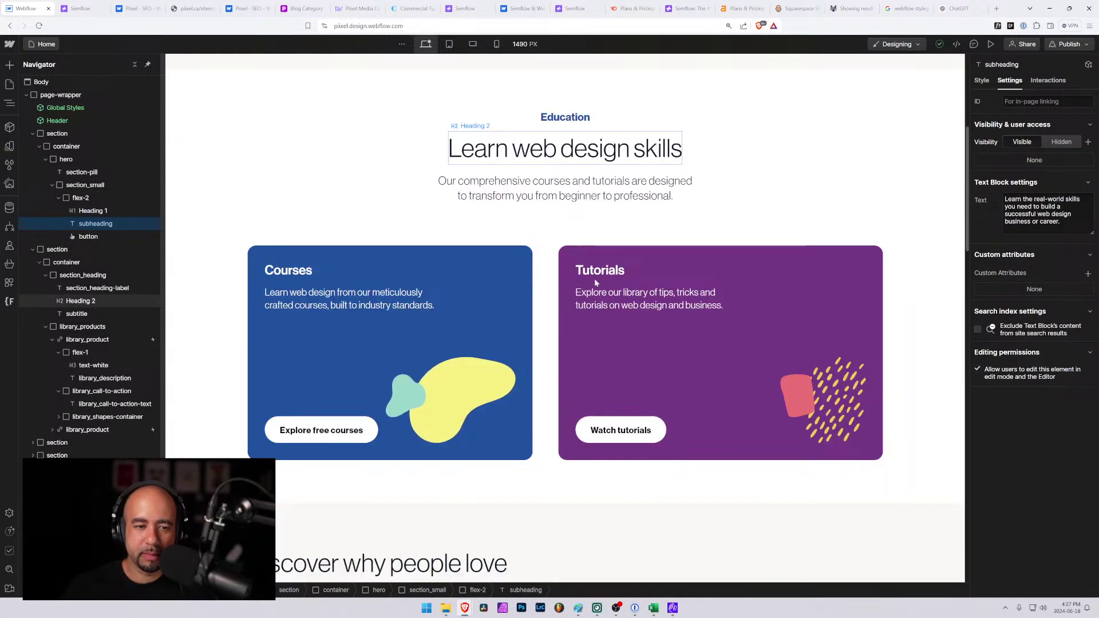
scroll(595, 279, "down", 4)
scroll(595, 283, "down", 2)
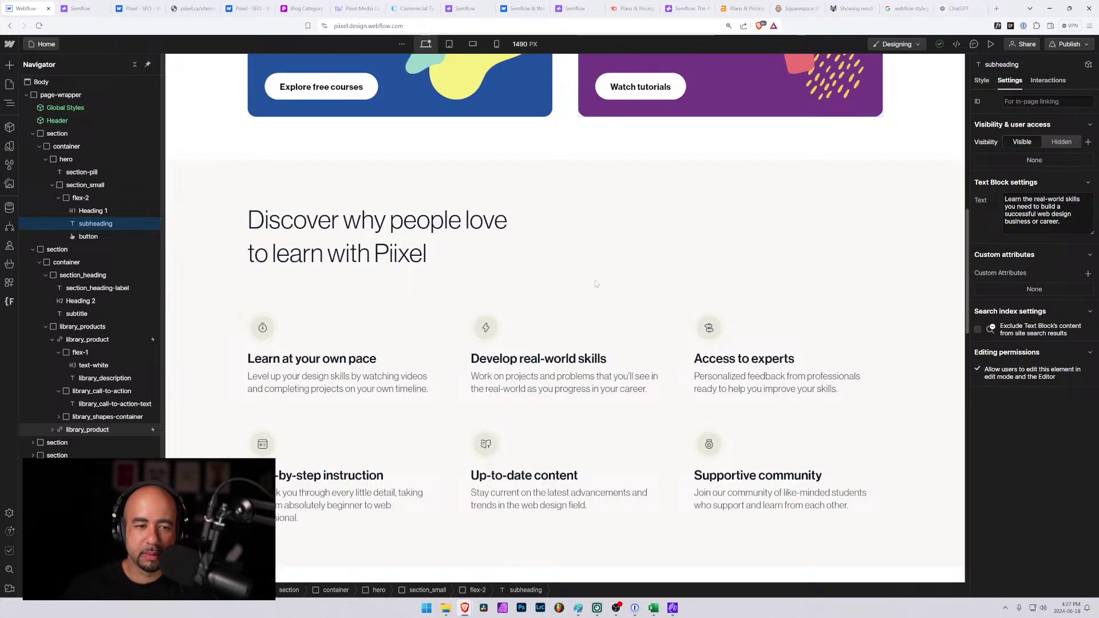
scroll(595, 283, "up", 12)
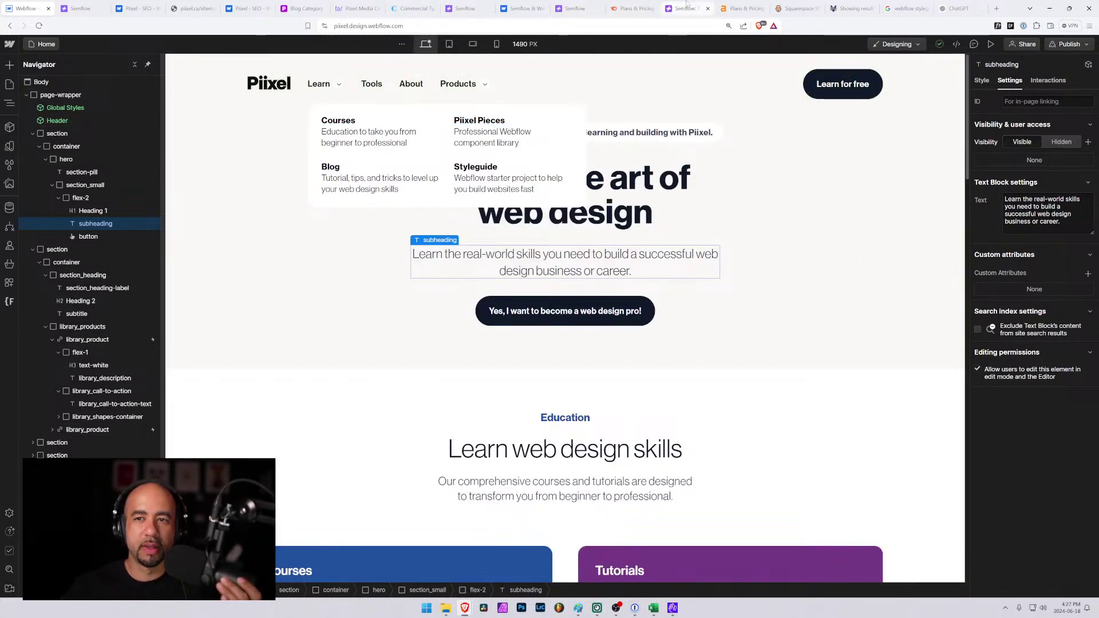
Check Semflow's list of pages without the keyword in the body, then open the Styleguide page in the Webflow Designer.
left_click(81, 9)
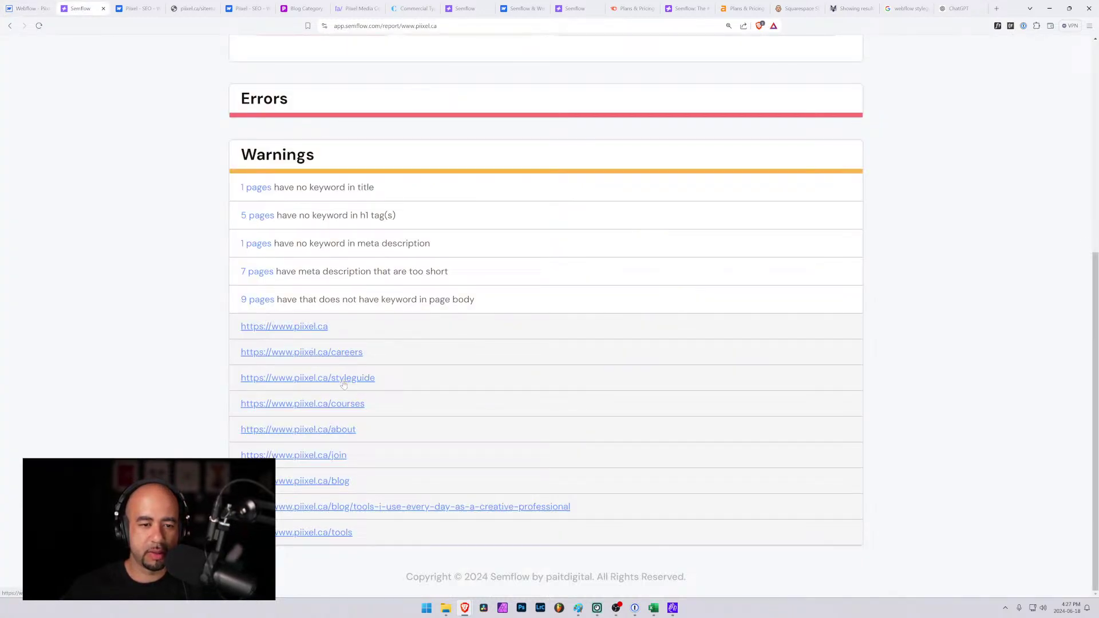
key("ctrl+shift+Tab")
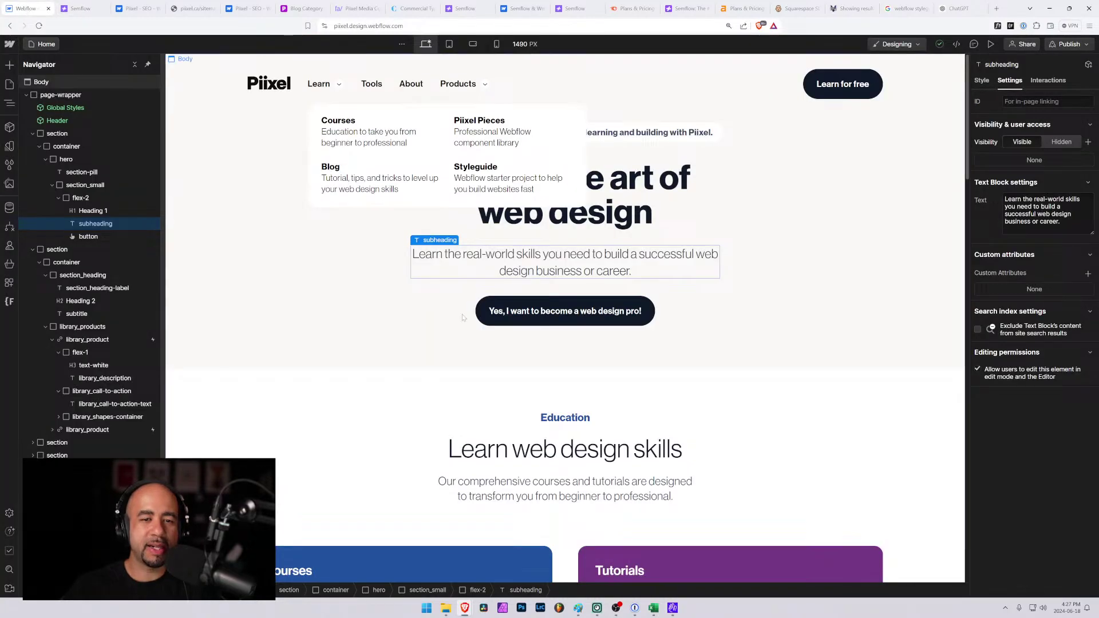
left_click(45, 46)
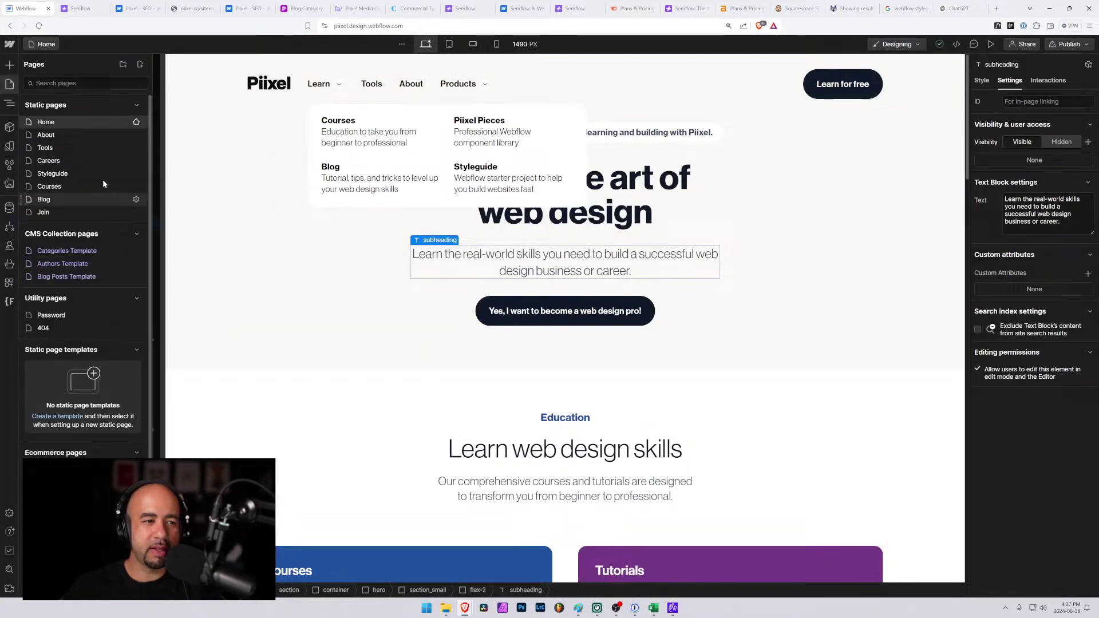
left_click(52, 174)
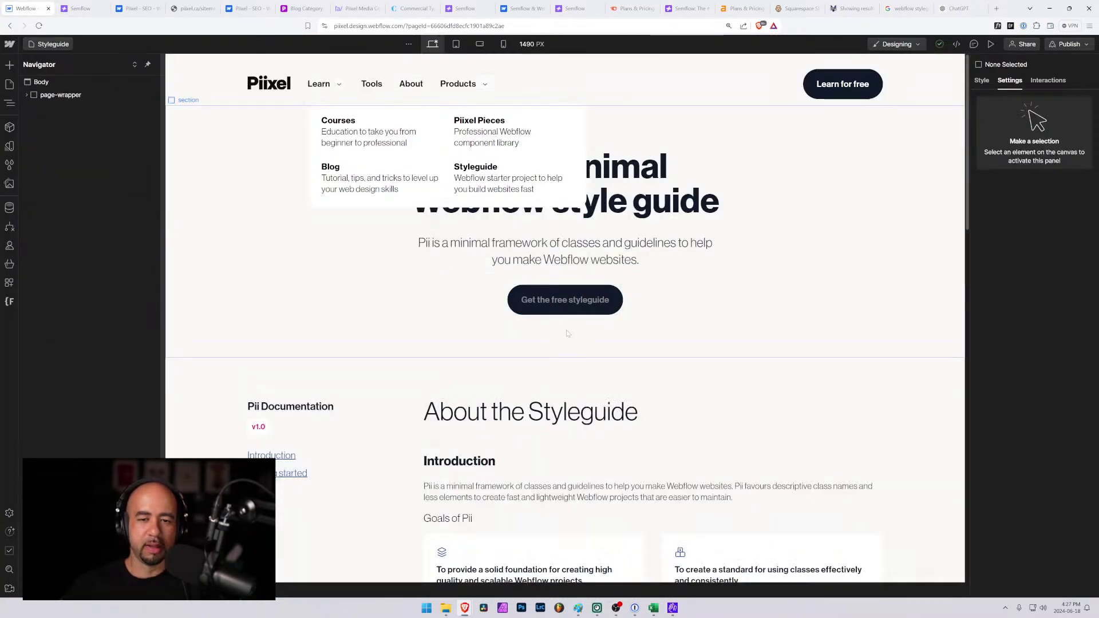
Find the "About the Styleguide" heading in the documentation section and open its text for editing.
scroll(534, 373, "down", 2)
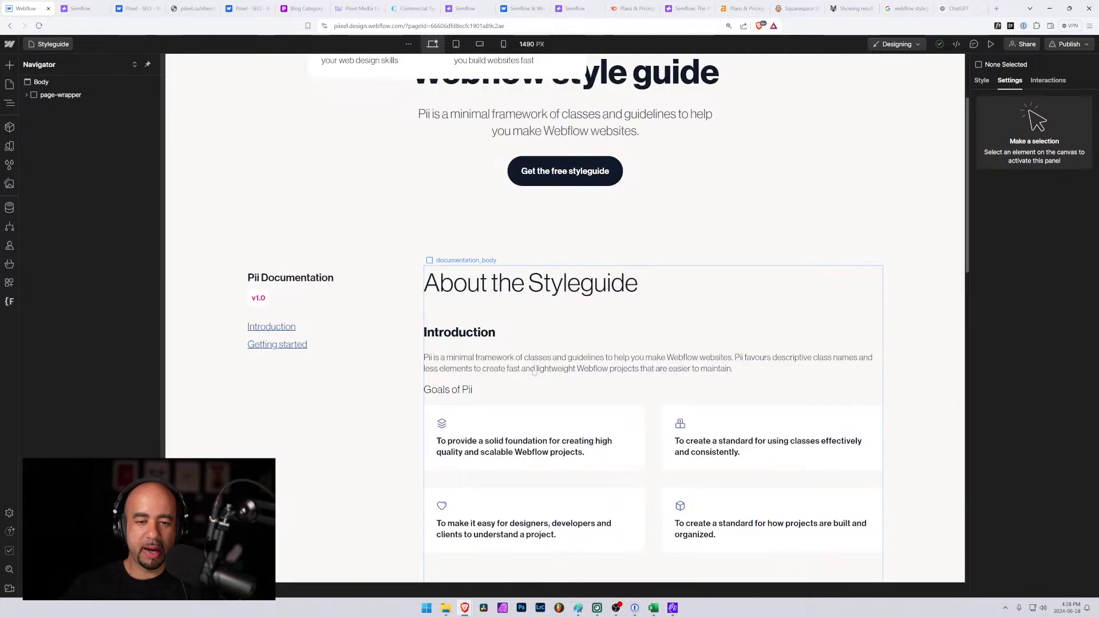
left_click(584, 285)
double_click(584, 290)
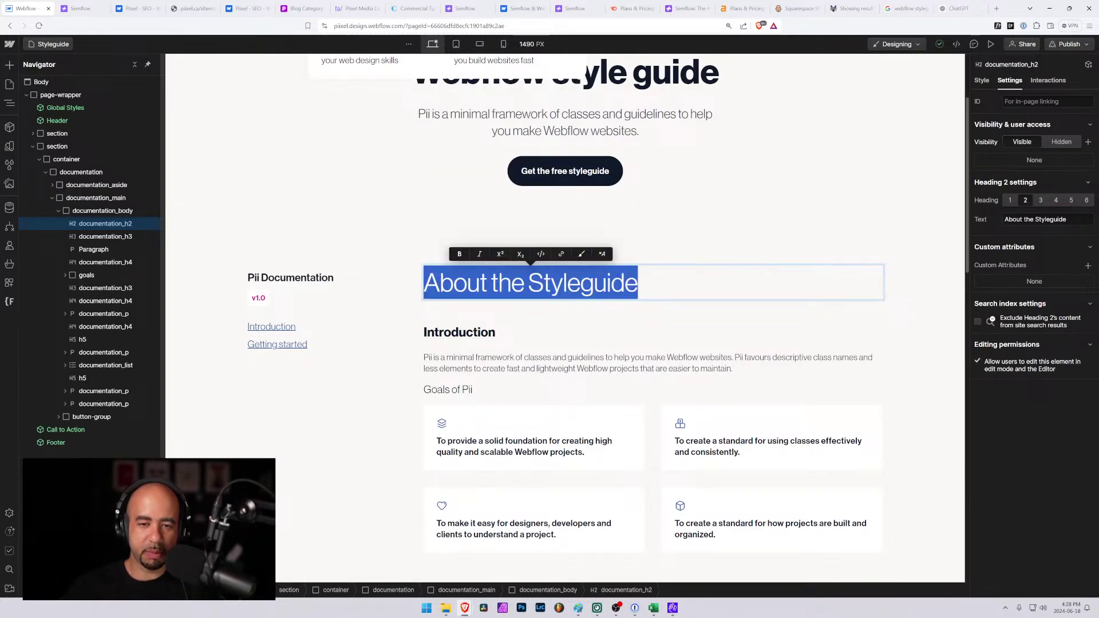
left_click(580, 284)
scroll(655, 184, "down", 1)
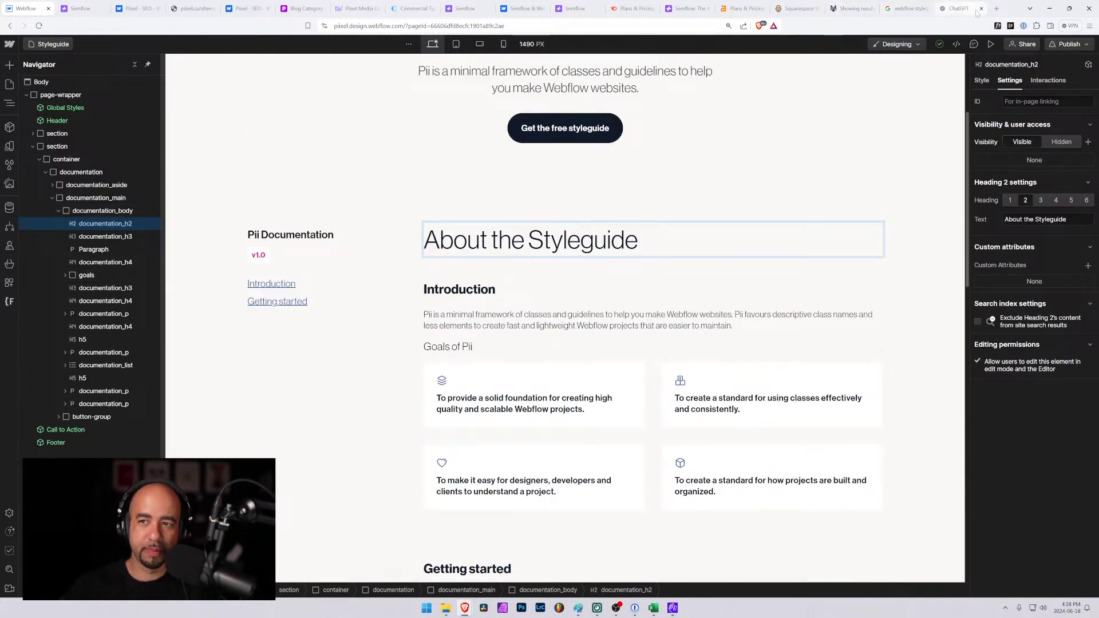
Switch to ChatGPT and ask "is it style guide or styleguide?".
left_click(957, 8)
type("i")
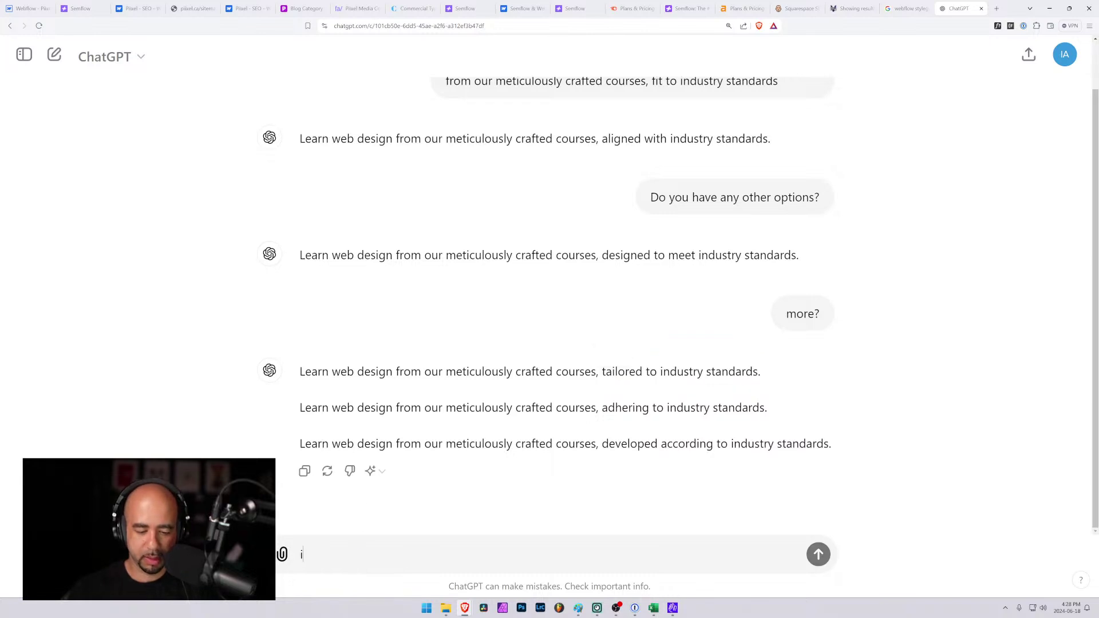
type("s it style")
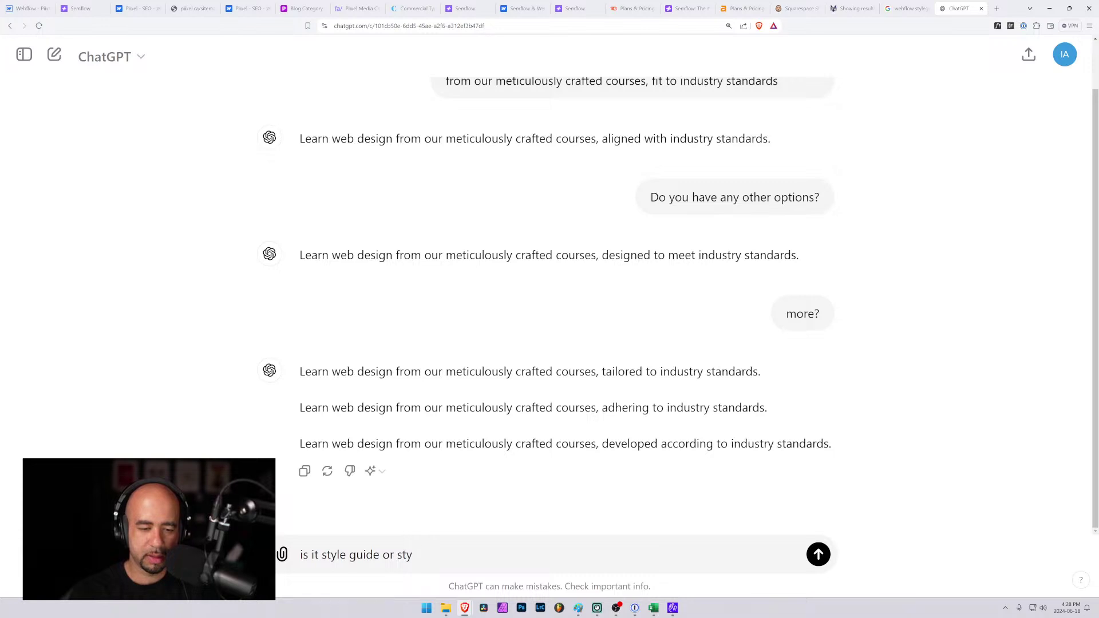
type("guide or styleguide?")
key("Return")
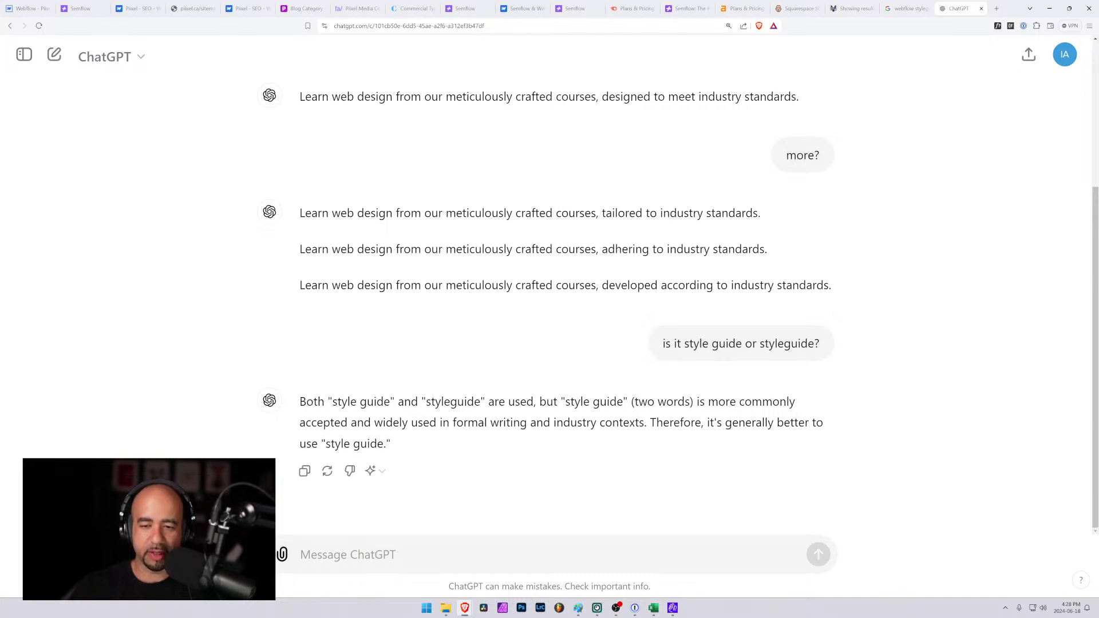
Return to the Webflow Designer and split "Styleguide" into "Style Guide" in the documentation's Heading 2.
left_click(28, 8)
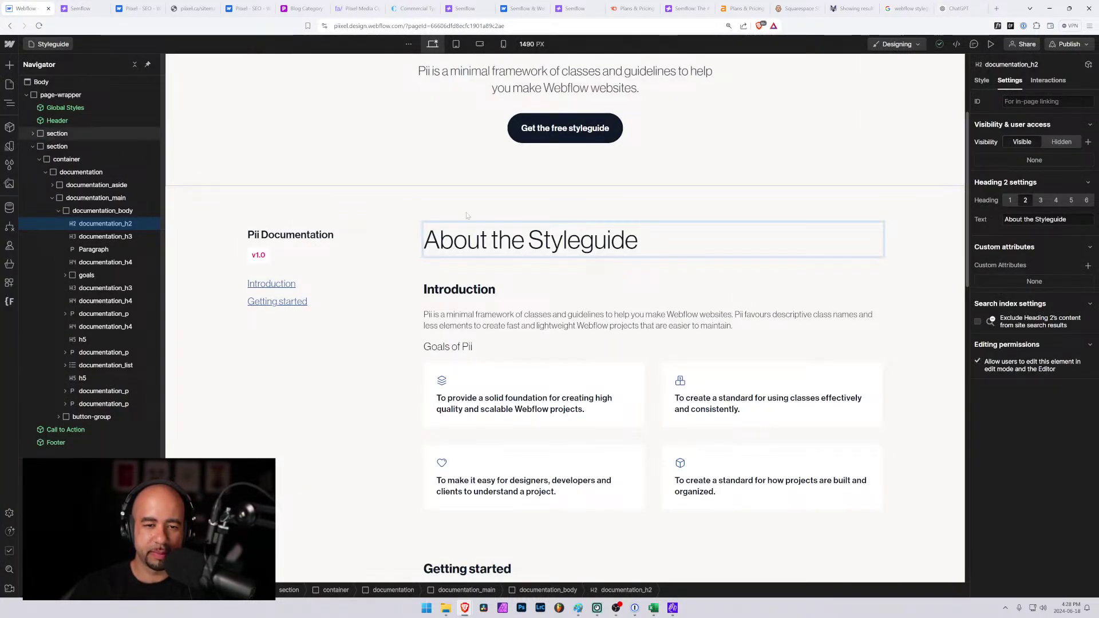
double_click(572, 240)
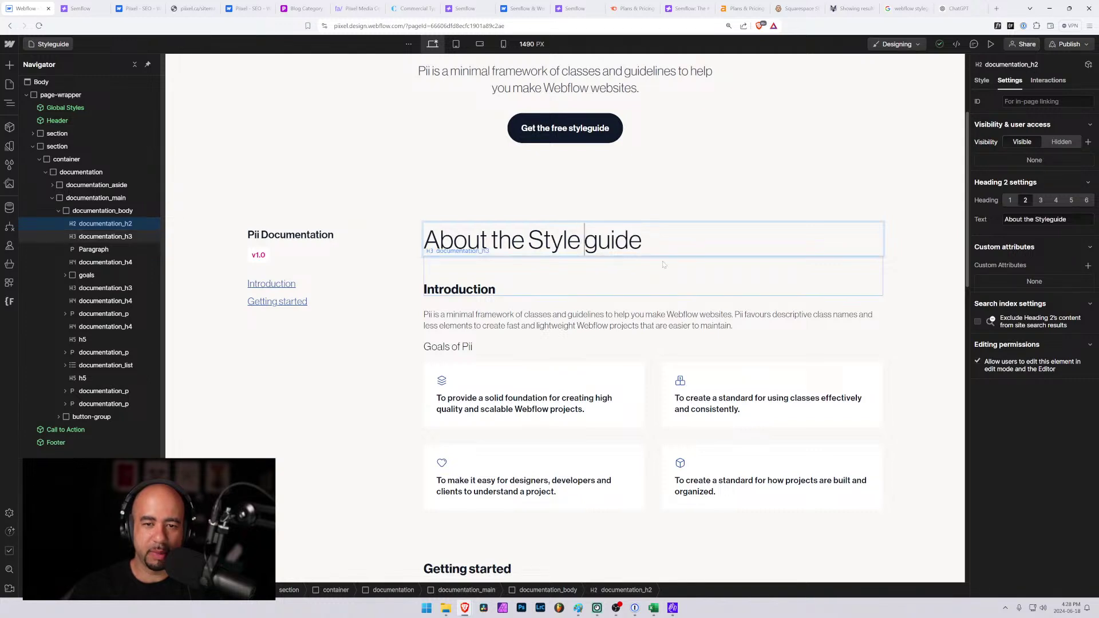
key("shift+Right")
type("G")
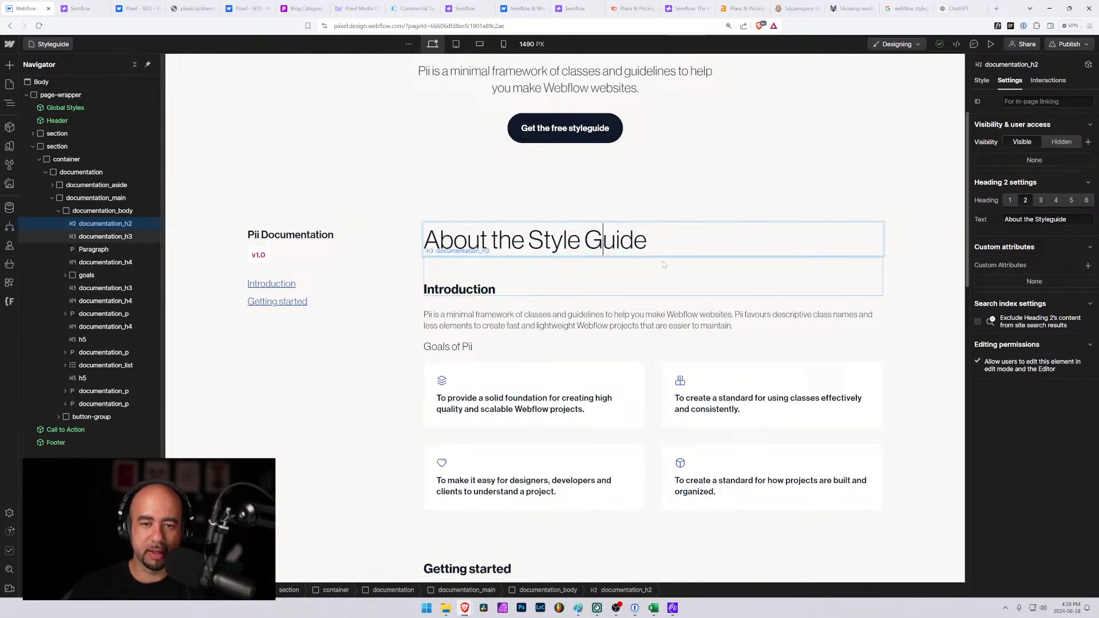
Lowercase both words so the heading reads "About the style guide", and finish editing it.
key("shift+Left")
type("s")
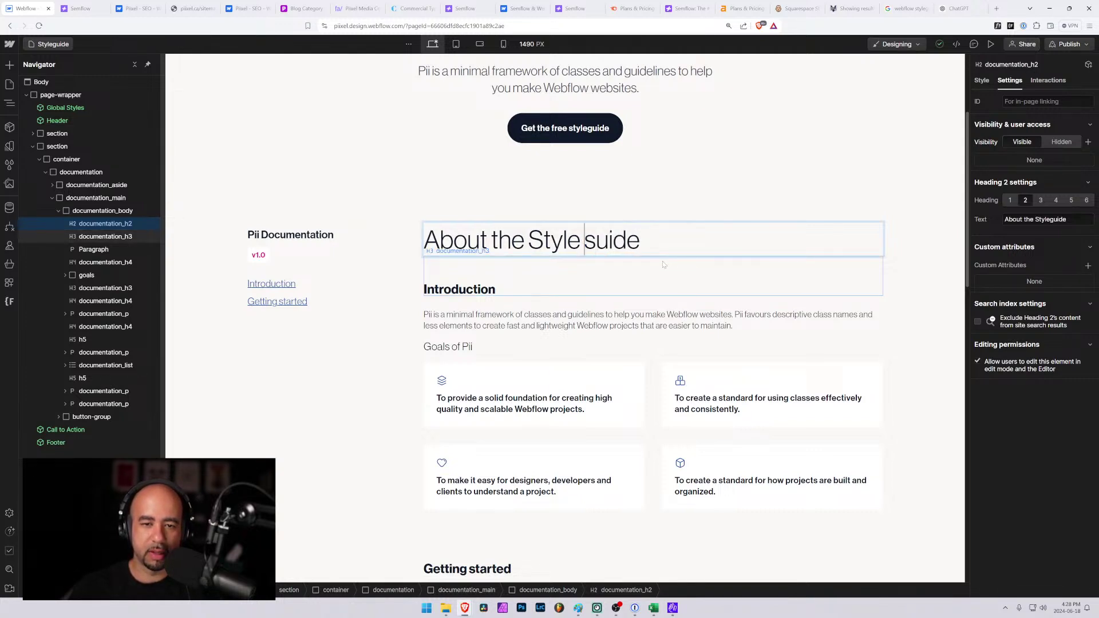
key("Left")
key("Left")
key("Left")
key("Left")
key("Left")
key("Left")
key("shift+Left")
type("s")
key("Right")
key("Right")
key("Right")
key("Right")
key("Right")
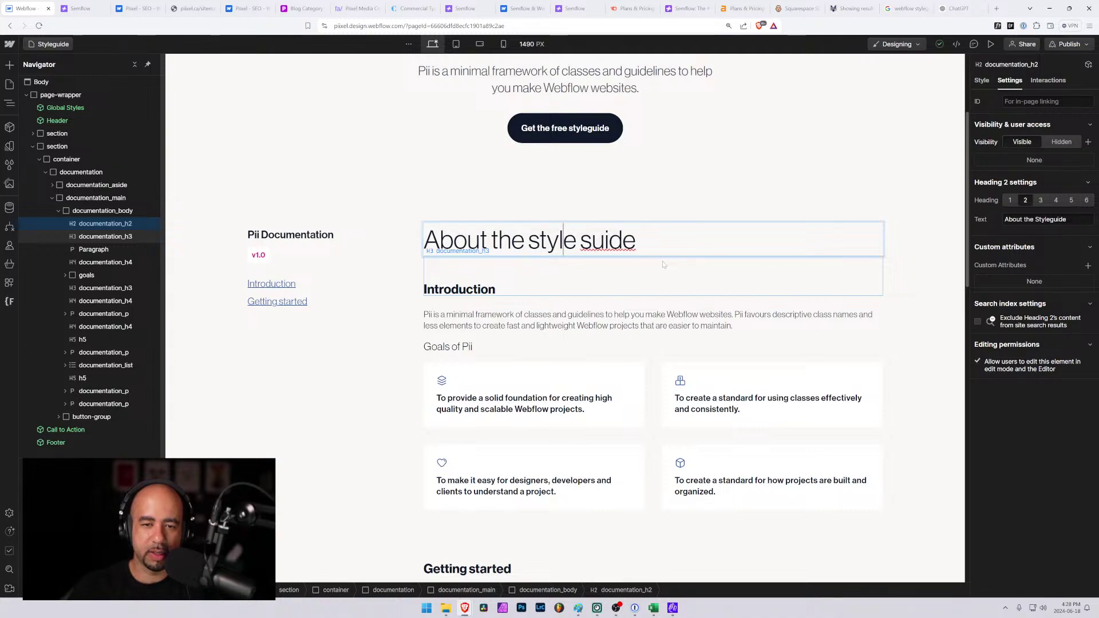
key("shift+Right")
type("g")
scroll(663, 264, "up", 3)
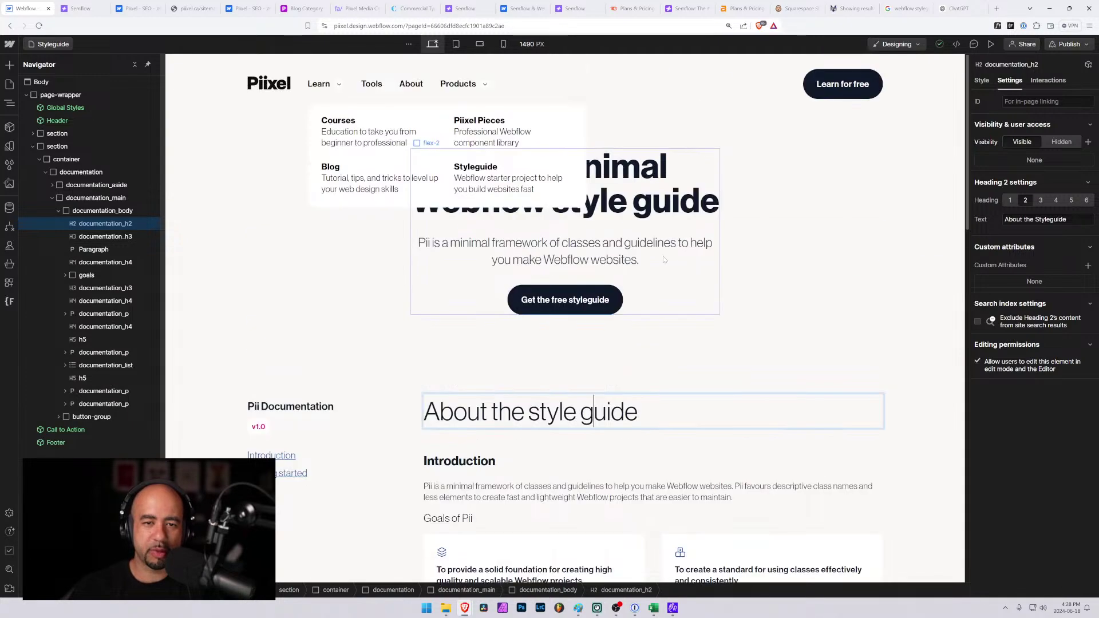
scroll(577, 273, "down", 12)
scroll(577, 273, "up", 8)
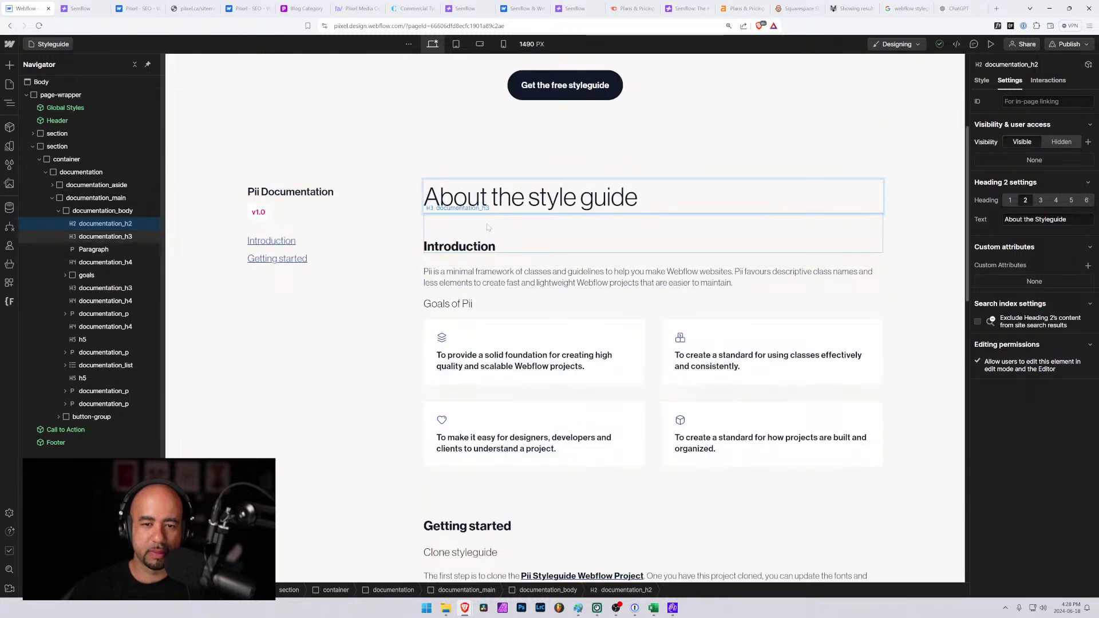
key("Escape")
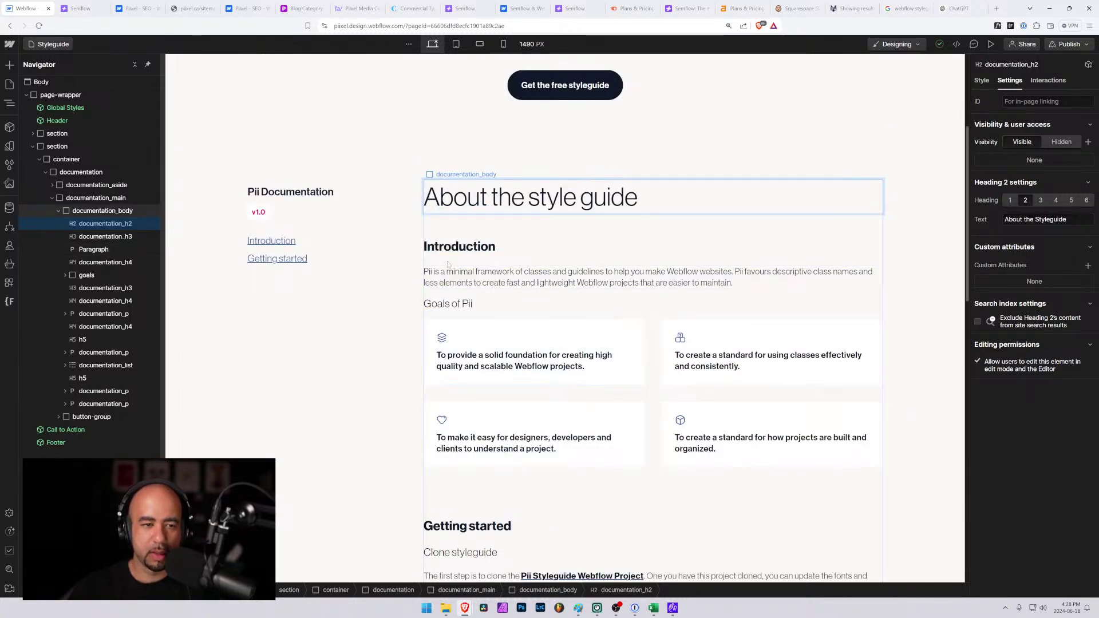
Rename the Styleguide item in the Header component's dropdown to "Style Guide" and leave the component.
scroll(469, 265, "up", 3)
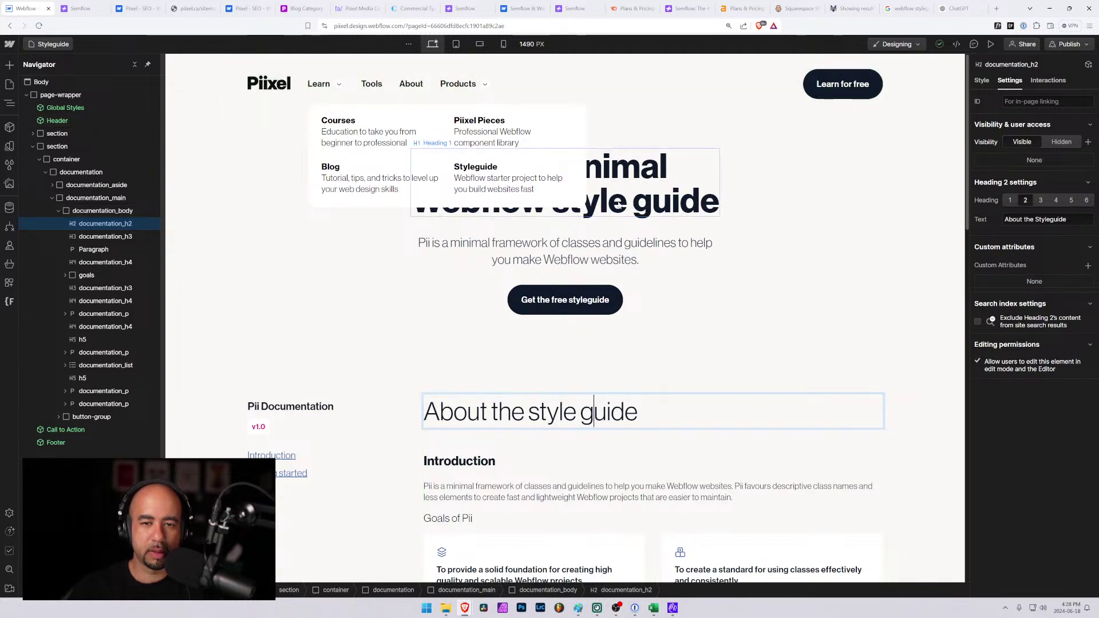
double_click(480, 170)
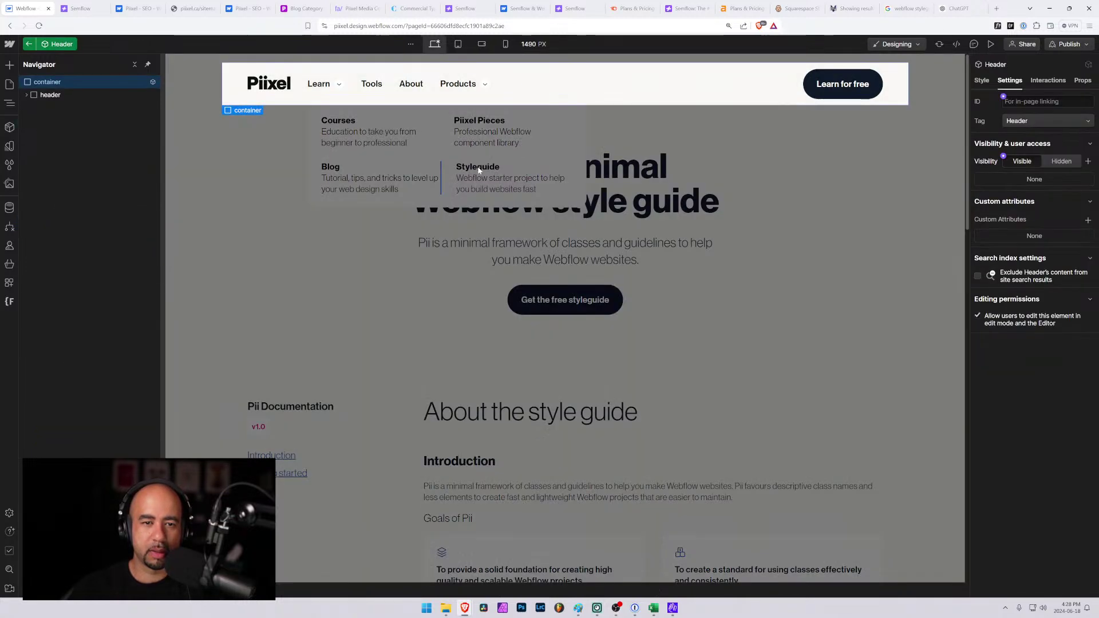
left_click(480, 170)
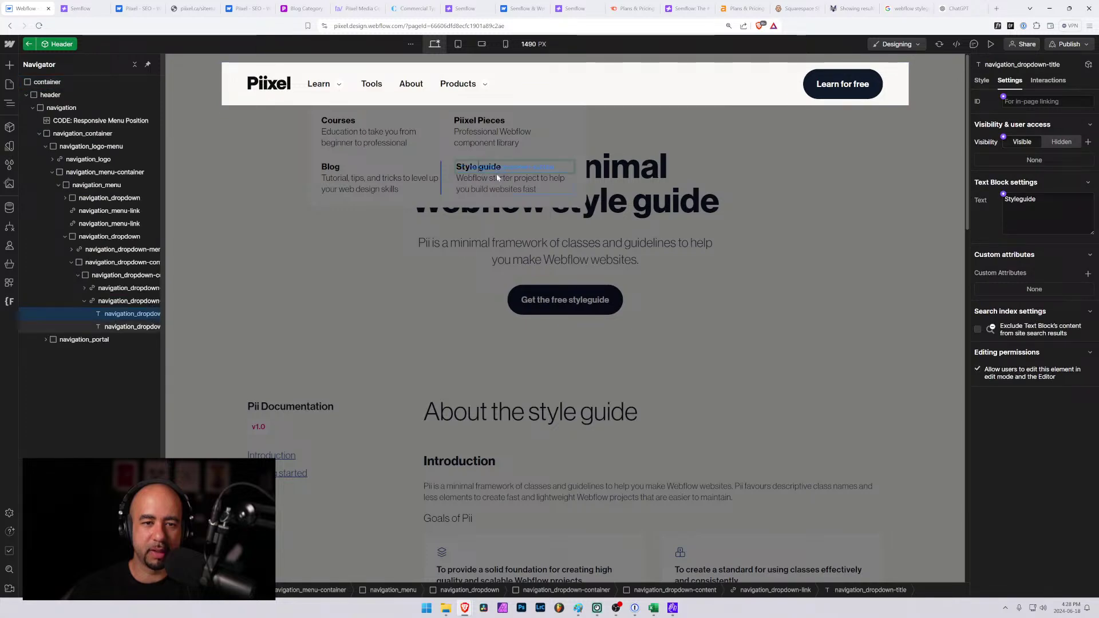
key("Delete")
type("G")
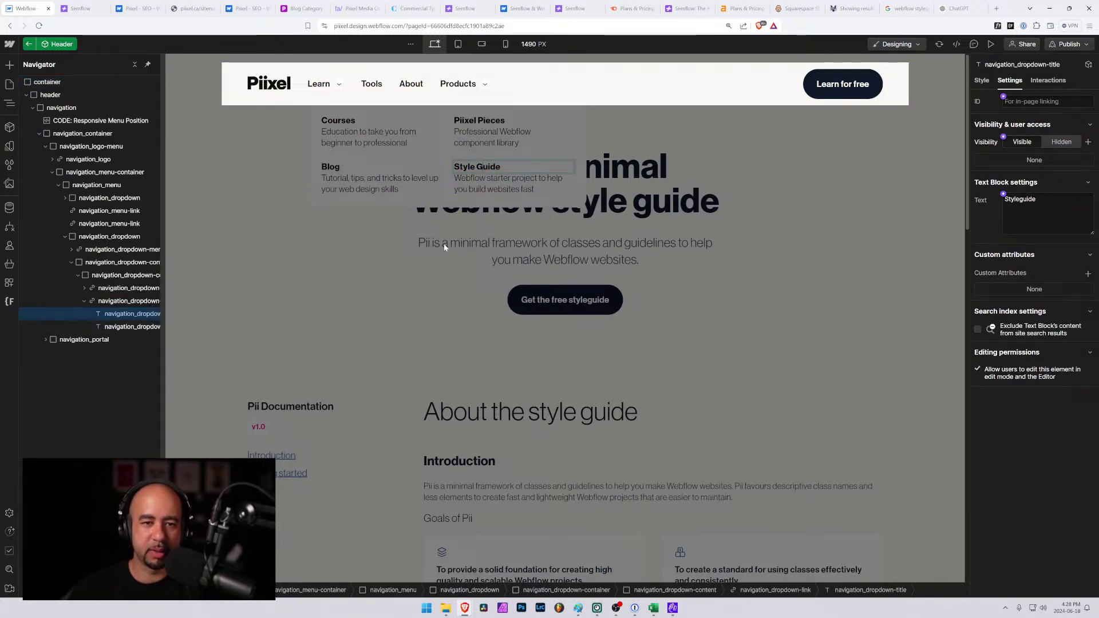
left_click(338, 277)
Check Semflow's web report for the pages lacking the keyword in the body, and return to the Webflow Designer.
scroll(338, 277, "down", 2)
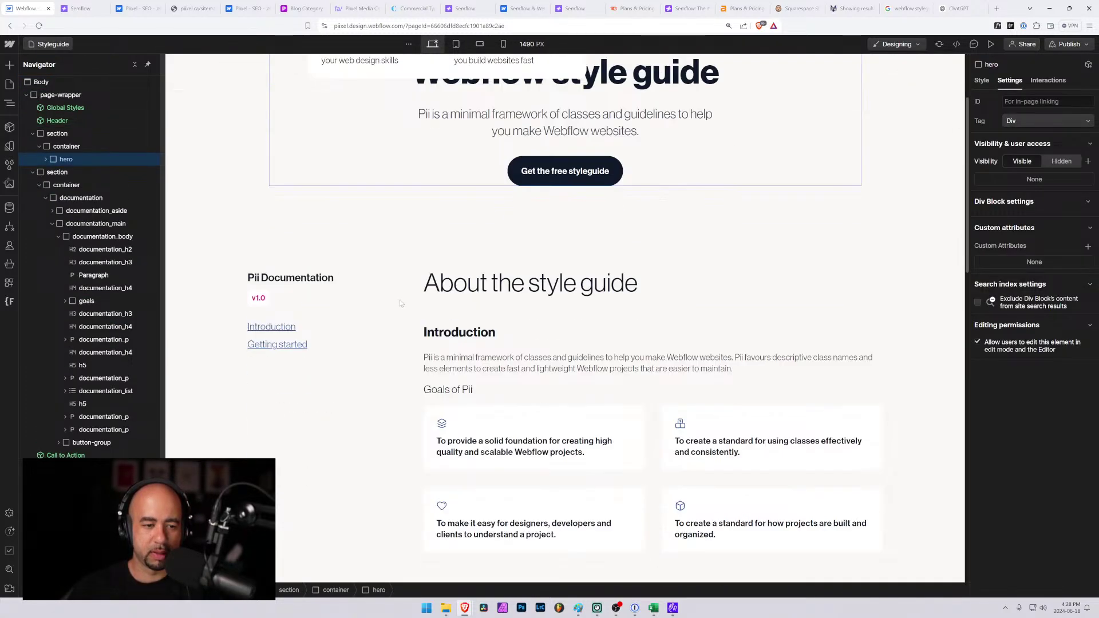
scroll(370, 323, "up", 2)
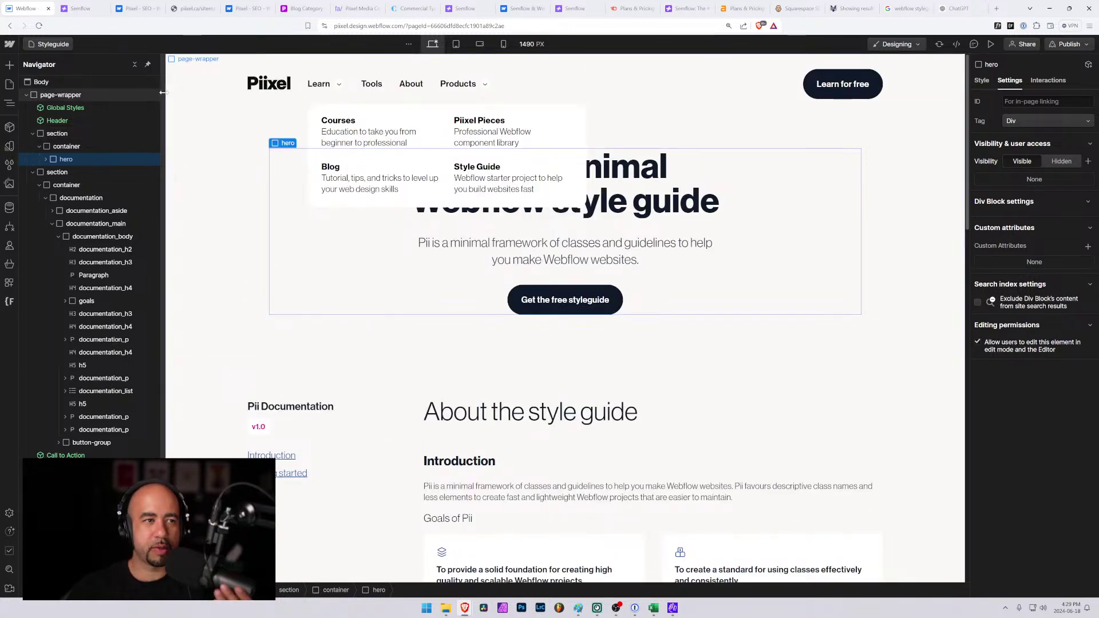
left_click(80, 8)
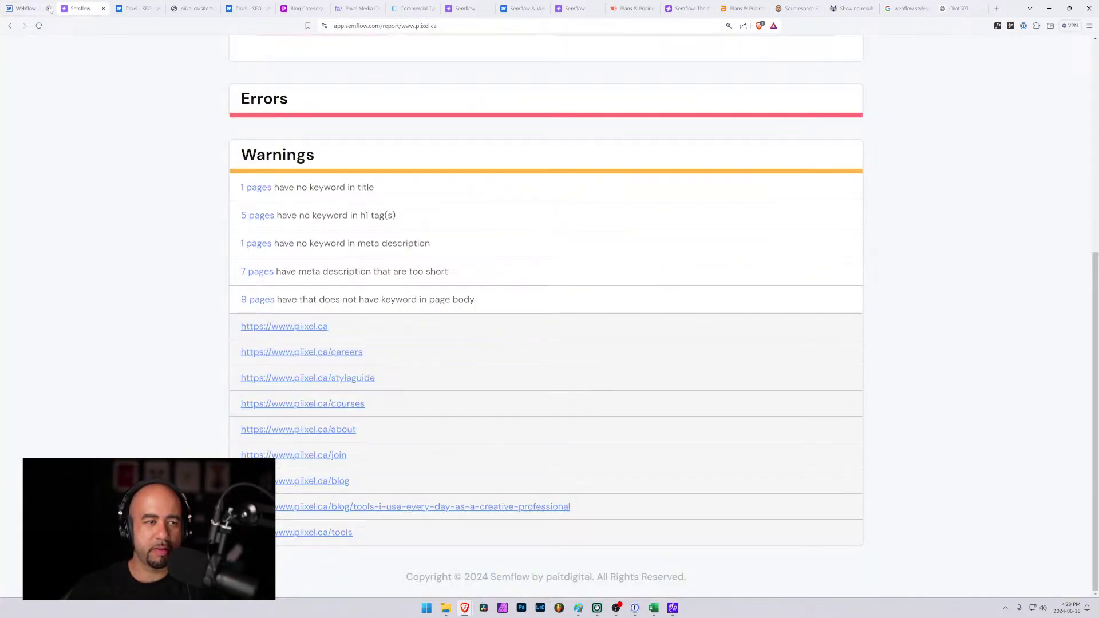
left_click(26, 8)
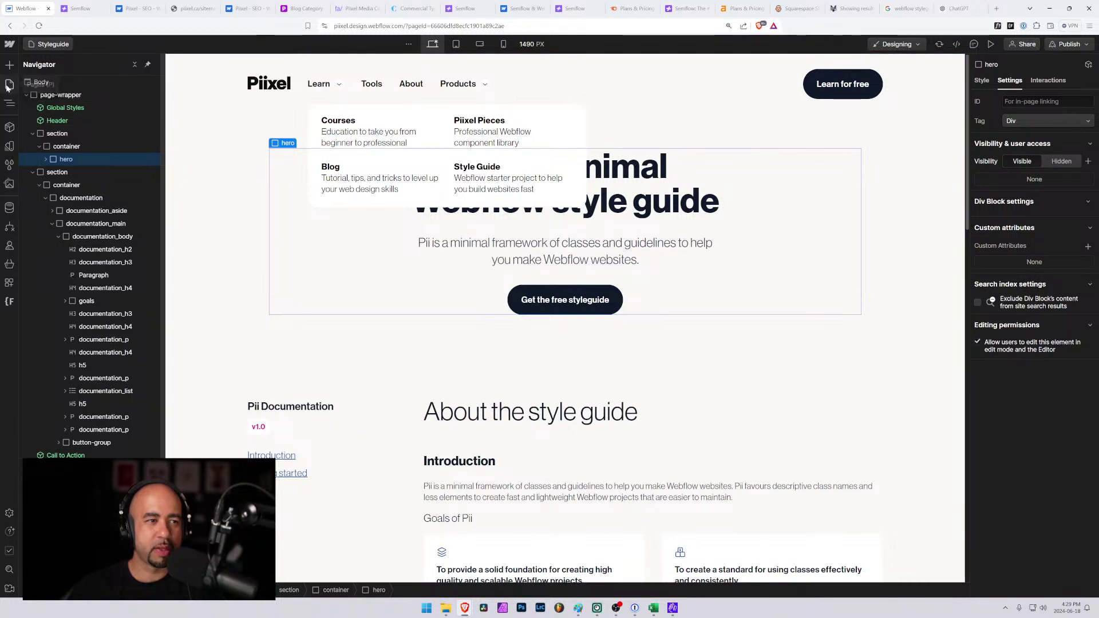
Launch the Semflow app within Webflow, view the Styleguide page's audit and focus keyword check, and close the app.
left_click(9, 84)
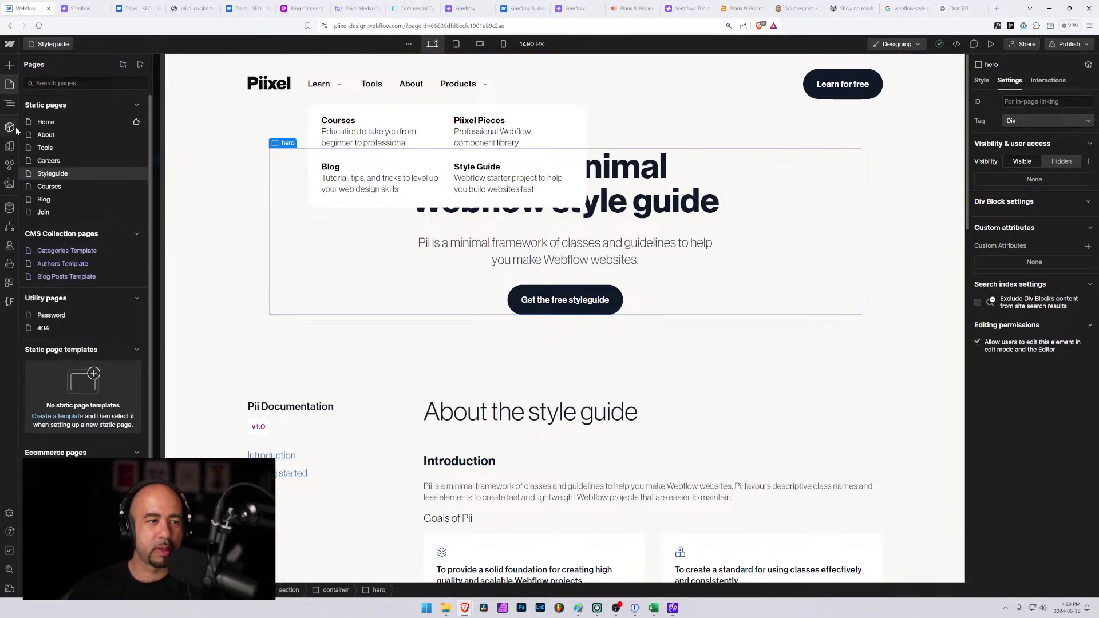
left_click(9, 283)
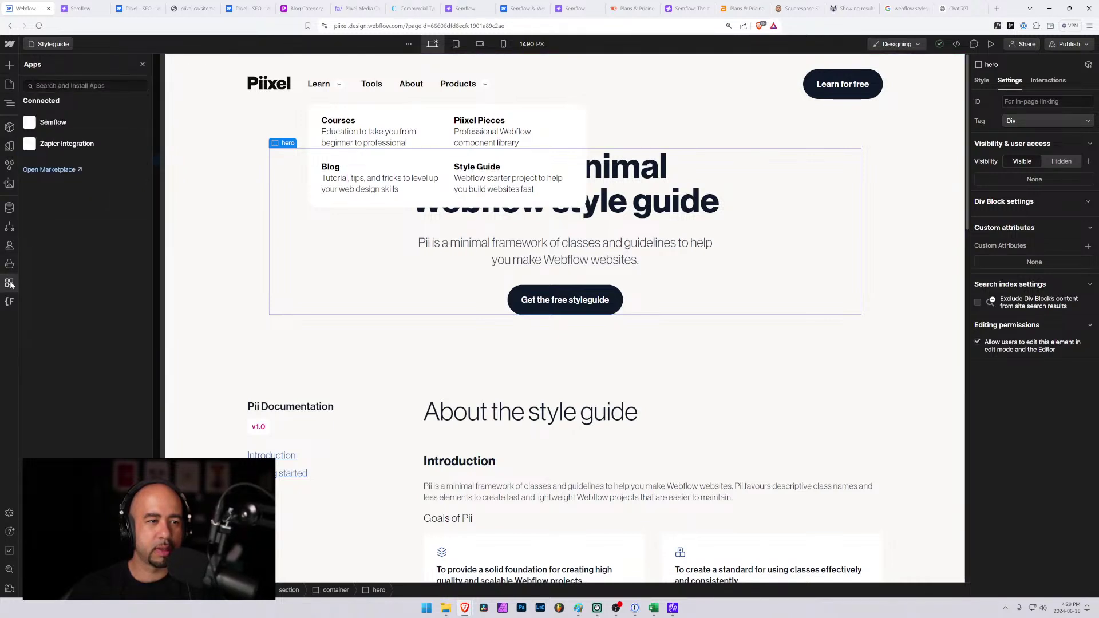
left_click(73, 119)
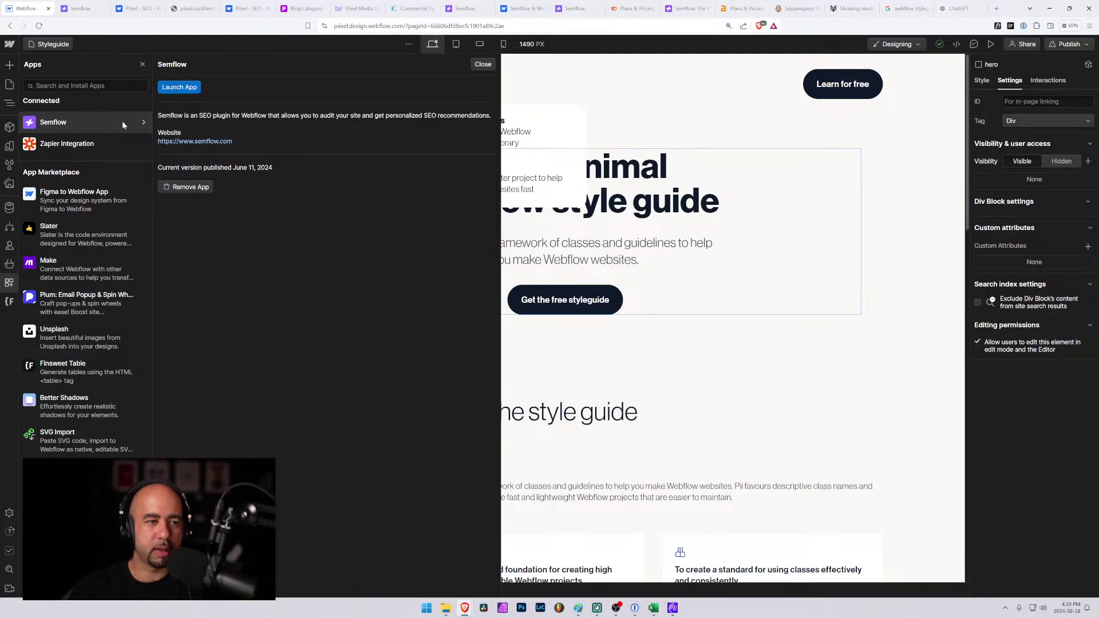
left_click(179, 87)
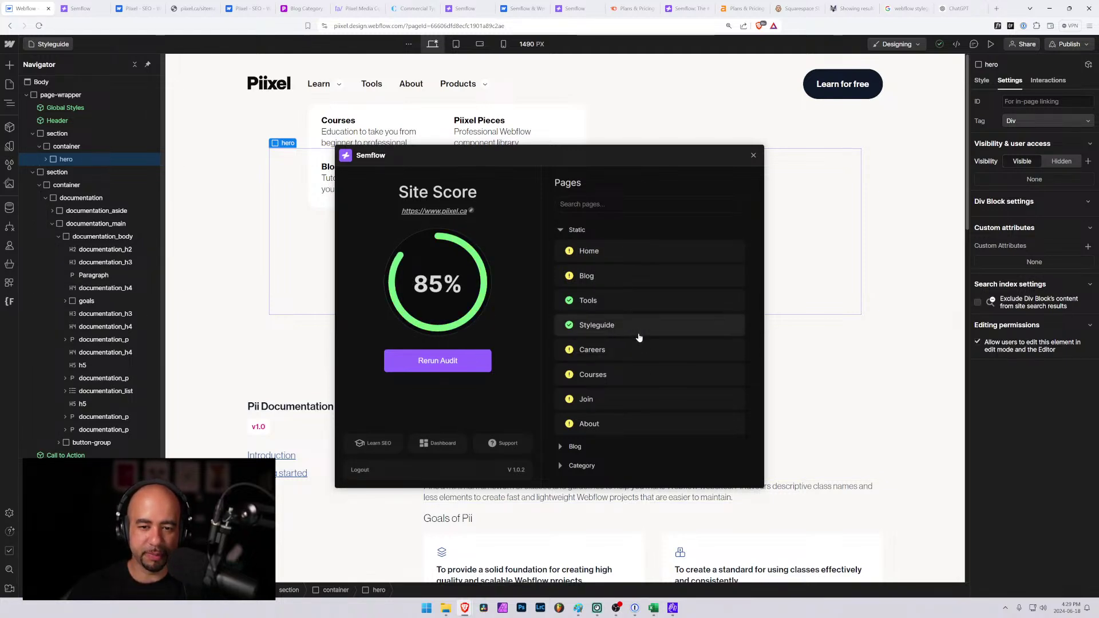
left_click(631, 328)
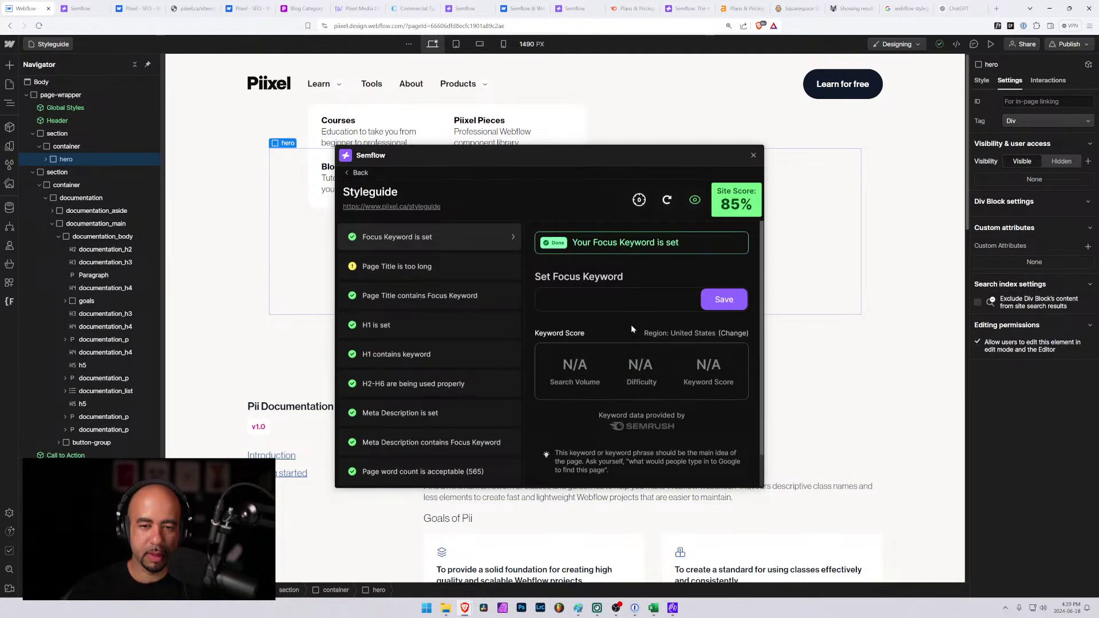
left_click(754, 155)
In the "Clone styleguide" paragraph's bold link, insert "Webflow" after "Pii" and change "Styleguide" to "Style Guide".
scroll(500, 328, "down", 3)
scroll(499, 329, "up", 3)
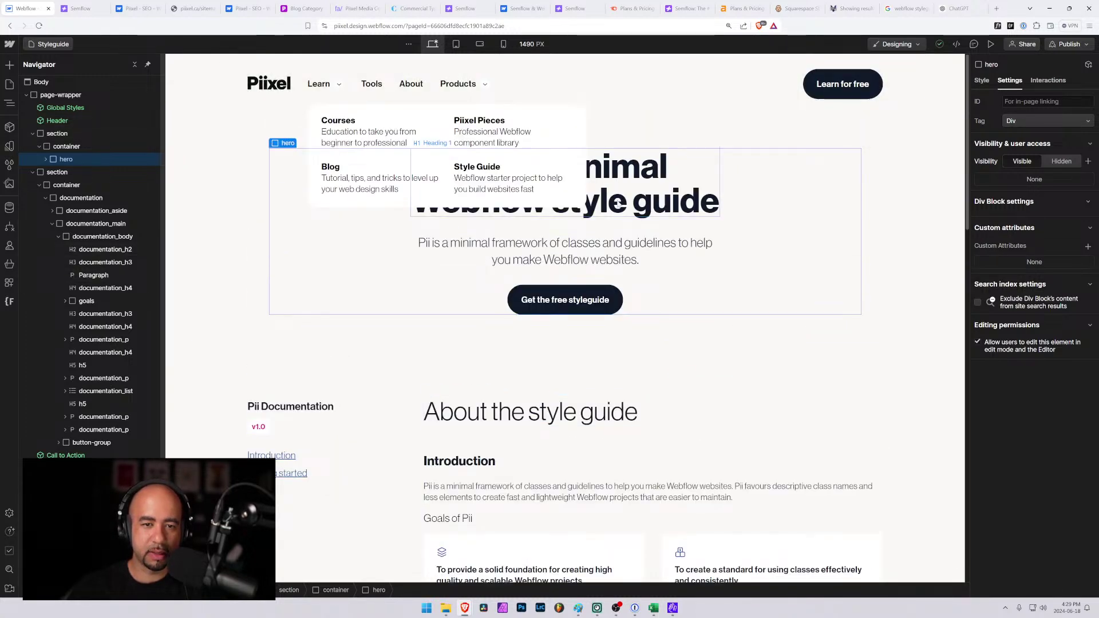
scroll(606, 304, "down", 2)
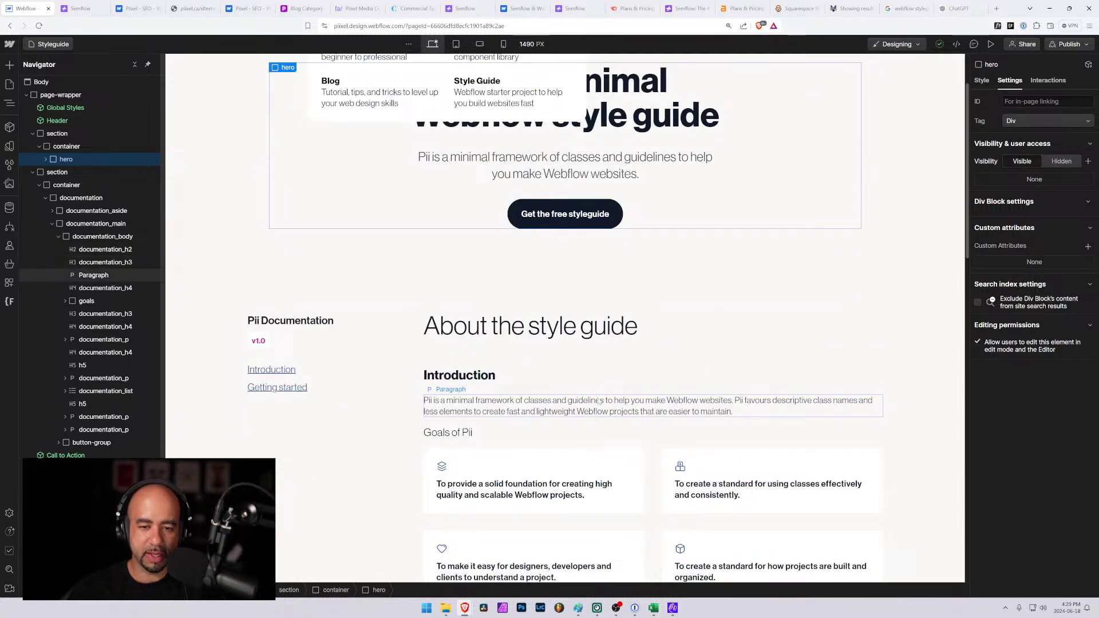
scroll(597, 406, "down", 1)
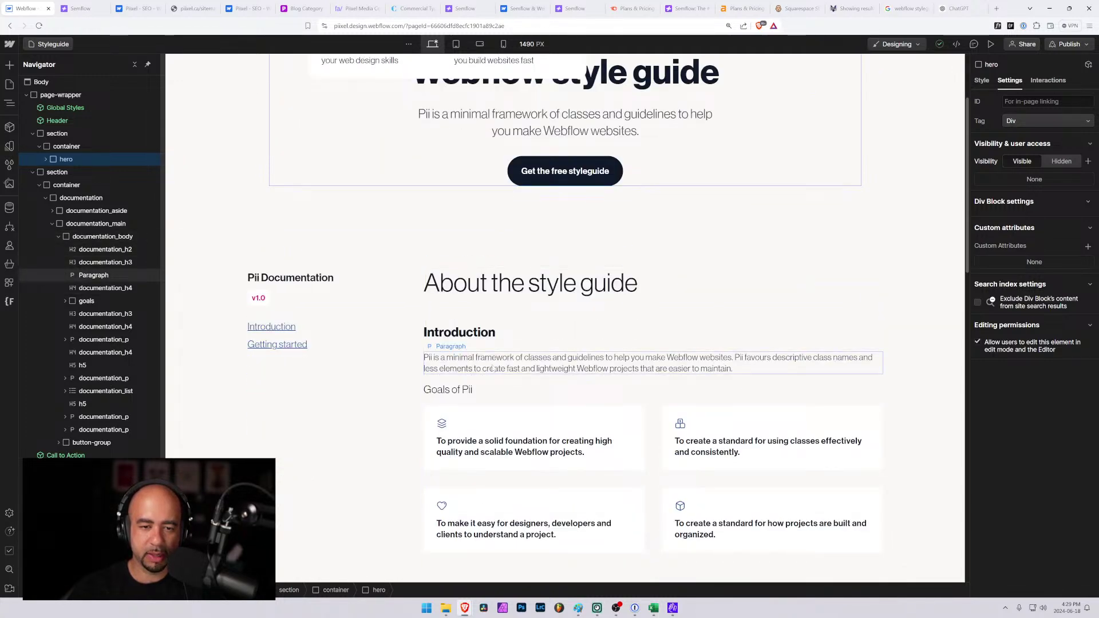
scroll(492, 369, "down", 5)
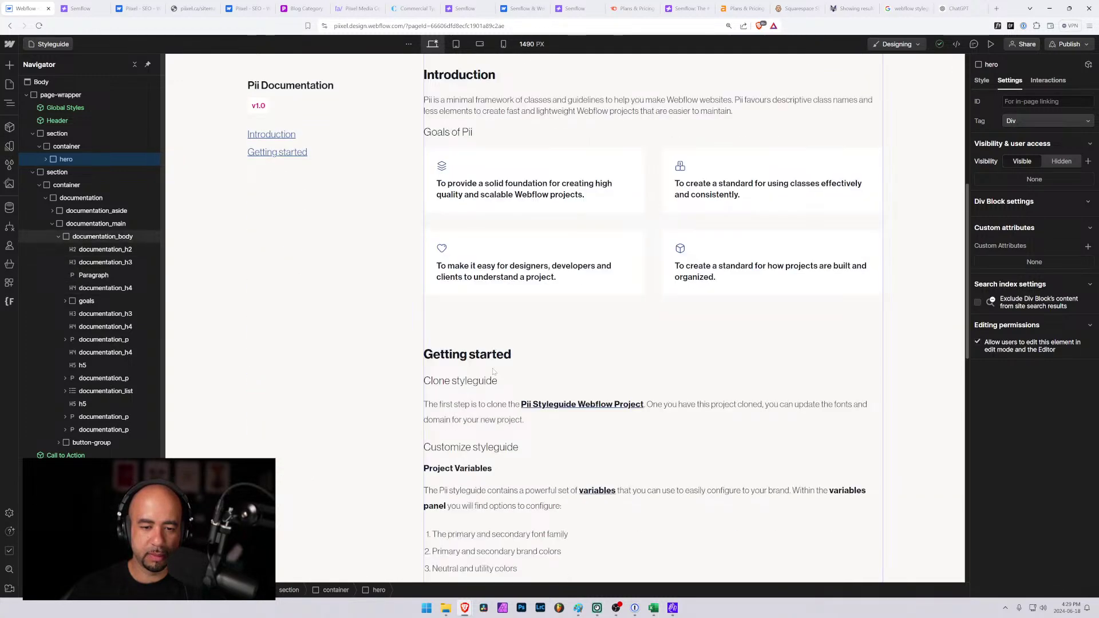
left_click(553, 406)
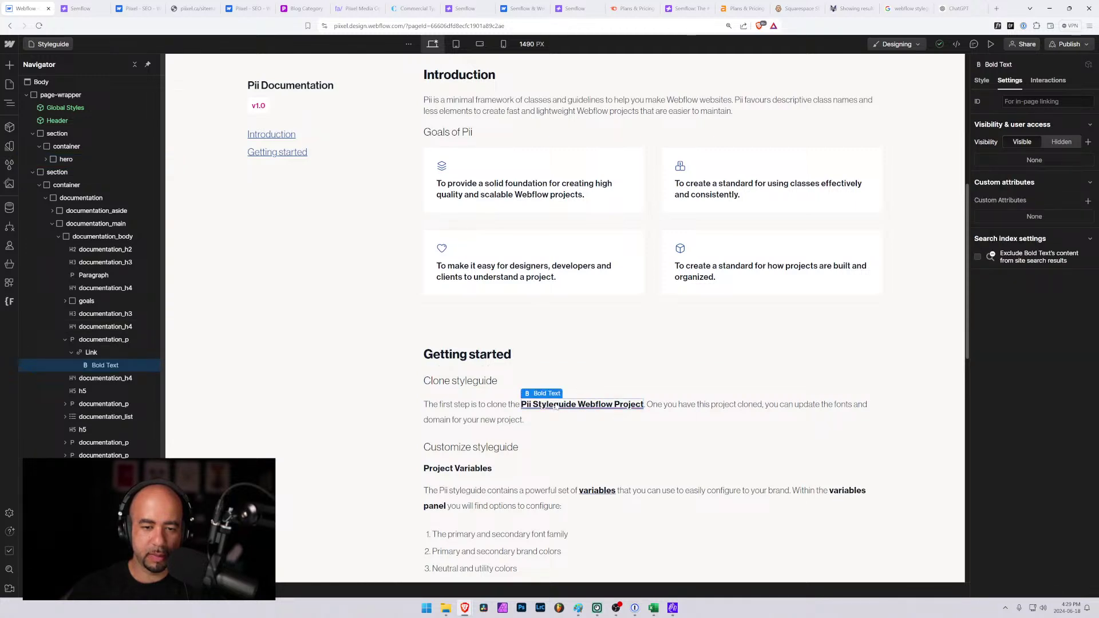
double_click(556, 406)
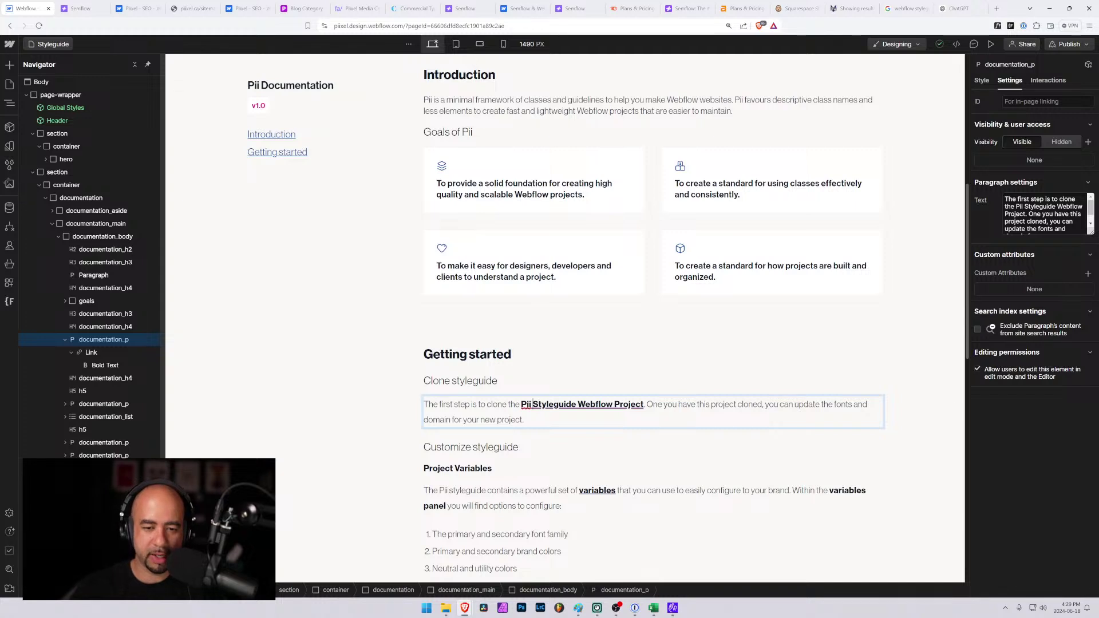
type("Webflow")
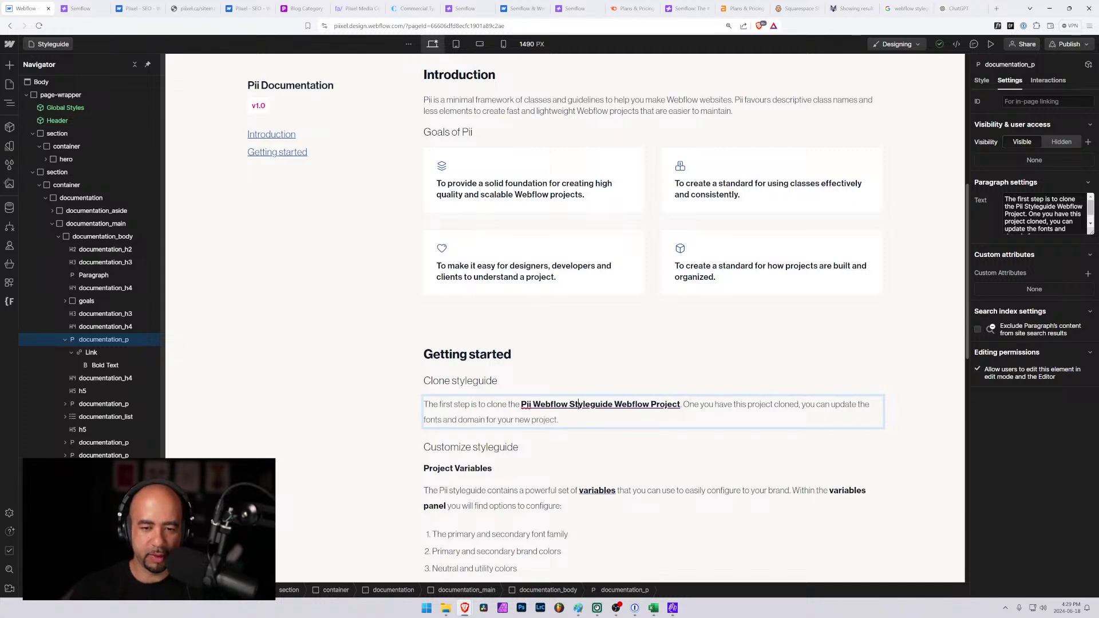
key("shift+Right")
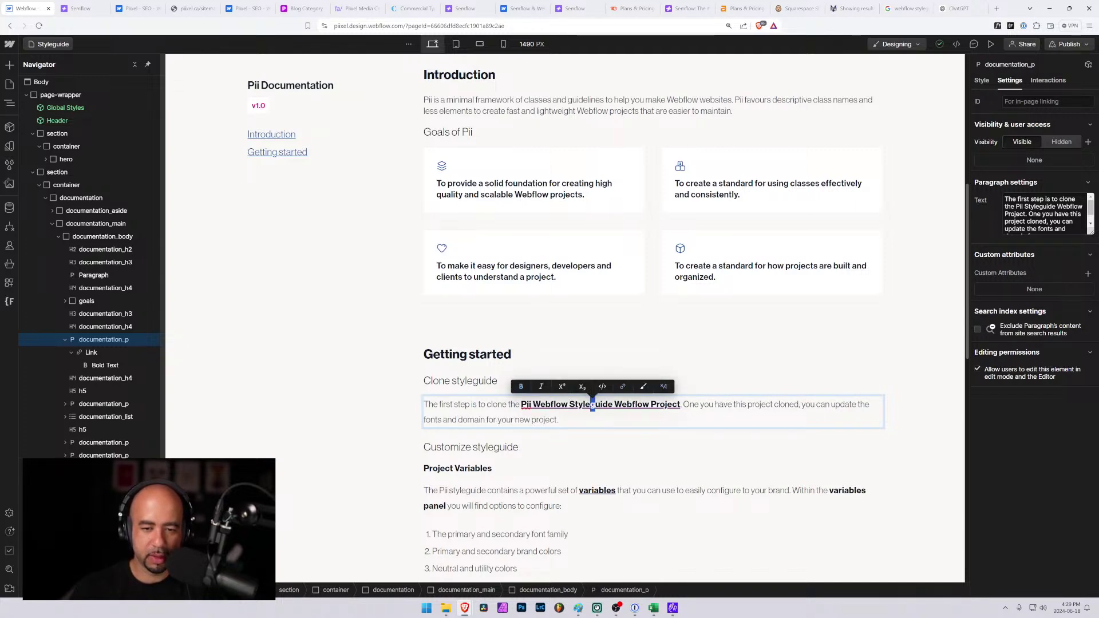
type("G")
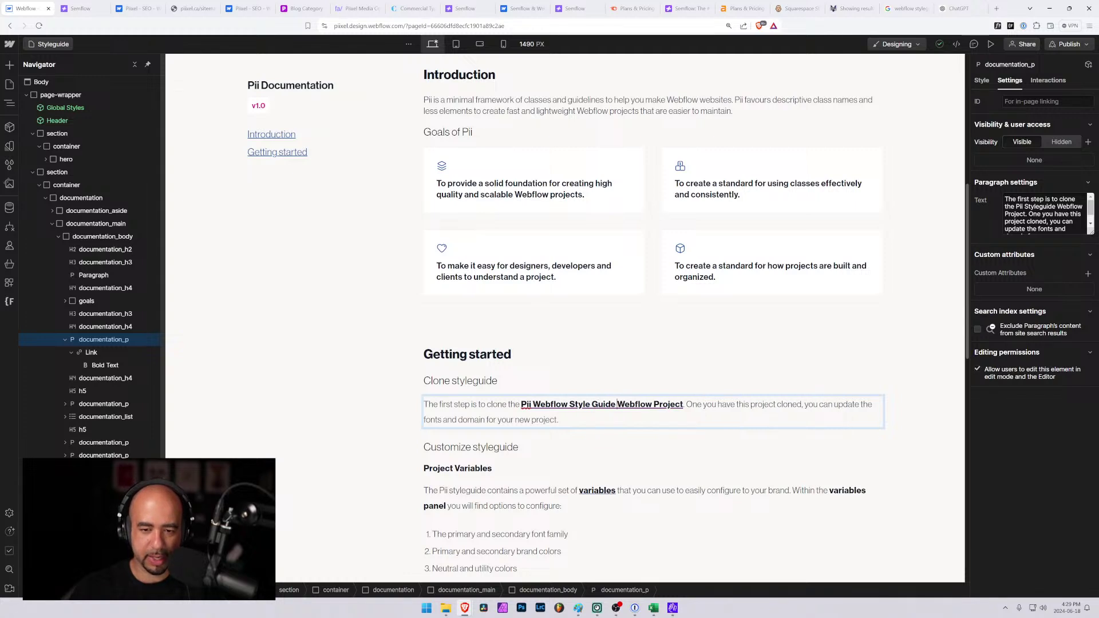
Delete the second "Webflow" so the link reads "Pii Webflow Style Guide Project".
key("ctrl+shift+Right")
key("ctrl+shift+Right")
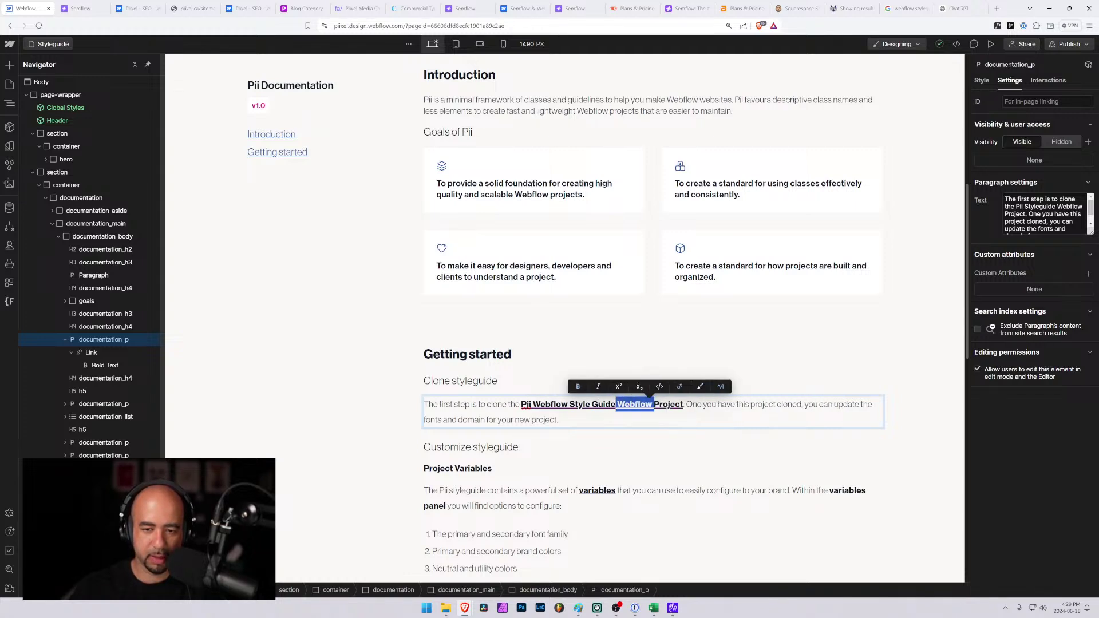
key("BackSpace")
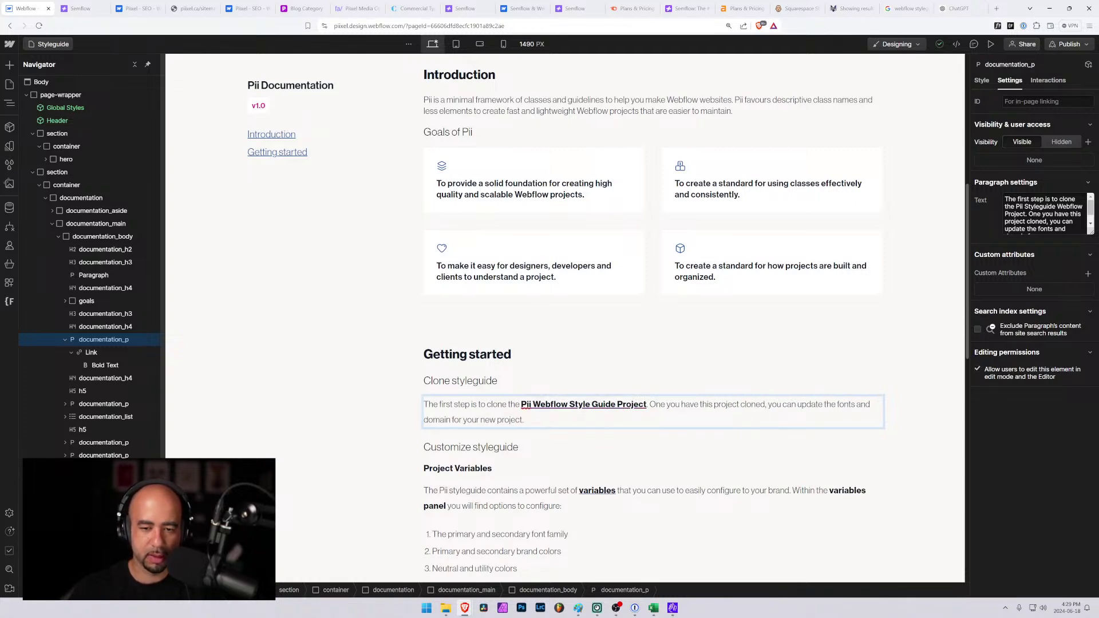
left_click(471, 419)
scroll(445, 410, "down", 3)
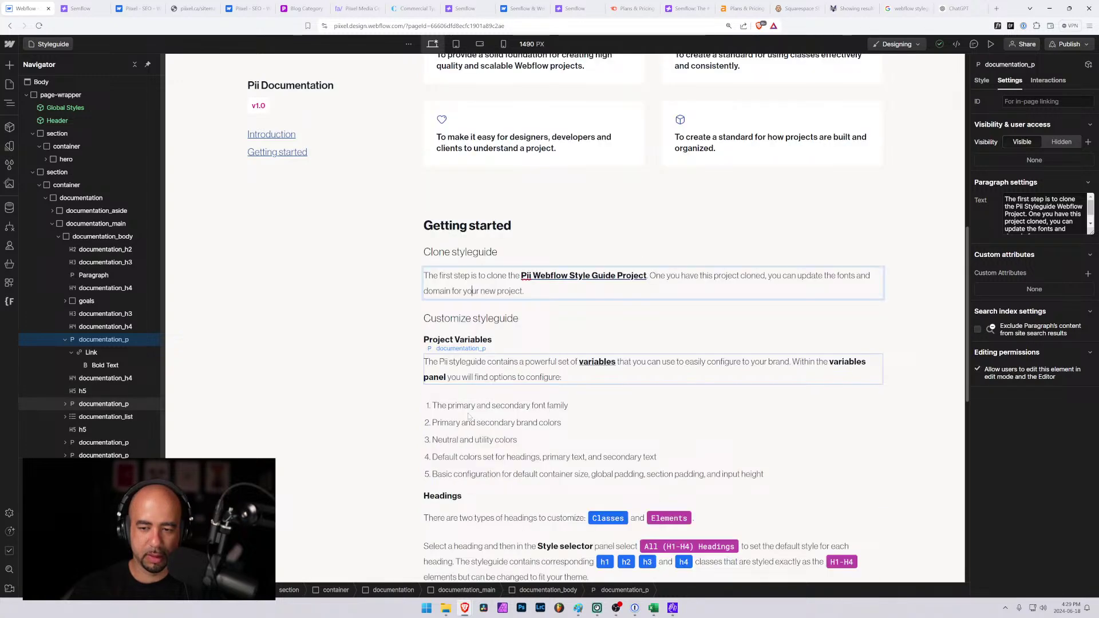
scroll(445, 410, "up", 2)
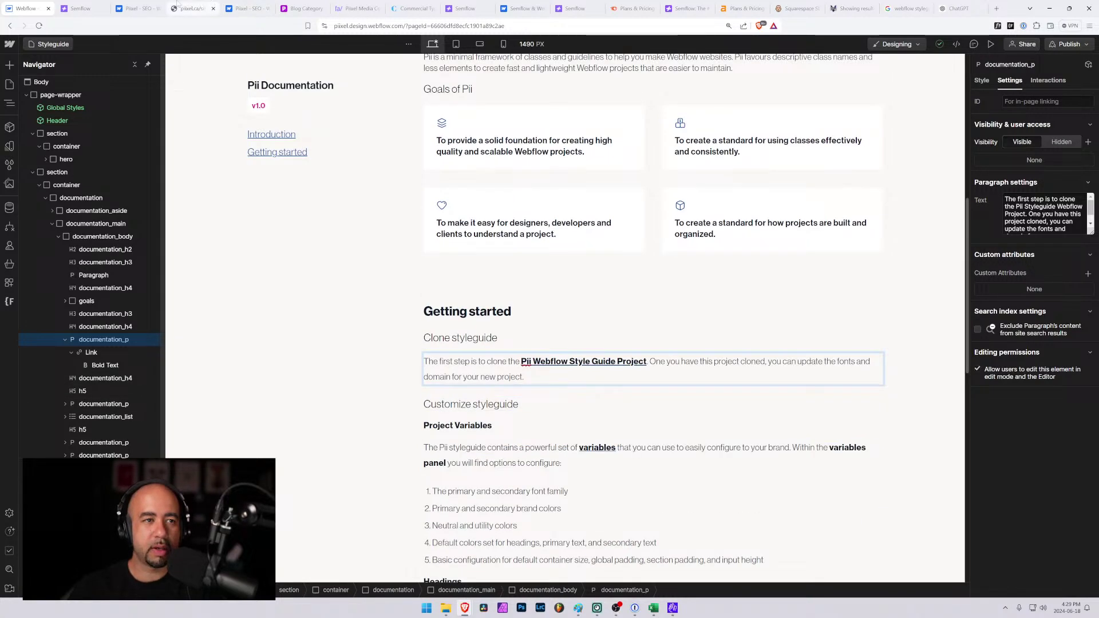
Check Semflow's web report for pages lacking the keyword in the body, and open the Careers page in the Webflow Designer.
key("ctrl+Tab")
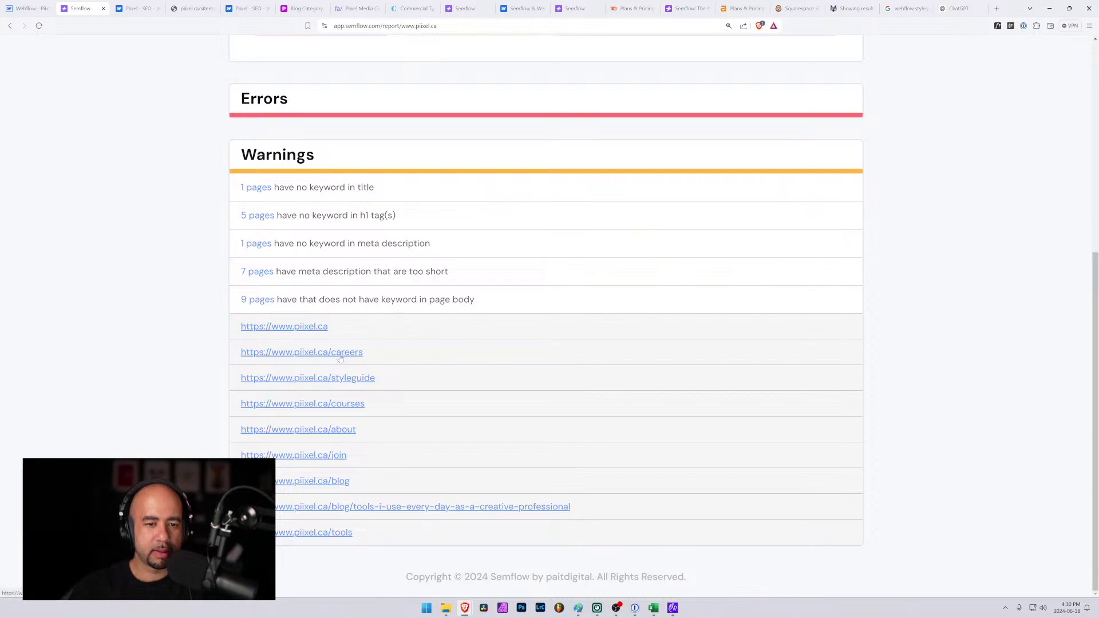
left_click(29, 8)
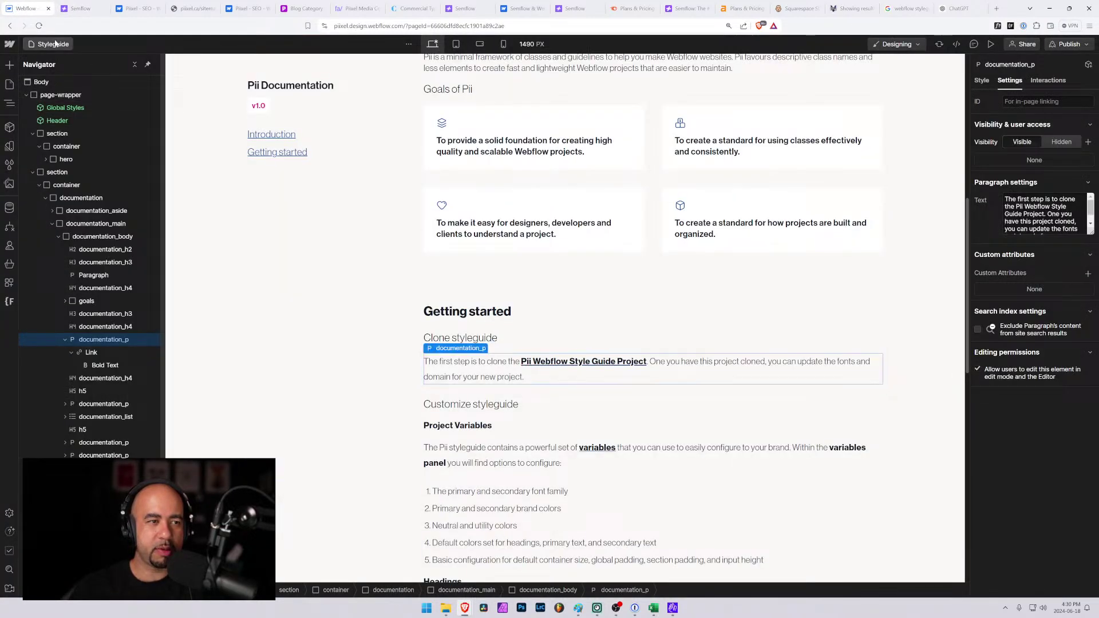
key("p")
left_click(94, 162)
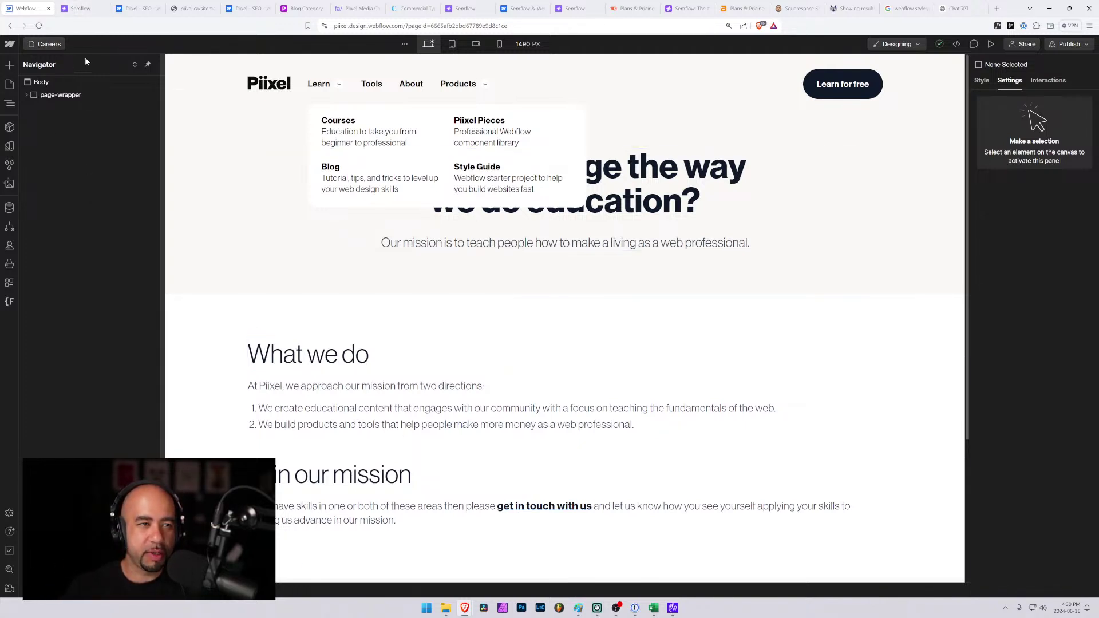
left_click(80, 8)
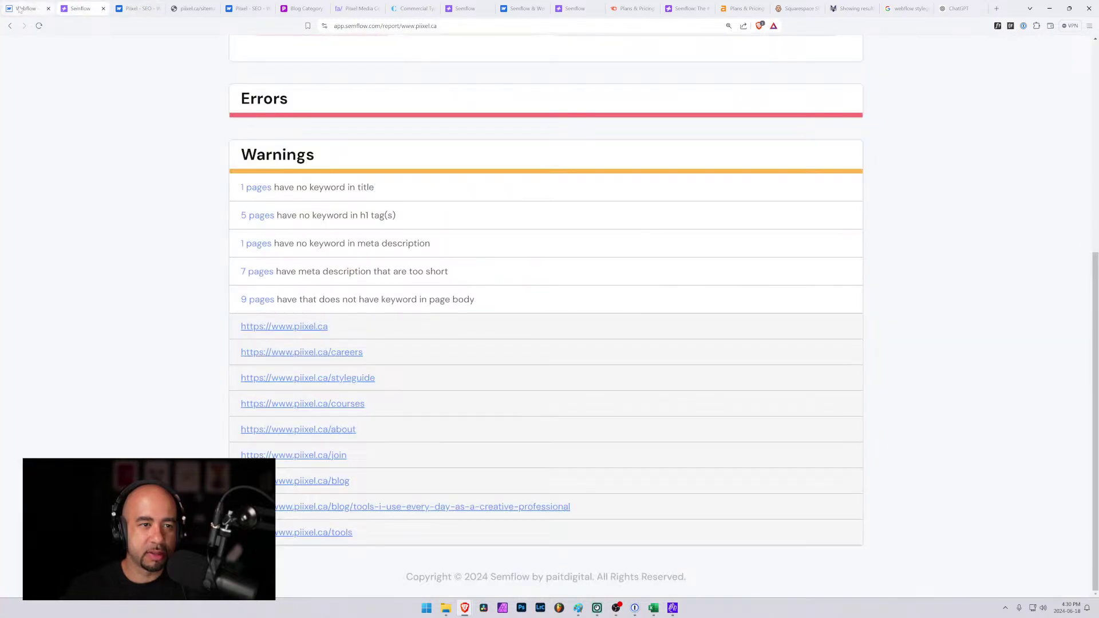
left_click(19, 9)
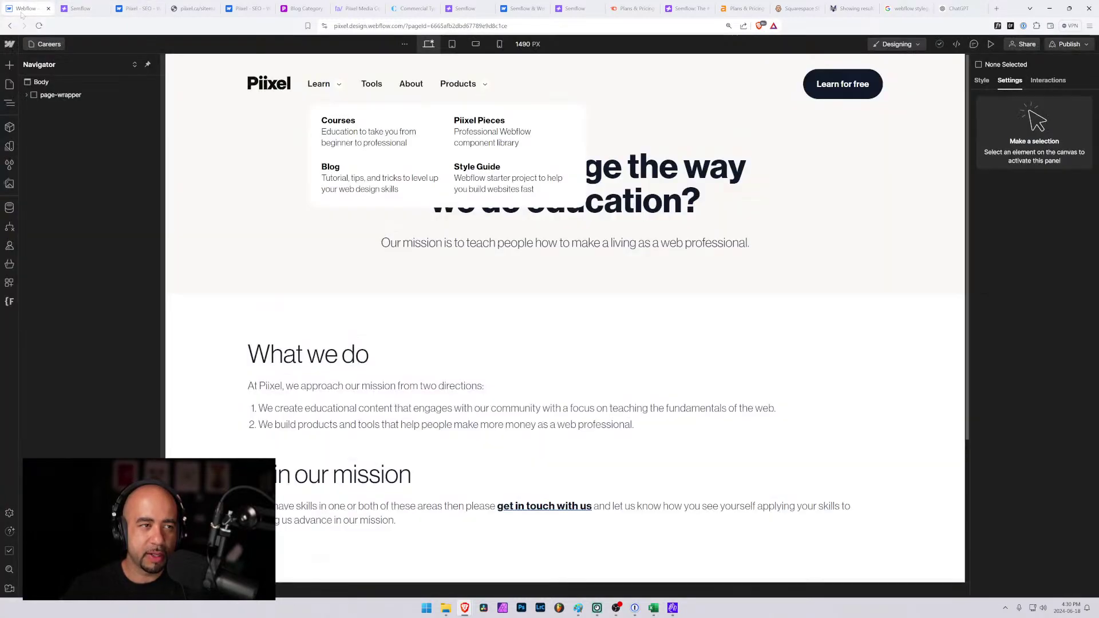
Launch the Semflow app within Webflow, view the Careers page's audit and focus keyword, and move the app window off the page copy.
left_click(9, 283)
left_click(137, 127)
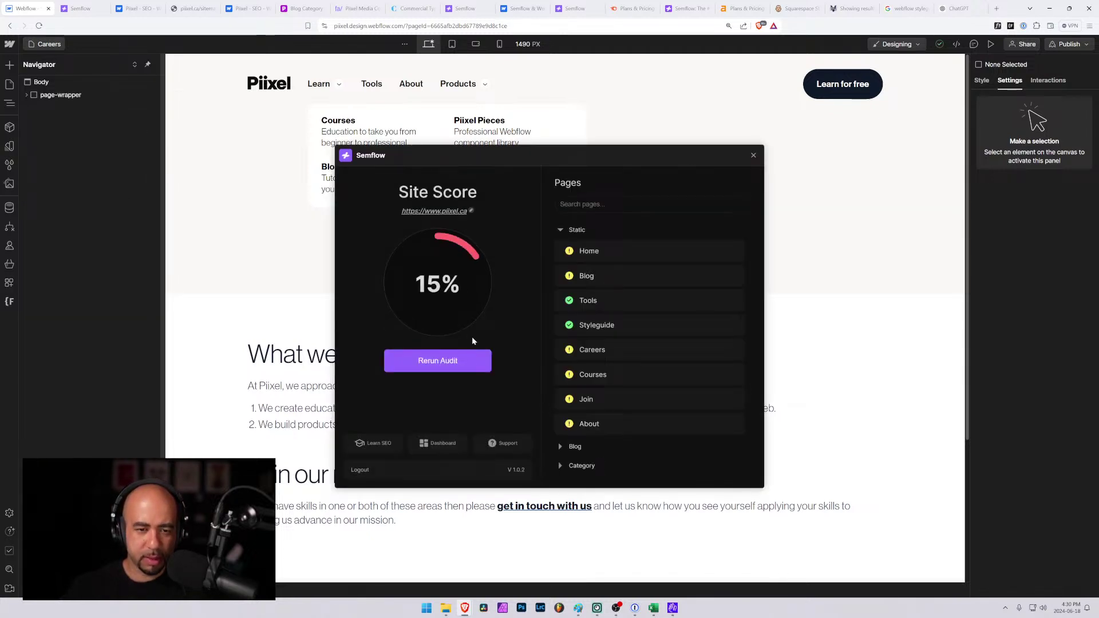
left_click(590, 350)
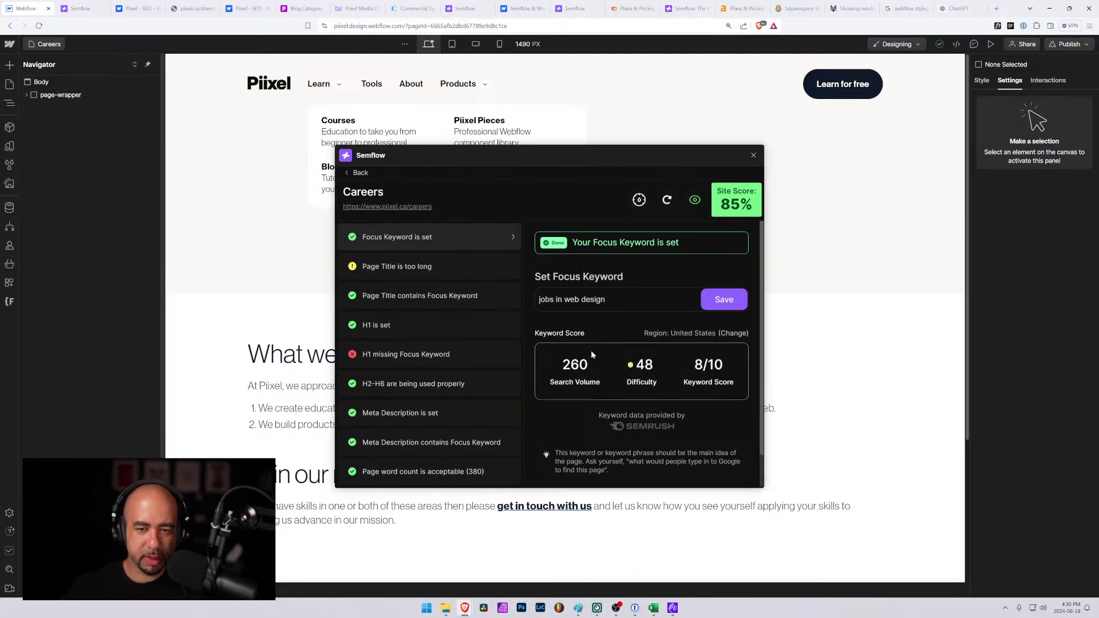
left_click_drag(611, 160, 805, 93)
Insert "and are looking for a job in web design," before "then please" in the paragraph under the mission heading.
left_click(395, 408)
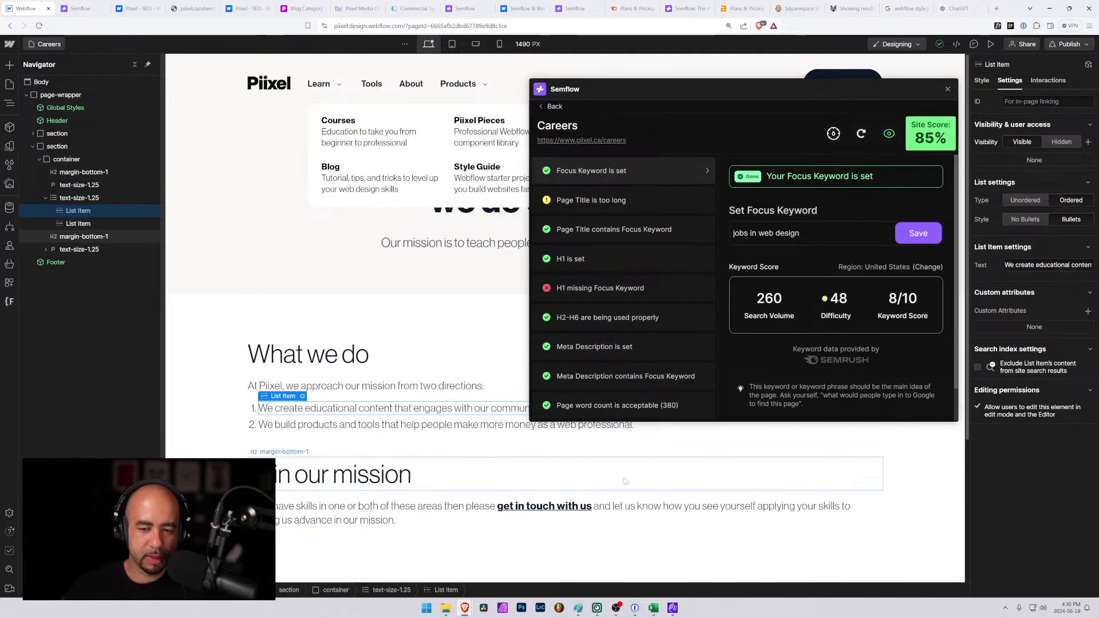
left_click(411, 514)
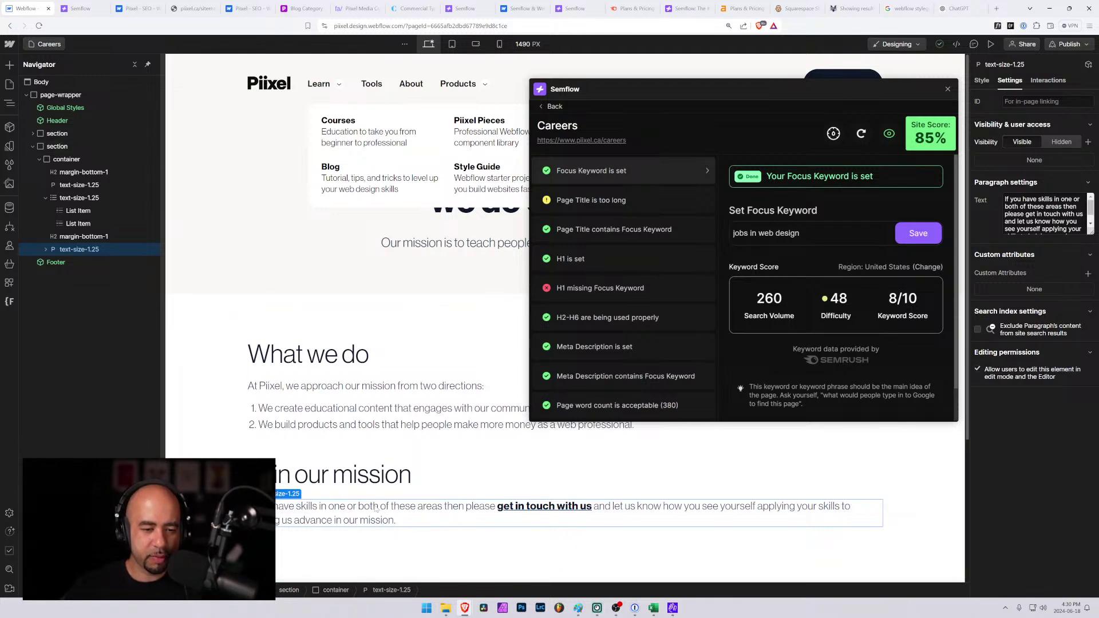
double_click(389, 506)
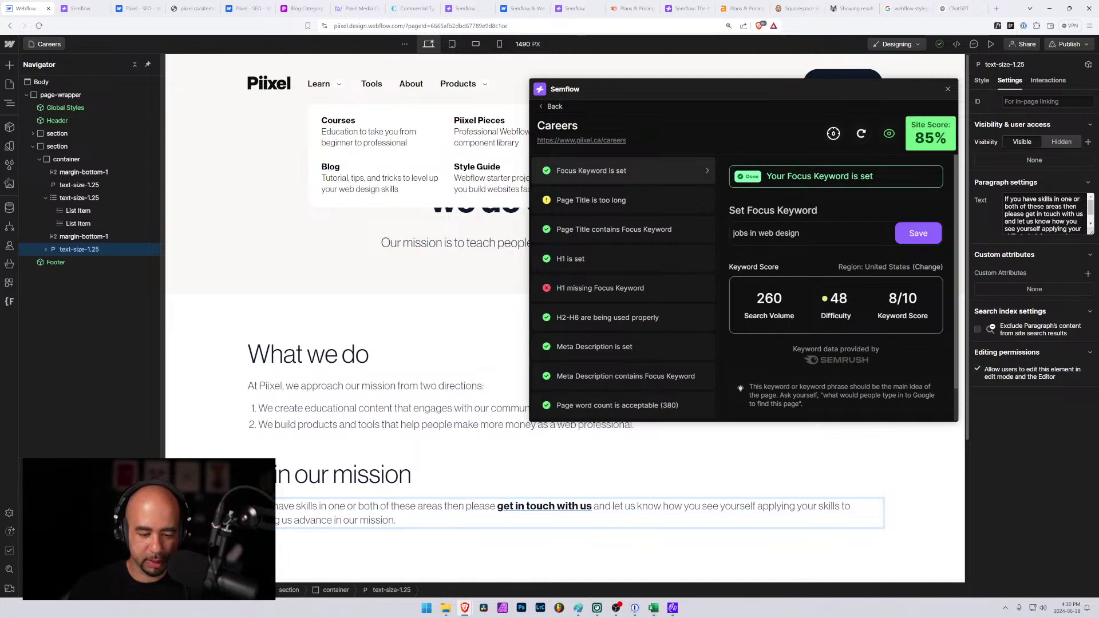
type("and are looking for a ")
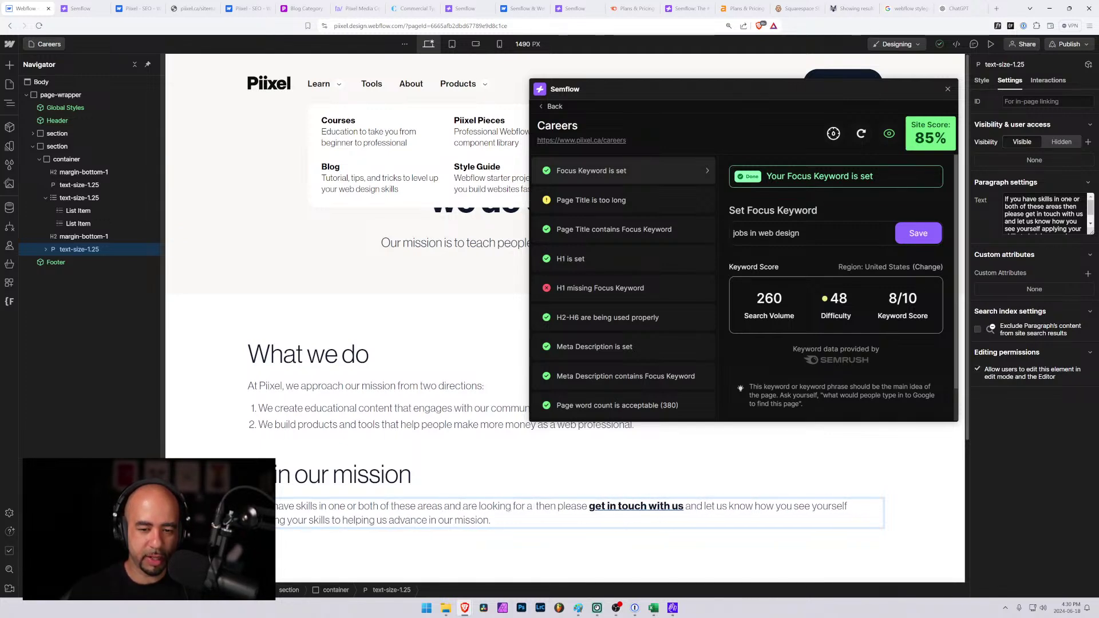
type("job in web")
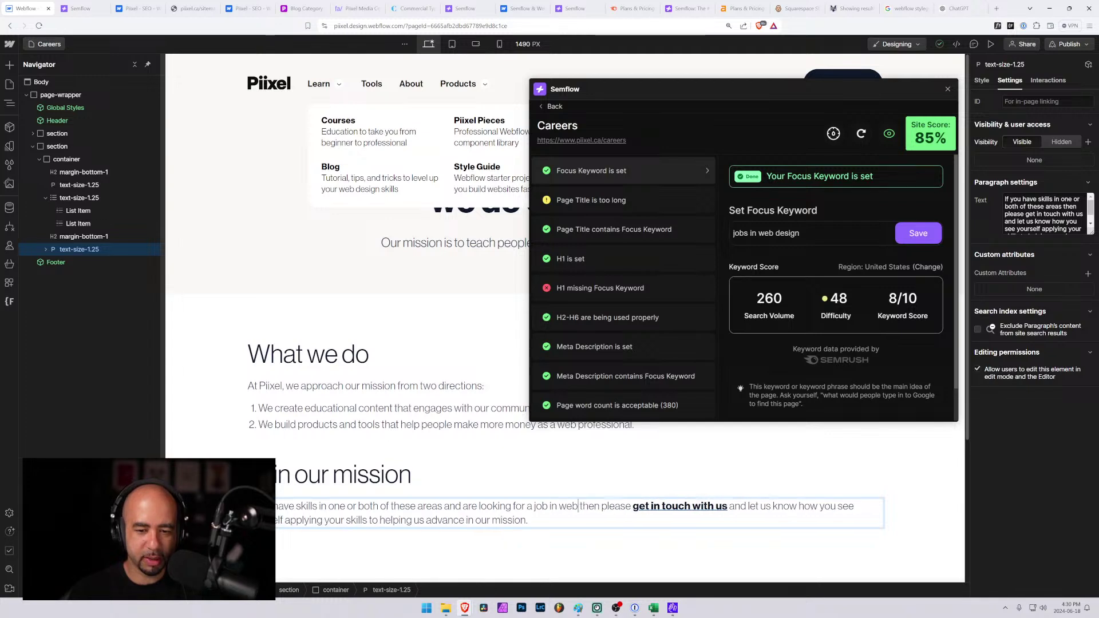
type(" design ")
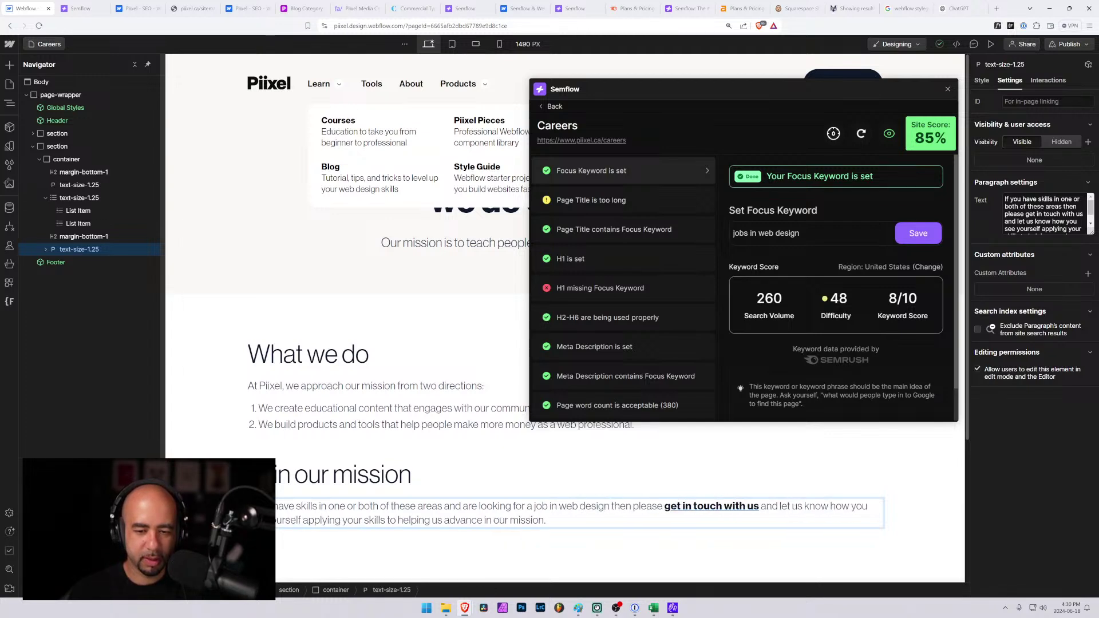
type(",")
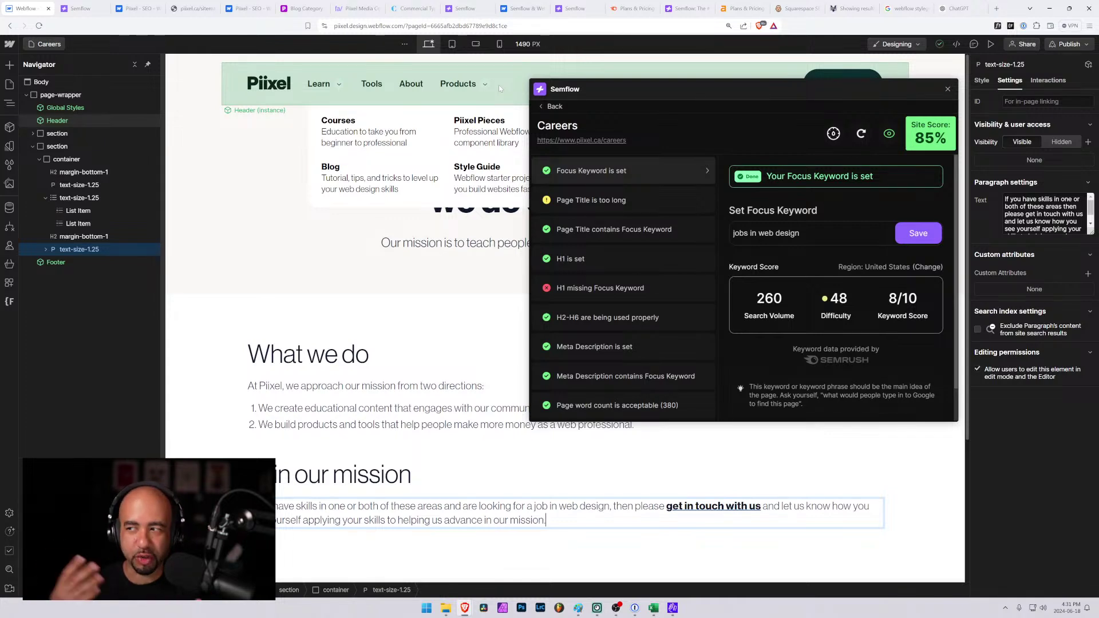
Check Semflow's web report for the next page lacking the keyword in the body, and open the Tools page's settings in Webflow.
left_click(84, 7)
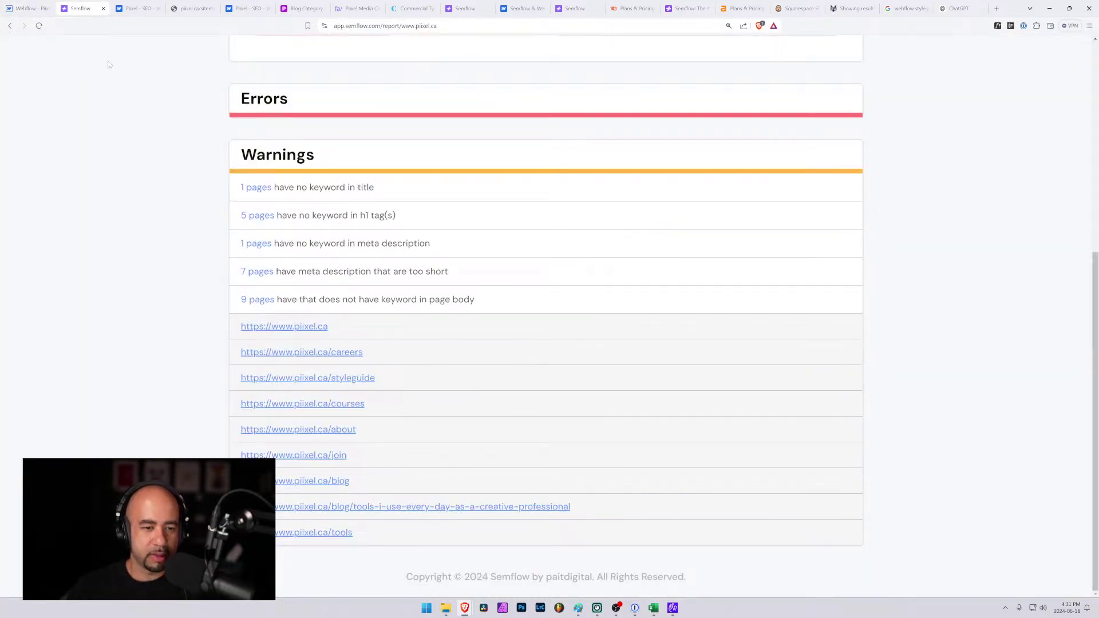
left_click(28, 8)
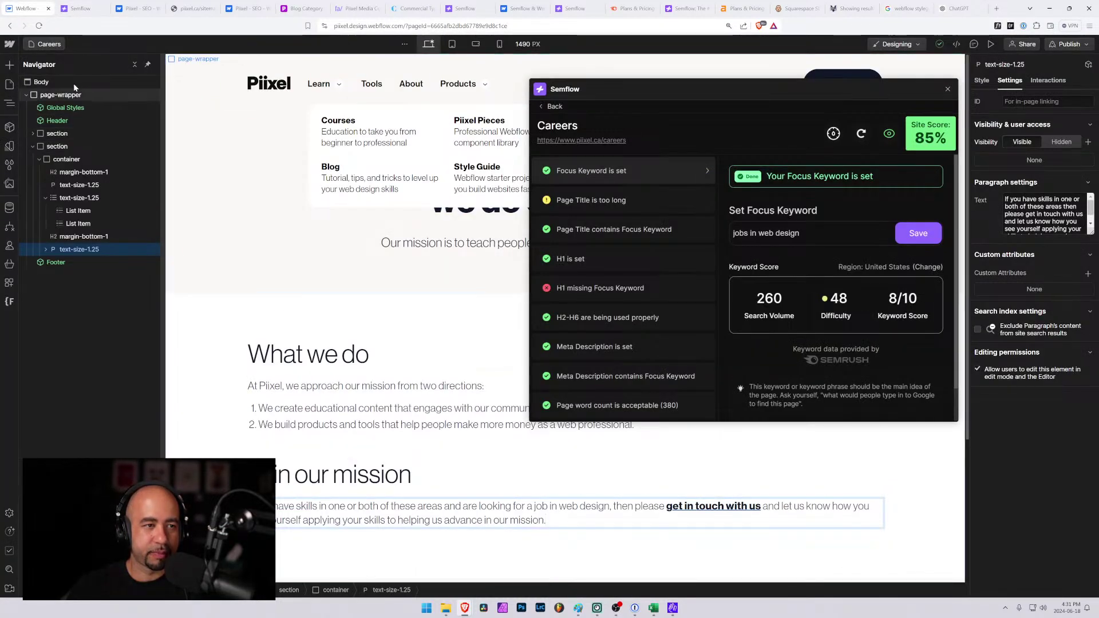
left_click(49, 45)
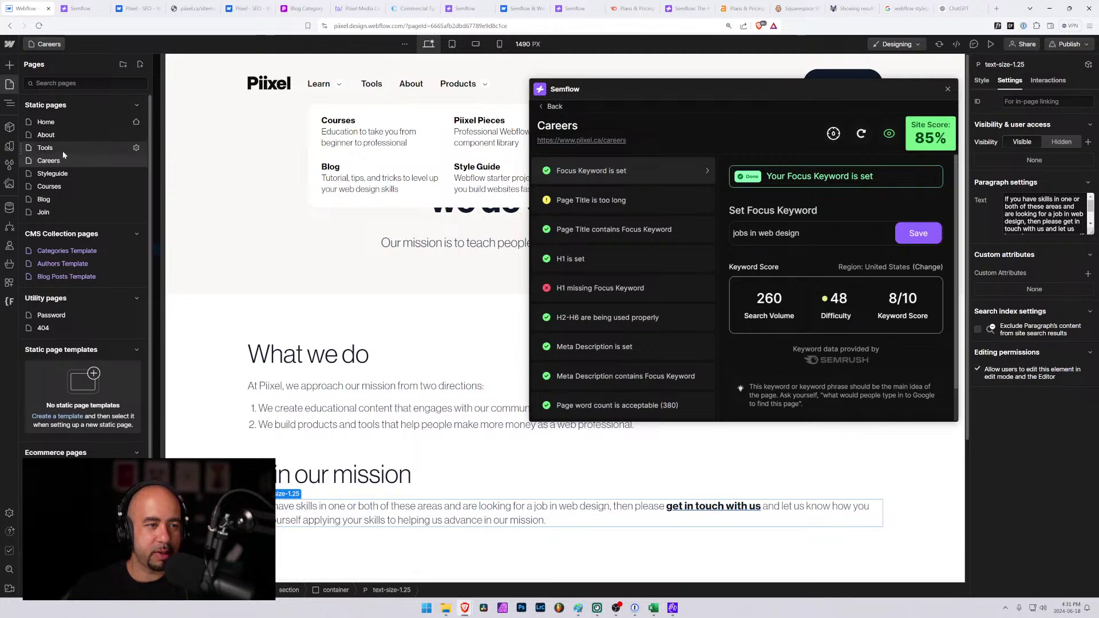
left_click(135, 148)
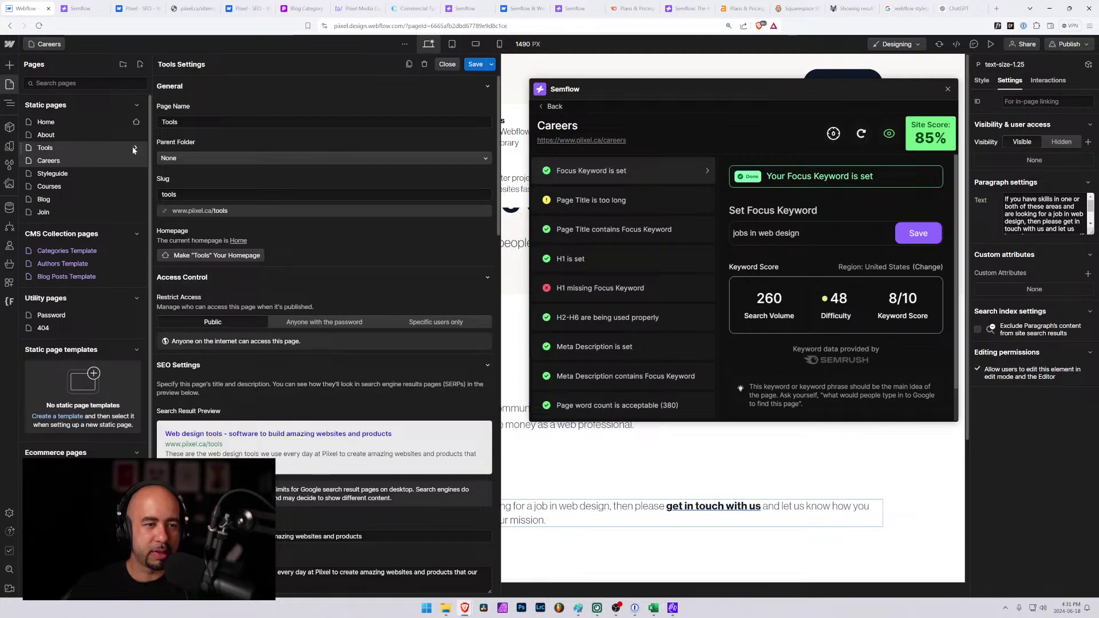
View the Tools page's audit and focus keyword in Semflow, open the Tools page in the Designer, and move the Semflow window off the heading.
left_click(549, 111)
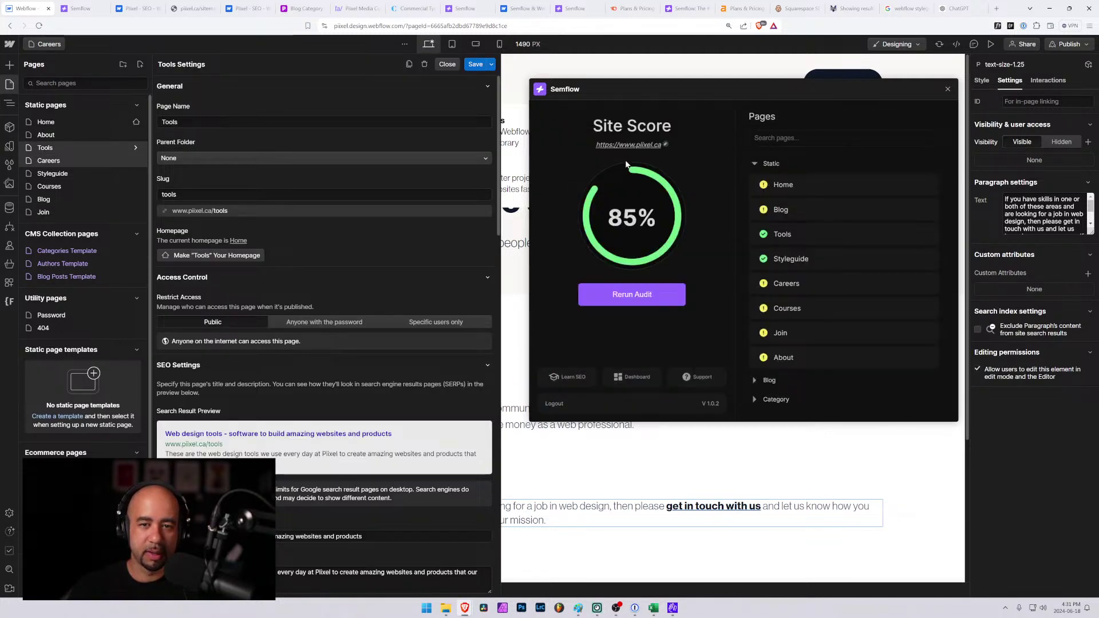
left_click(783, 234)
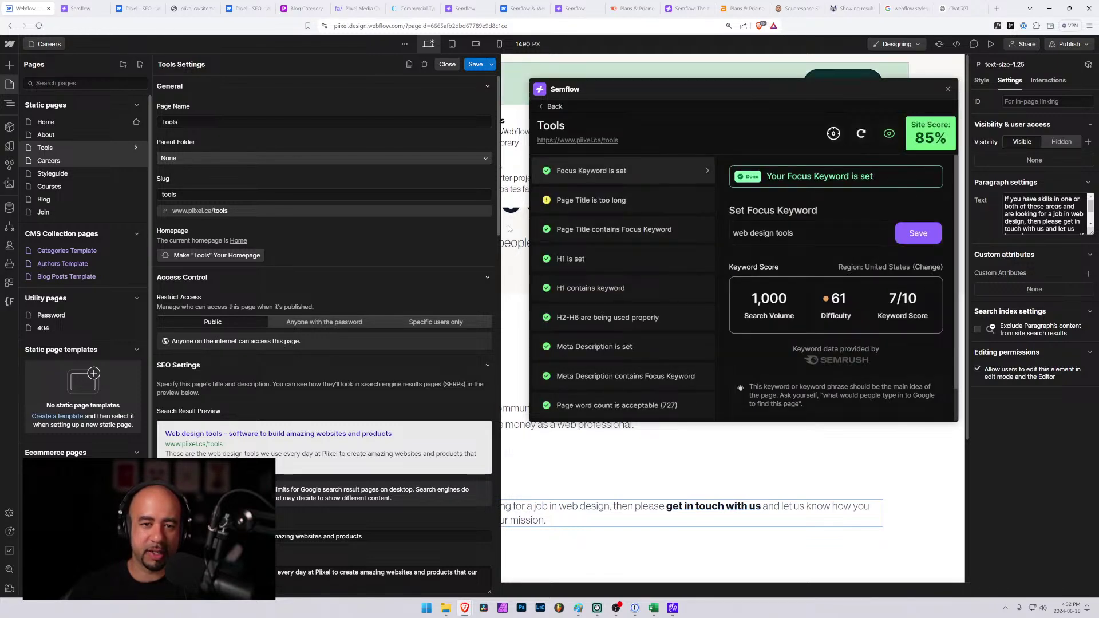
left_click(516, 243)
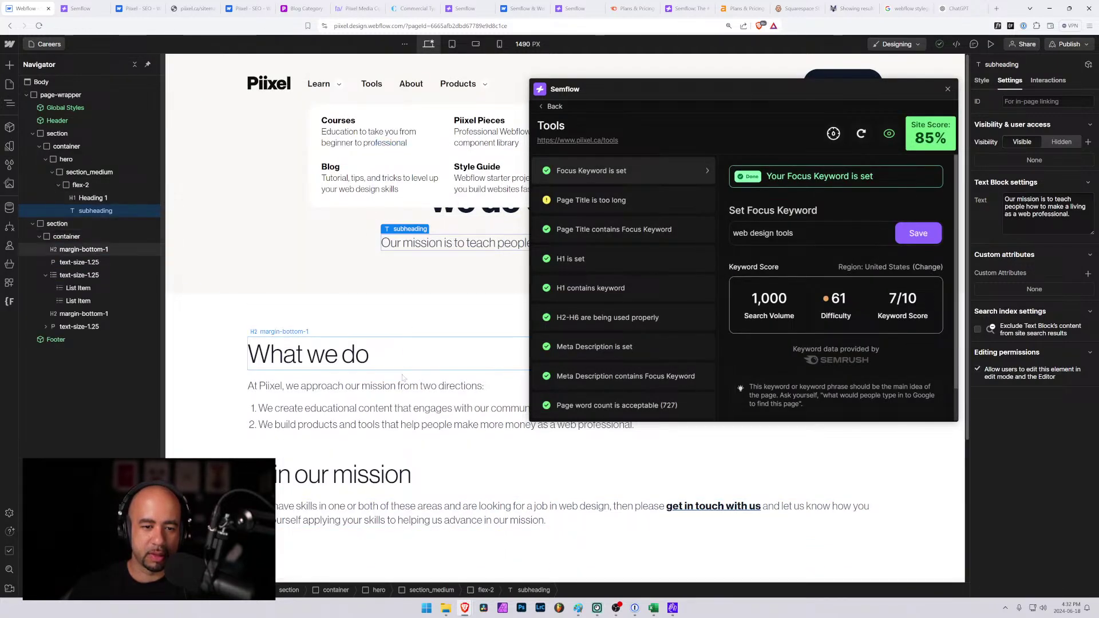
left_click(46, 44)
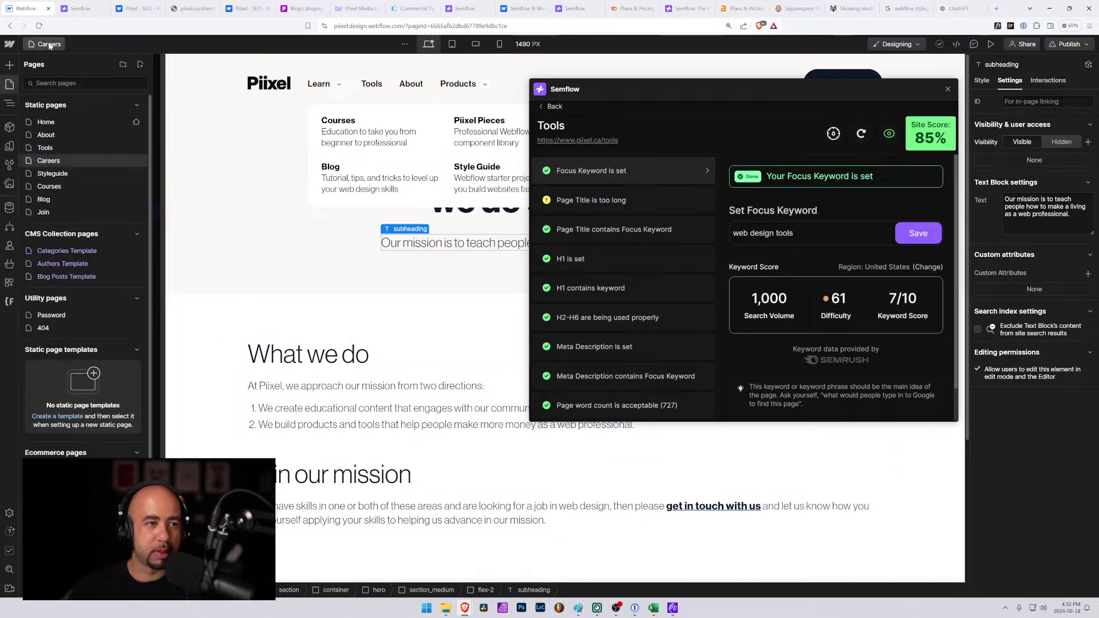
left_click(41, 149)
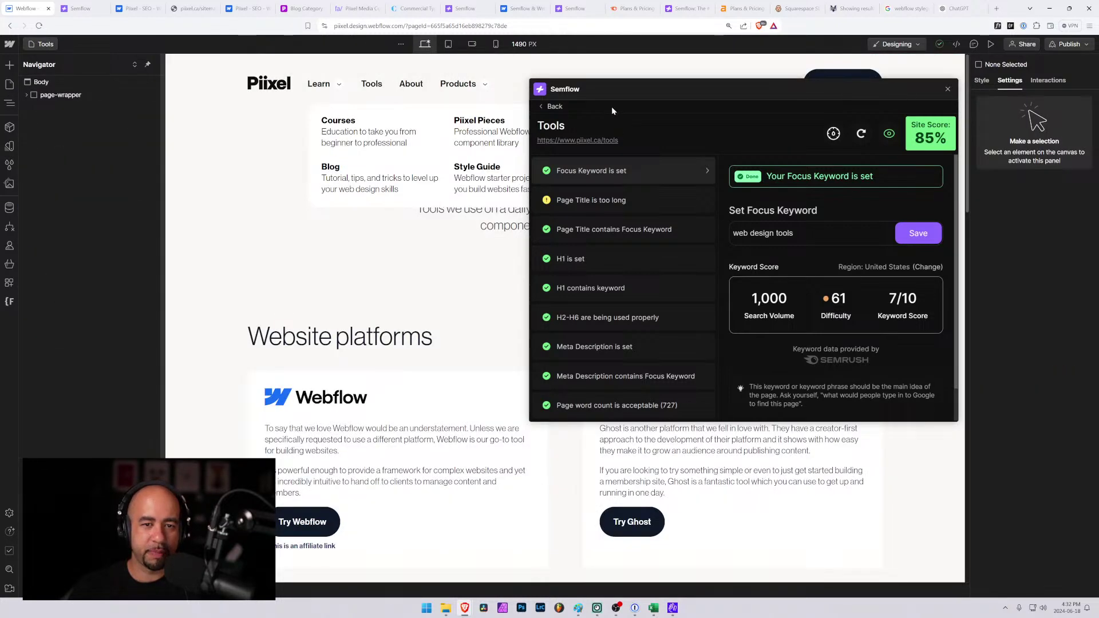
left_click_drag(616, 90, 705, 165)
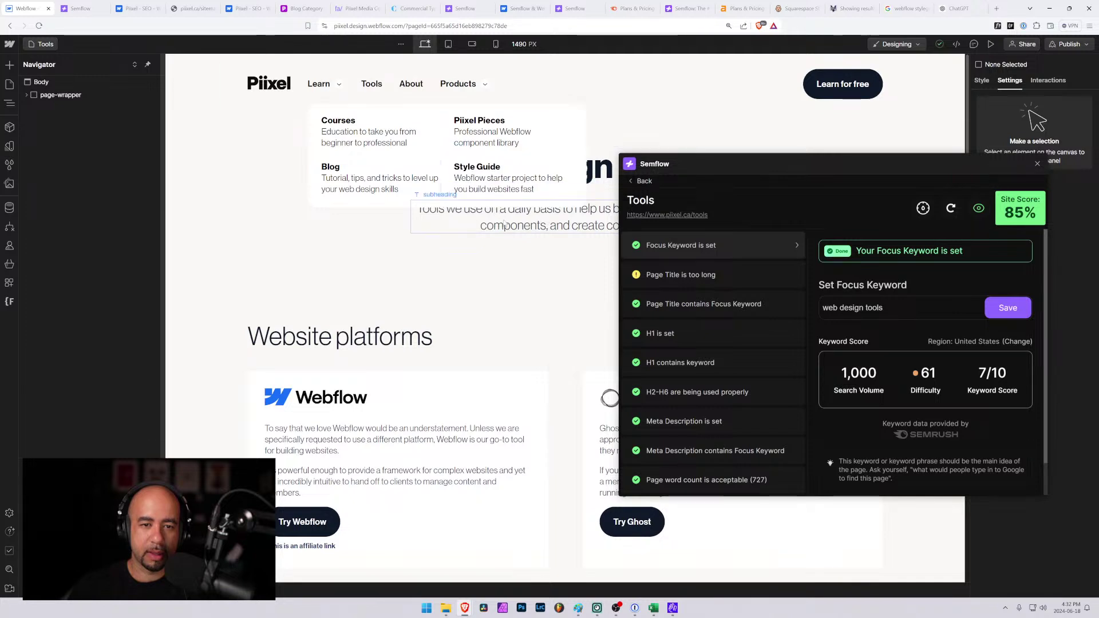
Try starting the Tools page's hero subheading with "Web design tools", and restore its original wording.
left_click(499, 215)
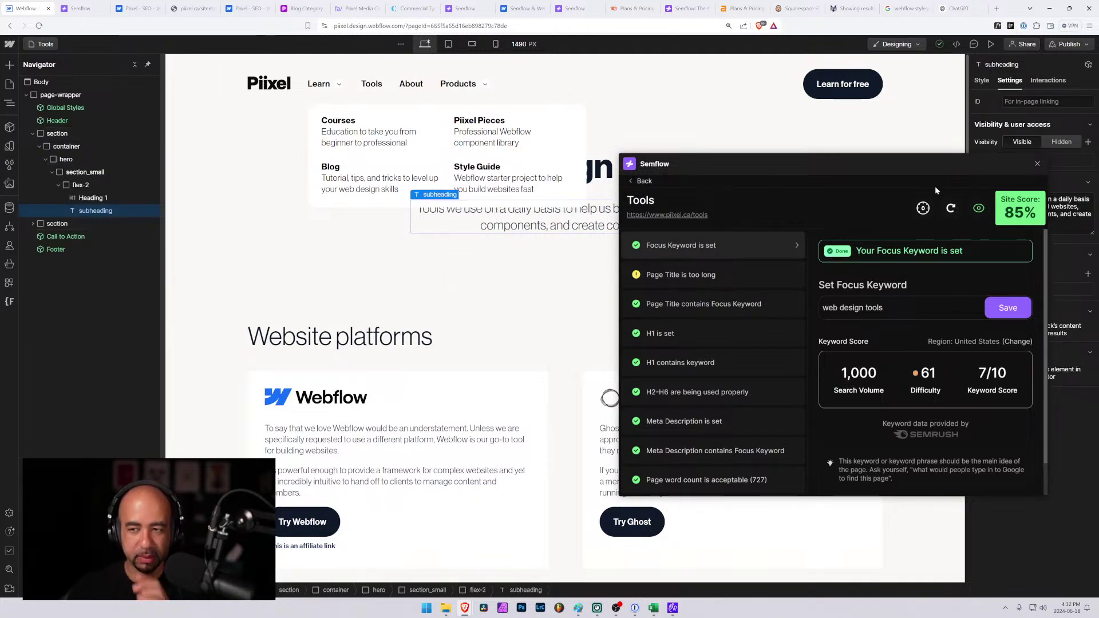
left_click_drag(975, 158, 772, 186)
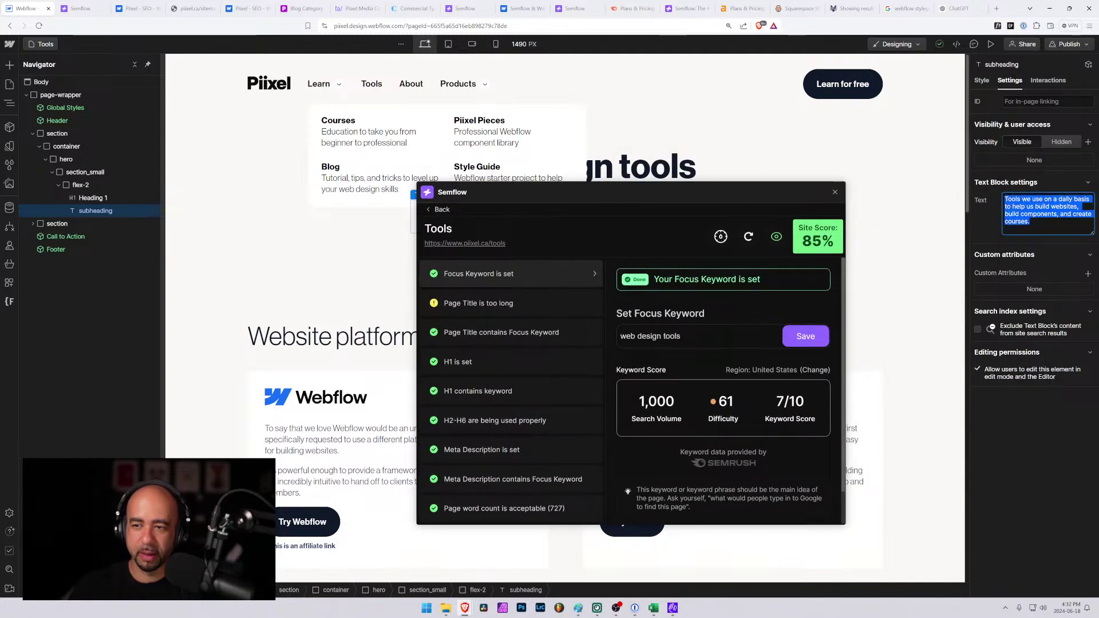
left_click(1003, 201)
key("Delete")
type("Web design t")
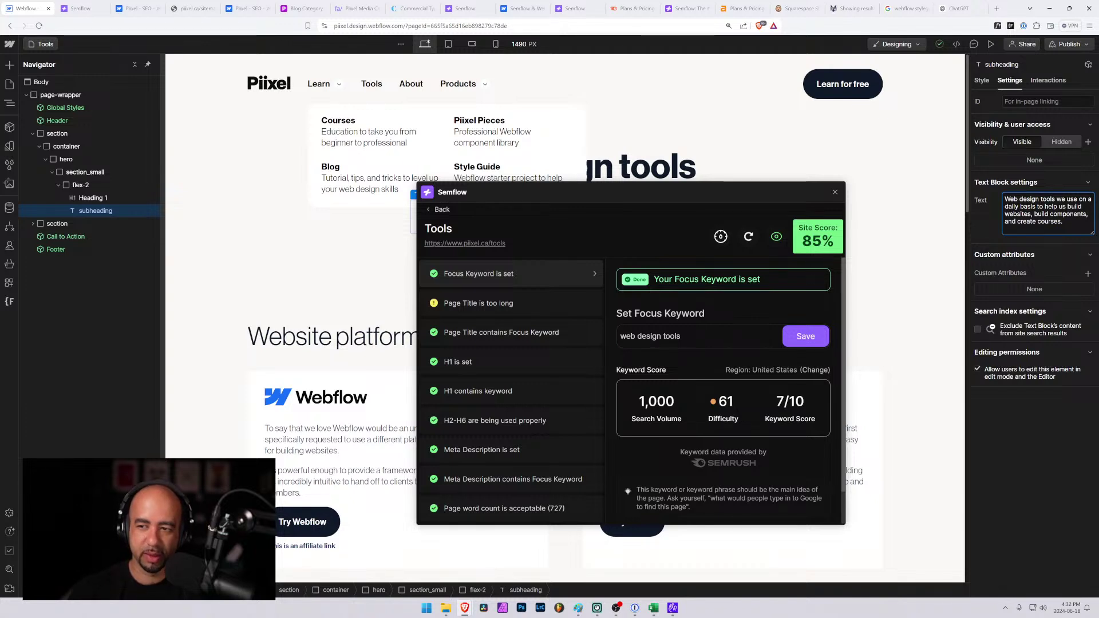
key("shift+Home")
type("T")
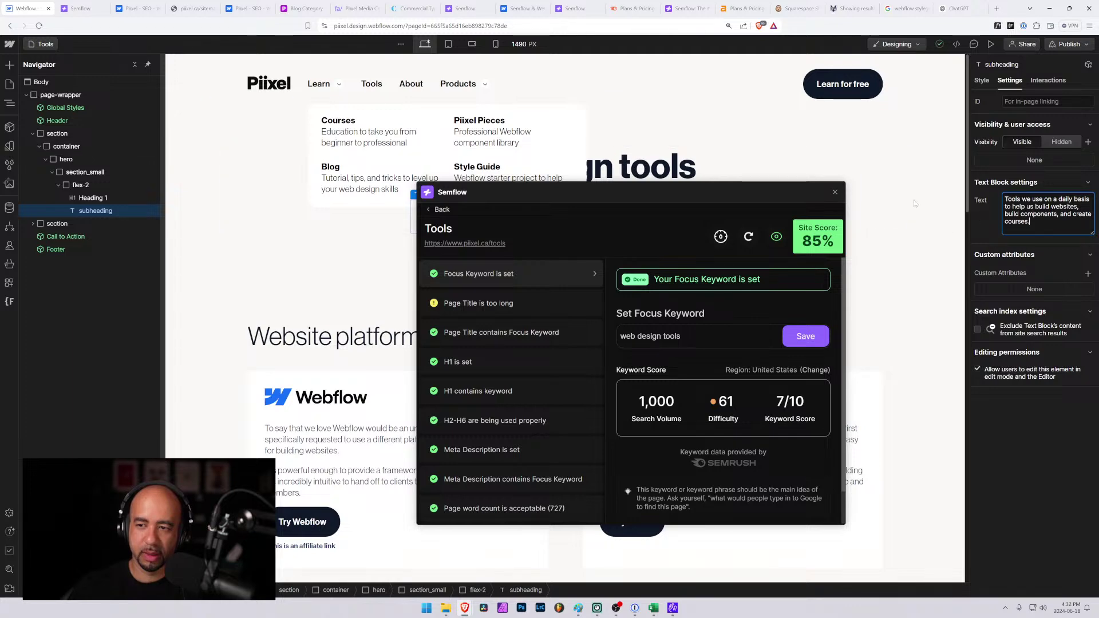
left_click(66, 159)
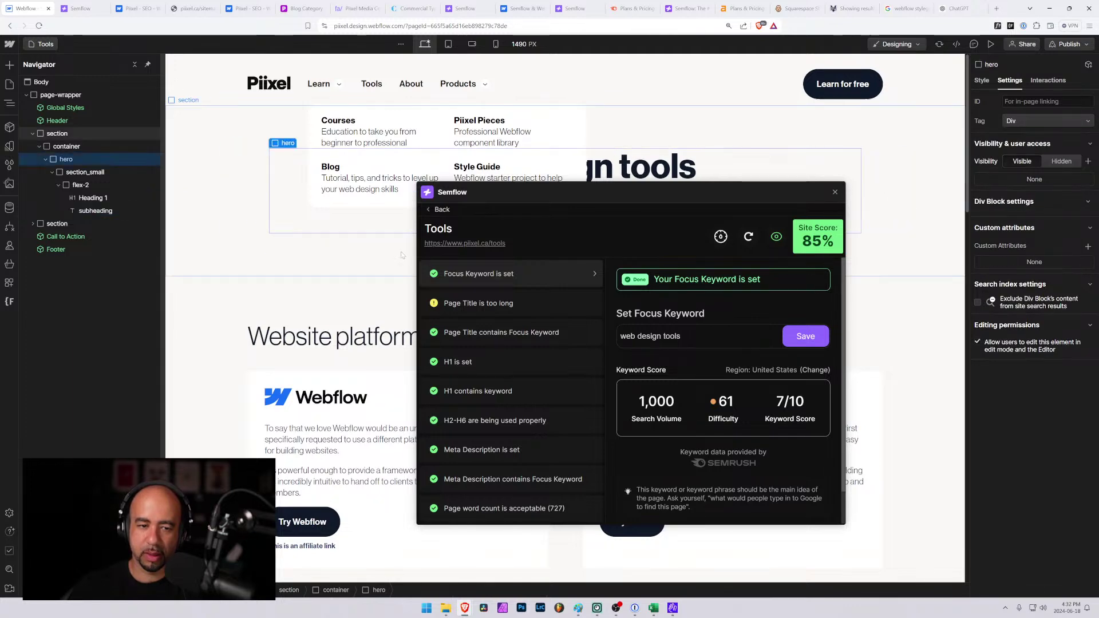
Close the Semflow window and insert "web design" before "tool" in the first Webflow description paragraph under Website platforms.
scroll(368, 309, "down", 2)
left_click(368, 309)
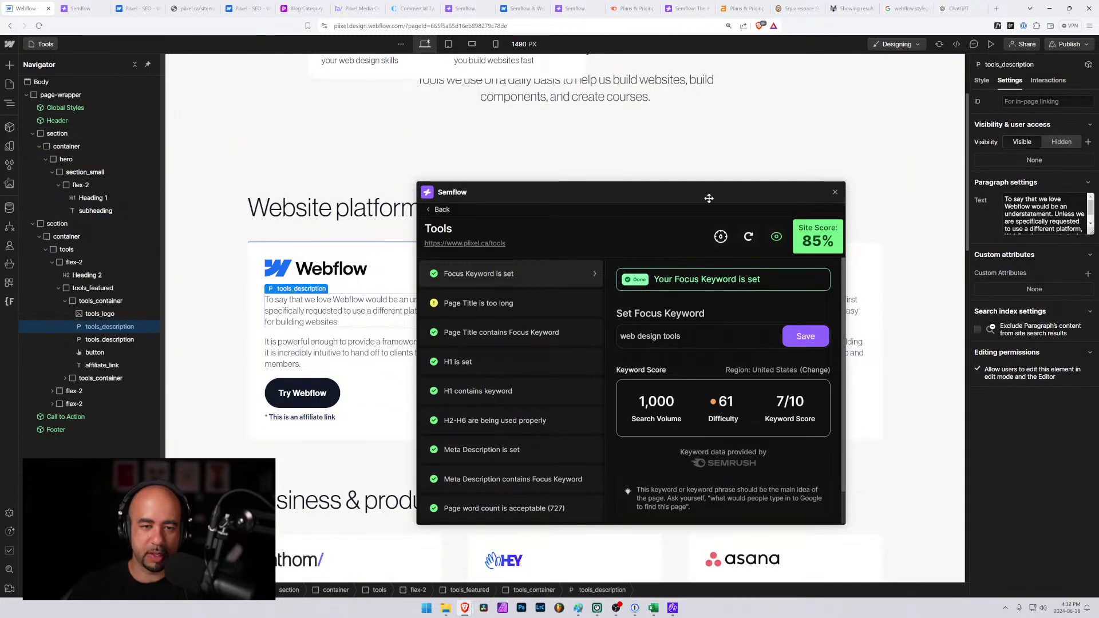
left_click(835, 191)
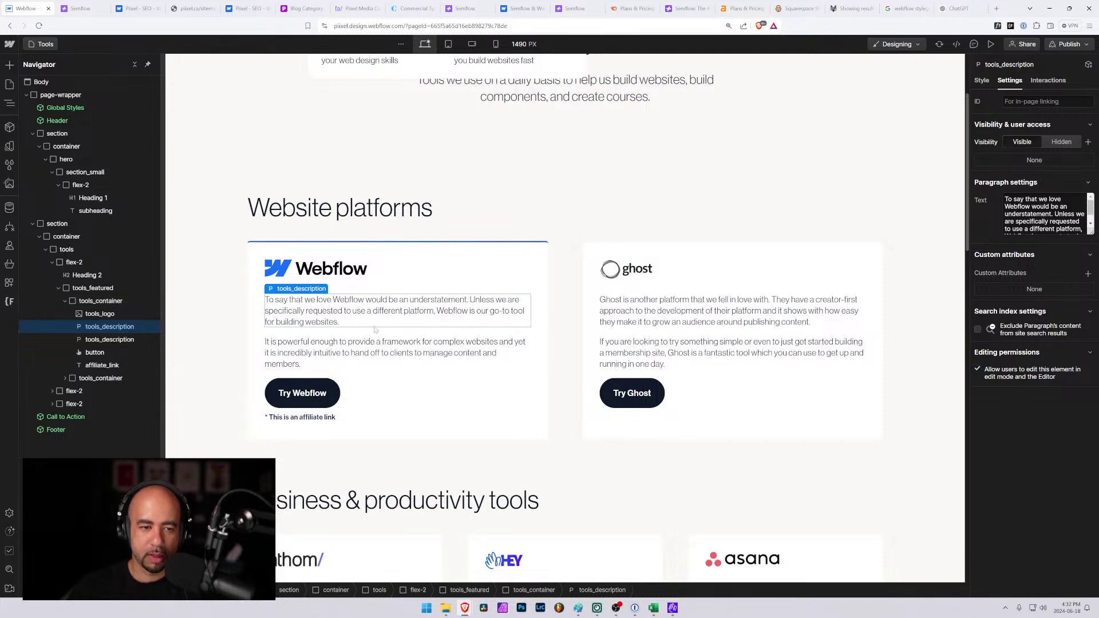
double_click(324, 302)
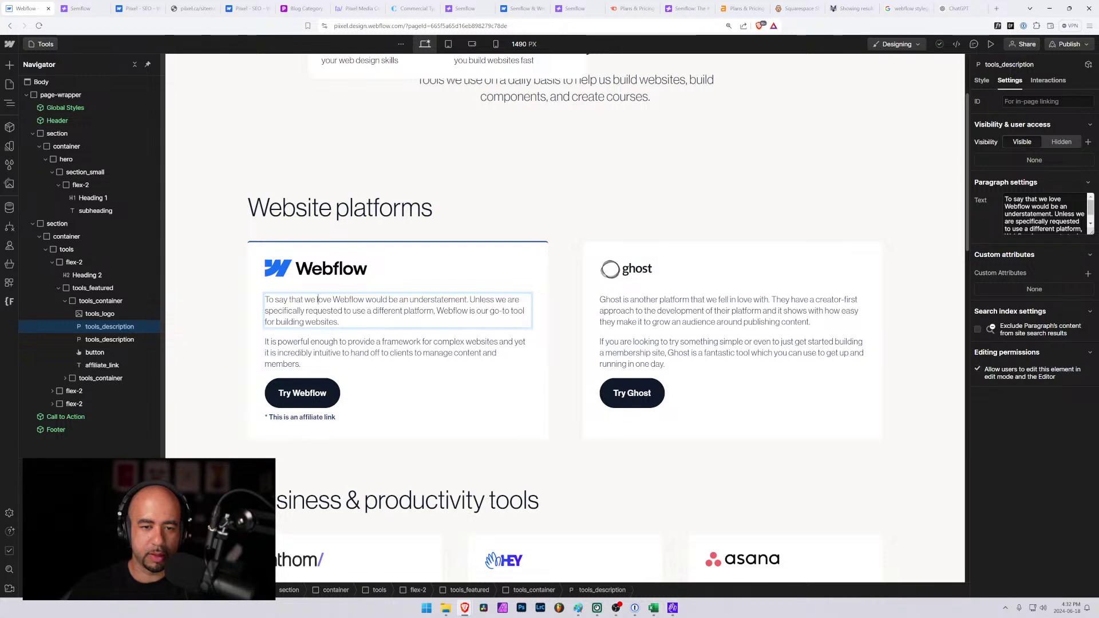
type("web design")
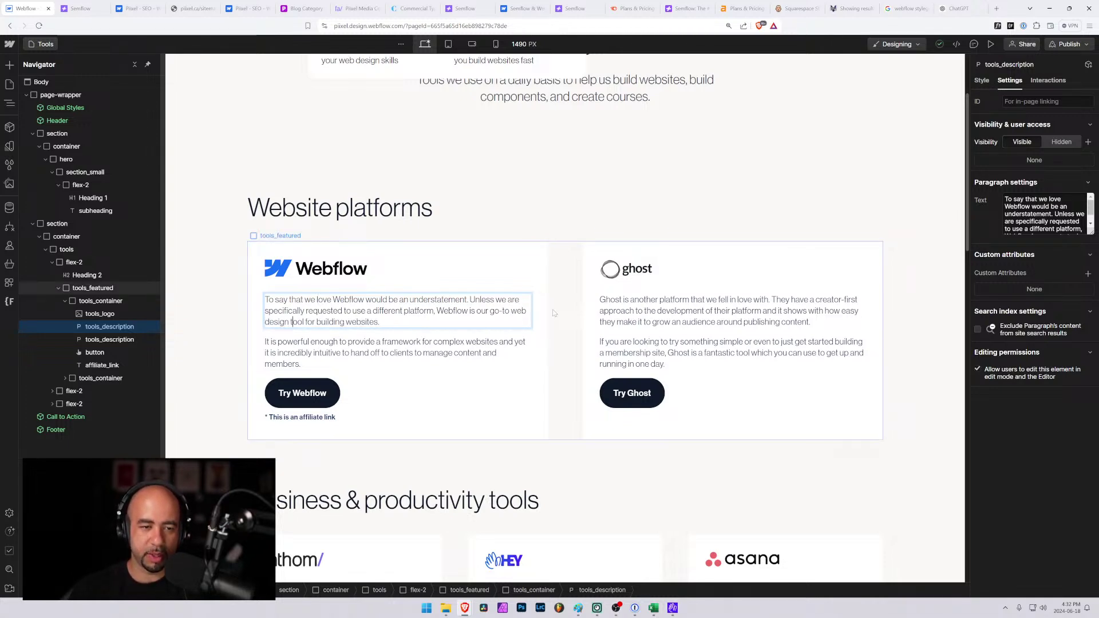
key("End")
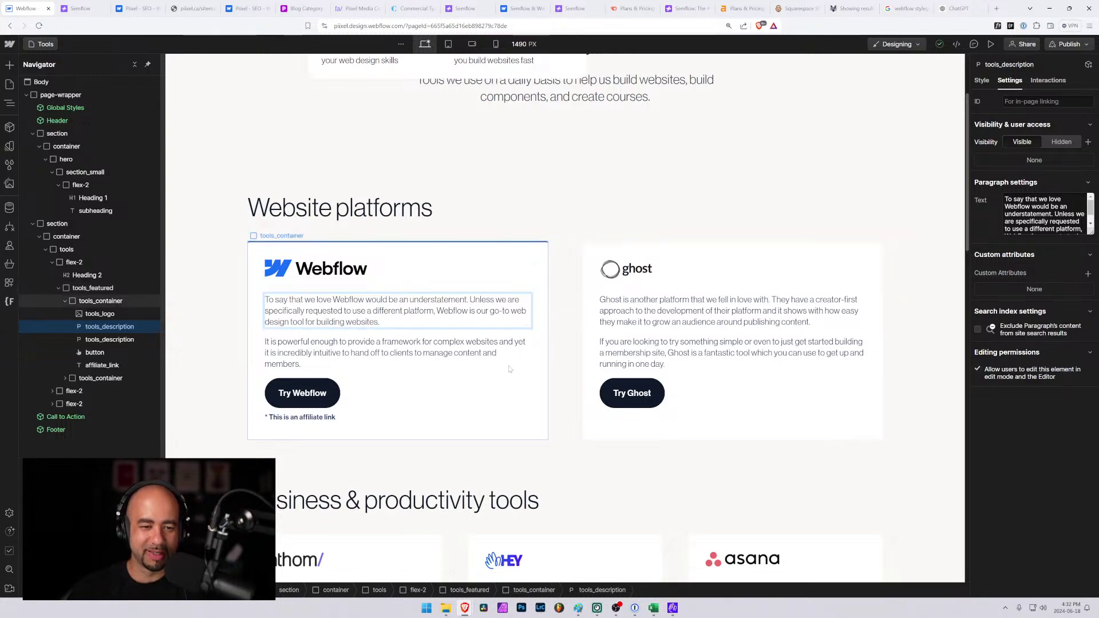
Review the remaining tool descriptions and section copy on the Tools page.
scroll(554, 314, "down", 4)
scroll(210, 336, "down", 7)
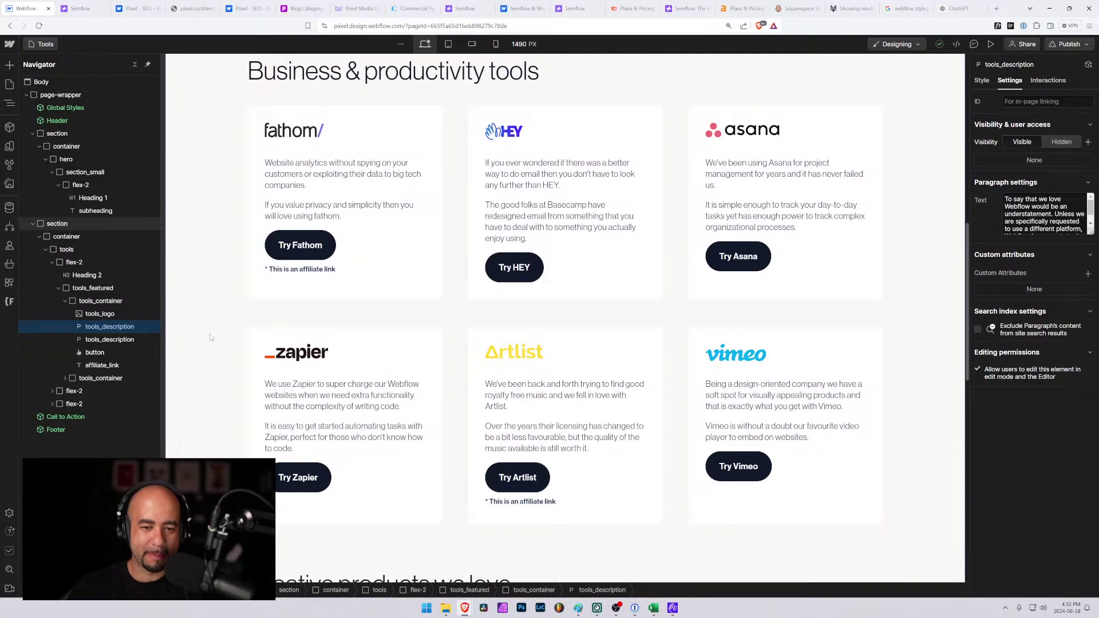
scroll(210, 336, "up", 9)
scroll(210, 337, "up", 4)
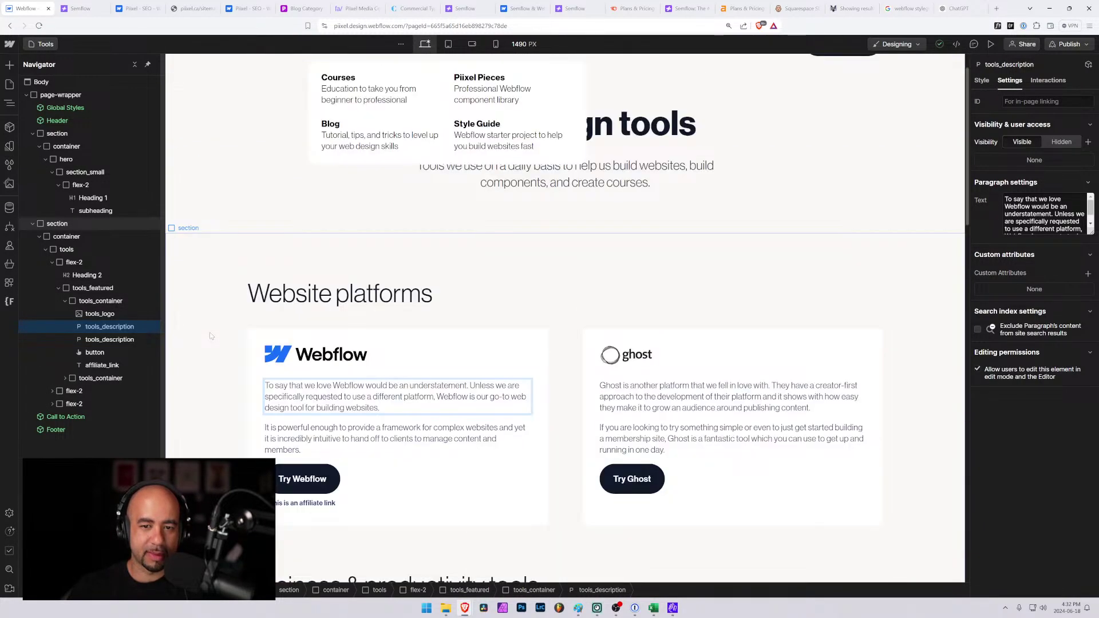
scroll(210, 338, "down", 2)
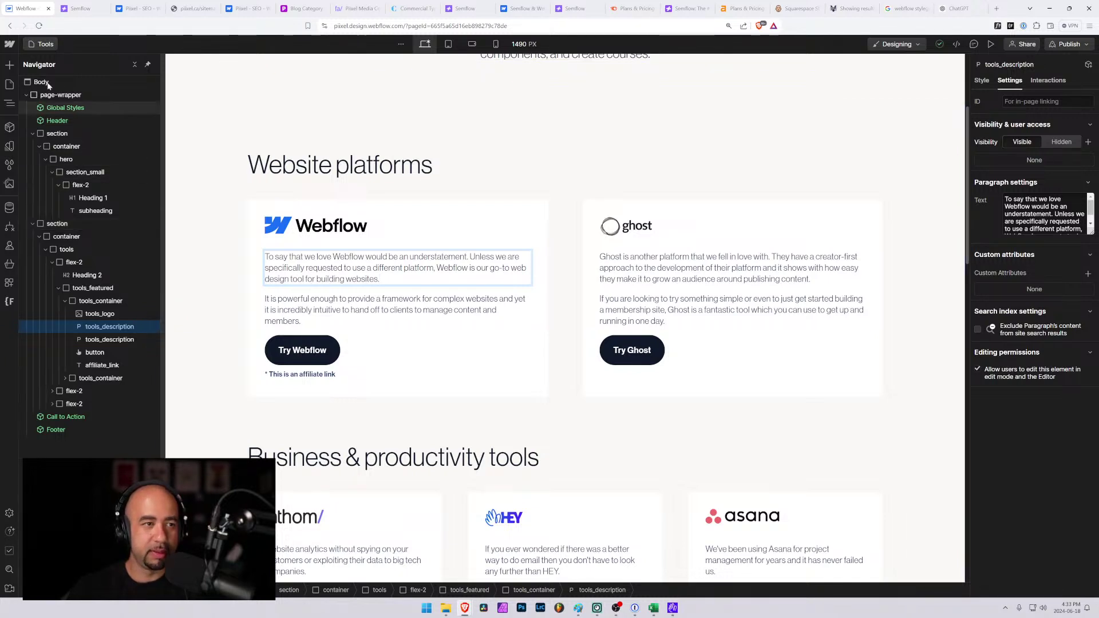
left_click(45, 44)
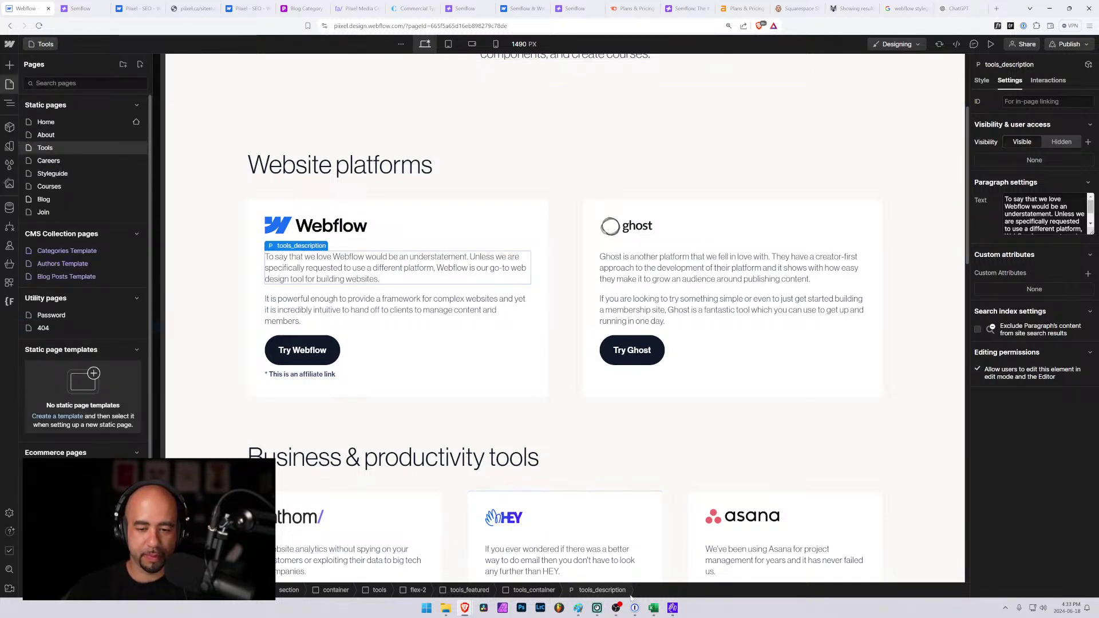
mouse_move(673, 609)
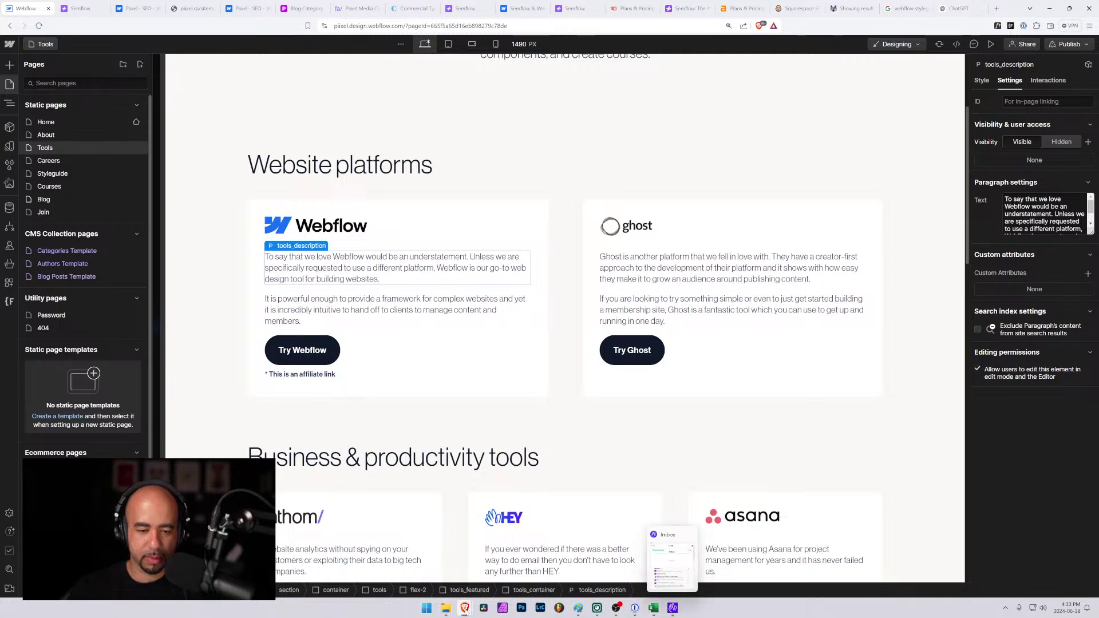
mouse_move(466, 610)
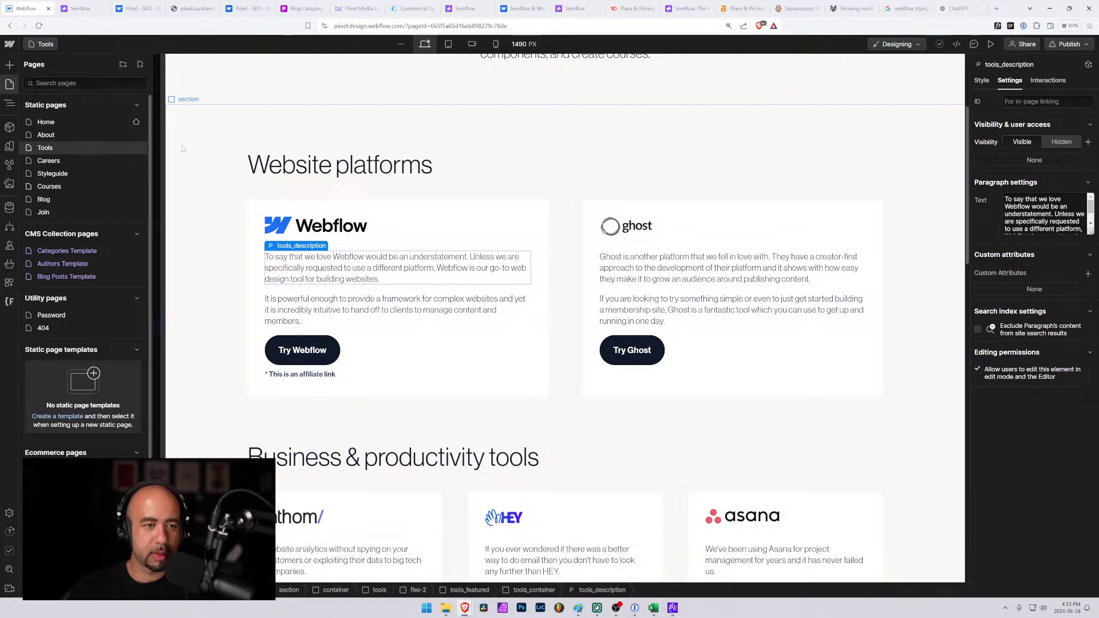
scroll(438, 282, "down", 1)
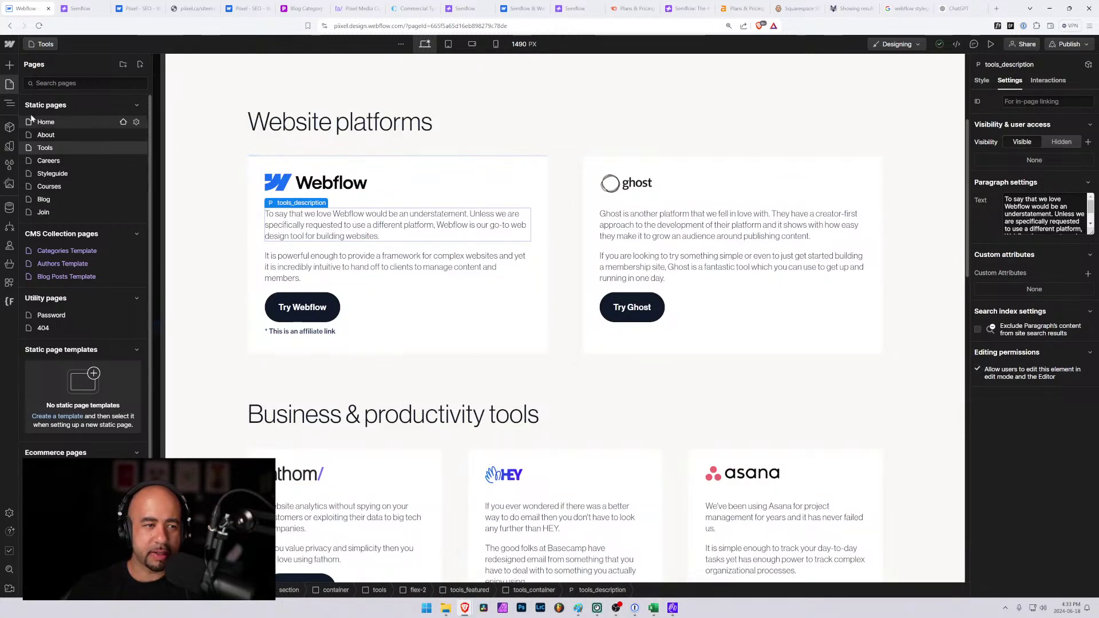
Relaunch the Semflow app within Webflow and reposition its window.
left_click(9, 282)
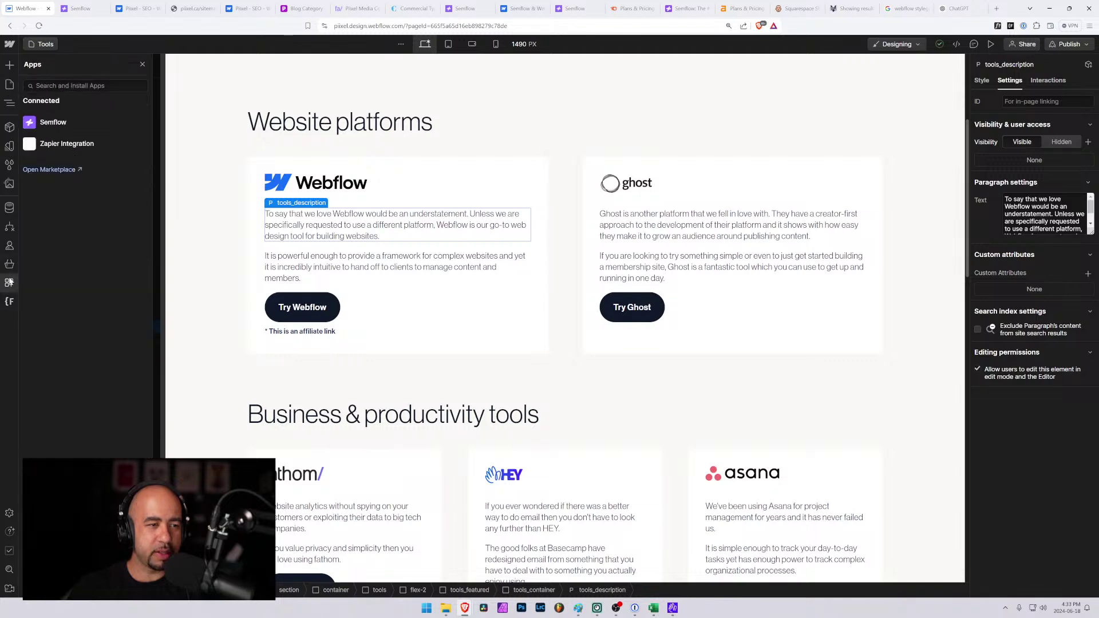
left_click(54, 123)
left_click(179, 87)
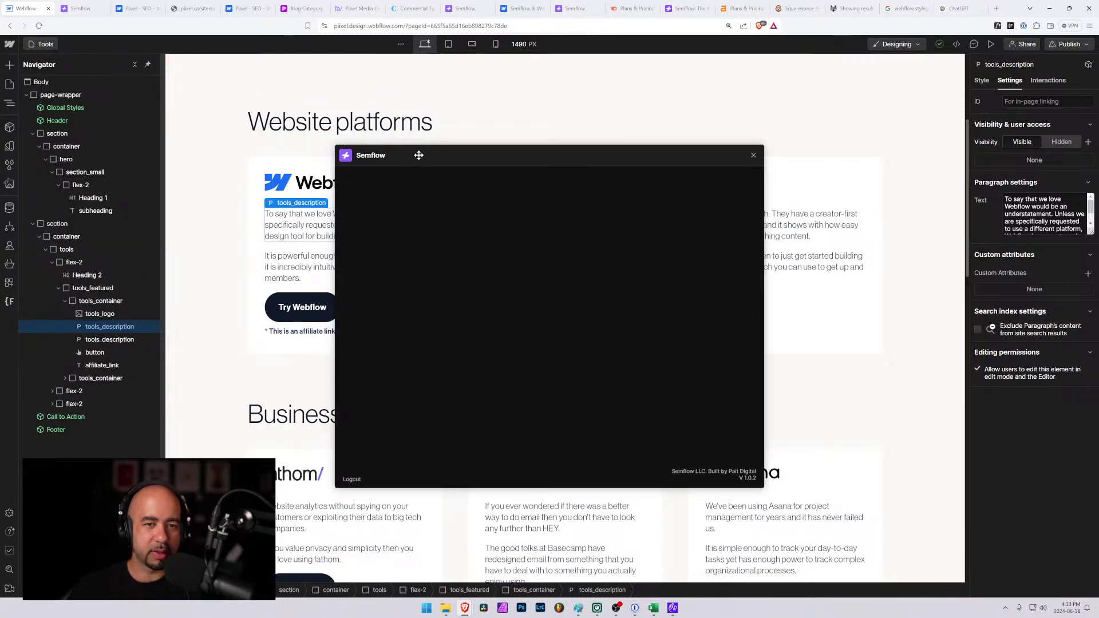
left_click_drag(394, 164, 432, 113)
Open the Courses page in the Designer and view its audit and focus keyword in Semflow.
left_click(46, 45)
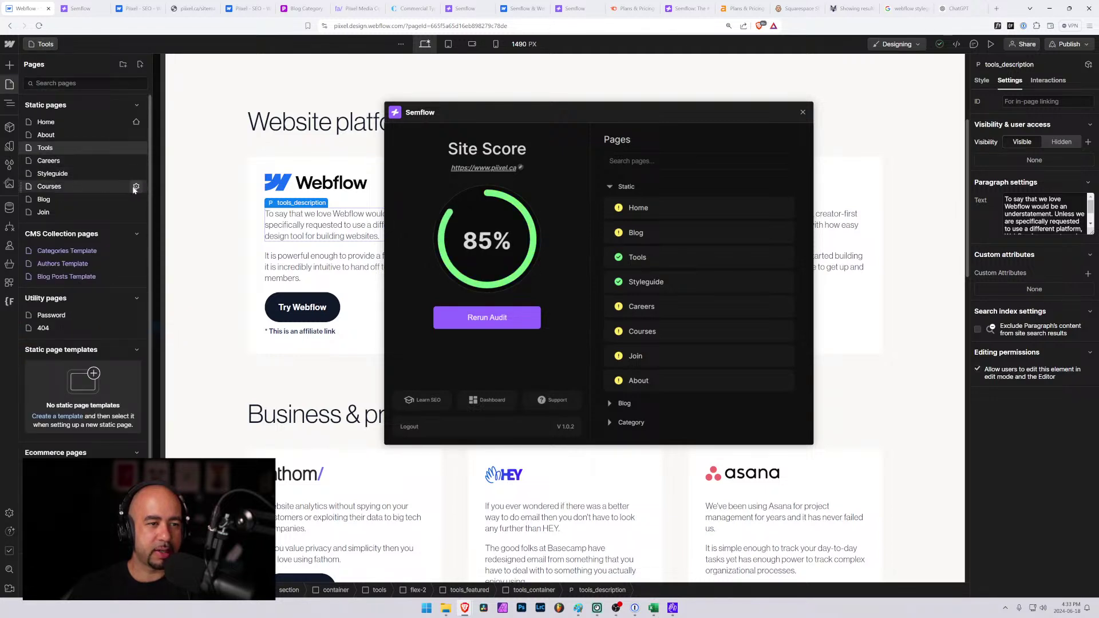
left_click(75, 192)
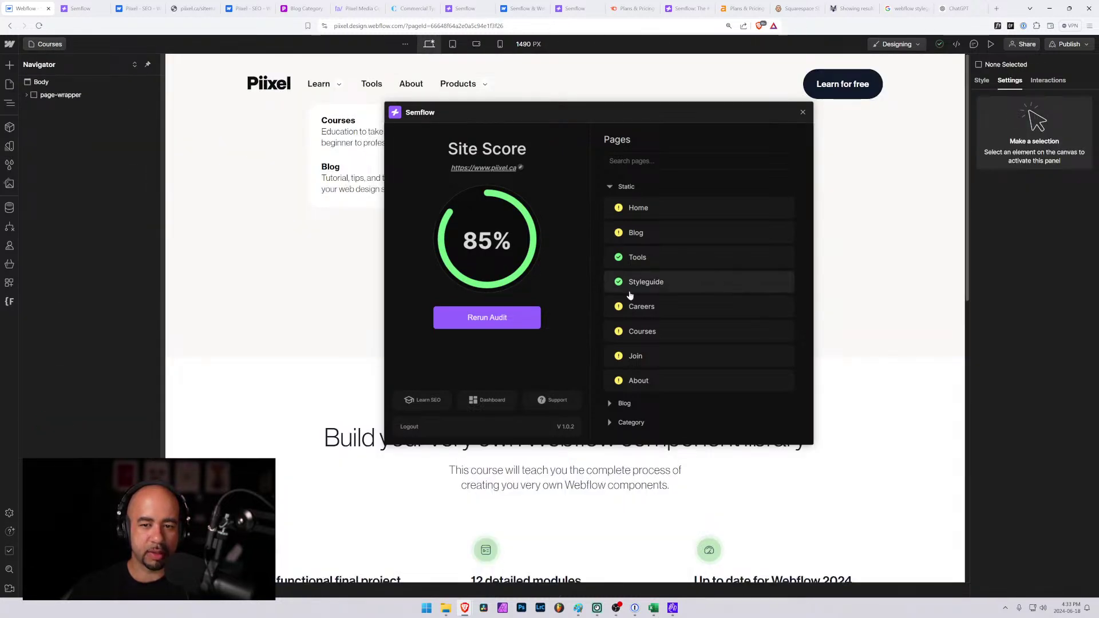
left_click(636, 331)
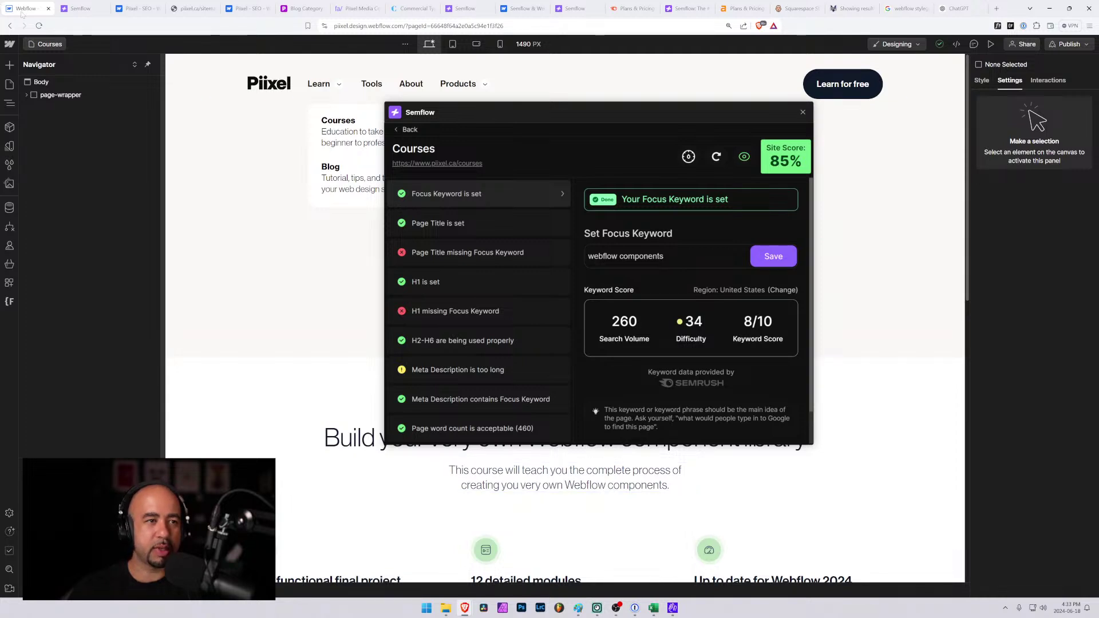
Check Semflow's web report for pages lacking the keyword in the body, and scan the Courses page copy for "webflow components".
left_click(84, 11)
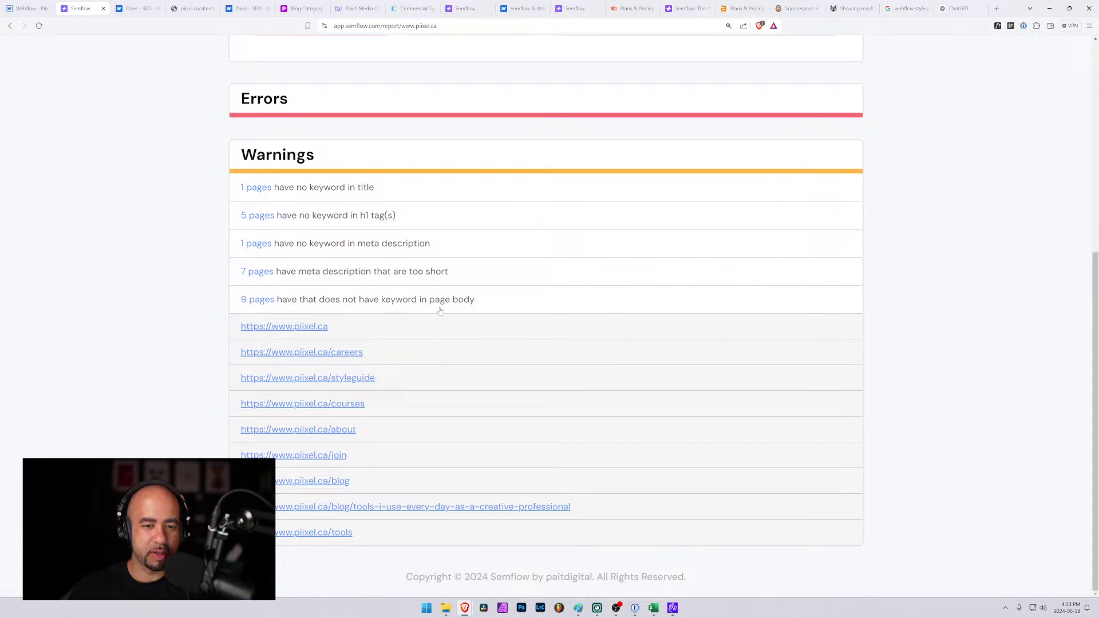
left_click(43, 9)
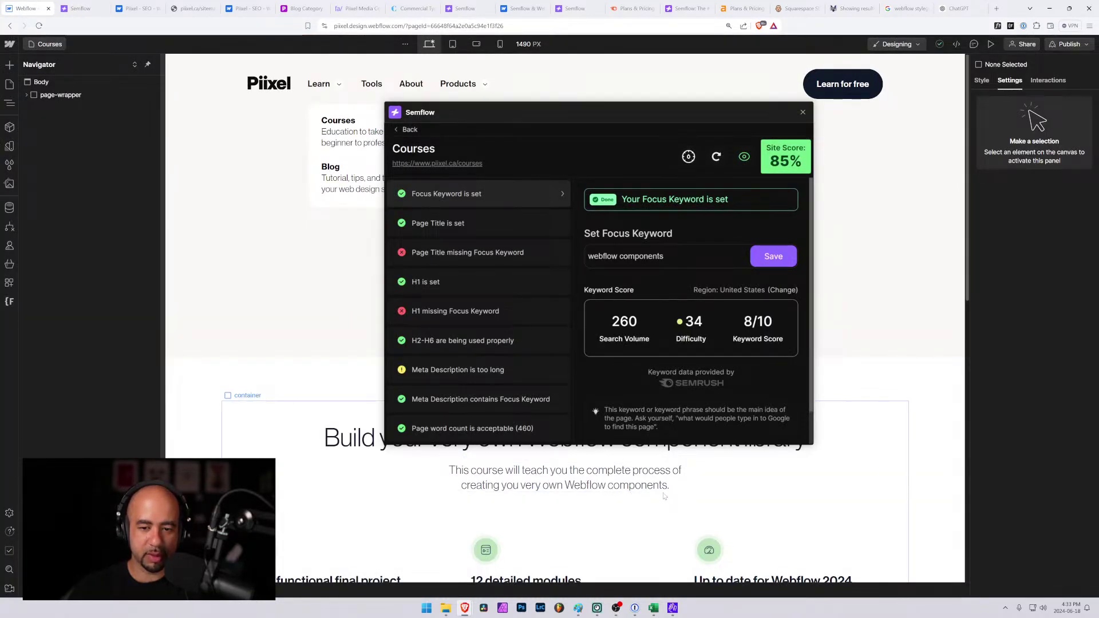
scroll(664, 496, "down", 3)
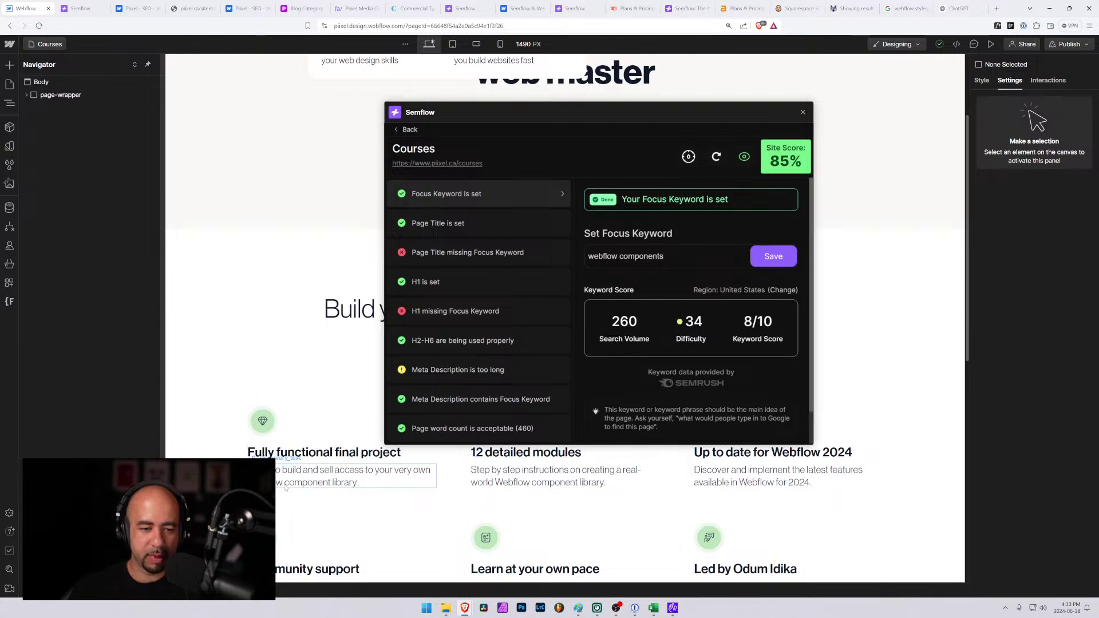
scroll(735, 486, "down", 3)
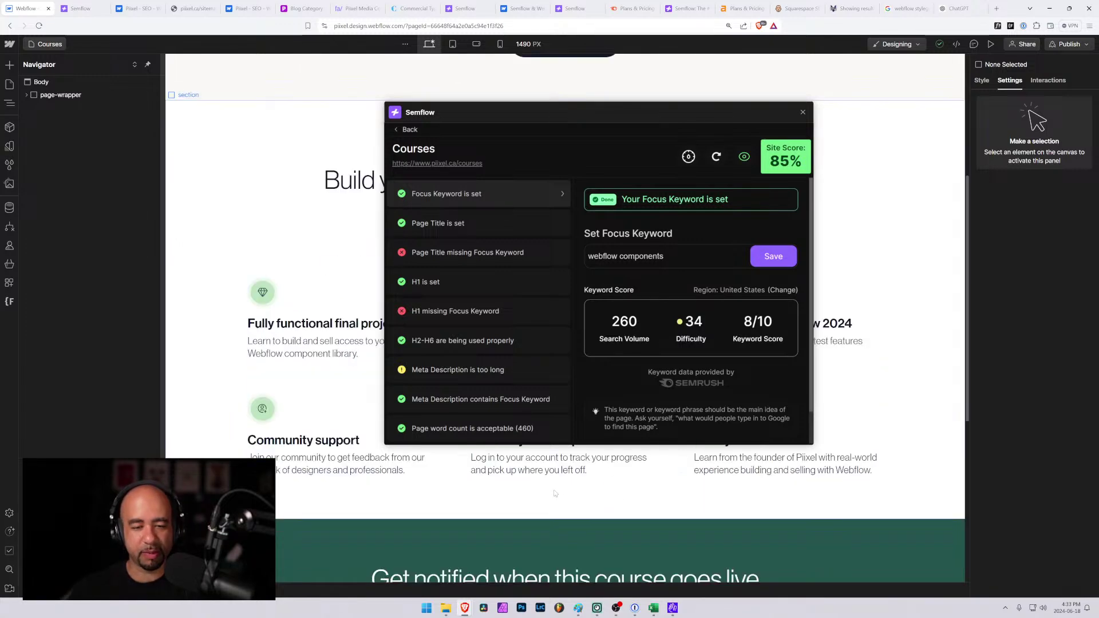
scroll(417, 479, "up", 6)
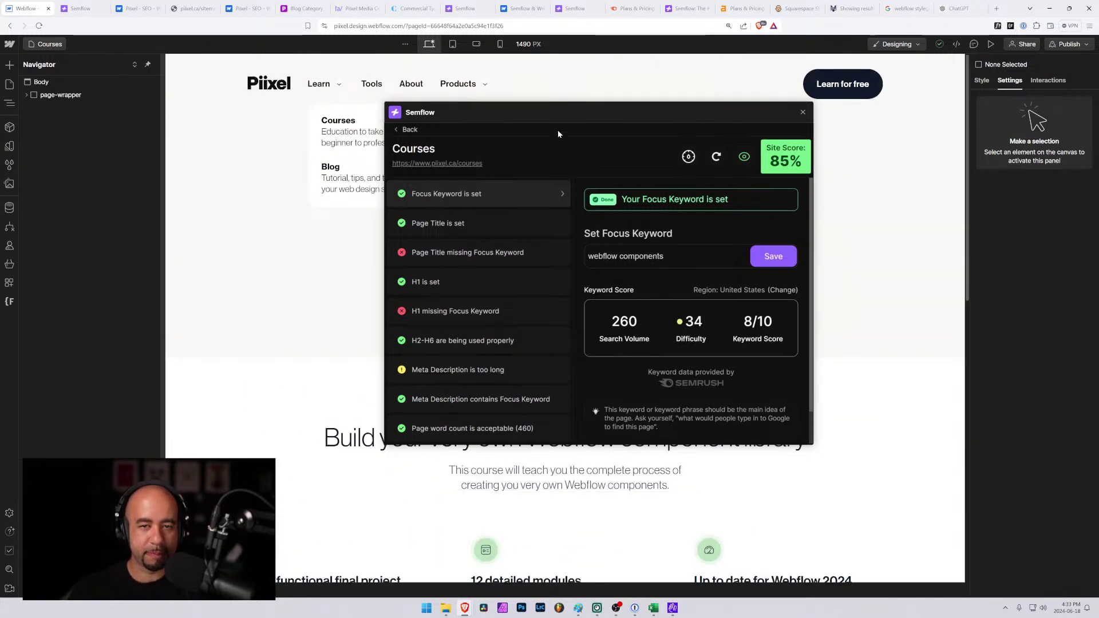
Open the Blog page in the Designer and view its audit and focus keyword in Semflow.
left_click_drag(569, 113, 544, 112)
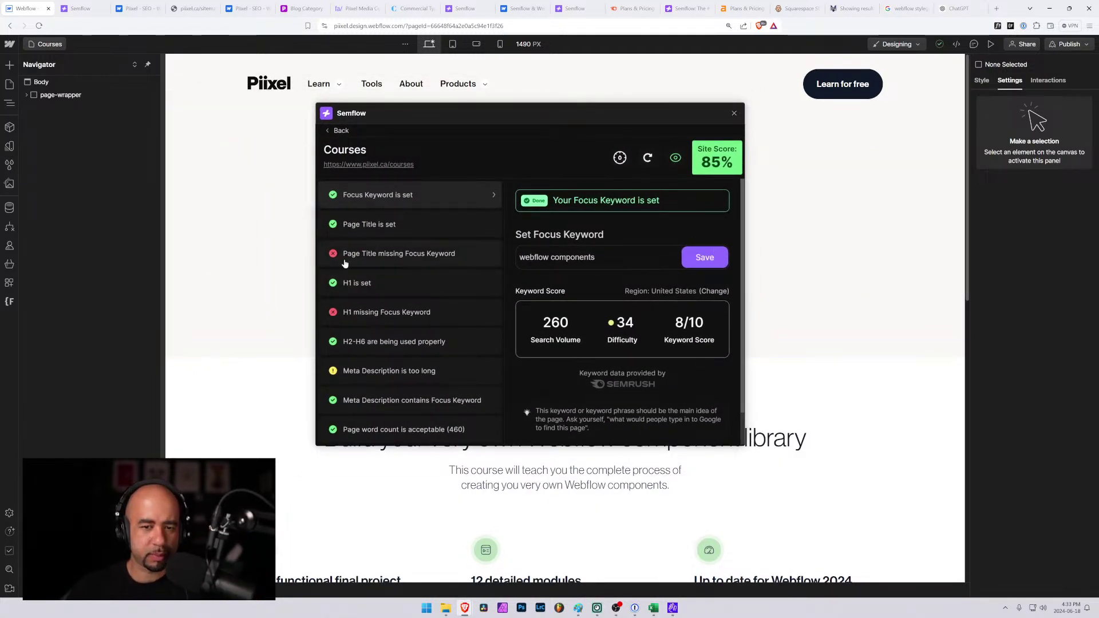
left_click(46, 45)
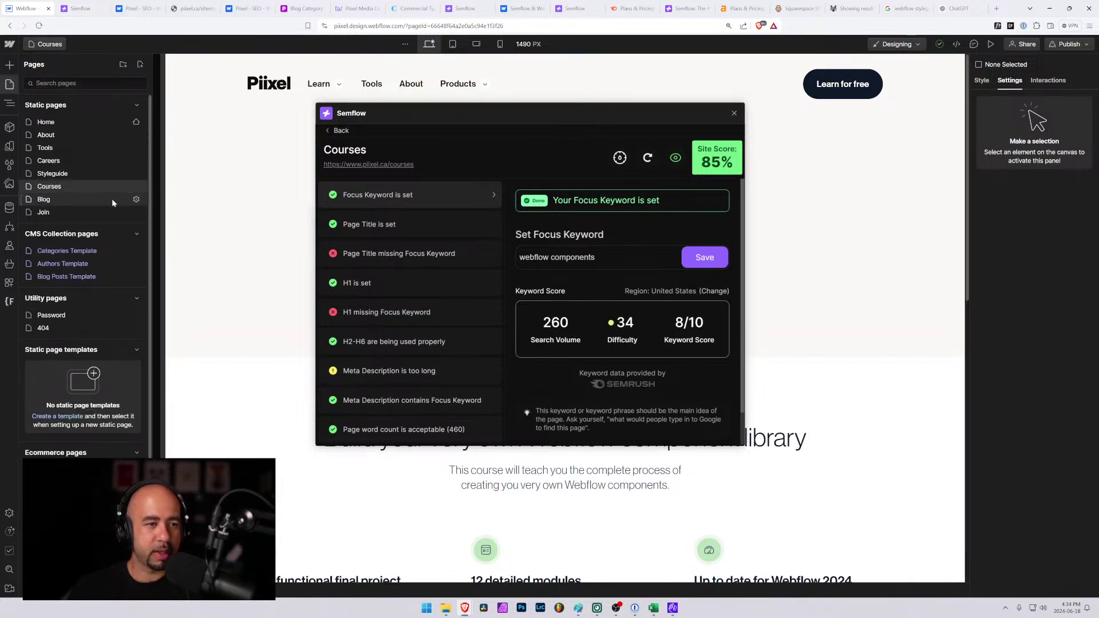
left_click(135, 200)
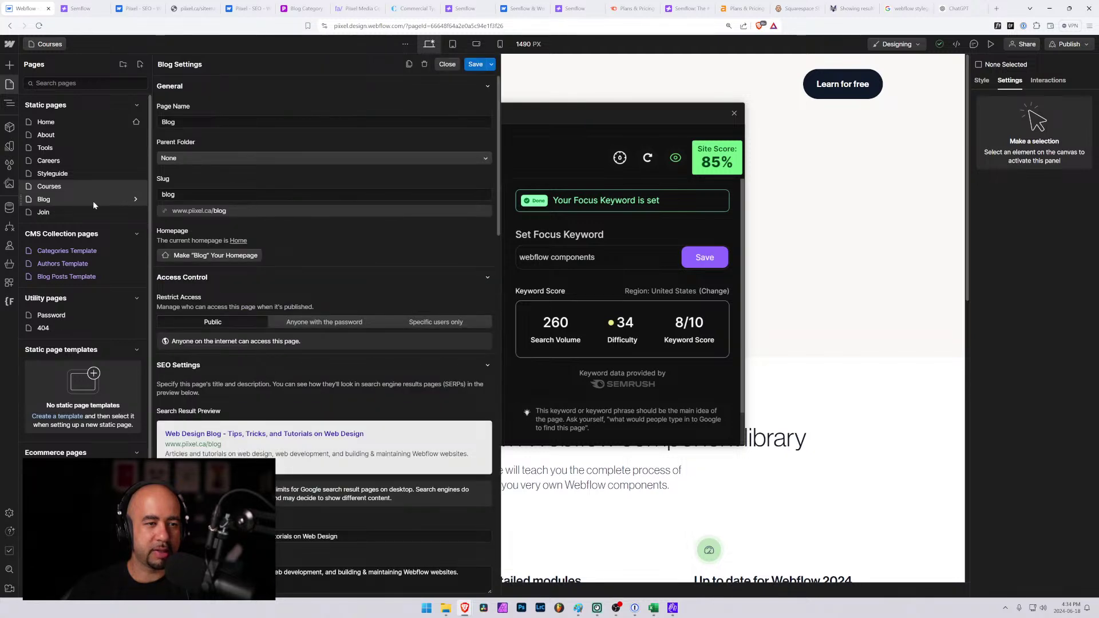
left_click(43, 199)
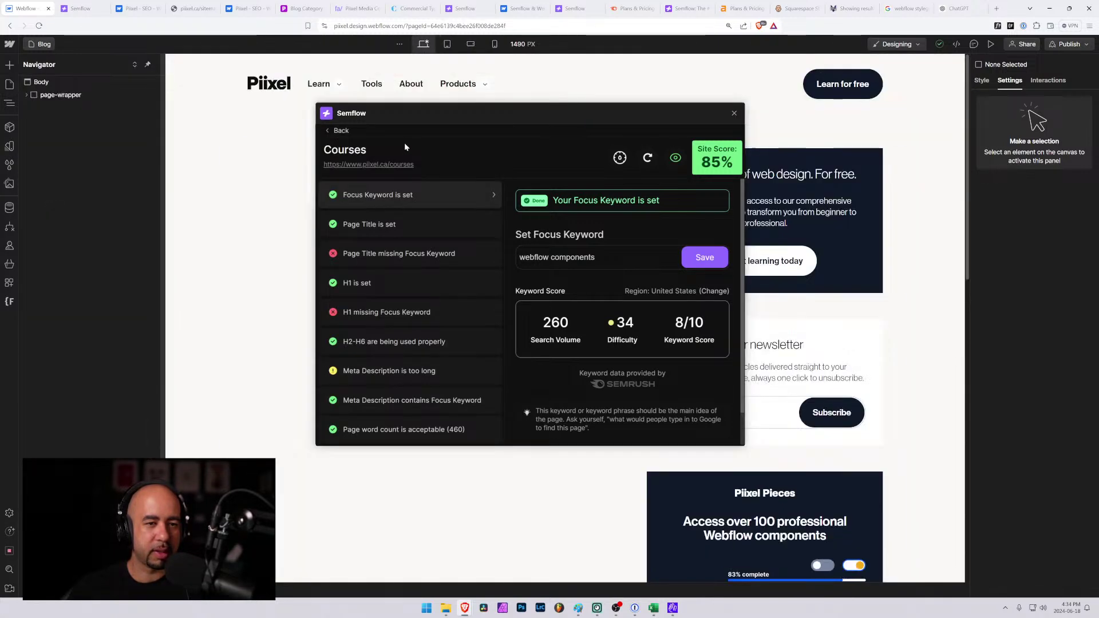
left_click(340, 131)
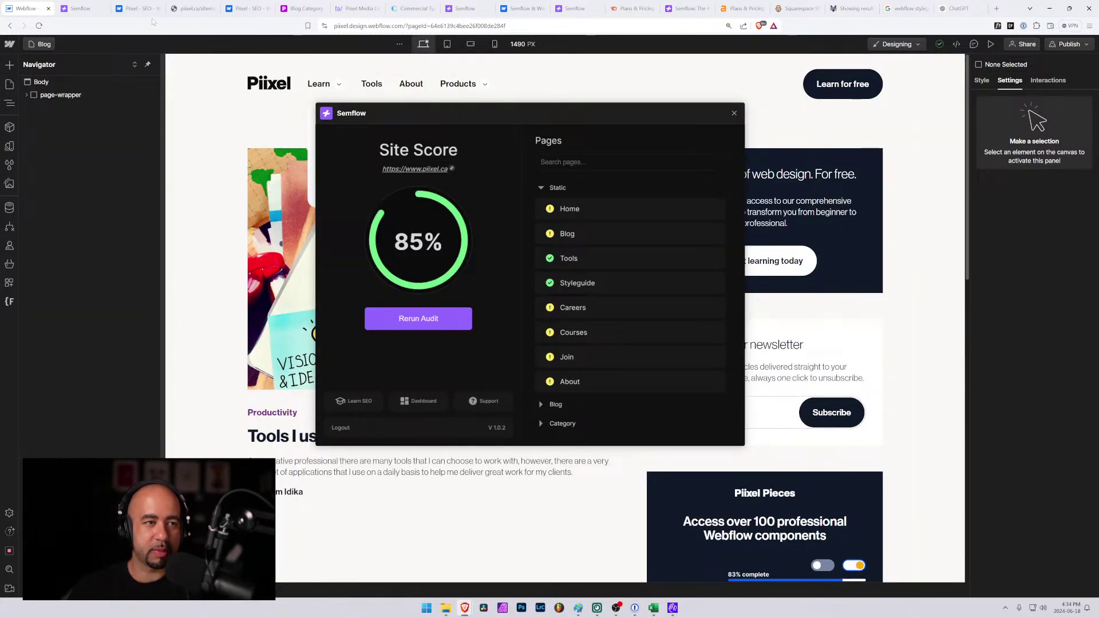
left_click(87, 14)
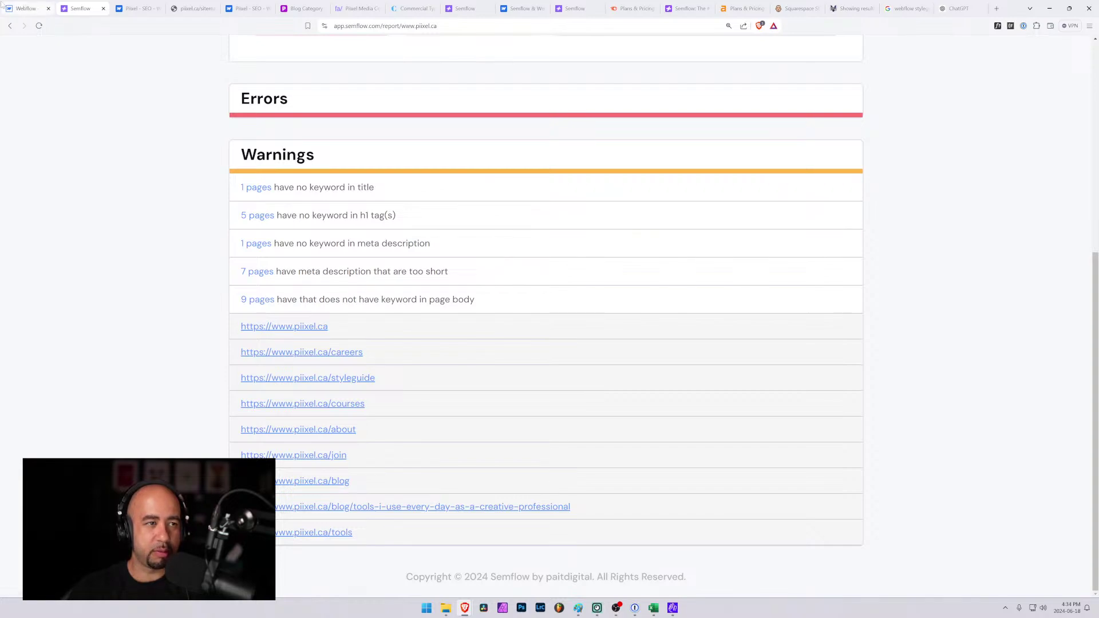
left_click(26, 8)
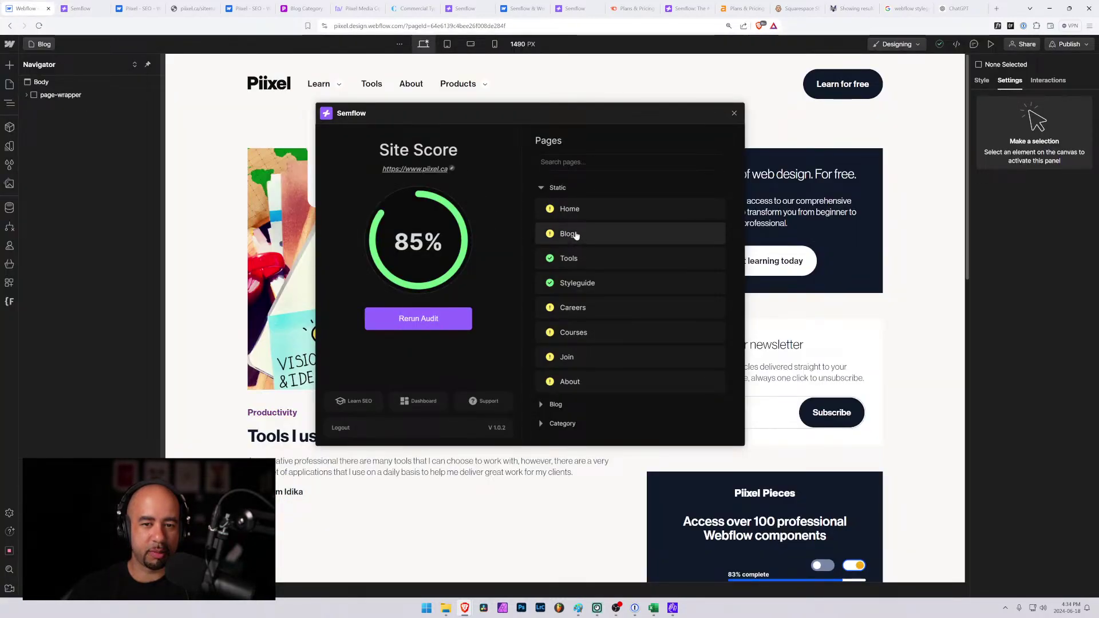
left_click(570, 234)
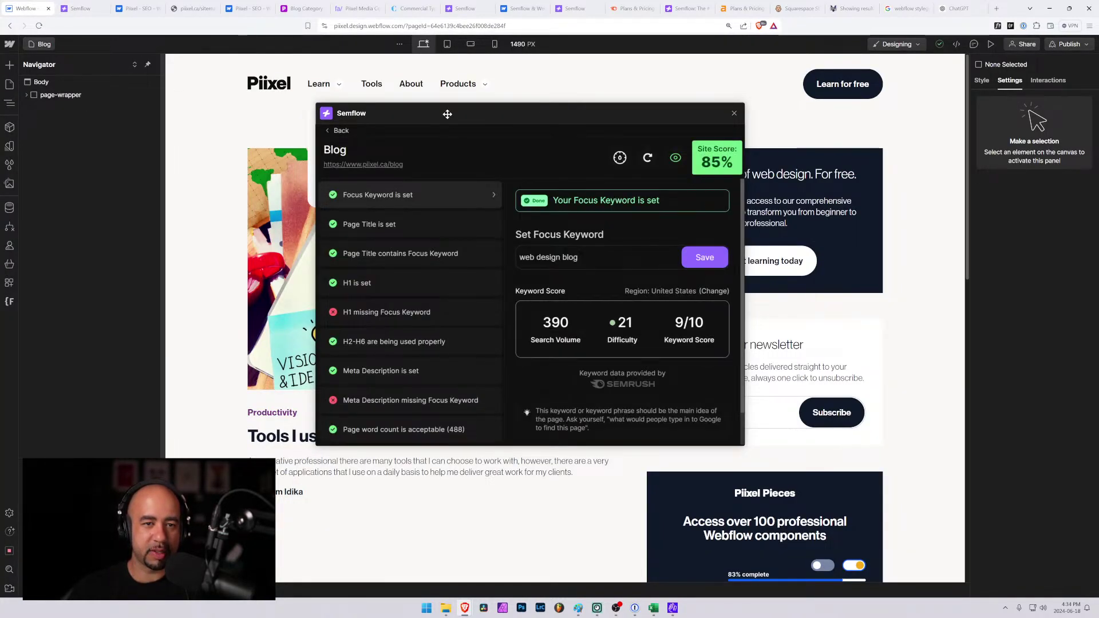
Check Semflow's web report again for the blog URLs listed as lacking the keyword in the page body.
left_click_drag(447, 114, 571, 184)
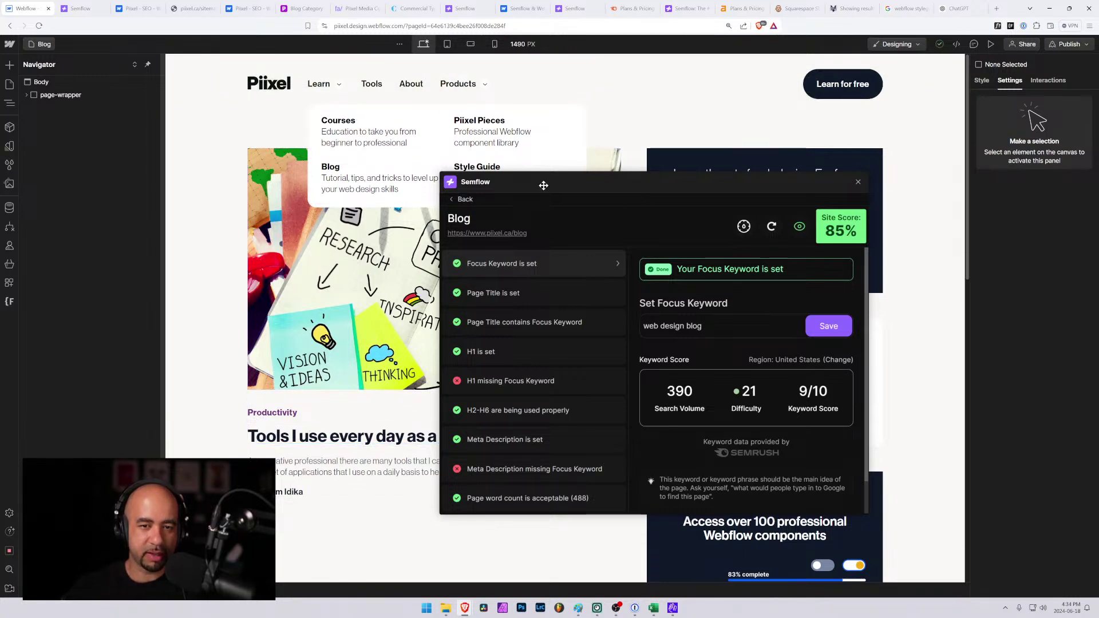
left_click_drag(543, 185, 466, 134)
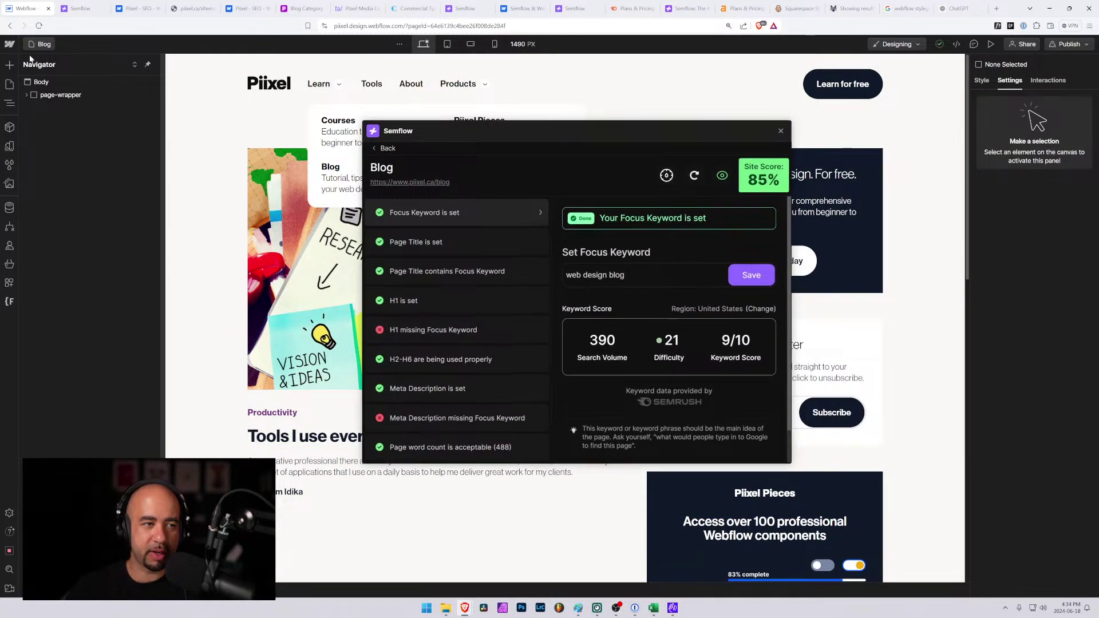
left_click(49, 42)
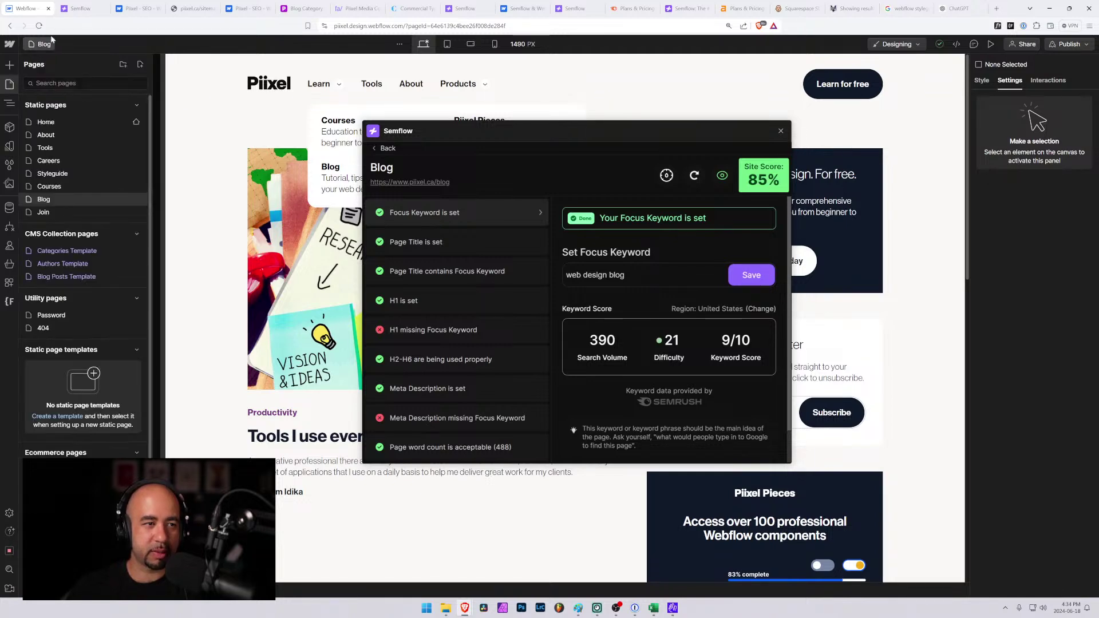
left_click(73, 12)
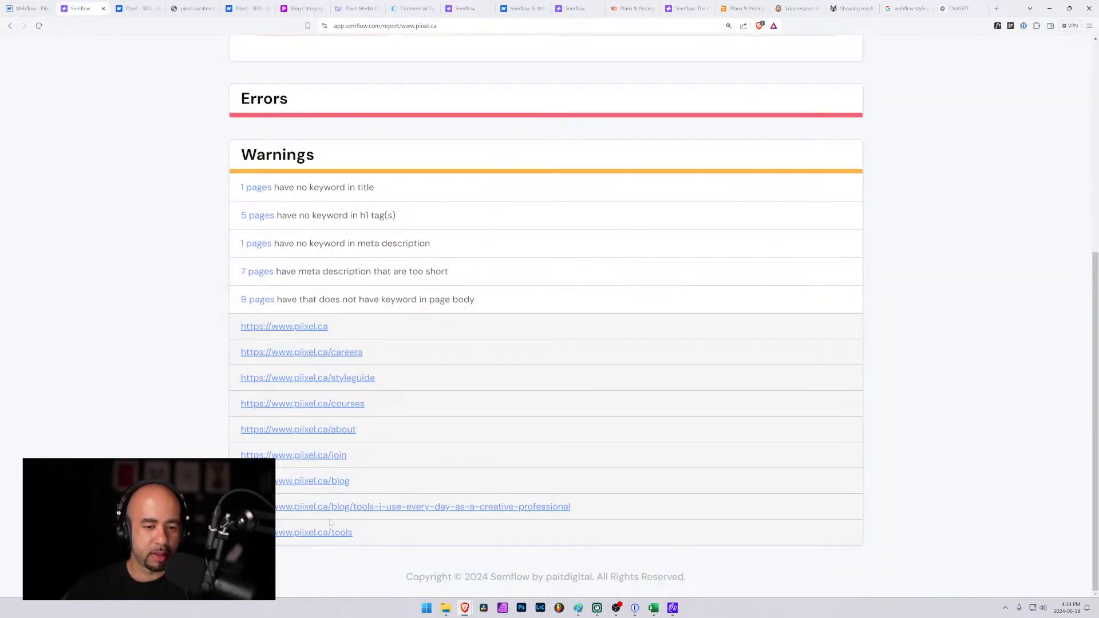
key("ctrl+shift+Tab")
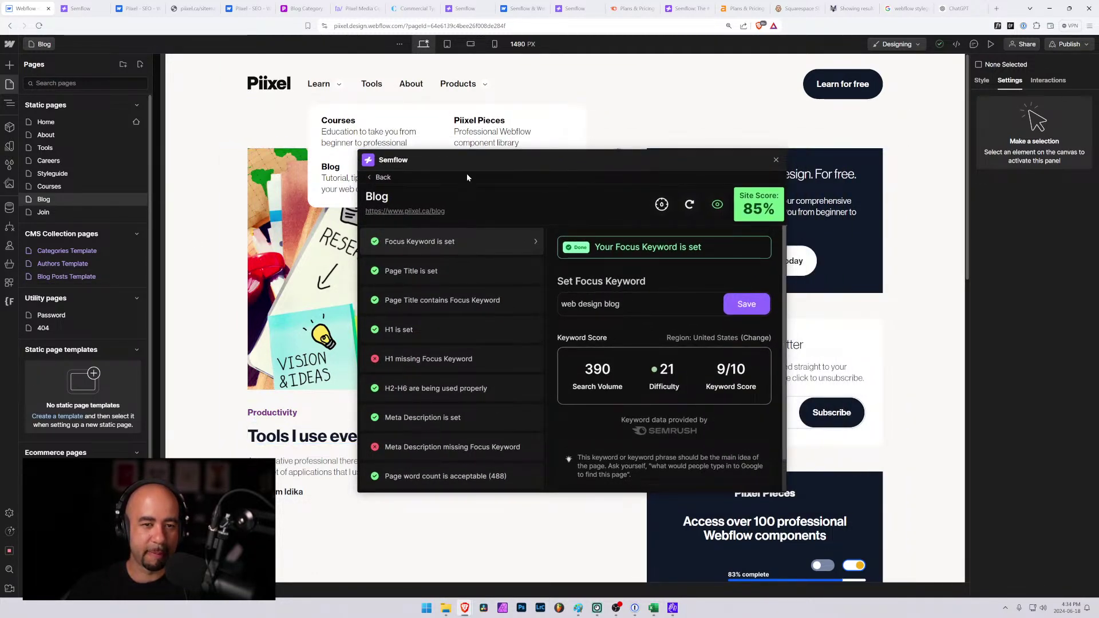
Open the Blog Posts Template and the "Tools I Use Every Day As A Creative Professional" audit in Semflow, and scan the article copy.
left_click_drag(464, 156, 375, 123)
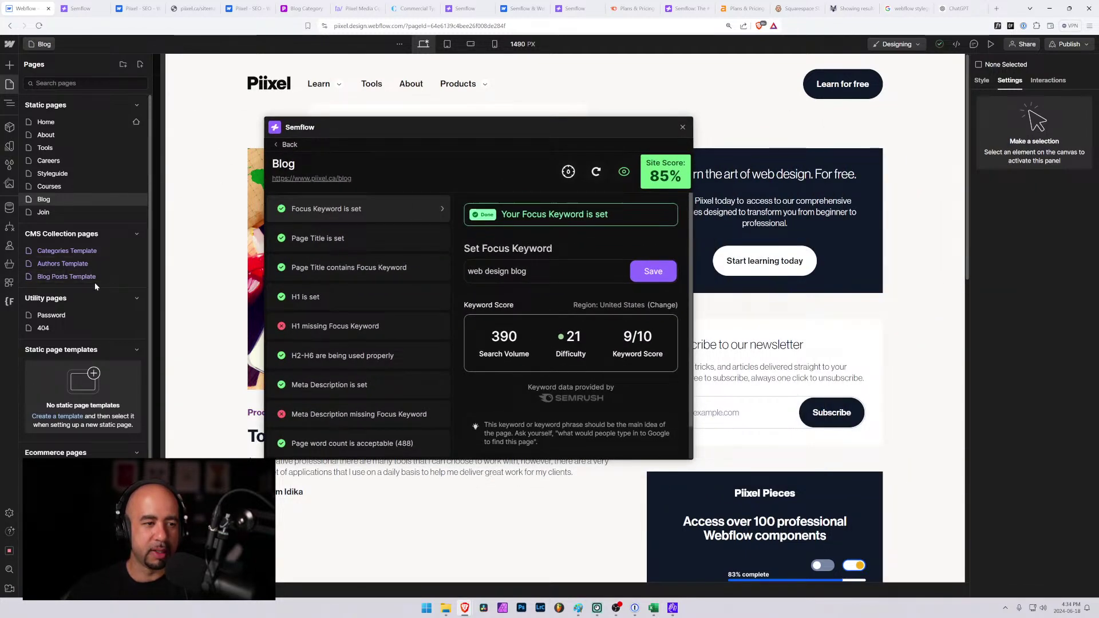
left_click(77, 277)
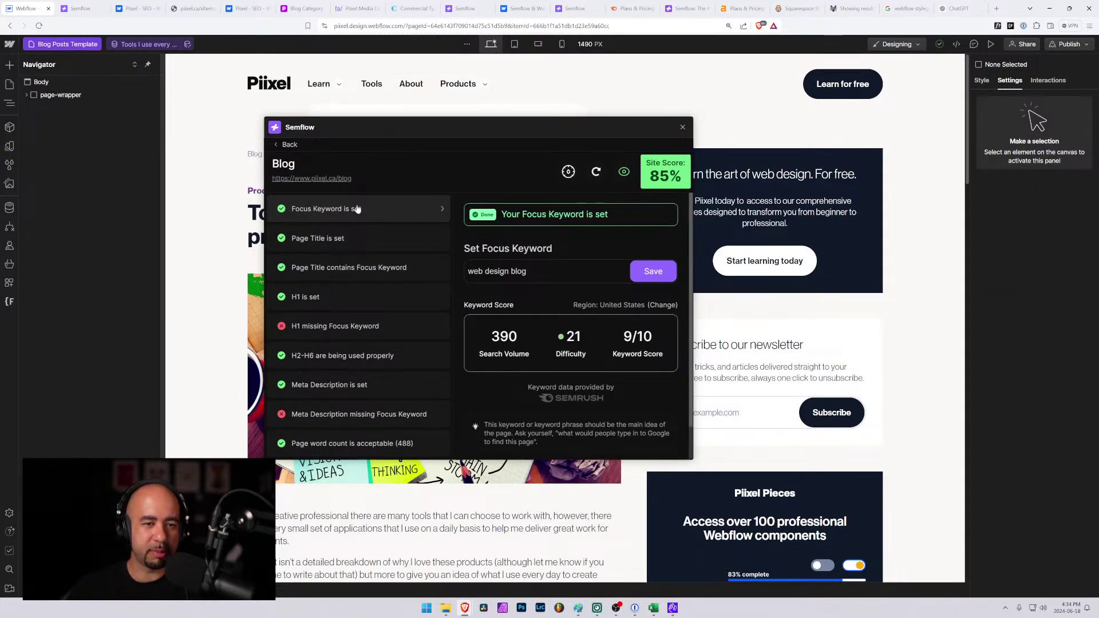
left_click(278, 146)
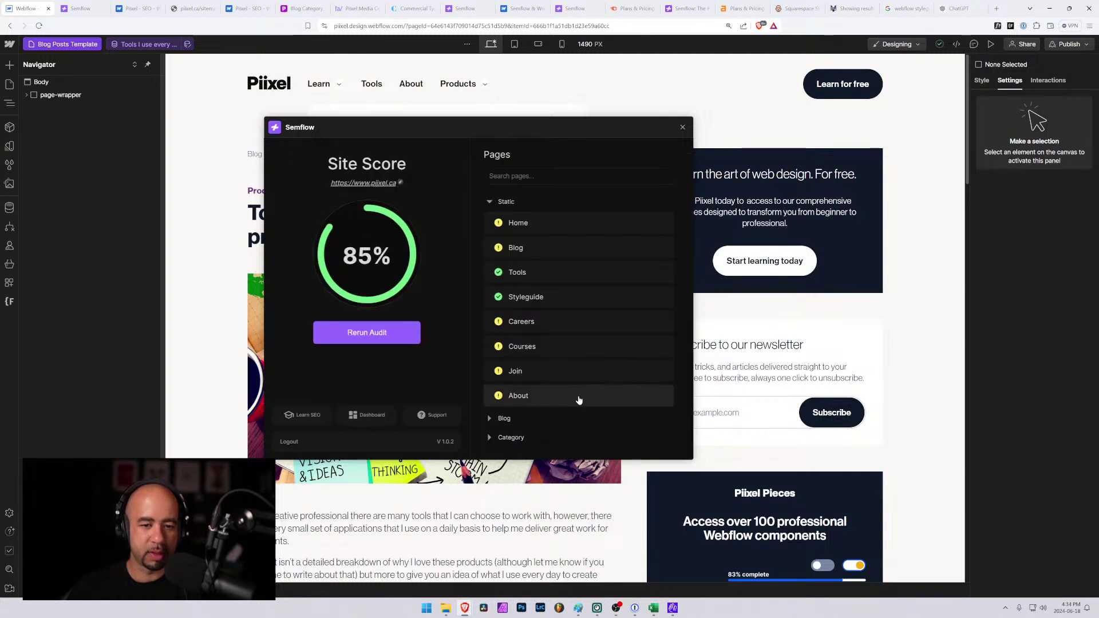
left_click(497, 418)
left_click(543, 429)
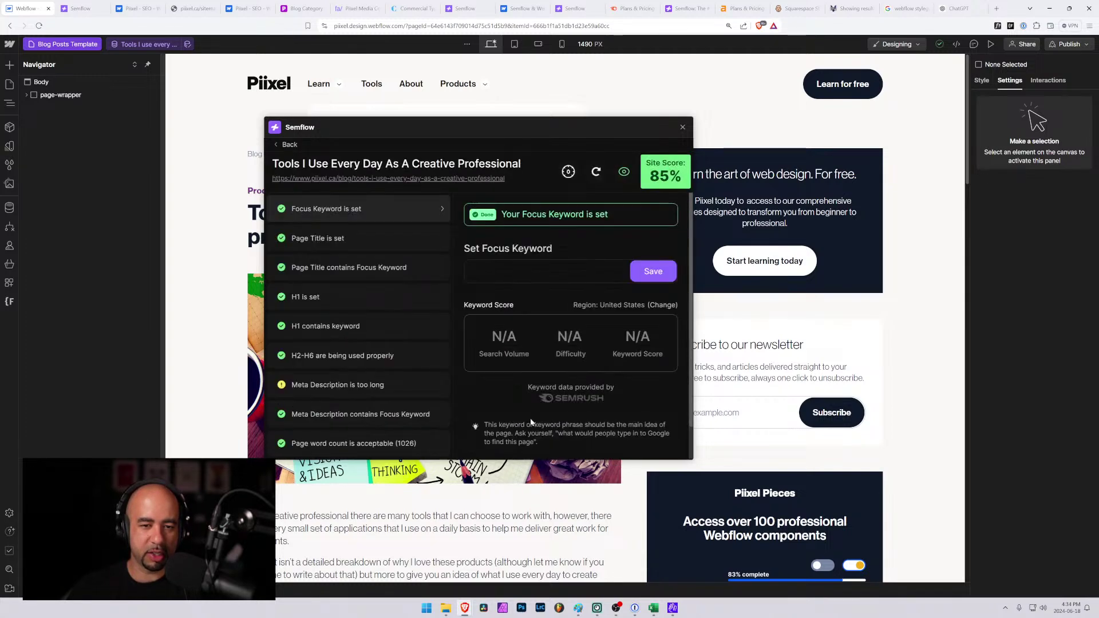
left_click_drag(431, 120, 623, 106)
scroll(381, 426, "down", 3)
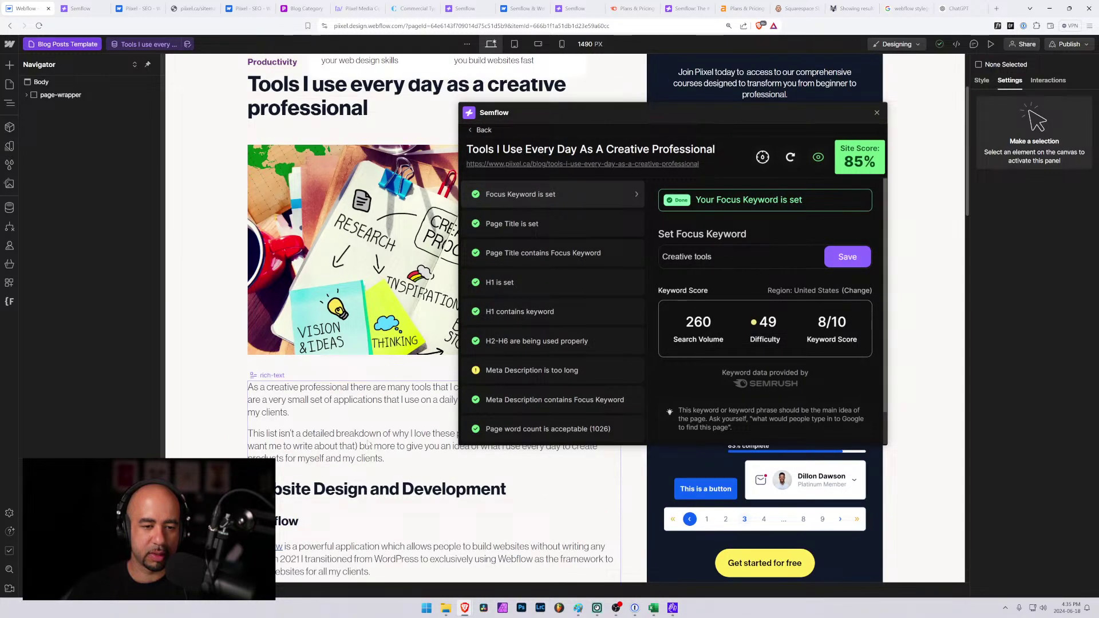
scroll(353, 446, "down", 3)
scroll(329, 439, "down", 7)
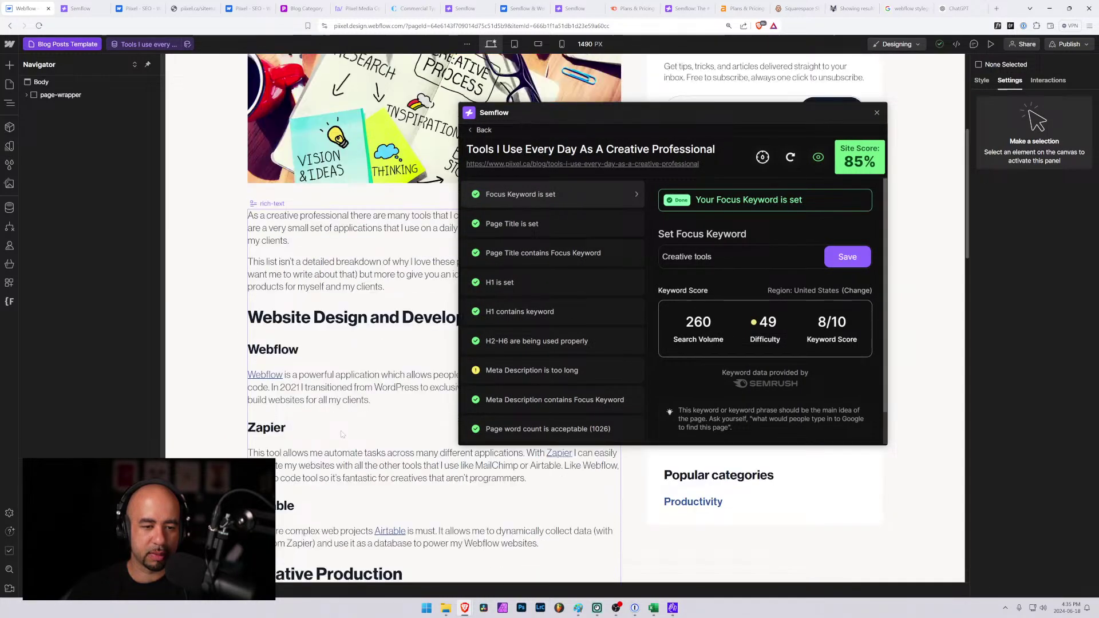
scroll(366, 394, "up", 8)
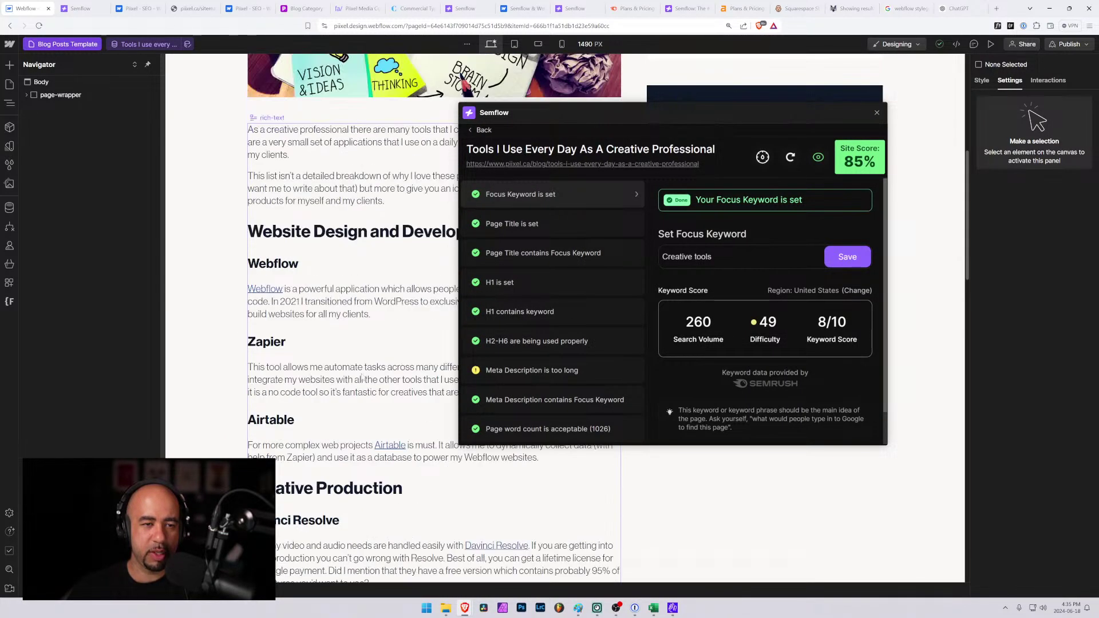
Replace "products" after "why I love these" with "creative tools" in the article's second paragraph.
left_click(336, 312)
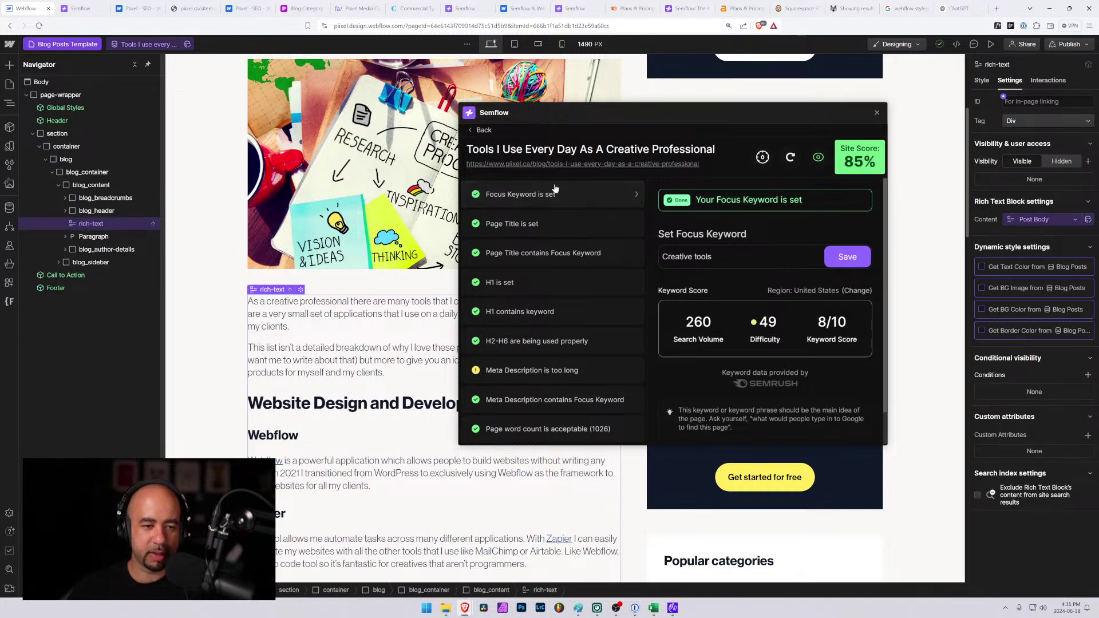
left_click_drag(537, 113, 608, 110)
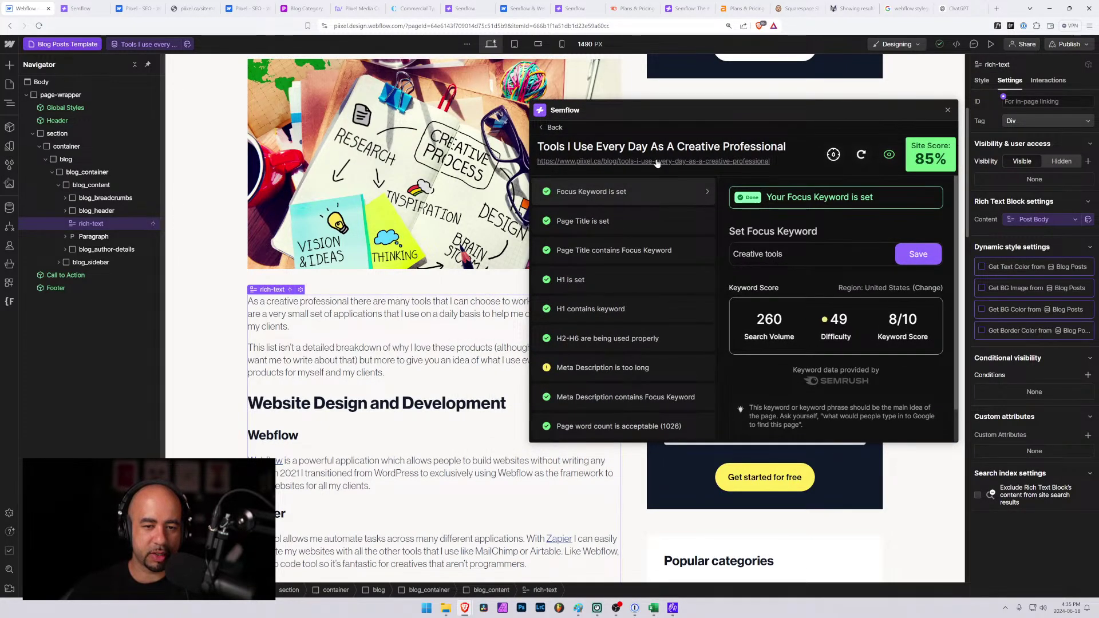
left_click_drag(622, 112, 719, 93)
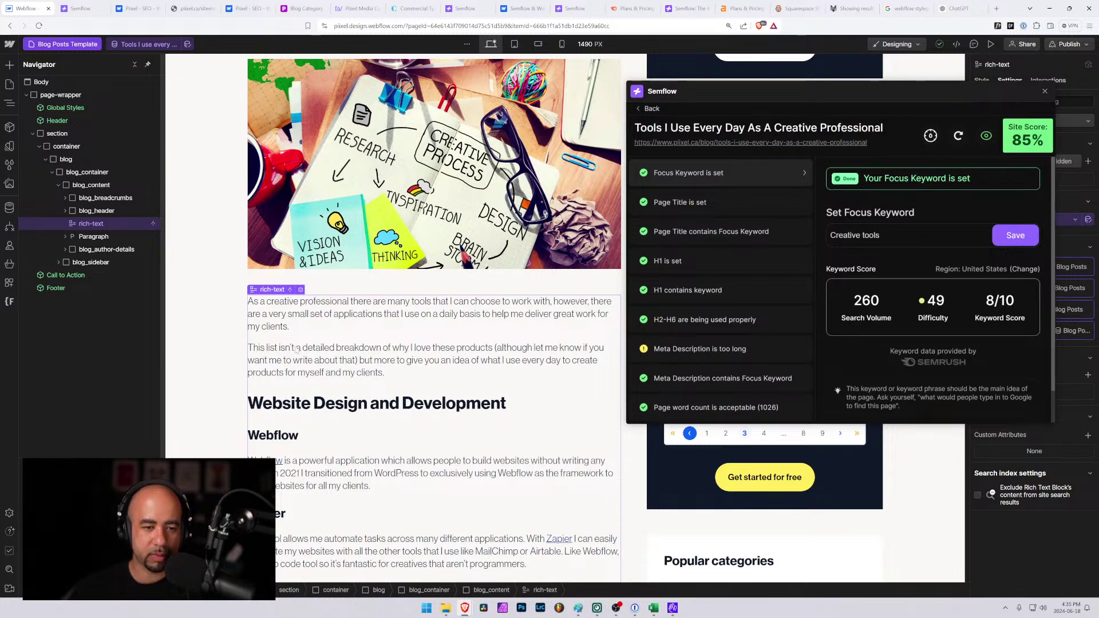
triple_click(339, 350)
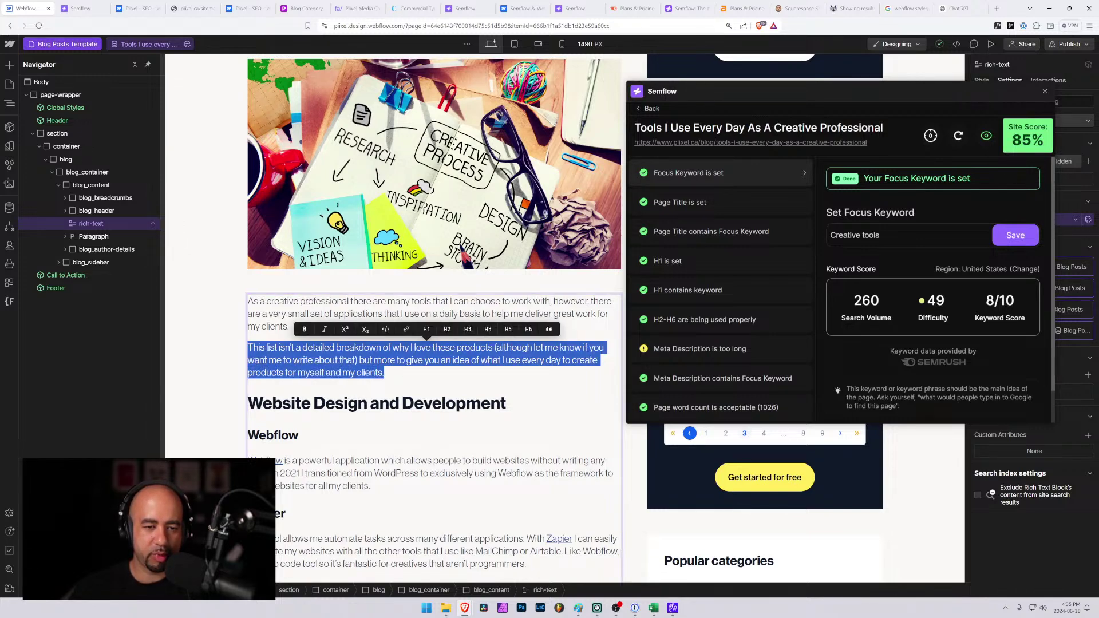
key("Escape")
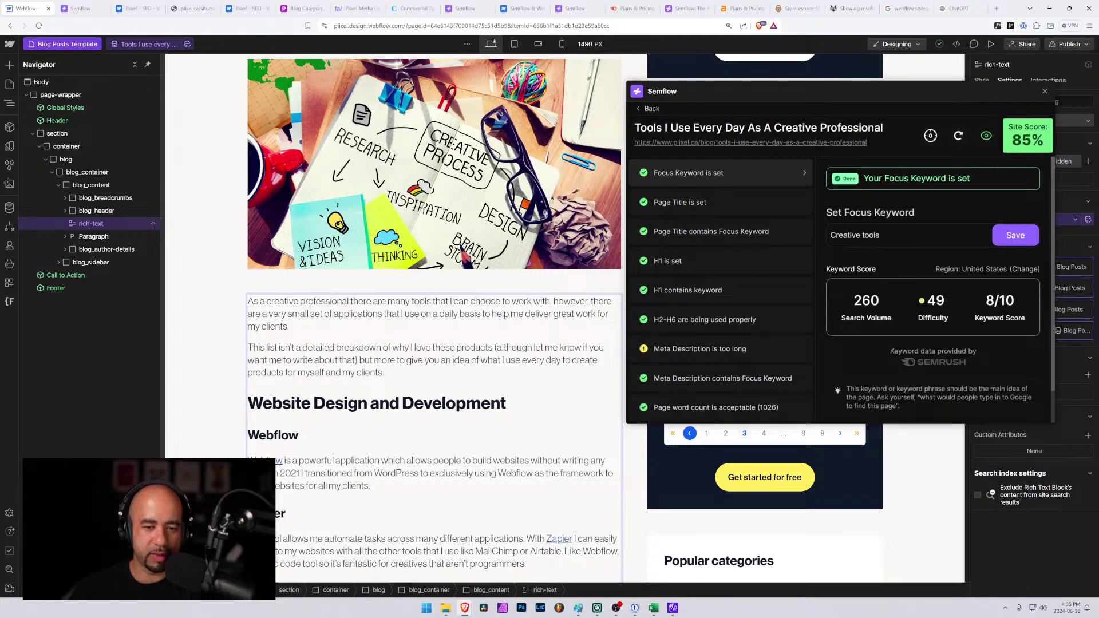
key("ctrl+shift+Left")
type("creative ")
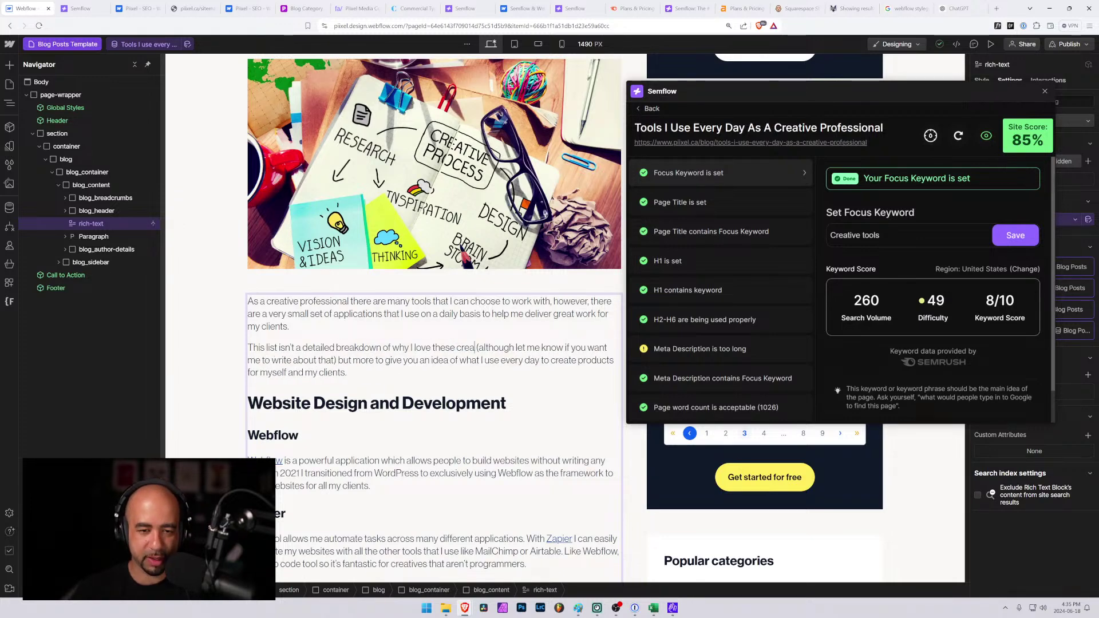
type("tools")
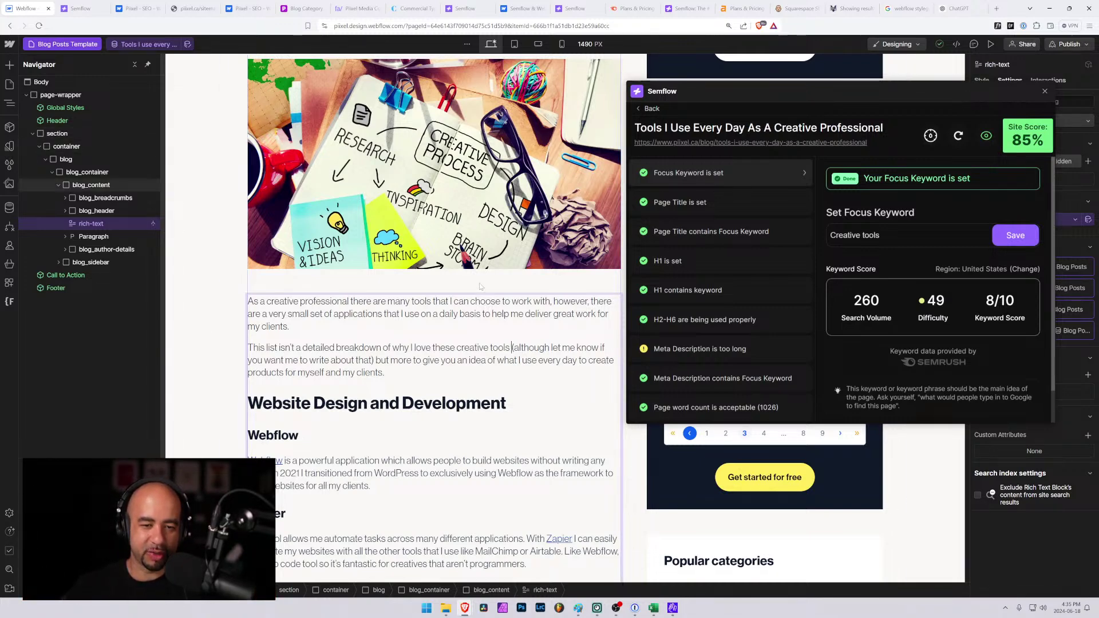
key("Escape")
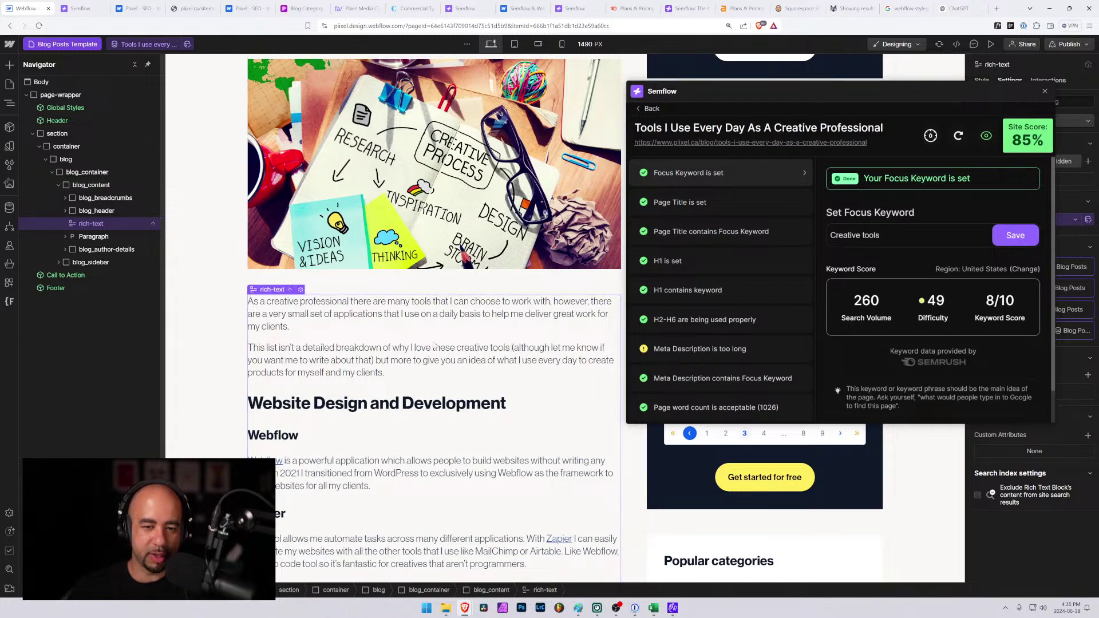
left_click(218, 344)
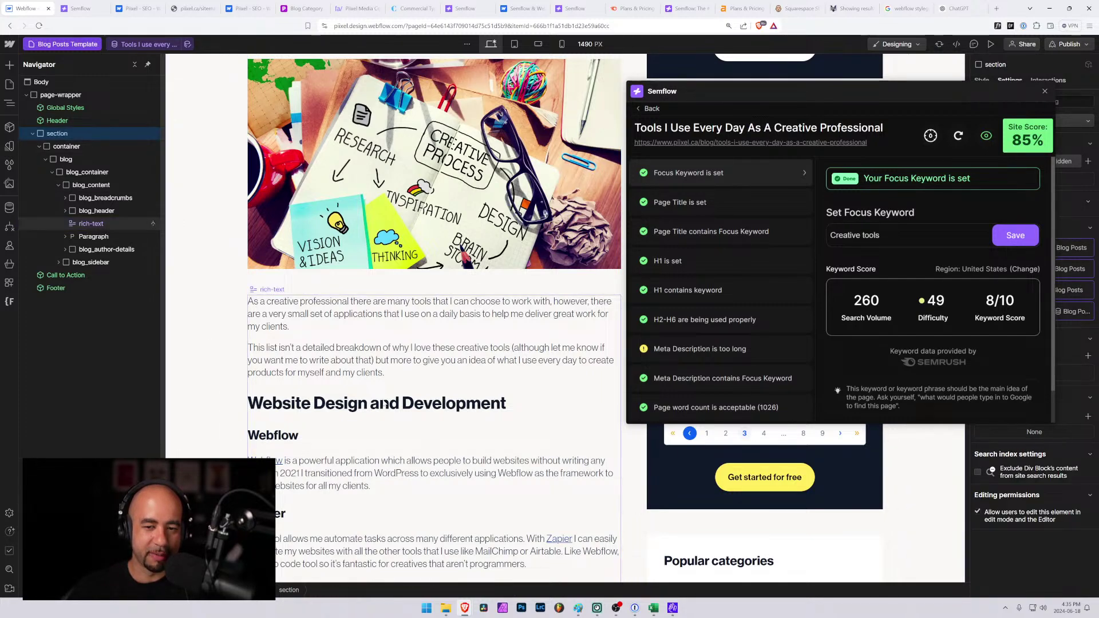
Check the remaining pages in Semflow's web report and publish the updated Webflow site.
left_click_drag(937, 90, 544, 94)
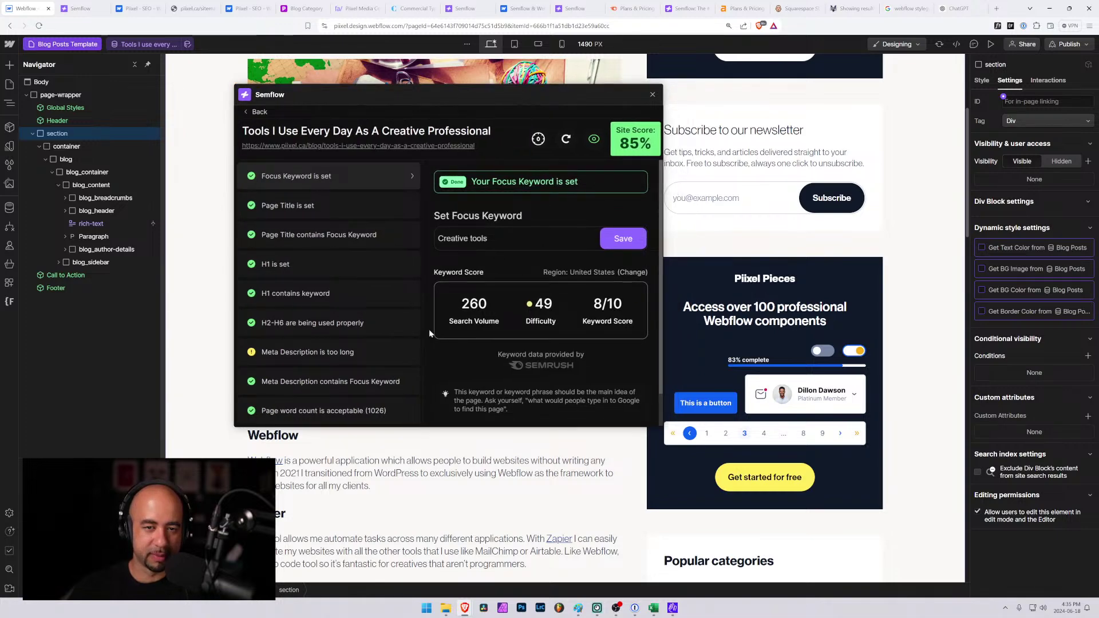
left_click(85, 8)
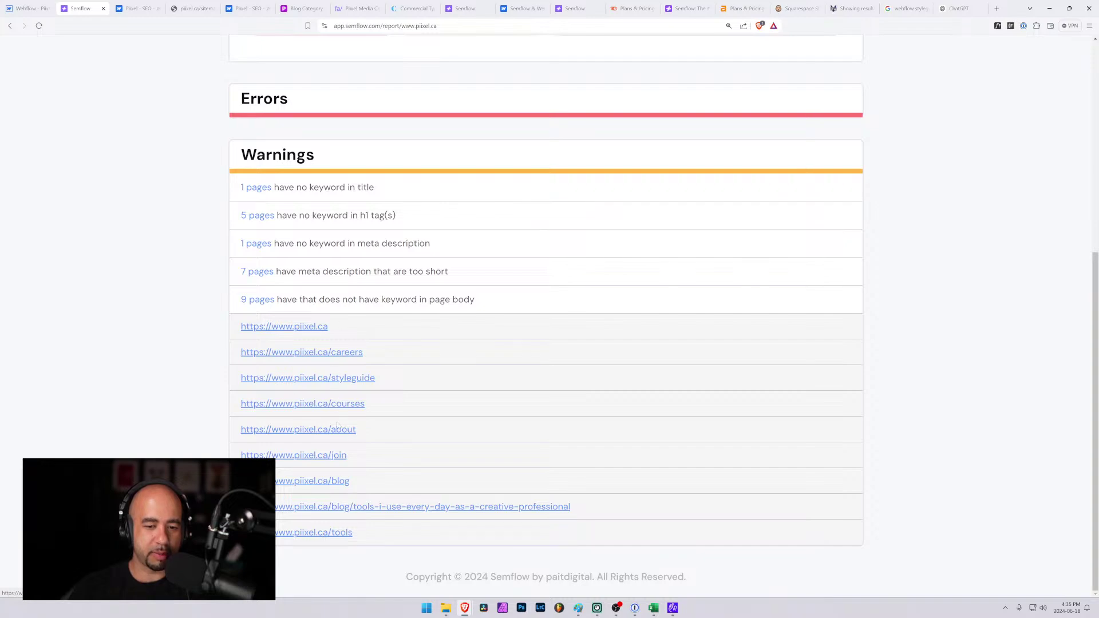
scroll(338, 427, "up", 10)
left_click(28, 8)
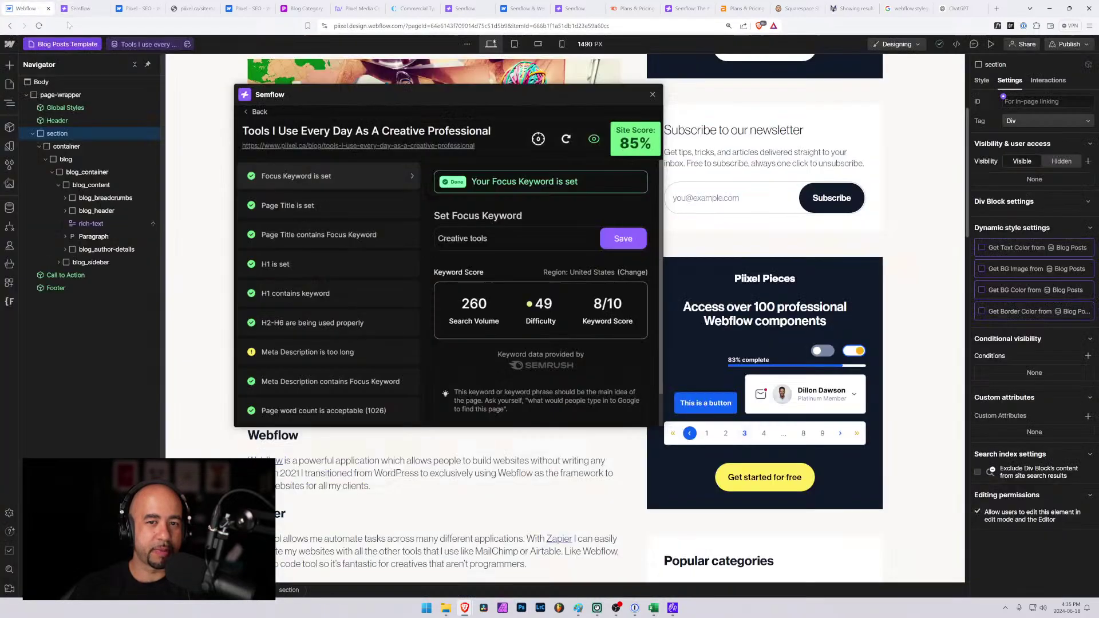
left_click(1086, 46)
left_click(1043, 198)
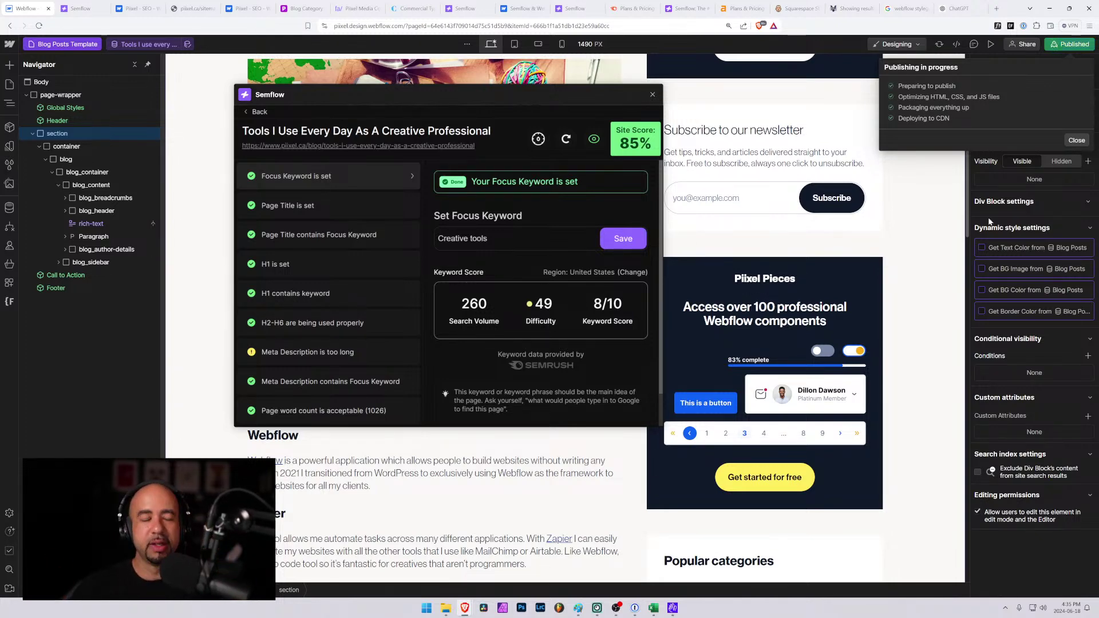
left_click(80, 8)
scroll(412, 229, "up", 5)
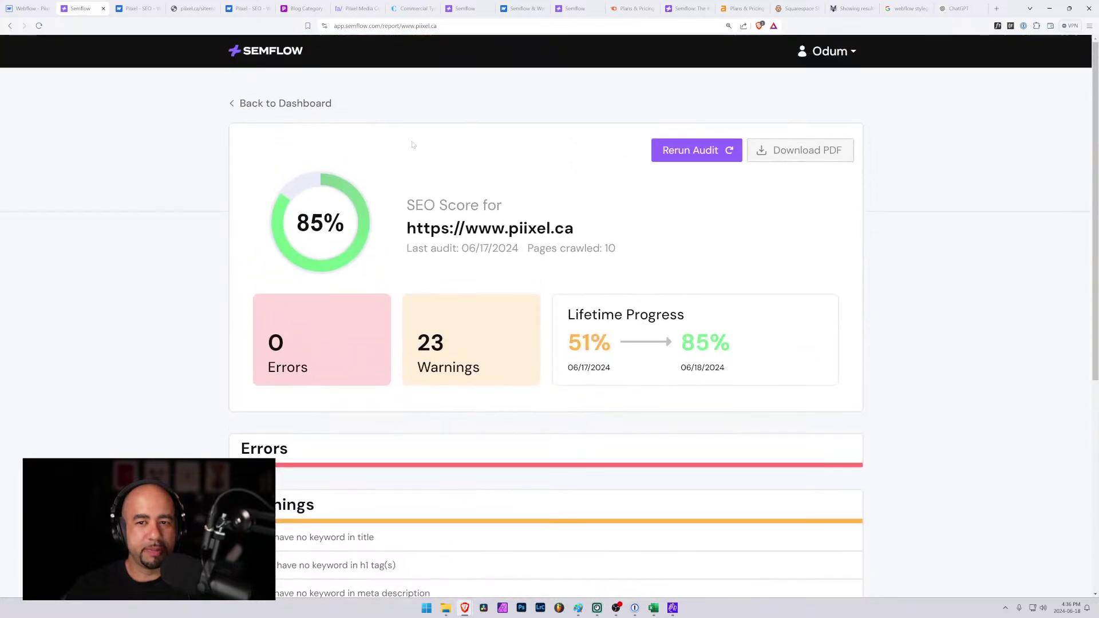
left_click(697, 153)
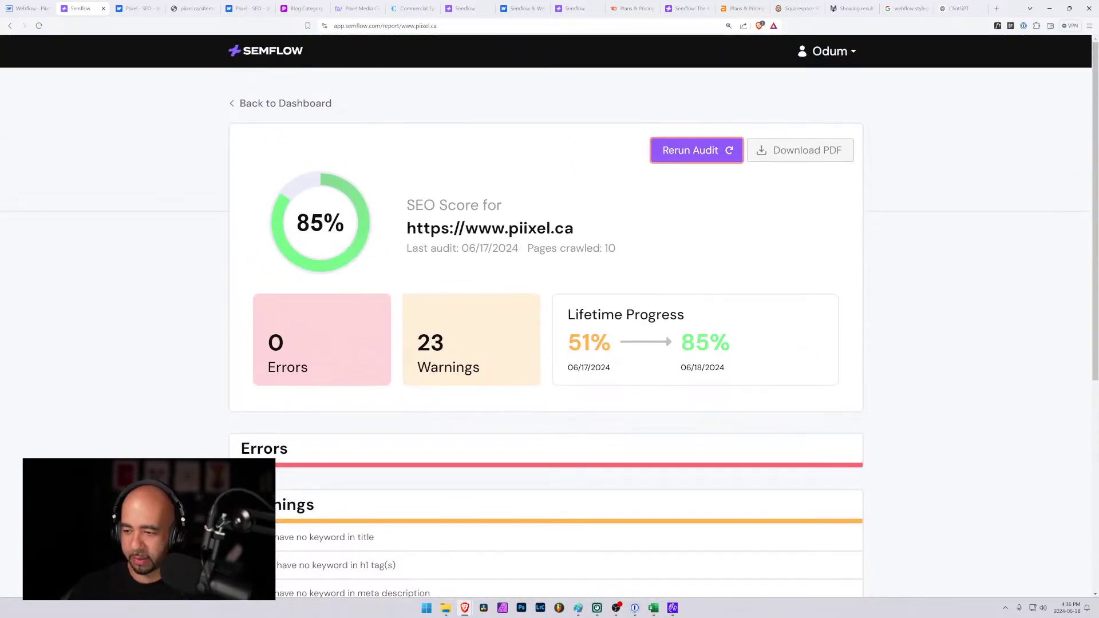
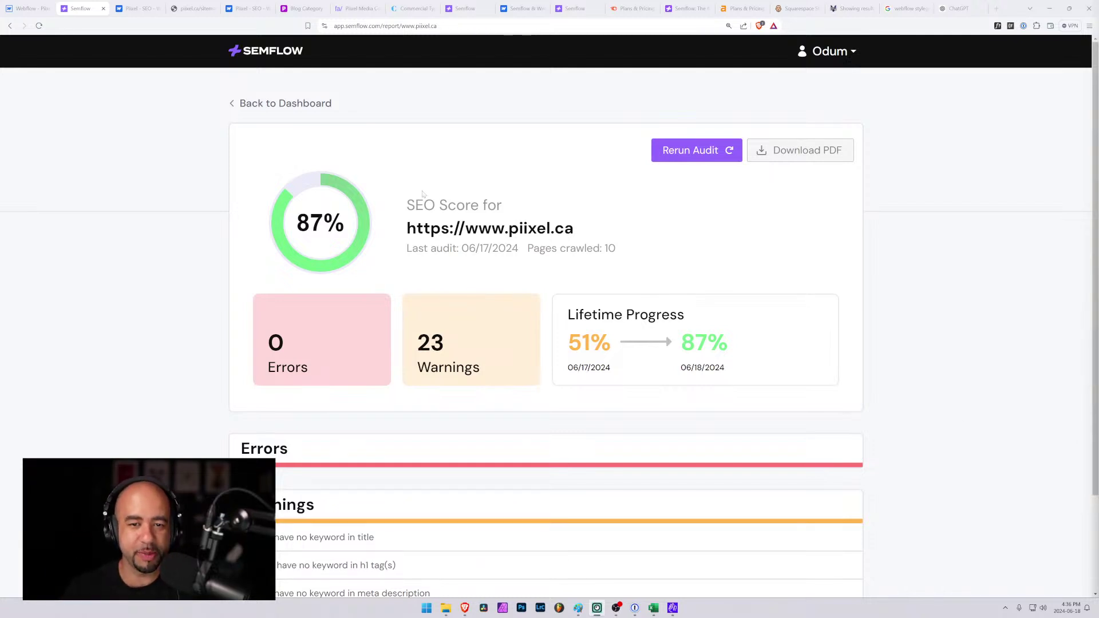
Review the audit report's warnings for pages with too-short meta descriptions and pages with no keyword in the meta description.
scroll(628, 255, "down", 2)
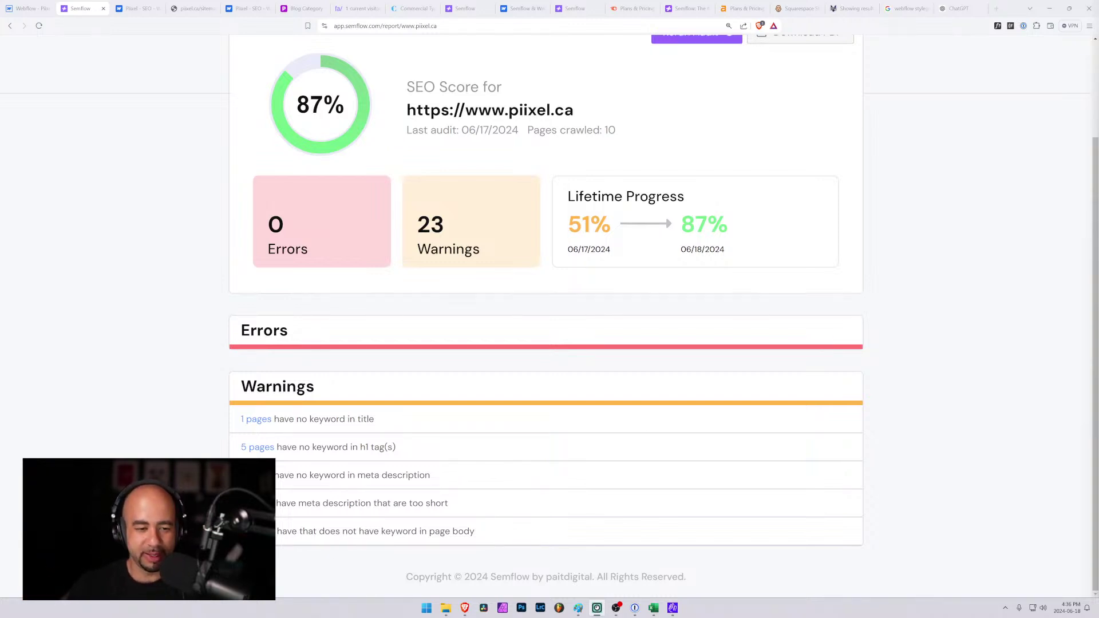
left_click(257, 504)
scroll(257, 503, "down", 3)
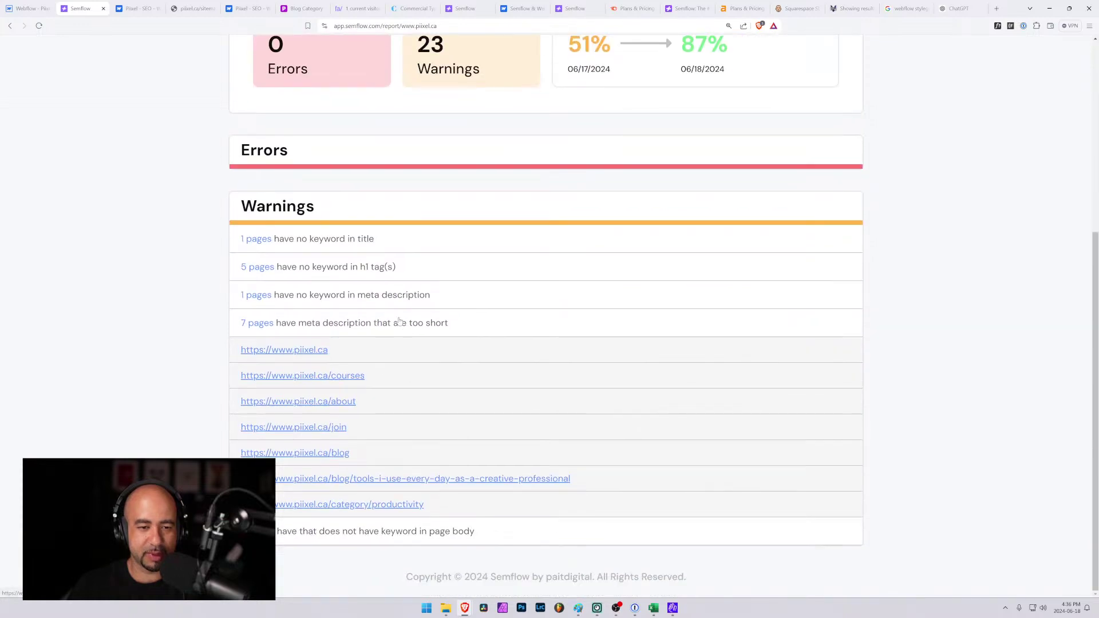
left_click(254, 324)
left_click(256, 475)
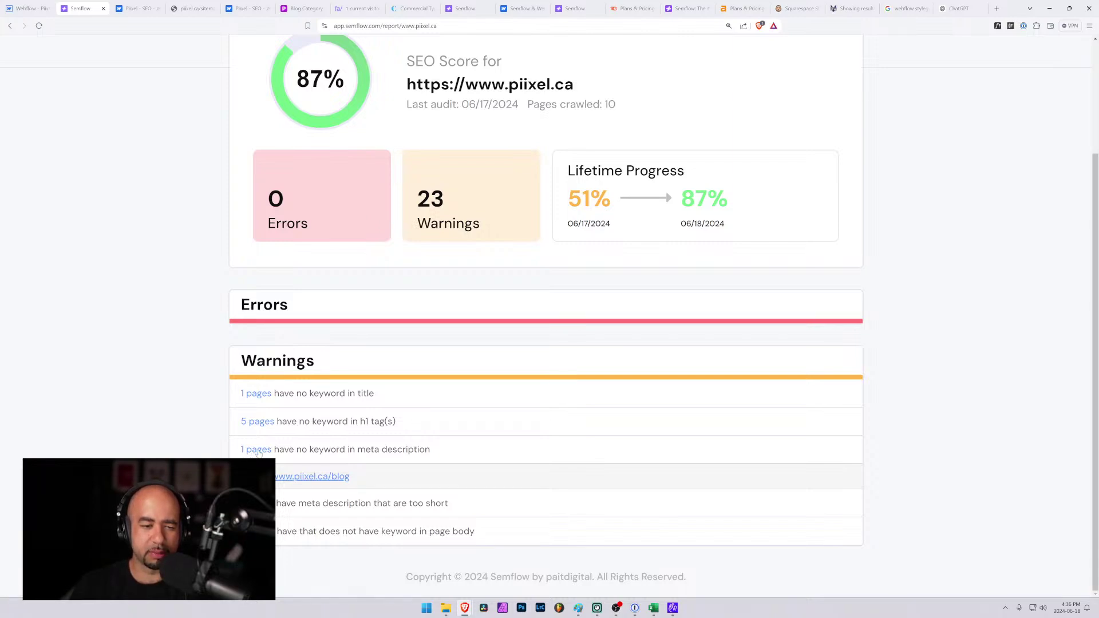
left_click(257, 450)
Switch to the Webflow project, open the Blog page and its page settings, and move the Semflow window clear of them.
left_click(40, 8)
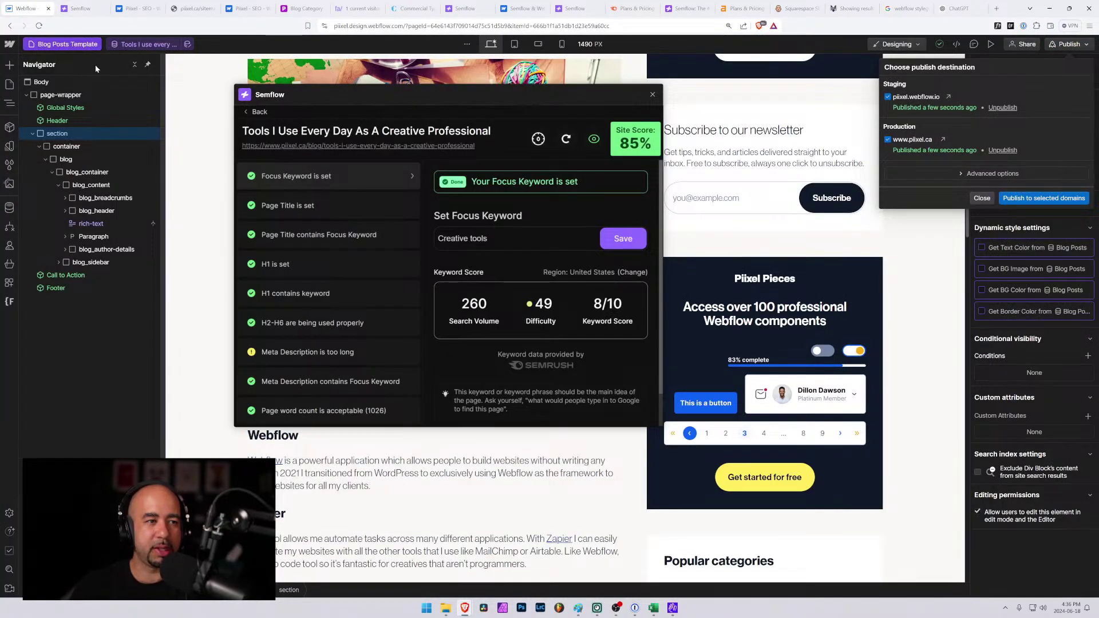
left_click(83, 44)
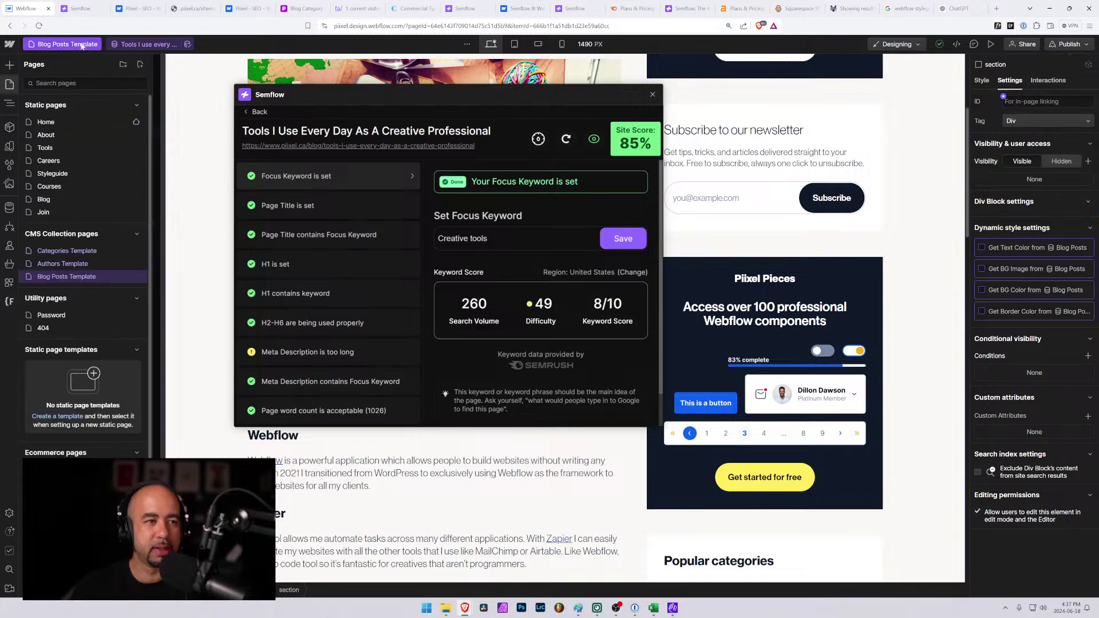
left_click(57, 199)
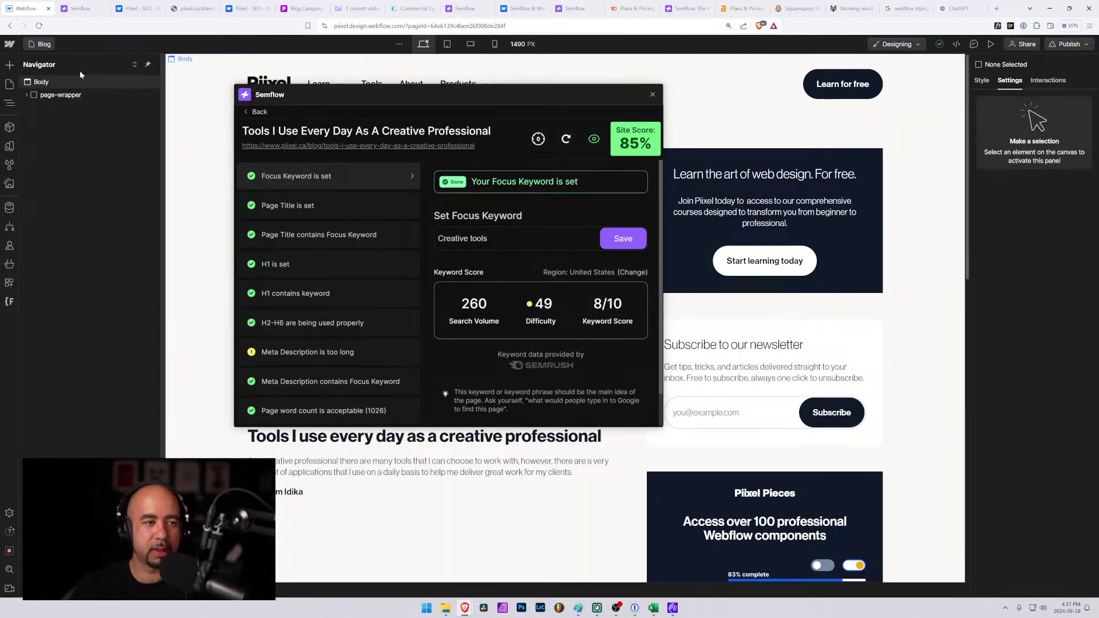
left_click(40, 44)
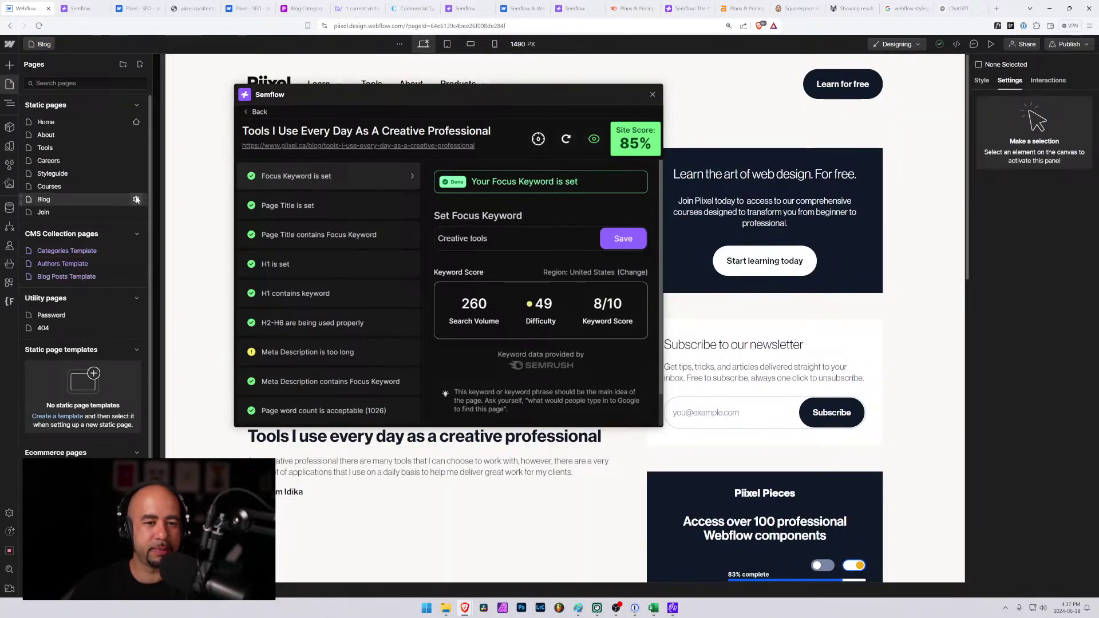
left_click(136, 200)
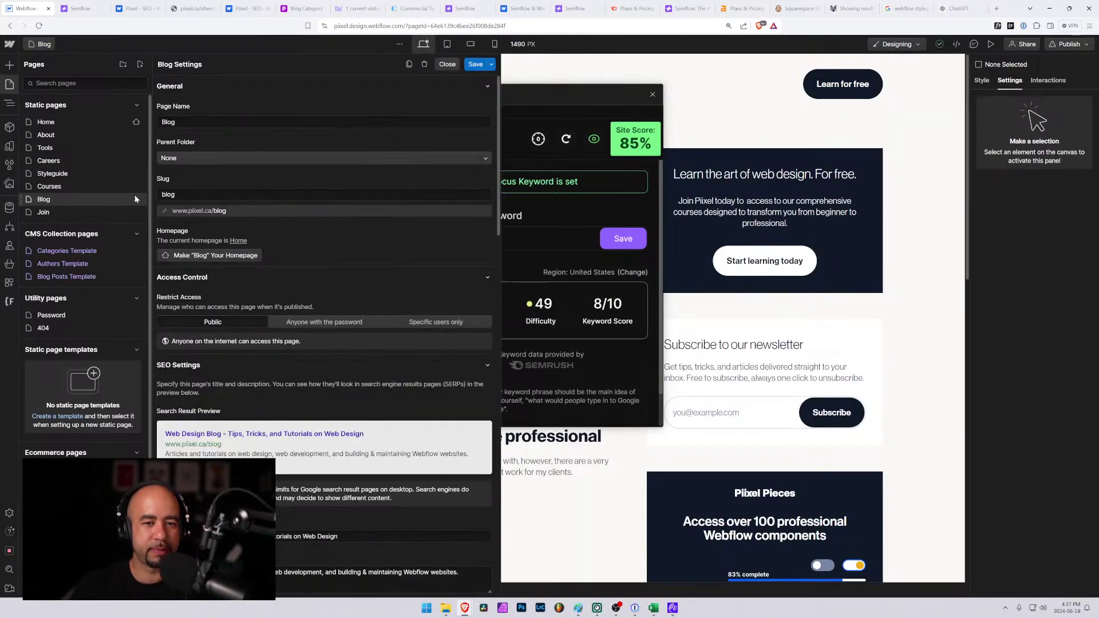
left_click(545, 93)
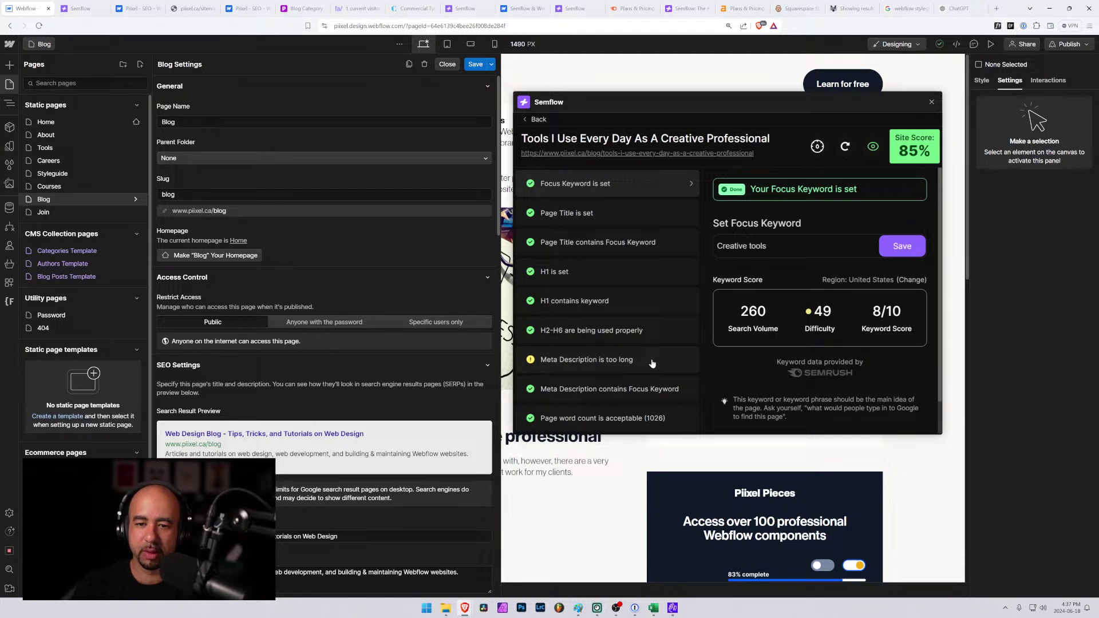
Refresh the Semflow page analysis, then open the Blog page's analysis and review its focus keyword and meta description checks.
left_click(651, 362)
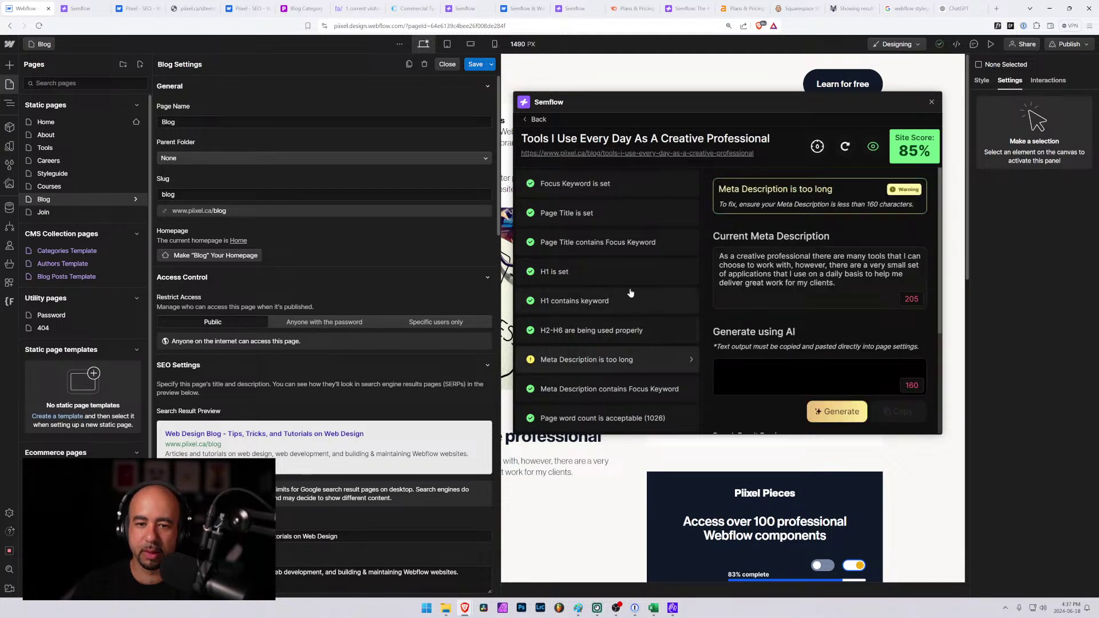
left_click(845, 147)
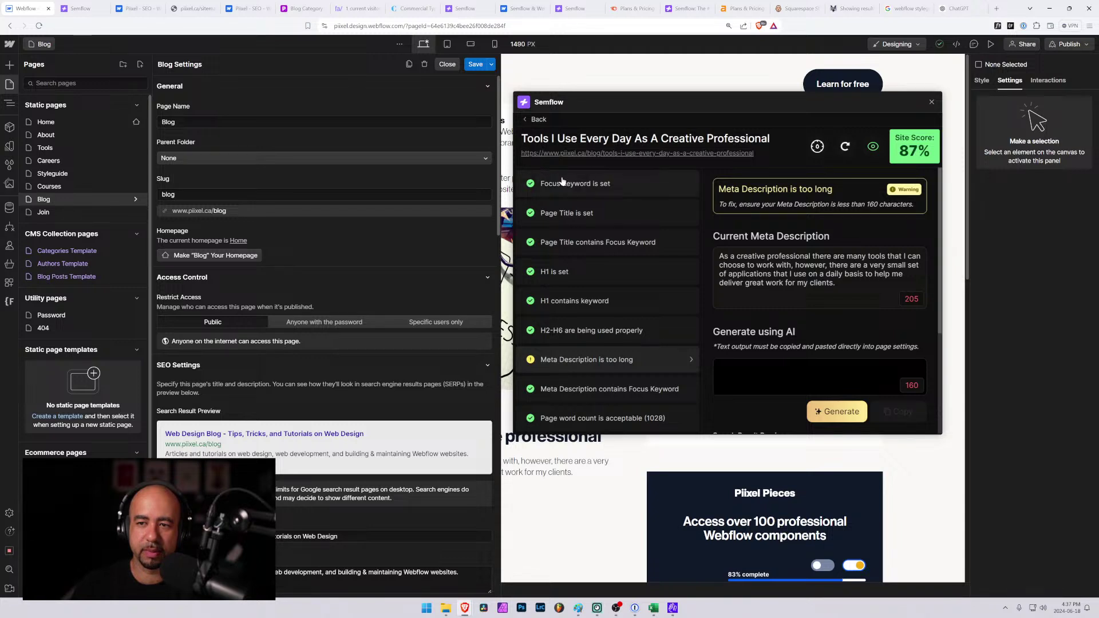
left_click(532, 120)
left_click(777, 210)
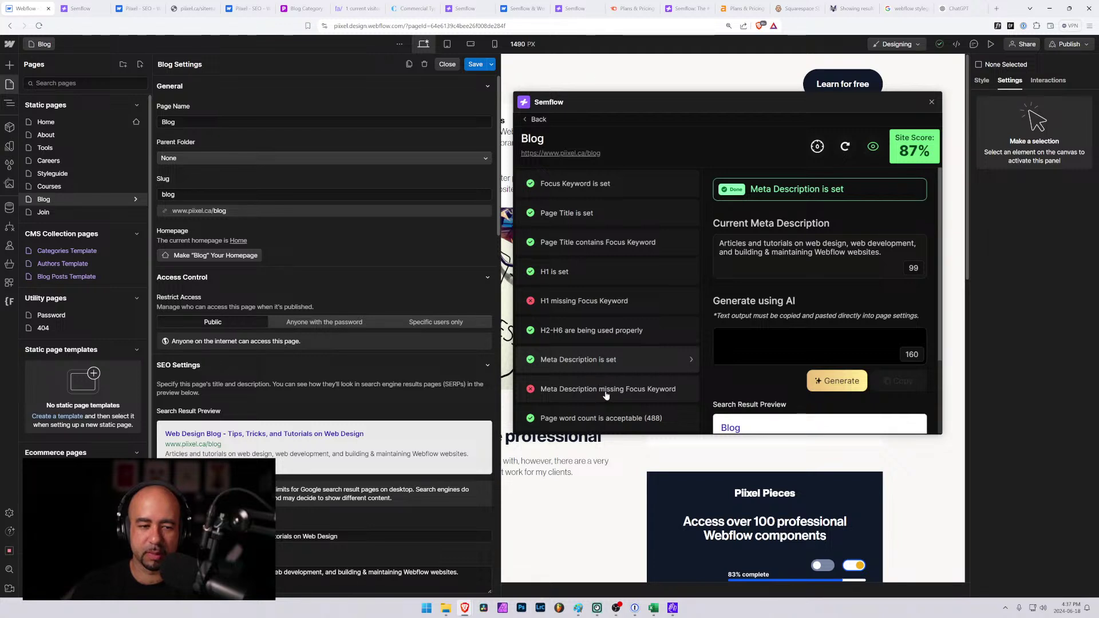
left_click(581, 193)
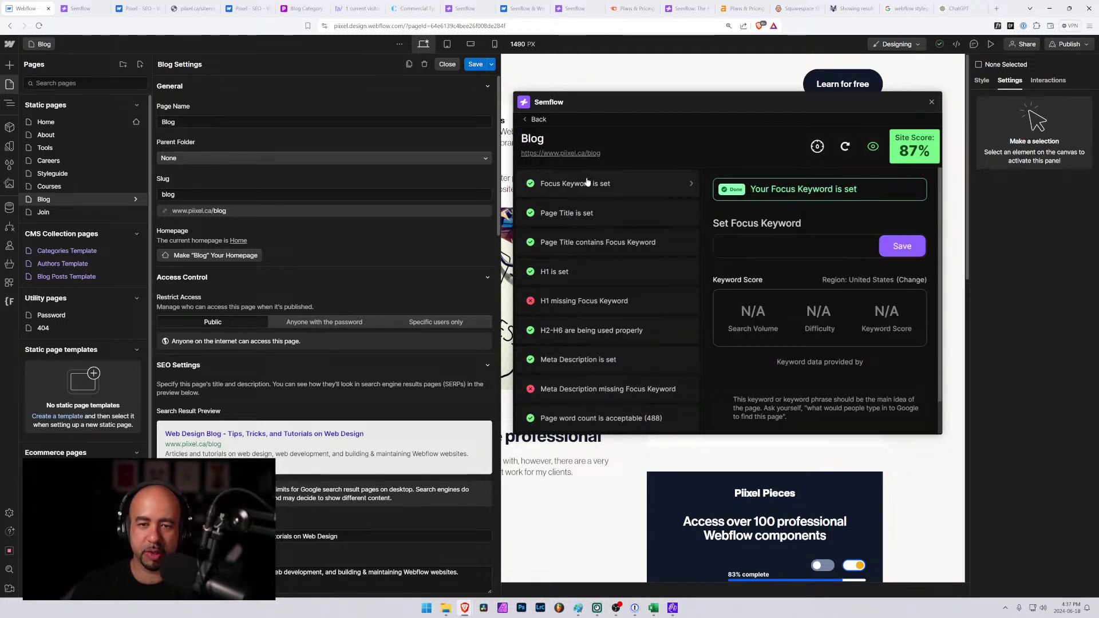
left_click(605, 393)
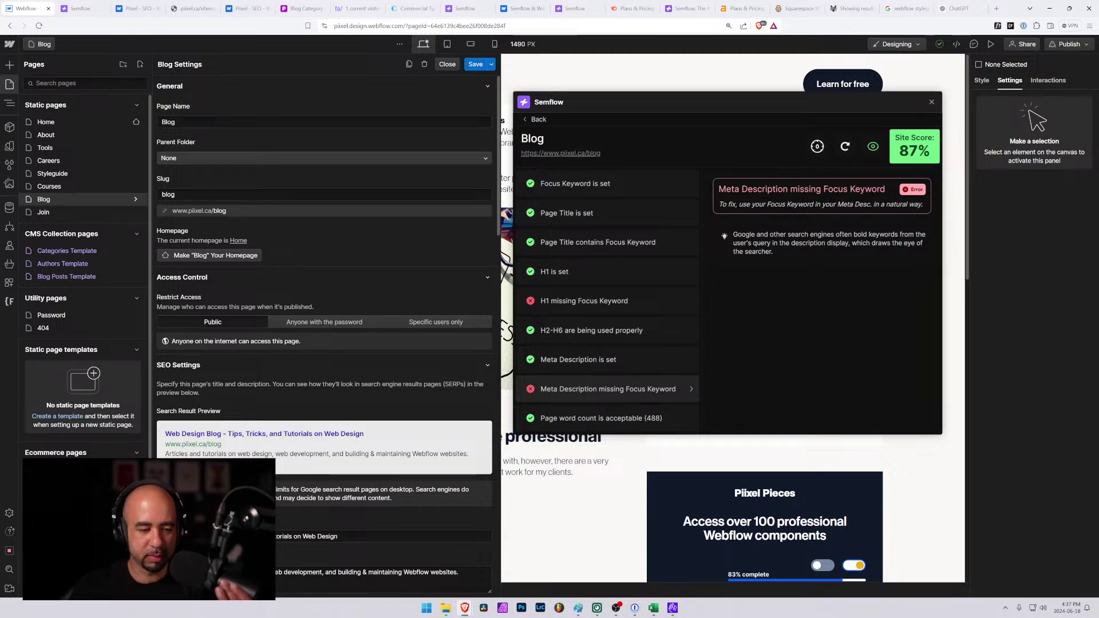
Insert "Web design blog focusing on" at the start of the Blog page's meta description and lowercase "articles".
scroll(239, 453, "down", 1)
scroll(238, 454, "down", 1)
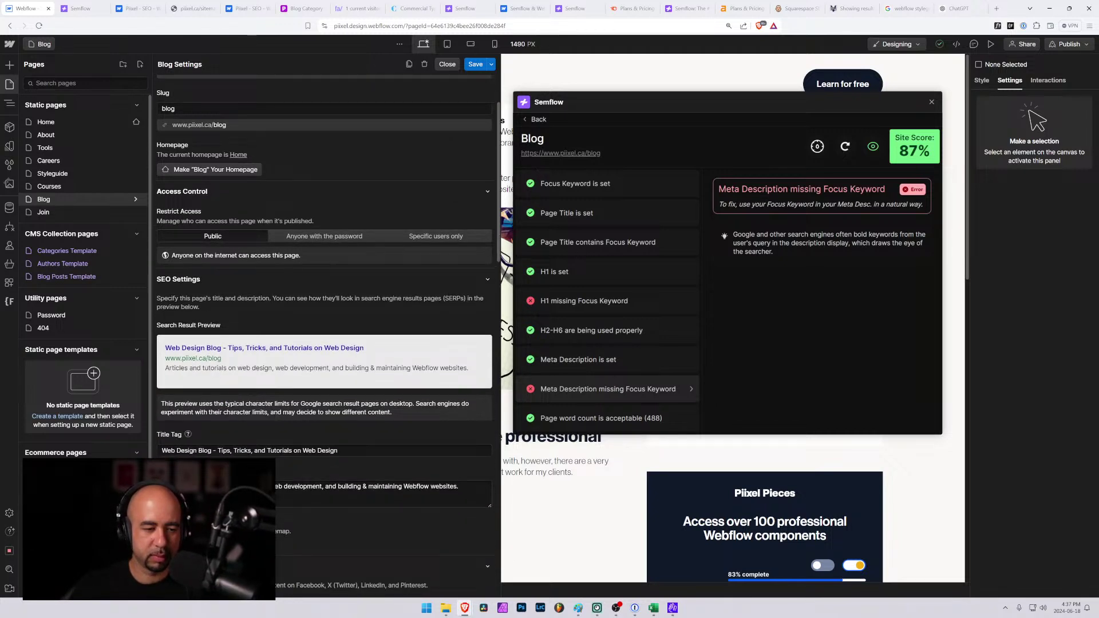
left_click(252, 493)
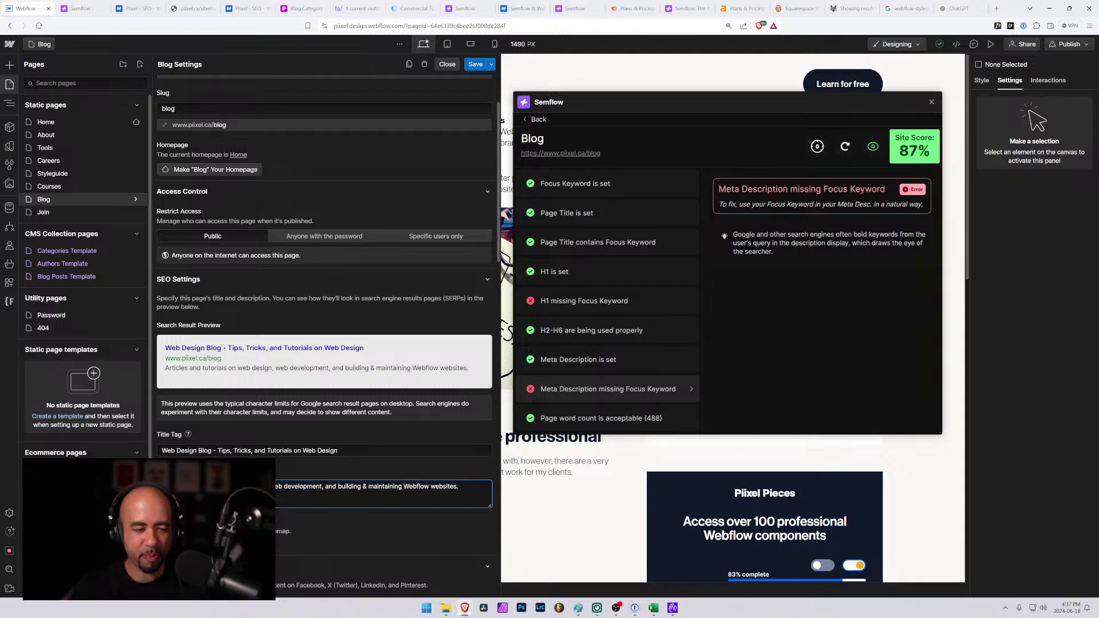
type("Web design bl")
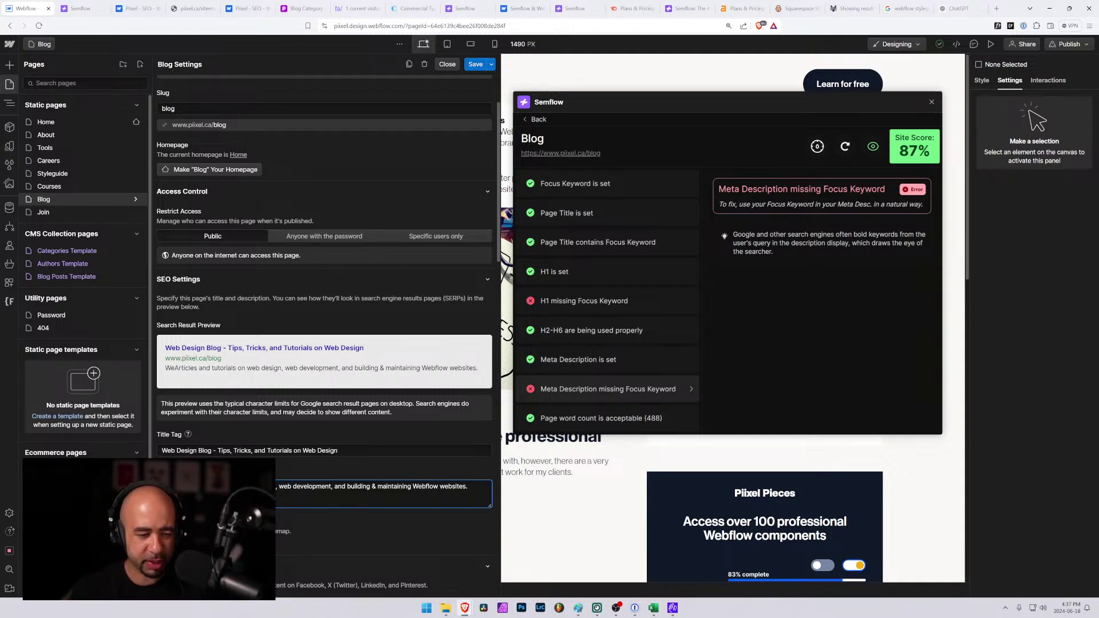
type("og ")
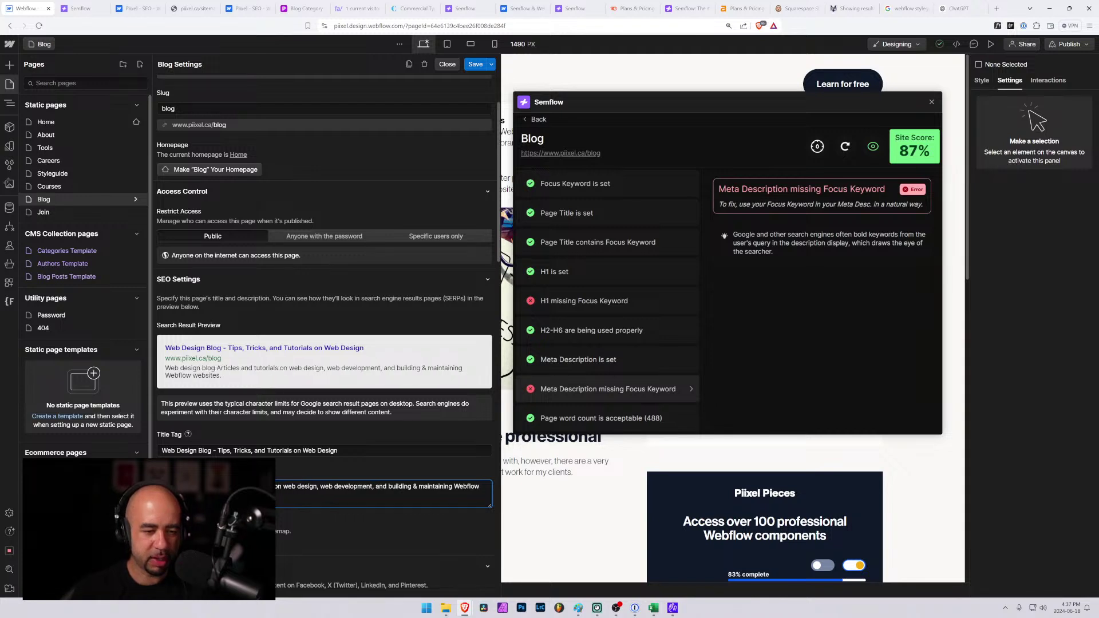
type("focusing on")
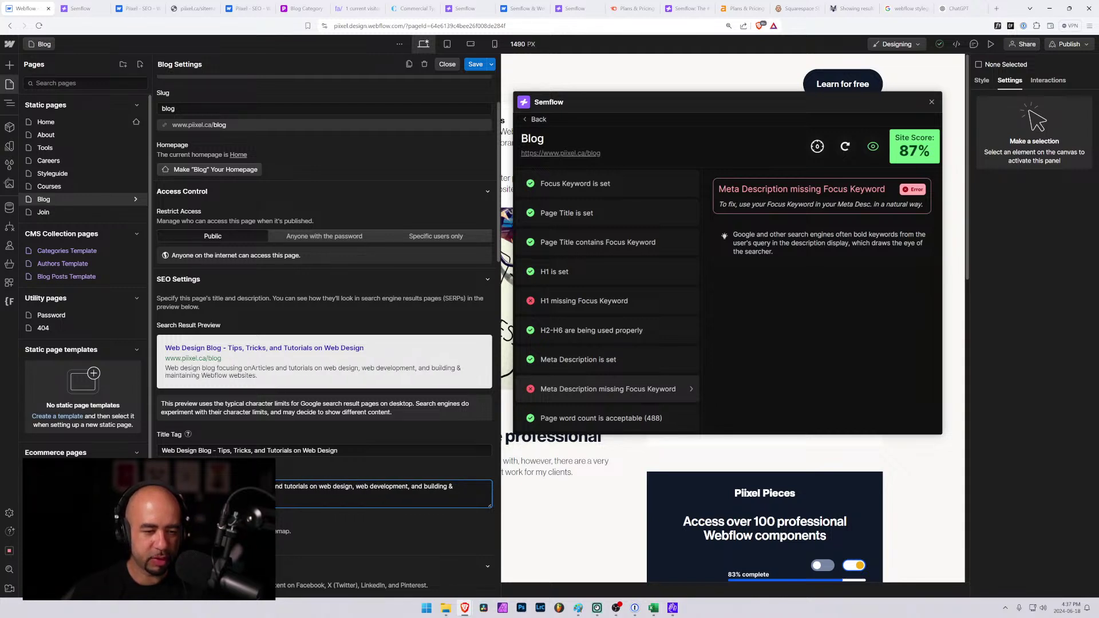
key("Delete")
type("a")
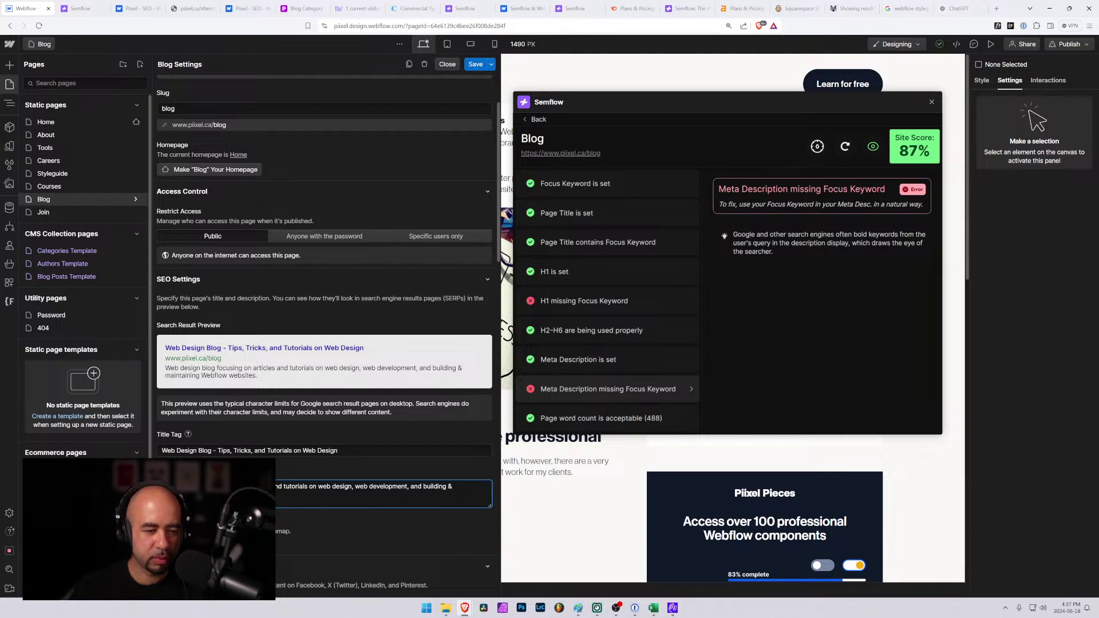
Replace "focusing on" with "featuring" in the Blog page's meta description and save the page settings.
key("BackSpace")
key("BackSpace")
key("BackSpace")
key("BackSpace")
key("BackSpace")
key("BackSpace")
key("BackSpace")
key("BackSpace")
key("BackSpace")
key("BackSpace")
key("BackSpace")
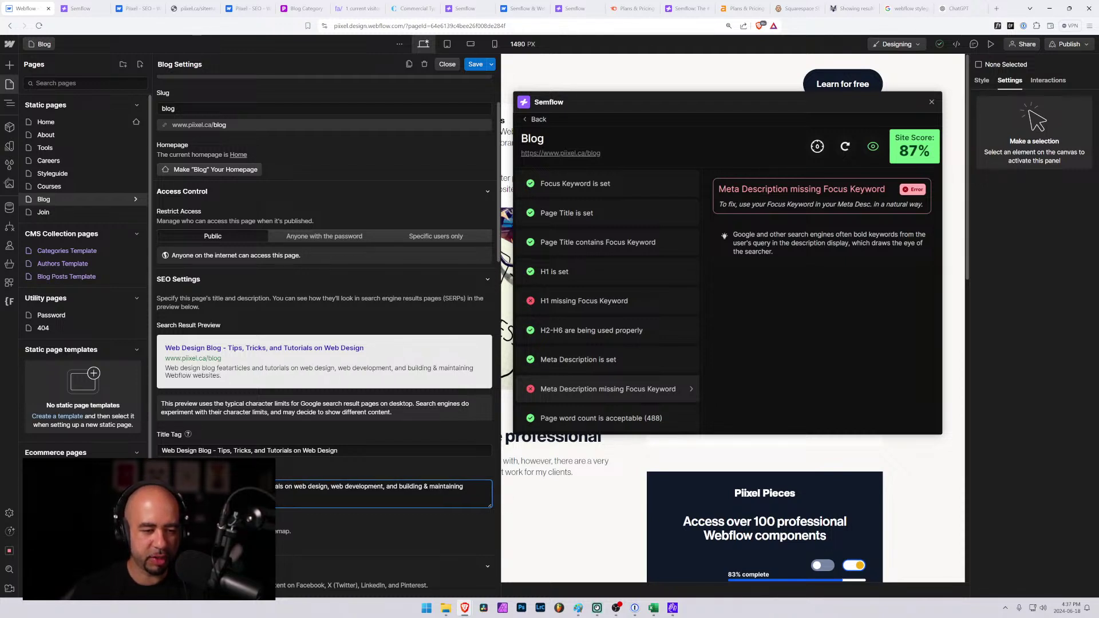
type("featuring")
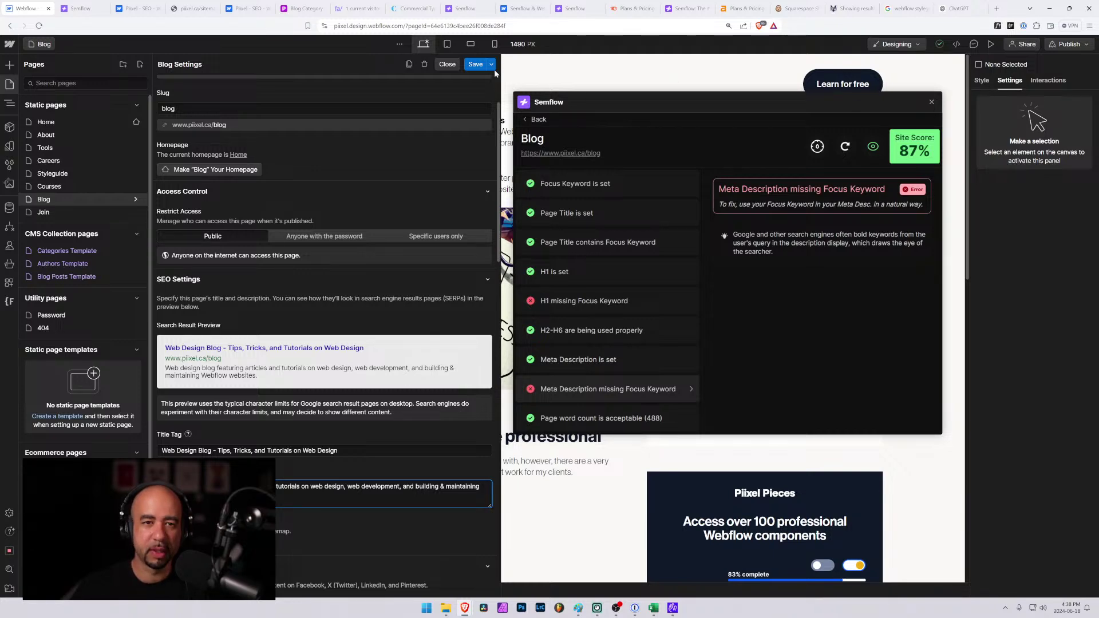
left_click(476, 64)
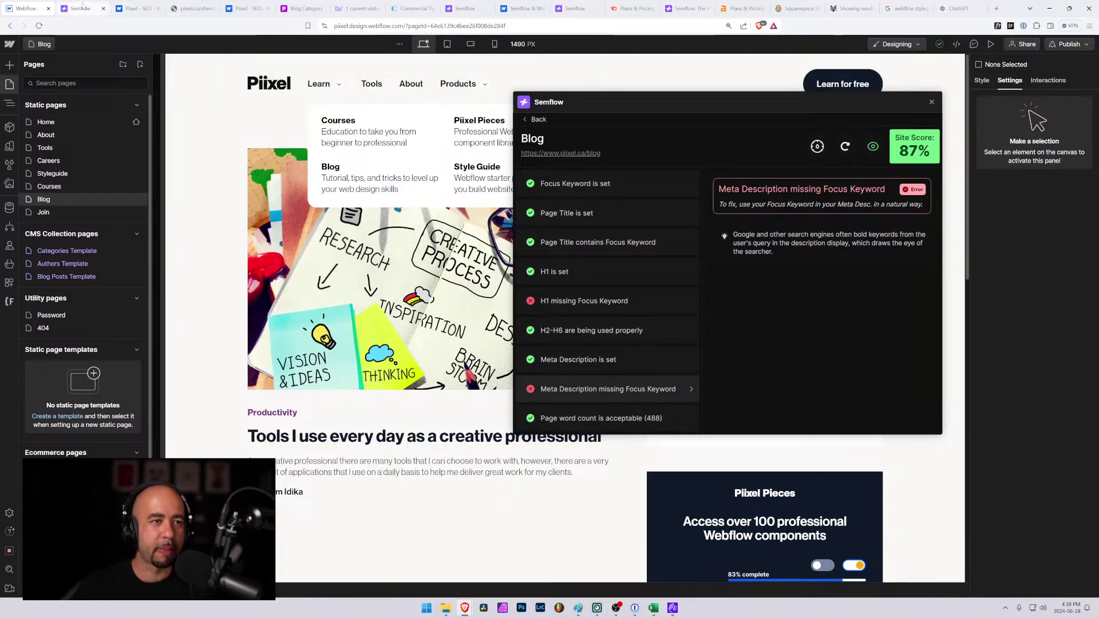
In the Semflow audit report, check which pages lack keywords in title and H1 tags and which have too-short meta descriptions.
left_click(83, 8)
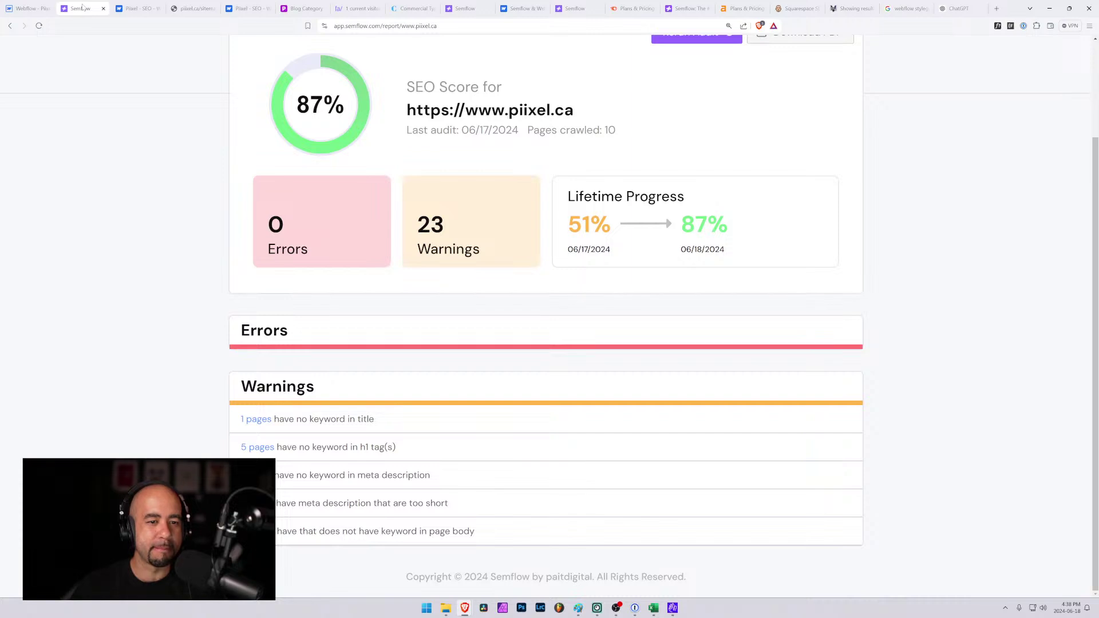
left_click(254, 420)
left_click(252, 396)
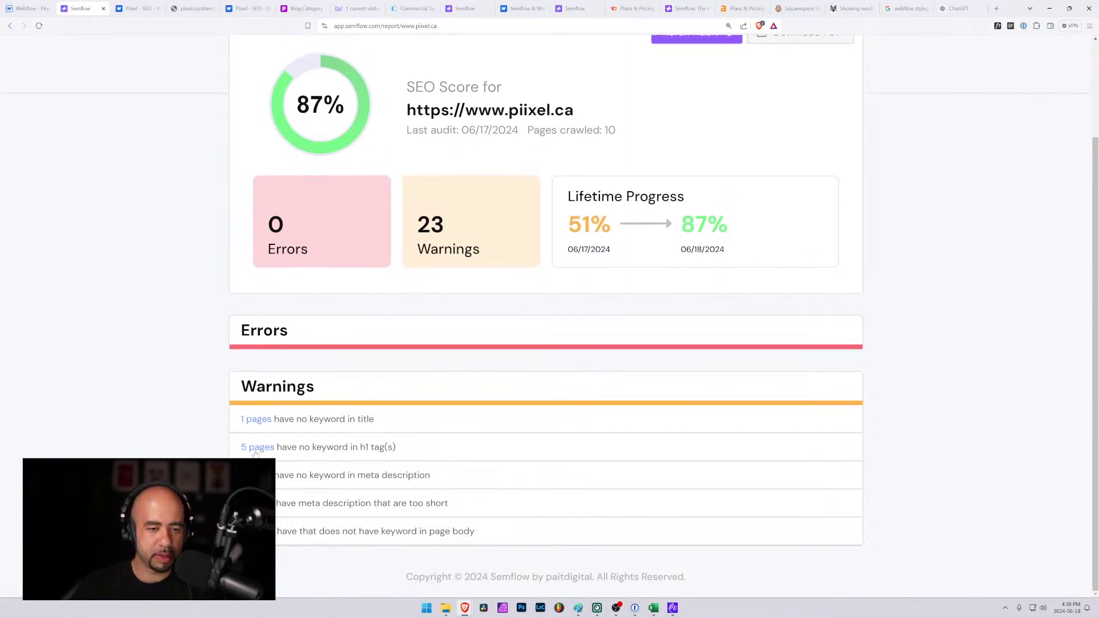
left_click(254, 447)
left_click(252, 321)
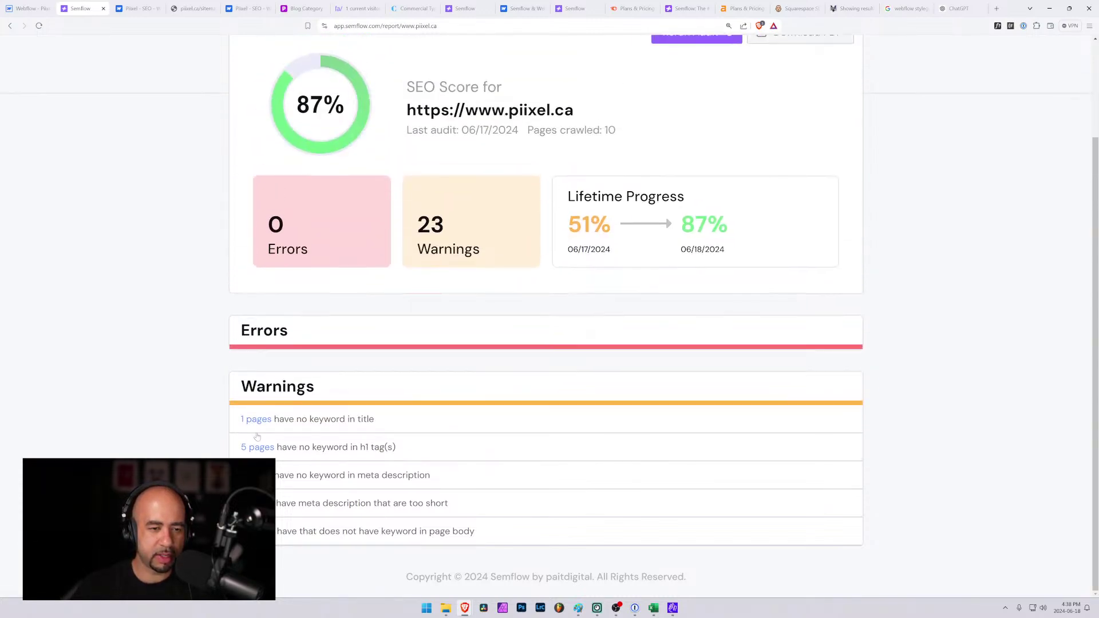
left_click(257, 503)
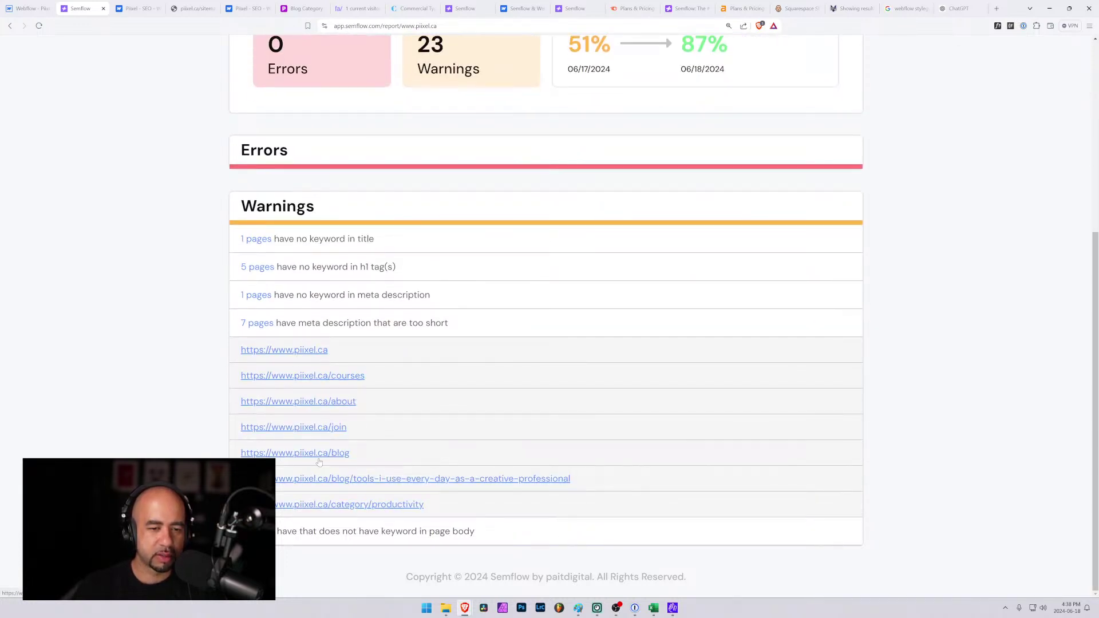
Return to Webflow and review the Blog page's current meta description and its missing focus keyword check in Semflow.
key("ctrl+1")
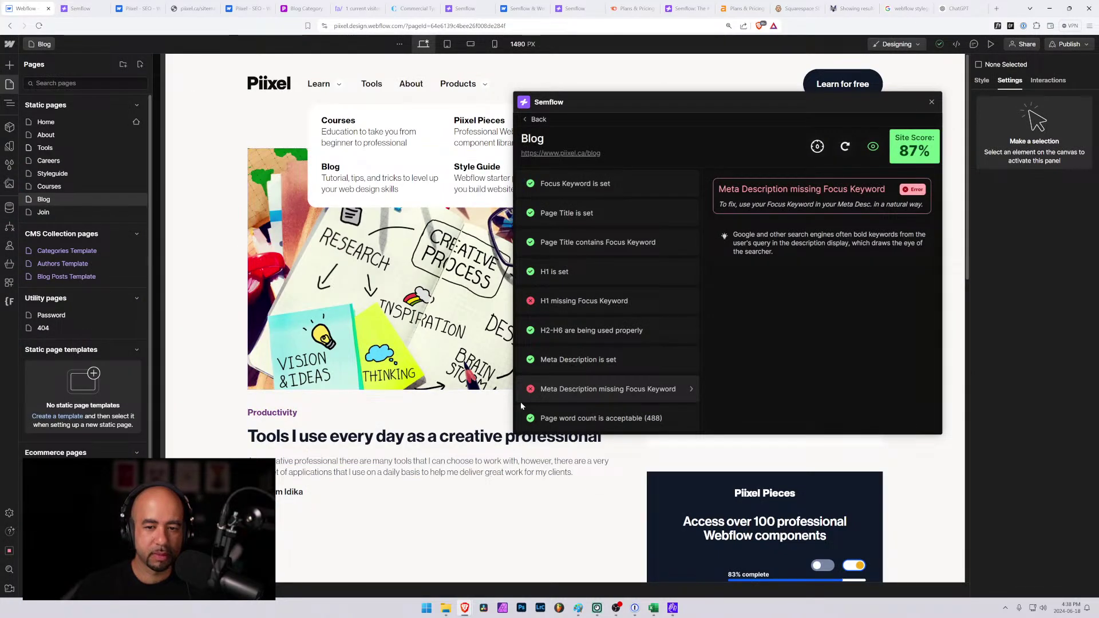
left_click(599, 361)
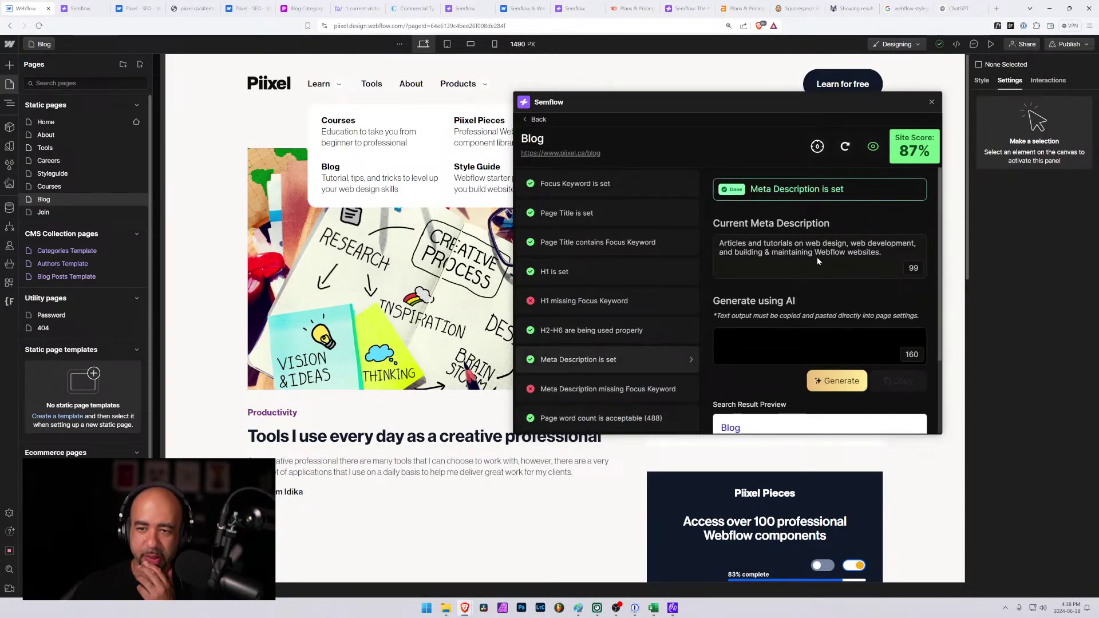
left_click(606, 395)
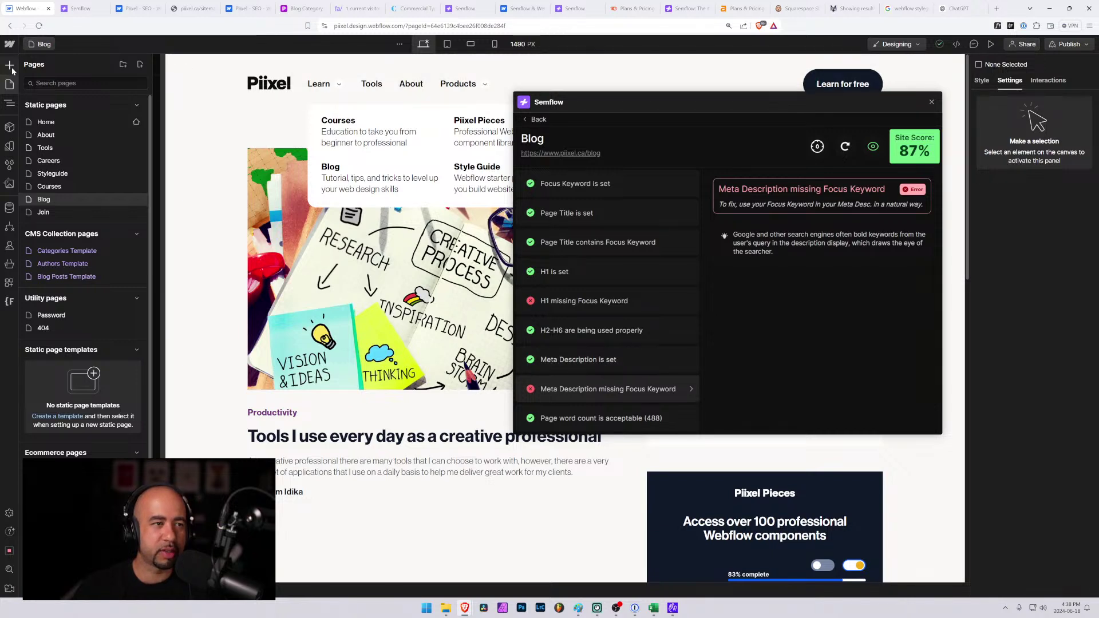
Recheck the too-short meta description warnings in the Semflow report, then search the web for the optimal meta description length for SEO.
left_click(78, 8)
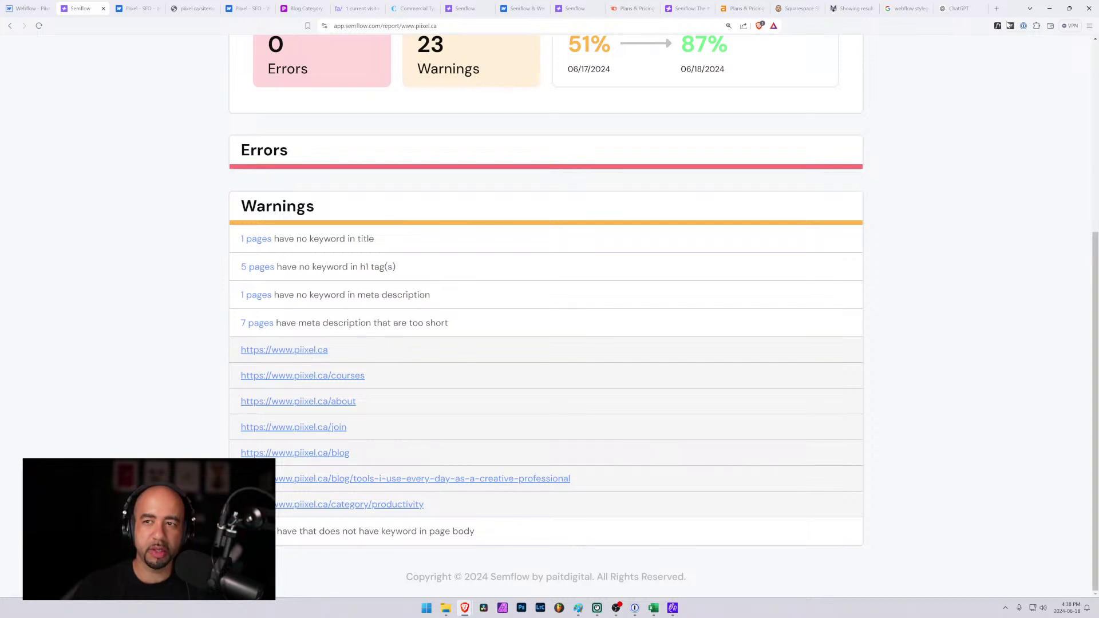
left_click(997, 8)
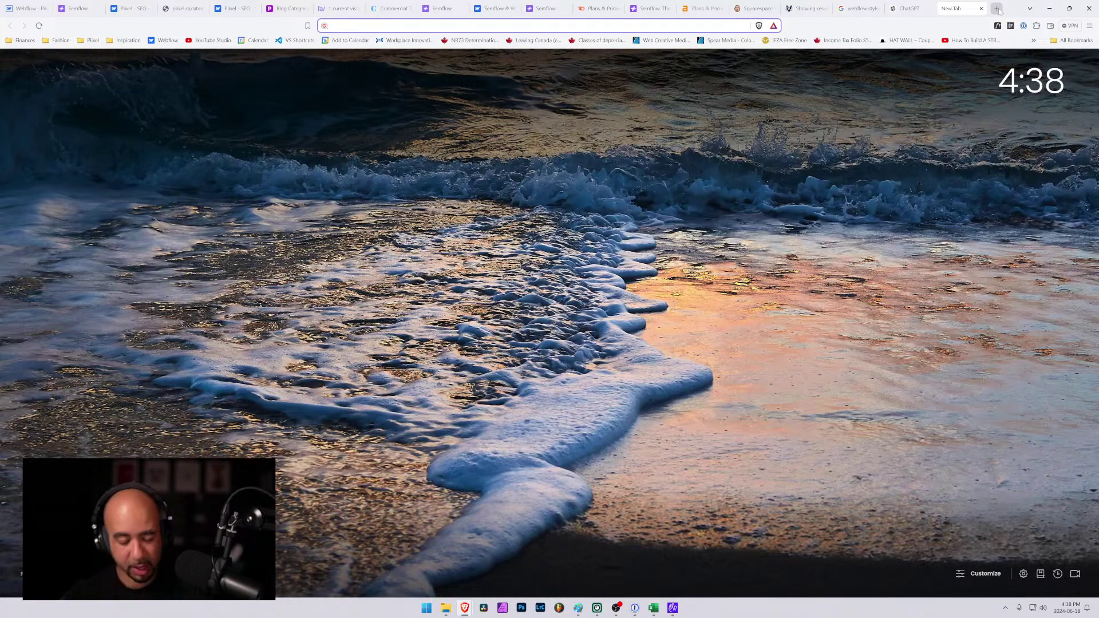
type("optimal leng")
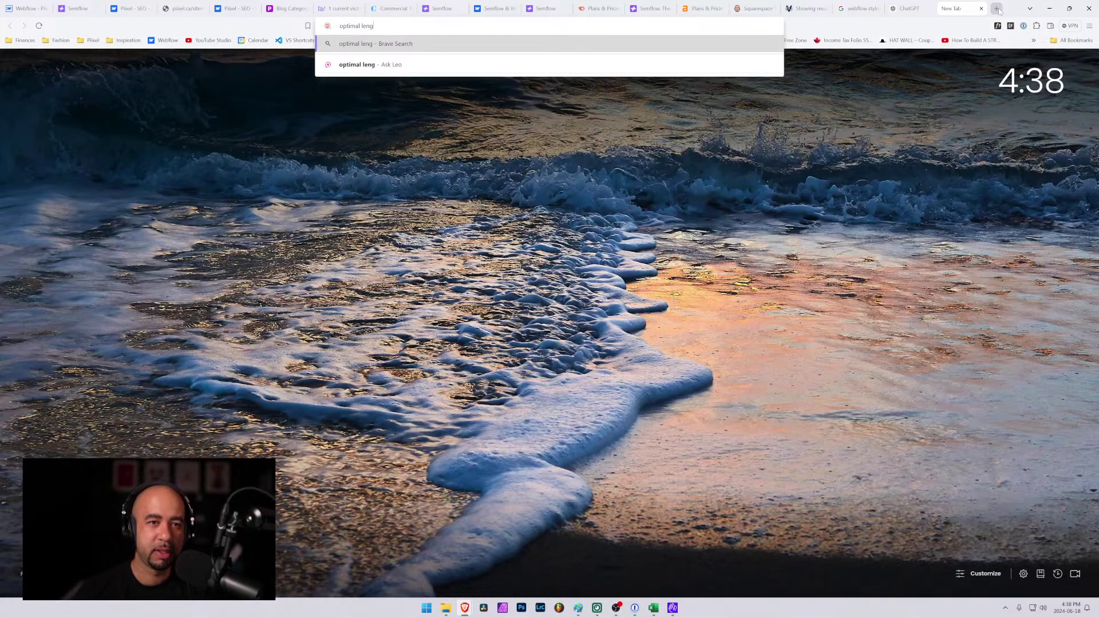
type("ht of meta d")
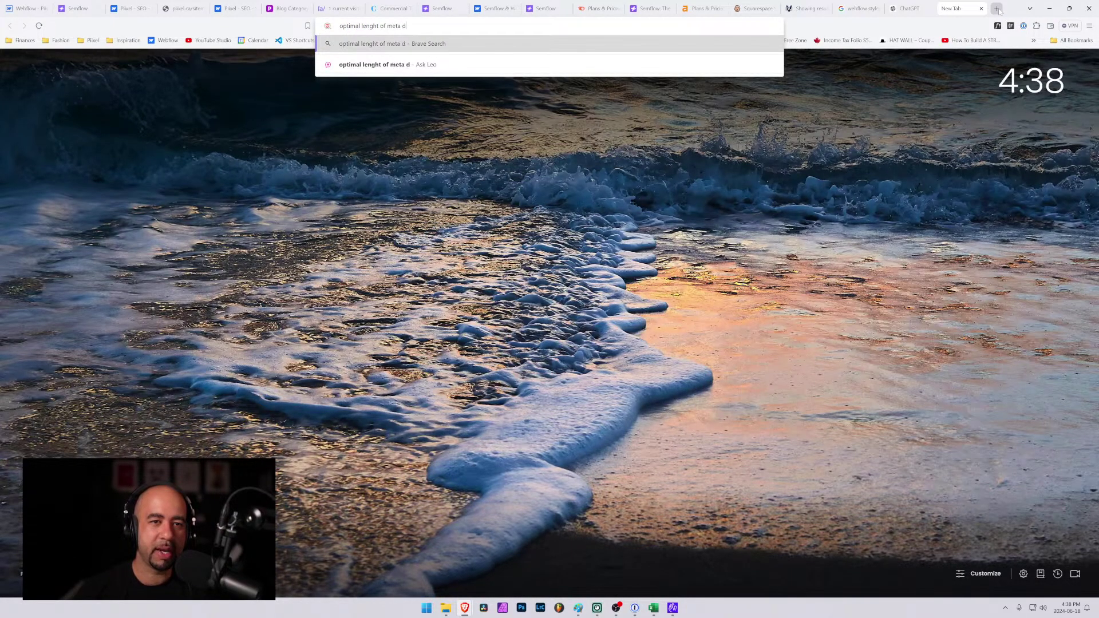
type("escription for SEO")
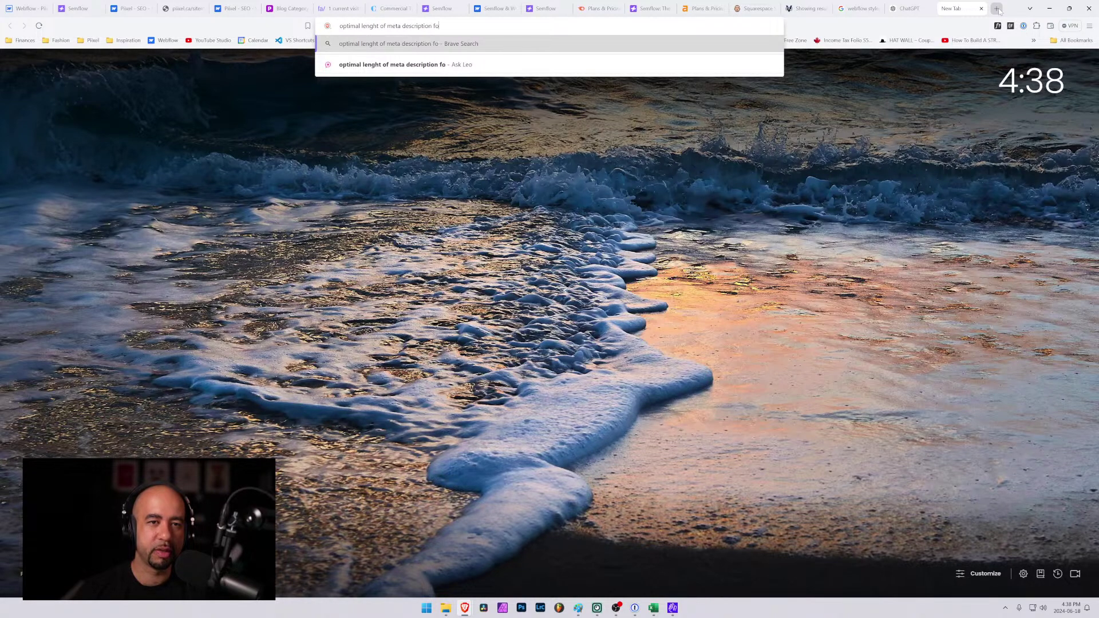
key("Return")
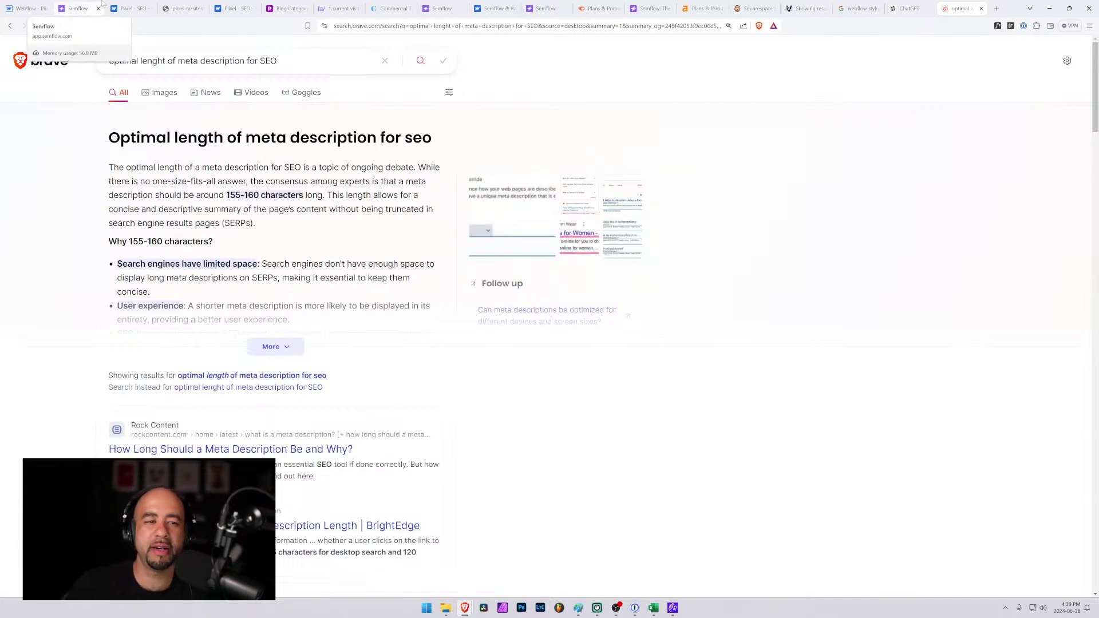
Back in Webflow, compare the Blog page's meta description in its settings with the current meta description recorded by Semflow.
left_click(26, 9)
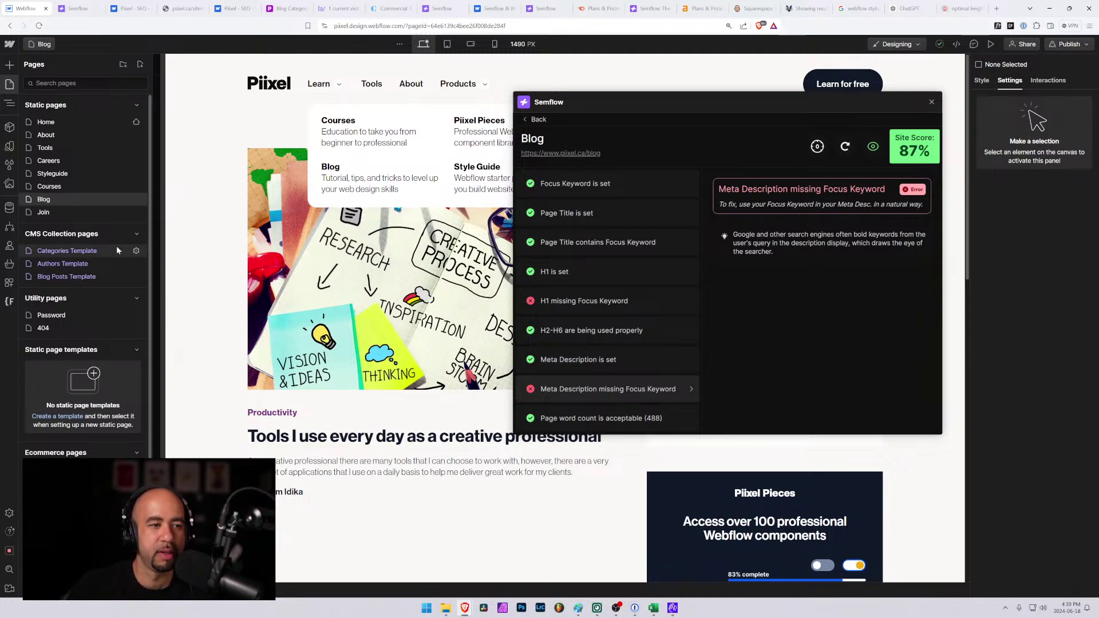
left_click(137, 201)
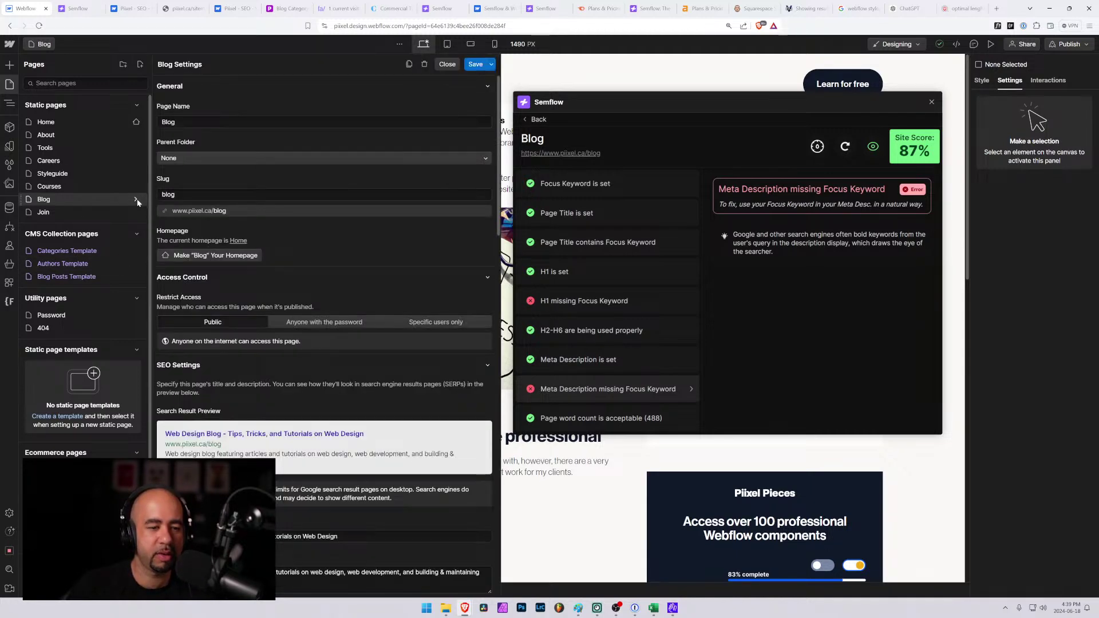
scroll(206, 360, "down", 5)
left_click(241, 326)
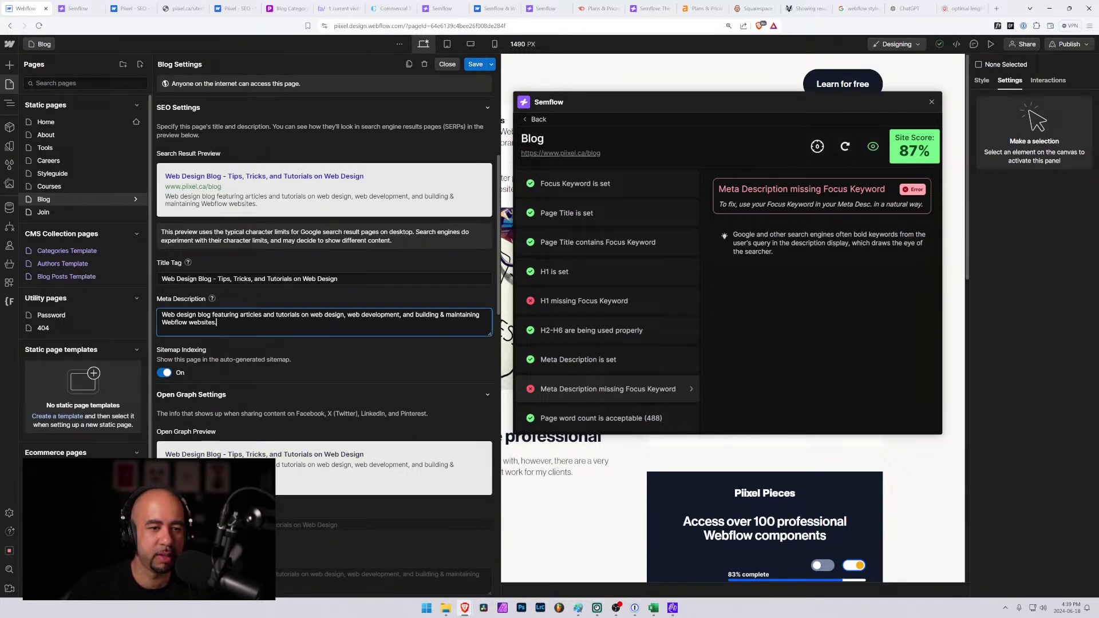
key("ctrl+a")
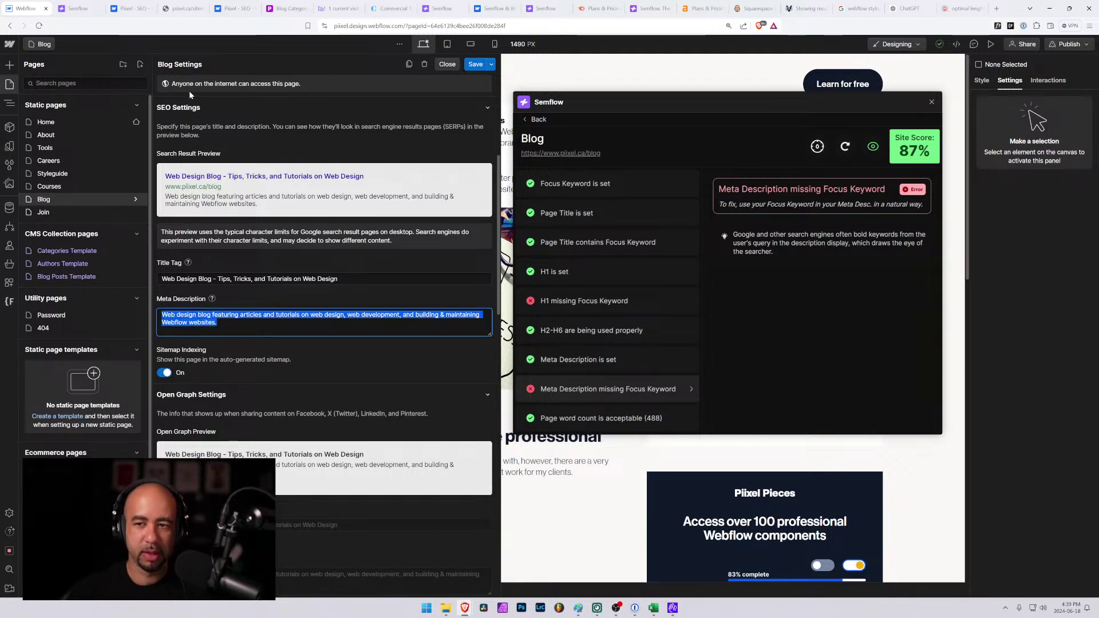
left_click(573, 360)
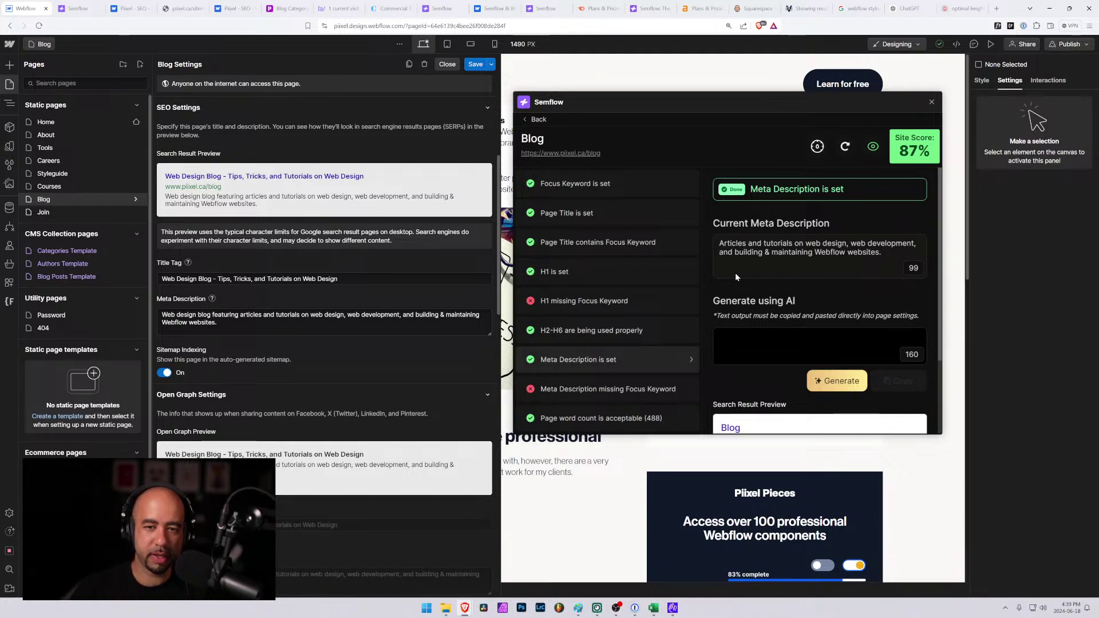
scroll(449, 171, "up", 1)
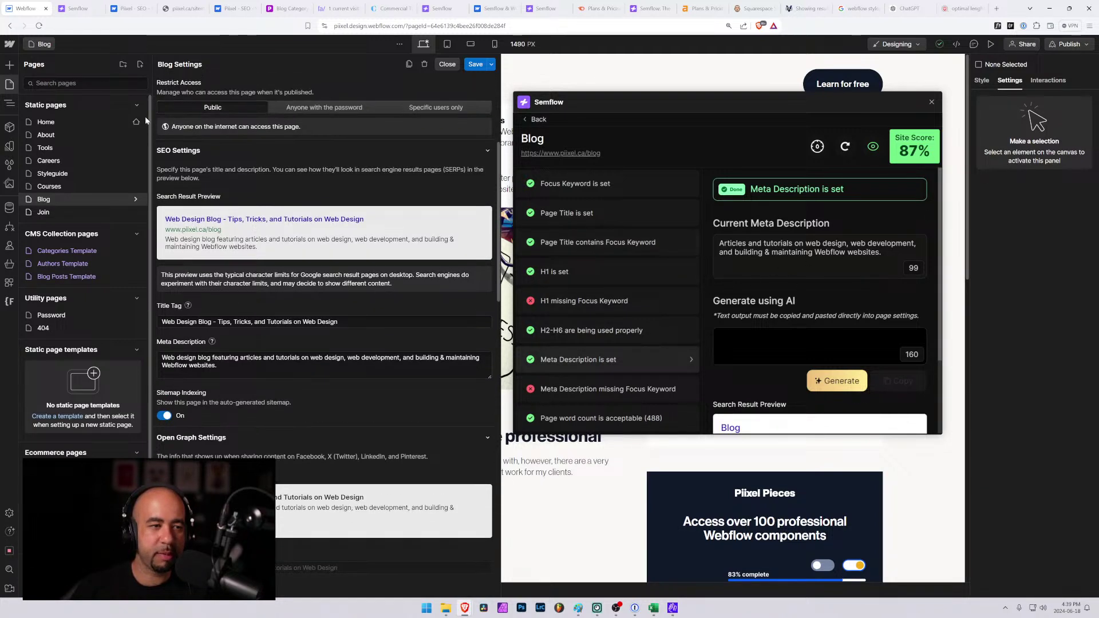
Check the report's list of pages with too-short meta descriptions and open the Home page's Webflow settings and Semflow details.
left_click(535, 120)
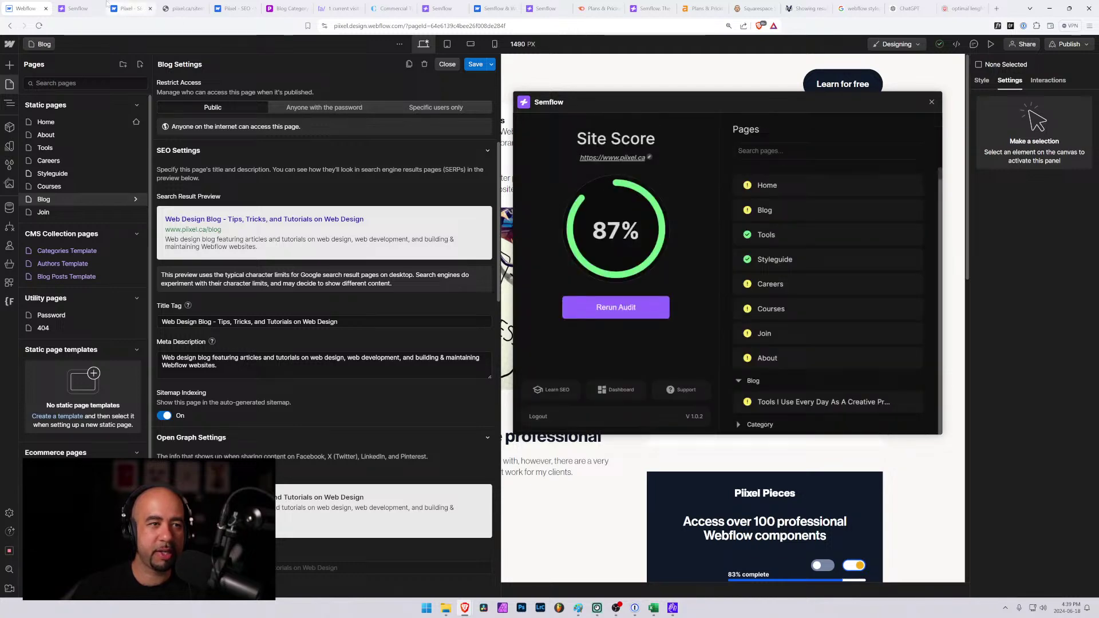
left_click(78, 8)
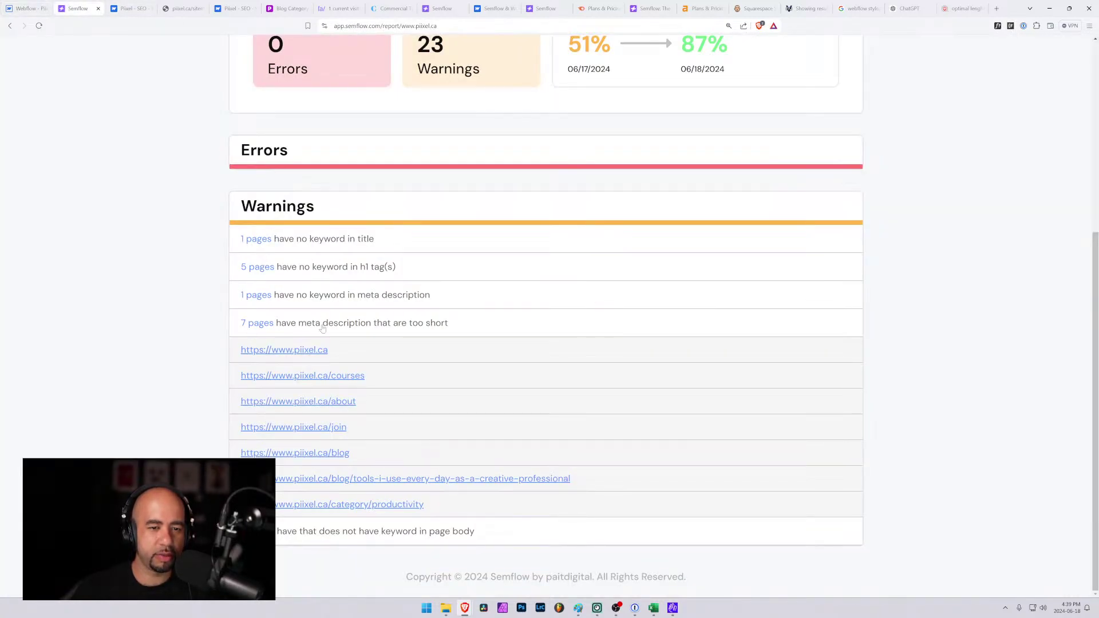
left_click(21, 9)
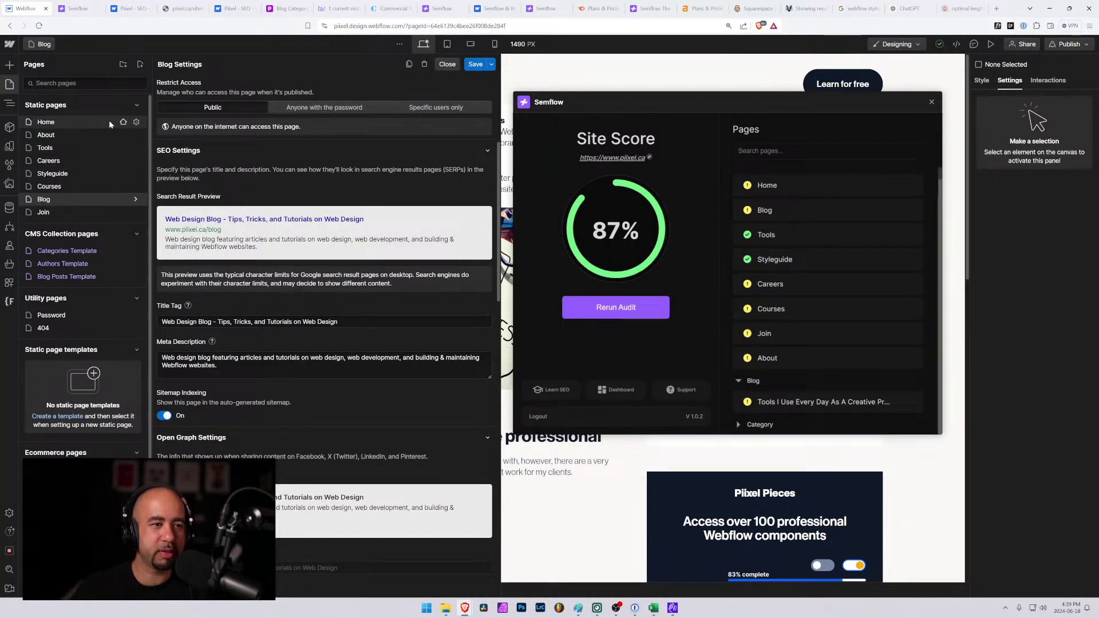
left_click(137, 123)
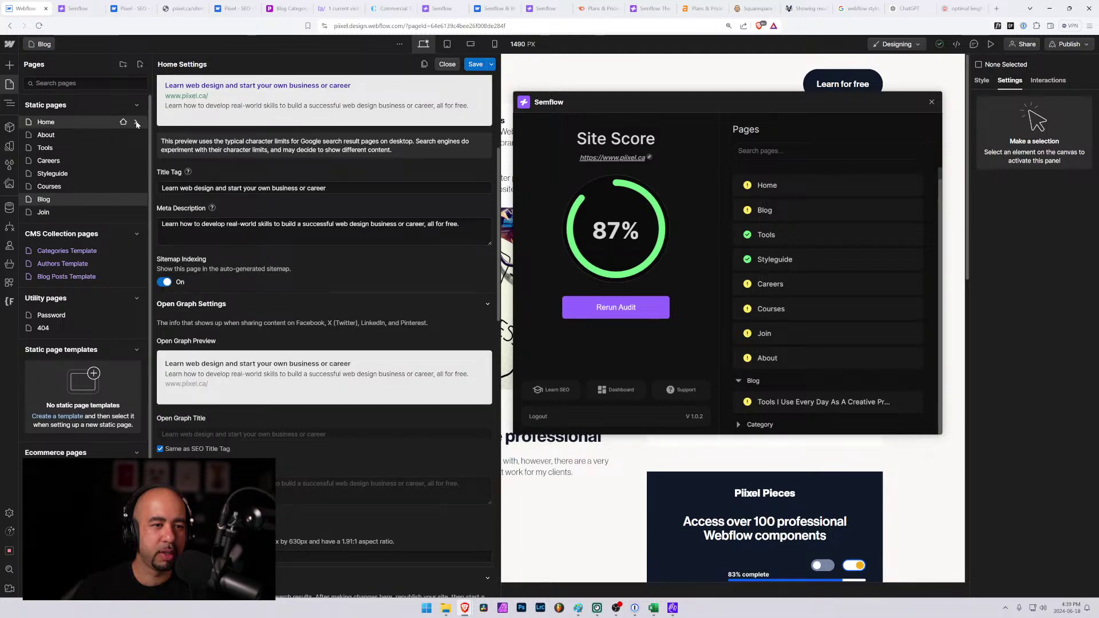
left_click(790, 185)
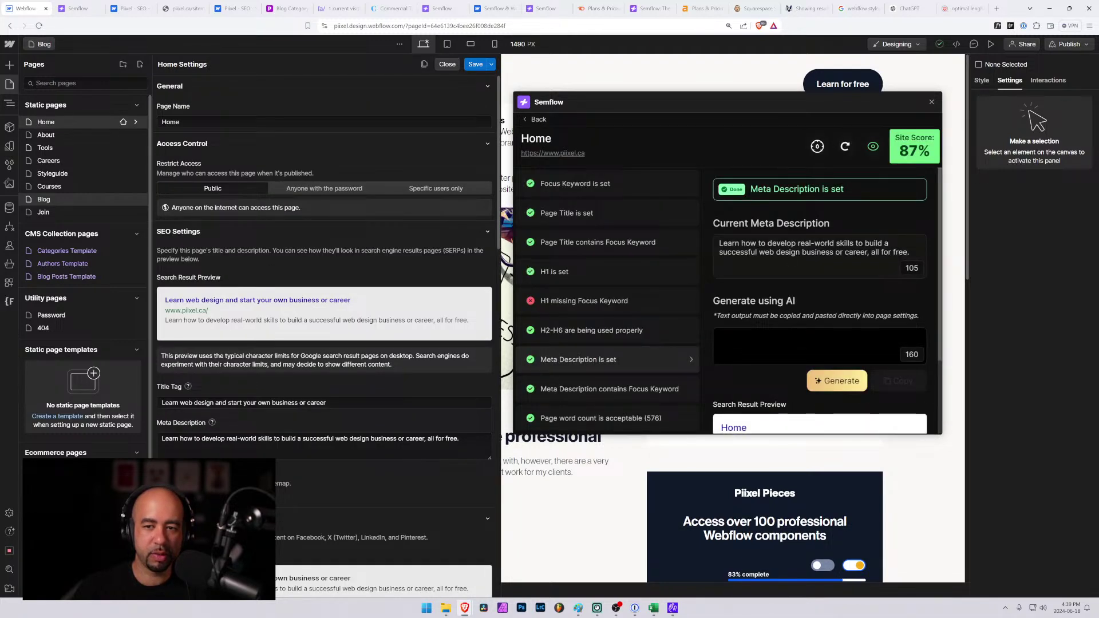
scroll(284, 387, "down", 1)
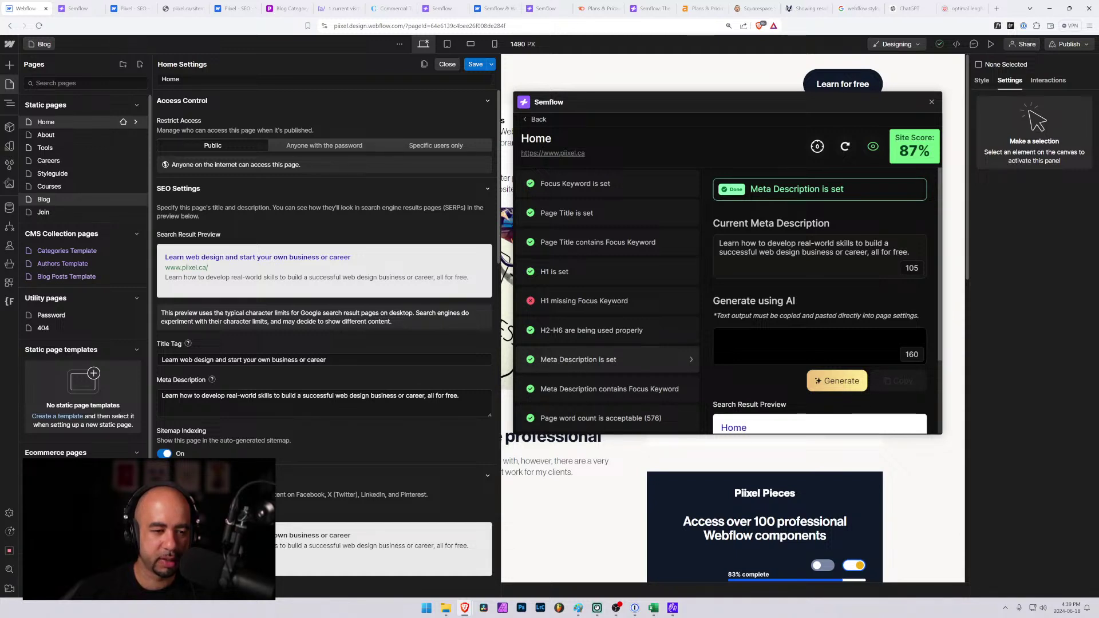
Extend the end of the Home page's meta description to read "all for free at Piixel.".
left_click(458, 396)
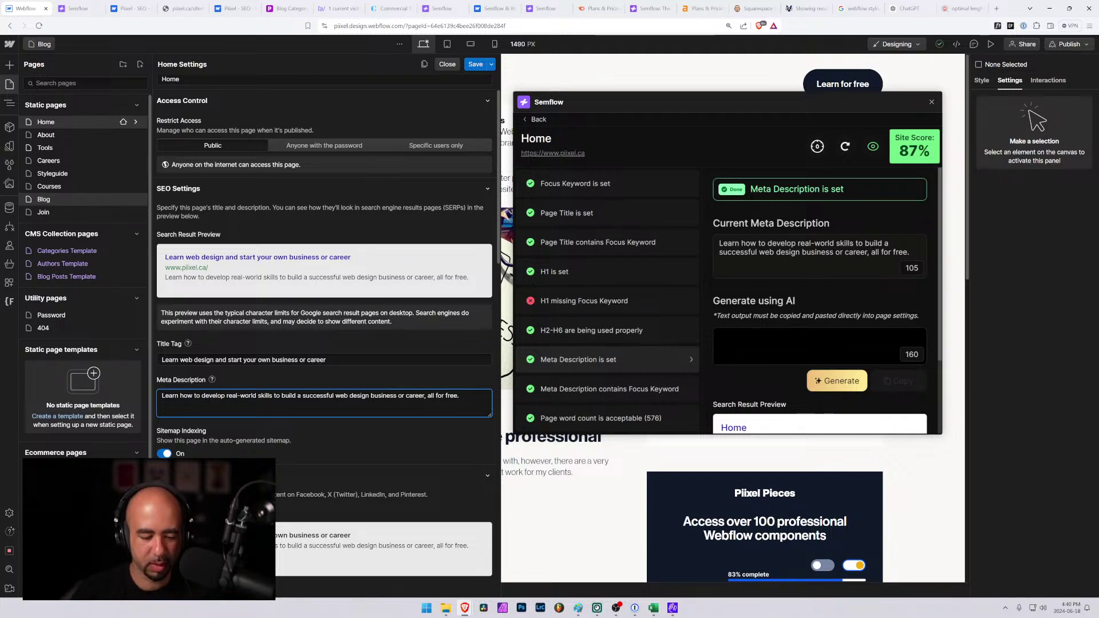
type("Piixel.")
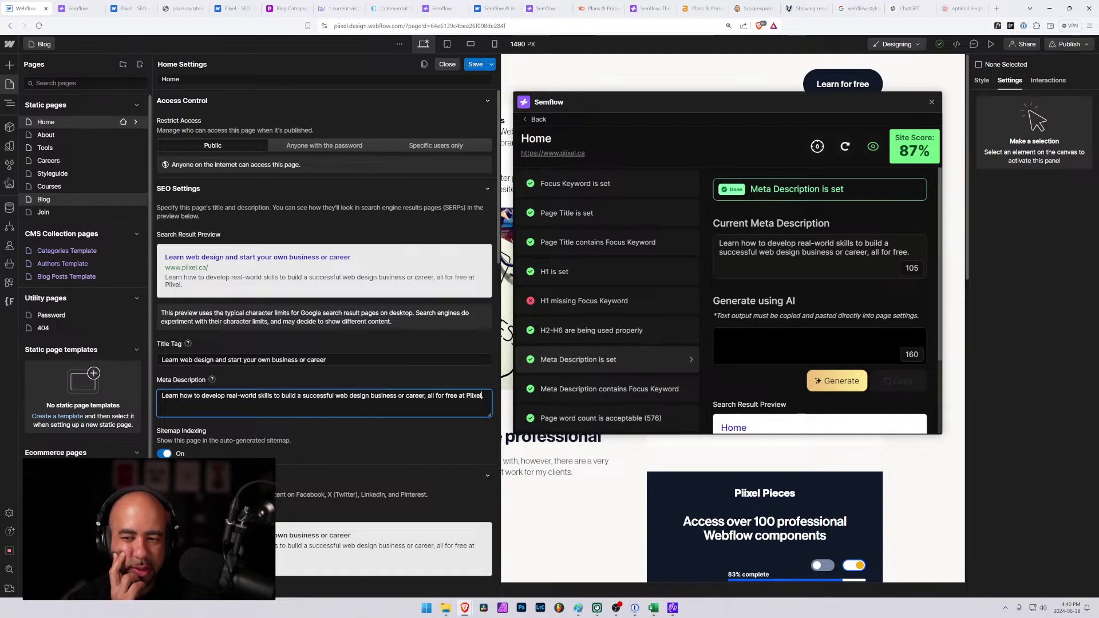
Generate an AI meta description for Home in Semflow and insert its first sentence at the start of Home's meta description.
left_click(833, 382)
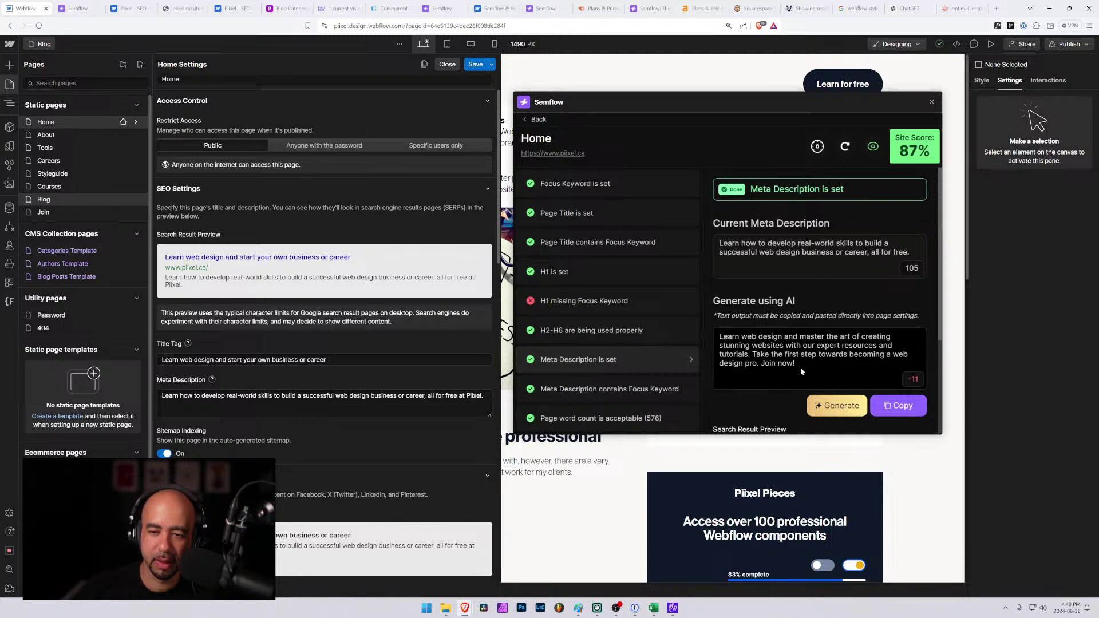
left_click_drag(812, 365, 694, 338)
left_click(820, 367)
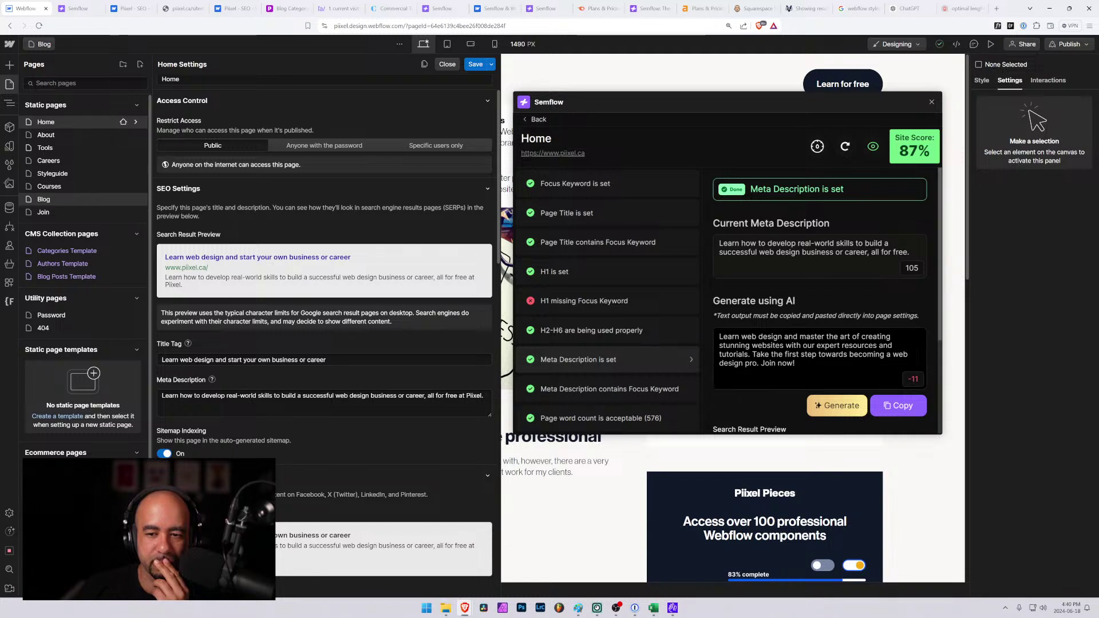
left_click_drag(719, 337, 751, 355)
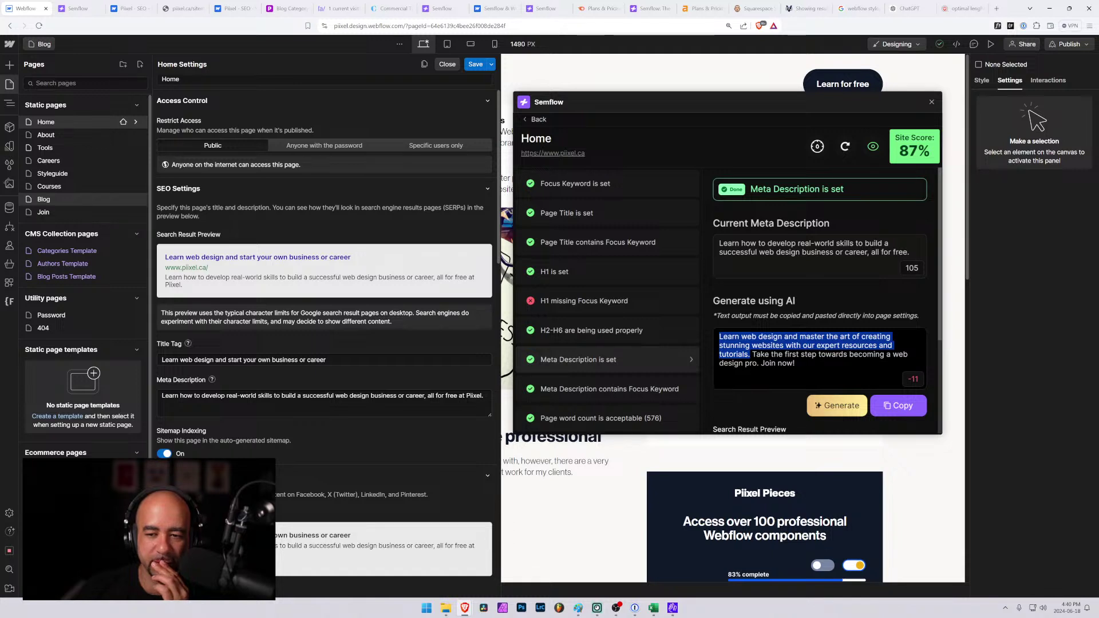
mouse_move(750, 355)
left_mouse_down()
mouse_move(890, 355)
mouse_move(751, 355)
left_mouse_up()
key("ctrl+c")
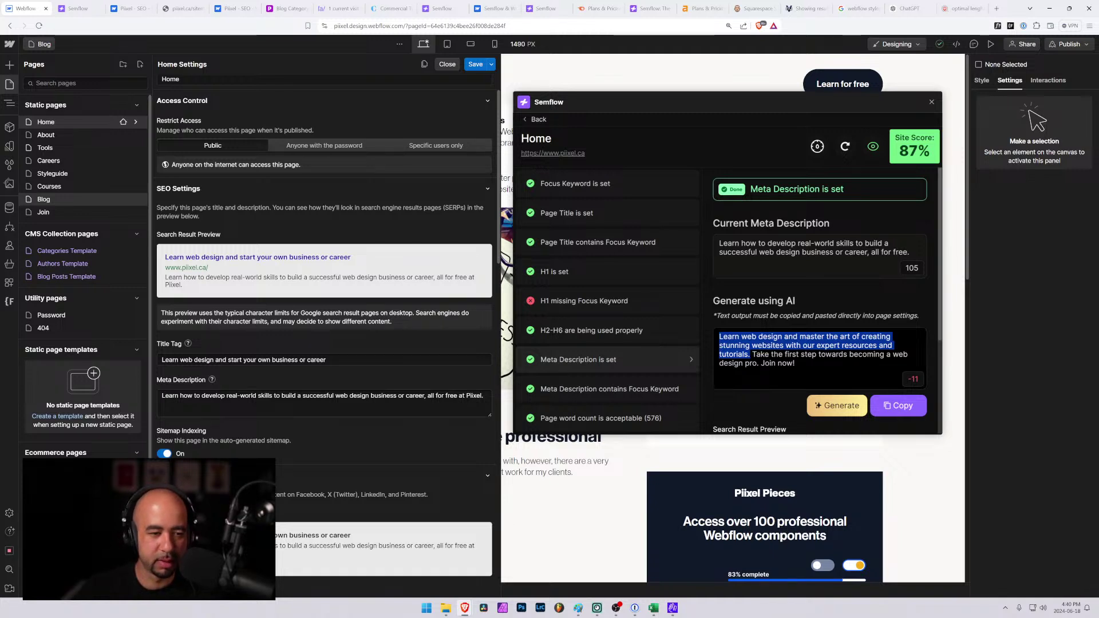
left_click(162, 396)
key("ctrl+v")
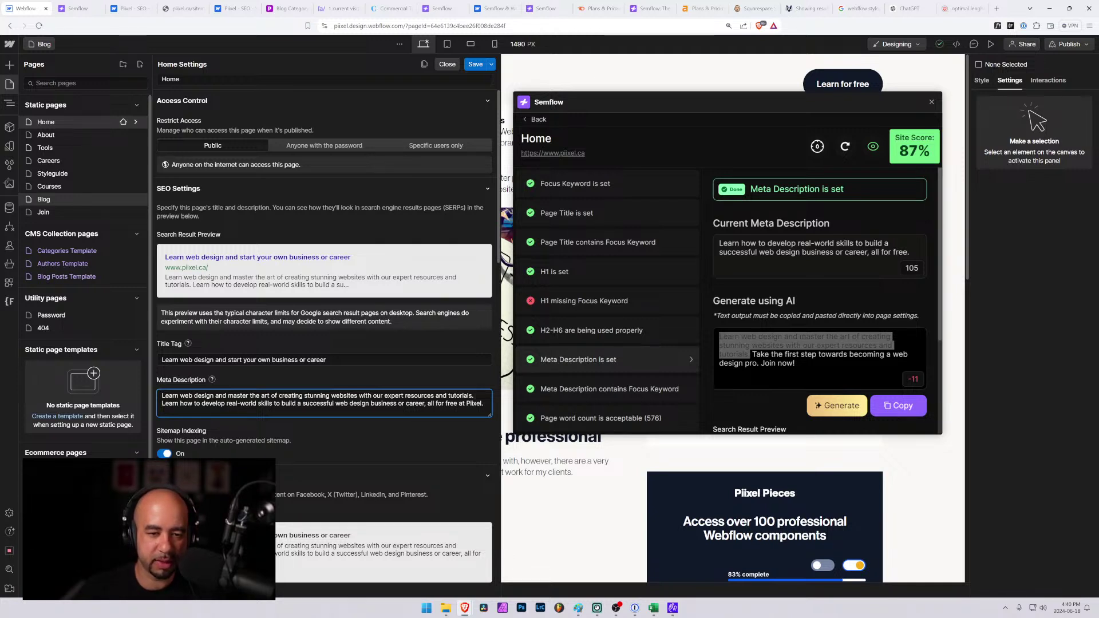
Replace "Learn how to develop real-world skills to build" with "Take the first step towards building" in Home's meta description.
type("Take the firs")
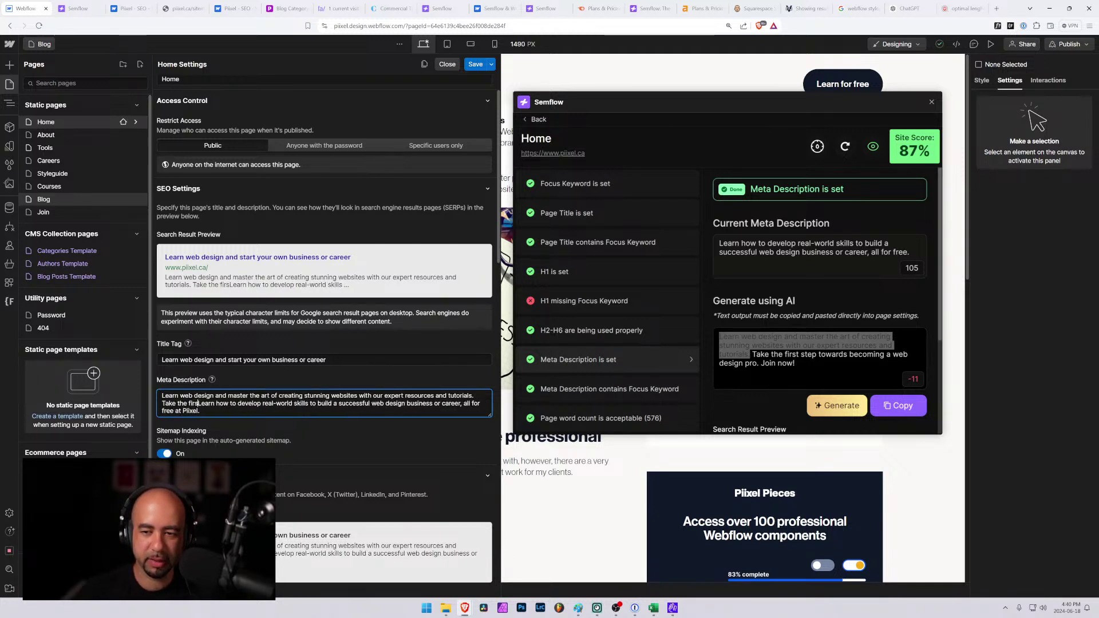
type("t step towrds")
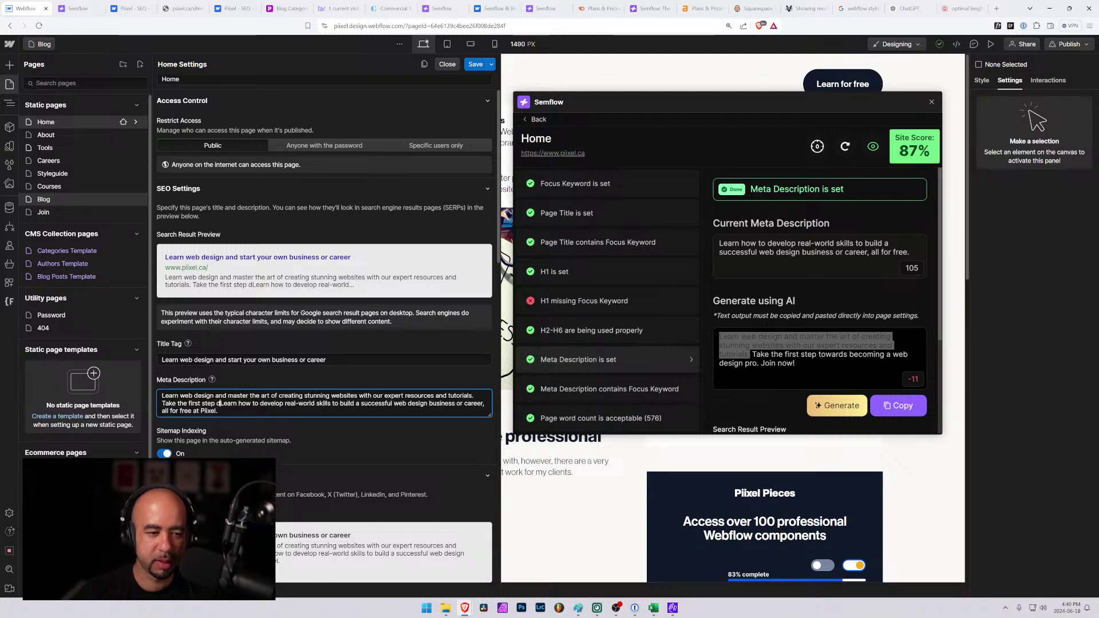
key("BackSpace")
key("BackSpace")
key("BackSpace")
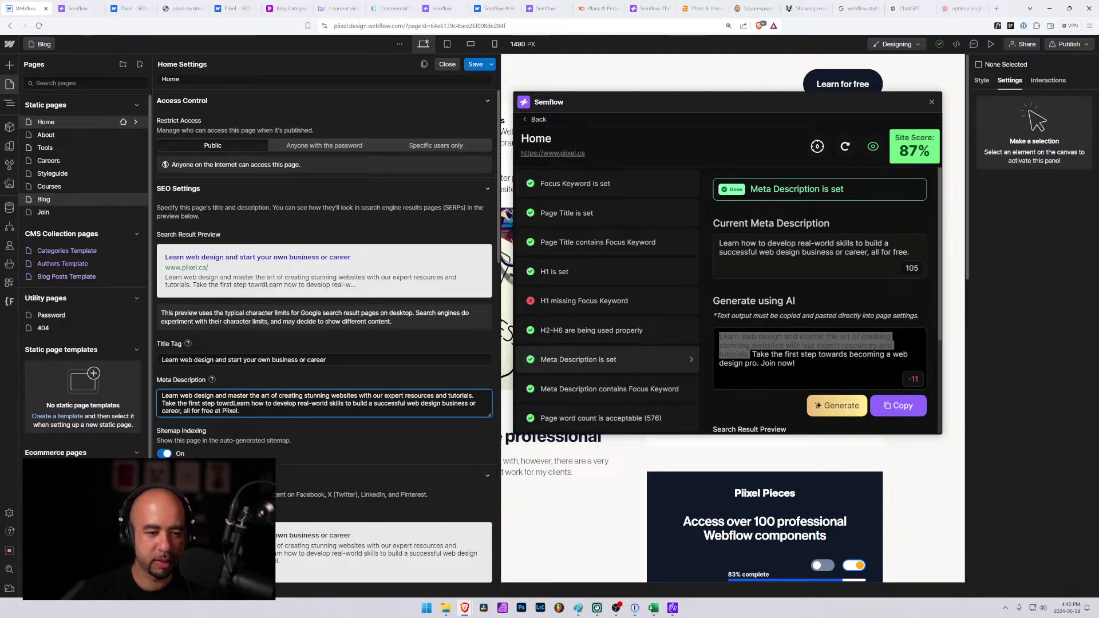
type("ards")
key("ctrl+shift+Right")
key("ctrl+shift+Right")
key("ctrl+shift+Right")
key("ctrl+shift+Right")
key("ctrl+shift+Right")
key("ctrl+shift+Right")
key("ctrl+shift+Right")
key("ctrl+shift+Right")
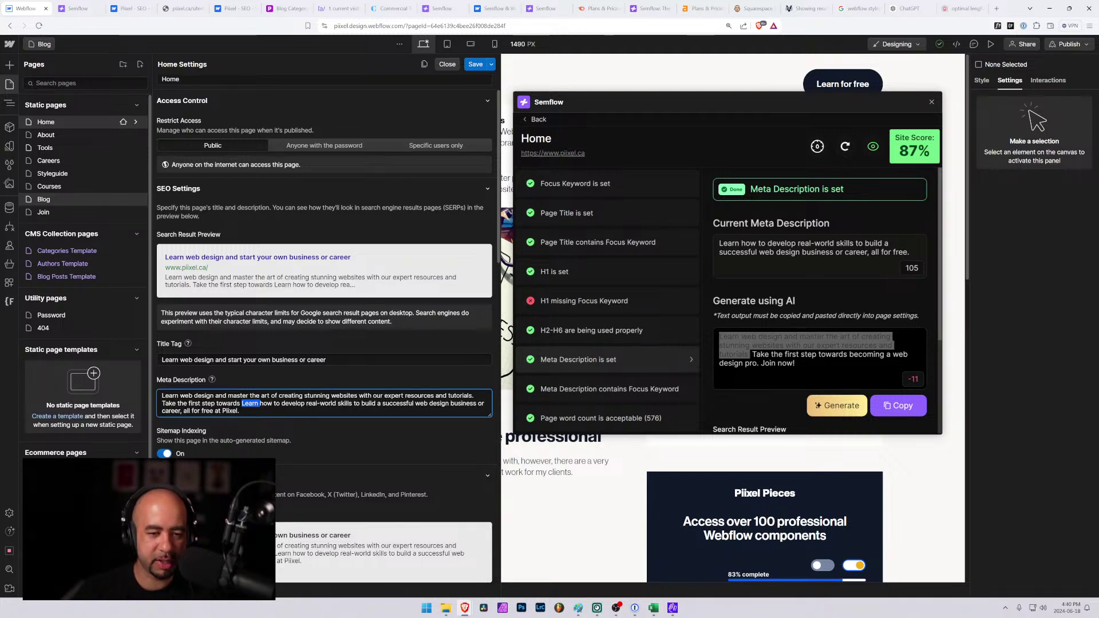
key("BackSpace")
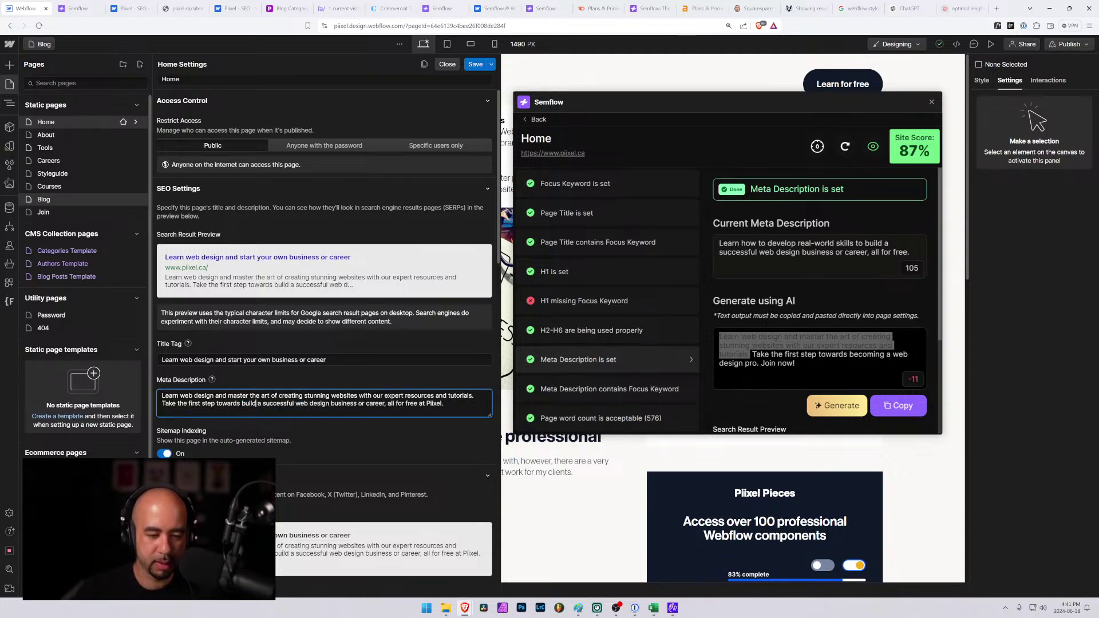
type("ing")
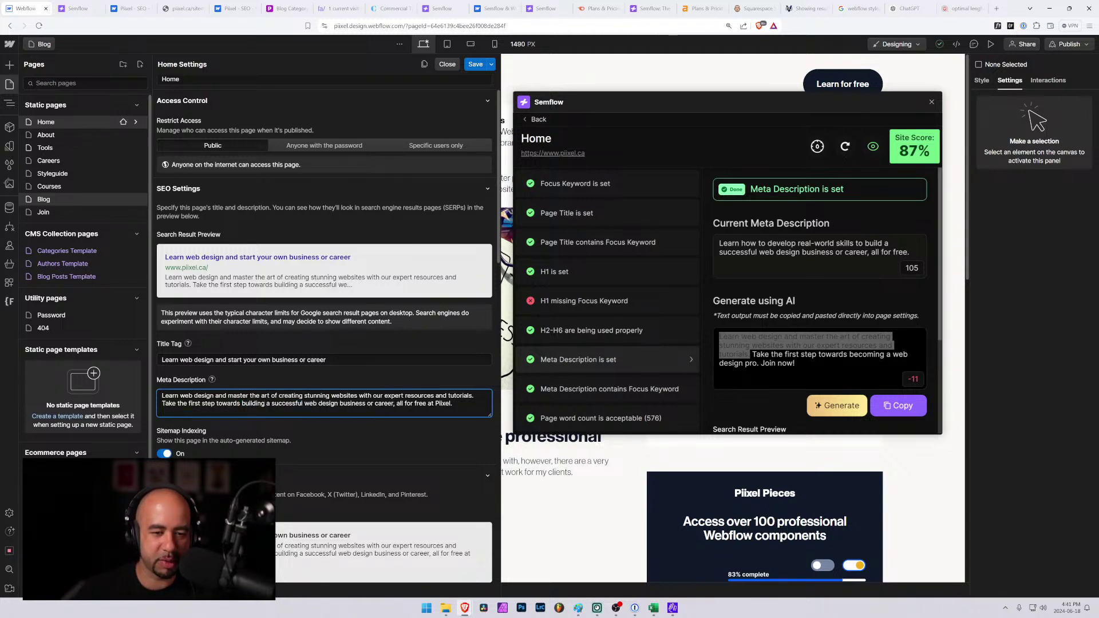
Remove ", all for free at Piixel" from the end of Home's meta description and save the page settings.
key("shift+End")
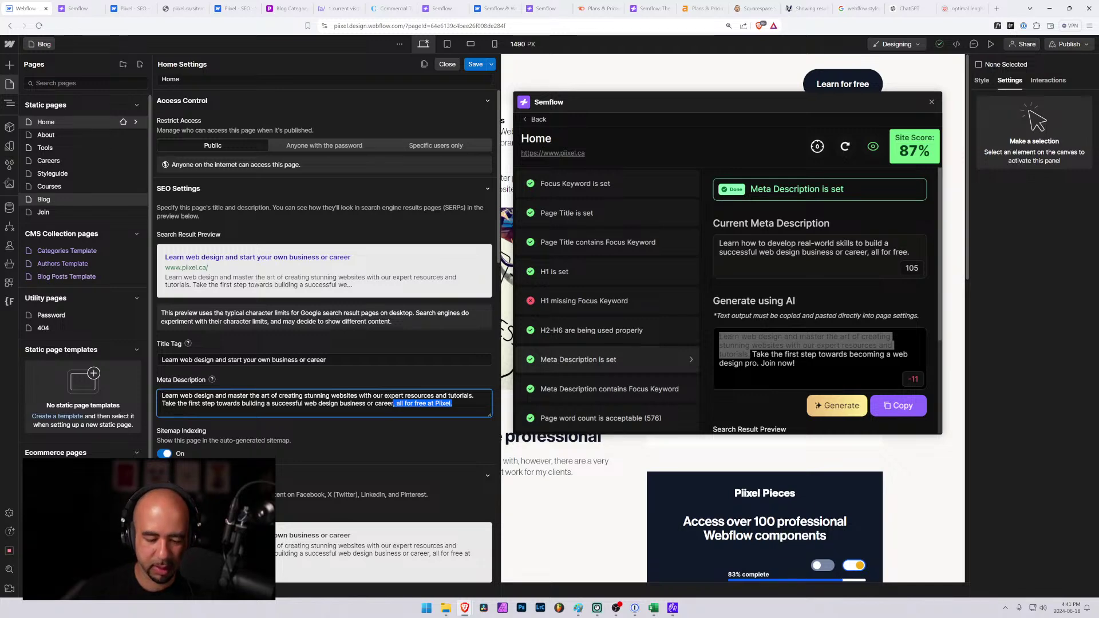
type(".")
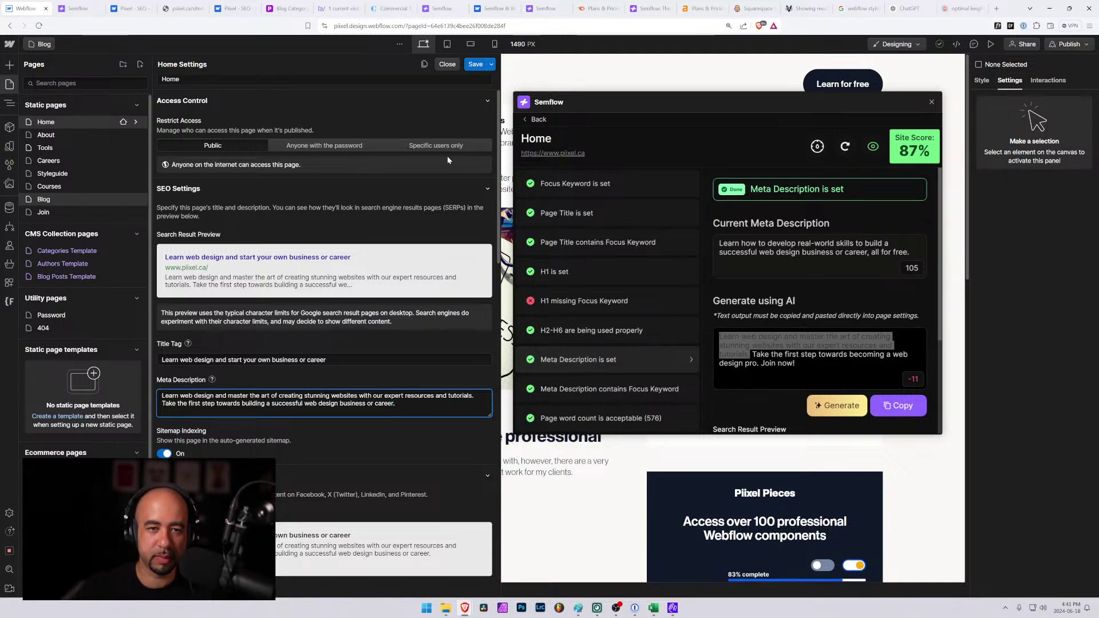
left_click(476, 64)
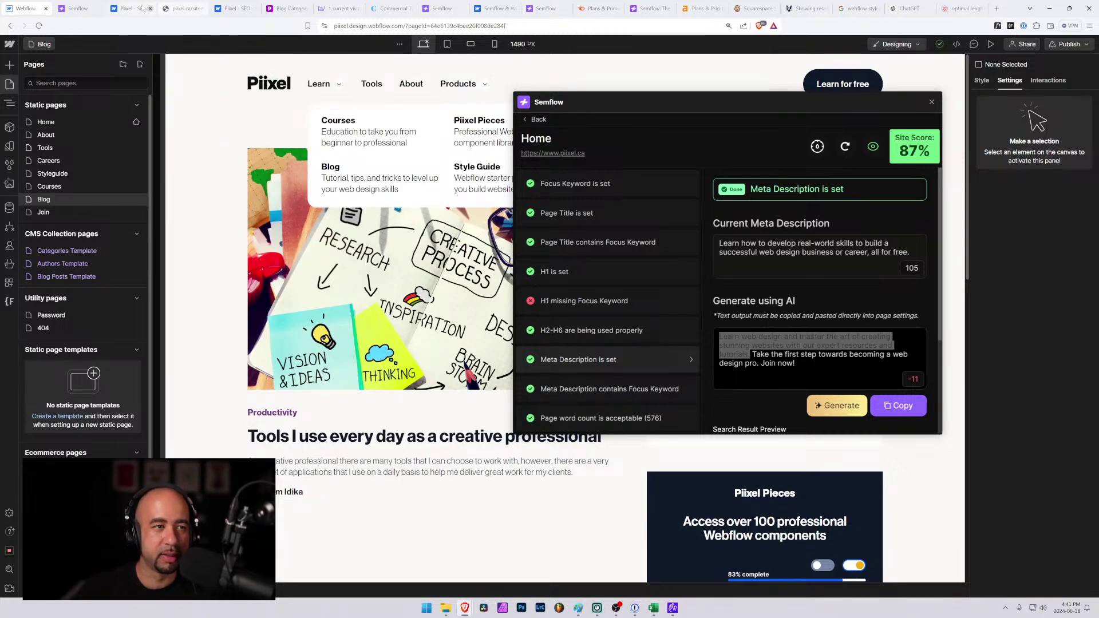
Check the Semflow report for pages with meta description length warnings and open the Courses page's meta description audit in Webflow.
left_click(75, 8)
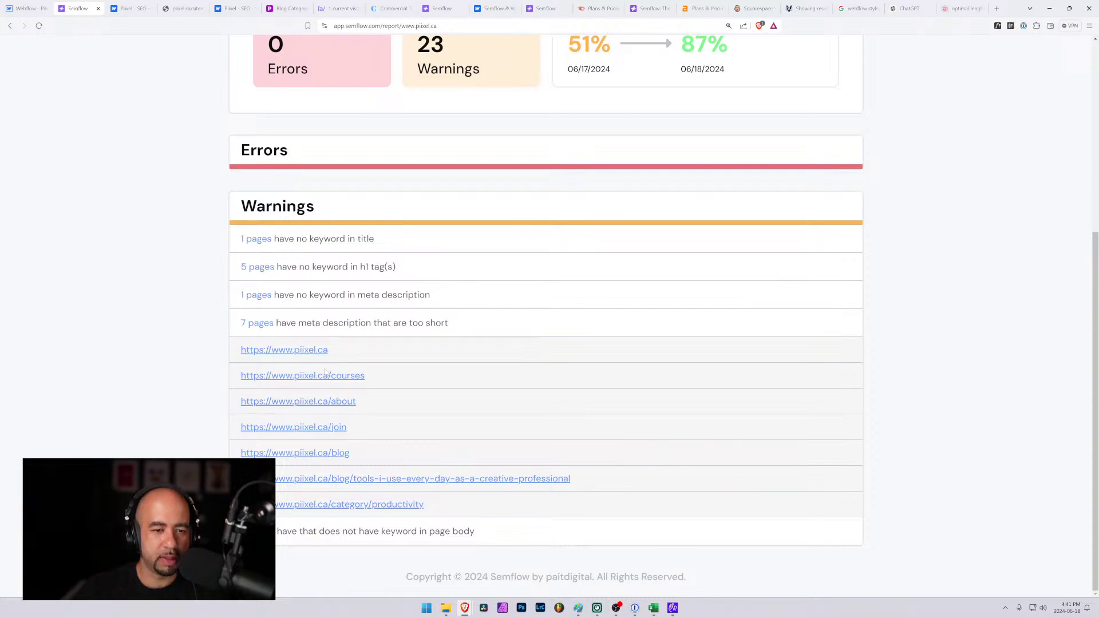
left_click(26, 8)
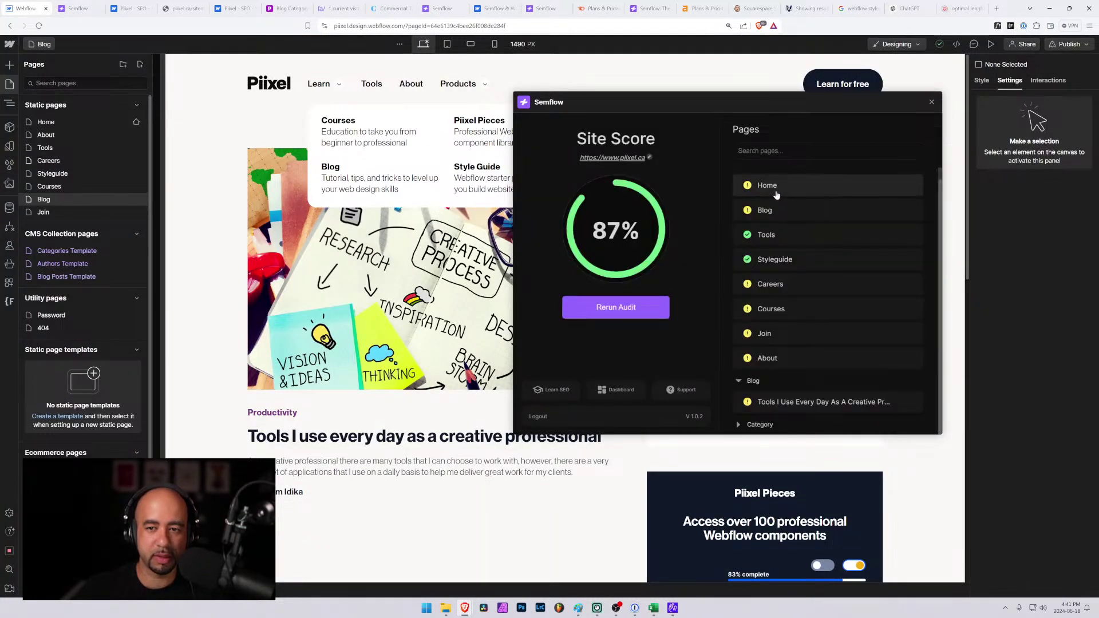
left_click(773, 284)
left_click(538, 119)
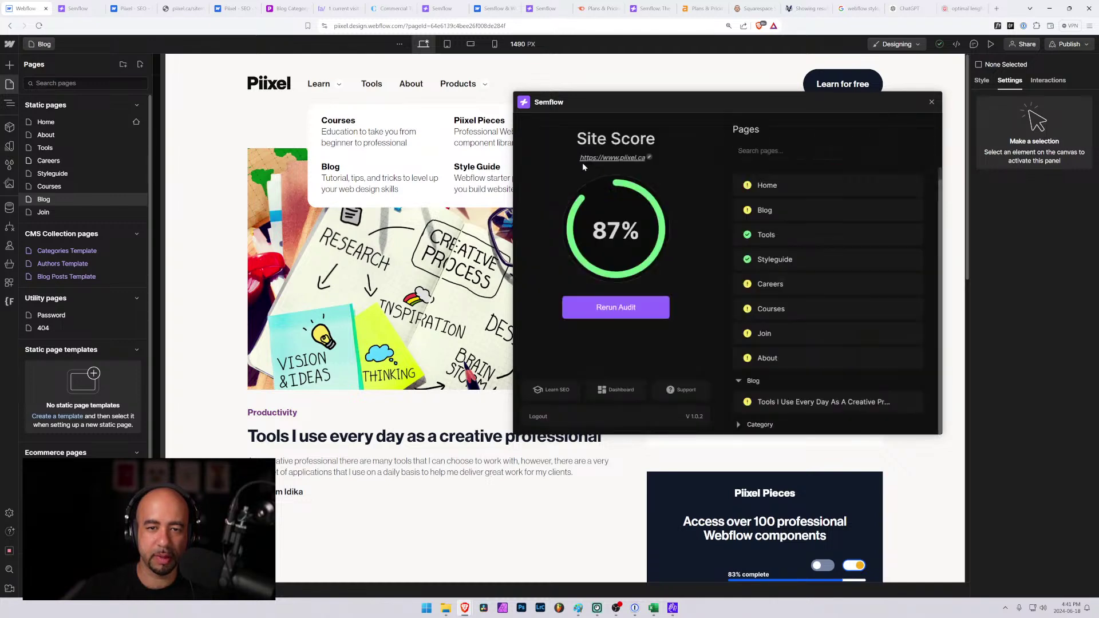
left_click(765, 305)
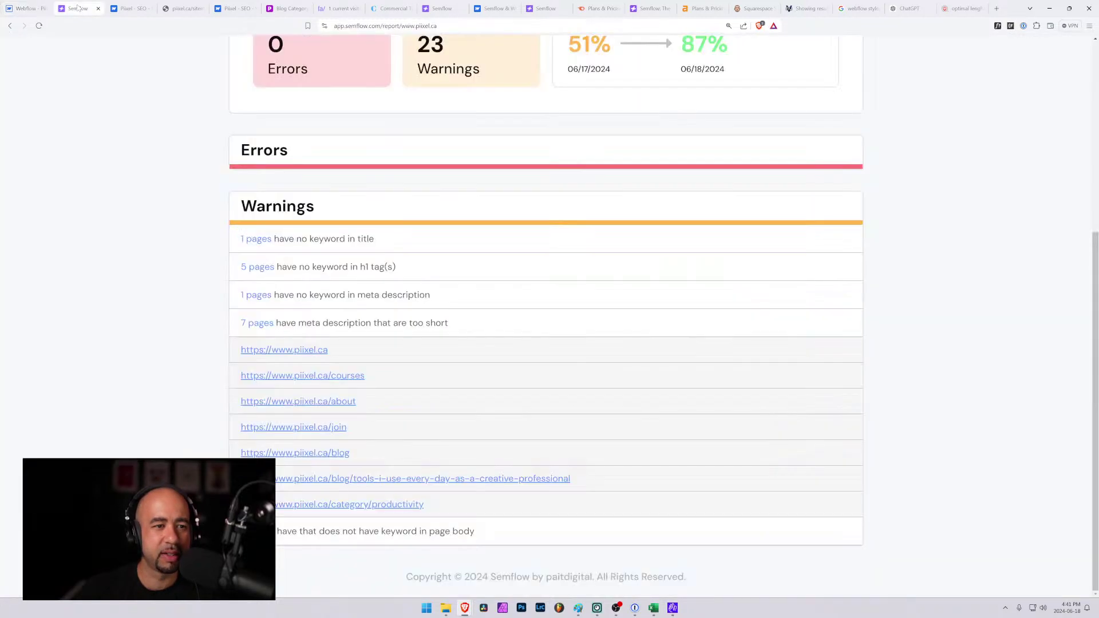
left_click(74, 8)
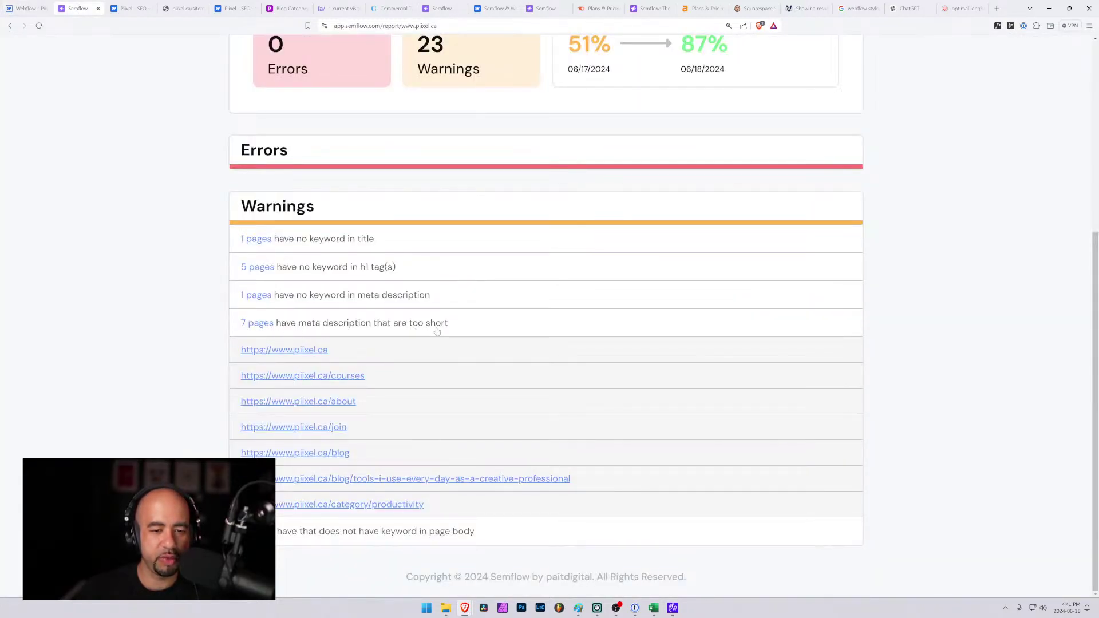
left_click(17, 8)
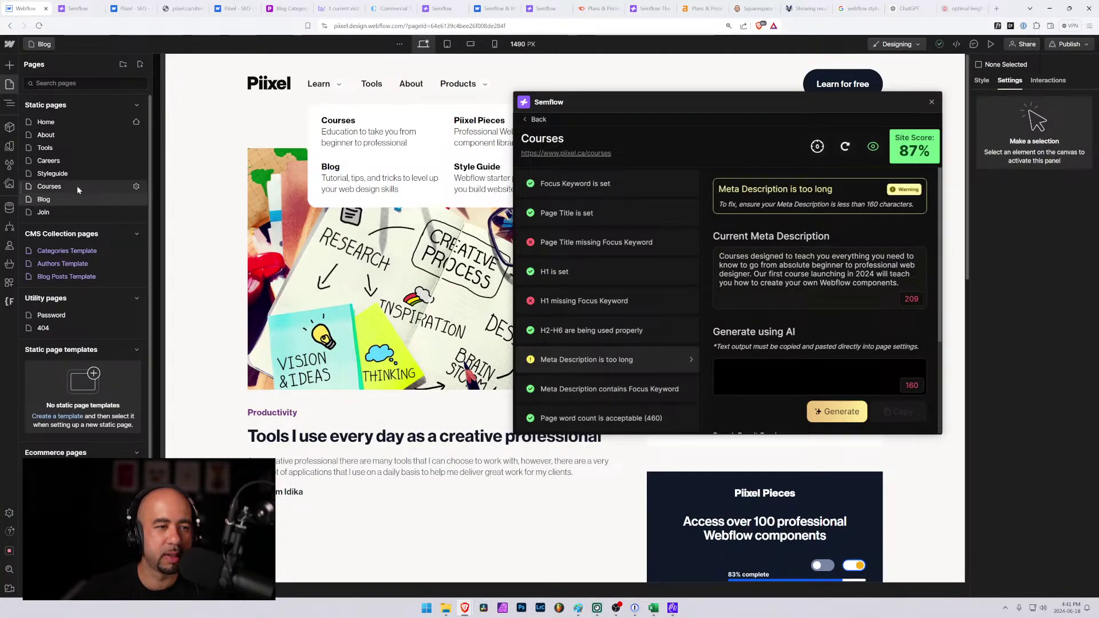
Open the Courses page settings and remove "launching in 2024" and "your own" from its meta description.
left_click(136, 187)
scroll(320, 390, "down", 3)
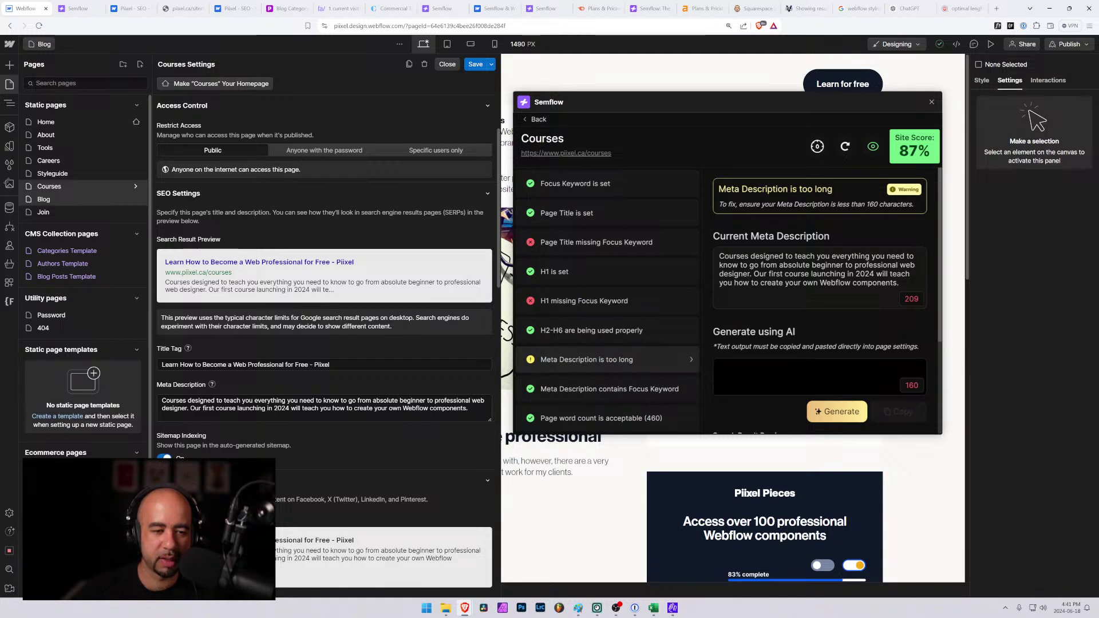
left_click_drag(289, 408, 237, 408)
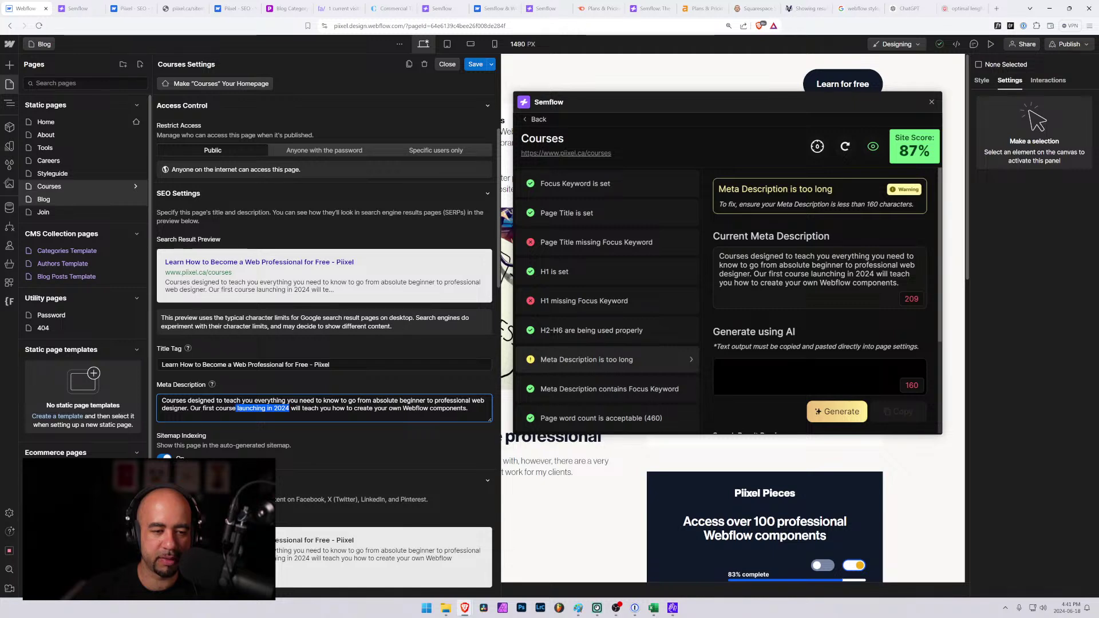
left_click_drag(239, 408, 236, 409)
key("BackSpace")
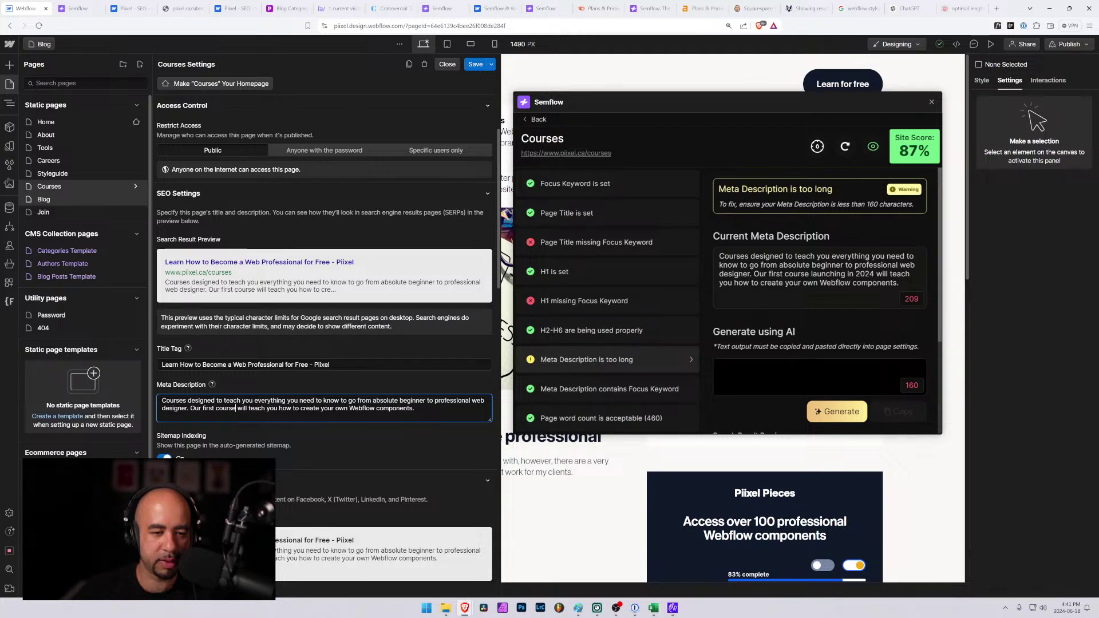
left_click_drag(320, 408, 348, 408)
key("BackSpace")
Copy the edited Courses meta description and ask ChatGPT how many characters it is.
key("ctrl+a")
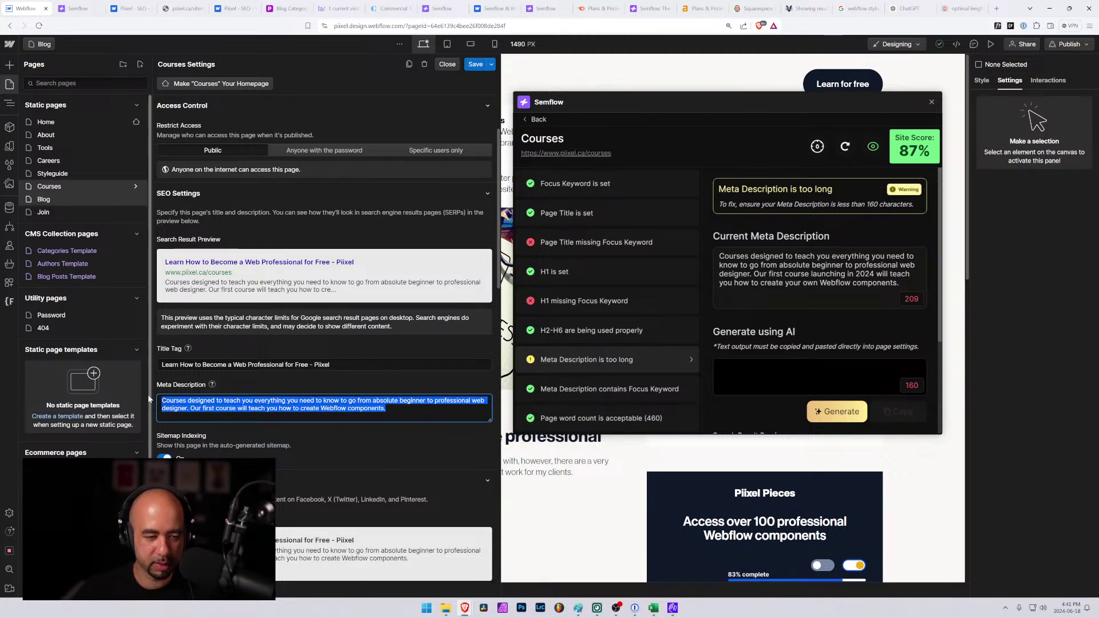
left_click(728, 362)
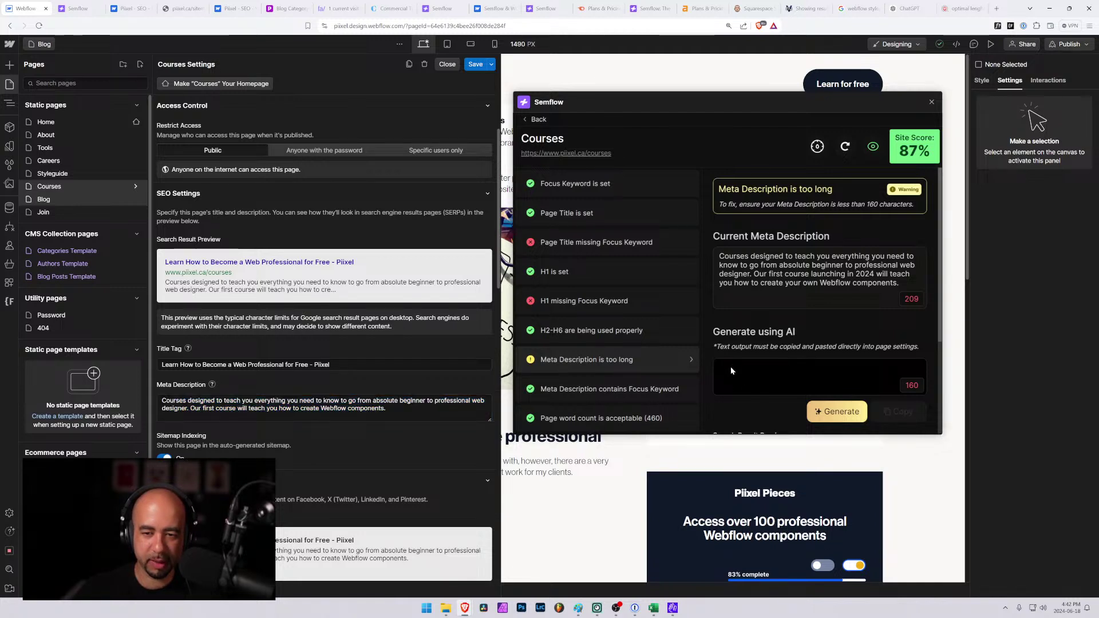
left_click_drag(387, 409, 154, 390)
key("ctrl+c")
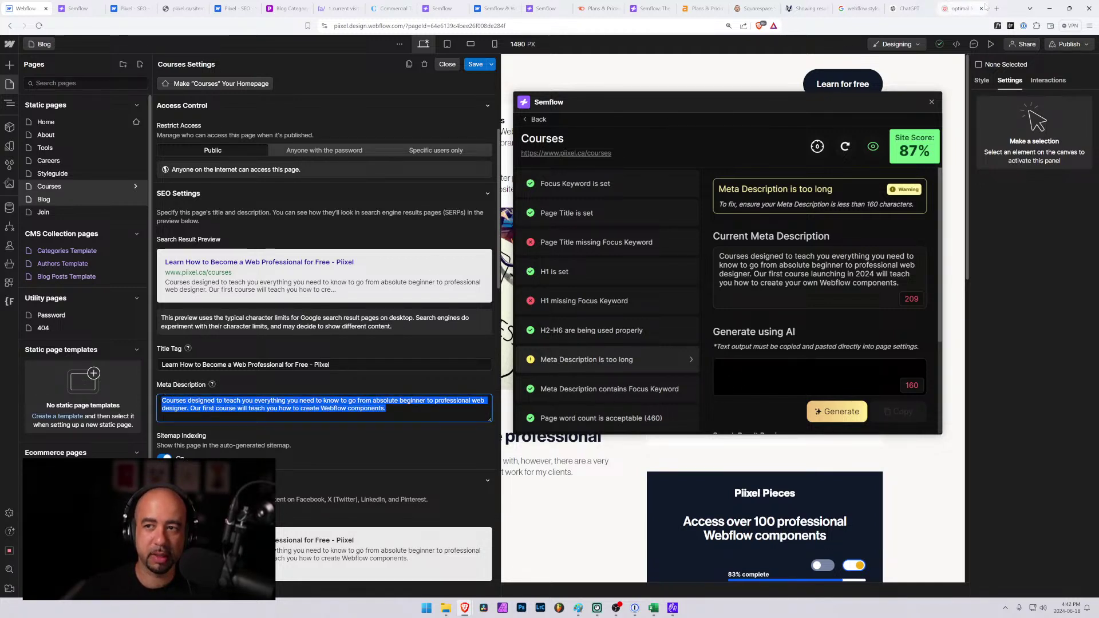
left_click(910, 9)
type("h")
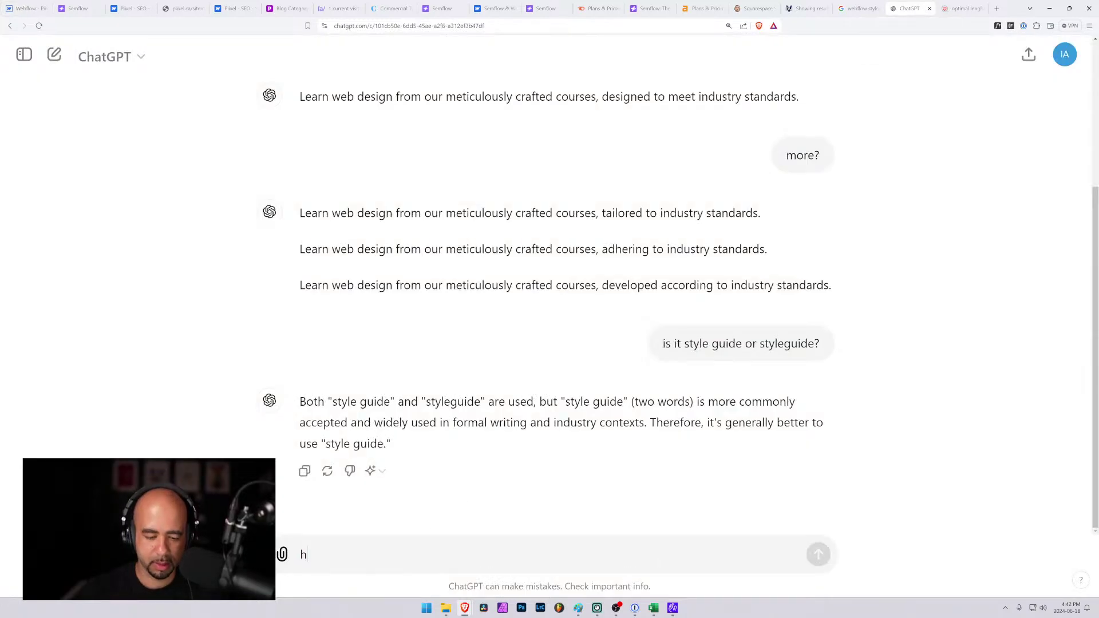
type("ow many charat")
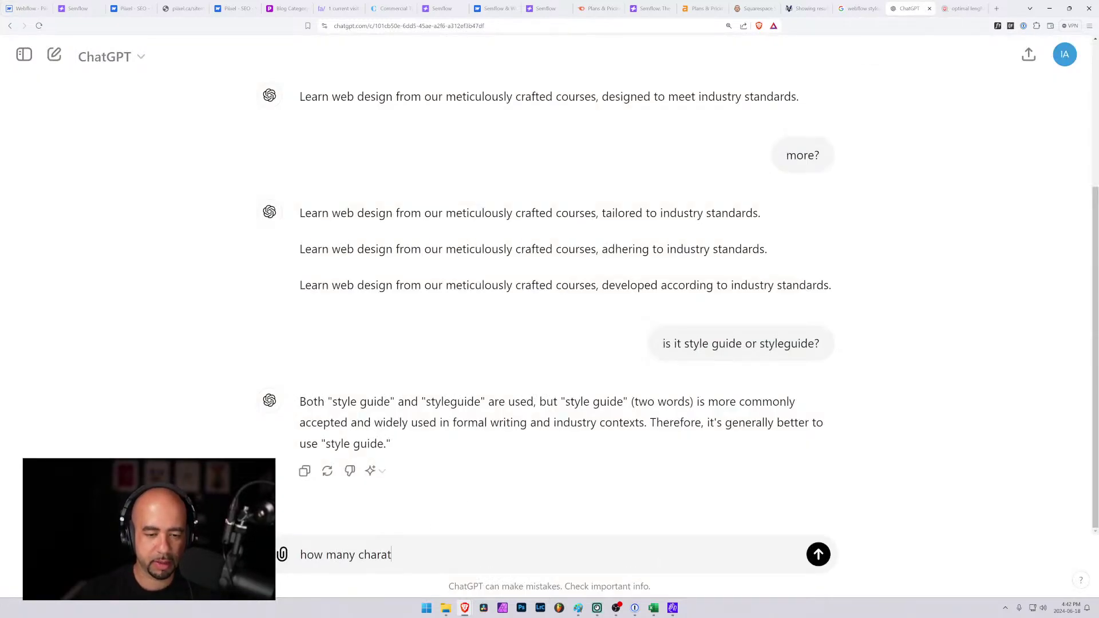
type("er")
key("BackSpace")
type("ers is")
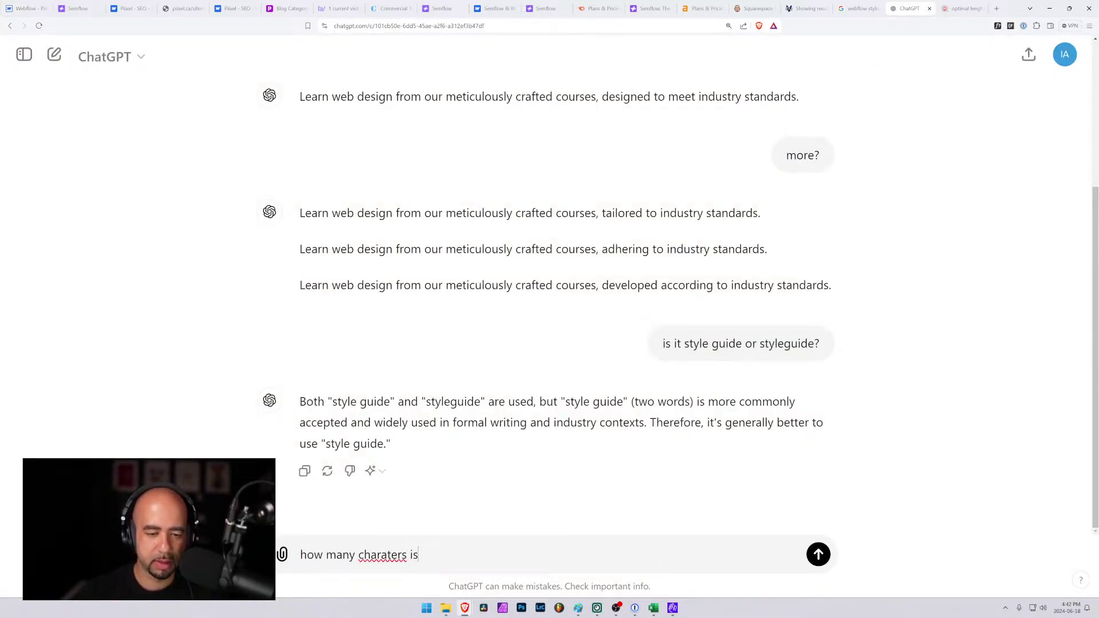
type(" this:")
key("ctrl+v")
key("Return")
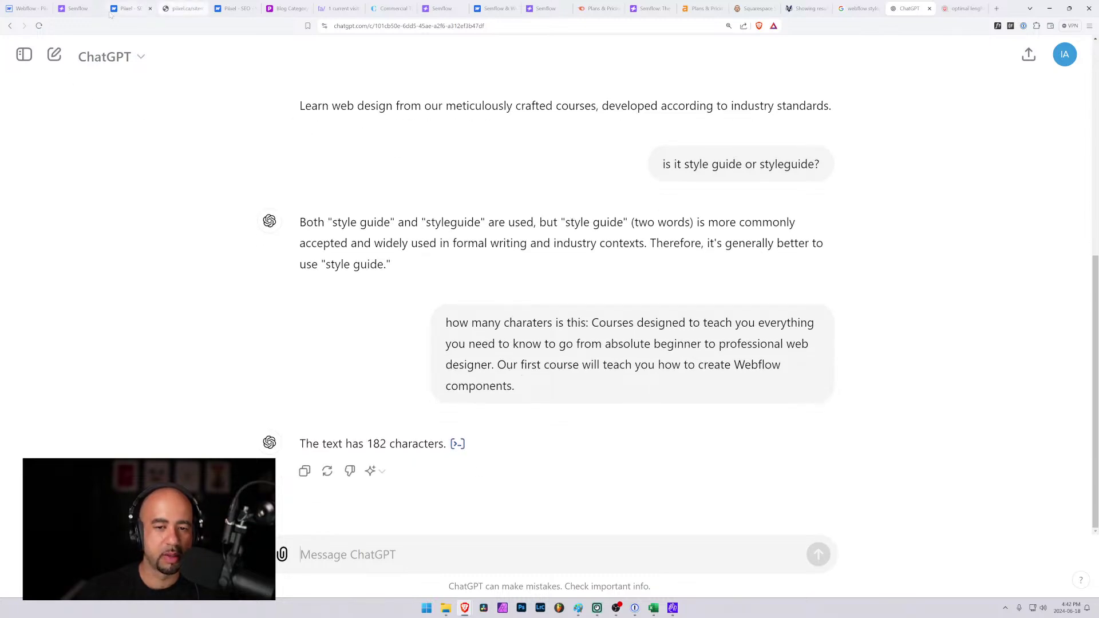
Return to Webflow, review the shortened Courses meta description and save the page settings.
left_click(23, 8)
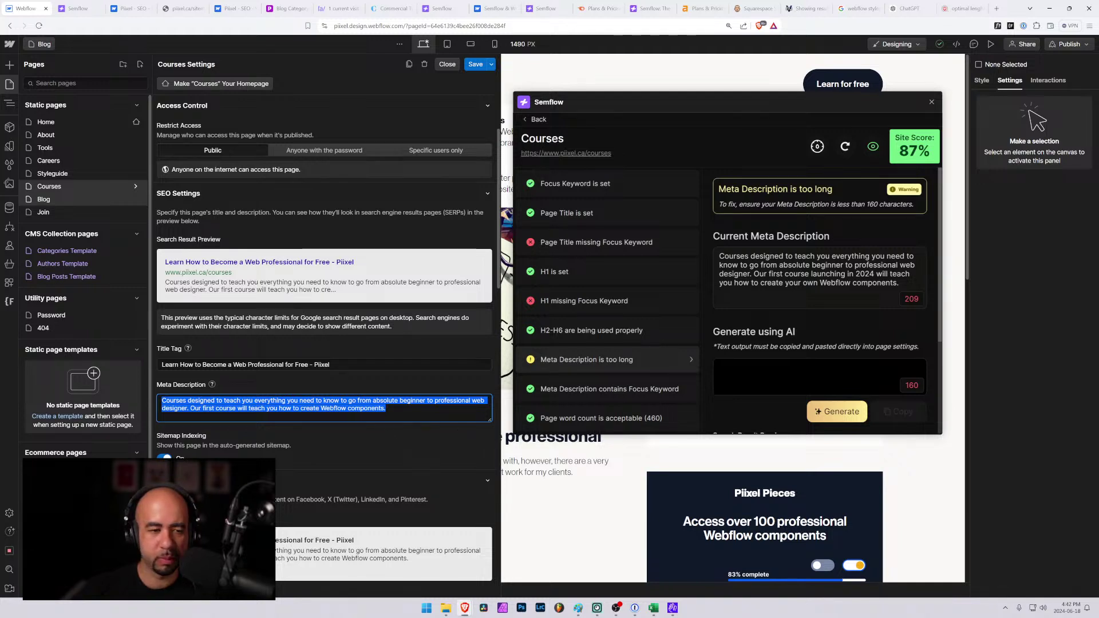
left_click(226, 409)
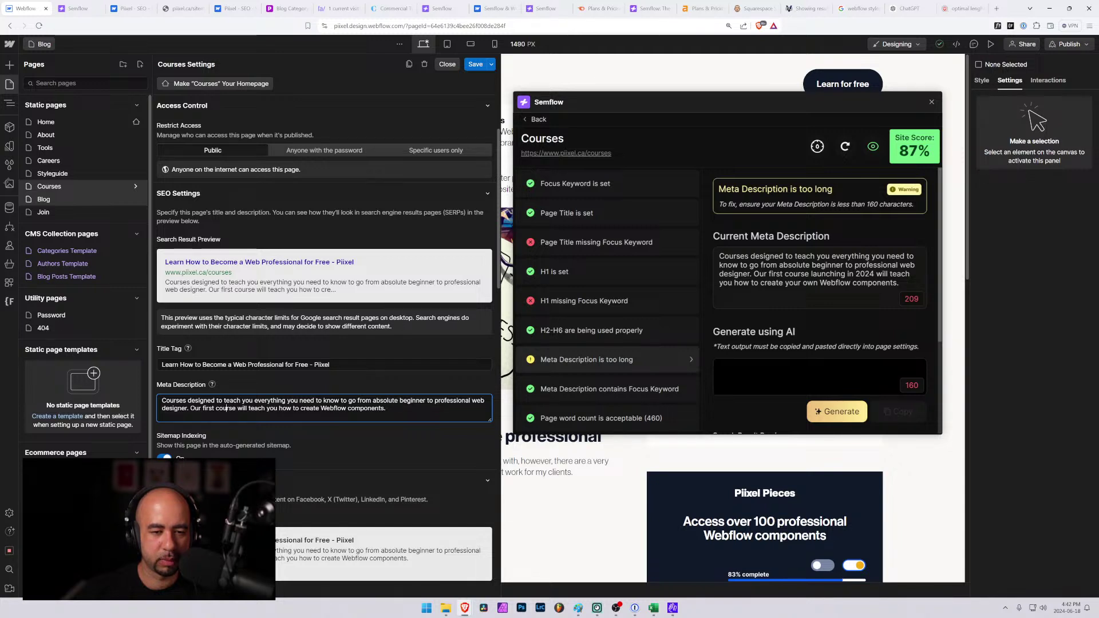
left_click_drag(434, 401, 470, 401)
left_click(457, 400)
left_click(475, 66)
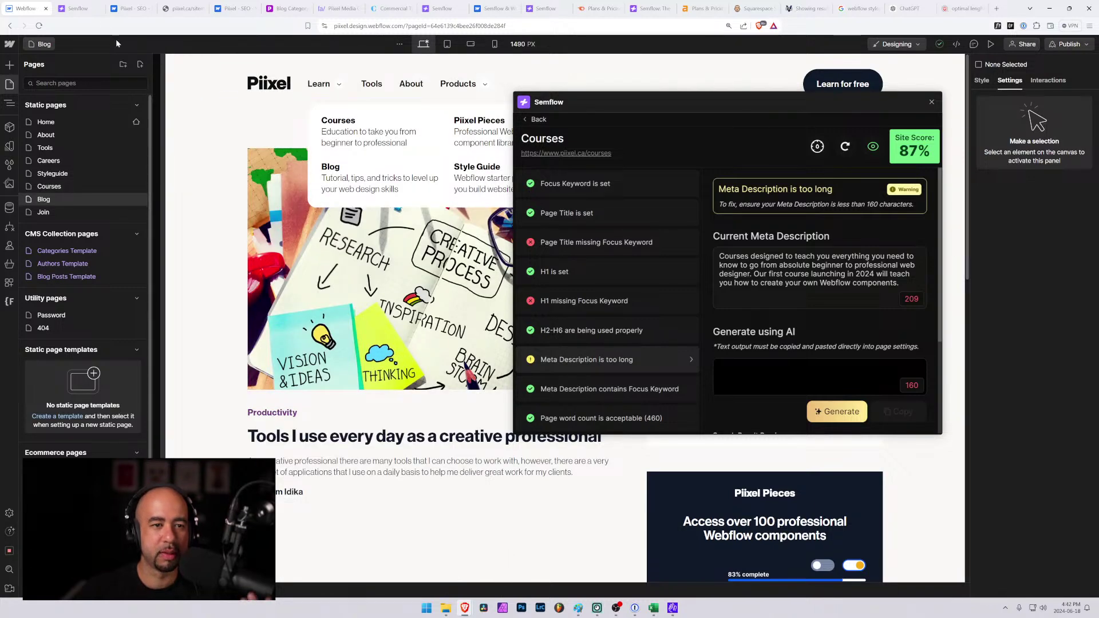
Look up the next flagged page in the Semflow report and open About's page settings alongside its Semflow audit.
left_click(78, 8)
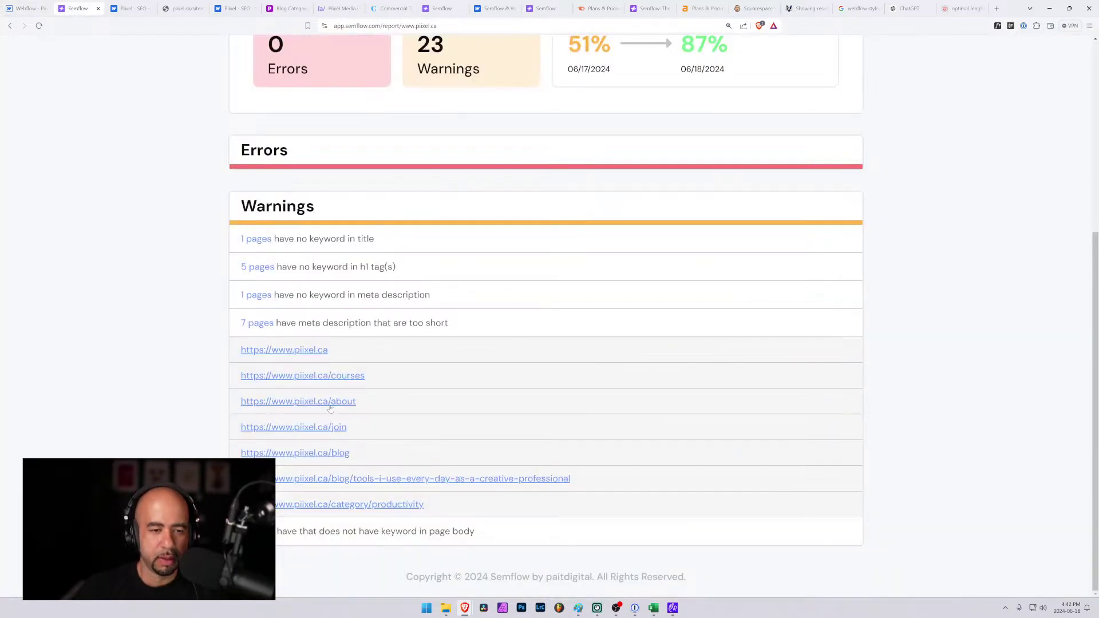
key("ctrl+shift+Tab")
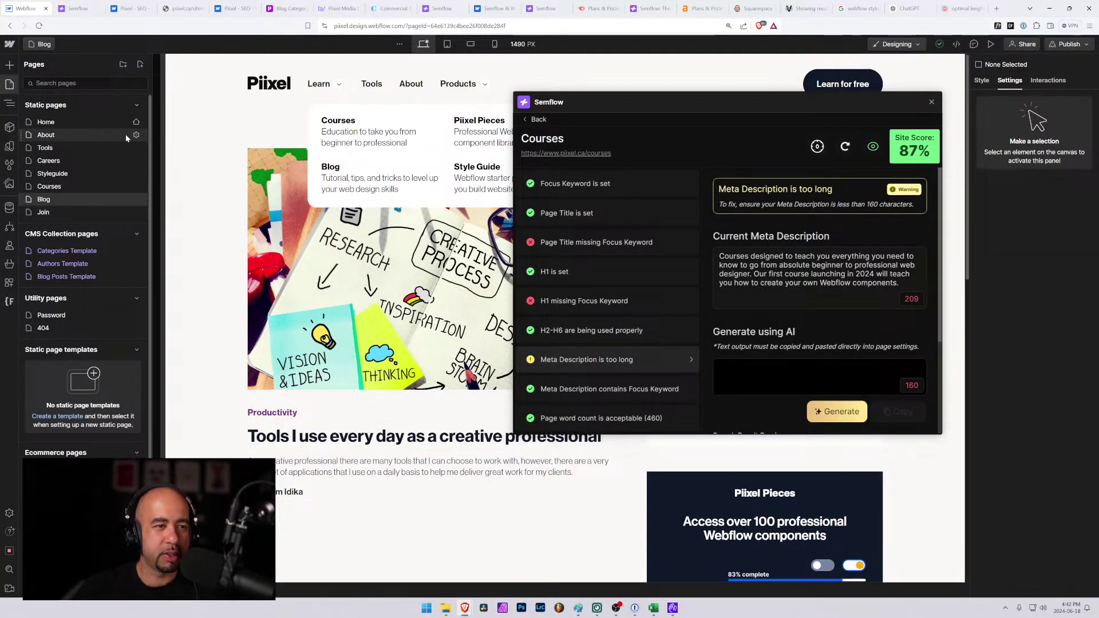
left_click(135, 135)
scroll(260, 365, "down", 1)
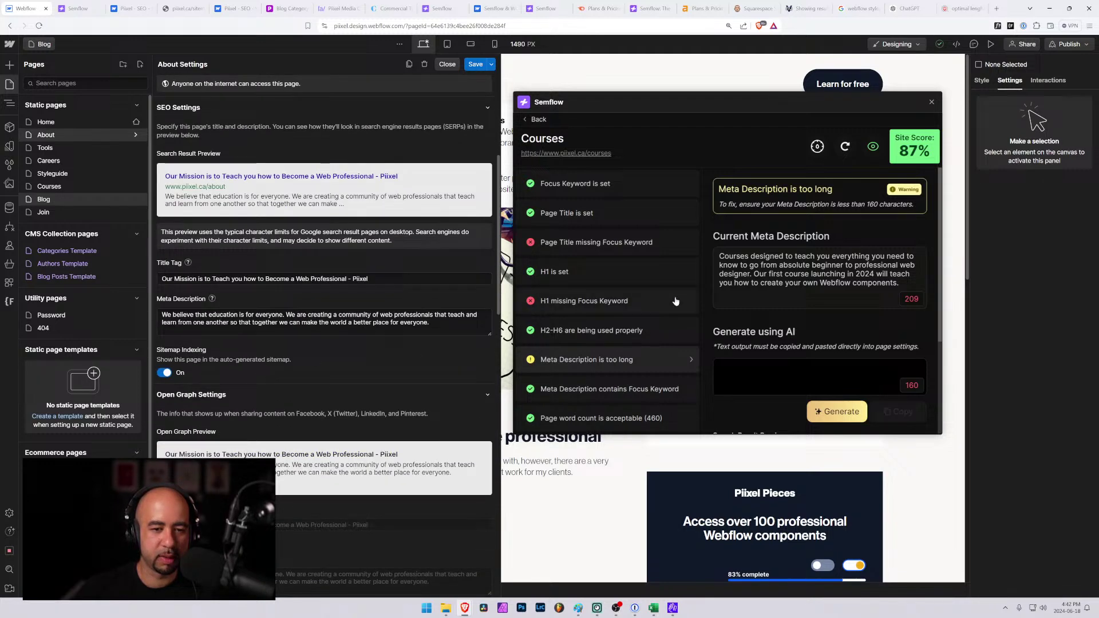
left_click(533, 120)
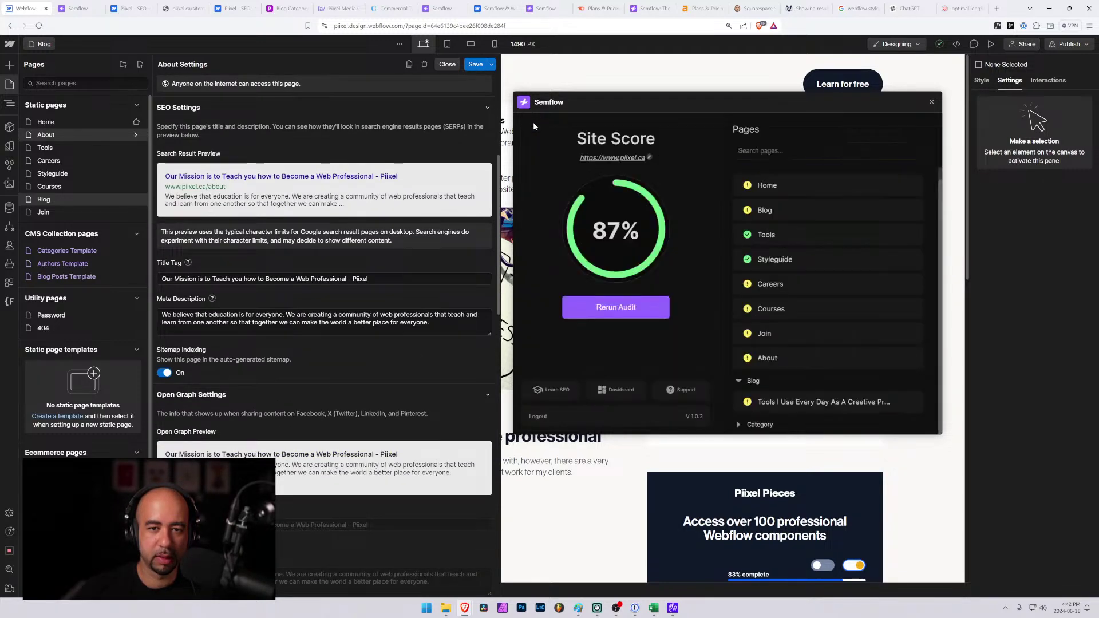
left_click(776, 358)
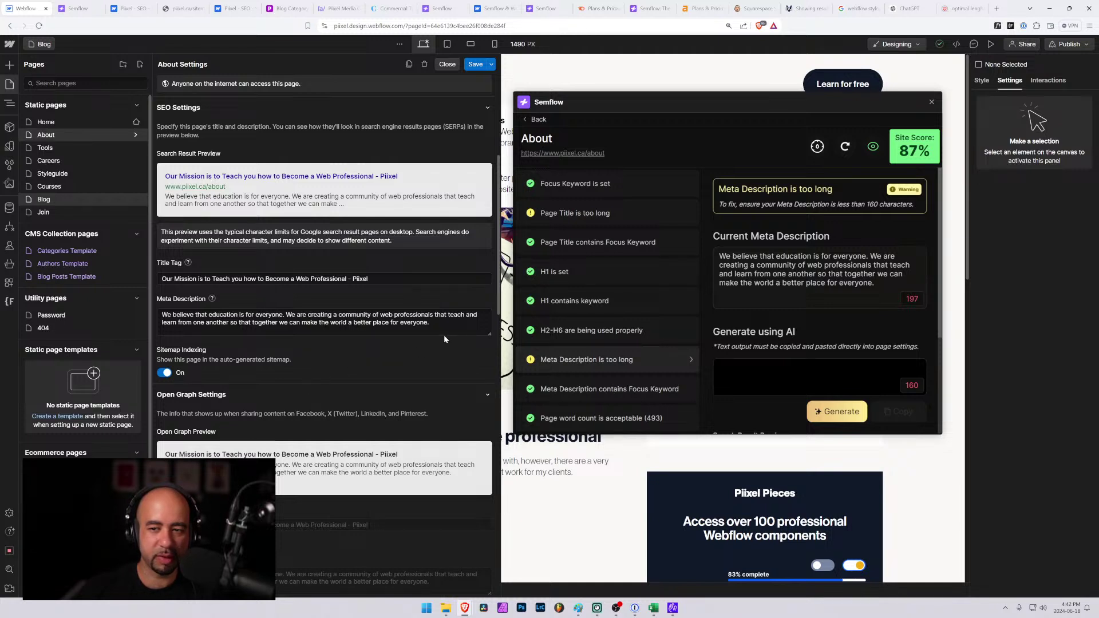
Compare the report's meta description length warning with the About page's check in the Semflow app.
left_click(78, 9)
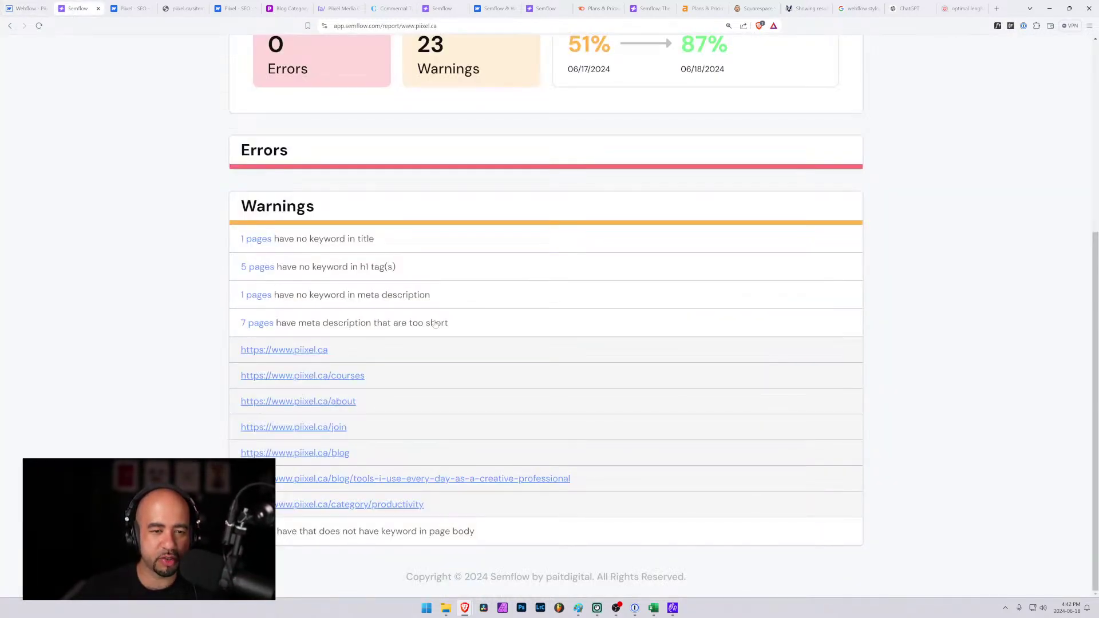
left_click(35, 8)
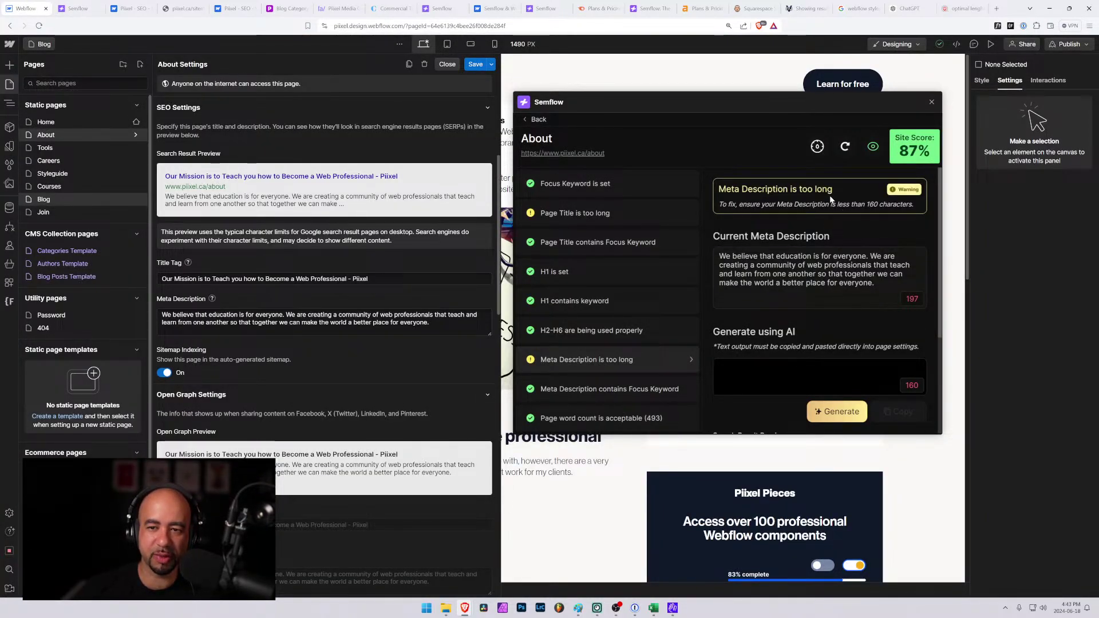
left_click(78, 8)
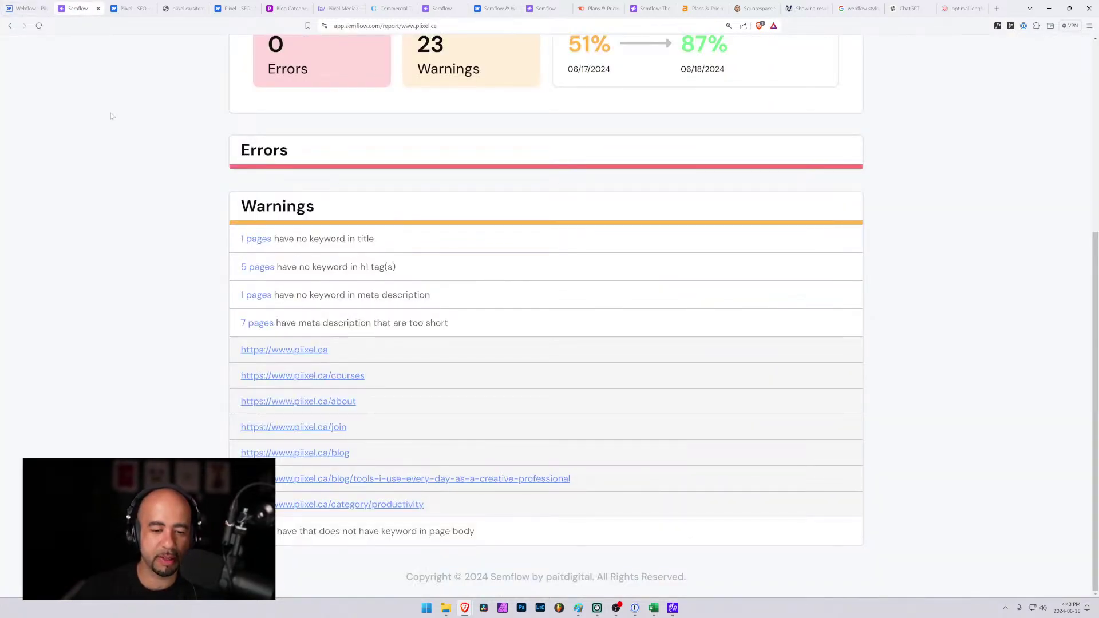
left_click(25, 8)
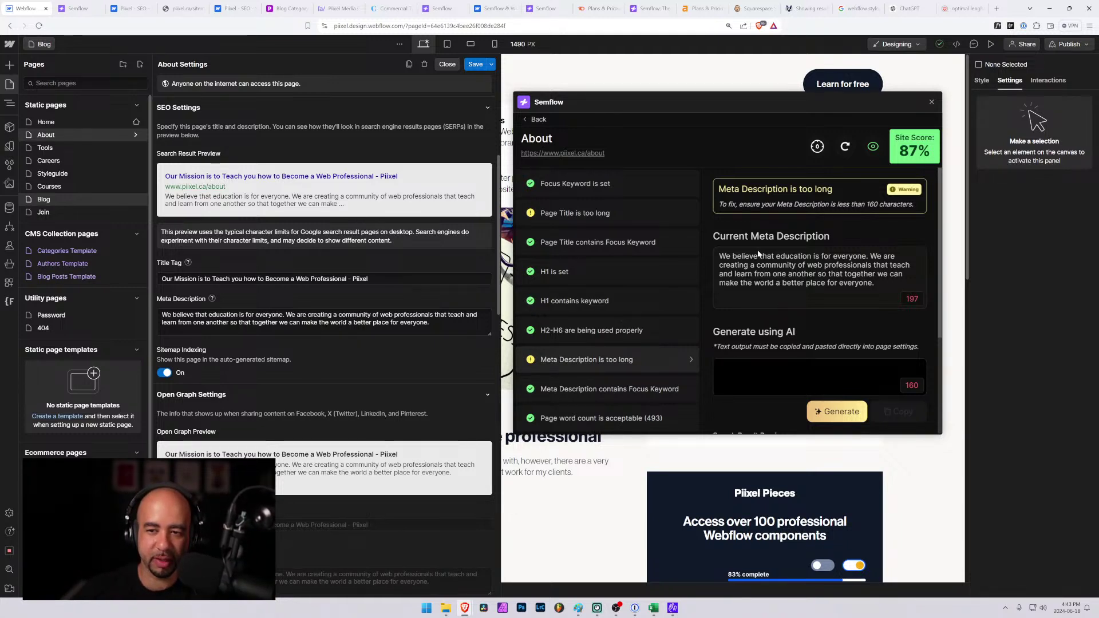
Generate an AI meta description for About in Semflow, and delete "We believe that education is for everyone." from About's current meta description.
left_click(830, 411)
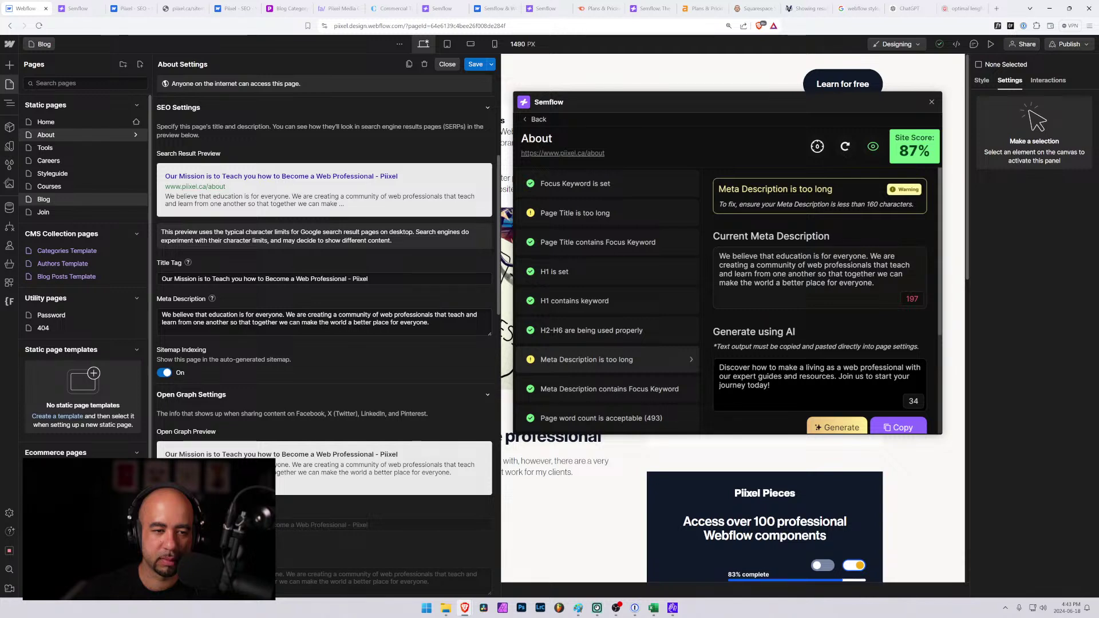
left_click_drag(286, 315, 137, 316)
key("BackSpace")
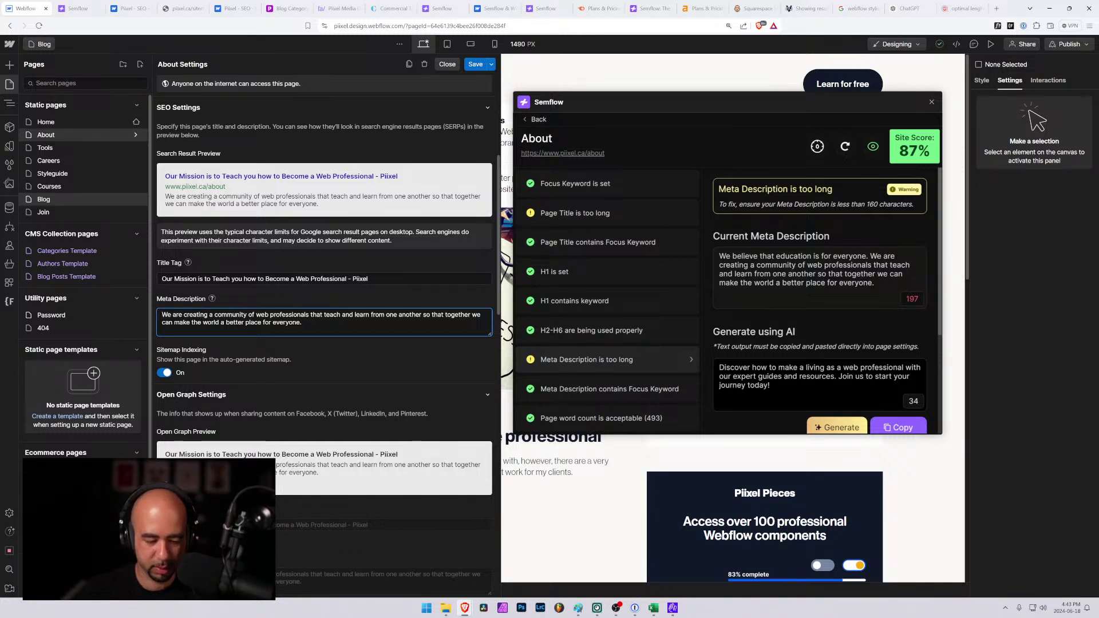
key("ctrl+z")
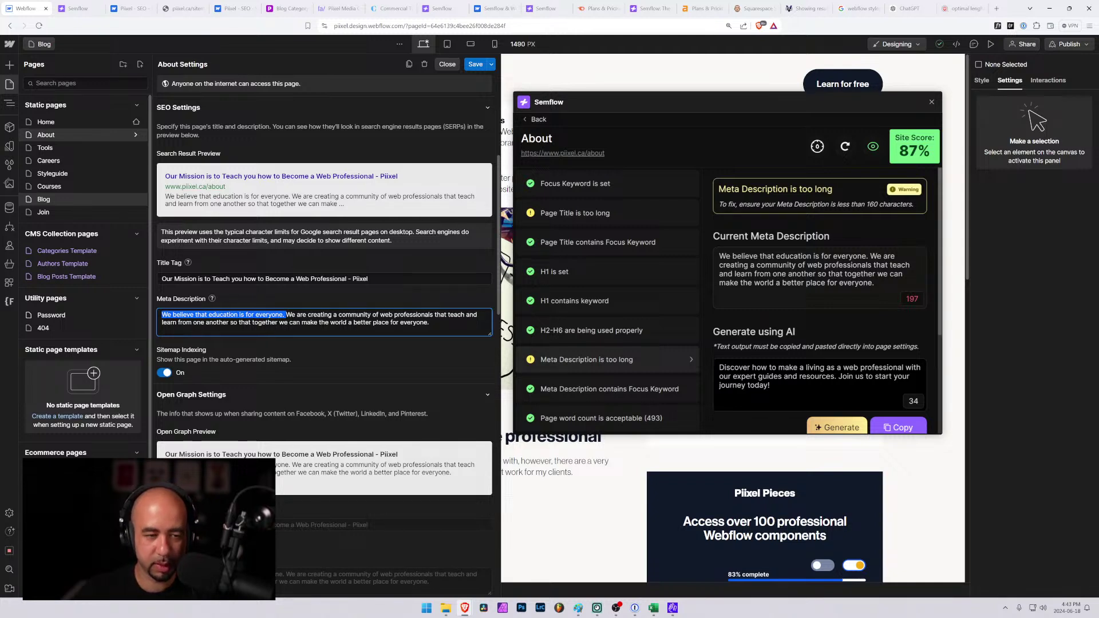
key("BackSpace")
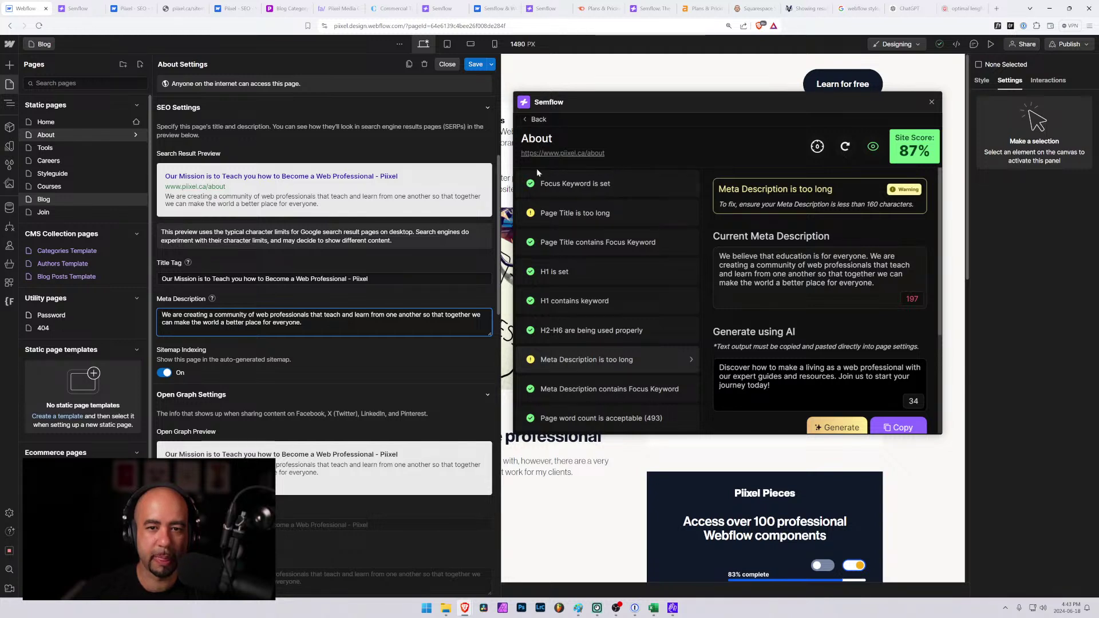
Review the About page's focus keyword and page title checks in Semflow, and return to its meta description.
left_click(557, 183)
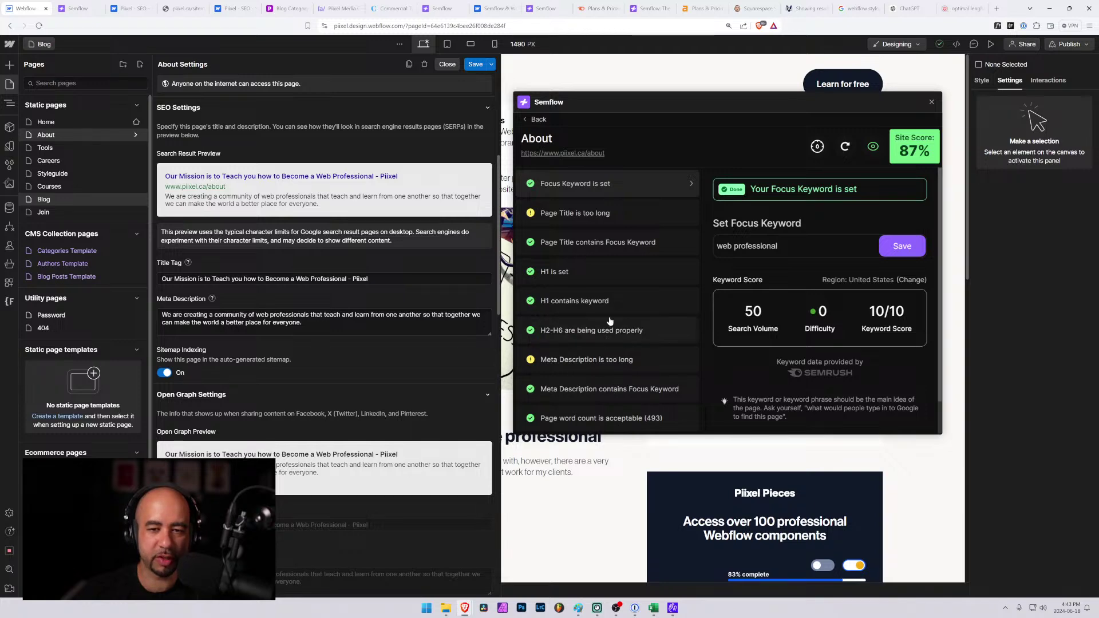
left_click(591, 215)
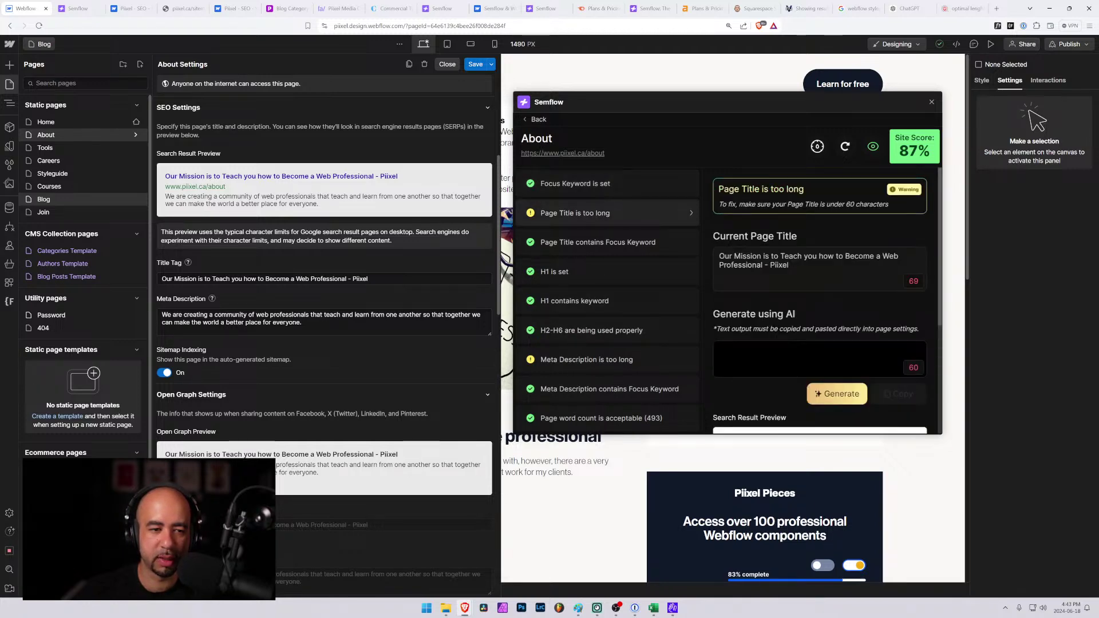
left_click(423, 318)
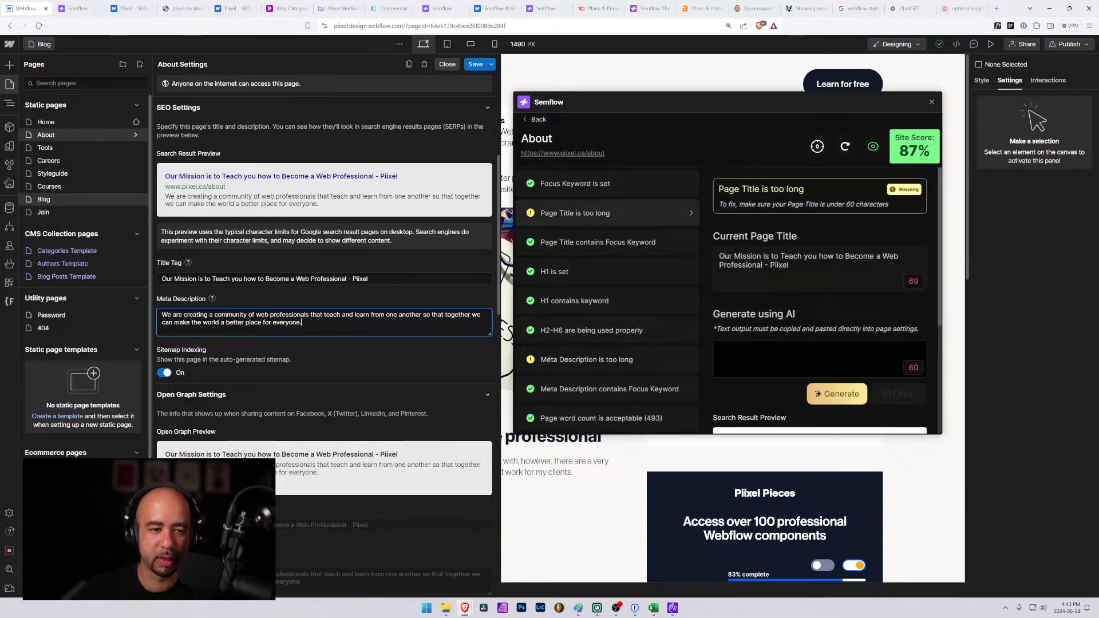
Save the About page's settings with the shortened meta description.
left_click(475, 65)
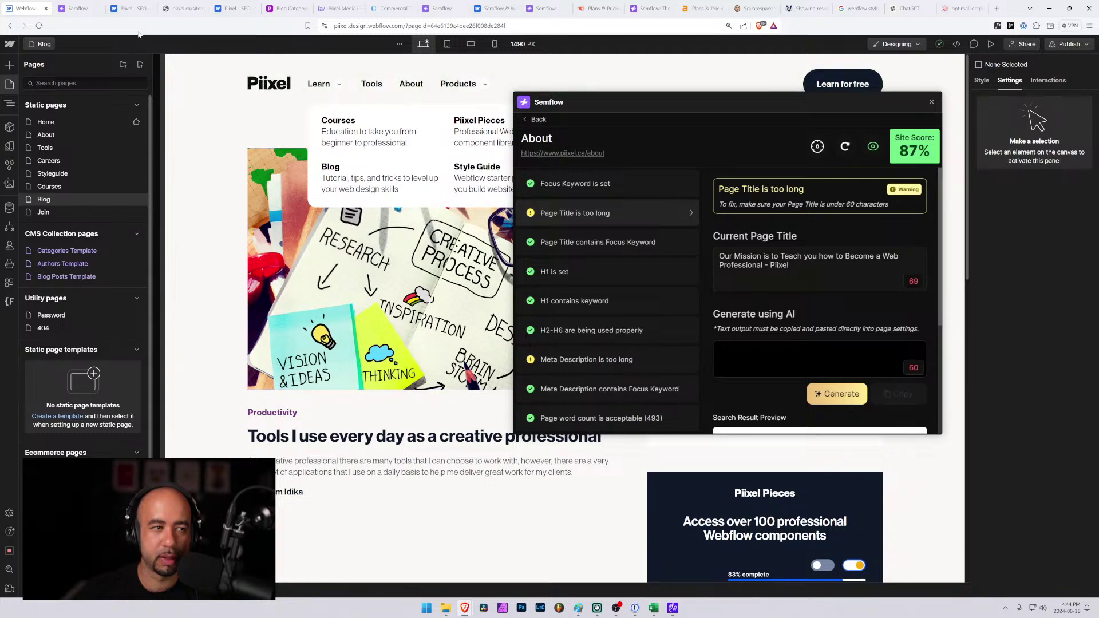
Search the web in a new tab for a tool to check character count, and open the Online Character Count Tool.
left_click(996, 9)
type("t")
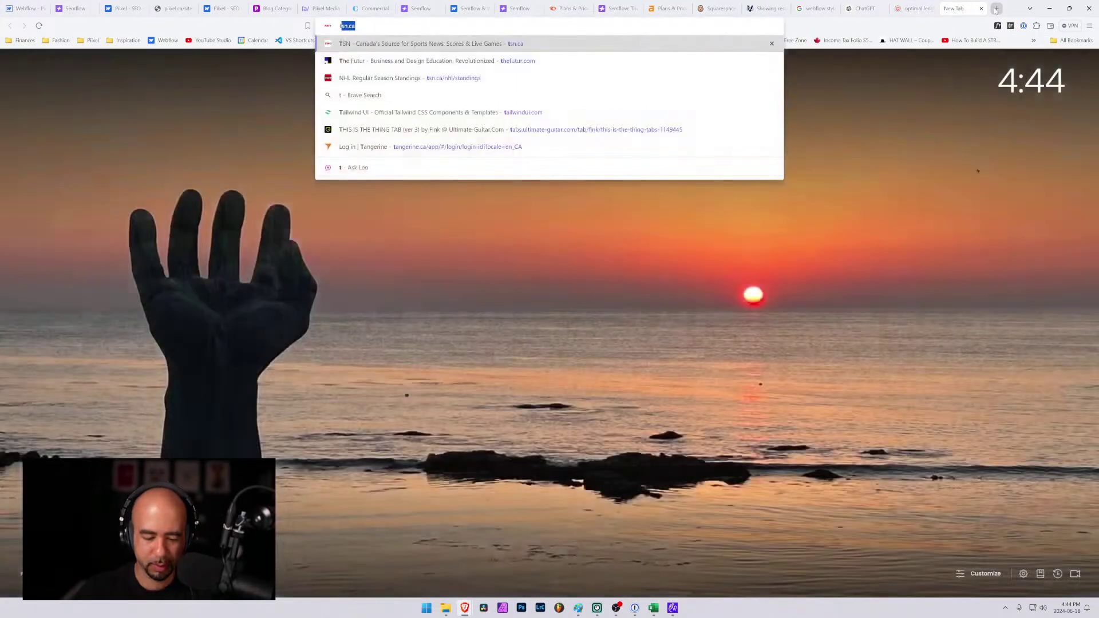
type("ool to ch")
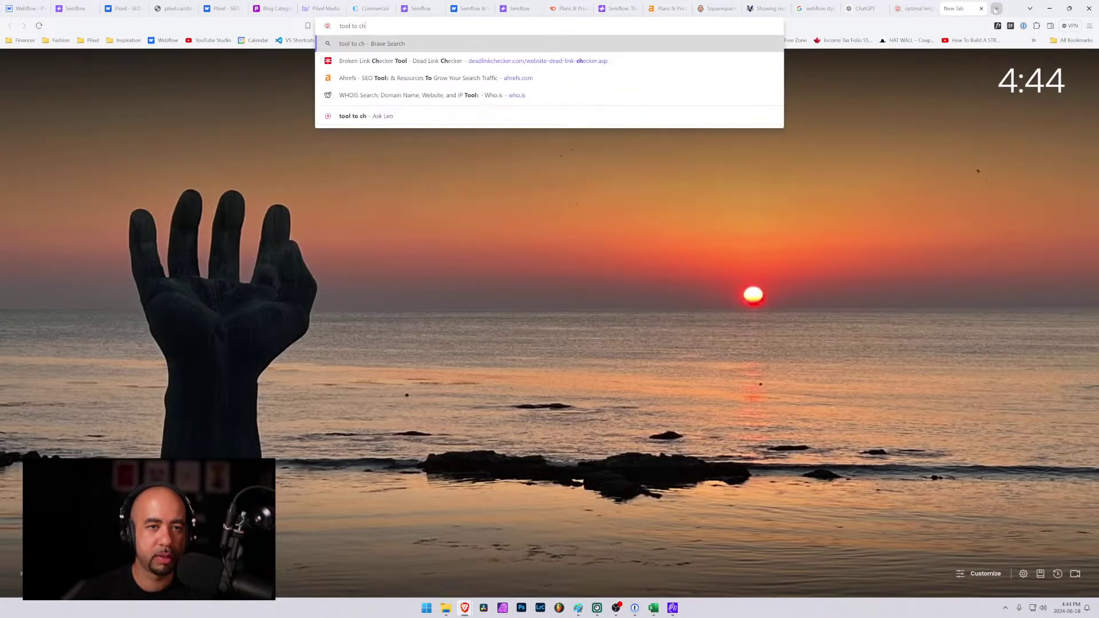
type("eck char")
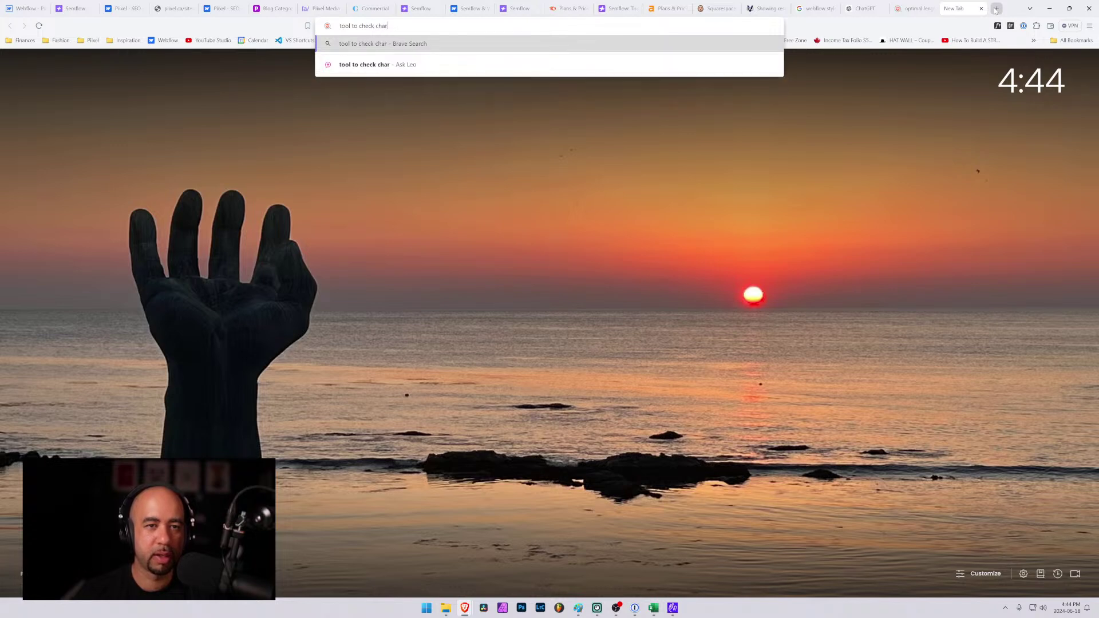
type("ac")
type("ater")
type(" ch")
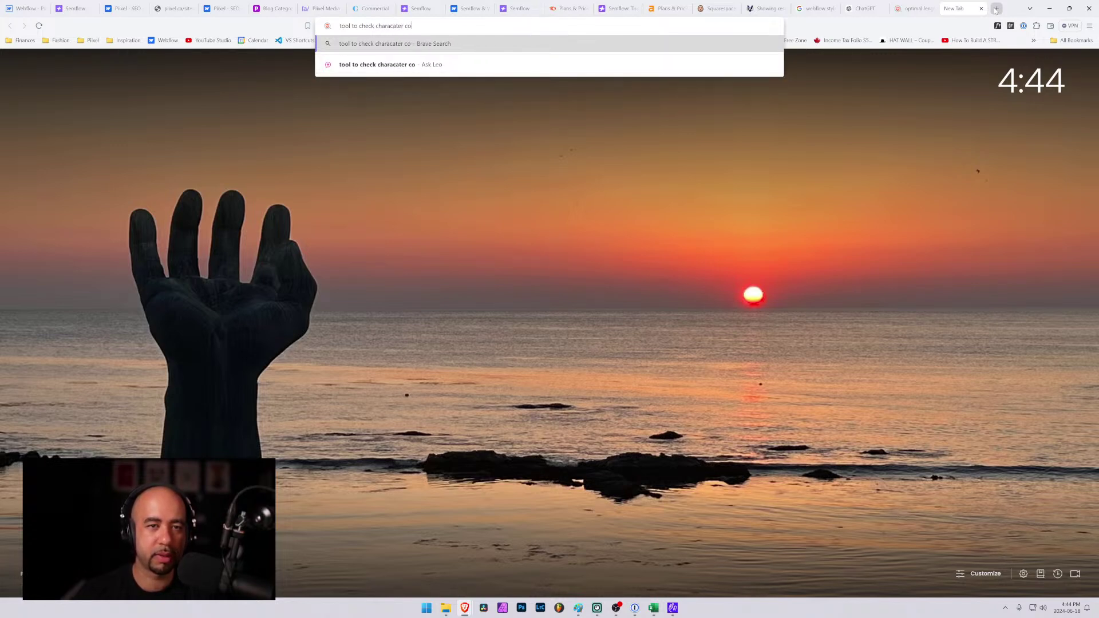
type("unt&source=desktop")
key("Return")
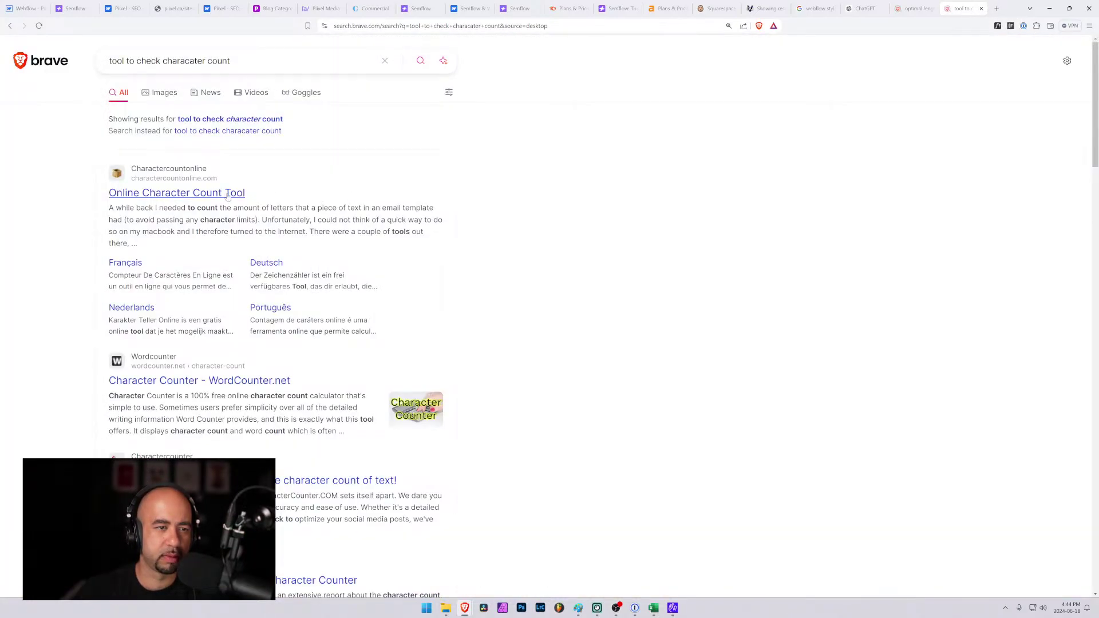
left_click(228, 195)
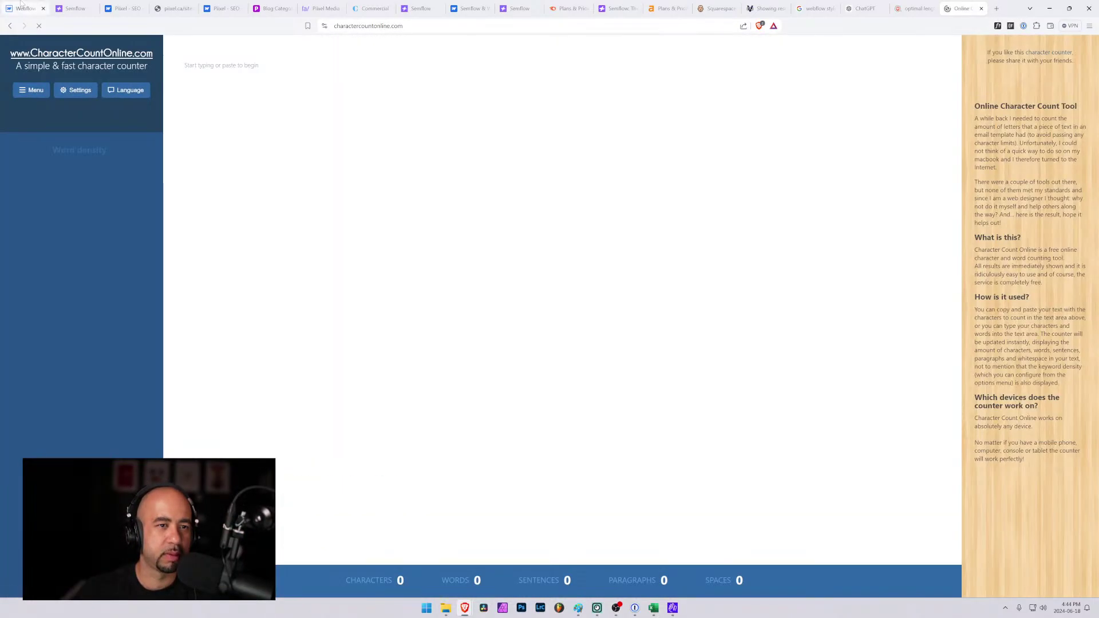
Copy the About page's meta description from its Webflow page settings and count its characters in the online character counter.
left_click(21, 7)
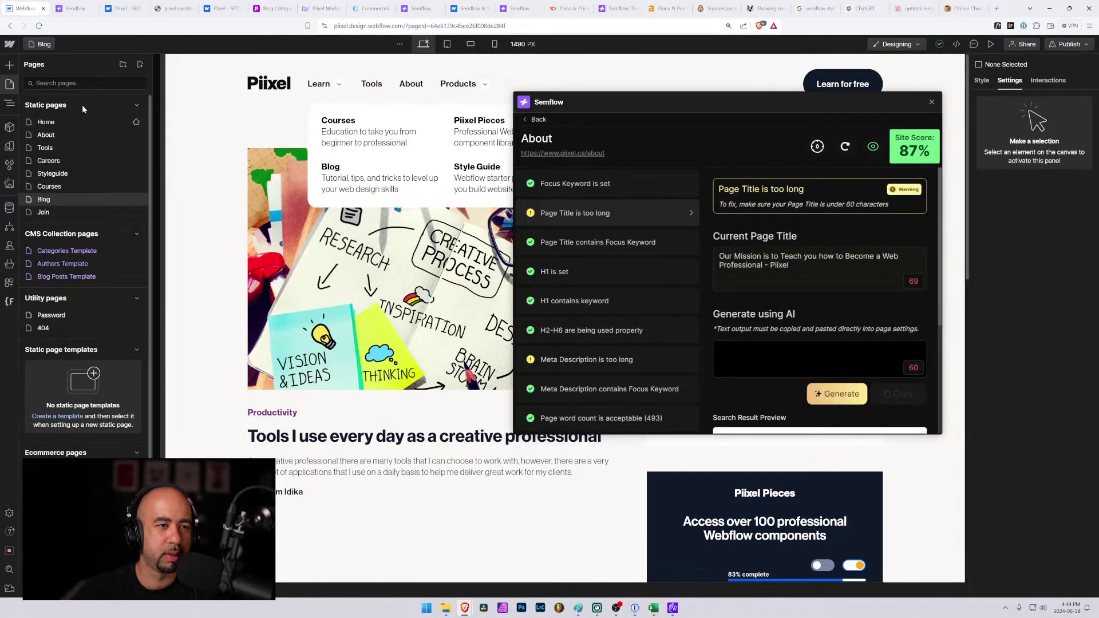
left_click(135, 134)
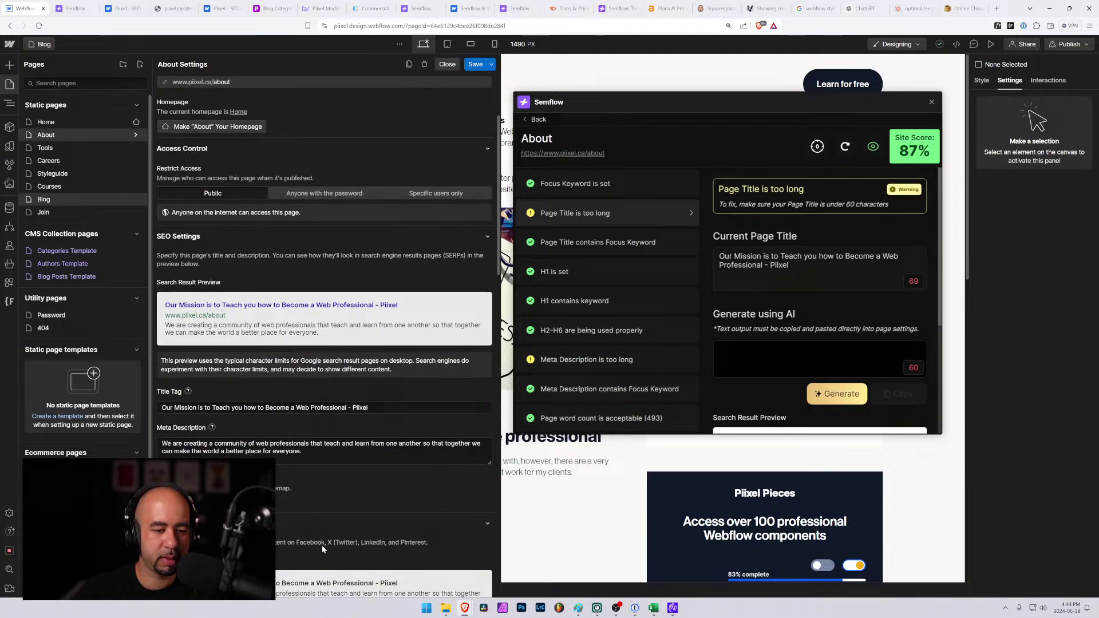
left_click(321, 457)
key("ctrl+a")
key("ctrl+c")
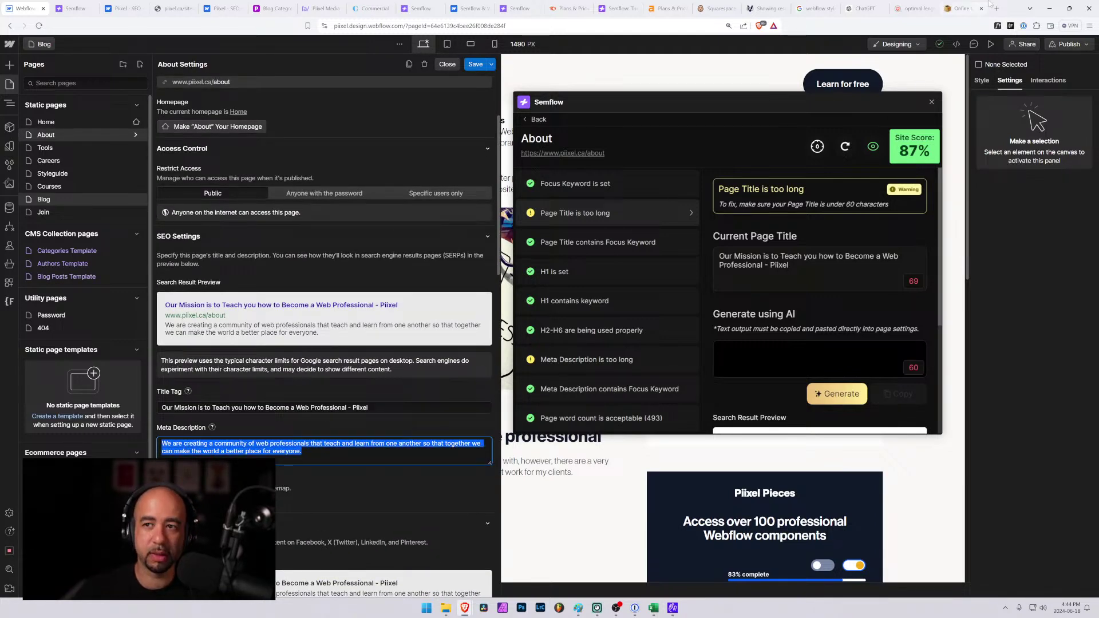
left_click(964, 8)
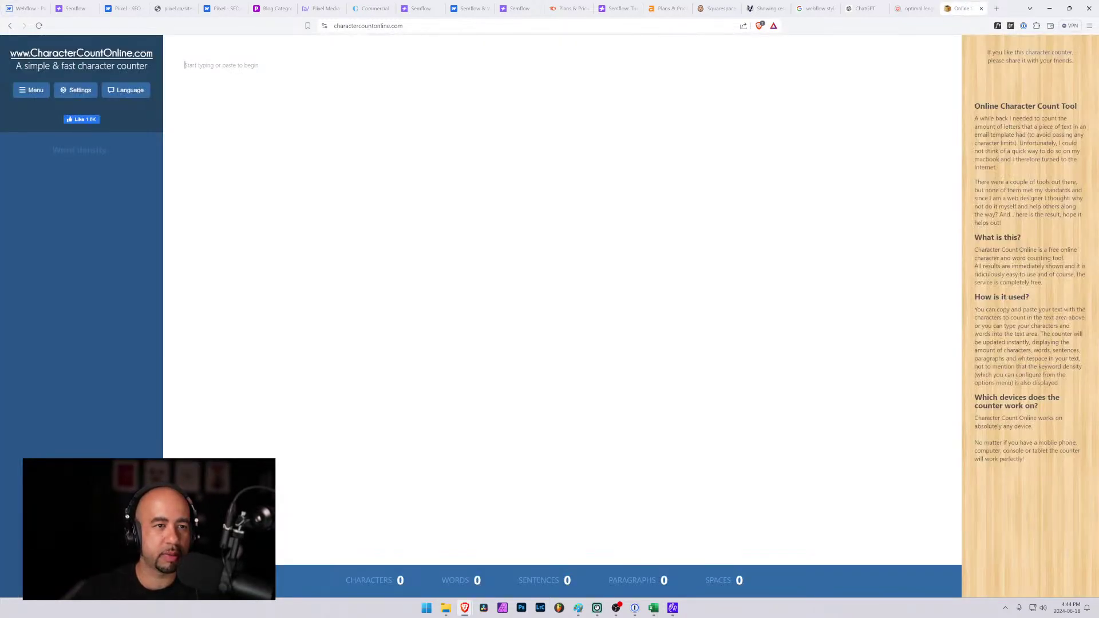
key("ctrl+v")
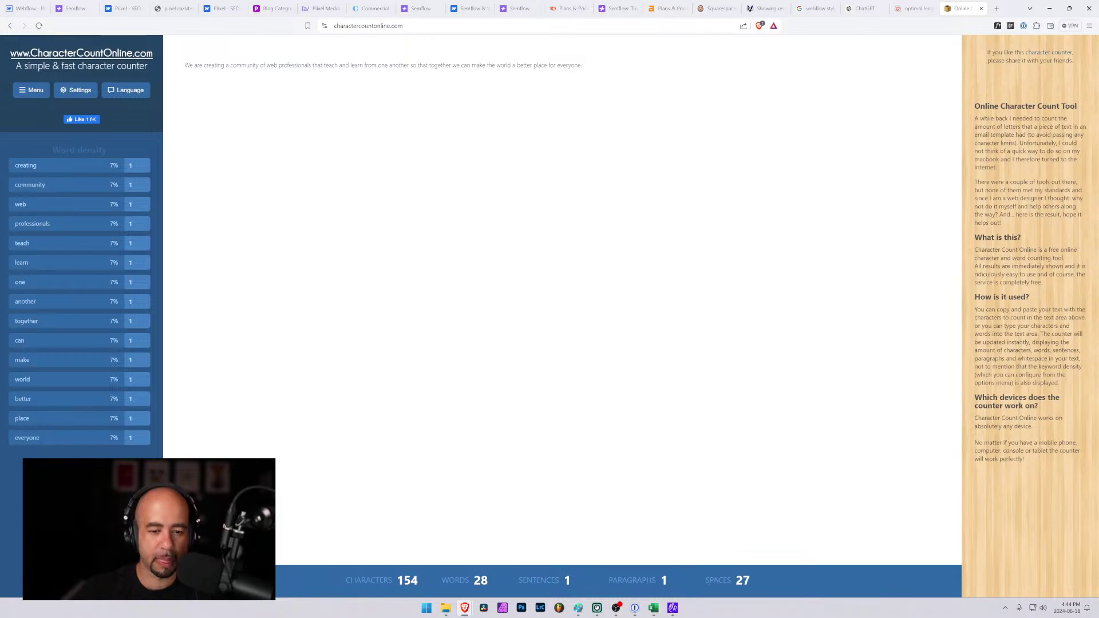
Look up the pages flagged for meta description length in the Semflow report, and return to the Webflow page settings.
left_click(25, 5)
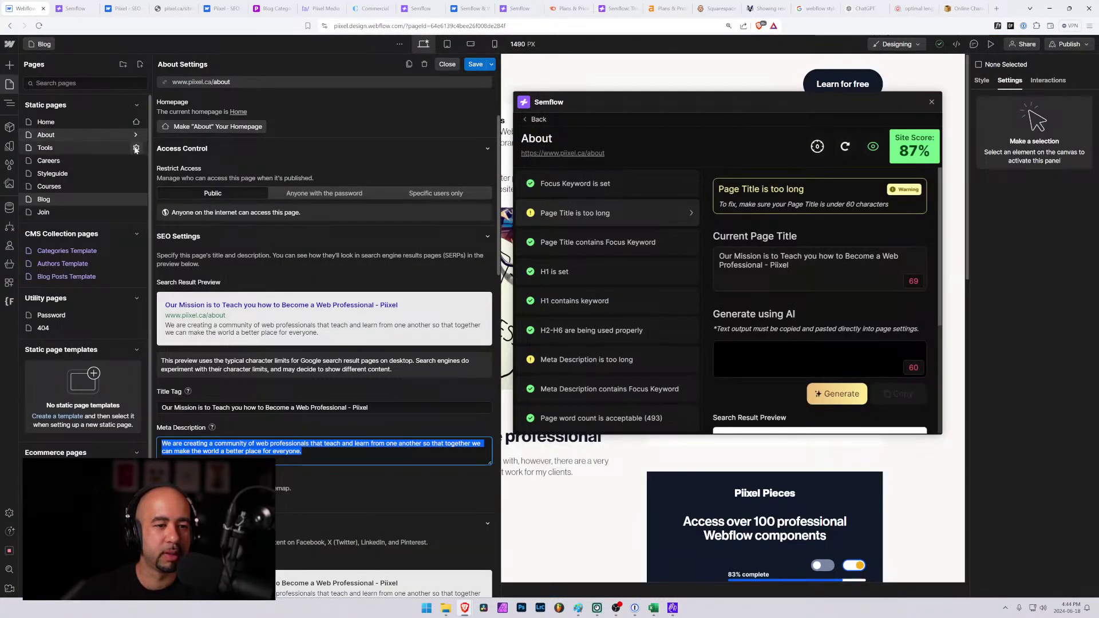
left_click(73, 8)
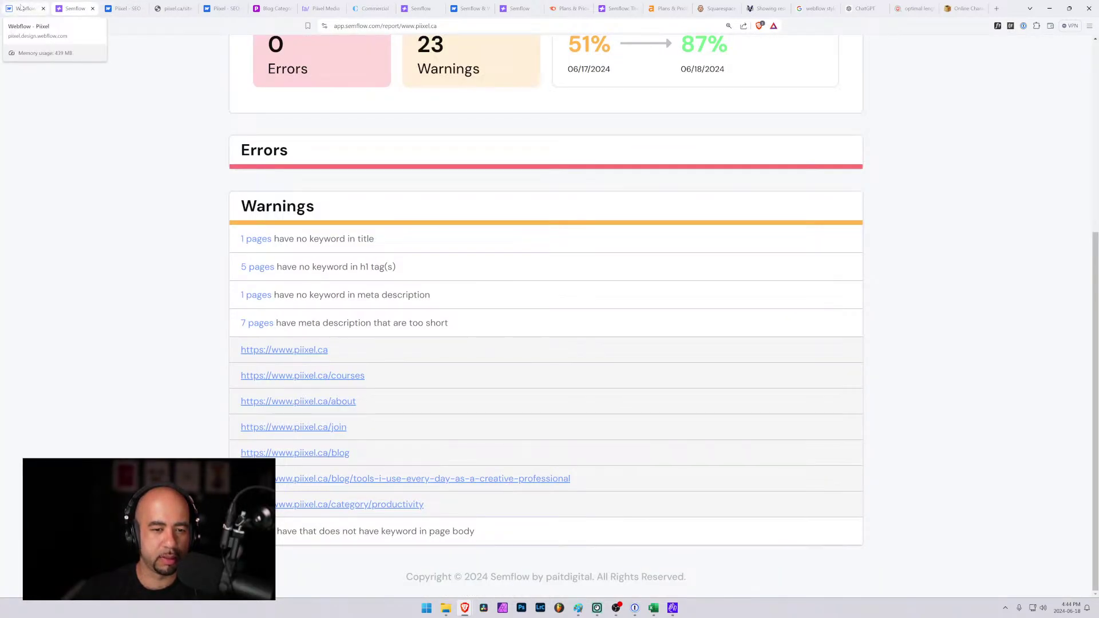
left_click(20, 8)
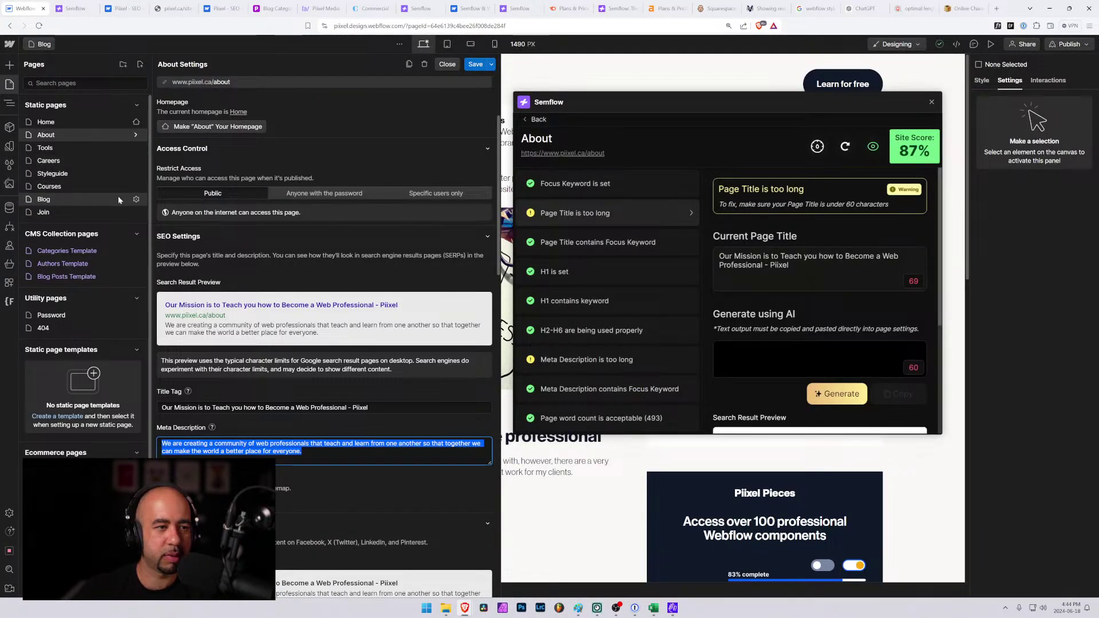
Copy the Courses page's meta description from its settings and count its characters in the online counter, replacing the About text.
left_click(132, 187)
left_click(324, 453)
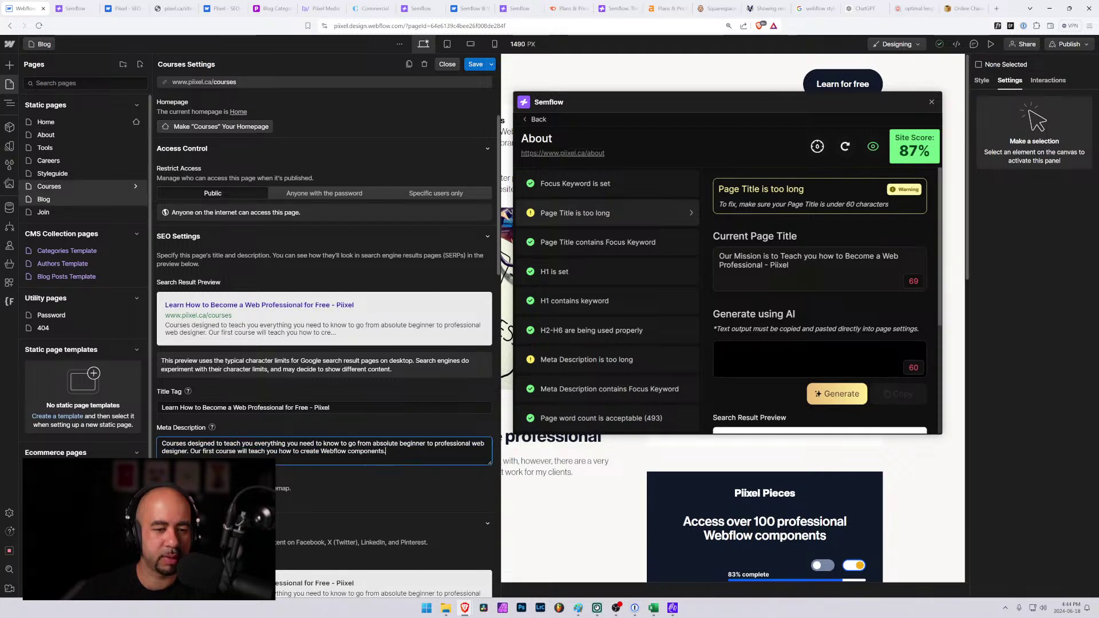
key("ctrl+a")
key("ctrl+c")
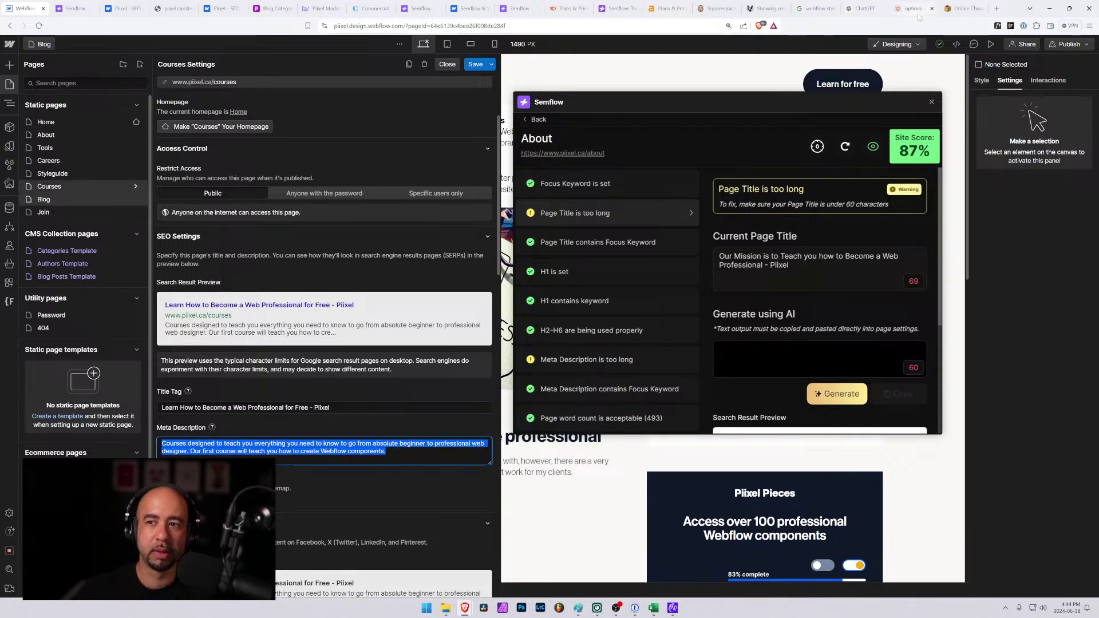
left_click(964, 8)
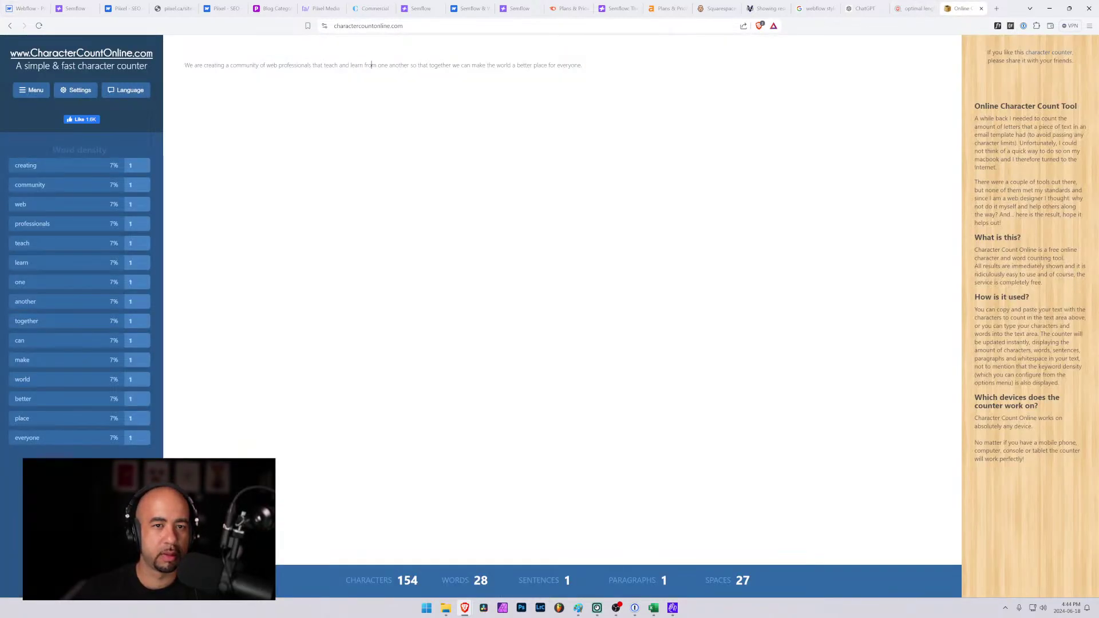
key("ctrl+a")
key("ctrl+v")
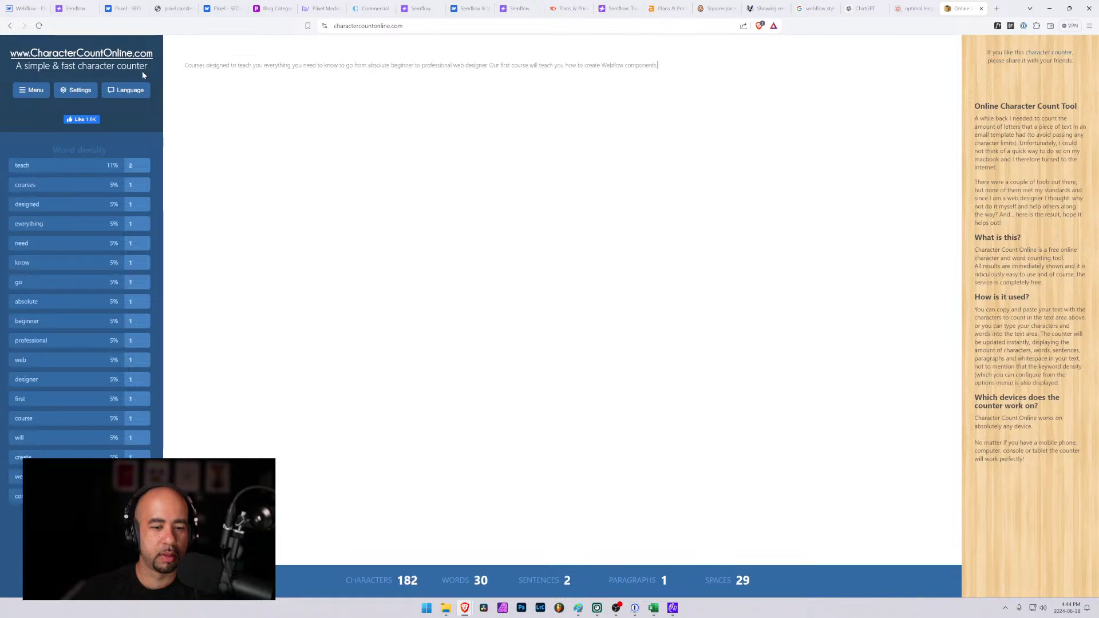
Open the Courses audit in the Semflow app within Webflow and review its meta description keyword and length checks.
left_click(20, 6)
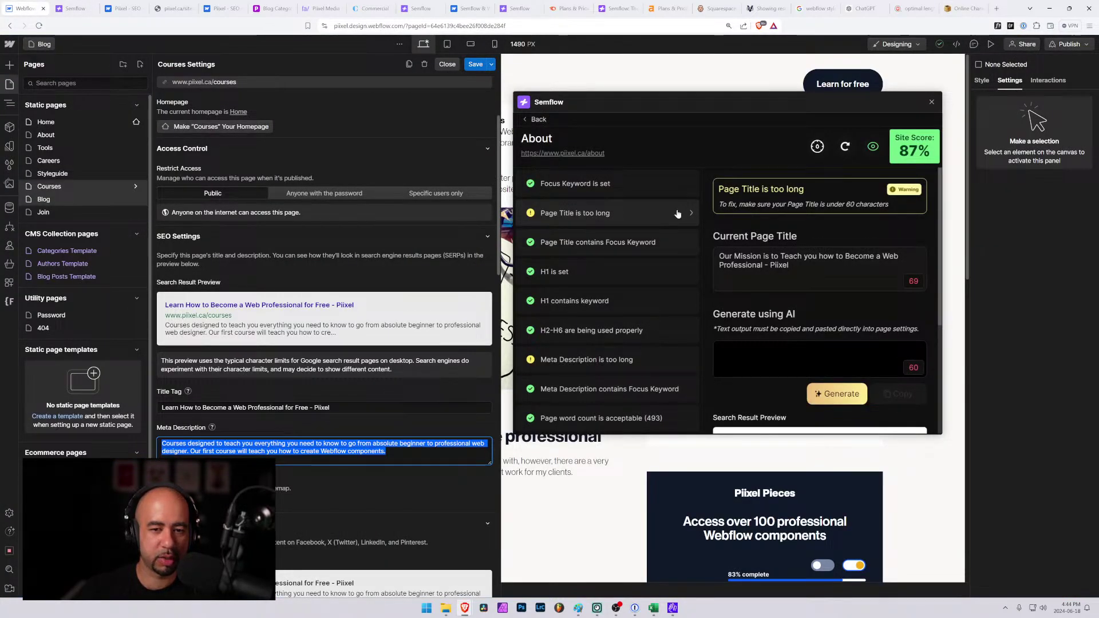
left_click(534, 120)
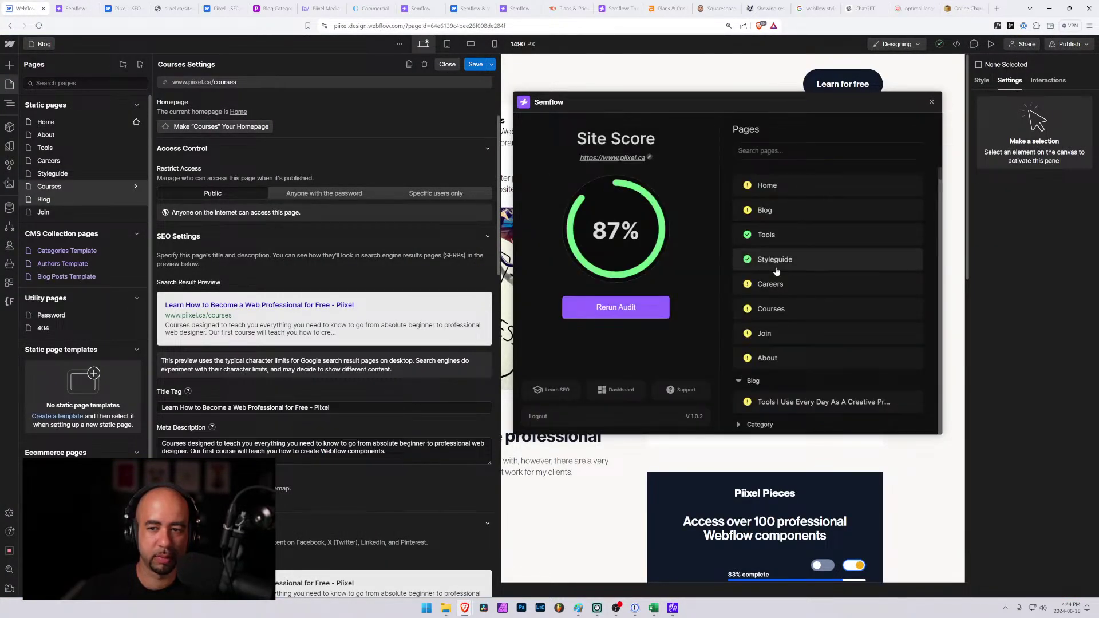
left_click(770, 308)
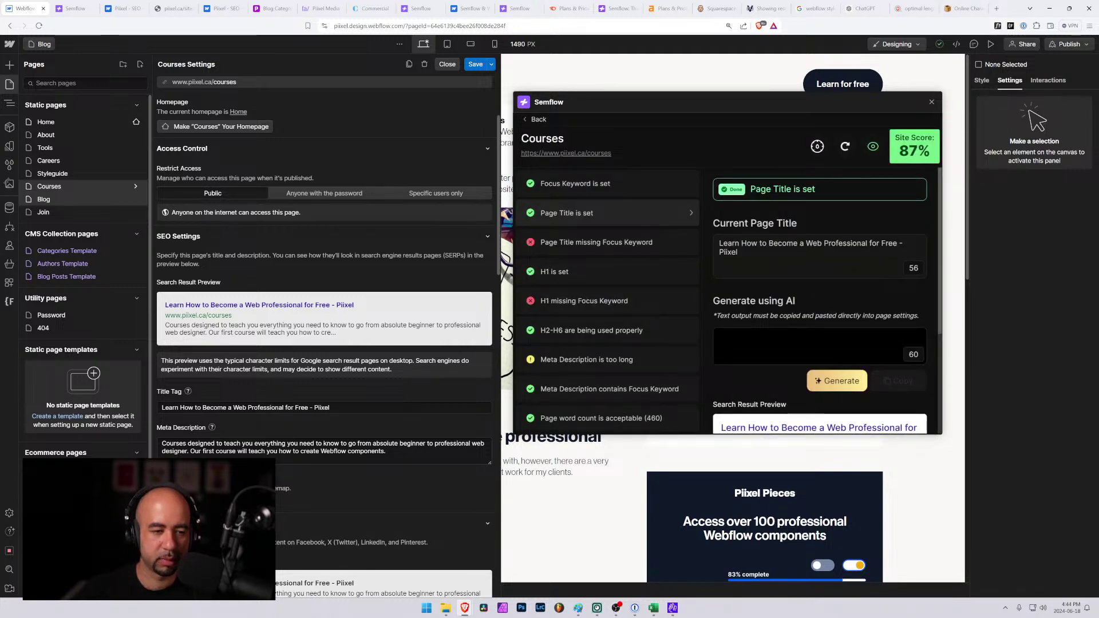
left_click(582, 392)
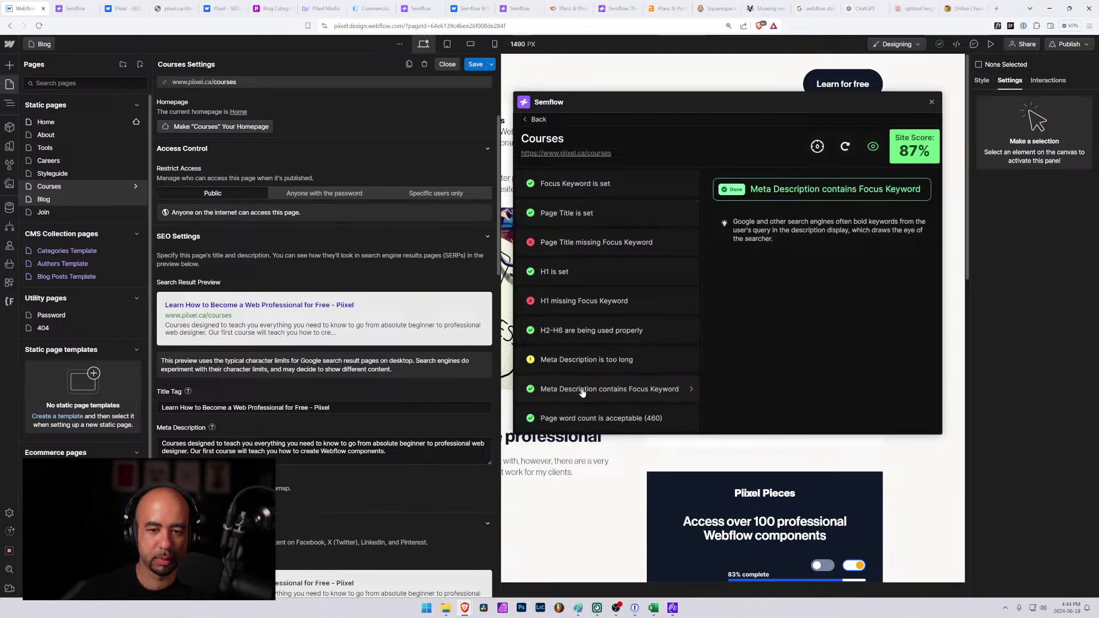
left_click(587, 364)
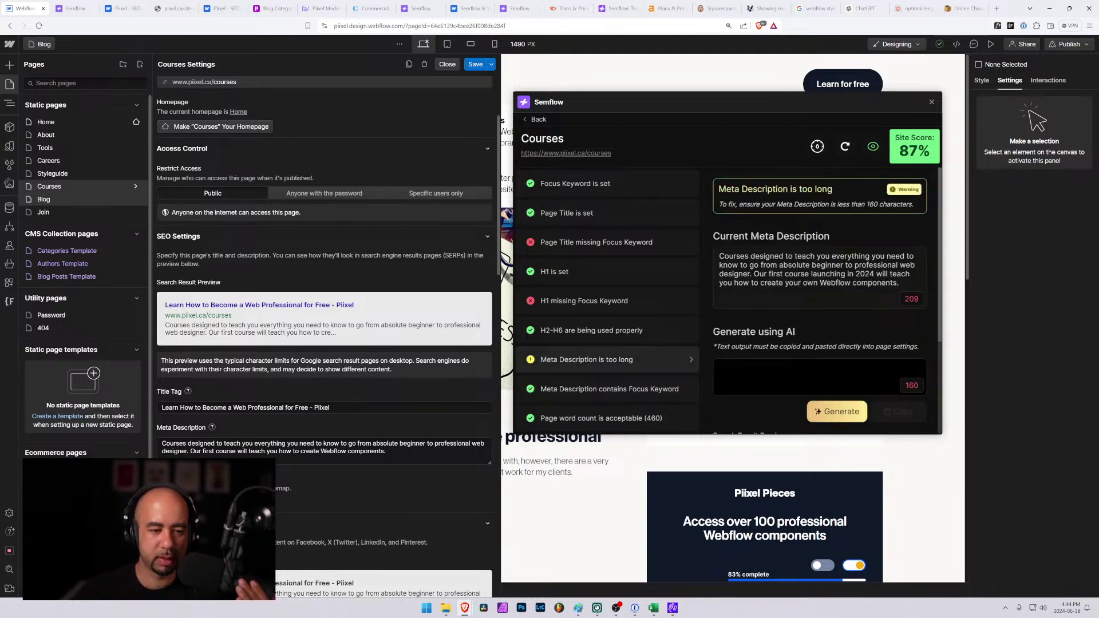
Try to generate an AI meta description for the Courses page in Semflow.
left_click(853, 410)
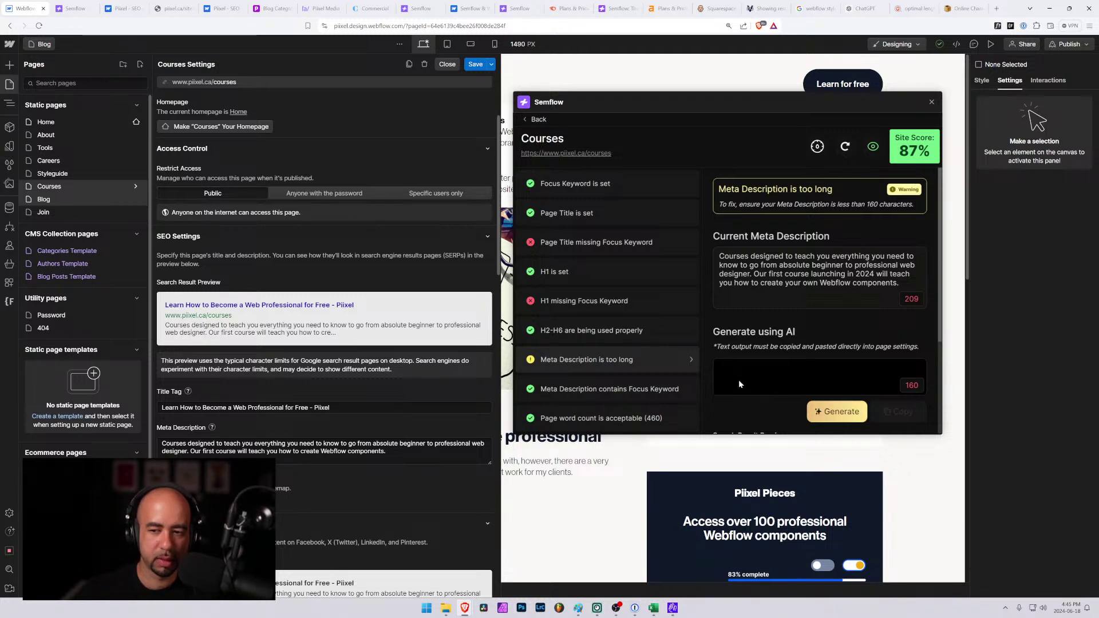
scroll(744, 378, "down", 3)
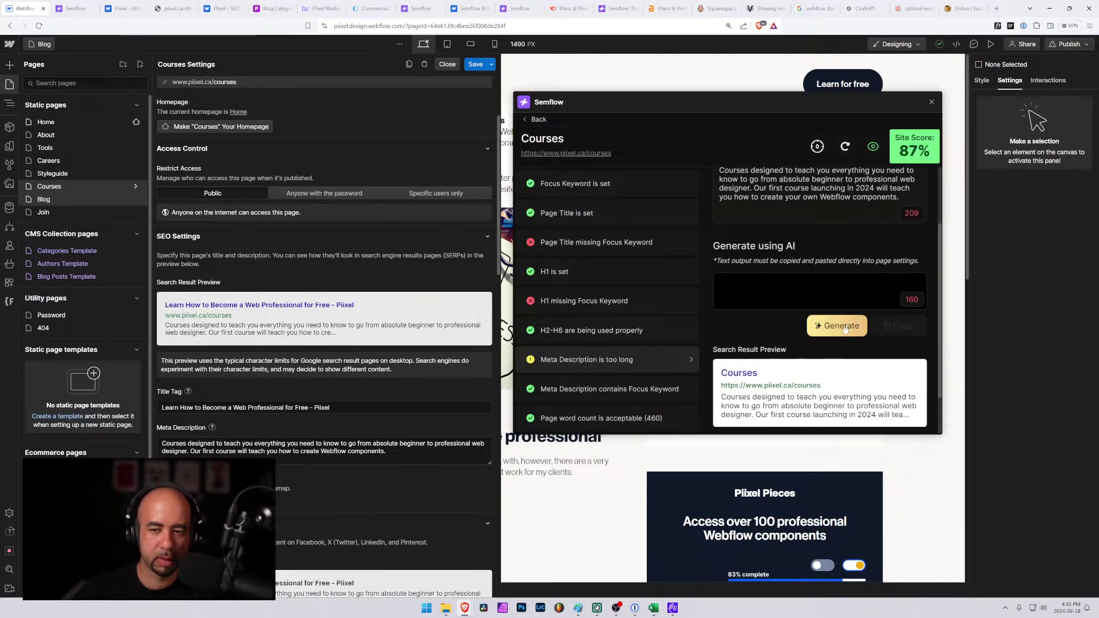
left_click(841, 331)
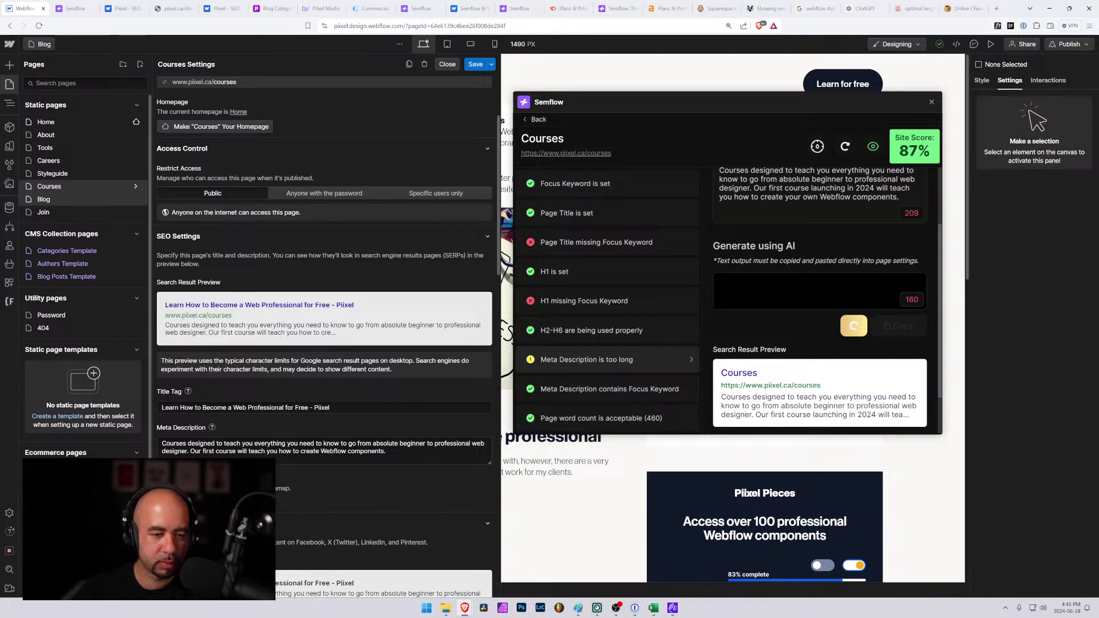
Replace "teach you everything you need to know to go from" with "take you from" in the Courses page's meta description.
triple_click(194, 444)
left_click(194, 444)
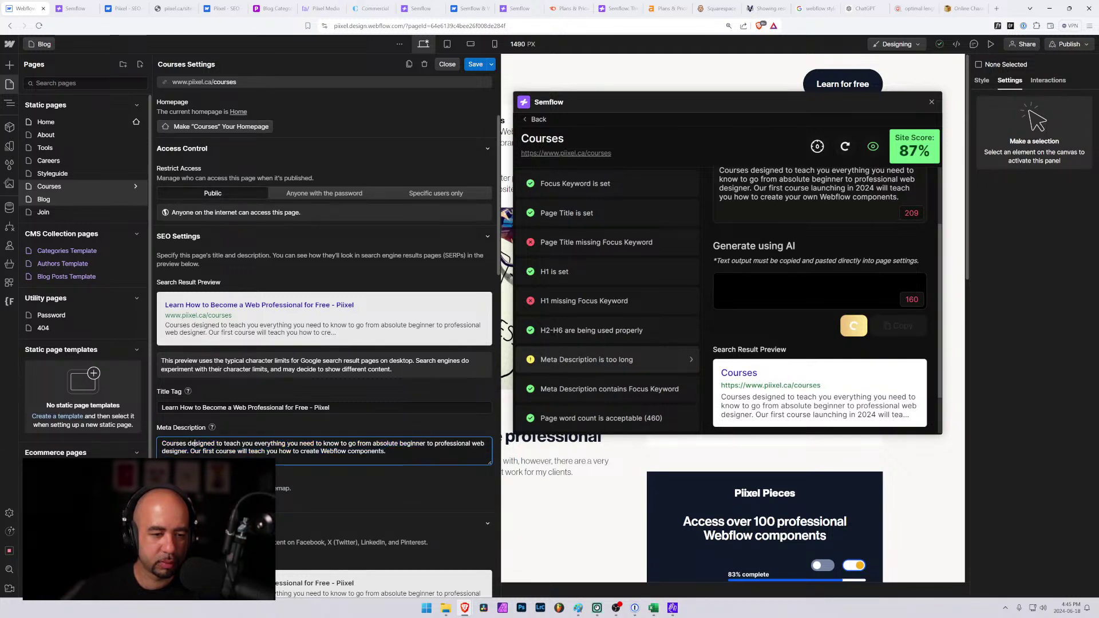
left_click_drag(191, 451, 310, 451)
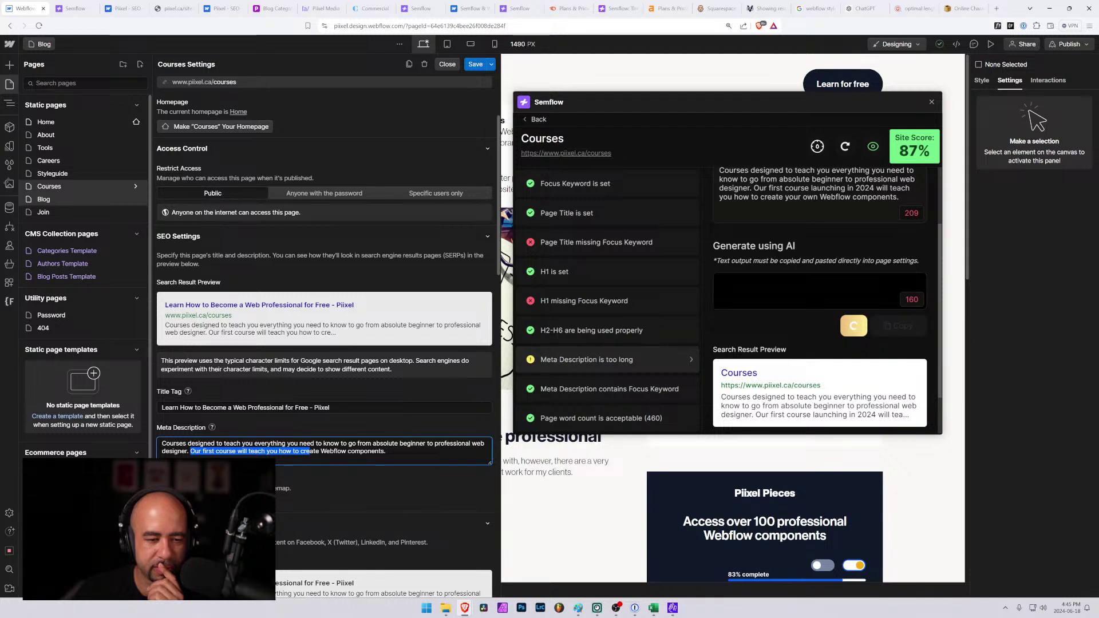
left_click(256, 444)
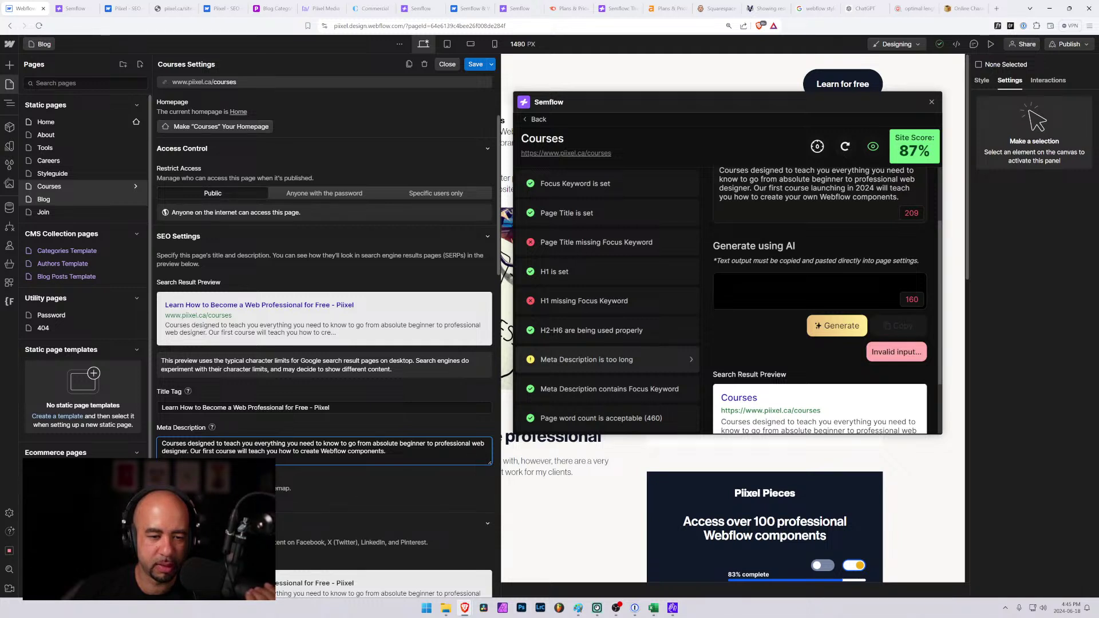
left_click_drag(294, 444, 224, 444)
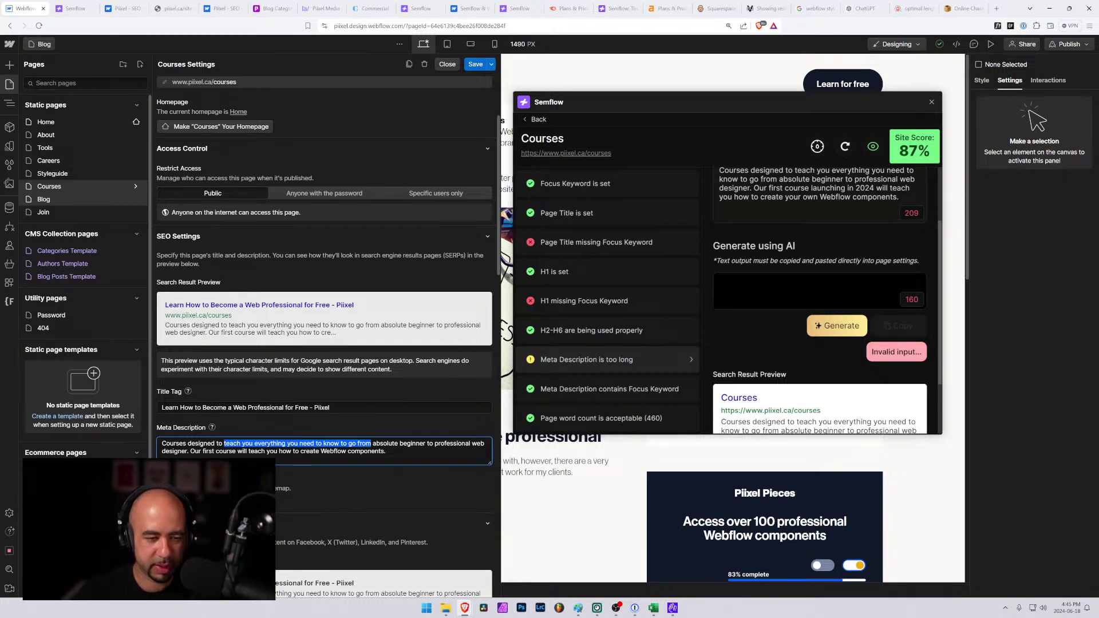
type("take you from")
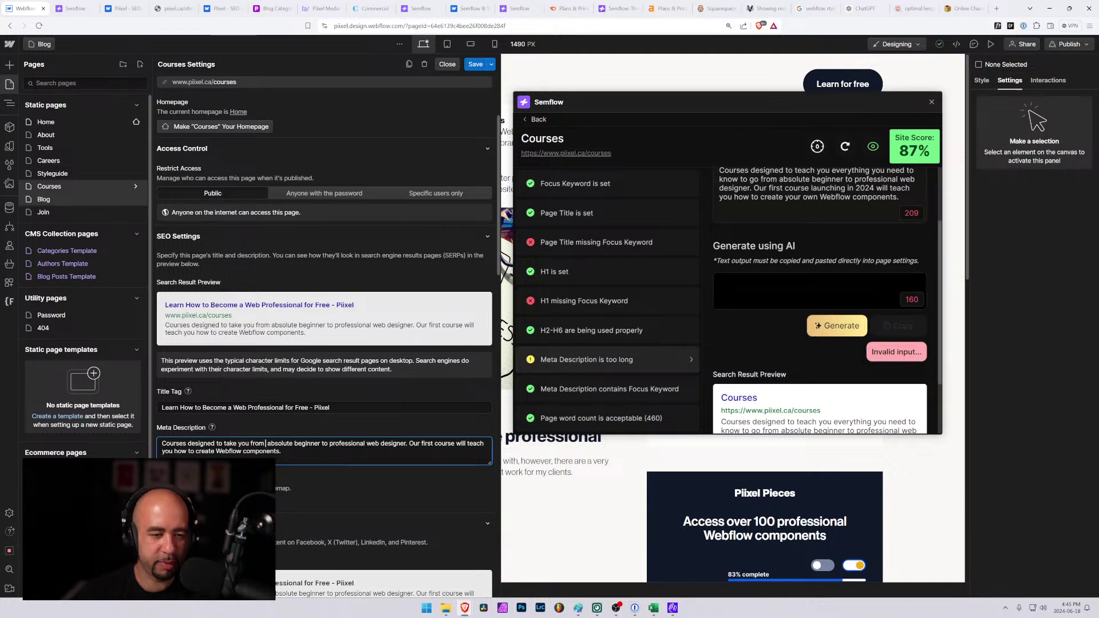
Copy the shortened Courses meta description and recount its characters in the online counter, replacing the previous text.
left_click_drag(281, 452, 134, 446)
key("ctrl+c")
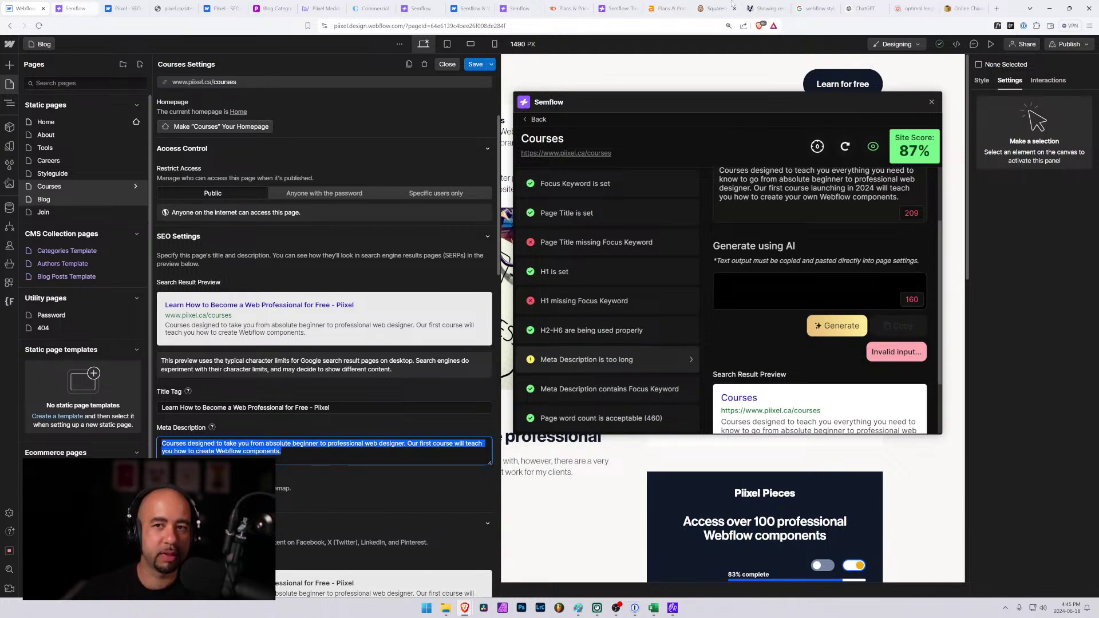
left_click(951, 8)
key("ctrl+a")
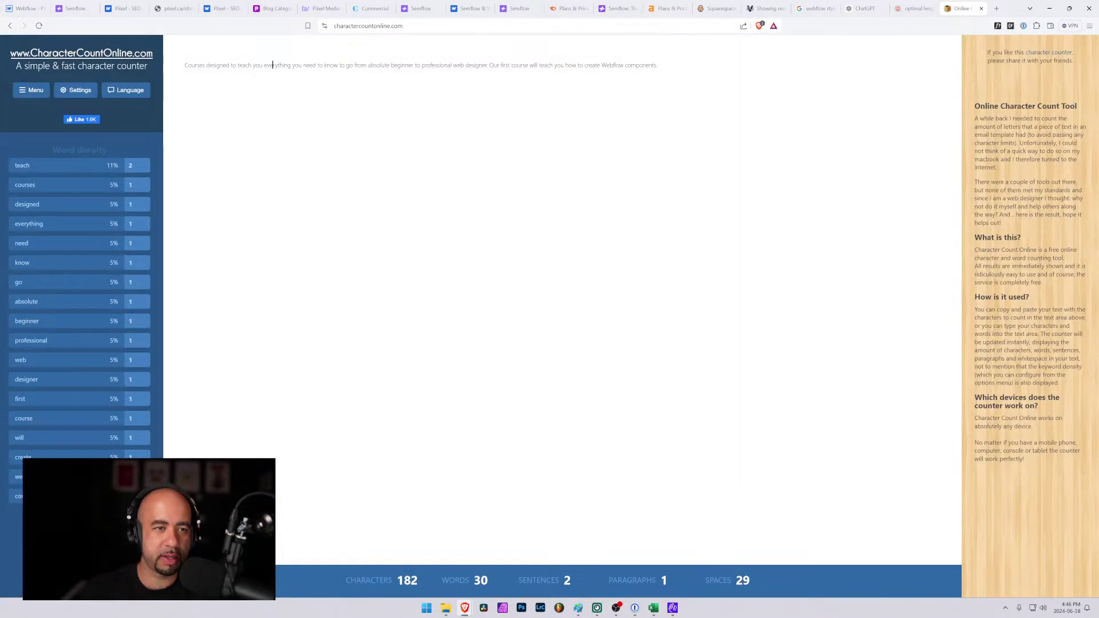
key("ctrl+v")
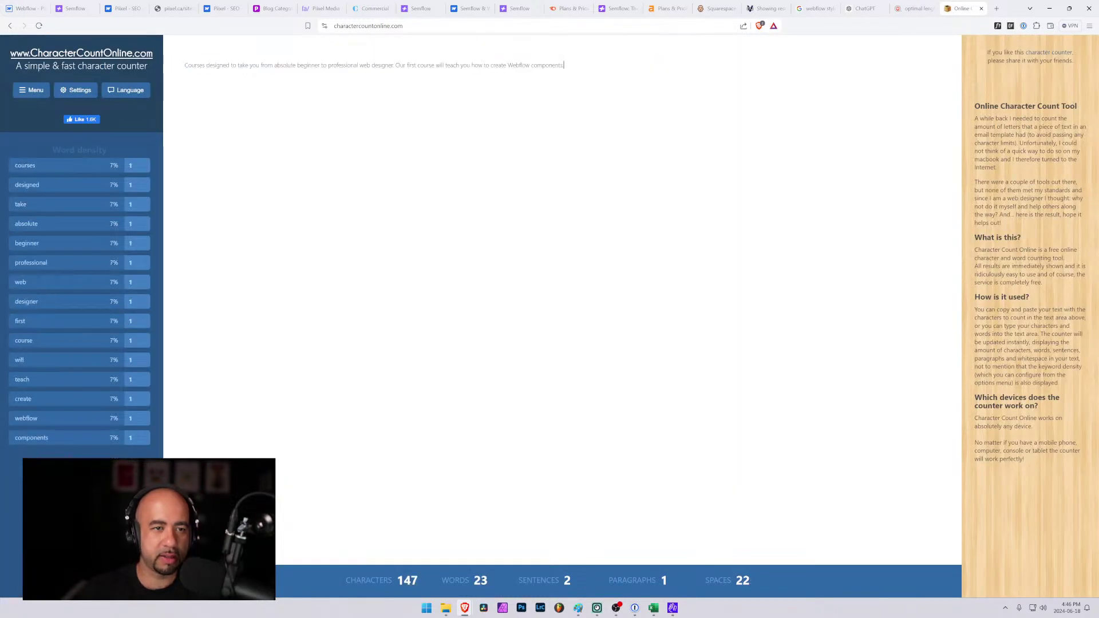
Reword the start of the Courses page's meta description in Webflow to "Our courses are designed" and save the page settings.
left_click(23, 8)
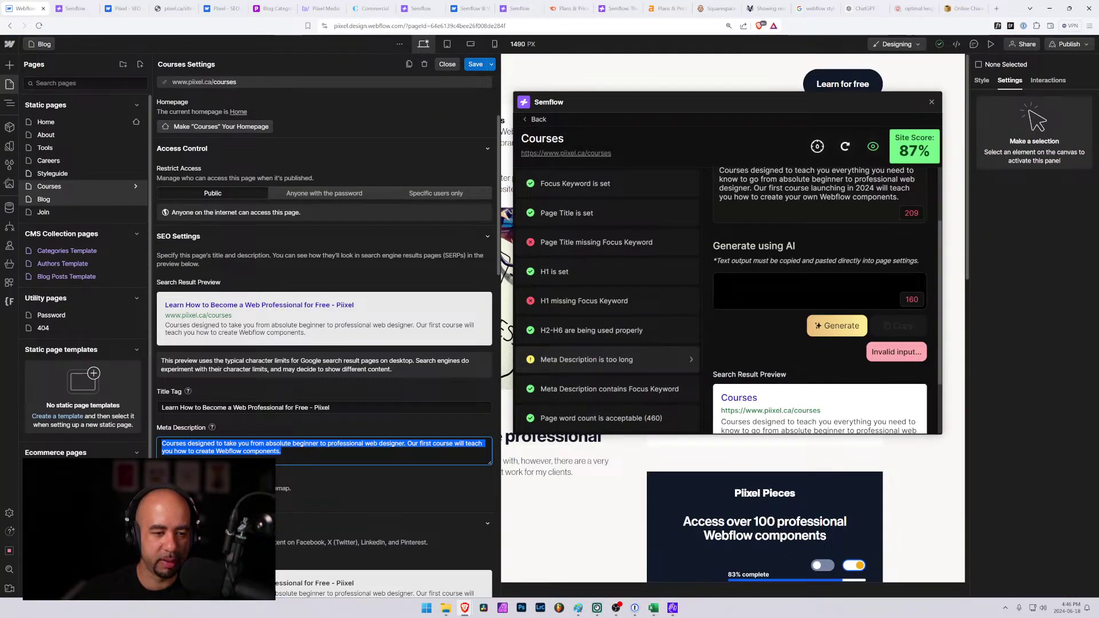
left_click(289, 452)
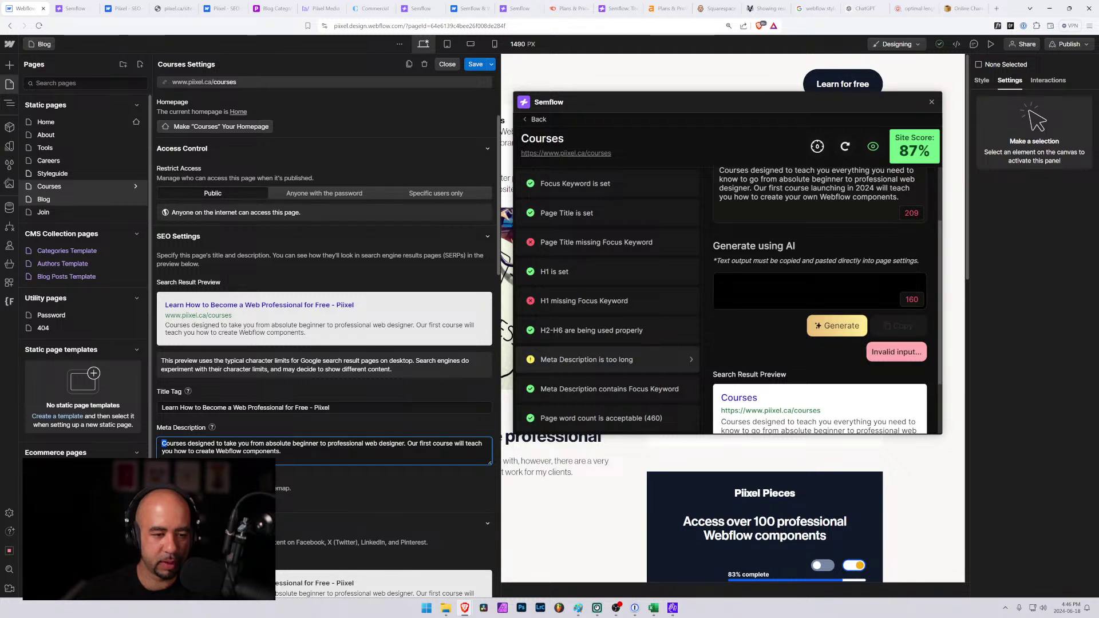
key("BackSpace")
type("Our courses")
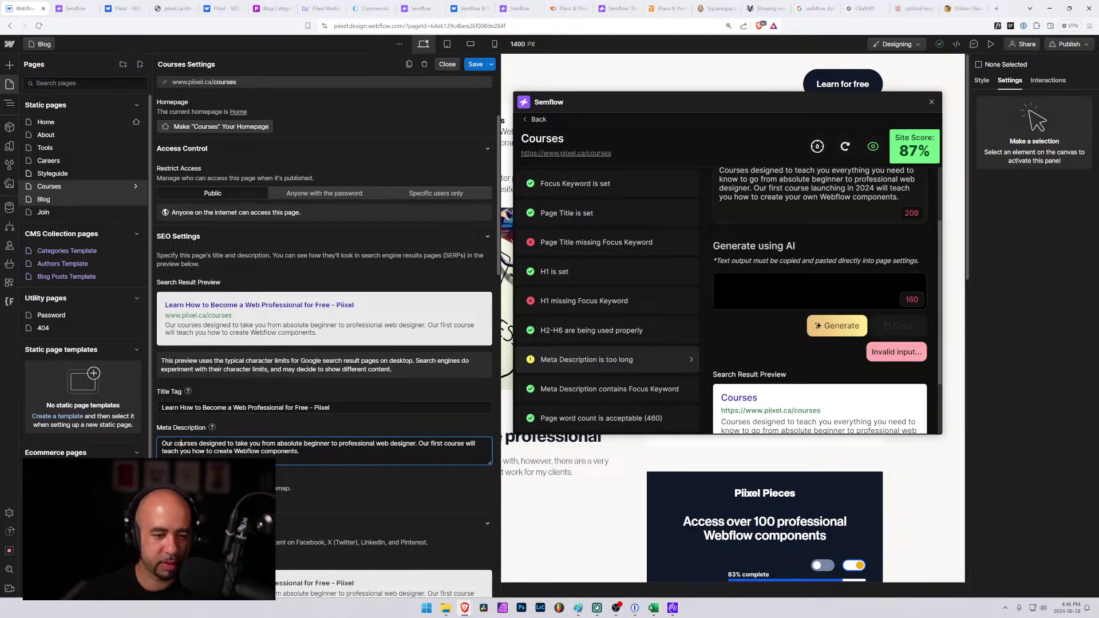
type(" are")
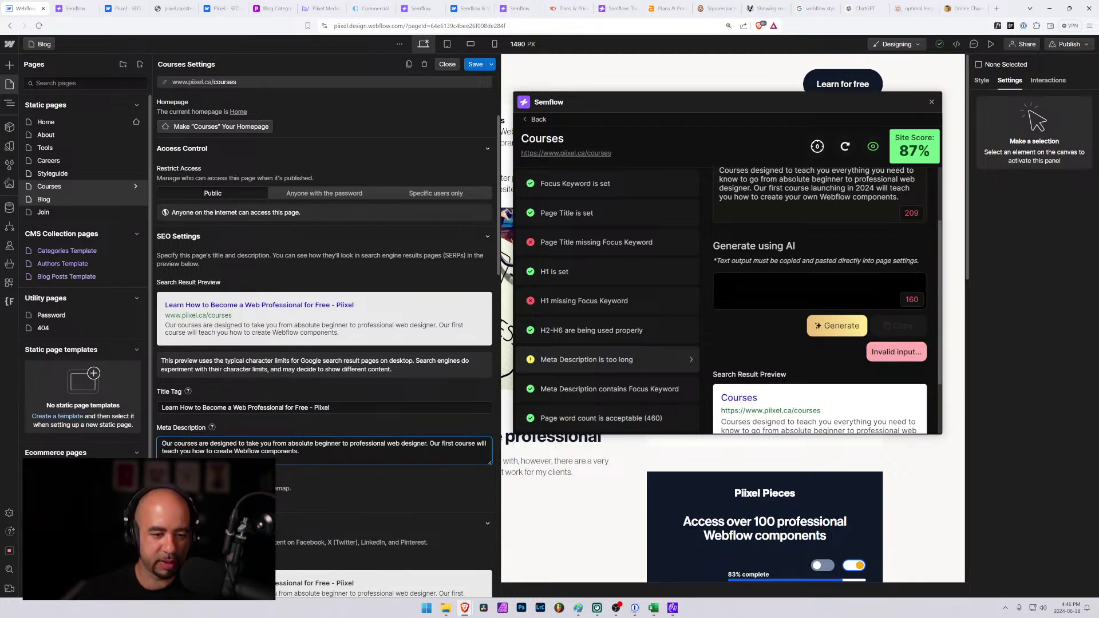
left_click(476, 63)
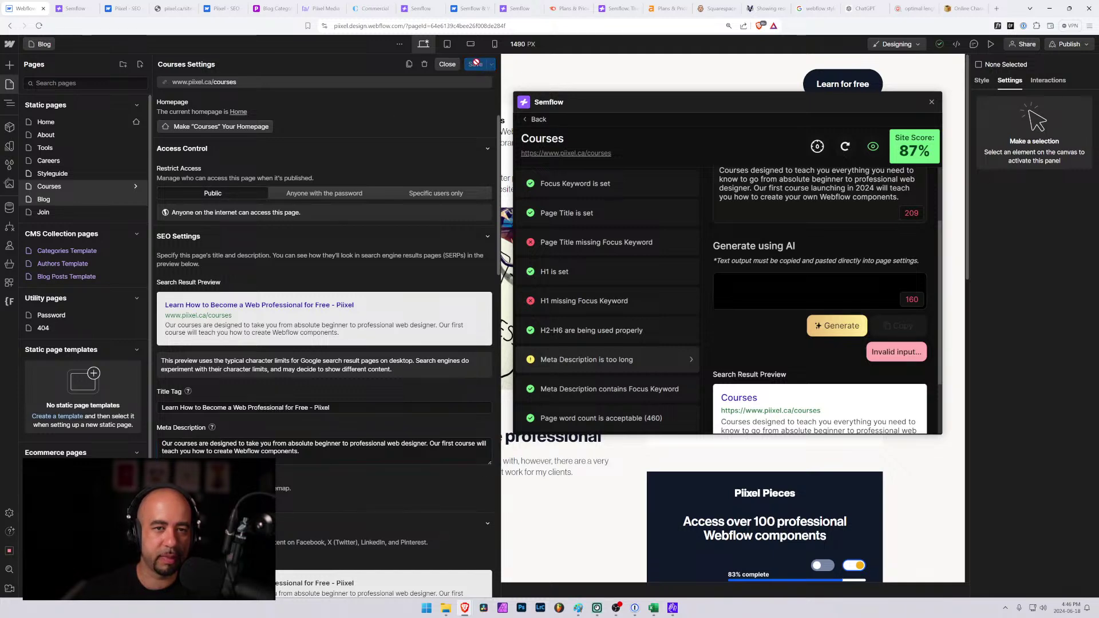
Open the Join page's settings and its Semflow audit, checking the site report's warnings and the current meta description.
left_click(67, 7)
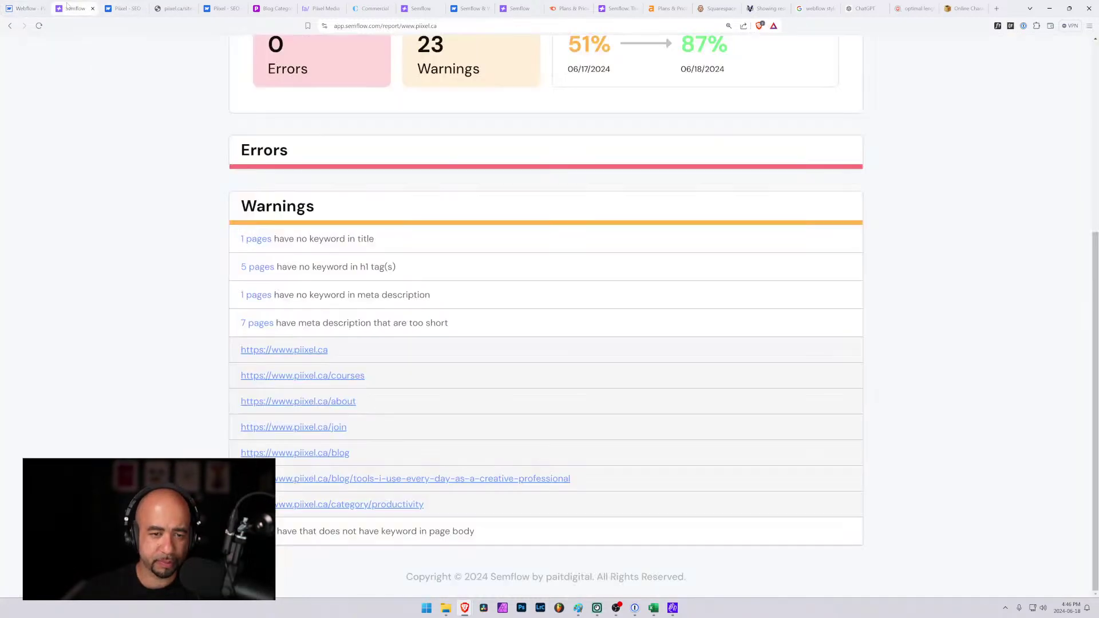
left_click(27, 8)
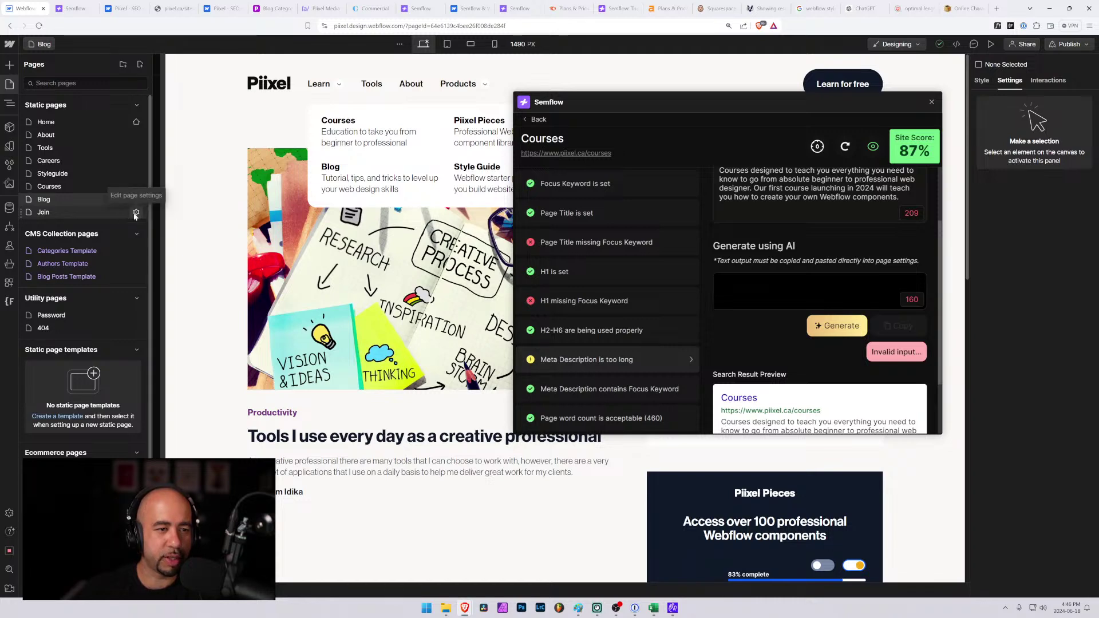
left_click(135, 212)
left_click(539, 120)
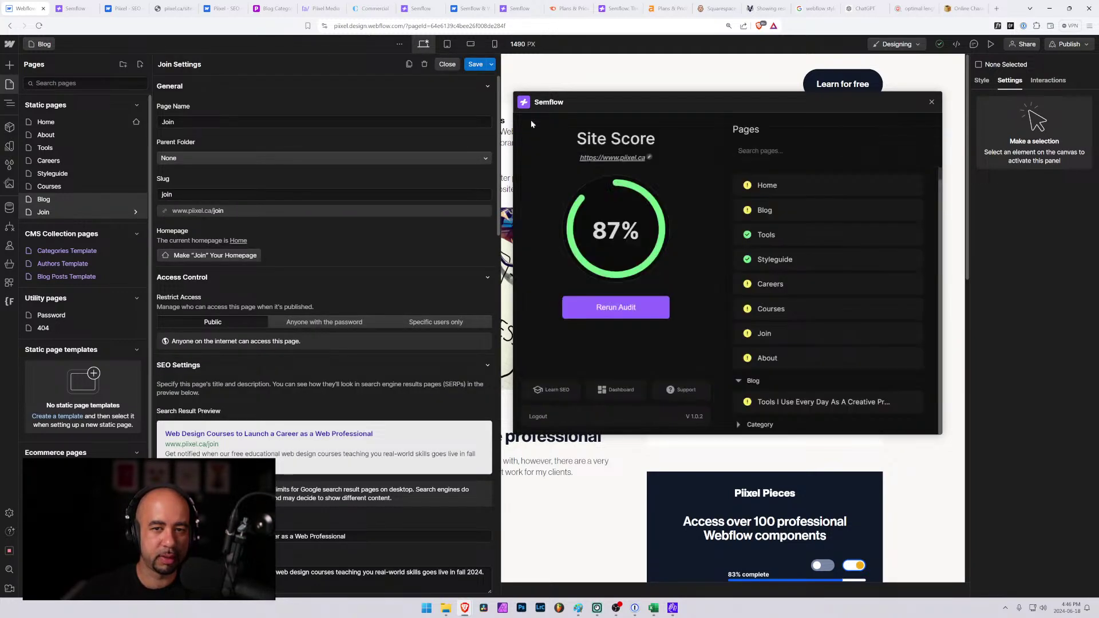
left_click(761, 333)
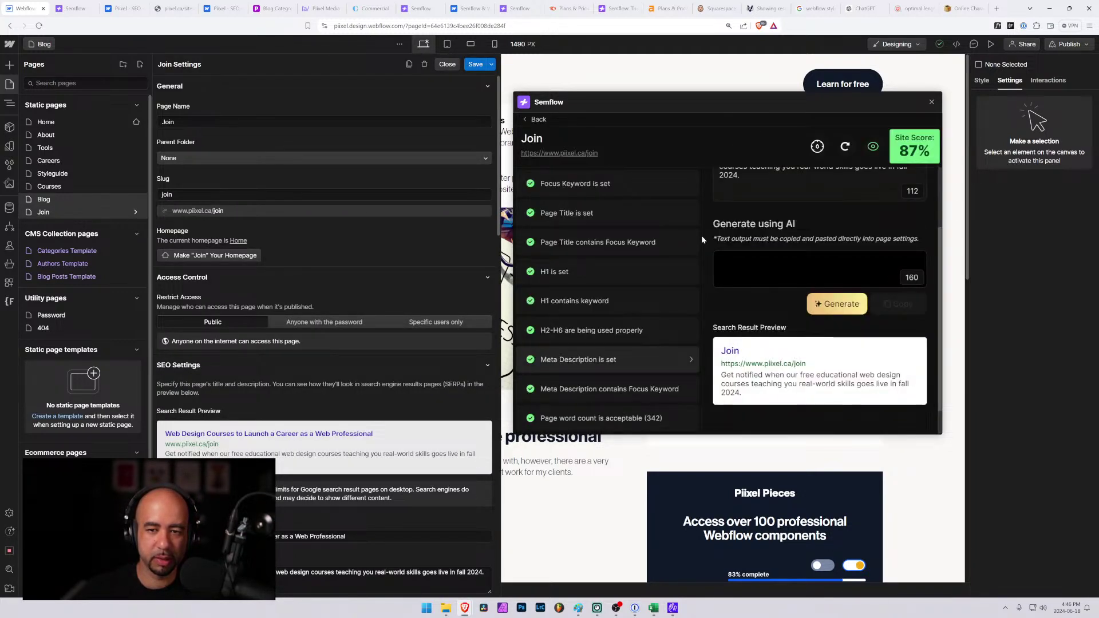
scroll(805, 233, "up", 2)
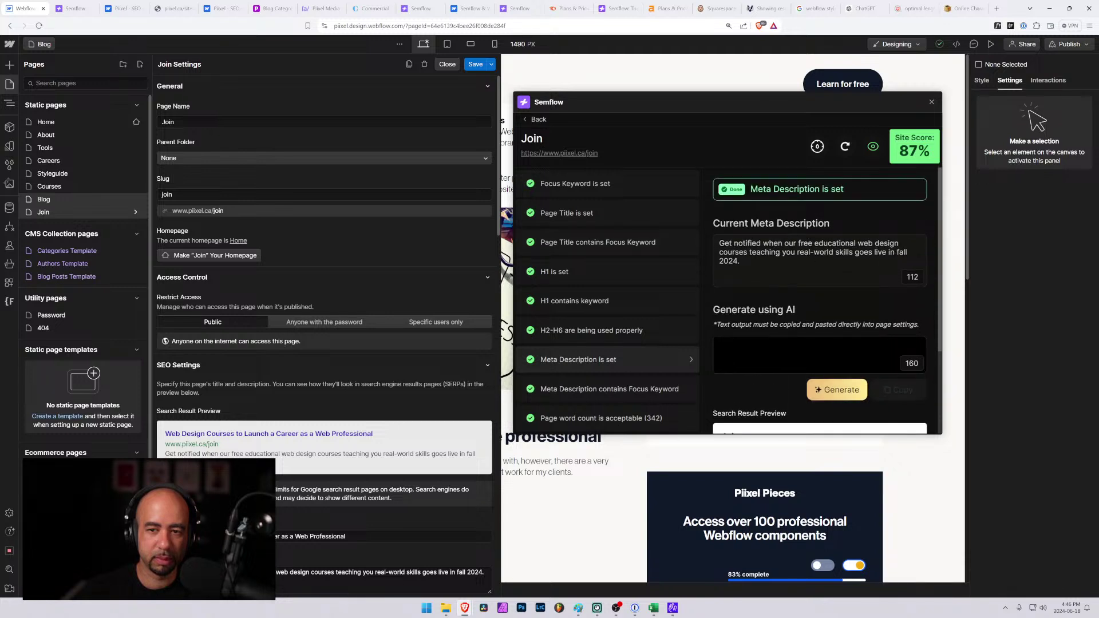
scroll(740, 259, "down", 1)
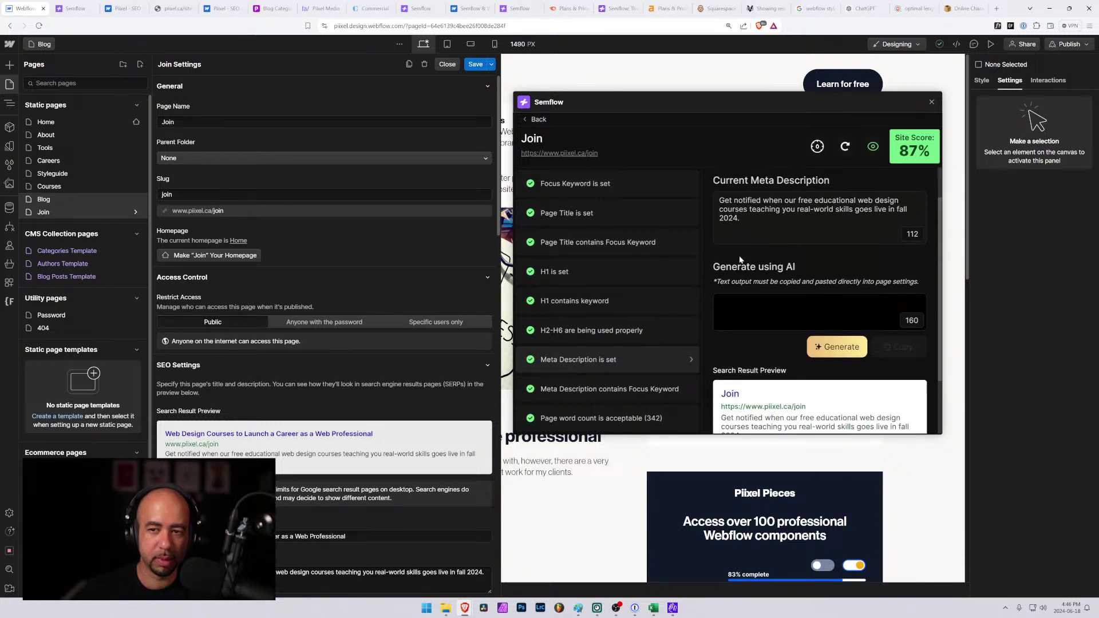
scroll(276, 398, "down", 3)
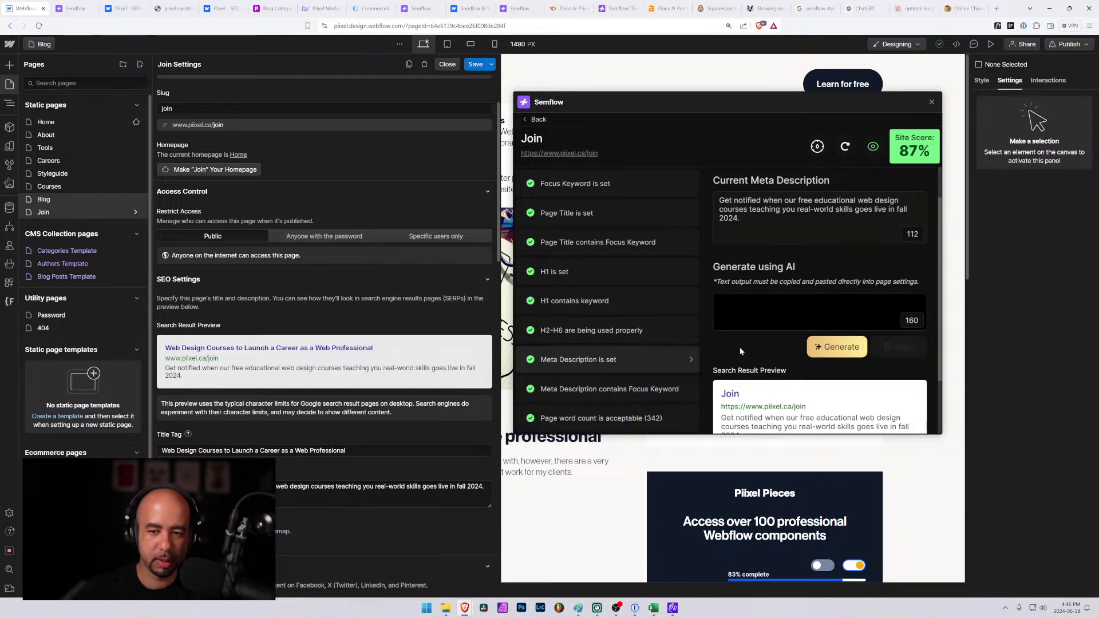
Generate an AI meta description for the Join page in Semflow and paste it on its own line above the existing meta description.
left_click(842, 349)
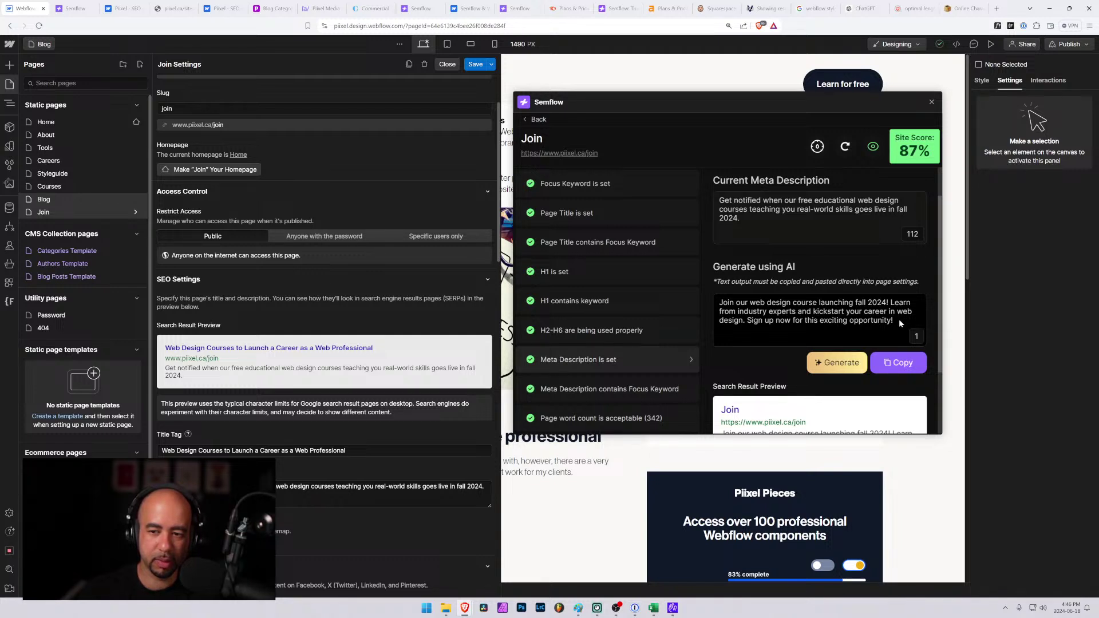
left_click(903, 364)
left_click(163, 486)
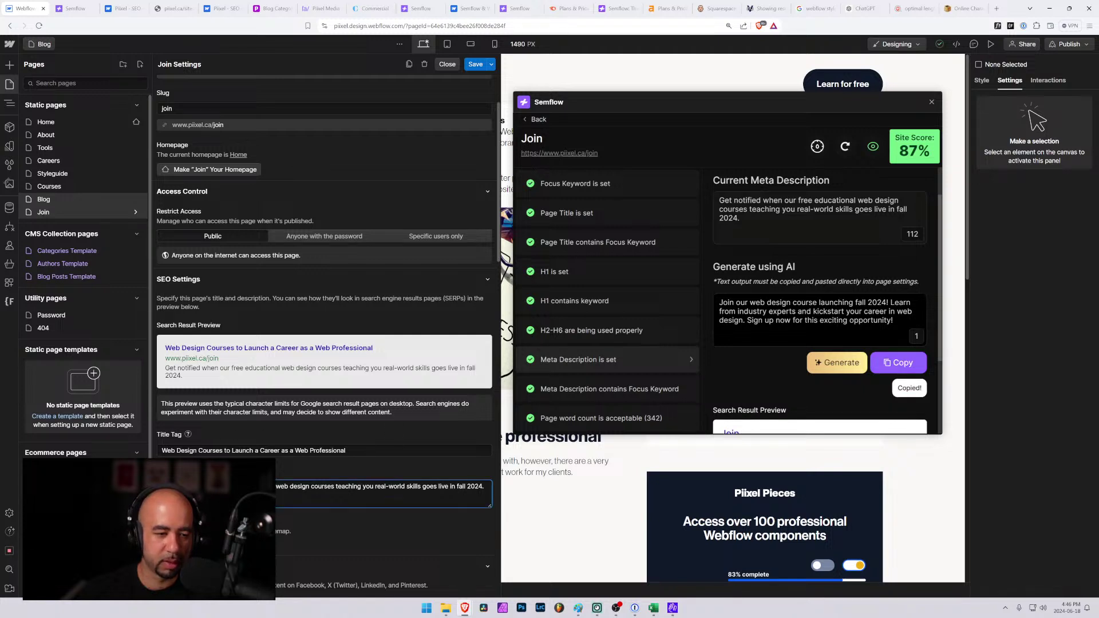
key("ctrl+v")
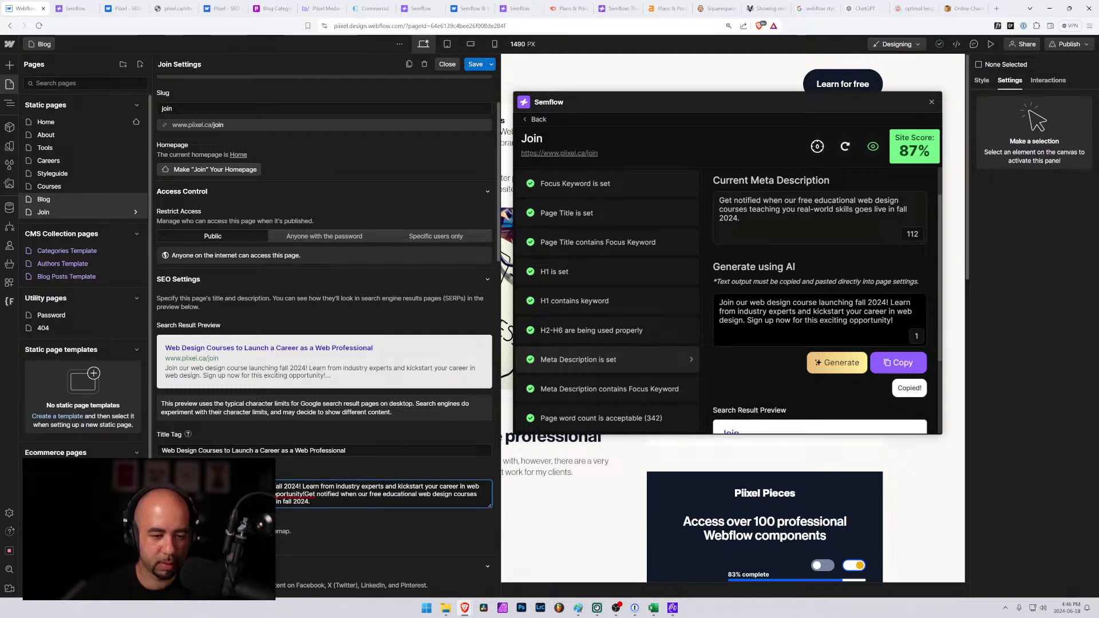
key("Return")
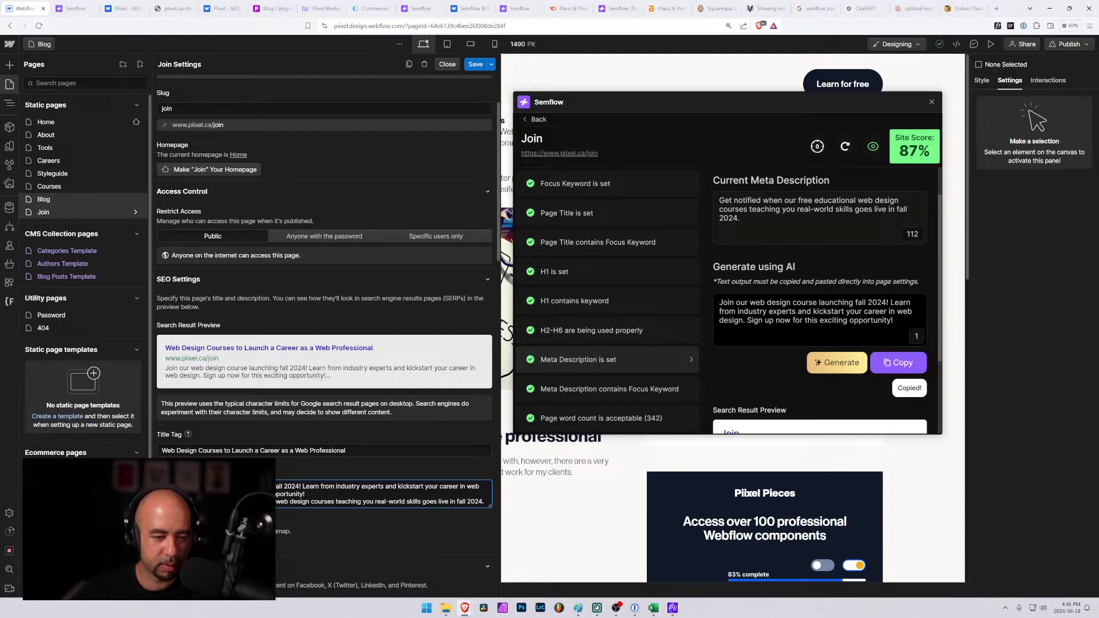
left_click_drag(163, 501, 465, 511)
key("BackSpace")
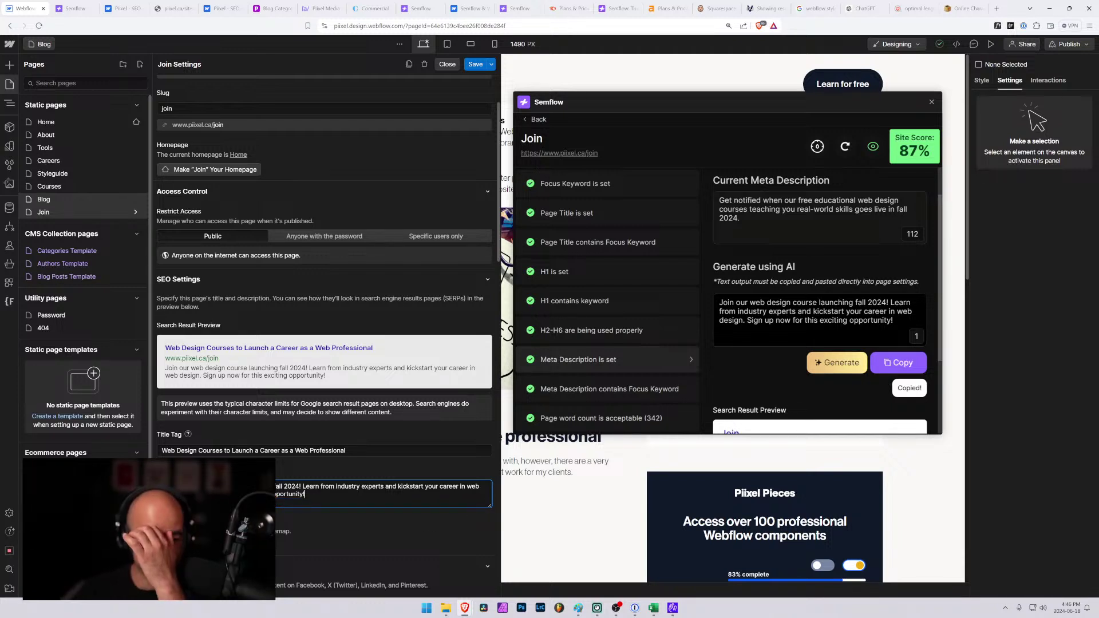
key("ctrl+z")
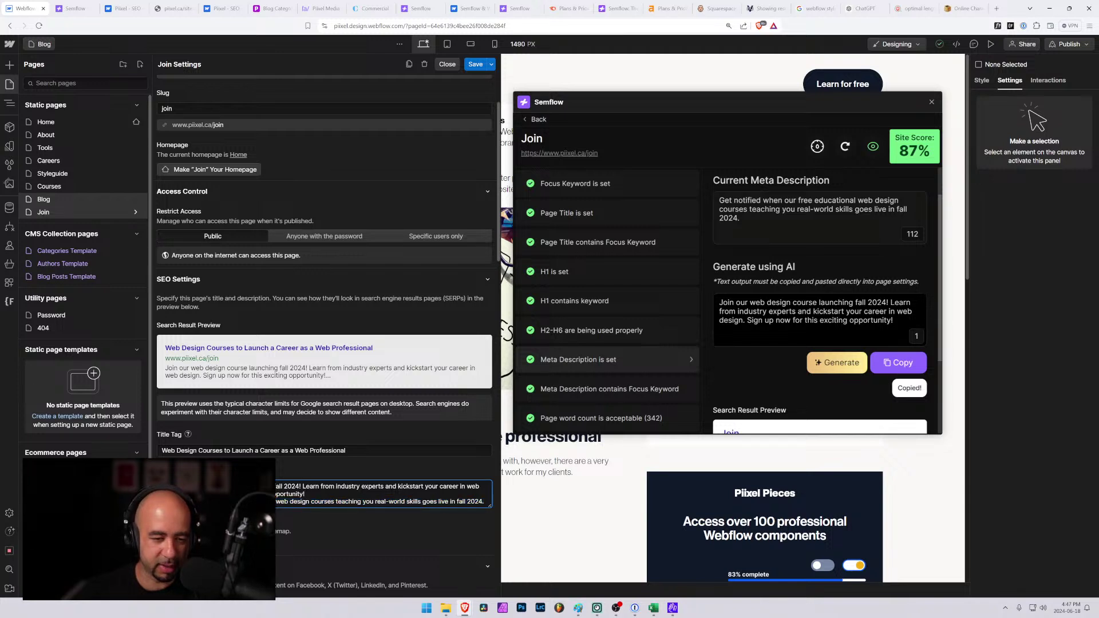
End the Join page's meta description with "Sign up now for our free educational courses!", remove the leftover text after it, and save.
scroll(324, 332, "down", 1)
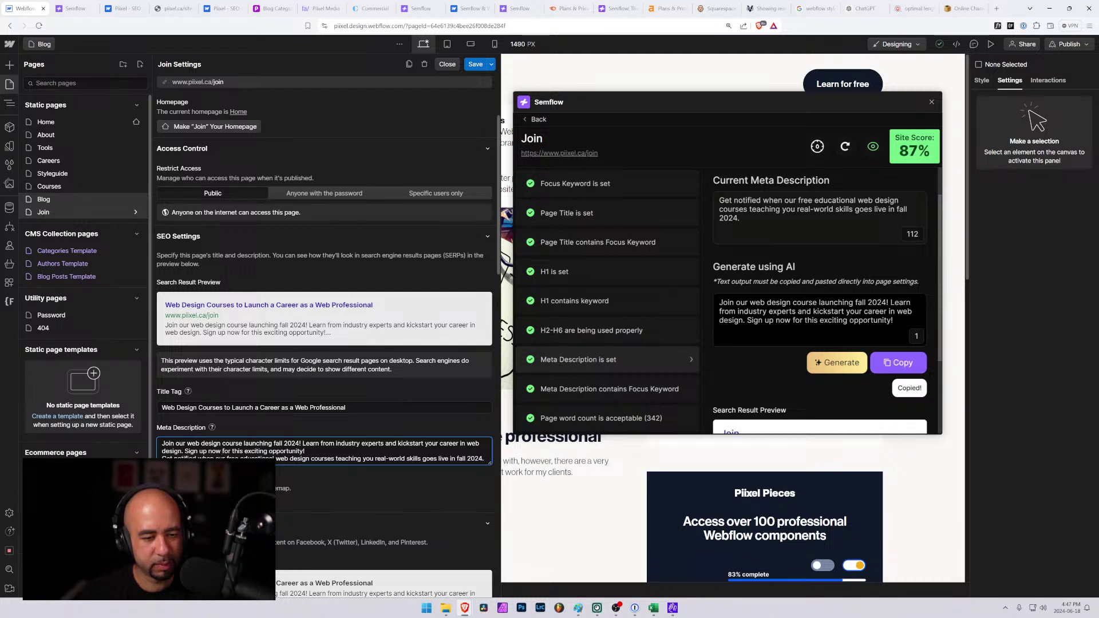
type("for our free ")
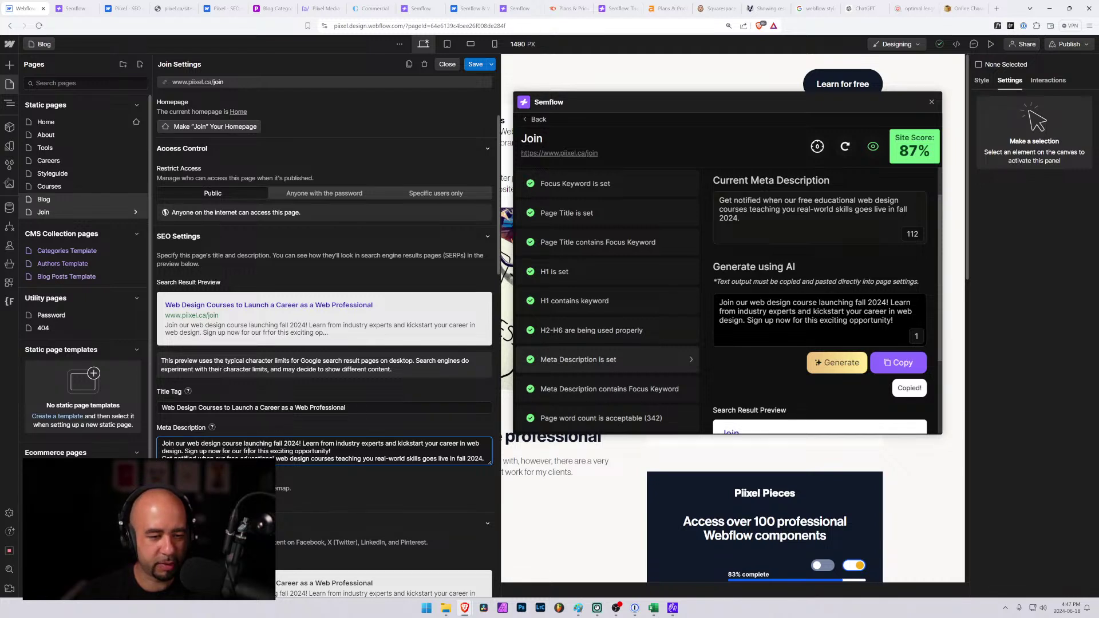
type("educational ")
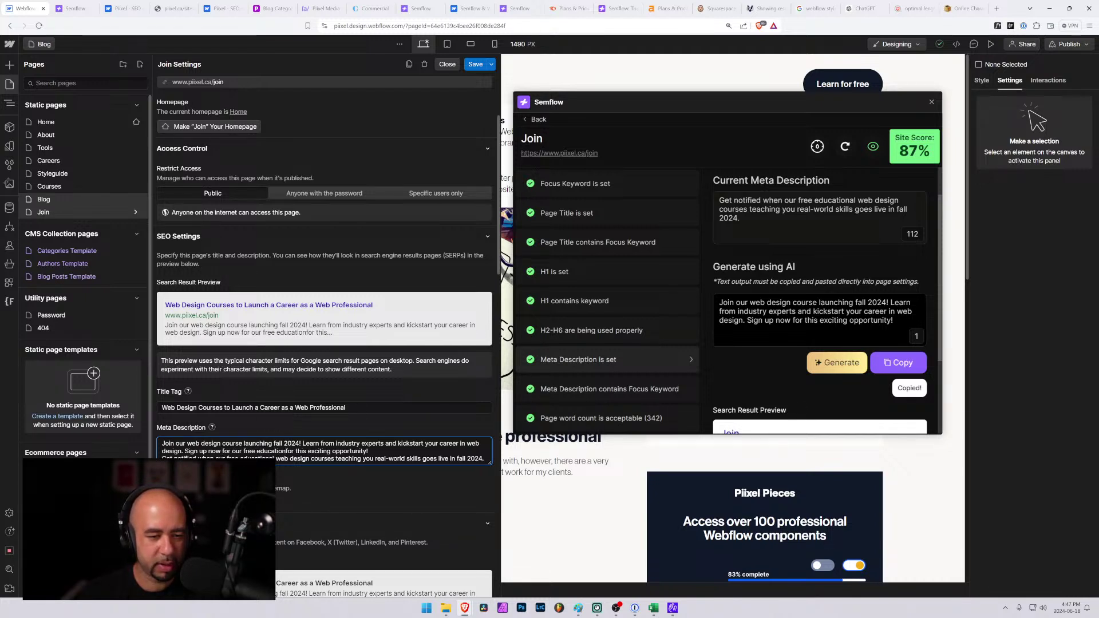
type("courses")
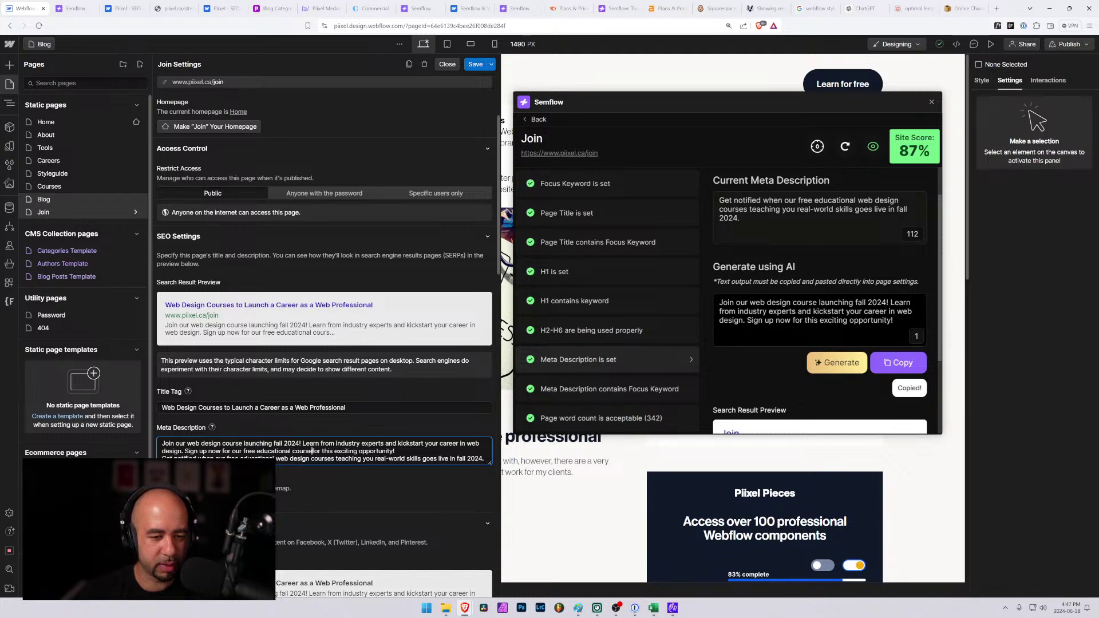
key("shift+Down")
key("shift+End")
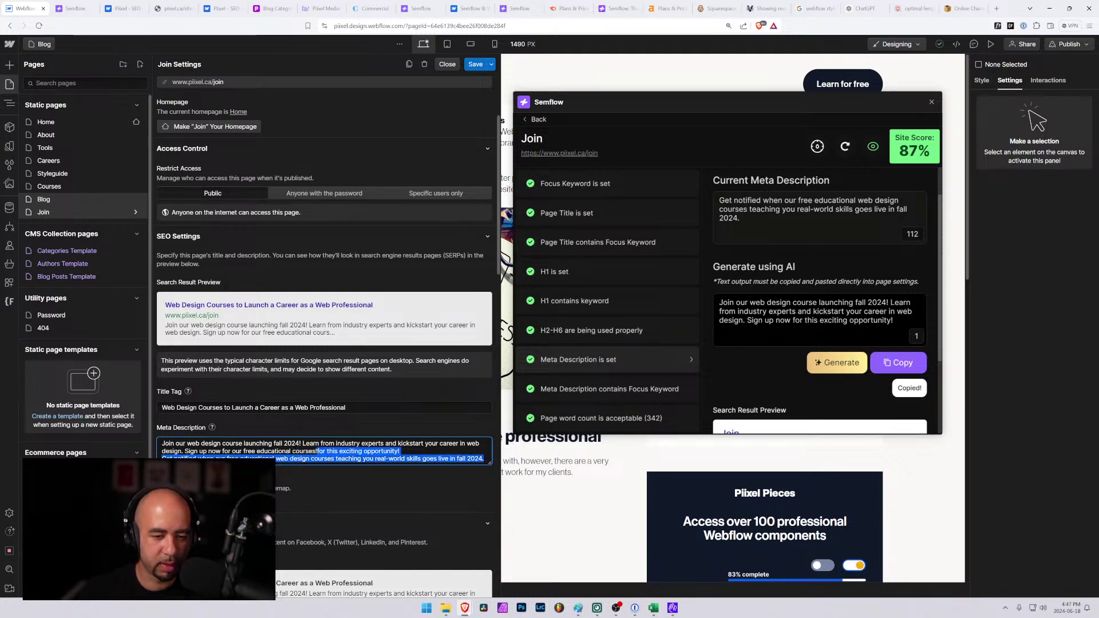
key("BackSpace")
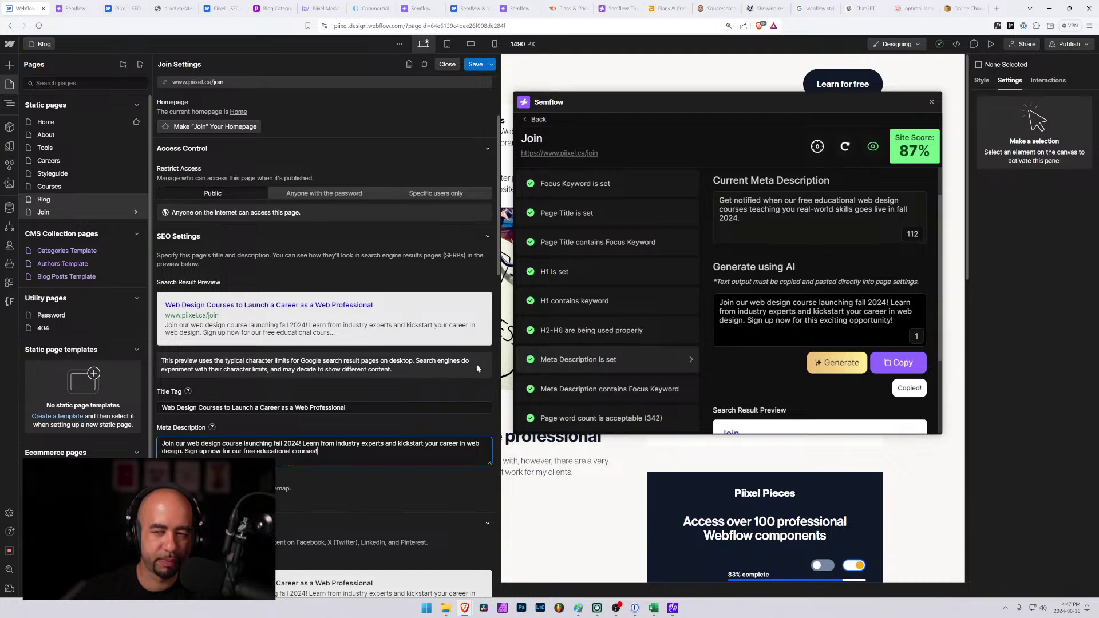
left_click(475, 64)
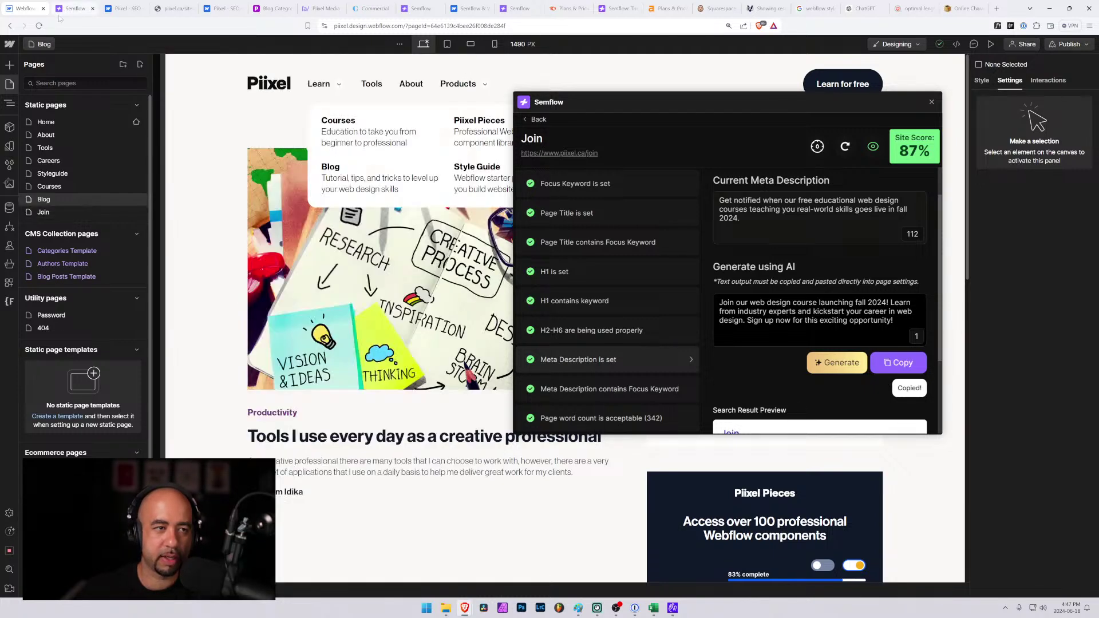
Check the site report for the next flagged page, and open the Blog page's settings and Semflow audit.
left_click(72, 9)
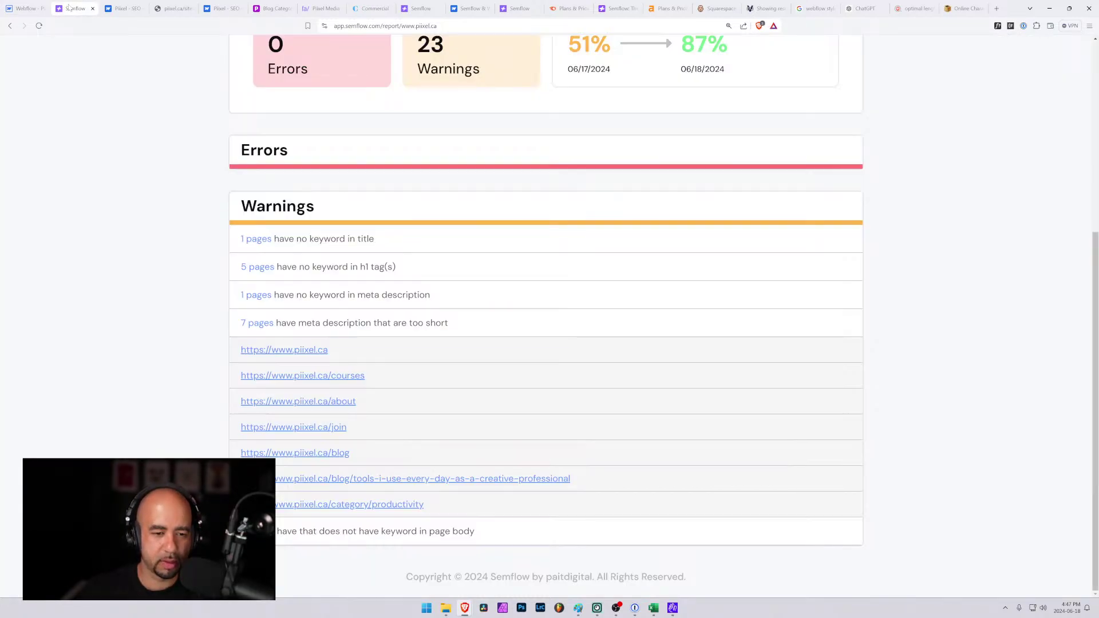
left_click(26, 8)
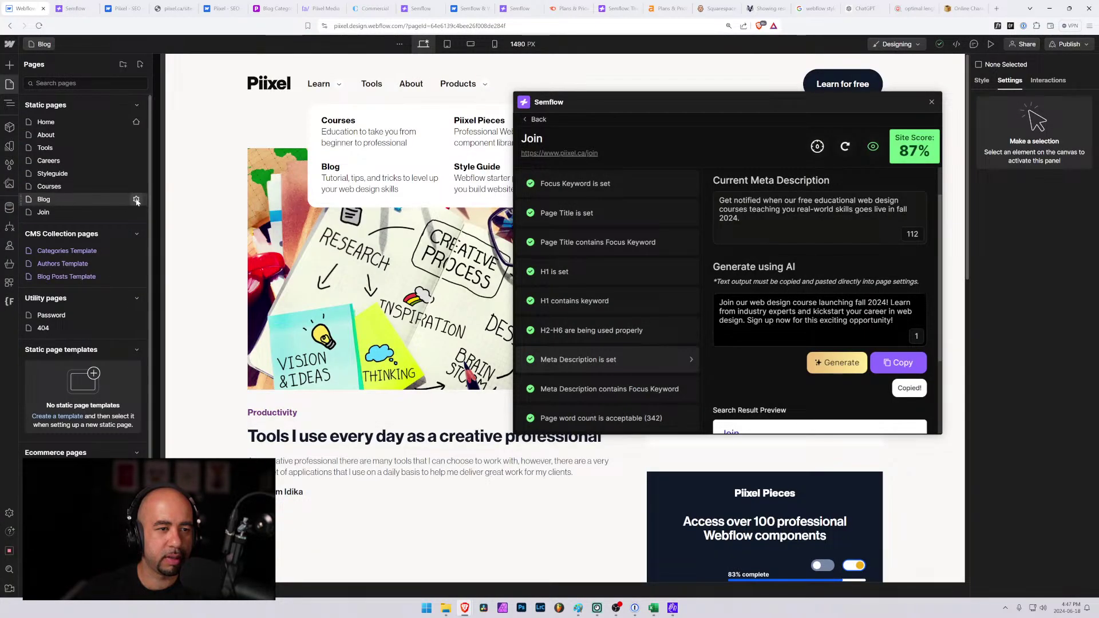
left_click(136, 200)
scroll(321, 401, "down", 5)
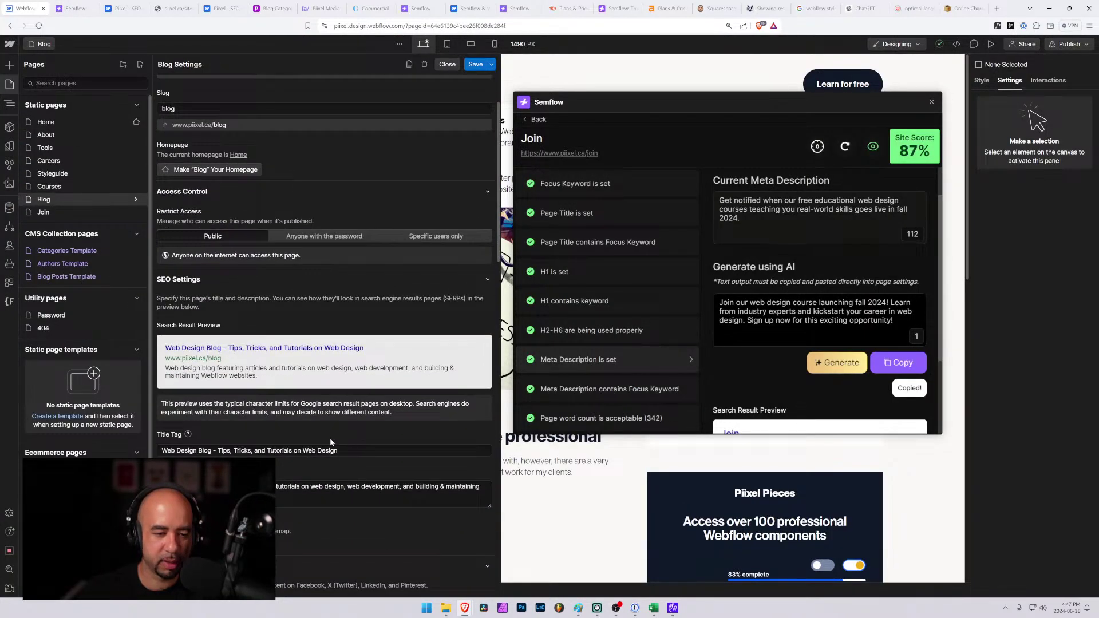
left_click(535, 120)
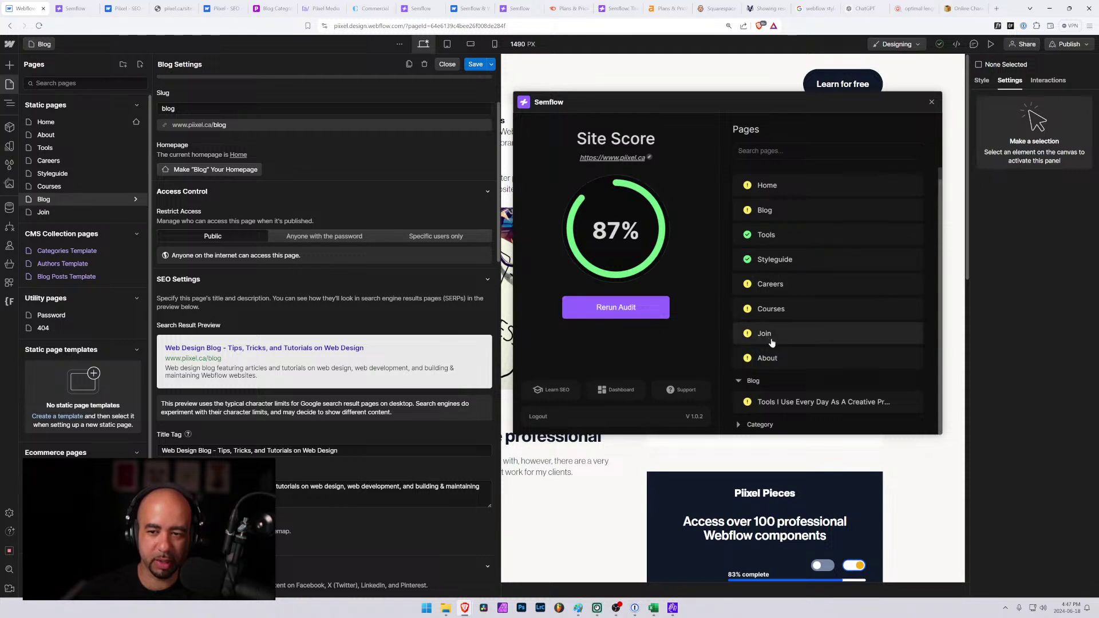
left_click(766, 210)
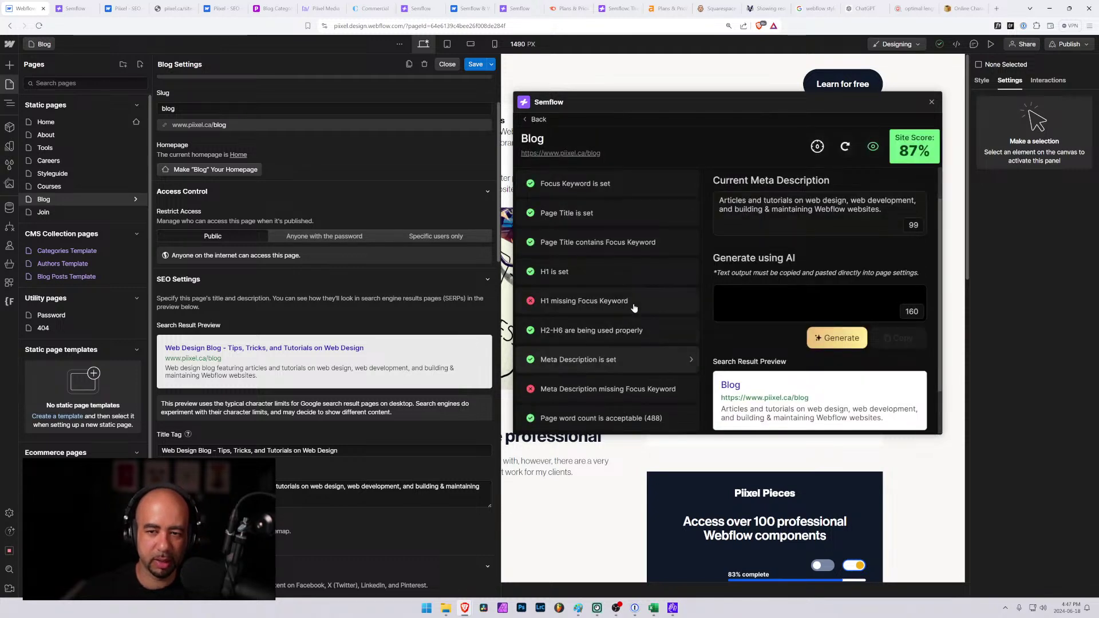
Copy the Blog page's meta description and count its characters in the online counter, replacing the previous text, then return to Webflow.
left_click(371, 487)
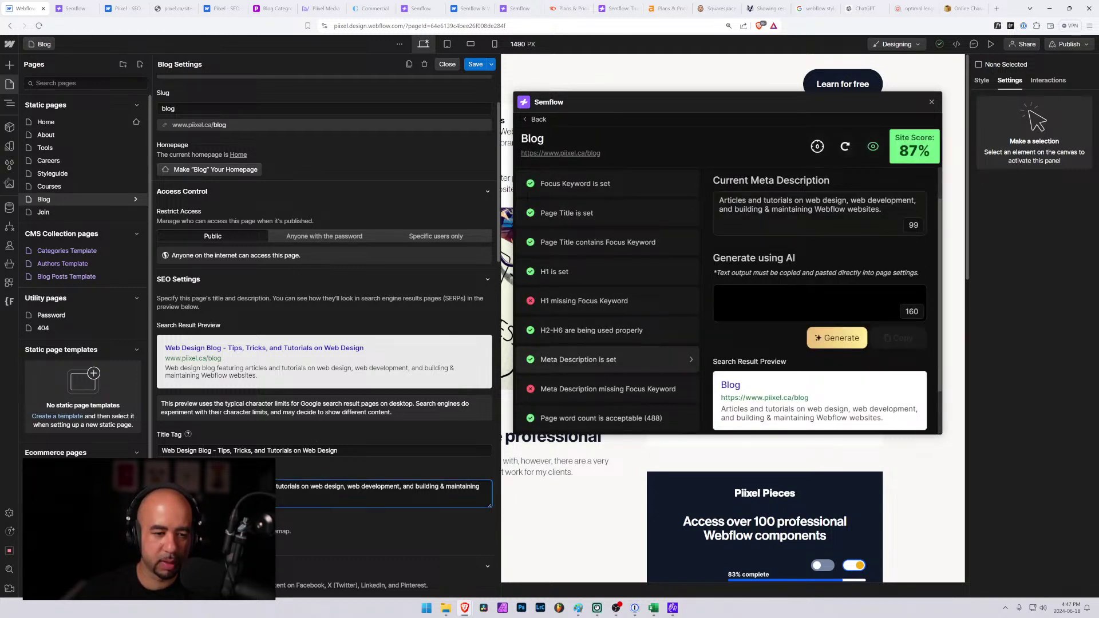
key("ctrl+a")
key("ctrl+c")
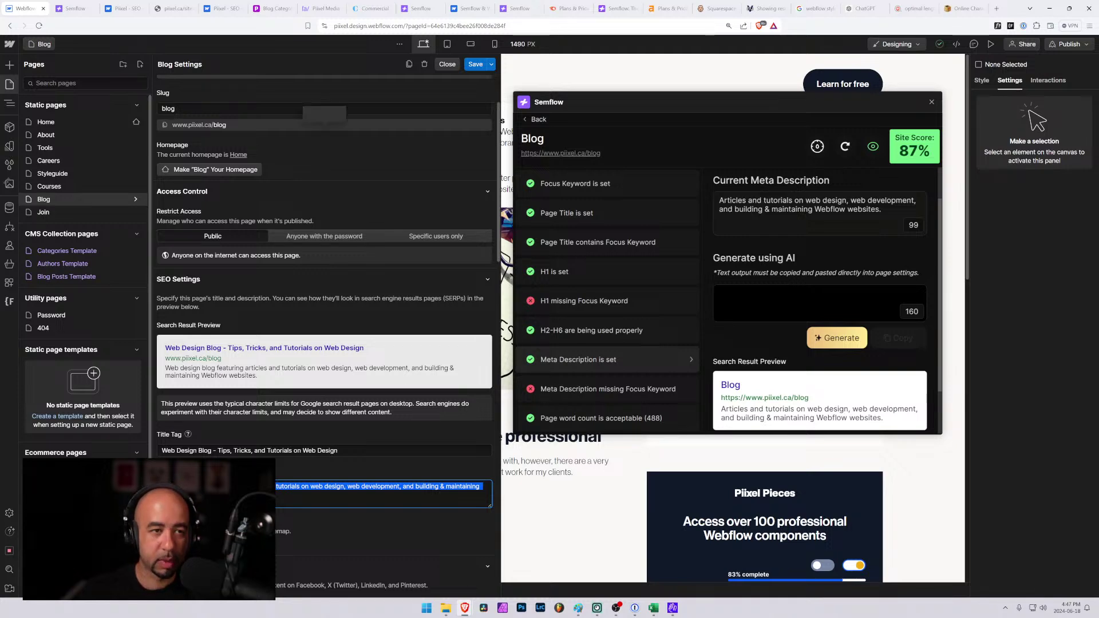
left_click(964, 8)
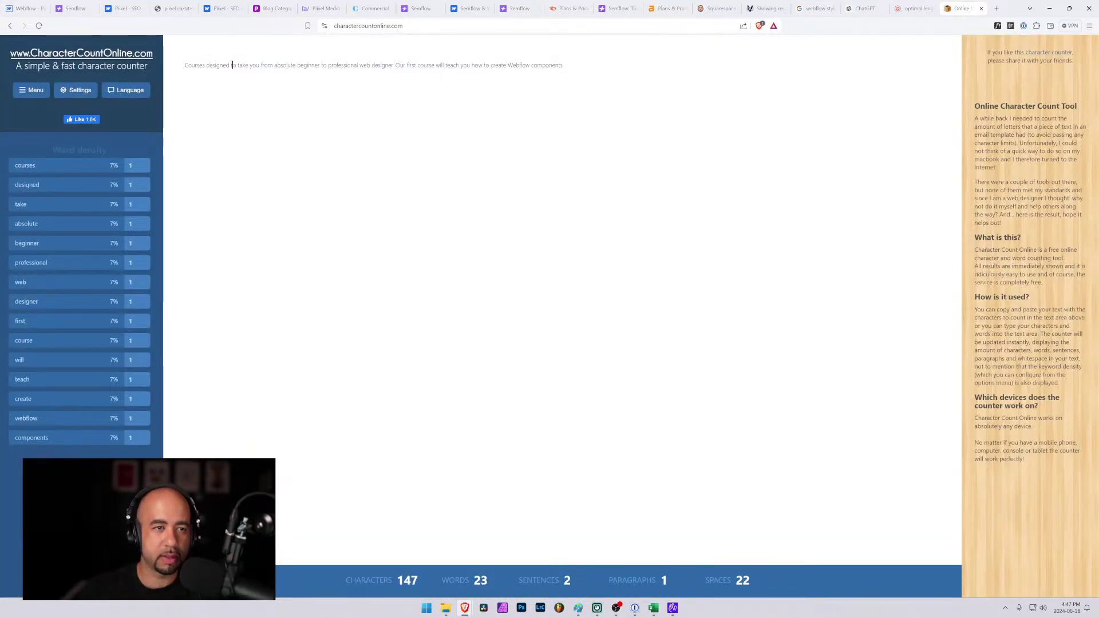
key("ctrl+a")
key("ctrl+v")
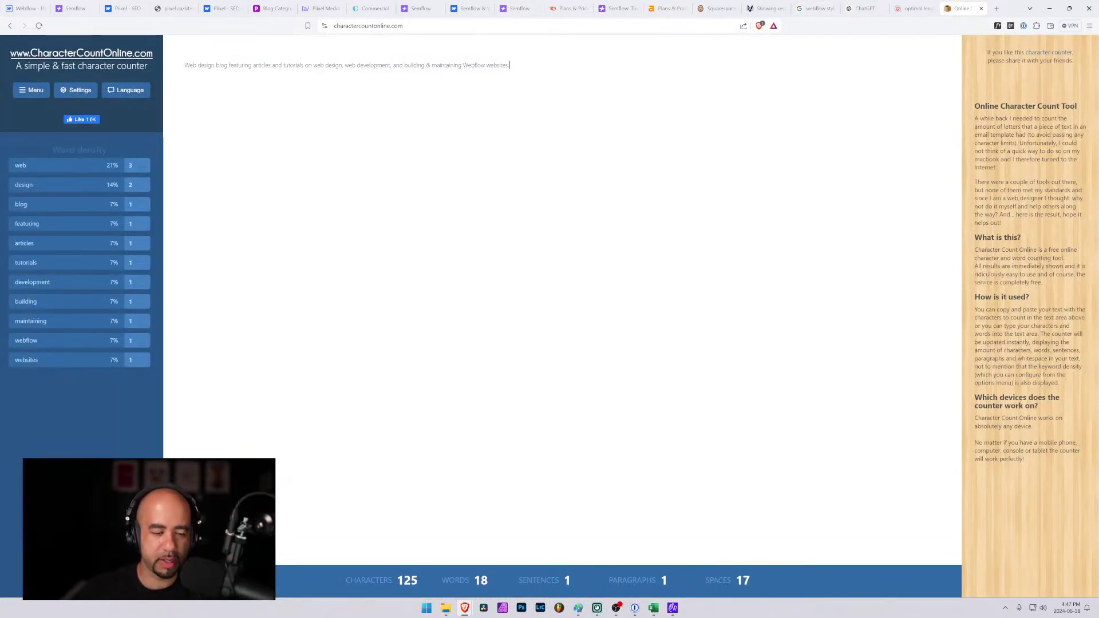
left_click(24, 8)
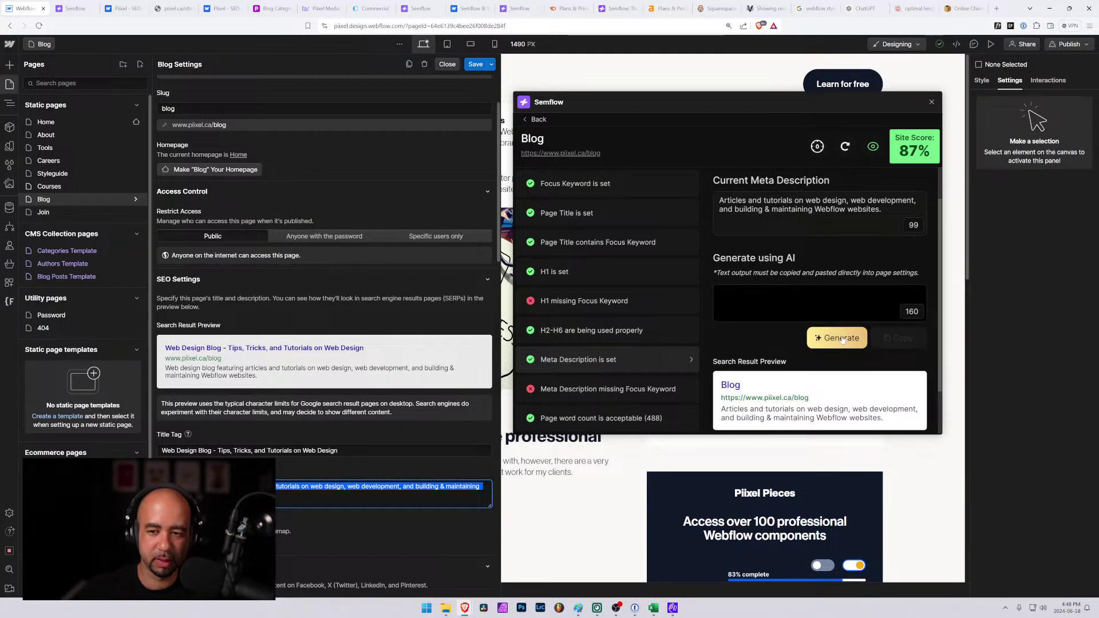
Generate an AI meta description for the Blog page in Semflow and paste it without "Join us now!" on its own line above the existing description.
left_click(837, 338)
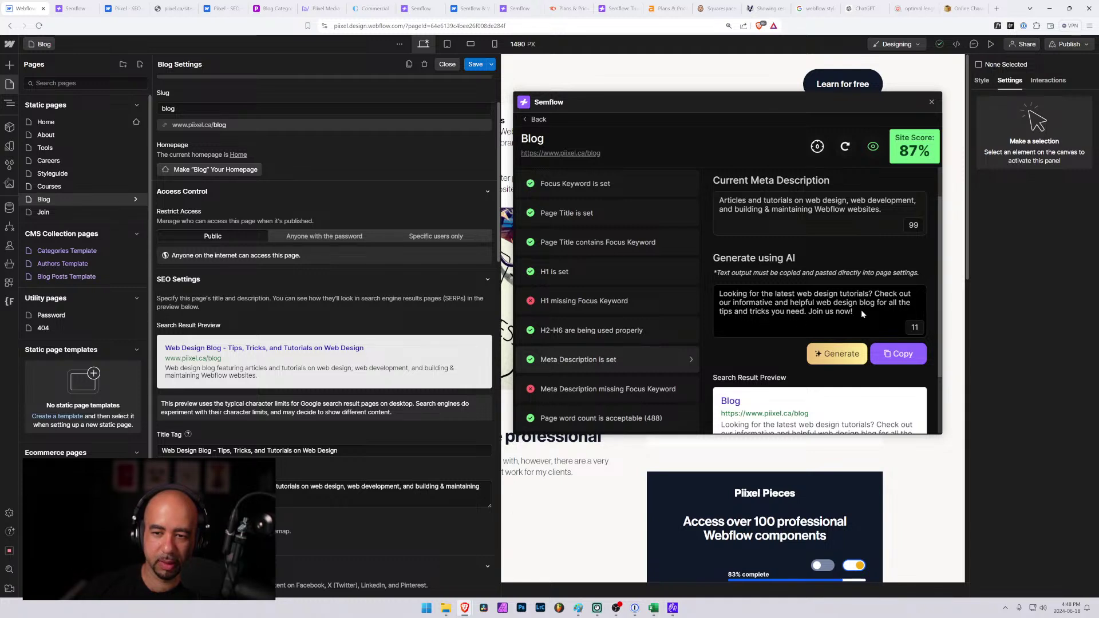
left_click_drag(808, 312, 712, 294)
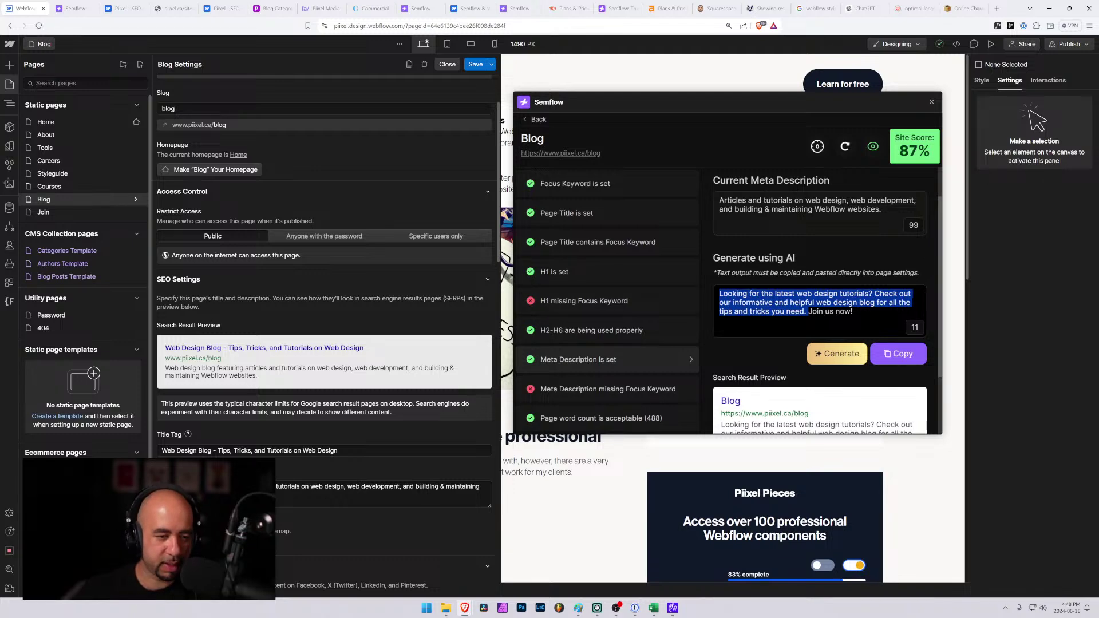
triple_click(366, 487)
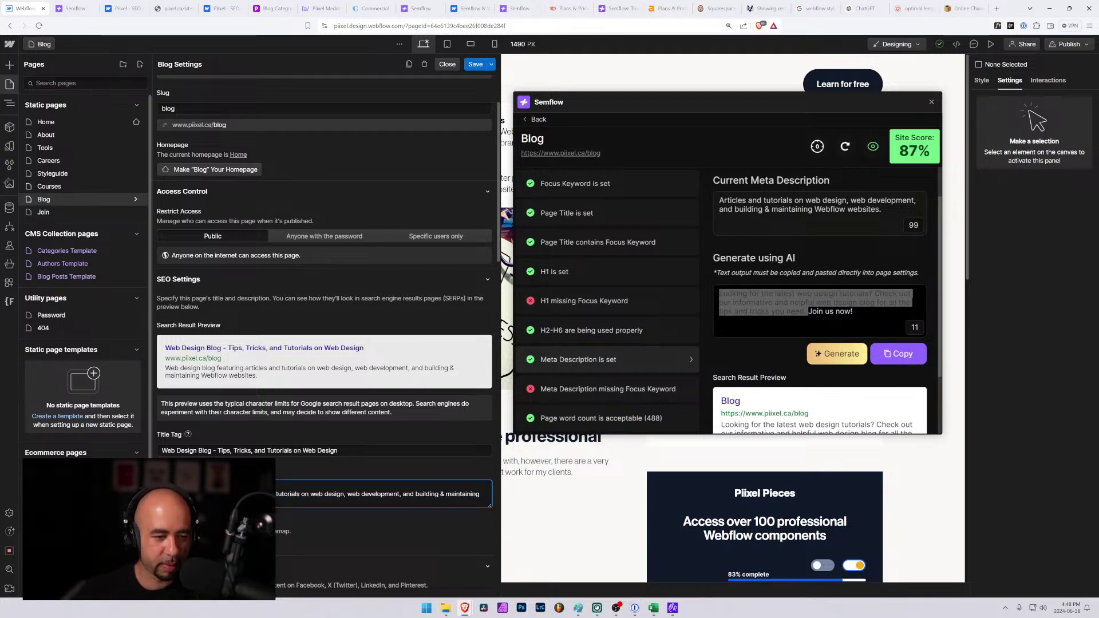
key("ctrl+v")
scroll(300, 477, "down", 3)
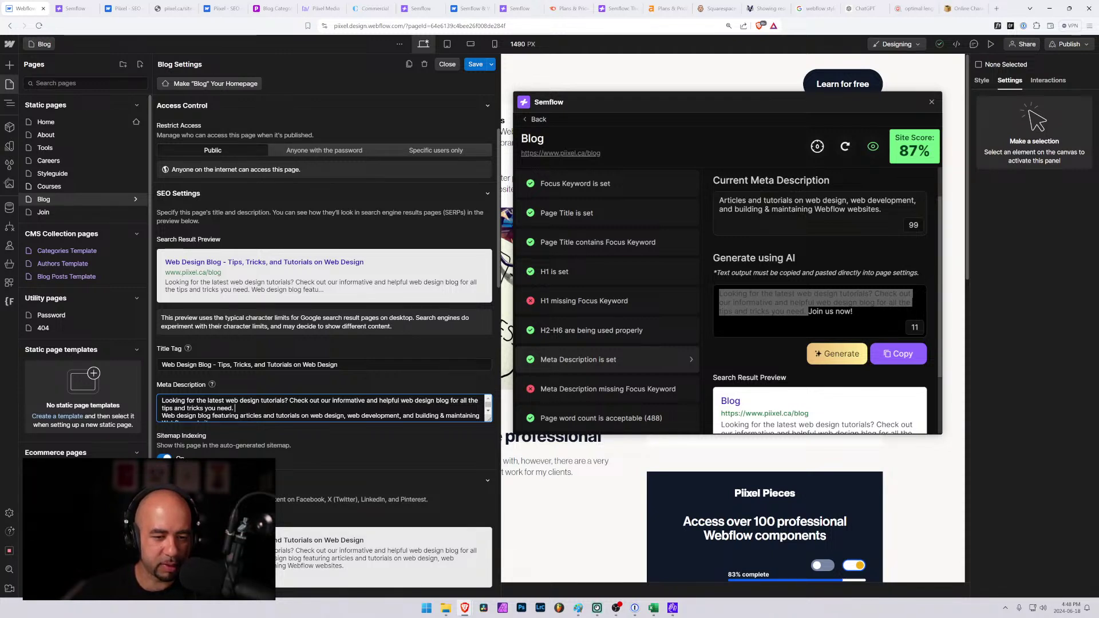
End the Blog page's new meta description with "to take your skills to the next level." and delete the old description below it.
key("BackSpace")
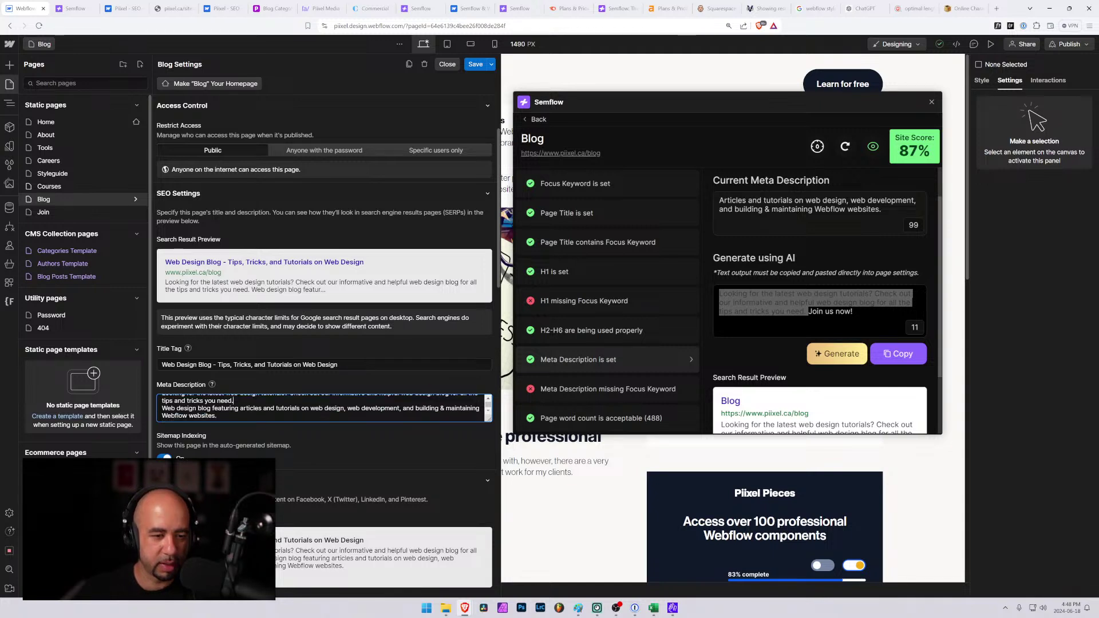
key("BackSpace")
type("to take")
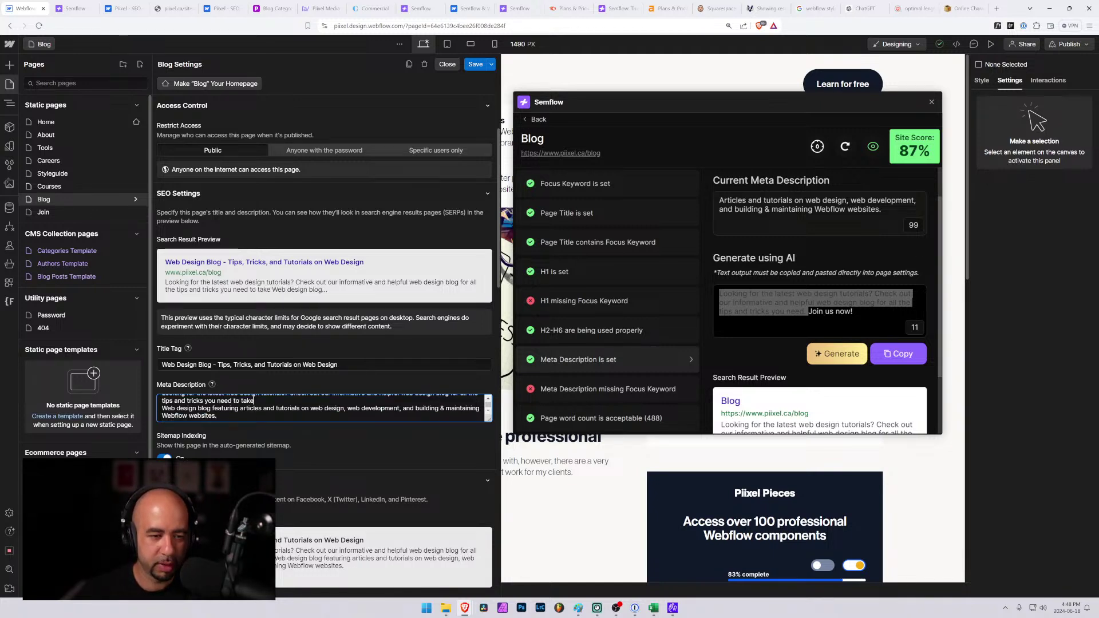
type(" your skills t")
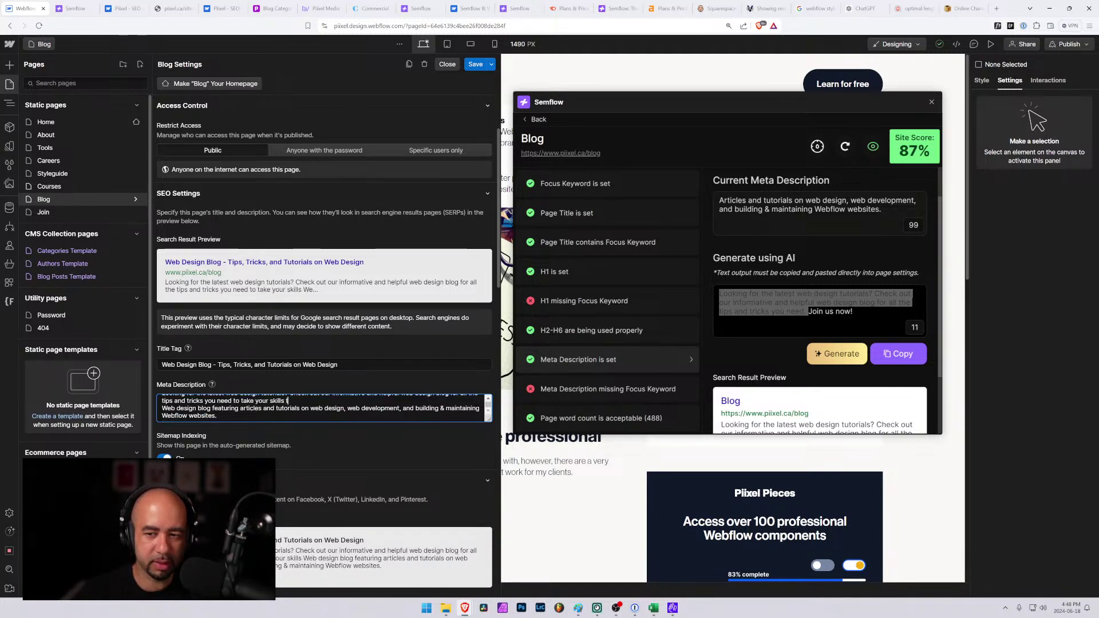
type("o the next level.")
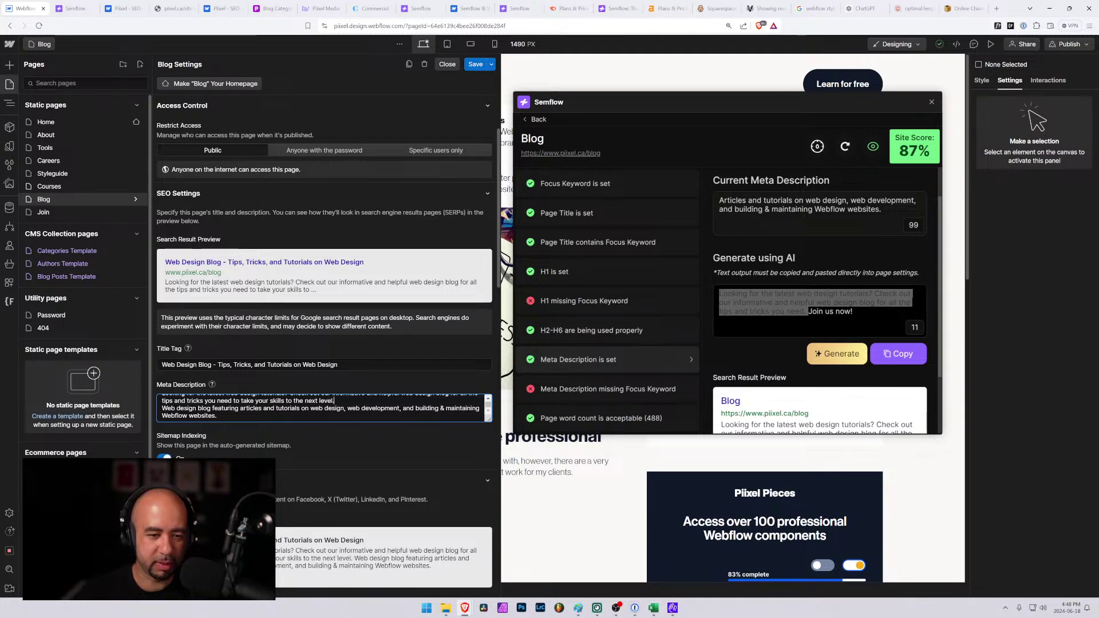
key("ctrl+shift+End")
key("Delete")
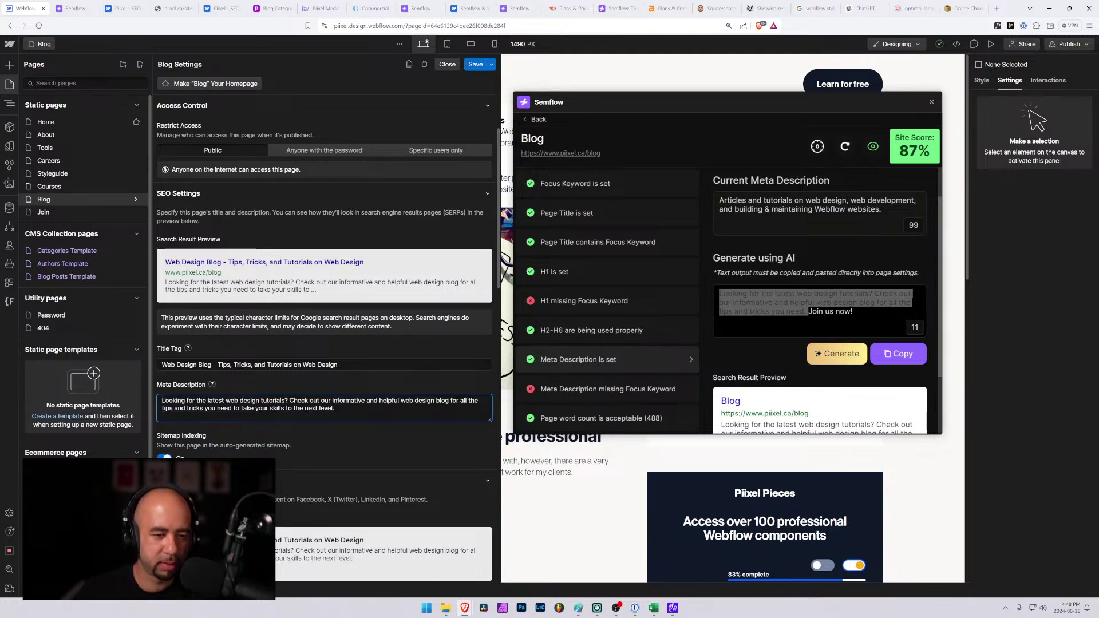
Count the characters of the extended Blog meta description in the online counter, replacing the previous text, and return to Webflow.
key("ctrl+a")
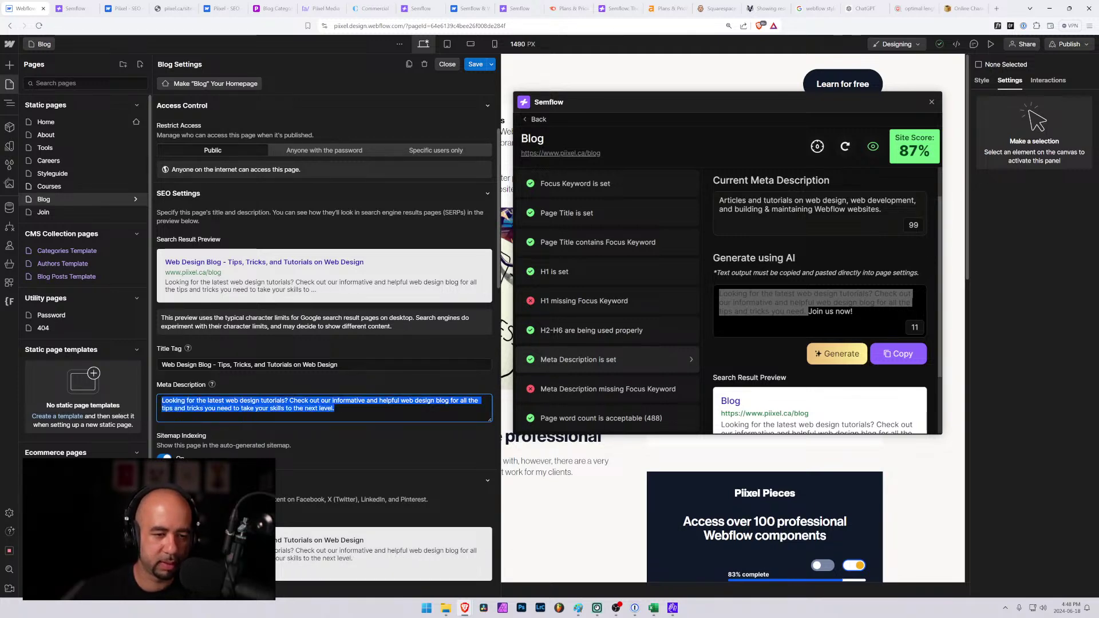
left_click(964, 8)
key("ctrl+a")
key("ctrl+v")
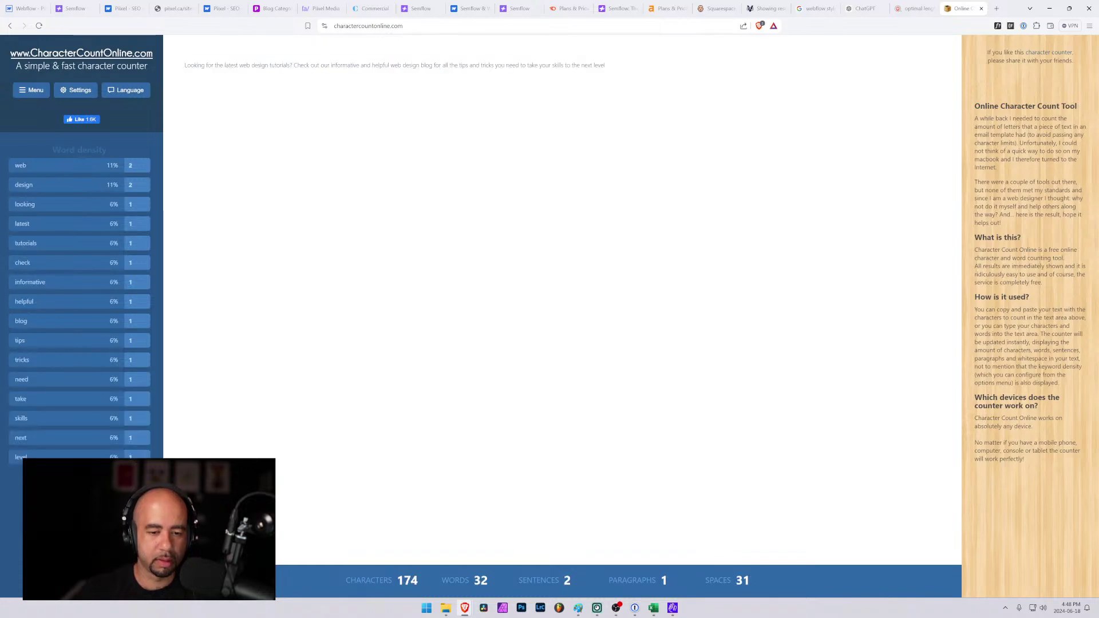
left_click(26, 8)
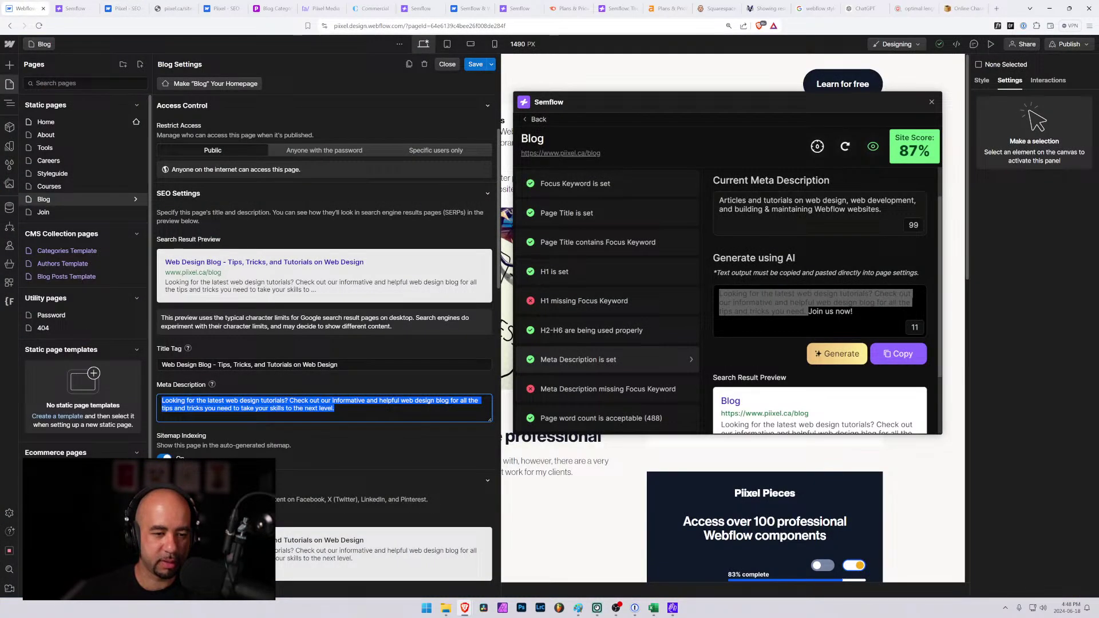
key("ctrl+v")
Shorten the Blog page's meta description by removing "all the" before "tips" and "you need" after "tricks".
left_click_drag(205, 408, 256, 408)
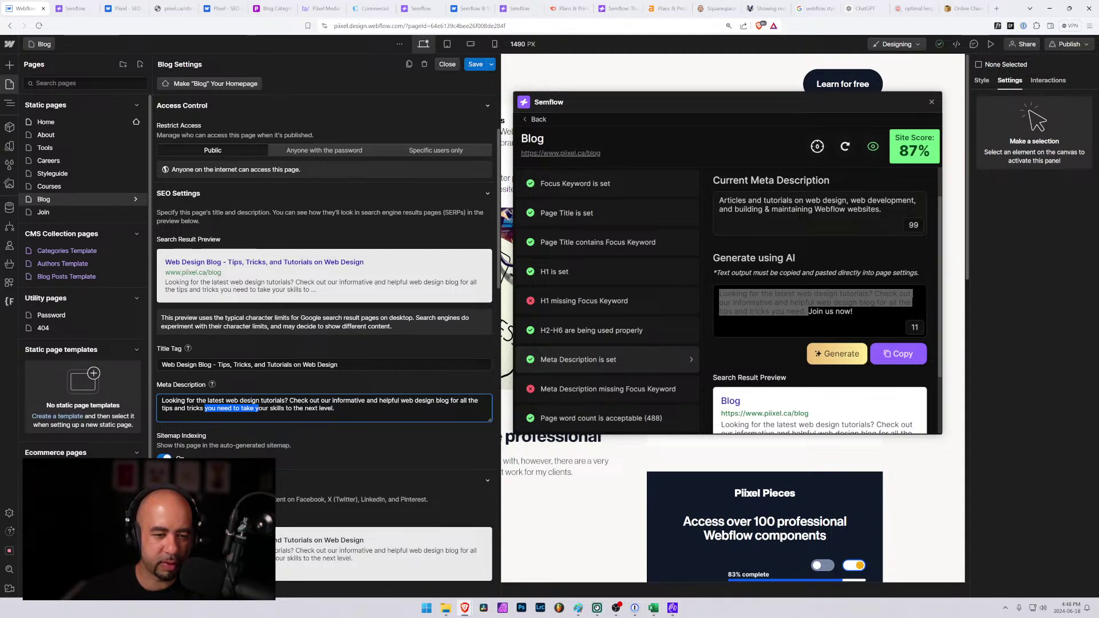
left_click_drag(459, 401, 480, 401)
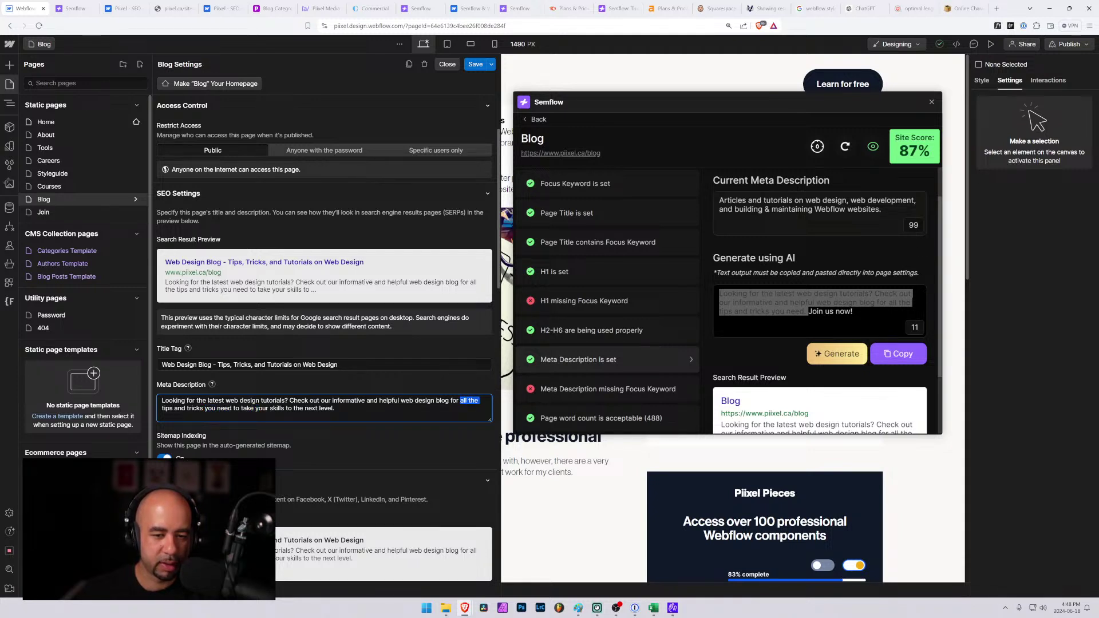
key("BackSpace")
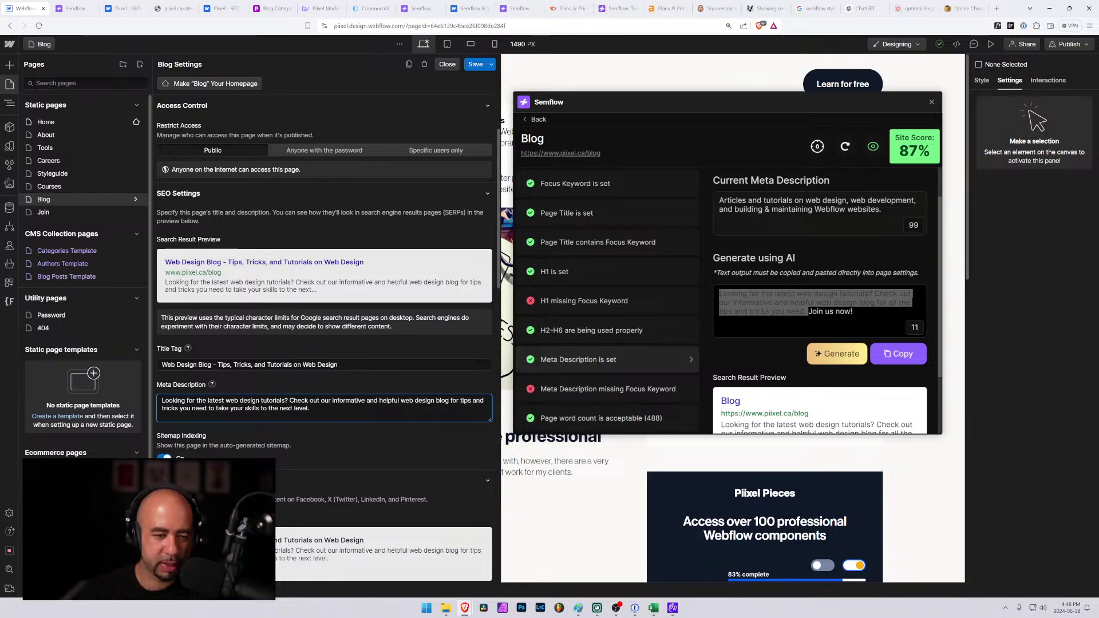
left_click_drag(180, 408, 206, 408)
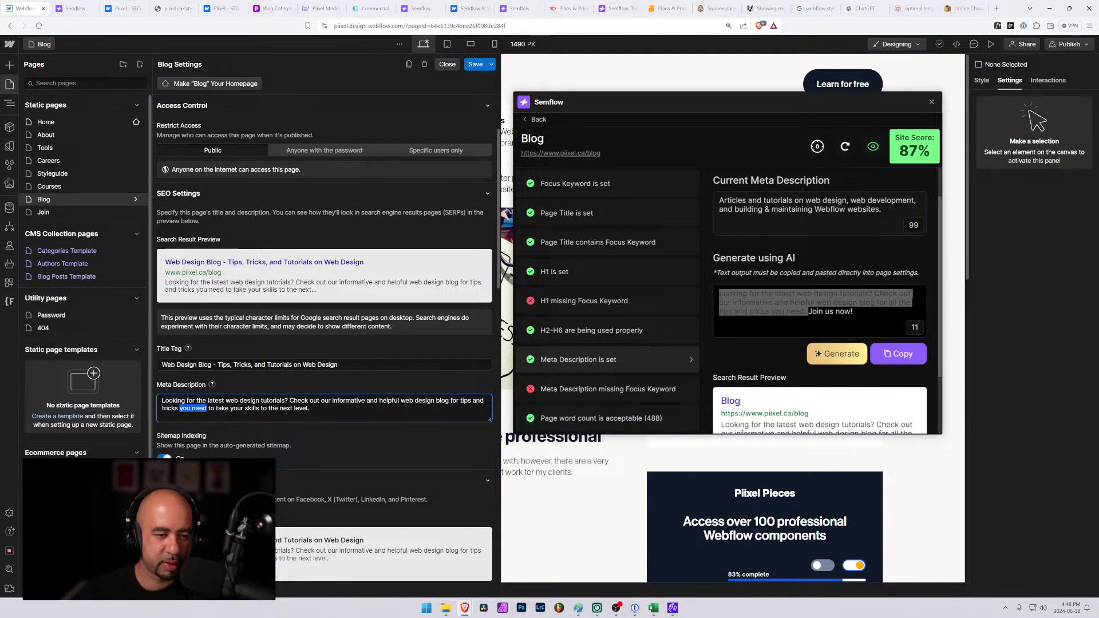
key("BackSpace")
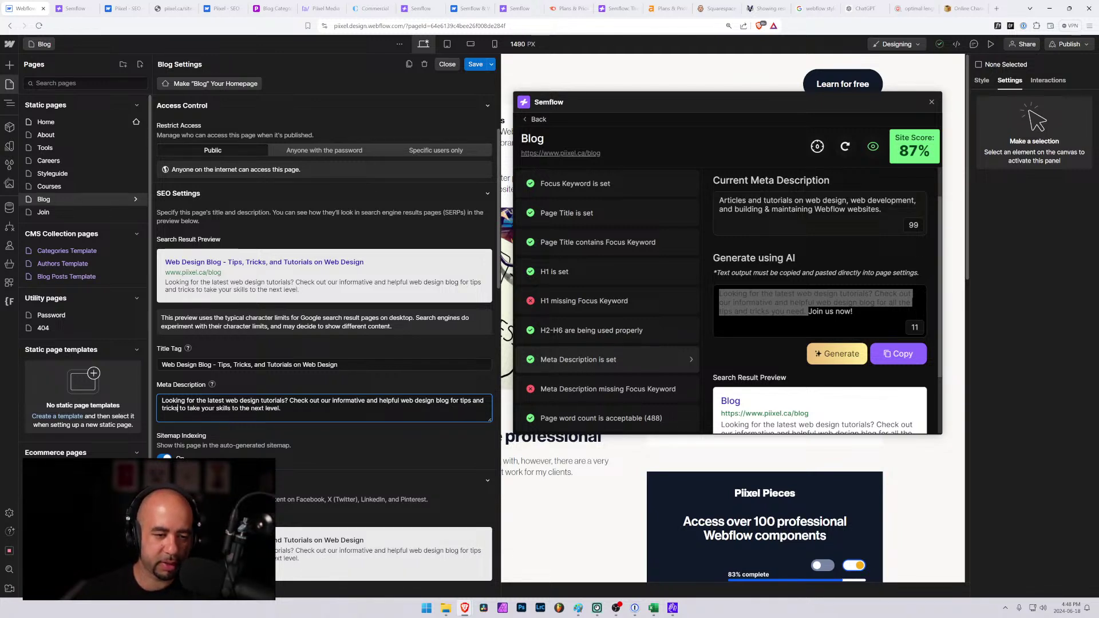
Recount the shortened Blog meta description's characters in the online counter and save the Blog page settings in Webflow.
key("ctrl+a")
key("ctrl+c")
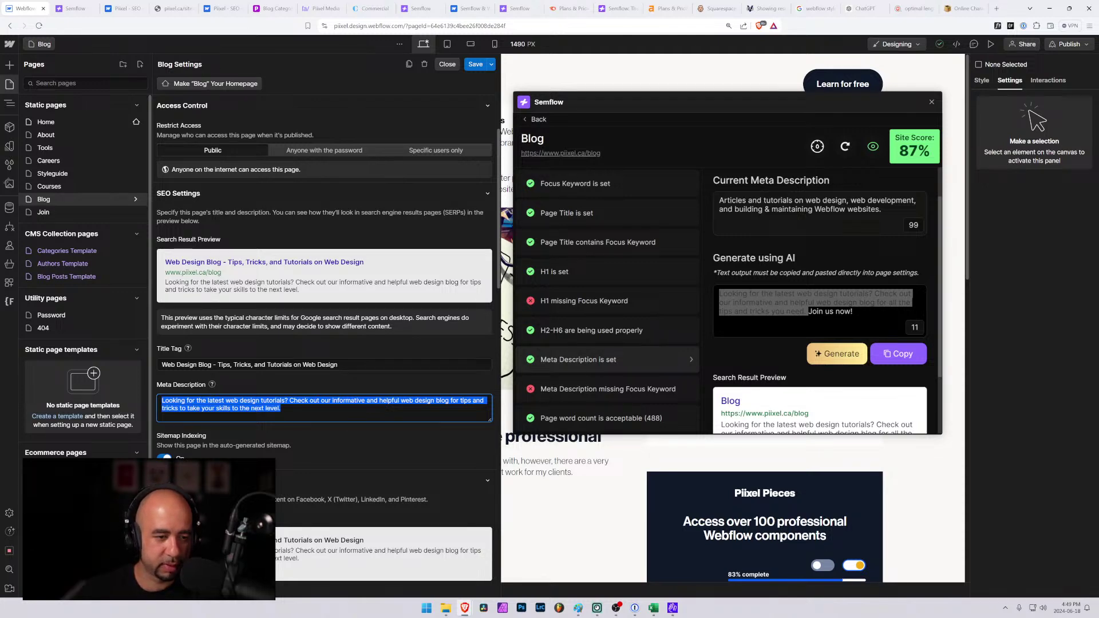
left_click(965, 8)
key("ctrl+a")
key("ctrl+v")
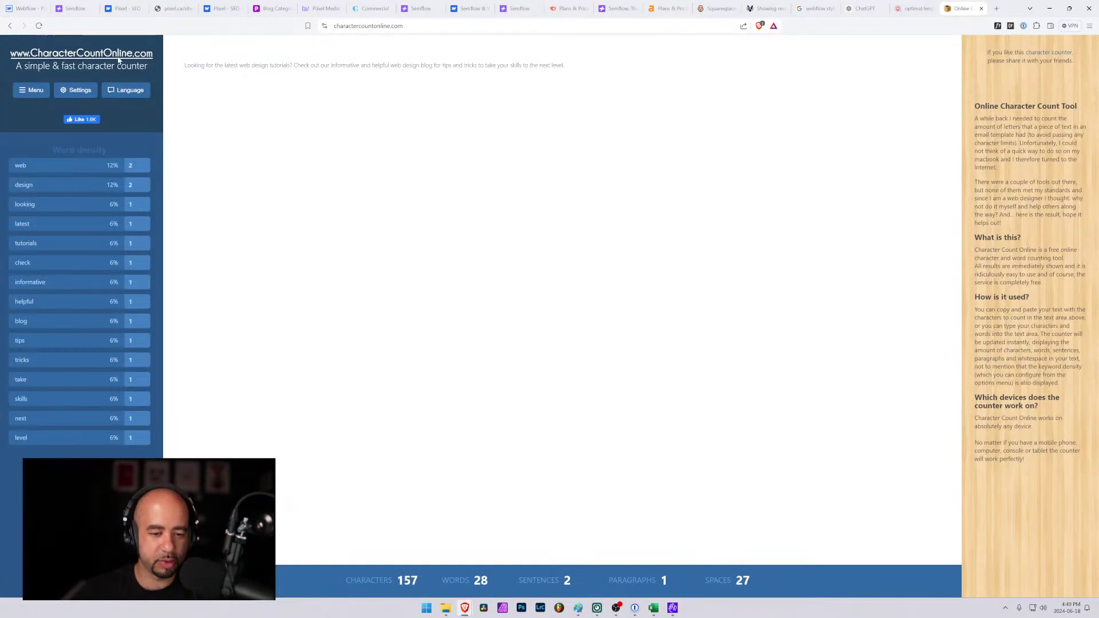
left_click(26, 8)
key("ctrl+v")
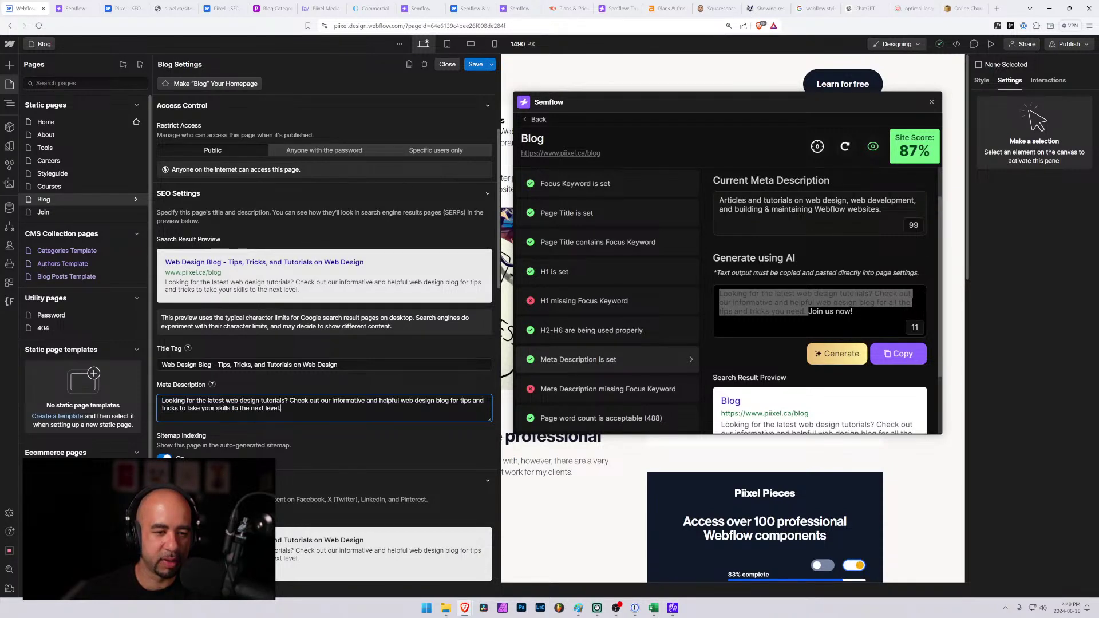
left_click(476, 64)
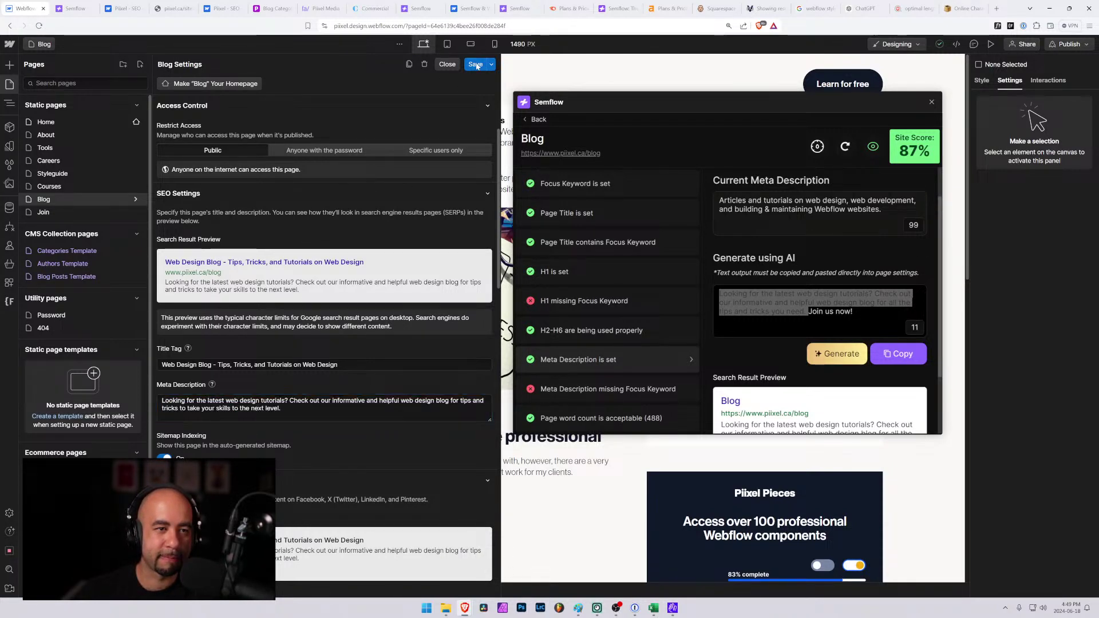
Check the Semflow site report for the remaining pages with short meta descriptions, and open the Categories Template in Webflow.
left_click(74, 8)
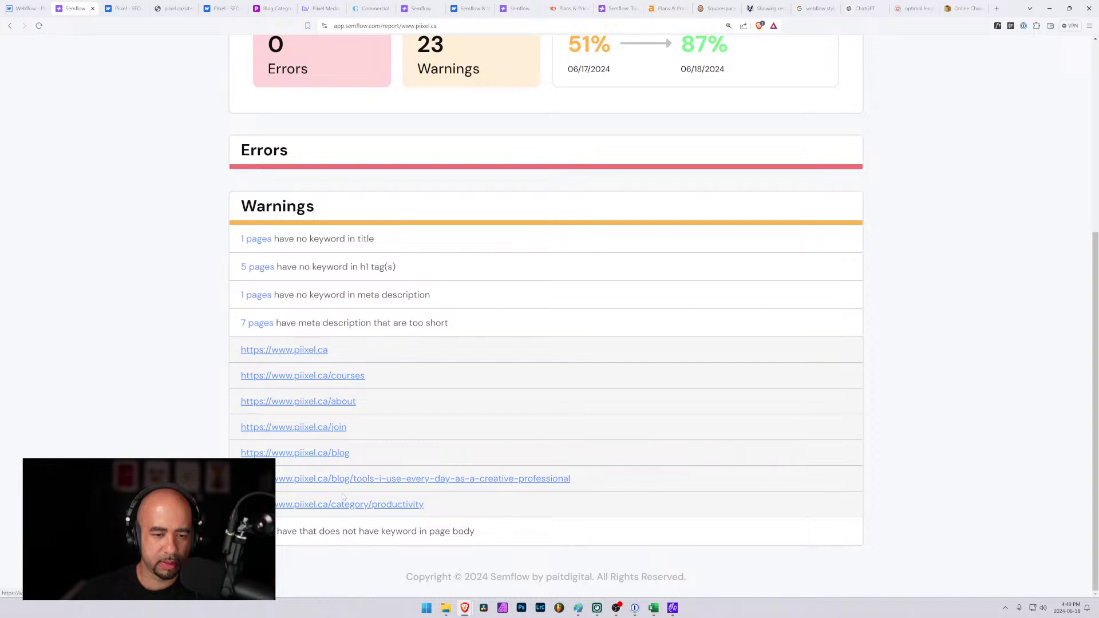
left_click(18, 9)
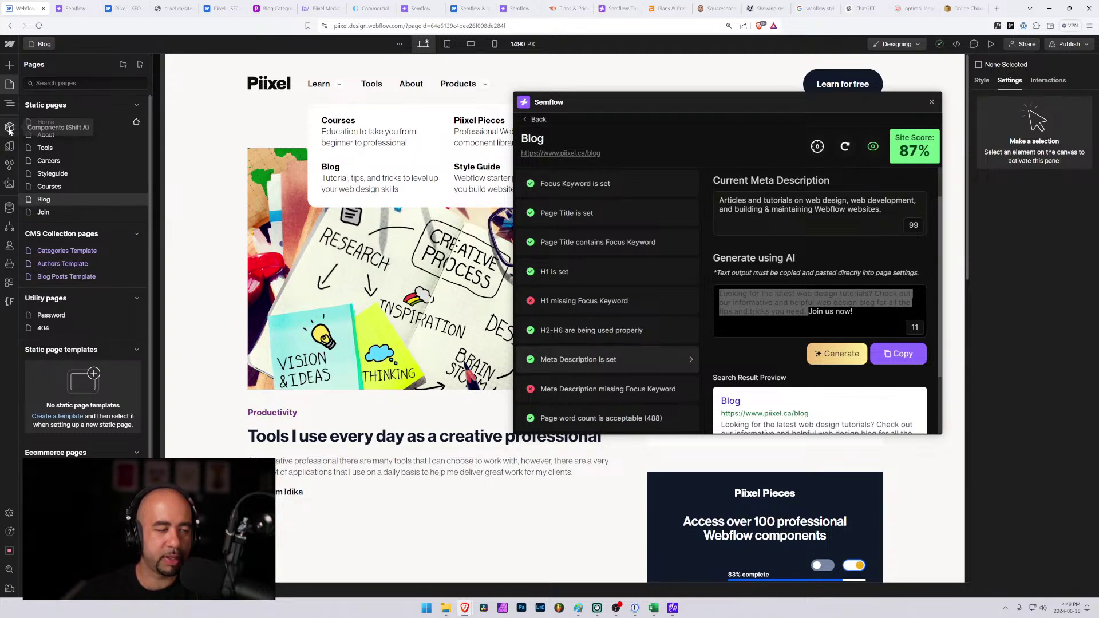
left_click(136, 252)
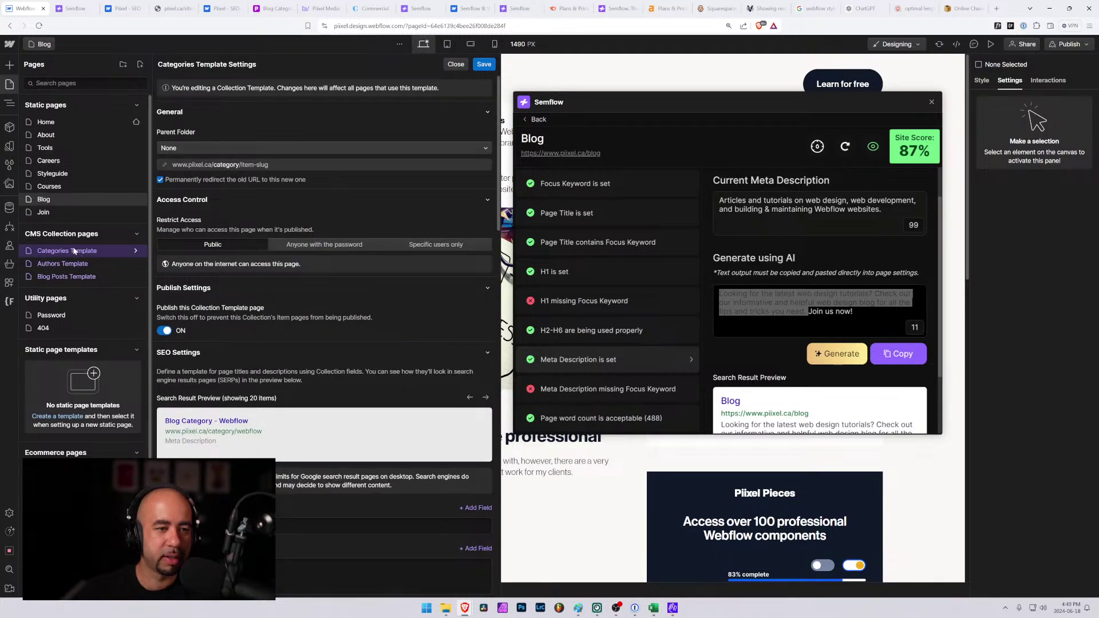
key("Escape")
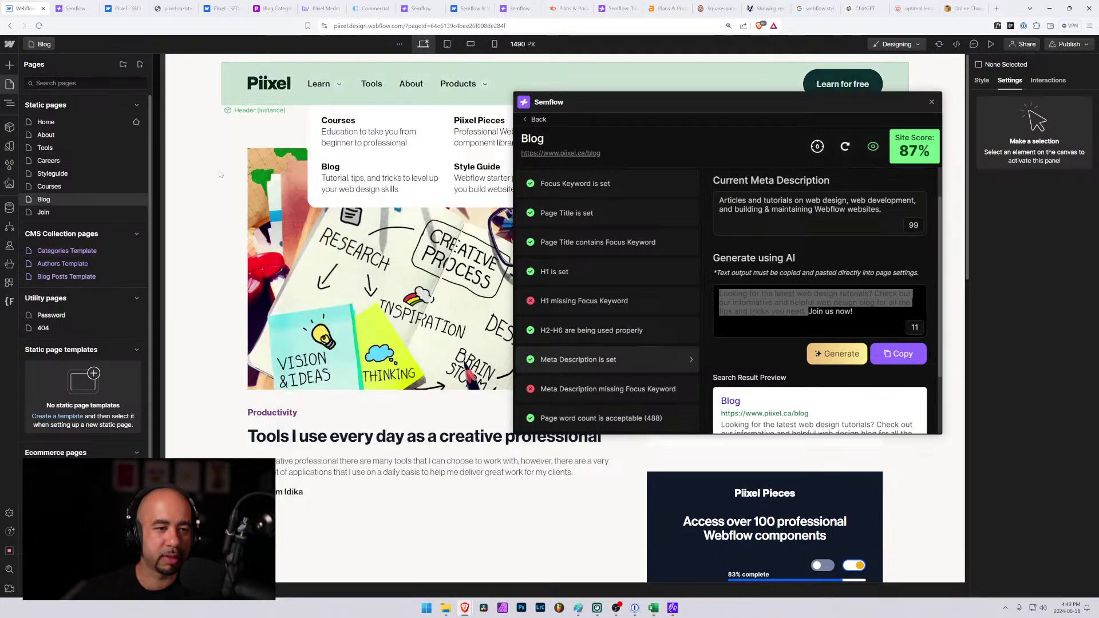
left_click(82, 252)
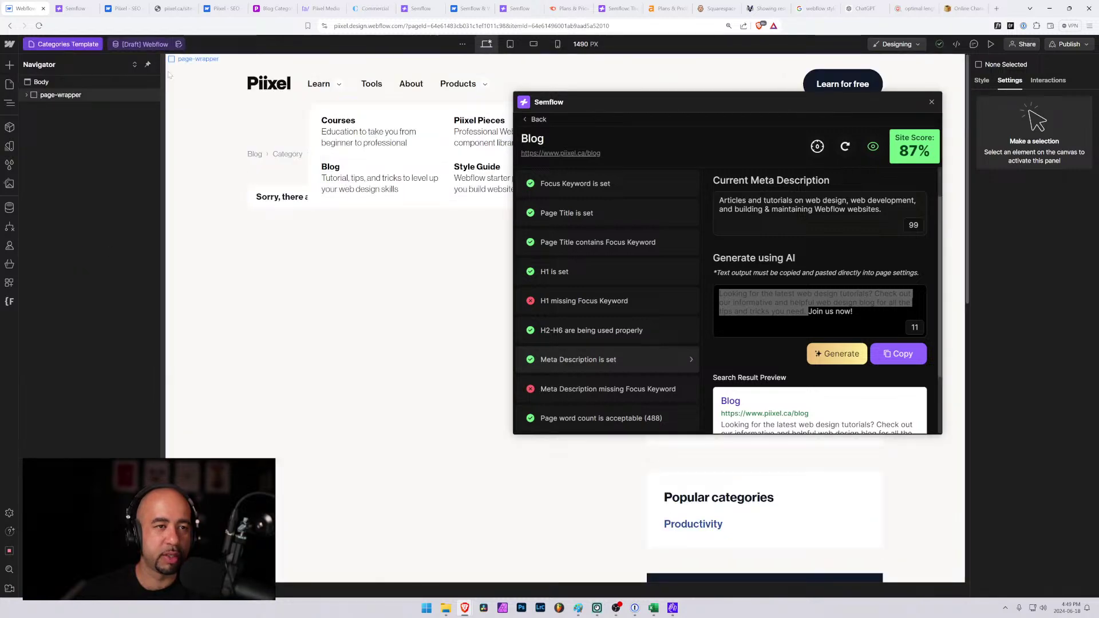
Switch the Categories Template to the Productivity item, view its CMS fields, and close them without saving.
left_click(179, 45)
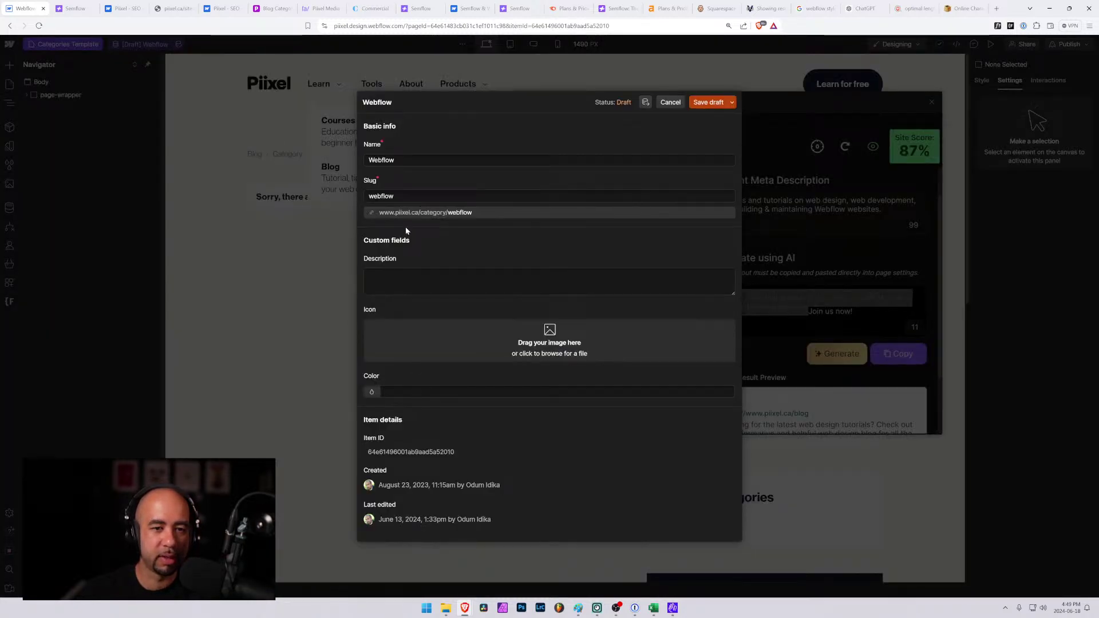
left_click(669, 102)
left_click(169, 44)
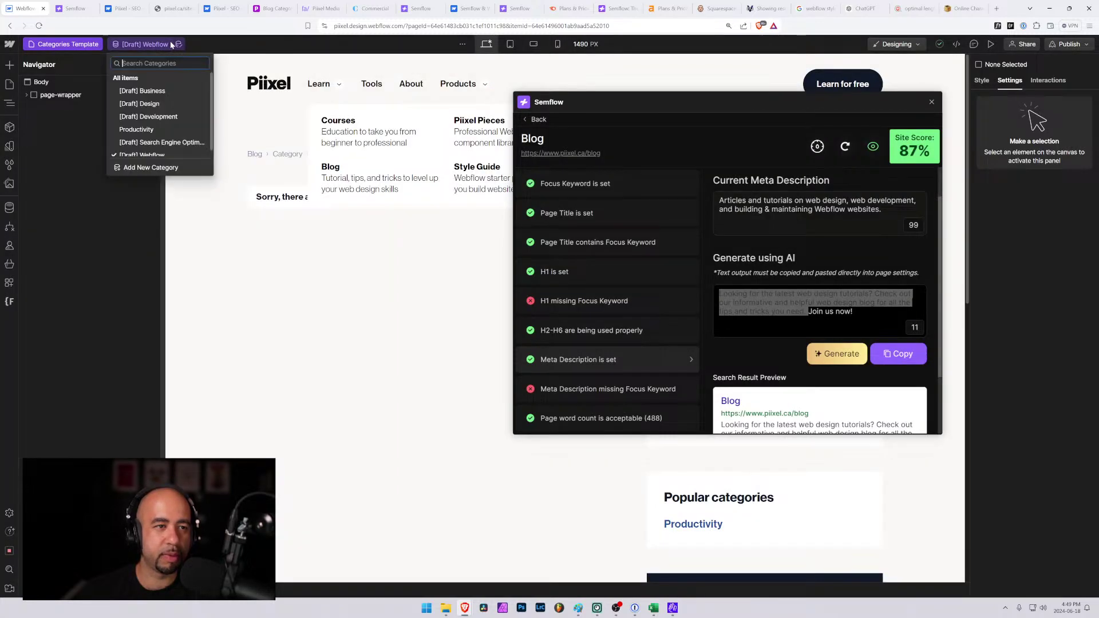
left_click(136, 129)
left_click(167, 44)
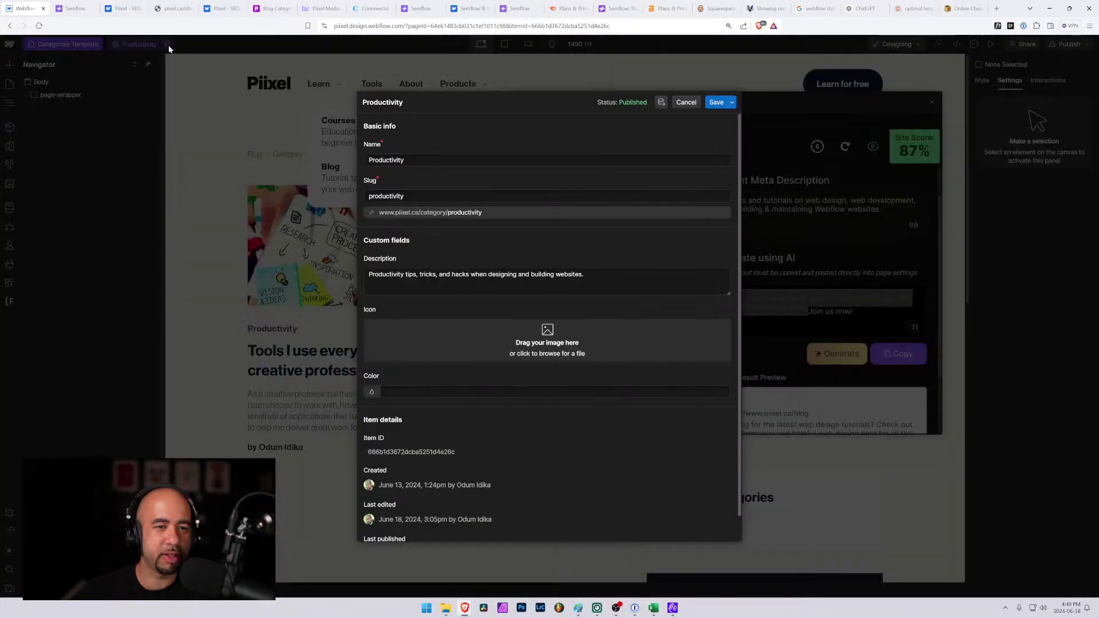
double_click(420, 101)
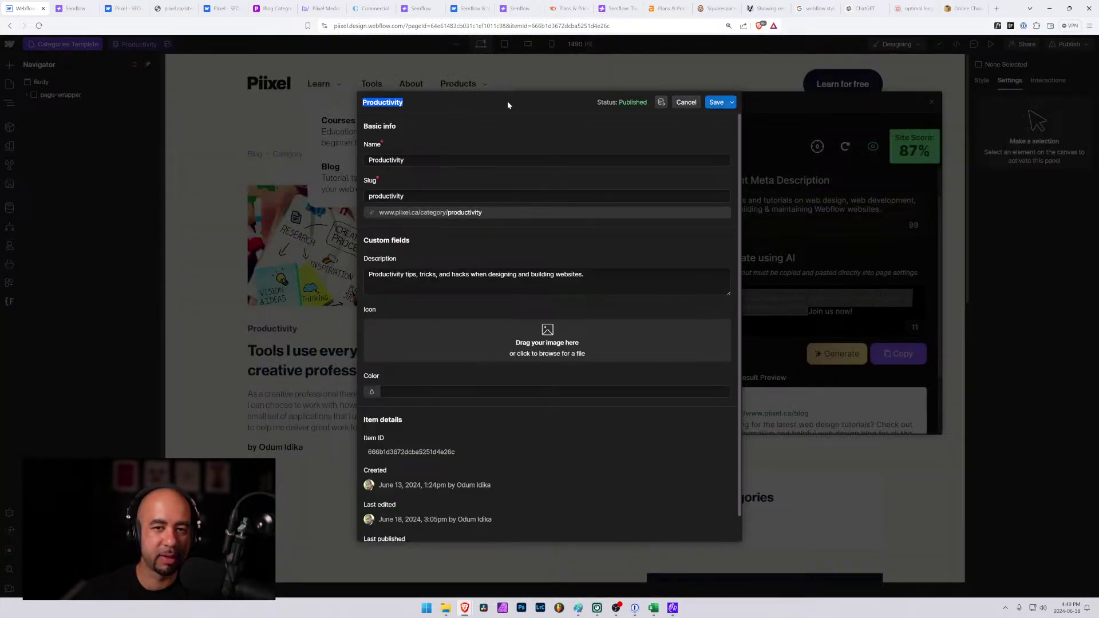
left_click(760, 102)
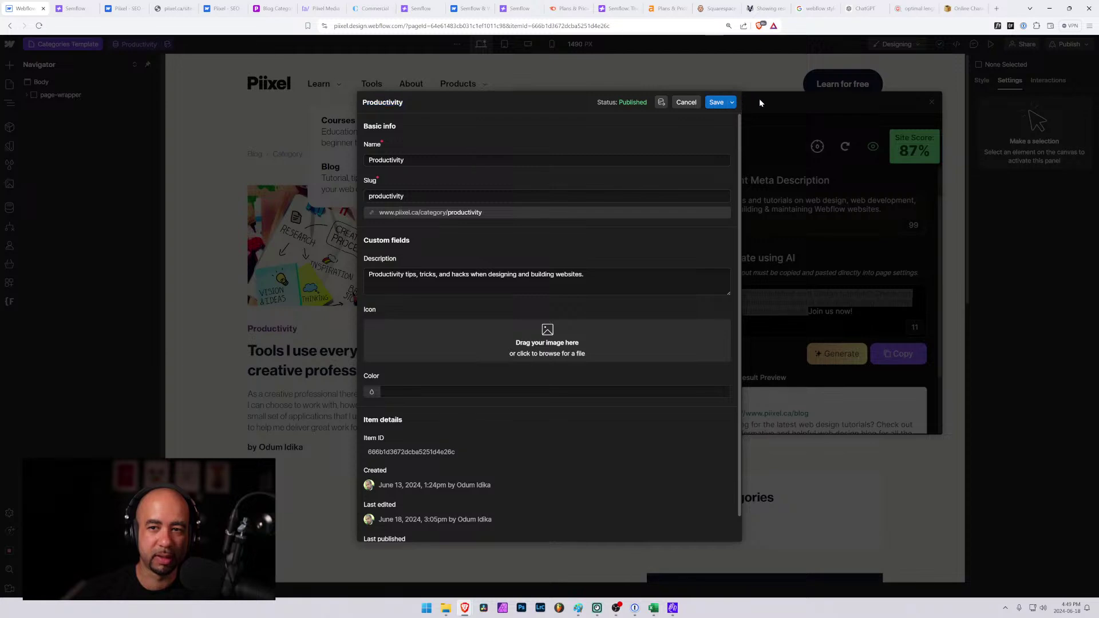
left_click(686, 102)
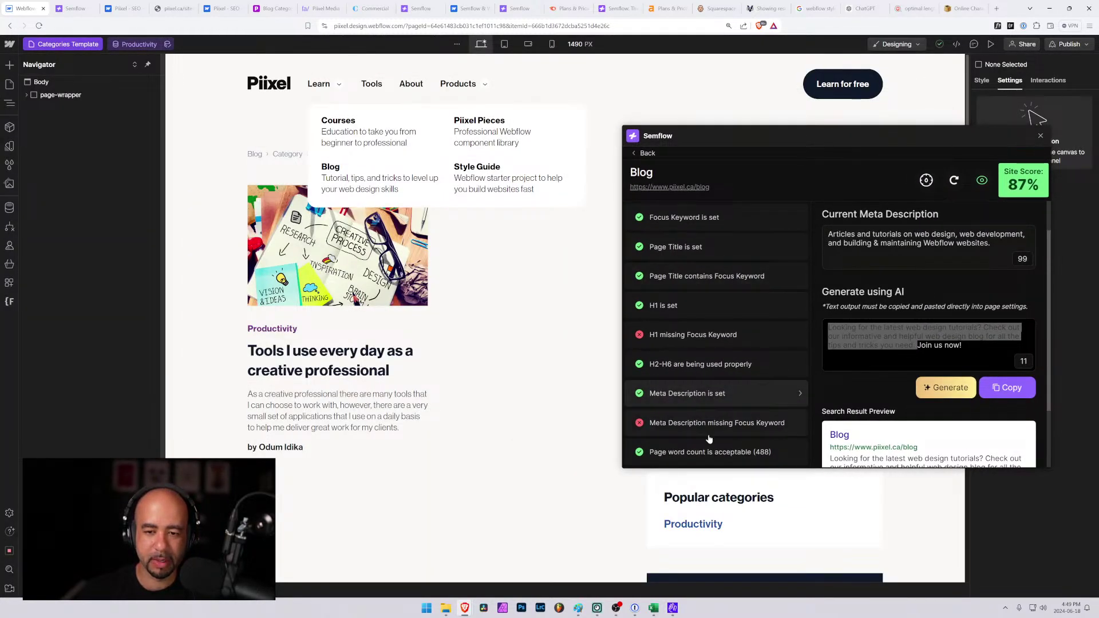
Return to Semflow's page list and open the audit of the Productivity page under Category.
left_click(639, 153)
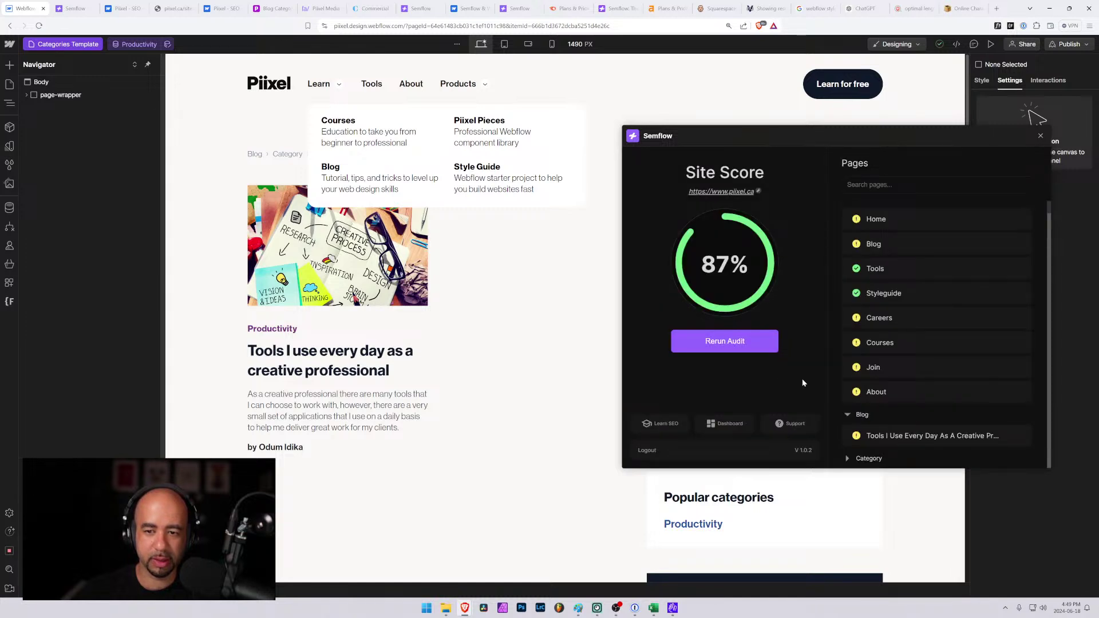
left_click(849, 458)
scroll(893, 446, "down", 1)
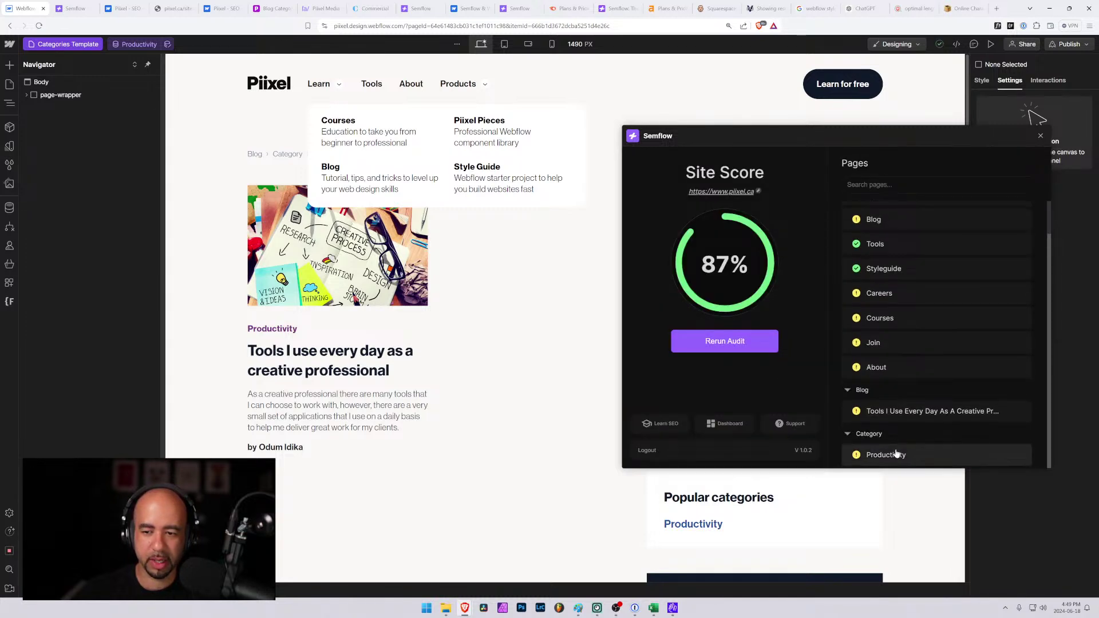
left_click(897, 453)
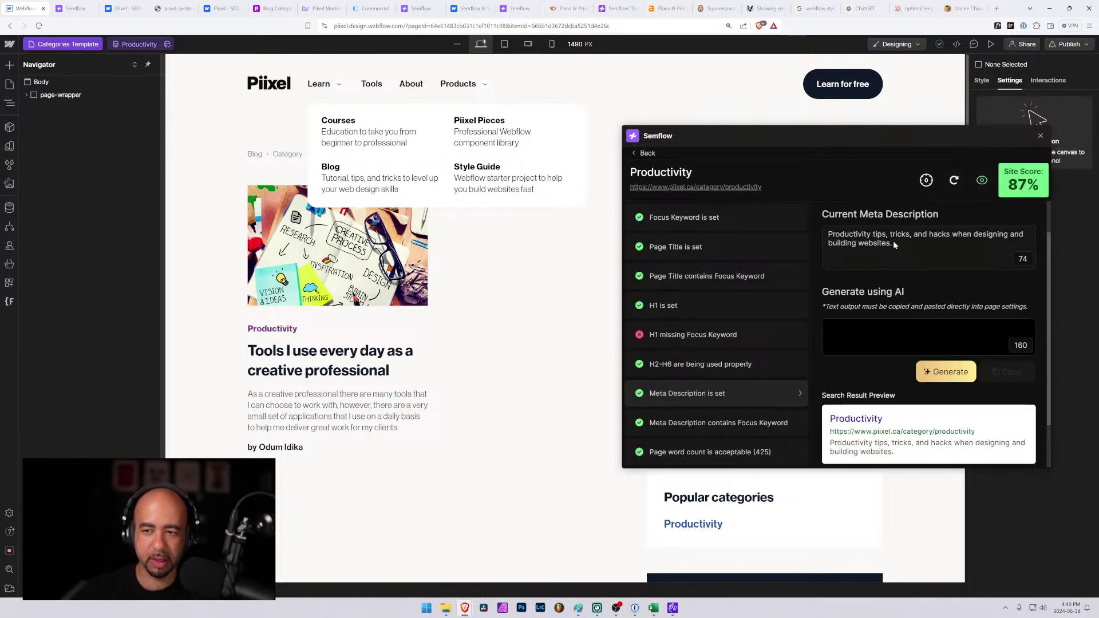
Generate an AI meta description for the Productivity page in Semflow and paste its first two sentences into the category item's Description.
left_click(941, 372)
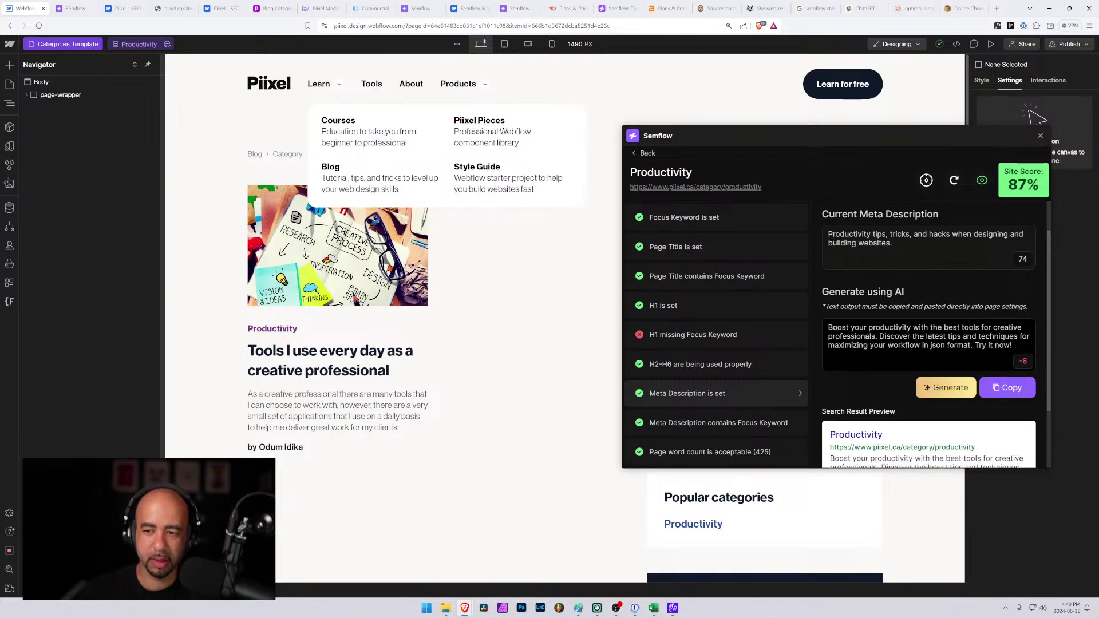
left_click_drag(973, 345, 817, 330)
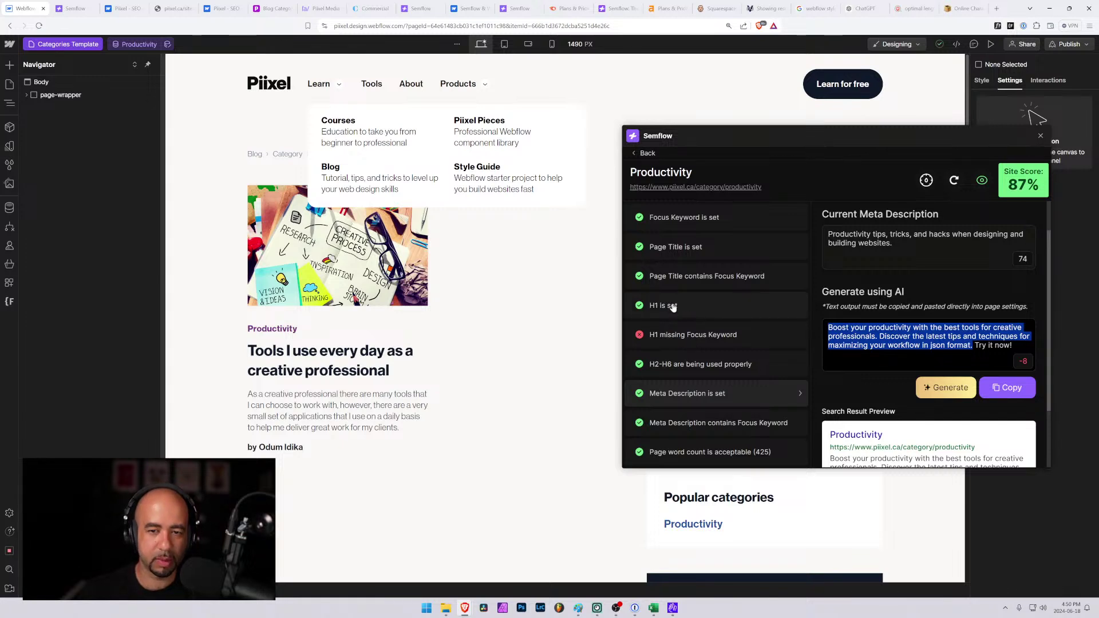
left_click(136, 45)
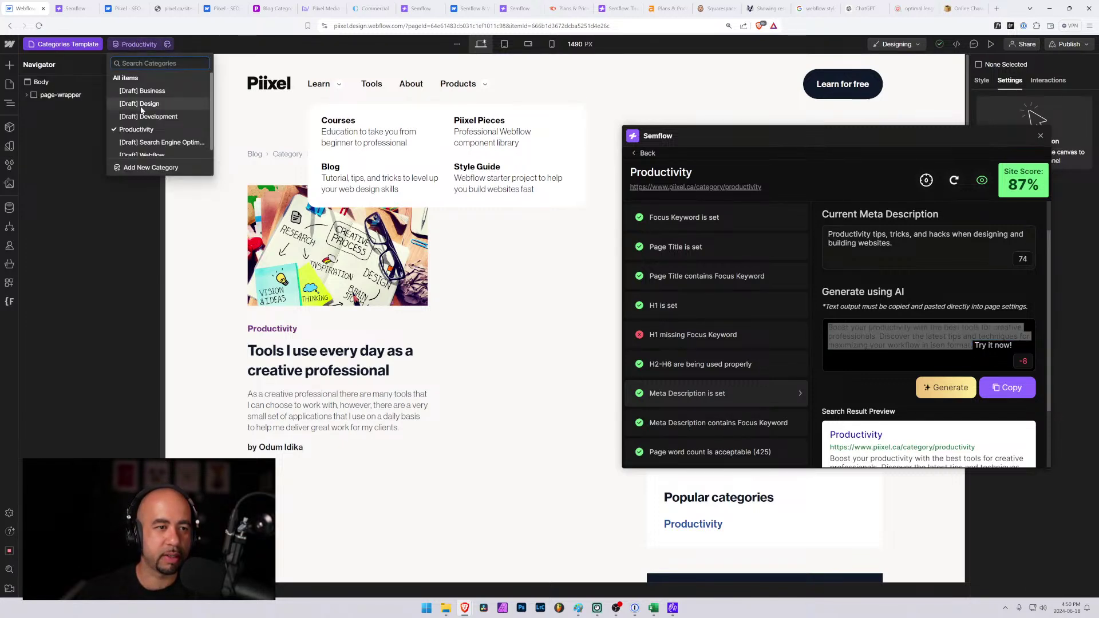
left_click(167, 44)
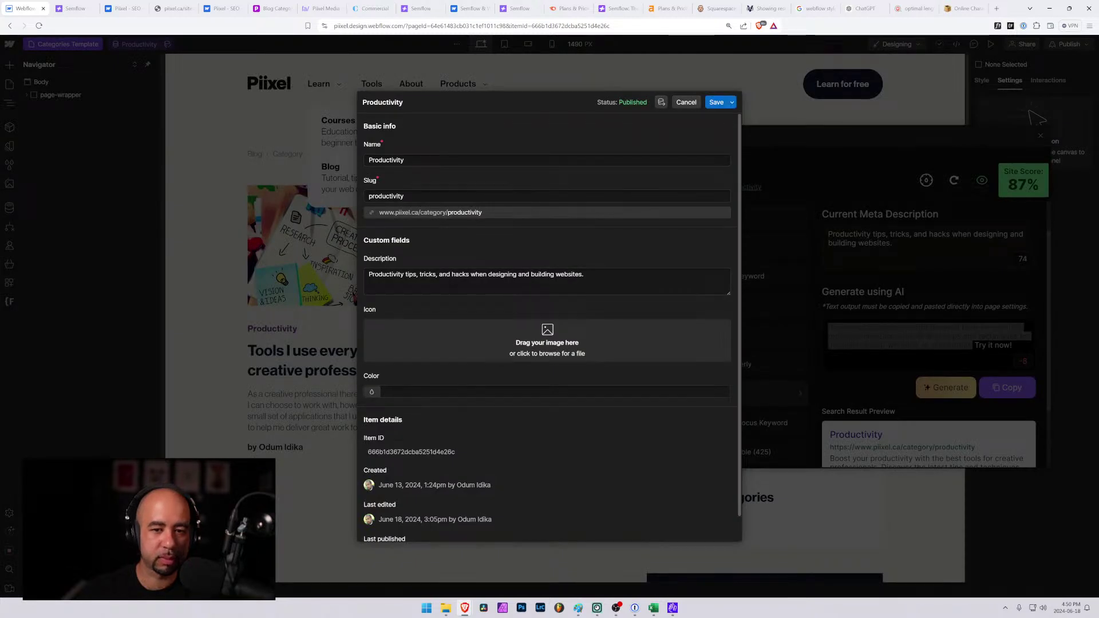
left_click_drag(585, 275, 364, 268)
left_click(370, 275)
key("ctrl+v")
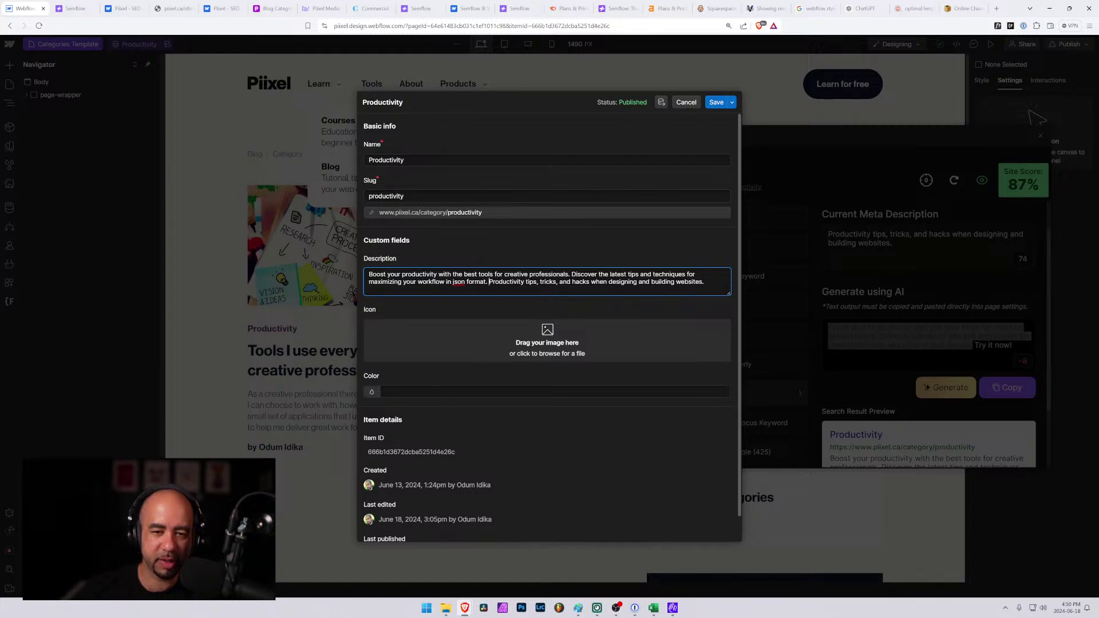
Replace everything after "maximizing your workflow in" in the Productivity description with "Webflow.".
left_click_drag(453, 282, 704, 281)
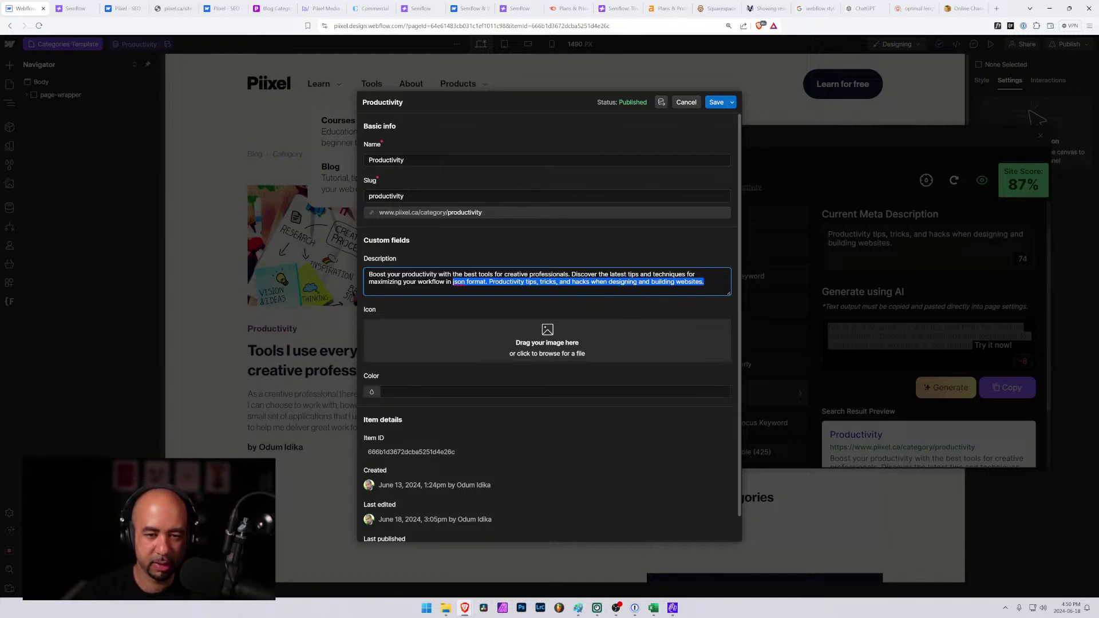
type("Webflow")
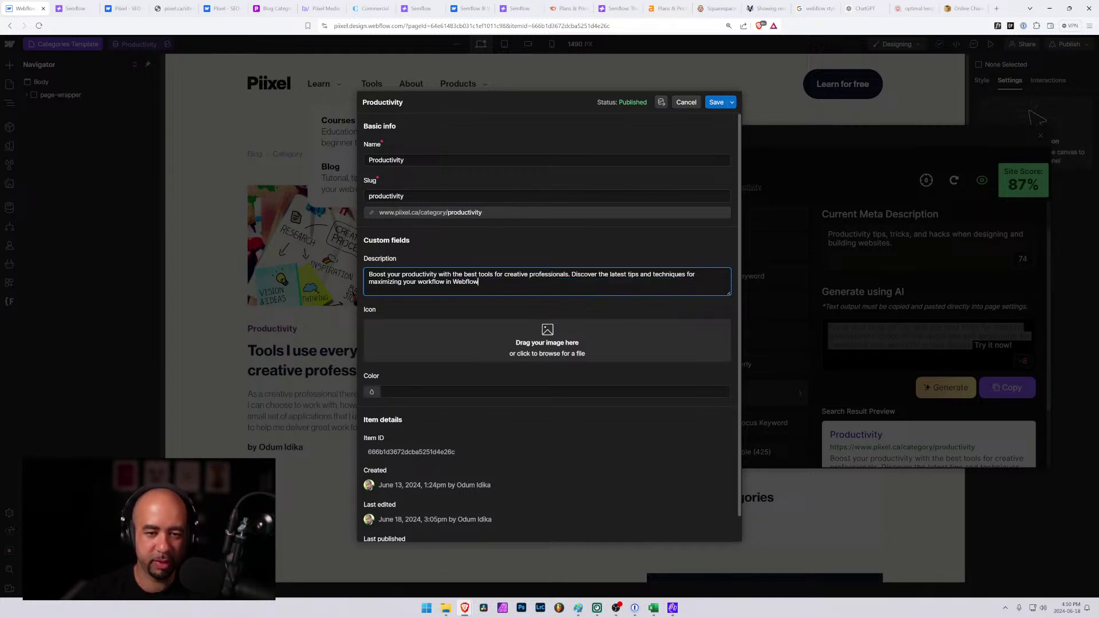
type(".")
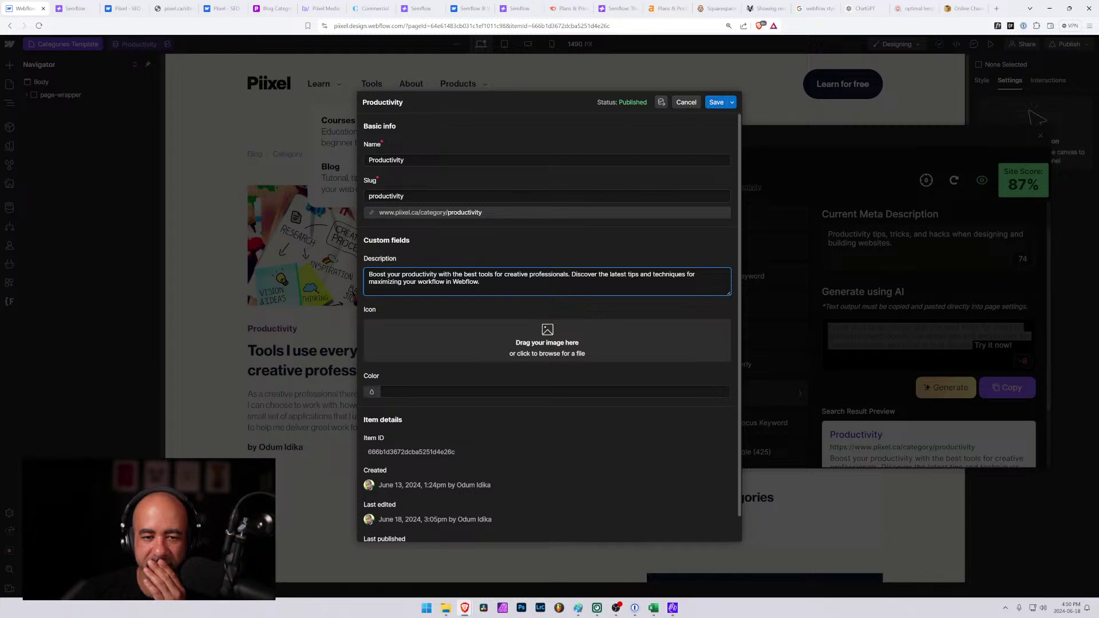
Replace the description's ending "in Webflow." with "as a web designer.".
key("shift+Left")
key("shift+Left")
key("shift+Left")
key("shift+Left")
key("shift+Left")
key("shift+Left")
key("shift+Right")
key("shift+Right")
key("shift+Right")
key("shift+Right")
key("shift+Right")
key("shift+Right")
key("shift+Right")
key("shift+Right")
key("shift+Right")
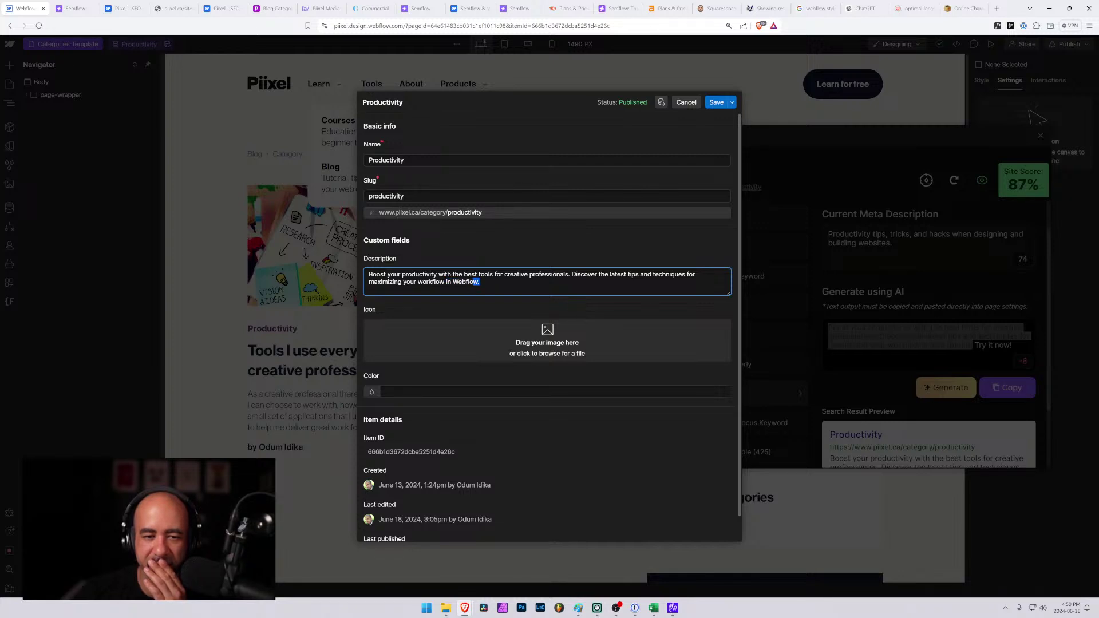
key("shift+Left")
key("shift+Left")
key("shift+Left")
key("shift+Left")
key("shift+Left")
key("shift+Left")
key("shift+Left")
key("shift+Left")
key("shift+Left")
key("shift+Left")
key("shift+Left")
key("shift+Left")
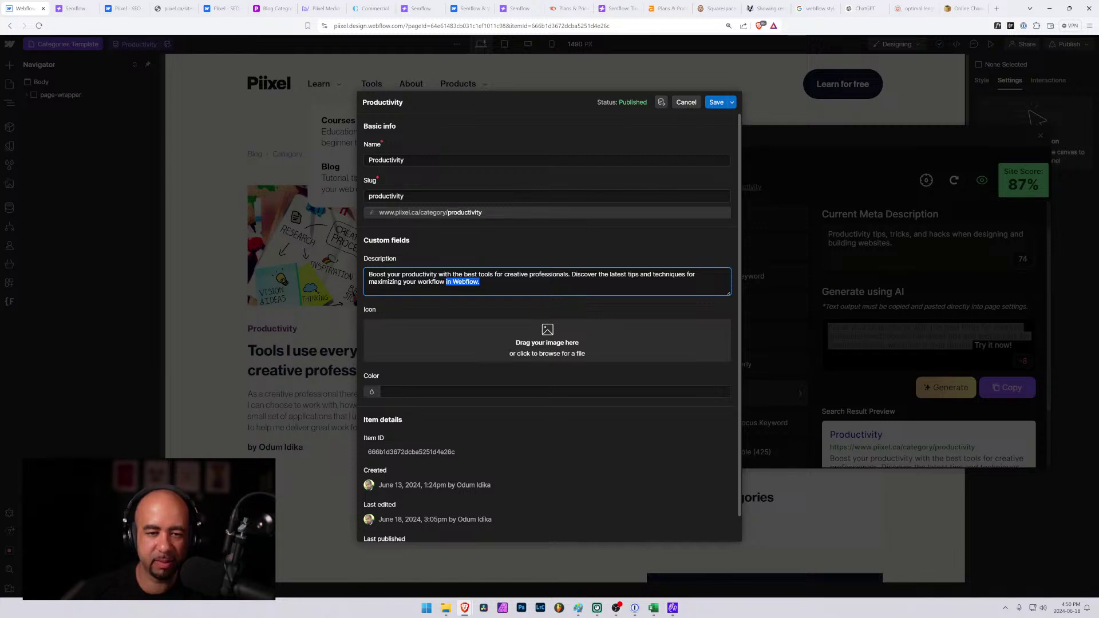
type("as")
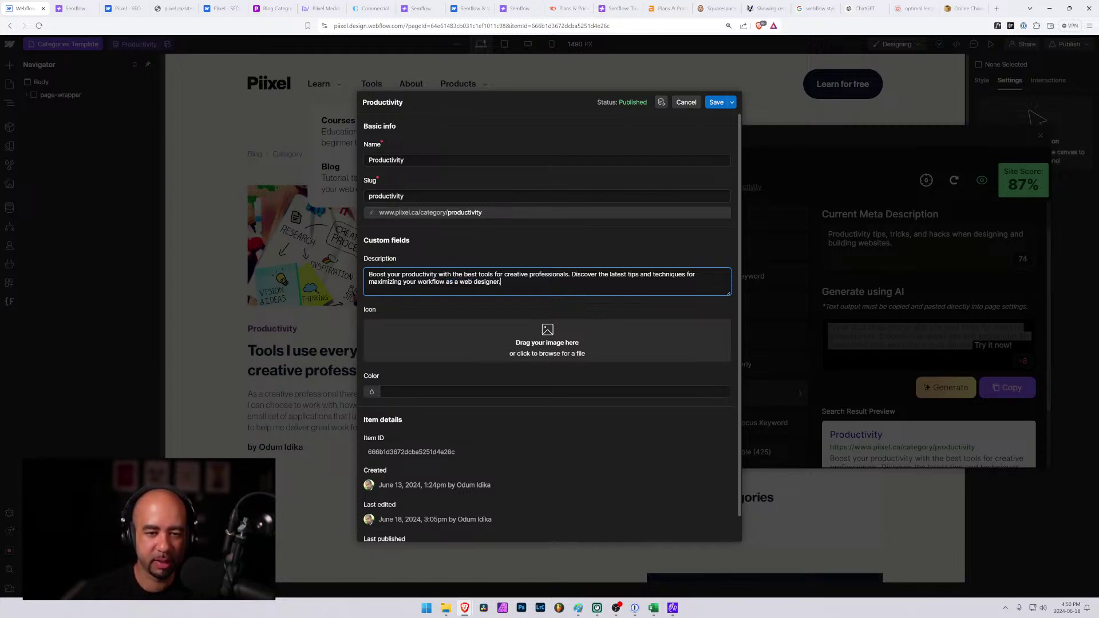
Count the Productivity description's characters in the online counter, and save the category item in Webflow.
key("ctrl+a")
key("ctrl+c")
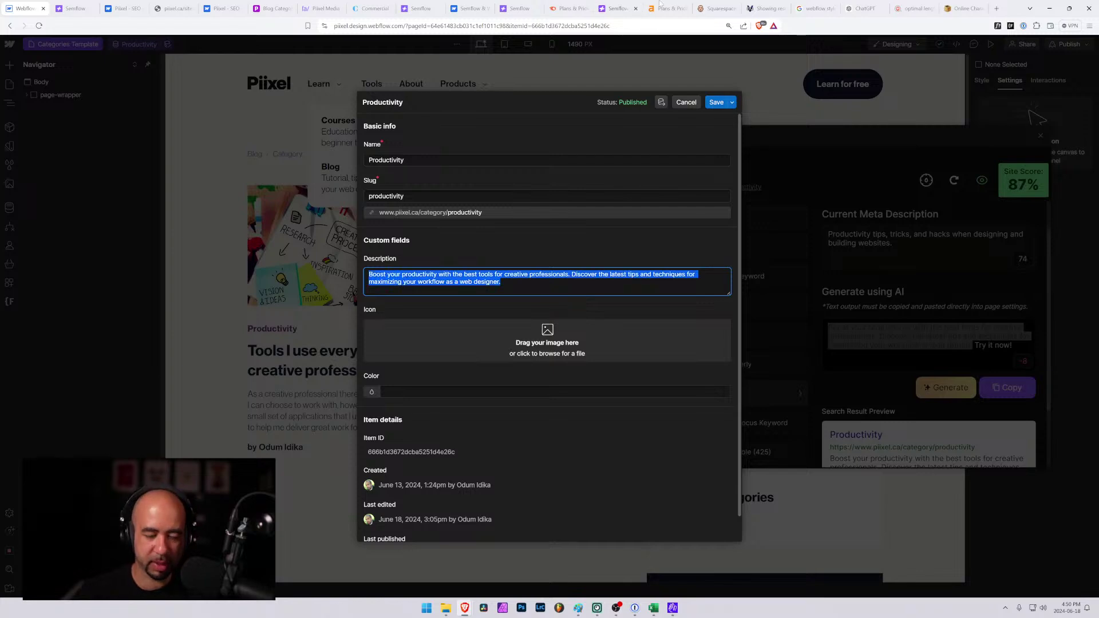
left_click(967, 8)
key("ctrl+a")
key("ctrl+v")
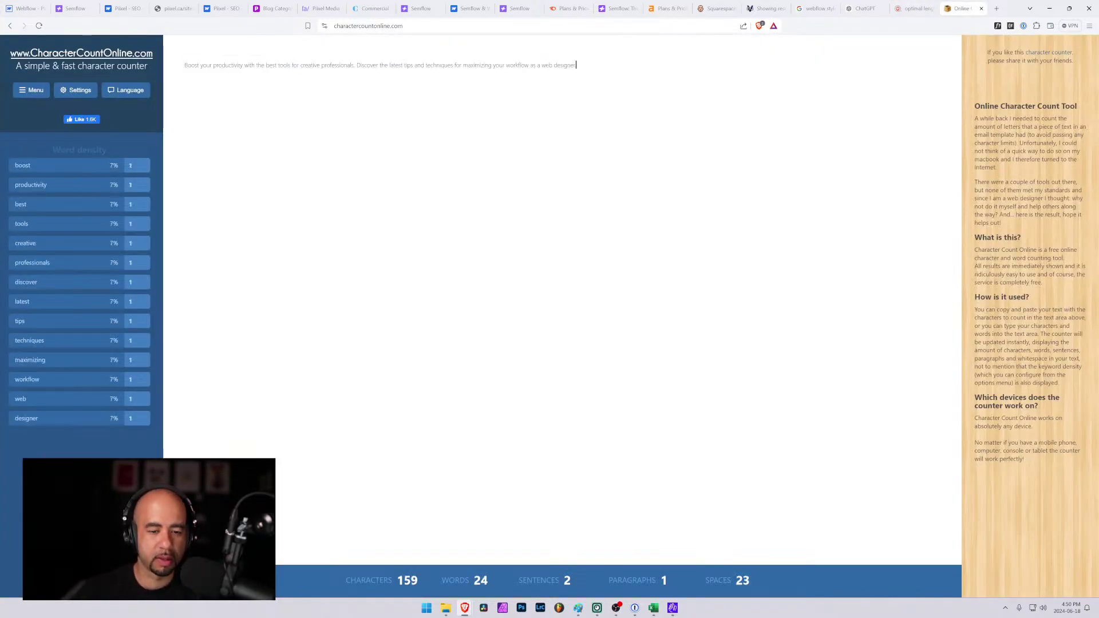
left_click(26, 8)
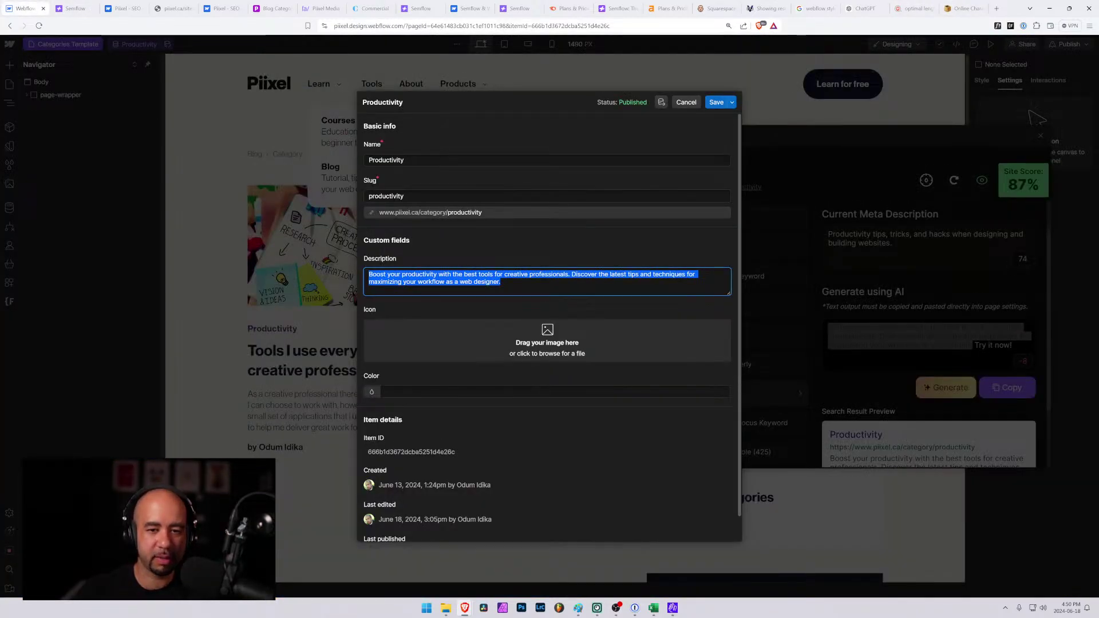
key("ctrl+v")
left_click(716, 102)
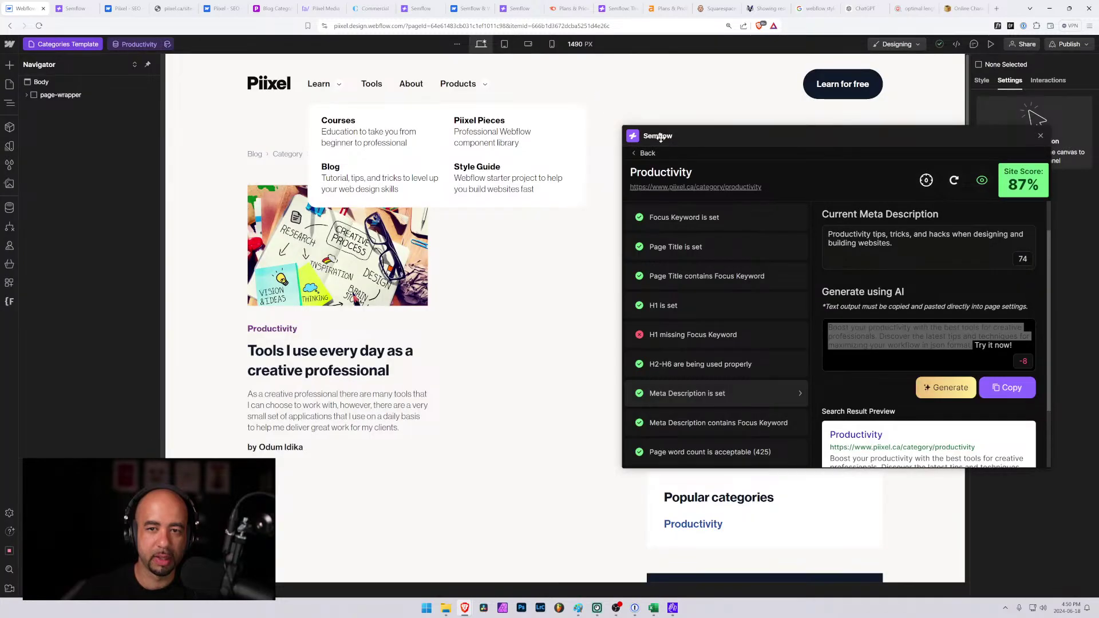
left_click_drag(736, 135, 572, 143)
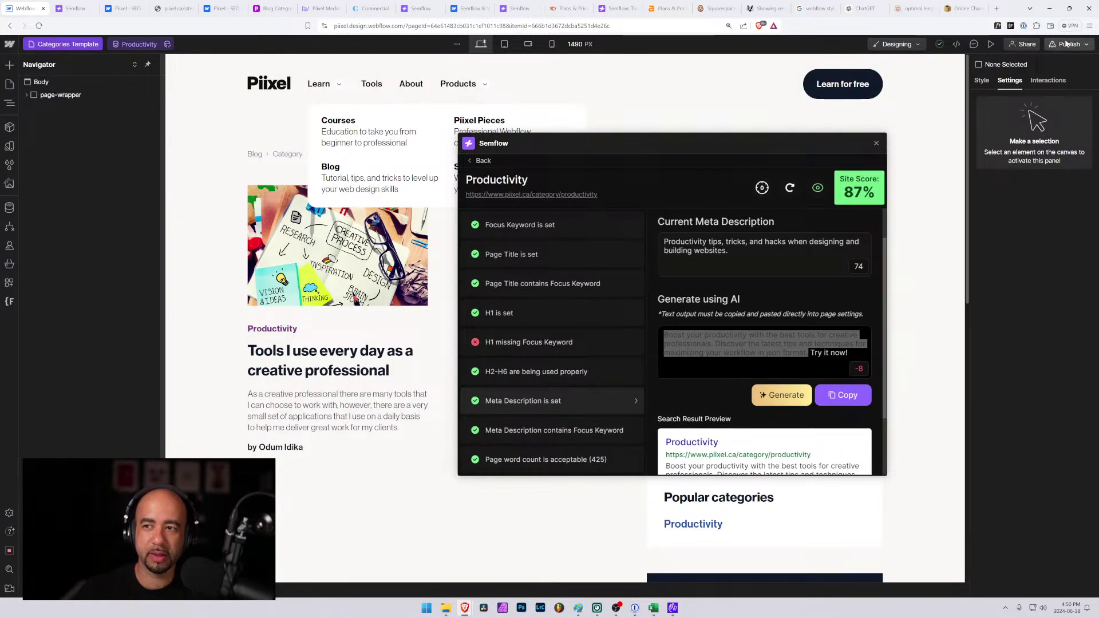
left_click(1090, 48)
left_click(1075, 215)
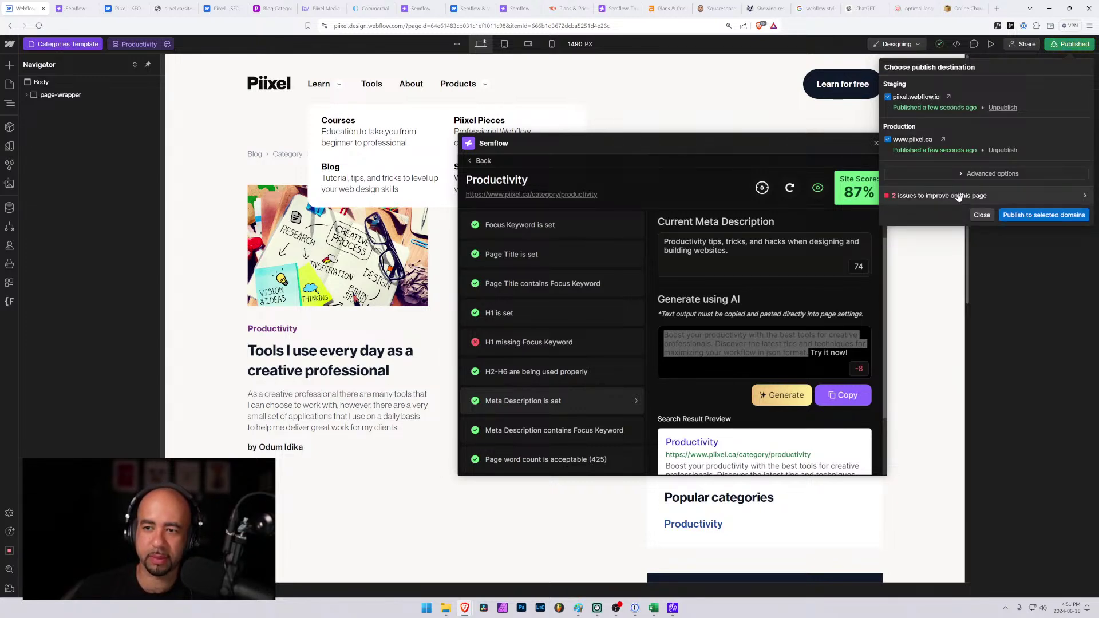
Open the page's audit issues and examine the non-descriptive link content warning for blog_image-link.
left_click(959, 196)
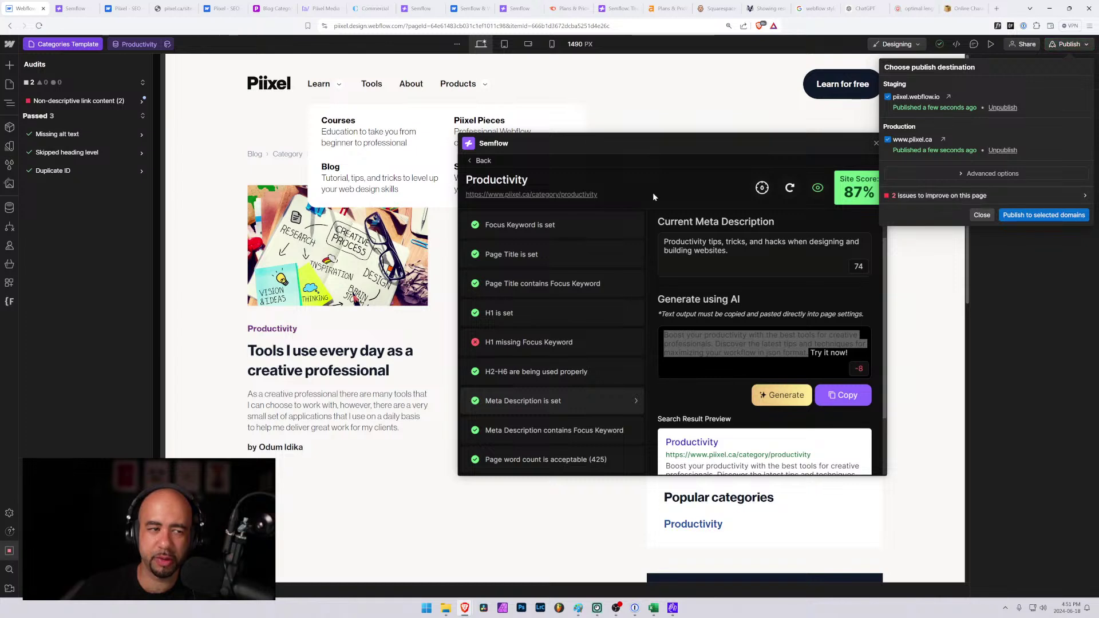
left_click(87, 101)
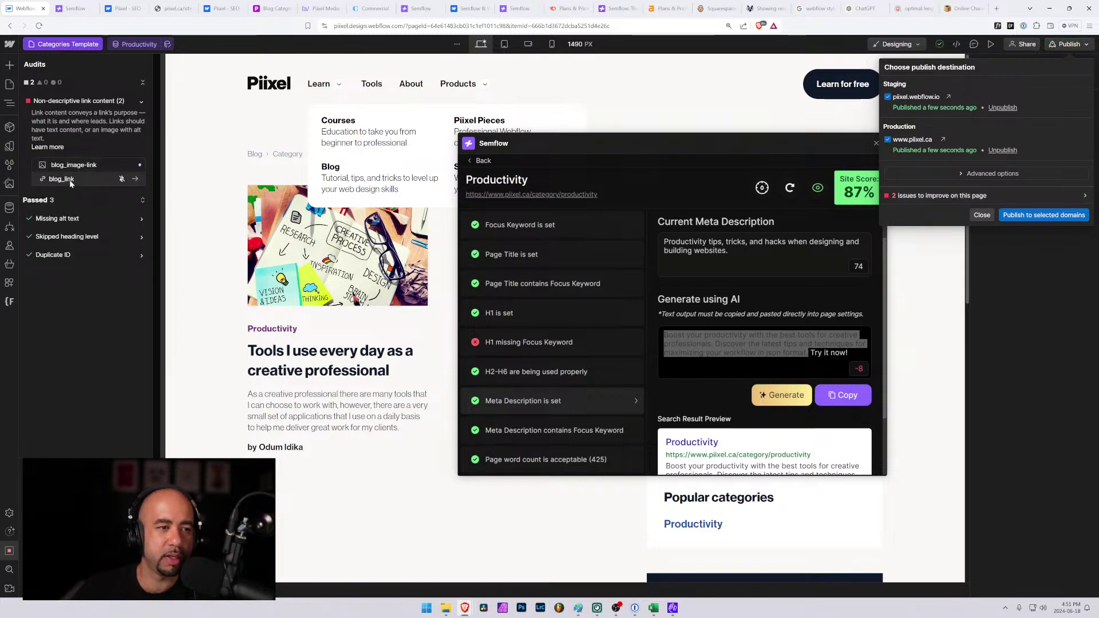
left_click(135, 165)
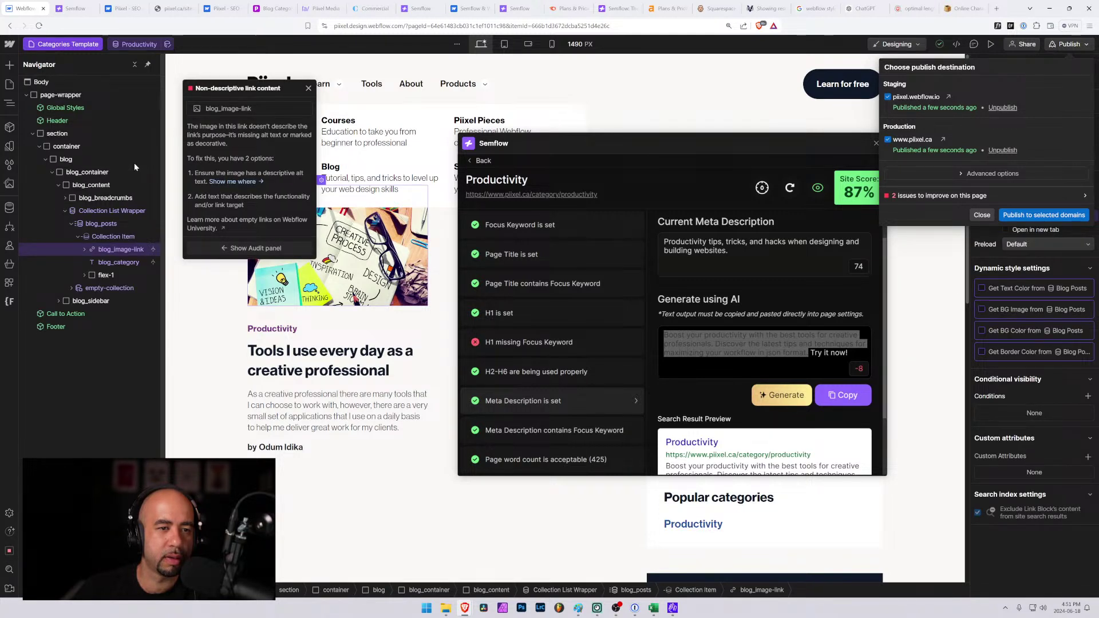
left_click(295, 242)
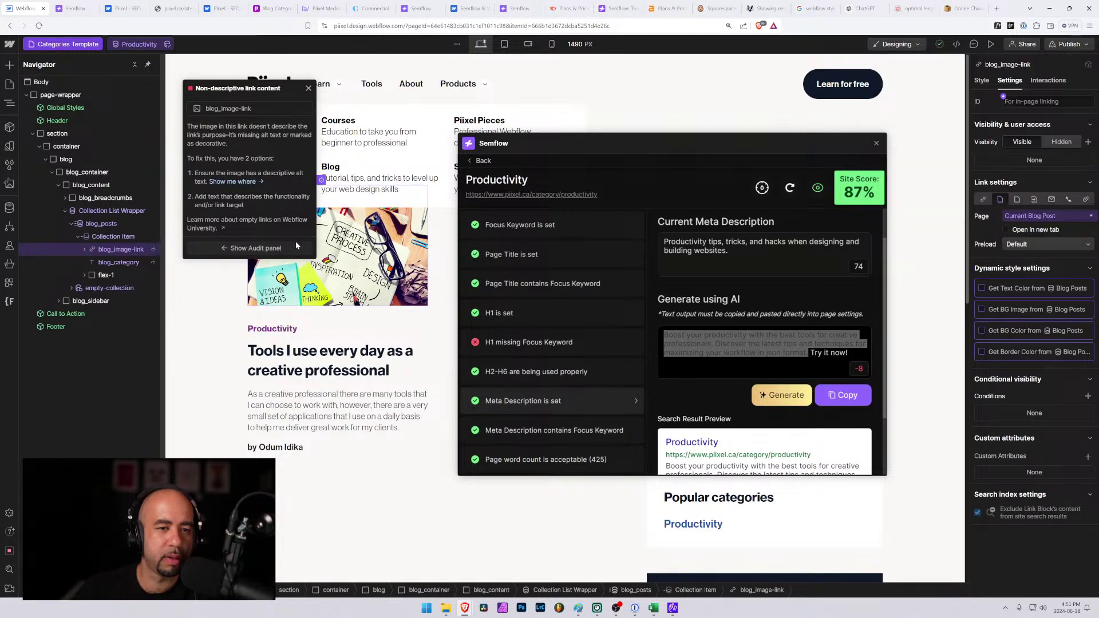
Check the alt text options of the blog_featured-image element, and dismiss its settings and the audit note without changes.
left_click(331, 284)
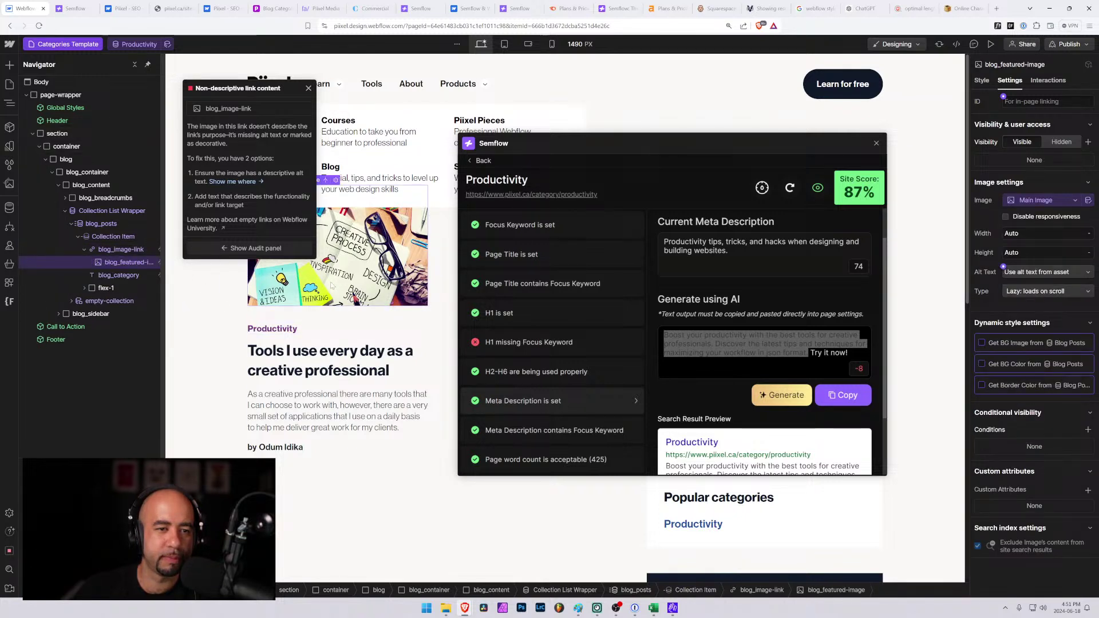
left_click_drag(288, 88, 194, 86)
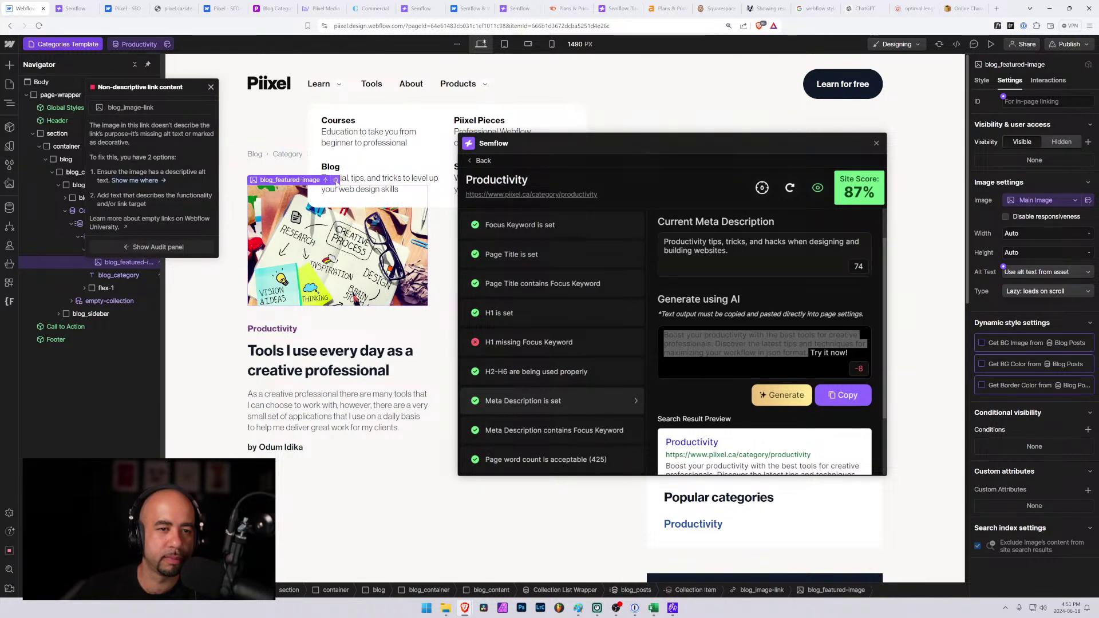
double_click(356, 297)
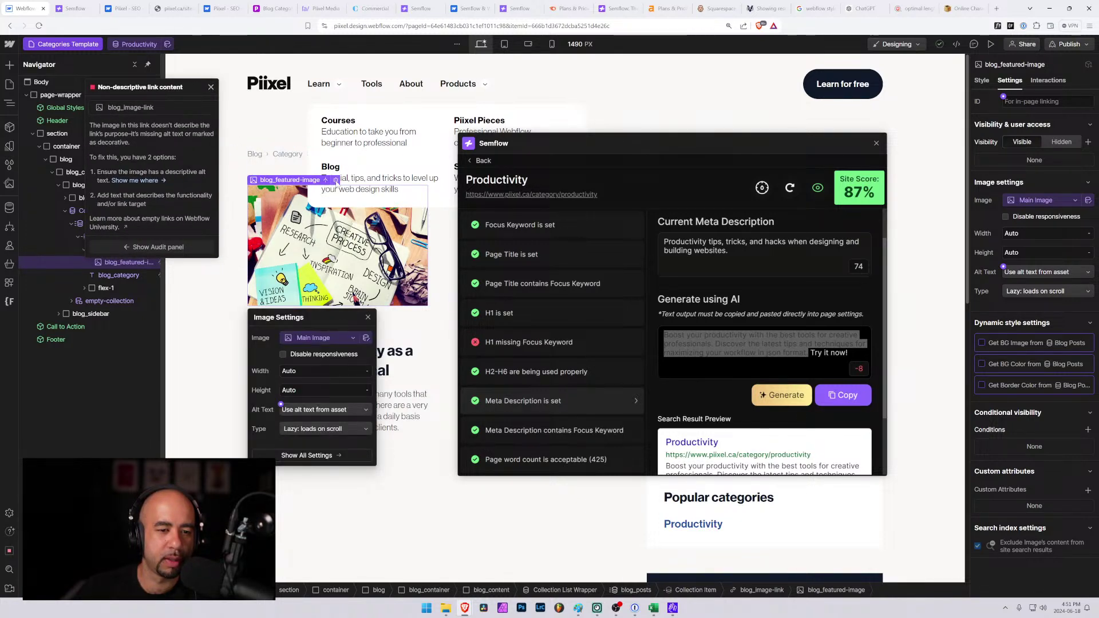
left_click(318, 410)
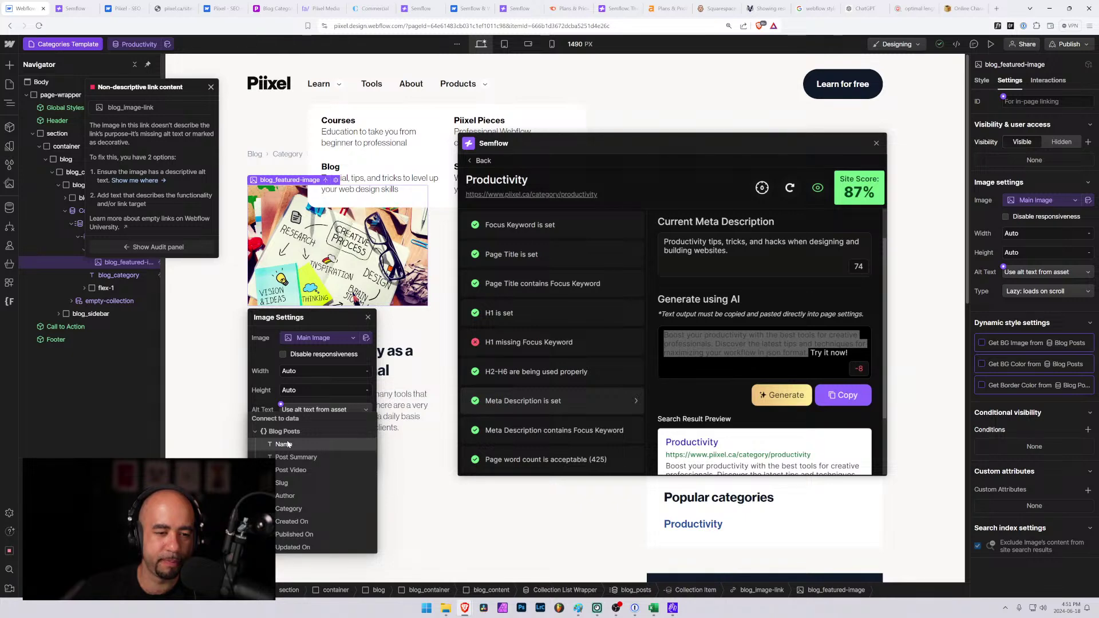
left_click(218, 369)
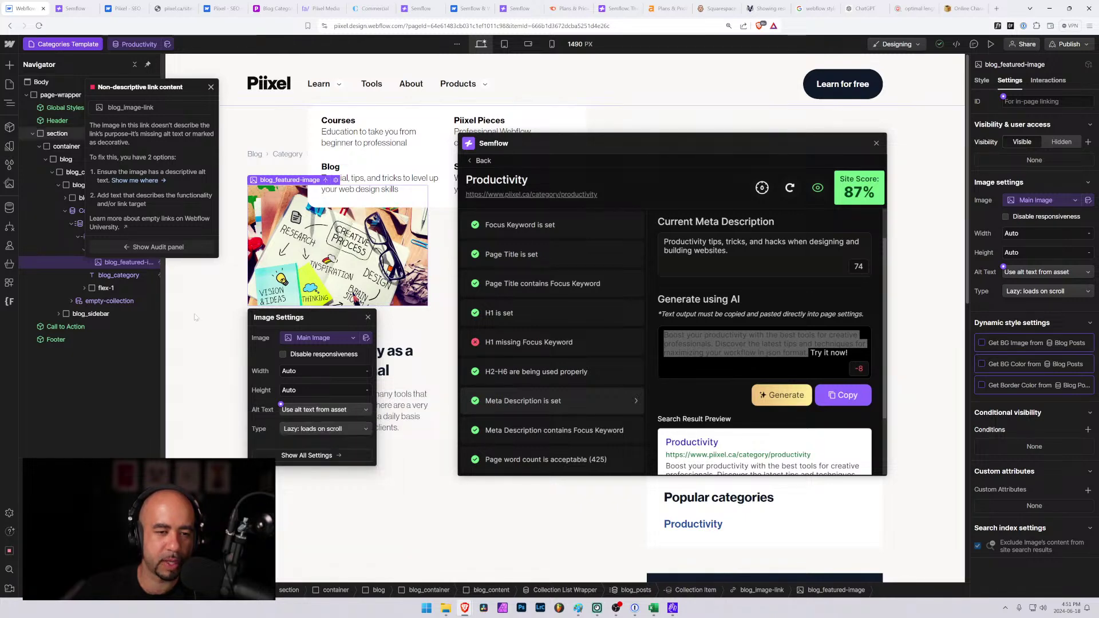
left_click(228, 122)
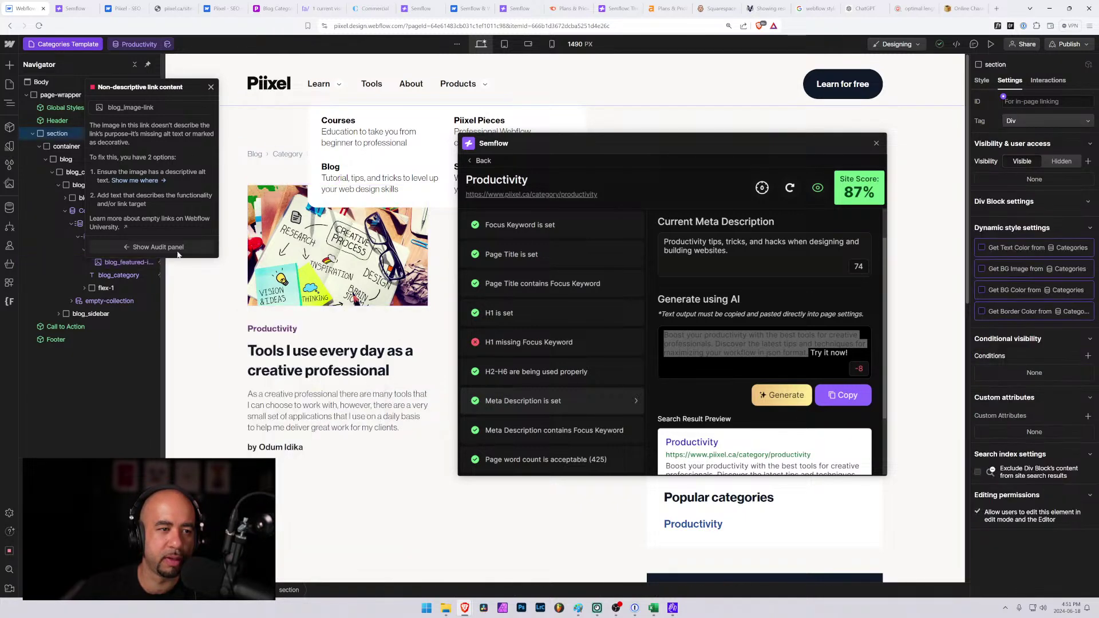
left_click(211, 88)
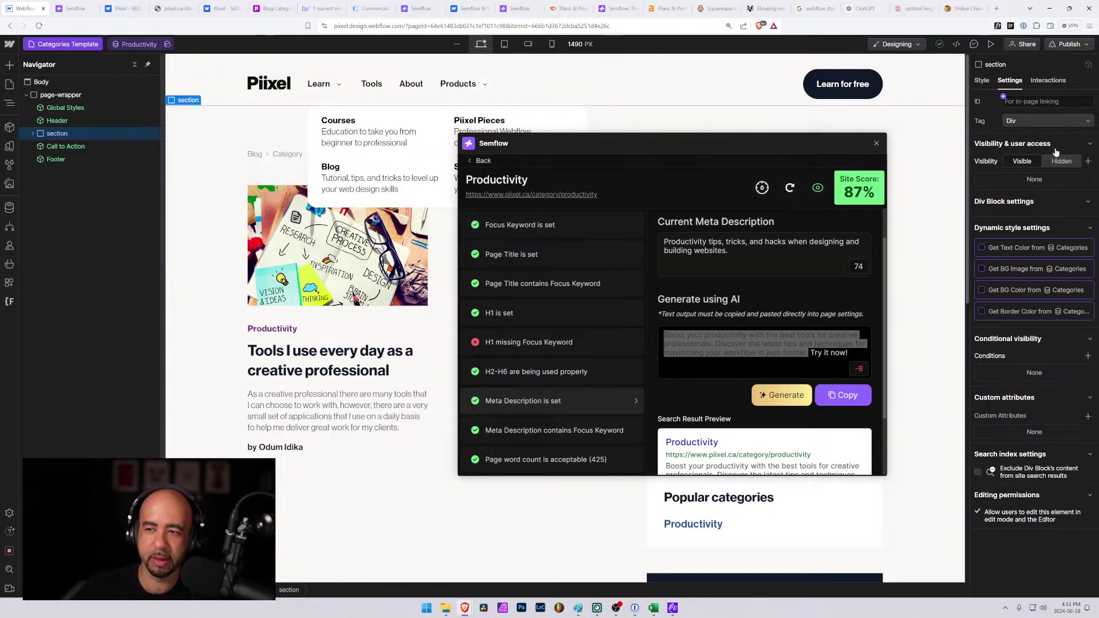
Return to Semflow's site overview, rerun the site audit, and review the page list for remaining warnings.
left_click(1076, 48)
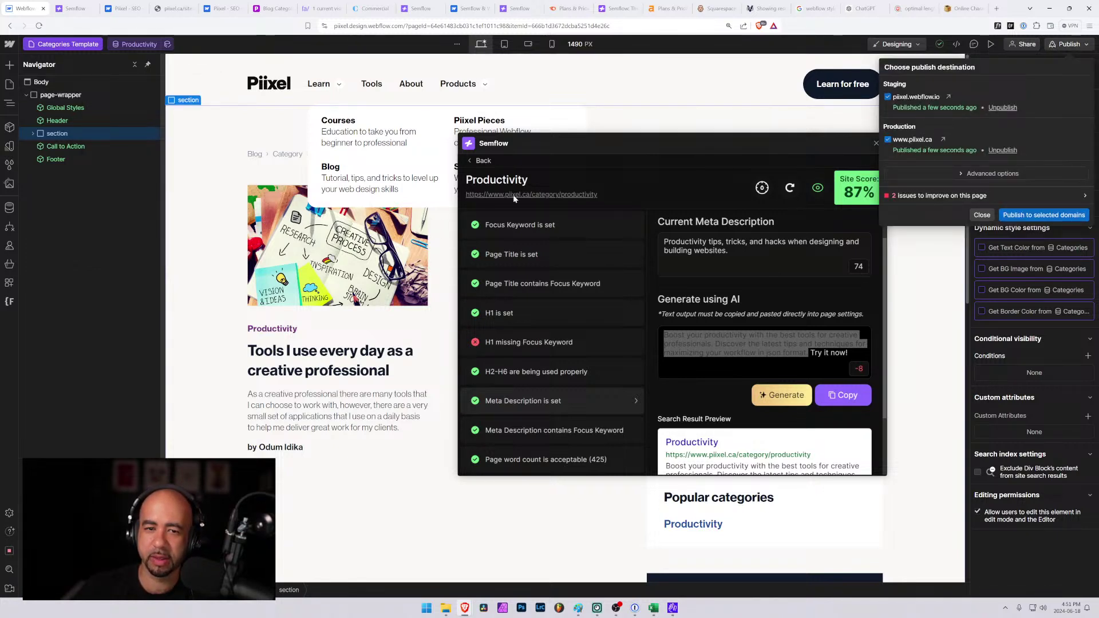
left_click(478, 160)
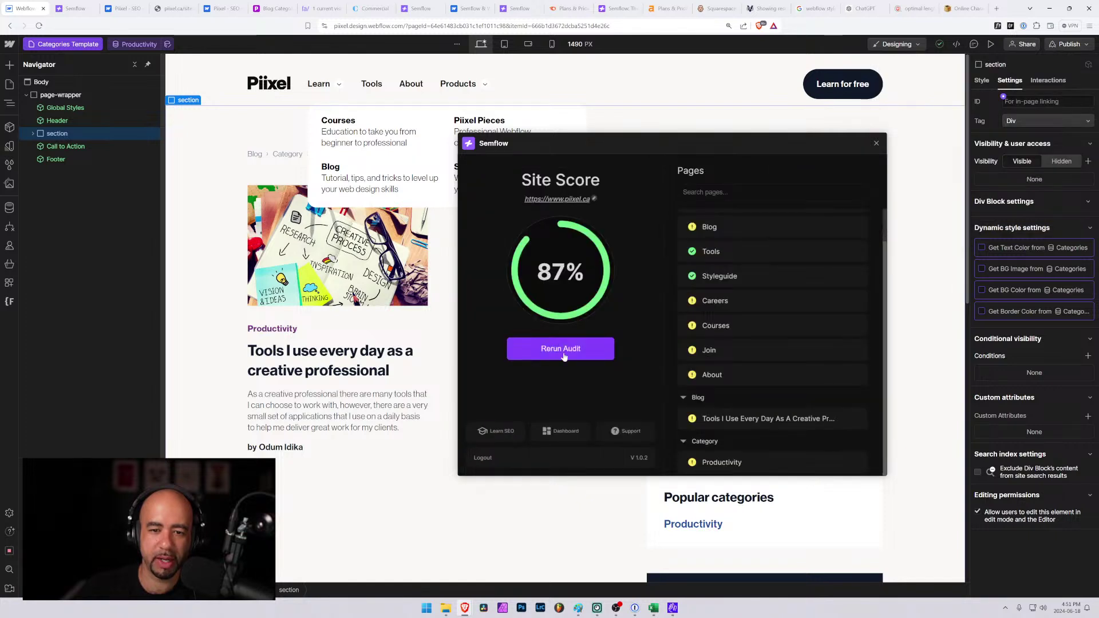
left_click(562, 351)
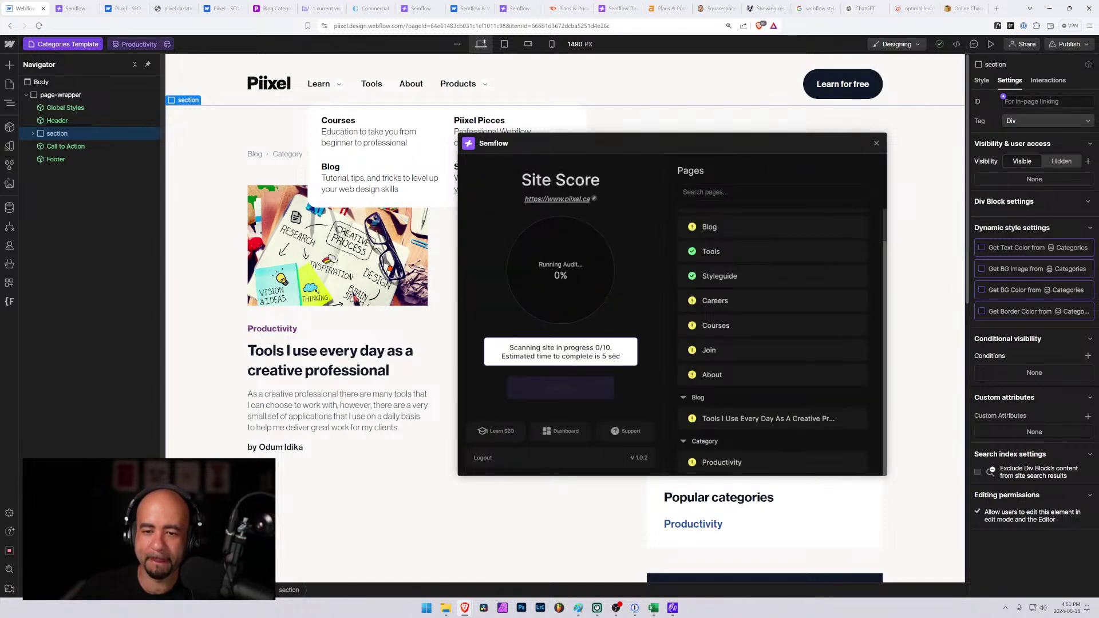
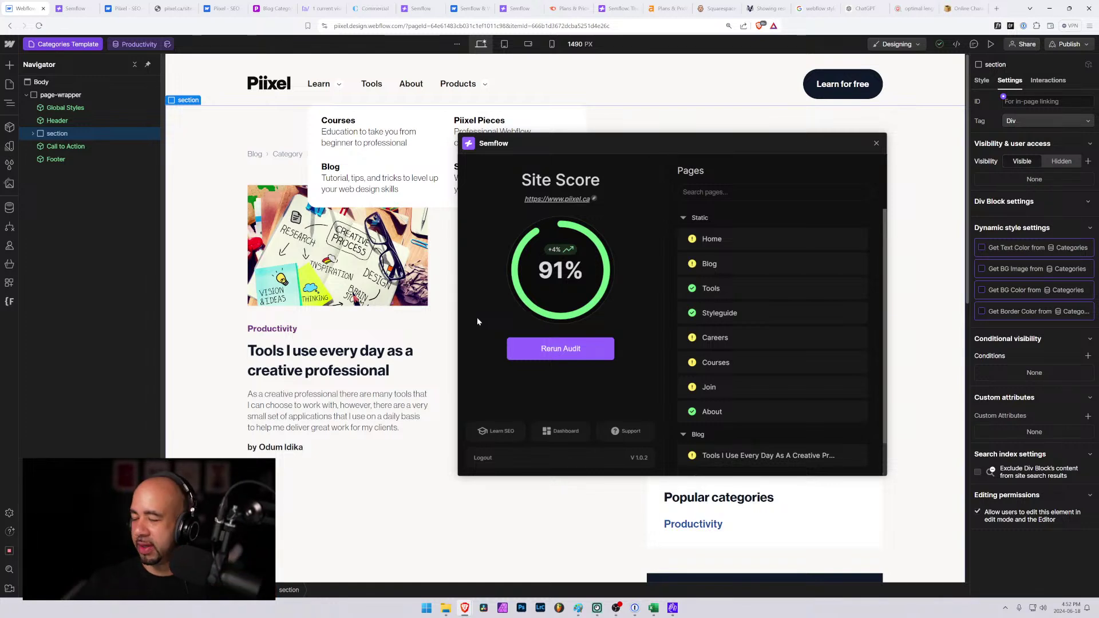
scroll(687, 337, "down", 1)
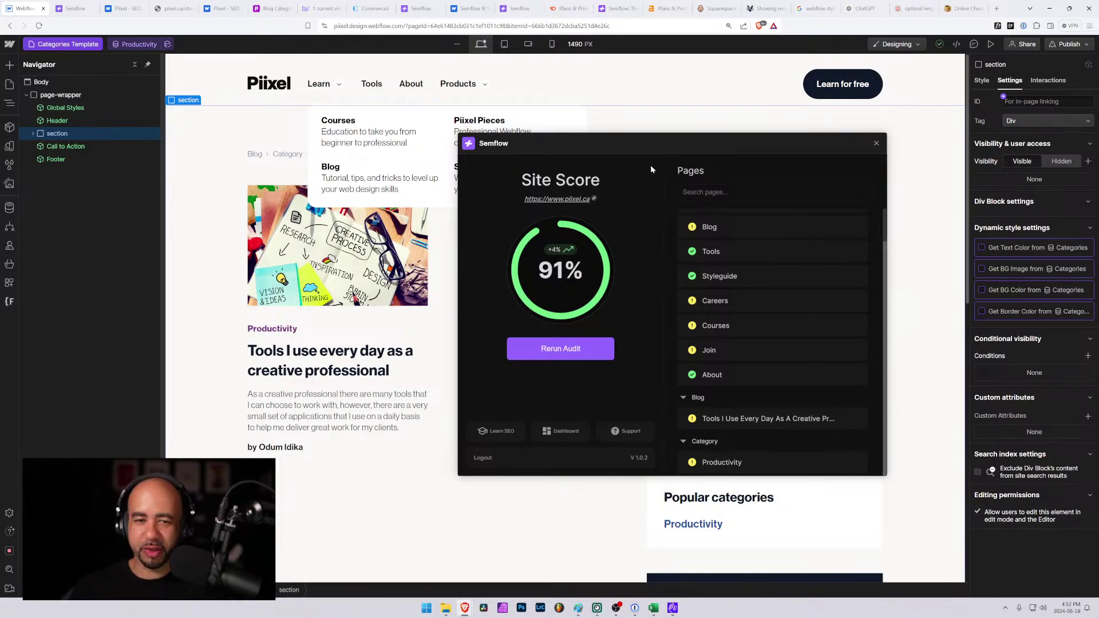
left_click_drag(630, 143, 489, 136)
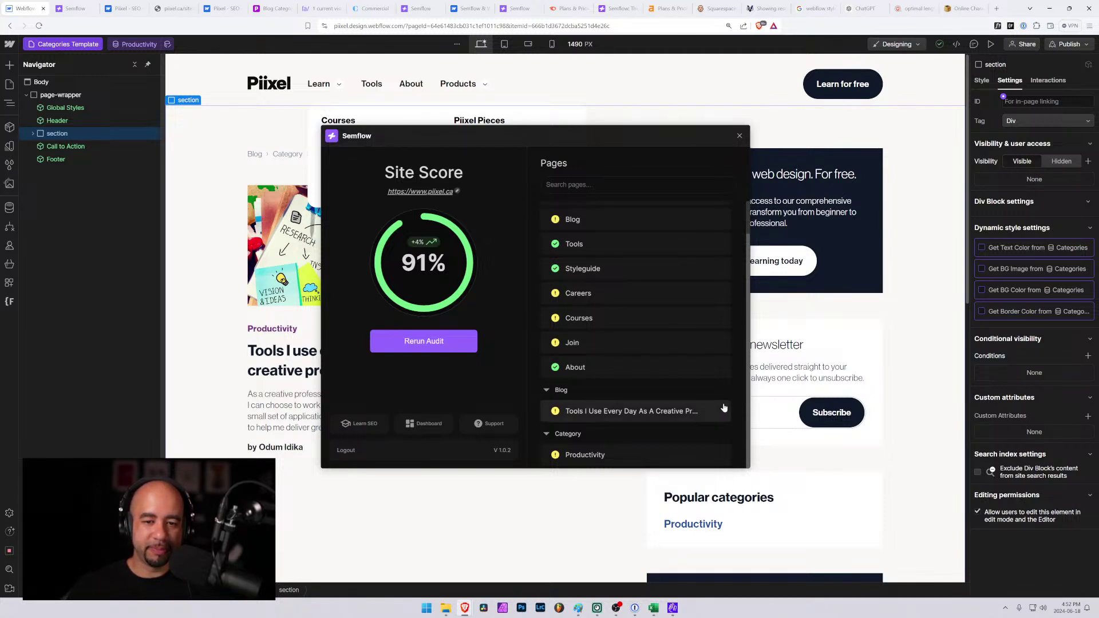
scroll(694, 387, "up", 1)
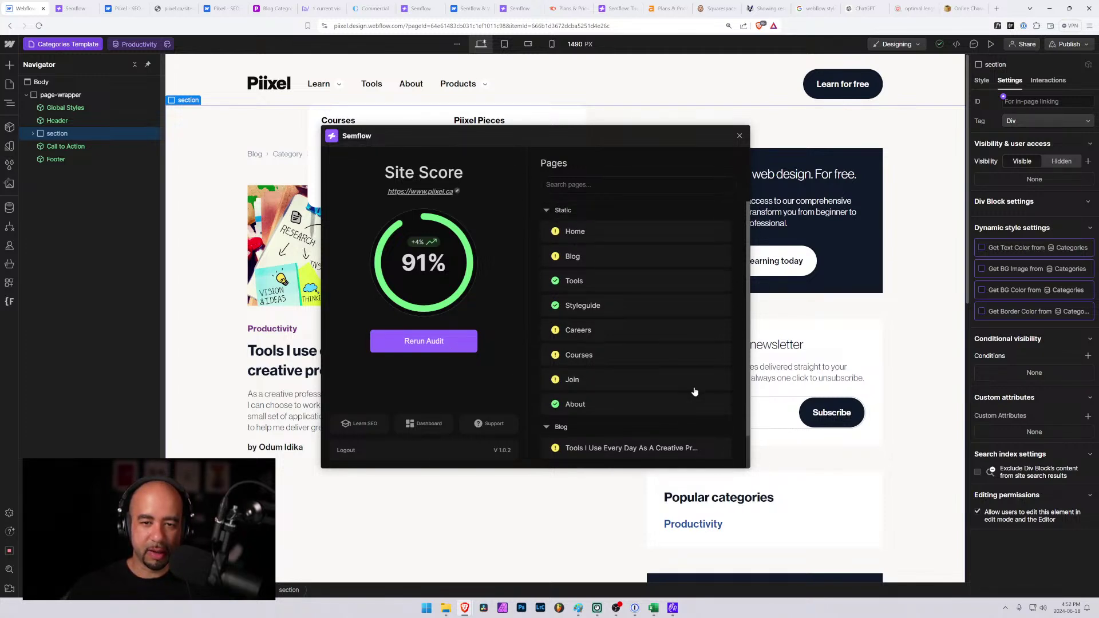
scroll(684, 392, "down", 1)
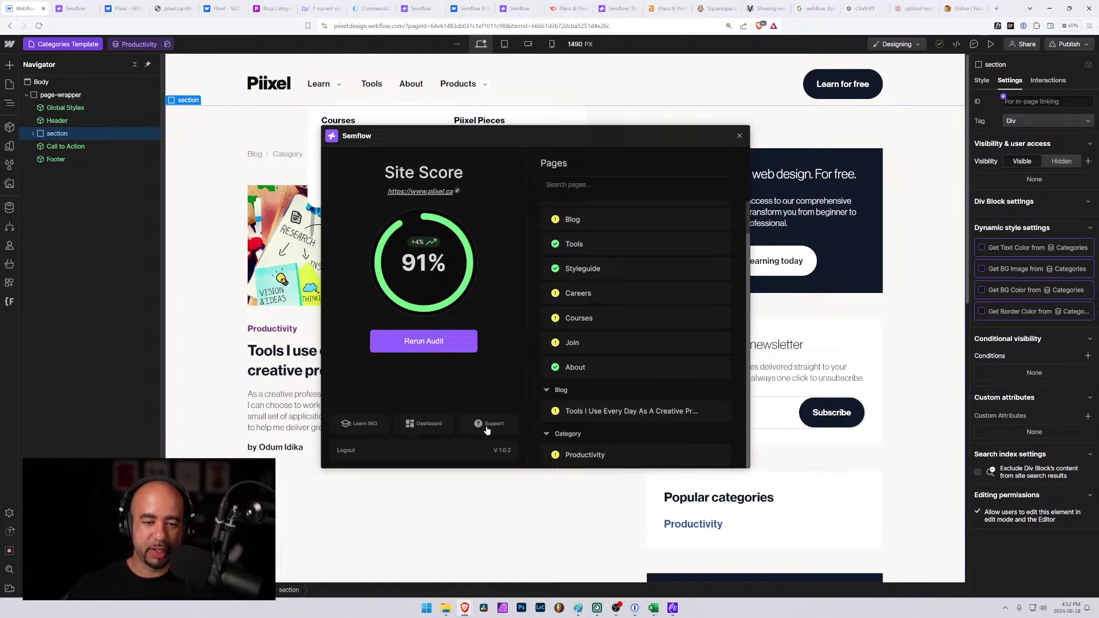
left_click(432, 425)
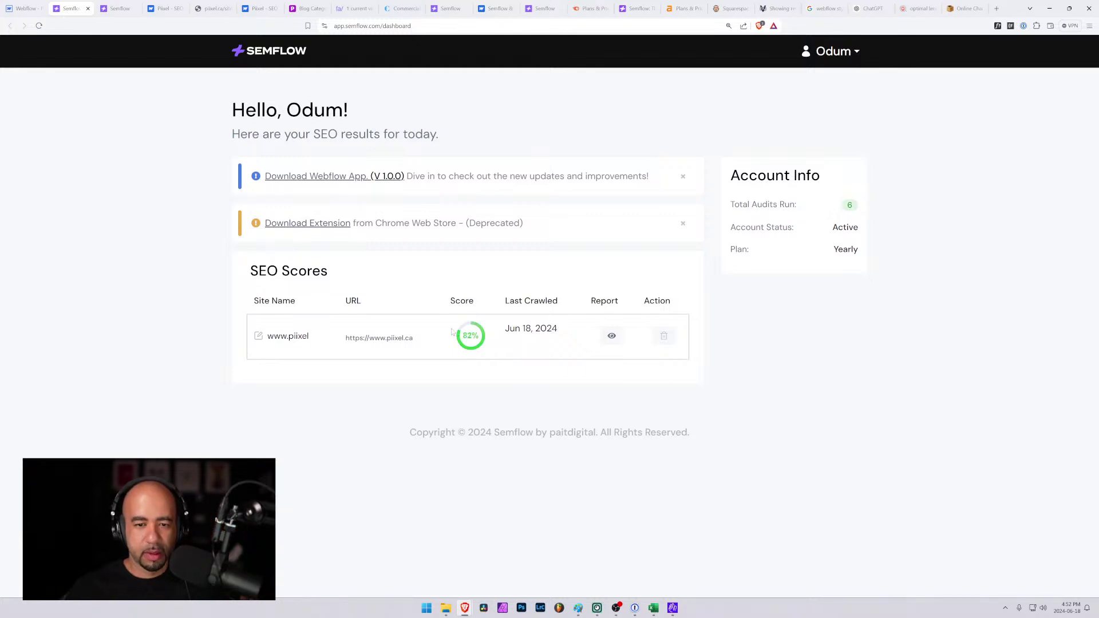
left_click(611, 337)
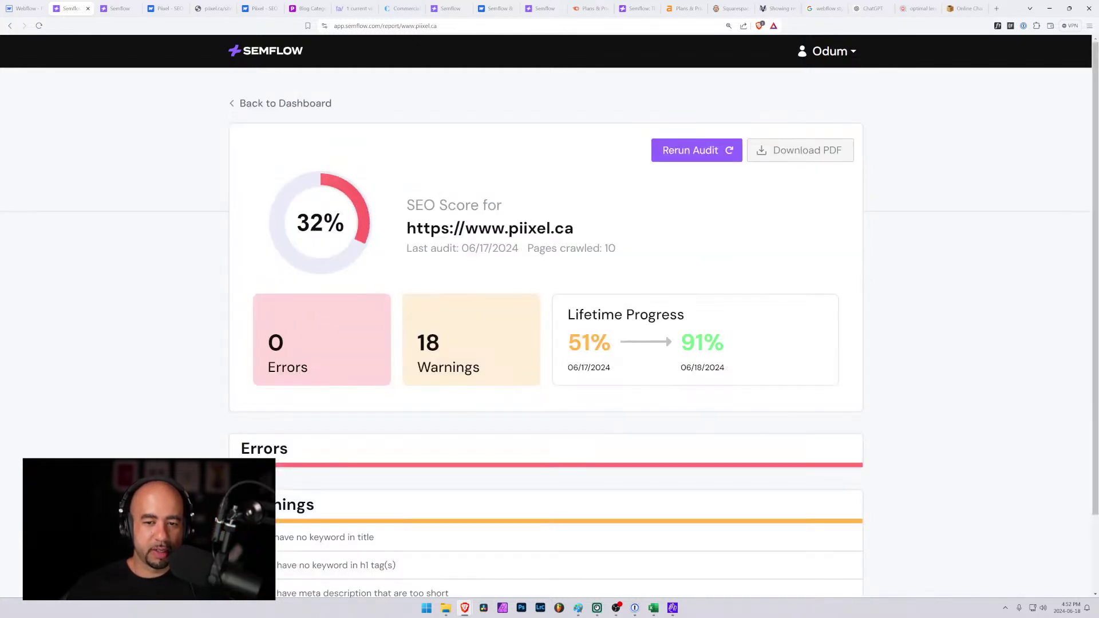
Examine which pages the report lists under the warning for meta descriptions that are too short.
scroll(278, 328, "down", 2)
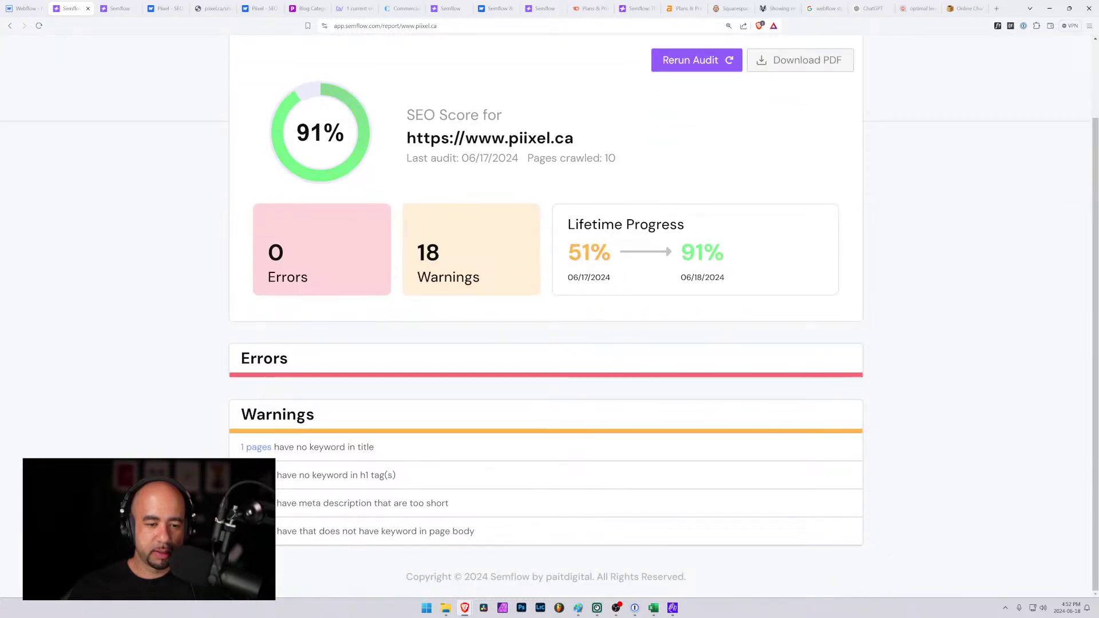
left_click(257, 531)
left_click(257, 531)
left_click(257, 503)
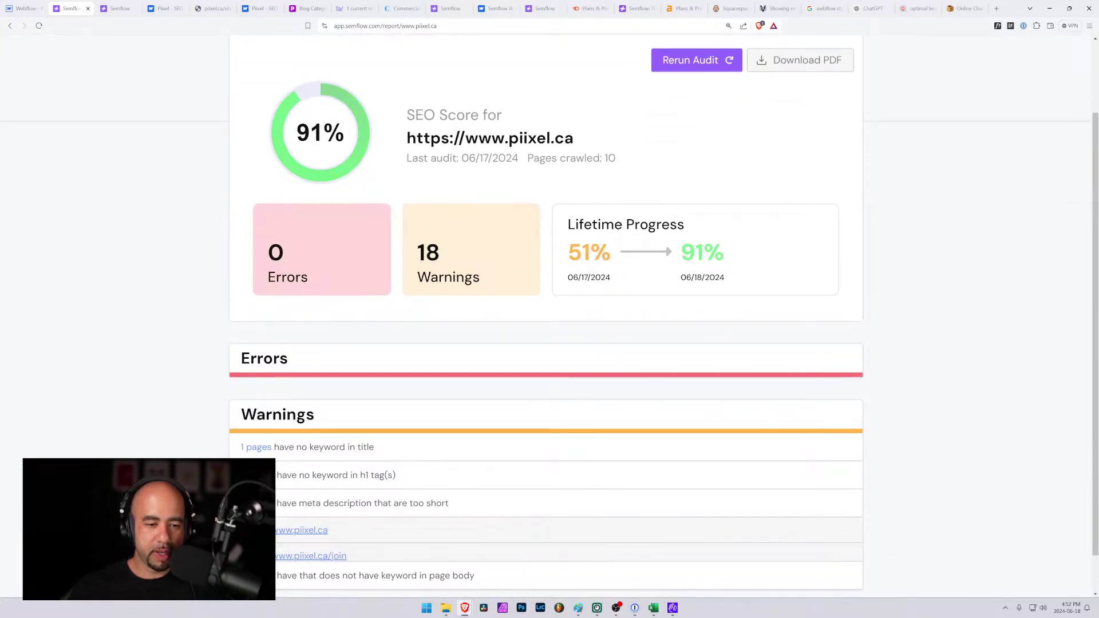
scroll(257, 504, "down", 2)
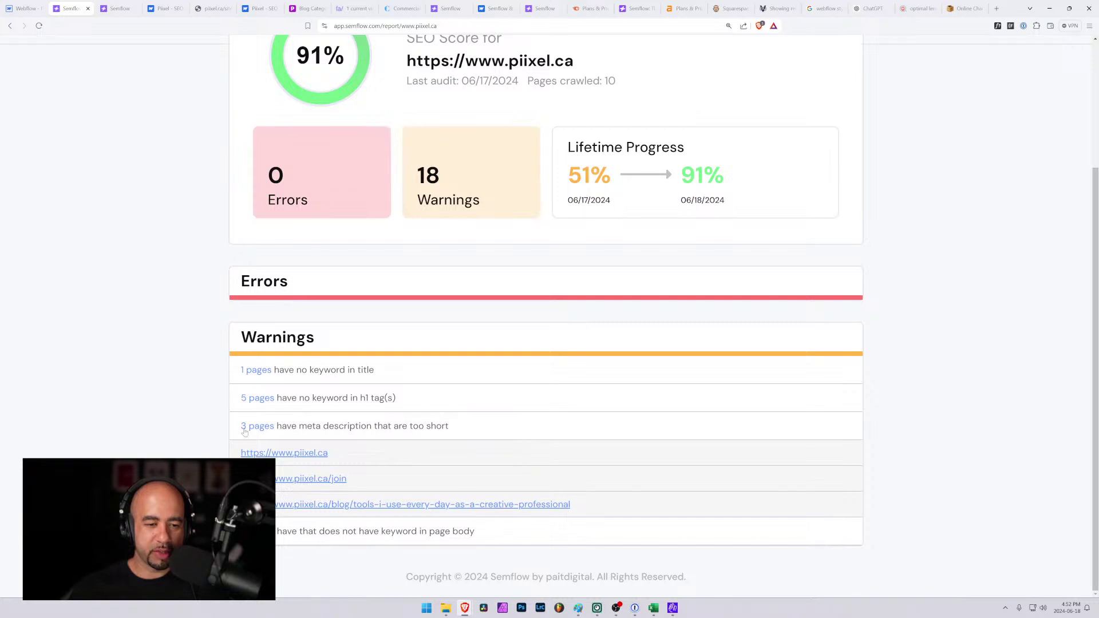
left_click(262, 425)
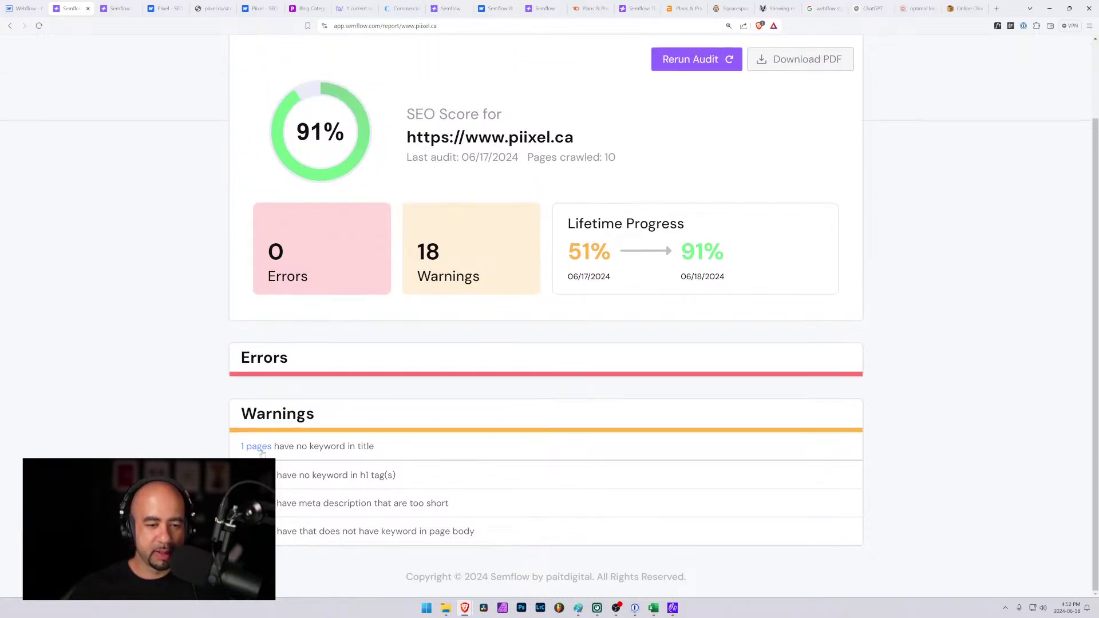
Examine the report's keyword warnings, checking which pages are listed as having no keyword in the page body.
left_click(259, 448)
left_click(264, 426)
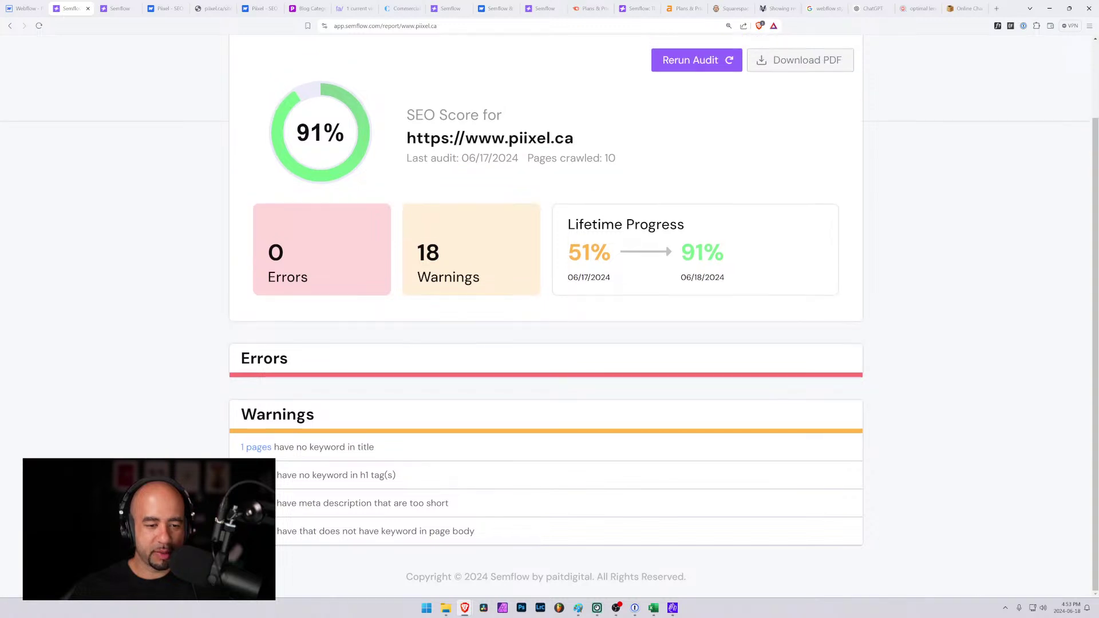
left_click(258, 531)
scroll(435, 470, "down", 3)
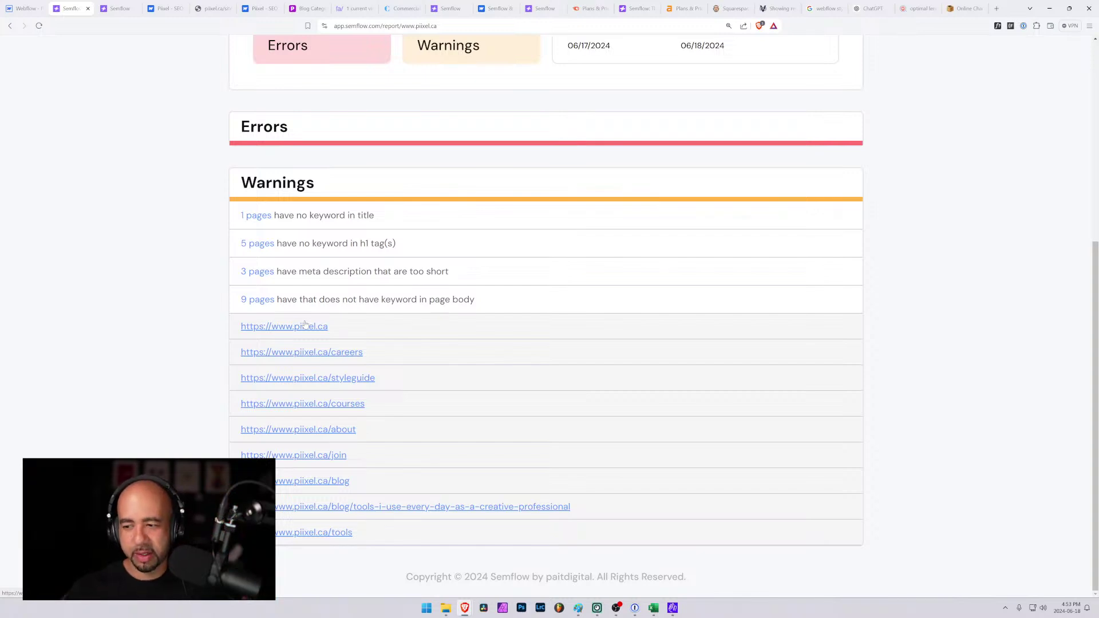
left_click(247, 300)
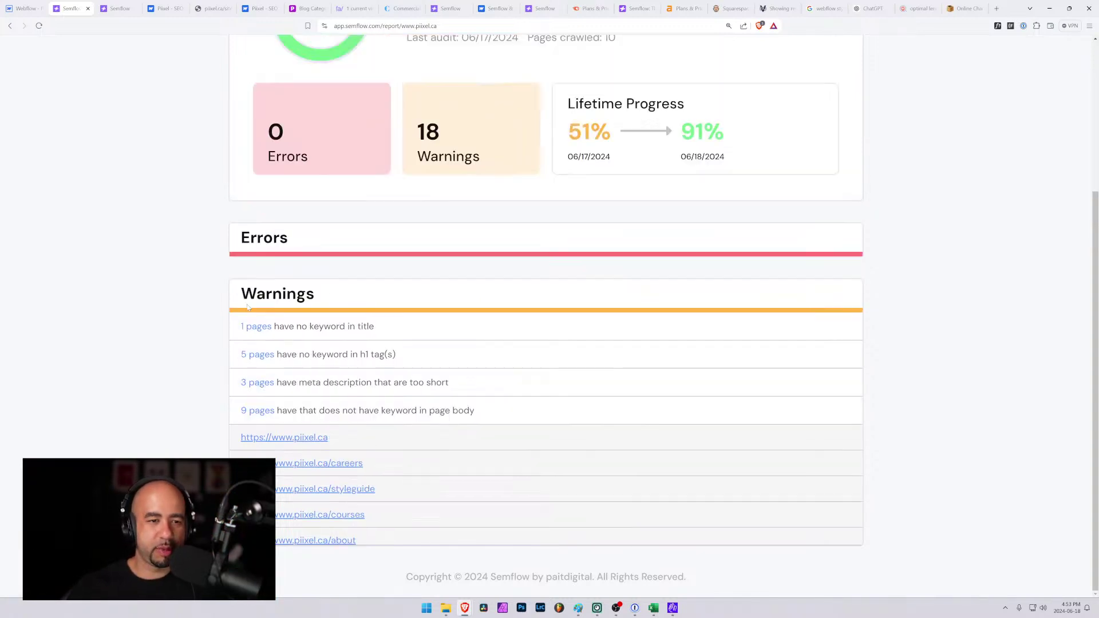
scroll(224, 353, "up", 3)
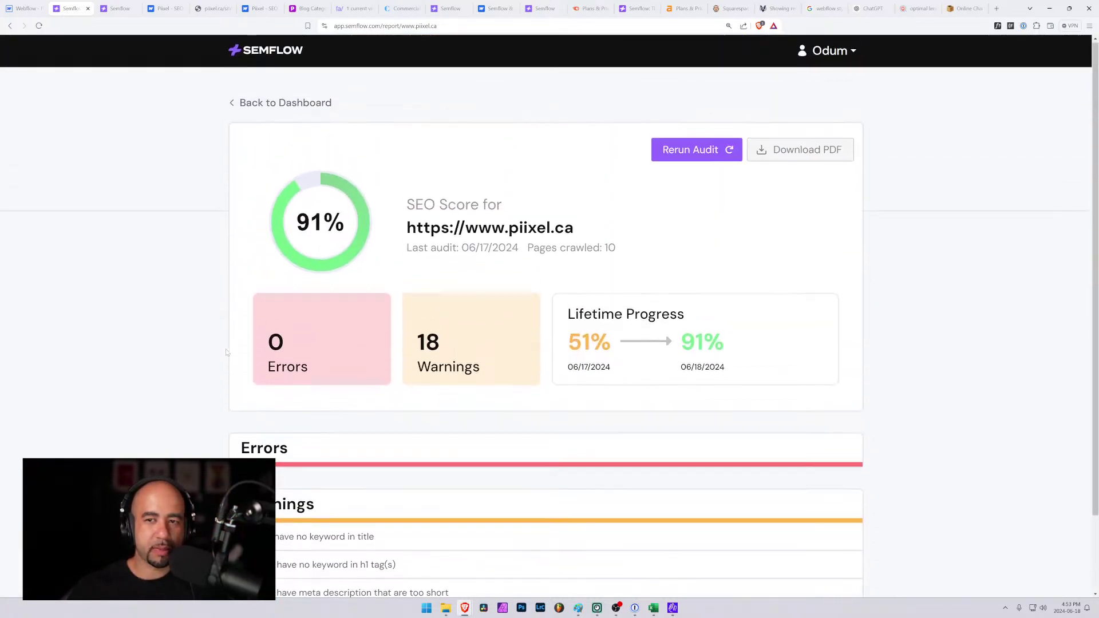
Return to the Semflow dashboard and dismiss the Chrome extension and Webflow App download notices.
left_click(242, 104)
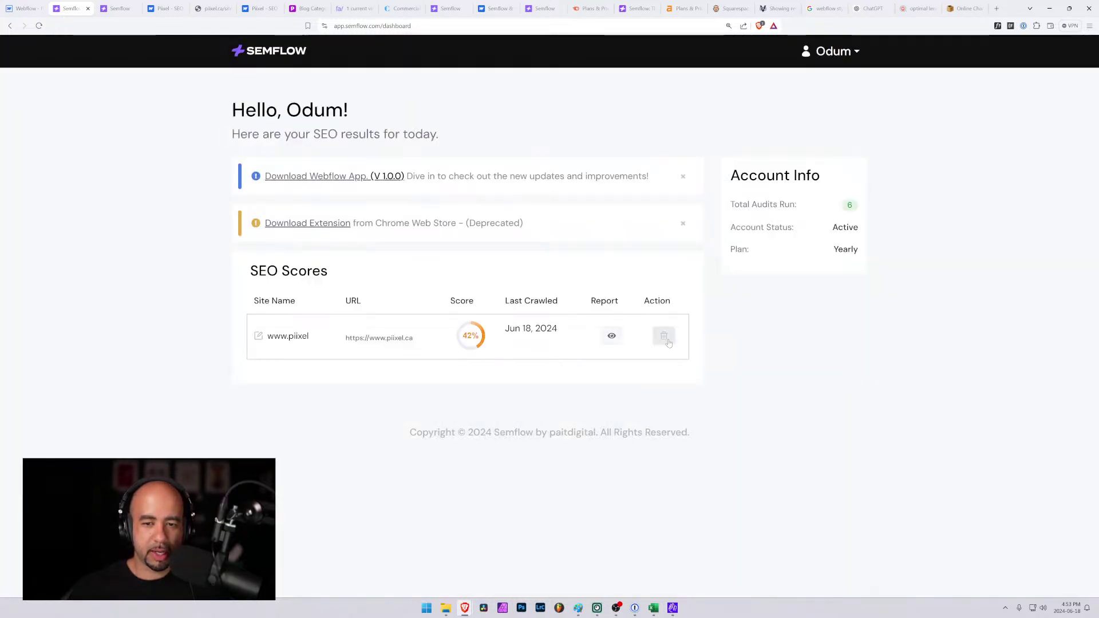
left_click(685, 223)
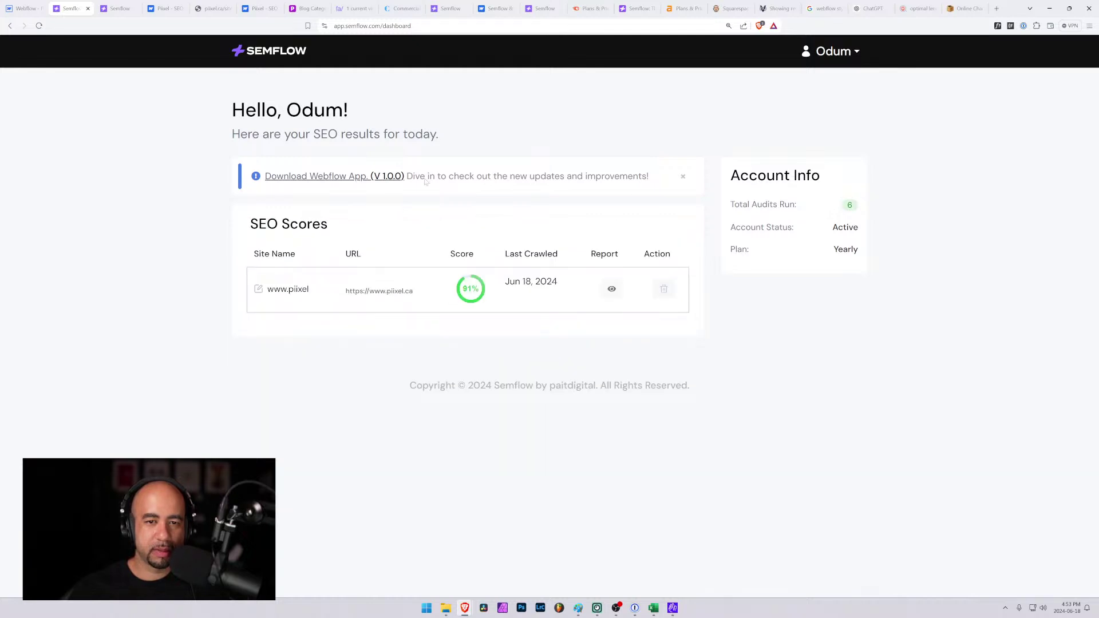
left_click(682, 177)
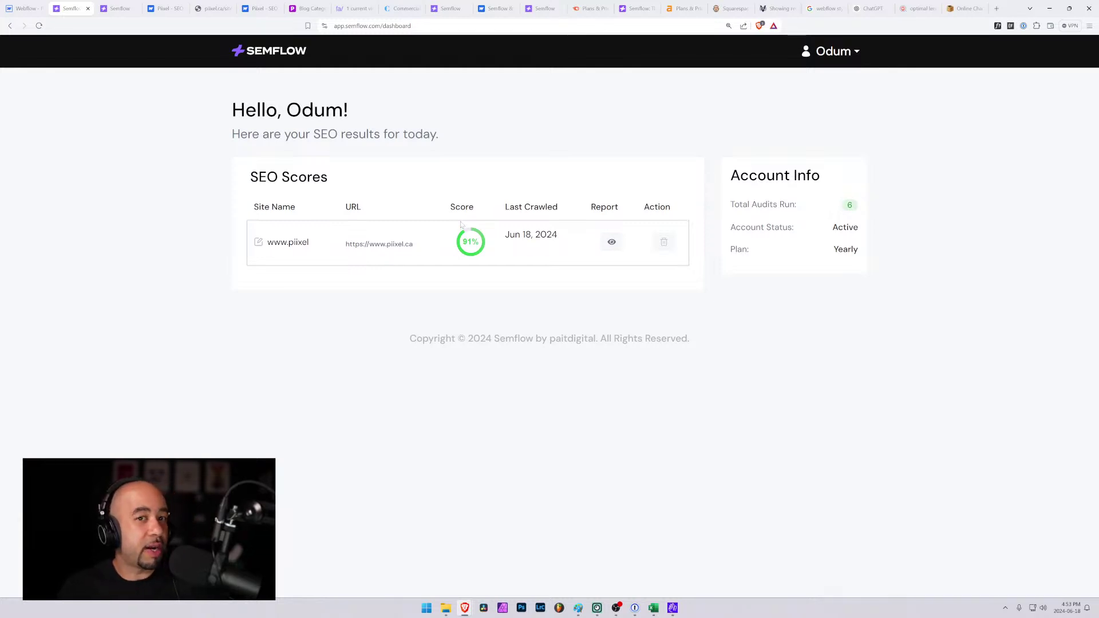
Close the two Semflow pages beside the Webflow Designer and the sitemap, and switch to the live Productivity category page.
left_click(88, 8)
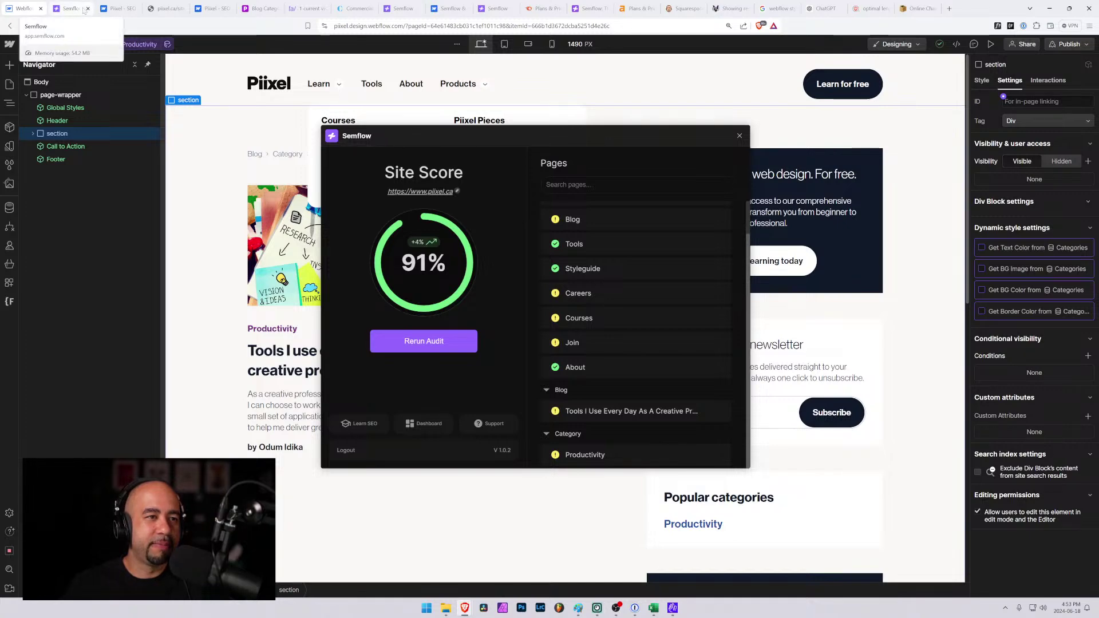
left_click(88, 9)
left_click(123, 9)
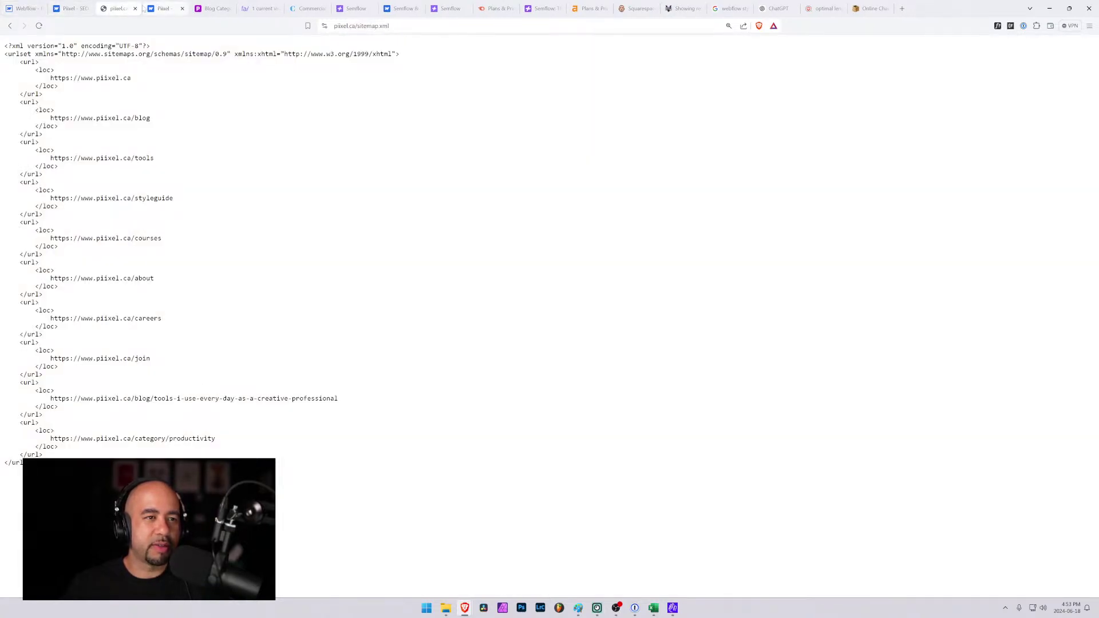
left_click(135, 8)
left_click(166, 8)
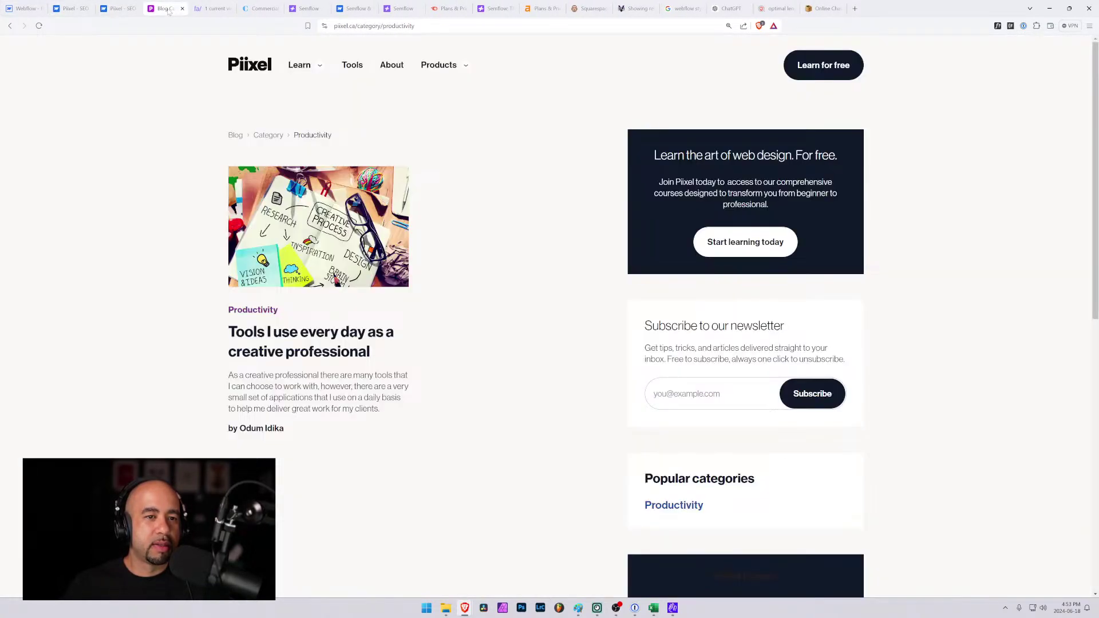
From the Piixel home page, open the Piixel Pieces product site and look through its landing page.
left_click(251, 67)
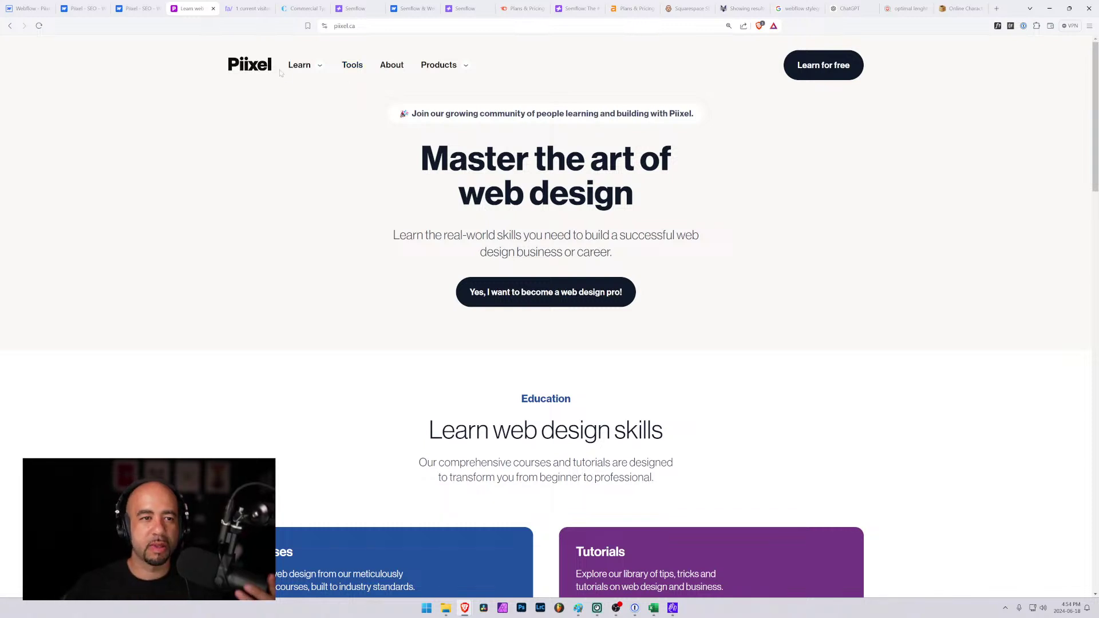
left_click(444, 70)
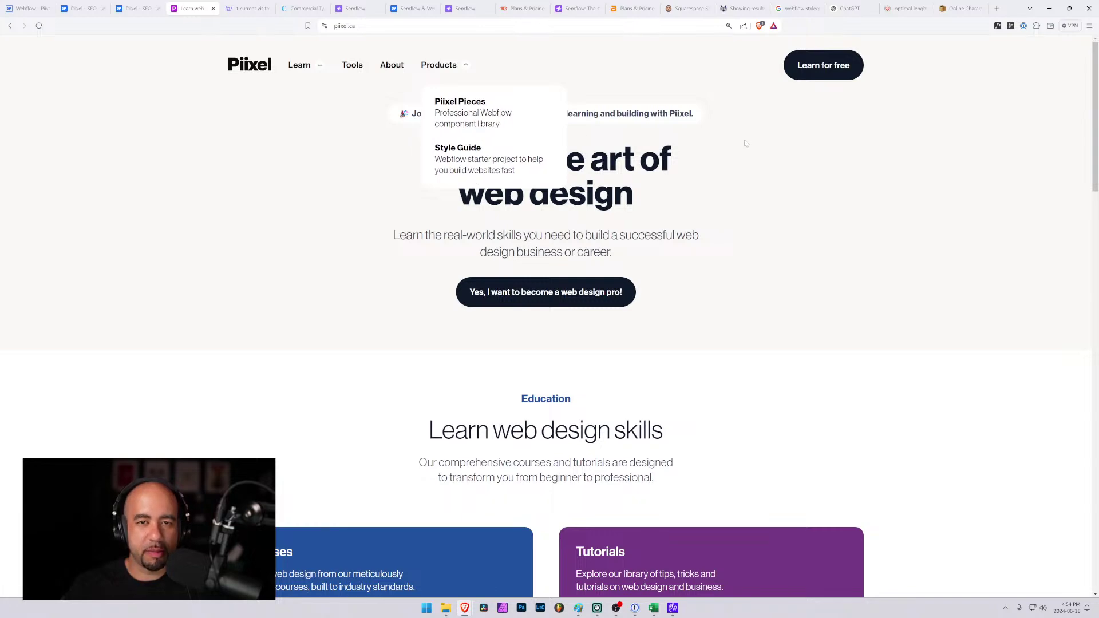
left_click(453, 112)
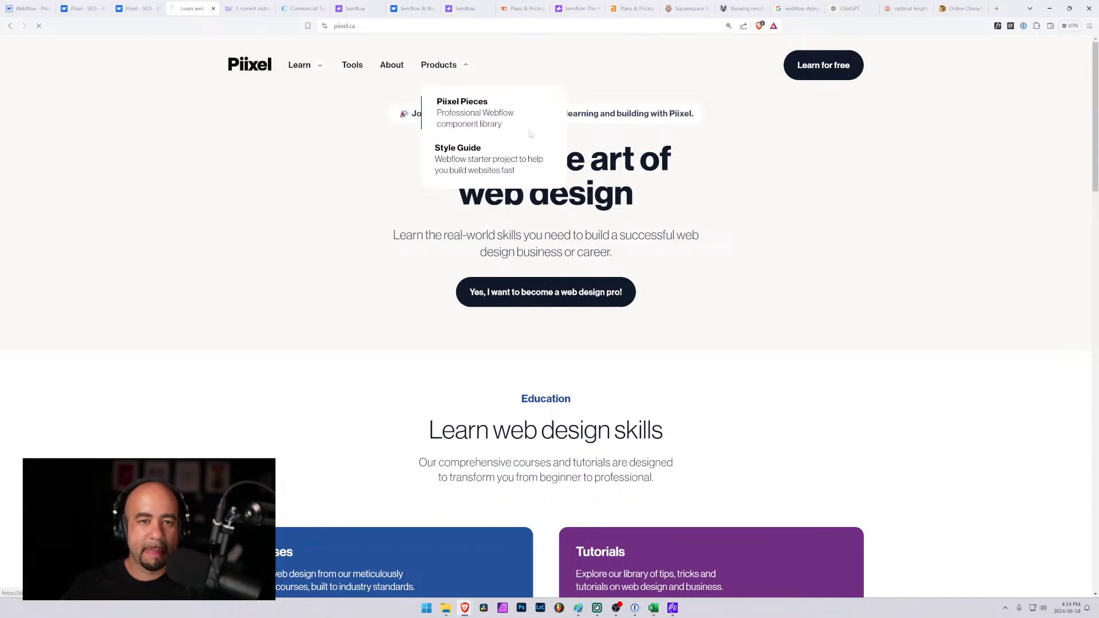
scroll(590, 264, "down", 10)
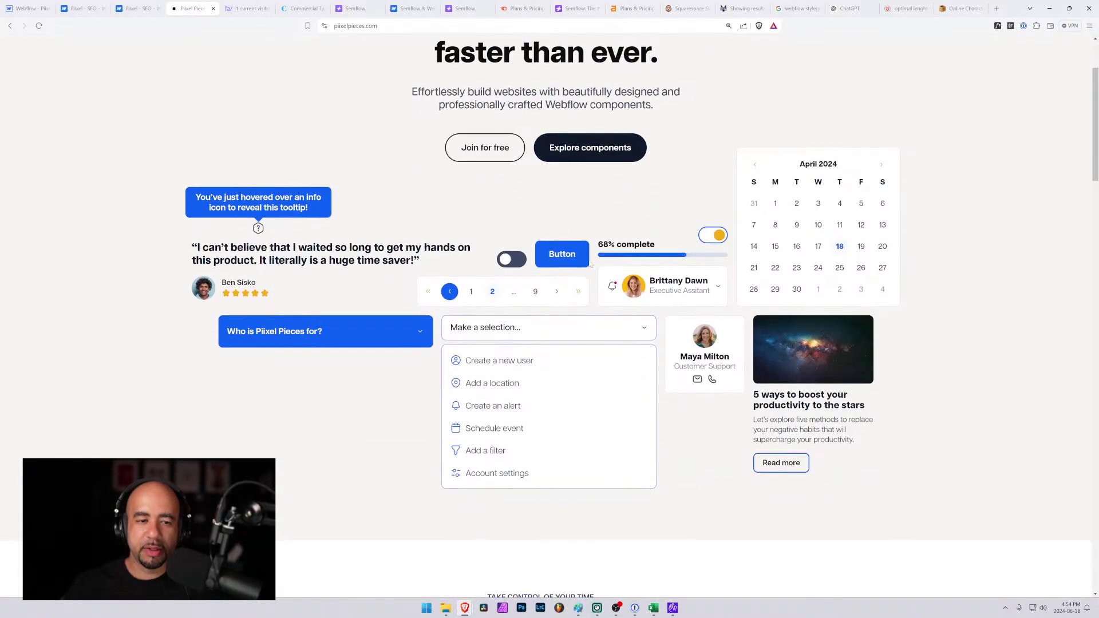
scroll(319, 322, "up", 10)
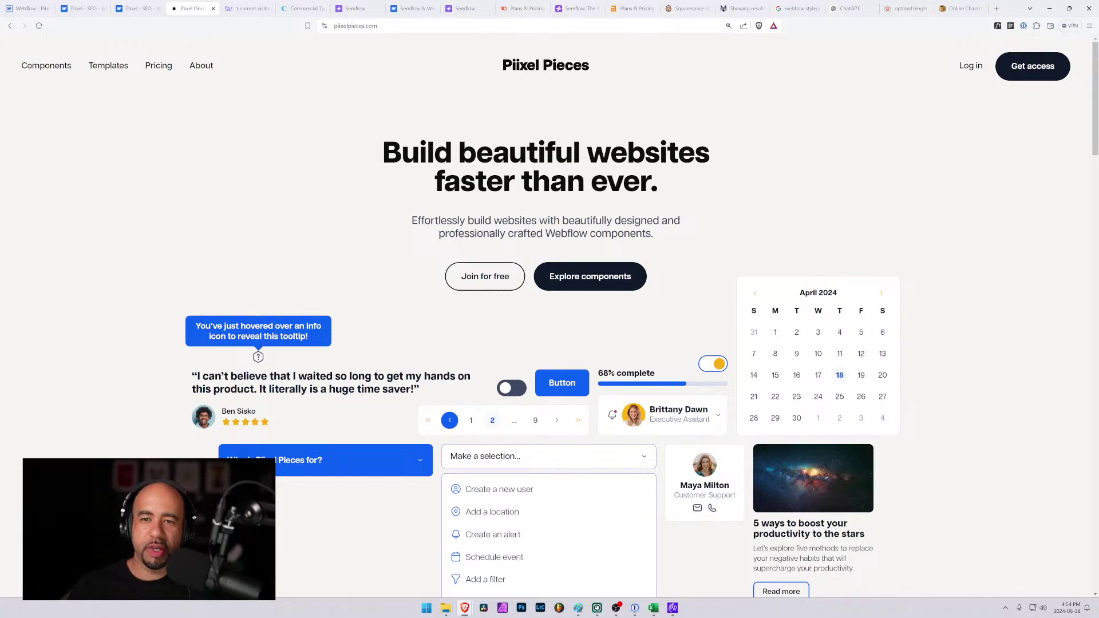
scroll(550, 229, "down", 4)
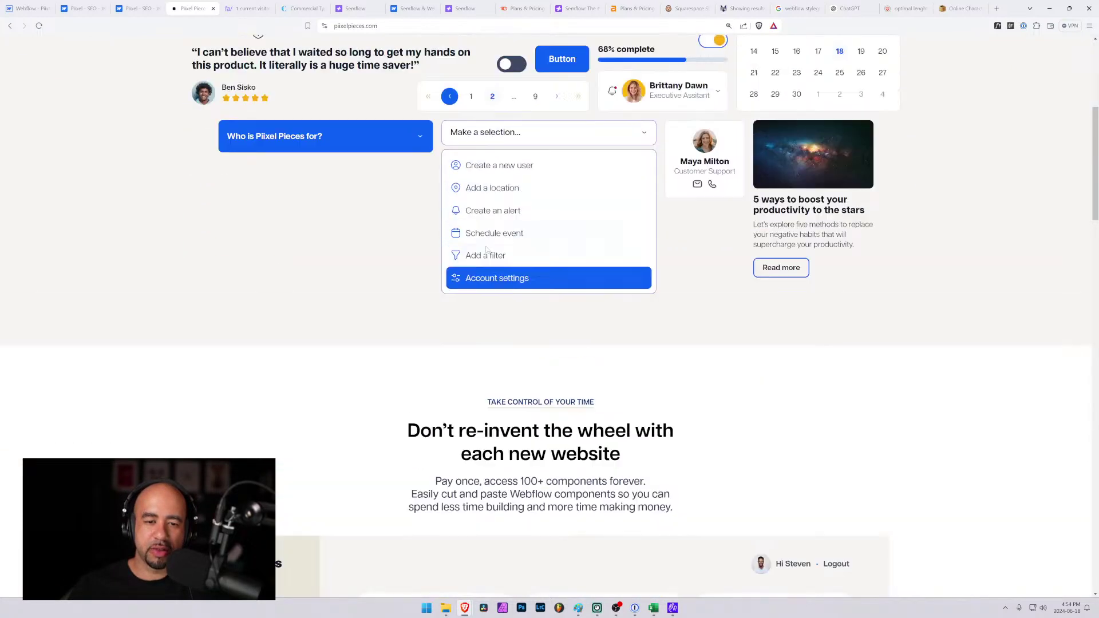
scroll(516, 257, "up", 4)
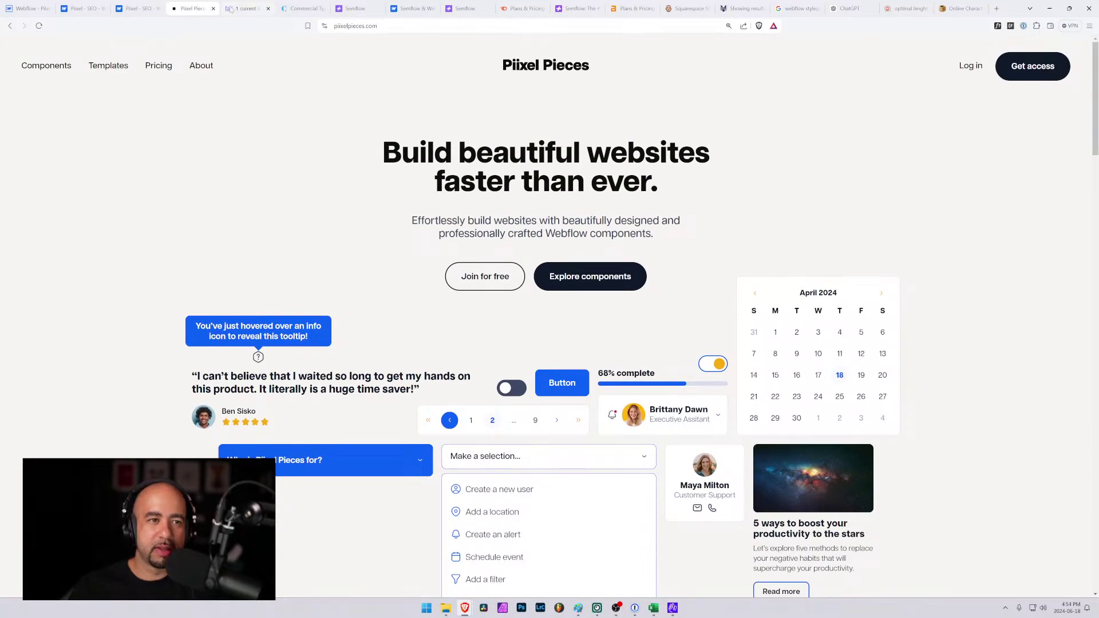
Load piixel.ca in place of the leftover Semflow dashboard and move it directly before the Piixel Pieces page.
left_click(352, 8)
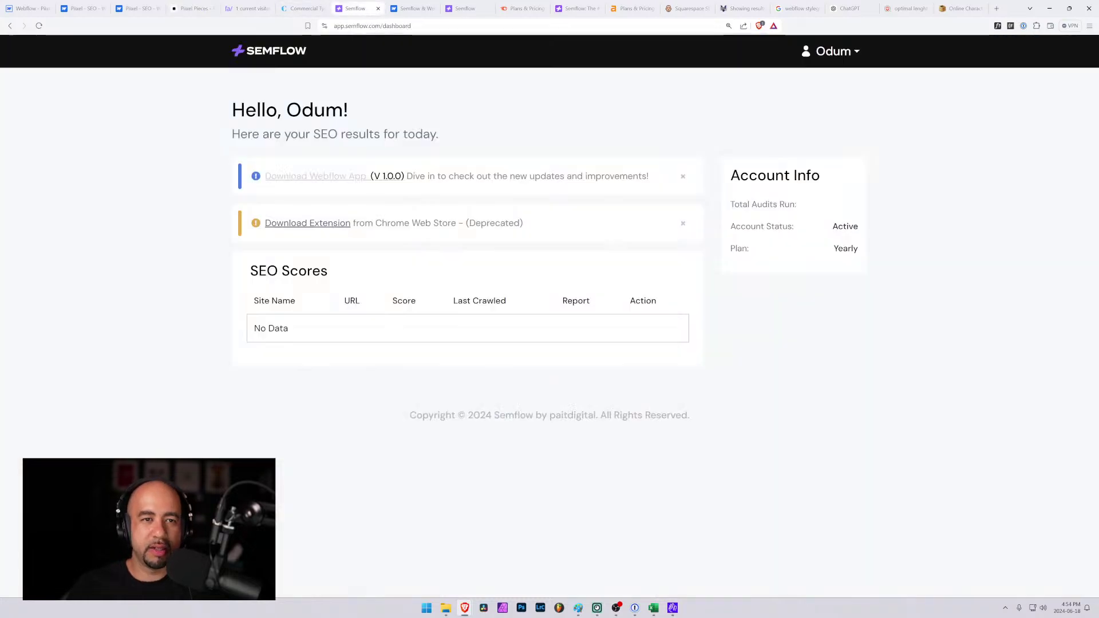
left_click(367, 26)
type("piixel.ca")
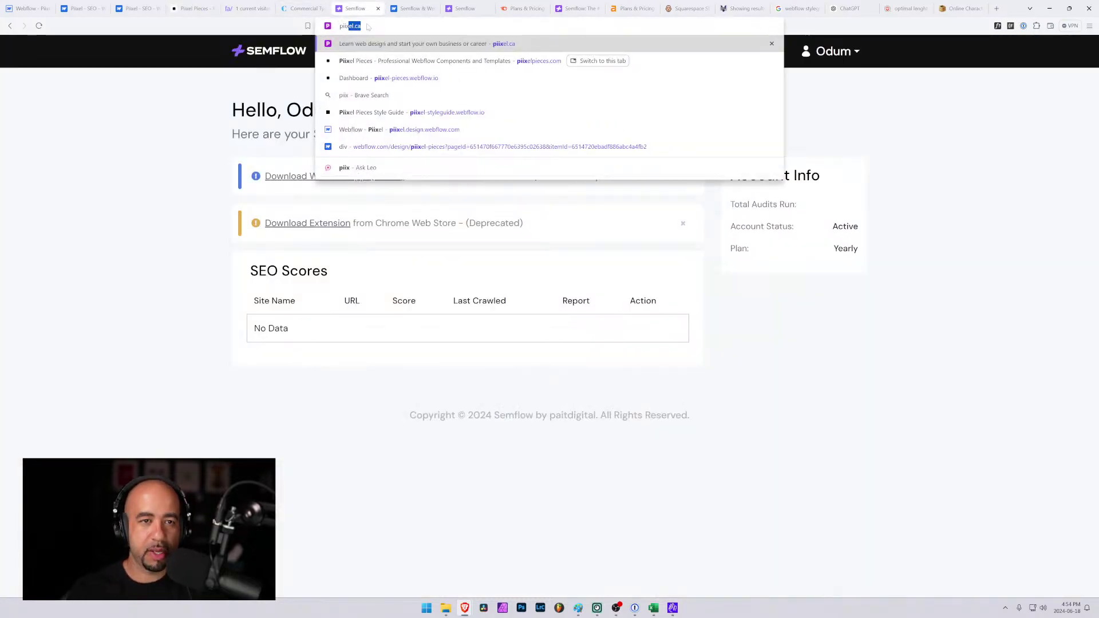
key("Return")
left_click_drag(362, 10, 195, 9)
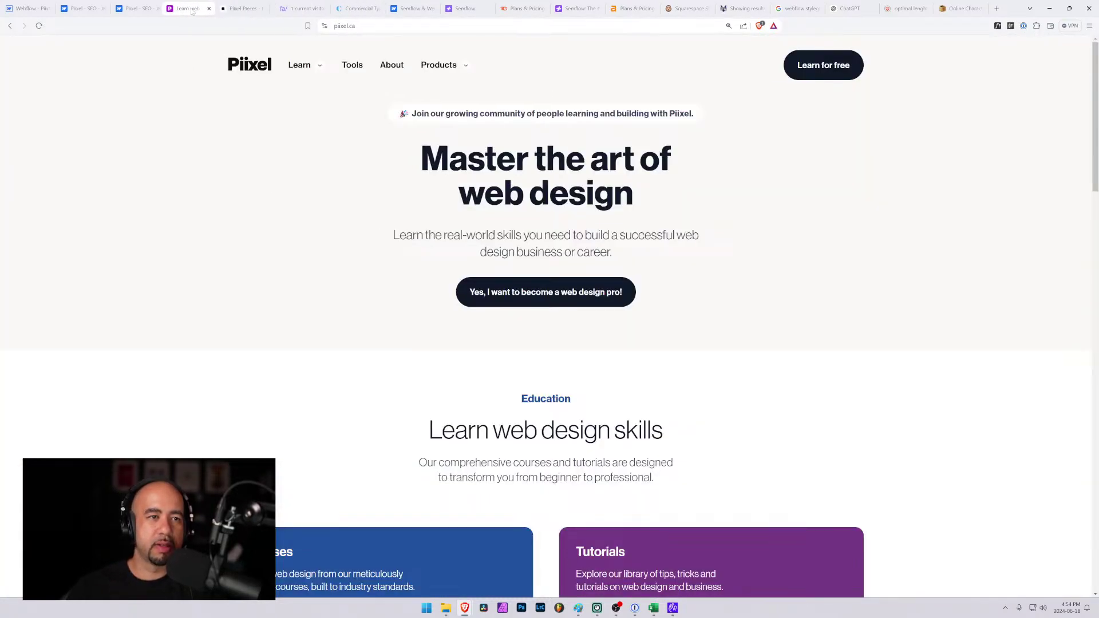
Compare the Piixel home page with the Piixel Pieces landing page by alternating between the two sites.
left_click(238, 9)
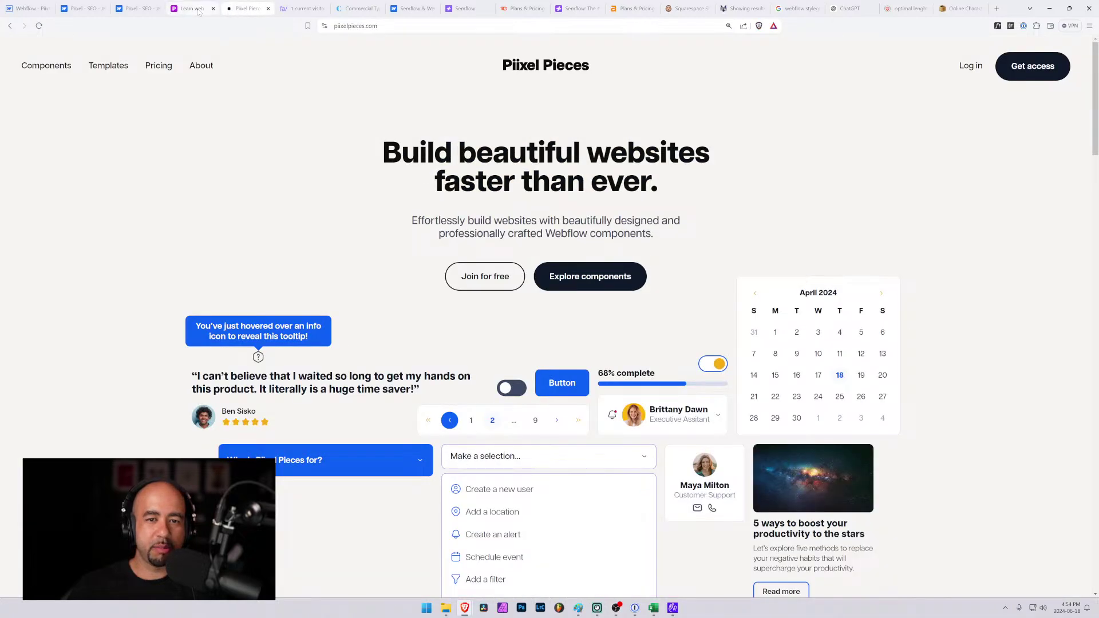
left_click(198, 9)
left_click(246, 9)
left_click(206, 10)
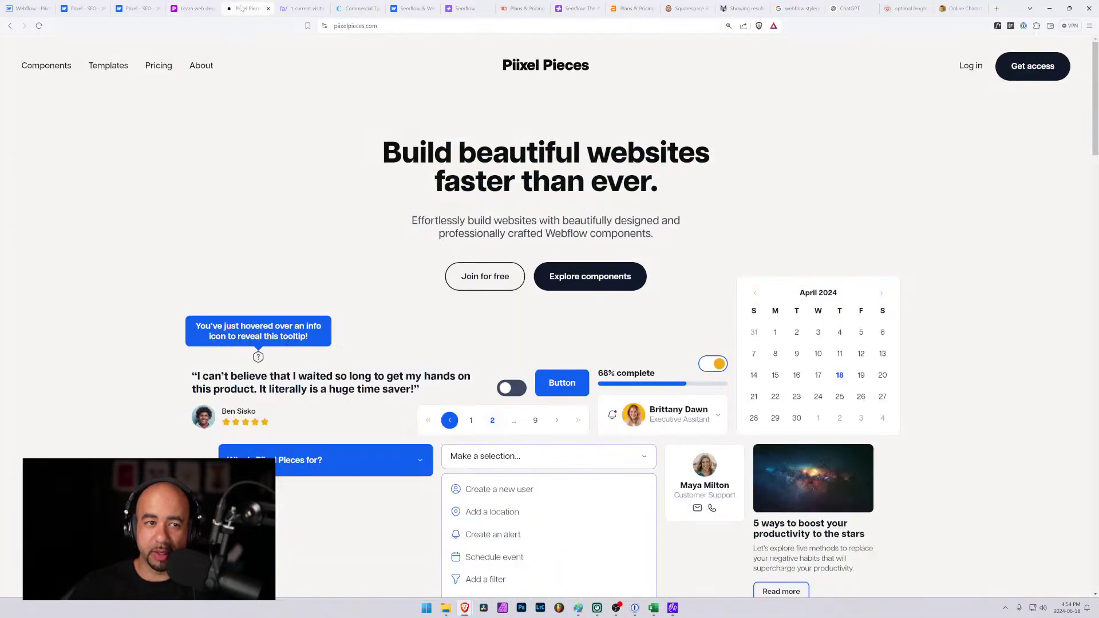
left_click(238, 11)
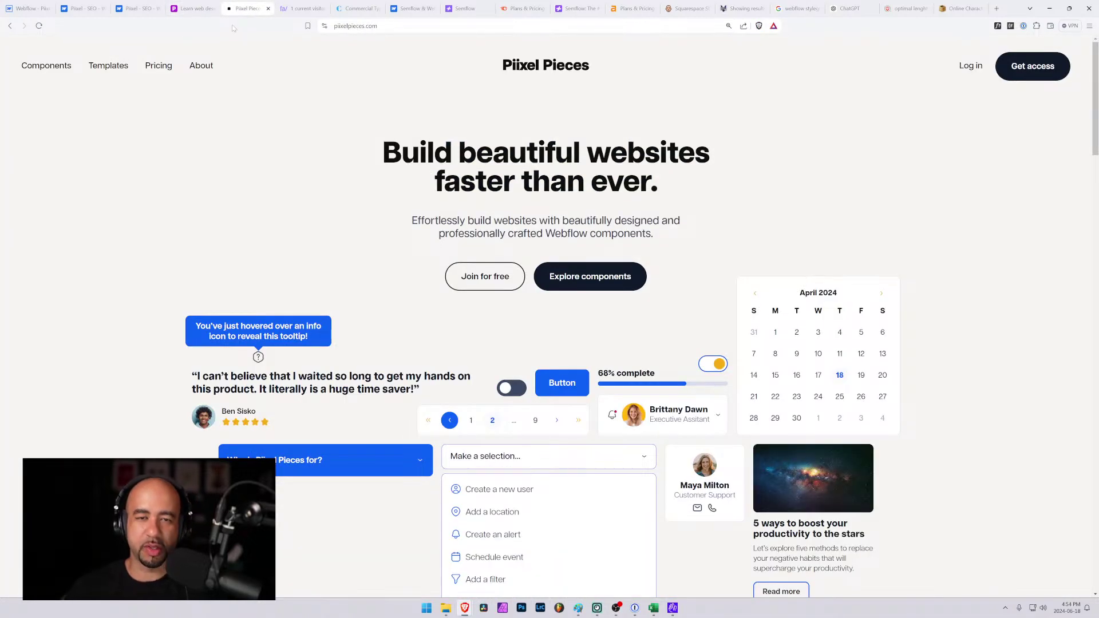
left_click(197, 9)
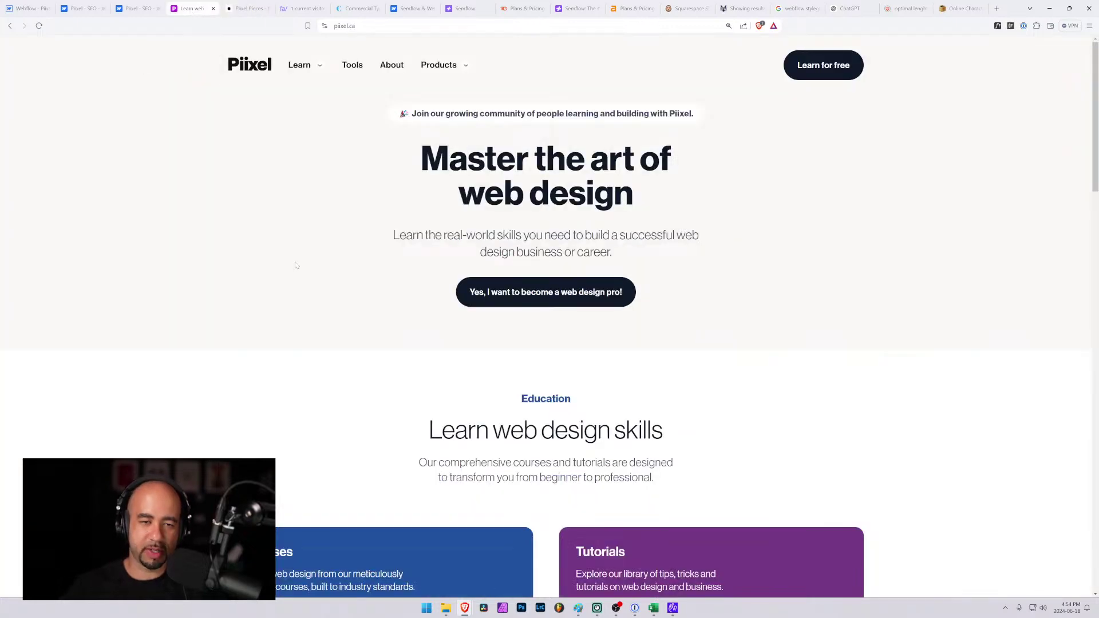
left_click(245, 7)
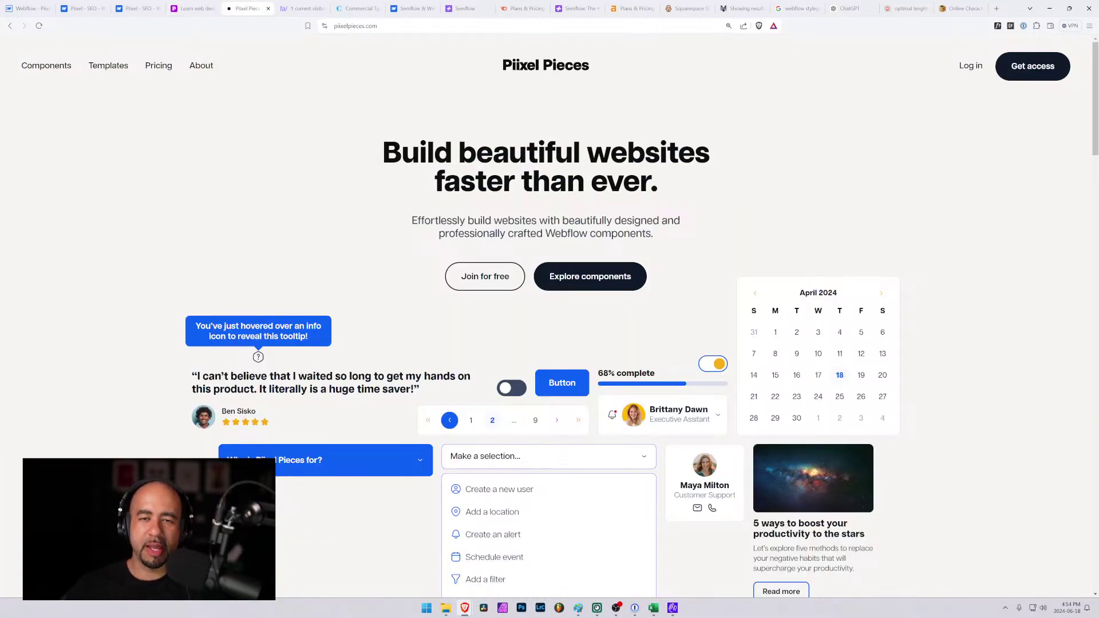
Review the component previews and benefits sections further down the Piixel Pieces landing page.
scroll(475, 286, "down", 7)
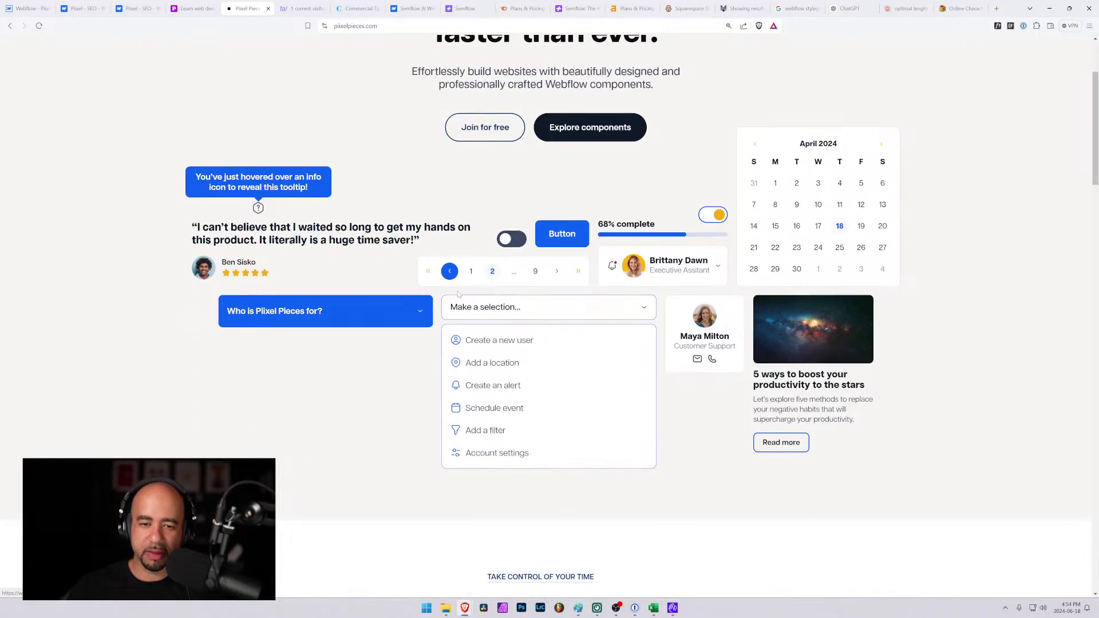
scroll(458, 294, "down", 15)
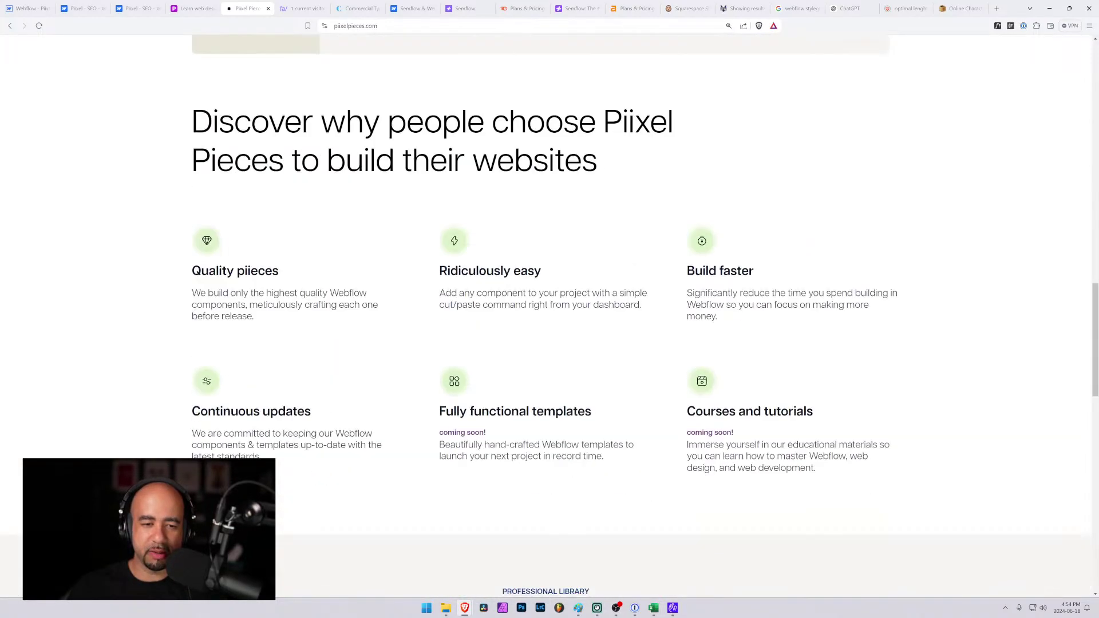
scroll(442, 292, "up", 7)
scroll(441, 292, "up", 1)
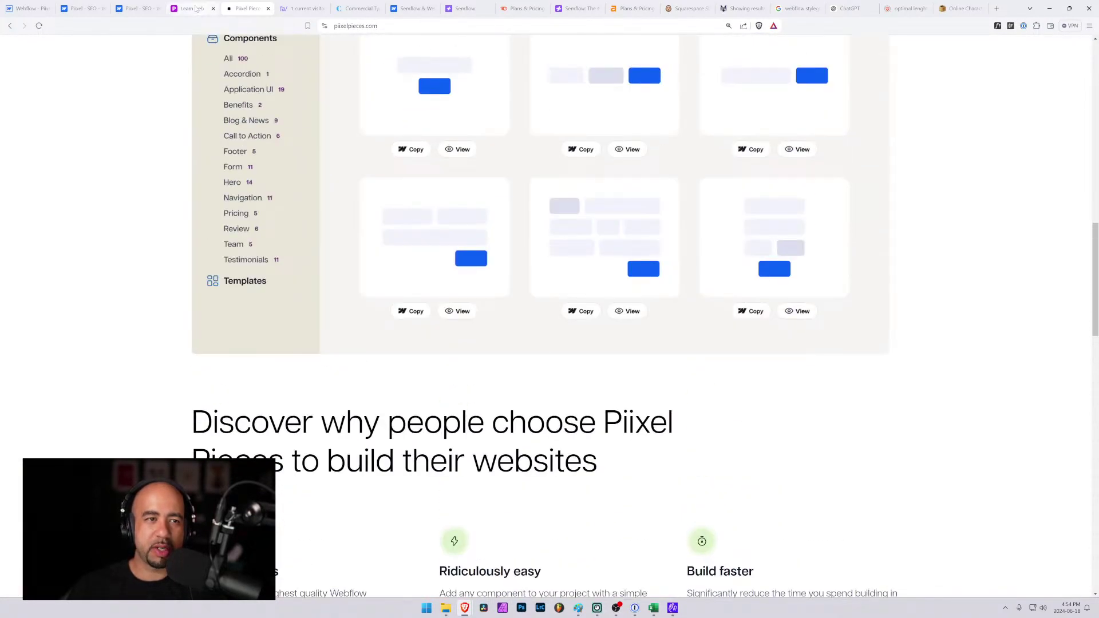
Switch briefly to the Piixel site and back, and review the Piixel Pieces benefits section before returning to the start of the page.
left_click(191, 8)
left_click(247, 9)
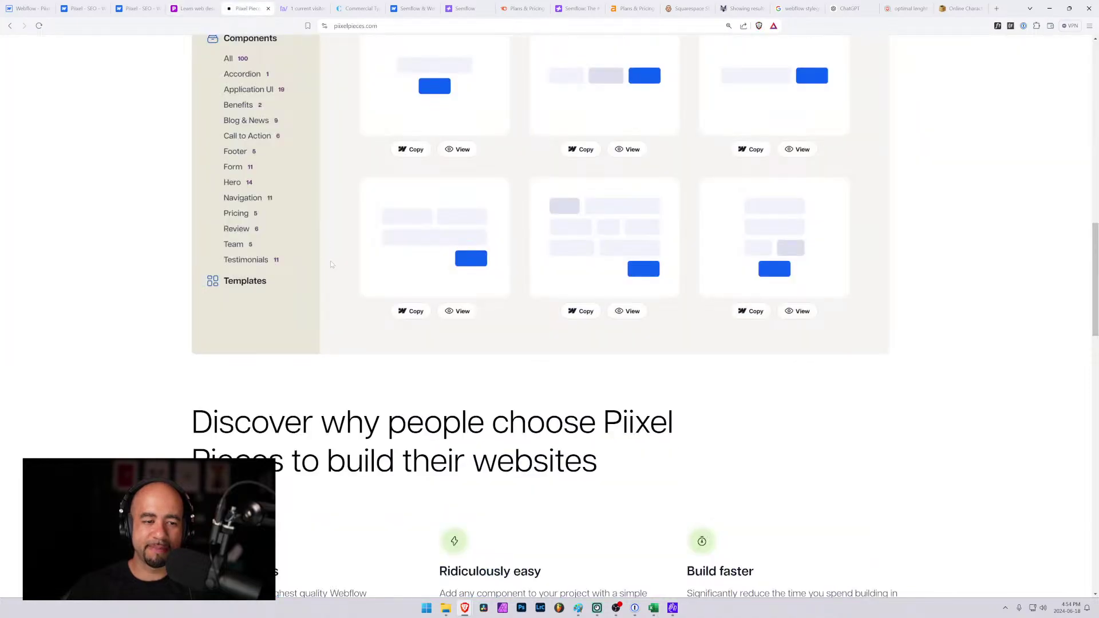
scroll(331, 264, "down", 14)
scroll(336, 291, "up", 11)
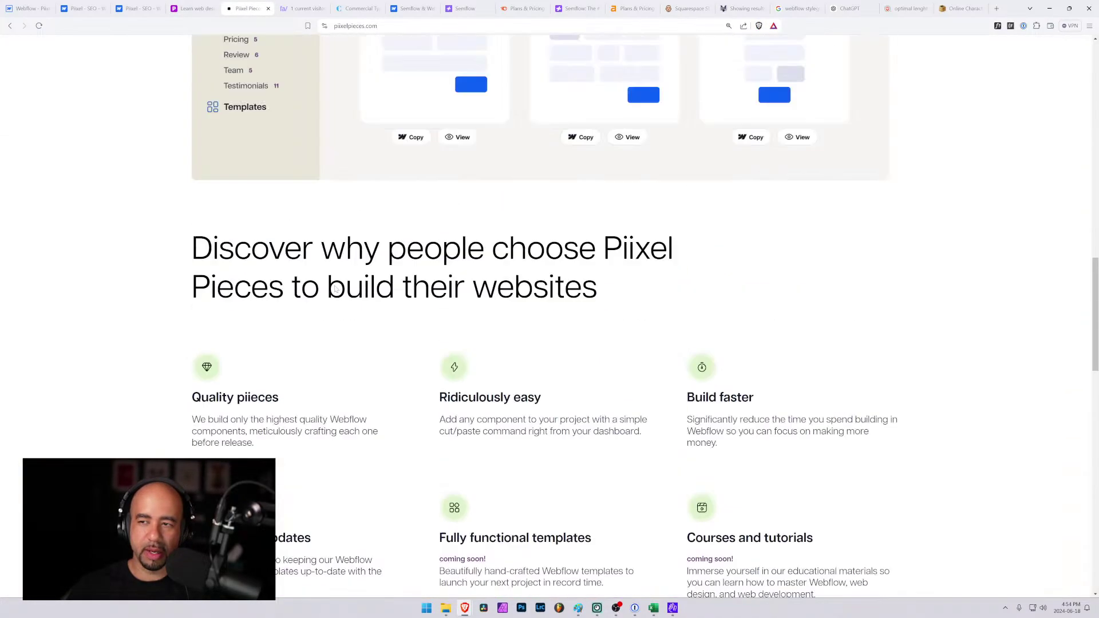
scroll(336, 291, "up", 15)
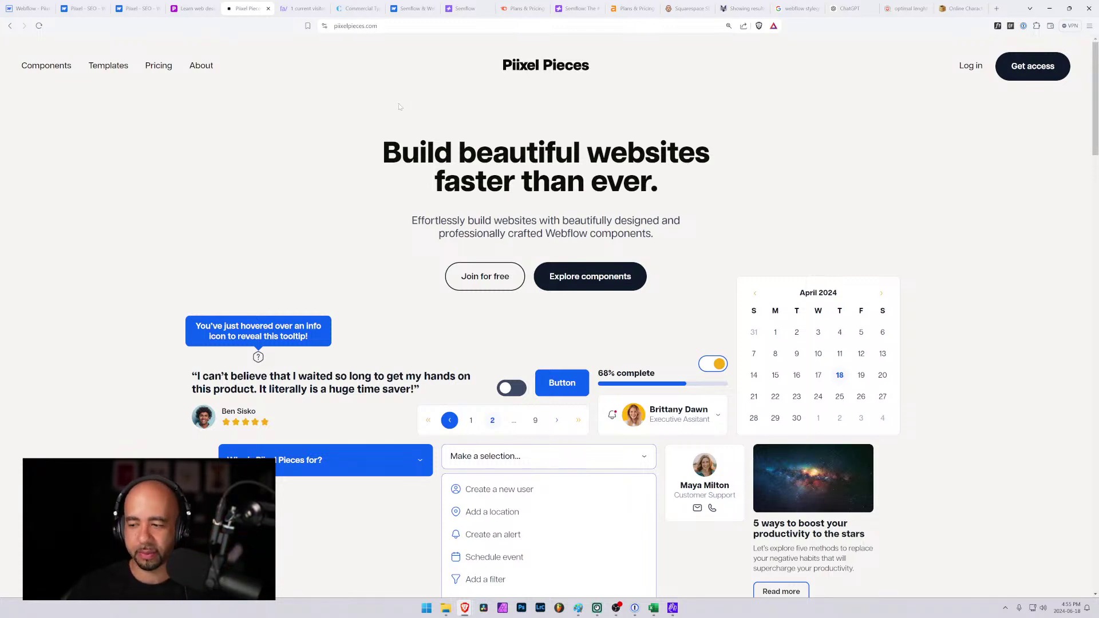
Search the web in a new tab for "how to set up a reverse proxy".
left_click(997, 9)
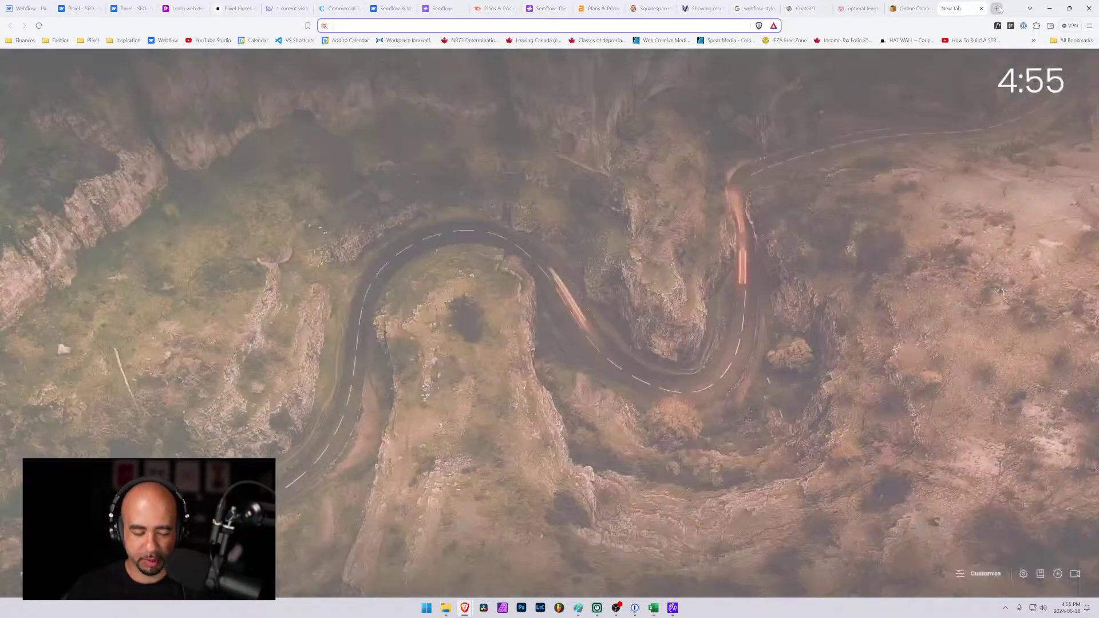
type("how ")
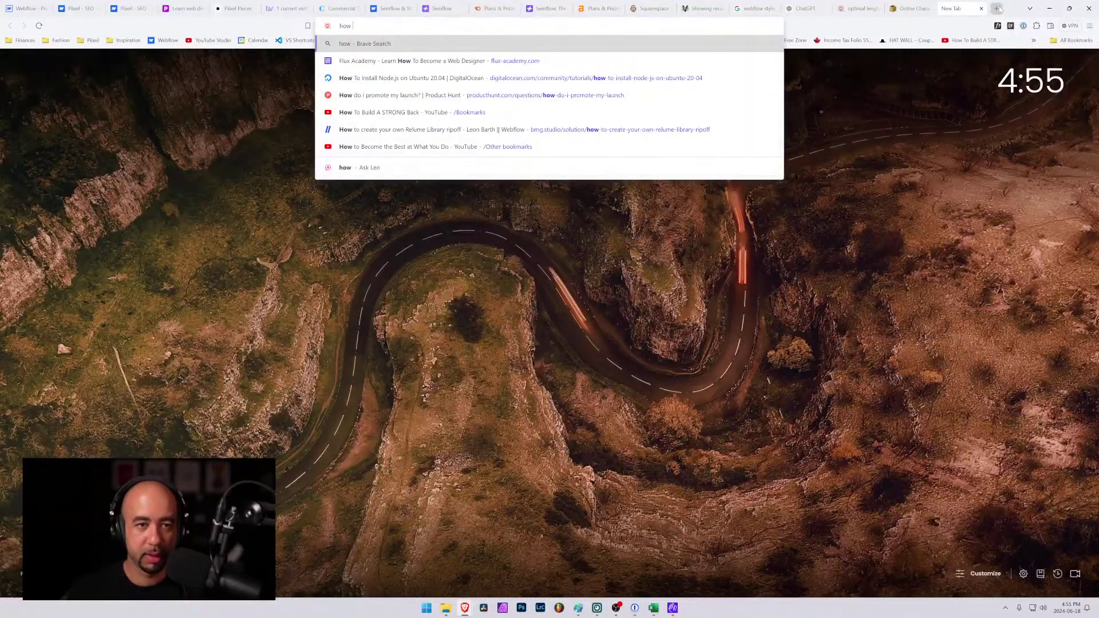
type("to set up a r")
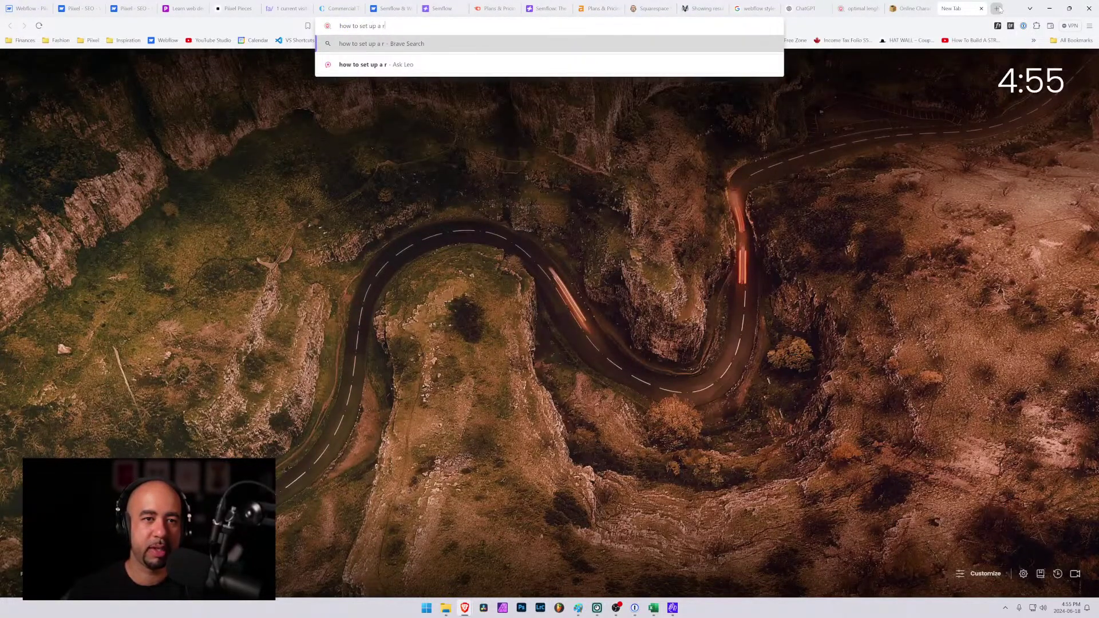
type("everse proxy")
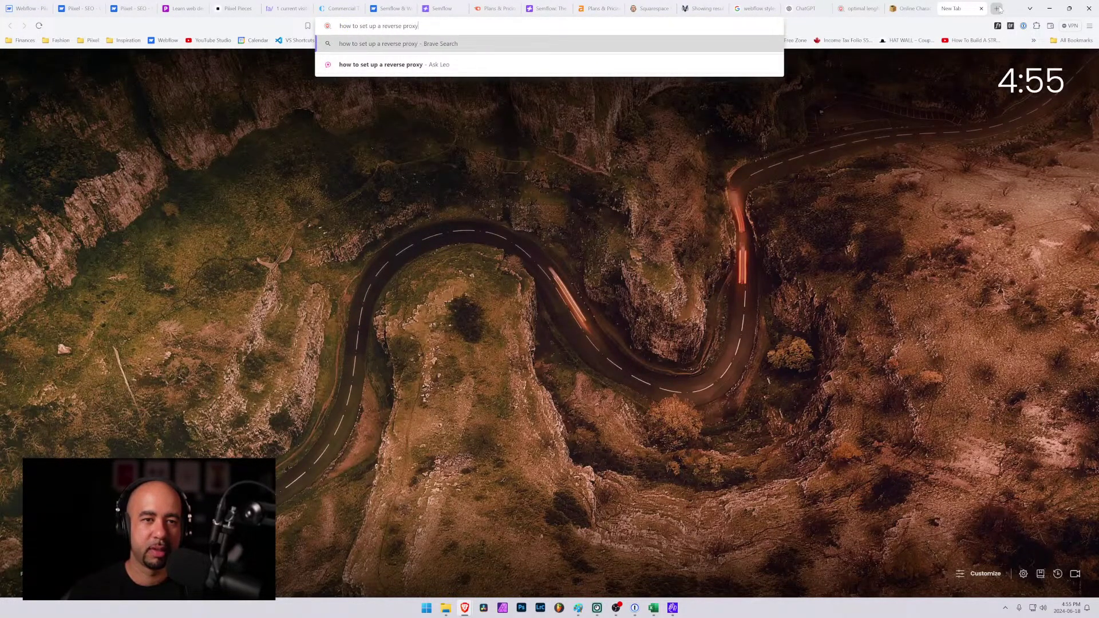
key("Return")
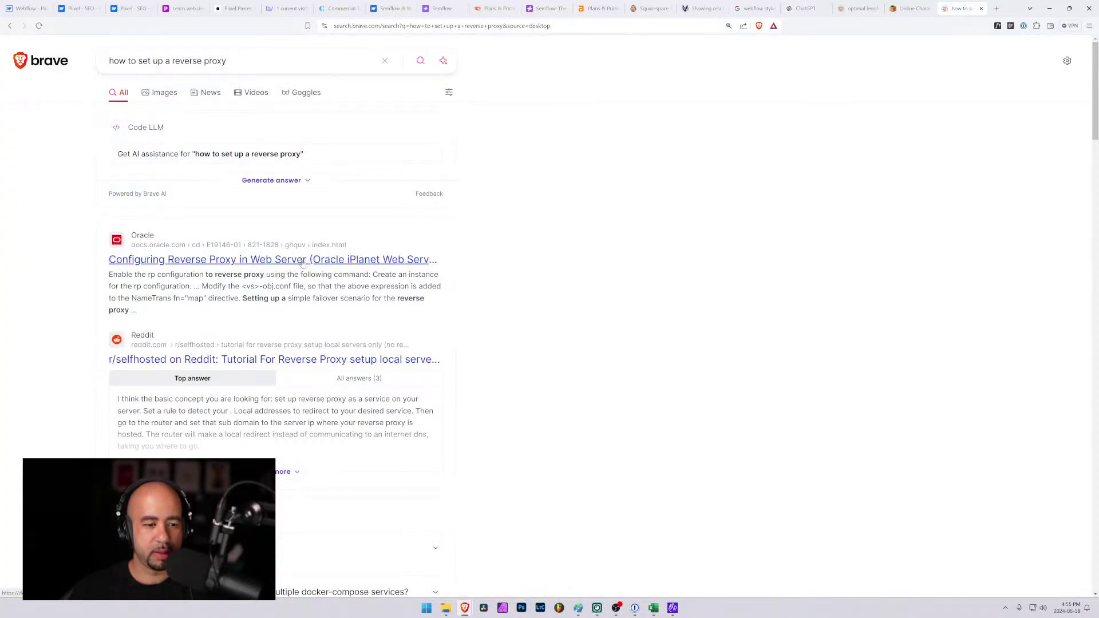
Refine the search to "how to set up a reverse proxy webflow" and read the Webflow Forum thread "Partial hosting and Reverse Proxy Server".
left_click(243, 60)
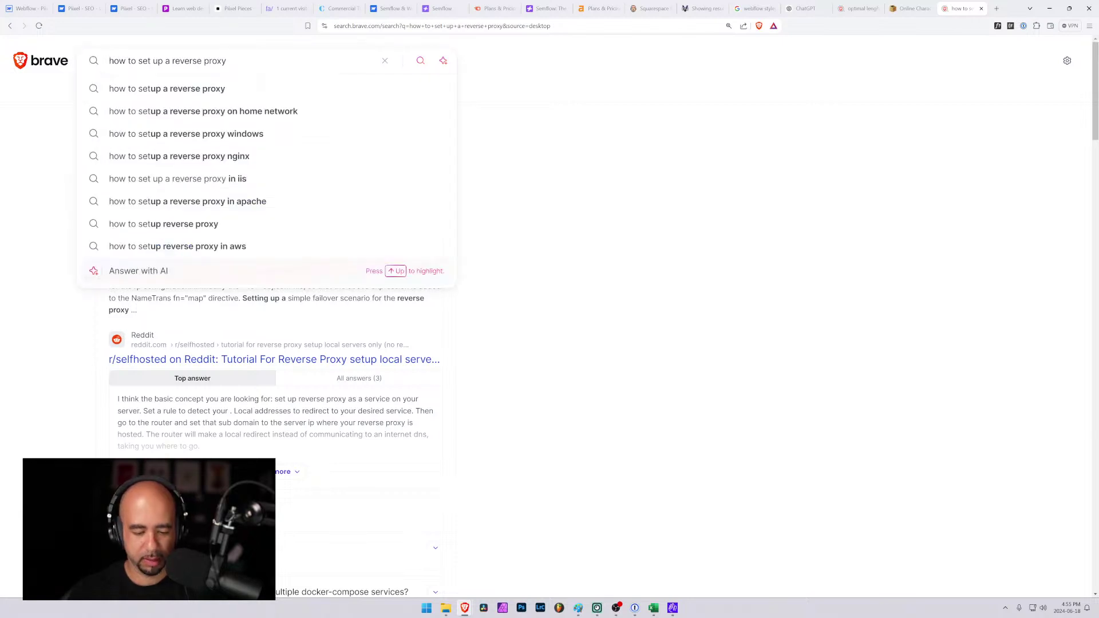
type("webflow")
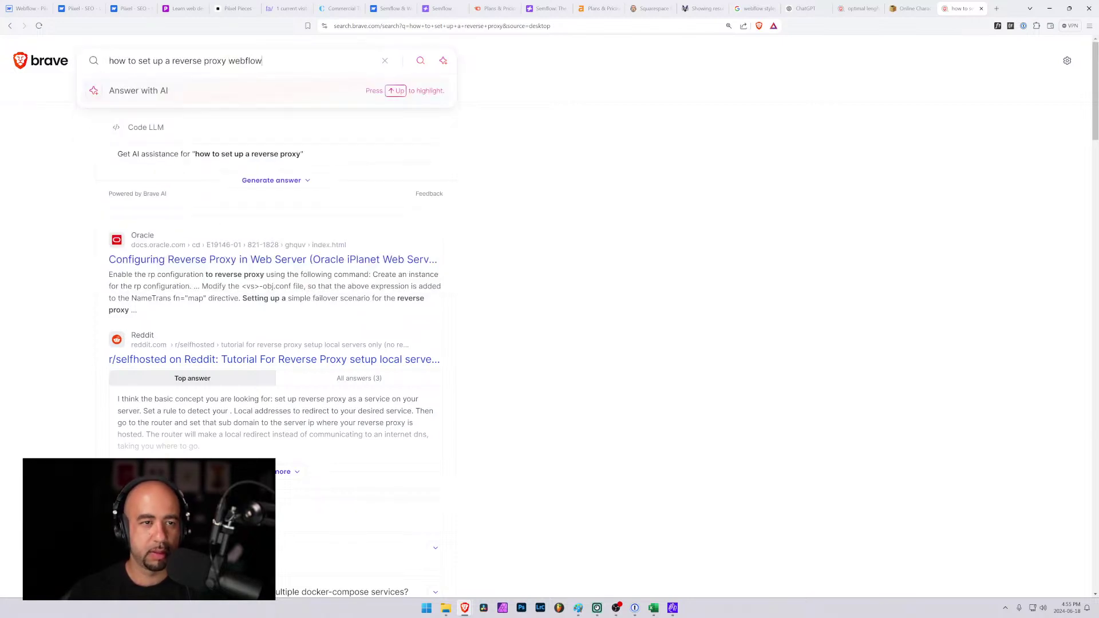
key("Return")
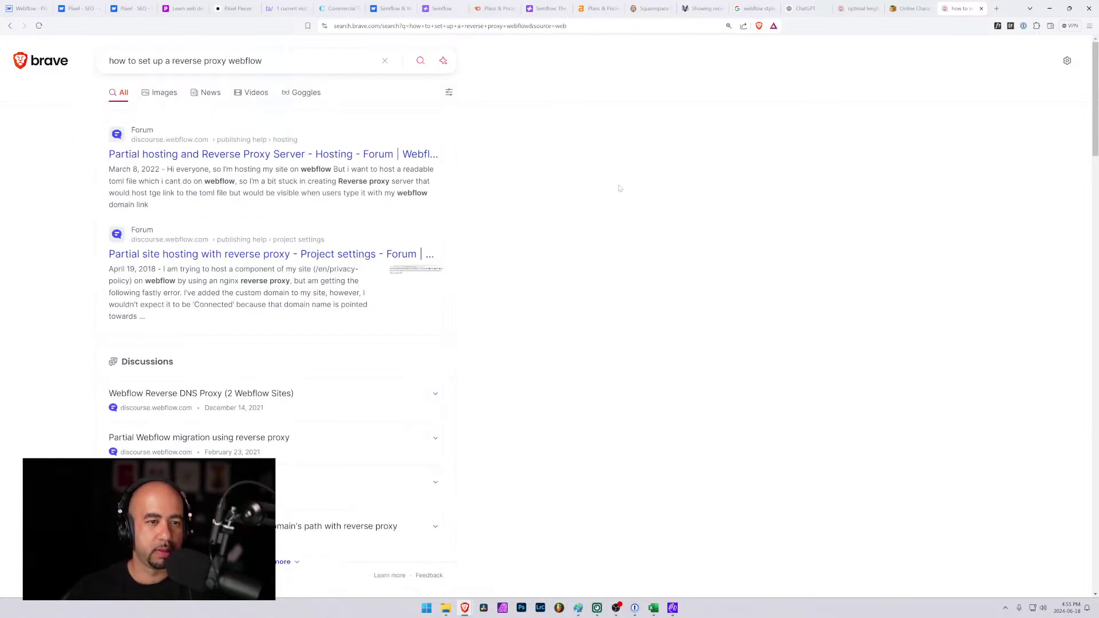
left_click(284, 159)
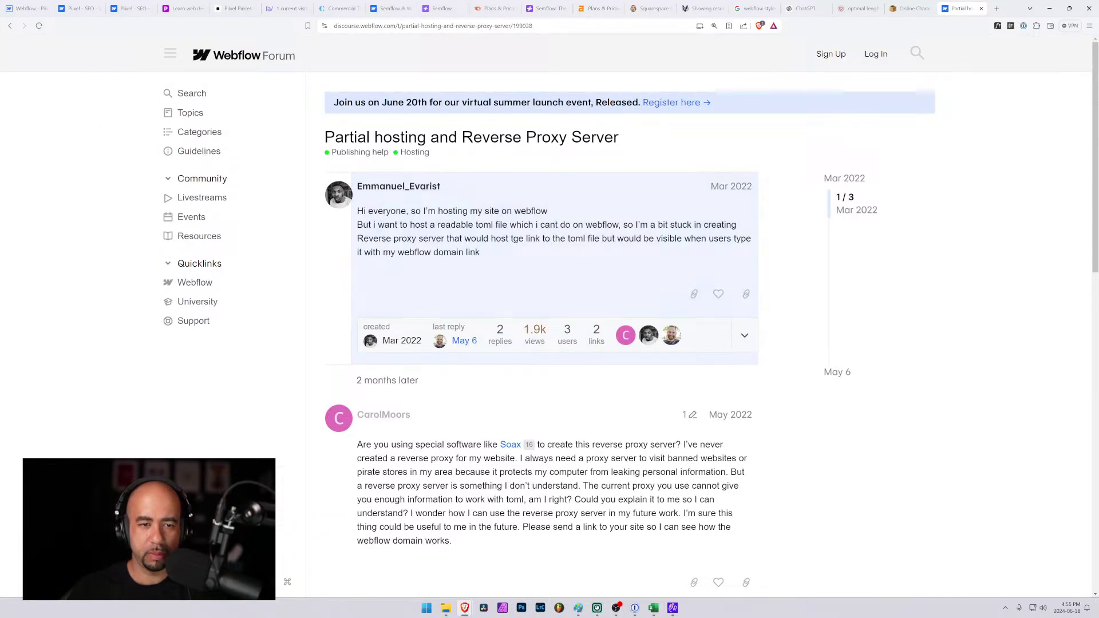
scroll(353, 326, "down", 4)
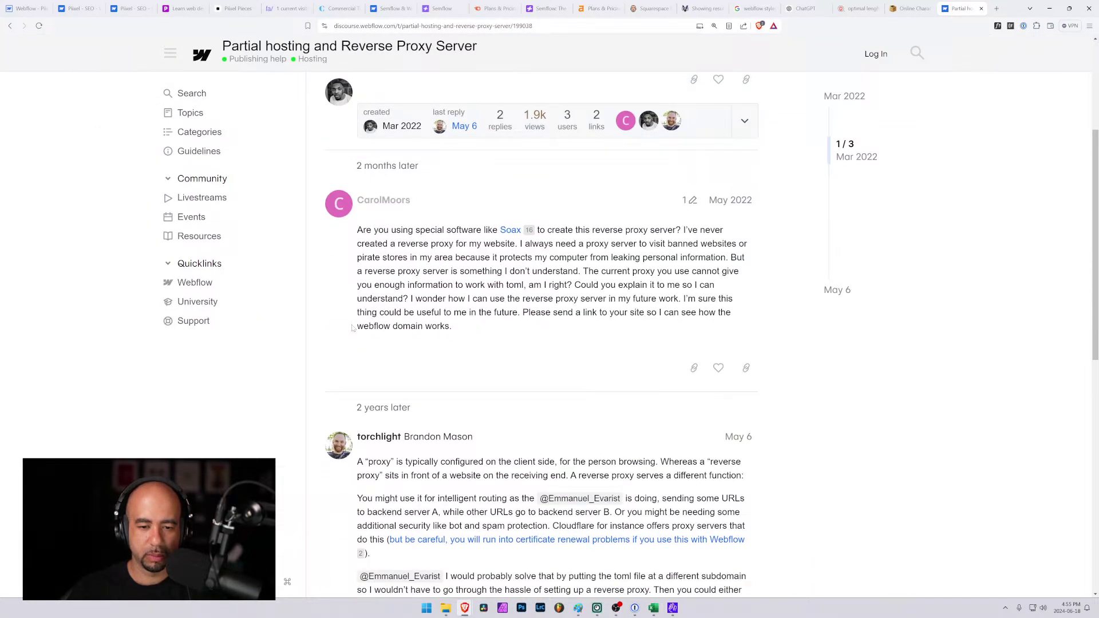
scroll(353, 328, "down", 5)
scroll(375, 267, "up", 10)
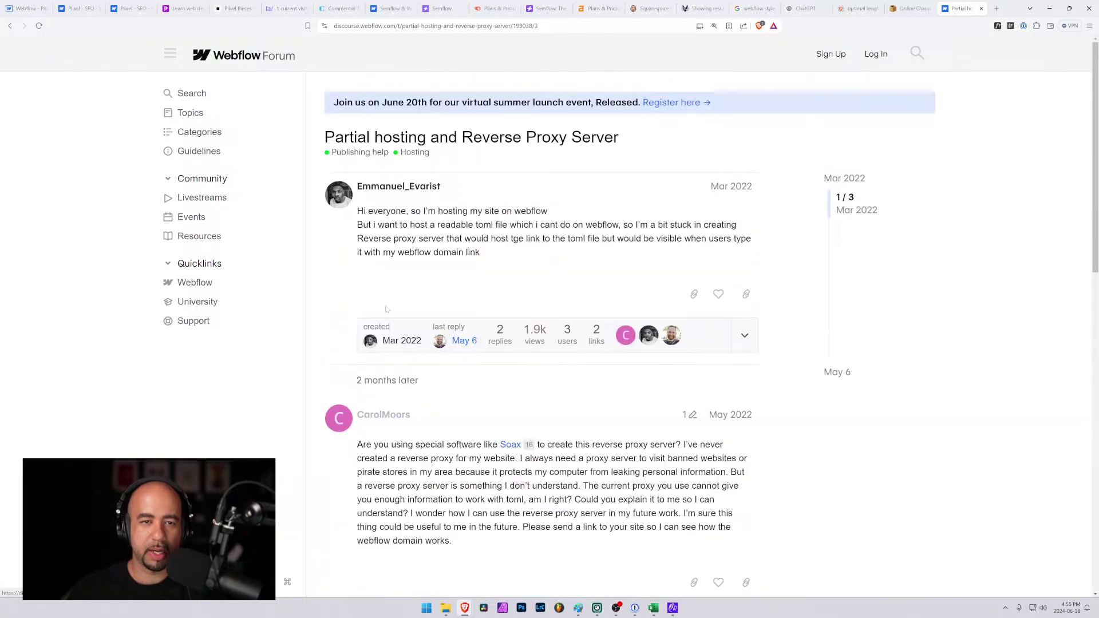
Return to the search results and change the query to "how to set up a reverse proxy cloudflare".
key("alt+Left")
key("ctrl+shift+Left")
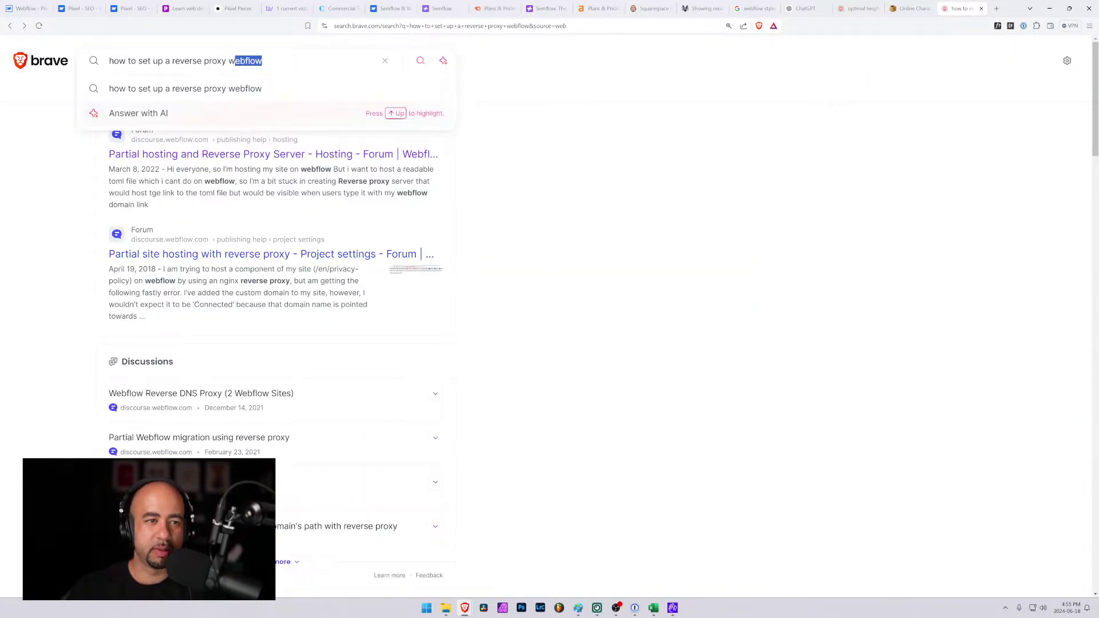
key("BackSpace")
type("cloudfla")
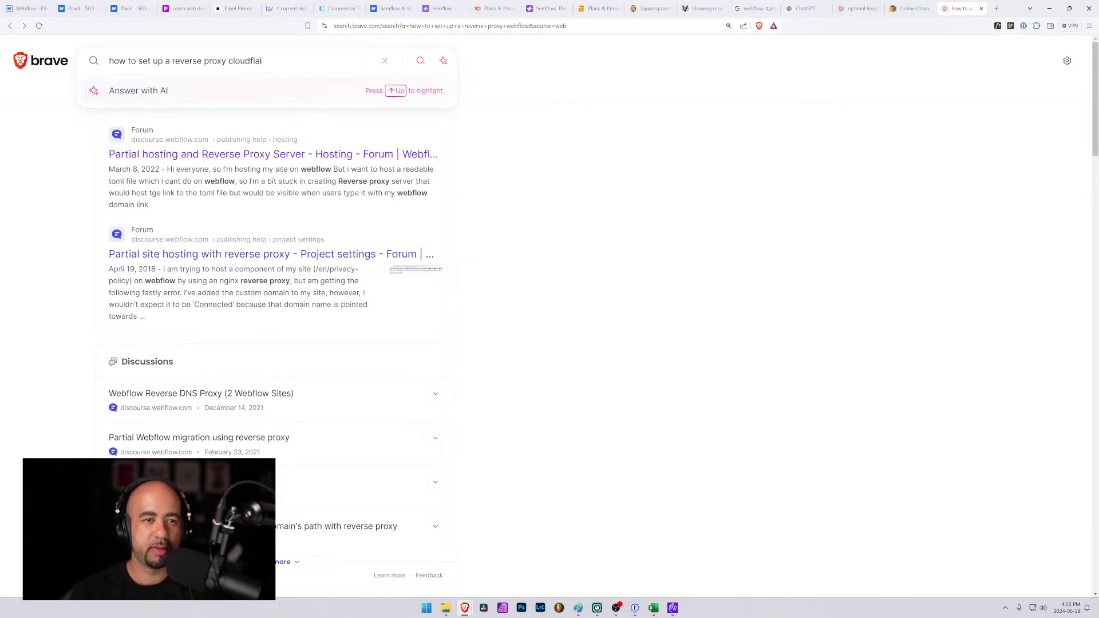
type("re")
key("Return")
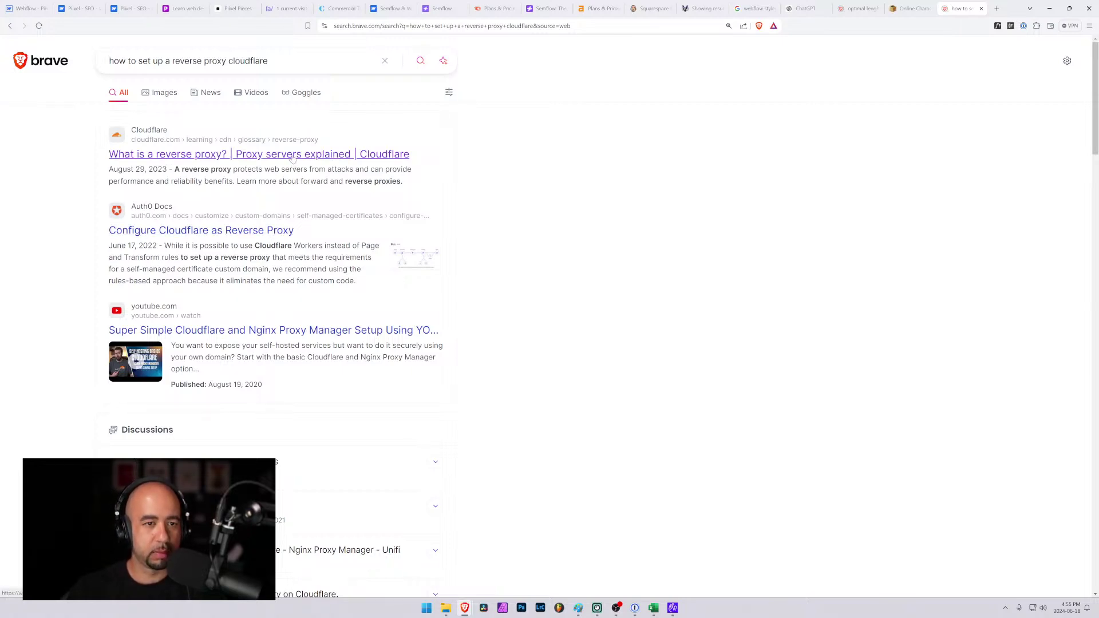
Open Cloudflare's "What is a reverse proxy?" article and read its explanation of proxy servers and the forward proxy flow.
left_click(172, 154)
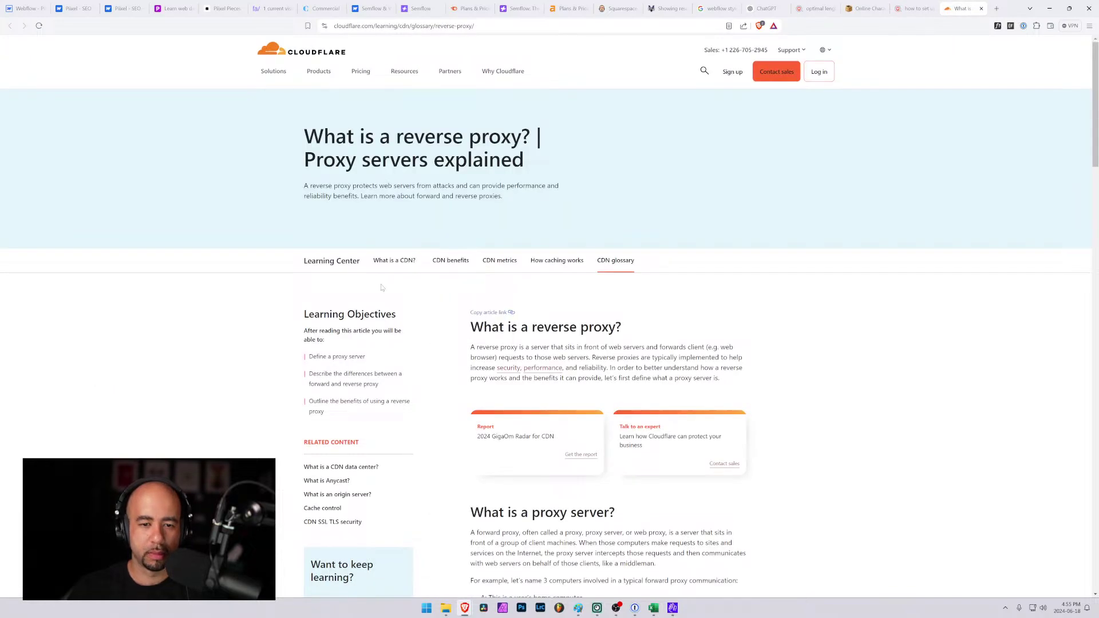
scroll(361, 305, "down", 3)
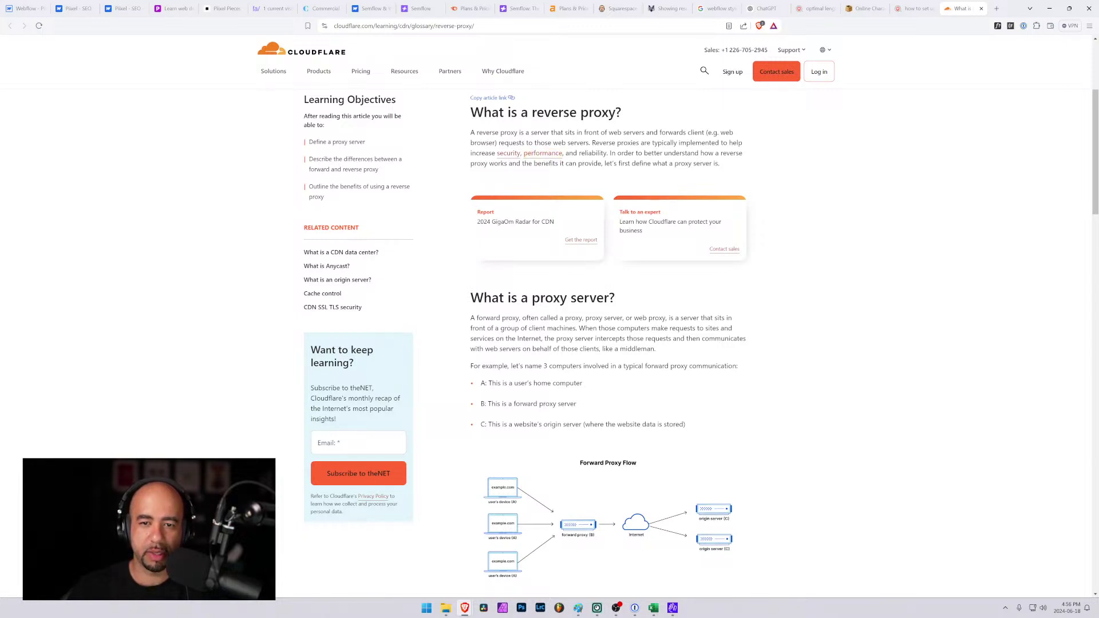
scroll(555, 282, "down", 2)
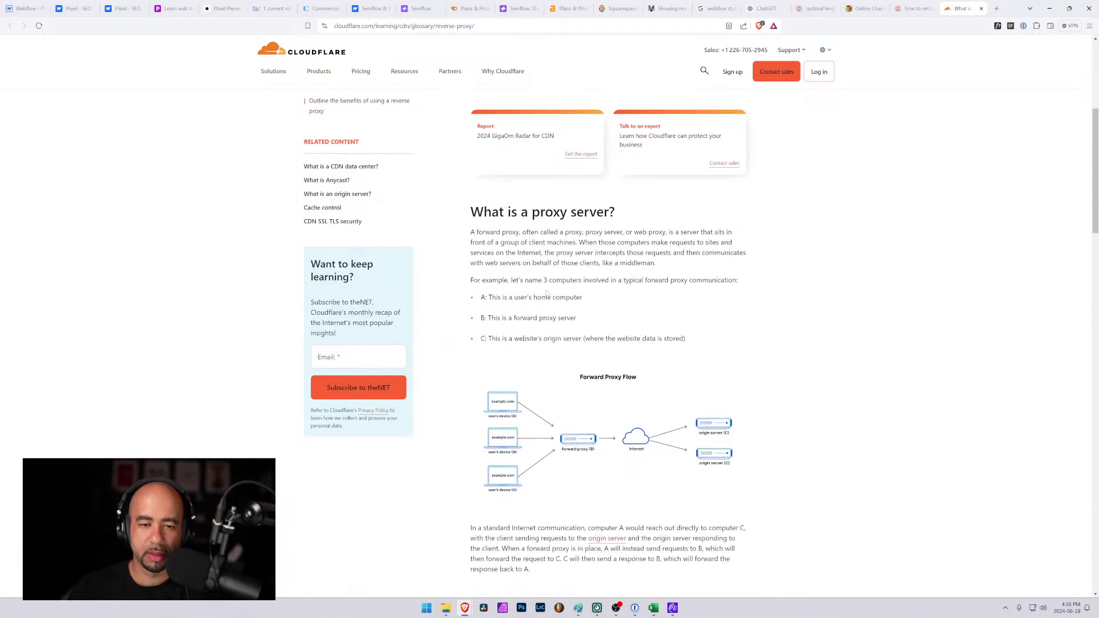
scroll(491, 290, "down", 2)
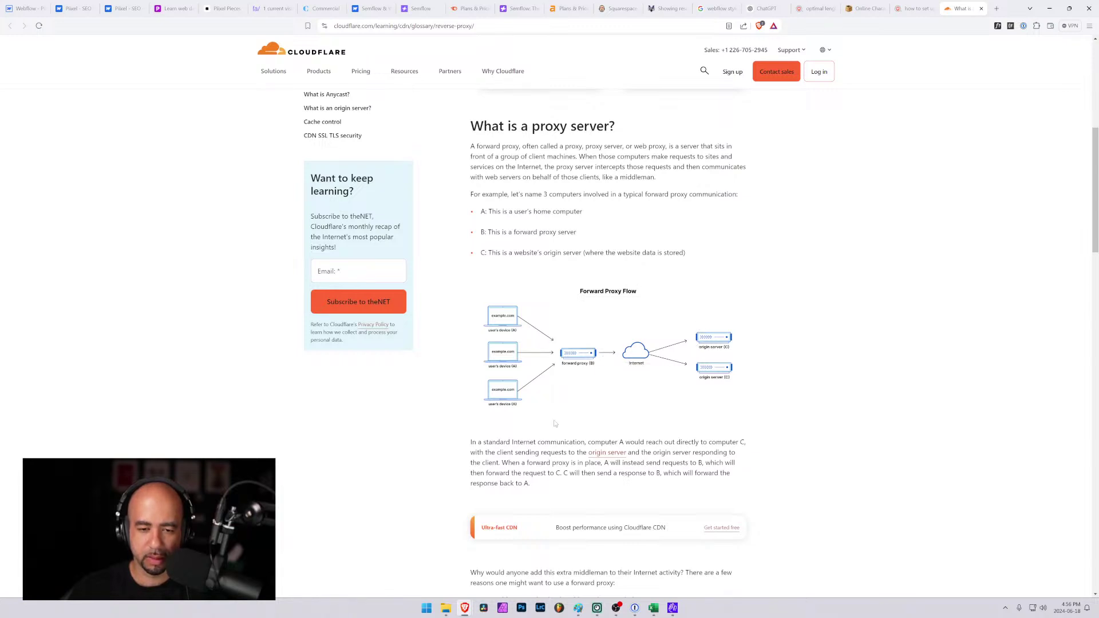
scroll(559, 421, "down", 2)
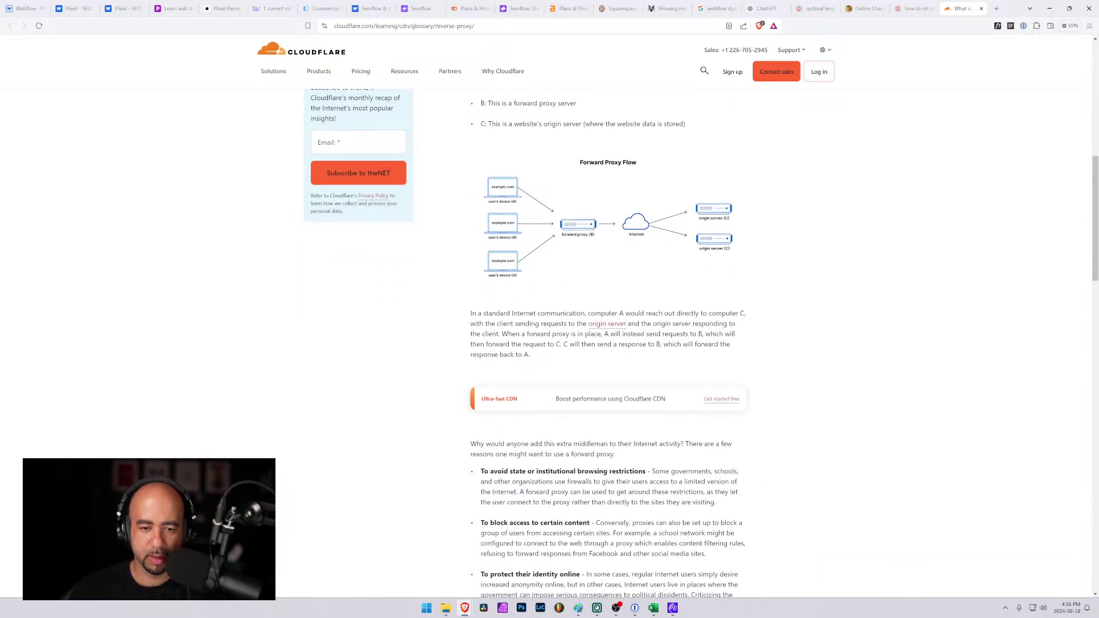
scroll(608, 344, "down", 2)
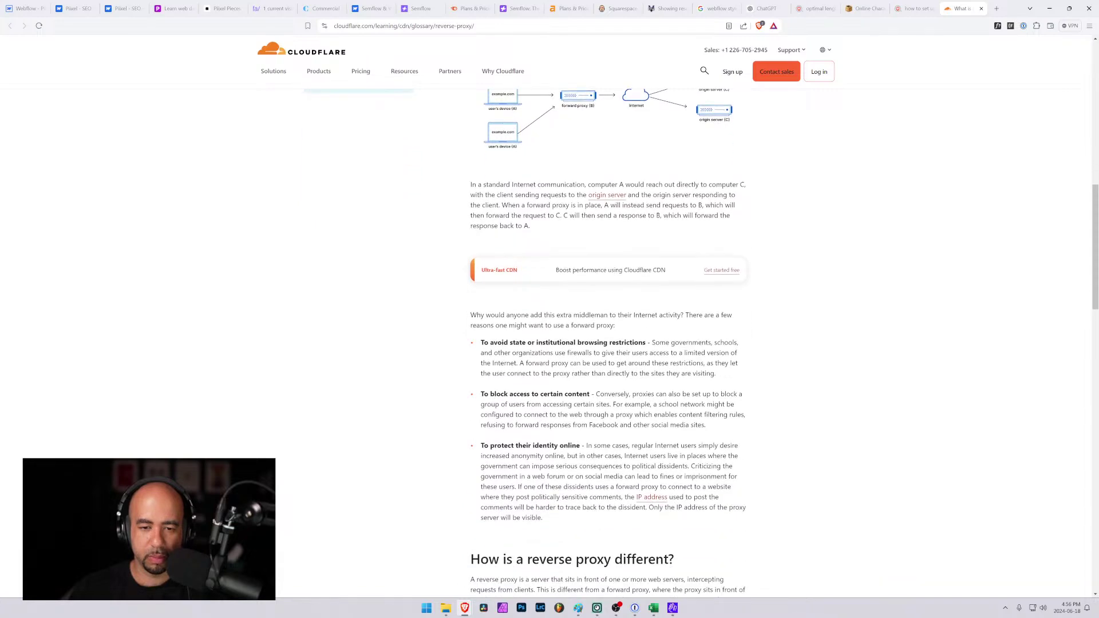
scroll(608, 343, "down", 1)
scroll(543, 349, "down", 4)
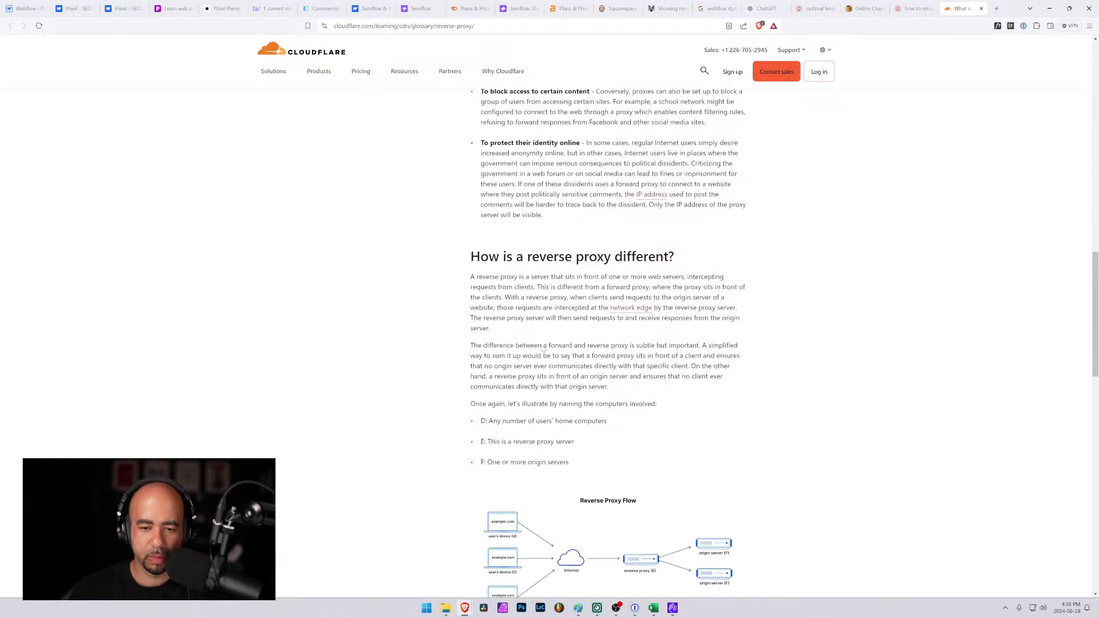
Read the article's sections on how a reverse proxy differs, its benefits and how to implement one.
scroll(527, 183, "up", 10)
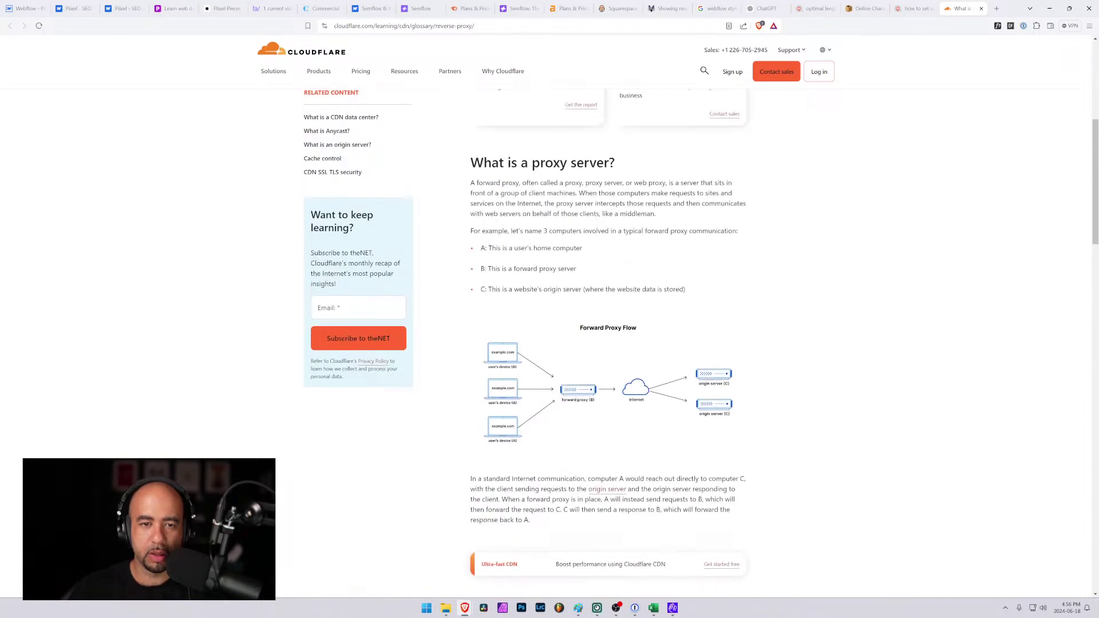
scroll(536, 403, "down", 10)
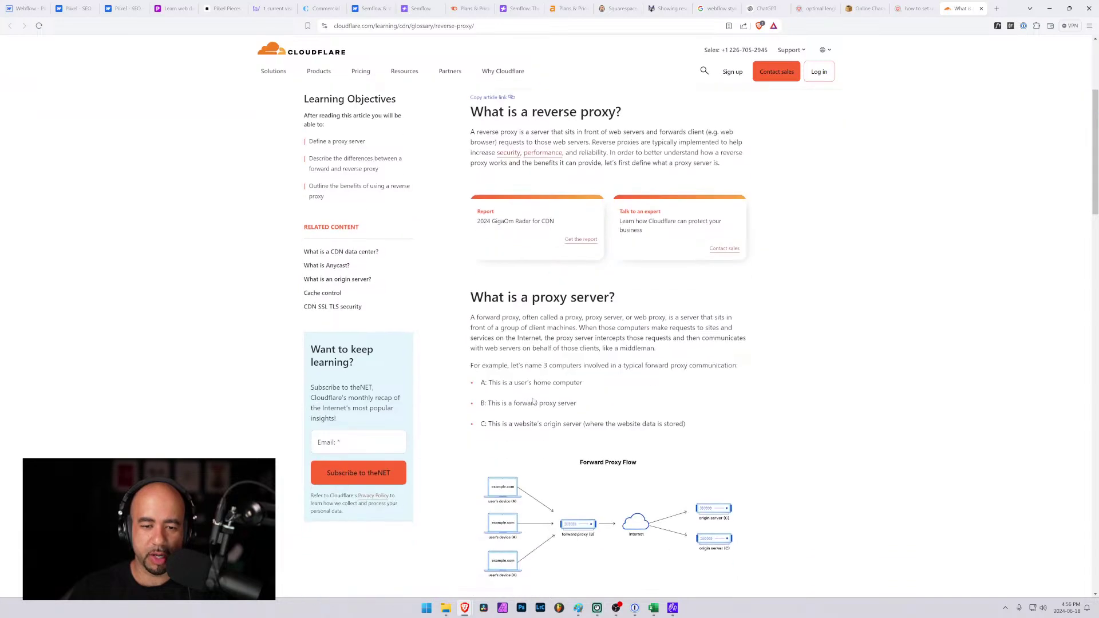
scroll(537, 403, "down", 5)
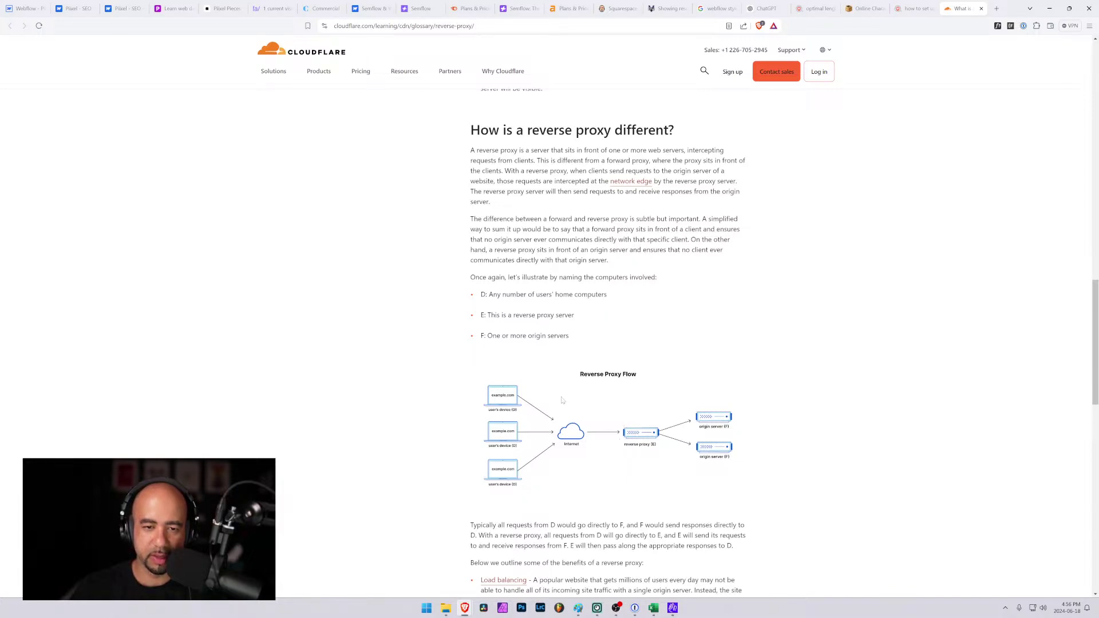
scroll(561, 401, "down", 4)
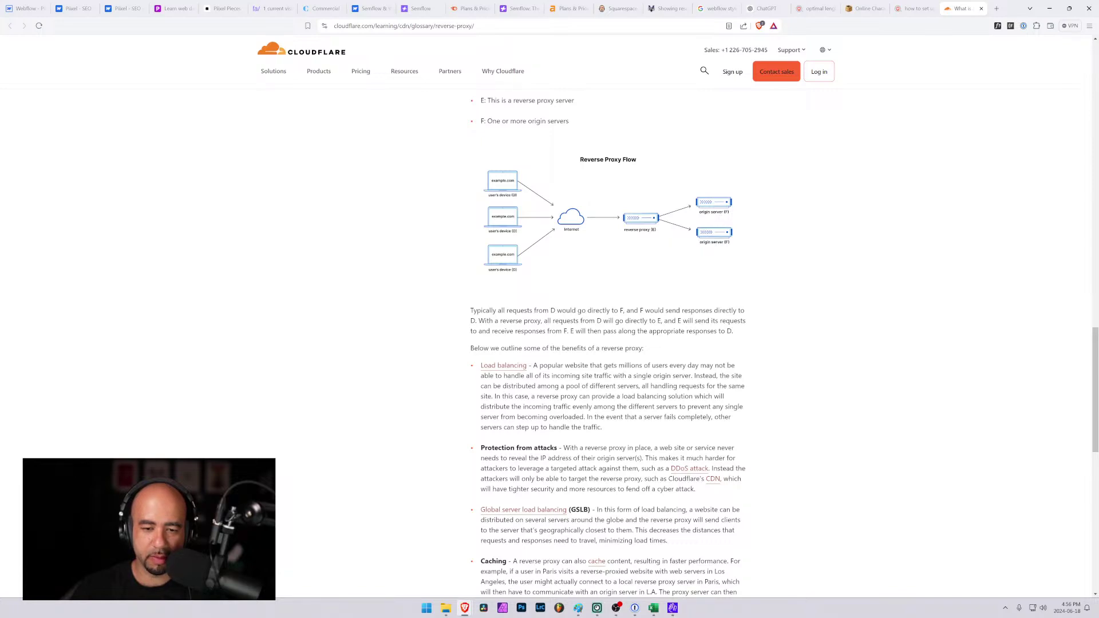
scroll(608, 344, "down", 2)
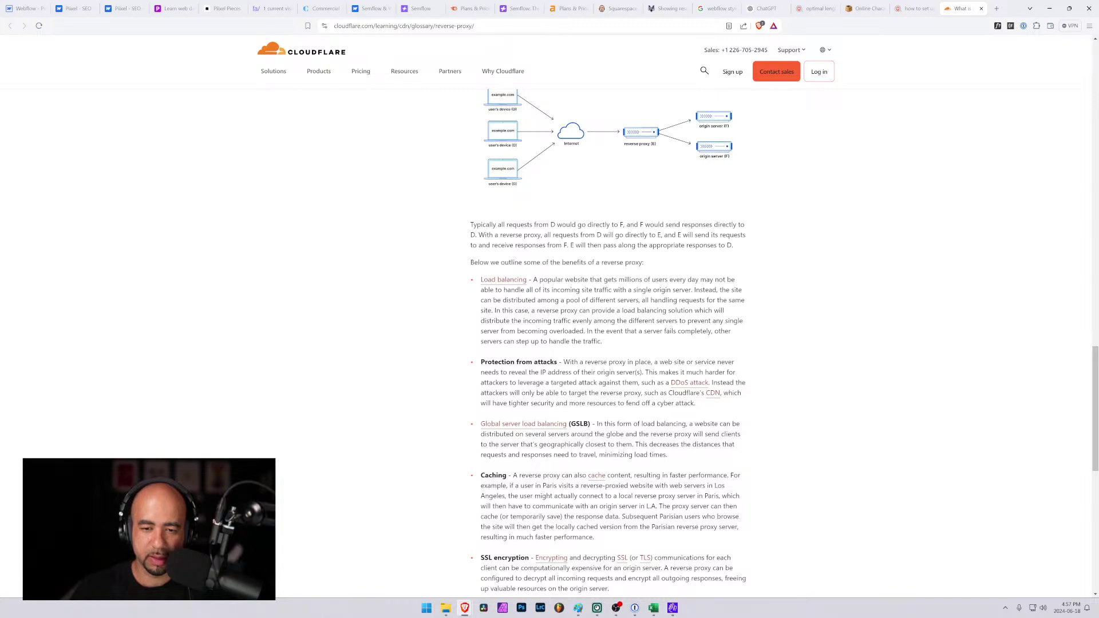
scroll(607, 343, "down", 2)
scroll(550, 258, "down", 3)
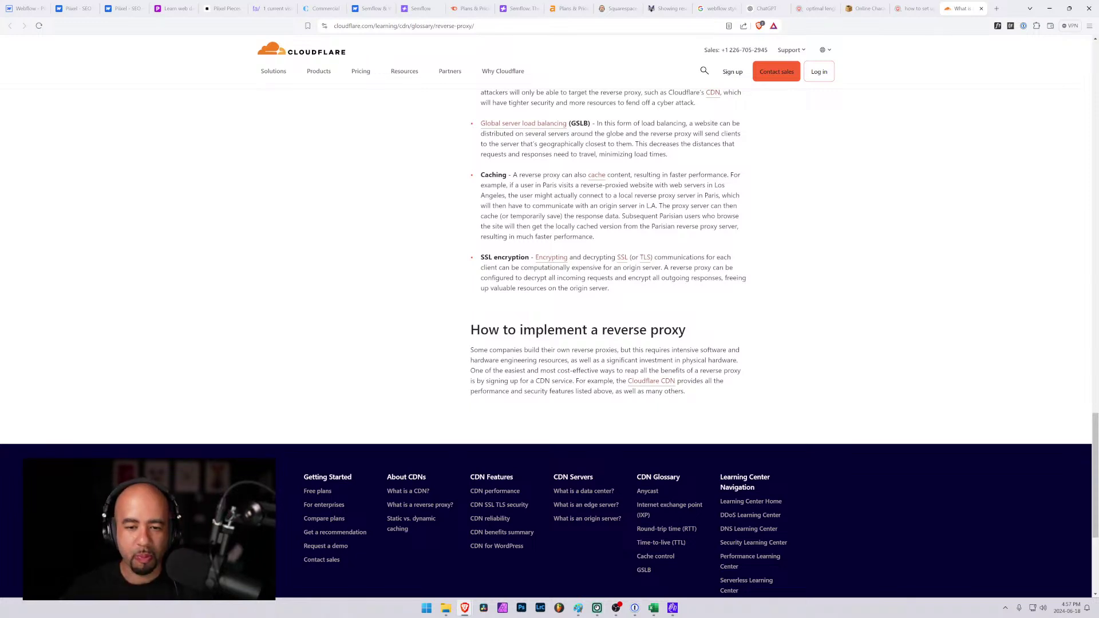
Open the Cloudflare CDN product page from the article and examine its benefits and how it works.
left_click(636, 381)
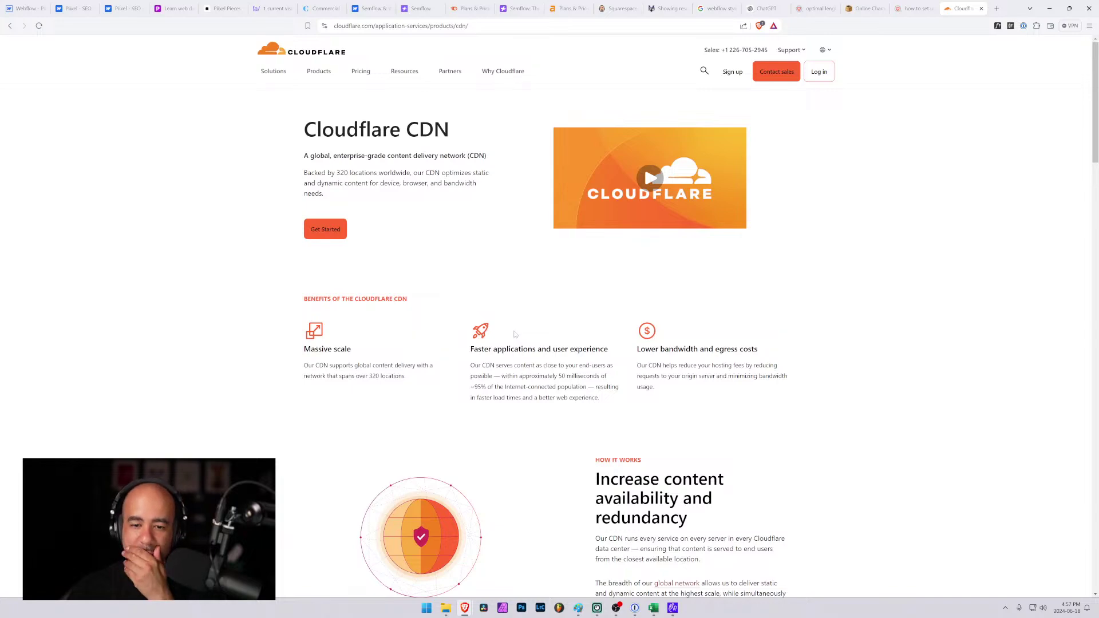
scroll(514, 335, "down", 3)
scroll(504, 353, "down", 6)
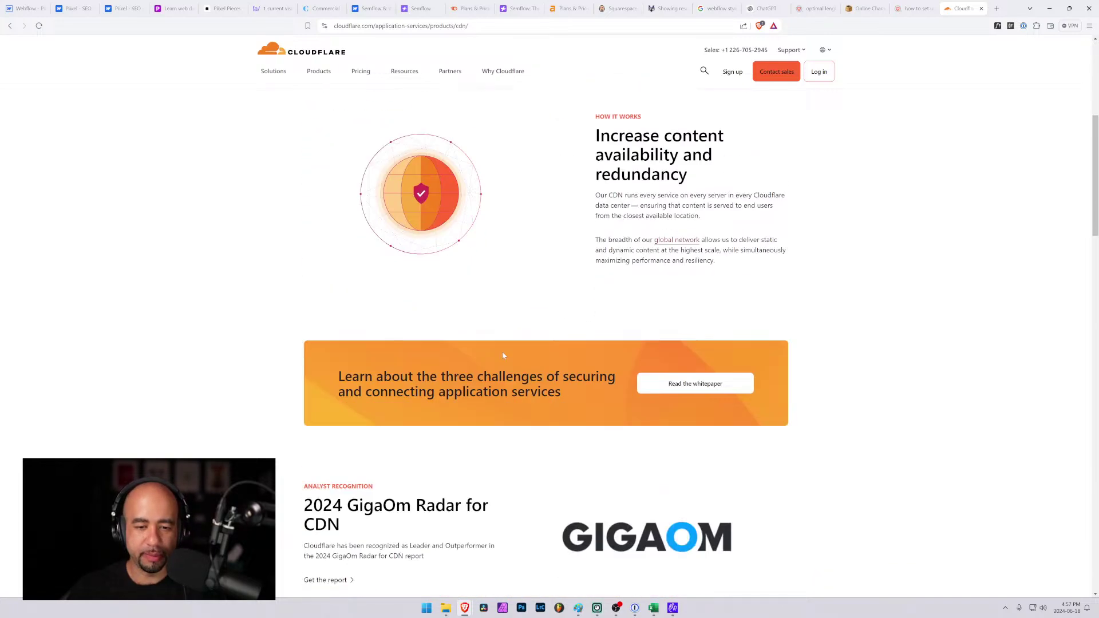
Open Cloudflare's plans and pricing for Application Security & Performance.
scroll(506, 356, "up", 9)
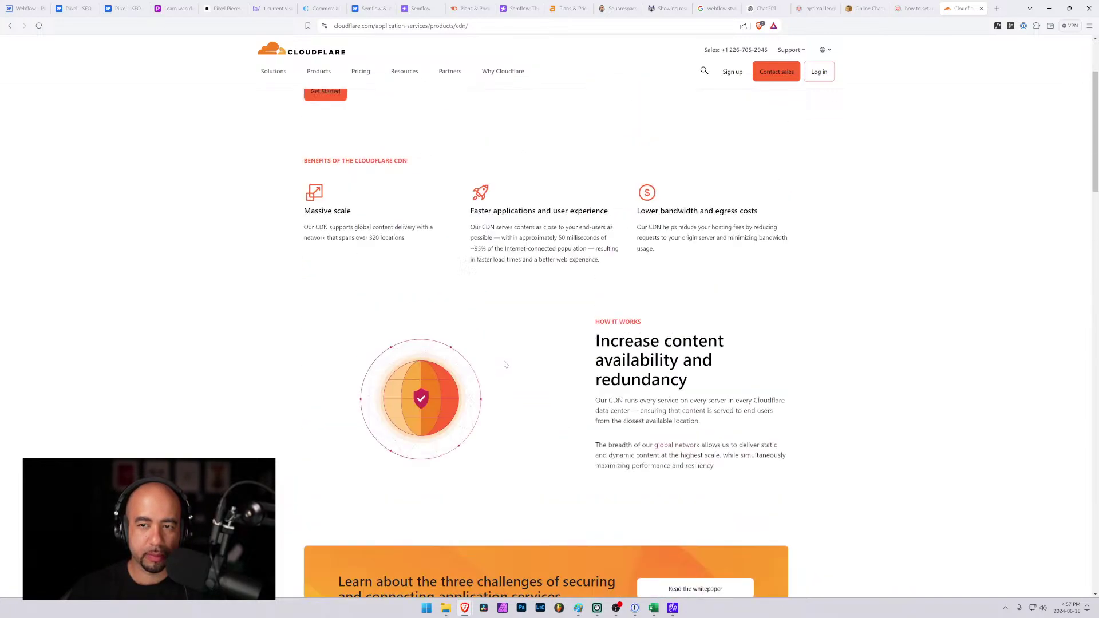
left_click(360, 72)
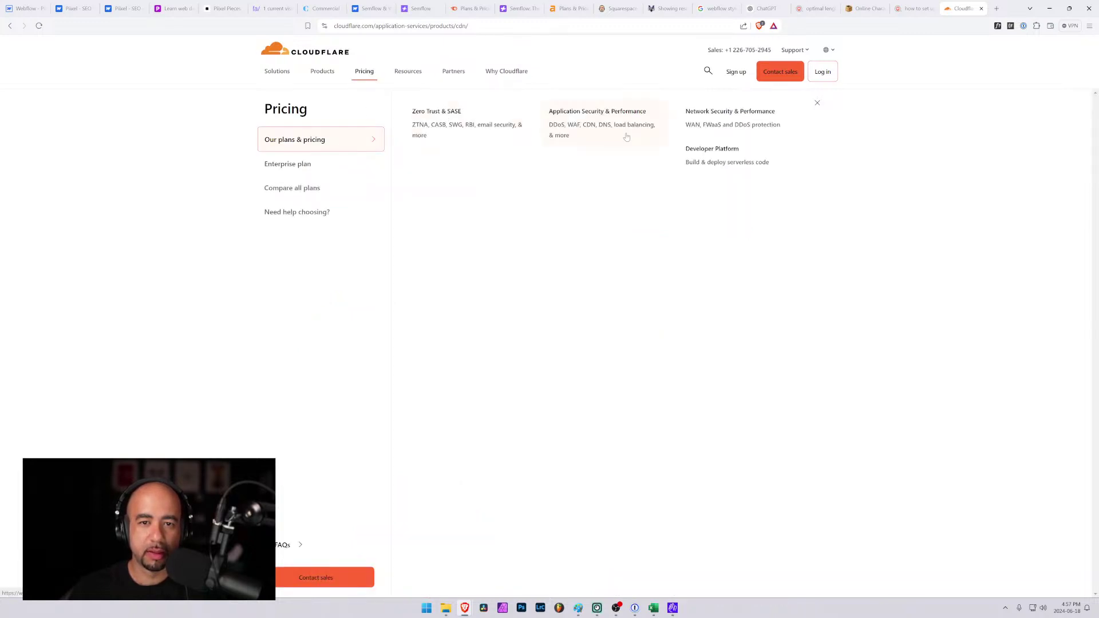
left_click(605, 130)
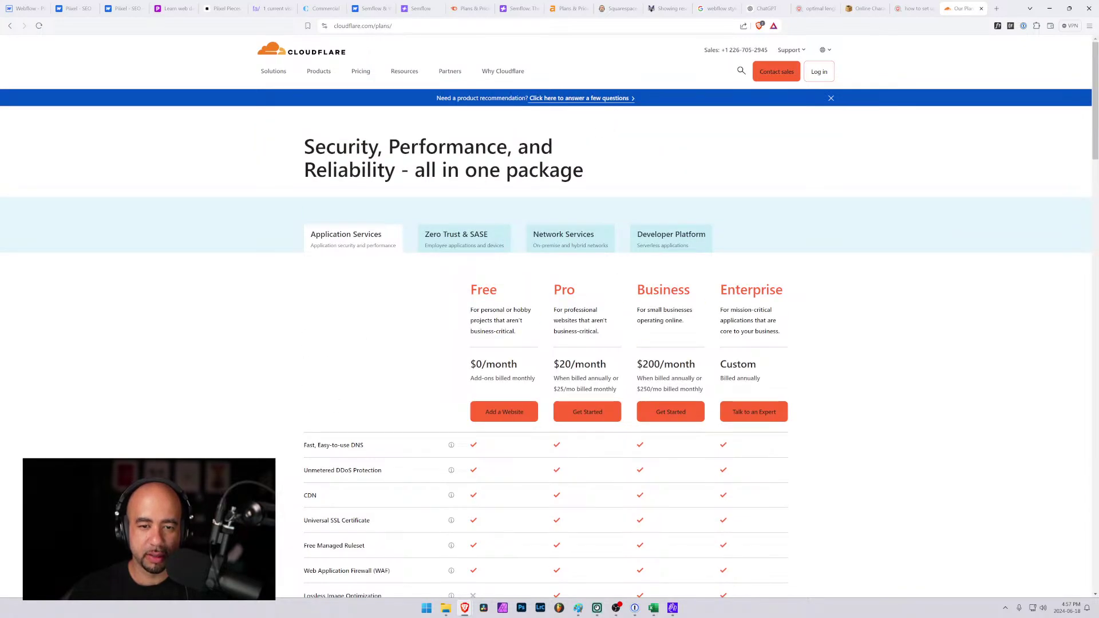
Compare Cloudflare's Free, Pro, Business and Enterprise plans and examine the paid performance add-ons on the plans page.
left_click_drag(471, 310, 591, 340)
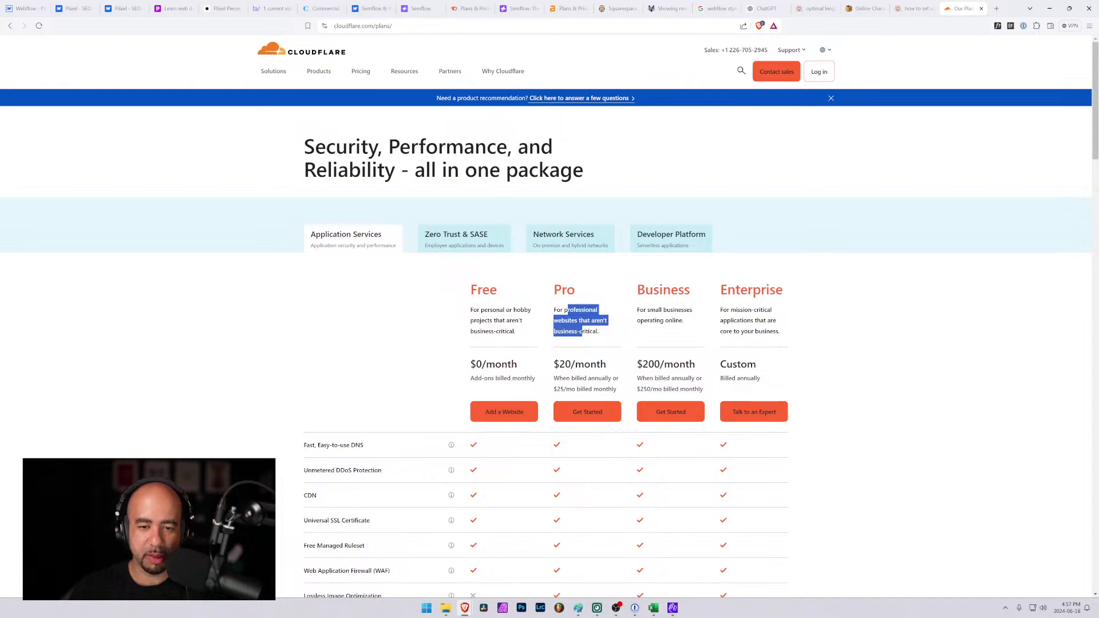
left_click(599, 337)
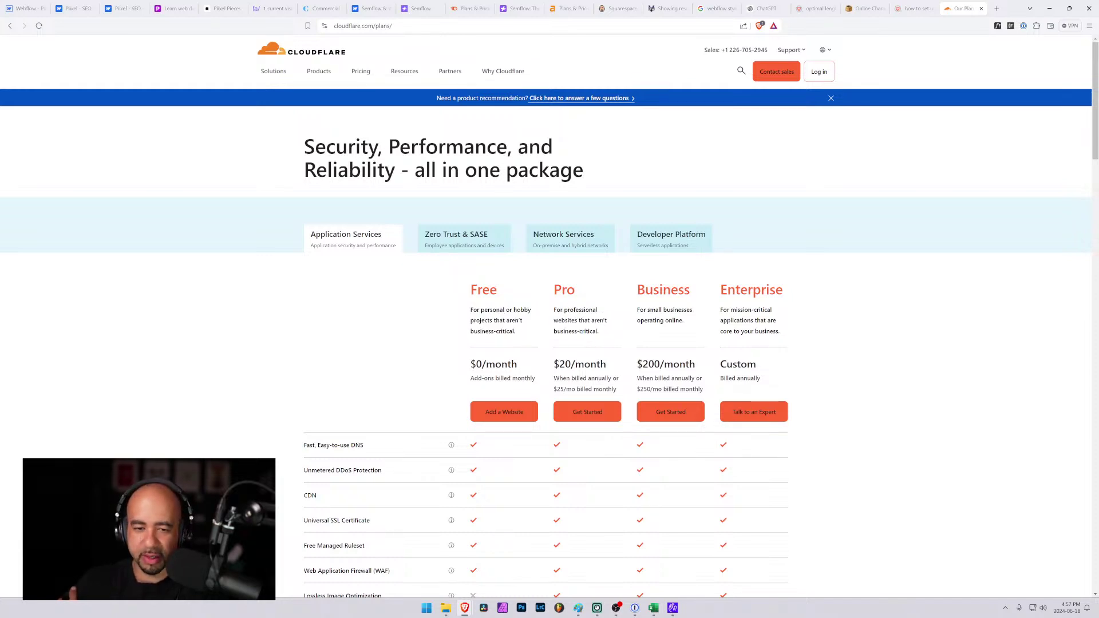
scroll(602, 374, "down", 4)
scroll(602, 374, "down", 4)
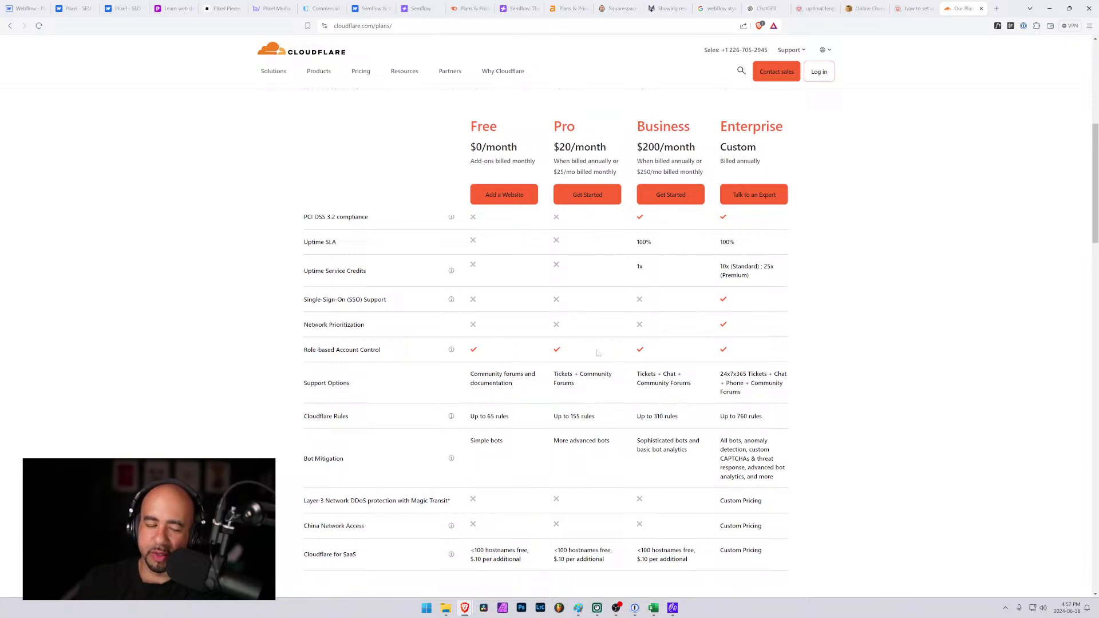
scroll(597, 353, "down", 2)
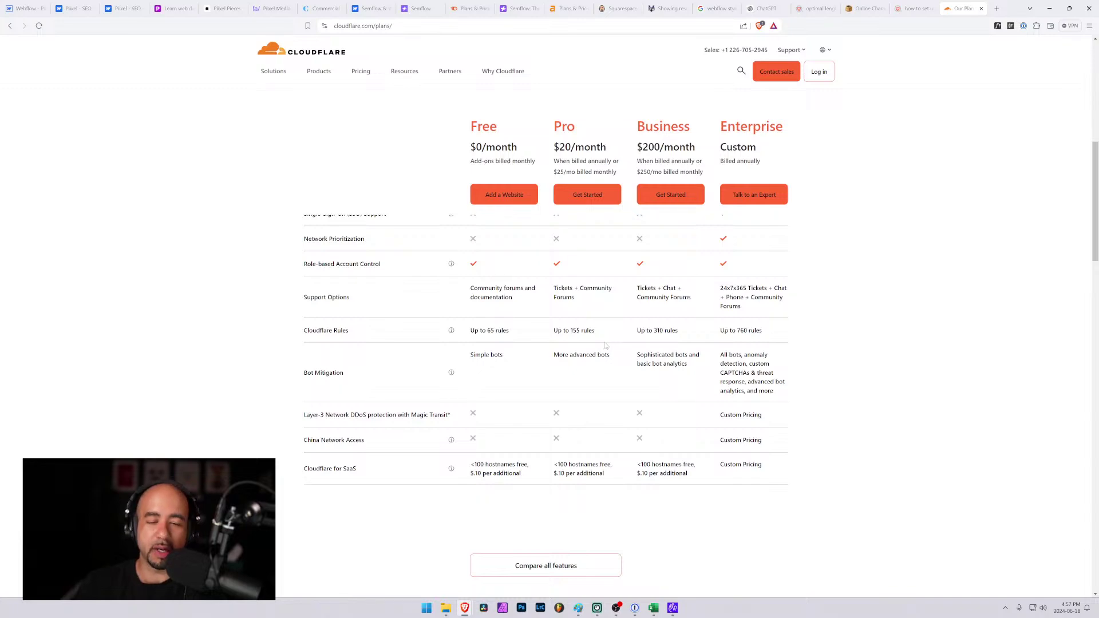
scroll(606, 346, "down", 3)
scroll(607, 348, "down", 3)
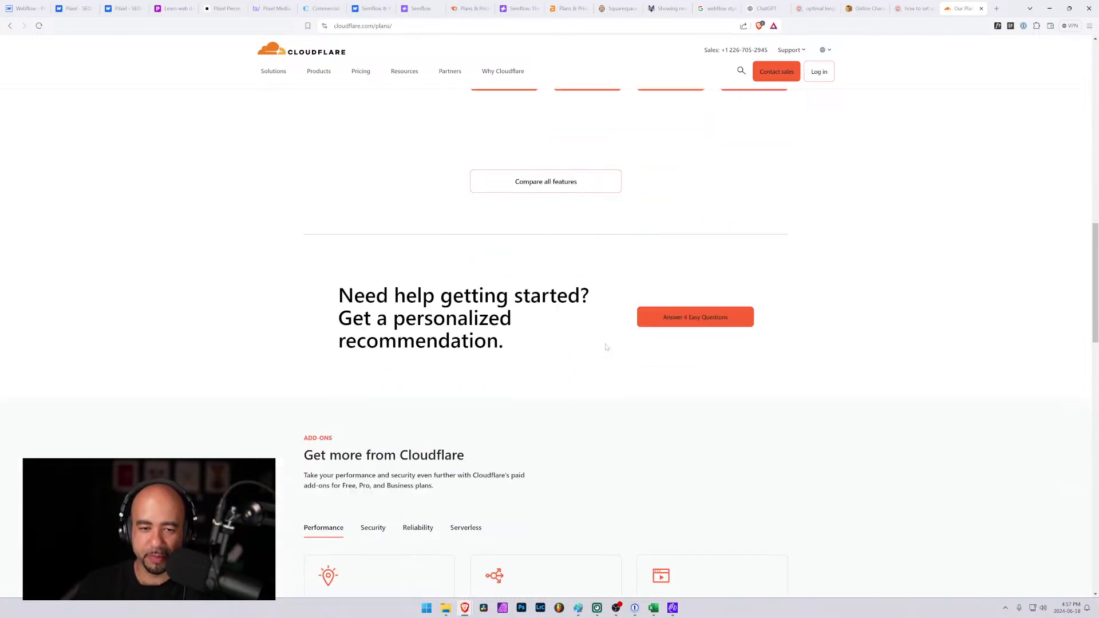
scroll(606, 347, "down", 3)
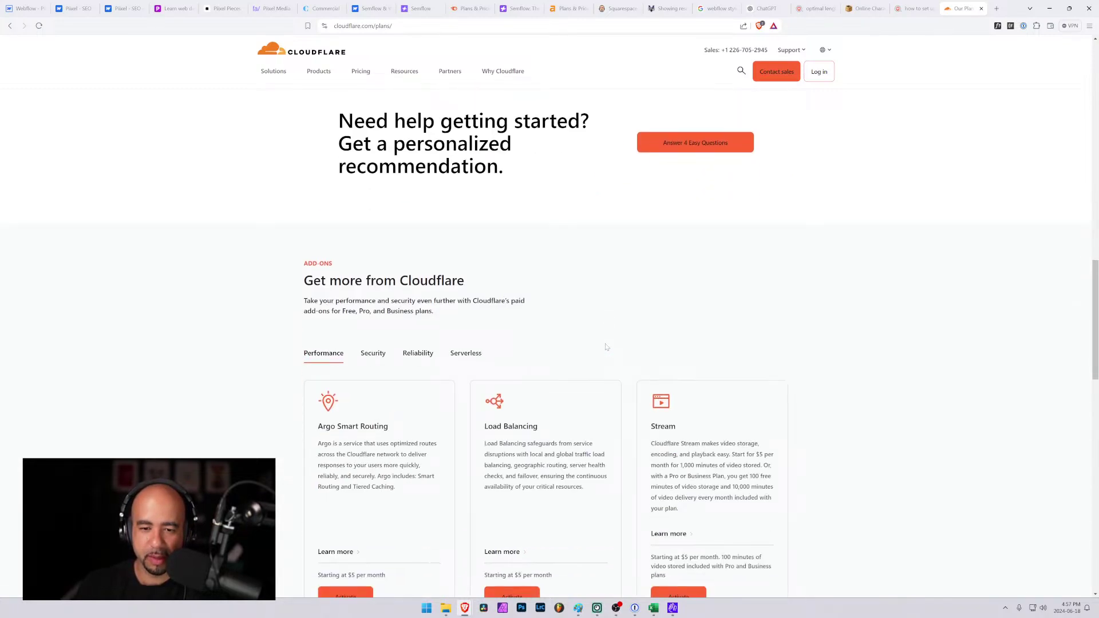
scroll(607, 347, "down", 4)
scroll(608, 347, "up", 4)
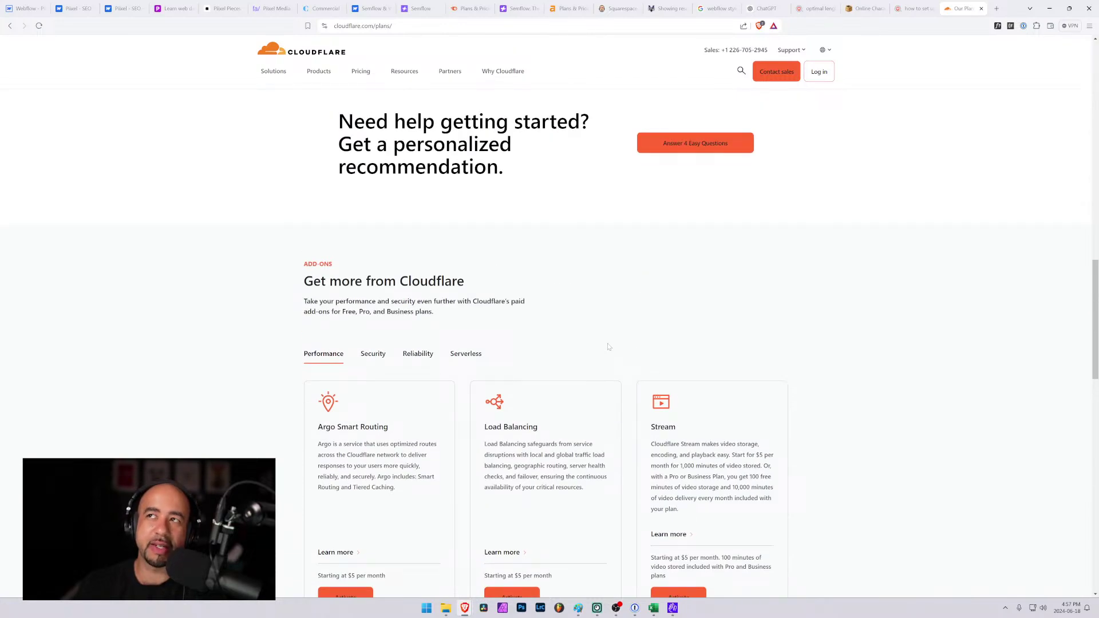
scroll(609, 347, "up", 3)
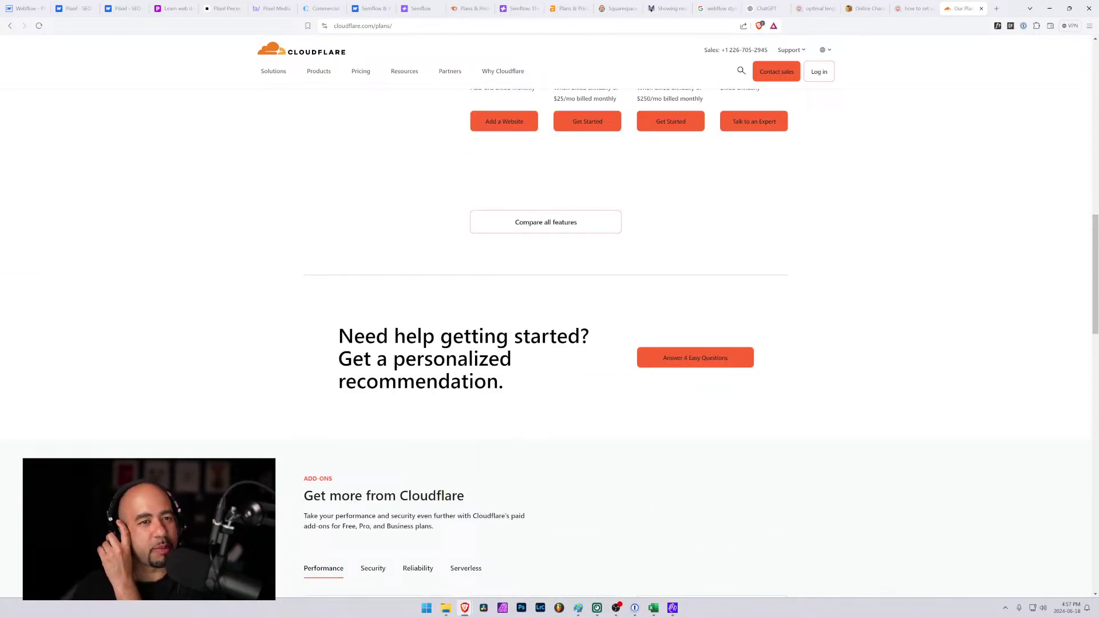
Switch to the Piixel Pieces site and view its Components, Templates and Pricing pages in turn.
left_click(226, 9)
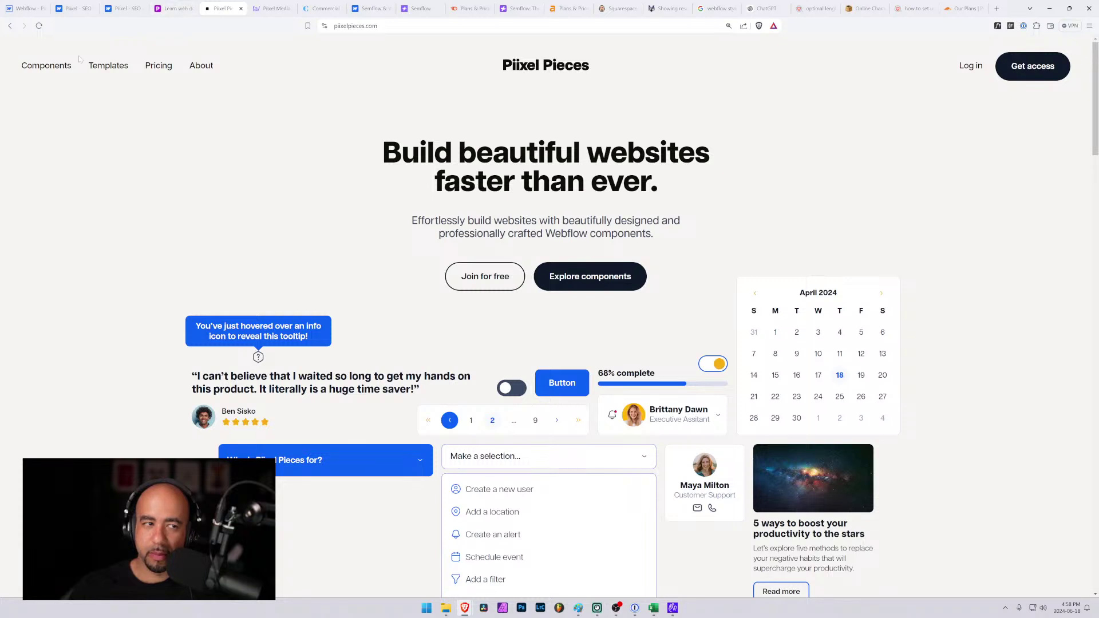
left_click(59, 63)
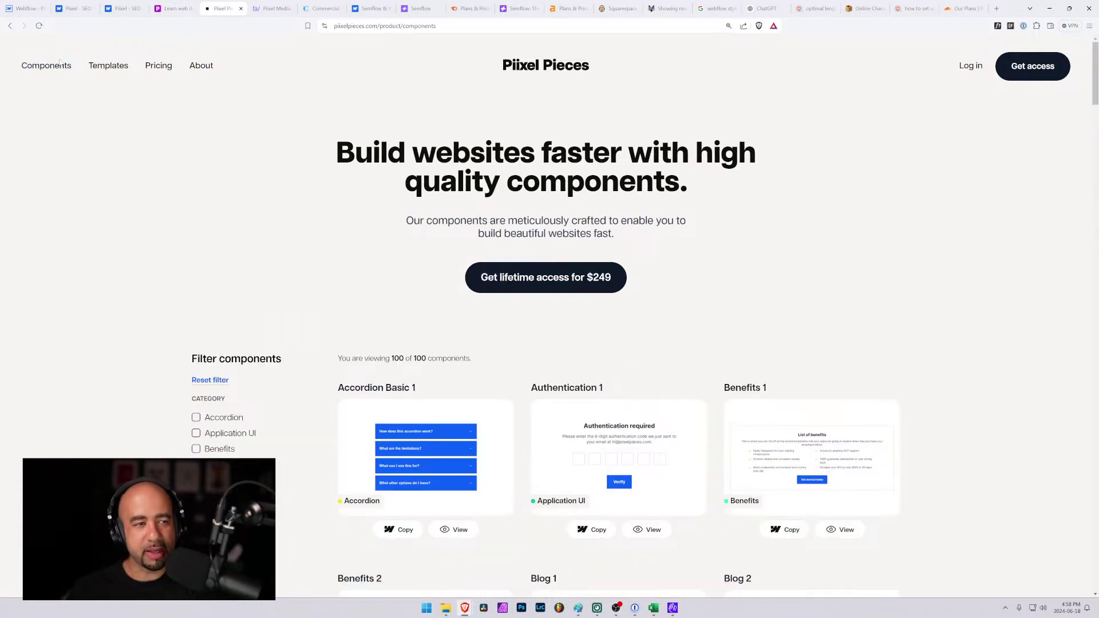
left_click(107, 67)
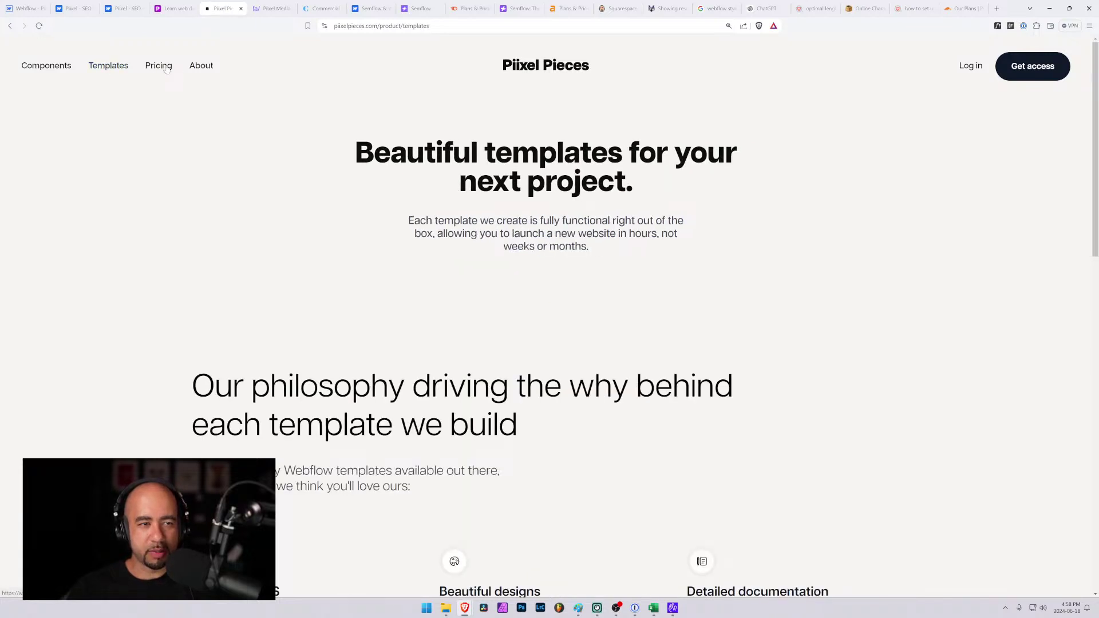
left_click(157, 67)
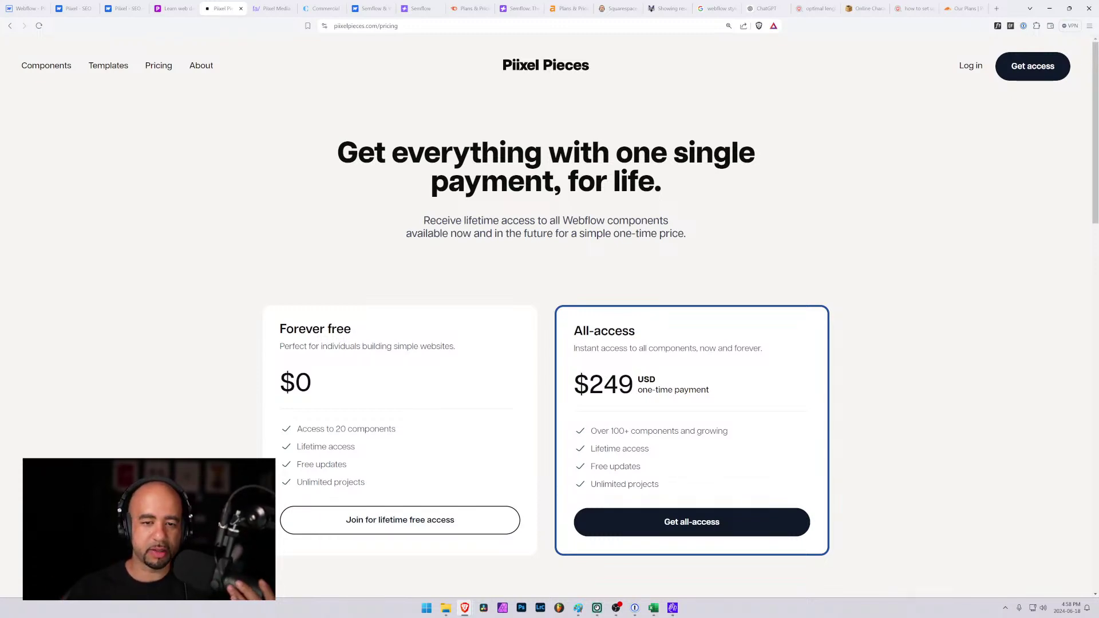
Open the Piixel Pieces affiliate page from the footer and read its commission, tracking and payout terms.
scroll(532, 271, "down", 8)
scroll(532, 270, "down", 12)
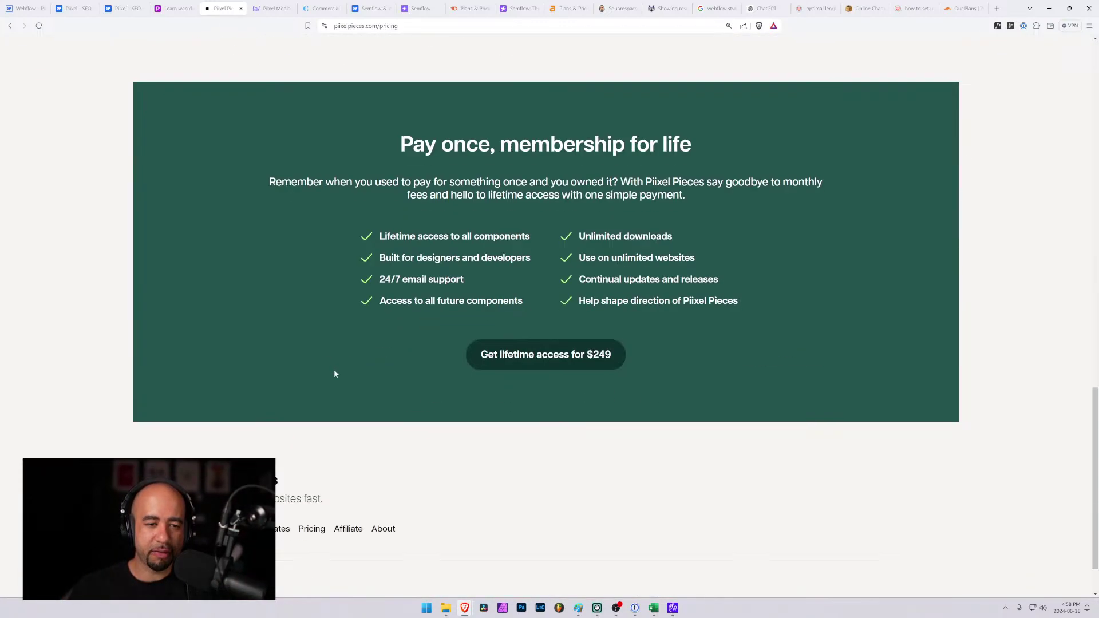
left_click(349, 462)
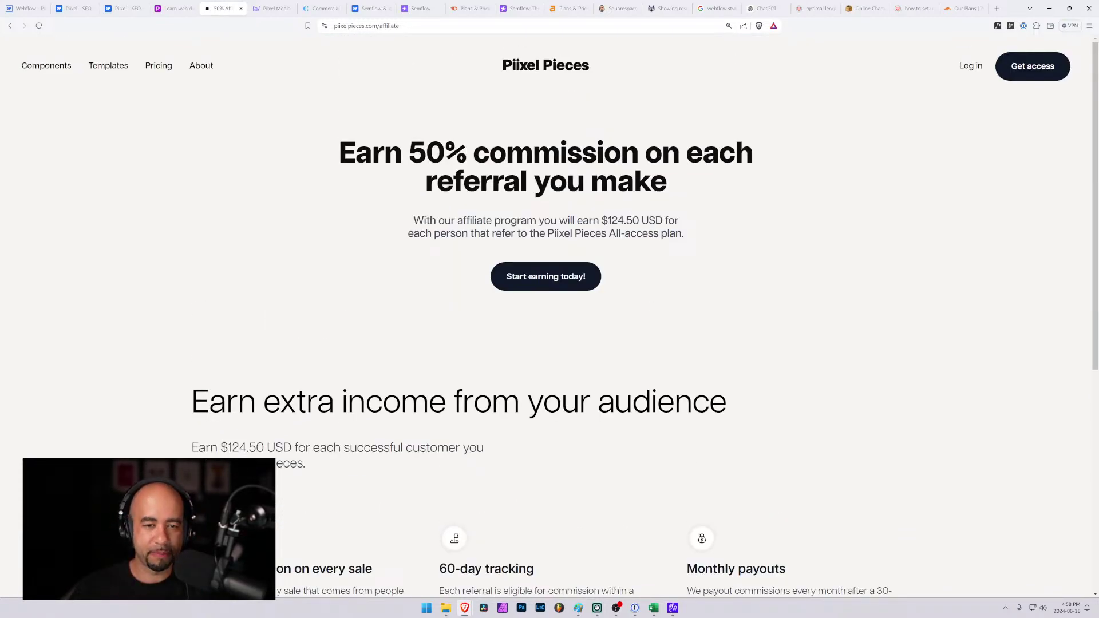
left_click_drag(608, 221, 632, 221)
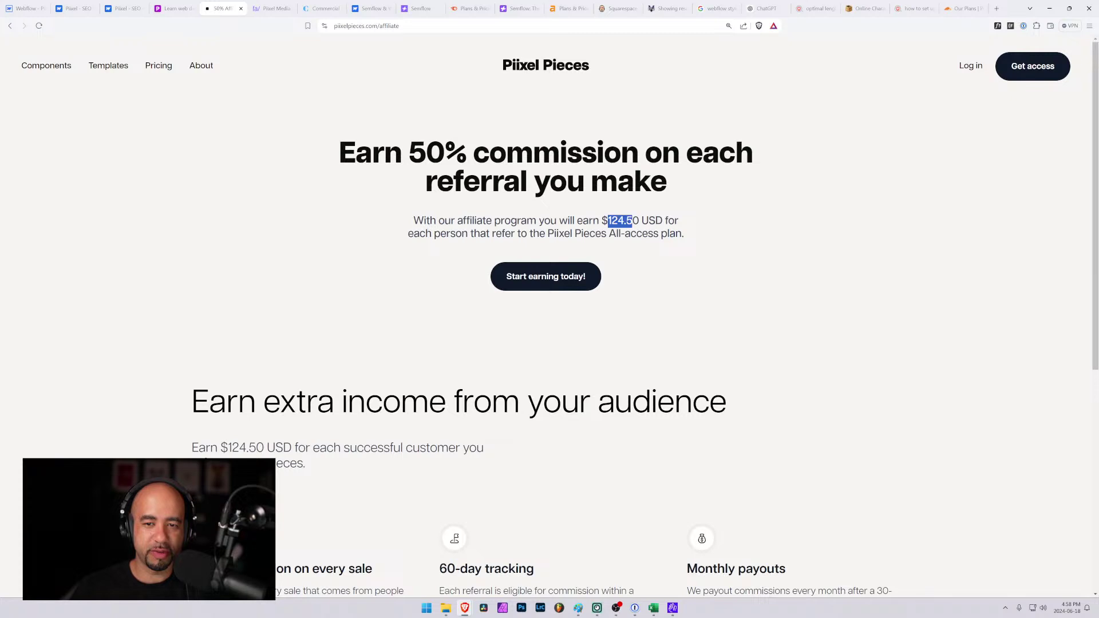
left_click(610, 216)
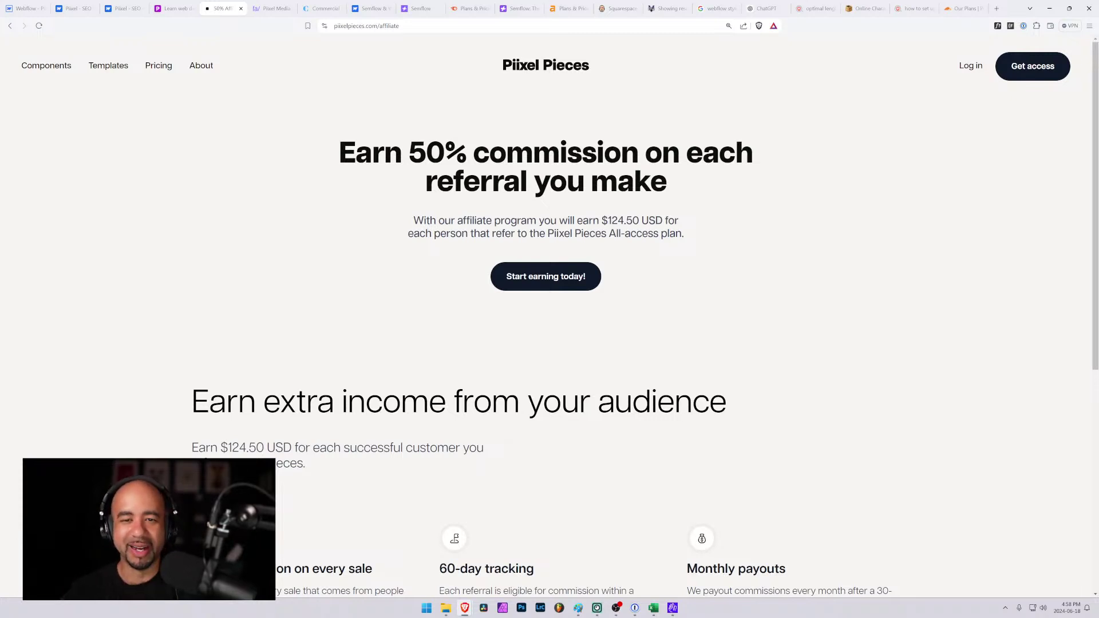
scroll(584, 199, "down", 4)
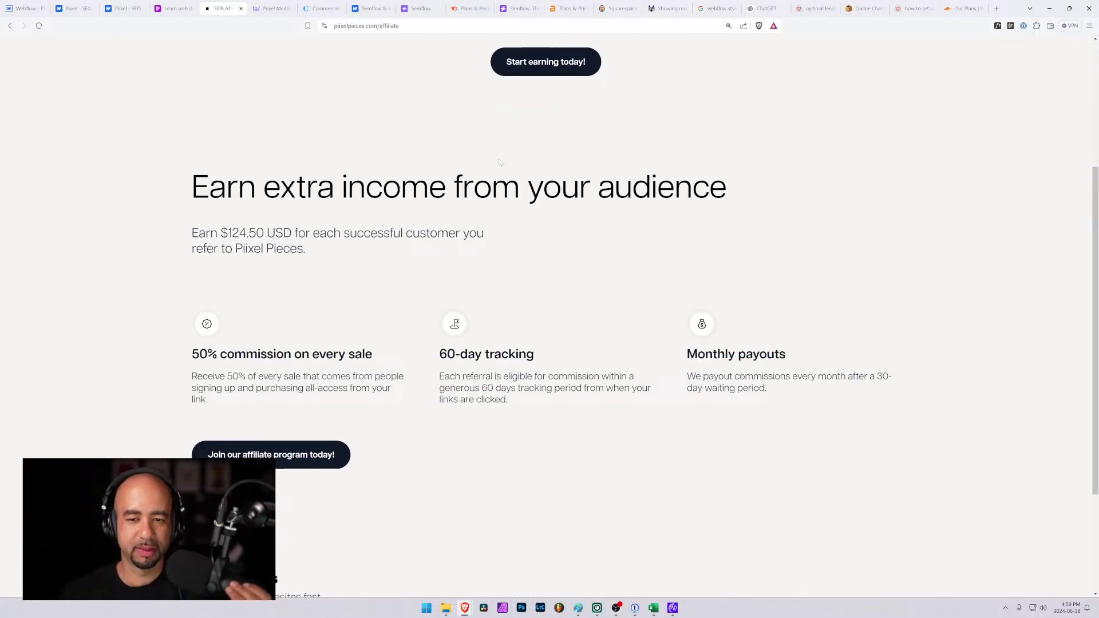
scroll(499, 163, "up", 4)
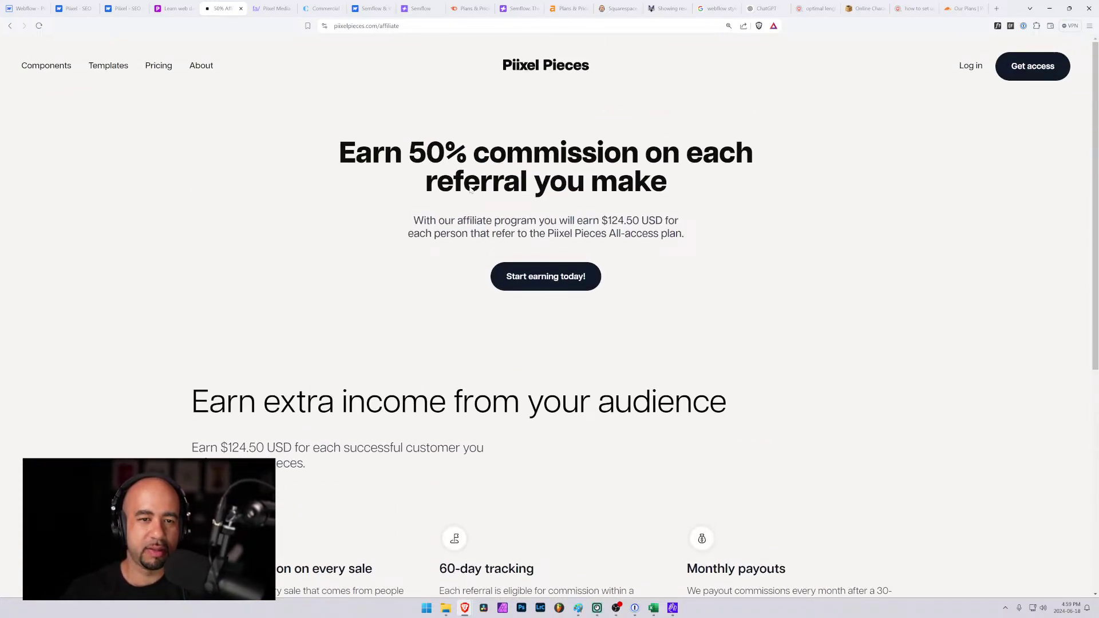
scroll(470, 189, "down", 5)
scroll(458, 203, "up", 5)
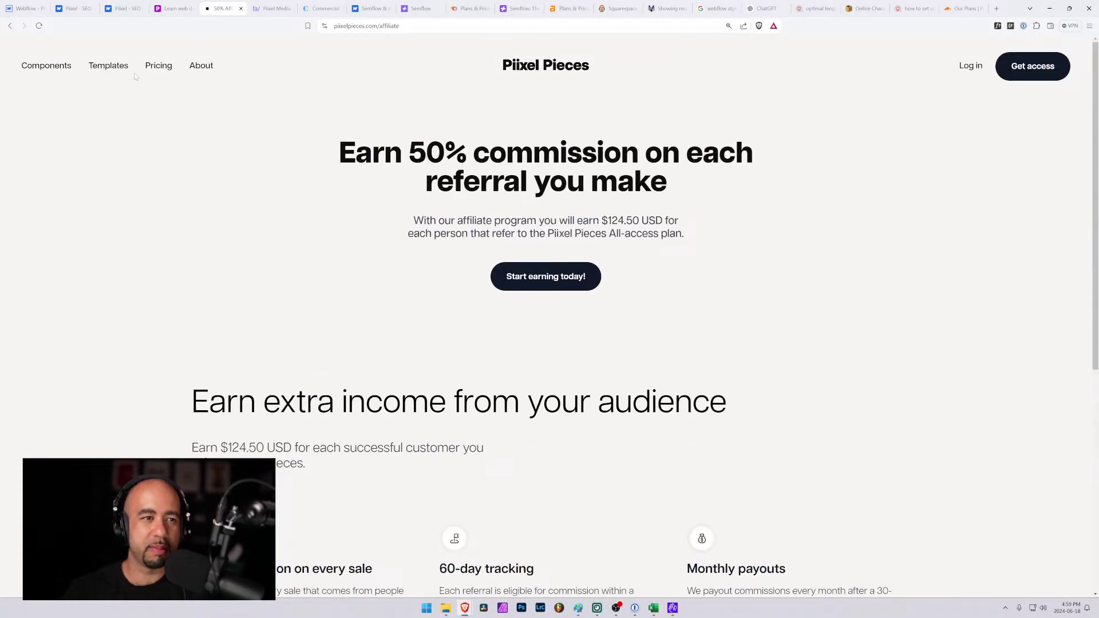
Return to the Piixel Pieces pricing page and examine its Forever free and All-access plans, membership benefits and footer.
key("alt+Left")
scroll(371, 157, "up", 10)
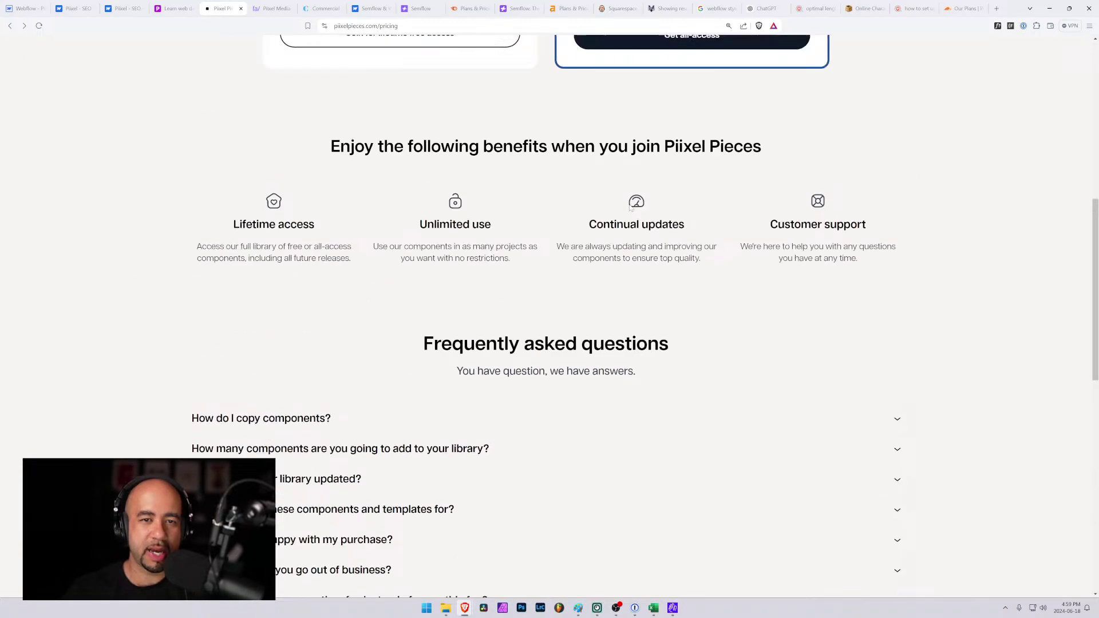
scroll(630, 207, "up", 5)
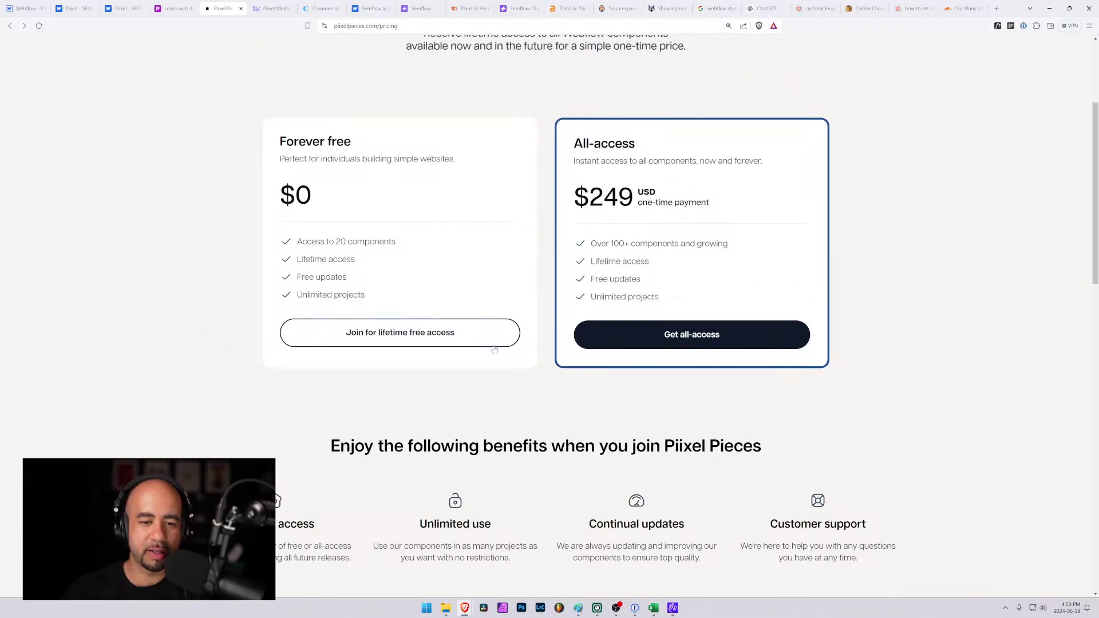
scroll(373, 344, "down", 1)
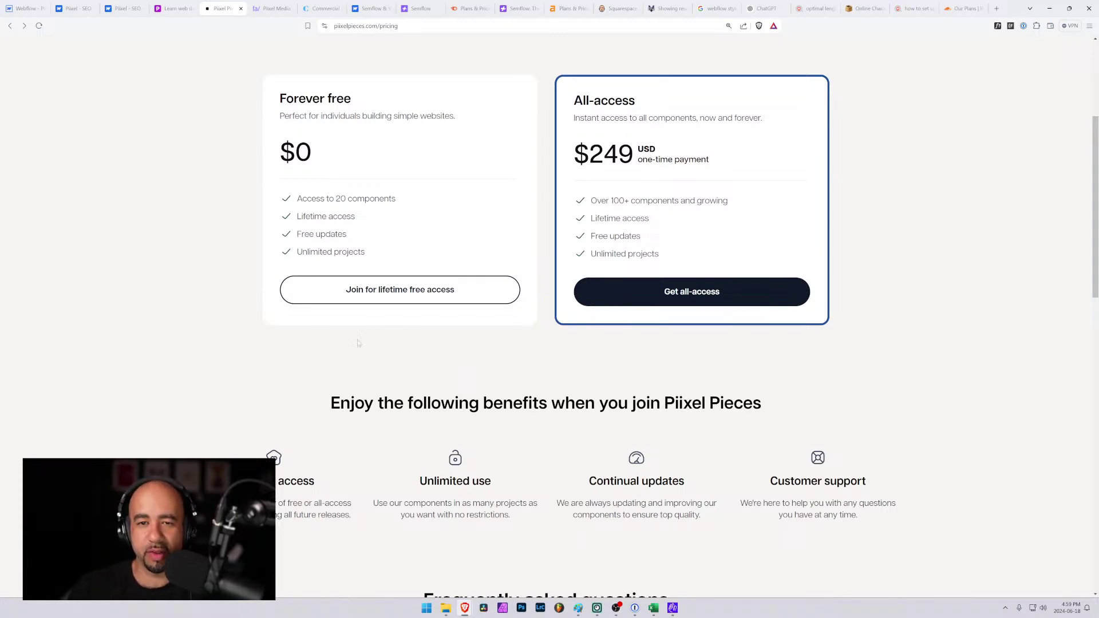
scroll(579, 376, "down", 3)
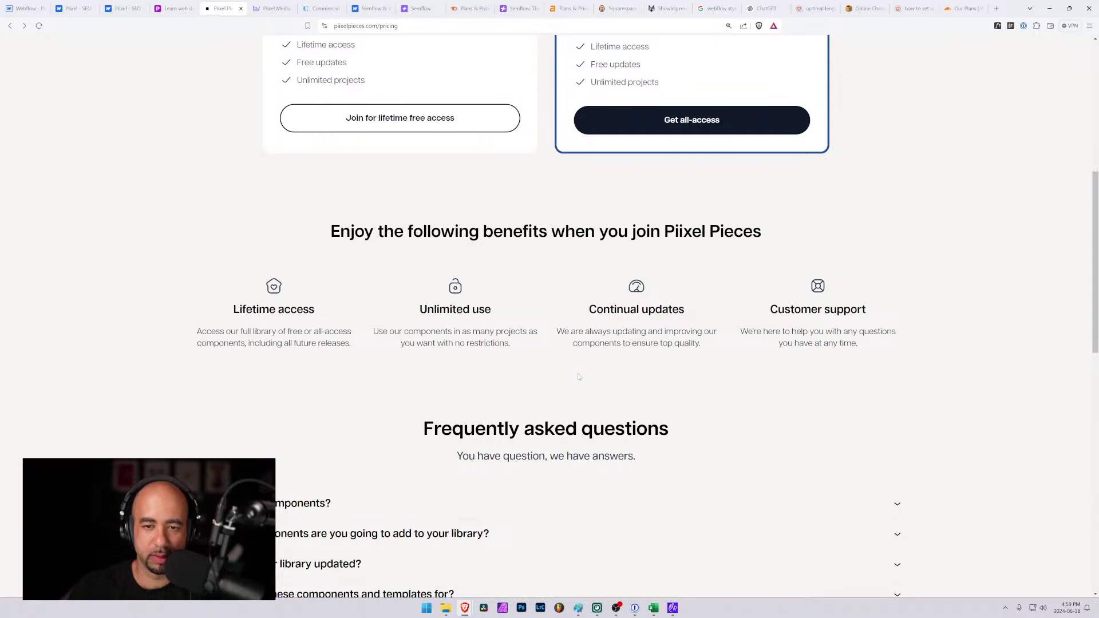
scroll(578, 376, "down", 4)
scroll(579, 376, "up", 10)
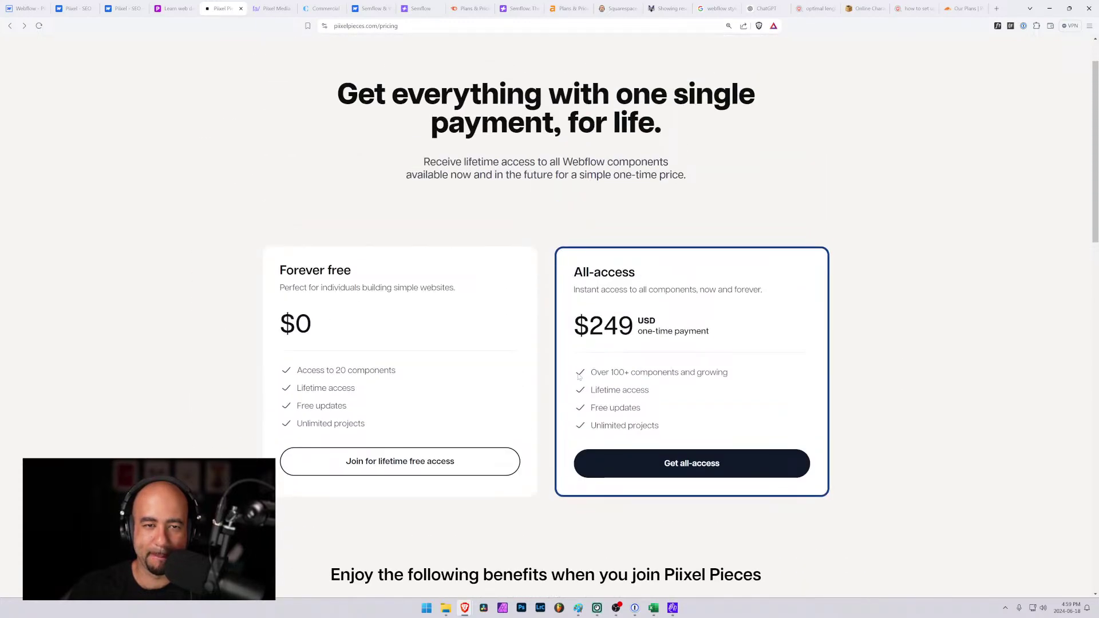
scroll(578, 376, "down", 3)
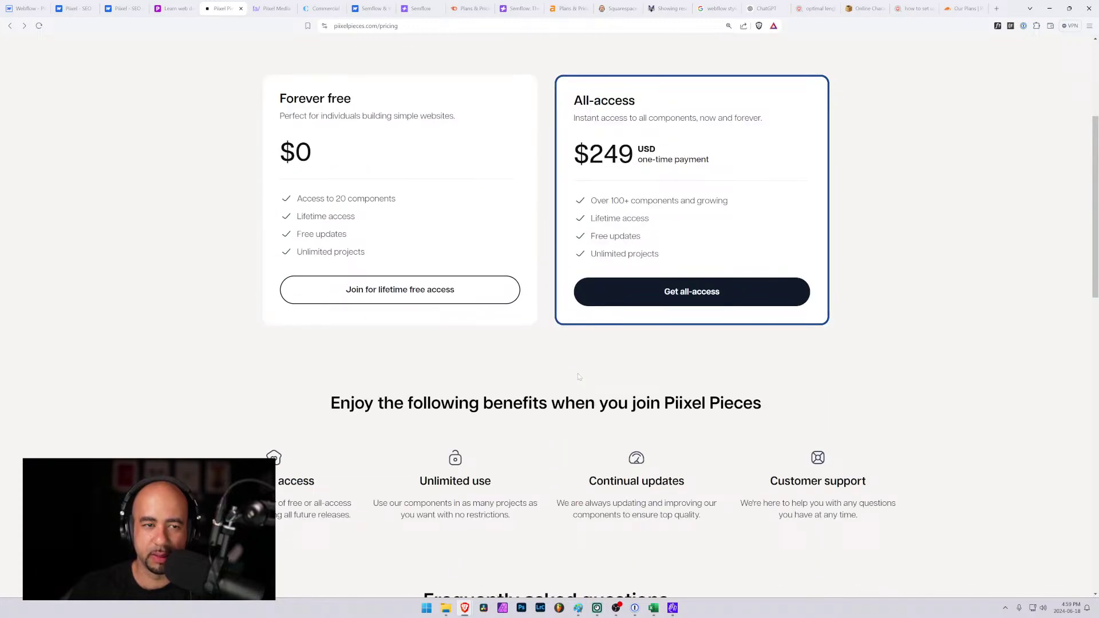
scroll(578, 376, "down", 2)
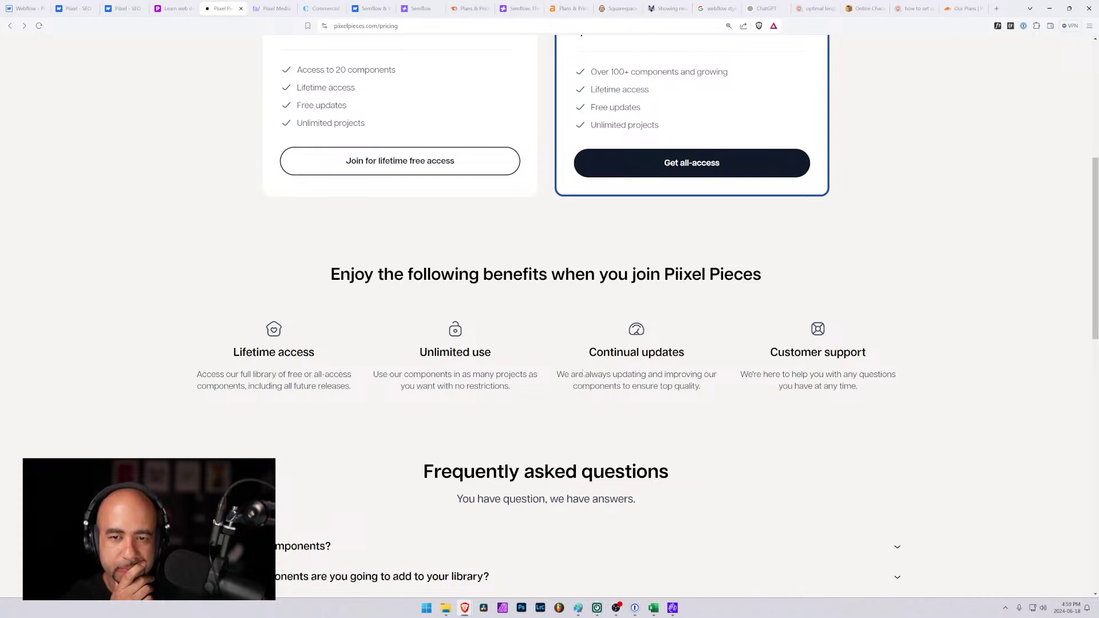
scroll(582, 372, "up", 5)
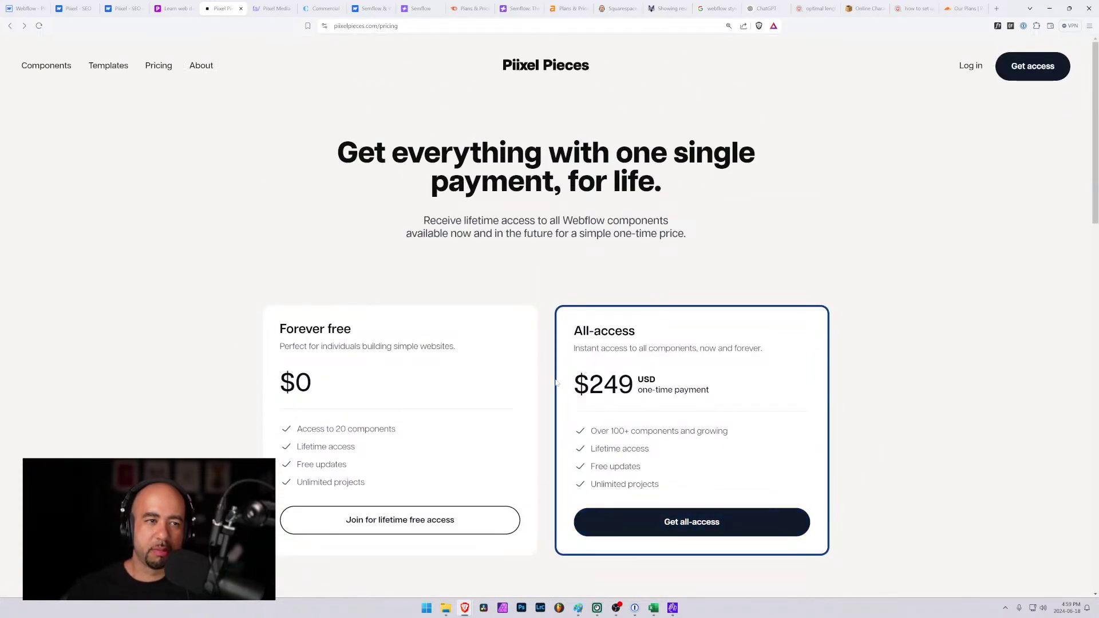
scroll(557, 383, "down", 20)
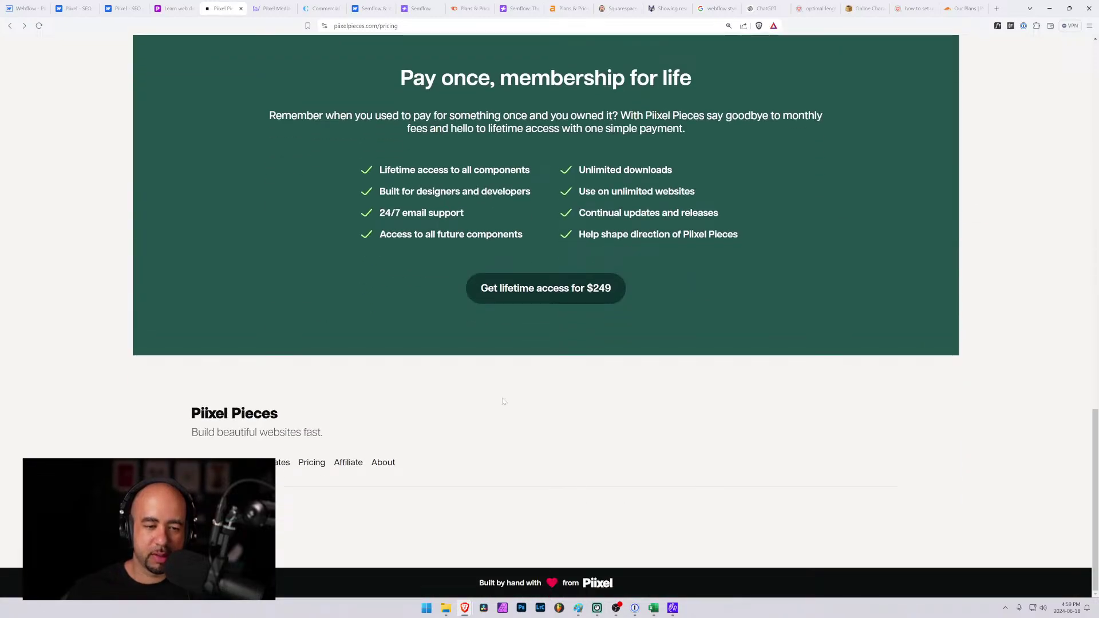
scroll(364, 447, "up", 15)
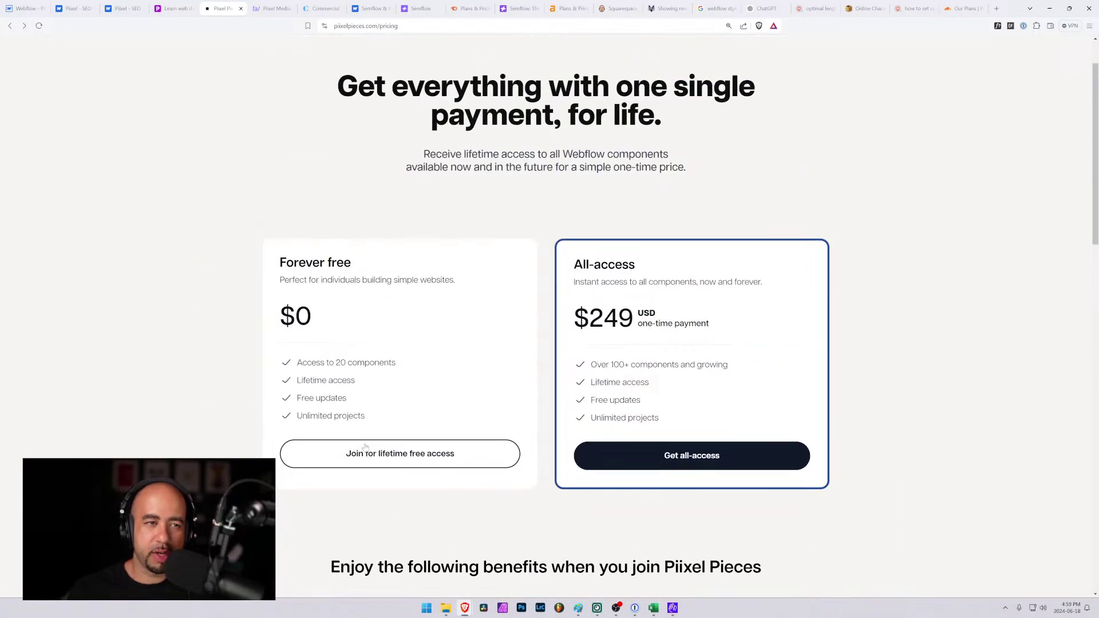
scroll(365, 447, "up", 1)
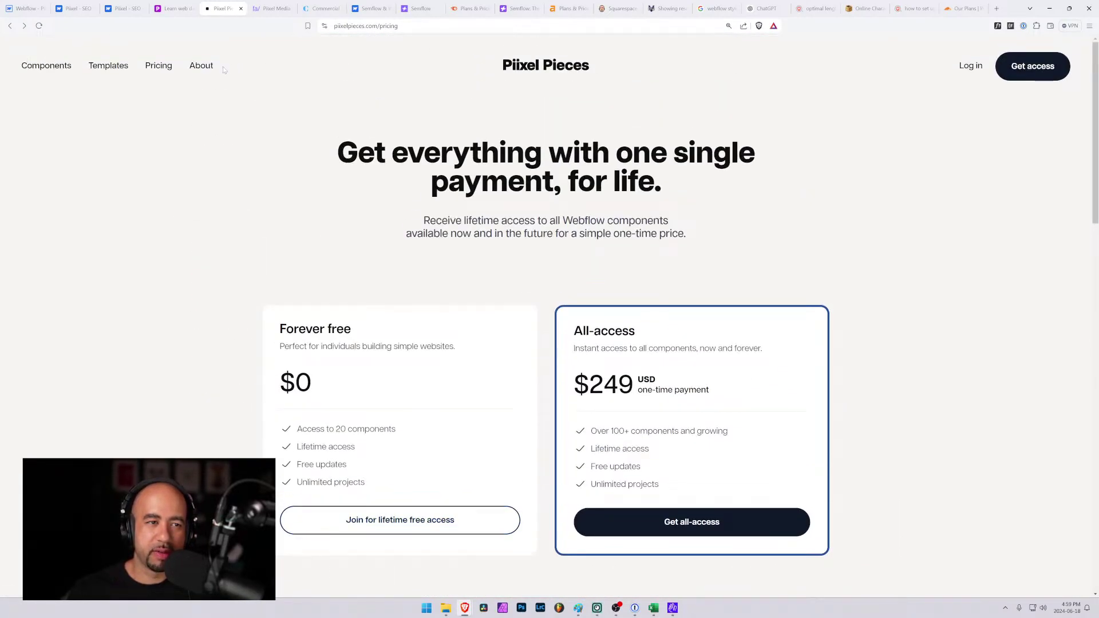
Read the answer to "What if I'm not happy with my purchase?" in the pricing page's FAQ, then collapse it.
scroll(495, 312, "down", 3)
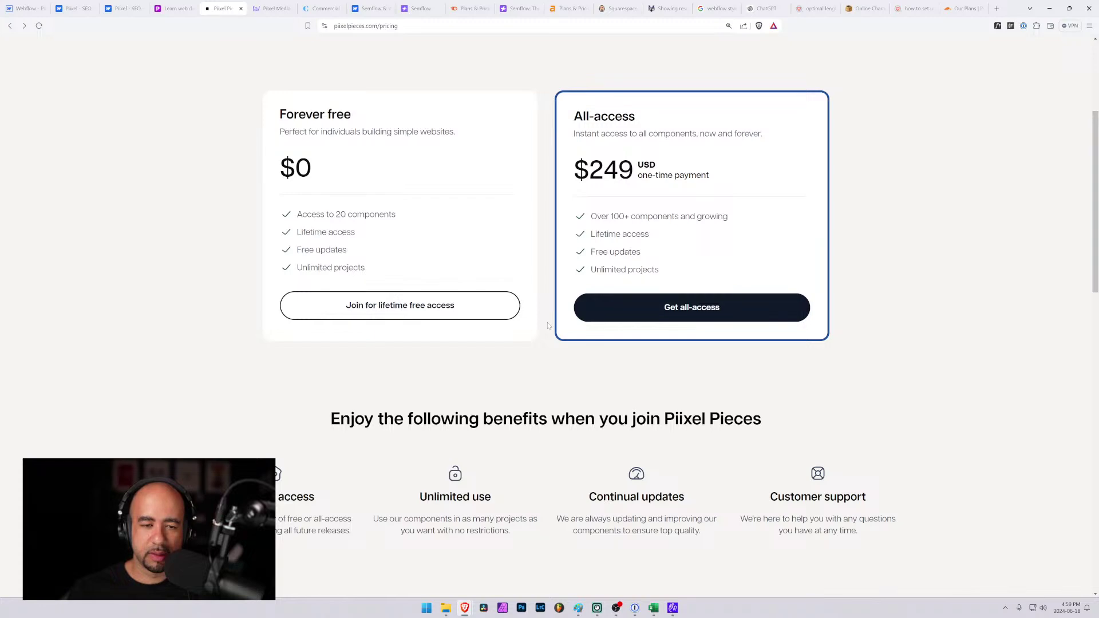
scroll(548, 324, "down", 7)
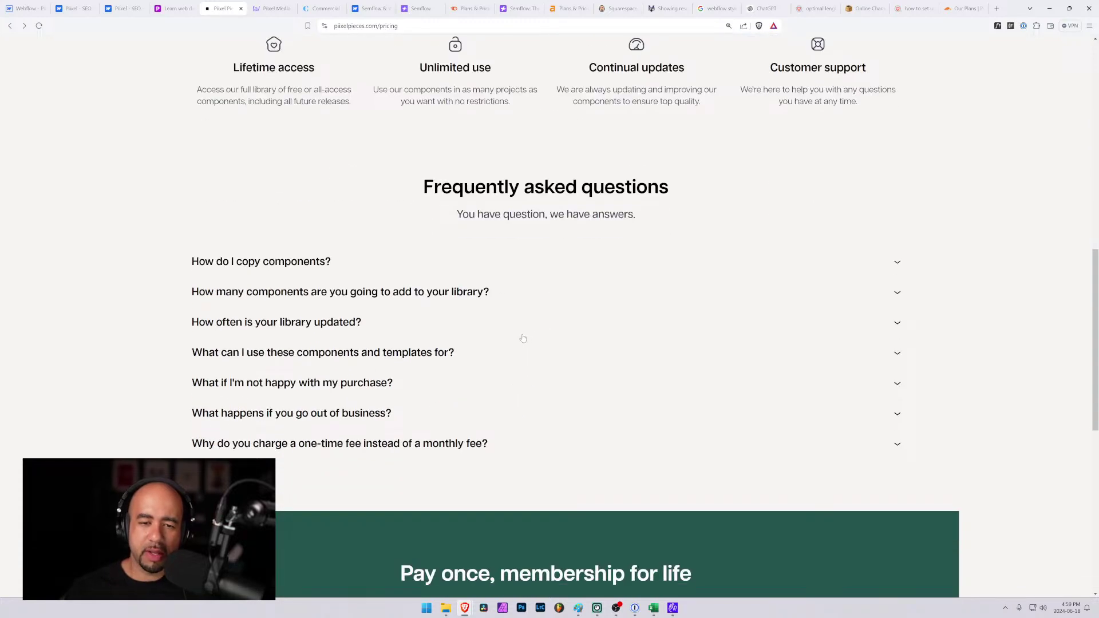
scroll(521, 335, "up", 5)
scroll(505, 333, "down", 5)
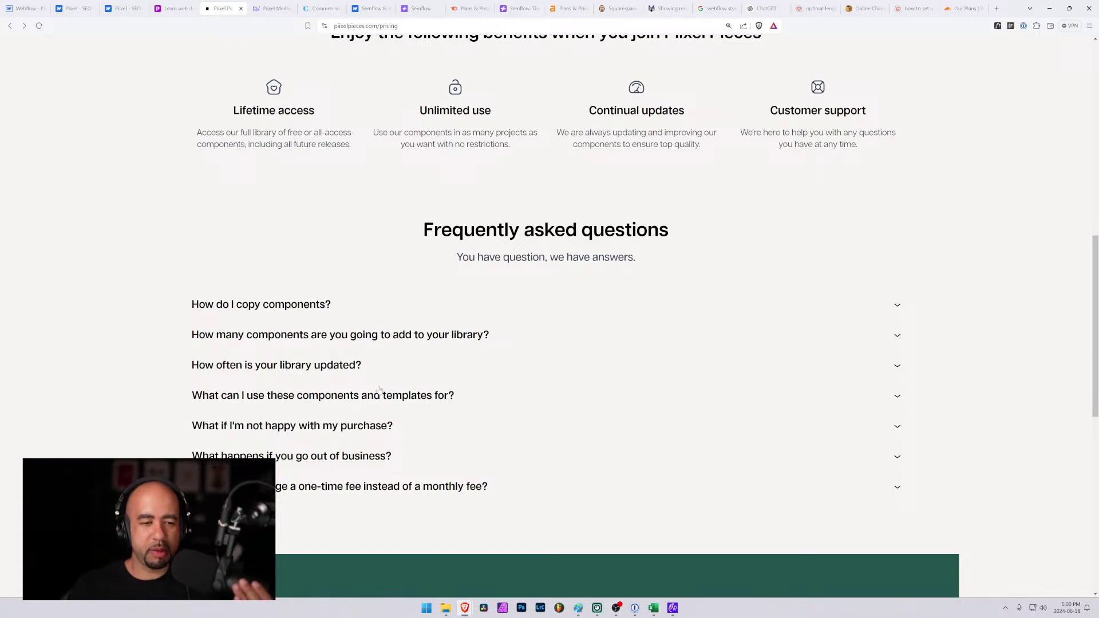
left_click(404, 430)
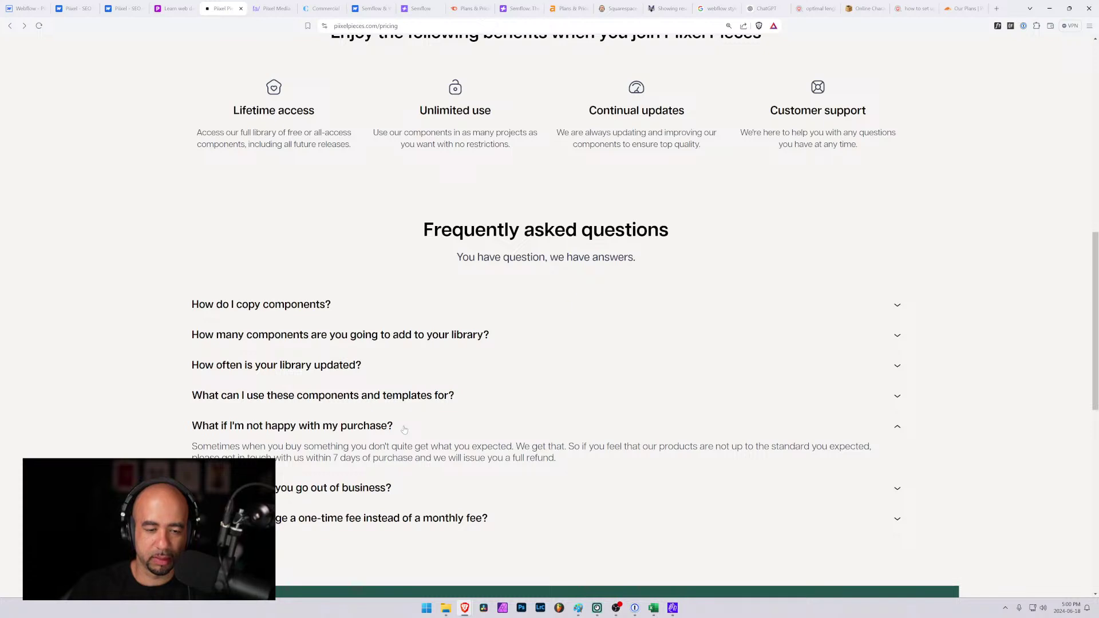
left_click(404, 430)
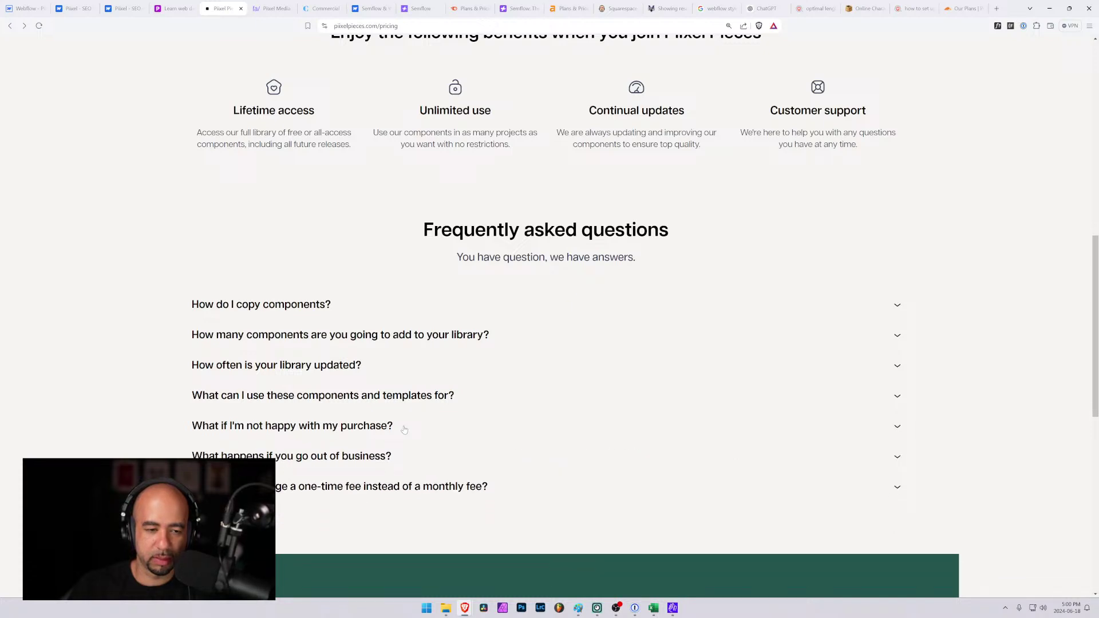
Expand the refund question in the pricing page's FAQ again, reread its answer and collapse it.
left_click(404, 430)
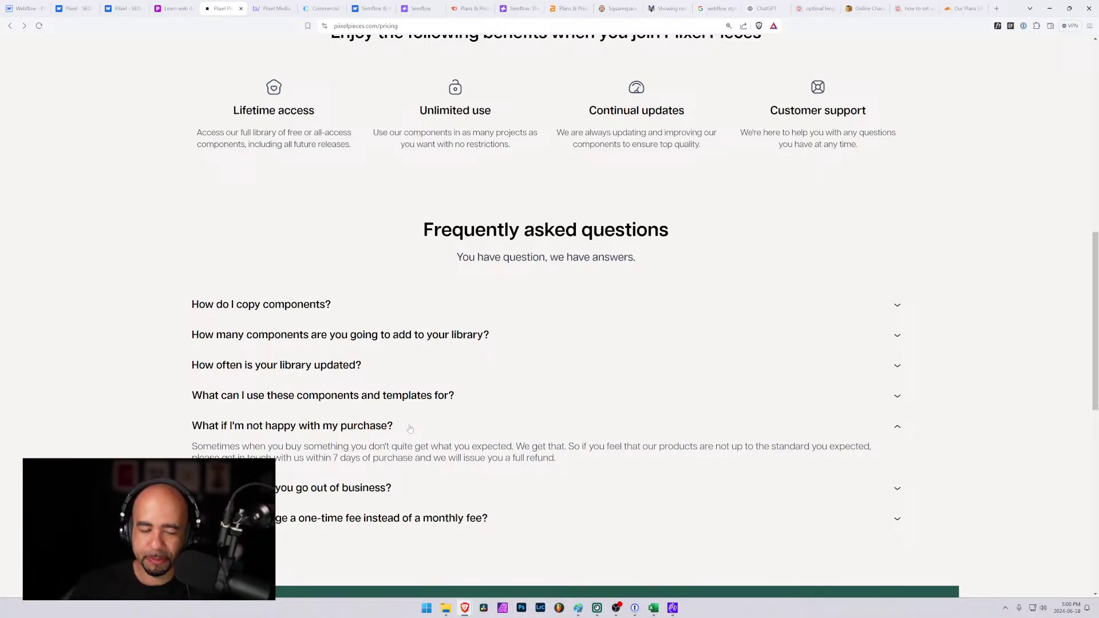
left_click(410, 430)
left_click(409, 429)
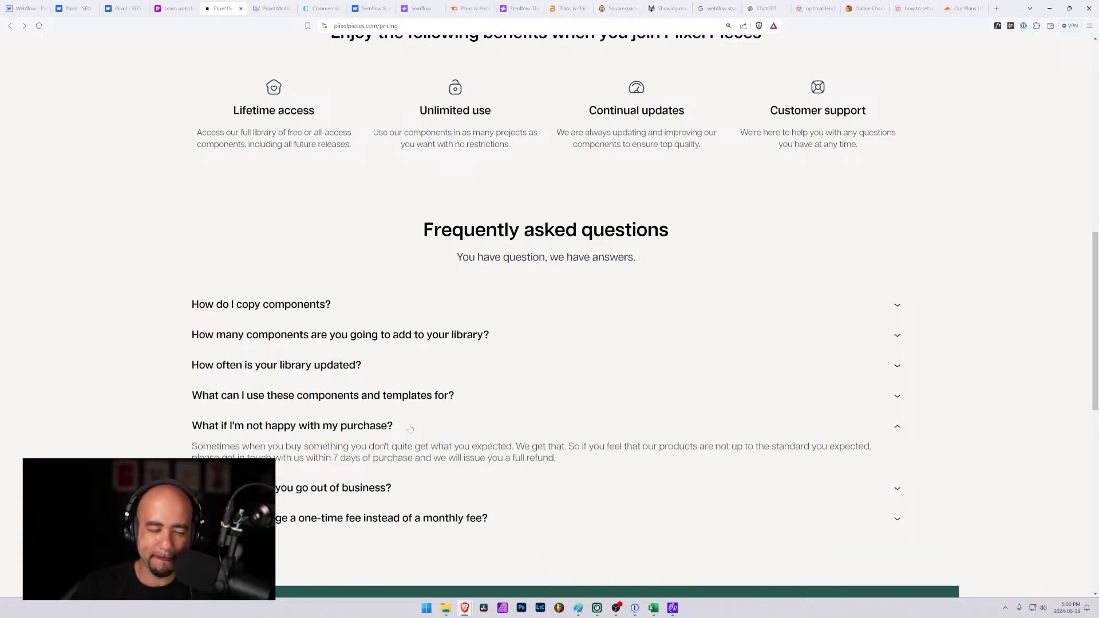
left_click(410, 428)
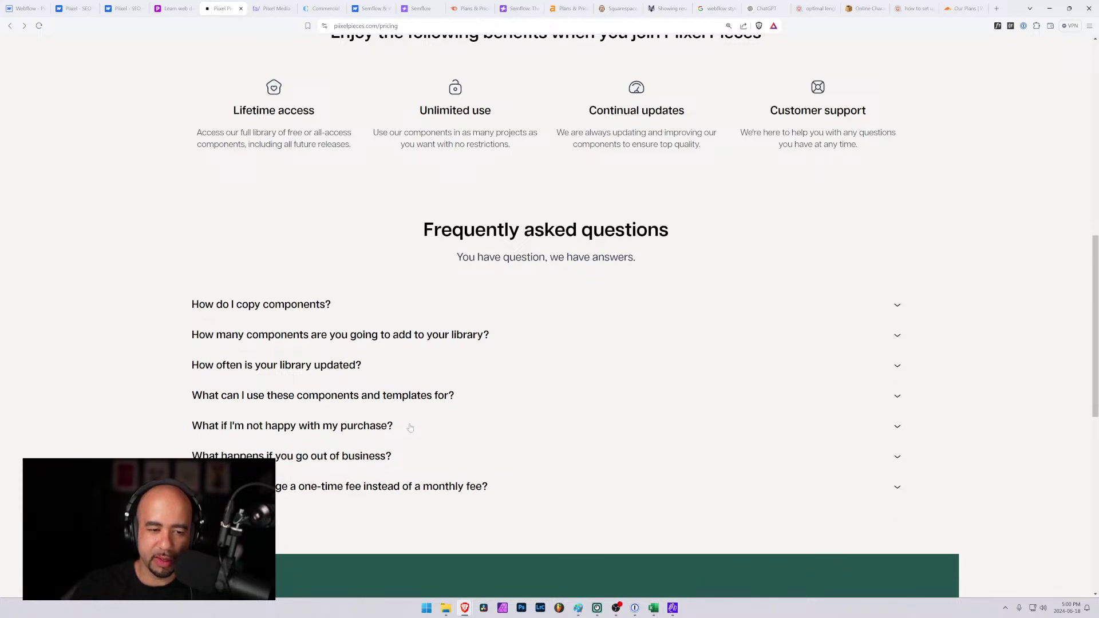
Read the FAQ answers about going out of business and charging a one-time fee instead of a monthly fee, collapsing each.
left_click(399, 460)
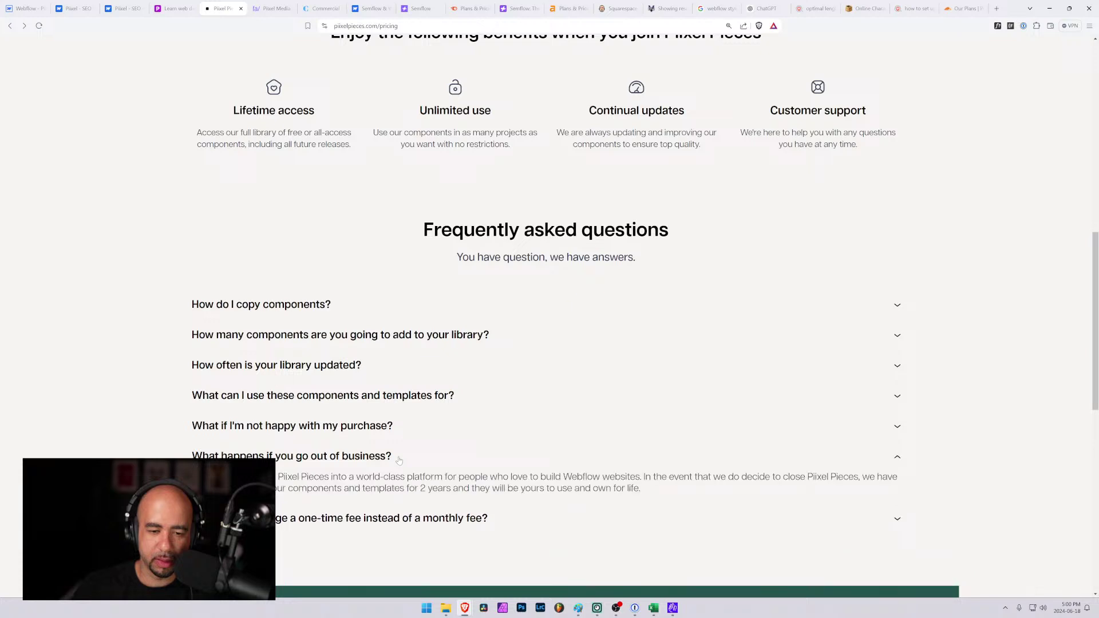
left_click(399, 460)
left_click(394, 487)
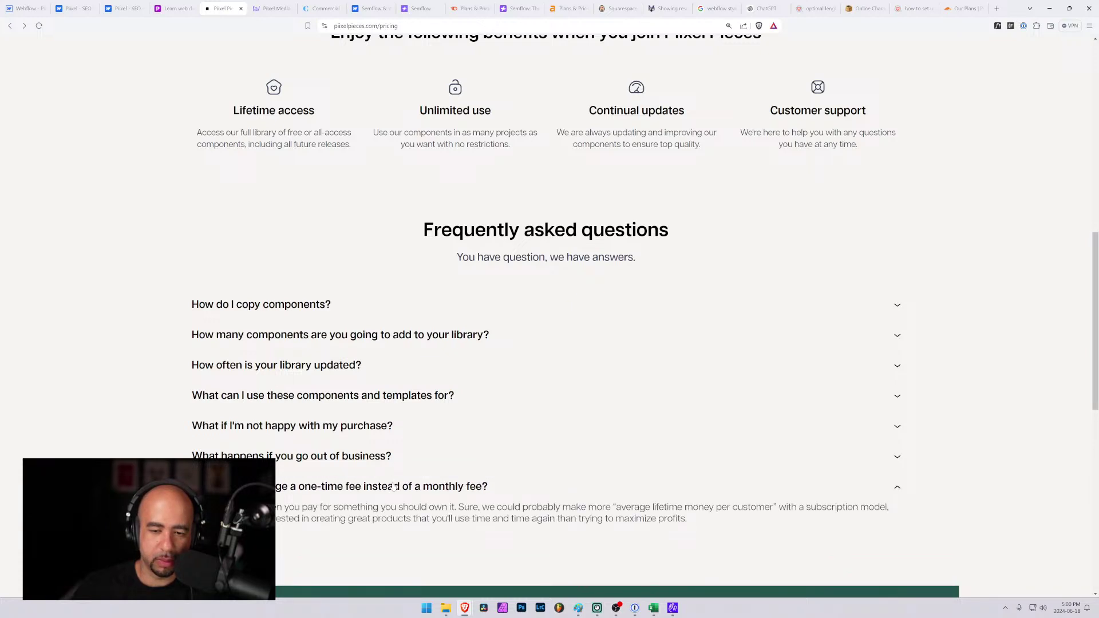
left_click(394, 487)
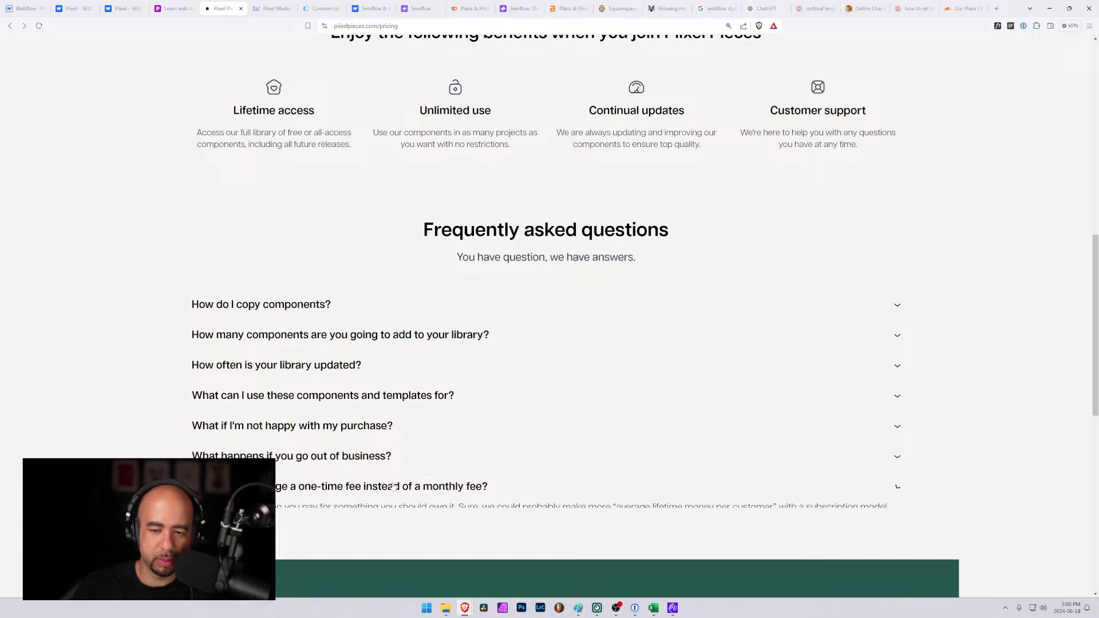
Read the FAQ answers on how many components are going into the library and how to copy components, collapsing each.
left_click(394, 338)
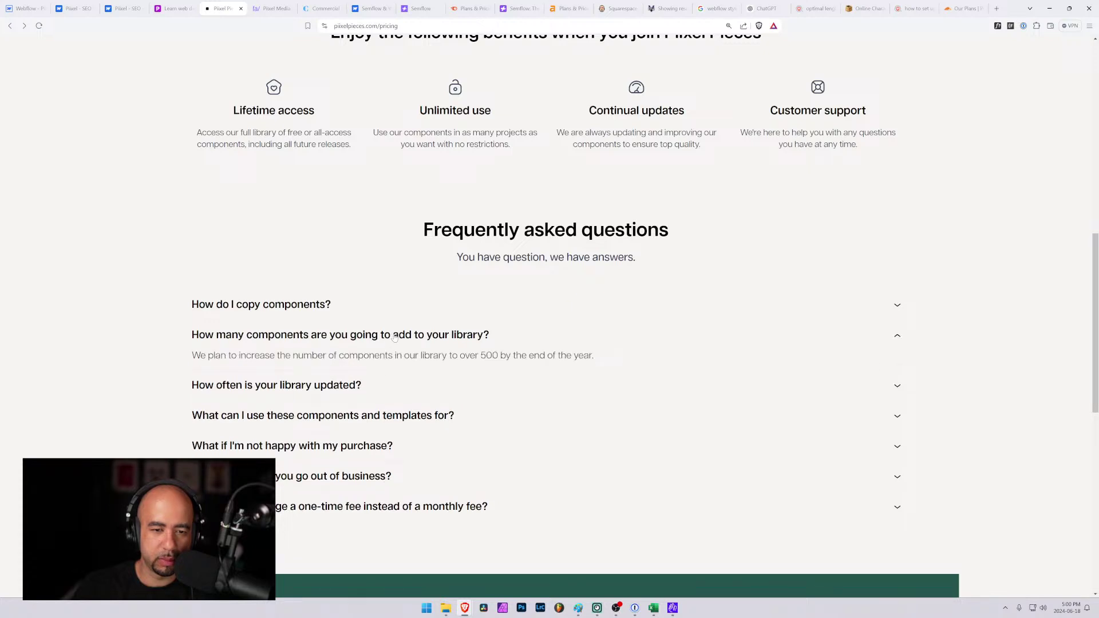
left_click(394, 337)
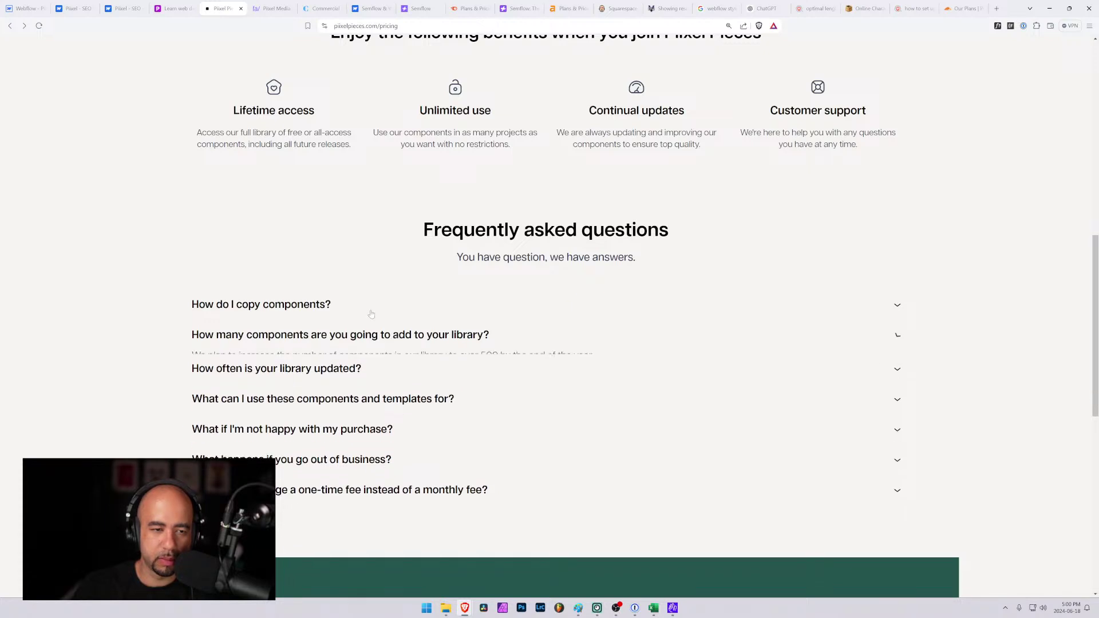
left_click(371, 307)
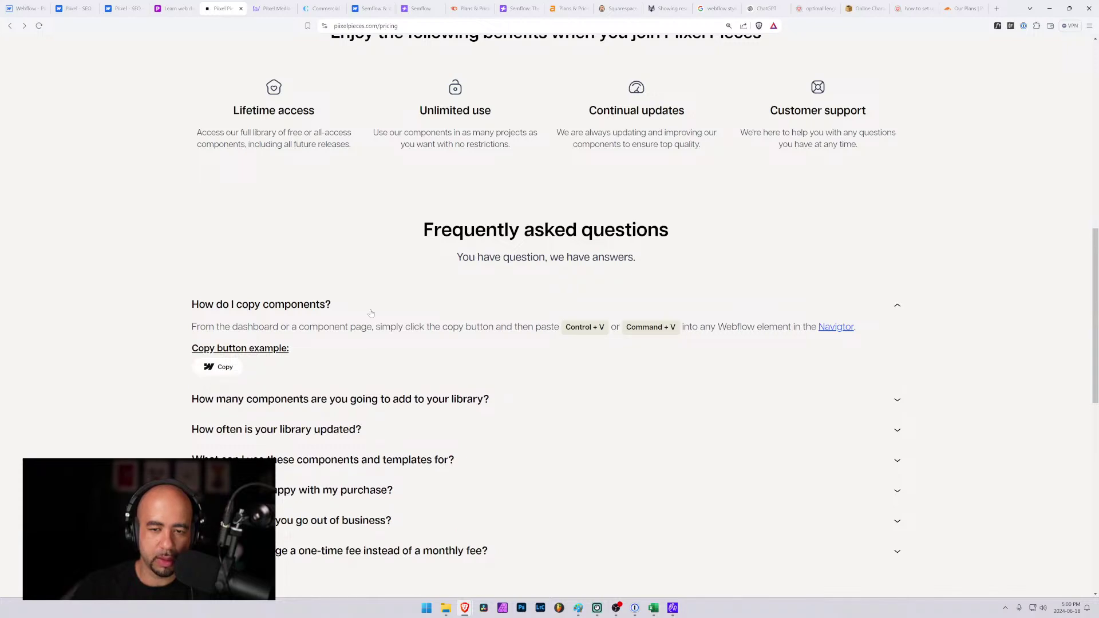
left_click(371, 312)
Open the Piixel Pieces About page and read its mission statement, "Customers come first – always" section, three objectives and lifetime access offer.
scroll(384, 355, "up", 3)
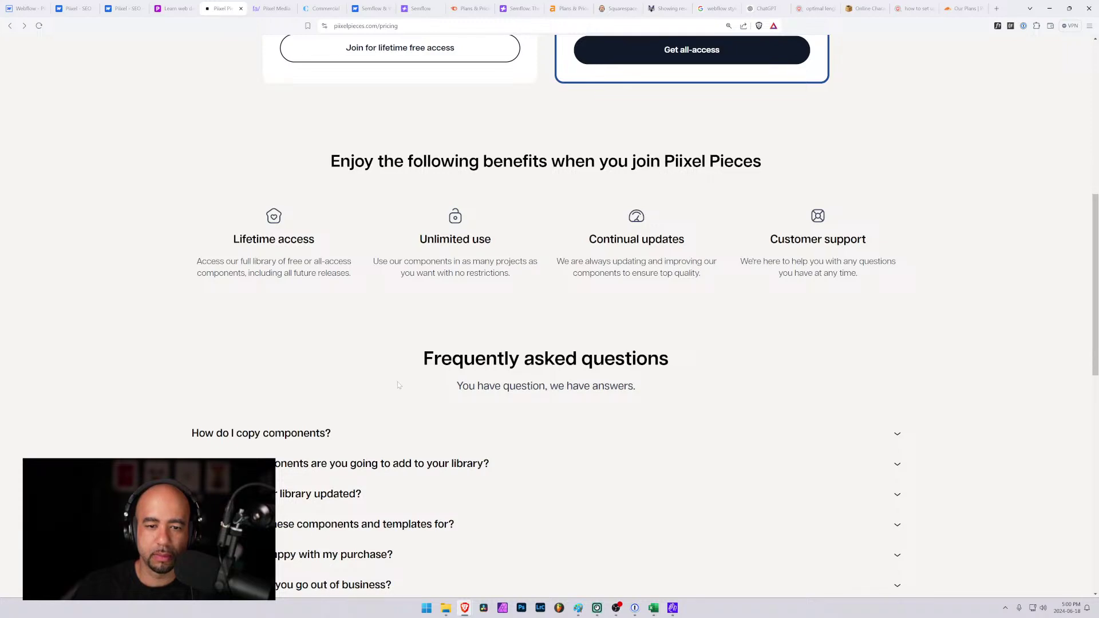
scroll(398, 385, "up", 3)
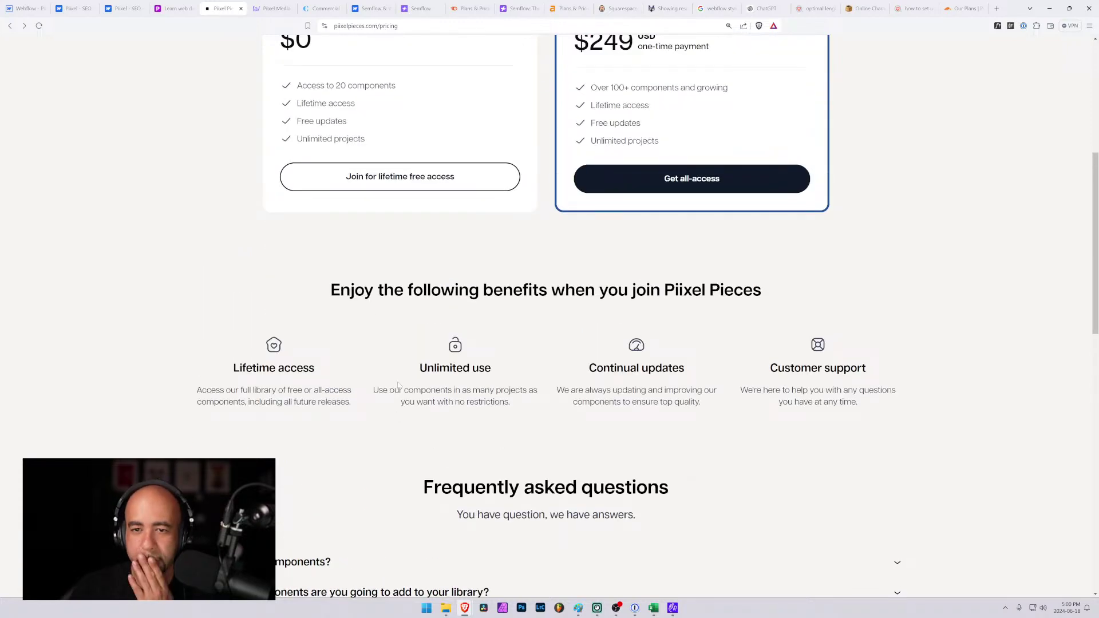
scroll(398, 386, "up", 8)
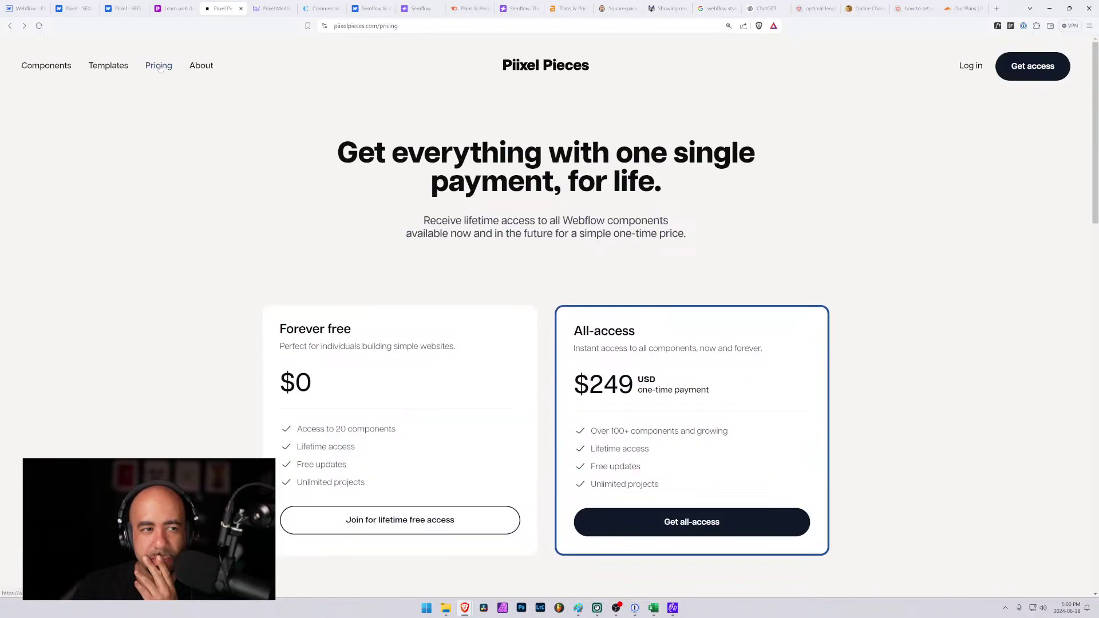
left_click(201, 66)
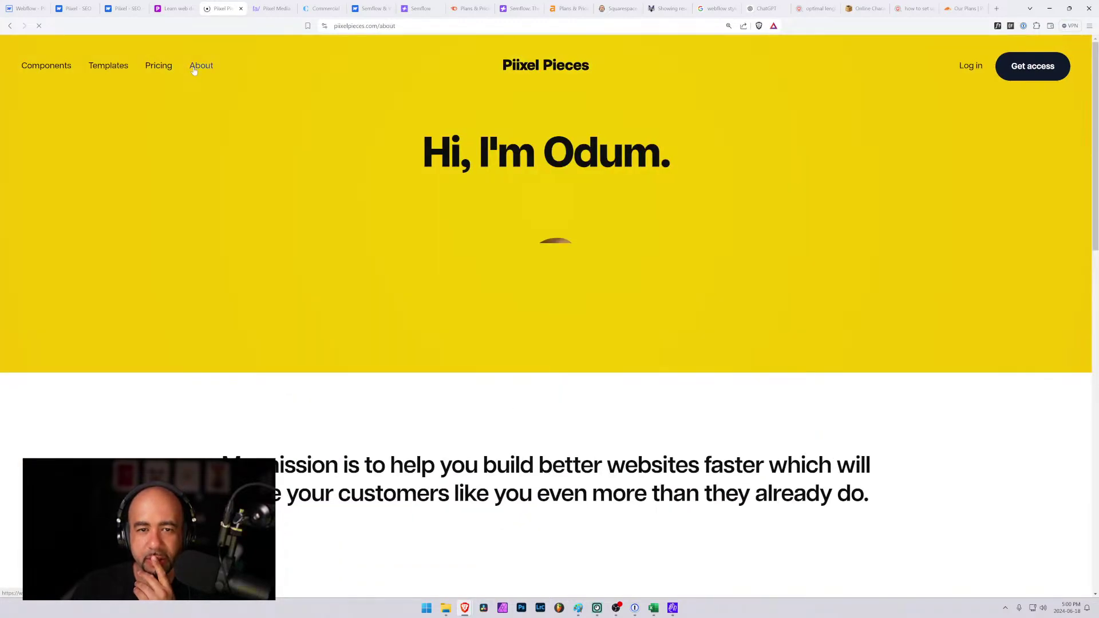
scroll(295, 367, "down", 3)
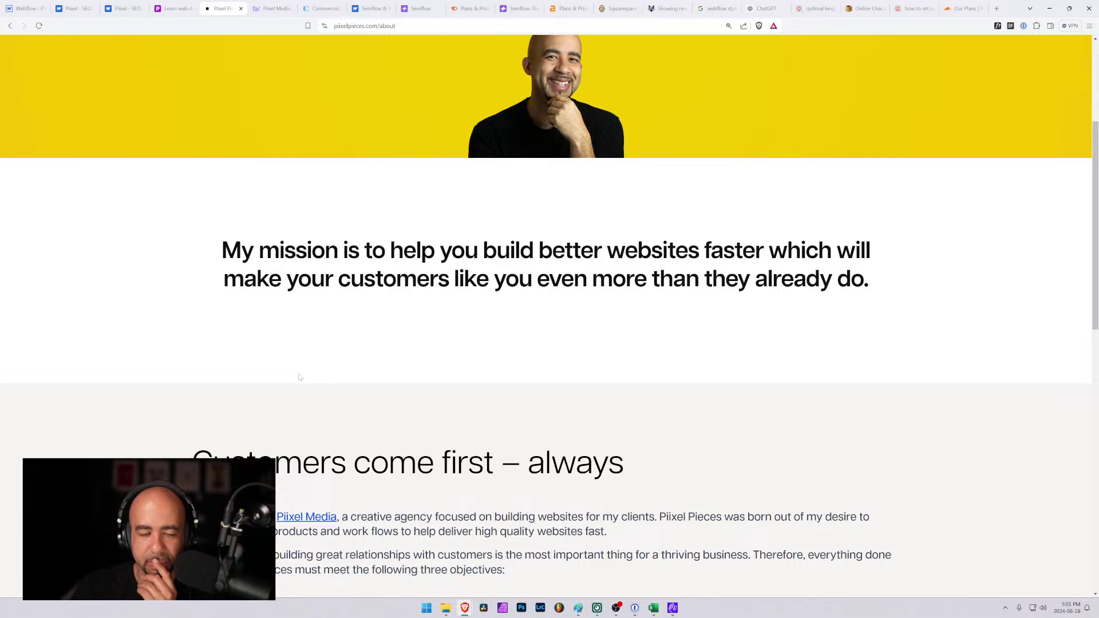
scroll(299, 377, "down", 2)
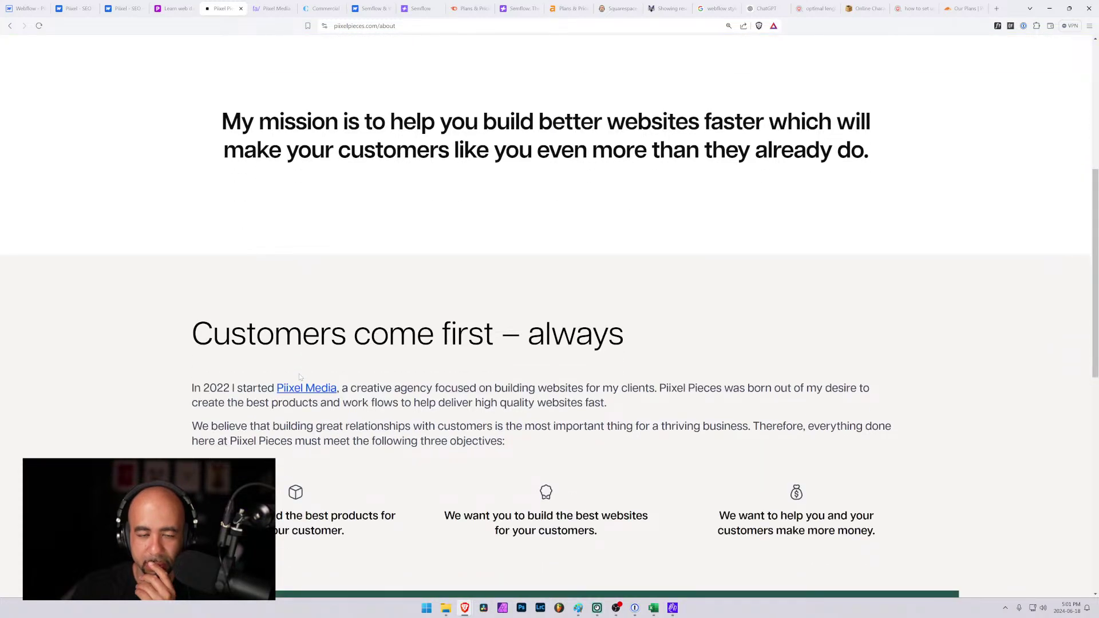
scroll(304, 374, "down", 2)
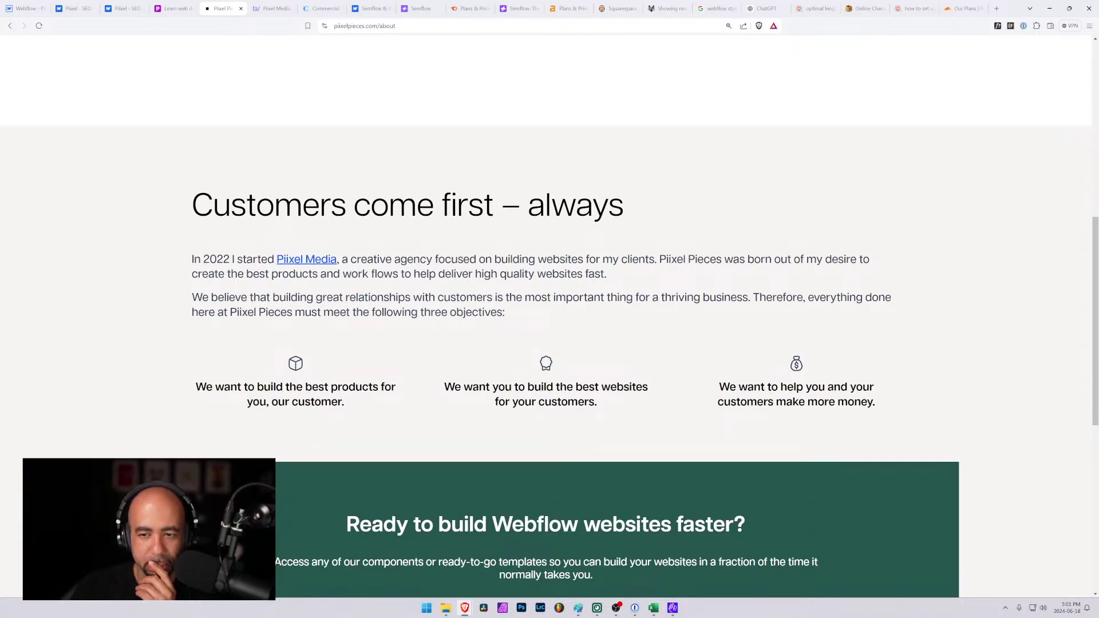
scroll(465, 359, "down", 3)
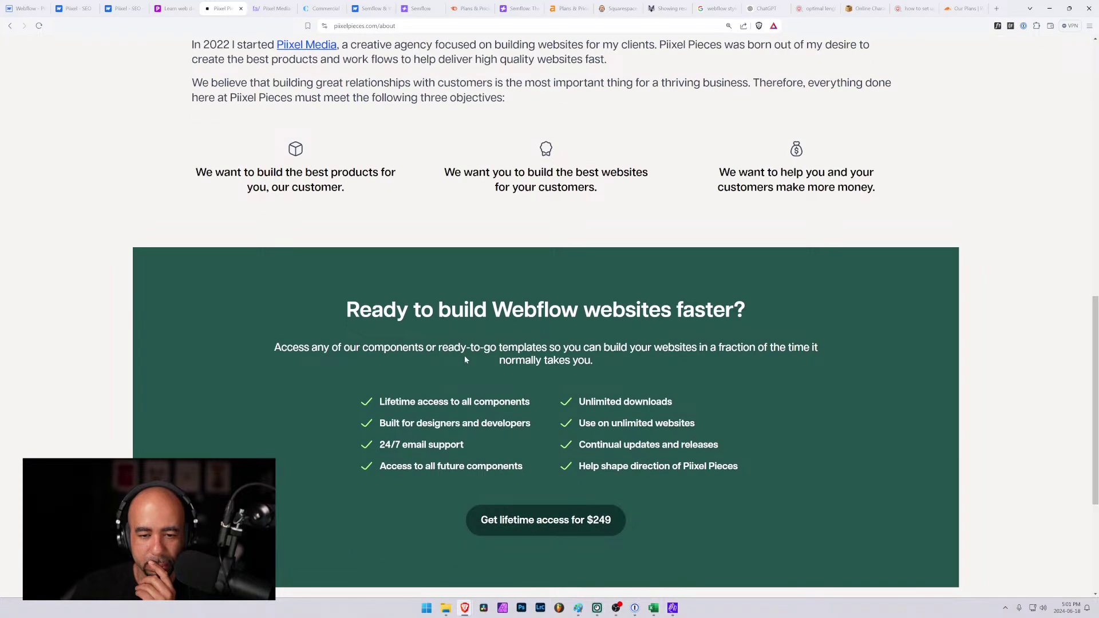
scroll(465, 358, "up", 3)
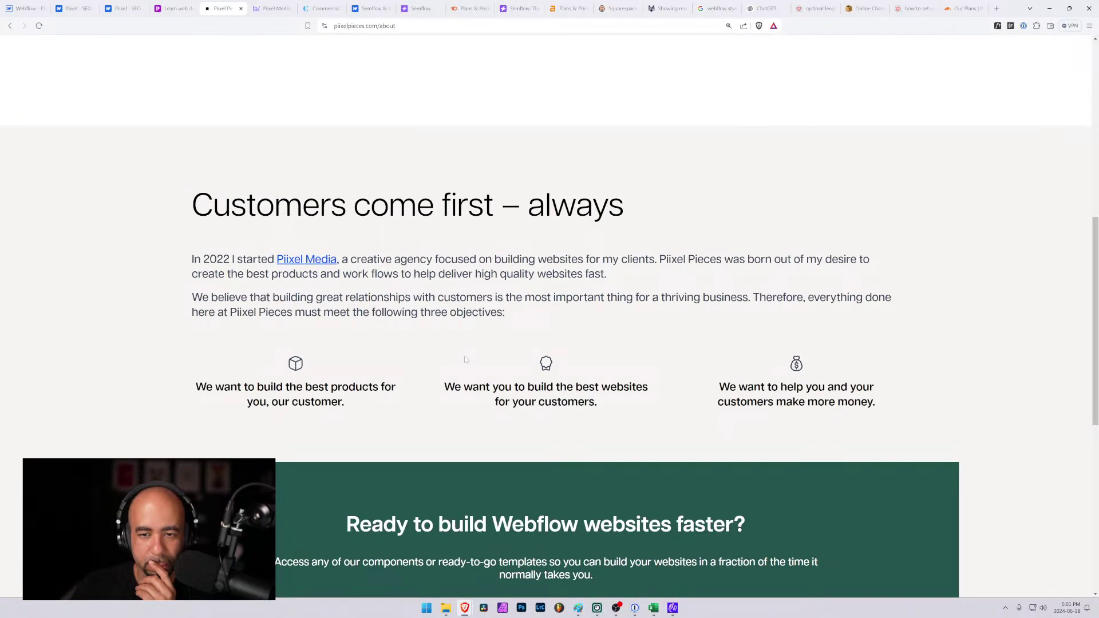
scroll(465, 359, "up", 10)
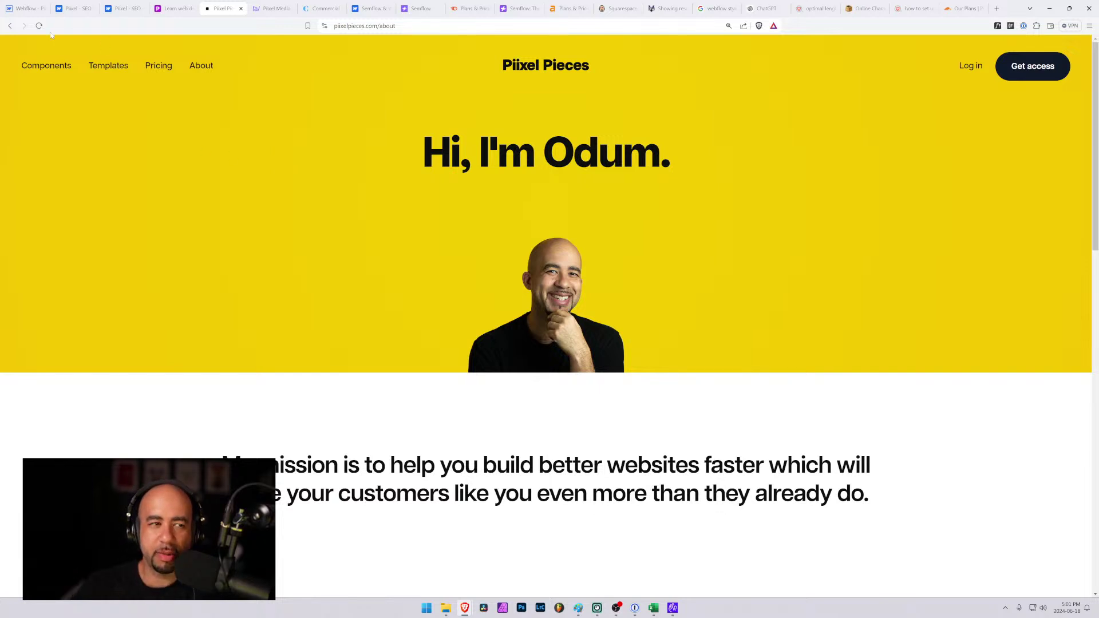
Open the Piixel Pieces Components page.
left_click(43, 69)
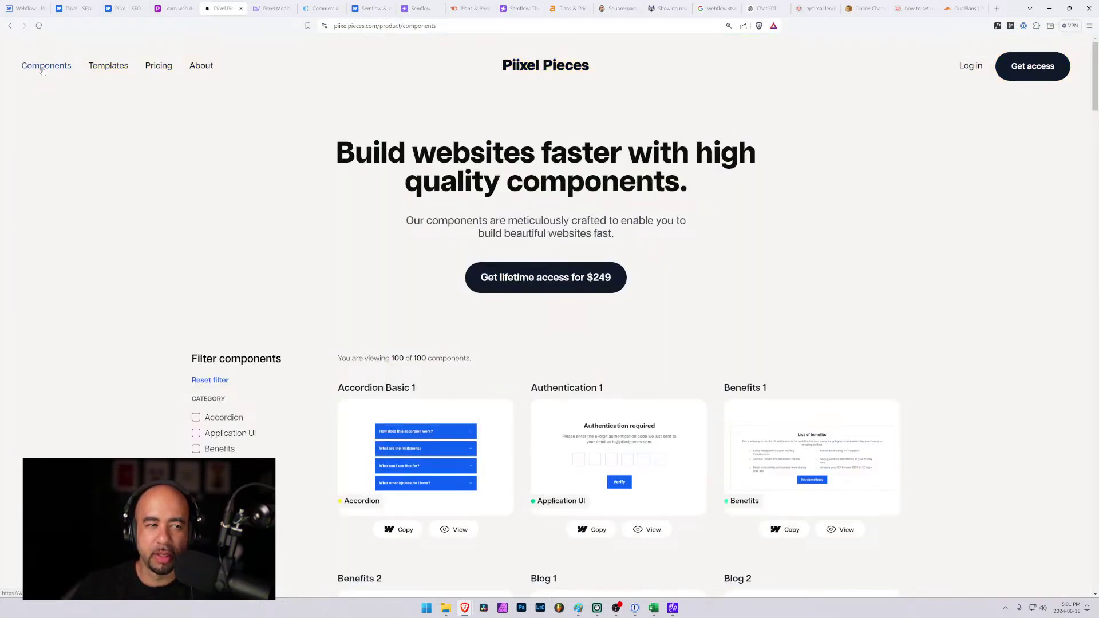